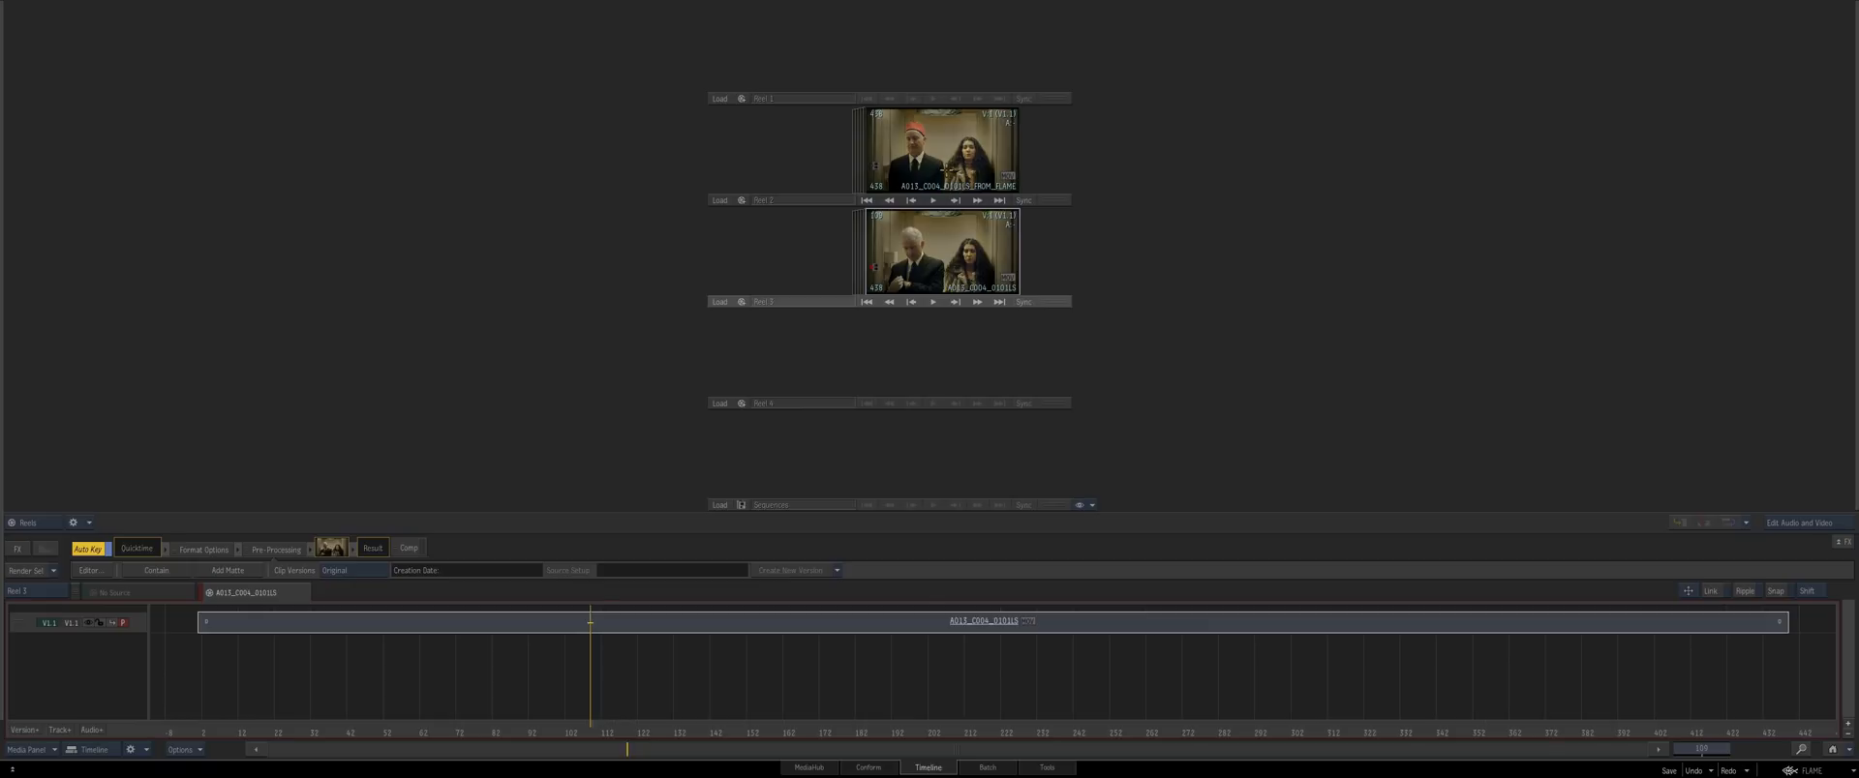
Return both the original clip and its FROM_FLAME version on the reels to their first frame
{"action": "mouse_move", "coordinate": [940, 144]}
{"action": "left_mouse_down"}
{"action": "mouse_move", "coordinate": [1021, 150]}
{"action": "mouse_move", "coordinate": [813, 153]}
{"action": "mouse_move", "coordinate": [968, 164]}
{"action": "mouse_move", "coordinate": [936, 167]}
{"action": "left_mouse_up"}
{"action": "left_click_drag", "start_coordinate": [931, 258], "coordinate": [925, 258]}
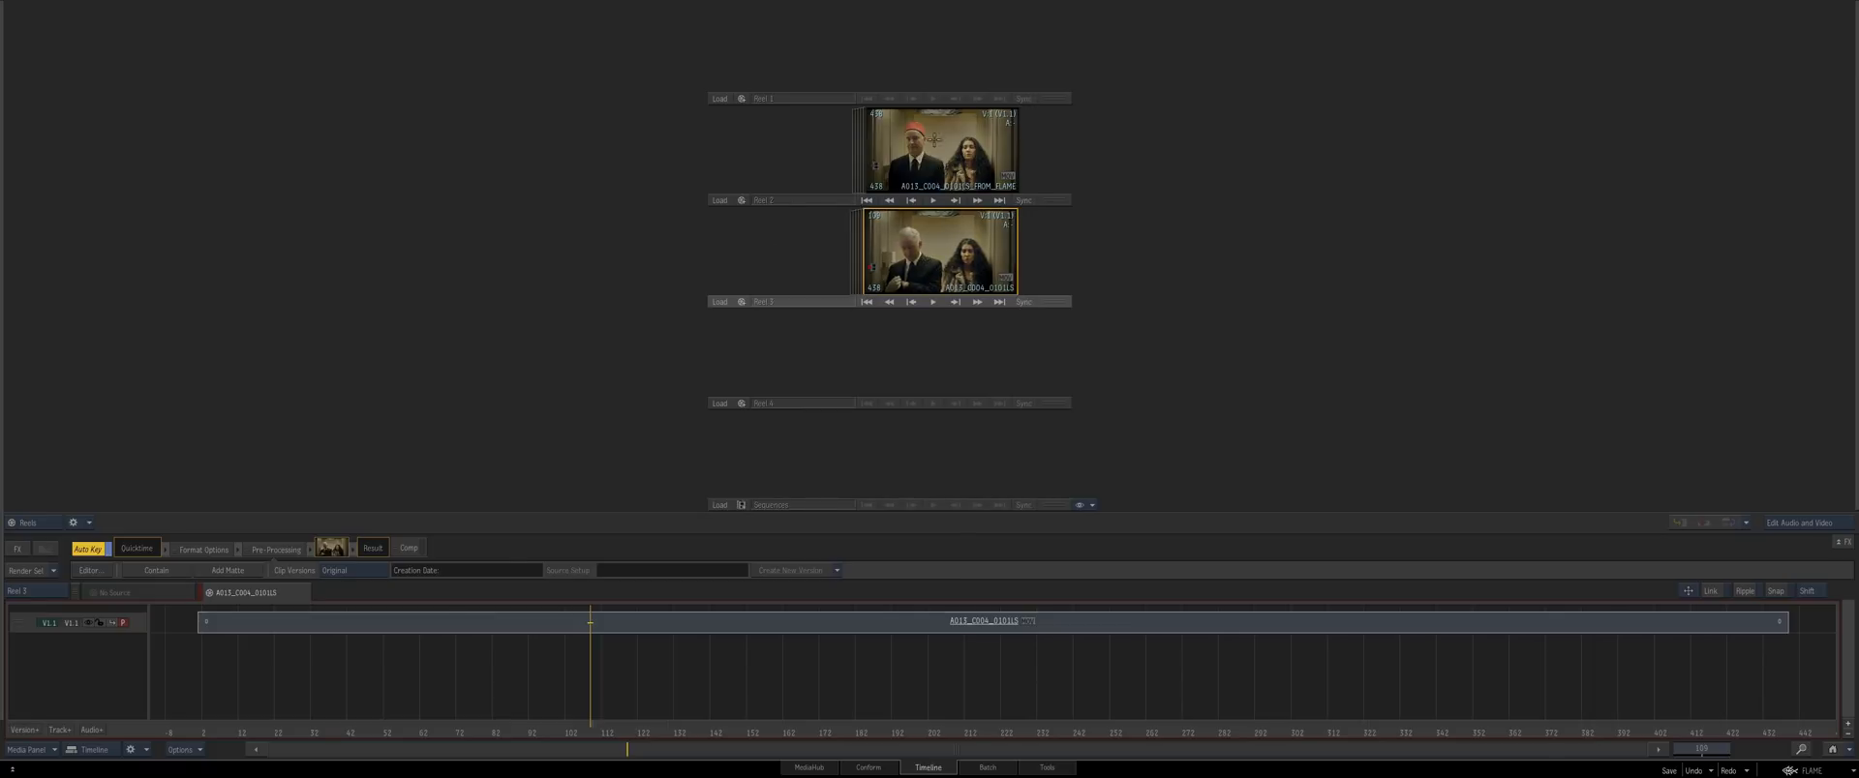
{"action": "left_click", "coordinate": [922, 139]}
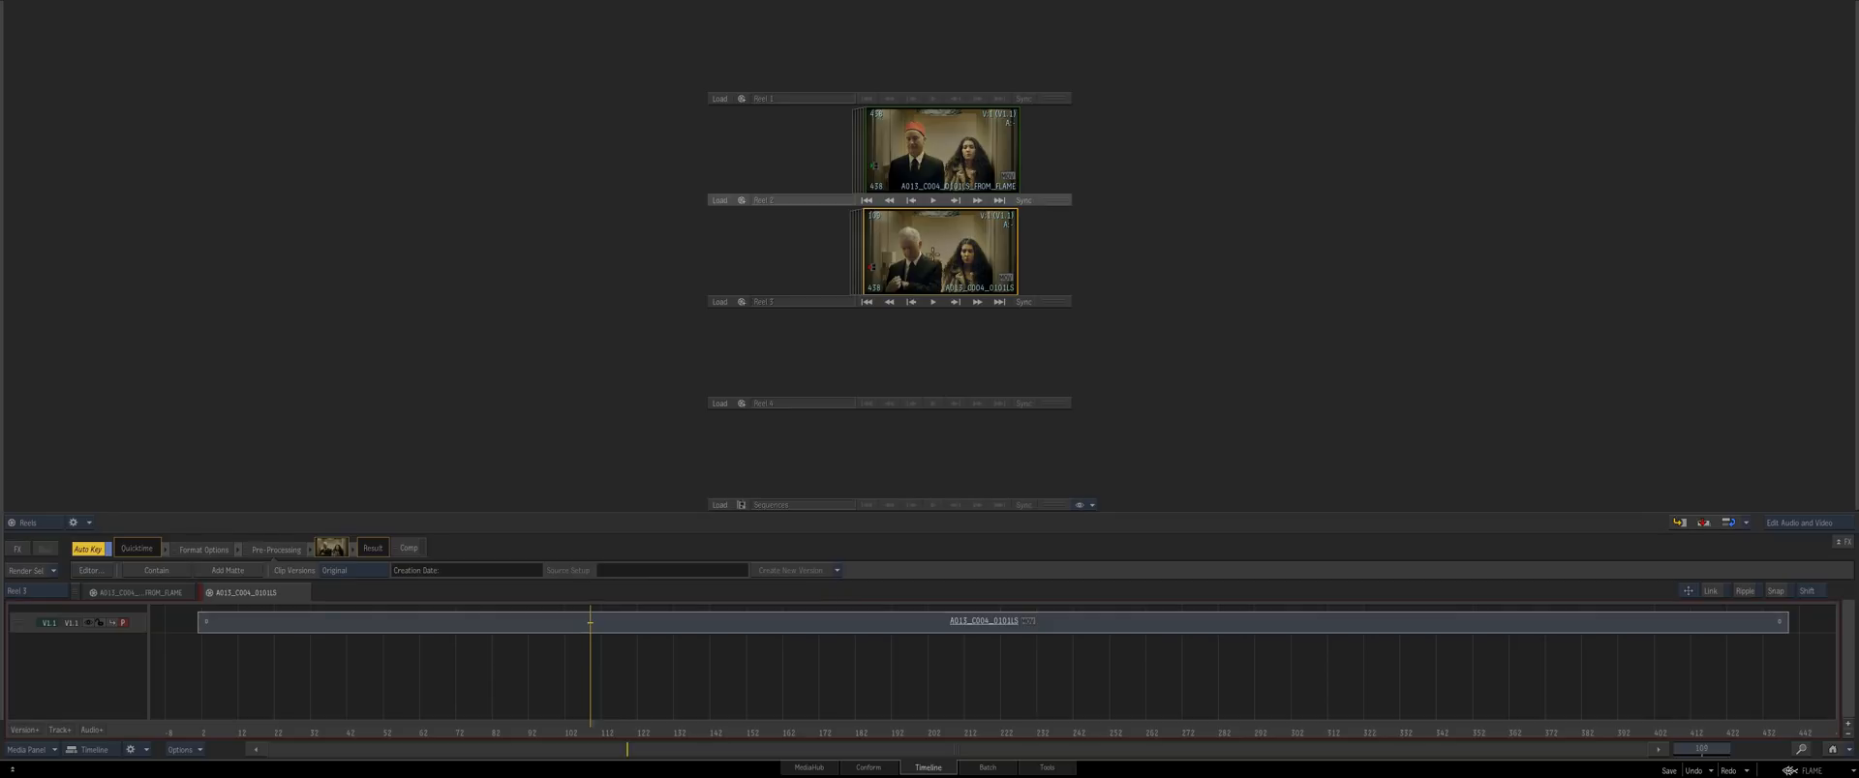
{"action": "key", "text": "Home"}
{"action": "left_click_drag", "start_coordinate": [920, 263], "coordinate": [917, 251]}
{"action": "left_click", "coordinate": [907, 166]}
{"action": "key", "text": "Home"}
{"action": "left_click_drag", "start_coordinate": [910, 162], "coordinate": [907, 163]}
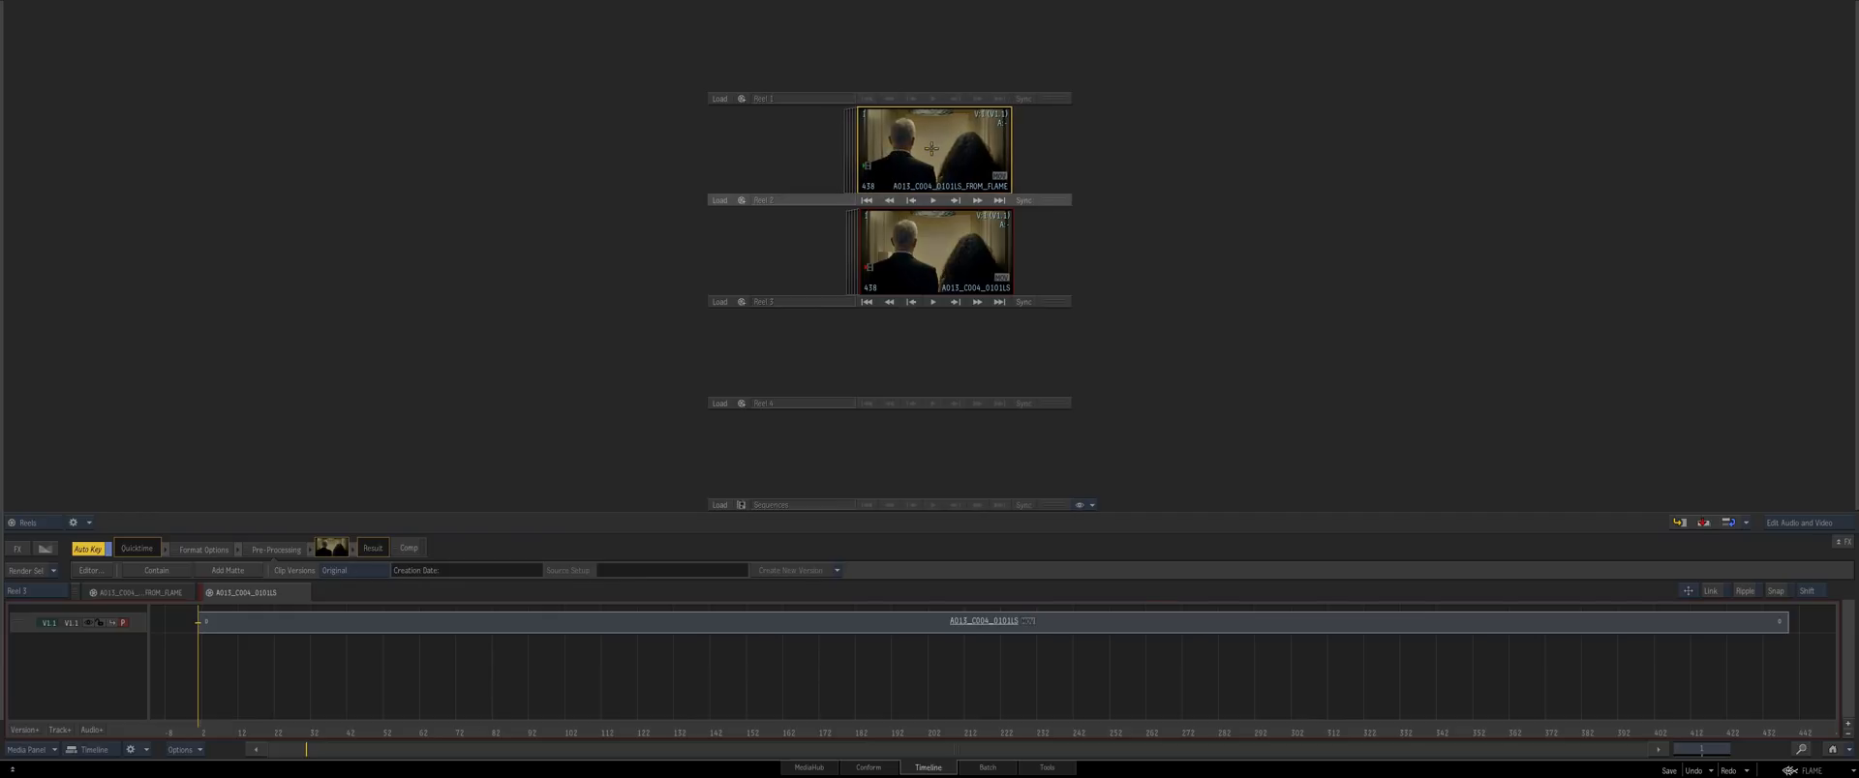
{"action": "left_click", "coordinate": [924, 254]}
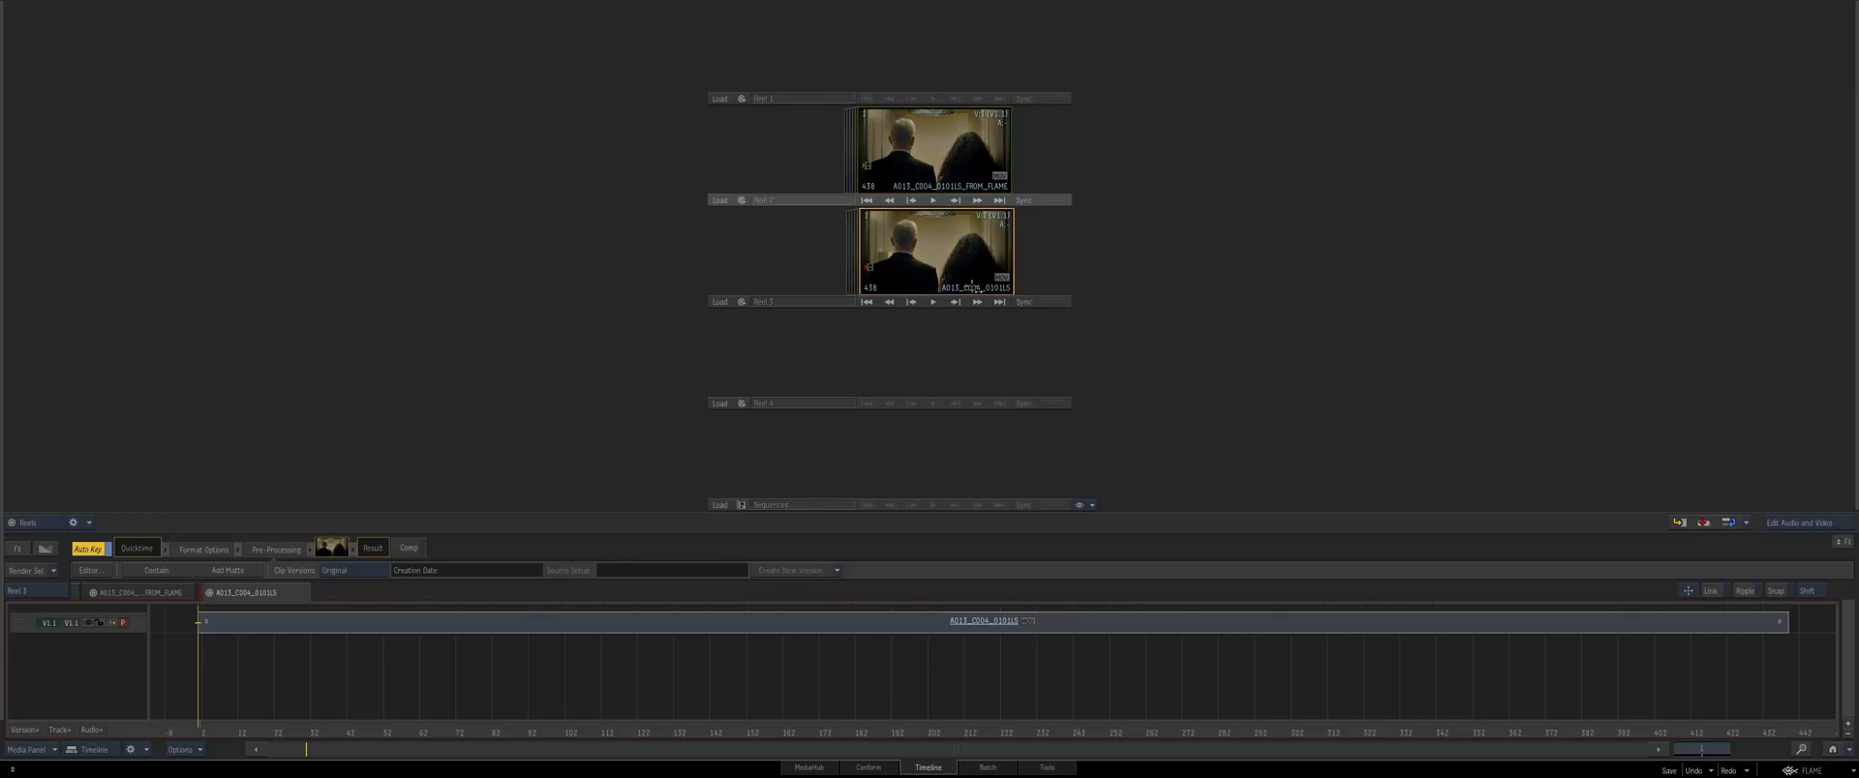
Switch to KWrite to read the text note, and return to Flame
{"action": "key", "text": "alt+Tab"}
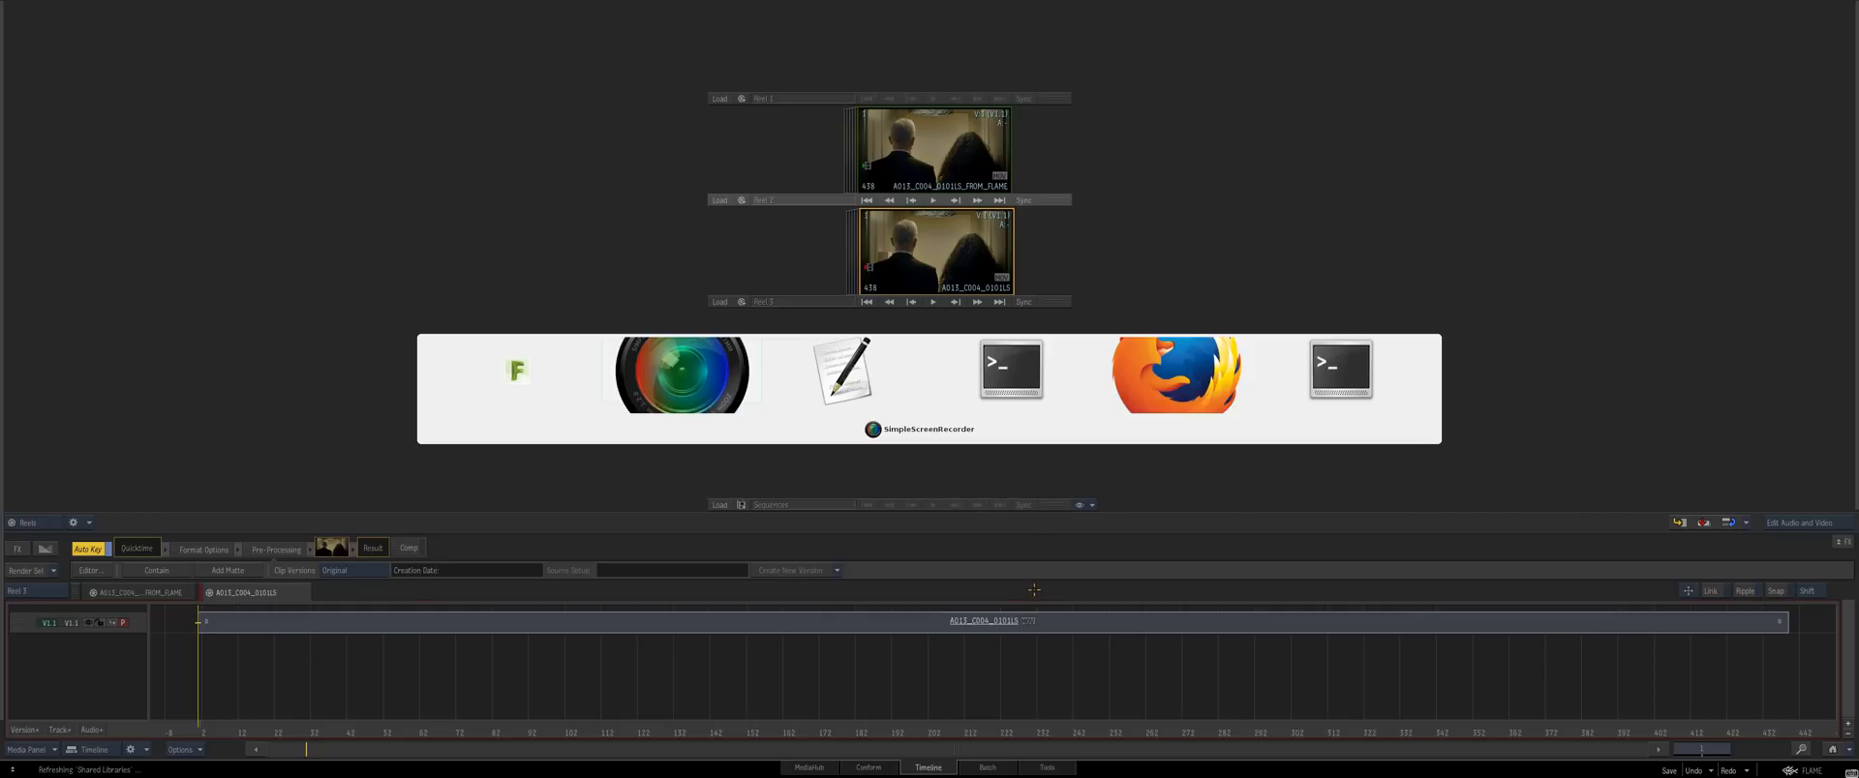
{"action": "key", "text": "alt+Tab"}
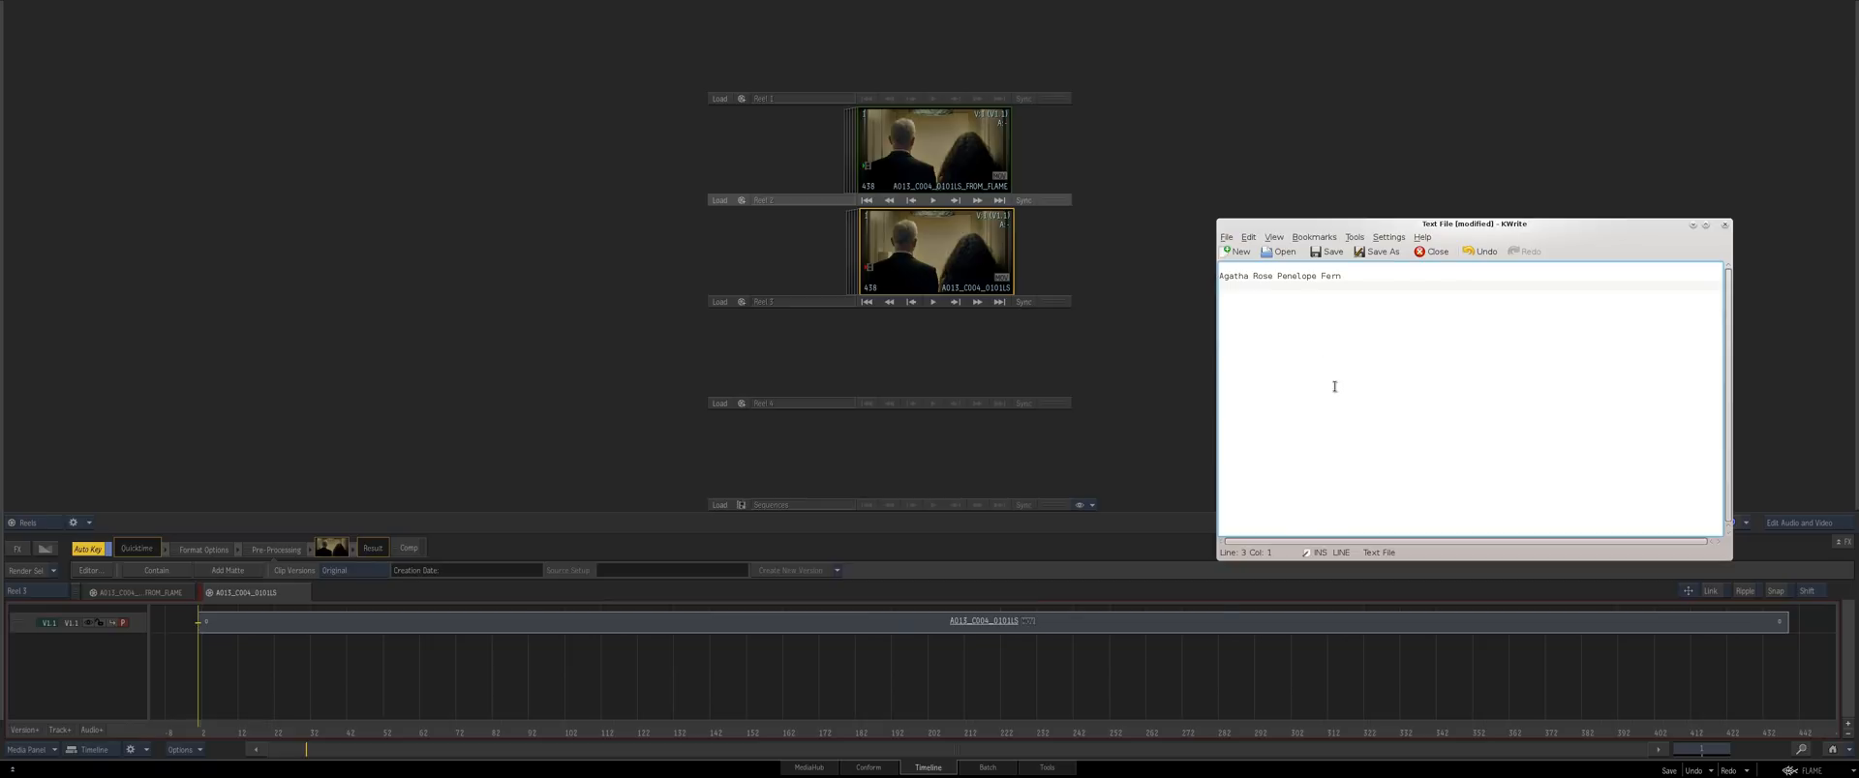
{"action": "left_click_drag", "start_coordinate": [1344, 220], "coordinate": [1340, 212]}
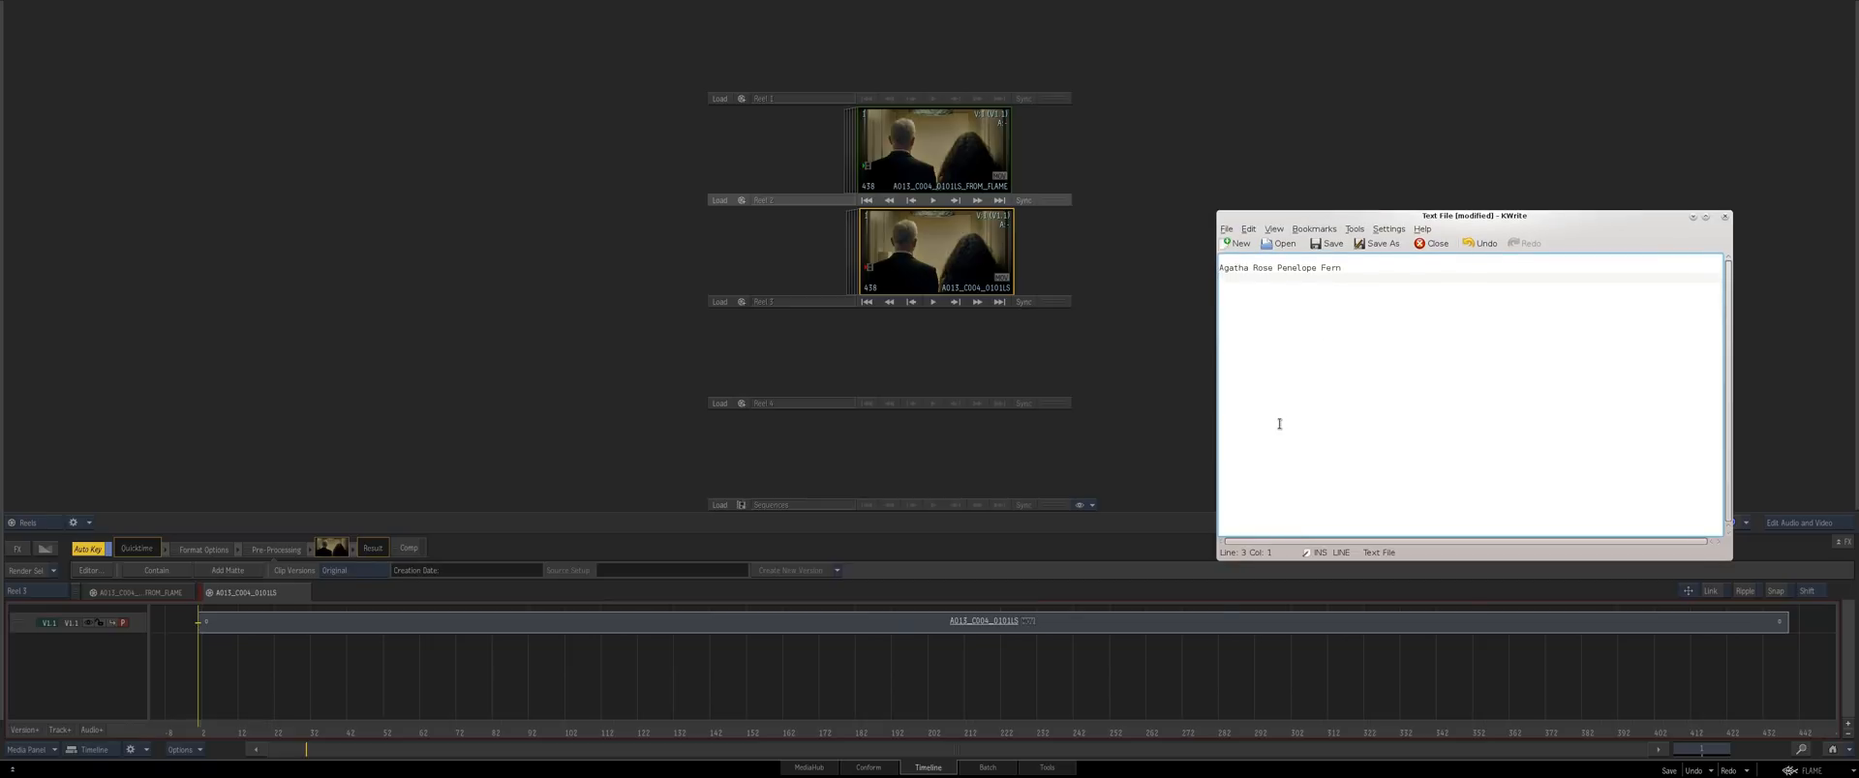
{"action": "left_click", "coordinate": [1000, 359]}
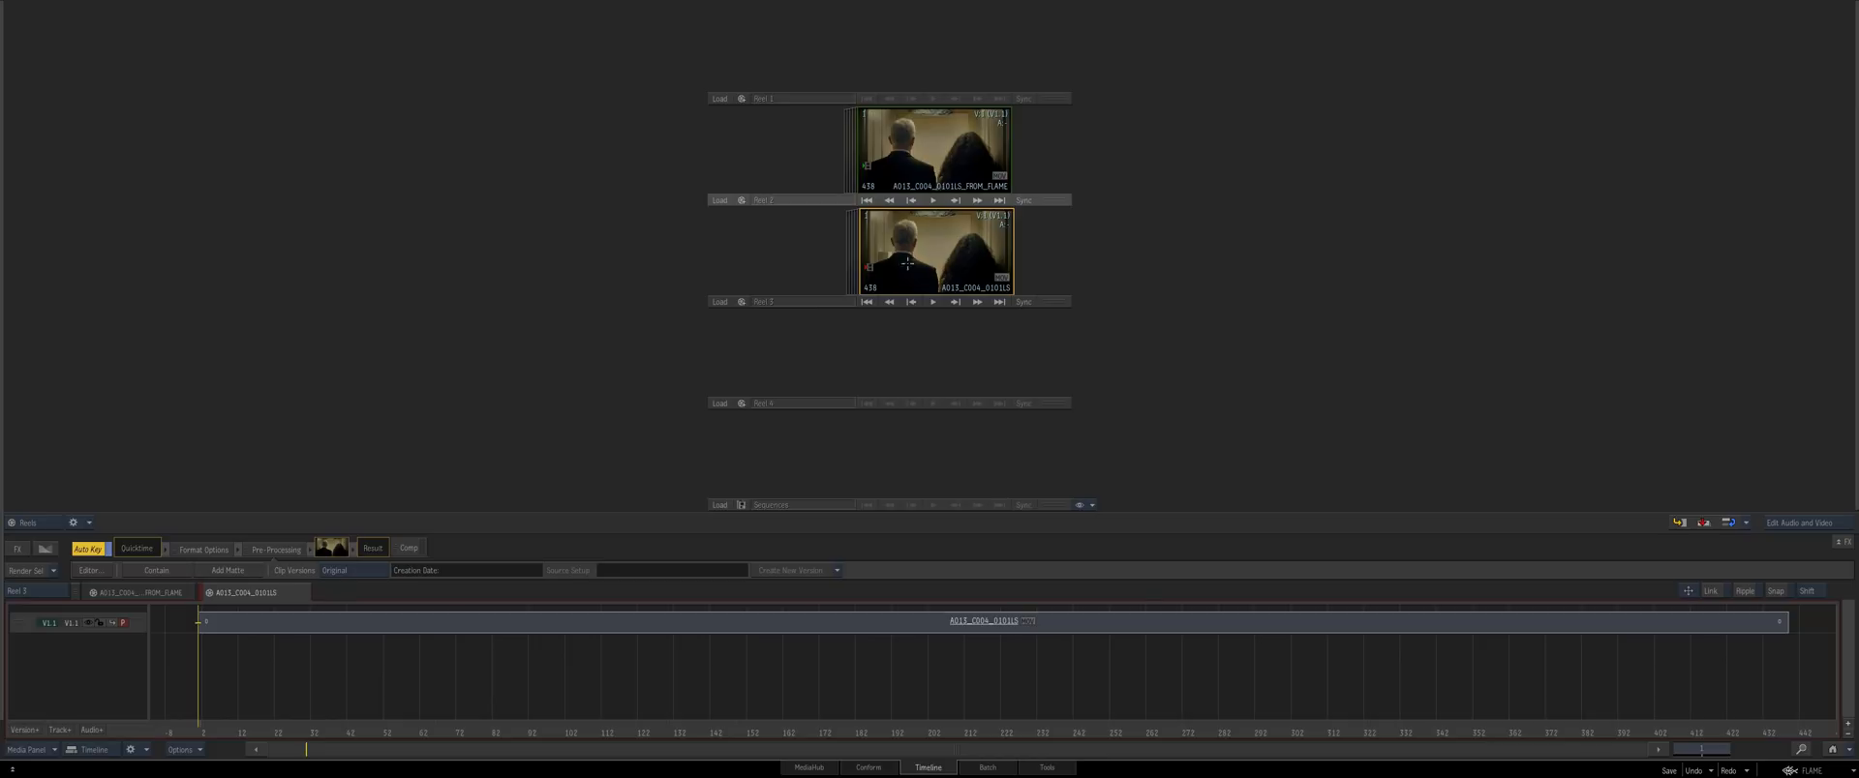
View the original clip full screen, playing it and scrubbing through its frames to examine the shot
{"action": "right_click", "coordinate": [937, 224]}
{"action": "key", "text": "ctrl+Escape"}
{"action": "left_click_drag", "start_coordinate": [927, 753], "coordinate": [726, 752]}
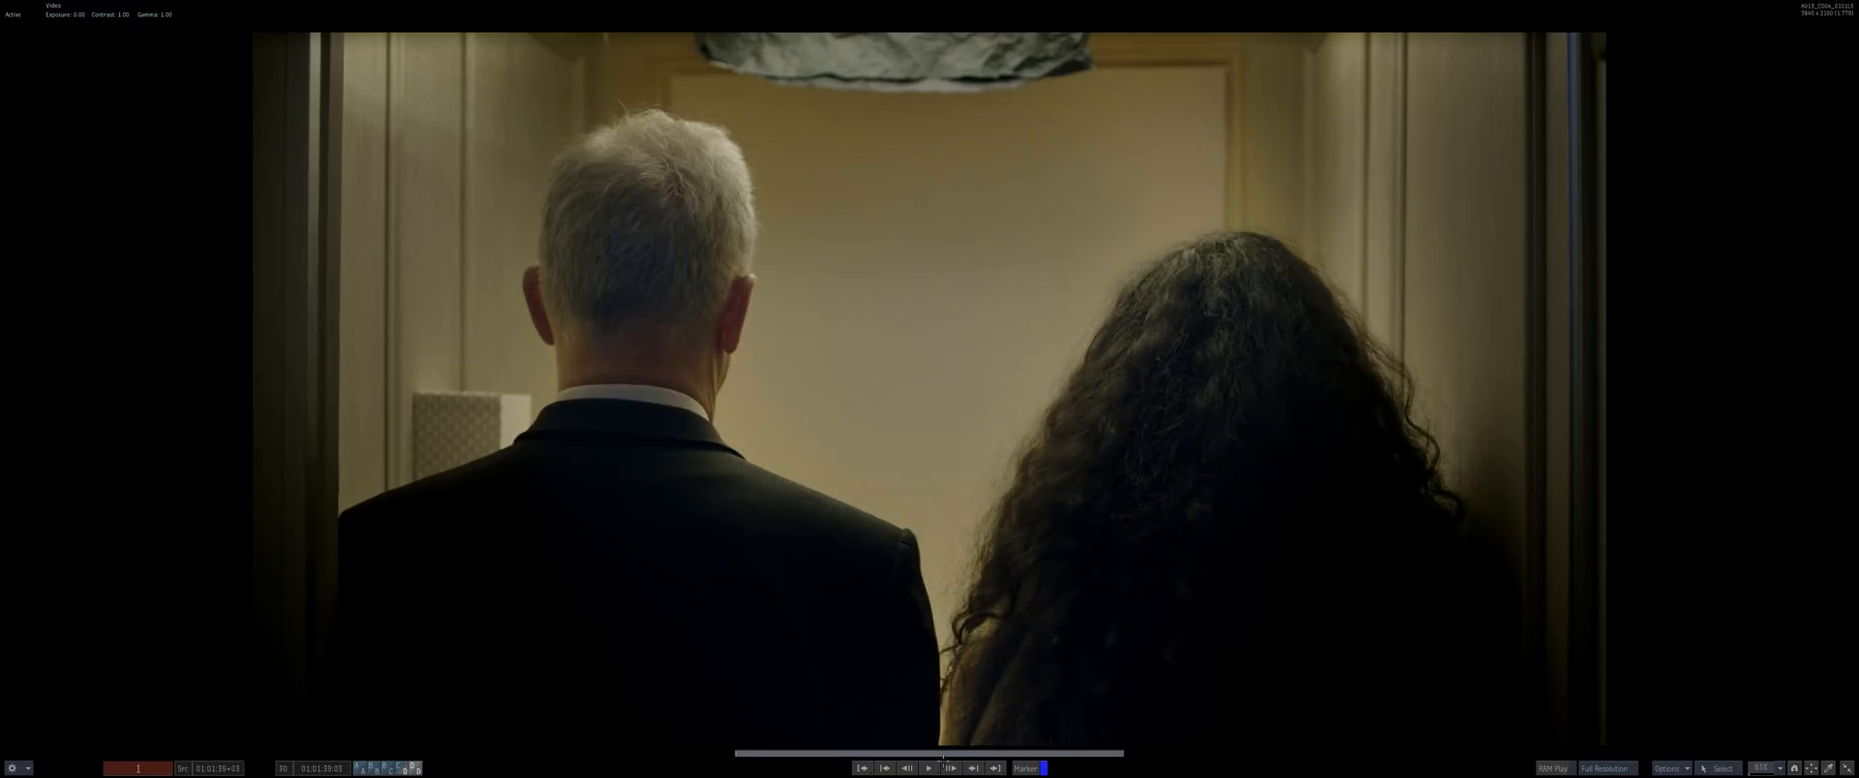
{"action": "key", "text": "space"}
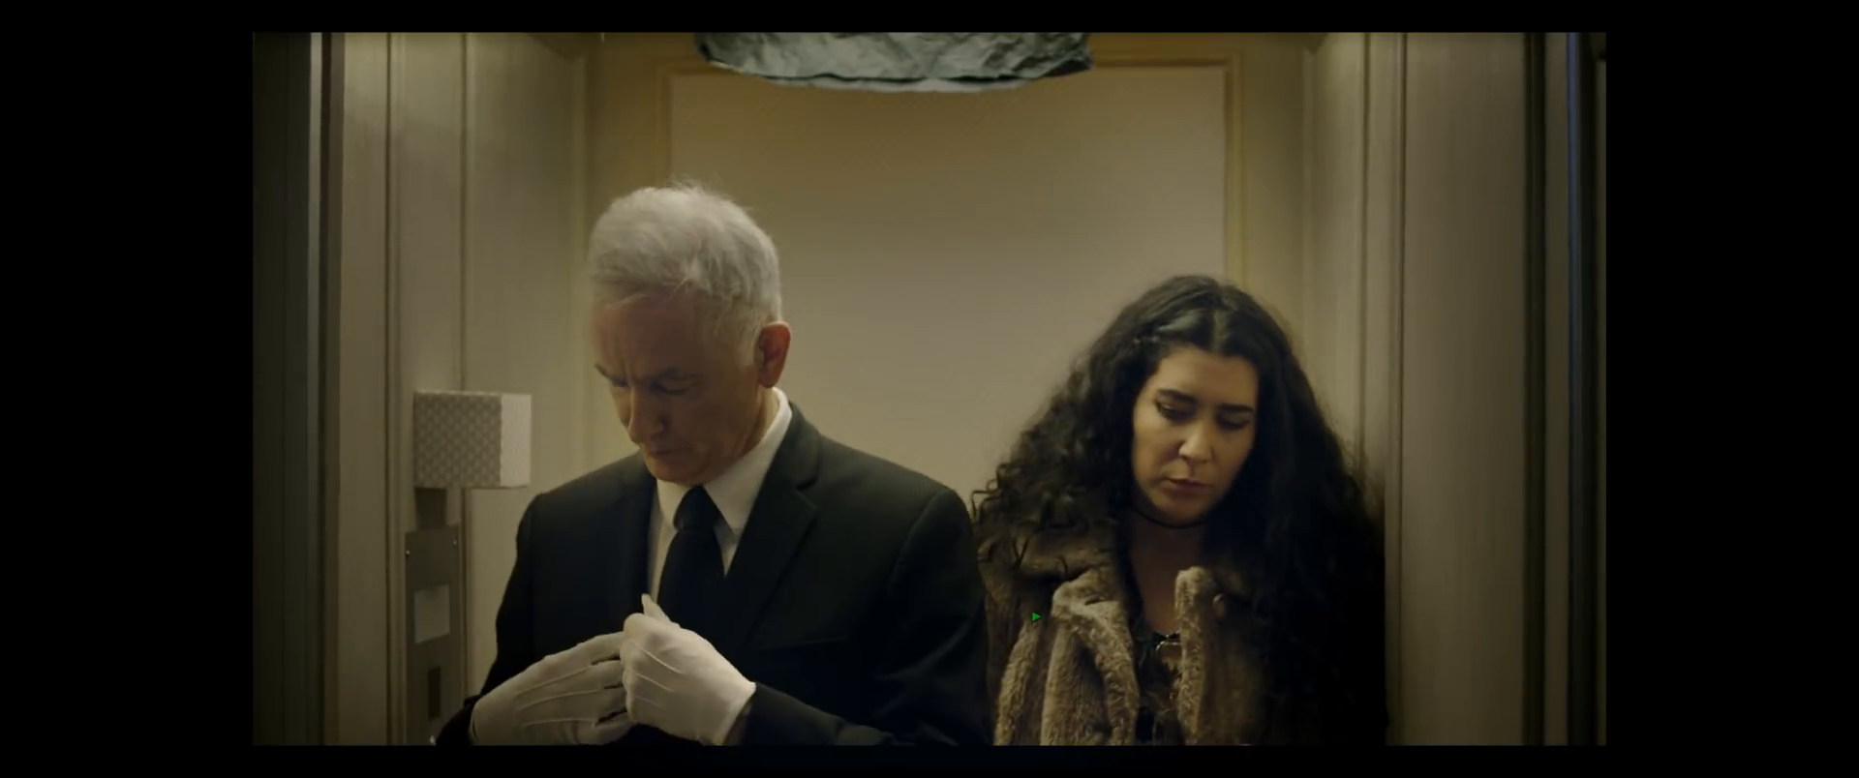
{"action": "key", "text": "space"}
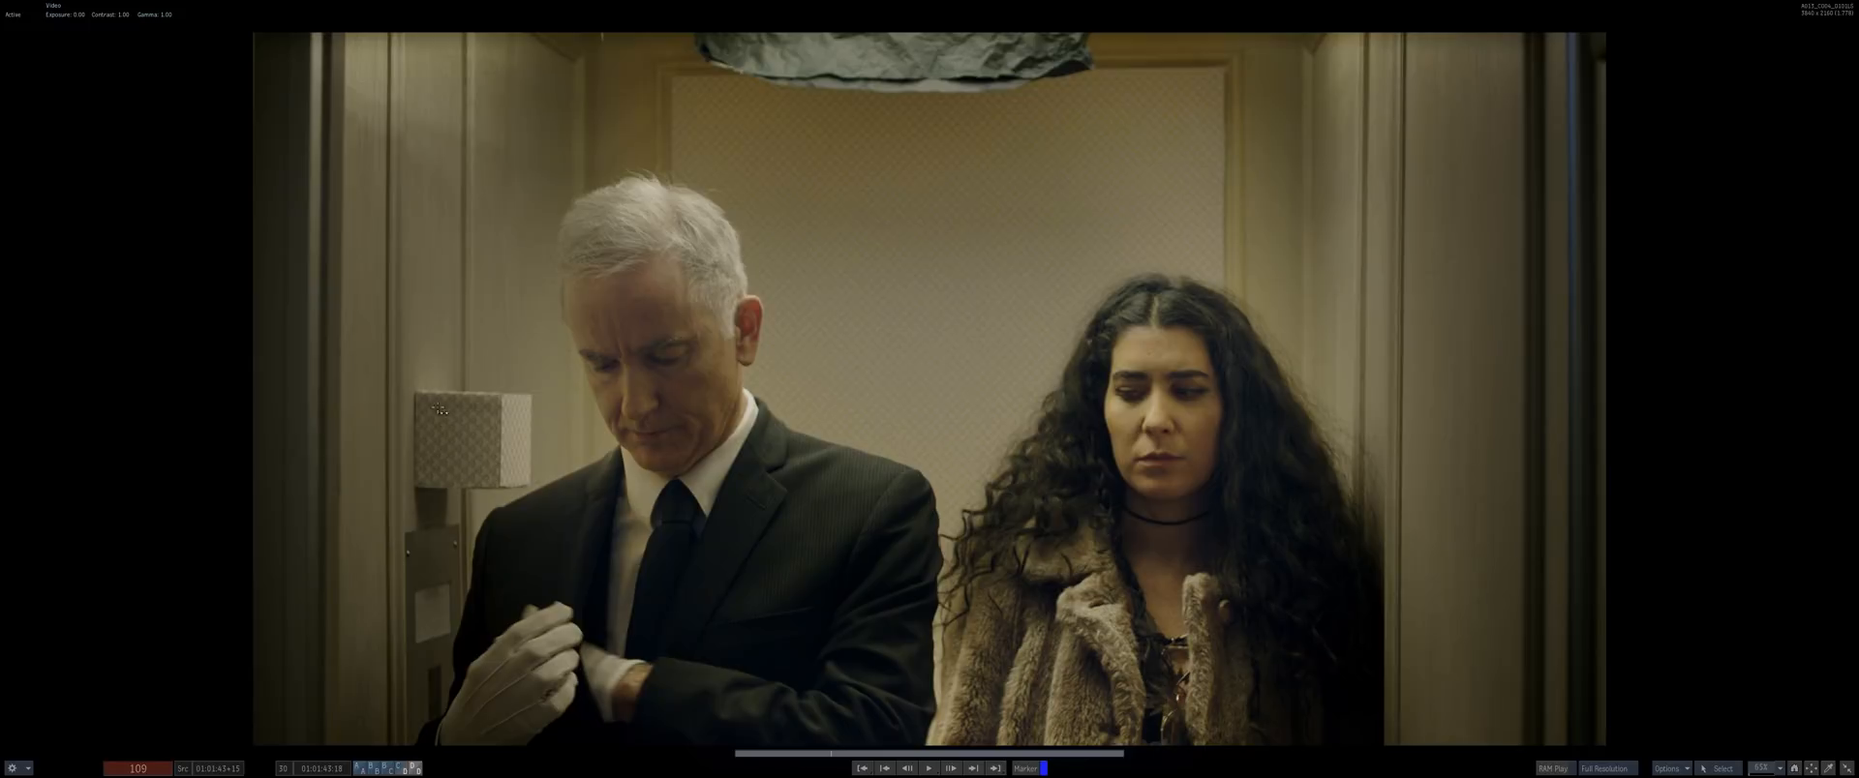
{"action": "key", "text": "Right"}
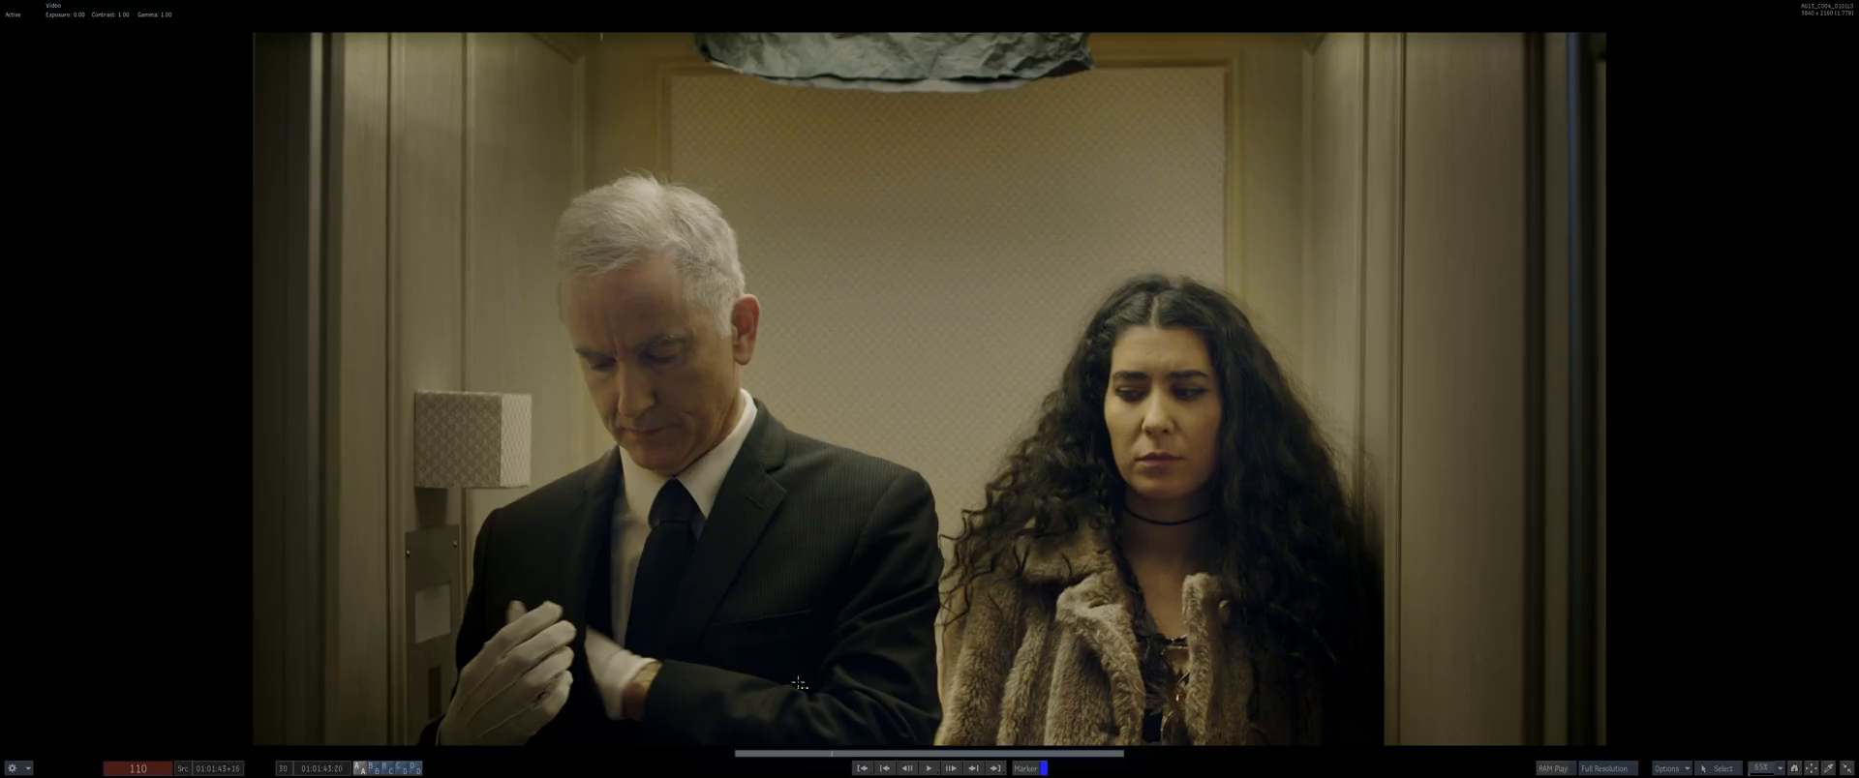
{"action": "left_click_drag", "start_coordinate": [885, 753], "coordinate": [571, 710]}
{"action": "left_click_drag", "start_coordinate": [743, 752], "coordinate": [808, 753]}
Leave the full-screen view and inspect the General preferences, closing them without changes
{"action": "left_click", "coordinate": [1847, 769]}
{"action": "left_click", "coordinate": [1833, 748]}
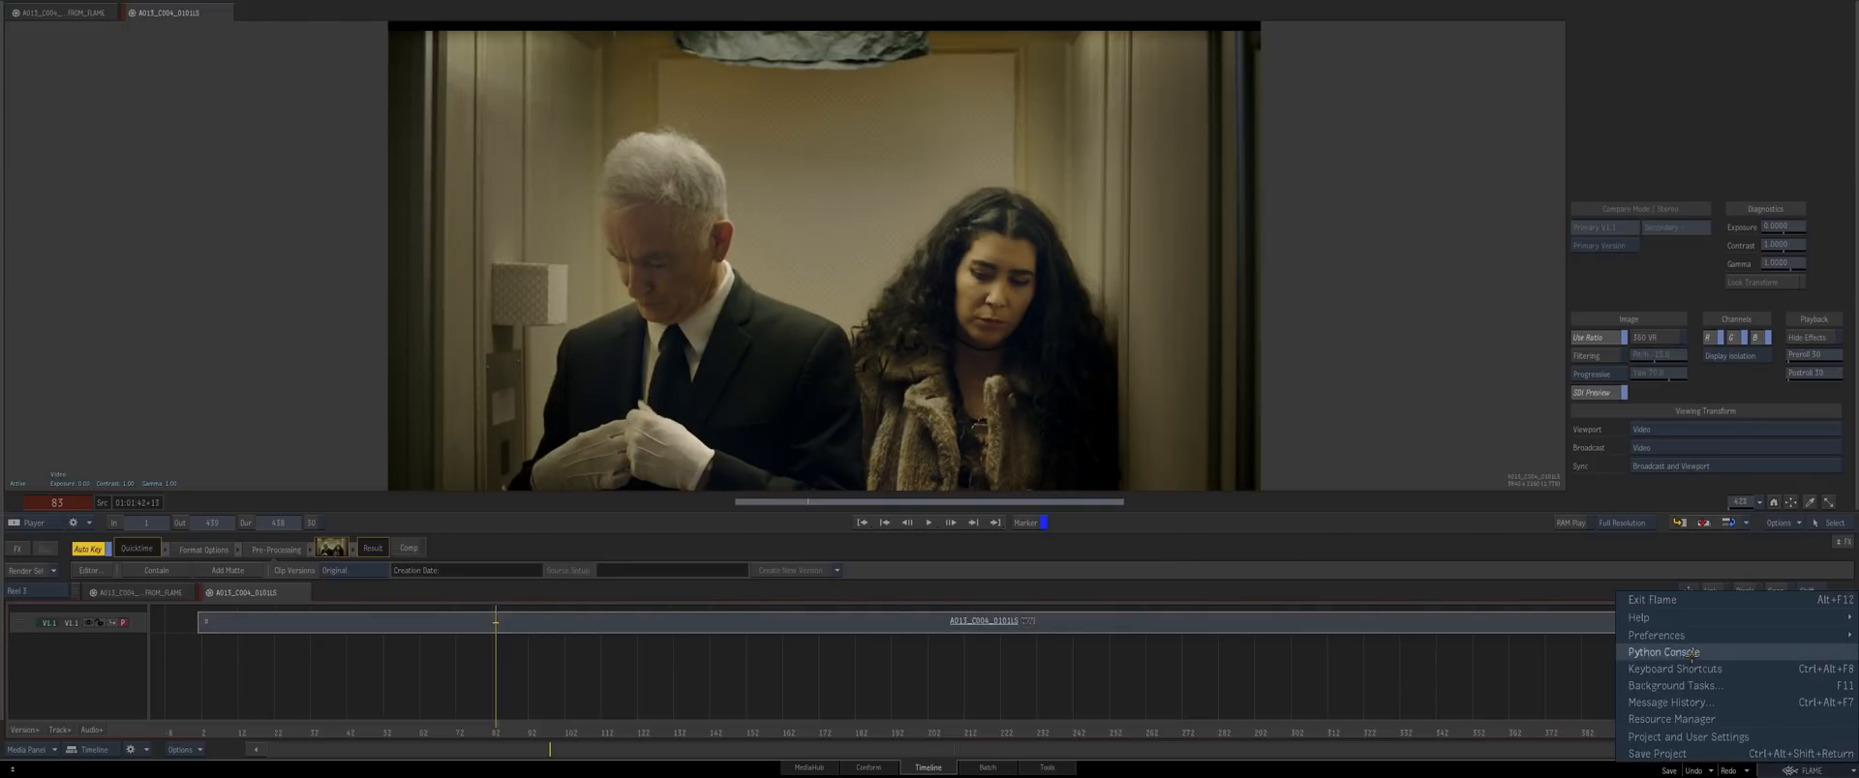
{"action": "mouse_move", "coordinate": [1661, 635]}
{"action": "left_click", "coordinate": [1507, 653]}
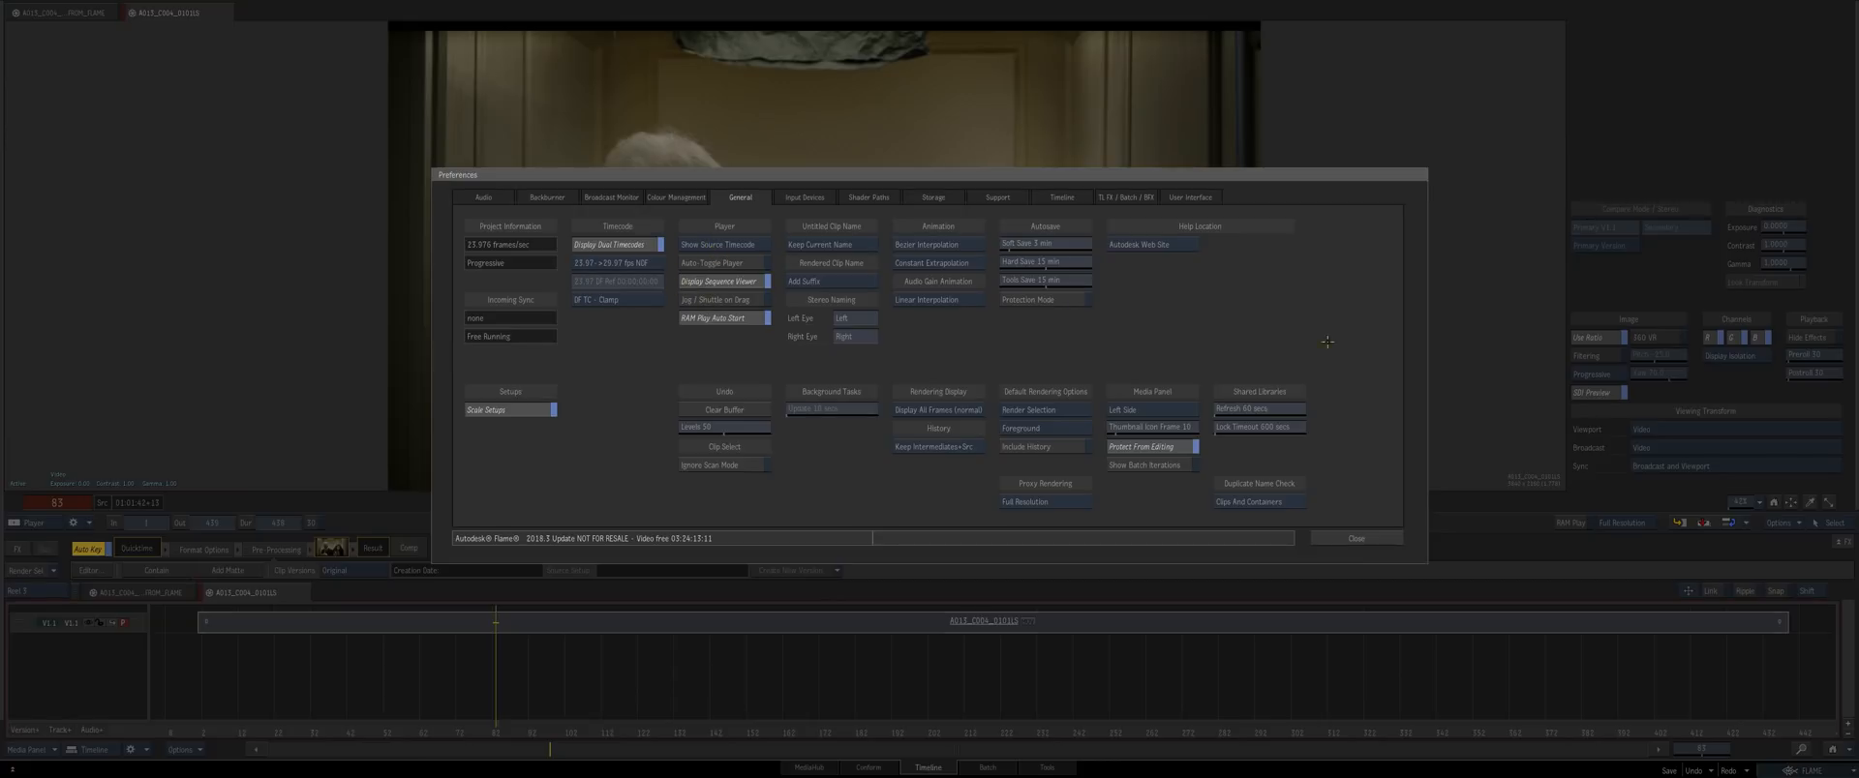
{"action": "left_click", "coordinate": [1350, 539]}
Scrub the original clip full screen to review its second half, and return to the reels view
{"action": "left_click_drag", "start_coordinate": [784, 501], "coordinate": [845, 401]}
{"action": "key", "text": "ctrl+Escape"}
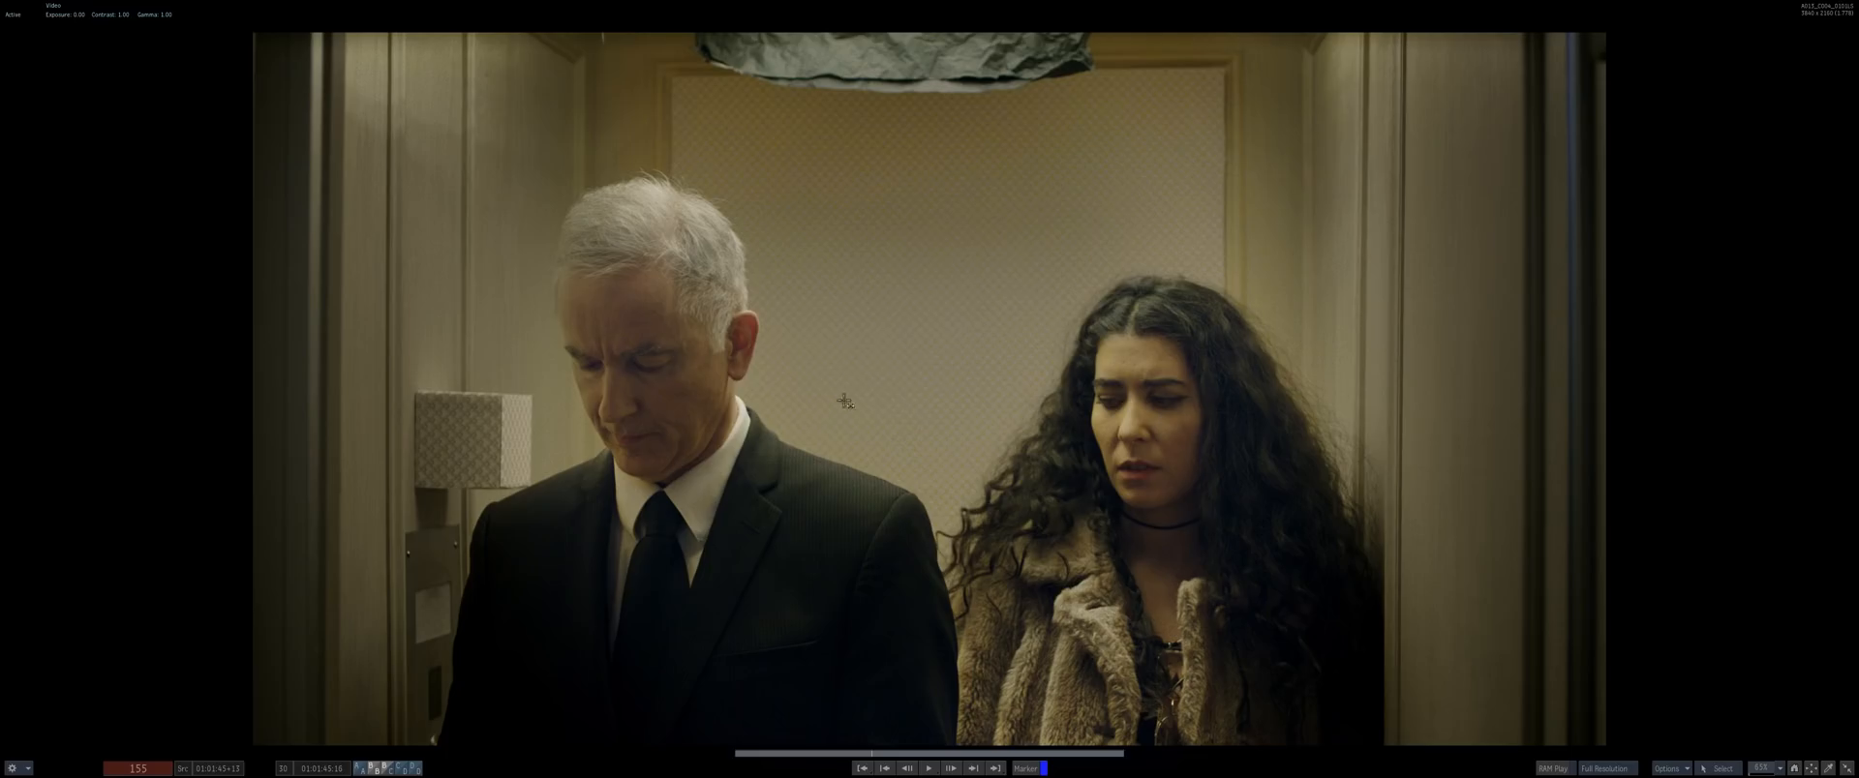
{"action": "left_click_drag", "start_coordinate": [857, 754], "coordinate": [1041, 749]}
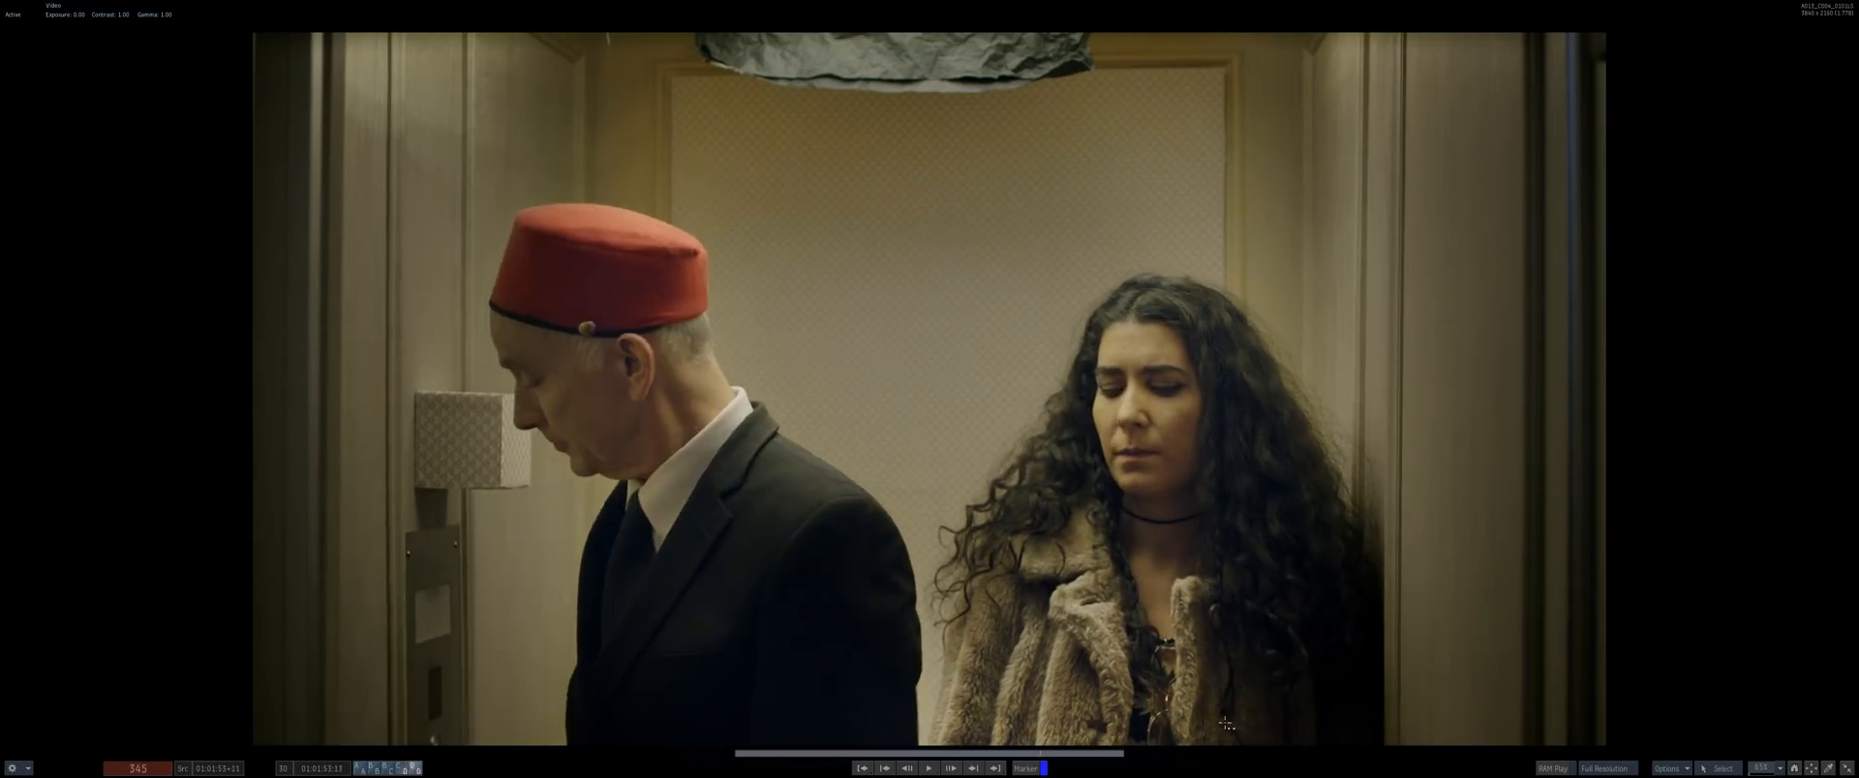
{"action": "mouse_move", "coordinate": [1226, 724]}
{"action": "left_mouse_down"}
{"action": "mouse_move", "coordinate": [1178, 724]}
{"action": "mouse_move", "coordinate": [1229, 724]}
{"action": "left_mouse_up"}
{"action": "key", "text": "ctrl+Escape"}
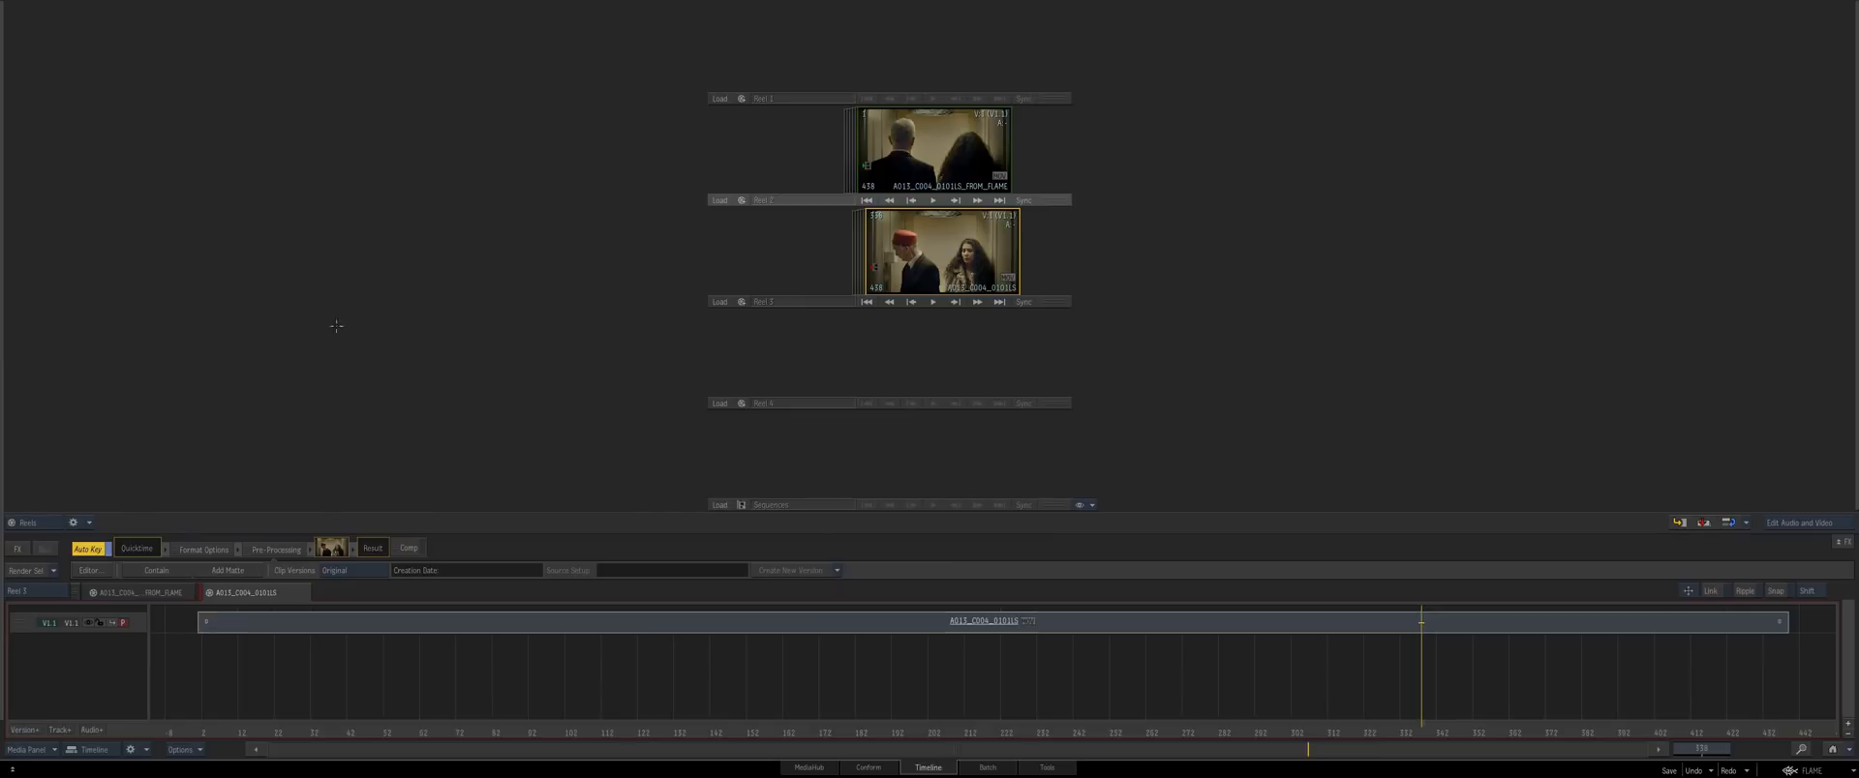
Examine the original clip in the player by scrubbing from the opening frames to near the end
{"action": "mouse_move", "coordinate": [2, 315]}
{"action": "left_click_drag", "start_coordinate": [945, 502], "coordinate": [733, 500]}
{"action": "left_click_drag", "start_coordinate": [620, 440], "coordinate": [822, 492]}
{"action": "left_click_drag", "start_coordinate": [830, 412], "coordinate": [595, 431]}
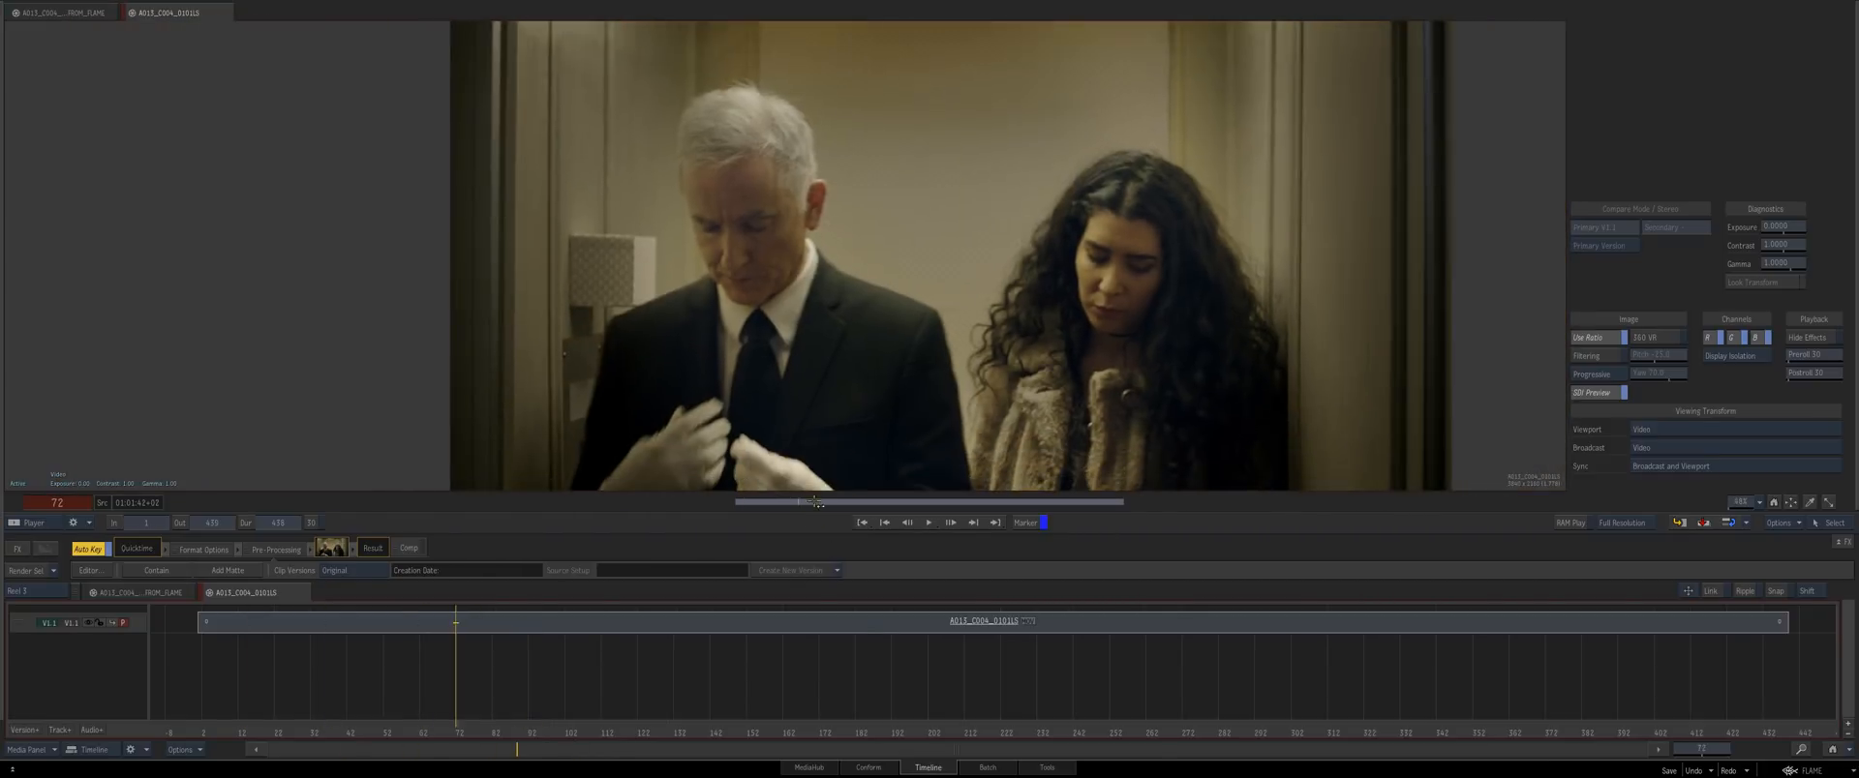
{"action": "left_click_drag", "start_coordinate": [816, 503], "coordinate": [1079, 503]}
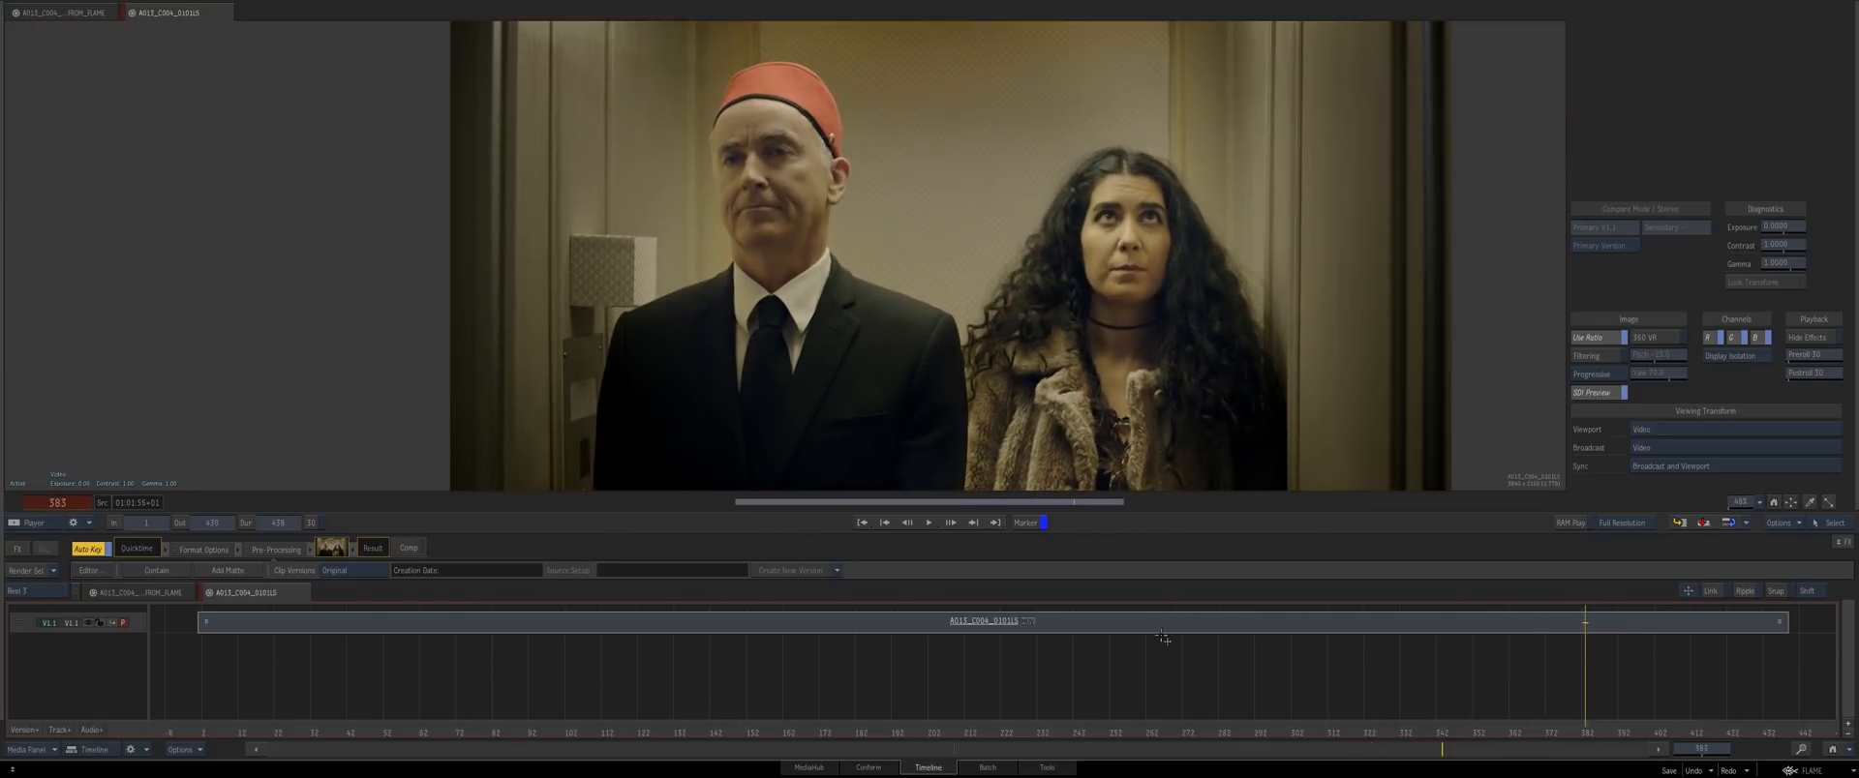
{"action": "left_click_drag", "start_coordinate": [1731, 714], "coordinate": [1676, 717]}
Toggle the time display to timecode and back to frames, and return the clip to its first frame
{"action": "key", "text": "shift+t"}
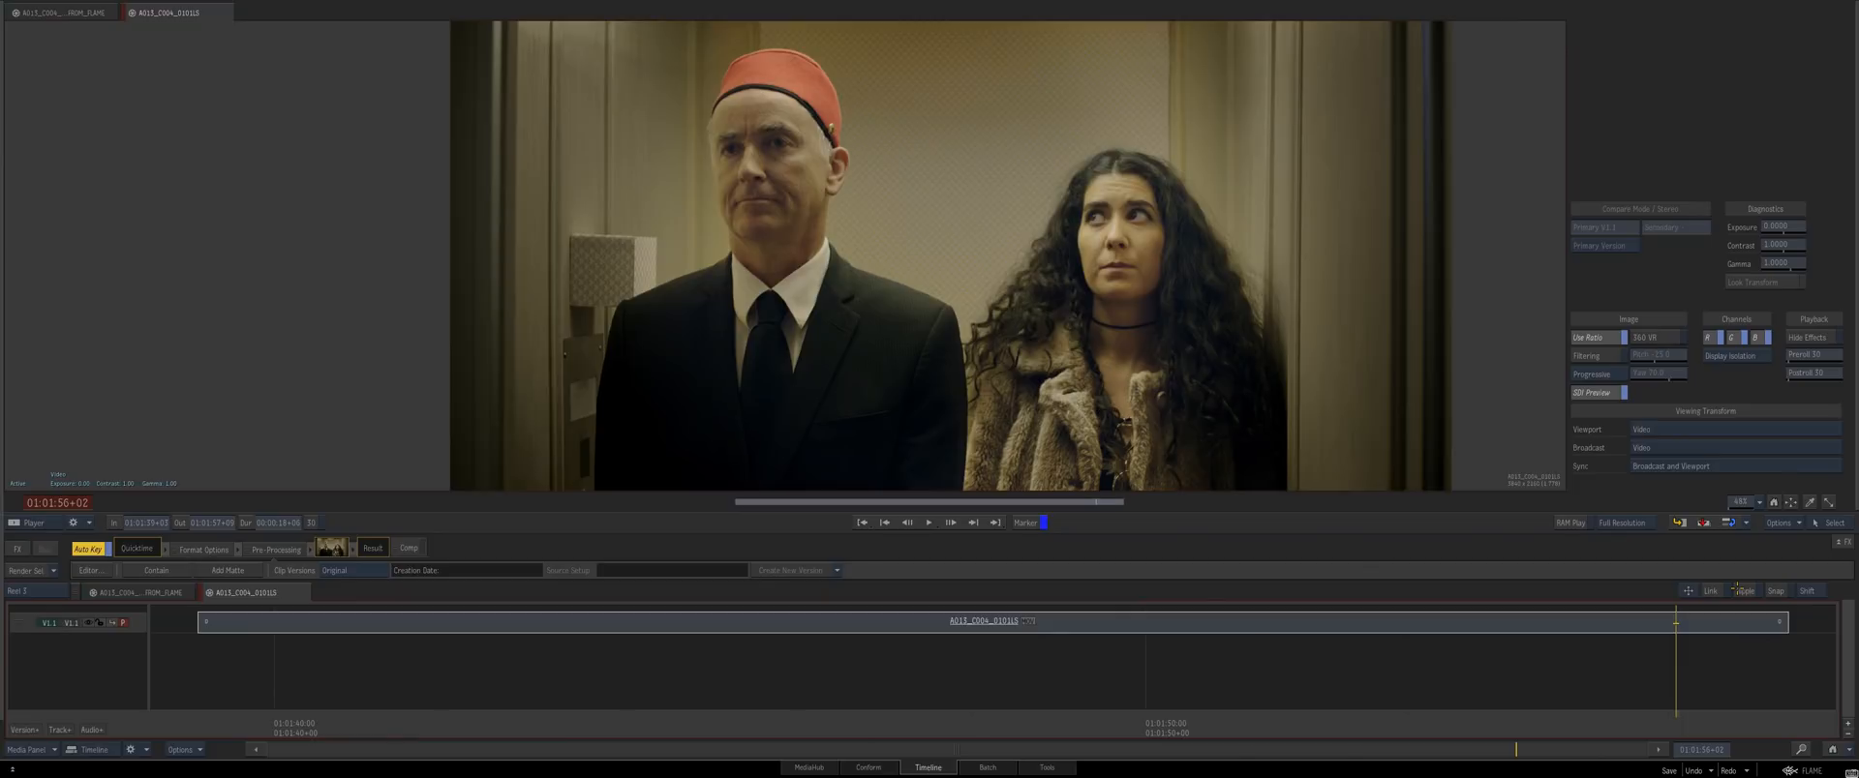
{"action": "key", "text": "shift+t"}
{"action": "key", "text": "Home"}
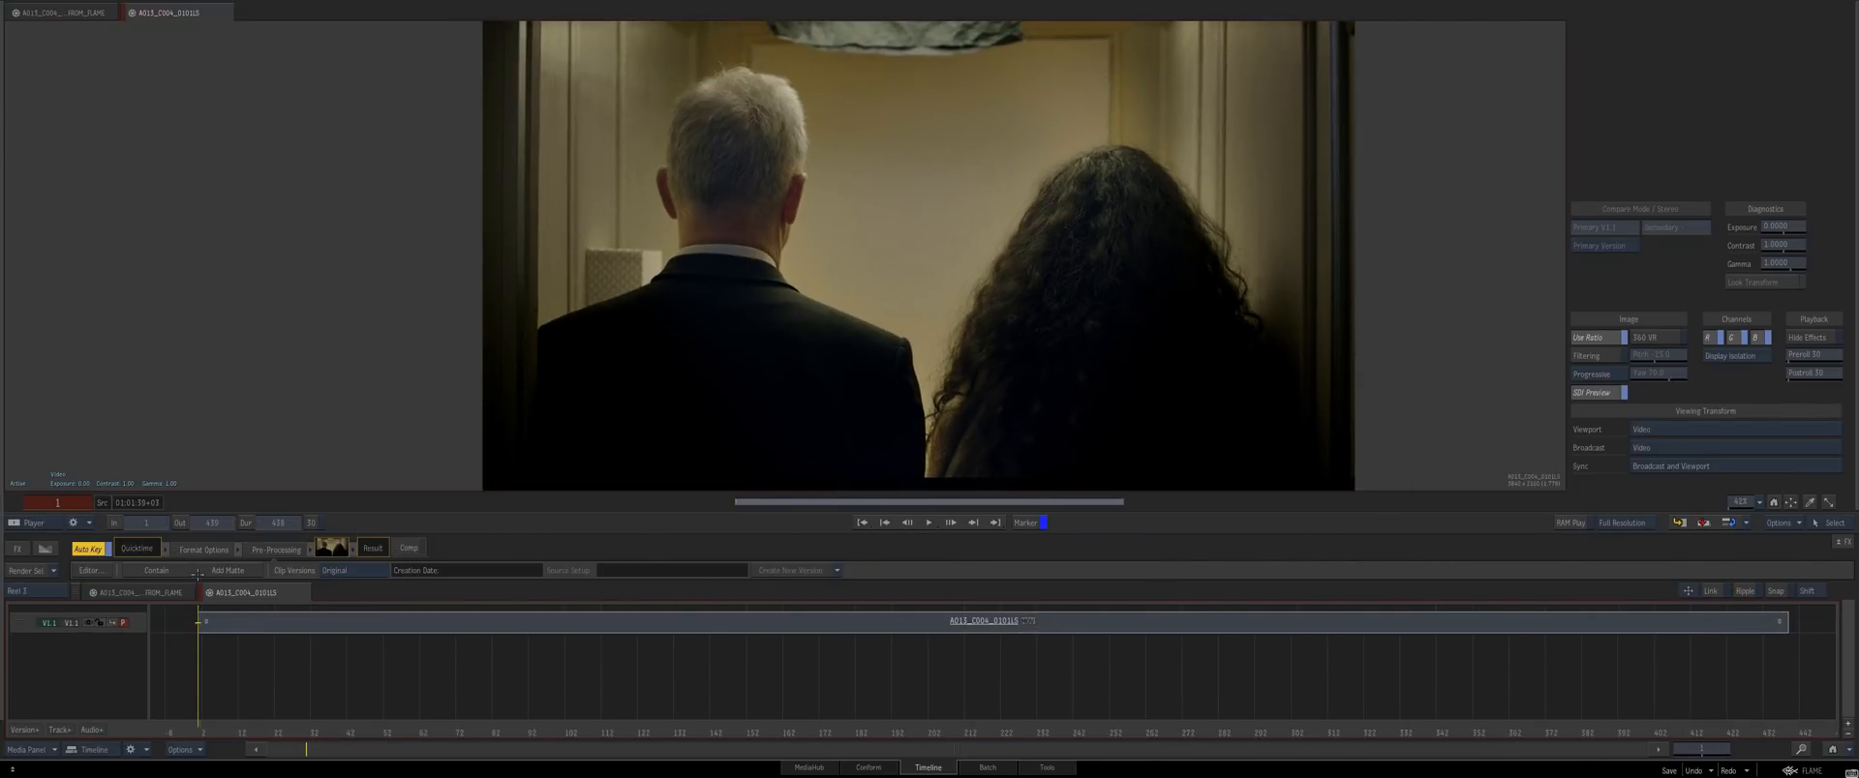
Apply a Burn-in Letterbox effect to the original clip to preview its widescreen framing
{"action": "left_click", "coordinate": [27, 550]}
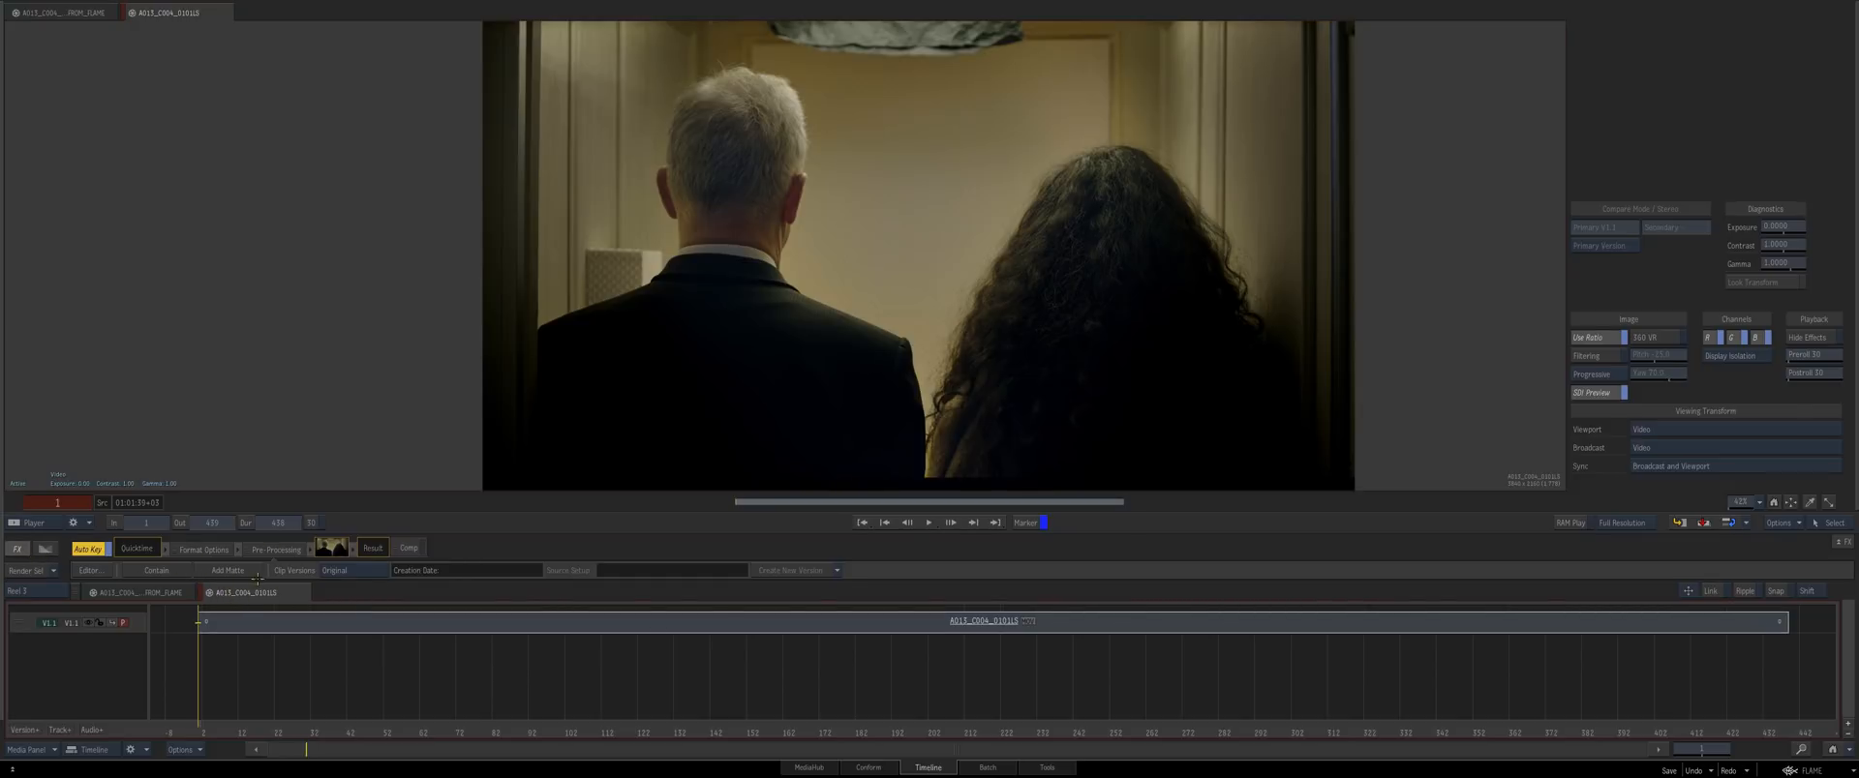
{"action": "left_click", "coordinate": [175, 604]}
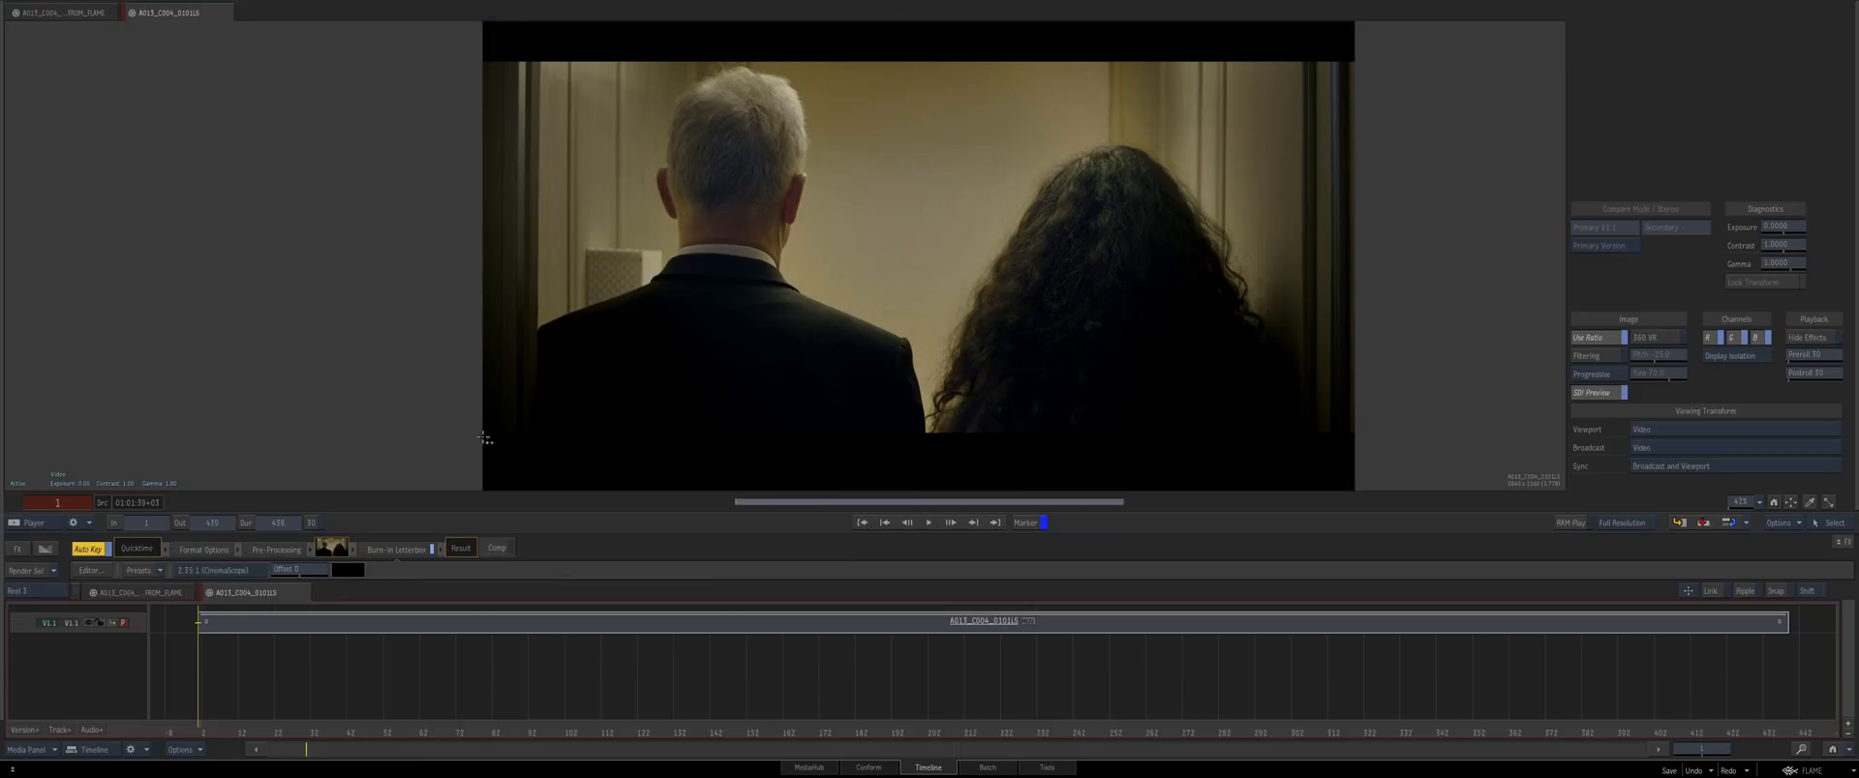
{"action": "left_click_drag", "start_coordinate": [837, 247], "coordinate": [823, 178]}
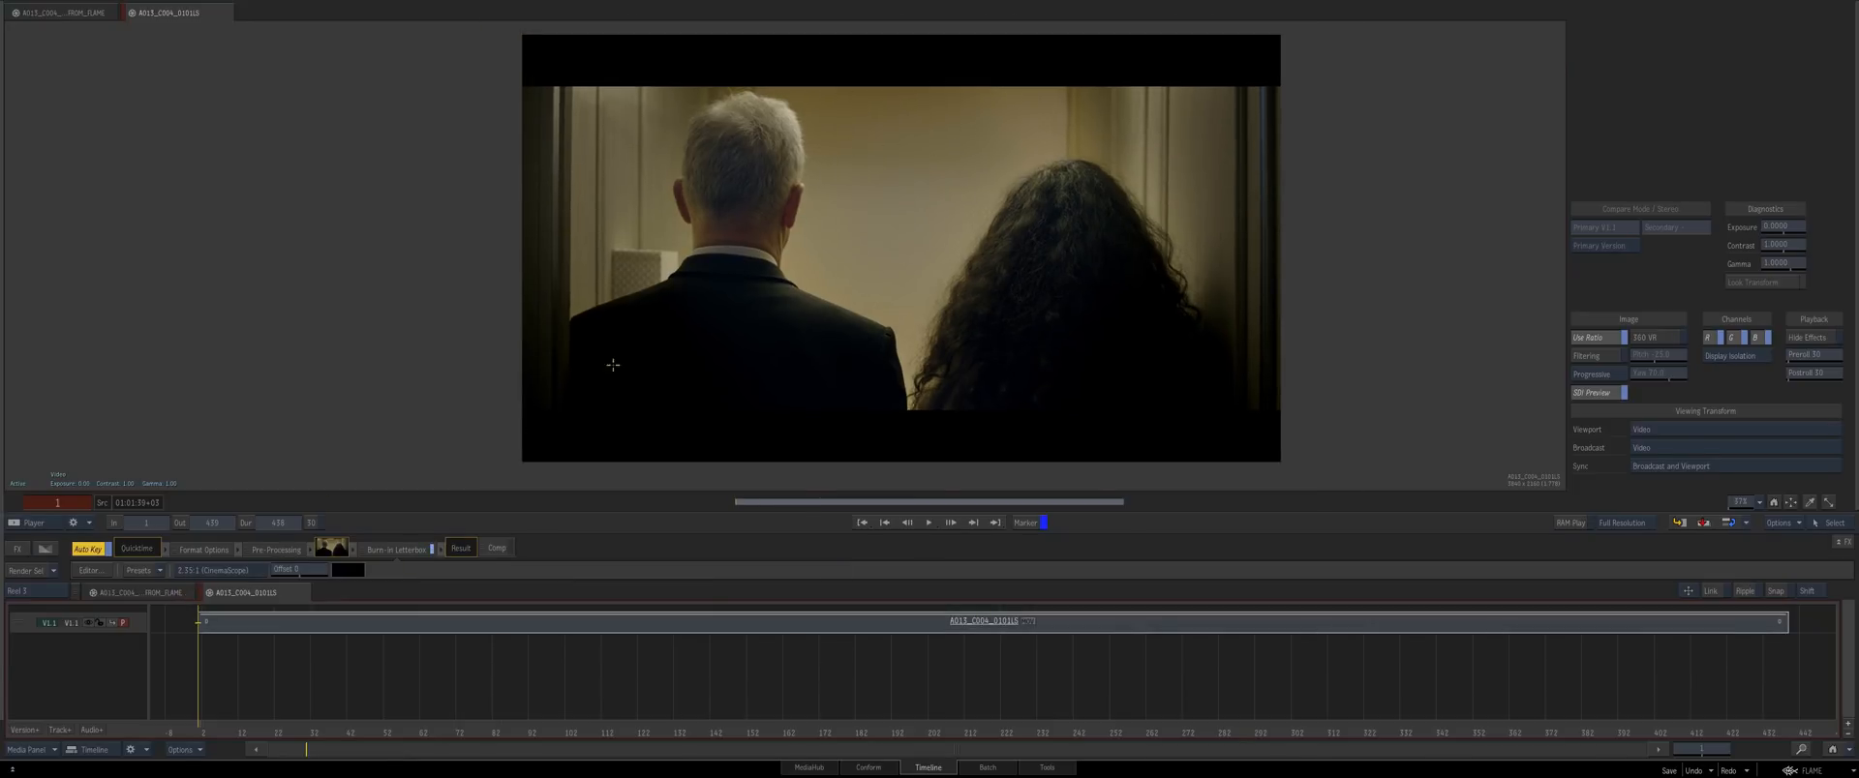
Bypass the Burn-in Letterbox effect to compare the framing, and delete it from the clip
{"action": "left_click", "coordinate": [432, 549]}
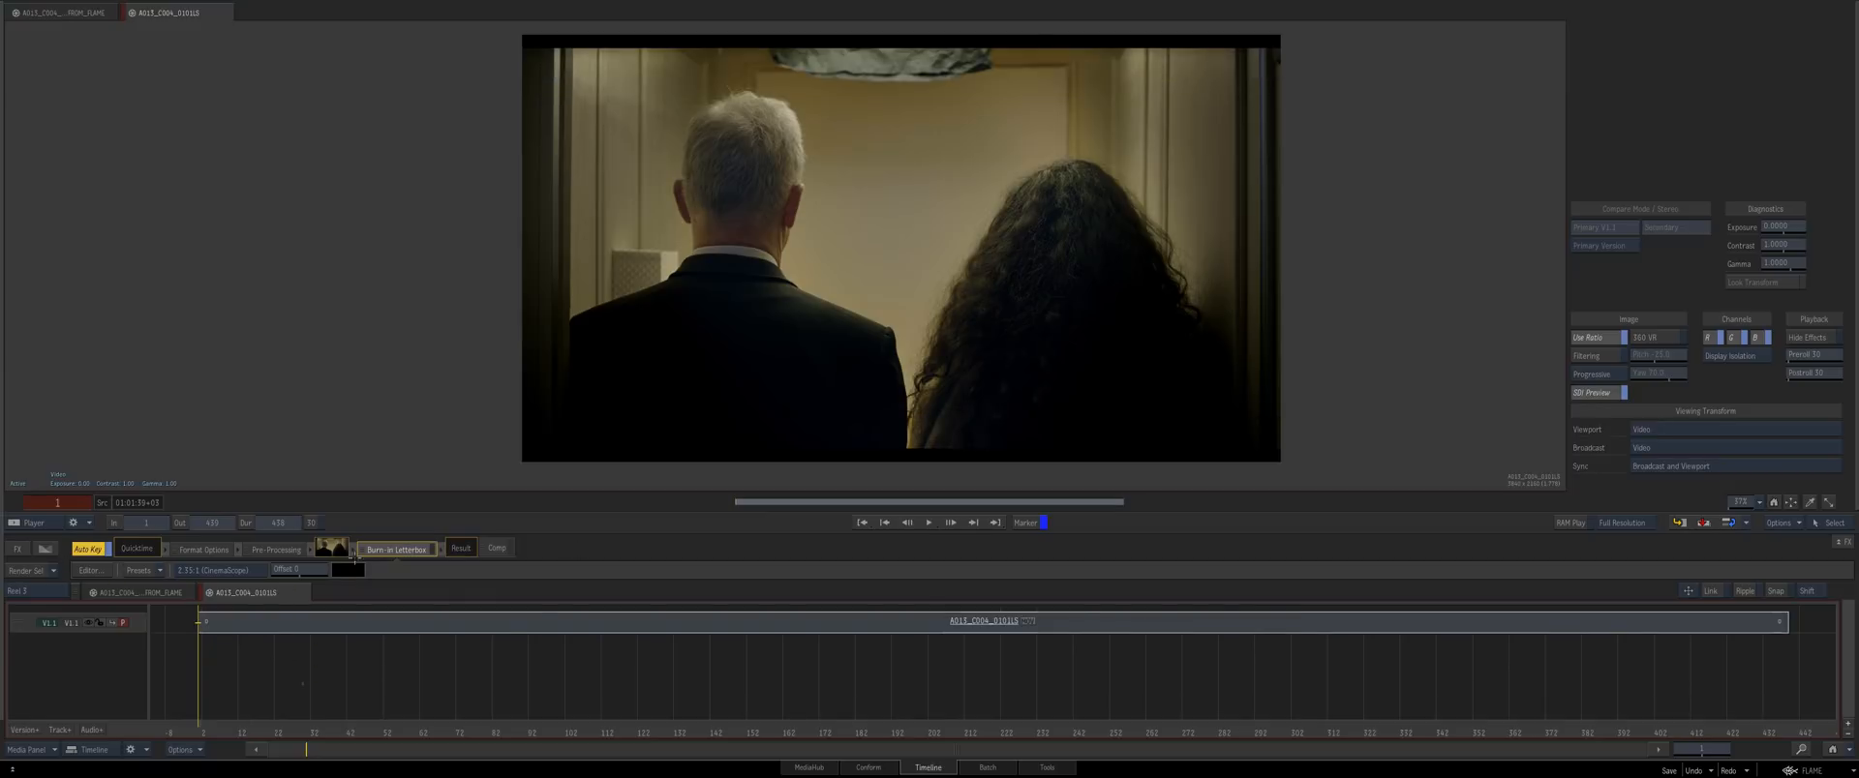
{"action": "left_click", "coordinate": [341, 557]}
{"action": "left_click", "coordinate": [511, 675]}
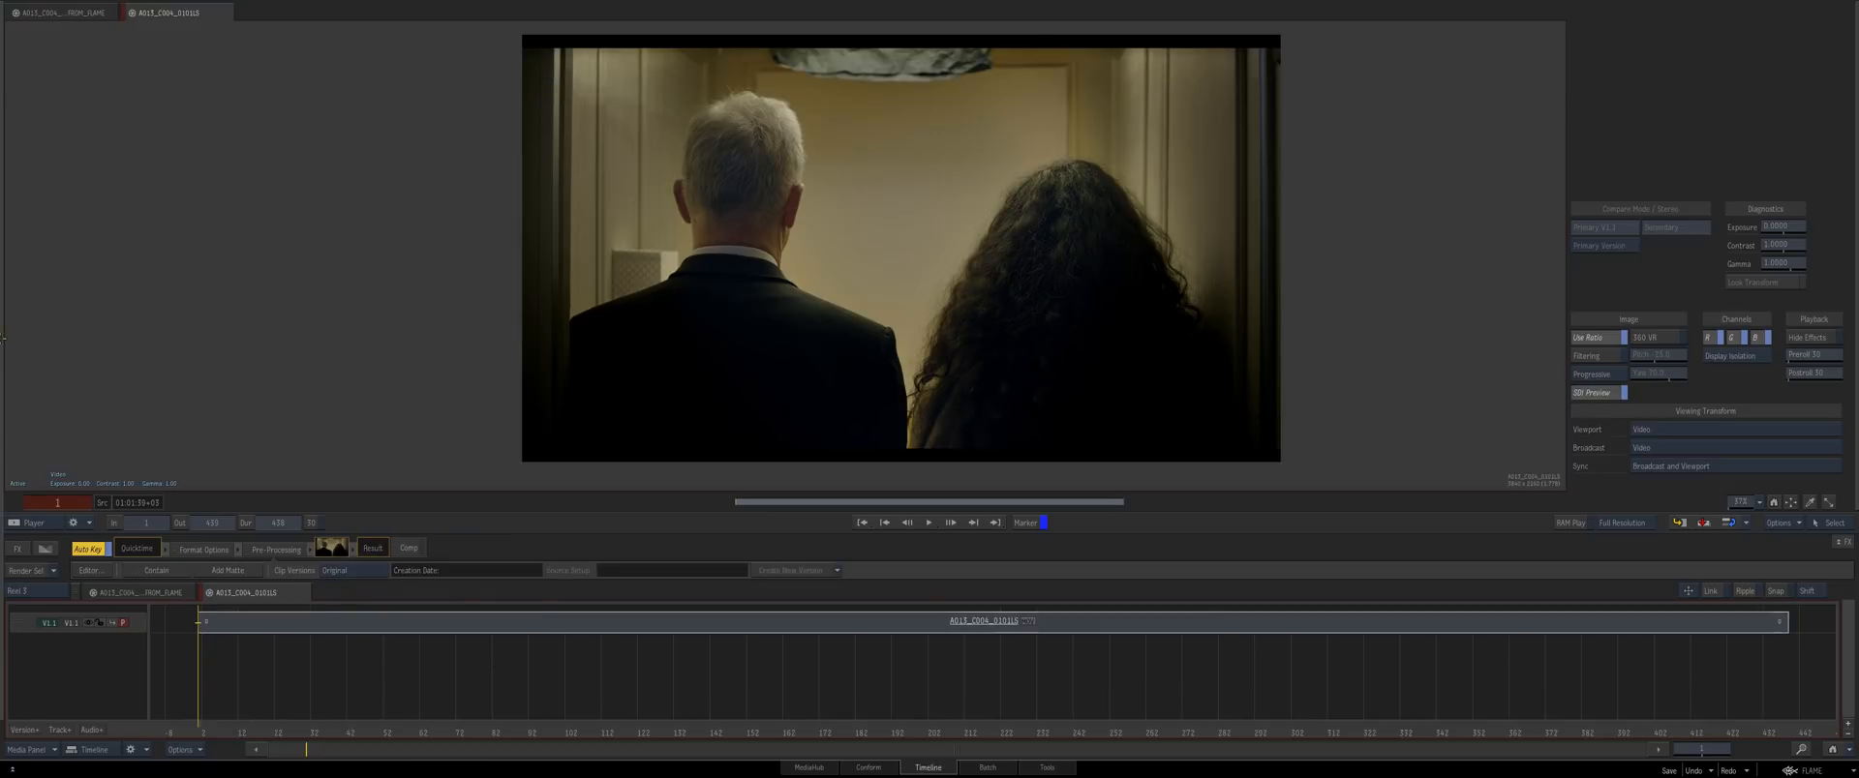
Open the FROM_FLAME clip and play it full screen to review the finished shot, ending back at the reels
{"action": "key", "text": "Escape"}
{"action": "double_click", "coordinate": [934, 158]}
{"action": "key", "text": "Escape"}
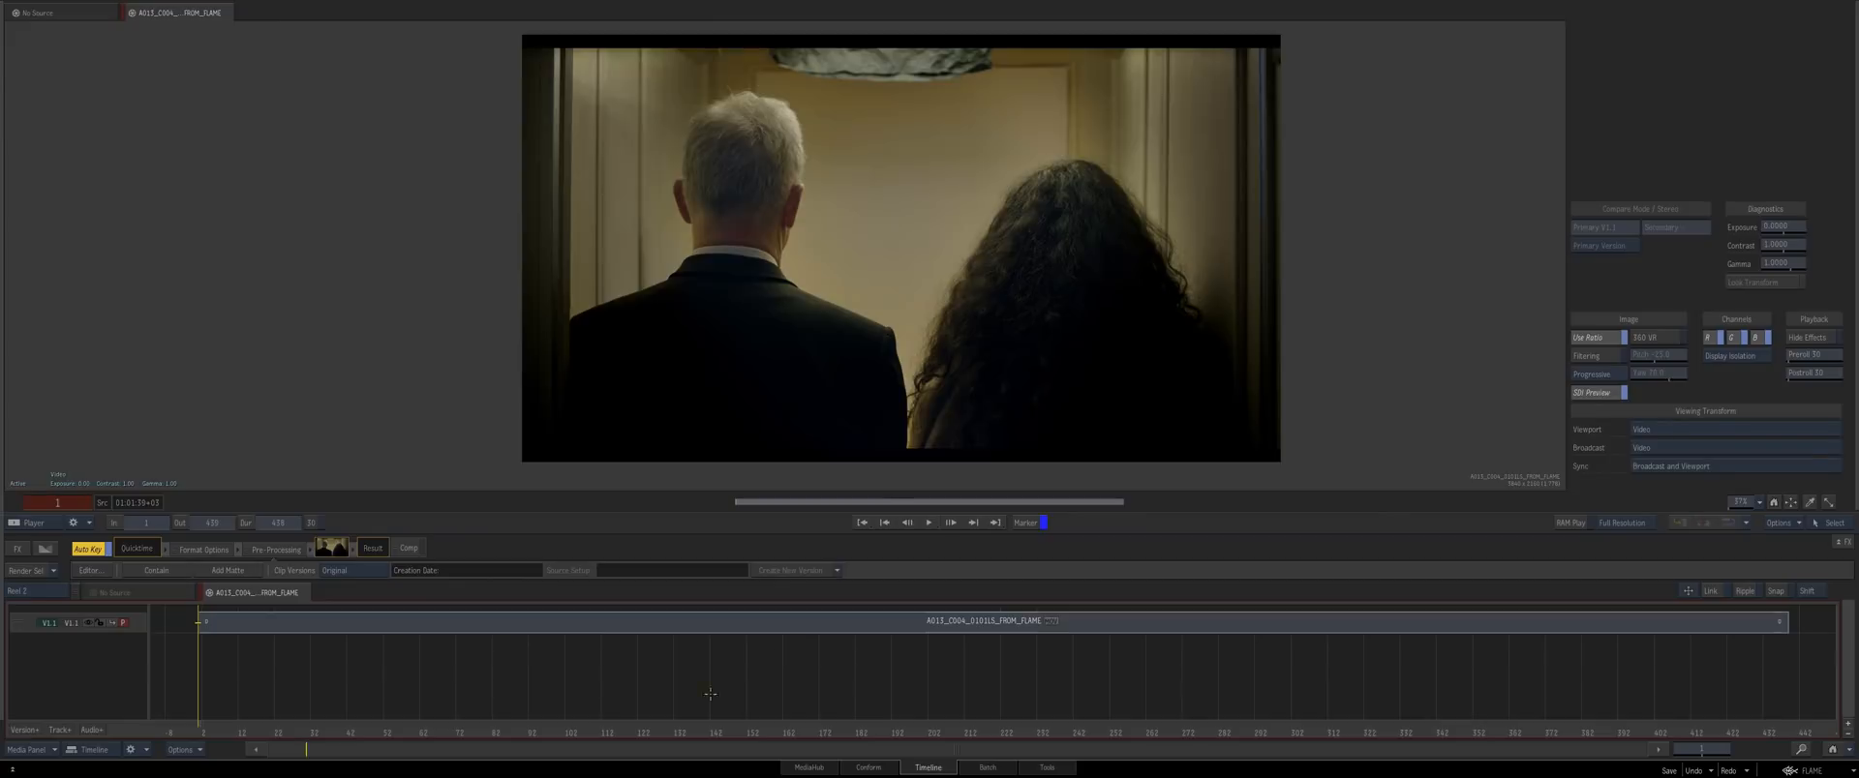
{"action": "key", "text": "ctrl+Escape"}
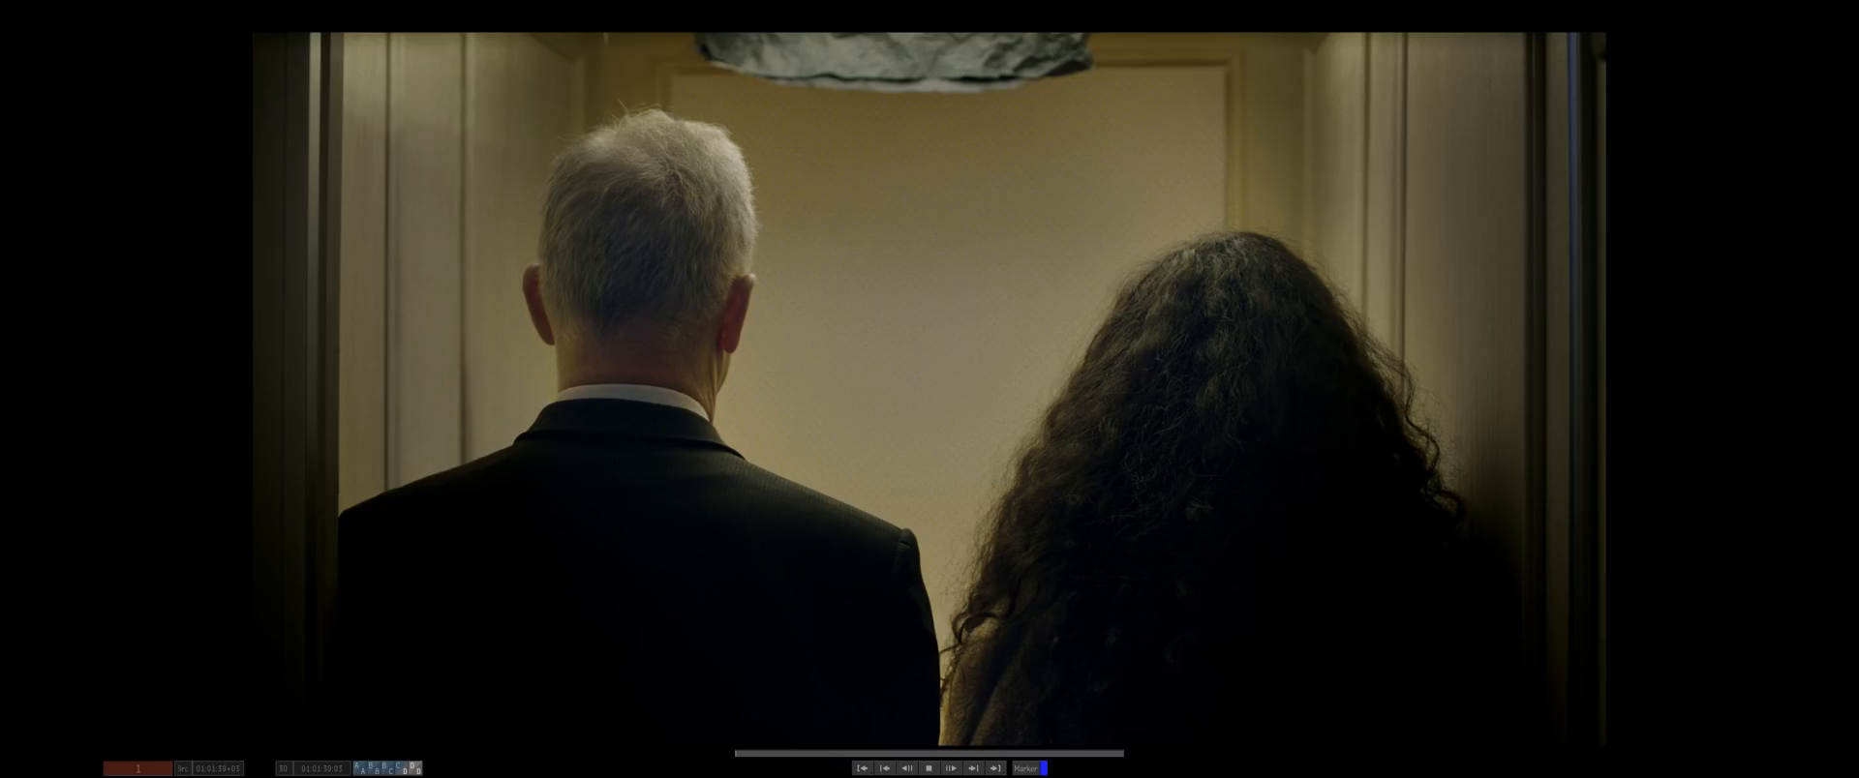
{"action": "key", "text": "space"}
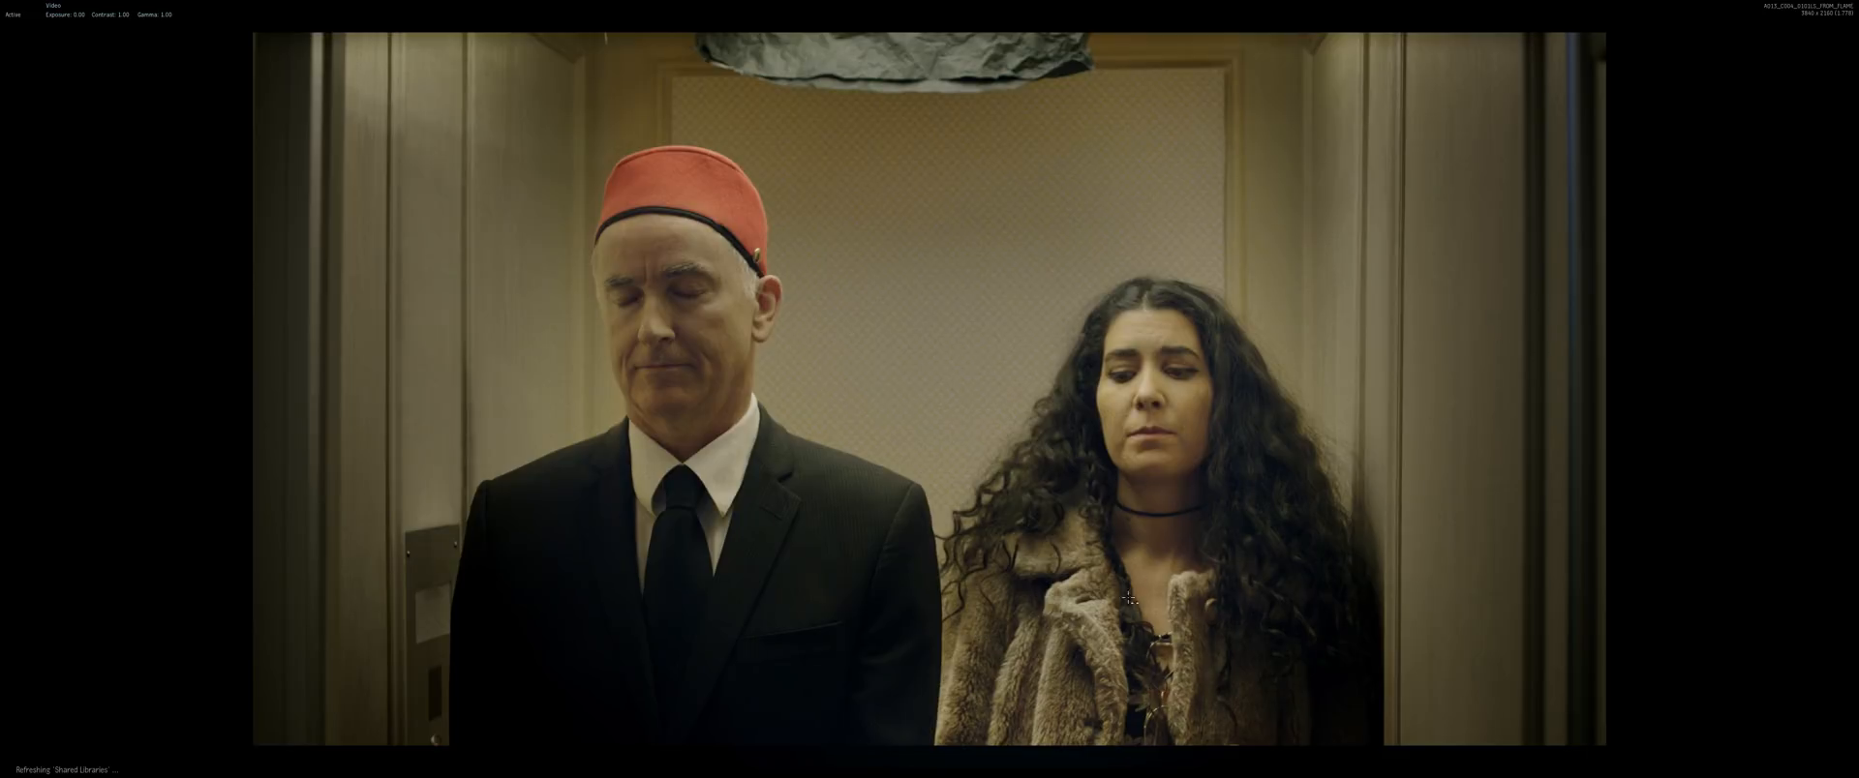
{"action": "key", "text": "Escape"}
{"action": "key", "text": "Escape"}
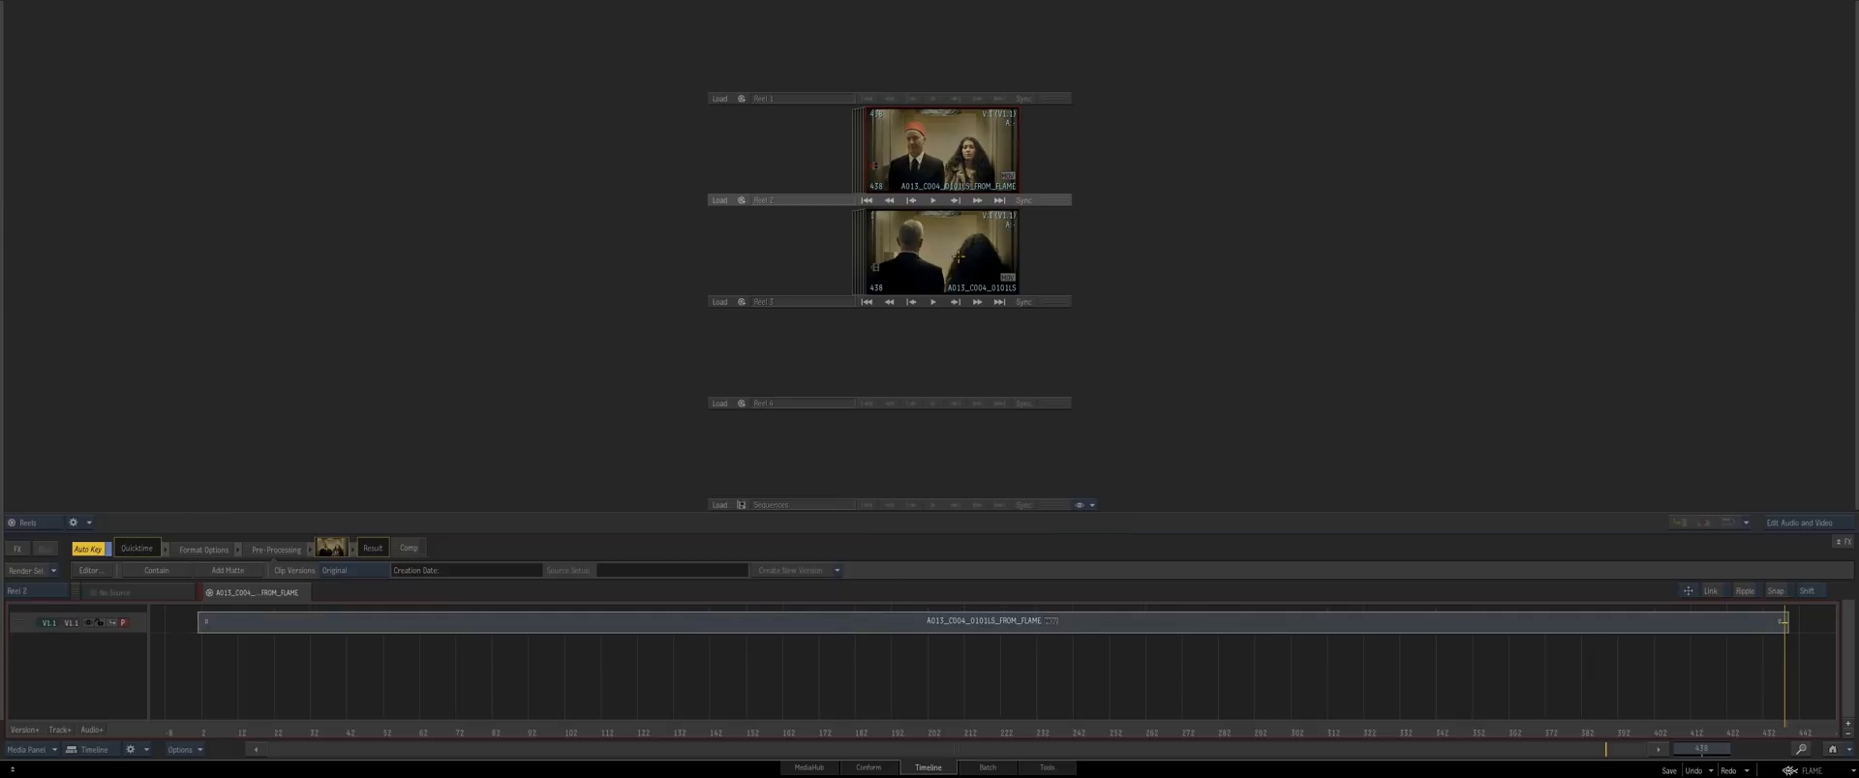
Compare the original clip with the FROM_FLAME version on the reels, advancing the original from its opening frame
{"action": "left_click", "coordinate": [948, 249]}
{"action": "left_click_drag", "start_coordinate": [925, 140], "coordinate": [898, 144]}
{"action": "mouse_move", "coordinate": [937, 262]}
{"action": "left_mouse_down"}
{"action": "mouse_move", "coordinate": [879, 263]}
{"action": "mouse_move", "coordinate": [915, 260]}
{"action": "left_mouse_up"}
{"action": "left_click_drag", "start_coordinate": [925, 157], "coordinate": [926, 153]}
{"action": "left_click_drag", "start_coordinate": [924, 254], "coordinate": [919, 253]}
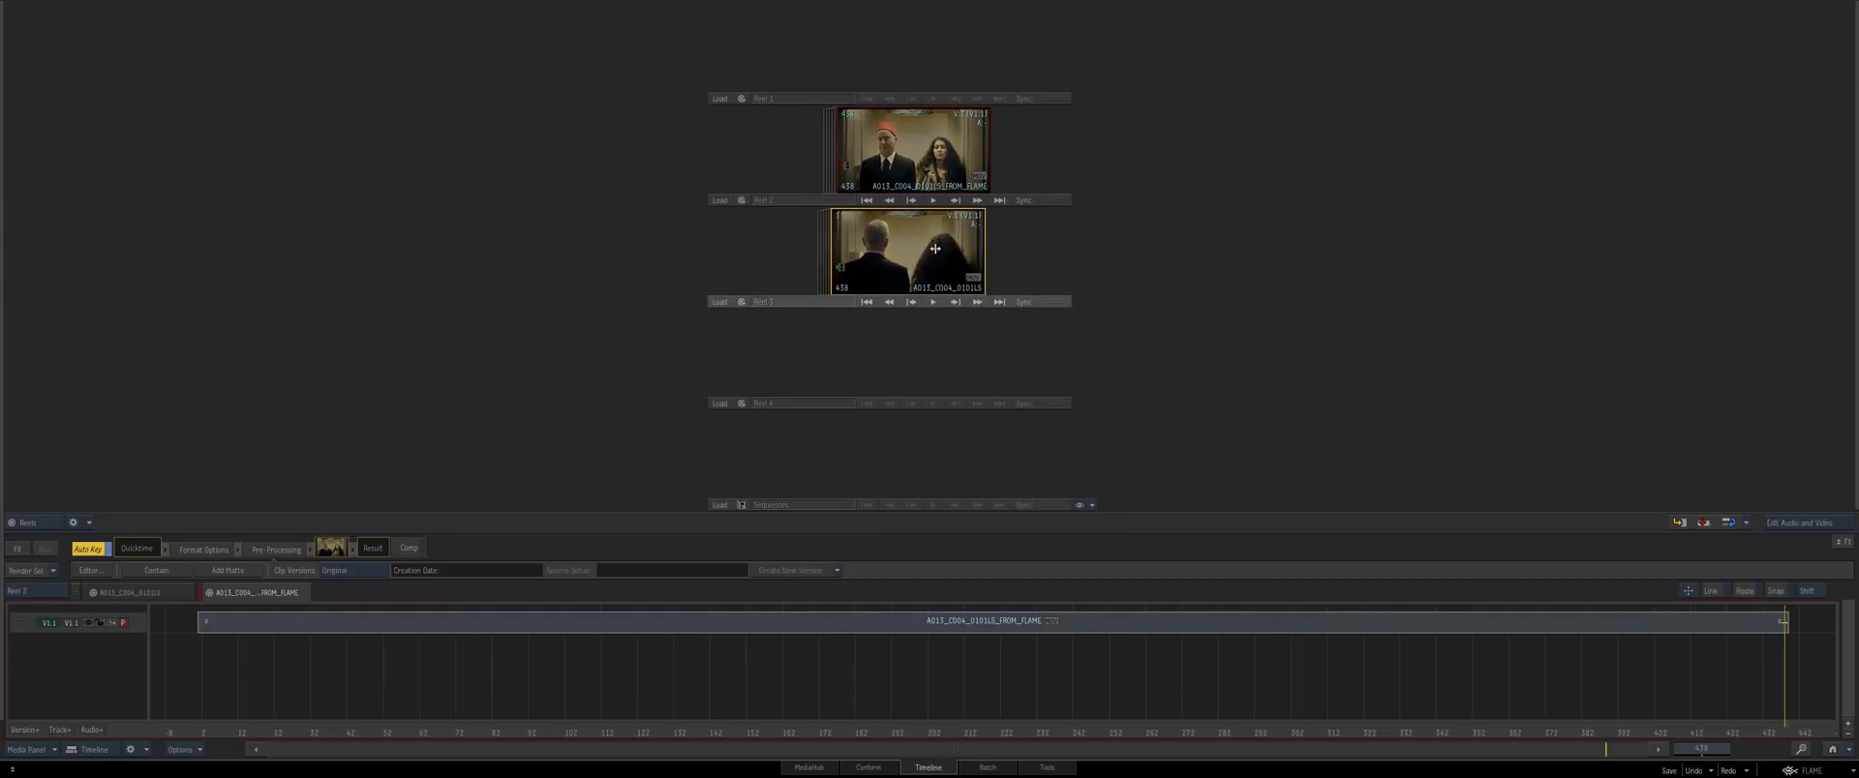
{"action": "left_click_drag", "start_coordinate": [915, 143], "coordinate": [911, 142]}
{"action": "left_click_drag", "start_coordinate": [920, 249], "coordinate": [914, 250]}
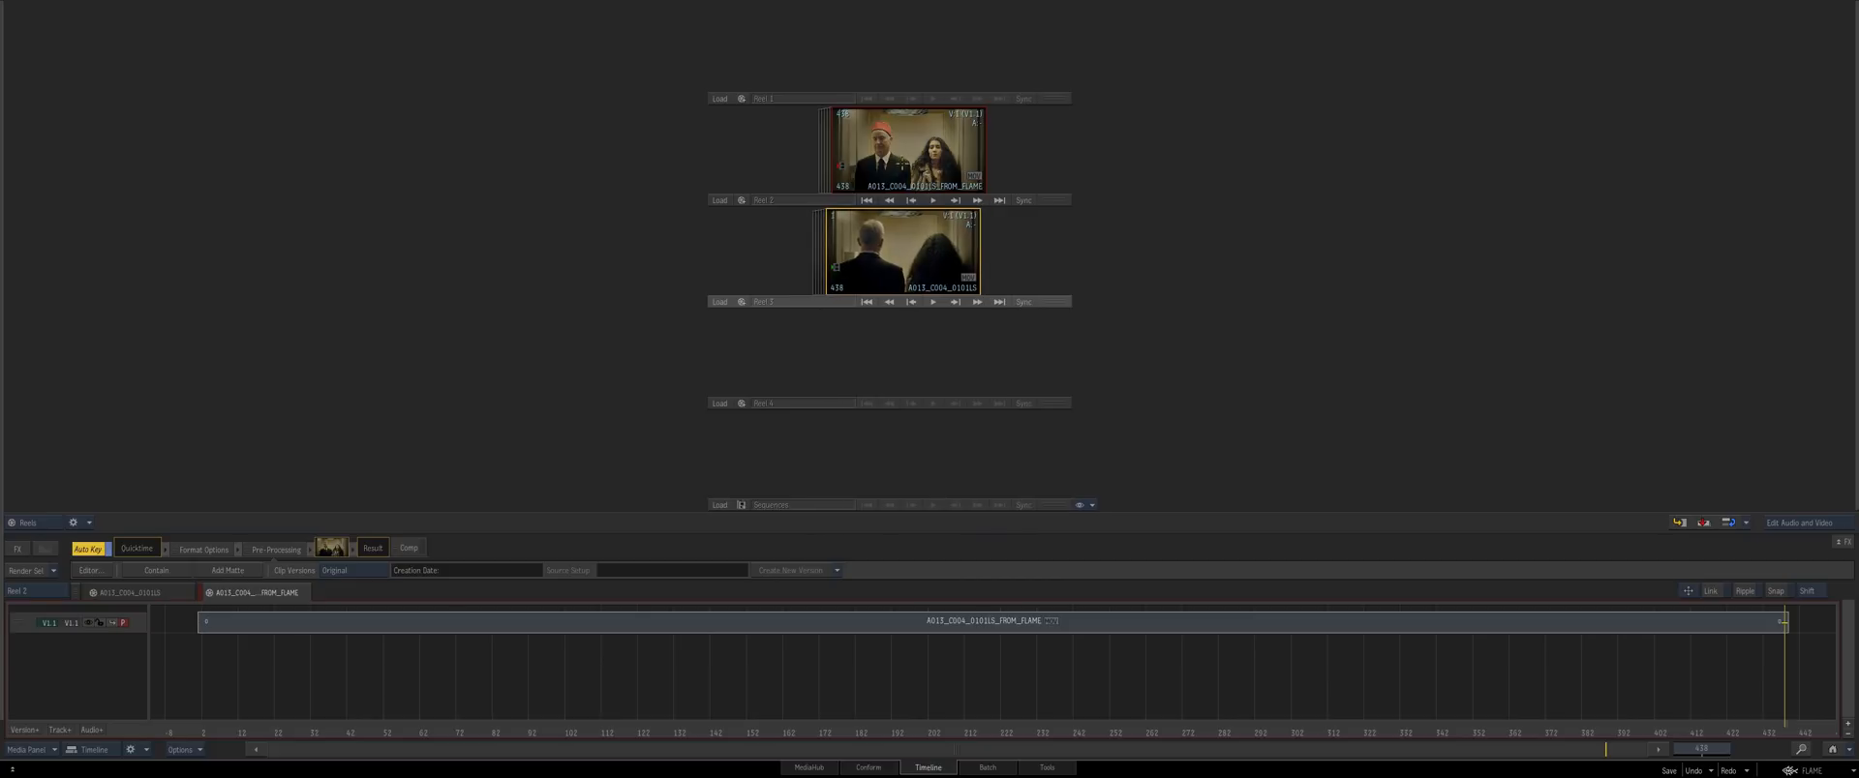
{"action": "left_click_drag", "start_coordinate": [907, 161], "coordinate": [905, 163]}
{"action": "left_click_drag", "start_coordinate": [930, 246], "coordinate": [933, 243]}
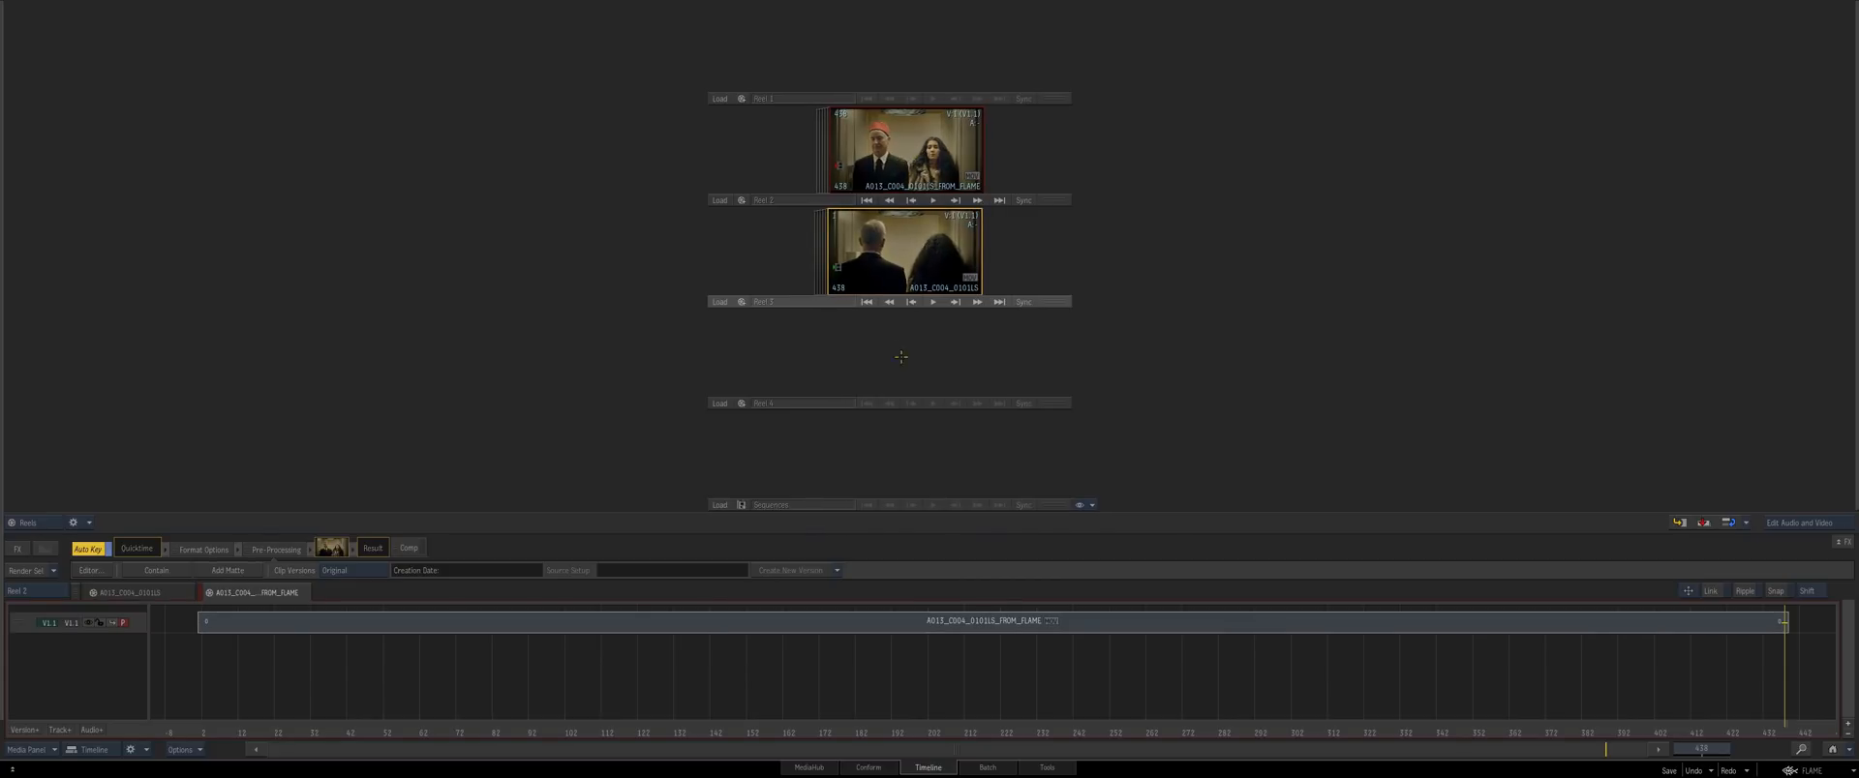
{"action": "left_click", "coordinate": [907, 163]}
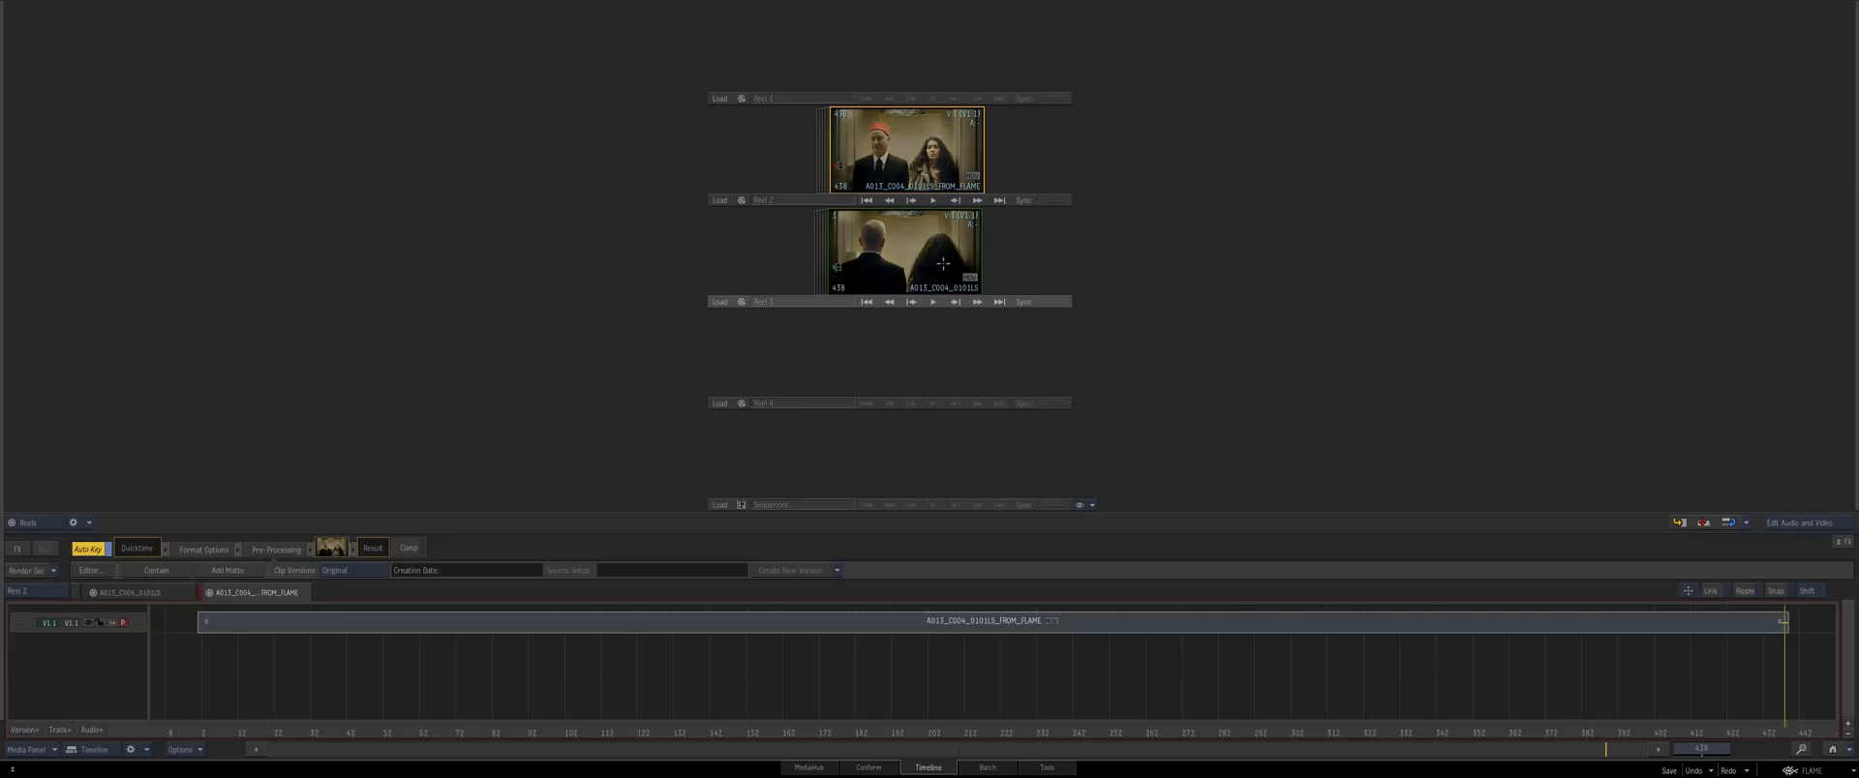
{"action": "mouse_move", "coordinate": [913, 253]}
{"action": "left_mouse_down"}
{"action": "mouse_move", "coordinate": [902, 225]}
{"action": "mouse_move", "coordinate": [899, 263]}
{"action": "left_mouse_up"}
{"action": "left_click", "coordinate": [898, 249]}
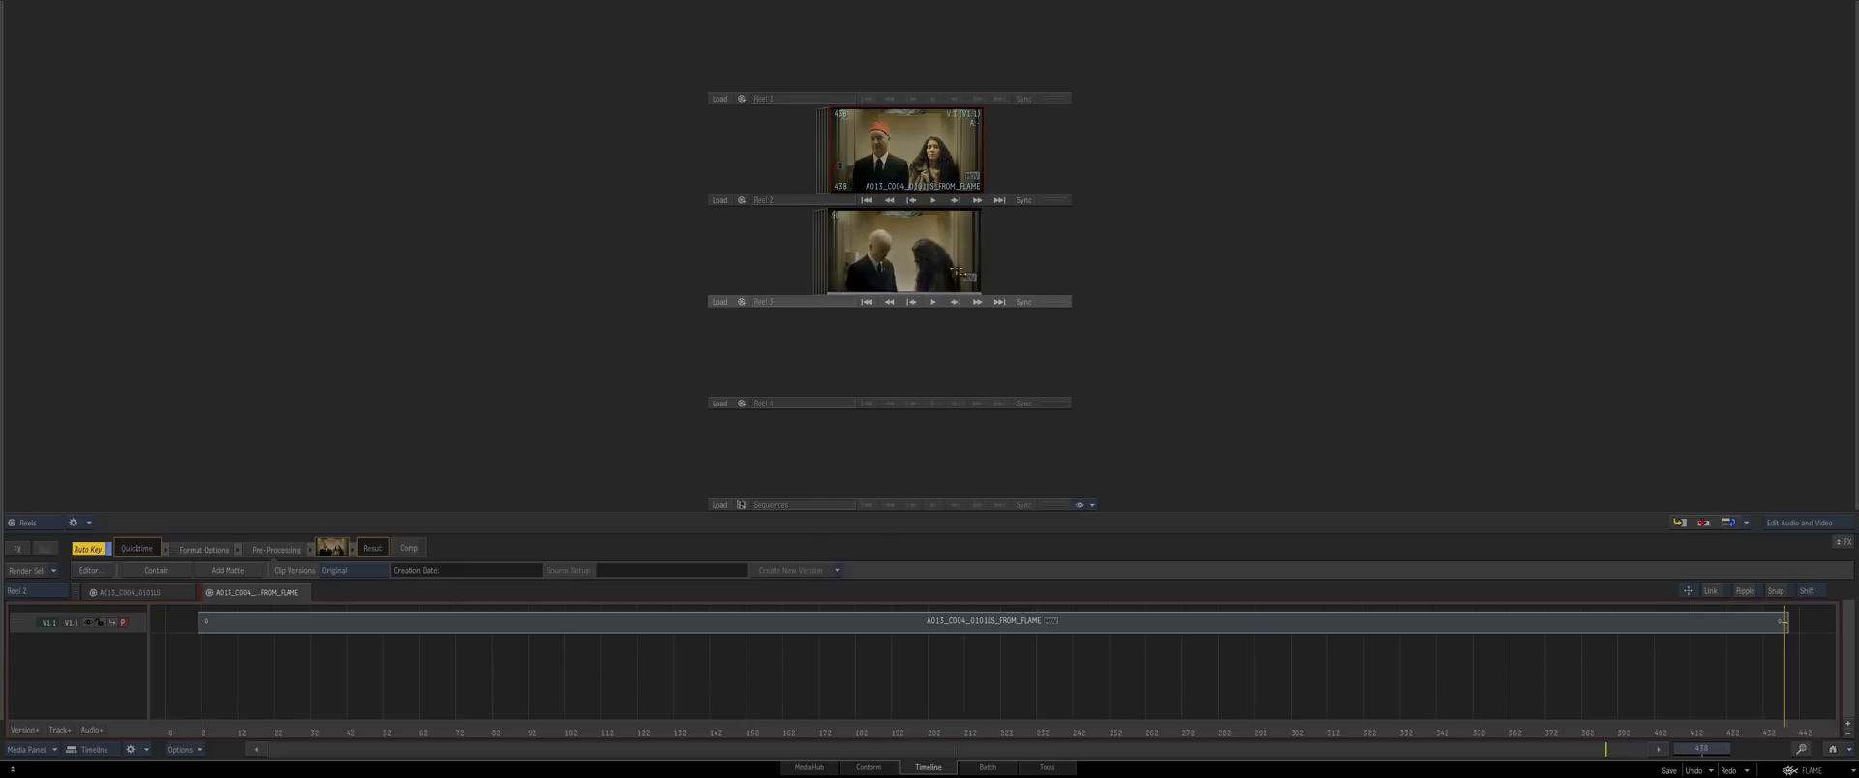
Switch to the Batch environment, place the original clip from Reel 3 in the schematic, and view its result
{"action": "key", "text": "space"}
{"action": "left_click", "coordinate": [988, 768]}
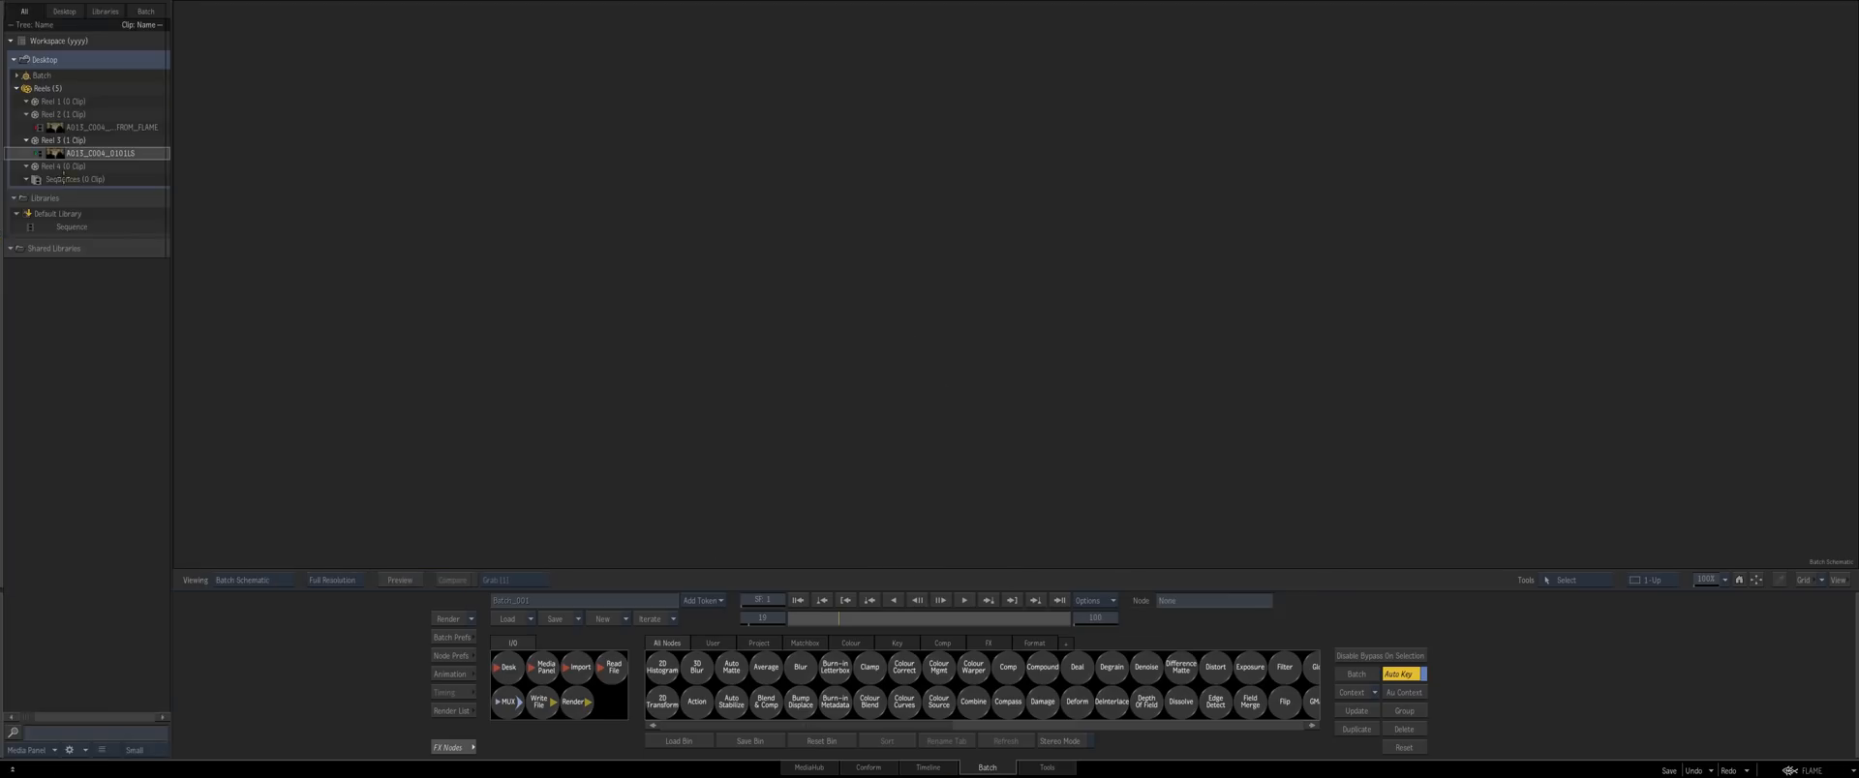
{"action": "left_click_drag", "start_coordinate": [44, 152], "coordinate": [542, 294]}
{"action": "key", "text": "alt+grave"}
{"action": "key", "text": "F4"}
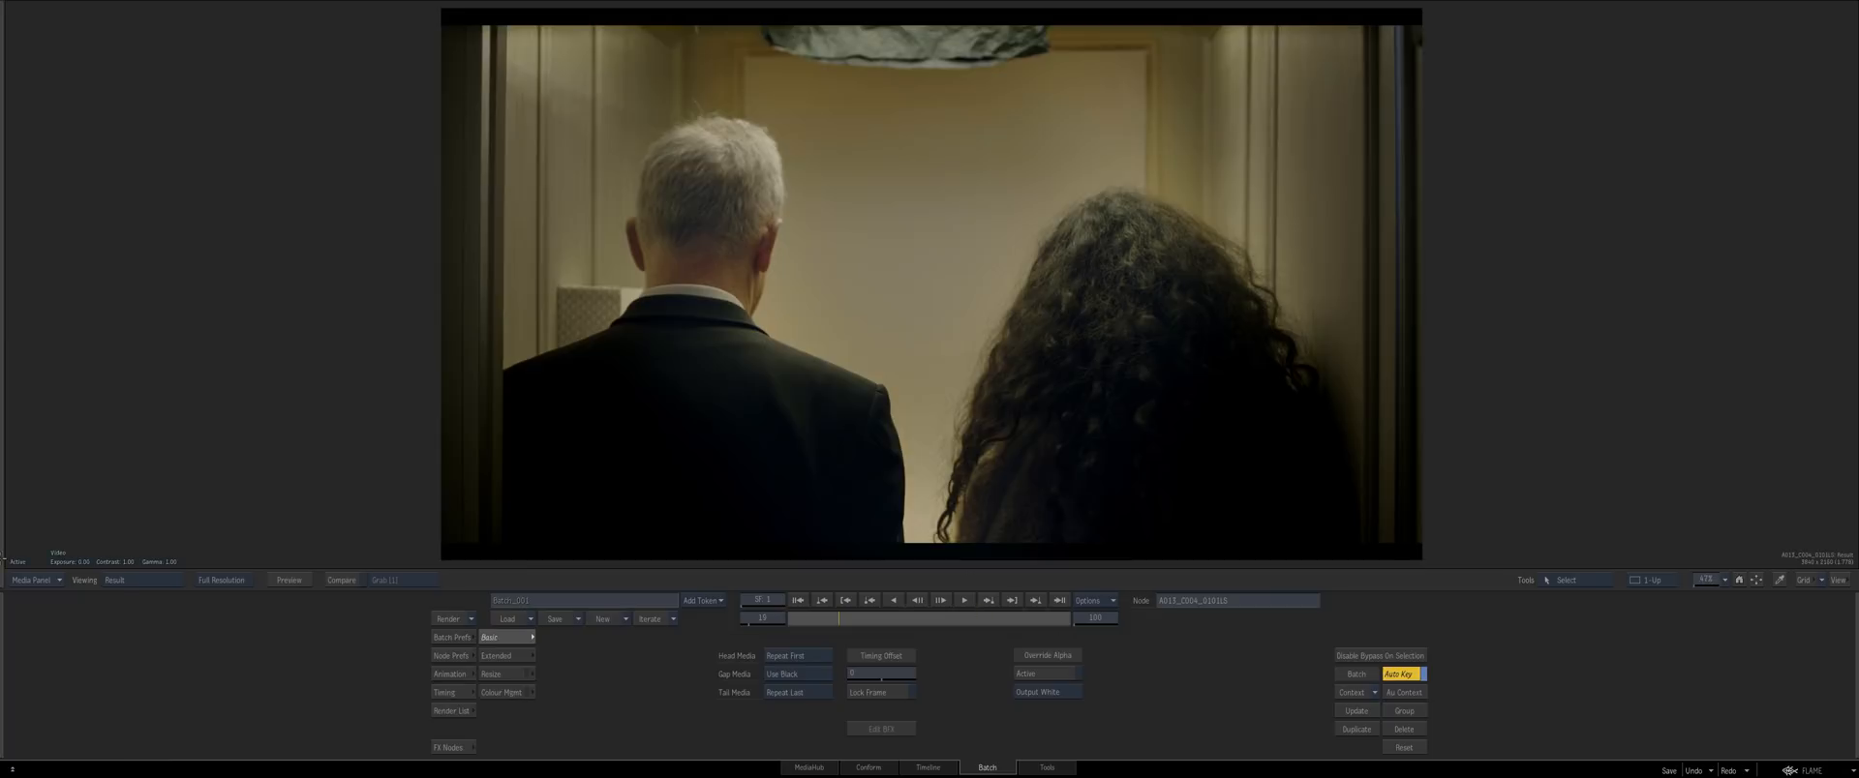
Set the batch duration to 438 frames and view the clip's result again
{"action": "key", "text": "F4"}
{"action": "left_click", "coordinate": [1084, 618]}
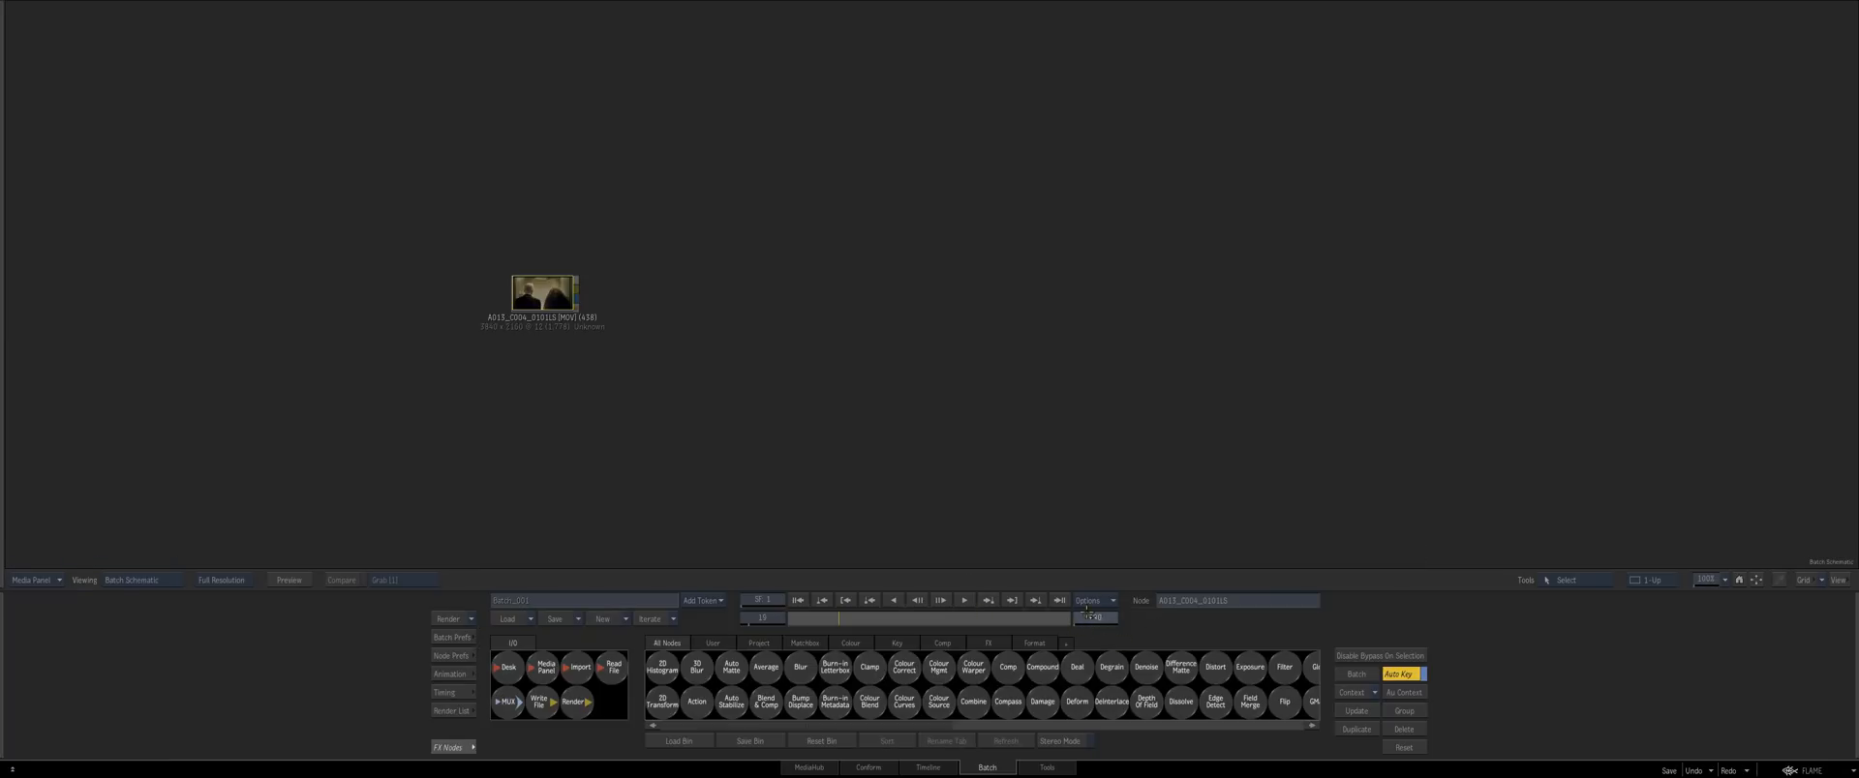
{"action": "type", "text": "438"}
{"action": "key", "text": "Return"}
{"action": "key", "text": "F4"}
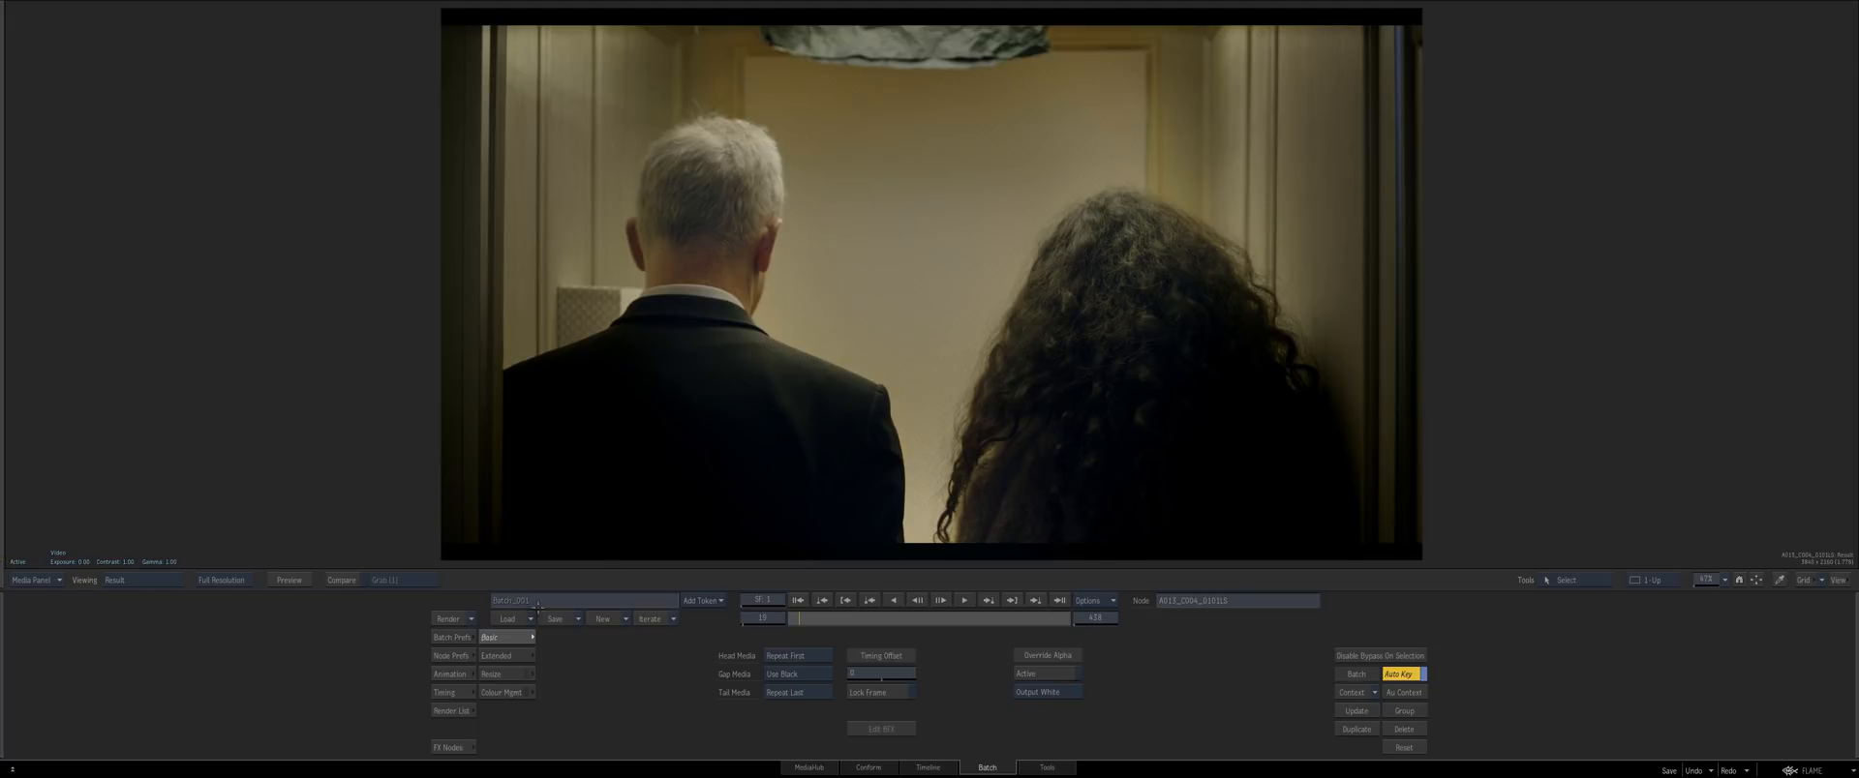
{"action": "key", "text": "Escape"}
{"action": "left_click", "coordinate": [1837, 581]}
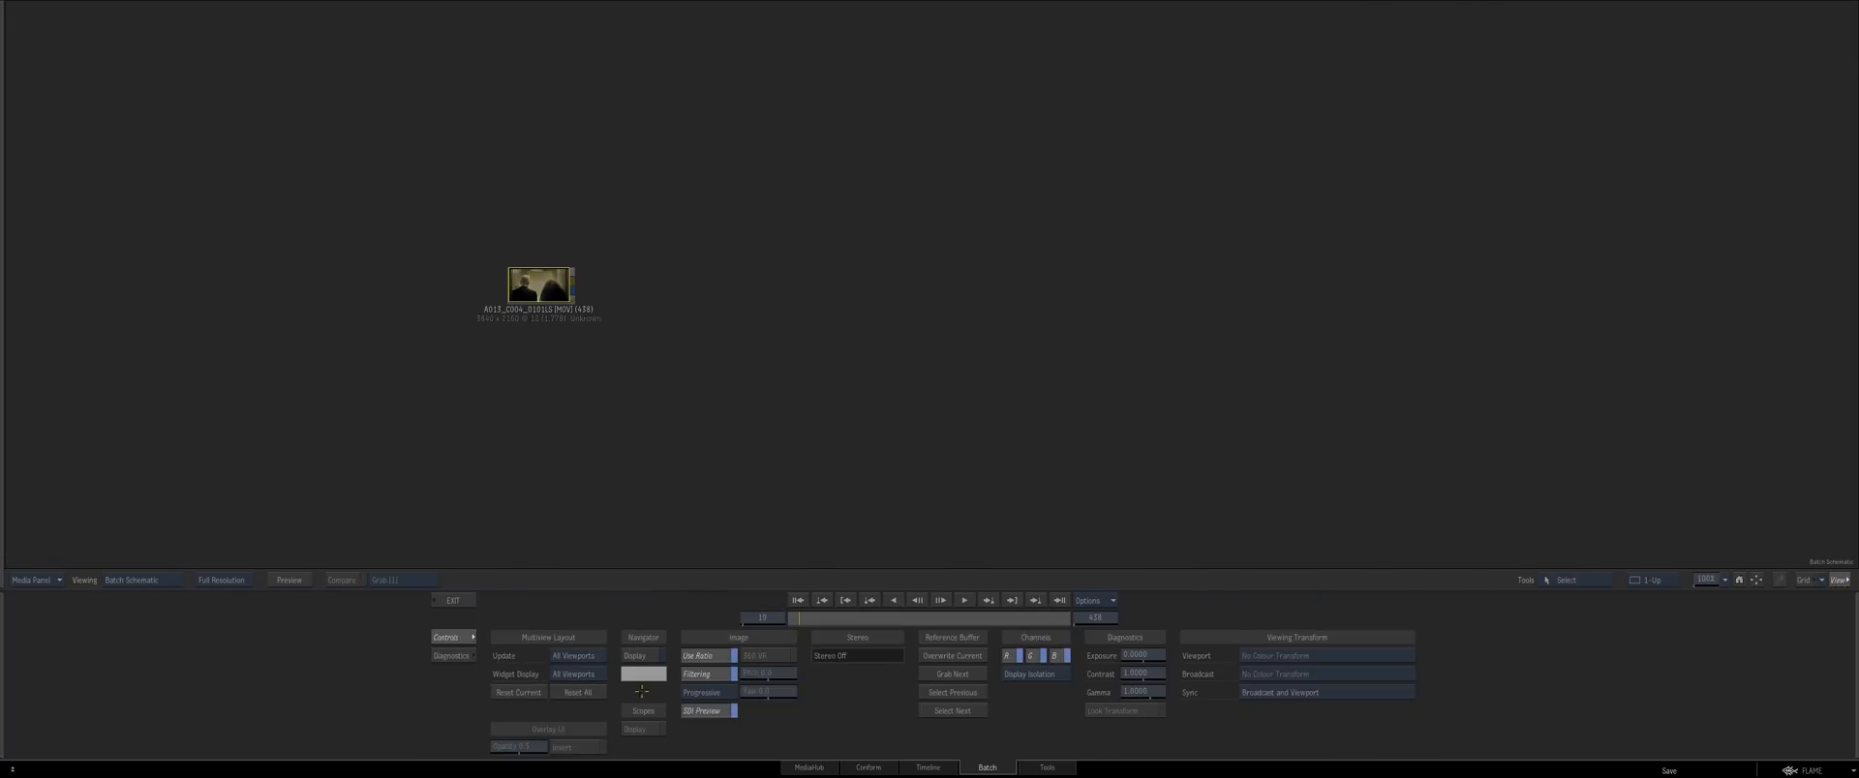
{"action": "left_click", "coordinate": [455, 602]}
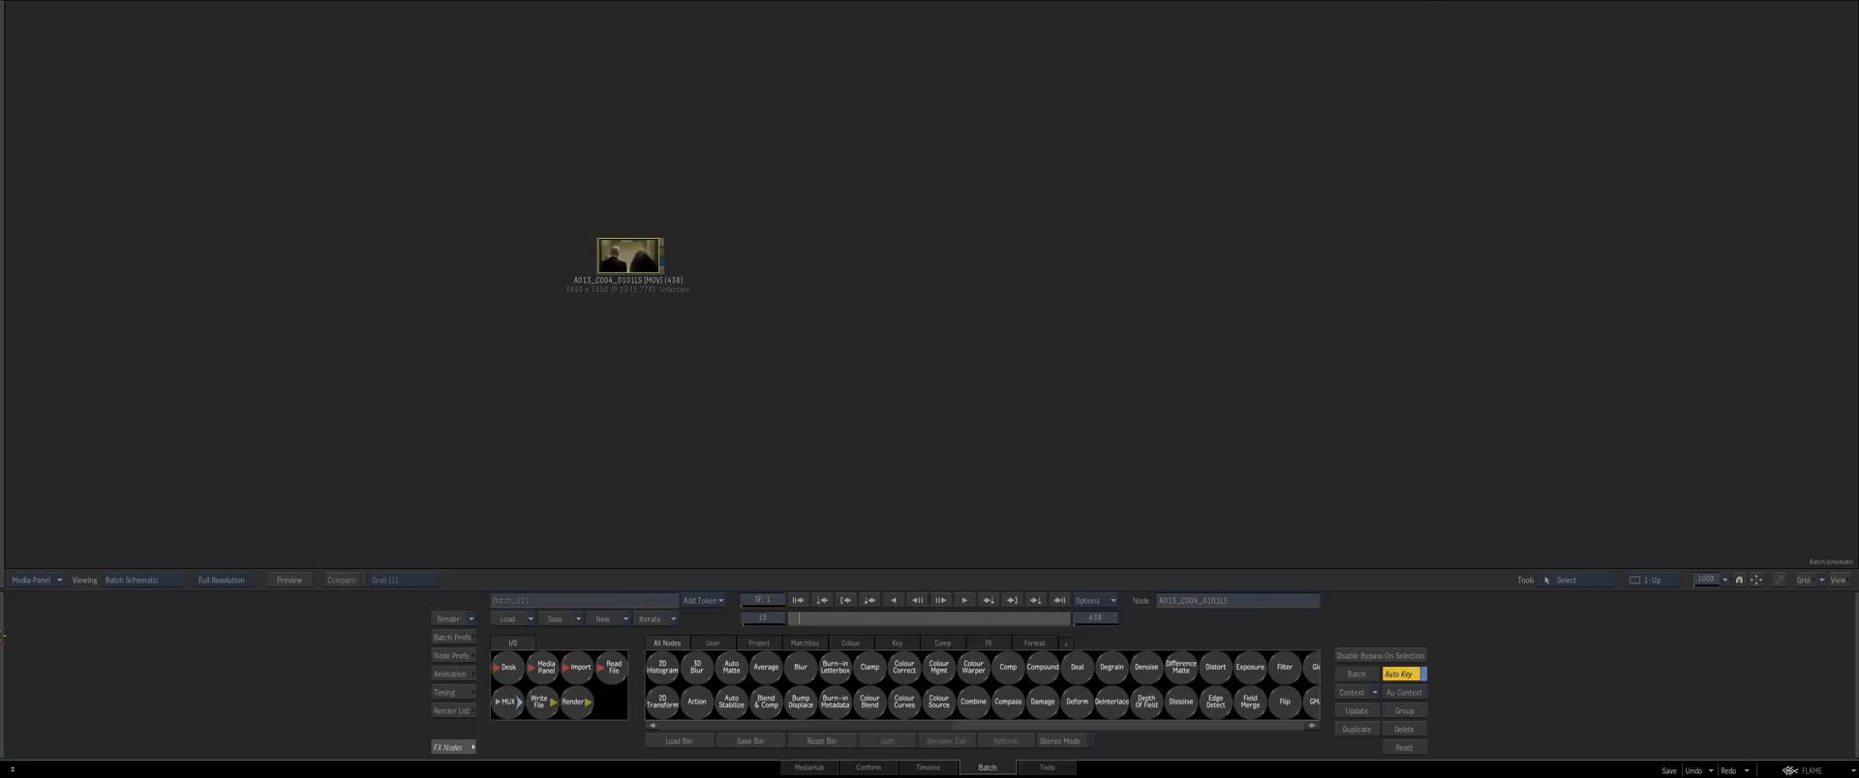
{"action": "left_click_drag", "start_coordinate": [647, 401], "coordinate": [605, 270]}
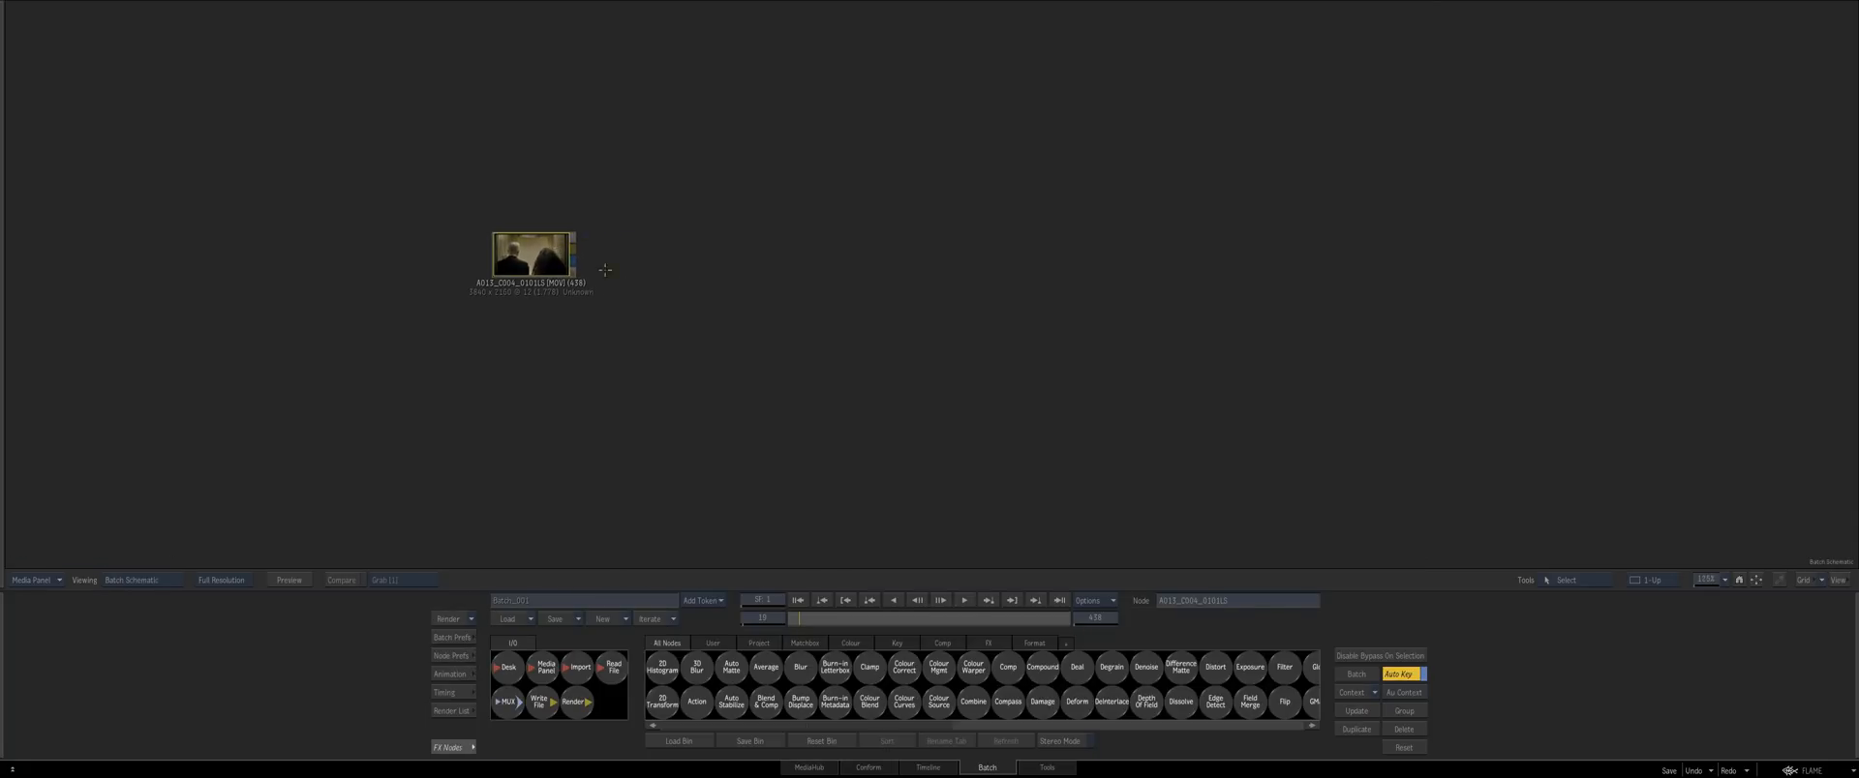
View the clip, scrub to where both actors face the camera, and examine the patterned box beside the man closely
{"action": "key", "text": "F4"}
{"action": "left_click_drag", "start_coordinate": [801, 625], "coordinate": [863, 556]}
{"action": "left_click_drag", "start_coordinate": [659, 376], "coordinate": [1069, 434]}
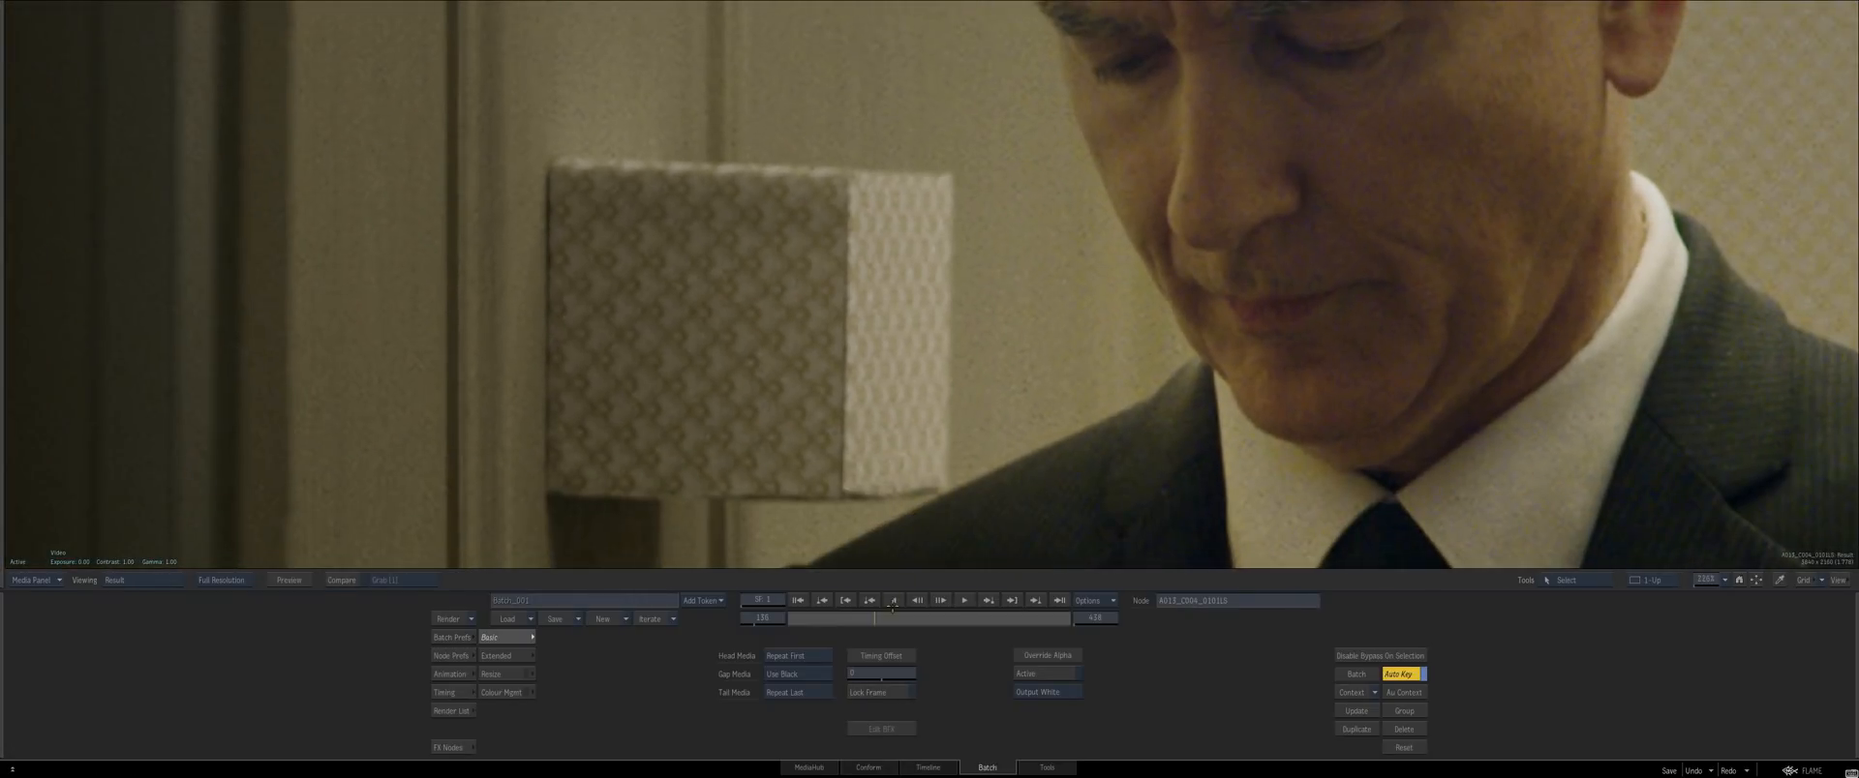
Draw a compass around the clip in the schematic, name it source_footage, and colour it dark red
{"action": "left_click", "coordinate": [451, 748]}
{"action": "left_click_drag", "start_coordinate": [723, 442], "coordinate": [723, 407]}
{"action": "left_click_drag", "start_coordinate": [514, 238], "coordinate": [487, 236]}
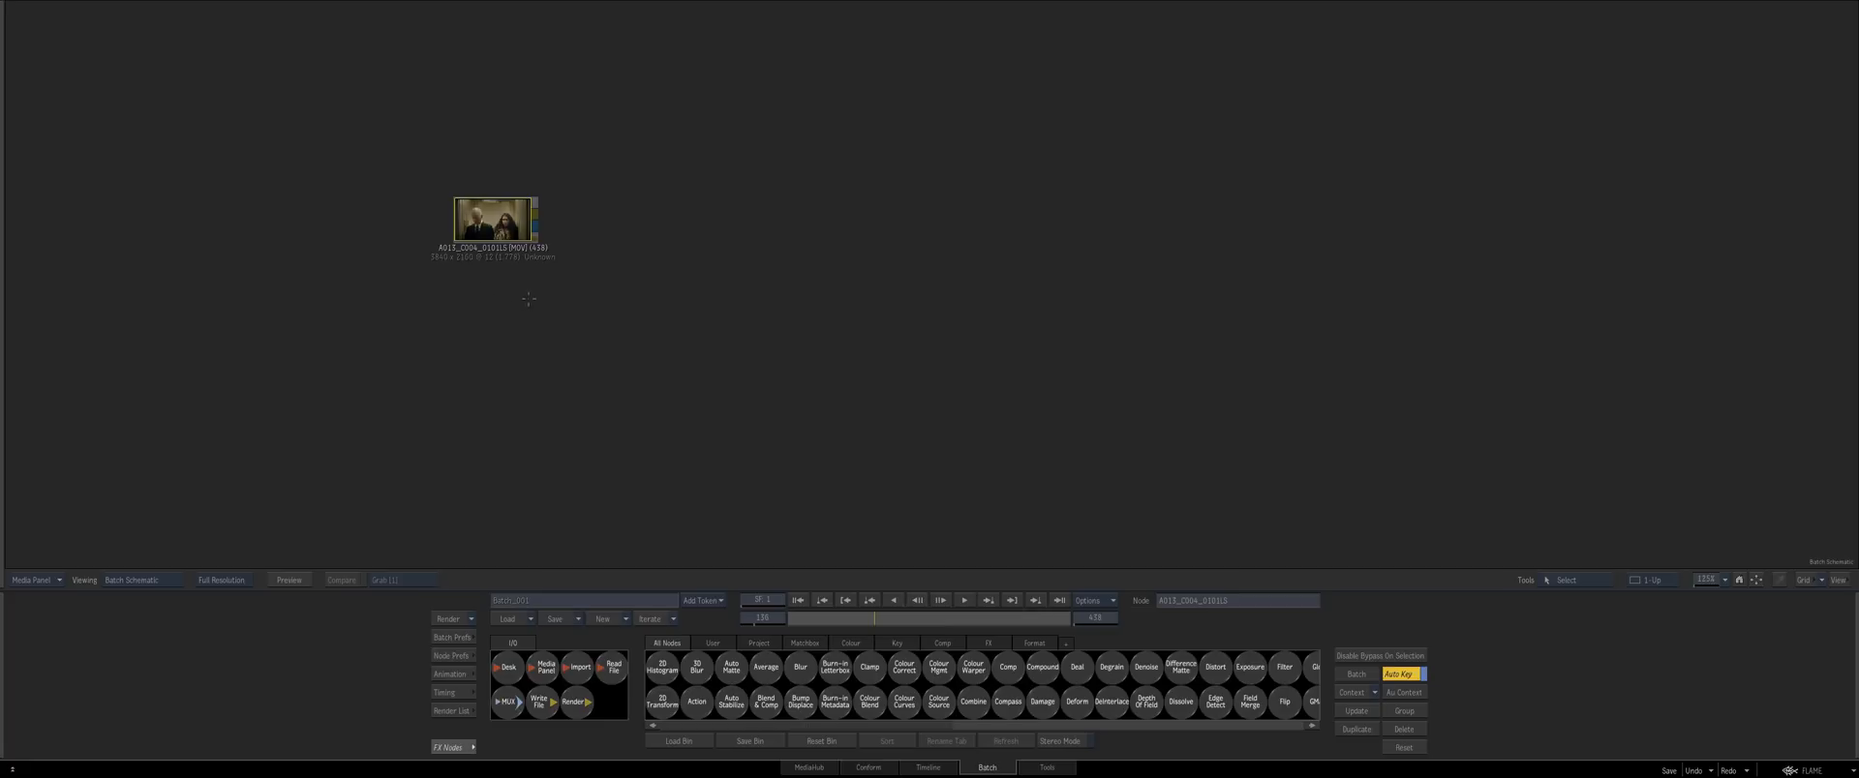
{"action": "left_click_drag", "start_coordinate": [385, 158], "coordinate": [640, 310]}
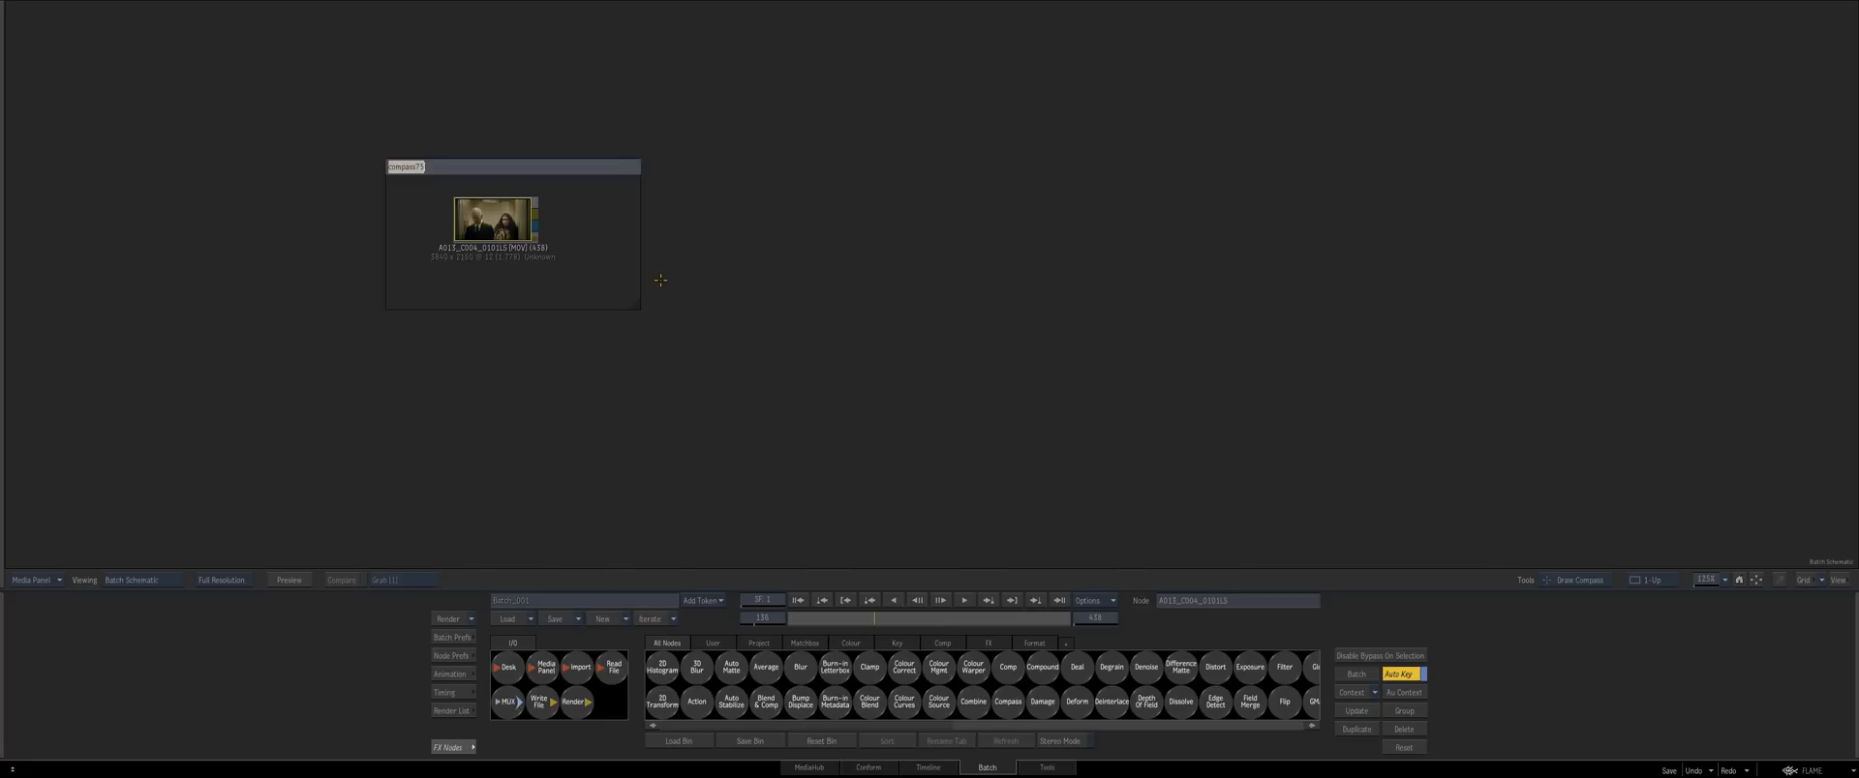
{"action": "type", "text": "source_footage"}
{"action": "key", "text": "Return"}
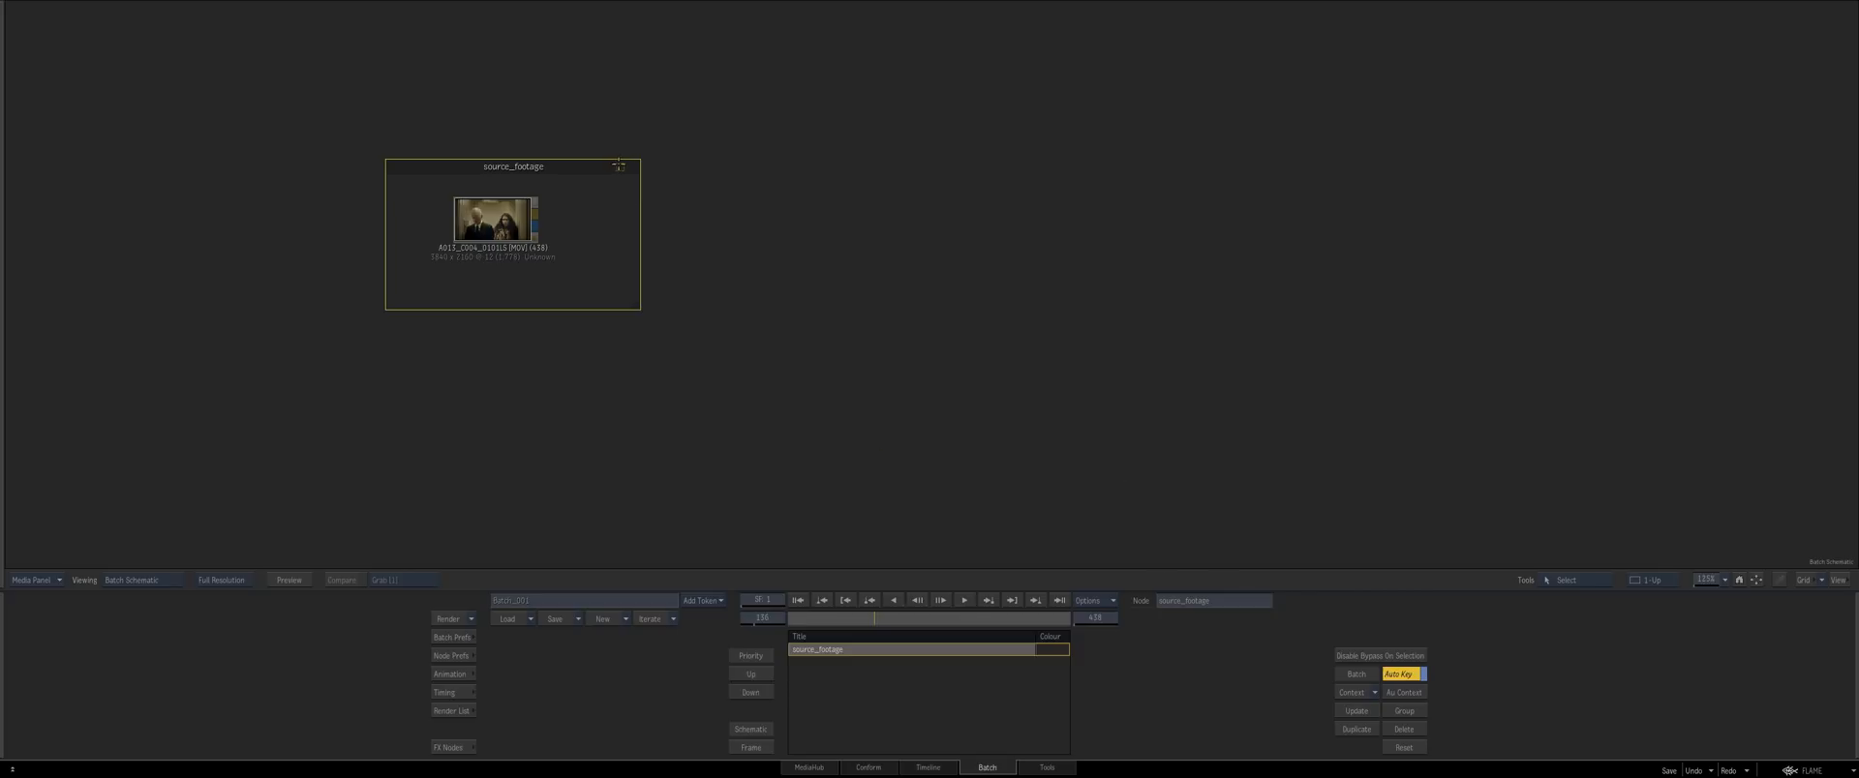
{"action": "left_click", "coordinate": [752, 223]}
{"action": "left_click", "coordinate": [733, 440]}
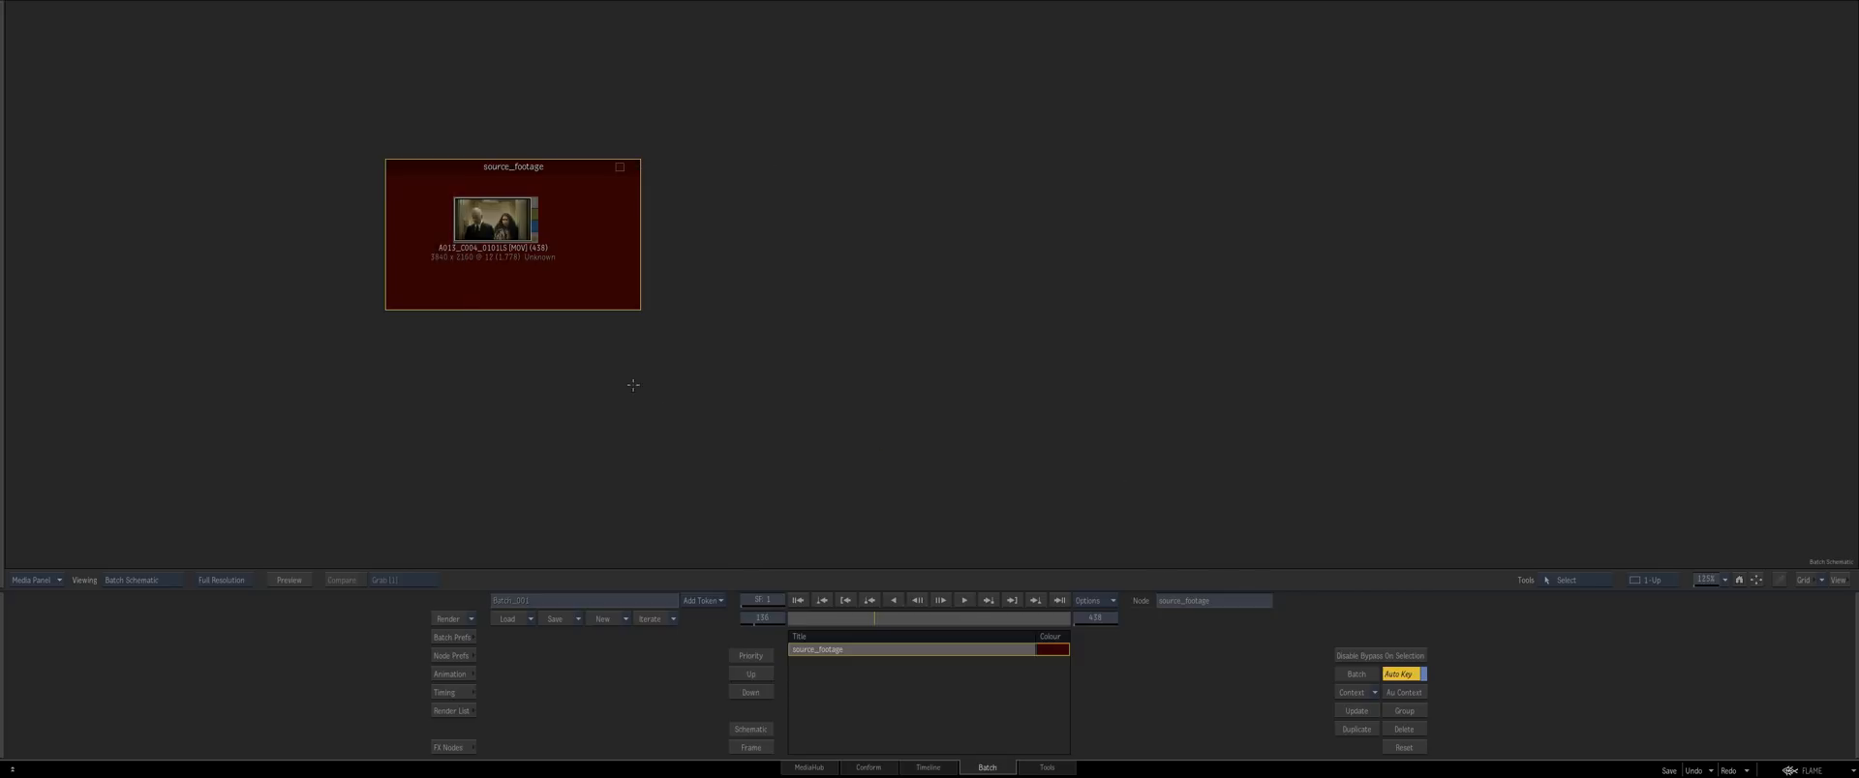
Extend a link from the clip's output to an elbow, and insert a second elbow on it just outside the compass
{"action": "left_click_drag", "start_coordinate": [510, 241], "coordinate": [527, 250]}
{"action": "scroll", "coordinate": [527, 251], "scroll_direction": "down", "scroll_amount": 5}
{"action": "scroll", "coordinate": [637, 283], "scroll_direction": "up", "scroll_amount": 3}
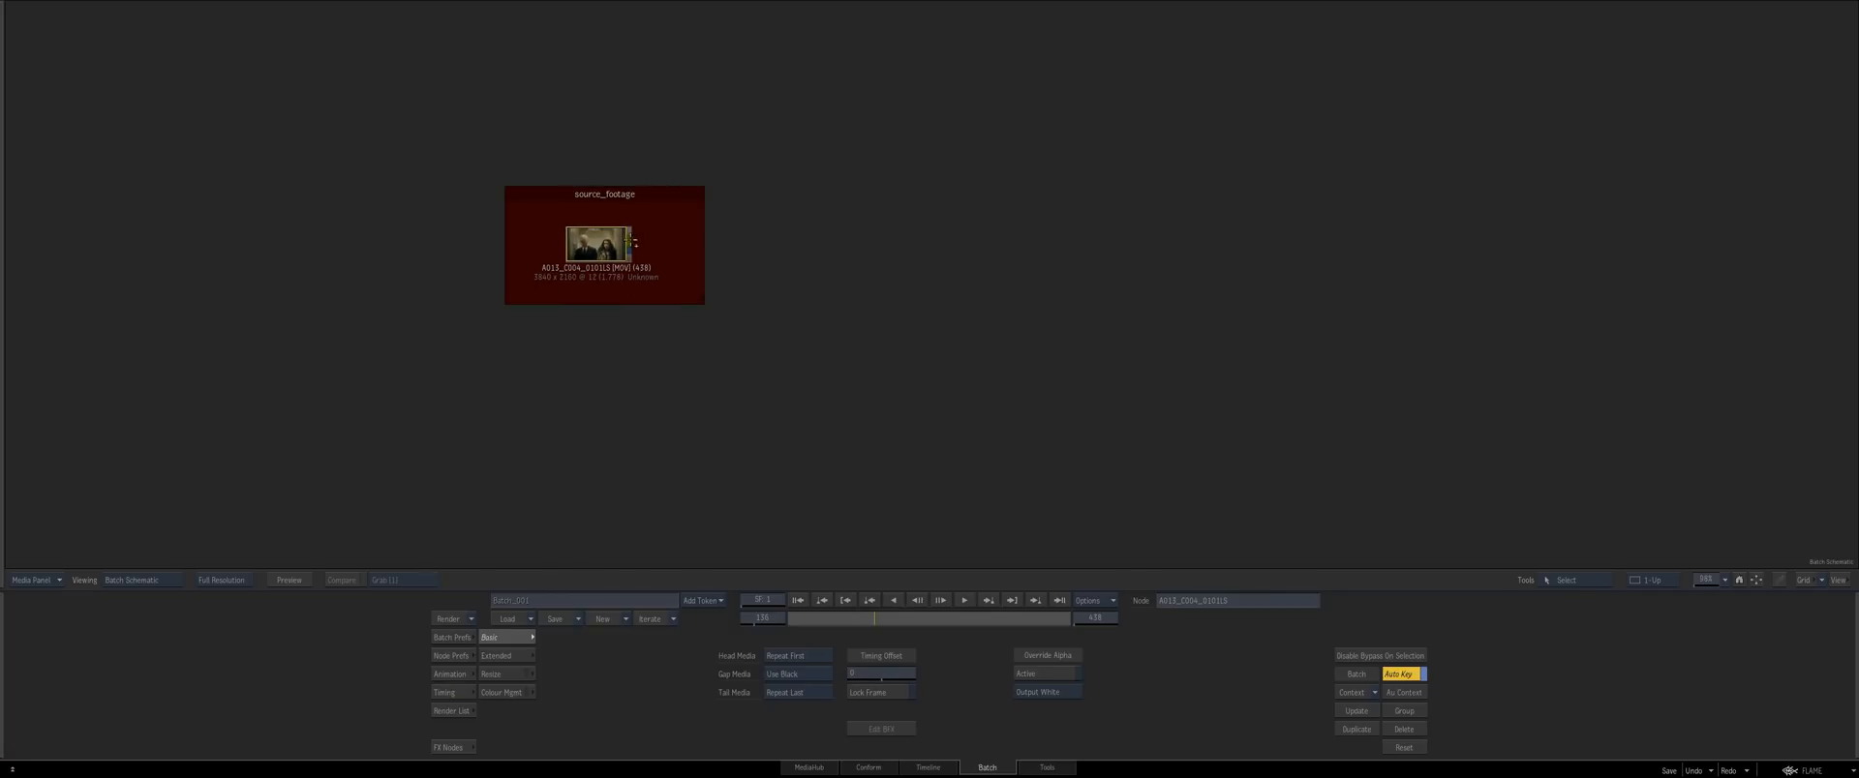
{"action": "left_click_drag", "start_coordinate": [632, 240], "coordinate": [911, 246]}
{"action": "left_click_drag", "start_coordinate": [709, 230], "coordinate": [580, 238]}
{"action": "key", "text": "a"}
{"action": "left_click", "coordinate": [697, 241]}
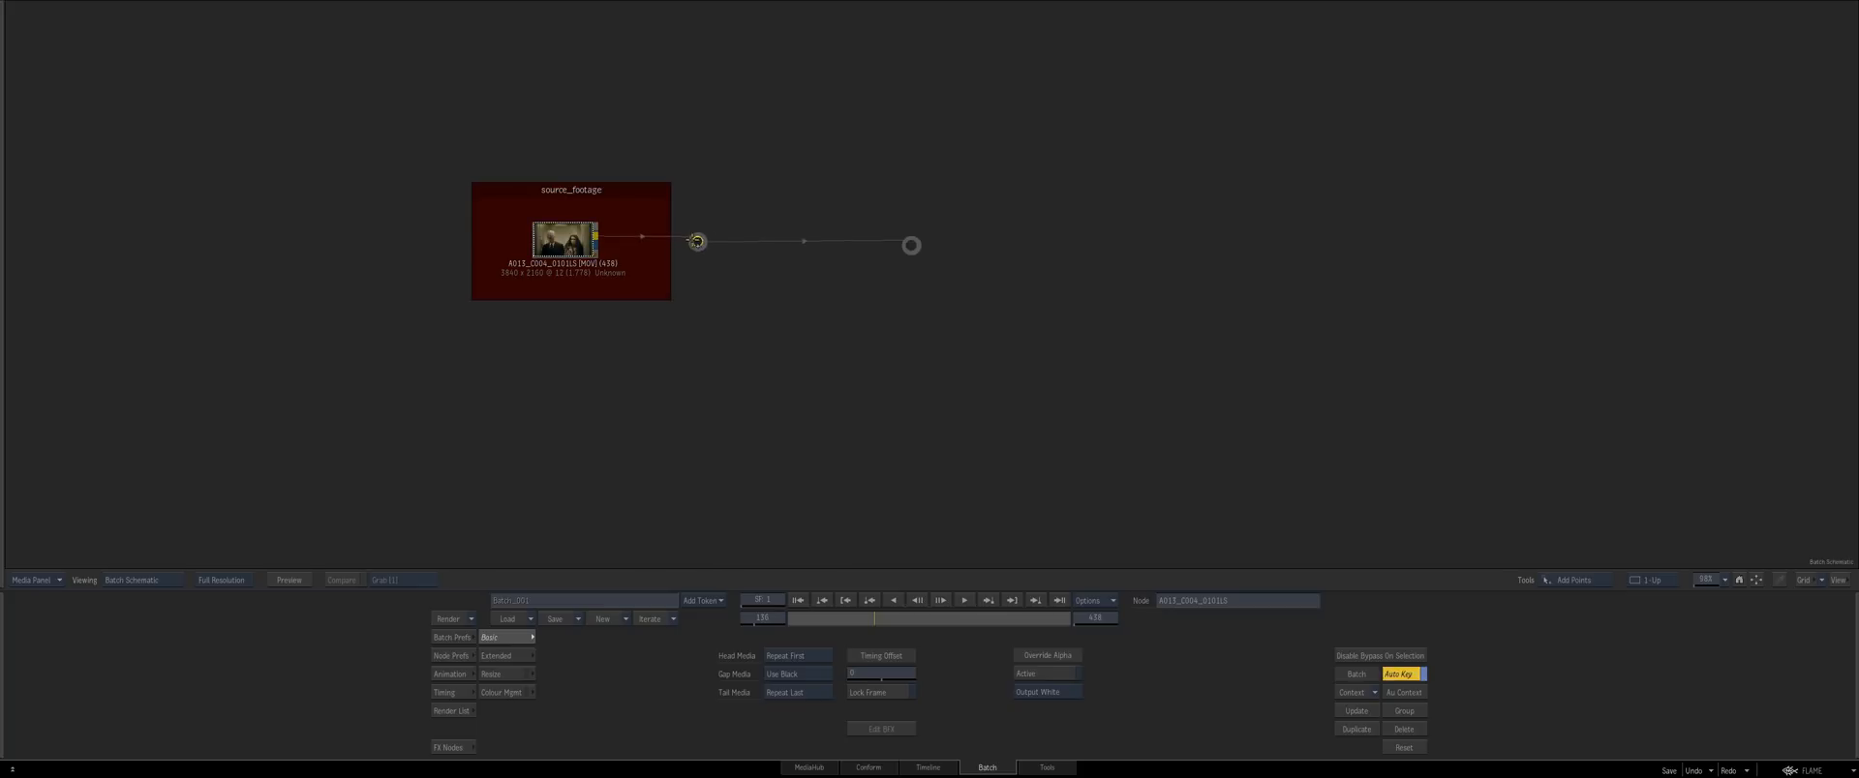
{"action": "left_click_drag", "start_coordinate": [820, 269], "coordinate": [854, 255]}
{"action": "left_click_drag", "start_coordinate": [841, 296], "coordinate": [717, 320]}
Move the source_footage compass with its clip farther away from the elbows
{"action": "left_click", "coordinate": [627, 224]}
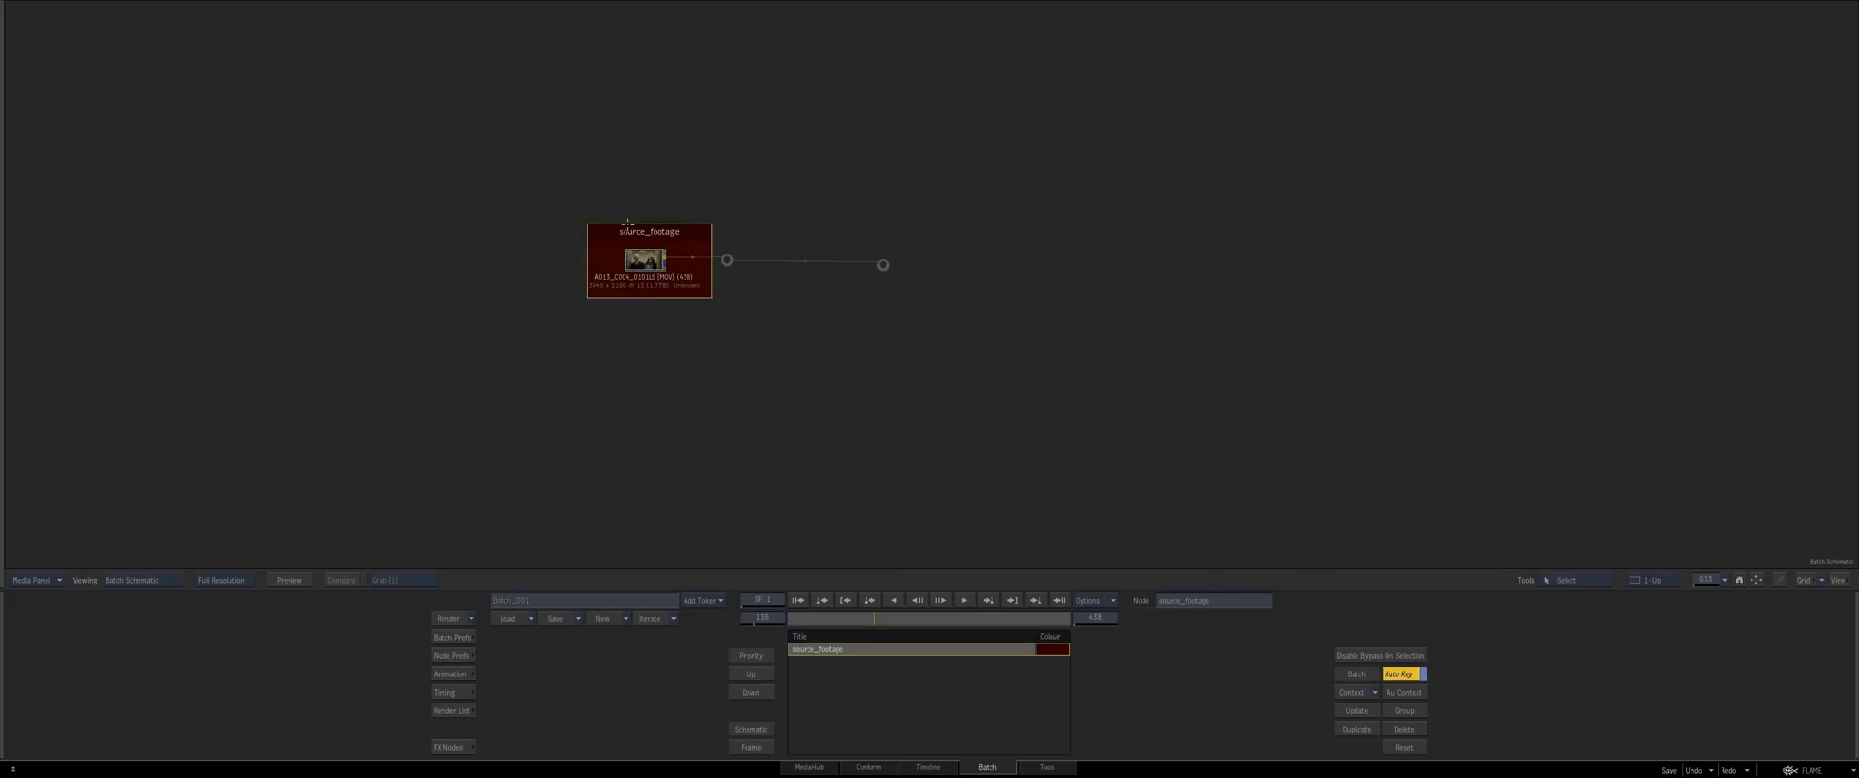
{"action": "left_click_drag", "start_coordinate": [628, 224], "coordinate": [602, 221]}
{"action": "left_click_drag", "start_coordinate": [523, 271], "coordinate": [602, 288]}
{"action": "left_click_drag", "start_coordinate": [573, 242], "coordinate": [643, 208]}
Draw a compass named ref_and_notes above the link line, and delete it from the schematic
{"action": "left_click", "coordinate": [453, 747]}
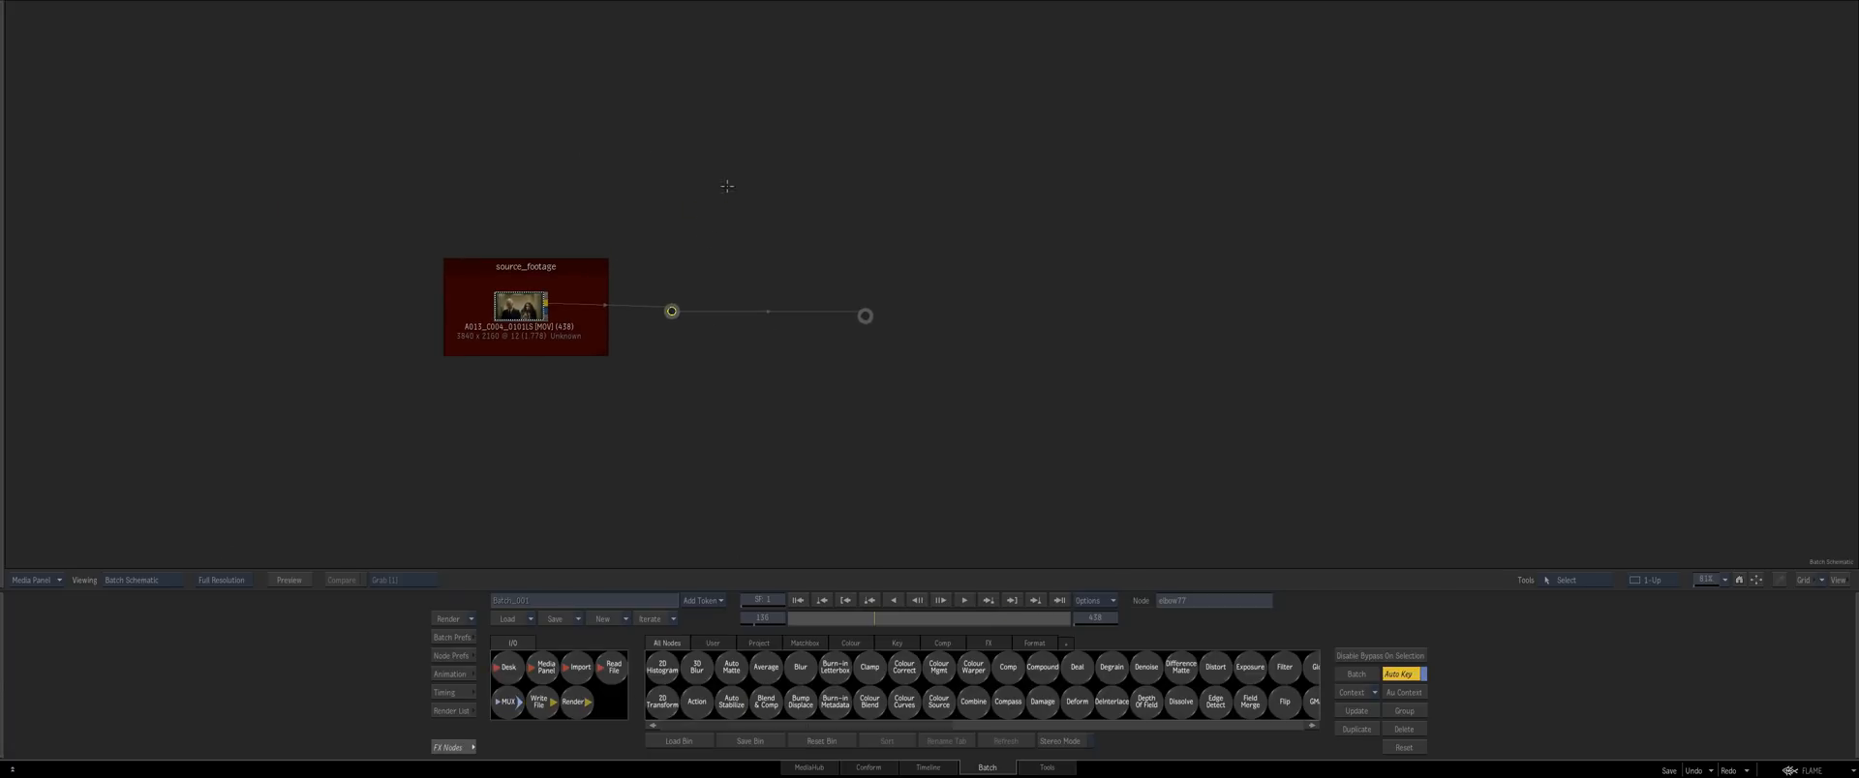
{"action": "key", "text": "alt+c"}
{"action": "left_click_drag", "start_coordinate": [628, 135], "coordinate": [910, 237]}
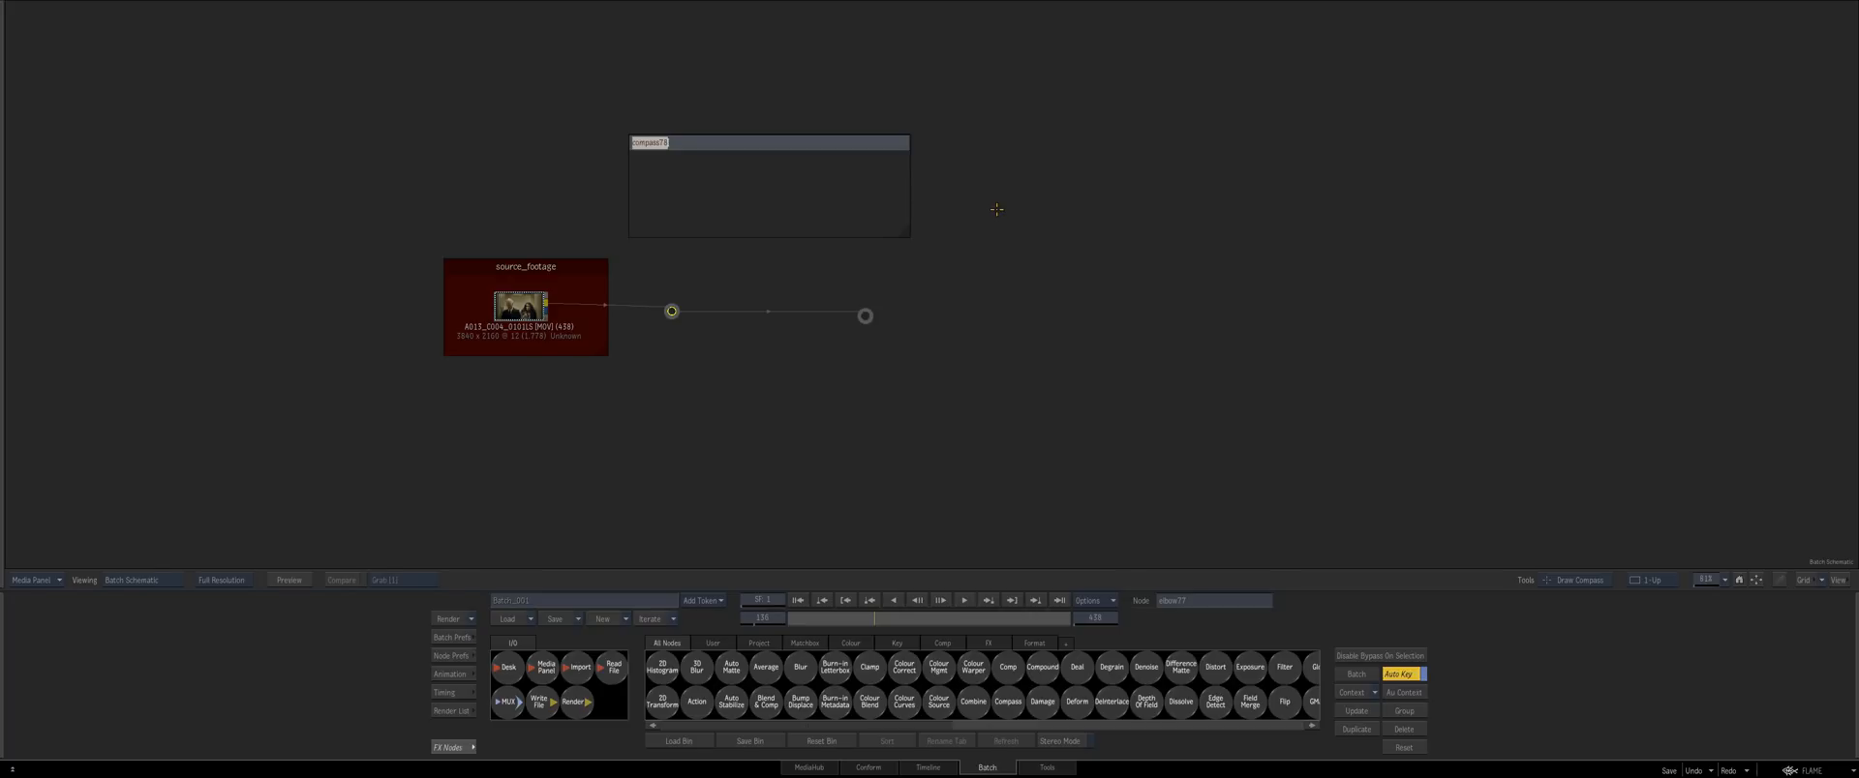
{"action": "type", "text": "ref_and_notes"}
{"action": "key", "text": "Return"}
{"action": "left_click_drag", "start_coordinate": [671, 132], "coordinate": [785, 567]}
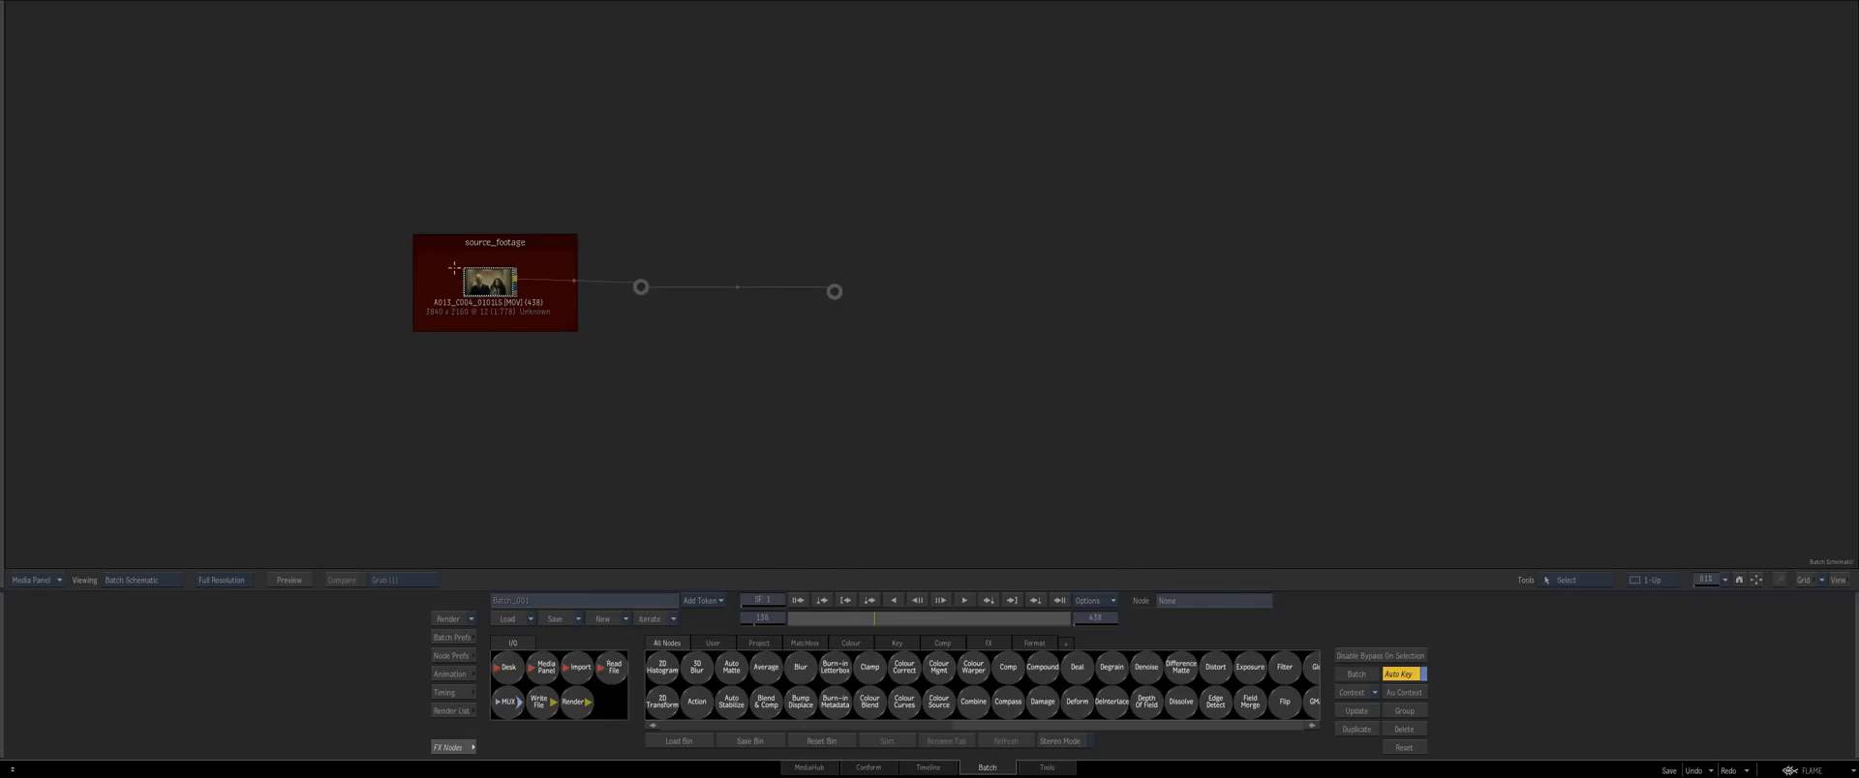
Copy the source clip's name and rename the batch group A013_C004_0101LS with it
{"action": "left_click_drag", "start_coordinate": [487, 277], "coordinate": [490, 282]}
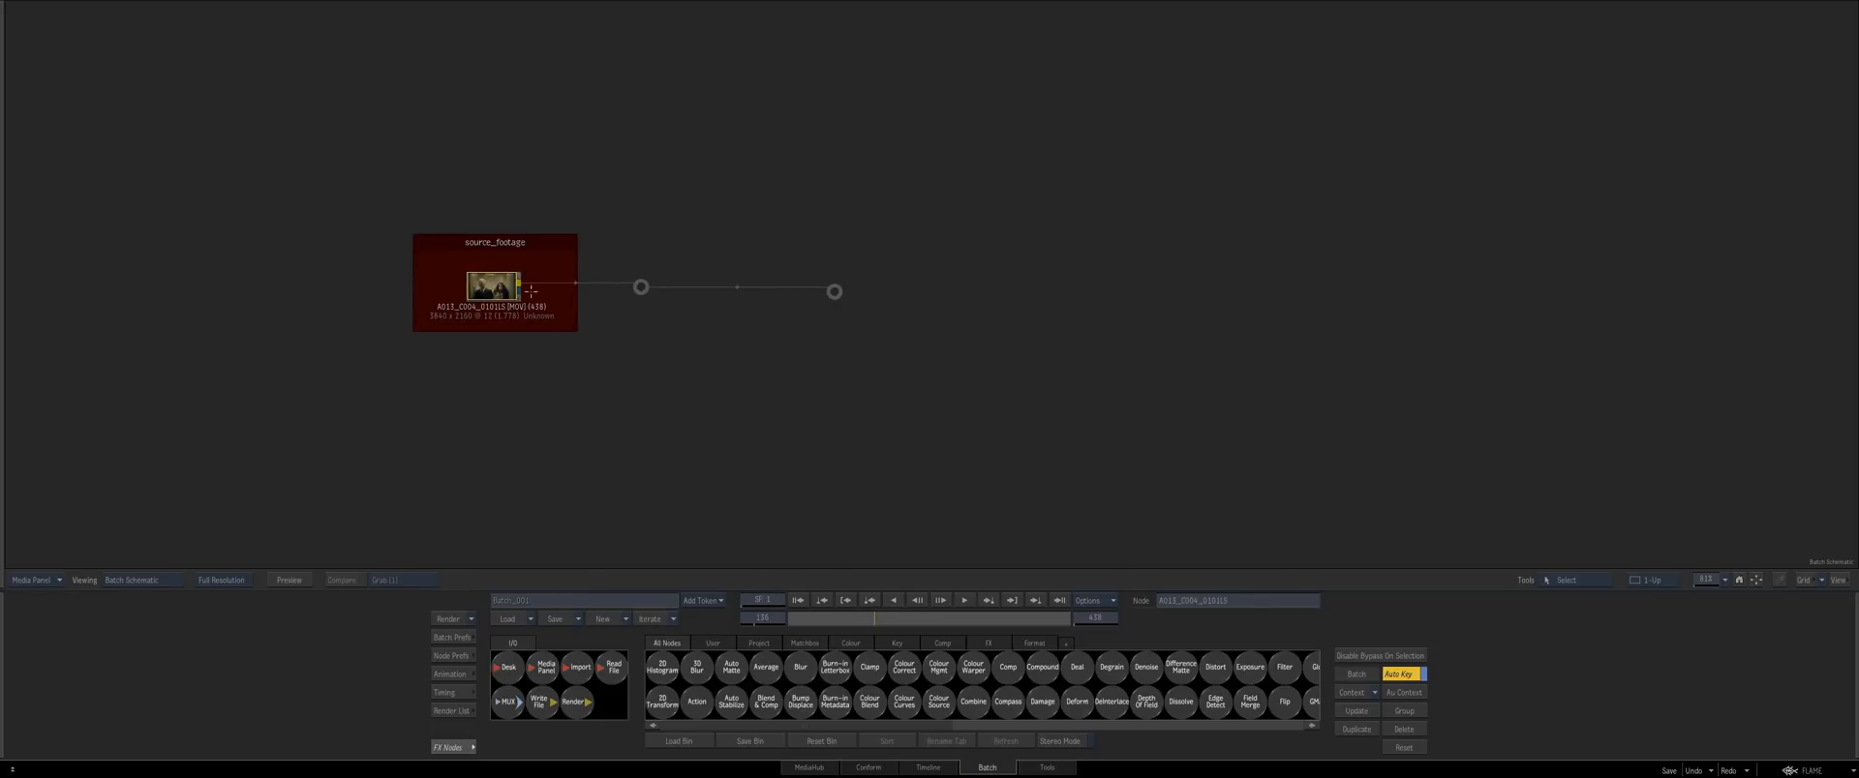
{"action": "left_click", "coordinate": [1218, 601]}
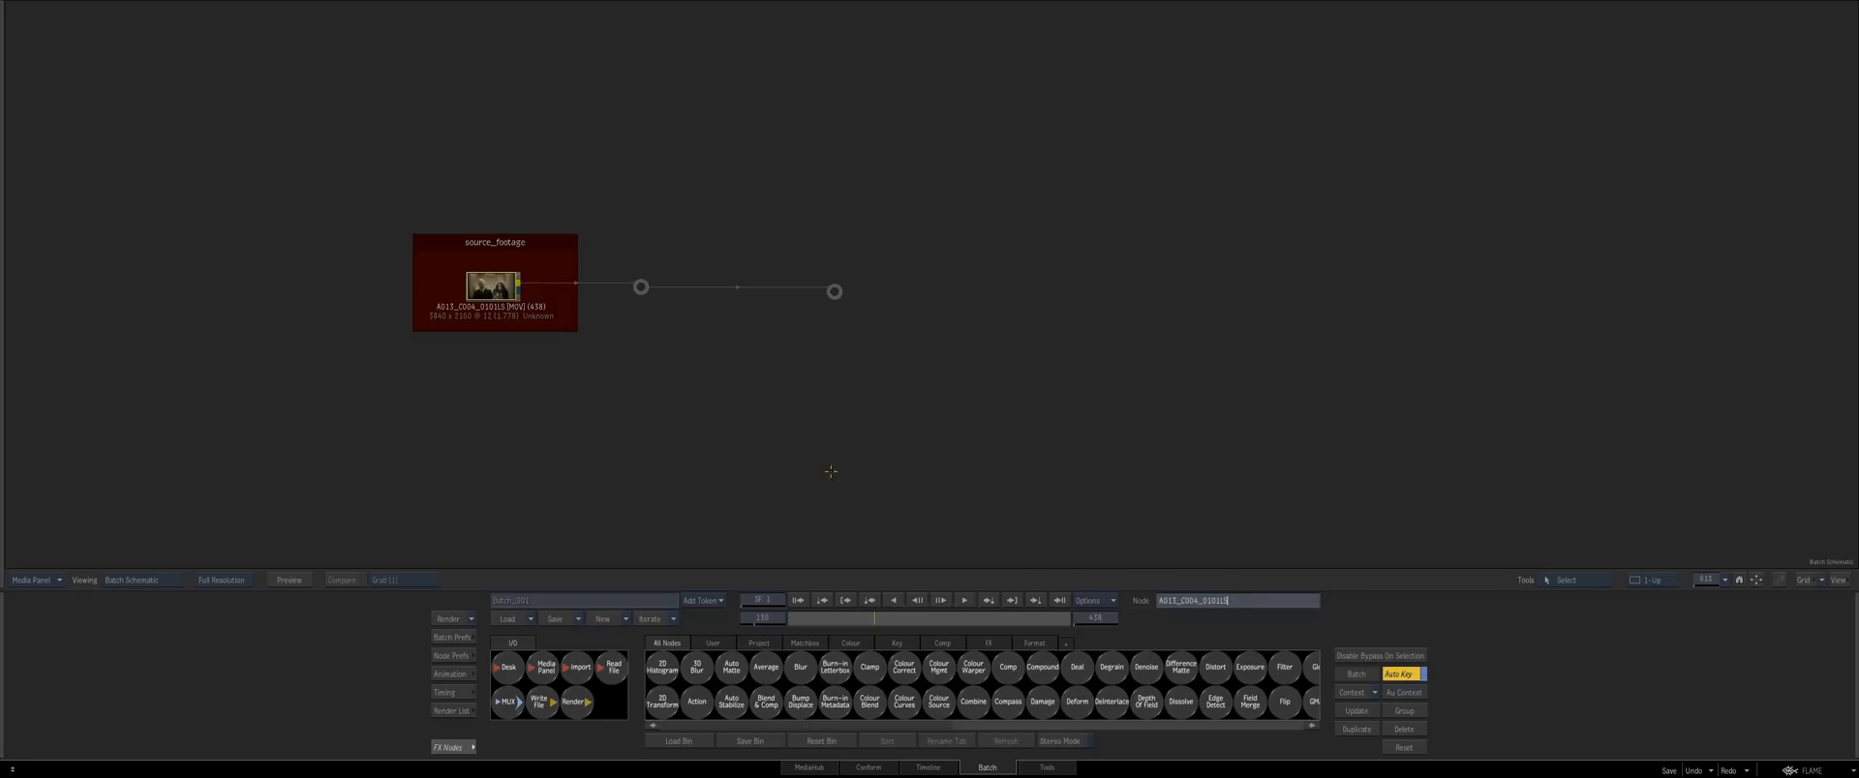
{"action": "left_click_drag", "start_coordinate": [485, 279], "coordinate": [487, 281]}
{"action": "left_click", "coordinate": [1249, 599]}
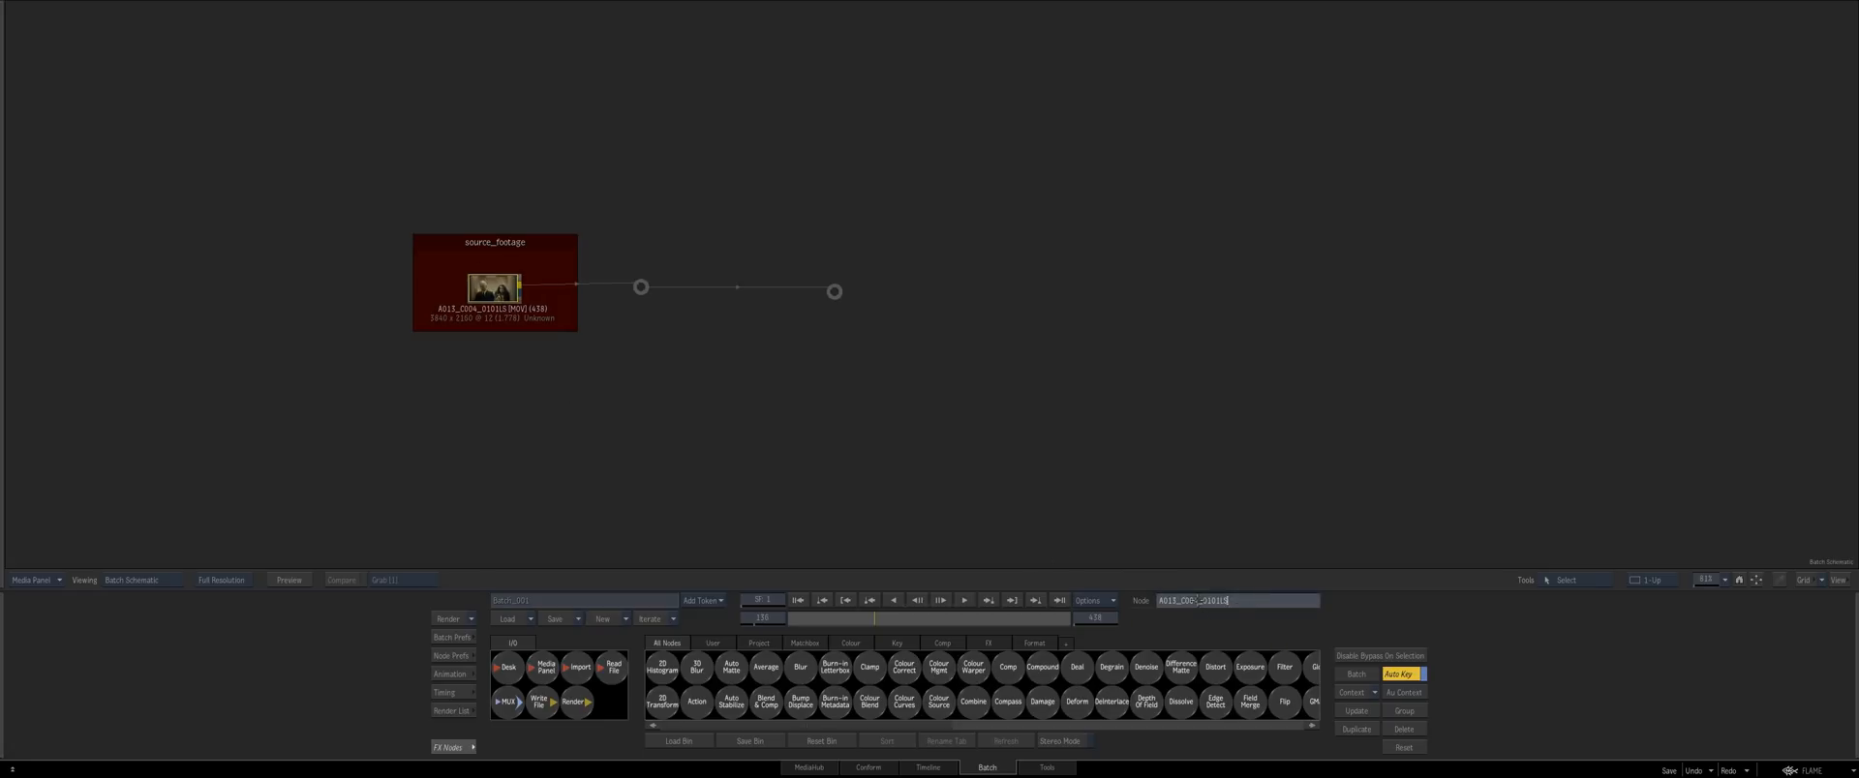
{"action": "left_click_drag", "start_coordinate": [494, 287], "coordinate": [497, 292]}
{"action": "mouse_move", "coordinate": [2, 247]}
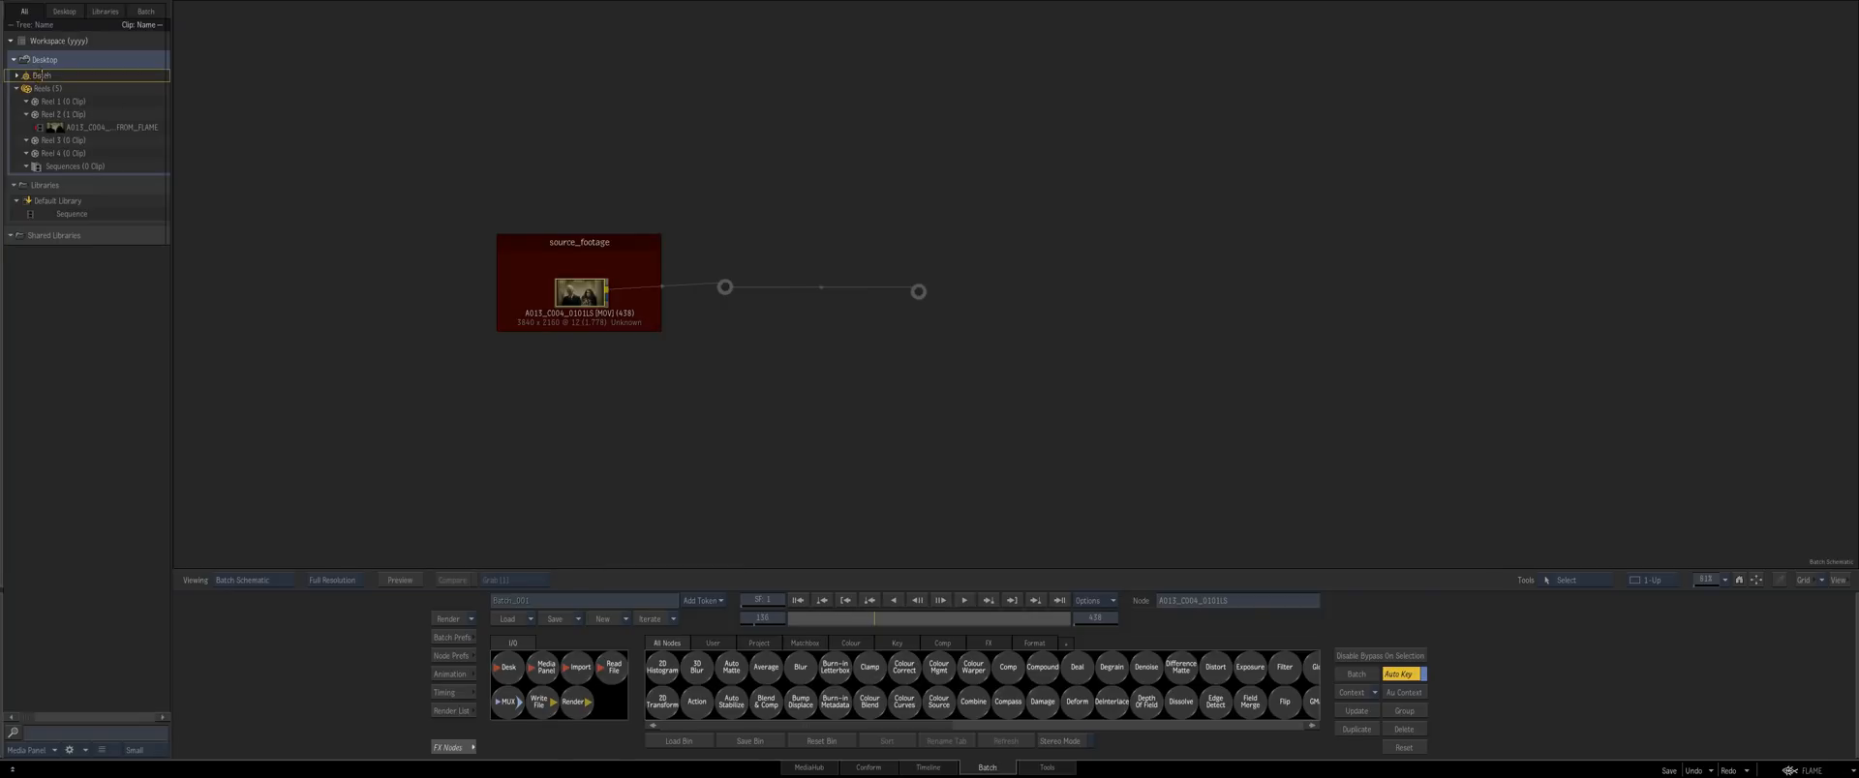
{"action": "type", "text": "A013_C004_0101LS"}
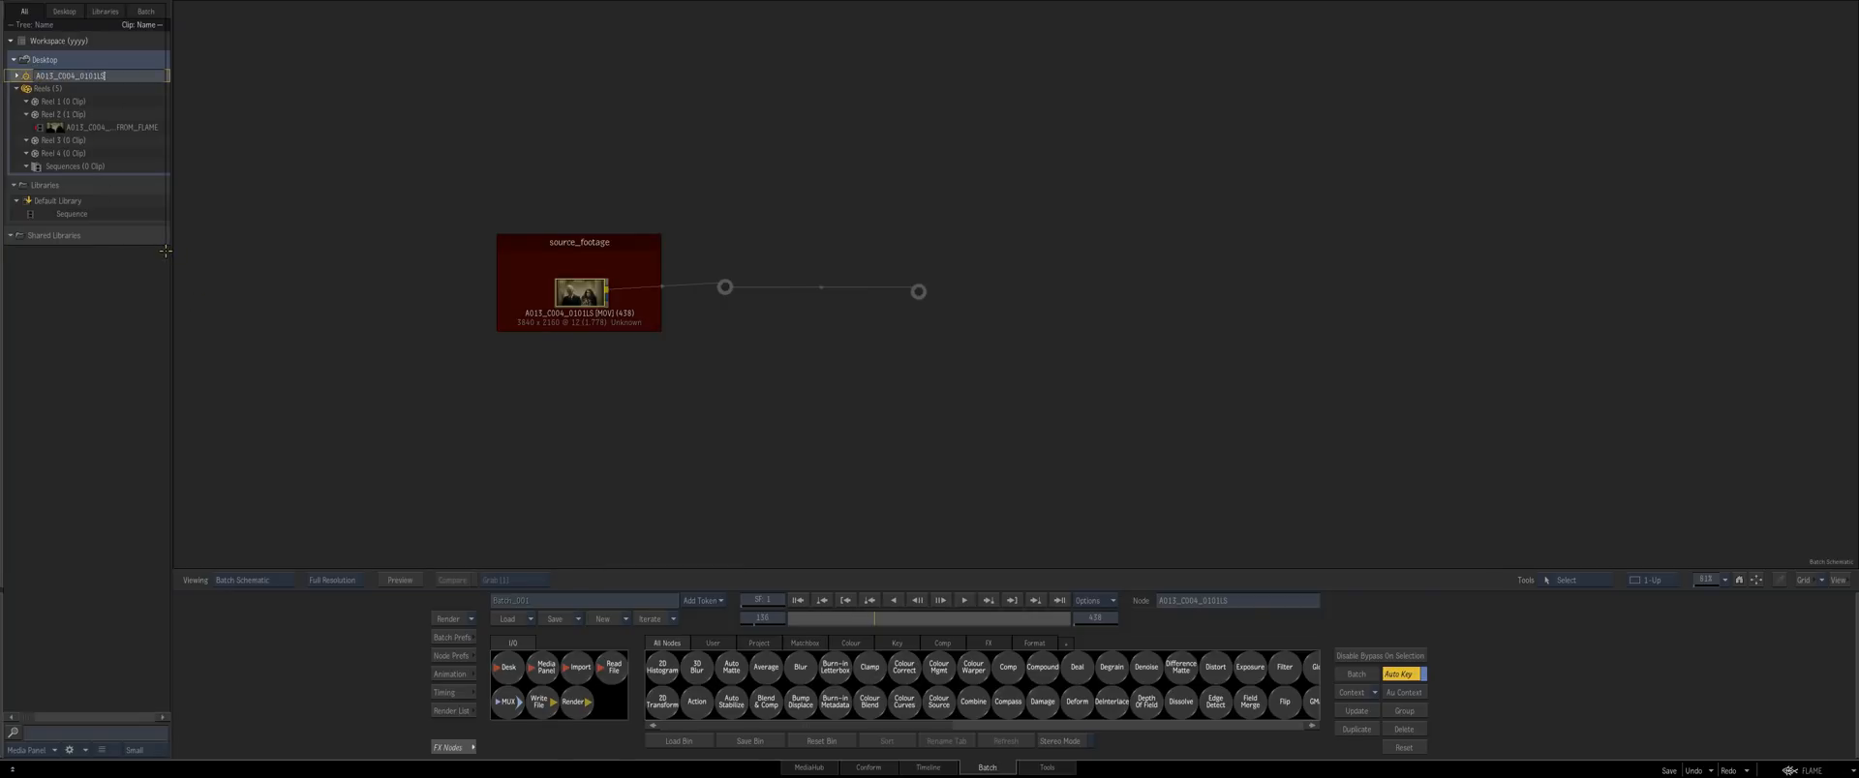
{"action": "key", "text": "Return"}
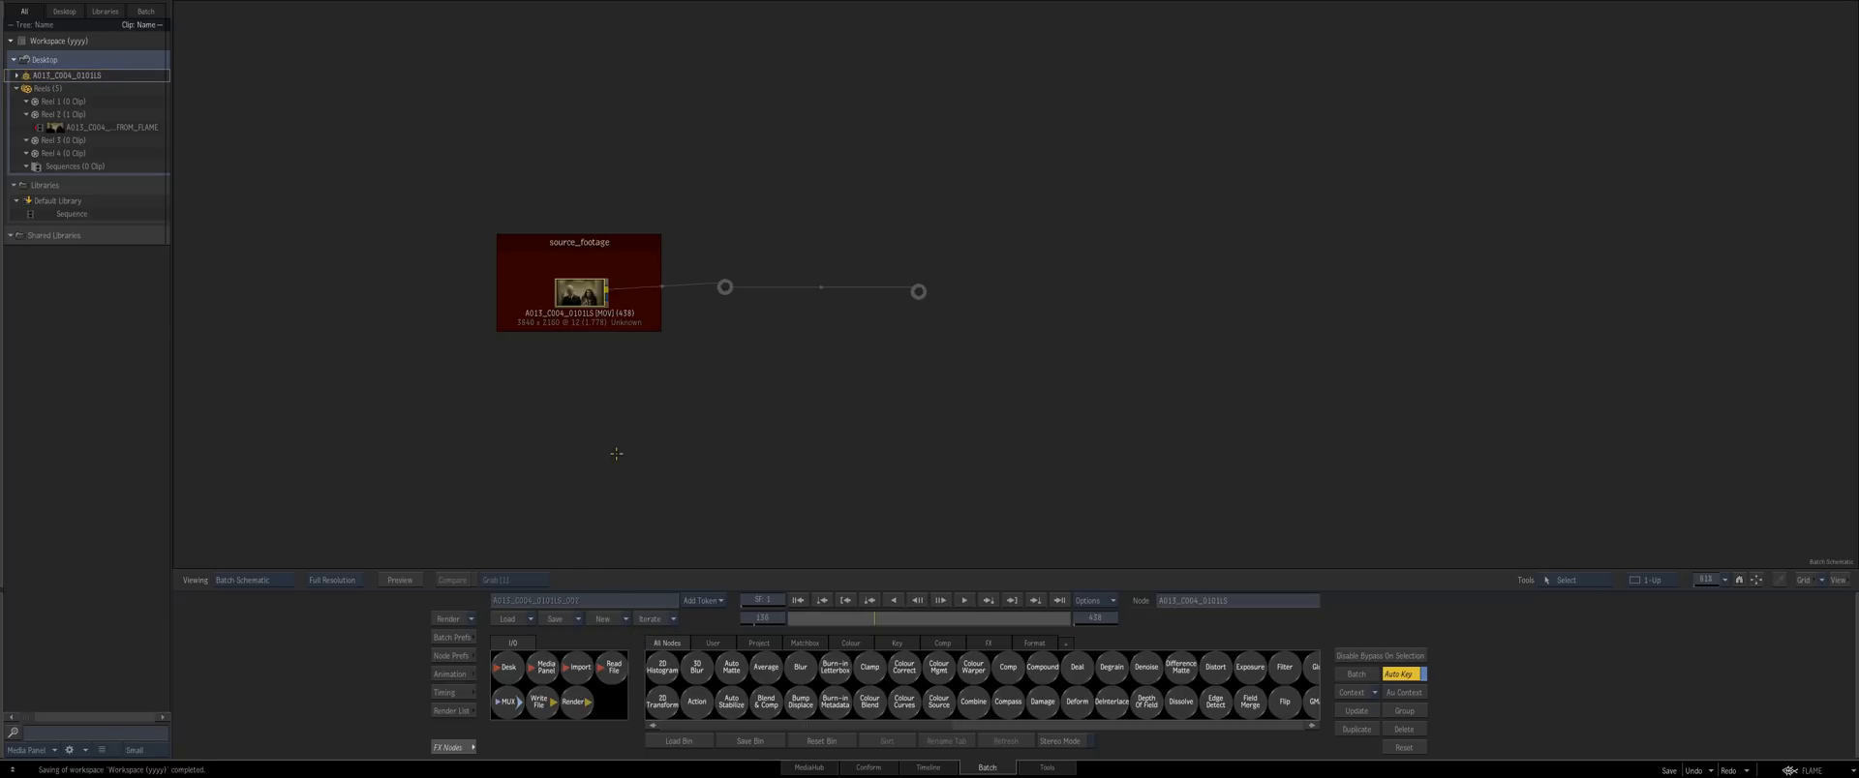
Reposition the source_footage compass and the nearer elbow in the schematic, and preview the elbow's output
{"action": "left_click_drag", "start_coordinate": [639, 305], "coordinate": [618, 298]}
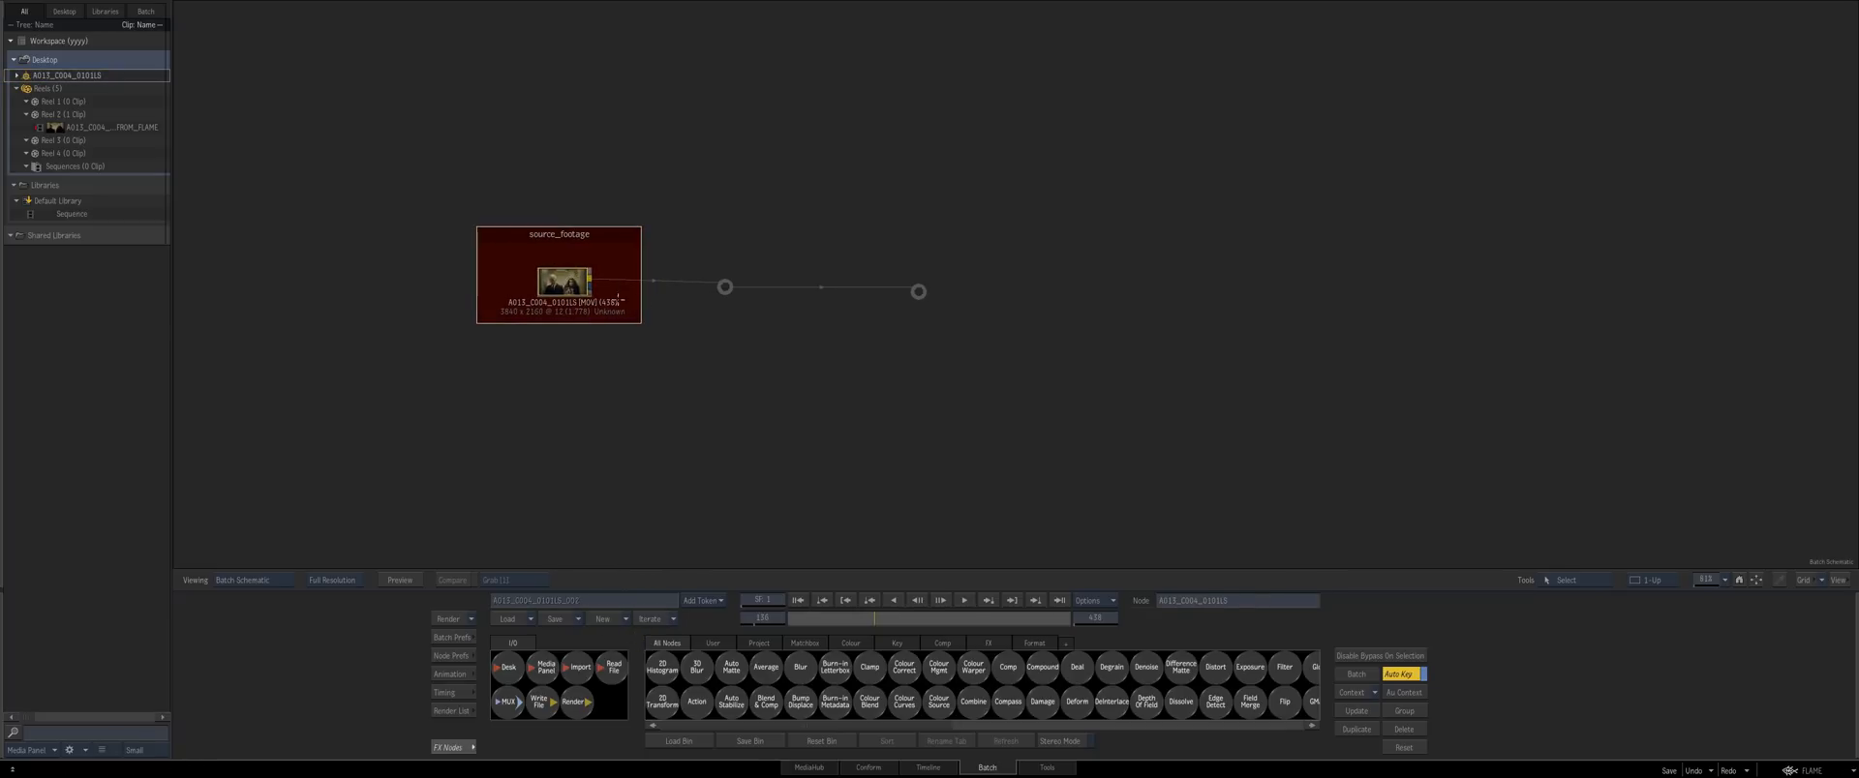
{"action": "left_click", "coordinate": [724, 286]}
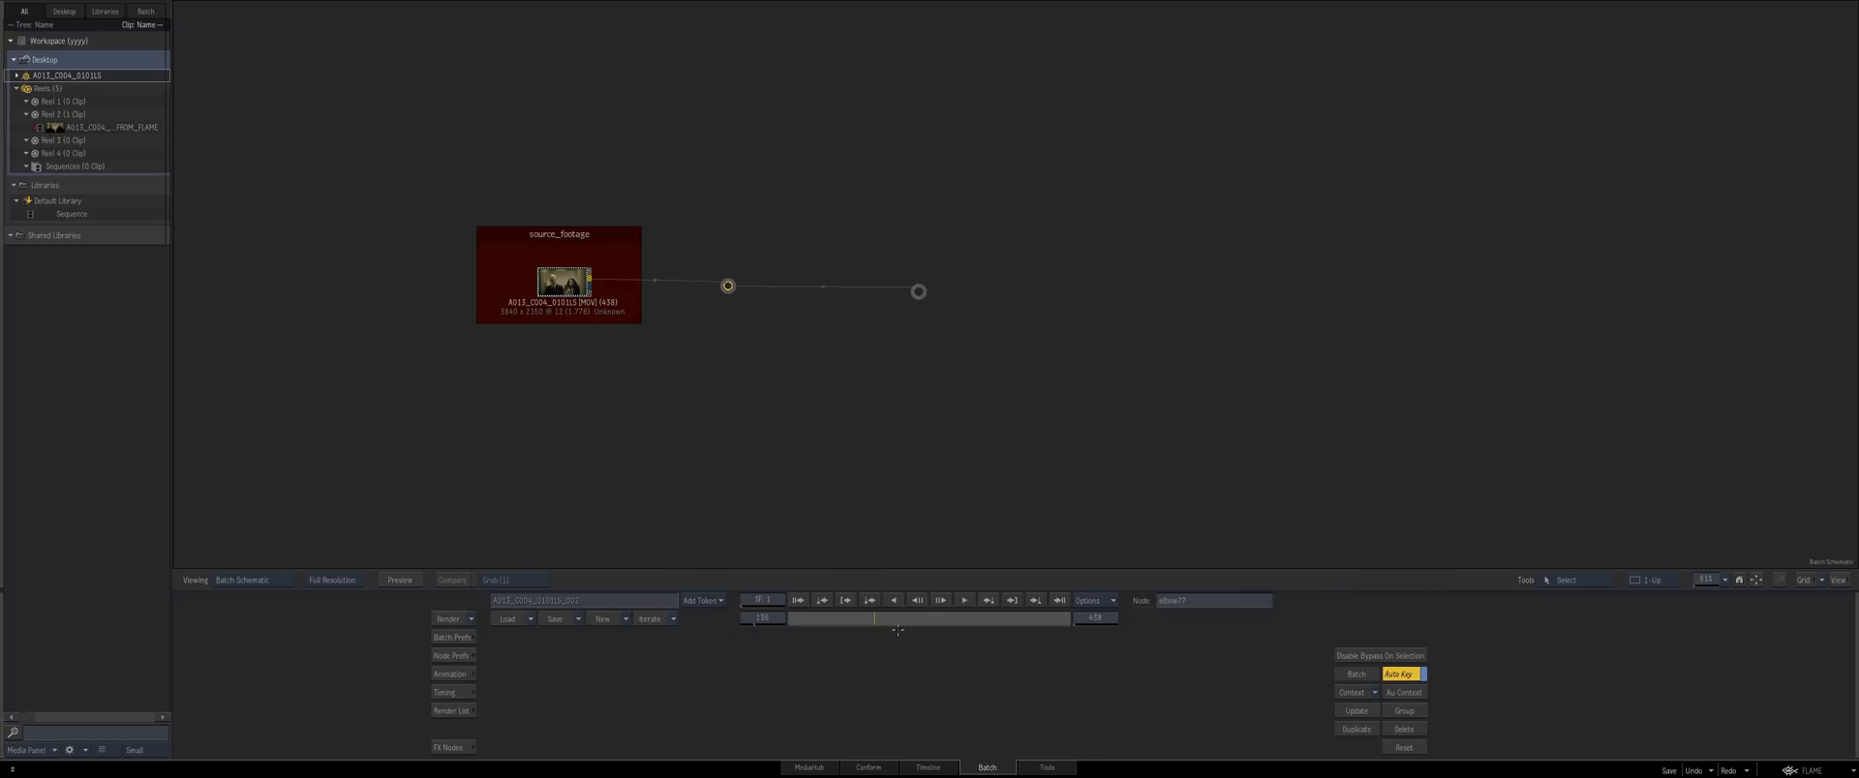
{"action": "key", "text": "F4"}
{"action": "left_click_drag", "start_coordinate": [910, 494], "coordinate": [896, 390]}
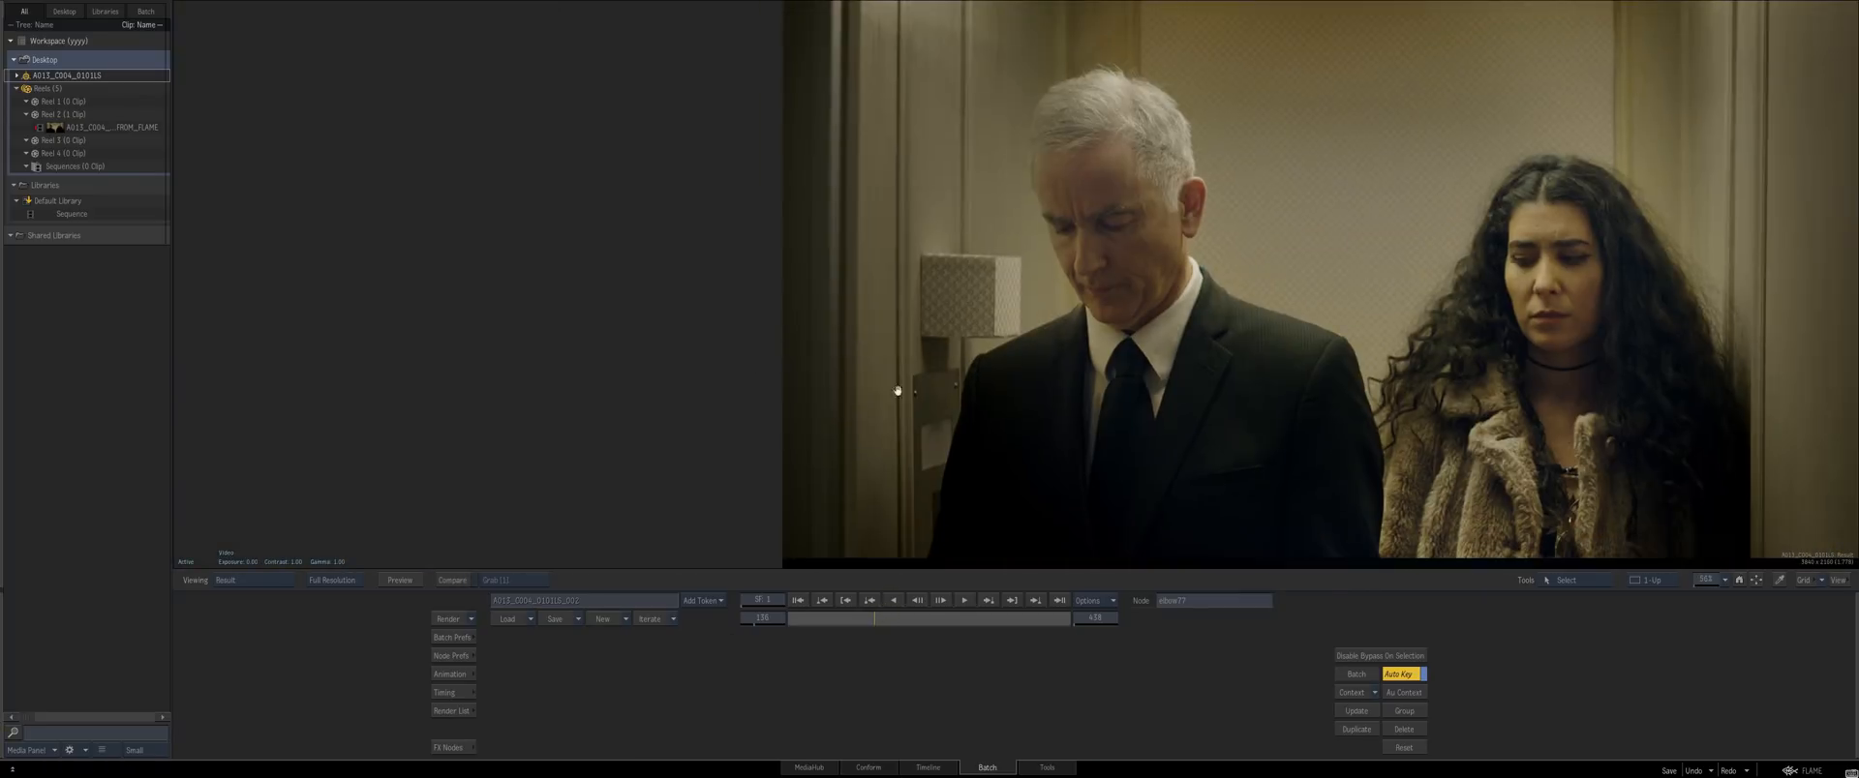
{"action": "key", "text": "Escape"}
{"action": "left_click_drag", "start_coordinate": [981, 436], "coordinate": [954, 412]}
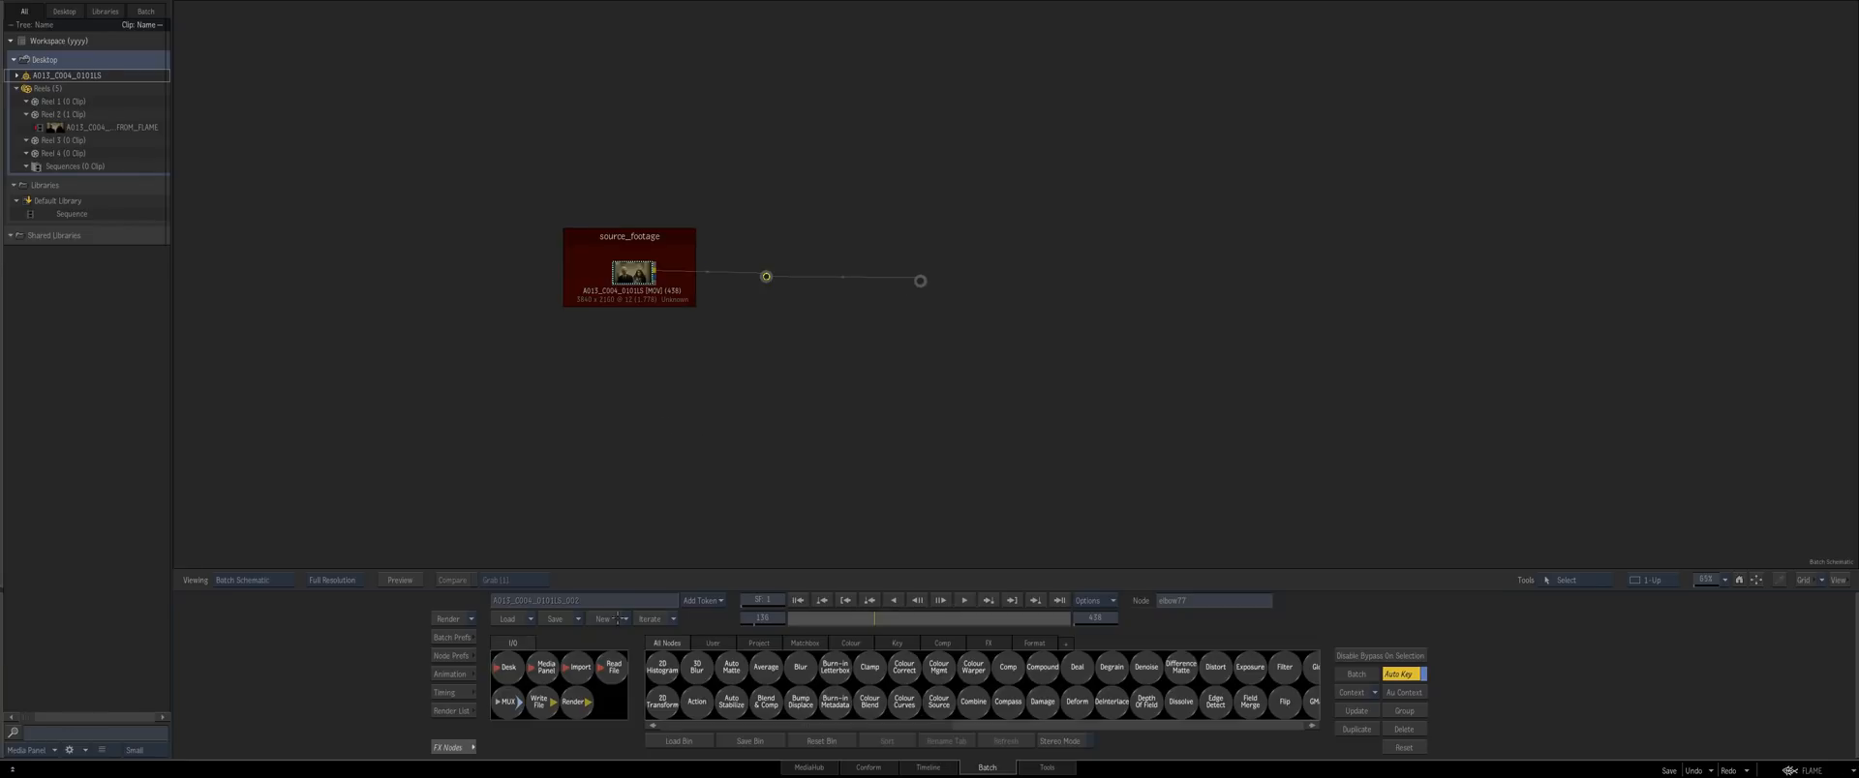
Add a MUX node below the nearer elbow and connect the elbow to its input
{"action": "left_click_drag", "start_coordinate": [508, 702], "coordinate": [748, 435]}
{"action": "left_click_drag", "start_coordinate": [831, 459], "coordinate": [833, 365]}
{"action": "left_click_drag", "start_coordinate": [833, 365], "coordinate": [840, 383]}
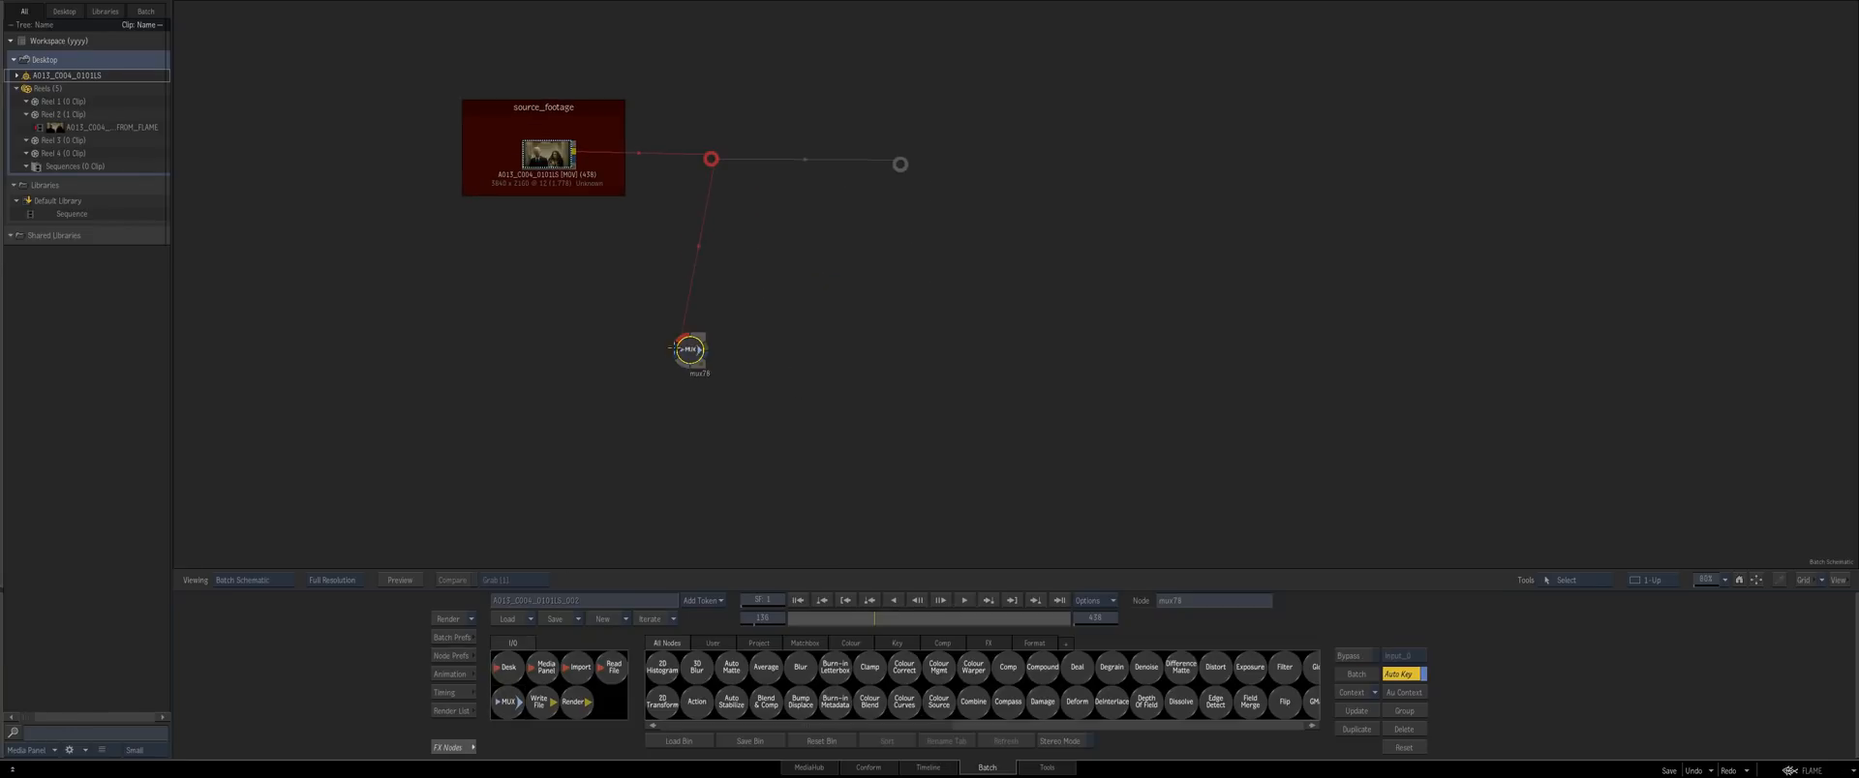
{"action": "left_click_drag", "start_coordinate": [691, 351], "coordinate": [710, 343]}
Preview the MUX node's result close up, and line the node up beneath its elbow
{"action": "key", "text": "Escape"}
{"action": "left_click_drag", "start_coordinate": [1029, 448], "coordinate": [672, 494]}
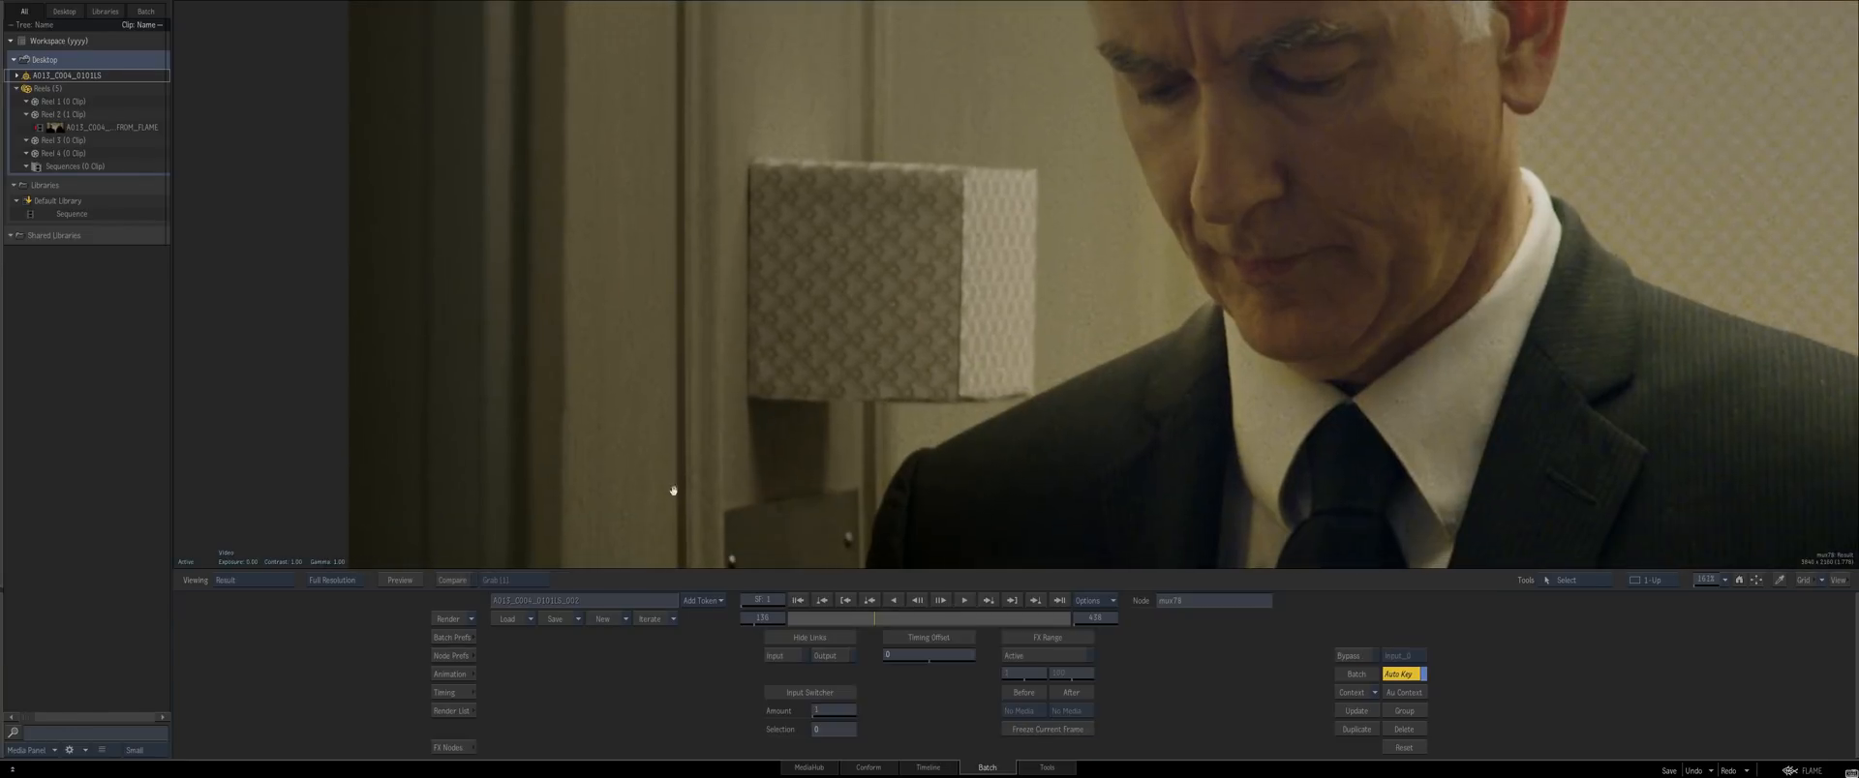
{"action": "key", "text": "Escape"}
{"action": "left_click_drag", "start_coordinate": [710, 343], "coordinate": [714, 352]}
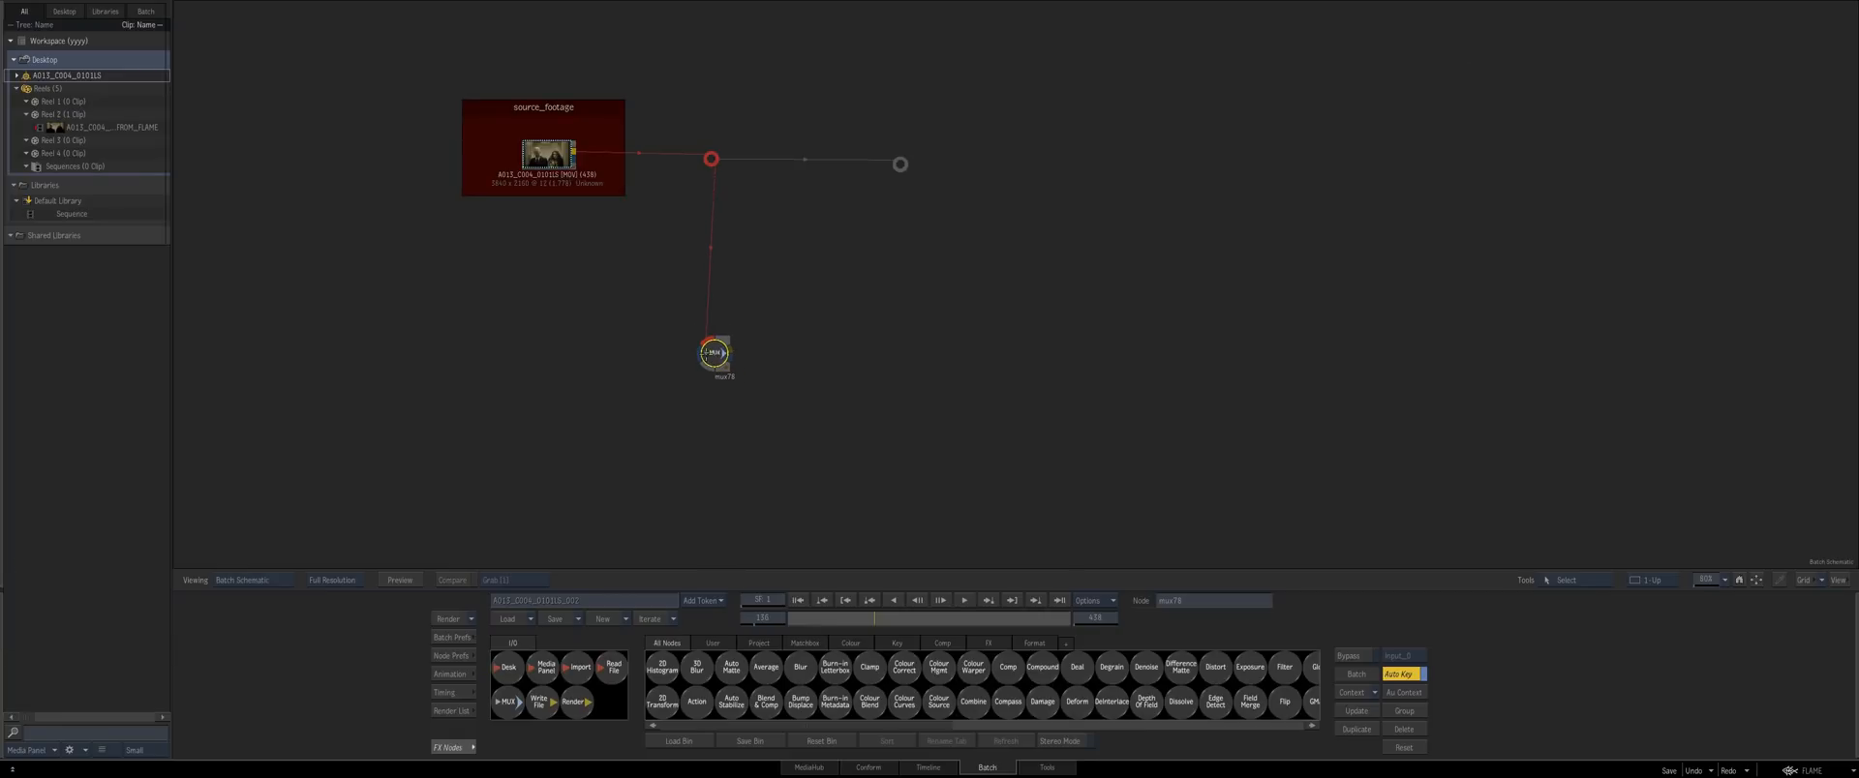
{"action": "left_click_drag", "start_coordinate": [760, 465], "coordinate": [770, 442]}
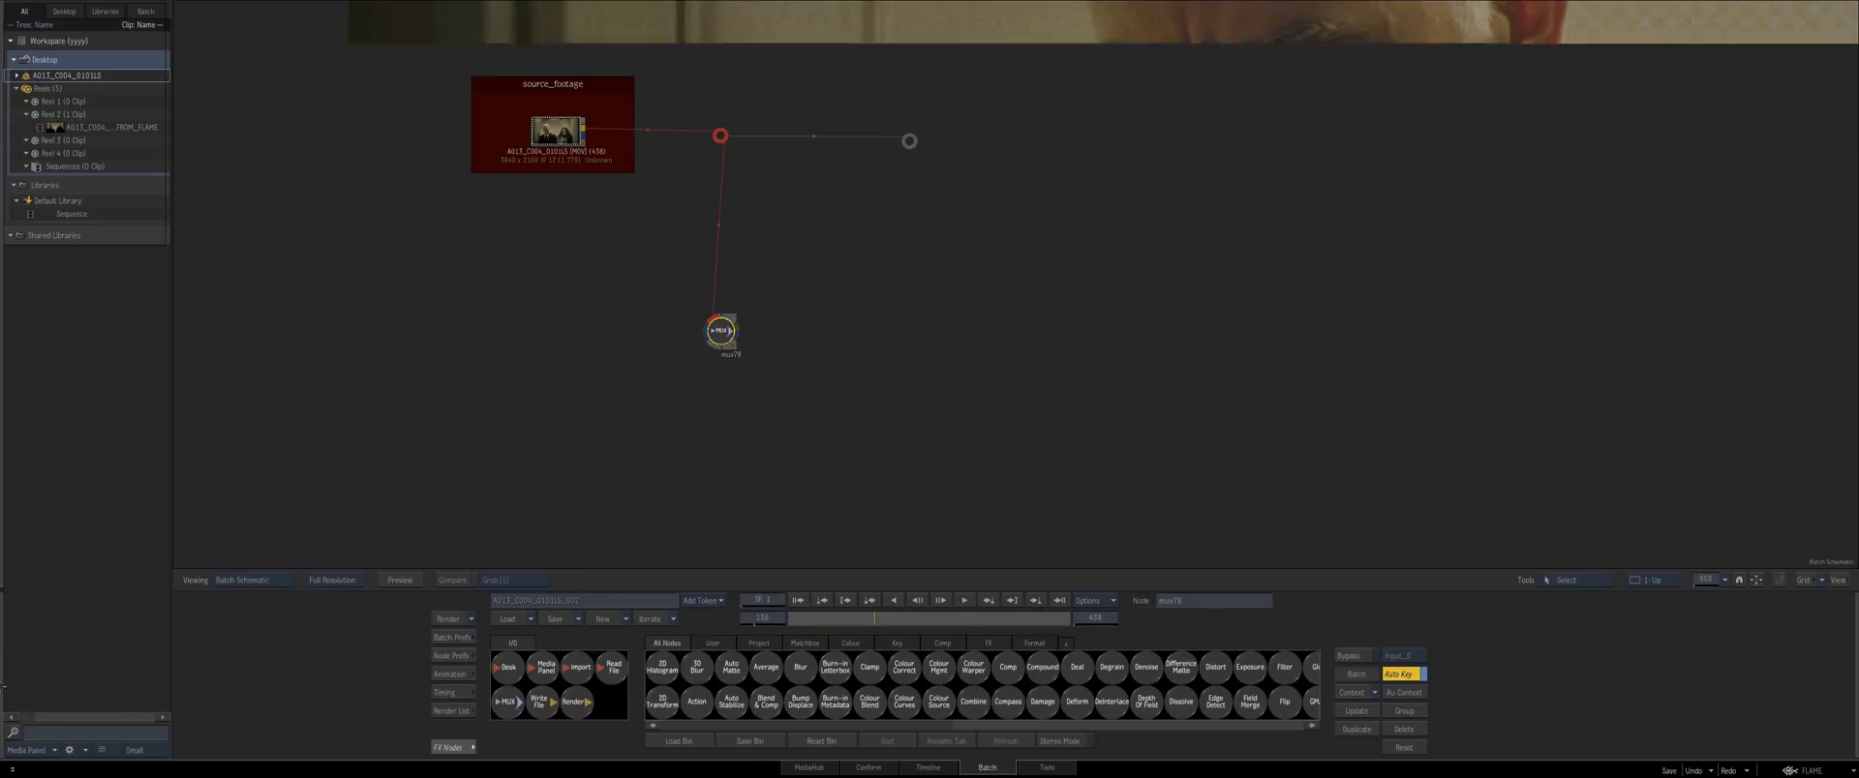
Activate the MUX node's FX Range at the current frame, with Repeat First before and Repeat Last after
{"action": "double_click", "coordinate": [724, 332]}
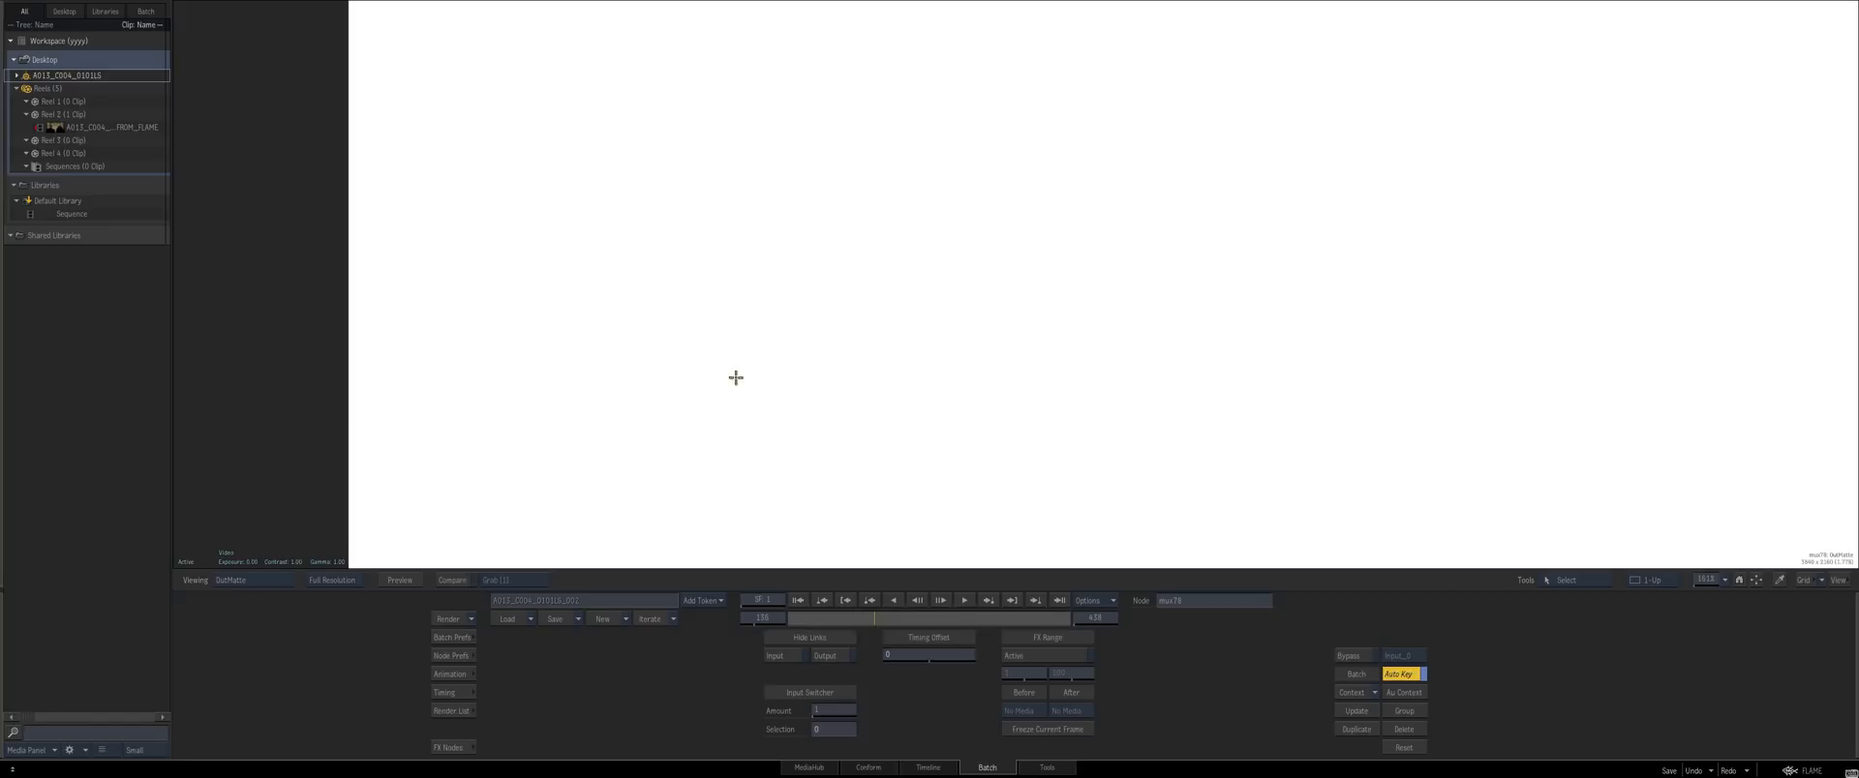
{"action": "left_click", "coordinate": [1047, 657]}
{"action": "key", "text": "Escape"}
{"action": "double_click", "coordinate": [712, 331]}
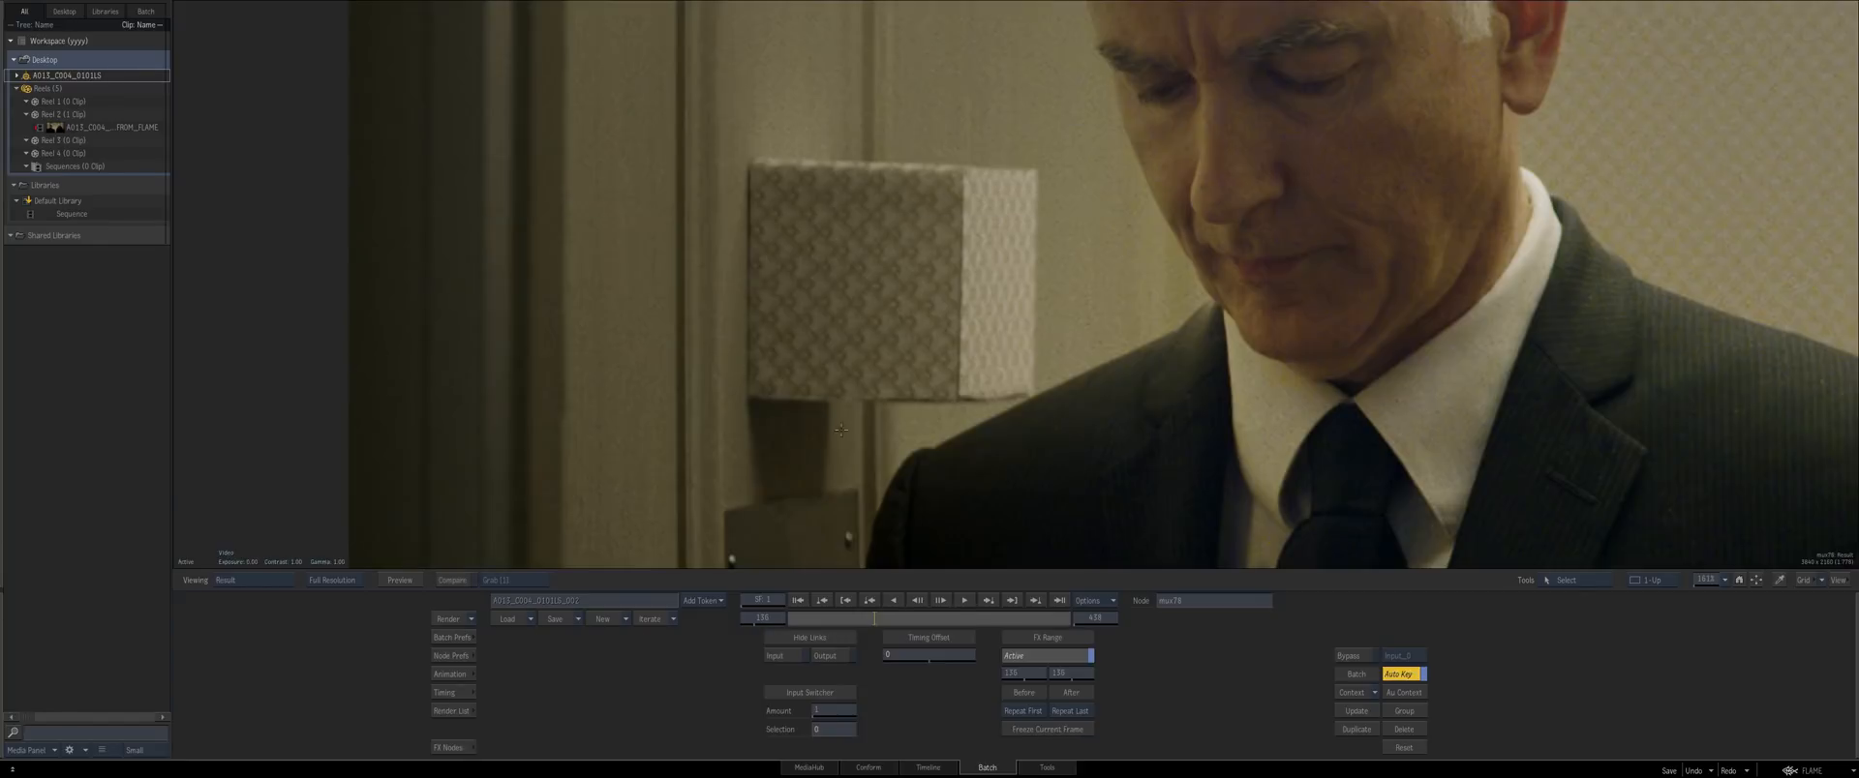
Enlarge the viewer and frame the box, wall plate and both actors to examine the MUX result
{"action": "scroll", "coordinate": [1015, 285], "scroll_direction": "down", "scroll_amount": 3}
{"action": "left_click_drag", "start_coordinate": [917, 390], "coordinate": [831, 385]}
{"action": "left_click_drag", "start_coordinate": [670, 422], "coordinate": [637, 416]}
{"action": "left_click_drag", "start_coordinate": [838, 583], "coordinate": [872, 751]}
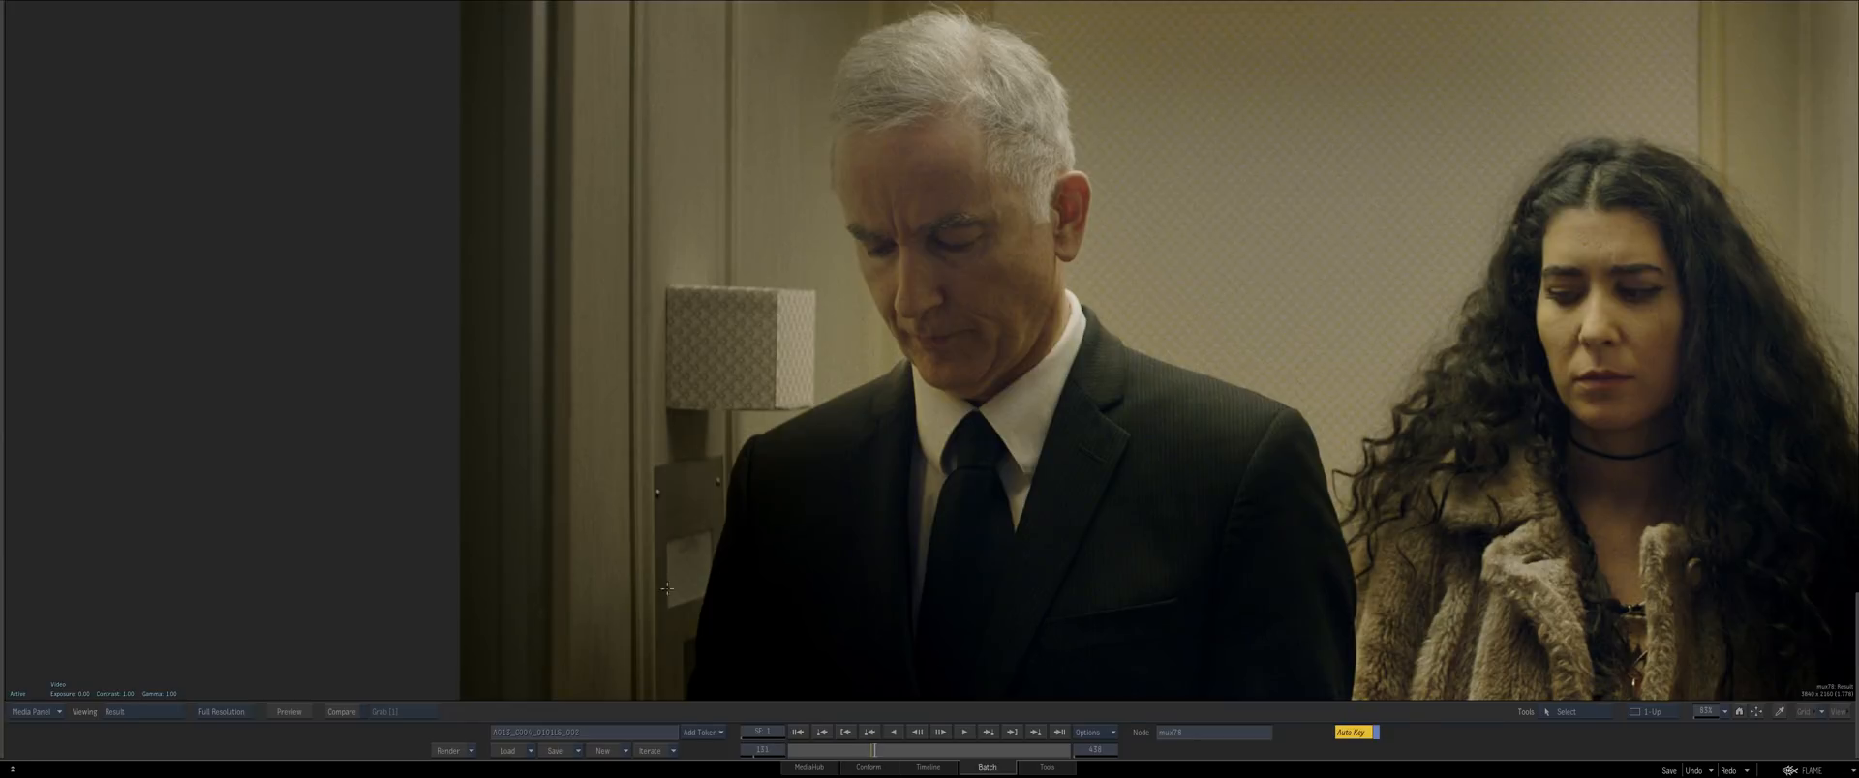
Add a Paint node after the MUX node, connected to its output, and display its result close up on the box
{"action": "mouse_move", "coordinate": [862, 777]}
{"action": "key", "text": "Escape"}
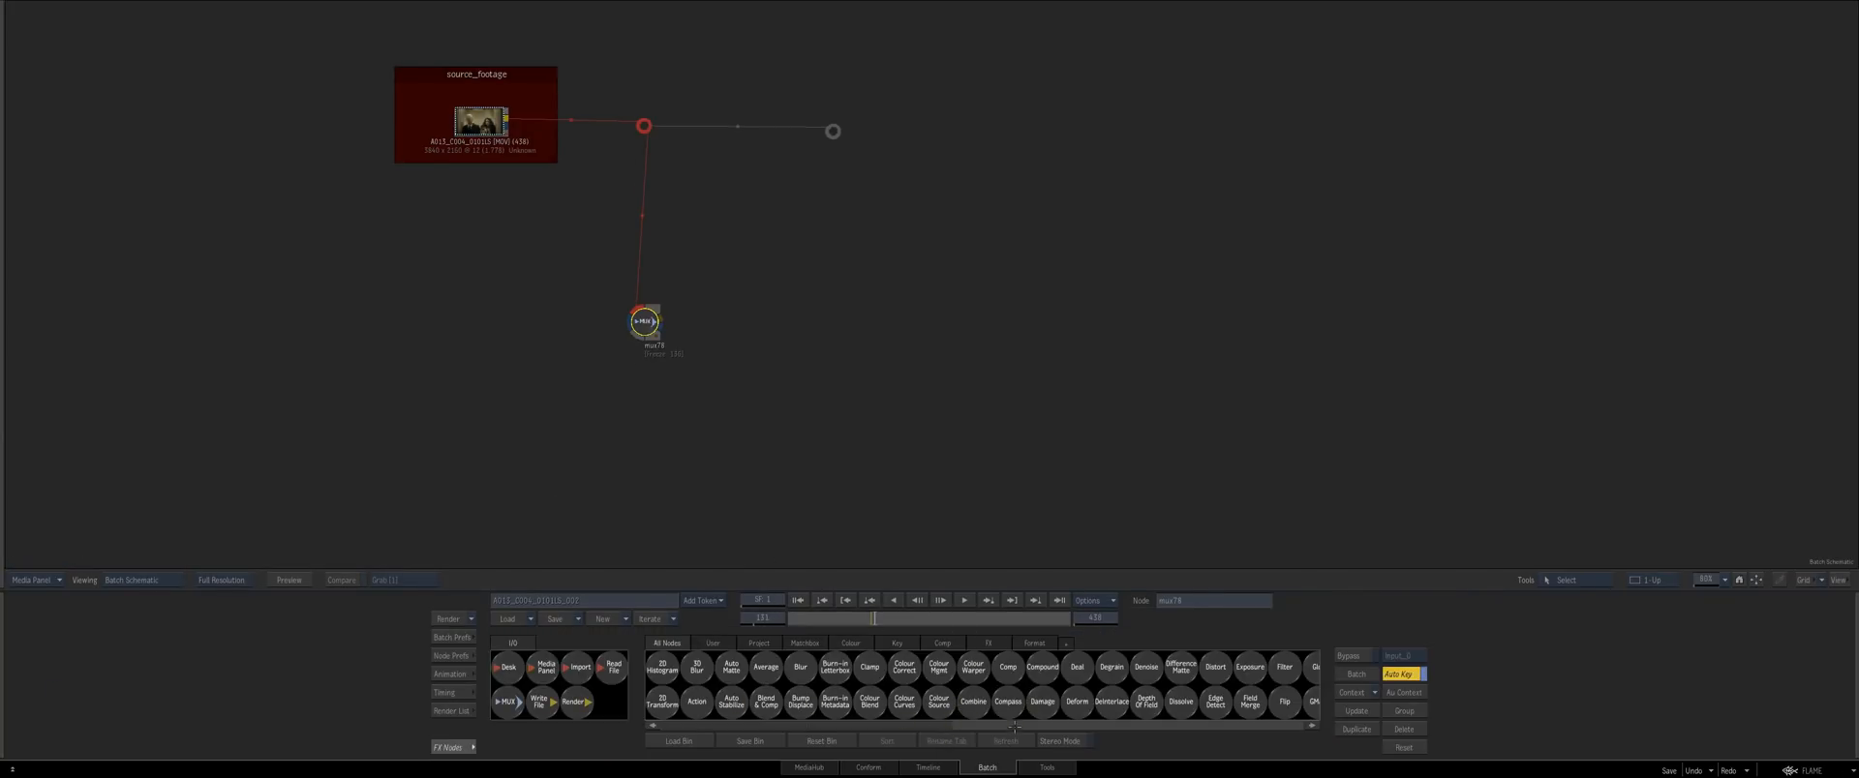
{"action": "key", "text": "p"}
{"action": "mouse_move", "coordinate": [991, 668]}
{"action": "left_mouse_down"}
{"action": "mouse_move", "coordinate": [785, 323]}
{"action": "mouse_move", "coordinate": [771, 331]}
{"action": "left_mouse_up"}
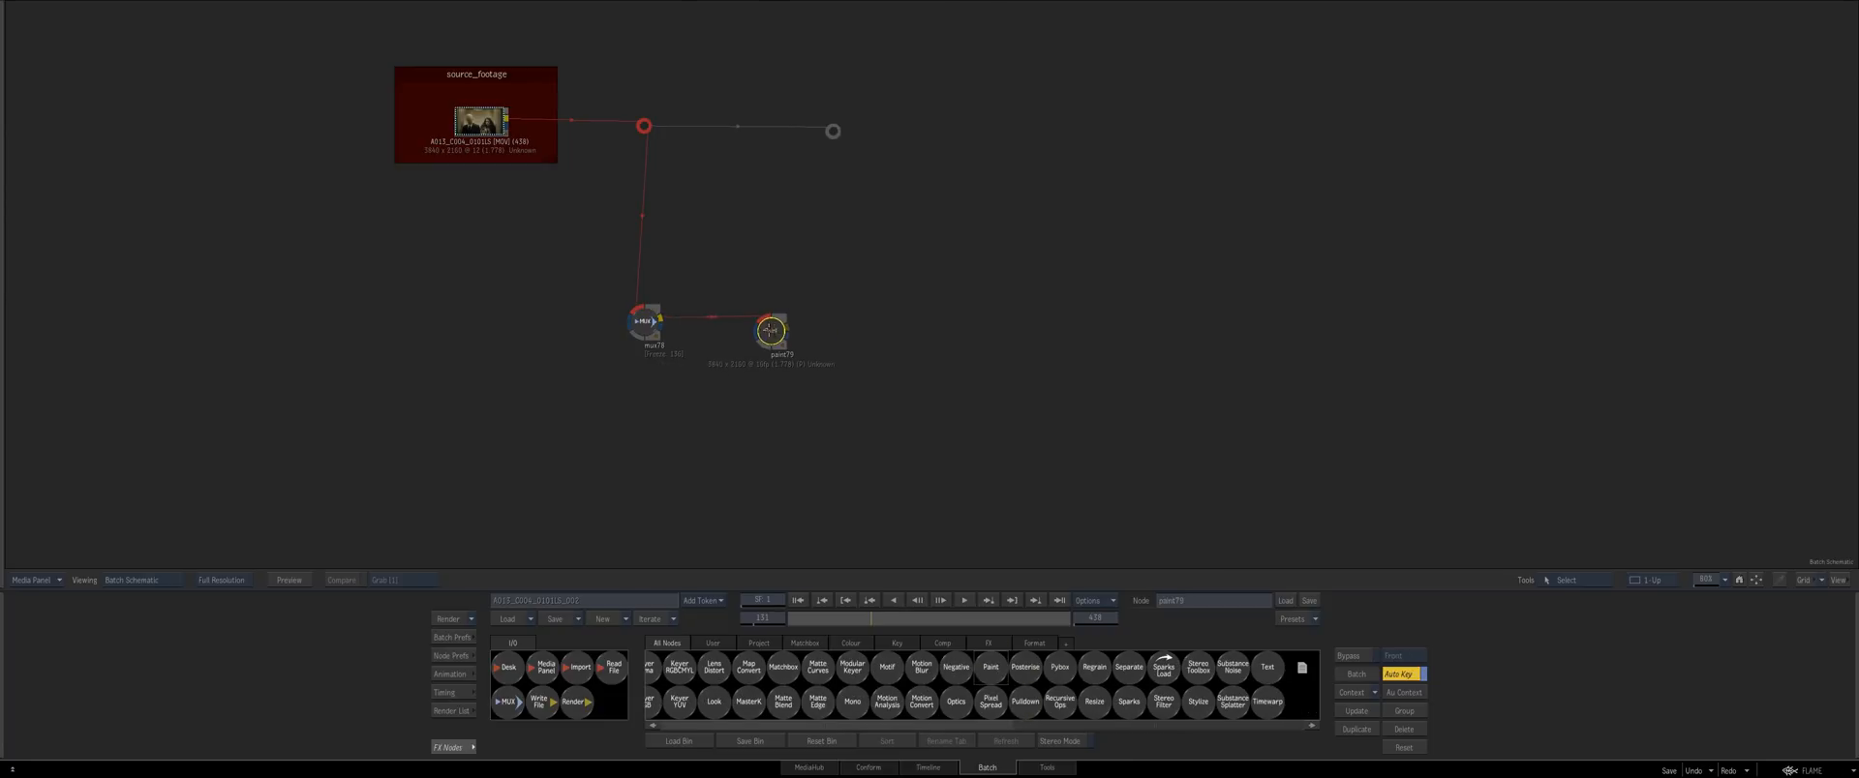
{"action": "key", "text": "F4"}
{"action": "left_click_drag", "start_coordinate": [743, 477], "coordinate": [854, 473]}
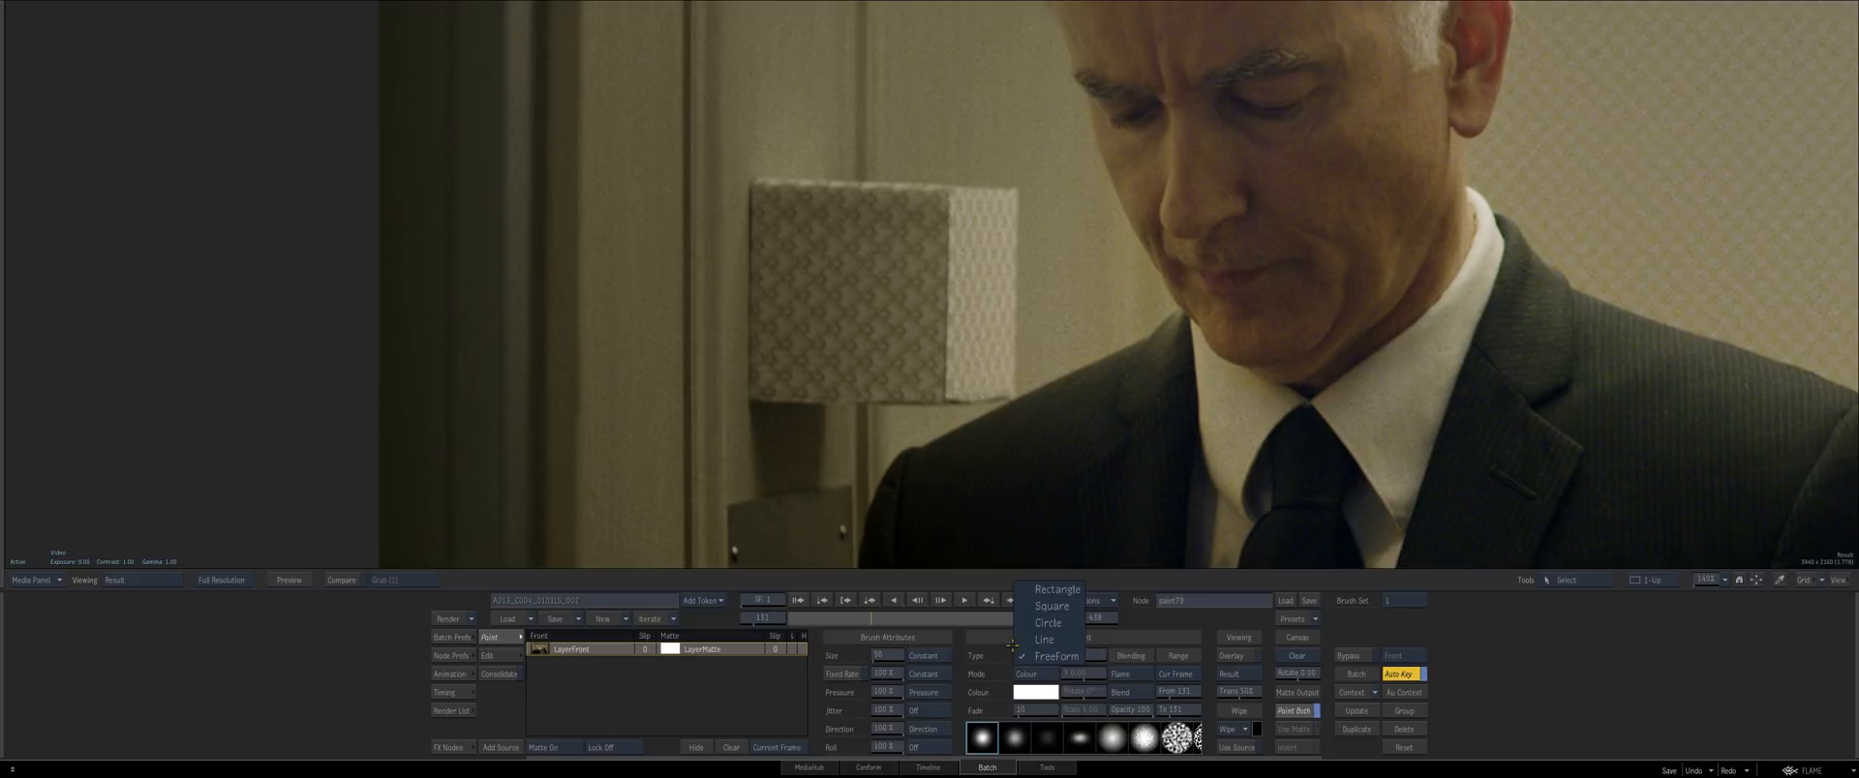
Set the paint mode to Rec Clone with a larger brush and a clone source offset vertically above it
{"action": "left_click", "coordinate": [1033, 674]}
{"action": "left_click", "coordinate": [1056, 641]}
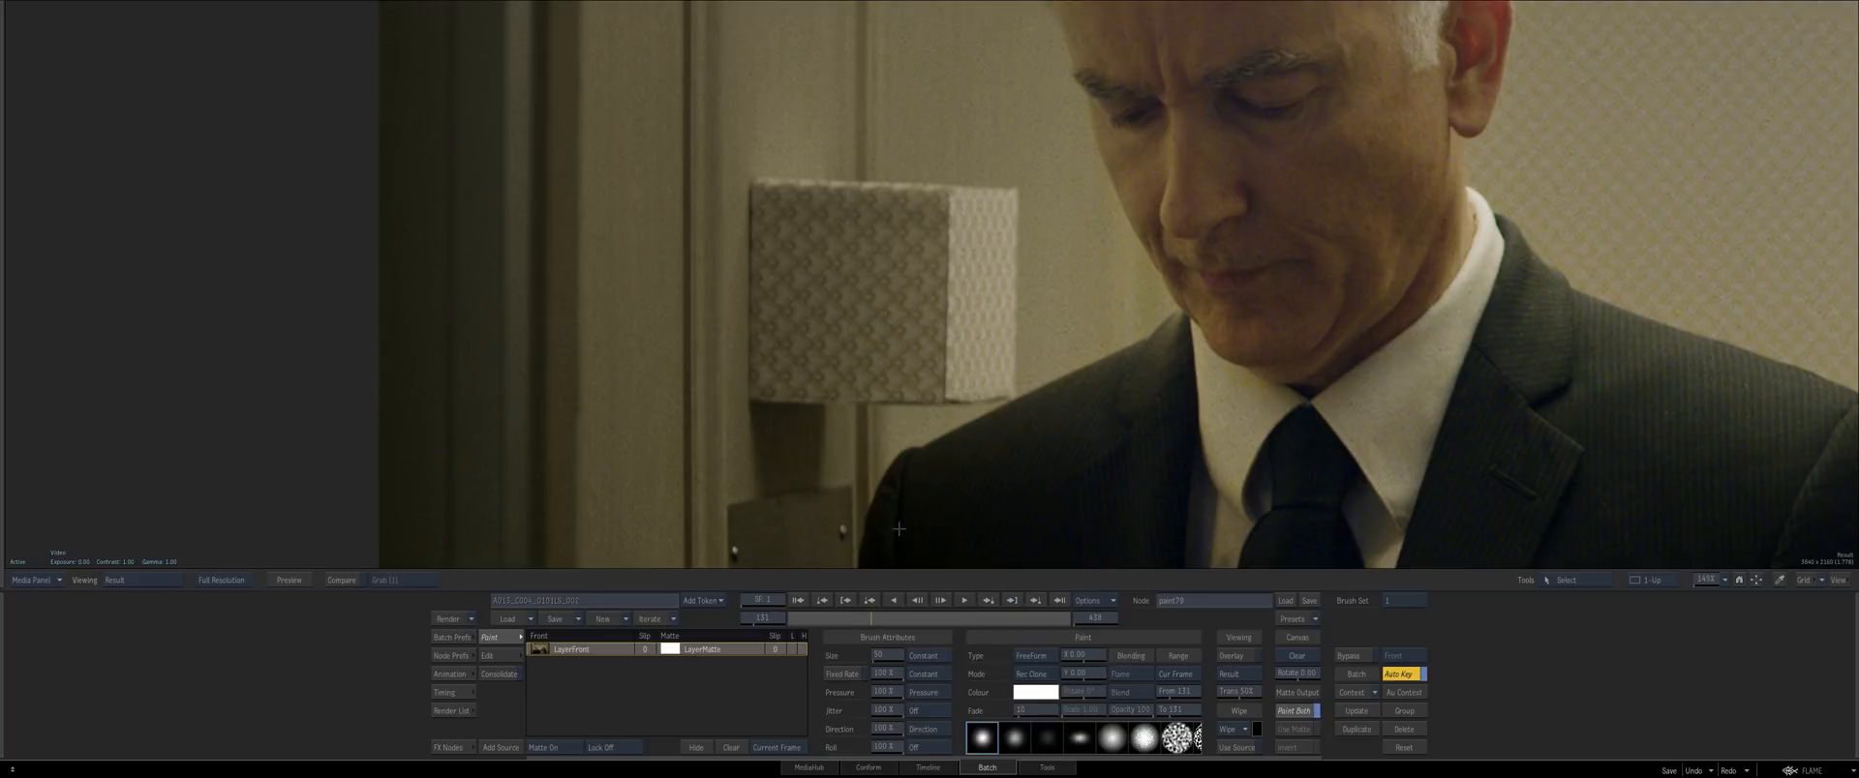
{"action": "scroll", "coordinate": [968, 467], "scroll_direction": "down", "scroll_amount": 3}
{"action": "left_click_drag", "start_coordinate": [817, 257], "coordinate": [876, 244]}
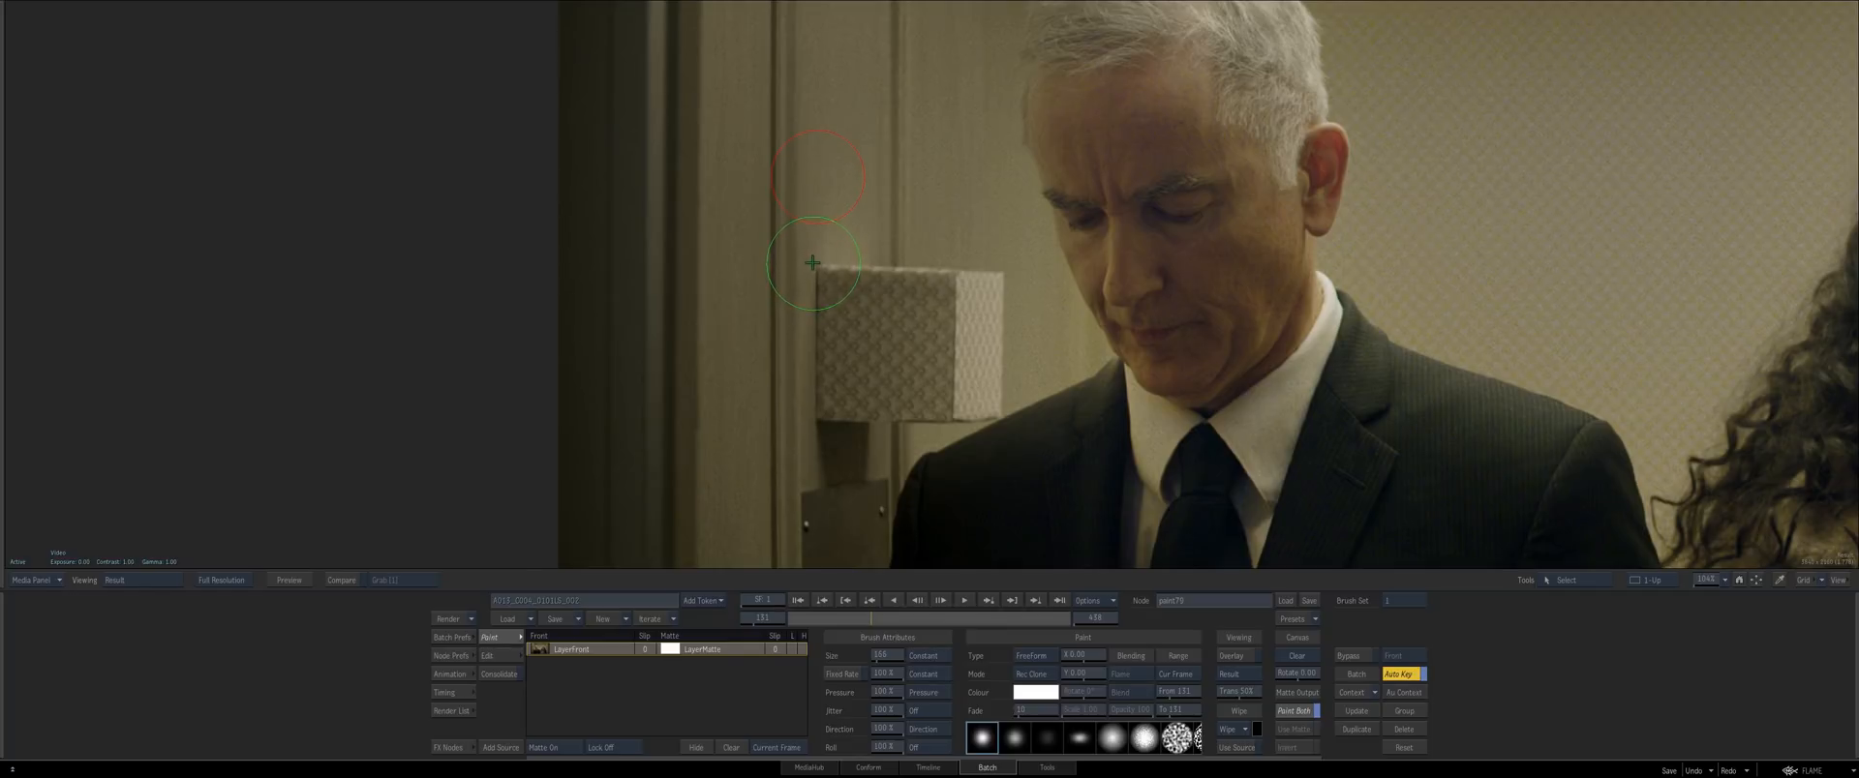
{"action": "left_click_drag", "start_coordinate": [1097, 671], "coordinate": [1071, 643]}
Clone the clean wall texture over the upper part of the patterned box beside the older actor
{"action": "mouse_move", "coordinate": [830, 262]}
{"action": "left_mouse_down"}
{"action": "mouse_move", "coordinate": [874, 521]}
{"action": "mouse_move", "coordinate": [859, 553]}
{"action": "left_mouse_up"}
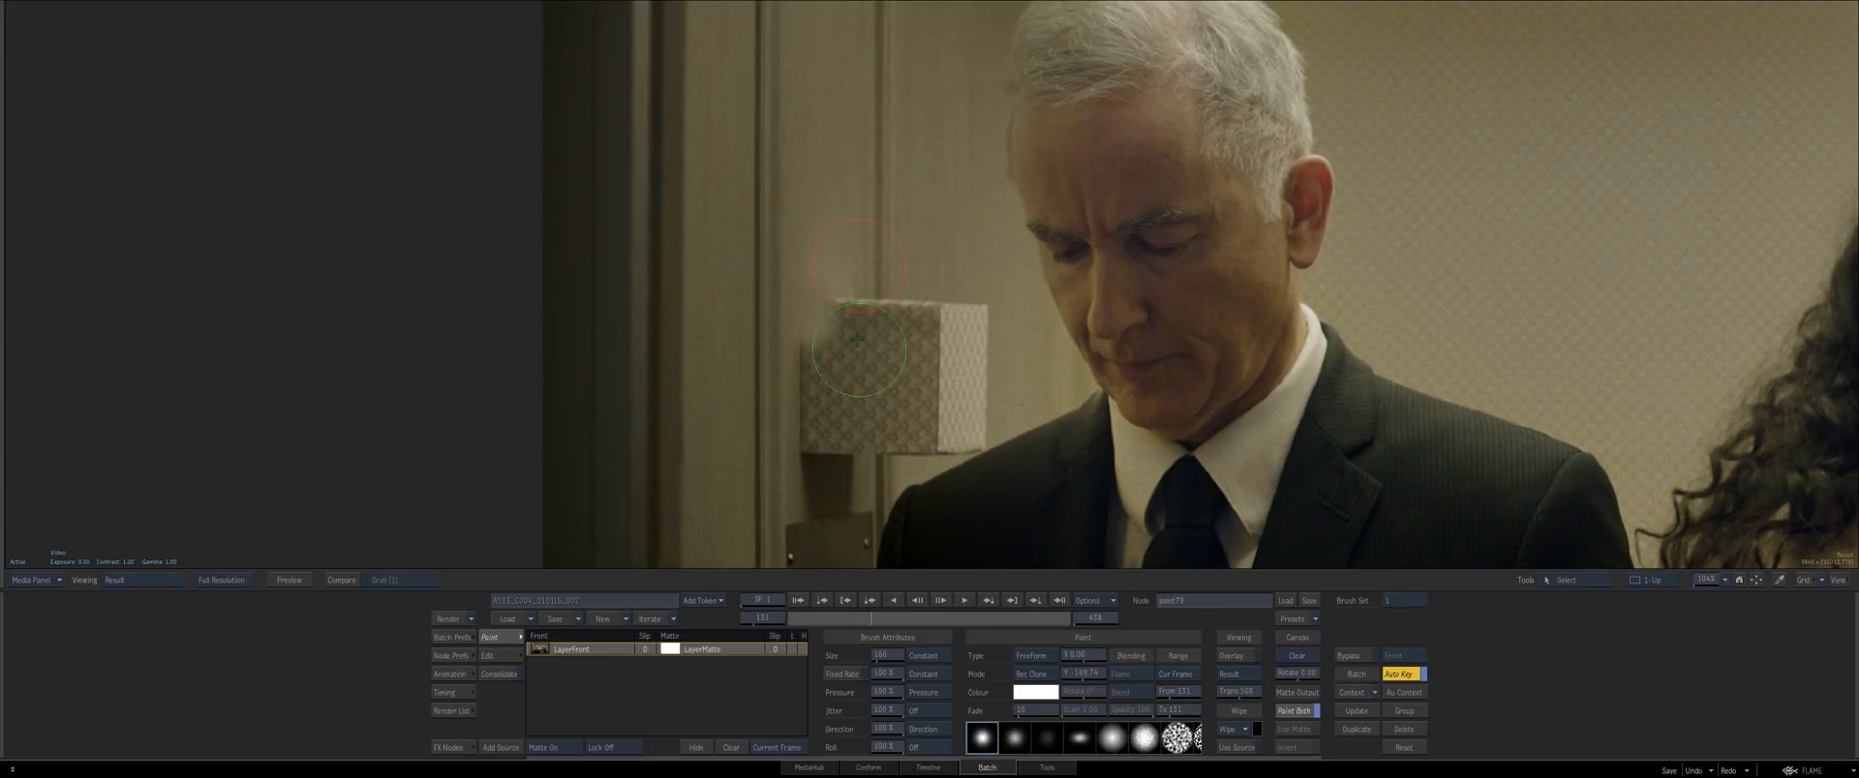
{"action": "left_click_drag", "start_coordinate": [881, 315], "coordinate": [811, 426]}
{"action": "left_click_drag", "start_coordinate": [811, 426], "coordinate": [900, 440]}
{"action": "mouse_move", "coordinate": [899, 441]}
{"action": "left_mouse_down"}
{"action": "mouse_move", "coordinate": [858, 421]}
{"action": "mouse_move", "coordinate": [984, 224]}
{"action": "left_mouse_up"}
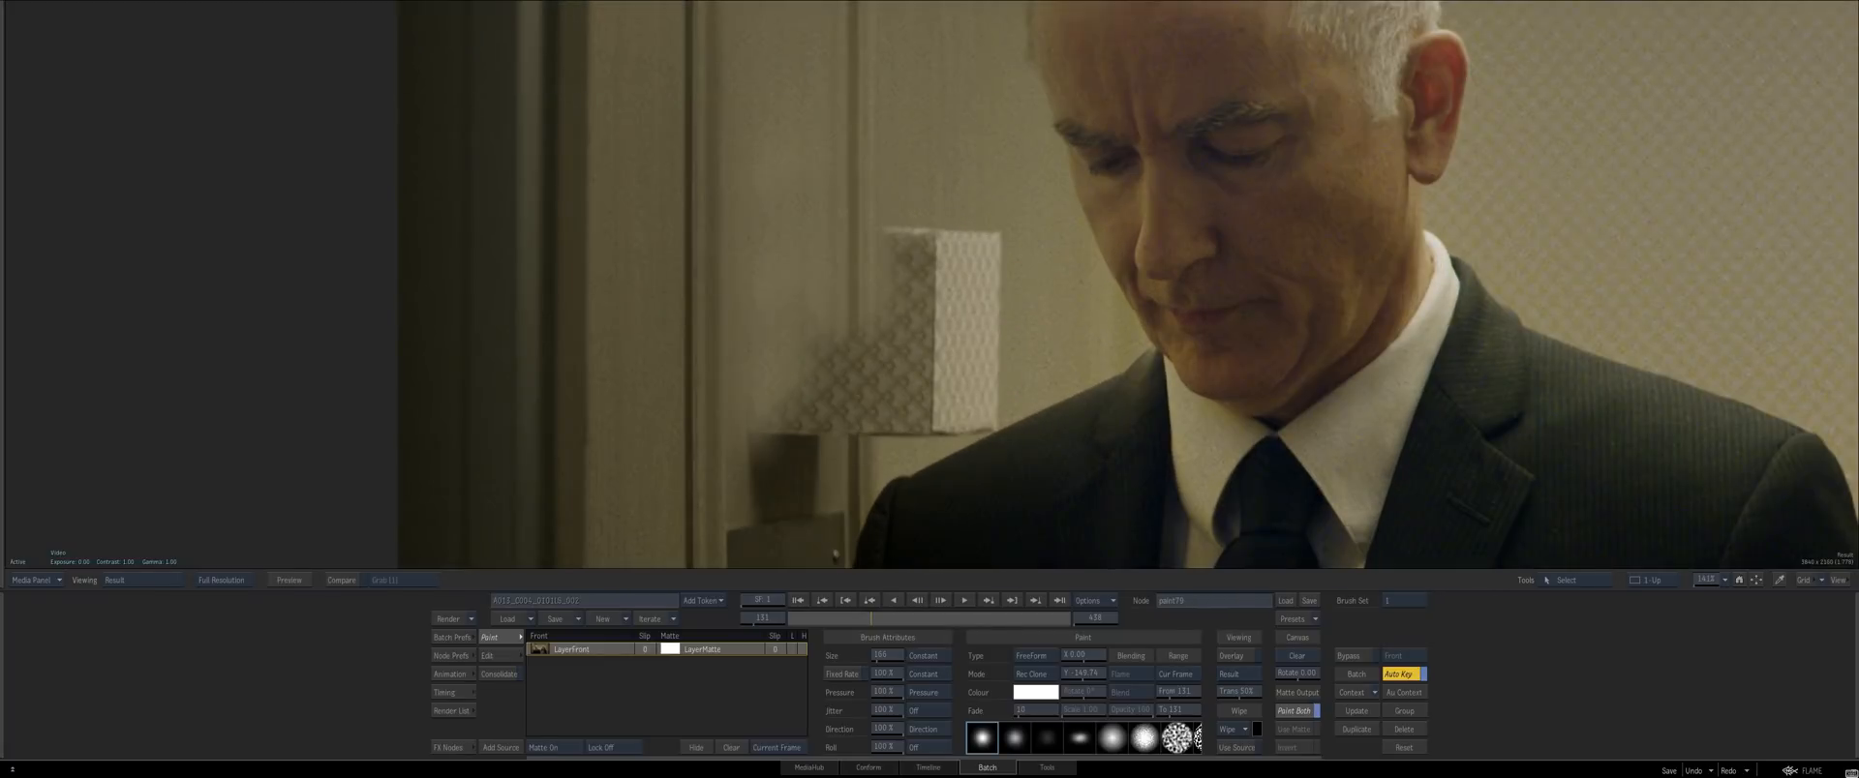
{"action": "left_click_drag", "start_coordinate": [929, 285], "coordinate": [941, 280]}
{"action": "left_click_drag", "start_coordinate": [941, 281], "coordinate": [943, 223]}
{"action": "left_click_drag", "start_coordinate": [978, 209], "coordinate": [939, 252]}
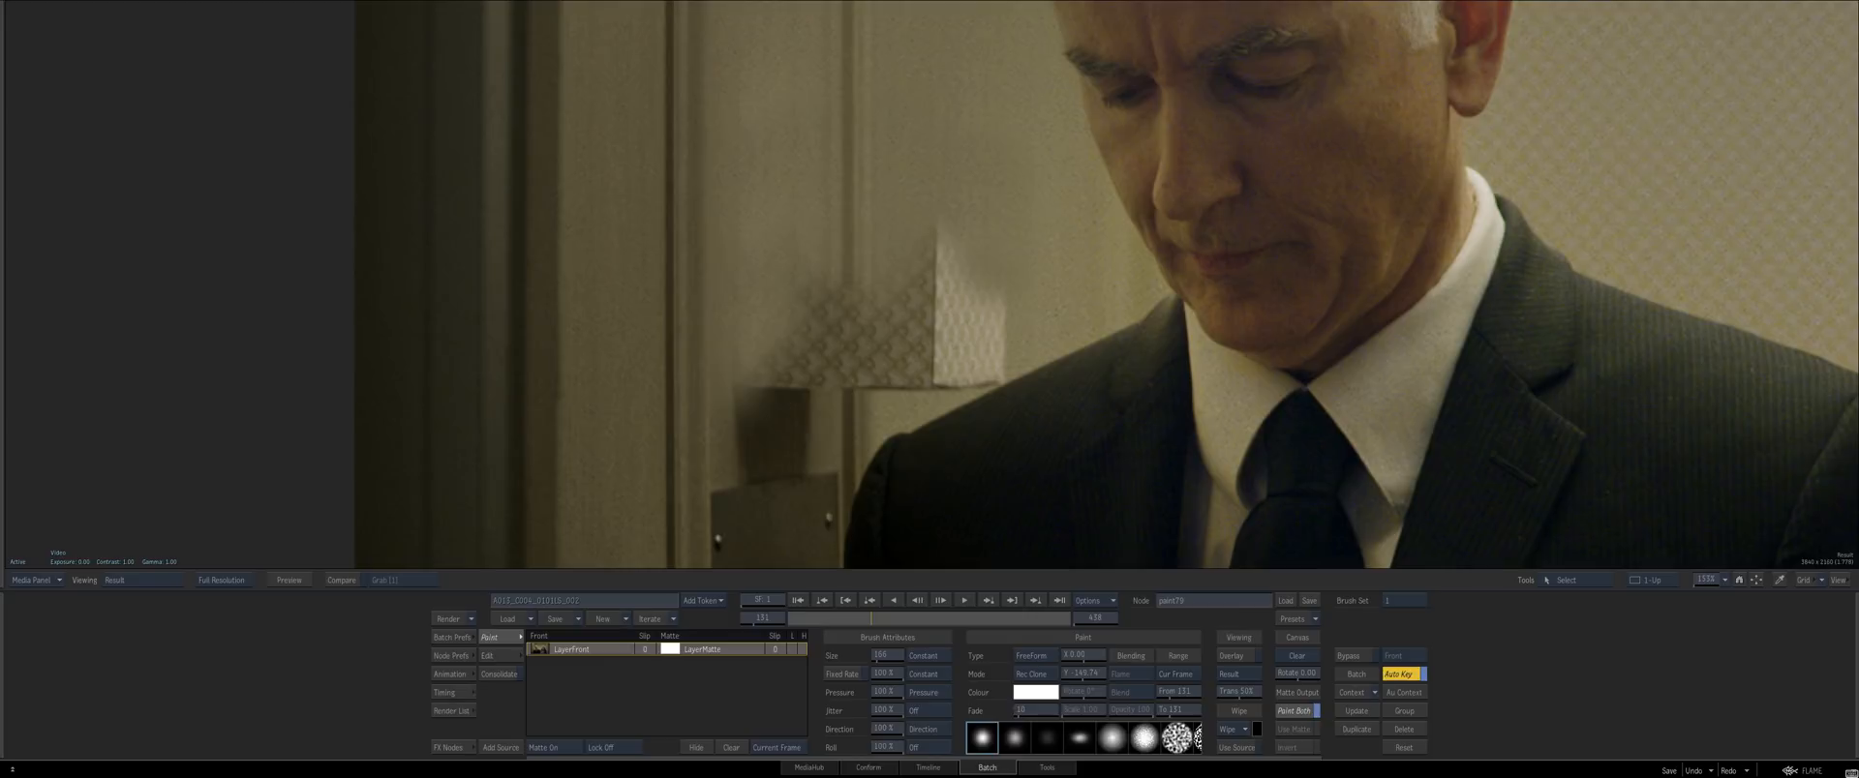
Clone wall texture over the rest of the box, down to the actor's shoulder
{"action": "left_click_drag", "start_coordinate": [973, 308], "coordinate": [881, 348]}
{"action": "left_click_drag", "start_coordinate": [881, 349], "coordinate": [664, 274]}
{"action": "mouse_move", "coordinate": [706, 358]}
{"action": "left_mouse_down"}
{"action": "mouse_move", "coordinate": [946, 407]}
{"action": "mouse_move", "coordinate": [955, 340]}
{"action": "left_mouse_up"}
{"action": "left_click_drag", "start_coordinate": [760, 376], "coordinate": [738, 426]}
{"action": "mouse_move", "coordinate": [750, 387]}
{"action": "left_mouse_down"}
{"action": "mouse_move", "coordinate": [710, 298]}
{"action": "mouse_move", "coordinate": [859, 374]}
{"action": "mouse_move", "coordinate": [1013, 382]}
{"action": "mouse_move", "coordinate": [882, 229]}
{"action": "mouse_move", "coordinate": [868, 323]}
{"action": "left_mouse_up"}
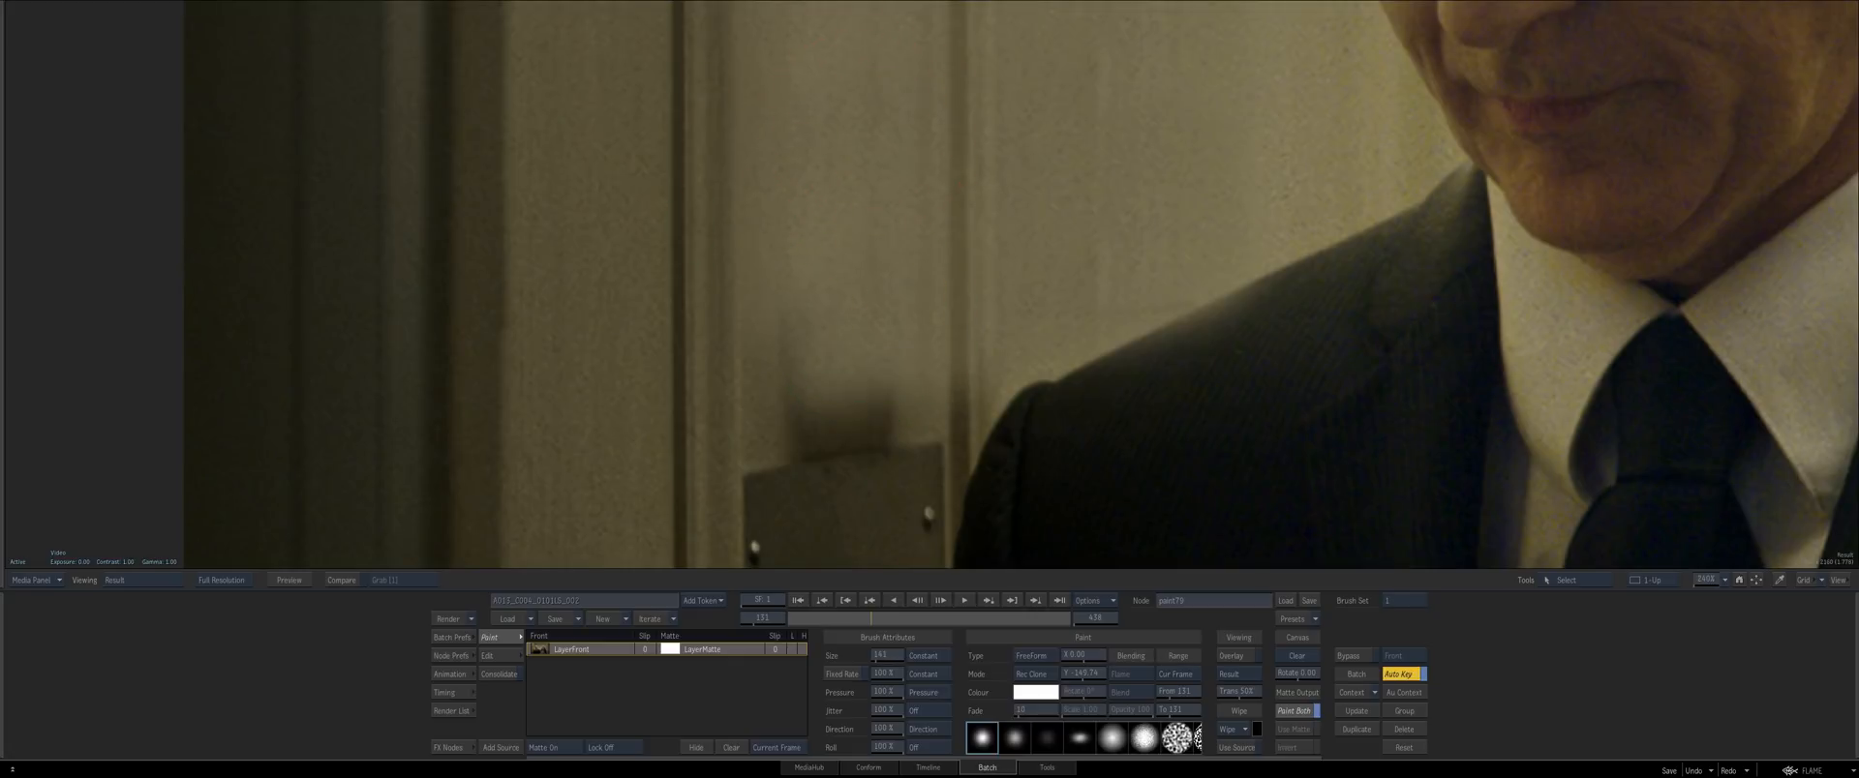
Clone out the dark remnant above the metal plate and touch up the wall panel where the box stood
{"action": "mouse_move", "coordinate": [815, 387]}
{"action": "left_mouse_down"}
{"action": "mouse_move", "coordinate": [910, 373]}
{"action": "mouse_move", "coordinate": [990, 399]}
{"action": "mouse_move", "coordinate": [1050, 378]}
{"action": "mouse_move", "coordinate": [1015, 363]}
{"action": "mouse_move", "coordinate": [1208, 279]}
{"action": "left_mouse_up"}
{"action": "left_click_drag", "start_coordinate": [1249, 310], "coordinate": [881, 416]}
{"action": "mouse_move", "coordinate": [869, 463]}
{"action": "left_mouse_down"}
{"action": "mouse_move", "coordinate": [1025, 465]}
{"action": "mouse_move", "coordinate": [1094, 426]}
{"action": "left_mouse_up"}
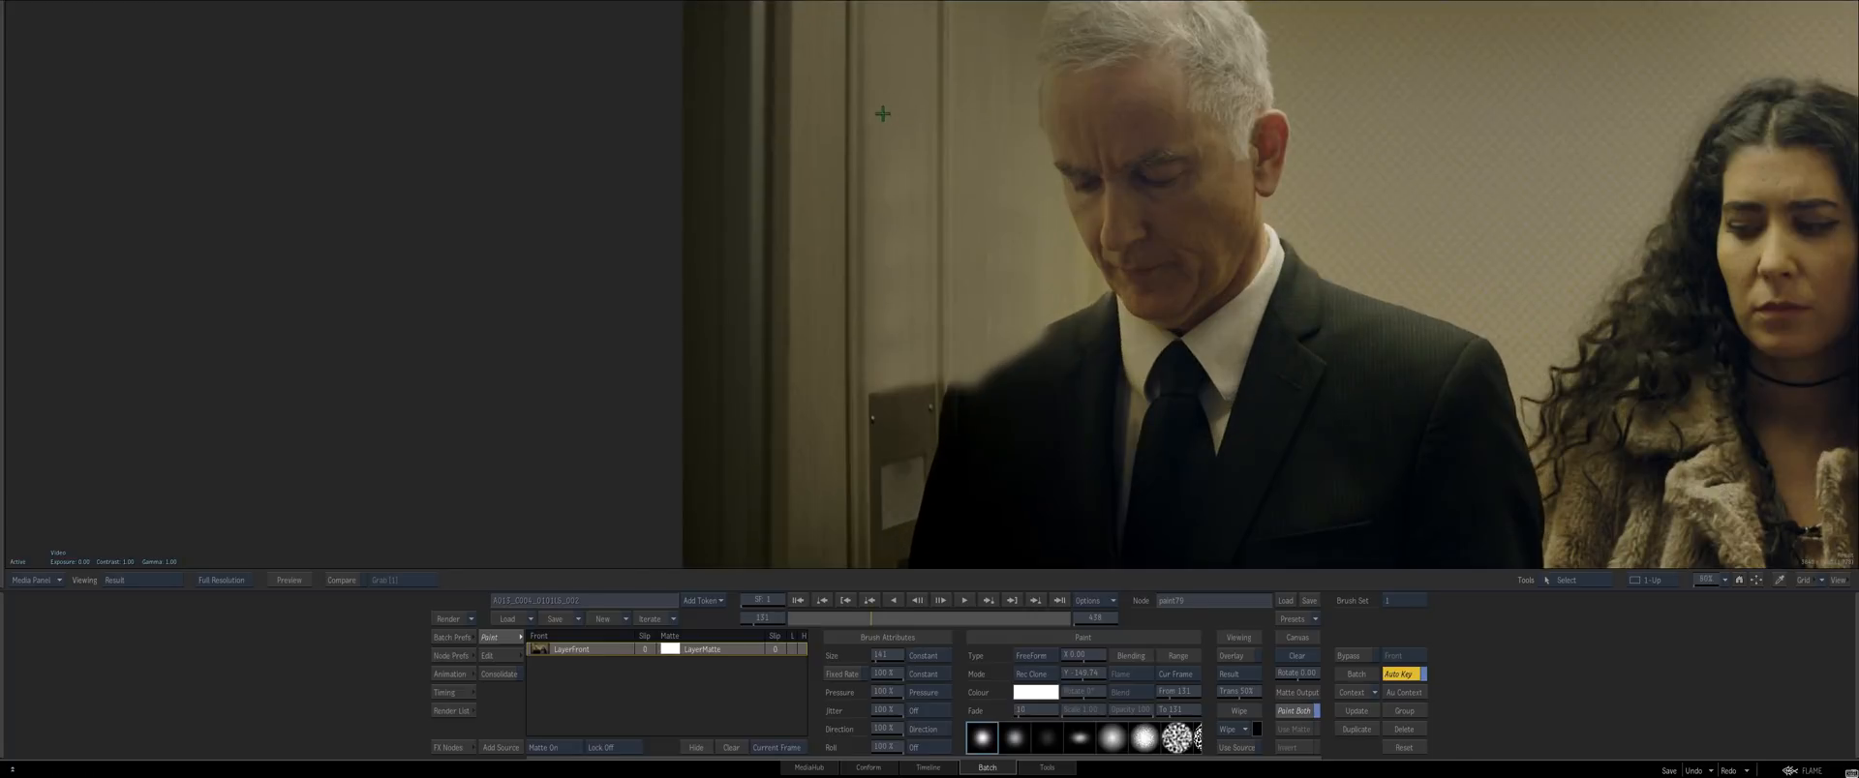
{"action": "left_click_drag", "start_coordinate": [883, 114], "coordinate": [863, 148]}
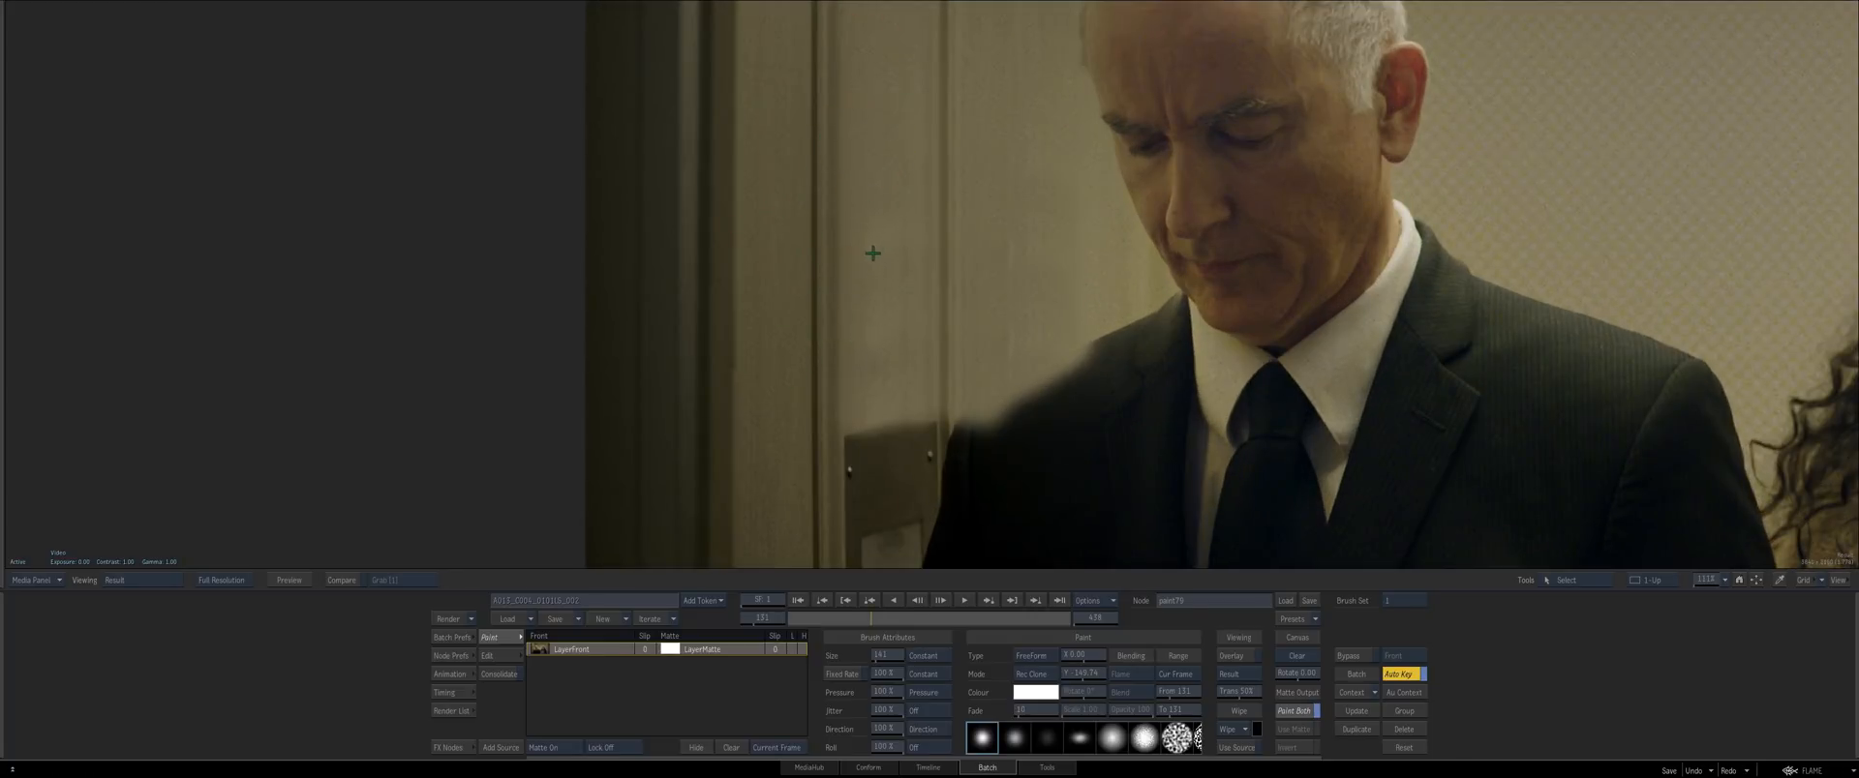
{"action": "left_click_drag", "start_coordinate": [873, 254], "coordinate": [865, 251]}
{"action": "left_click_drag", "start_coordinate": [861, 390], "coordinate": [795, 408]}
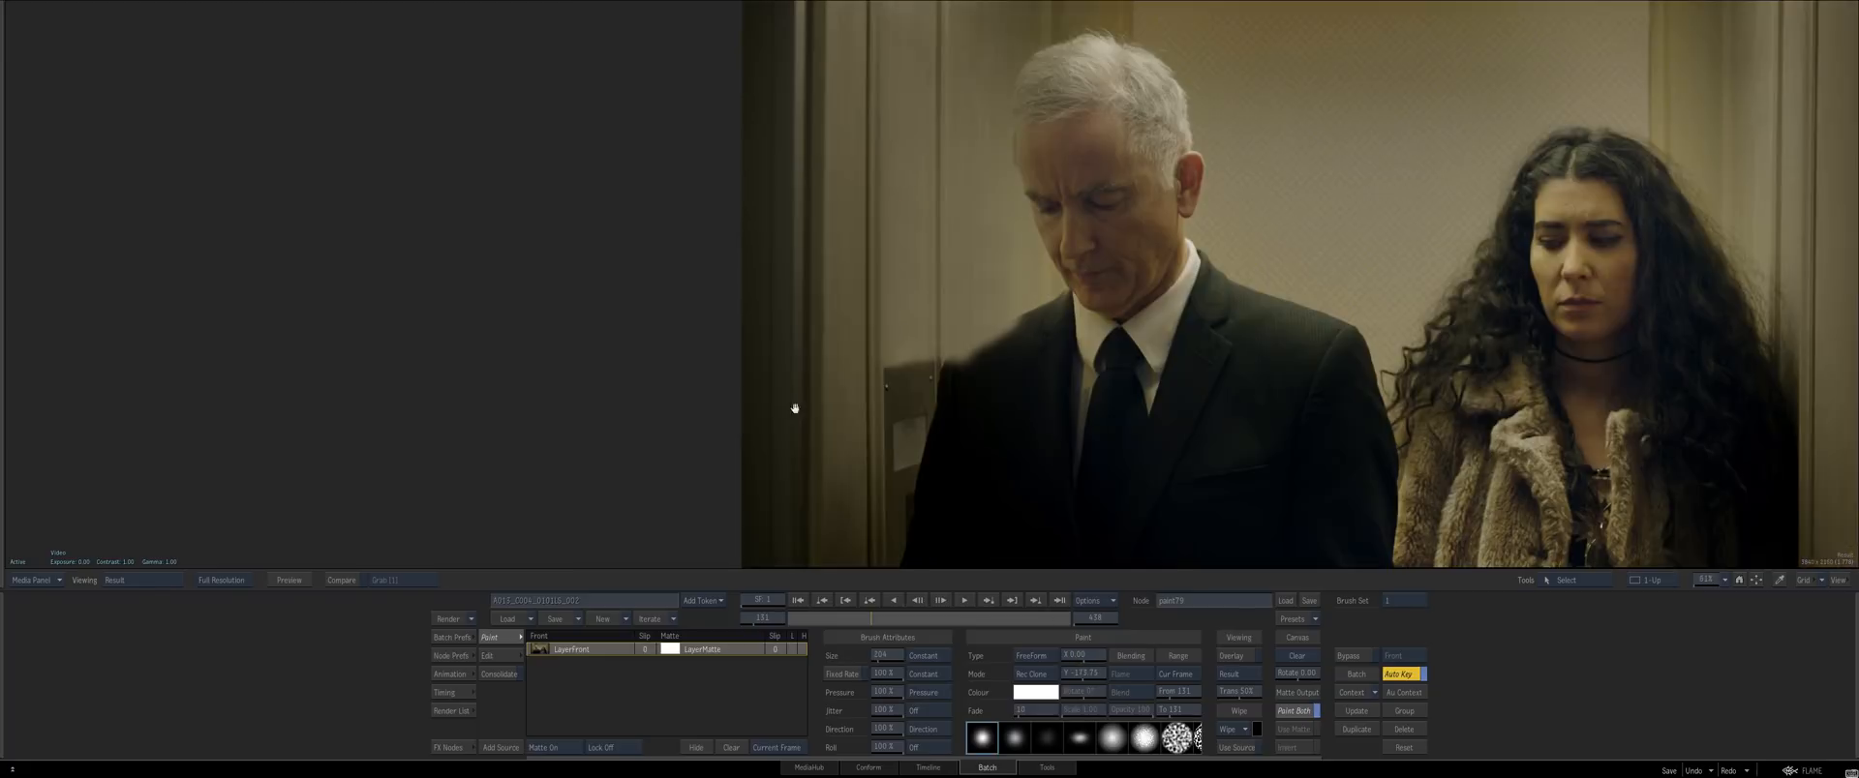
{"action": "mouse_move", "coordinate": [772, 490]}
{"action": "left_mouse_down"}
{"action": "mouse_move", "coordinate": [946, 394]}
{"action": "mouse_move", "coordinate": [967, 216]}
{"action": "mouse_move", "coordinate": [830, 381]}
{"action": "left_mouse_up"}
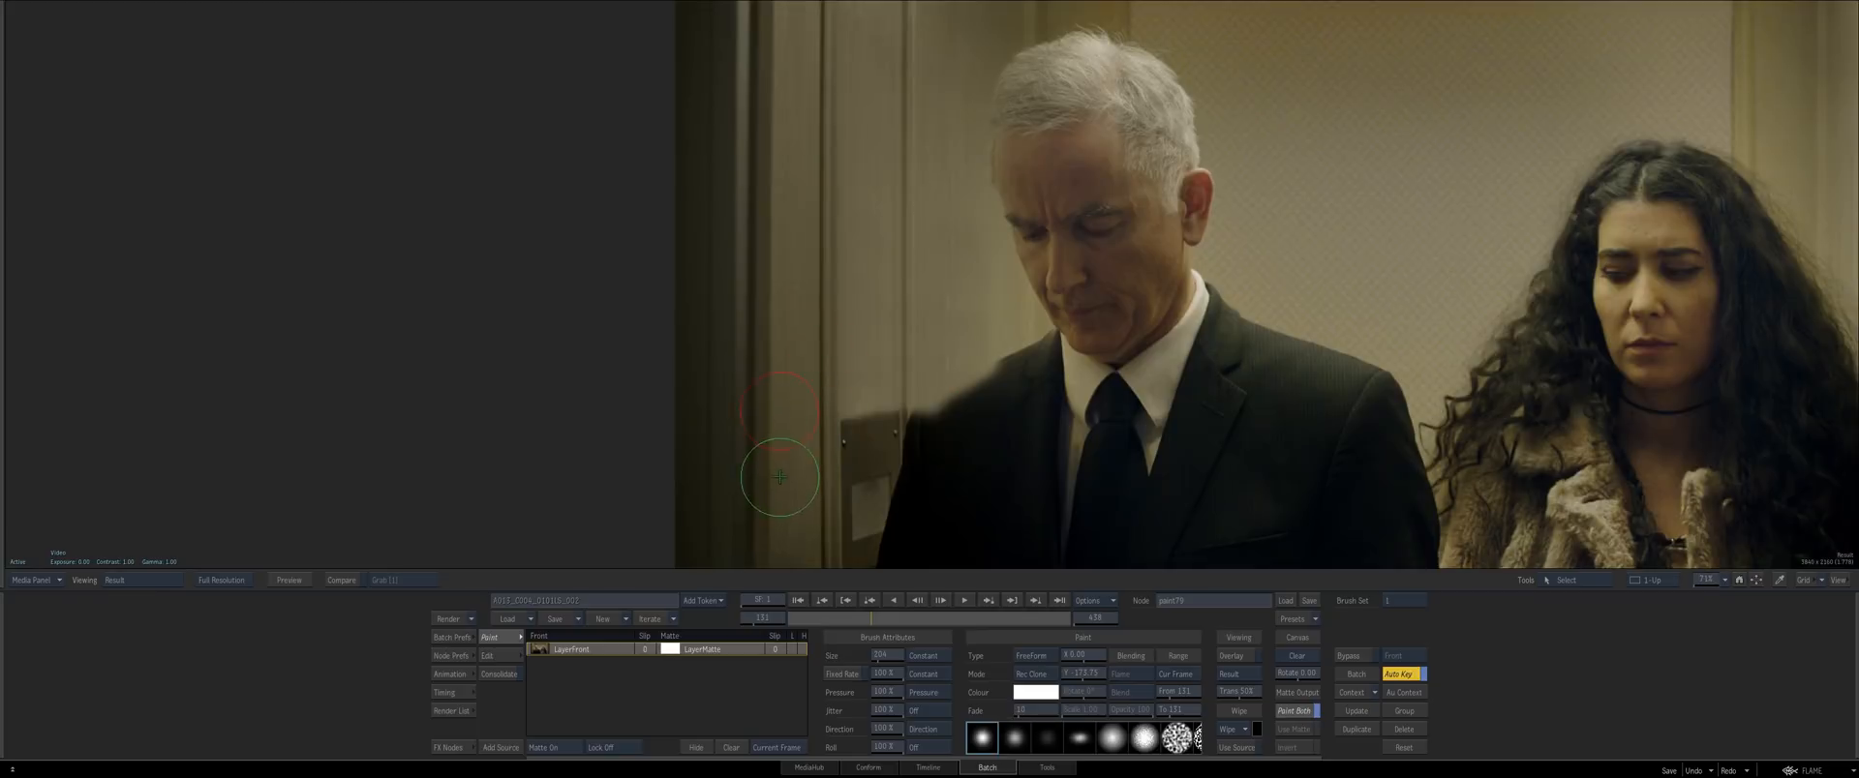
{"action": "mouse_move", "coordinate": [769, 477]}
{"action": "left_mouse_down"}
{"action": "mouse_move", "coordinate": [817, 494]}
{"action": "mouse_move", "coordinate": [934, 129]}
{"action": "left_mouse_up"}
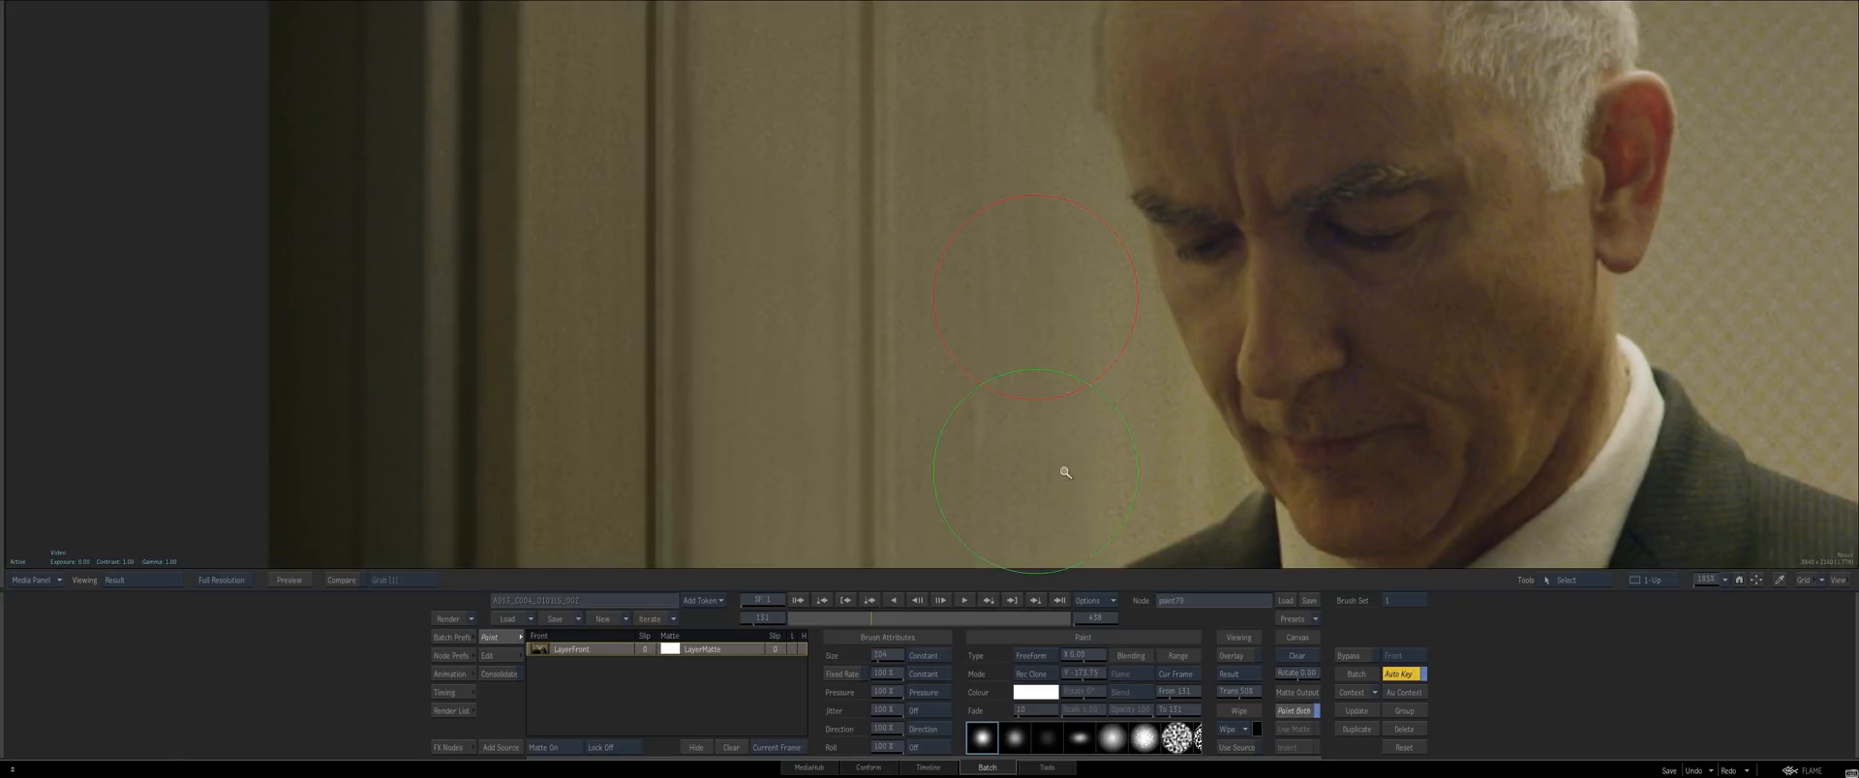
Compare the Paint node's result with its front input around the removed box
{"action": "mouse_move", "coordinate": [1063, 468]}
{"action": "left_mouse_down"}
{"action": "mouse_move", "coordinate": [810, 419]}
{"action": "mouse_move", "coordinate": [863, 242]}
{"action": "left_mouse_up"}
{"action": "key", "text": "F1"}
{"action": "key", "text": "F4"}
{"action": "left_click_drag", "start_coordinate": [657, 550], "coordinate": [878, 390]}
{"action": "left_click_drag", "start_coordinate": [879, 390], "coordinate": [948, 320]}
{"action": "left_click_drag", "start_coordinate": [903, 260], "coordinate": [912, 267]}
{"action": "mouse_move", "coordinate": [912, 267]}
{"action": "left_mouse_down"}
{"action": "mouse_move", "coordinate": [787, 351]}
{"action": "mouse_move", "coordinate": [786, 388]}
{"action": "mouse_move", "coordinate": [694, 456]}
{"action": "mouse_move", "coordinate": [861, 485]}
{"action": "mouse_move", "coordinate": [742, 465]}
{"action": "left_mouse_up"}
{"action": "key", "text": "F1"}
{"action": "key", "text": "F4"}
{"action": "key", "text": "F1"}
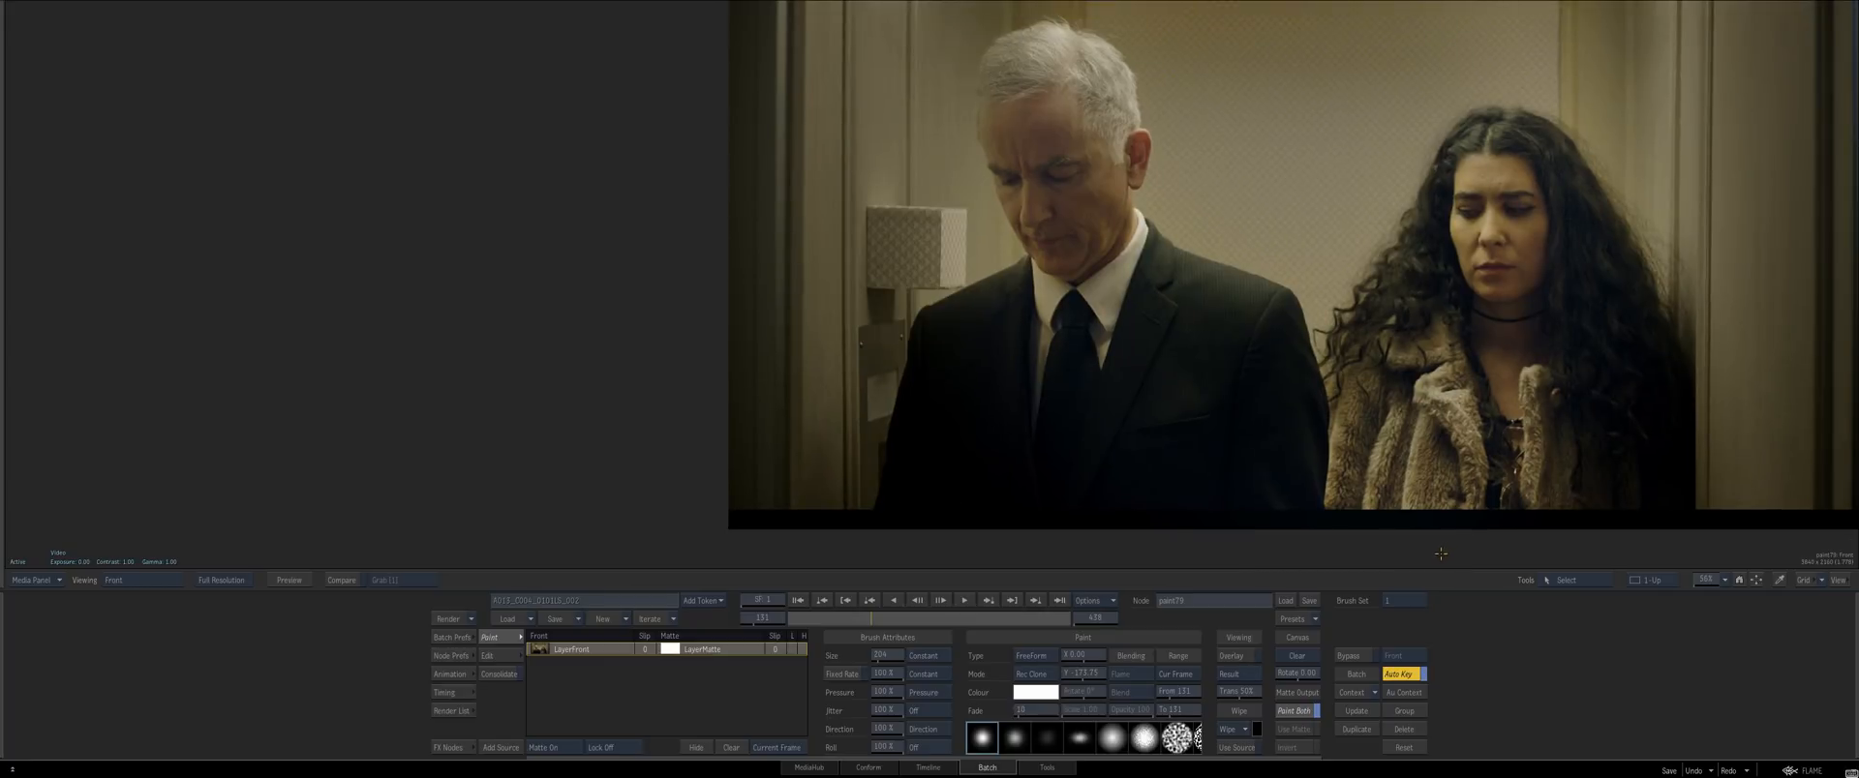
{"action": "key", "text": "F4"}
Adjust the vertical clone offset and retouch the wall panel beside the actor's face with more clone strokes
{"action": "left_click_drag", "start_coordinate": [1085, 422], "coordinate": [1084, 557]}
{"action": "left_click_drag", "start_coordinate": [852, 309], "coordinate": [1042, 299]}
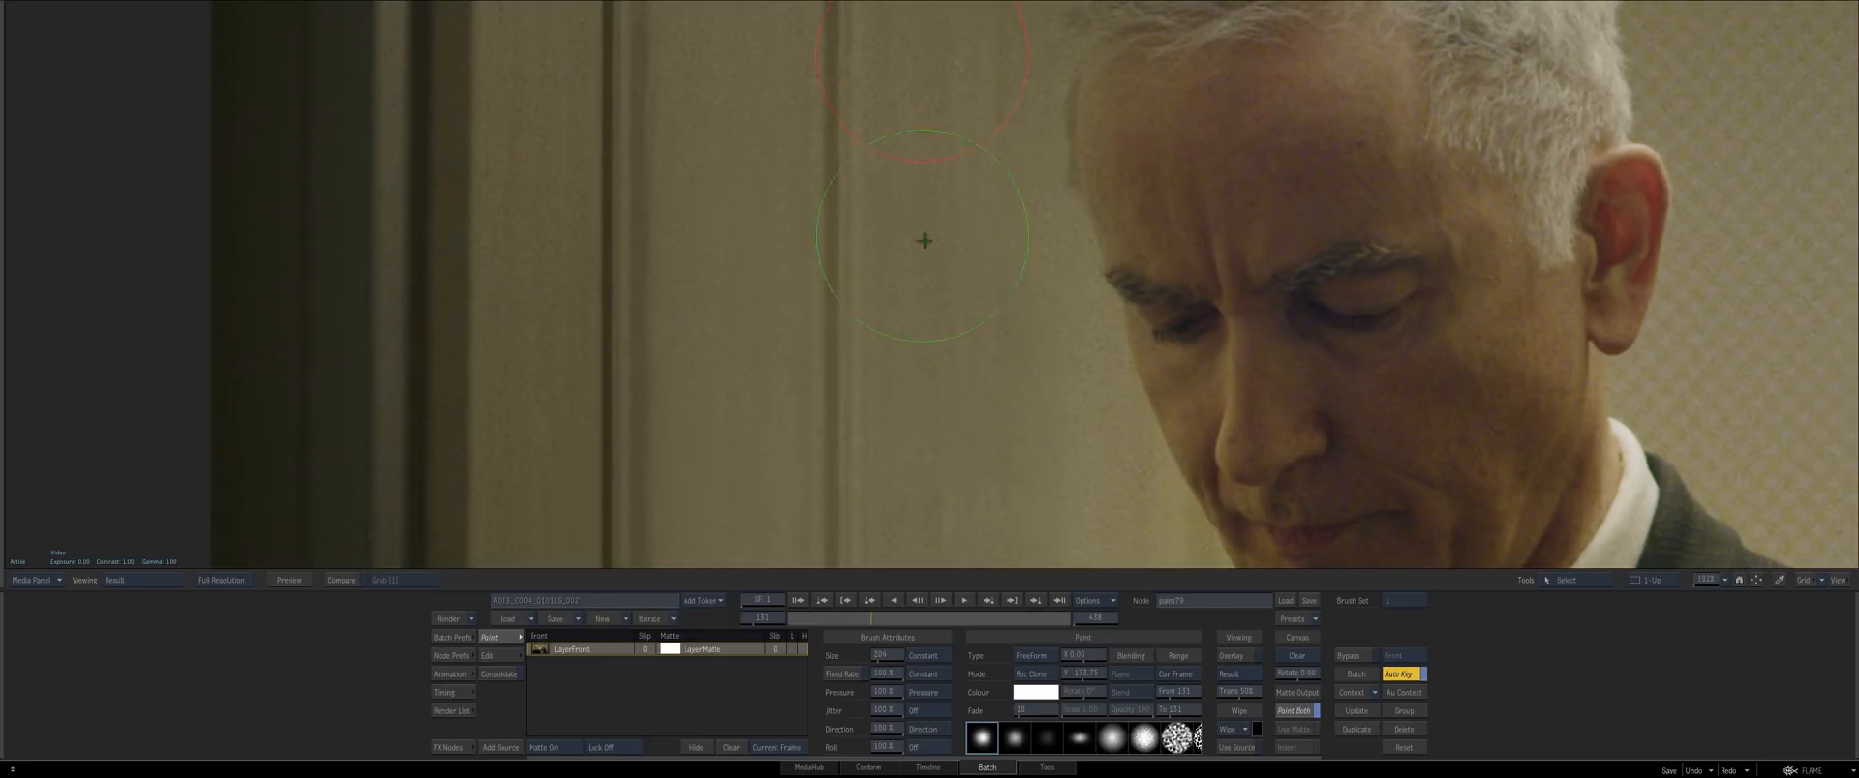
{"action": "left_click_drag", "start_coordinate": [1034, 392], "coordinate": [911, 399]}
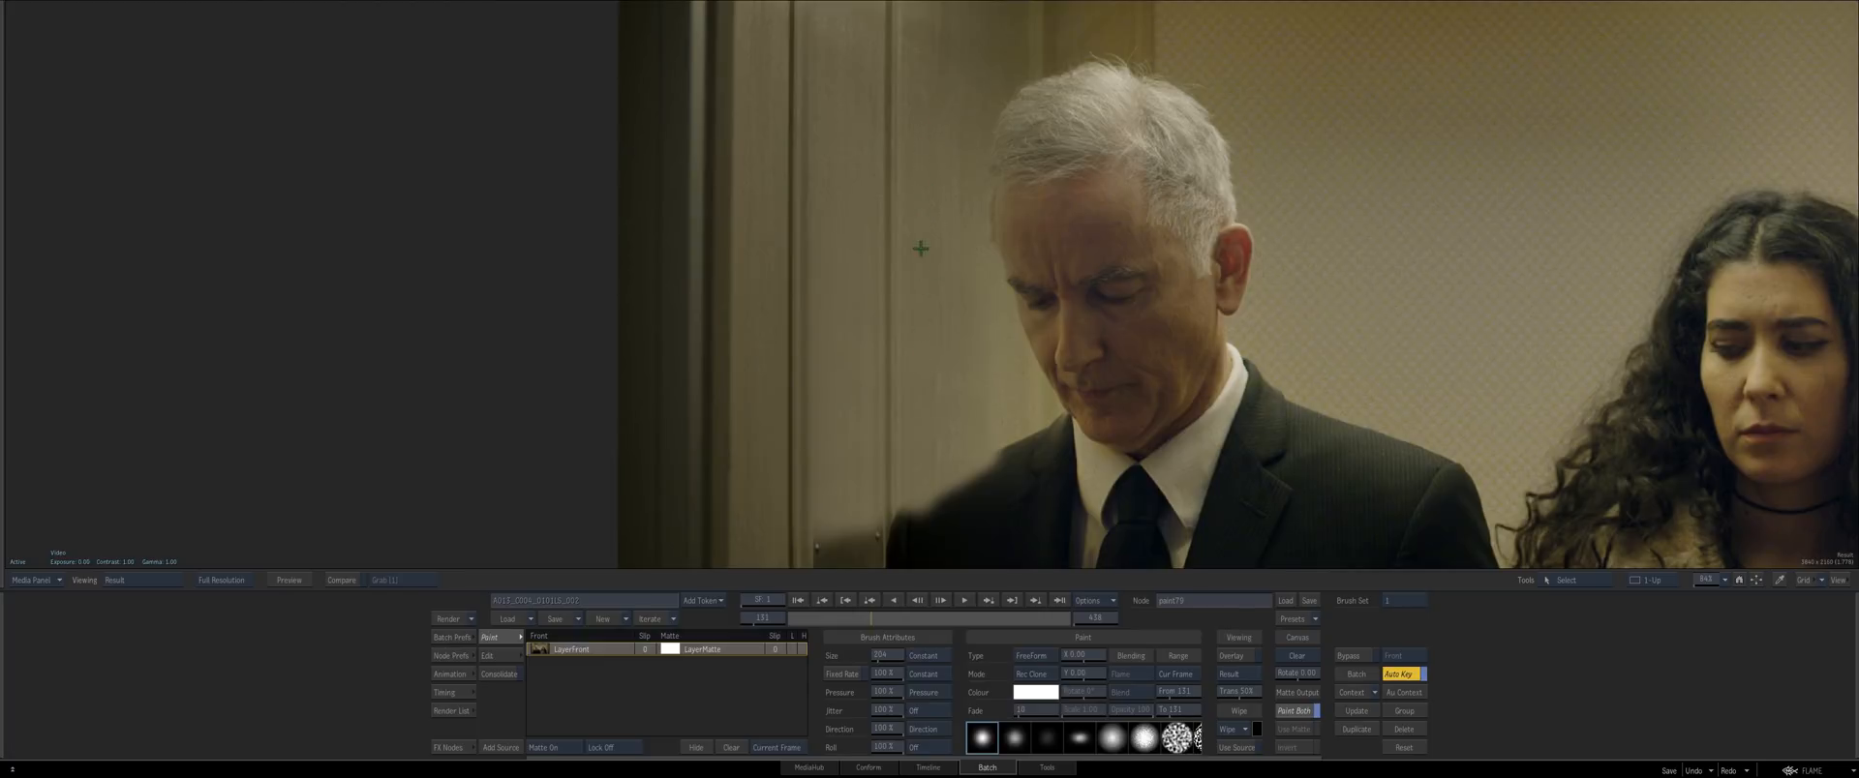
{"action": "left_click_drag", "start_coordinate": [928, 134], "coordinate": [931, 215]}
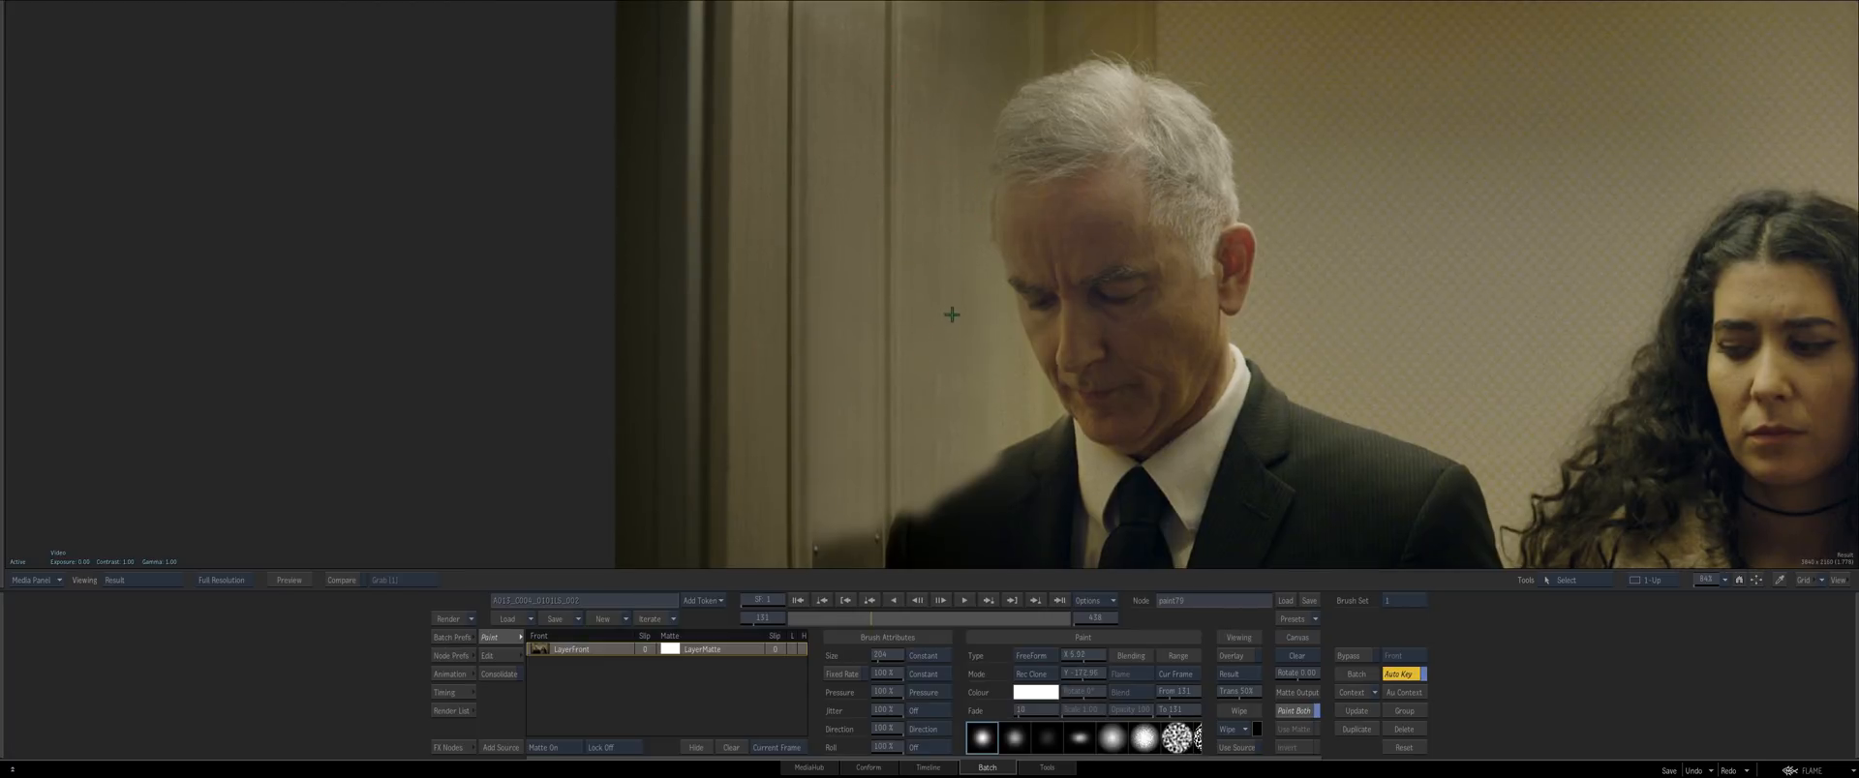
{"action": "left_click_drag", "start_coordinate": [932, 344], "coordinate": [933, 491]}
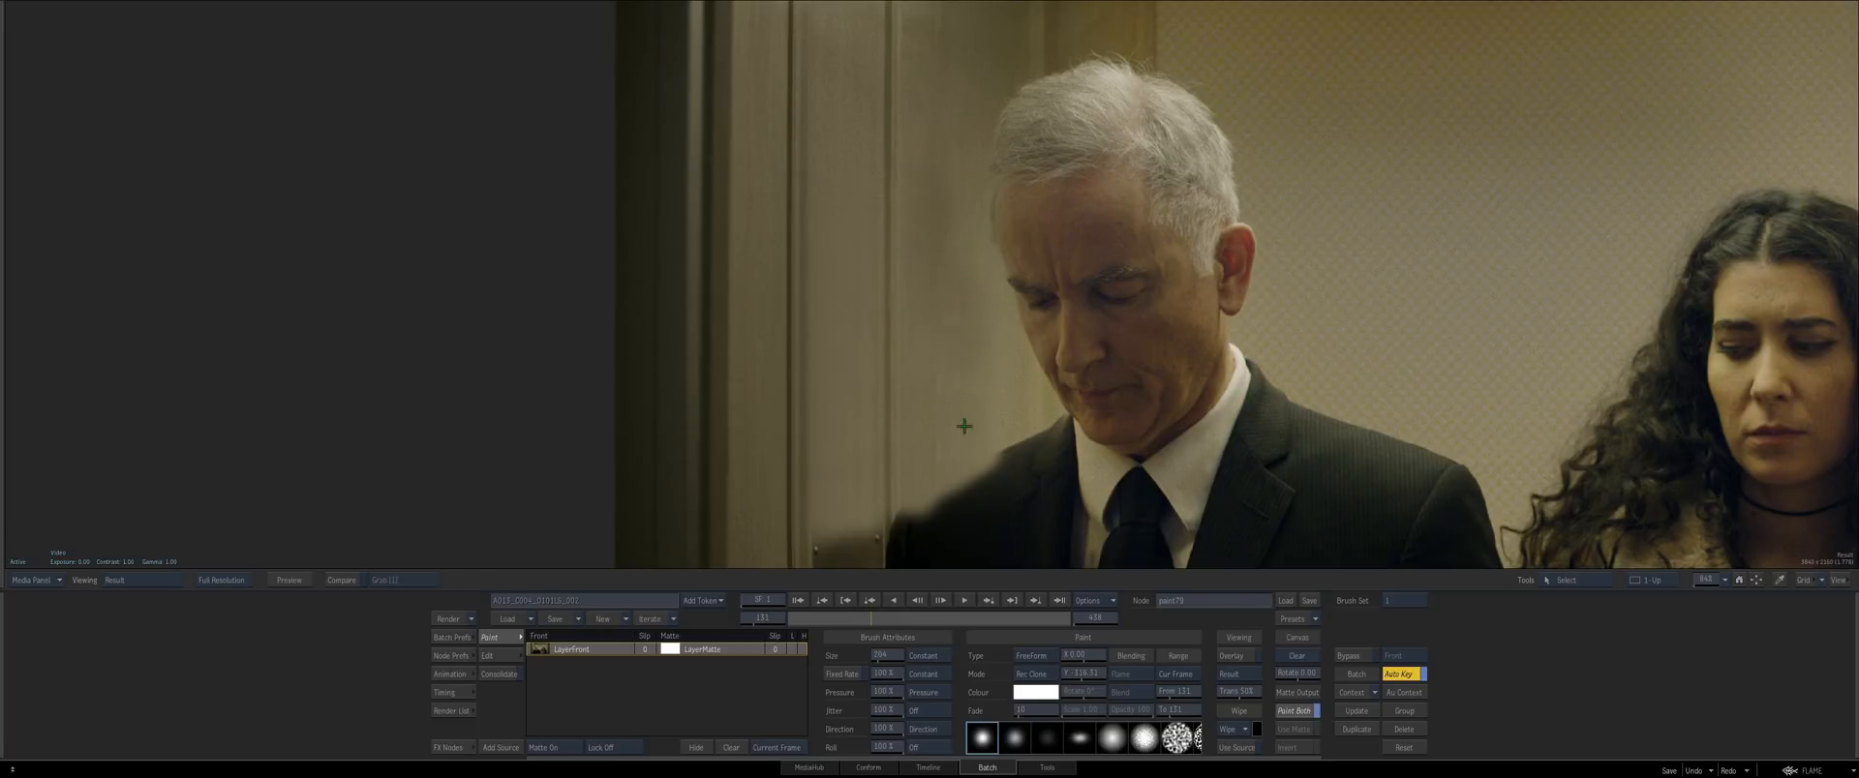
Compare the painted full frame with the front input, and move the clone source below the brush
{"action": "left_click_drag", "start_coordinate": [776, 448], "coordinate": [541, 423]}
{"action": "key", "text": "F1"}
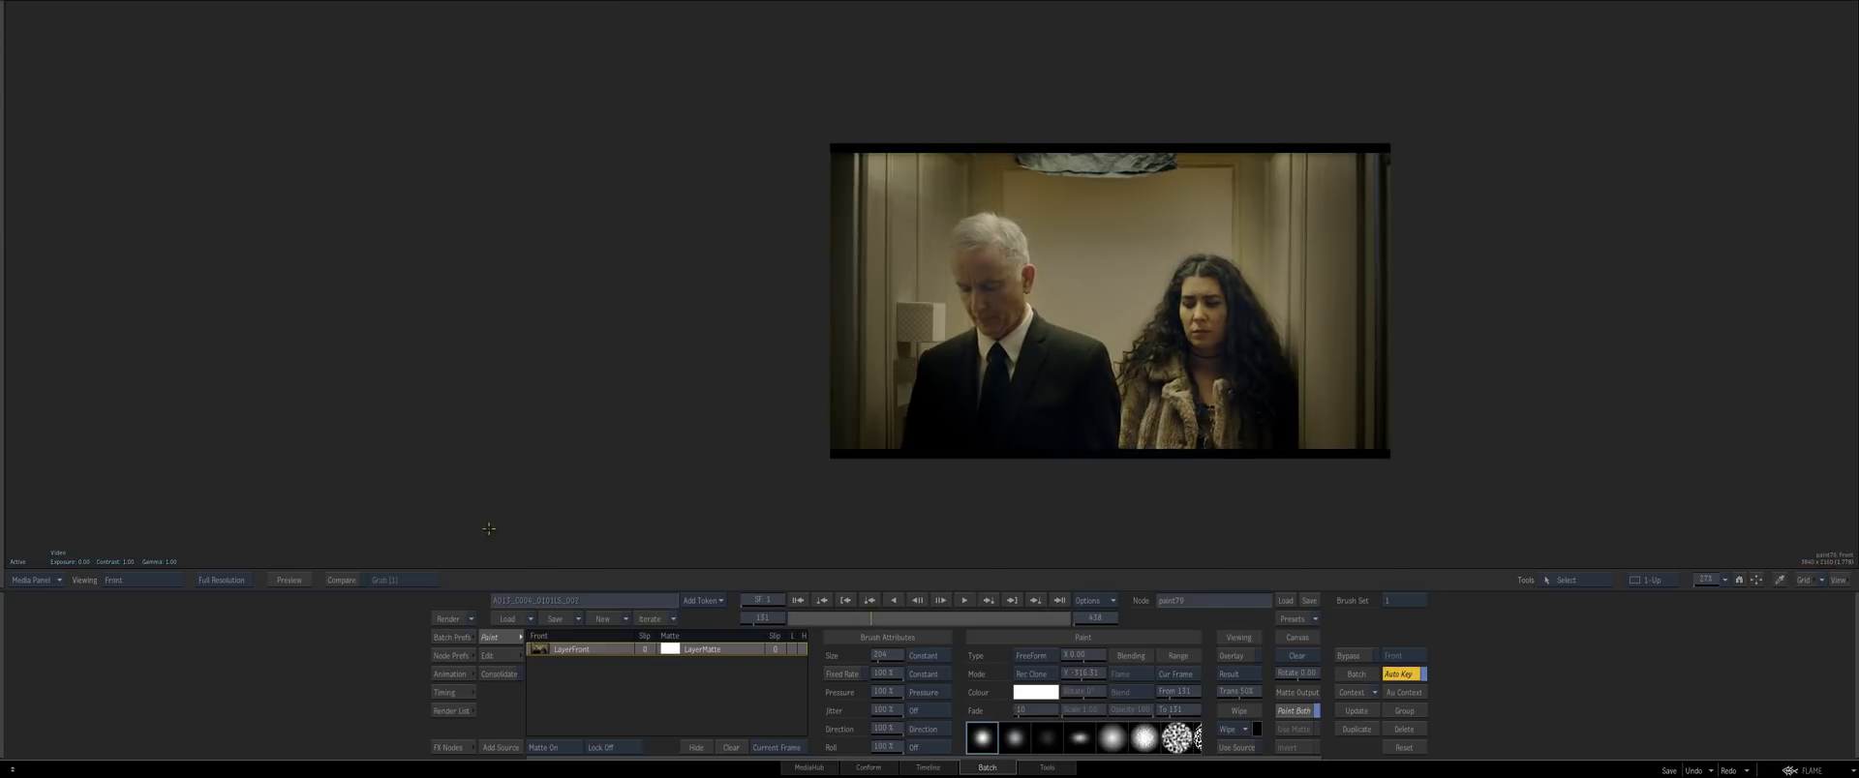
{"action": "left_click_drag", "start_coordinate": [552, 529], "coordinate": [612, 524]}
{"action": "key", "text": "F4"}
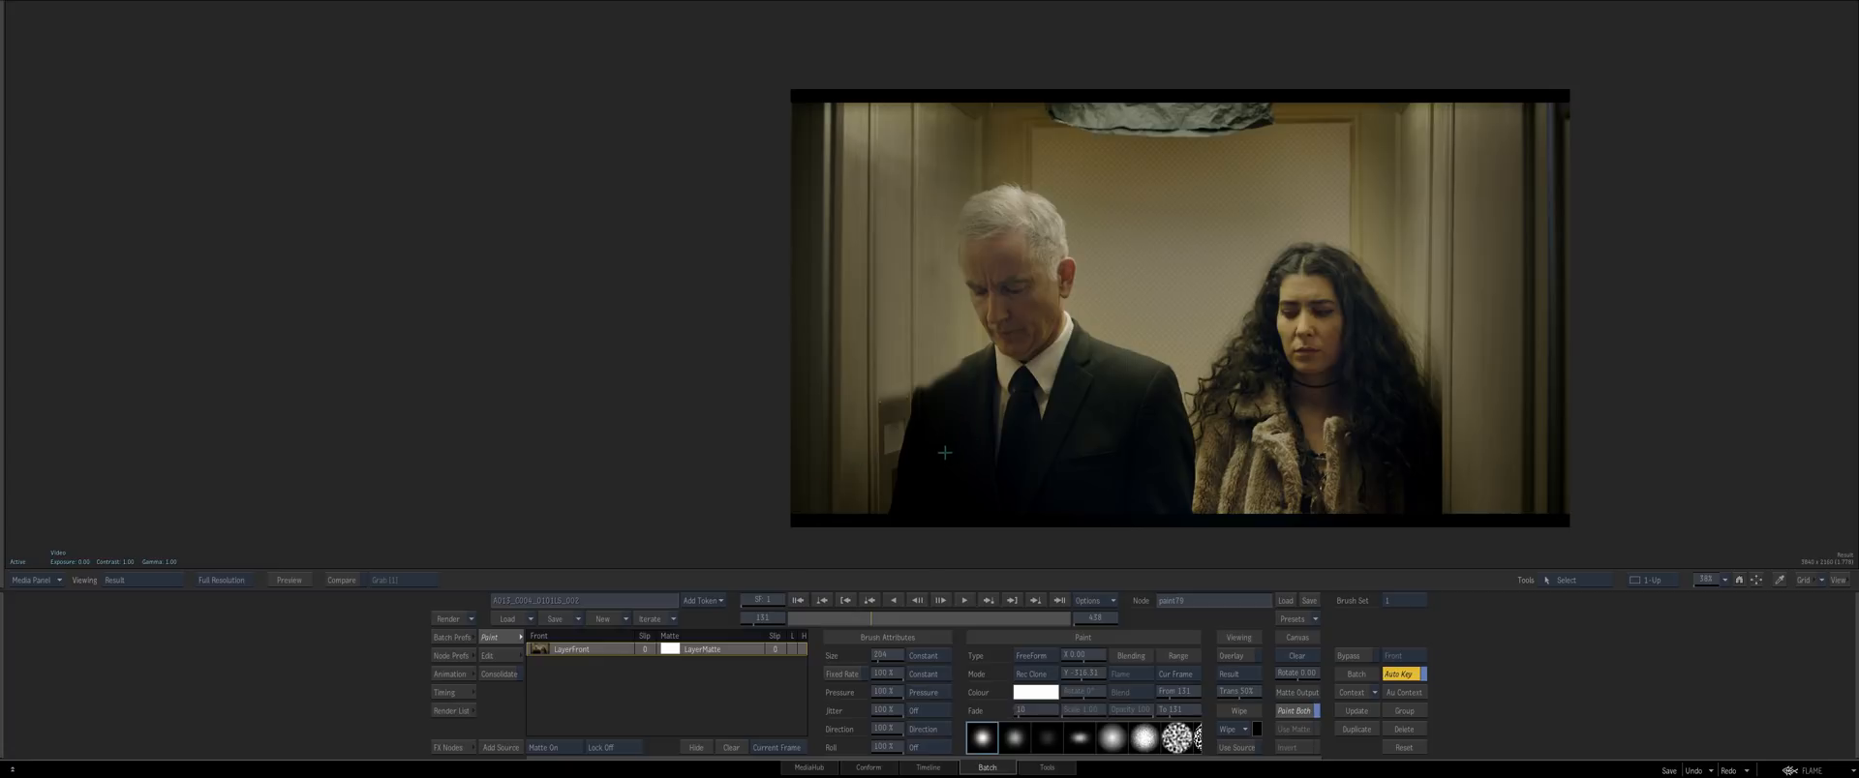
{"action": "mouse_move", "coordinate": [641, 491]}
{"action": "left_mouse_down"}
{"action": "mouse_move", "coordinate": [887, 378]}
{"action": "mouse_move", "coordinate": [929, 196]}
{"action": "mouse_move", "coordinate": [810, 273]}
{"action": "left_mouse_up"}
{"action": "left_click", "coordinate": [1078, 653], "text": "ctrl"}
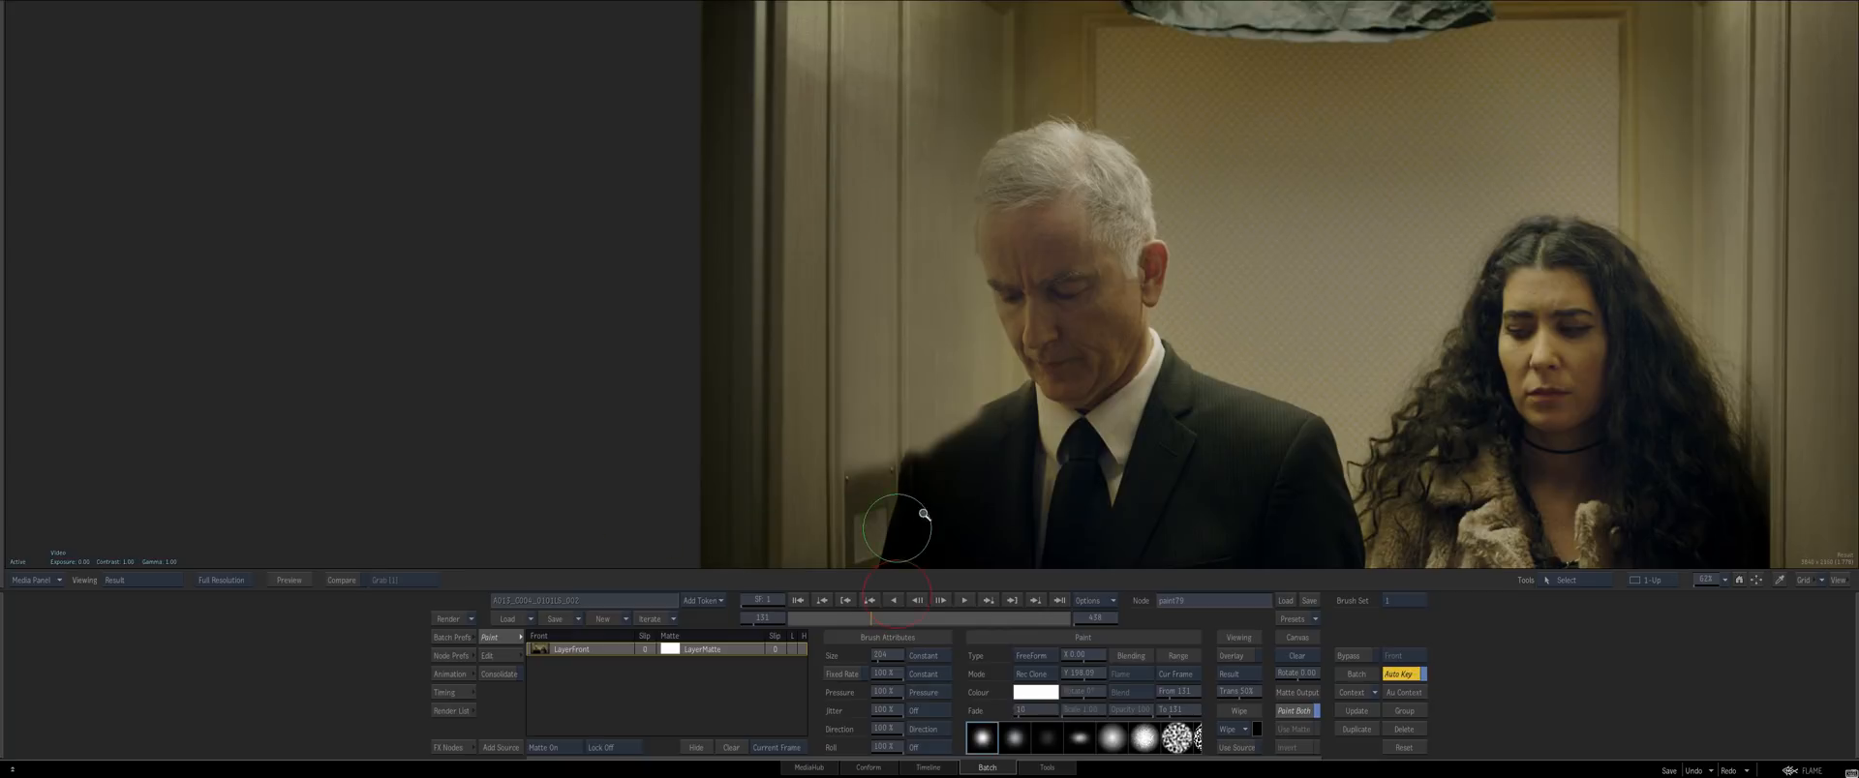
Reopen the Paint node from the schematic, turn on Consolidate and set the stroke range to Sequence
{"action": "key", "text": "F1"}
{"action": "key", "text": "Escape"}
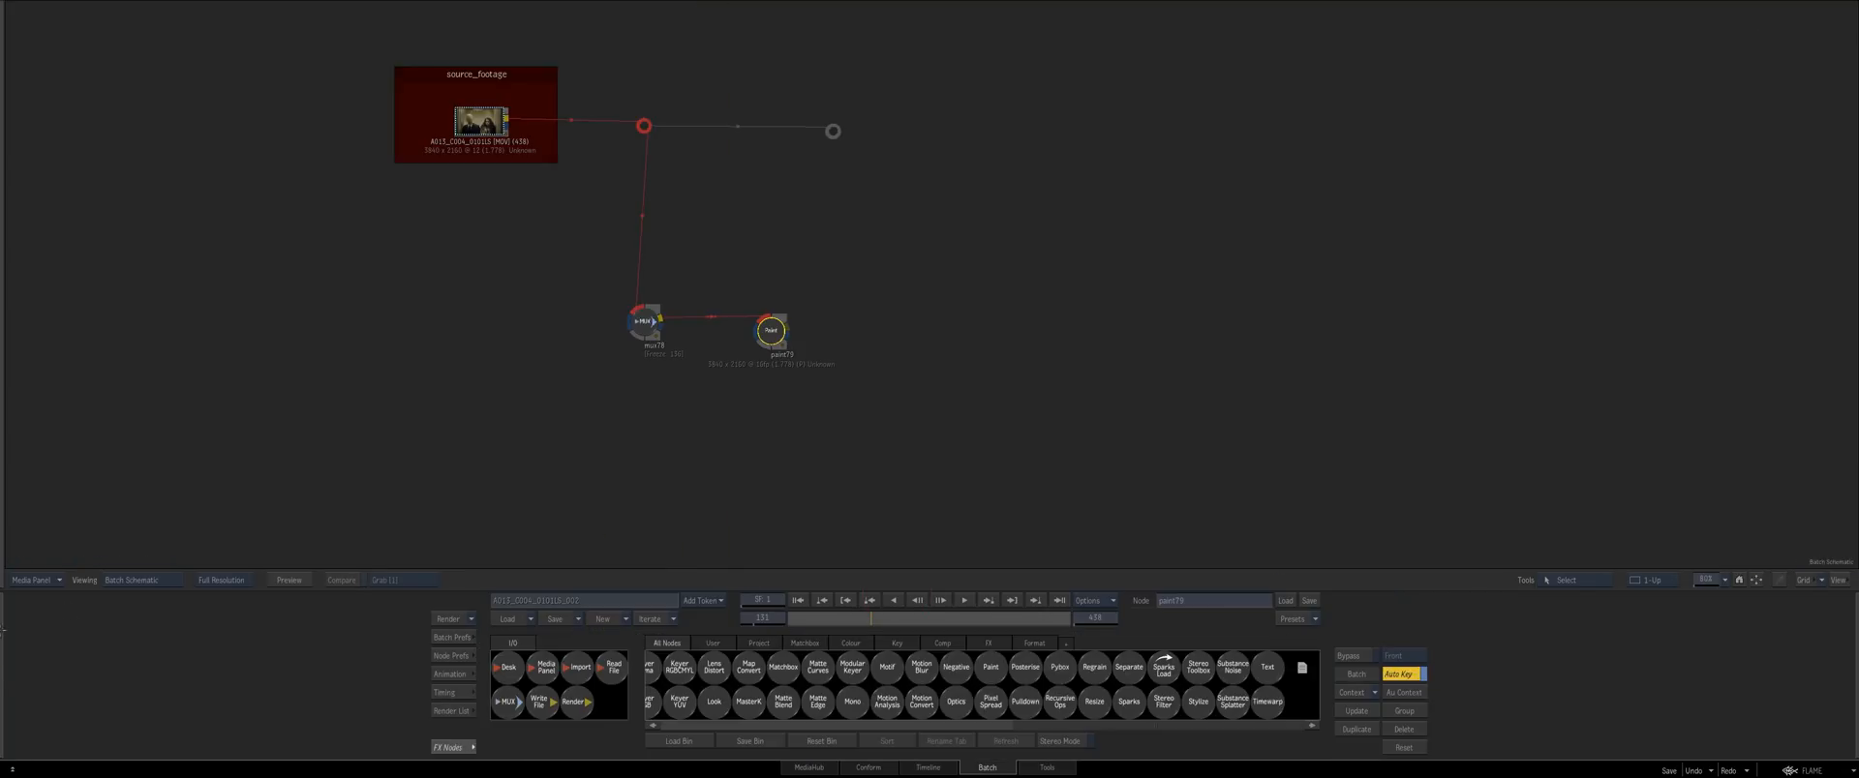
{"action": "left_click_drag", "start_coordinate": [875, 504], "coordinate": [834, 505]}
{"action": "double_click", "coordinate": [726, 342]}
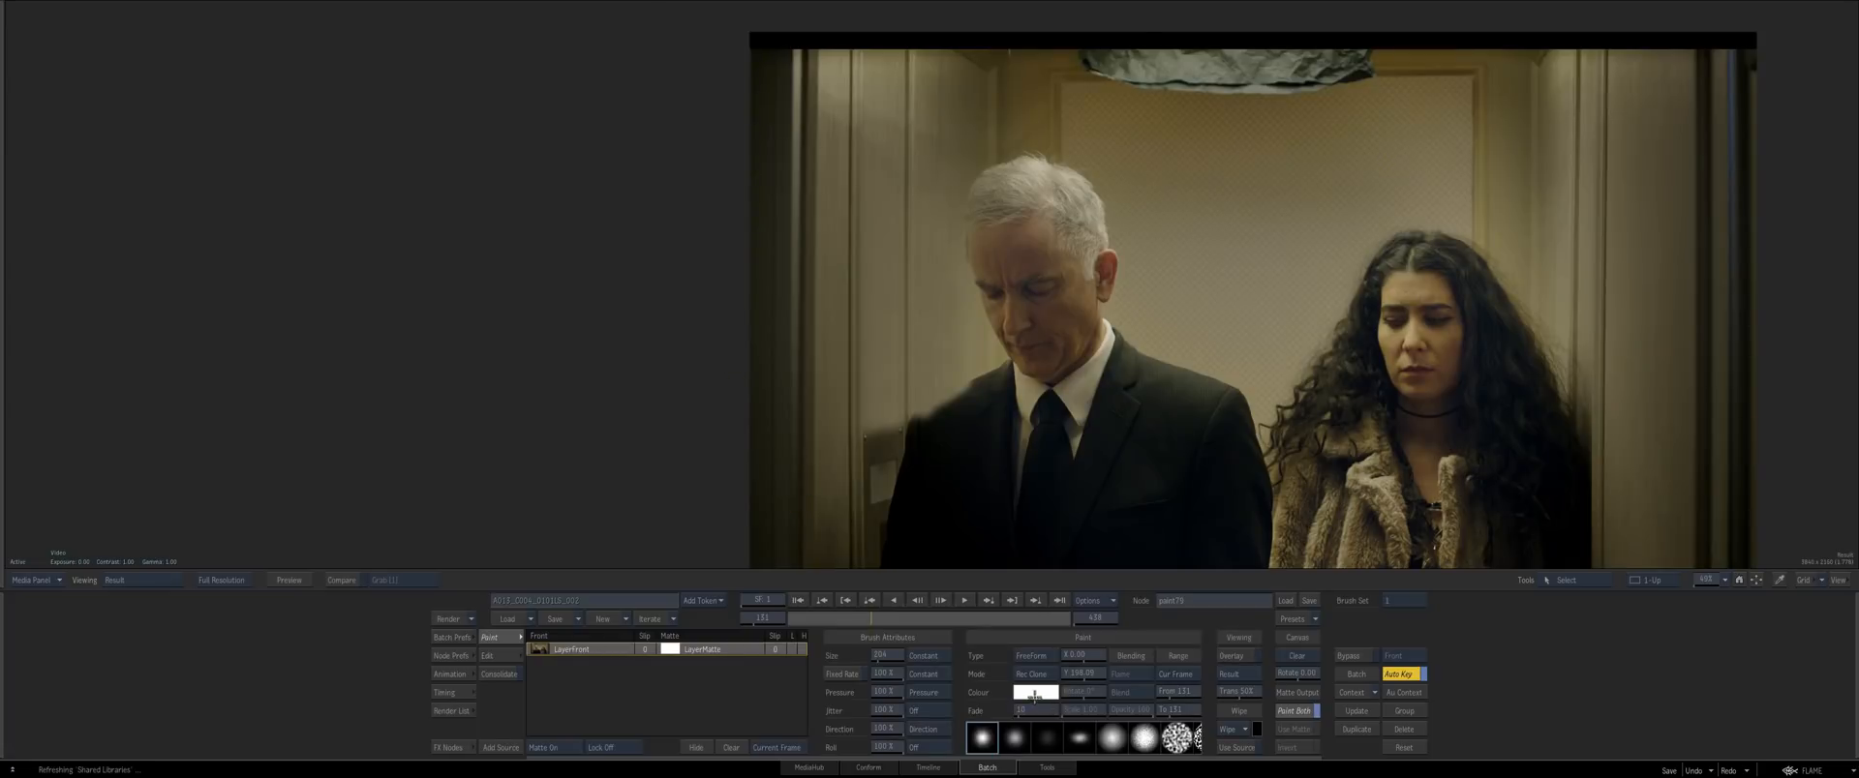
{"action": "left_click", "coordinate": [504, 677]}
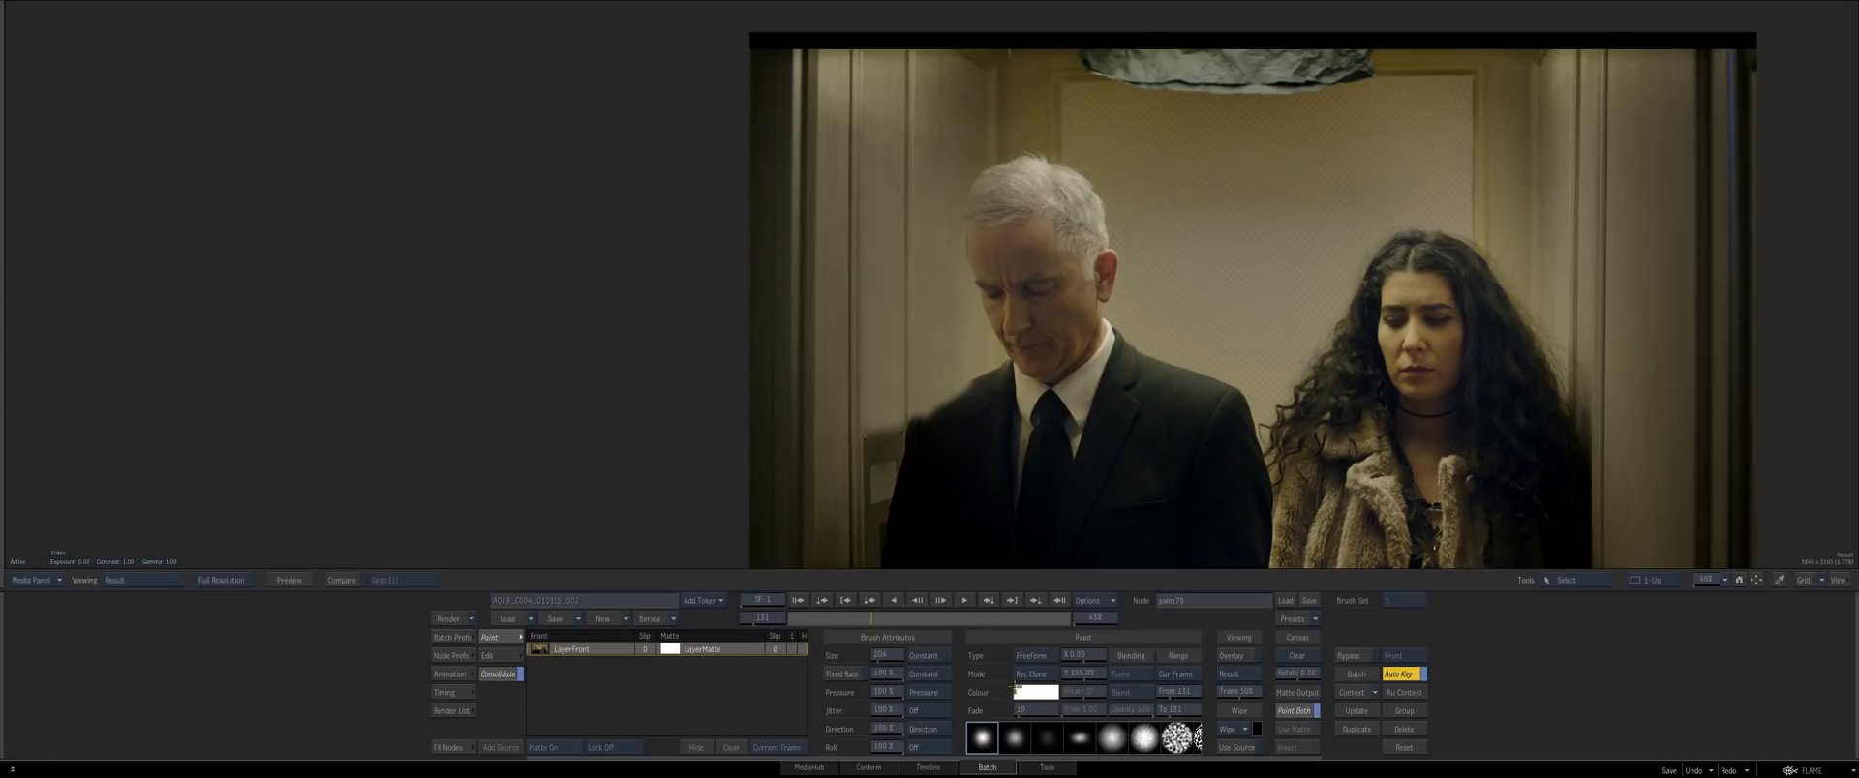
{"action": "left_click", "coordinate": [1181, 678]}
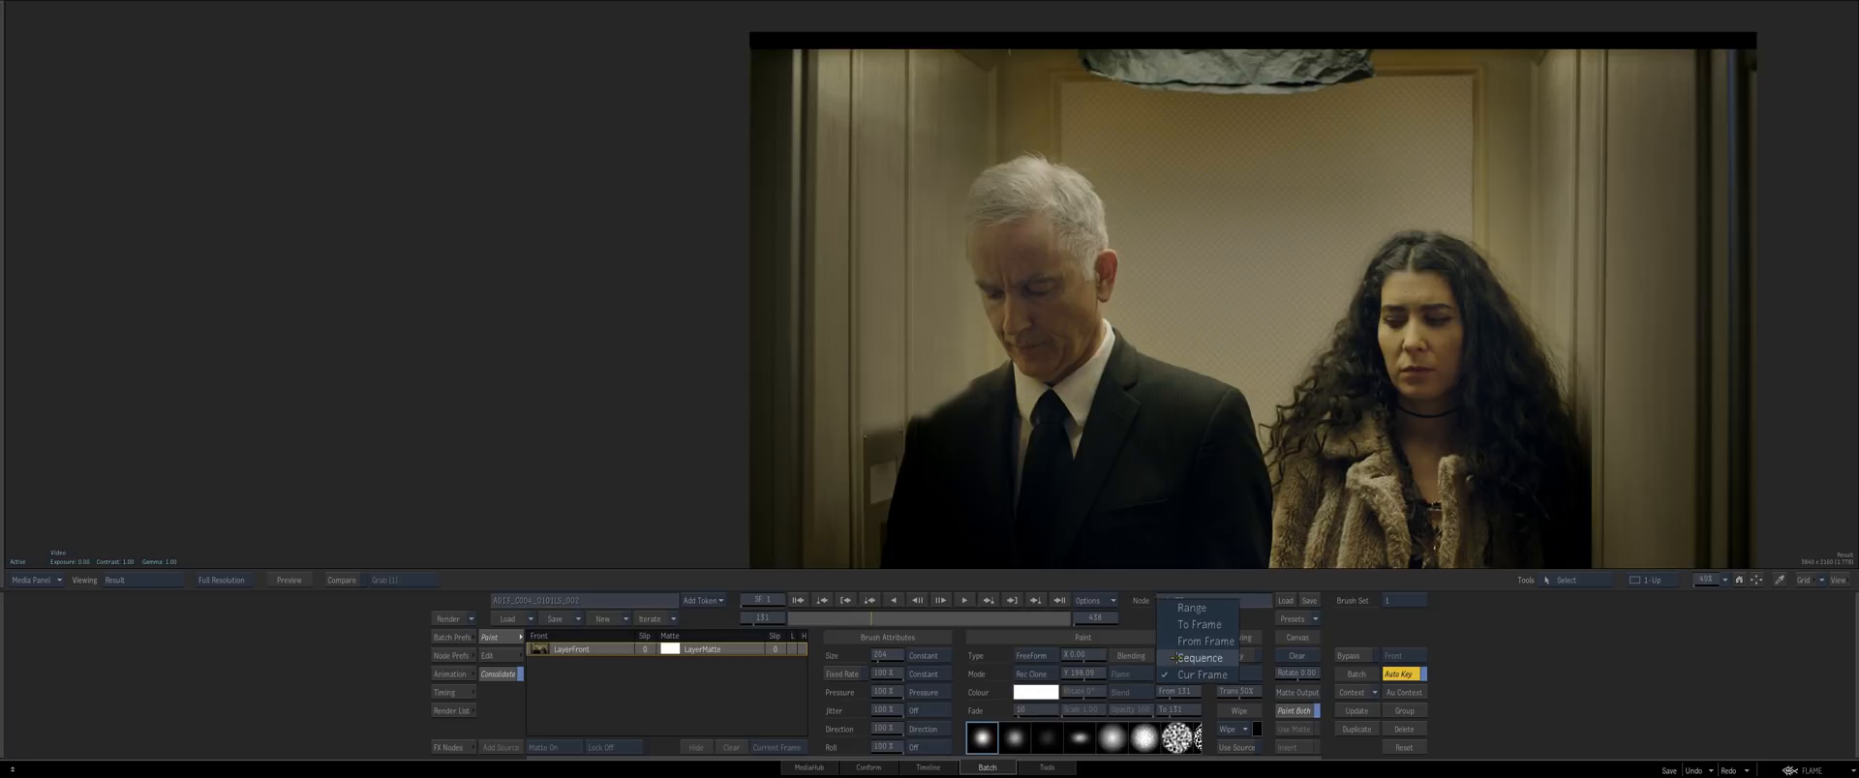
{"action": "left_click", "coordinate": [1183, 660]}
Check the paint on neighbouring frames, and inspect the MUX node's result there
{"action": "left_click", "coordinate": [989, 605]}
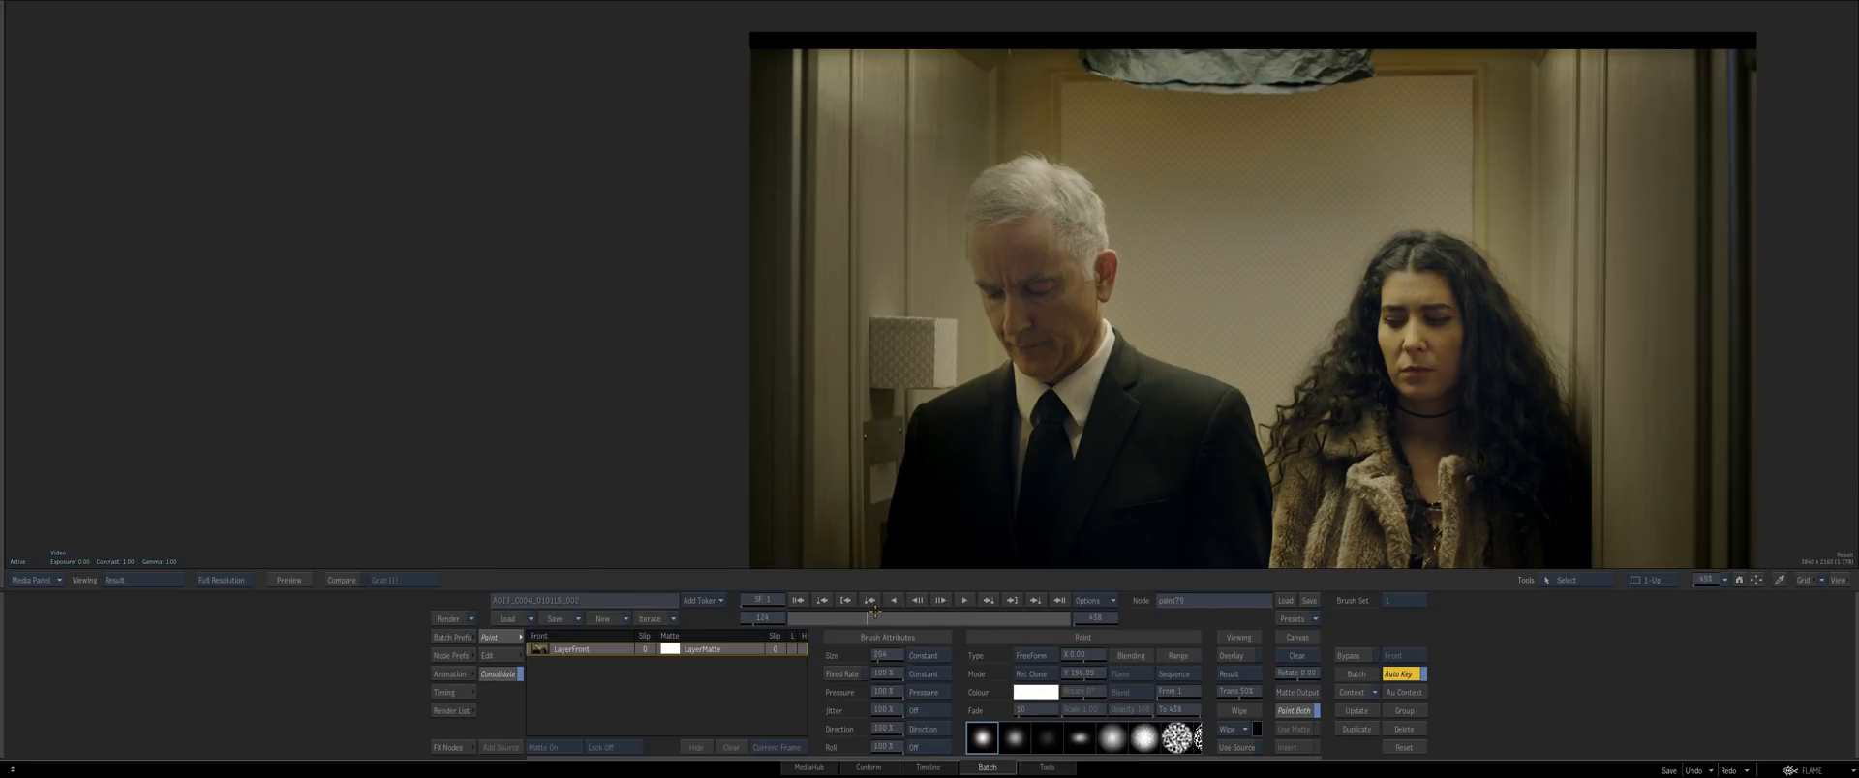
{"action": "left_click_drag", "start_coordinate": [874, 612], "coordinate": [880, 617]}
{"action": "key", "text": "Escape"}
{"action": "left_click", "coordinate": [553, 308]}
{"action": "left_click_drag", "start_coordinate": [606, 321], "coordinate": [599, 333]}
{"action": "key", "text": "F4"}
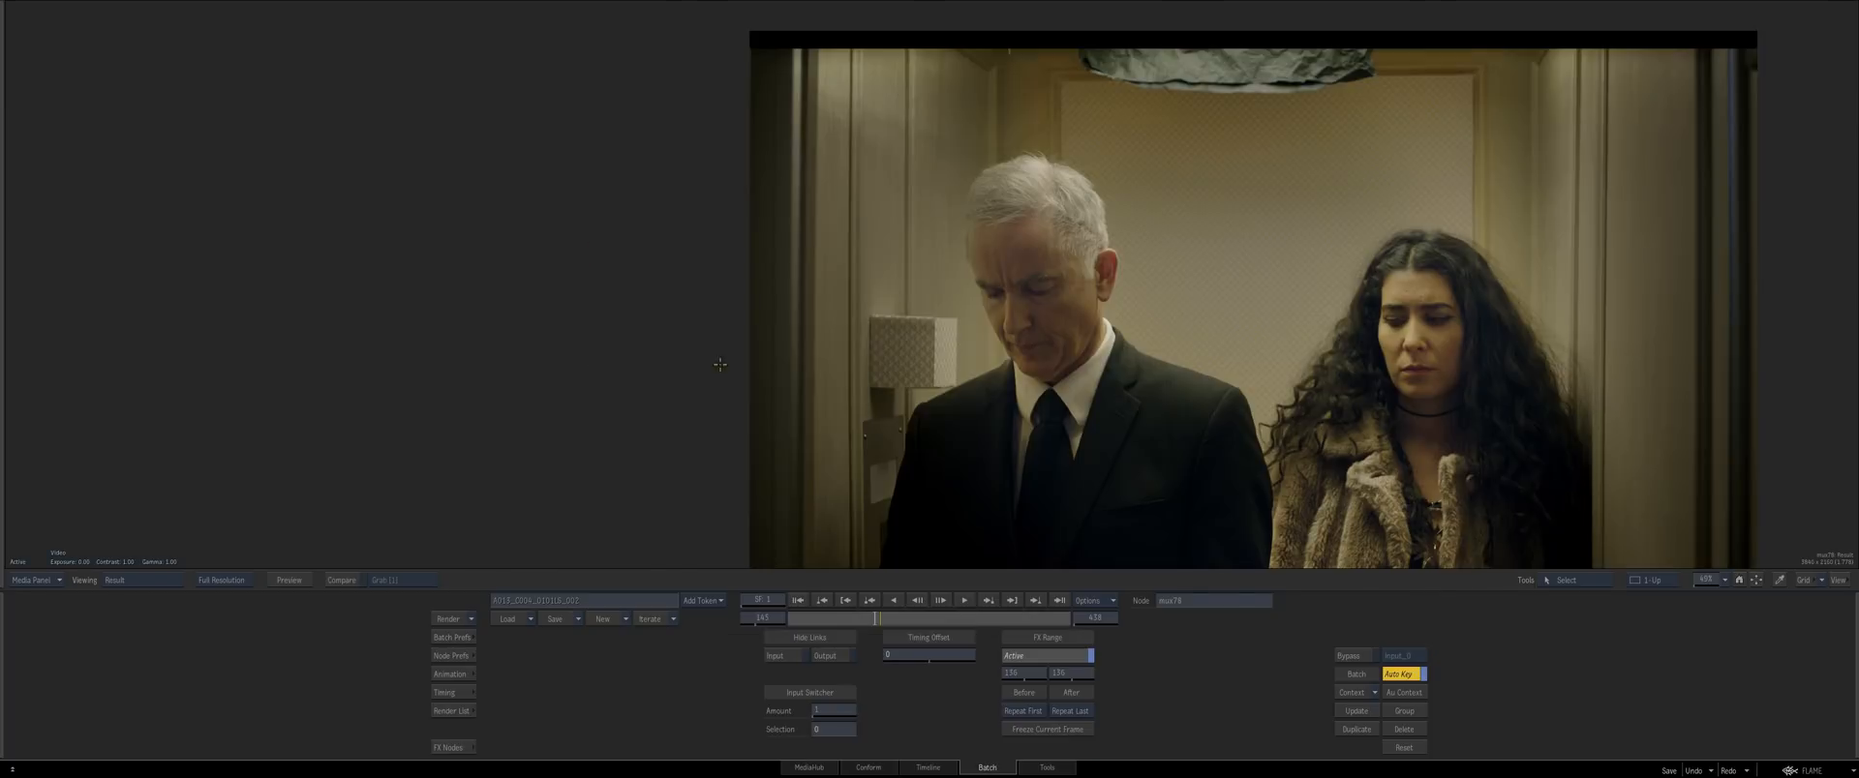
{"action": "key", "text": "F4"}
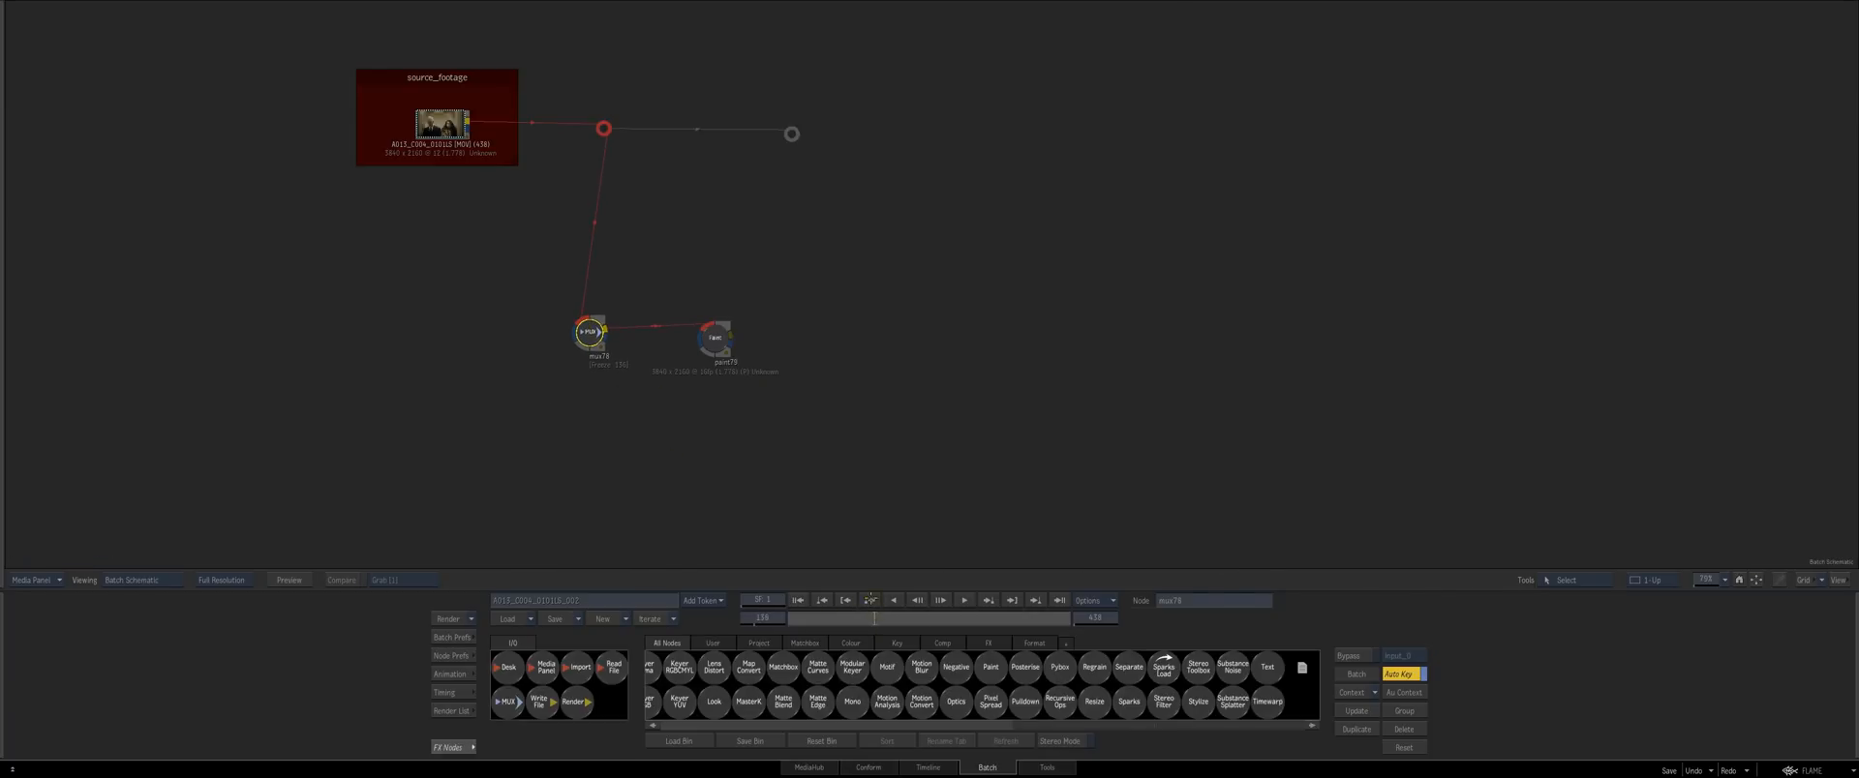
Add a second MUX node after the Paint node and activate its FX Range
{"action": "left_click", "coordinate": [713, 340]}
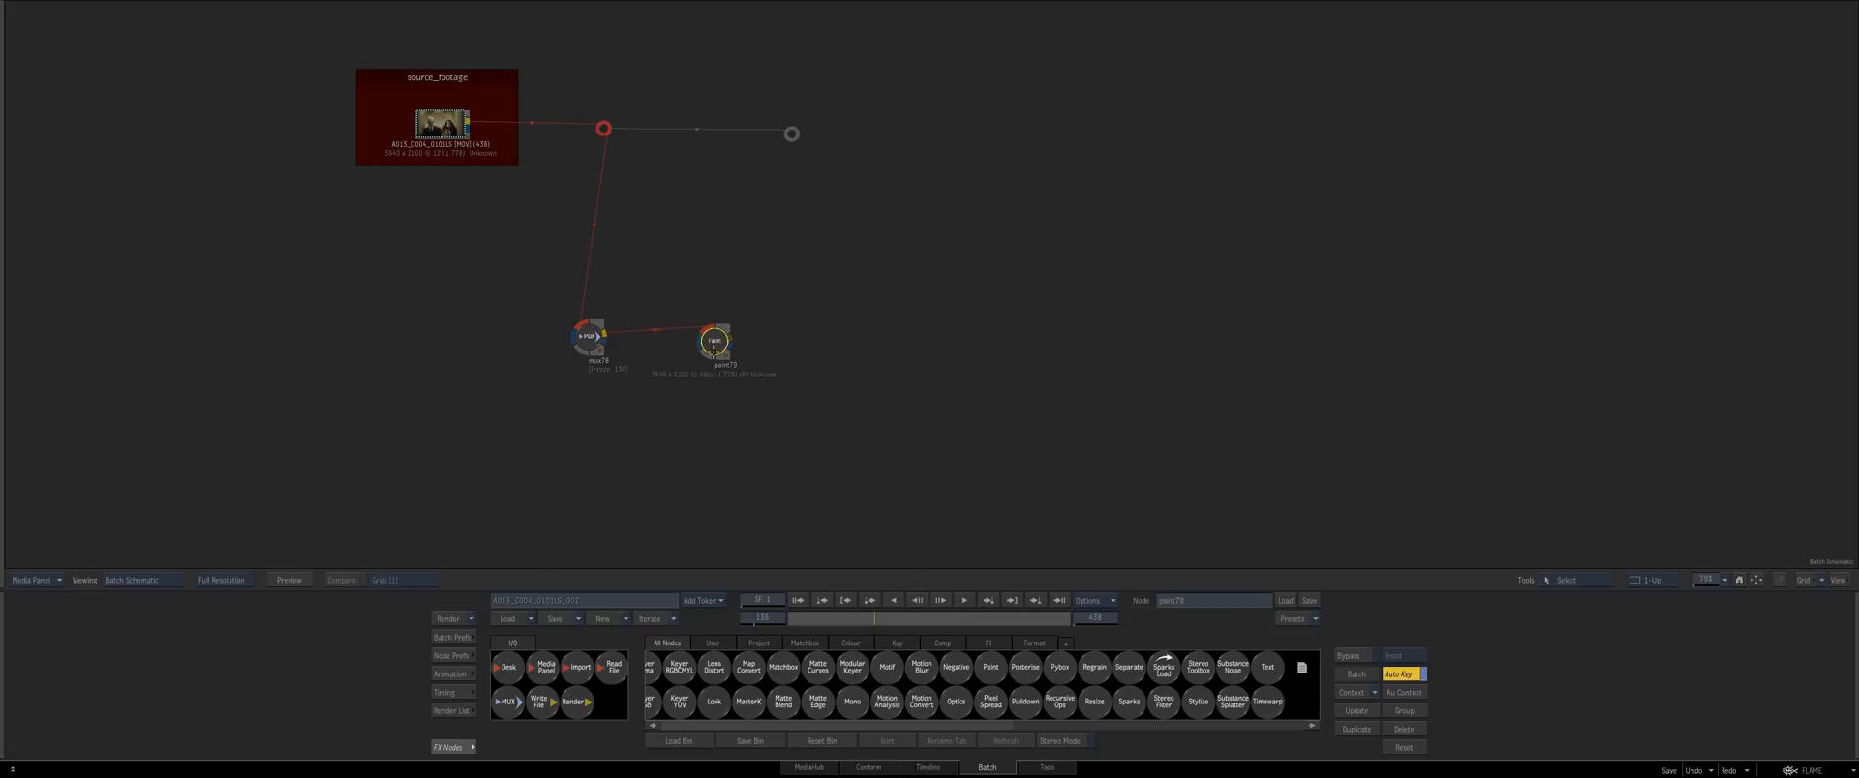
{"action": "left_click_drag", "start_coordinate": [714, 345], "coordinate": [589, 336]}
{"action": "mouse_move", "coordinate": [509, 702]}
{"action": "left_mouse_down"}
{"action": "mouse_move", "coordinate": [814, 385]}
{"action": "mouse_move", "coordinate": [761, 363]}
{"action": "left_mouse_up"}
{"action": "double_click", "coordinate": [760, 365]}
{"action": "left_click", "coordinate": [1014, 656]}
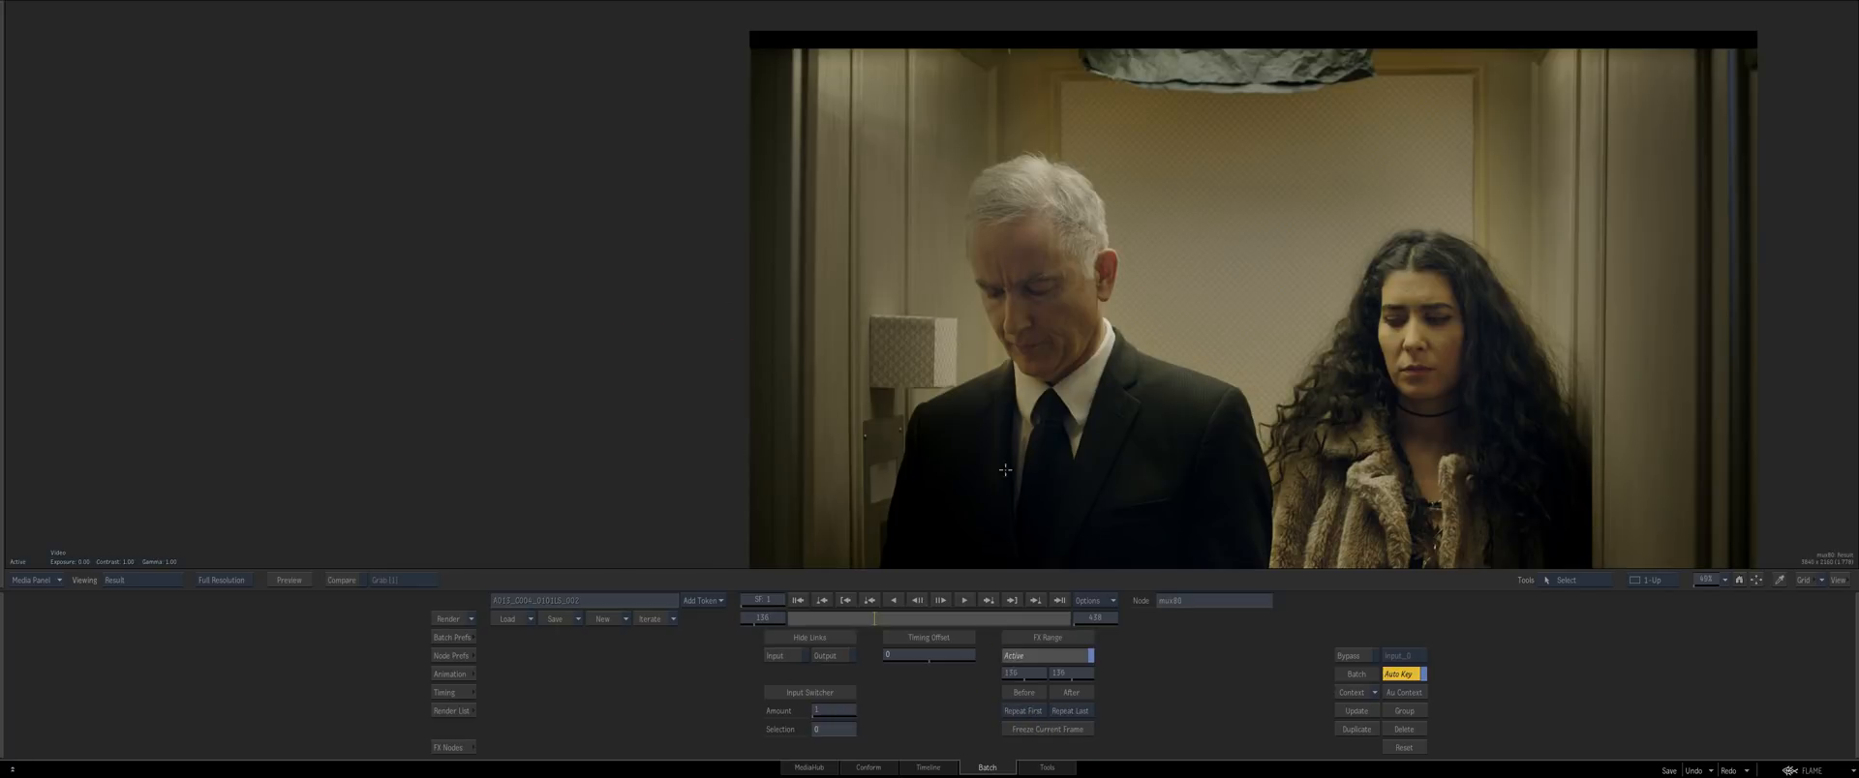
{"action": "key", "text": "Escape"}
Open the Paint node and step through the frames around the reference frame to check the strokes
{"action": "double_click", "coordinate": [674, 344]}
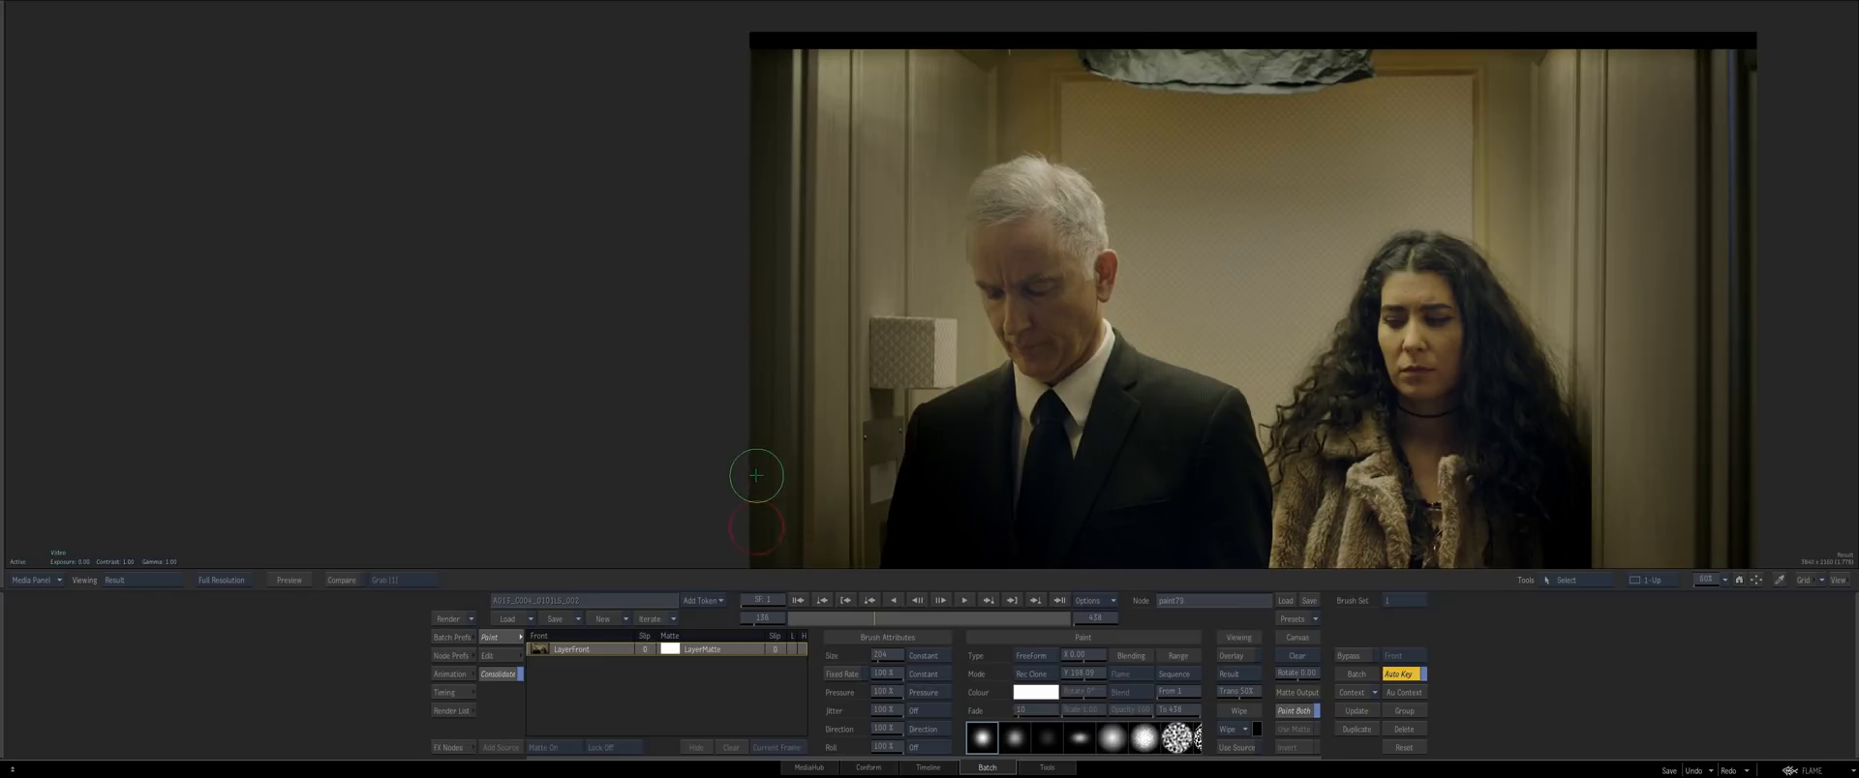
{"action": "key", "text": "Left"}
{"action": "key", "text": "Right"}
{"action": "key", "text": "Right"}
{"action": "key", "text": "Right"}
{"action": "key", "text": "Right"}
{"action": "left_click_drag", "start_coordinate": [872, 620], "coordinate": [867, 621]}
Examine the list of paint strokes at frame 131, and return to the paint controls with the front input displayed
{"action": "left_click", "coordinate": [497, 657]}
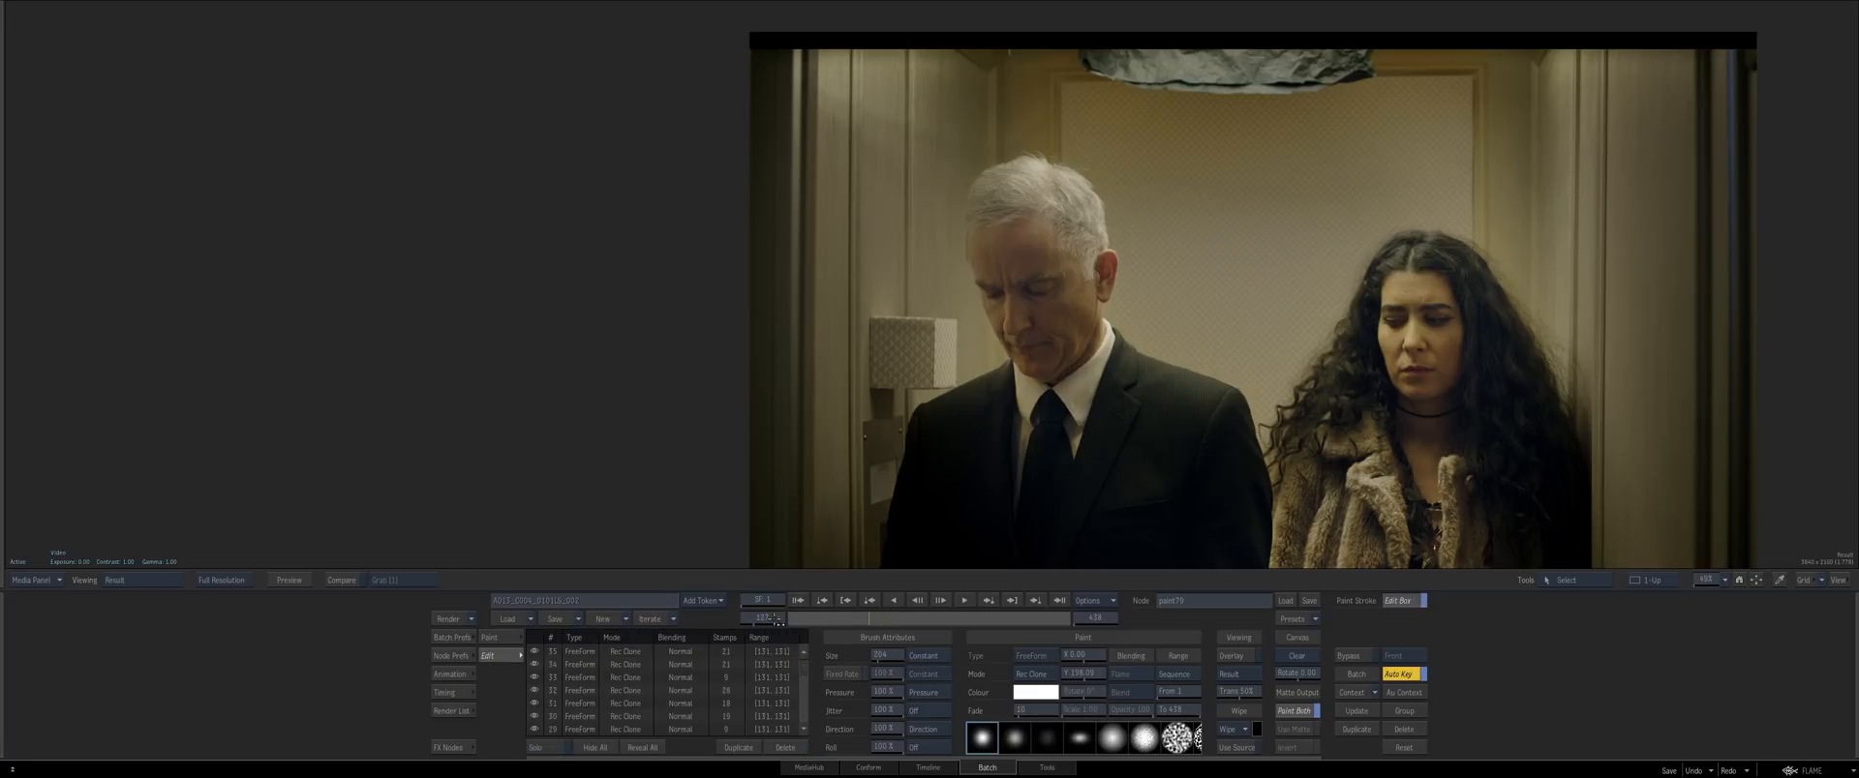
{"action": "left_click", "coordinate": [775, 619]}
{"action": "type", "text": "131"}
{"action": "key", "text": "Return"}
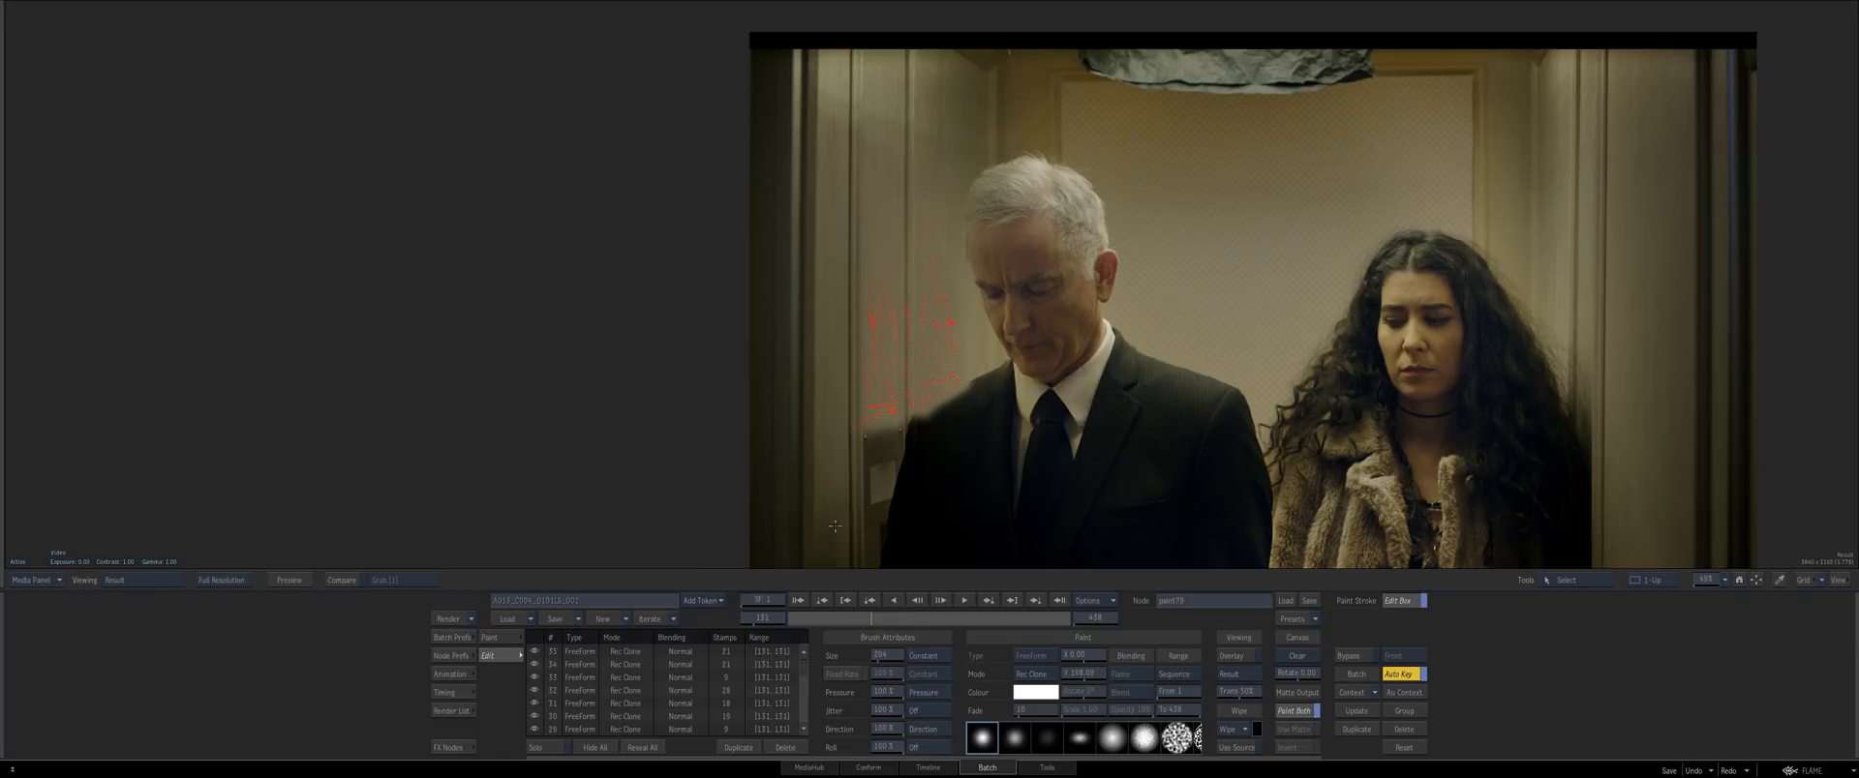
{"action": "left_click", "coordinate": [491, 639]}
{"action": "key", "text": "F1"}
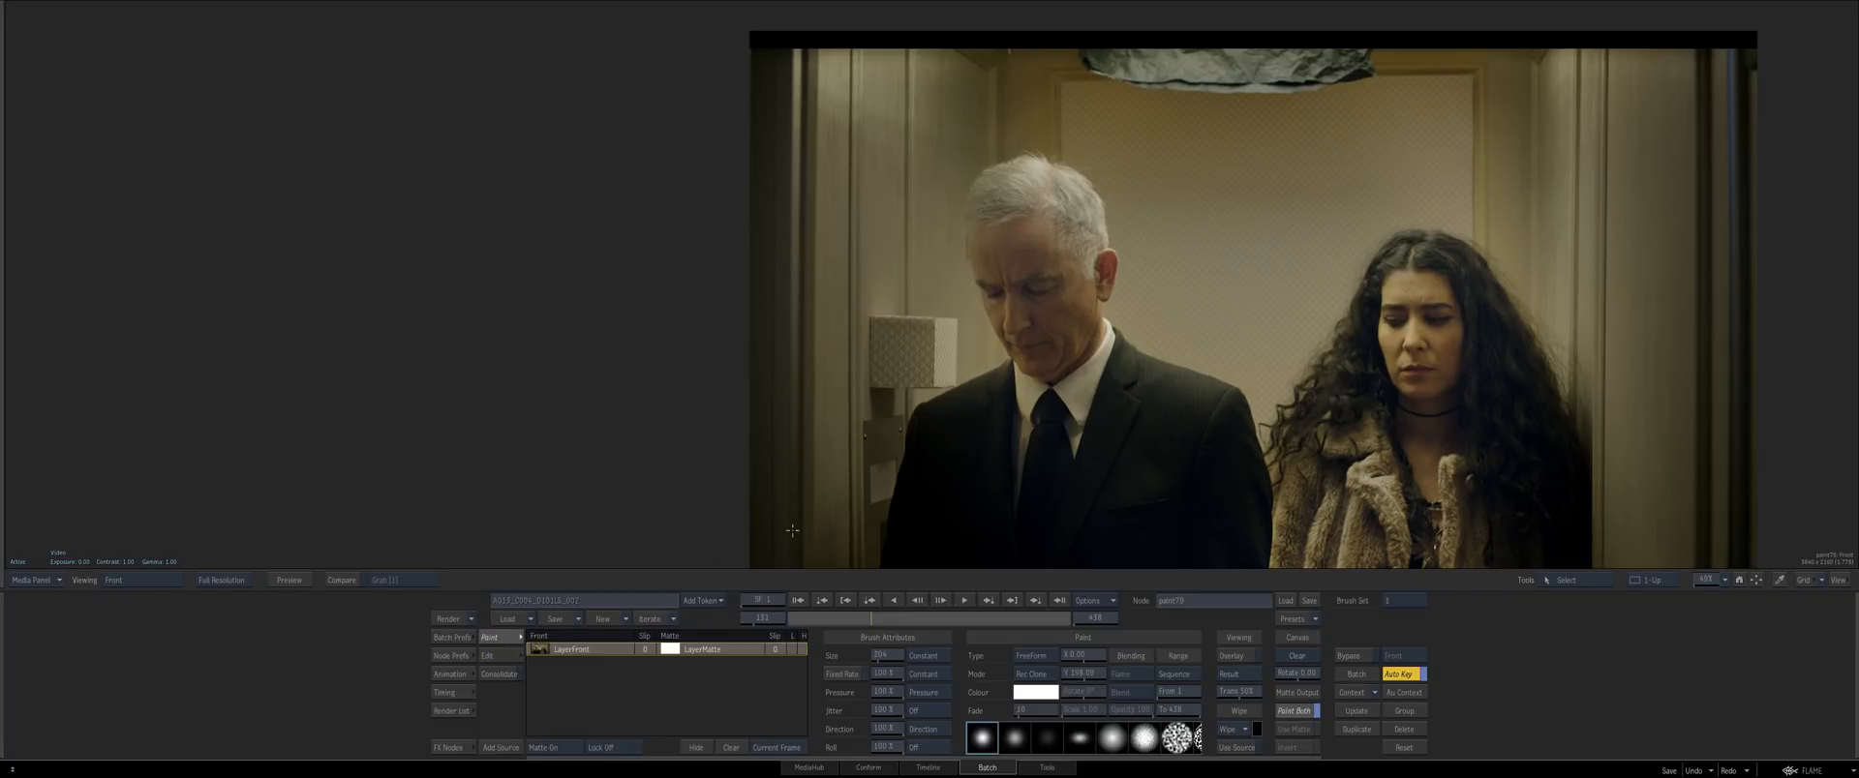
Tidy the two MUX nodes and the Paint node in the schematic, and freeze the second MUX on the current frame
{"action": "key", "text": "Escape"}
{"action": "left_click_drag", "start_coordinate": [736, 500], "coordinate": [707, 384]}
{"action": "left_click_drag", "start_coordinate": [512, 349], "coordinate": [500, 352]}
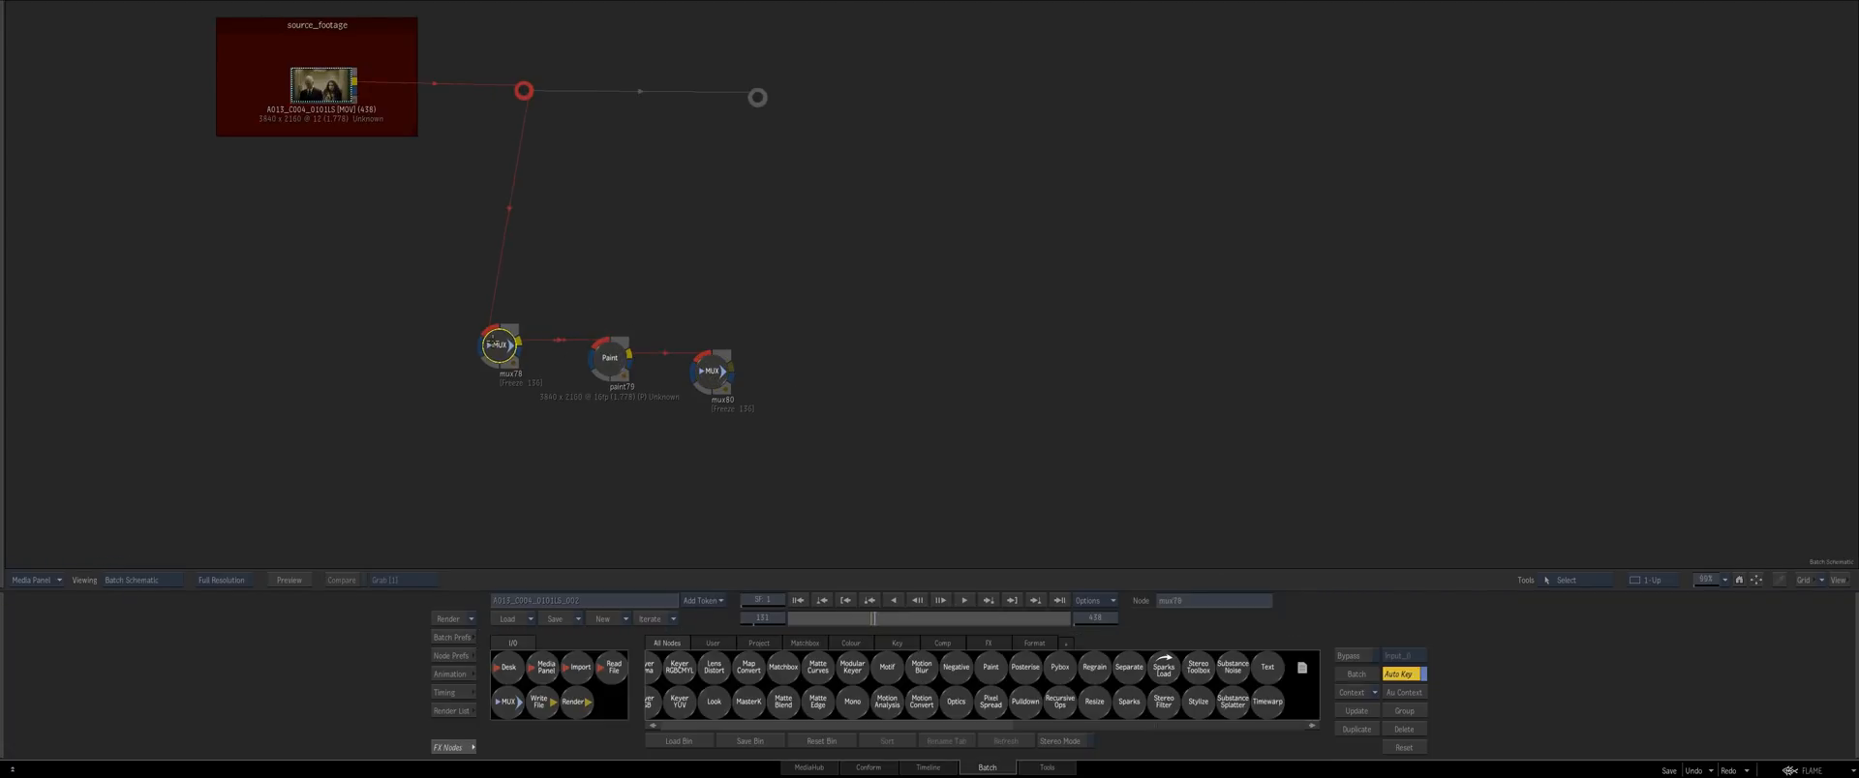
{"action": "mouse_move", "coordinate": [610, 358]}
{"action": "left_mouse_down"}
{"action": "mouse_move", "coordinate": [494, 351]}
{"action": "mouse_move", "coordinate": [603, 360]}
{"action": "left_mouse_up"}
{"action": "left_click_drag", "start_coordinate": [715, 372], "coordinate": [711, 374]}
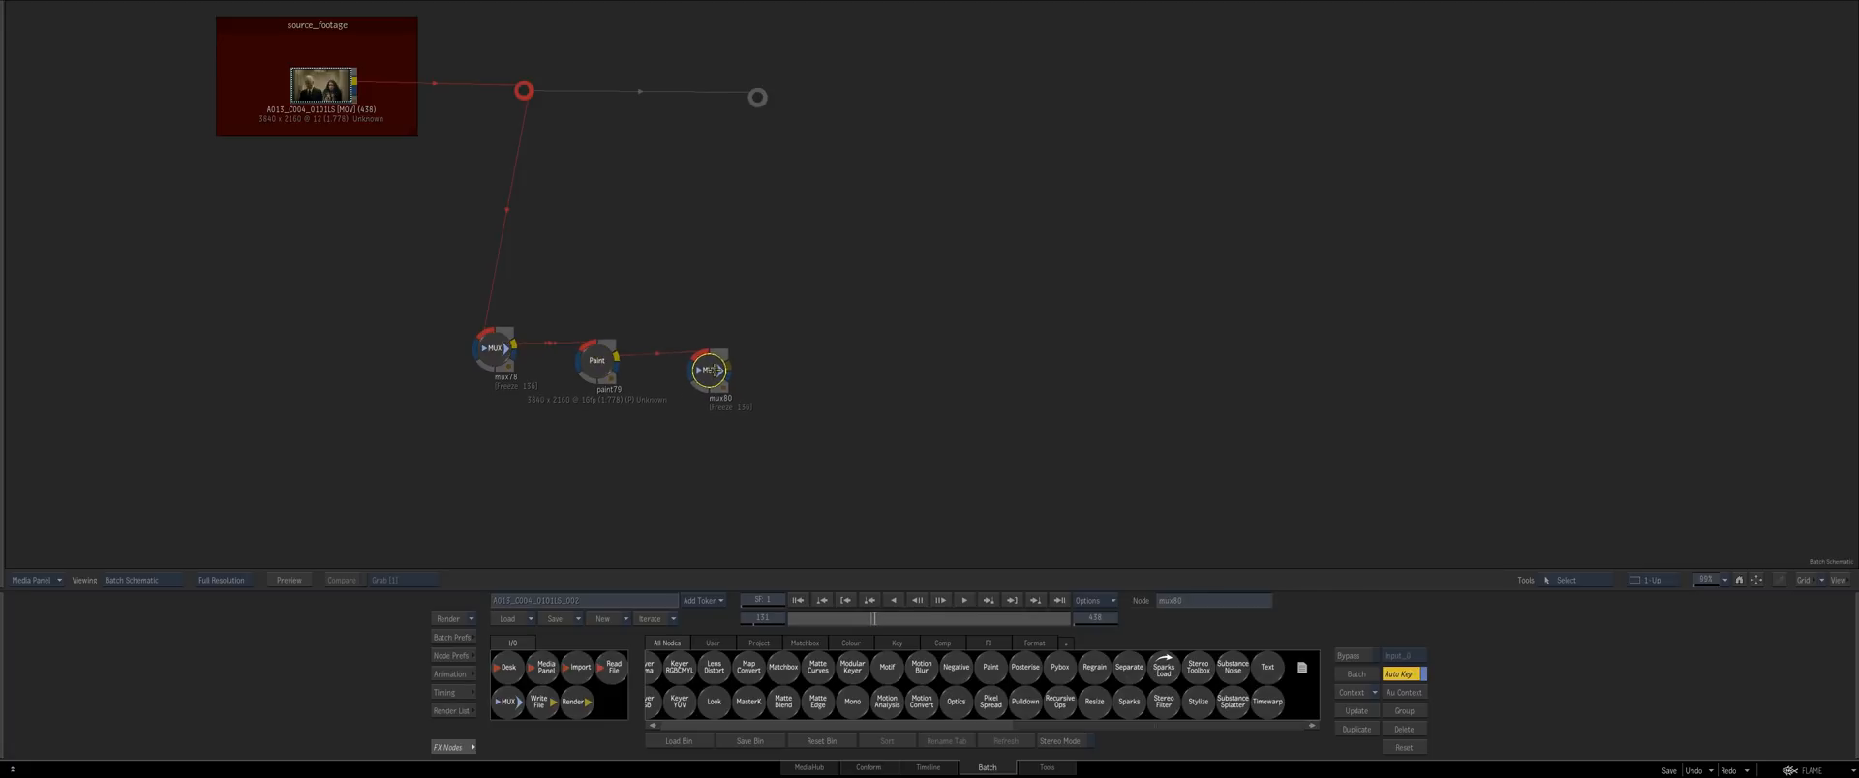
{"action": "key", "text": "F4"}
{"action": "left_click", "coordinate": [1036, 726]}
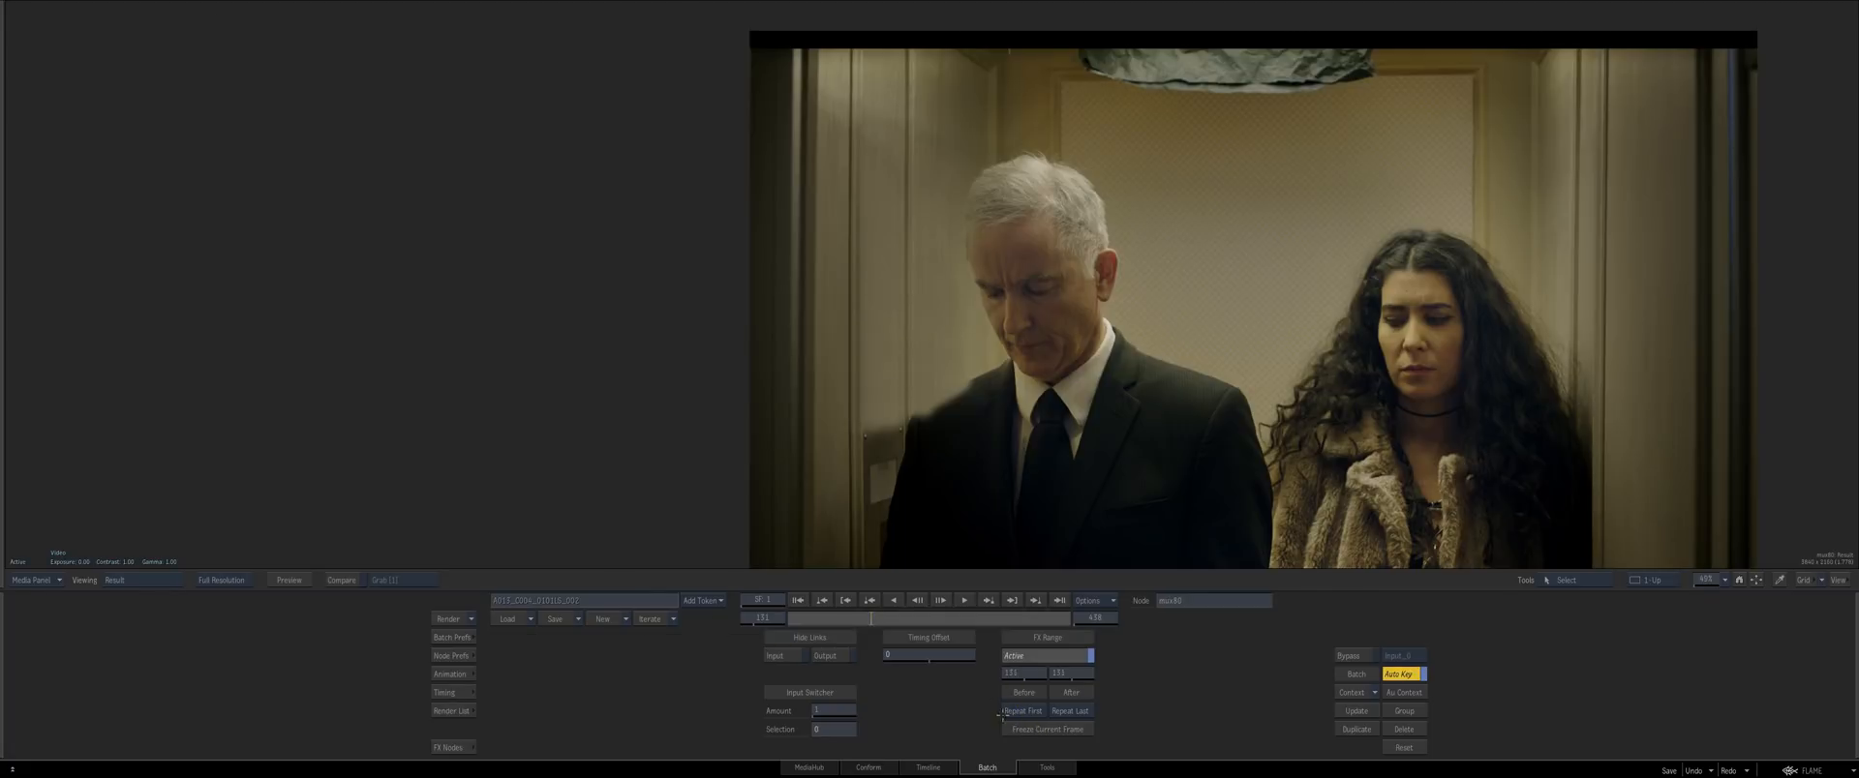
Check the second MUX's result and move the elbow at the end of the source link farther along
{"action": "key", "text": "F4"}
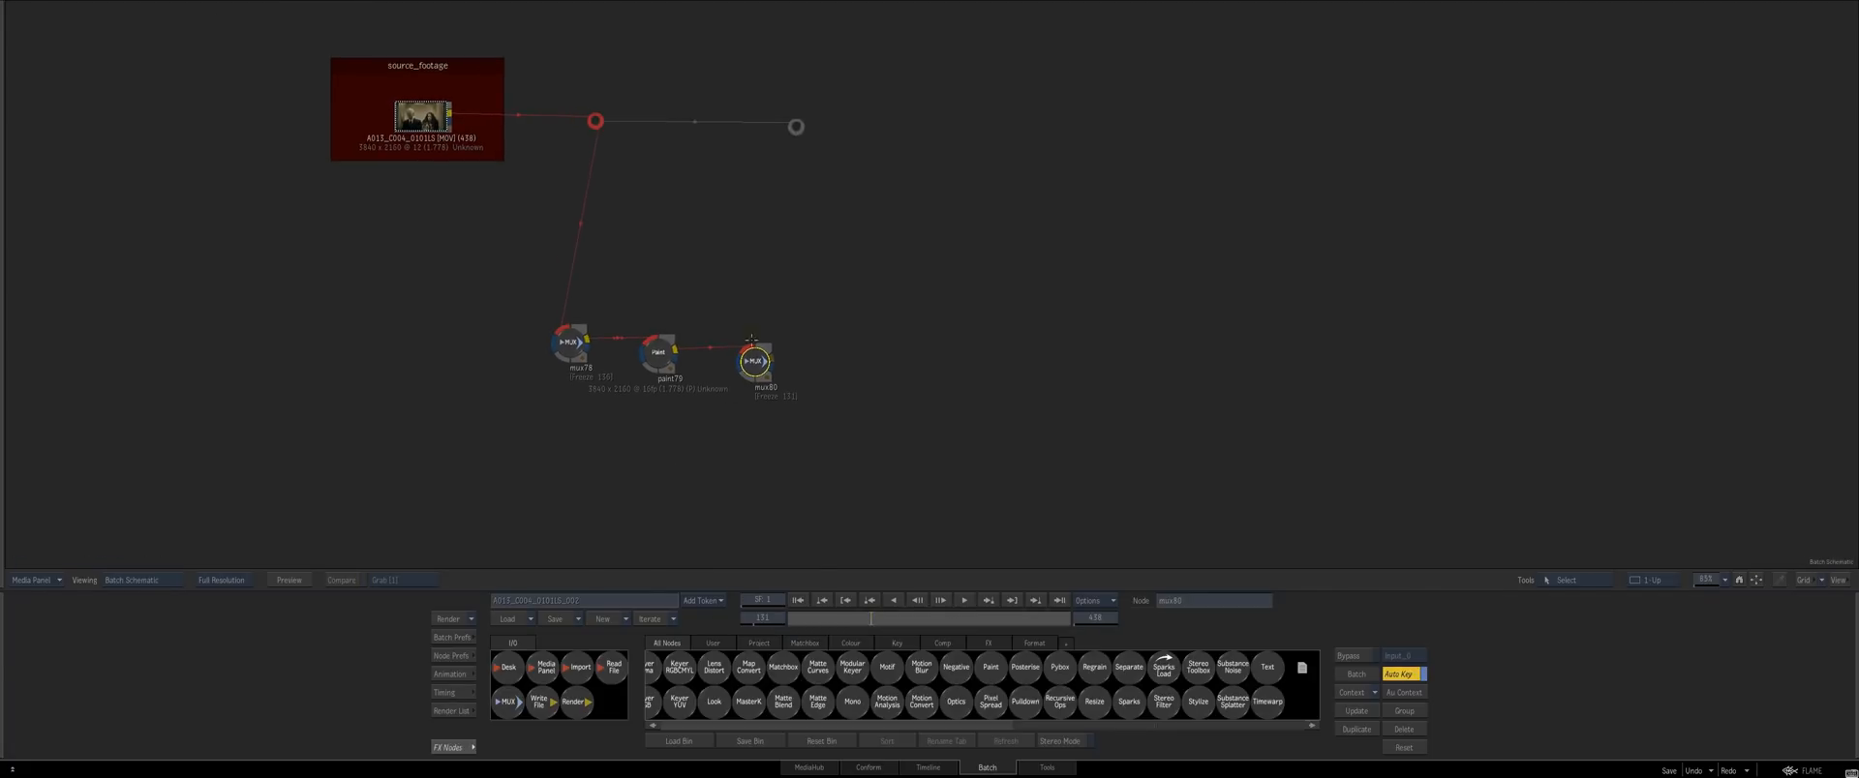
{"action": "key", "text": "F4"}
{"action": "key", "text": "F4"}
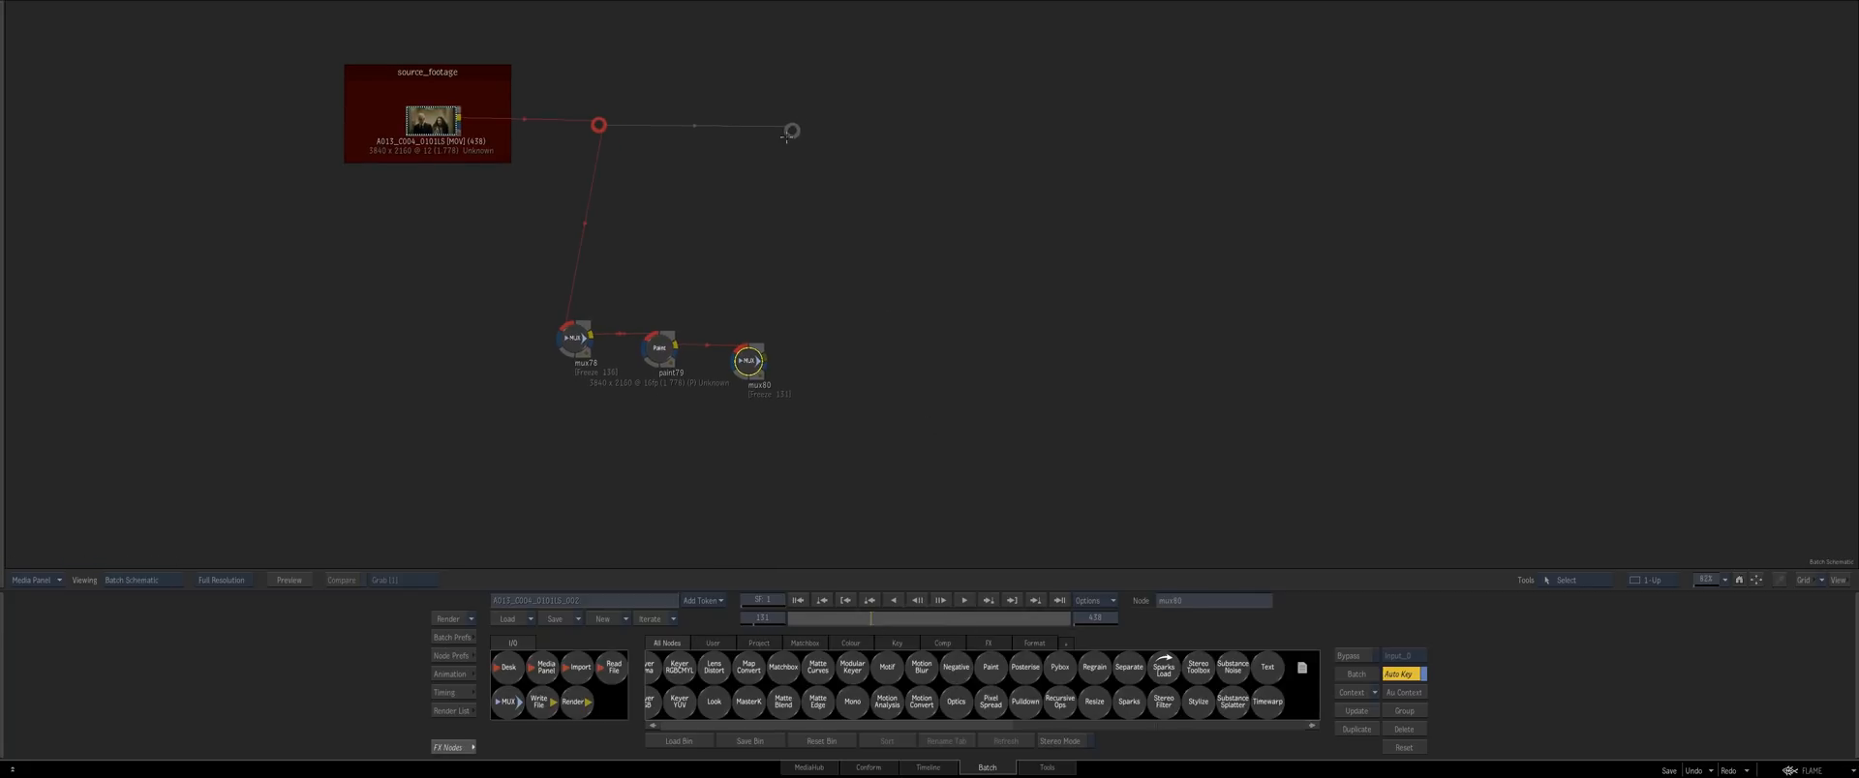
{"action": "left_click_drag", "start_coordinate": [925, 135], "coordinate": [684, 300]}
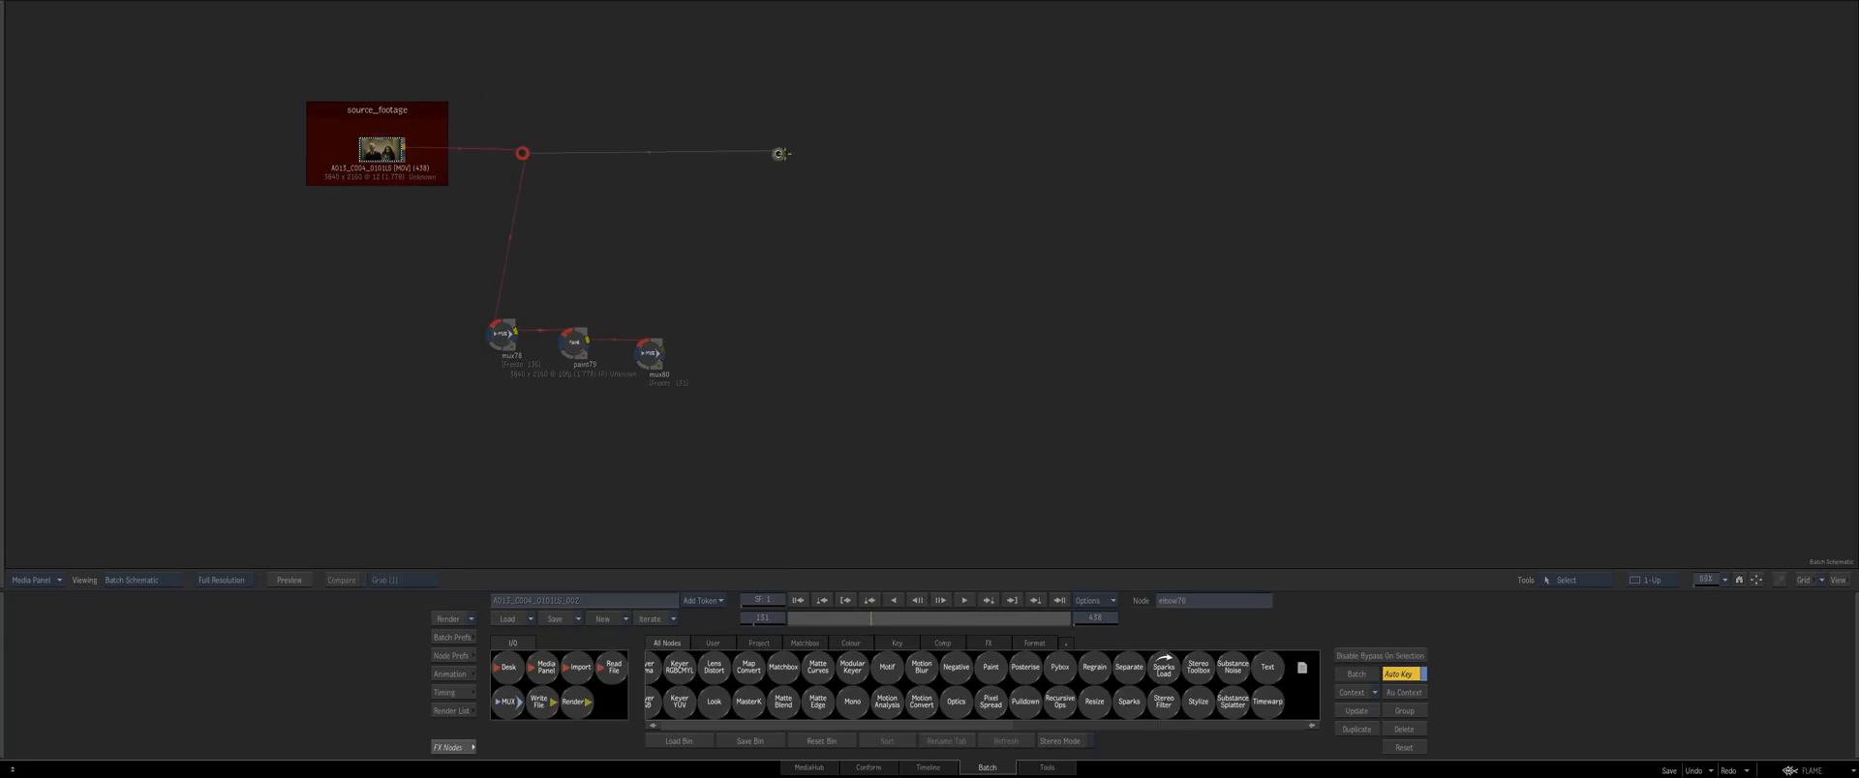
{"action": "key", "text": "F4"}
{"action": "key", "text": "F4"}
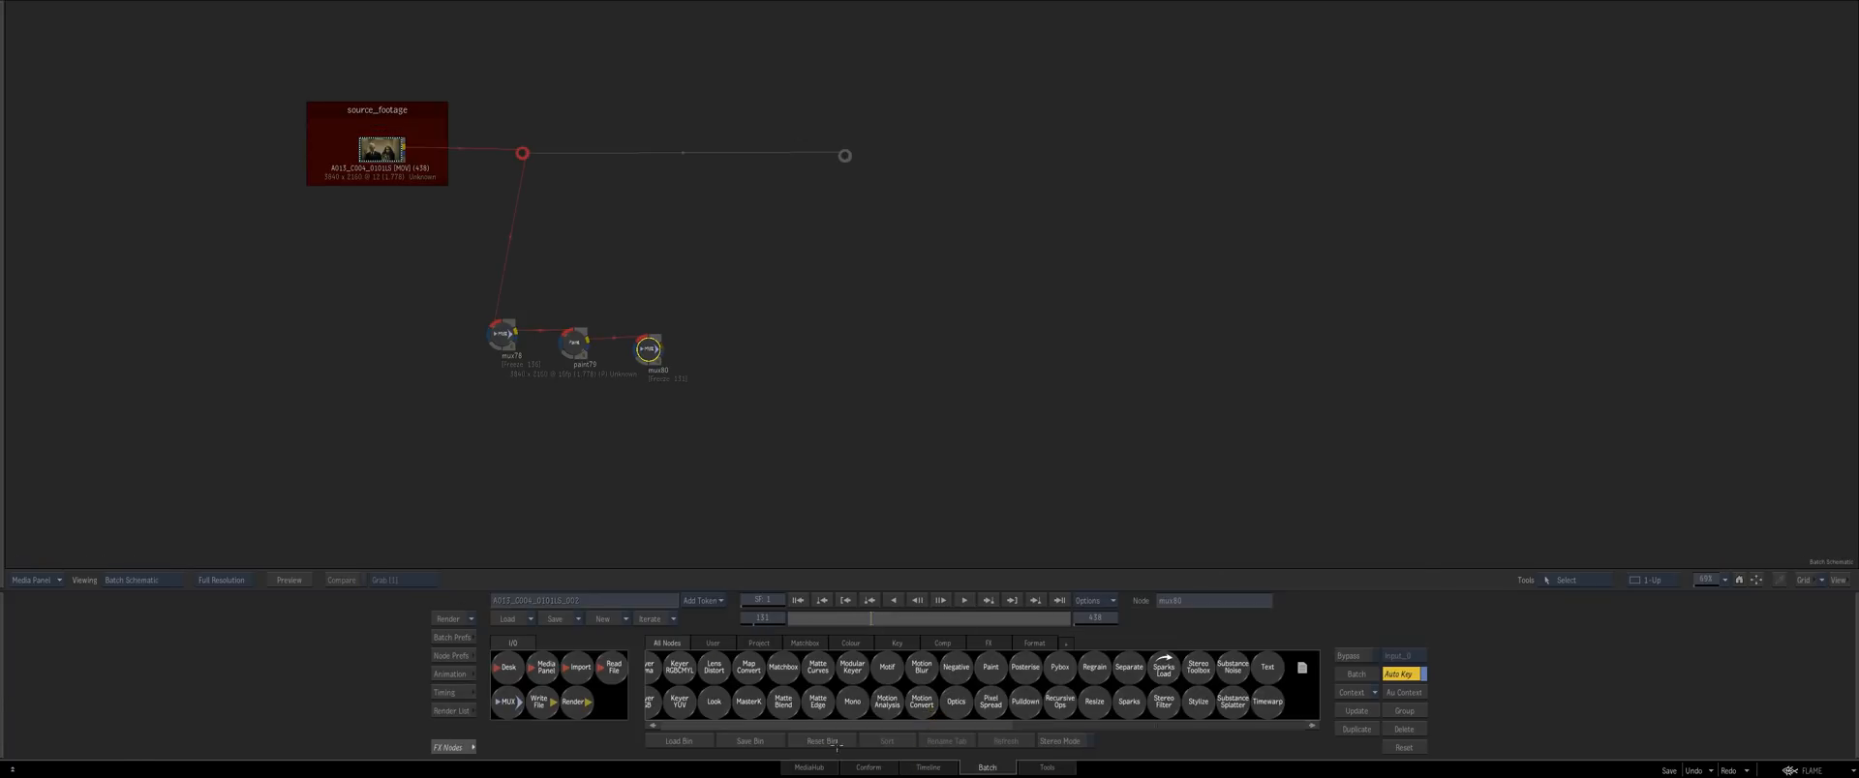
Add a Denoise node after the second MUX and display its result
{"action": "key", "text": "alt+d"}
{"action": "left_click_drag", "start_coordinate": [687, 390], "coordinate": [657, 389]}
{"action": "left_click_drag", "start_coordinate": [664, 342], "coordinate": [716, 361]}
{"action": "key", "text": "F4"}
Add a grain sample box on the wall beside the man's face, analyse it, and compare the denoised result with the front input
{"action": "left_click_drag", "start_coordinate": [785, 517], "coordinate": [959, 461]}
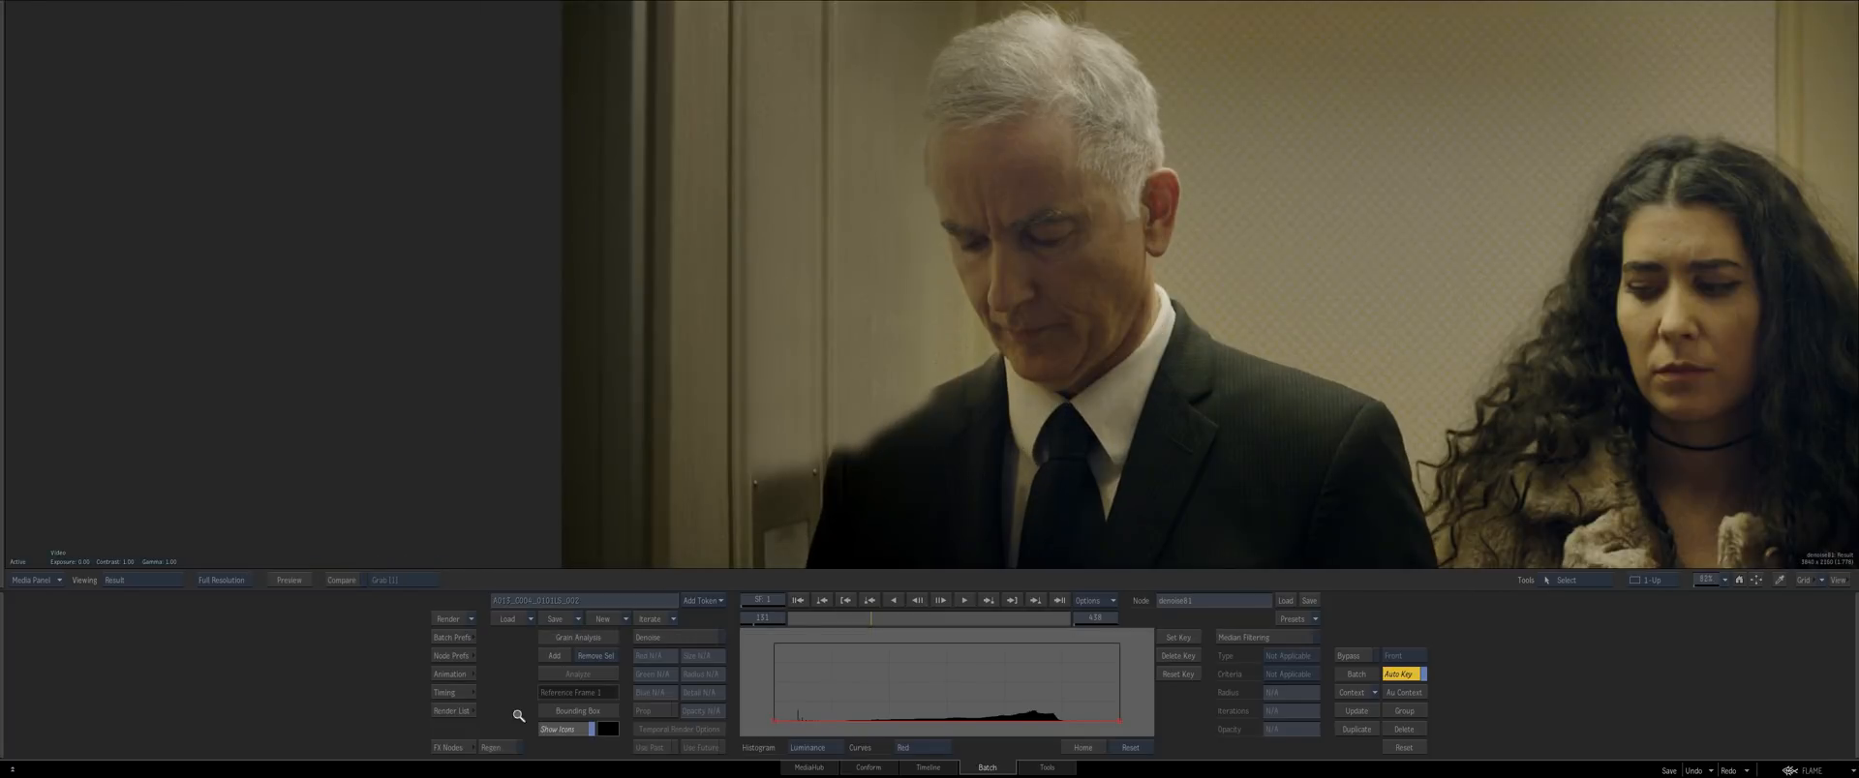
{"action": "left_click", "coordinate": [559, 658]}
{"action": "left_click_drag", "start_coordinate": [1375, 309], "coordinate": [1007, 271]}
{"action": "left_click_drag", "start_coordinate": [802, 280], "coordinate": [930, 407]}
{"action": "left_click_drag", "start_coordinate": [925, 464], "coordinate": [887, 400]}
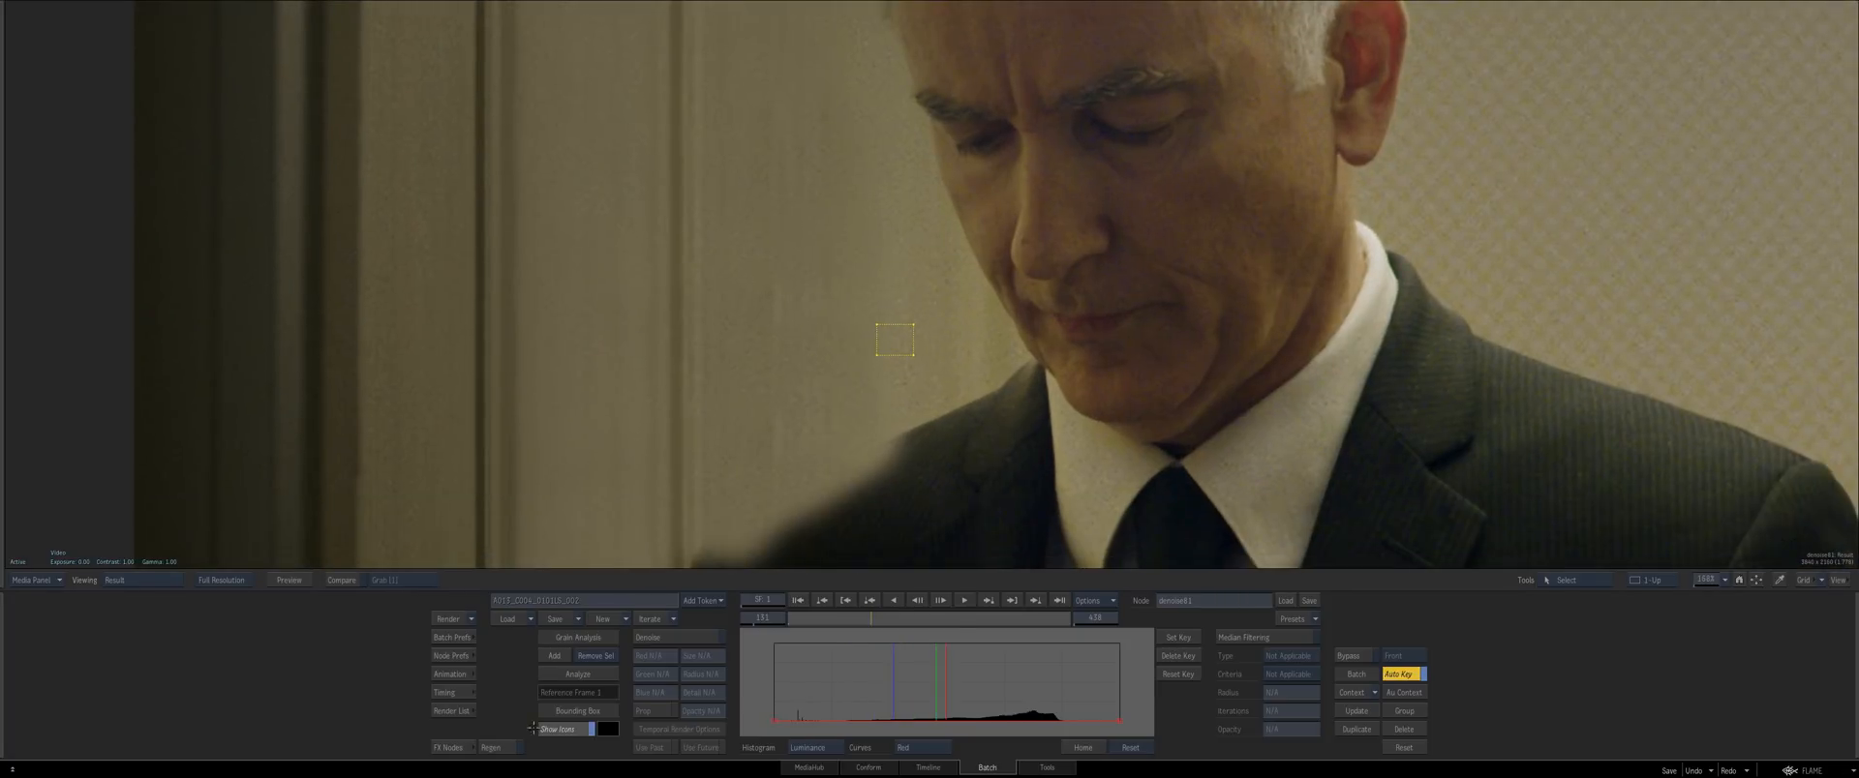
{"action": "left_click", "coordinate": [578, 674]}
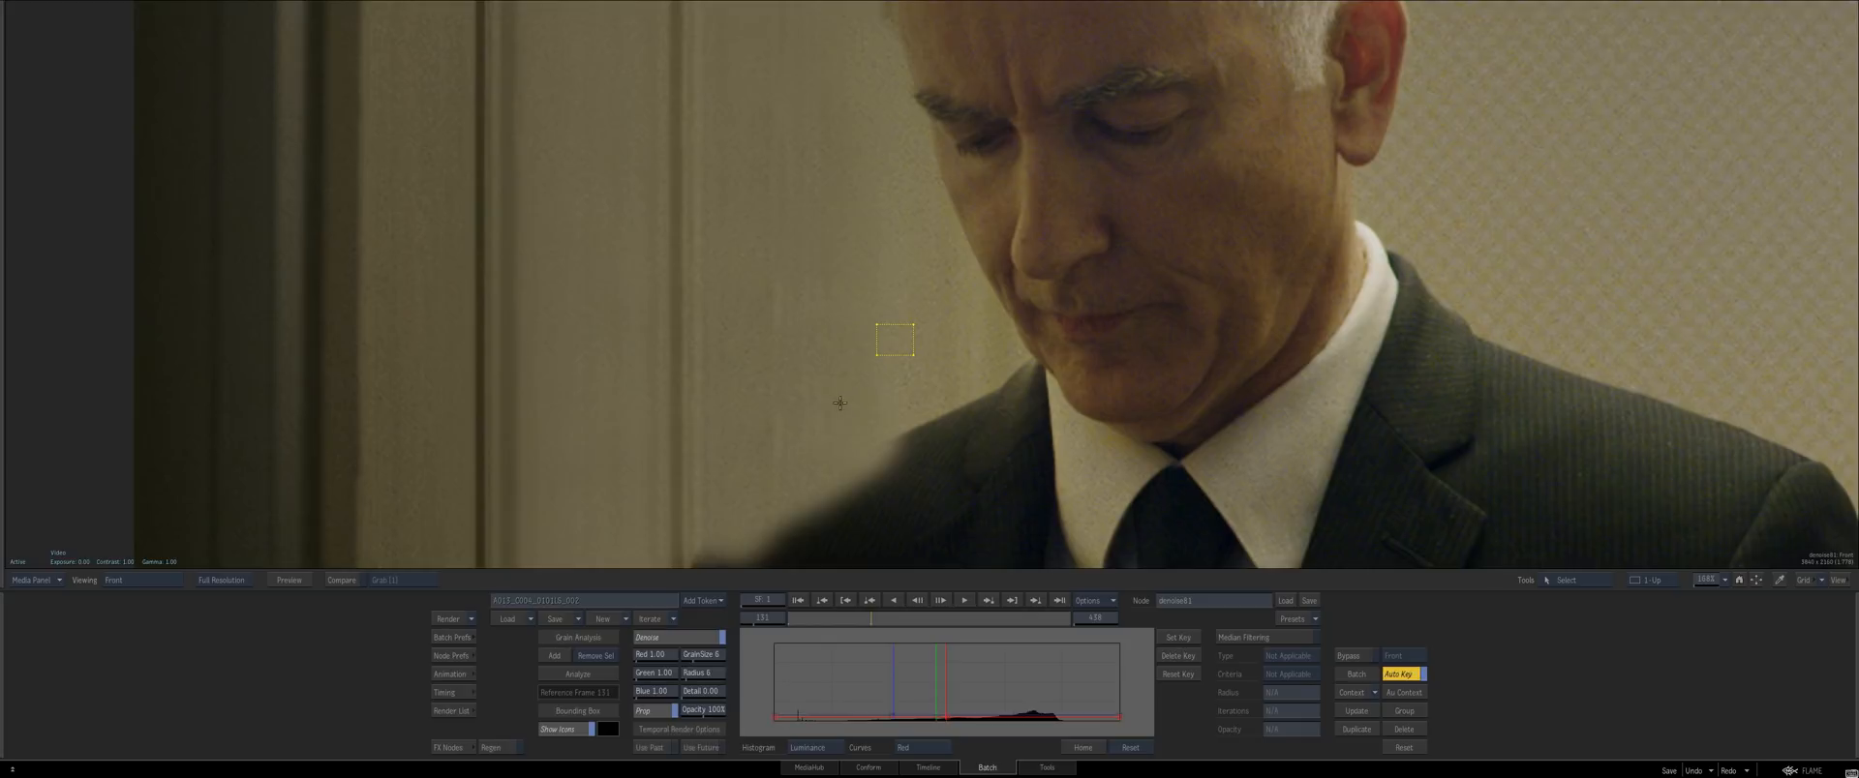
{"action": "left_click_drag", "start_coordinate": [848, 431], "coordinate": [769, 447]}
{"action": "key", "text": "F4"}
{"action": "key", "text": "Escape"}
Duplicate the frozen MUX node, connect the copy after the Denoise node, and check its result
{"action": "left_click_drag", "start_coordinate": [712, 338], "coordinate": [772, 356]}
{"action": "key", "text": "ctrl+c"}
{"action": "key", "text": "ctrl+v"}
{"action": "left_click_drag", "start_coordinate": [703, 348], "coordinate": [814, 325]}
{"action": "key", "text": "F4"}
{"action": "key", "text": "Escape"}
Tidy the schematic by repositioning the MUX chain, the source footage group and the elbows on the source link
{"action": "left_click", "coordinate": [764, 323]}
{"action": "left_click_drag", "start_coordinate": [900, 365], "coordinate": [835, 425]}
{"action": "left_click_drag", "start_coordinate": [702, 376], "coordinate": [752, 380]}
{"action": "left_click", "coordinate": [709, 379]}
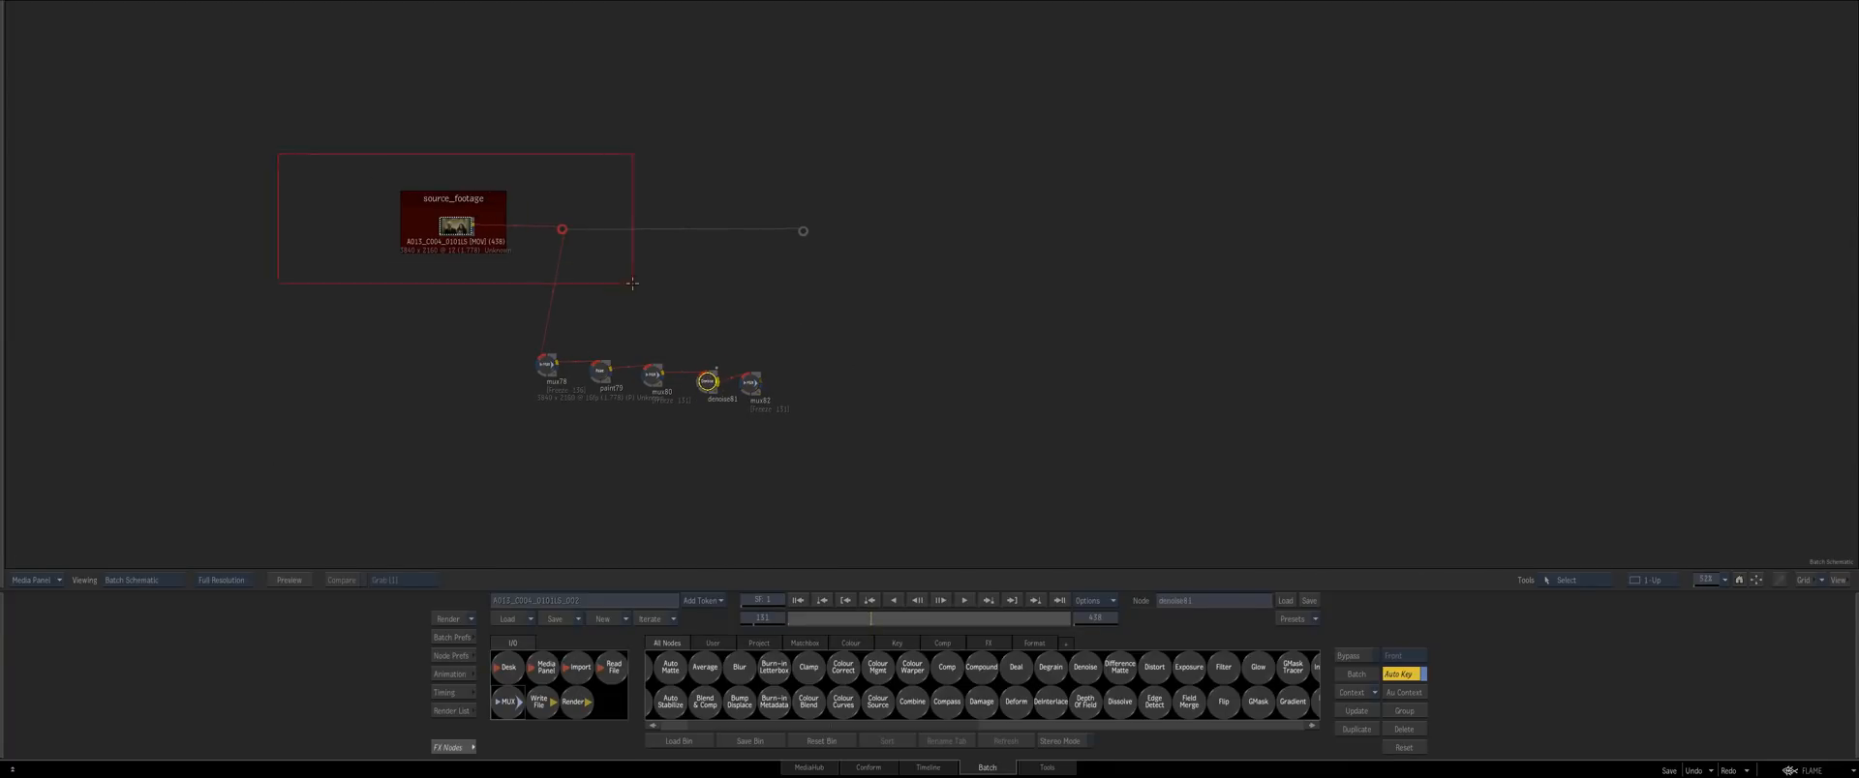
{"action": "left_click_drag", "start_coordinate": [632, 284], "coordinate": [634, 284]}
{"action": "left_click_drag", "start_coordinate": [562, 230], "coordinate": [539, 230]}
{"action": "left_click_drag", "start_coordinate": [802, 232], "coordinate": [816, 237]}
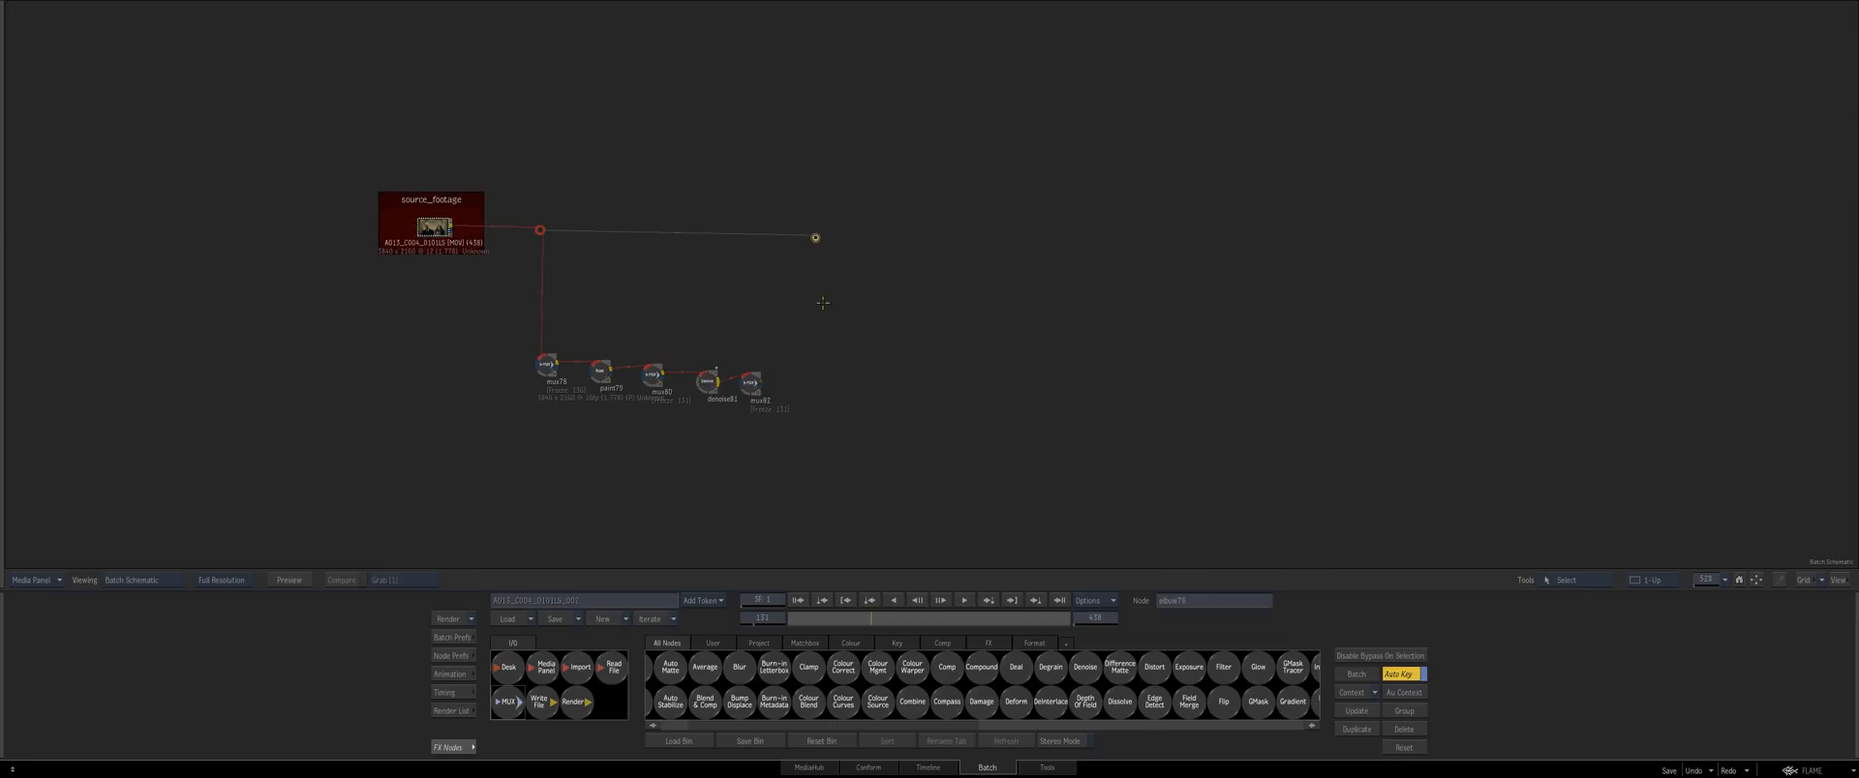
Display the source clip's result and examine it at an earlier frame where the man's gloved hands are raised
{"action": "key", "text": "F4"}
{"action": "key", "text": "Escape"}
{"action": "left_click", "coordinate": [435, 228]}
{"action": "key", "text": "F4"}
{"action": "mouse_move", "coordinate": [810, 620]}
{"action": "left_mouse_down"}
{"action": "mouse_move", "coordinate": [934, 617]}
{"action": "mouse_move", "coordinate": [813, 598]}
{"action": "mouse_move", "coordinate": [1000, 588]}
{"action": "mouse_move", "coordinate": [764, 568]}
{"action": "mouse_move", "coordinate": [866, 578]}
{"action": "left_mouse_up"}
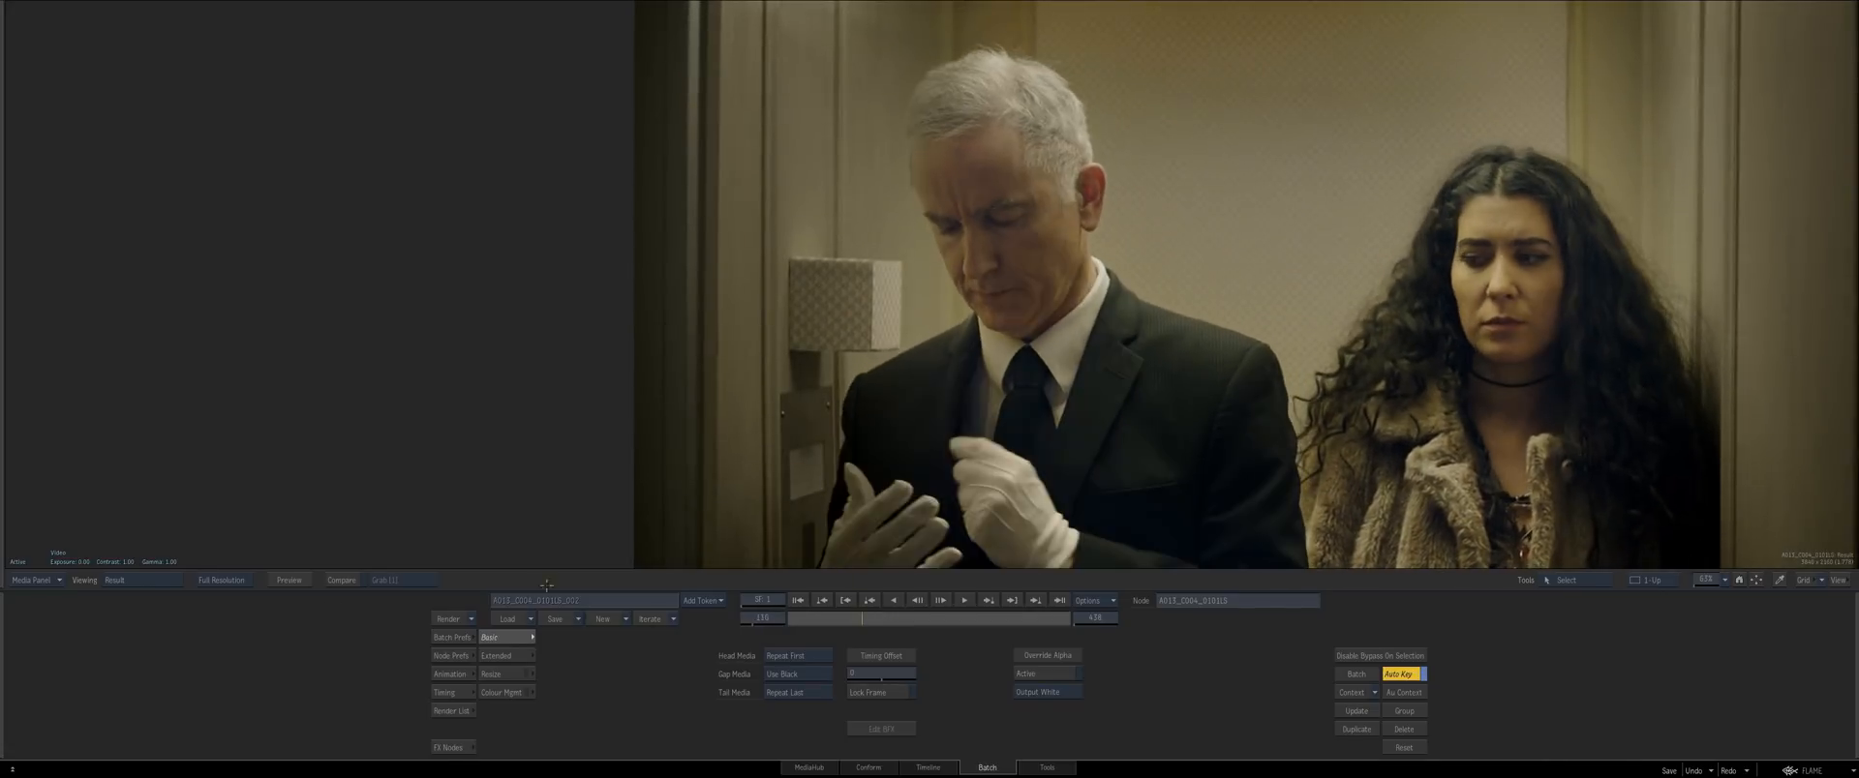
Add an Action node at the end of the source link and turn its Z-Buffer off
{"action": "key", "text": "Escape"}
{"action": "key", "text": "a"}
{"action": "left_click_drag", "start_coordinate": [697, 701], "coordinate": [916, 253]}
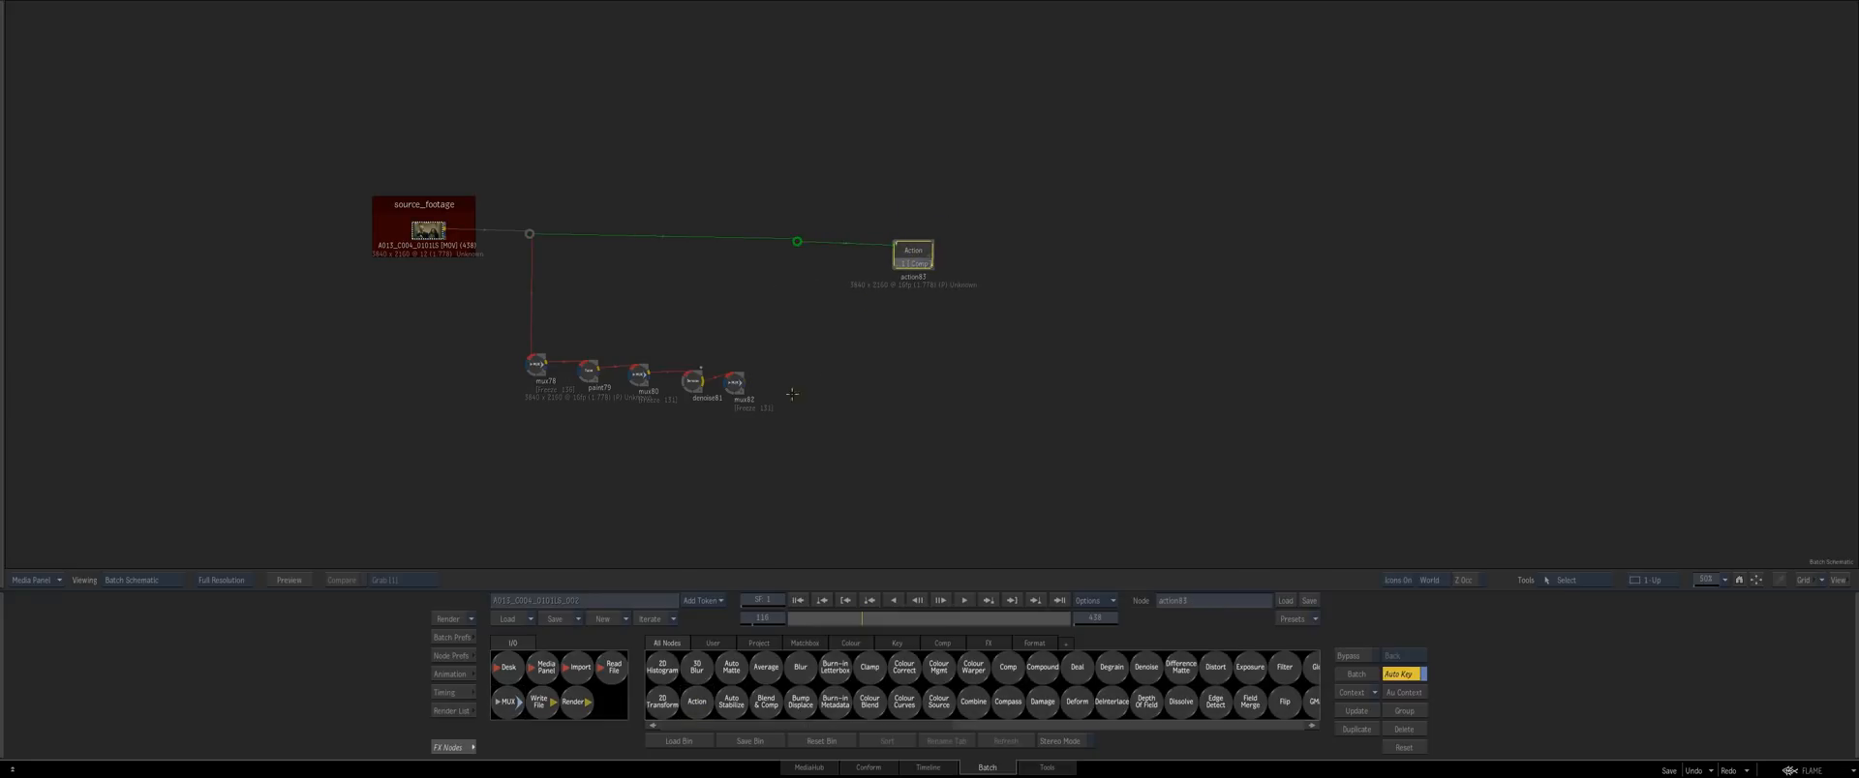
{"action": "left_click", "coordinate": [450, 655]}
{"action": "left_click", "coordinate": [830, 673]}
{"action": "left_click", "coordinate": [830, 687]}
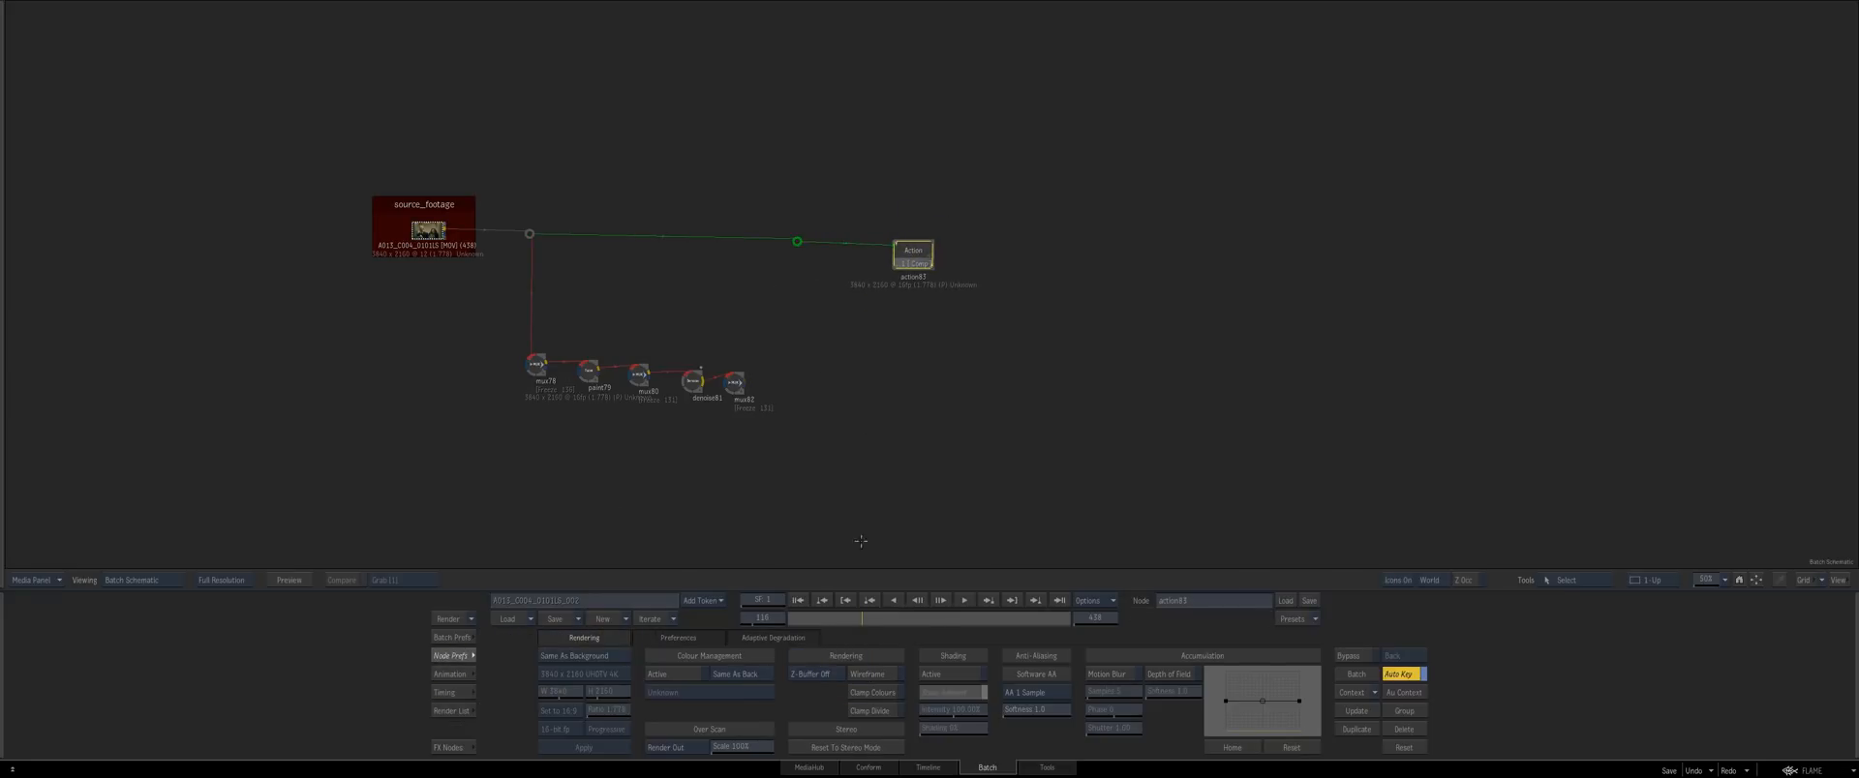
Connect the last MUX to the Action node as a media layer over the source footage, and view the Action output
{"action": "mouse_move", "coordinate": [913, 254]}
{"action": "left_mouse_down"}
{"action": "mouse_move", "coordinate": [932, 257]}
{"action": "mouse_move", "coordinate": [784, 420]}
{"action": "mouse_move", "coordinate": [843, 387]}
{"action": "mouse_move", "coordinate": [915, 253]}
{"action": "left_mouse_up"}
{"action": "left_click", "coordinate": [901, 276]}
{"action": "key", "text": "F4"}
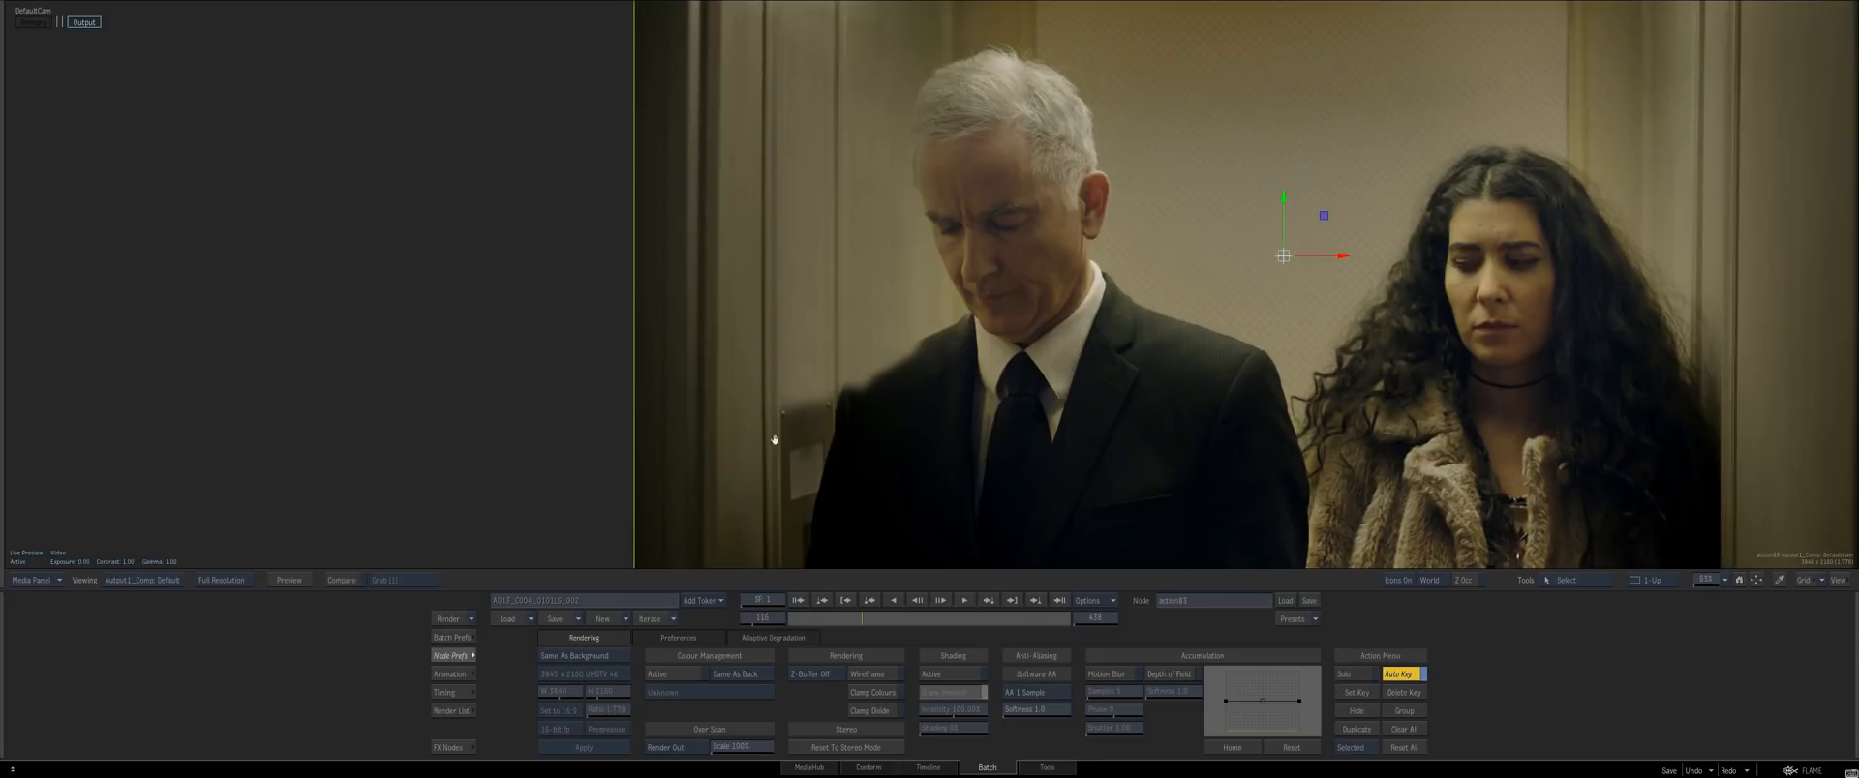
{"action": "left_click_drag", "start_coordinate": [775, 440], "coordinate": [713, 439]}
{"action": "key", "text": "F1"}
{"action": "key", "text": "F4"}
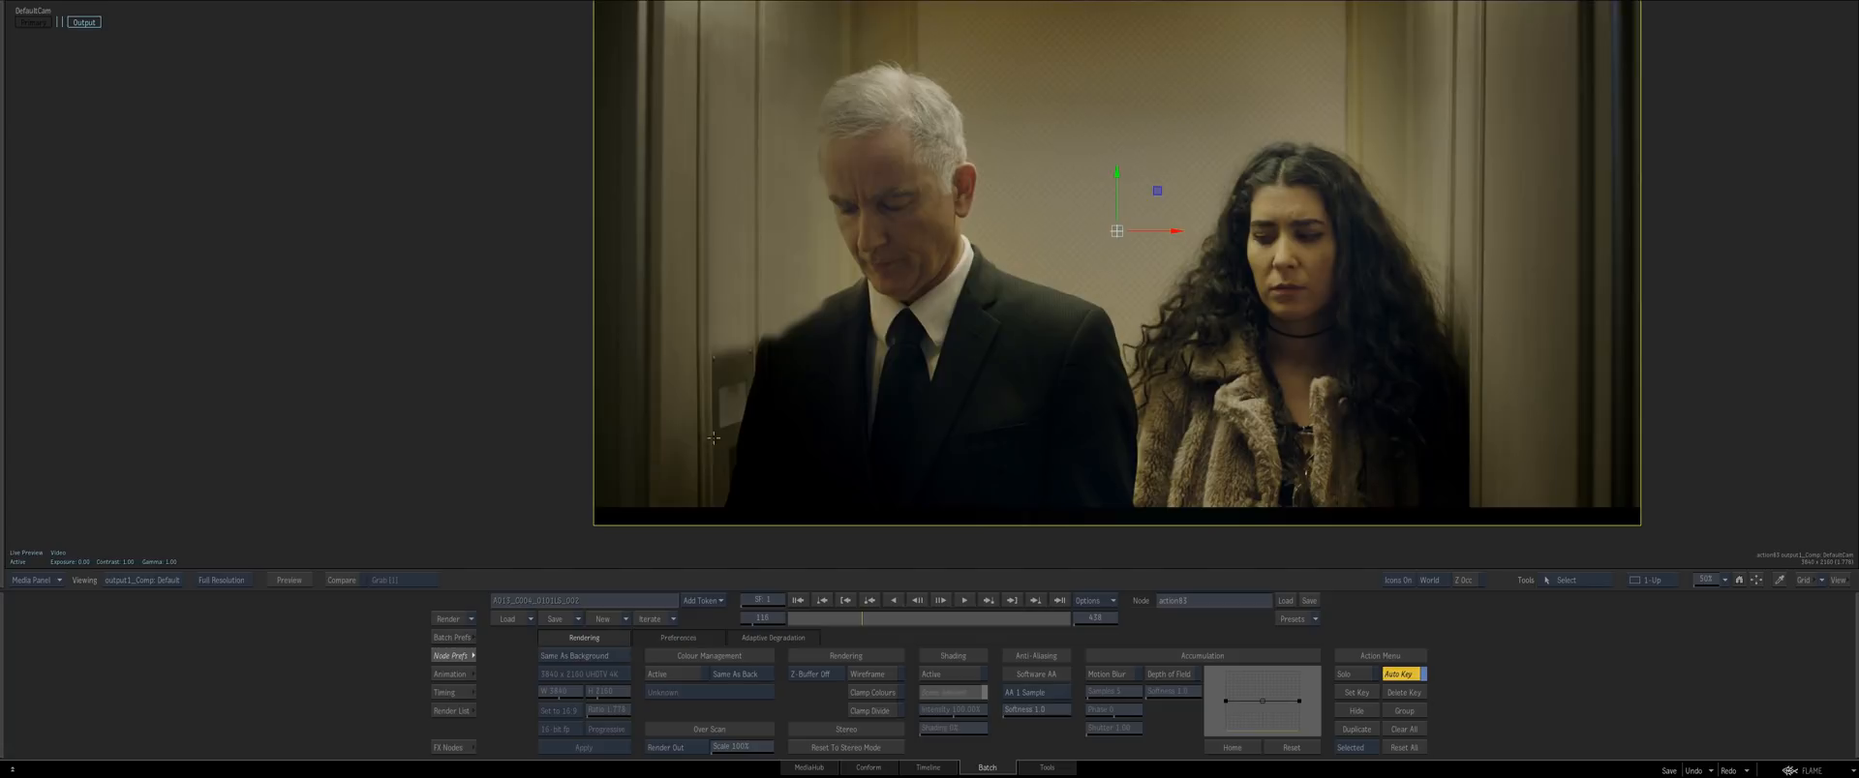
{"action": "key", "text": "Escape"}
{"action": "left_click_drag", "start_coordinate": [855, 407], "coordinate": [745, 394]}
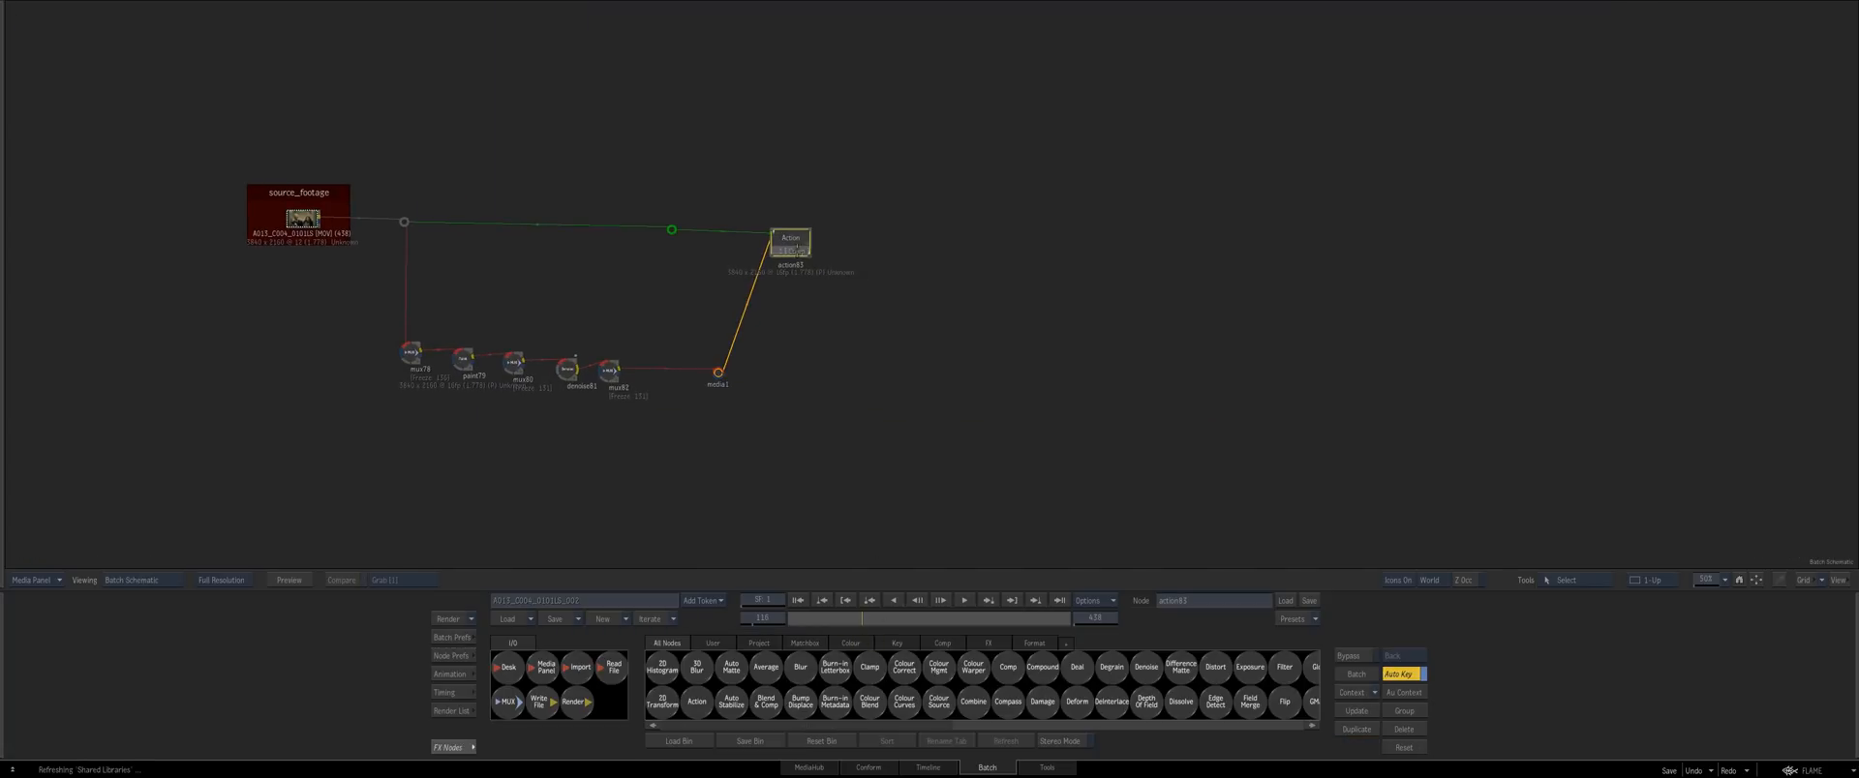
Add a GMask Tracer node between the last MUX and the Action media layer's matte input, and open it
{"action": "left_click_drag", "start_coordinate": [794, 248], "coordinate": [806, 248]}
{"action": "left_click", "coordinate": [897, 643]}
{"action": "left_click_drag", "start_coordinate": [835, 668], "coordinate": [928, 773]}
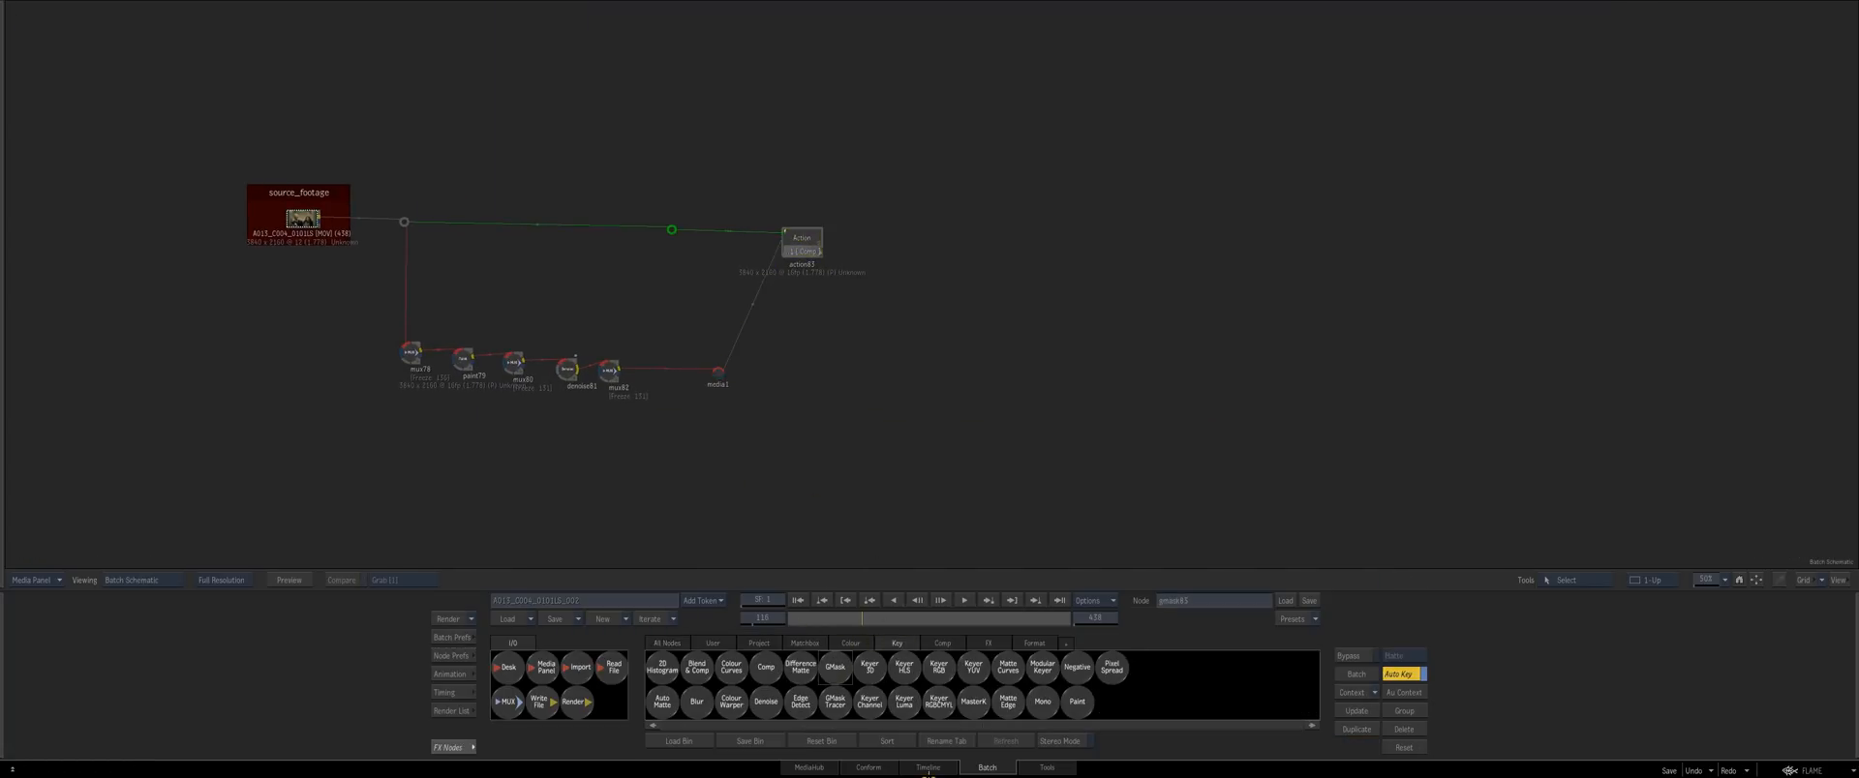
{"action": "left_click_drag", "start_coordinate": [838, 705], "coordinate": [665, 419]}
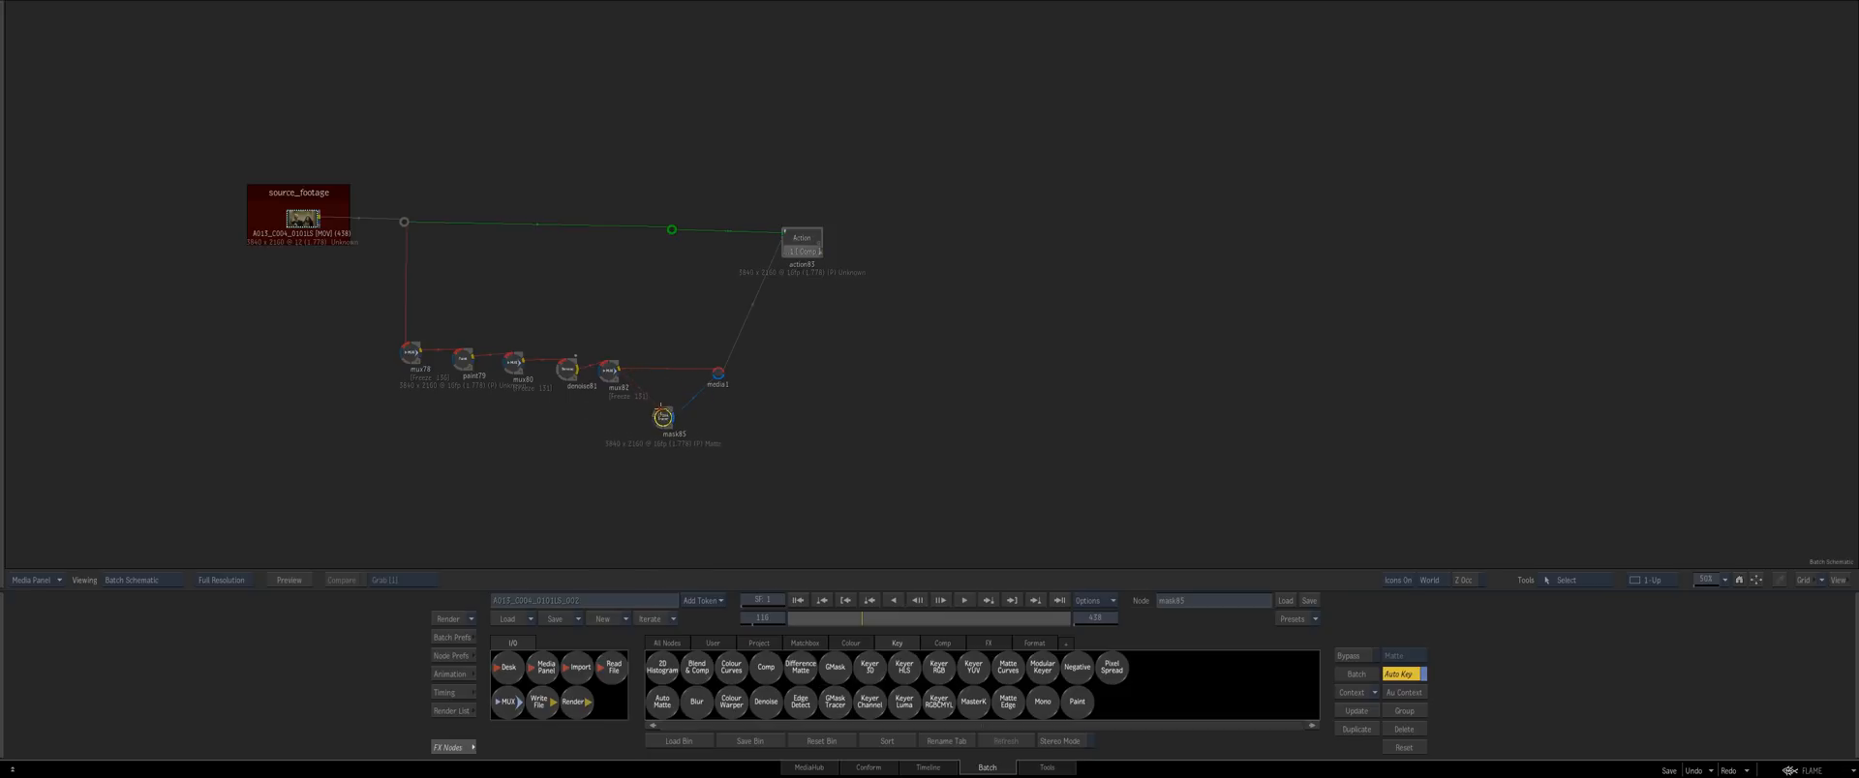
{"action": "double_click", "coordinate": [665, 420]}
Draw a closed GMask shape around the painted wall area beside the man's face, down to the metal wall panel
{"action": "left_click_drag", "start_coordinate": [595, 466], "coordinate": [869, 448]}
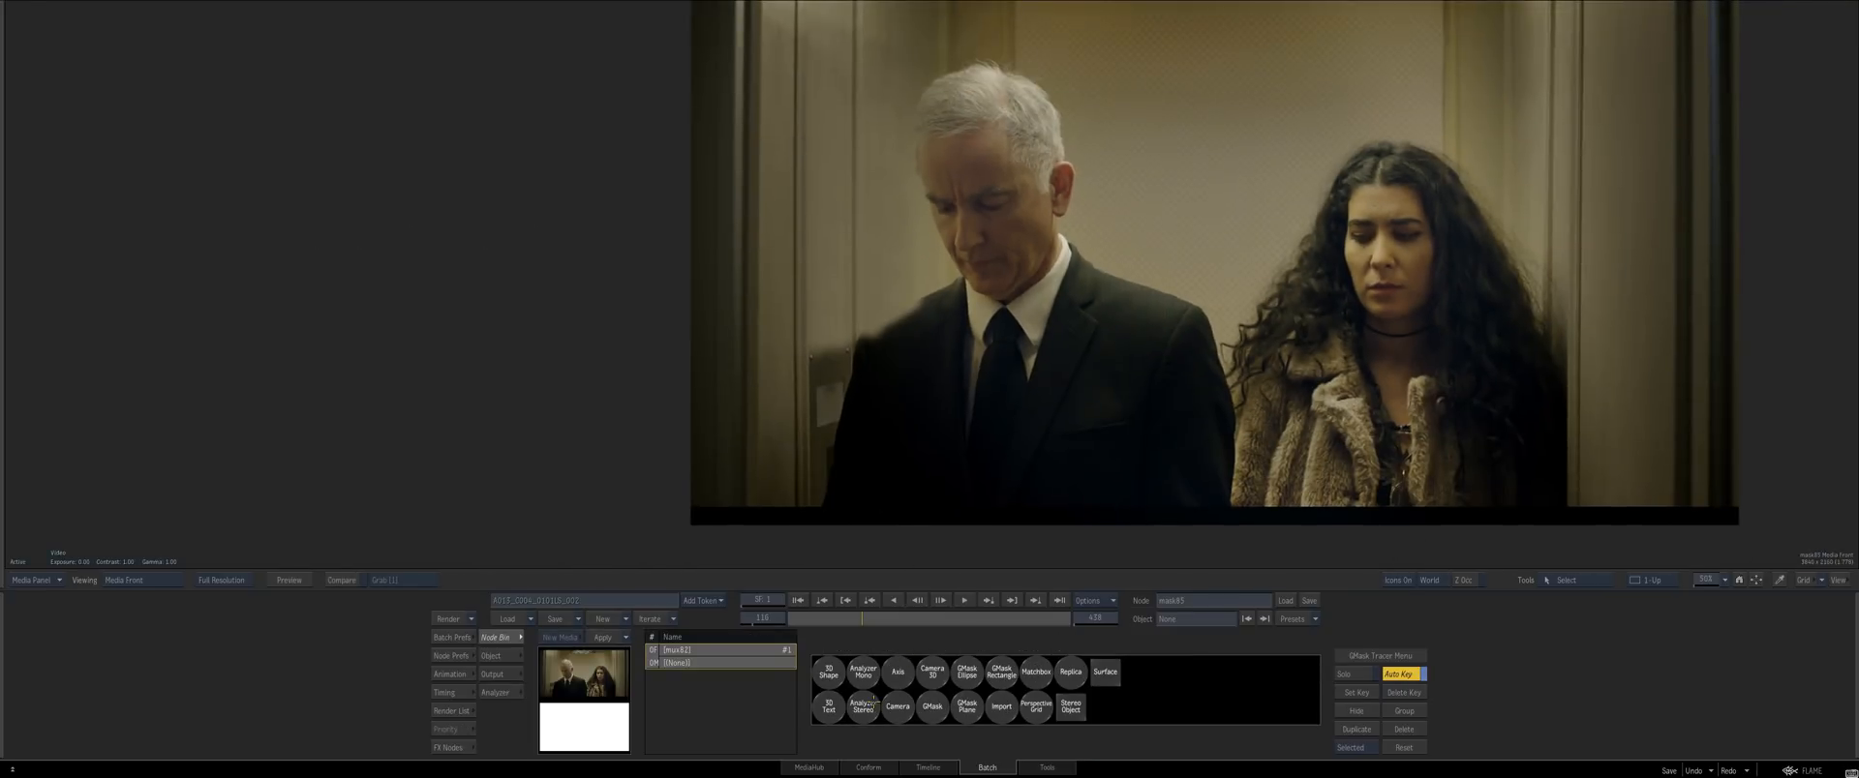
{"action": "left_click", "coordinate": [931, 709]}
{"action": "left_click_drag", "start_coordinate": [706, 398], "coordinate": [895, 462]}
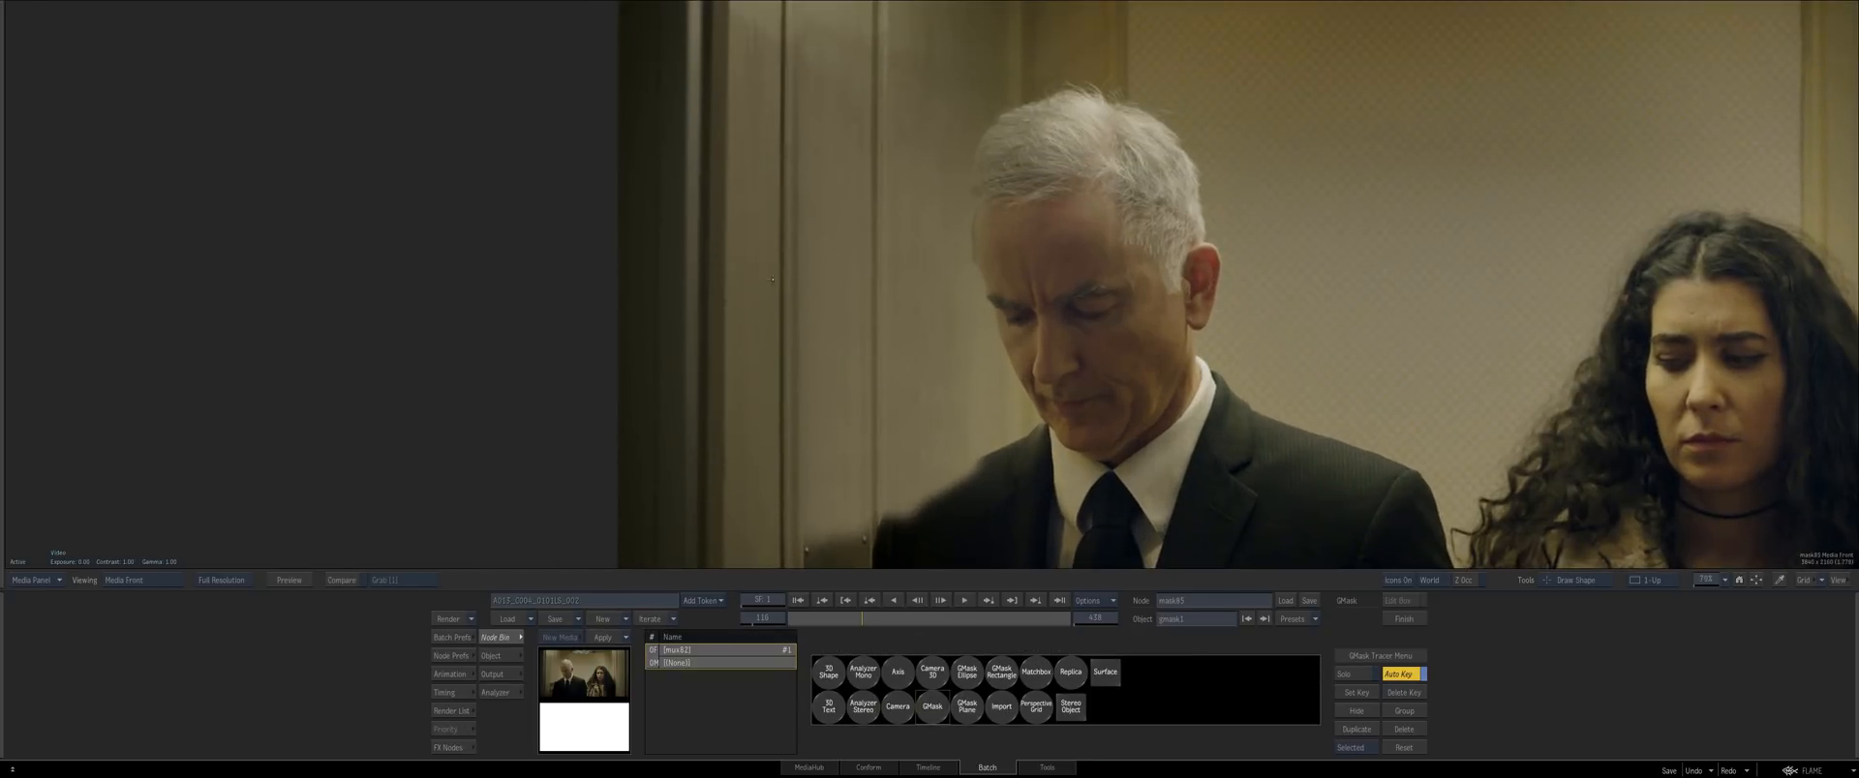
{"action": "left_click_drag", "start_coordinate": [763, 283], "coordinate": [764, 205]}
{"action": "left_click_drag", "start_coordinate": [954, 364], "coordinate": [949, 386]}
{"action": "left_click_drag", "start_coordinate": [936, 423], "coordinate": [916, 445]}
{"action": "left_click", "coordinate": [885, 474]}
{"action": "left_click_drag", "start_coordinate": [853, 525], "coordinate": [866, 355]}
{"action": "left_click_drag", "start_coordinate": [827, 359], "coordinate": [820, 357]}
{"action": "left_click_drag", "start_coordinate": [812, 351], "coordinate": [814, 327]}
{"action": "left_click_drag", "start_coordinate": [806, 173], "coordinate": [808, 152]}
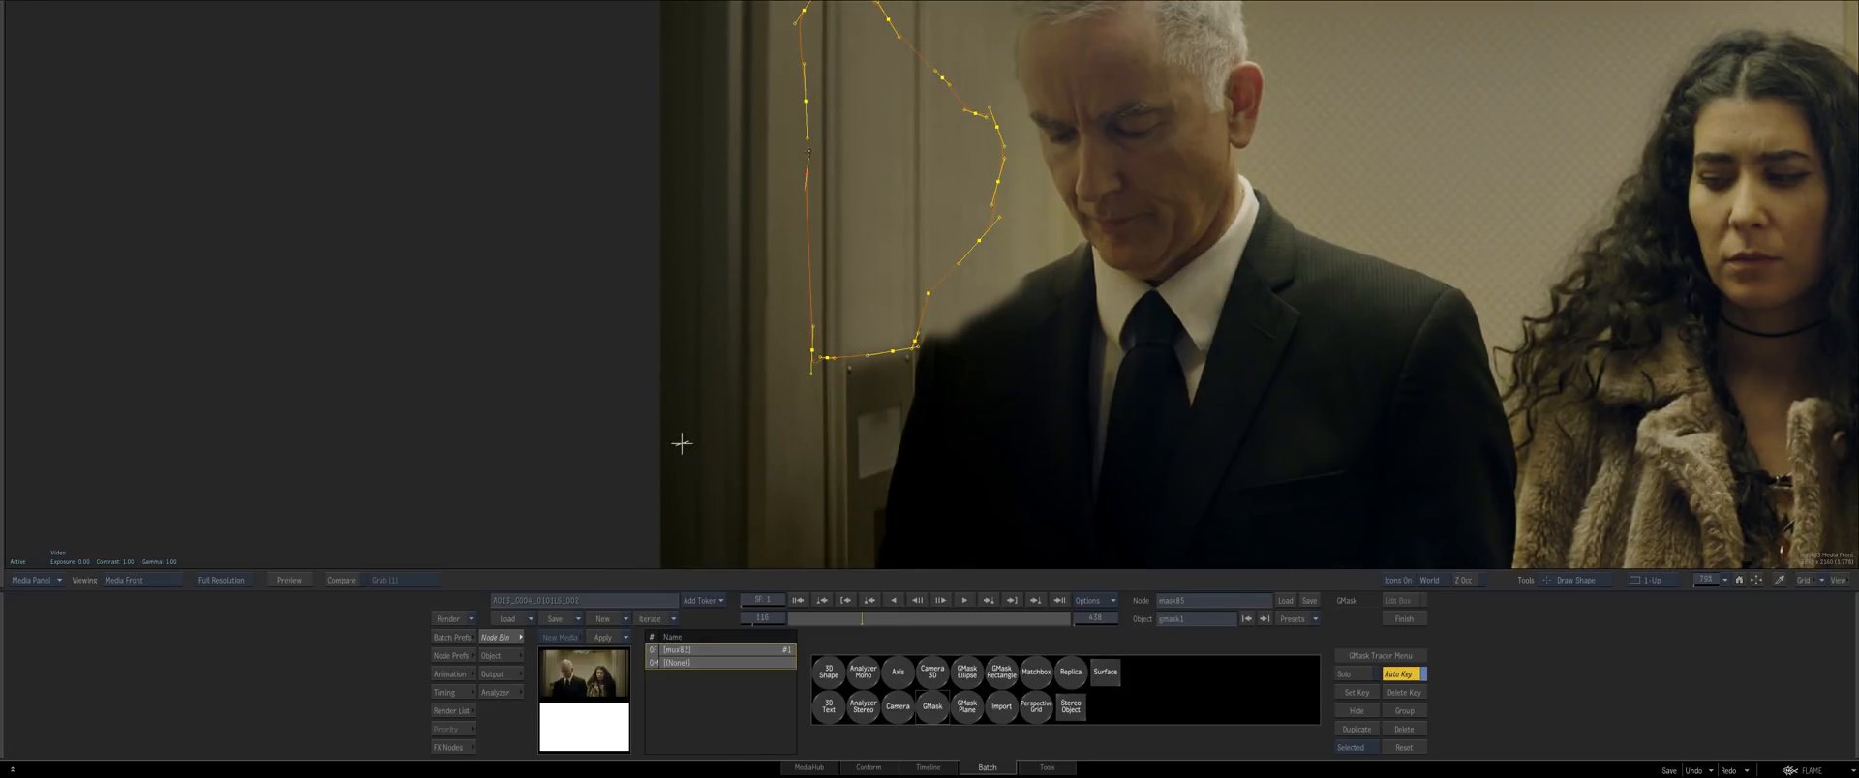
{"action": "left_click", "coordinate": [804, 98]}
{"action": "left_click_drag", "start_coordinate": [935, 223], "coordinate": [906, 358]}
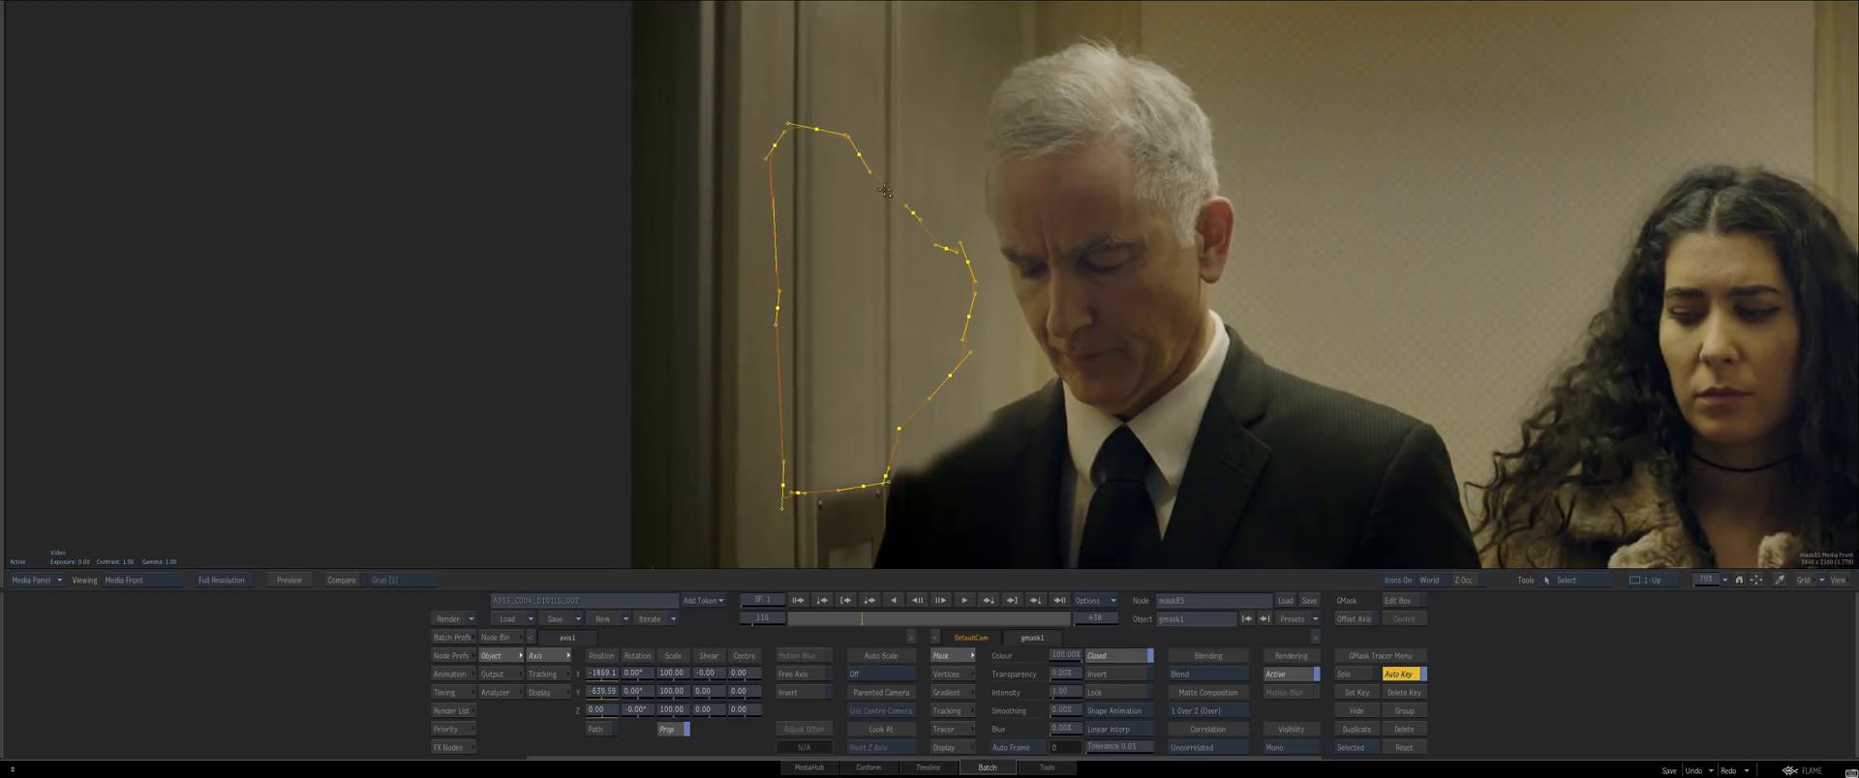
Refine the GMask's points and spread a soft outer edge around the shape
{"action": "key", "text": "a"}
{"action": "left_click", "coordinate": [882, 184]}
{"action": "key", "text": "ctrl+z"}
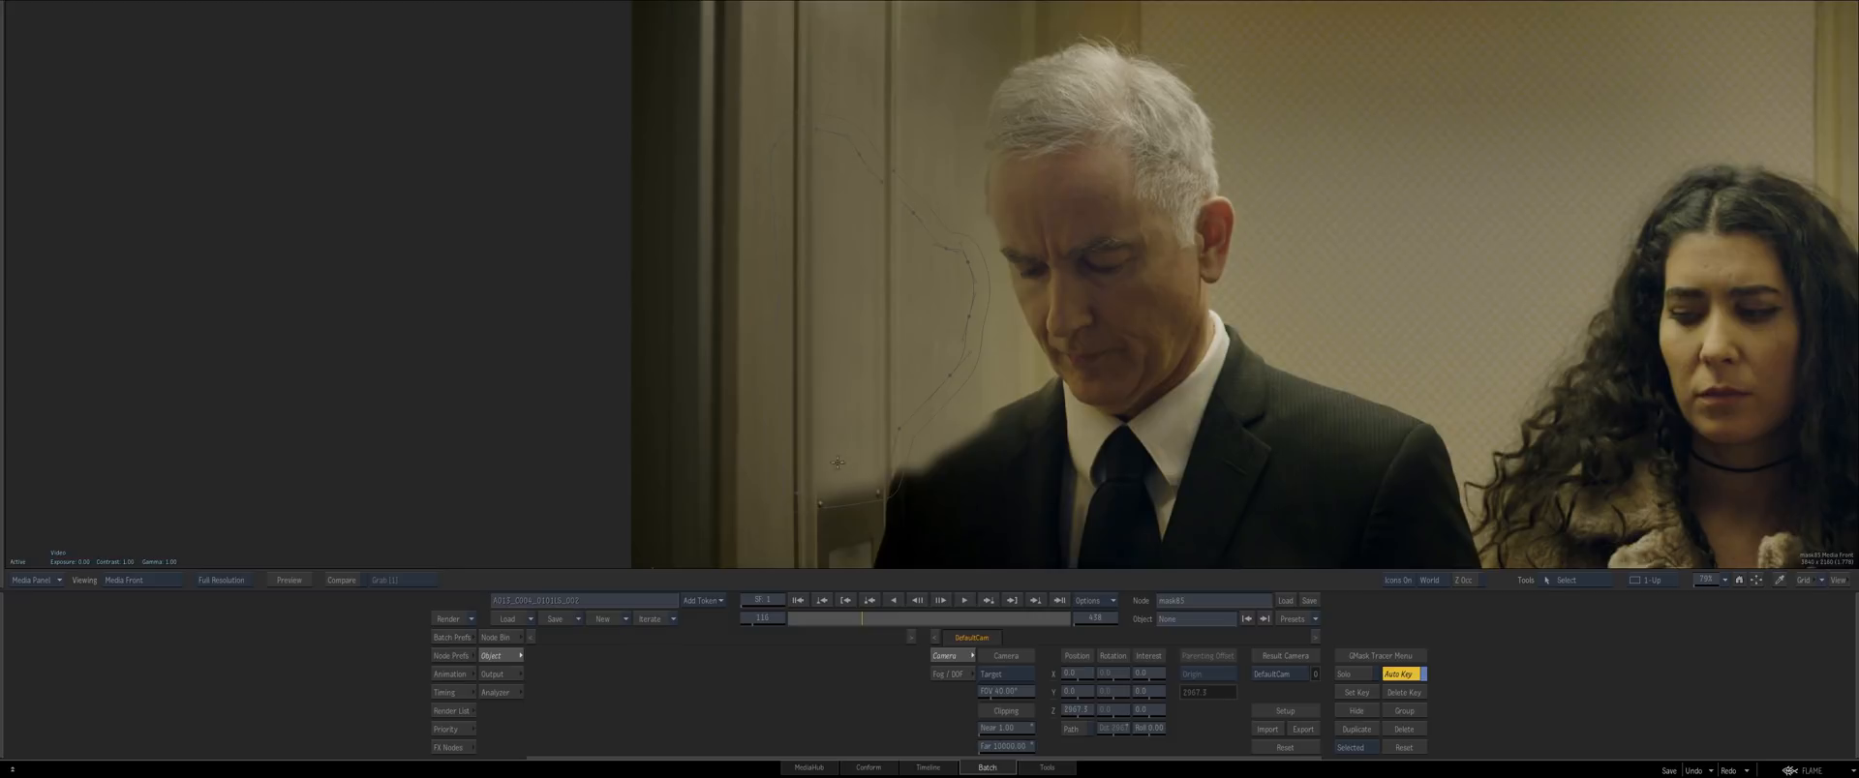
{"action": "left_click", "coordinate": [846, 491]}
{"action": "left_click", "coordinate": [846, 486]}
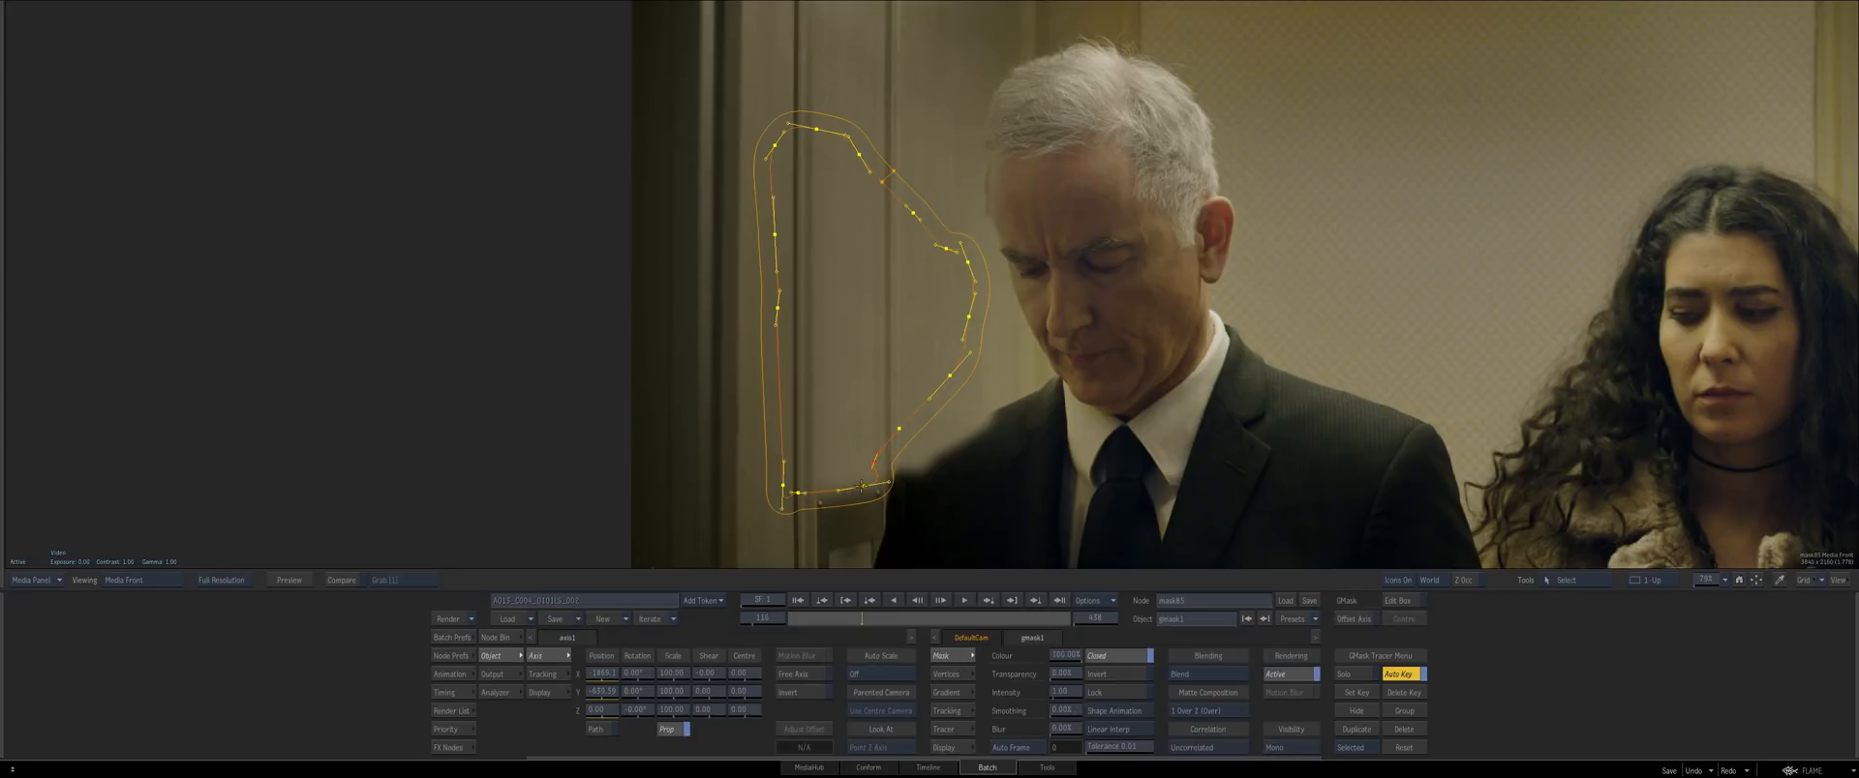
Open the Action node and inspect the masked patch around the man's shoulder and the wall
{"action": "key", "text": "grave"}
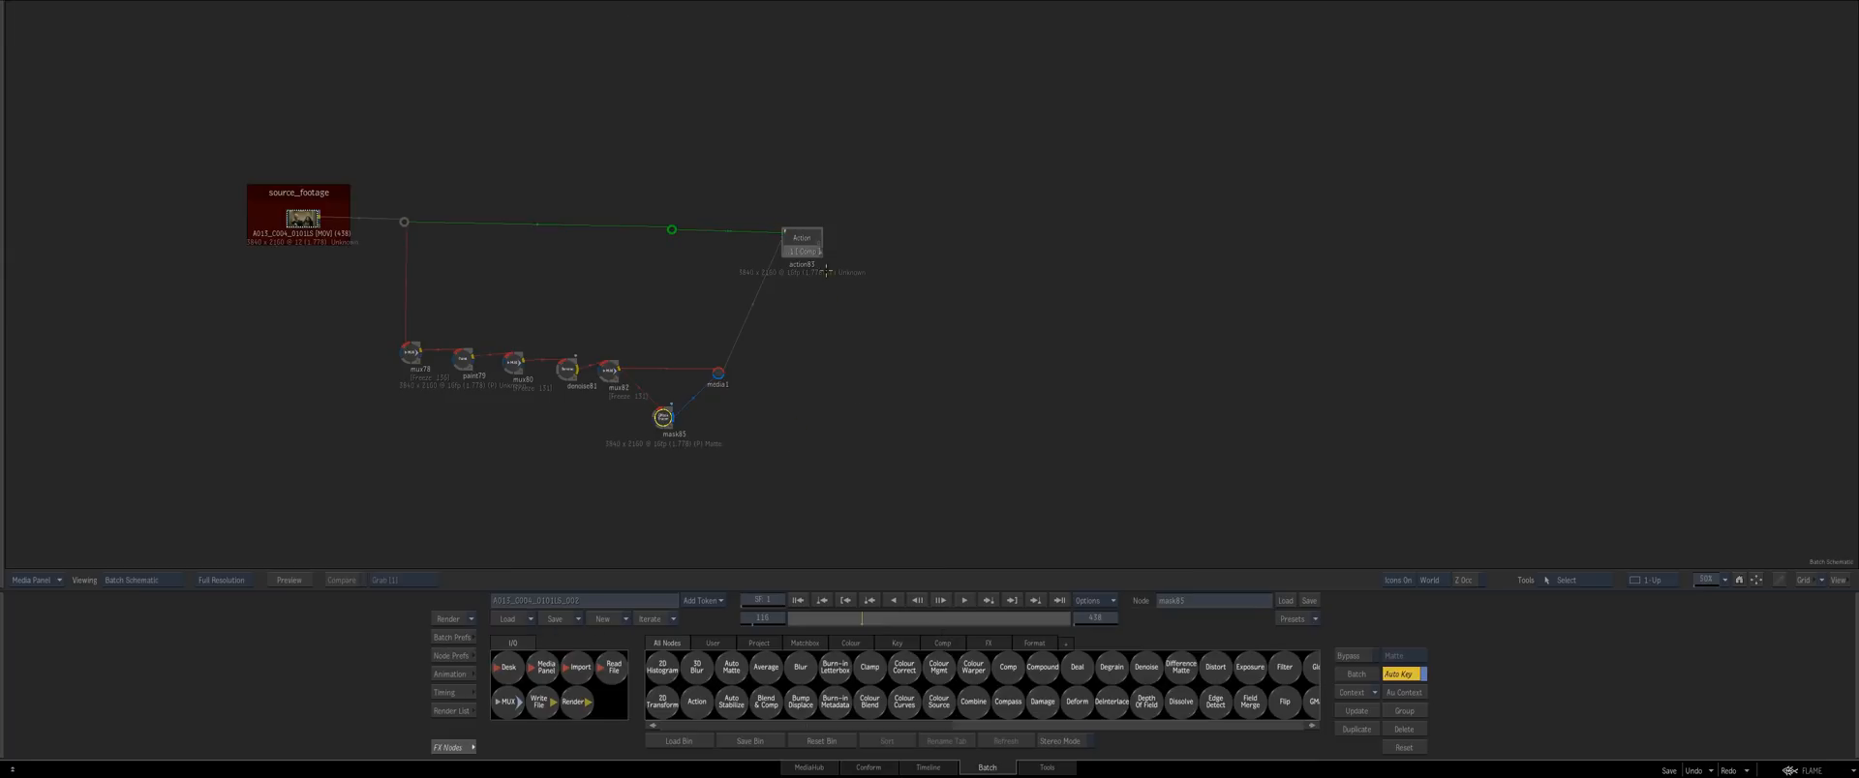
{"action": "left_click", "coordinate": [800, 251]}
{"action": "double_click", "coordinate": [800, 251]}
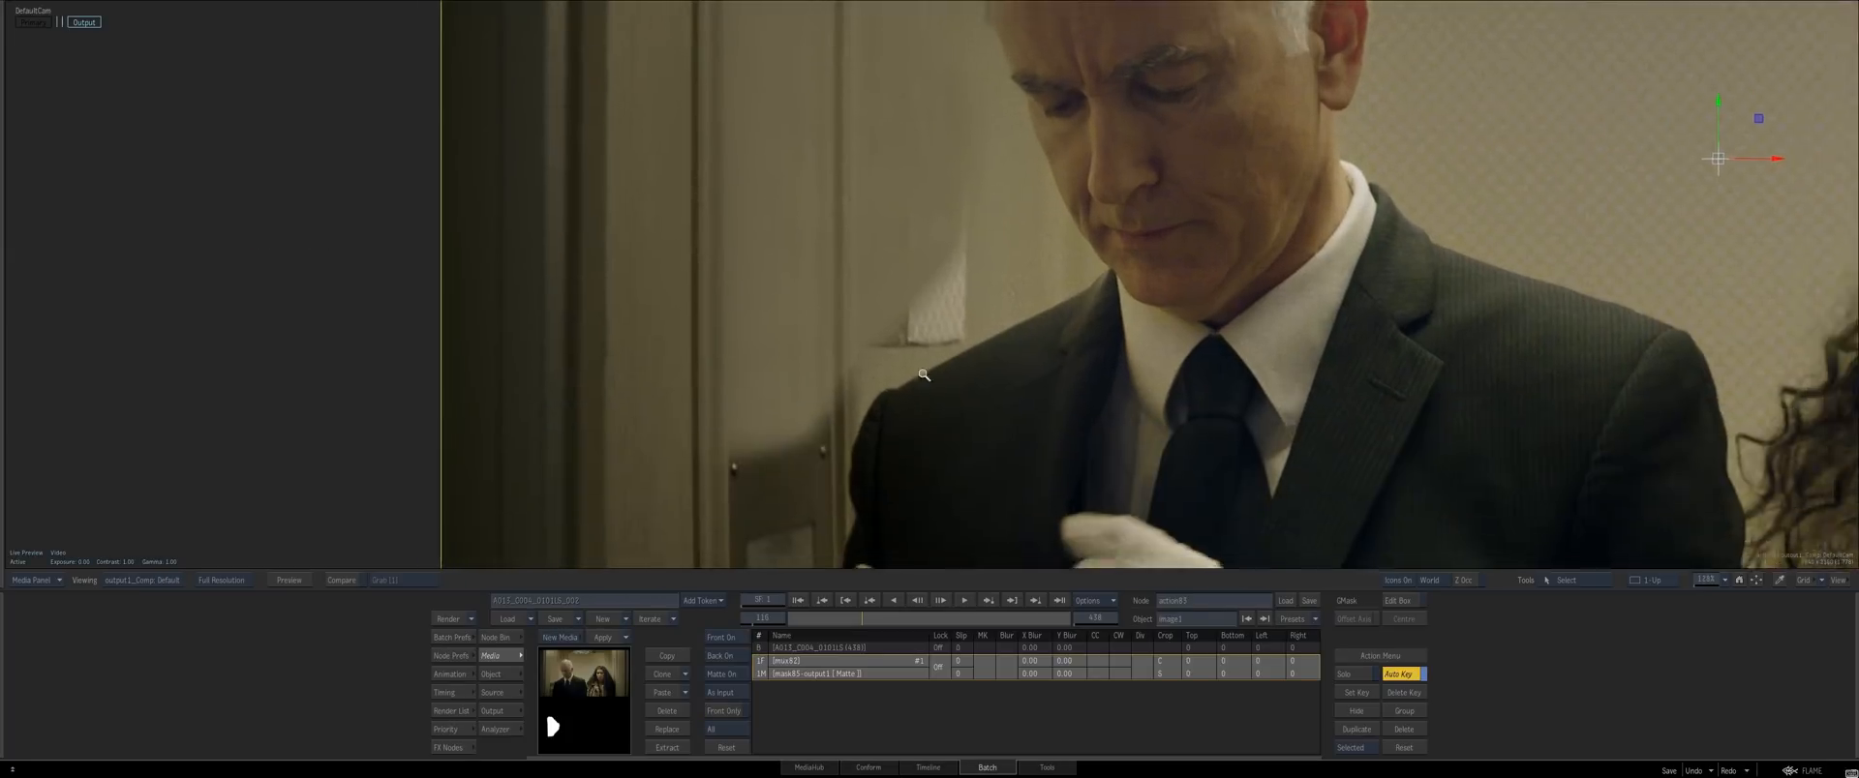
{"action": "key", "text": "grave"}
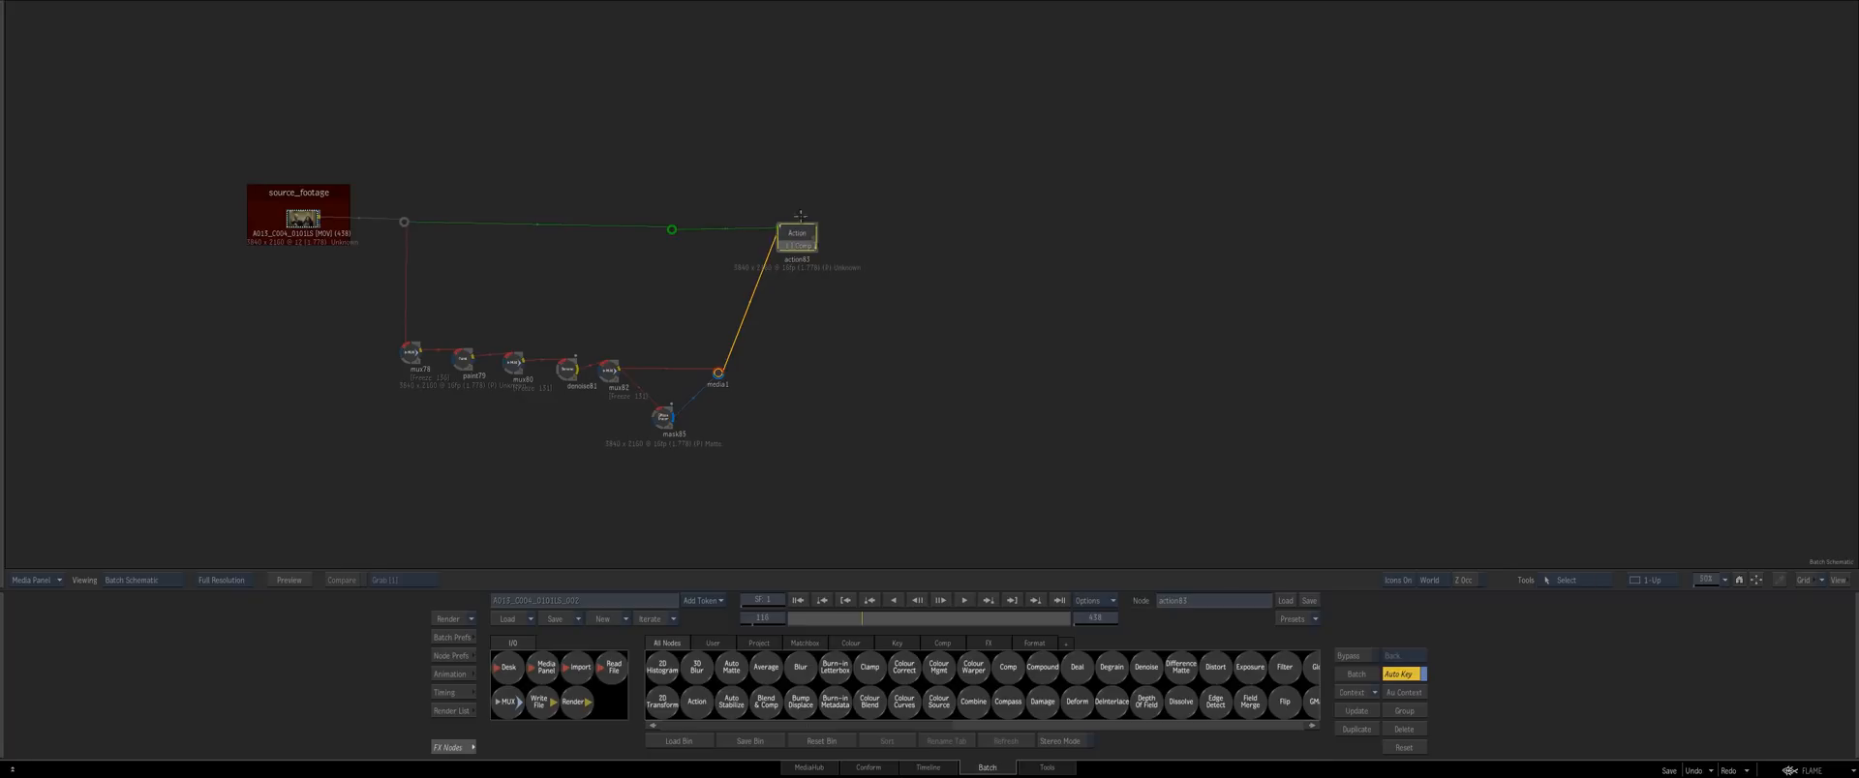
Set the Action node as a context view, show its output in a two-up layout, and open the GMask Tracer beside it
{"action": "key", "text": "c"}
{"action": "key", "text": "grave"}
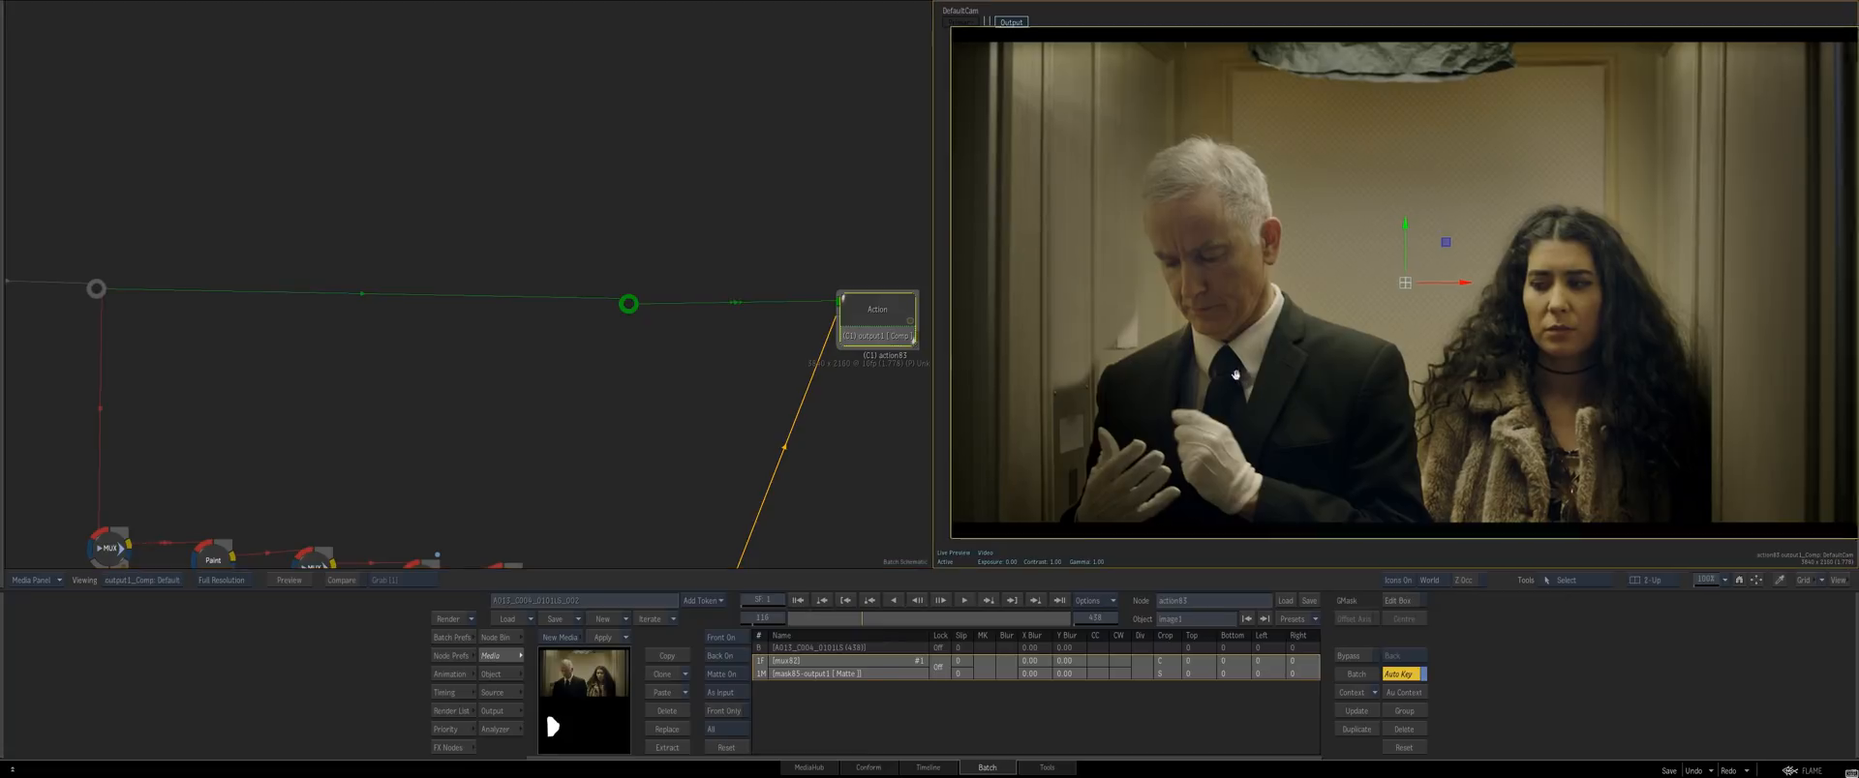
{"action": "double_click", "coordinate": [645, 404]}
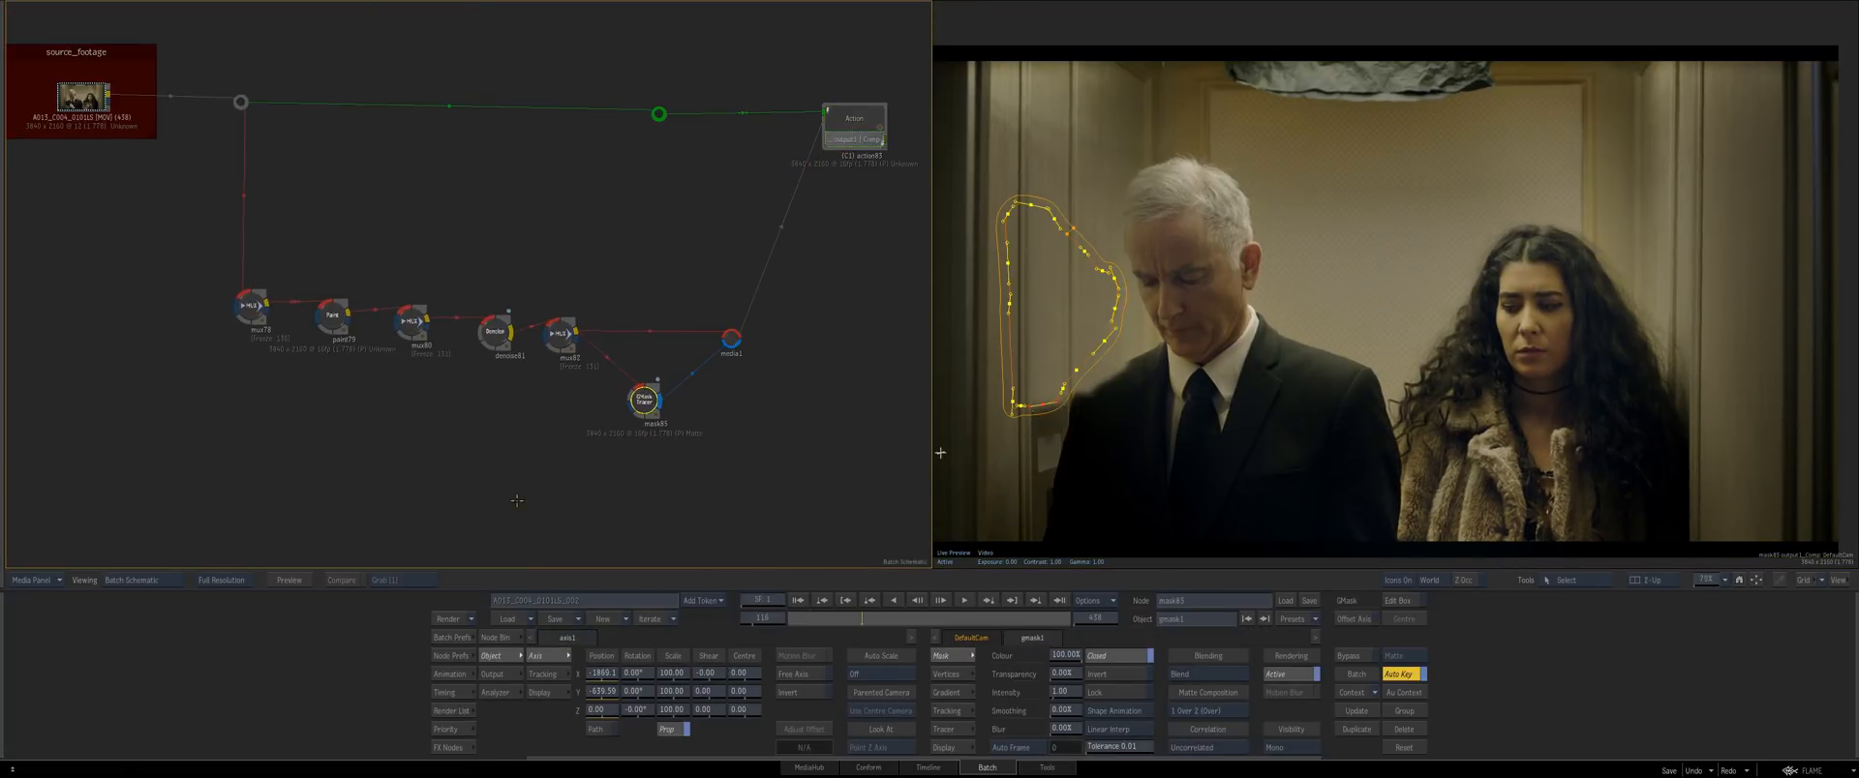
{"action": "key", "text": "F1"}
{"action": "left_click_drag", "start_coordinate": [334, 371], "coordinate": [571, 365]}
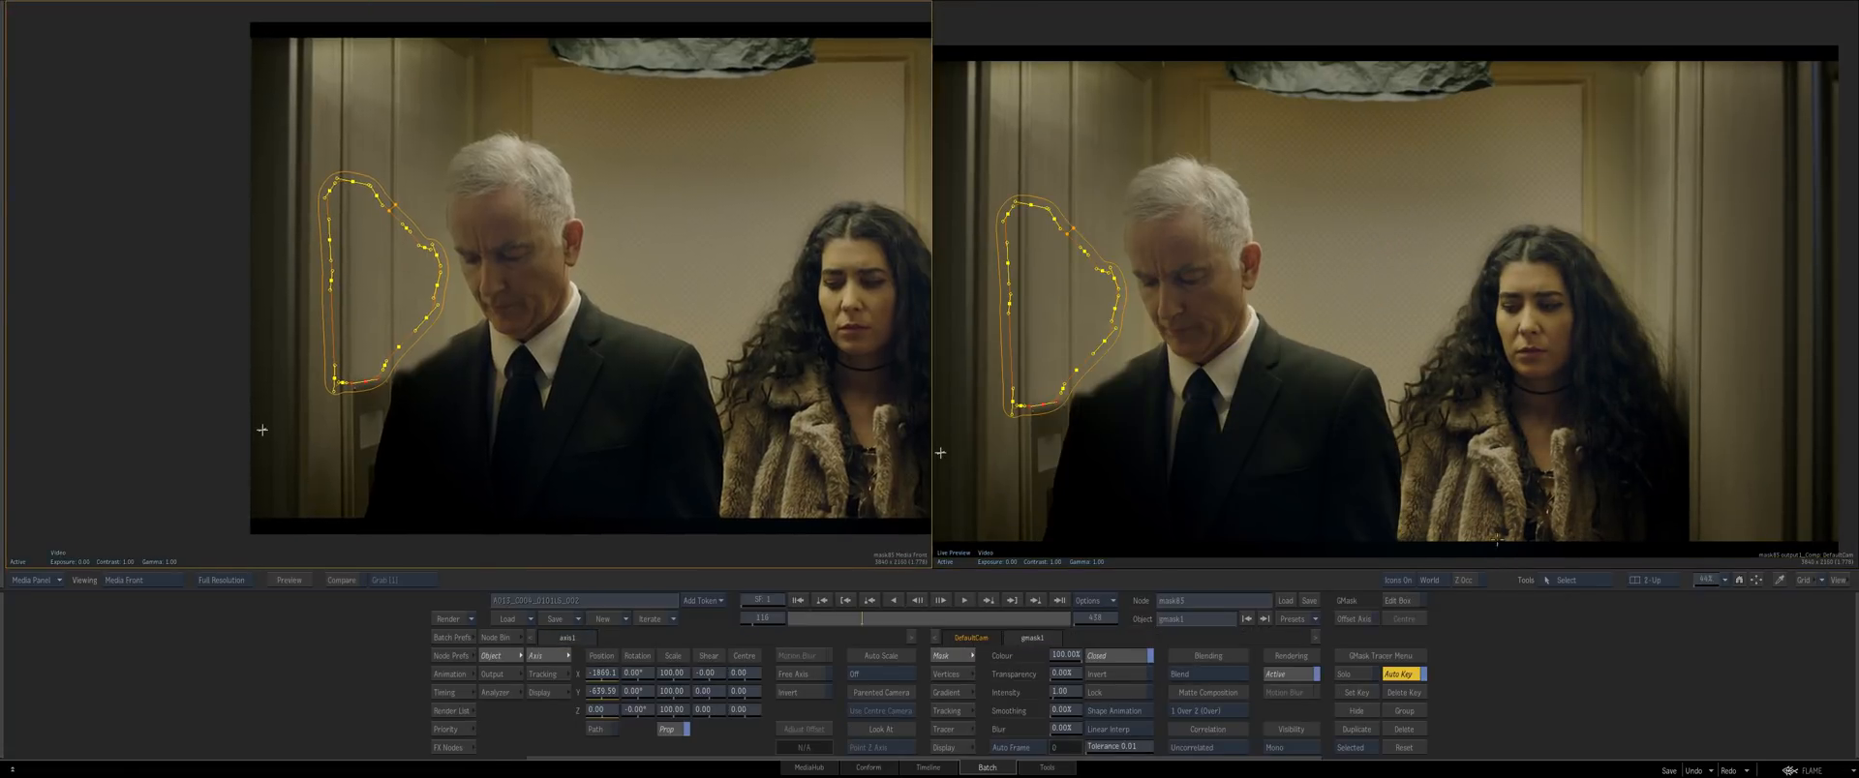
Set the viewport's widget display to Current Only
{"action": "left_click", "coordinate": [1830, 581]}
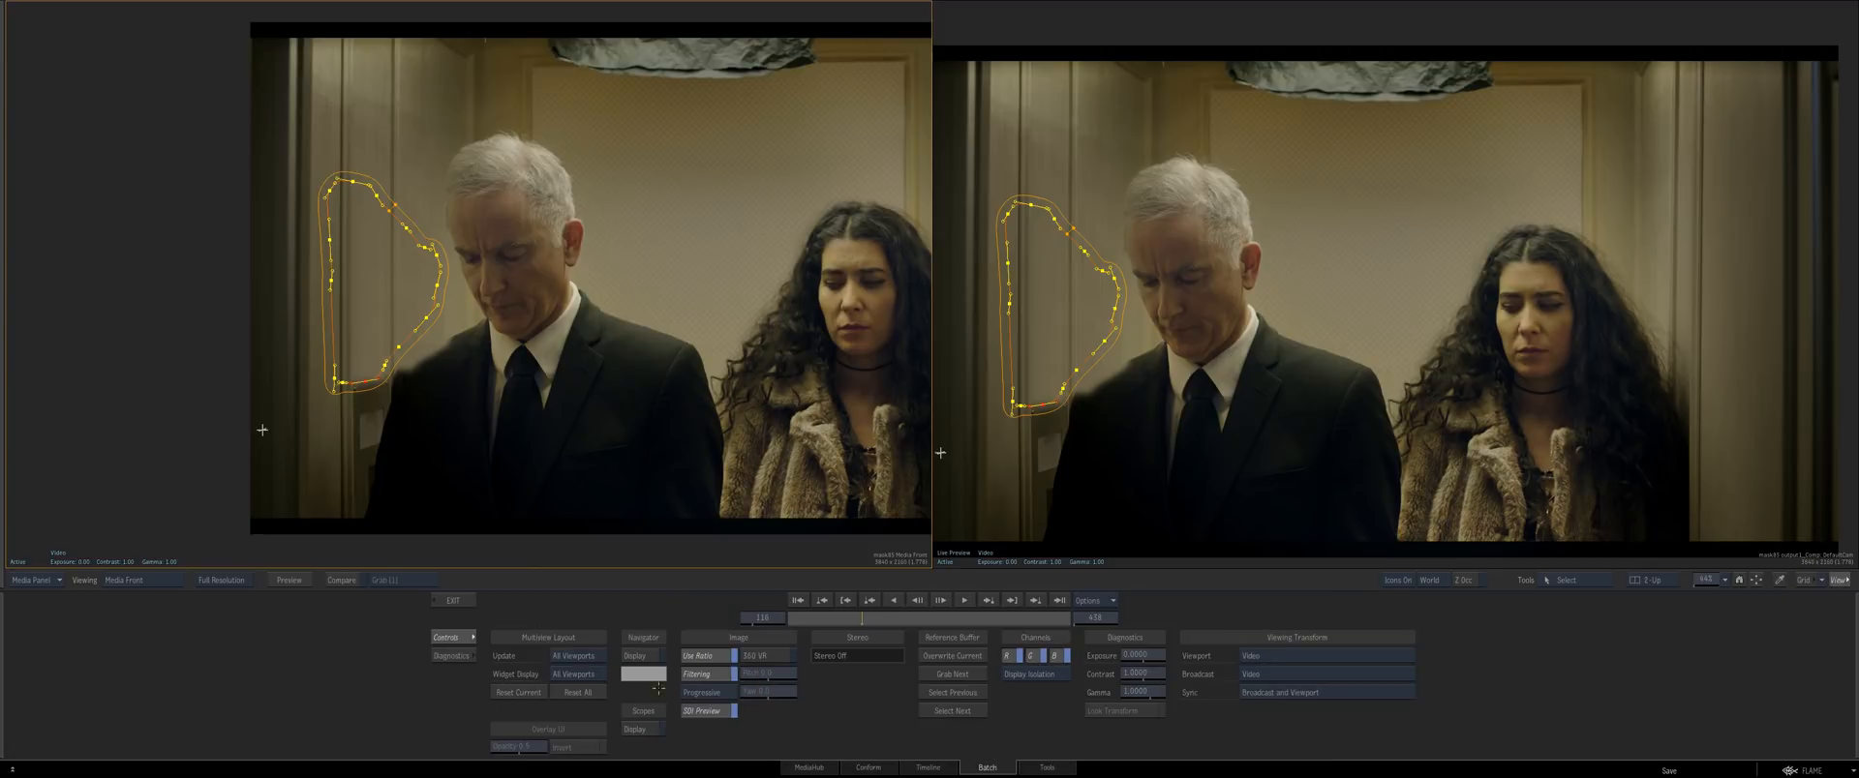
{"action": "left_click", "coordinate": [571, 675]}
{"action": "left_click", "coordinate": [454, 600]}
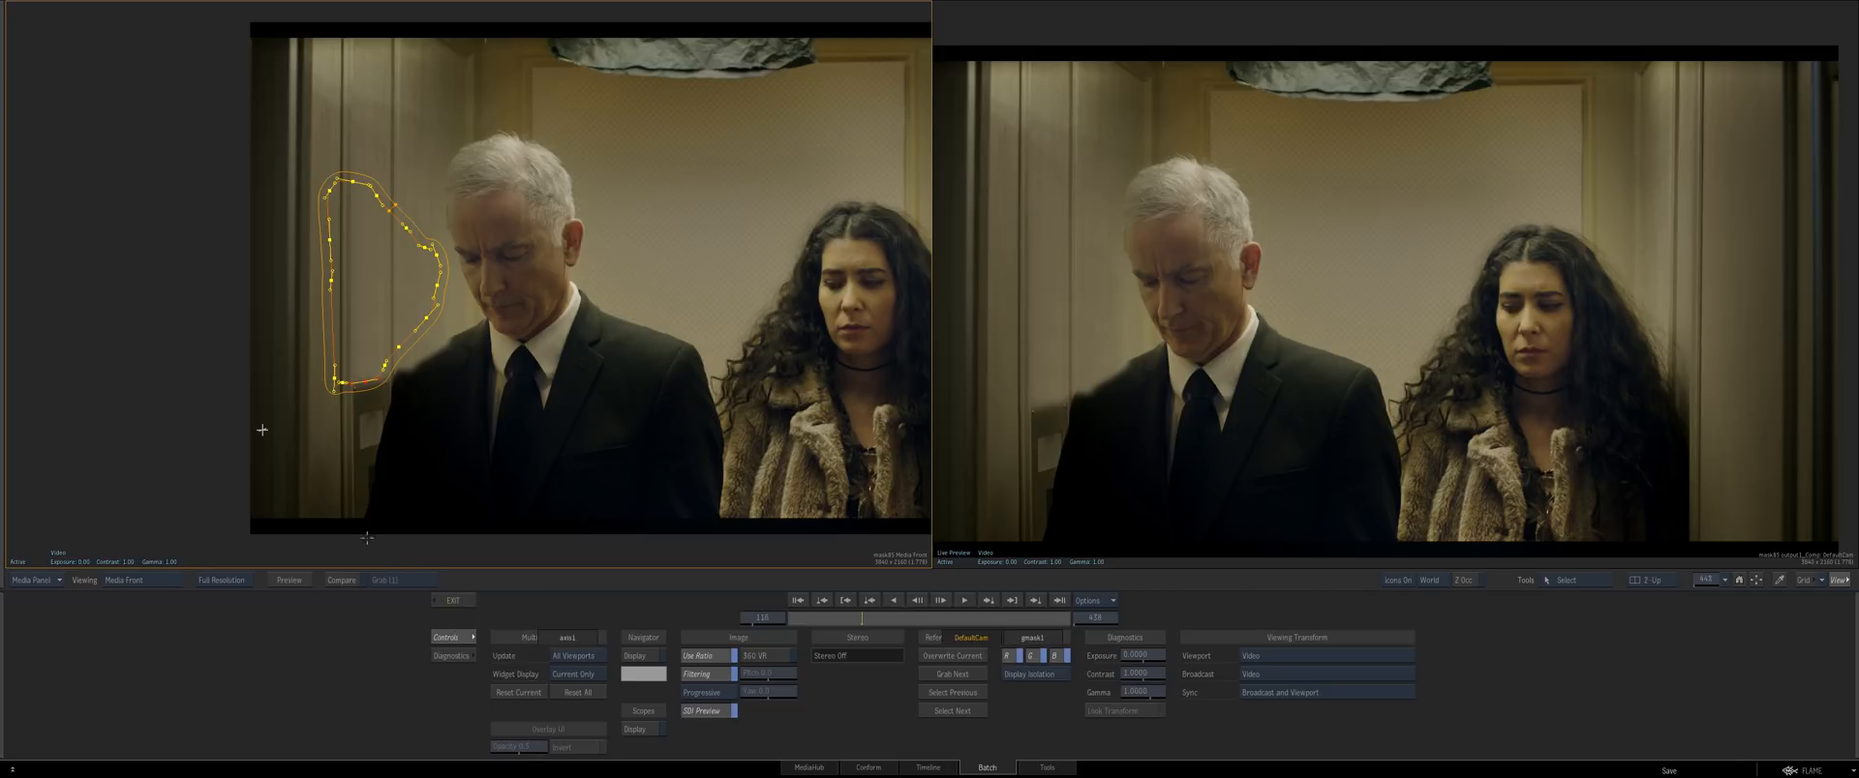
{"action": "left_click_drag", "start_coordinate": [290, 414], "coordinate": [709, 381]}
{"action": "left_click", "coordinate": [940, 452]}
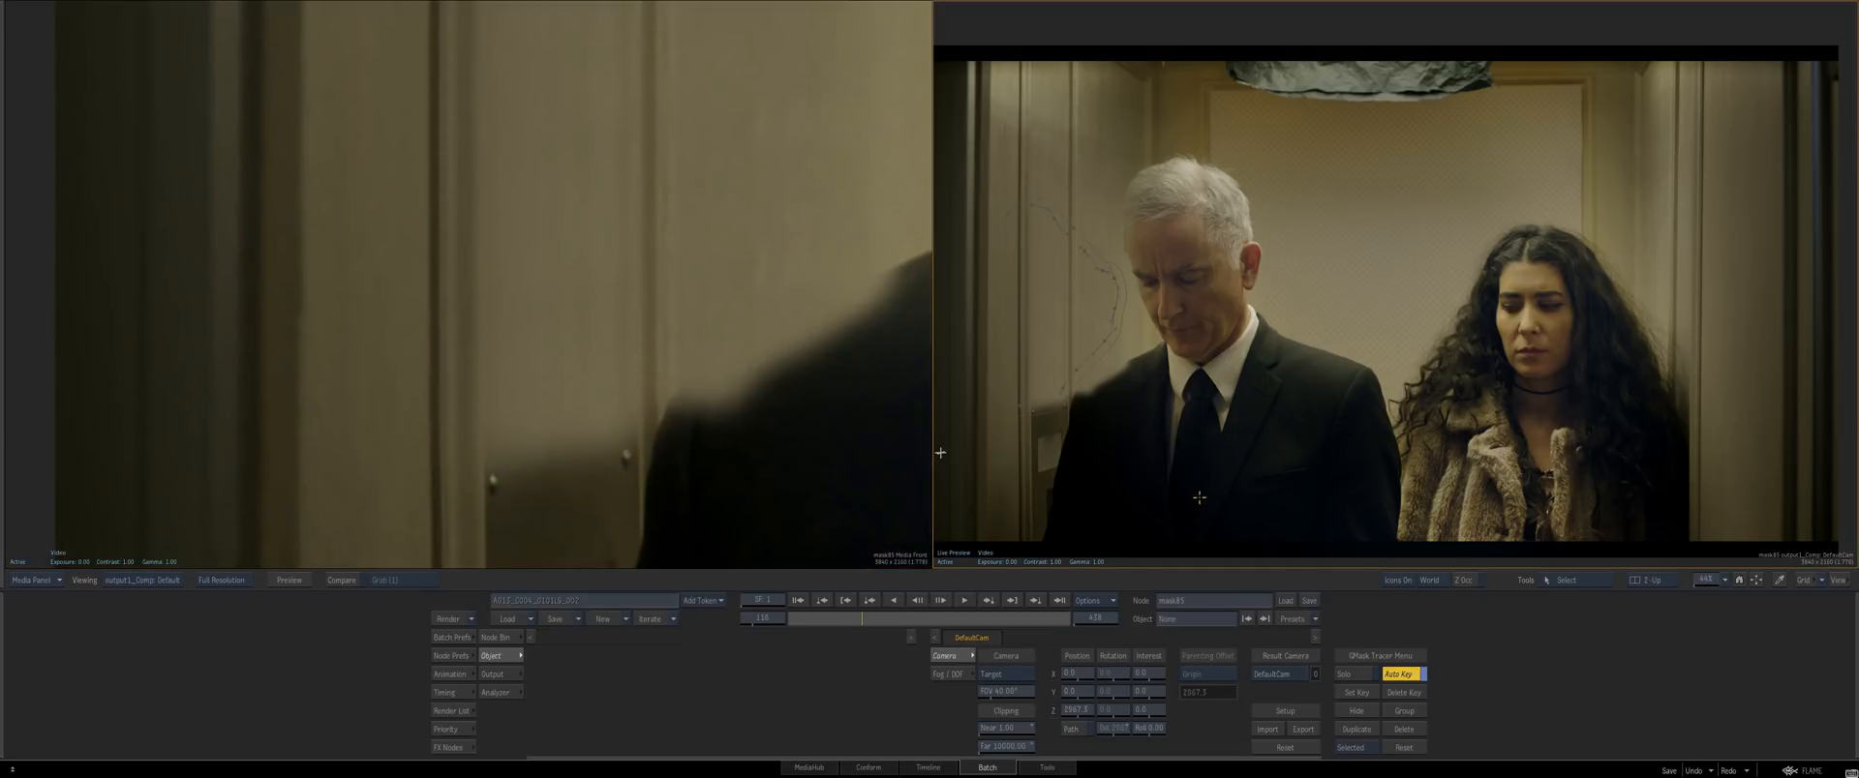
Reposition the GMask's points and tangents on the wall beside the man's shoulder so the soft edge clears his jacket
{"action": "key", "text": "1"}
{"action": "mouse_move", "coordinate": [503, 382]}
{"action": "left_mouse_down"}
{"action": "mouse_move", "coordinate": [510, 440]}
{"action": "mouse_move", "coordinate": [596, 261]}
{"action": "mouse_move", "coordinate": [772, 320]}
{"action": "mouse_move", "coordinate": [527, 361]}
{"action": "left_mouse_up"}
{"action": "left_click", "coordinate": [590, 269]}
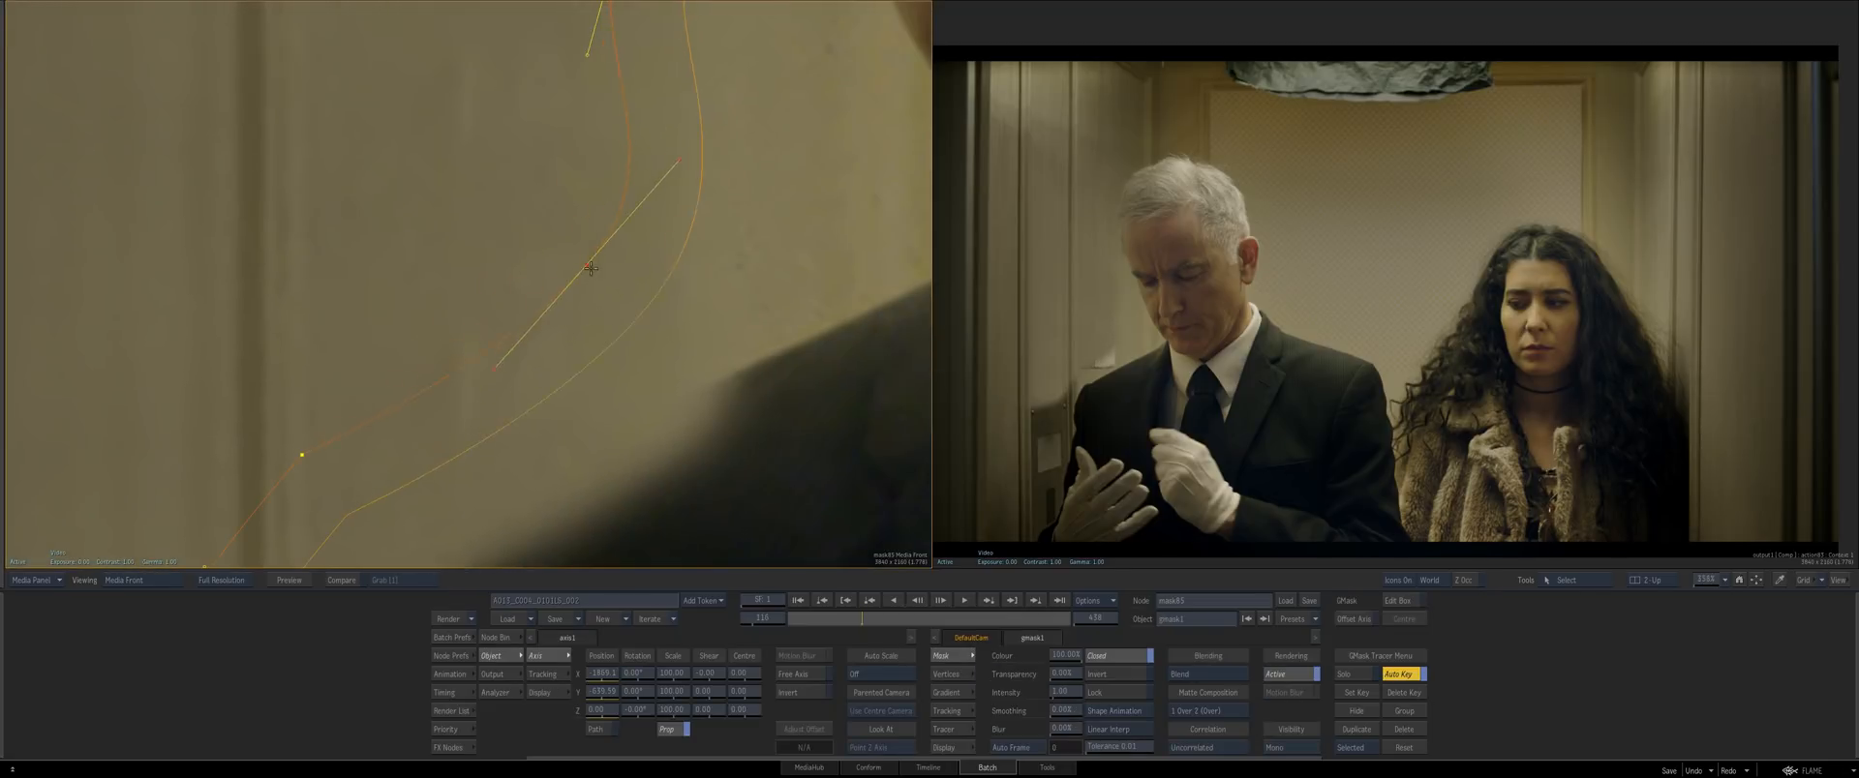
{"action": "left_click_drag", "start_coordinate": [988, 355], "coordinate": [1228, 357]}
{"action": "left_click_drag", "start_coordinate": [552, 360], "coordinate": [760, 243]}
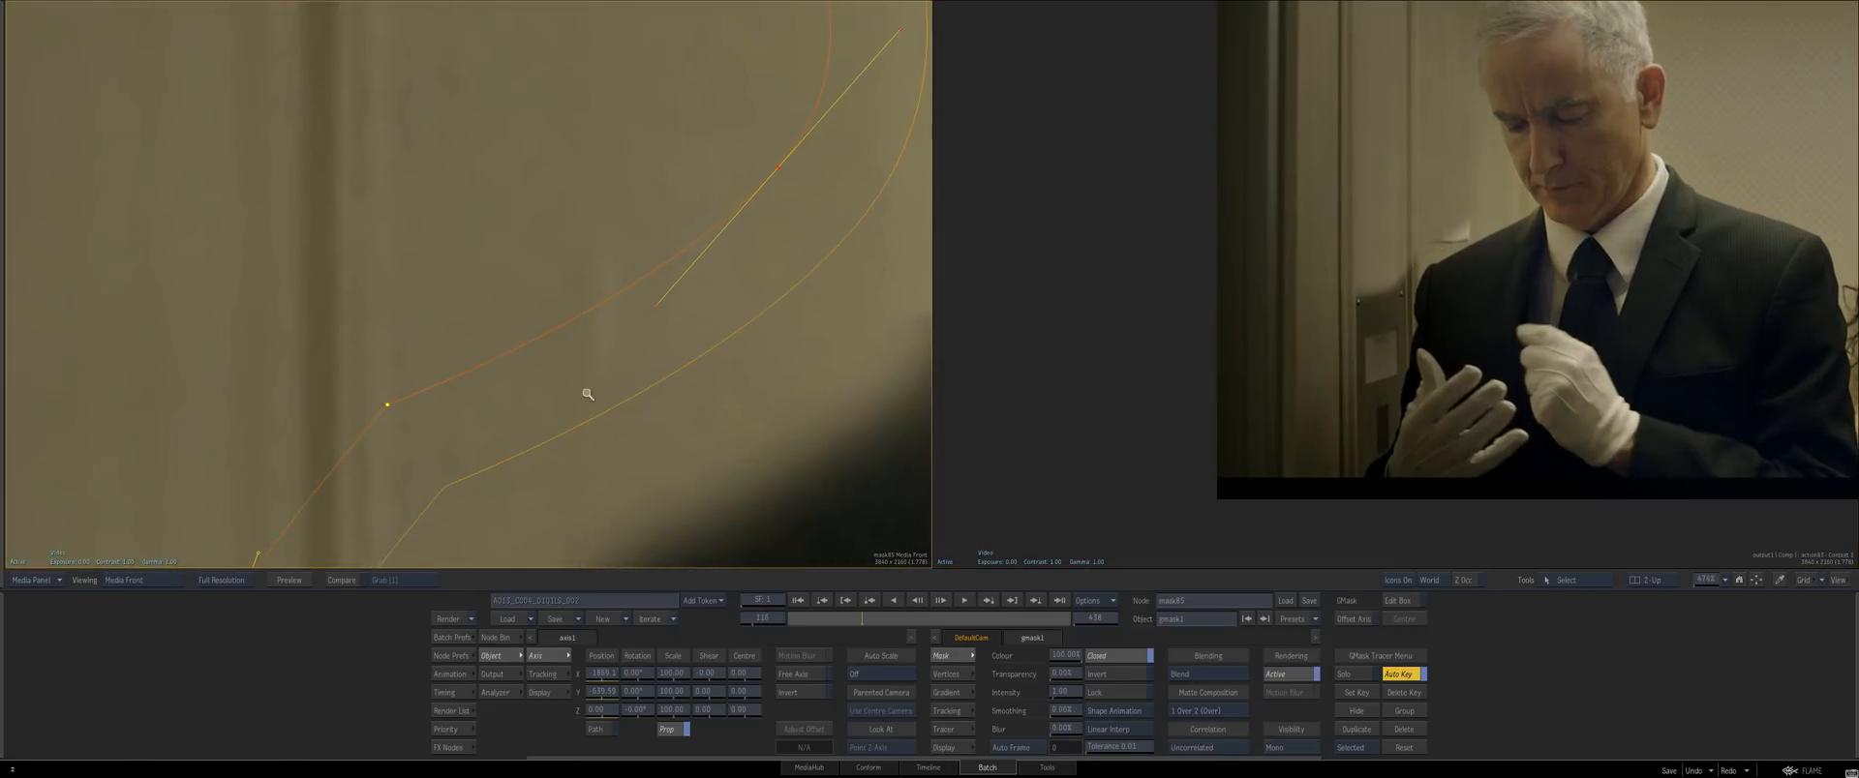
{"action": "left_click_drag", "start_coordinate": [588, 394], "coordinate": [702, 239]}
{"action": "left_click_drag", "start_coordinate": [744, 260], "coordinate": [484, 184]}
{"action": "left_click_drag", "start_coordinate": [504, 104], "coordinate": [517, 124]}
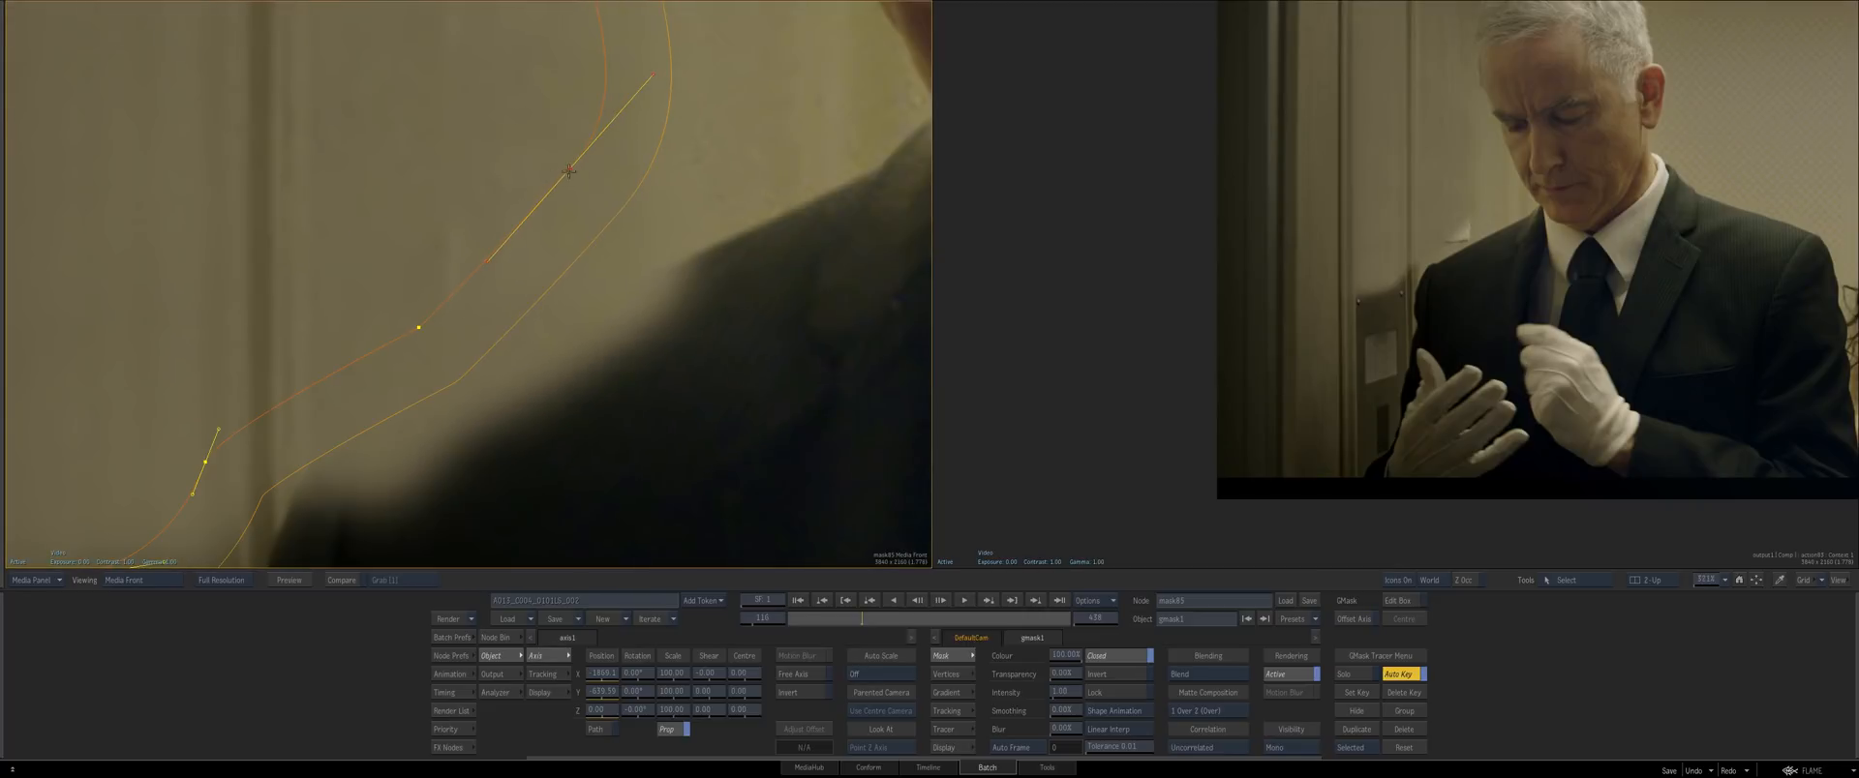
{"action": "left_click_drag", "start_coordinate": [645, 83], "coordinate": [575, 124]}
{"action": "left_click_drag", "start_coordinate": [573, 174], "coordinate": [623, 283]}
{"action": "left_click_drag", "start_coordinate": [1462, 352], "coordinate": [1406, 415]}
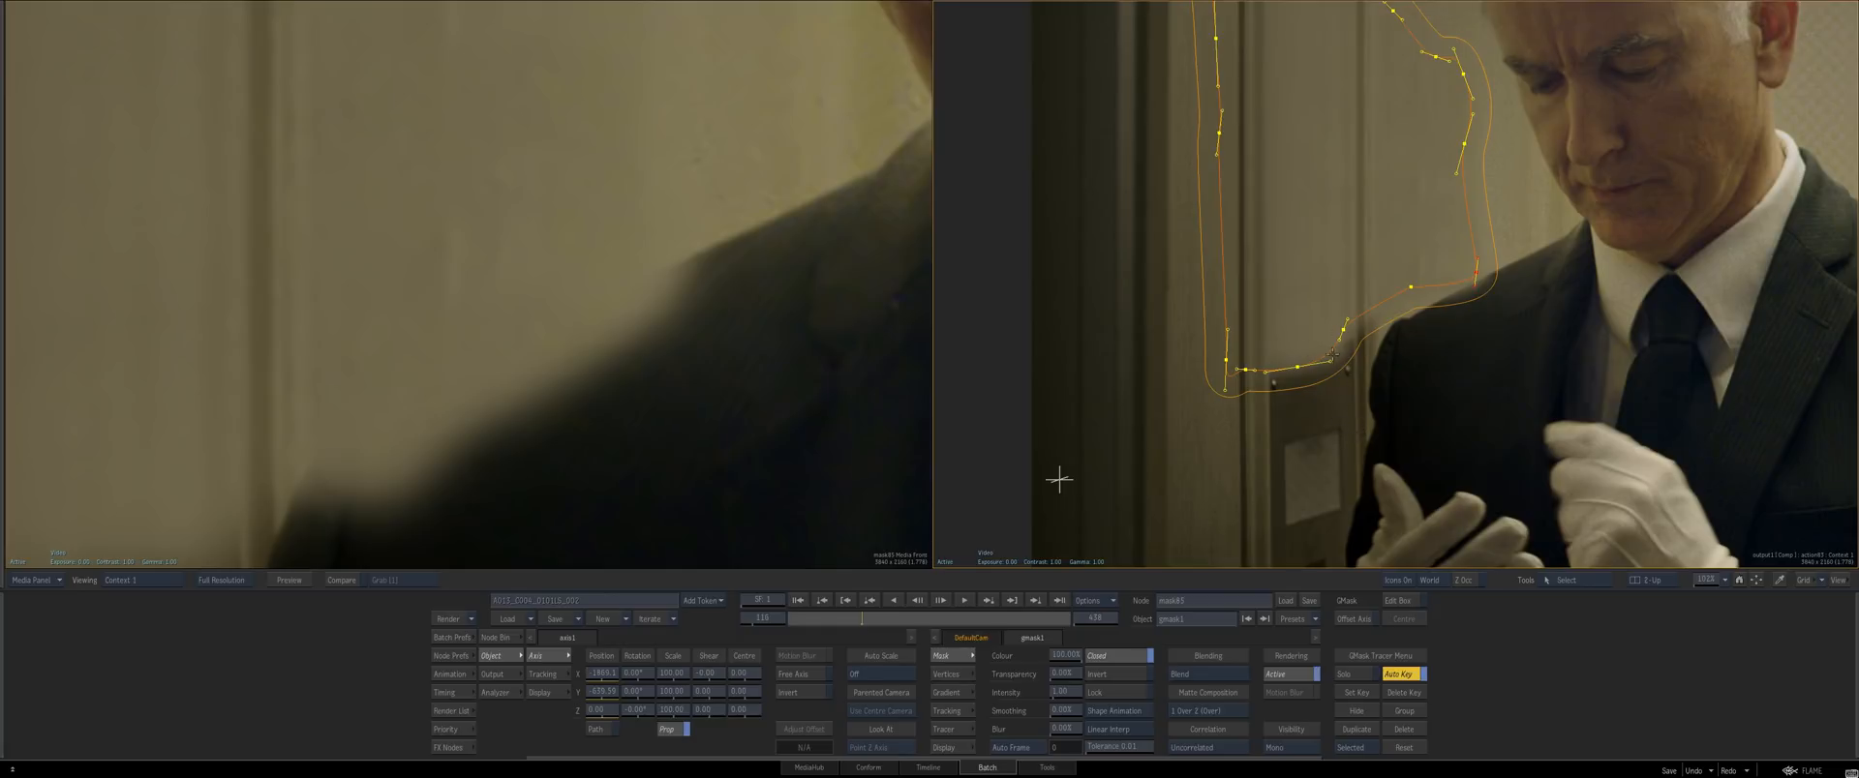
Compare the Action composite with the source footage around the man's shoulder and the metal wall plate
{"action": "key", "text": "F4"}
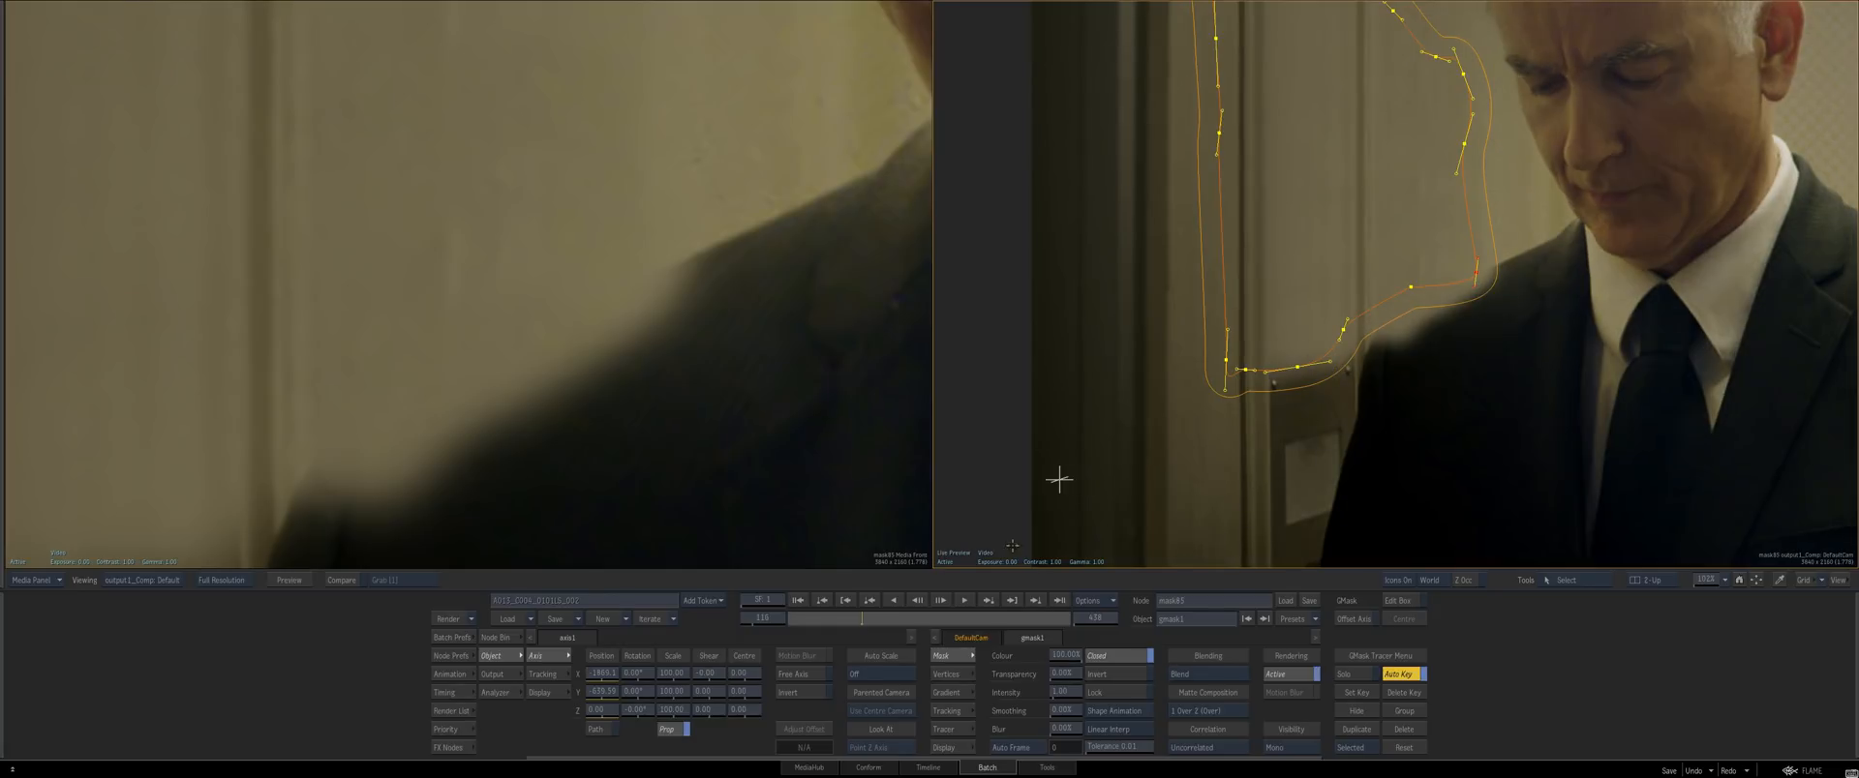
{"action": "left_click_drag", "start_coordinate": [863, 613], "coordinate": [866, 617]}
{"action": "mouse_move", "coordinate": [2, 641]}
{"action": "double_click", "coordinate": [292, 218]}
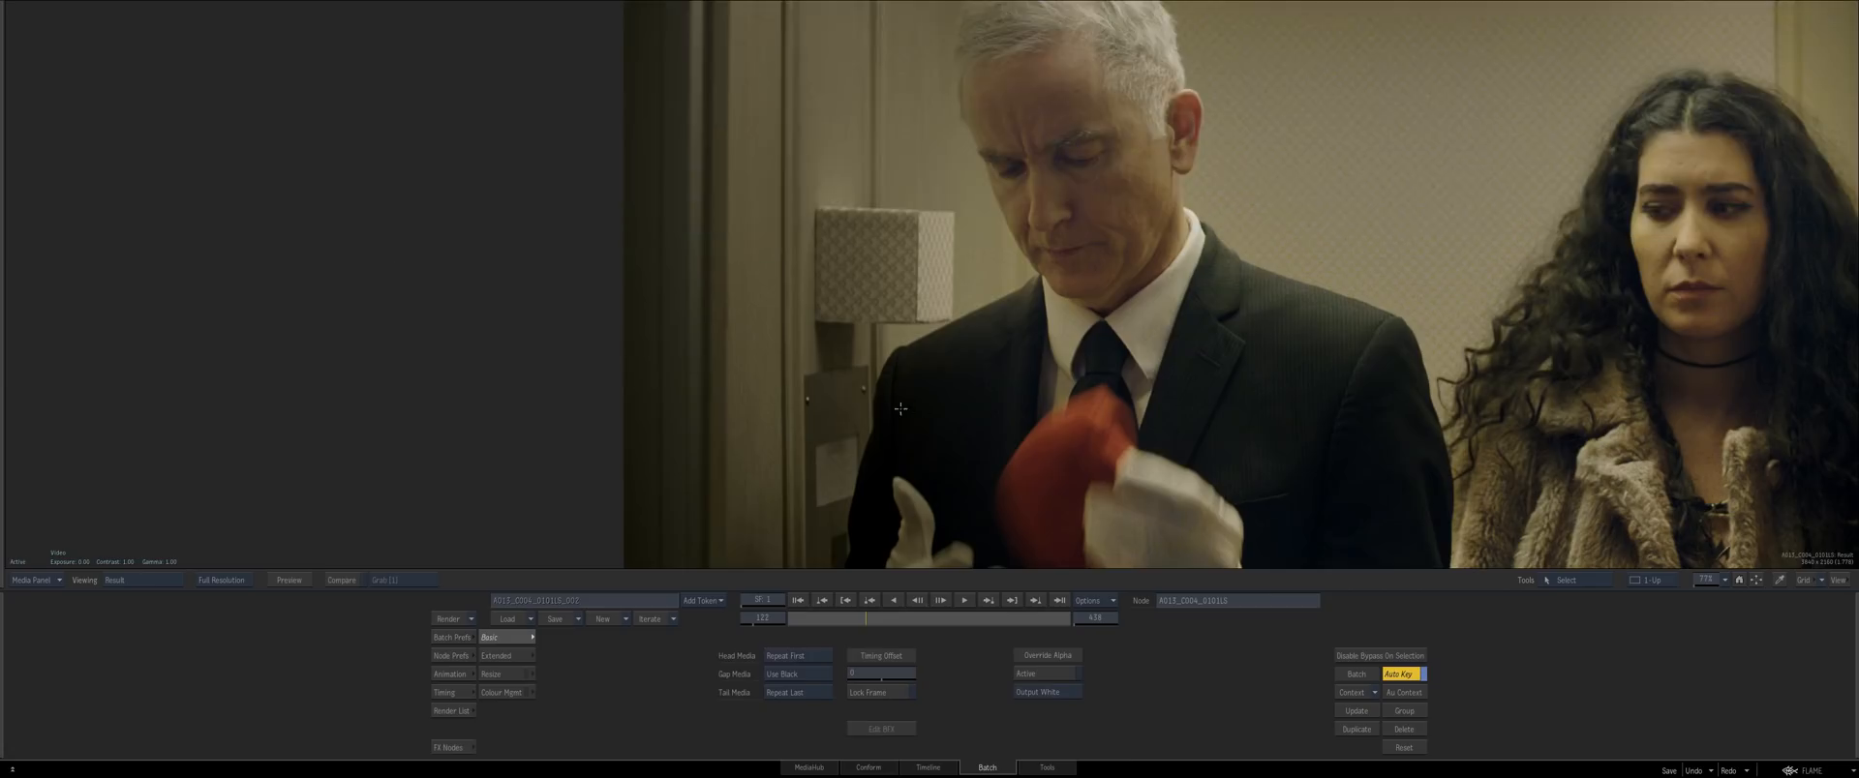
{"action": "mouse_move", "coordinate": [2, 620]}
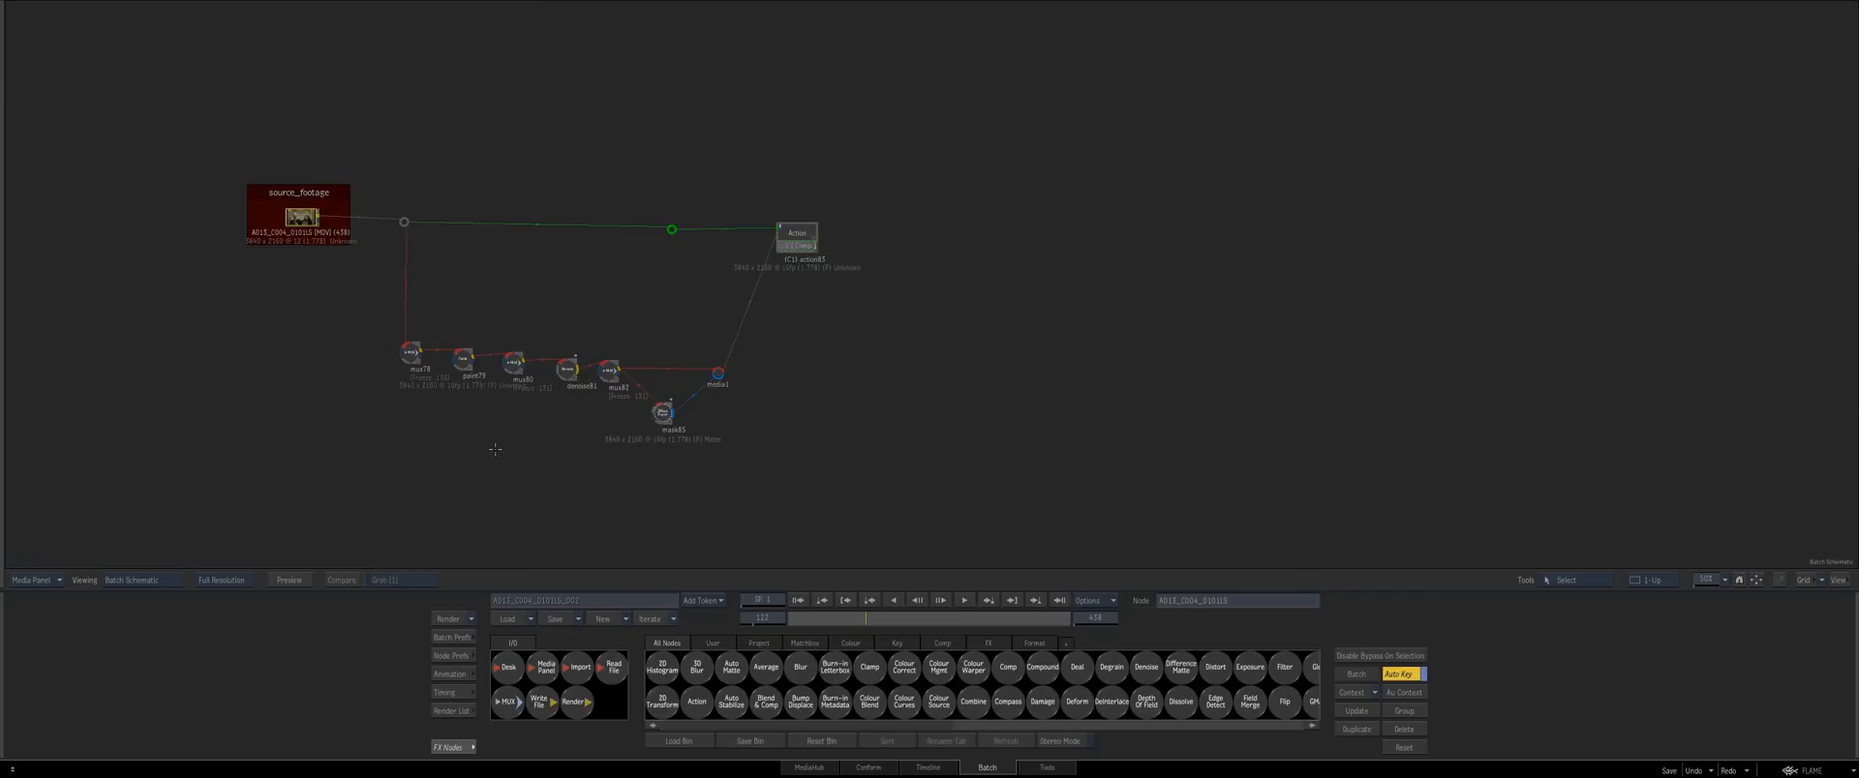
{"action": "double_click", "coordinate": [797, 237]}
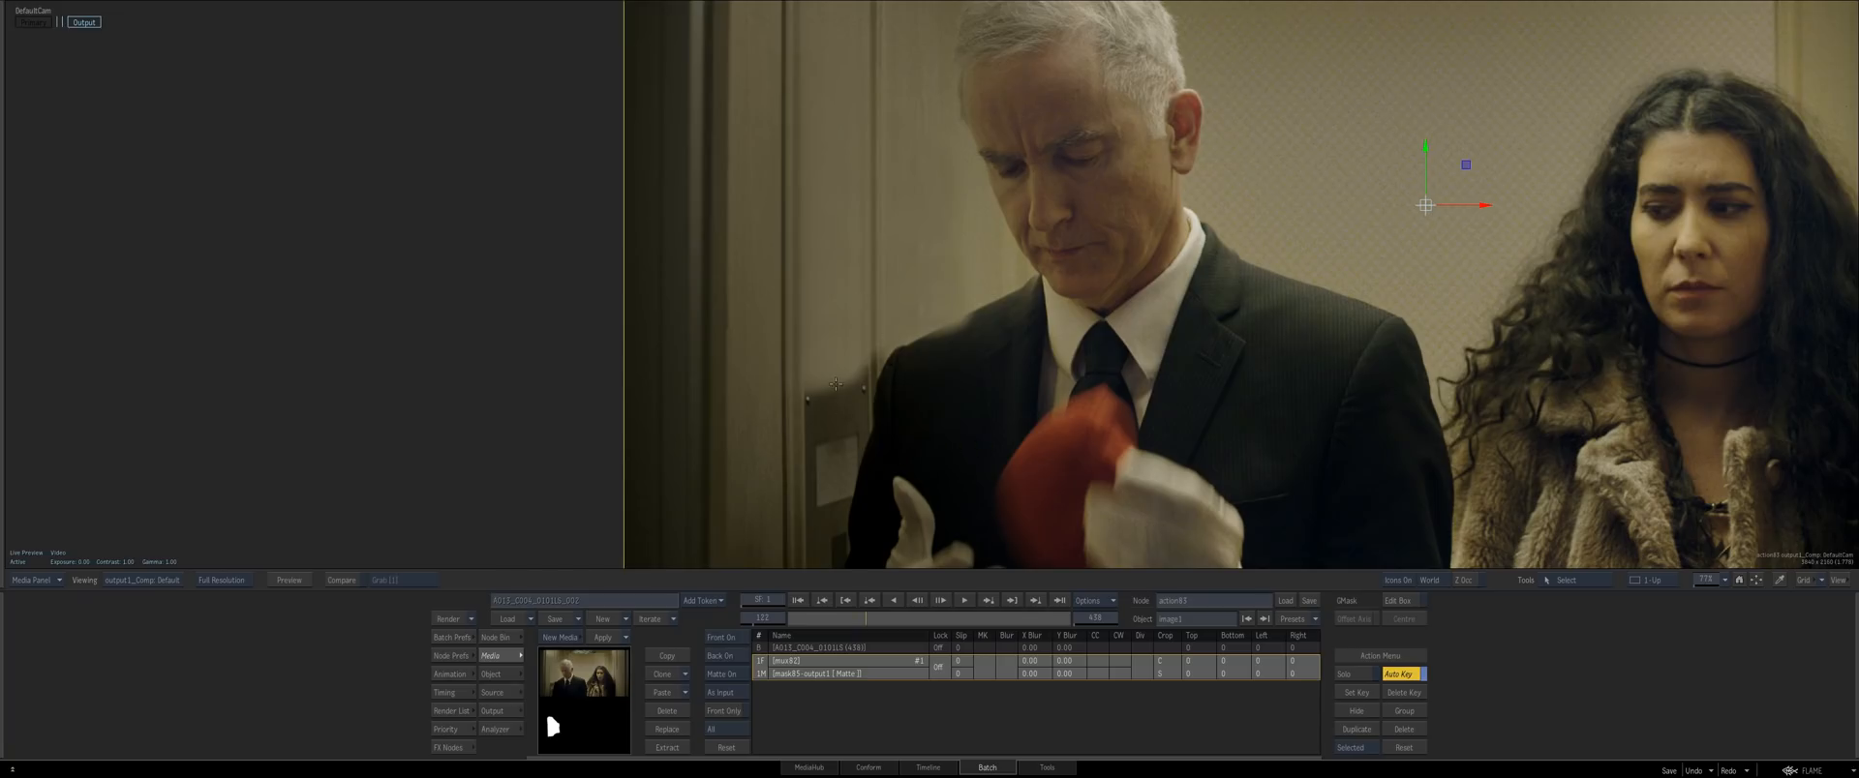
{"action": "scroll", "coordinate": [850, 376], "scroll_direction": "up", "scroll_amount": 6}
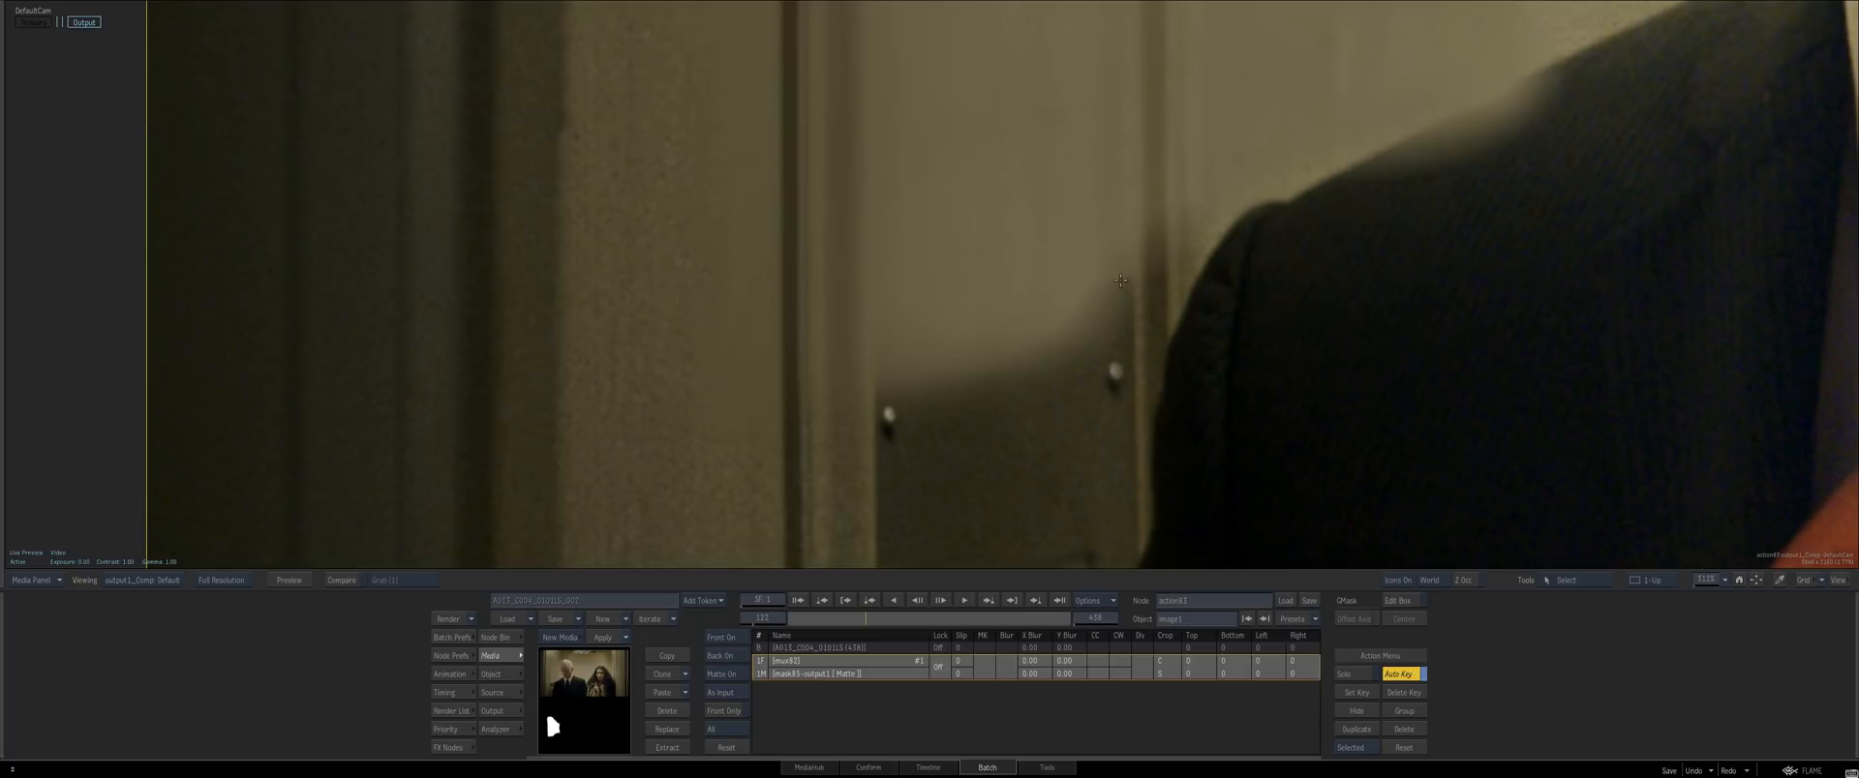
{"action": "key", "text": "Escape"}
Reopen the GMask in the two-up layout and shift its lower-edge point along the metal plate toward the man's shoulder
{"action": "left_click", "coordinate": [675, 414]}
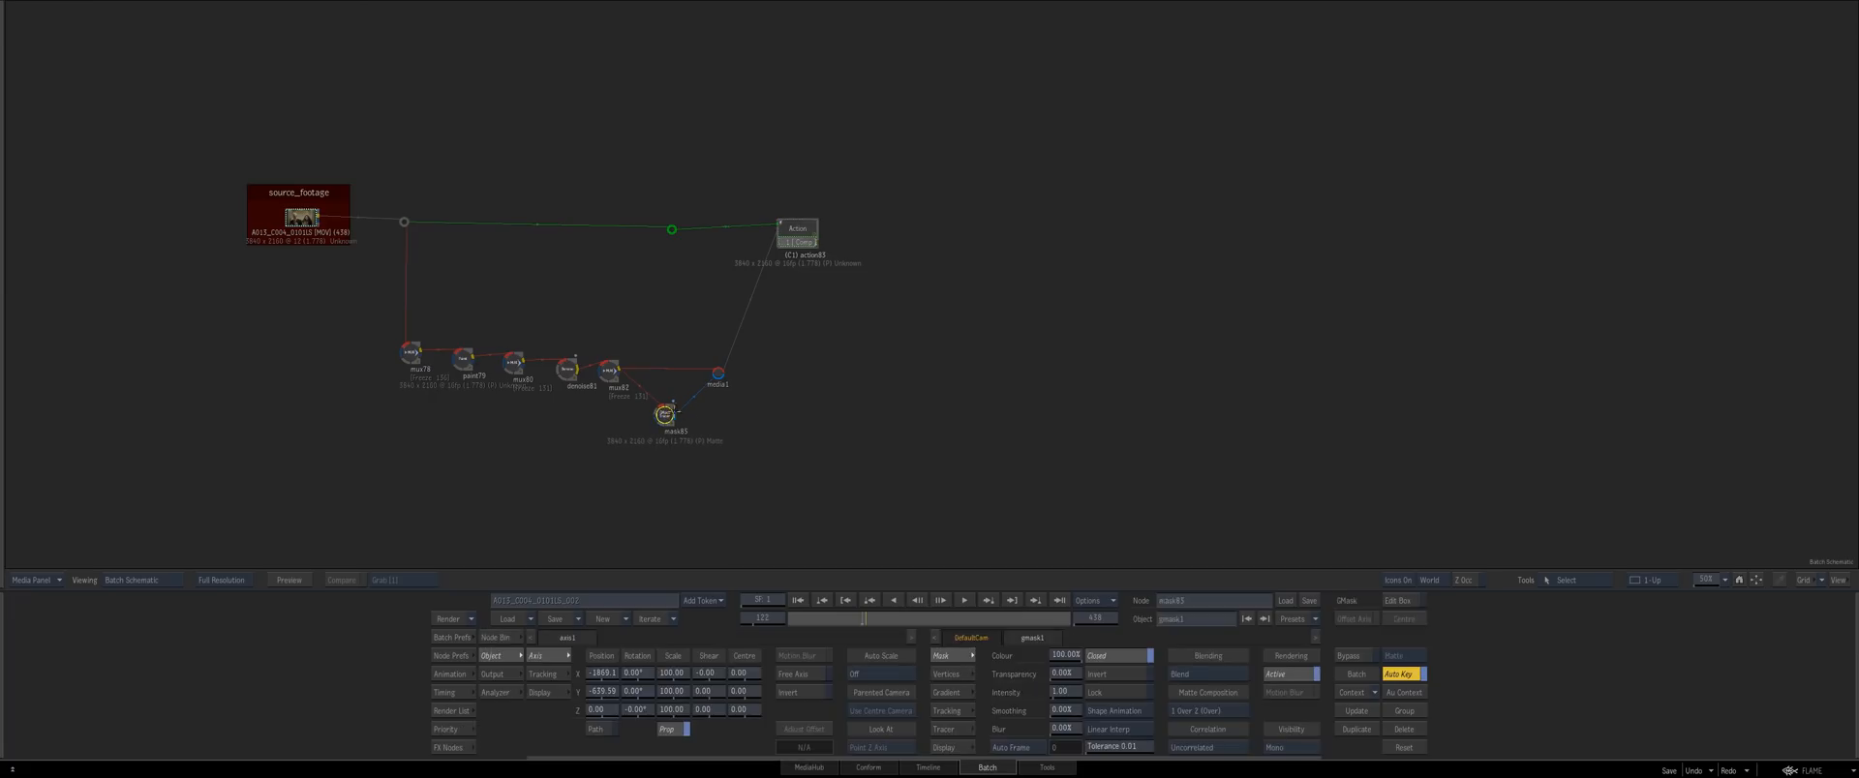
{"action": "key", "text": "alt+2"}
{"action": "left_click_drag", "start_coordinate": [510, 410], "coordinate": [459, 129]}
{"action": "left_click", "coordinate": [401, 176]}
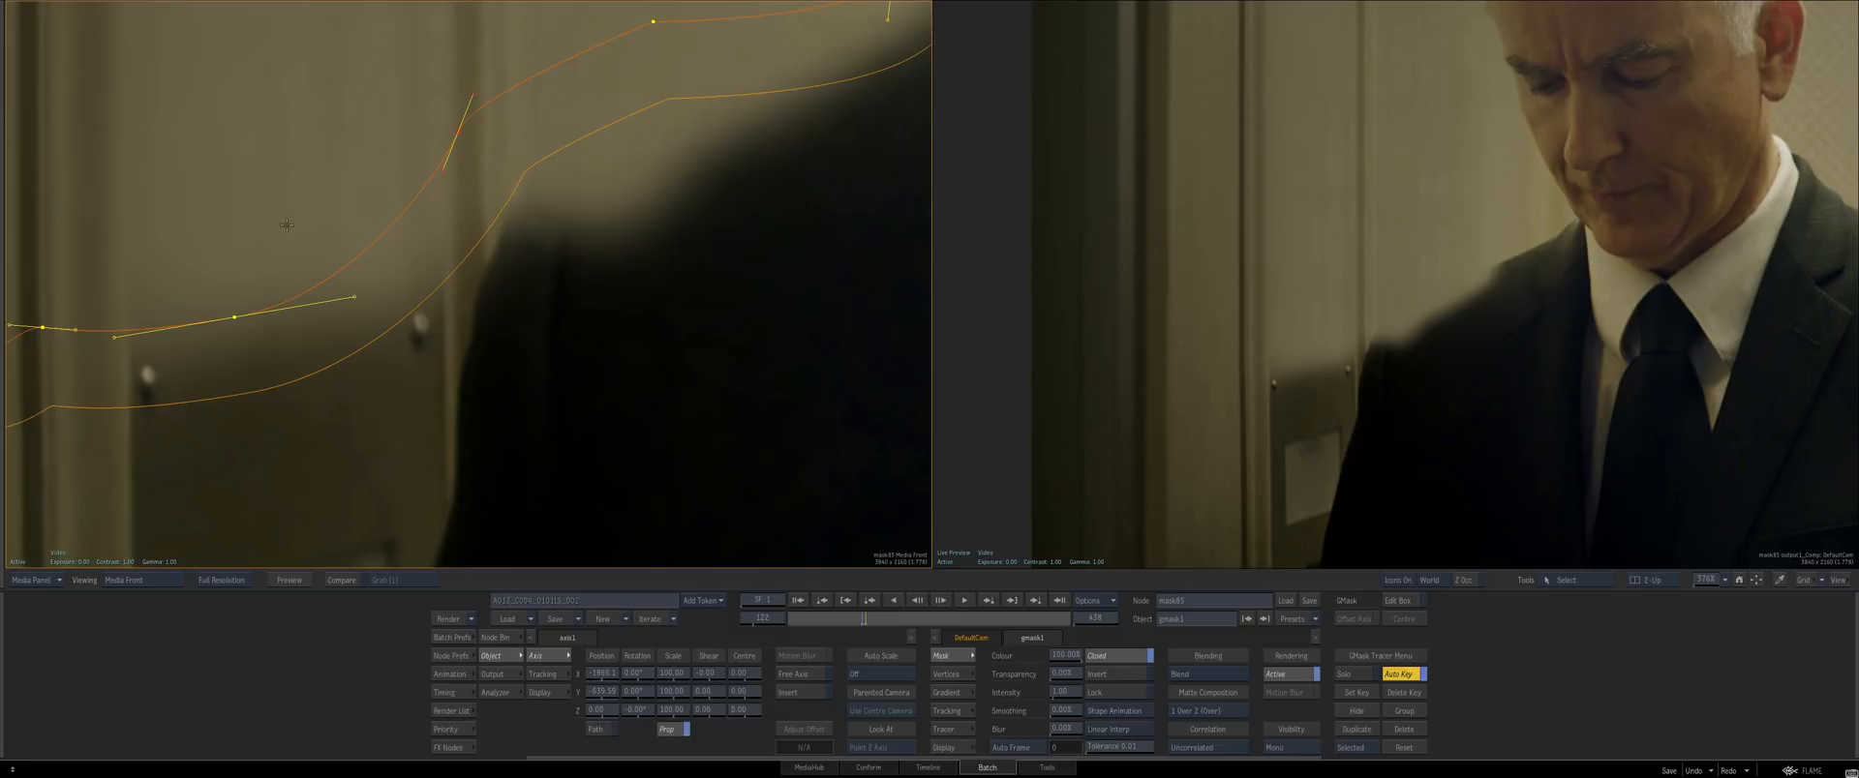
{"action": "left_click_drag", "start_coordinate": [224, 321], "coordinate": [317, 325]}
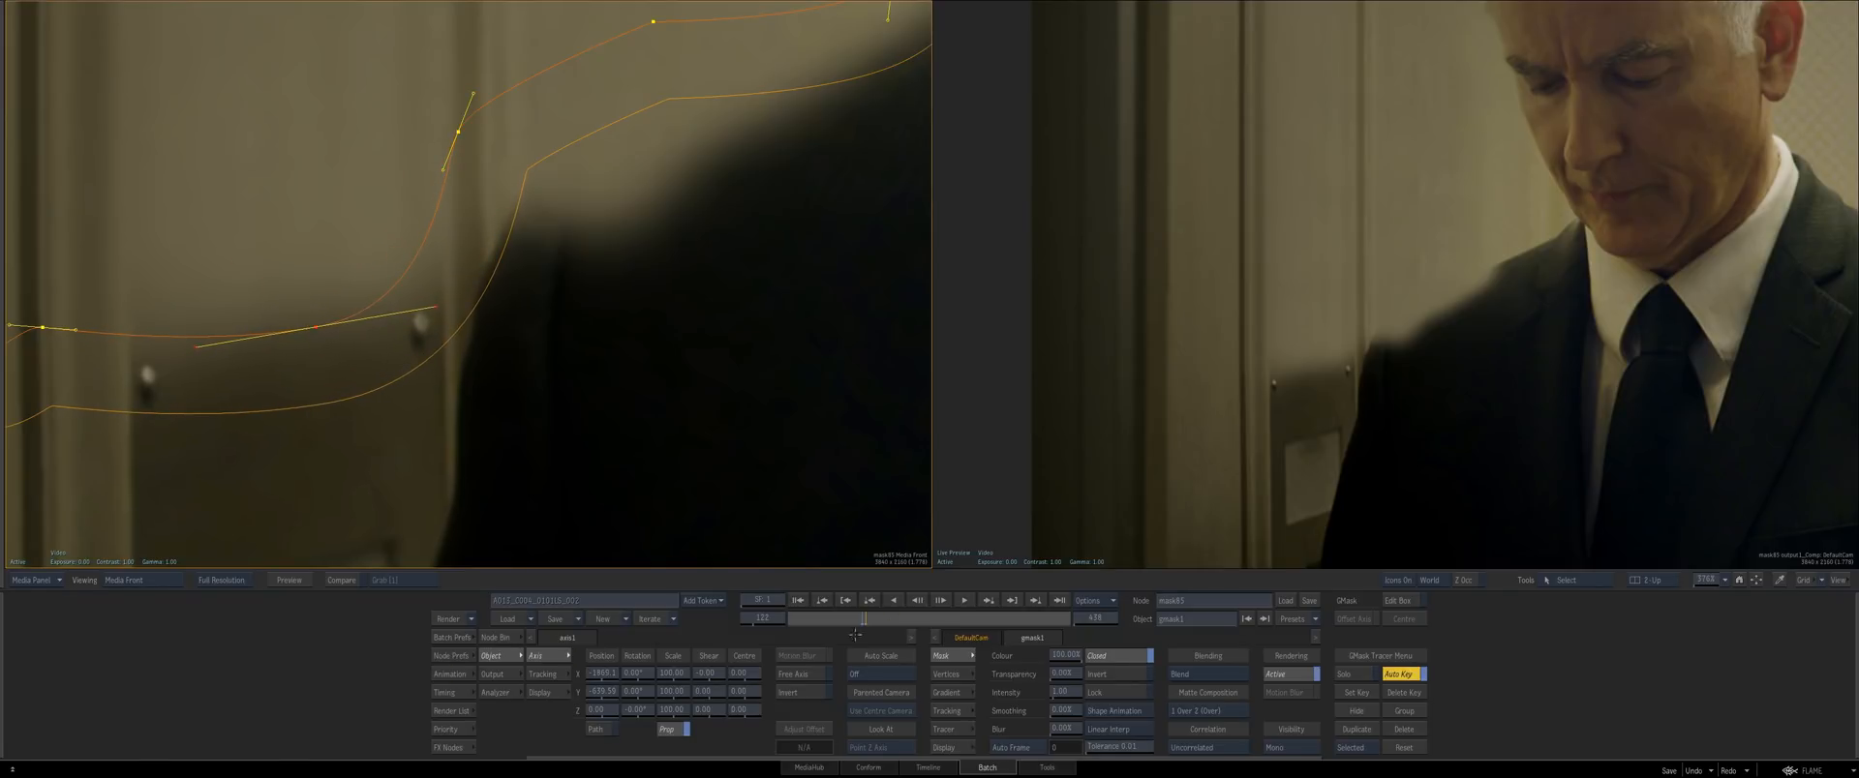
Delete the GMask's shape keyframe at the current frame in the animation channels
{"action": "key", "text": "alt+a"}
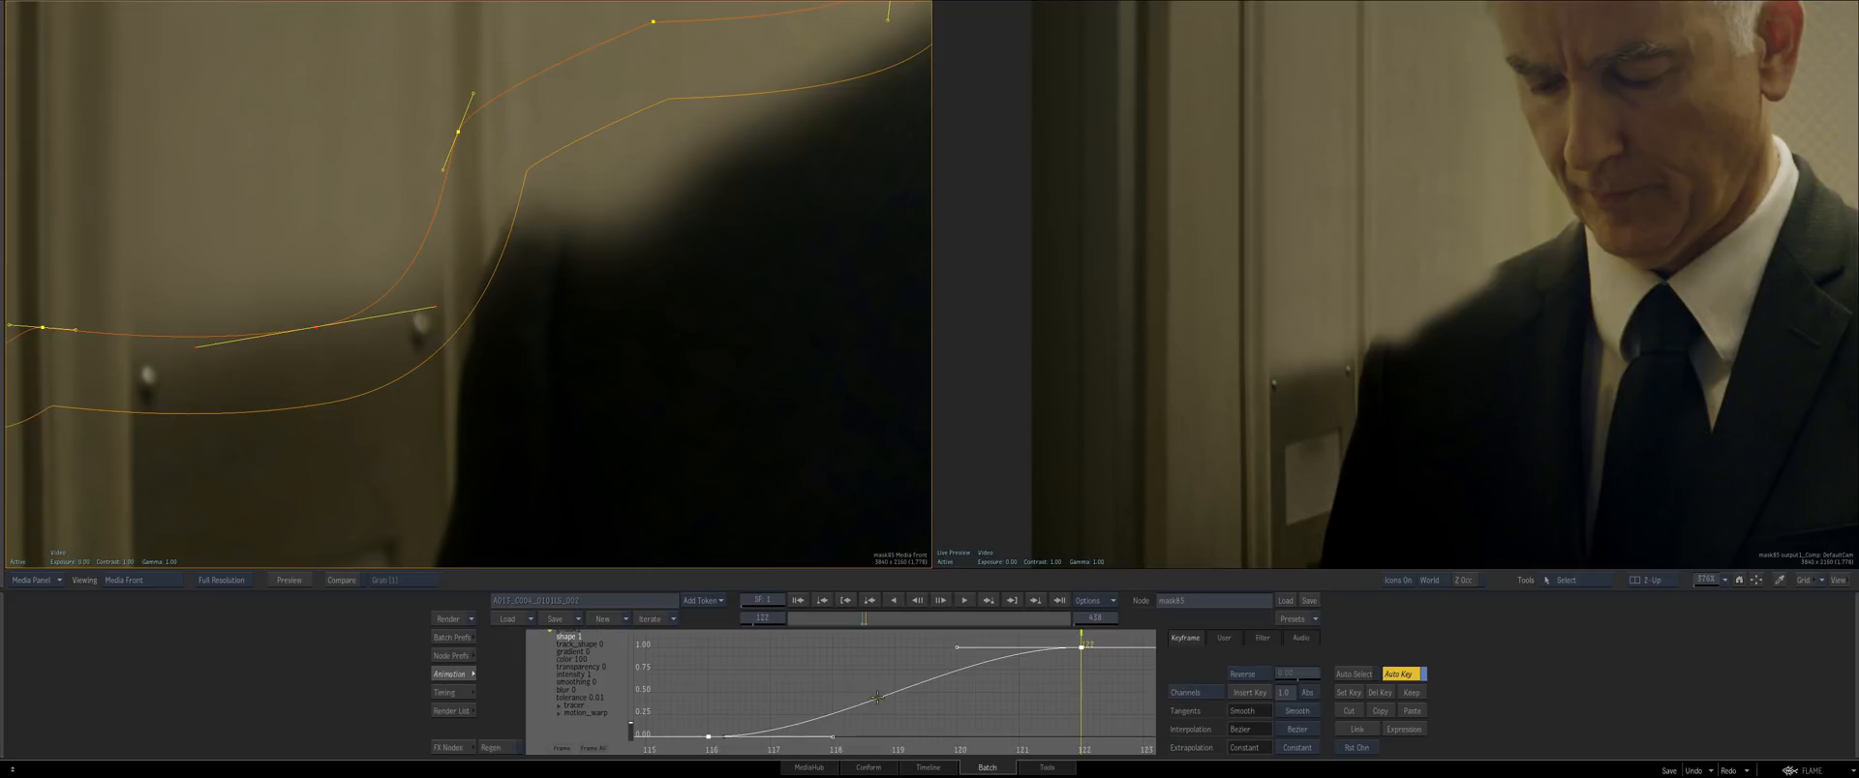
{"action": "left_click", "coordinate": [1386, 692]}
{"action": "key", "text": "Escape"}
Open the animation channels of the Denoise node
{"action": "scroll", "coordinate": [904, 415], "scroll_direction": "up", "scroll_amount": 2}
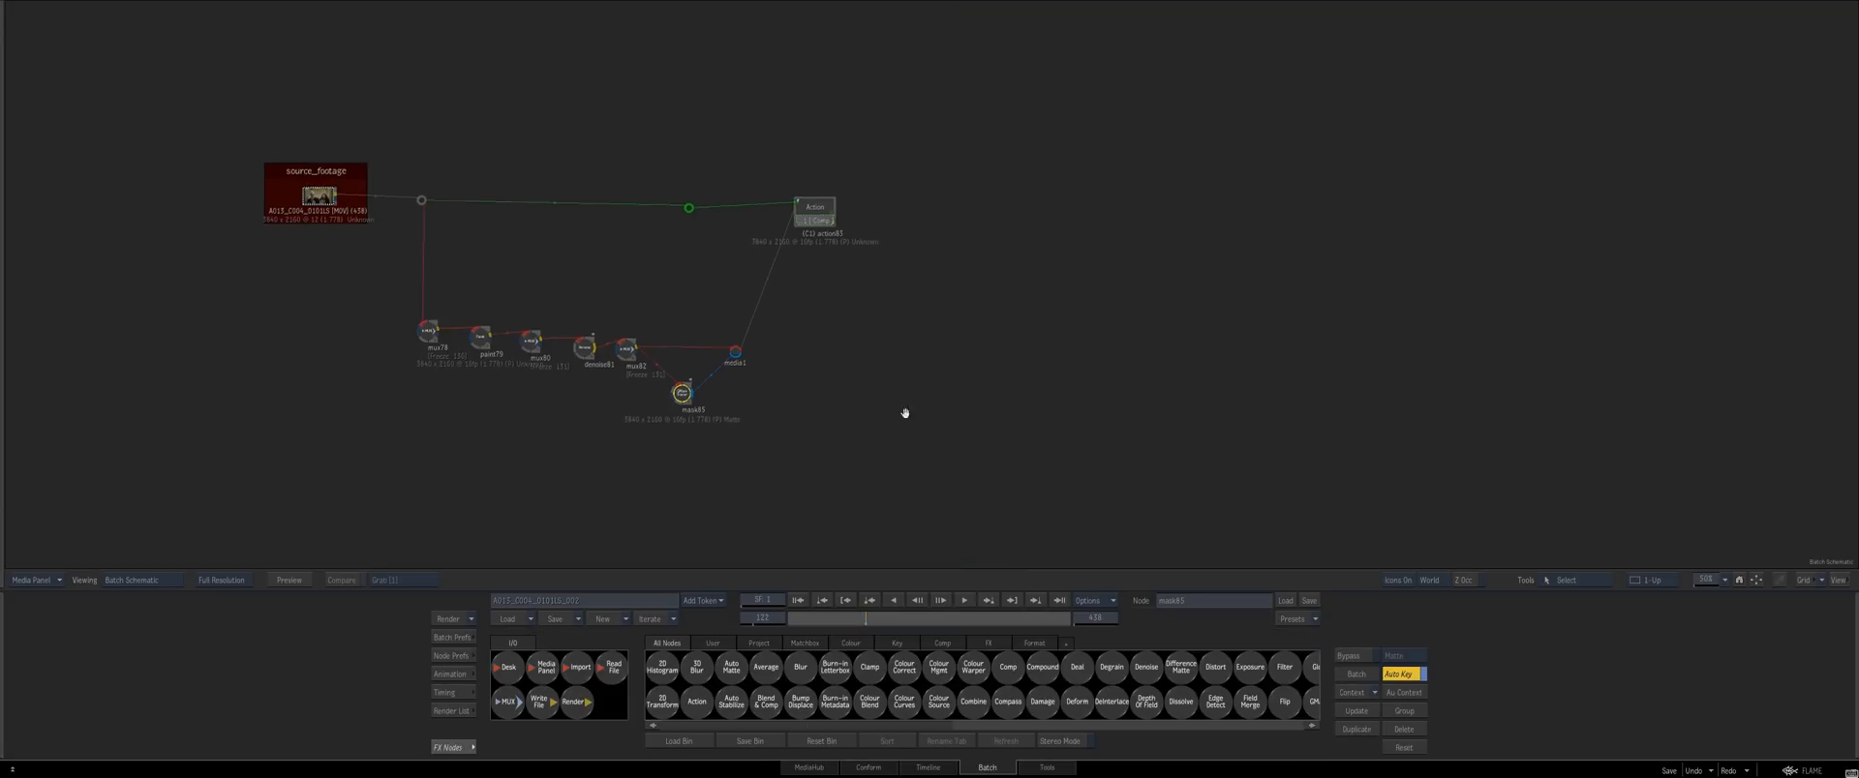
{"action": "left_click", "coordinate": [550, 348]}
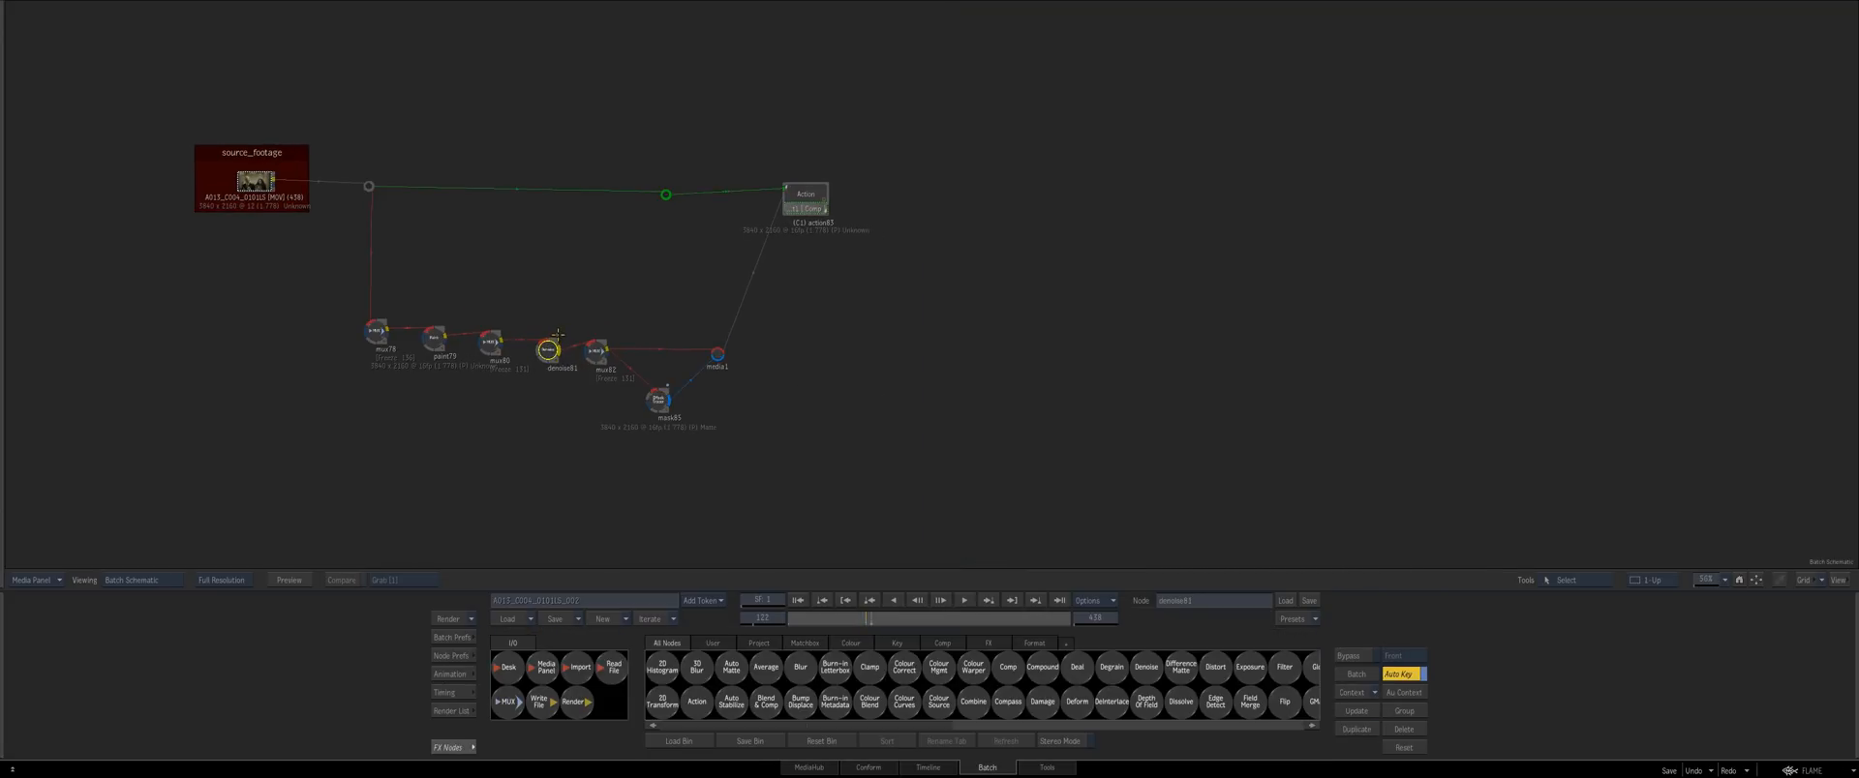
{"action": "key", "text": "alt+a"}
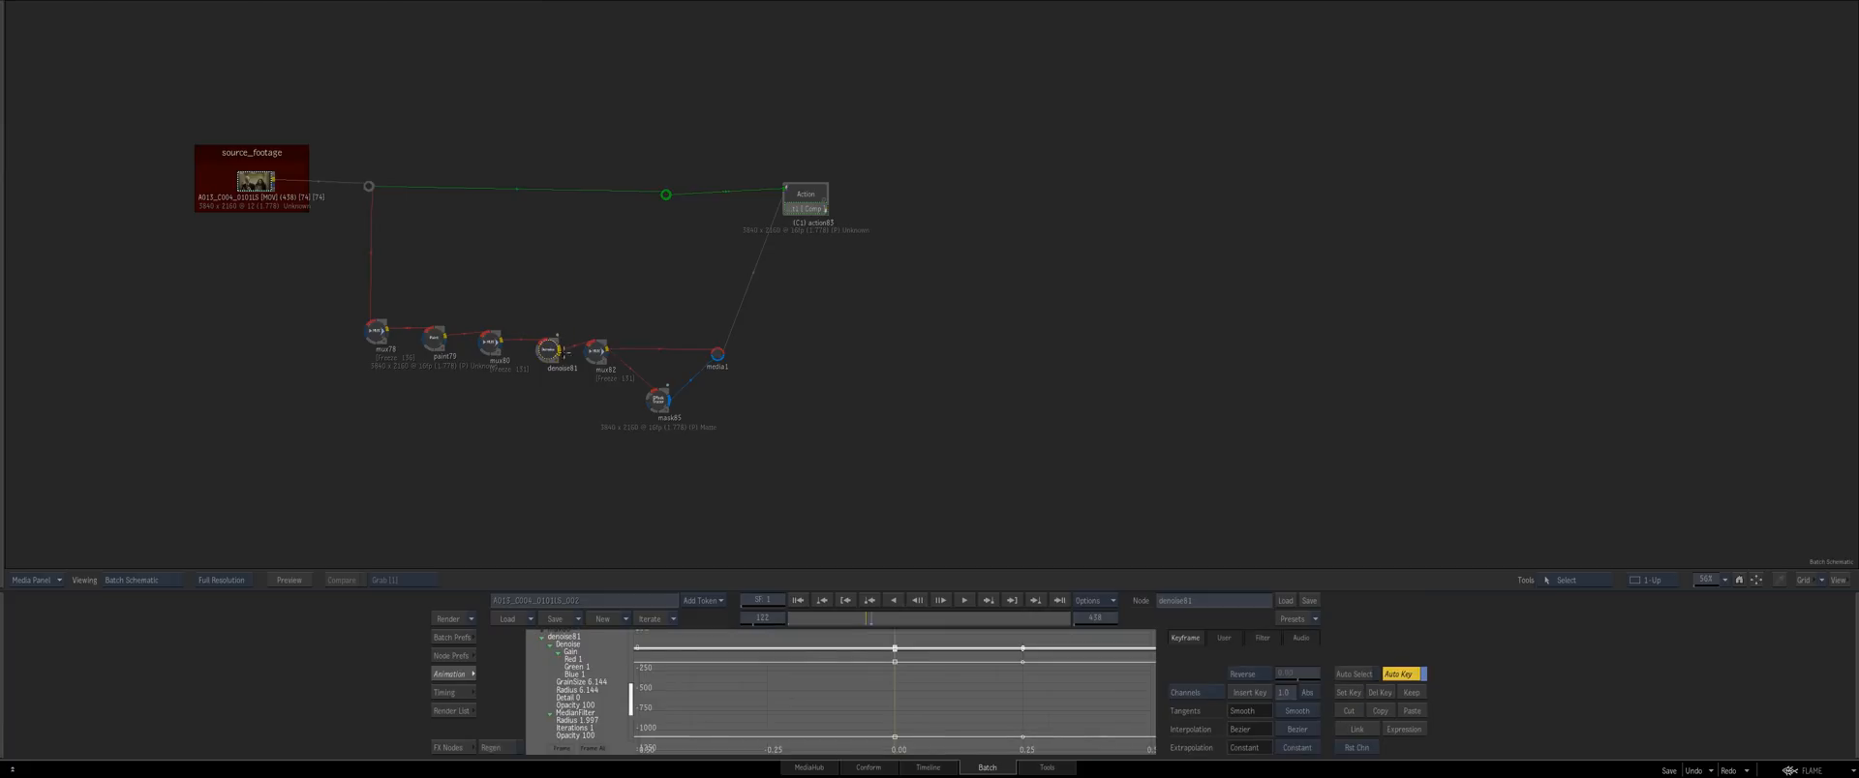
Move the Axis node slightly up from the image node in the Action schematic
{"action": "double_click", "coordinate": [806, 197]}
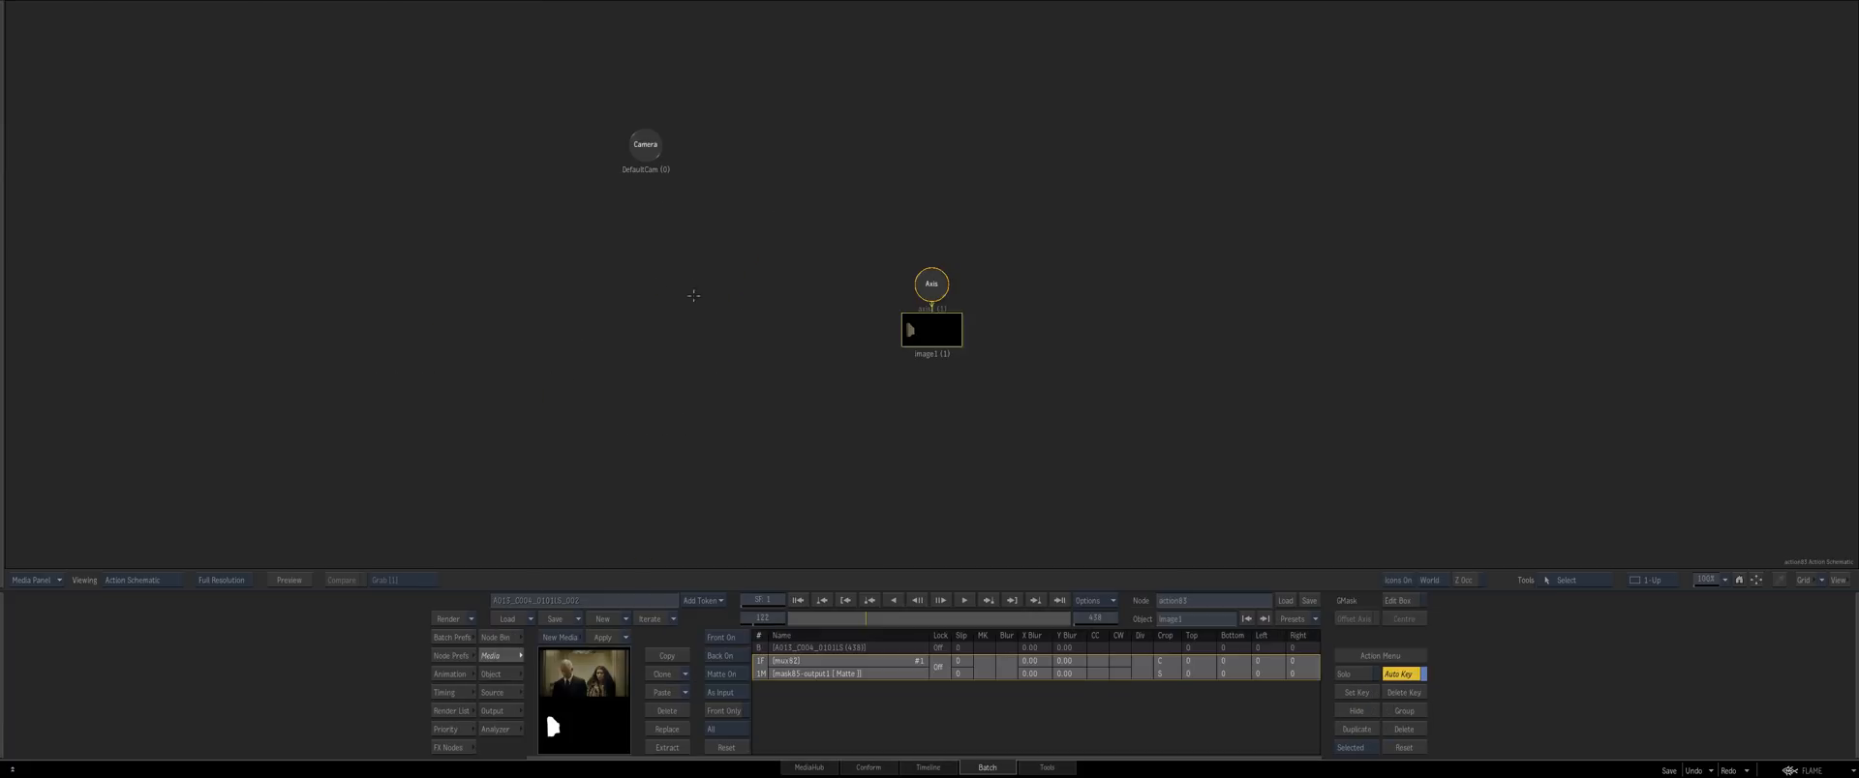
{"action": "double_click", "coordinate": [926, 284]}
{"action": "mouse_move", "coordinate": [931, 284]}
{"action": "left_mouse_down"}
{"action": "mouse_move", "coordinate": [911, 275]}
{"action": "mouse_move", "coordinate": [951, 267]}
{"action": "mouse_move", "coordinate": [932, 269]}
{"action": "left_mouse_up"}
{"action": "left_click", "coordinate": [727, 514]}
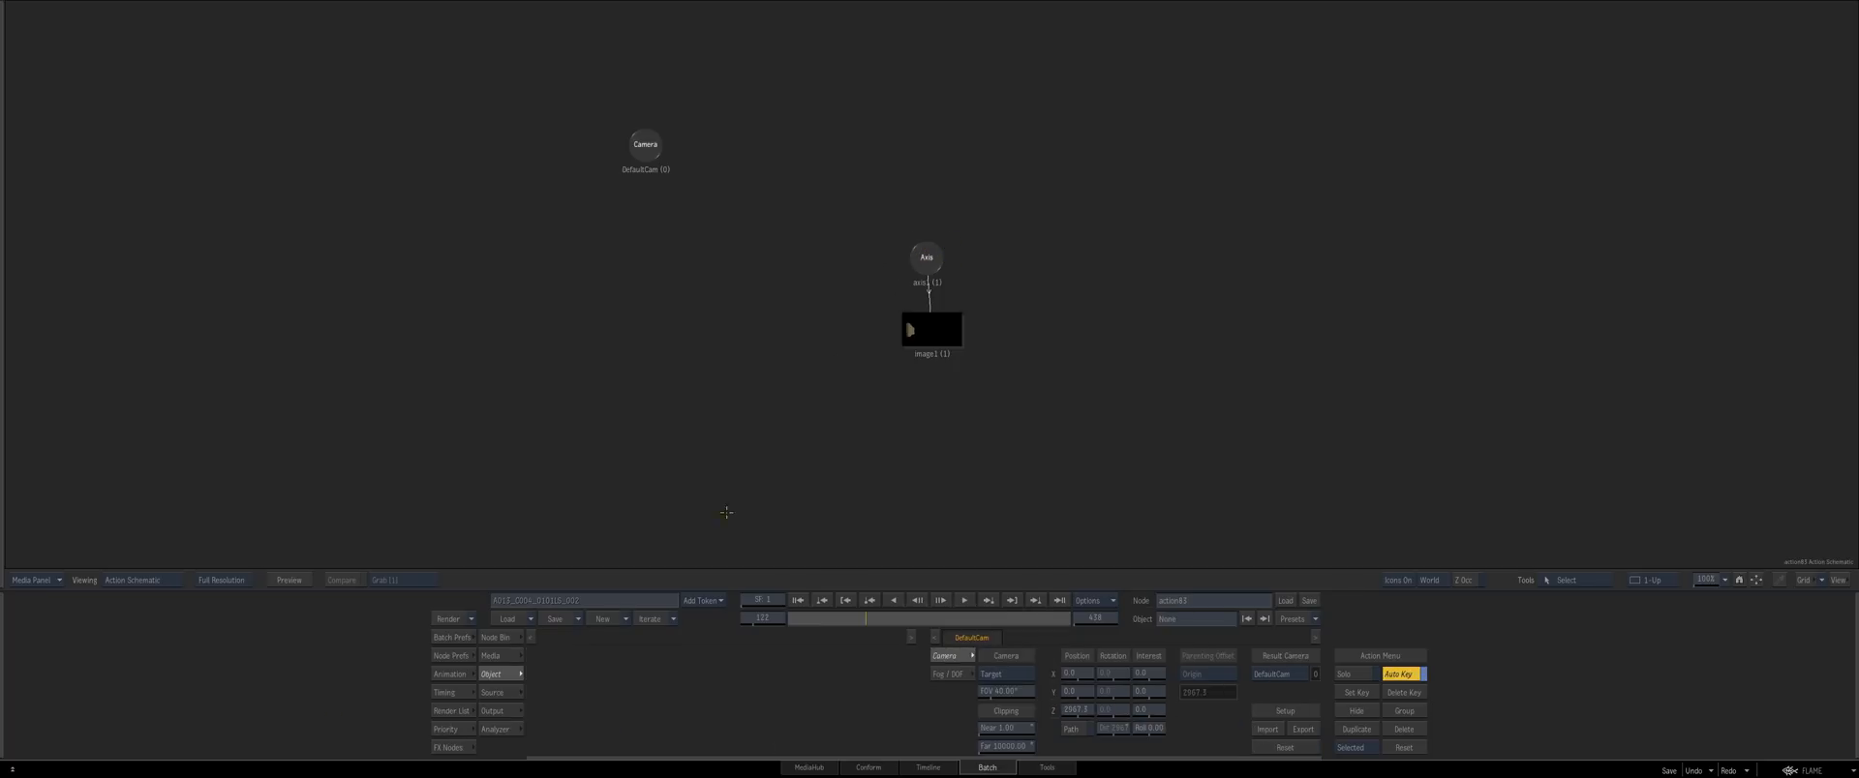
{"action": "key", "text": "Escape"}
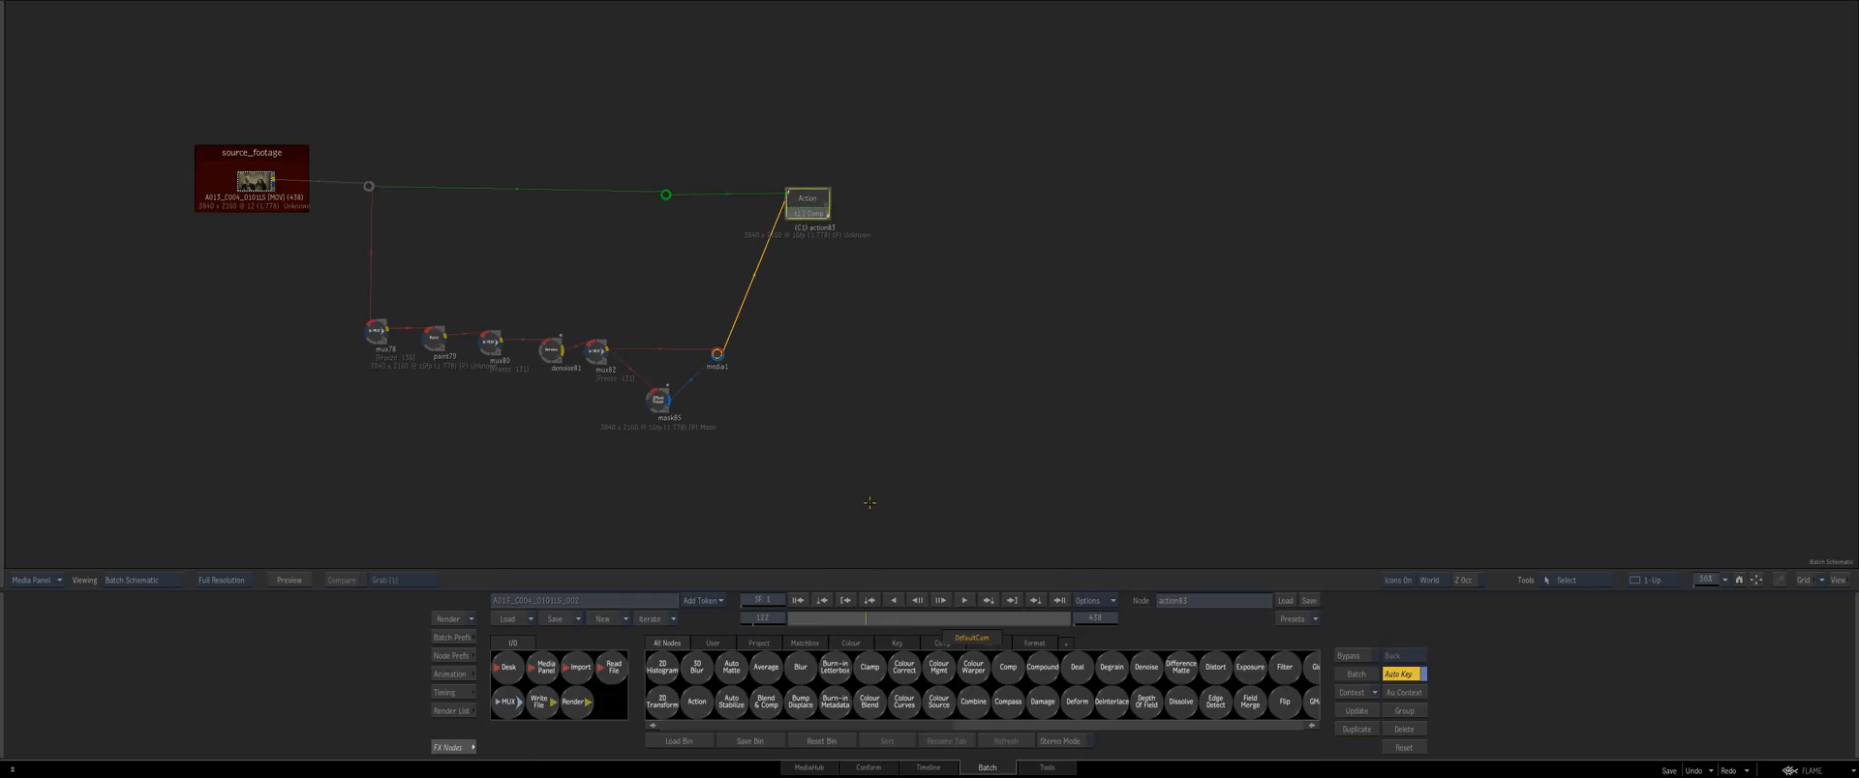
View the Action output and scrub through the shot from its first frame to check the patched wall
{"action": "key", "text": "F4"}
{"action": "left_click_drag", "start_coordinate": [870, 502], "coordinate": [713, 481]}
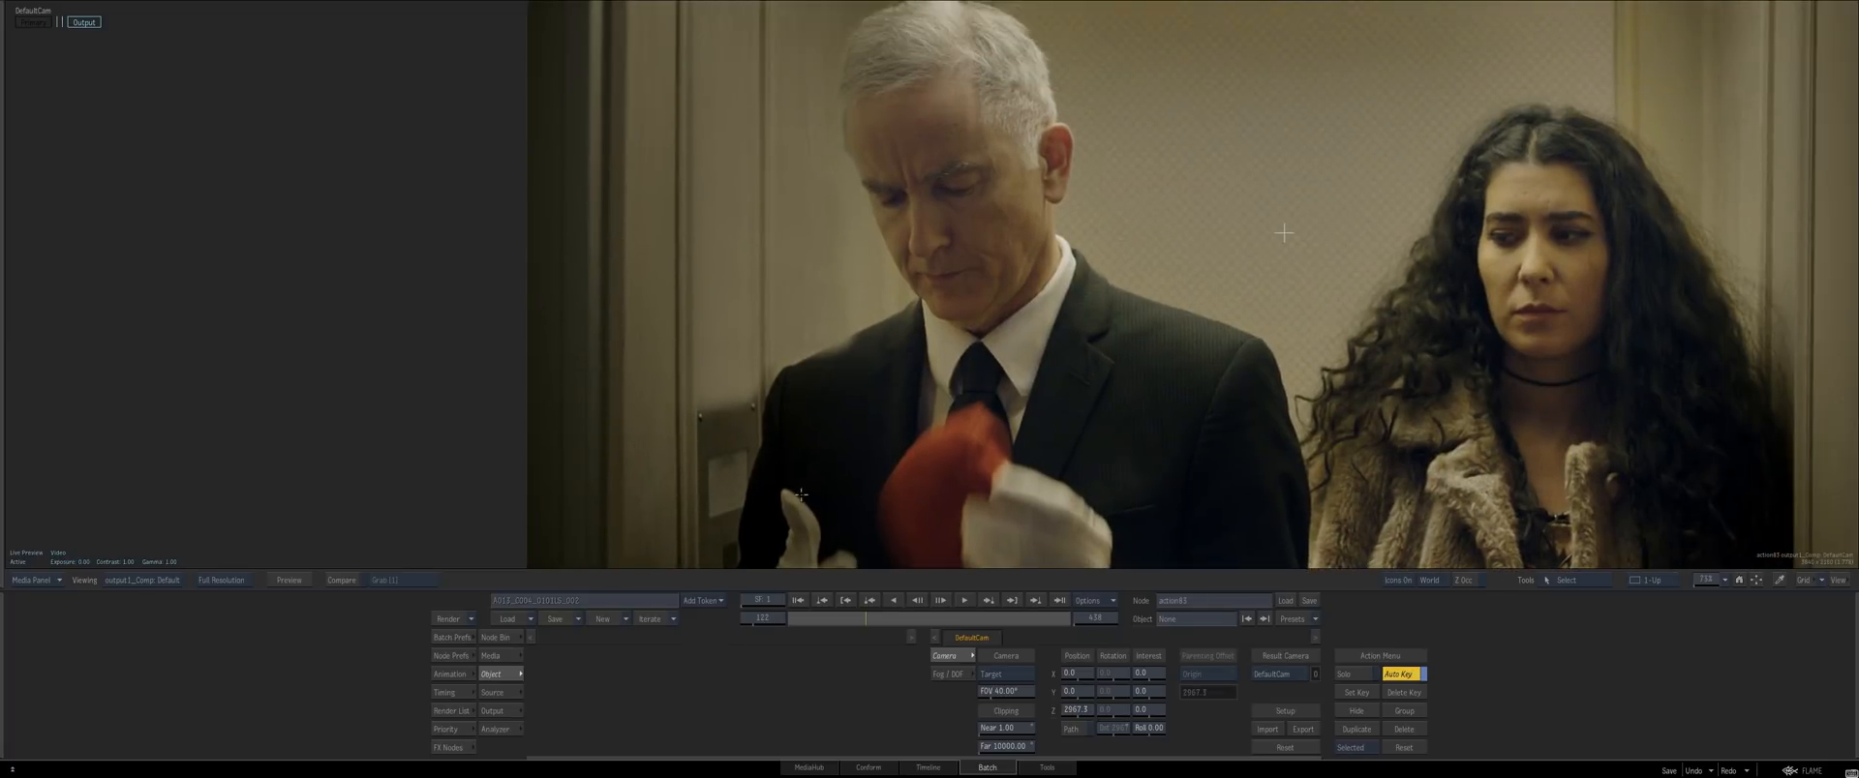
{"action": "key", "text": "F1"}
{"action": "key", "text": "F4"}
{"action": "left_click_drag", "start_coordinate": [859, 430], "coordinate": [769, 455]}
{"action": "left_click_drag", "start_coordinate": [798, 618], "coordinate": [791, 571]}
{"action": "left_click_drag", "start_coordinate": [800, 435], "coordinate": [844, 435]}
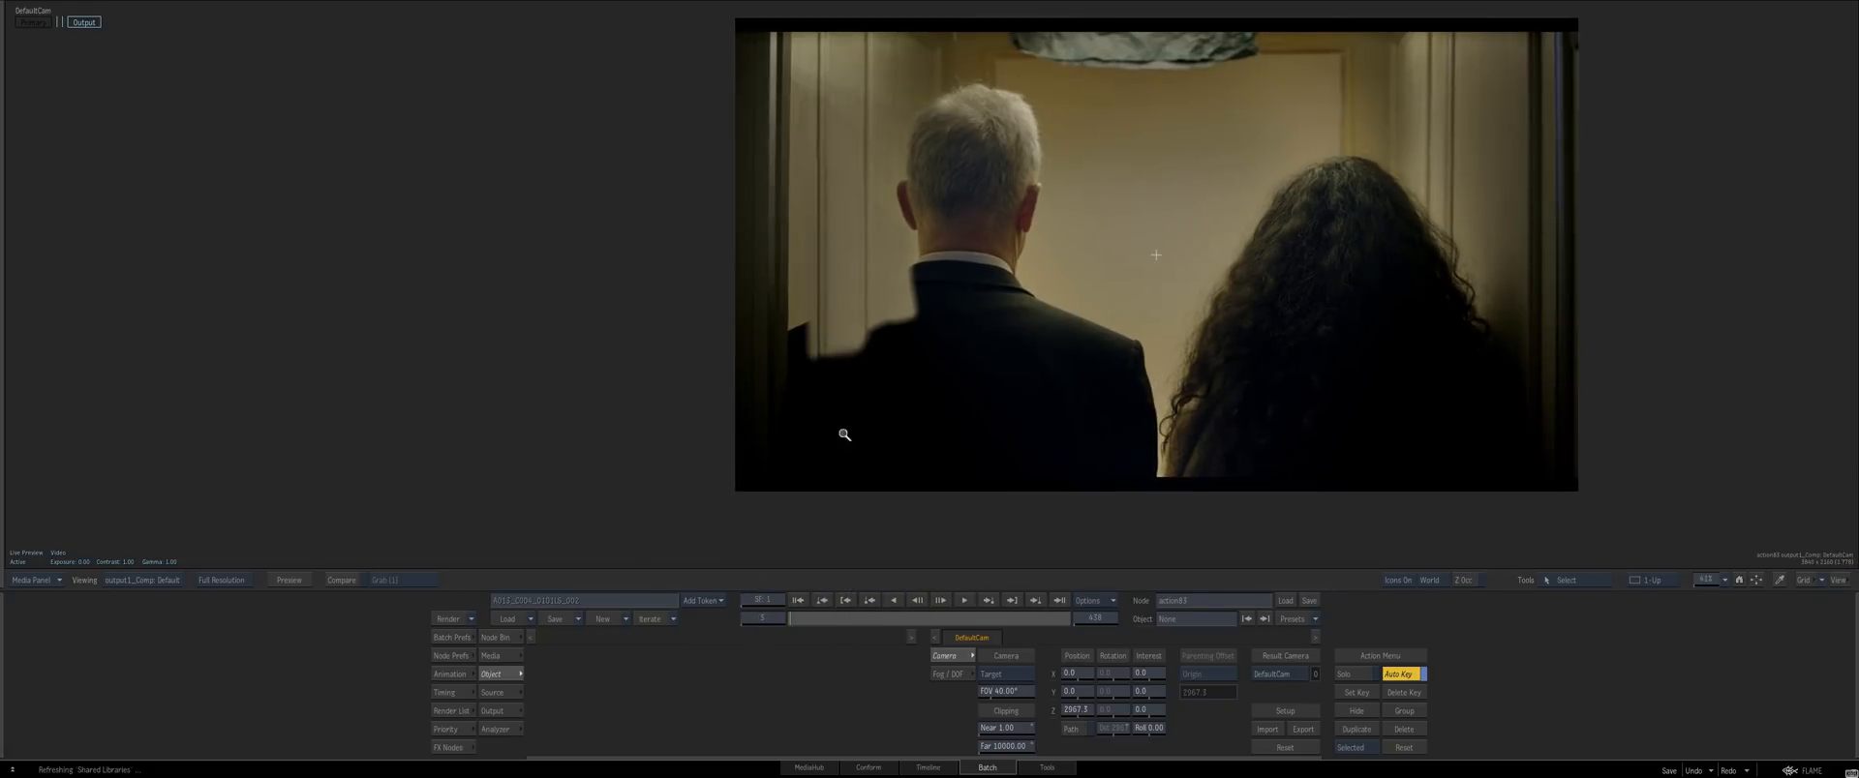
{"action": "left_click_drag", "start_coordinate": [796, 618], "coordinate": [852, 613]}
{"action": "key", "text": "Escape"}
Make room beside the Action node and add a second GMask Tracer fed by the source footage
{"action": "scroll", "coordinate": [934, 381], "scroll_direction": "up", "scroll_amount": 1}
{"action": "left_click_drag", "start_coordinate": [934, 381], "coordinate": [922, 413]}
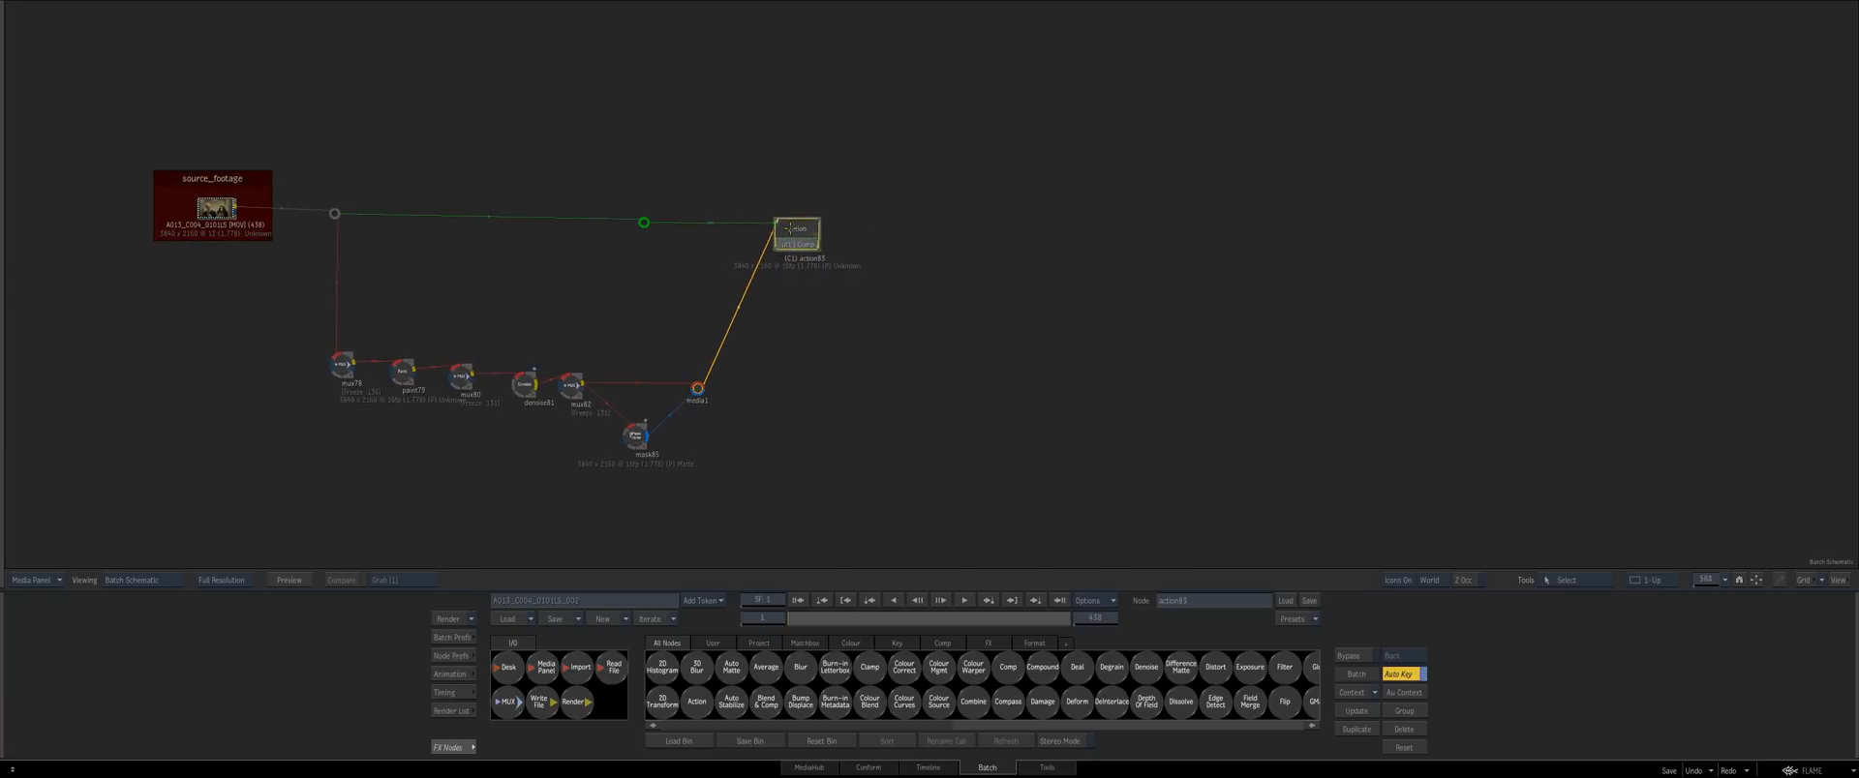
{"action": "left_click_drag", "start_coordinate": [799, 229], "coordinate": [827, 230]}
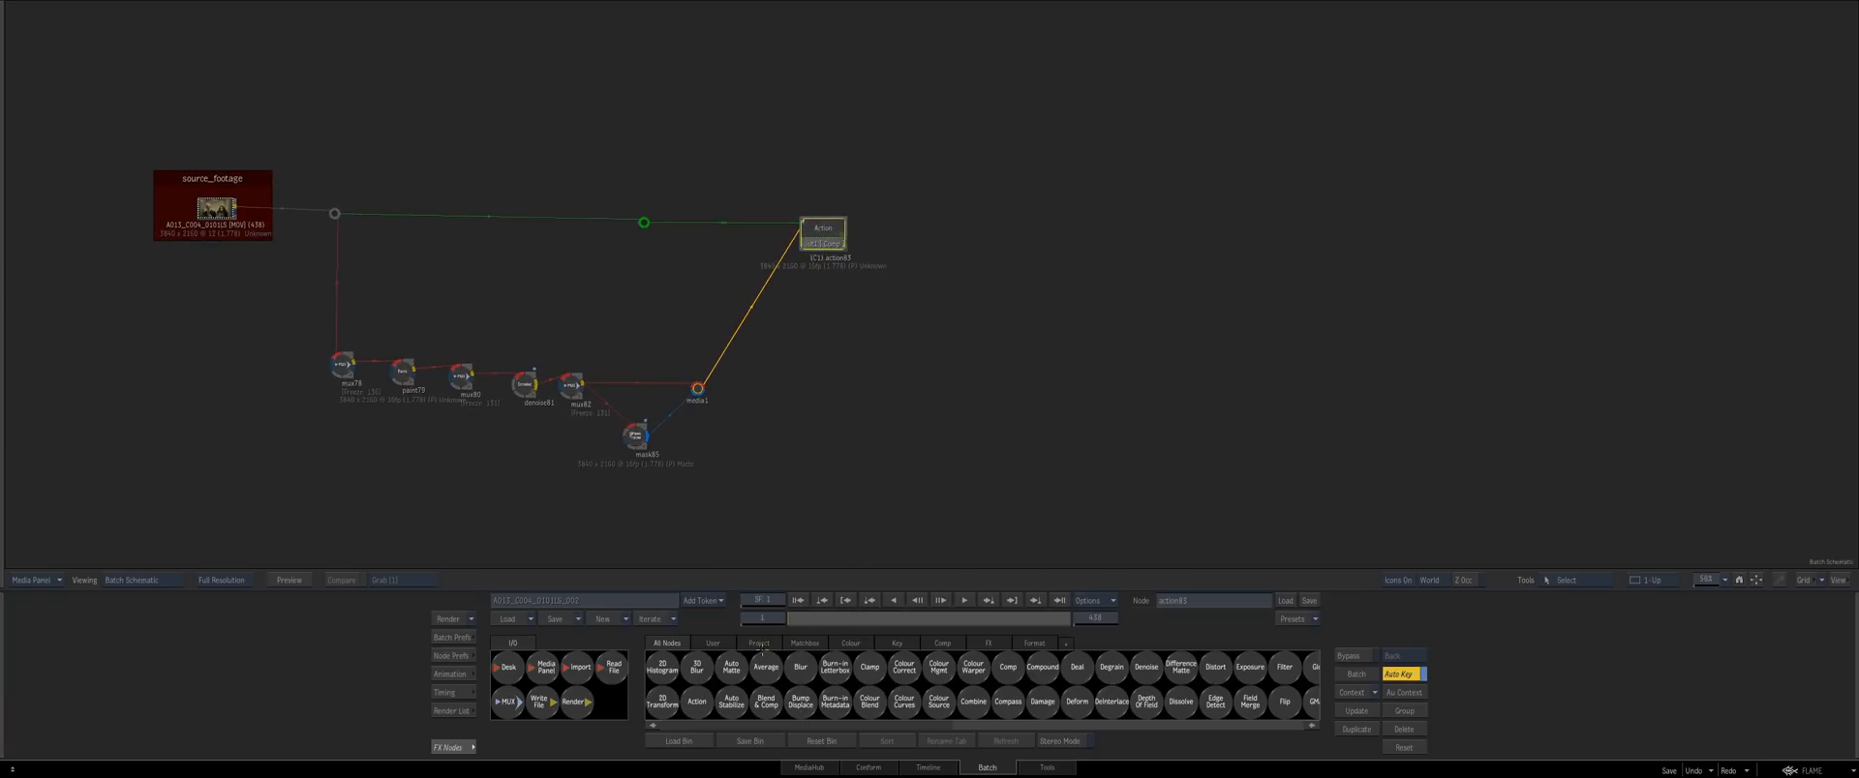
{"action": "left_click", "coordinate": [897, 643]}
{"action": "left_click_drag", "start_coordinate": [832, 705], "coordinate": [1004, 129]}
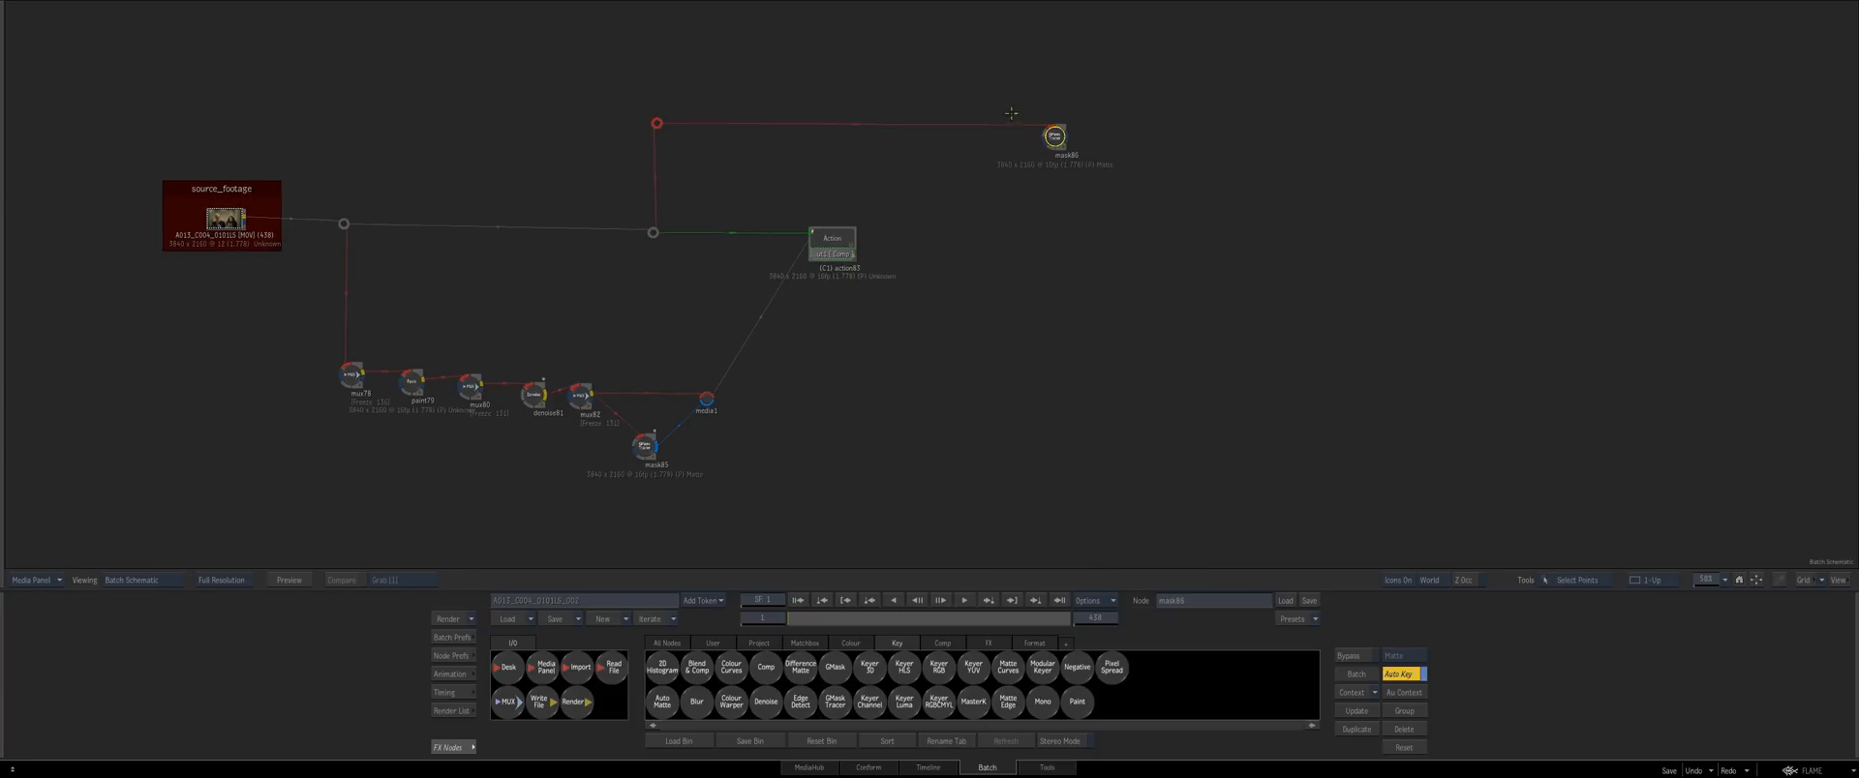
{"action": "left_click_drag", "start_coordinate": [1054, 137], "coordinate": [1034, 189]}
Draw a closed GMask in the new tracer around the dark elevator door edge, extending beyond the frame's outer borders
{"action": "double_click", "coordinate": [1034, 189]}
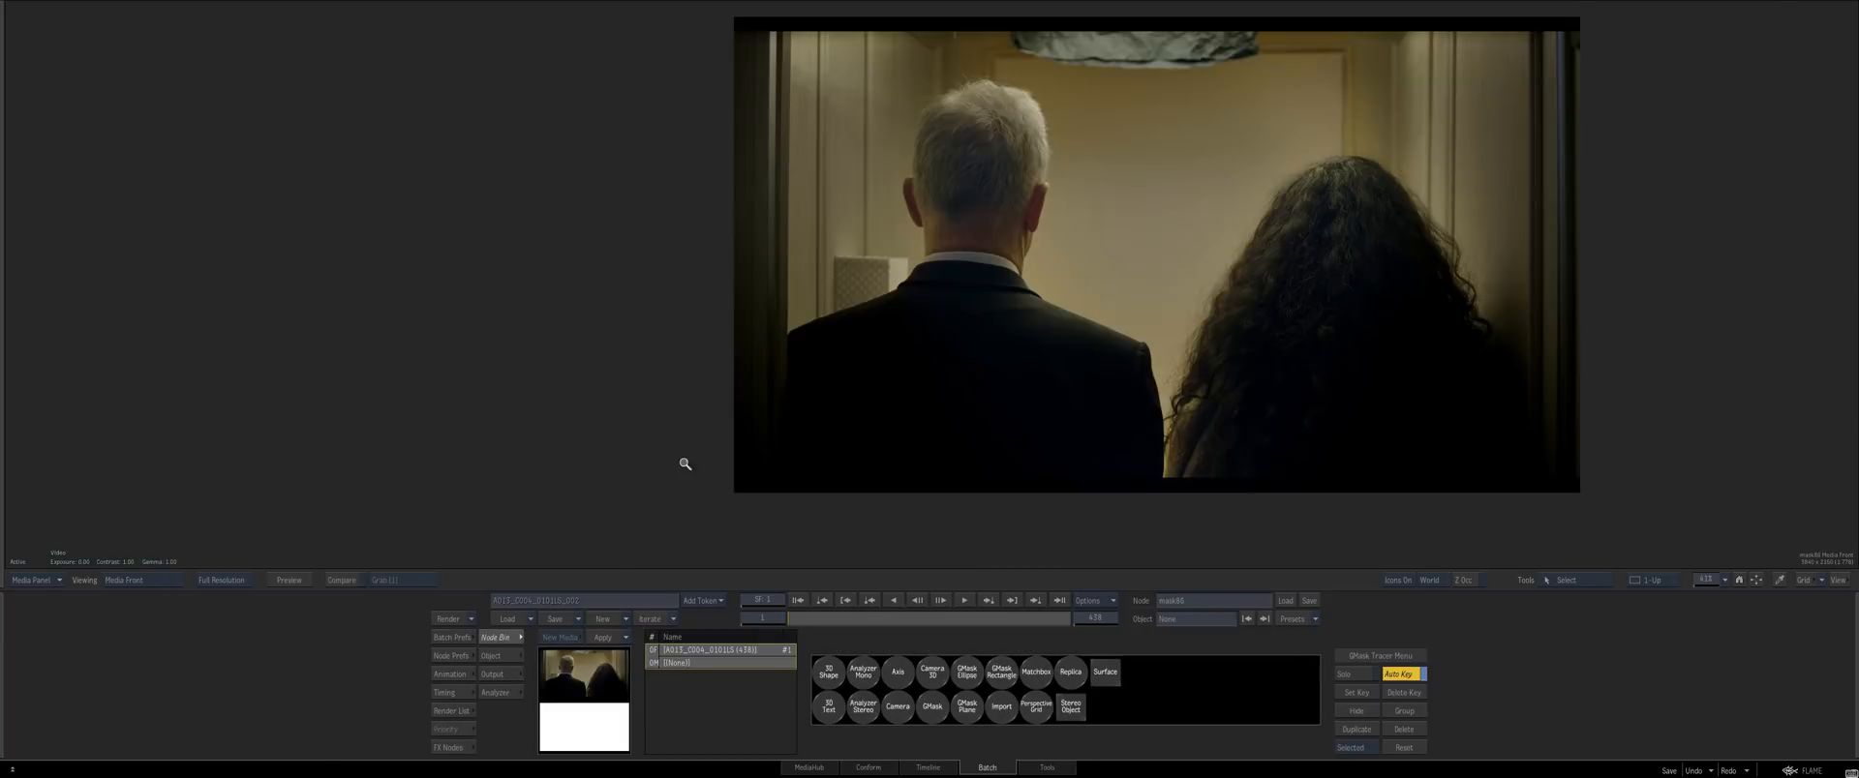
{"action": "left_click_drag", "start_coordinate": [685, 465], "coordinate": [923, 567]}
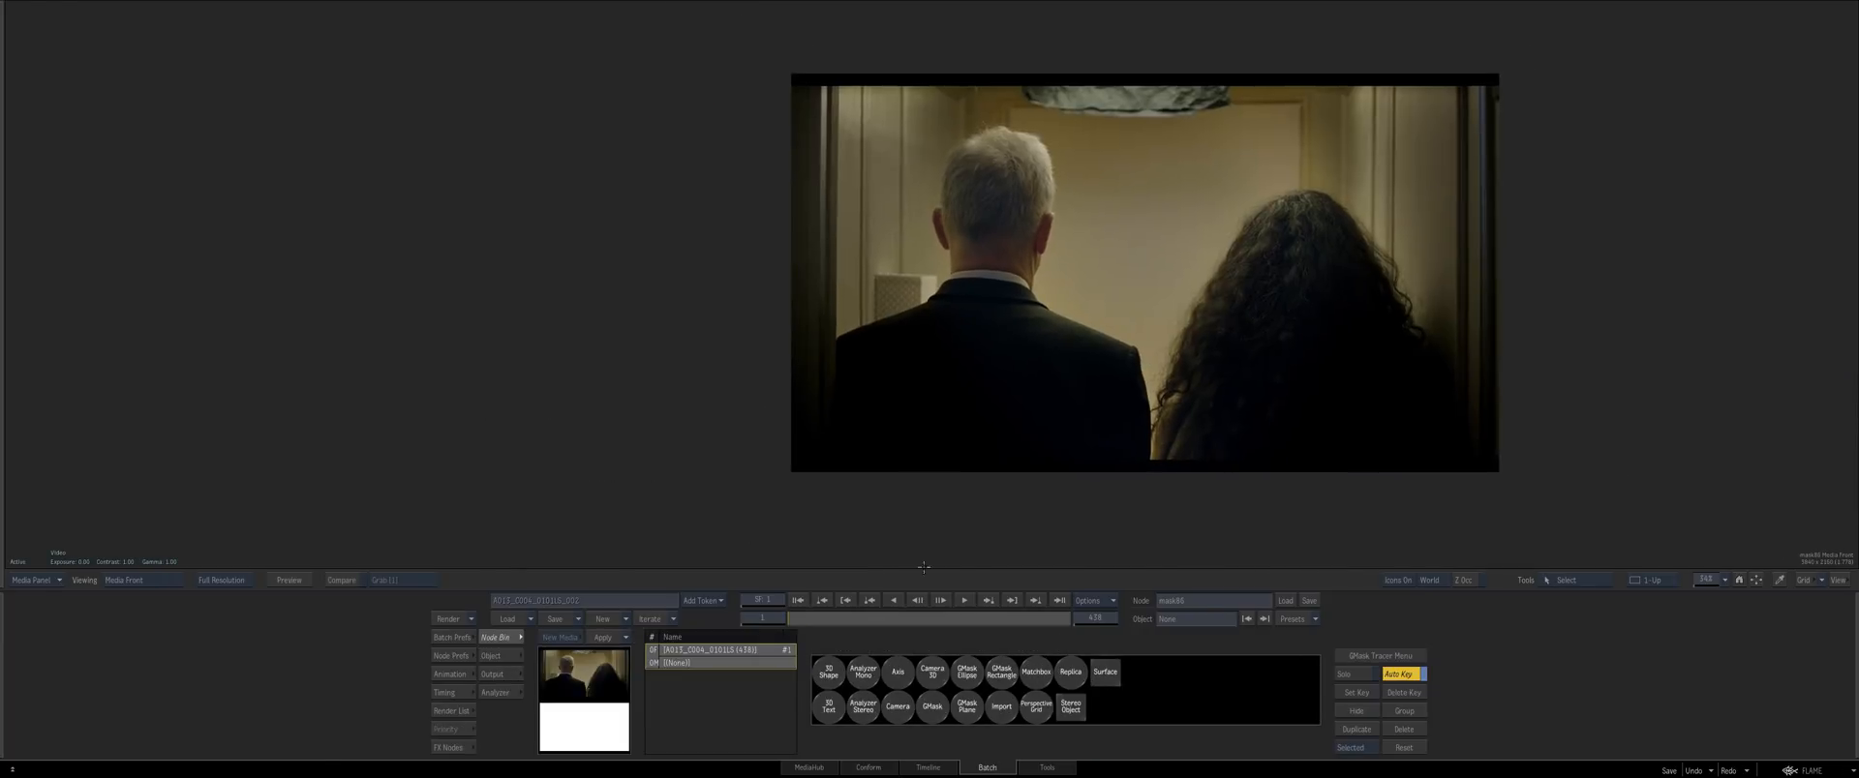
{"action": "double_click", "coordinate": [922, 705]}
{"action": "mouse_move", "coordinate": [704, 190]}
{"action": "left_mouse_down"}
{"action": "mouse_move", "coordinate": [746, 307]}
{"action": "mouse_move", "coordinate": [588, 116]}
{"action": "left_mouse_up"}
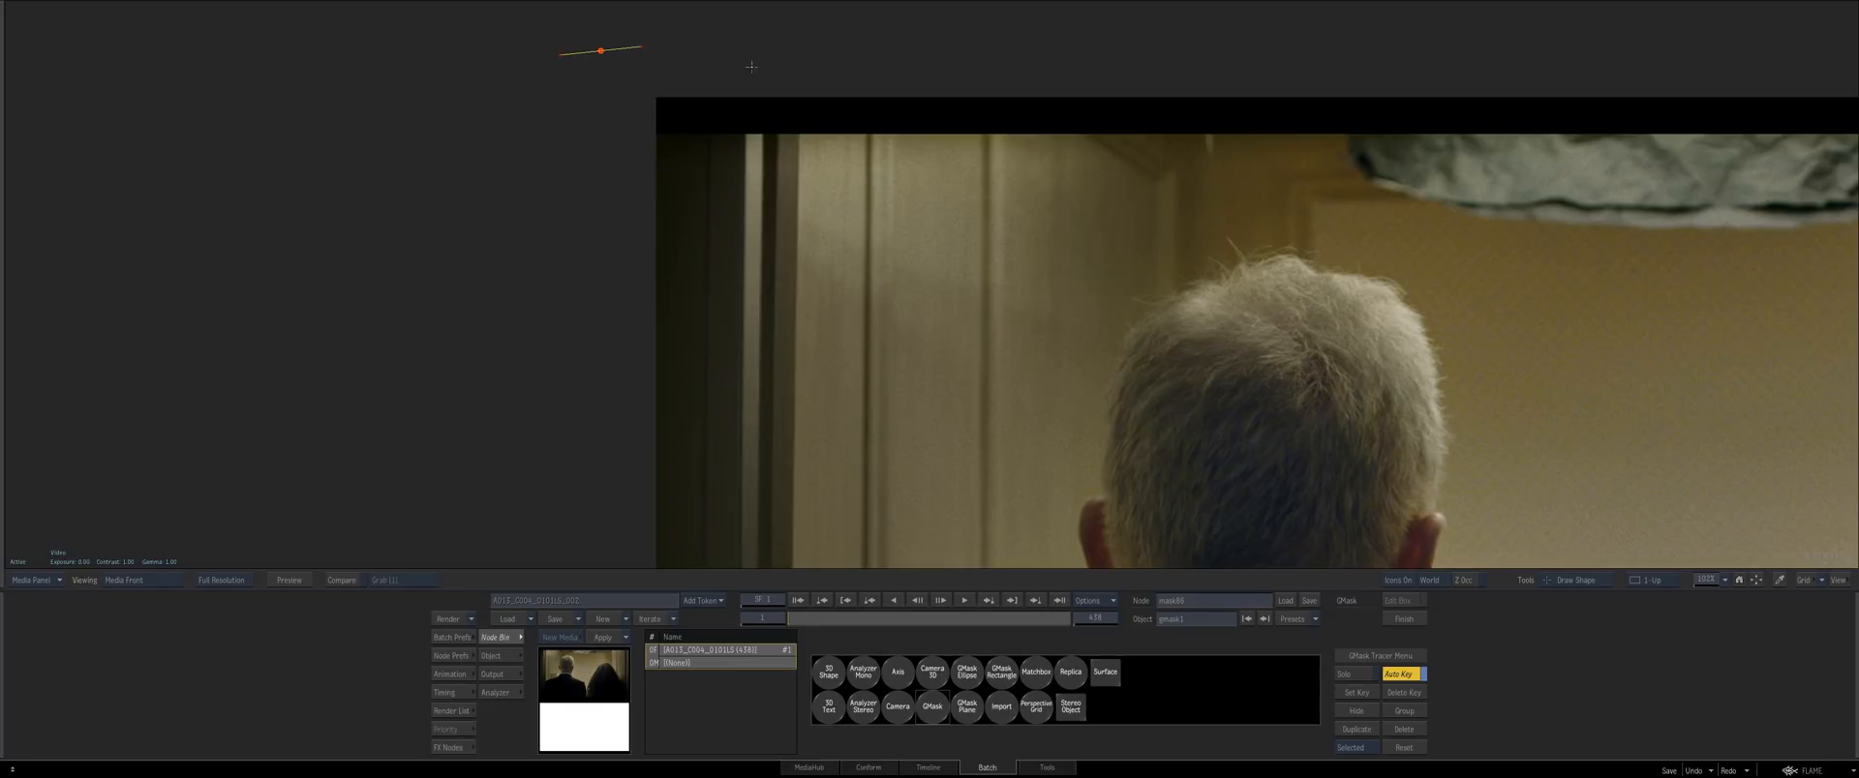
{"action": "left_click_drag", "start_coordinate": [831, 176], "coordinate": [867, 17]}
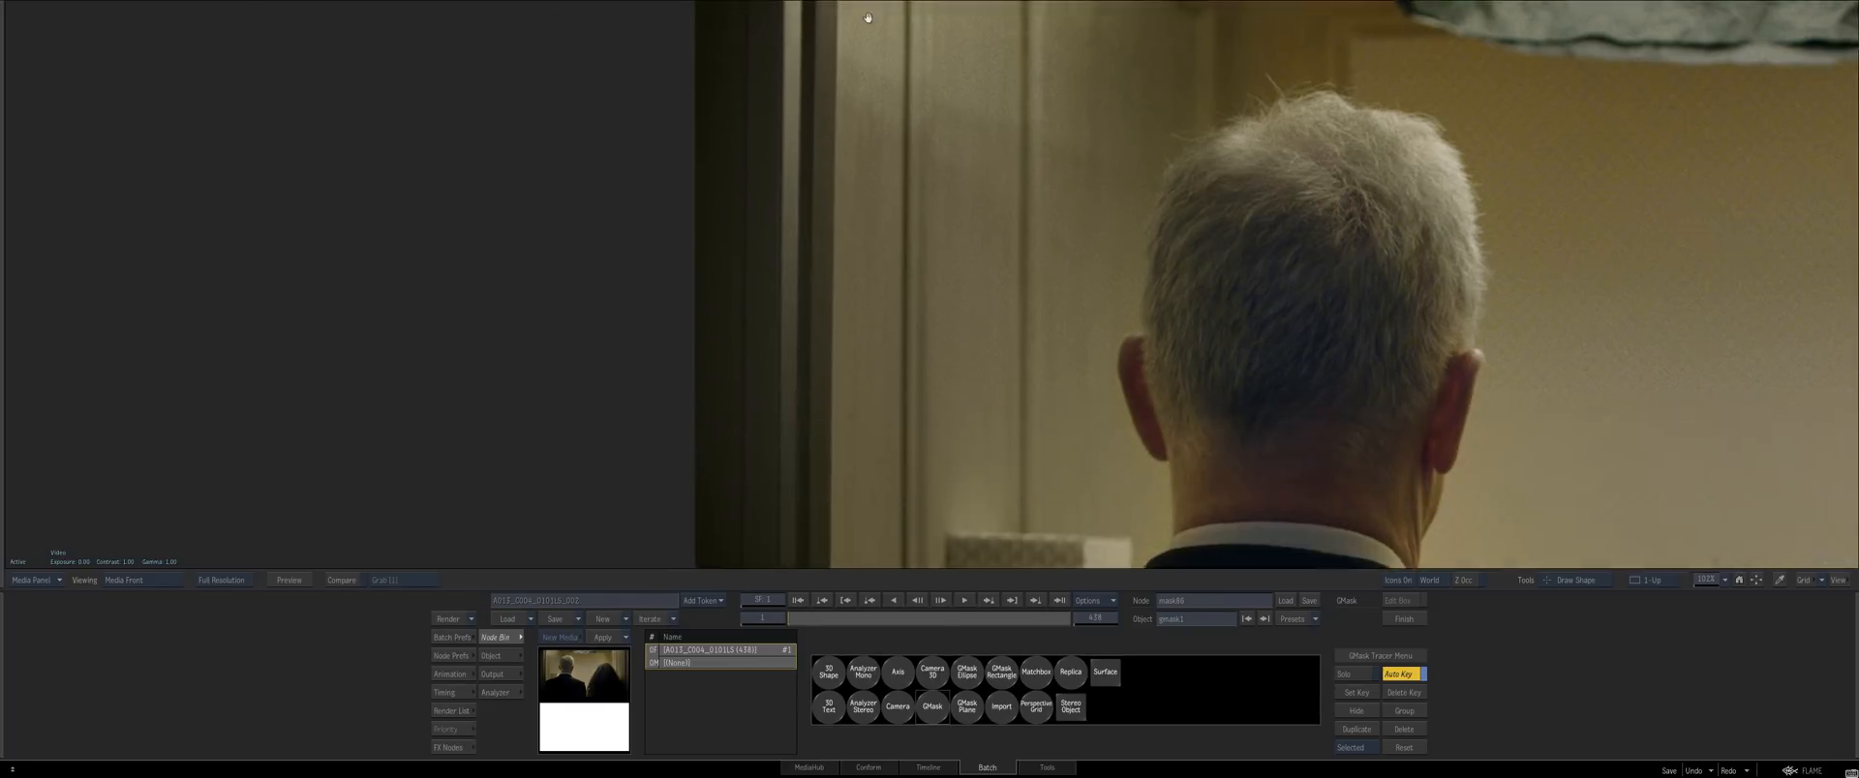
{"action": "mouse_move", "coordinate": [818, 436]}
{"action": "left_mouse_down"}
{"action": "mouse_move", "coordinate": [862, 5]}
{"action": "mouse_move", "coordinate": [836, 132]}
{"action": "mouse_move", "coordinate": [869, 350]}
{"action": "left_mouse_up"}
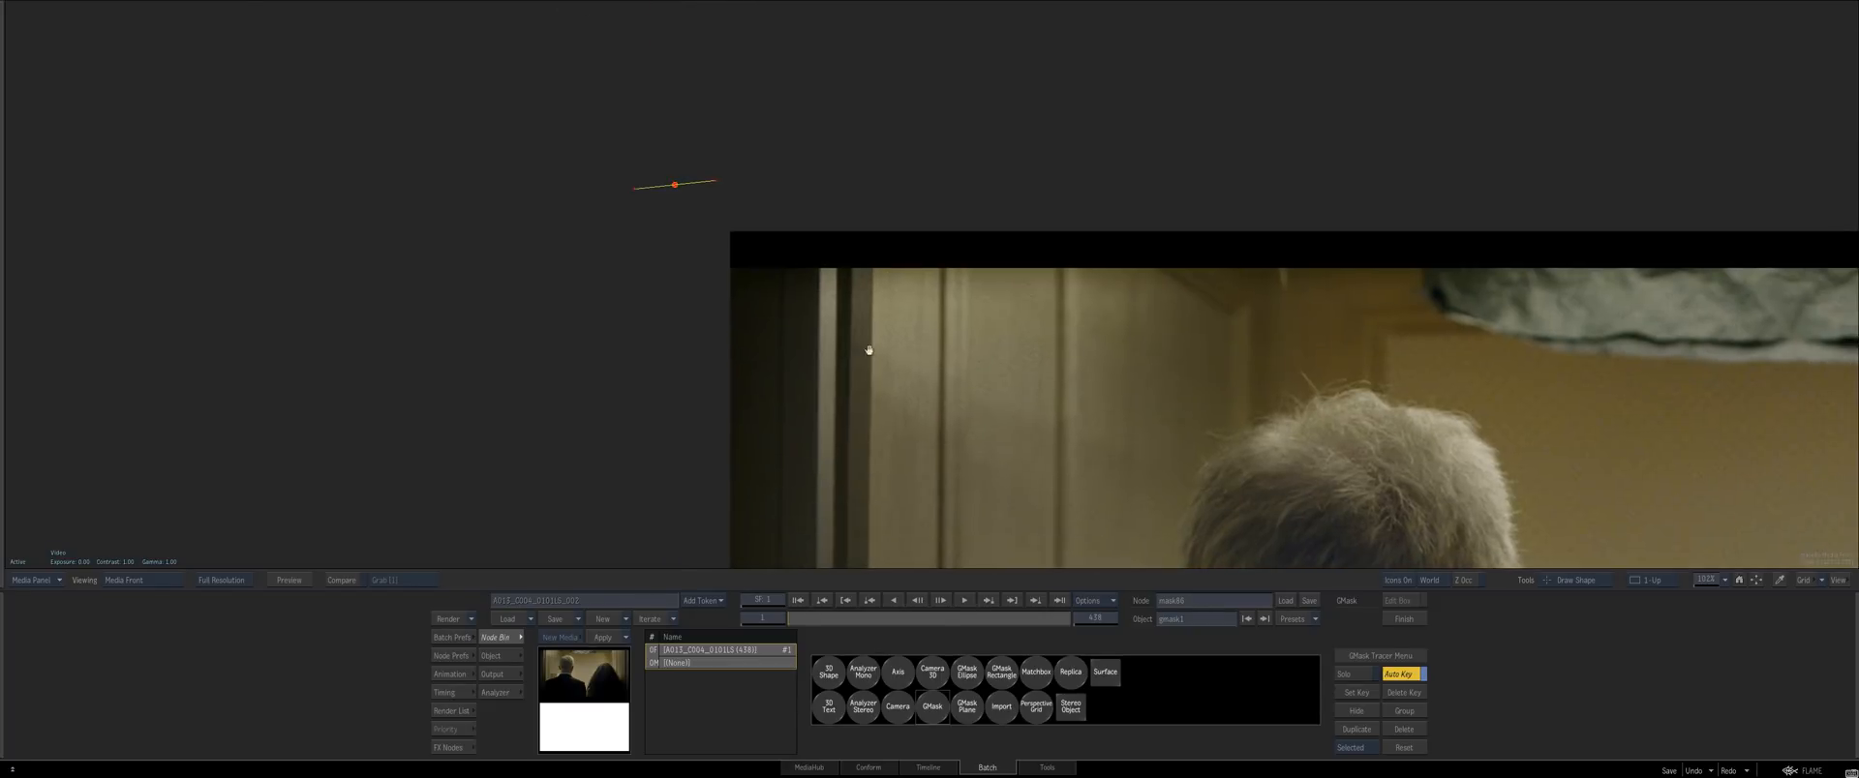
{"action": "left_click", "coordinate": [872, 181]}
{"action": "left_click_drag", "start_coordinate": [842, 404], "coordinate": [868, 9]}
{"action": "left_click_drag", "start_coordinate": [888, 73], "coordinate": [904, 274]}
{"action": "left_click_drag", "start_coordinate": [892, 505], "coordinate": [883, 408]}
{"action": "left_click", "coordinate": [885, 489]}
{"action": "left_click", "coordinate": [704, 426]}
{"action": "left_click_drag", "start_coordinate": [714, 218], "coordinate": [703, 664]}
{"action": "left_click", "coordinate": [745, 241]}
{"action": "left_click", "coordinate": [770, 186]}
{"action": "left_click_drag", "start_coordinate": [703, 364], "coordinate": [723, 338]}
{"action": "left_click_drag", "start_coordinate": [723, 337], "coordinate": [1015, 332]}
{"action": "key", "text": "a"}
Align the new GMask's points with the vertical edge of the elevator door from top to bottom
{"action": "left_click_drag", "start_coordinate": [755, 280], "coordinate": [544, 373]}
{"action": "left_click_drag", "start_coordinate": [854, 557], "coordinate": [873, 88]}
{"action": "left_click_drag", "start_coordinate": [897, 398], "coordinate": [899, 91]}
{"action": "left_click_drag", "start_coordinate": [843, 409], "coordinate": [594, 359]}
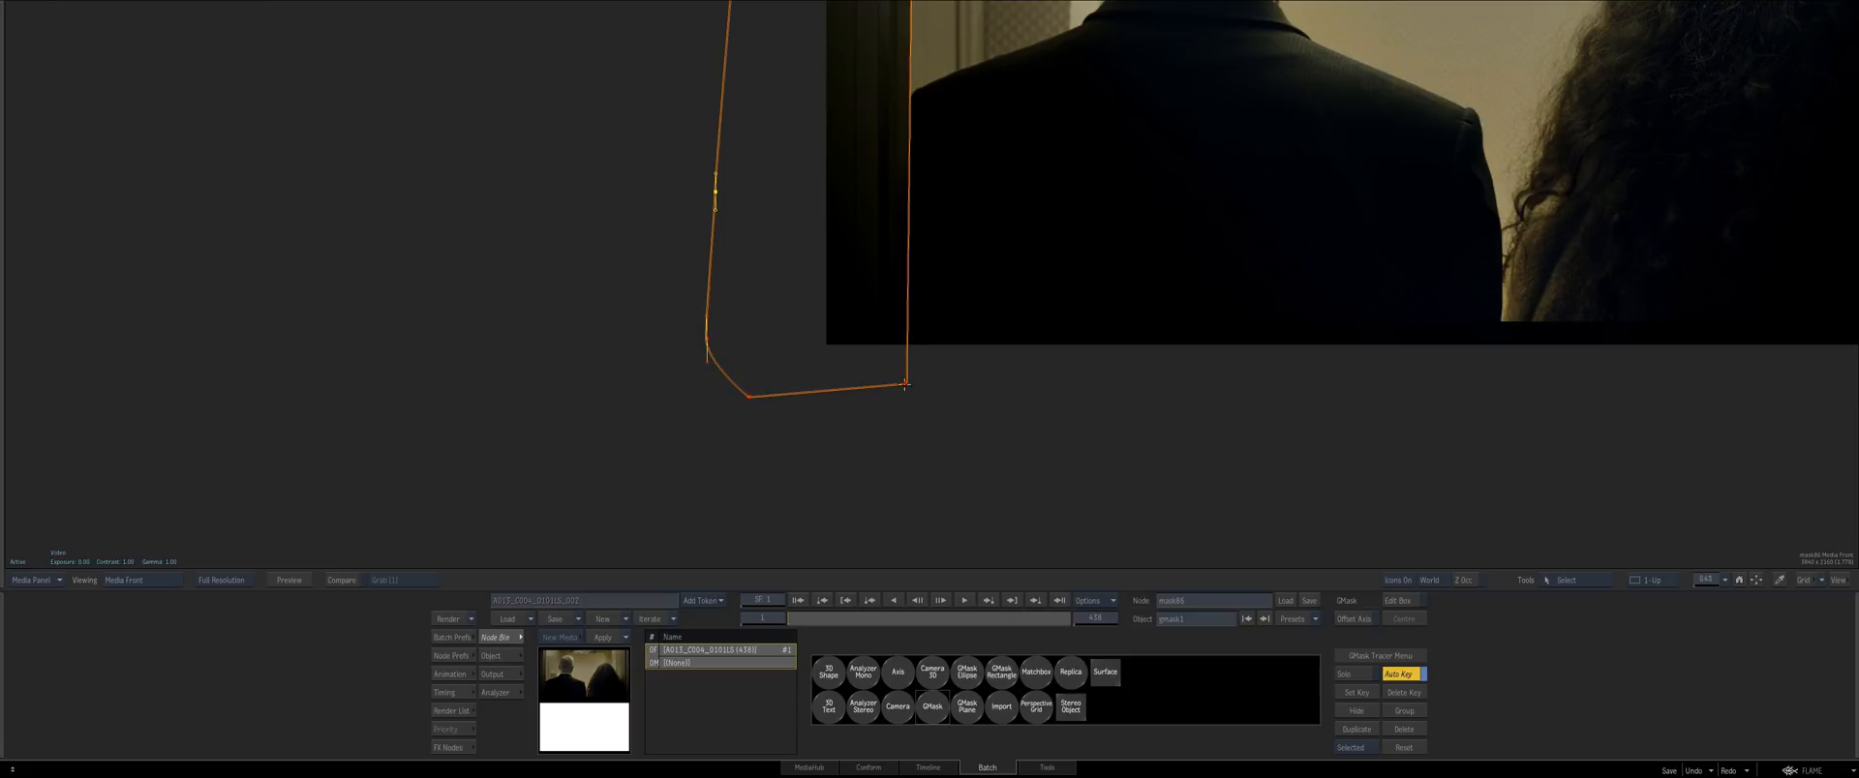
{"action": "left_click_drag", "start_coordinate": [904, 385], "coordinate": [911, 385]}
{"action": "left_click_drag", "start_coordinate": [906, 235], "coordinate": [531, 62]}
{"action": "left_click_drag", "start_coordinate": [851, 224], "coordinate": [806, 503]}
{"action": "left_click_drag", "start_coordinate": [775, 368], "coordinate": [739, 352]}
{"action": "key", "text": "Escape"}
Add a Comp node combining the source footage over the Action output through the new GMask, and view its result
{"action": "left_click_drag", "start_coordinate": [930, 408], "coordinate": [836, 434]}
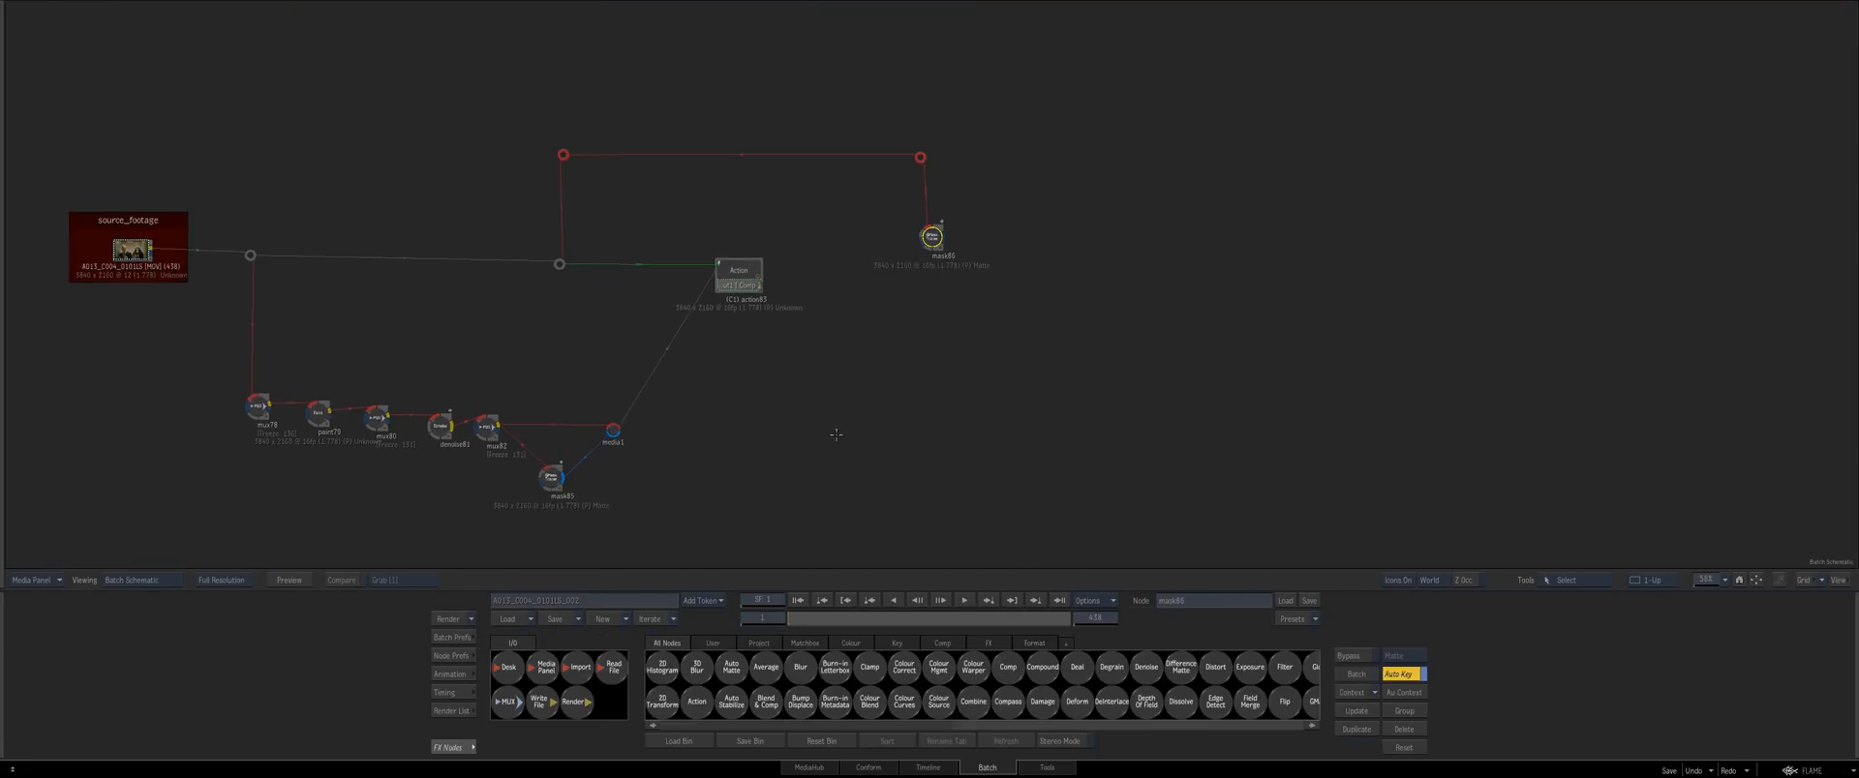
{"action": "left_click_drag", "start_coordinate": [1008, 667], "coordinate": [1032, 154]}
{"action": "left_click_drag", "start_coordinate": [1002, 231], "coordinate": [925, 236]}
{"action": "mouse_move", "coordinate": [1069, 179]}
{"action": "left_mouse_down"}
{"action": "mouse_move", "coordinate": [1057, 233]}
{"action": "mouse_move", "coordinate": [768, 286]}
{"action": "mouse_move", "coordinate": [1001, 301]}
{"action": "left_mouse_up"}
{"action": "key", "text": "F4"}
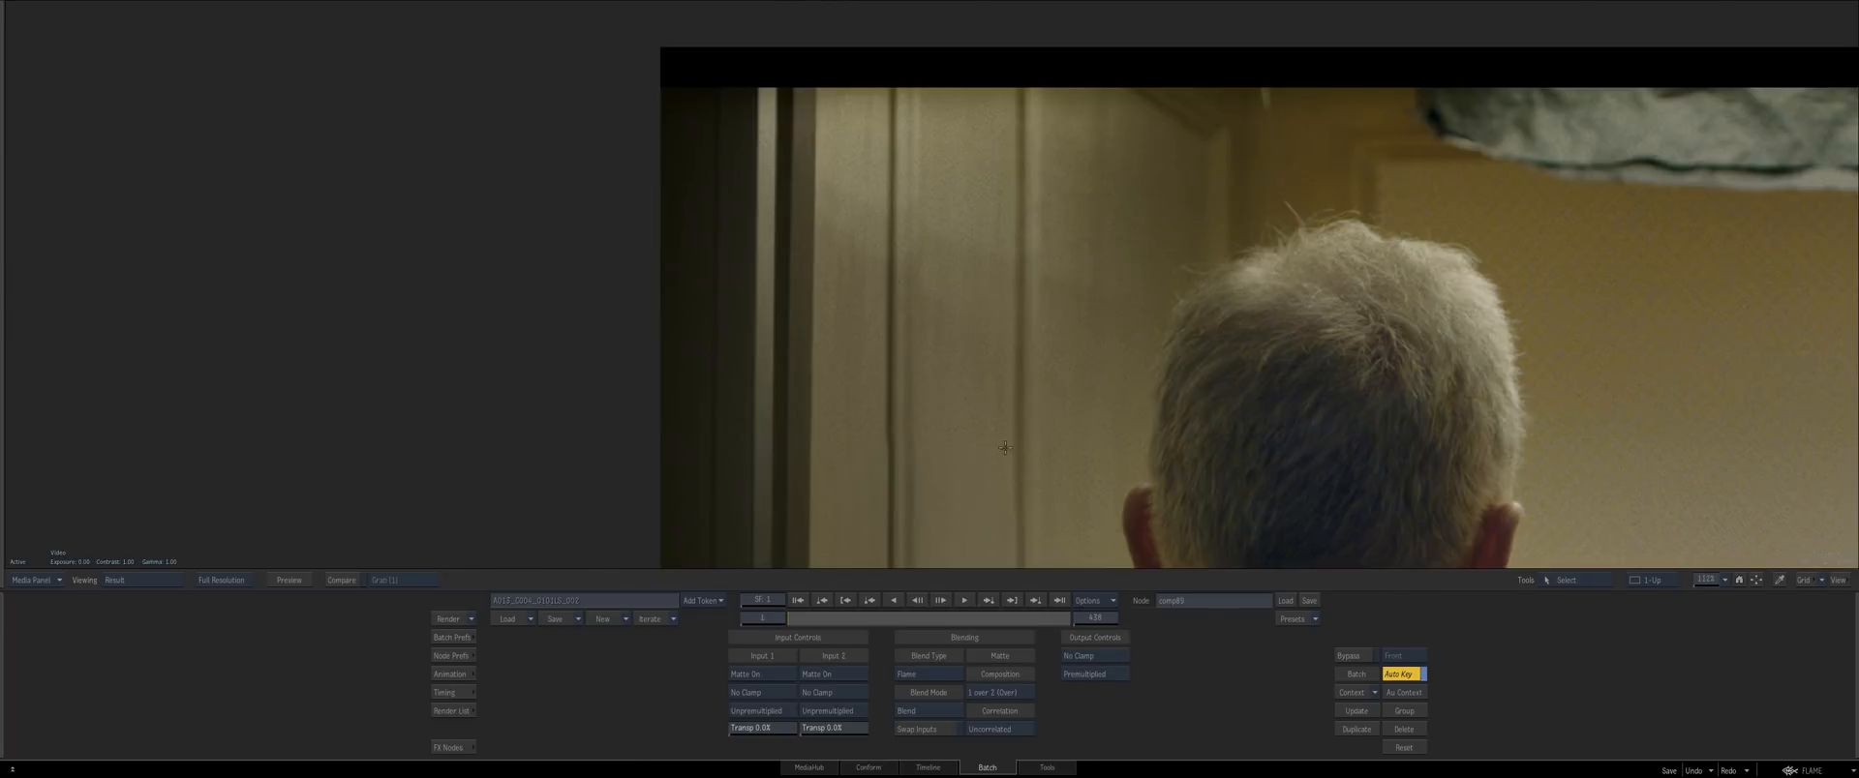
{"action": "mouse_move", "coordinate": [1005, 449]}
{"action": "left_mouse_down"}
{"action": "mouse_move", "coordinate": [946, 344]}
{"action": "mouse_move", "coordinate": [1121, 424]}
{"action": "mouse_move", "coordinate": [989, 429]}
{"action": "left_mouse_up"}
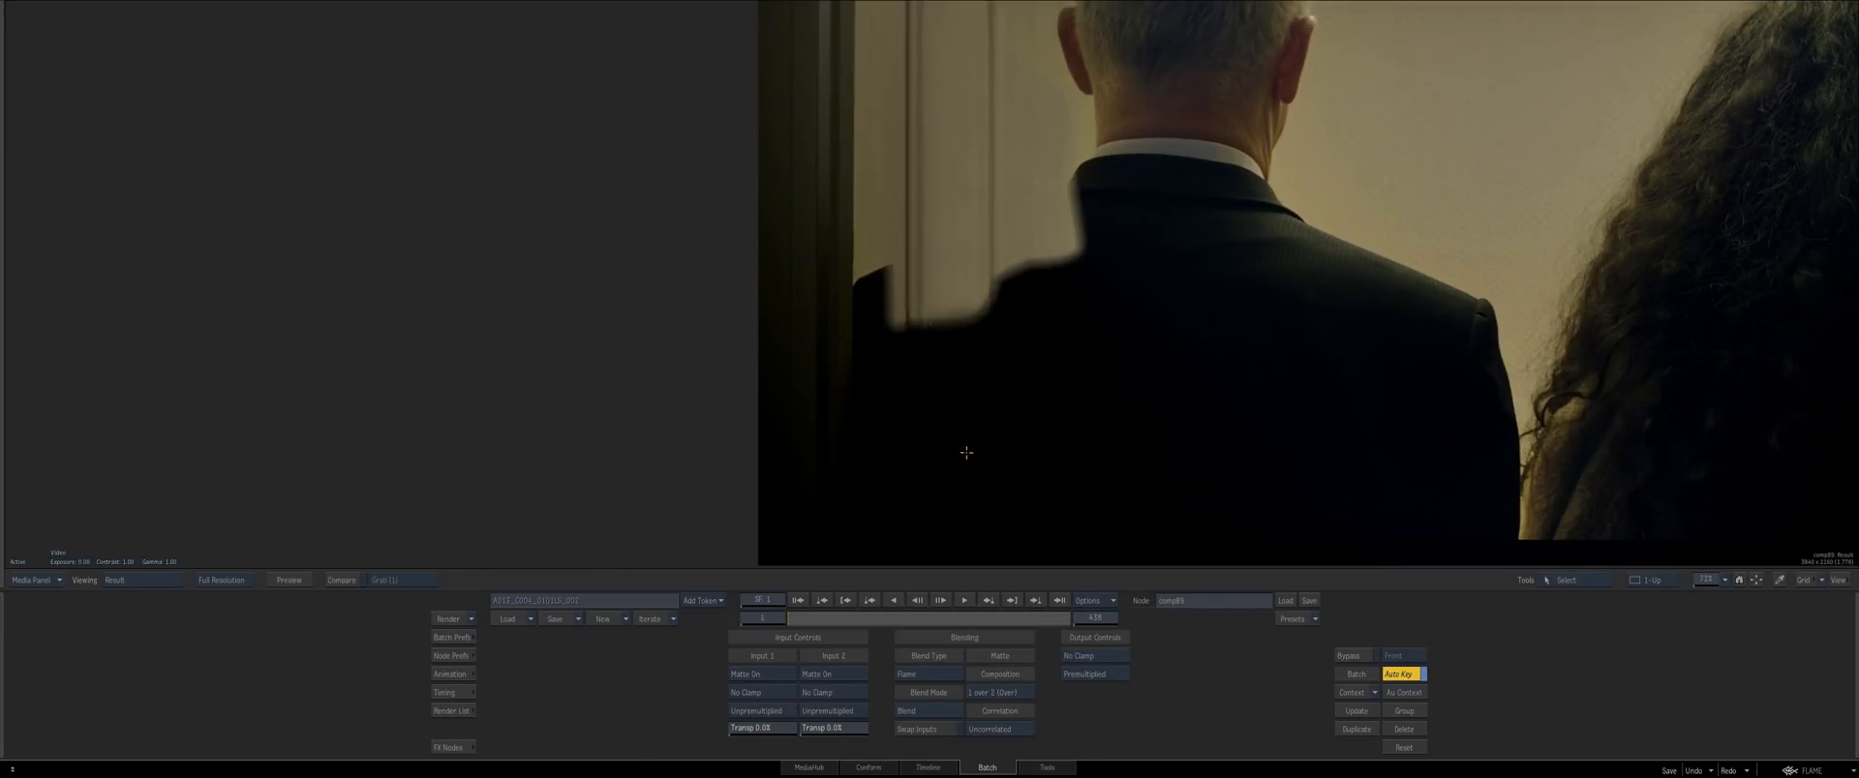
Reopen the new GMask Tracer and check its shape along the elevator door edge
{"action": "key", "text": "Escape"}
{"action": "double_click", "coordinate": [917, 239]}
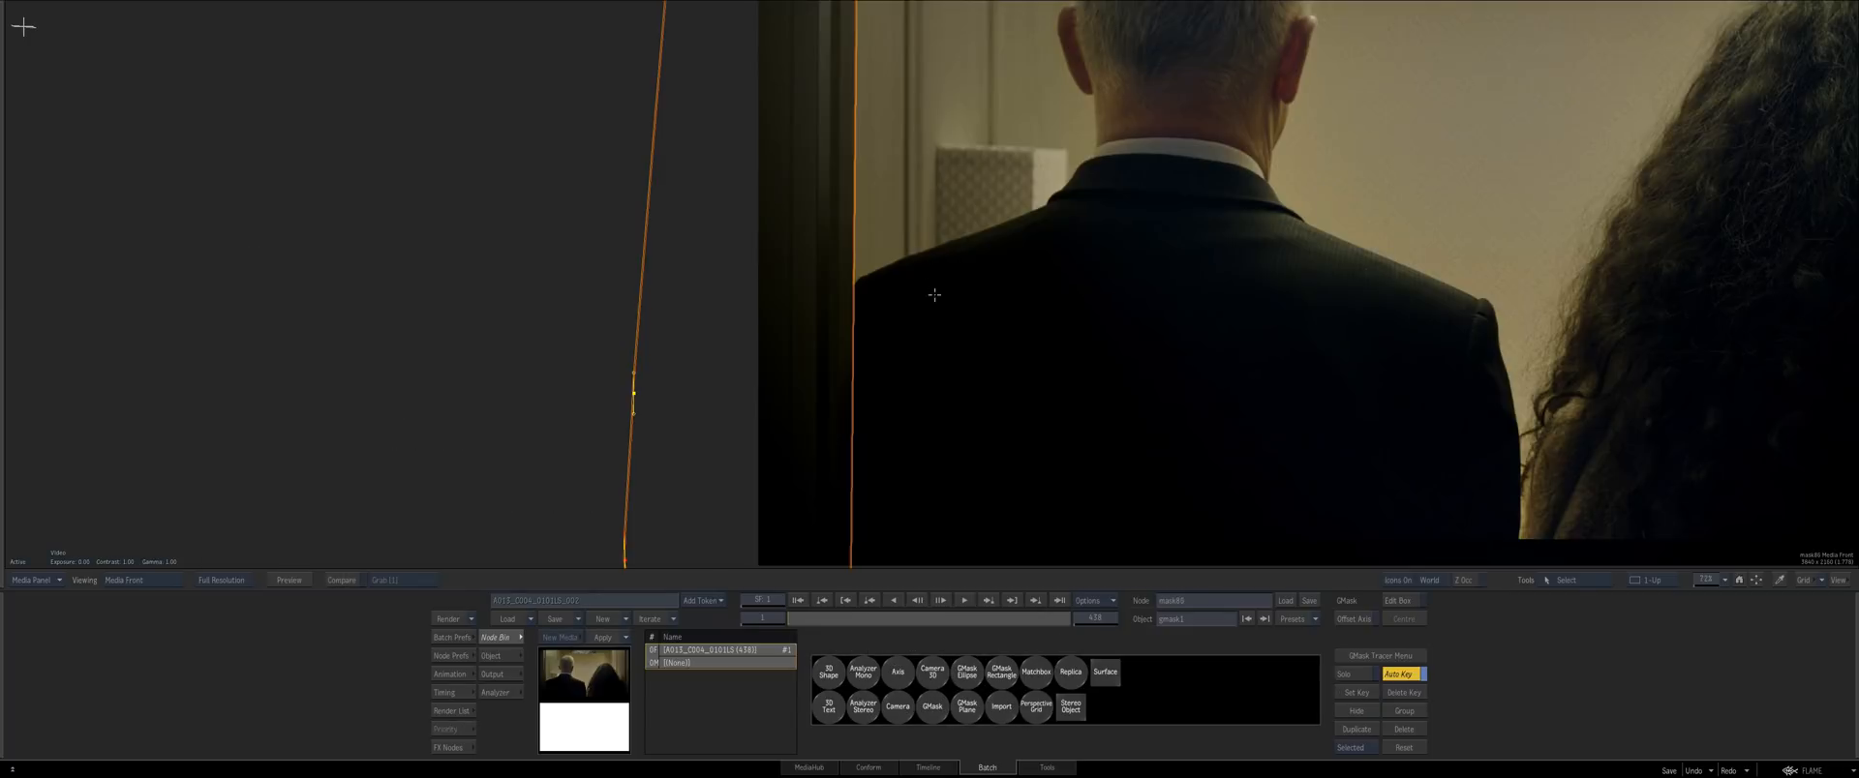
{"action": "key", "text": "Escape"}
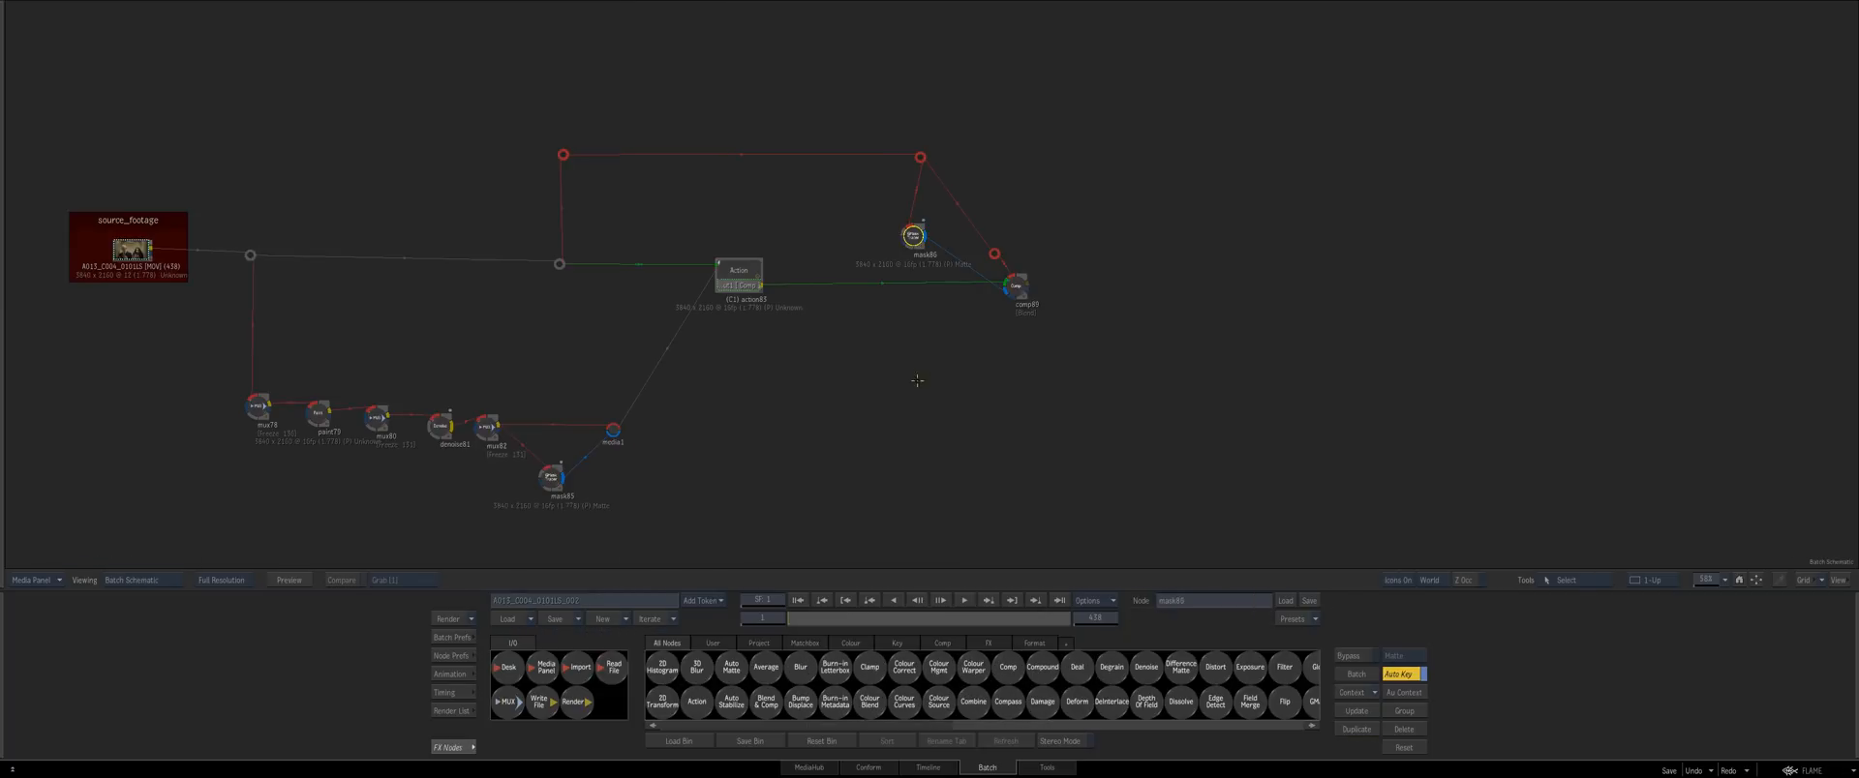
Split the workspace into two views with the node schematic beside the viewer, and check the Action and door-edge GMask outputs
{"action": "left_click_drag", "start_coordinate": [934, 393], "coordinate": [895, 373]}
{"action": "double_click", "coordinate": [753, 276]}
{"action": "left_click_drag", "start_coordinate": [786, 404], "coordinate": [778, 467]}
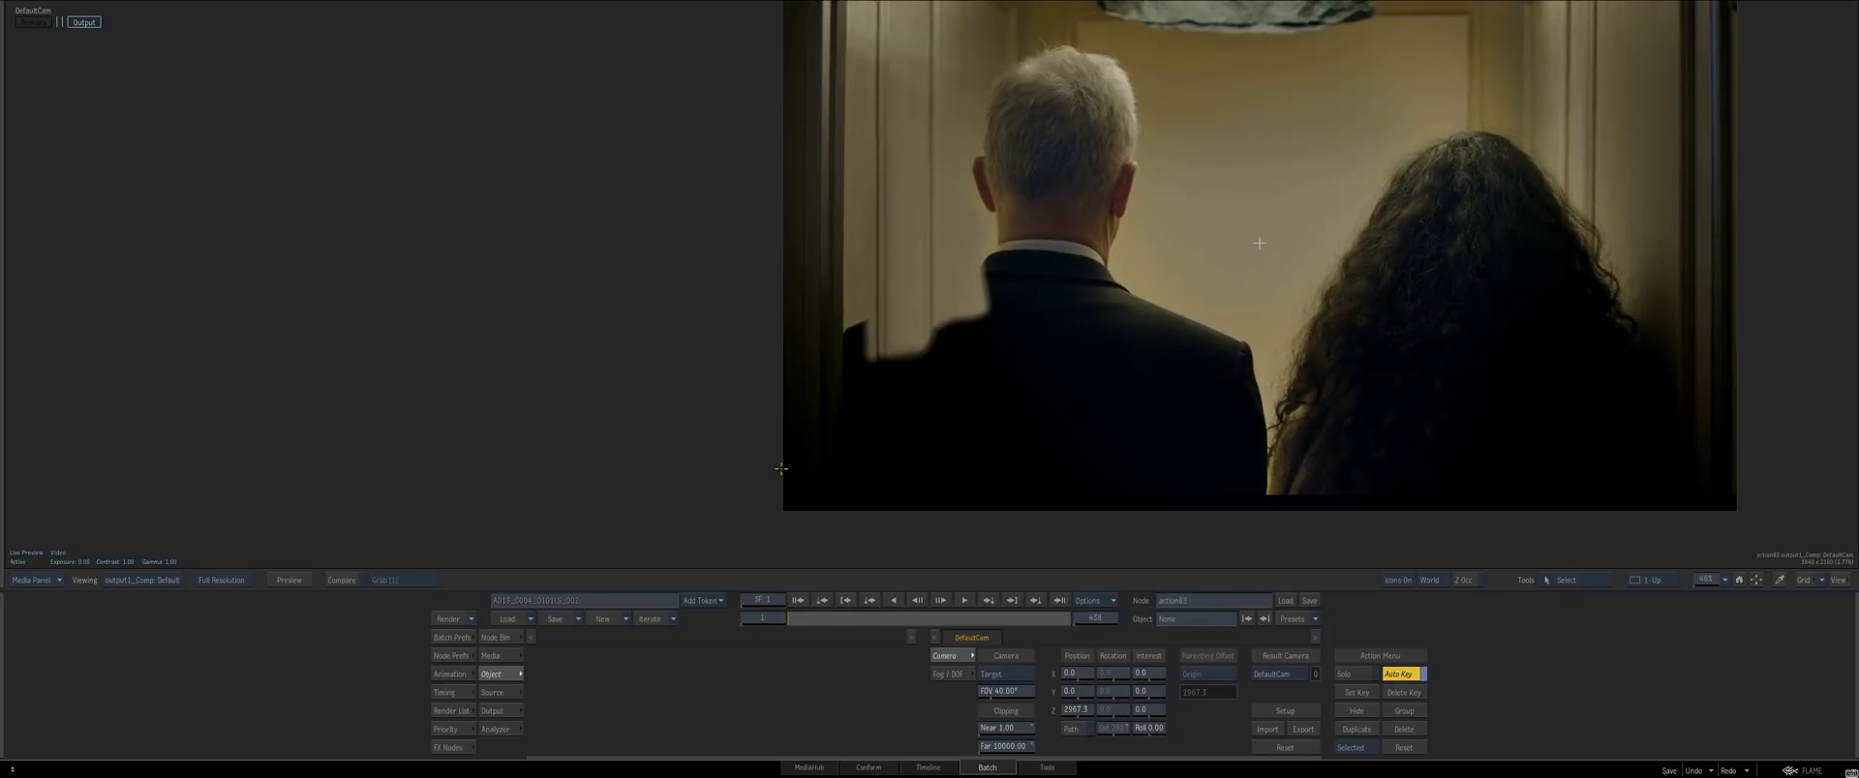
{"action": "key", "text": "alt+2"}
{"action": "key", "text": "Escape"}
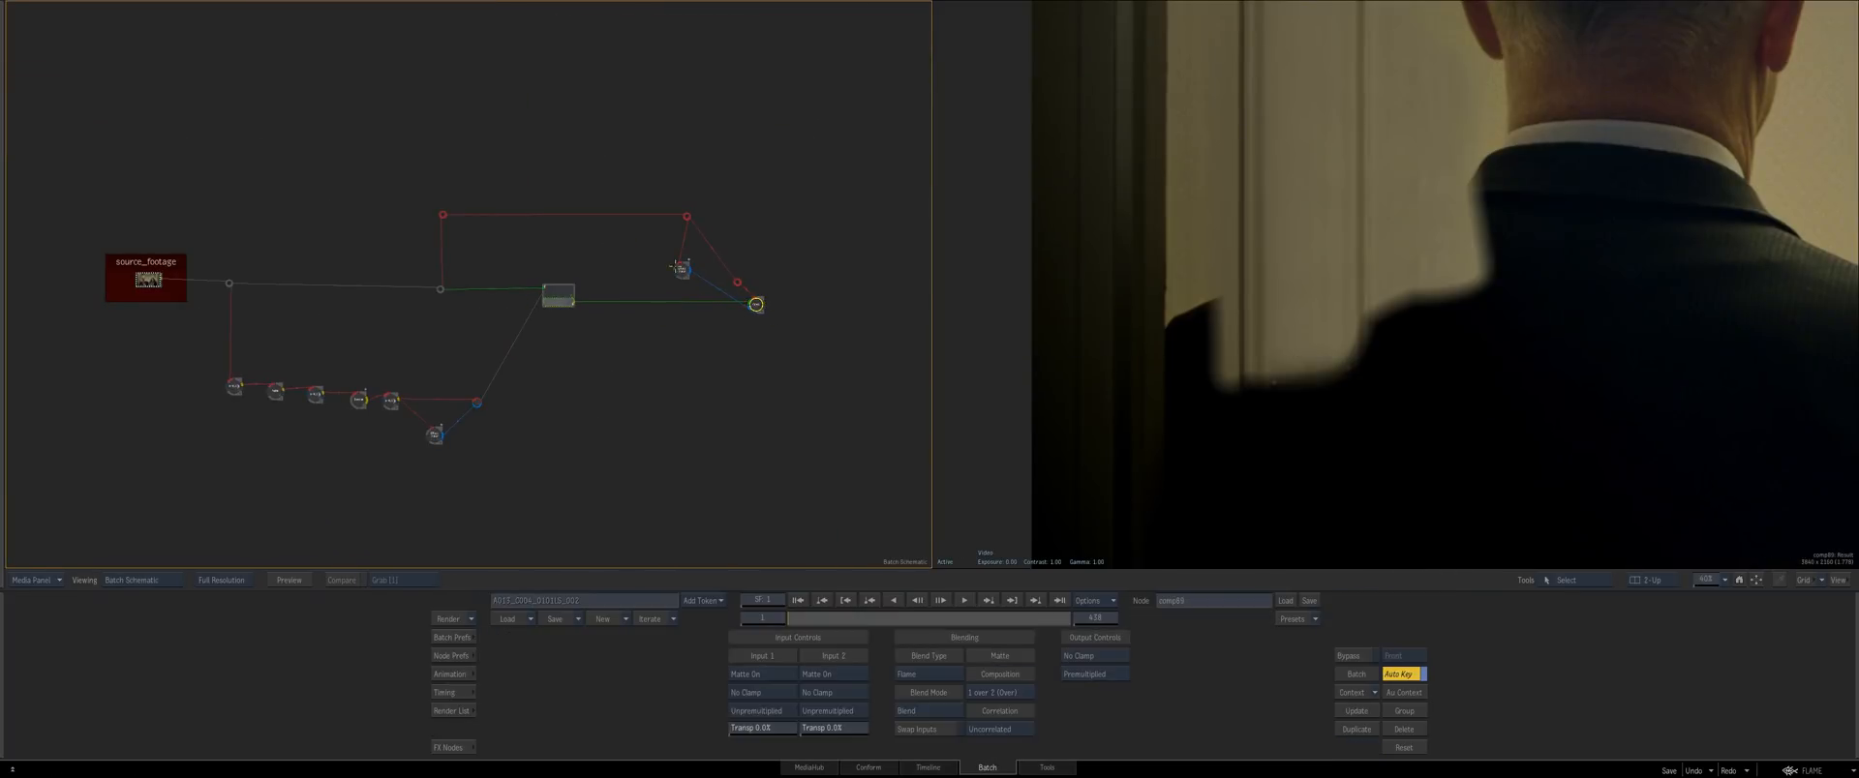
{"action": "left_click", "coordinate": [680, 267]}
{"action": "scroll", "coordinate": [1312, 176], "scroll_direction": "down", "scroll_amount": 6}
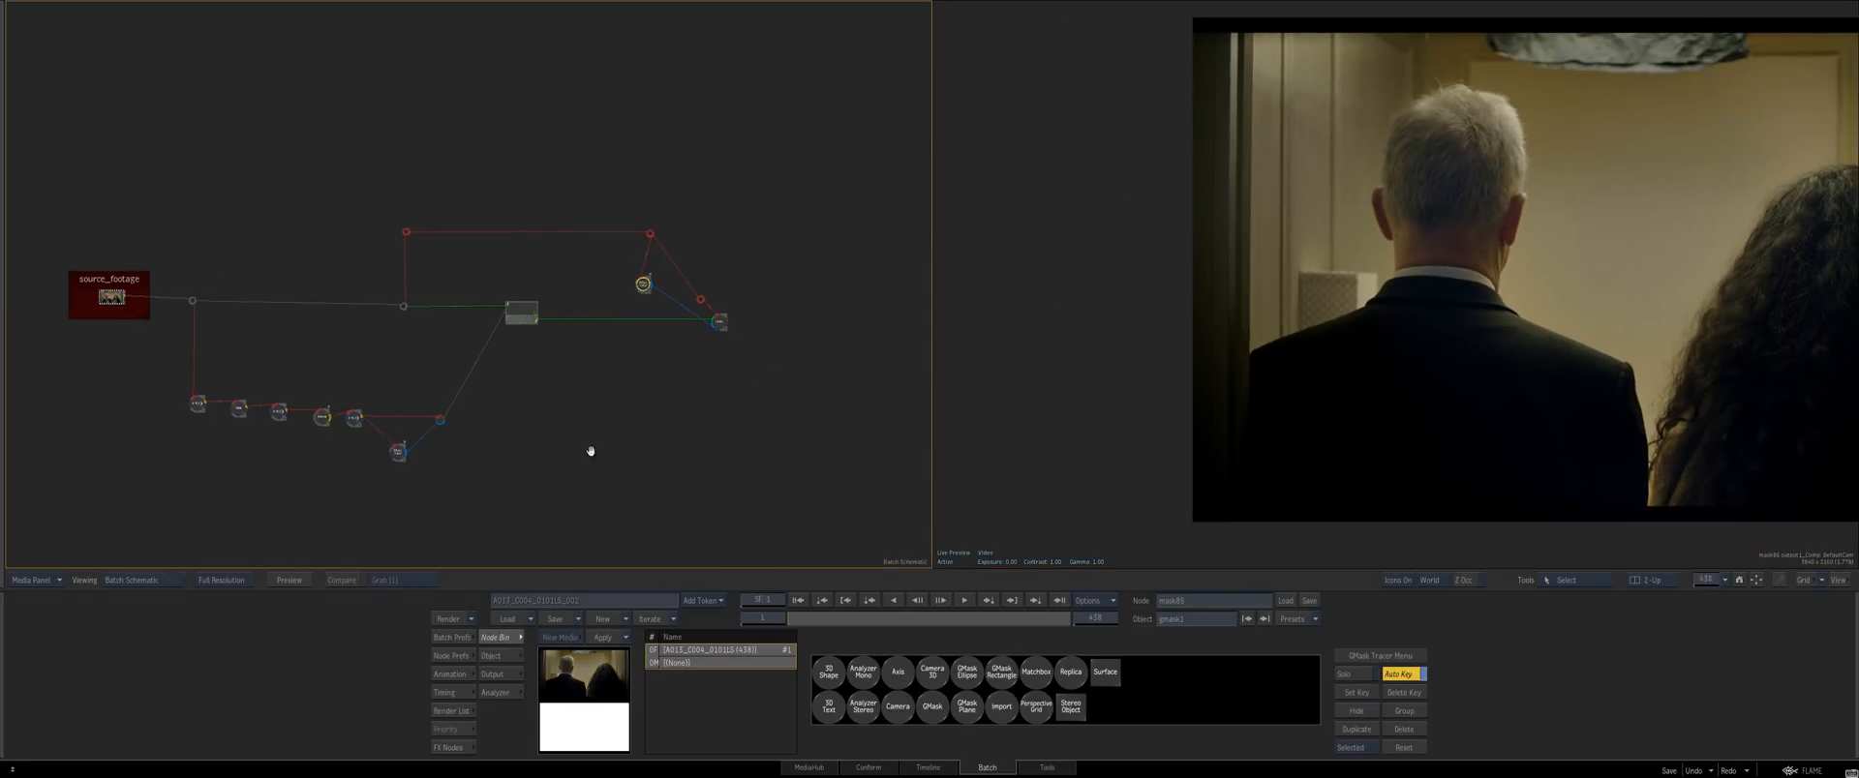
{"action": "scroll", "coordinate": [639, 310], "scroll_direction": "up", "scroll_amount": 2}
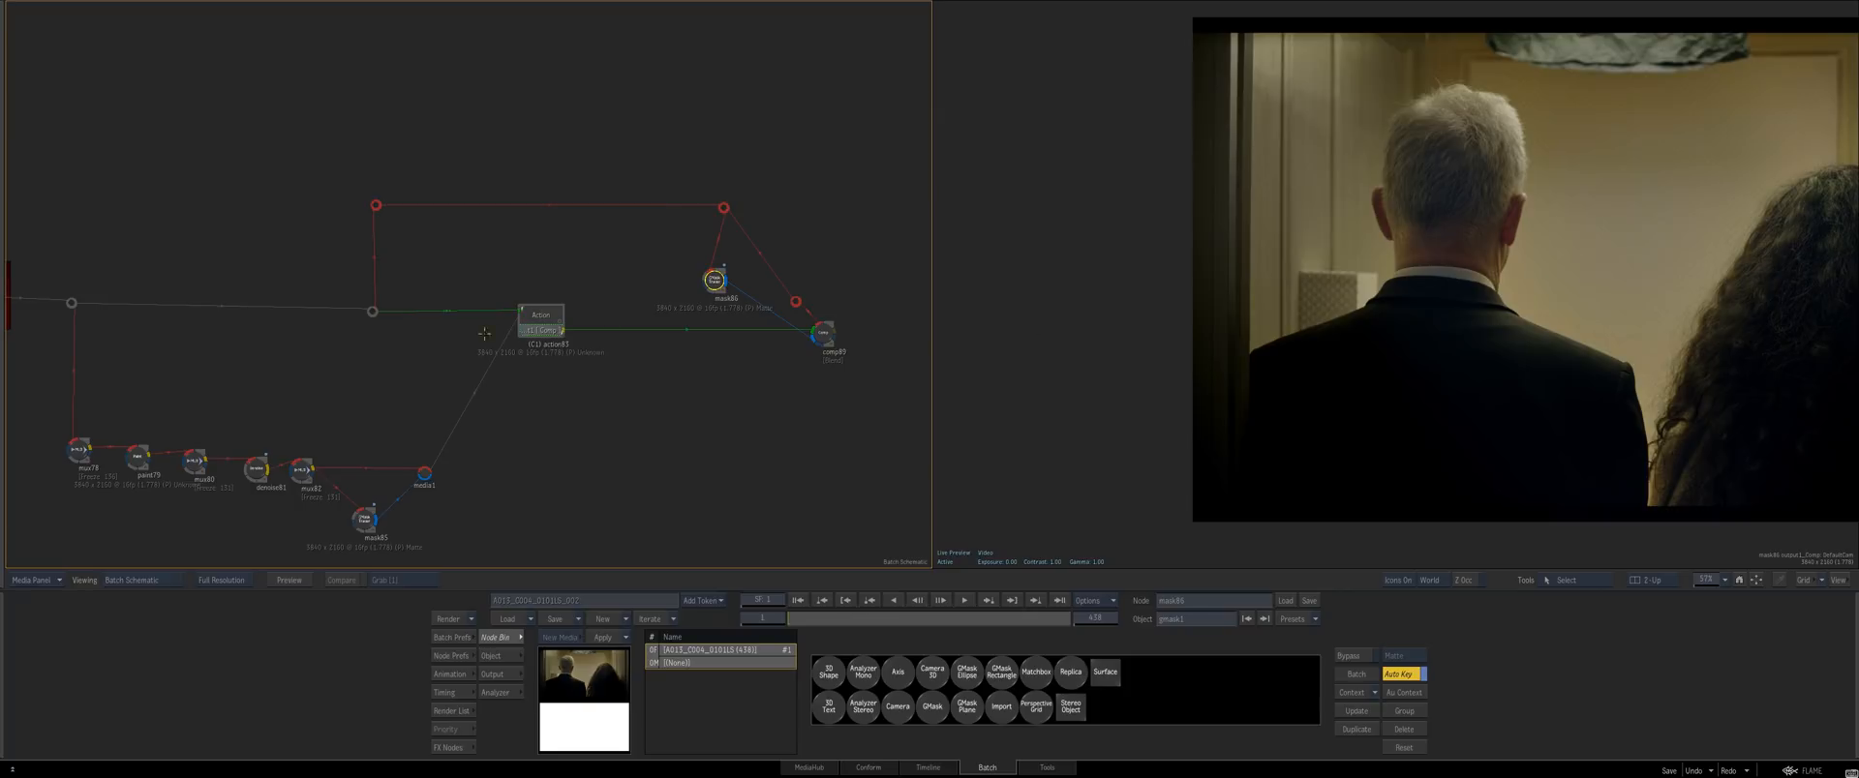
Show the Action node's result in the second view beside the schematic
{"action": "left_click", "coordinate": [541, 322]}
{"action": "mouse_move", "coordinate": [800, 619]}
{"action": "left_mouse_down"}
{"action": "mouse_move", "coordinate": [823, 622]}
{"action": "mouse_move", "coordinate": [784, 636]}
{"action": "left_mouse_up"}
{"action": "left_click_drag", "start_coordinate": [736, 400], "coordinate": [740, 399]}
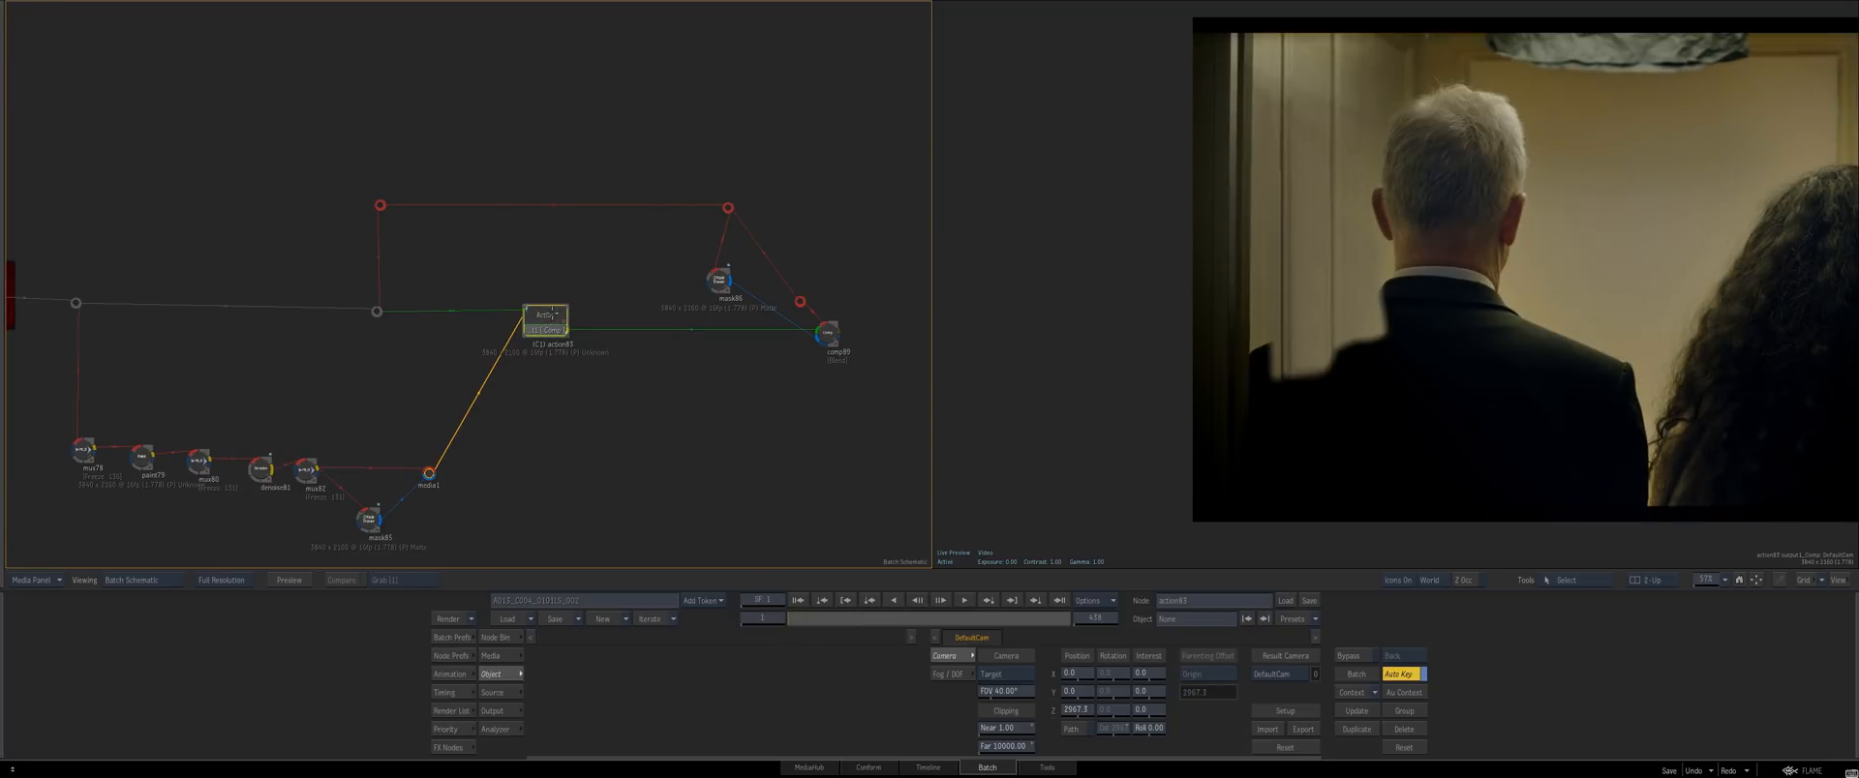
{"action": "left_click_drag", "start_coordinate": [548, 315], "coordinate": [541, 317]}
{"action": "left_click_drag", "start_coordinate": [556, 482], "coordinate": [577, 456]}
{"action": "left_click_drag", "start_coordinate": [563, 285], "coordinate": [562, 288]}
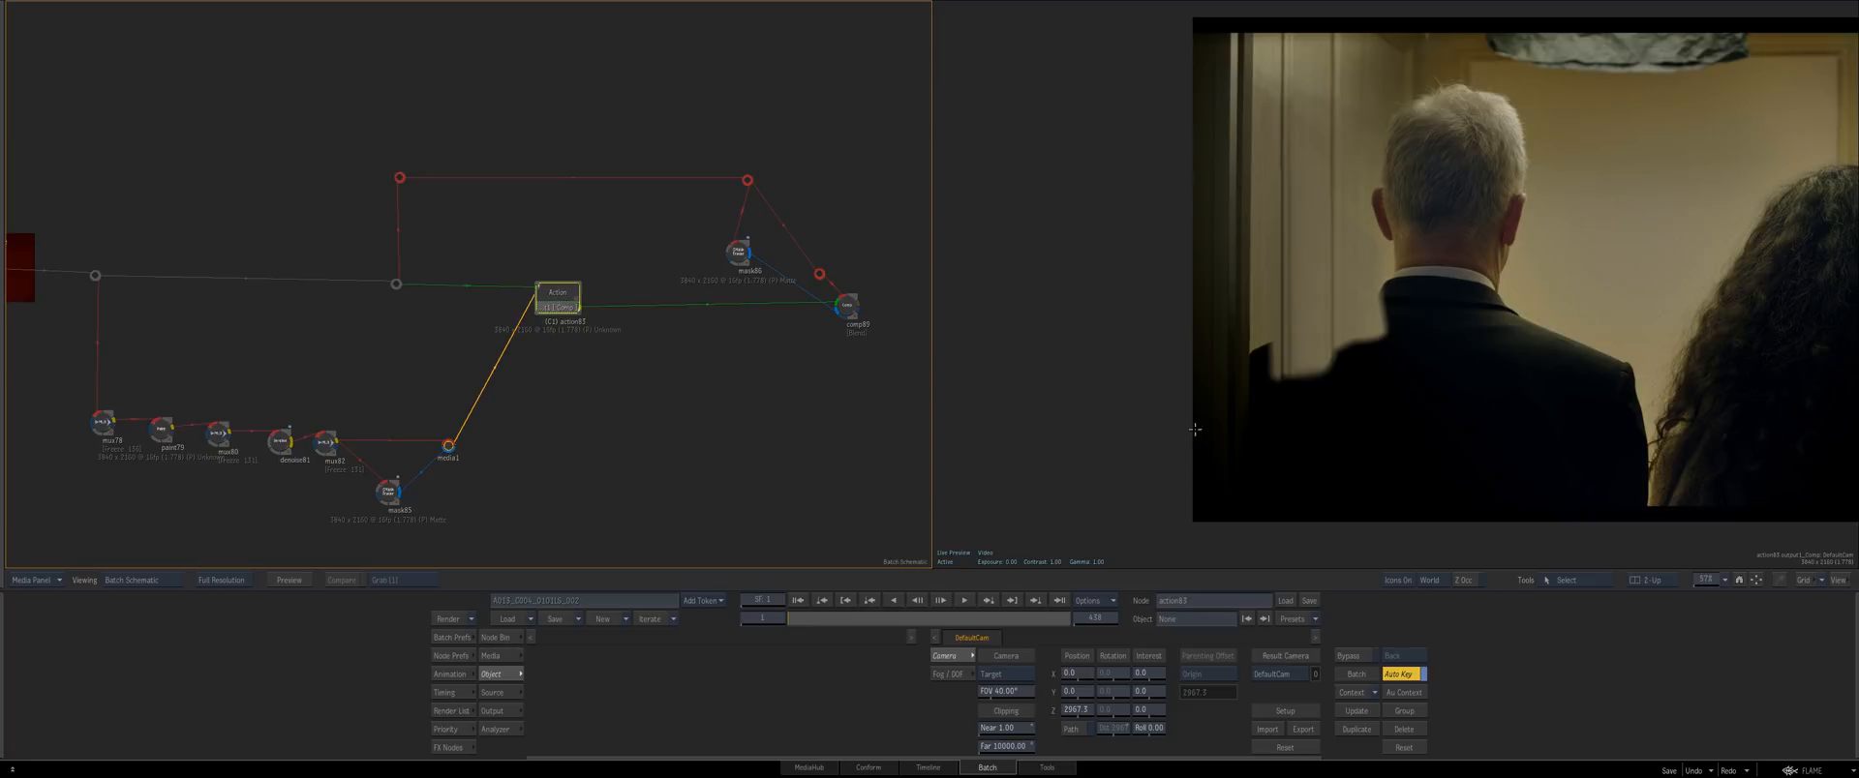
{"action": "left_click_drag", "start_coordinate": [1226, 427], "coordinate": [1186, 431]}
{"action": "left_click_drag", "start_coordinate": [569, 461], "coordinate": [591, 447]}
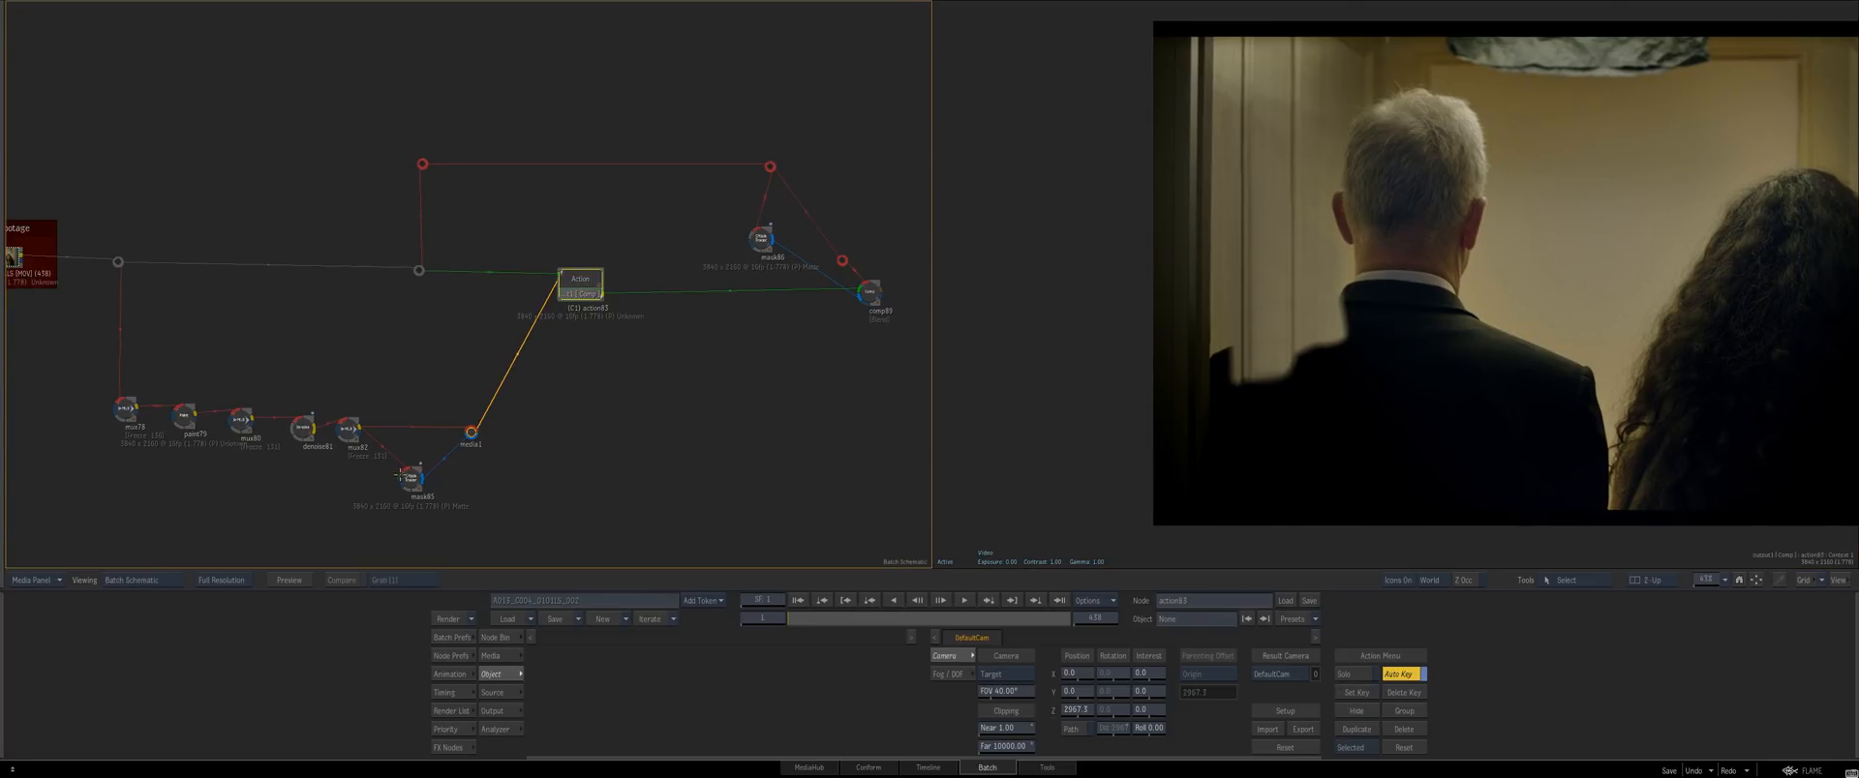
Open the patch's GMask Tracer over its front image beside the Action result, and delete the mask's keyframe in the animation channels
{"action": "left_click", "coordinate": [407, 478]}
{"action": "key", "text": "F1"}
{"action": "left_click_drag", "start_coordinate": [448, 397], "coordinate": [282, 439]}
{"action": "left_click_drag", "start_coordinate": [556, 478], "coordinate": [435, 391]}
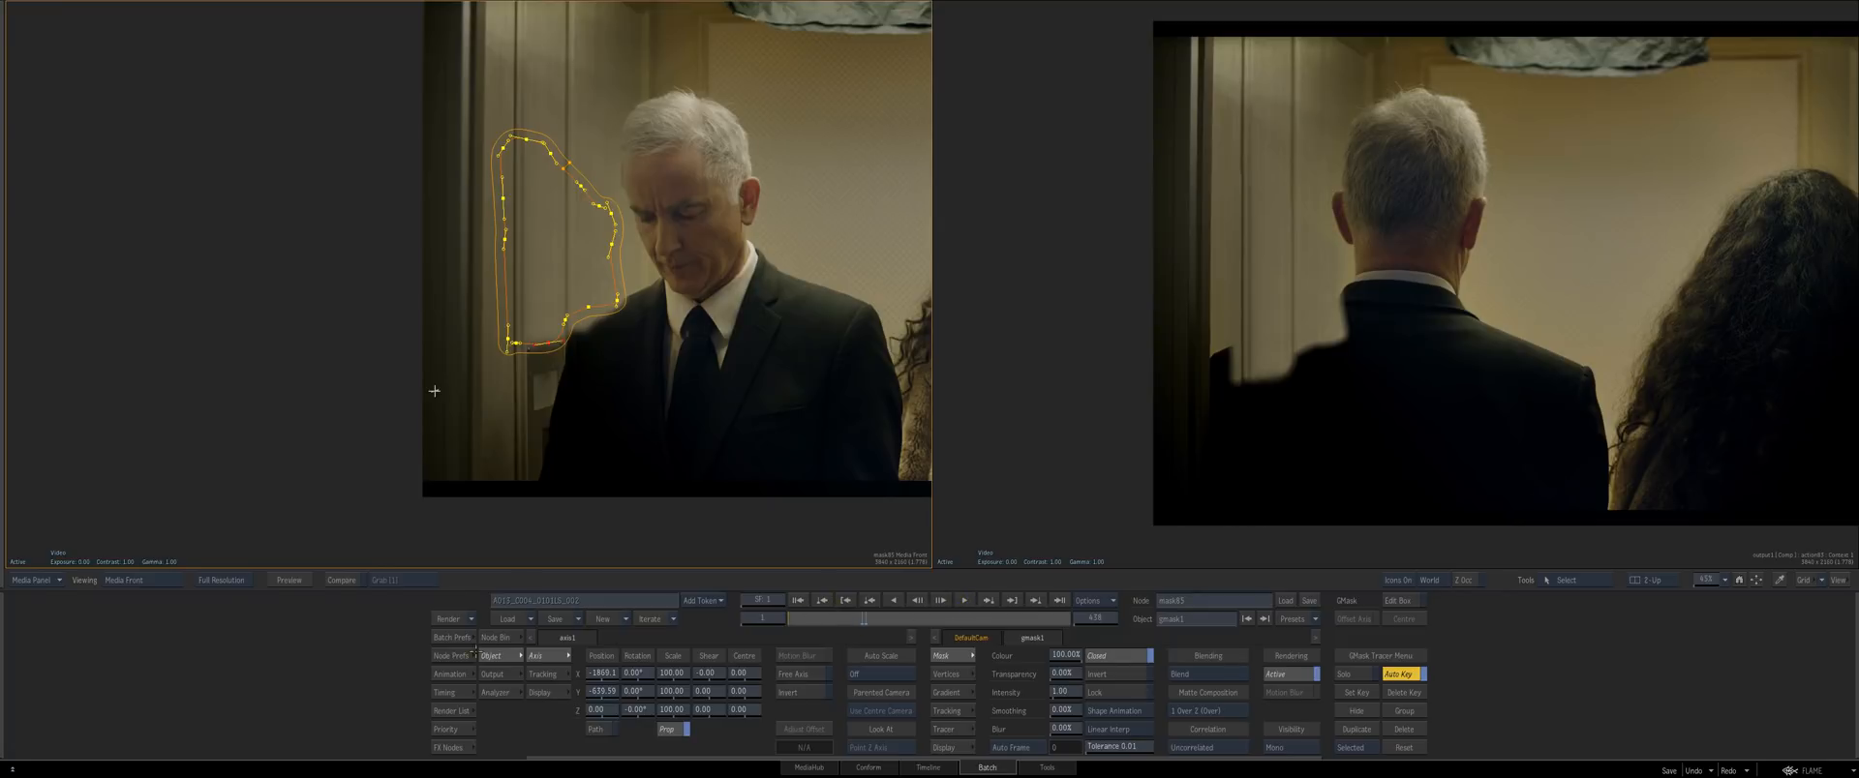
{"action": "left_click", "coordinate": [450, 673]}
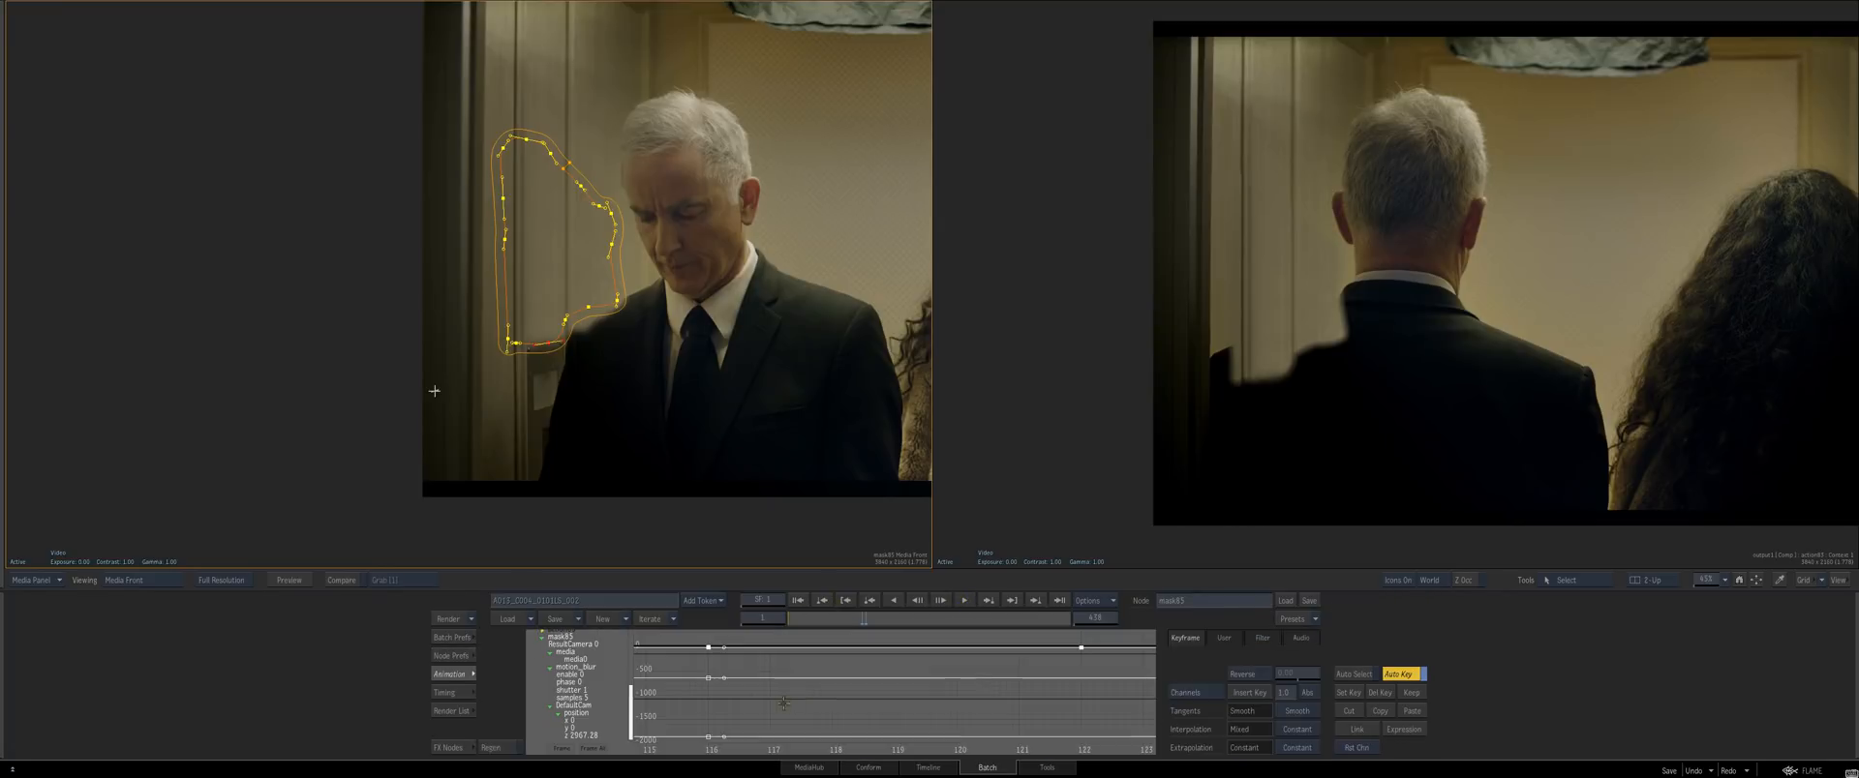
{"action": "left_click", "coordinate": [1354, 693]}
{"action": "left_click", "coordinate": [450, 674]}
Select the patch's GMask and move its upper points up the elevator door panel
{"action": "left_click_drag", "start_coordinate": [573, 366], "coordinate": [692, 428]}
{"action": "left_click_drag", "start_coordinate": [692, 428], "coordinate": [592, 359]}
{"action": "left_click", "coordinate": [572, 224]}
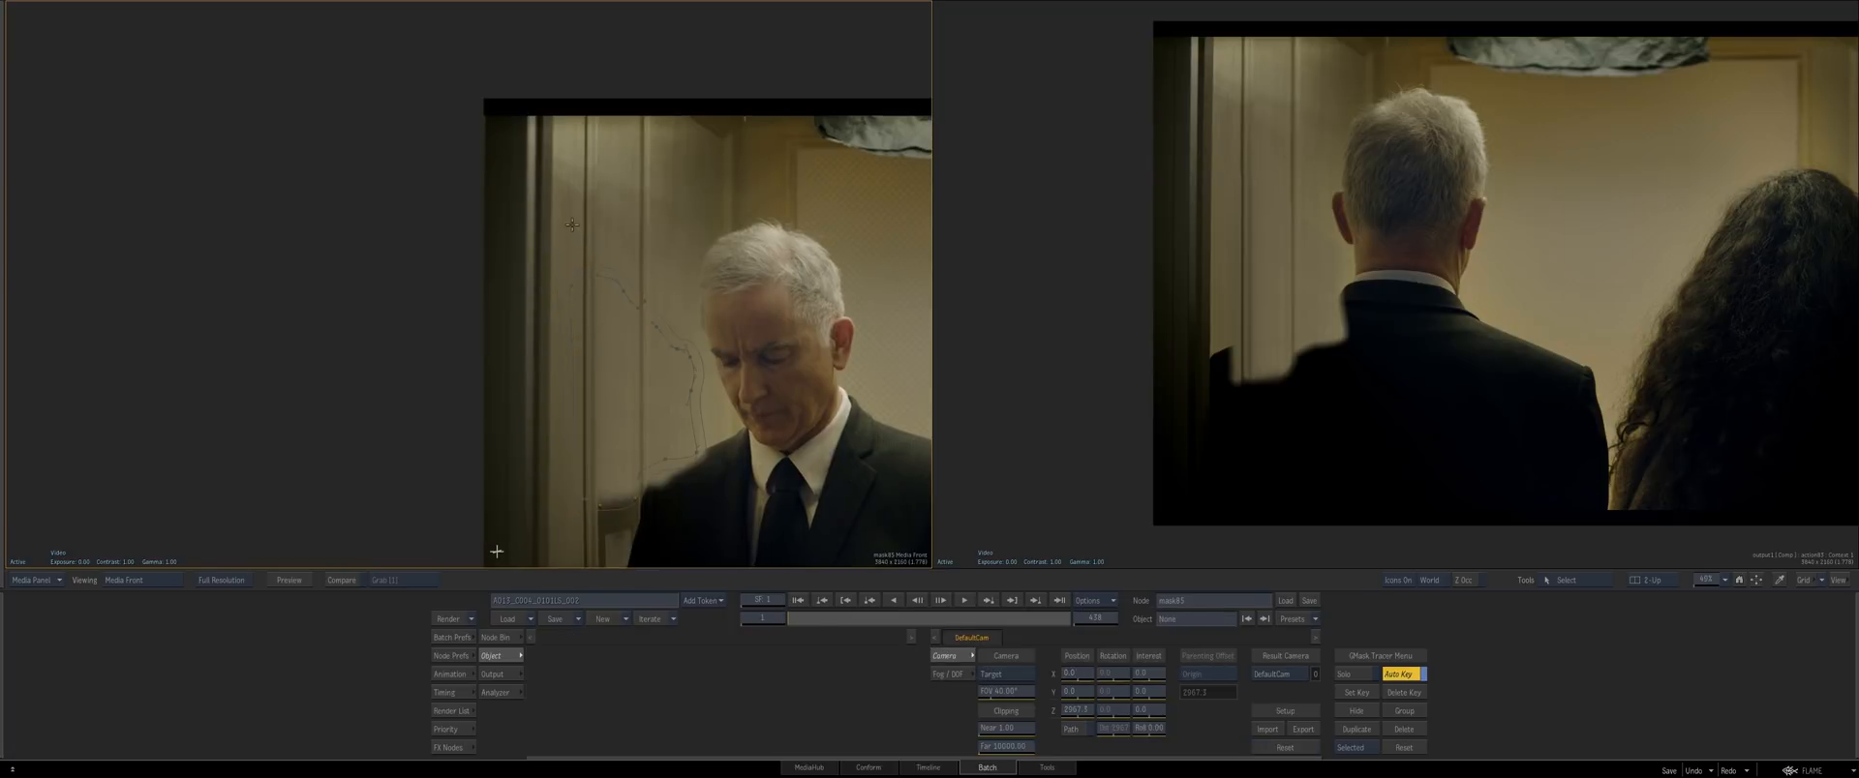
{"action": "left_click", "coordinate": [578, 275]}
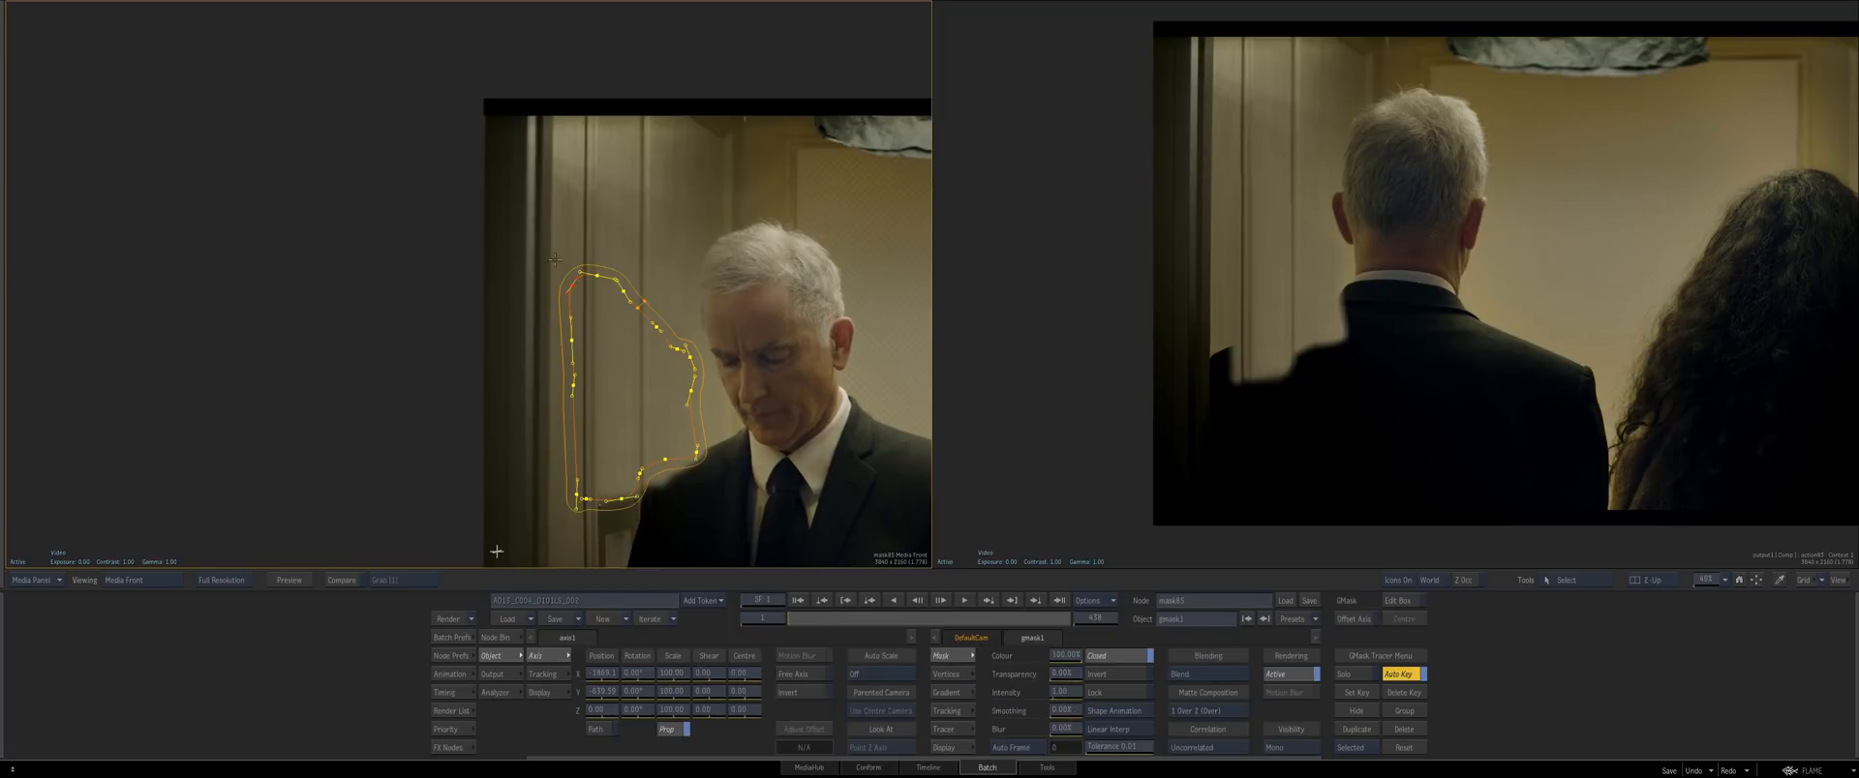
{"action": "left_click_drag", "start_coordinate": [597, 275], "coordinate": [563, 168]}
{"action": "left_click_drag", "start_coordinate": [590, 402], "coordinate": [608, 270]}
{"action": "left_click_drag", "start_coordinate": [608, 271], "coordinate": [551, 288]}
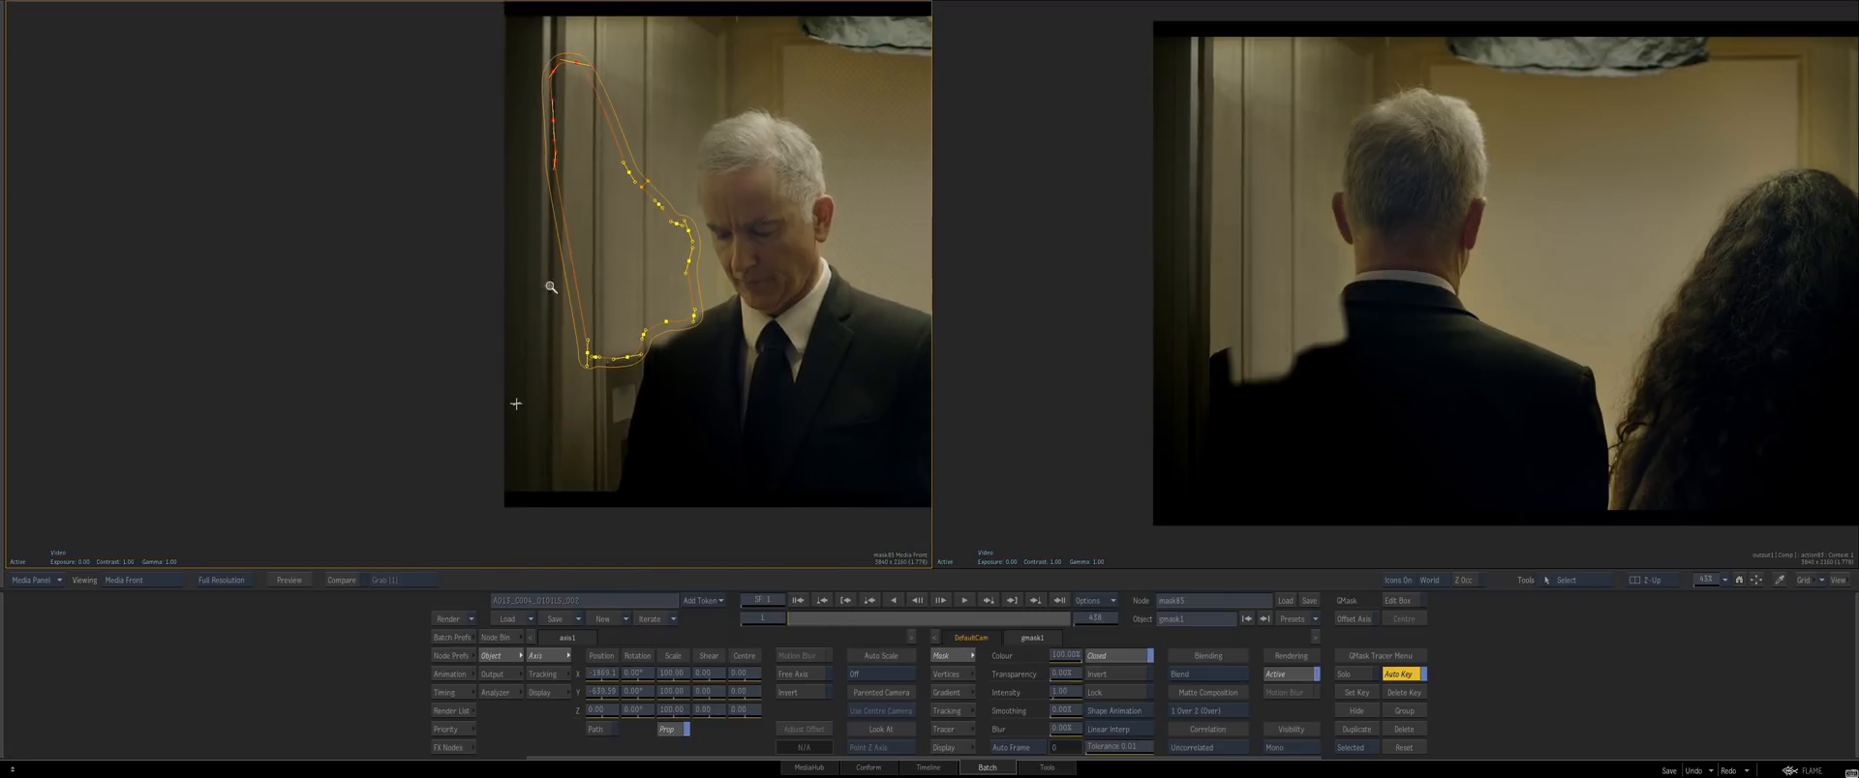
Move the GMask's lower and door-side points outward beyond the frame's edge so the mask covers the whole door side
{"action": "left_click_drag", "start_coordinate": [637, 373], "coordinate": [637, 374]}
{"action": "left_click_drag", "start_coordinate": [627, 358], "coordinate": [521, 435]}
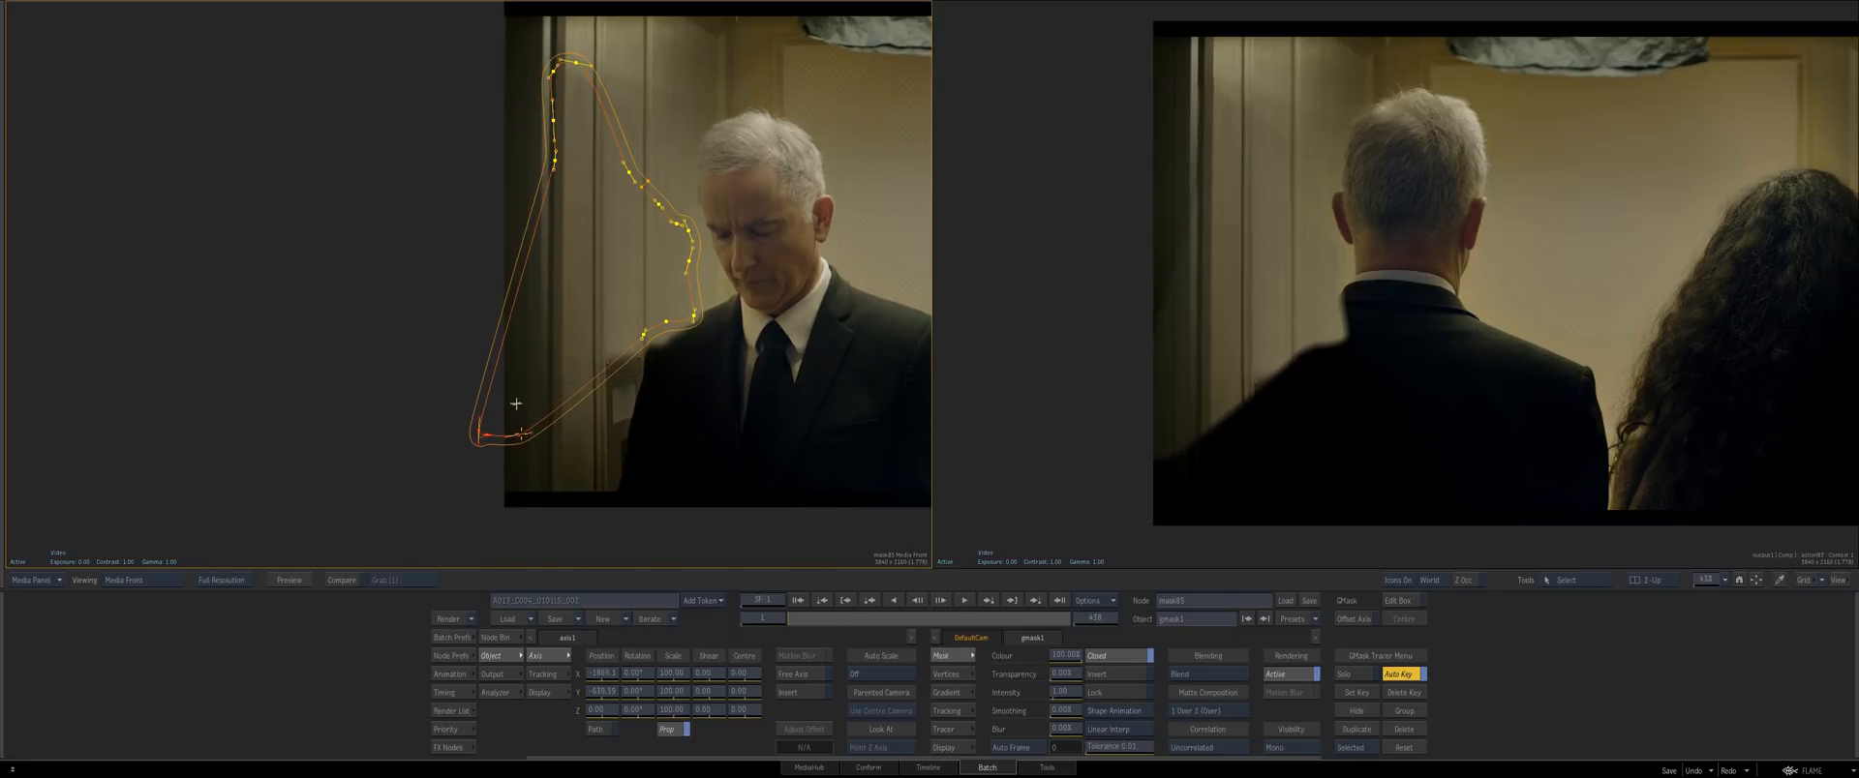
{"action": "left_click_drag", "start_coordinate": [572, 353], "coordinate": [512, 343]}
{"action": "left_click_drag", "start_coordinate": [512, 344], "coordinate": [545, 415]}
{"action": "left_click_drag", "start_coordinate": [552, 206], "coordinate": [496, 242]}
{"action": "mouse_move", "coordinate": [536, 172]}
{"action": "left_mouse_down"}
{"action": "mouse_move", "coordinate": [572, 194]}
{"action": "mouse_move", "coordinate": [539, 181]}
{"action": "left_mouse_up"}
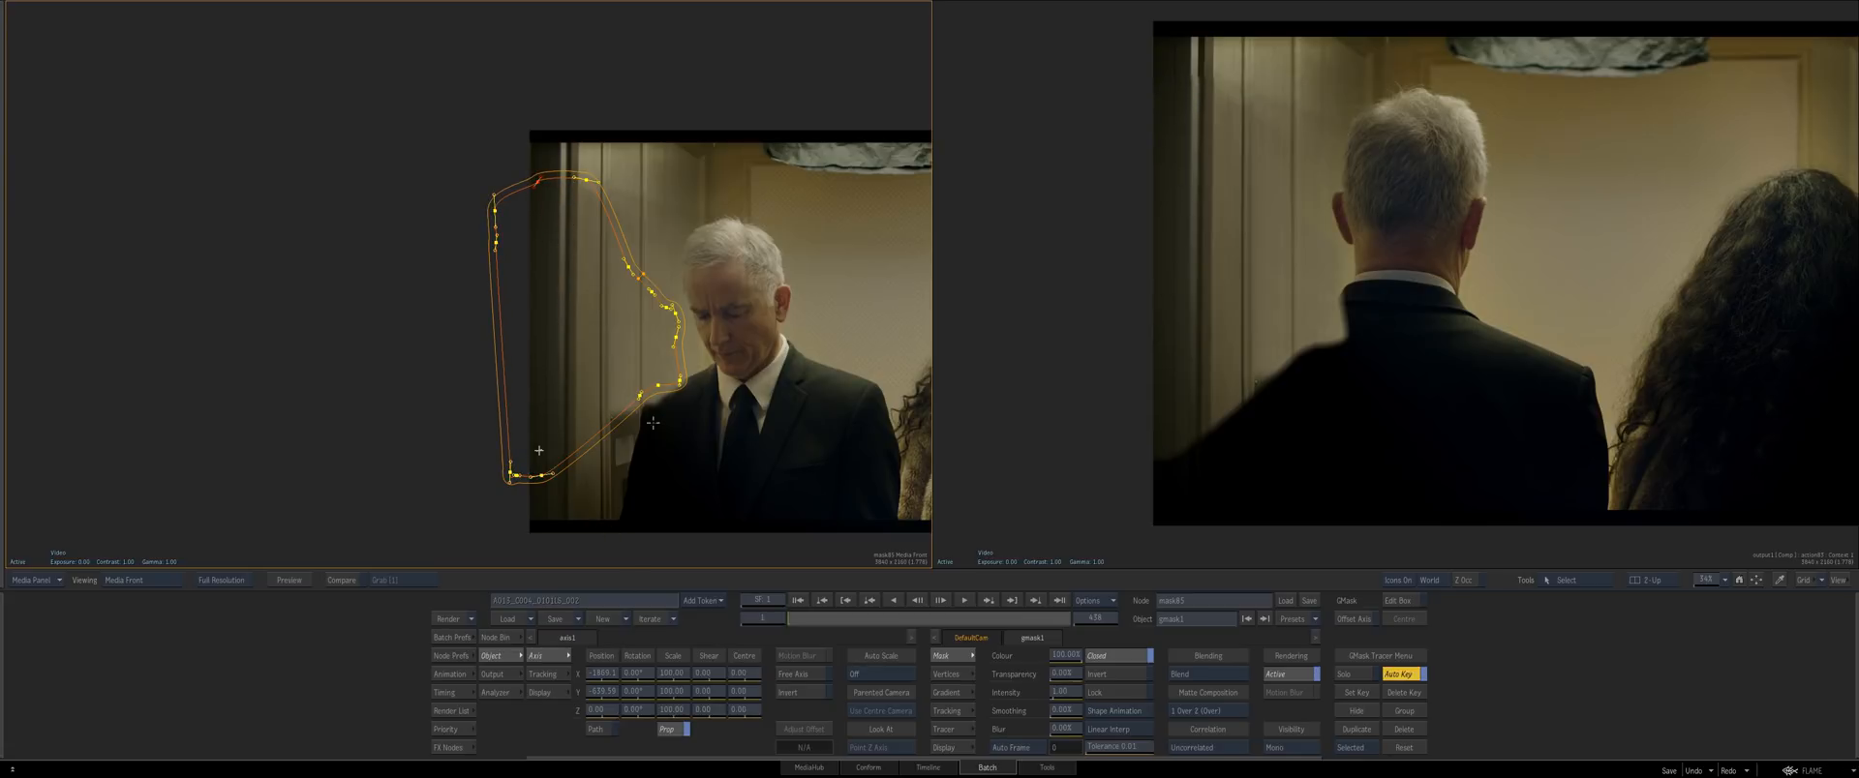
Return to a single view and examine the reshaped GMask's edge around the man's shoulder
{"action": "left_click_drag", "start_coordinate": [660, 340], "coordinate": [137, 233]}
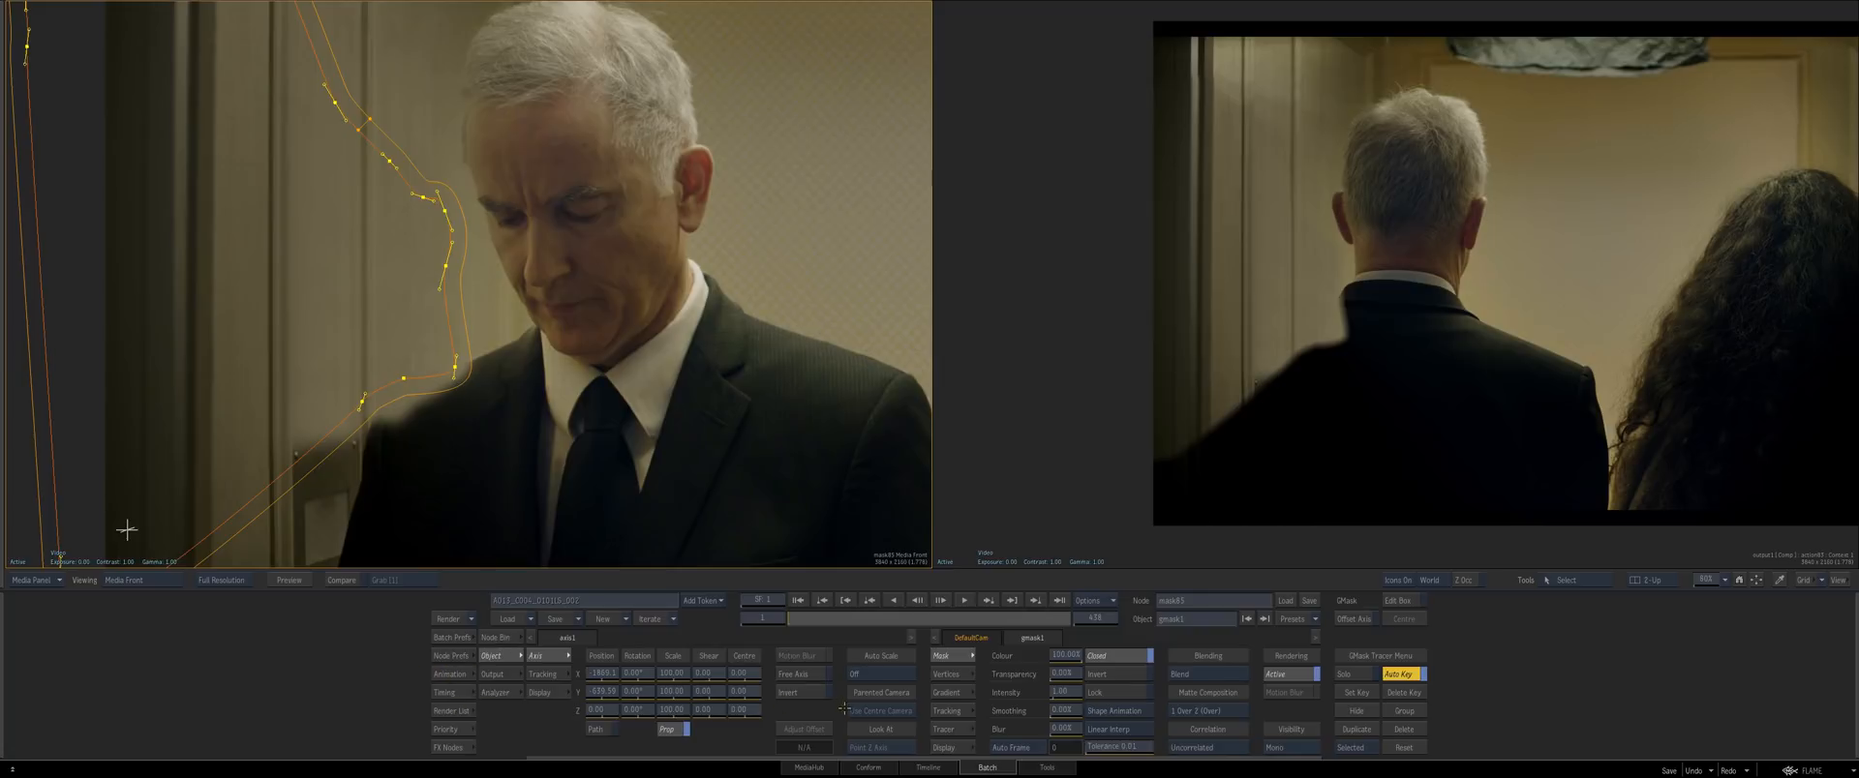
{"action": "key", "text": "shift+a"}
{"action": "key", "text": "Escape"}
{"action": "left_click_drag", "start_coordinate": [614, 466], "coordinate": [806, 391]}
{"action": "double_click", "coordinate": [733, 426]}
{"action": "scroll", "coordinate": [806, 391], "scroll_direction": "up", "scroll_amount": 5}
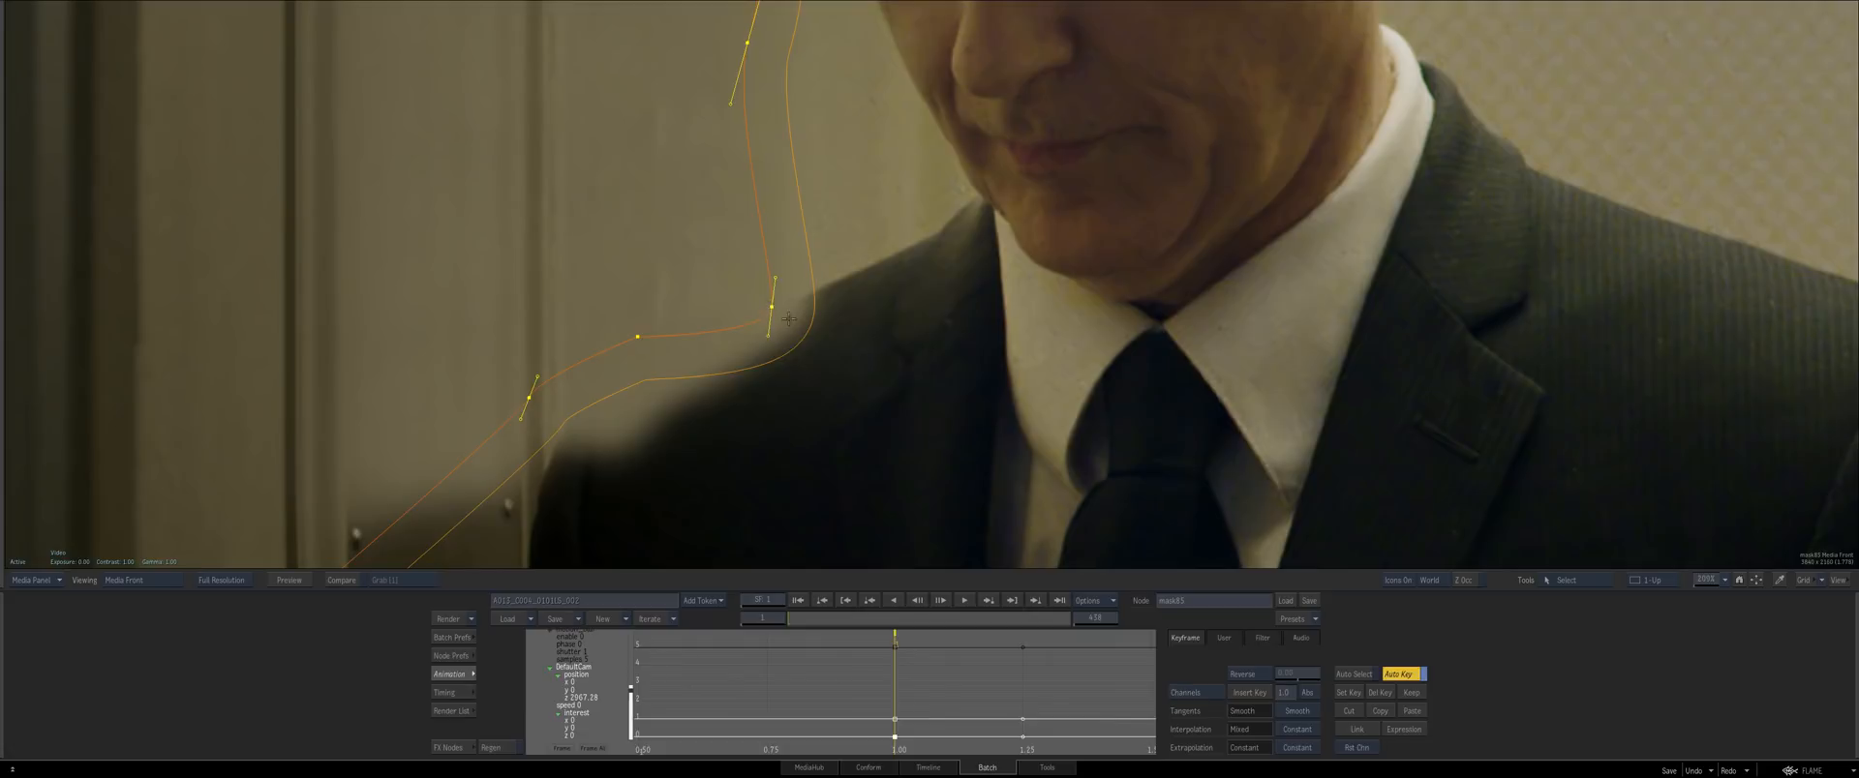
{"action": "key", "text": "Escape"}
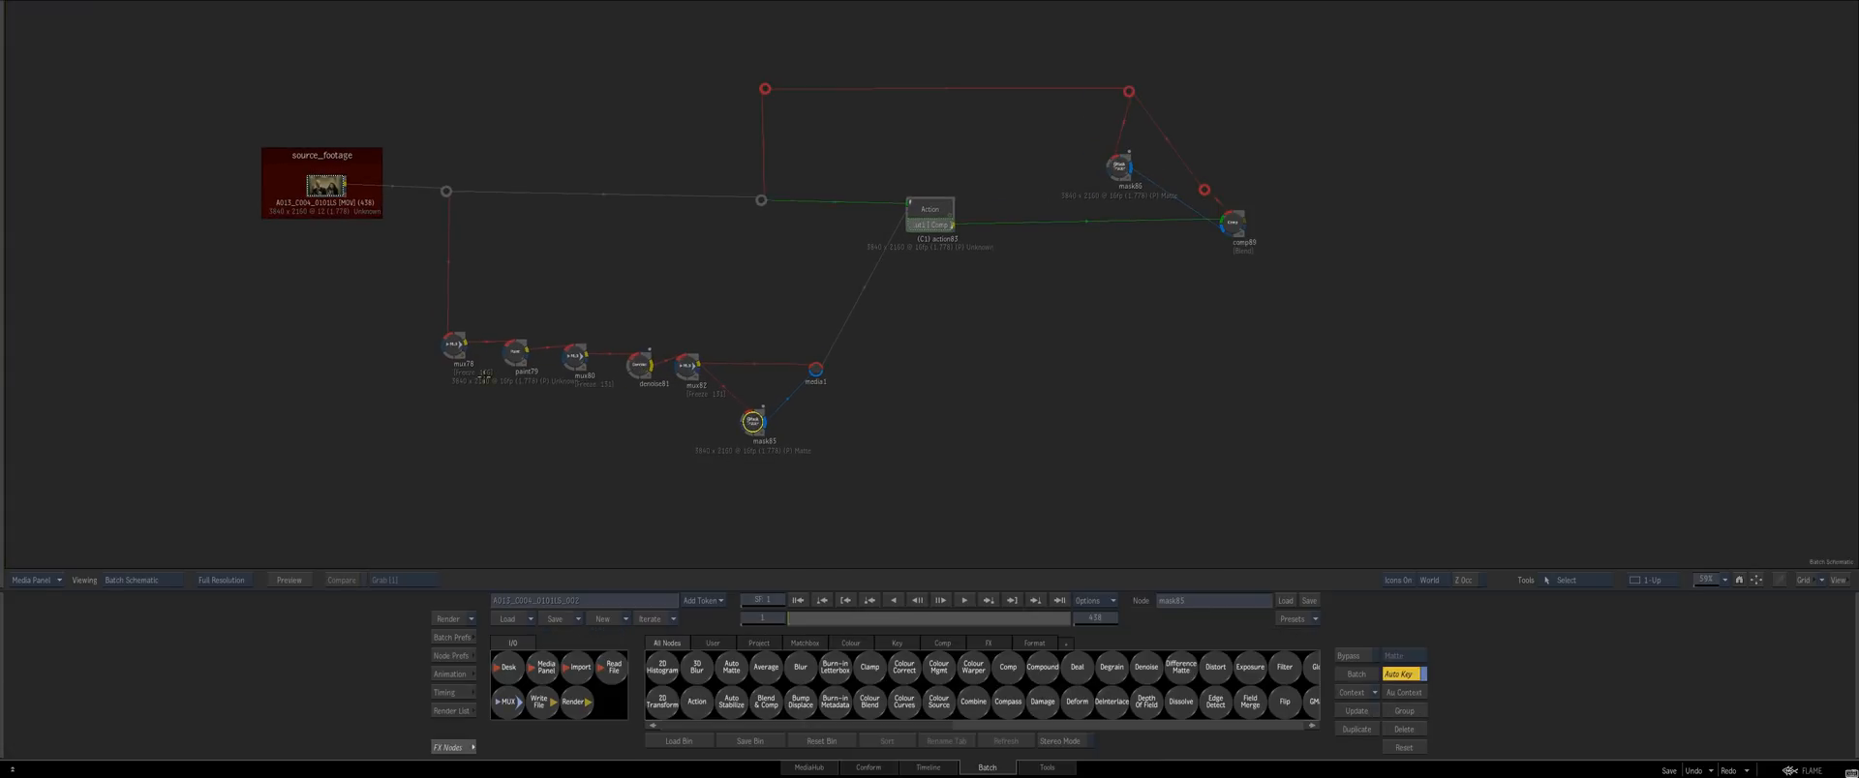
Open the patch's Paint node at frame 131 and extend the painted wall over the shoulder area of the suit
{"action": "left_click_drag", "start_coordinate": [575, 356], "coordinate": [583, 350]}
{"action": "left_click", "coordinate": [513, 352]}
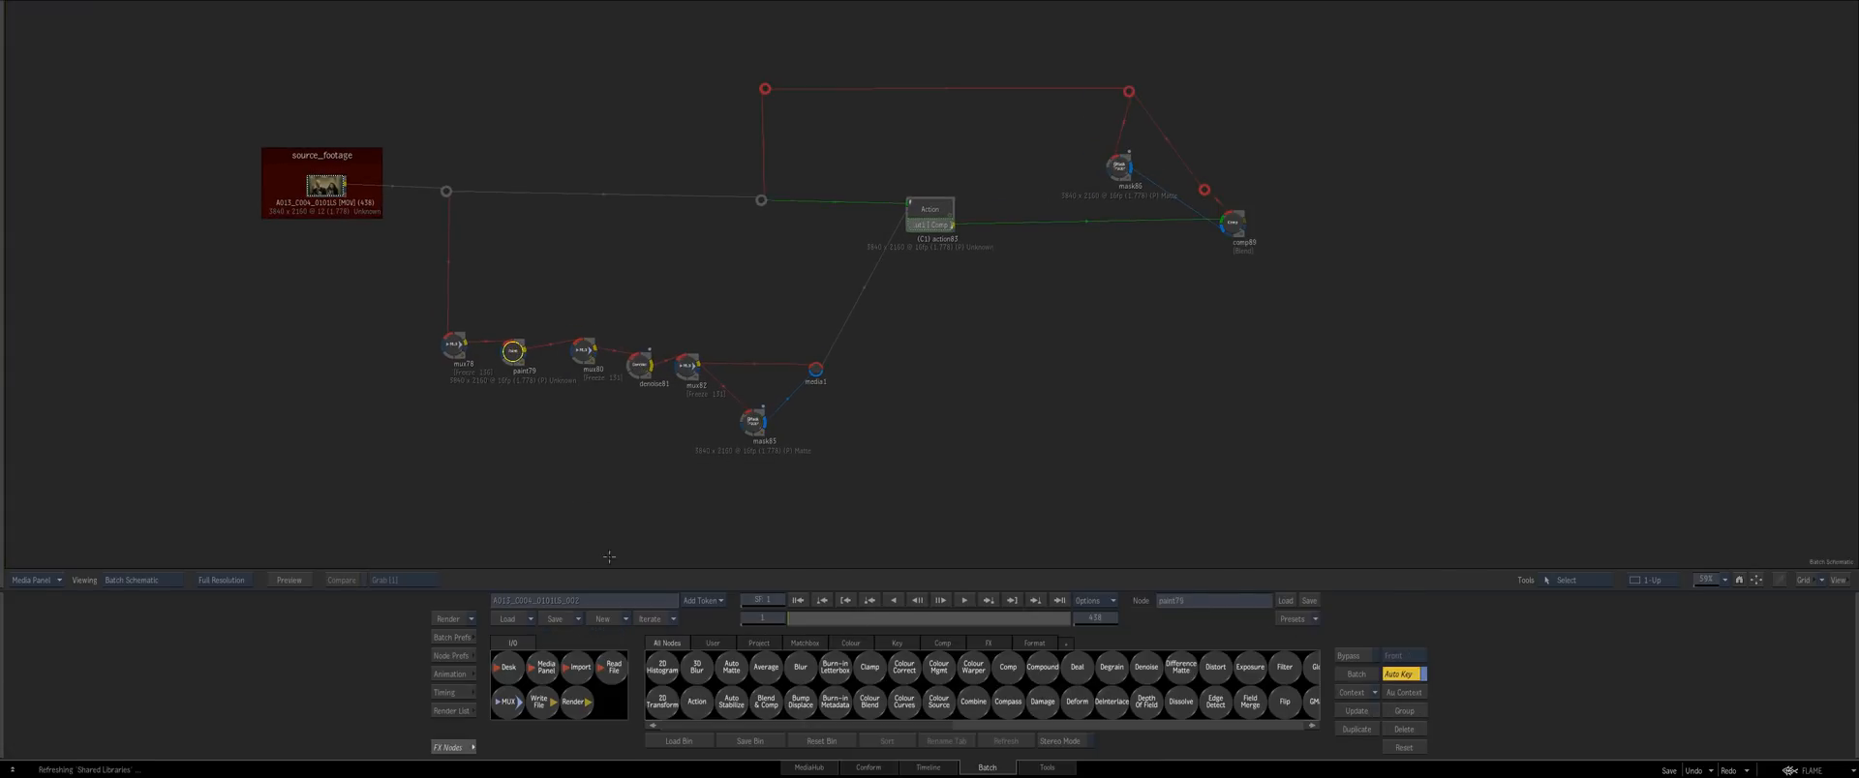
{"action": "left_click", "coordinate": [767, 618]}
{"action": "type", "text": "131"}
{"action": "key", "text": "Return"}
{"action": "double_click", "coordinate": [514, 351]}
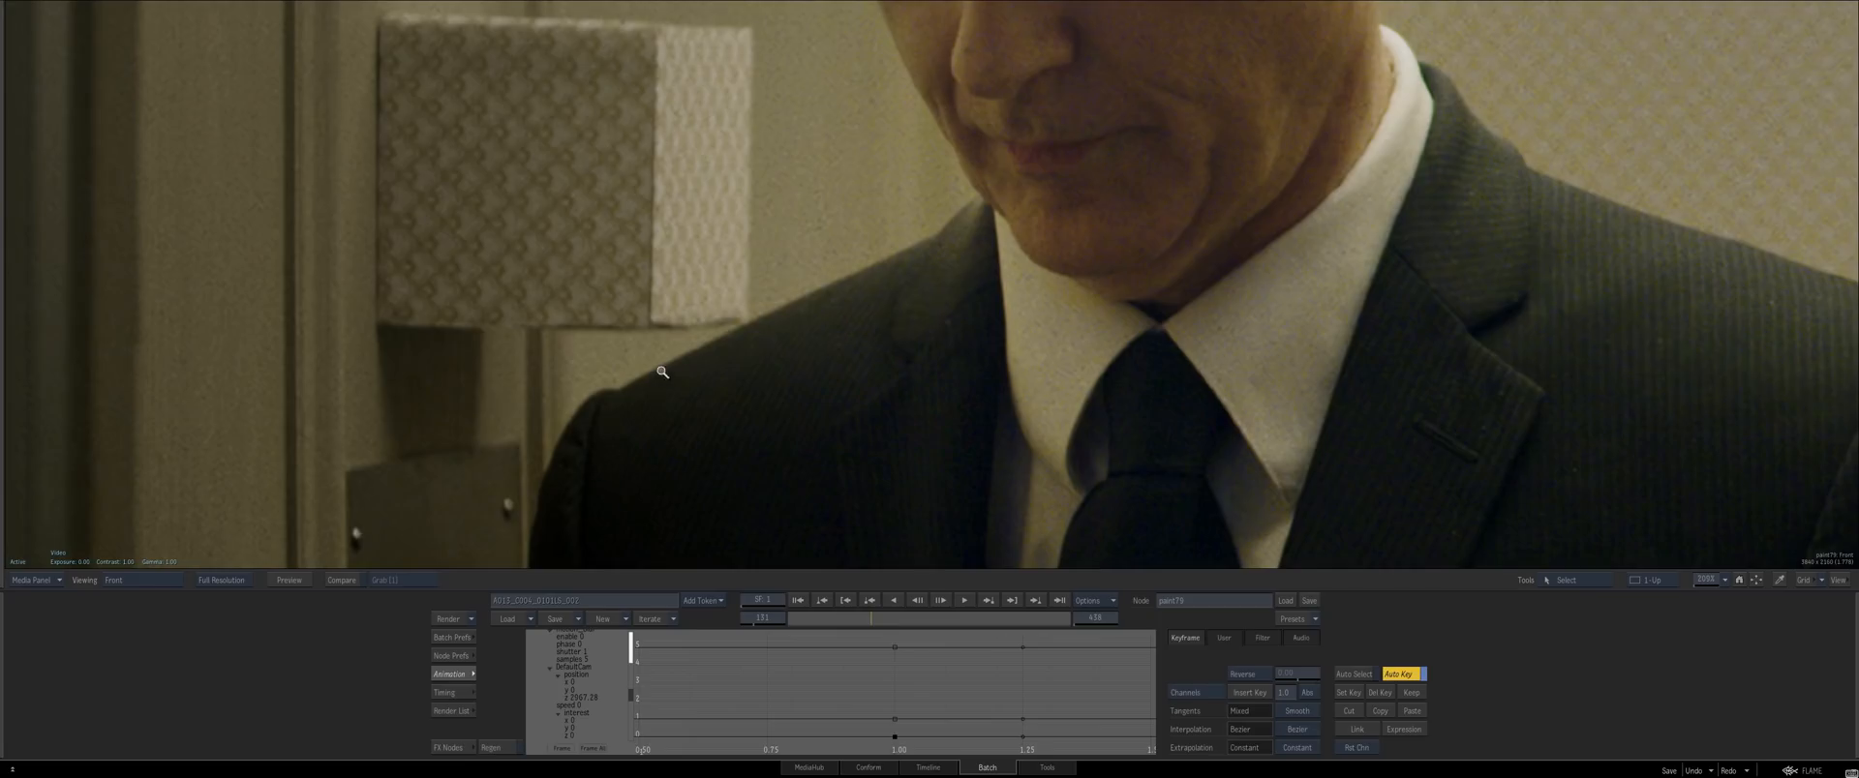
{"action": "key", "text": "F4"}
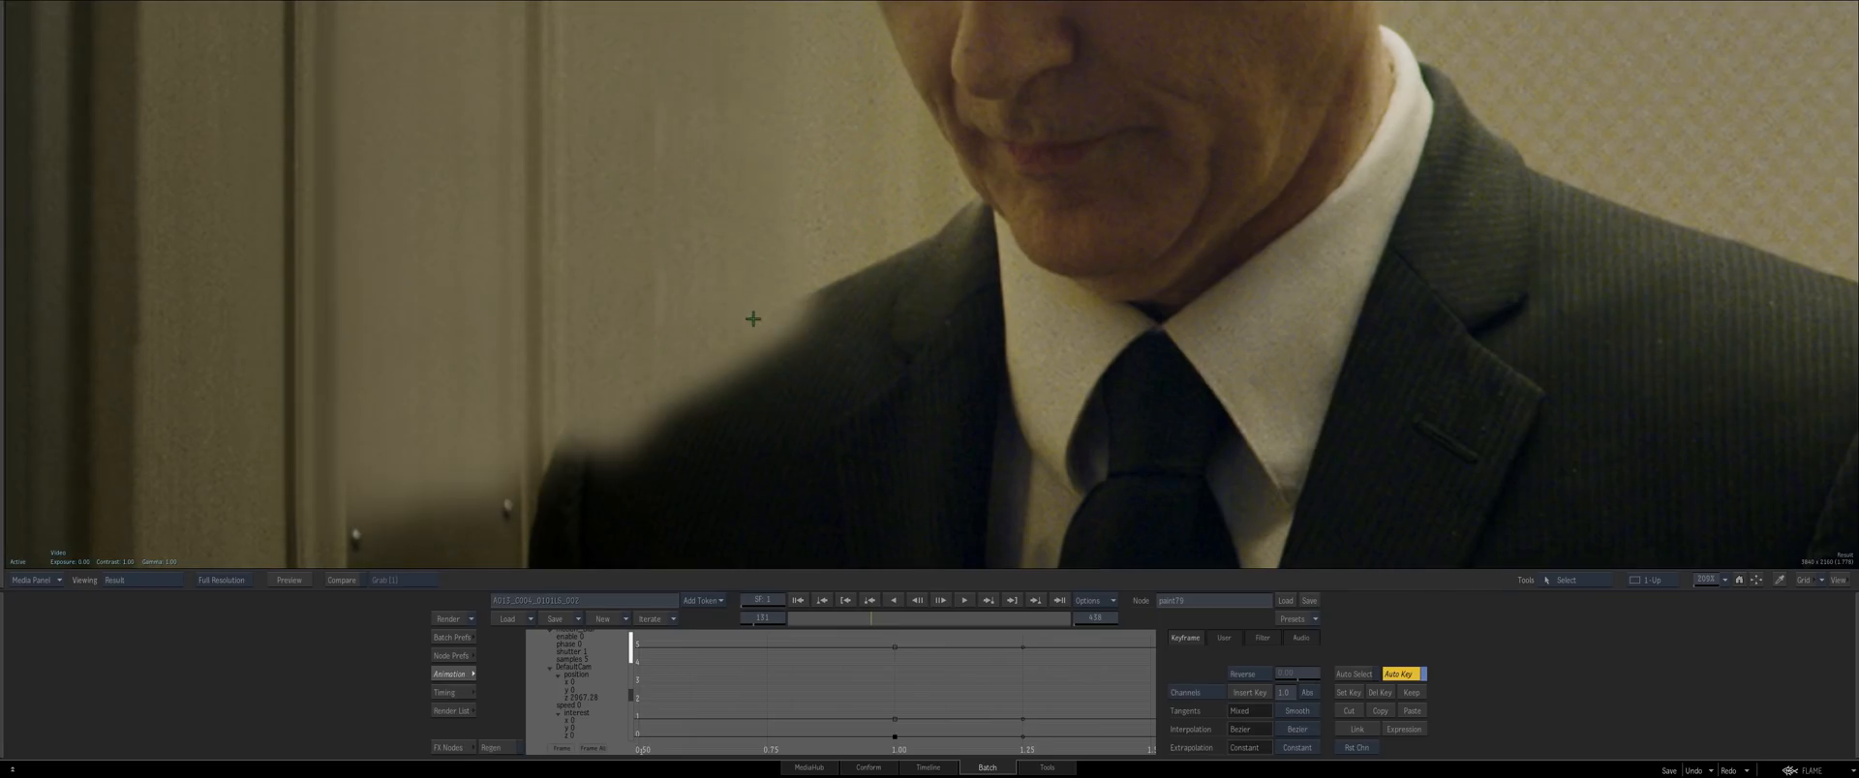
{"action": "scroll", "coordinate": [754, 319], "scroll_direction": "down", "scroll_amount": 2}
{"action": "mouse_move", "coordinate": [786, 332]}
{"action": "left_mouse_down"}
{"action": "mouse_move", "coordinate": [813, 298]}
{"action": "mouse_move", "coordinate": [844, 315]}
{"action": "mouse_move", "coordinate": [759, 357]}
{"action": "left_mouse_up"}
{"action": "key", "text": "grave"}
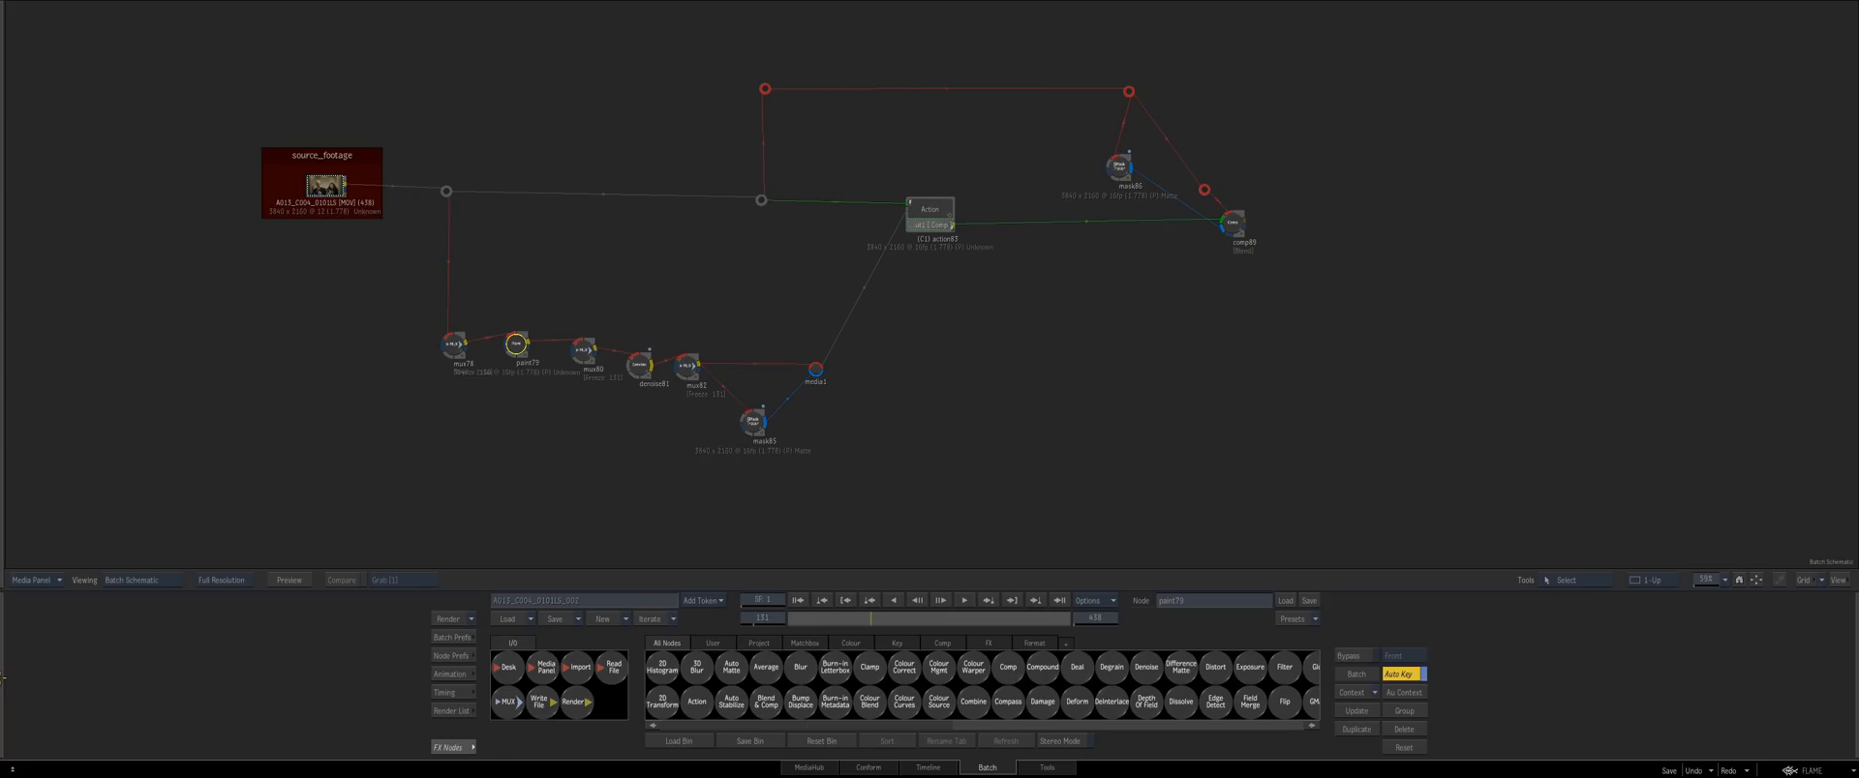
Paint more wall below the shoulder patch in the Paint node, checking its coverage against the patch's GMask outline
{"action": "key", "text": "grave"}
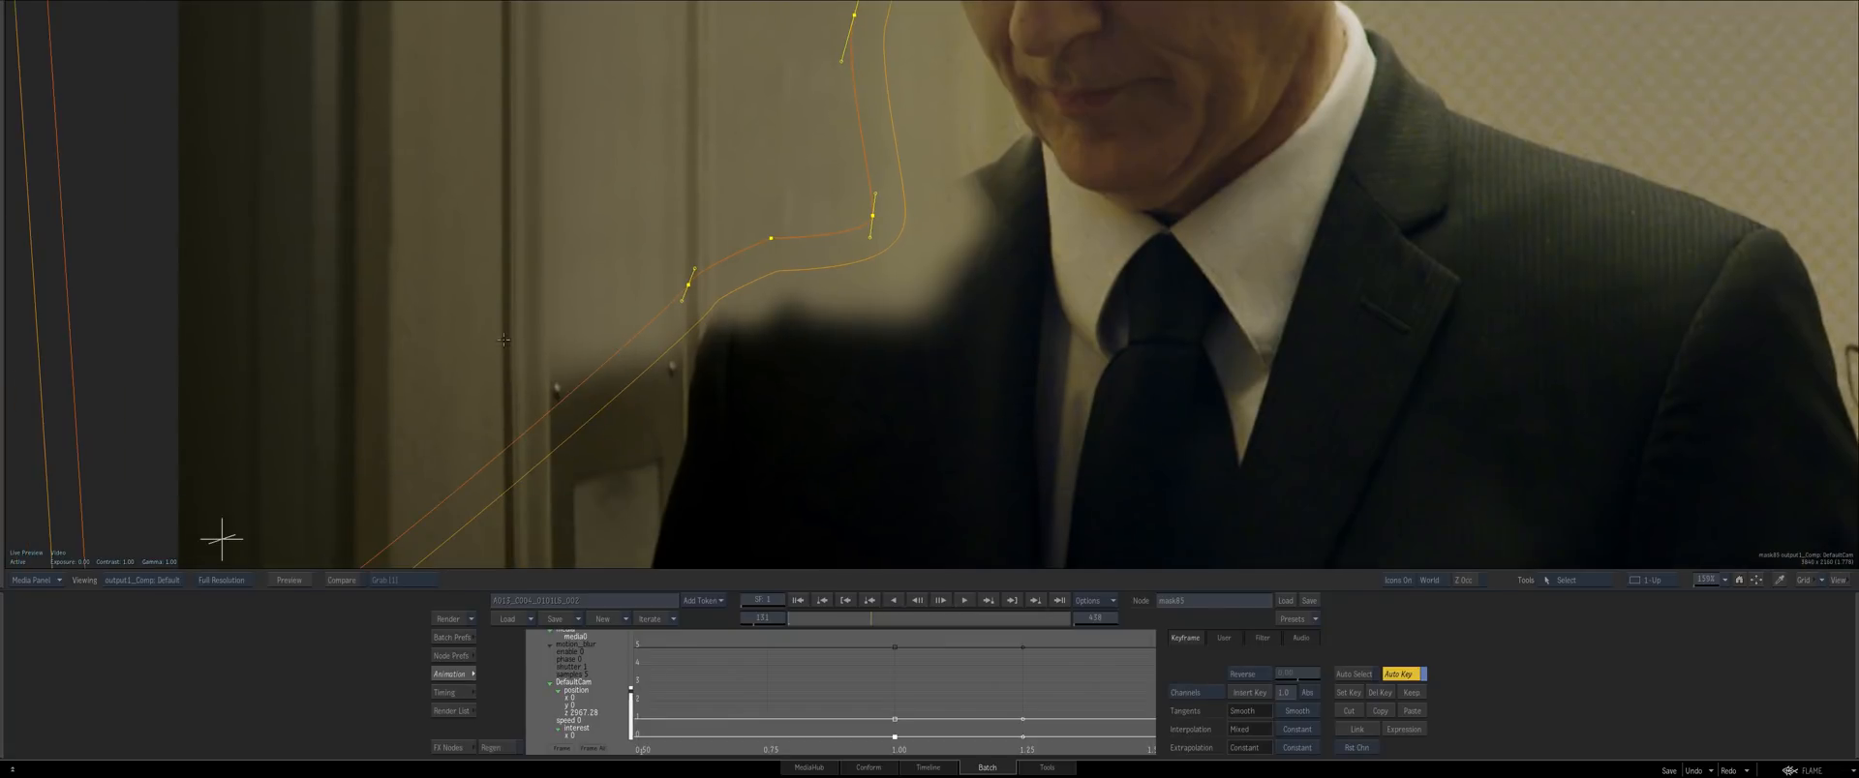
{"action": "key", "text": "grave"}
{"action": "left_click", "coordinate": [879, 192]}
{"action": "key", "text": "F4"}
{"action": "mouse_move", "coordinate": [759, 419]}
{"action": "left_mouse_down"}
{"action": "mouse_move", "coordinate": [846, 357]}
{"action": "mouse_move", "coordinate": [800, 236]}
{"action": "left_mouse_up"}
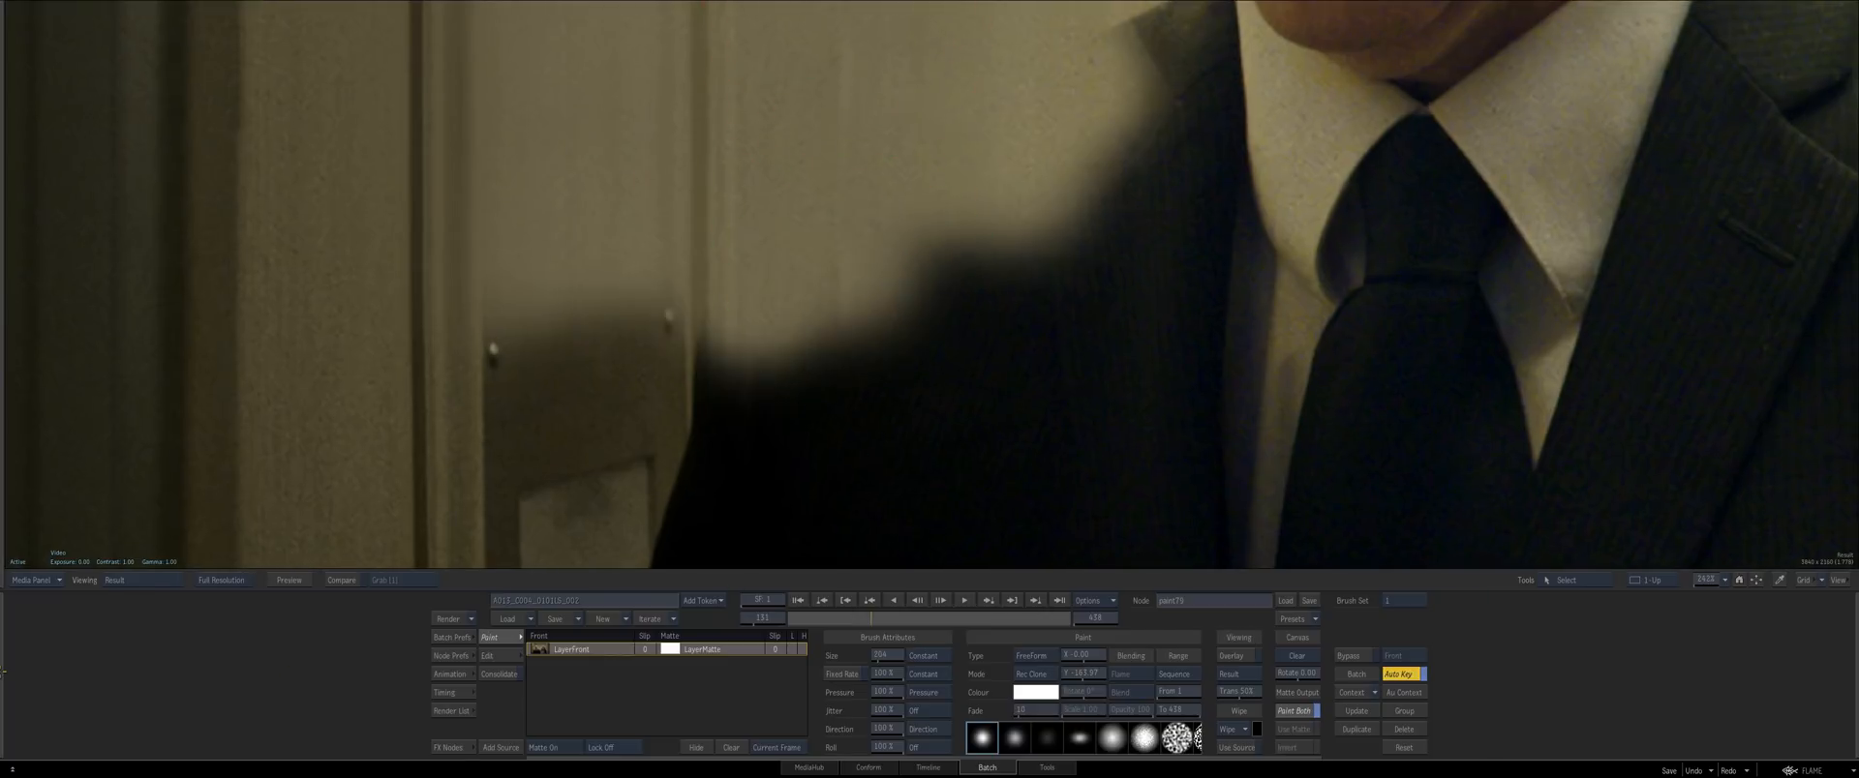
{"action": "key", "text": "grave"}
{"action": "double_click", "coordinate": [717, 395]}
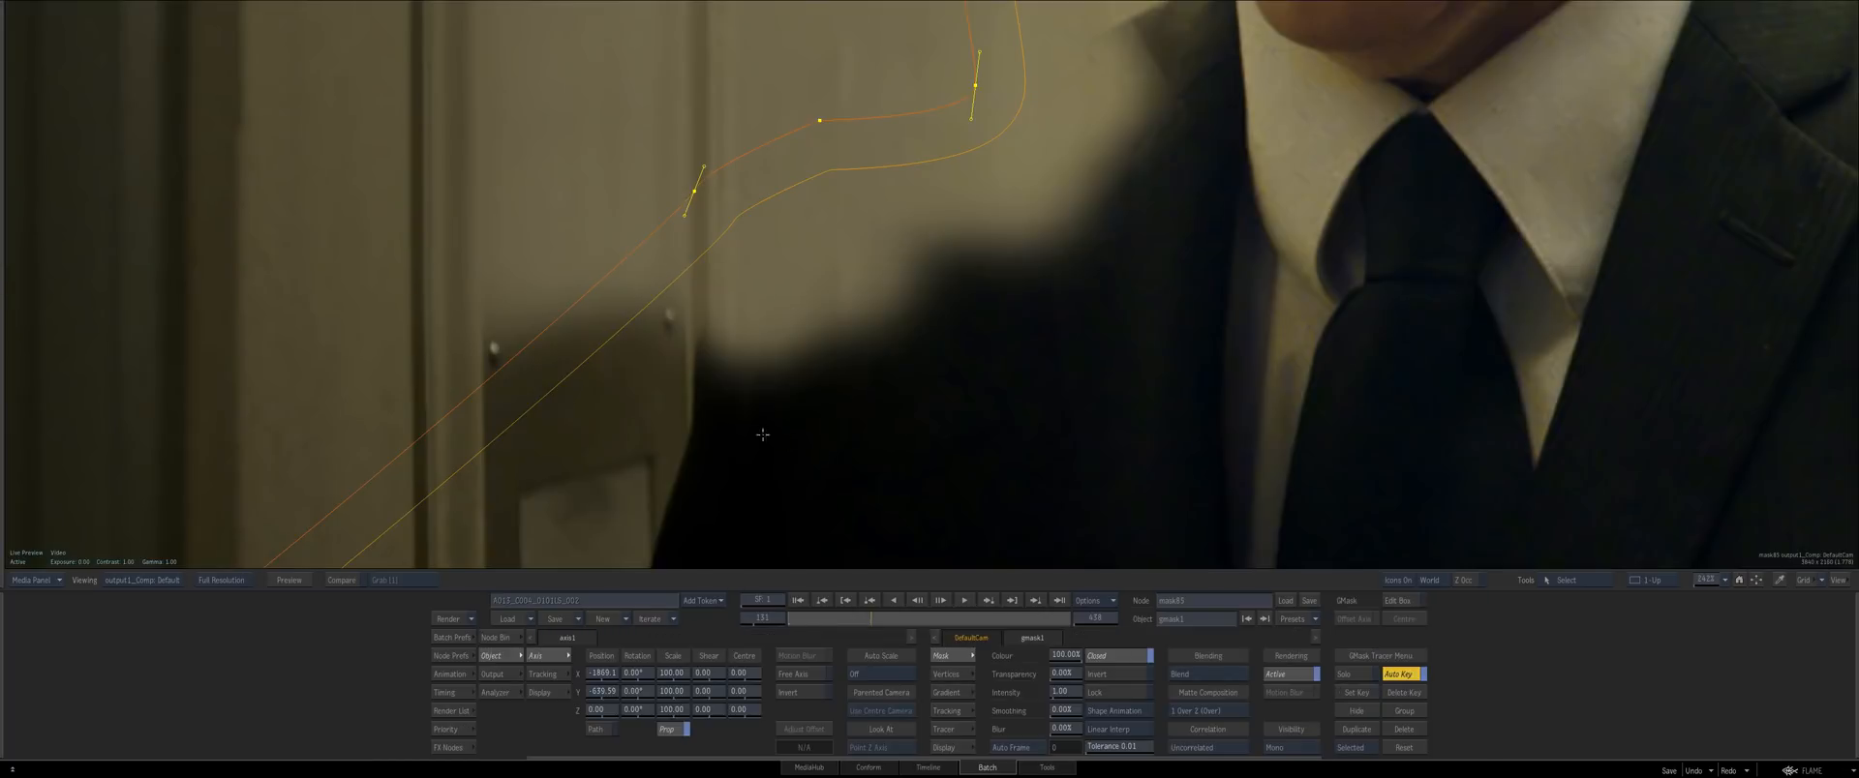
Compare the Comp node's result with its front and back inputs around the man's shoulder
{"action": "key", "text": "grave"}
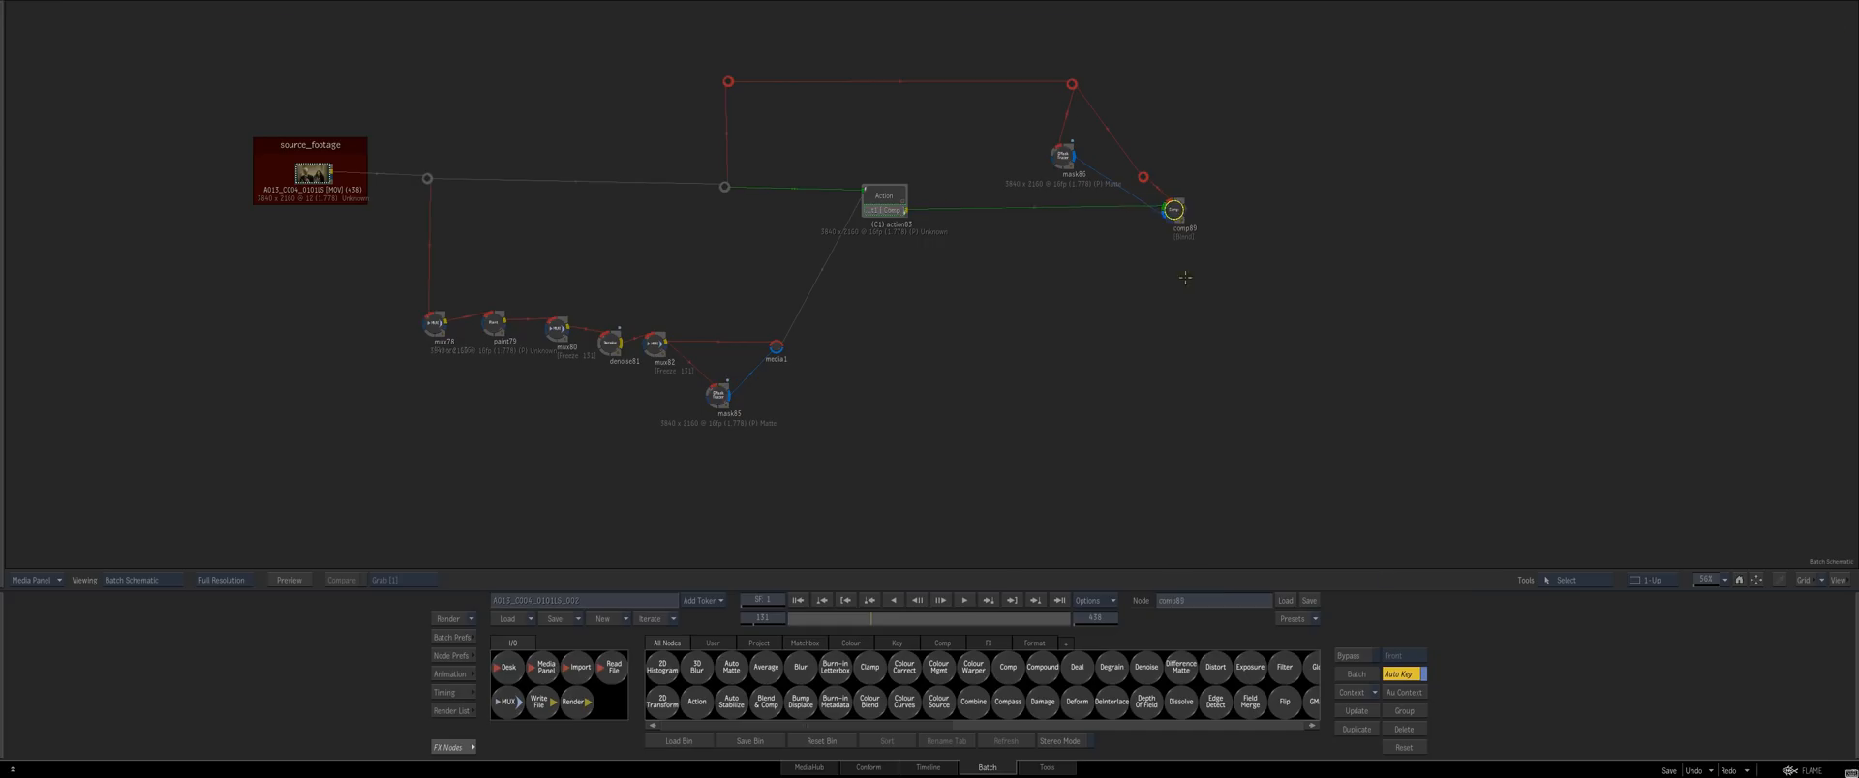
{"action": "left_click", "coordinate": [1175, 212]}
{"action": "key", "text": "F4"}
{"action": "left_click_drag", "start_coordinate": [1050, 411], "coordinate": [920, 275]}
{"action": "key", "text": "F1"}
{"action": "key", "text": "F2"}
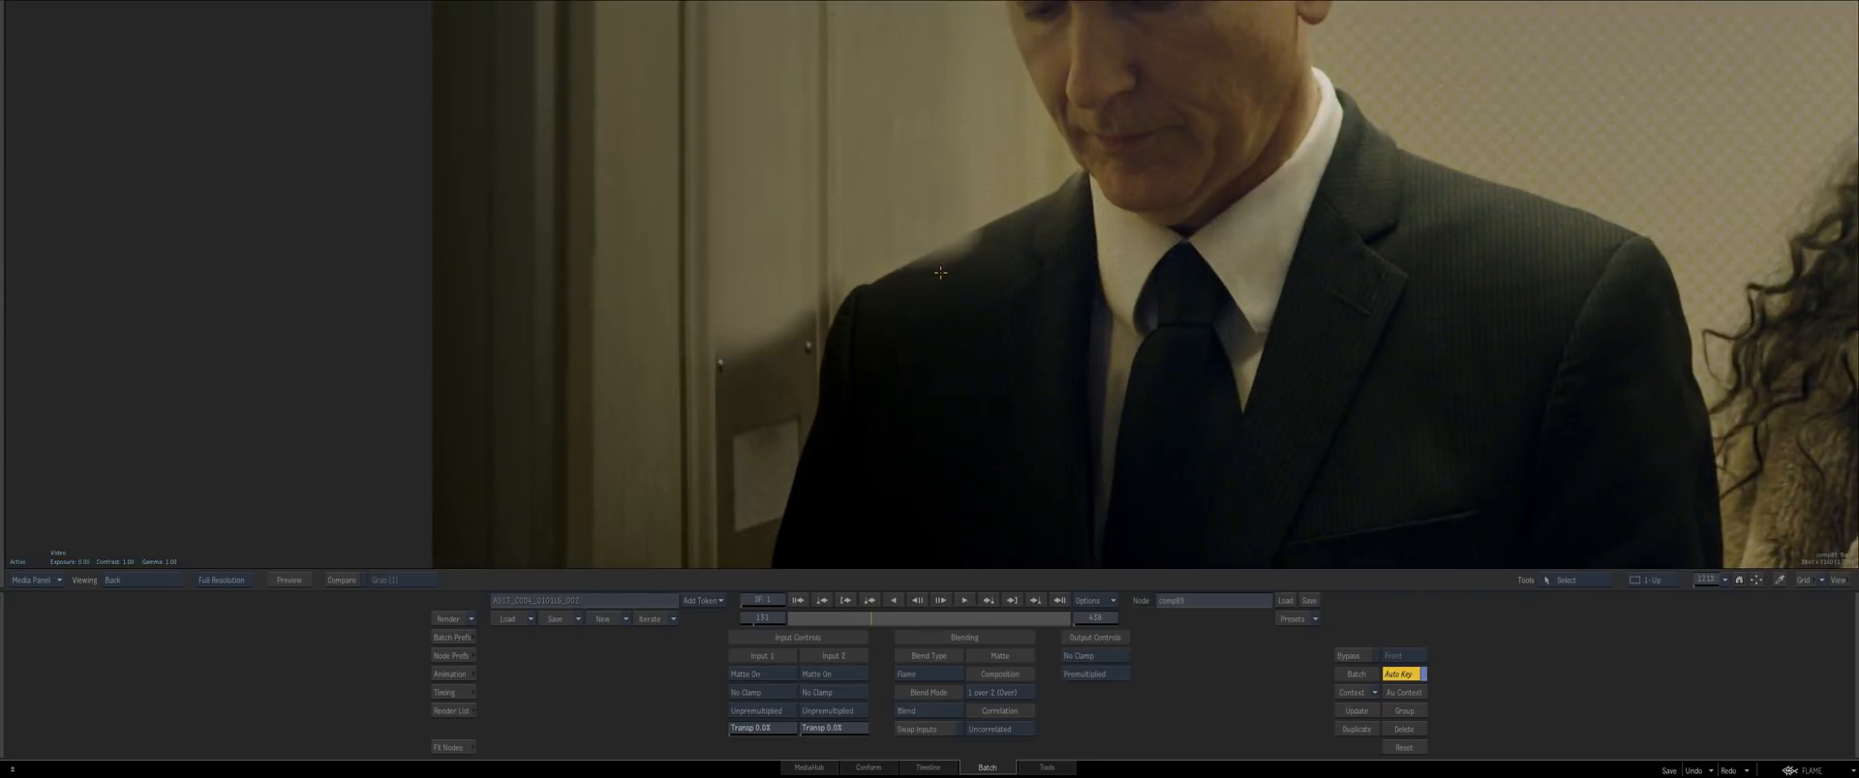
{"action": "key", "text": "grave"}
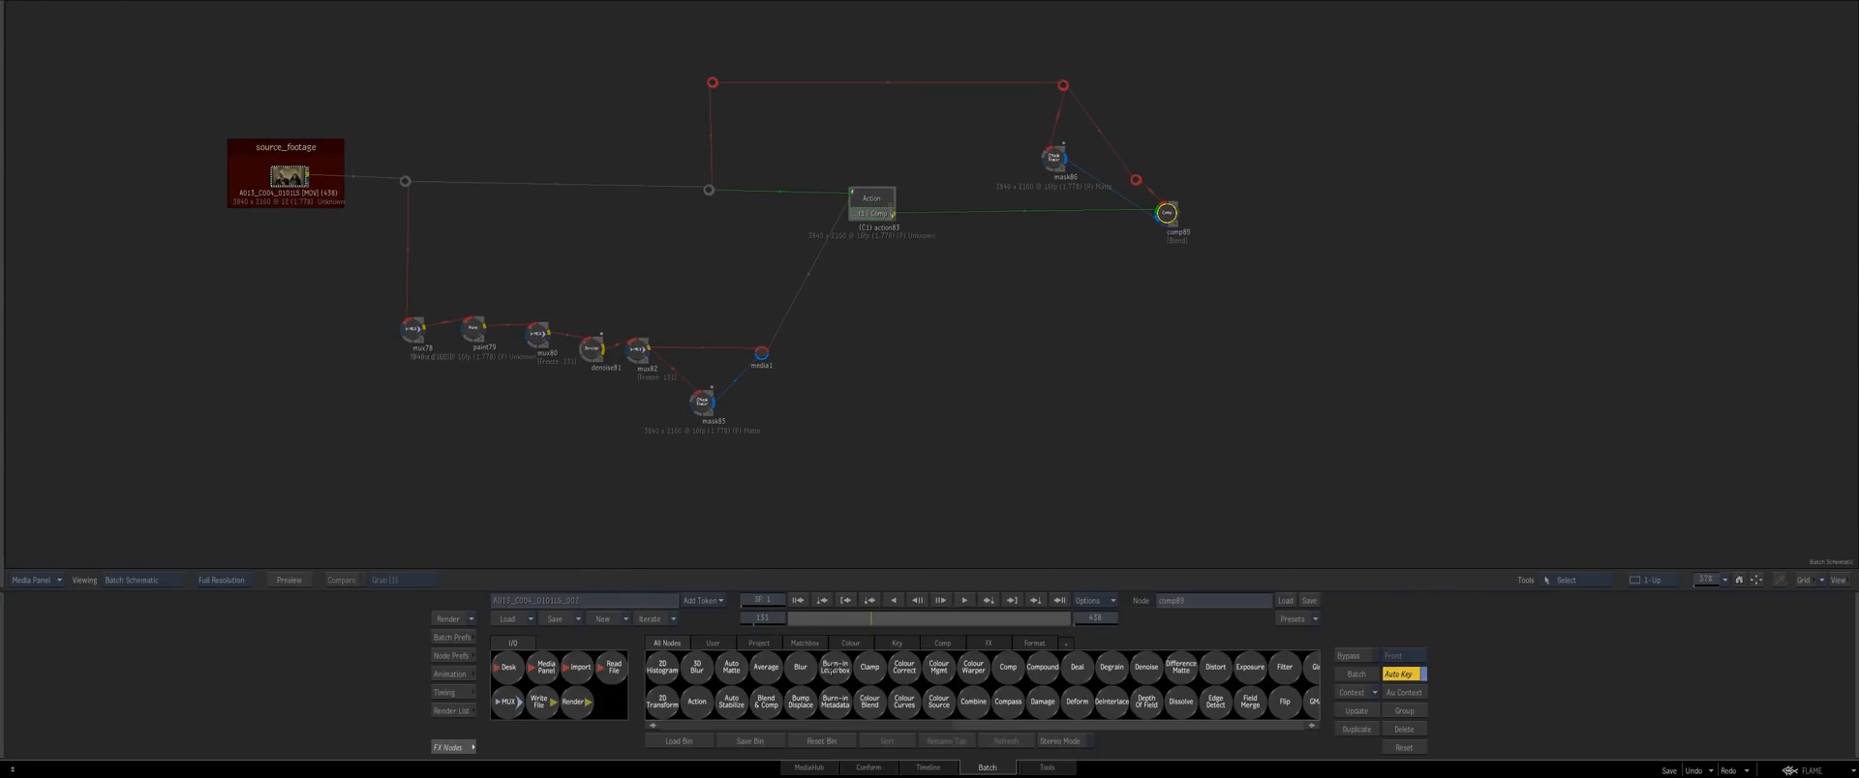
Try a Blur node on the matte connection between the patch's GMask Tracer and the Action media input
{"action": "left_click_drag", "start_coordinate": [801, 667], "coordinate": [1075, 448]}
{"action": "key", "text": "F4"}
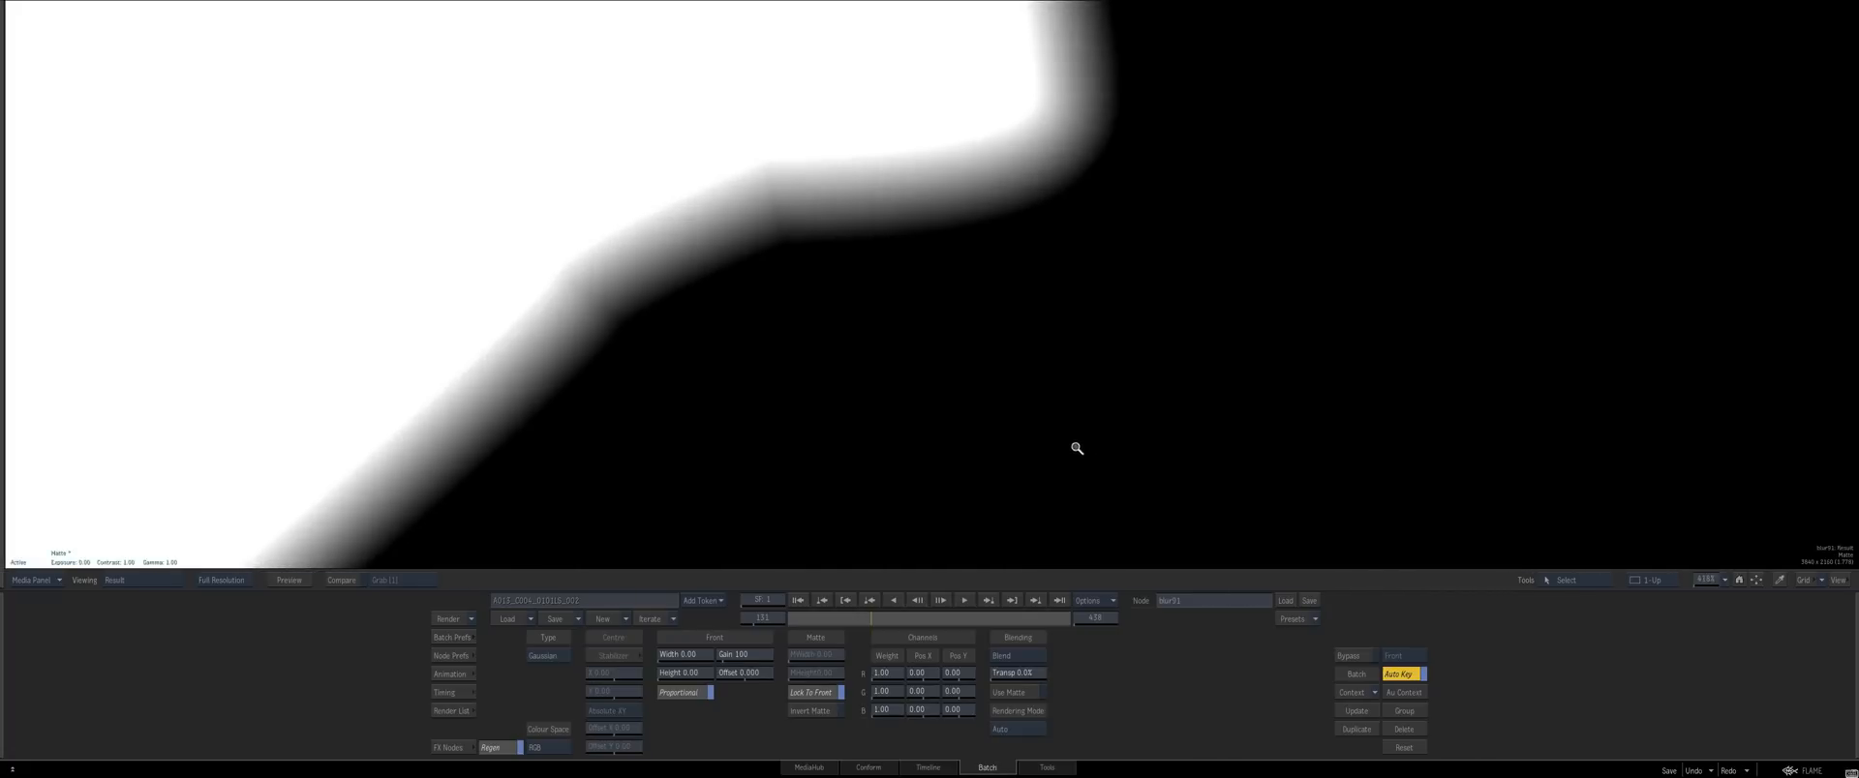
{"action": "left_click", "coordinate": [1803, 580]}
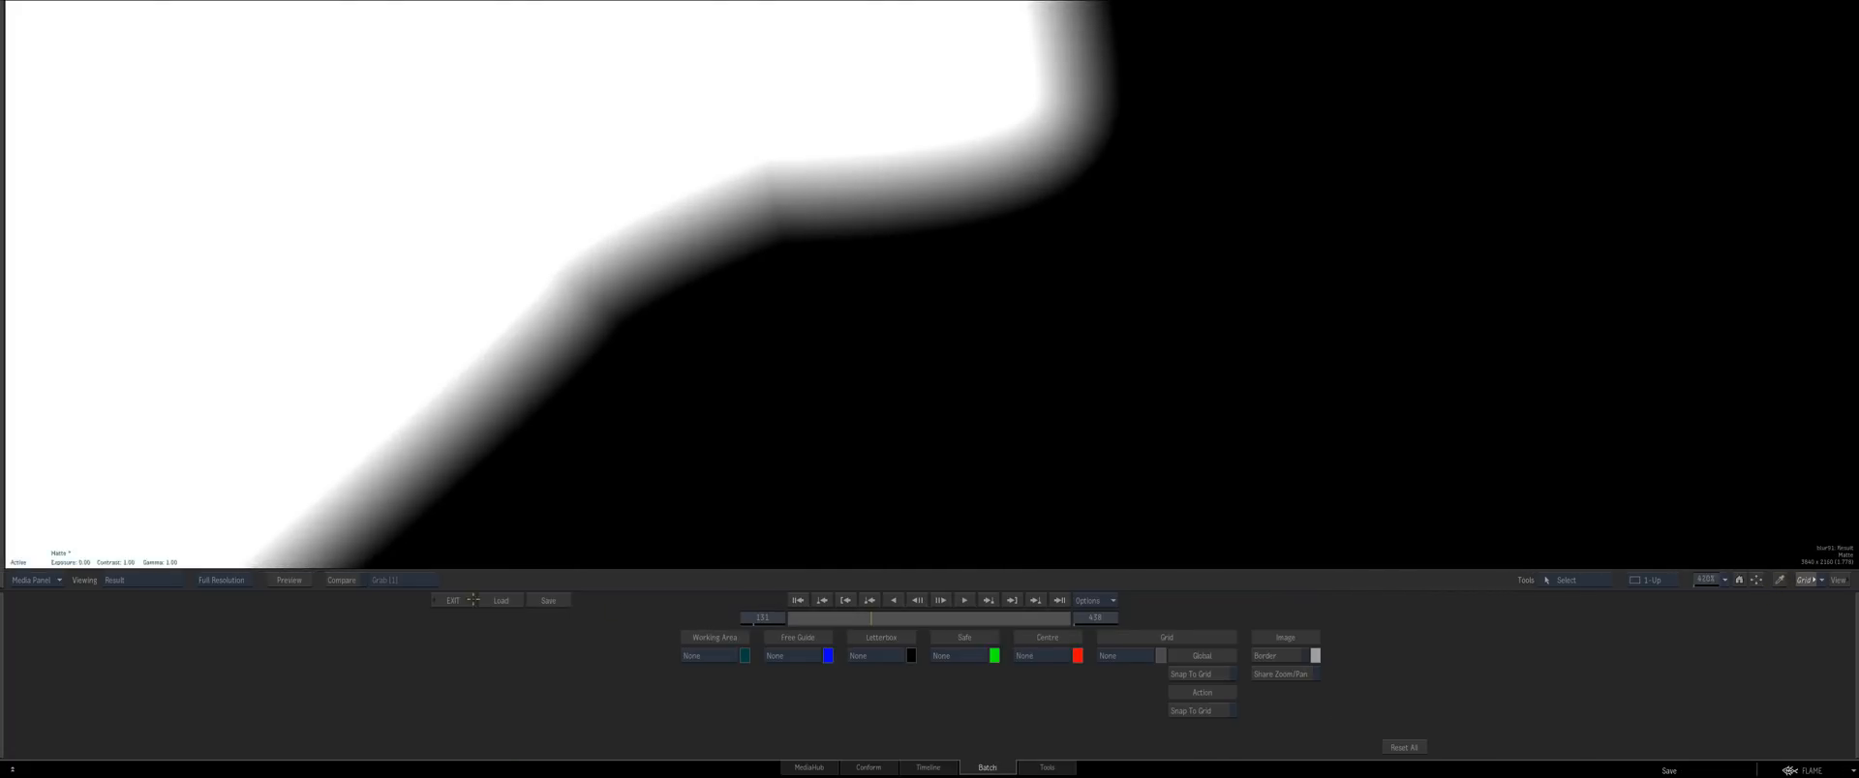
{"action": "left_click", "coordinate": [472, 600]}
{"action": "left_click", "coordinate": [689, 401]}
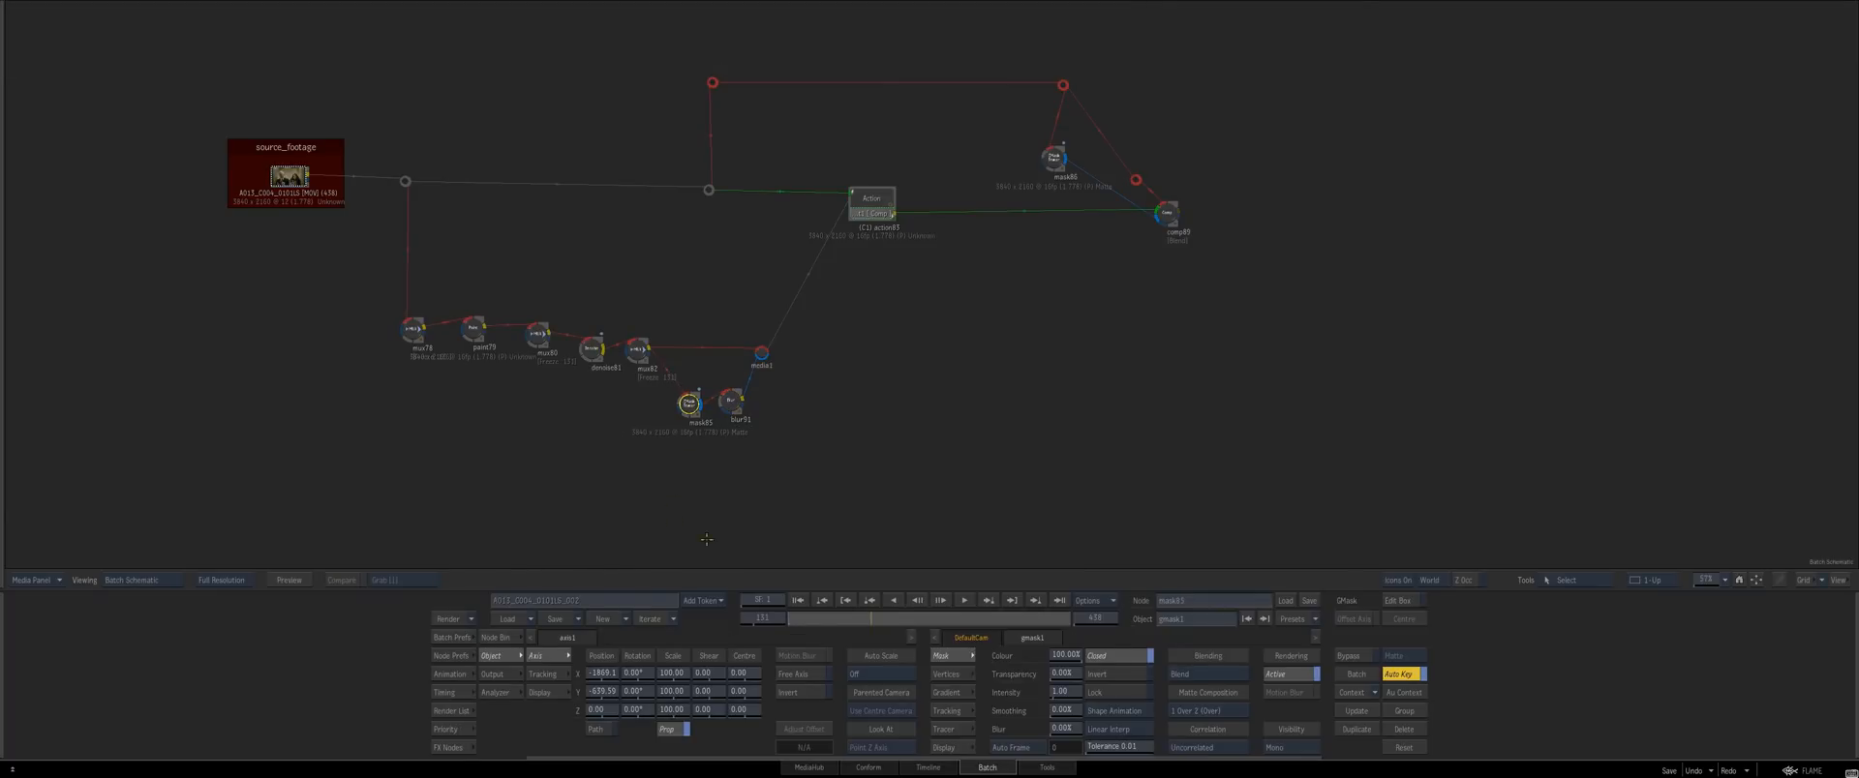
{"action": "mouse_move", "coordinate": [764, 776]}
{"action": "left_click_drag", "start_coordinate": [734, 400], "coordinate": [786, 433]}
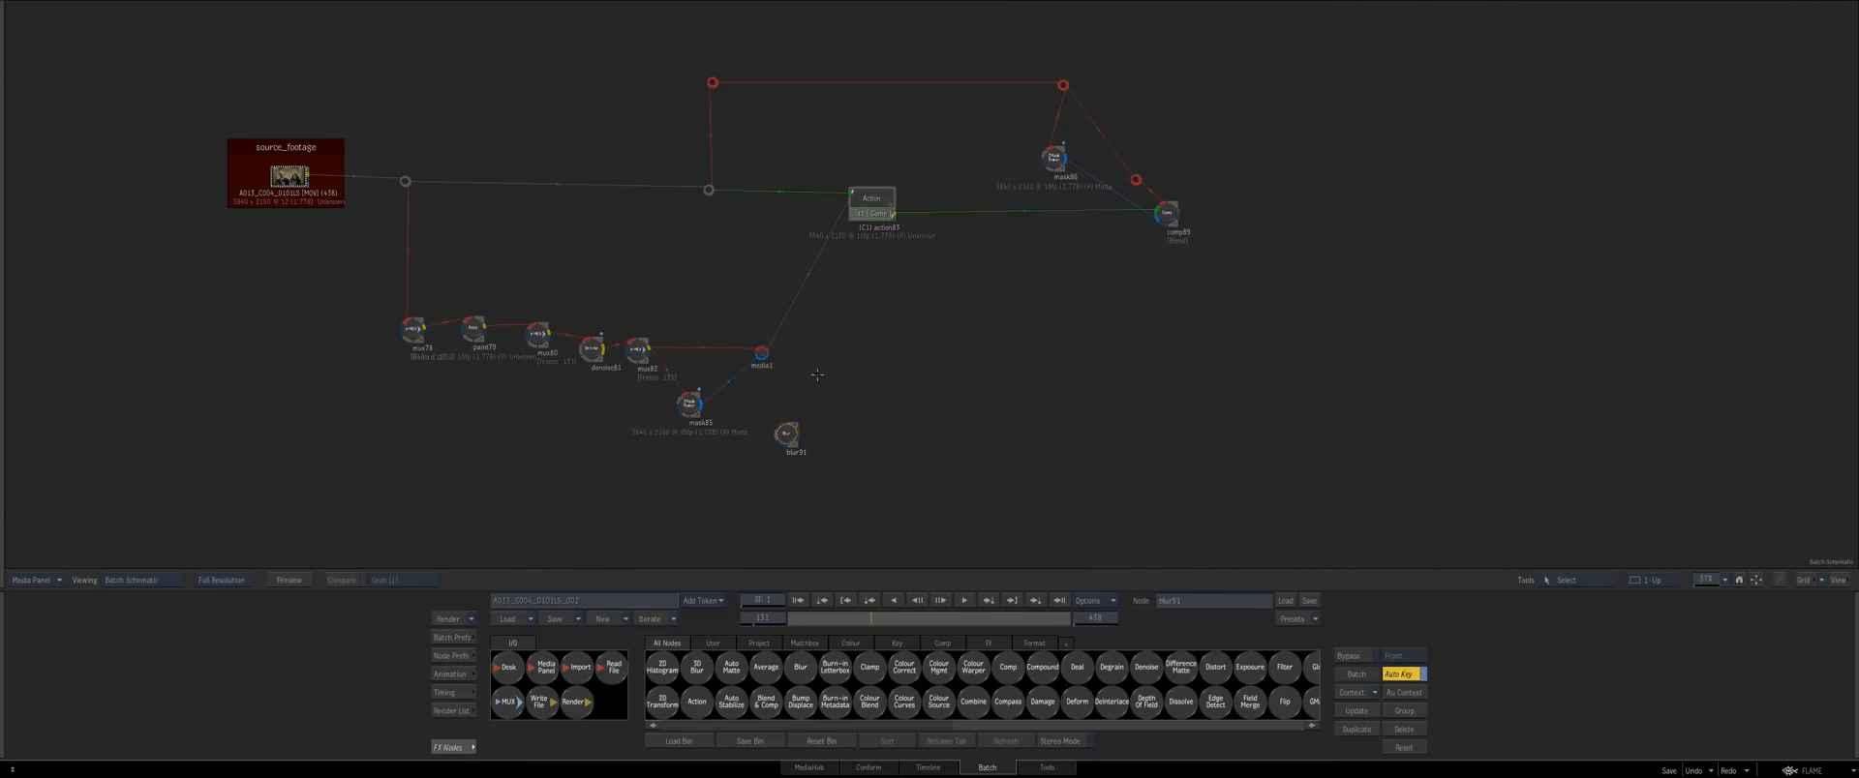
View the patch GMask's matte output with the overlays hidden and examine the softness of its edge
{"action": "left_click", "coordinate": [688, 403]}
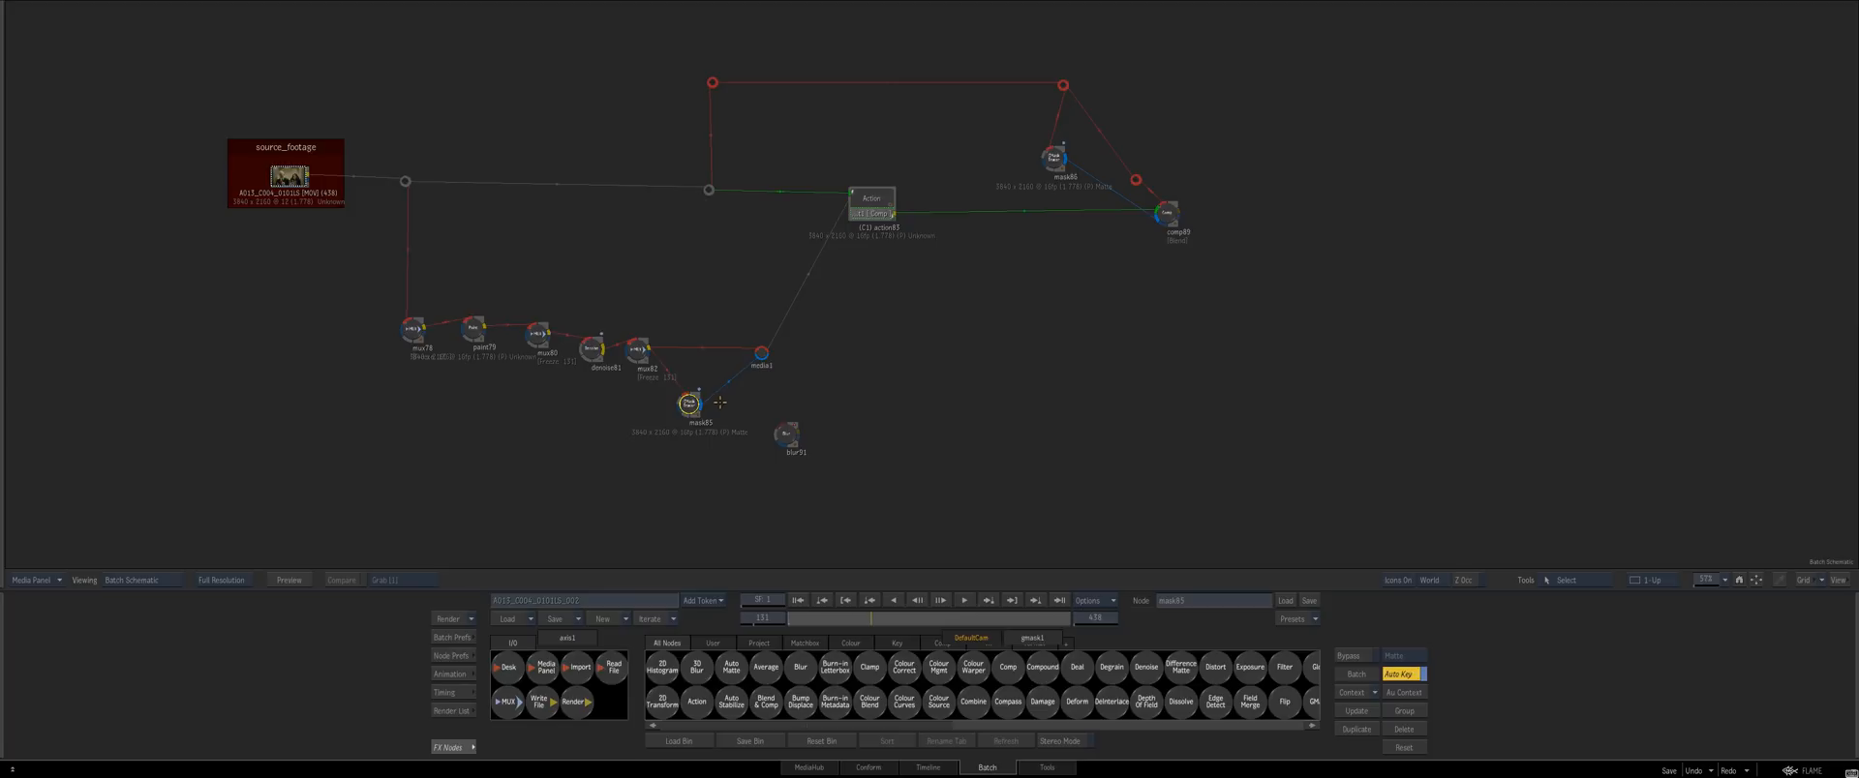
{"action": "key", "text": "F4"}
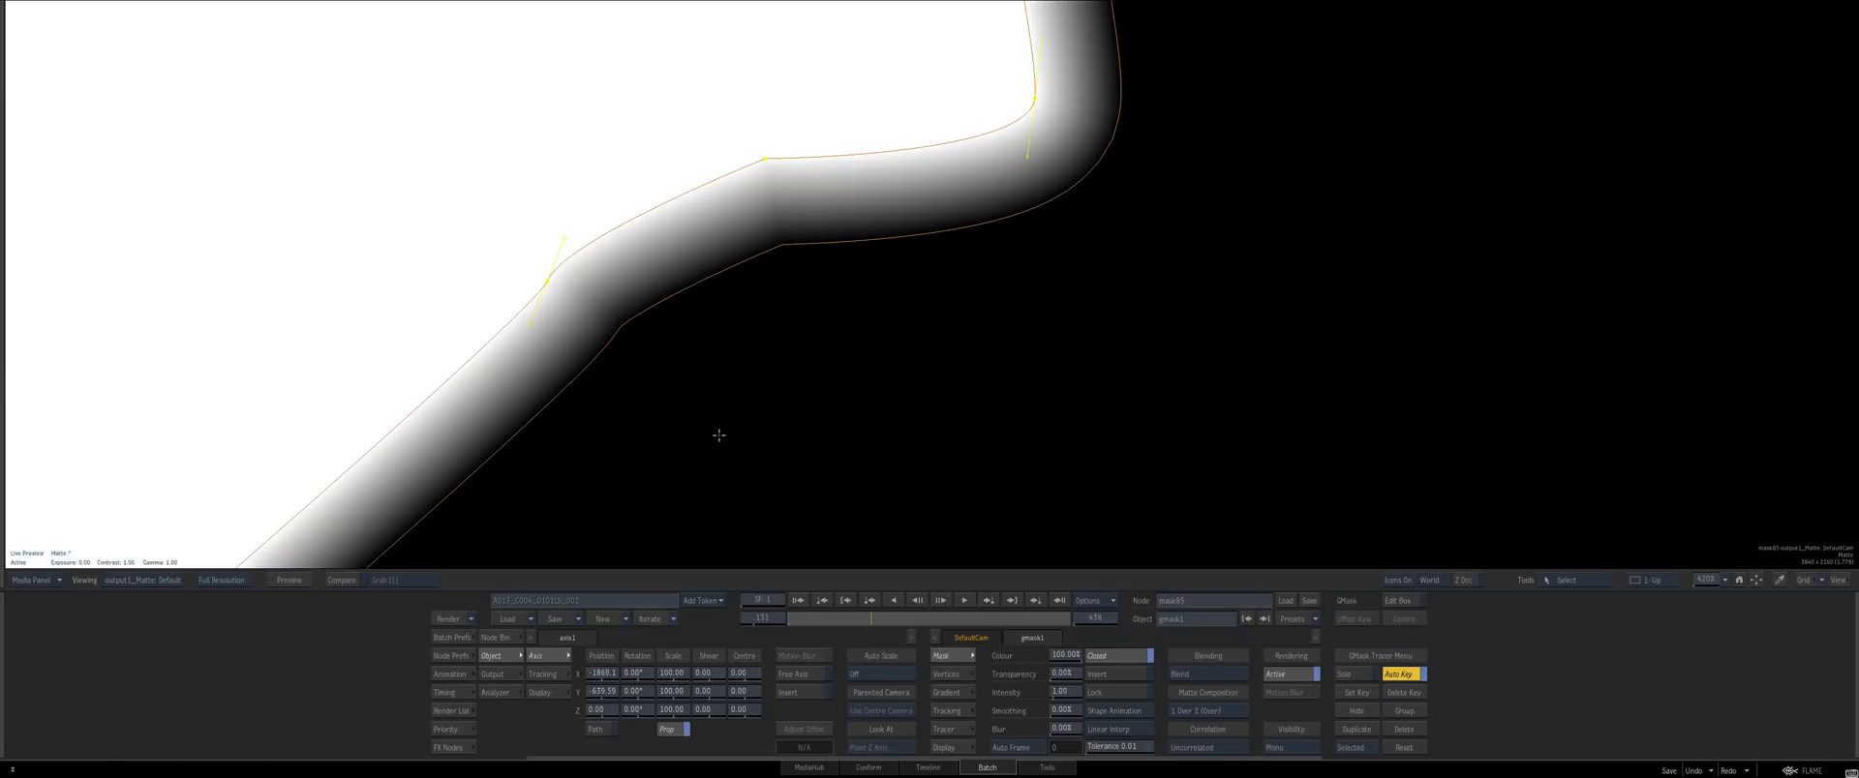
{"action": "key", "text": "shift+i"}
{"action": "left_click_drag", "start_coordinate": [676, 403], "coordinate": [889, 441]}
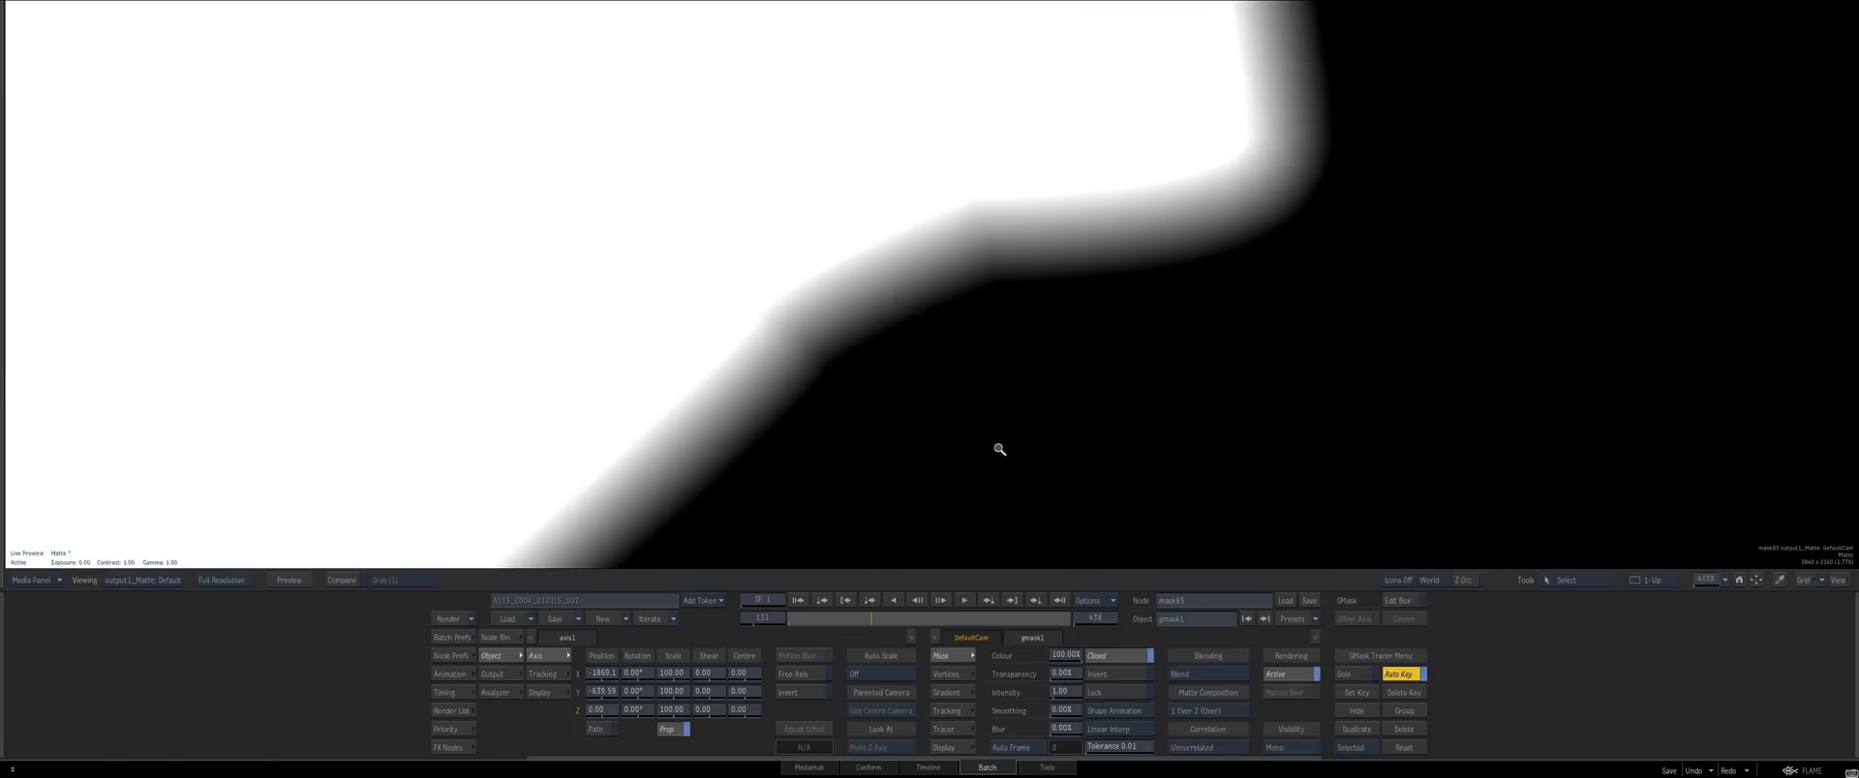
{"action": "left_click_drag", "start_coordinate": [1000, 448], "coordinate": [1054, 428]}
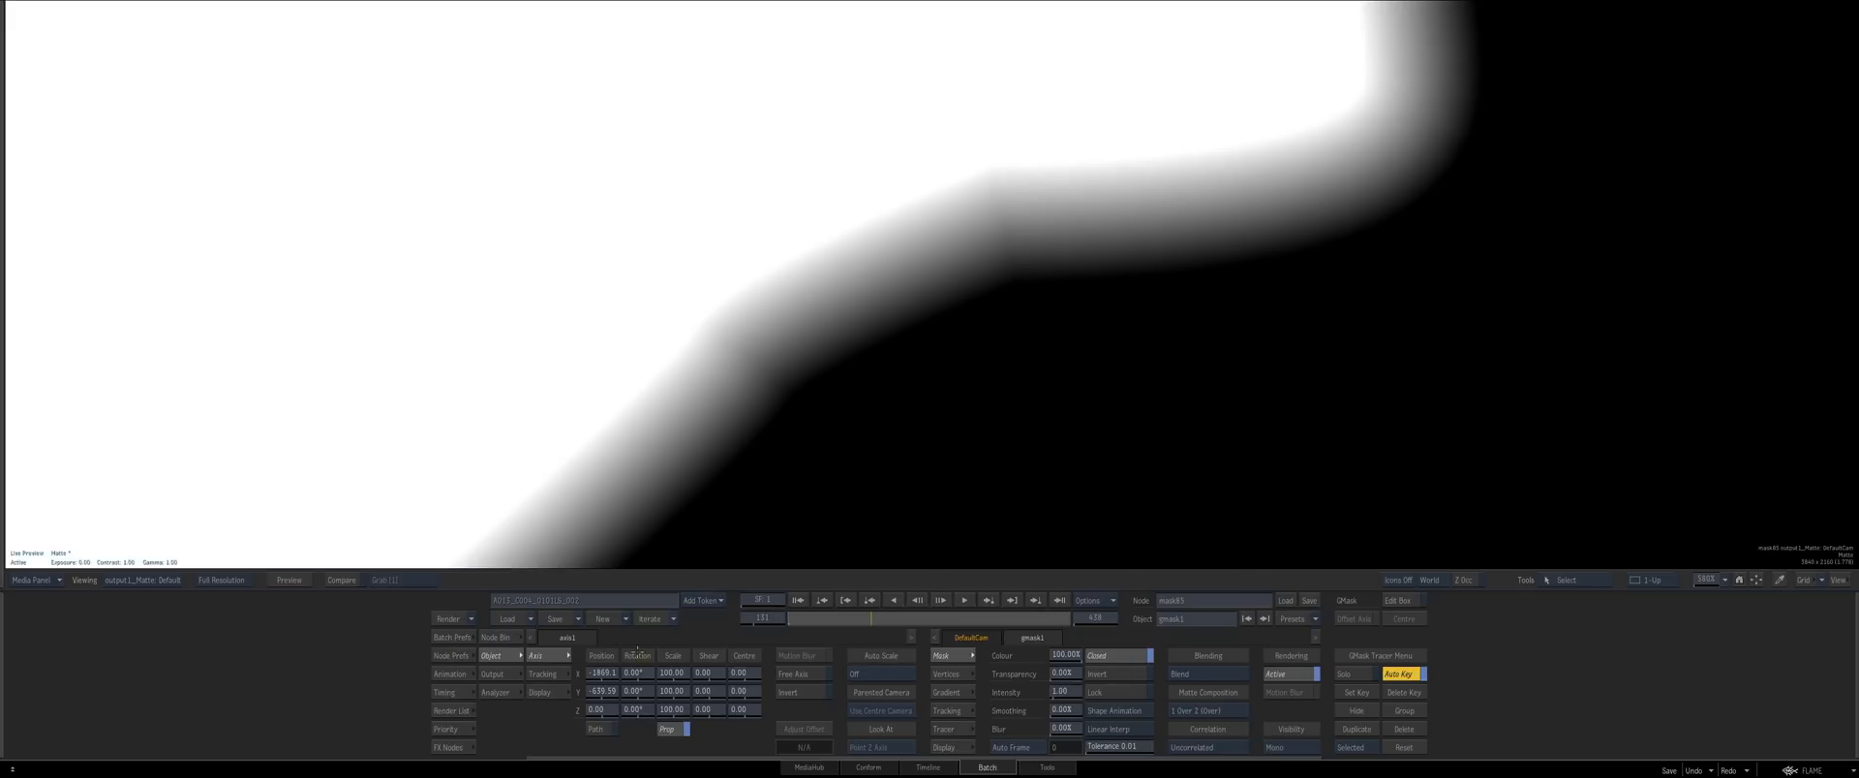
Try 6 and 8 anti-aliasing samples for the patch GMask's rendering, and return it to 1 sample
{"action": "left_click", "coordinate": [450, 655]}
{"action": "left_click", "coordinate": [1051, 693]}
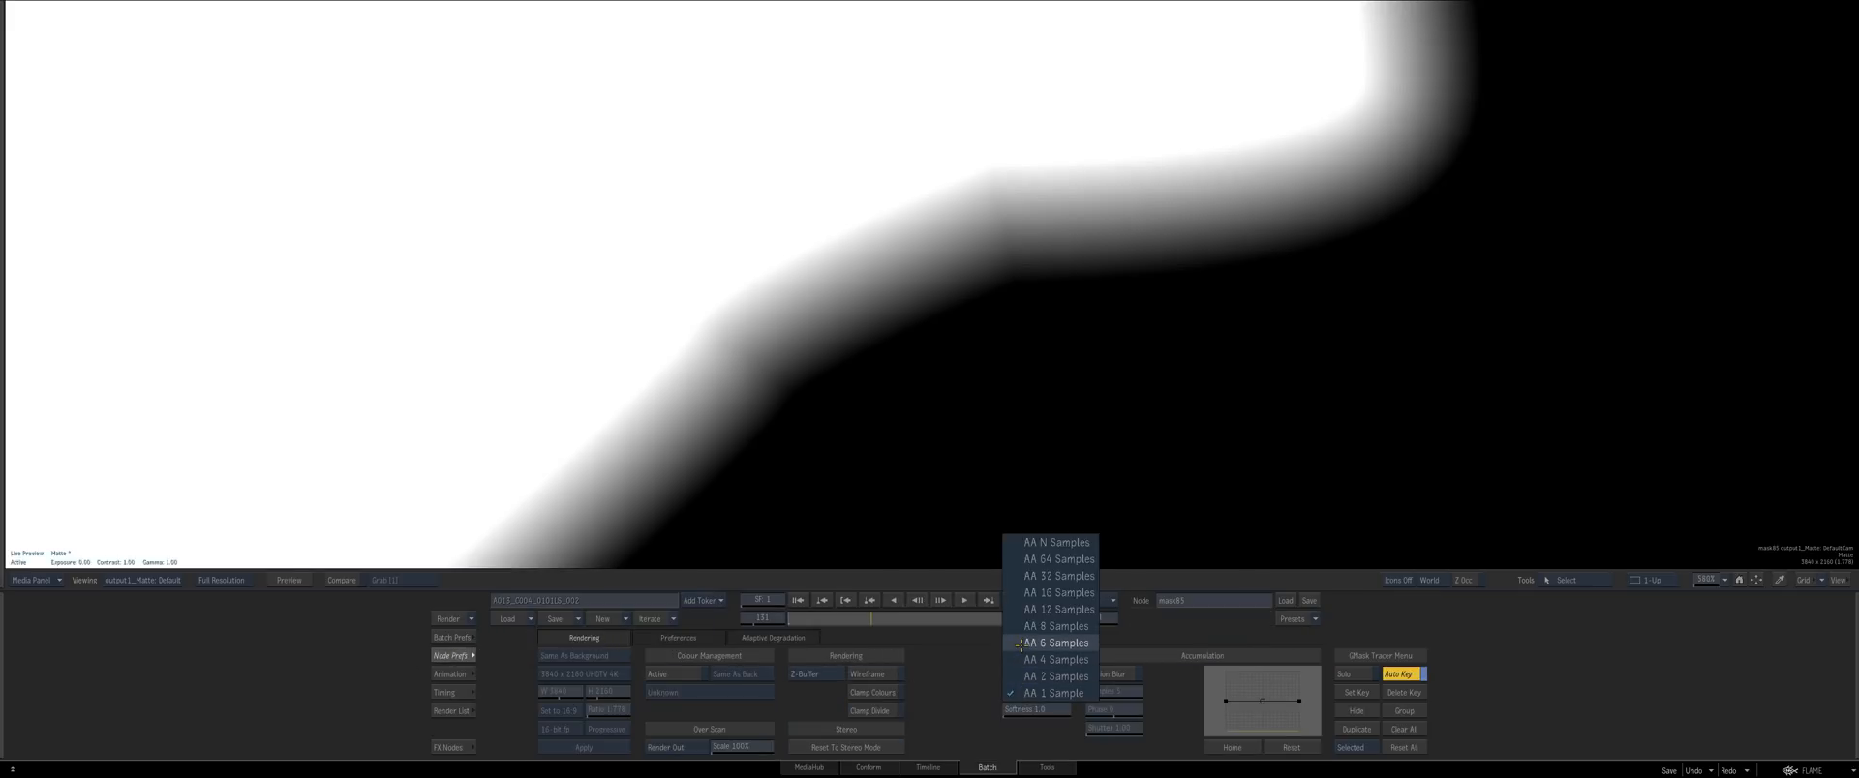
{"action": "left_click", "coordinate": [1056, 643]}
{"action": "left_click", "coordinate": [1023, 694]}
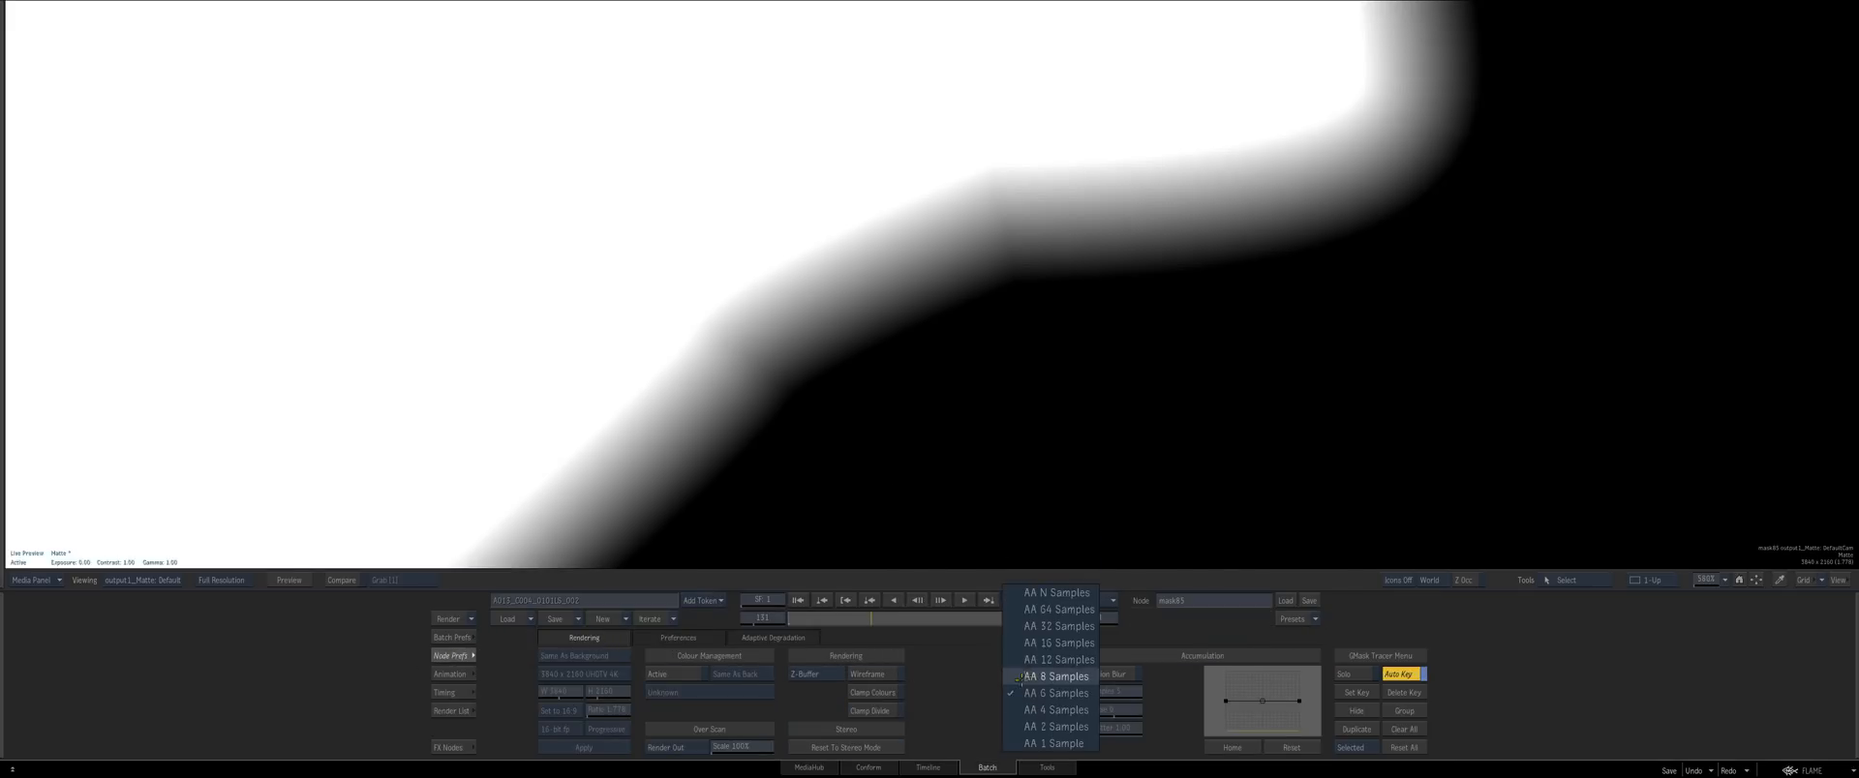
{"action": "left_click", "coordinate": [1031, 670]}
{"action": "left_click", "coordinate": [1026, 694]}
{"action": "left_click", "coordinate": [1031, 769]}
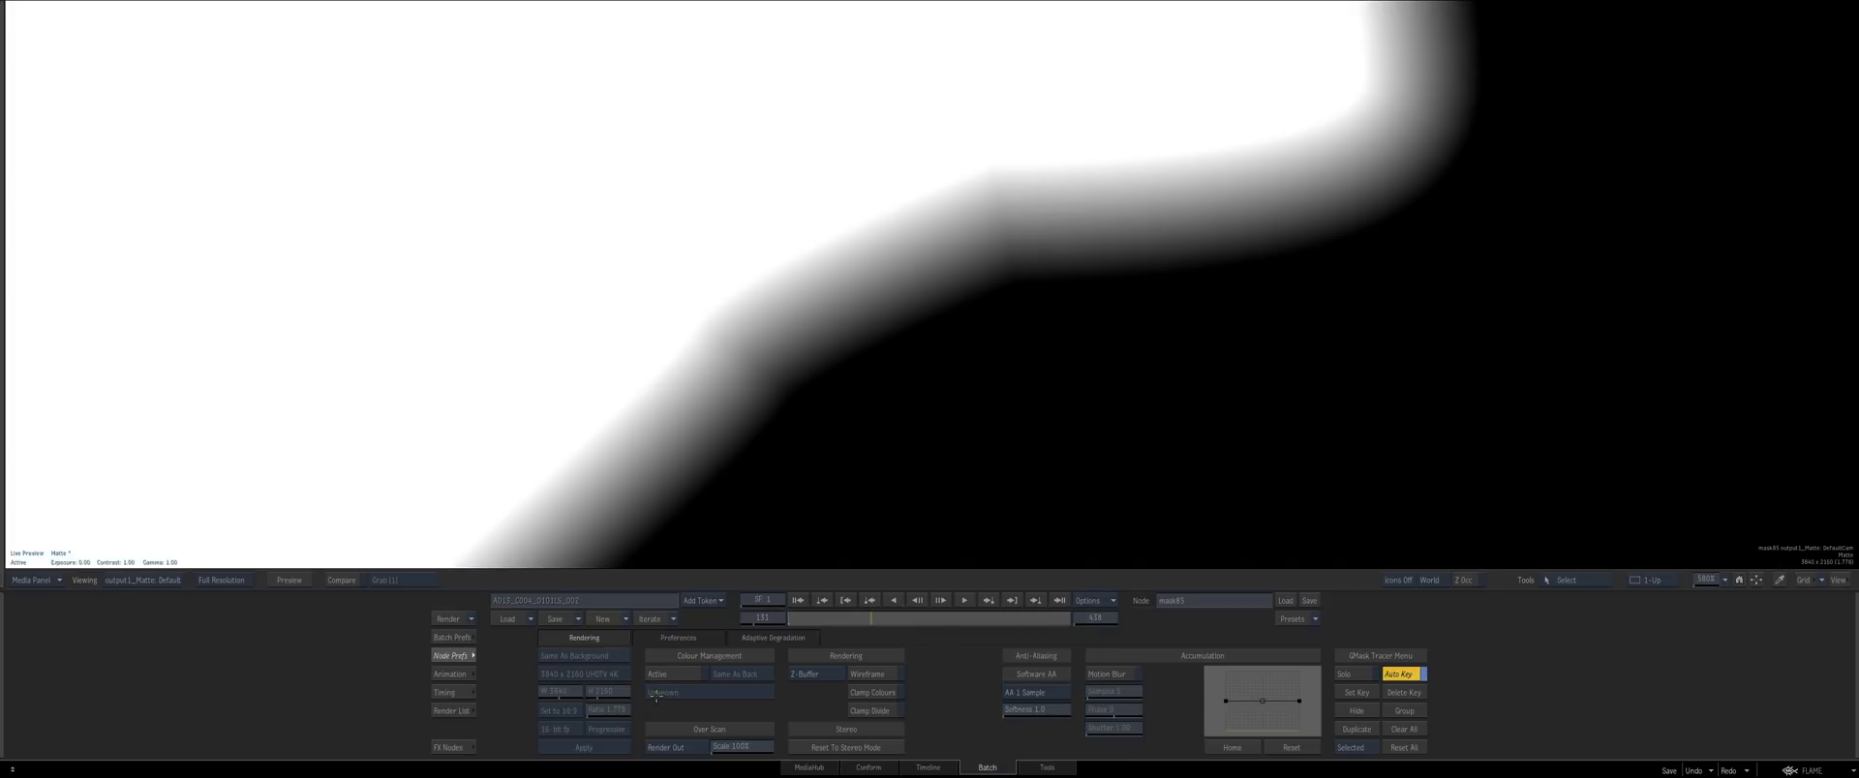
{"action": "left_click", "coordinate": [451, 655]}
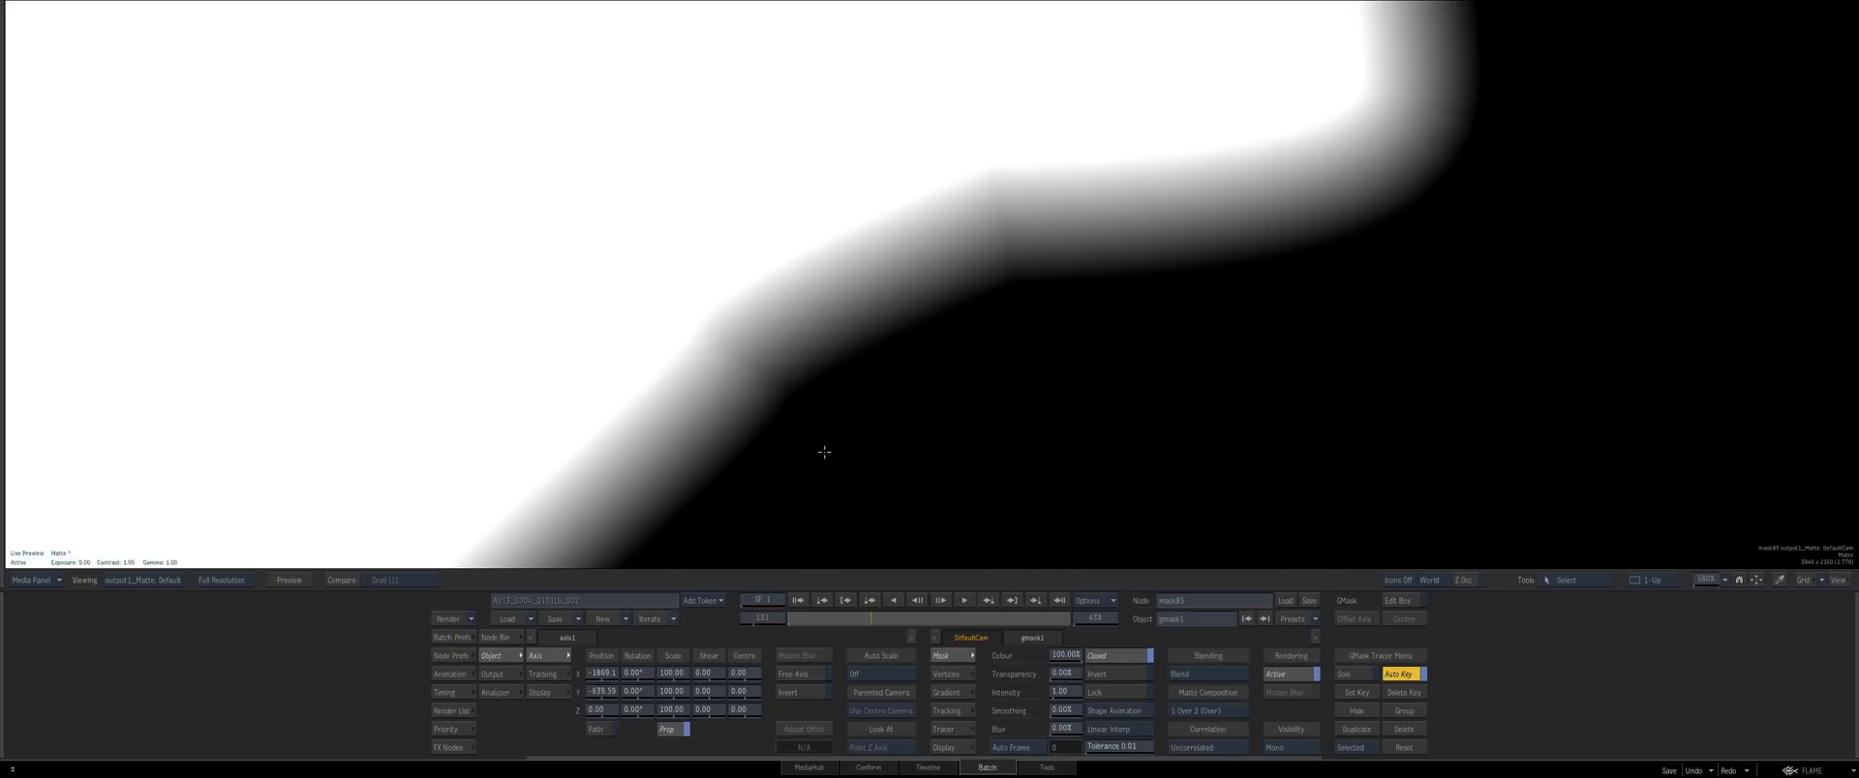
Insert the Blur node on the matte connection between the patch's GMask Tracer and the Action media, and view the GMask's matte
{"action": "left_click_drag", "start_coordinate": [890, 382], "coordinate": [573, 440]}
{"action": "key", "text": "Escape"}
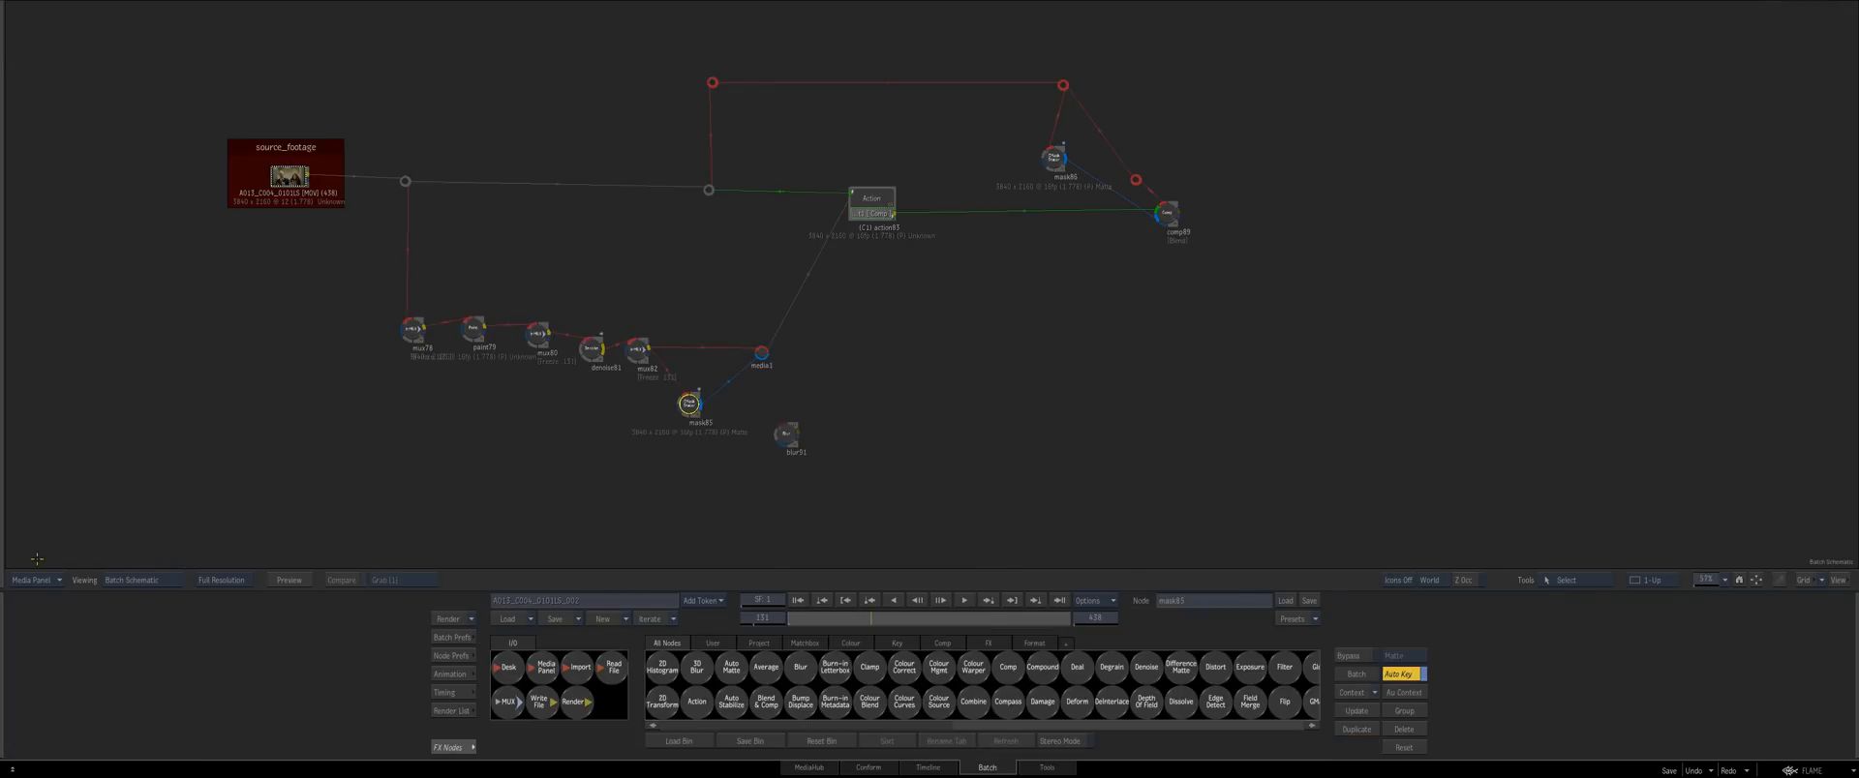
{"action": "left_click_drag", "start_coordinate": [789, 438], "coordinate": [733, 387]}
{"action": "left_click", "coordinate": [693, 401]}
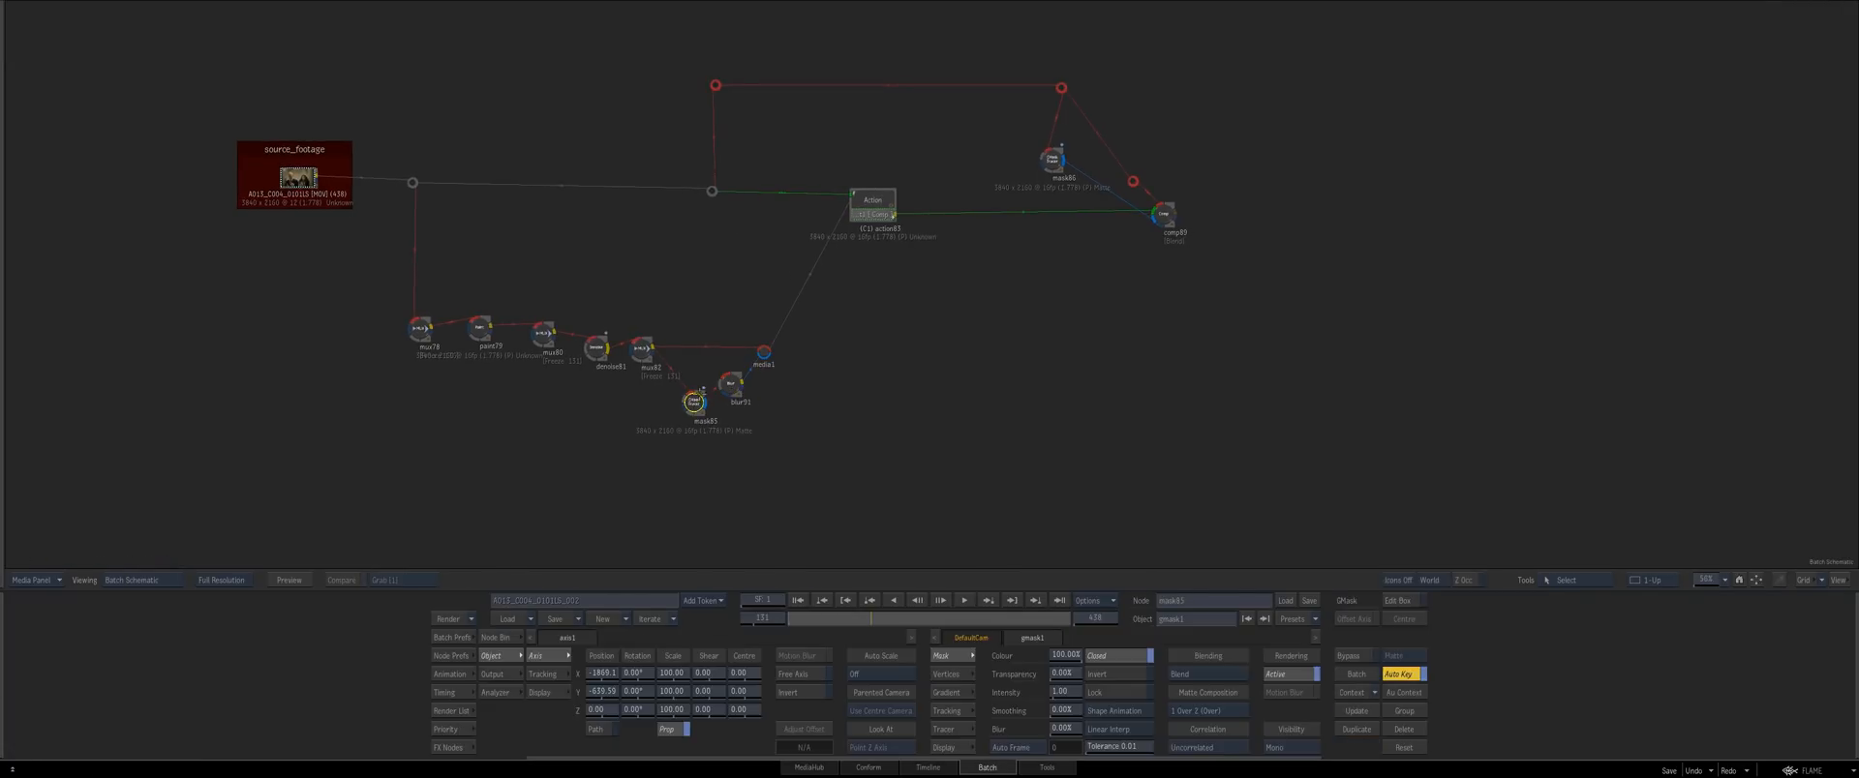
{"action": "key", "text": "F4"}
{"action": "left_click", "coordinate": [452, 656]}
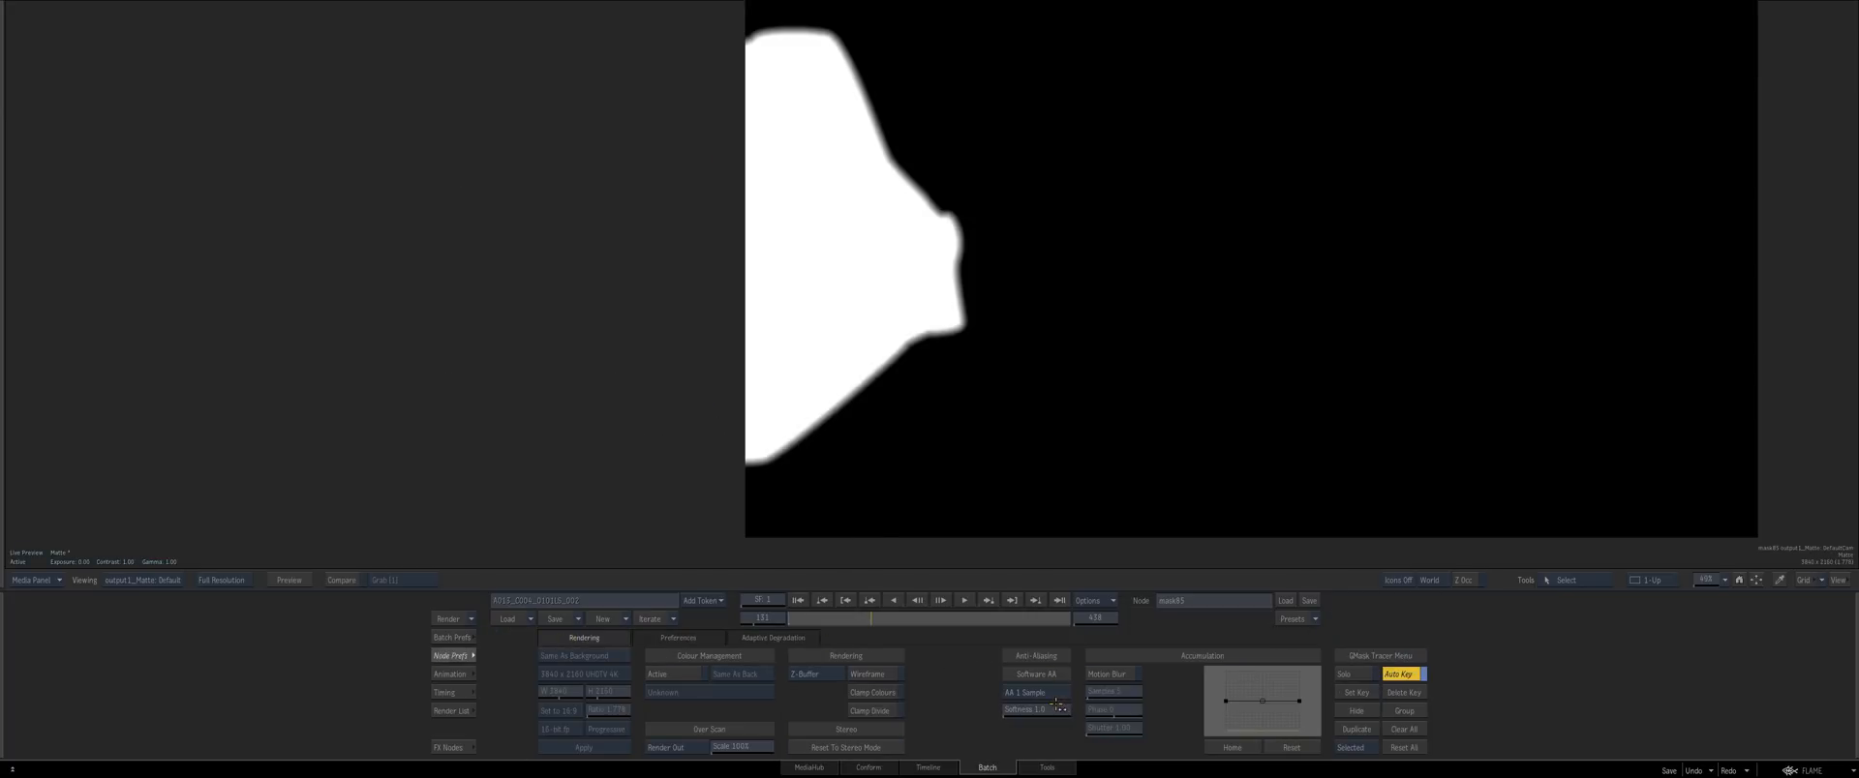
{"action": "key", "text": "Escape"}
Set the matte Blur node's width and height to 5.40 while viewing the Action result near the man's shoulder
{"action": "left_click", "coordinate": [732, 388]}
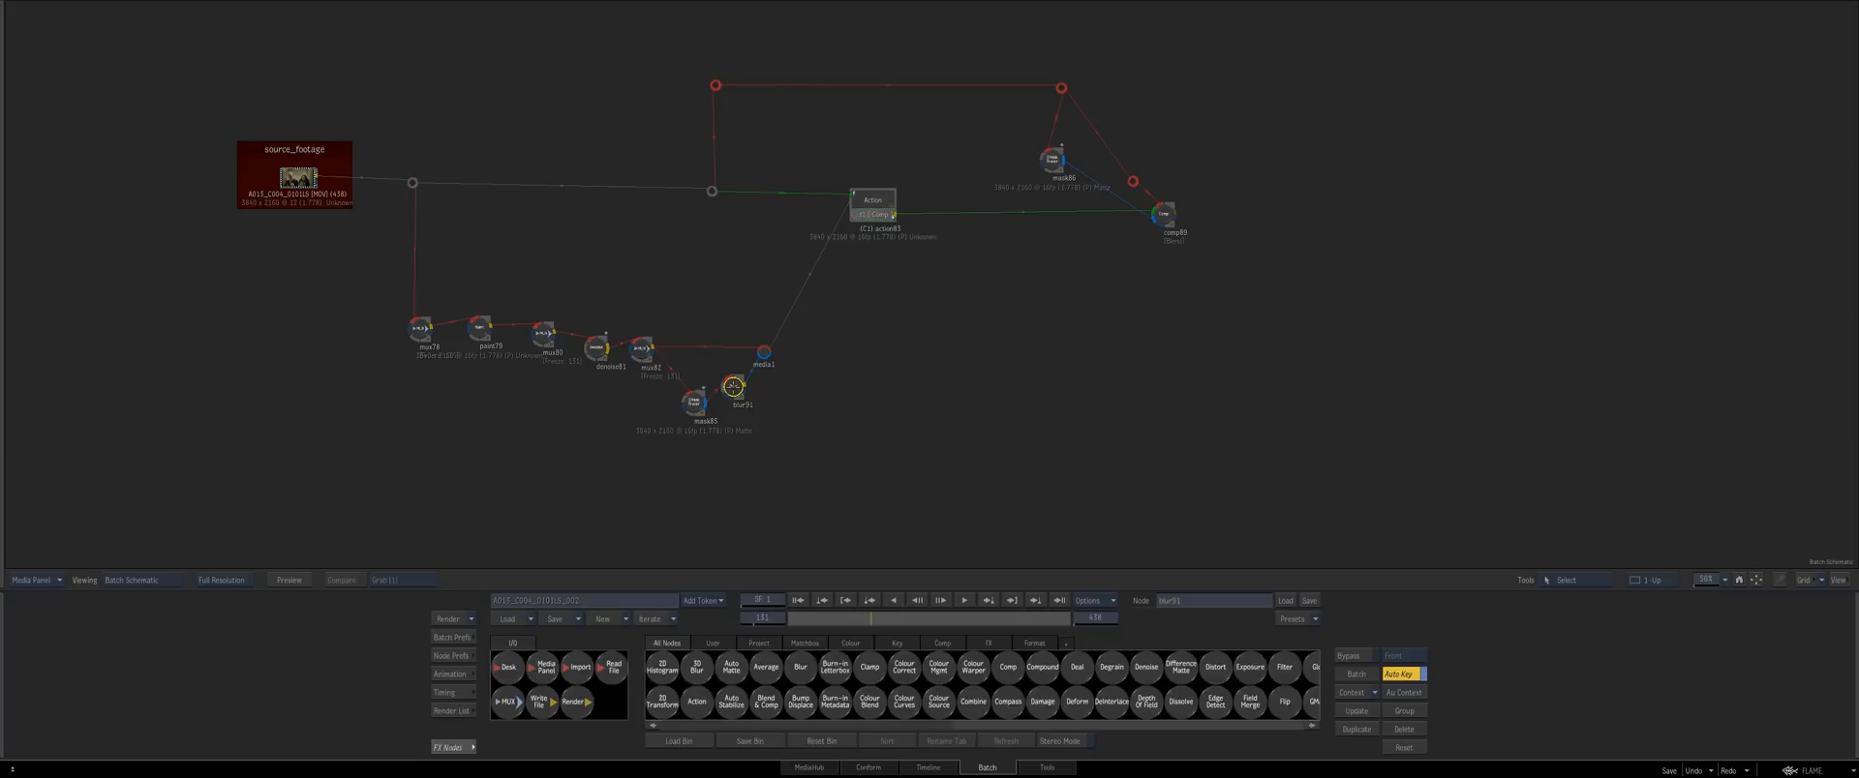
{"action": "key", "text": "F4"}
{"action": "key", "text": "Escape"}
{"action": "left_click", "coordinate": [731, 388]}
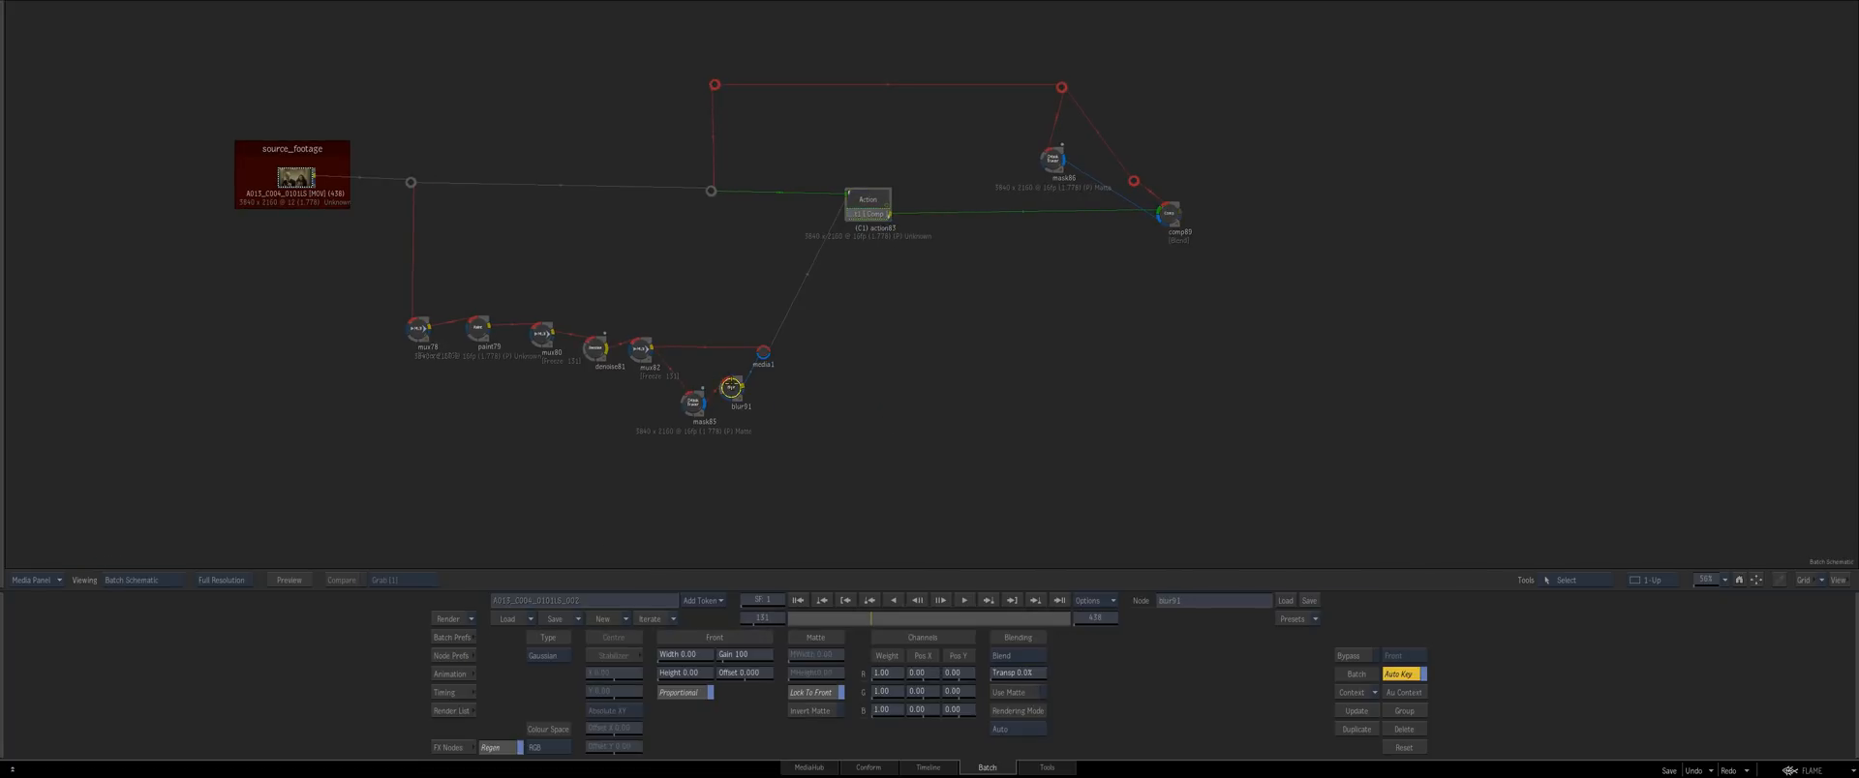
{"action": "key", "text": "1"}
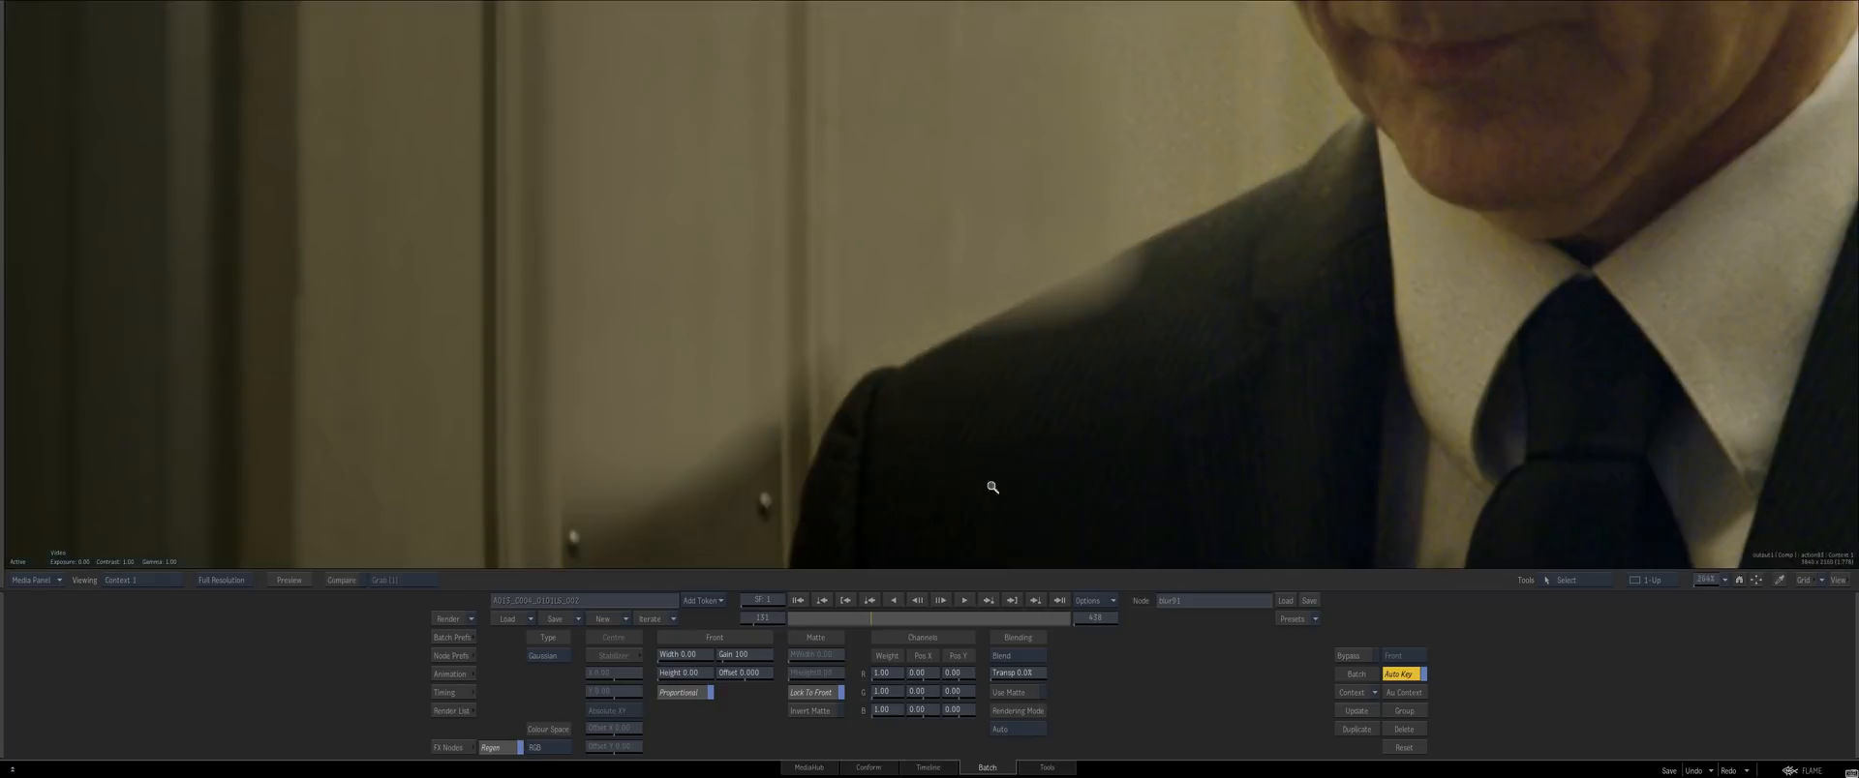
{"action": "left_click_drag", "start_coordinate": [792, 444], "coordinate": [1054, 317]}
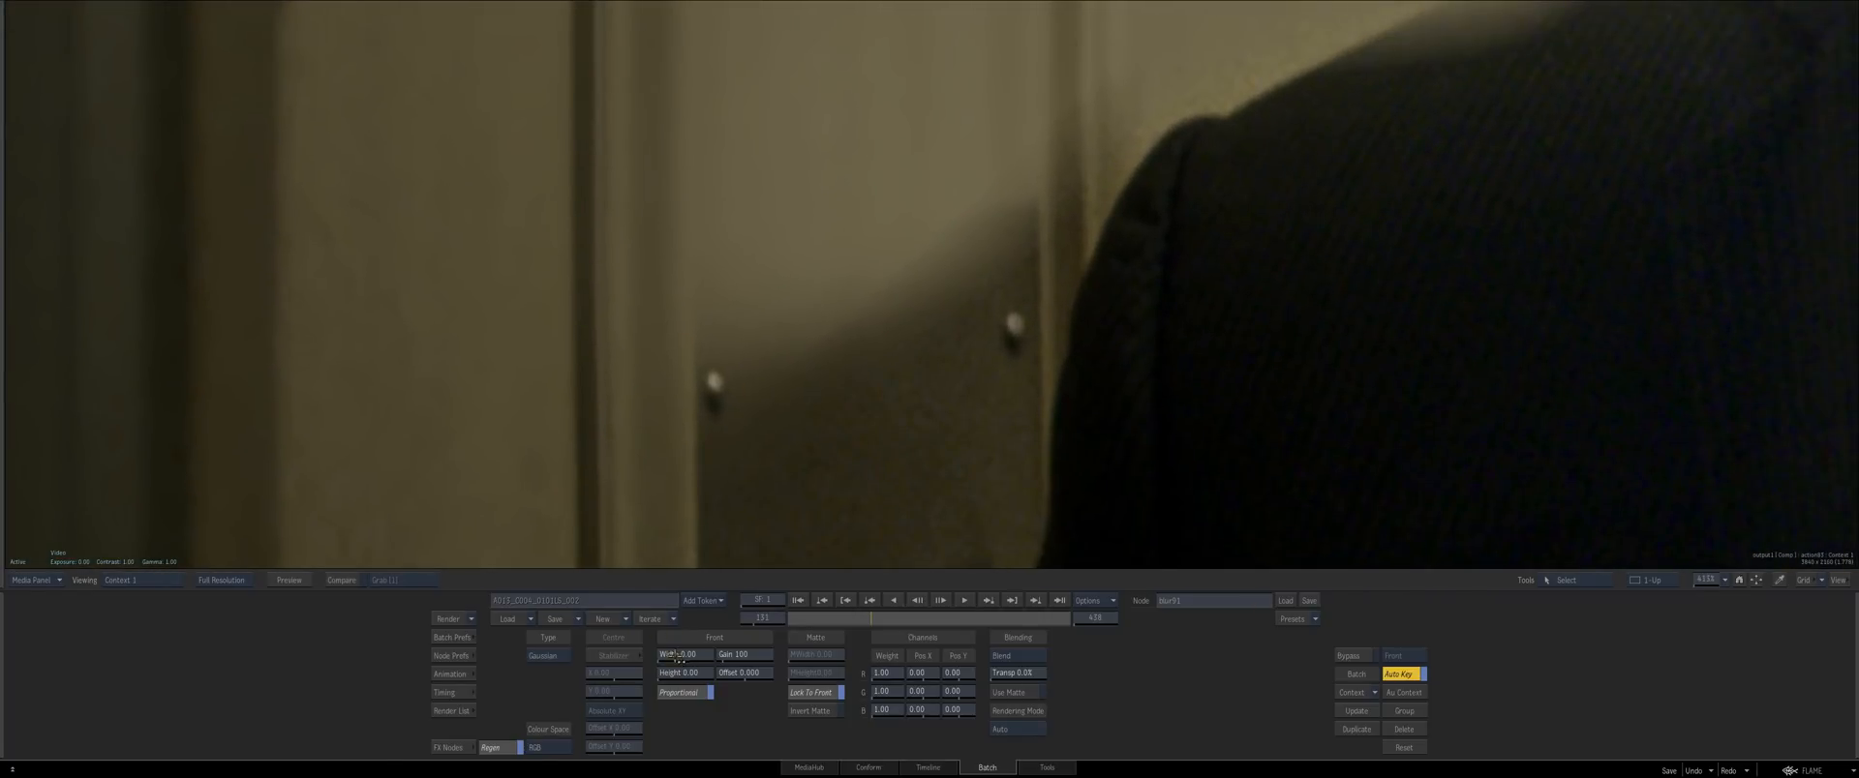
{"action": "left_click_drag", "start_coordinate": [668, 663], "coordinate": [728, 656]}
Compare the result with the Blur node bypassed and active along the wall and the man's shoulder
{"action": "left_click_drag", "start_coordinate": [997, 338], "coordinate": [775, 308]}
{"action": "left_click_drag", "start_coordinate": [882, 360], "coordinate": [790, 563]}
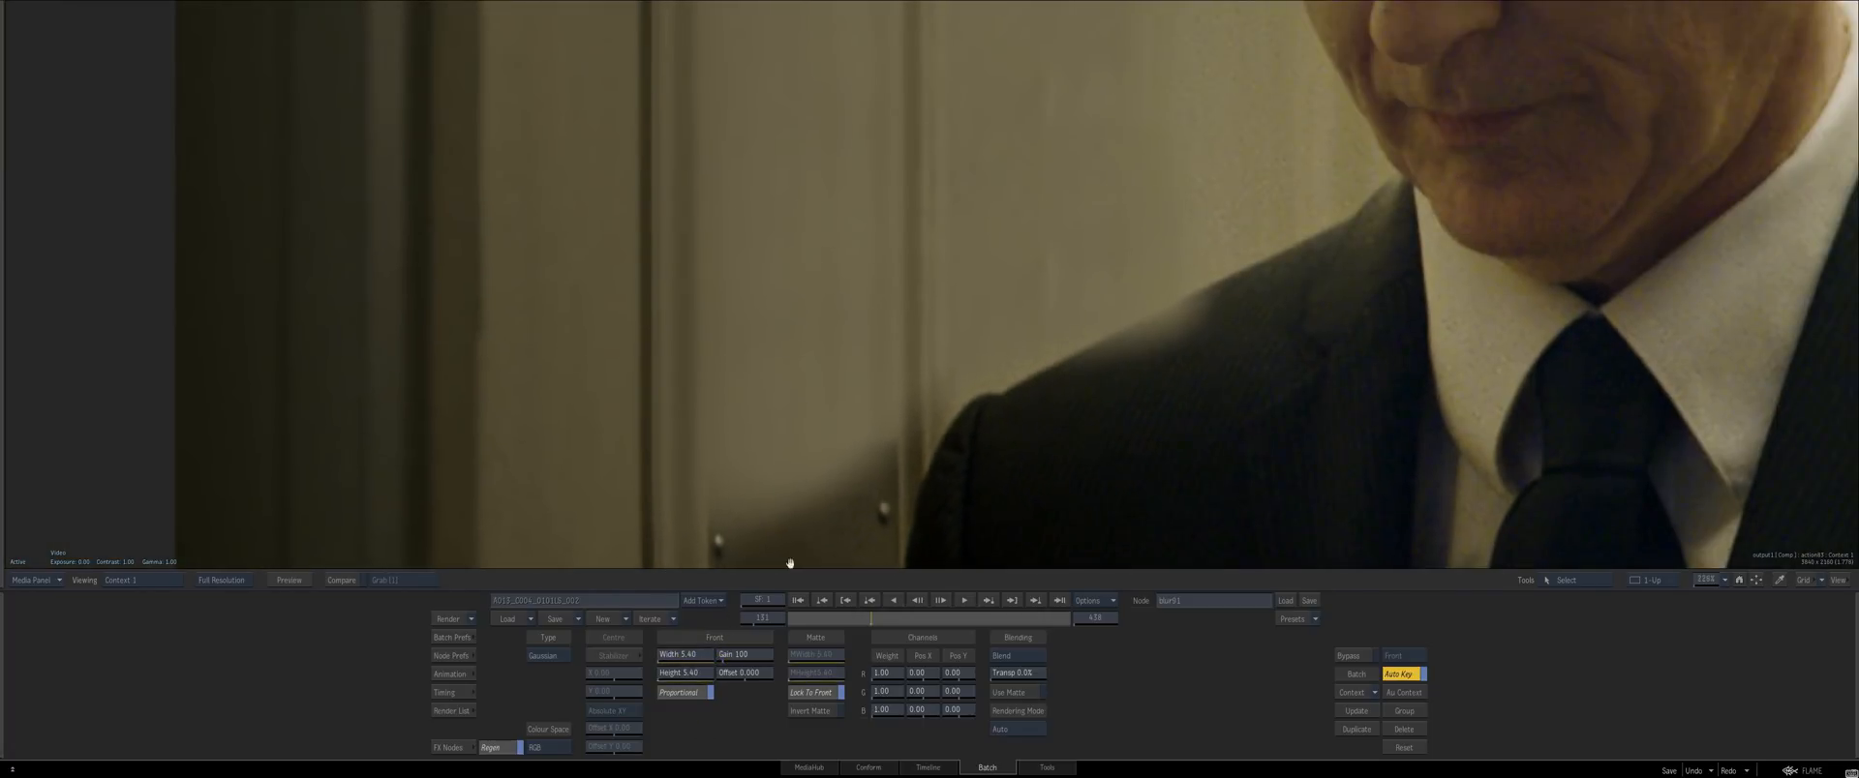
{"action": "left_click", "coordinate": [1349, 657]}
{"action": "left_click", "coordinate": [1350, 658]}
{"action": "left_click", "coordinate": [1350, 657]}
{"action": "left_click", "coordinate": [1350, 657]}
{"action": "left_click_drag", "start_coordinate": [1194, 410], "coordinate": [919, 450]}
{"action": "left_click_drag", "start_coordinate": [920, 450], "coordinate": [1145, 475]}
{"action": "left_click_drag", "start_coordinate": [692, 250], "coordinate": [1049, 434]}
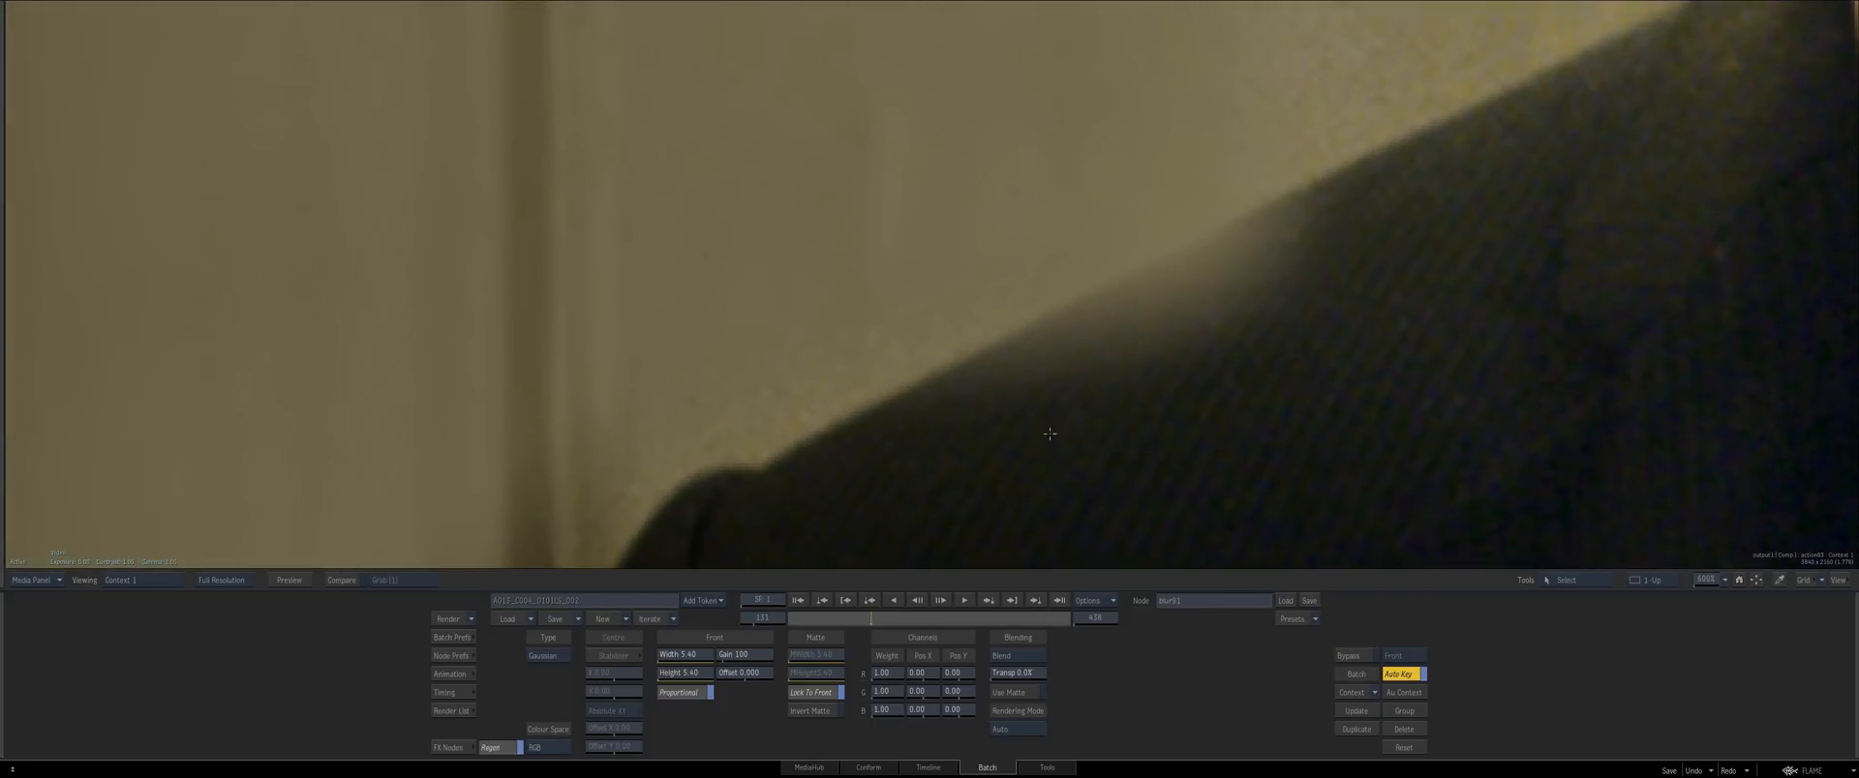
{"action": "left_click", "coordinate": [1349, 656]}
{"action": "left_click", "coordinate": [1348, 656]}
{"action": "left_click", "coordinate": [1348, 657]}
{"action": "left_click", "coordinate": [1349, 657]}
{"action": "left_click_drag", "start_coordinate": [1261, 521], "coordinate": [962, 424]}
Check the patch edge with the blur bypassed and active at a raised viewer exposure, and reset the exposure
{"action": "left_click", "coordinate": [1345, 656]}
{"action": "left_click", "coordinate": [1346, 655]}
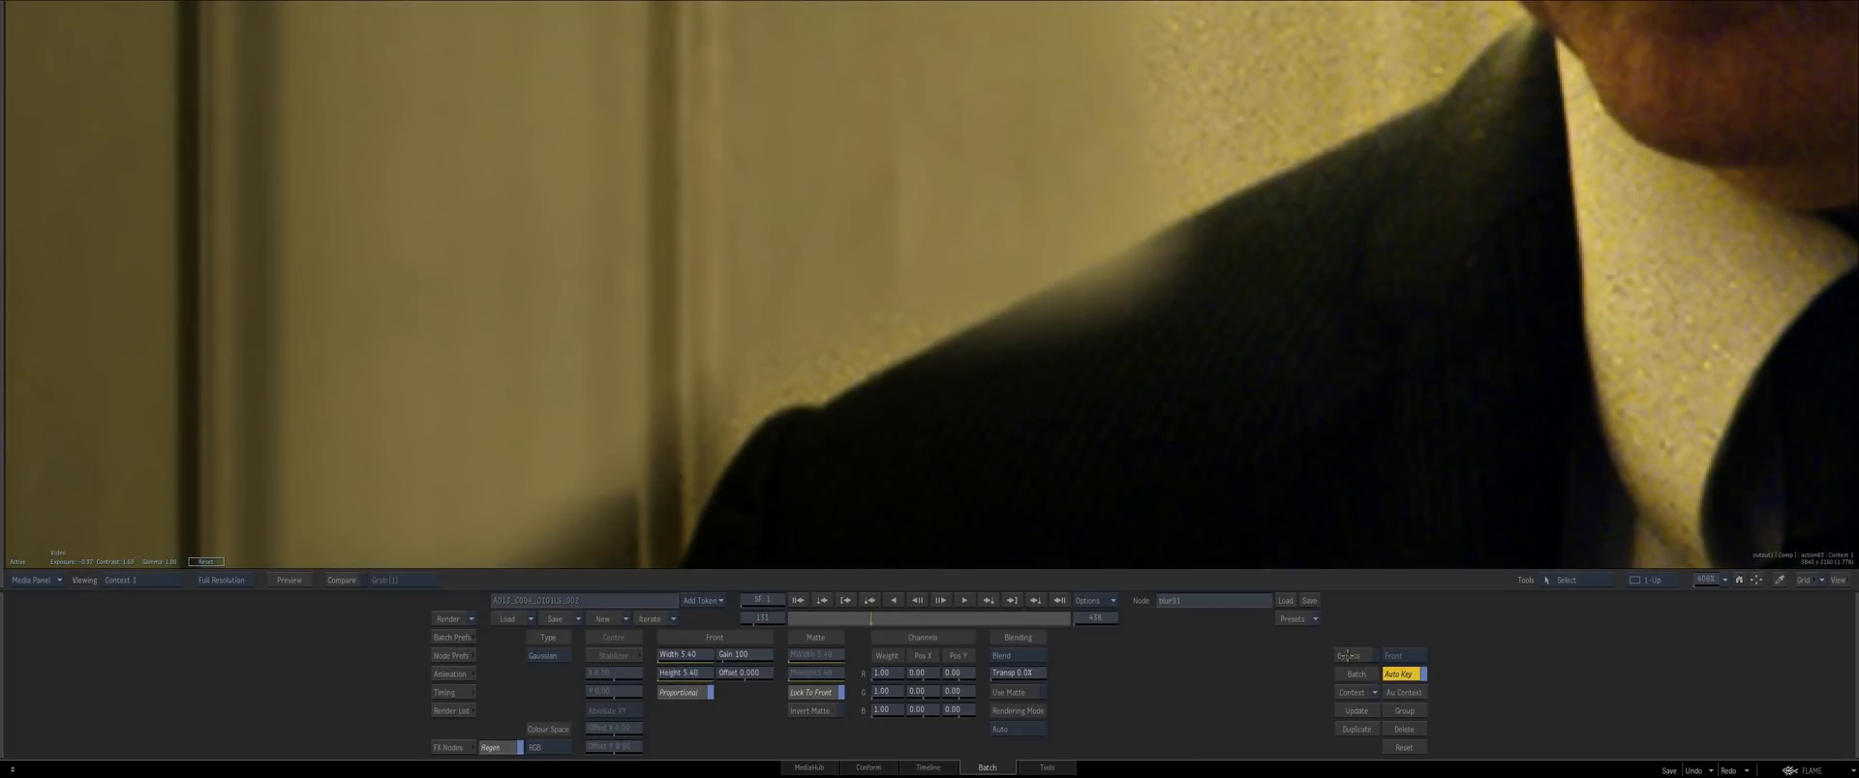
{"action": "left_click", "coordinate": [1345, 655]}
{"action": "left_click", "coordinate": [1345, 655]}
{"action": "left_click", "coordinate": [1343, 654]}
{"action": "left_click", "coordinate": [1343, 654]}
{"action": "left_click", "coordinate": [1343, 655]}
{"action": "left_click_drag", "start_coordinate": [788, 468], "coordinate": [1148, 488]}
{"action": "left_click", "coordinate": [1345, 656]}
{"action": "left_click", "coordinate": [1345, 655]}
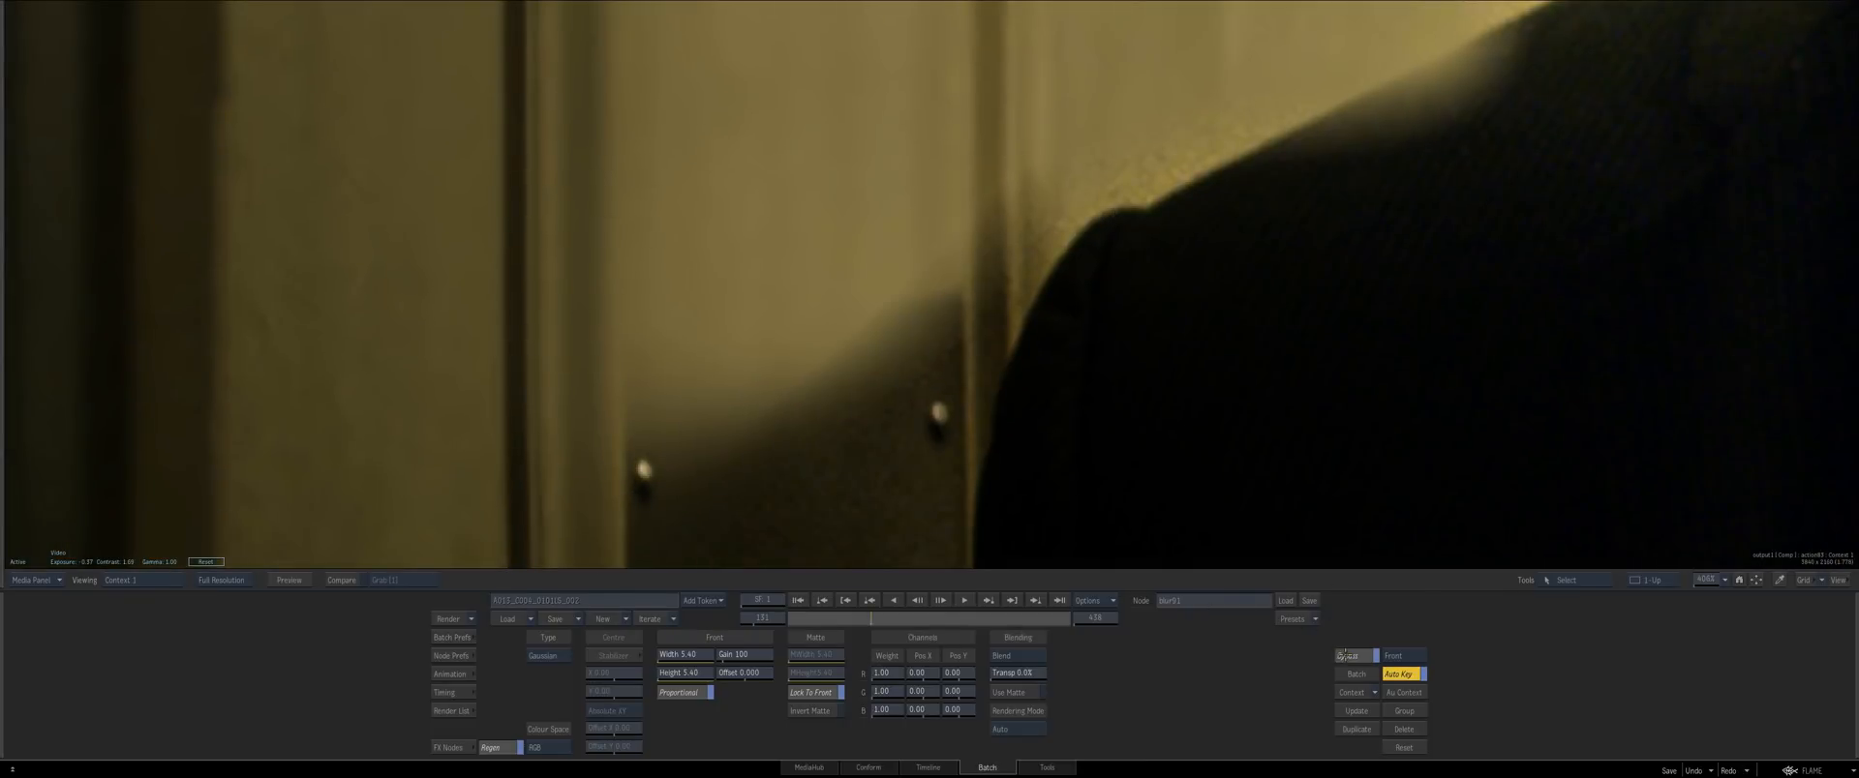
{"action": "left_click", "coordinate": [1342, 658]}
{"action": "left_click", "coordinate": [198, 561]}
{"action": "left_click_drag", "start_coordinate": [503, 427], "coordinate": [542, 470]}
Open the Action node's result and scrub back to earlier frames to review the patch
{"action": "key", "text": "F3"}
{"action": "key", "text": "F4"}
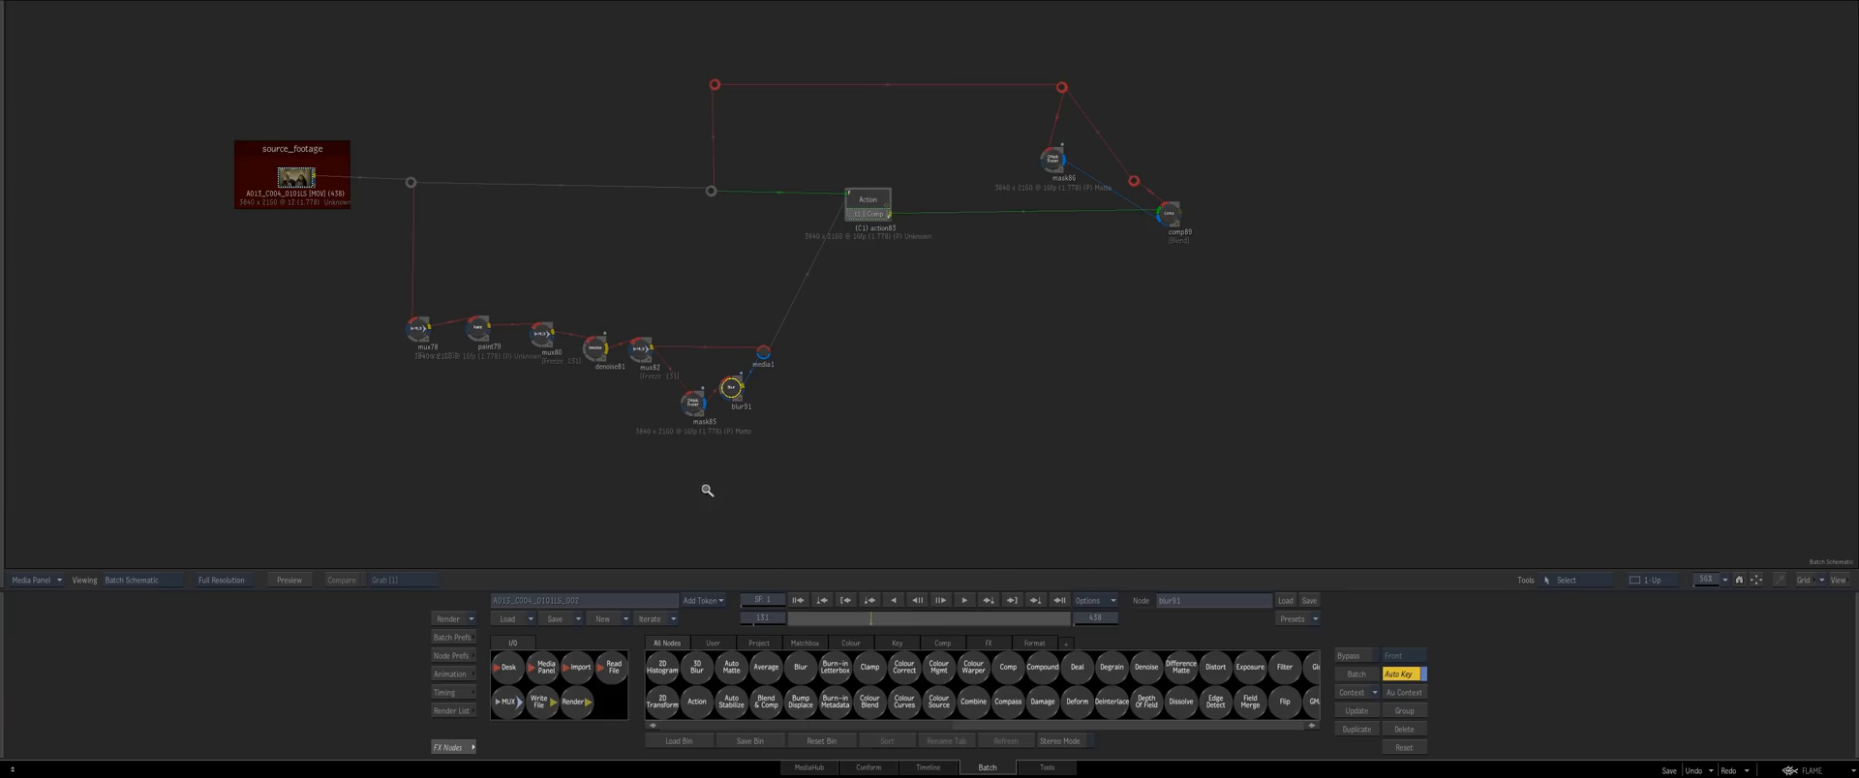
{"action": "left_click", "coordinate": [843, 206]}
{"action": "double_click", "coordinate": [844, 206]}
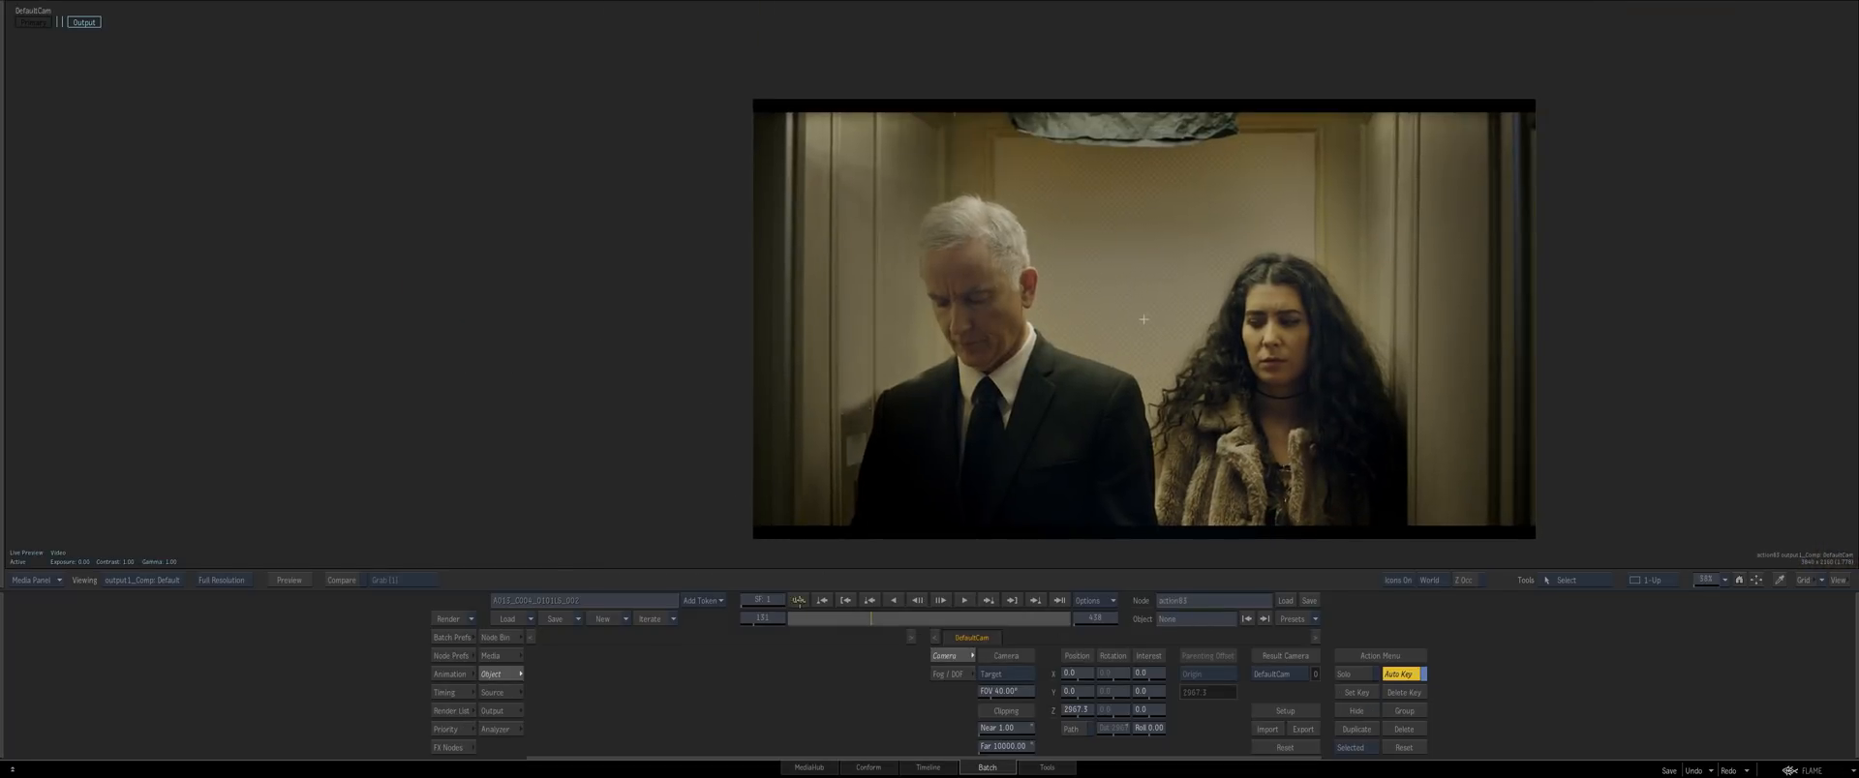
{"action": "mouse_move", "coordinate": [800, 617]}
{"action": "left_mouse_down"}
{"action": "mouse_move", "coordinate": [1007, 596]}
{"action": "mouse_move", "coordinate": [763, 577]}
{"action": "mouse_move", "coordinate": [818, 552]}
{"action": "left_mouse_up"}
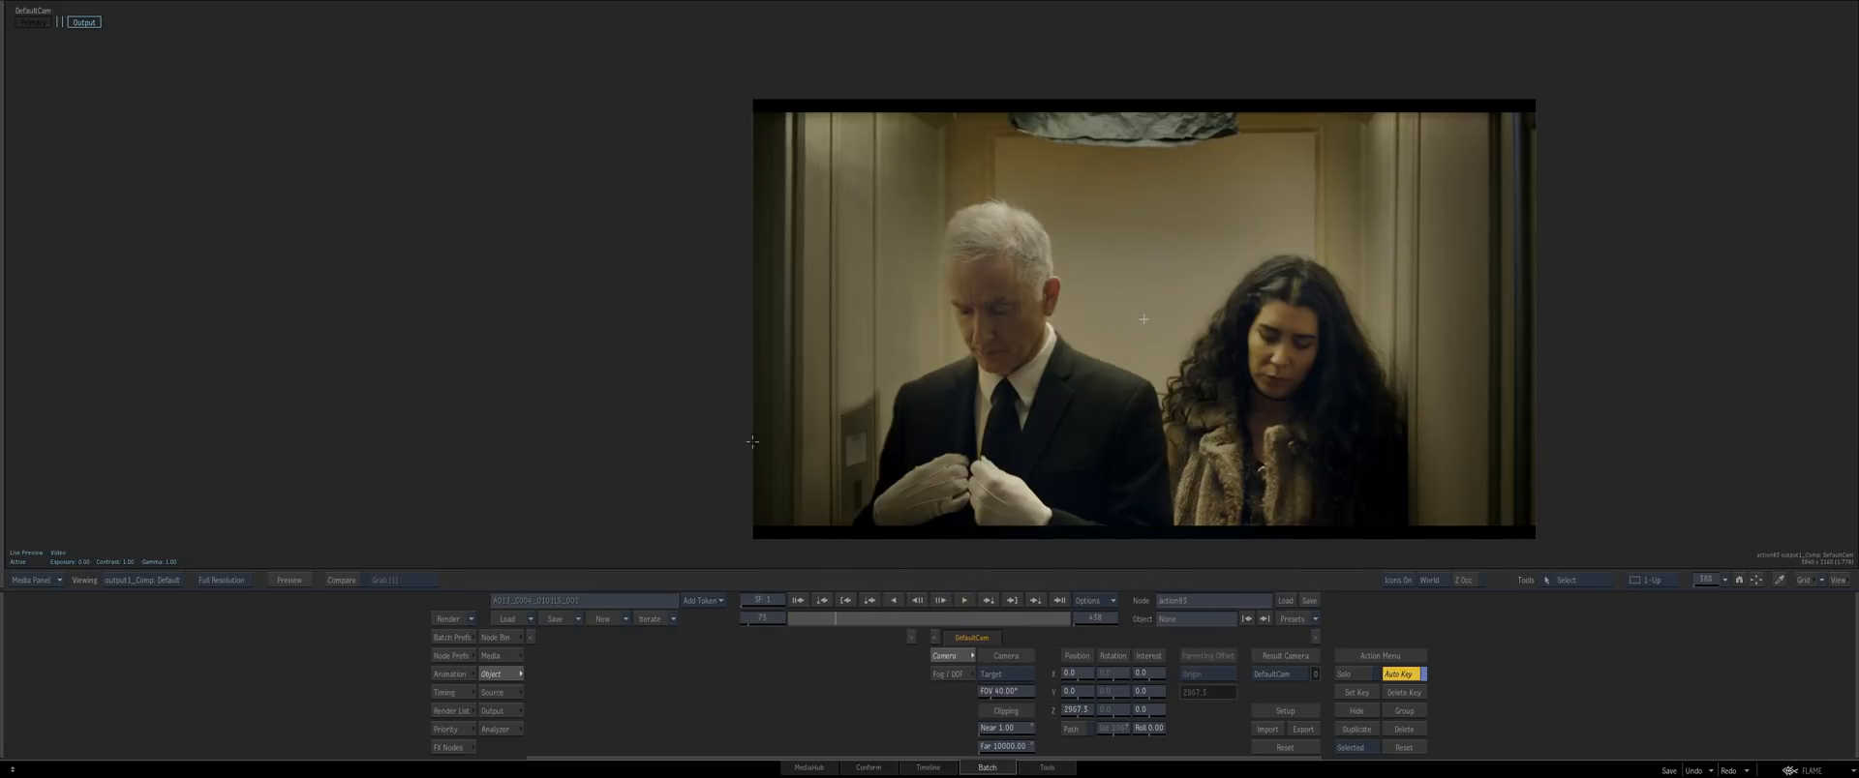
{"action": "key", "text": "Escape"}
{"action": "left_click", "coordinate": [860, 238]}
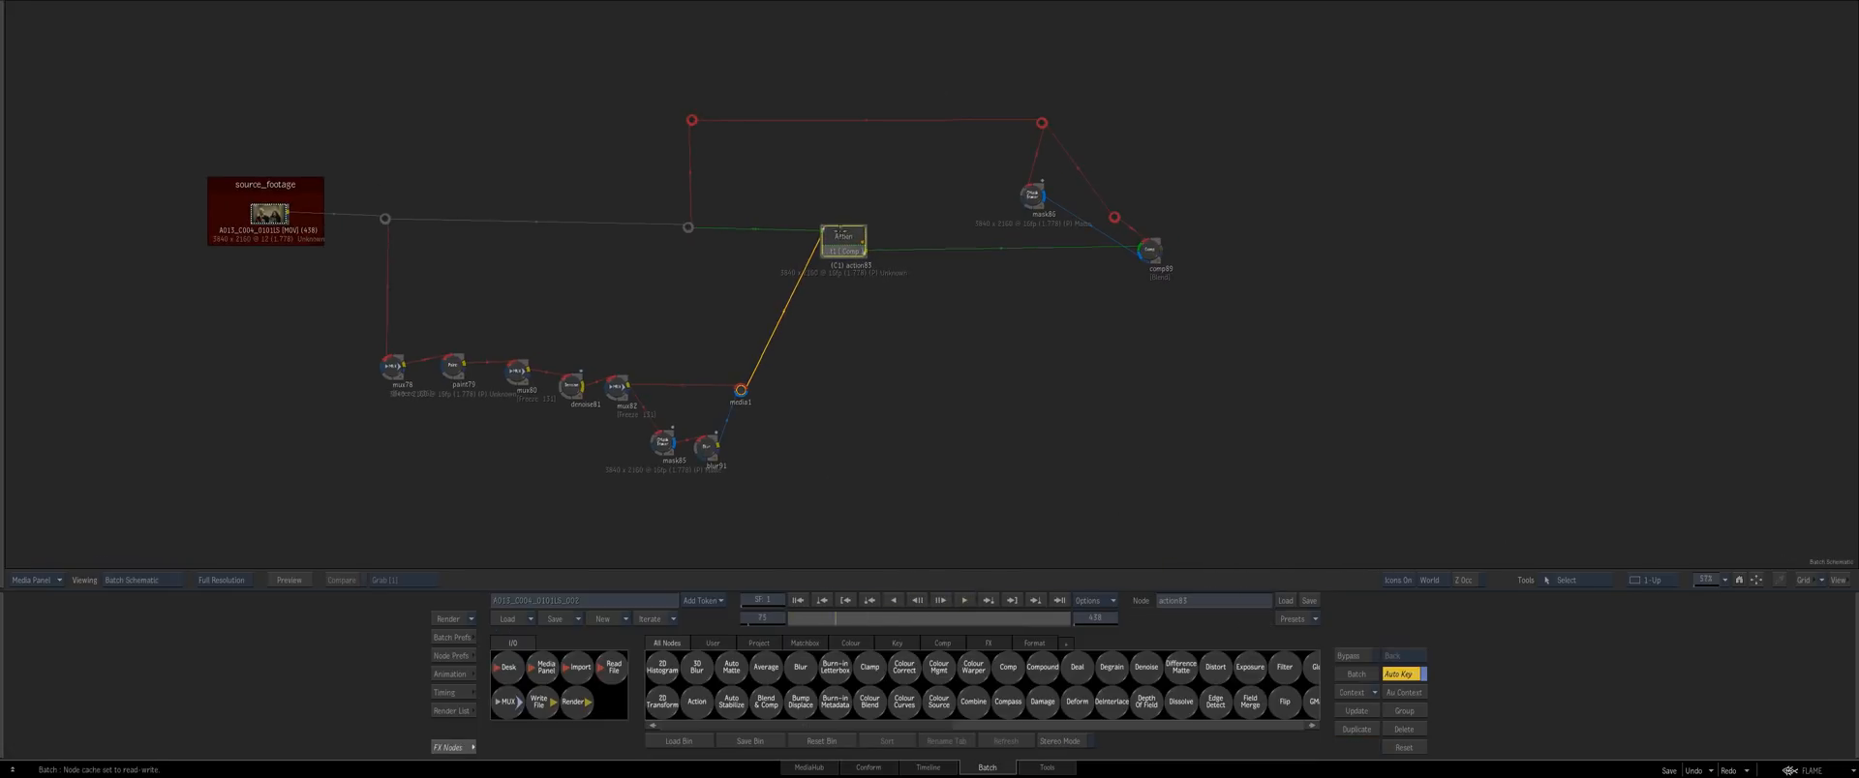
{"action": "left_click", "coordinate": [863, 238]}
{"action": "left_click_drag", "start_coordinate": [864, 238], "coordinate": [857, 232]}
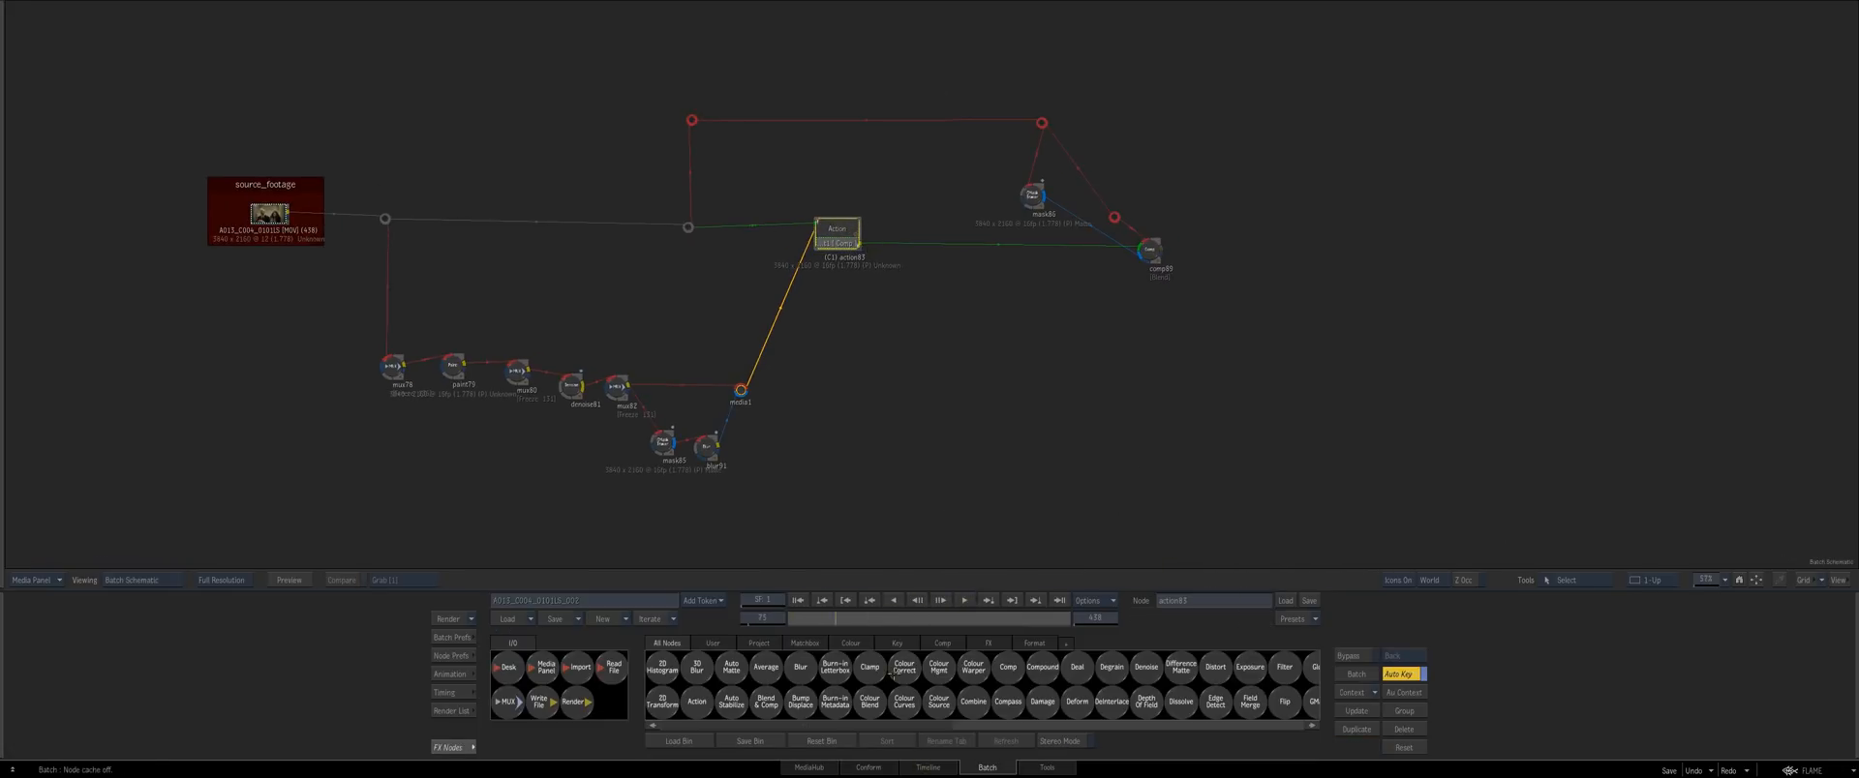
Review the FROM_FLAME clip in the Timeline, scrub to its beginning, and return to the Batch setup
{"action": "left_click", "coordinate": [927, 768]}
{"action": "right_click", "coordinate": [869, 126]}
{"action": "left_click", "coordinate": [565, 190]}
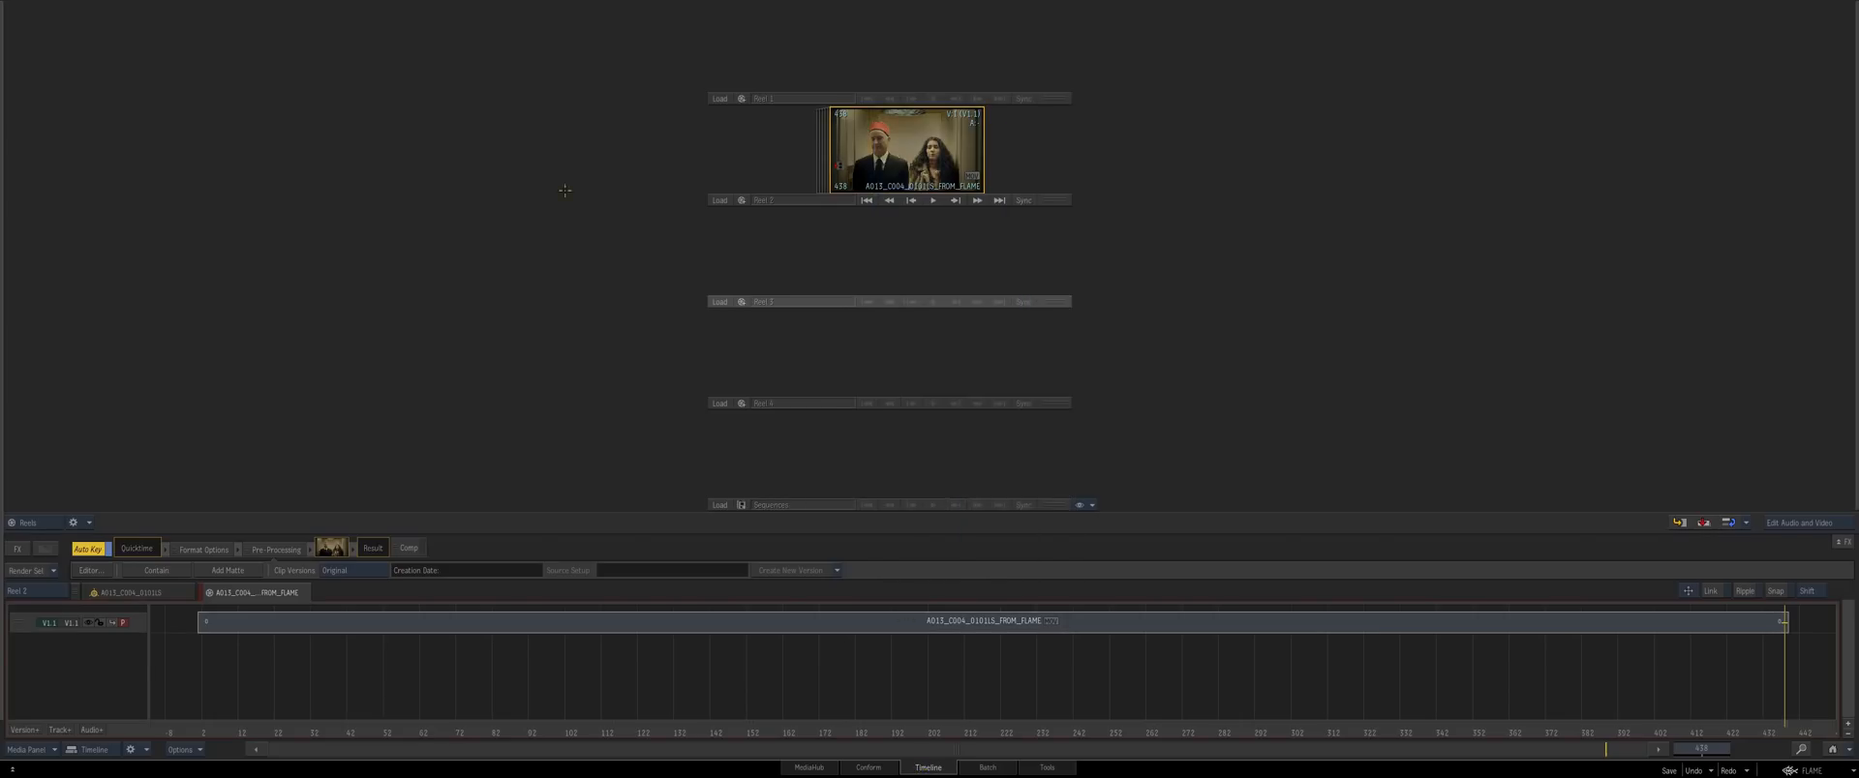
{"action": "key", "text": "Escape"}
{"action": "left_click_drag", "start_coordinate": [607, 380], "coordinate": [431, 426]}
{"action": "left_click_drag", "start_coordinate": [714, 501], "coordinate": [765, 497]}
{"action": "key", "text": "Escape"}
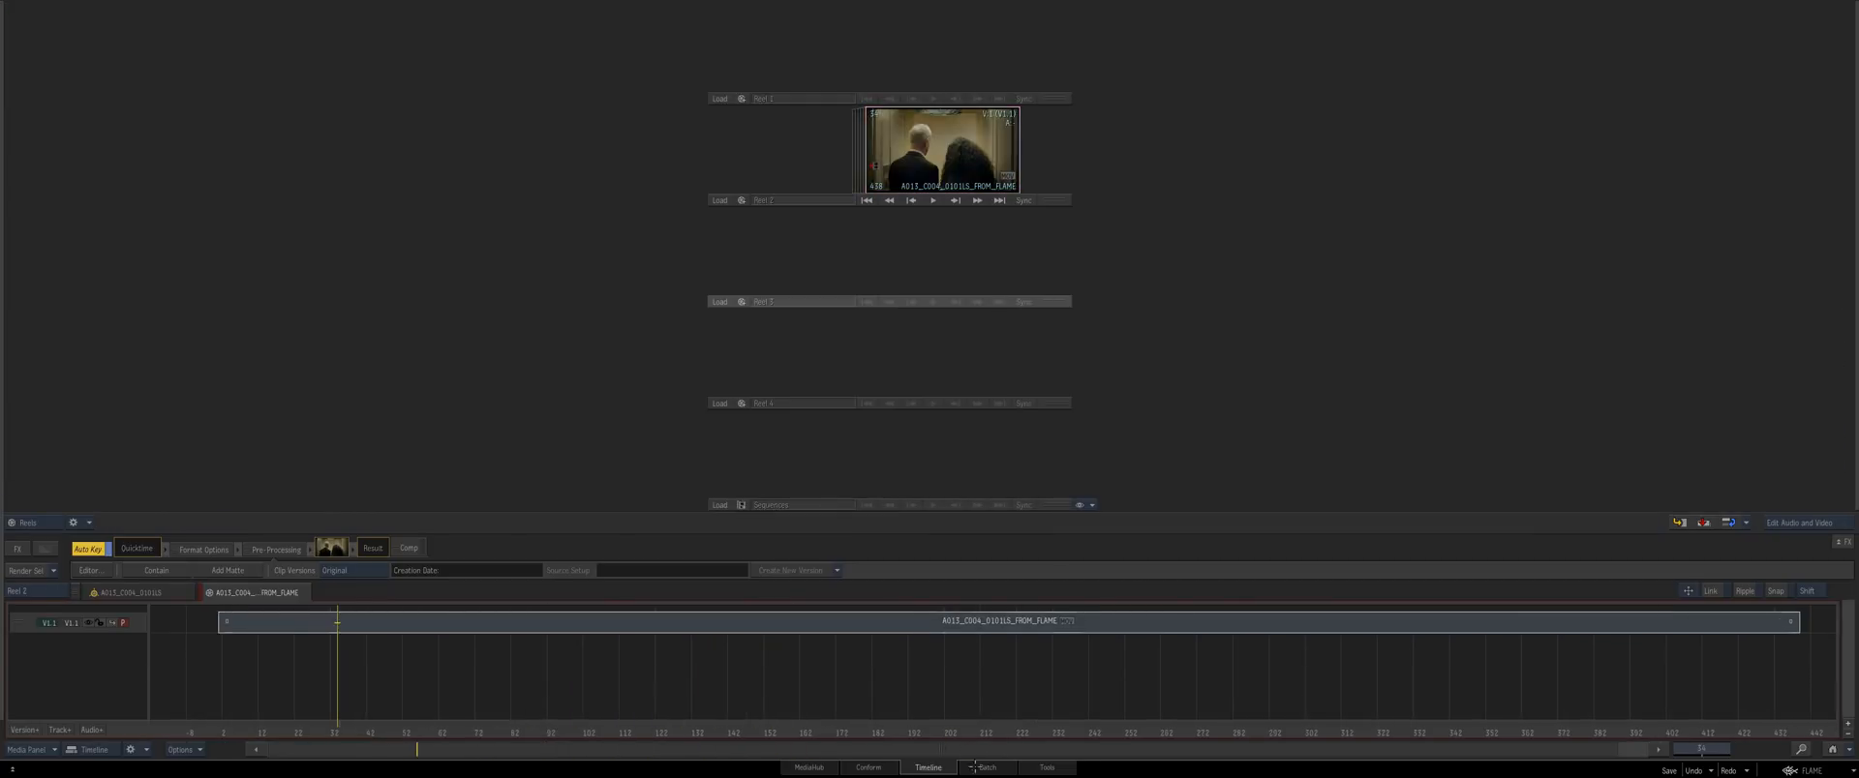
{"action": "key", "text": "shift+4"}
Open the Action node at frame 17 and bring up its schematic
{"action": "double_click", "coordinate": [837, 234]}
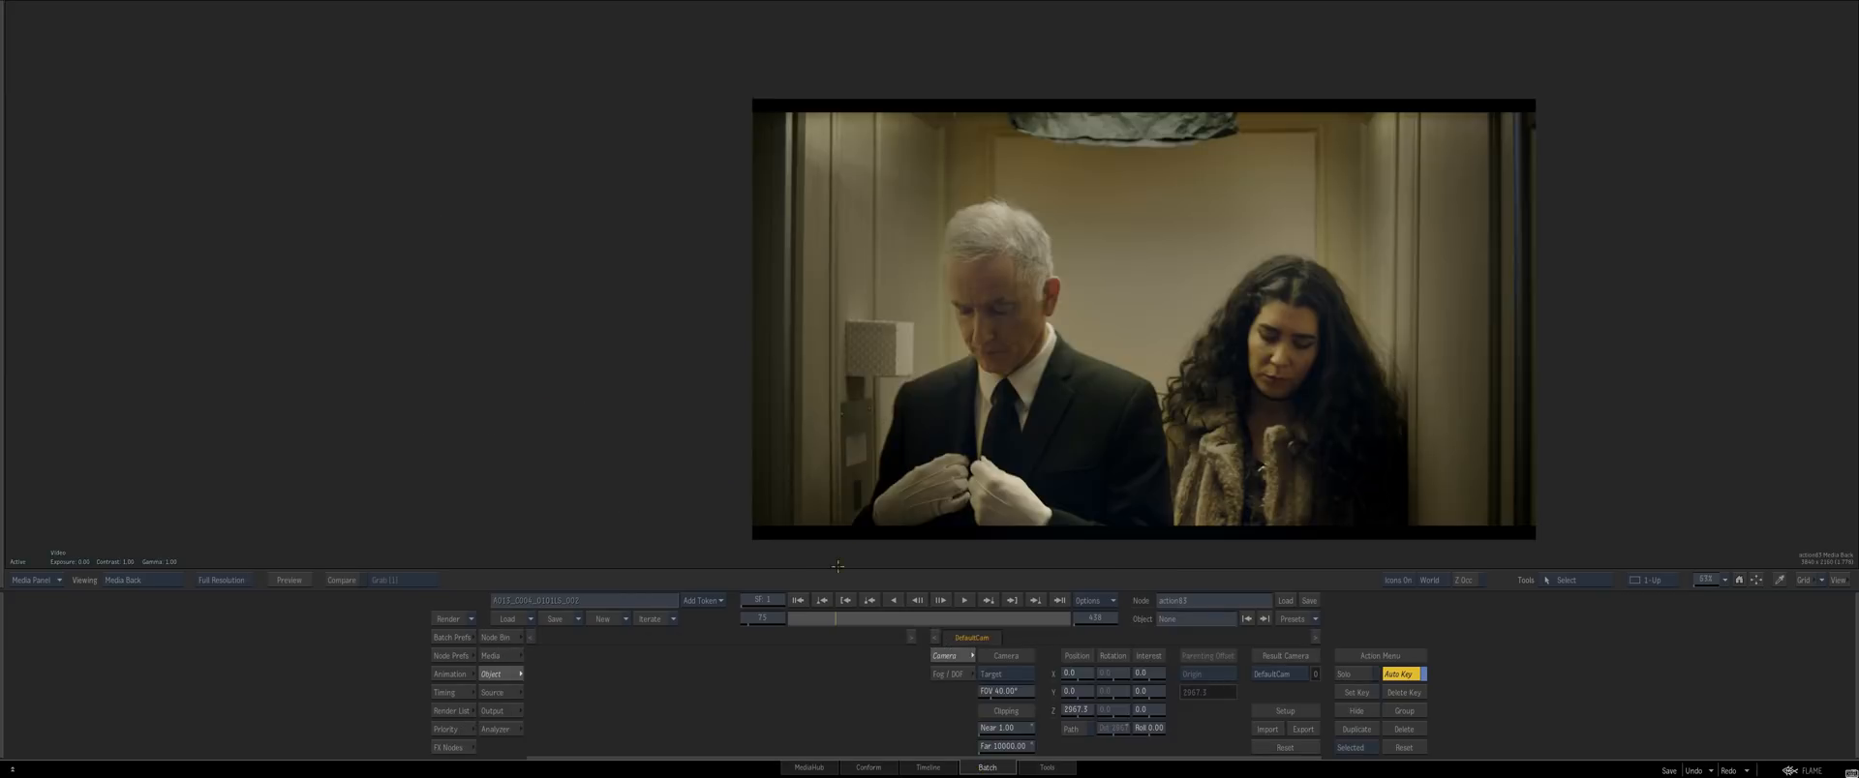
{"action": "mouse_move", "coordinate": [803, 613]}
{"action": "left_mouse_down"}
{"action": "mouse_move", "coordinate": [844, 608]}
{"action": "mouse_move", "coordinate": [796, 595]}
{"action": "left_mouse_up"}
{"action": "key", "text": "Escape"}
{"action": "left_click_drag", "start_coordinate": [1029, 353], "coordinate": [821, 363]}
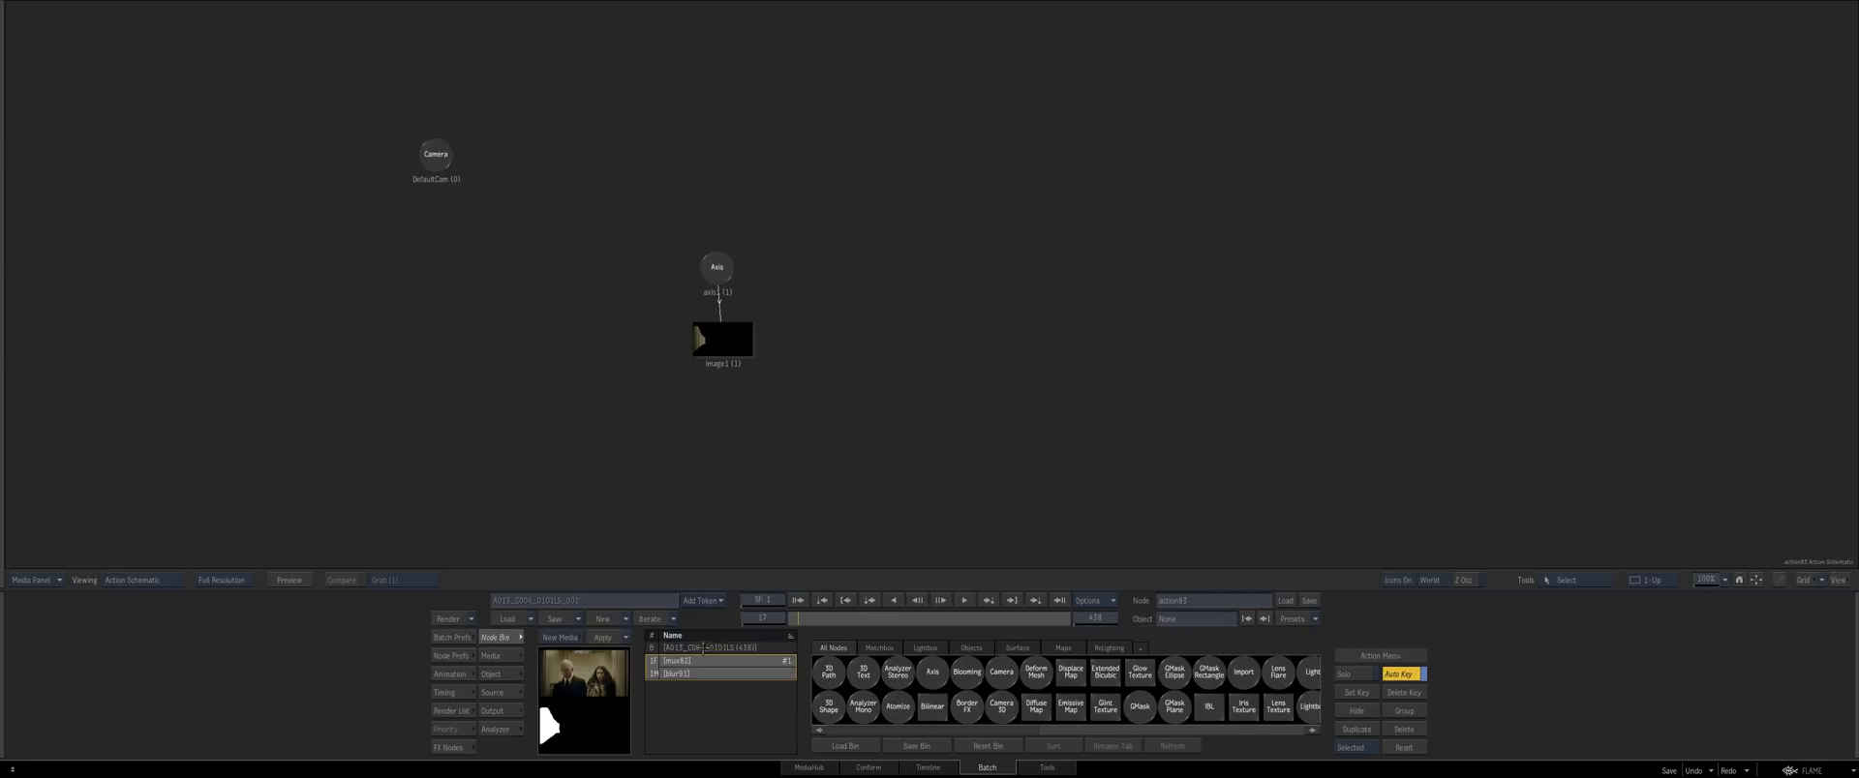
Try a GMask on the patch media in Action, drawing a closed outline on the wall beside the man
{"action": "left_click", "coordinate": [720, 650]}
{"action": "left_click_drag", "start_coordinate": [1170, 711], "coordinate": [1130, 774]}
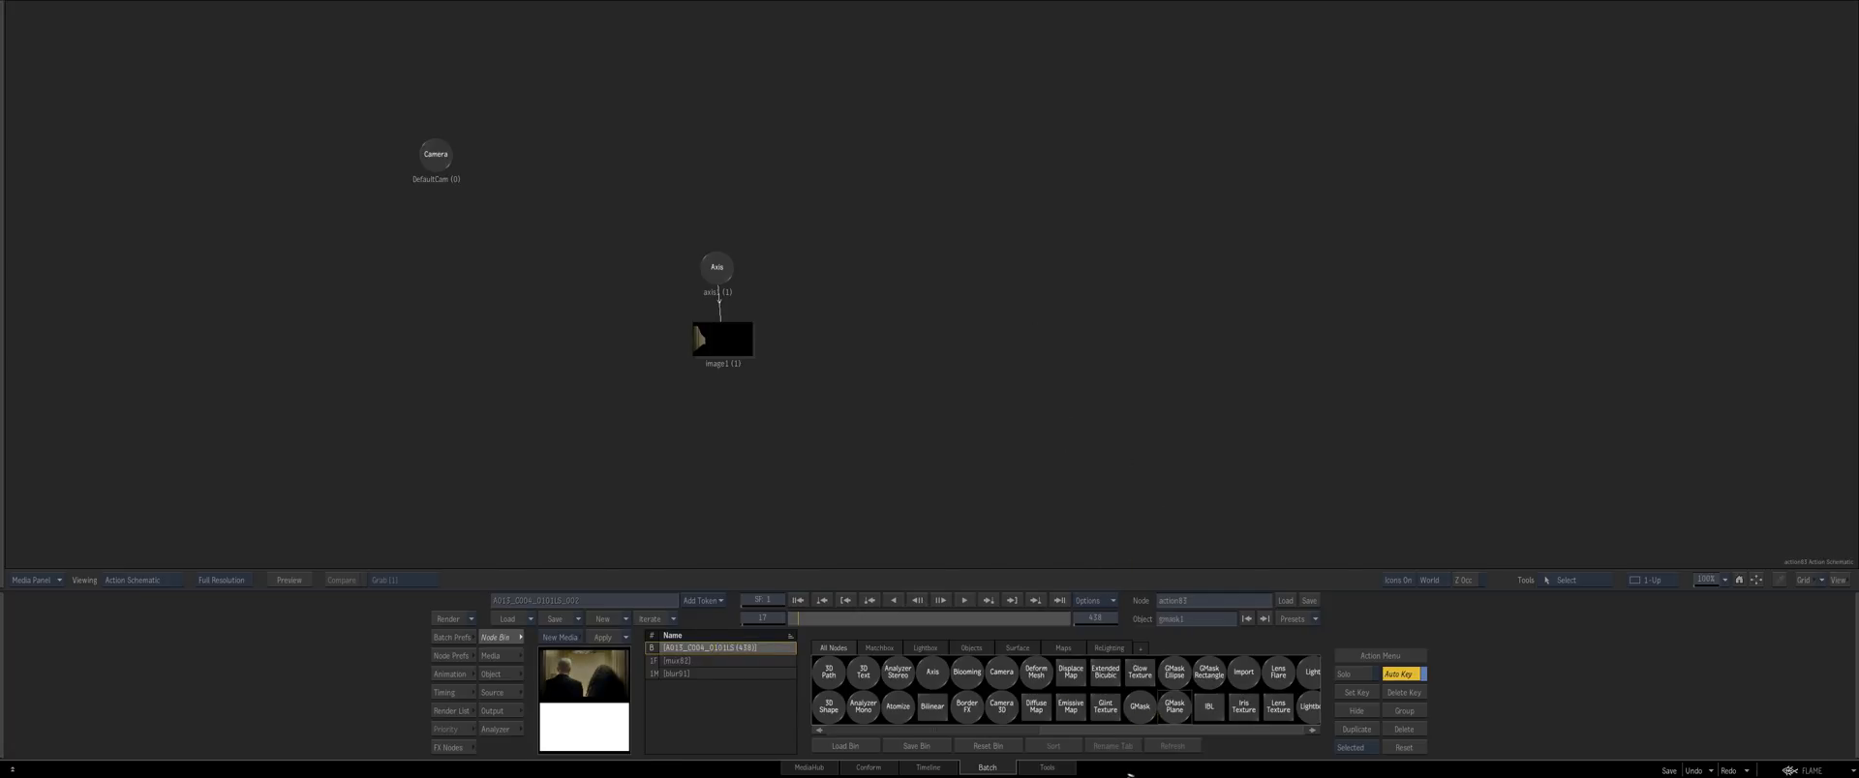
{"action": "left_click", "coordinate": [655, 665]}
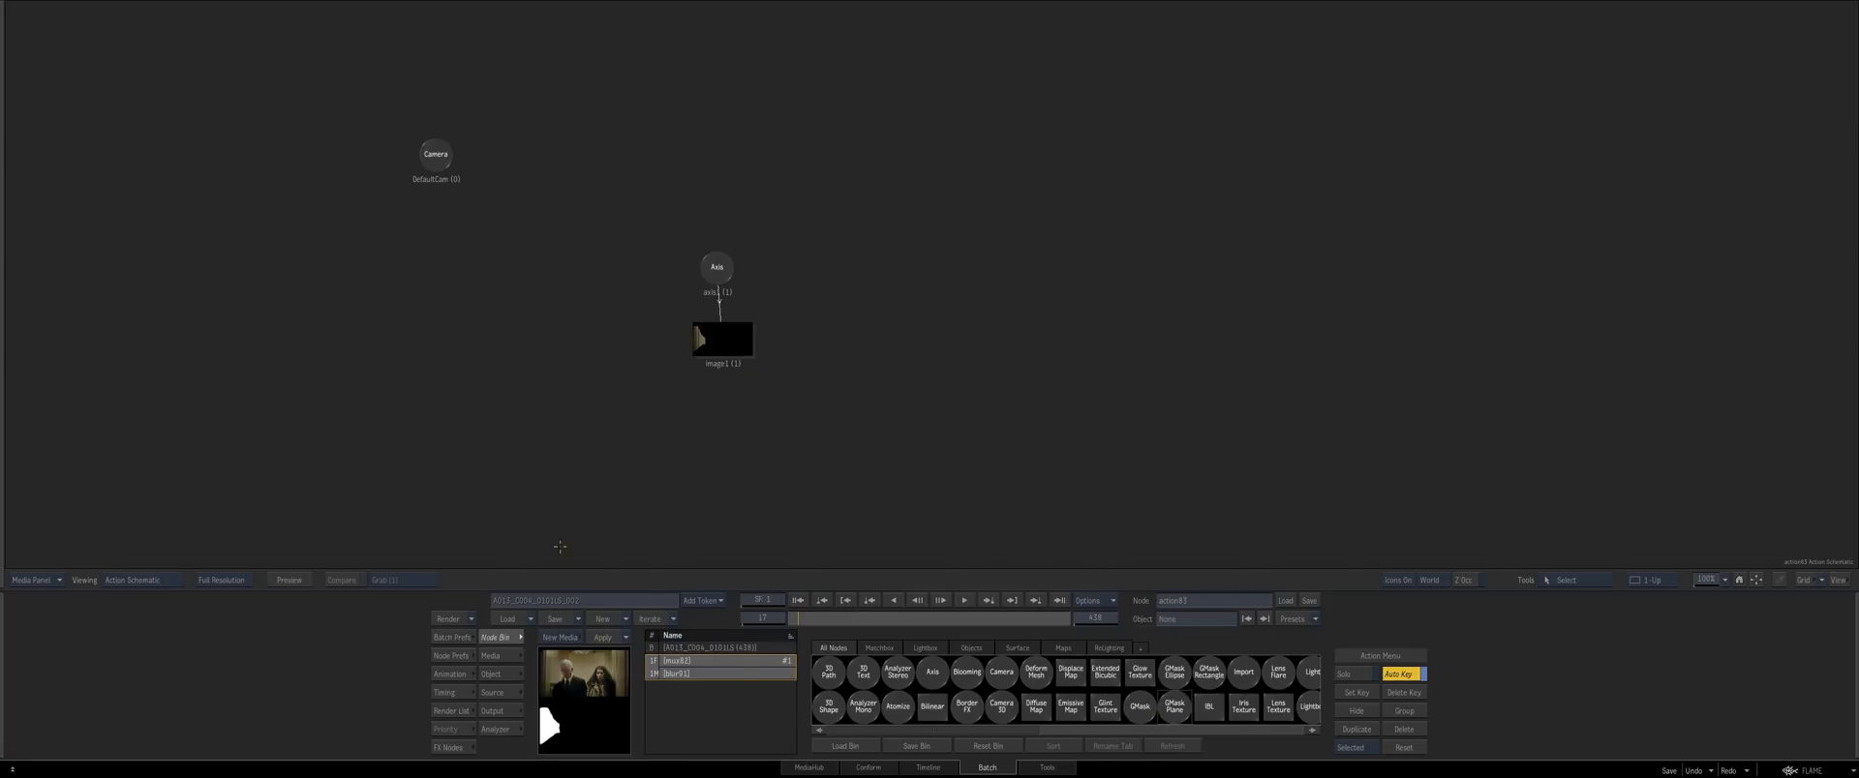
{"action": "mouse_move", "coordinate": [1143, 705]}
{"action": "left_mouse_down"}
{"action": "mouse_move", "coordinate": [939, 349]}
{"action": "mouse_move", "coordinate": [889, 367]}
{"action": "mouse_move", "coordinate": [910, 360]}
{"action": "left_mouse_up"}
{"action": "key", "text": "F4"}
{"action": "left_click_drag", "start_coordinate": [762, 153], "coordinate": [790, 153]}
{"action": "left_click_drag", "start_coordinate": [817, 177], "coordinate": [825, 199]}
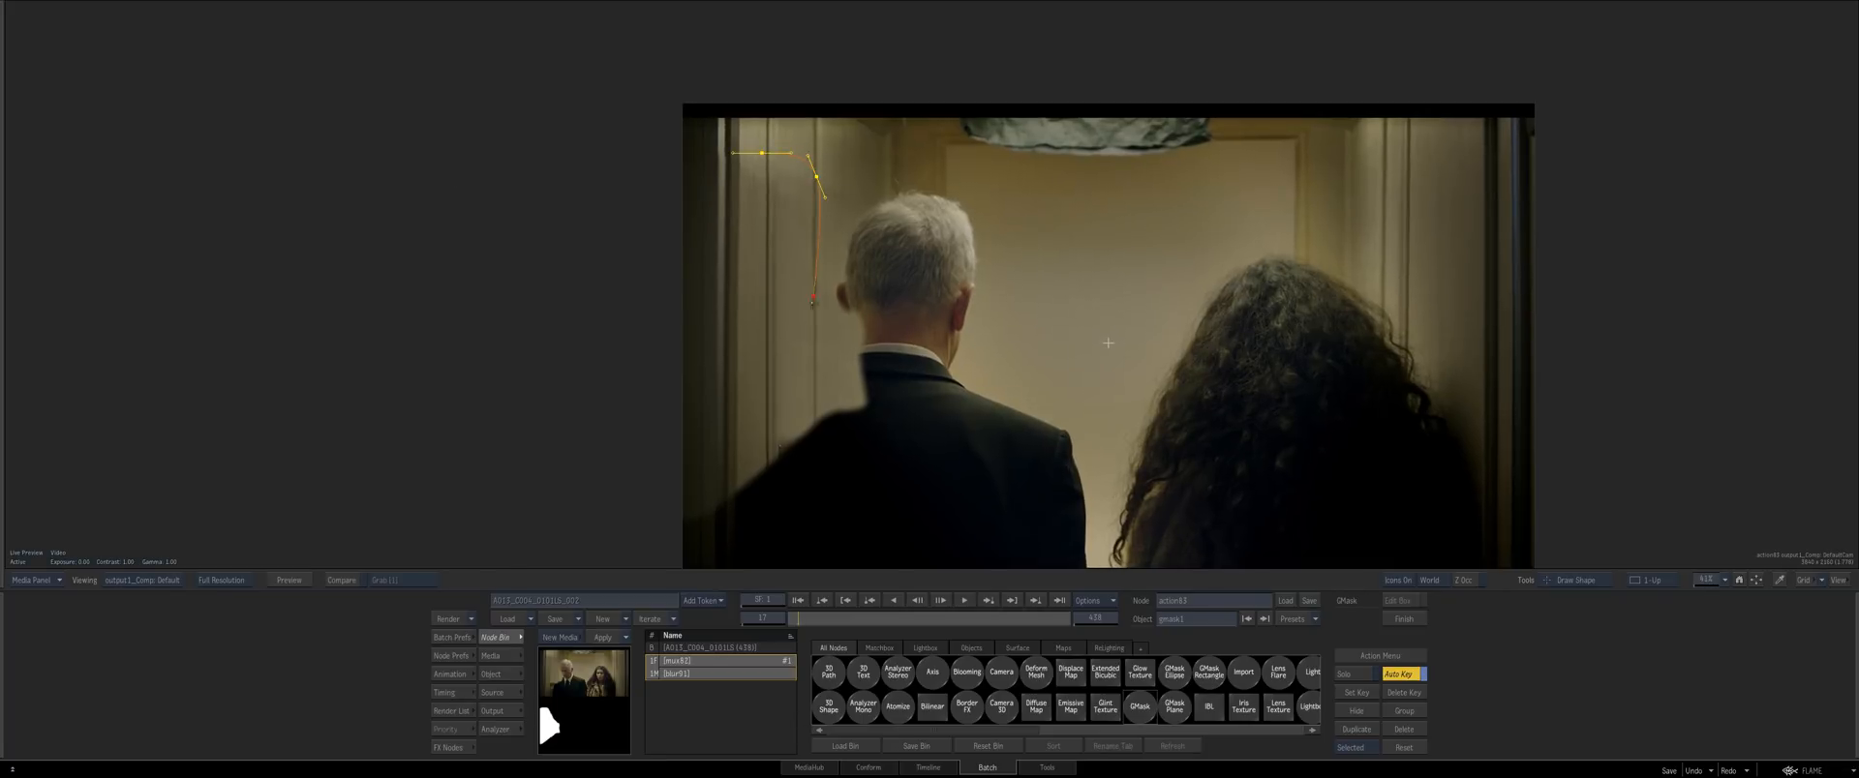
{"action": "left_click", "coordinate": [762, 153]}
Examine the trial GMask's axis tracking options and its outline over the Action result and object view
{"action": "key", "text": "F8"}
{"action": "double_click", "coordinate": [945, 353]}
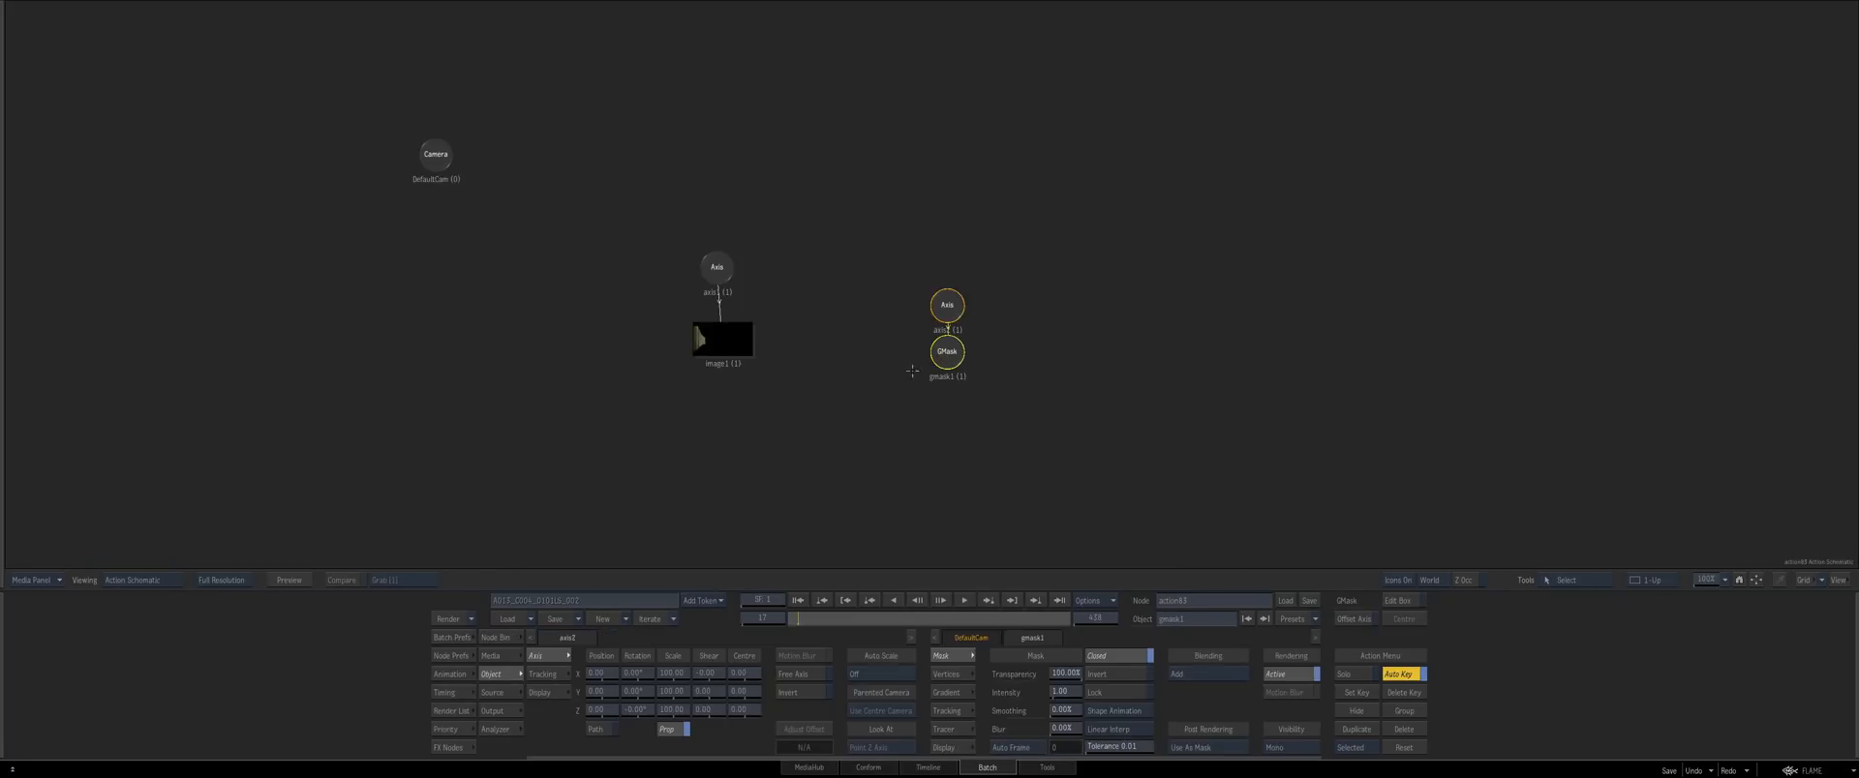
{"action": "key", "text": "F4"}
{"action": "left_click", "coordinate": [542, 674]}
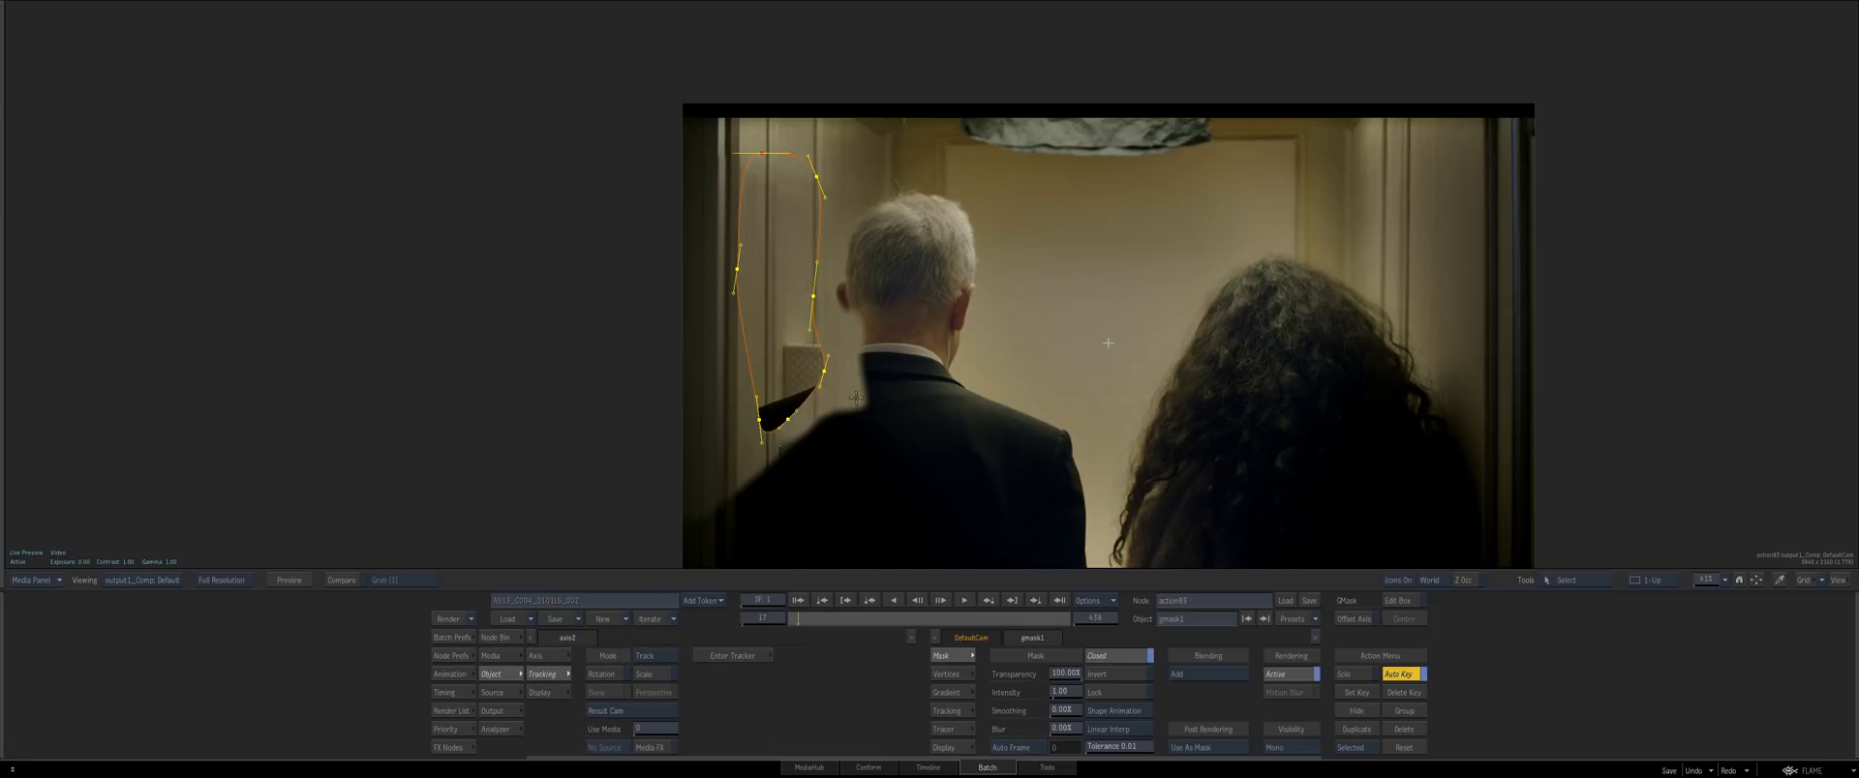
{"action": "key", "text": "F8"}
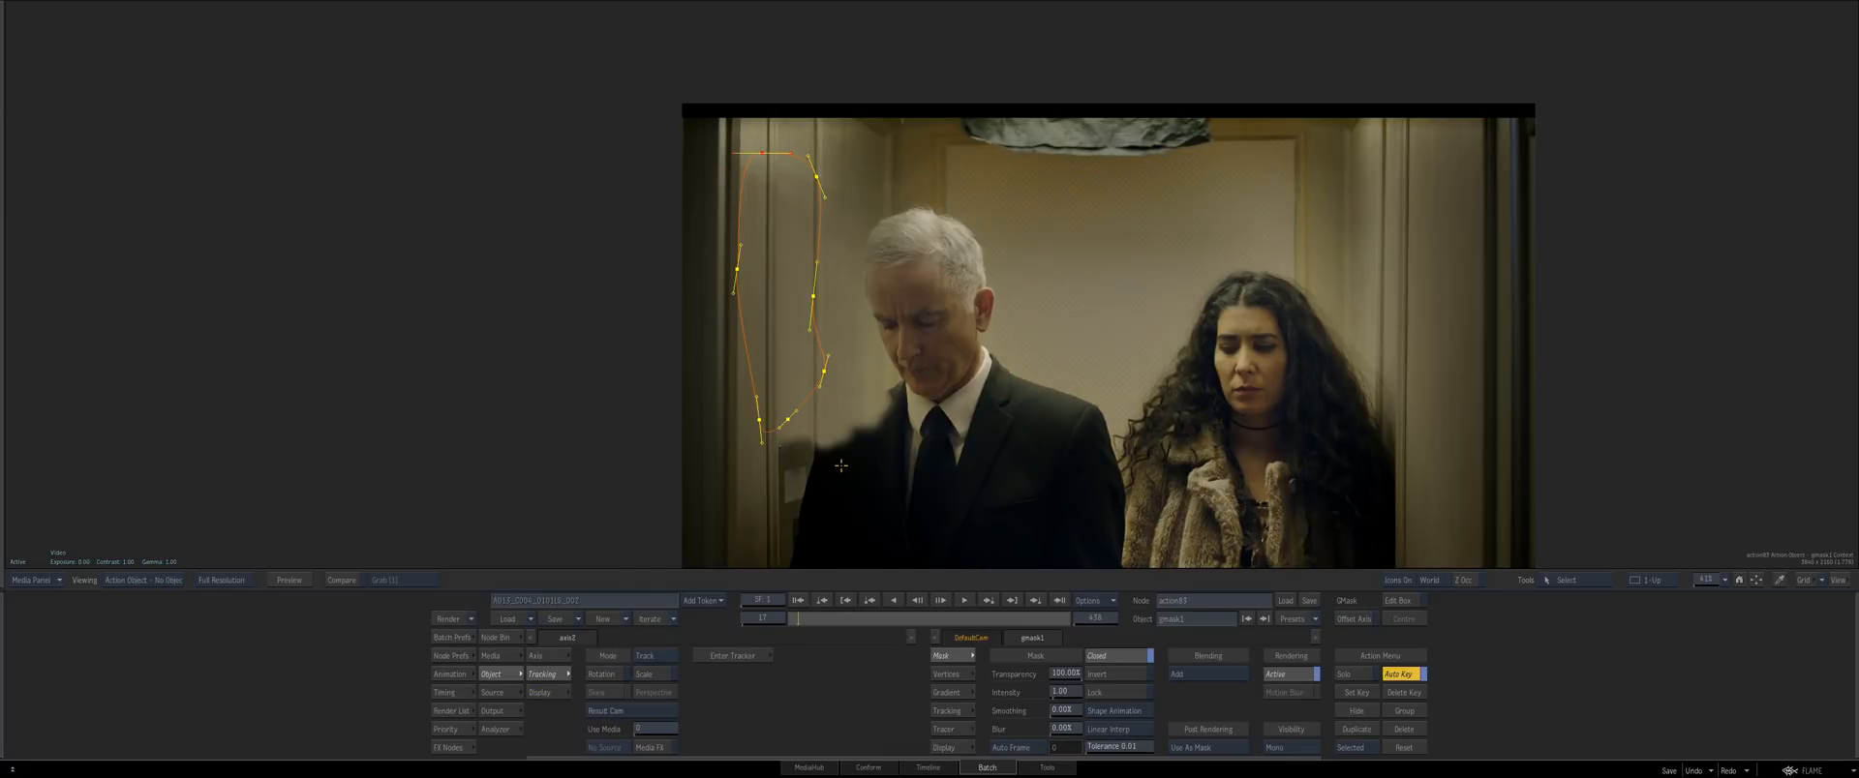
{"action": "left_click", "coordinate": [792, 416]}
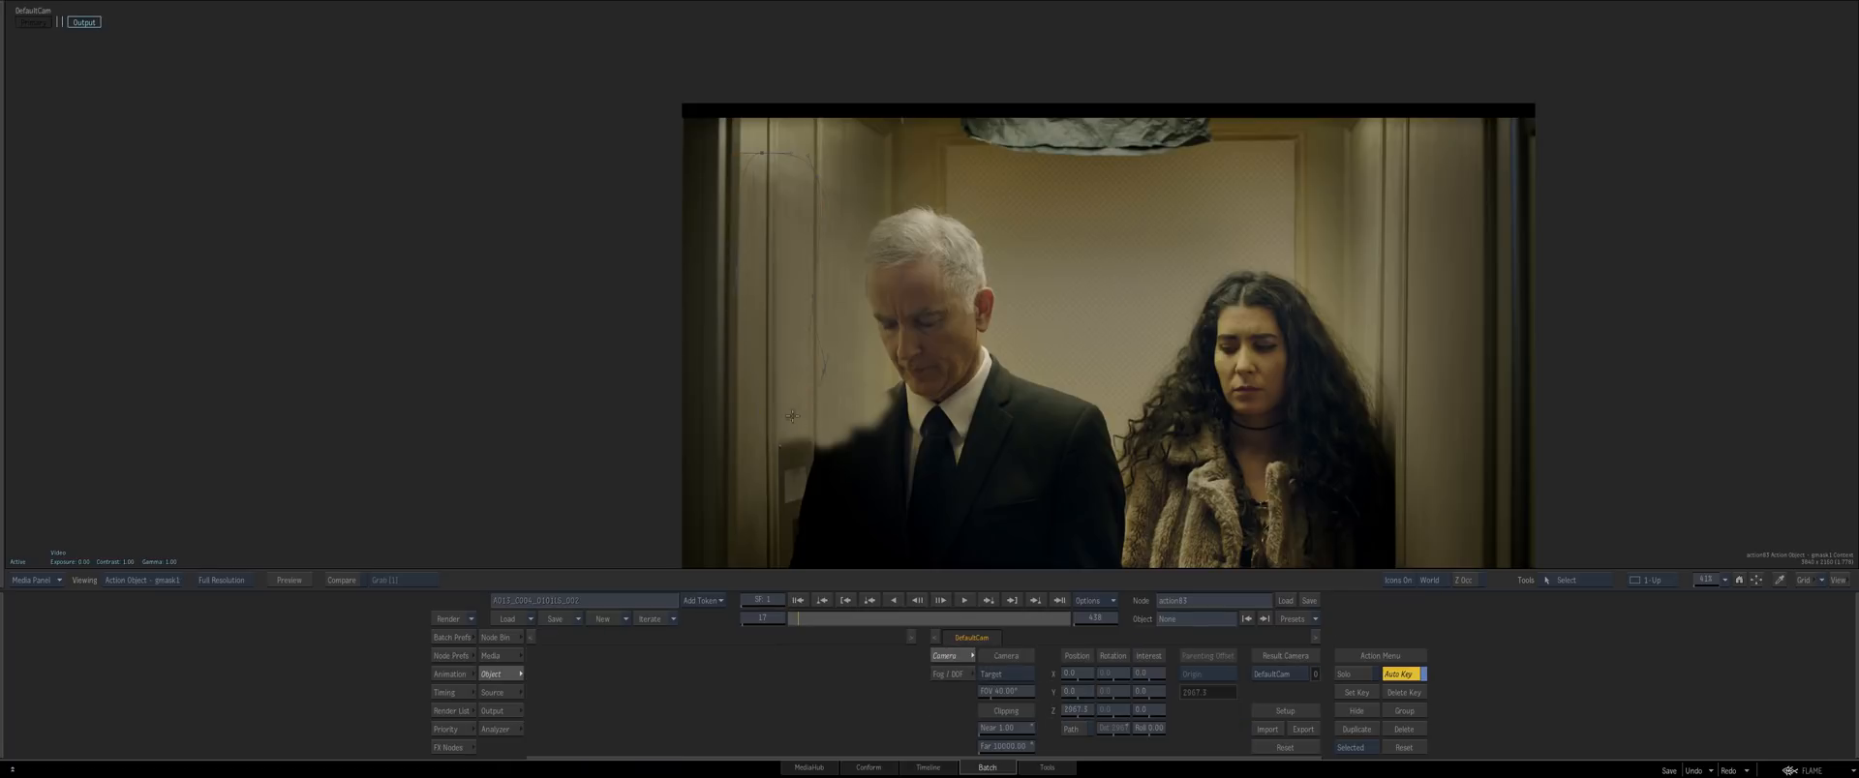
{"action": "left_click", "coordinate": [781, 417]}
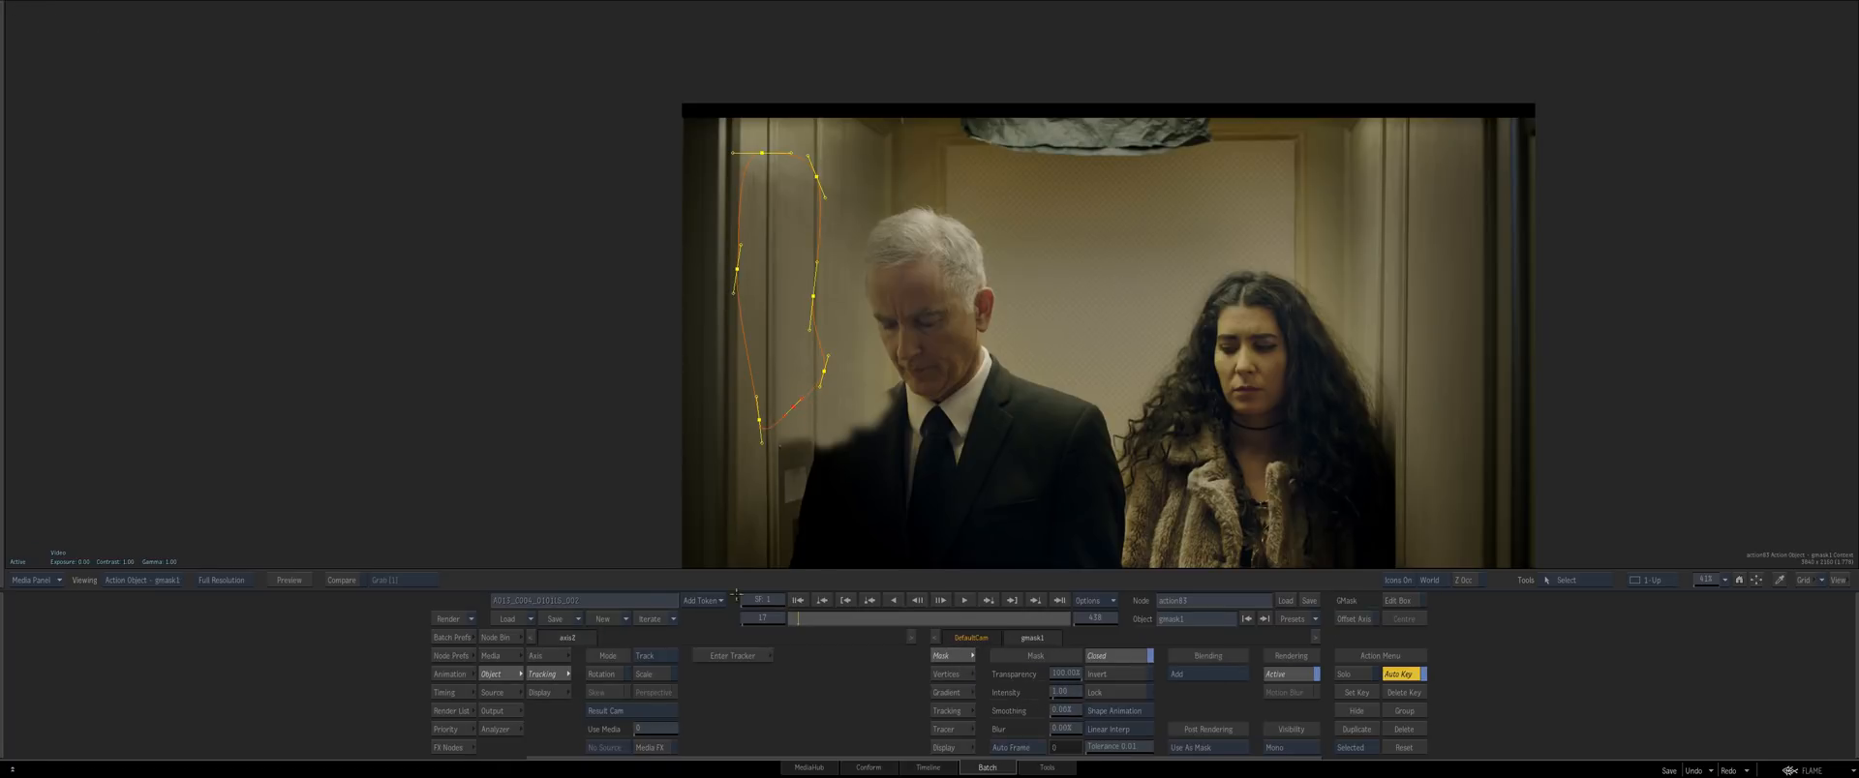
{"action": "key", "text": "grave"}
{"action": "left_click", "coordinate": [854, 420]}
Delete the trial GMask with its axis, and add a new GMask with the background media selected
{"action": "left_click_drag", "start_coordinate": [947, 306], "coordinate": [985, 417]}
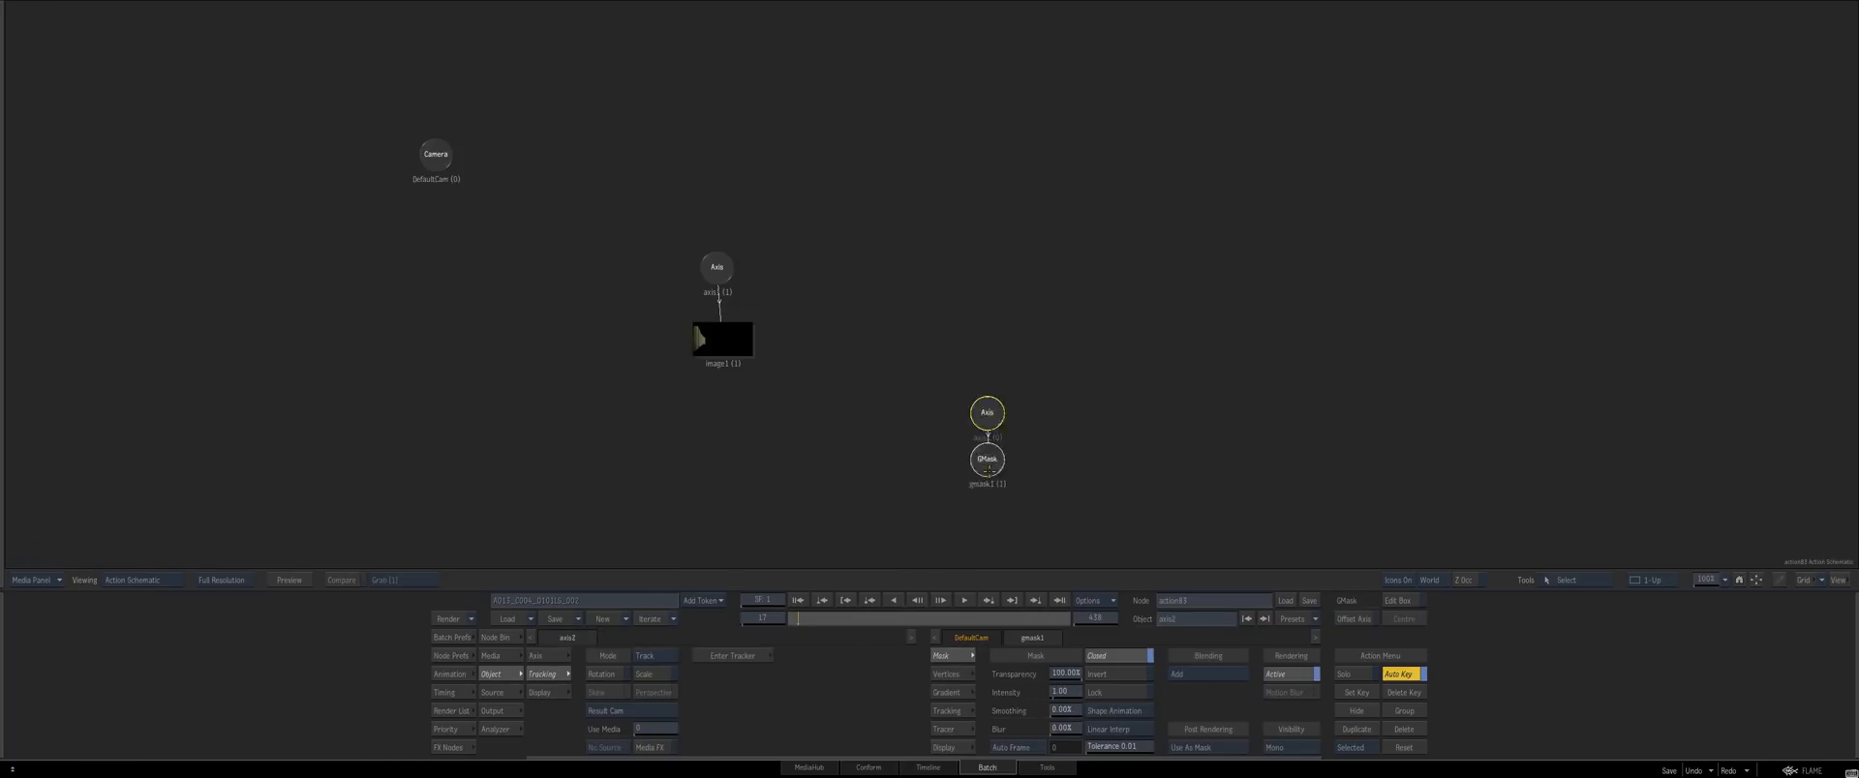
{"action": "key", "text": "Delete"}
{"action": "left_click", "coordinate": [498, 638]}
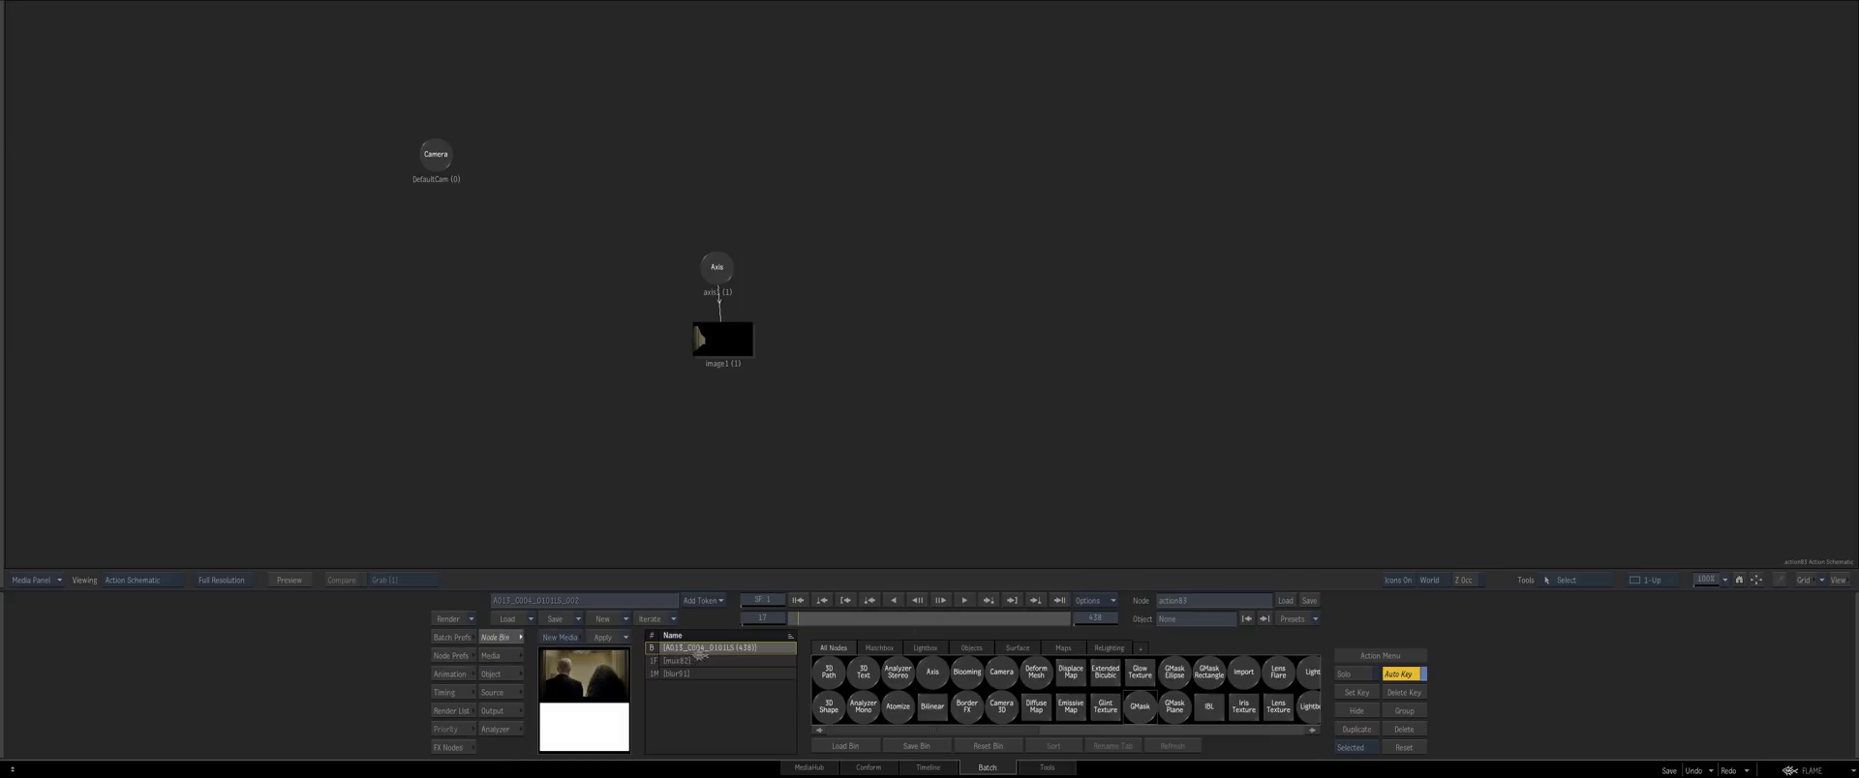
{"action": "left_click_drag", "start_coordinate": [1139, 706], "coordinate": [980, 365]}
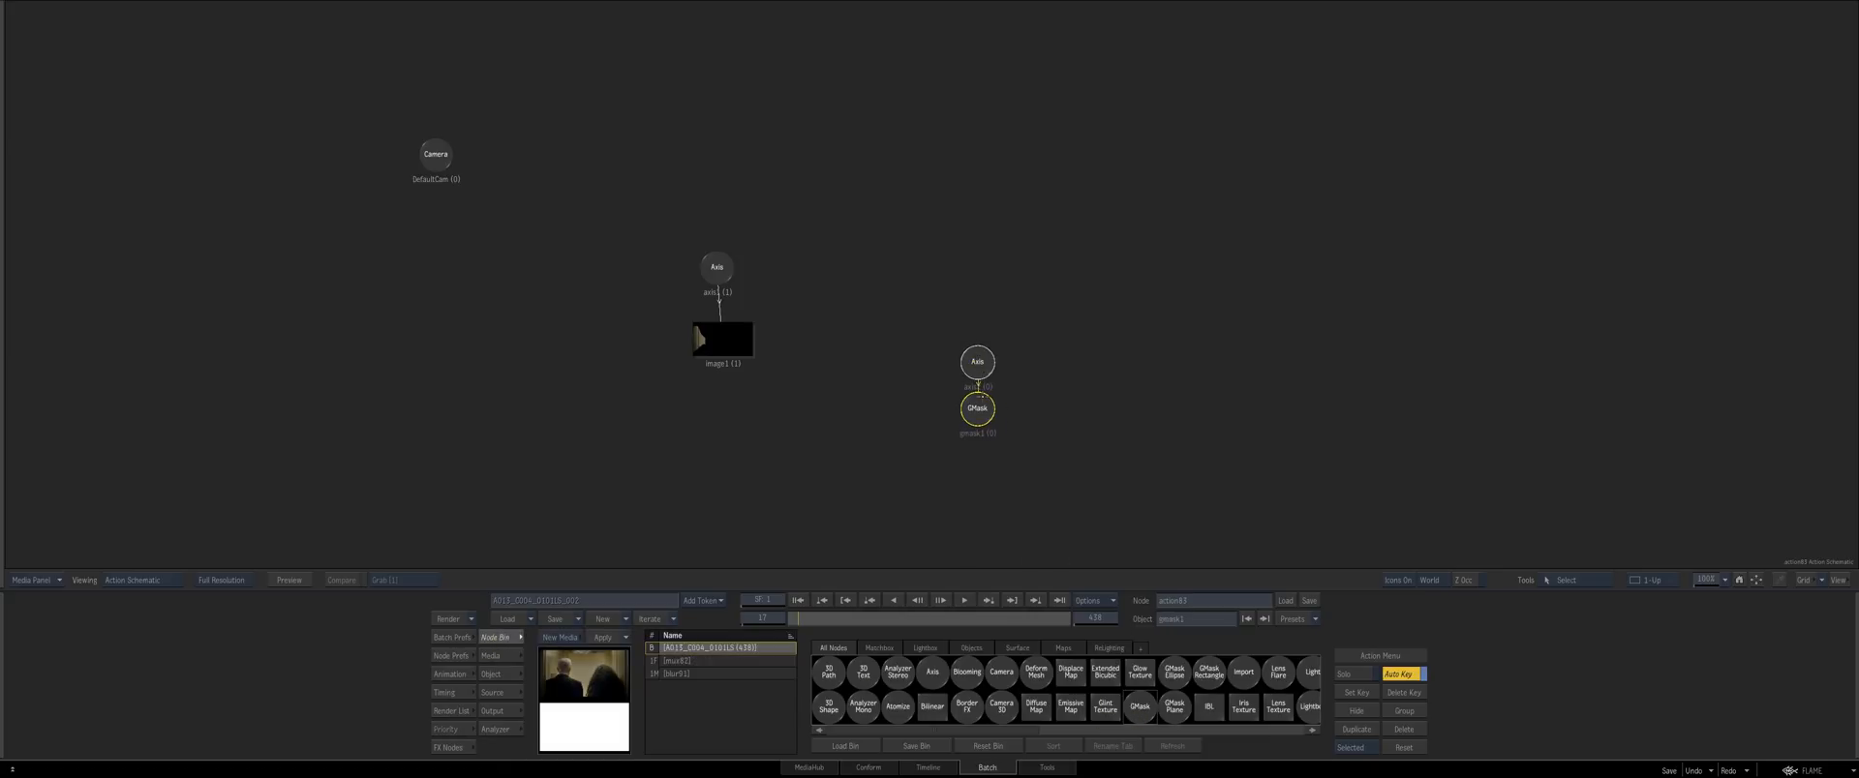
Draw a closed GMask outline on the wall panel beside the man's head
{"action": "key", "text": "grave"}
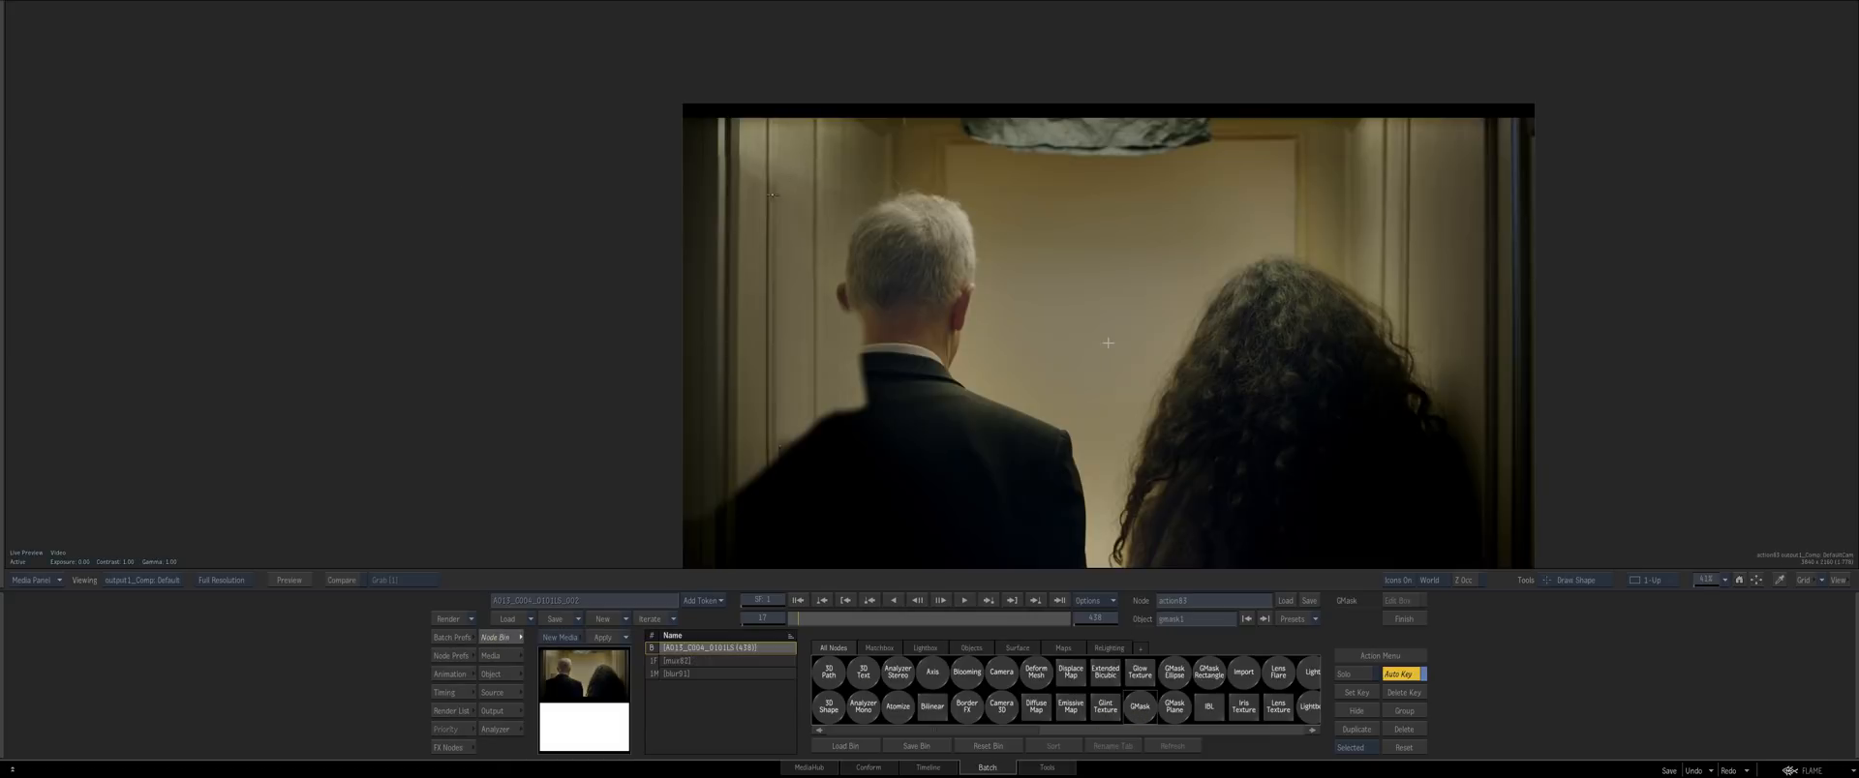
{"action": "left_click_drag", "start_coordinate": [783, 164], "coordinate": [813, 163]}
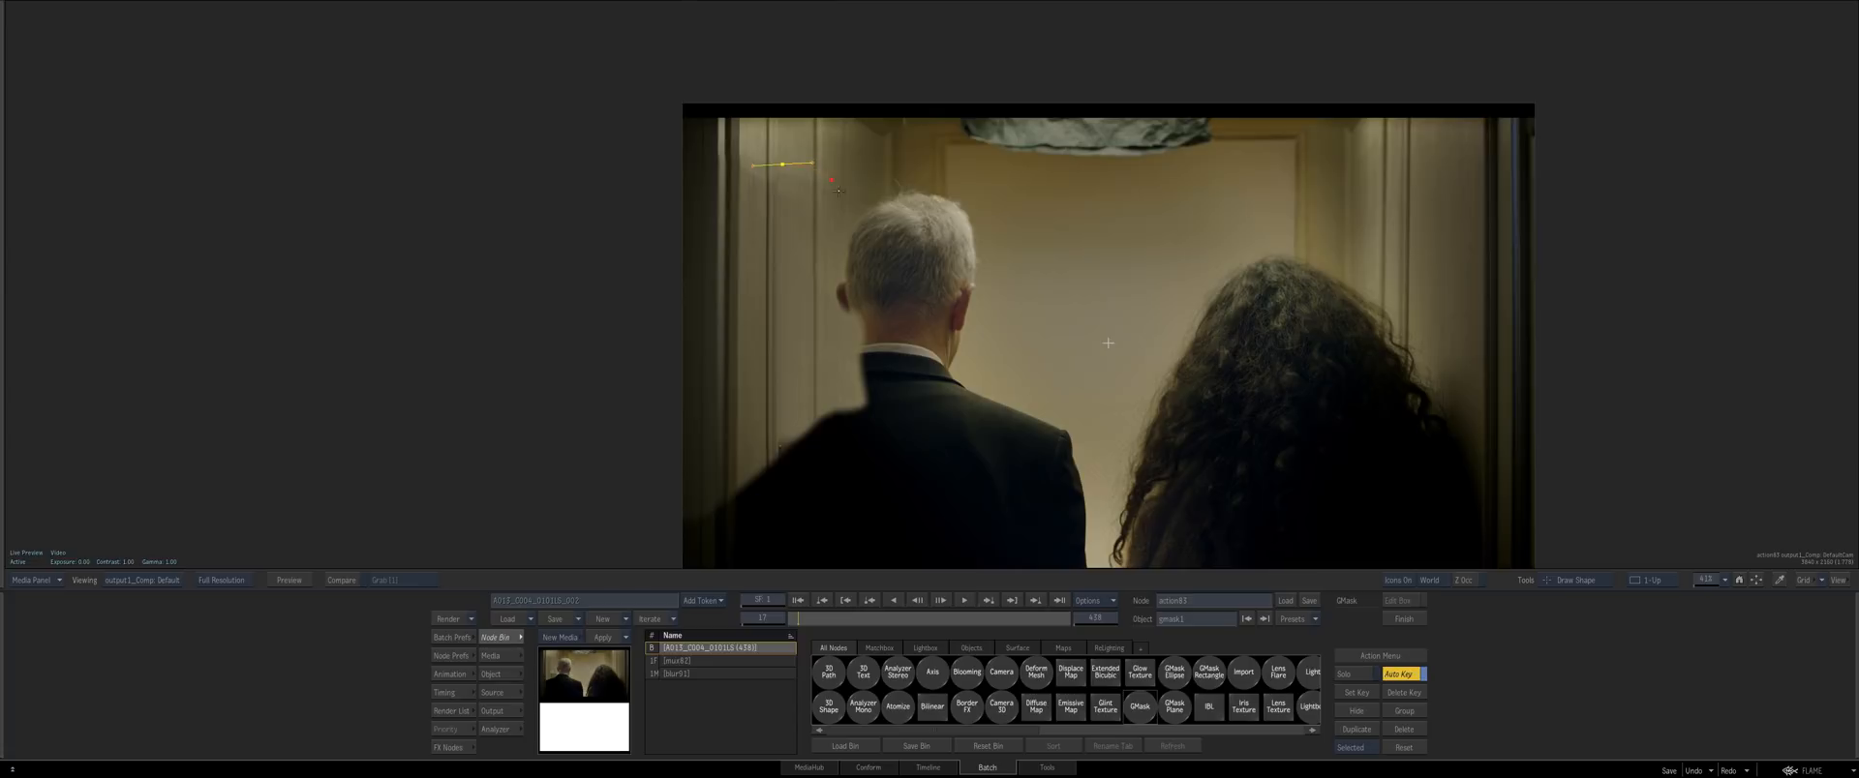
{"action": "left_click", "coordinate": [780, 161]}
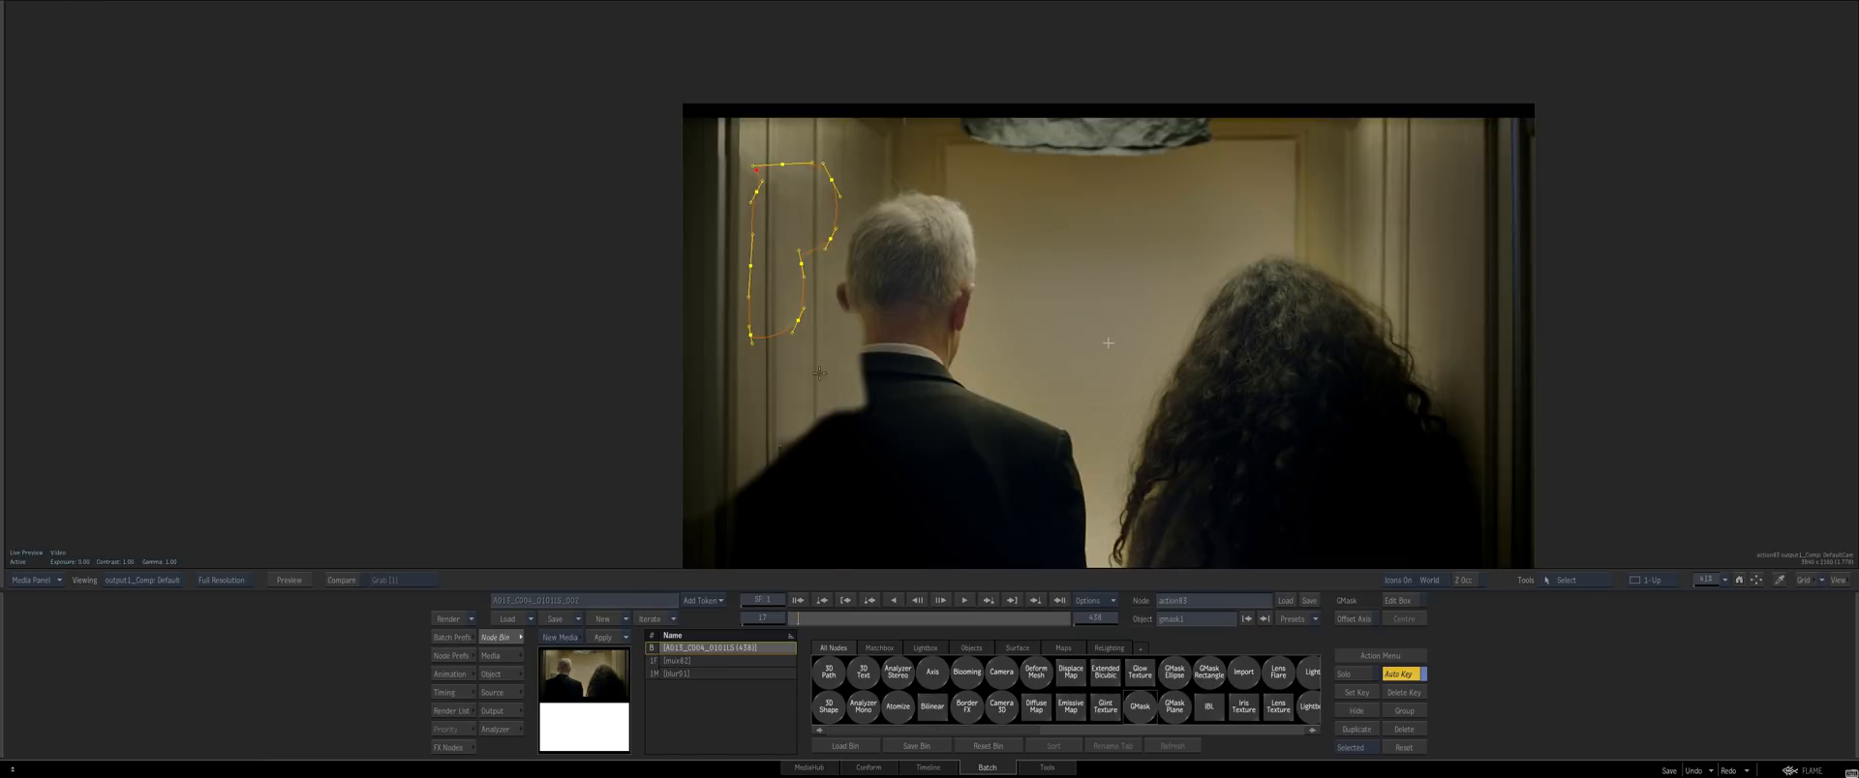
{"action": "key", "text": "F8"}
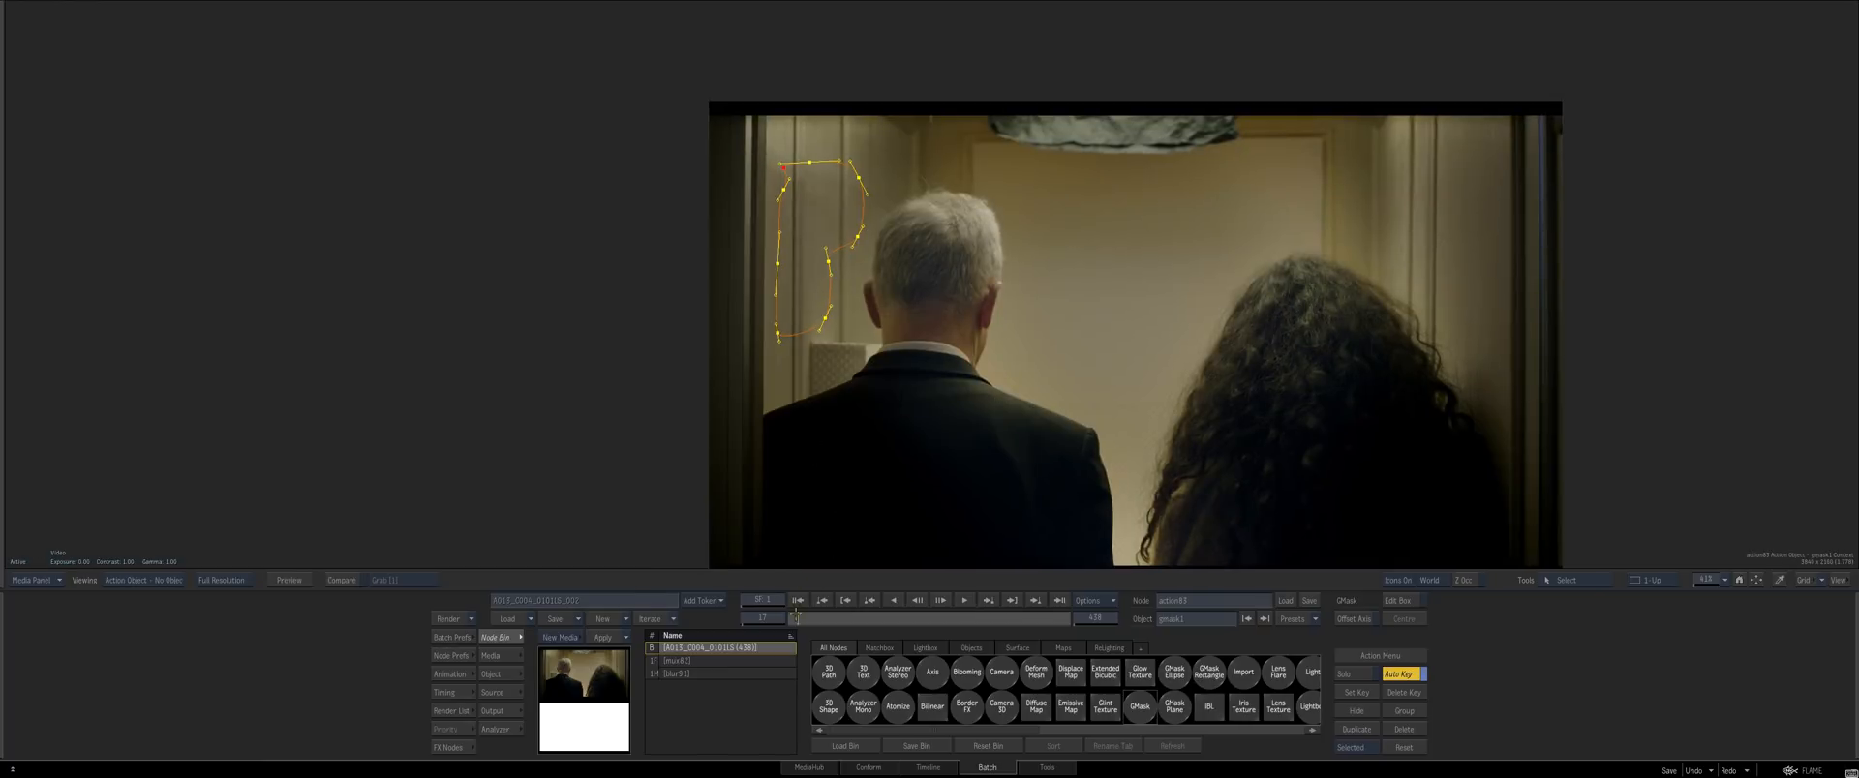
Set the GMask axis to Planar tracking with Rotation, Scale and Skew off, and enable Snap
{"action": "mouse_move", "coordinate": [796, 620]}
{"action": "left_mouse_down"}
{"action": "mouse_move", "coordinate": [974, 602]}
{"action": "mouse_move", "coordinate": [802, 601]}
{"action": "left_mouse_up"}
{"action": "left_click", "coordinate": [491, 674]}
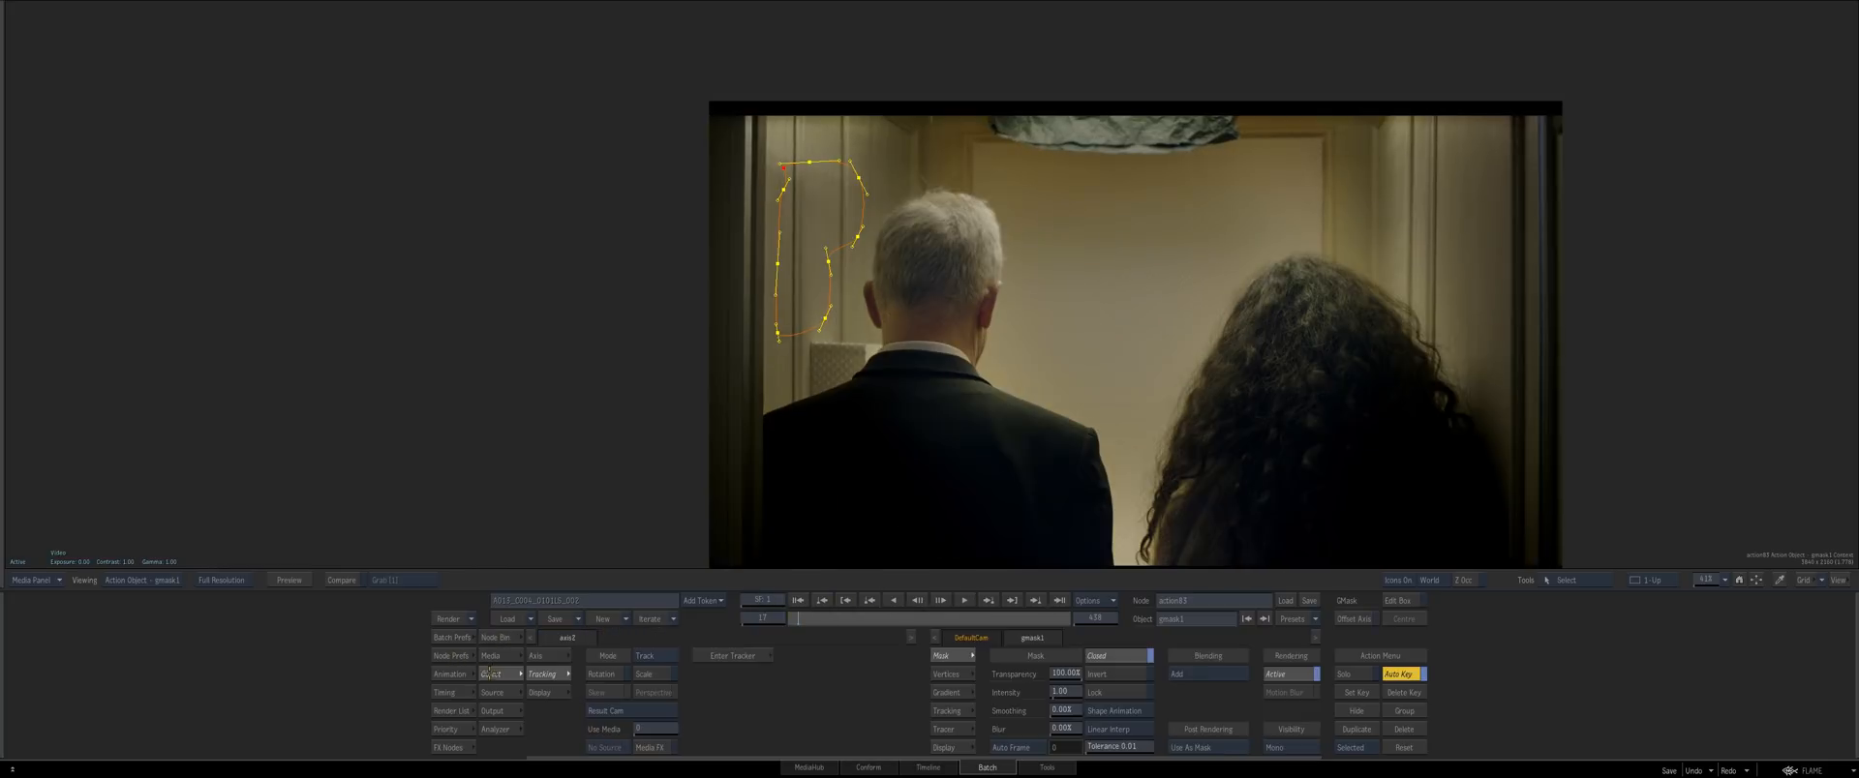
{"action": "left_click", "coordinate": [644, 659]}
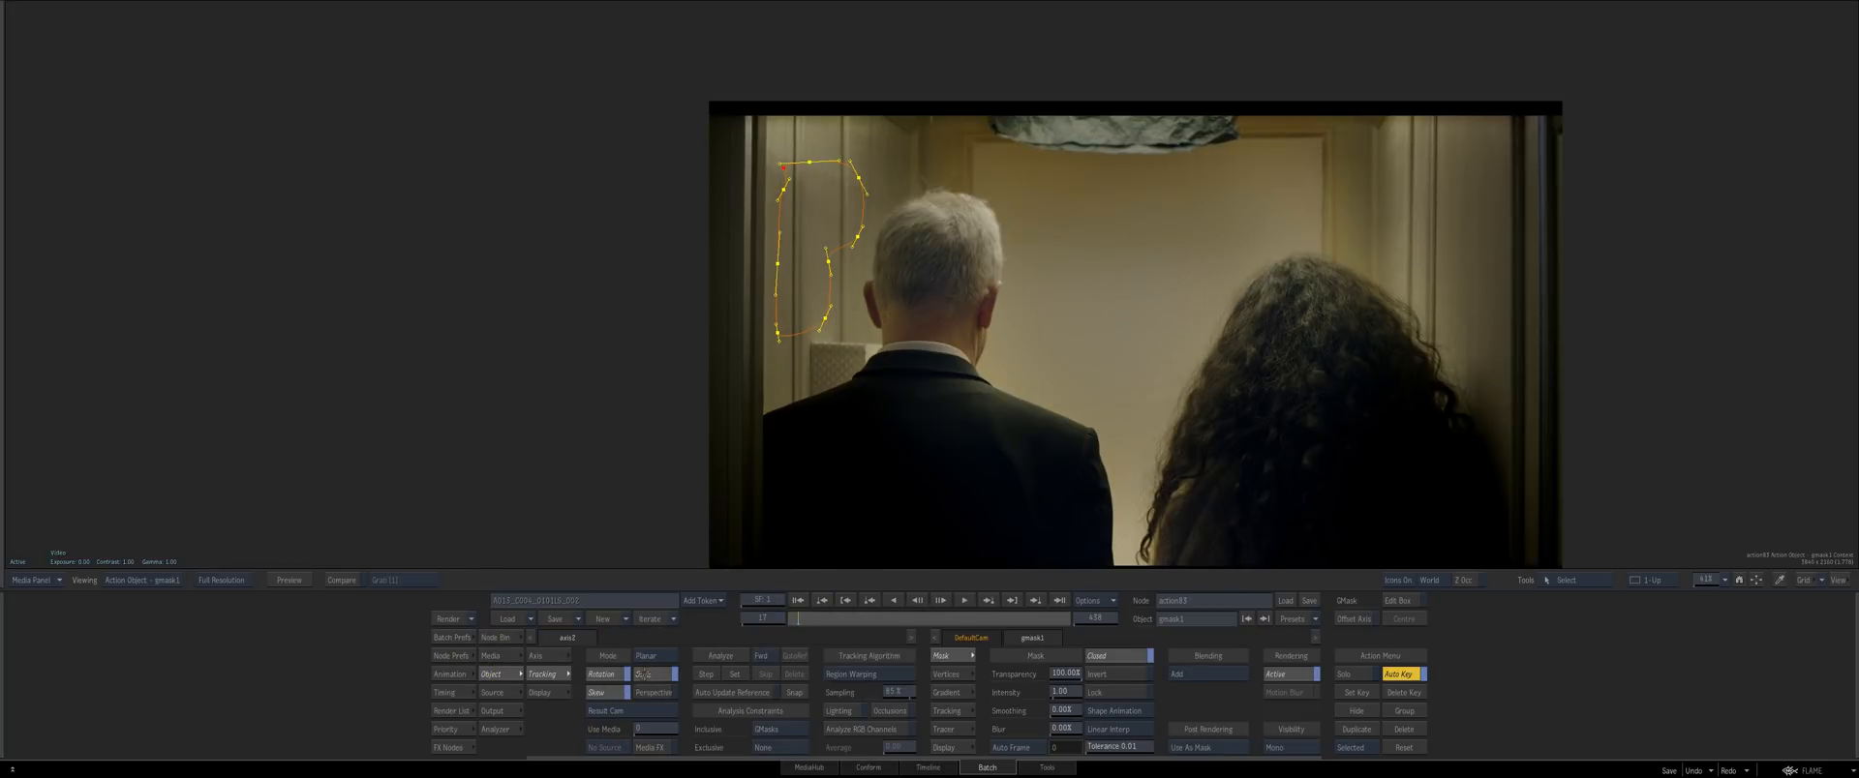
{"action": "left_click", "coordinate": [642, 676]}
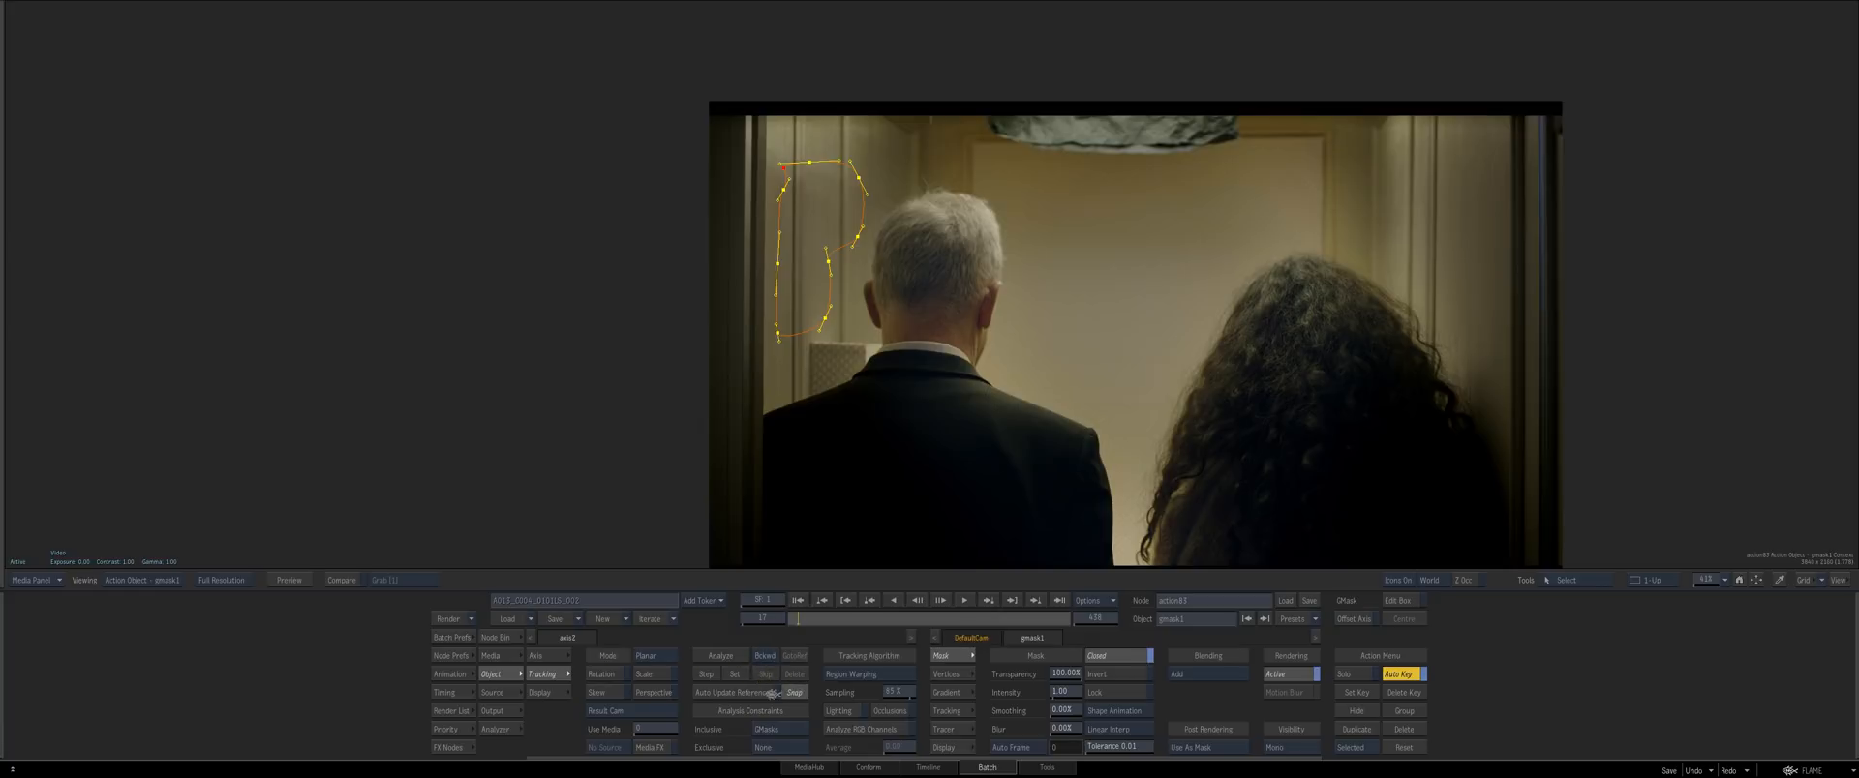
{"action": "left_click", "coordinate": [792, 693]}
Select the GMask's axis in the Action schematic and run the planar tracking analysis
{"action": "key", "text": "Escape"}
{"action": "left_click", "coordinate": [860, 369]}
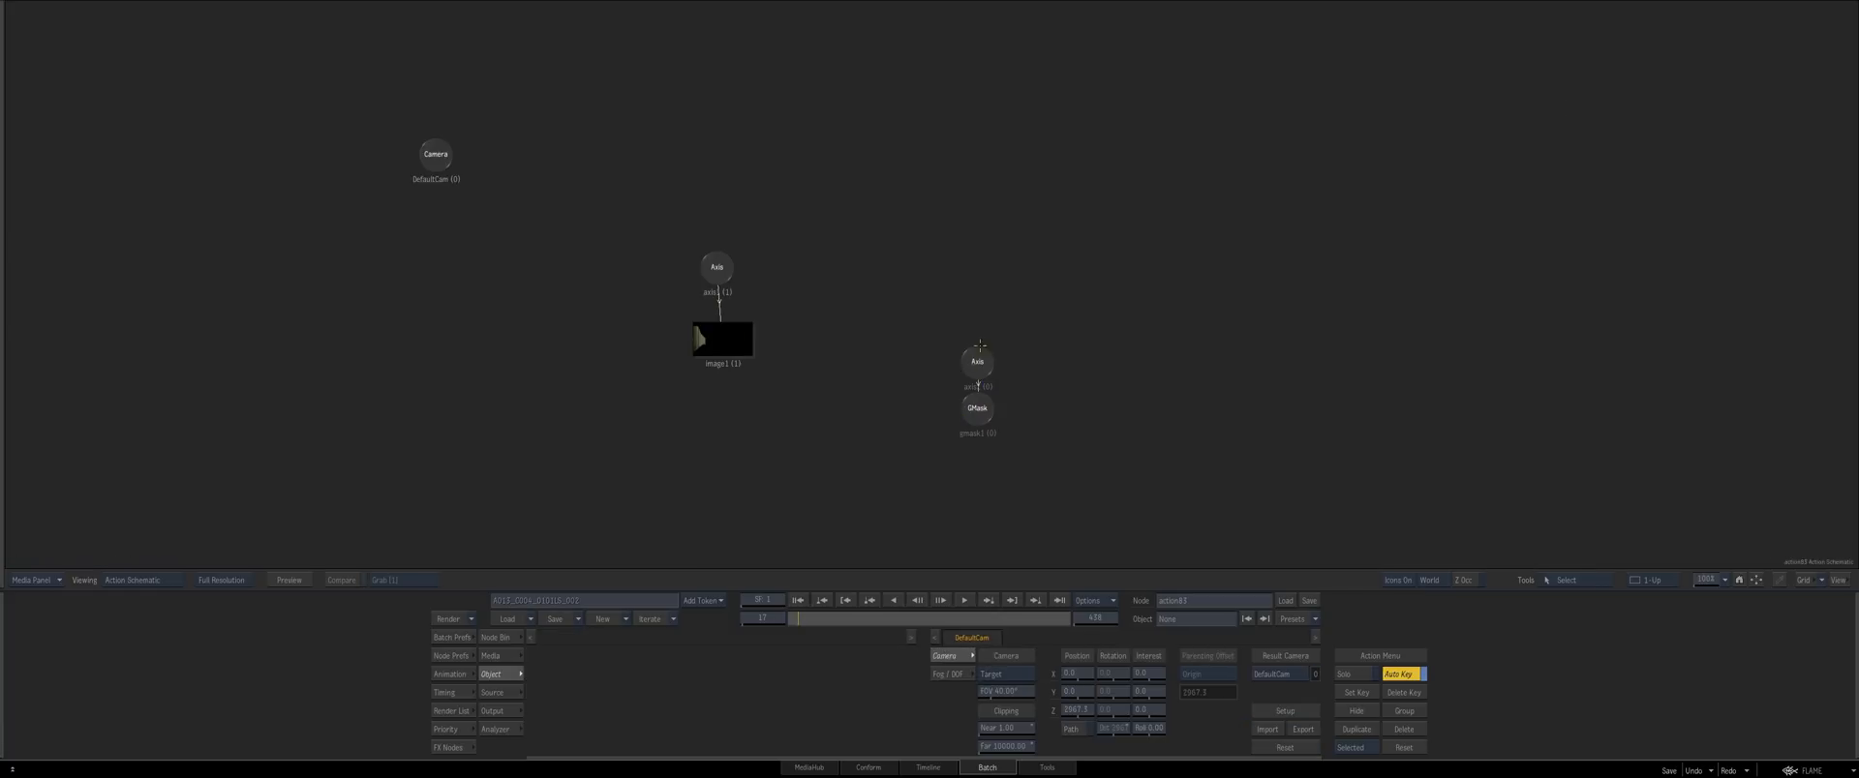
{"action": "left_click", "coordinate": [974, 368]}
{"action": "mouse_move", "coordinate": [974, 368]}
{"action": "left_mouse_down"}
{"action": "mouse_move", "coordinate": [946, 366]}
{"action": "mouse_move", "coordinate": [989, 357]}
{"action": "left_mouse_up"}
{"action": "key", "text": "Escape"}
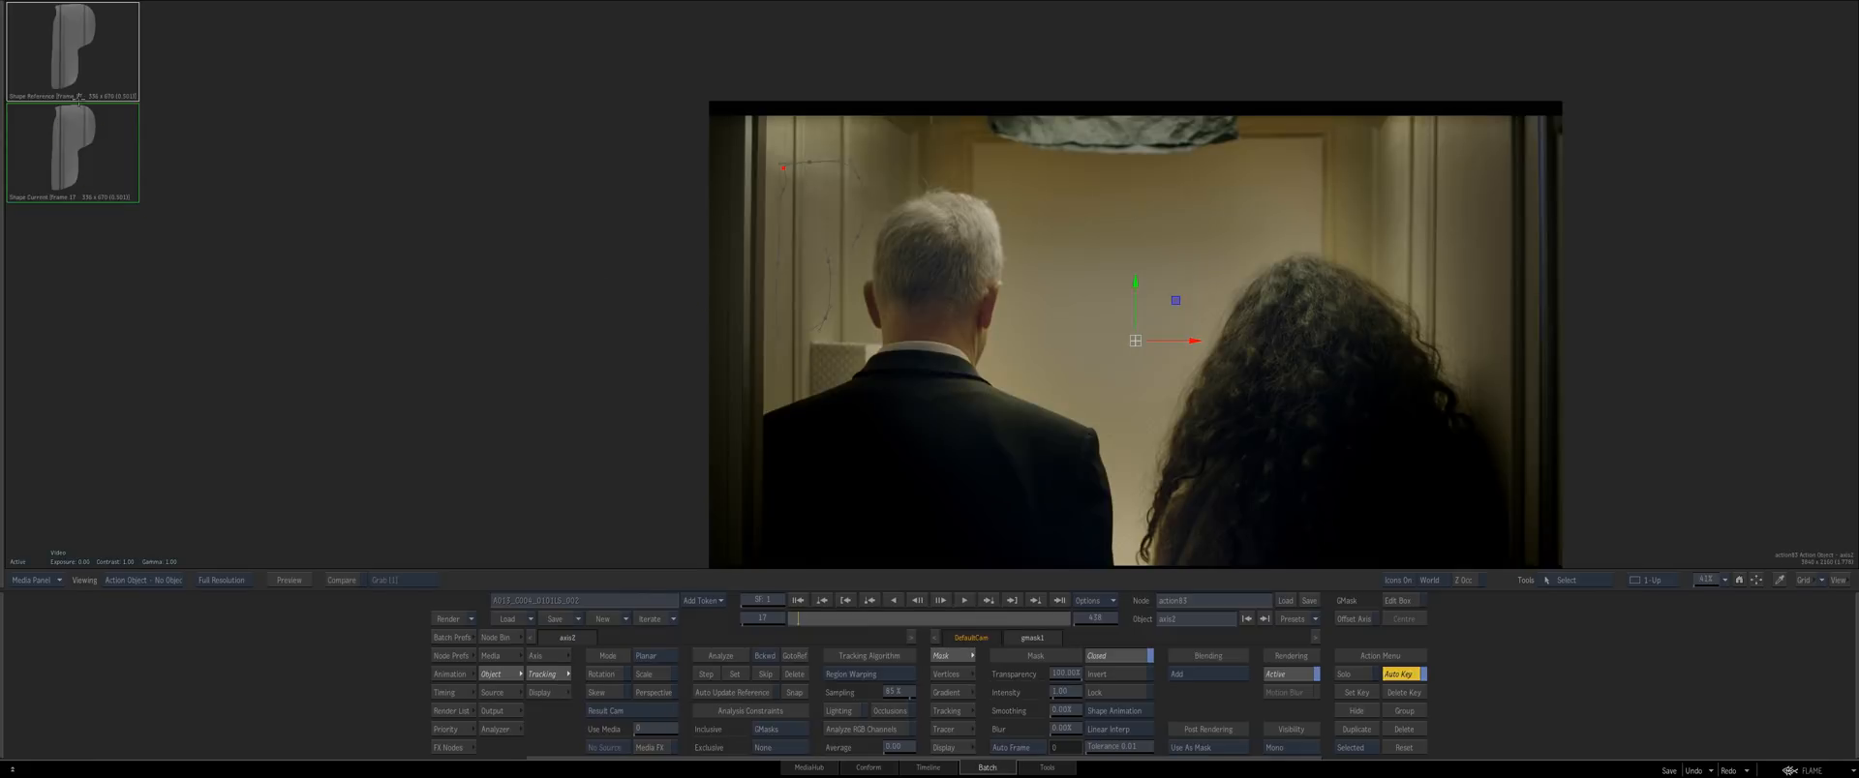
{"action": "key", "text": "Escape"}
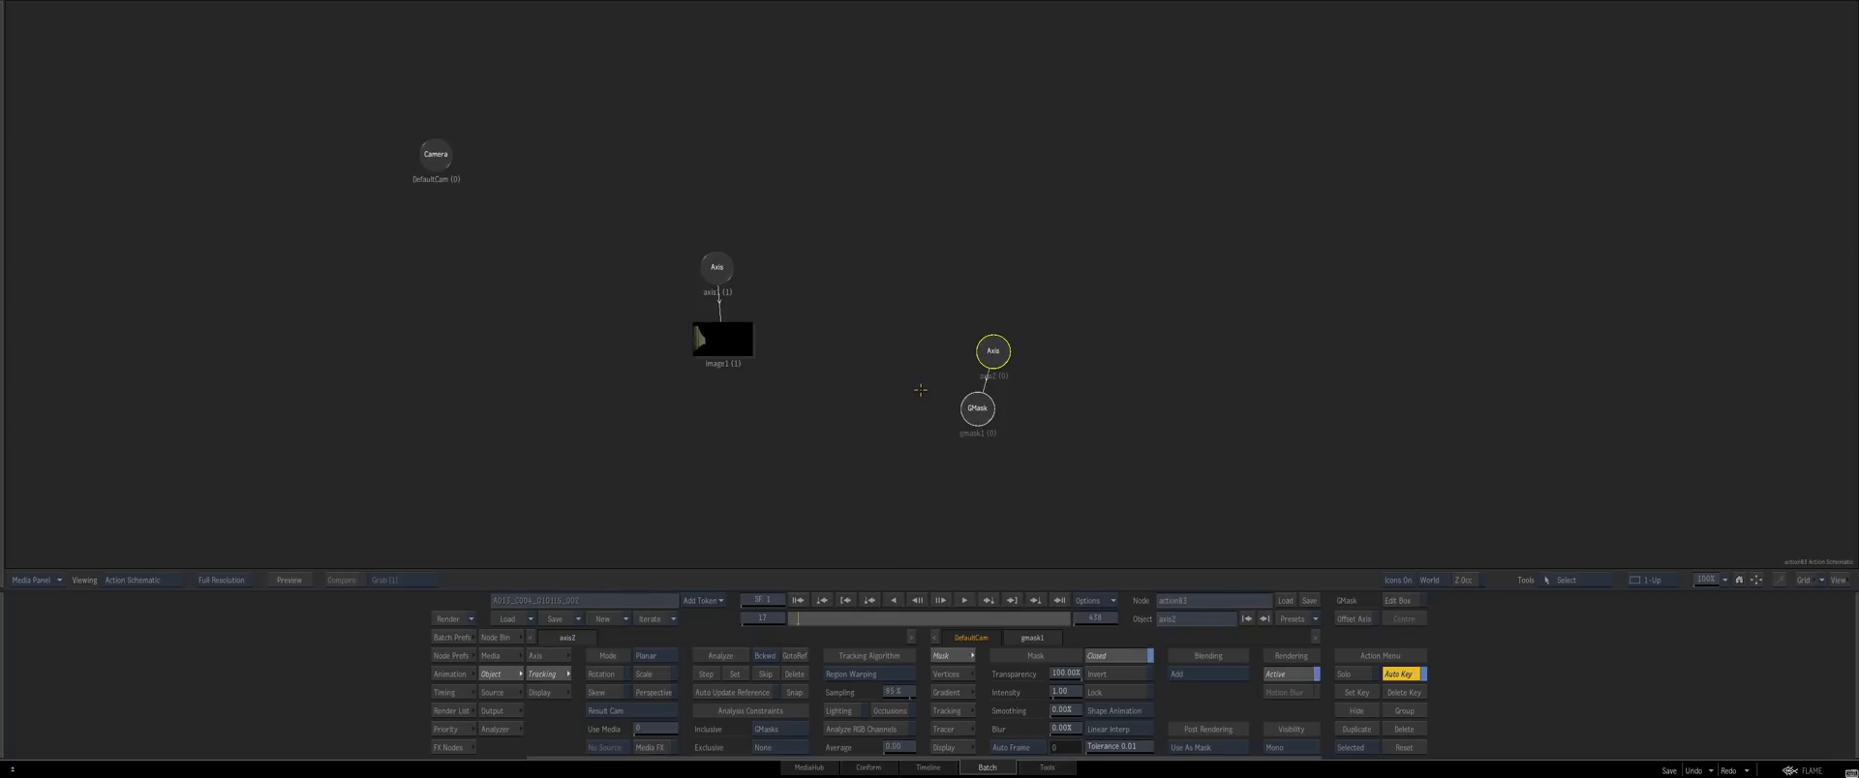
{"action": "key", "text": "Escape"}
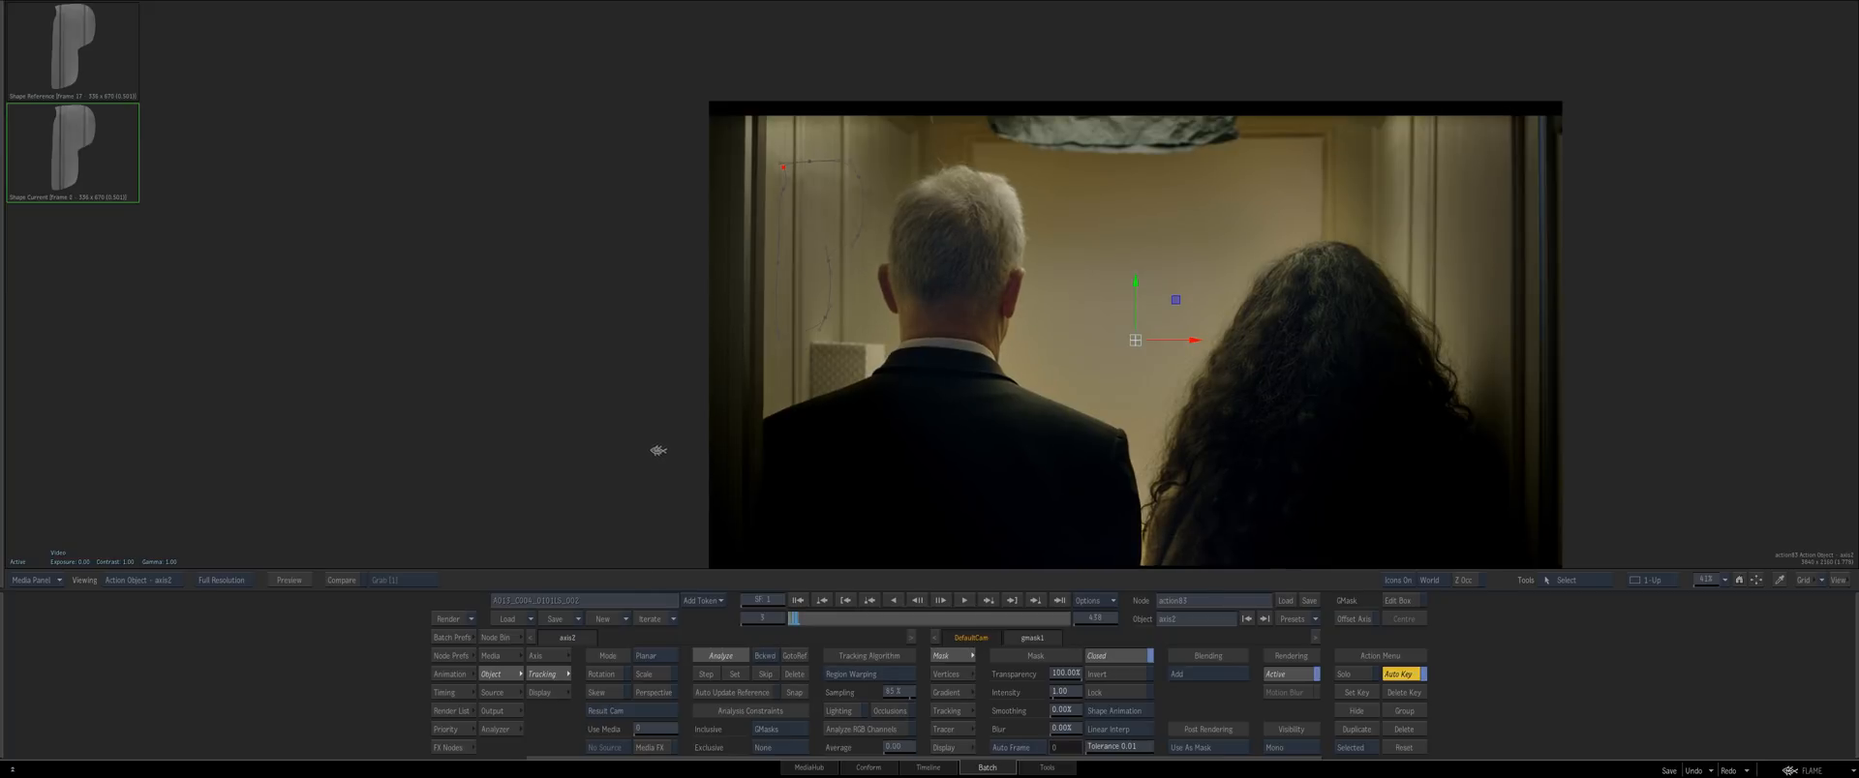
Delete the planar-tracked GMask with its axis, and add a new Axis to the Action schematic
{"action": "left_click_drag", "start_coordinate": [827, 448], "coordinate": [764, 455]}
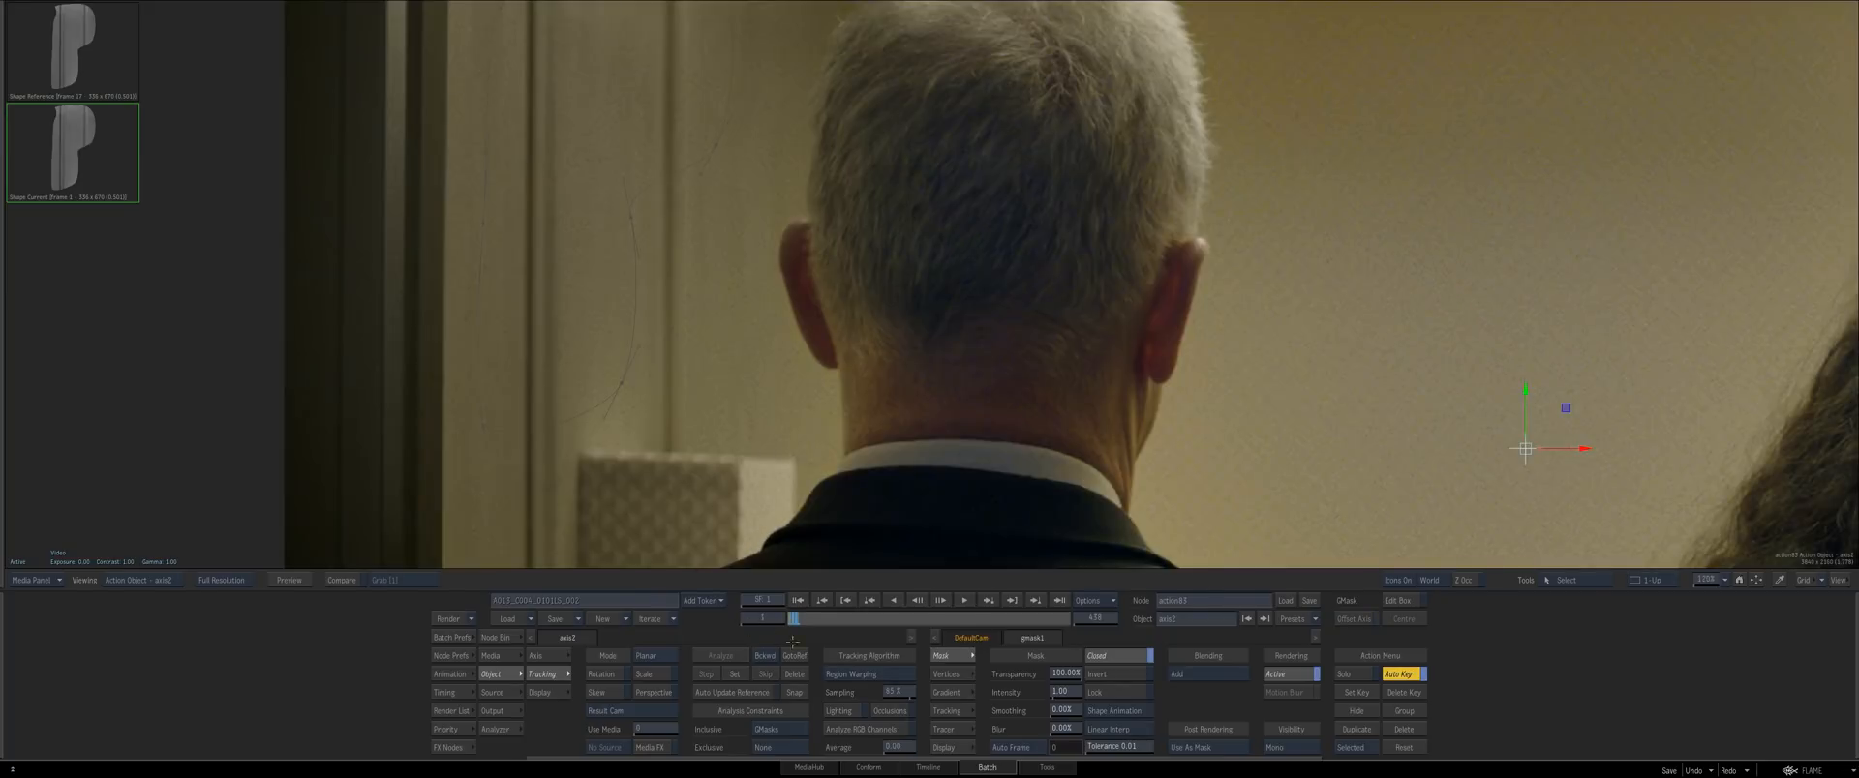
{"action": "mouse_move", "coordinate": [791, 618]}
{"action": "left_mouse_down"}
{"action": "mouse_move", "coordinate": [812, 617]}
{"action": "mouse_move", "coordinate": [786, 615]}
{"action": "left_mouse_up"}
{"action": "key", "text": "F8"}
{"action": "left_click_drag", "start_coordinate": [751, 291], "coordinate": [738, 279]}
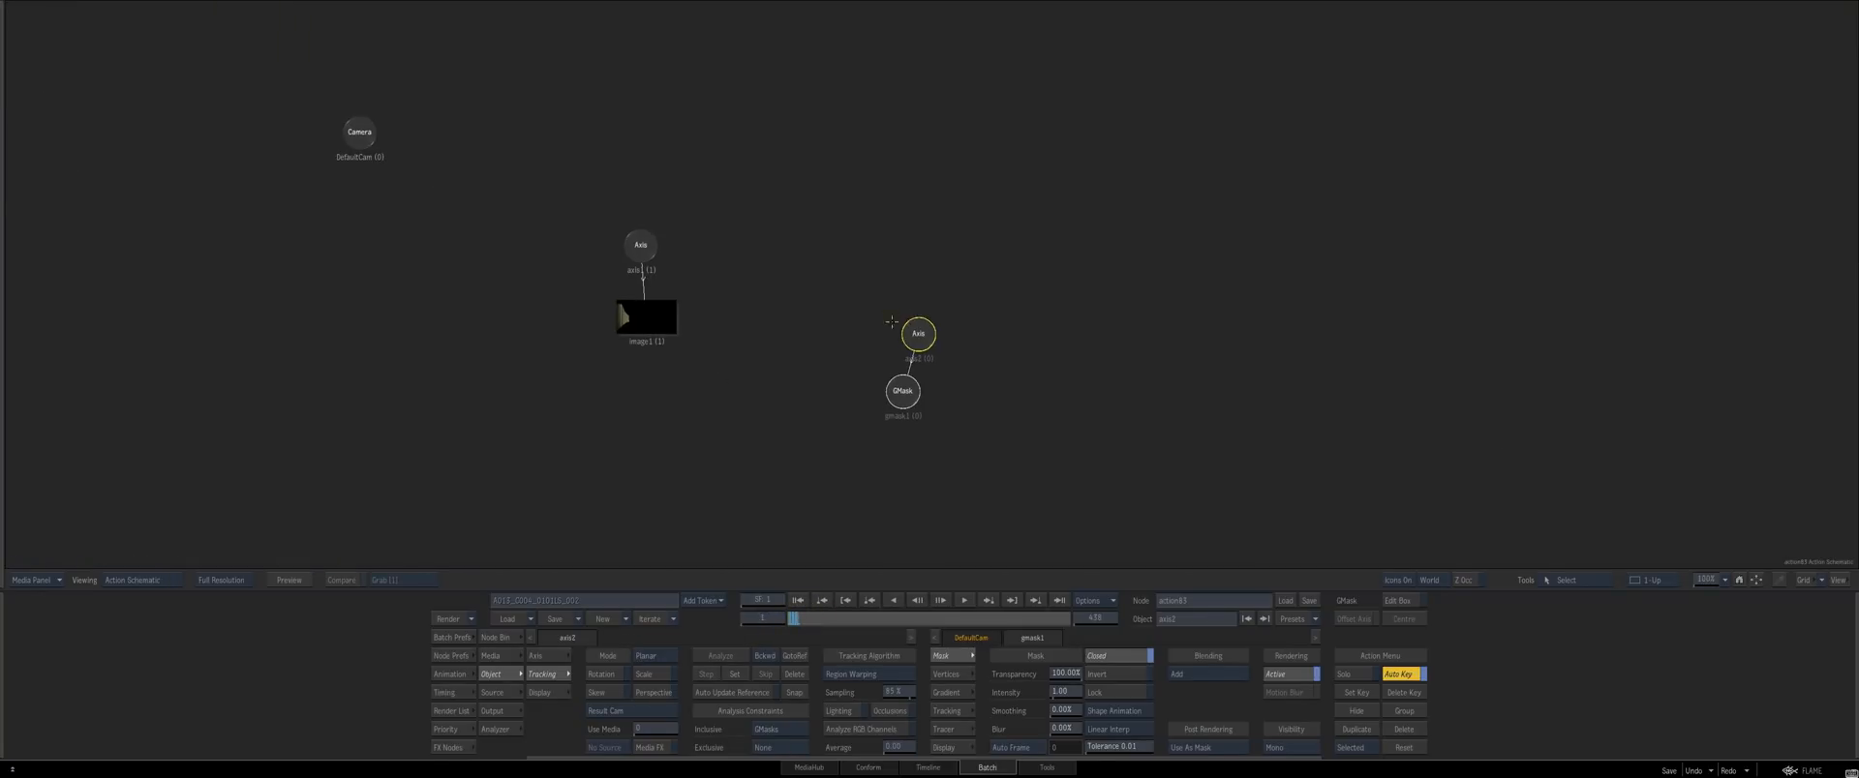
{"action": "left_click_drag", "start_coordinate": [919, 334], "coordinate": [997, 568]}
{"action": "left_click", "coordinate": [501, 641]}
{"action": "left_click_drag", "start_coordinate": [932, 674], "coordinate": [828, 282]}
{"action": "key", "text": "F4"}
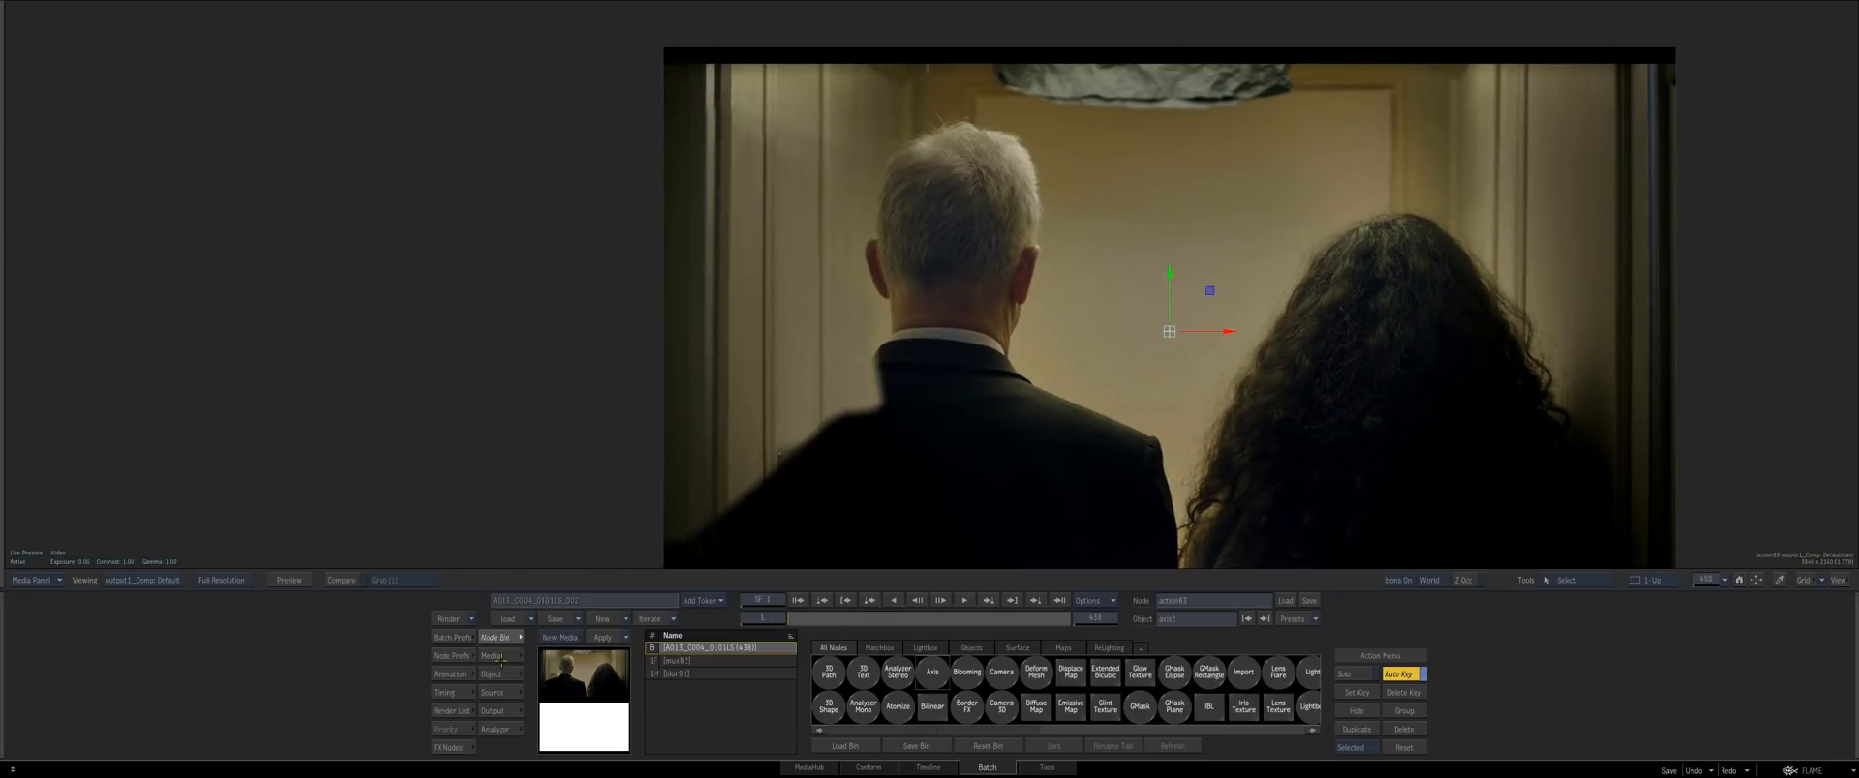
Enter the new axis's tracker, place Tracker 1 on the box's upper corner and analyse forward from frame 1
{"action": "left_click", "coordinate": [497, 674]}
{"action": "left_click", "coordinate": [731, 656]}
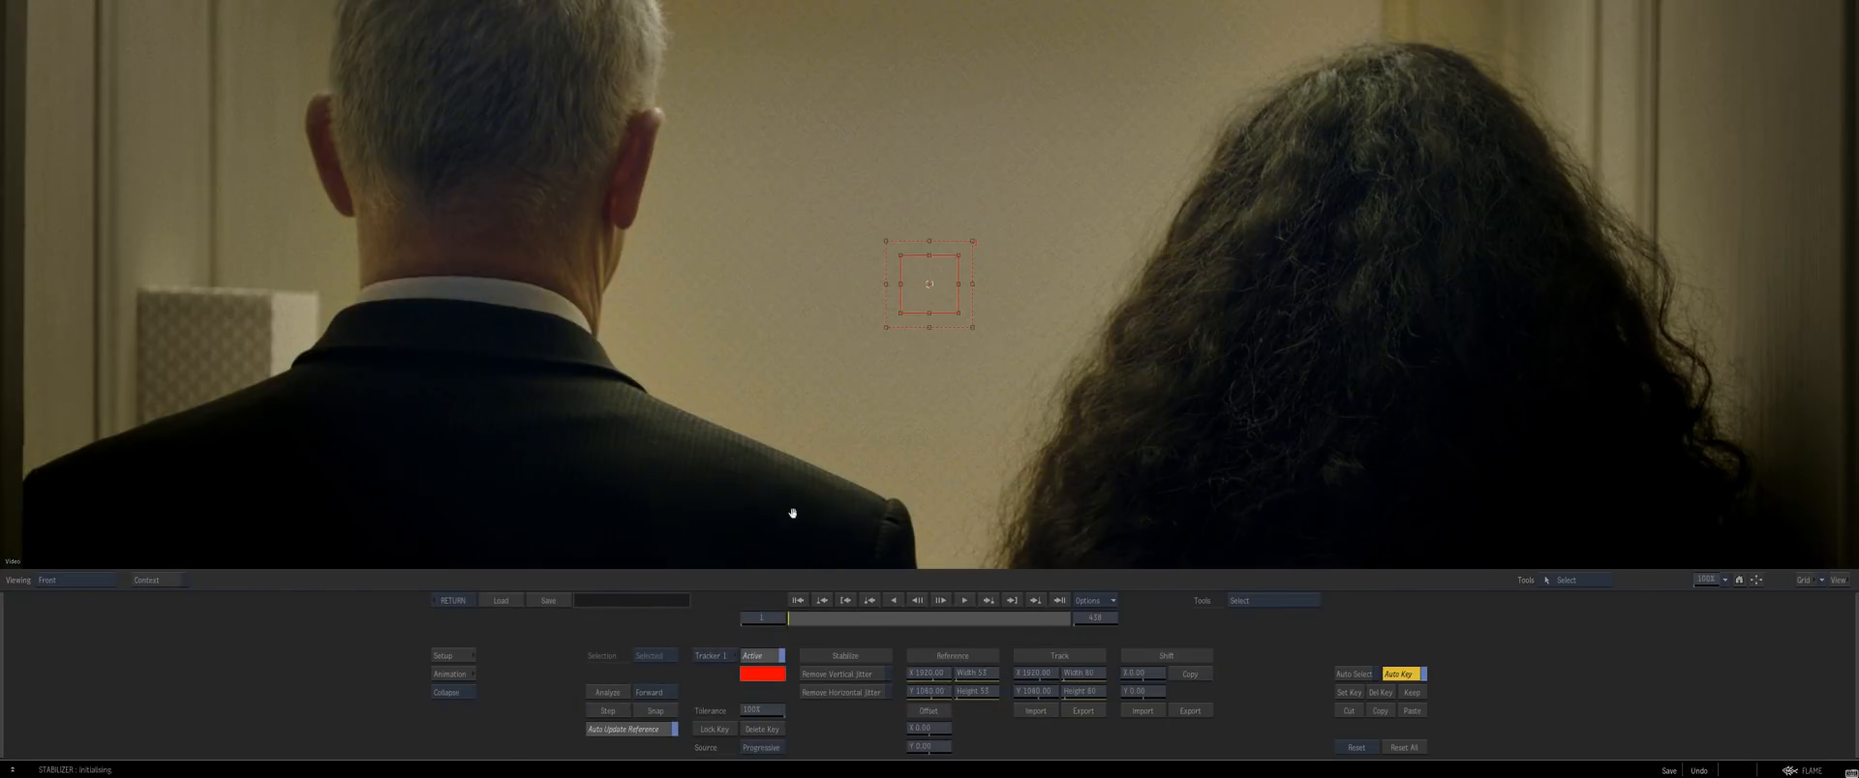
{"action": "left_click_drag", "start_coordinate": [1018, 421], "coordinate": [1049, 441]}
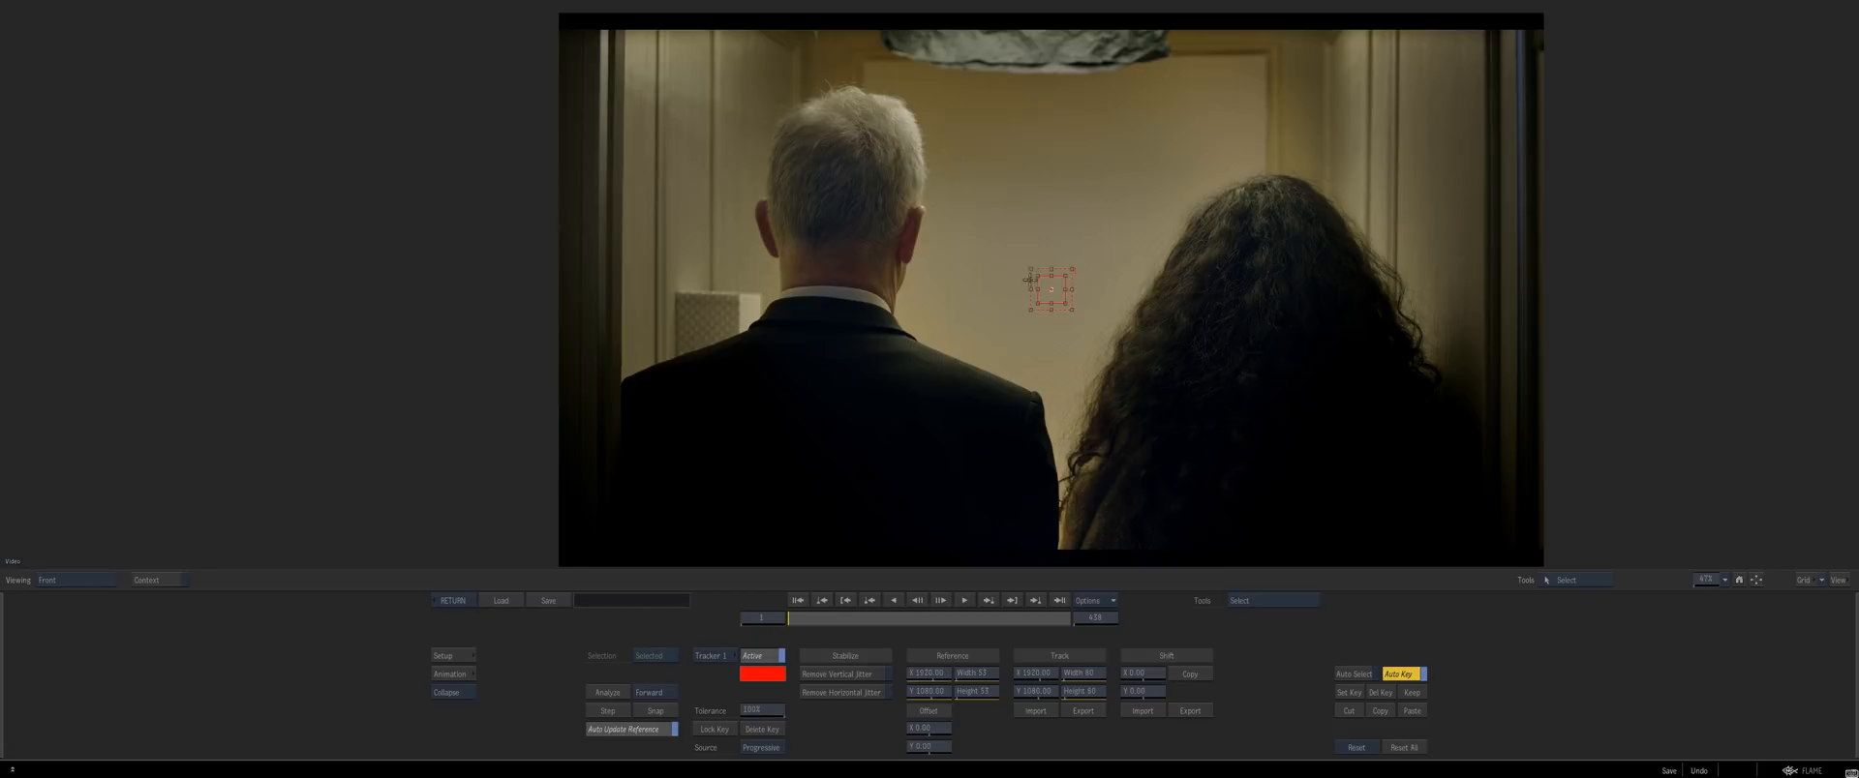
{"action": "left_click_drag", "start_coordinate": [896, 305], "coordinate": [818, 305]}
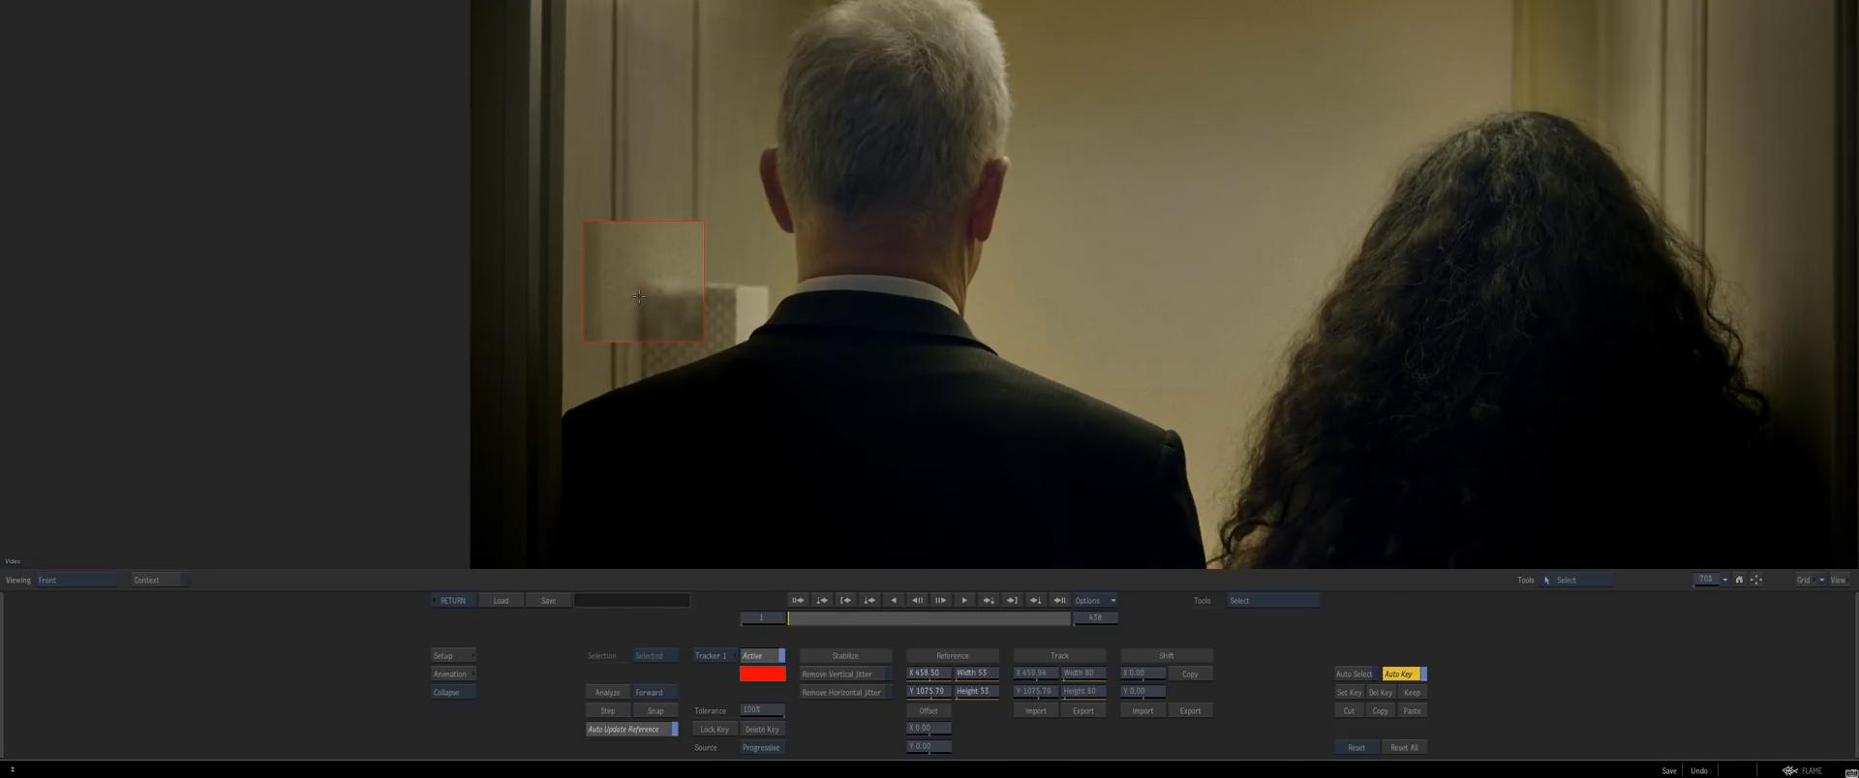
{"action": "left_click_drag", "start_coordinate": [795, 617], "coordinate": [765, 598]}
{"action": "left_click", "coordinate": [608, 690]}
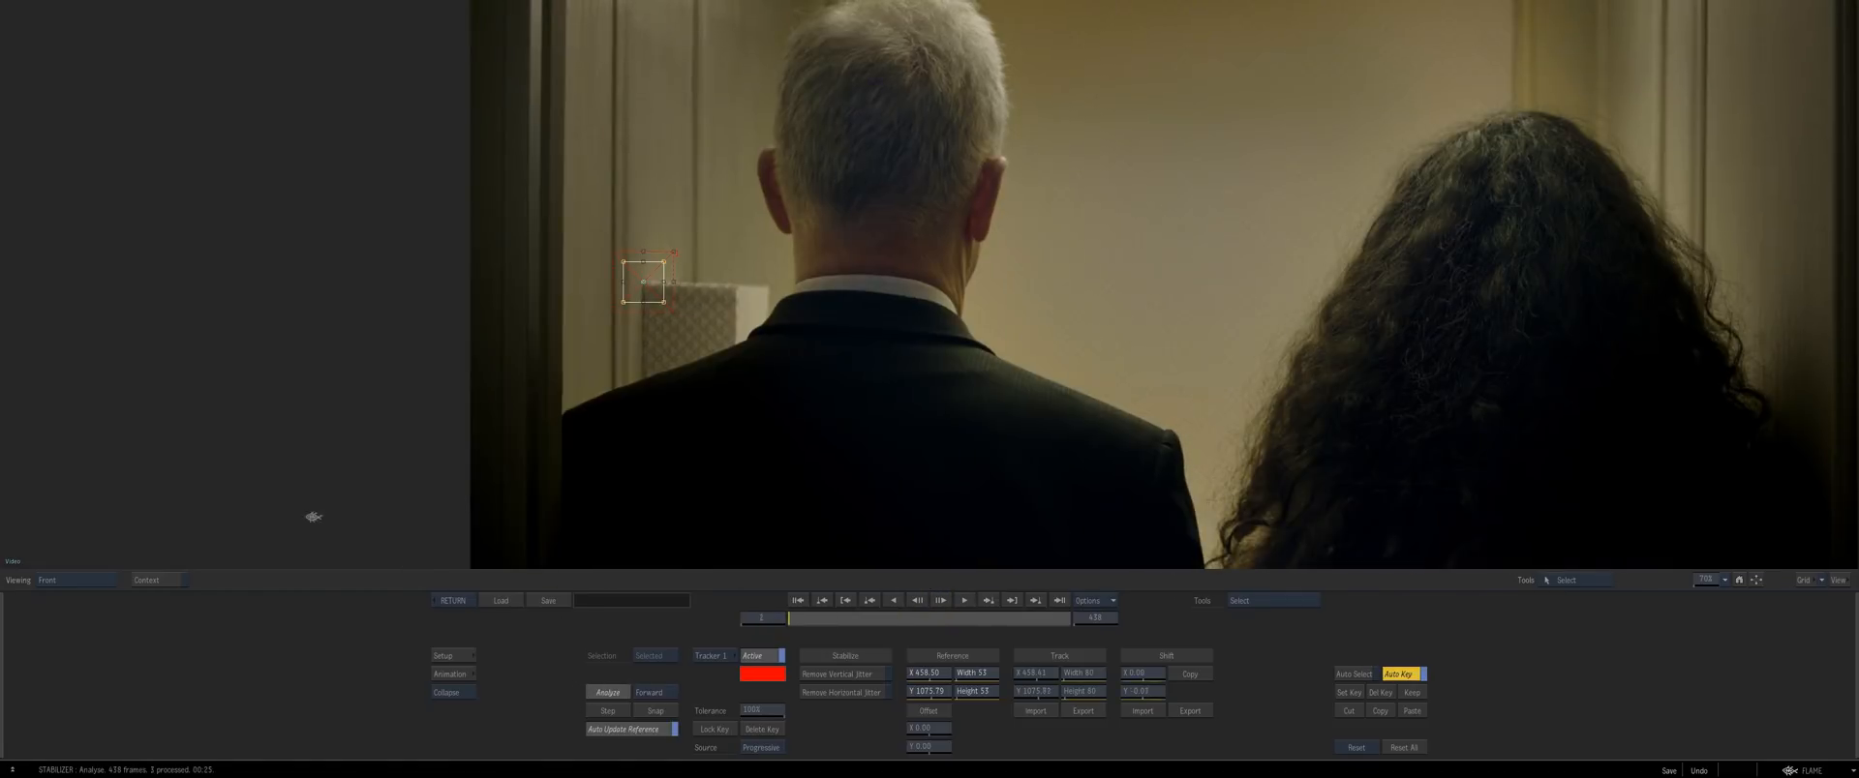
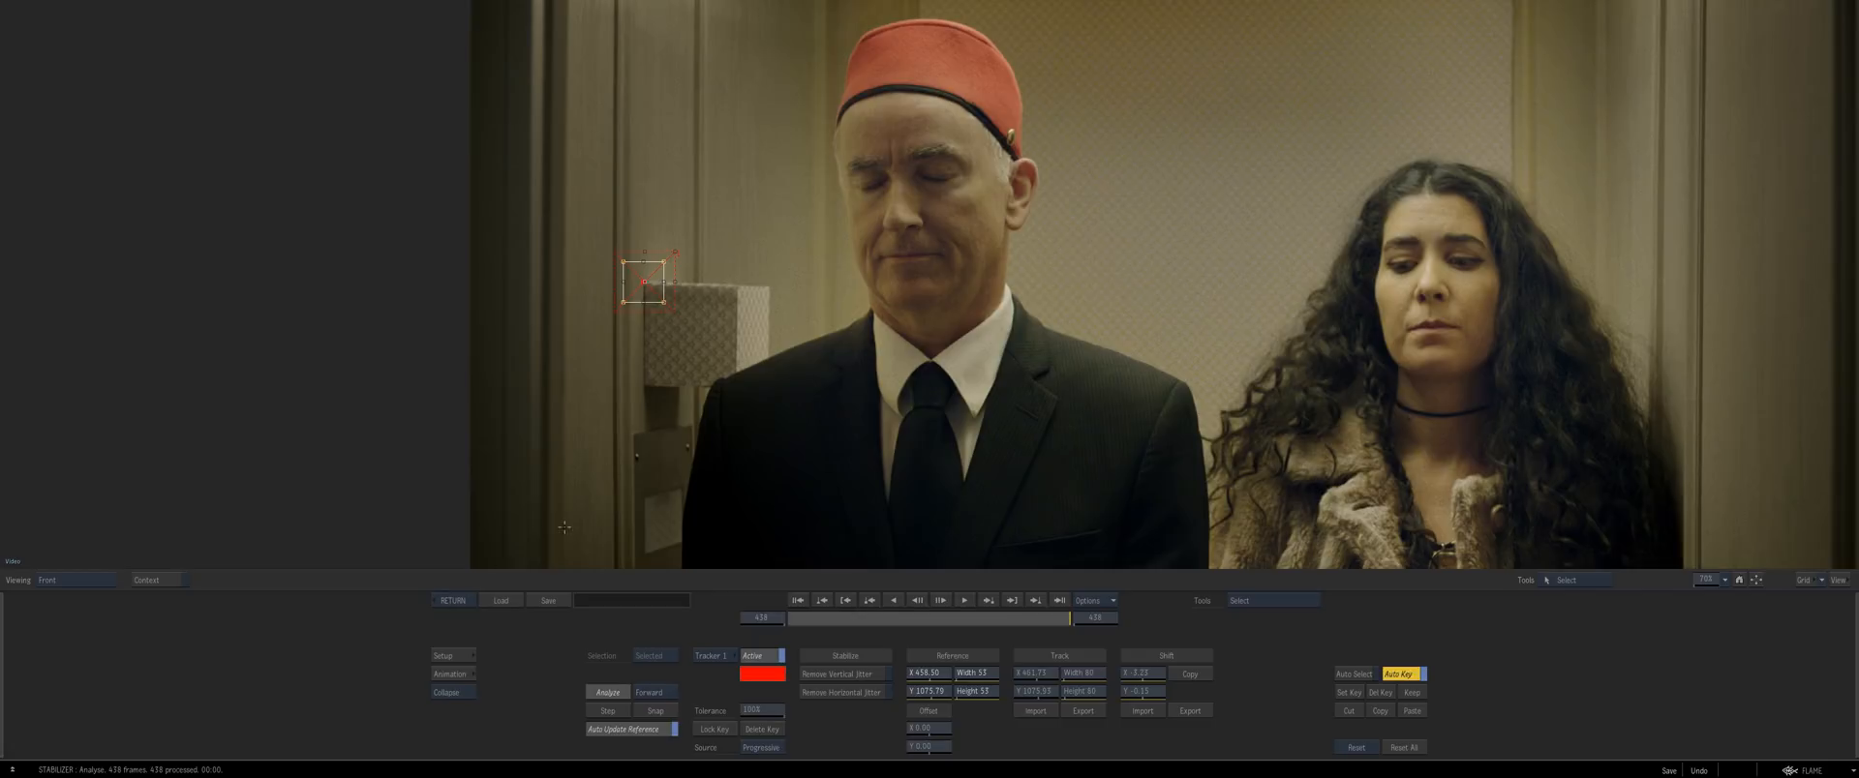
Return to Action and parent the patch image's axis to the tracked axis
{"action": "left_click", "coordinate": [442, 596]}
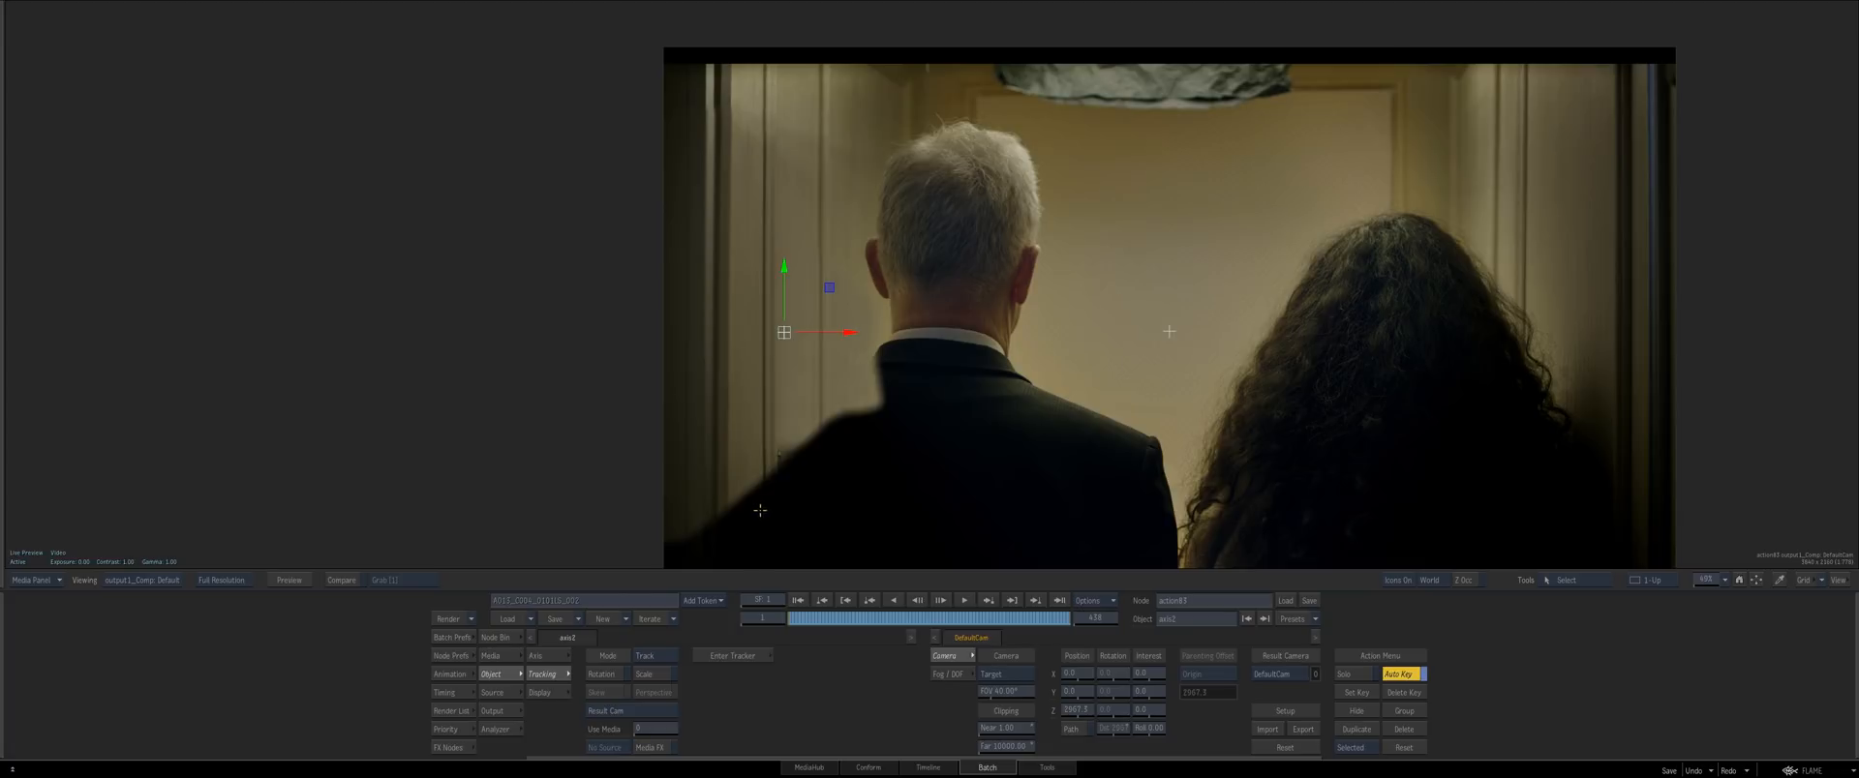
{"action": "left_click_drag", "start_coordinate": [760, 510], "coordinate": [816, 461]}
{"action": "left_click_drag", "start_coordinate": [852, 619], "coordinate": [788, 617]}
{"action": "key", "text": "Escape"}
{"action": "left_click_drag", "start_coordinate": [855, 431], "coordinate": [693, 229]}
{"action": "left_click", "coordinate": [714, 390]}
{"action": "key", "text": "grave"}
Check the freeze frame on the MUX nodes in Batch, go to frame 133 and reopen the Action node
{"action": "left_click_drag", "start_coordinate": [803, 481], "coordinate": [814, 467]}
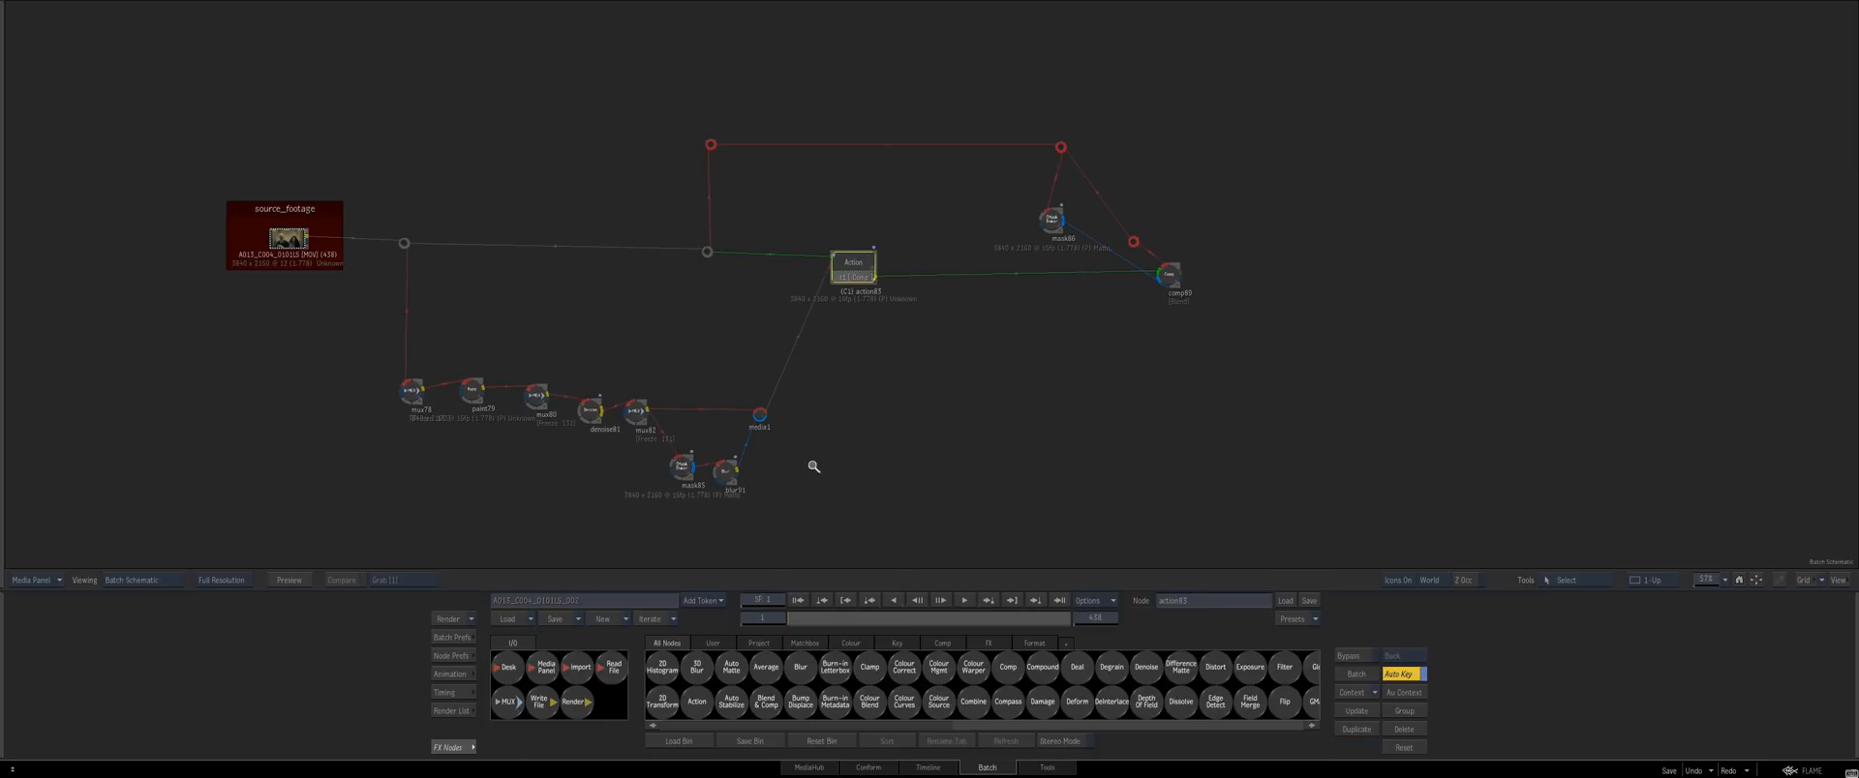
{"action": "left_click", "coordinate": [726, 472]}
{"action": "left_click_drag", "start_coordinate": [634, 410], "coordinate": [641, 410]}
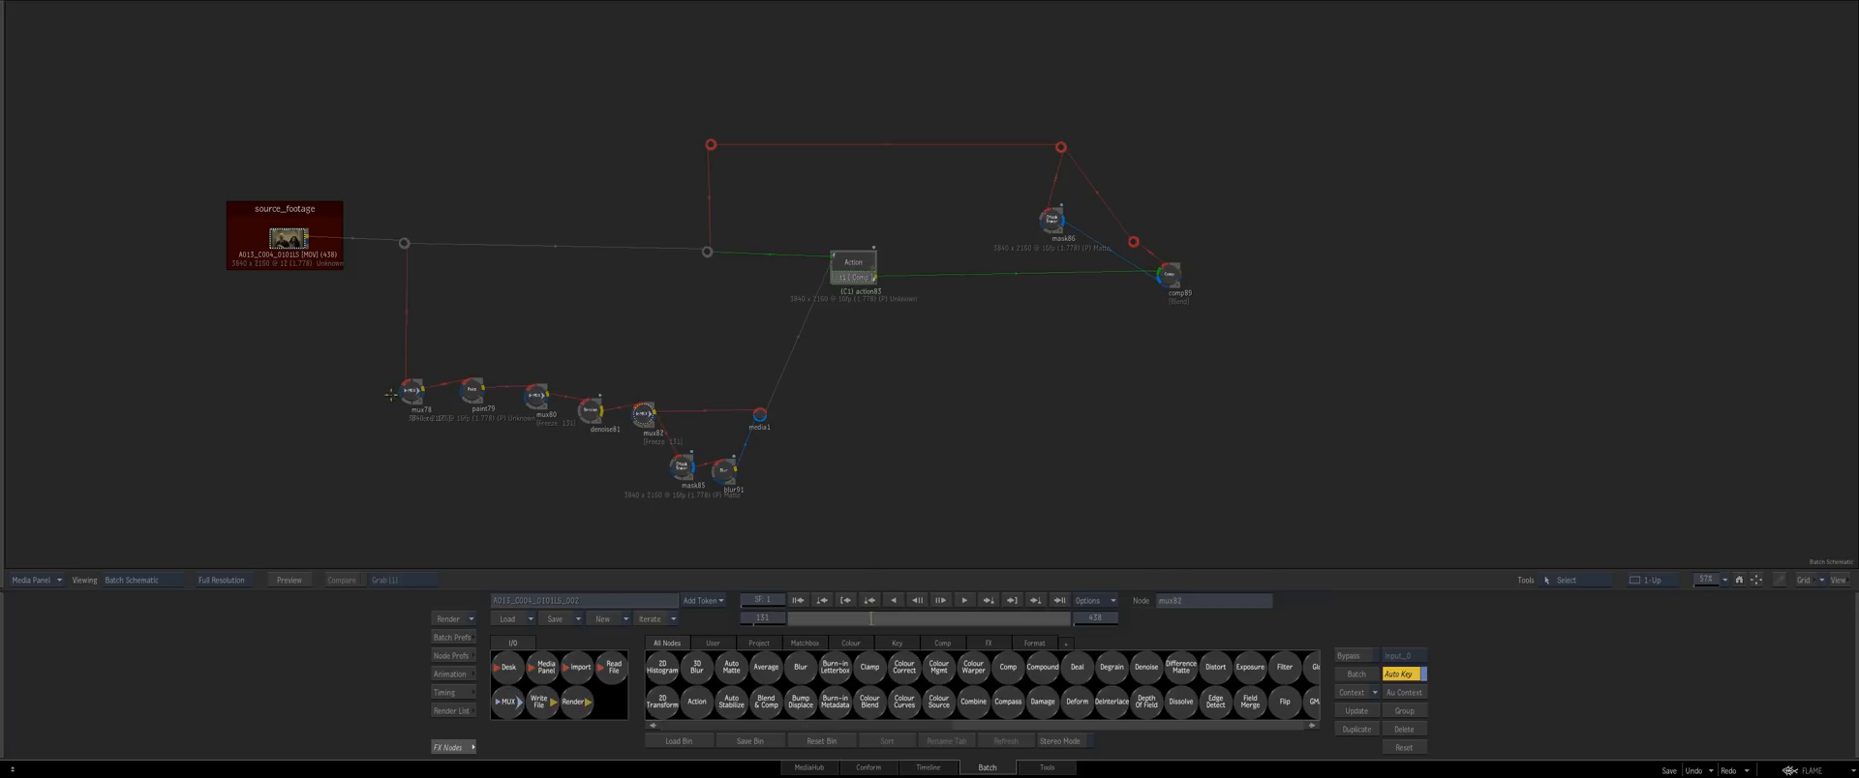
{"action": "mouse_move", "coordinate": [415, 389]}
{"action": "left_mouse_down"}
{"action": "mouse_move", "coordinate": [423, 337]}
{"action": "mouse_move", "coordinate": [411, 381]}
{"action": "left_mouse_up"}
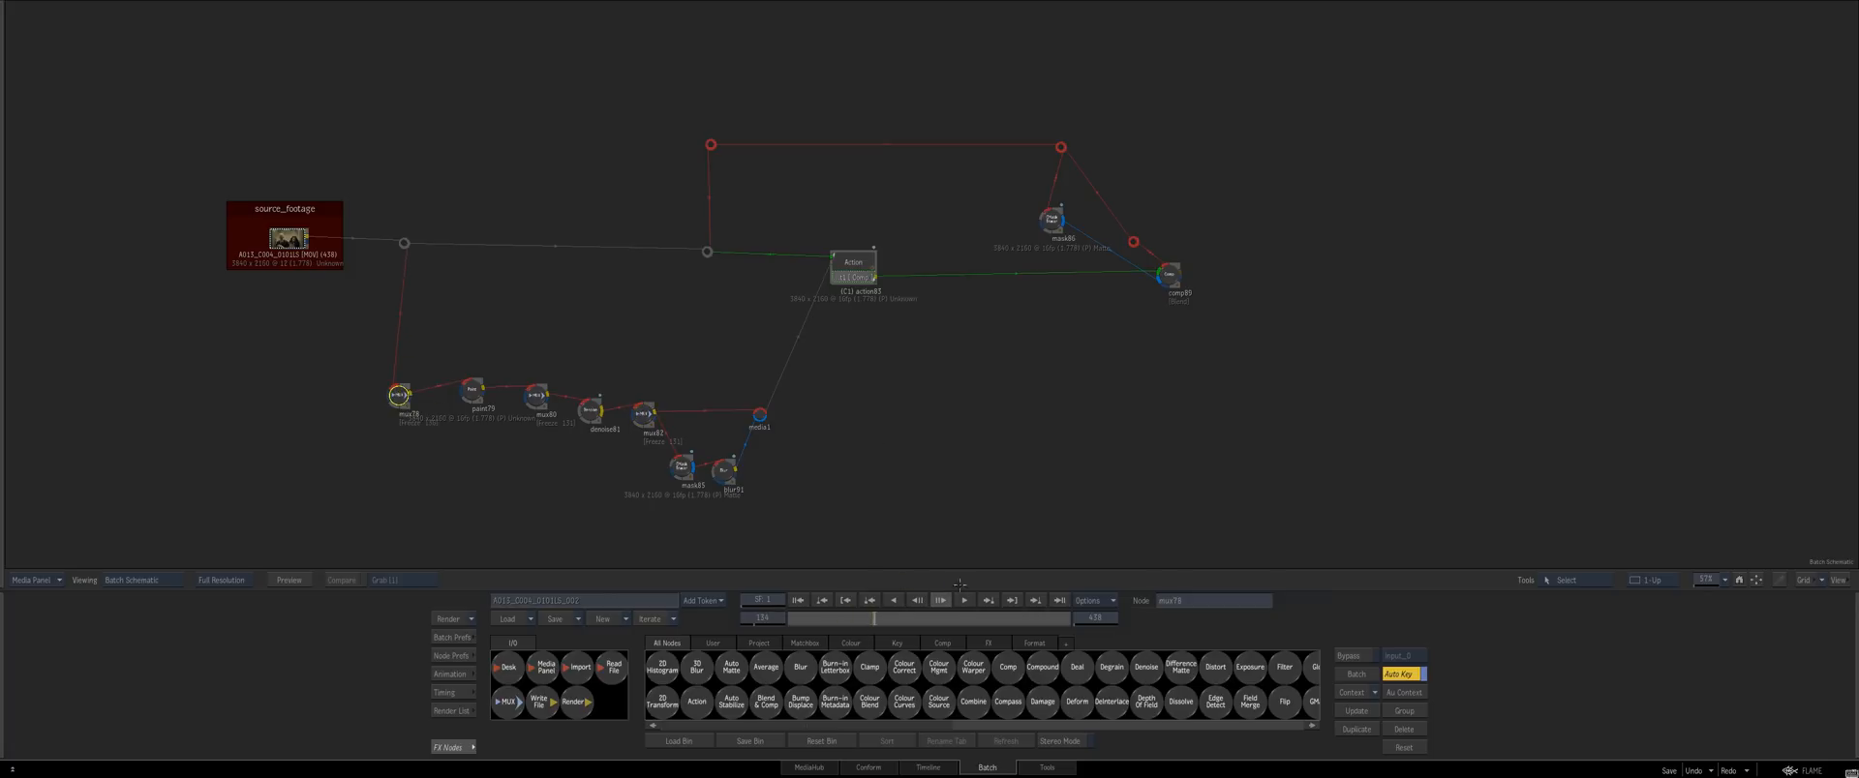
{"action": "double_click", "coordinate": [852, 264]}
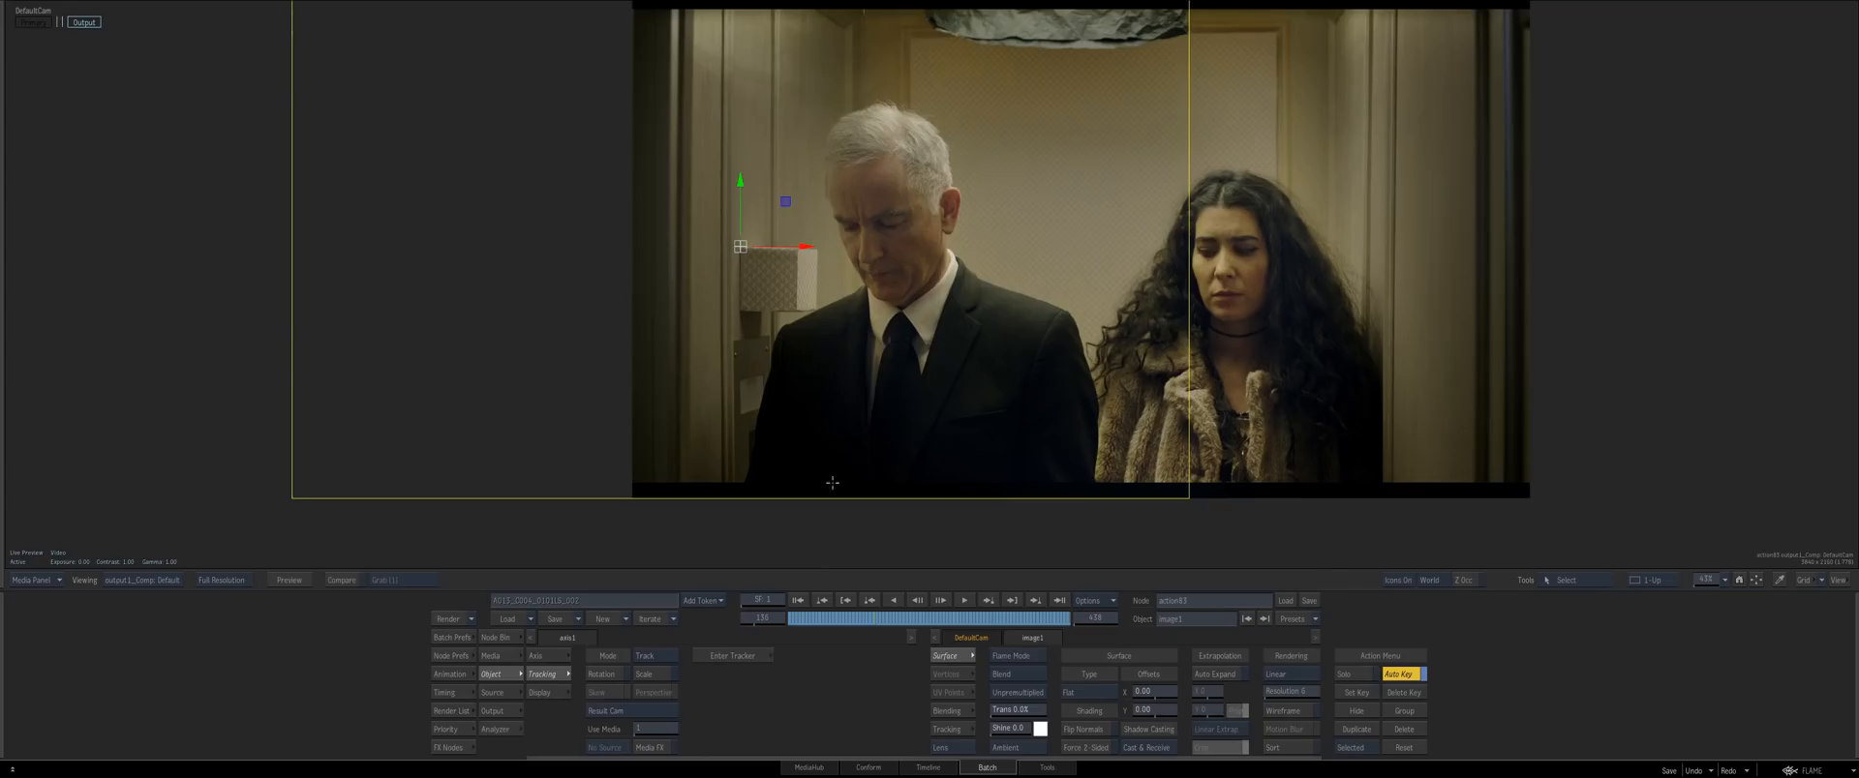
Adjust the tracked axis's offset at frame 133 to line the patch up over the box
{"action": "key", "text": "Escape"}
{"action": "left_click", "coordinate": [702, 232]}
{"action": "key", "text": "Escape"}
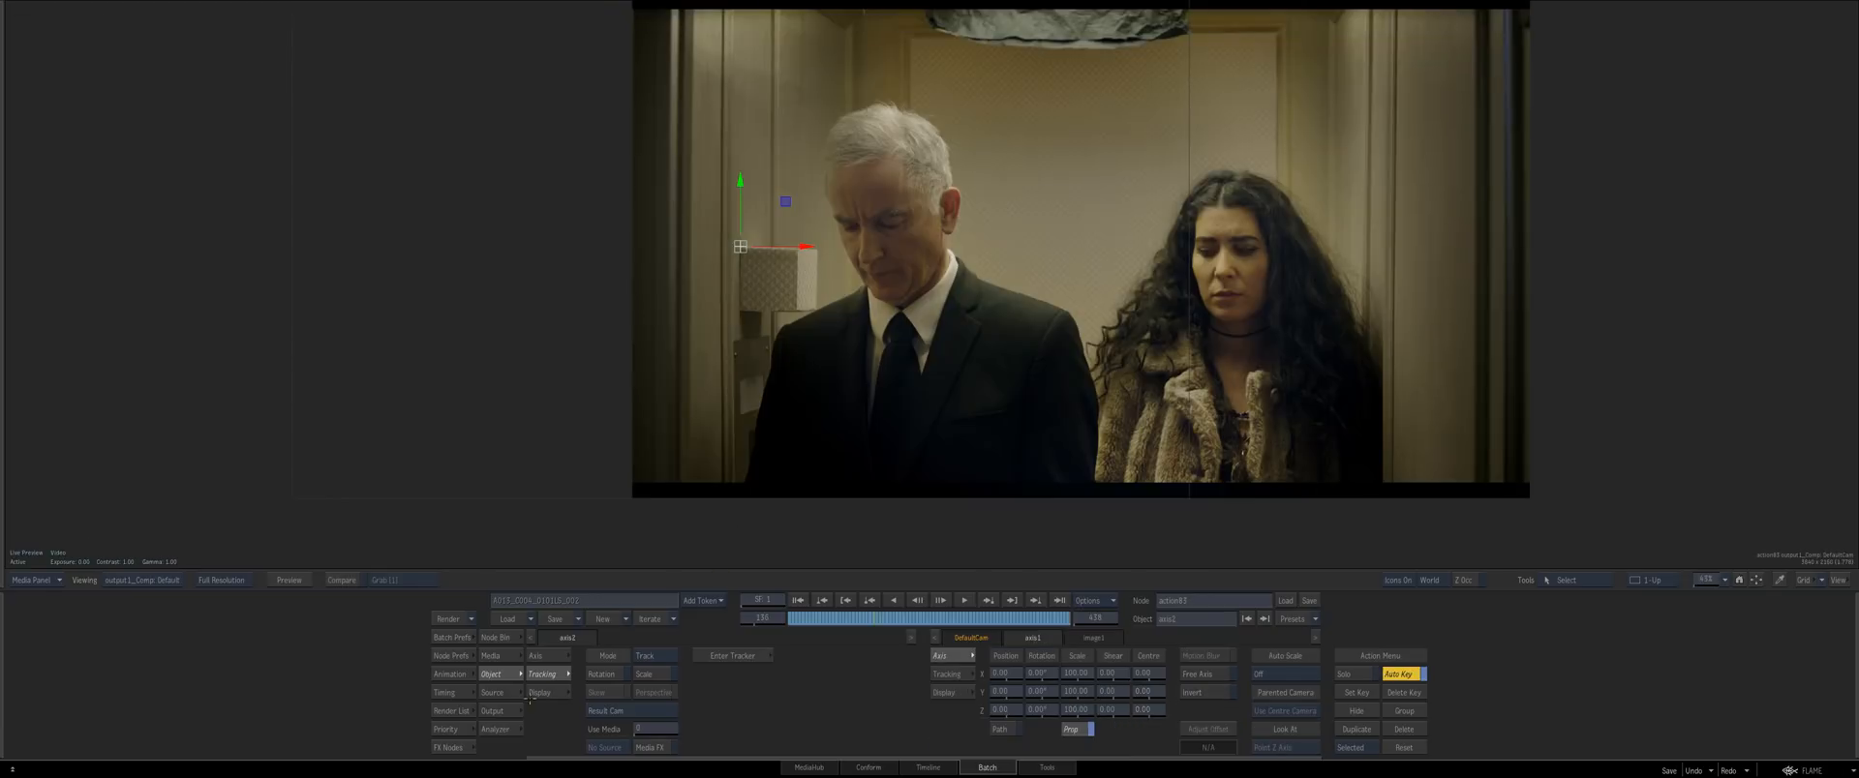
{"action": "left_click", "coordinate": [544, 657]}
{"action": "left_click_drag", "start_coordinate": [836, 375], "coordinate": [818, 411]}
{"action": "key", "text": "F2"}
{"action": "key", "text": "F4"}
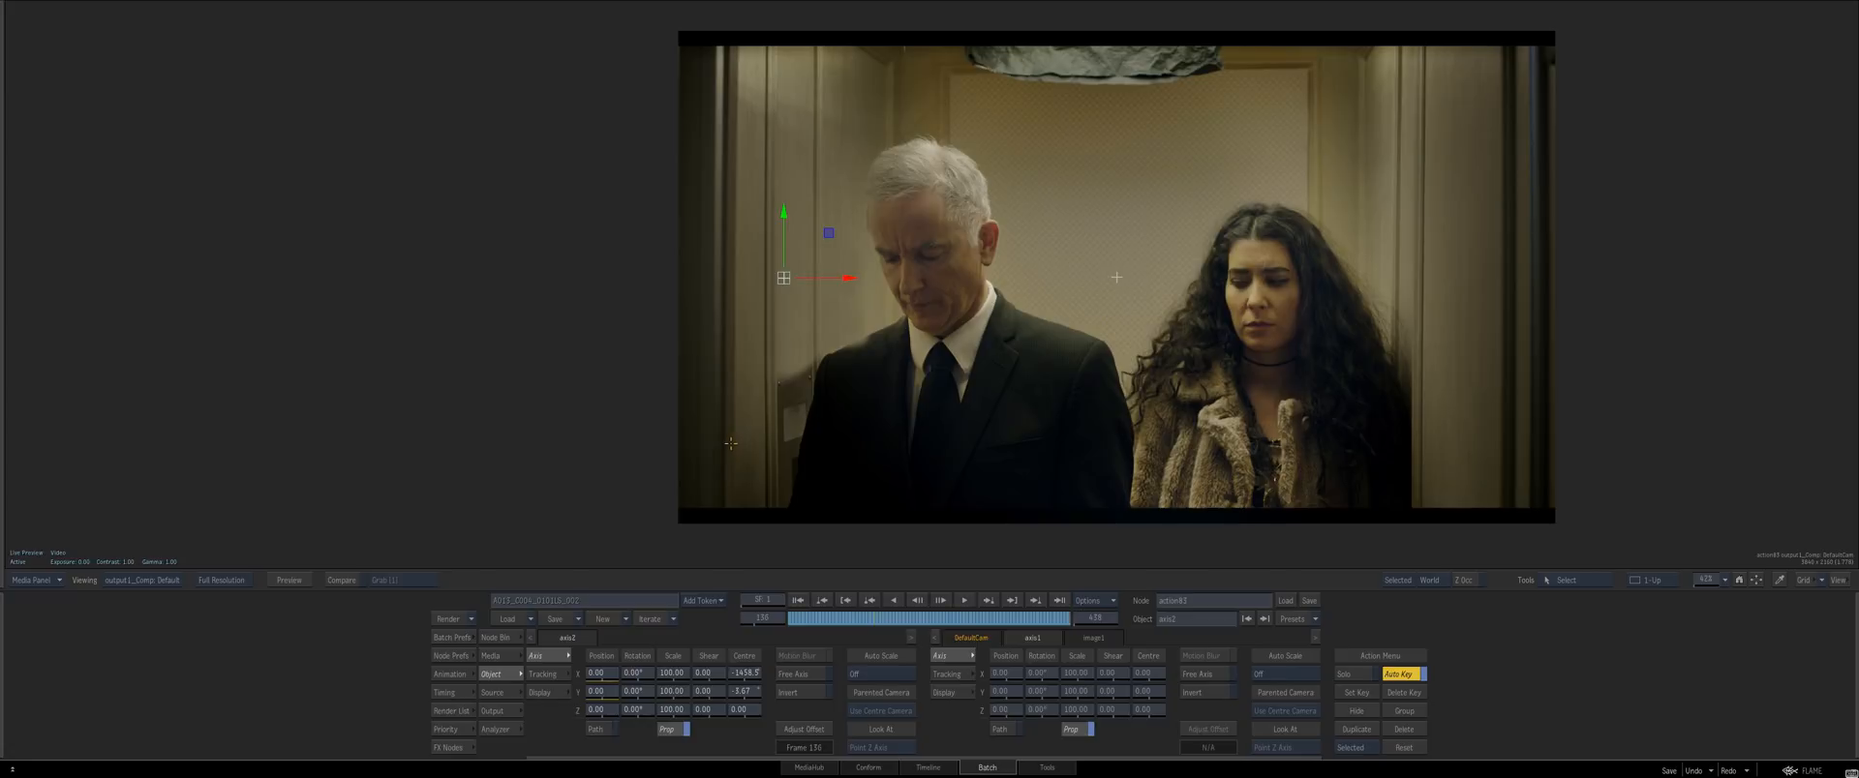
Scrub through the Action result to check the tracked patch, and go back to the Batch schematic
{"action": "left_click_drag", "start_coordinate": [881, 621], "coordinate": [780, 583]}
{"action": "left_click_drag", "start_coordinate": [655, 431], "coordinate": [815, 465]}
{"action": "key", "text": "Escape"}
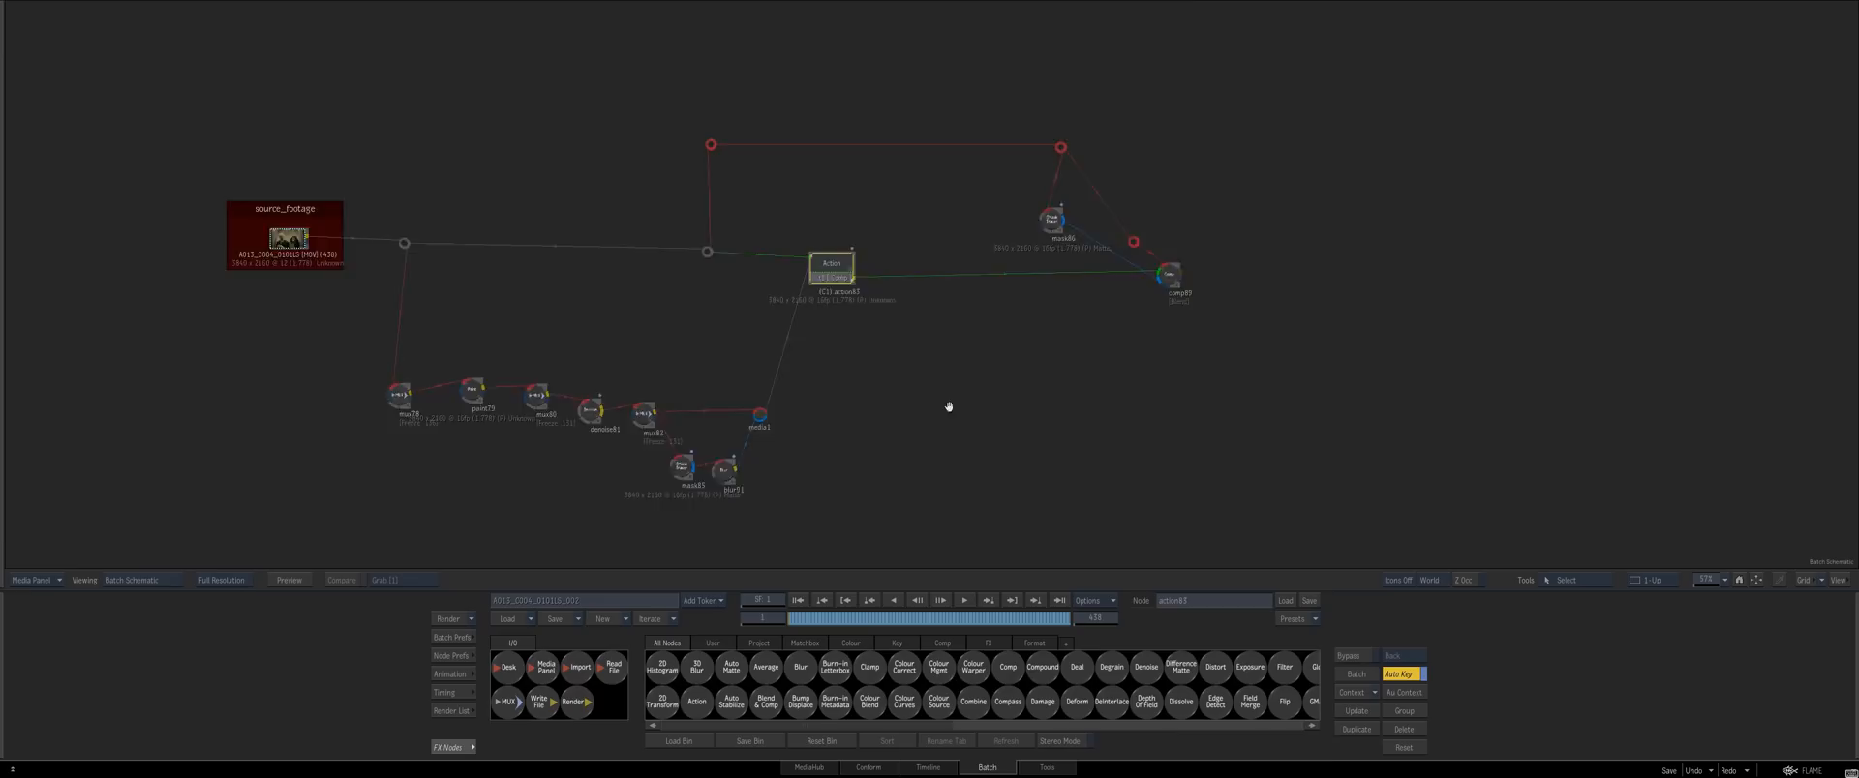
{"action": "left_click_drag", "start_coordinate": [949, 407], "coordinate": [753, 428]}
{"action": "left_click_drag", "start_coordinate": [753, 428], "coordinate": [714, 345]}
Review the GMask Tracer's outline and scrub the Comp node's result to check the box removal across the shot
{"action": "double_click", "coordinate": [813, 217]}
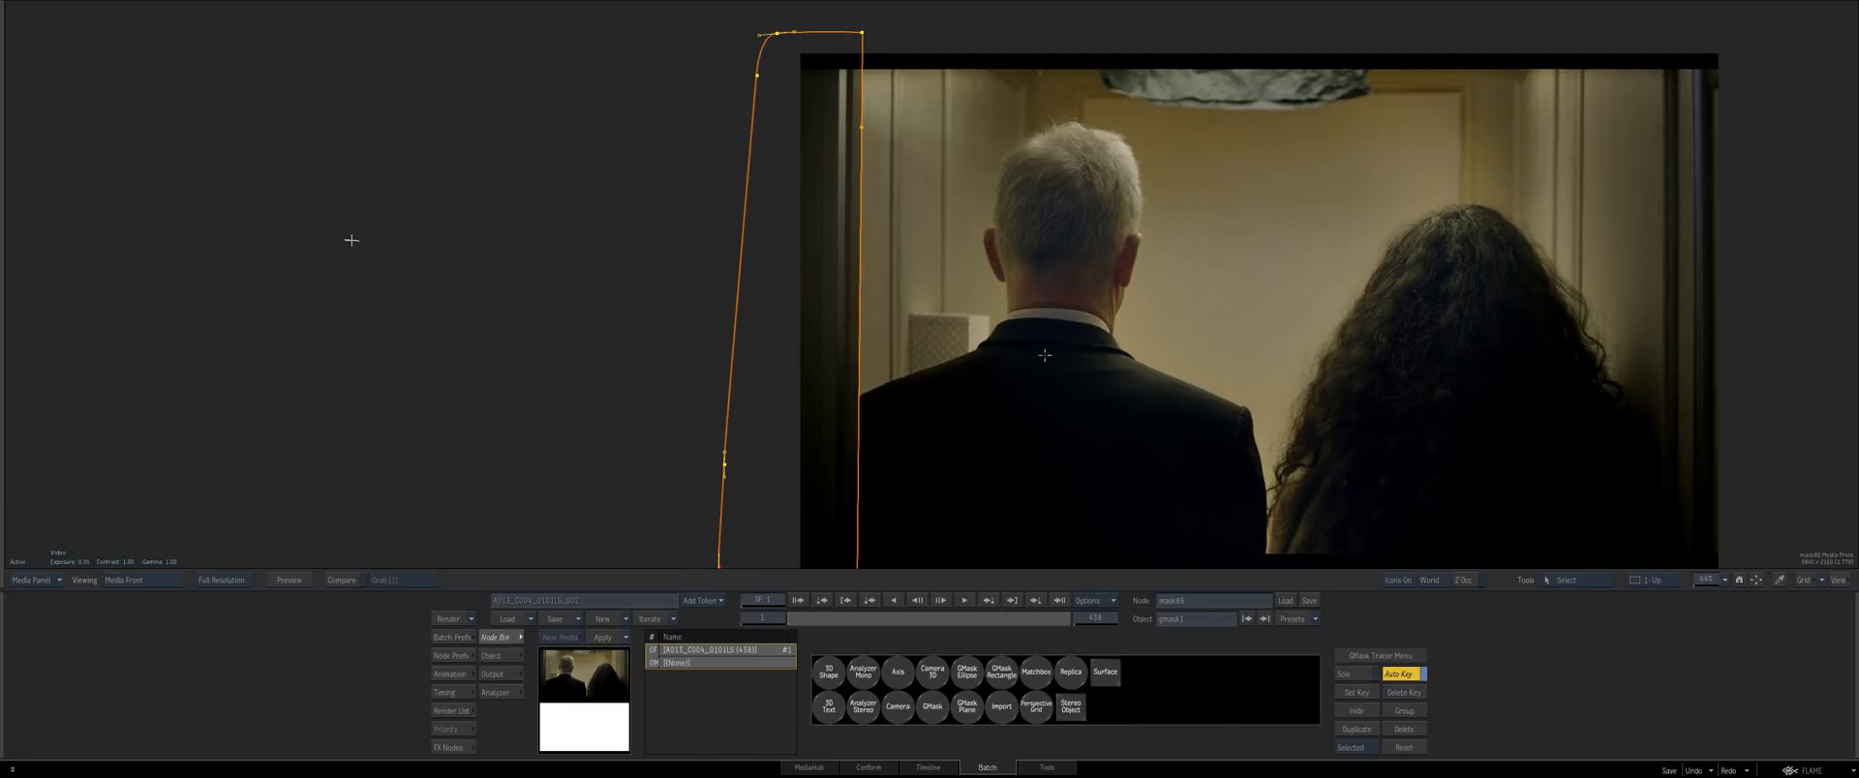
{"action": "key", "text": "Escape"}
{"action": "left_click", "coordinate": [1005, 320]}
{"action": "key", "text": "F4"}
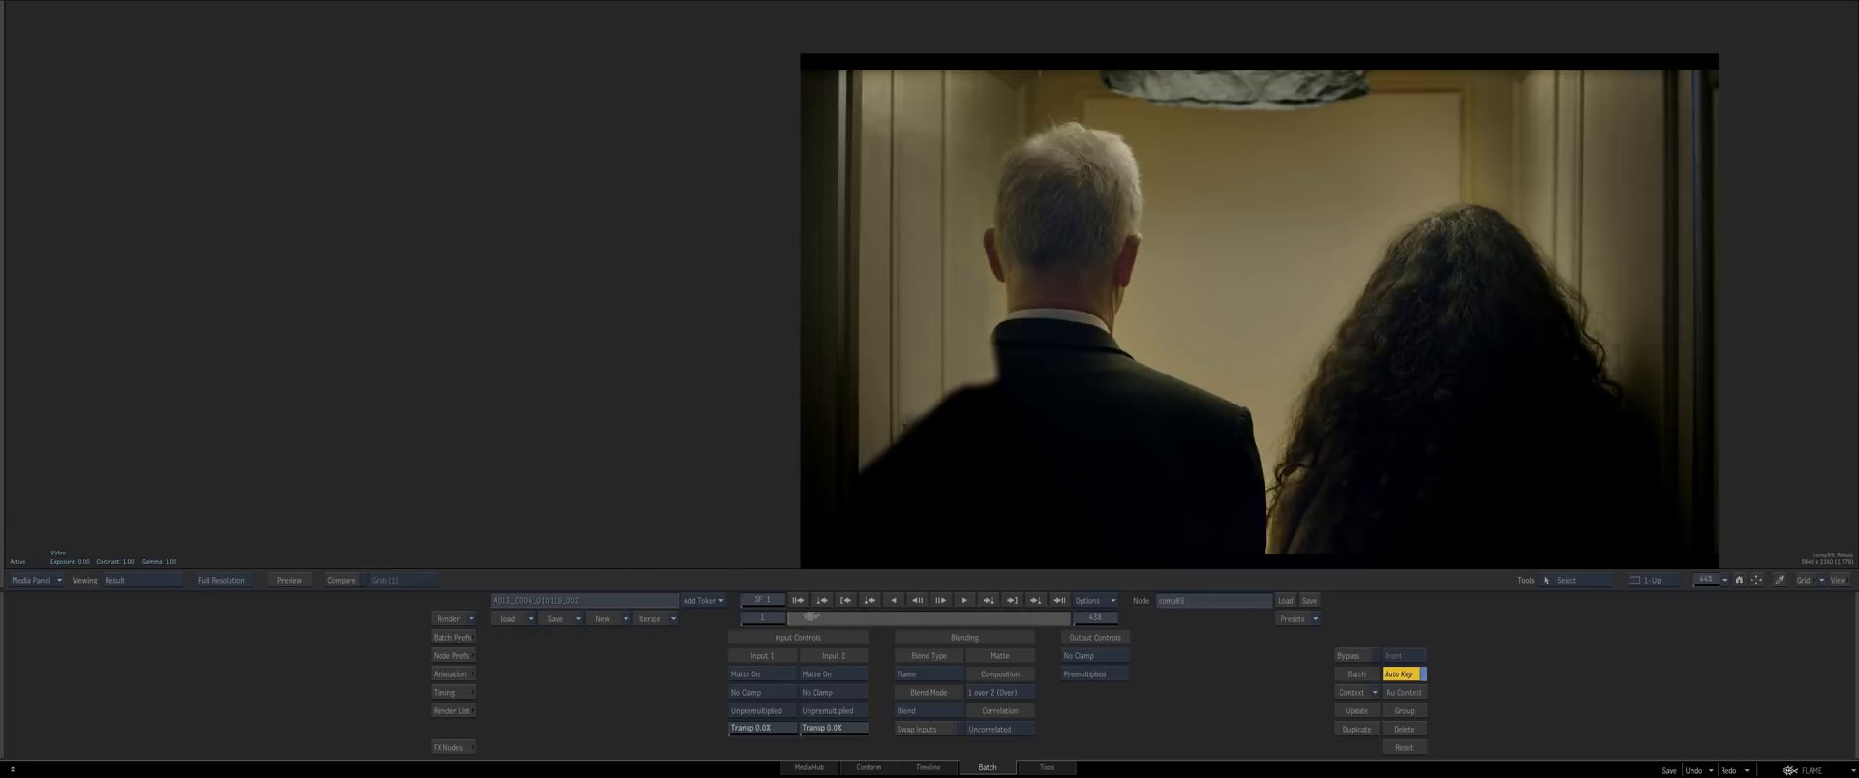
{"action": "left_click_drag", "start_coordinate": [820, 608], "coordinate": [1014, 573]}
{"action": "mouse_move", "coordinate": [1, 551]}
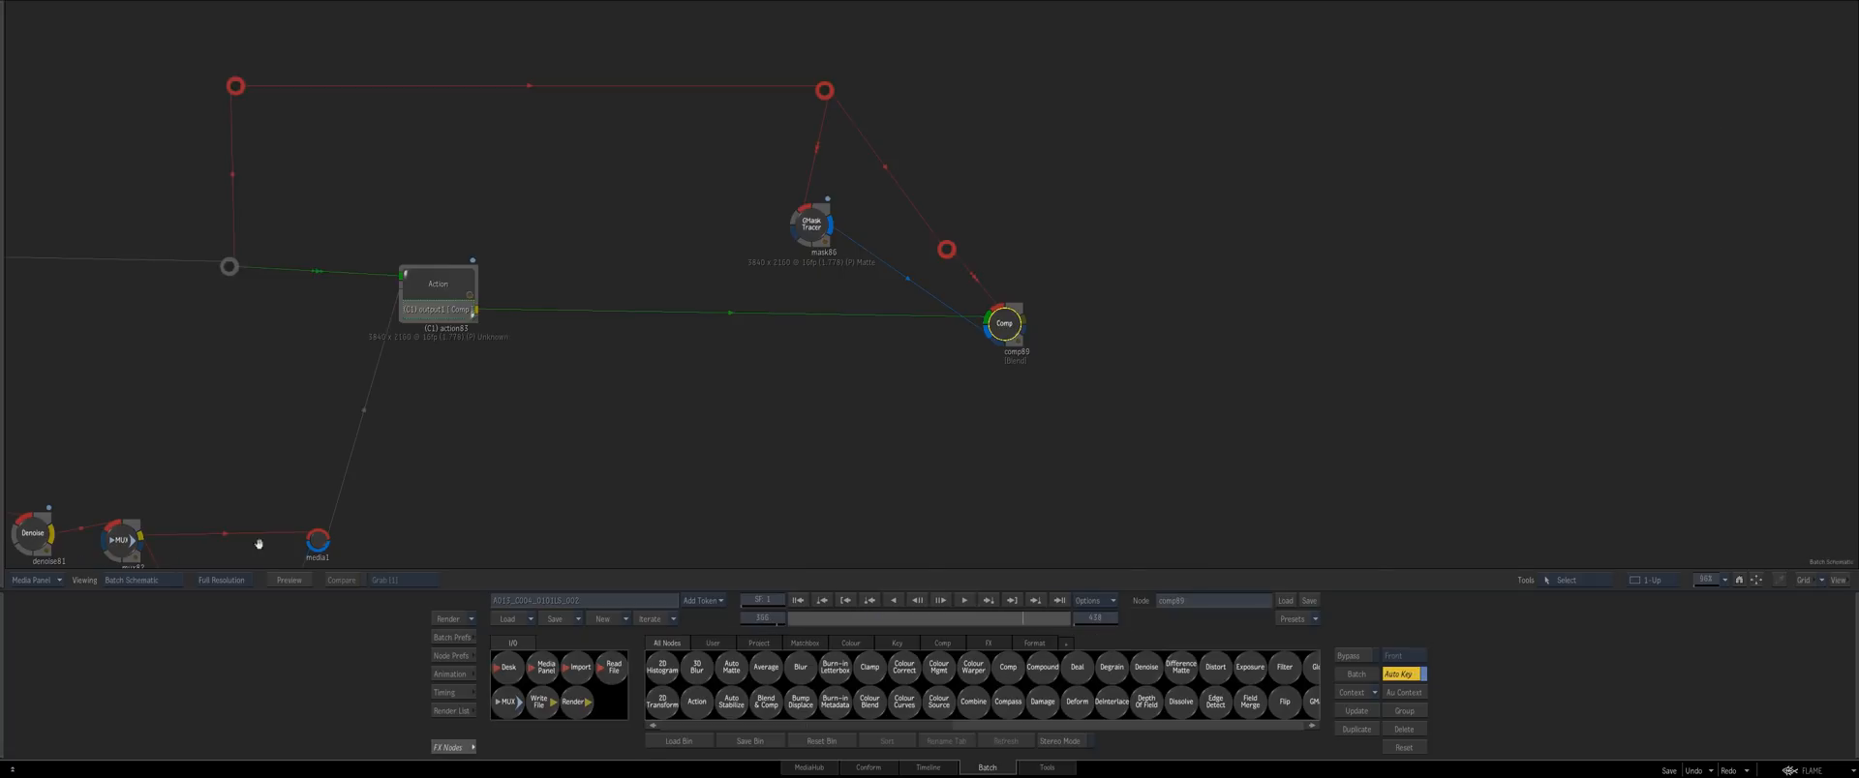
{"action": "left_click_drag", "start_coordinate": [862, 439], "coordinate": [996, 376]}
{"action": "key", "text": "F4"}
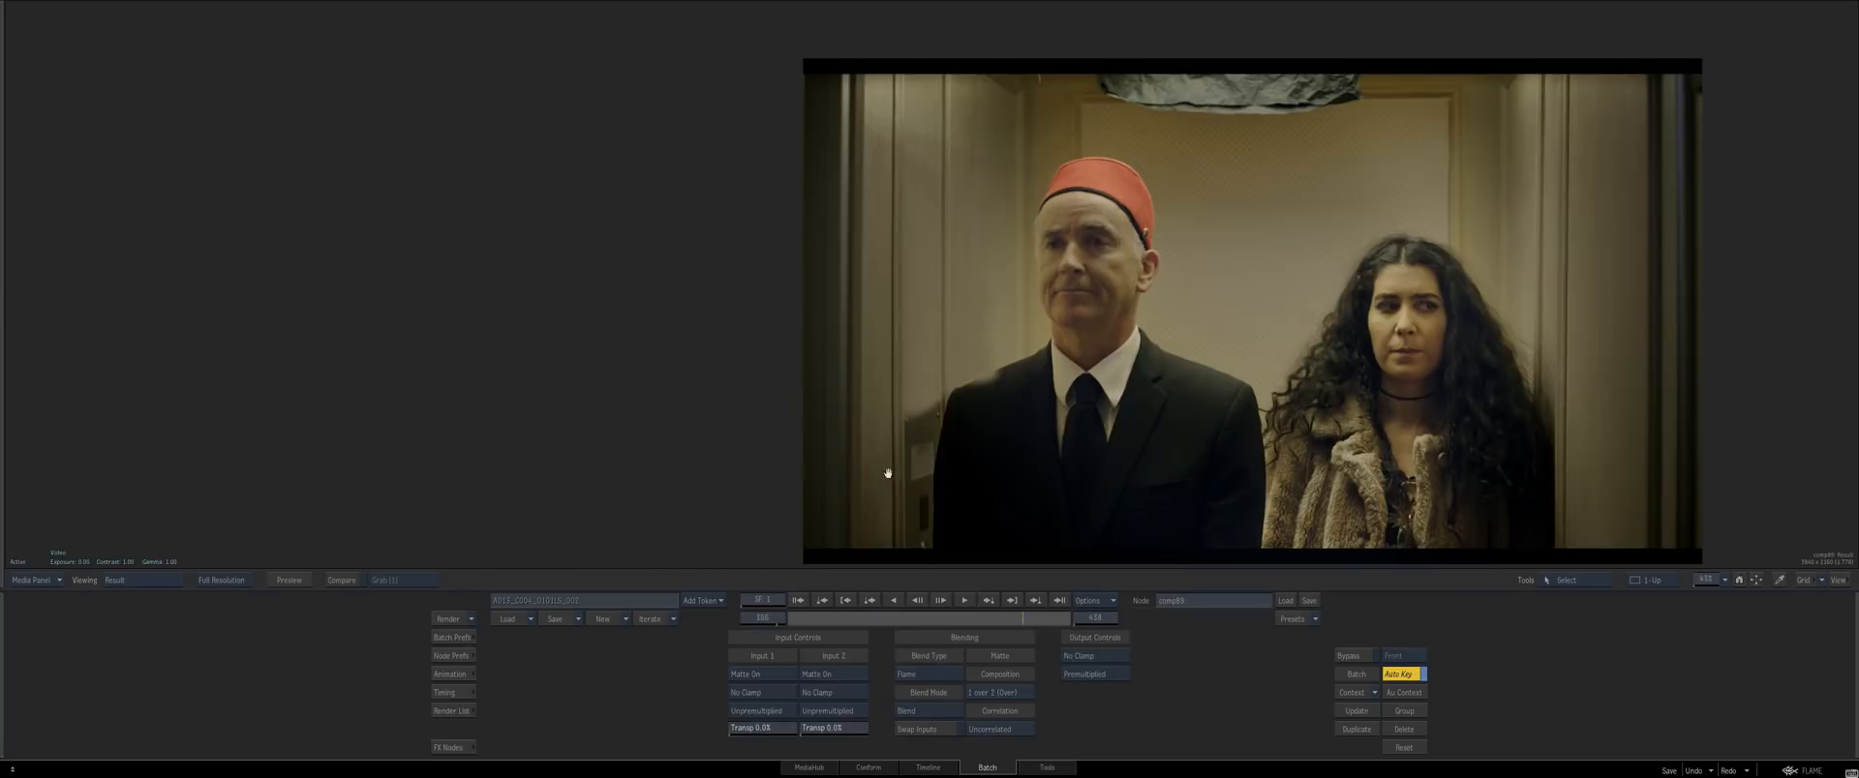
{"action": "left_click_drag", "start_coordinate": [1032, 618], "coordinate": [1071, 616]}
{"action": "mouse_move", "coordinate": [2, 715]}
{"action": "left_click_drag", "start_coordinate": [901, 461], "coordinate": [722, 461]}
Tidy the Batch schematic by moving the source link's elbow above the Comp node and repositioning the GMask Tracer node
{"action": "left_click", "coordinate": [597, 284]}
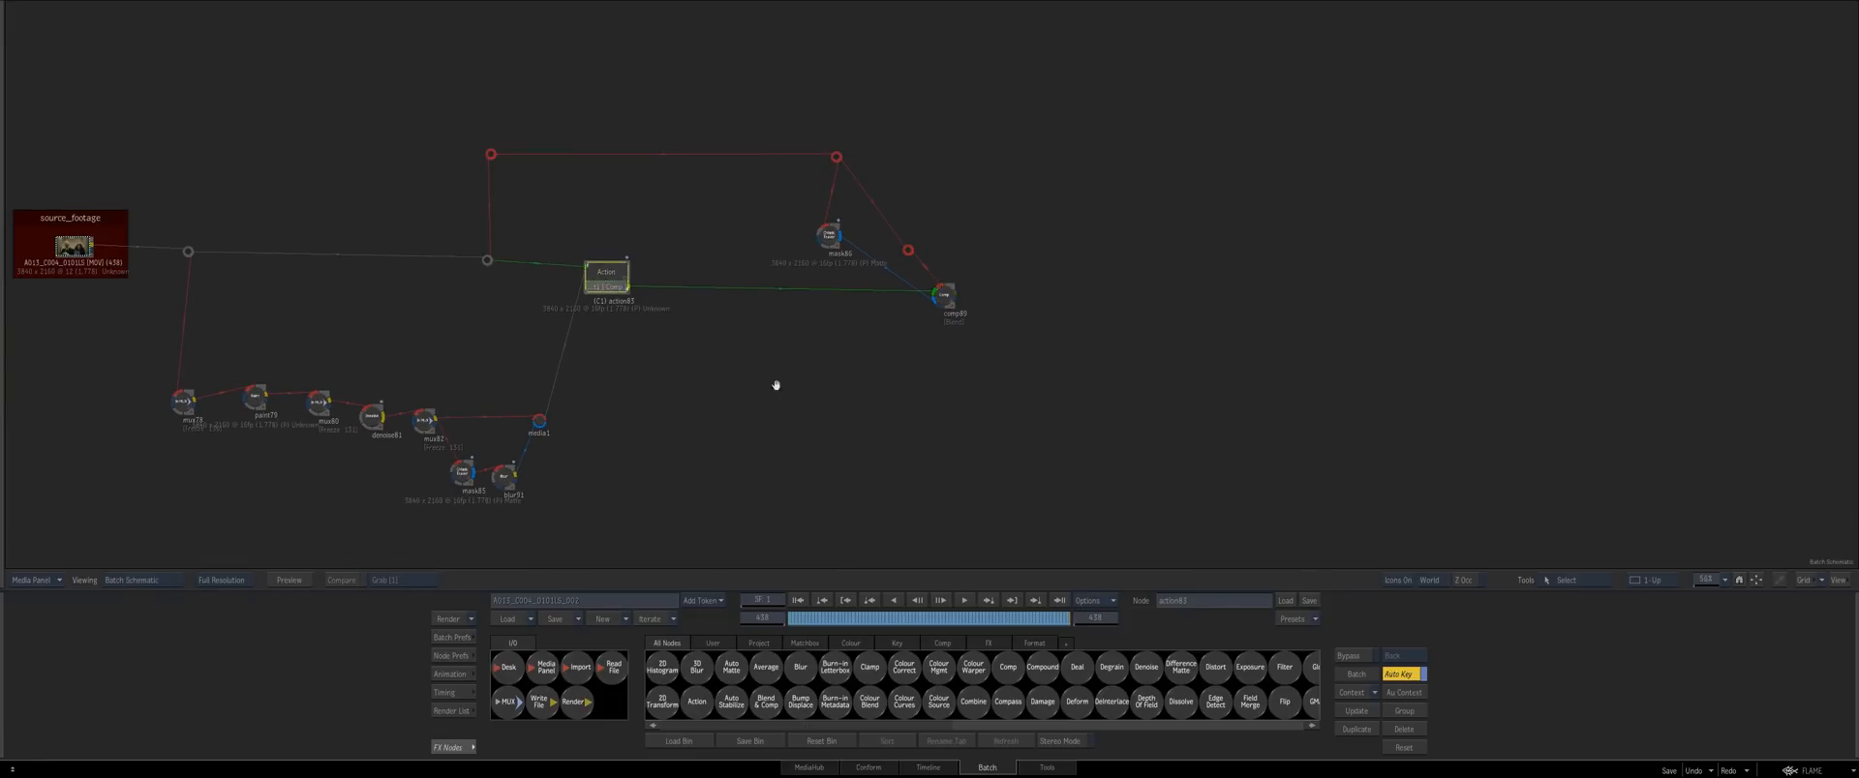
{"action": "left_click_drag", "start_coordinate": [776, 386], "coordinate": [737, 407]}
{"action": "left_click", "coordinate": [901, 319]}
{"action": "left_click", "coordinate": [795, 257]}
{"action": "left_click_drag", "start_coordinate": [870, 271], "coordinate": [888, 177]}
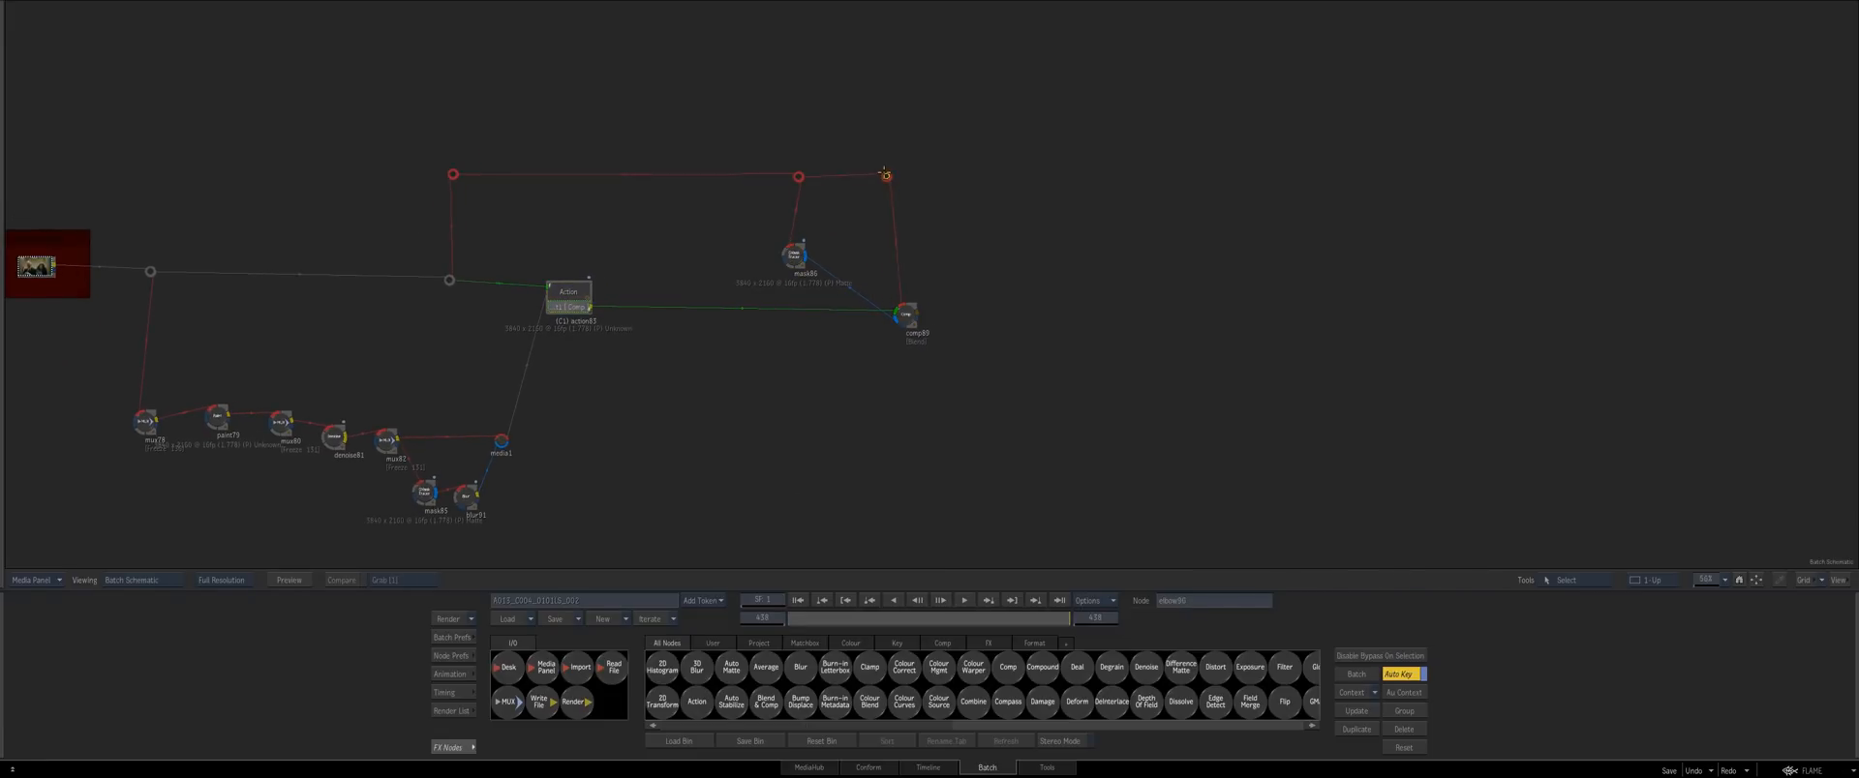
{"action": "left_click_drag", "start_coordinate": [799, 253], "coordinate": [849, 240]}
Route the matte link from the GMask Tracer to Comp through two elbows, and reposition both nodes
{"action": "left_click", "coordinate": [886, 313]}
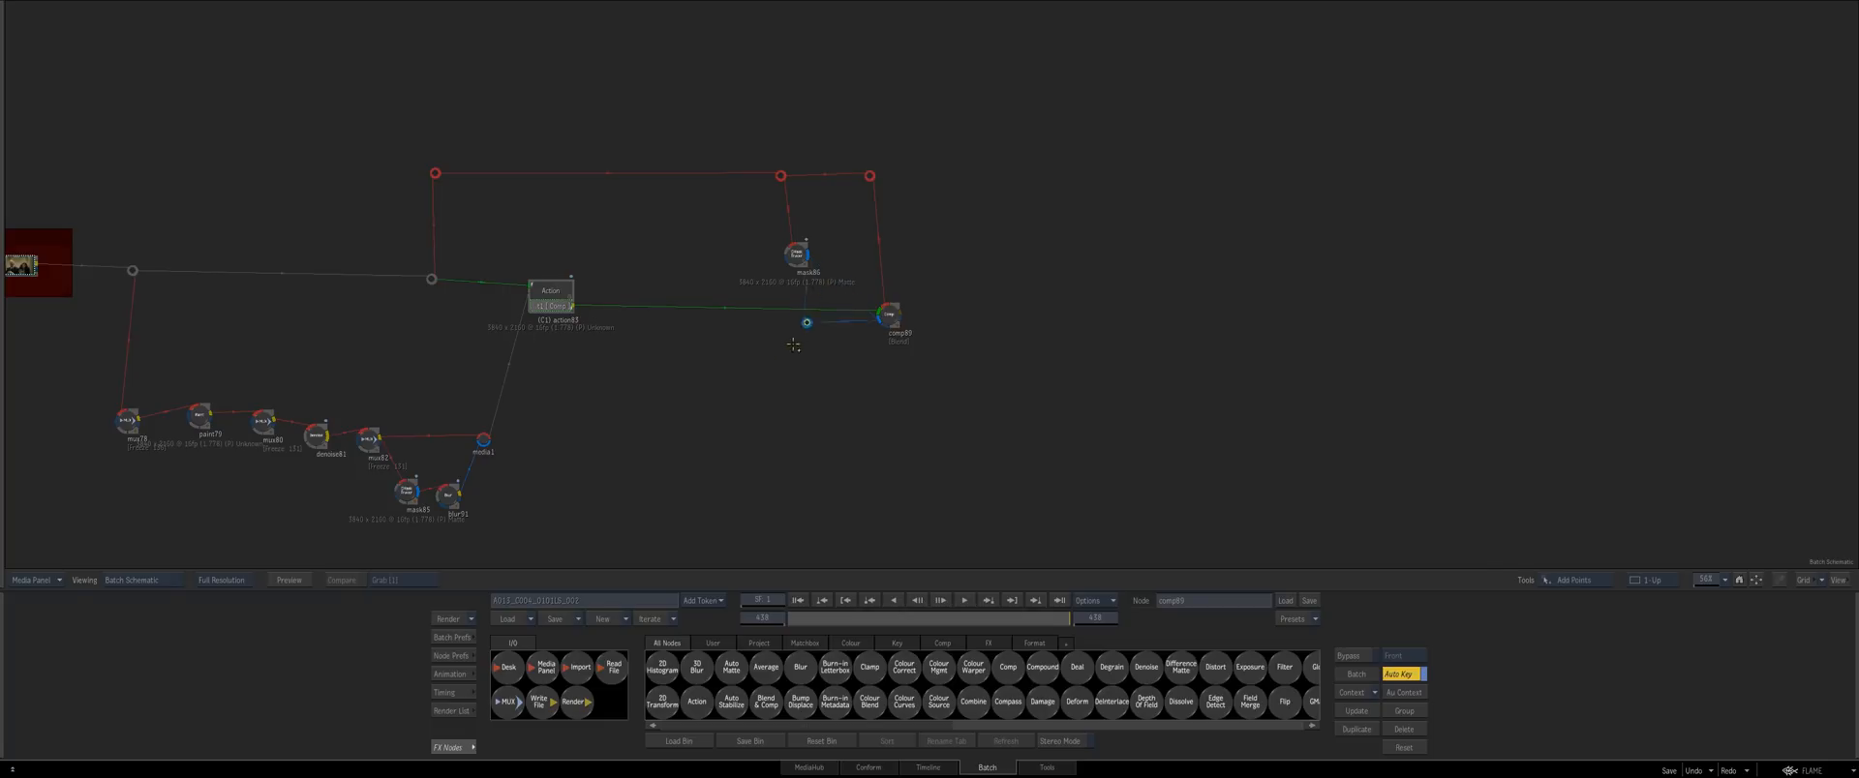
{"action": "left_click_drag", "start_coordinate": [793, 344], "coordinate": [789, 337]}
{"action": "left_click_drag", "start_coordinate": [792, 252], "coordinate": [778, 238]}
{"action": "mouse_move", "coordinate": [887, 314]}
{"action": "left_mouse_down"}
{"action": "mouse_move", "coordinate": [873, 343]}
{"action": "mouse_move", "coordinate": [901, 315]}
{"action": "left_mouse_up"}
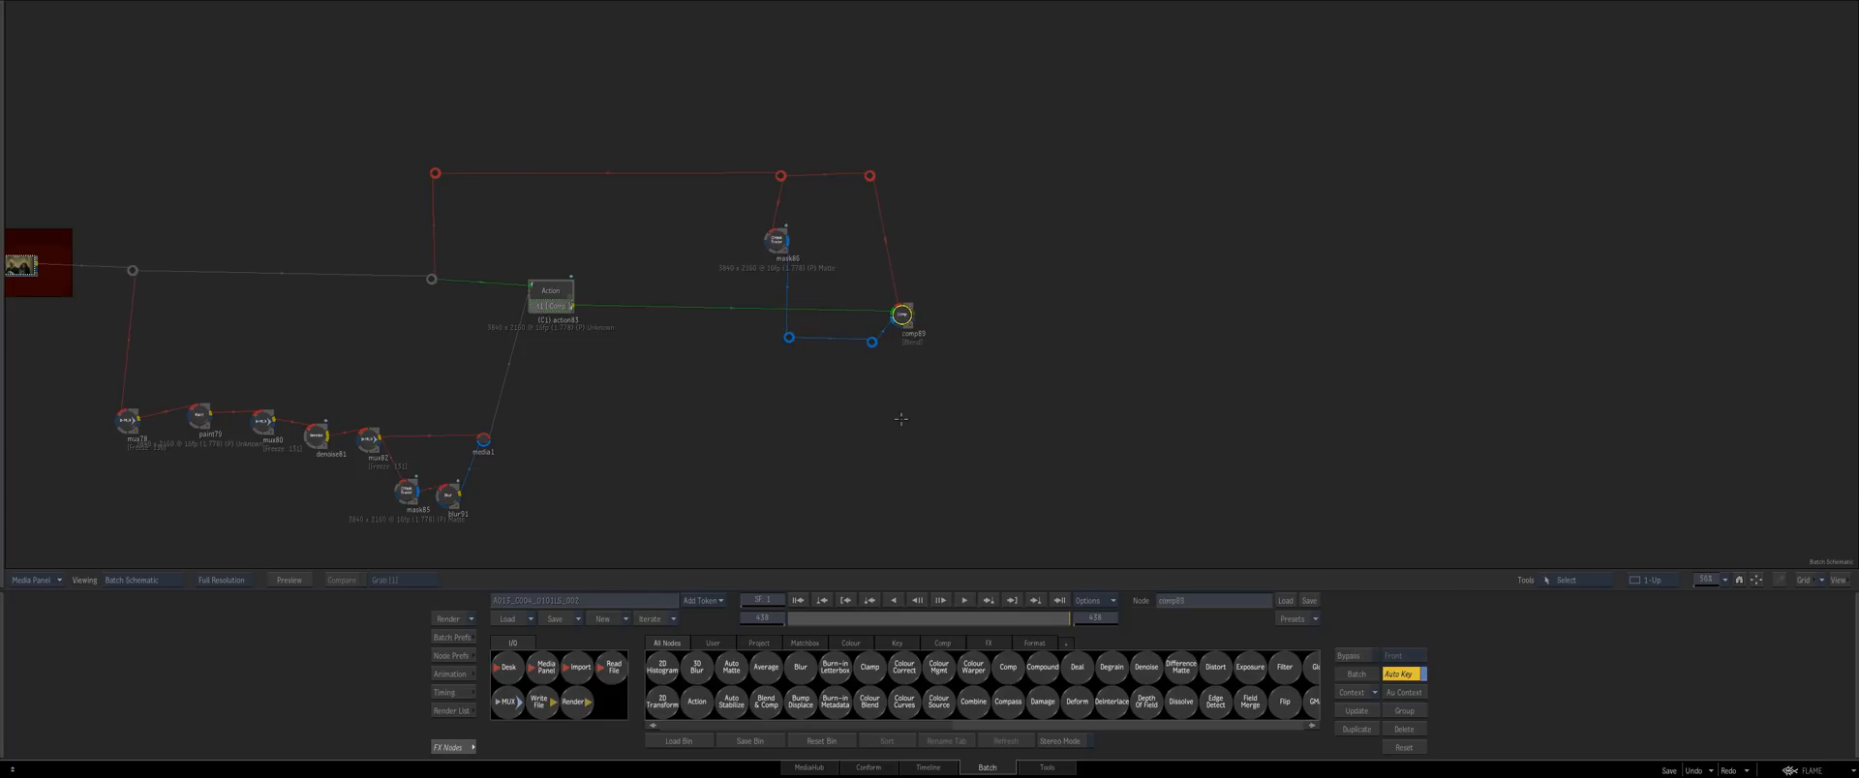
Add a Keyer 3D node below the Comp node, link it to the source through an elbow, and open it
{"action": "key", "text": "F4"}
{"action": "mouse_move", "coordinate": [1, 654]}
{"action": "left_click", "coordinate": [877, 641]}
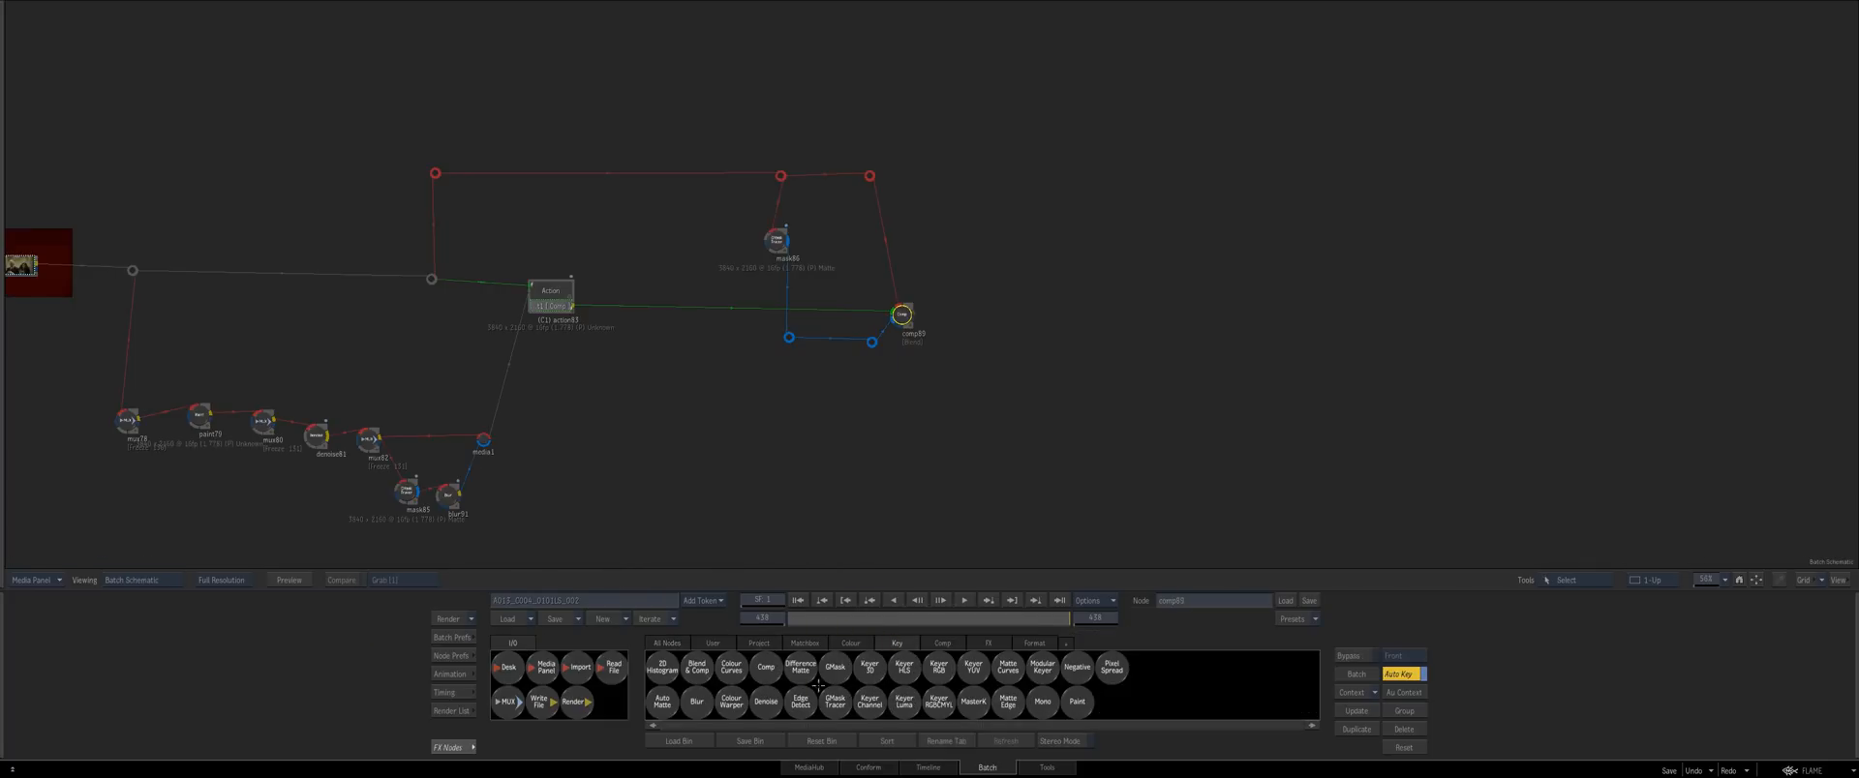
{"action": "left_click_drag", "start_coordinate": [830, 617], "coordinate": [424, 319]}
{"action": "left_click_drag", "start_coordinate": [548, 348], "coordinate": [829, 432]}
{"action": "key", "text": "a"}
{"action": "left_click_drag", "start_coordinate": [651, 364], "coordinate": [431, 360]}
{"action": "left_click_drag", "start_coordinate": [825, 429], "coordinate": [944, 394]}
{"action": "double_click", "coordinate": [944, 394]}
{"action": "left_click_drag", "start_coordinate": [779, 357], "coordinate": [953, 304]}
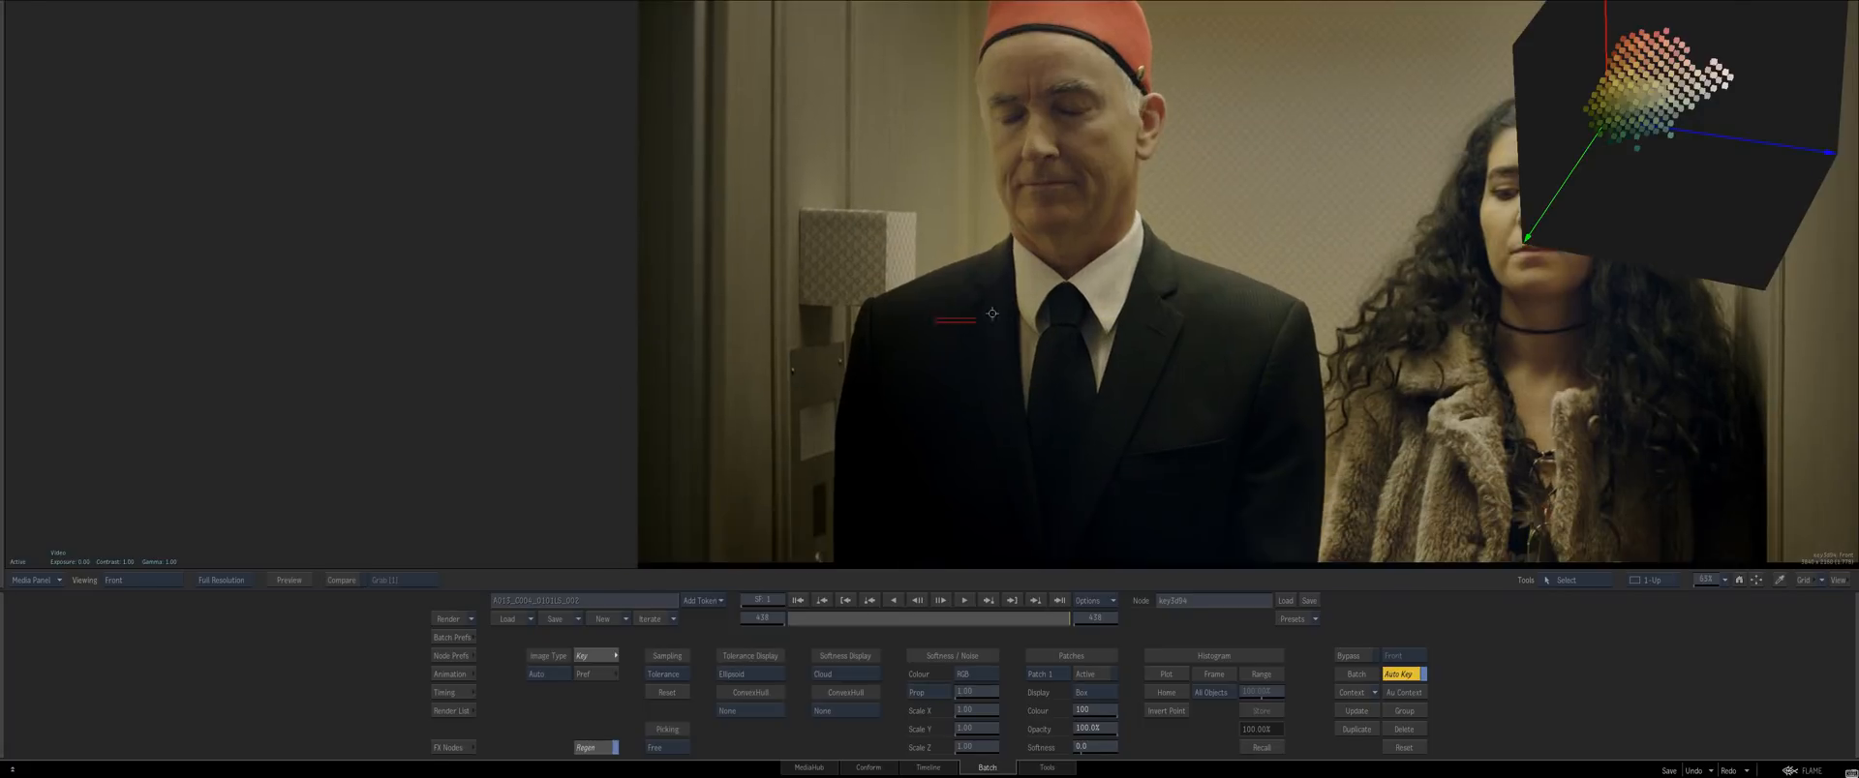
{"action": "key", "text": "Escape"}
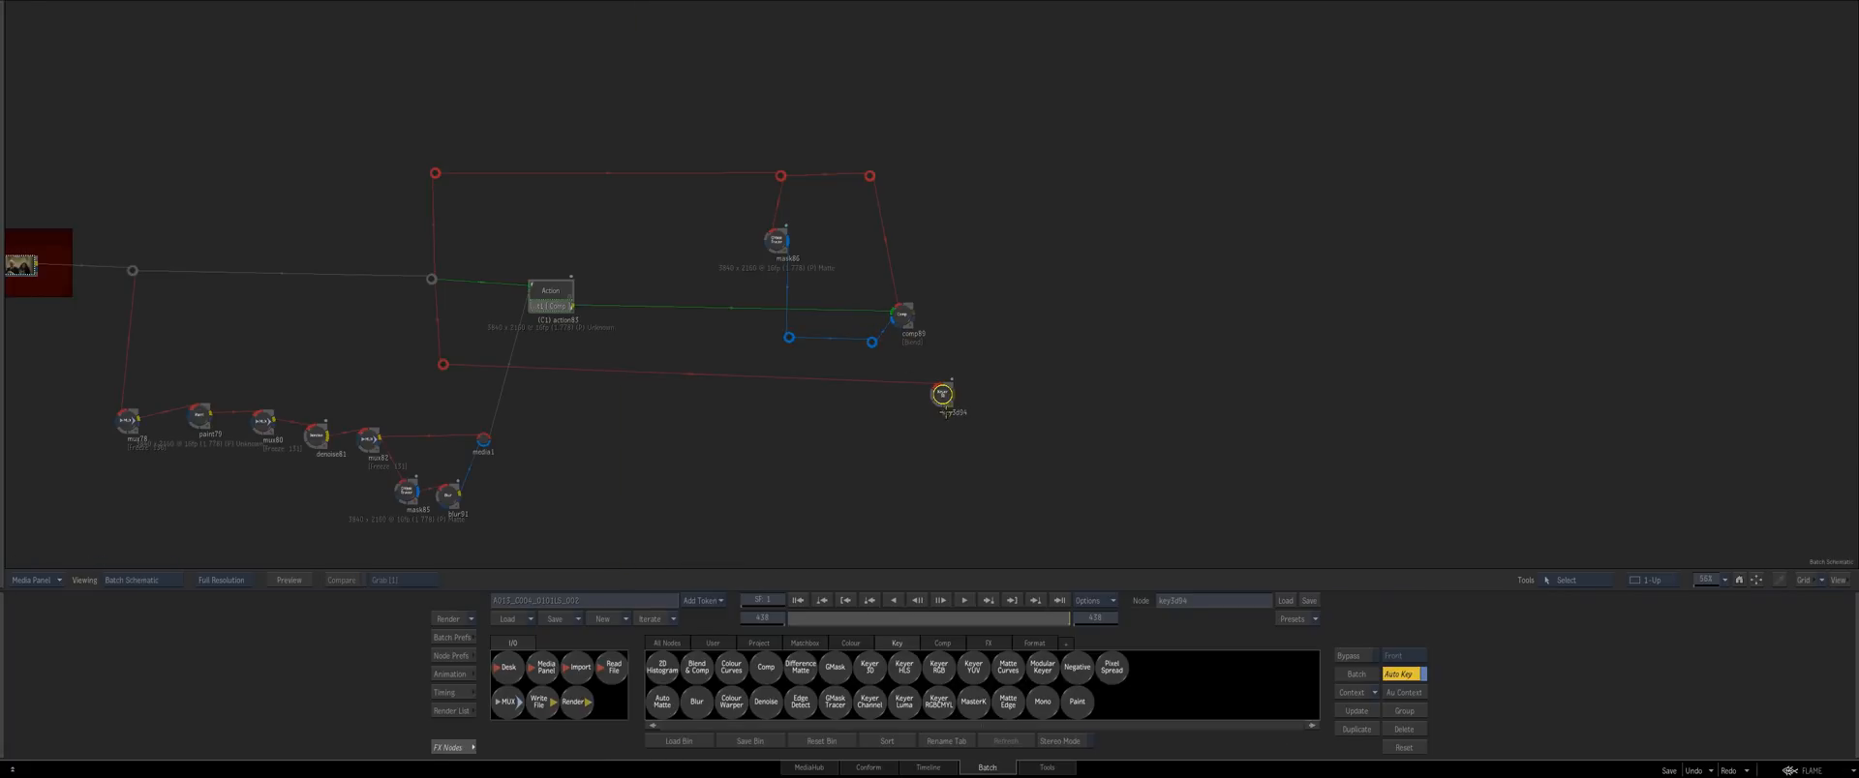
{"action": "right_click", "coordinate": [944, 398]}
{"action": "left_click", "coordinate": [971, 484]}
{"action": "double_click", "coordinate": [942, 394]}
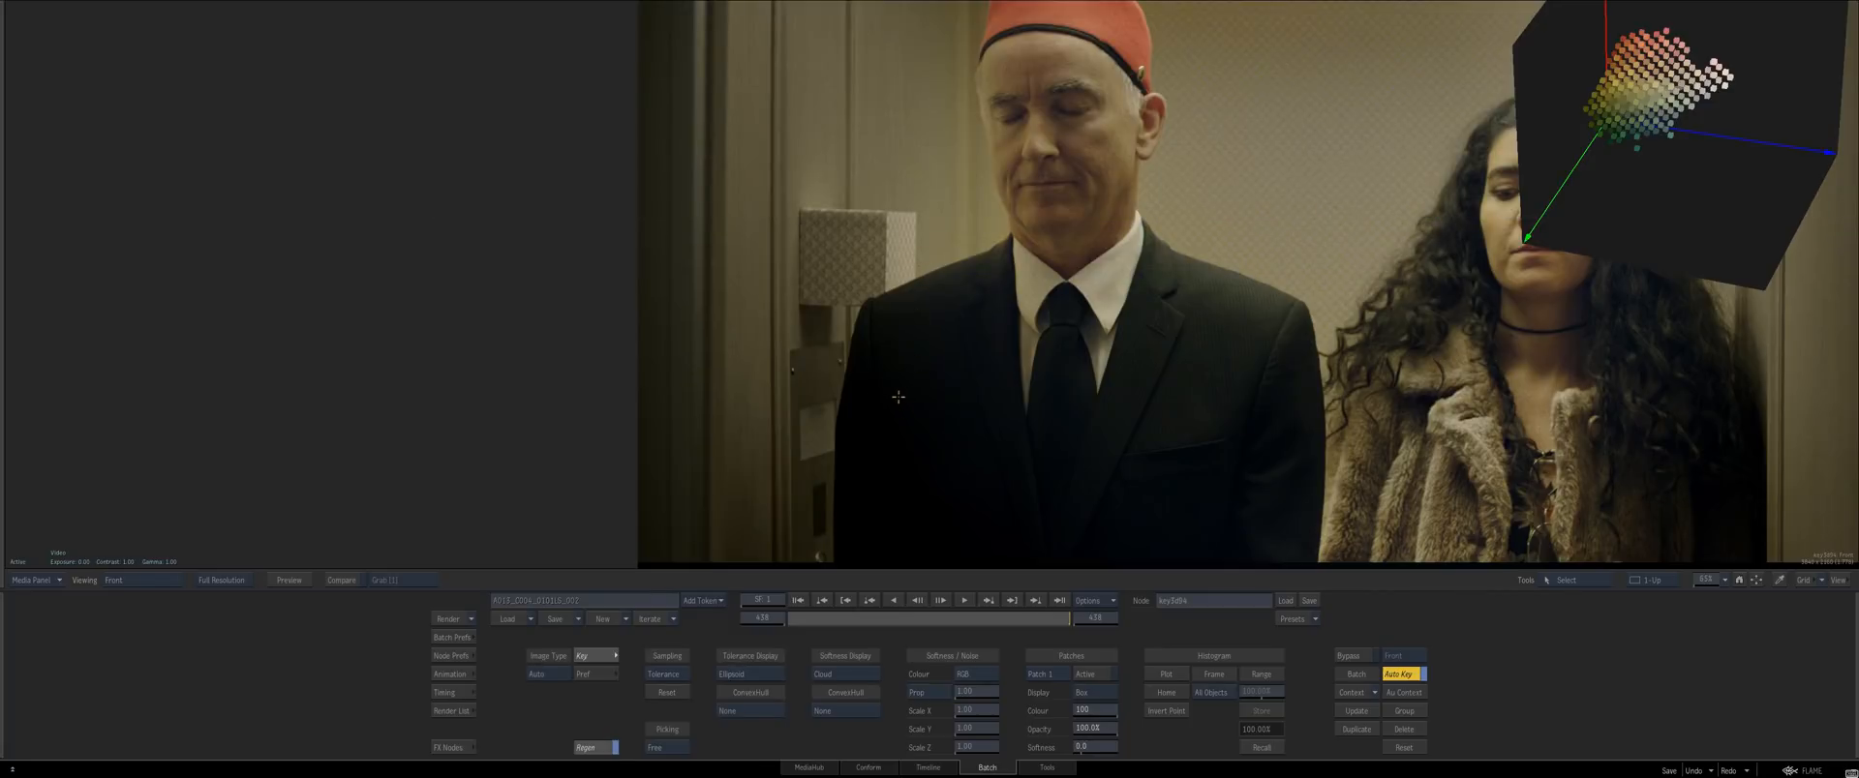
{"action": "left_click", "coordinate": [853, 313]}
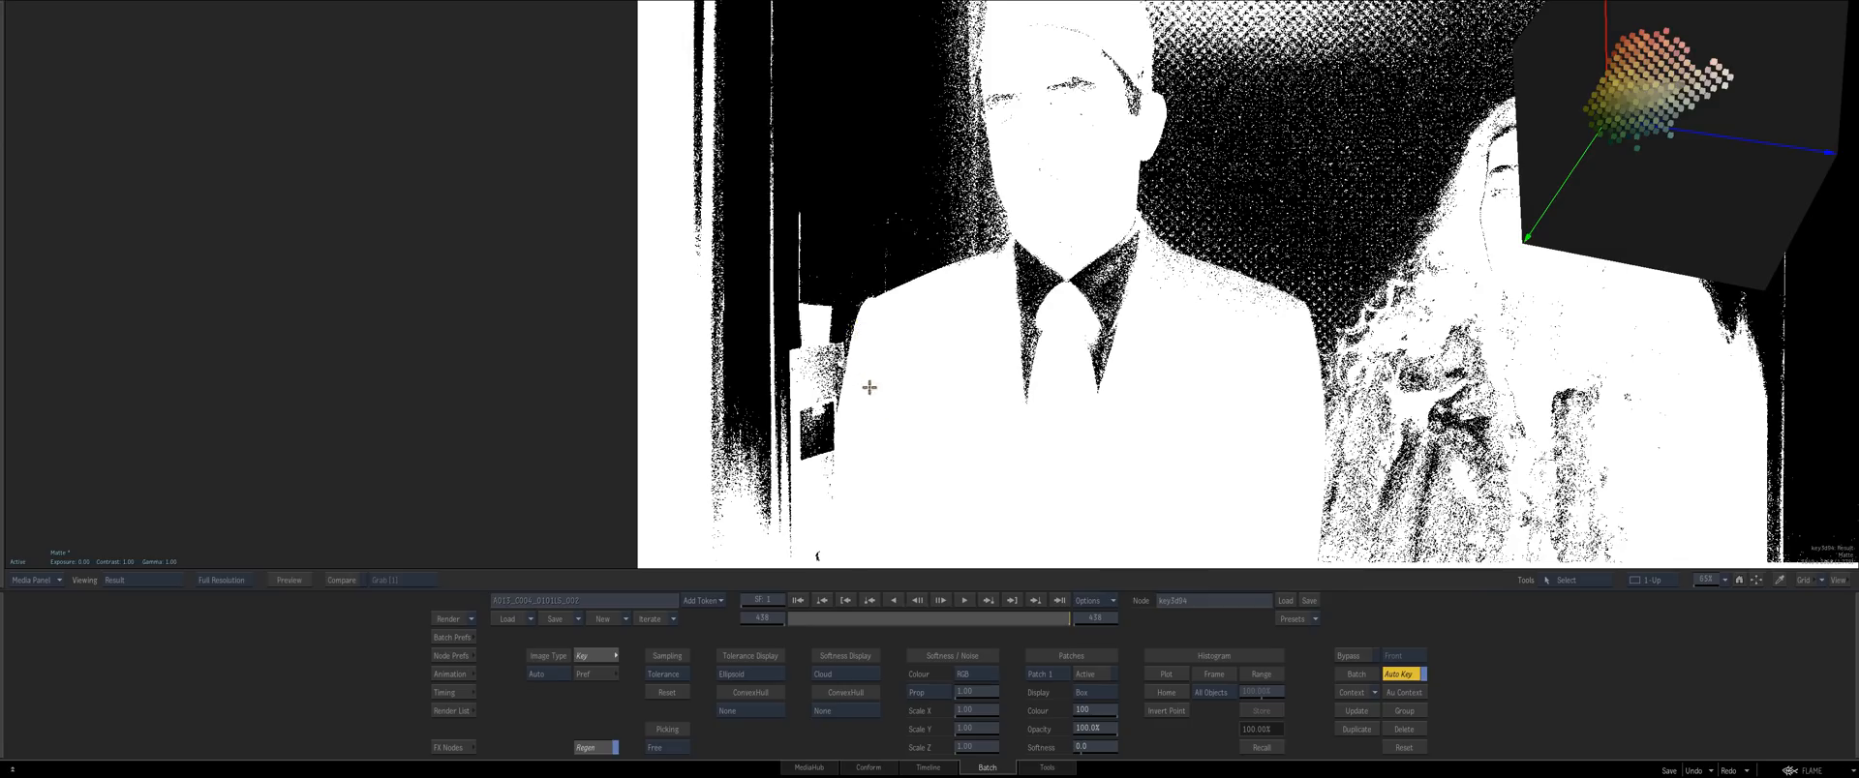
{"action": "left_click_drag", "start_coordinate": [967, 699], "coordinate": [1105, 682]}
{"action": "key", "text": "Escape"}
{"action": "right_click", "coordinate": [944, 387]}
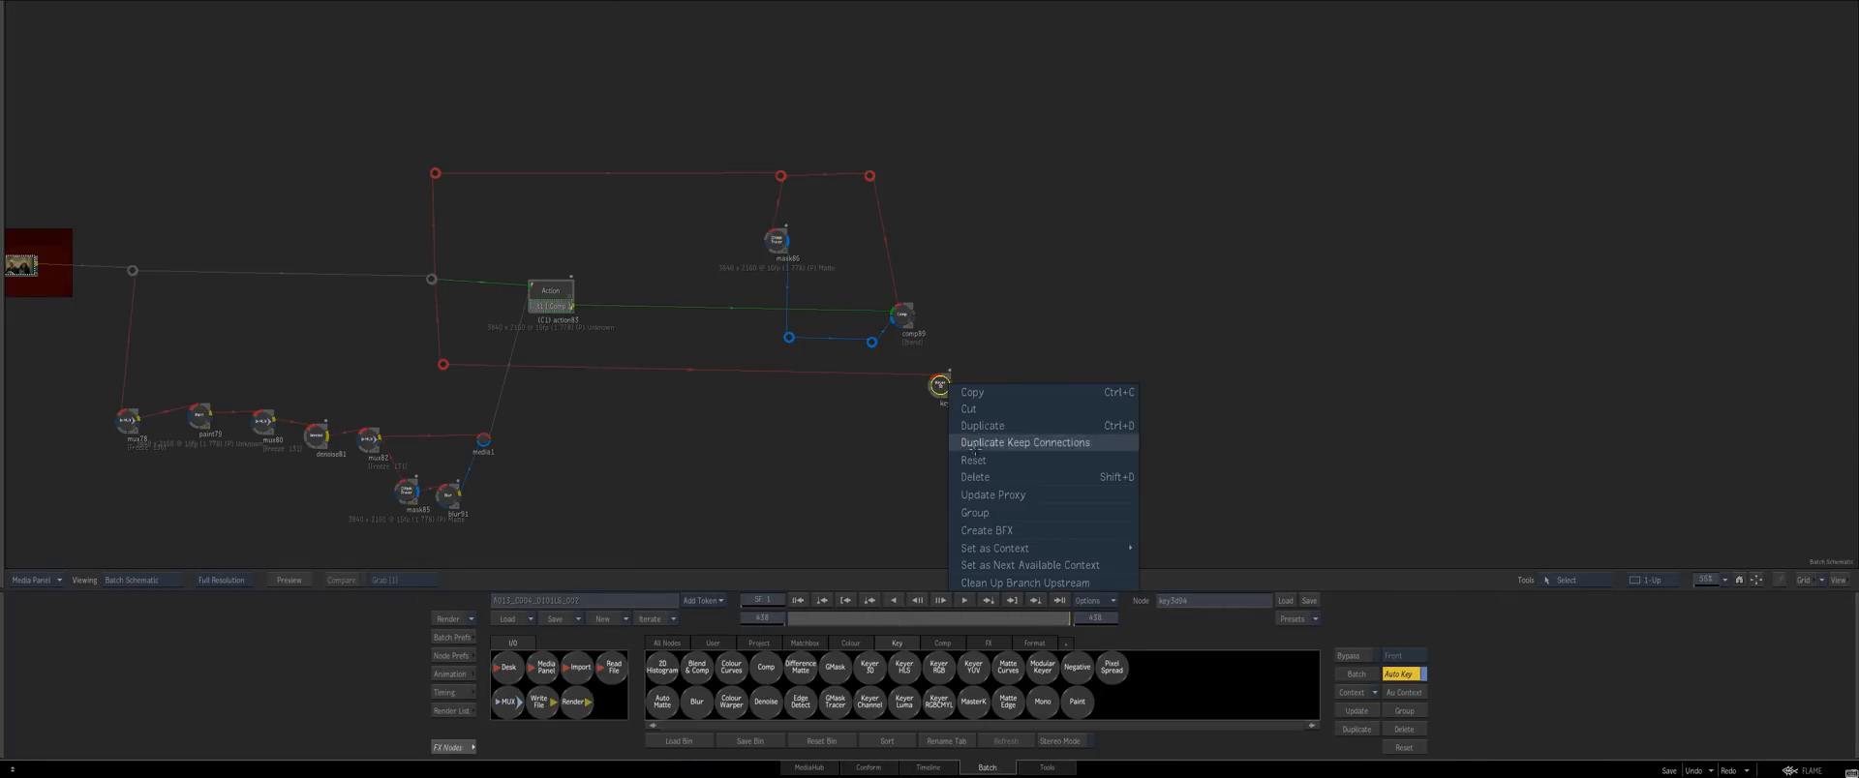
{"action": "left_click", "coordinate": [965, 490]}
Sample the background around the box above the man's shoulder in the Keyer 3D node, and scrub the resulting matte
{"action": "double_click", "coordinate": [945, 392]}
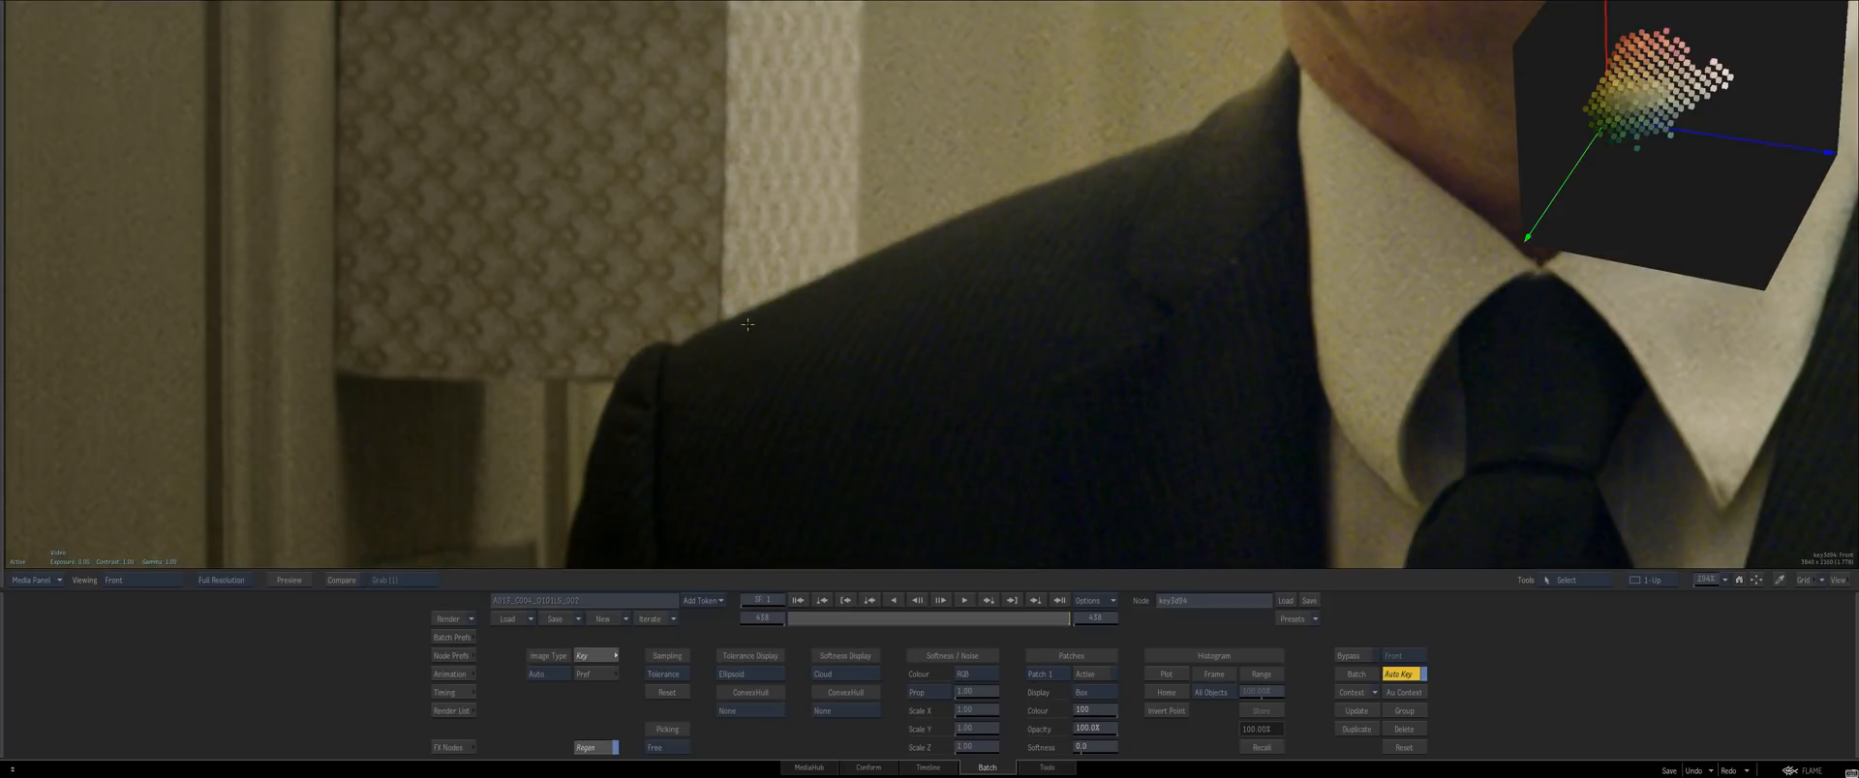
{"action": "mouse_move", "coordinate": [946, 699]}
{"action": "left_mouse_down"}
{"action": "mouse_move", "coordinate": [1023, 689]}
{"action": "mouse_move", "coordinate": [945, 688]}
{"action": "left_mouse_up"}
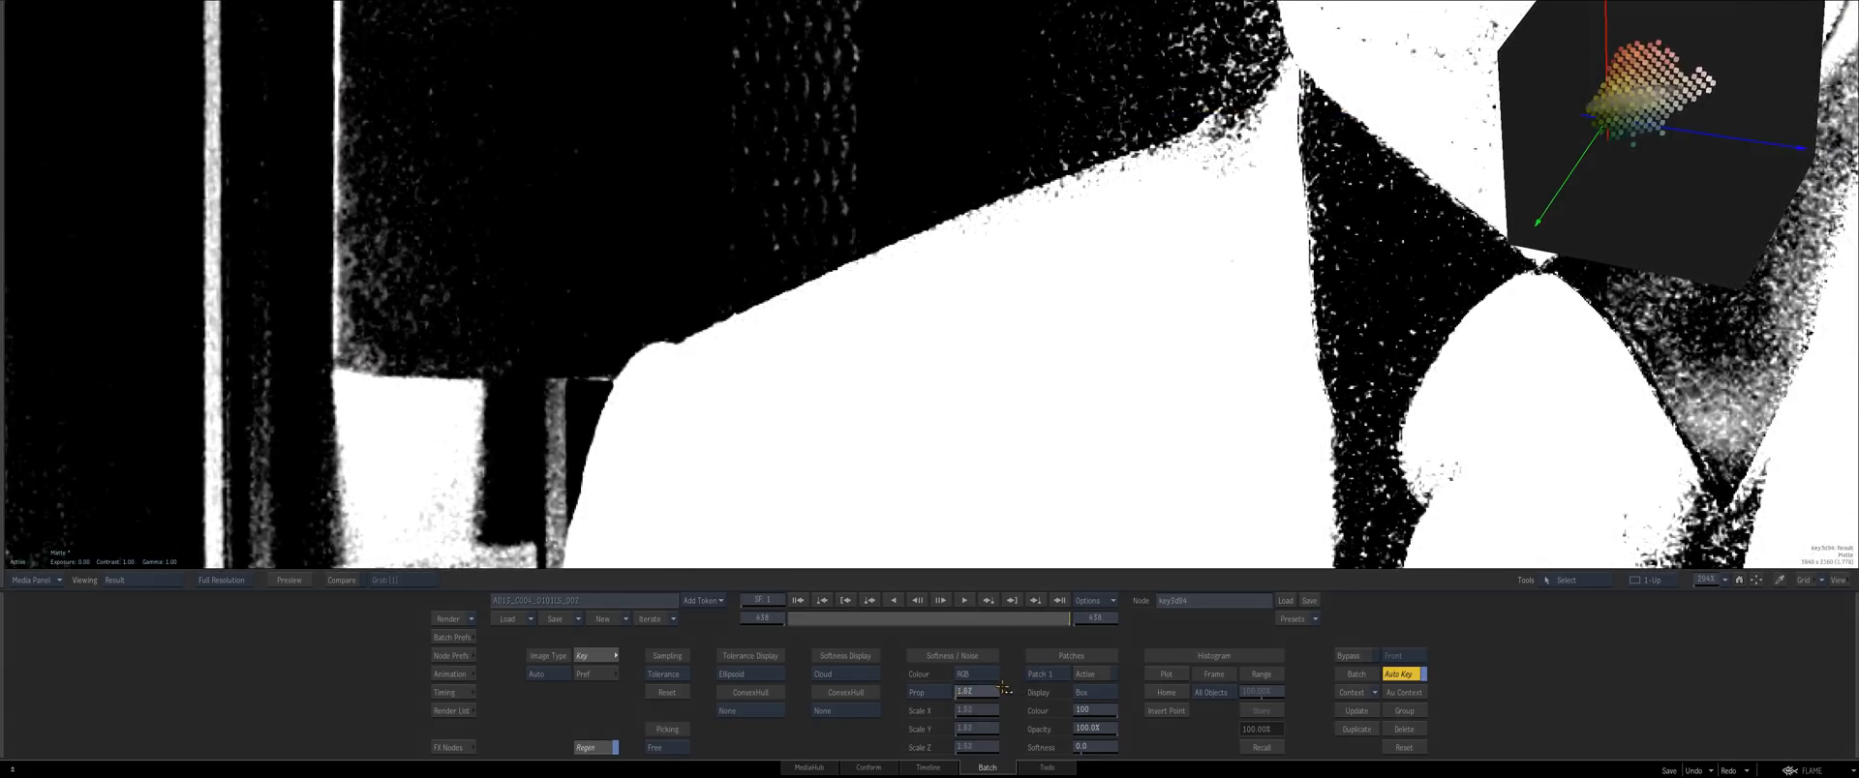
{"action": "left_click_drag", "start_coordinate": [946, 619], "coordinate": [984, 634]}
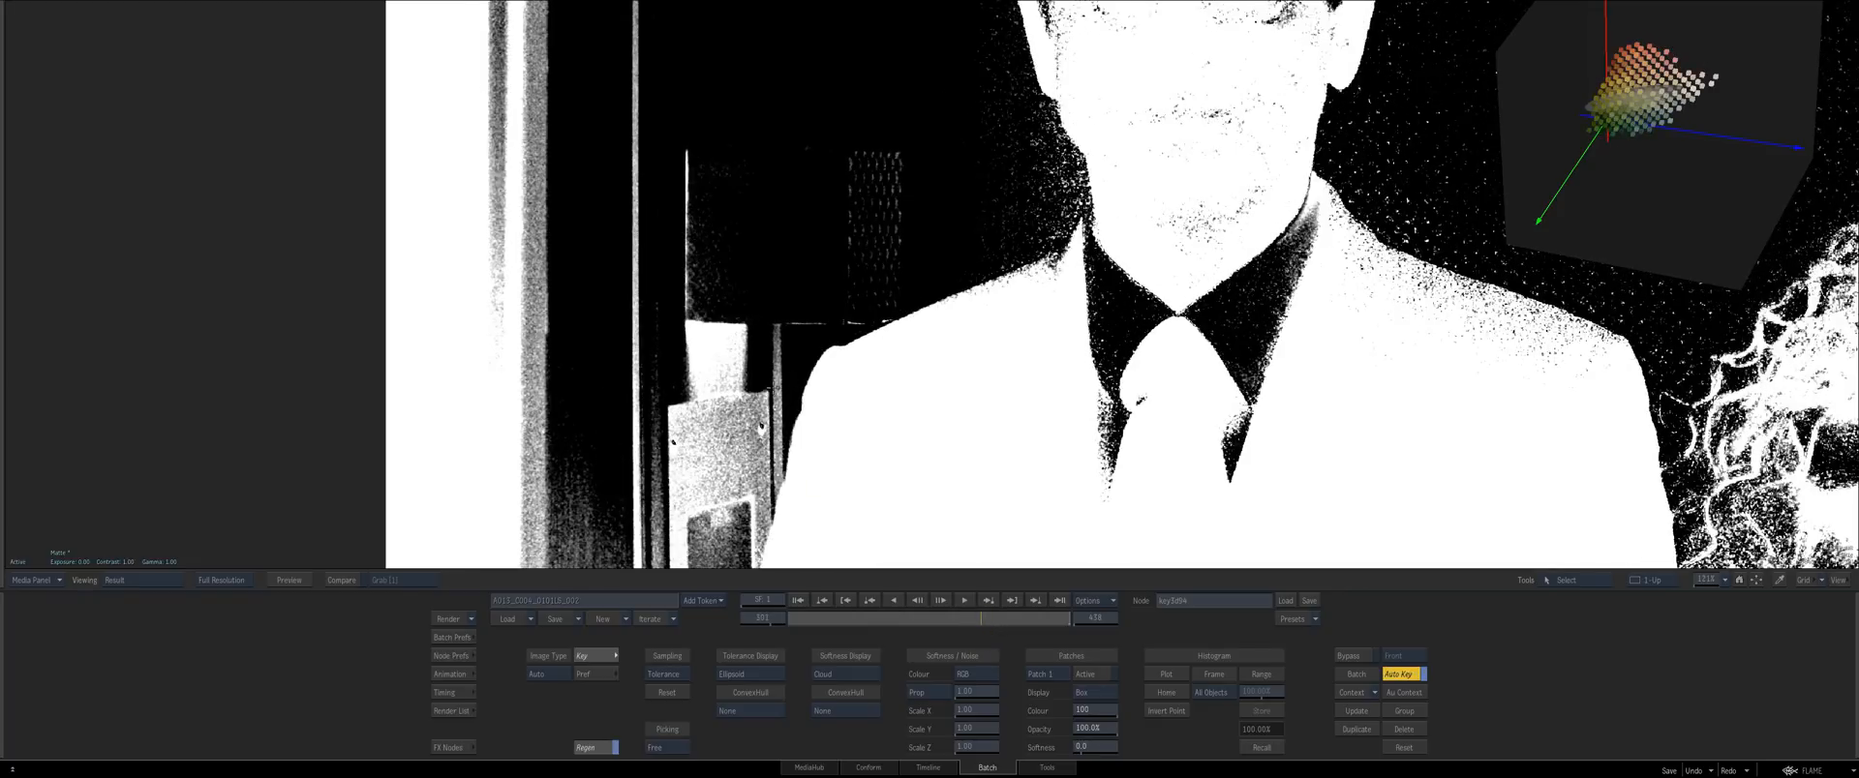
Replace the keyer node in the batch schematic with a 2D Histogram node fed by the original plate
{"action": "left_click_drag", "start_coordinate": [729, 332], "coordinate": [759, 379]}
{"action": "key", "text": "Escape"}
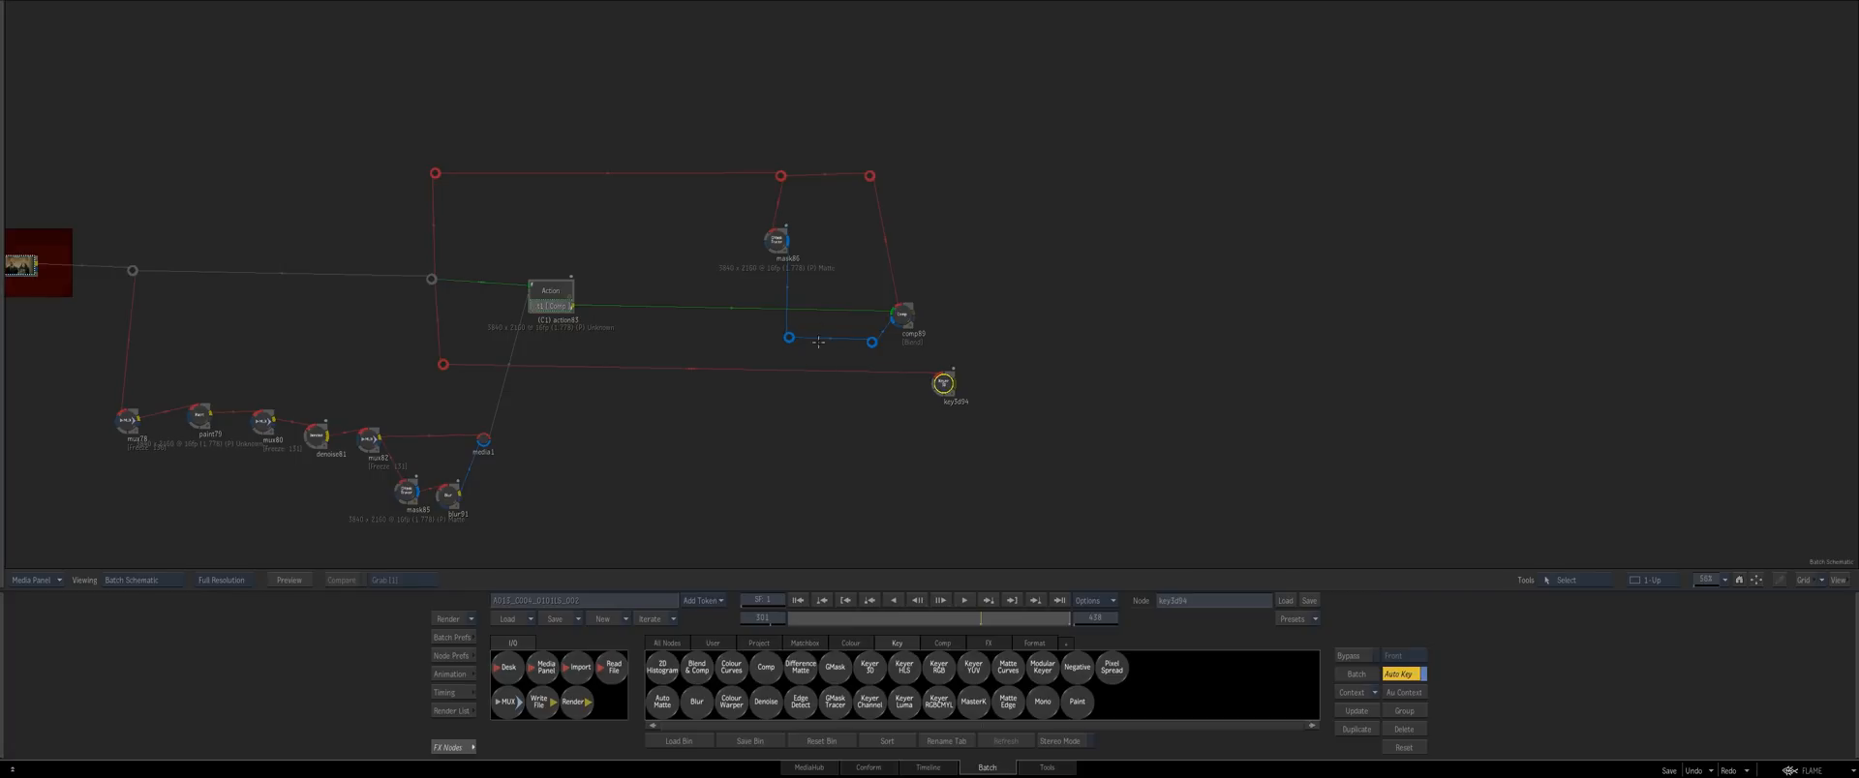
{"action": "left_click_drag", "start_coordinate": [665, 669], "coordinate": [870, 477]}
{"action": "left_click_drag", "start_coordinate": [944, 383], "coordinate": [930, 403]}
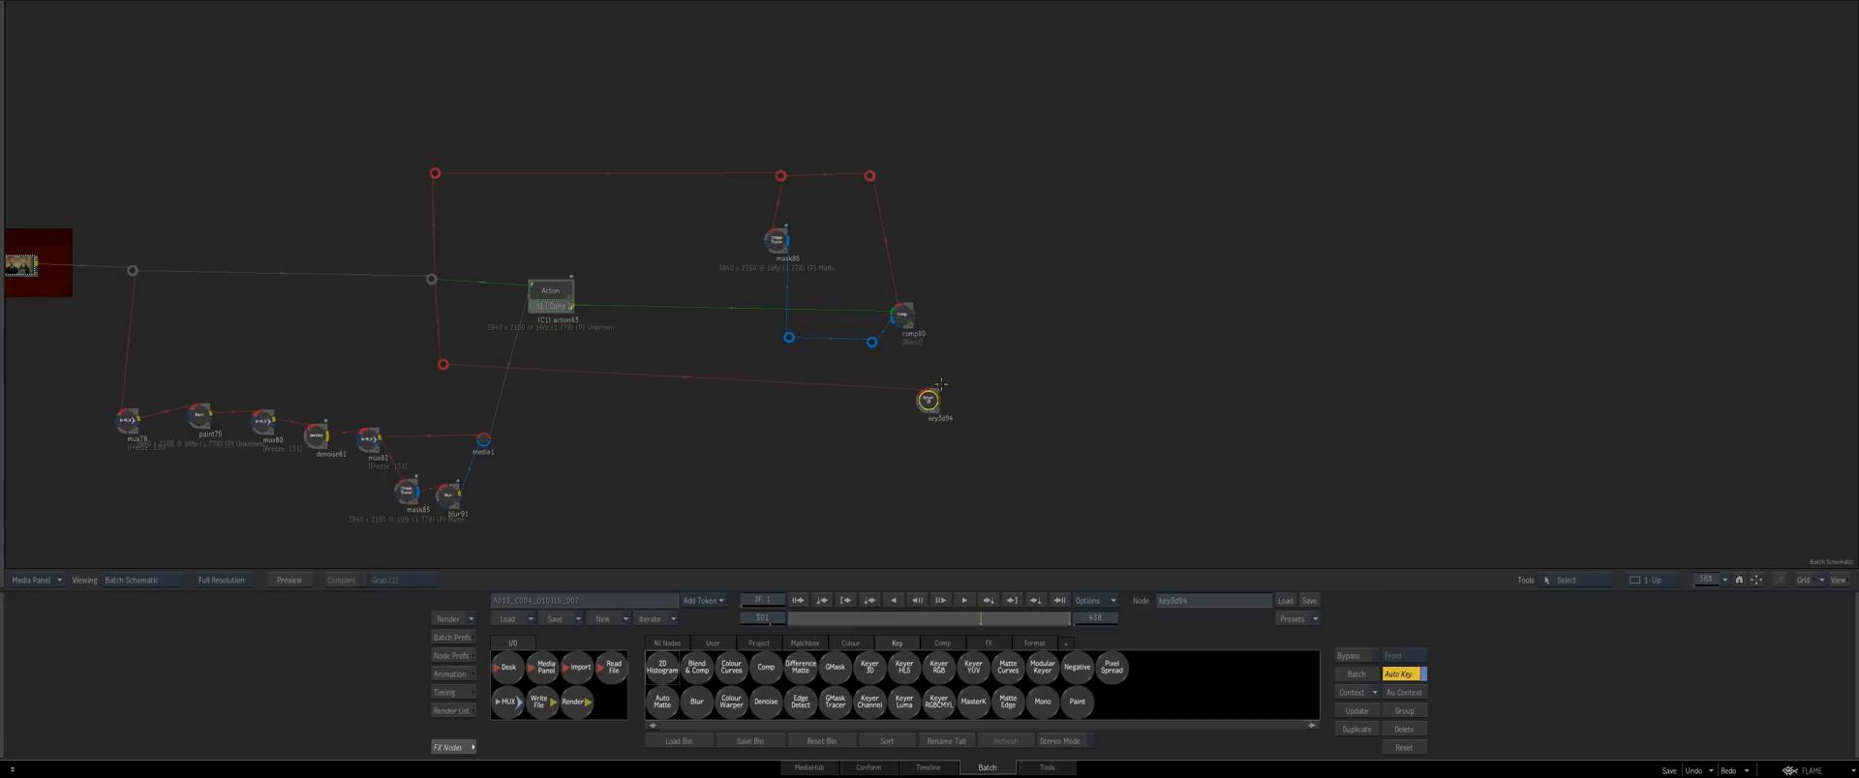
{"action": "key", "text": "Delete"}
{"action": "left_click_drag", "start_coordinate": [663, 668], "coordinate": [931, 404]}
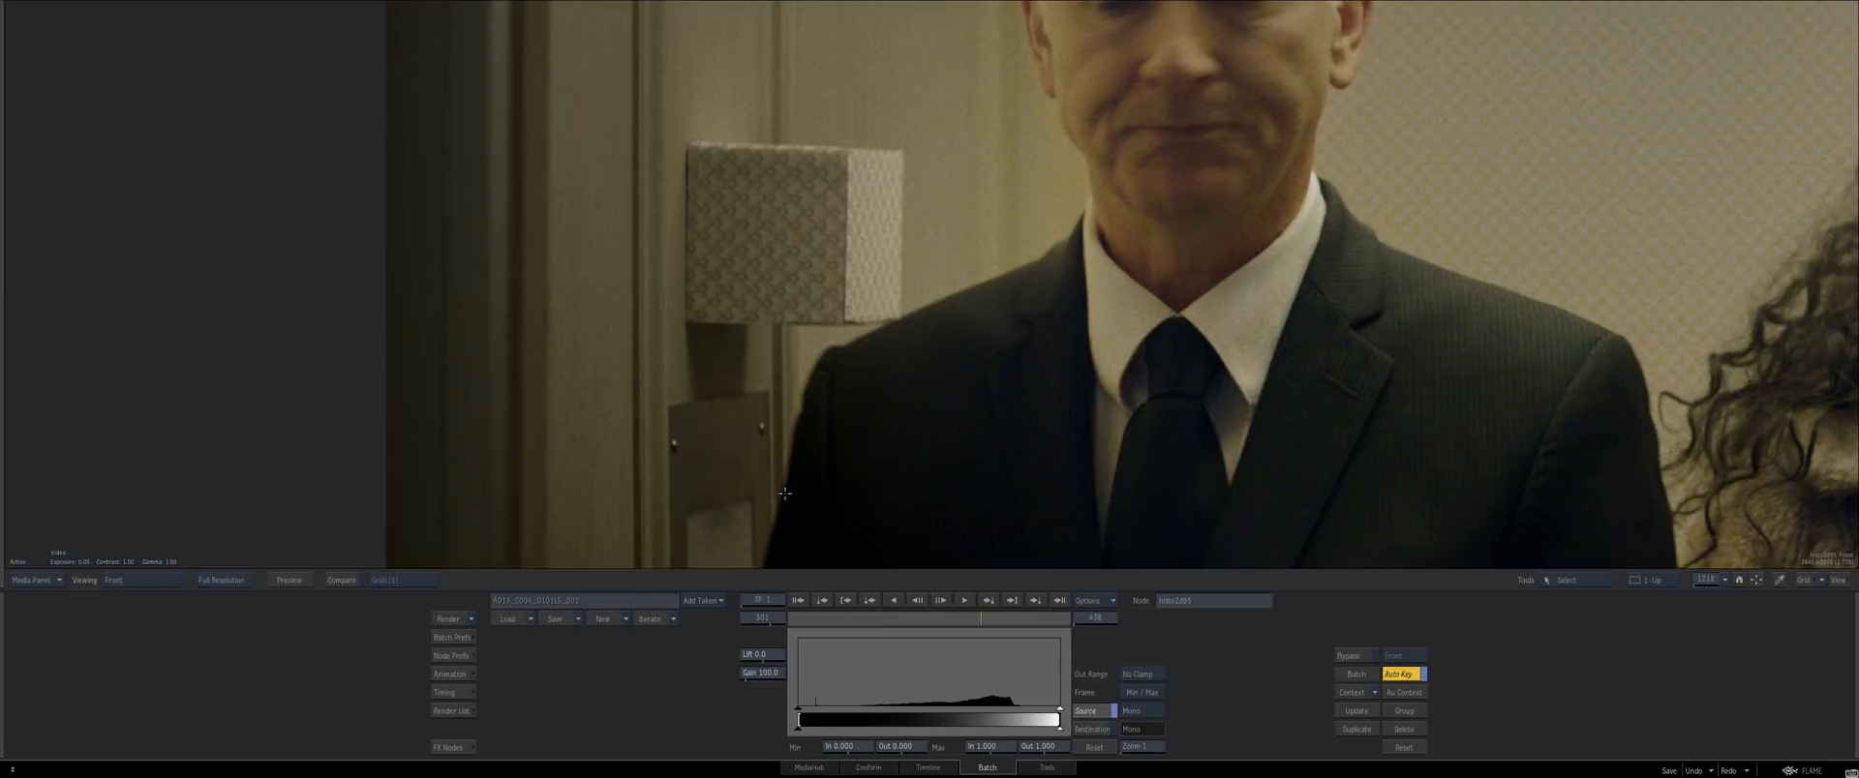
Crush the plate into a high-contrast matte by setting the histogram's input minimum to 0.137 and input maximum to 0.242
{"action": "key", "text": "F4"}
{"action": "left_click_drag", "start_coordinate": [800, 706], "coordinate": [875, 699]}
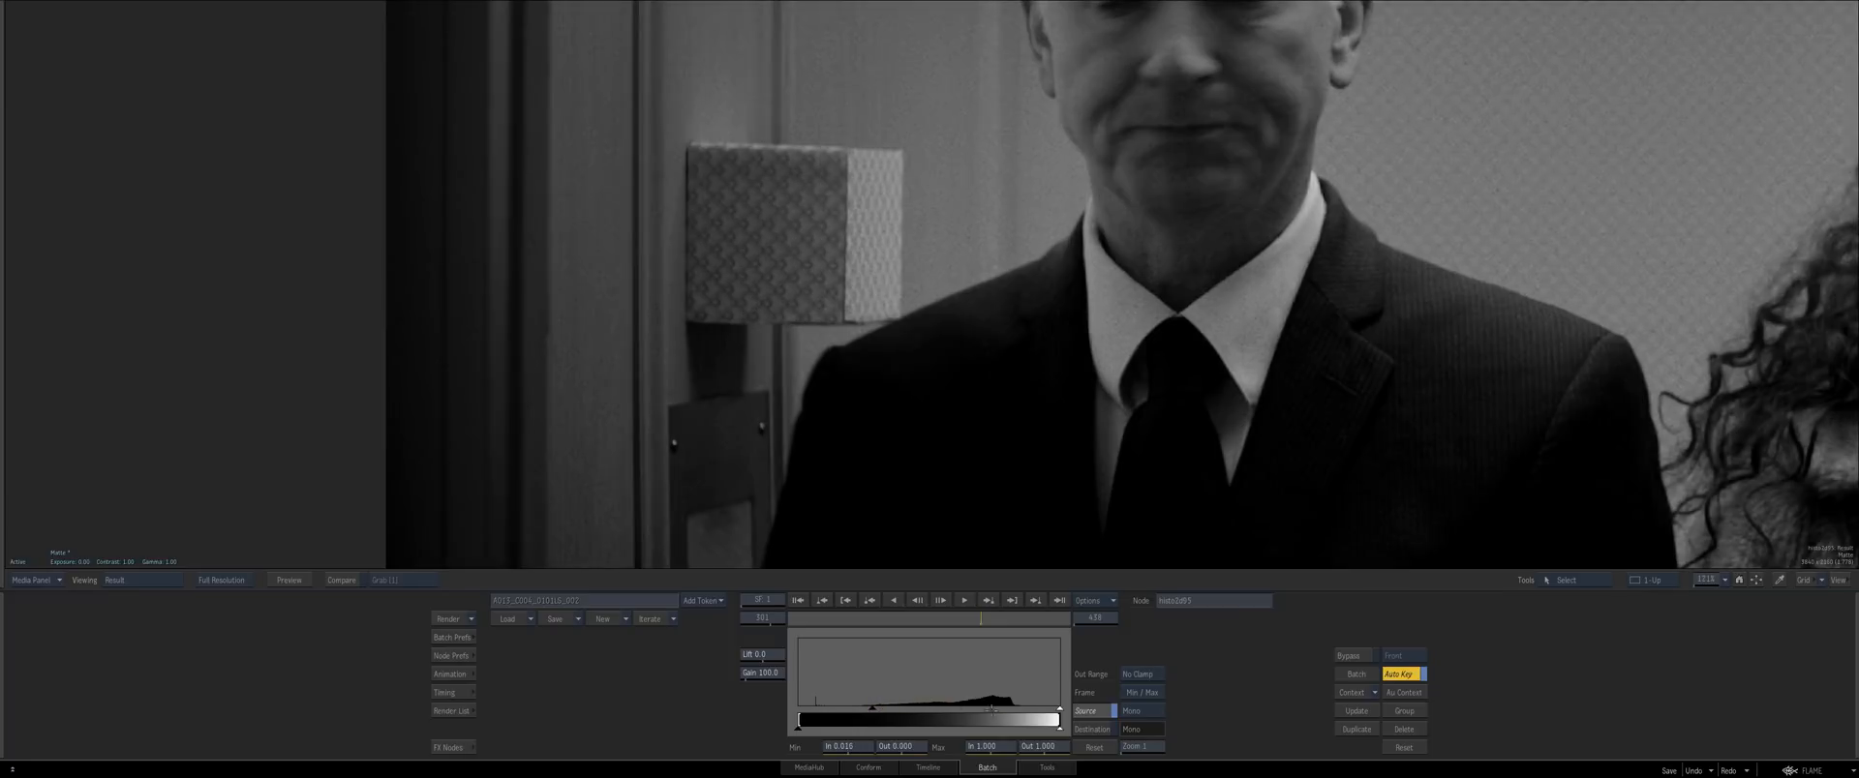
{"action": "left_click_drag", "start_coordinate": [1059, 710], "coordinate": [166, 676]}
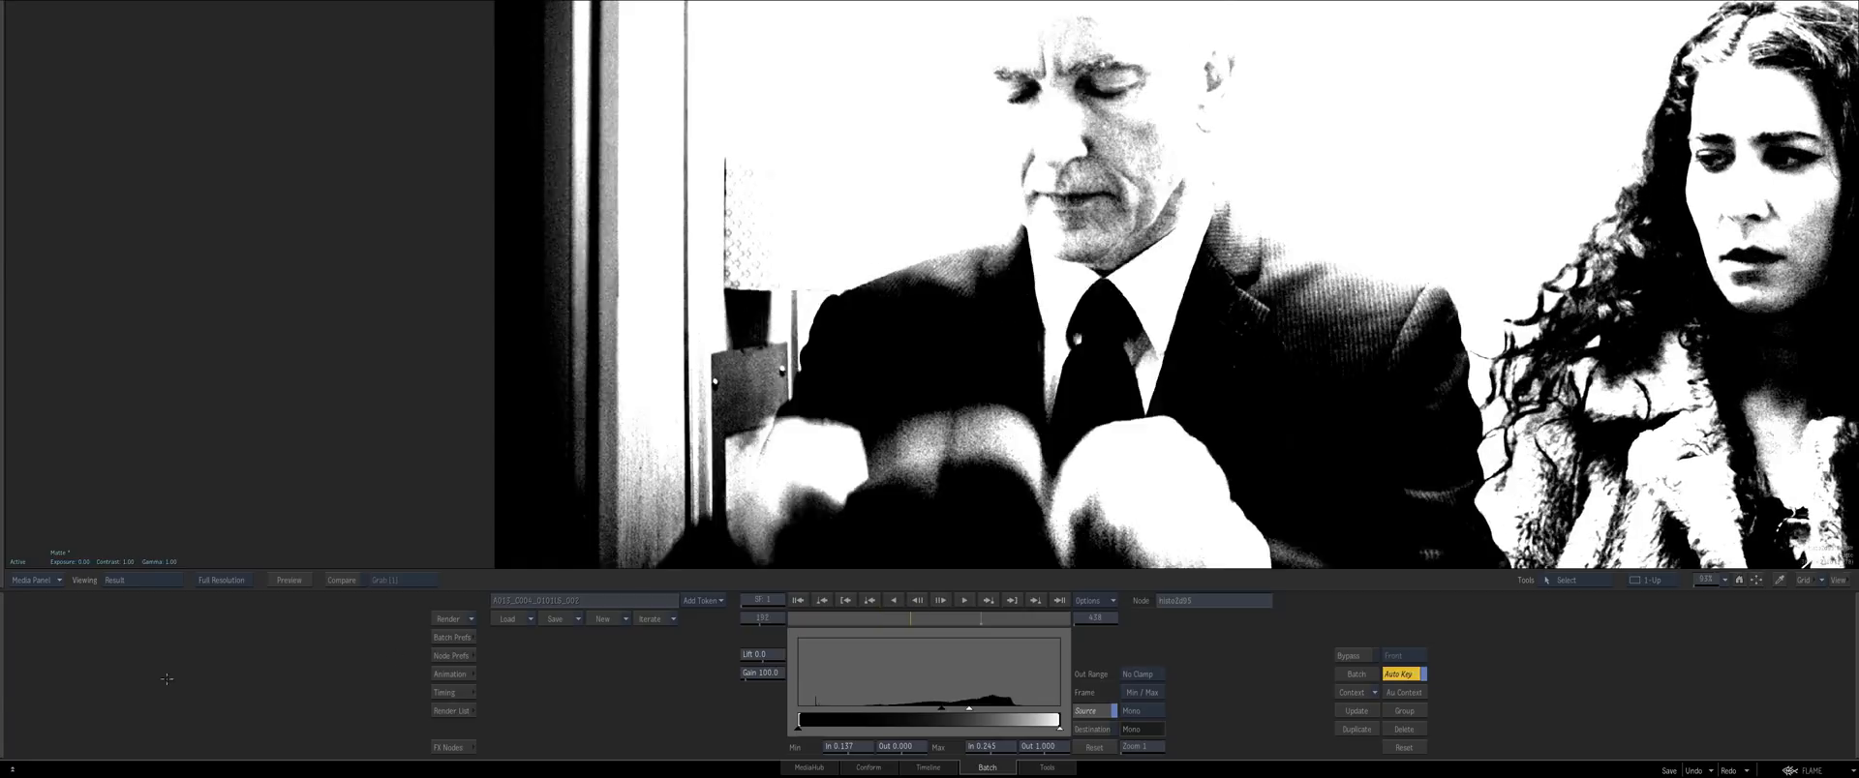
Add a Negative node after the 2D Histogram to invert the matte and check it on other frames
{"action": "key", "text": "Escape"}
{"action": "left_click", "coordinate": [854, 645]}
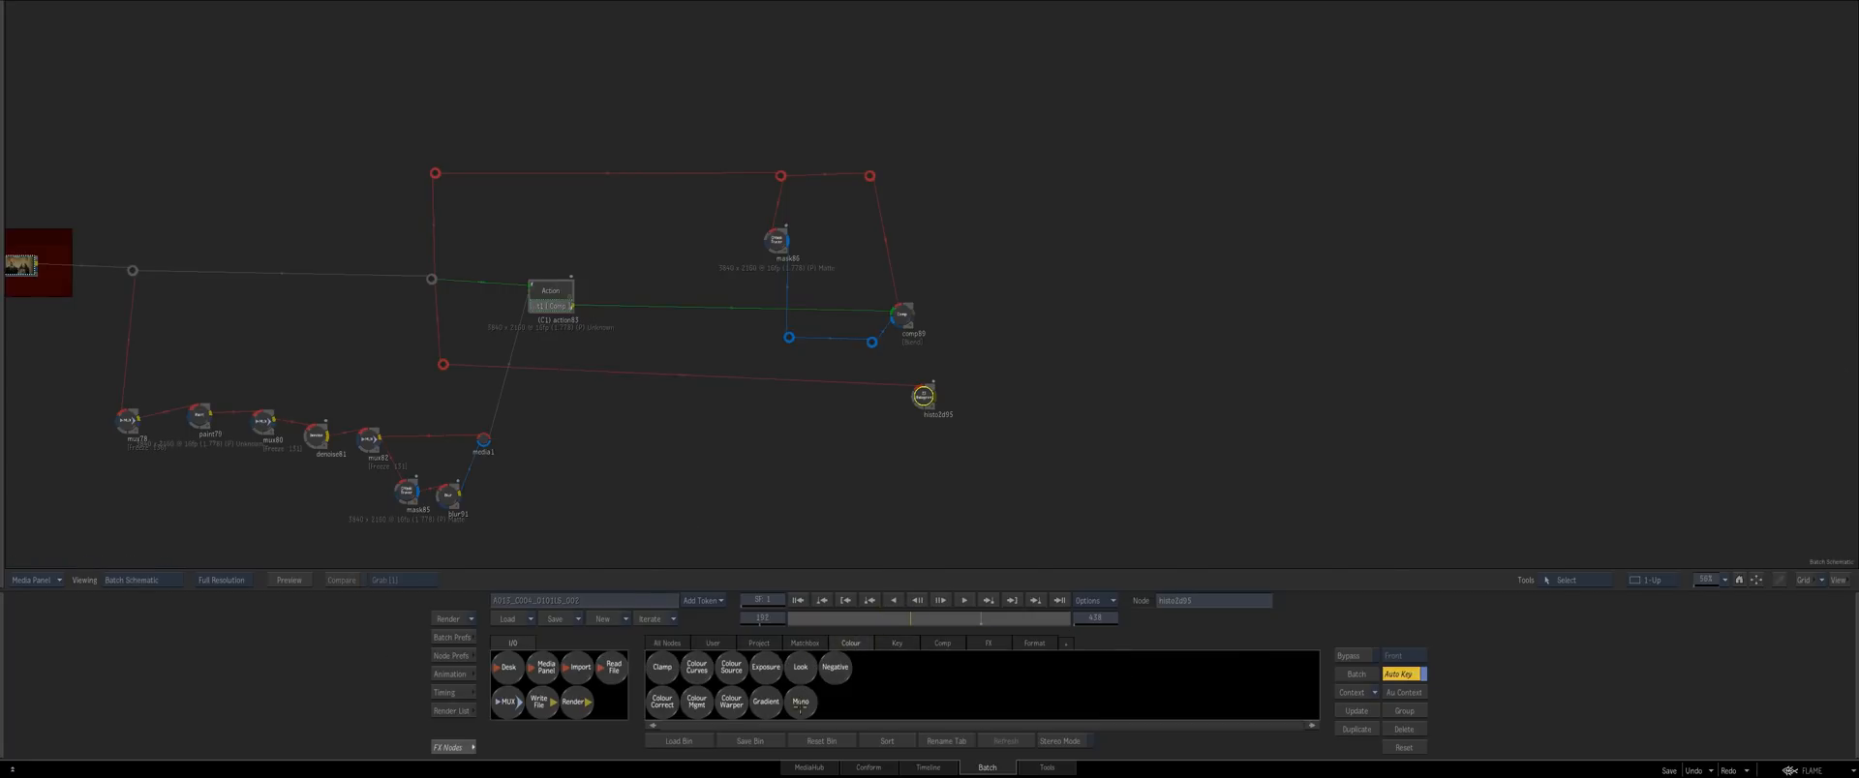
{"action": "left_click_drag", "start_coordinate": [834, 667], "coordinate": [969, 424]}
{"action": "key", "text": "F4"}
{"action": "left_click_drag", "start_coordinate": [800, 617], "coordinate": [1038, 600]}
{"action": "key", "text": "Escape"}
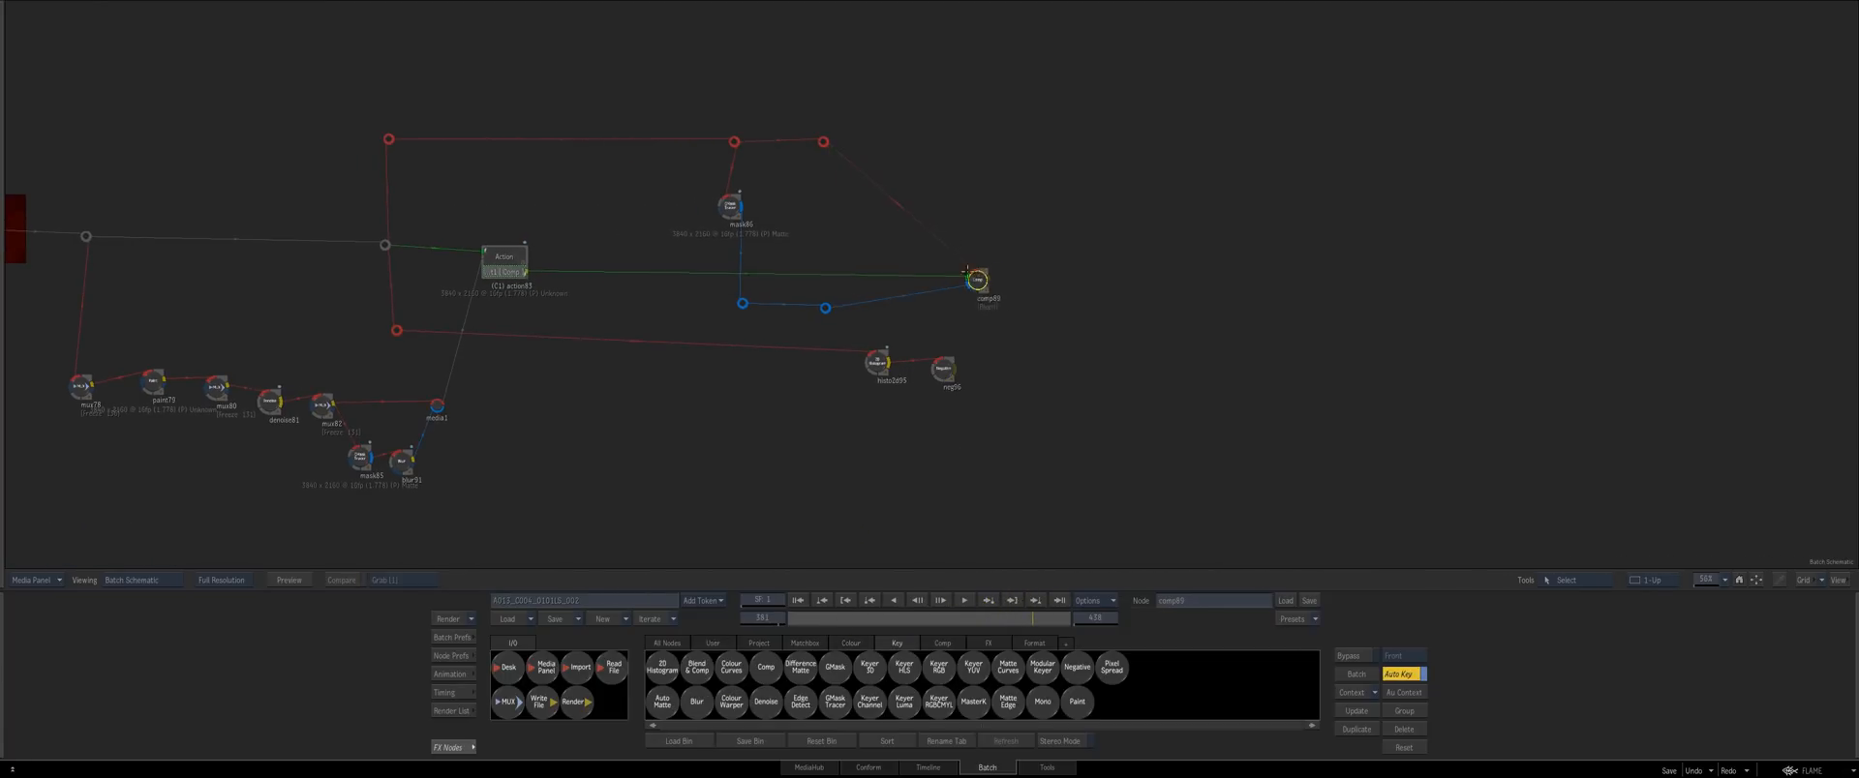
Examine the final comp around the man's shoulder and the existing garbage mask, spacing out the histogram and Negative nodes
{"action": "double_click", "coordinate": [978, 280]}
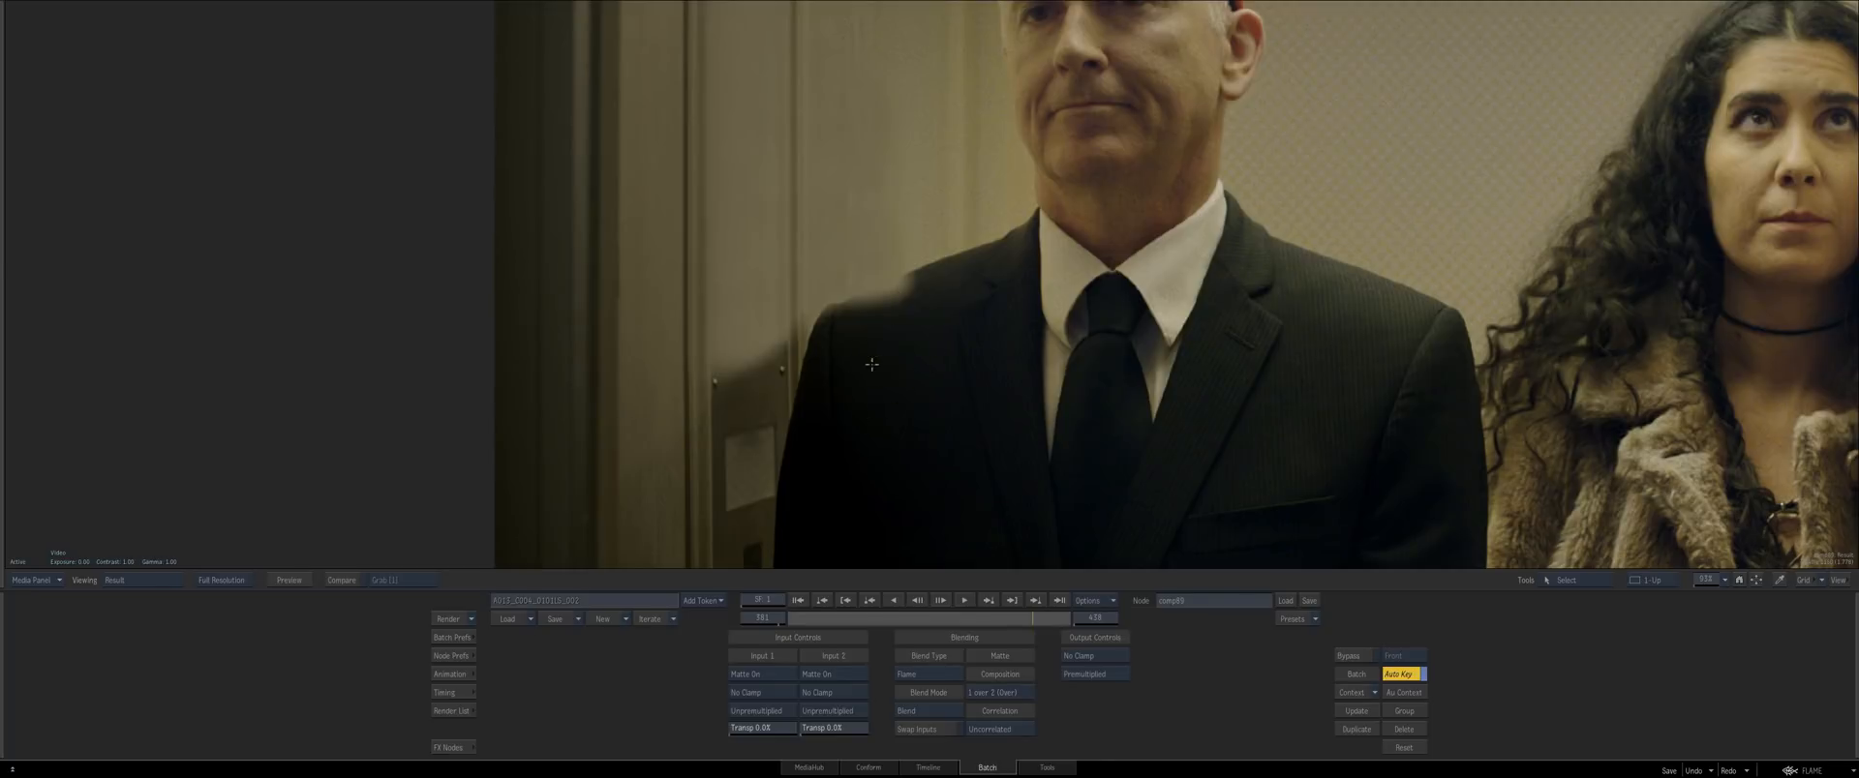
{"action": "key", "text": "Escape"}
{"action": "left_click_drag", "start_coordinate": [944, 370], "coordinate": [901, 379]}
{"action": "double_click", "coordinate": [737, 208]}
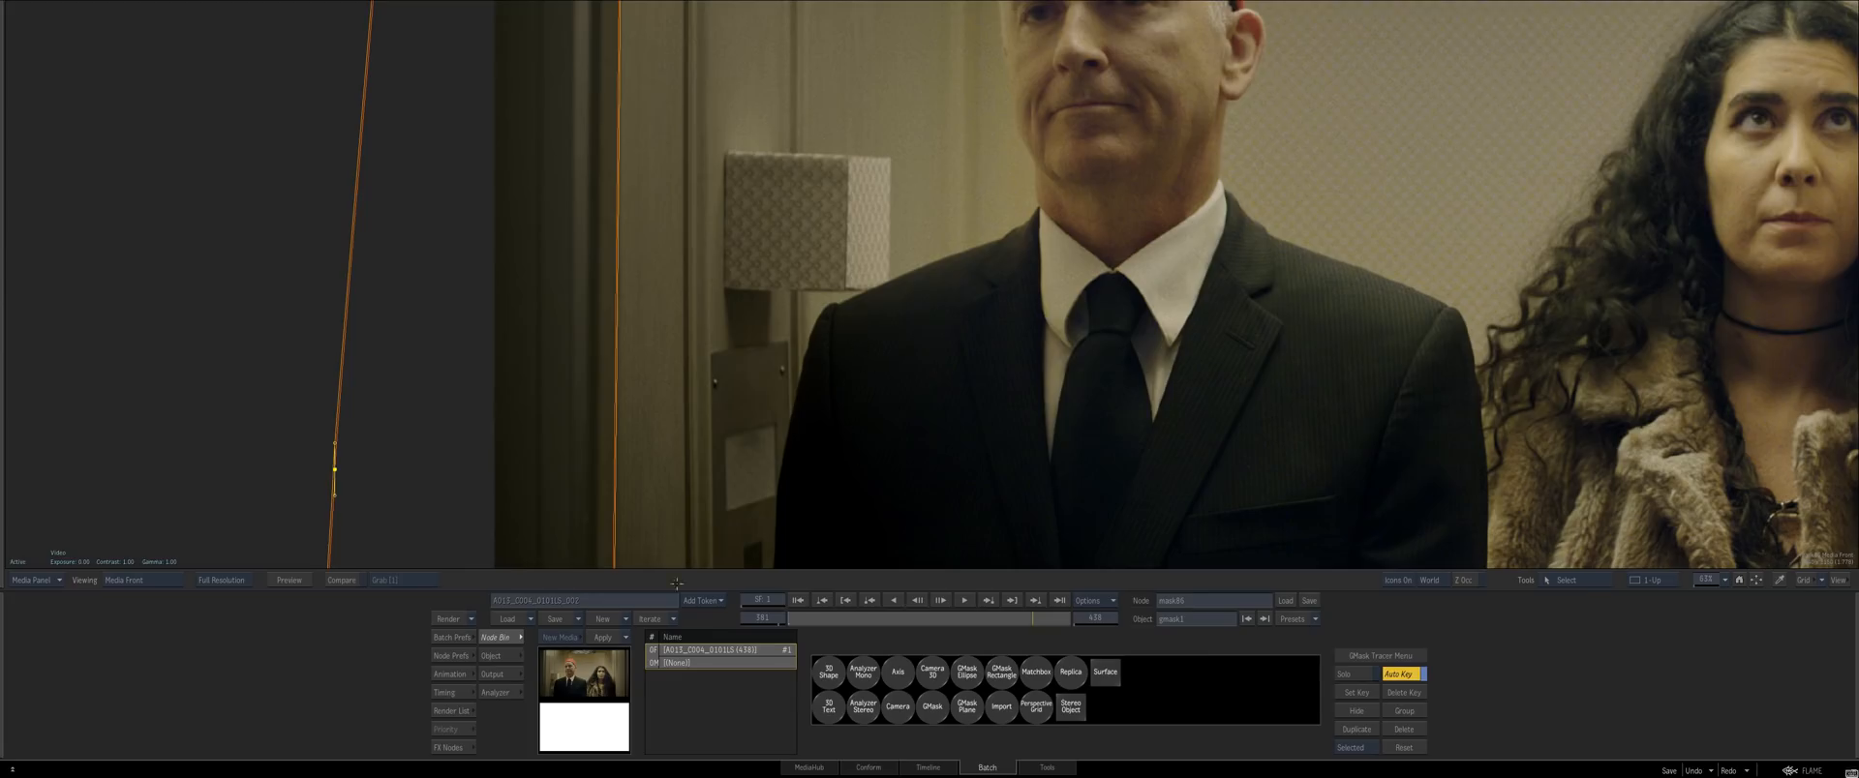
{"action": "key", "text": "Escape"}
{"action": "left_click", "coordinate": [801, 369]}
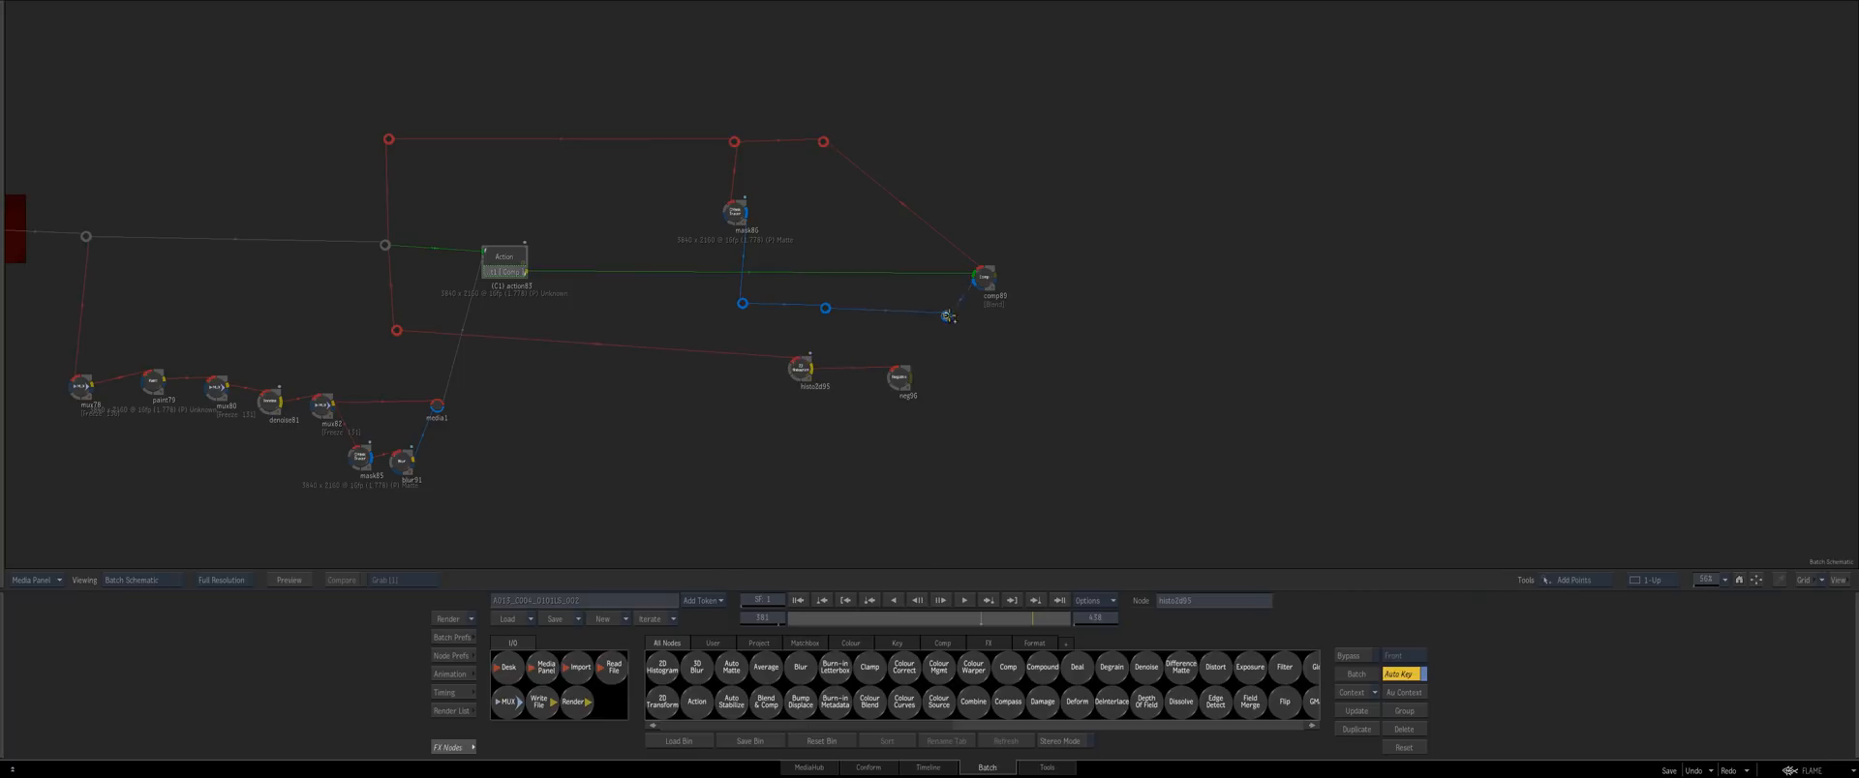
Add a GMask Tracer node fed by the plate and the inverted histogram matte, and view its output
{"action": "left_click", "coordinate": [966, 315]}
{"action": "left_click_drag", "start_coordinate": [835, 707], "coordinate": [910, 355]}
{"action": "key", "text": "F1"}
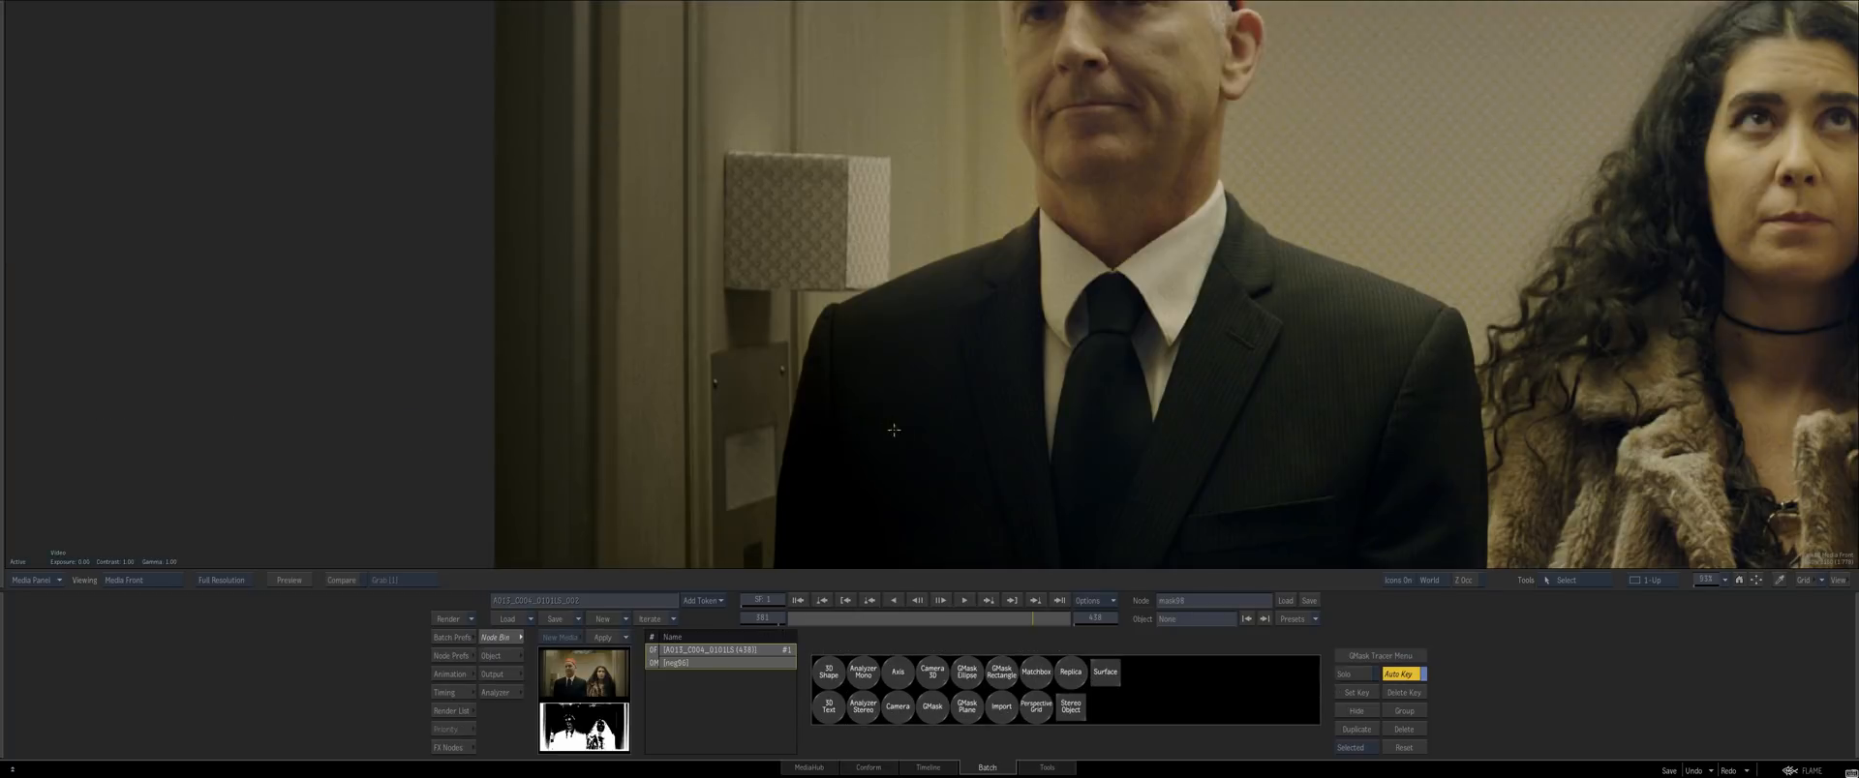
{"action": "key", "text": "F4"}
Draw a closed garbage mask around the man's shoulder and upper arm beside the wall lamp
{"action": "double_click", "coordinate": [928, 712]}
{"action": "left_click_drag", "start_coordinate": [934, 250], "coordinate": [834, 307]}
{"action": "left_click_drag", "start_coordinate": [817, 381], "coordinate": [799, 464]}
{"action": "left_click_drag", "start_coordinate": [828, 526], "coordinate": [841, 516]}
{"action": "left_click_drag", "start_coordinate": [916, 462], "coordinate": [942, 416]}
{"action": "left_click_drag", "start_coordinate": [955, 323], "coordinate": [955, 285]}
{"action": "left_click", "coordinate": [933, 250]}
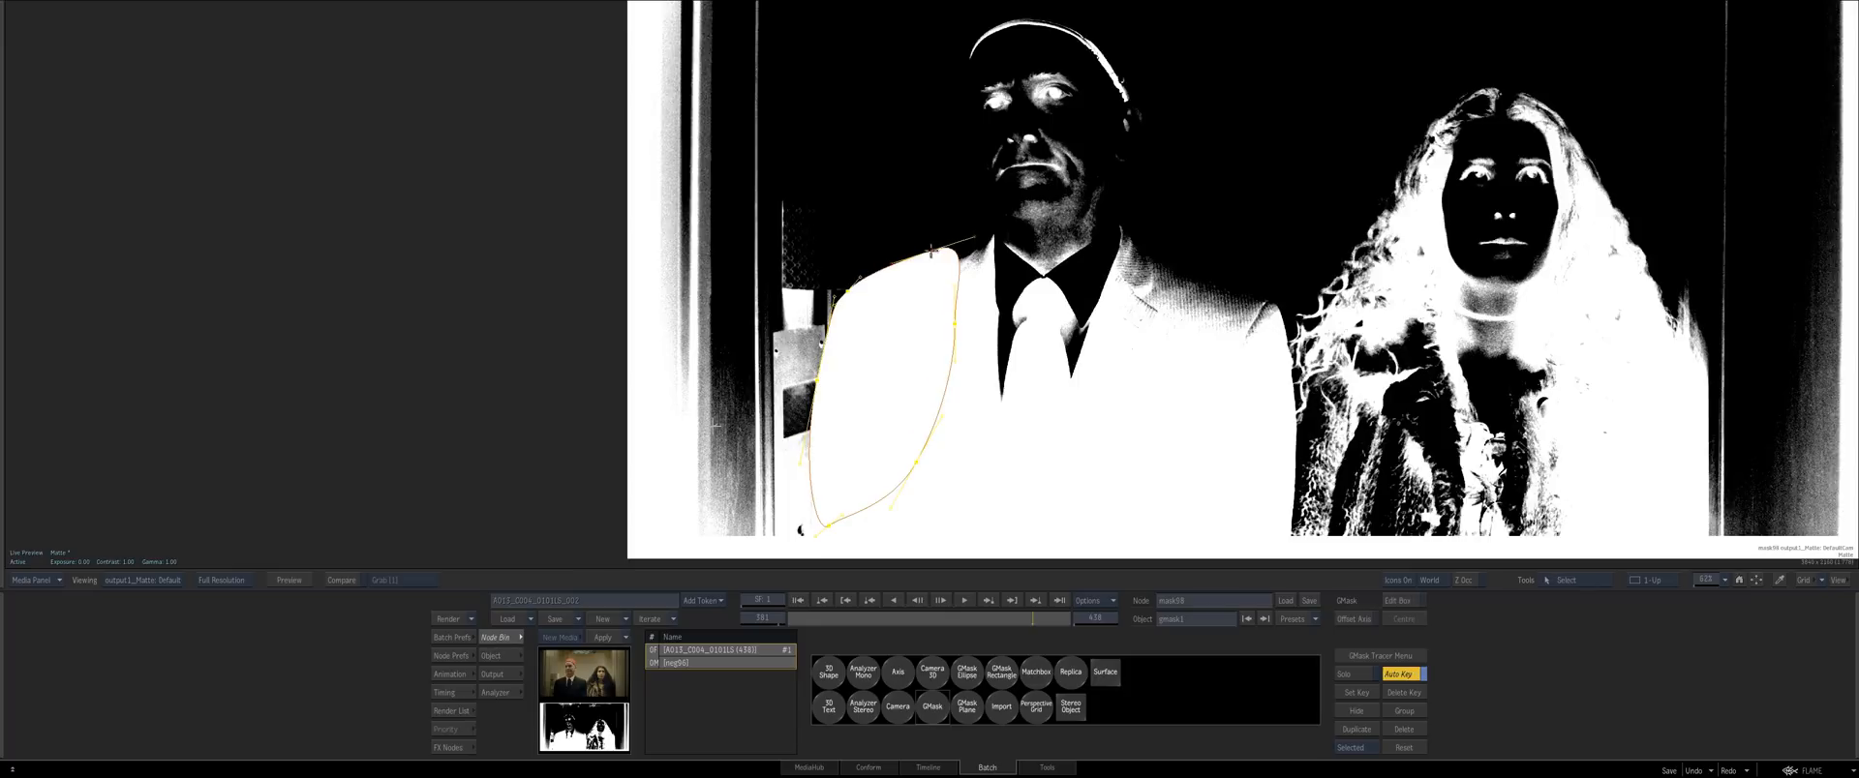
Adjust the mask node's output options so its matte is limited to the drawn shoulder shape
{"action": "left_click", "coordinate": [500, 674]}
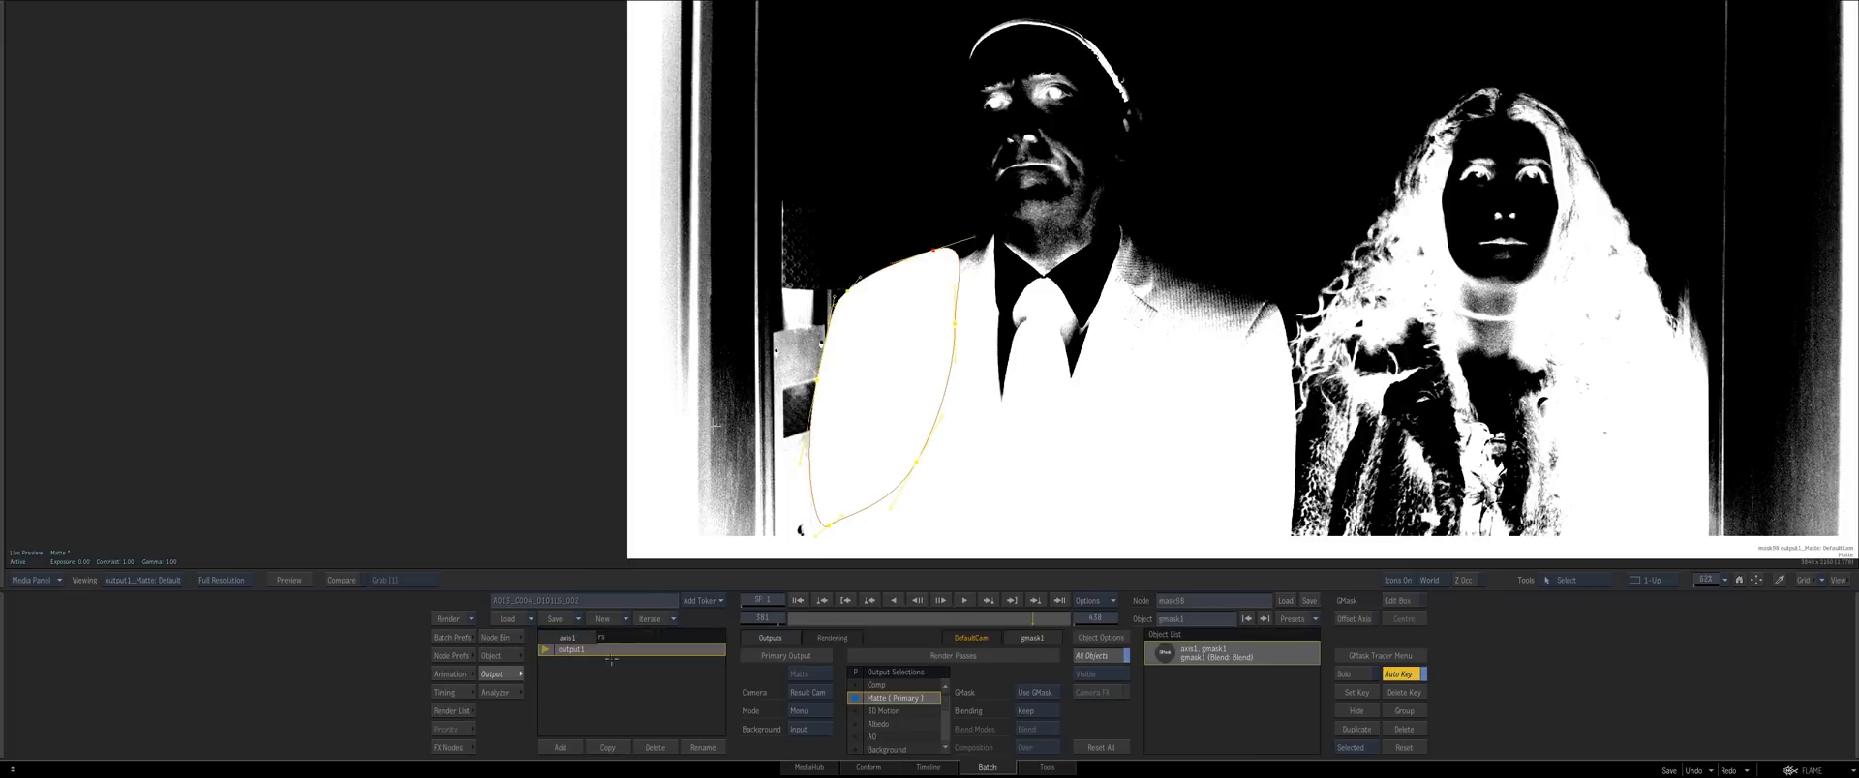
{"action": "left_click", "coordinate": [1056, 653]}
{"action": "left_click", "coordinate": [1072, 655]}
{"action": "key", "text": "Escape"}
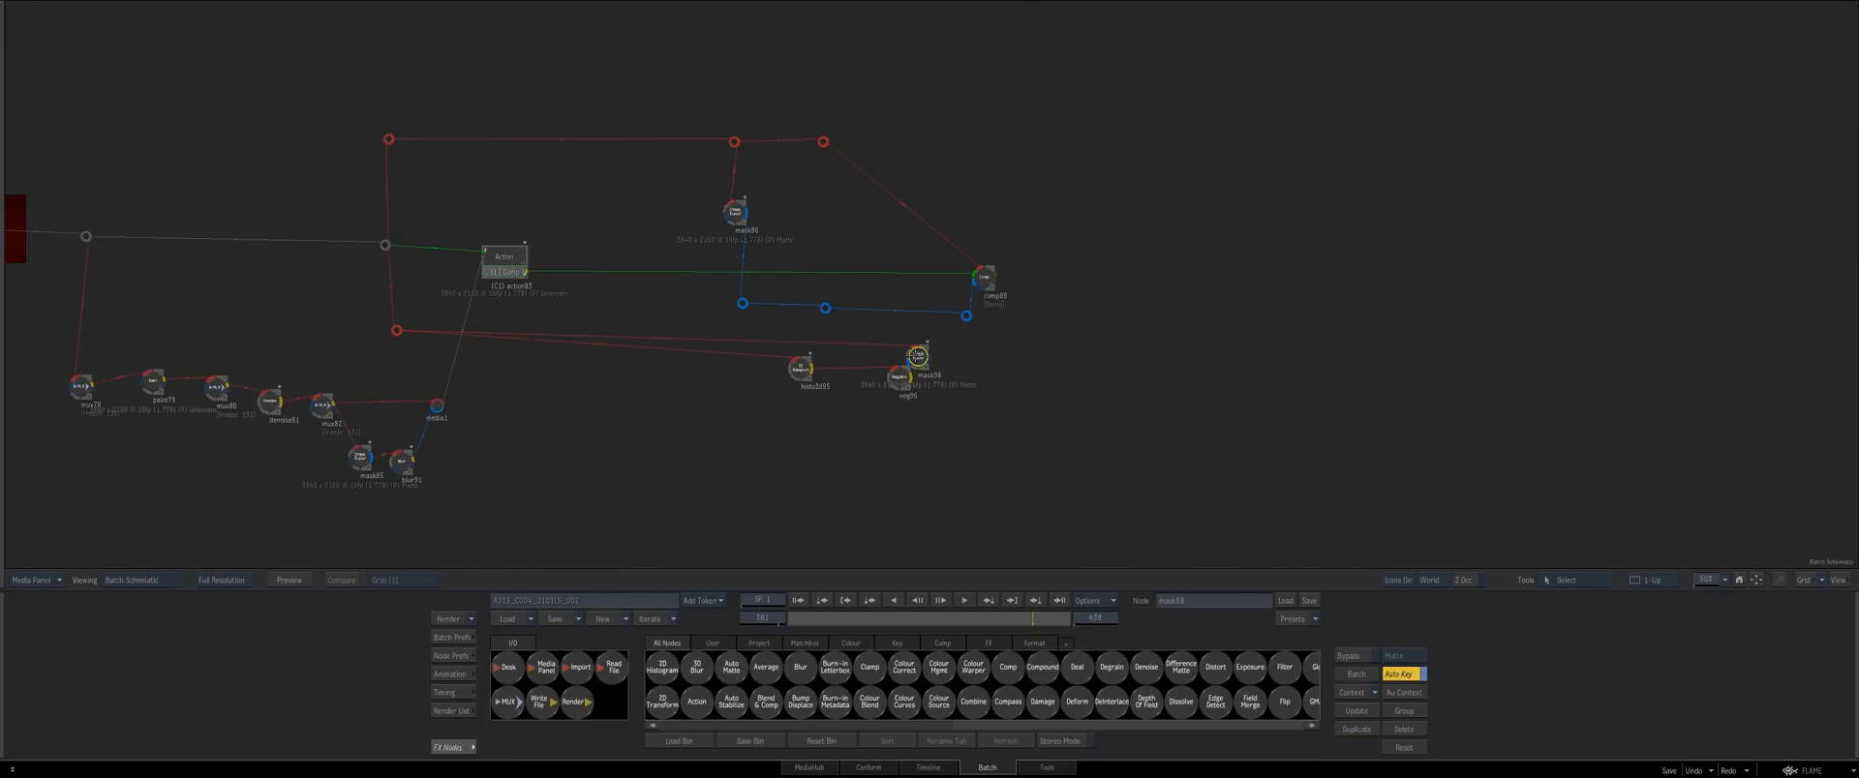
Add a Comp node to combine the shoulder matte with the lamp garbage mask and change its blend mode
{"action": "left_click_drag", "start_coordinate": [917, 356], "coordinate": [921, 344]}
{"action": "left_click_drag", "start_coordinate": [1008, 668], "coordinate": [796, 367]}
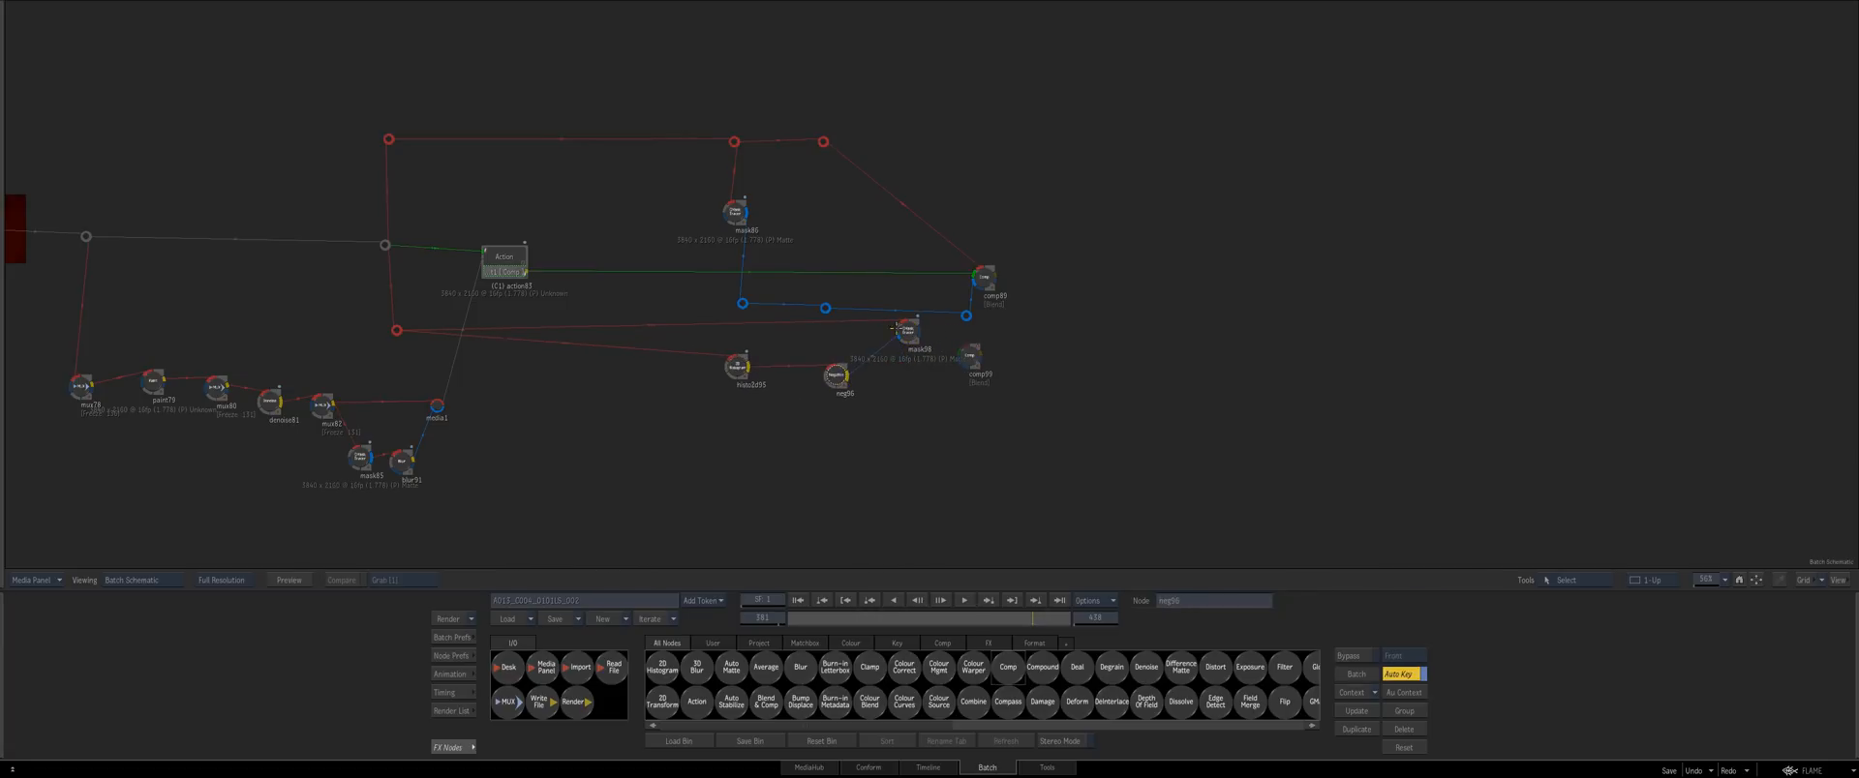
{"action": "mouse_move", "coordinate": [909, 332]}
{"action": "left_mouse_down"}
{"action": "mouse_move", "coordinate": [867, 340]}
{"action": "mouse_move", "coordinate": [953, 362]}
{"action": "mouse_move", "coordinate": [912, 312]}
{"action": "left_mouse_up"}
{"action": "key", "text": "F4"}
{"action": "left_click", "coordinate": [928, 701]}
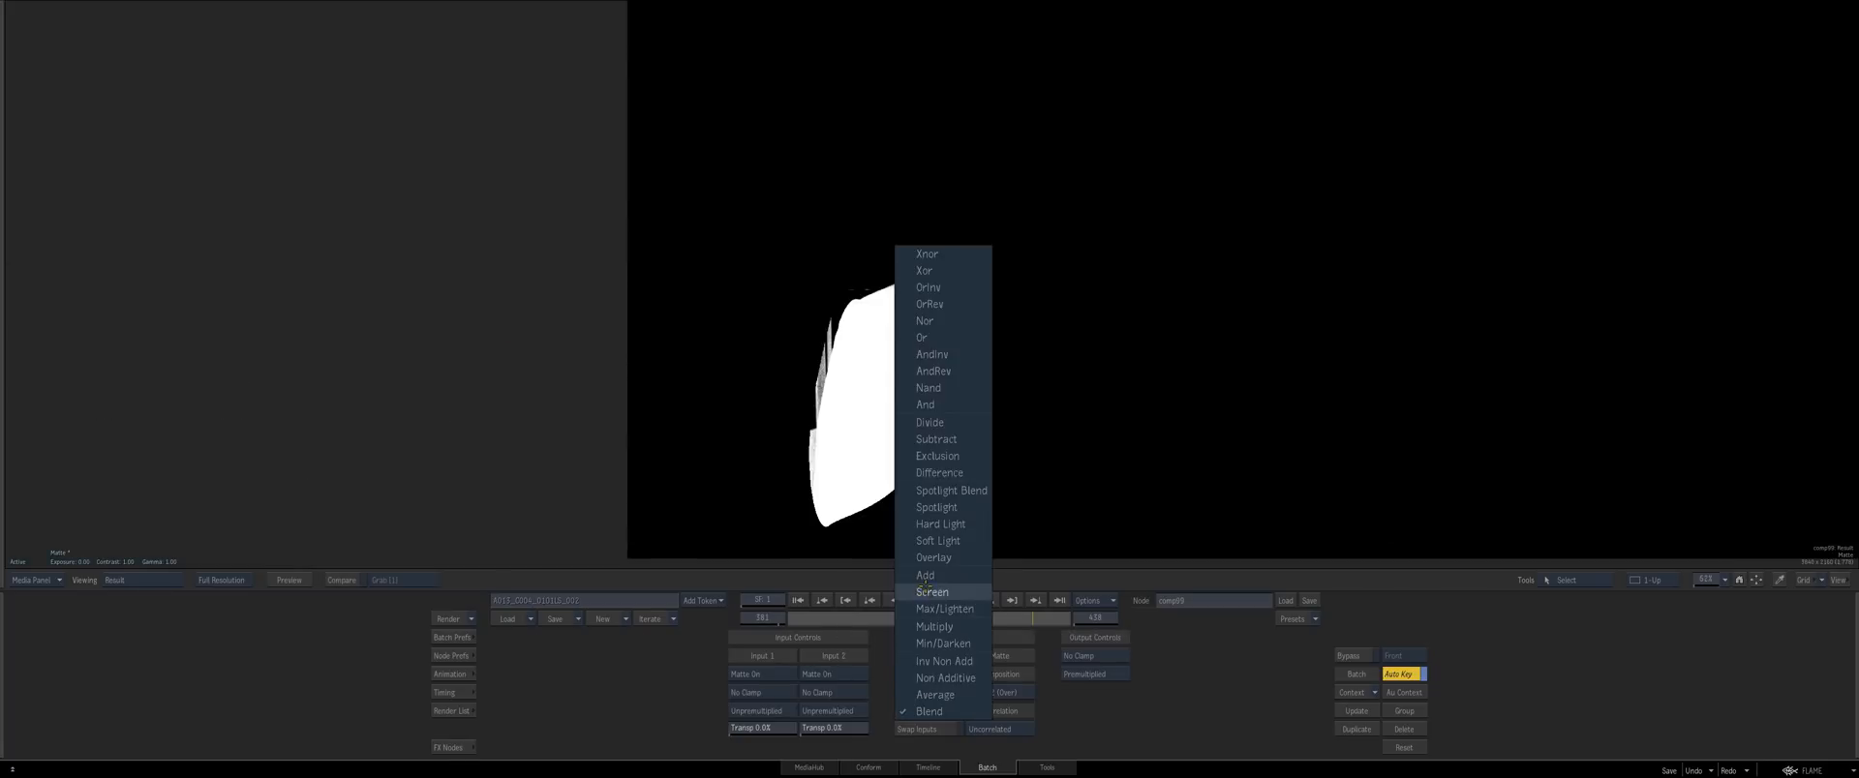
{"action": "left_click", "coordinate": [884, 416]}
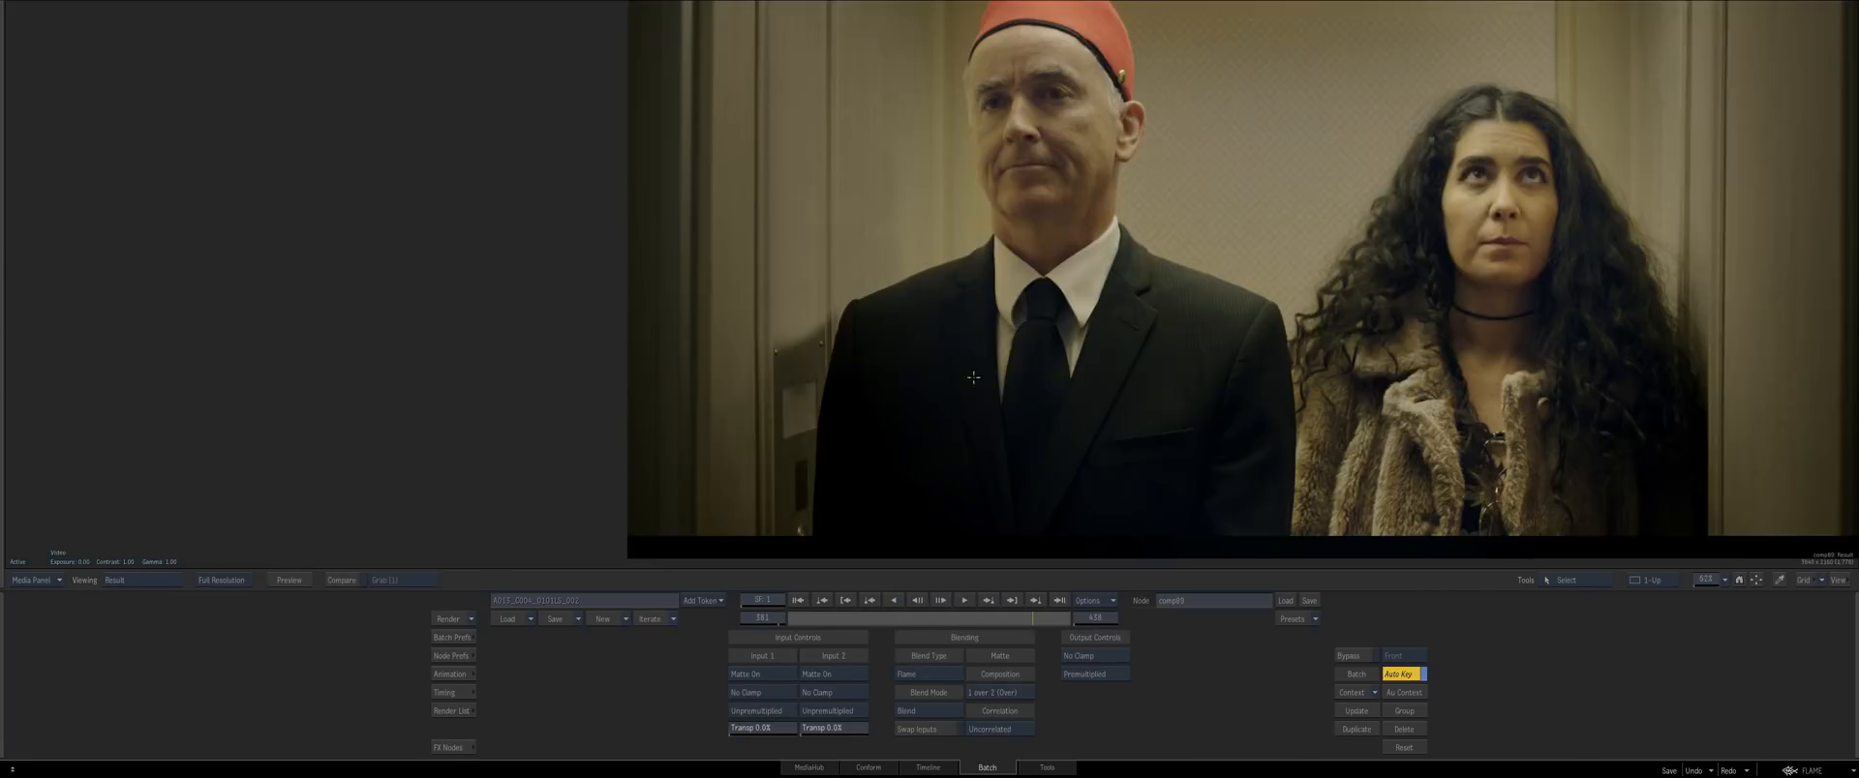
Inspect the composite's shoulder edge and metal wall plate, comparing the comp's inputs, the lamp mask and the Action node
{"action": "left_click_drag", "start_coordinate": [925, 463], "coordinate": [1064, 358]}
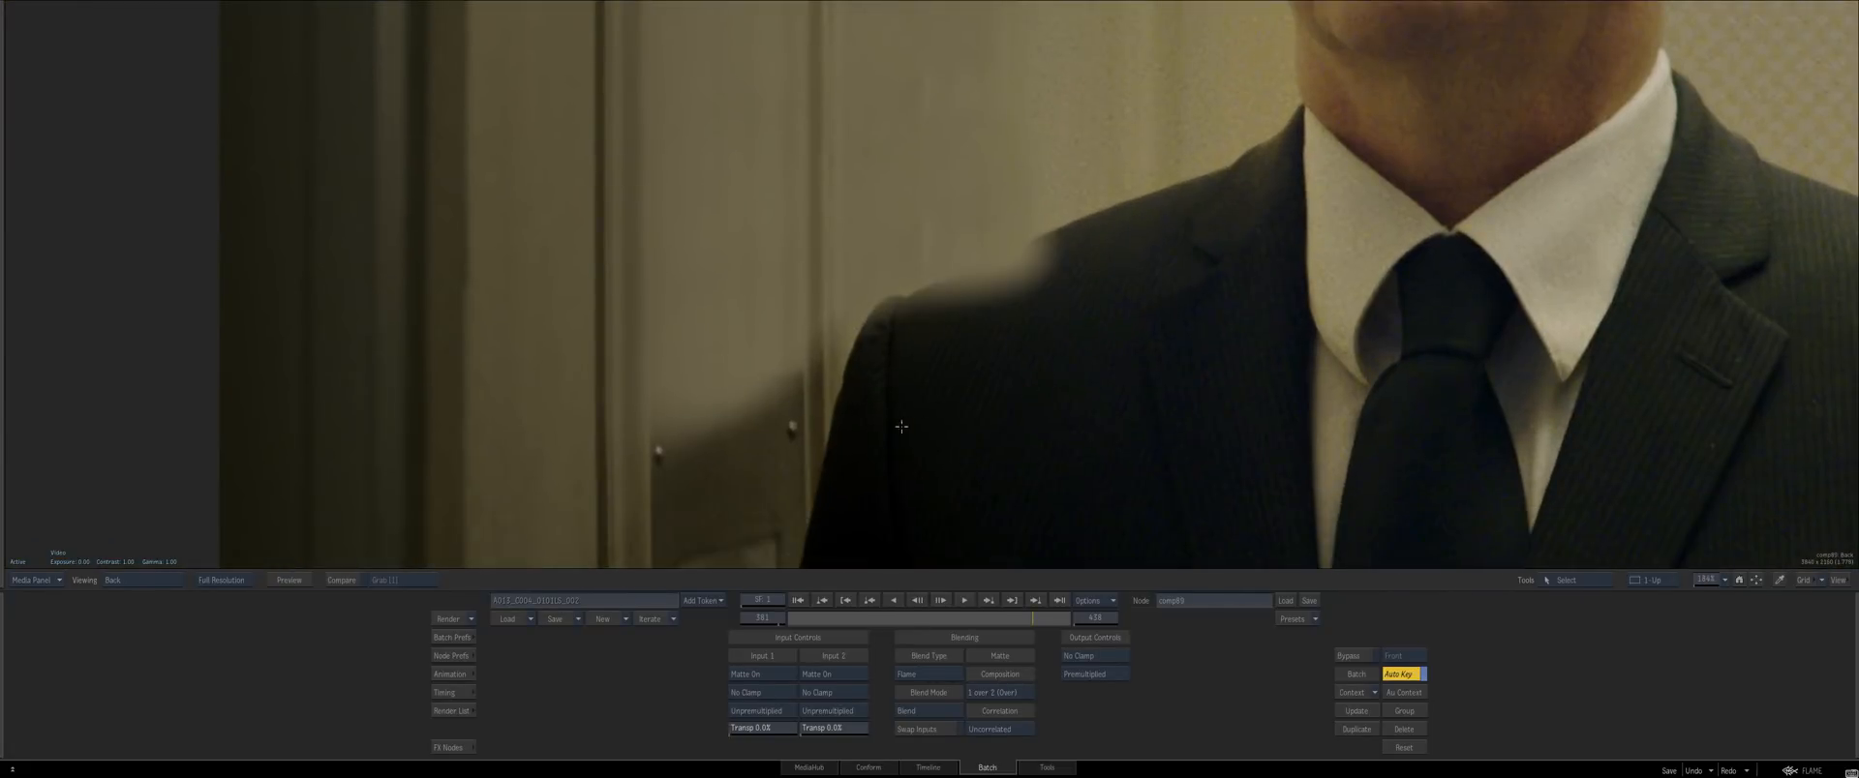
{"action": "left_click_drag", "start_coordinate": [901, 427], "coordinate": [776, 399]}
{"action": "key", "text": "Escape"}
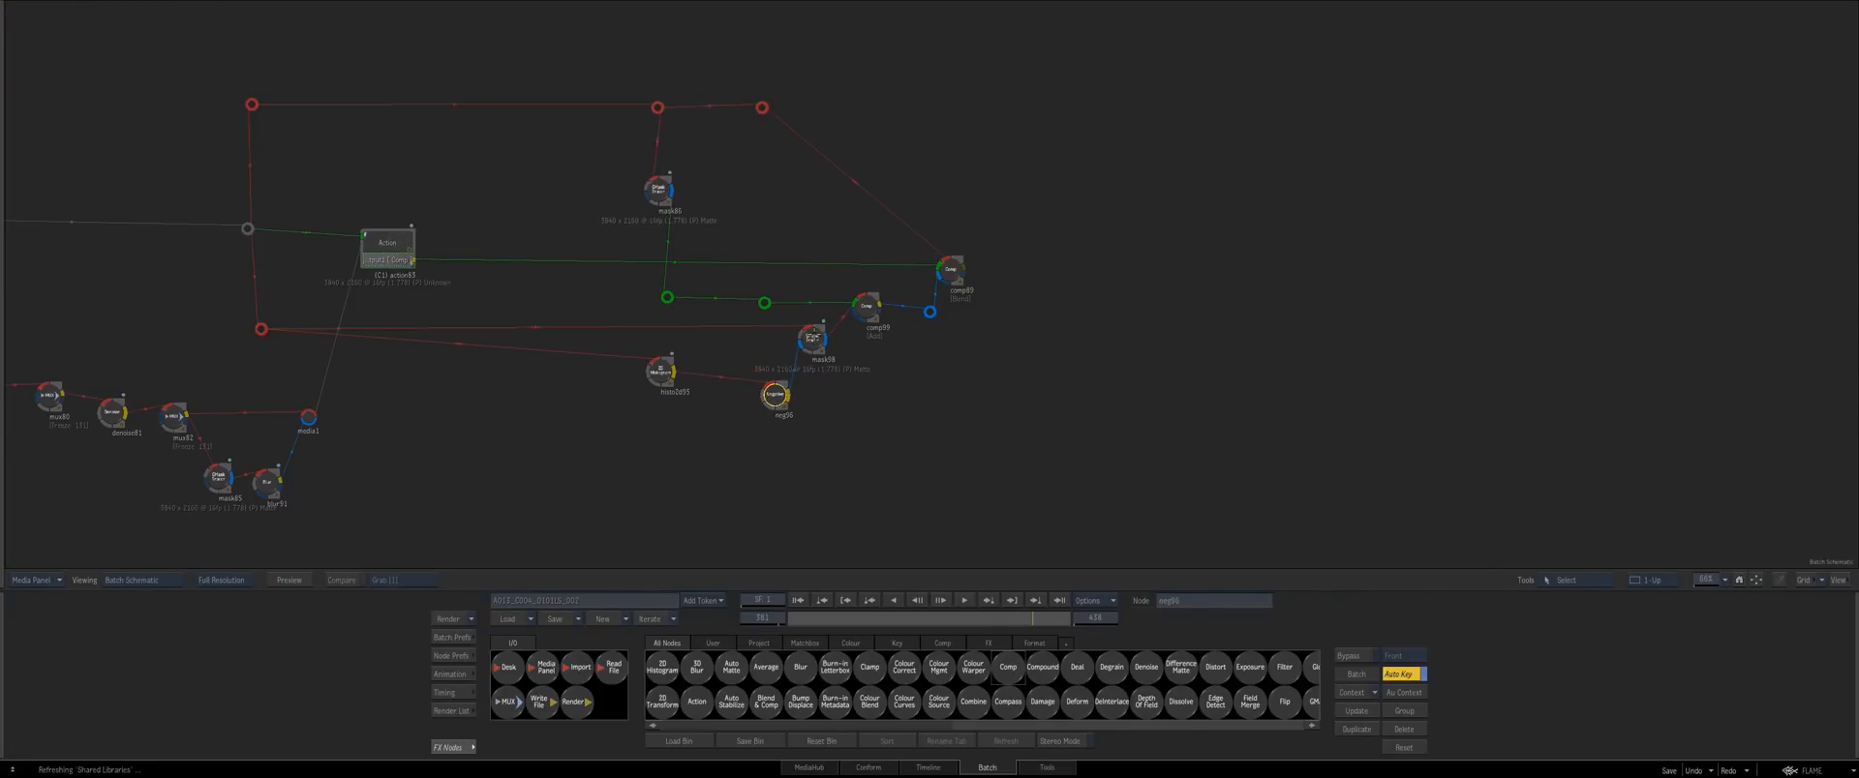
{"action": "left_click_drag", "start_coordinate": [812, 338], "coordinate": [805, 345]}
{"action": "left_click_drag", "start_coordinate": [618, 320], "coordinate": [638, 346]}
{"action": "double_click", "coordinate": [680, 217]}
{"action": "left_click_drag", "start_coordinate": [763, 519], "coordinate": [884, 290]}
{"action": "key", "text": "Escape"}
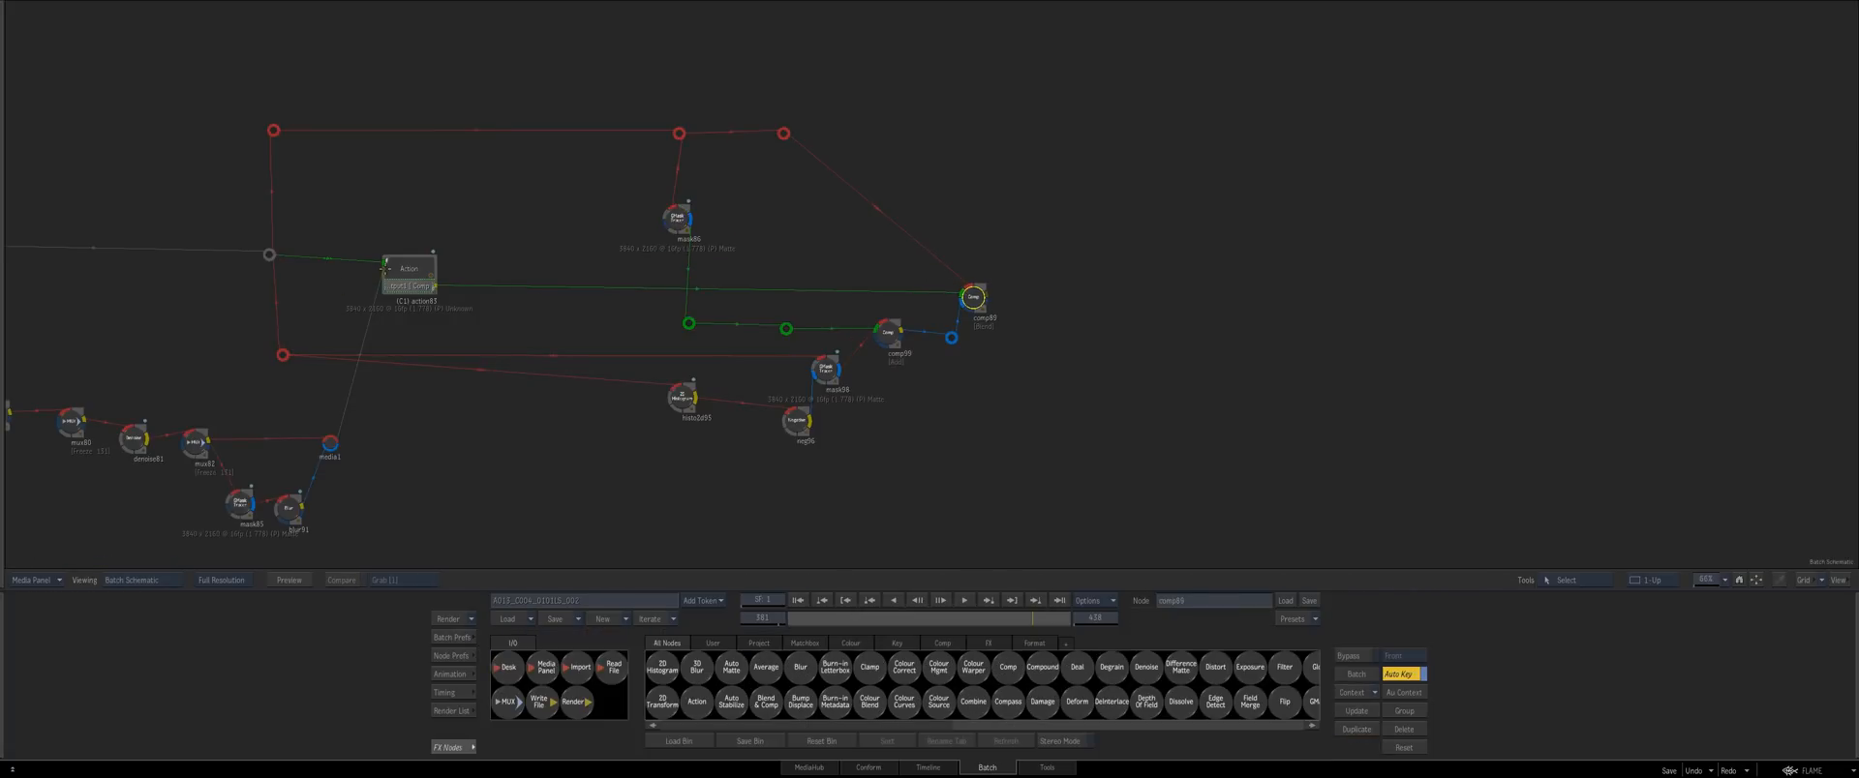
{"action": "double_click", "coordinate": [411, 270]}
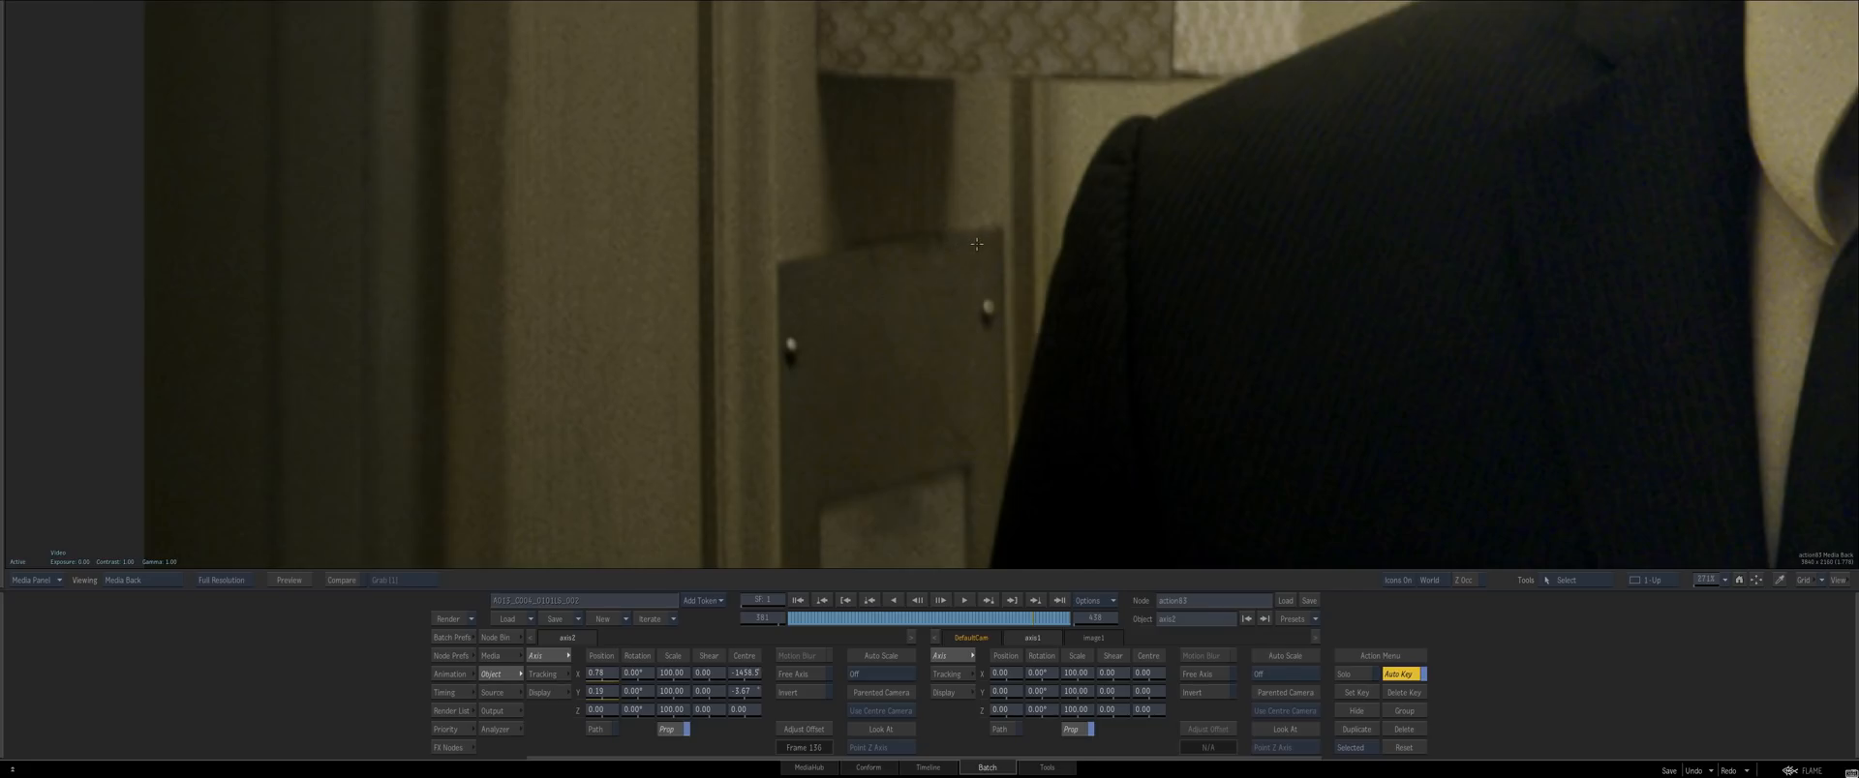
{"action": "key", "text": "Escape"}
In the lamp's garbage mask node, draw a four-point GMask around the upper part of the metal wall plate
{"action": "double_click", "coordinate": [674, 219]}
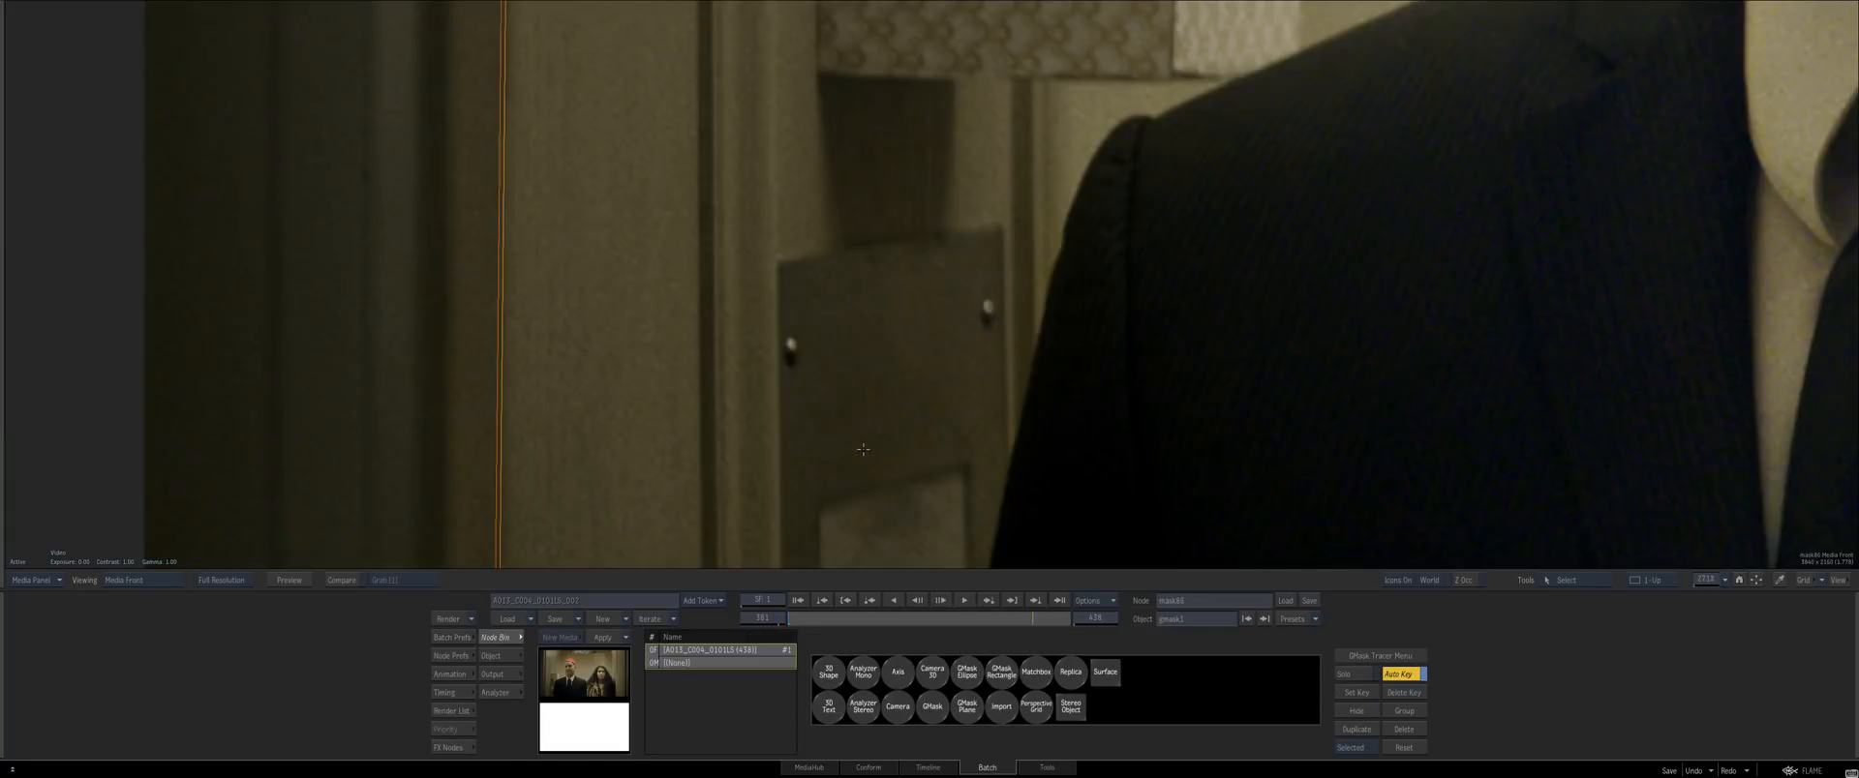
{"action": "left_click", "coordinate": [933, 707]}
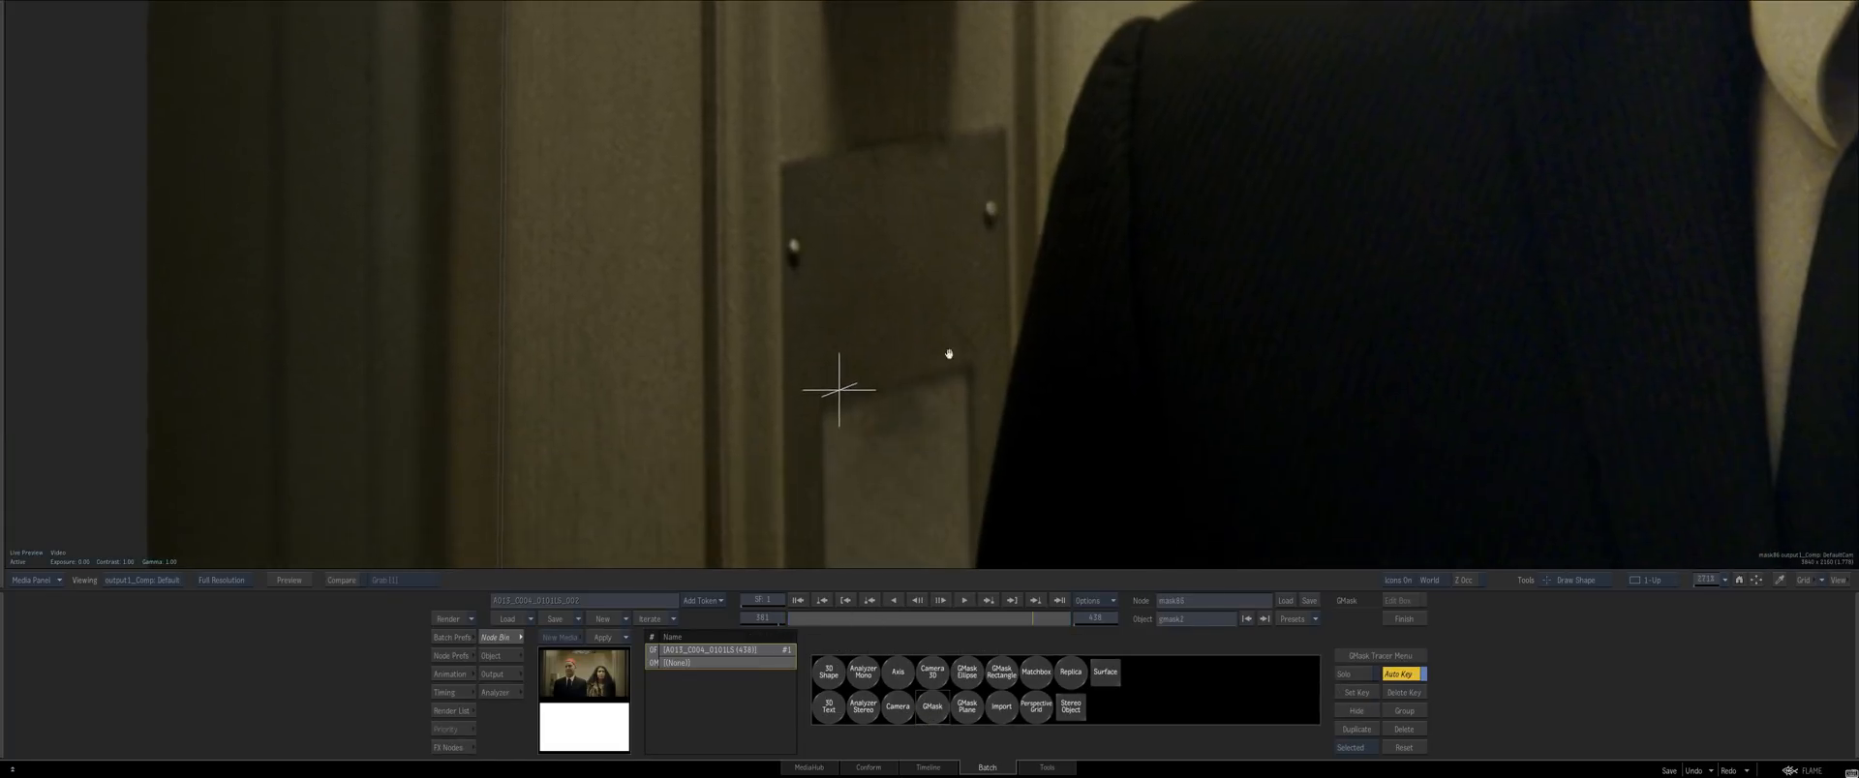
{"action": "left_click", "coordinate": [788, 161]}
{"action": "scroll", "coordinate": [824, 412], "scroll_direction": "down", "scroll_amount": 3}
{"action": "left_click", "coordinate": [823, 425]}
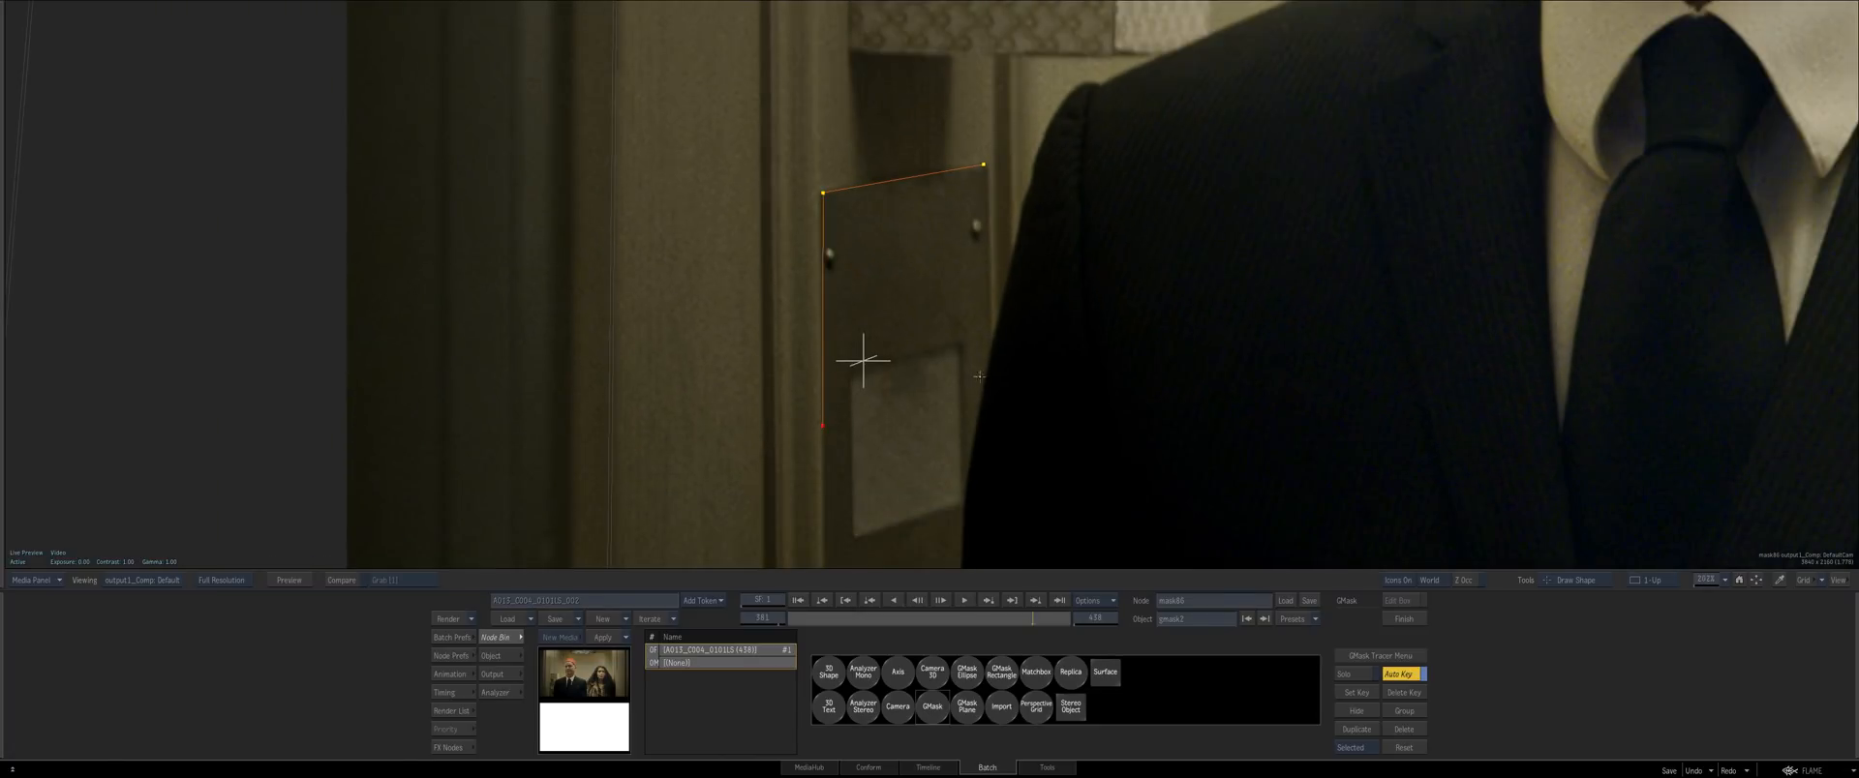
{"action": "left_click", "coordinate": [987, 382]}
{"action": "left_click", "coordinate": [983, 165]}
Extend the wall plate mask's two jacket-side corners over the sleeve, refine its upper outer corner and add a point on its upper edge
{"action": "left_click_drag", "start_coordinate": [988, 166], "coordinate": [1107, 143]}
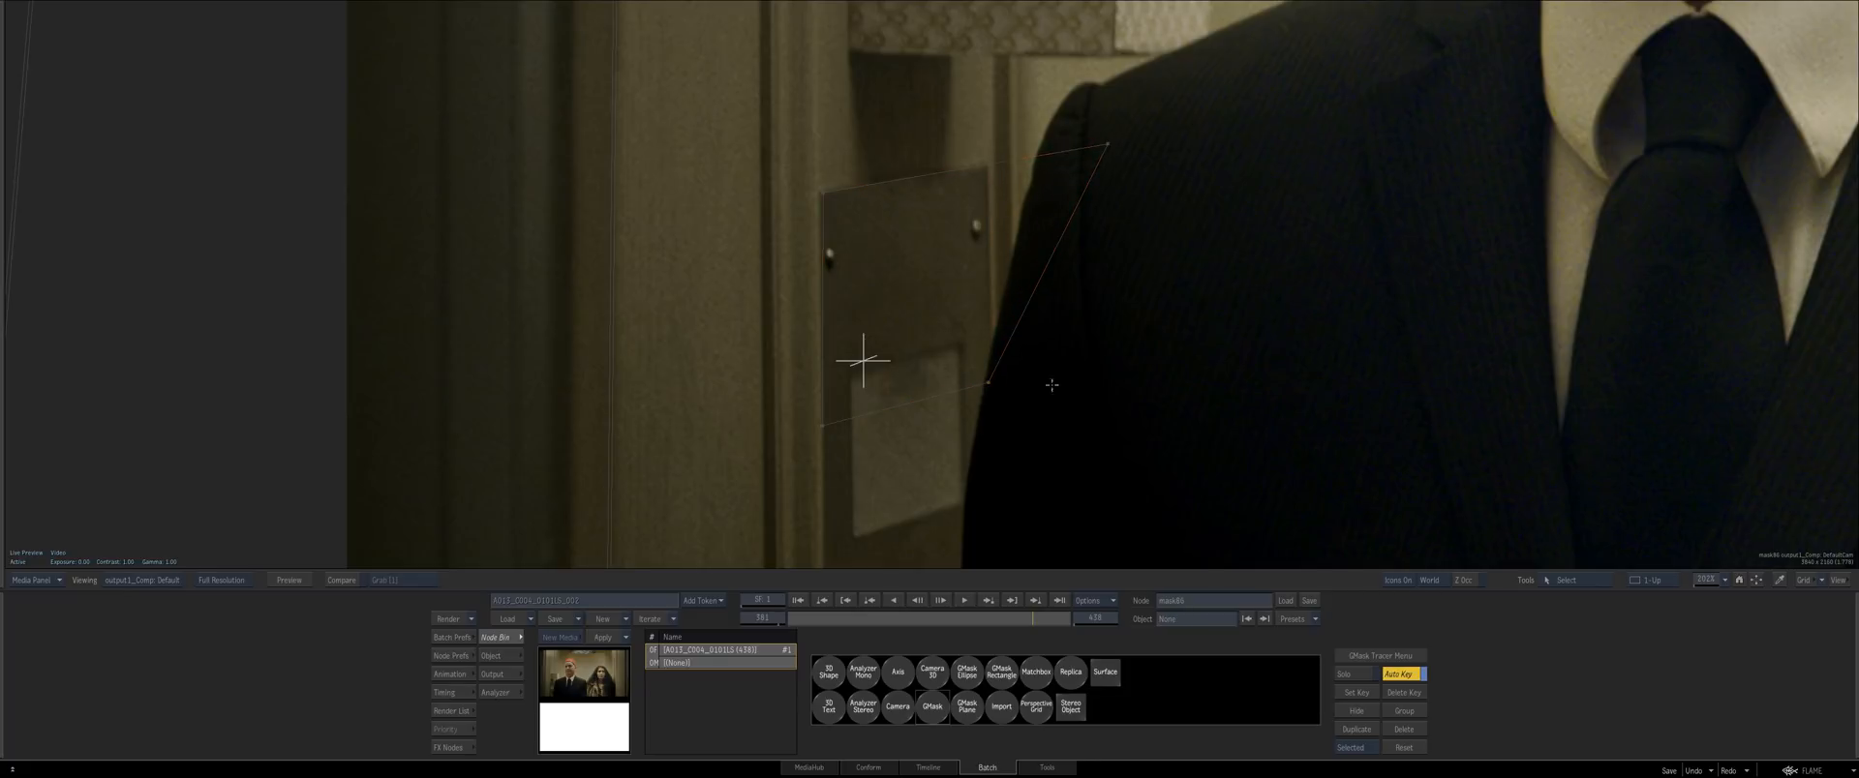
{"action": "left_click_drag", "start_coordinate": [991, 383], "coordinate": [1114, 389]}
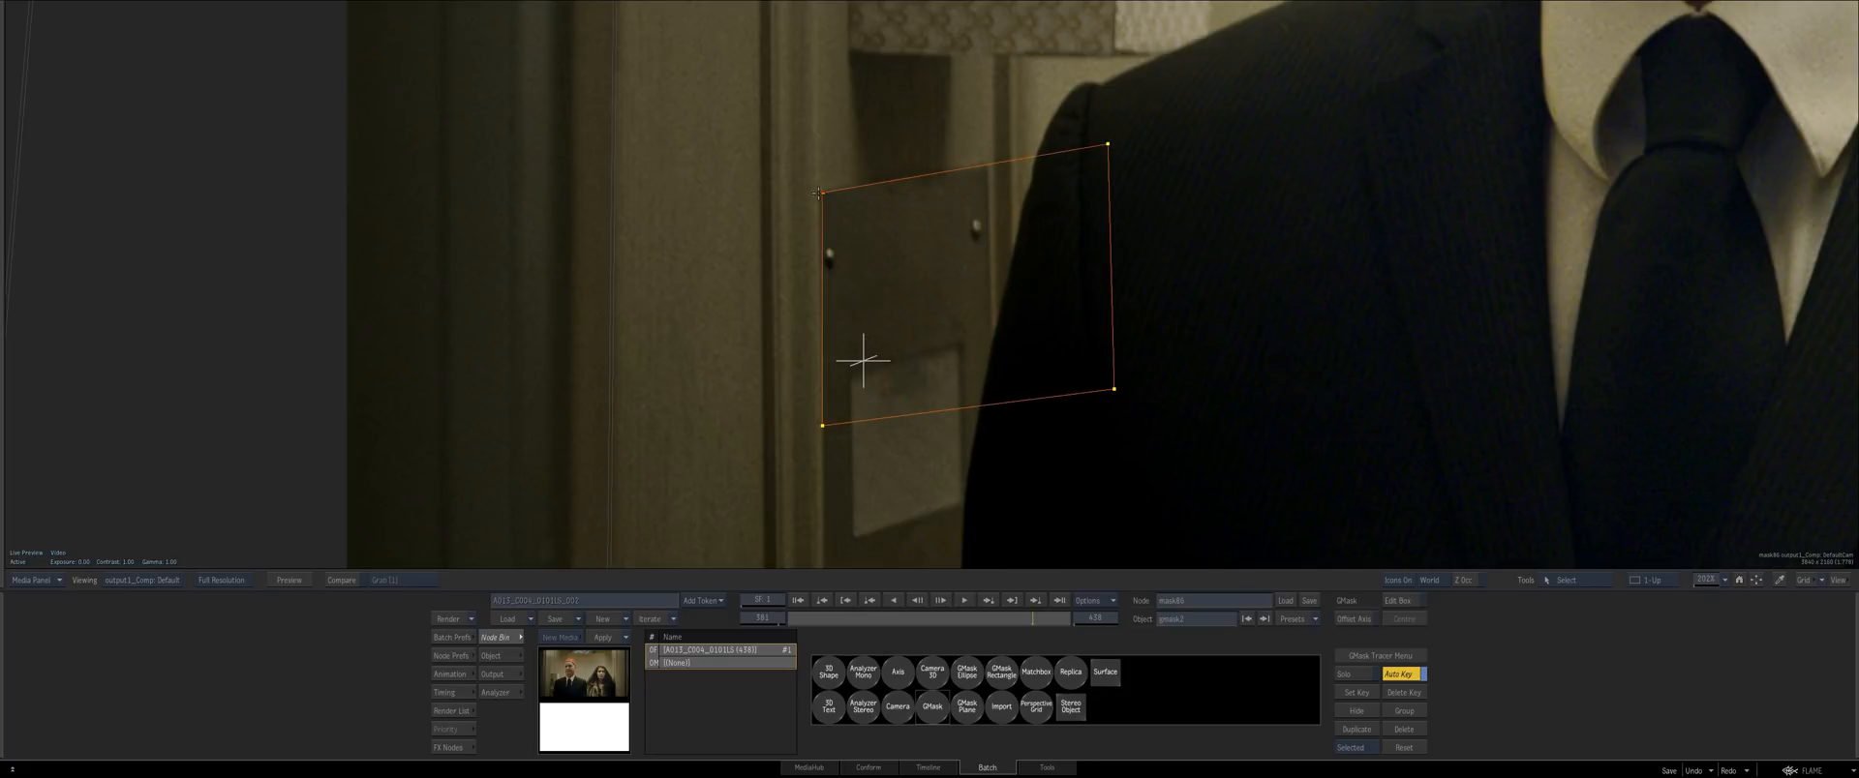
{"action": "left_click_drag", "start_coordinate": [818, 192], "coordinate": [816, 193]}
{"action": "left_click", "coordinate": [921, 178]}
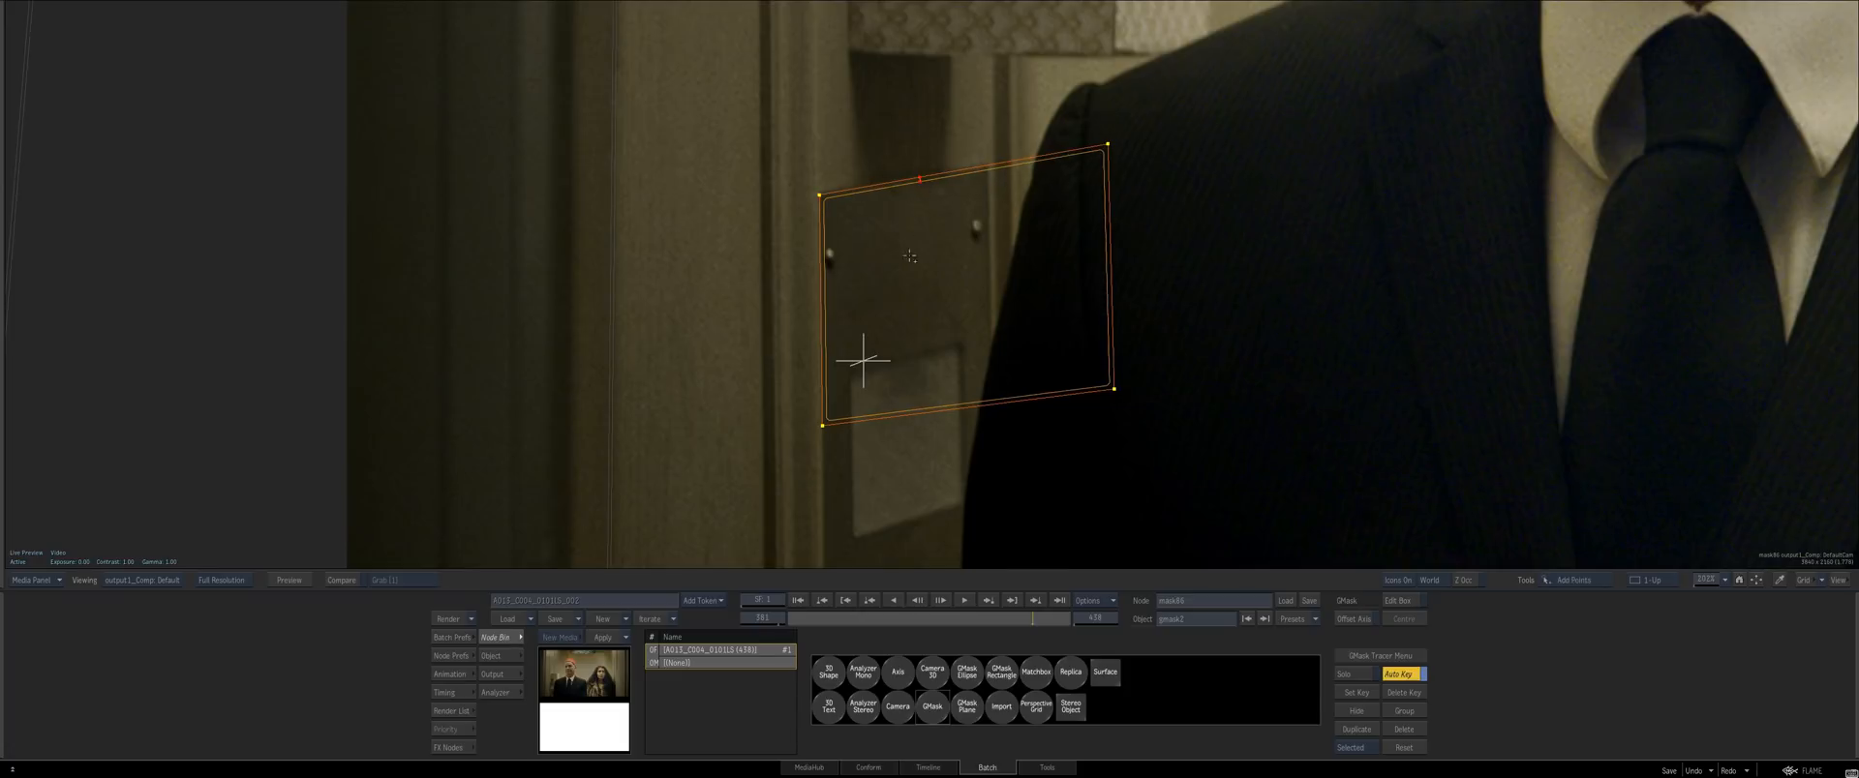
{"action": "mouse_move", "coordinate": [1, 665]}
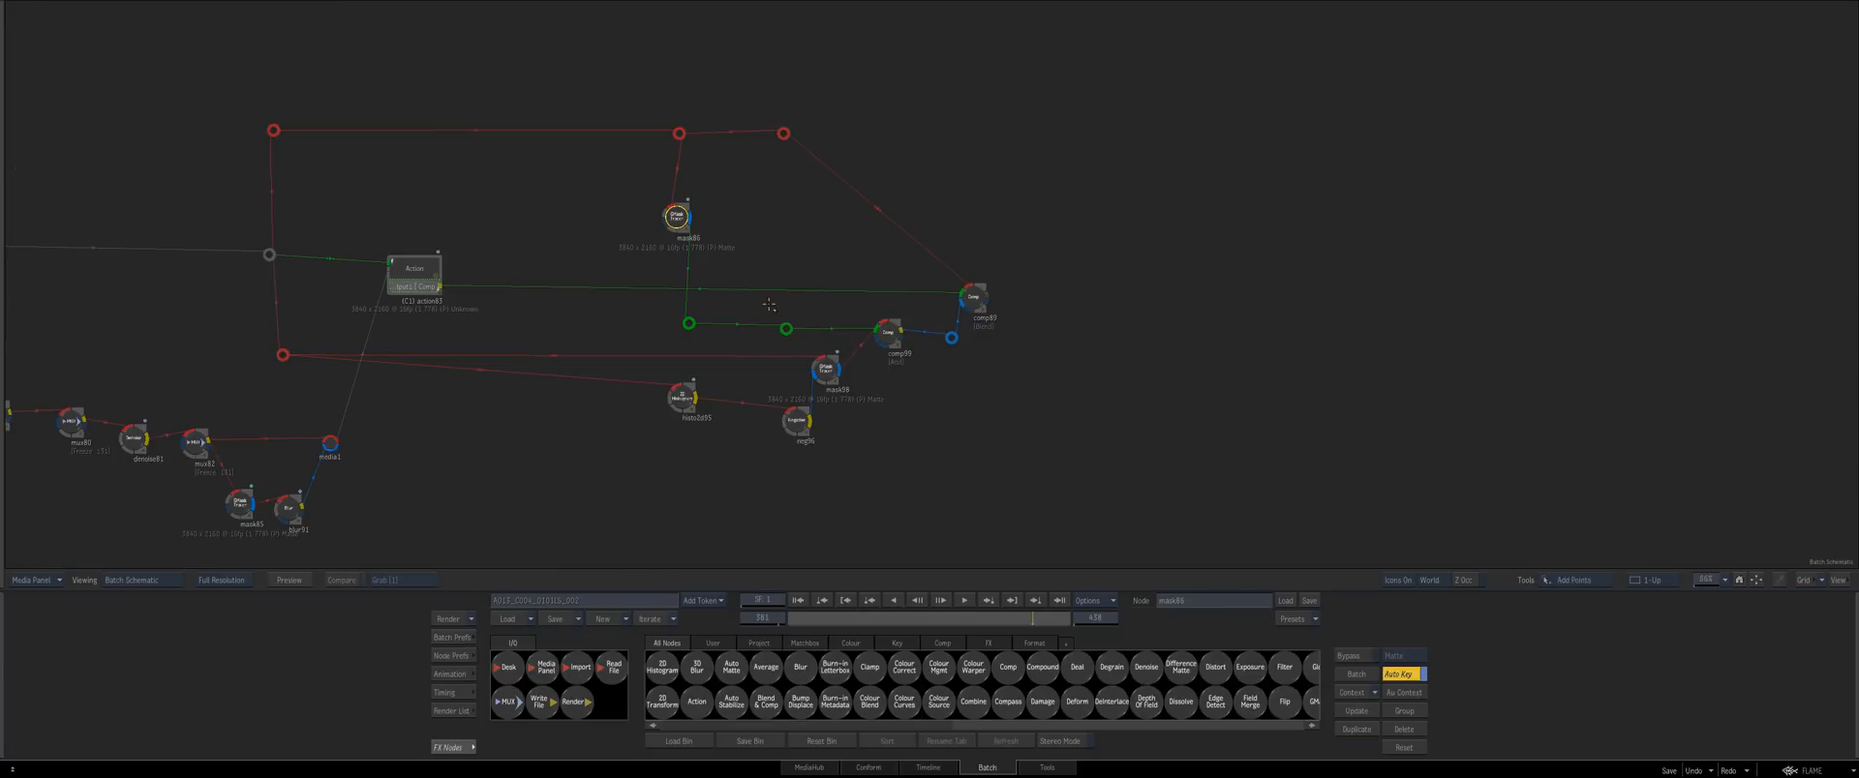
Compare the final comp's result with its input around the wall plate and shoulder
{"action": "double_click", "coordinate": [974, 298]}
{"action": "left_click_drag", "start_coordinate": [1129, 428], "coordinate": [936, 340]}
{"action": "key", "text": "F2"}
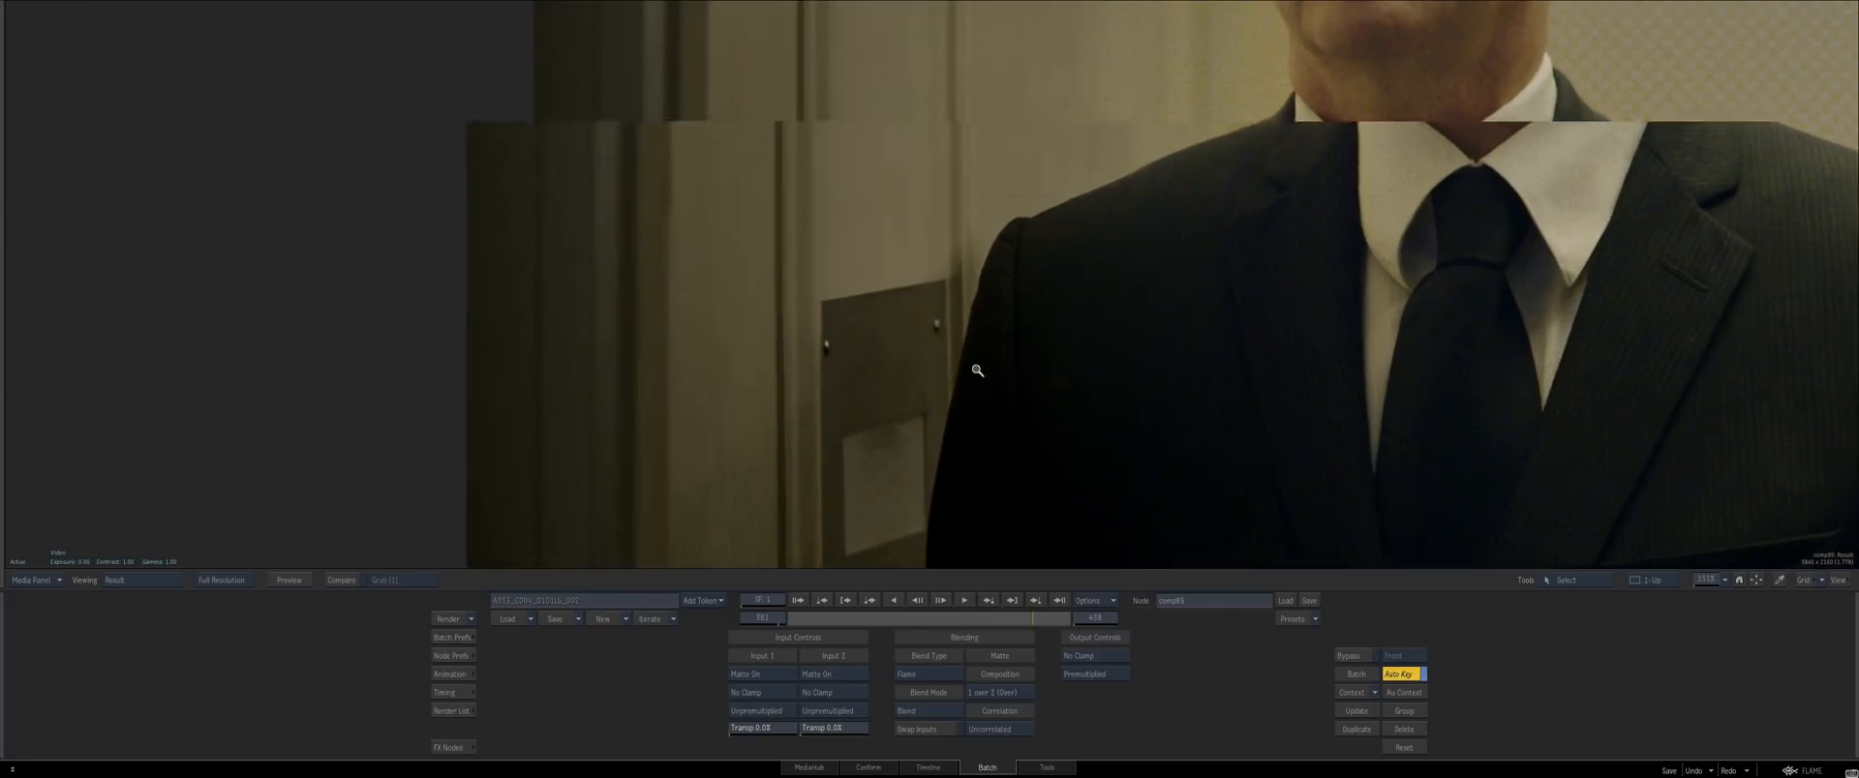
{"action": "key", "text": "F4"}
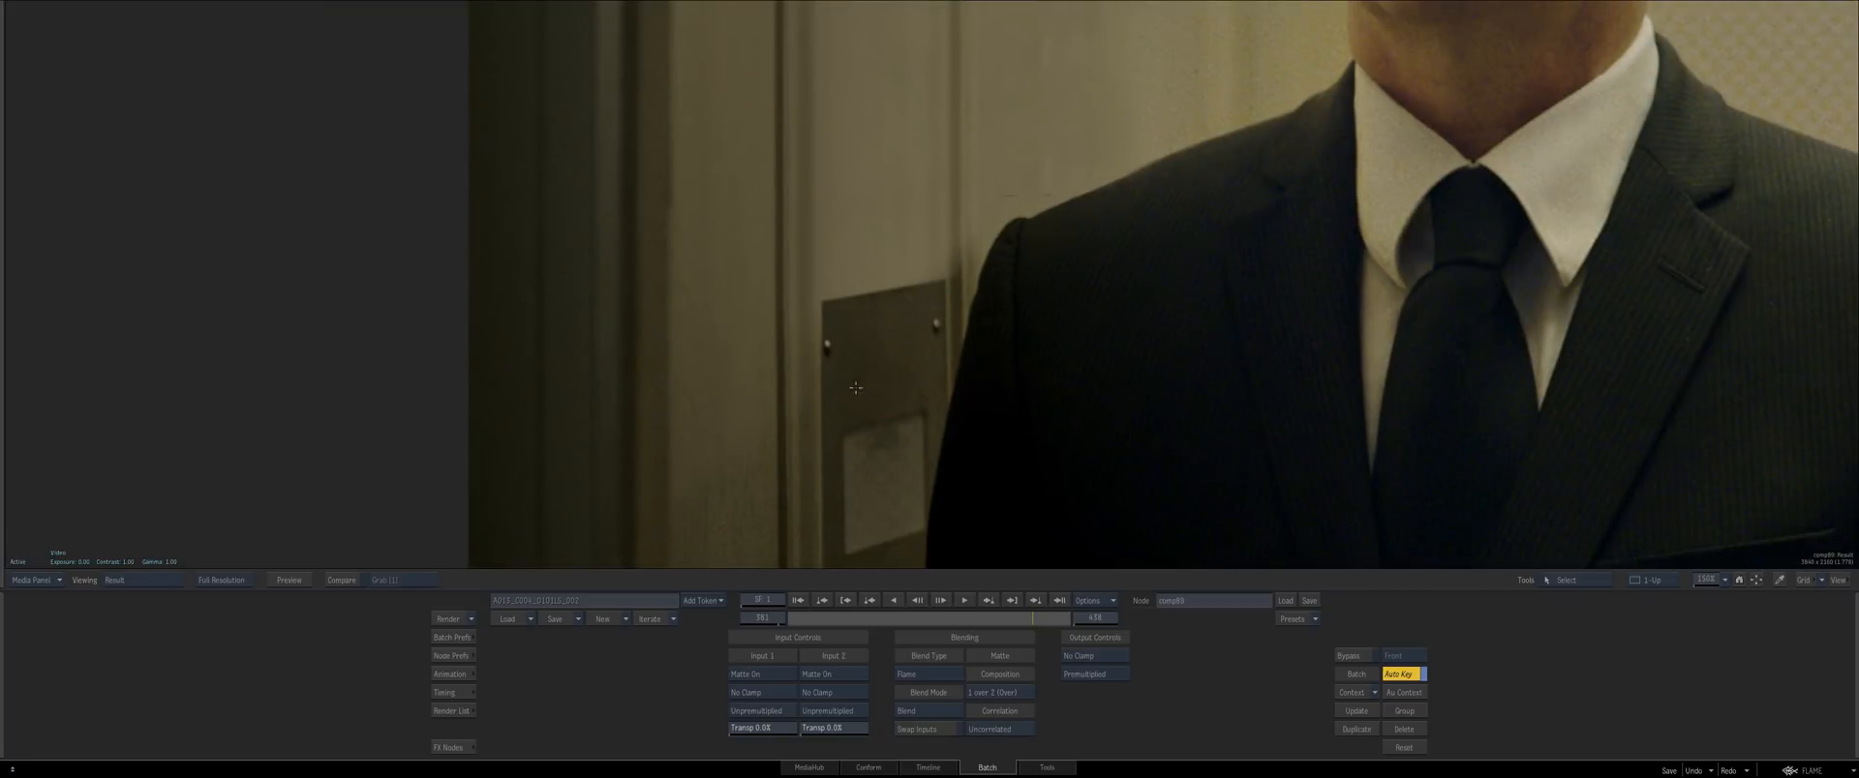
{"action": "key", "text": "Escape"}
Insert a Blur node after the wall plate mask and view the final comp as its context 2
{"action": "left_click", "coordinate": [675, 217]}
{"action": "left_click_drag", "start_coordinate": [800, 667], "coordinate": [687, 261]}
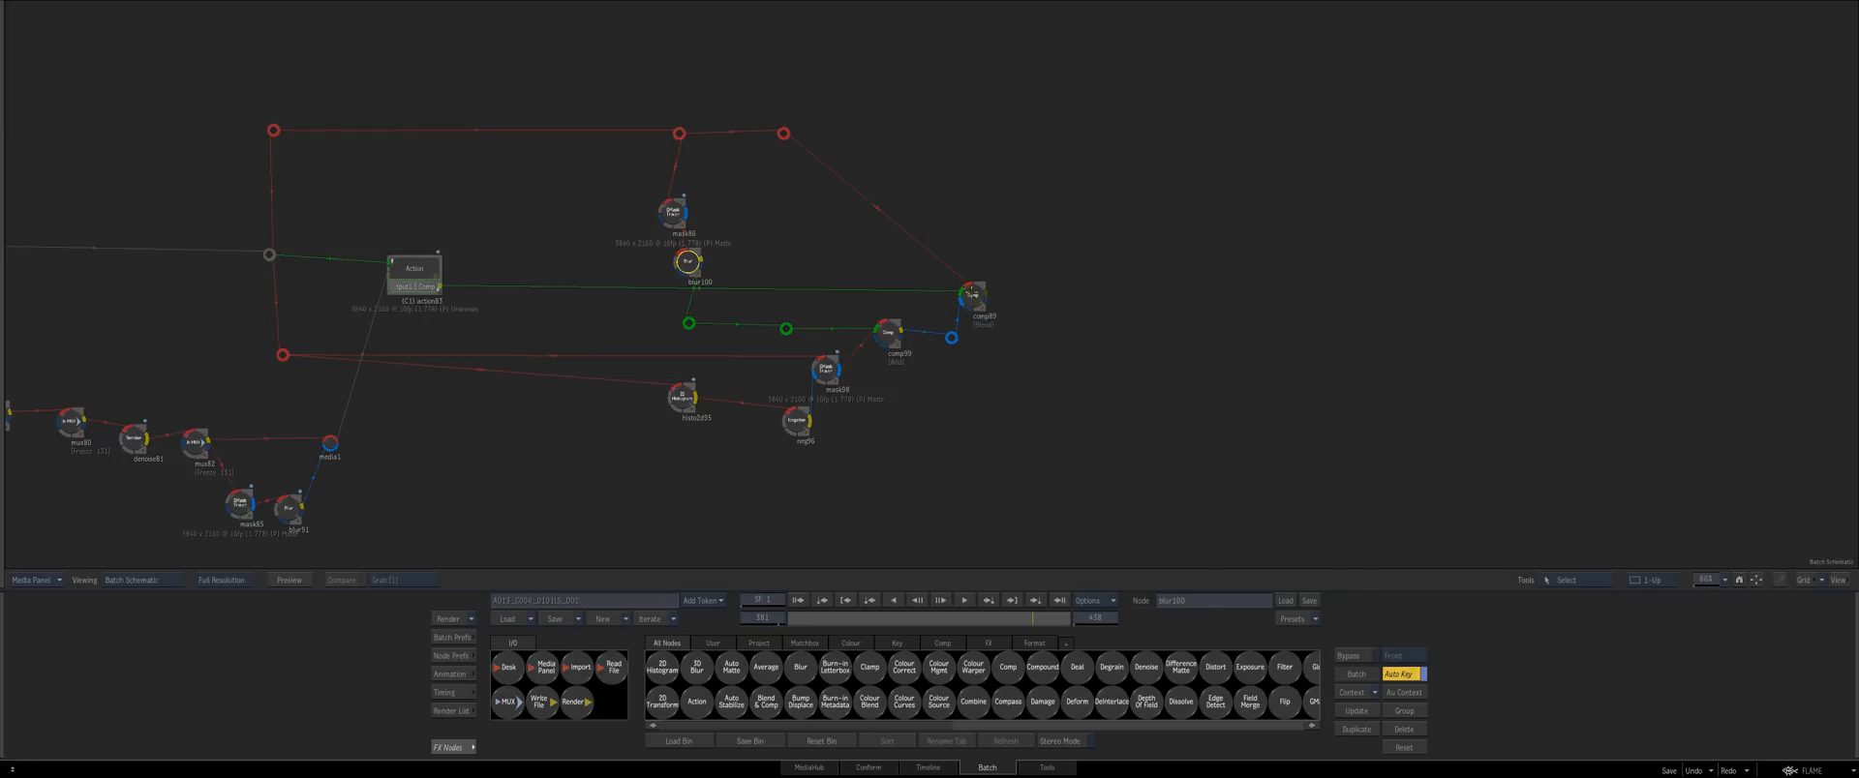
{"action": "key", "text": "c"}
{"action": "left_click", "coordinate": [968, 303]}
{"action": "left_click", "coordinate": [958, 270]}
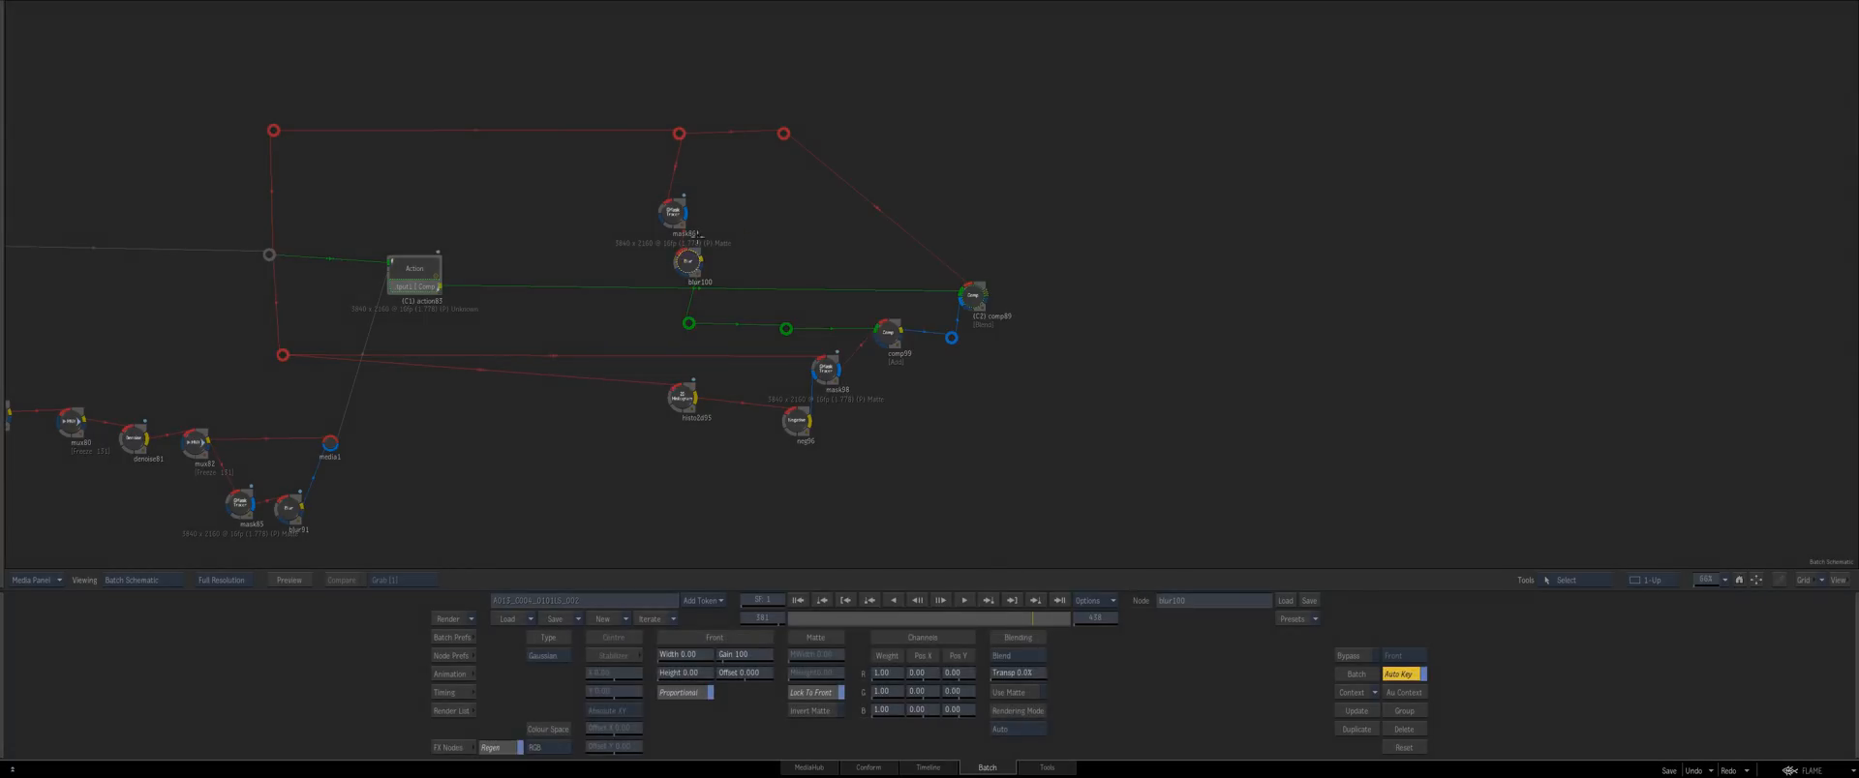
{"action": "left_click_drag", "start_coordinate": [675, 261], "coordinate": [678, 262]}
{"action": "key", "text": "2"}
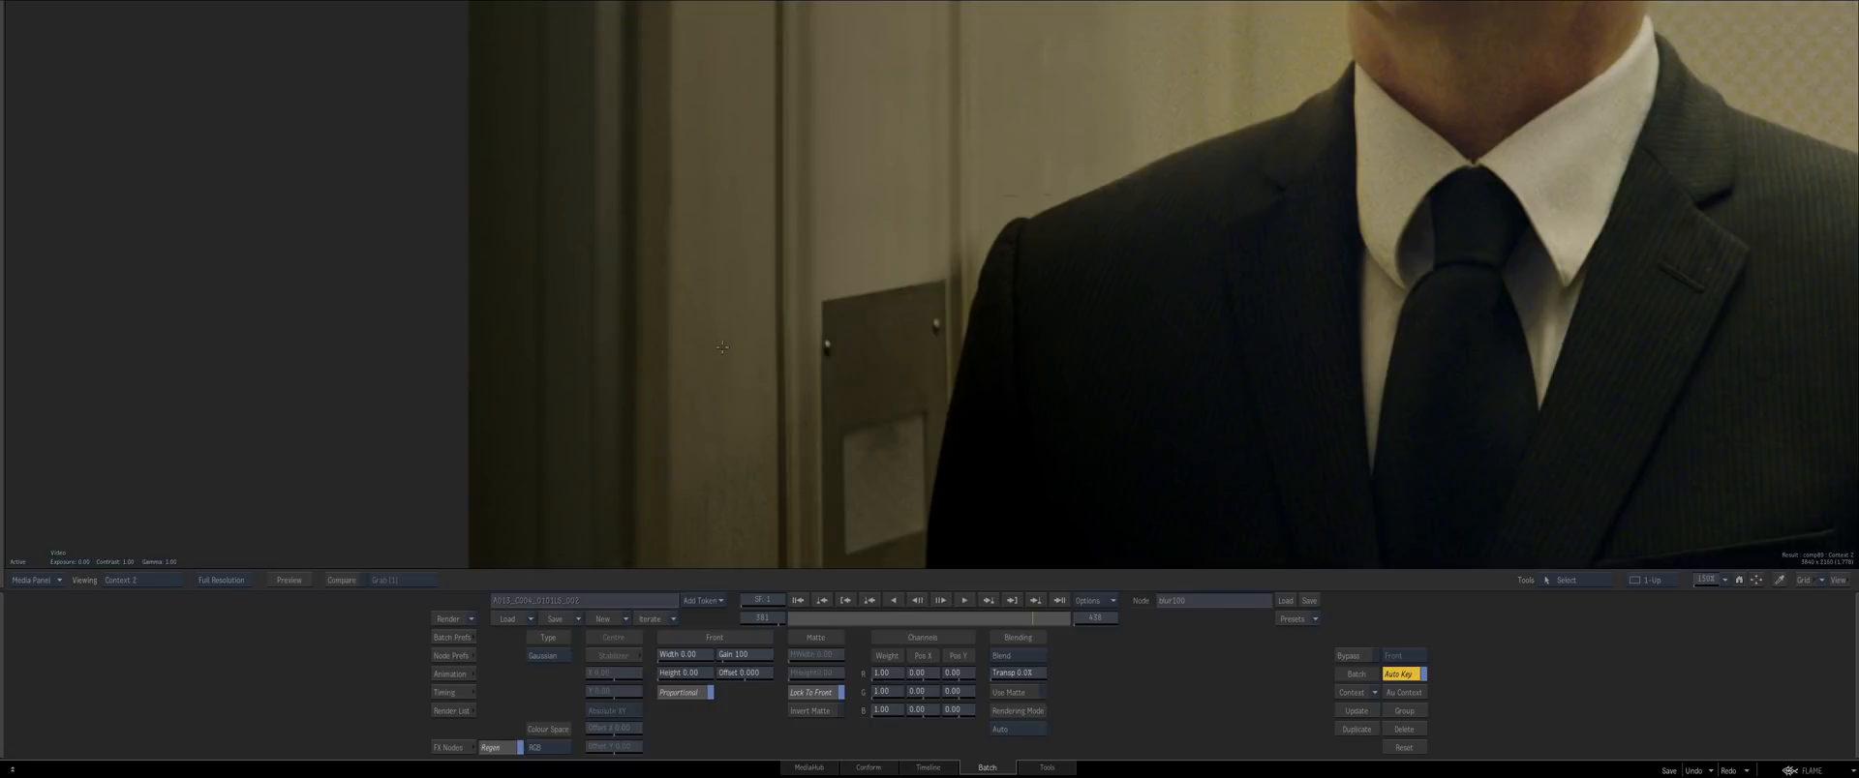
Set the mask's proportional blur width and height to 2.00 and check the softened wall plate edge
{"action": "left_click_drag", "start_coordinate": [755, 484], "coordinate": [928, 426]}
{"action": "left_click", "coordinate": [680, 656]}
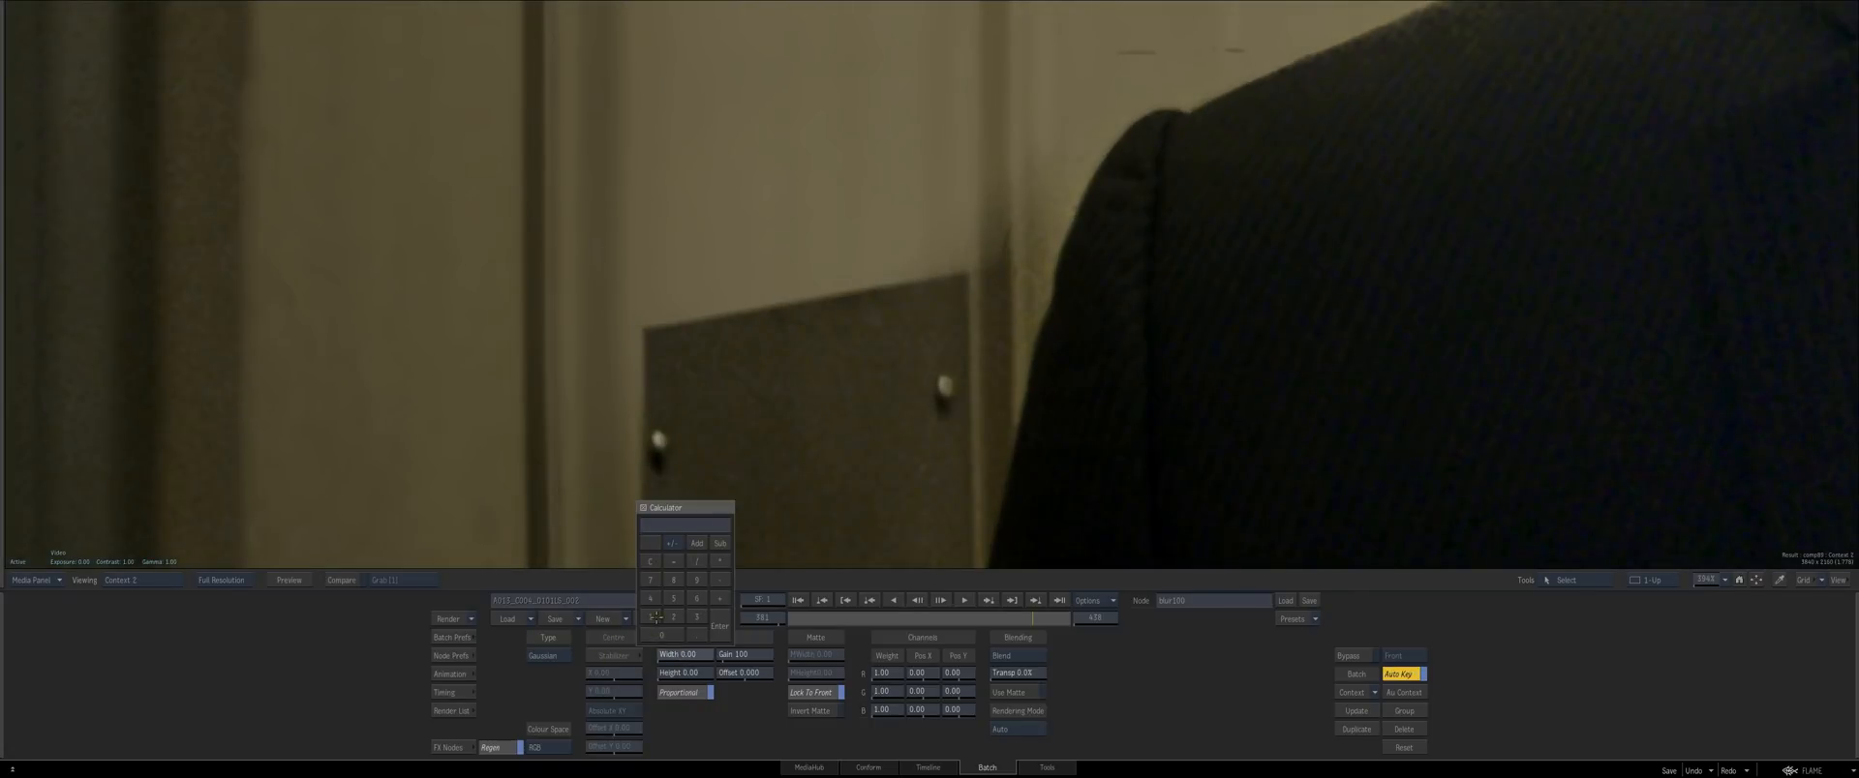
{"action": "left_click", "coordinate": [719, 627]}
{"action": "left_click_drag", "start_coordinate": [682, 445], "coordinate": [809, 422]}
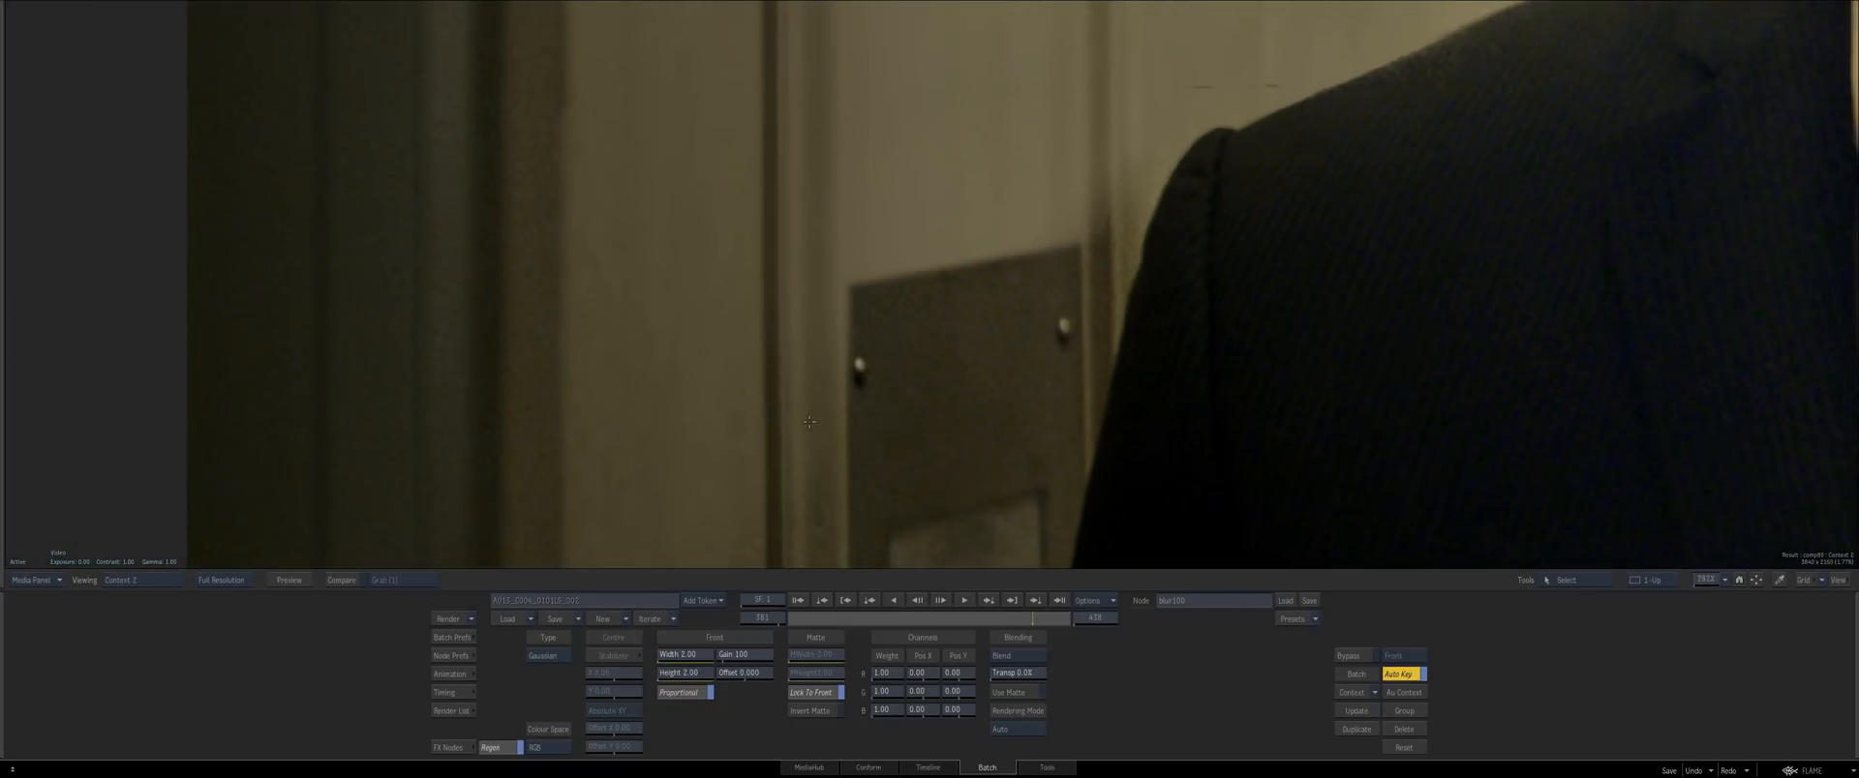
Examine the original source footage around the wall plate to judge how soft its upper edge is
{"action": "key", "text": "F4"}
{"action": "key", "text": "Escape"}
{"action": "left_click_drag", "start_coordinate": [468, 426], "coordinate": [783, 430]}
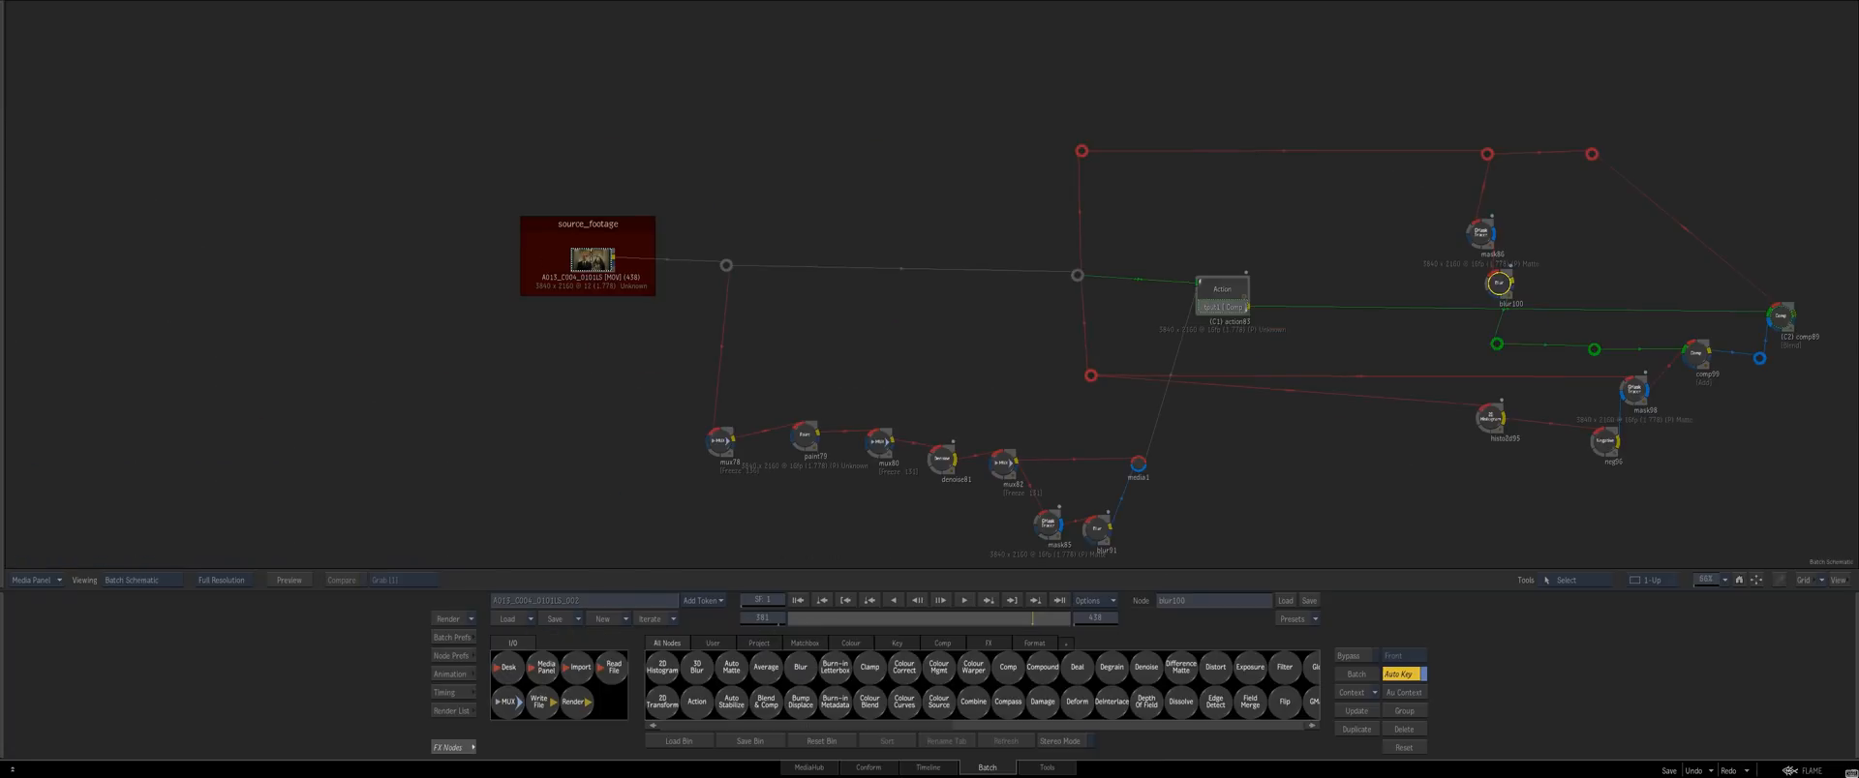
{"action": "left_click", "coordinate": [596, 259]}
{"action": "key", "text": "F4"}
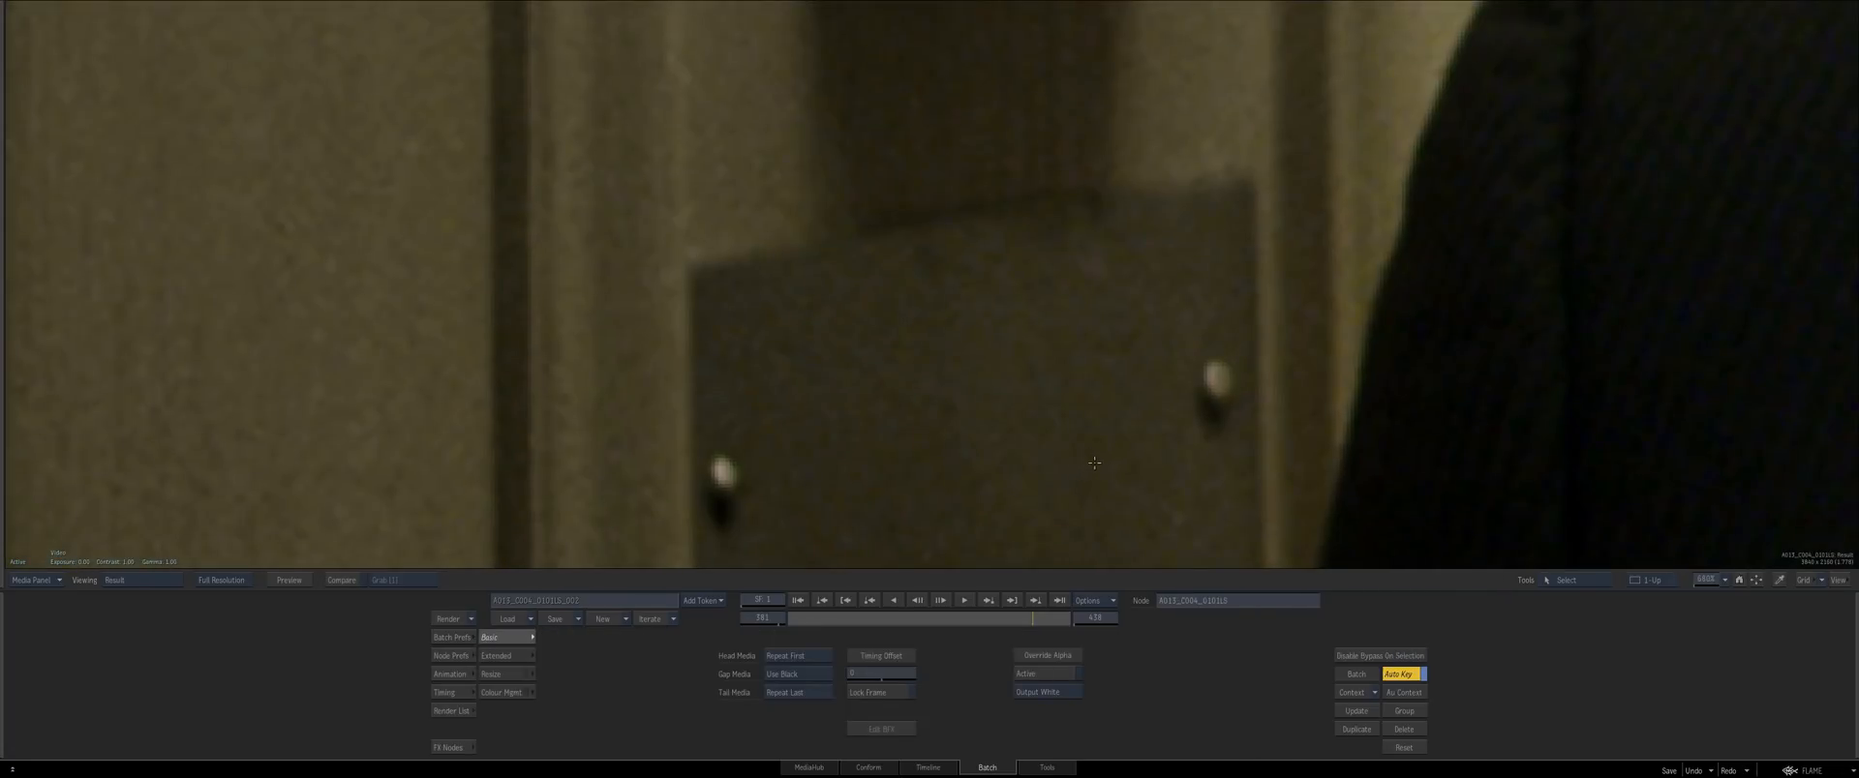
{"action": "key", "text": "Escape"}
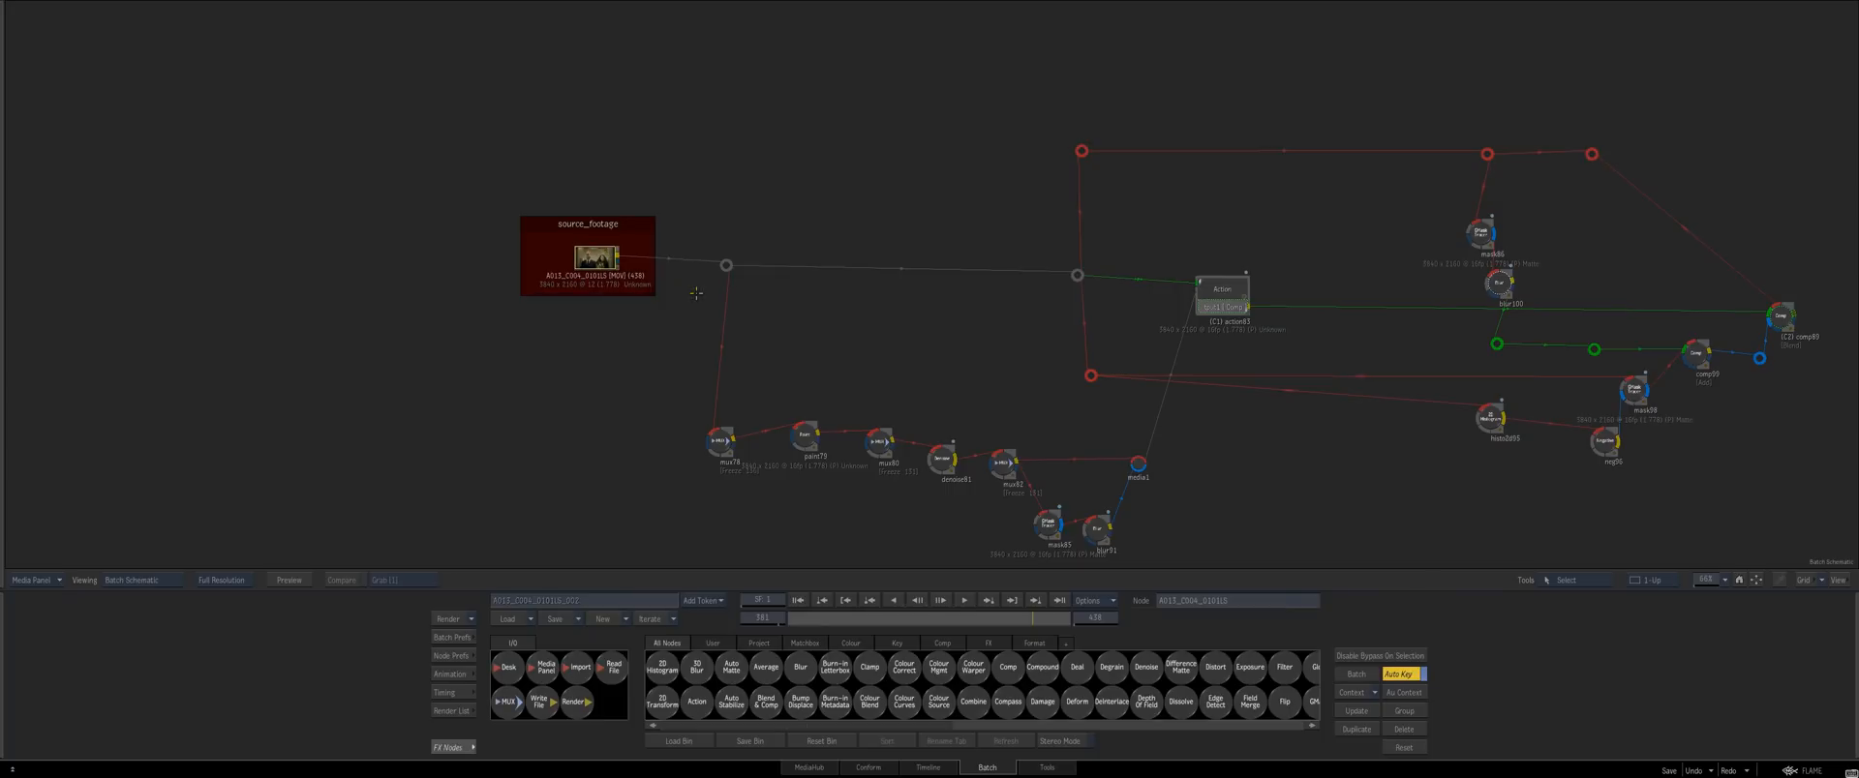
{"action": "key", "text": "F4"}
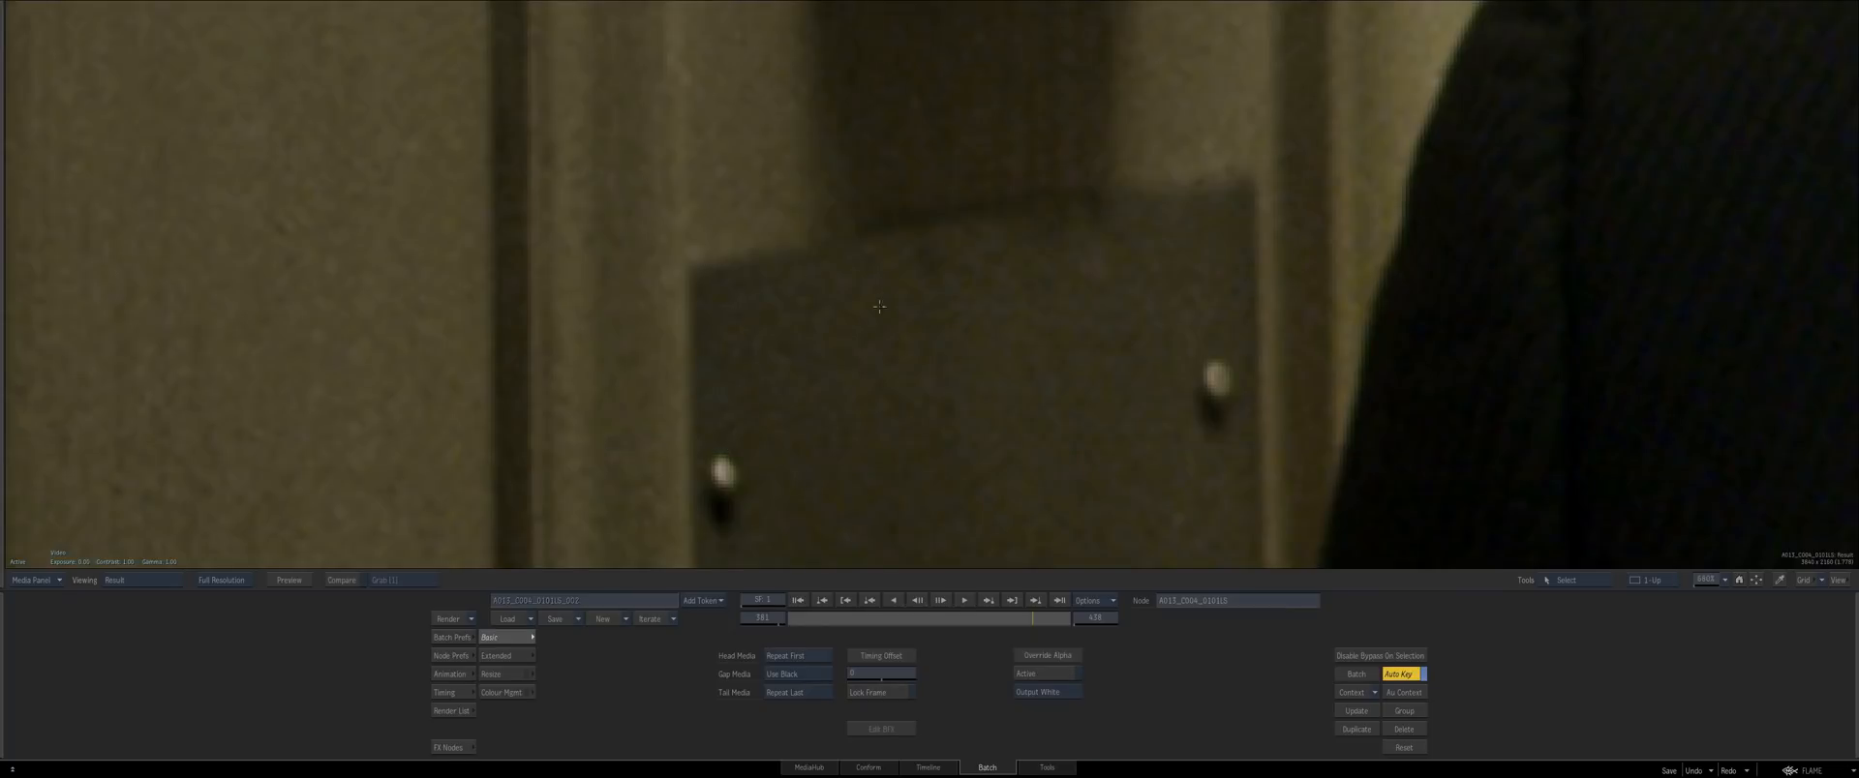
{"action": "key", "text": "Escape"}
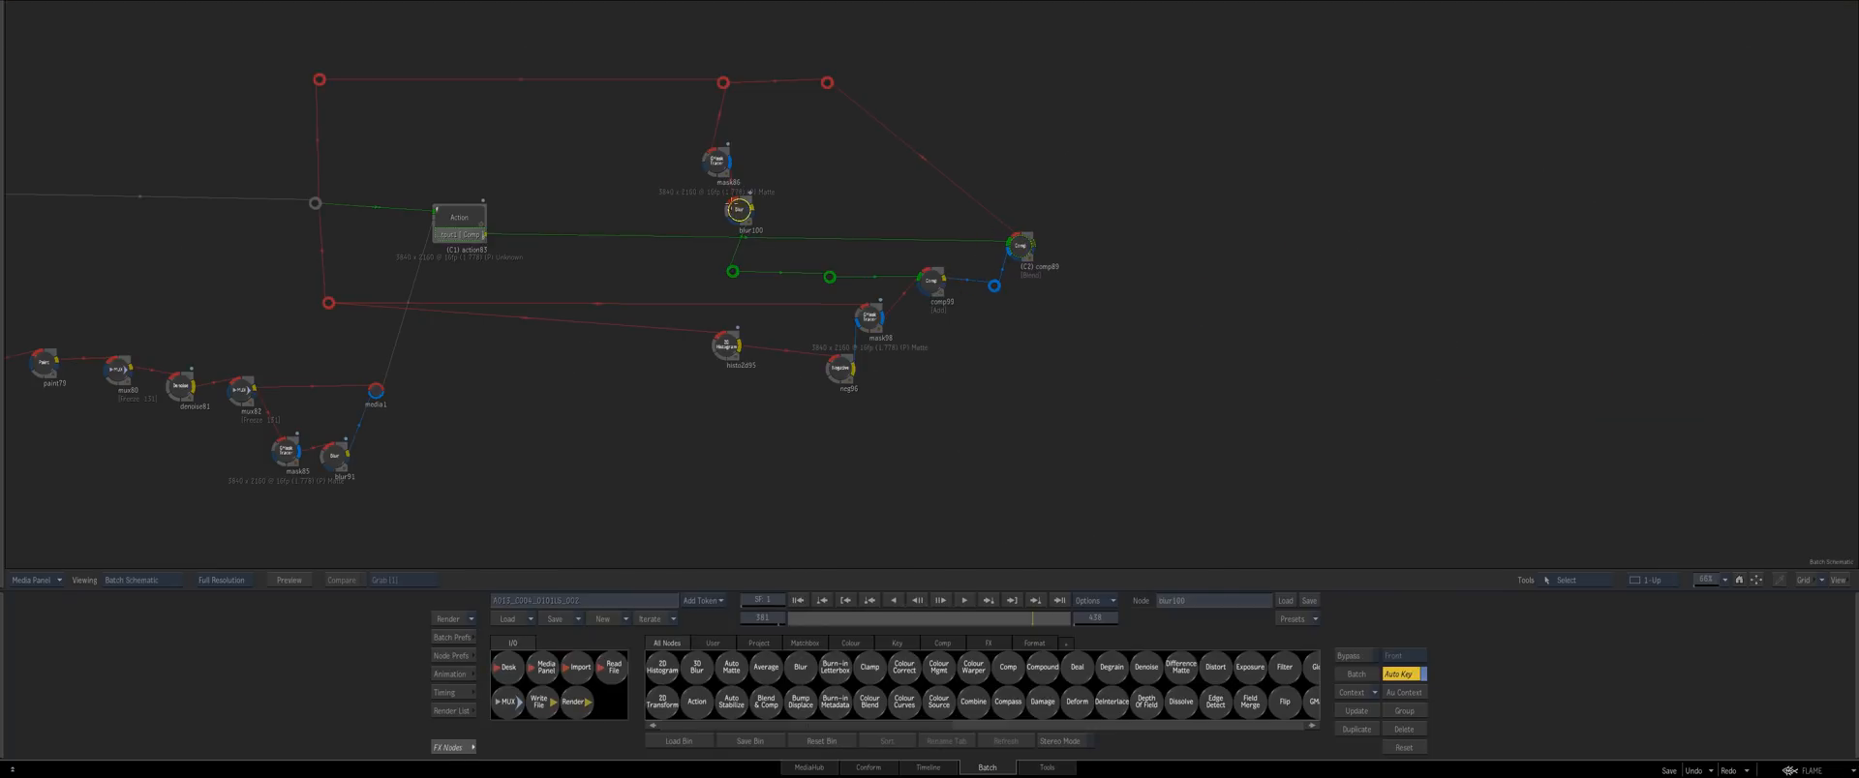
Compare the final comp, viewed from the mask's Blur node, with the stored reference across the wall plate's upper edge
{"action": "key", "text": "2"}
{"action": "left_click_drag", "start_coordinate": [751, 396], "coordinate": [223, 593]}
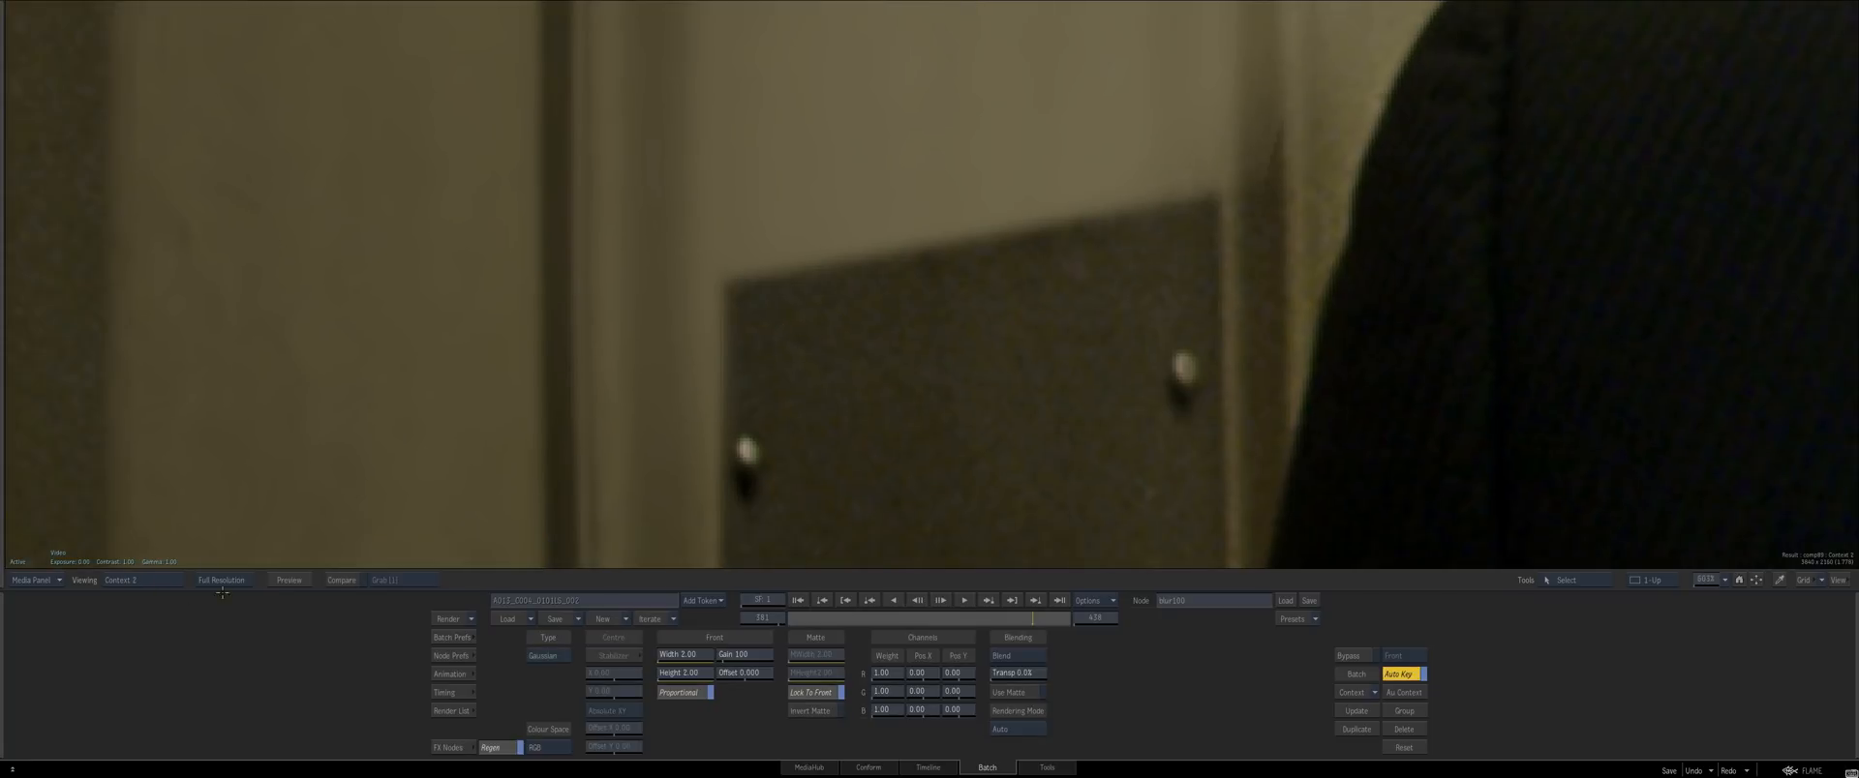
{"action": "left_click", "coordinate": [341, 581]}
{"action": "left_click_drag", "start_coordinate": [726, 334], "coordinate": [659, 391]}
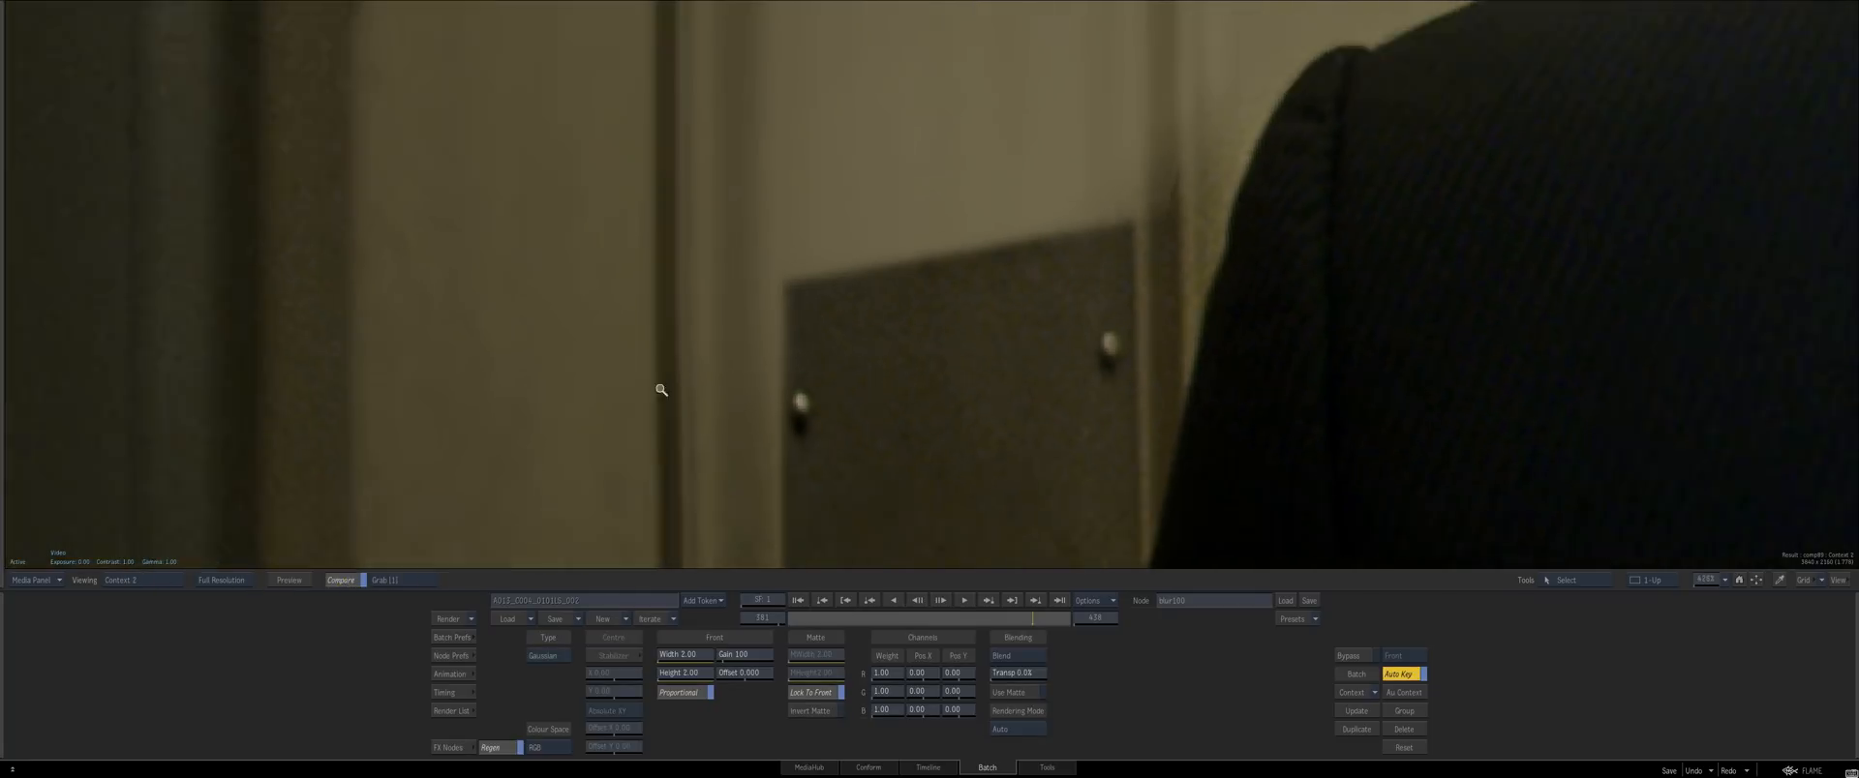
{"action": "left_click_drag", "start_coordinate": [1026, 552], "coordinate": [852, 281]}
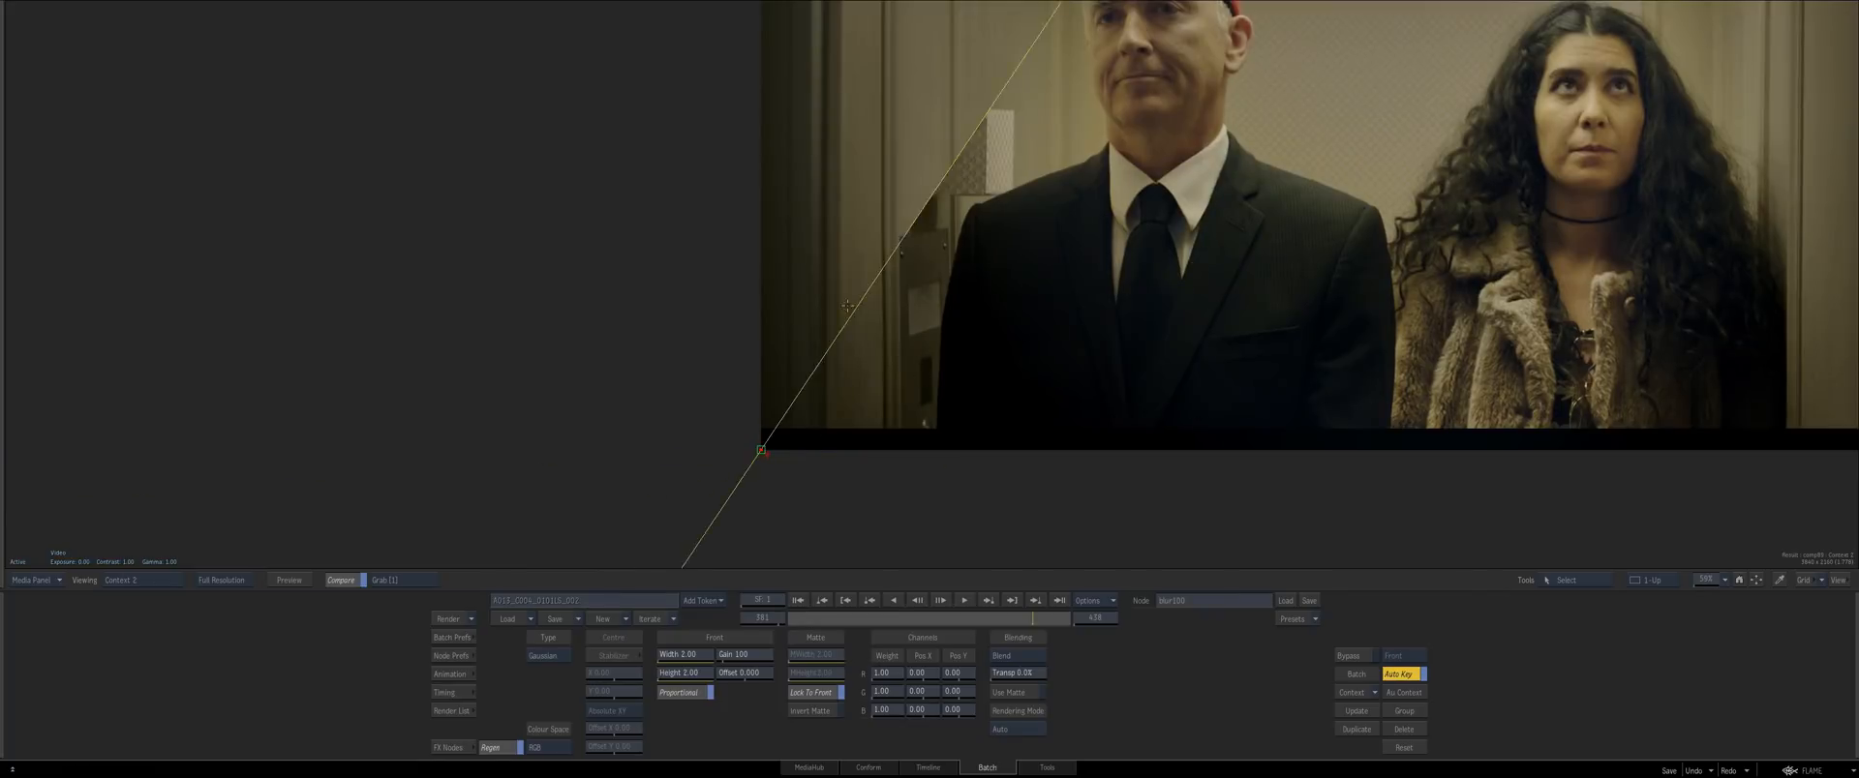
{"action": "left_click_drag", "start_coordinate": [910, 310], "coordinate": [1355, 320]}
{"action": "left_click_drag", "start_coordinate": [774, 58], "coordinate": [866, 313]}
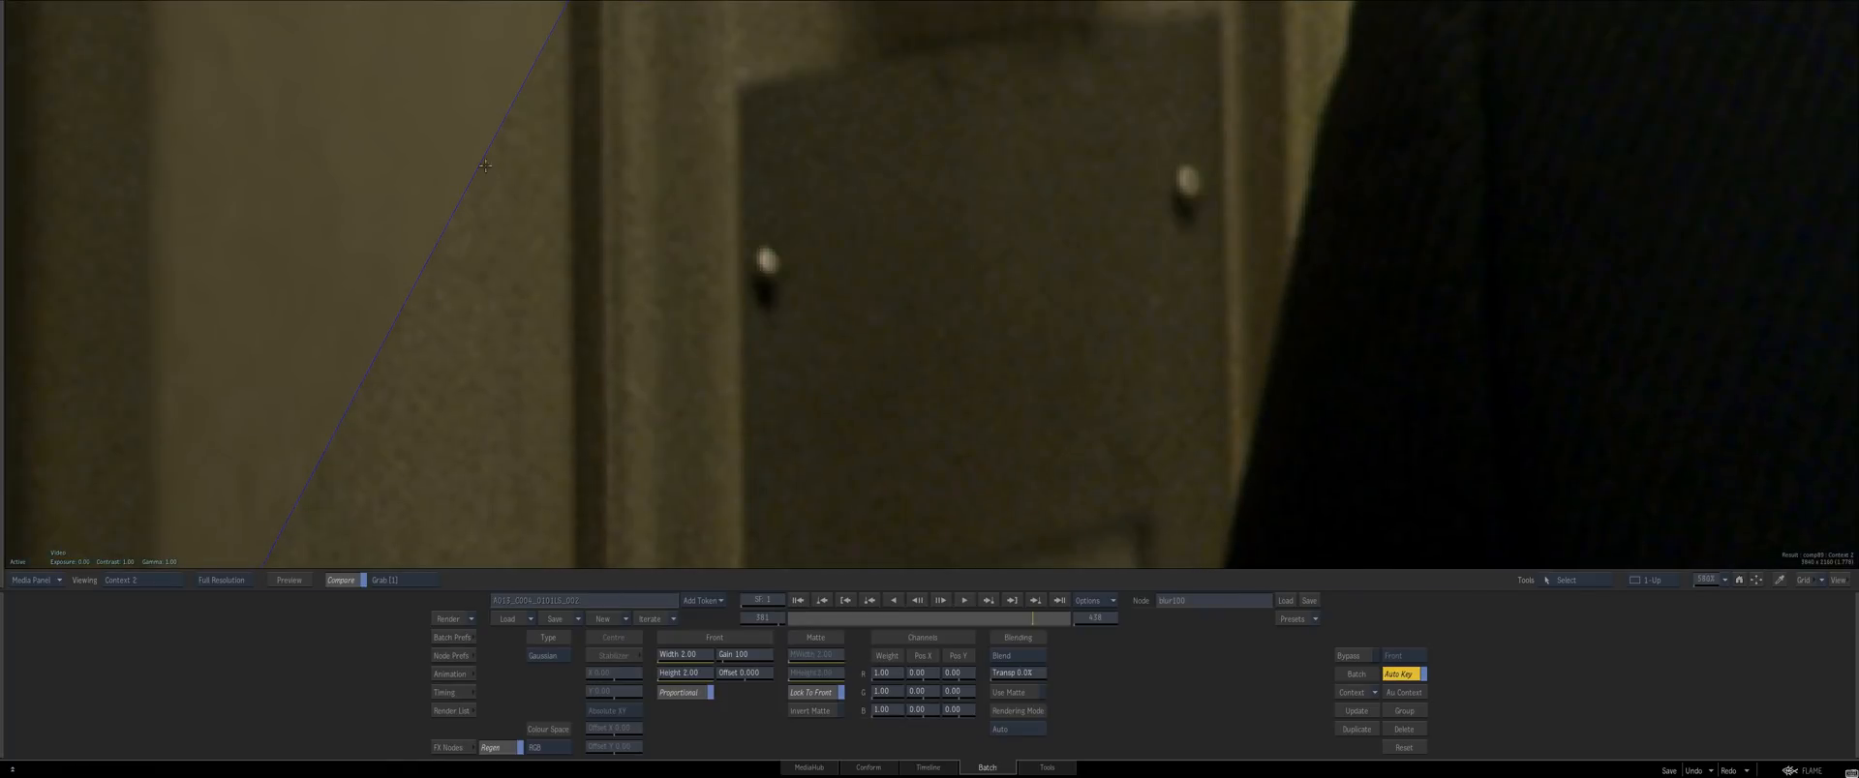
{"action": "left_click_drag", "start_coordinate": [485, 166], "coordinate": [764, 291]}
{"action": "left_click_drag", "start_coordinate": [751, 439], "coordinate": [830, 385]}
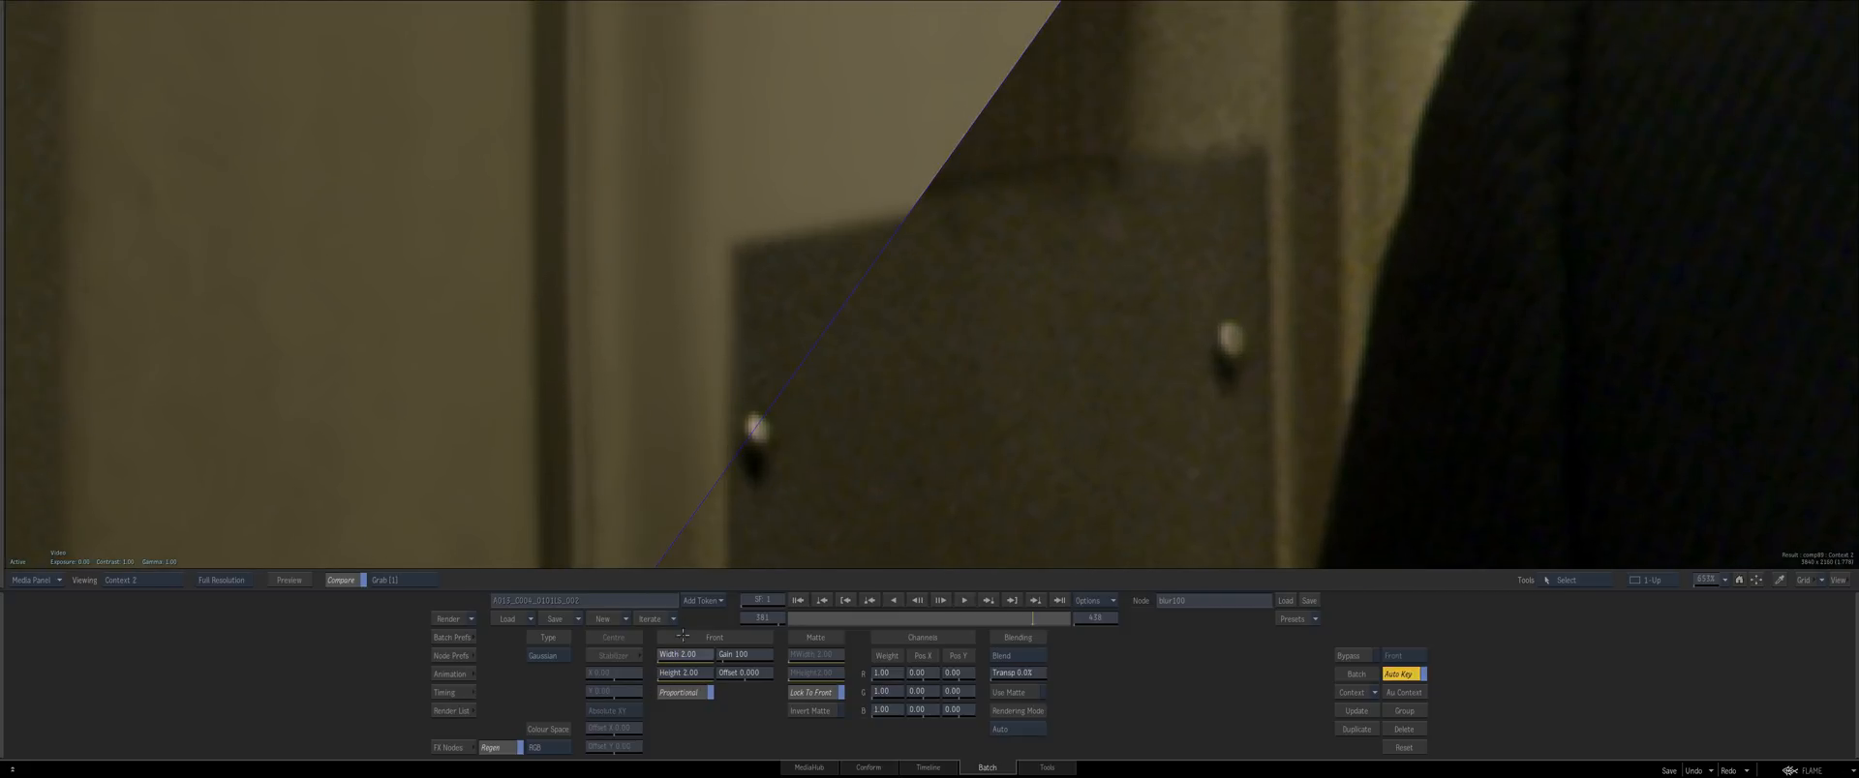
Try proportional blur values of 5.00 and 4.00 on the wall plate mask, settle on 3.10 and turn off the comparison
{"action": "key", "text": "ctrl+z"}
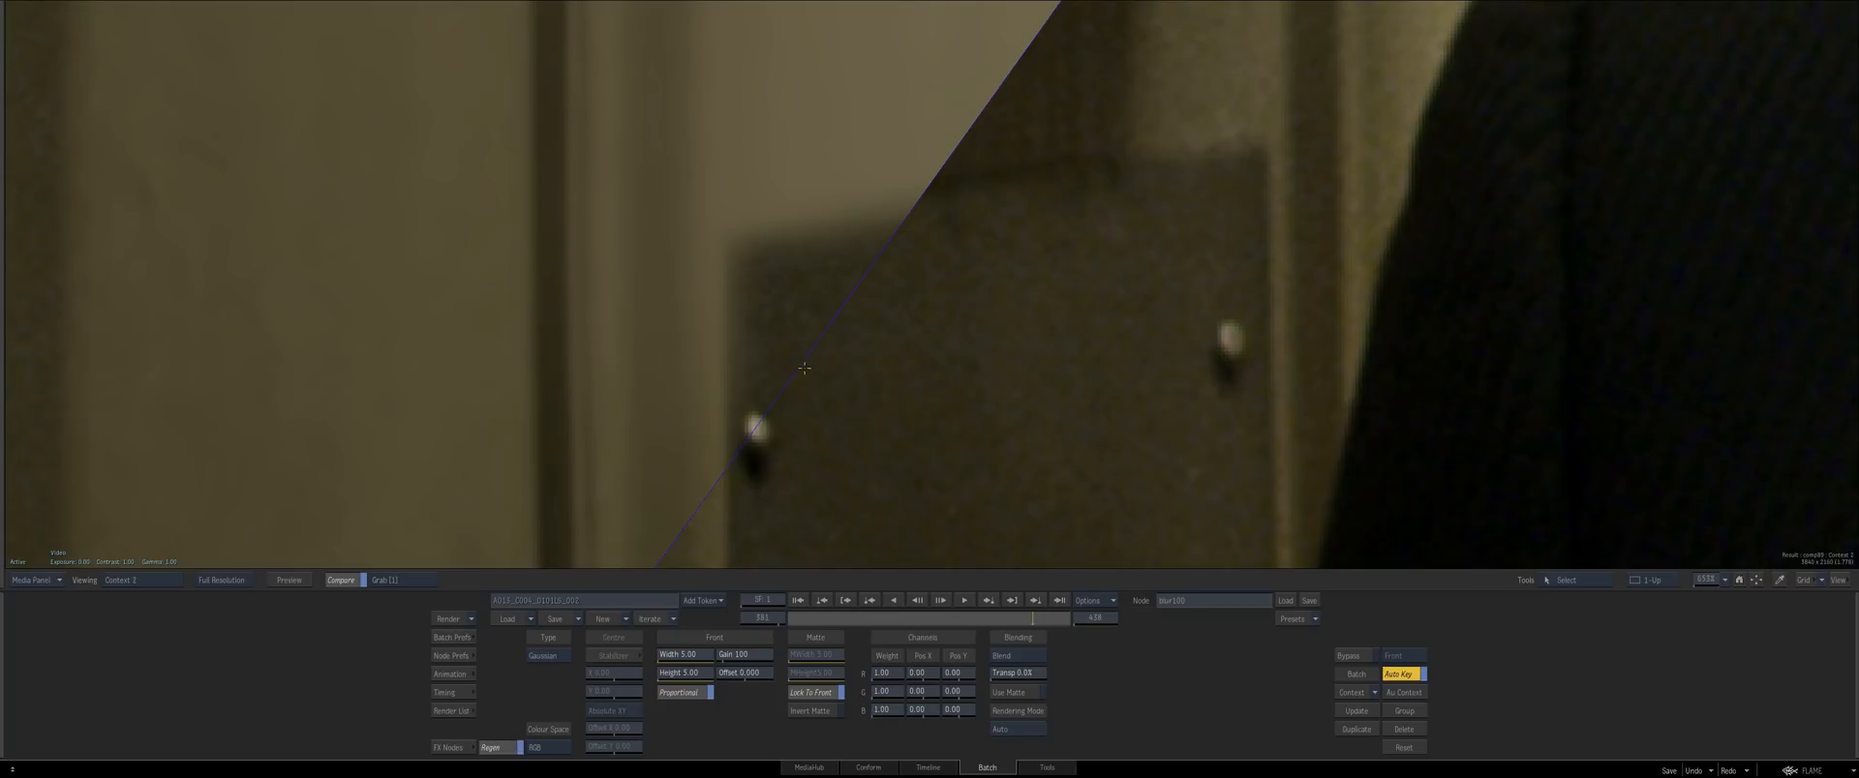
{"action": "left_click_drag", "start_coordinate": [813, 346], "coordinate": [958, 446]}
{"action": "left_click", "coordinate": [679, 654]}
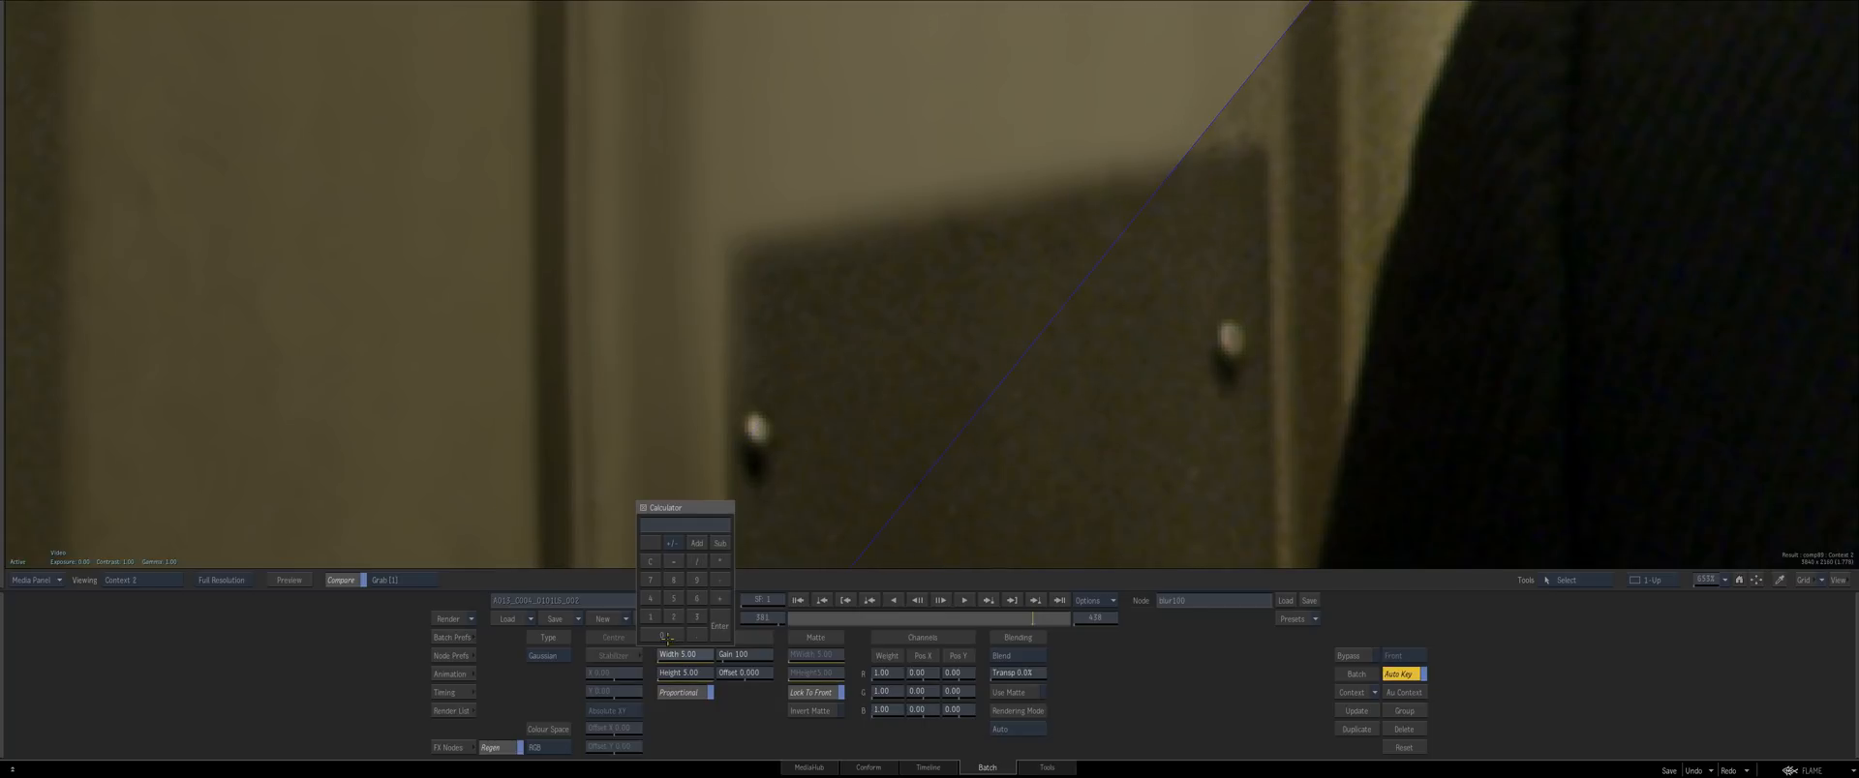
{"action": "type", "text": "4"}
{"action": "key", "text": "Return"}
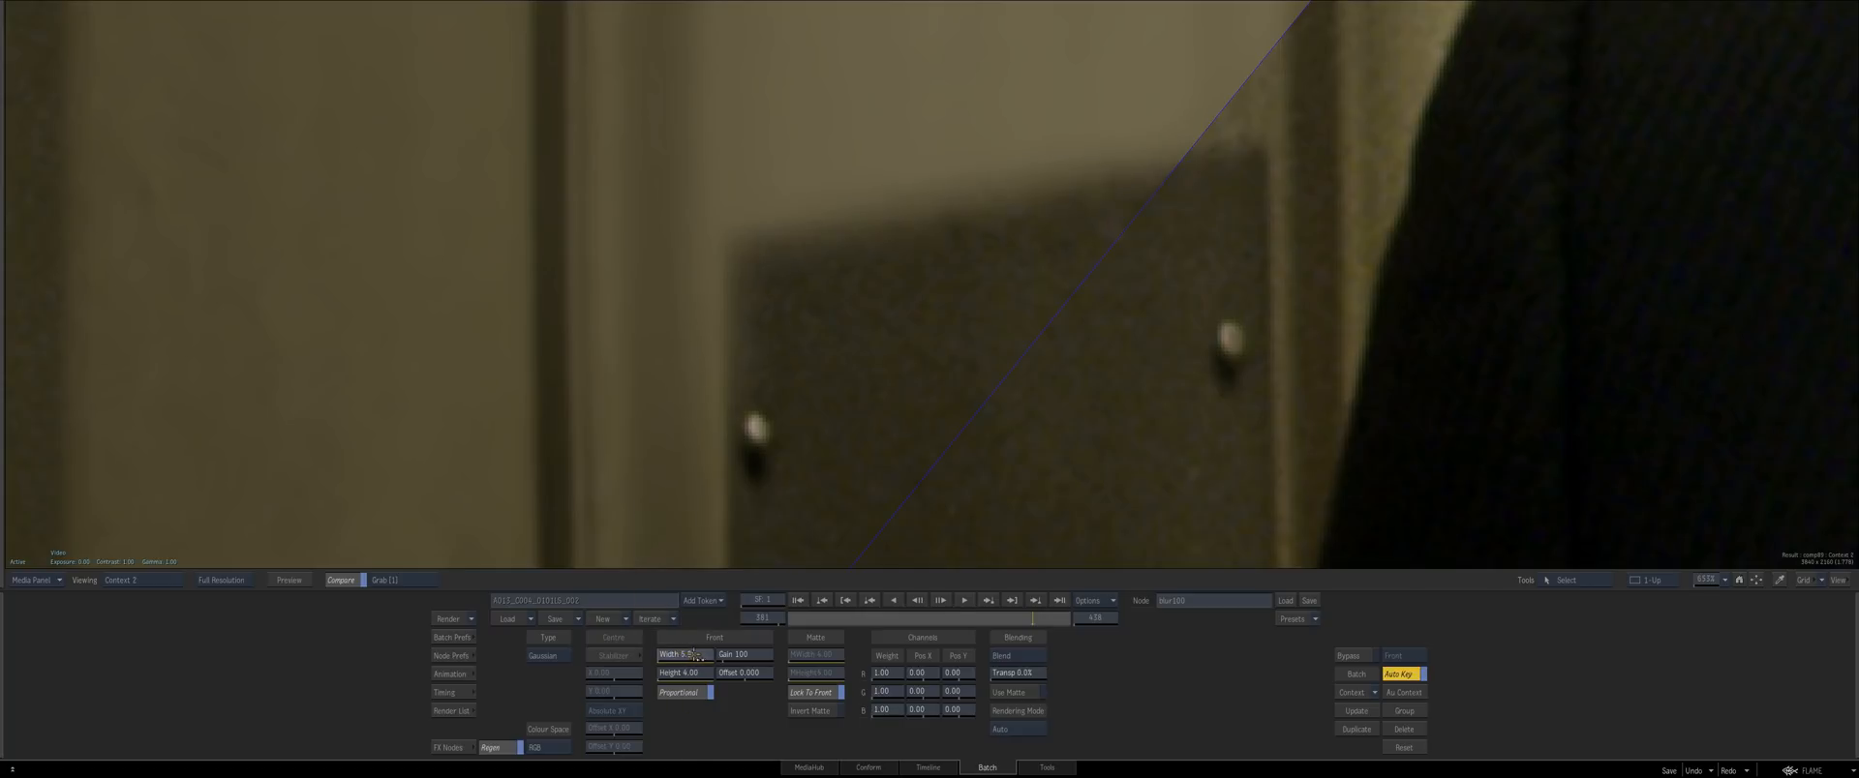
{"action": "left_click_drag", "start_coordinate": [683, 656], "coordinate": [679, 656]}
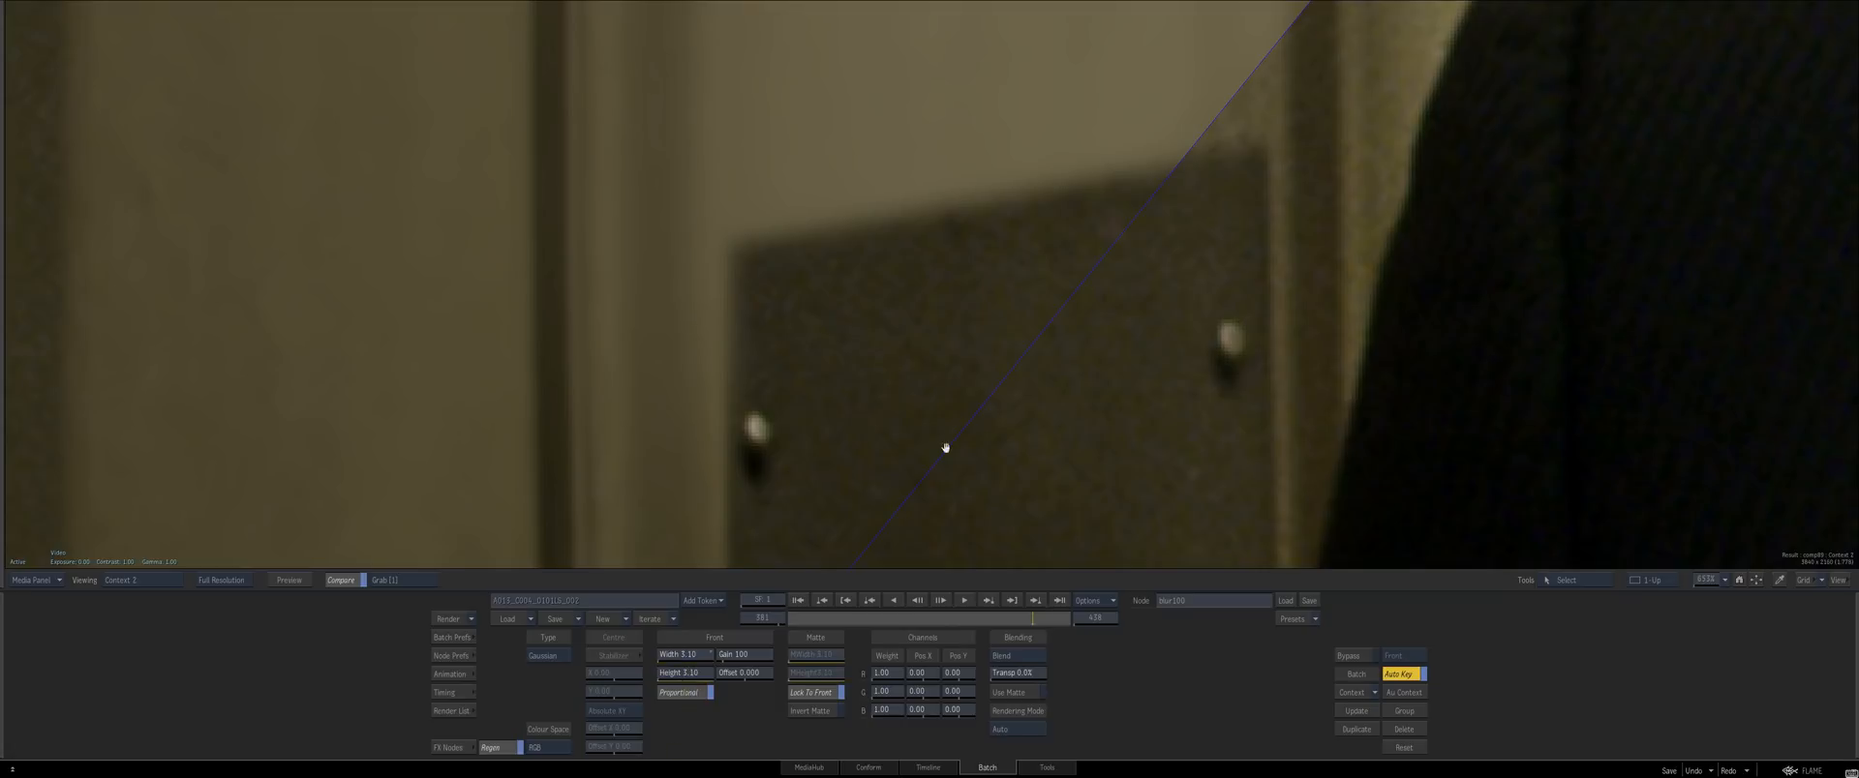
{"action": "left_click_drag", "start_coordinate": [904, 399], "coordinate": [846, 399]}
{"action": "key", "text": "alt+c"}
View the blur's incoming matte, and inspect the final comp's result around the wall plate, shoulder and upper wall
{"action": "left_click_drag", "start_coordinate": [948, 425], "coordinate": [684, 390]}
{"action": "key", "text": "F1"}
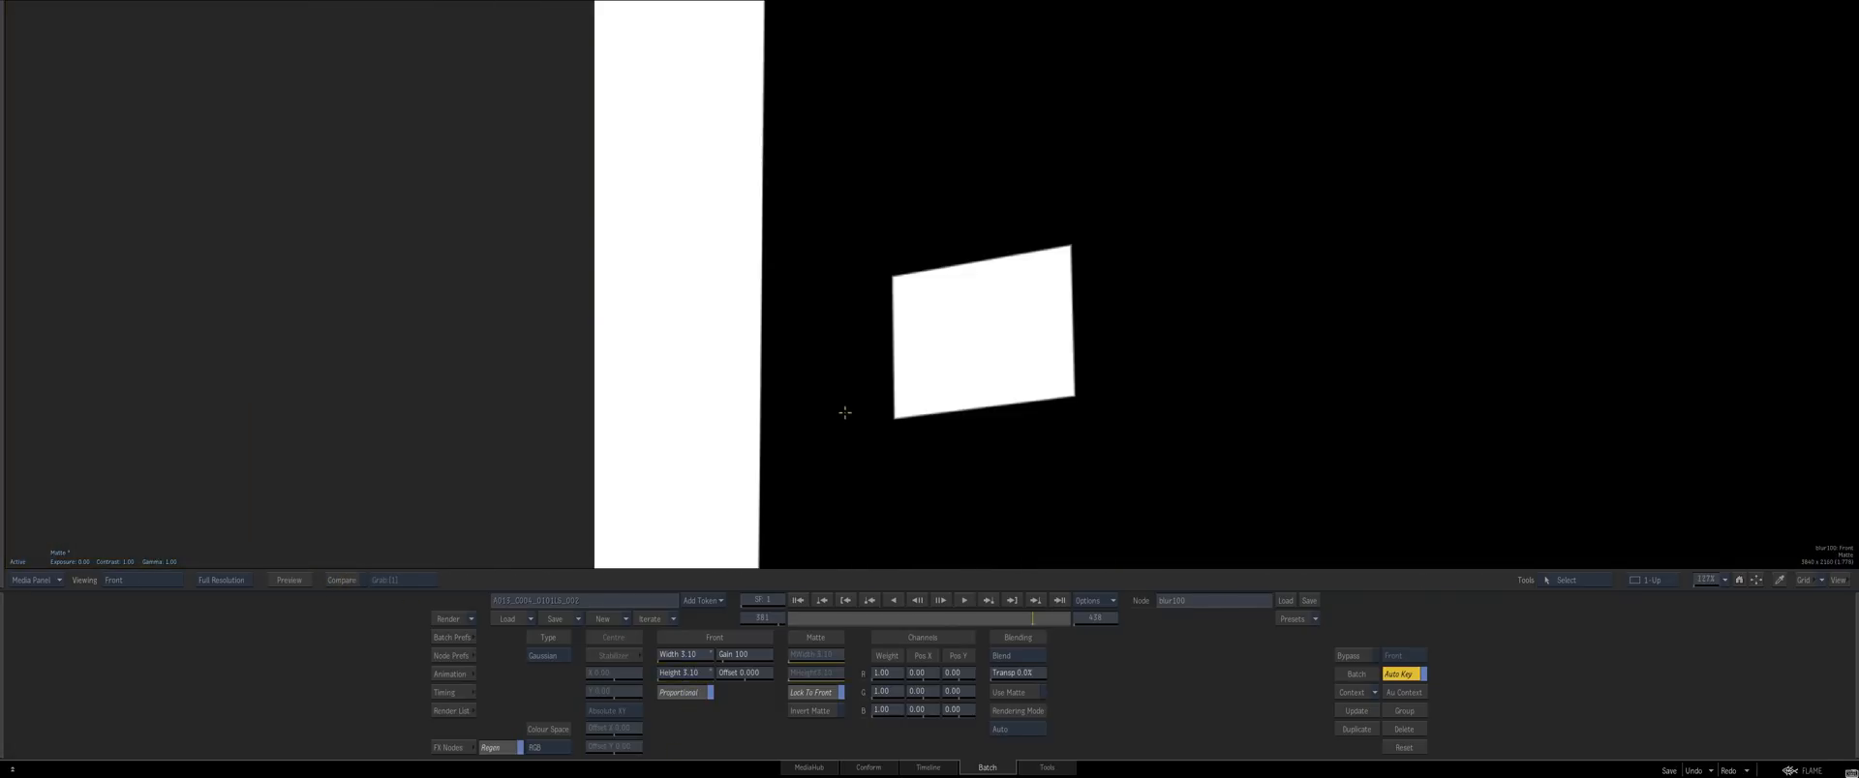
{"action": "key", "text": "F4"}
{"action": "double_click", "coordinate": [1005, 251]}
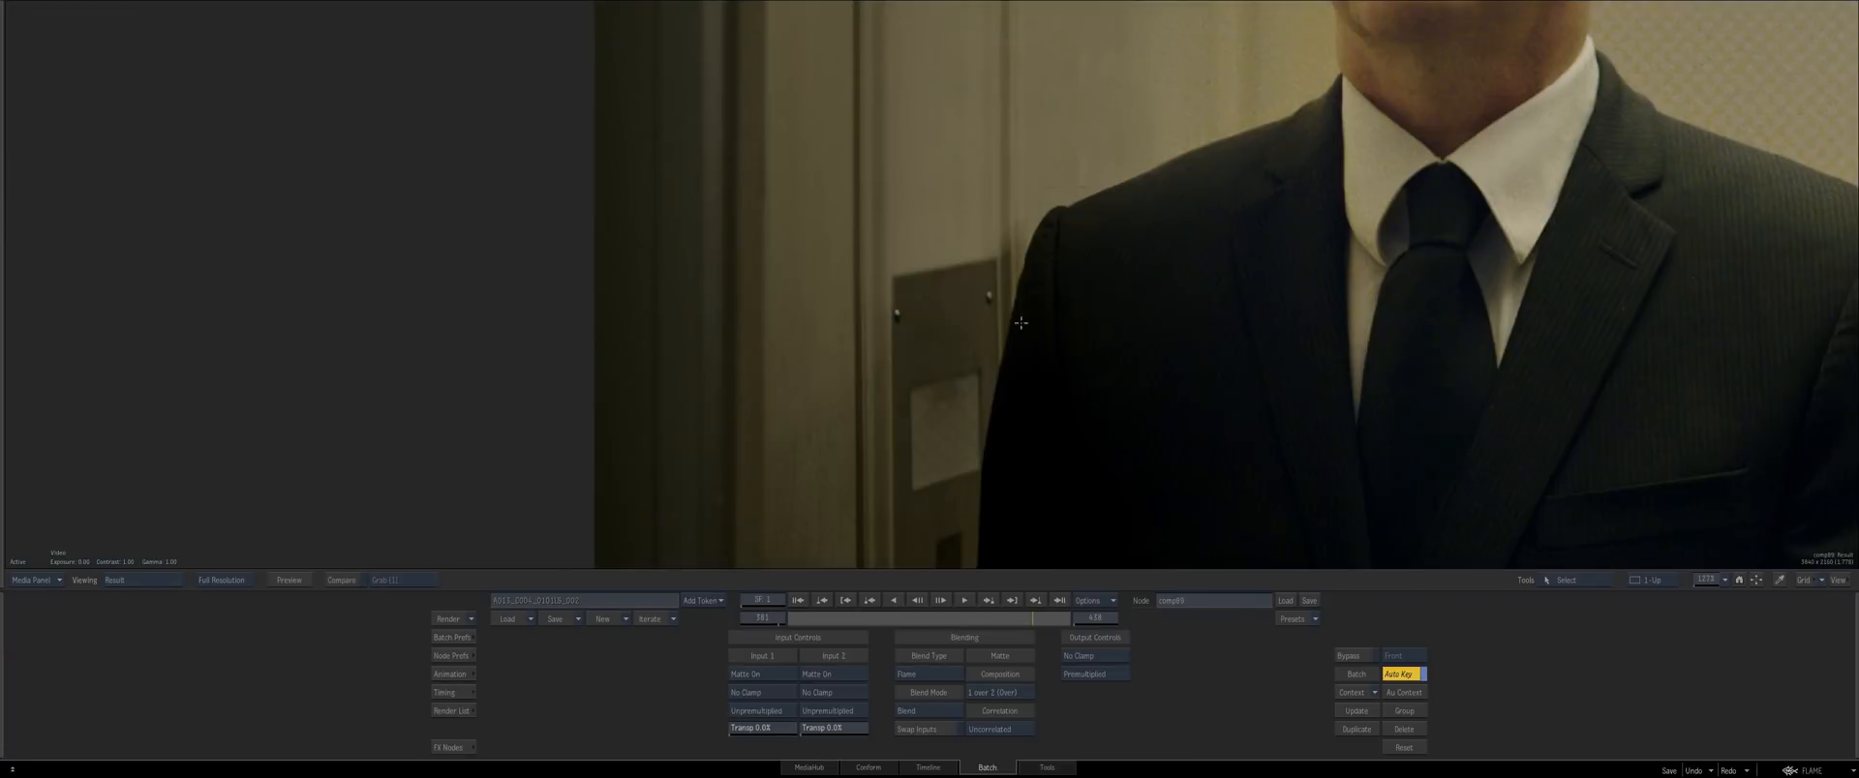
{"action": "left_click_drag", "start_coordinate": [1085, 434], "coordinate": [1005, 285]}
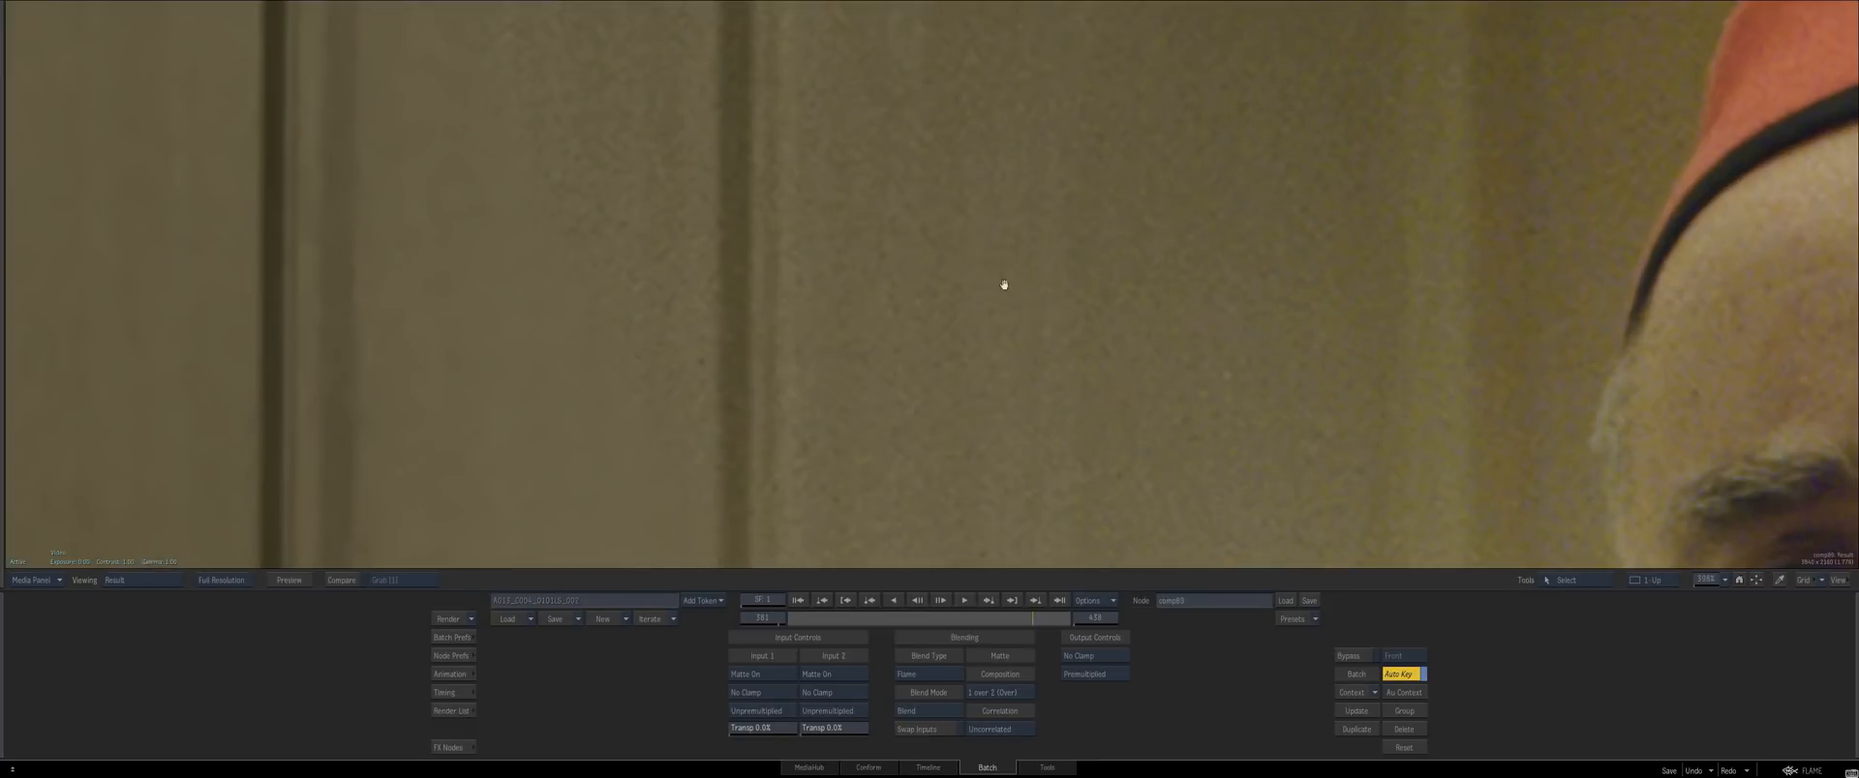
{"action": "left_click_drag", "start_coordinate": [814, 362], "coordinate": [760, 382]}
Realign the lower red link's elbow and the Action node in the schematic, and view the Action's comp output
{"action": "key", "text": "Escape"}
{"action": "left_click_drag", "start_coordinate": [1012, 401], "coordinate": [957, 419]}
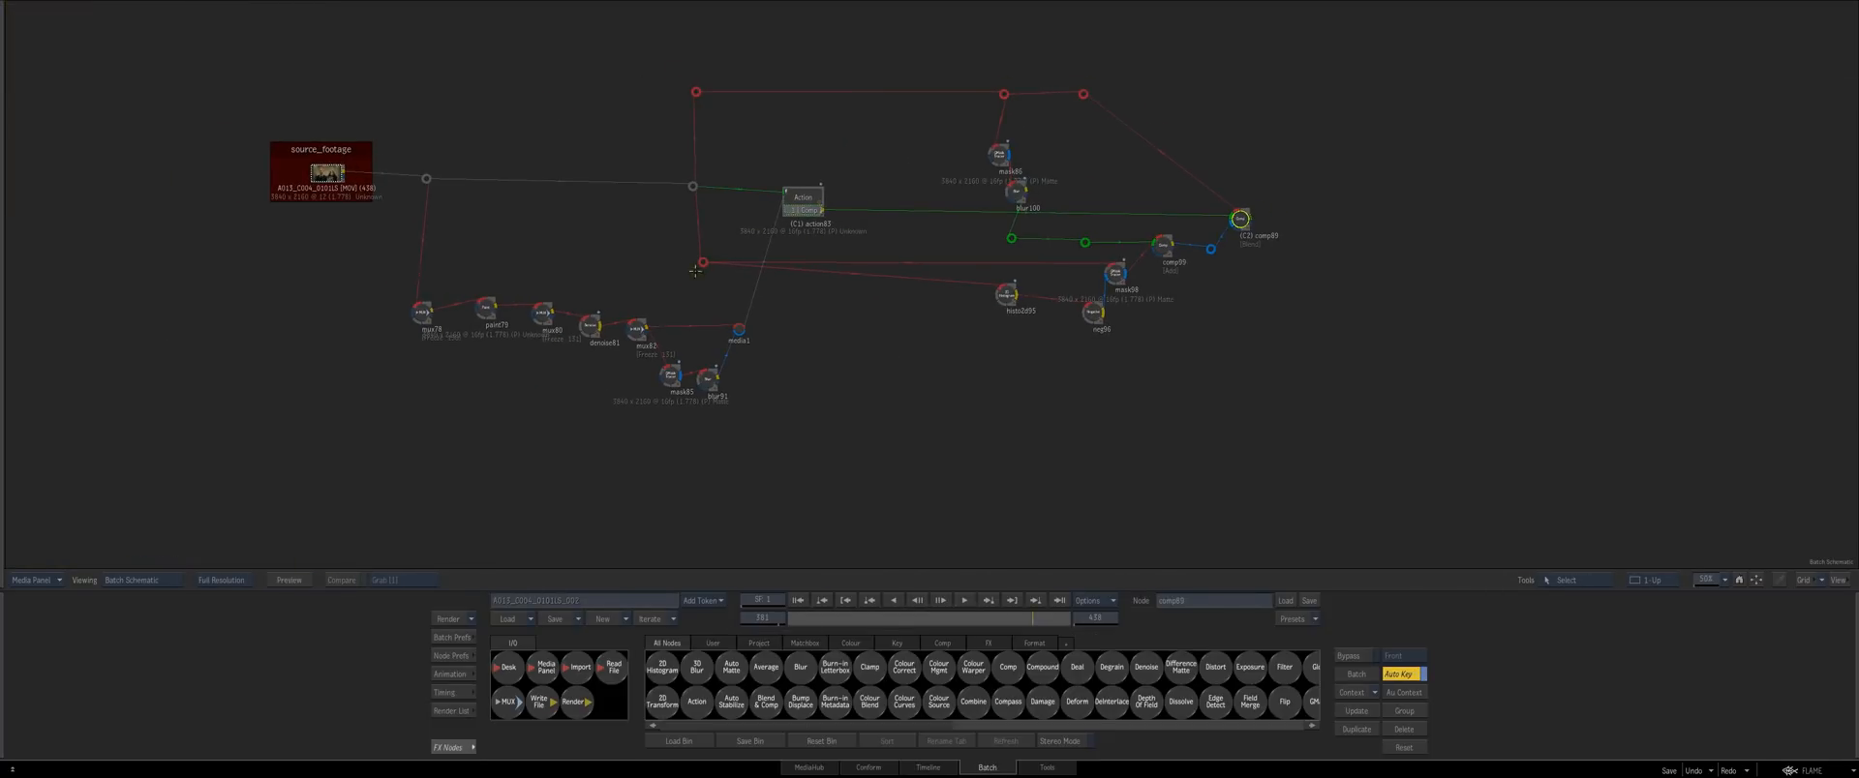
{"action": "left_click", "coordinate": [695, 279]}
{"action": "left_click_drag", "start_coordinate": [803, 198], "coordinate": [807, 186]}
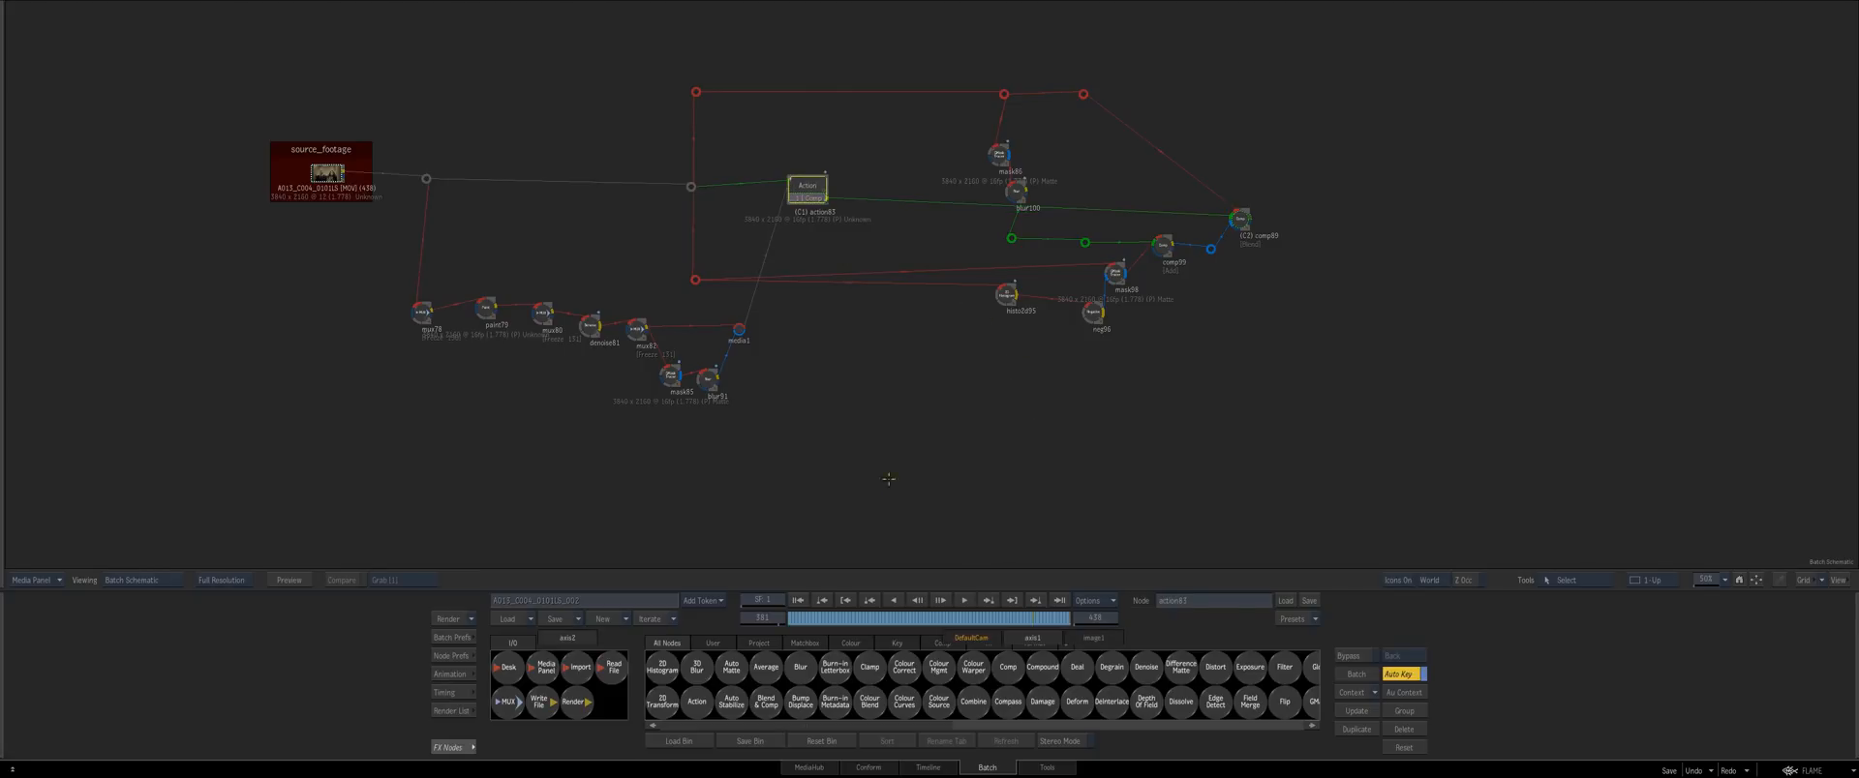
{"action": "left_click_drag", "start_coordinate": [961, 412], "coordinate": [926, 459]}
{"action": "double_click", "coordinate": [773, 237]}
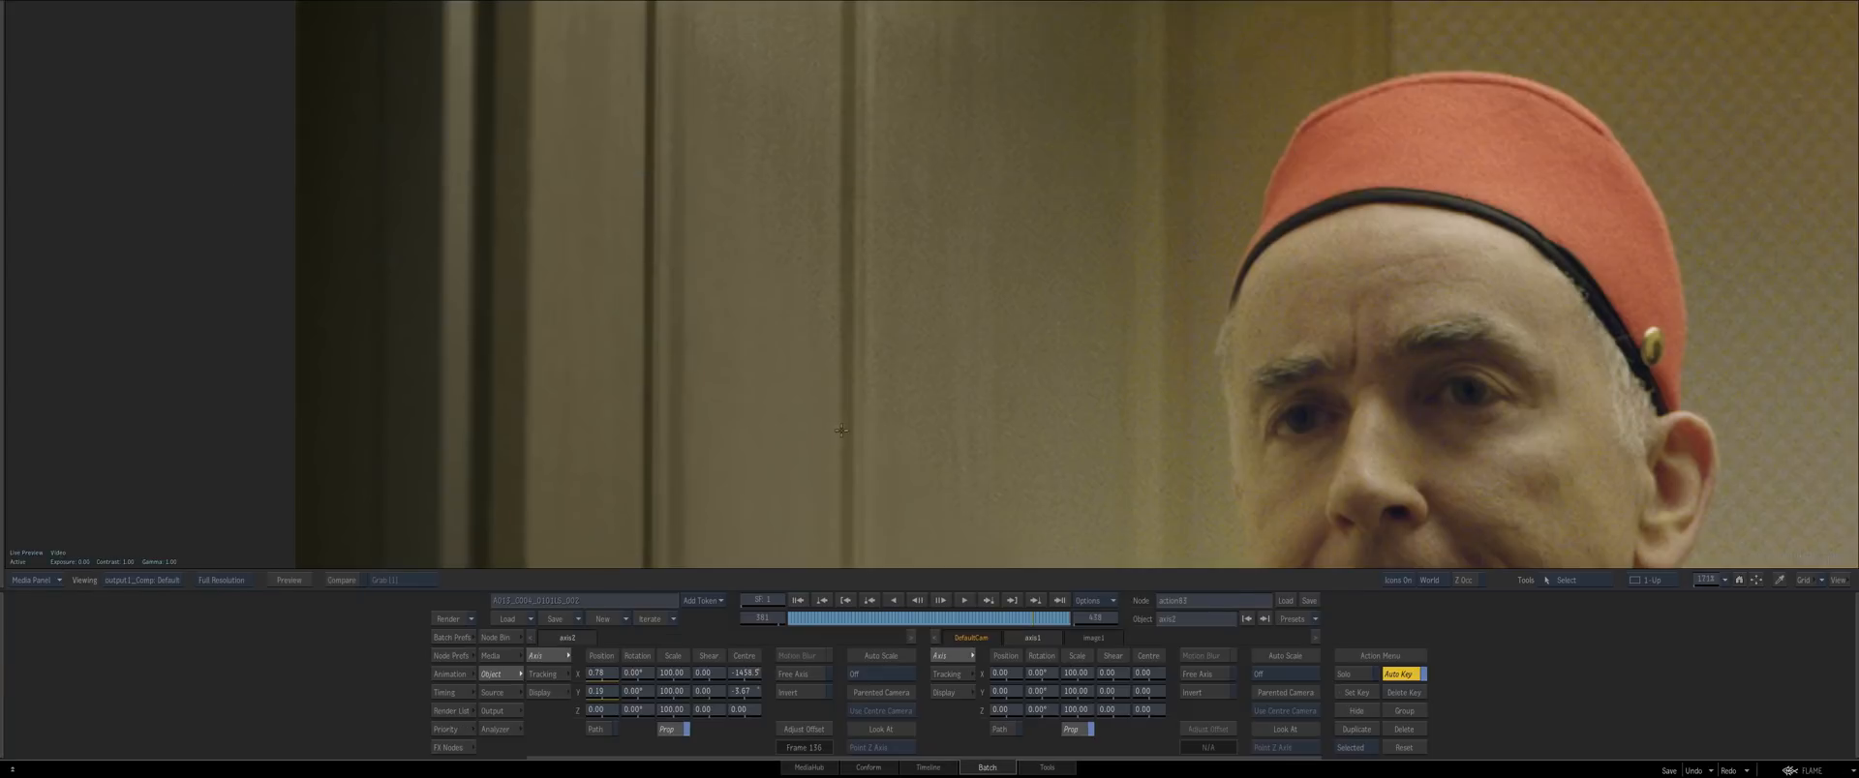
{"action": "key", "text": "Escape"}
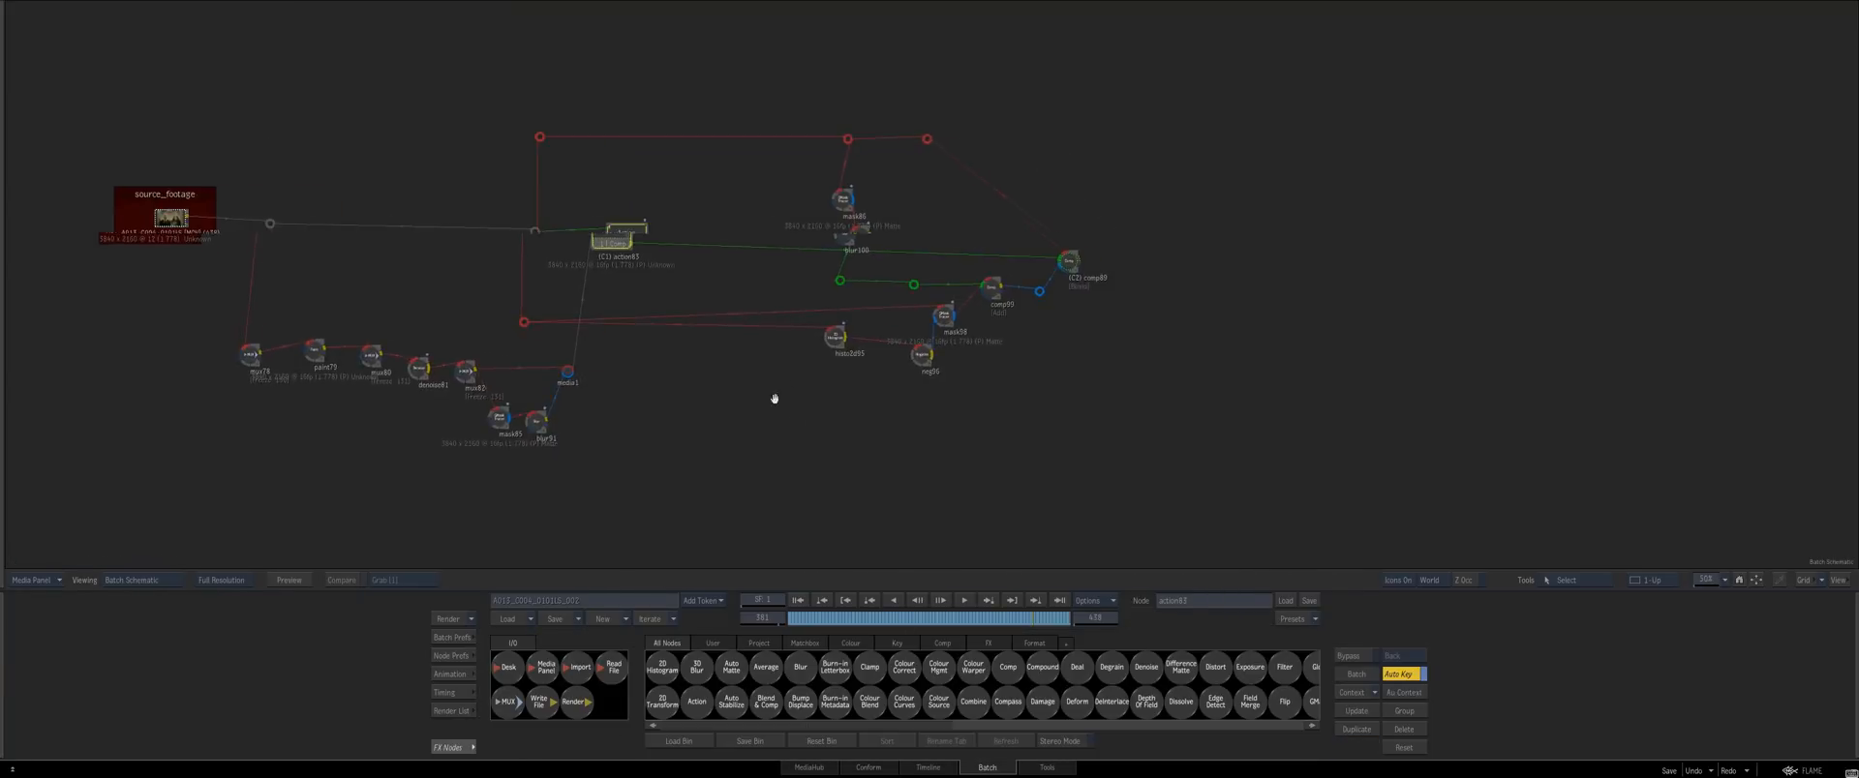
Tidy the lower matte branch by repositioning its elbow, histogram, negative, mask and matte comp nodes
{"action": "left_click_drag", "start_coordinate": [771, 397], "coordinate": [871, 383]}
{"action": "left_click", "coordinate": [1127, 252]}
{"action": "left_click_drag", "start_coordinate": [360, 336], "coordinate": [358, 323]}
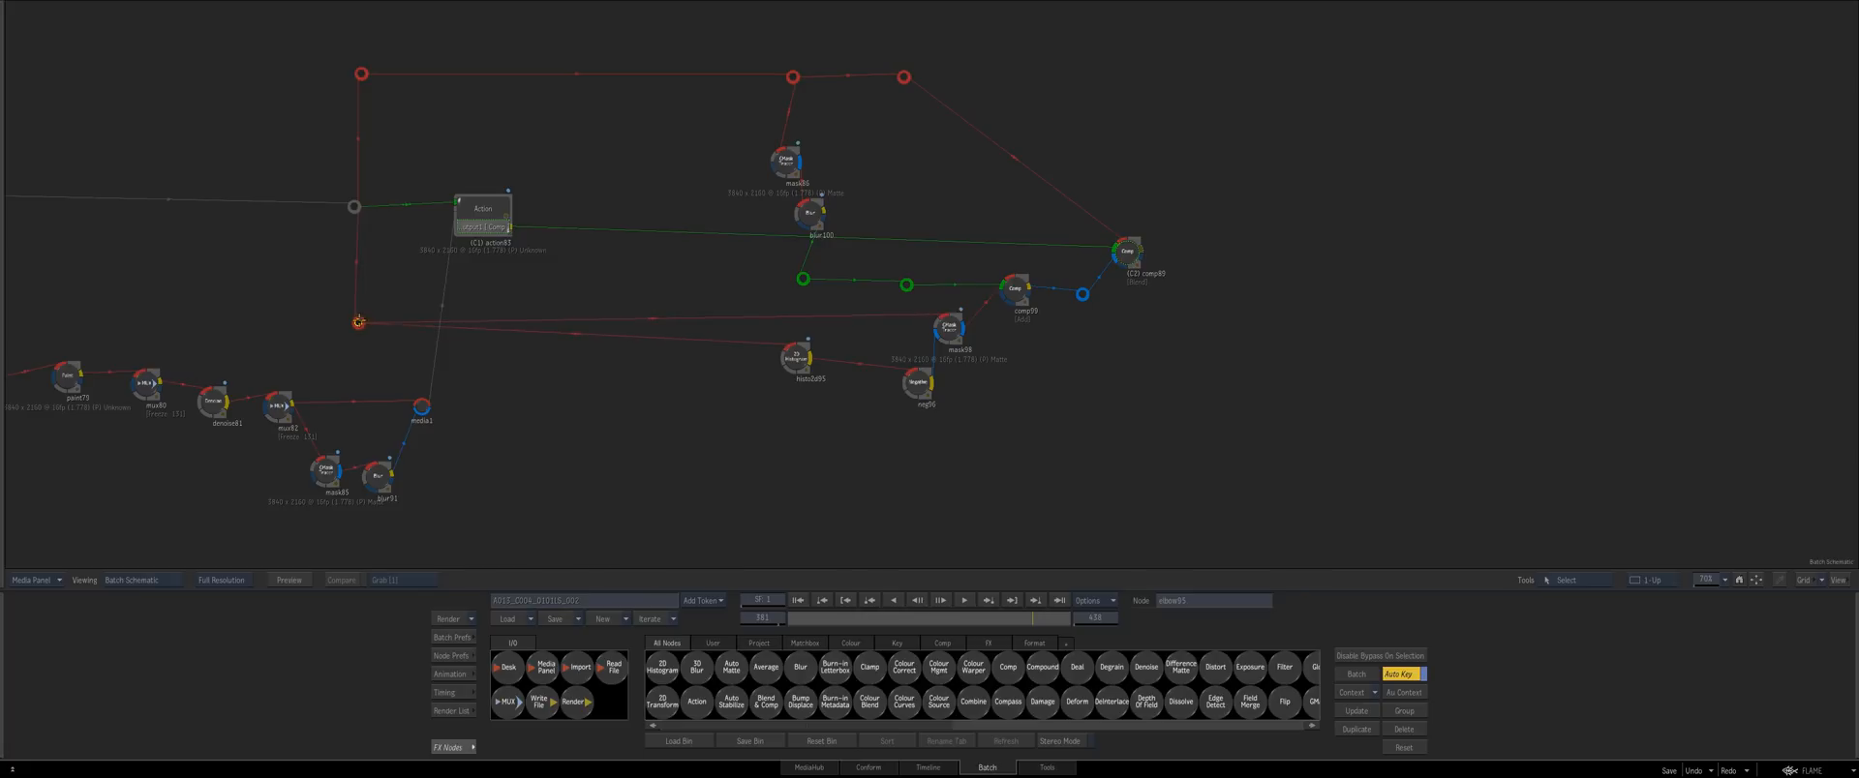
{"action": "left_click_drag", "start_coordinate": [795, 357], "coordinate": [780, 377]}
{"action": "left_click_drag", "start_coordinate": [917, 383], "coordinate": [881, 395]}
{"action": "left_click_drag", "start_coordinate": [948, 328], "coordinate": [932, 341]}
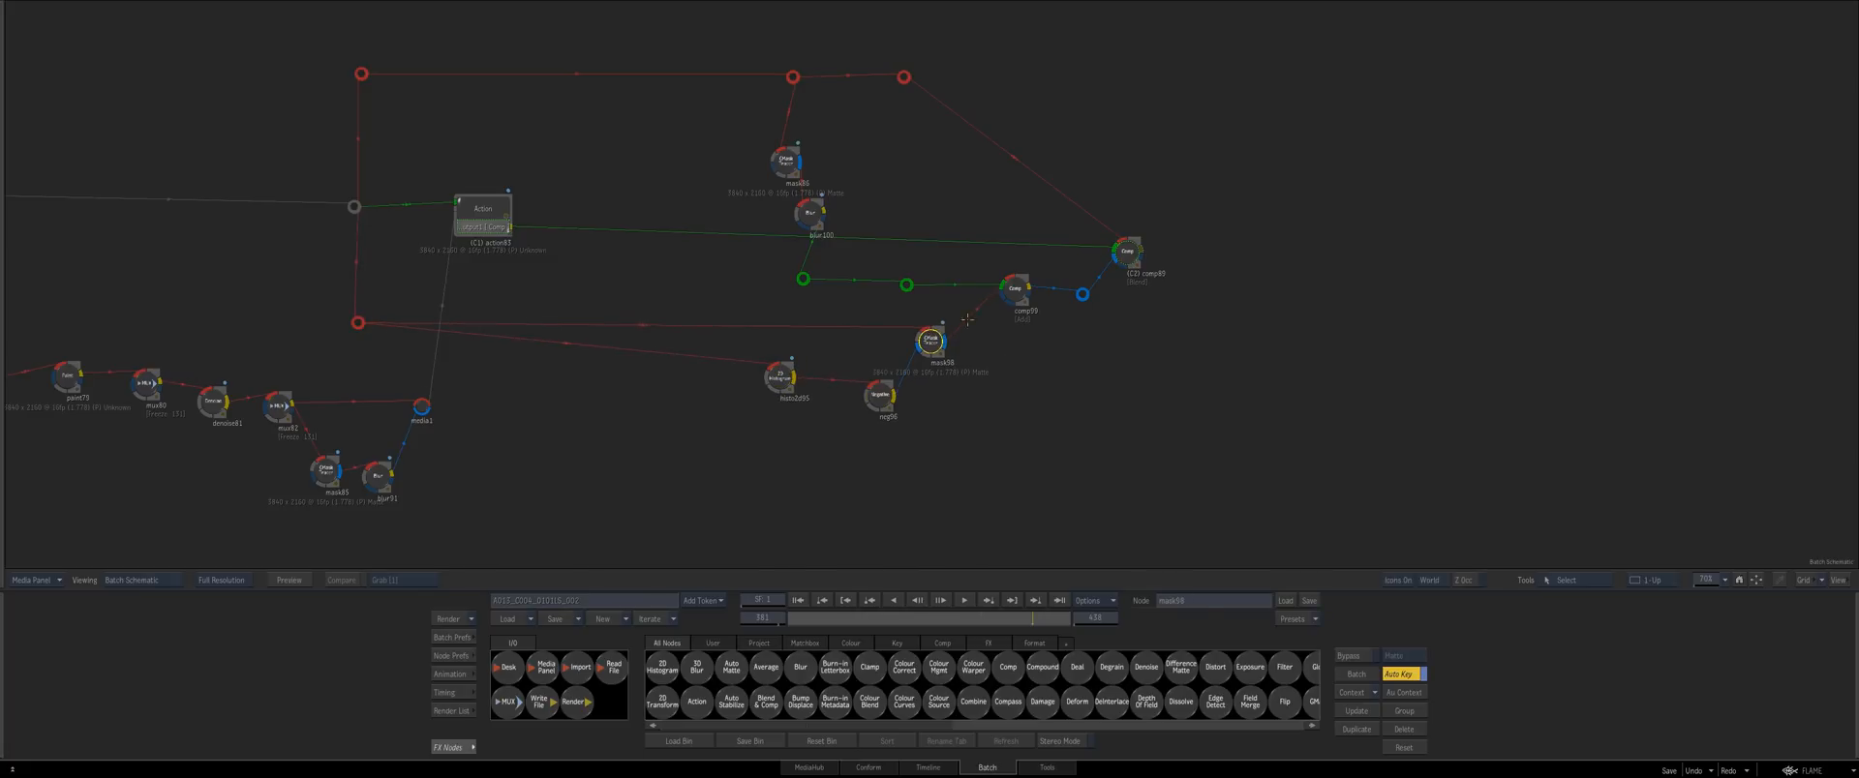
{"action": "left_click_drag", "start_coordinate": [1014, 288], "coordinate": [1010, 293]}
{"action": "double_click", "coordinate": [1010, 292]}
{"action": "left_click", "coordinate": [159, 657]}
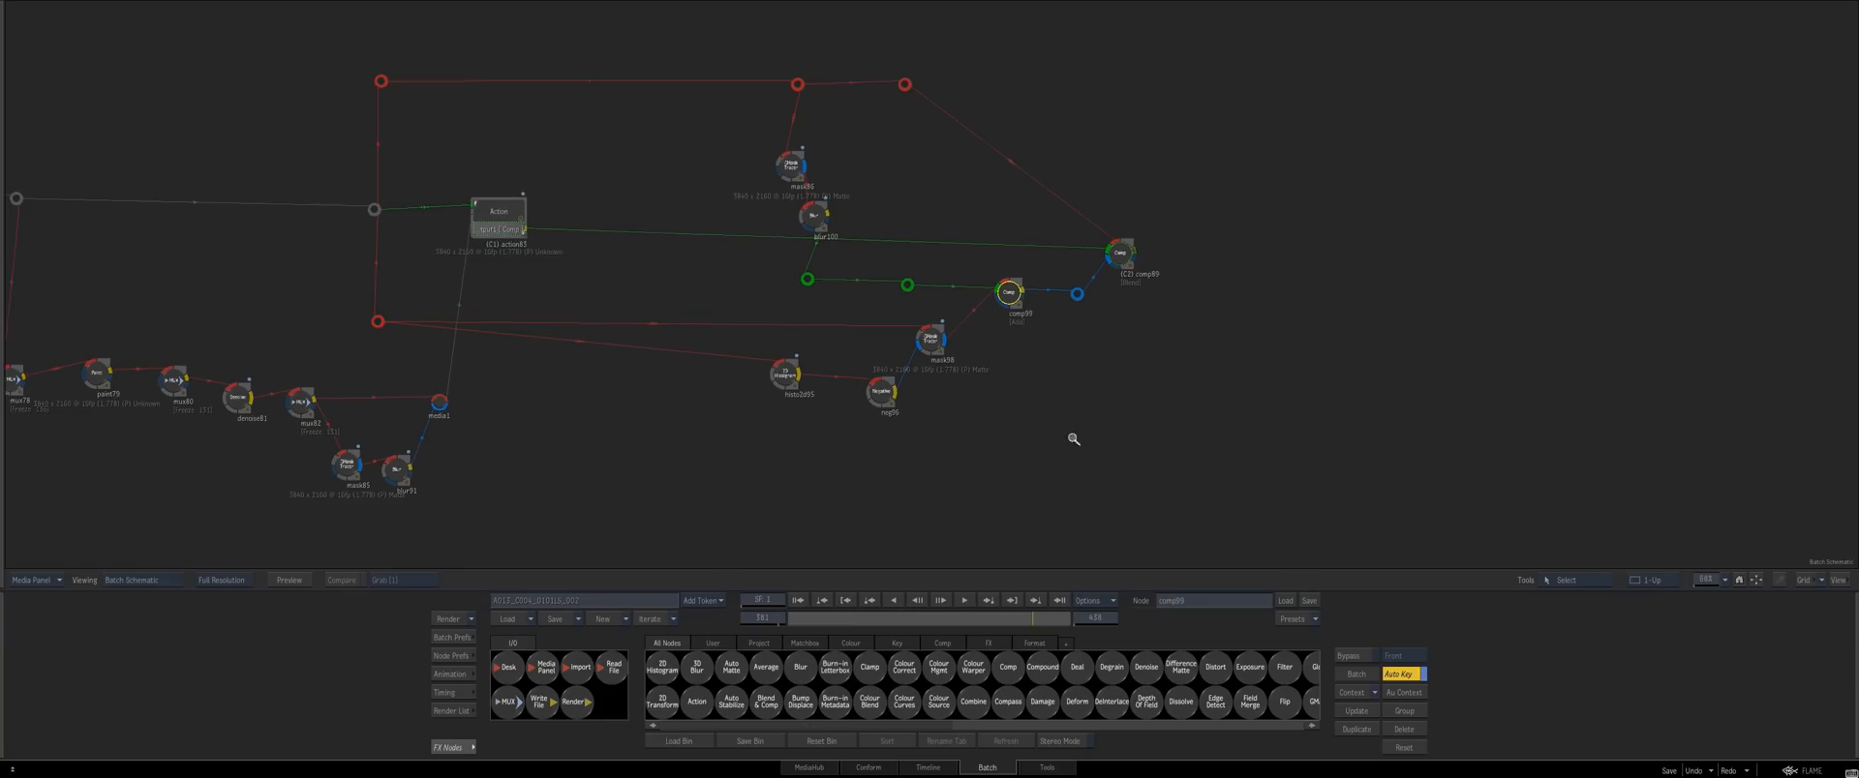
Move the upper red link's last elbow near the final comp and align the wall plate mask and Blur nodes vertically
{"action": "left_click", "coordinate": [1125, 253]}
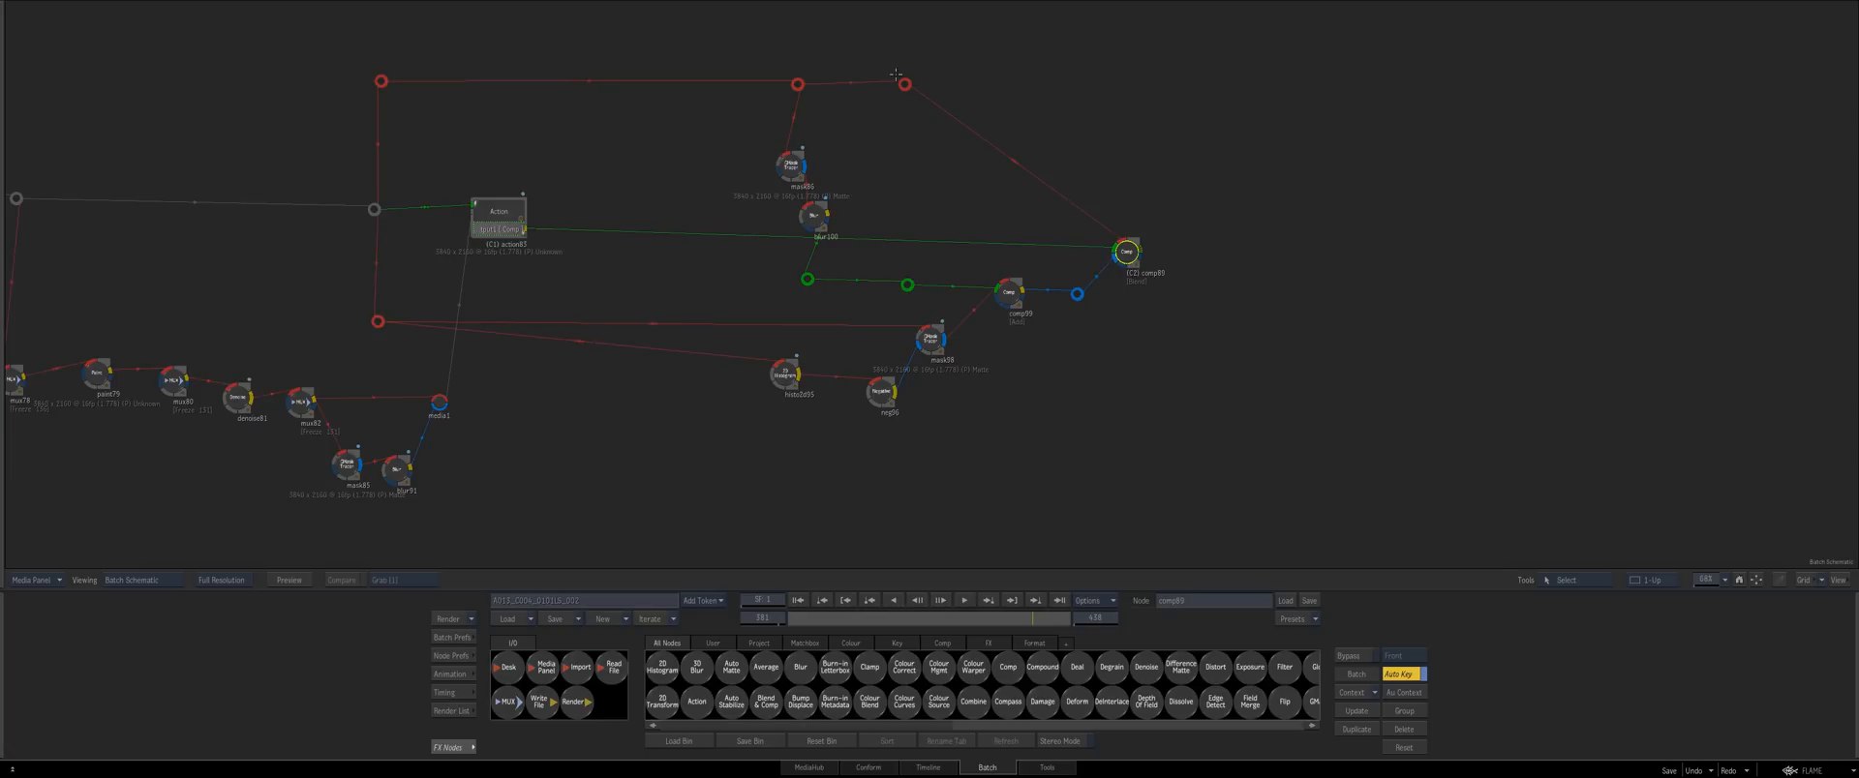
{"action": "left_click_drag", "start_coordinate": [905, 84], "coordinate": [1091, 90]}
{"action": "left_click_drag", "start_coordinate": [1127, 252], "coordinate": [1143, 244]}
{"action": "left_click_drag", "start_coordinate": [814, 216], "coordinate": [790, 214]}
{"action": "left_click_drag", "start_coordinate": [791, 166], "coordinate": [787, 154]}
{"action": "left_click_drag", "start_coordinate": [790, 214], "coordinate": [785, 200]}
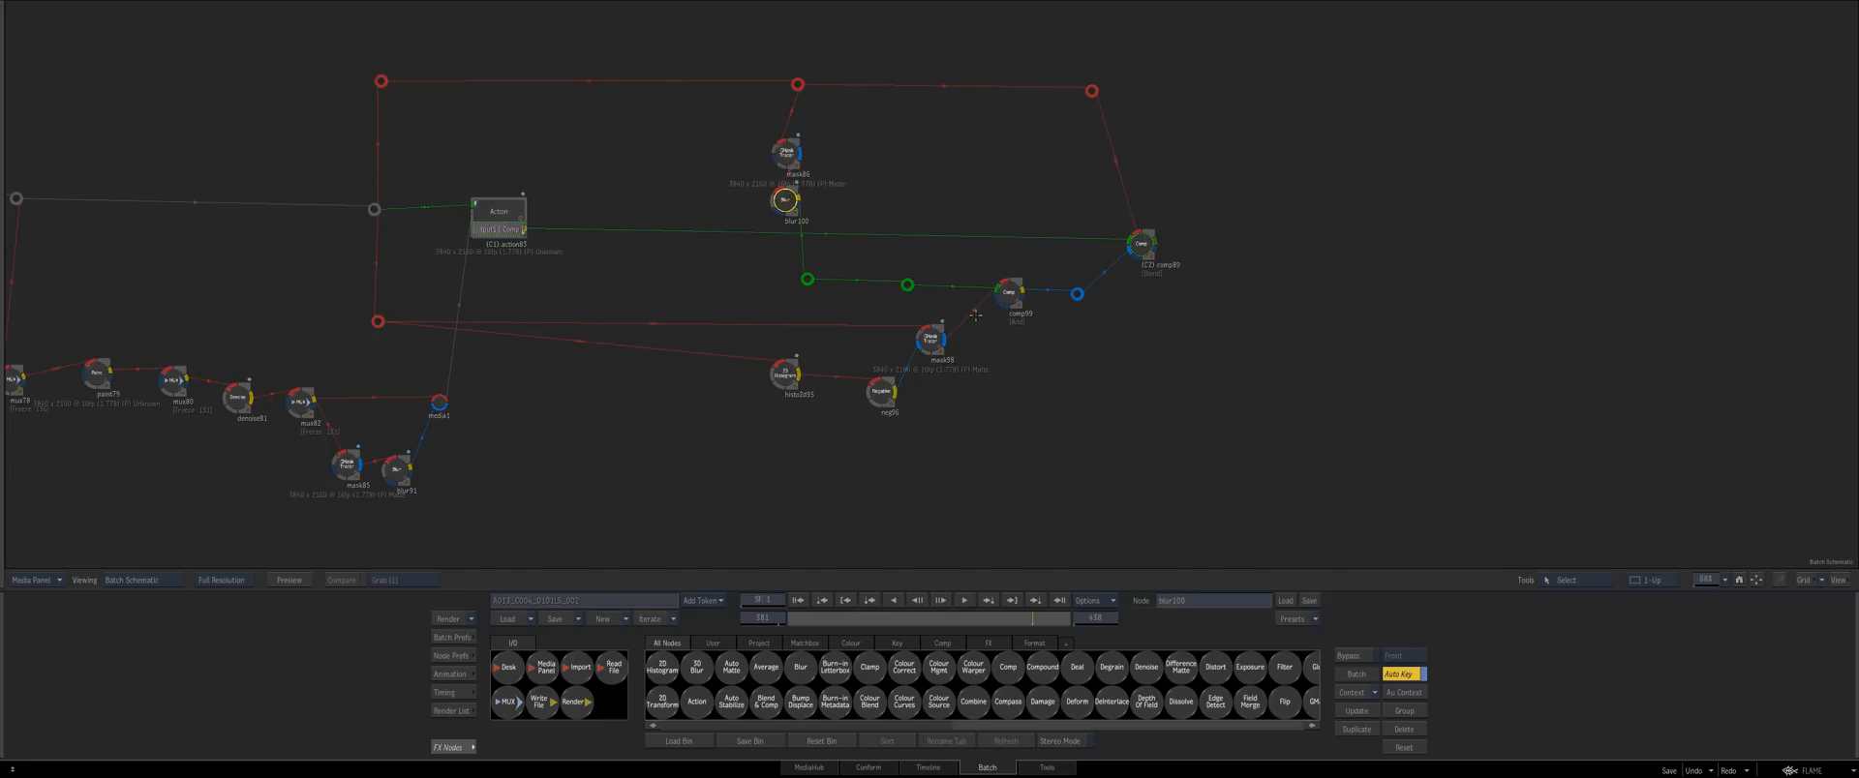
Remove the extra green elbow before the matte comp, and align the final comp with the Action's output link
{"action": "left_click_drag", "start_coordinate": [1009, 292], "coordinate": [1003, 290]}
{"action": "left_click", "coordinate": [908, 287]}
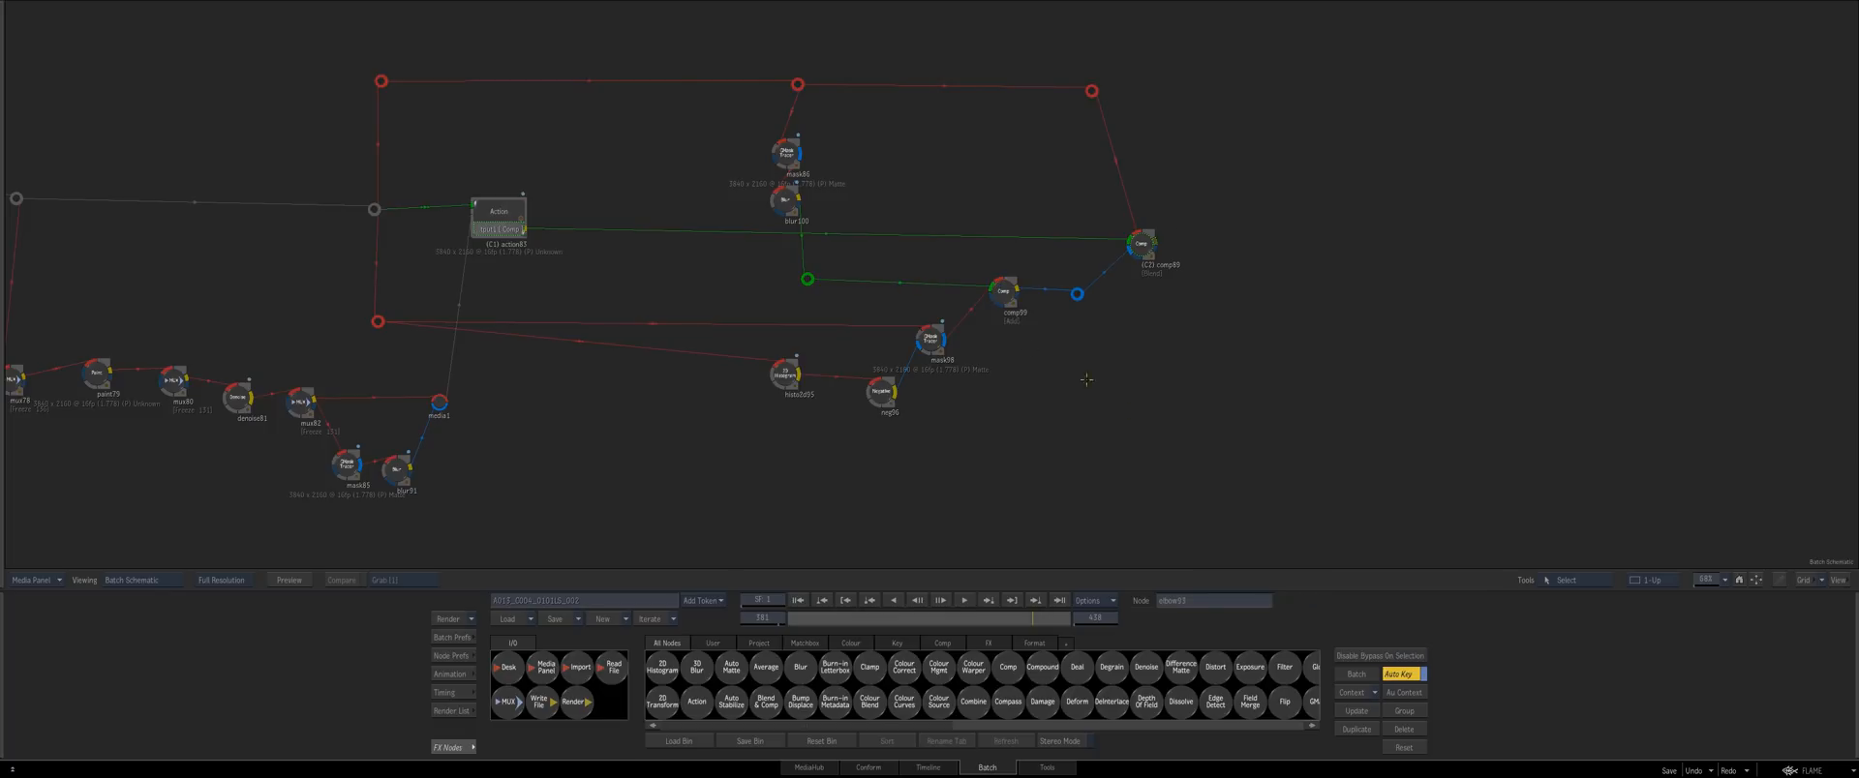
{"action": "left_click_drag", "start_coordinate": [1136, 242], "coordinate": [1132, 234]}
{"action": "key", "text": "F4"}
{"action": "key", "text": "Escape"}
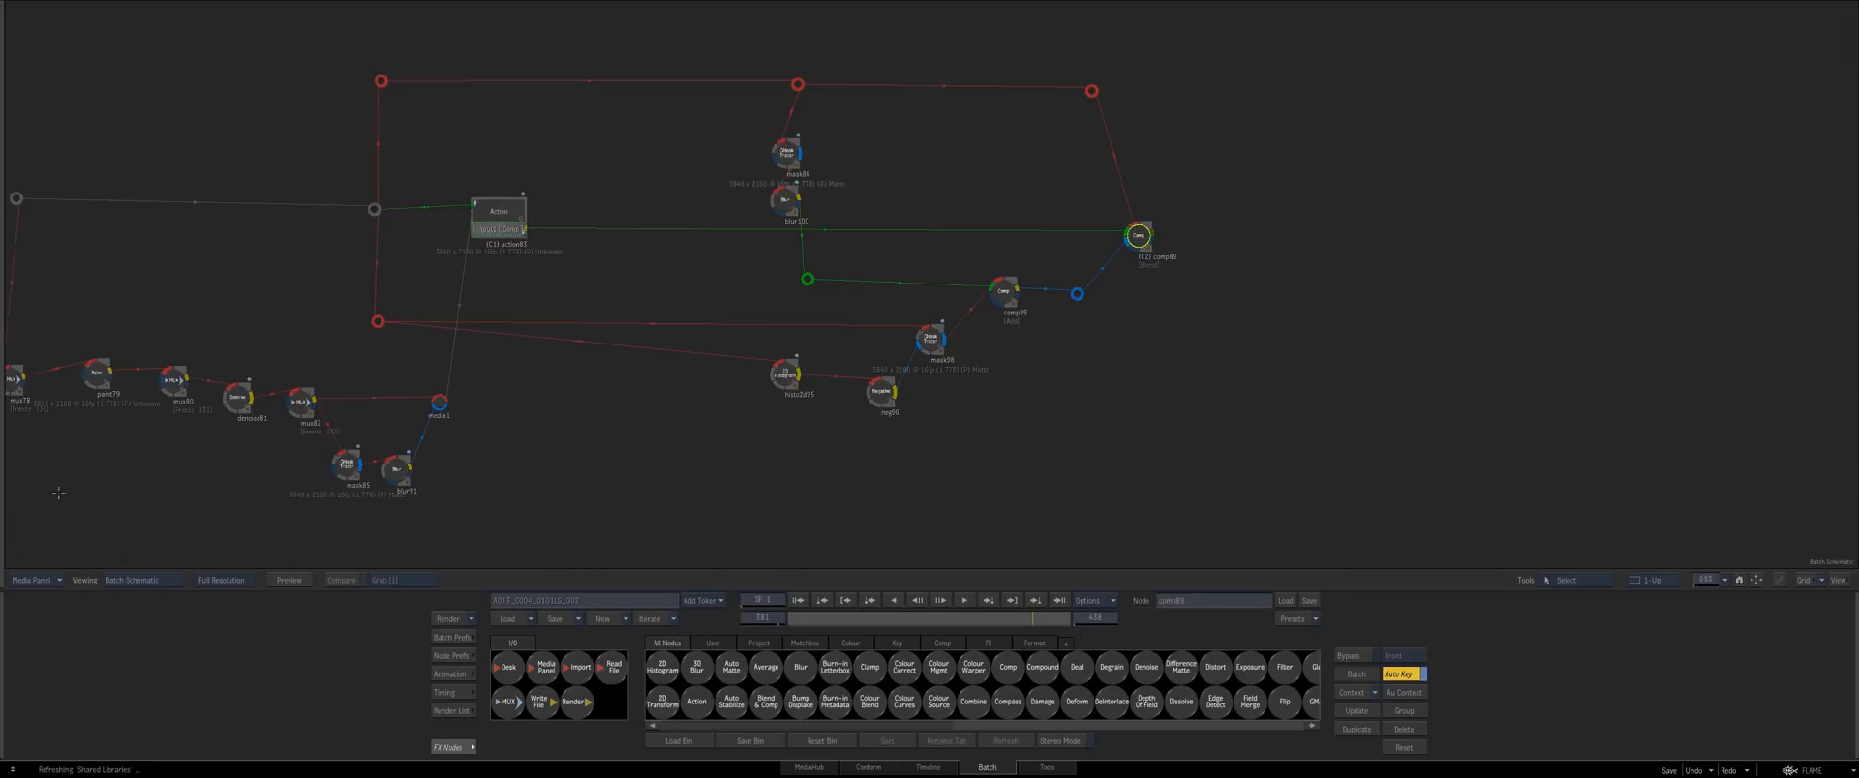
Add a Matte render pass to the Action node's output and view the resulting matte
{"action": "left_click_drag", "start_coordinate": [532, 239], "coordinate": [615, 257]}
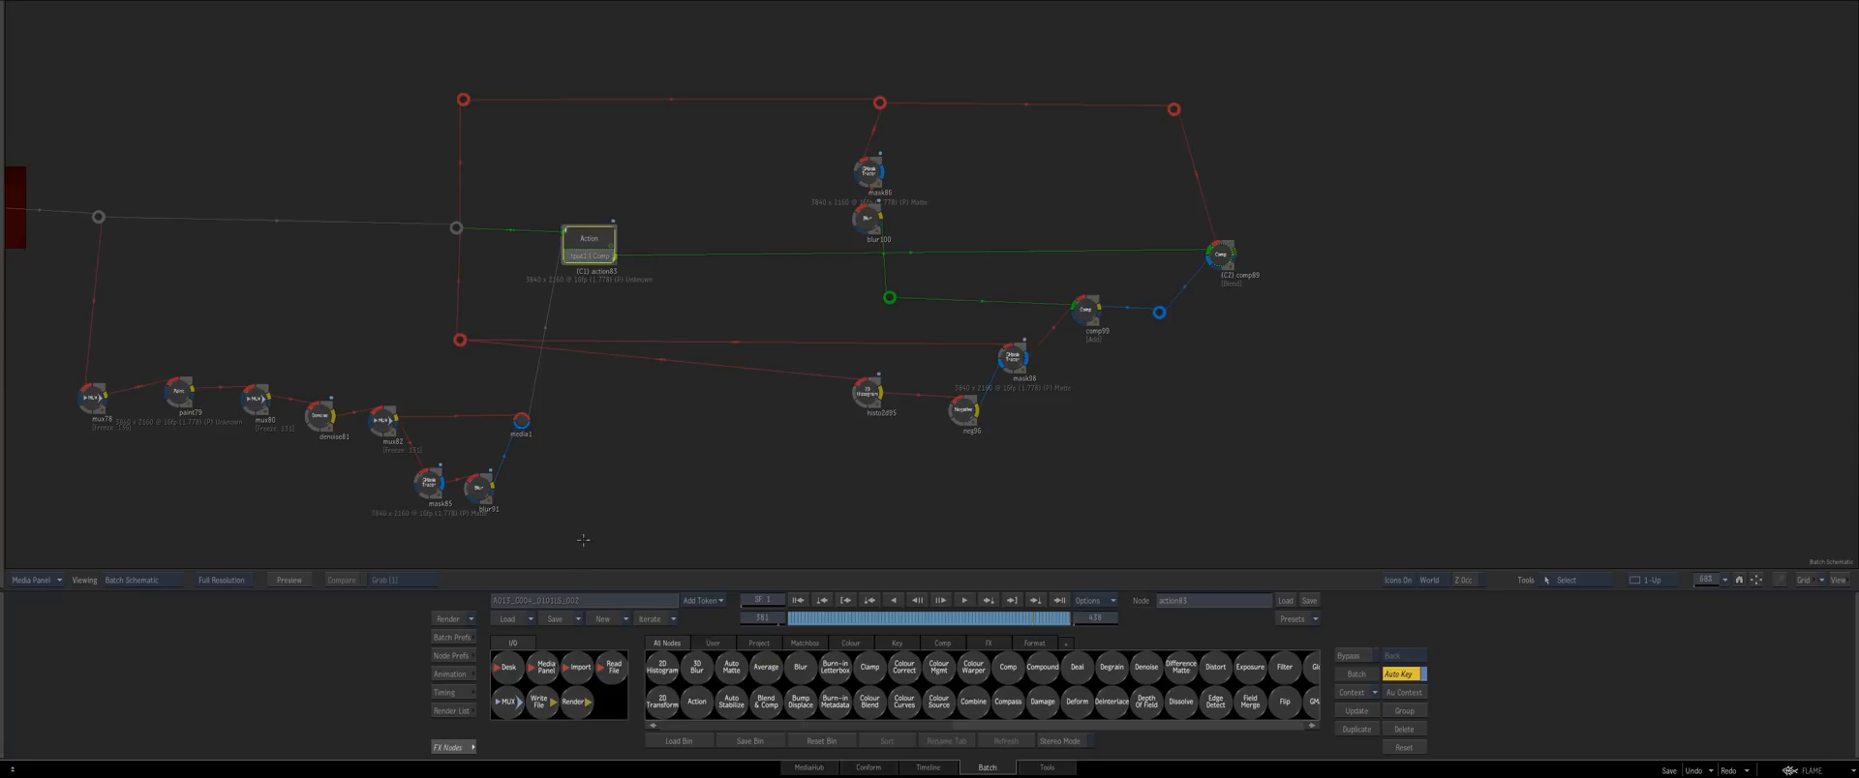
{"action": "double_click", "coordinate": [592, 238]}
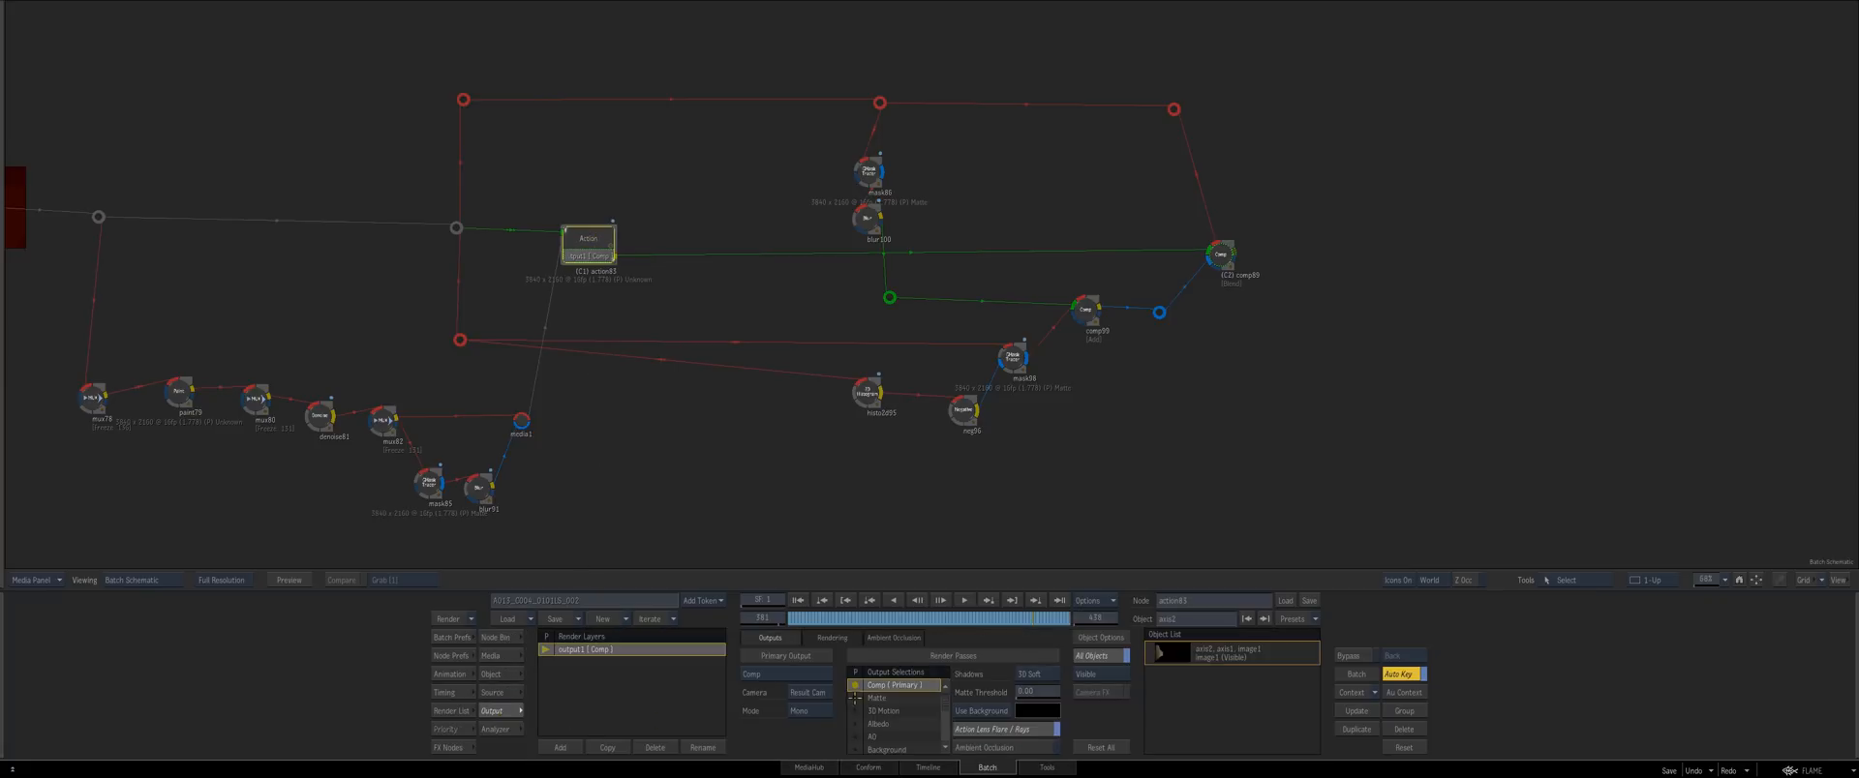
{"action": "left_click", "coordinate": [877, 698]}
{"action": "key", "text": "F4"}
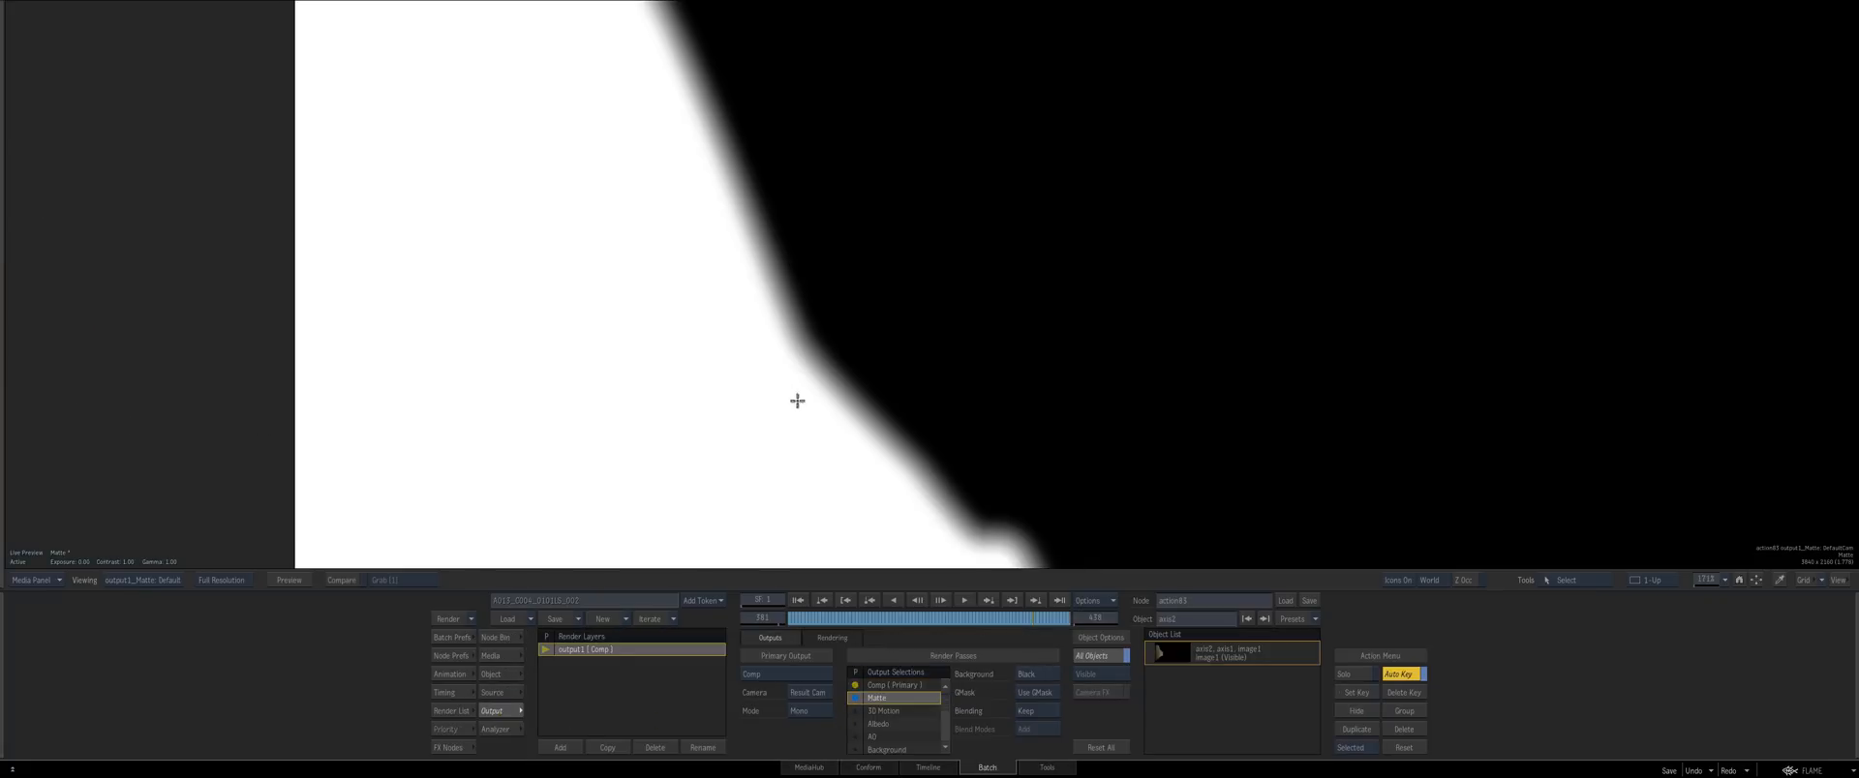
{"action": "key", "text": "F4"}
{"action": "key", "text": "Escape"}
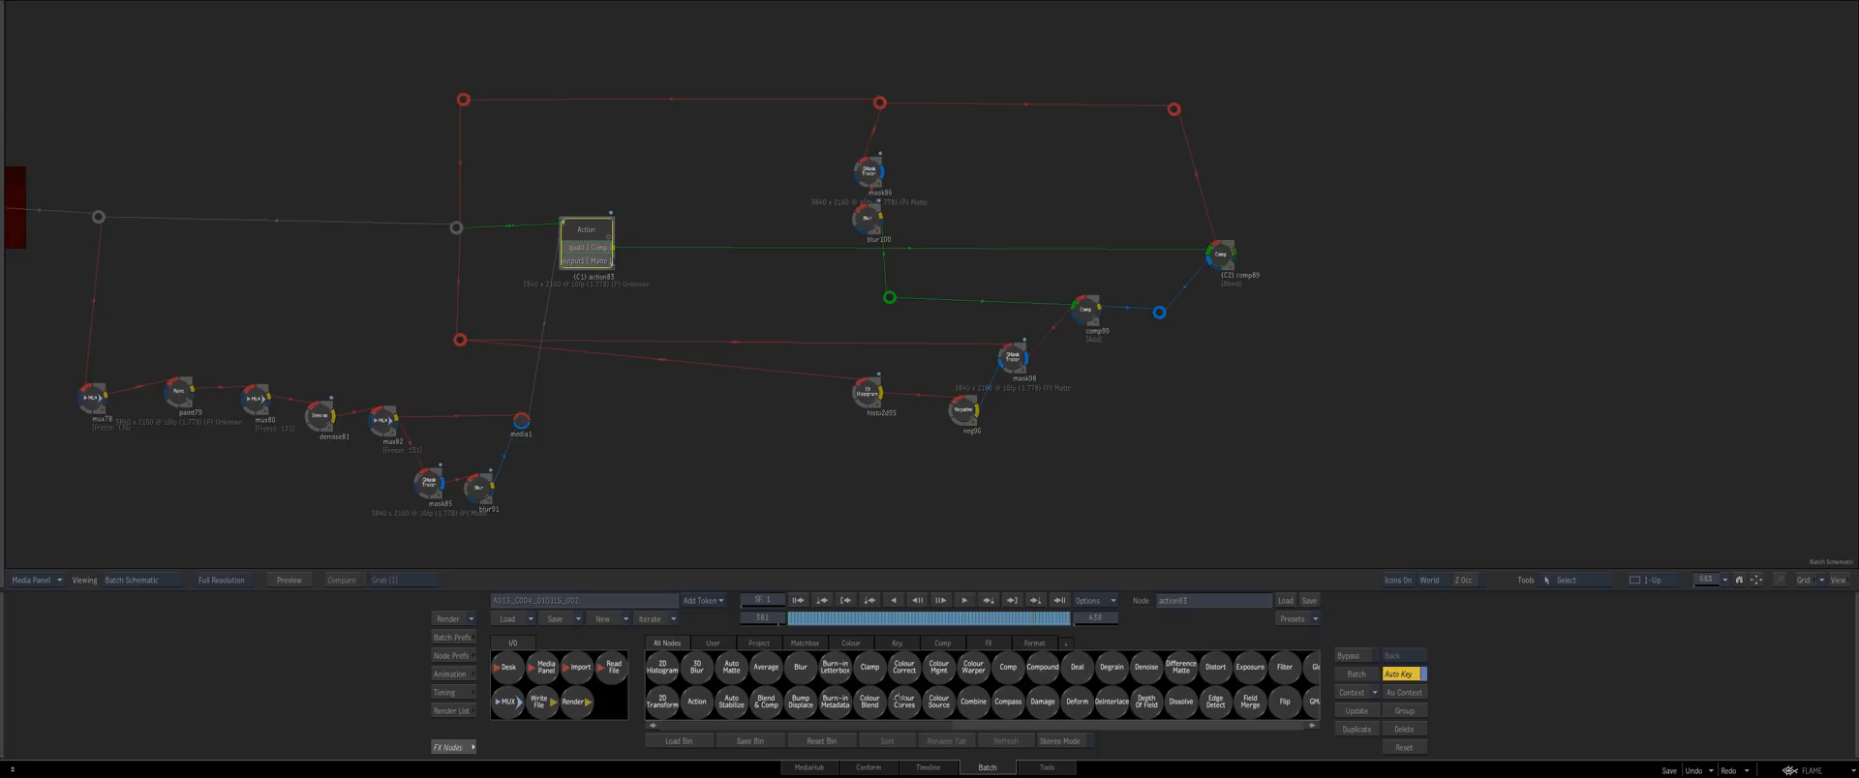
Insert a Regrain node on the link from the Action's comp output to the final comp and view its result
{"action": "key", "text": "r"}
{"action": "left_click_drag", "start_coordinate": [1094, 668], "coordinate": [733, 244]}
{"action": "key", "text": "F4"}
{"action": "key", "text": "Escape"}
{"action": "key", "text": "F4"}
Sample grain from the wall beside the man's face for the Regrain node and check the regrained result
{"action": "scroll", "coordinate": [873, 431], "scroll_direction": "up", "scroll_amount": 5}
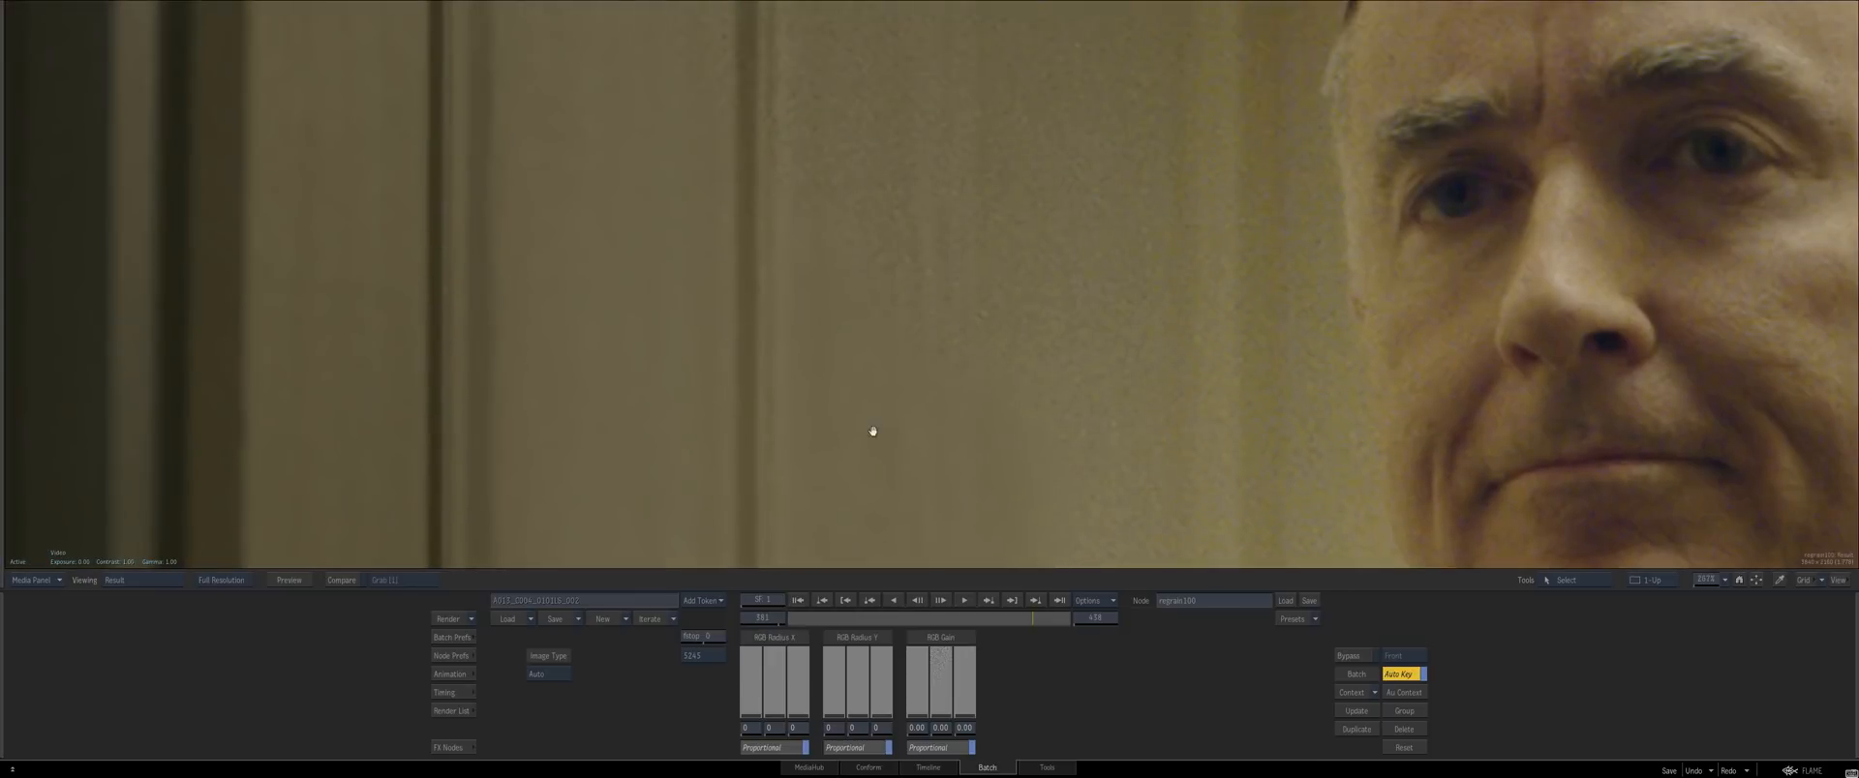
{"action": "left_click", "coordinate": [865, 201]}
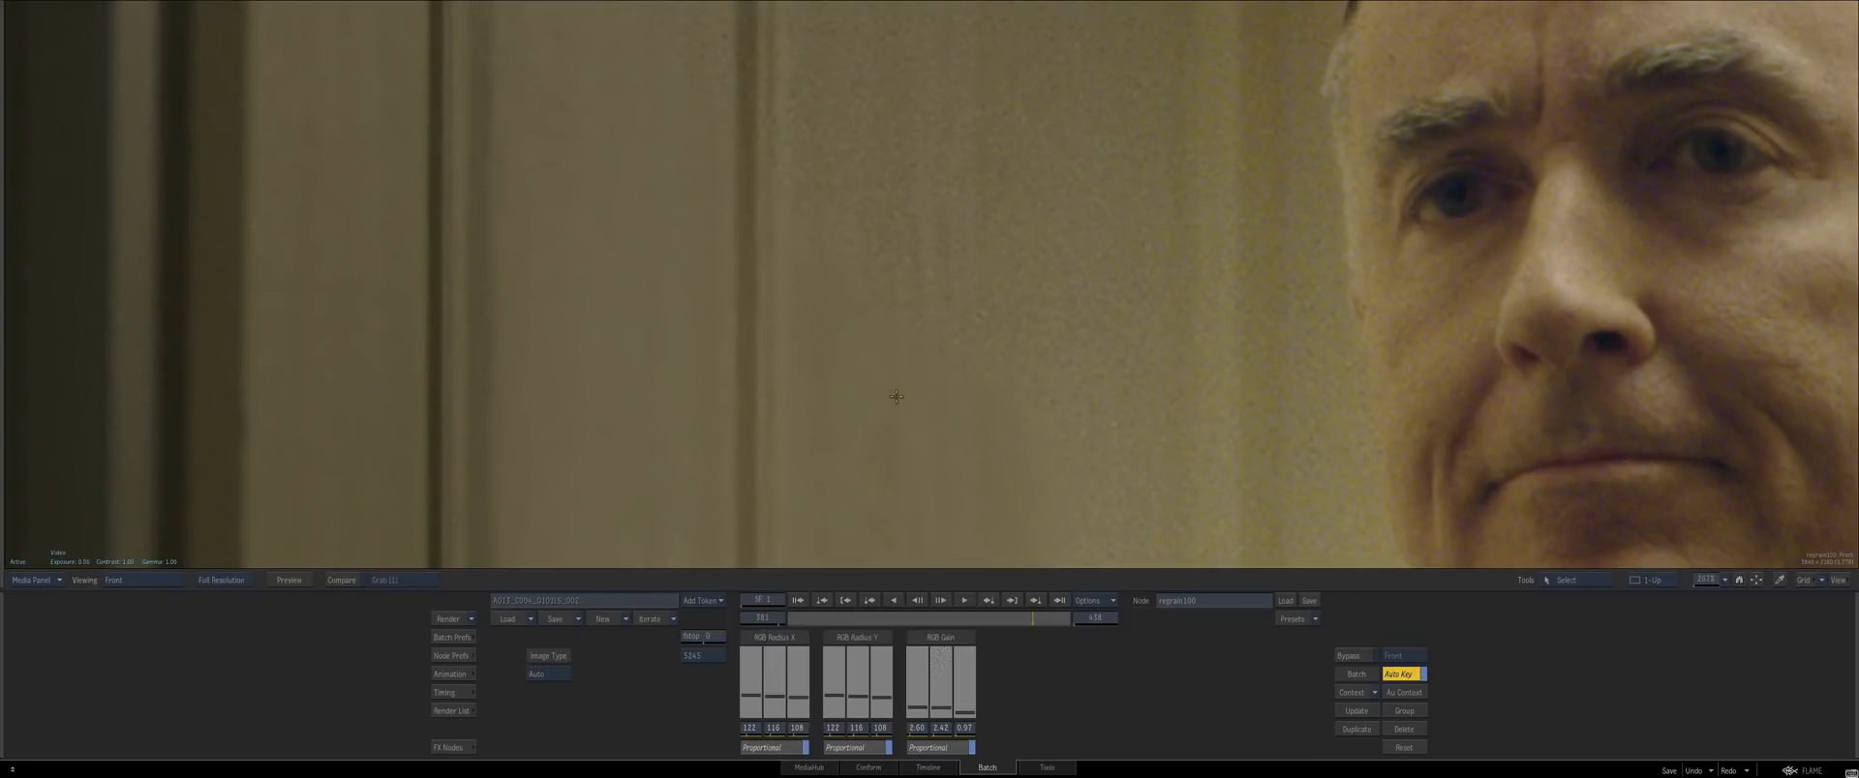
{"action": "key", "text": "F4"}
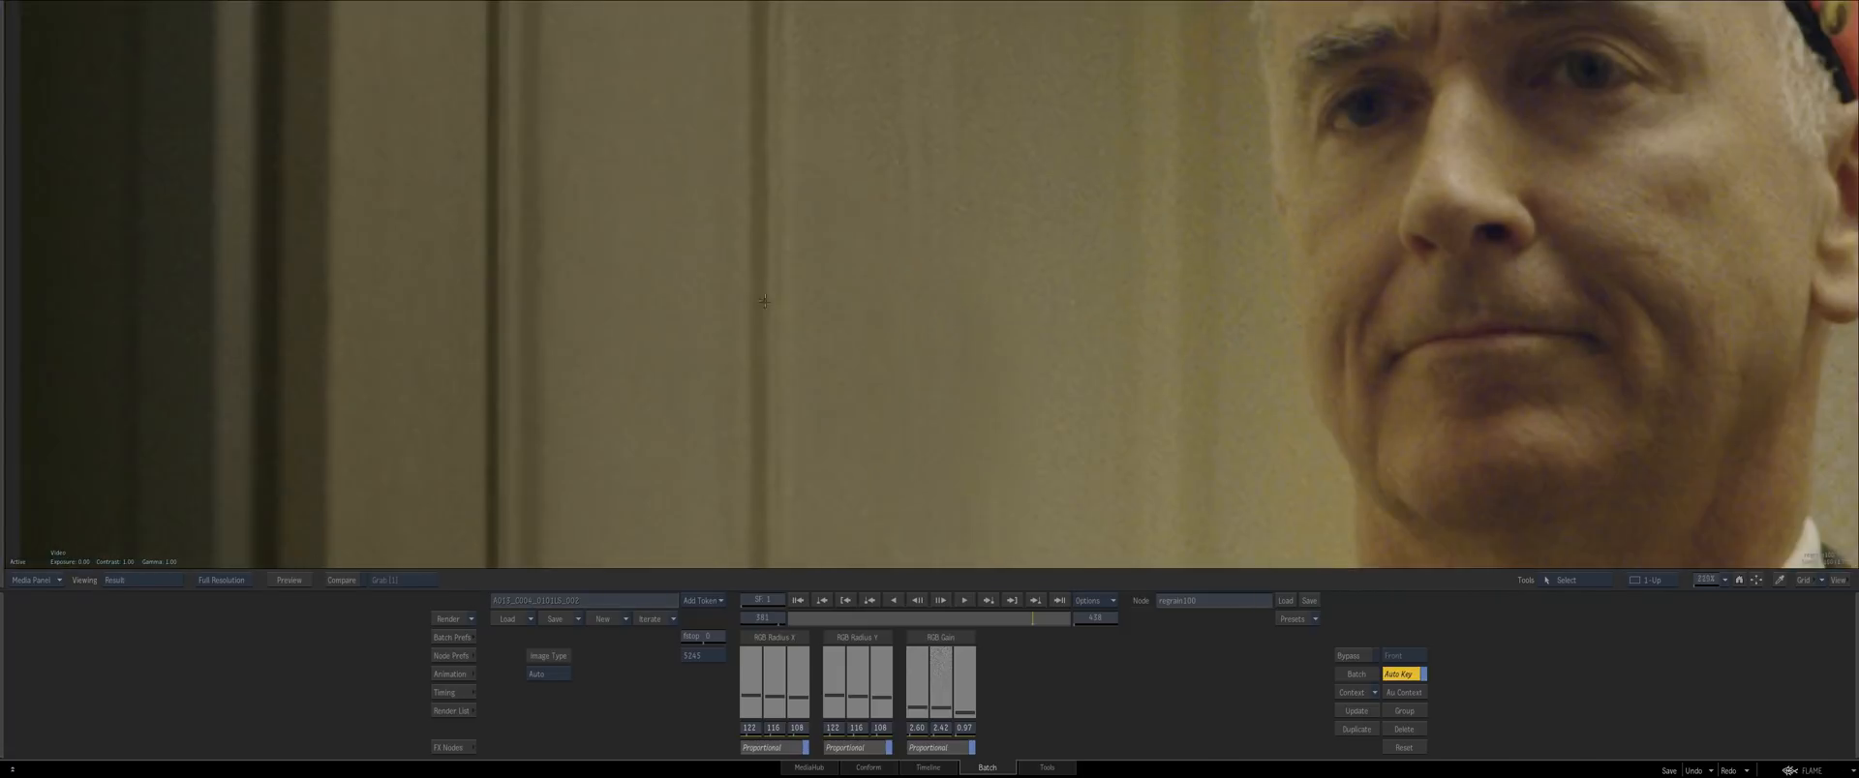
Compare the wall beside the man's shoulder between the Regrain input, its result and the final comp
{"action": "left_click_drag", "start_coordinate": [930, 413], "coordinate": [1091, 411]}
{"action": "key", "text": "F1"}
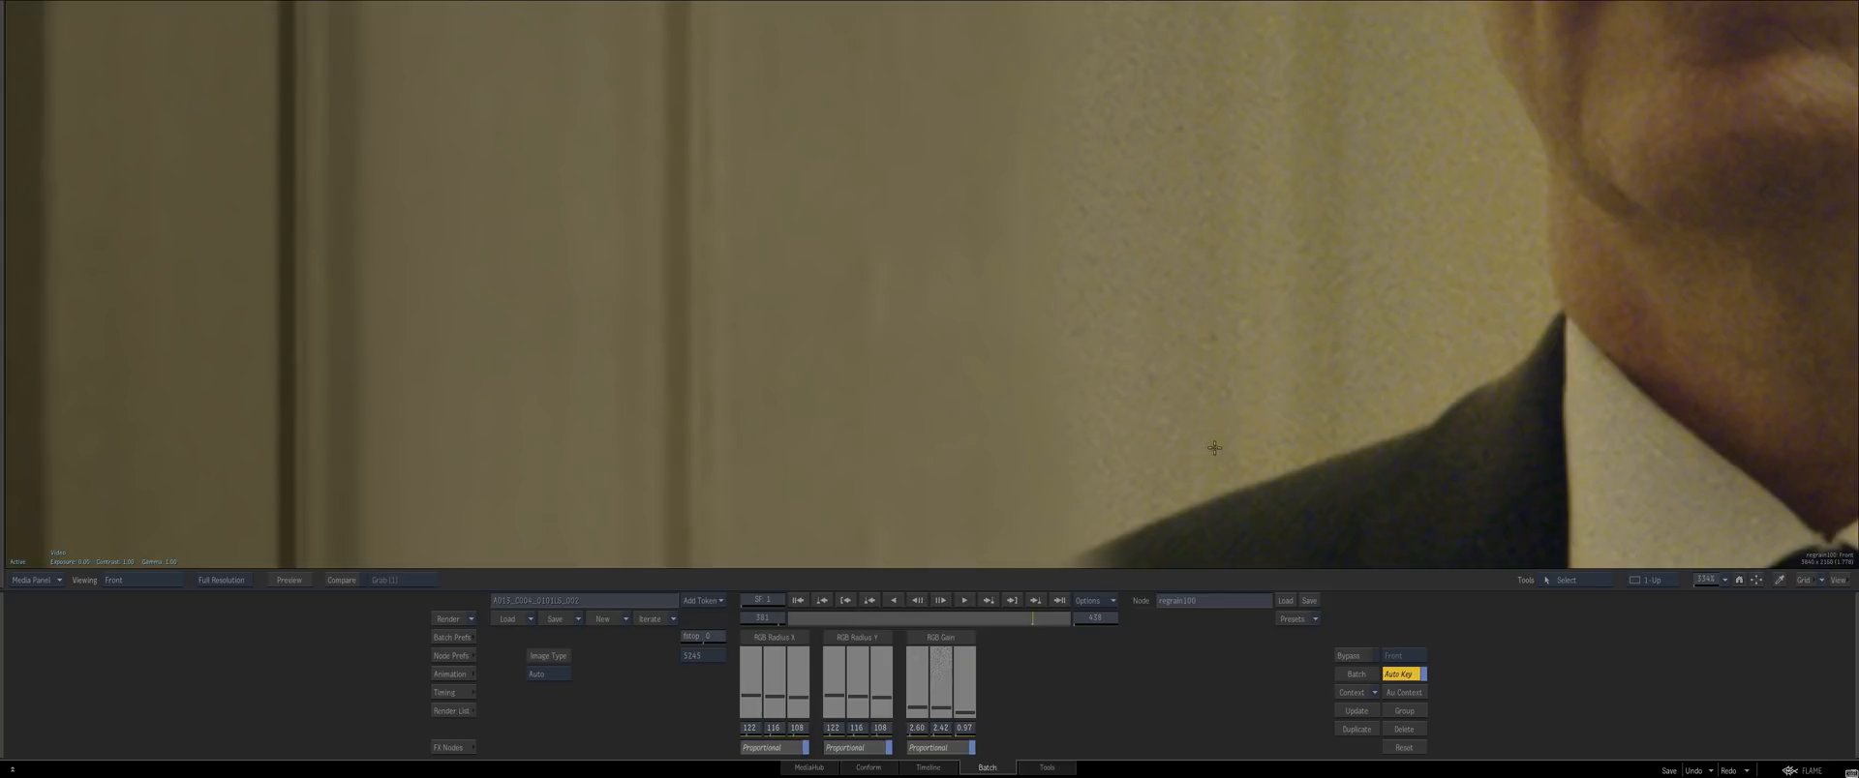
{"action": "key", "text": "Tab"}
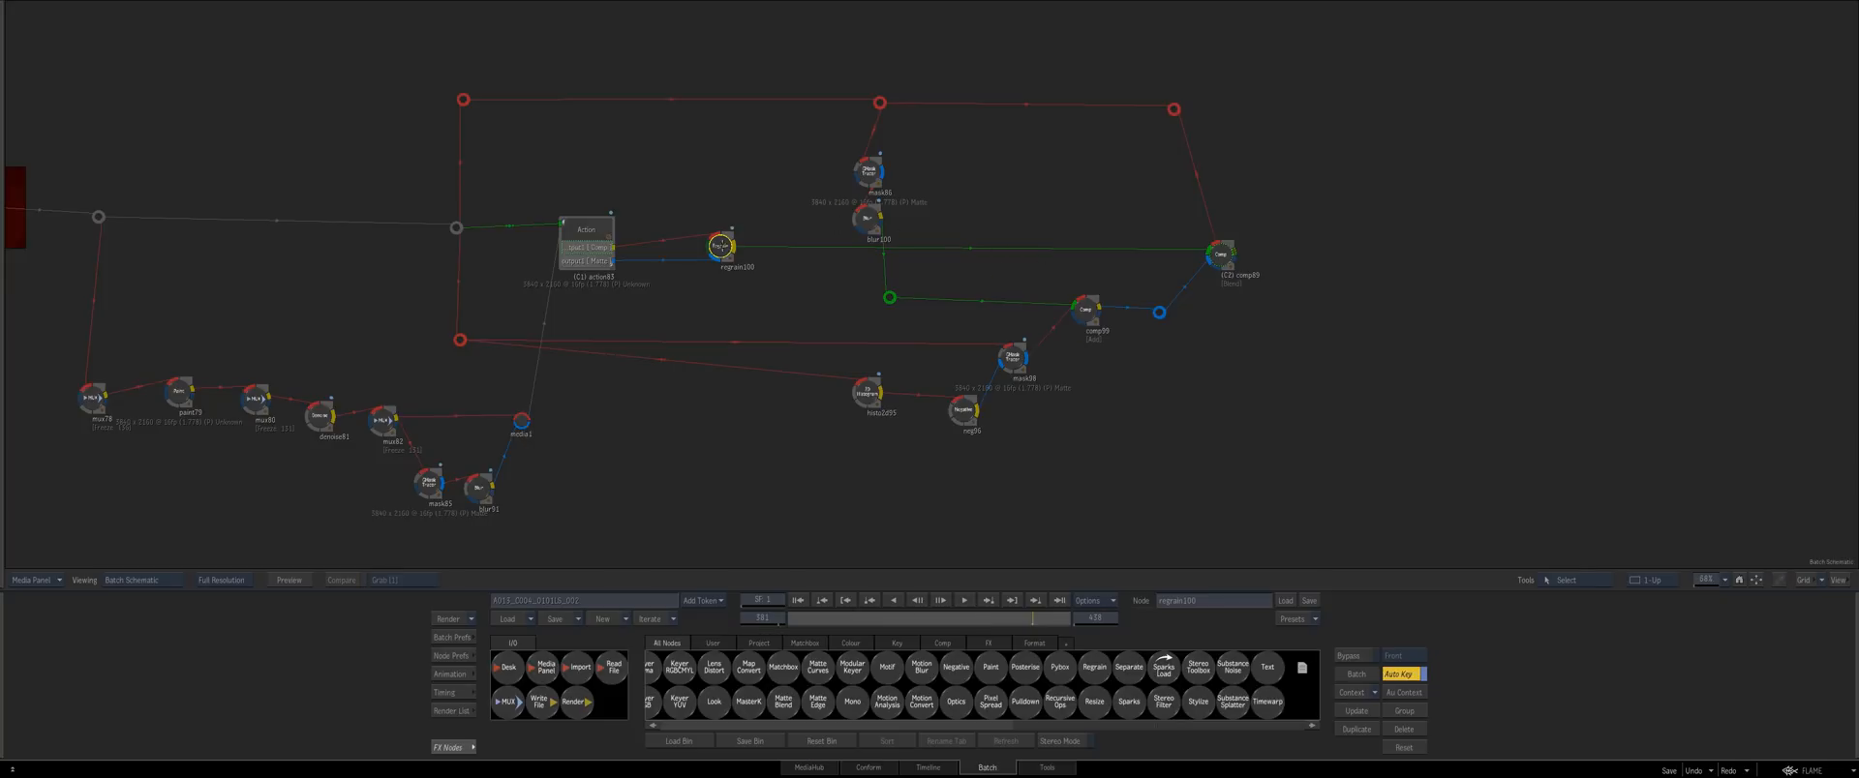
{"action": "key", "text": "Tab"}
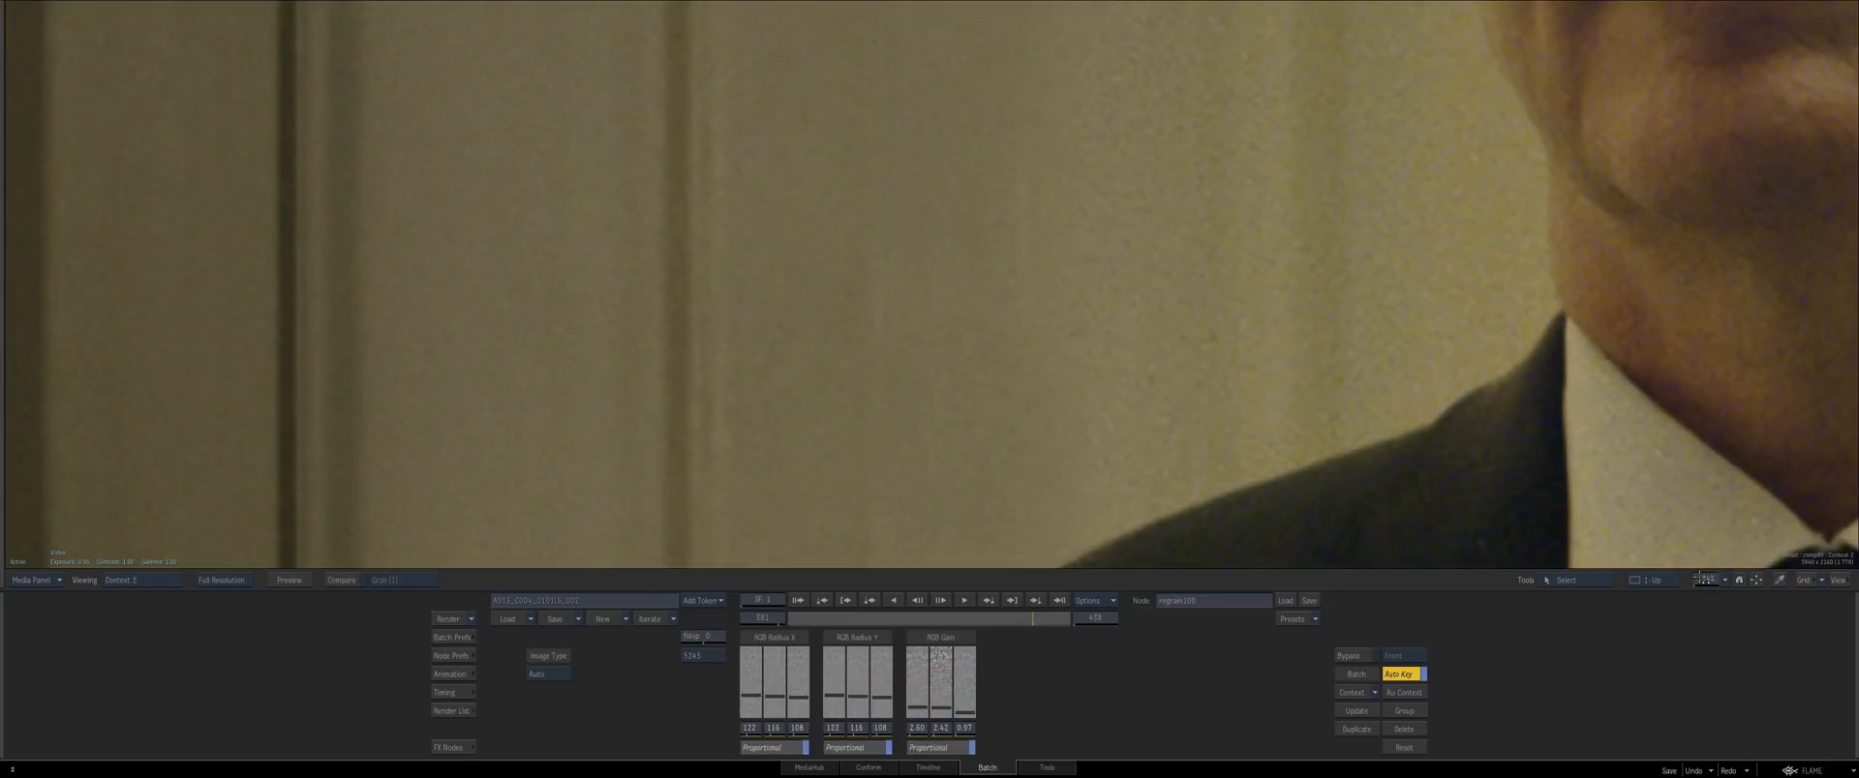
{"action": "left_click_drag", "start_coordinate": [758, 442], "coordinate": [1184, 512]}
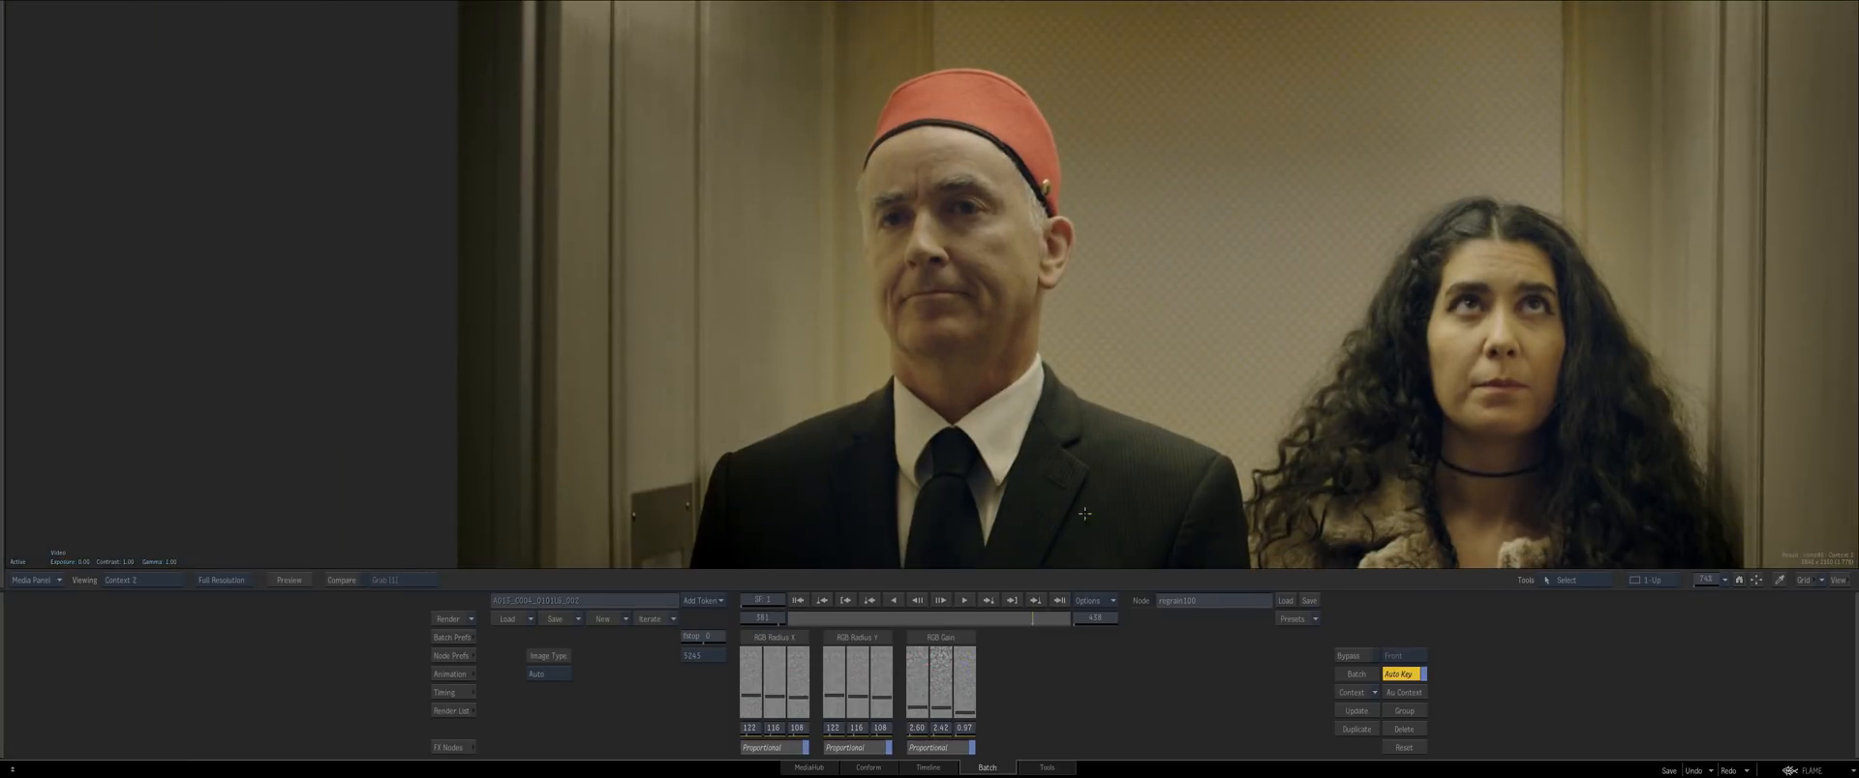
{"action": "key", "text": "F4"}
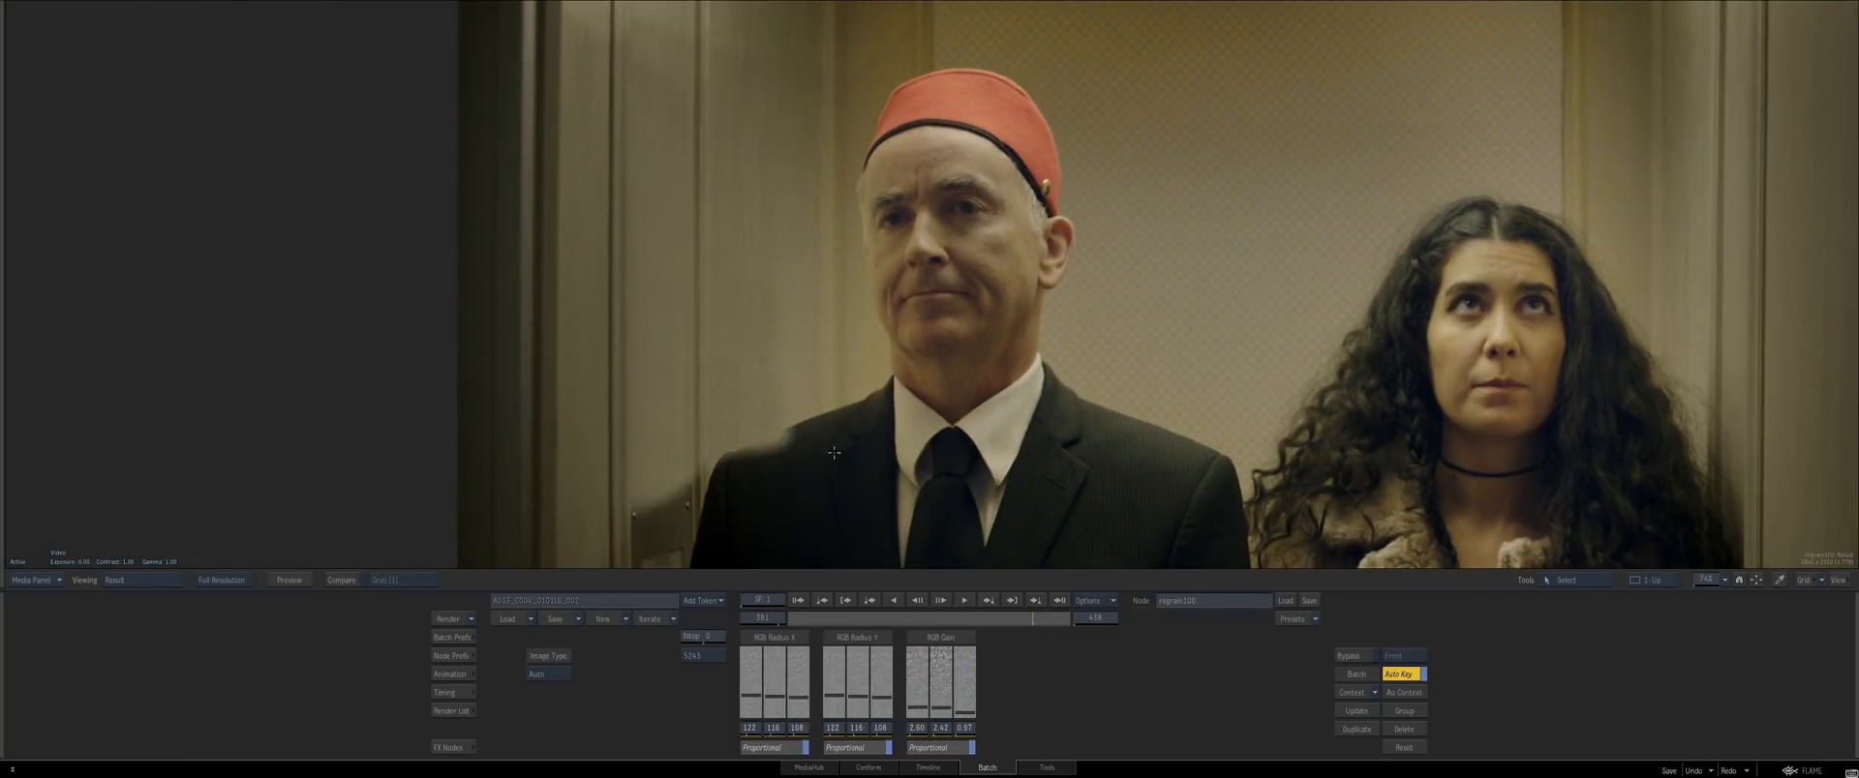
{"action": "left_click_drag", "start_coordinate": [834, 452], "coordinate": [1038, 479]}
Check the final comp at an earlier frame, and return to the first frame and the batch schematic
{"action": "key", "text": "2"}
{"action": "left_click_drag", "start_coordinate": [1001, 618], "coordinate": [812, 593]}
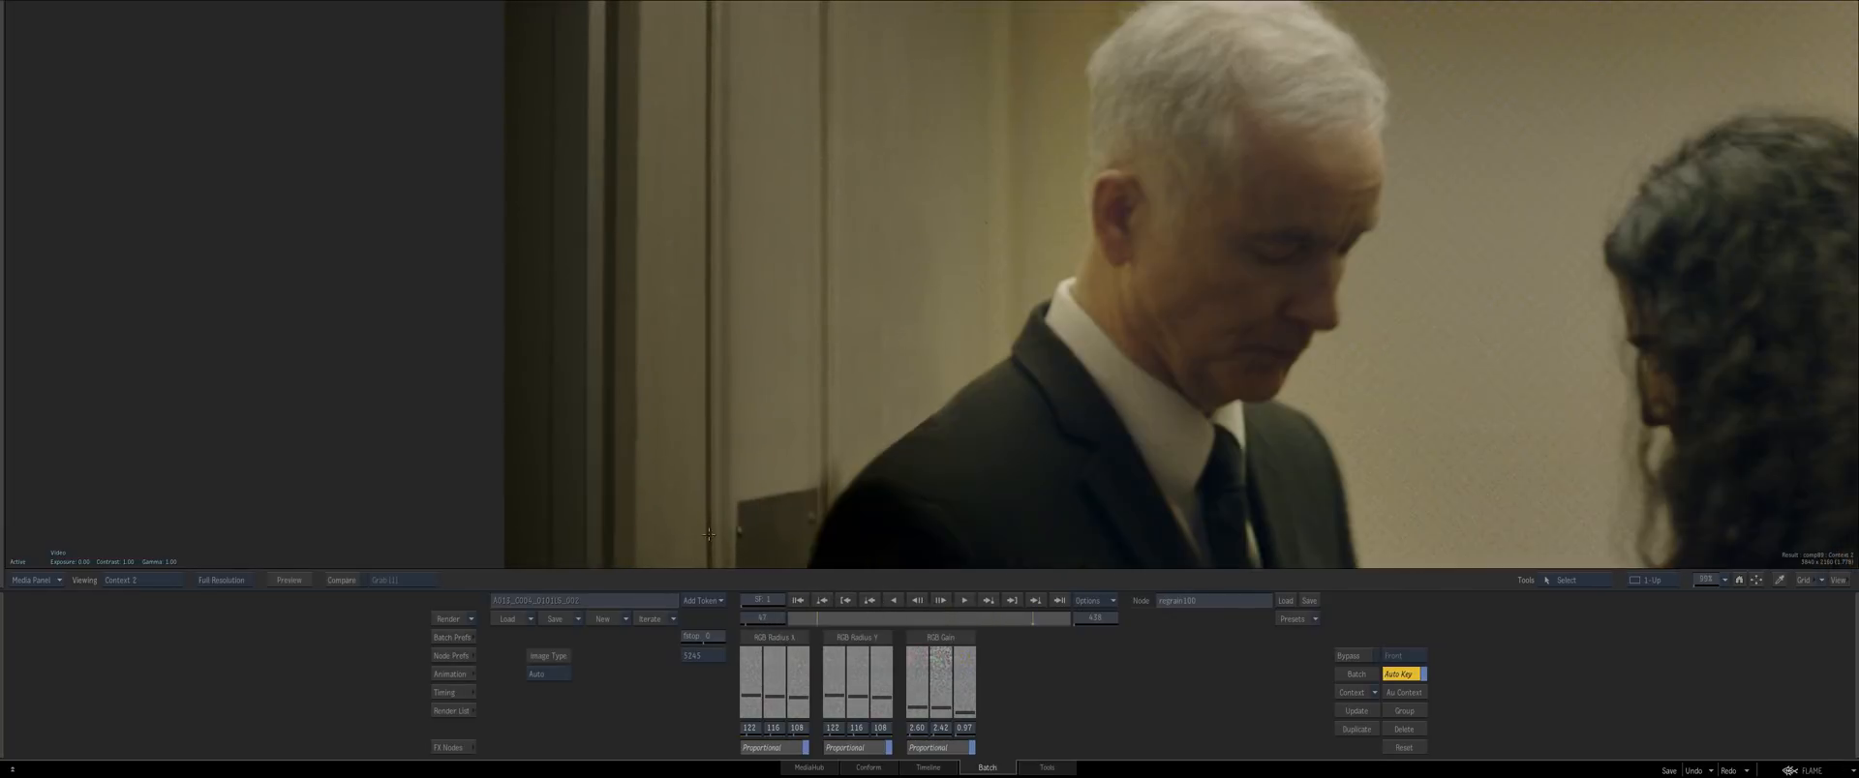
{"action": "left_click_drag", "start_coordinate": [777, 492], "coordinate": [716, 427]}
{"action": "left_click", "coordinate": [798, 601]}
{"action": "key", "text": "Escape"}
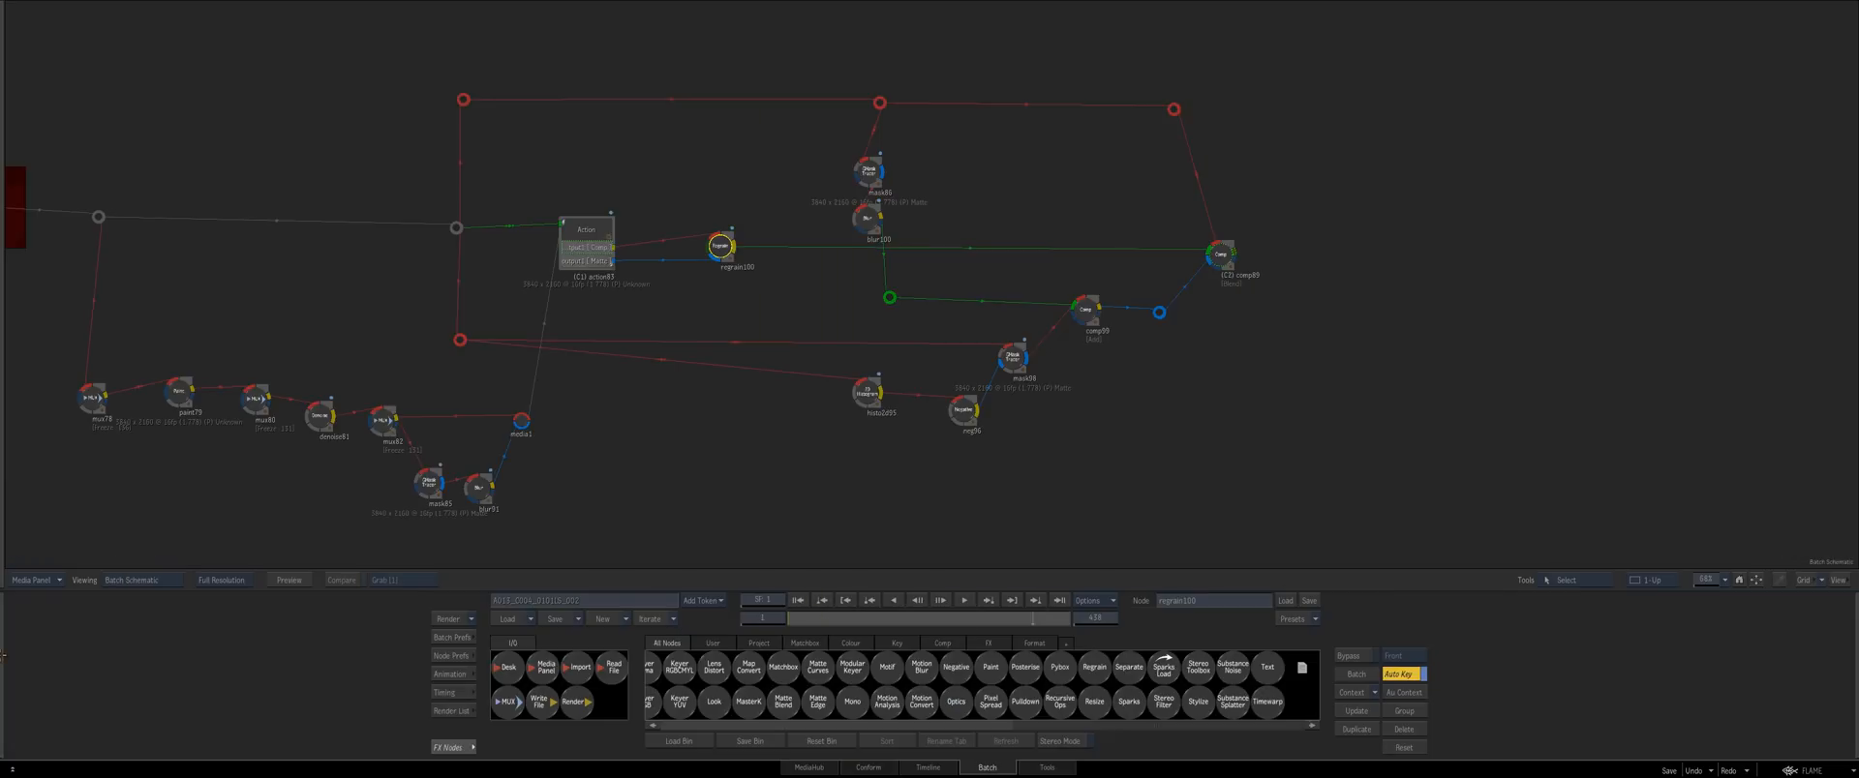
Align the middle elbow of the upper red link above the upper mask and blur nodes
{"action": "left_click_drag", "start_coordinate": [768, 502], "coordinate": [788, 478]}
{"action": "left_click", "coordinate": [899, 201]}
{"action": "left_click", "coordinate": [893, 153]}
{"action": "left_click_drag", "start_coordinate": [905, 80], "coordinate": [887, 76]}
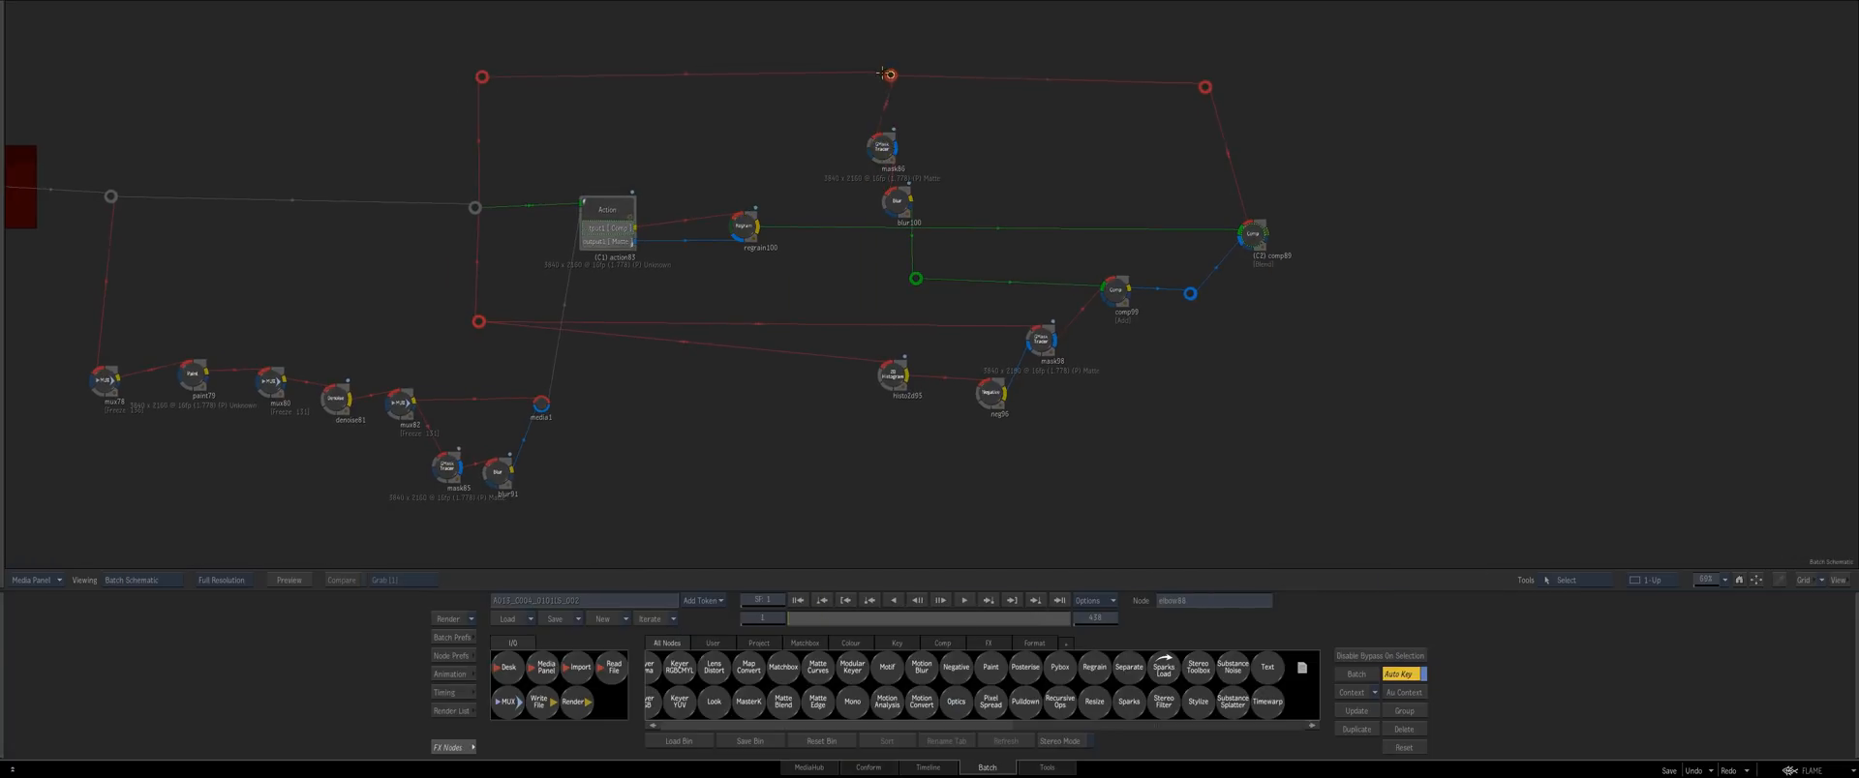
Add a Render node connected to the final comp's result and set its bit depth to 10-bit
{"action": "left_click_drag", "start_coordinate": [929, 222], "coordinate": [792, 261]}
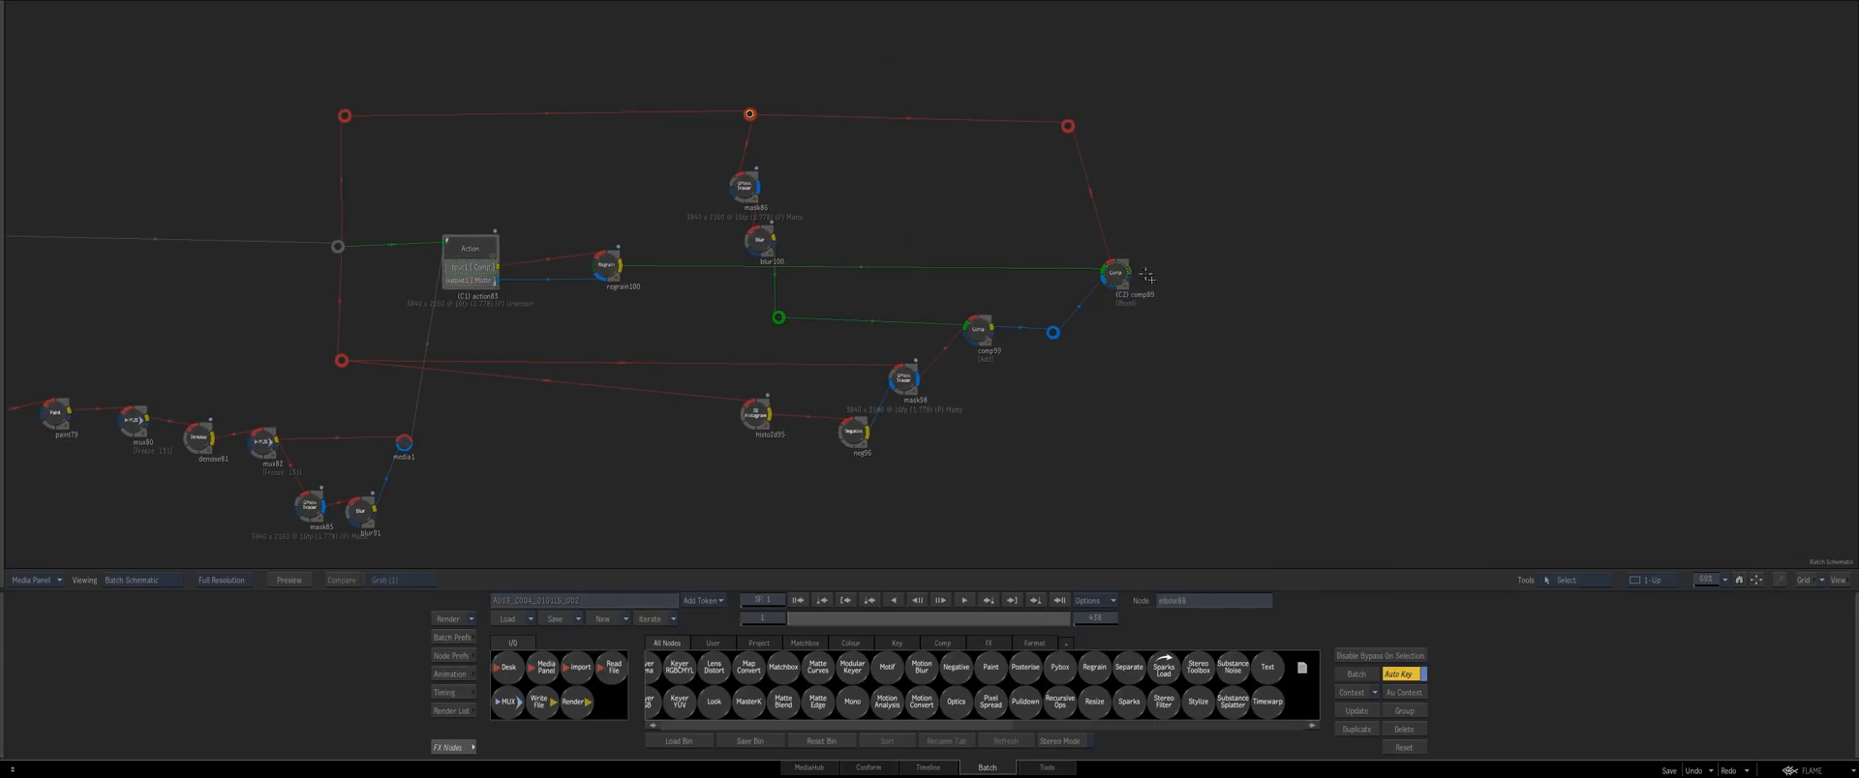
{"action": "left_click_drag", "start_coordinate": [572, 702], "coordinate": [1278, 289]}
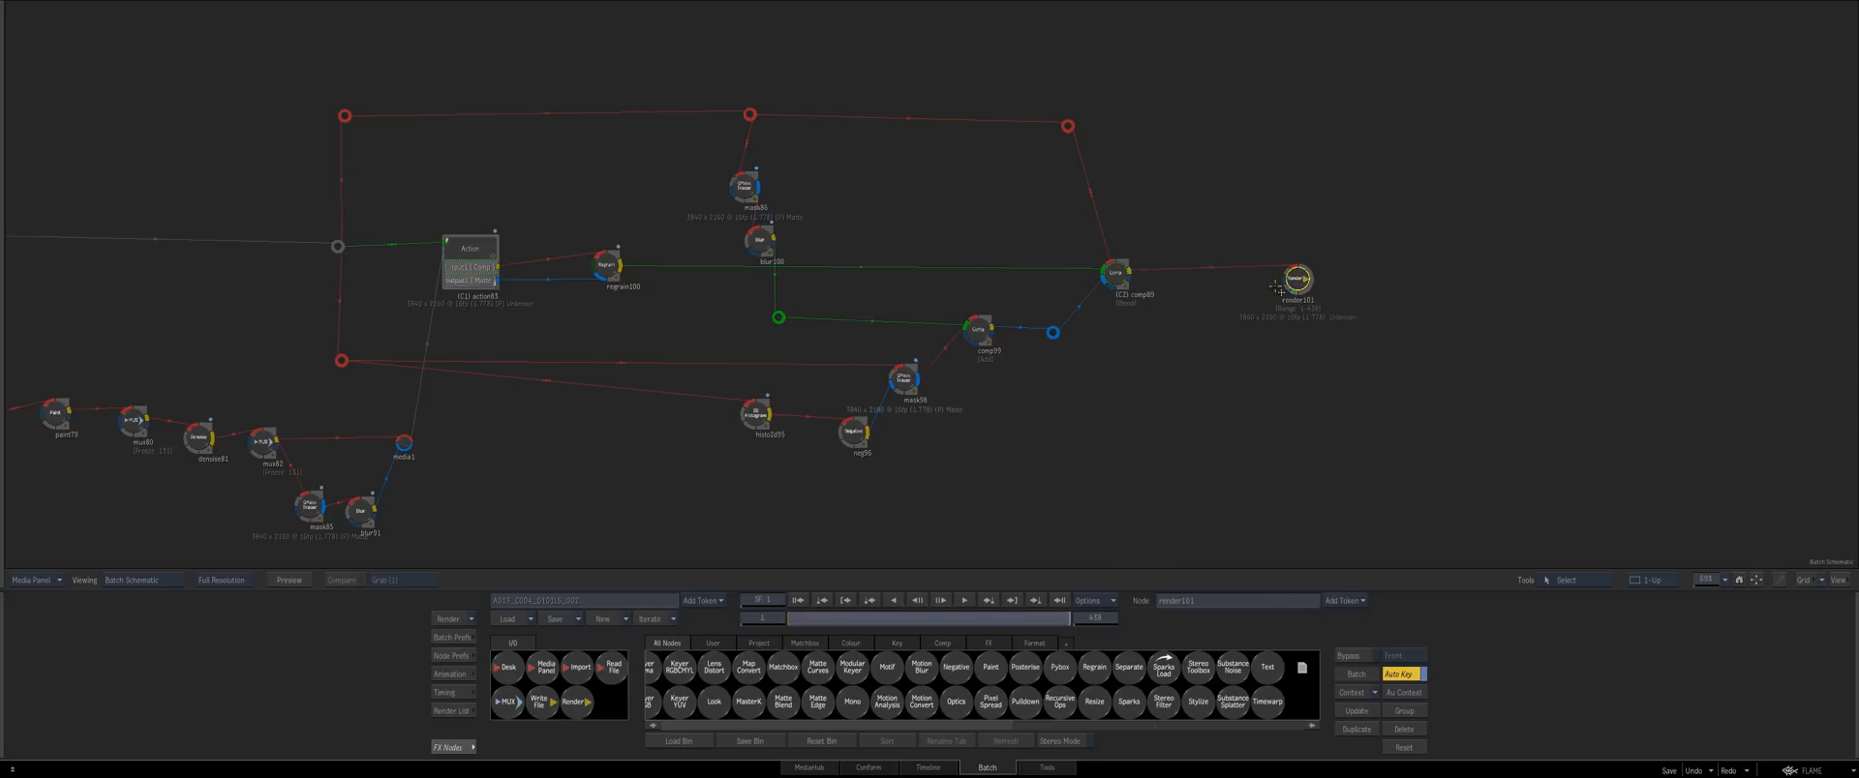
{"action": "key", "text": "Escape"}
{"action": "left_click", "coordinate": [789, 673]}
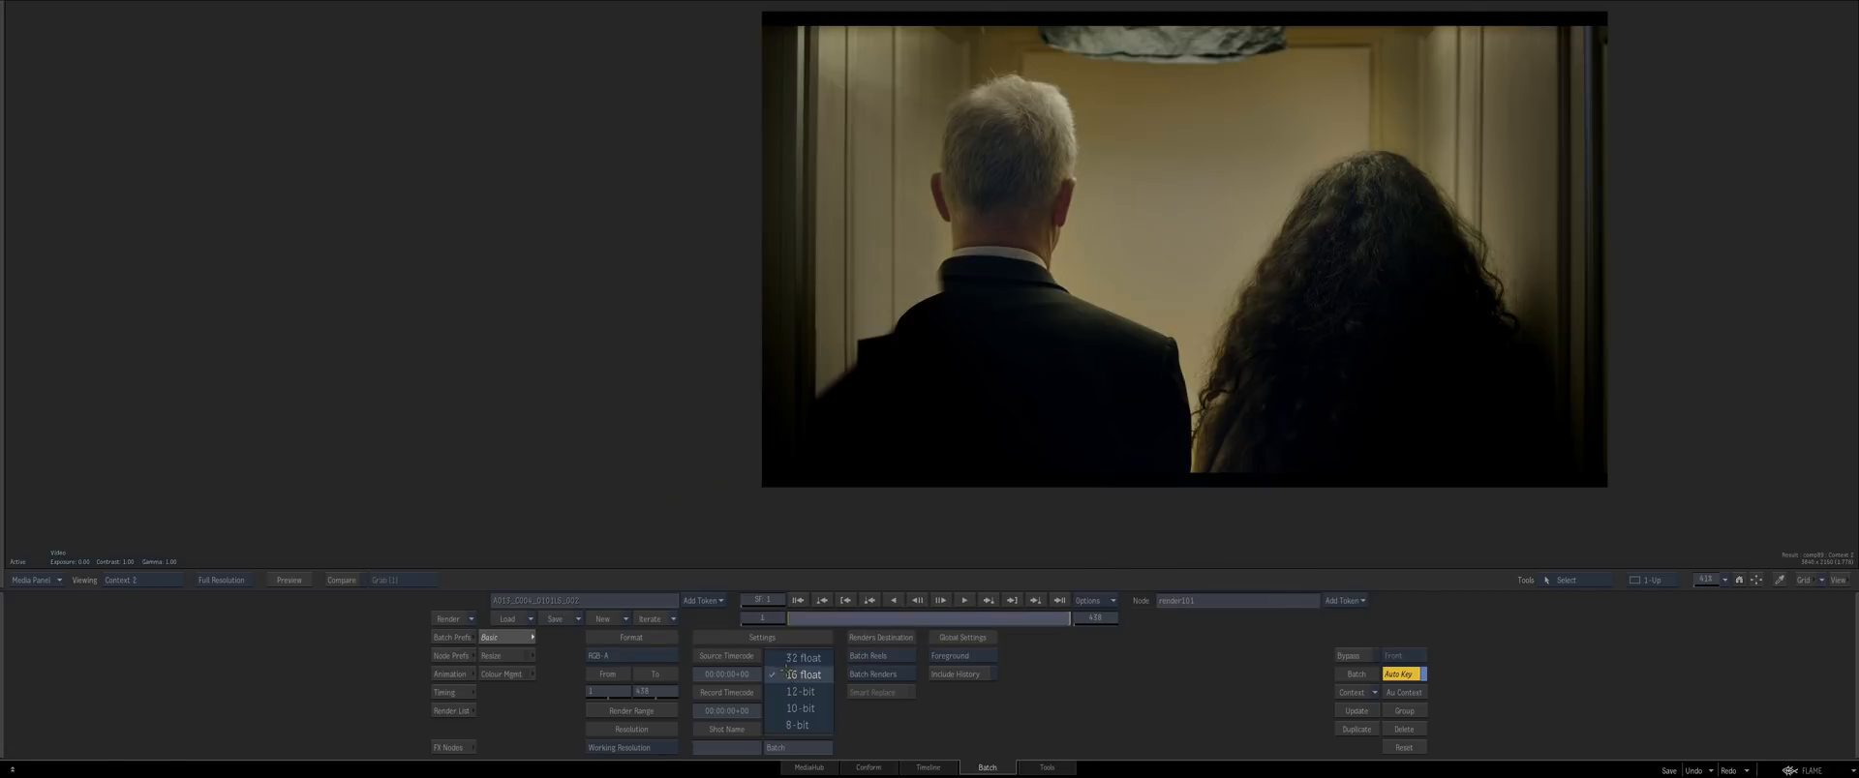
{"action": "left_click", "coordinate": [797, 709]}
{"action": "left_click_drag", "start_coordinate": [1039, 420], "coordinate": [832, 569]}
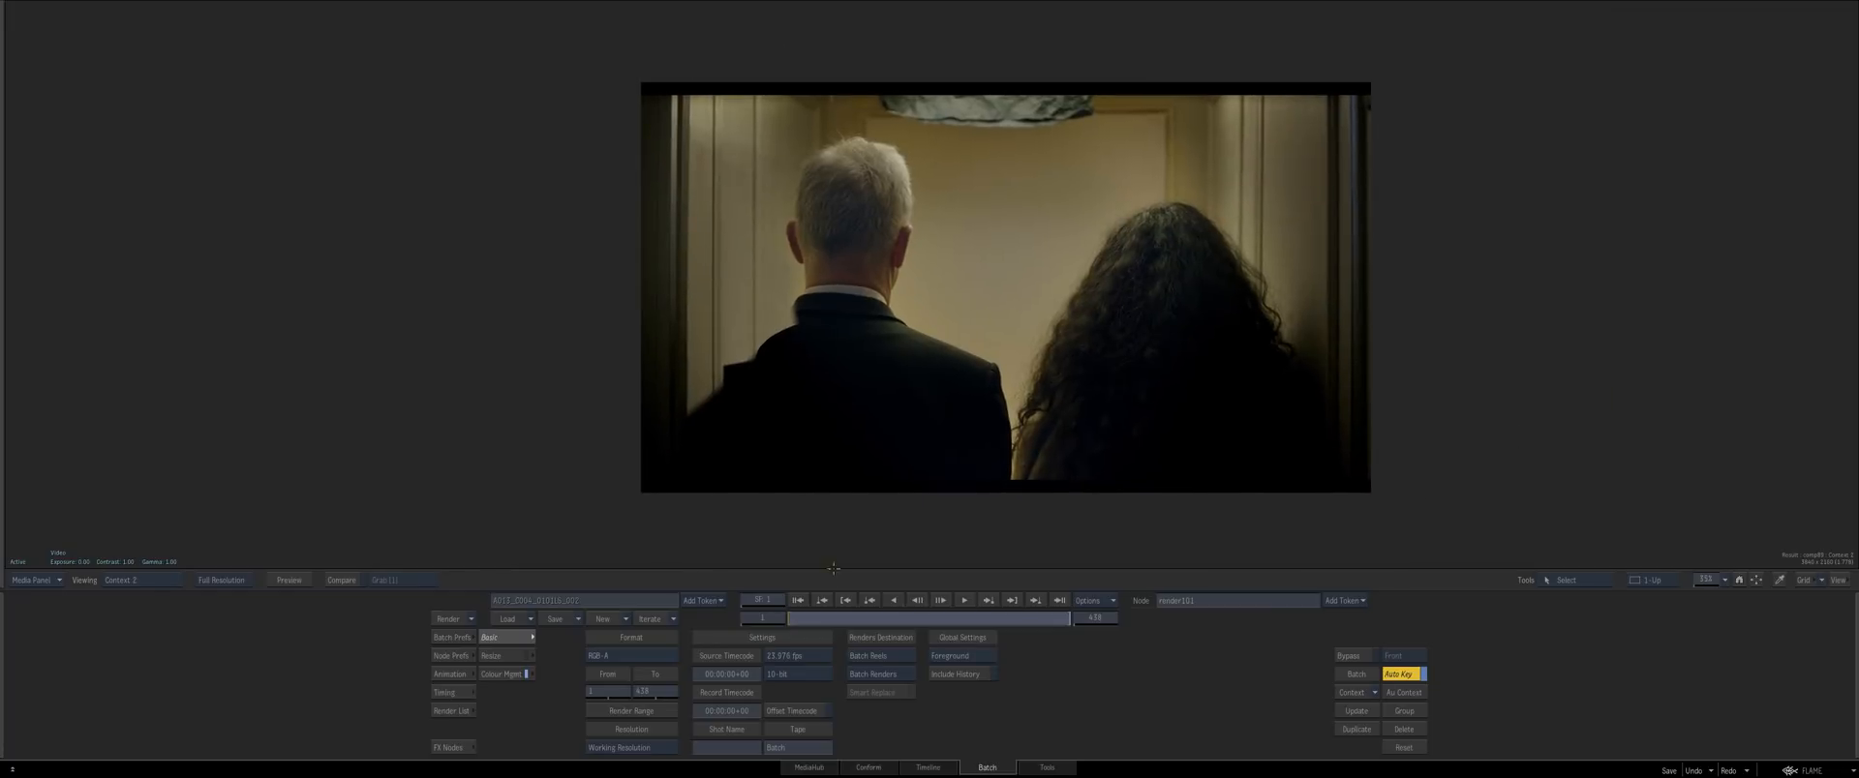
Render the final comp through the Render node, keeping the view at full resolution
{"action": "left_click", "coordinate": [648, 623]}
{"action": "left_click", "coordinate": [591, 629]}
{"action": "left_click", "coordinate": [222, 582]}
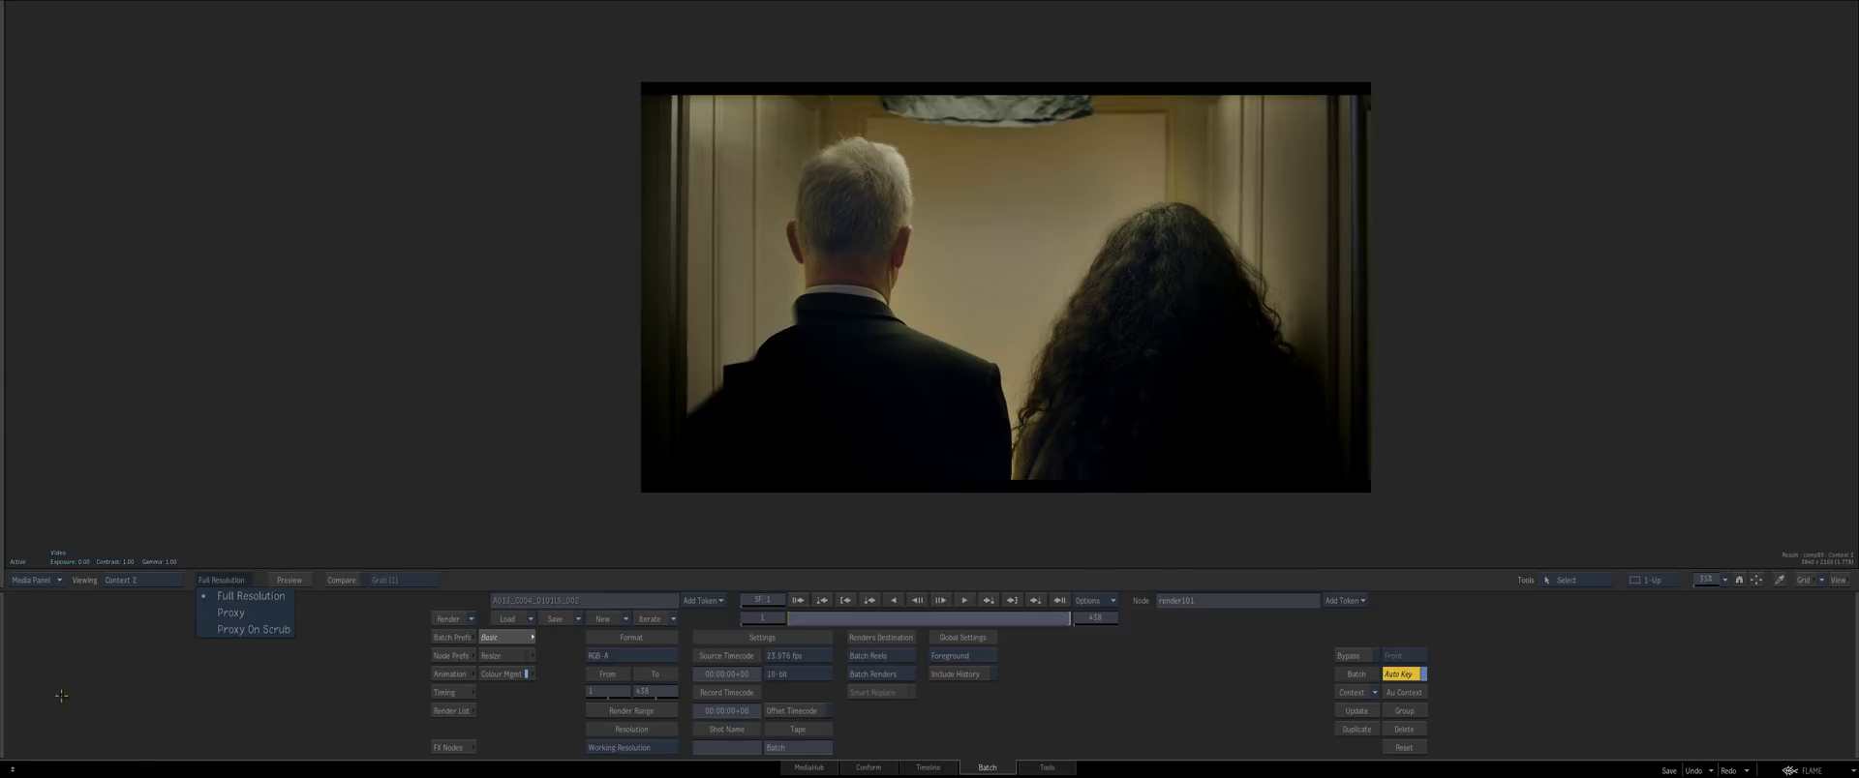
{"action": "left_click", "coordinate": [222, 582]}
{"action": "left_click", "coordinate": [237, 613]}
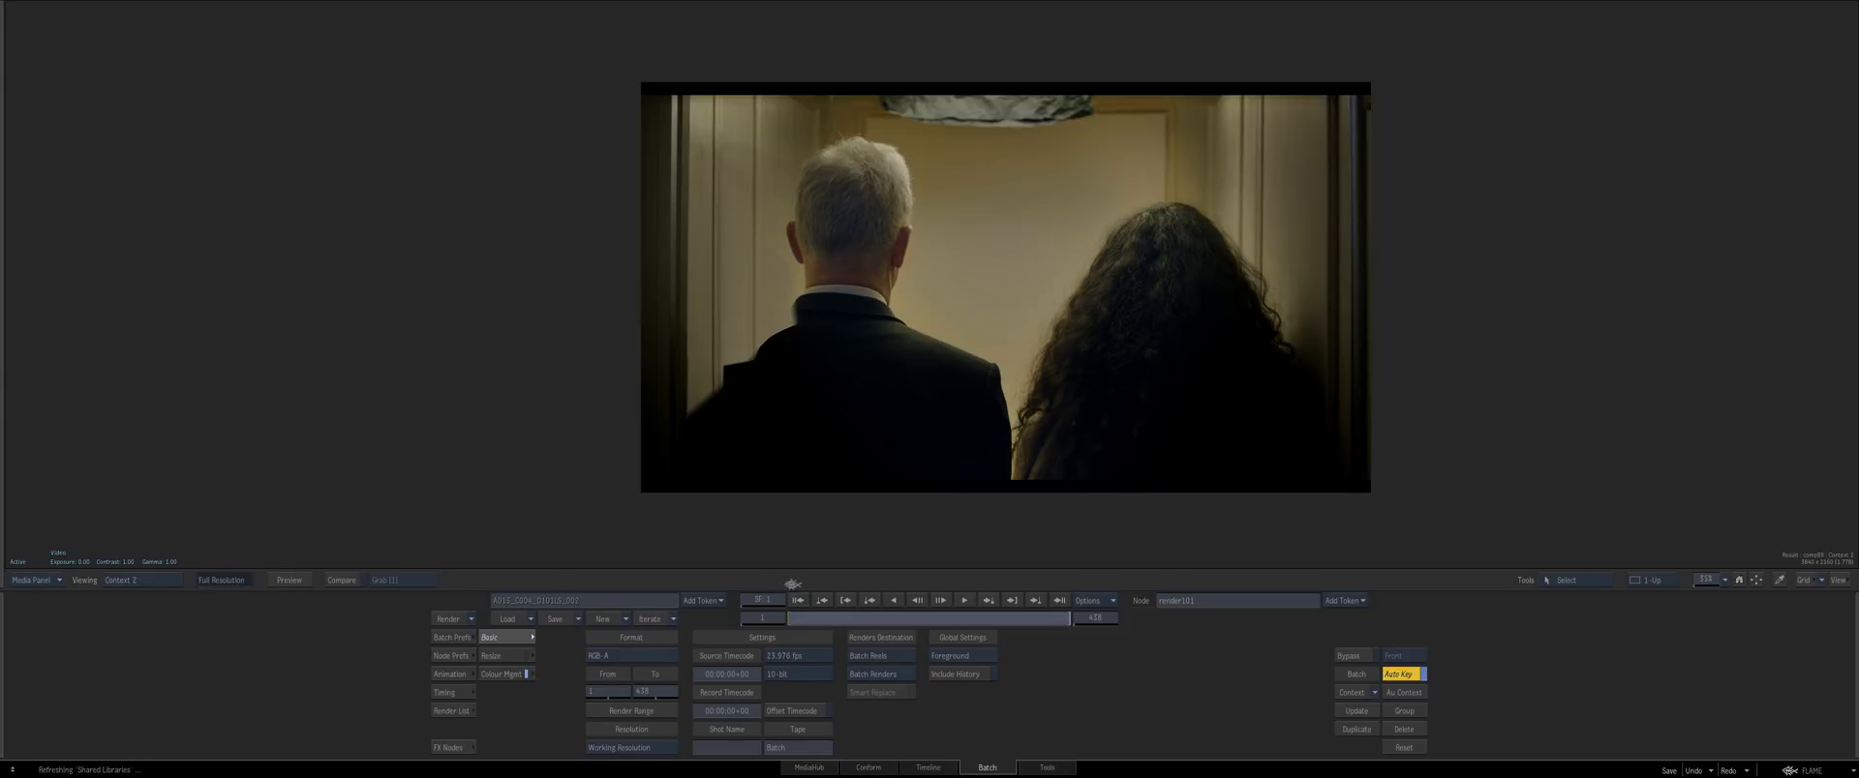
{"action": "left_click", "coordinate": [604, 712]}
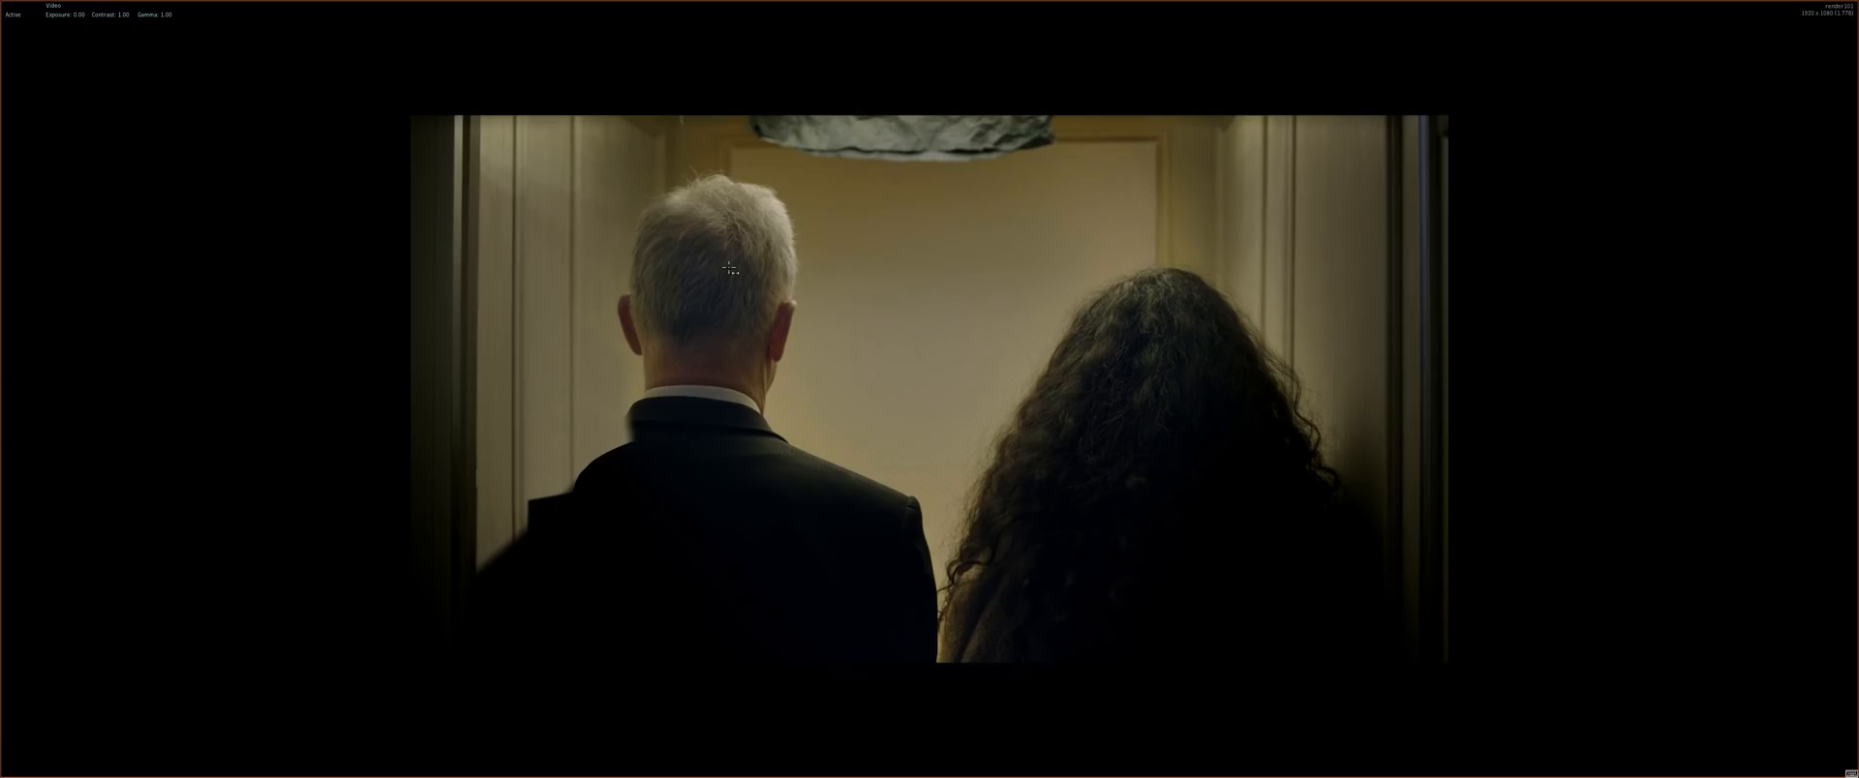
Play the rendered clip in the player and examine the patched wall beside the man up close
{"action": "mouse_move", "coordinate": [795, 775]}
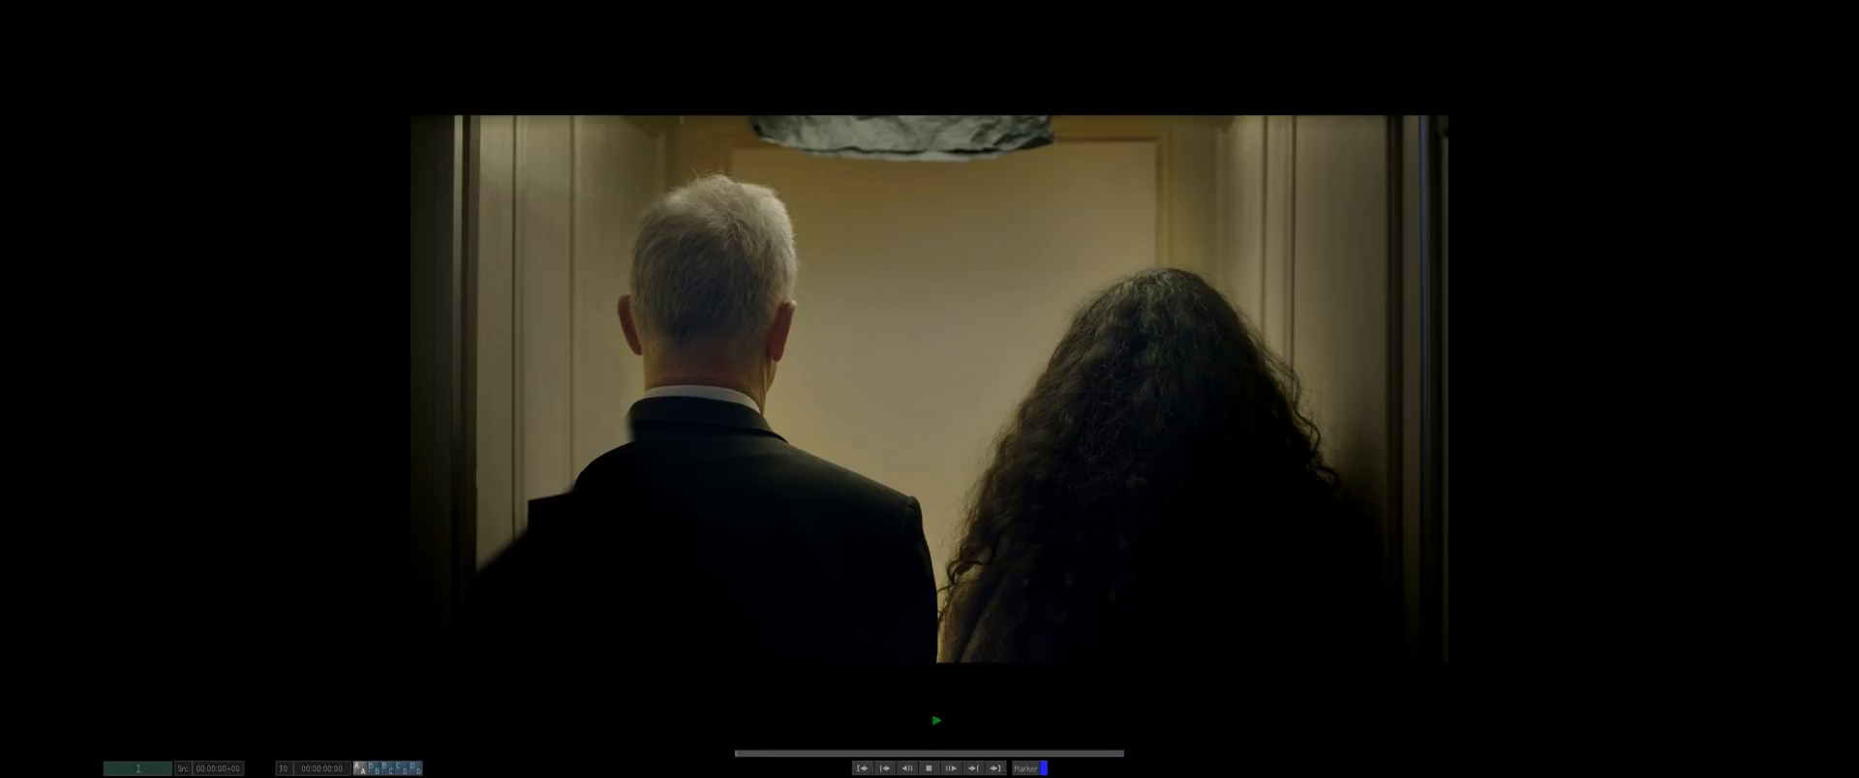
{"action": "key", "text": "space"}
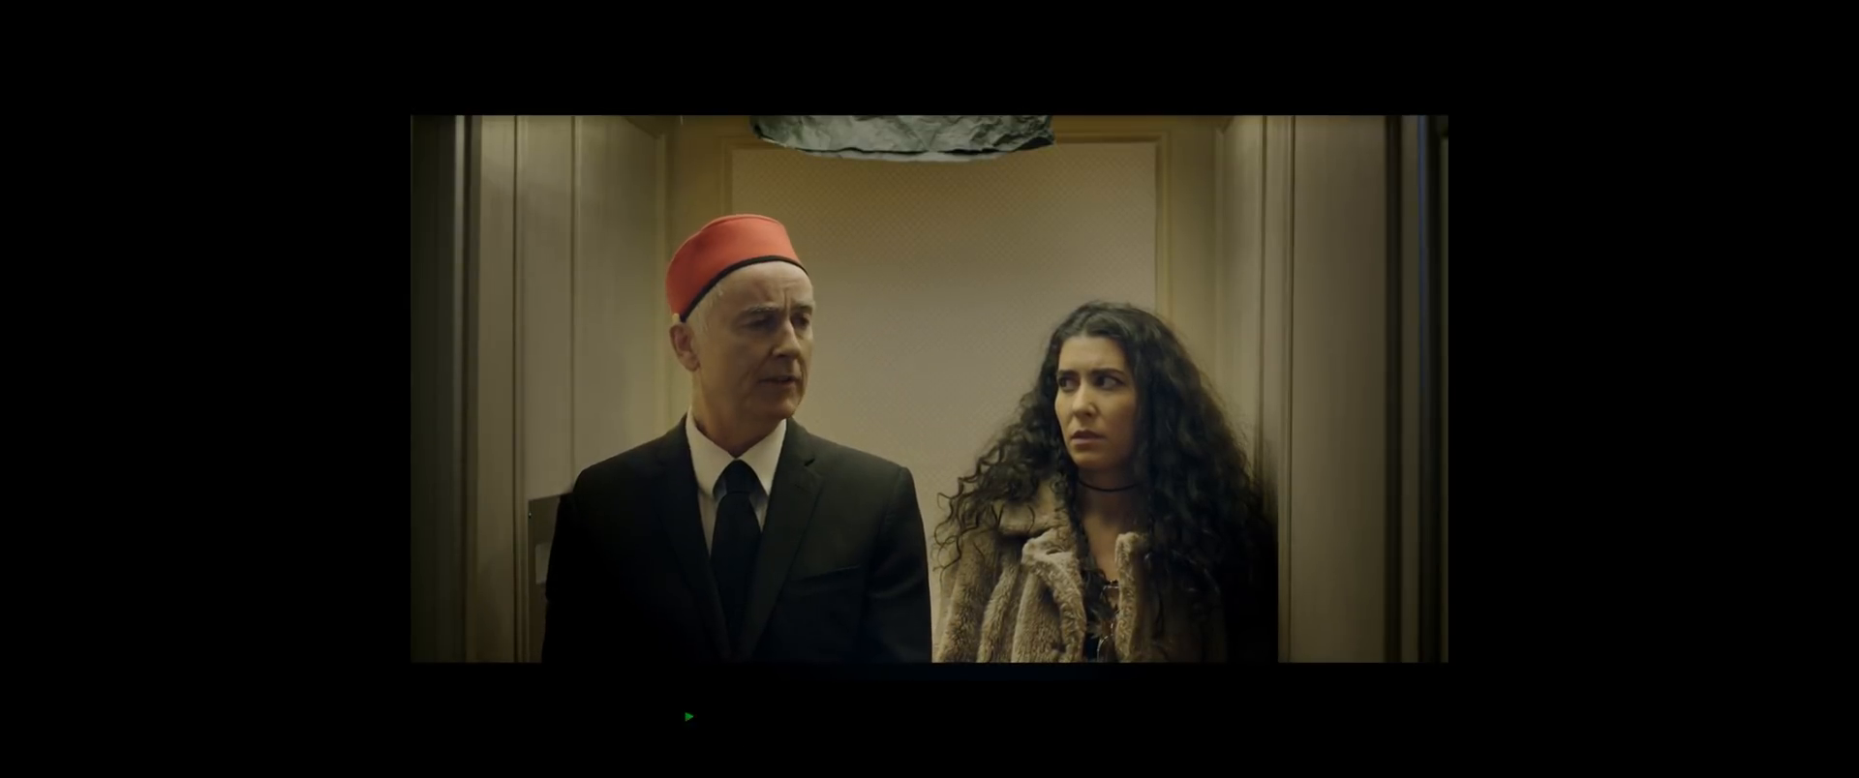
{"action": "mouse_move", "coordinate": [912, 775]}
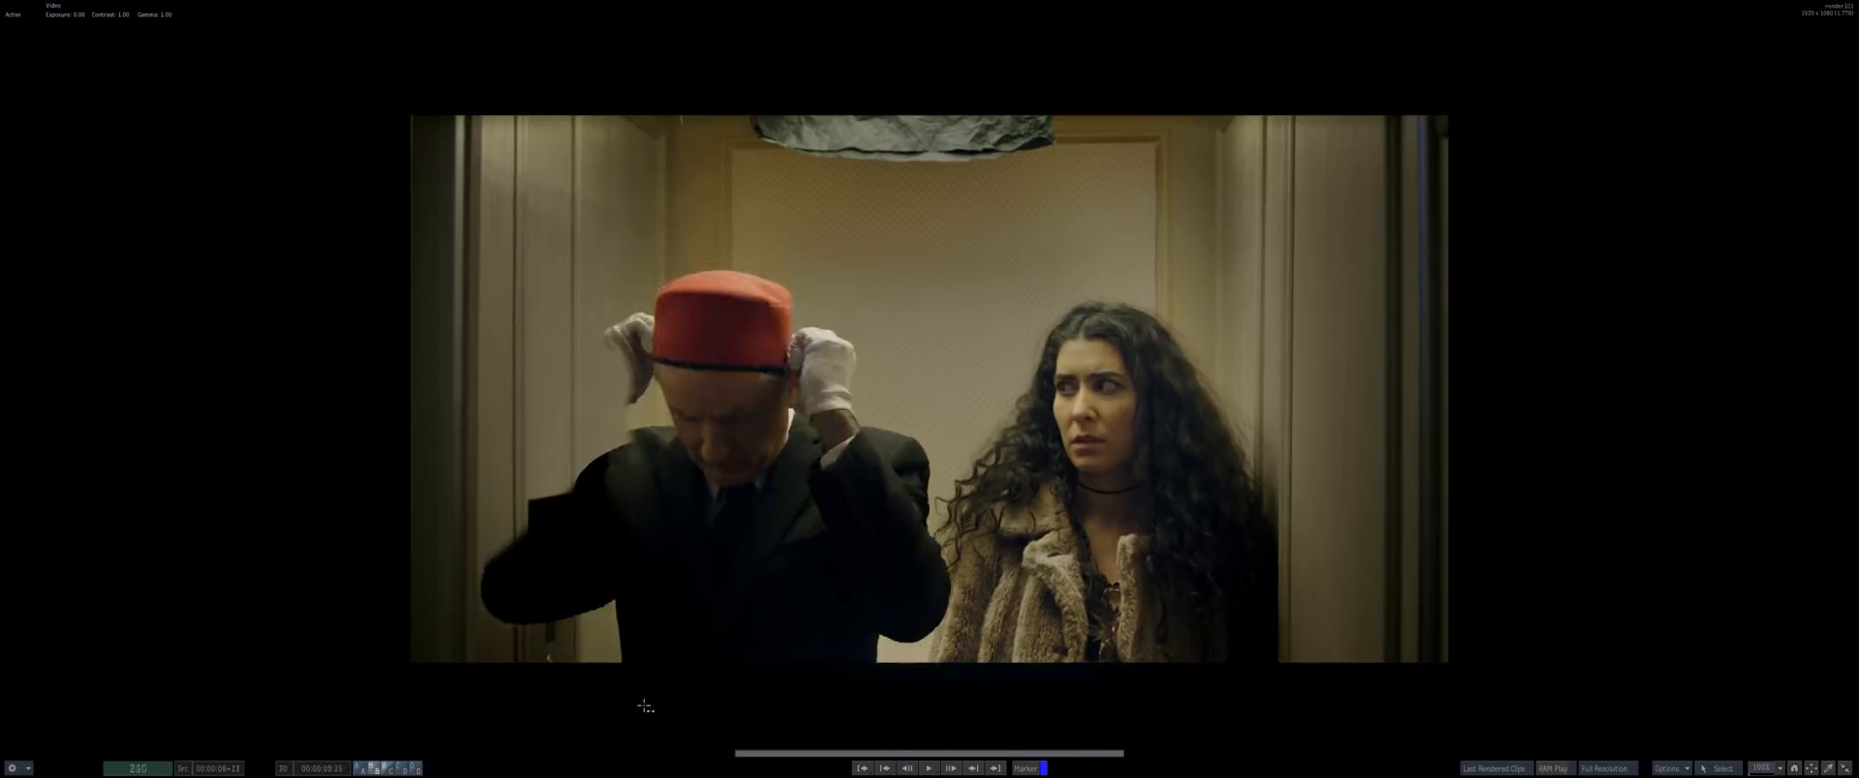
{"action": "left_click_drag", "start_coordinate": [644, 707], "coordinate": [701, 614]}
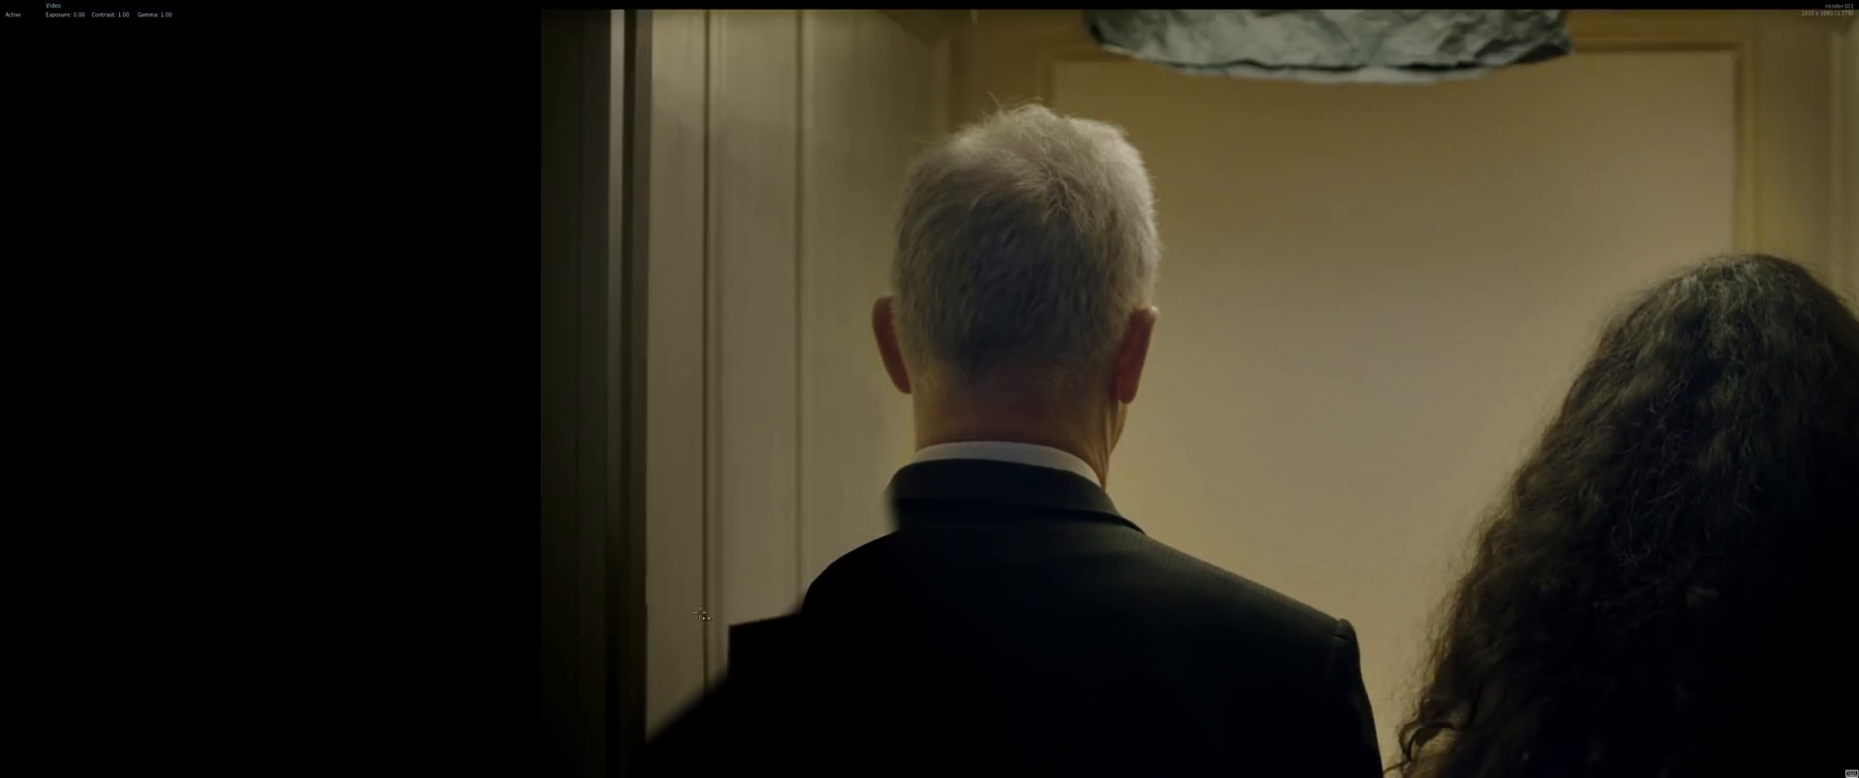
{"action": "mouse_move", "coordinate": [705, 733]}
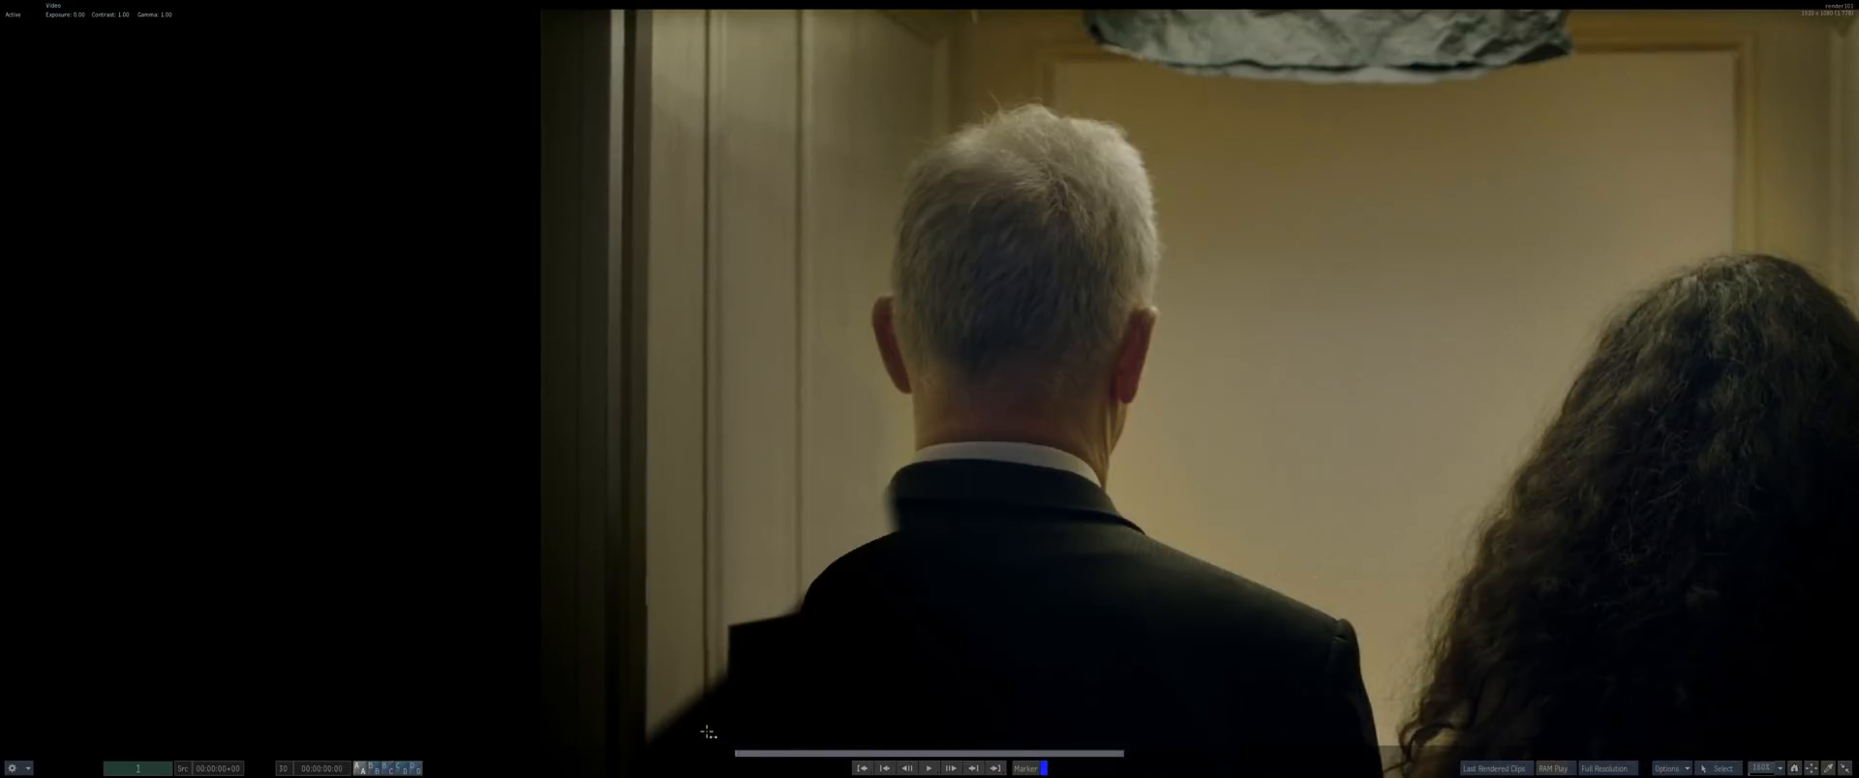
{"action": "left_click_drag", "start_coordinate": [780, 742], "coordinate": [695, 721]}
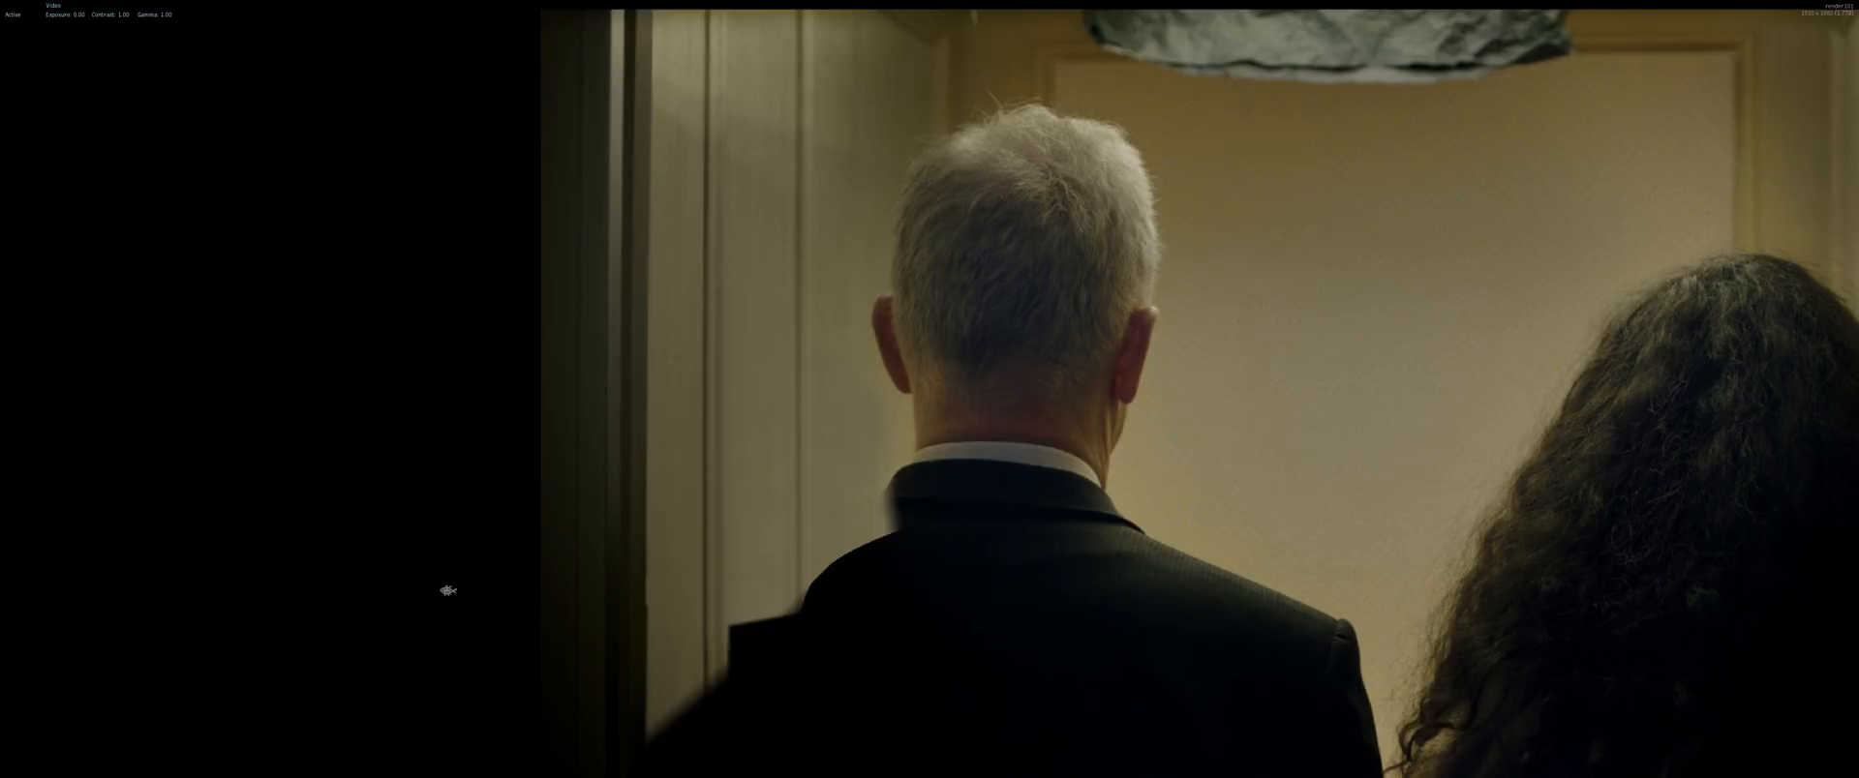
{"action": "key", "text": "Escape"}
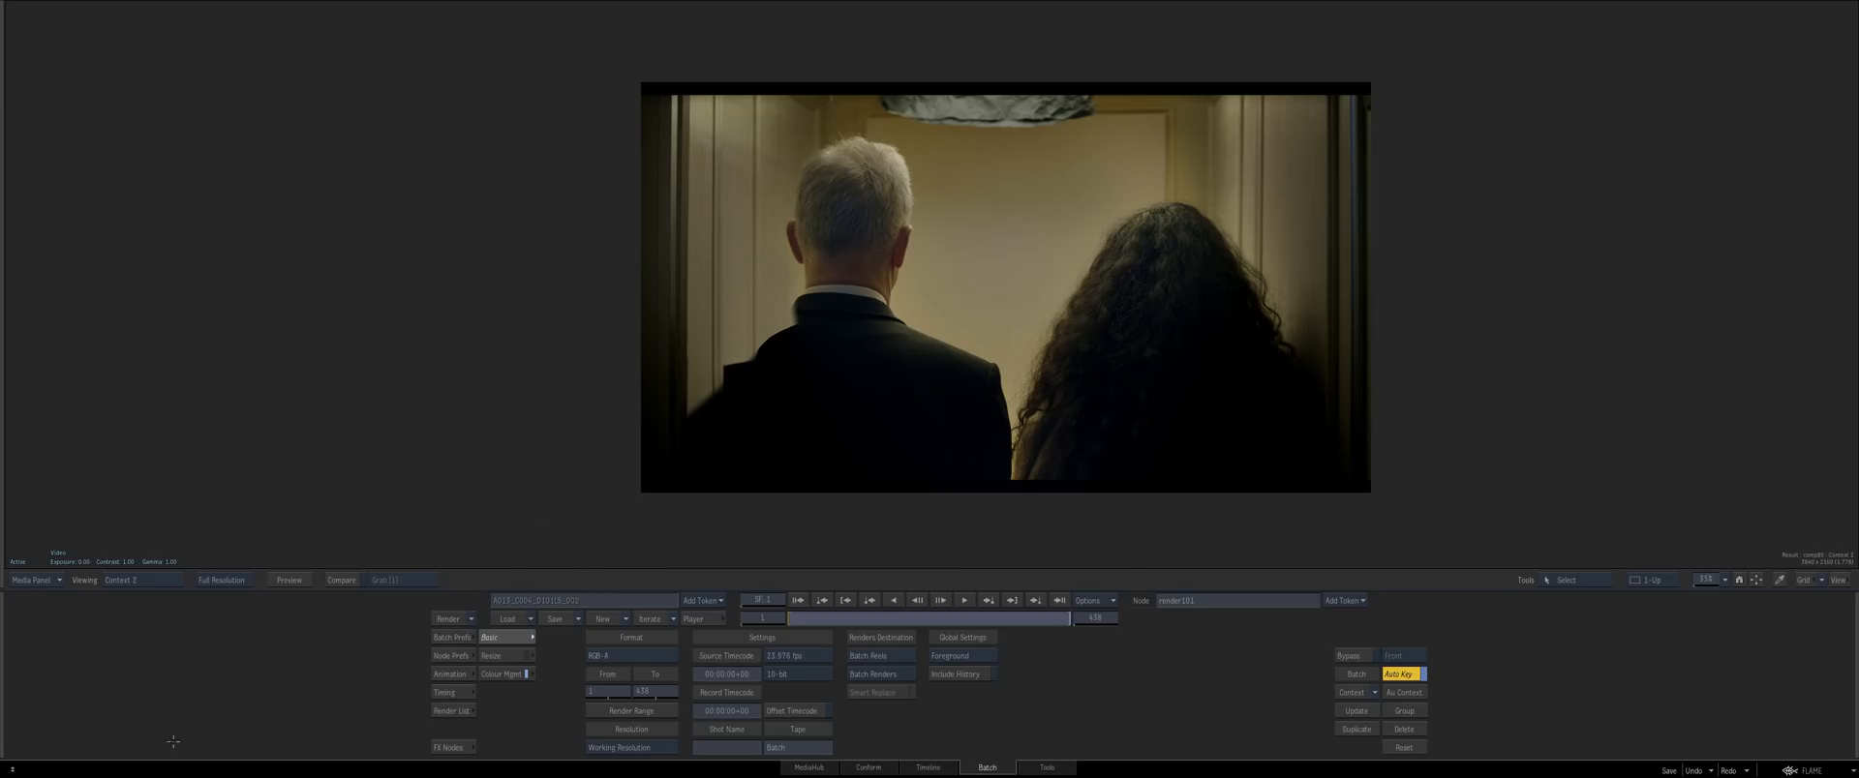
Save a new batch iteration by incrementing the iteration number
{"action": "key", "text": "Escape"}
{"action": "mouse_move", "coordinate": [311, 505]}
{"action": "left_mouse_down"}
{"action": "mouse_move", "coordinate": [570, 503]}
{"action": "mouse_move", "coordinate": [497, 482]}
{"action": "mouse_move", "coordinate": [340, 502]}
{"action": "left_mouse_up"}
{"action": "left_click", "coordinate": [641, 620]}
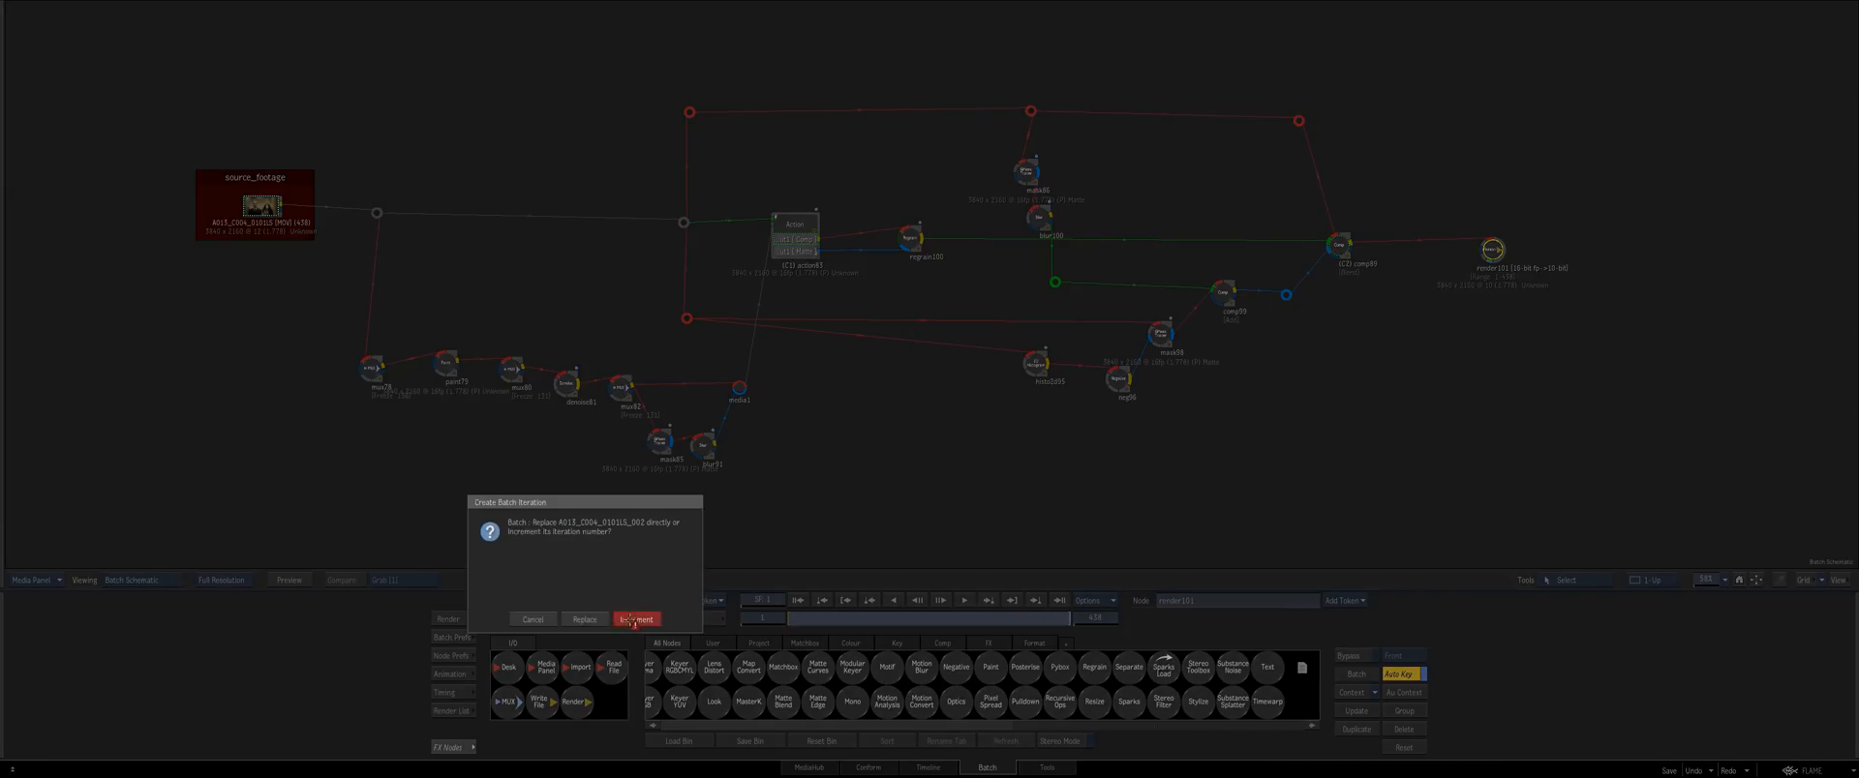
{"action": "left_click", "coordinate": [631, 622]}
{"action": "mouse_move", "coordinate": [1, 671]}
Move the source footage and the mux, paint and denoise chain farther away from the Action node to open up space
{"action": "left_click_drag", "start_coordinate": [1056, 425], "coordinate": [953, 448]}
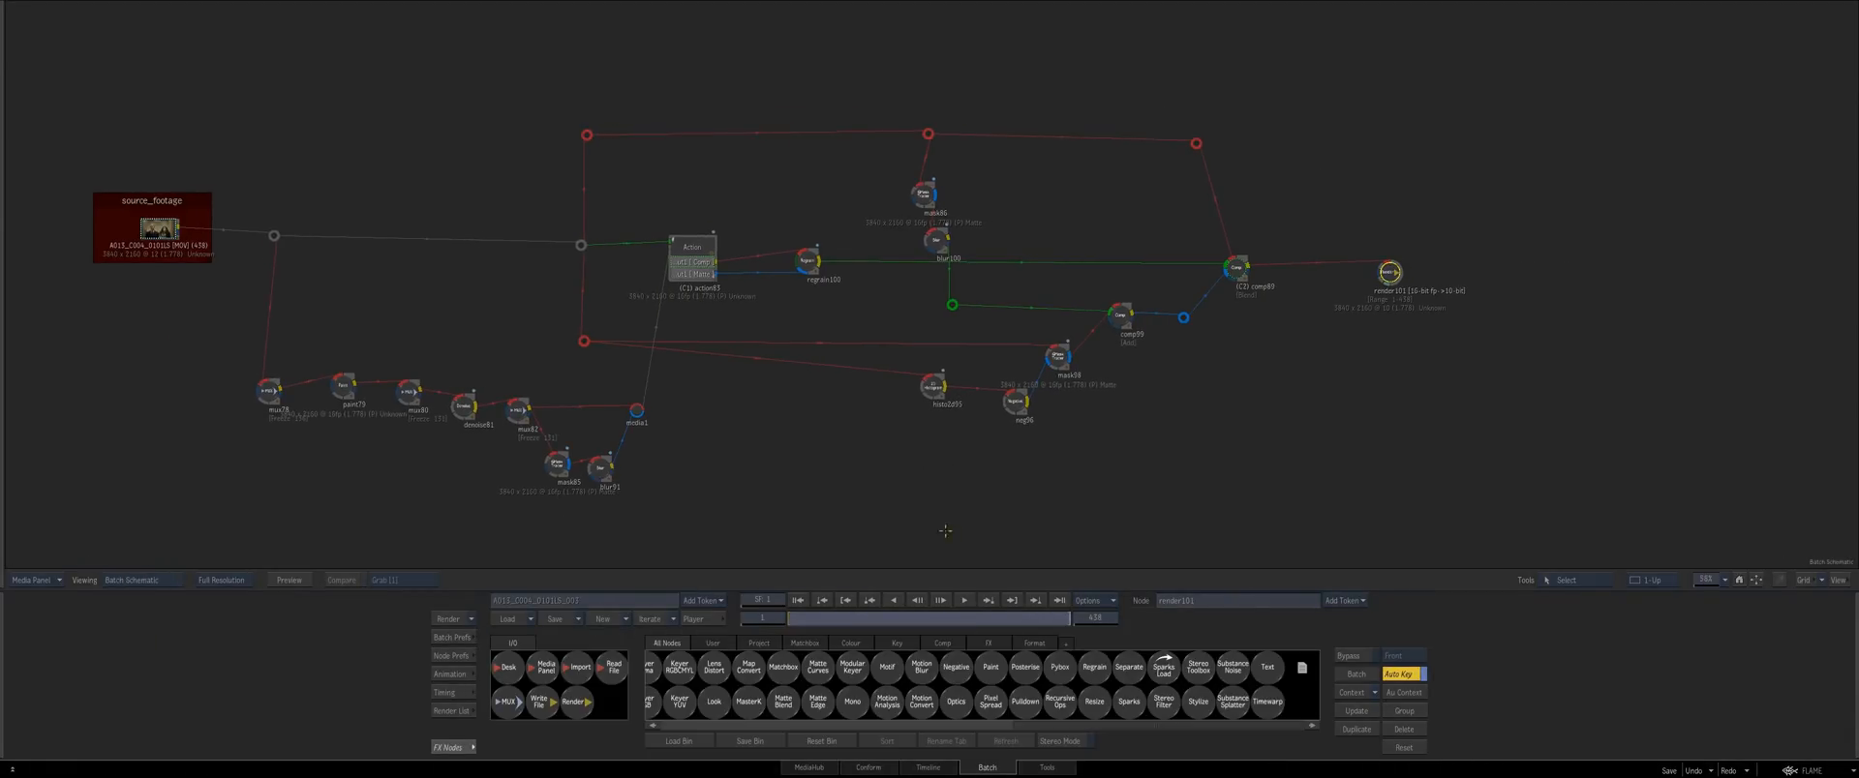
{"action": "left_click_drag", "start_coordinate": [694, 273], "coordinate": [705, 269]}
{"action": "left_click_drag", "start_coordinate": [732, 288], "coordinate": [788, 268]}
{"action": "left_click_drag", "start_coordinate": [741, 470], "coordinate": [767, 455]}
{"action": "left_click", "coordinate": [634, 427]}
{"action": "left_click_drag", "start_coordinate": [634, 427], "coordinate": [622, 432]}
{"action": "left_click_drag", "start_coordinate": [683, 432], "coordinate": [682, 446]}
{"action": "left_click_drag", "start_coordinate": [260, 457], "coordinate": [650, 428]}
{"action": "left_click_drag", "start_coordinate": [1010, 369], "coordinate": [570, 119]}
{"action": "left_click_drag", "start_coordinate": [620, 161], "coordinate": [356, 147]}
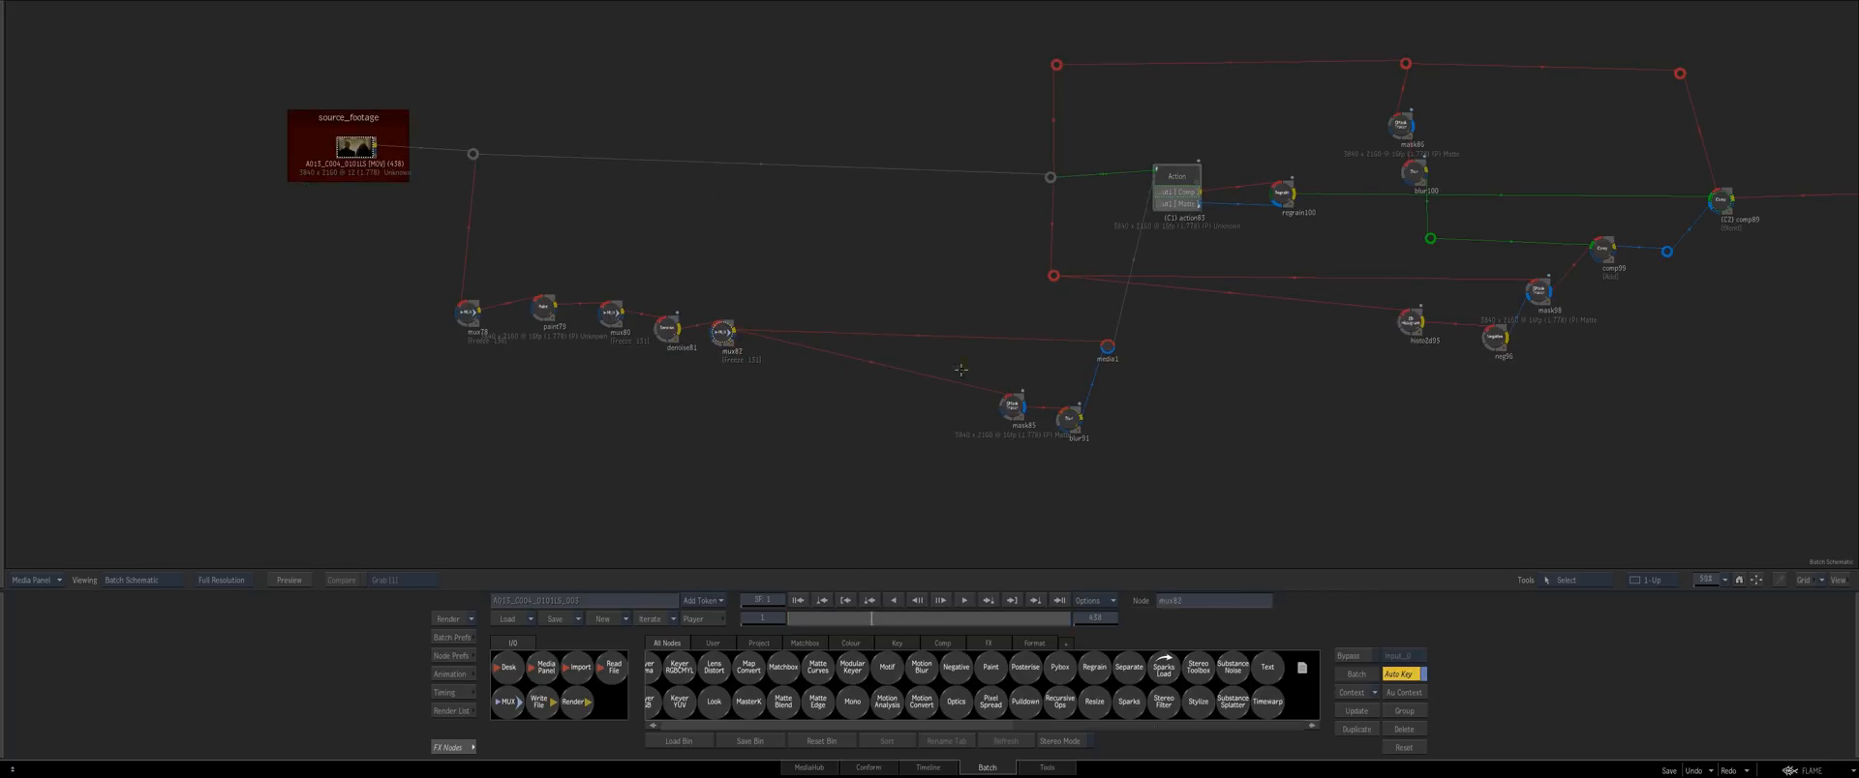
Place the lower mask and blur nodes below the mux row, routing the mask's input link through a red elbow
{"action": "mouse_move", "coordinate": [962, 373]}
{"action": "left_mouse_down"}
{"action": "mouse_move", "coordinate": [1089, 436]}
{"action": "mouse_move", "coordinate": [909, 464]}
{"action": "left_mouse_up"}
{"action": "left_click", "coordinate": [873, 439]}
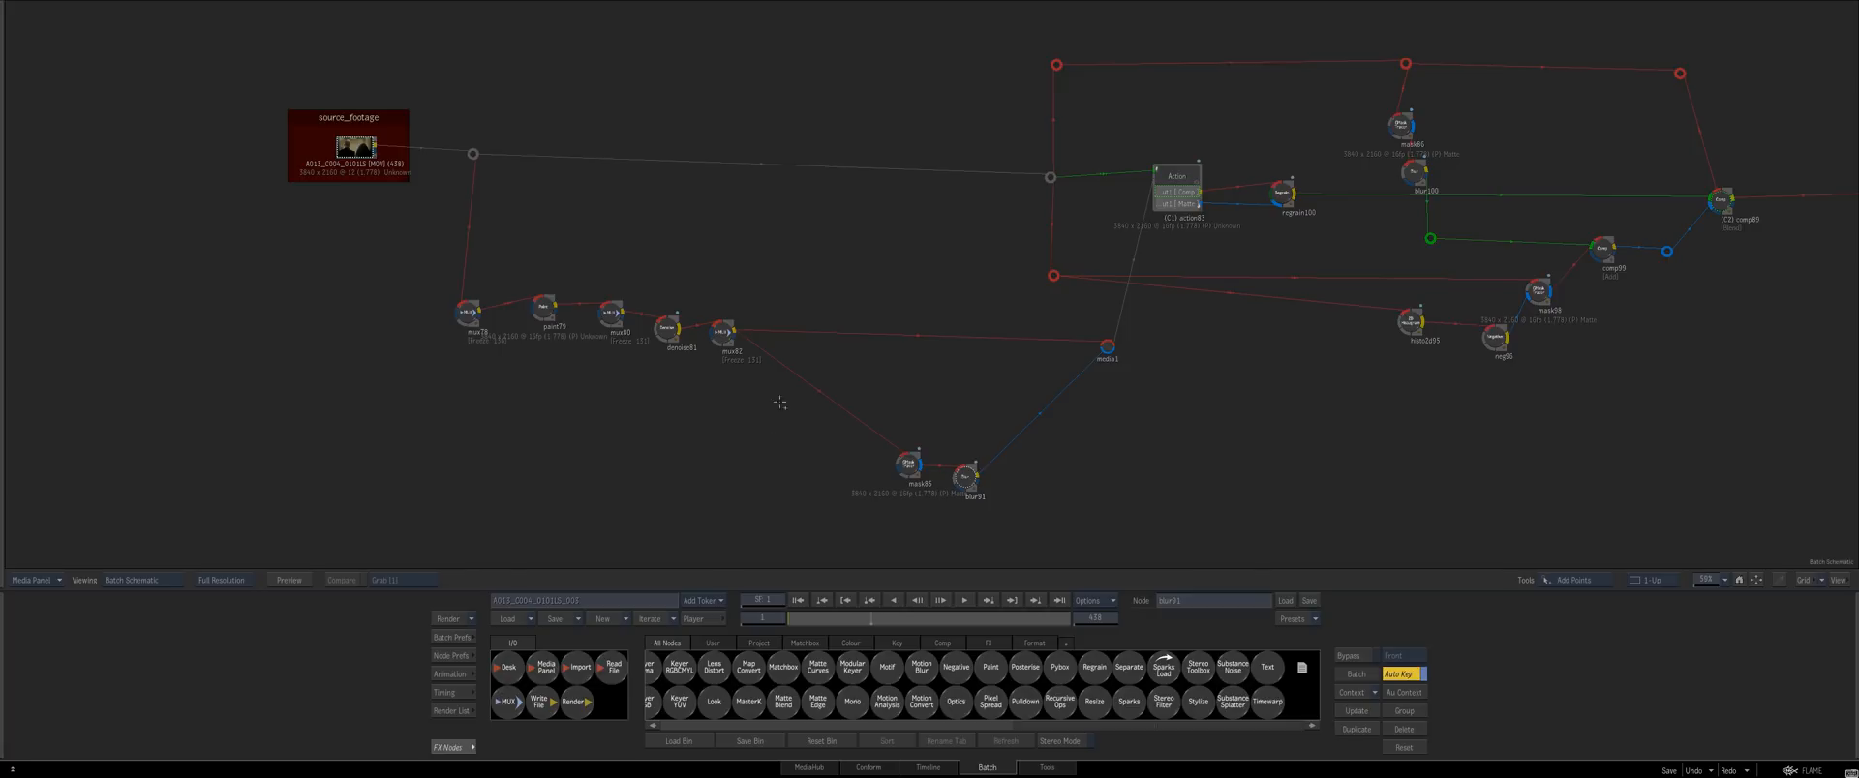
{"action": "left_click", "coordinate": [799, 404]}
{"action": "left_click_drag", "start_coordinate": [909, 458], "coordinate": [899, 457]}
{"action": "left_click_drag", "start_coordinate": [966, 477], "coordinate": [964, 474]}
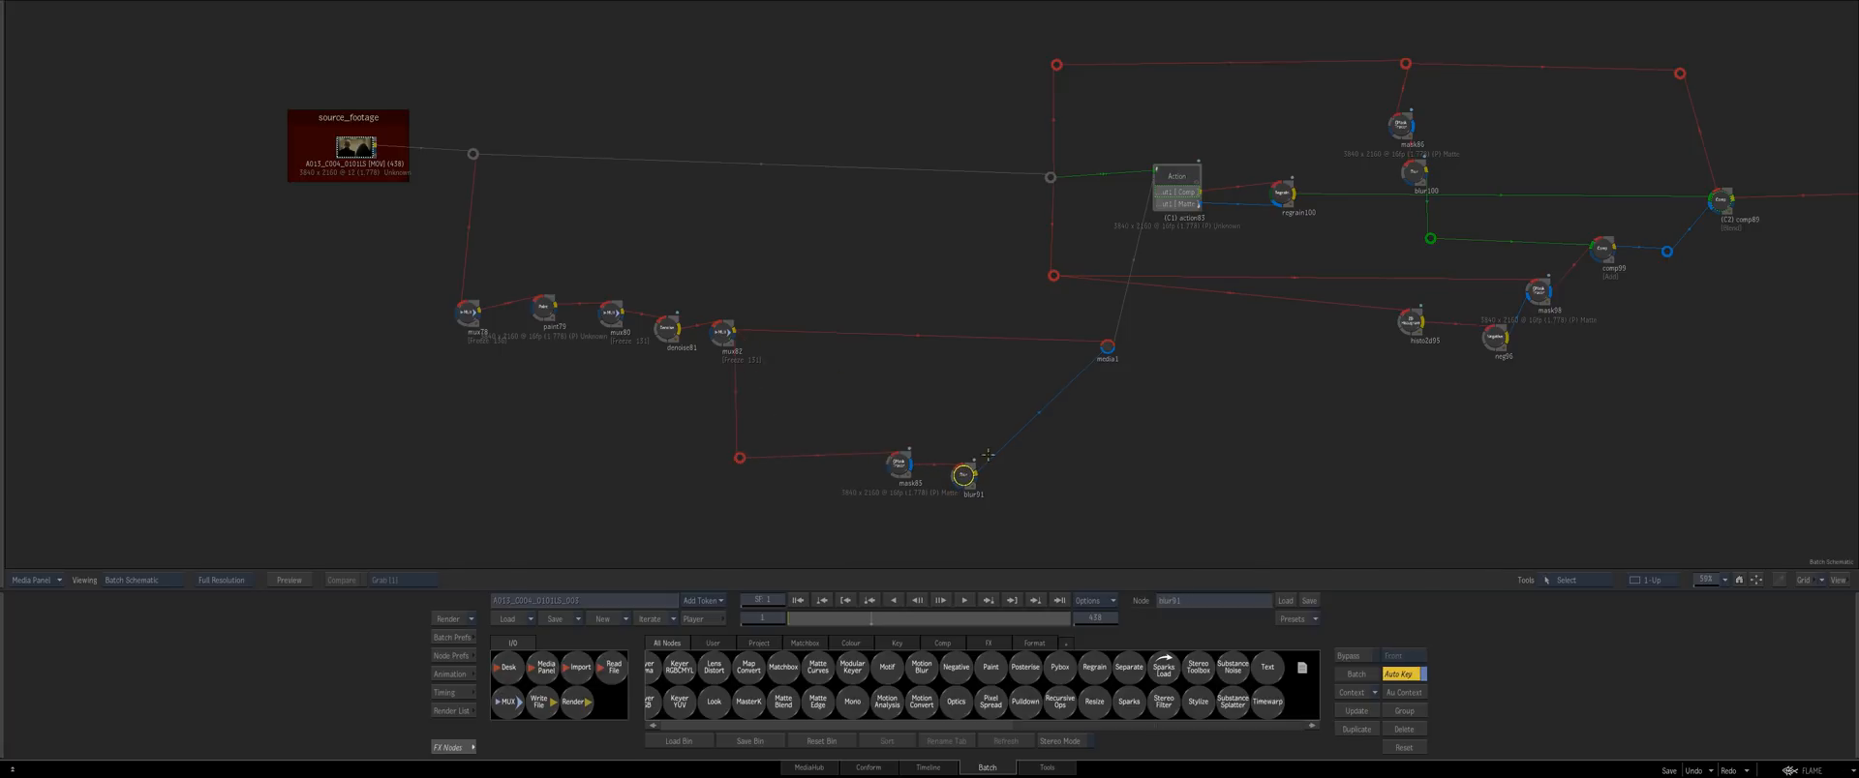
Route the lower blur's output through a blue elbow beneath the Action's media node, and check the Action's matte output
{"action": "left_click_drag", "start_coordinate": [1040, 413], "coordinate": [1105, 473]}
{"action": "left_click_drag", "start_coordinate": [1108, 347], "coordinate": [1113, 346]}
{"action": "left_click_drag", "start_coordinate": [1150, 351], "coordinate": [1069, 407]}
{"action": "left_click_drag", "start_coordinate": [1095, 234], "coordinate": [1091, 228]}
{"action": "key", "text": "F4"}
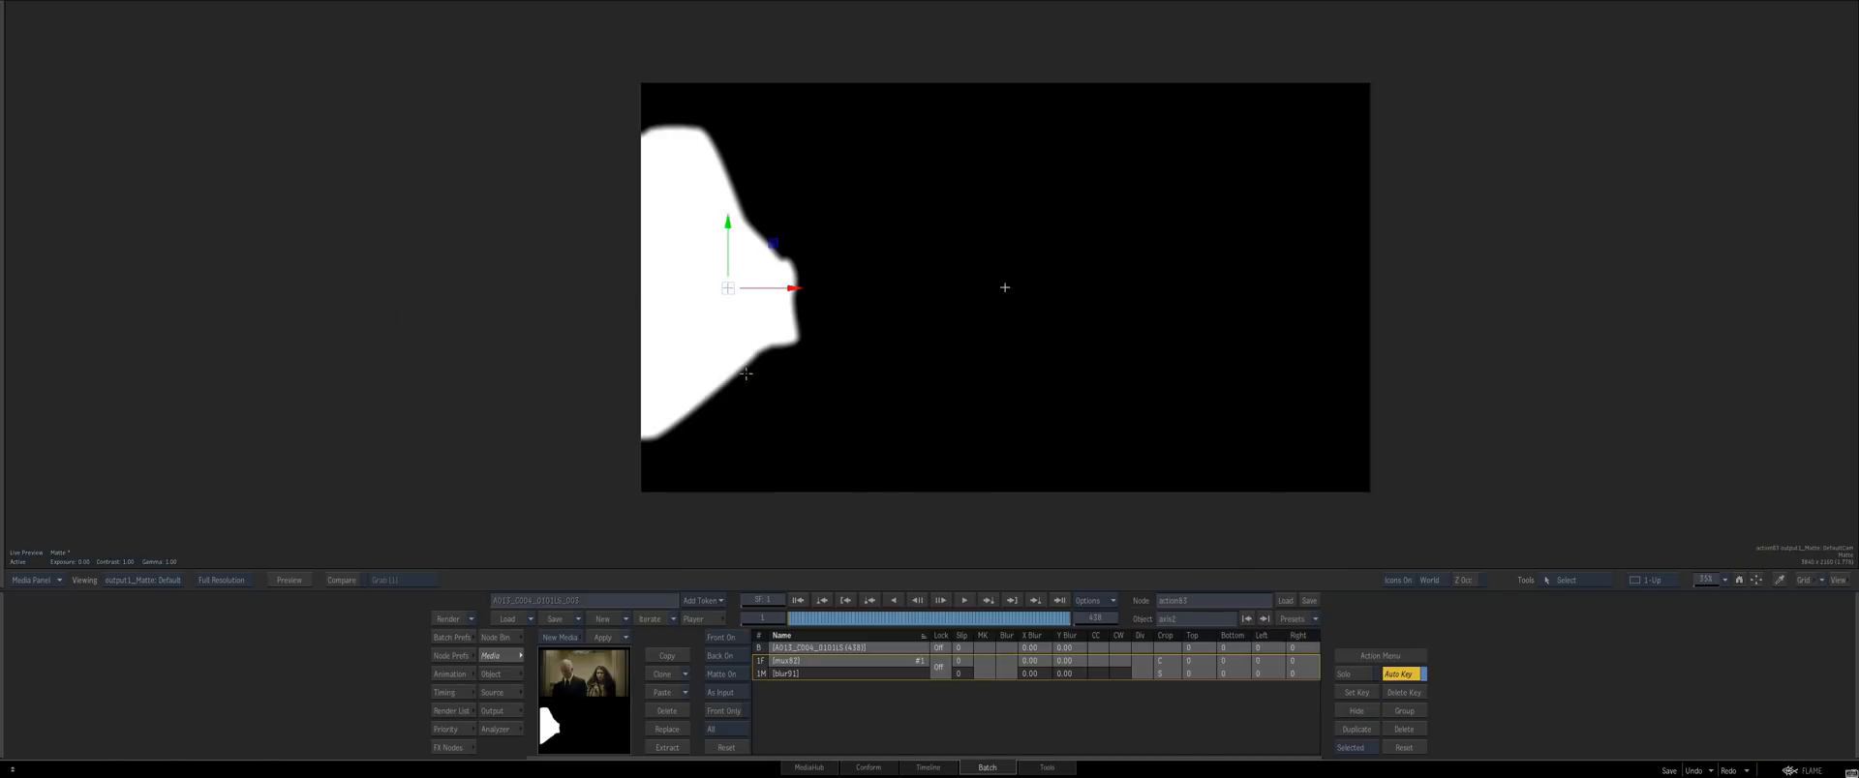
{"action": "key", "text": "F4"}
Line up the mux, paint and denoise nodes in an even row below the source footage
{"action": "mouse_move", "coordinate": [653, 415]}
{"action": "left_mouse_down"}
{"action": "mouse_move", "coordinate": [587, 391]}
{"action": "mouse_move", "coordinate": [649, 398]}
{"action": "mouse_move", "coordinate": [537, 393]}
{"action": "left_mouse_up"}
{"action": "left_click_drag", "start_coordinate": [464, 369], "coordinate": [402, 378]}
{"action": "left_click", "coordinate": [472, 381]}
{"action": "left_click_drag", "start_coordinate": [537, 393], "coordinate": [532, 387]}
{"action": "left_click_drag", "start_coordinate": [589, 392], "coordinate": [586, 397]}
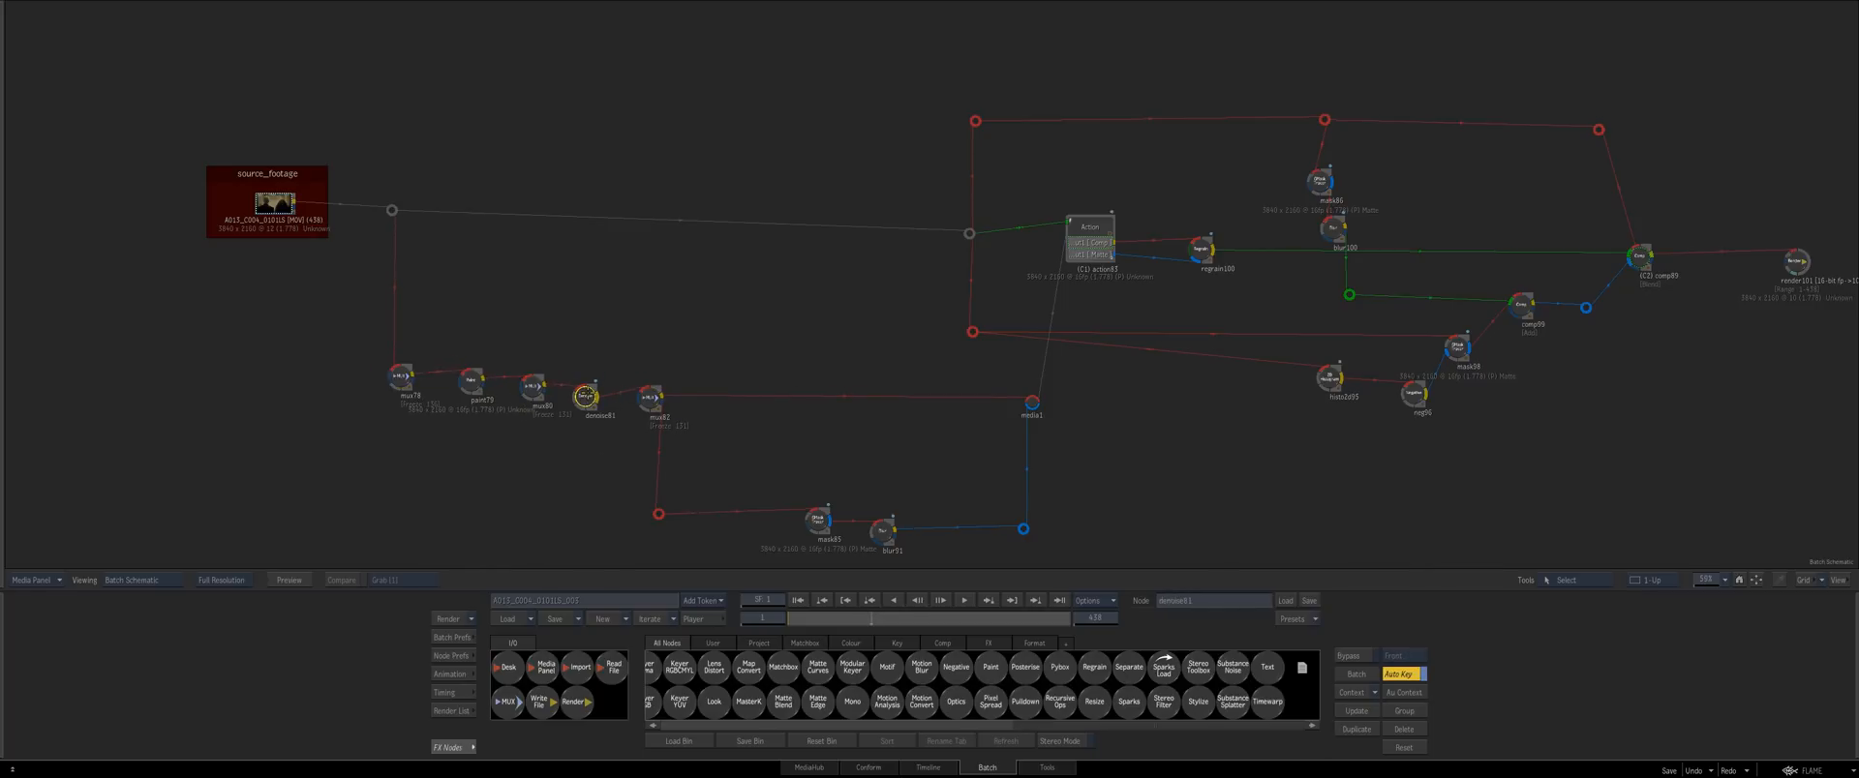
{"action": "left_click", "coordinate": [649, 398]}
Straighten the source footage link by aligning its two elbows, and adjust the media and Action nodes to match
{"action": "left_click_drag", "start_coordinate": [391, 209], "coordinate": [395, 207]}
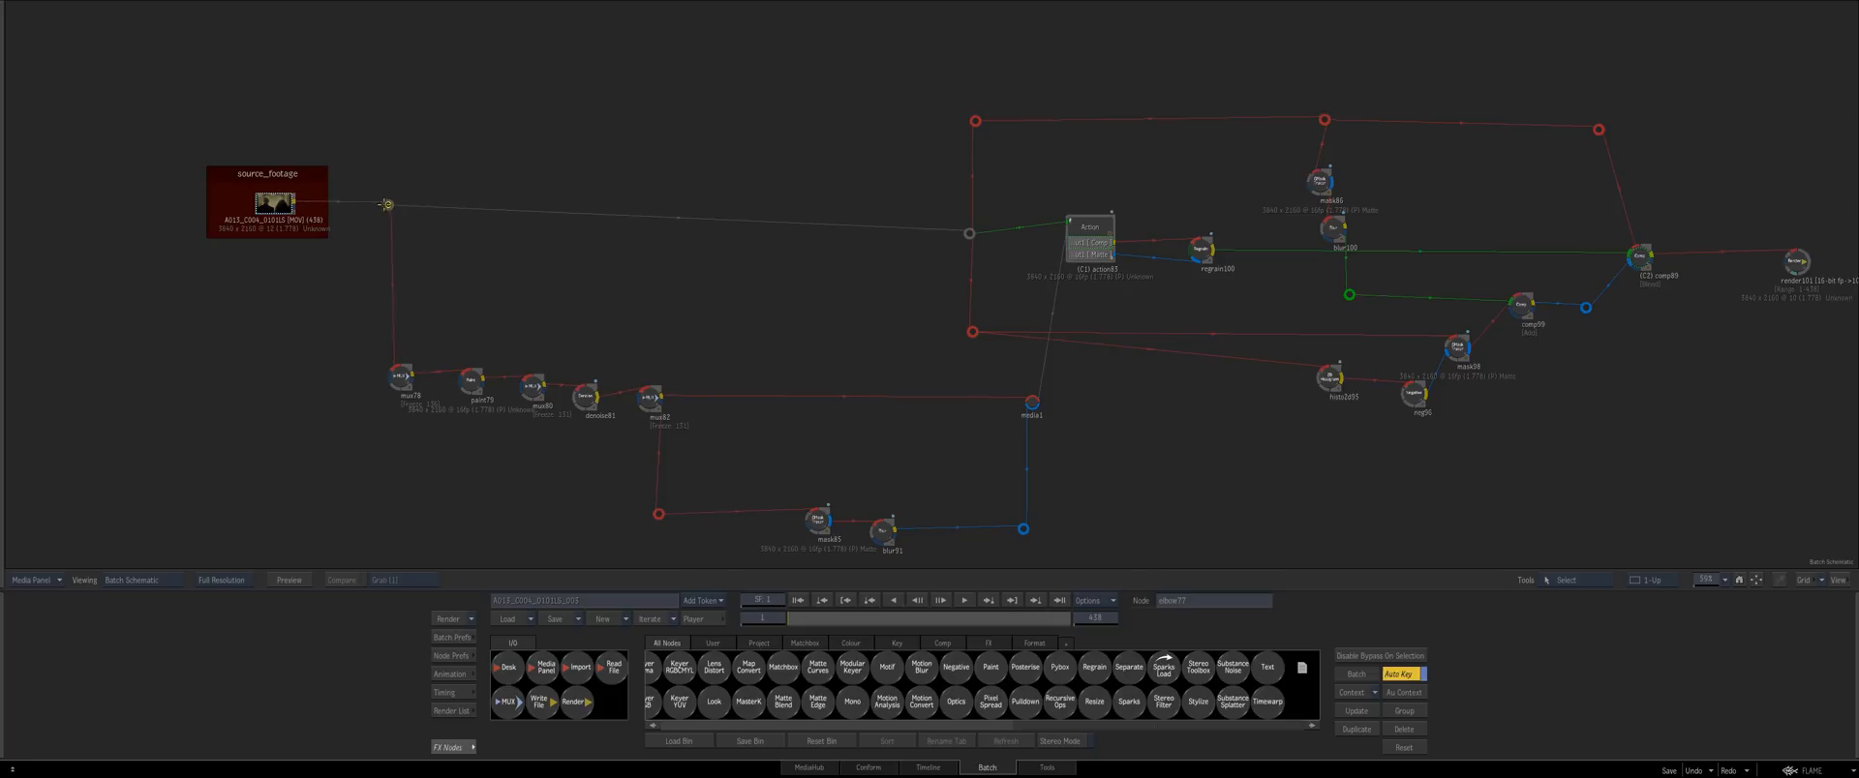
{"action": "left_click_drag", "start_coordinate": [965, 232], "coordinate": [962, 219]}
{"action": "left_click", "coordinate": [1098, 233]}
{"action": "left_click_drag", "start_coordinate": [1001, 338], "coordinate": [817, 345]}
{"action": "left_click_drag", "start_coordinate": [854, 416], "coordinate": [858, 414]}
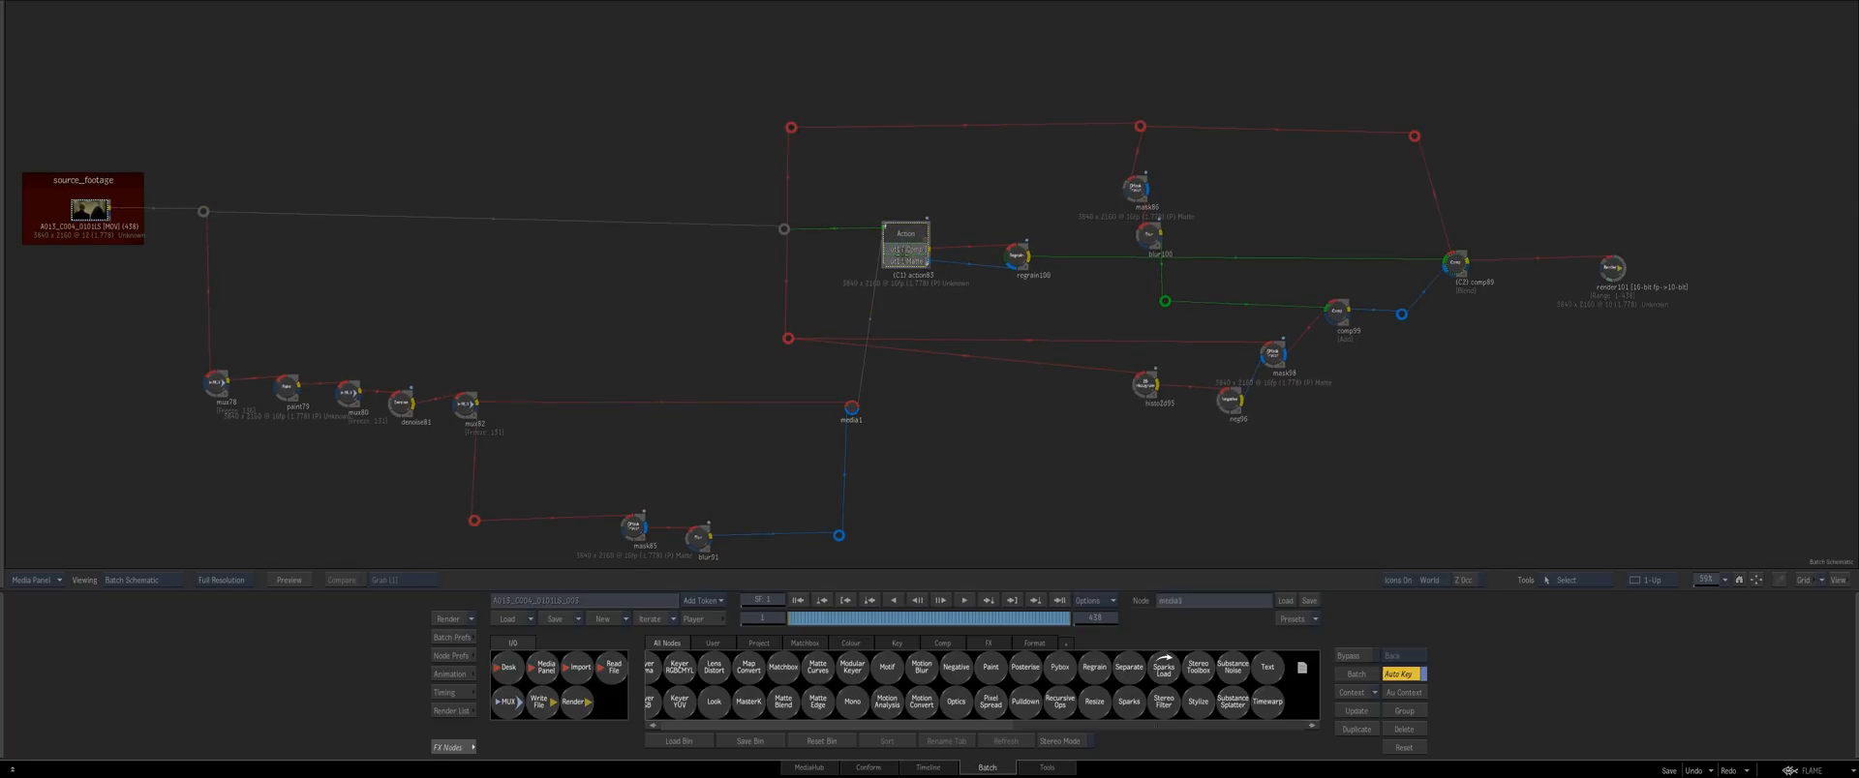
{"action": "left_click_drag", "start_coordinate": [904, 262], "coordinate": [898, 267]}
Inspect the Action node's media setup, and nudge the Action and lower mask nodes into line with their links
{"action": "double_click", "coordinate": [893, 244]}
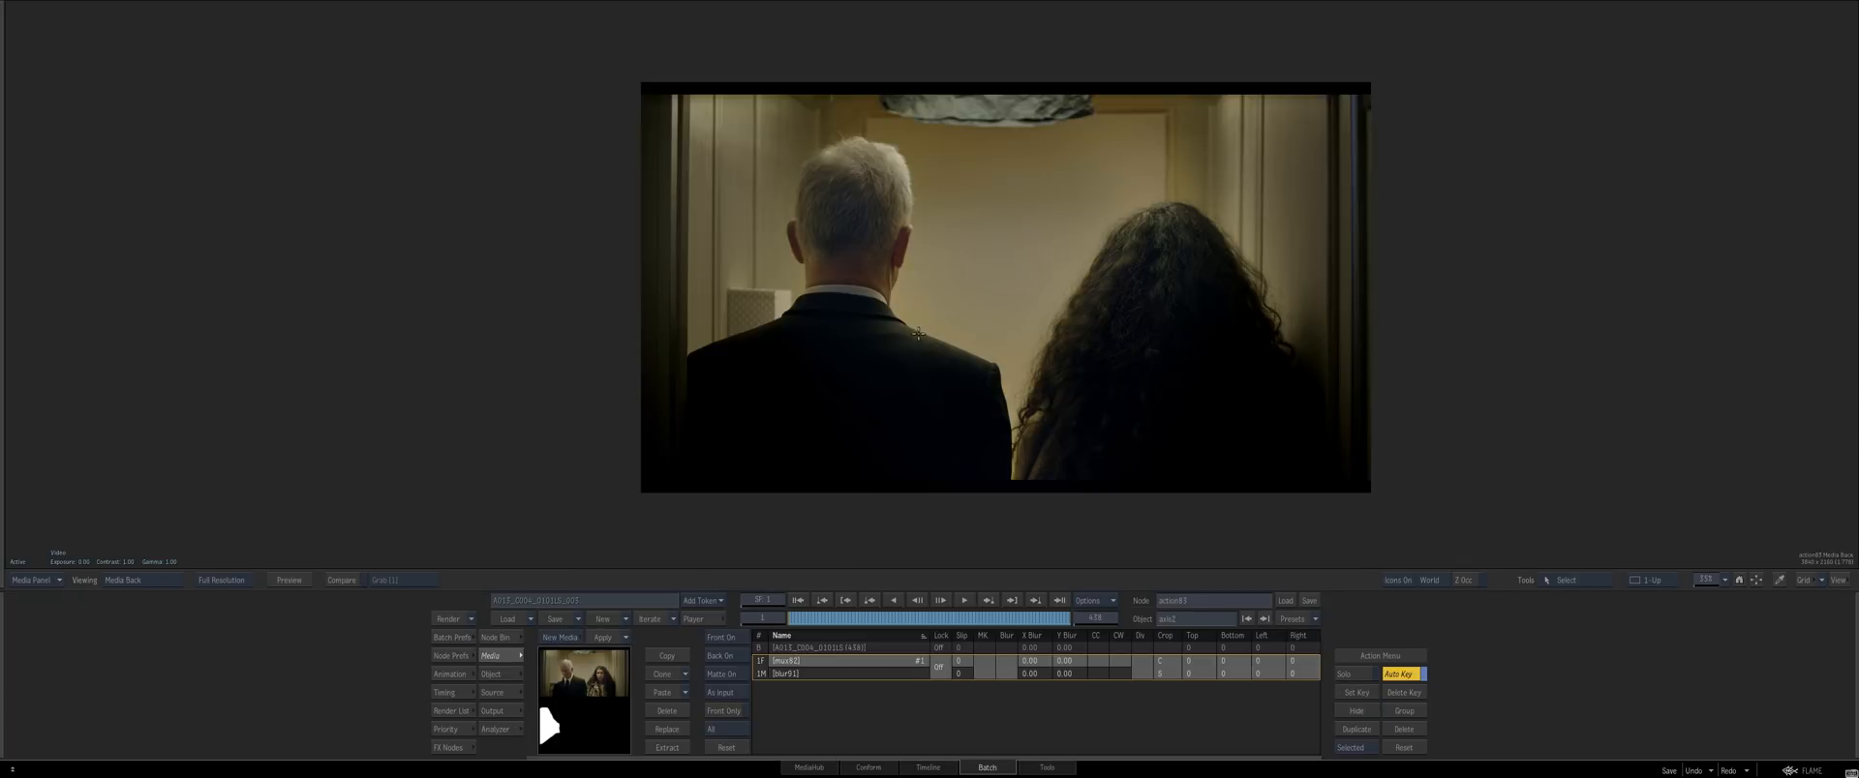
{"action": "key", "text": "Escape"}
{"action": "left_click_drag", "start_coordinate": [993, 359], "coordinate": [971, 334]}
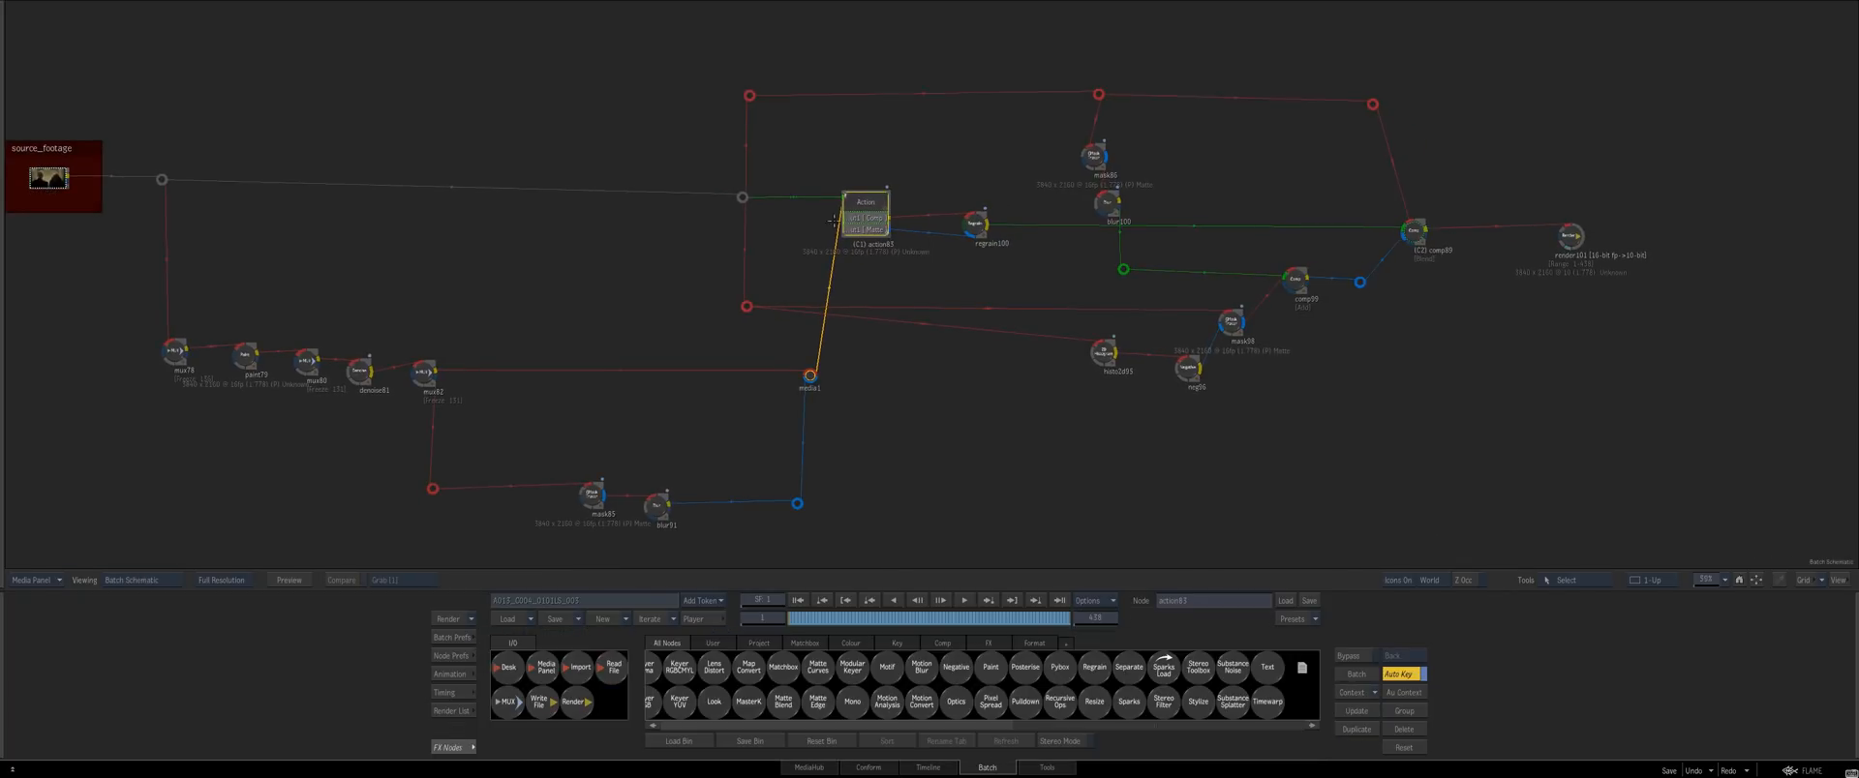
{"action": "left_click_drag", "start_coordinate": [864, 215], "coordinate": [860, 226]}
{"action": "key", "text": "F2"}
{"action": "key", "text": "Escape"}
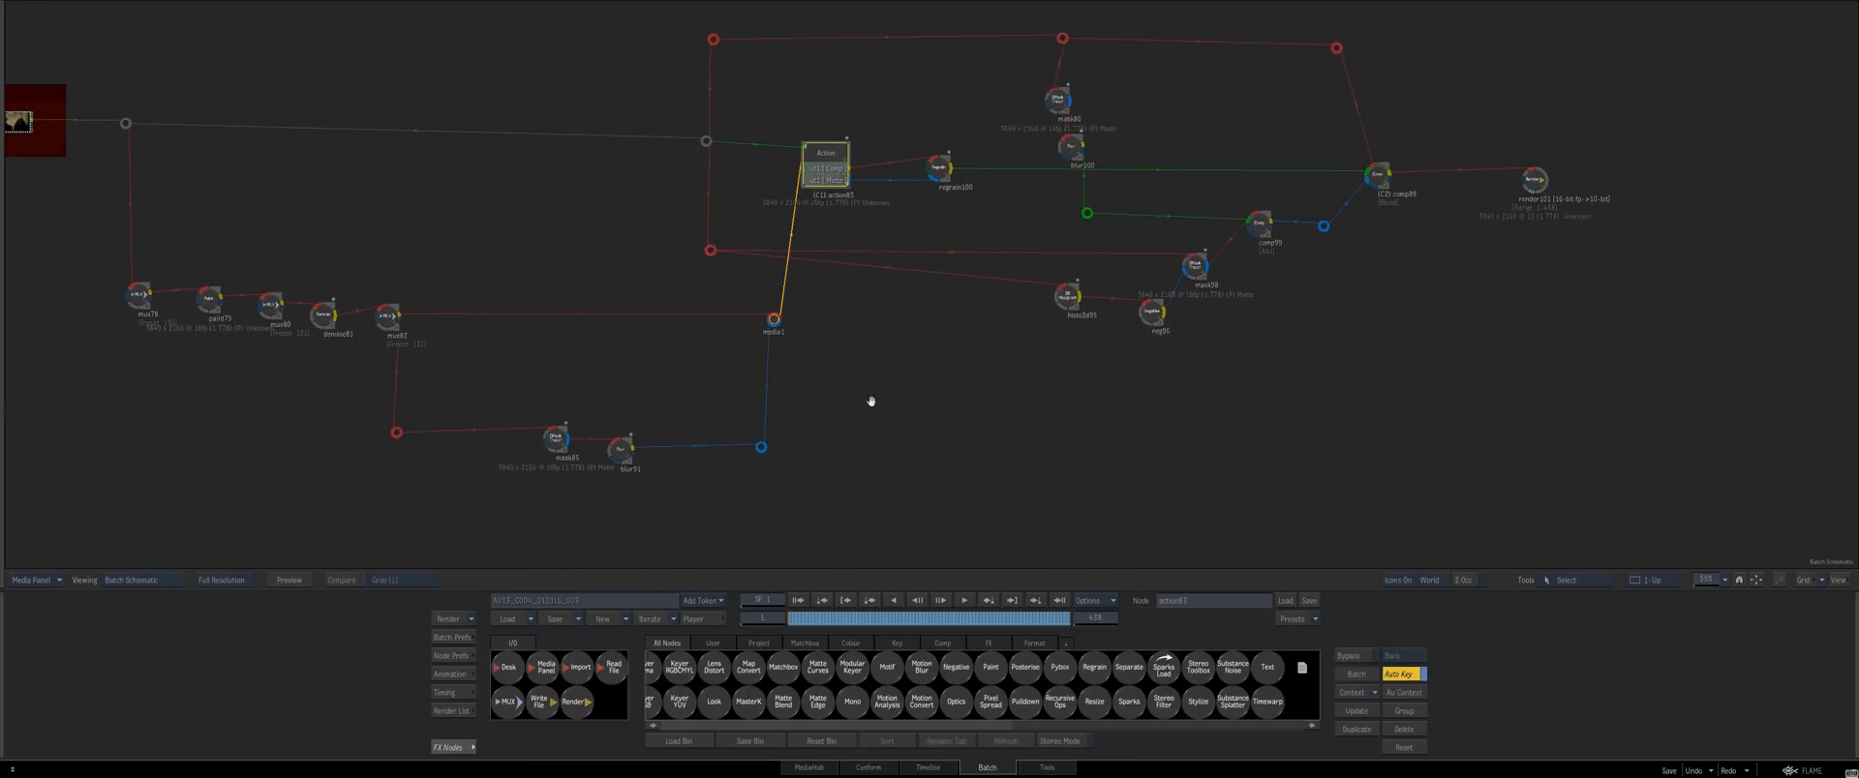
{"action": "double_click", "coordinate": [556, 437]}
{"action": "key", "text": "Escape"}
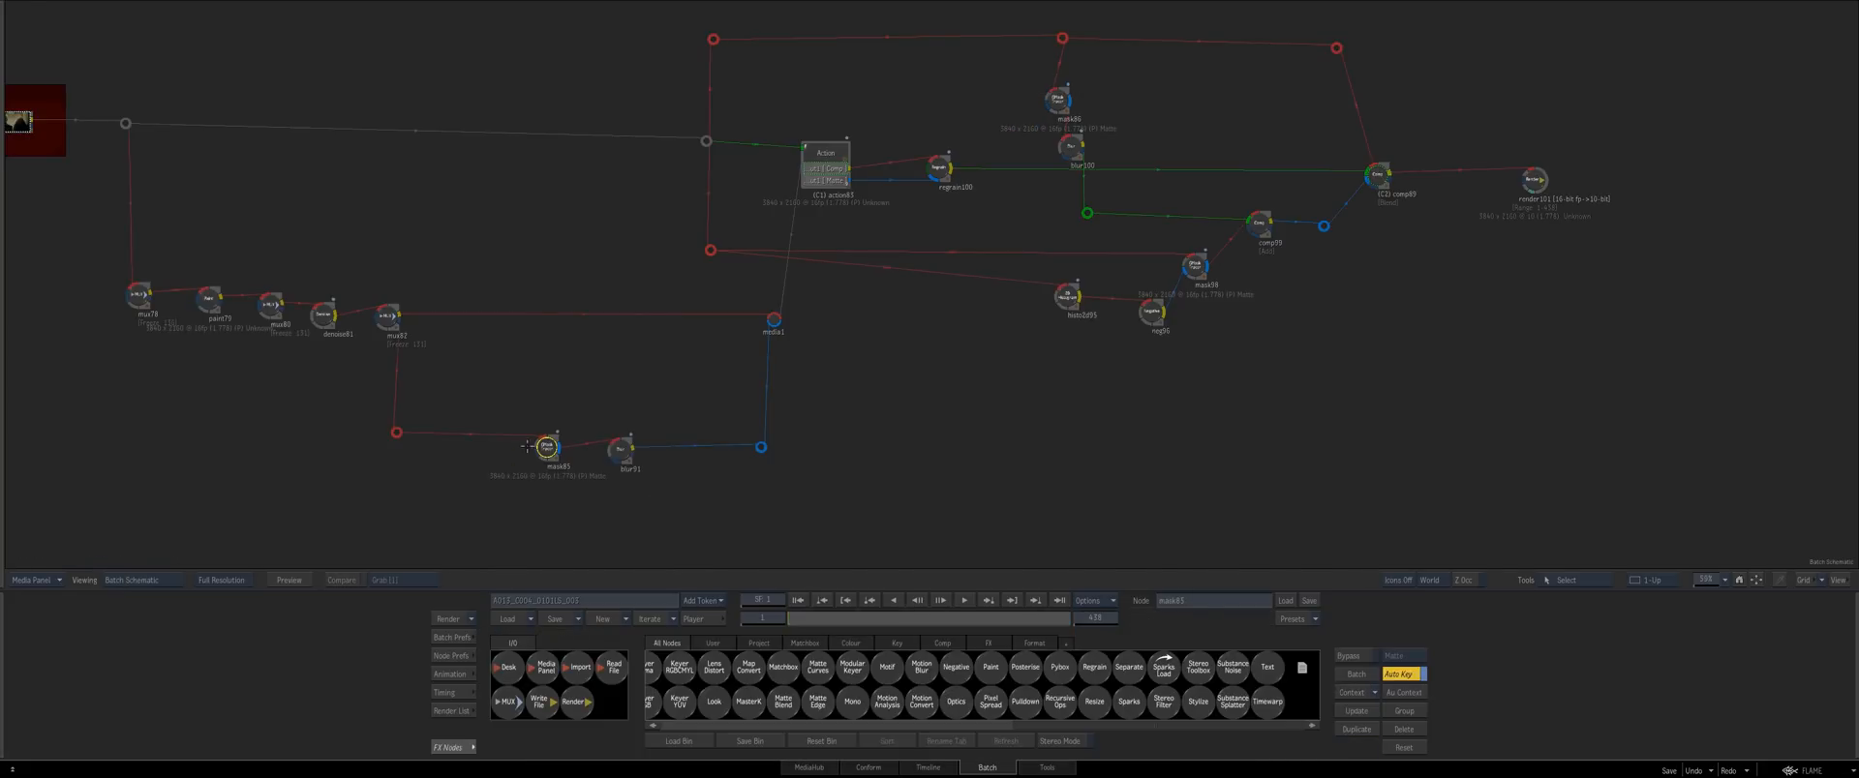
Nudge the lower mask node away from its blur and inspect its existing mask shape over the footage
{"action": "left_click_drag", "start_coordinate": [549, 446], "coordinate": [537, 446]}
{"action": "double_click", "coordinate": [537, 446]}
{"action": "key", "text": "F1"}
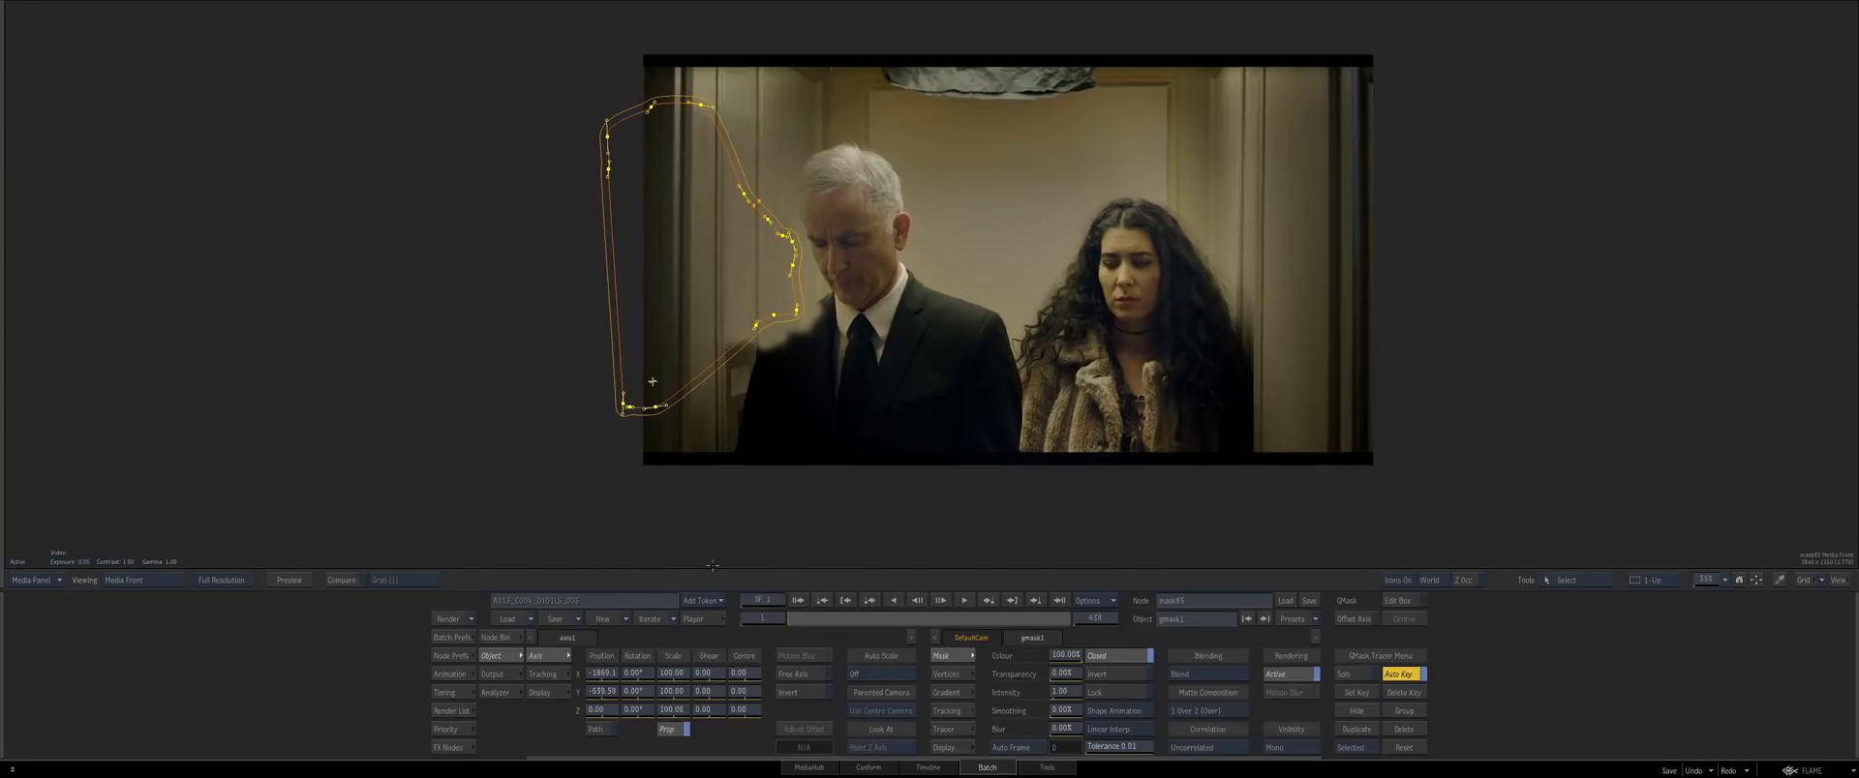
{"action": "key", "text": "Escape"}
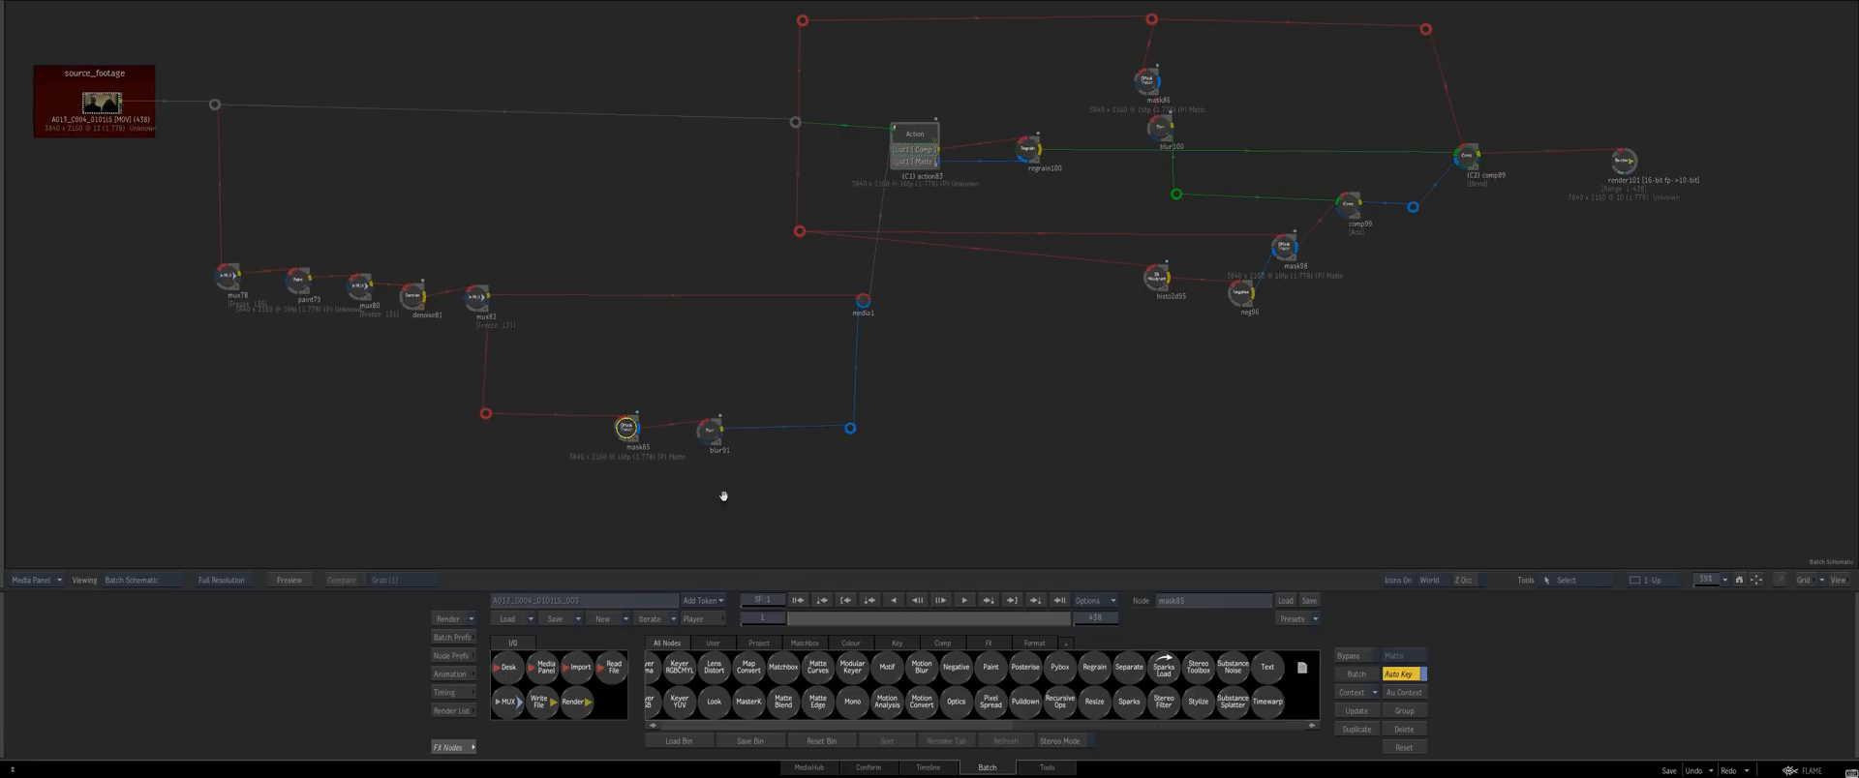
Draw a second closed GMask shape in the lower mask node, overlapping the frame's left edge and the existing mask's left part
{"action": "double_click", "coordinate": [627, 427]}
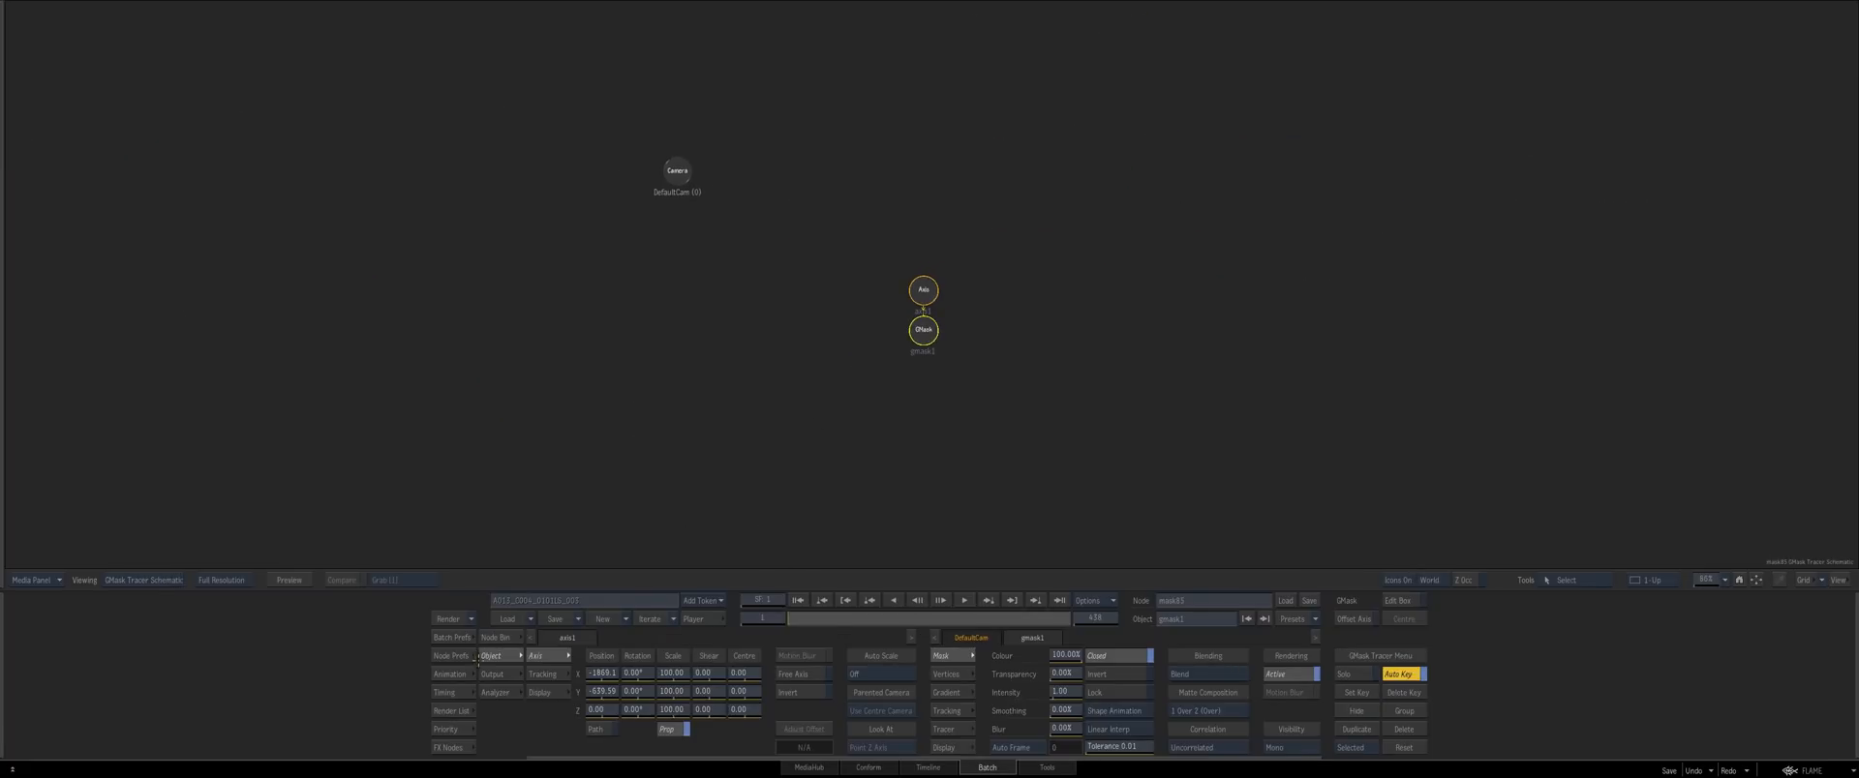
{"action": "left_click_drag", "start_coordinate": [930, 699], "coordinate": [776, 323]}
{"action": "key", "text": "F1"}
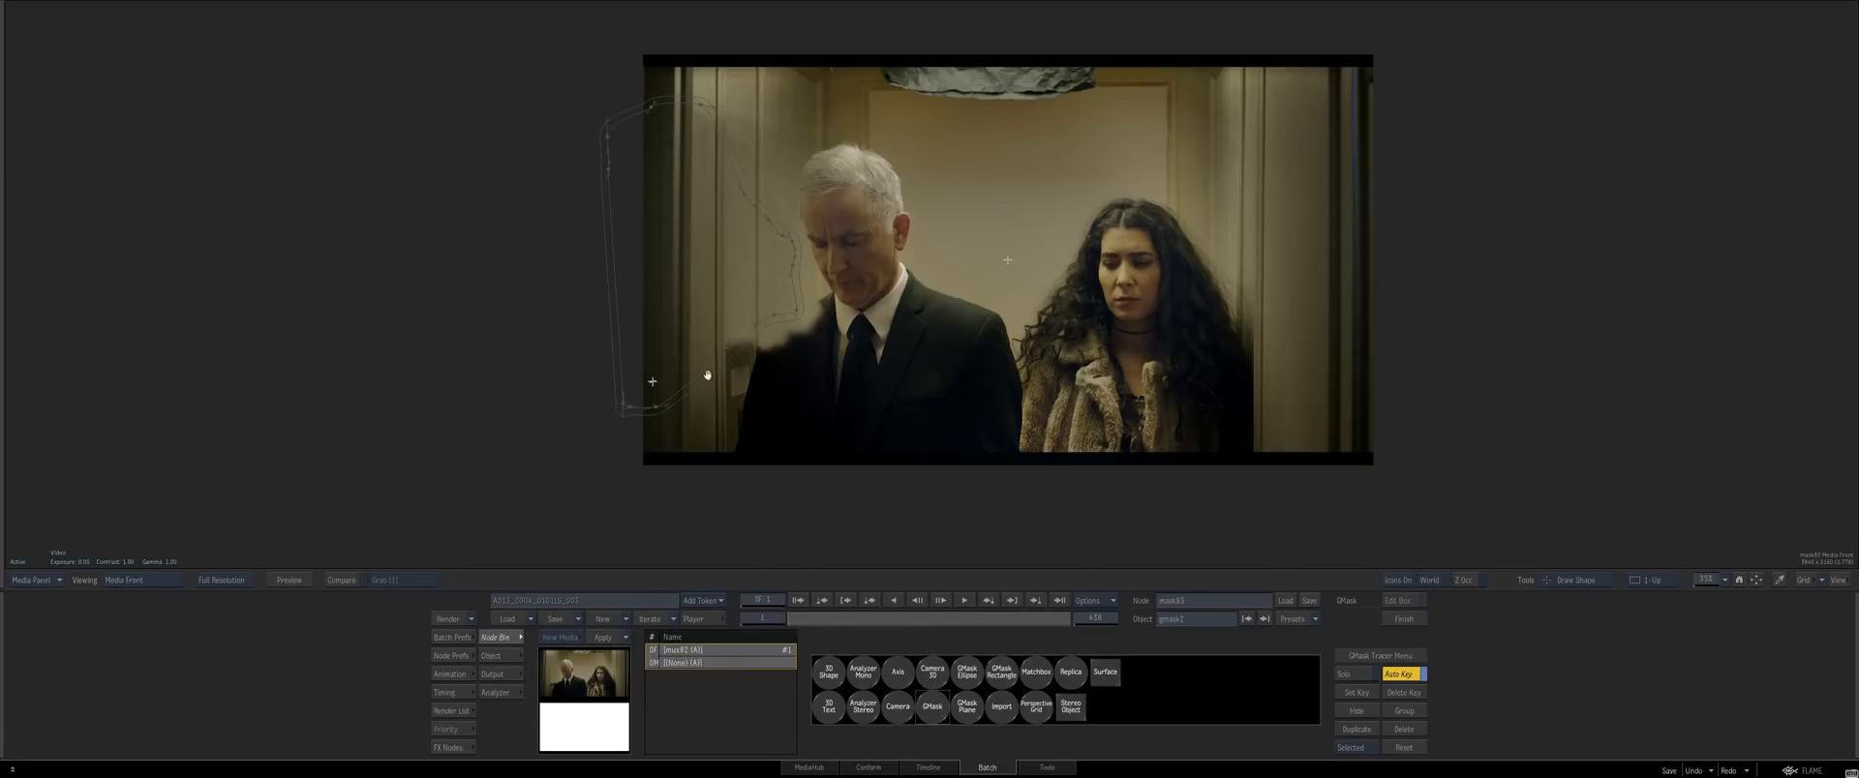
{"action": "left_click_drag", "start_coordinate": [705, 376], "coordinate": [831, 395]}
{"action": "mouse_move", "coordinate": [678, 538]}
{"action": "left_mouse_down"}
{"action": "mouse_move", "coordinate": [800, 508]}
{"action": "mouse_move", "coordinate": [822, 474]}
{"action": "left_mouse_up"}
{"action": "left_click_drag", "start_coordinate": [834, 369], "coordinate": [827, 345]}
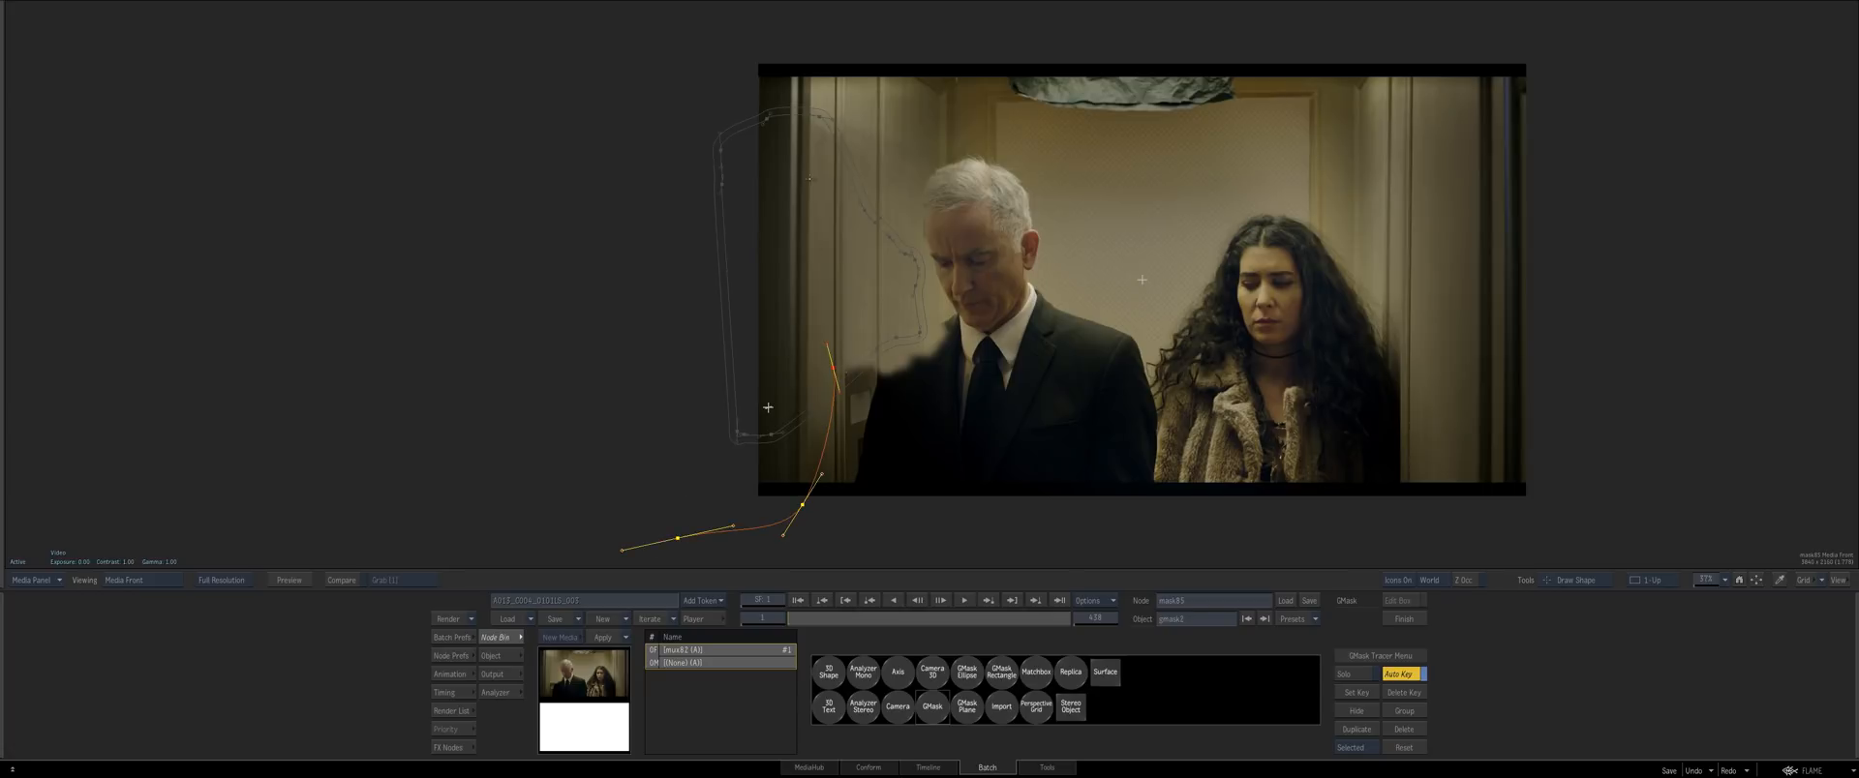
{"action": "left_click_drag", "start_coordinate": [819, 176], "coordinate": [853, 101]}
{"action": "left_click_drag", "start_coordinate": [839, 77], "coordinate": [739, 69]}
{"action": "left_click_drag", "start_coordinate": [645, 105], "coordinate": [626, 136]}
{"action": "left_click_drag", "start_coordinate": [667, 324], "coordinate": [667, 359]}
{"action": "left_click_drag", "start_coordinate": [680, 523], "coordinate": [691, 522]}
{"action": "left_click", "coordinate": [677, 539]}
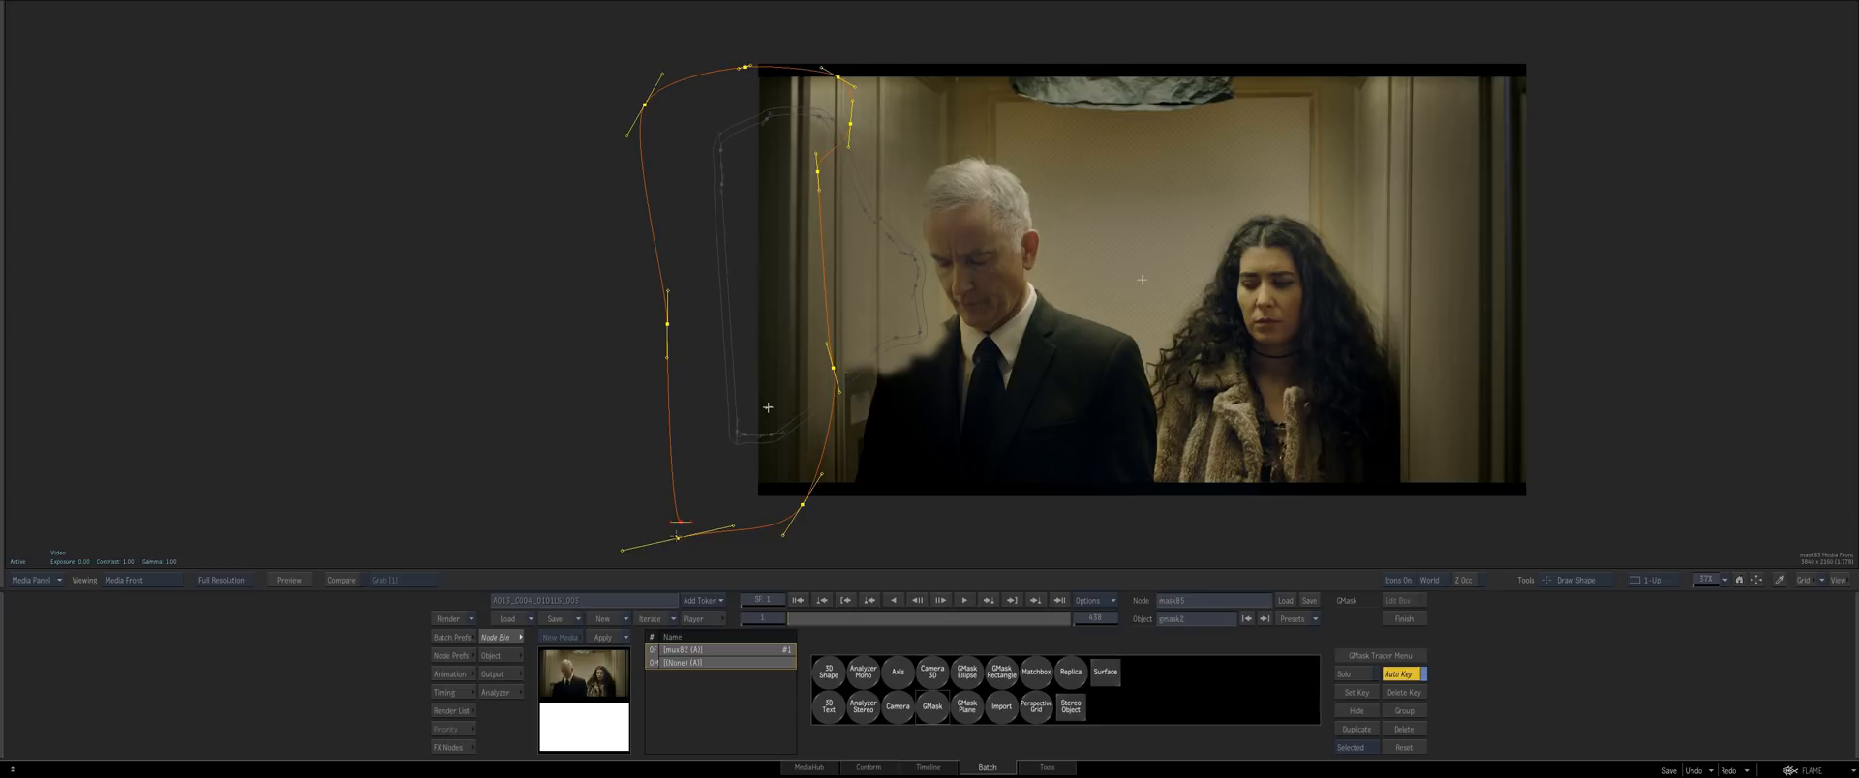
Set the new GMask's colour to 0 and pull its soft edge inward from the right side
{"action": "key", "text": "F4"}
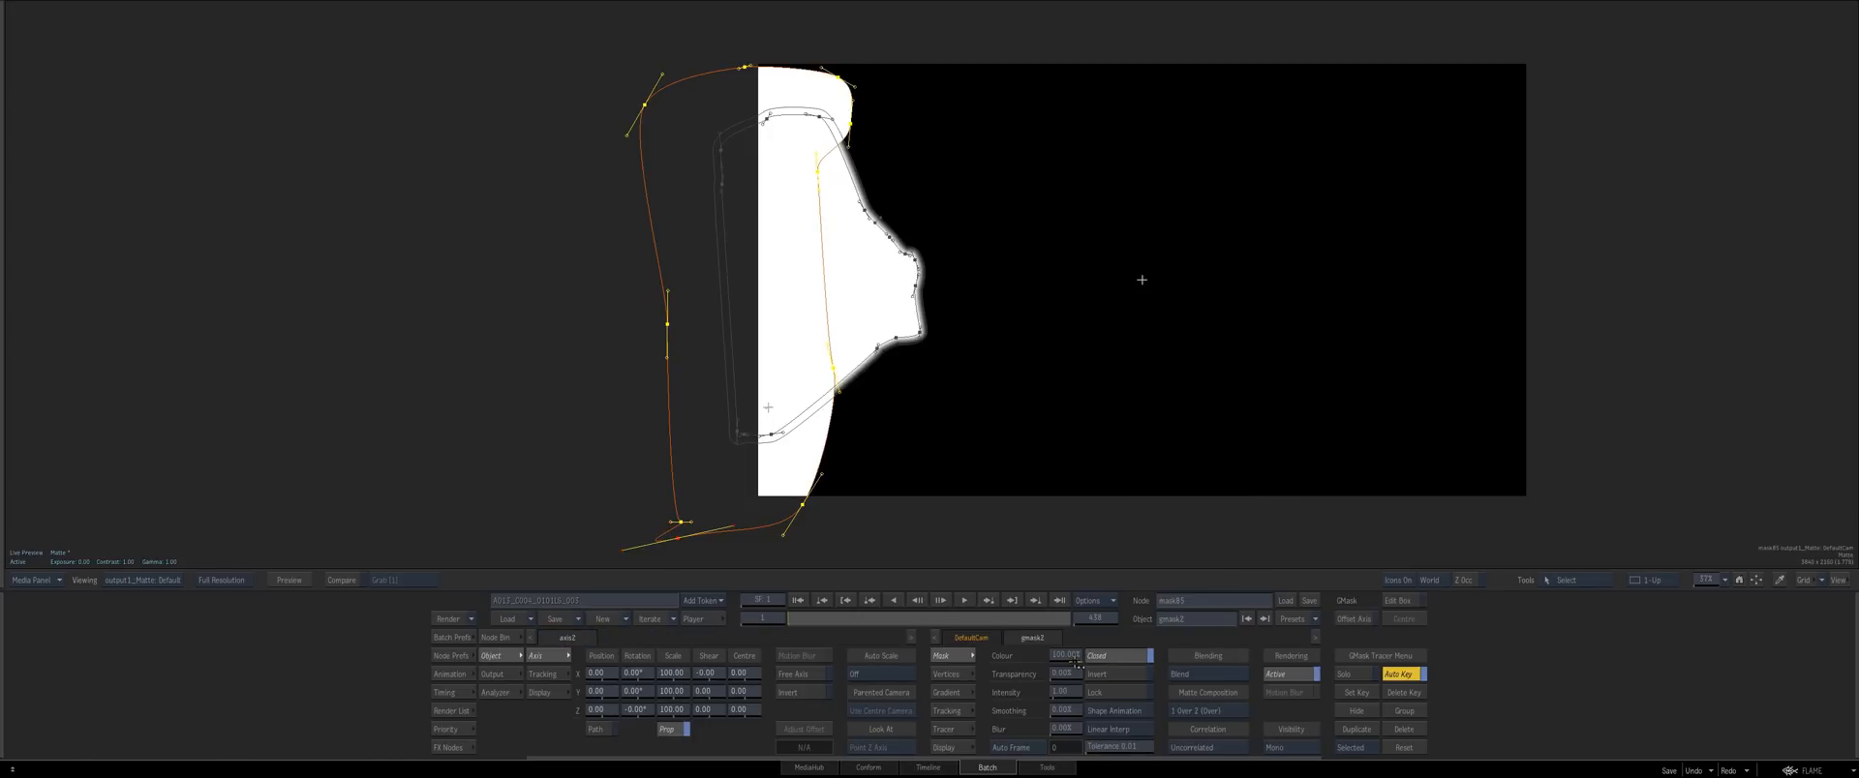
{"action": "left_click_drag", "start_coordinate": [1076, 662], "coordinate": [1050, 661]}
{"action": "key", "text": "a"}
{"action": "left_click_drag", "start_coordinate": [823, 261], "coordinate": [797, 263]}
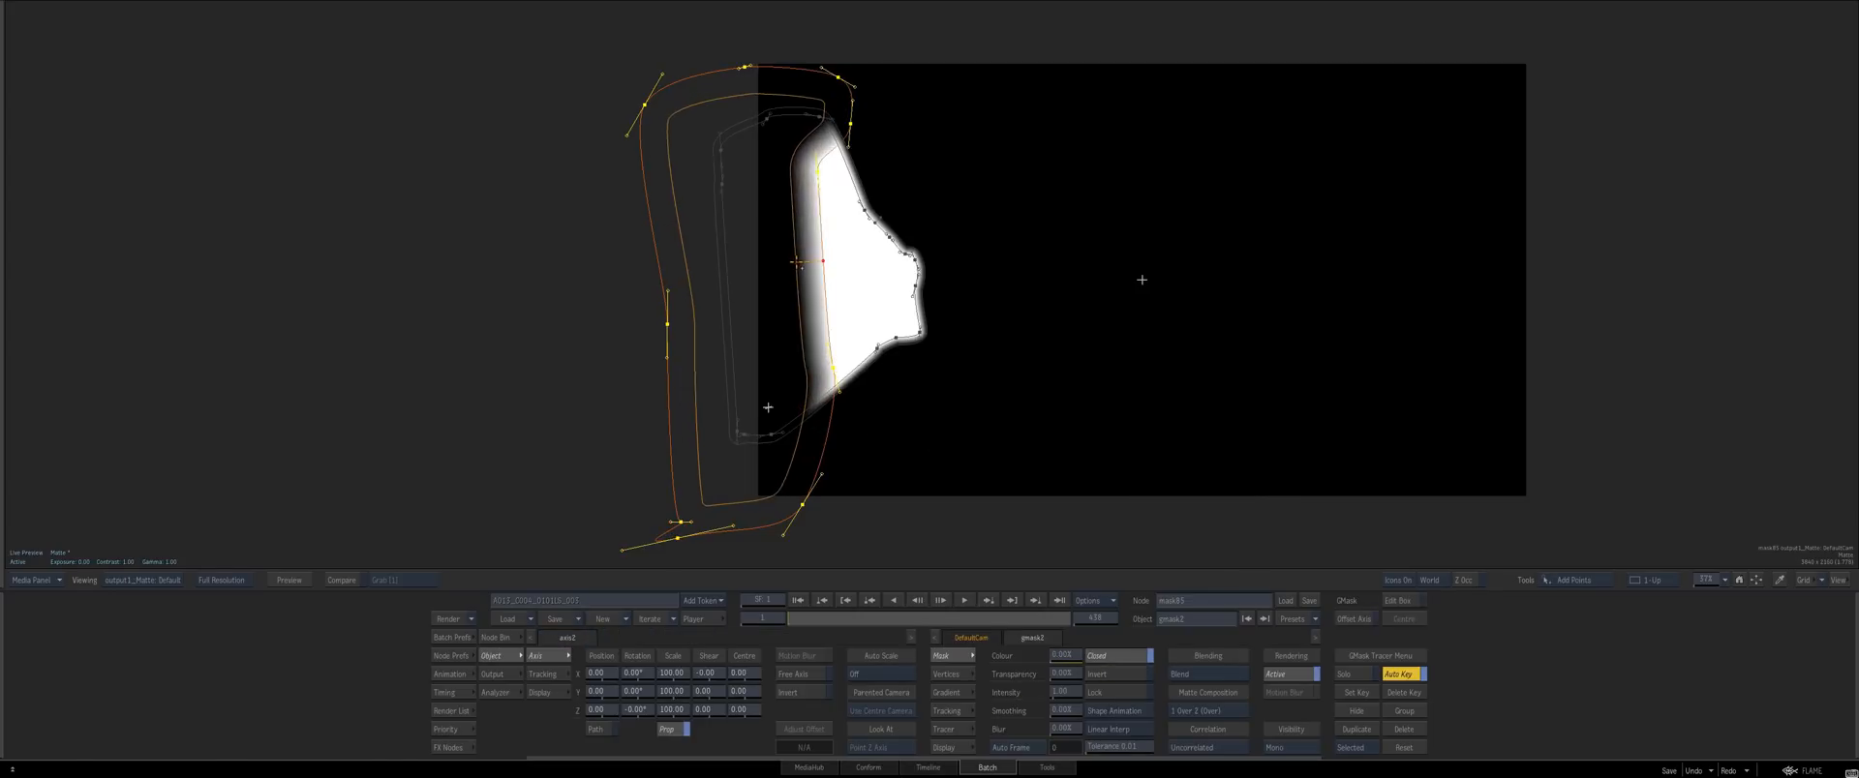
{"action": "key", "text": "Escape"}
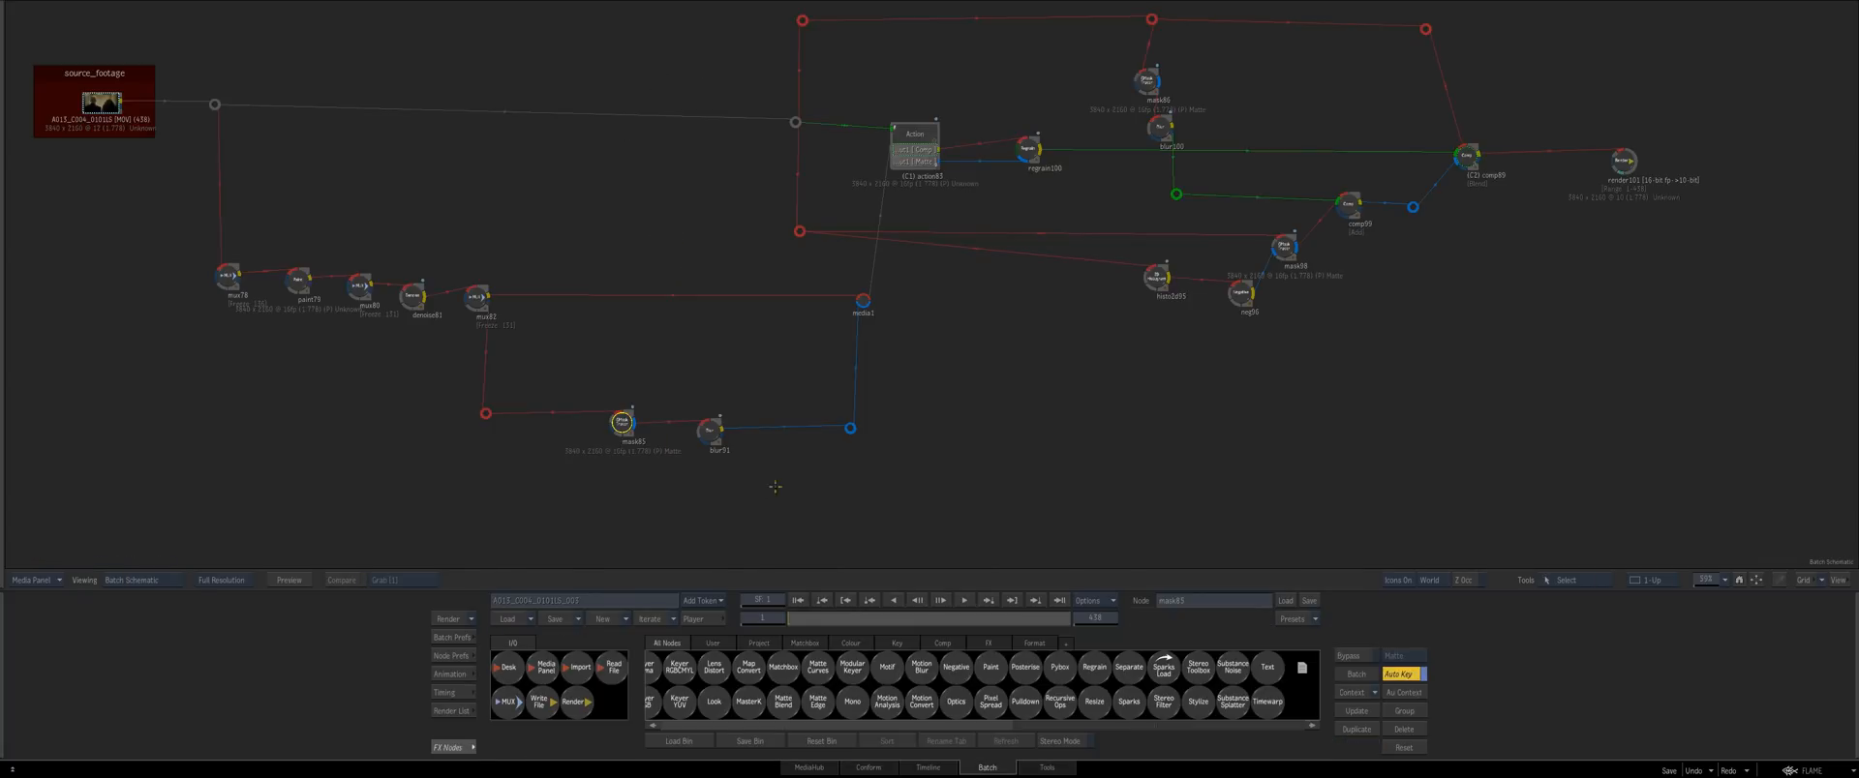
Check the render node's result around the man's shoulder at different frames
{"action": "left_click_drag", "start_coordinate": [1153, 431], "coordinate": [1008, 483]}
{"action": "left_click", "coordinate": [1475, 209]}
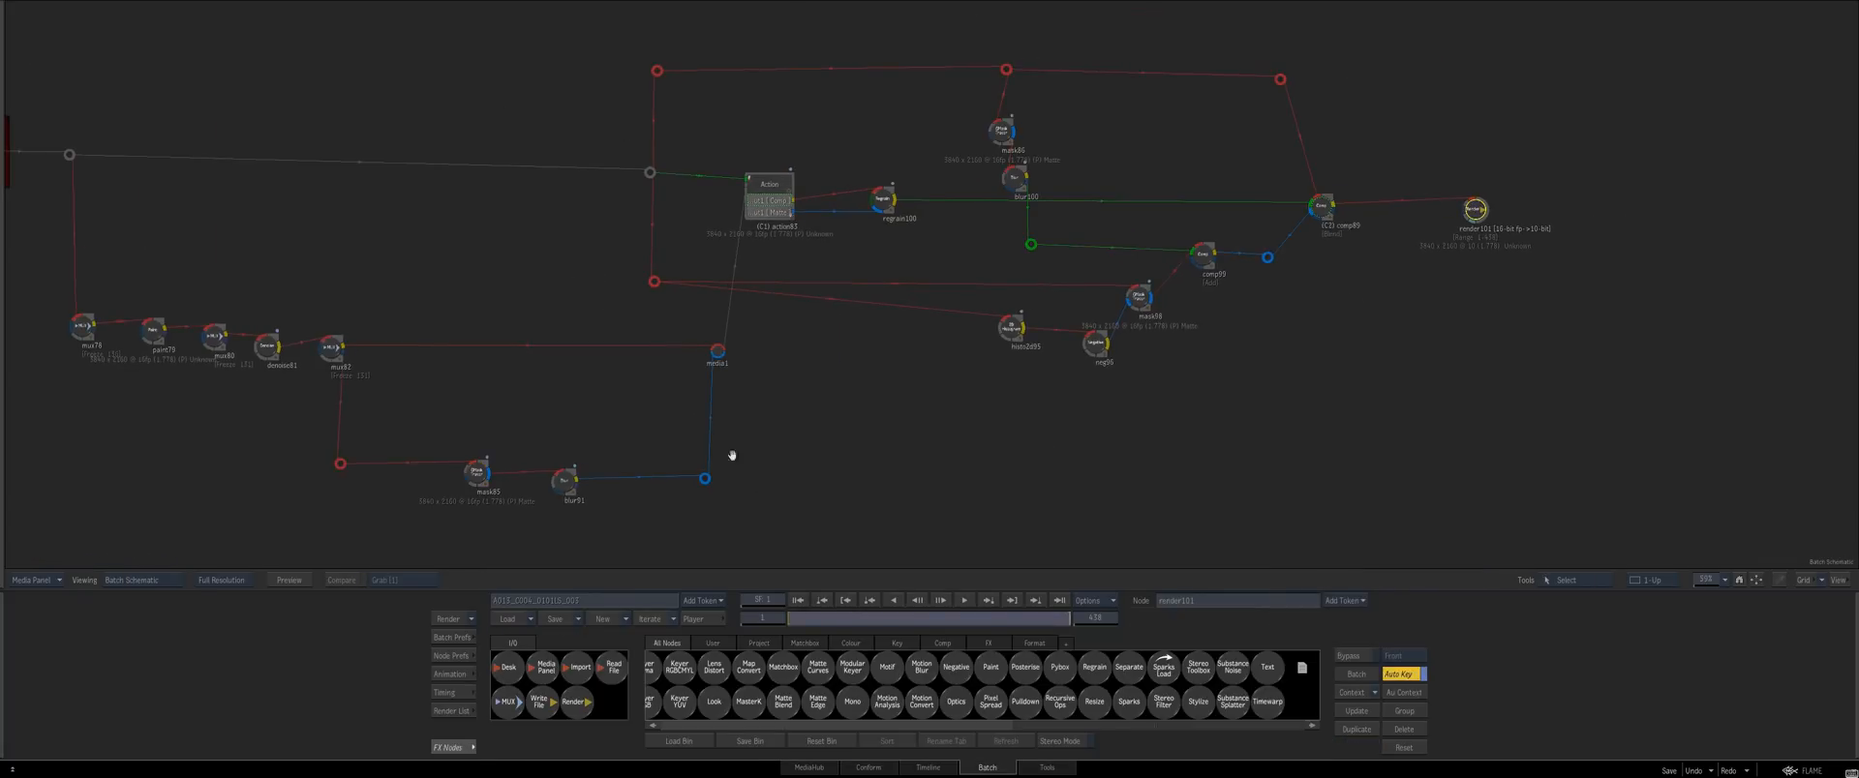
{"action": "key", "text": "F4"}
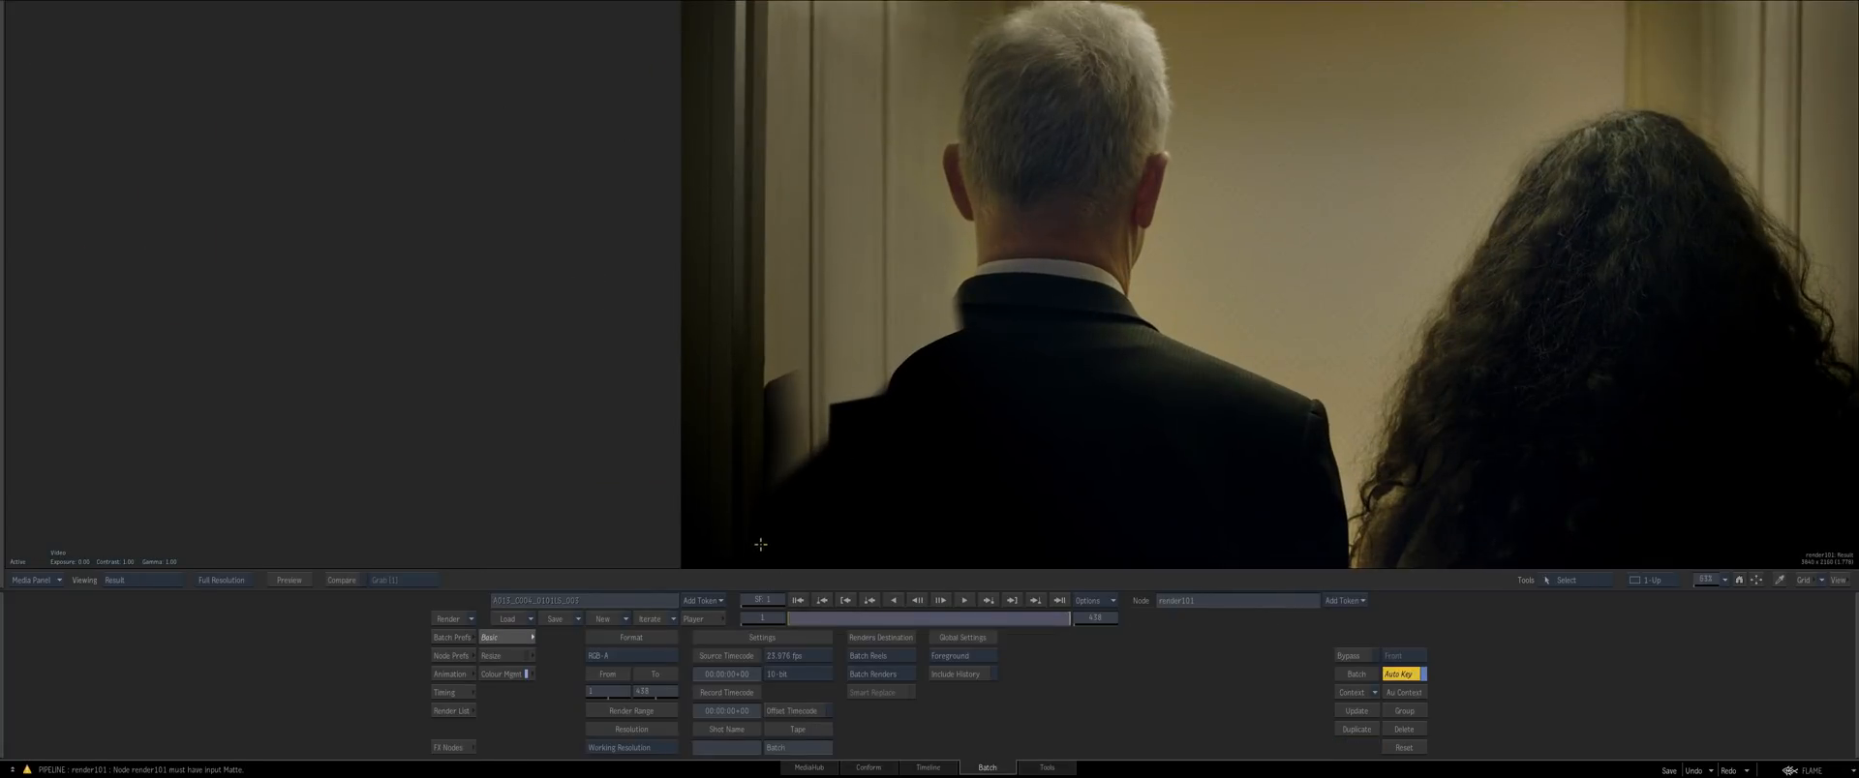
{"action": "left_click_drag", "start_coordinate": [682, 505], "coordinate": [765, 527]}
{"action": "left_click_drag", "start_coordinate": [794, 617], "coordinate": [817, 616]}
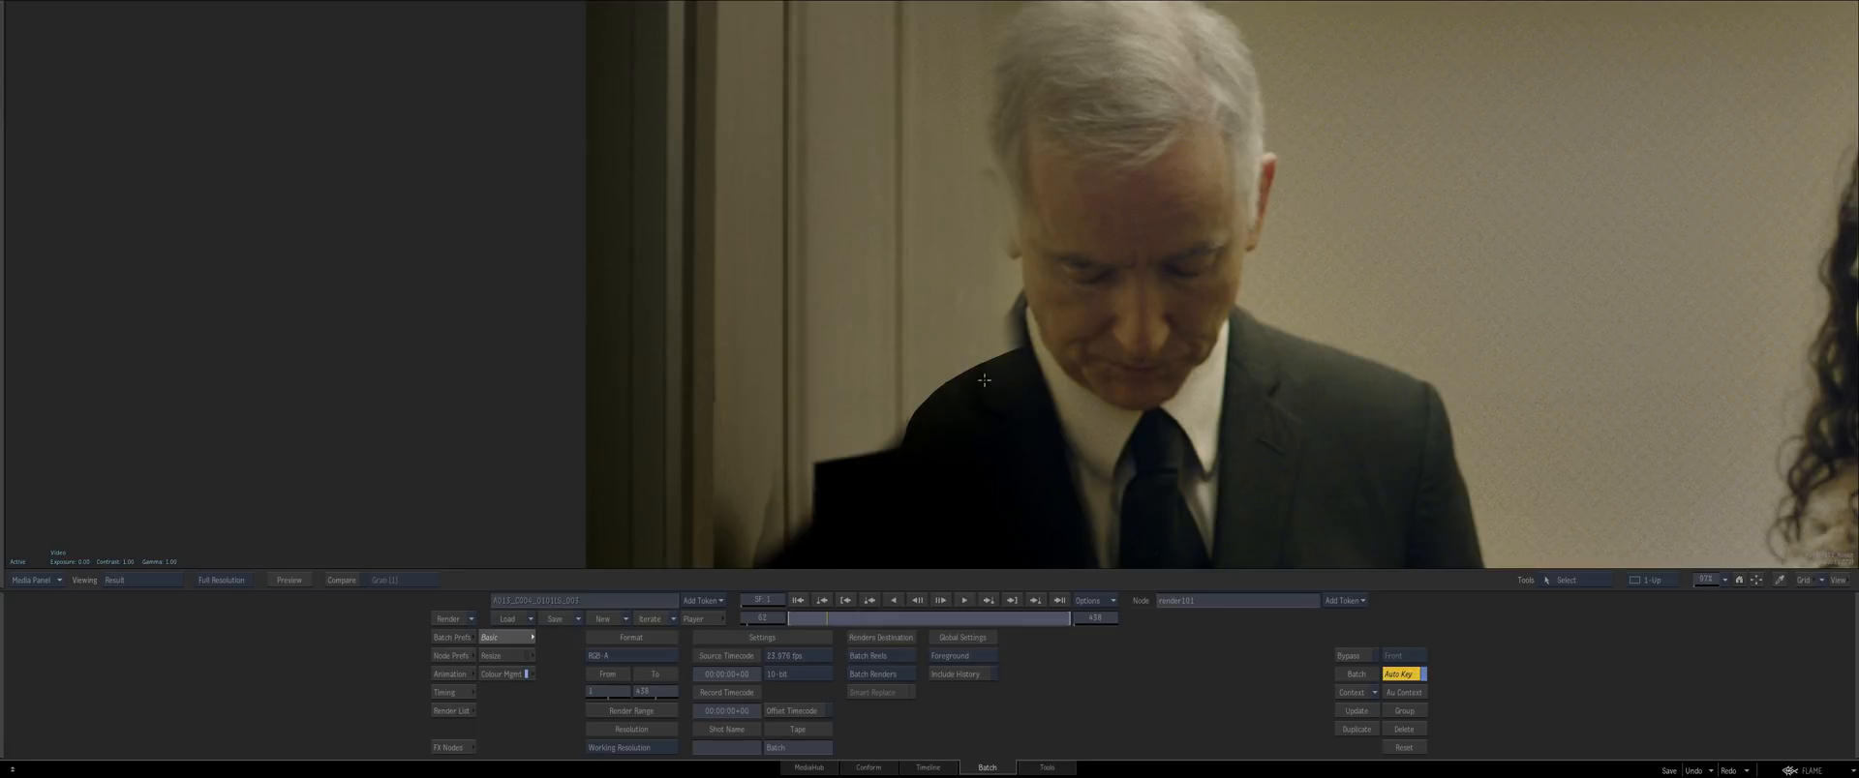
{"action": "key", "text": "Escape"}
Insert a Colour Mgmt node between the lower branch's last mux and the Action's media node
{"action": "left_click_drag", "start_coordinate": [977, 435], "coordinate": [1166, 427]}
{"action": "left_click_drag", "start_coordinate": [477, 344], "coordinate": [592, 346]}
{"action": "left_click_drag", "start_coordinate": [605, 235], "coordinate": [569, 252]}
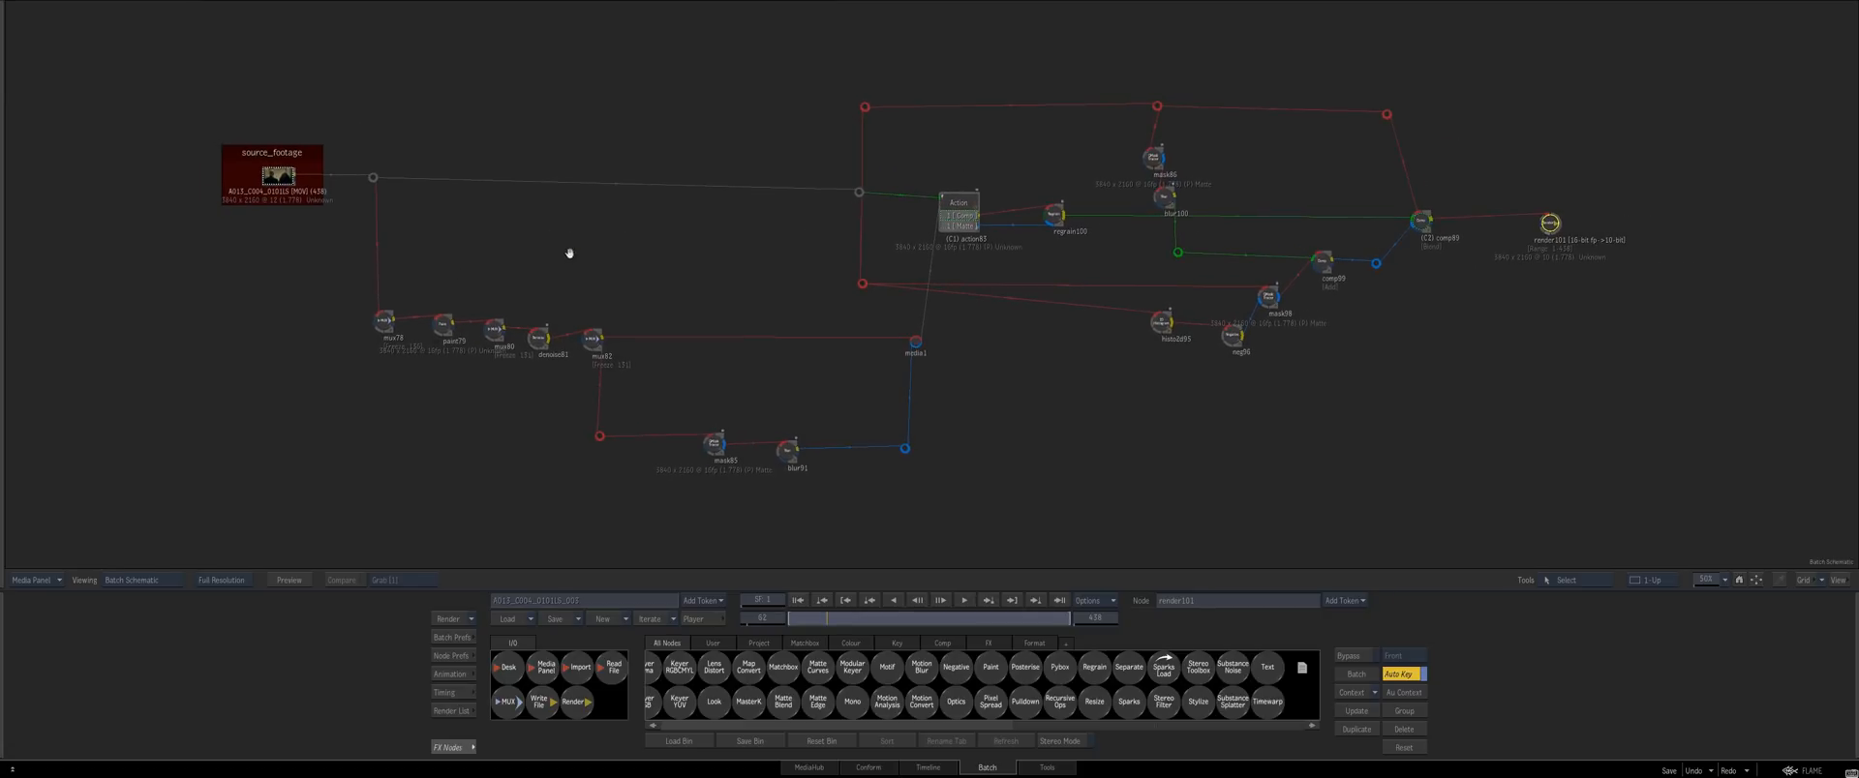
{"action": "left_click", "coordinate": [837, 642]}
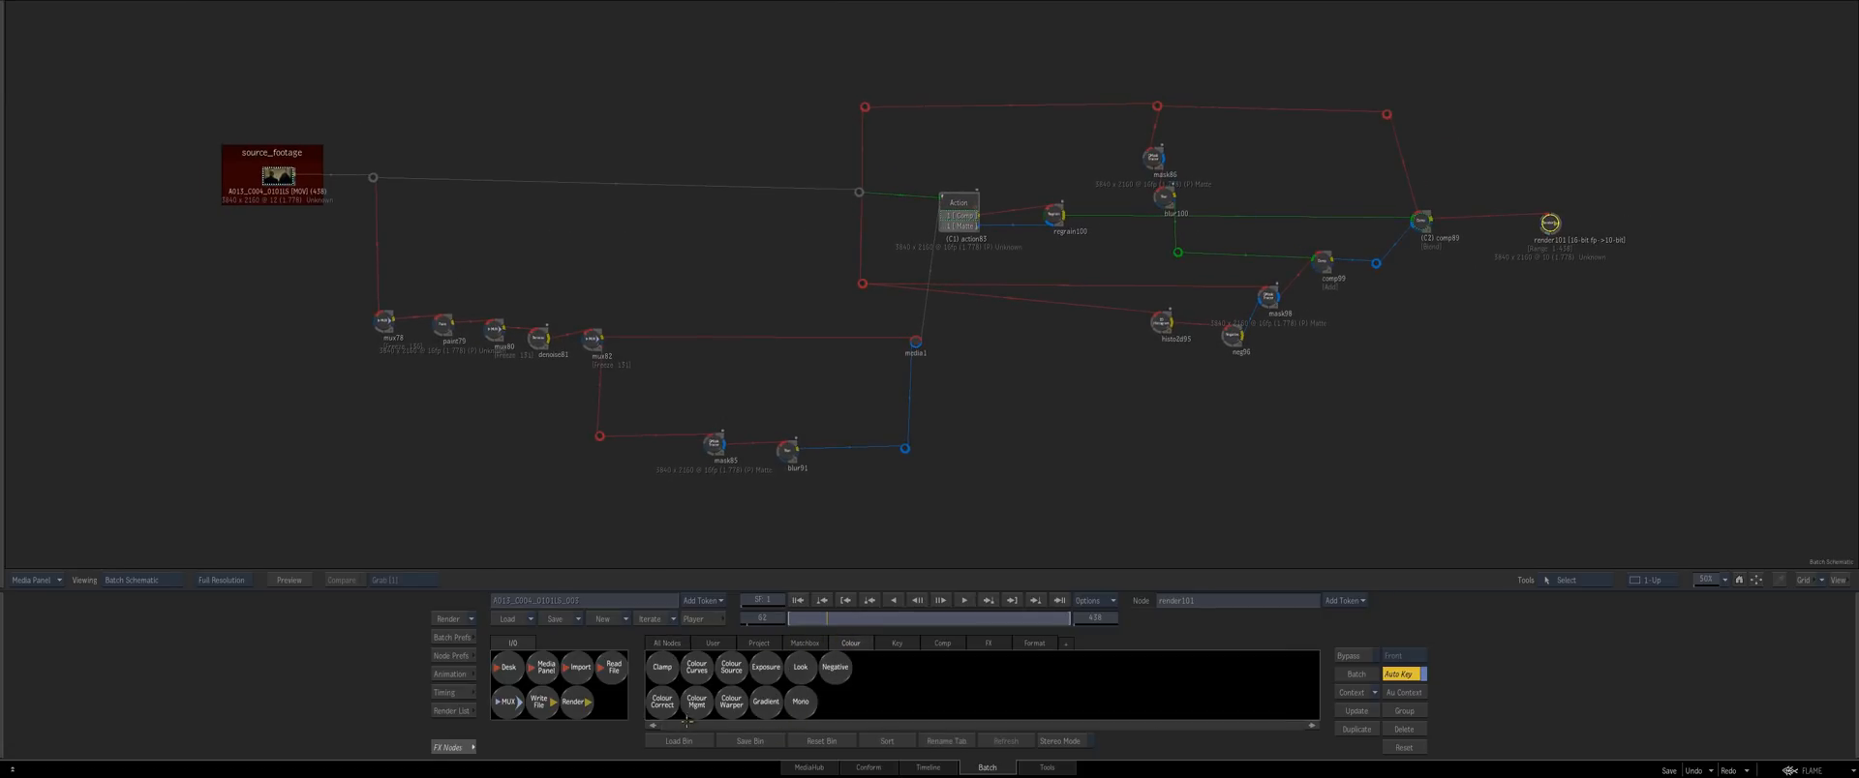
{"action": "left_click_drag", "start_coordinate": [685, 721], "coordinate": [632, 337]}
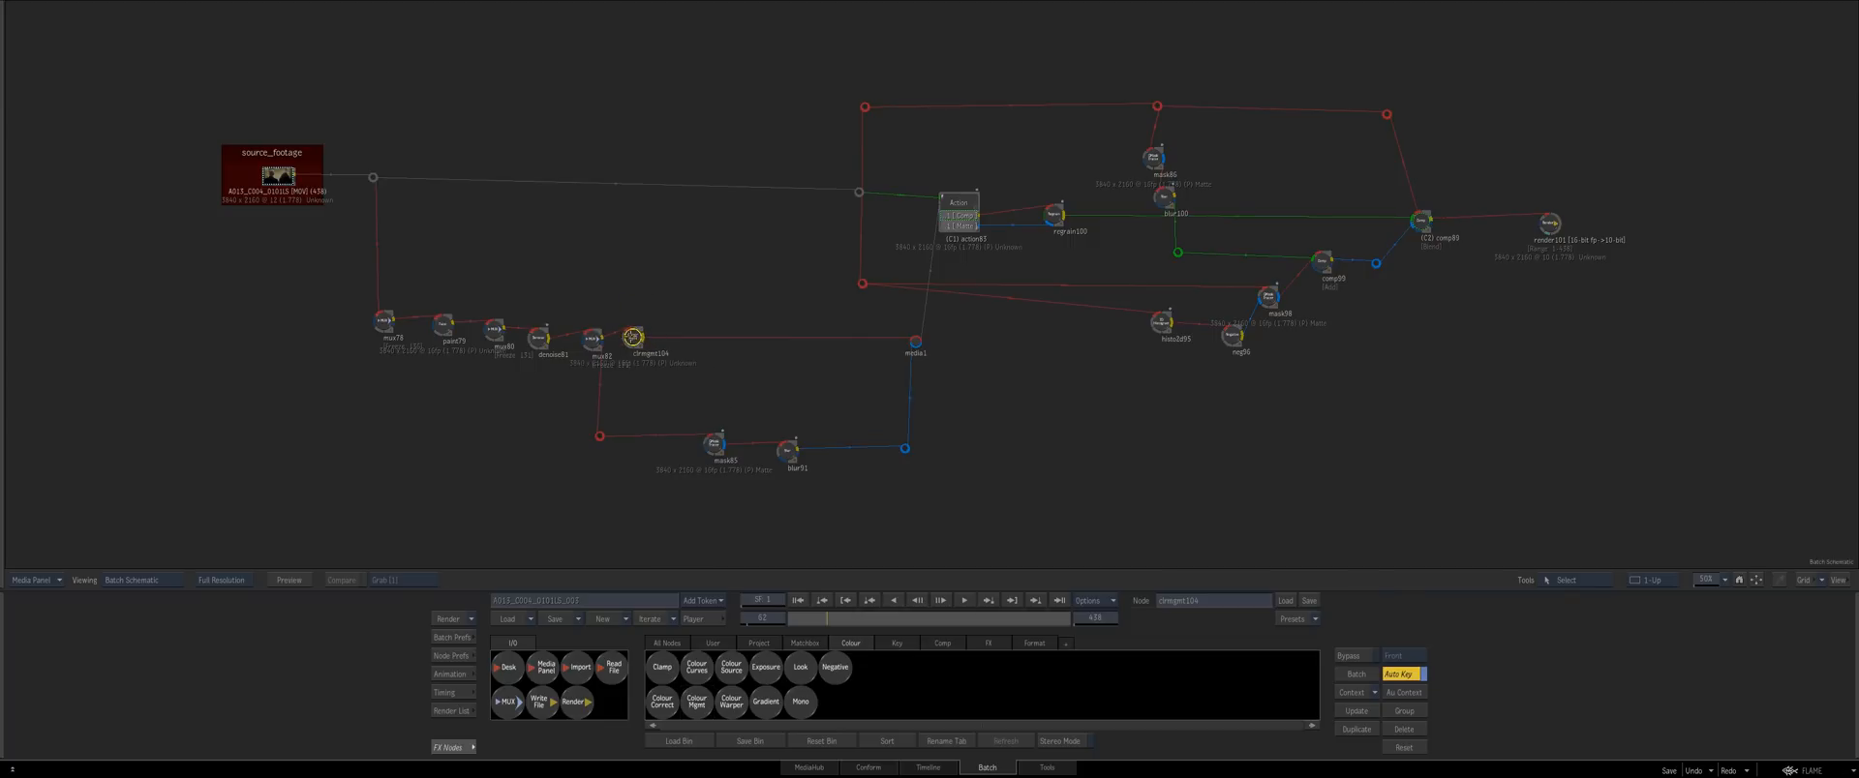
Inspect the Colour Mgmt node's result and examine the source footage around the lamp at different frames
{"action": "double_click", "coordinate": [632, 337]}
{"action": "left_click_drag", "start_coordinate": [676, 549], "coordinate": [450, 397]}
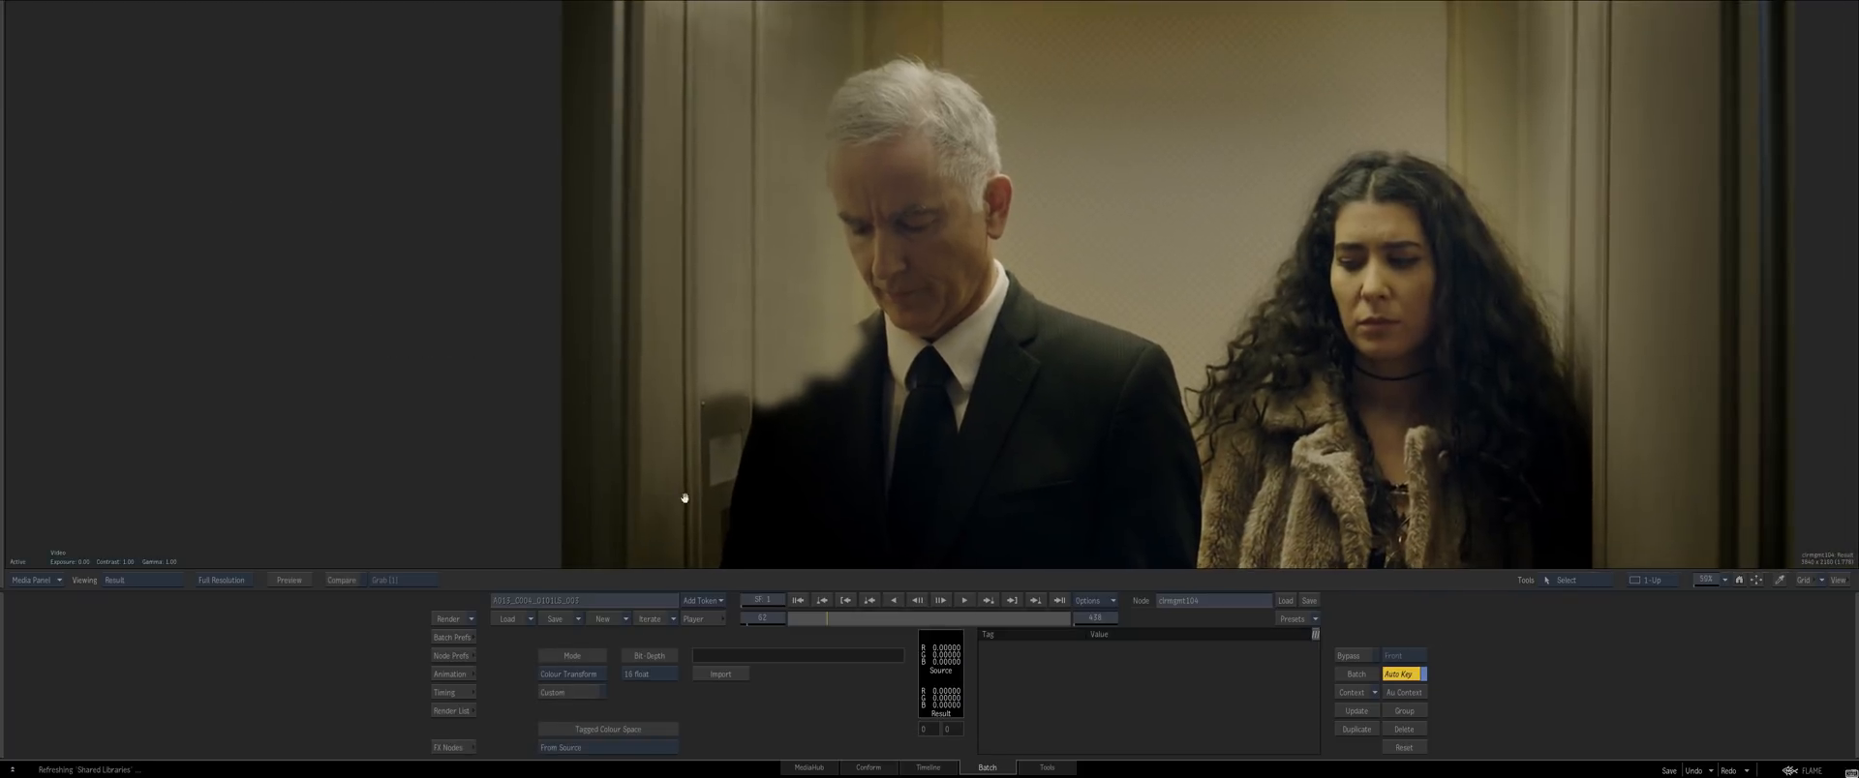
{"action": "key", "text": "Escape"}
{"action": "left_click", "coordinate": [273, 181]}
{"action": "double_click", "coordinate": [273, 174]}
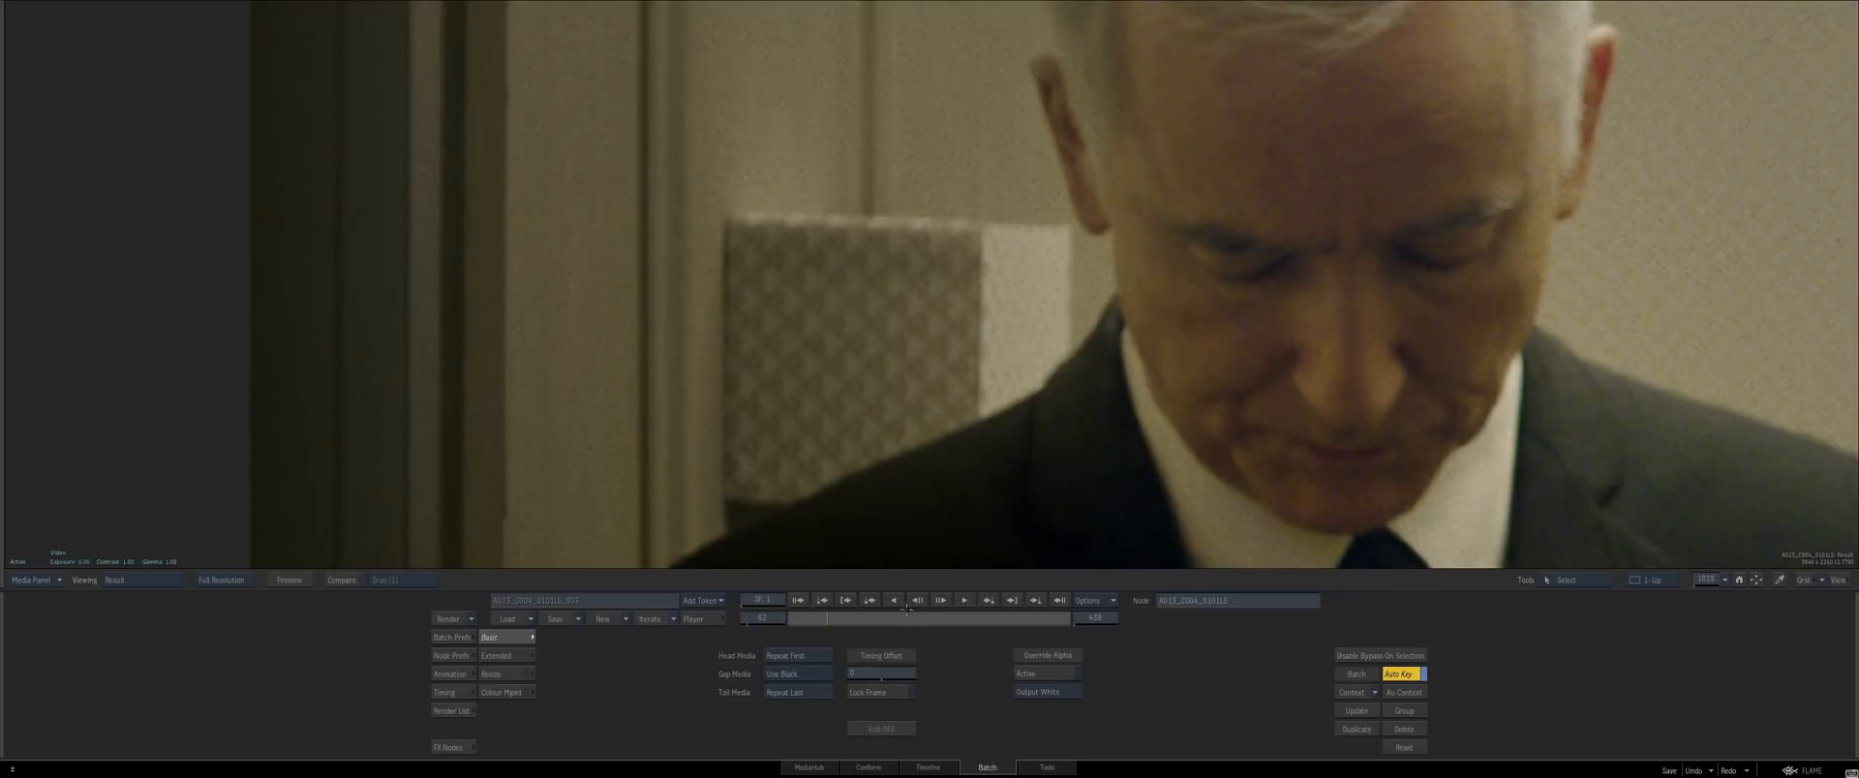
{"action": "left_click_drag", "start_coordinate": [795, 618], "coordinate": [751, 608]}
{"action": "key", "text": "Escape"}
{"action": "left_click_drag", "start_coordinate": [450, 486], "coordinate": [511, 480]}
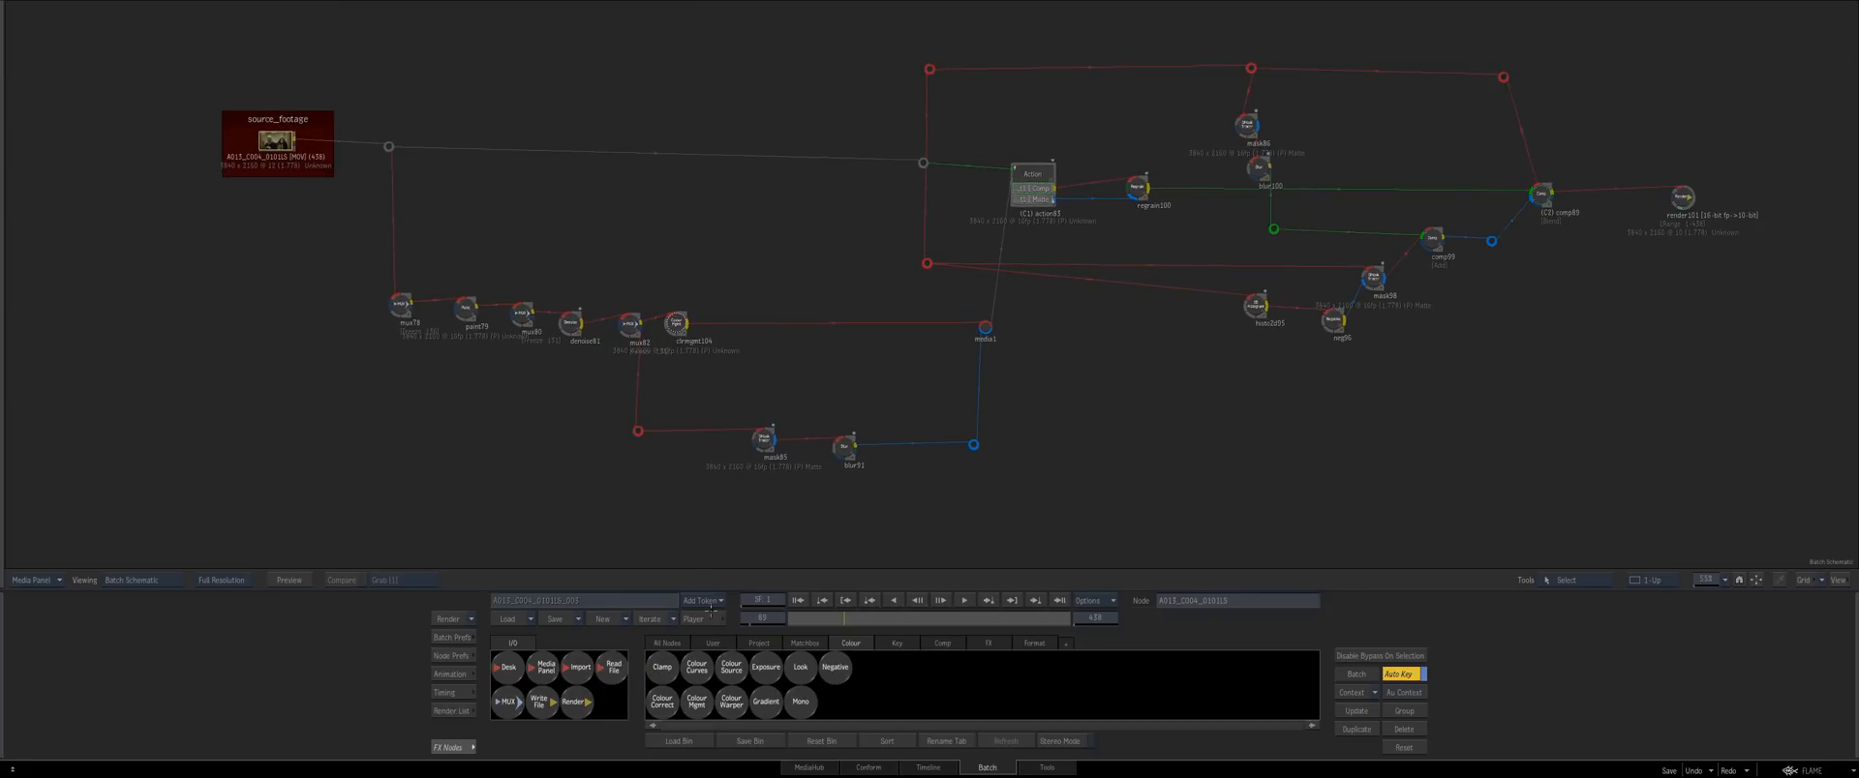
Give the Colour Mgmt node a custom gamma transform using remove_sRGB_encoding
{"action": "double_click", "coordinate": [675, 322]}
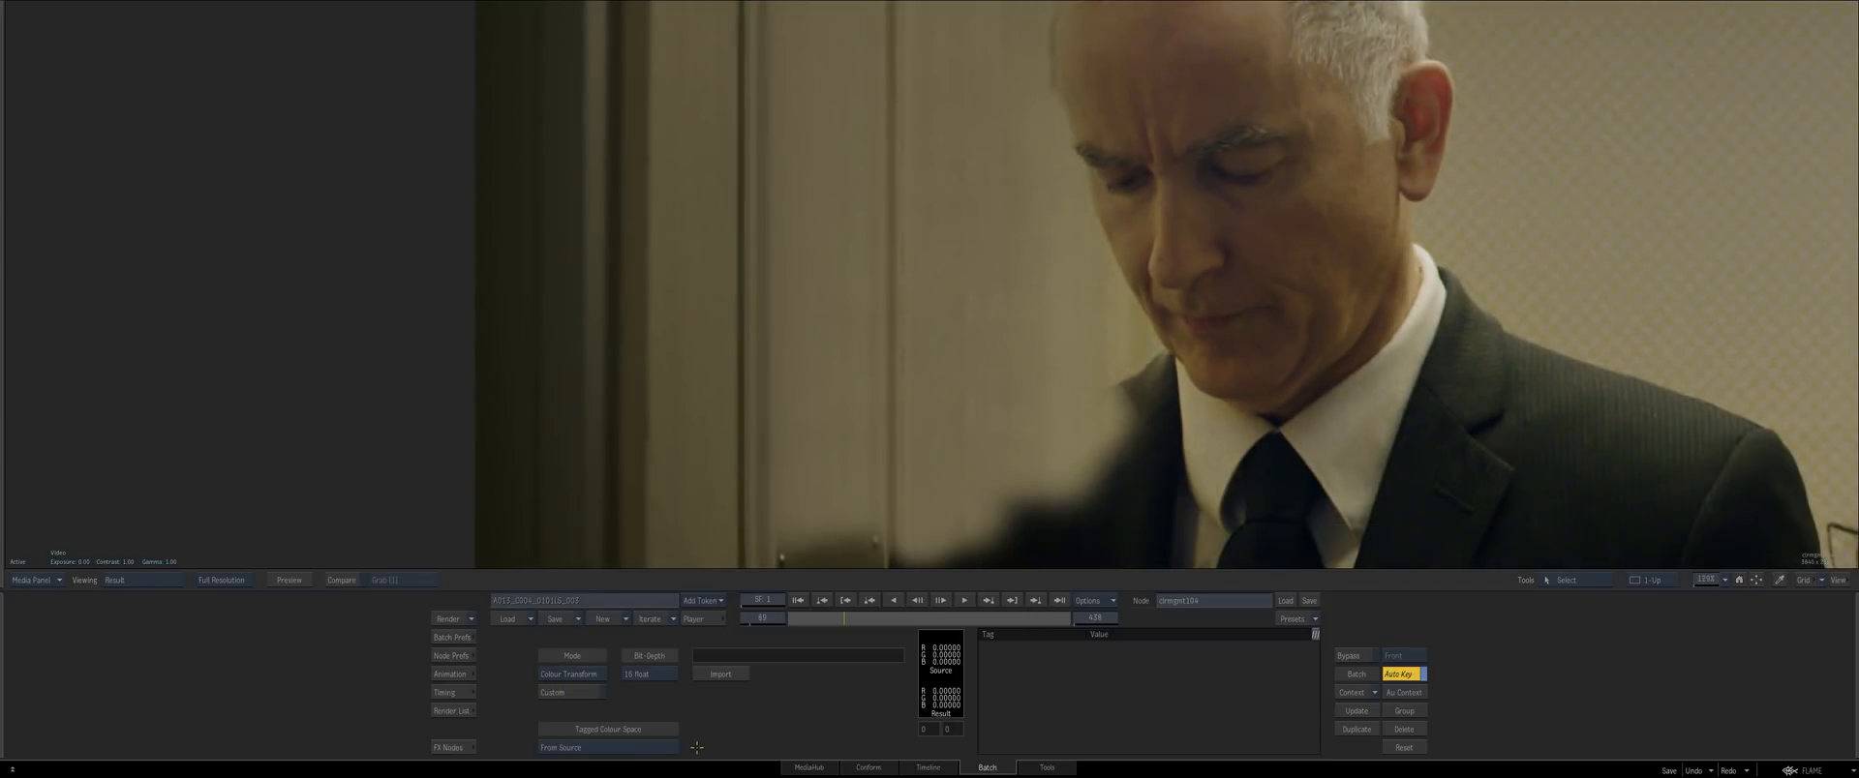
{"action": "left_click", "coordinate": [571, 693]}
{"action": "left_click", "coordinate": [713, 746]}
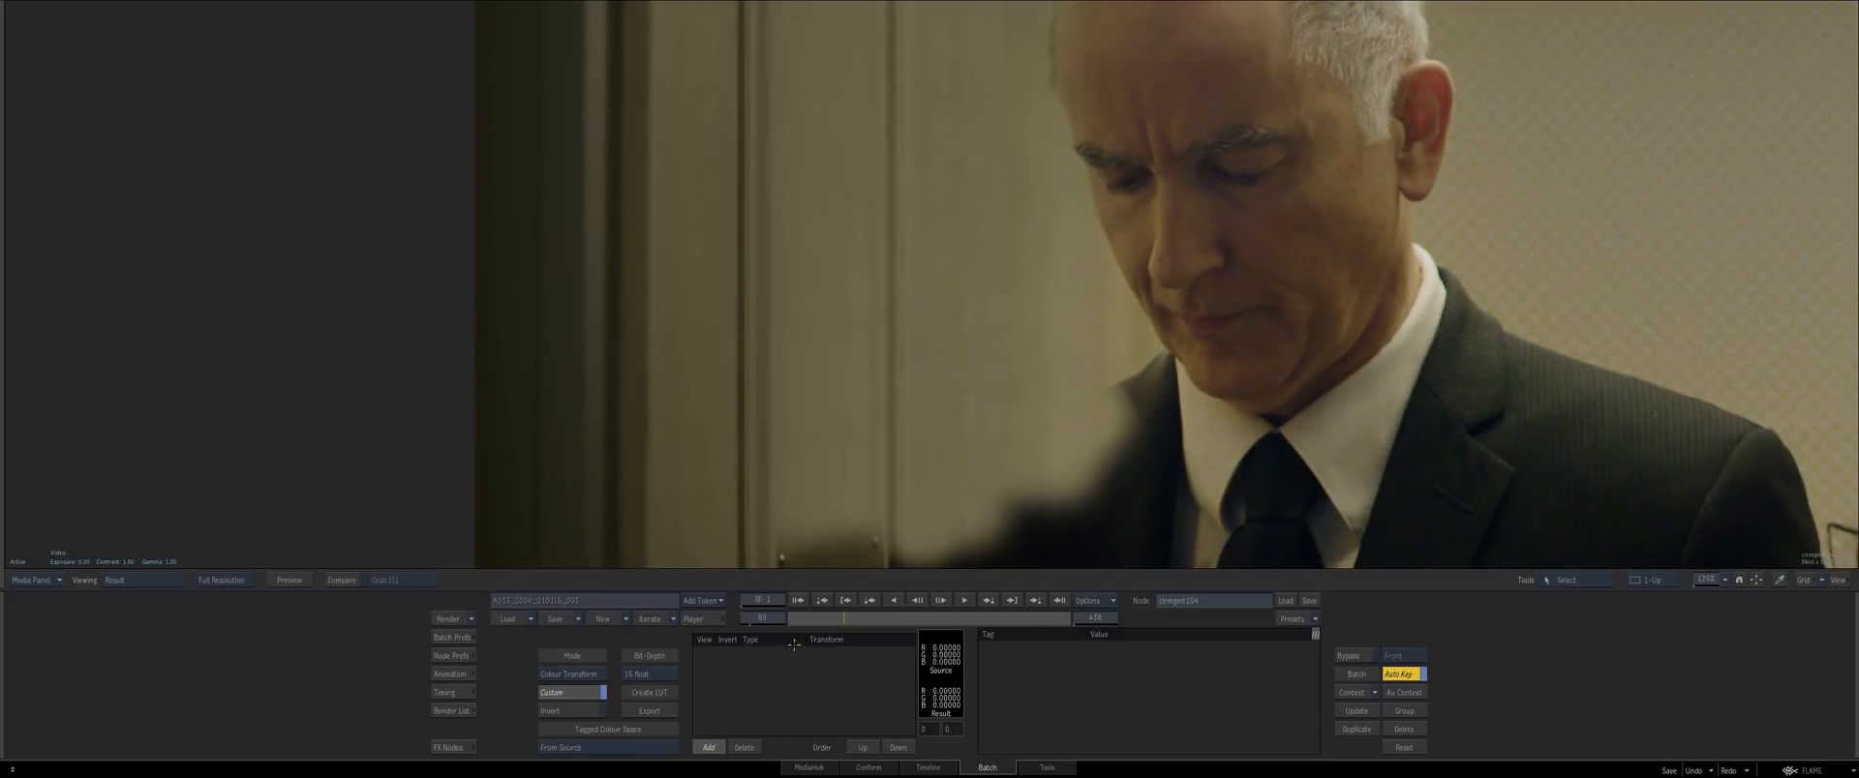
{"action": "left_click", "coordinate": [760, 653]}
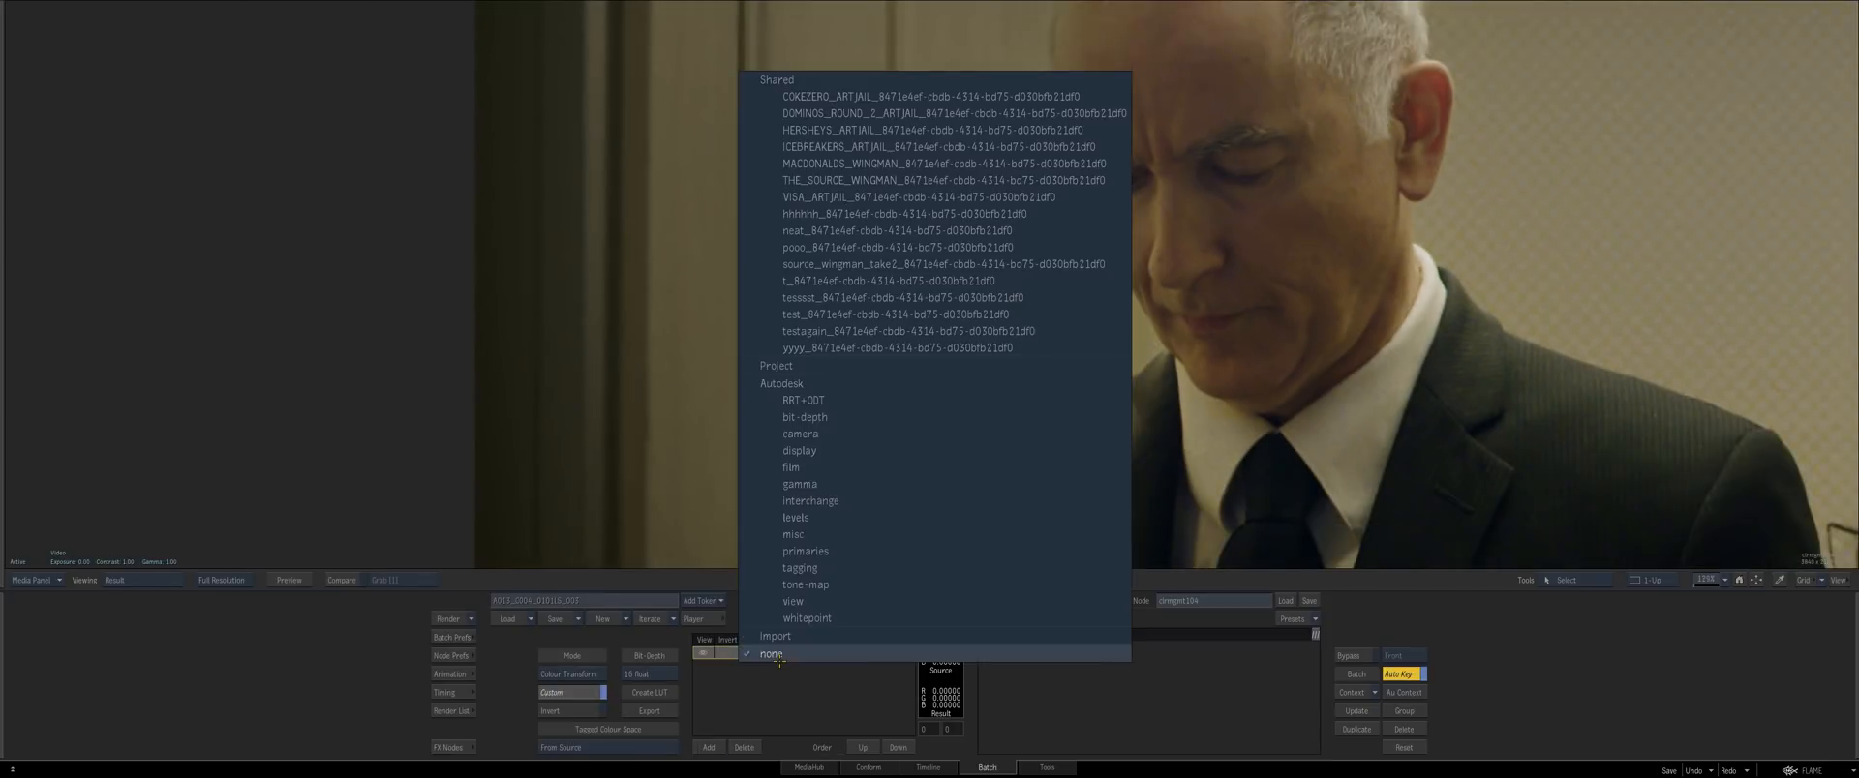
{"action": "left_click", "coordinate": [813, 487]}
{"action": "left_click", "coordinate": [823, 651]}
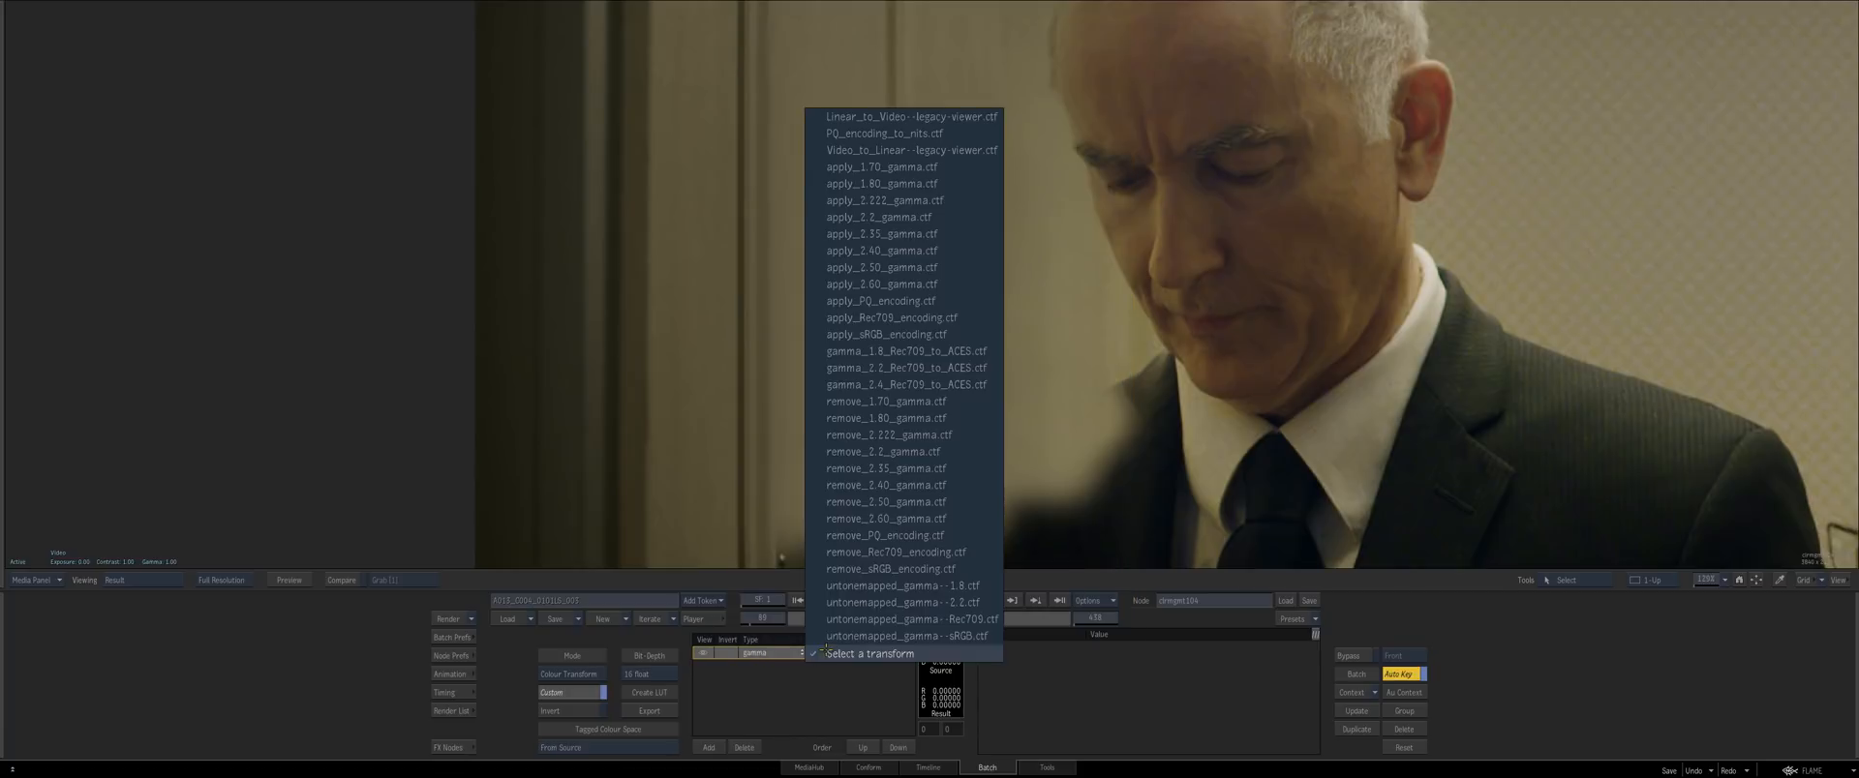
{"action": "left_click", "coordinate": [845, 568]}
Switch the viewer to linear (sRGB gamma) display and examine the linearised image
{"action": "left_click", "coordinate": [58, 552]}
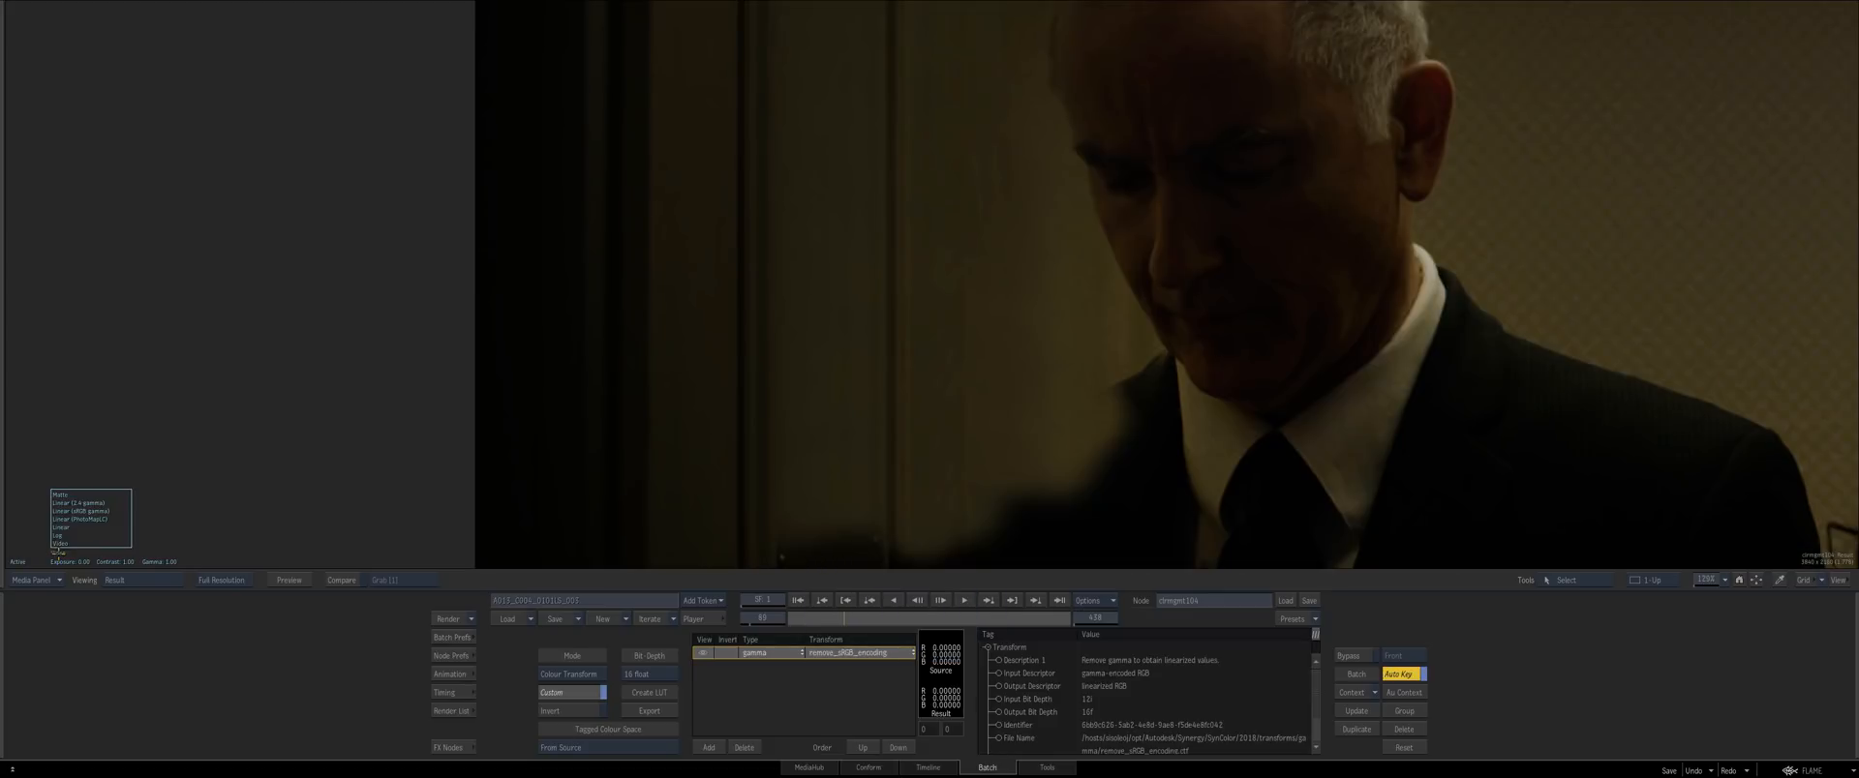
{"action": "left_click", "coordinate": [60, 511]}
{"action": "left_click_drag", "start_coordinate": [897, 443], "coordinate": [590, 437]}
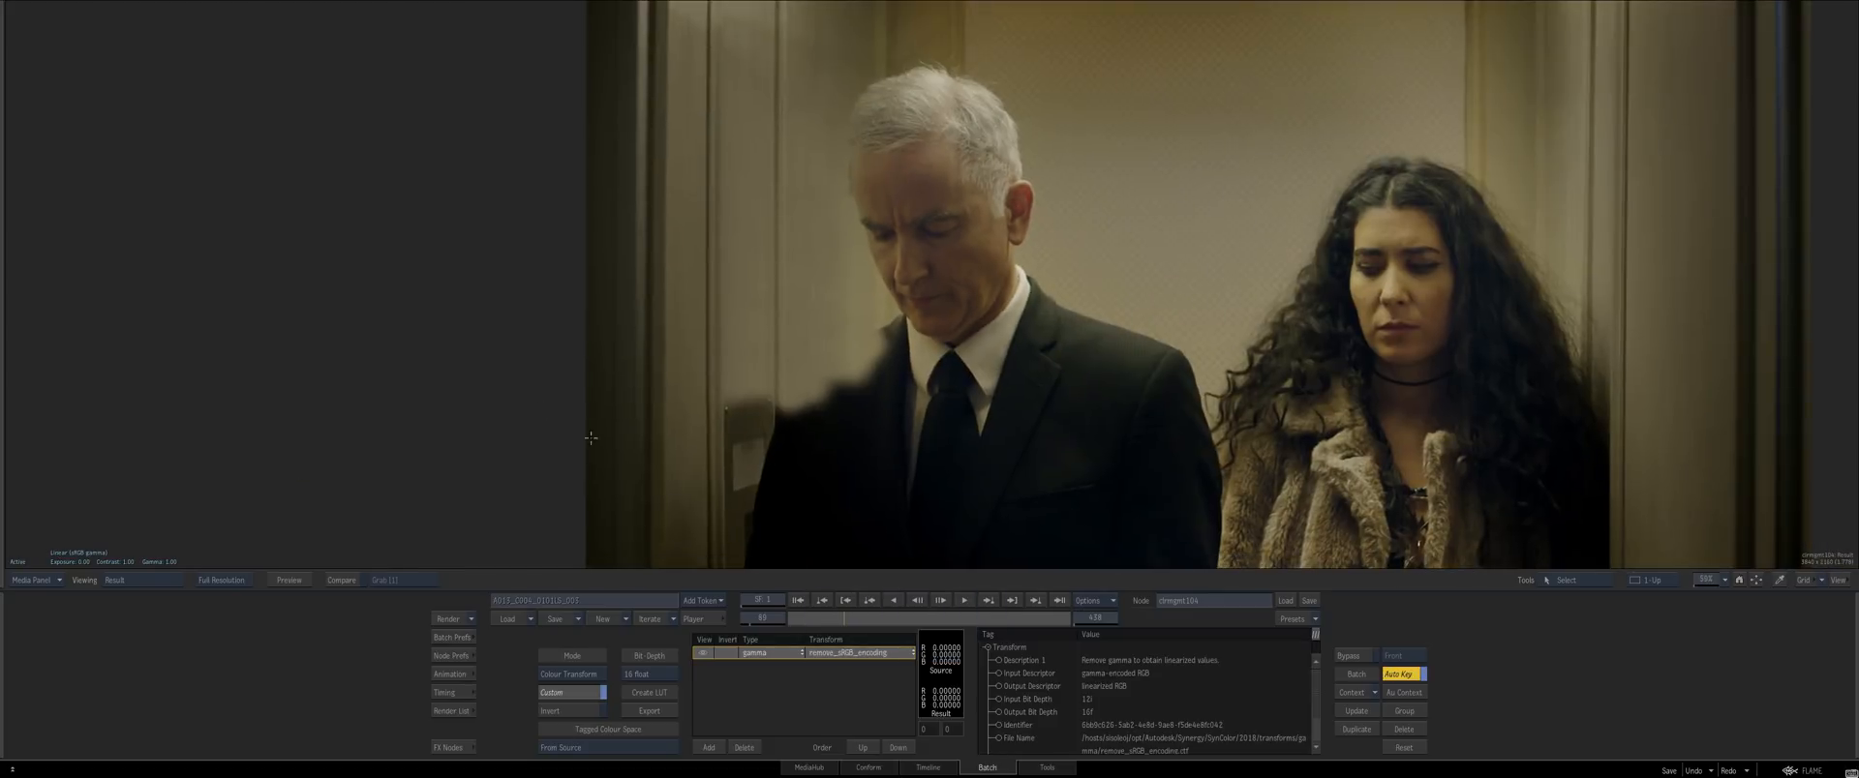
{"action": "key", "text": "grave"}
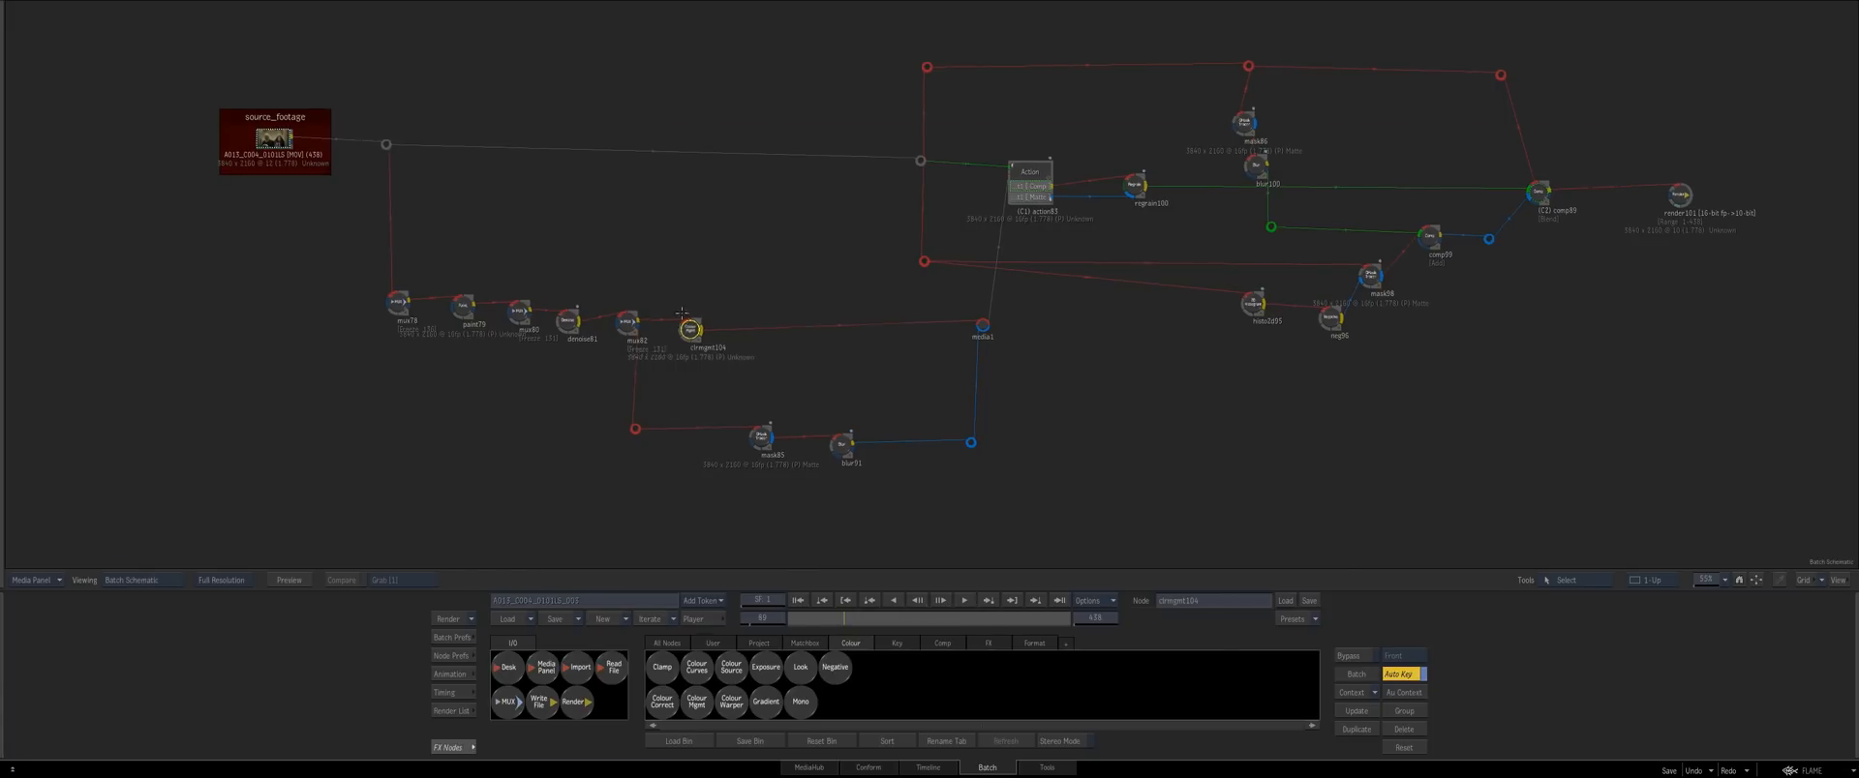
Nudge the Colour Mgmt, Action, media and lower blur nodes into line with their links
{"action": "key", "text": "grave"}
{"action": "key", "text": "grave"}
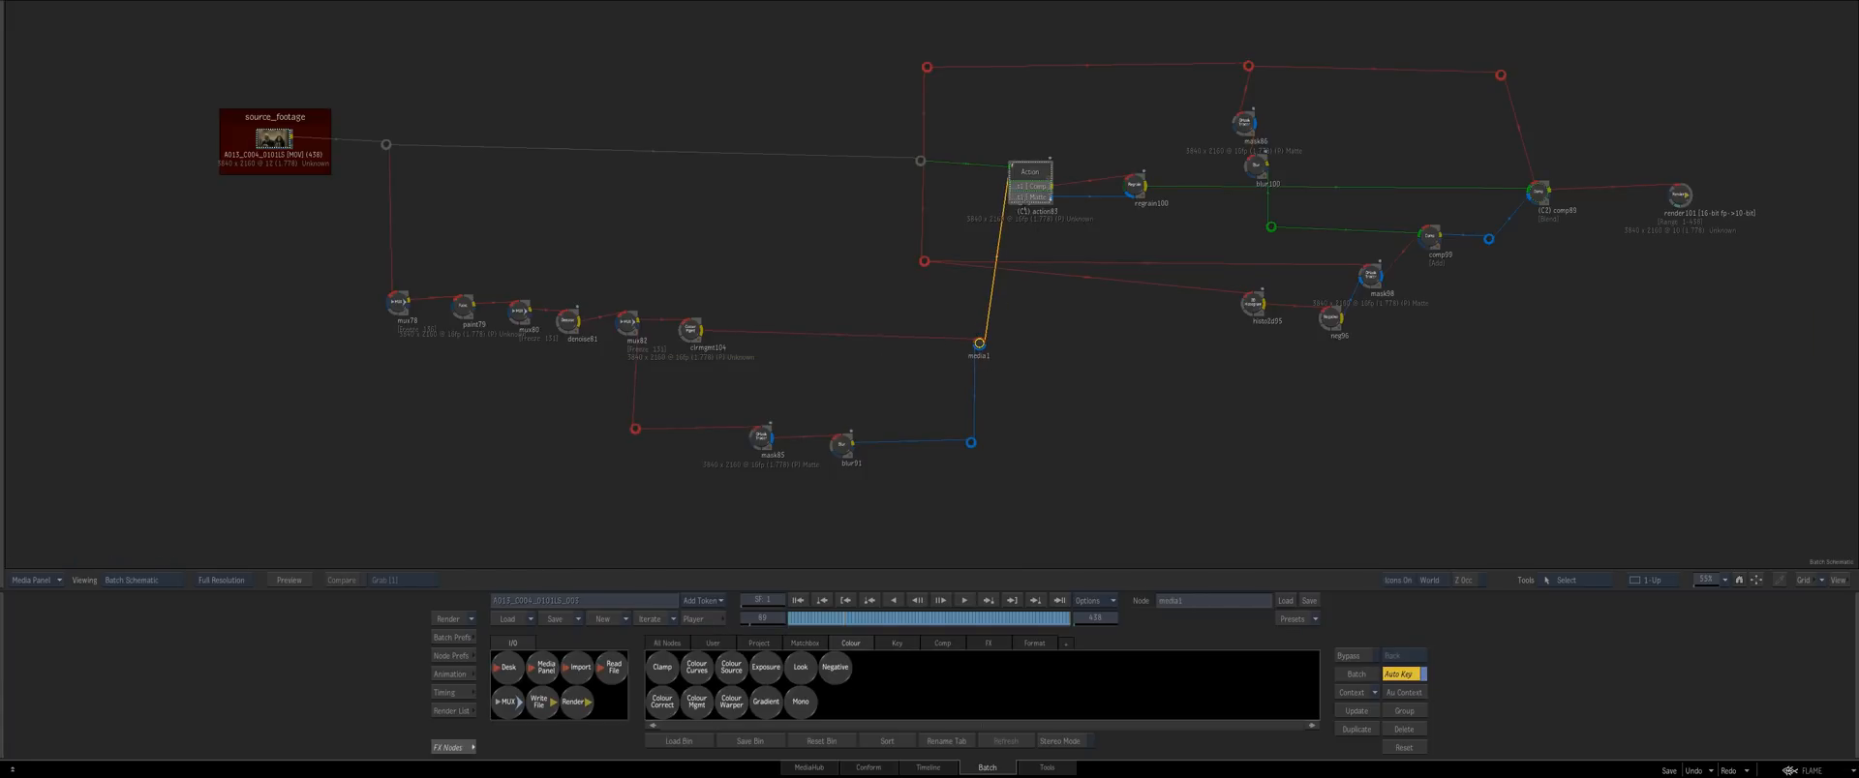
{"action": "left_click", "coordinate": [691, 330]}
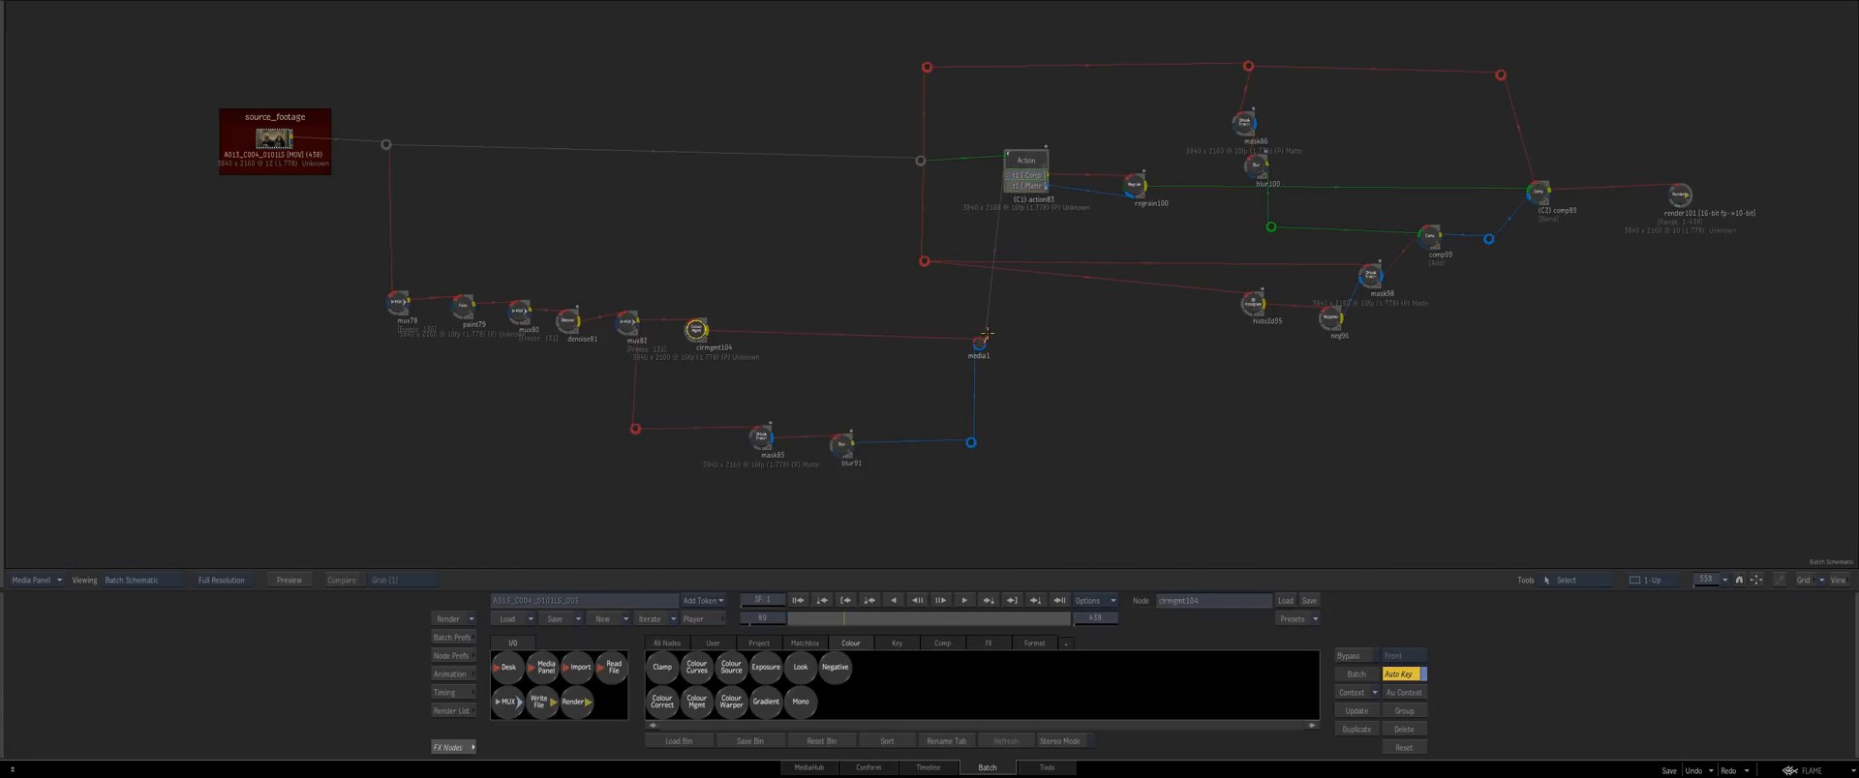
{"action": "left_click", "coordinate": [984, 339]}
{"action": "left_click", "coordinate": [840, 442]}
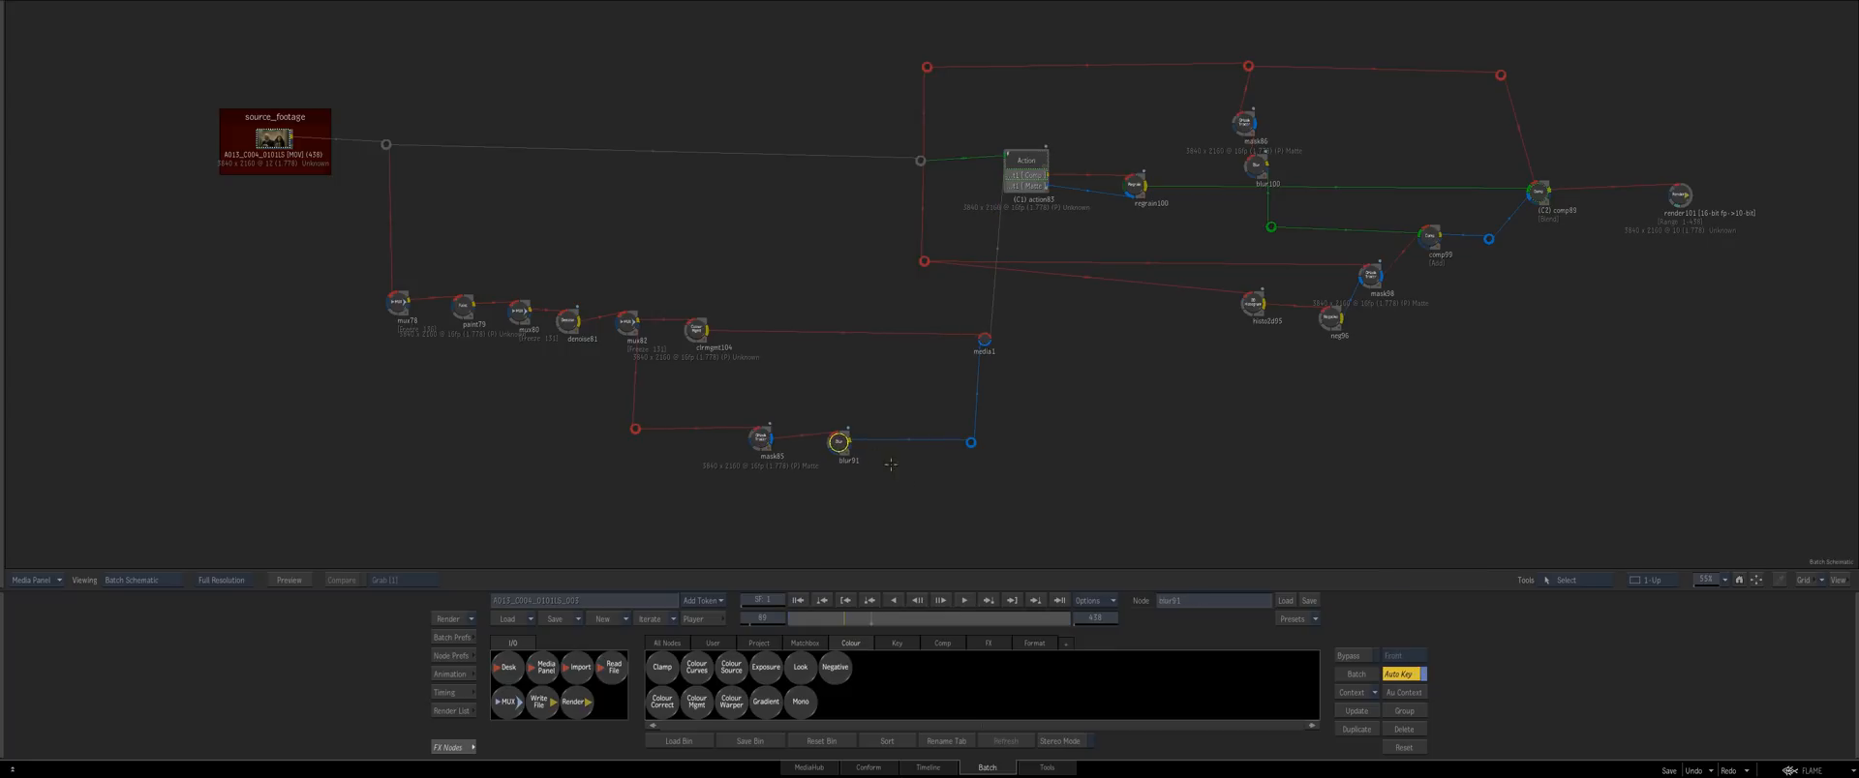
Shift the Colour Mgmt node slightly along its link and insert a Blur node directly after it
{"action": "left_click_drag", "start_coordinate": [696, 330], "coordinate": [706, 331]}
{"action": "left_click", "coordinate": [989, 643]}
{"action": "left_click_drag", "start_coordinate": [697, 702], "coordinate": [752, 331]}
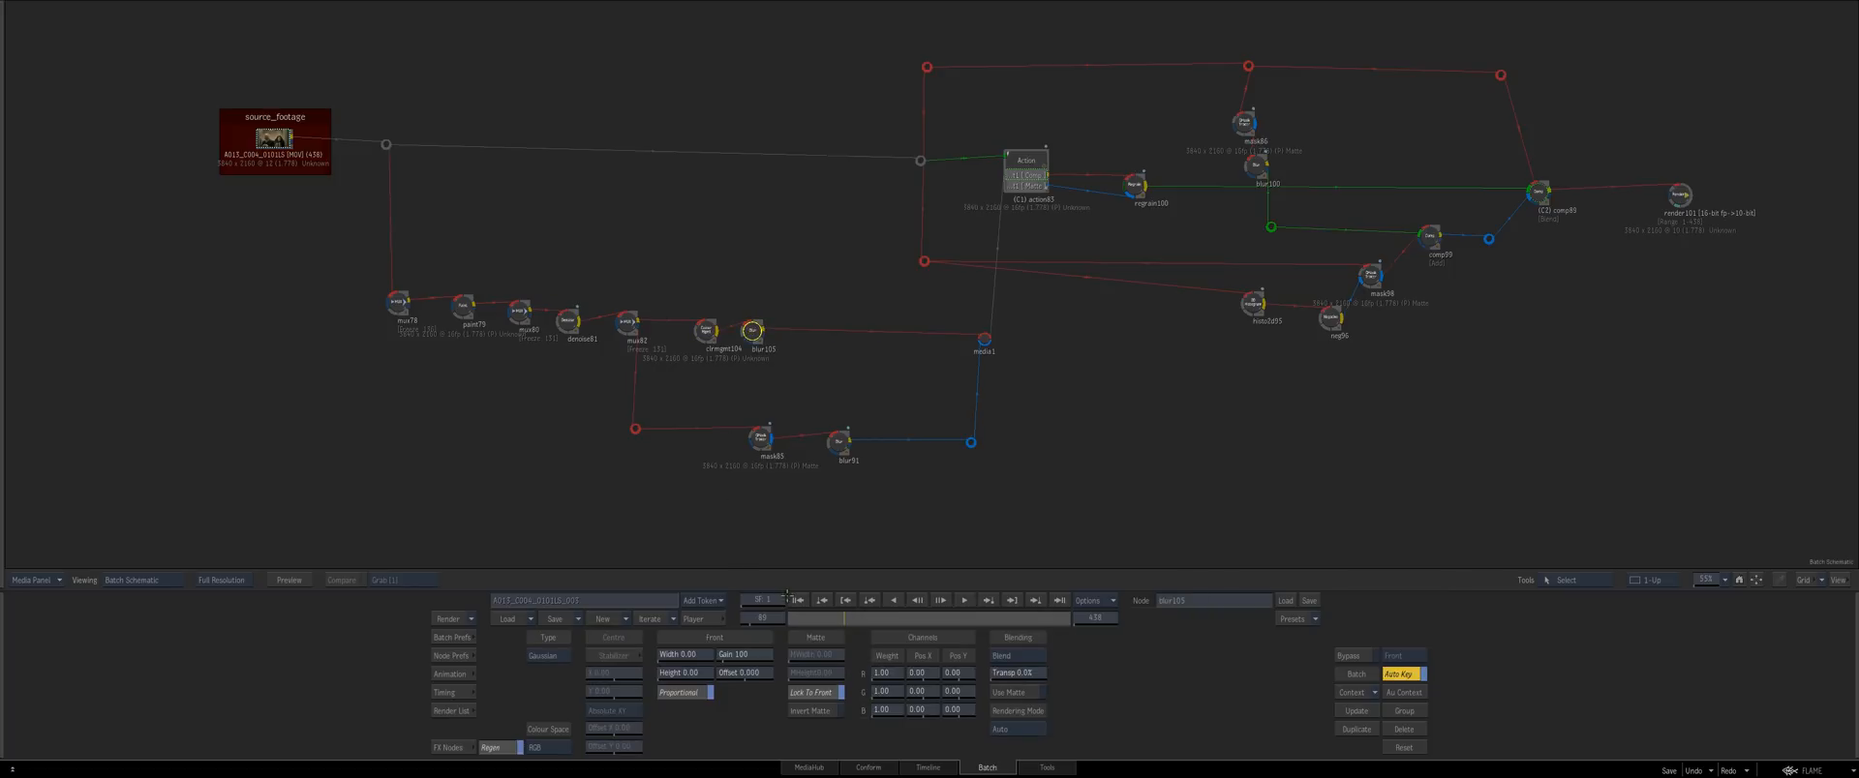
View the source footage with the display switched back to Video, and look closely at the wall lamp
{"action": "left_click", "coordinate": [277, 147]}
{"action": "key", "text": "F4"}
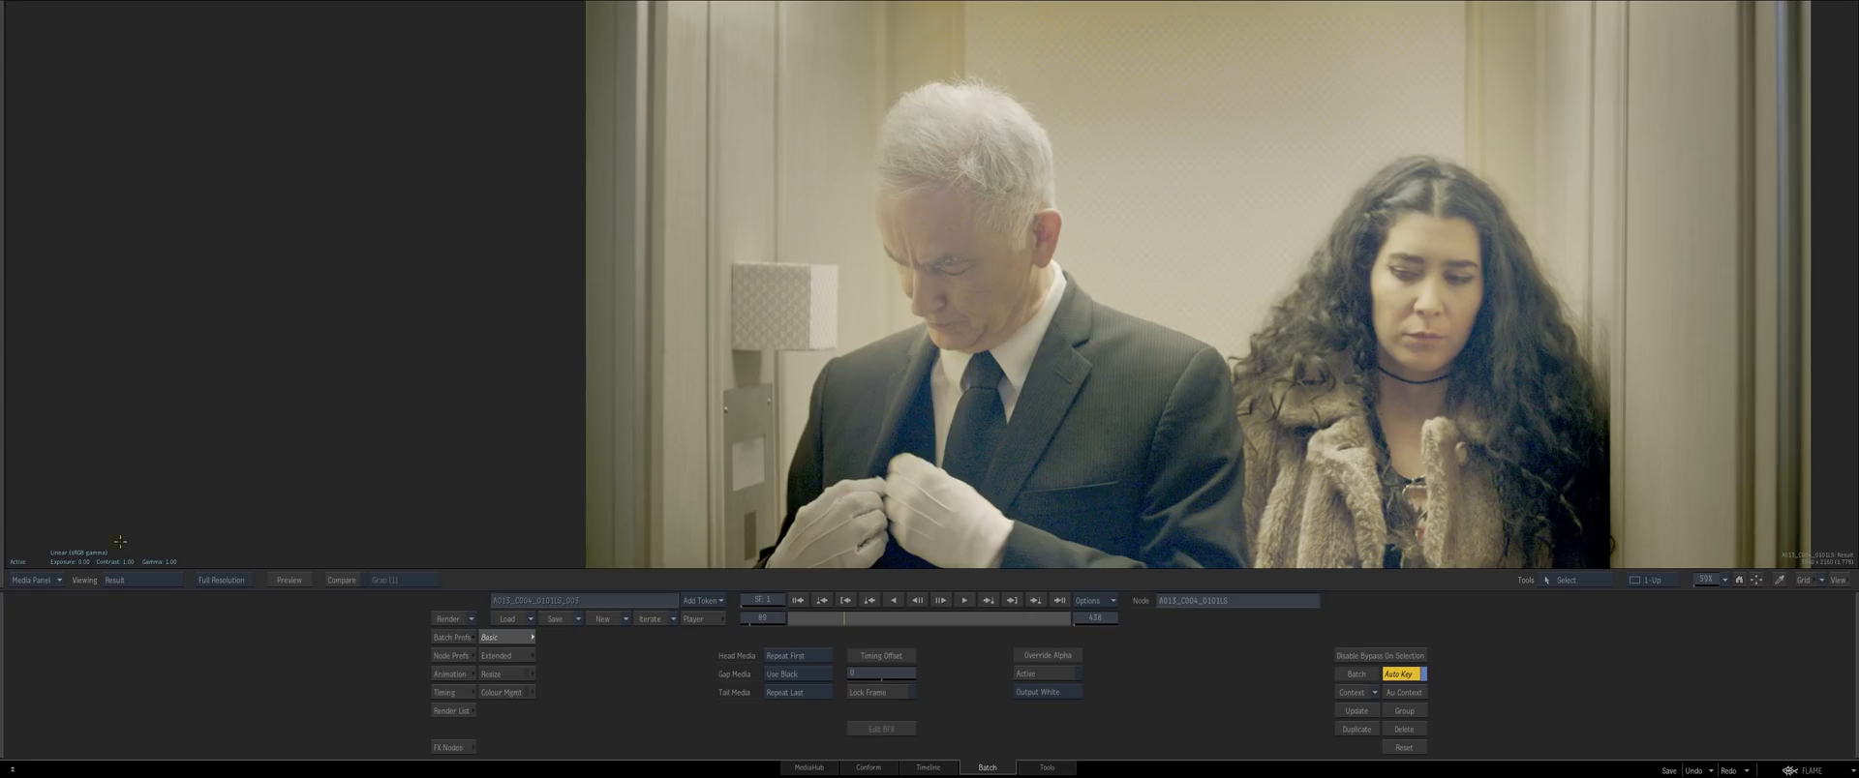
{"action": "left_click", "coordinate": [86, 553]}
{"action": "left_click", "coordinate": [83, 520]}
{"action": "left_click_drag", "start_coordinate": [246, 535], "coordinate": [481, 512]}
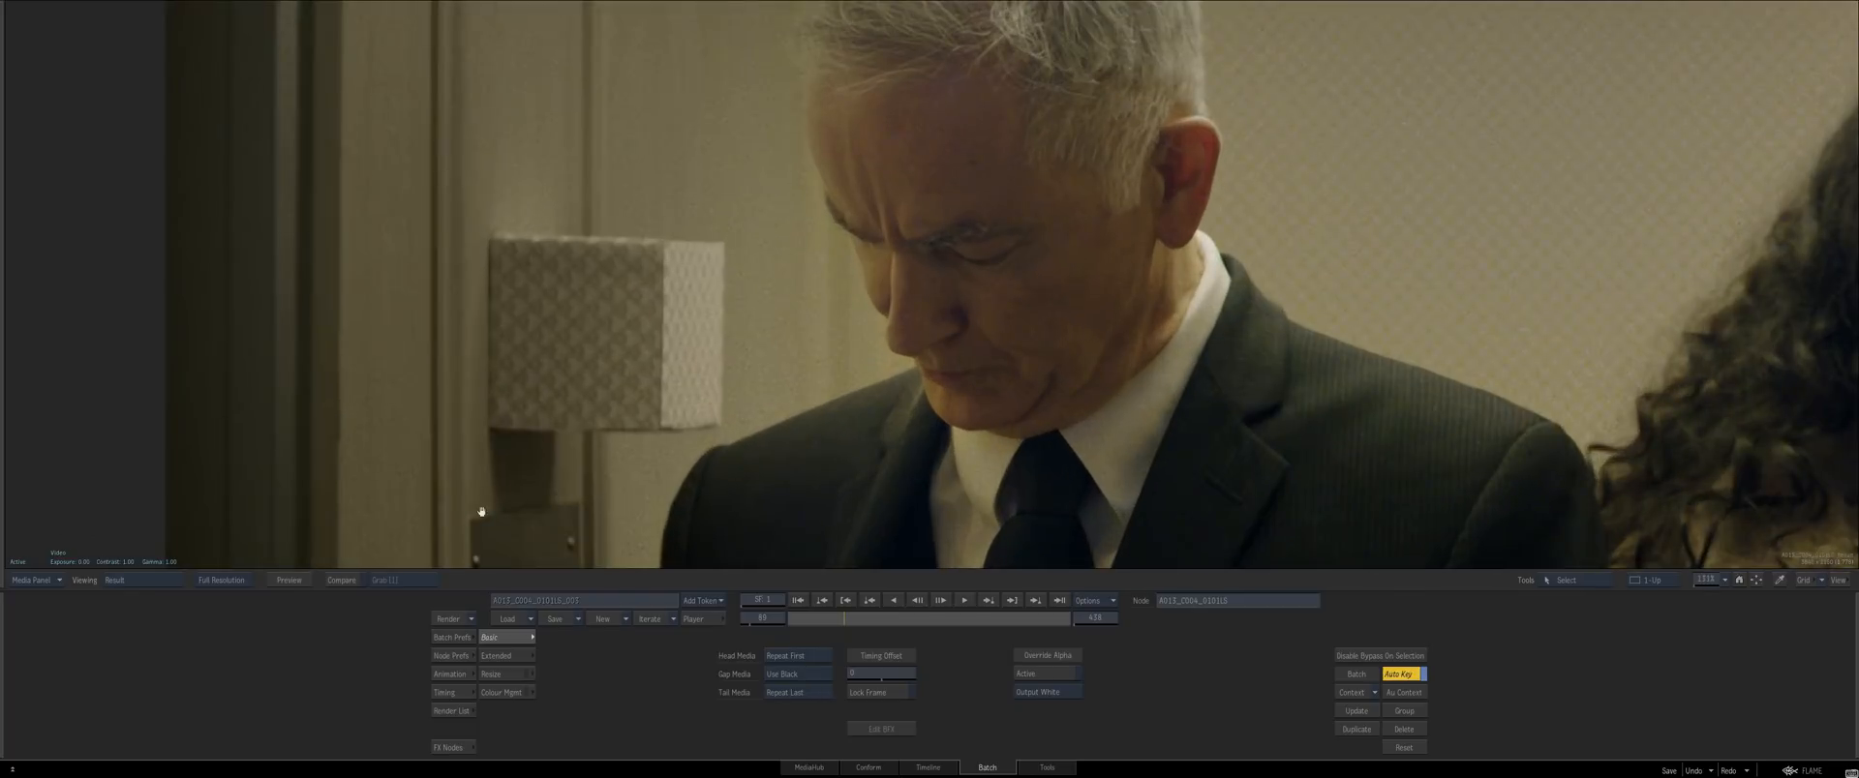
{"action": "left_click", "coordinate": [40, 553]}
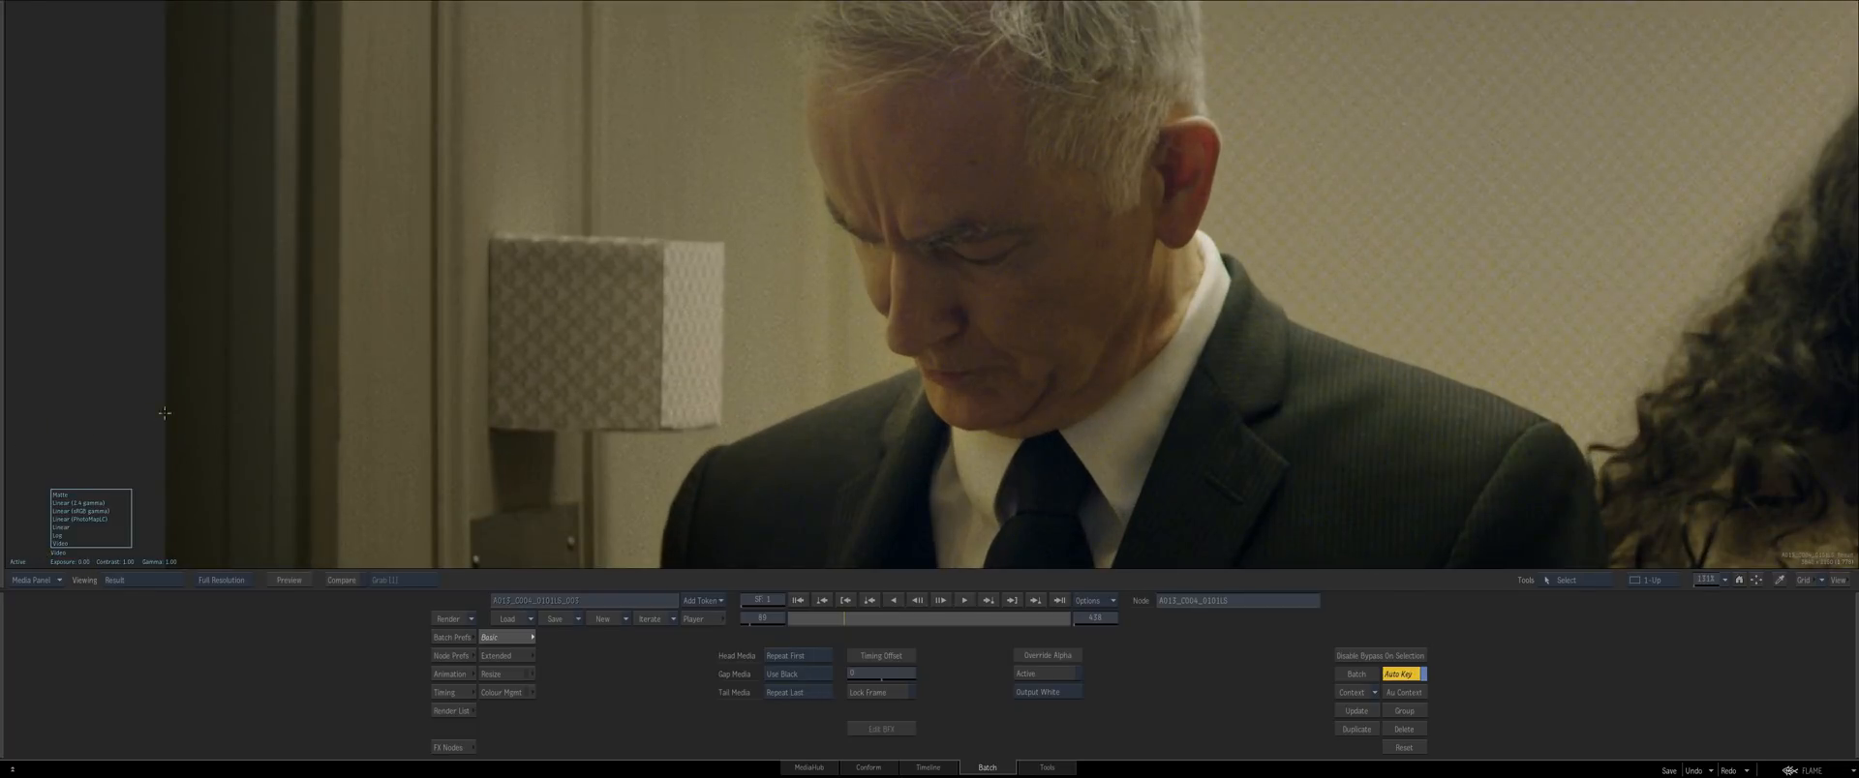
{"action": "left_click", "coordinate": [30, 420]}
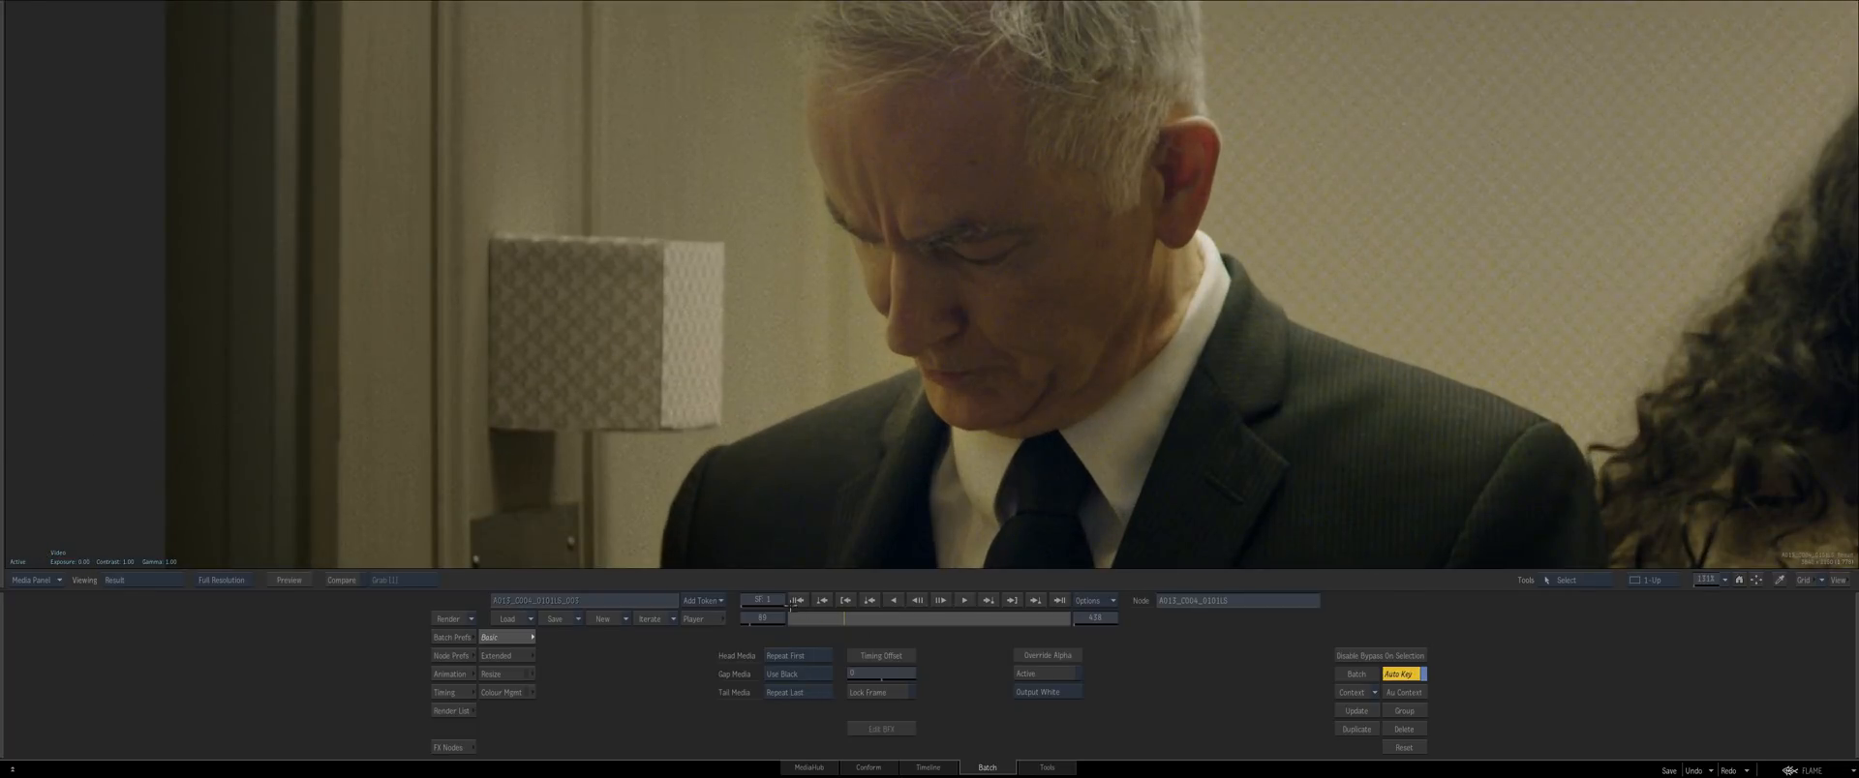
Scrub the source footage to compare the sharpness of the lamp and wall between frames
{"action": "left_click_drag", "start_coordinate": [793, 617], "coordinate": [824, 616]}
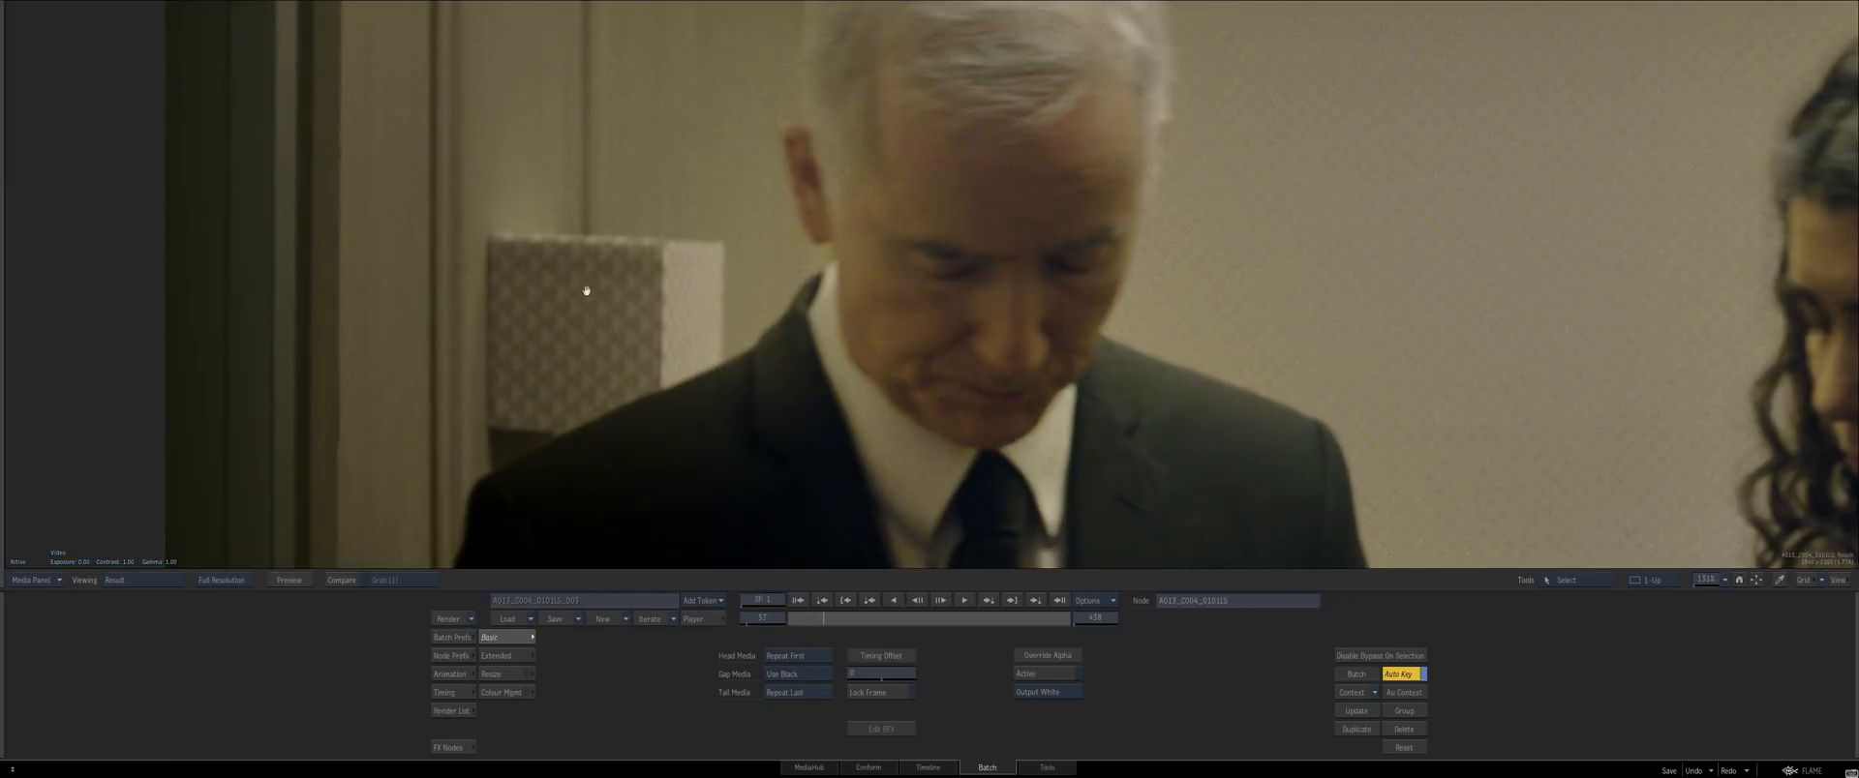
{"action": "left_click_drag", "start_coordinate": [588, 215], "coordinate": [1220, 426]}
{"action": "mouse_move", "coordinate": [823, 617]}
{"action": "left_mouse_down"}
{"action": "mouse_move", "coordinate": [792, 608]}
{"action": "mouse_move", "coordinate": [803, 617]}
{"action": "left_mouse_up"}
{"action": "key", "text": "Escape"}
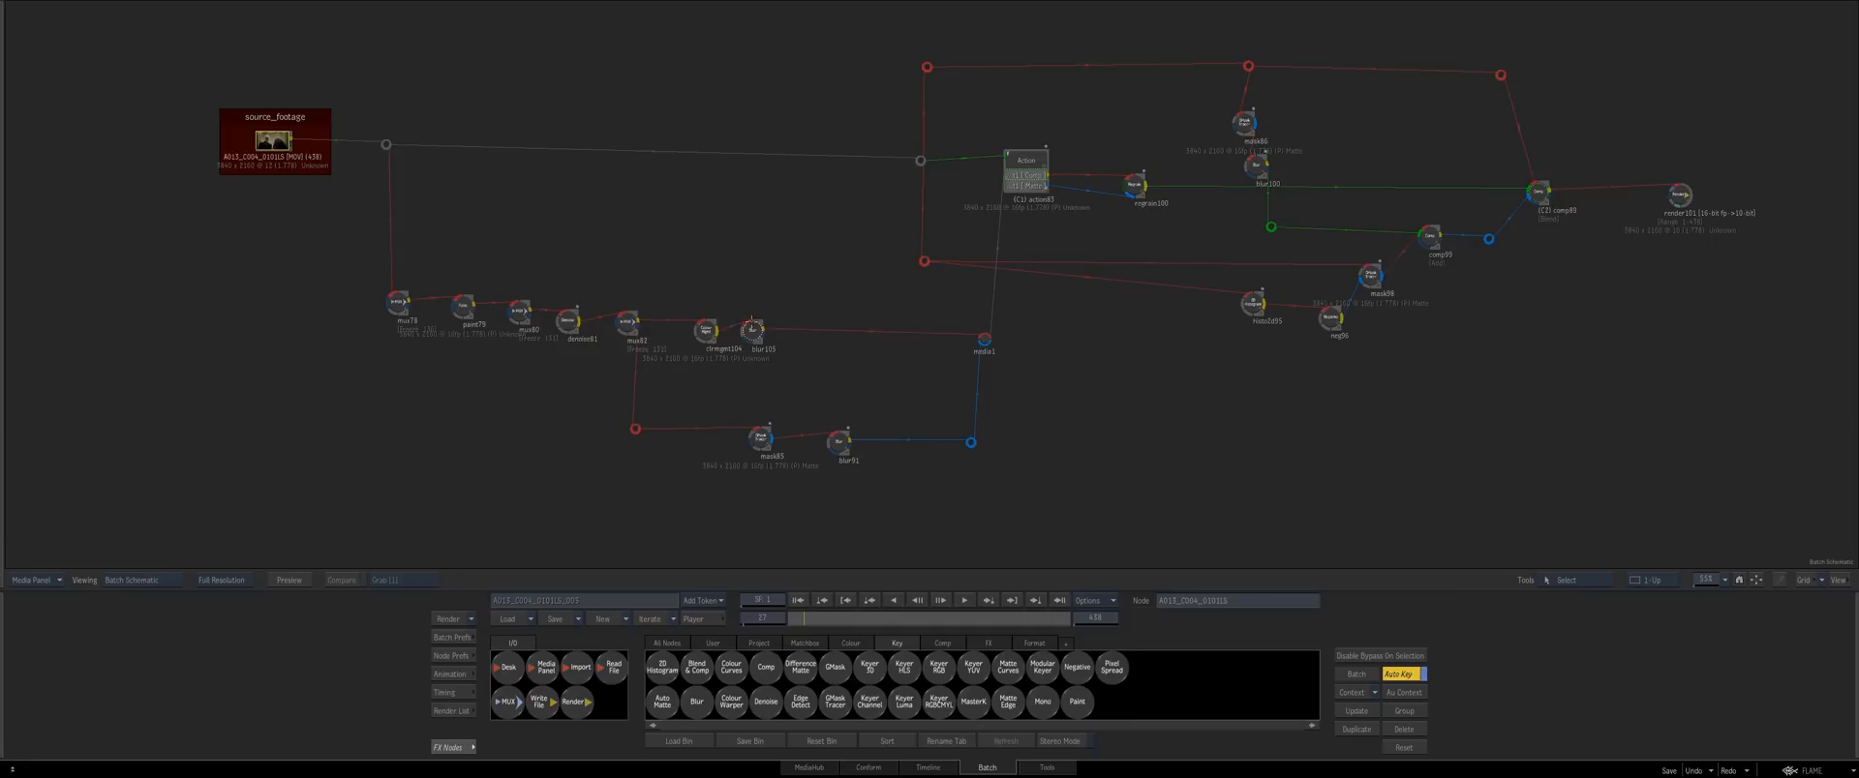
Reset the width and height of the Blur node after the Colour Mgmt node to 0
{"action": "double_click", "coordinate": [752, 329]}
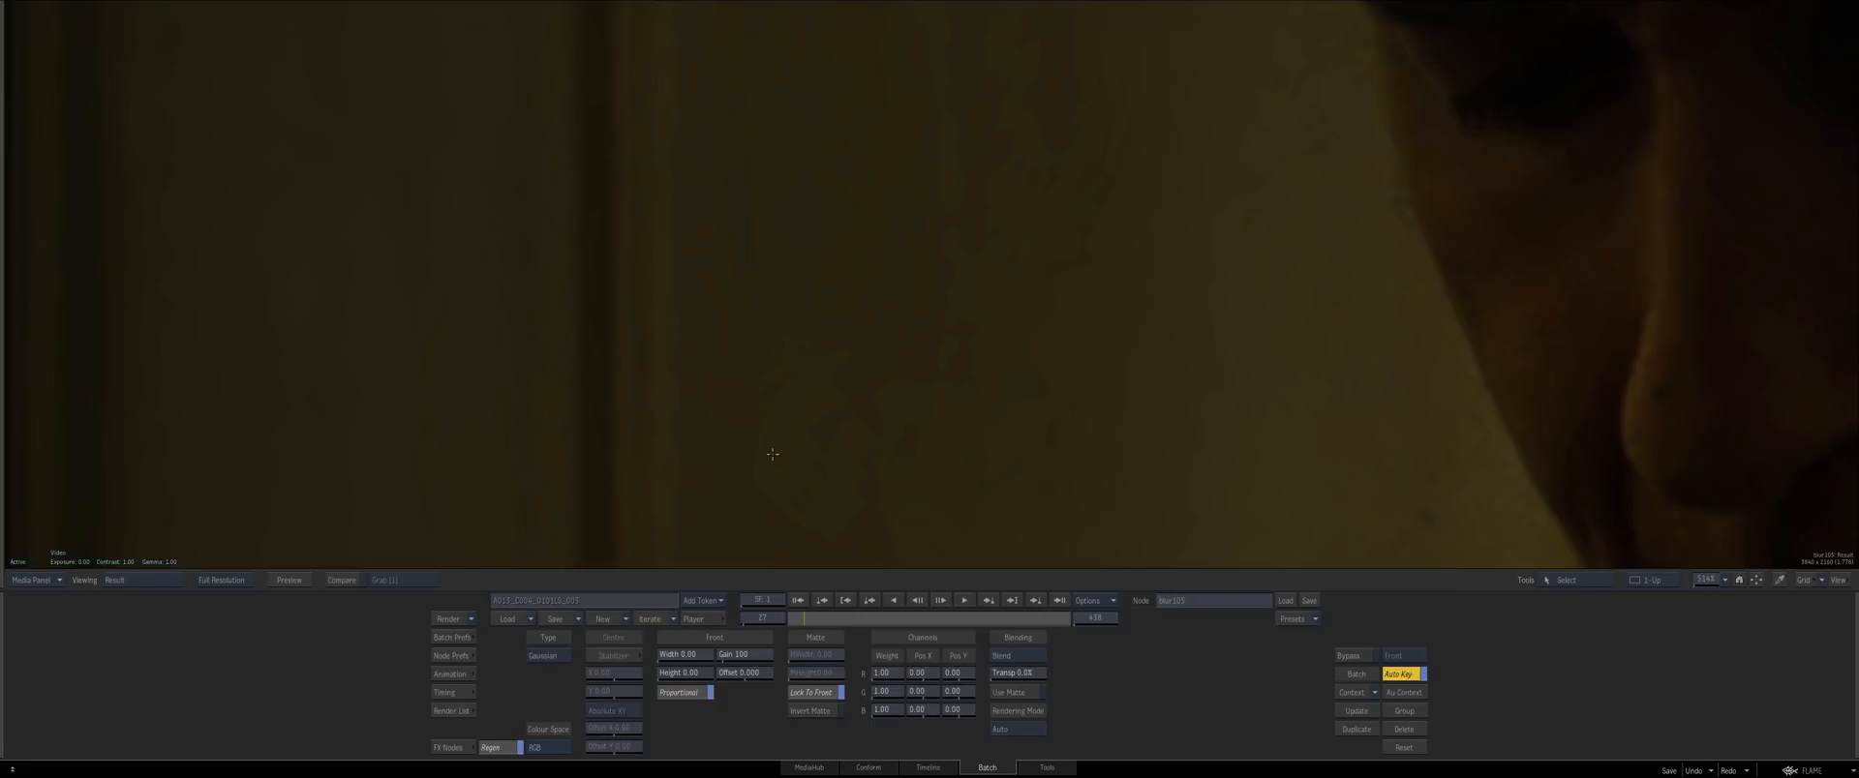
{"action": "right_click", "coordinate": [685, 656]}
{"action": "left_click", "coordinate": [699, 668]}
{"action": "right_click", "coordinate": [689, 676]}
{"action": "left_click", "coordinate": [703, 688]}
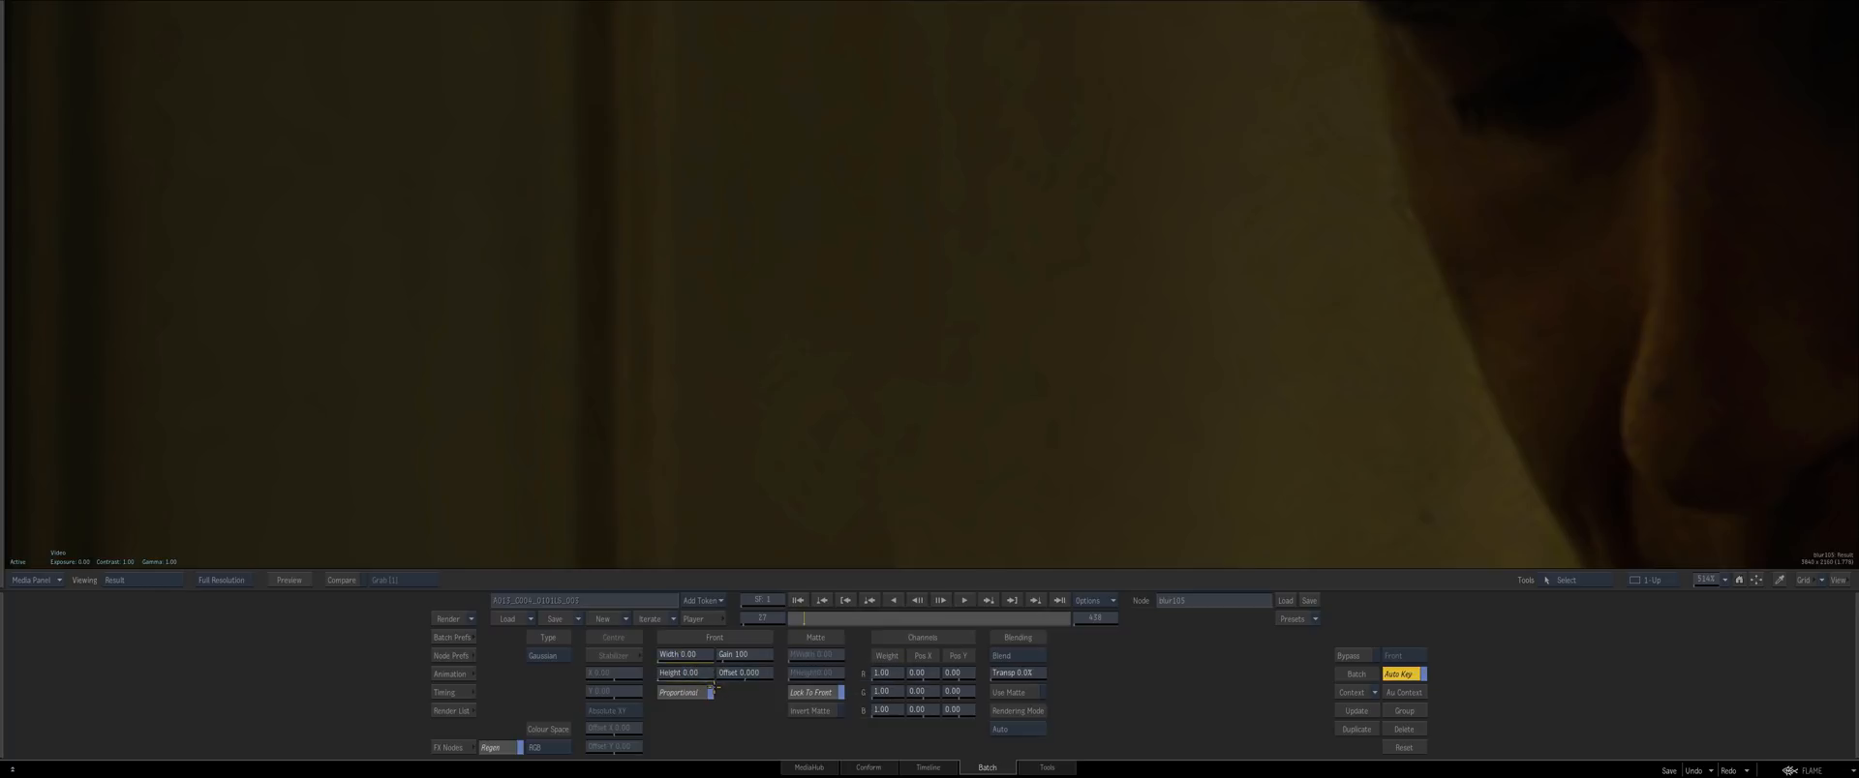
Insert a copy of the Colour Mgmt node between the Blur node and the media node and set its transform to Invert
{"action": "key", "text": "Escape"}
{"action": "left_click_drag", "start_coordinate": [700, 332], "coordinate": [888, 335]}
{"action": "key", "text": "ctrl+c"}
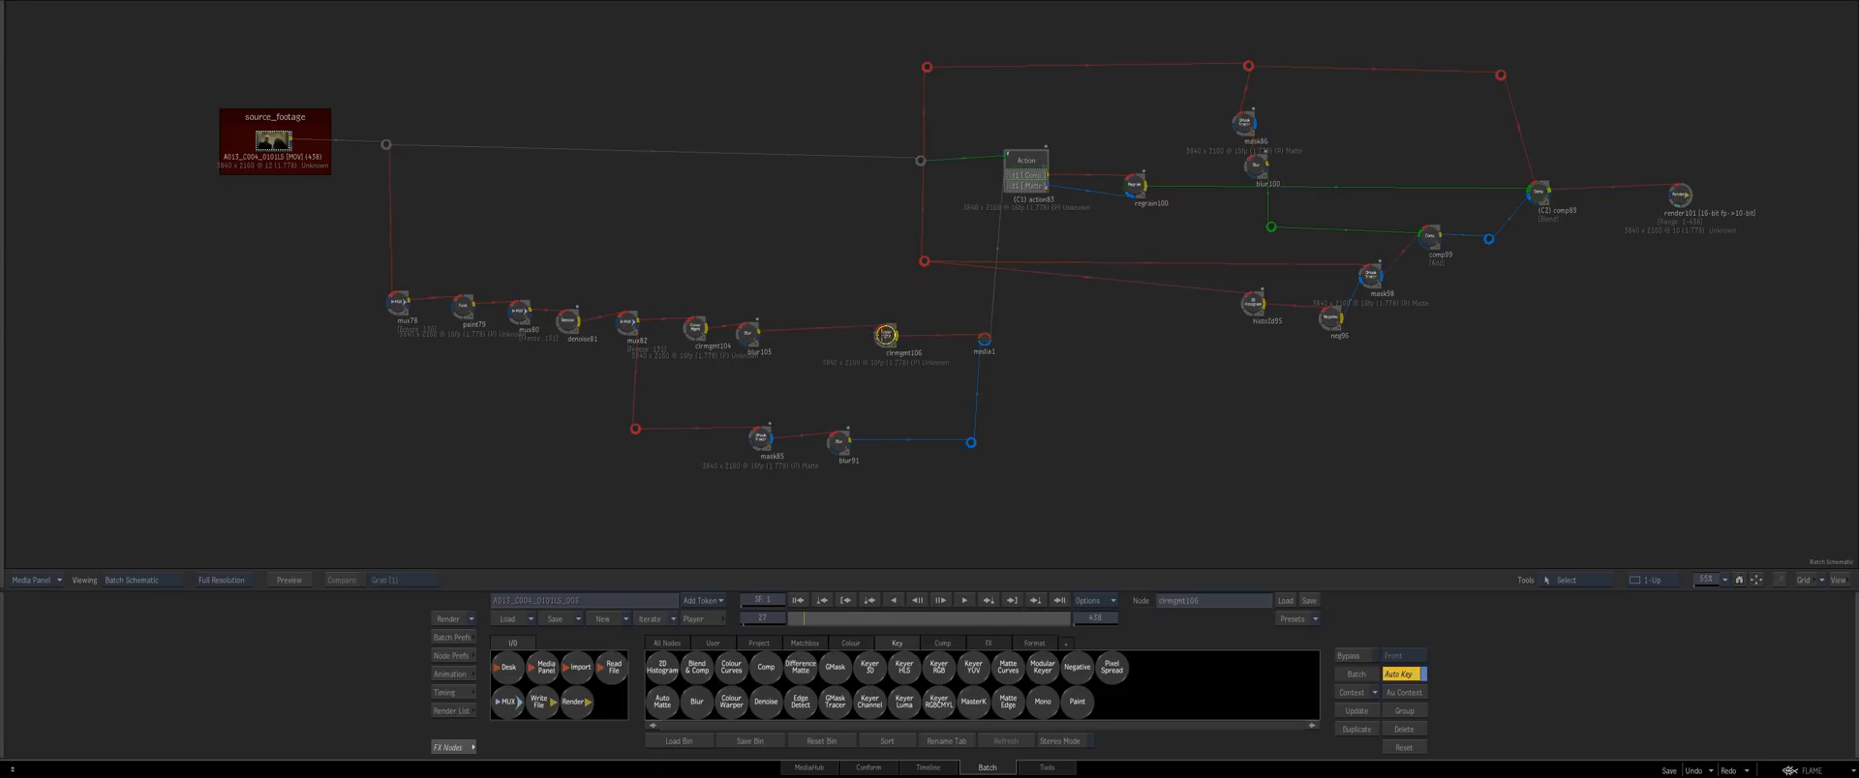
{"action": "double_click", "coordinate": [889, 335]}
{"action": "left_click", "coordinate": [573, 711]}
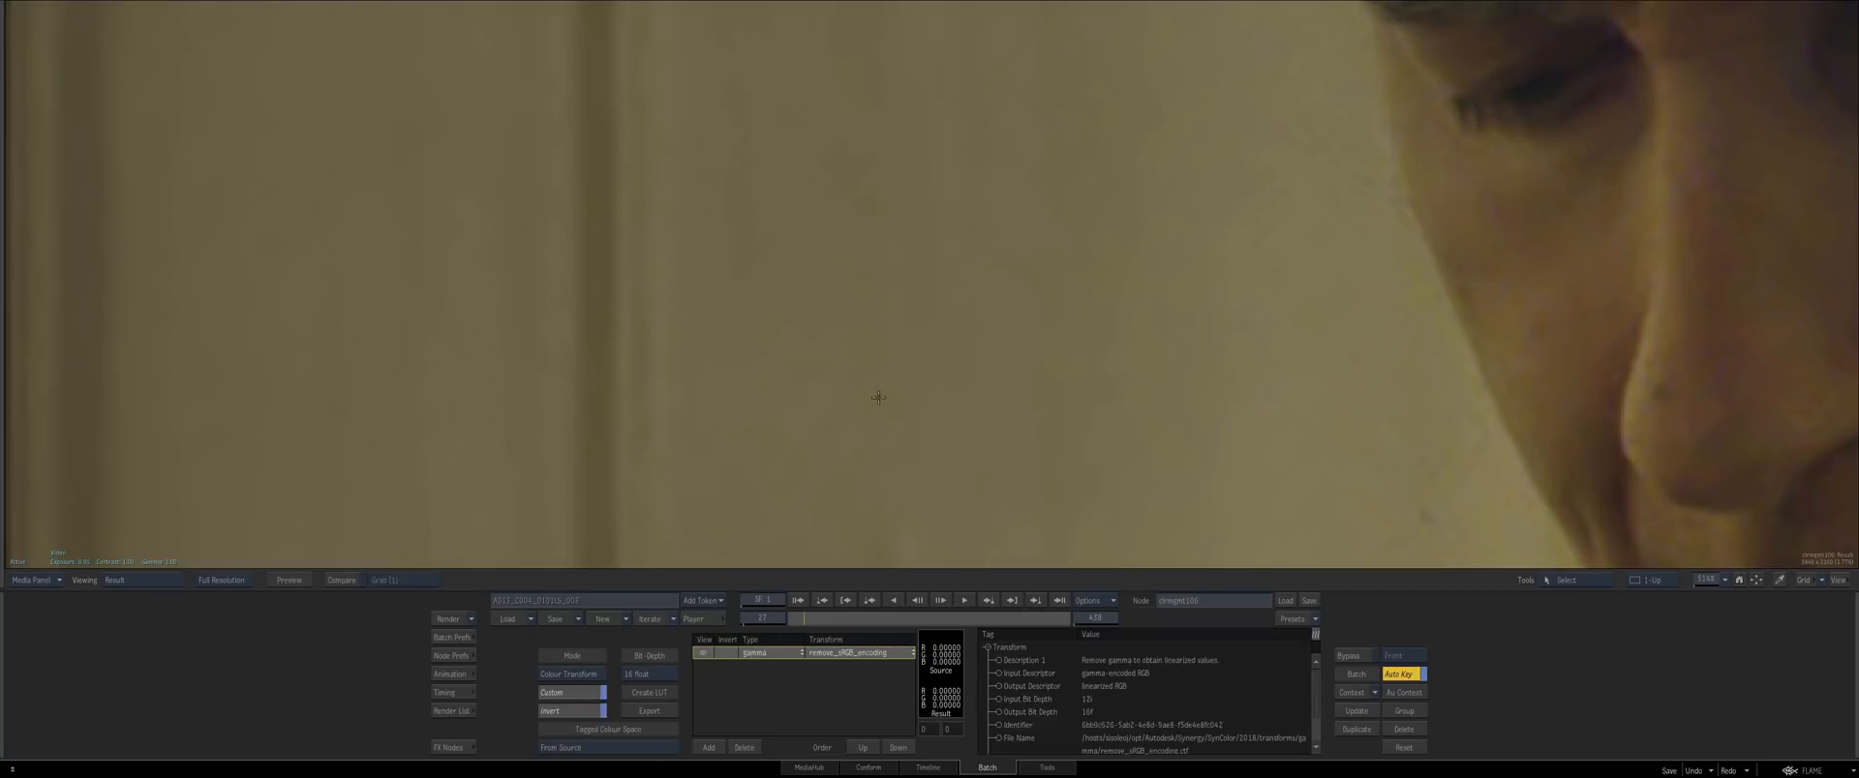
{"action": "key", "text": "Escape"}
{"action": "mouse_move", "coordinate": [757, 327]}
{"action": "left_mouse_down"}
{"action": "mouse_move", "coordinate": [721, 315]}
{"action": "mouse_move", "coordinate": [748, 326]}
{"action": "left_mouse_up"}
{"action": "left_click_drag", "start_coordinate": [1026, 168], "coordinate": [1014, 167]}
Raise the Blur node's proportional width and height to 4.20 while viewing the wall in context 1
{"action": "left_click", "coordinate": [752, 329]}
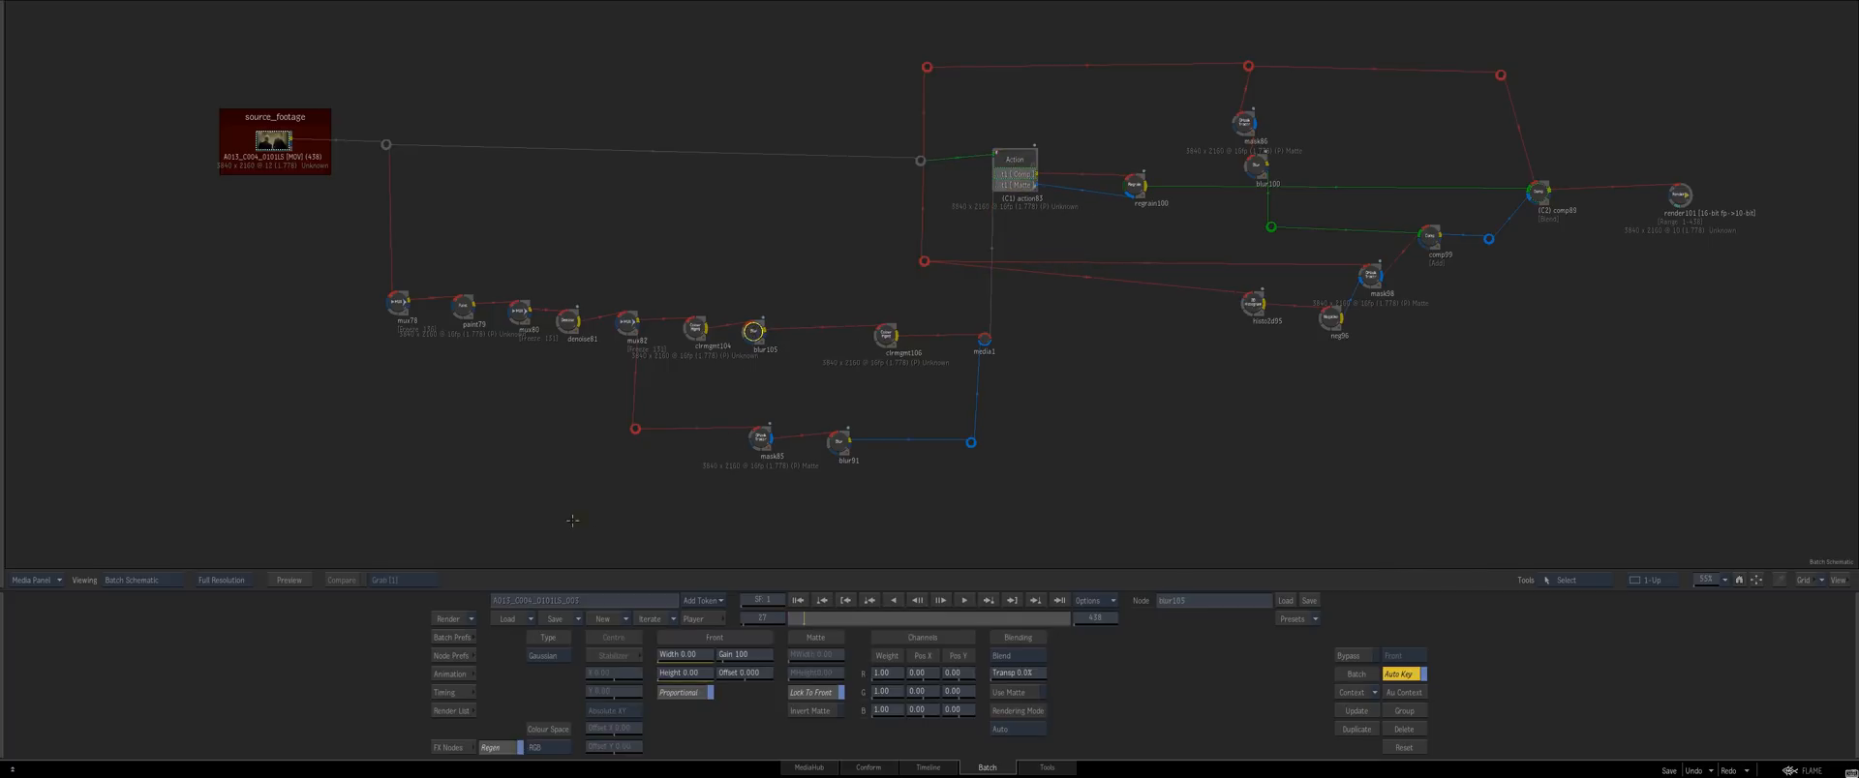
{"action": "key", "text": "1"}
{"action": "left_click_drag", "start_coordinate": [572, 521], "coordinate": [694, 512]}
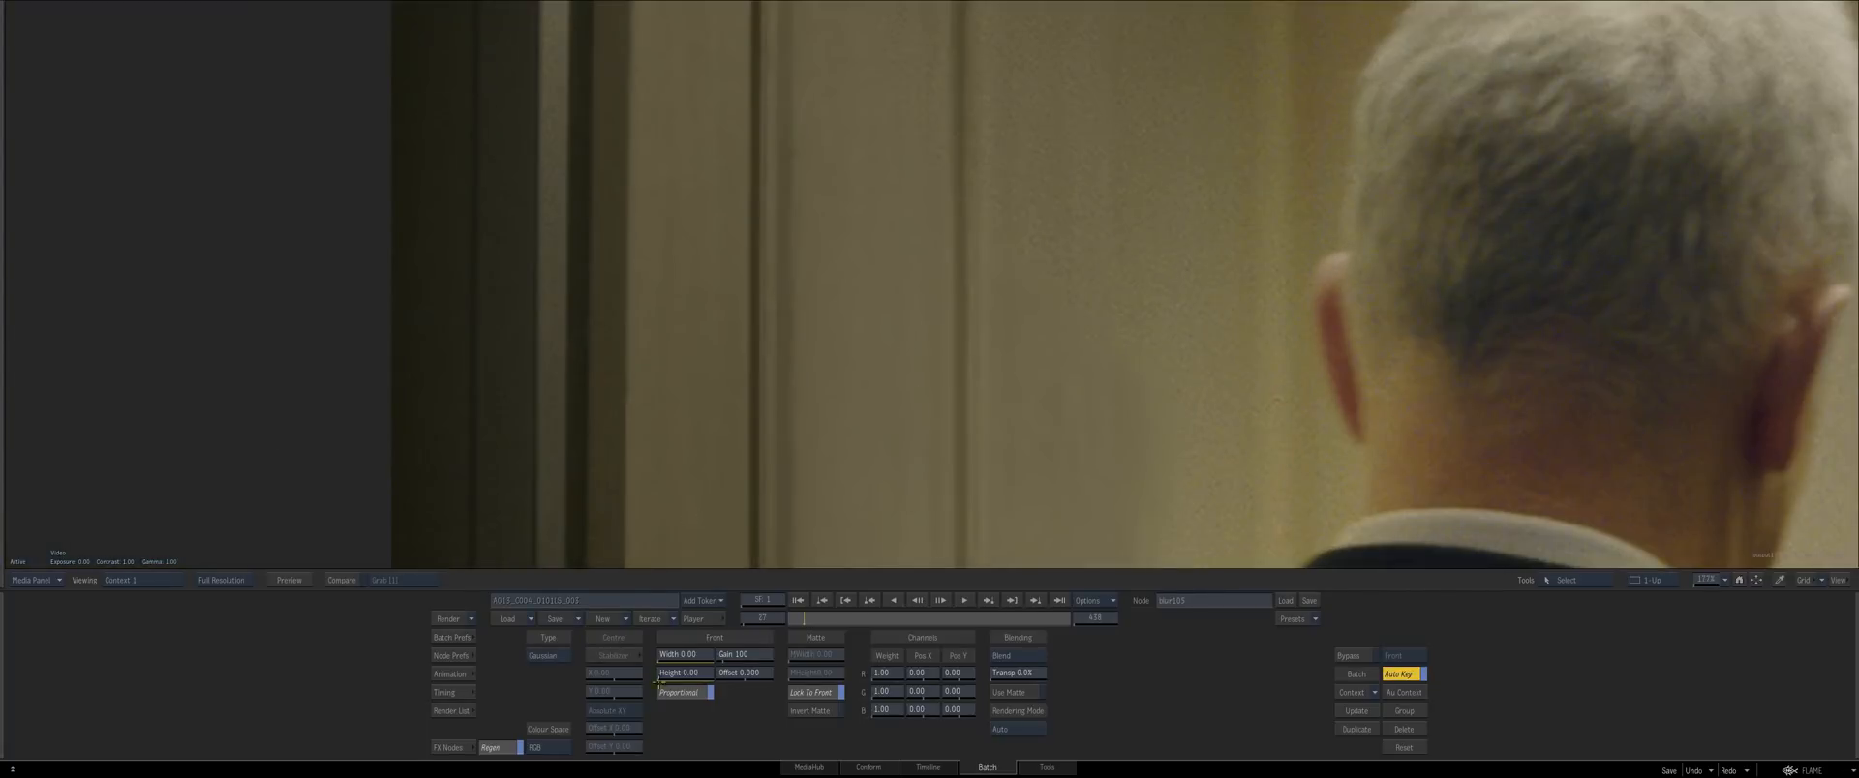
{"action": "left_click_drag", "start_coordinate": [665, 400], "coordinate": [833, 425]}
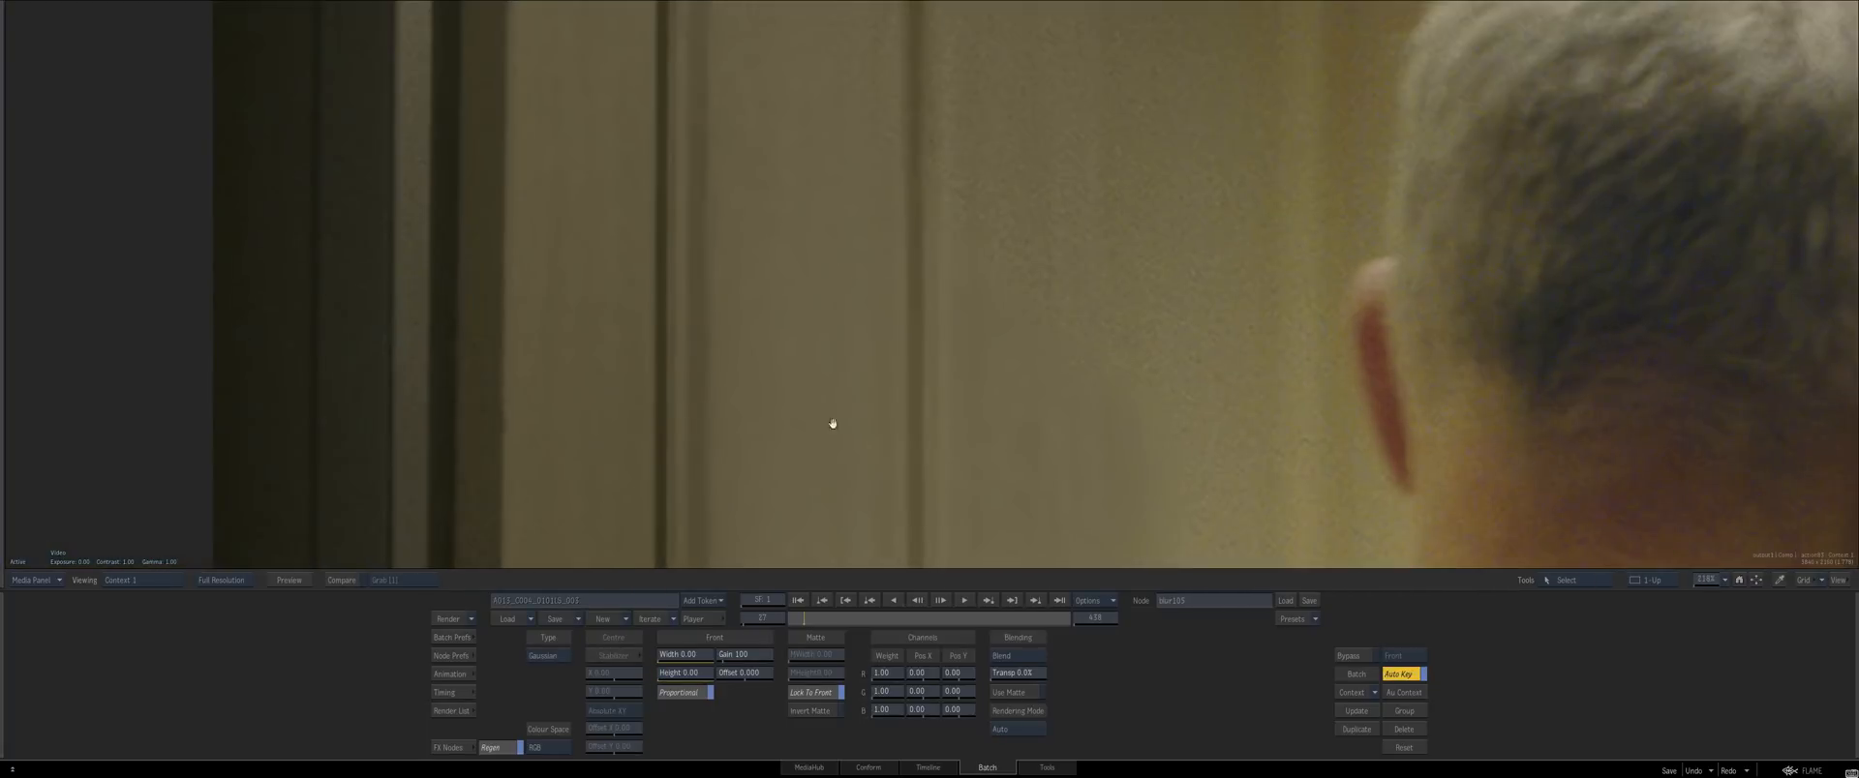
{"action": "left_click_drag", "start_coordinate": [683, 654], "coordinate": [700, 654]}
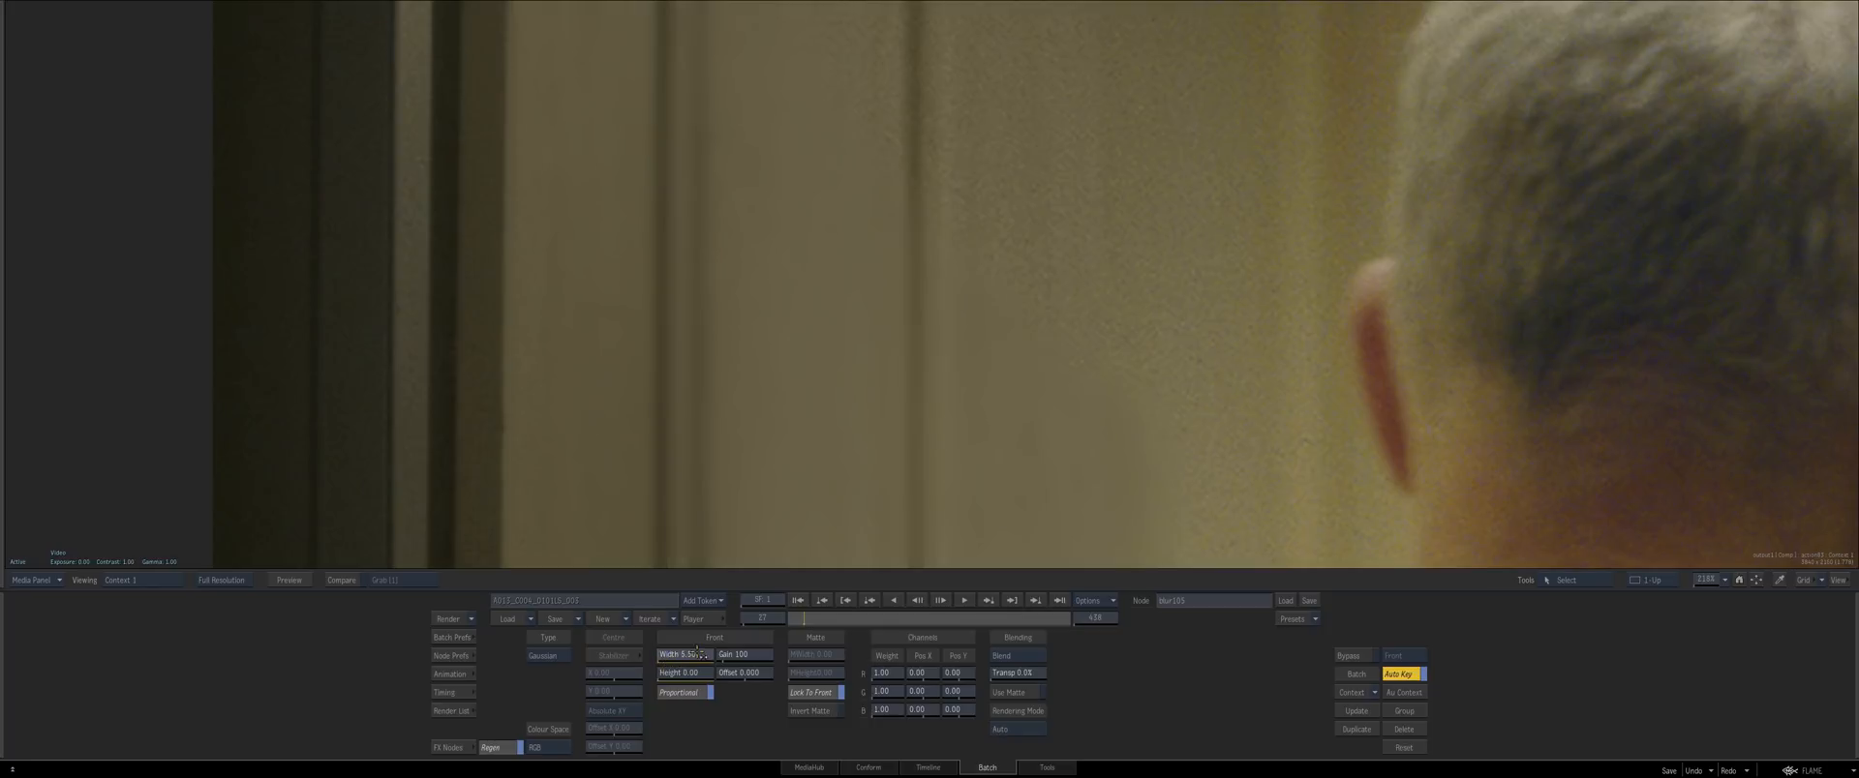
Compare the wall's softness in context 2 with the Blur node bypassed and enabled
{"action": "key", "text": "Escape"}
{"action": "left_click_drag", "start_coordinate": [1356, 424], "coordinate": [1258, 431]}
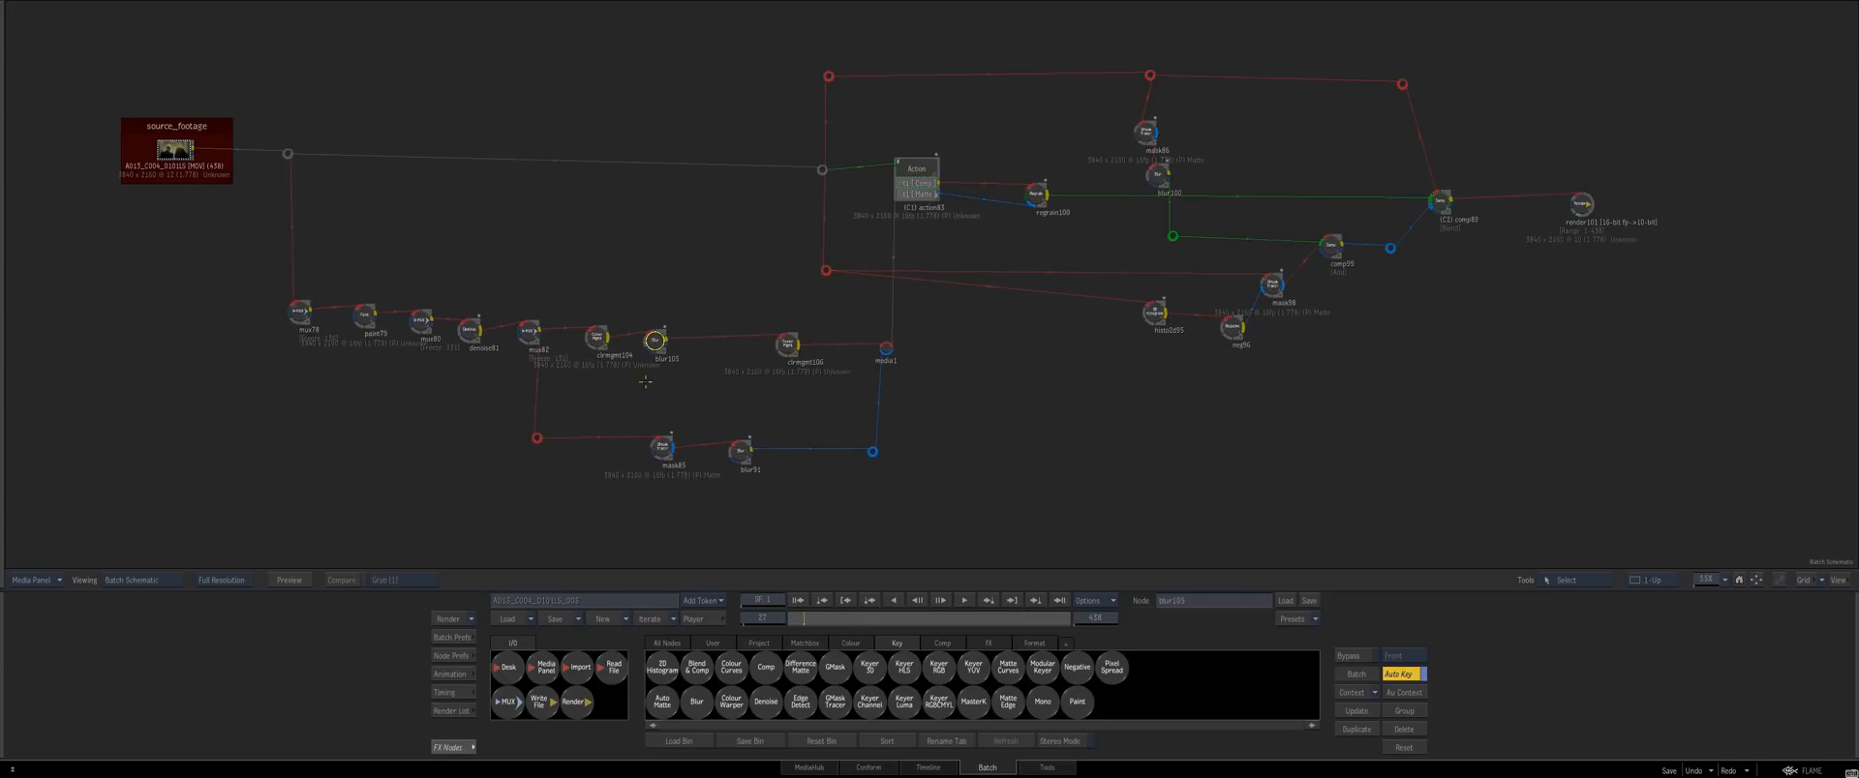
{"action": "key", "text": "2"}
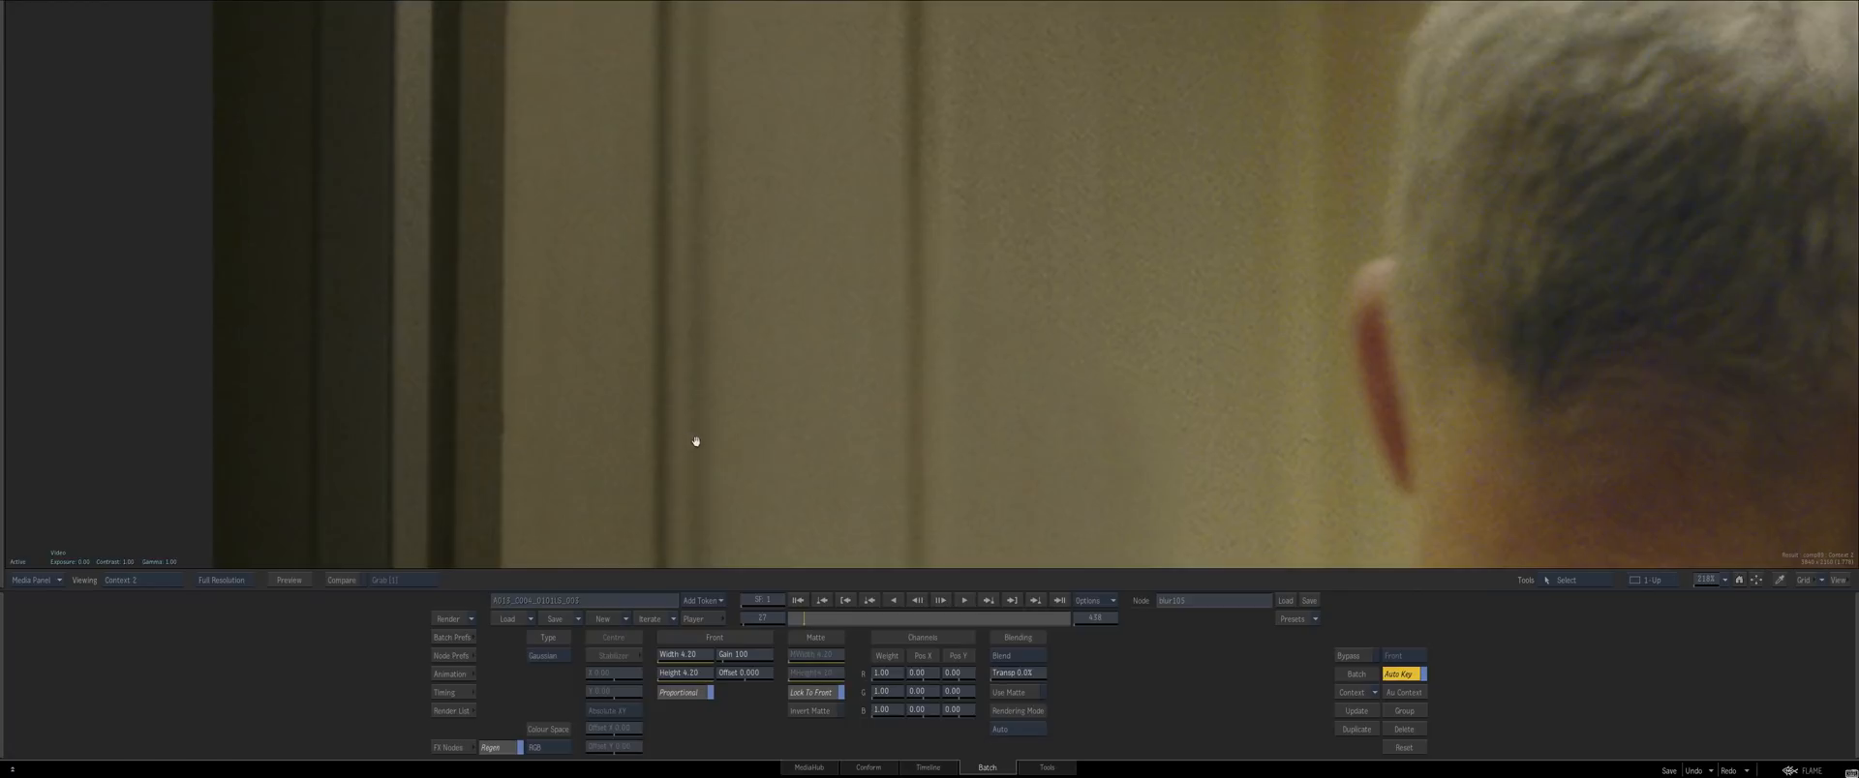
{"action": "left_click_drag", "start_coordinate": [693, 439], "coordinate": [679, 411]}
{"action": "left_click", "coordinate": [1353, 652]}
{"action": "left_click", "coordinate": [1353, 652]}
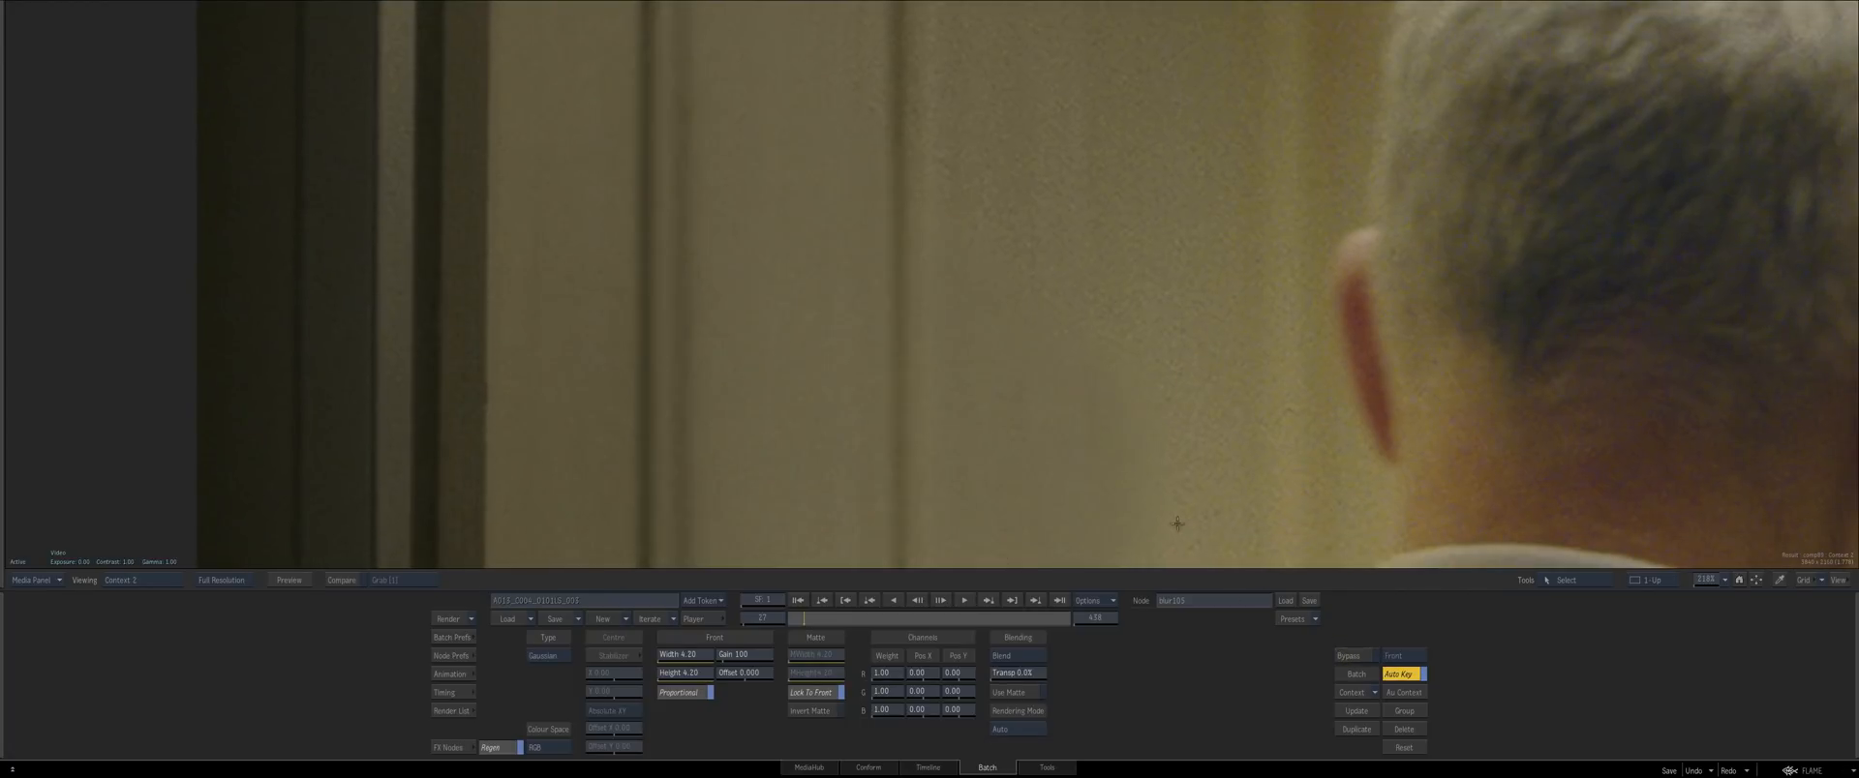
{"action": "left_click_drag", "start_coordinate": [1178, 527], "coordinate": [764, 463]}
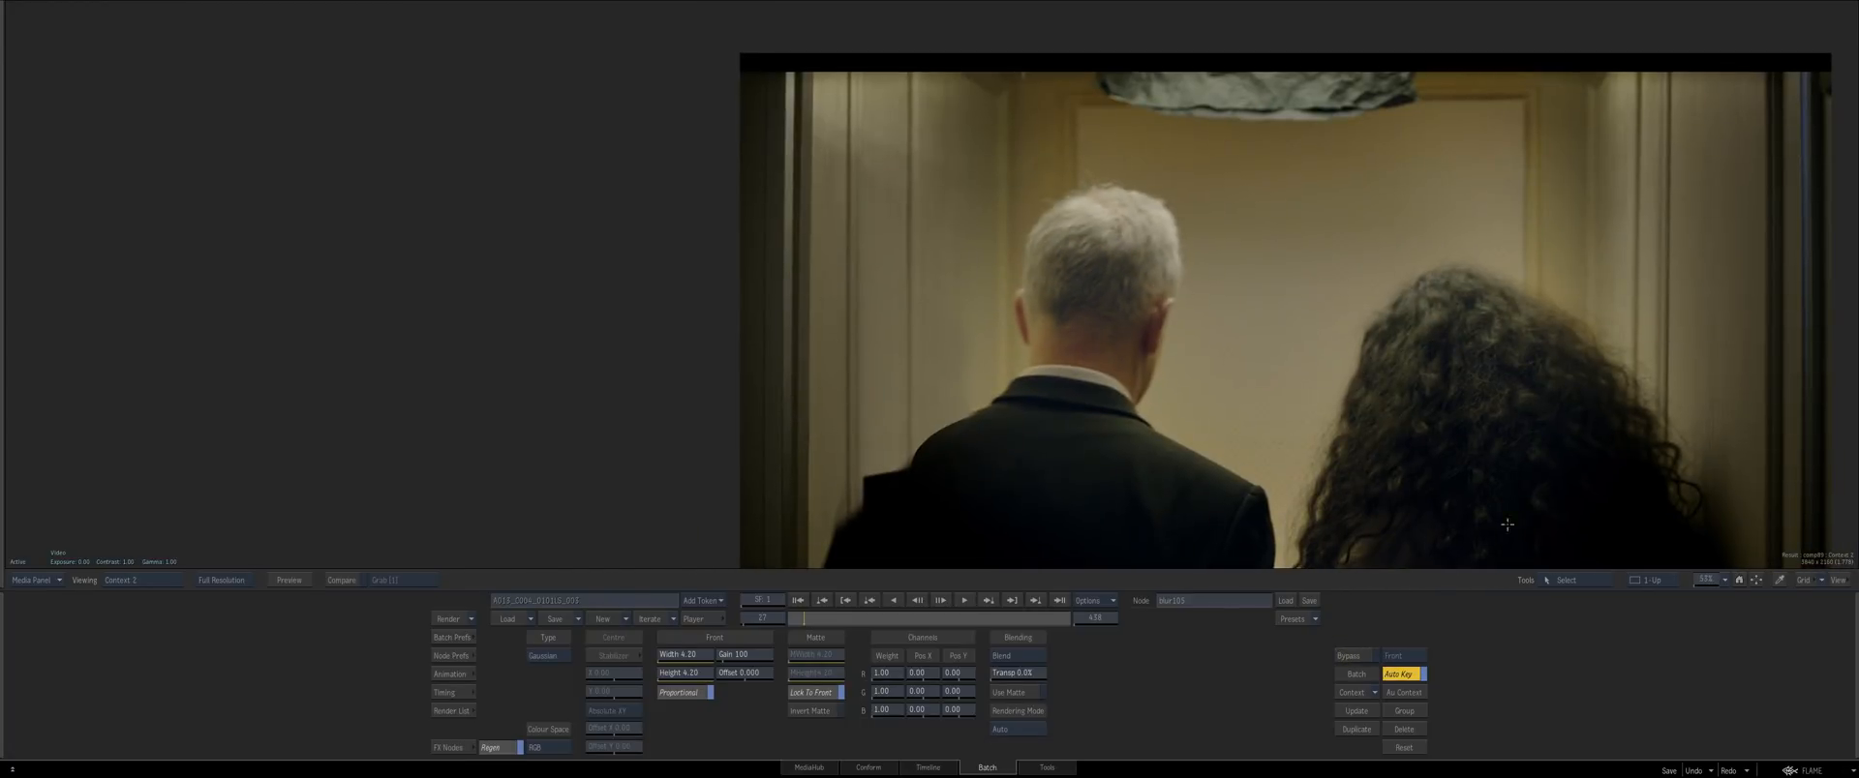
{"action": "left_click", "coordinate": [1739, 581]}
{"action": "left_click_drag", "start_coordinate": [672, 307], "coordinate": [1062, 476]}
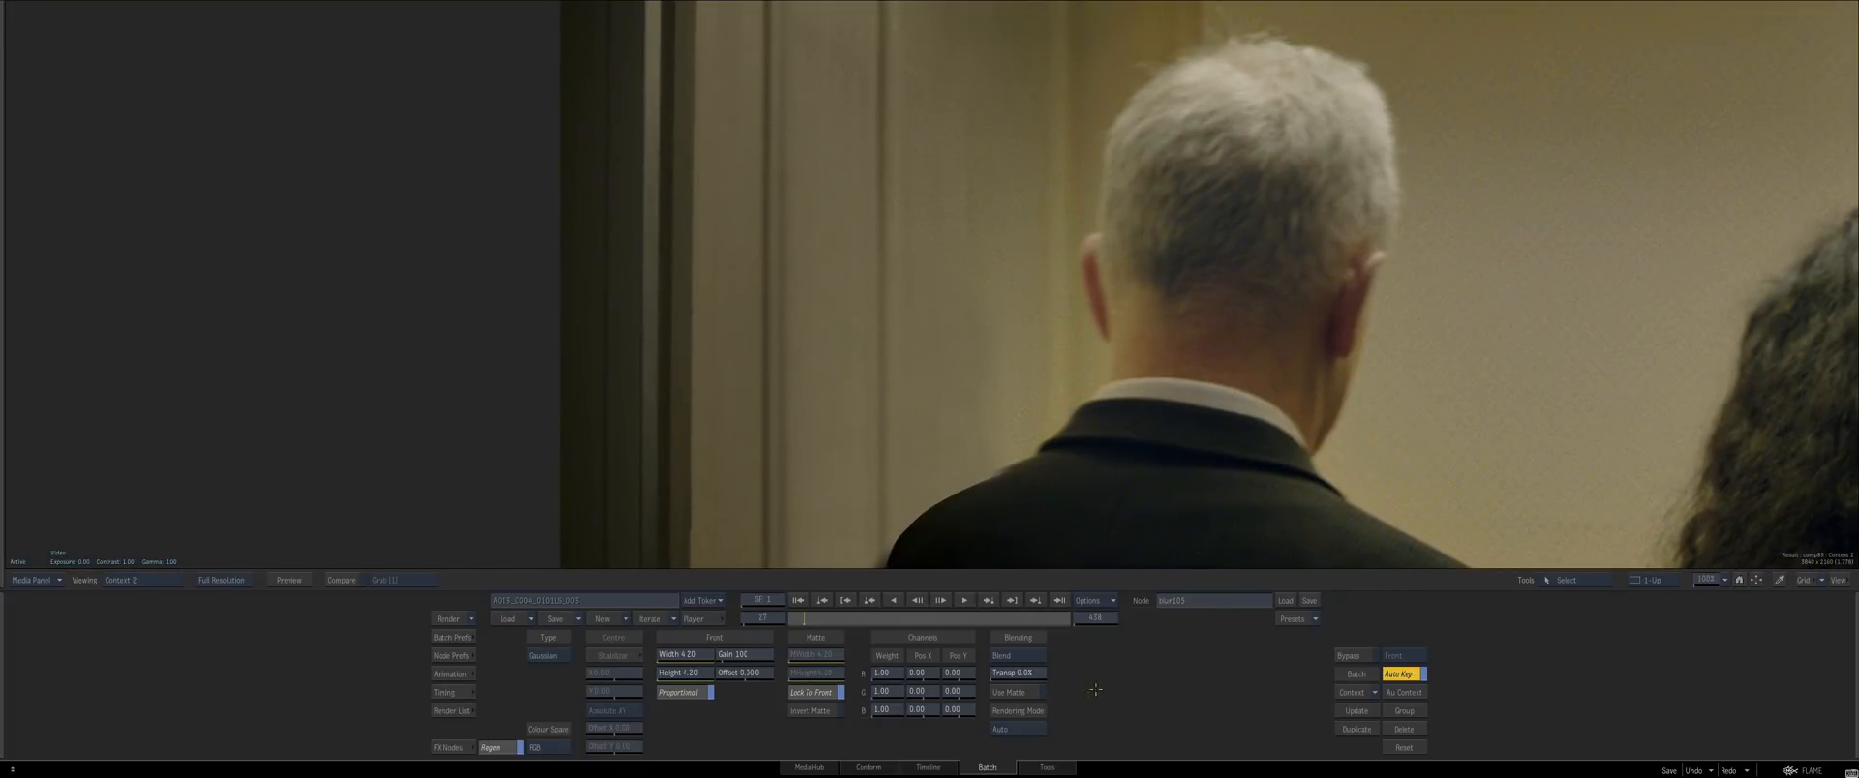
{"action": "left_click", "coordinate": [1350, 657]}
{"action": "left_click_drag", "start_coordinate": [855, 278], "coordinate": [932, 527]}
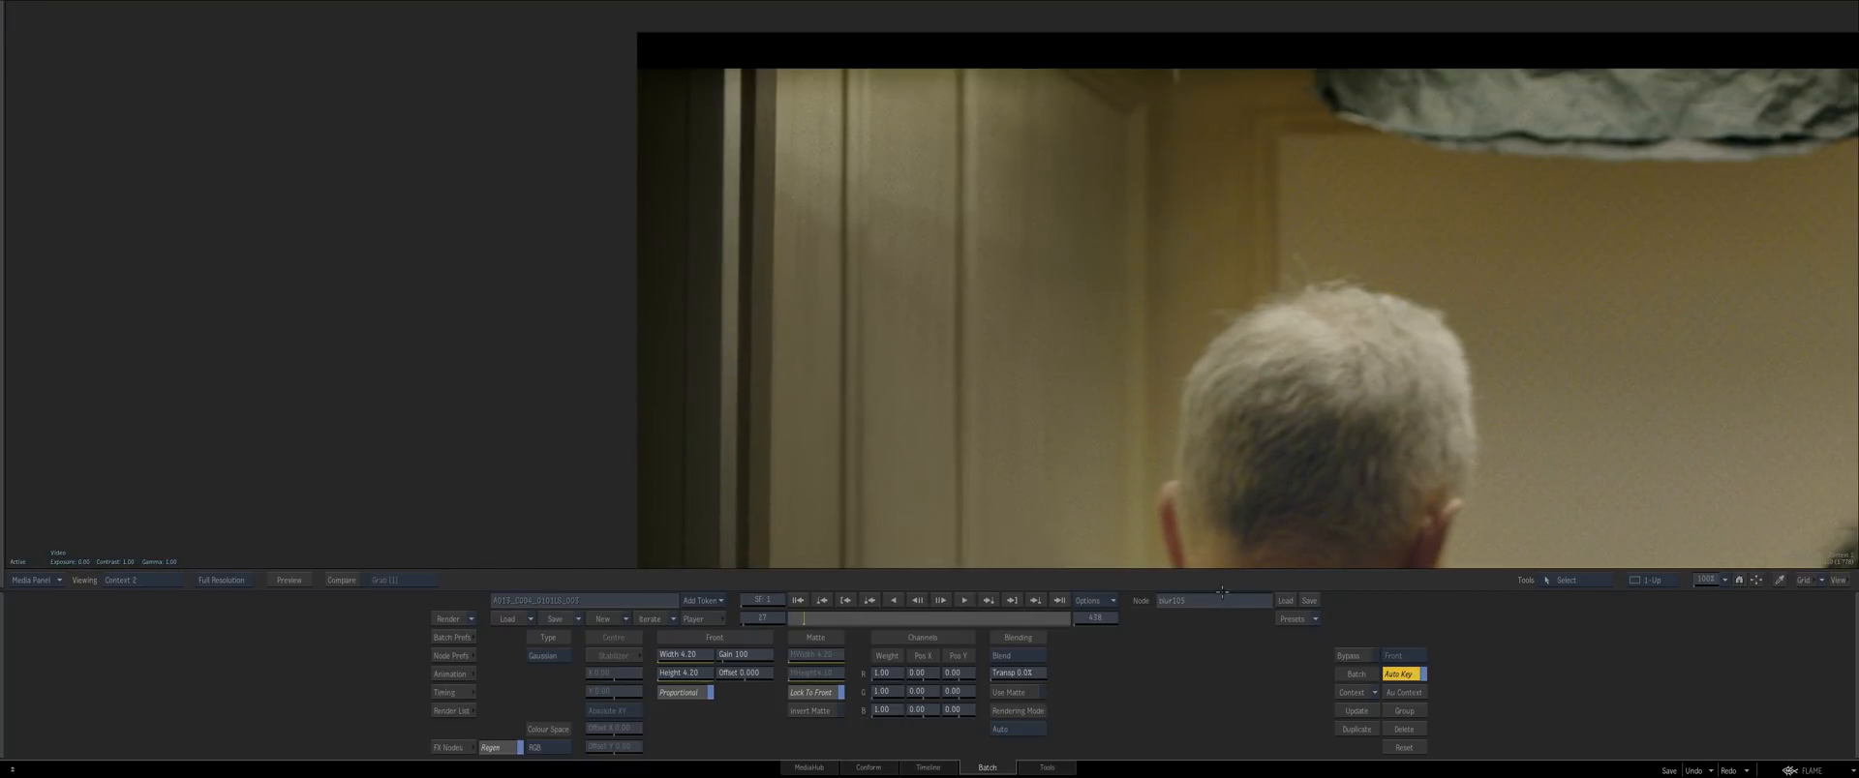
{"action": "left_click_drag", "start_coordinate": [893, 428], "coordinate": [1007, 445]}
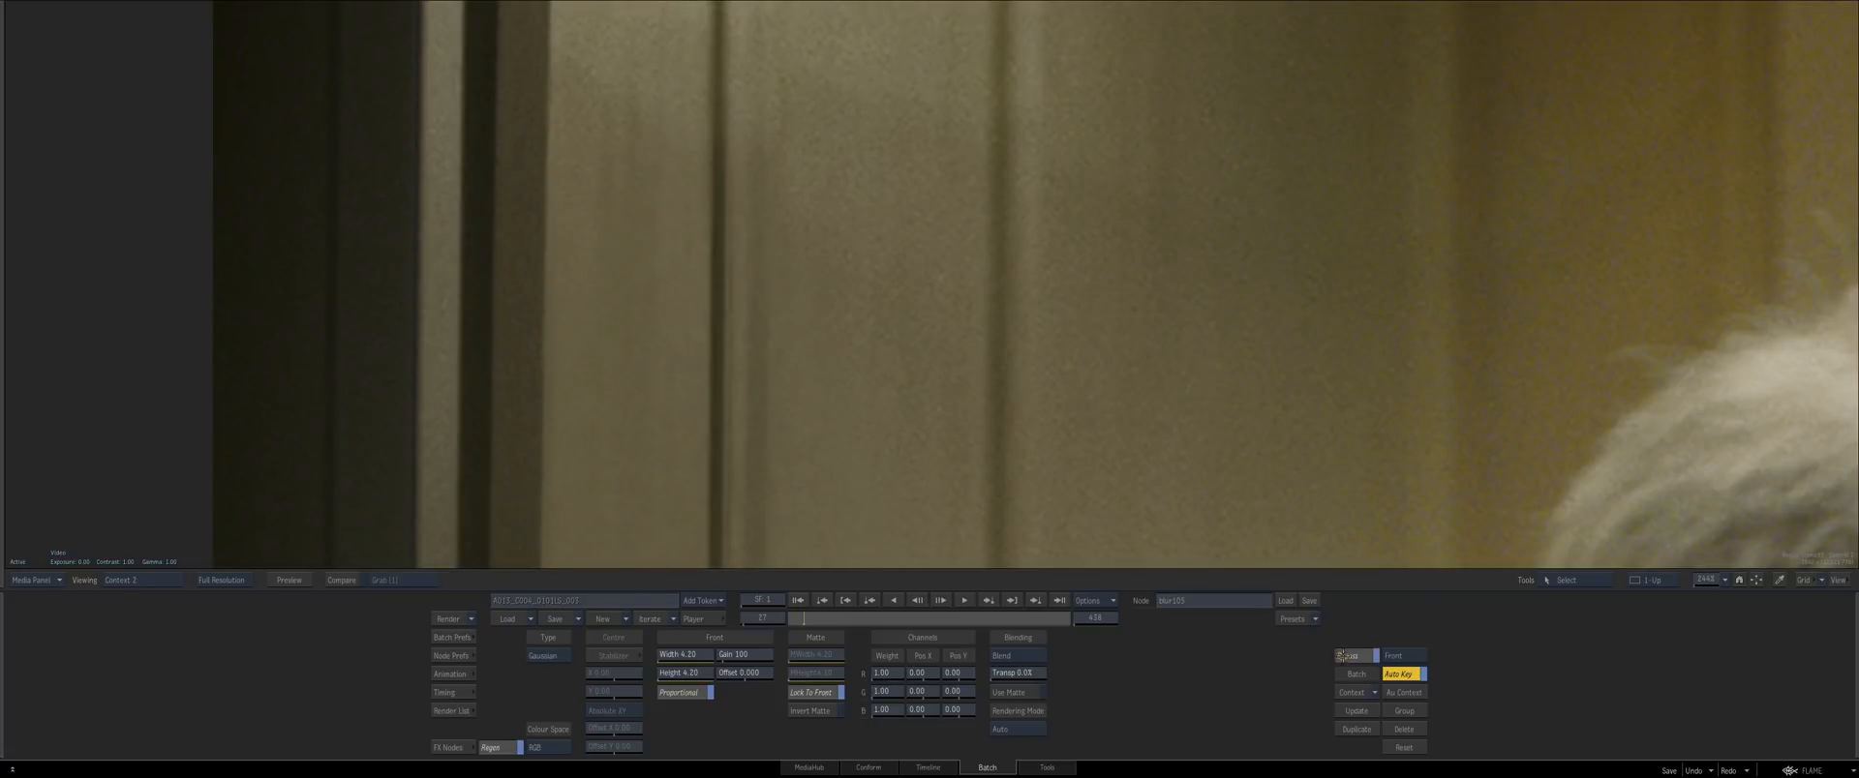
Set the Blur node's width to 3.5 and compare the wall with the node bypassed and enabled
{"action": "left_click", "coordinate": [680, 655]}
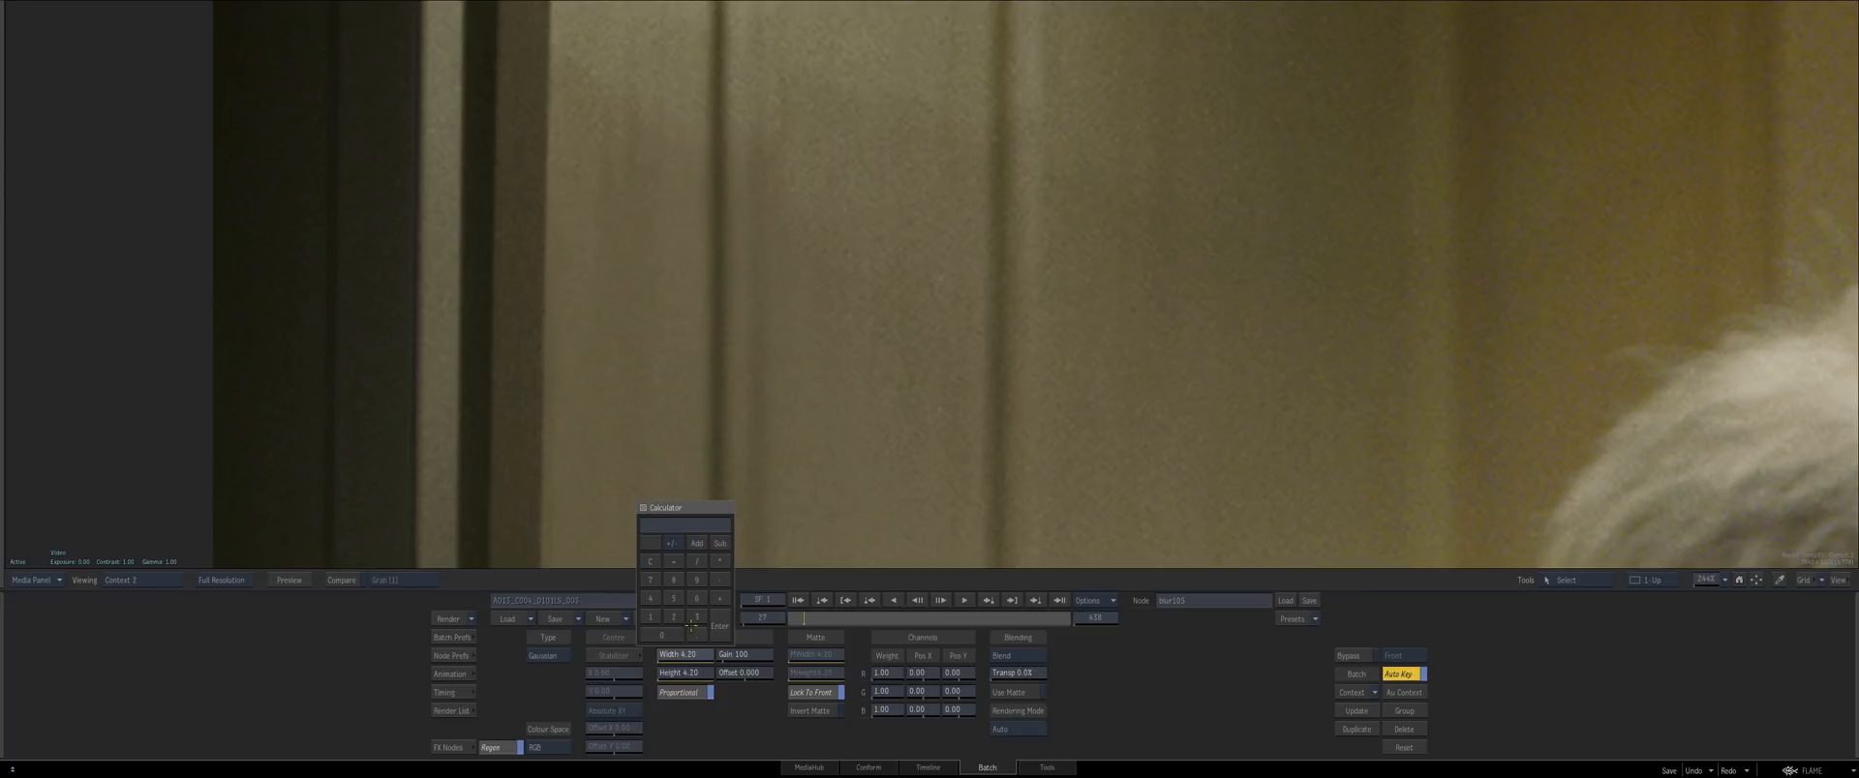
{"action": "type", "text": "3.5"}
{"action": "key", "text": "Return"}
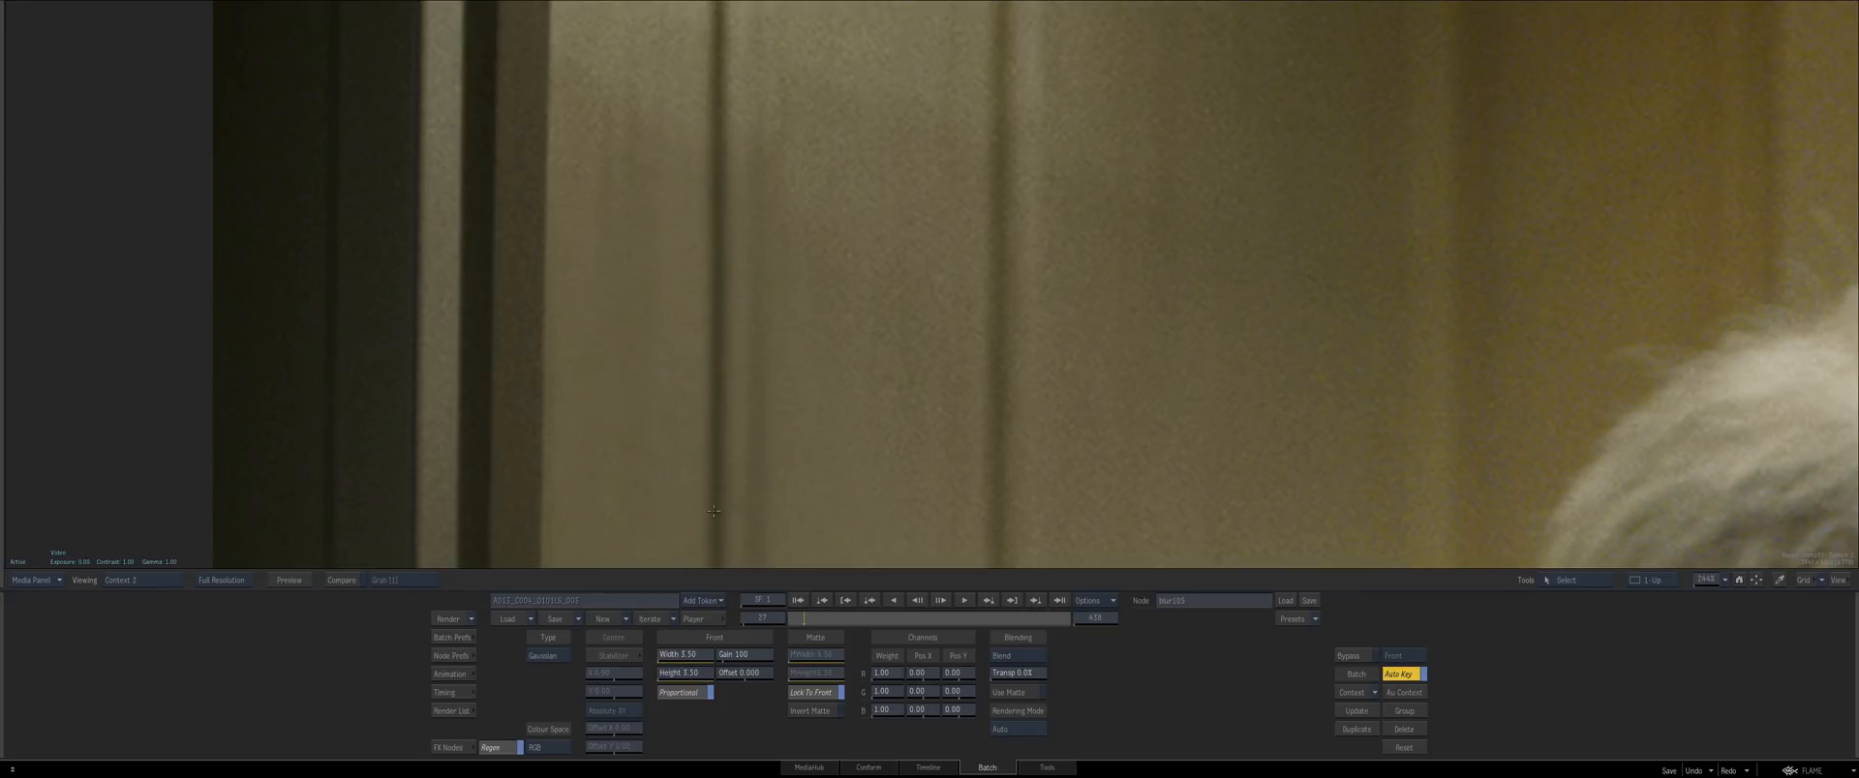
{"action": "left_click_drag", "start_coordinate": [714, 512], "coordinate": [804, 342]}
{"action": "left_click", "coordinate": [1343, 656]}
{"action": "left_click", "coordinate": [1343, 656]}
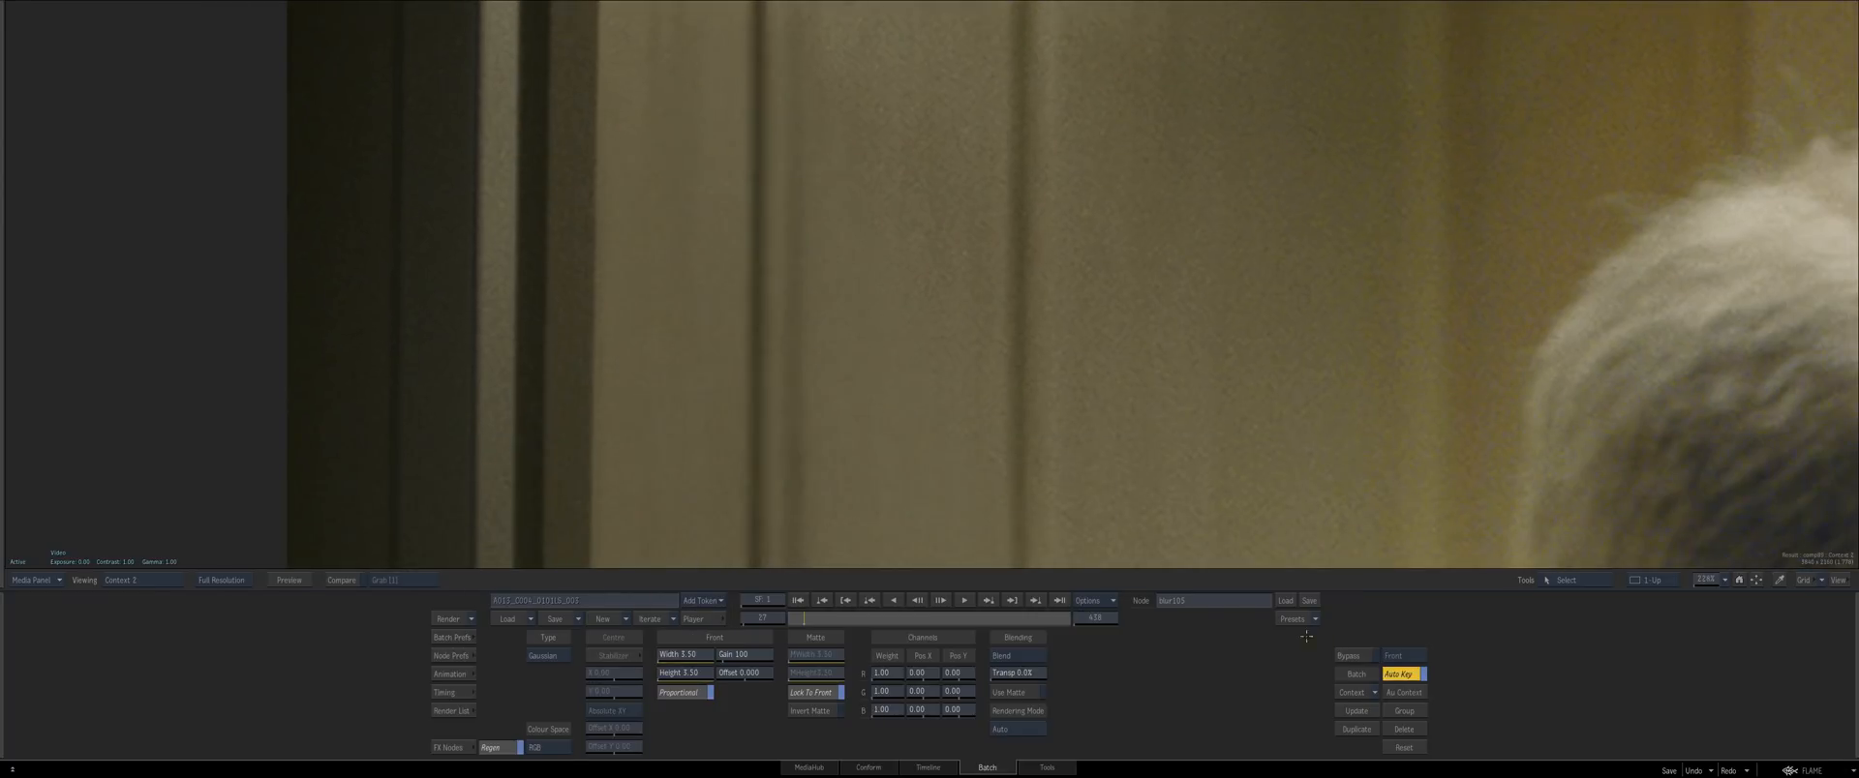
Scrub the source footage to a slightly later frame to examine the wall's defocus
{"action": "left_click_drag", "start_coordinate": [1094, 504], "coordinate": [853, 410]}
{"action": "mouse_move", "coordinate": [2, 687]}
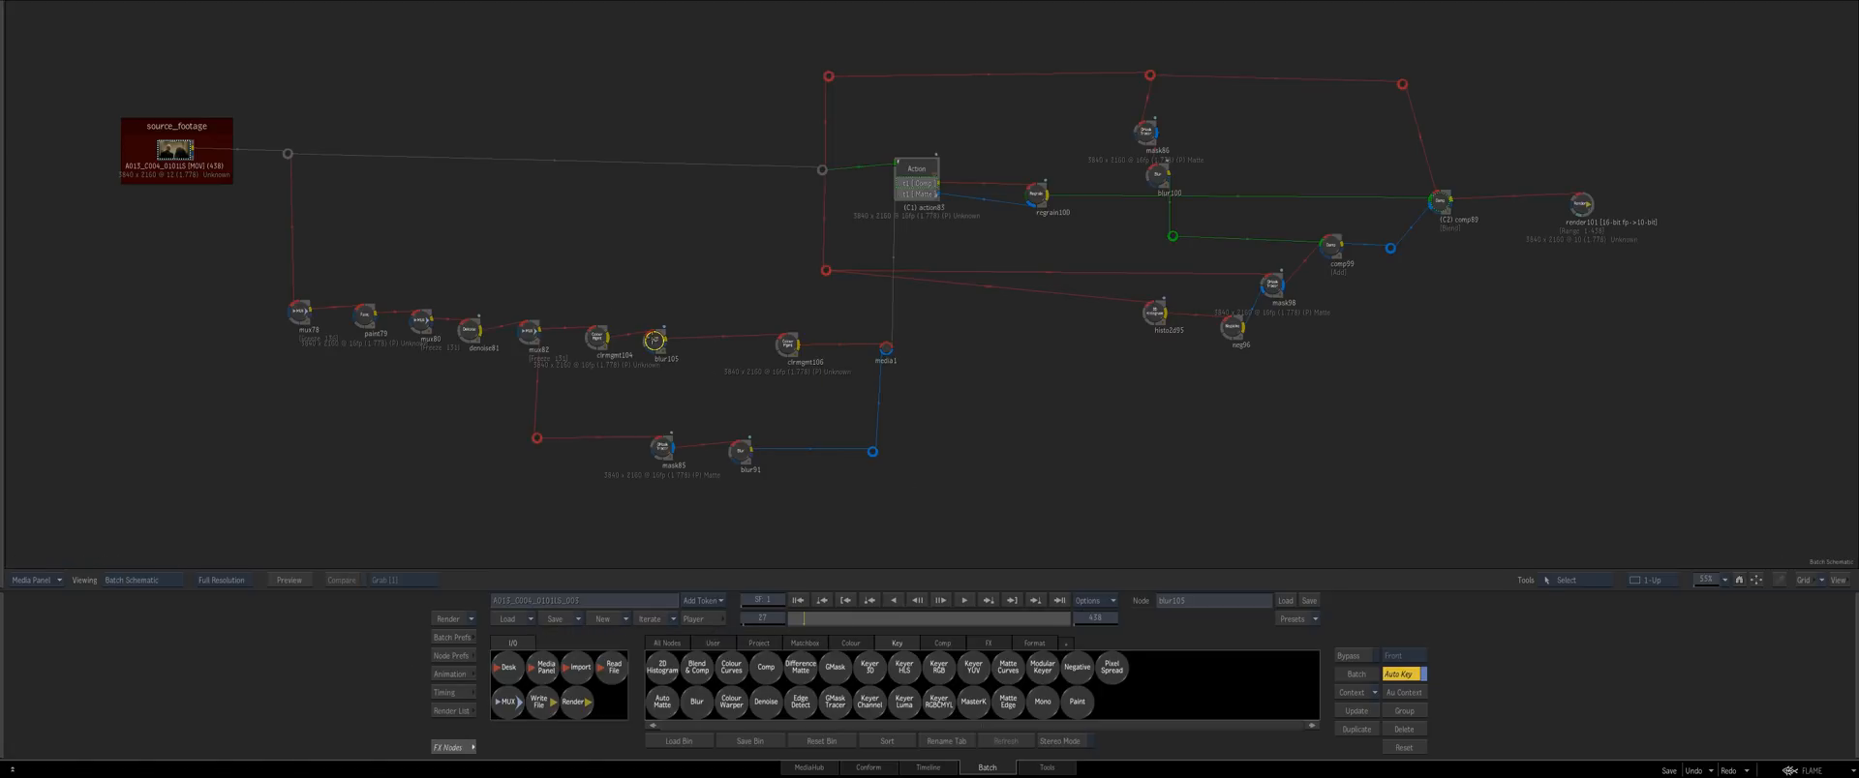
{"action": "double_click", "coordinate": [176, 150]}
{"action": "left_click_drag", "start_coordinate": [594, 507], "coordinate": [1059, 411]}
{"action": "left_click_drag", "start_coordinate": [809, 620], "coordinate": [832, 627]}
{"action": "key", "text": "Escape"}
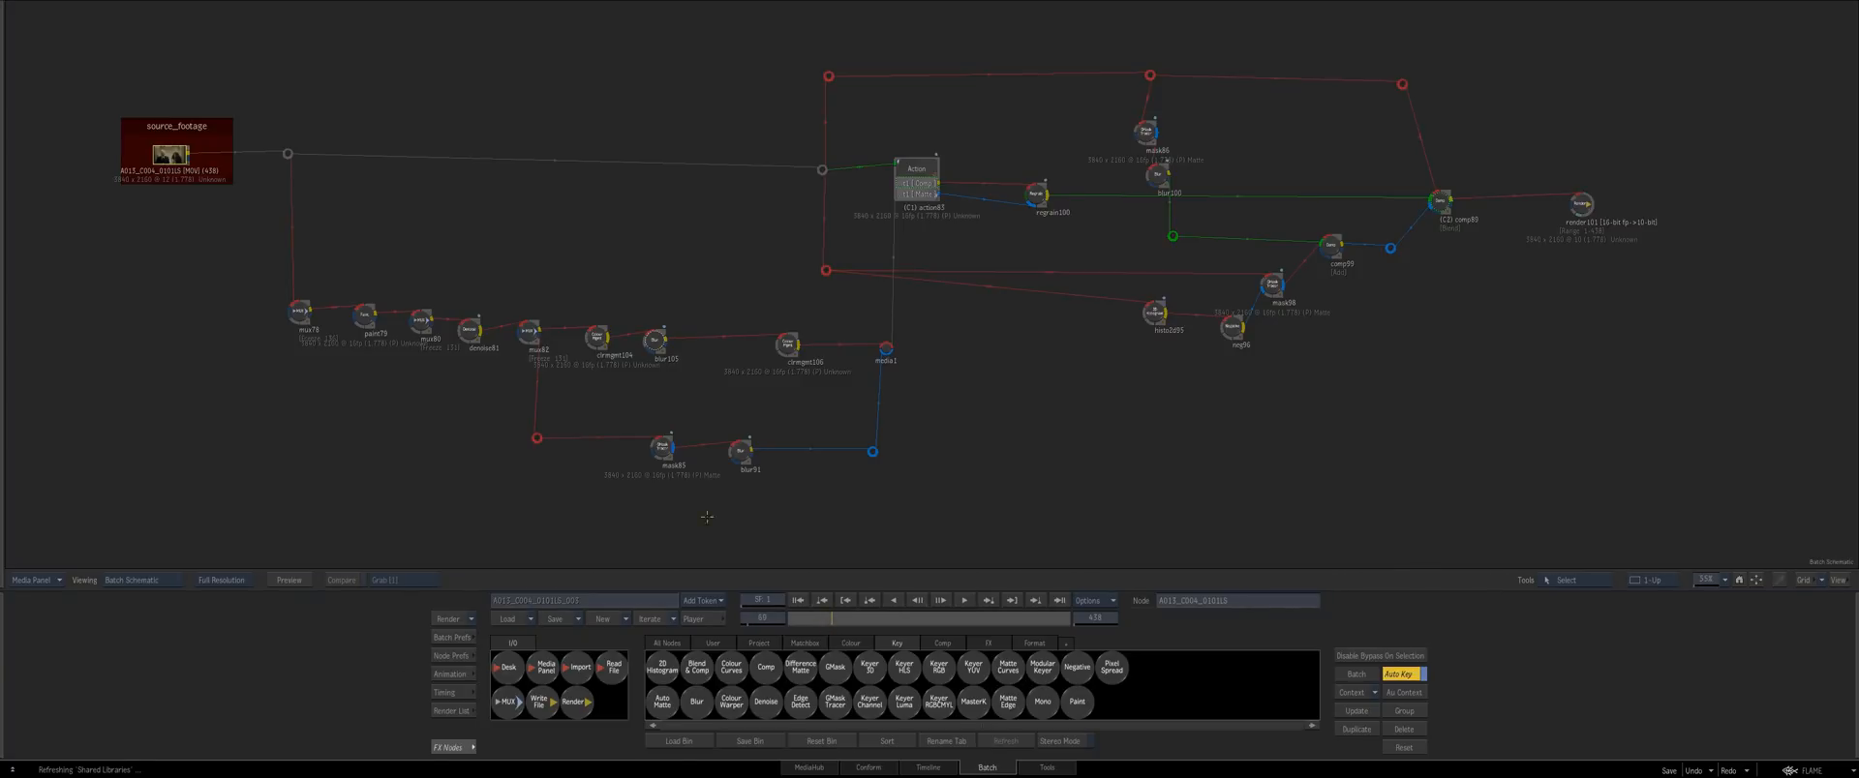
Set the Blur node's width and height to 3.40 on this frame while viewing context 2
{"action": "double_click", "coordinate": [655, 334]}
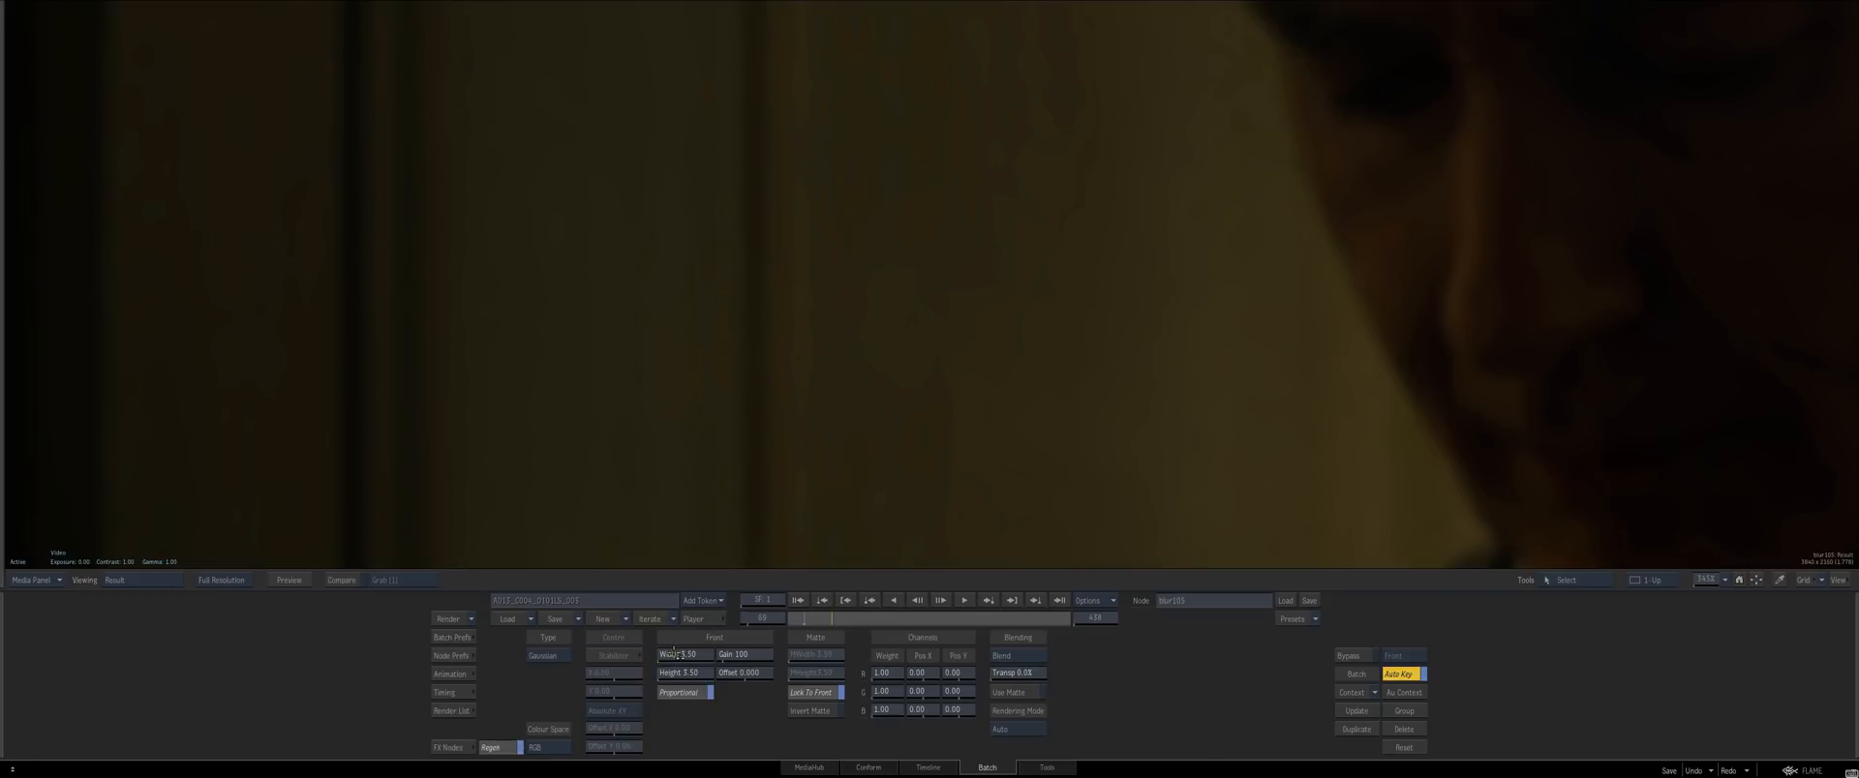
{"action": "key", "text": "2"}
{"action": "right_click", "coordinate": [677, 655]}
{"action": "right_click", "coordinate": [687, 661]}
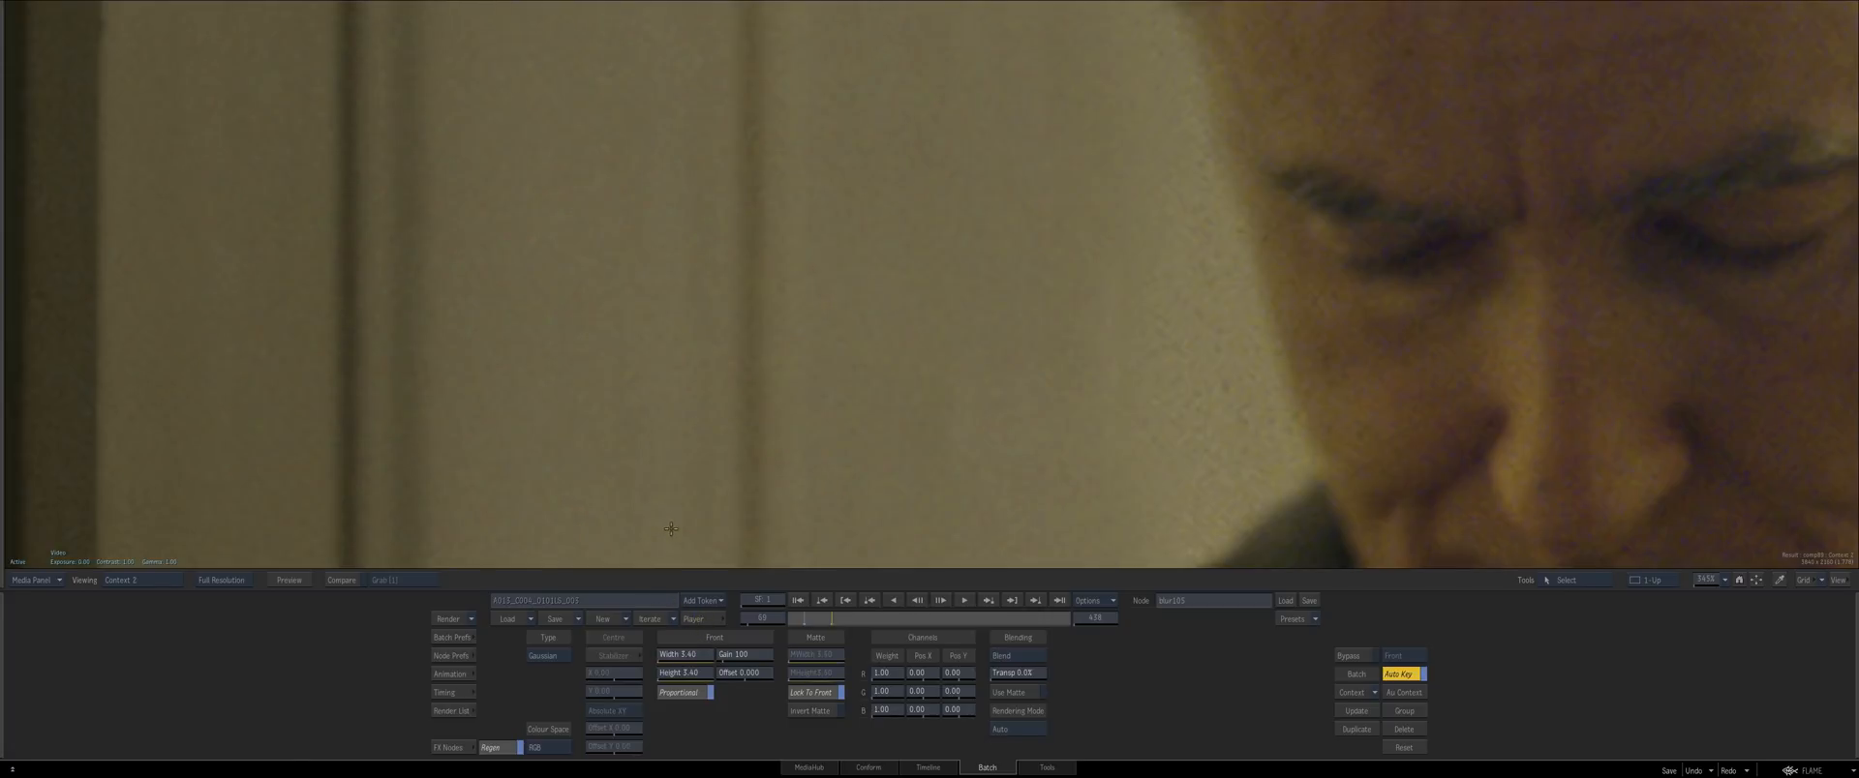
Scrub the source footage further forward to examine how the sharpness of the lamp and wall changes
{"action": "key", "text": "F4"}
{"action": "double_click", "coordinate": [129, 153]}
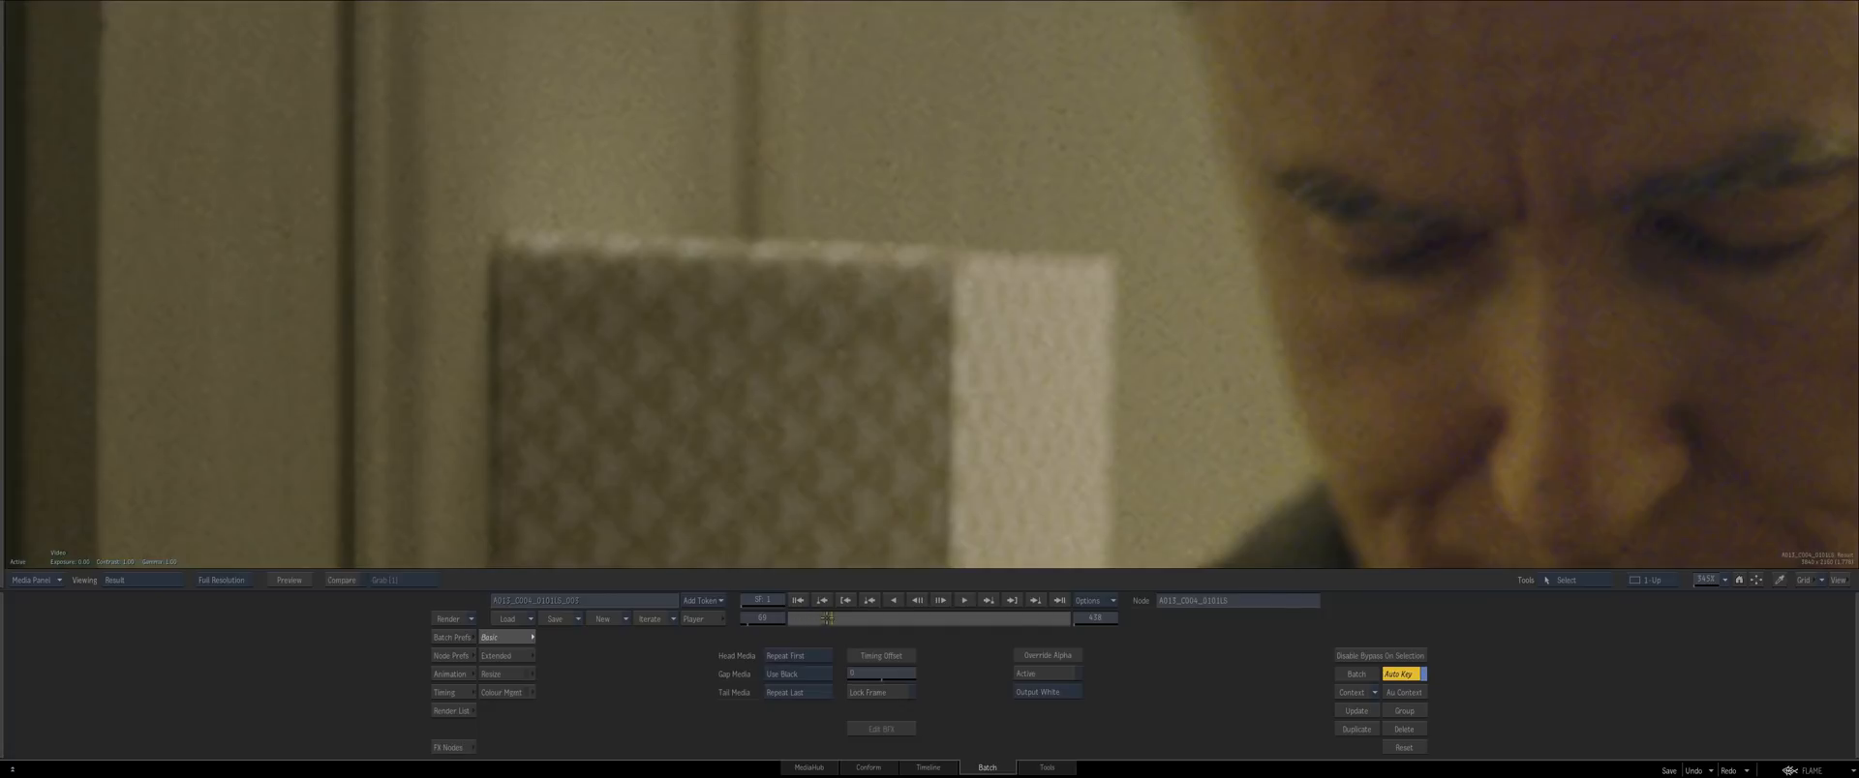
{"action": "left_click_drag", "start_coordinate": [827, 618], "coordinate": [850, 620]}
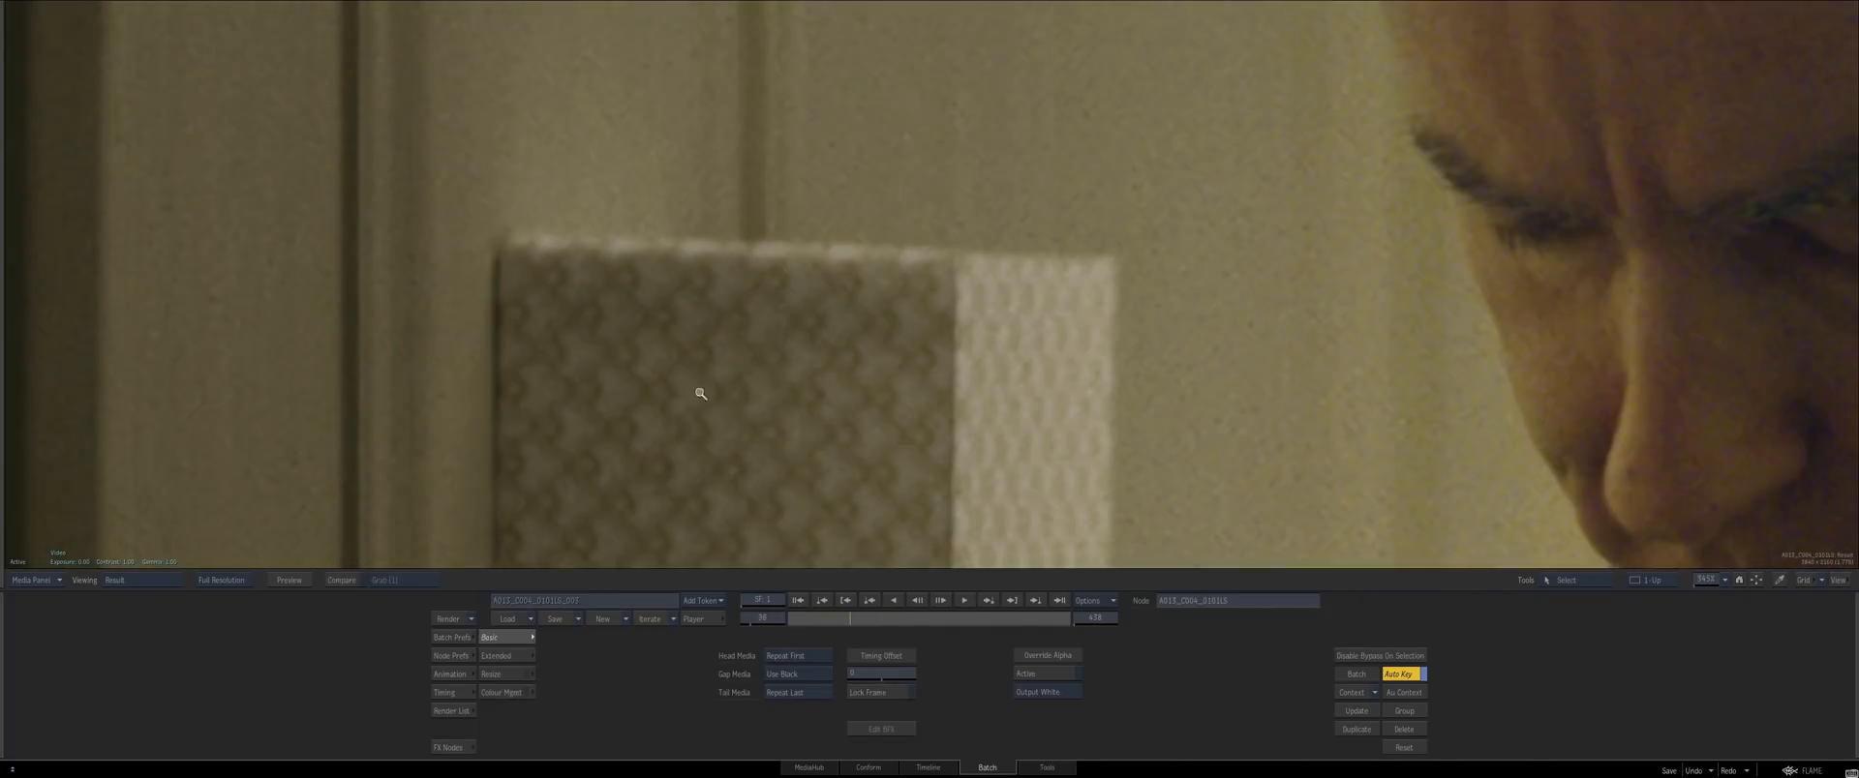
{"action": "left_click_drag", "start_coordinate": [701, 394], "coordinate": [815, 430]}
{"action": "left_click_drag", "start_coordinate": [848, 620], "coordinate": [876, 640]}
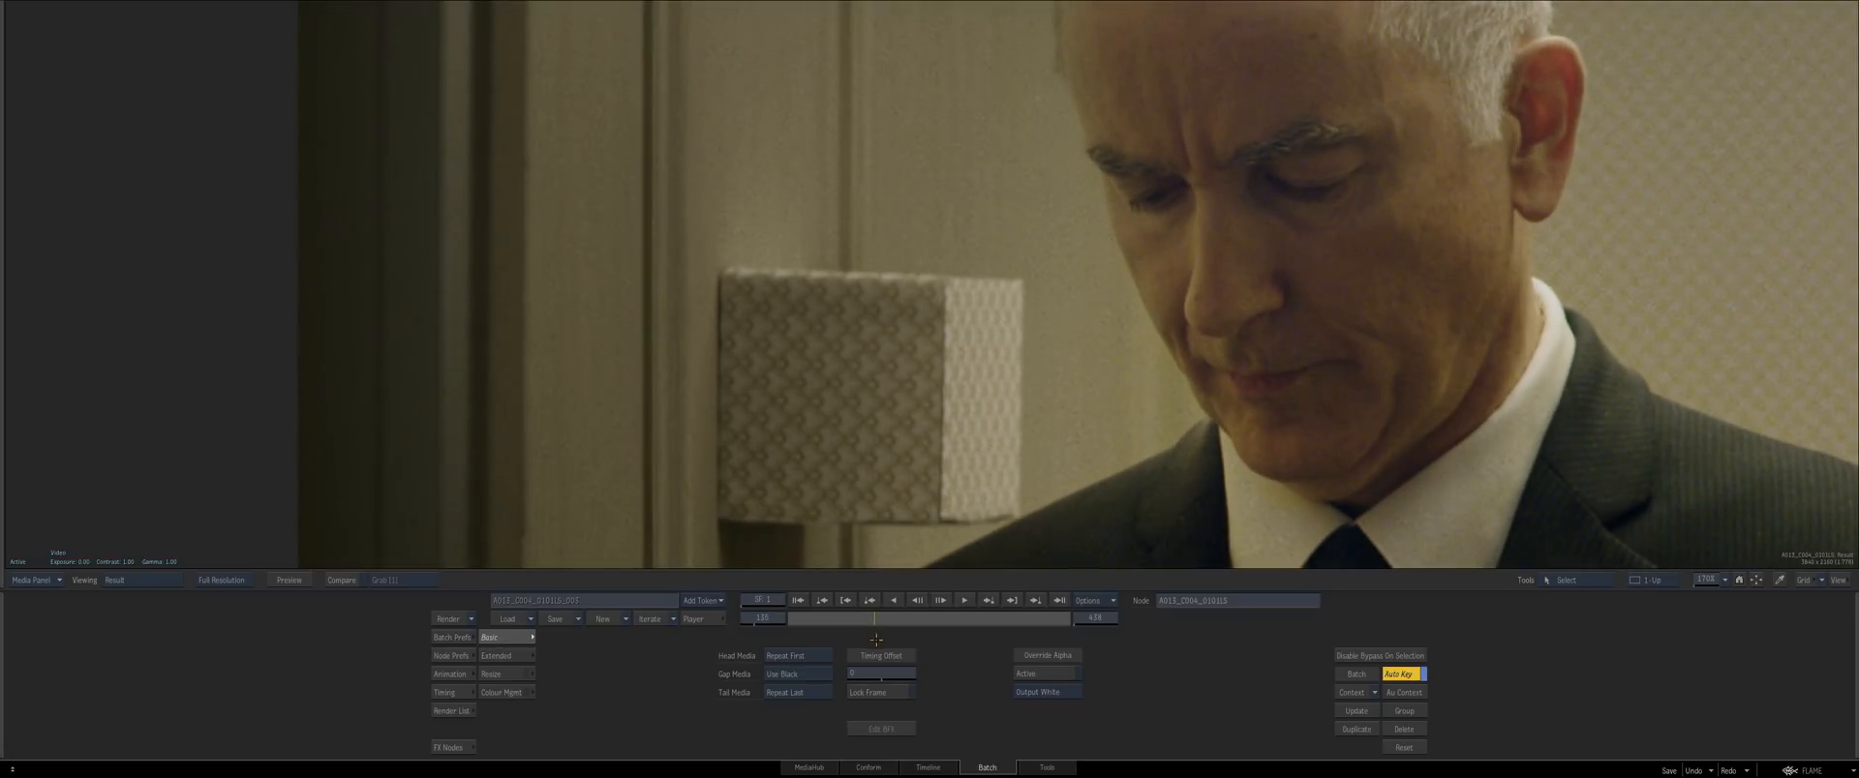
{"action": "key", "text": "Escape"}
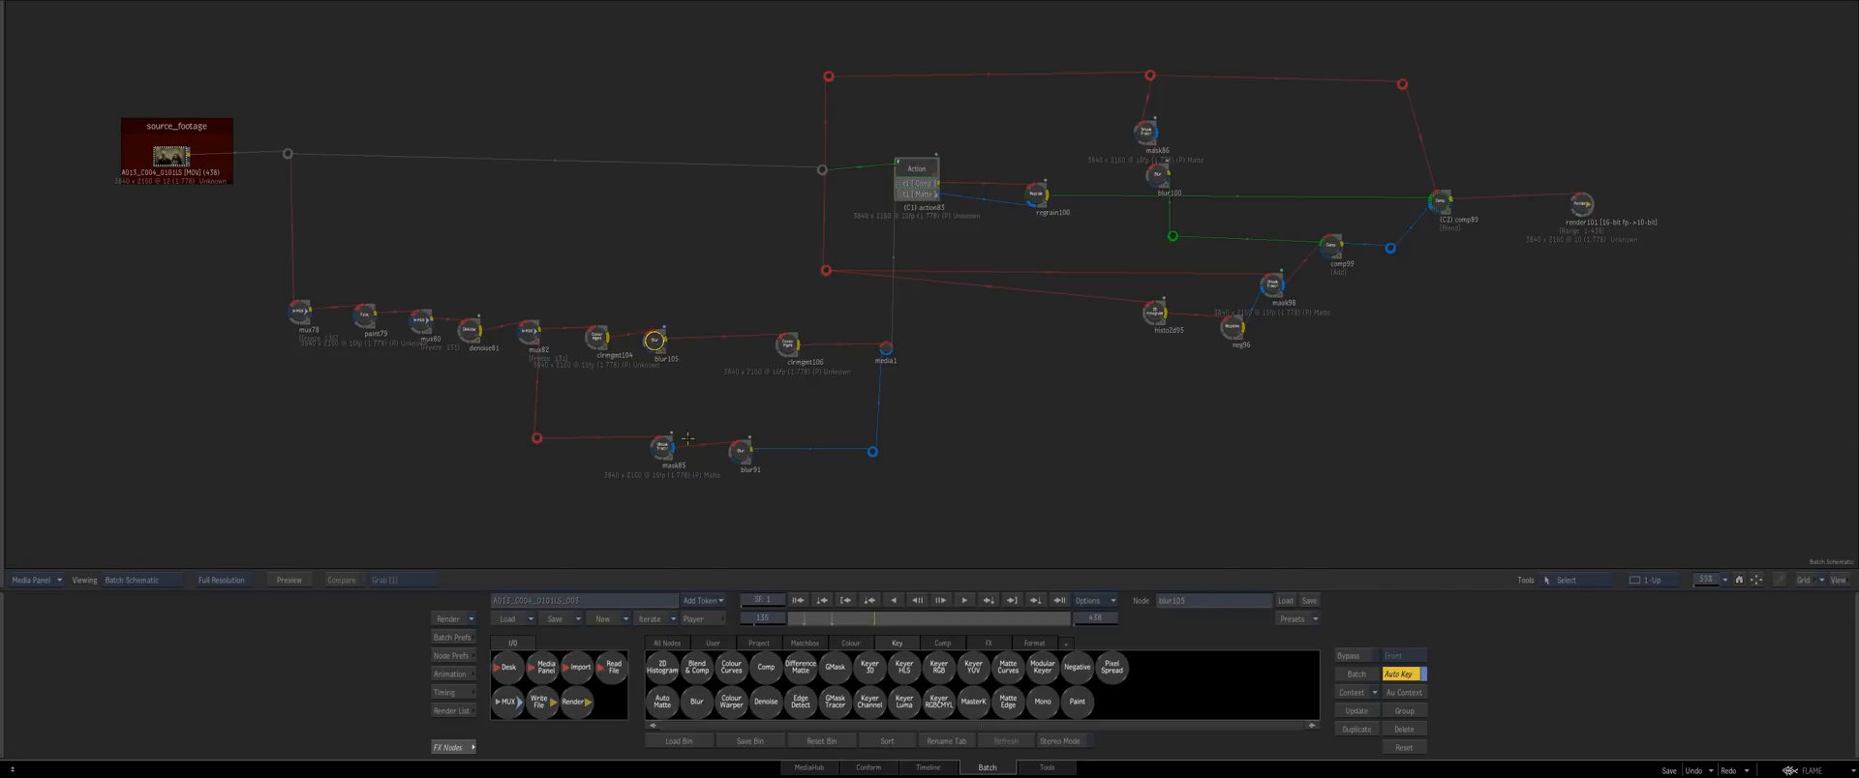
Lower the Blur node's width on this later frame and check the wall in contexts 1 and 2
{"action": "key", "text": "1"}
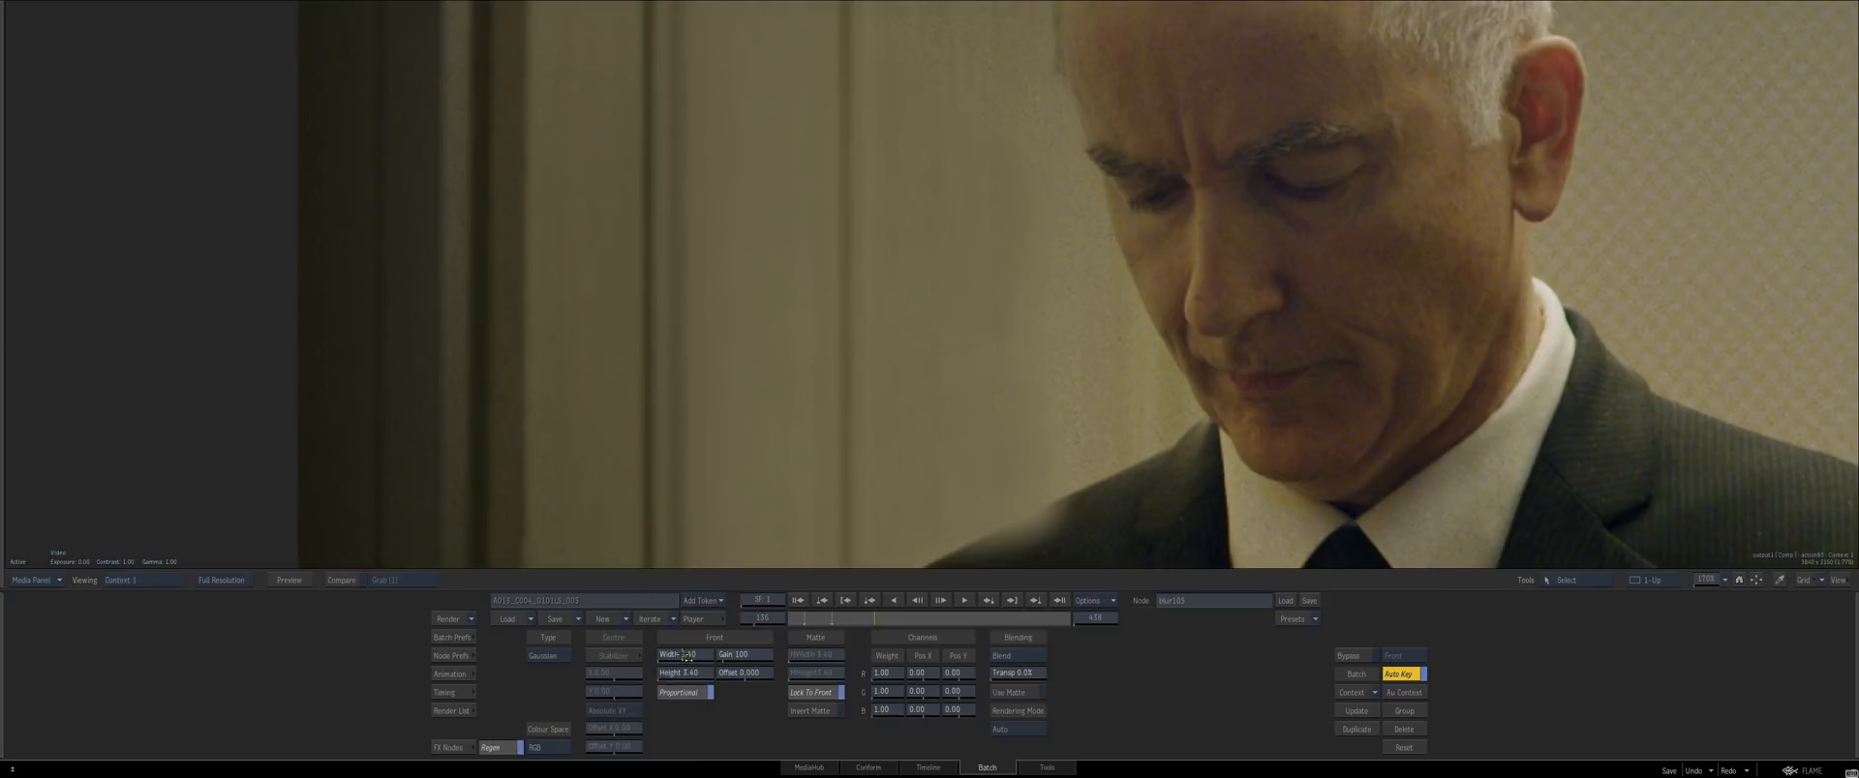
{"action": "left_click_drag", "start_coordinate": [664, 655], "coordinate": [629, 655]}
{"action": "key", "text": "2"}
{"action": "key", "text": "Escape"}
View the Render node's result and scrub back to the first frame to check the removed lamp area
{"action": "left_click_drag", "start_coordinate": [697, 465], "coordinate": [436, 506]}
{"action": "left_click", "coordinate": [1321, 252]}
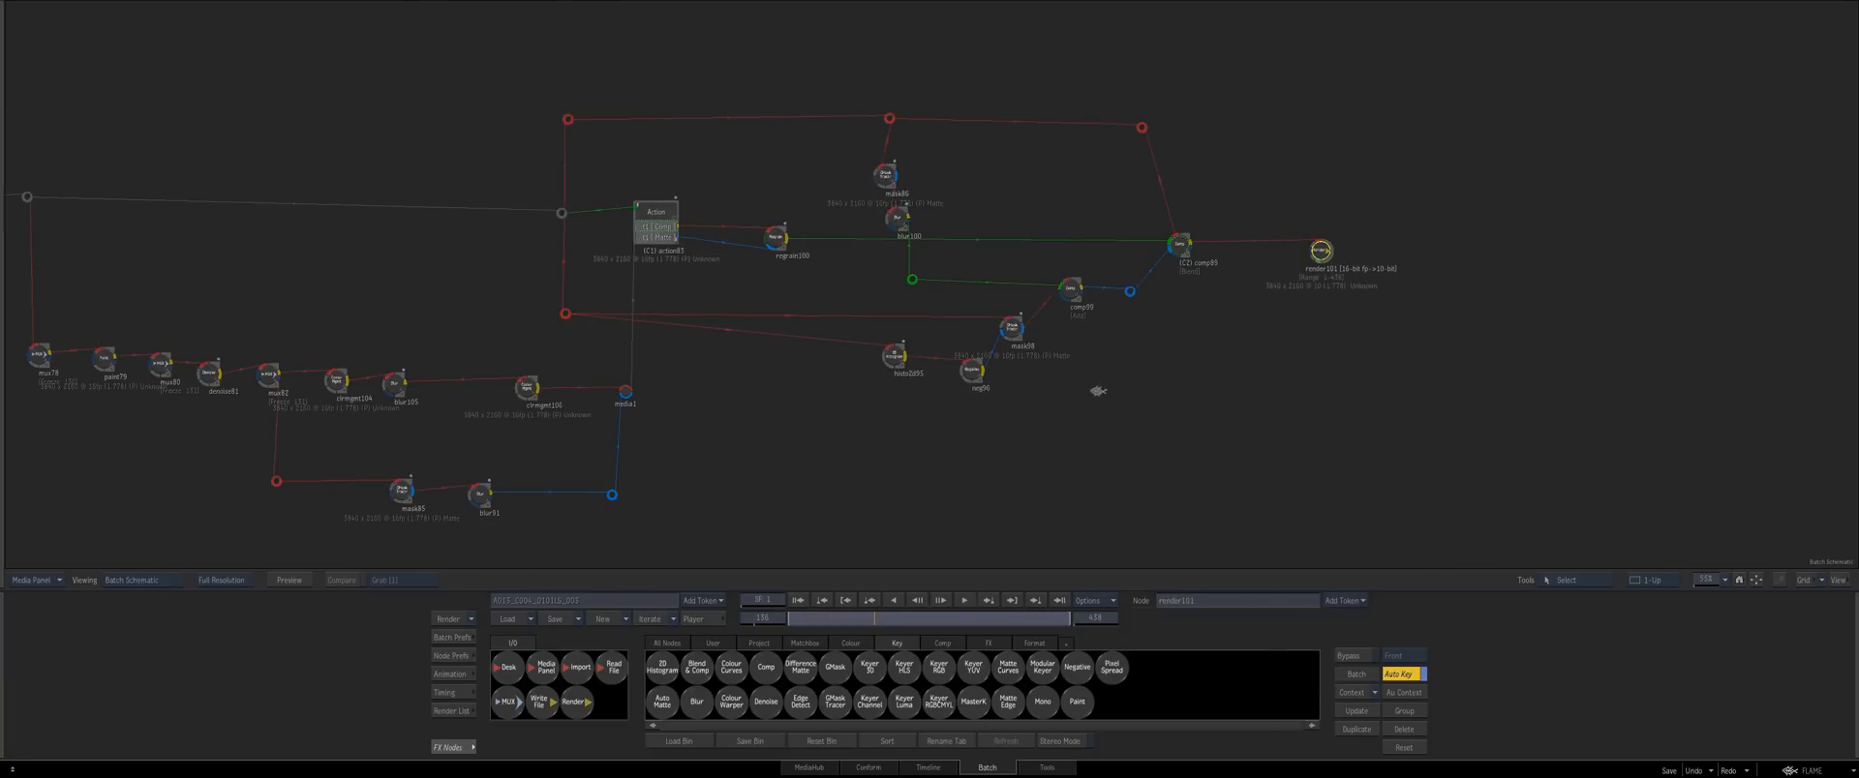
{"action": "key", "text": "F4"}
{"action": "left_click_drag", "start_coordinate": [875, 618], "coordinate": [821, 620]}
{"action": "scroll", "coordinate": [761, 442], "scroll_direction": "up", "scroll_amount": 5}
{"action": "scroll", "coordinate": [761, 443], "scroll_direction": "down", "scroll_amount": 5}
{"action": "left_click_drag", "start_coordinate": [763, 431], "coordinate": [797, 392]}
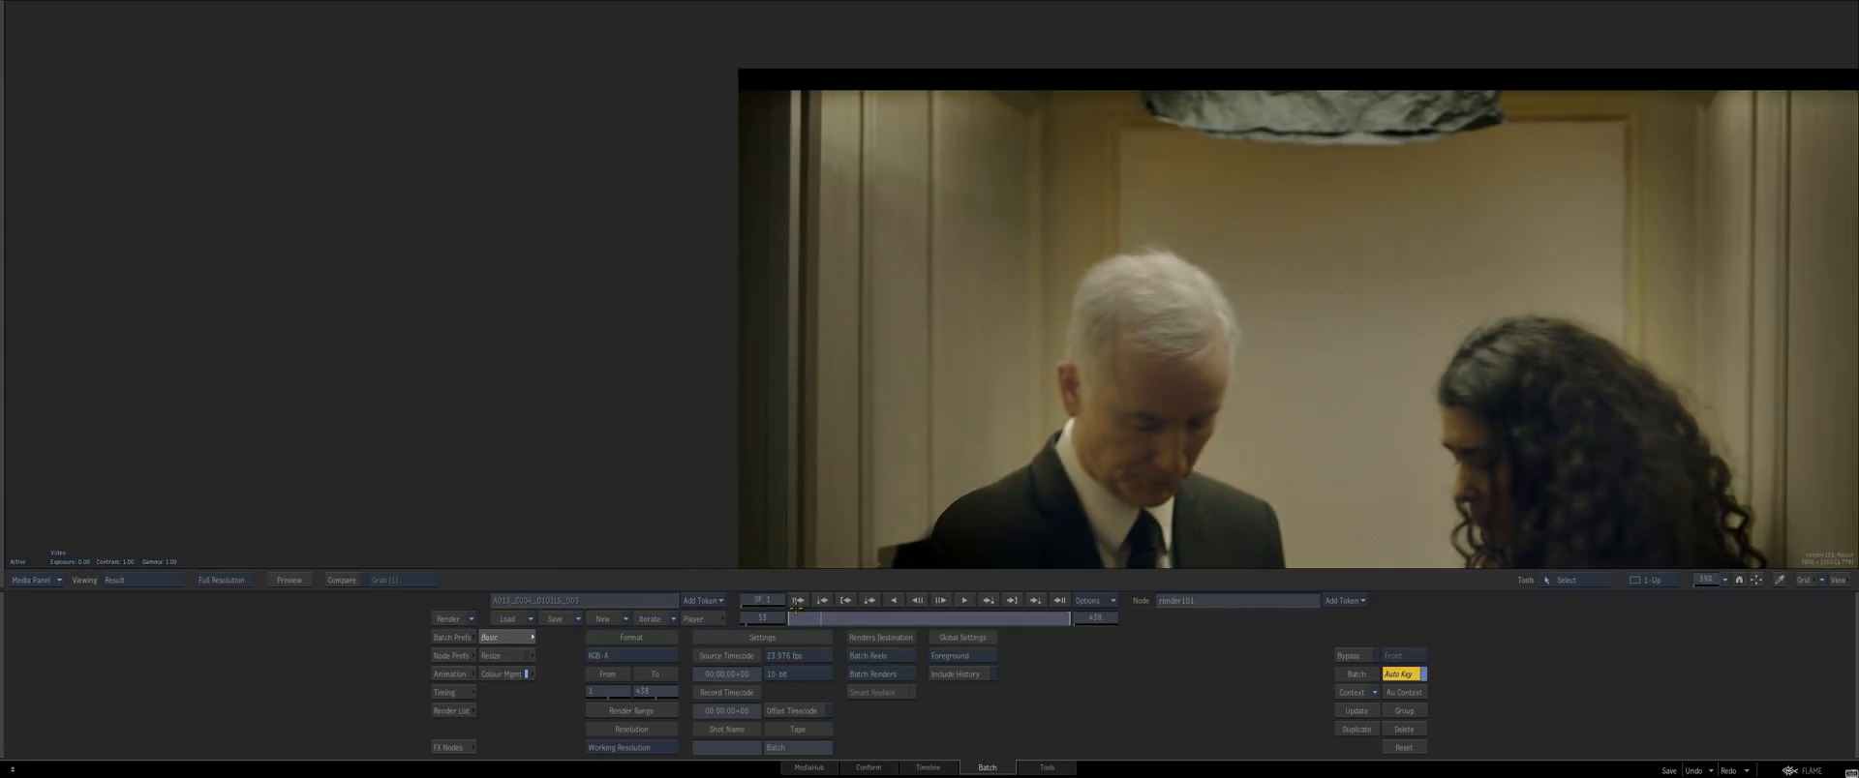
{"action": "mouse_move", "coordinate": [798, 623]}
{"action": "left_mouse_down"}
{"action": "mouse_move", "coordinate": [827, 611]}
{"action": "mouse_move", "coordinate": [797, 611]}
{"action": "left_mouse_up"}
{"action": "left_click_drag", "start_coordinate": [794, 475], "coordinate": [808, 351]}
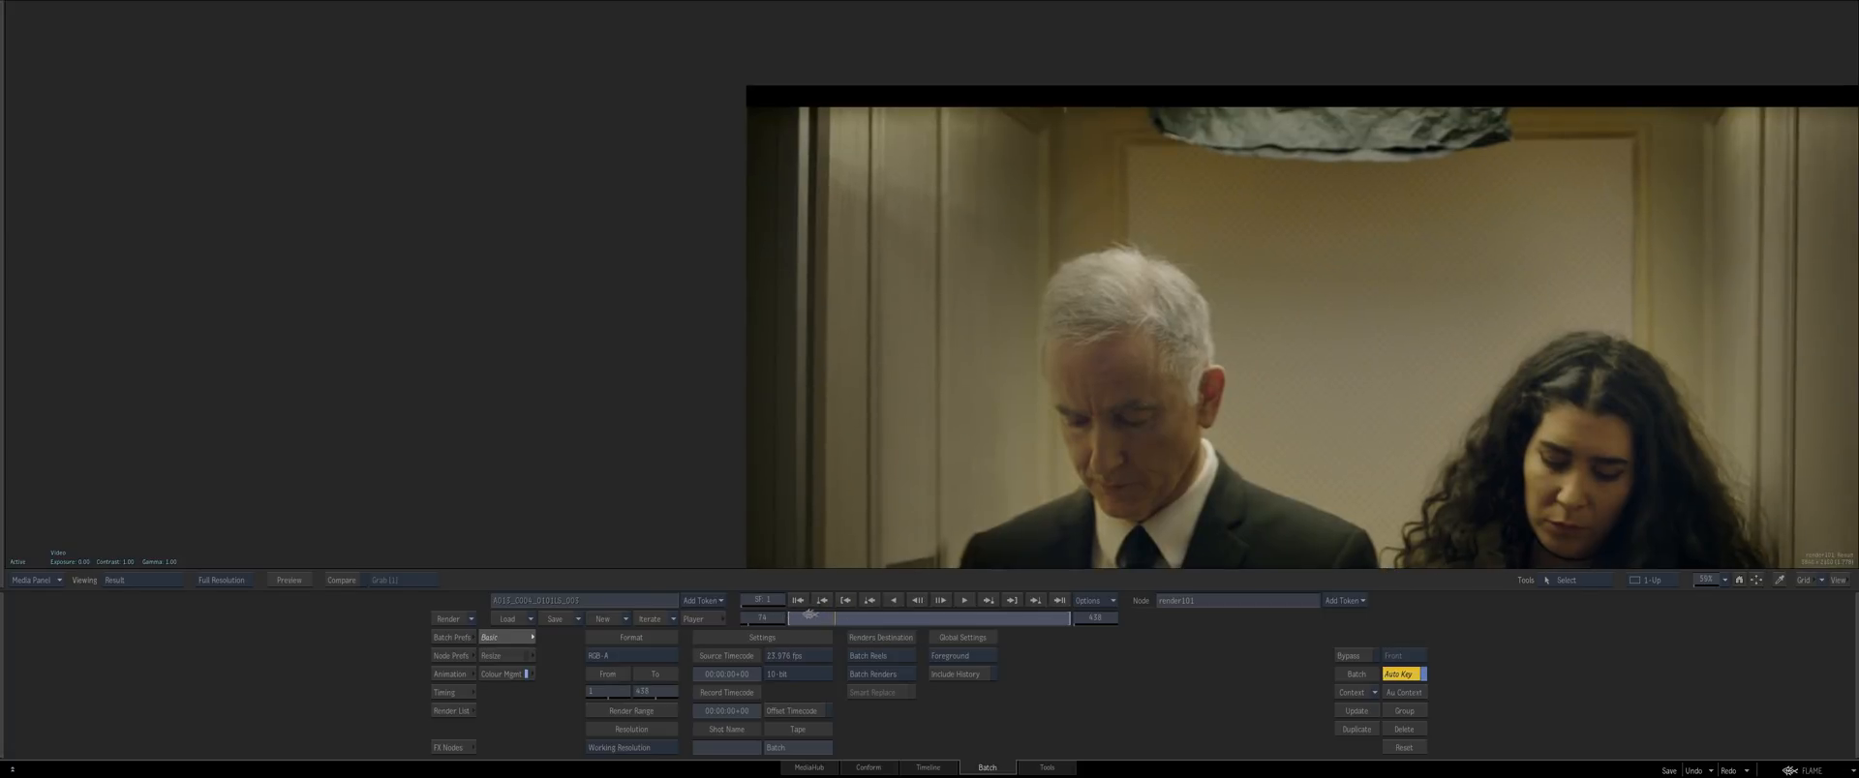
{"action": "left_click_drag", "start_coordinate": [811, 612], "coordinate": [790, 612]}
{"action": "mouse_move", "coordinate": [2, 649]}
On the first frame, move the upper points of the outer mask in the lower mask node up and away from the wall
{"action": "left_click_drag", "start_coordinate": [461, 476], "coordinate": [650, 391]}
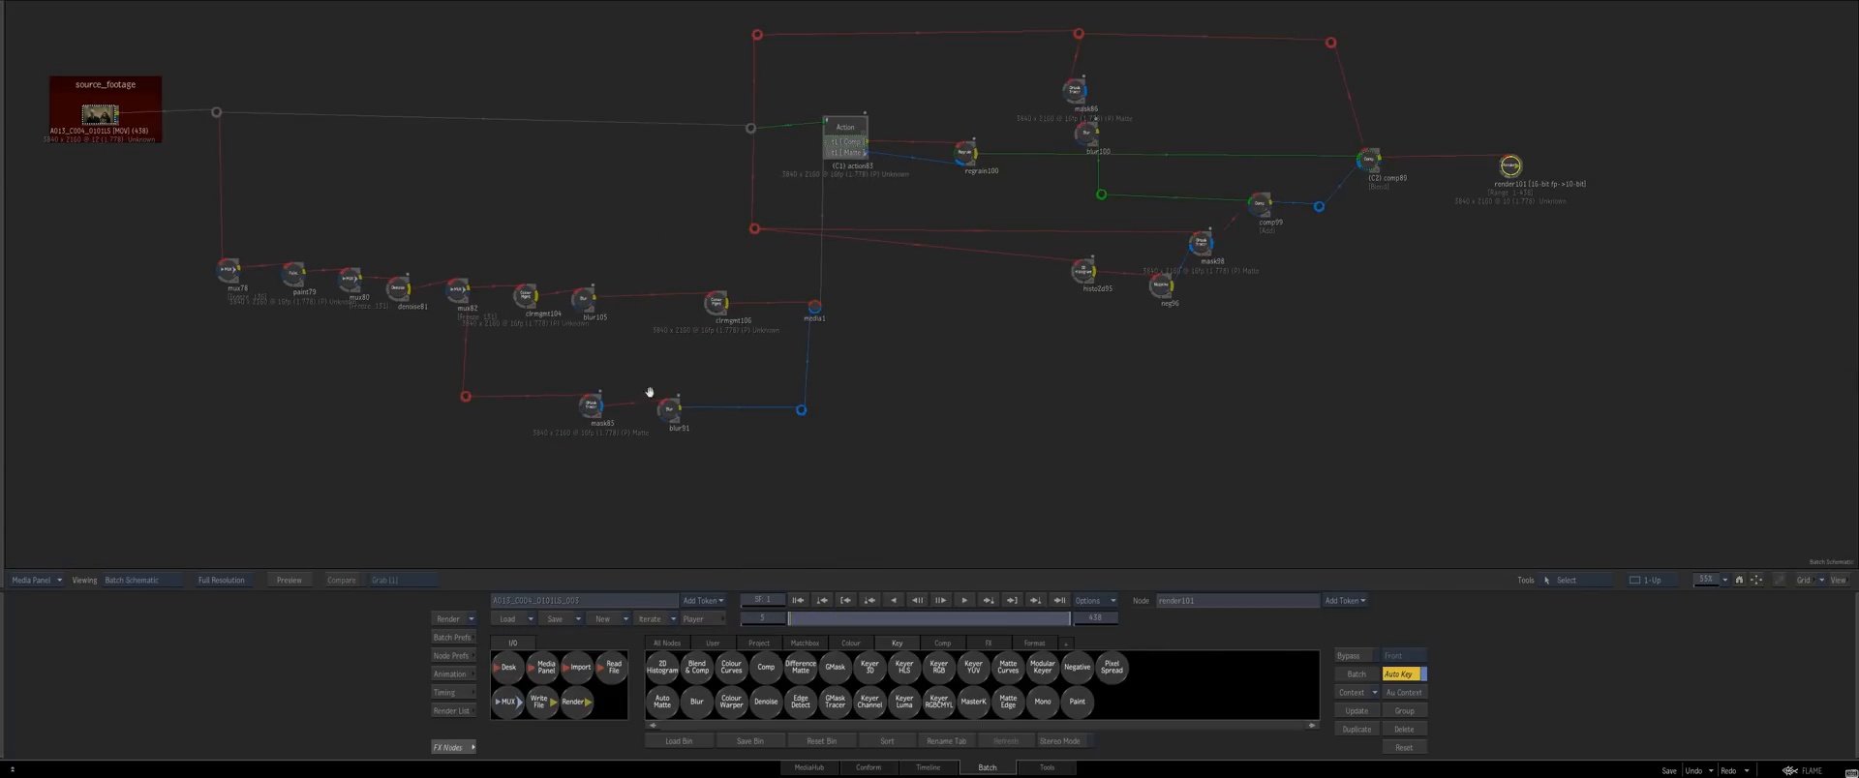
{"action": "double_click", "coordinate": [590, 406]}
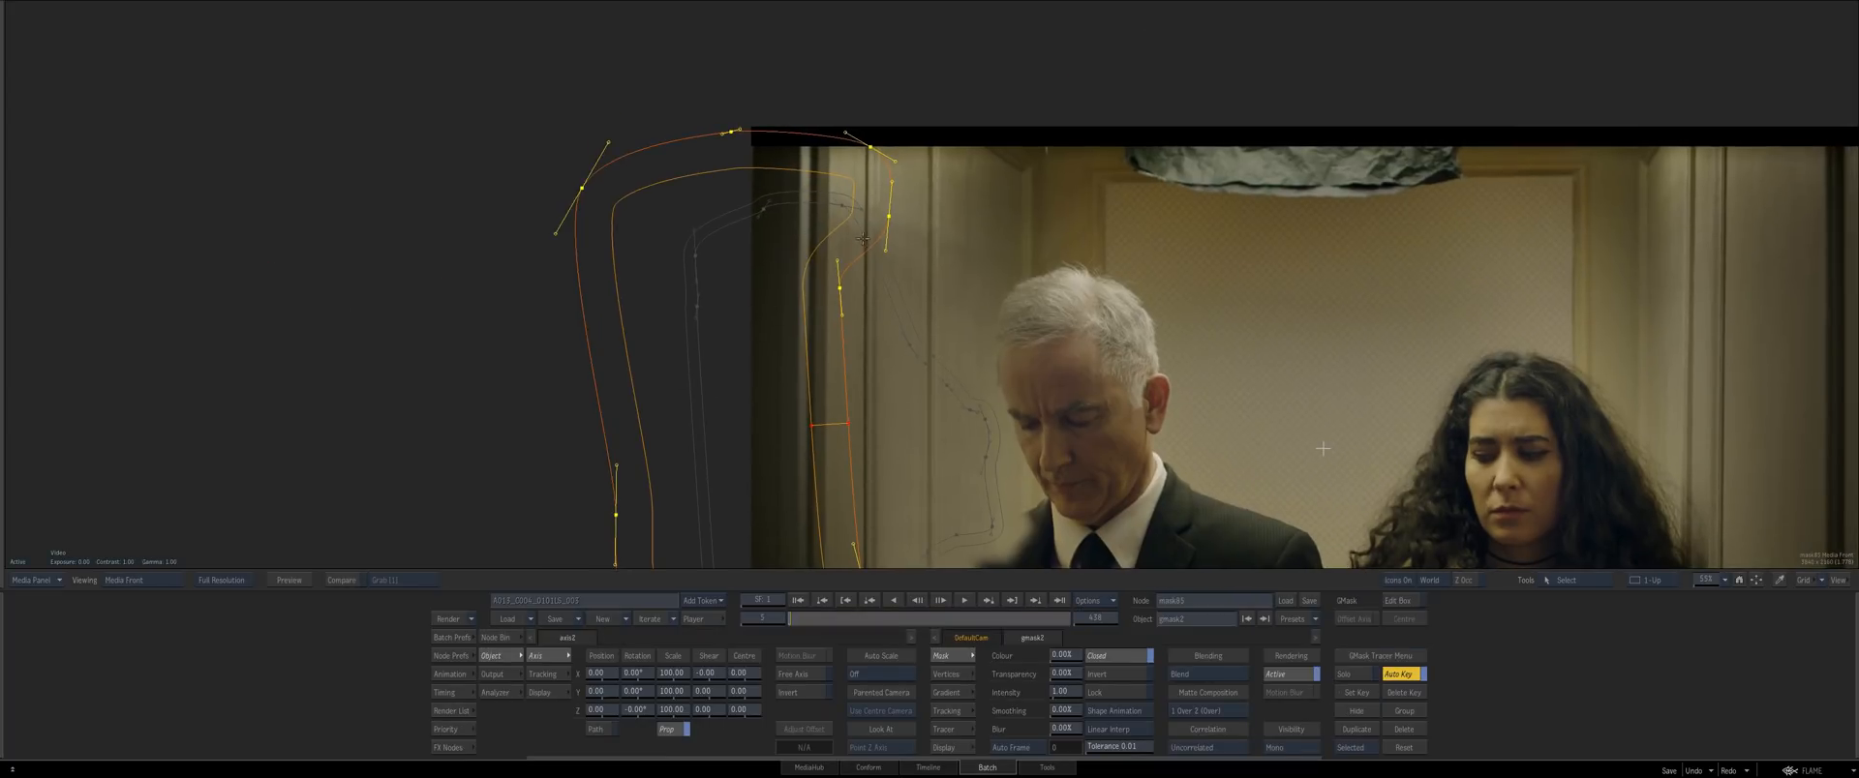
{"action": "left_click", "coordinate": [843, 204]}
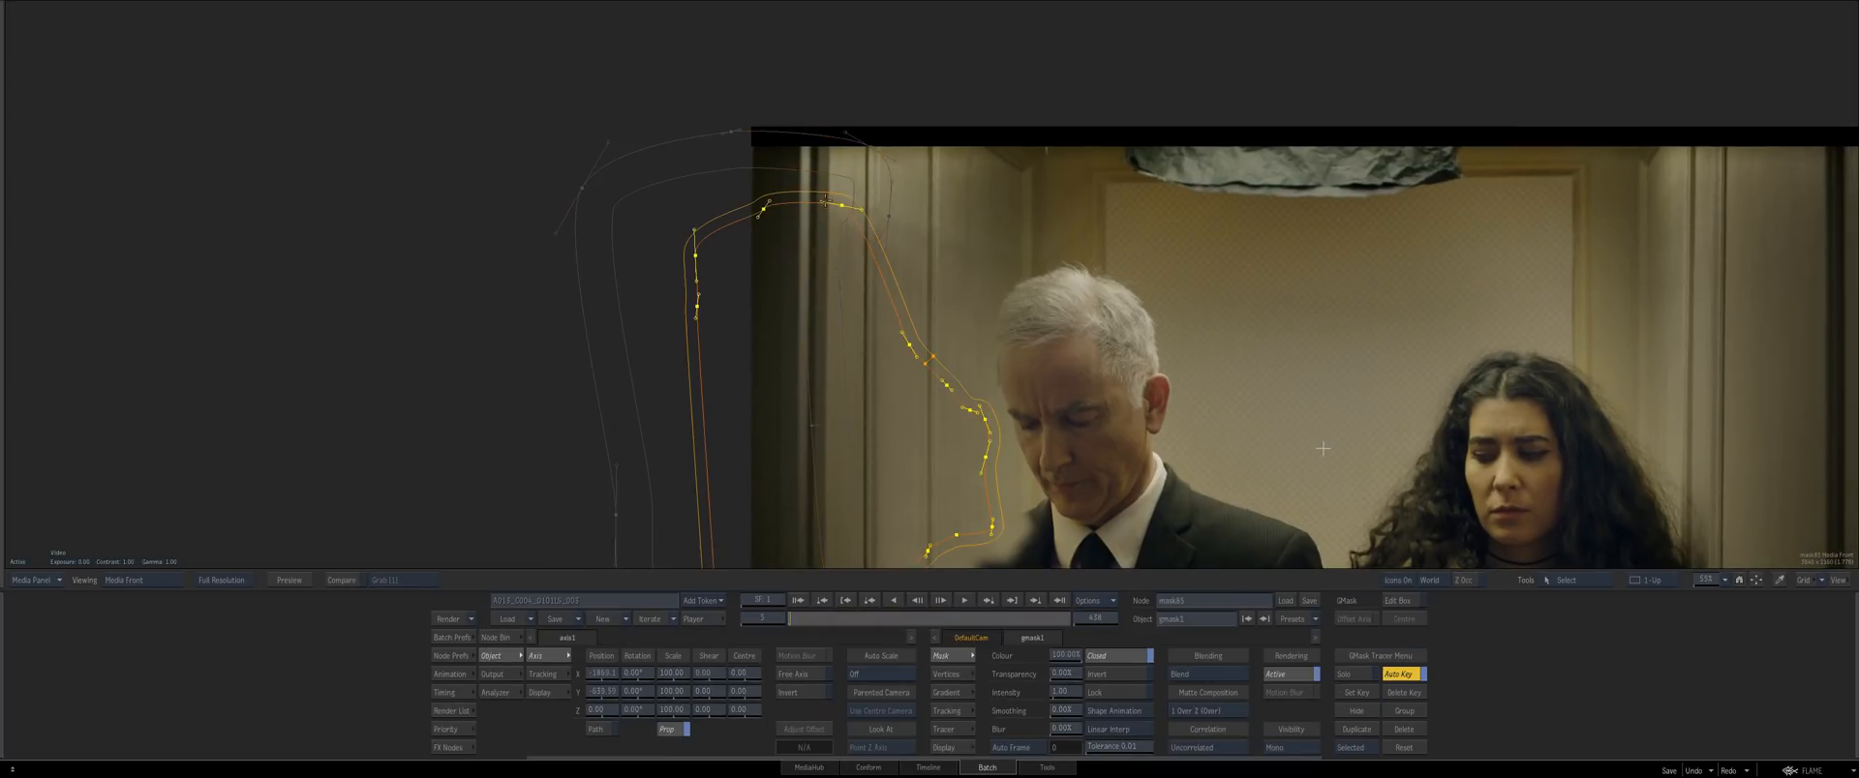
{"action": "left_click", "coordinate": [842, 155]}
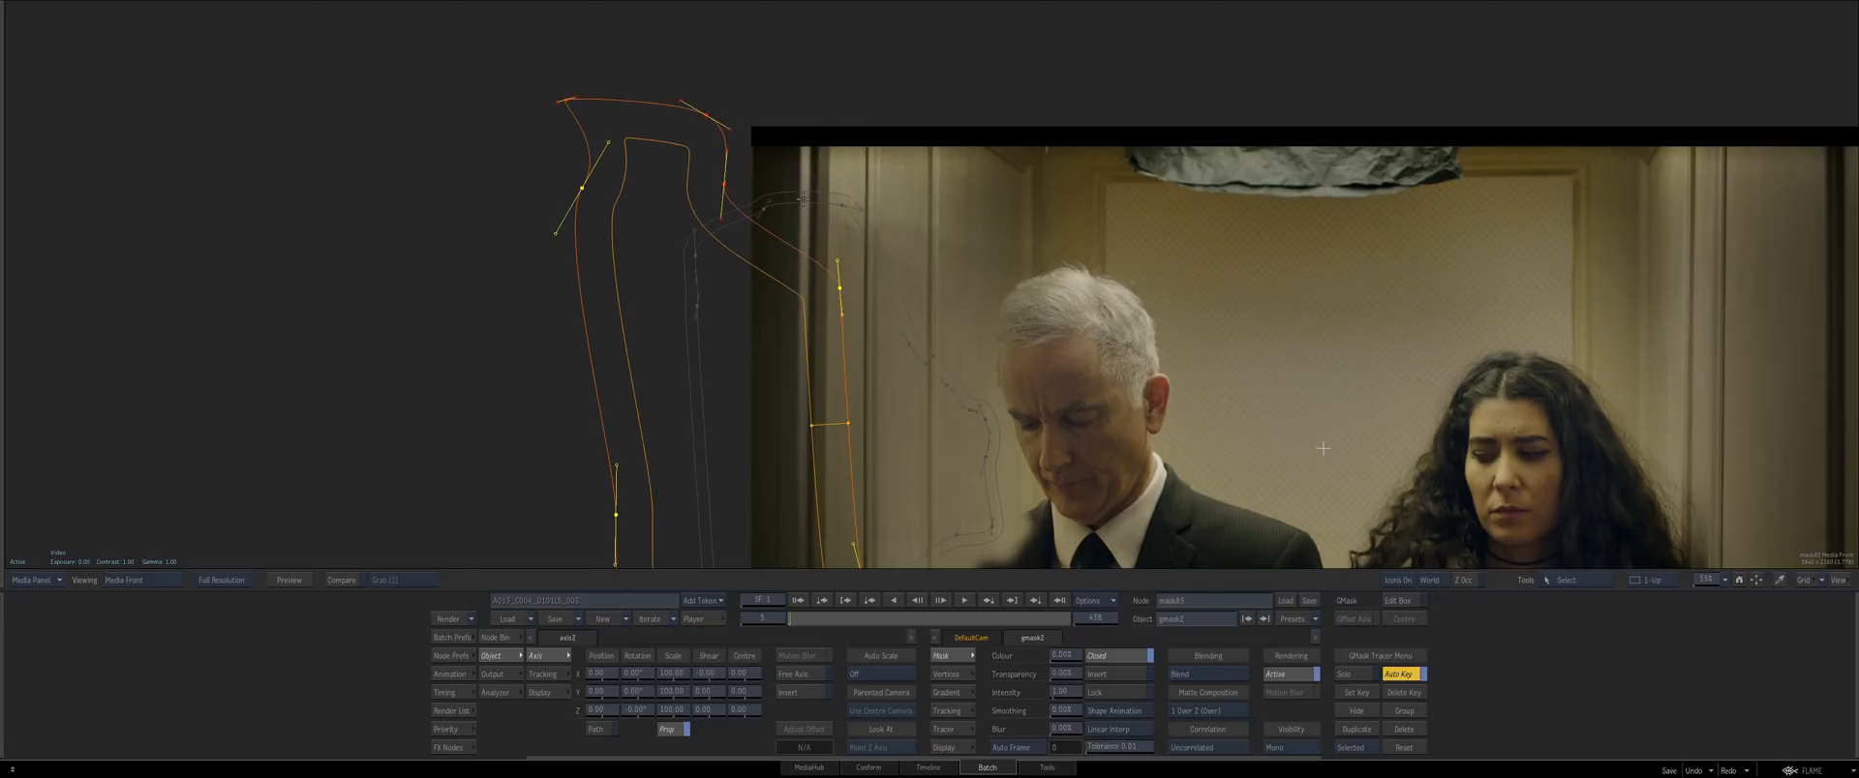
Extend the inner mask's top edge upward beyond the top of the picture on the first frame
{"action": "left_click", "coordinate": [841, 204]}
{"action": "left_click_drag", "start_coordinate": [835, 207], "coordinate": [846, 90]}
{"action": "left_click_drag", "start_coordinate": [763, 210], "coordinate": [704, 66]}
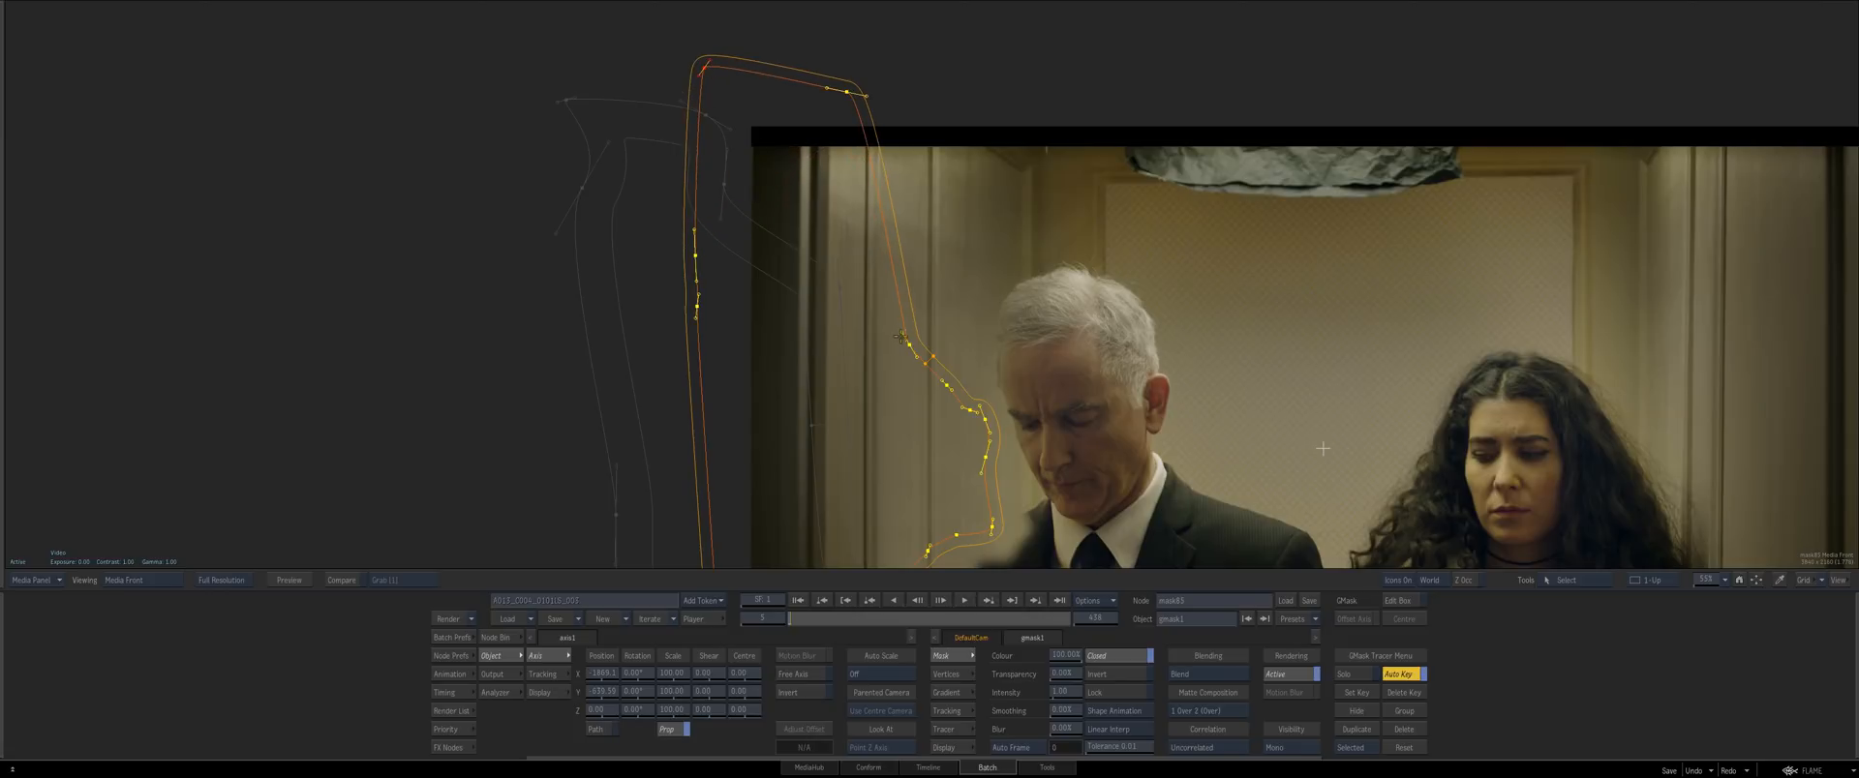
Move the outer mask's inner-edge point upward on the first frame and open the mask's animation channels
{"action": "left_click_drag", "start_coordinate": [901, 336], "coordinate": [884, 293]}
{"action": "left_click", "coordinate": [436, 673]}
{"action": "left_click", "coordinate": [1354, 674]}
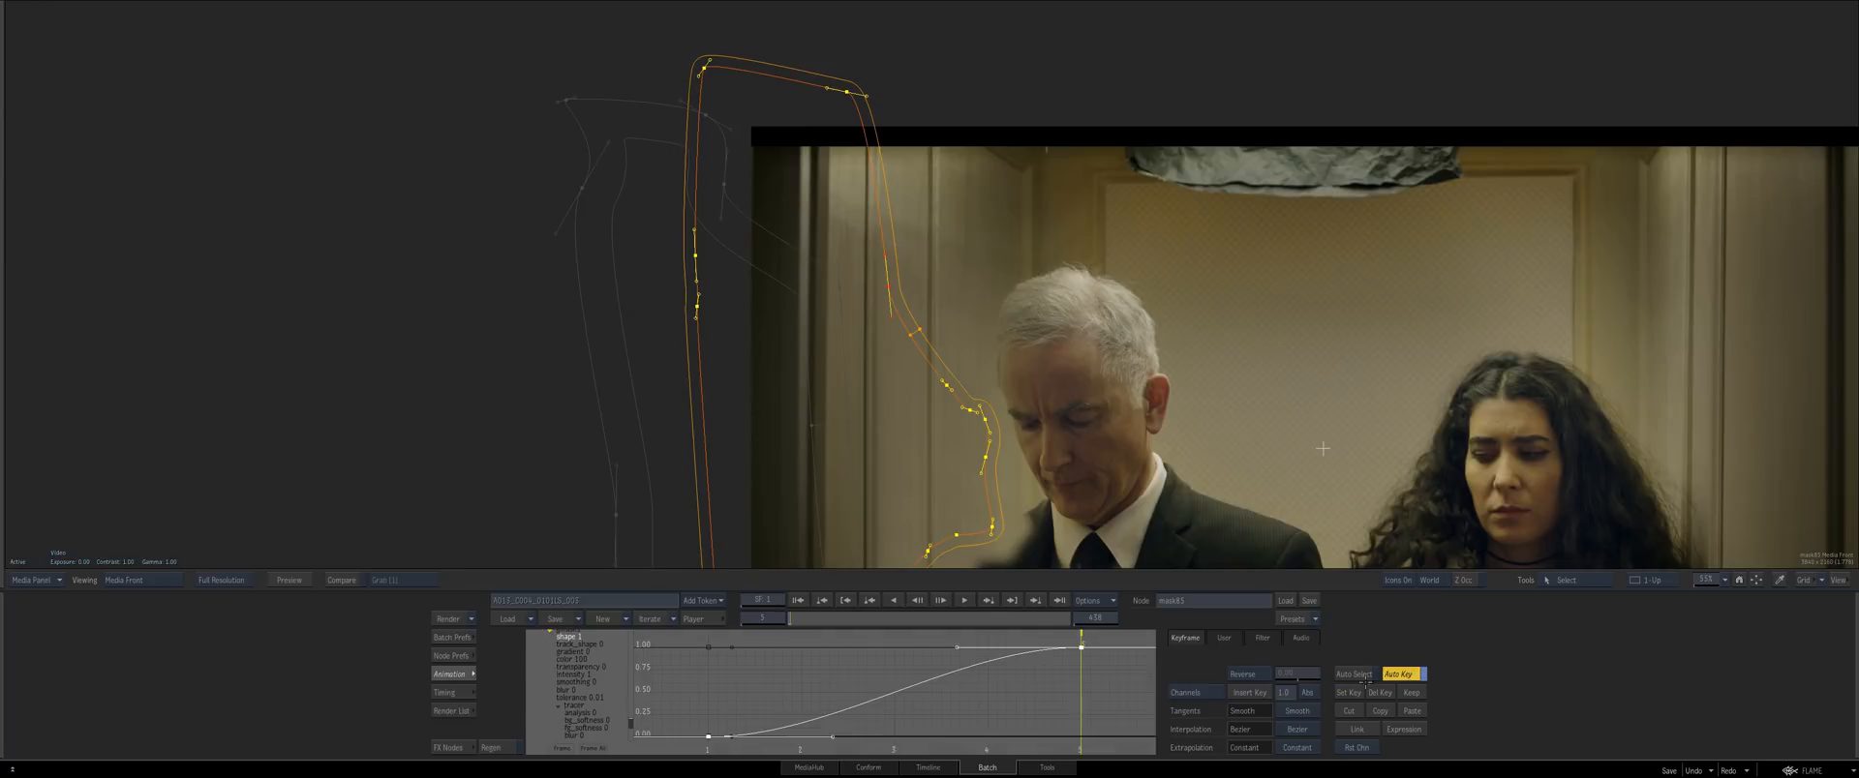
{"action": "left_click", "coordinate": [1410, 692]}
{"action": "key", "text": "Escape"}
View the final comp node's result and inspect the wall beside the man's head on the first frame
{"action": "left_click_drag", "start_coordinate": [1201, 261], "coordinate": [964, 320]}
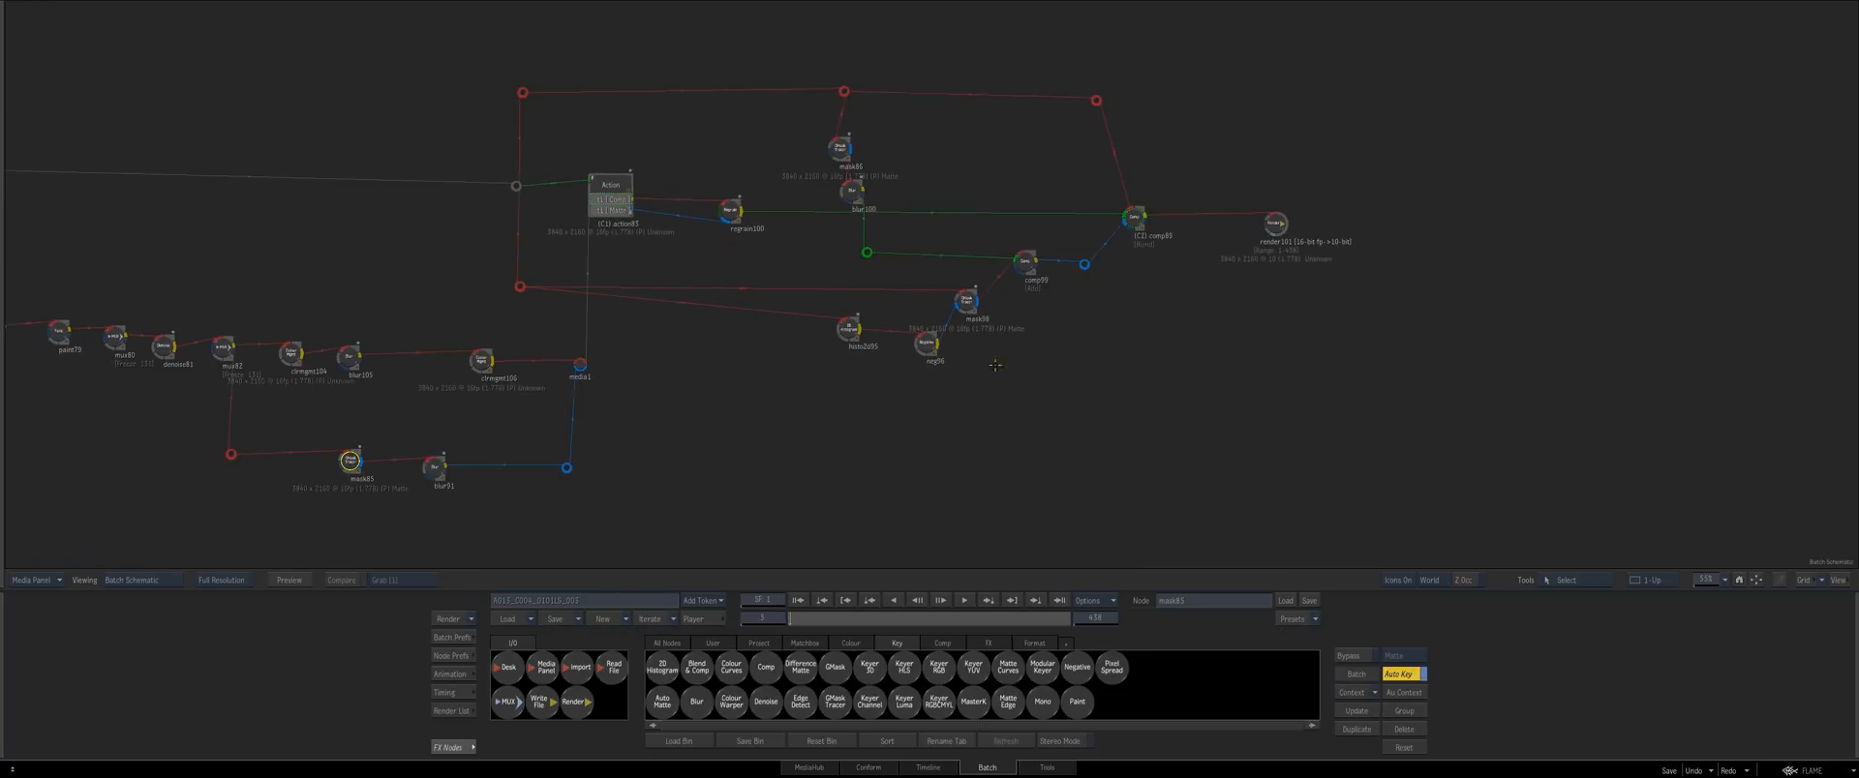
{"action": "left_click", "coordinate": [1136, 216]}
{"action": "key", "text": "F4"}
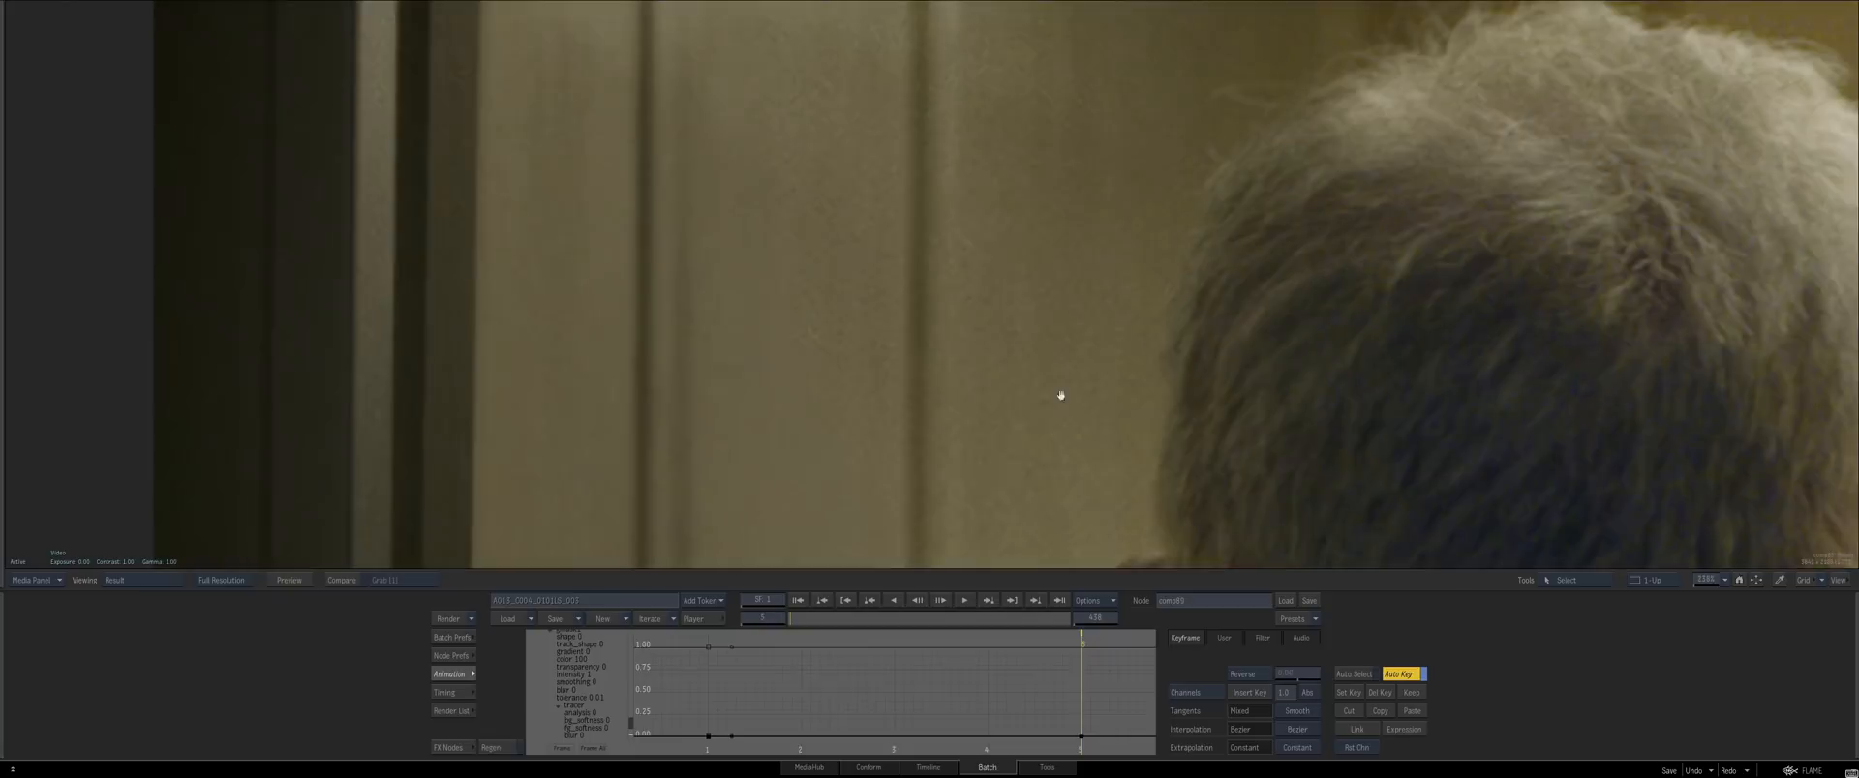
{"action": "left_click_drag", "start_coordinate": [747, 345], "coordinate": [919, 397]}
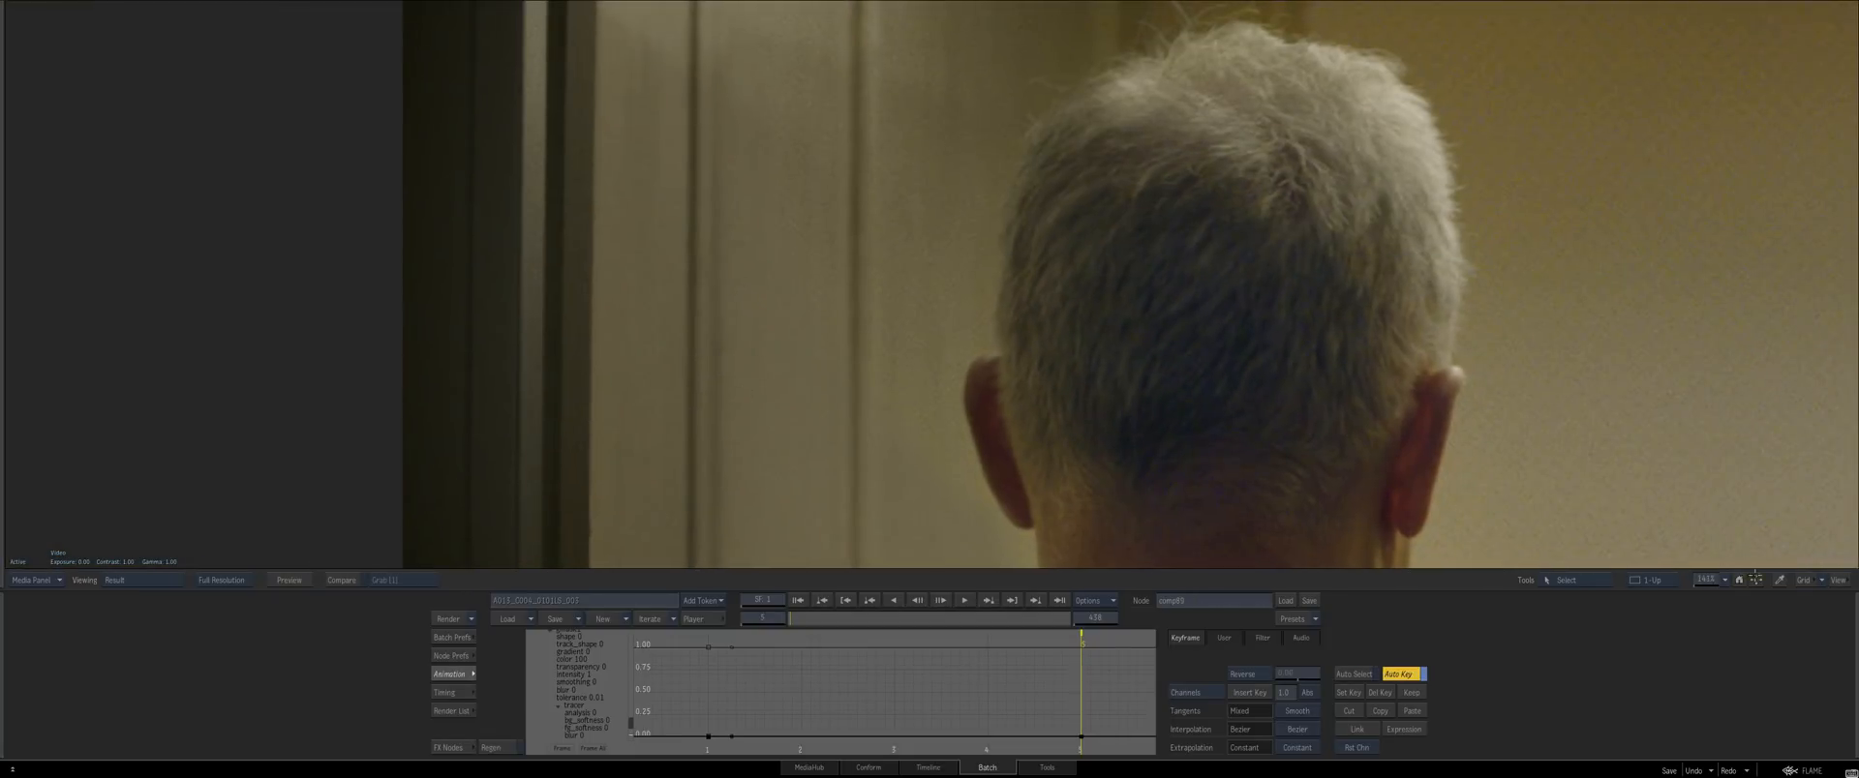
{"action": "left_click", "coordinate": [1808, 579]}
{"action": "left_click", "coordinate": [1811, 577]}
{"action": "left_click", "coordinate": [1837, 581]}
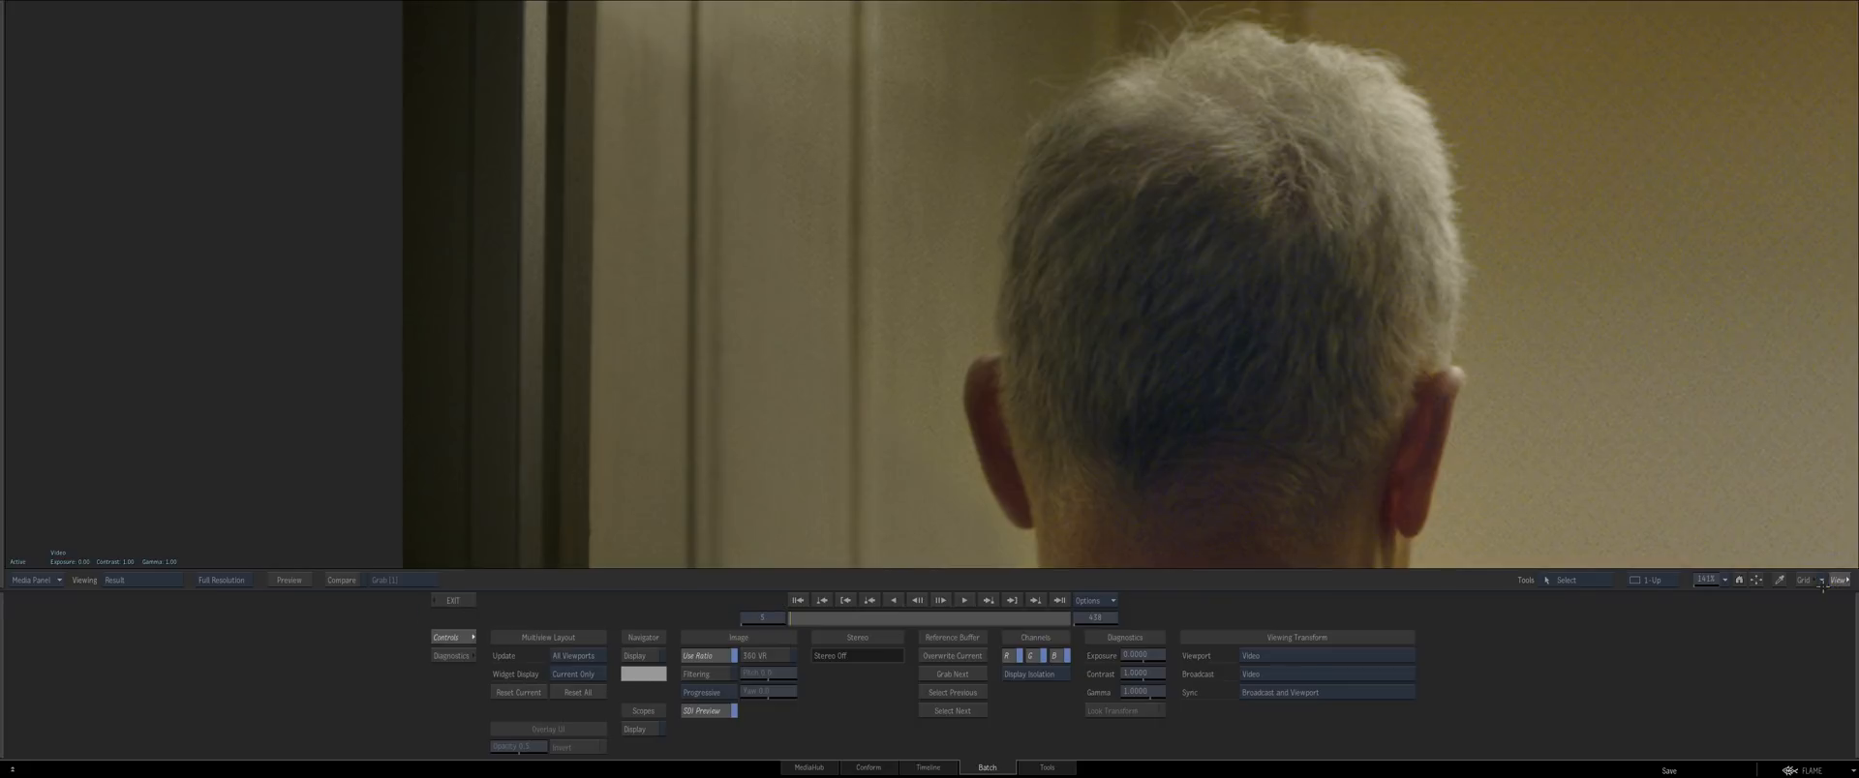
{"action": "left_click", "coordinate": [1835, 581]}
{"action": "key", "text": "Escape"}
{"action": "left_click_drag", "start_coordinate": [1356, 416], "coordinate": [1183, 370]}
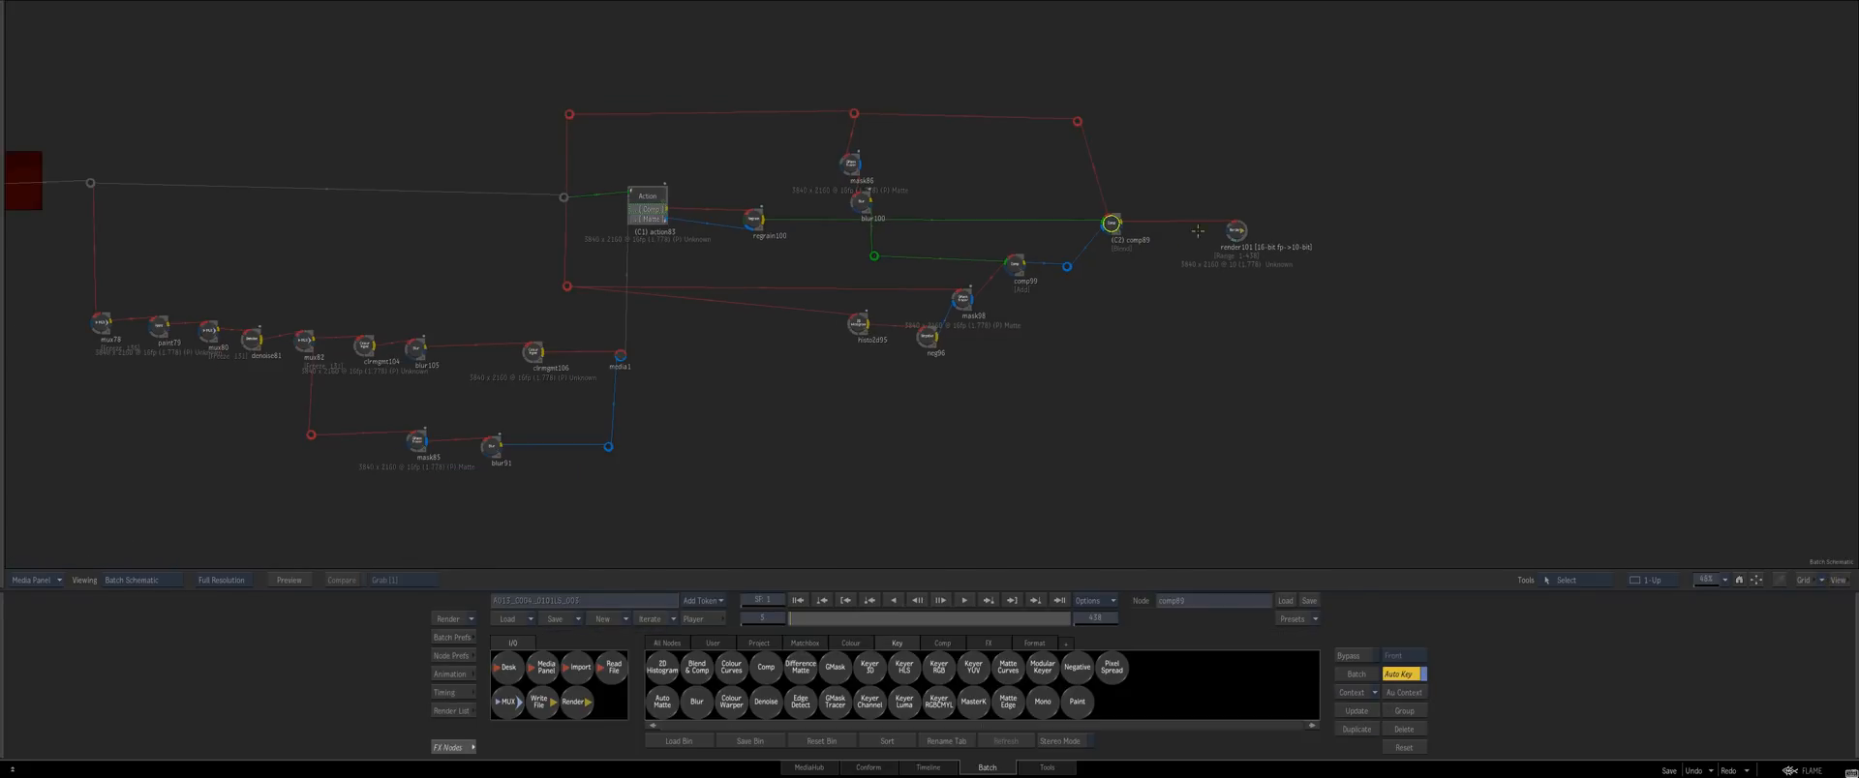
Save the batch setup by replacing its current iteration
{"action": "key", "text": "F4"}
{"action": "mouse_move", "coordinate": [1, 662]}
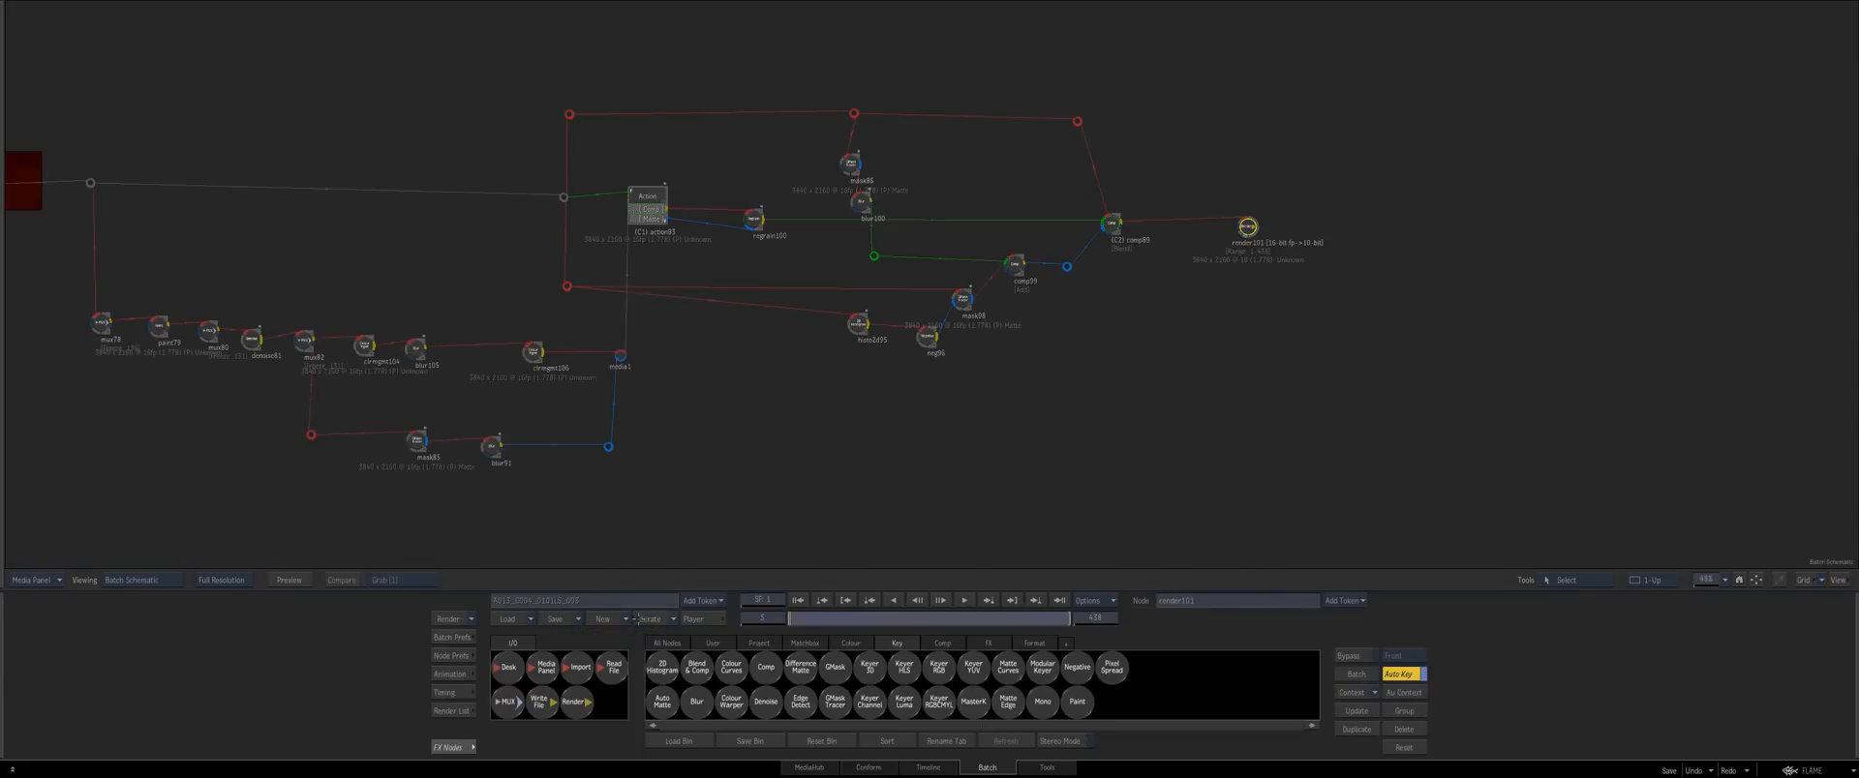
{"action": "left_click", "coordinate": [640, 621]}
{"action": "left_click", "coordinate": [594, 621]}
Scrub the Render node's result from the first frame to check the wall and the man's shoulder
{"action": "key", "text": "F4"}
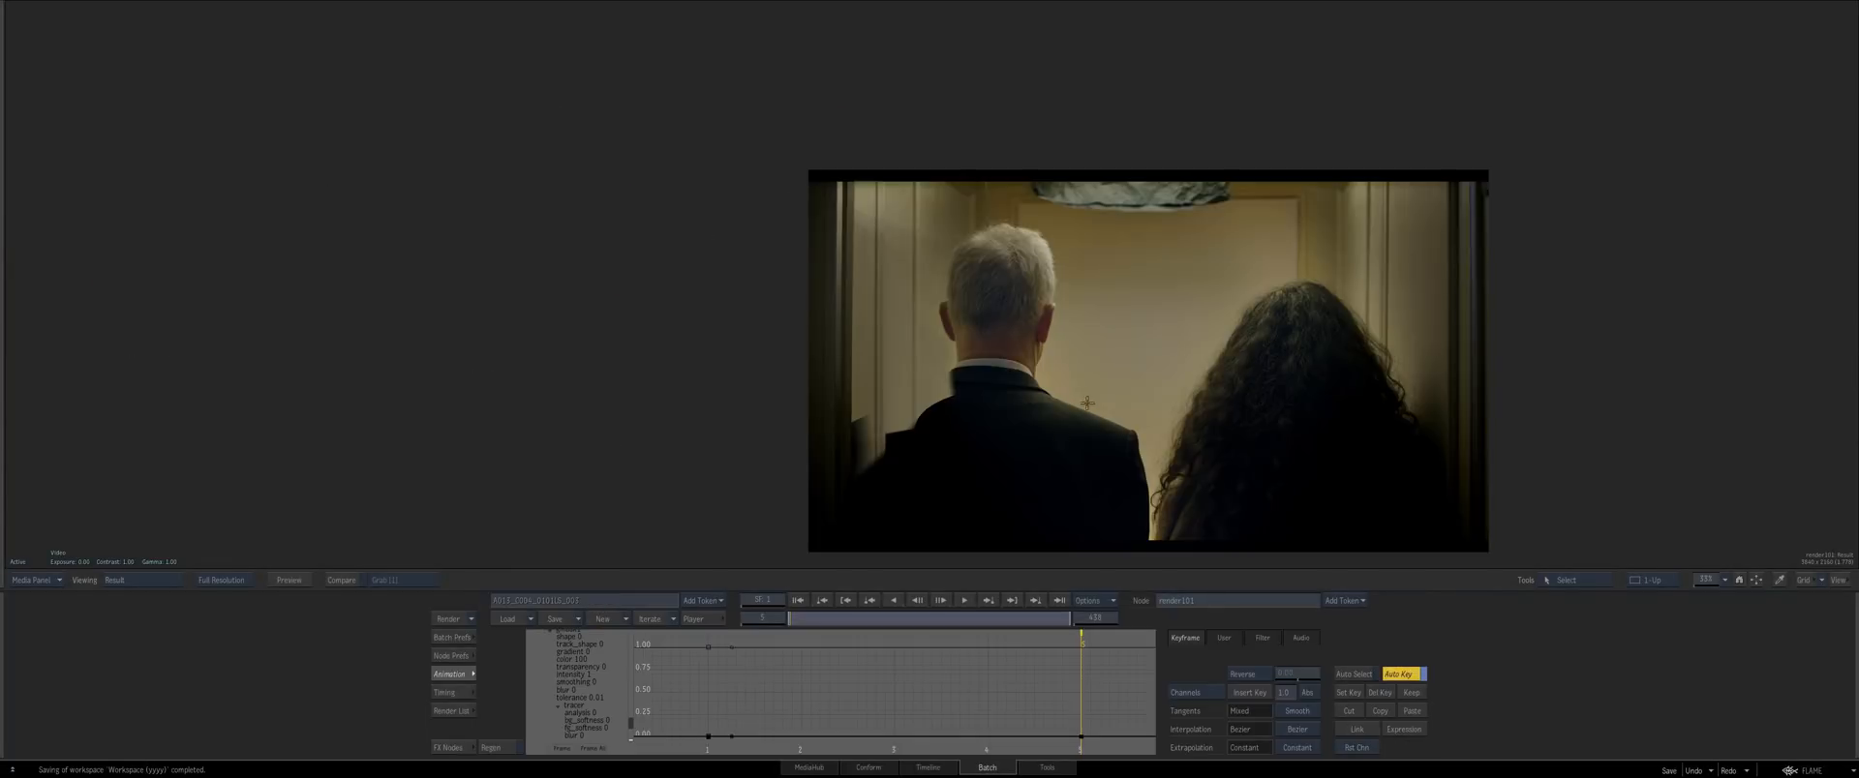
{"action": "left_click", "coordinate": [797, 601]}
{"action": "mouse_move", "coordinate": [858, 777]}
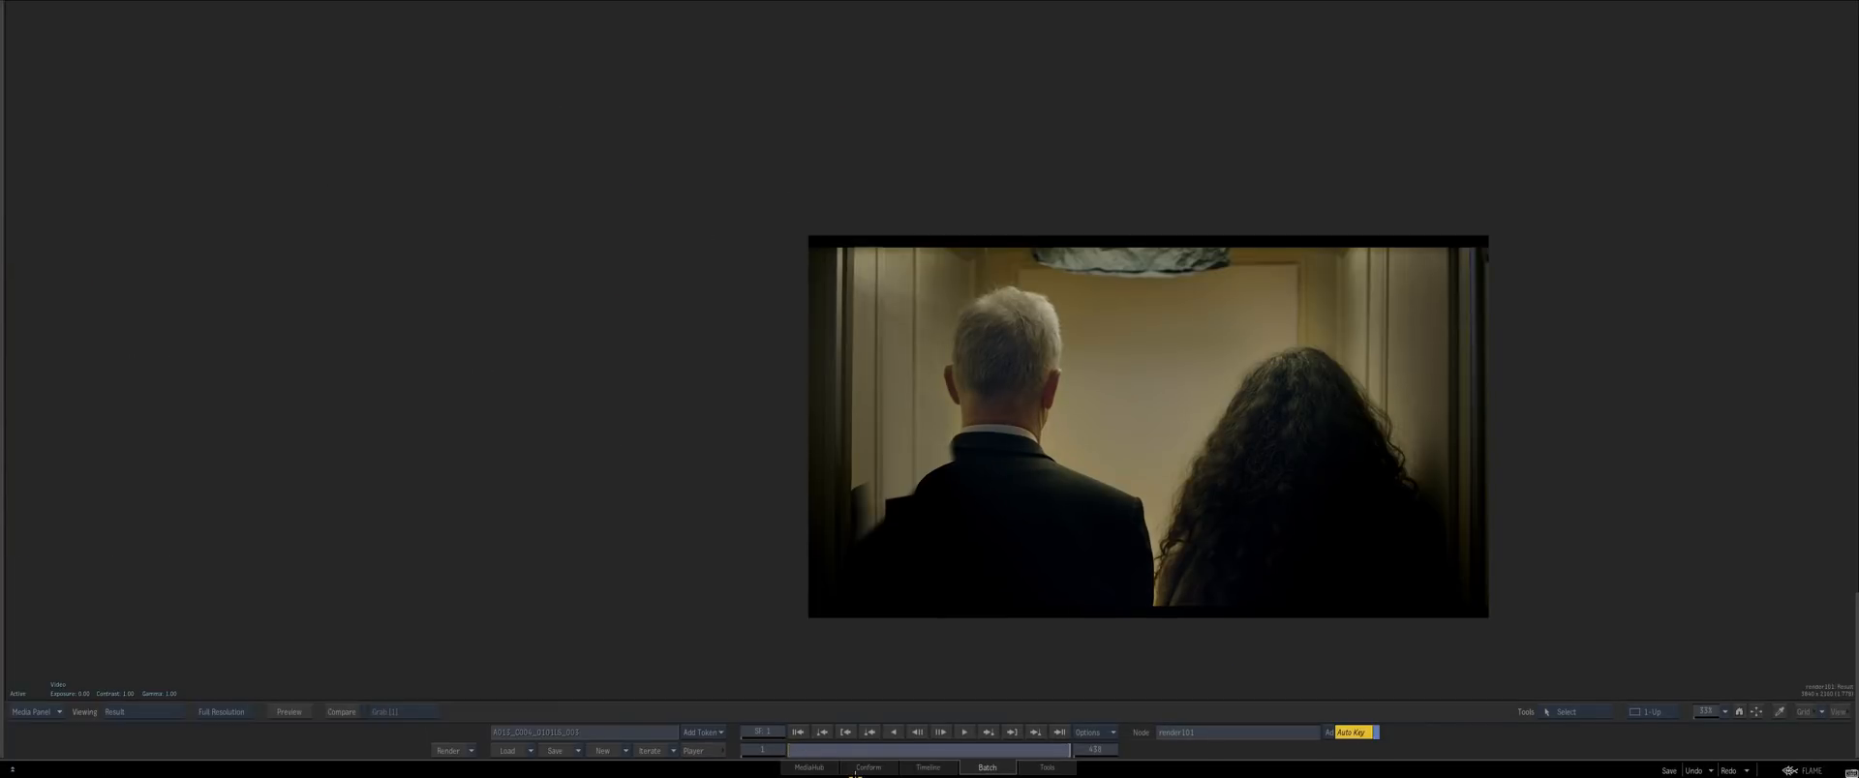
{"action": "left_click_drag", "start_coordinate": [730, 569], "coordinate": [792, 700]}
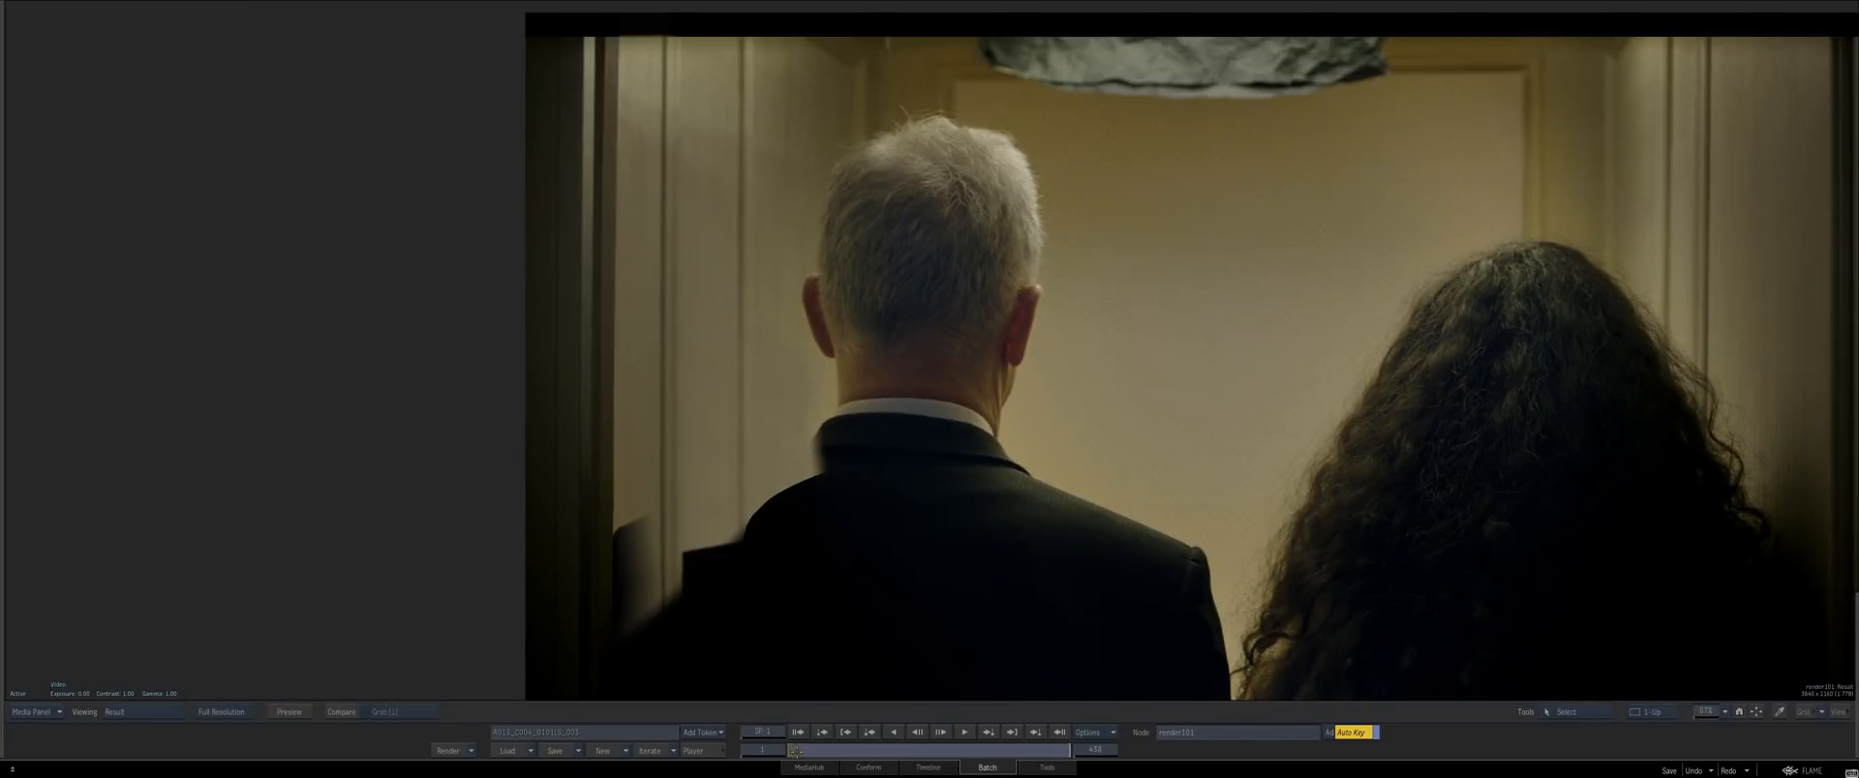
{"action": "left_click_drag", "start_coordinate": [796, 751], "coordinate": [769, 721]}
{"action": "key", "text": "Escape"}
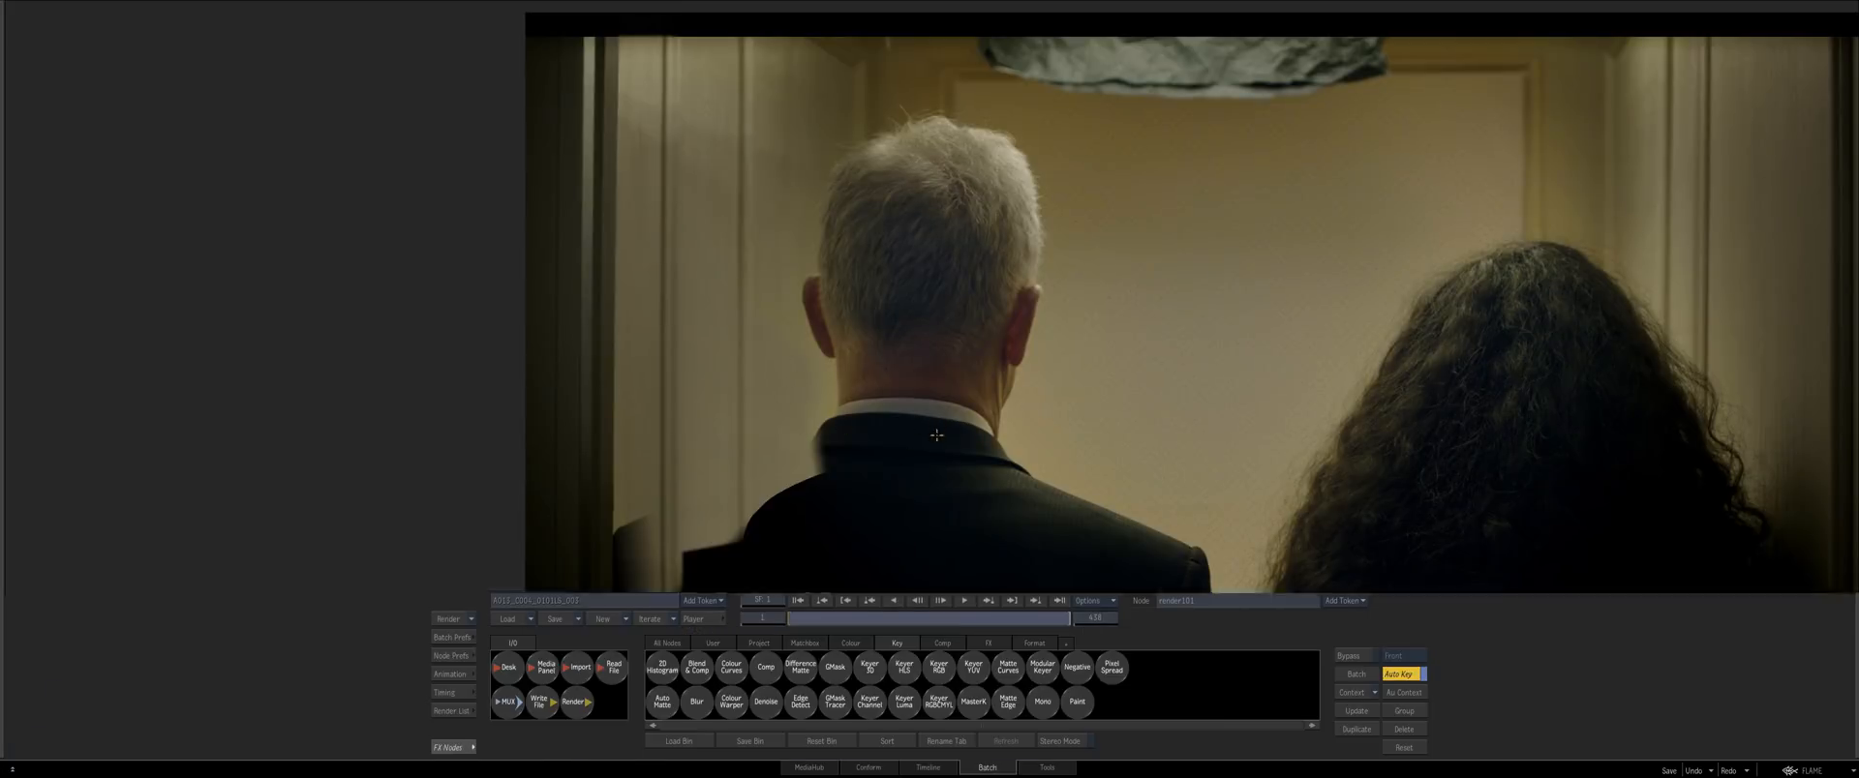
Open the upper mask node and add a new GMask with its own axis to the schematic
{"action": "left_click_drag", "start_coordinate": [932, 429], "coordinate": [909, 446]}
{"action": "left_click", "coordinate": [825, 178]}
{"action": "double_click", "coordinate": [828, 178]}
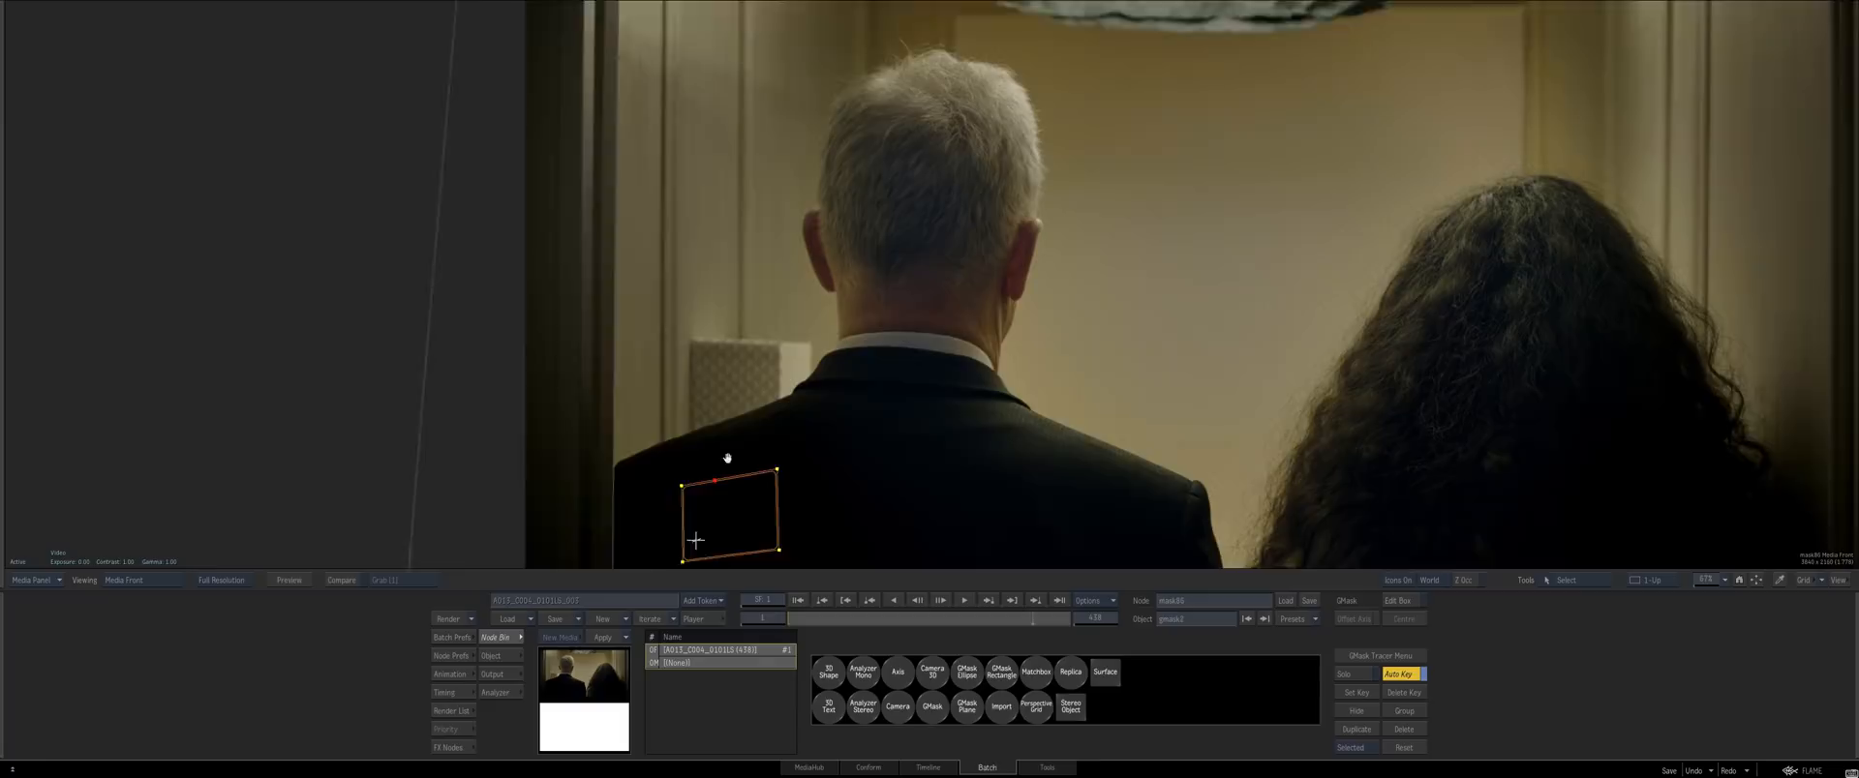
{"action": "mouse_move", "coordinate": [800, 619]}
{"action": "left_mouse_down"}
{"action": "mouse_move", "coordinate": [831, 618]}
{"action": "mouse_move", "coordinate": [789, 615]}
{"action": "left_mouse_up"}
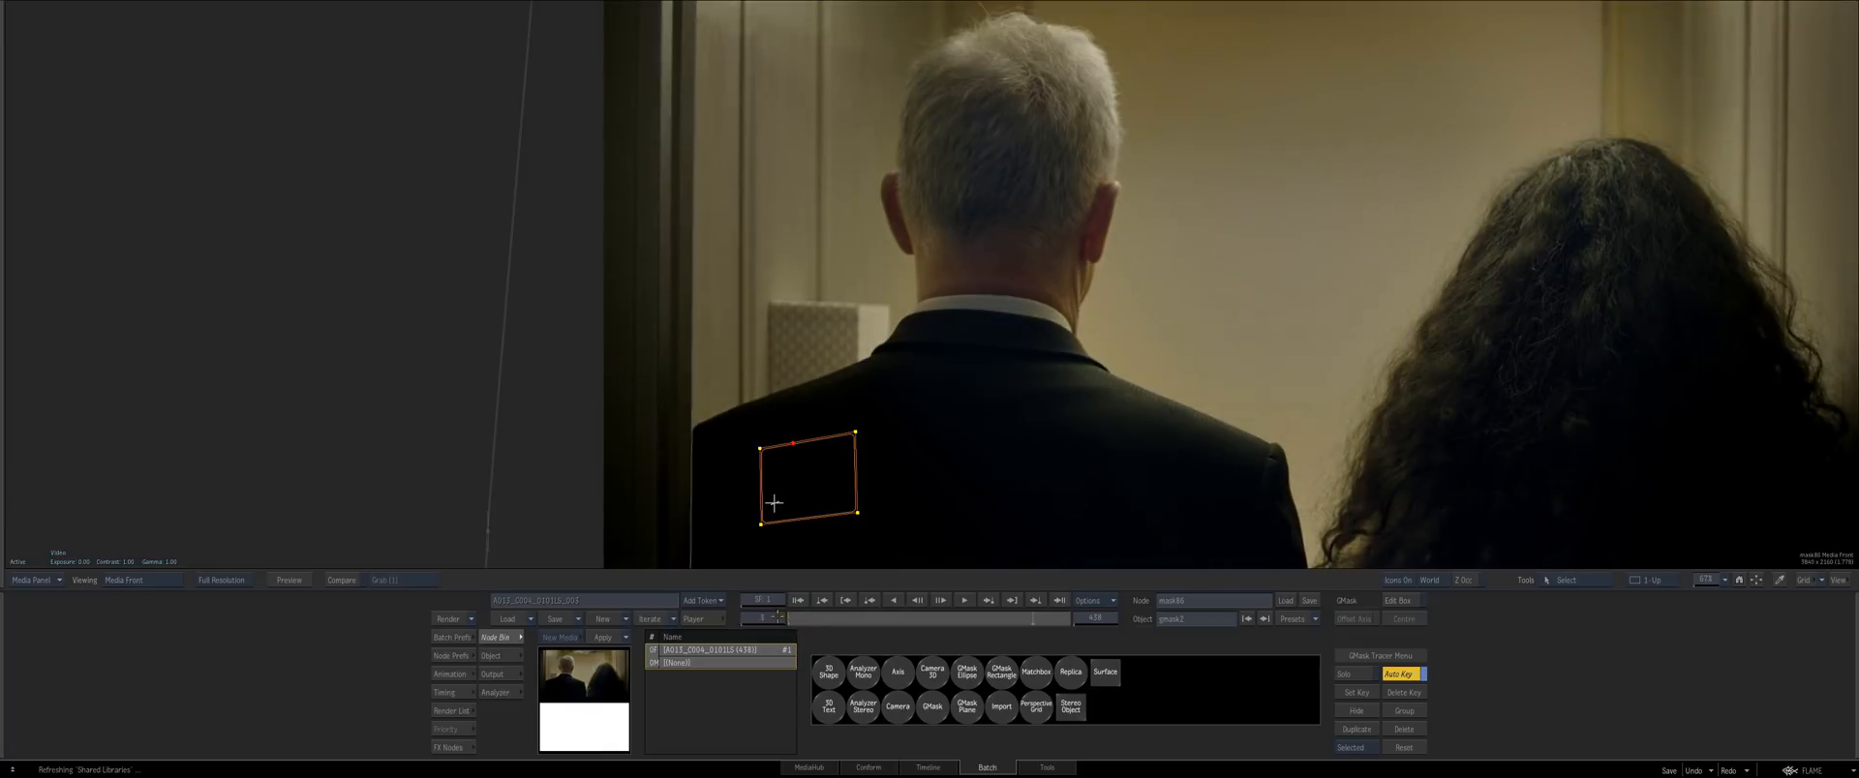
{"action": "key", "text": "Escape"}
{"action": "left_click", "coordinate": [941, 413]}
{"action": "left_click_drag", "start_coordinate": [937, 710], "coordinate": [1040, 341]}
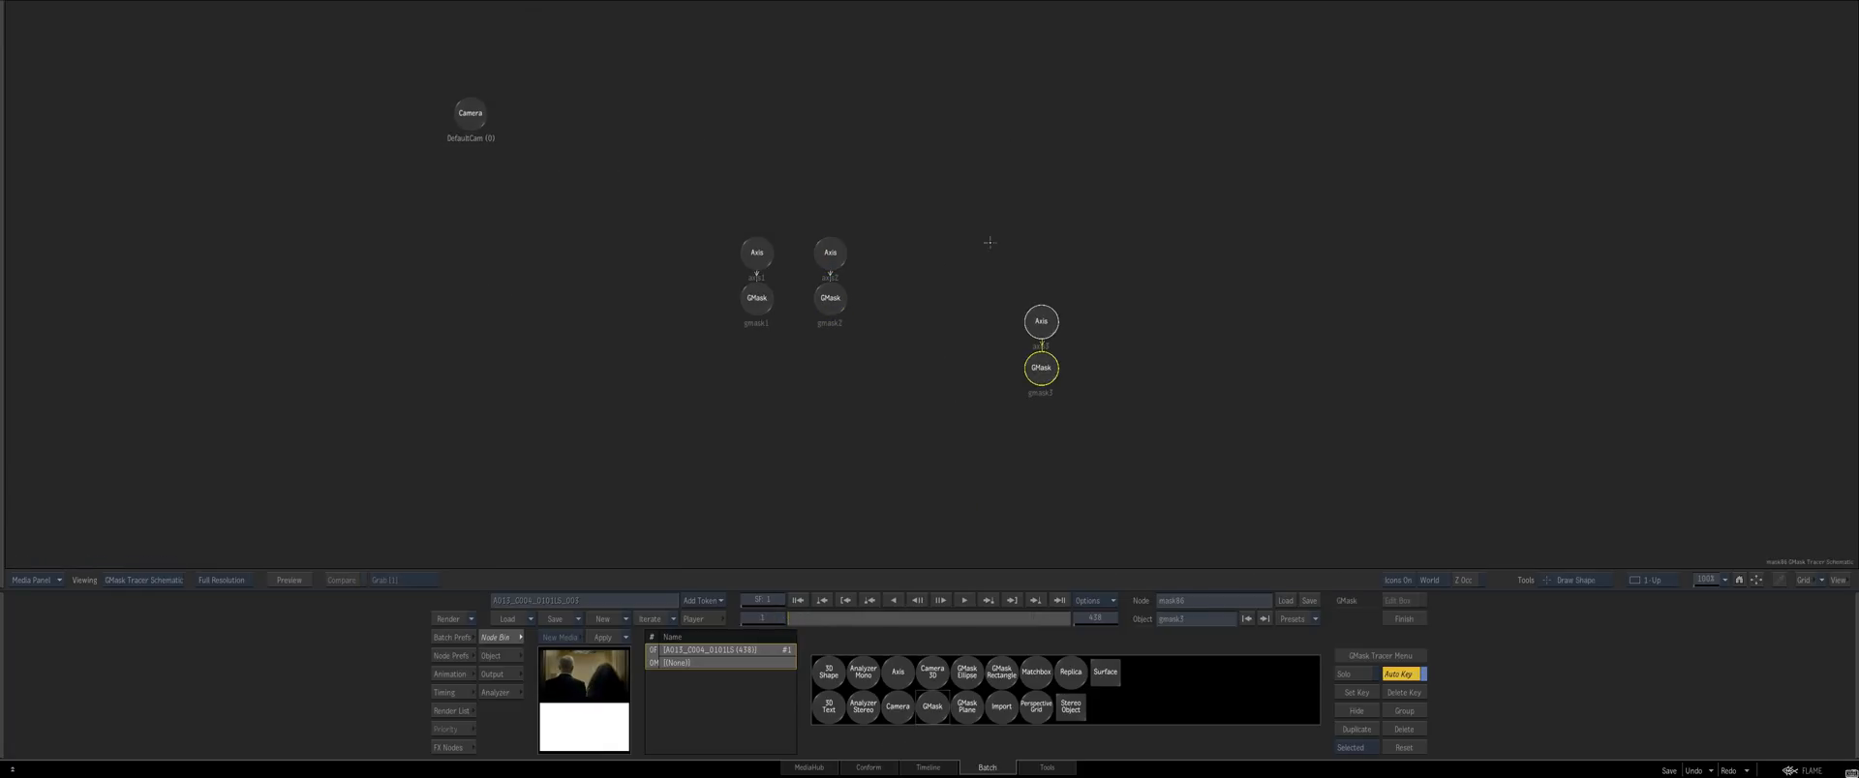
Draw a closed mask along the man's shoulder and collar beside the lamp and through his jacket, raising the point at his neck
{"action": "key", "text": "F1"}
{"action": "left_click_drag", "start_coordinate": [871, 411], "coordinate": [955, 268]}
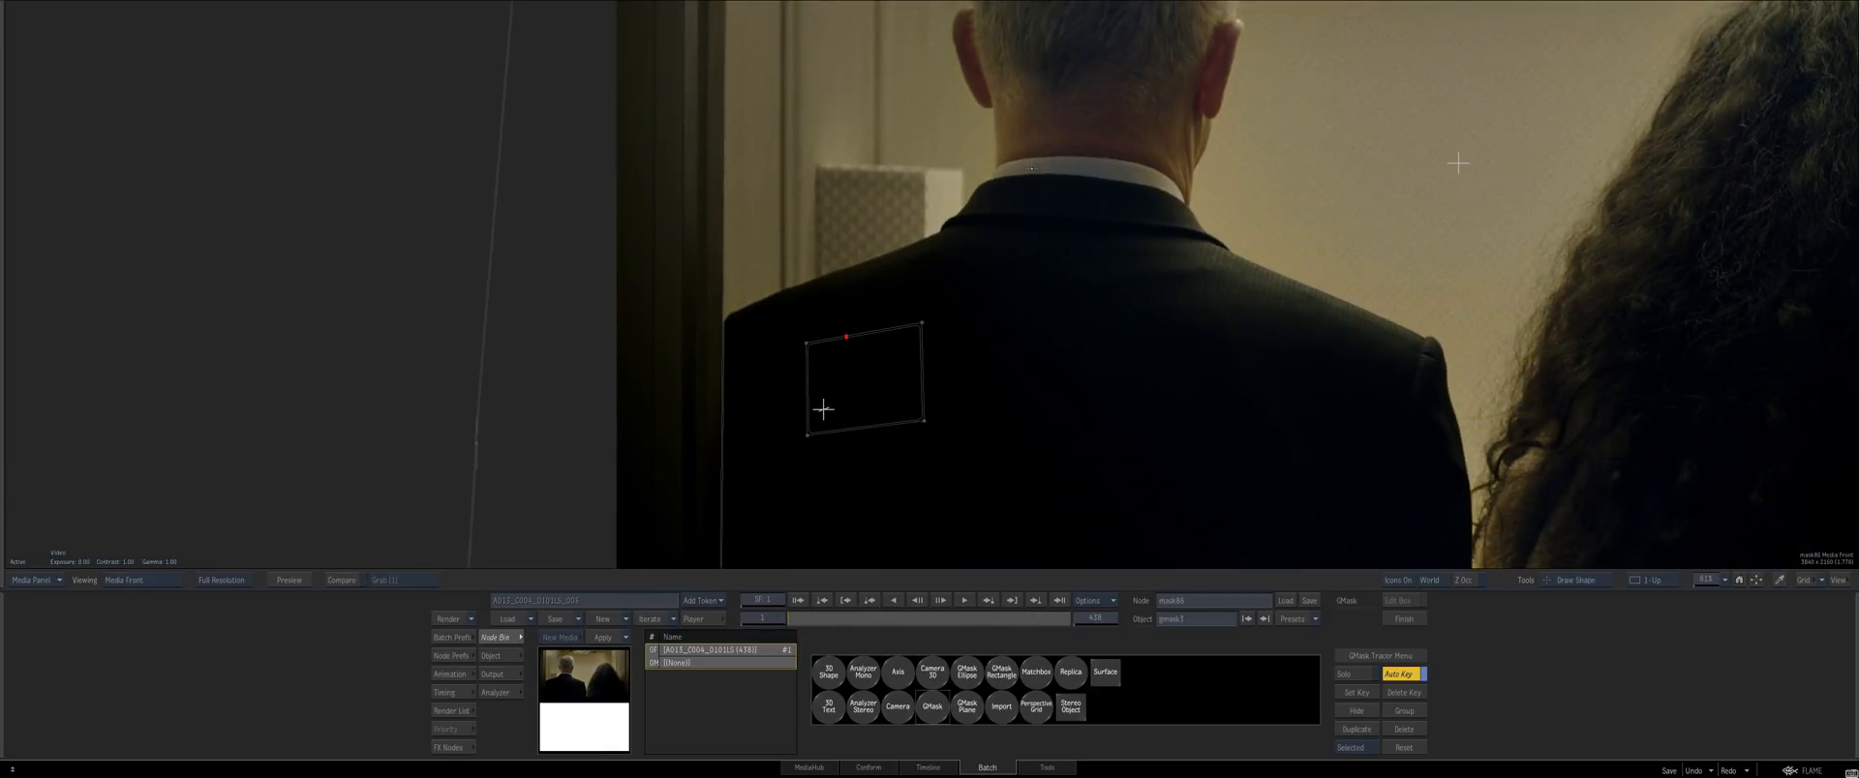
{"action": "scroll", "coordinate": [1443, 166], "scroll_direction": "down", "scroll_amount": 2}
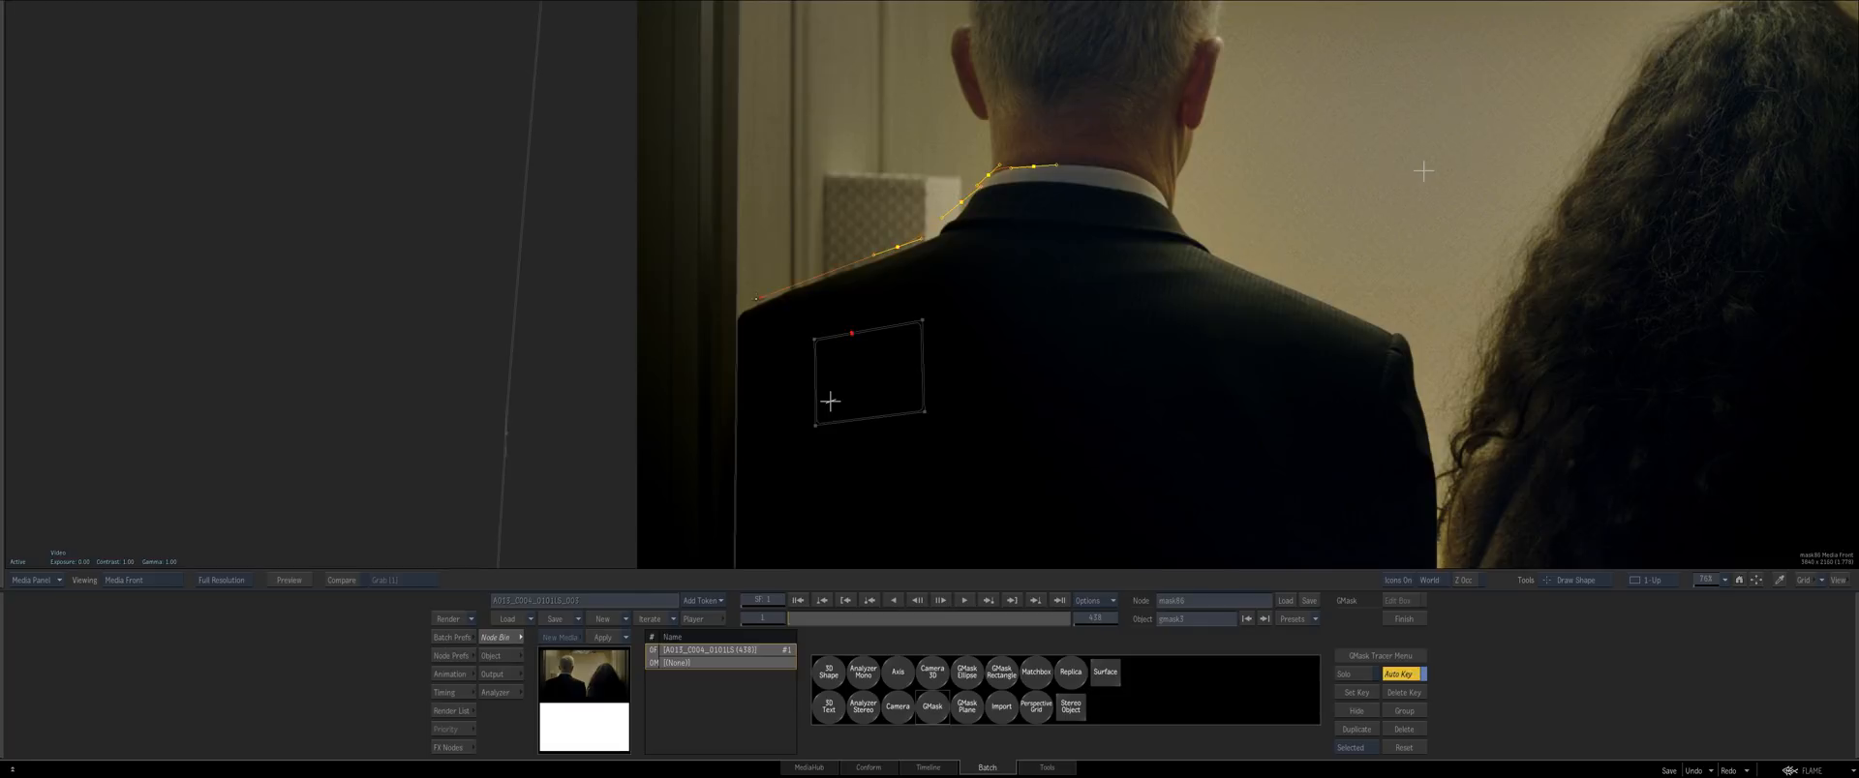
{"action": "left_click", "coordinate": [760, 298]}
{"action": "left_click", "coordinate": [744, 354]}
{"action": "left_click", "coordinate": [775, 511]}
{"action": "left_click", "coordinate": [1001, 509]}
{"action": "left_click", "coordinate": [1095, 385]}
{"action": "left_click", "coordinate": [1078, 244]}
{"action": "left_click", "coordinate": [1033, 166]}
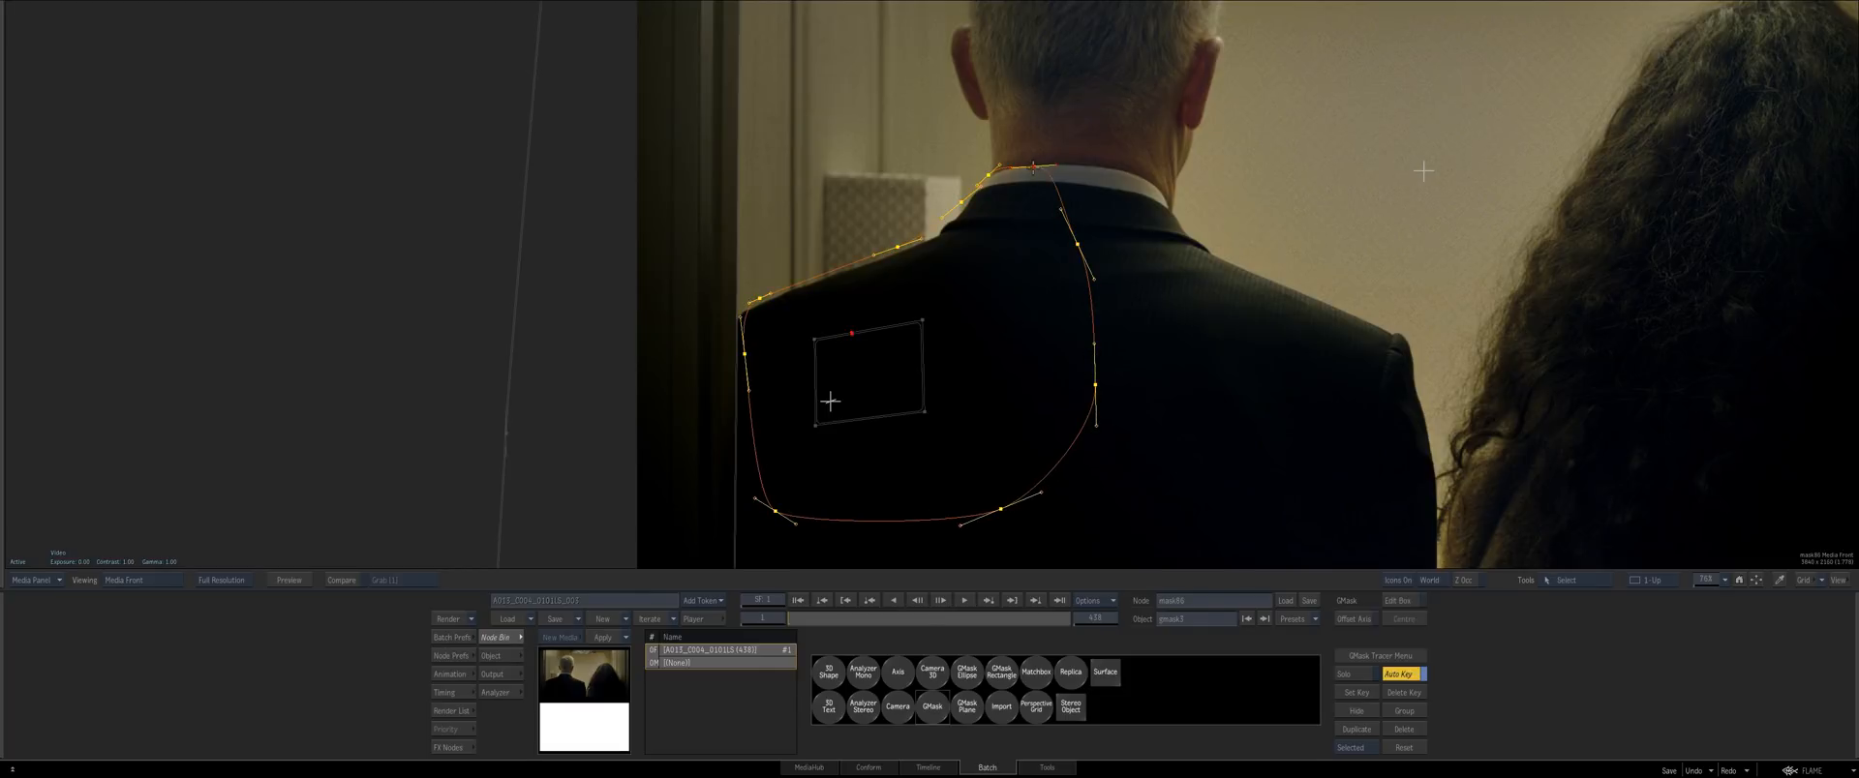
{"action": "left_click_drag", "start_coordinate": [988, 175], "coordinate": [1036, 153]}
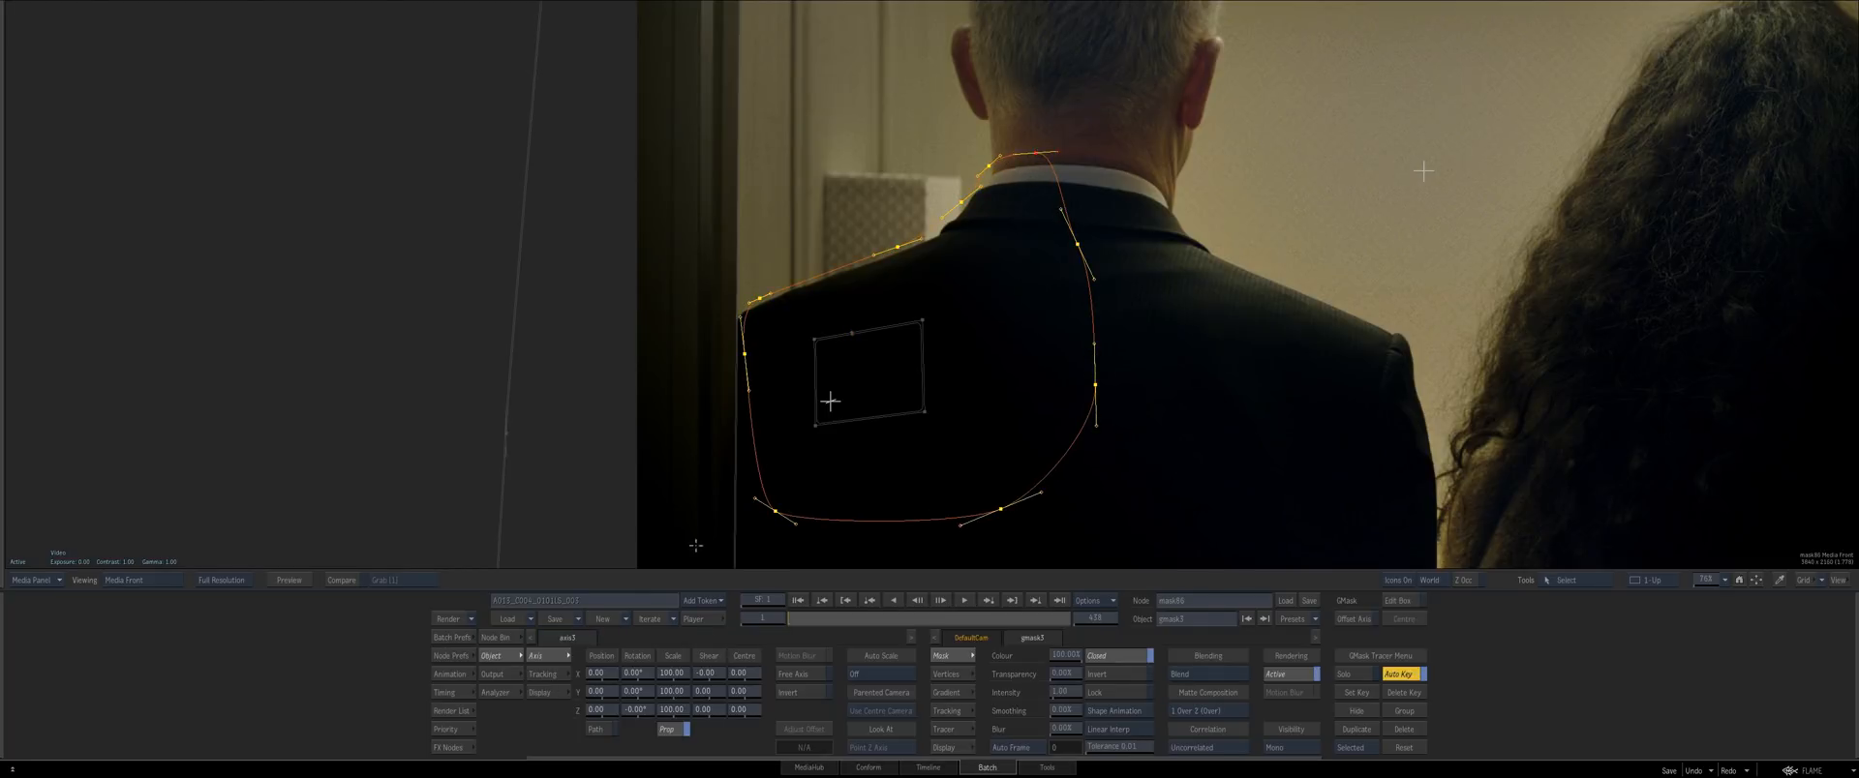
Select the new GMask, show the mask node's comp output, and save the batch by replacing the current iteration
{"action": "key", "text": "Escape"}
{"action": "left_click", "coordinate": [986, 411]}
{"action": "left_click", "coordinate": [1041, 369]}
{"action": "key", "text": "F4"}
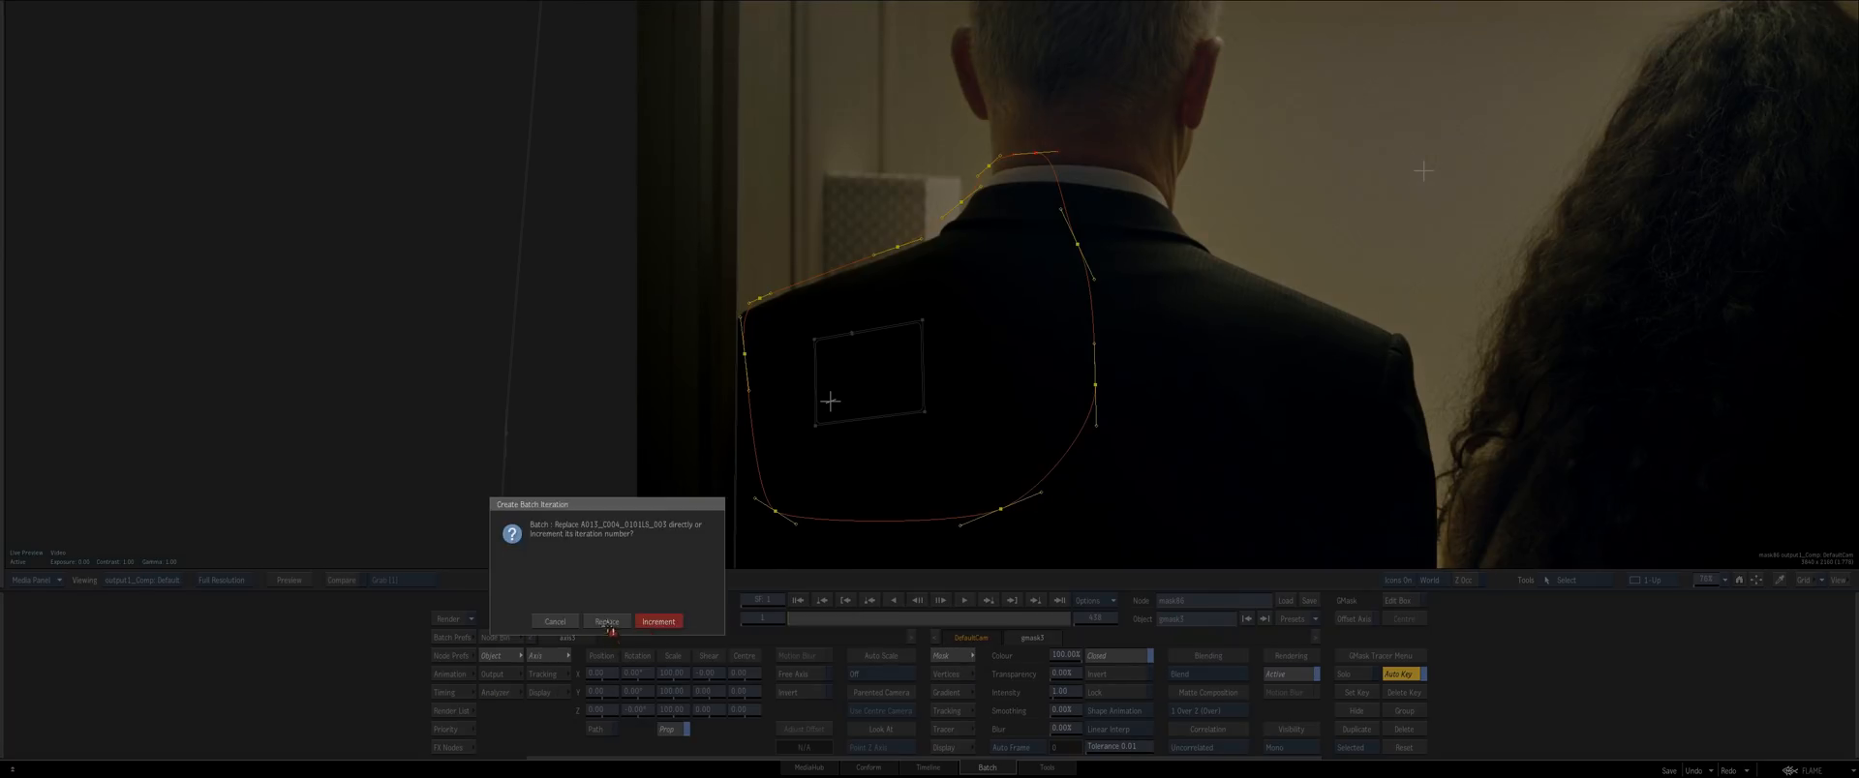
{"action": "left_click", "coordinate": [608, 625]}
Set the new mask axis's tracking mode to Planar and enable Perspective
{"action": "left_click", "coordinate": [547, 674]}
{"action": "left_click", "coordinate": [659, 655]}
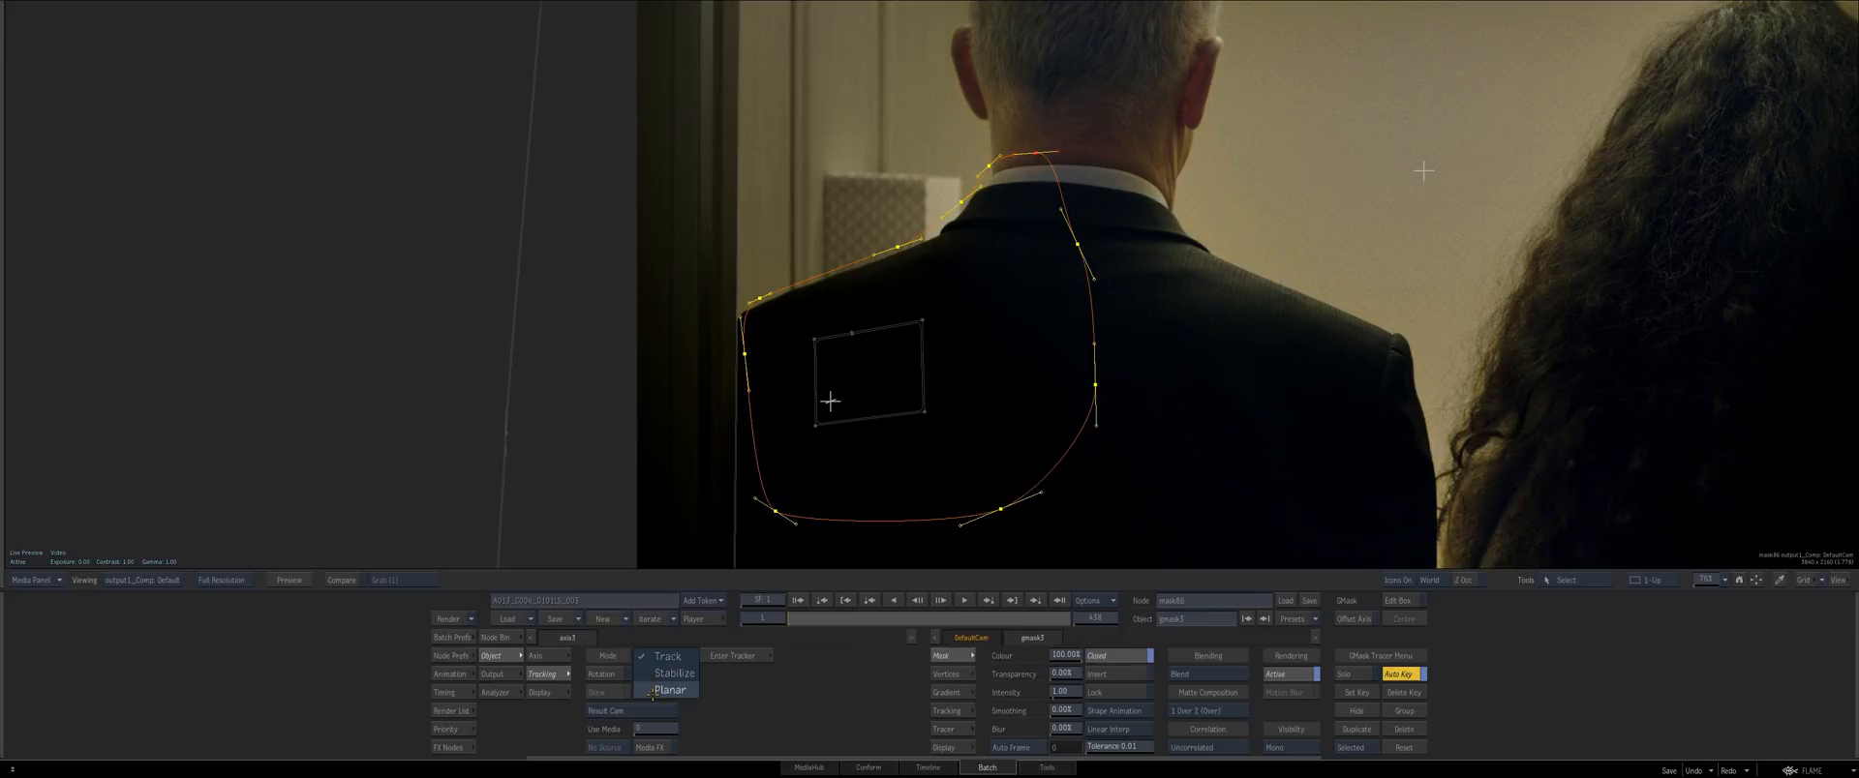
{"action": "left_click", "coordinate": [664, 692]}
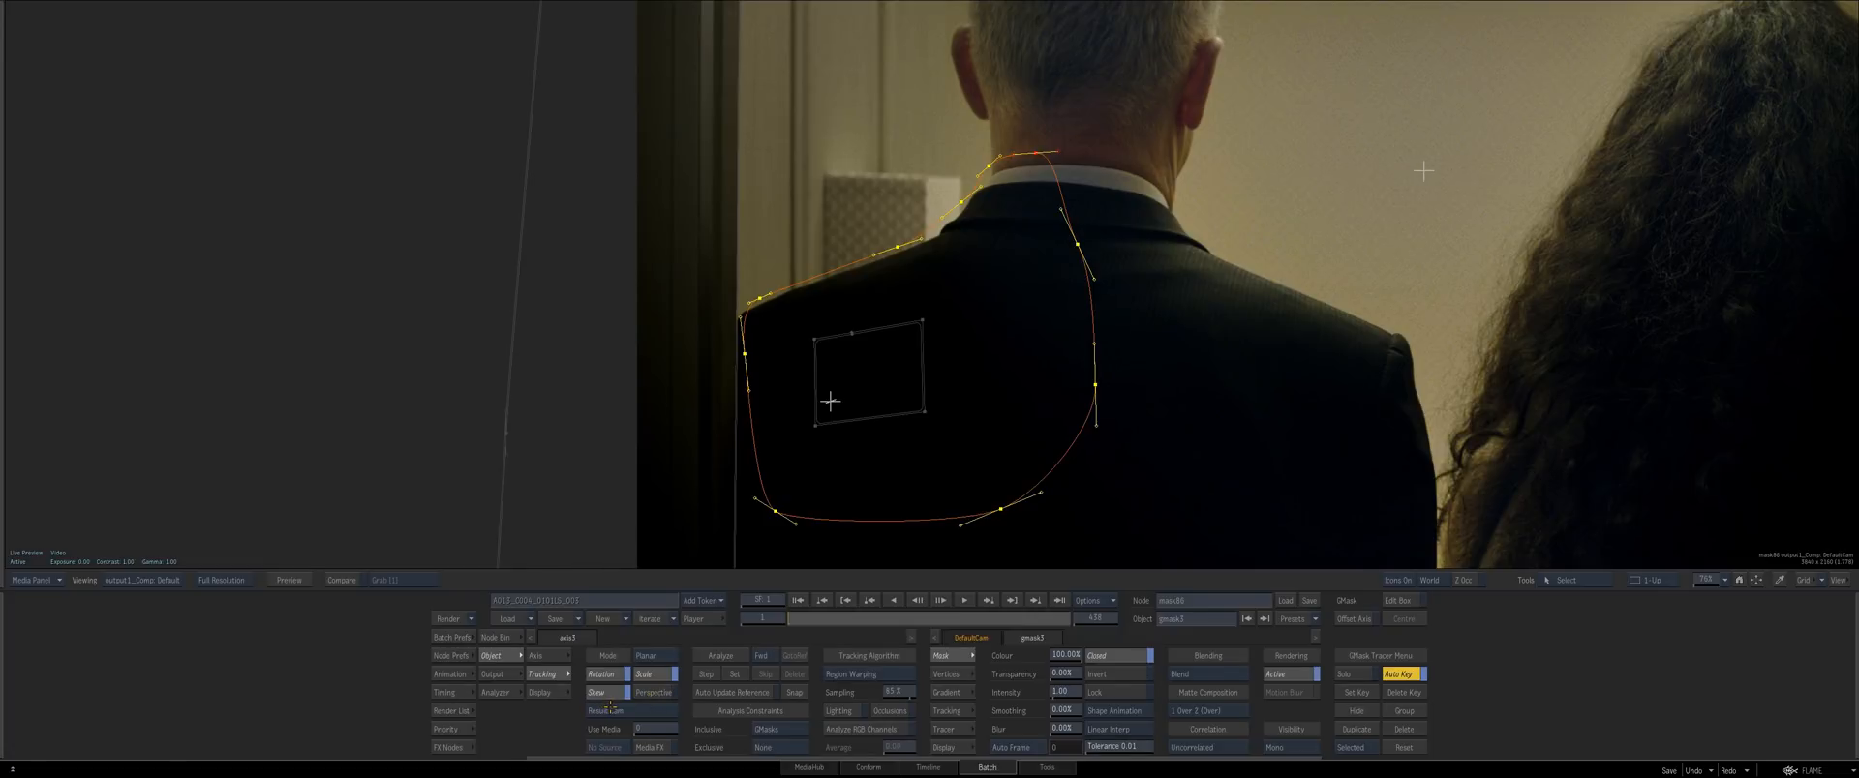
{"action": "left_click", "coordinate": [652, 694]}
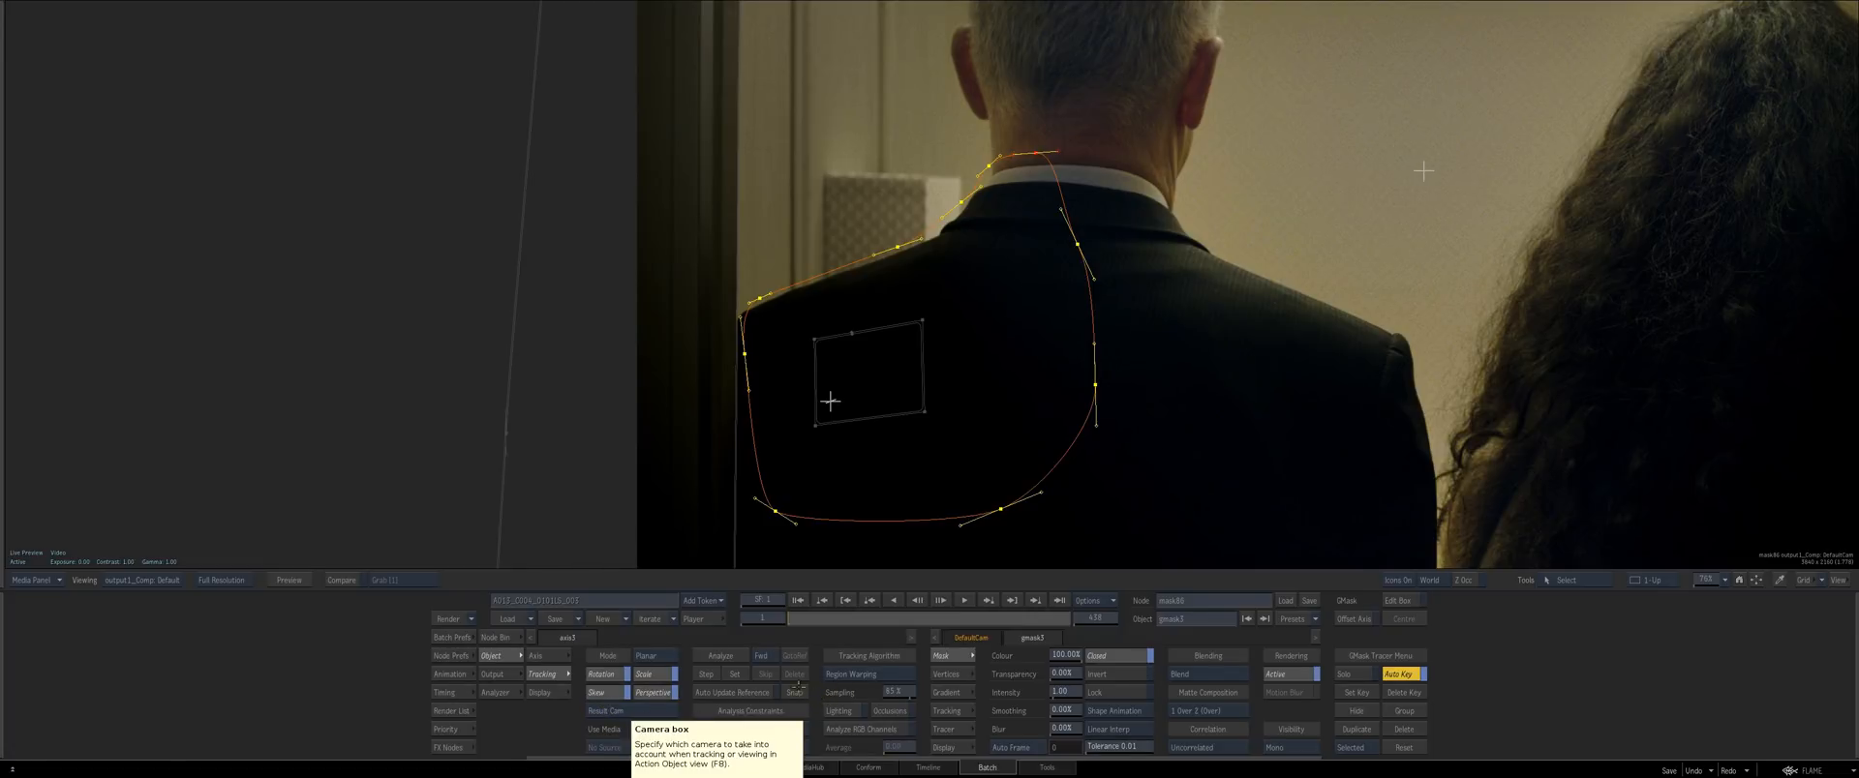
Try to track the shoulder mask's axis with a planar analysis in its object view
{"action": "key", "text": "F8"}
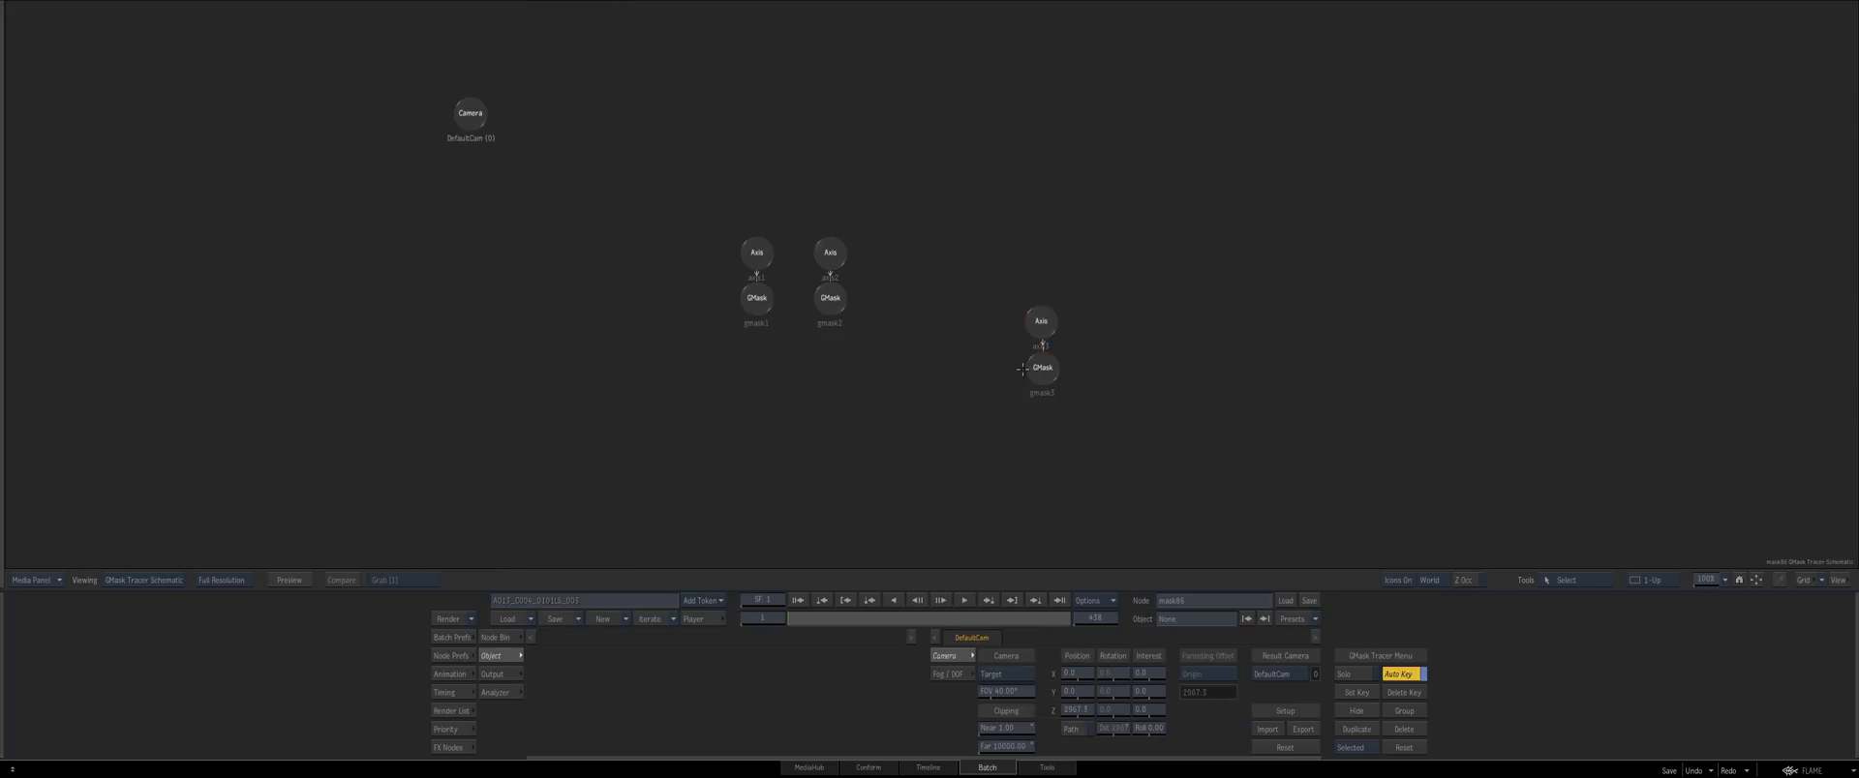
{"action": "left_click_drag", "start_coordinate": [1041, 321], "coordinate": [1015, 285]}
{"action": "key", "text": "F8"}
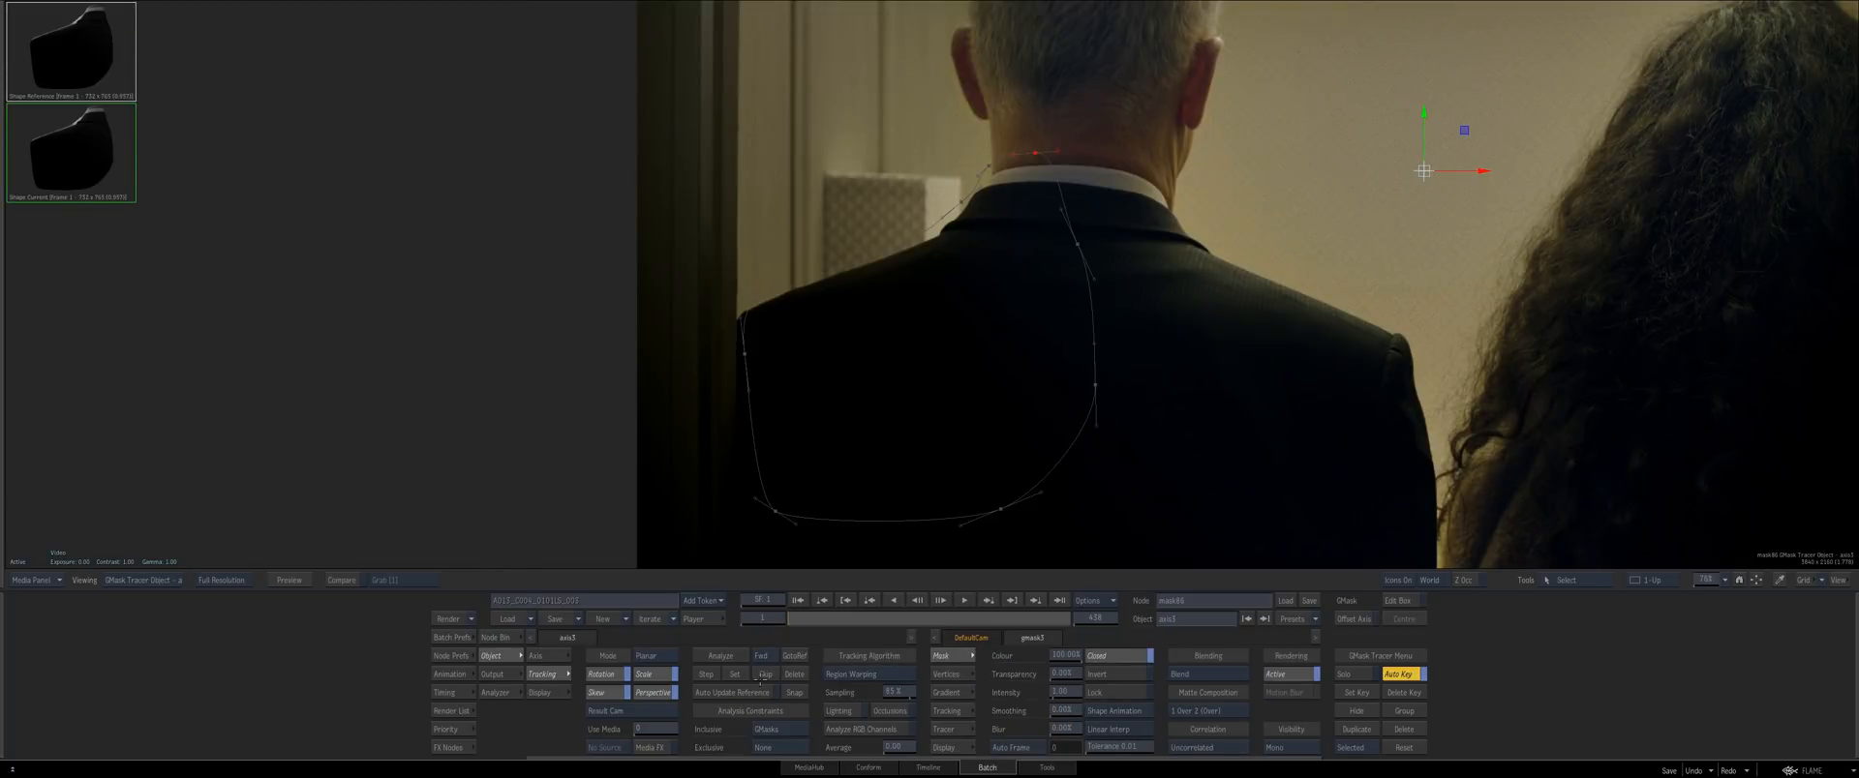
{"action": "left_click", "coordinate": [720, 656]}
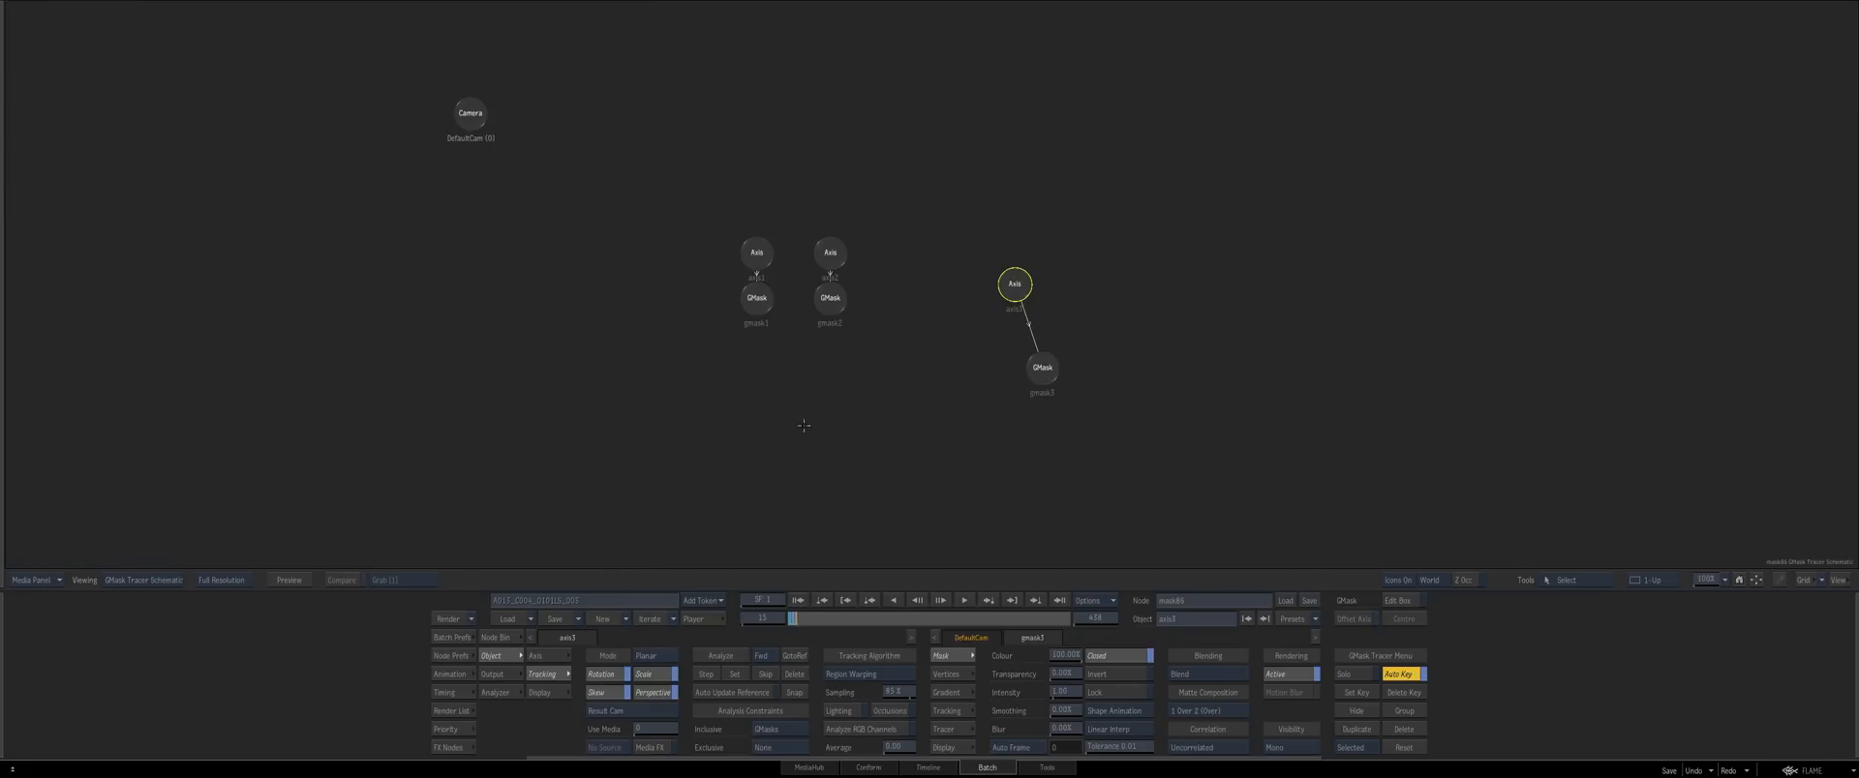
Reselect the axis and shoulder GMask, return to the reference frame, turn off Perspective, and rerun the planar analysis
{"action": "left_click", "coordinate": [800, 423]}
{"action": "left_click", "coordinate": [1015, 285]}
{"action": "left_click", "coordinate": [1042, 369], "text": "ctrl"}
{"action": "key", "text": "F8"}
{"action": "left_click", "coordinate": [792, 656]}
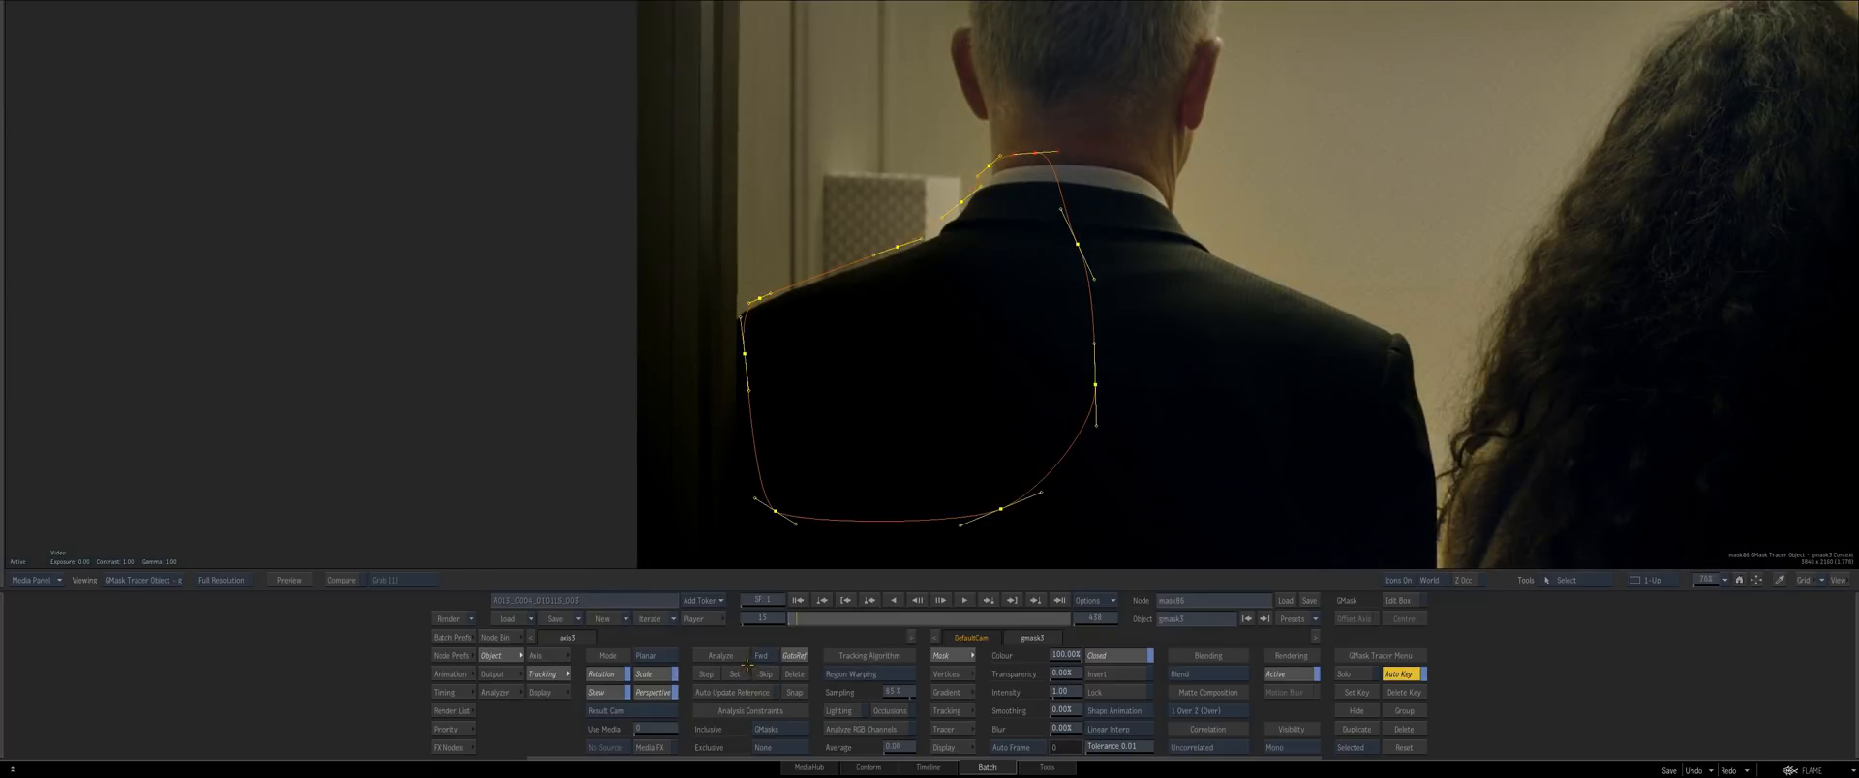
{"action": "left_click", "coordinate": [654, 693]}
{"action": "left_click", "coordinate": [719, 654]}
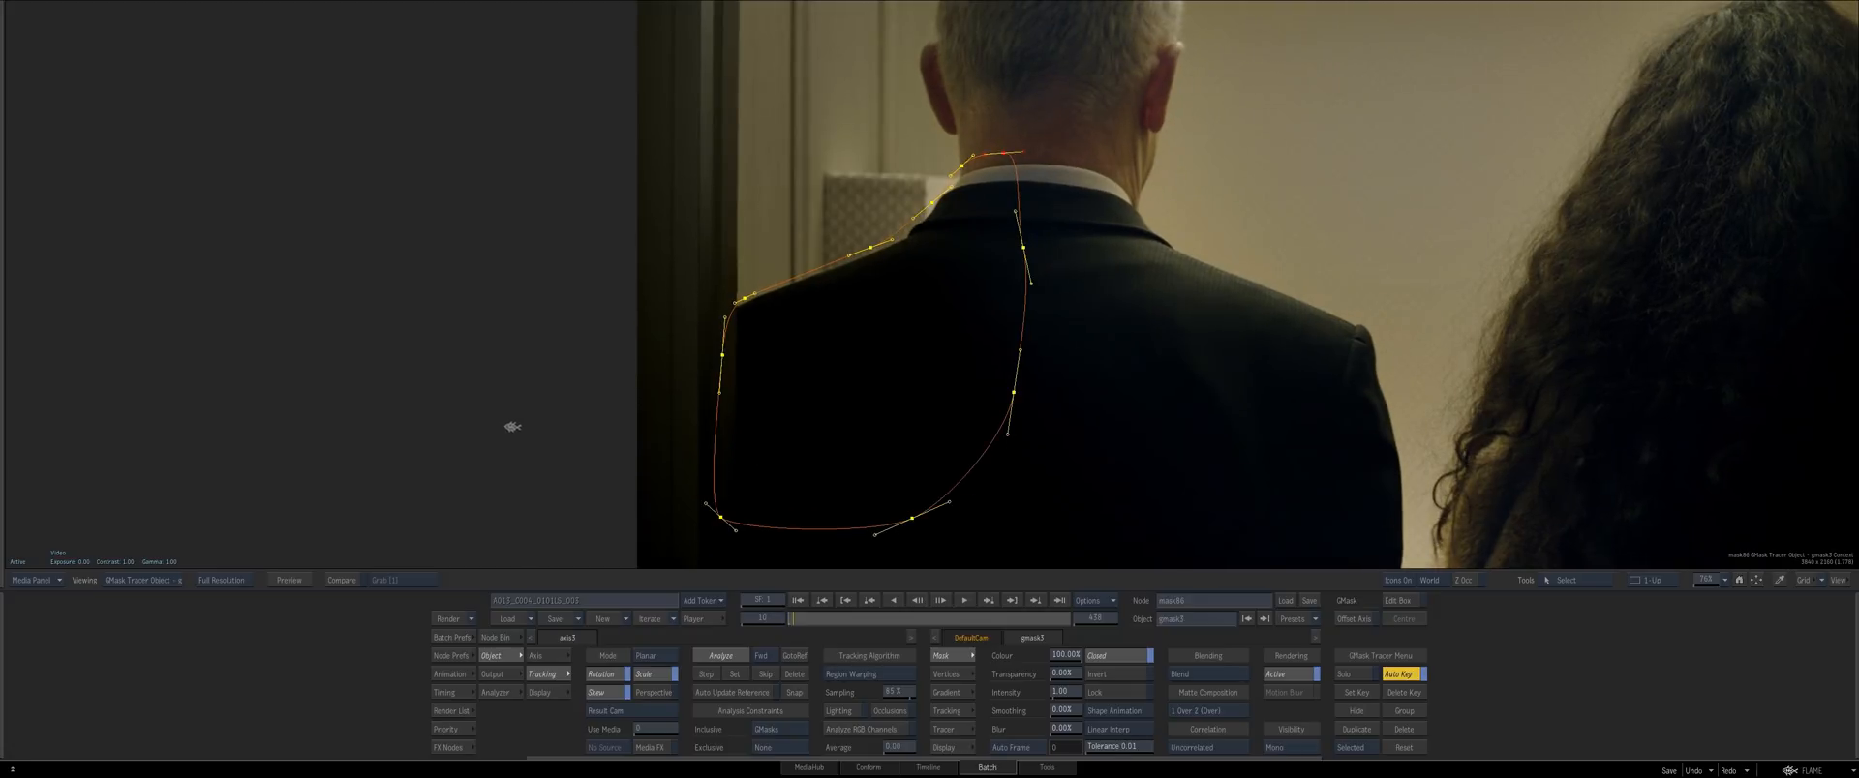
Brighten the viewer exposure temporarily and sample pixel values in the dark jacket inside the mask, checking for trackable detail
{"action": "left_click_drag", "start_coordinate": [681, 455], "coordinate": [840, 444]}
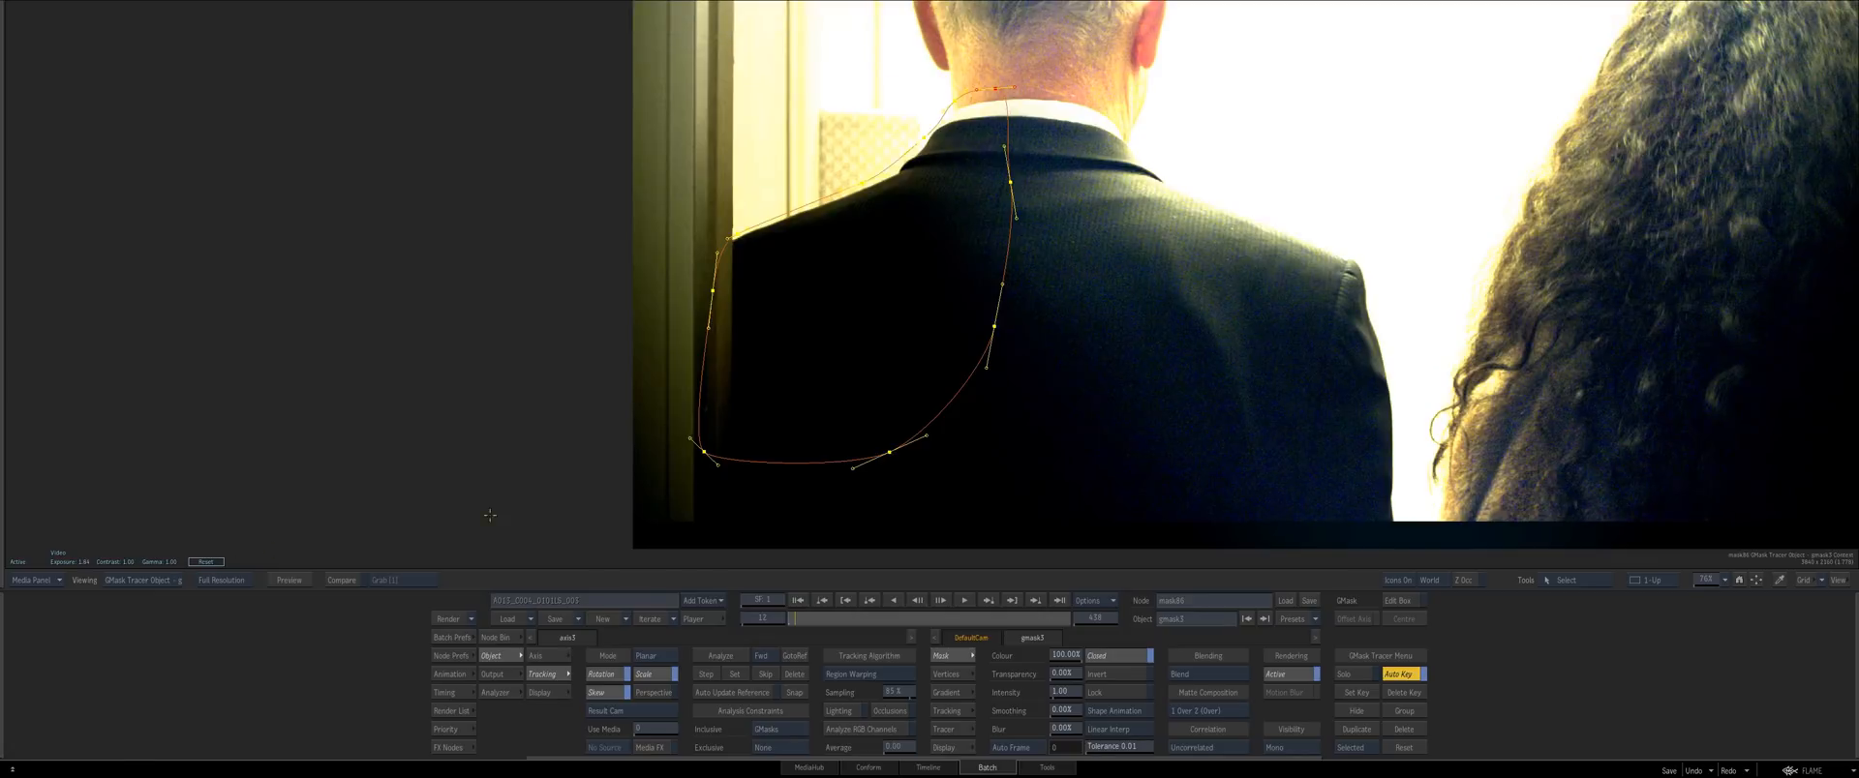
{"action": "left_click", "coordinate": [205, 562]}
{"action": "left_click_drag", "start_coordinate": [849, 353], "coordinate": [930, 274]}
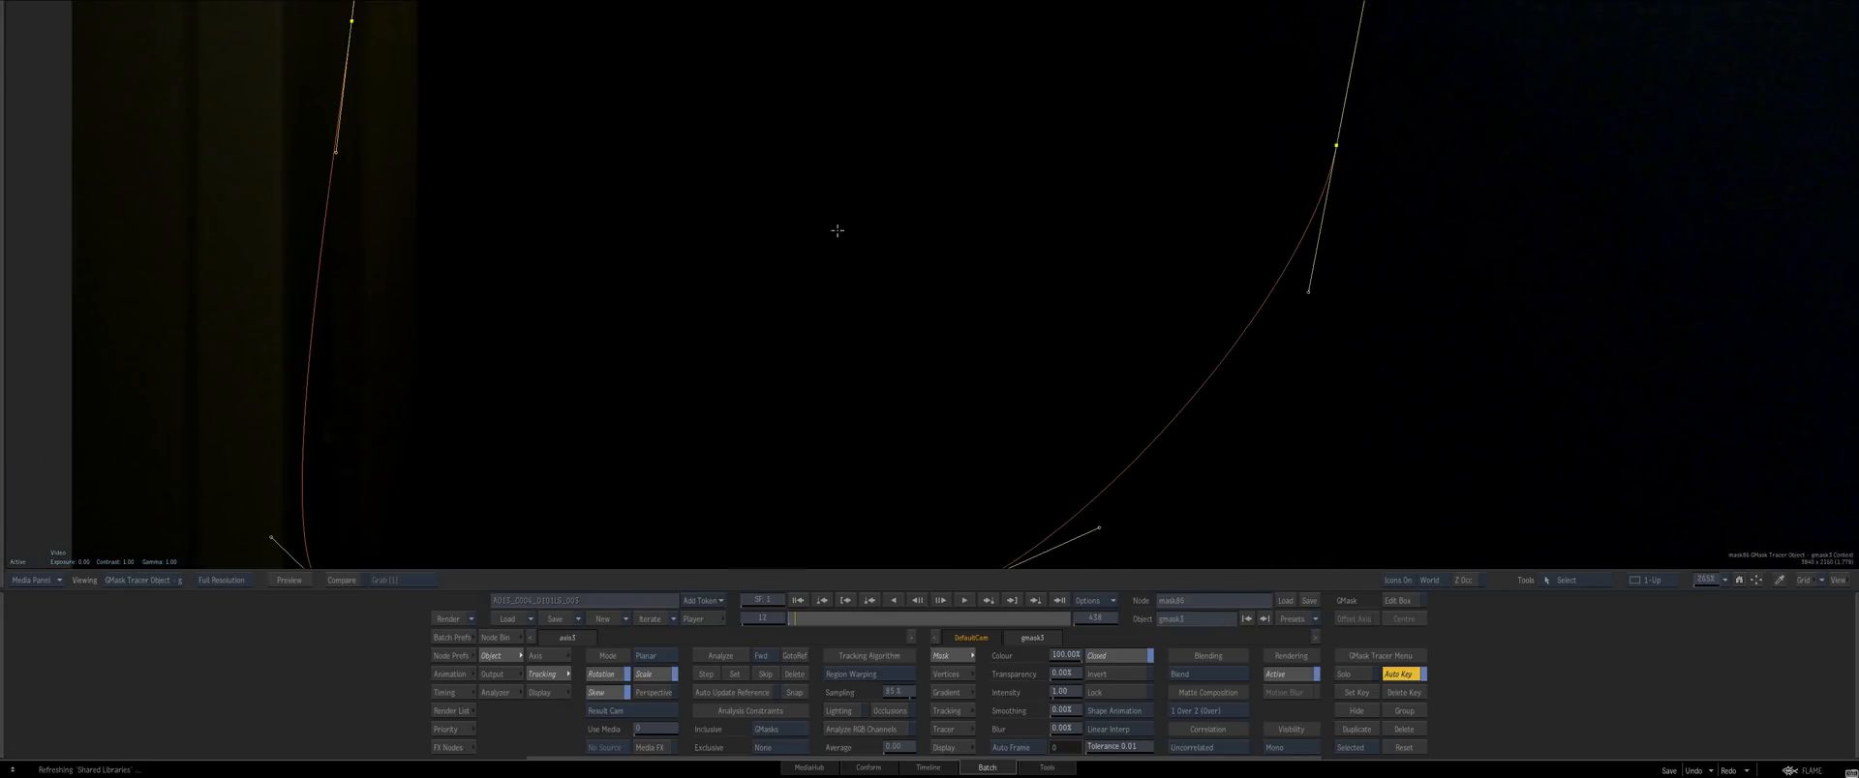
{"action": "left_click_drag", "start_coordinate": [838, 230], "coordinate": [852, 237]}
{"action": "key", "text": "i"}
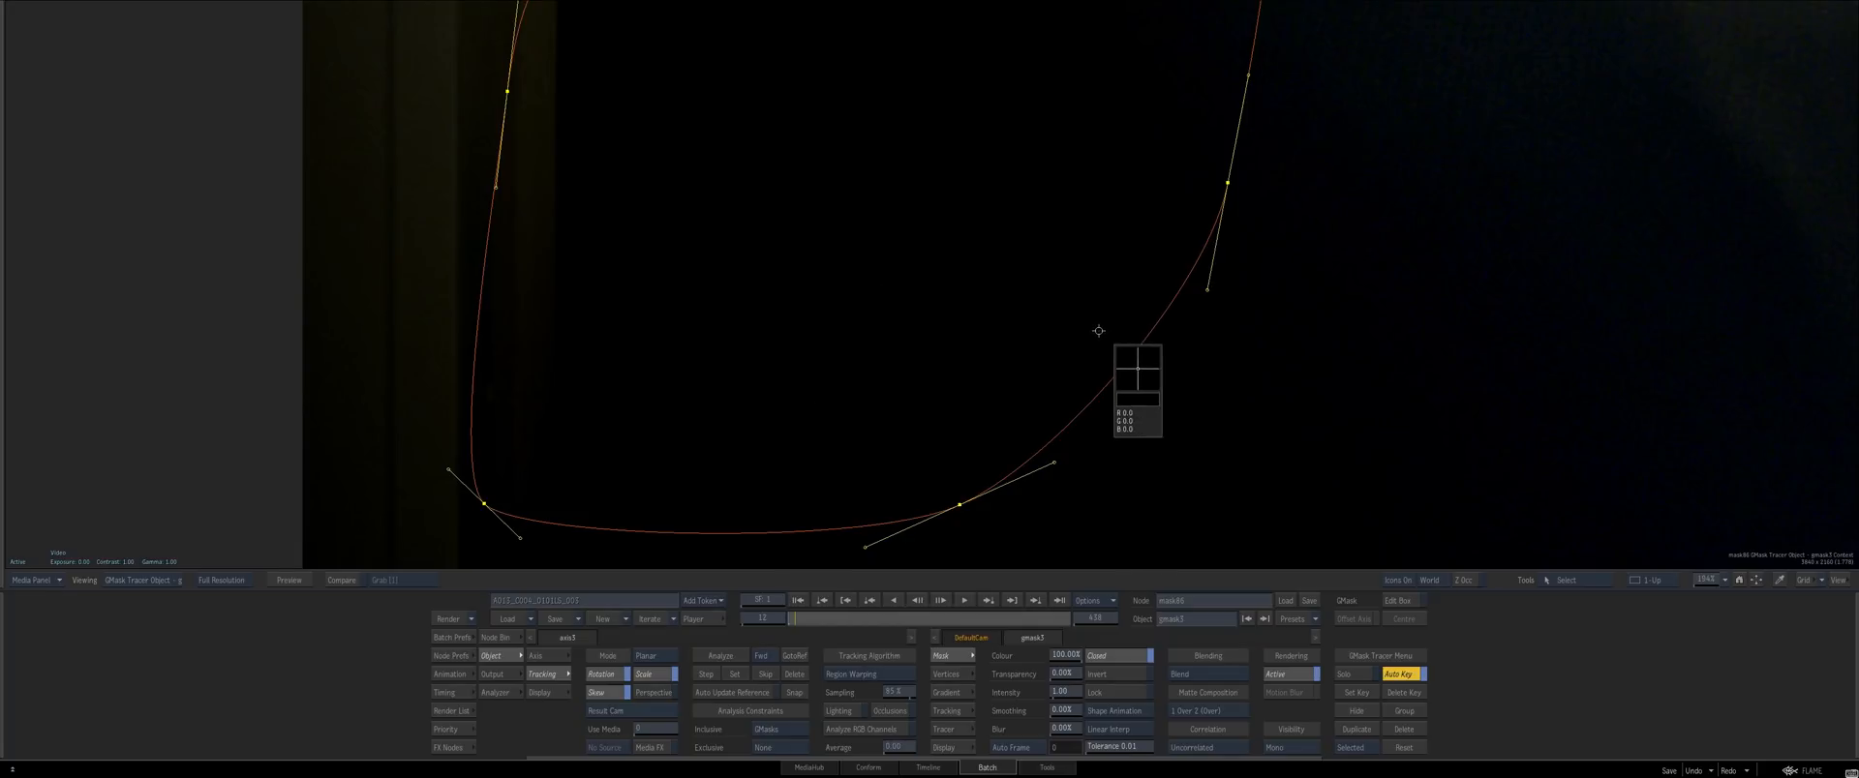
{"action": "left_click_drag", "start_coordinate": [905, 245], "coordinate": [683, 216]}
{"action": "left_click_drag", "start_coordinate": [800, 303], "coordinate": [668, 263]}
{"action": "left_click_drag", "start_coordinate": [668, 262], "coordinate": [831, 447]}
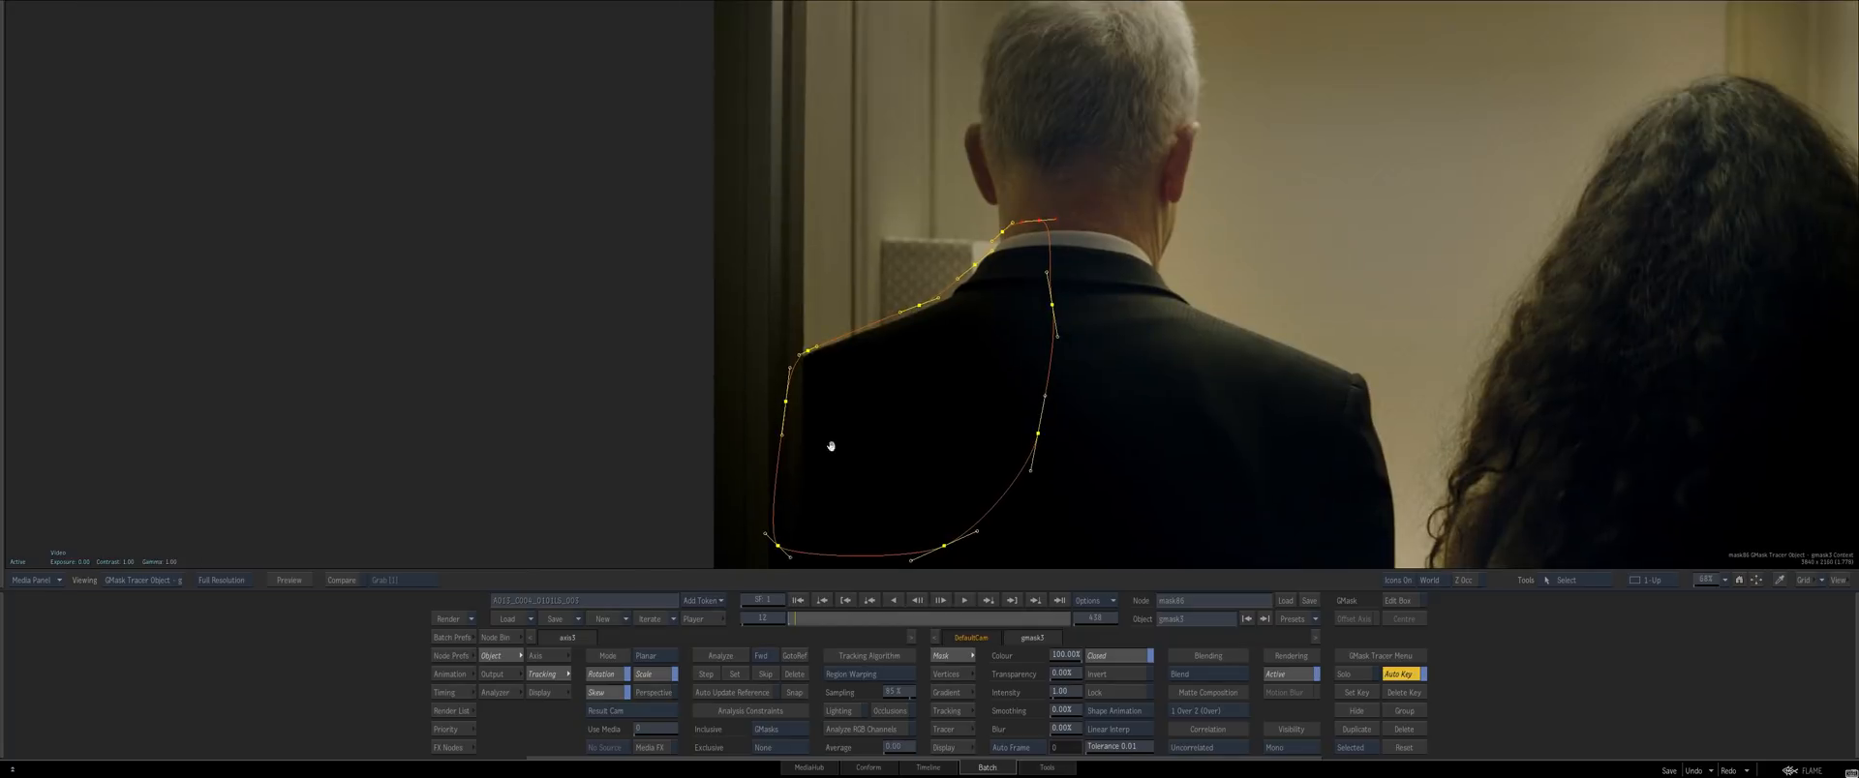
Switch the shoulder mask's tracking algorithm to Multi Feature Detection and run the analysis again
{"action": "key", "text": "Escape"}
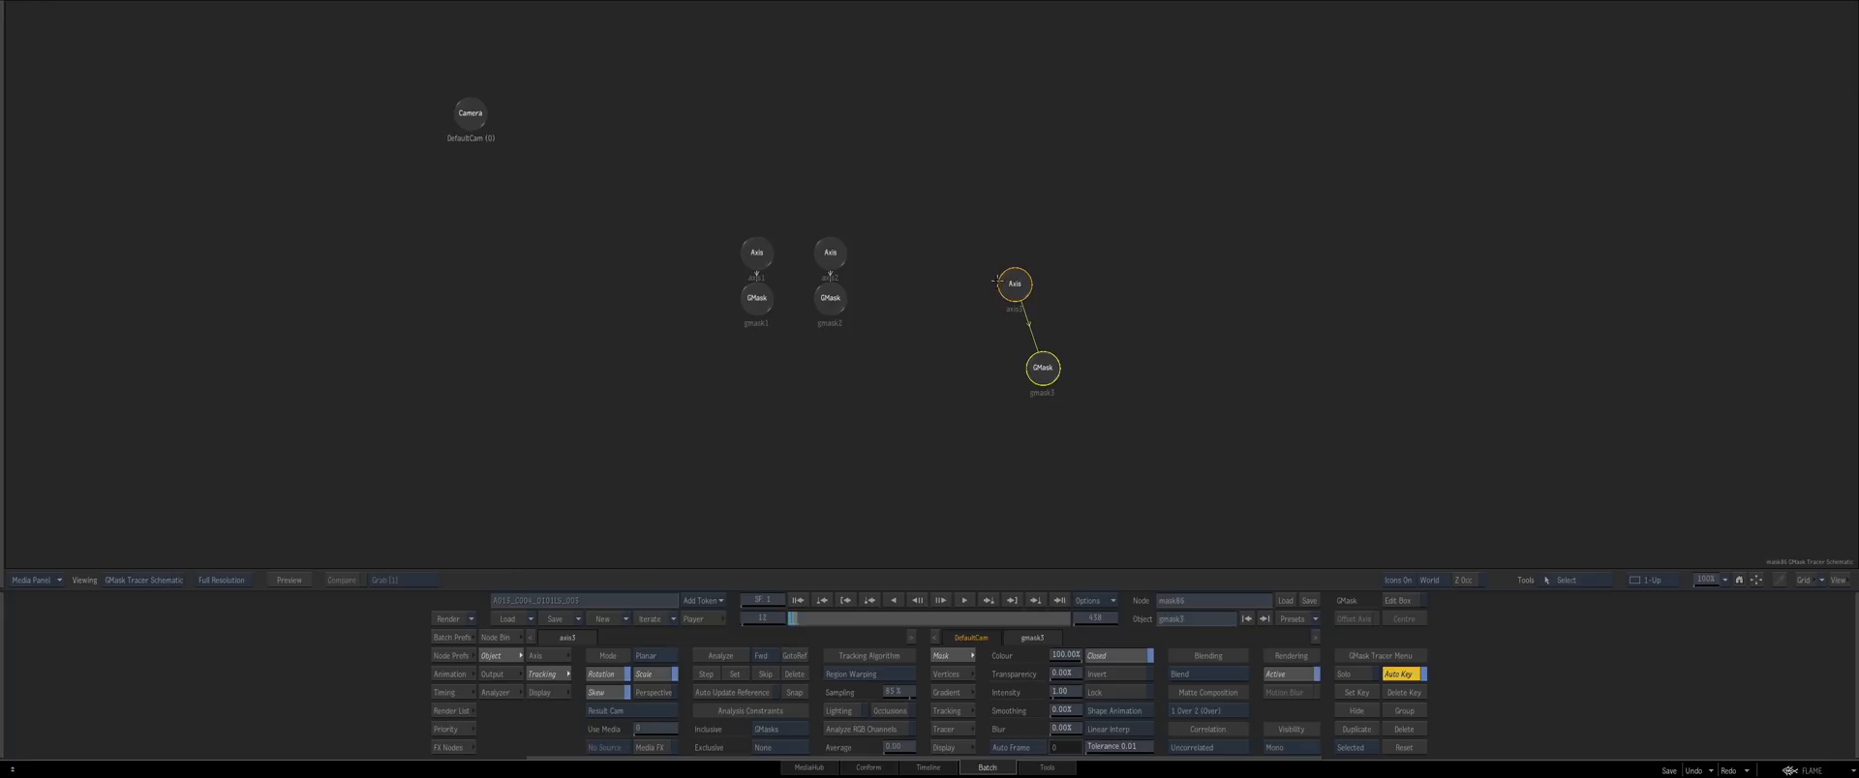
{"action": "left_click", "coordinate": [1012, 284]}
{"action": "key", "text": "Escape"}
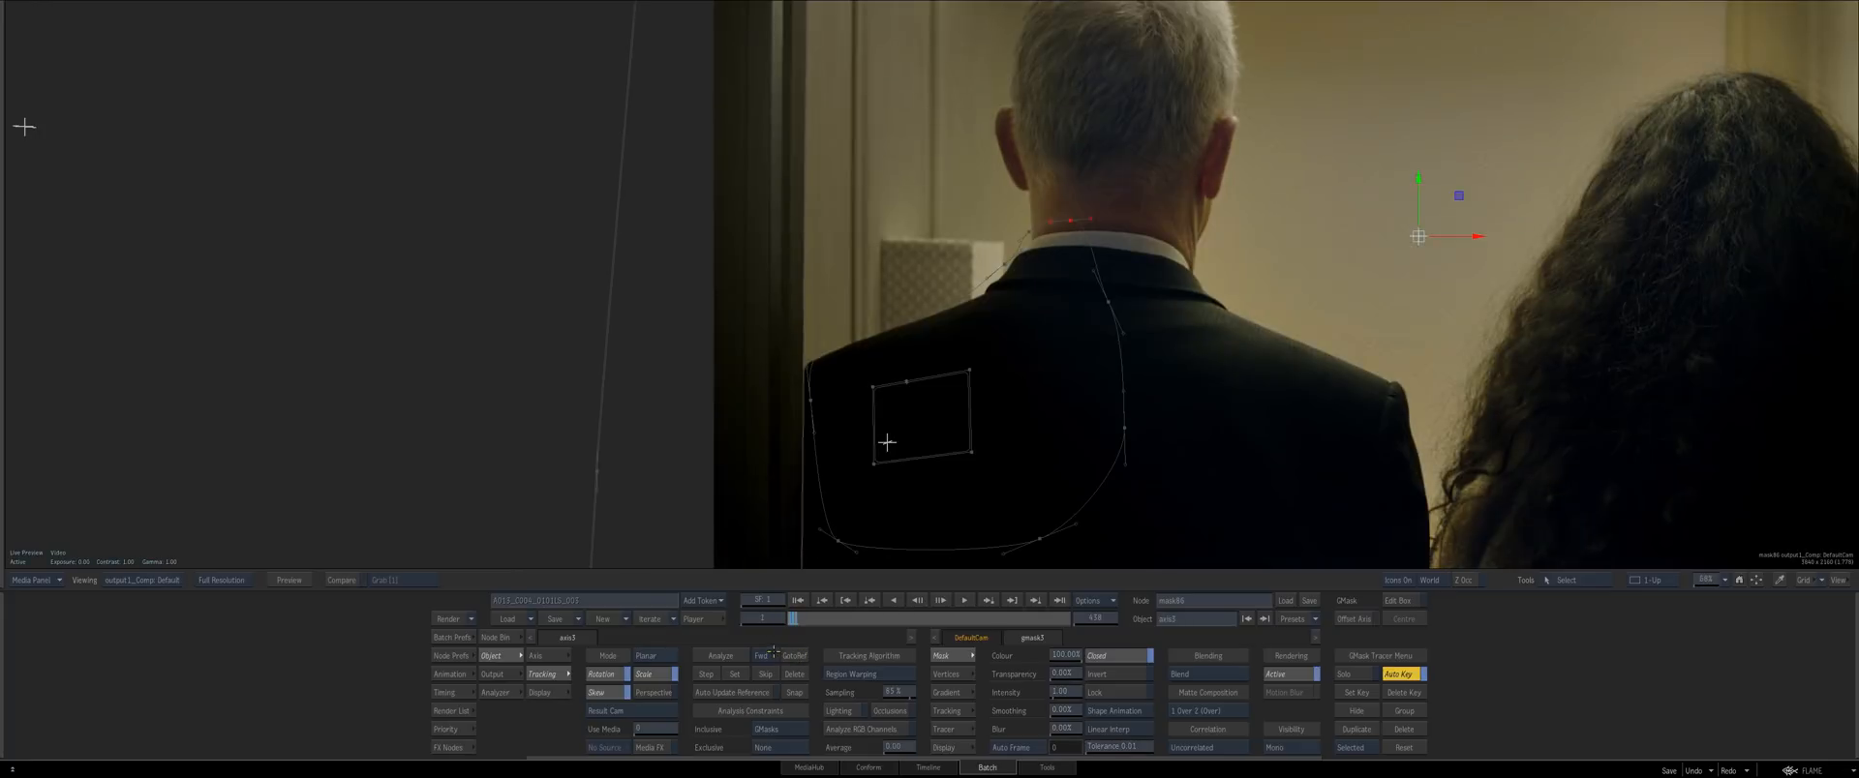
{"action": "left_click", "coordinate": [923, 550]}
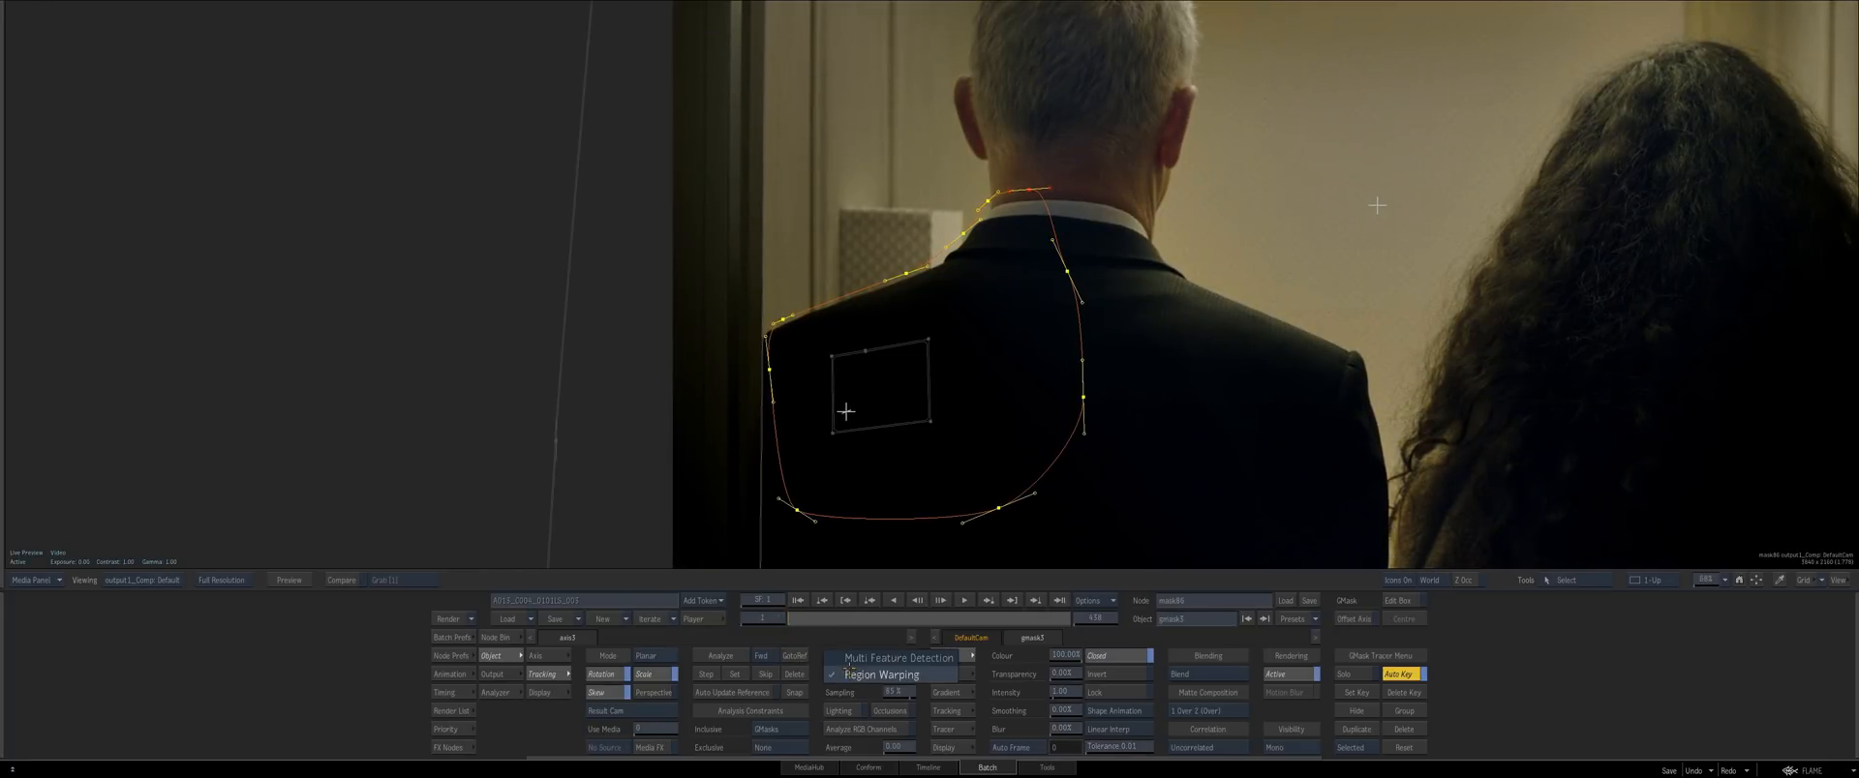
{"action": "left_click", "coordinate": [714, 656]}
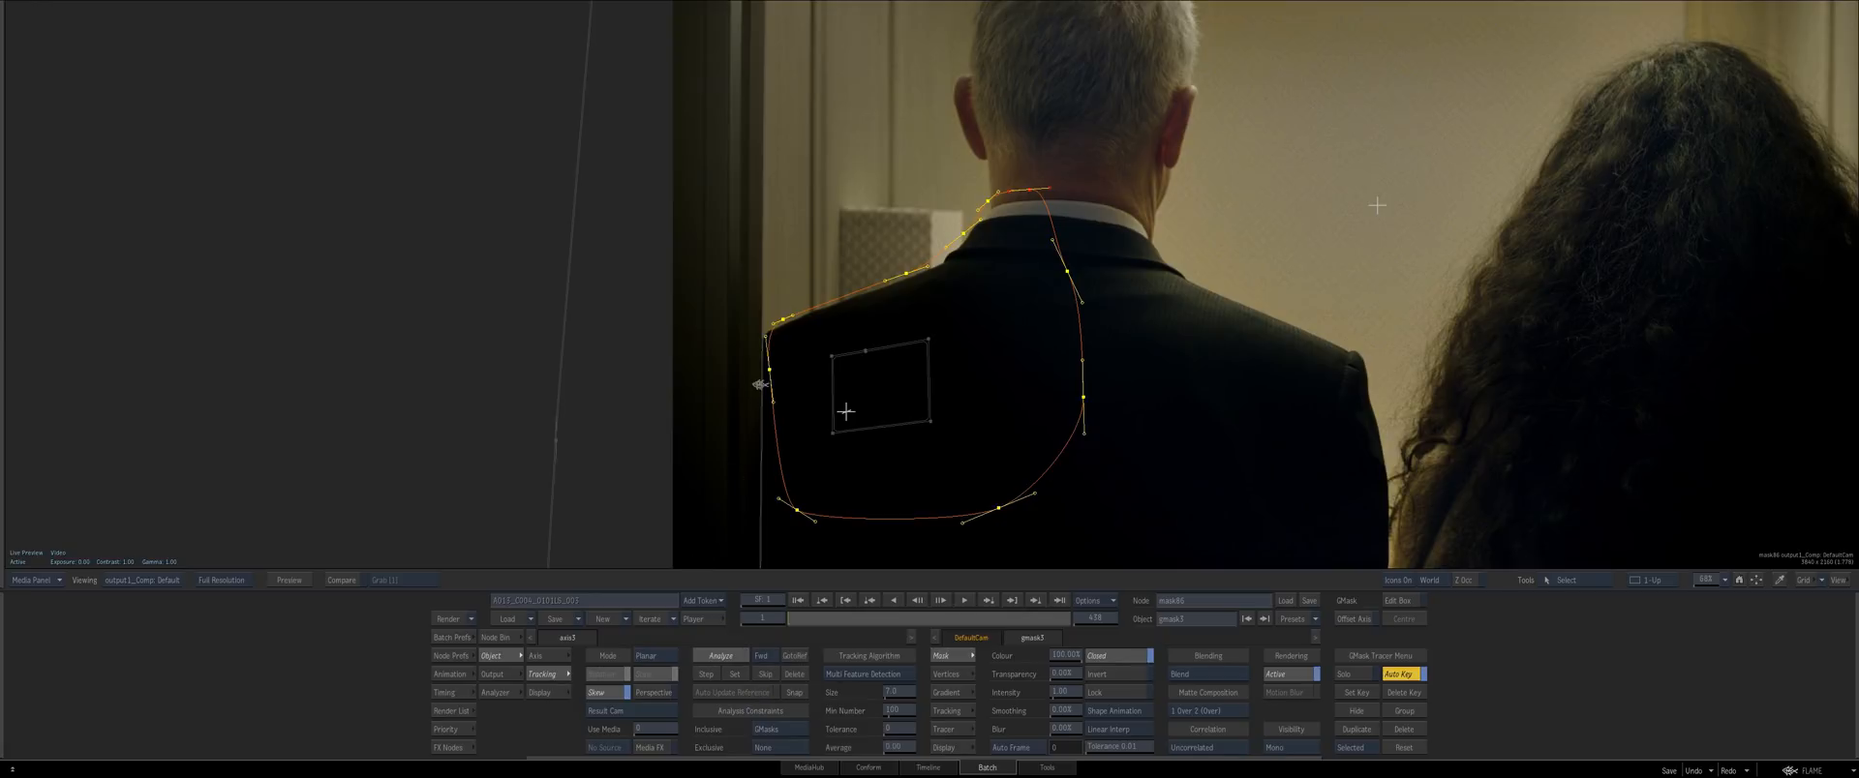
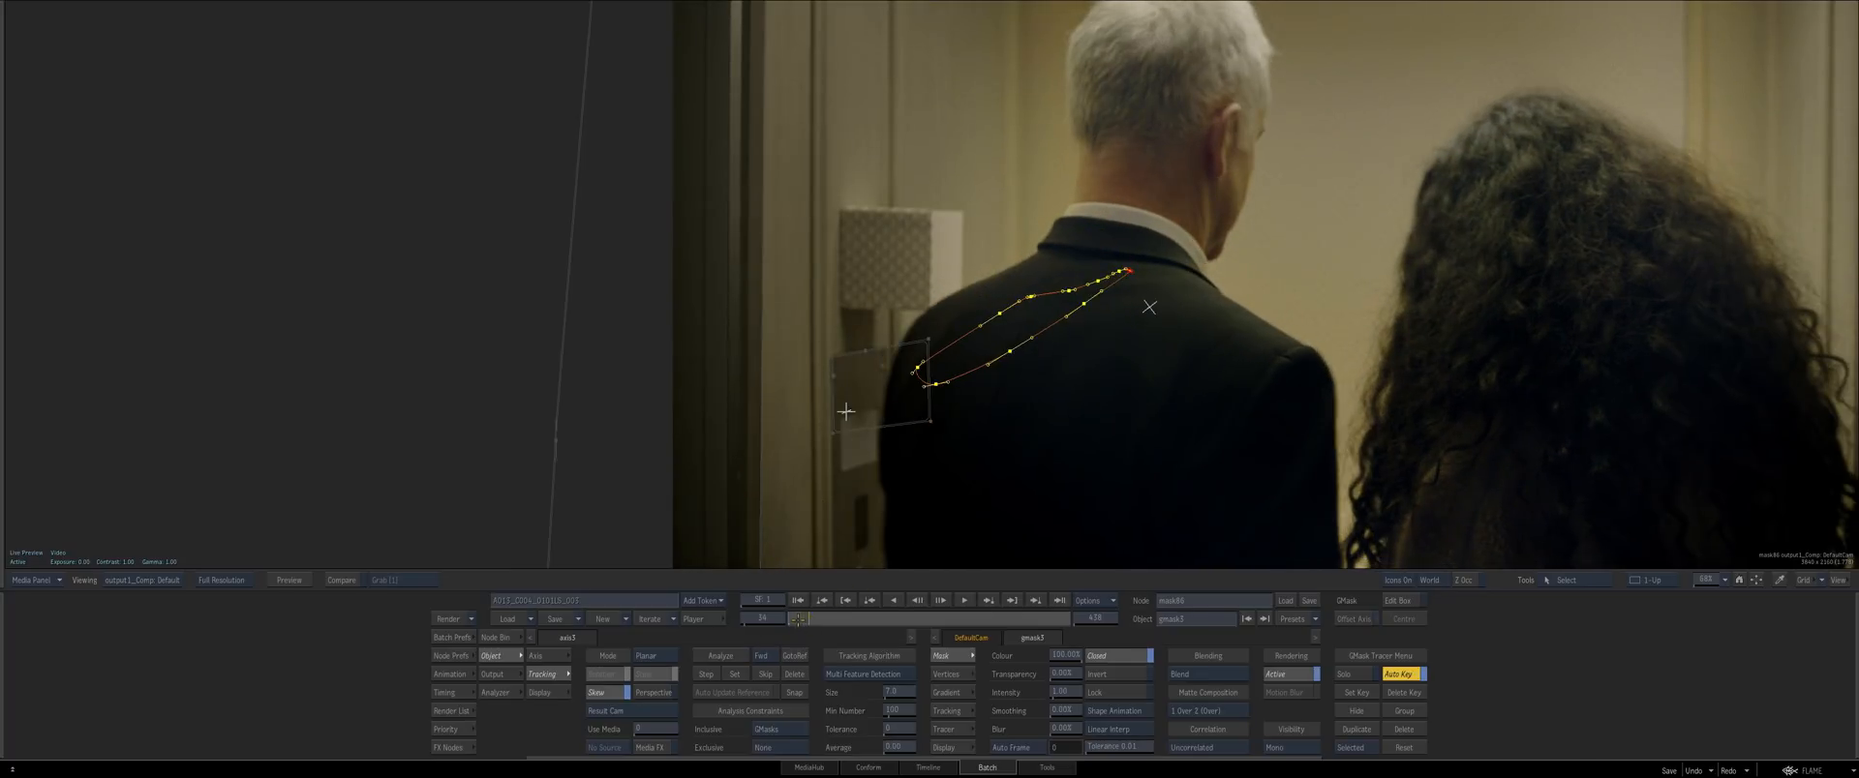
Delete the shoulder axis's tracking keyframes after frame 25 in its animation curves
{"action": "left_click_drag", "start_coordinate": [799, 619], "coordinate": [803, 617]}
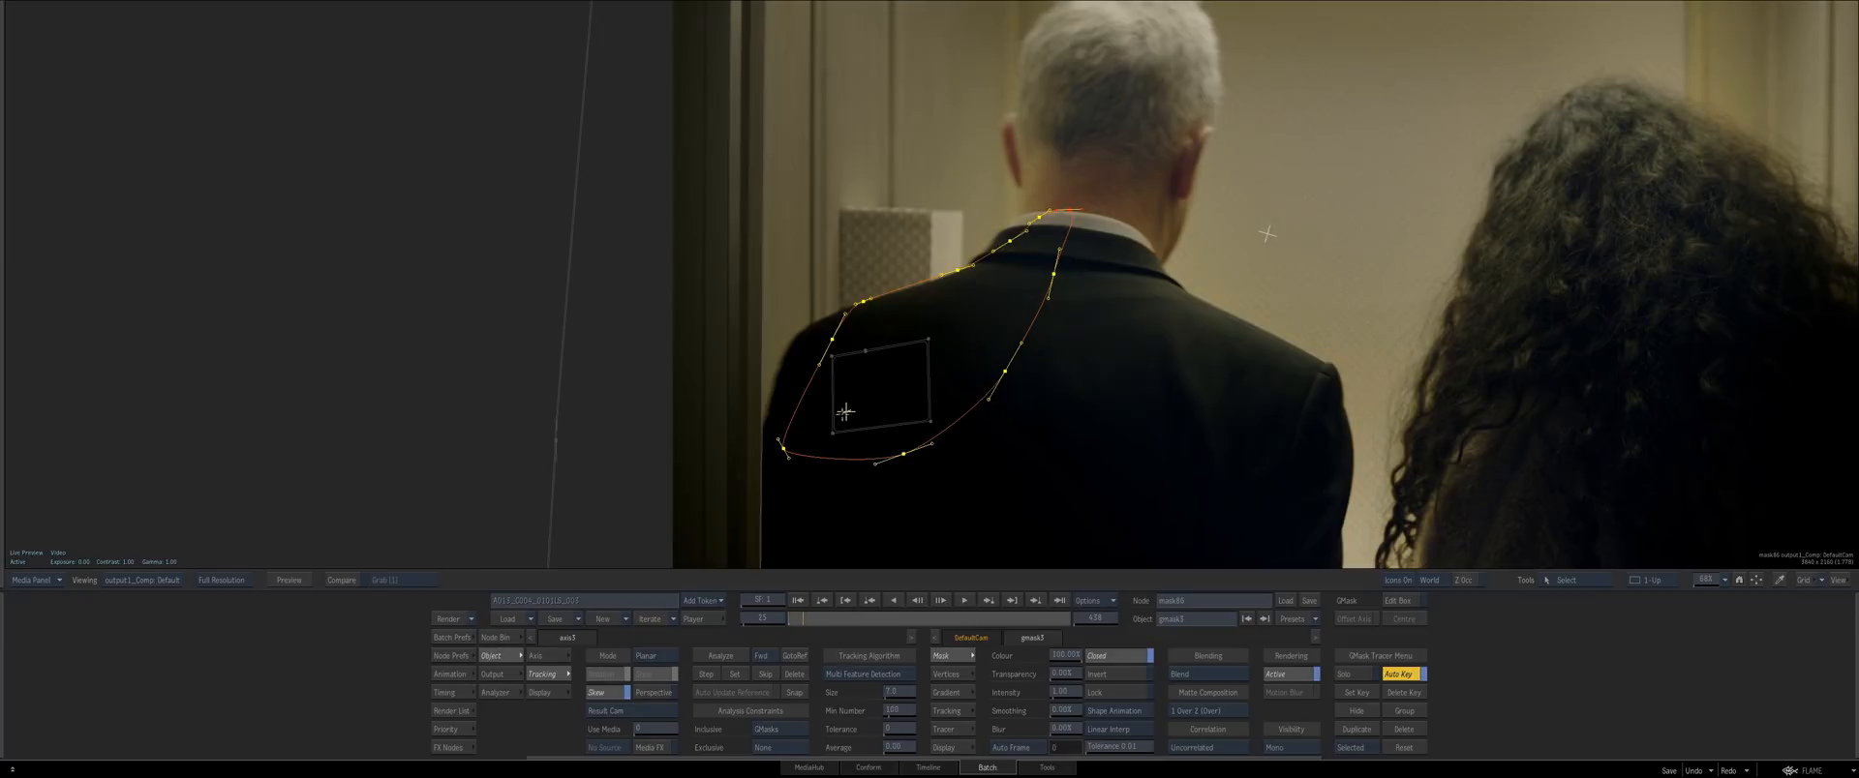
{"action": "key", "text": "Escape"}
{"action": "left_click_drag", "start_coordinate": [946, 303], "coordinate": [931, 299]}
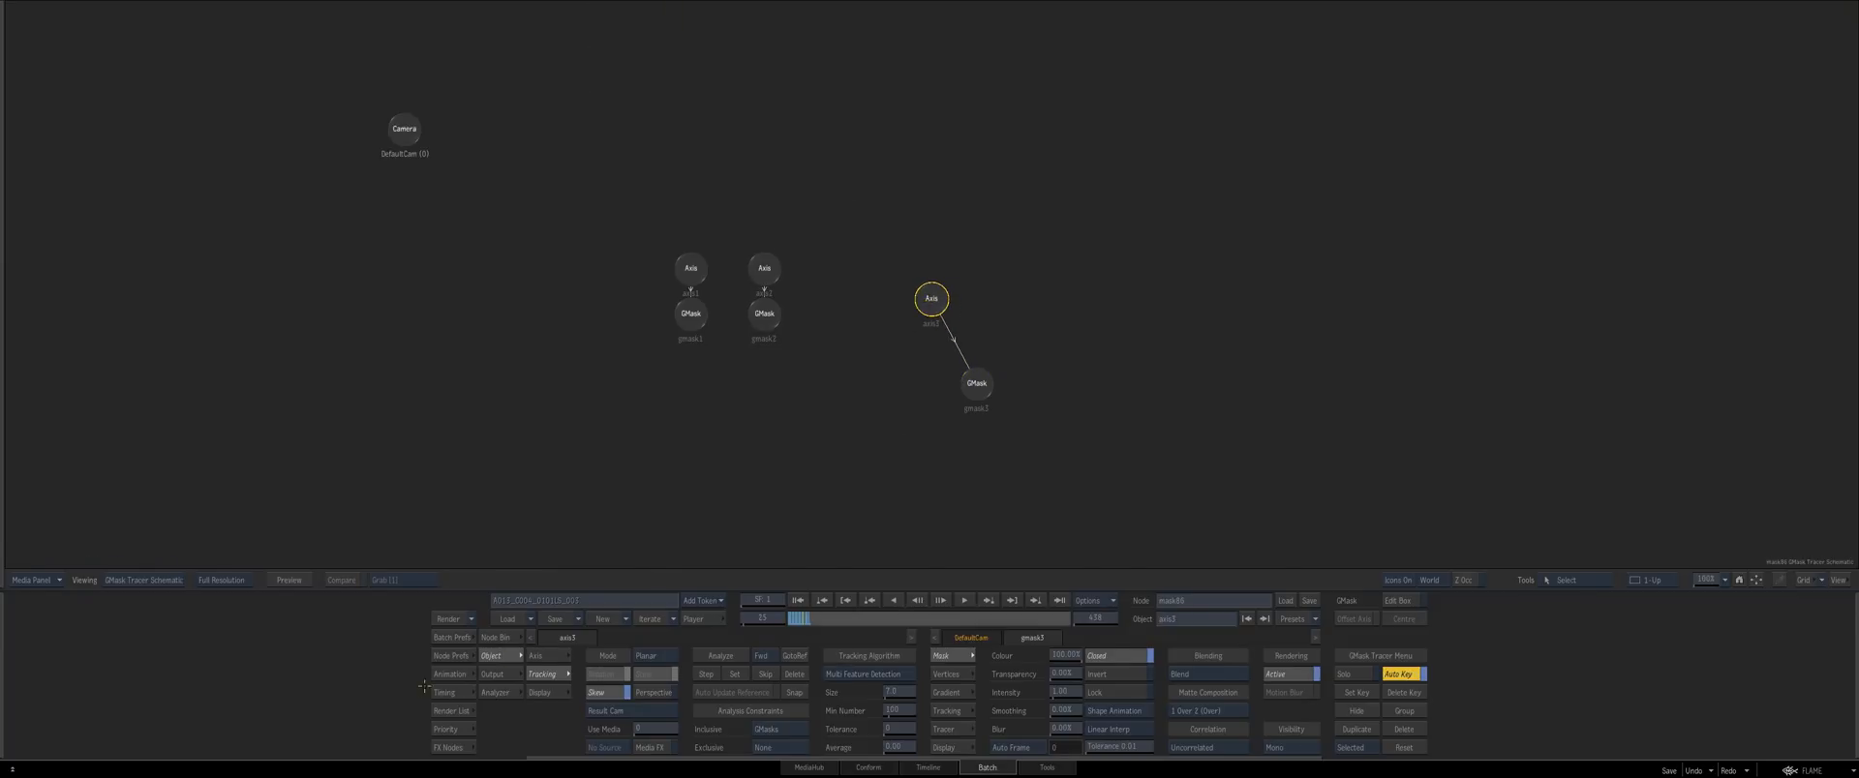
{"action": "left_click", "coordinate": [450, 674]}
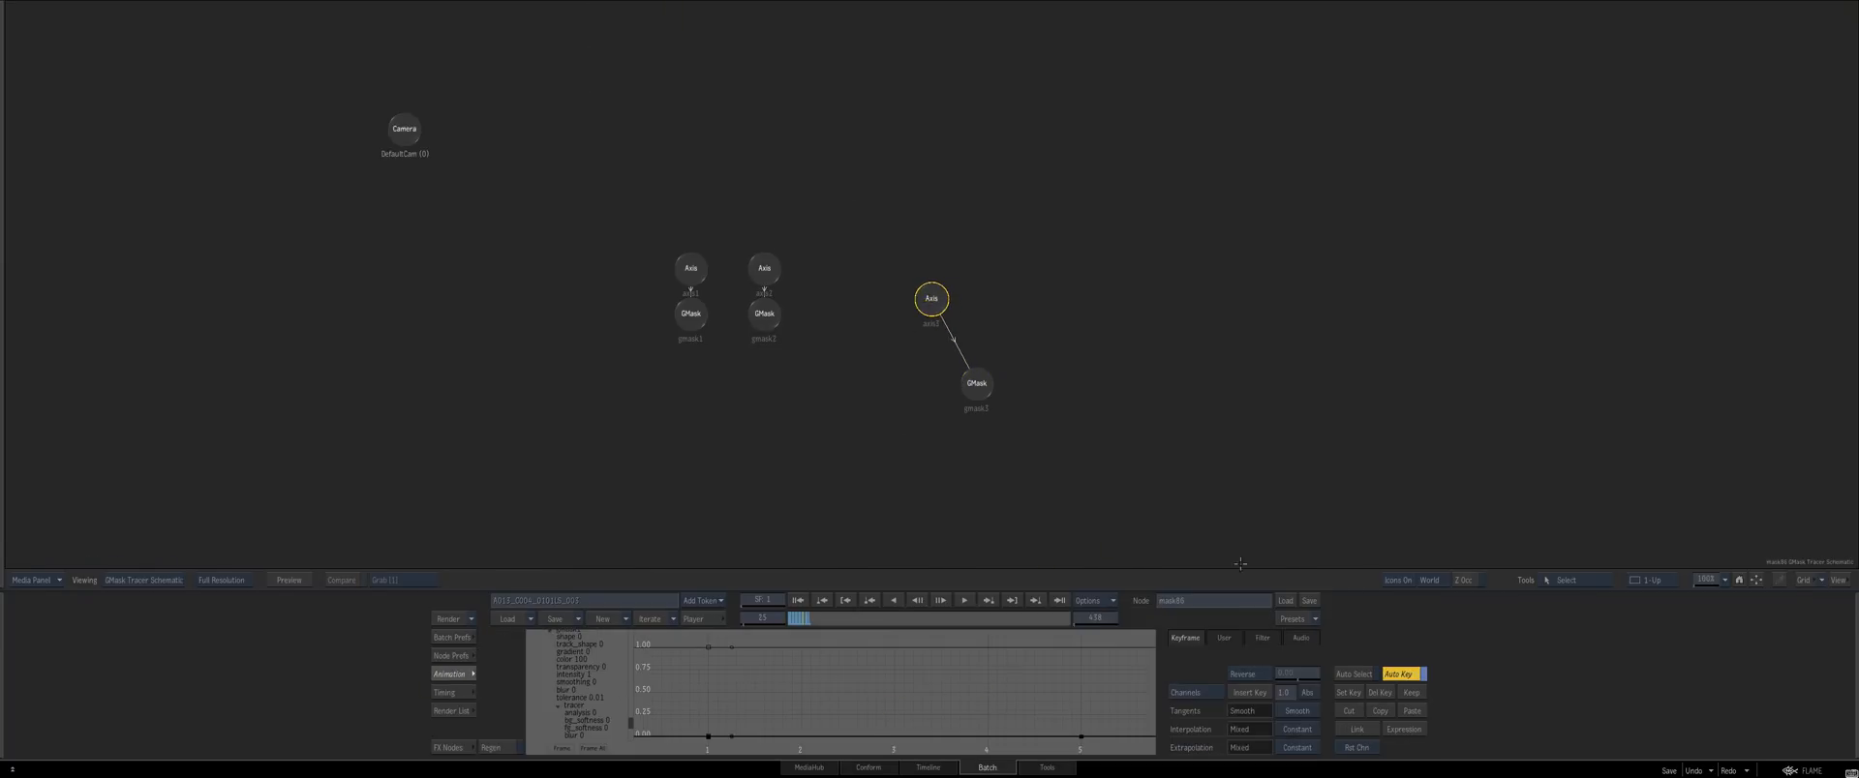
{"action": "key", "text": "alt+grave"}
{"action": "left_click_drag", "start_coordinate": [1041, 523], "coordinate": [860, 457]}
{"action": "left_click_drag", "start_coordinate": [1079, 424], "coordinate": [985, 474]}
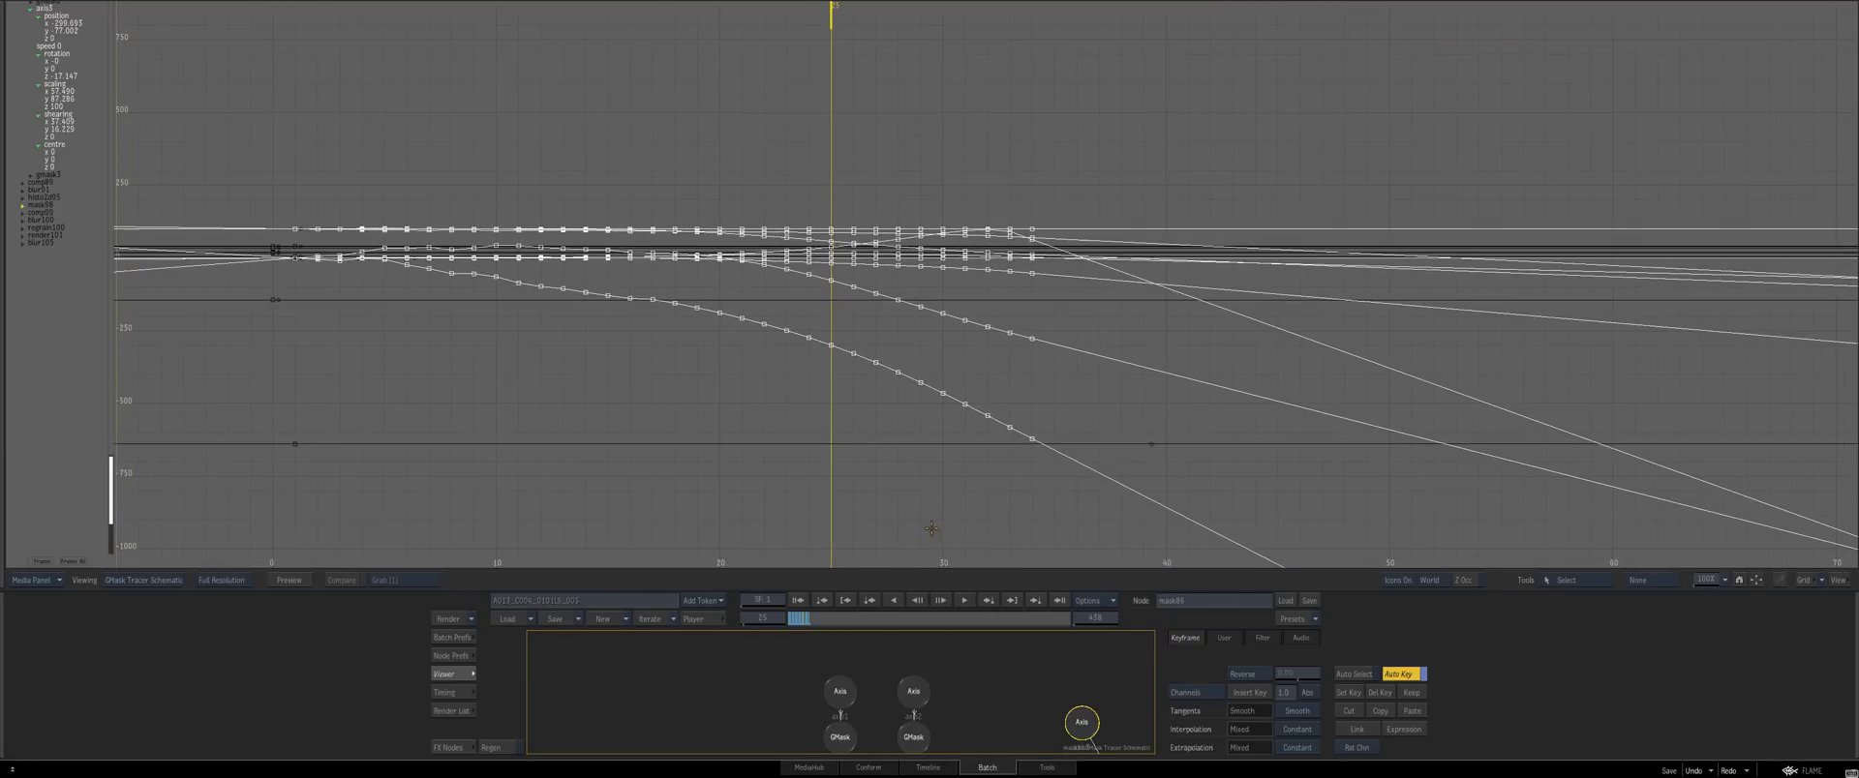
{"action": "left_click_drag", "start_coordinate": [1092, 522], "coordinate": [830, 195]}
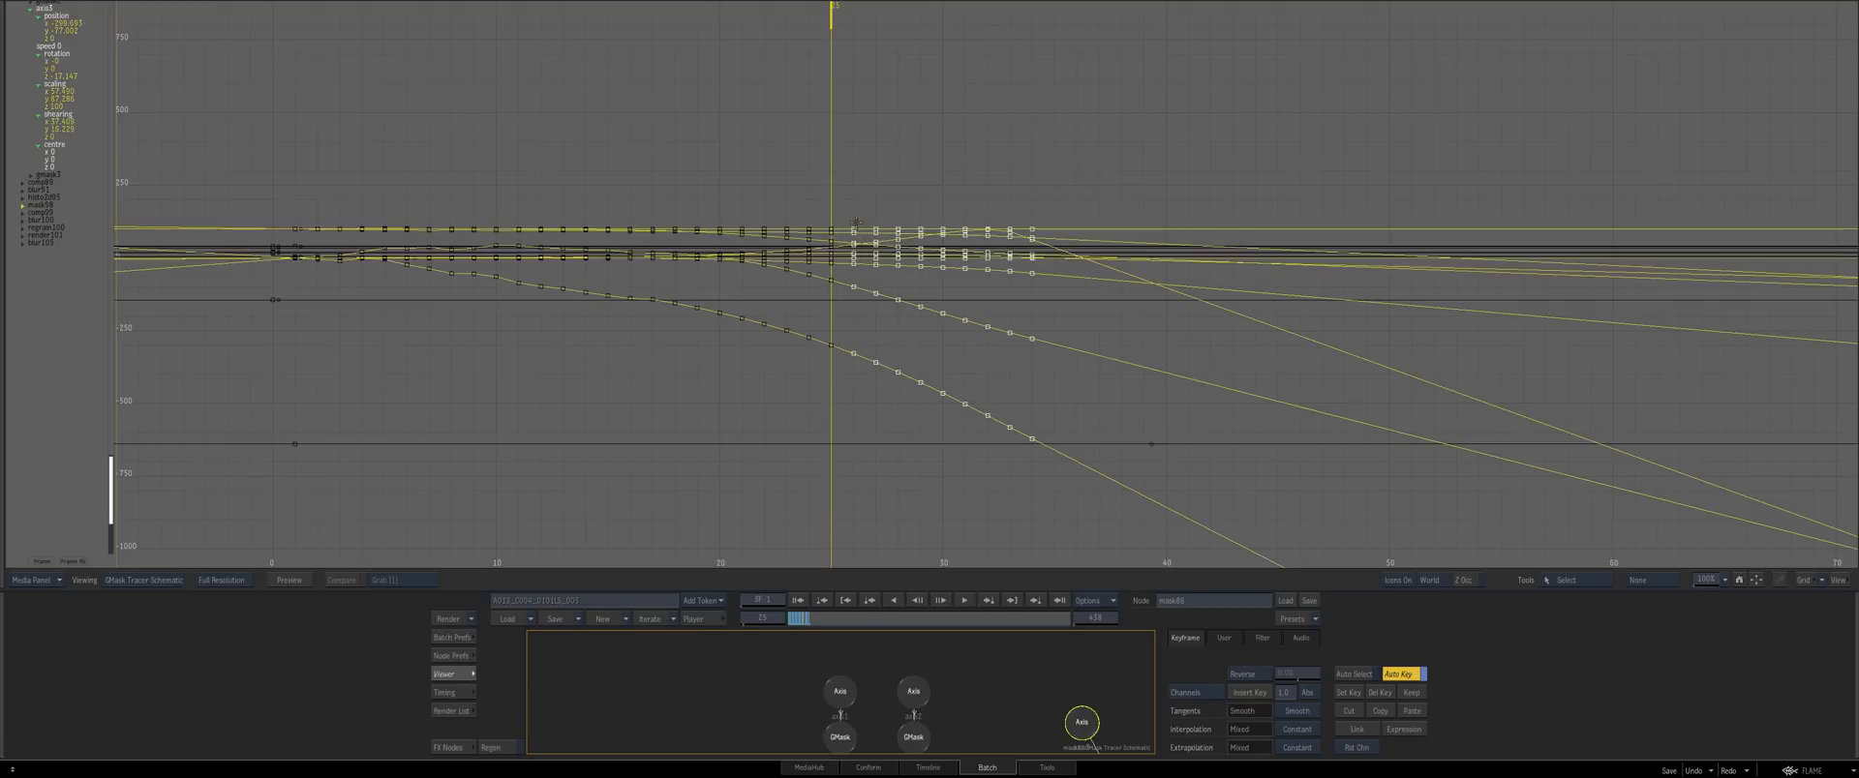
{"action": "left_click", "coordinate": [837, 405]}
{"action": "key", "text": "F4"}
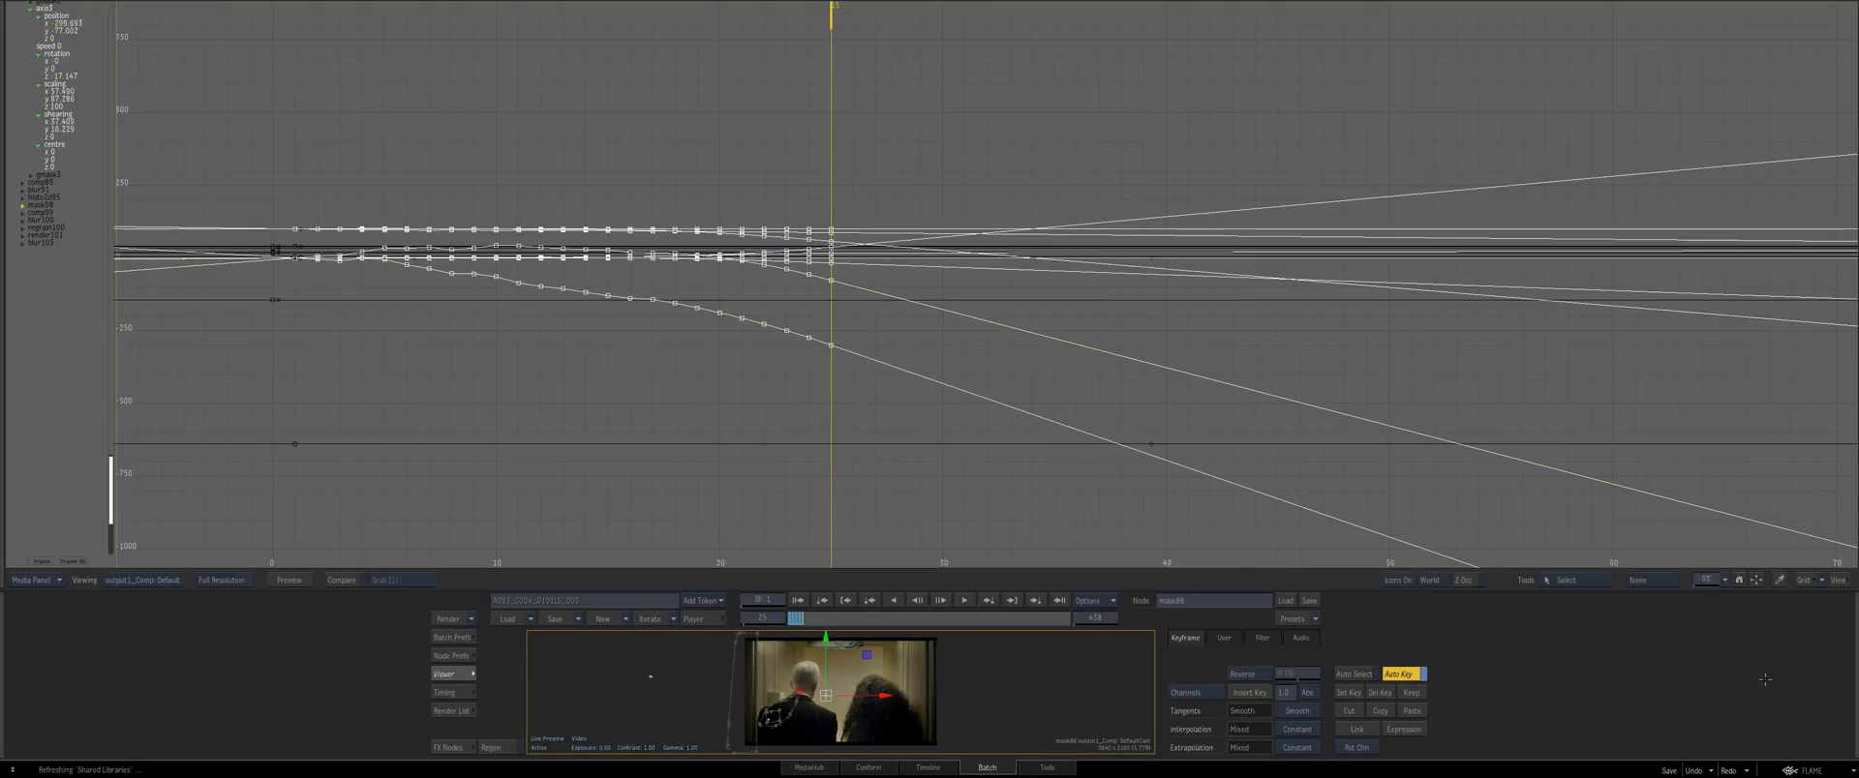
{"action": "key", "text": "Escape"}
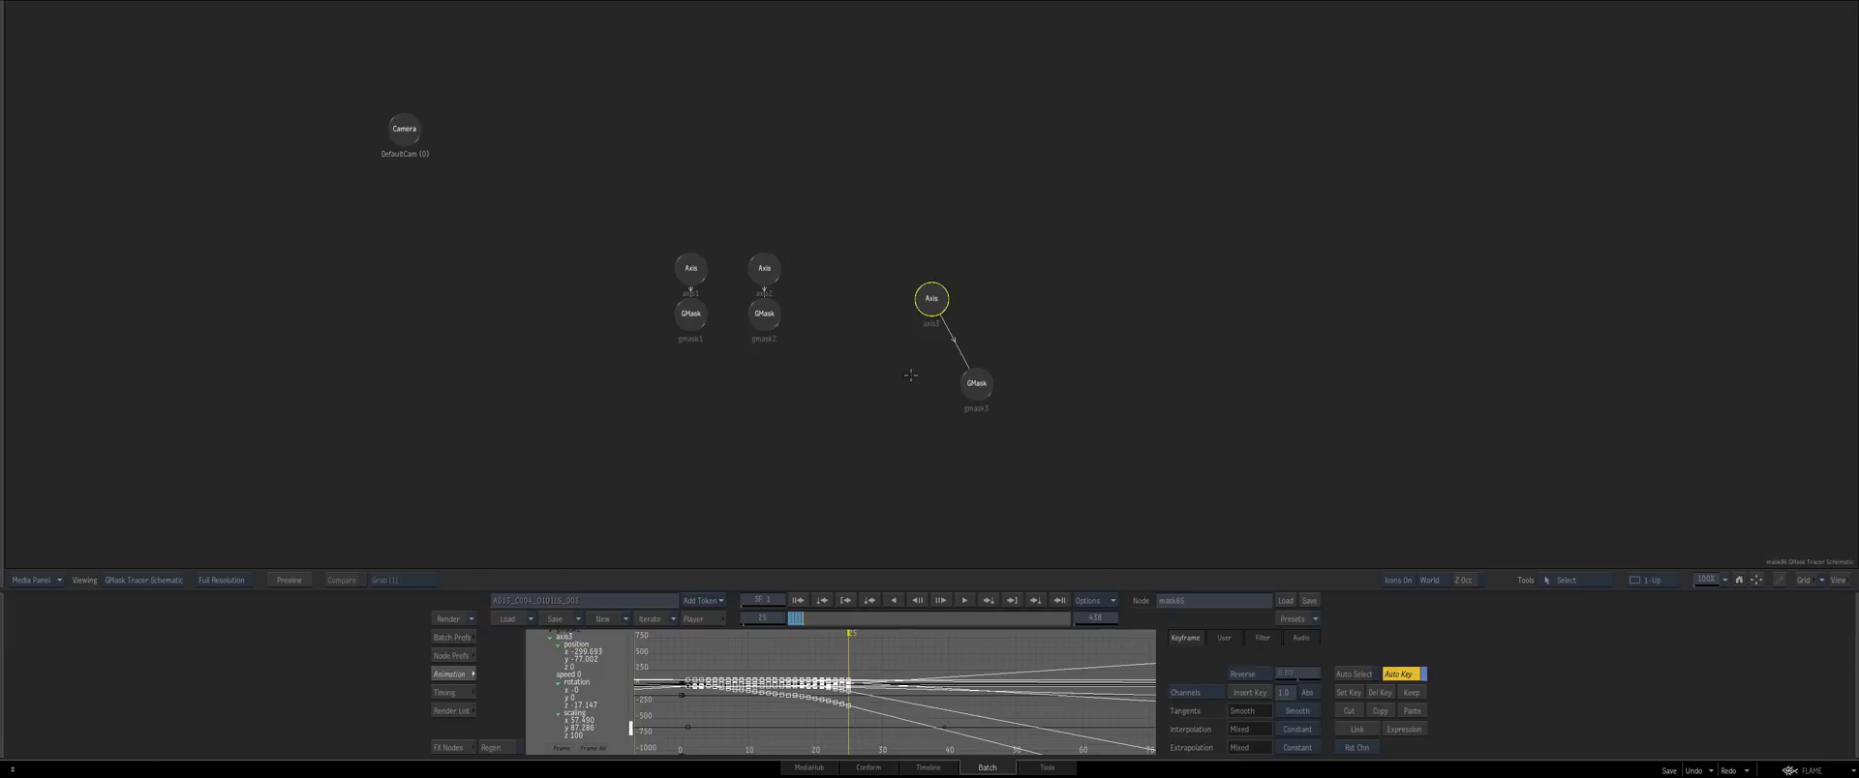
Set the axis curves' extrapolation to Constant and return to the first frame
{"action": "left_click", "coordinate": [1298, 747]}
{"action": "left_click", "coordinate": [1293, 732]}
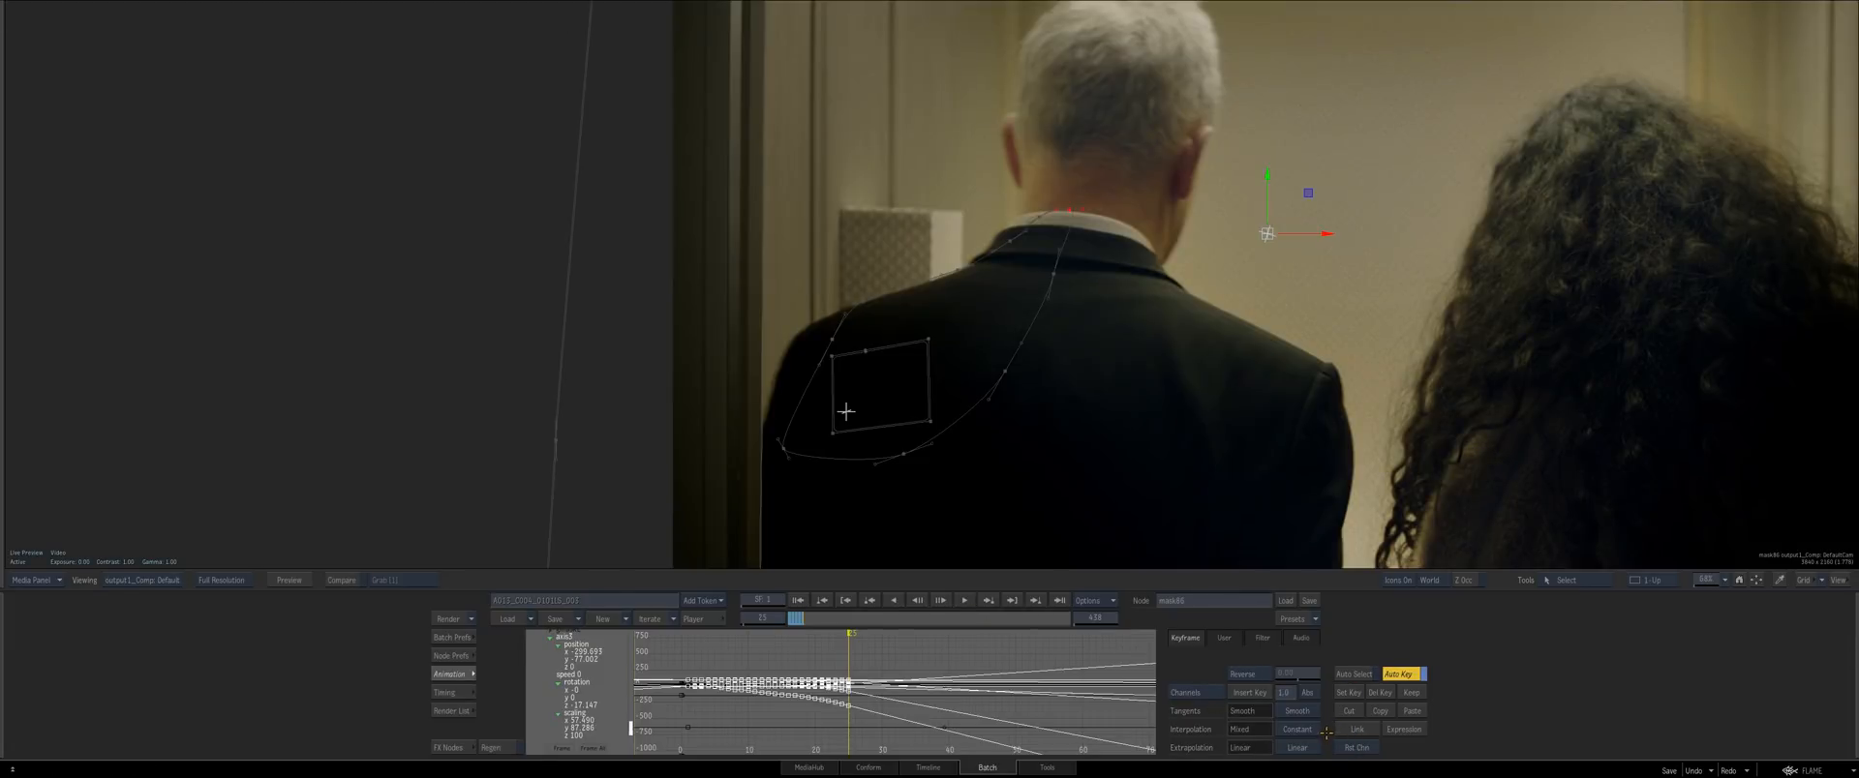
{"action": "left_click", "coordinate": [1292, 747]}
{"action": "left_click", "coordinate": [1309, 769]}
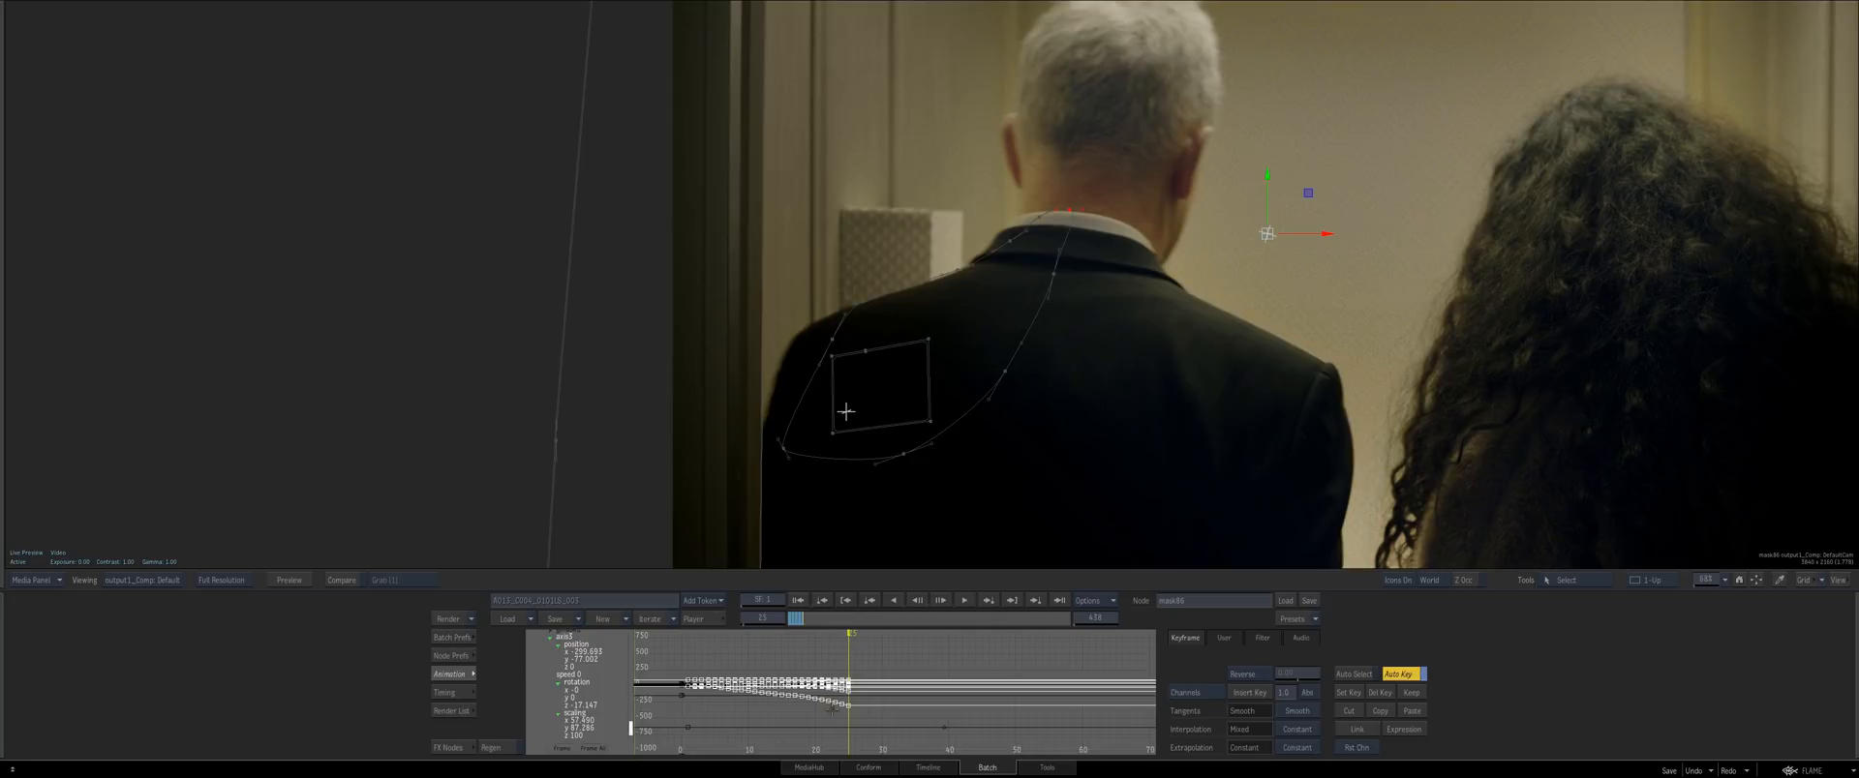
{"action": "left_click_drag", "start_coordinate": [798, 623], "coordinate": [759, 616]}
Move the shoulder GMask node away from its tracked axis in the schematic to make room beneath the axis
{"action": "left_click", "coordinate": [440, 670]}
{"action": "key", "text": "Escape"}
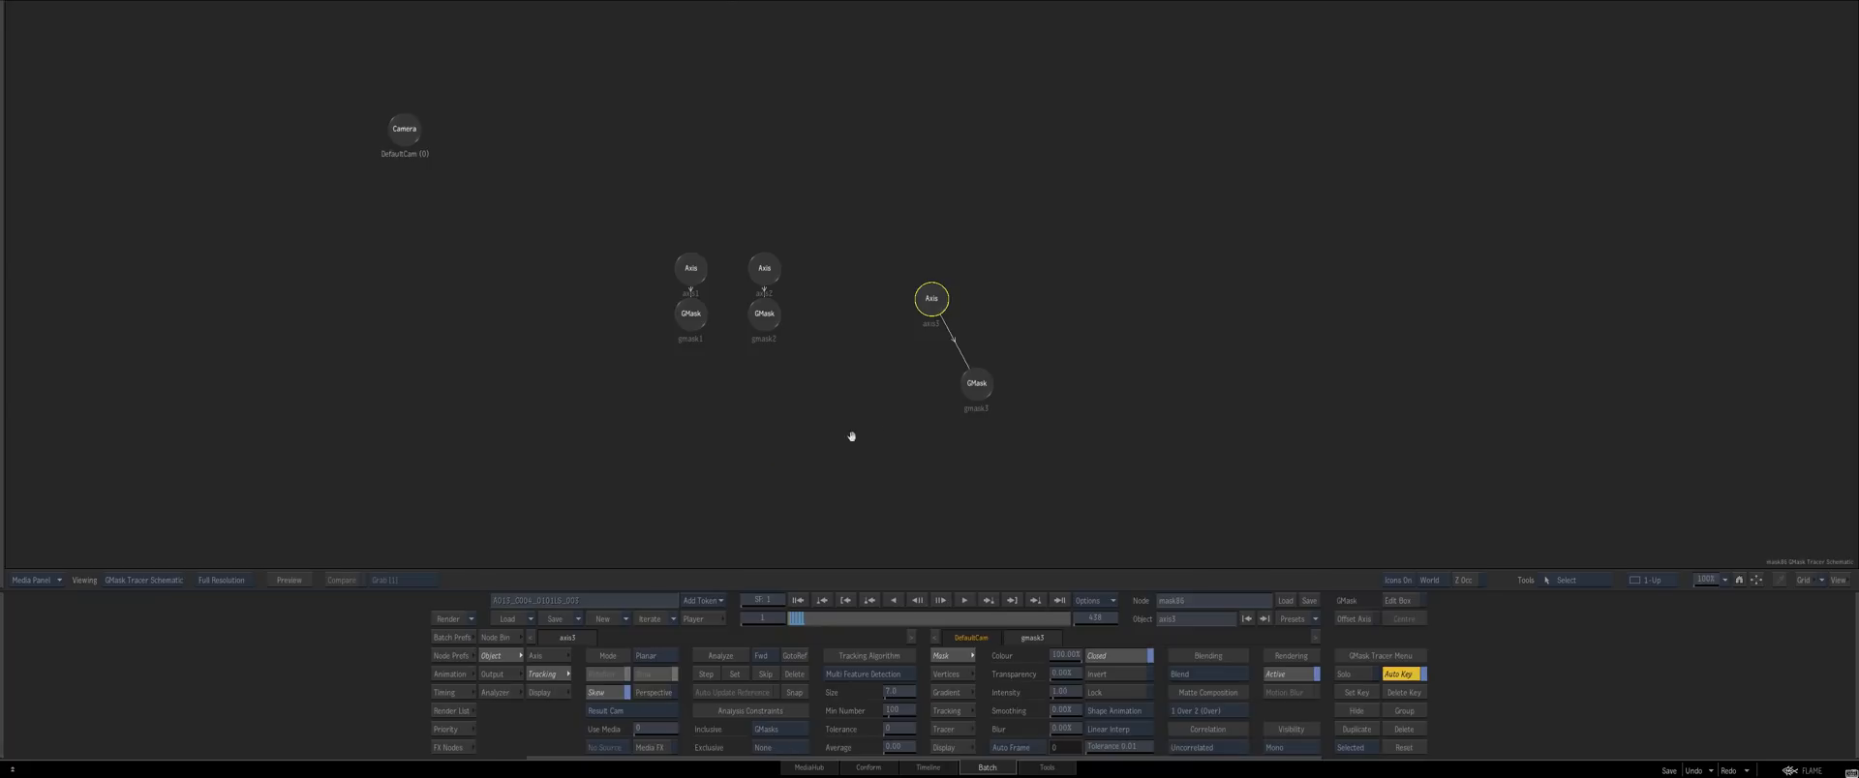
{"action": "left_click_drag", "start_coordinate": [850, 436], "coordinate": [758, 414]}
{"action": "left_click", "coordinate": [880, 359]}
{"action": "left_click_drag", "start_coordinate": [883, 362], "coordinate": [1032, 399]}
{"action": "left_click", "coordinate": [815, 269]}
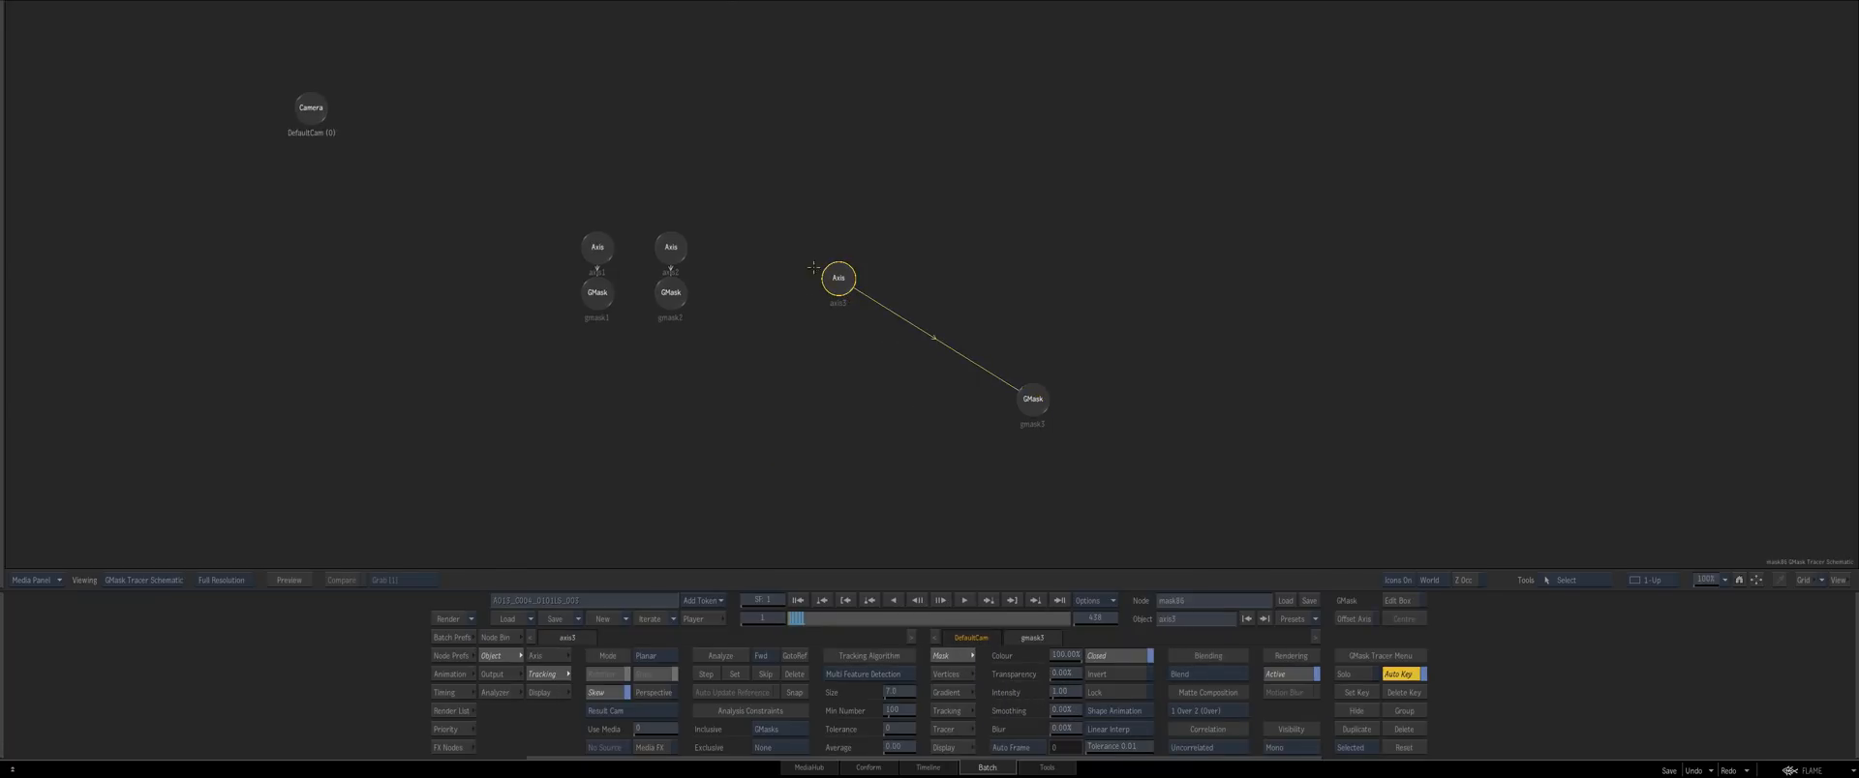
{"action": "left_click", "coordinate": [1032, 398]}
{"action": "left_click_drag", "start_coordinate": [840, 279], "coordinate": [830, 275]}
Add a new GMask with its own axis beneath the tracked axis and hide the existing shoulder GMask
{"action": "mouse_move", "coordinate": [905, 776]}
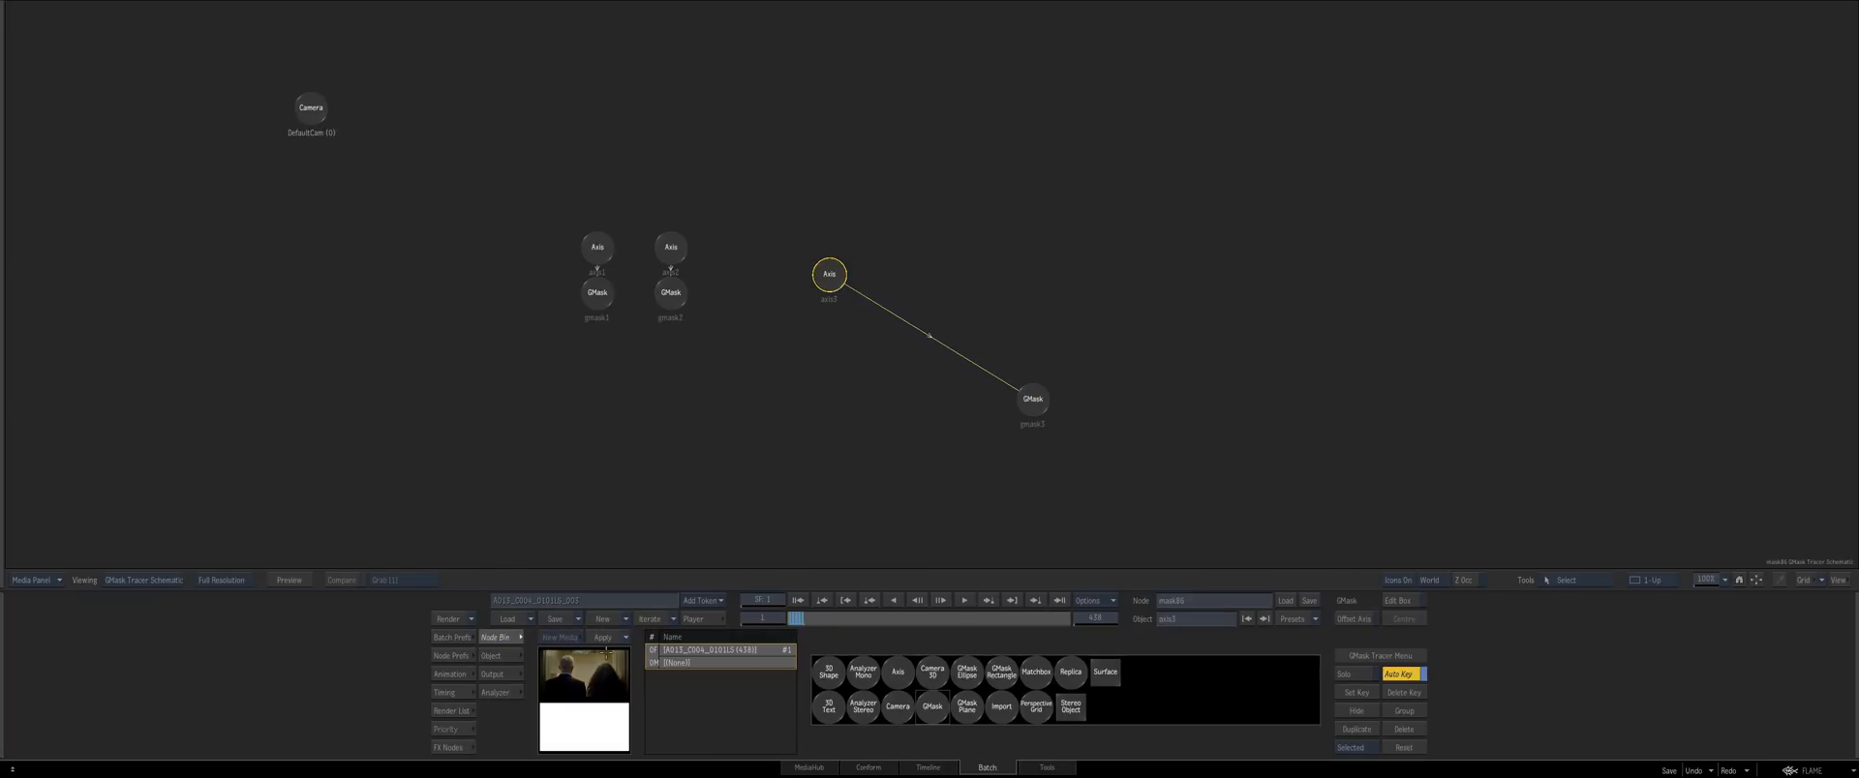
{"action": "left_click_drag", "start_coordinate": [930, 687], "coordinate": [845, 407]}
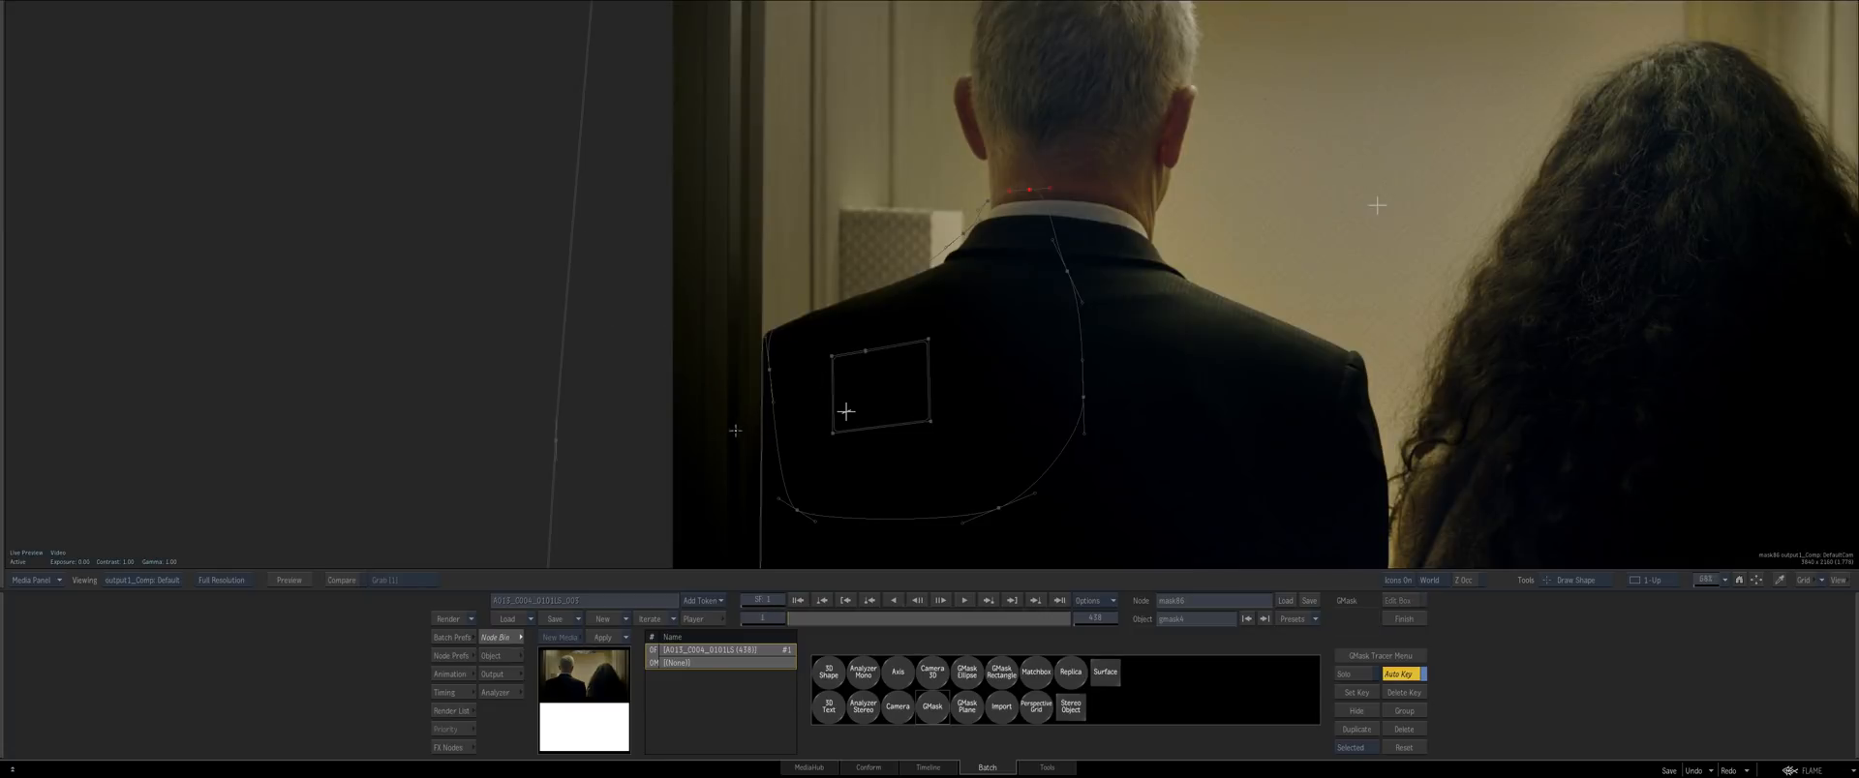
{"action": "key", "text": "F8"}
{"action": "left_click_drag", "start_coordinate": [1028, 404], "coordinate": [1022, 401]}
{"action": "key", "text": "shift+h"}
{"action": "left_click_drag", "start_coordinate": [838, 407], "coordinate": [840, 417]}
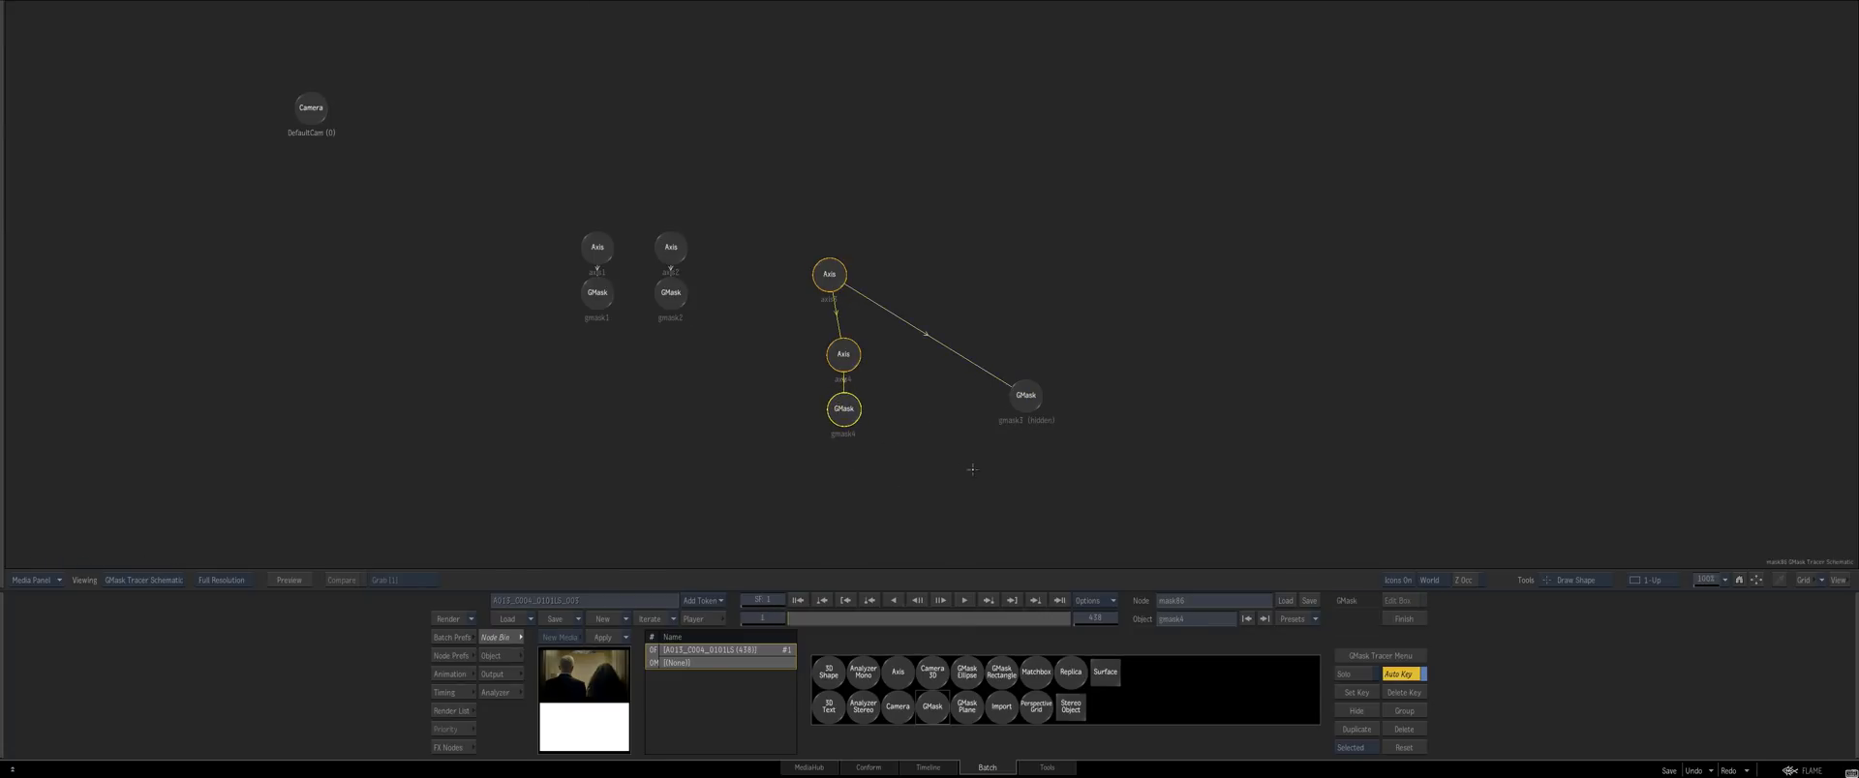
Draw a closed mask following the left edge of the man's jacket collar and looping back through the dark jacket
{"action": "key", "text": "F4"}
{"action": "left_click", "coordinate": [1576, 581]}
{"action": "left_click", "coordinate": [1588, 584]}
{"action": "mouse_move", "coordinate": [668, 453]}
{"action": "left_mouse_down"}
{"action": "mouse_move", "coordinate": [942, 456]}
{"action": "mouse_move", "coordinate": [1017, 426]}
{"action": "left_mouse_up"}
{"action": "left_click_drag", "start_coordinate": [1049, 388], "coordinate": [1047, 476]}
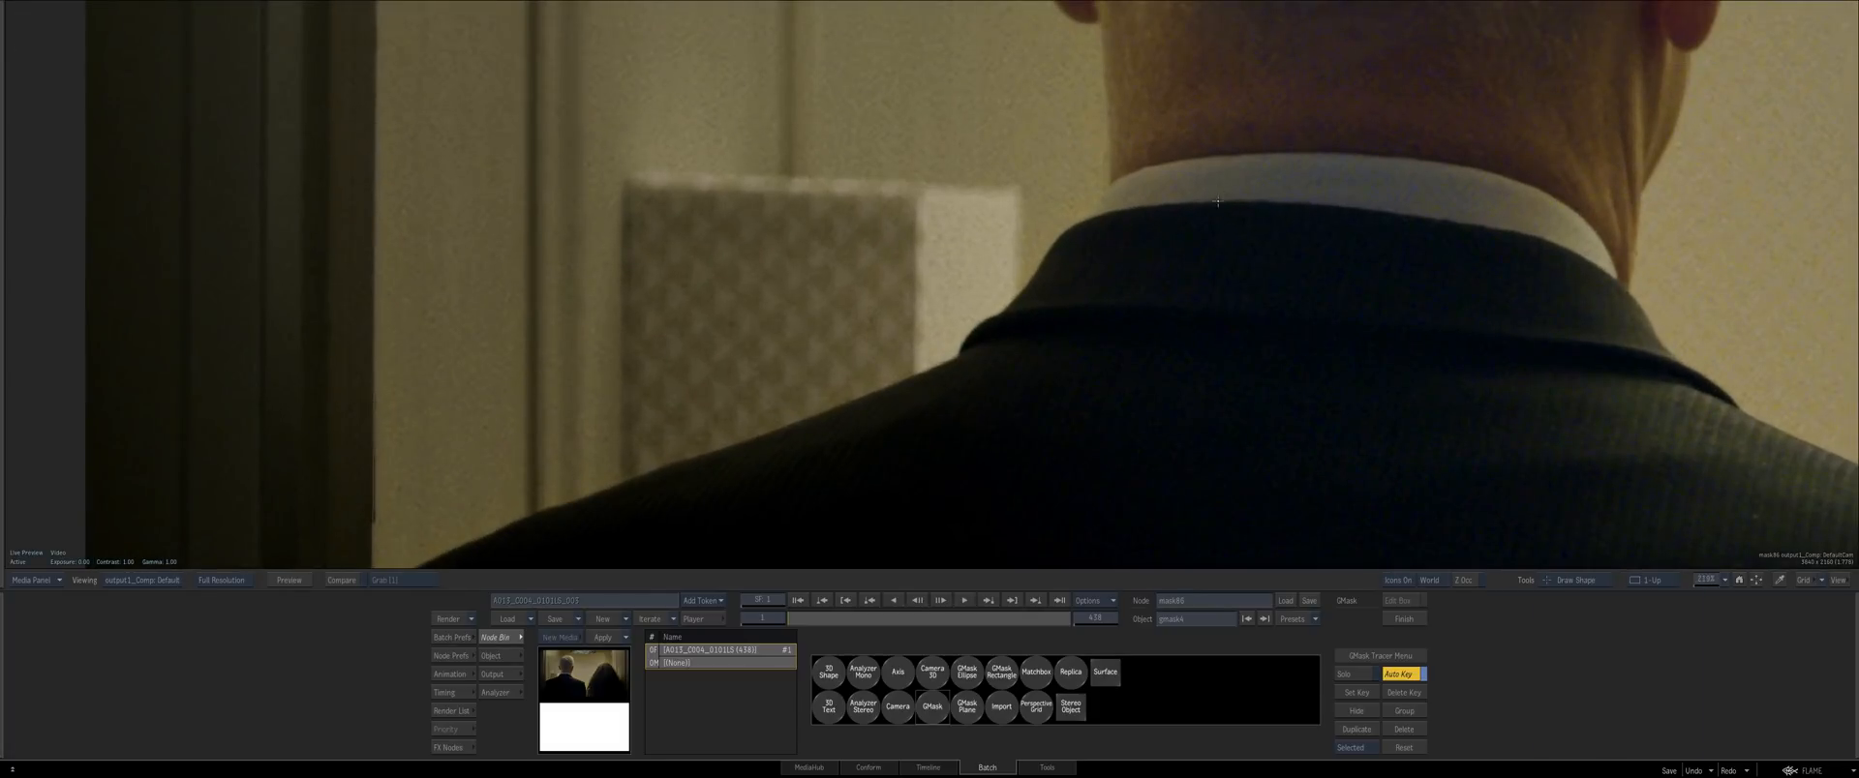
{"action": "left_click_drag", "start_coordinate": [1079, 221], "coordinate": [1053, 244]}
{"action": "left_click_drag", "start_coordinate": [958, 366], "coordinate": [955, 392]}
{"action": "left_click_drag", "start_coordinate": [995, 491], "coordinate": [1042, 489]}
{"action": "left_click_drag", "start_coordinate": [1233, 459], "coordinate": [1263, 443]}
{"action": "left_click_drag", "start_coordinate": [1316, 391], "coordinate": [1315, 359]}
{"action": "left_click_drag", "start_coordinate": [1301, 239], "coordinate": [1283, 209]}
{"action": "left_click", "coordinate": [1217, 200]}
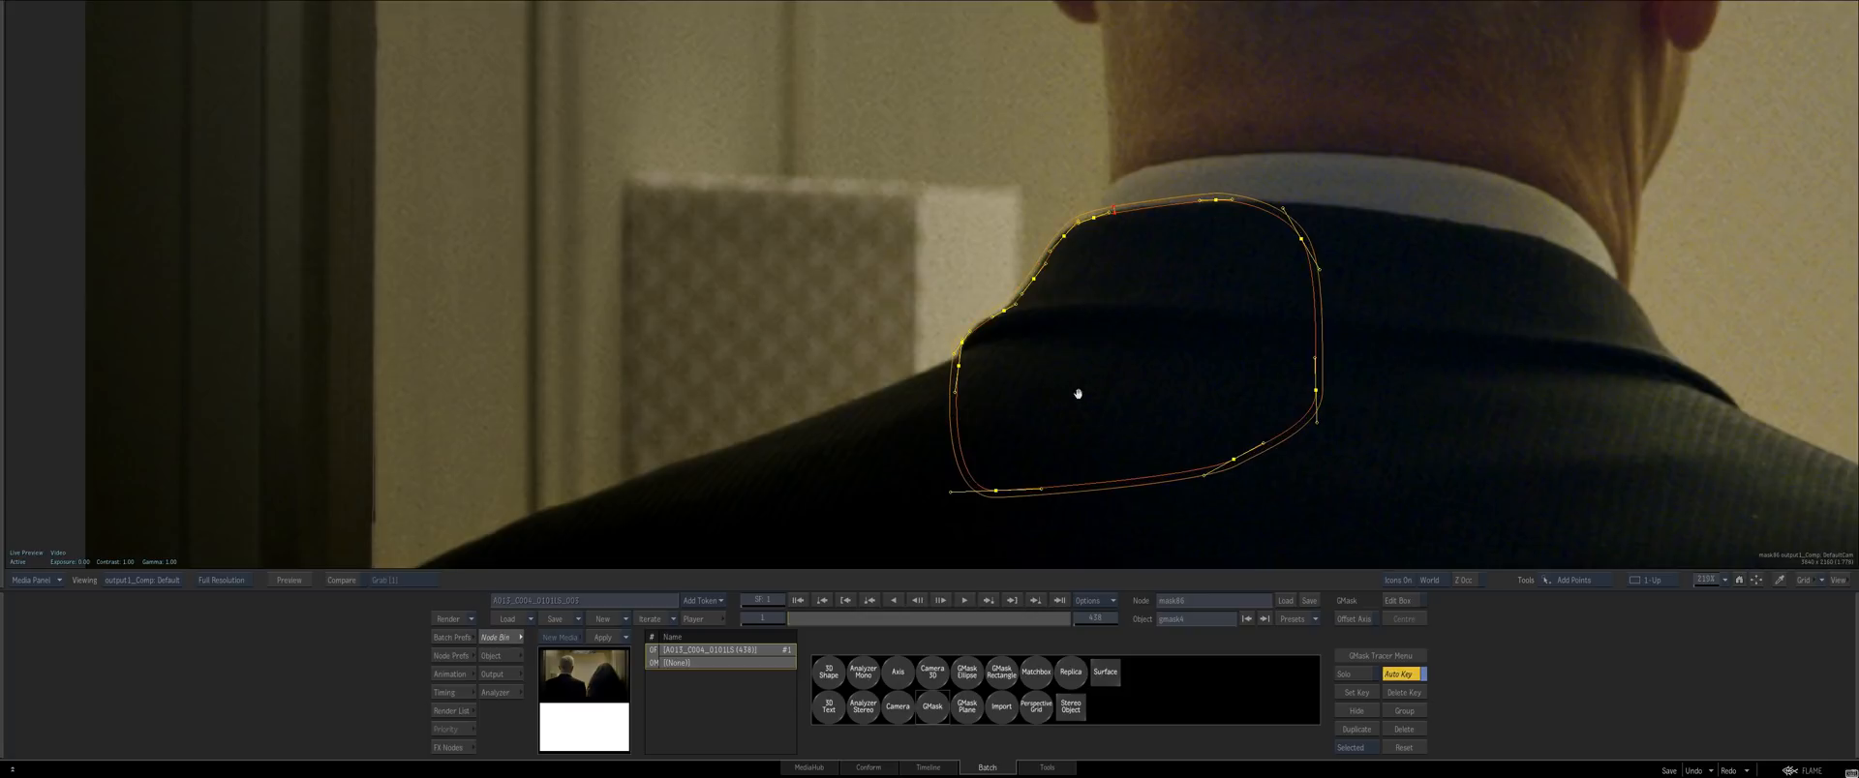
Adjust the collar mask's points where the collar meets the shoulder so the outline follows the jacket edge
{"action": "left_click_drag", "start_coordinate": [1116, 401], "coordinate": [765, 136]}
{"action": "left_click_drag", "start_coordinate": [947, 209], "coordinate": [955, 209]}
{"action": "left_click_drag", "start_coordinate": [752, 334], "coordinate": [893, 323]}
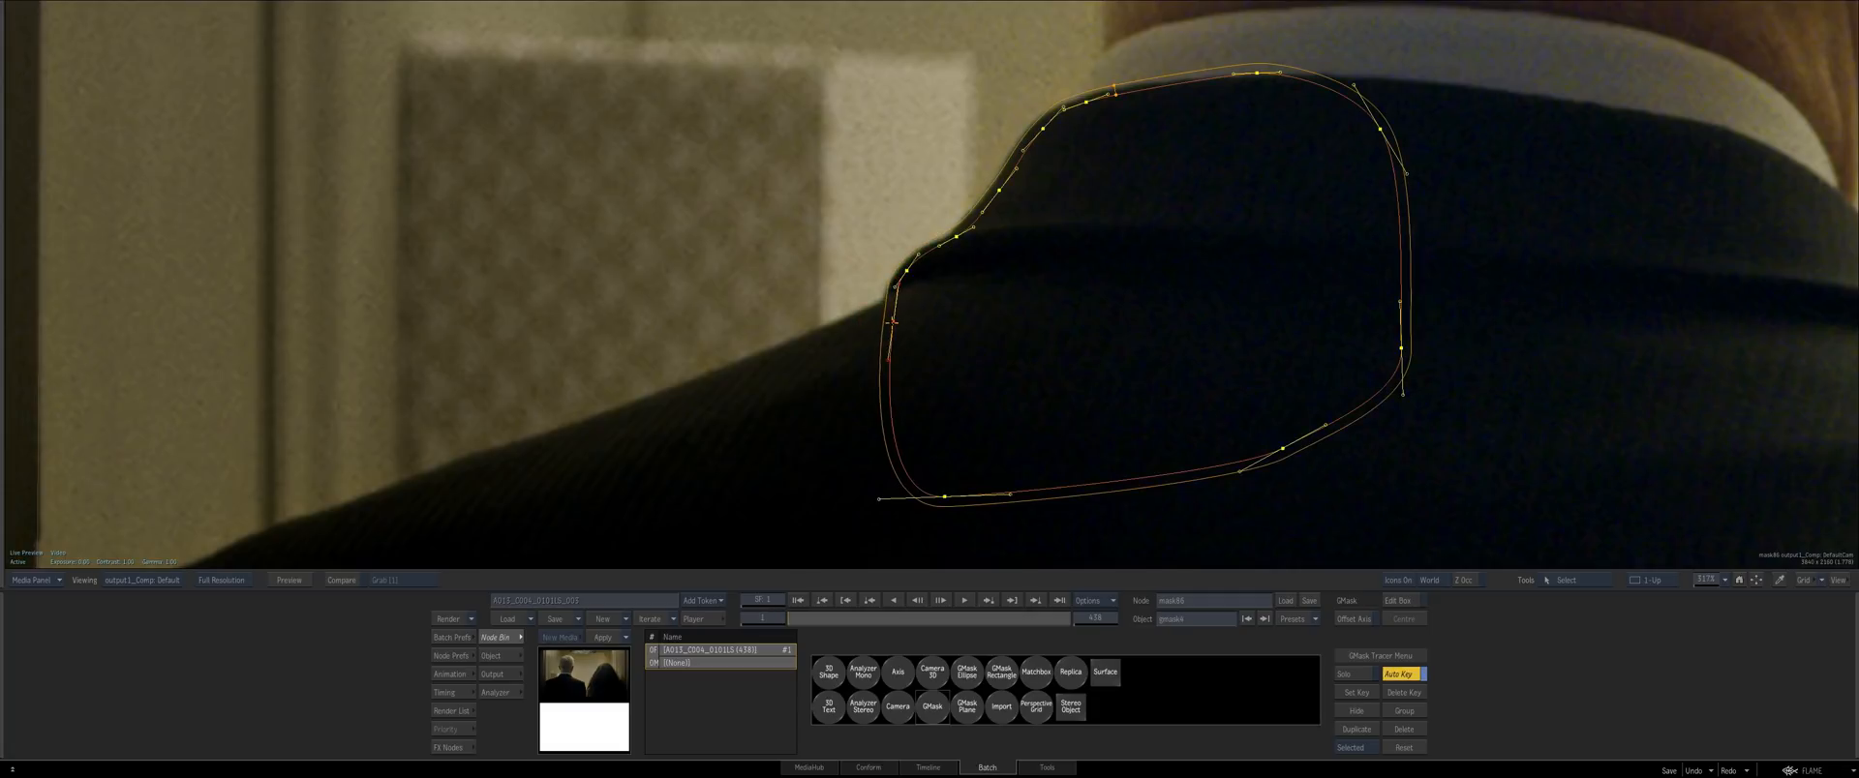
{"action": "left_click_drag", "start_coordinate": [1044, 189], "coordinate": [1031, 192], "text": "ctrl"}
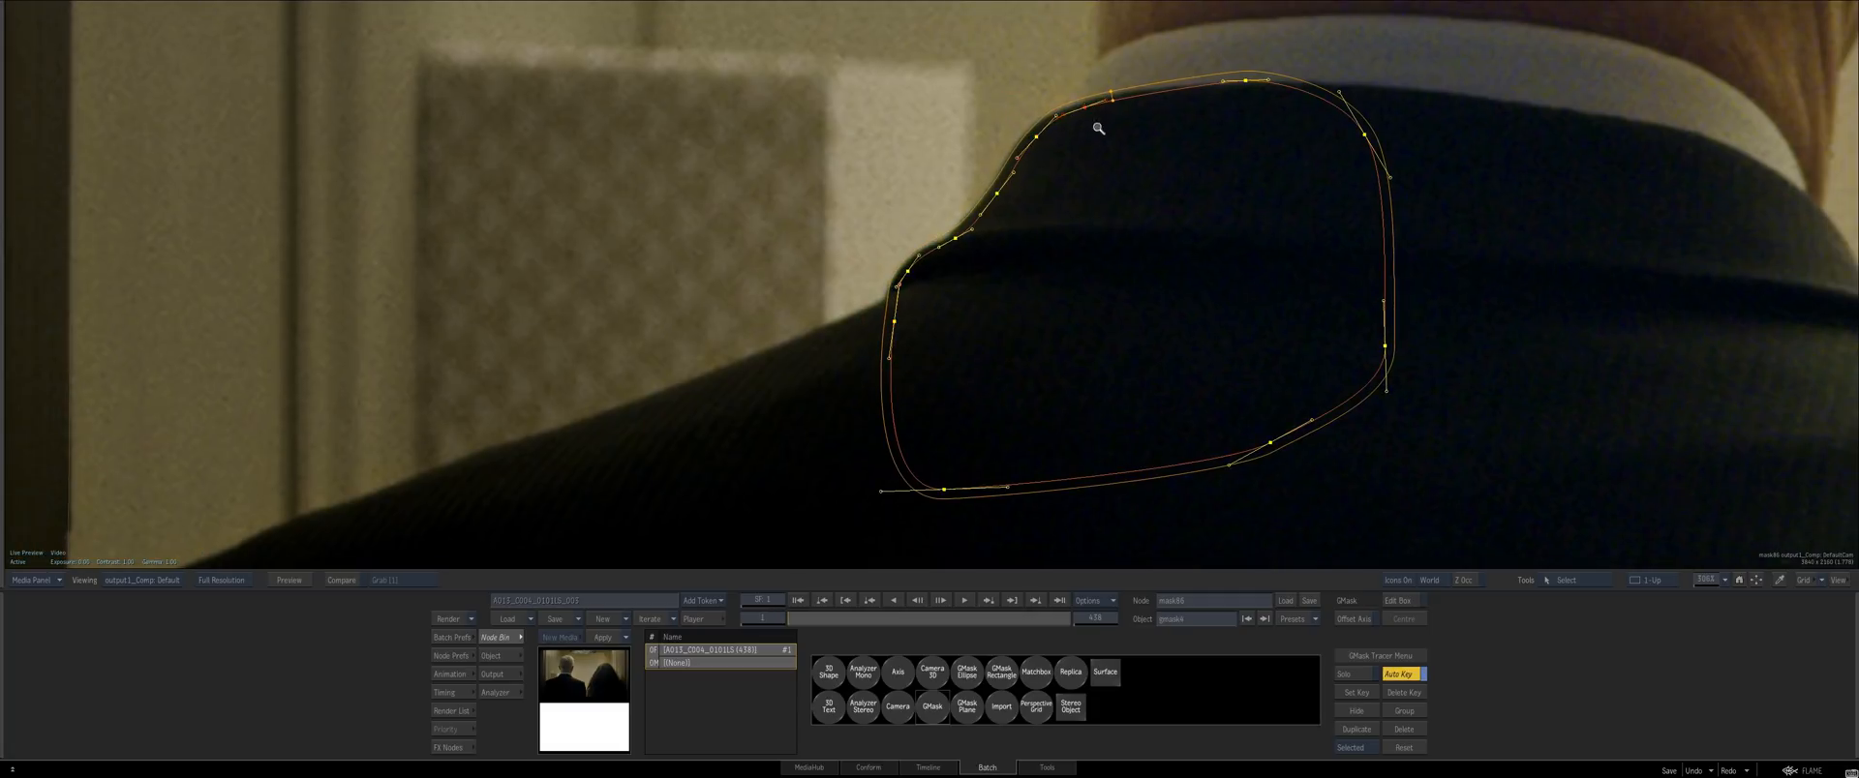
Set up a two-up view showing the collar mask over the source beside the comp result, both framed on the collar
{"action": "key", "text": "Escape"}
{"action": "left_click_drag", "start_coordinate": [884, 183], "coordinate": [805, 197]}
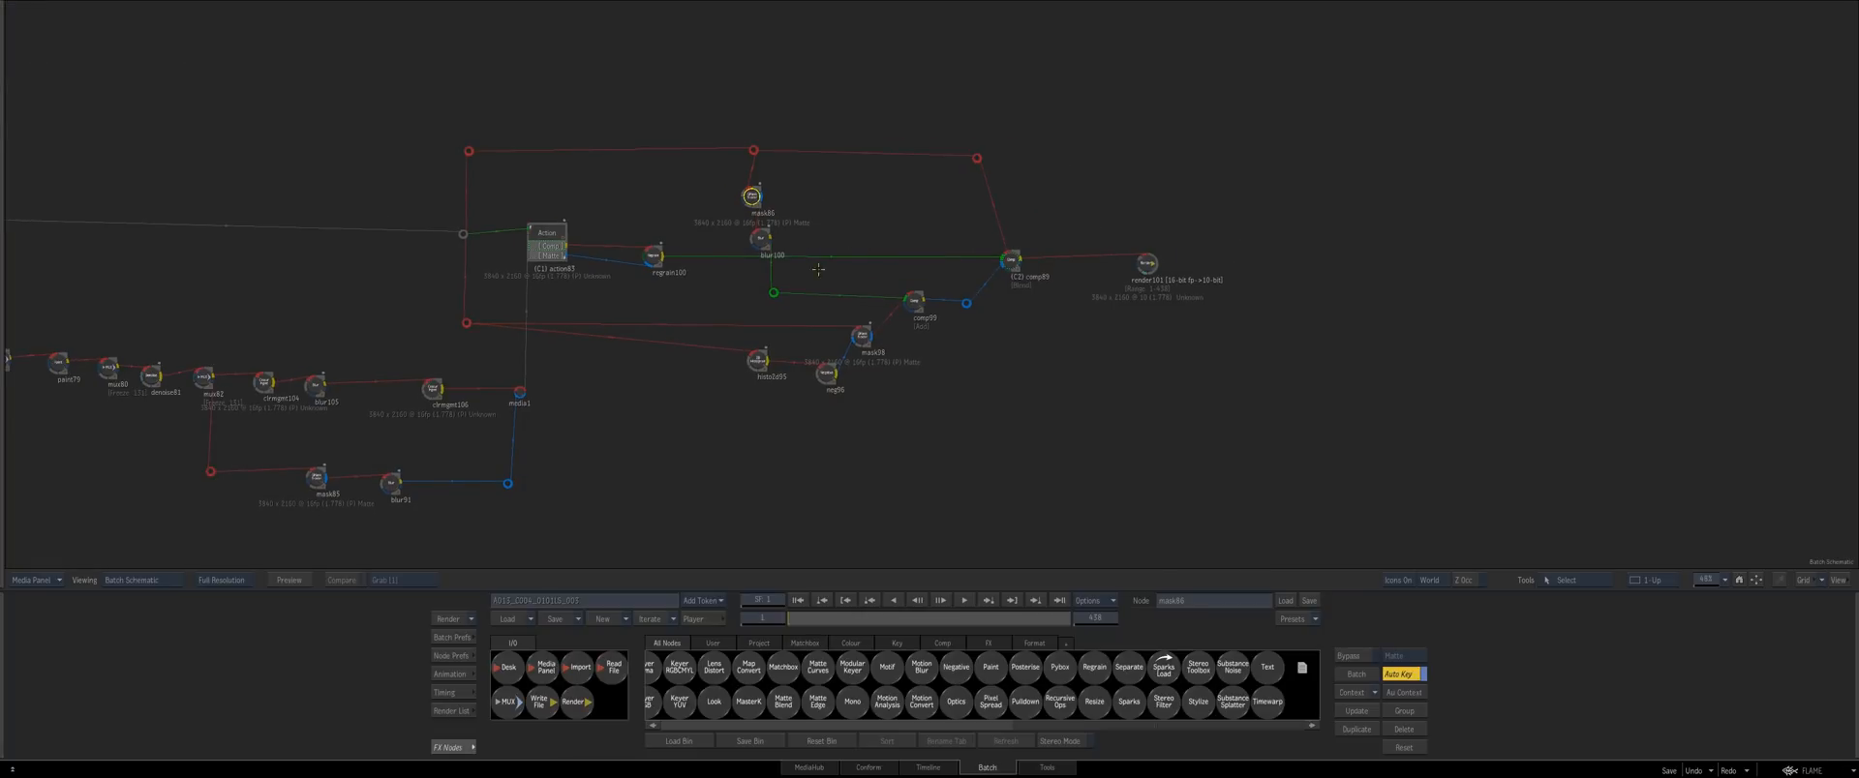
{"action": "key", "text": "Escape"}
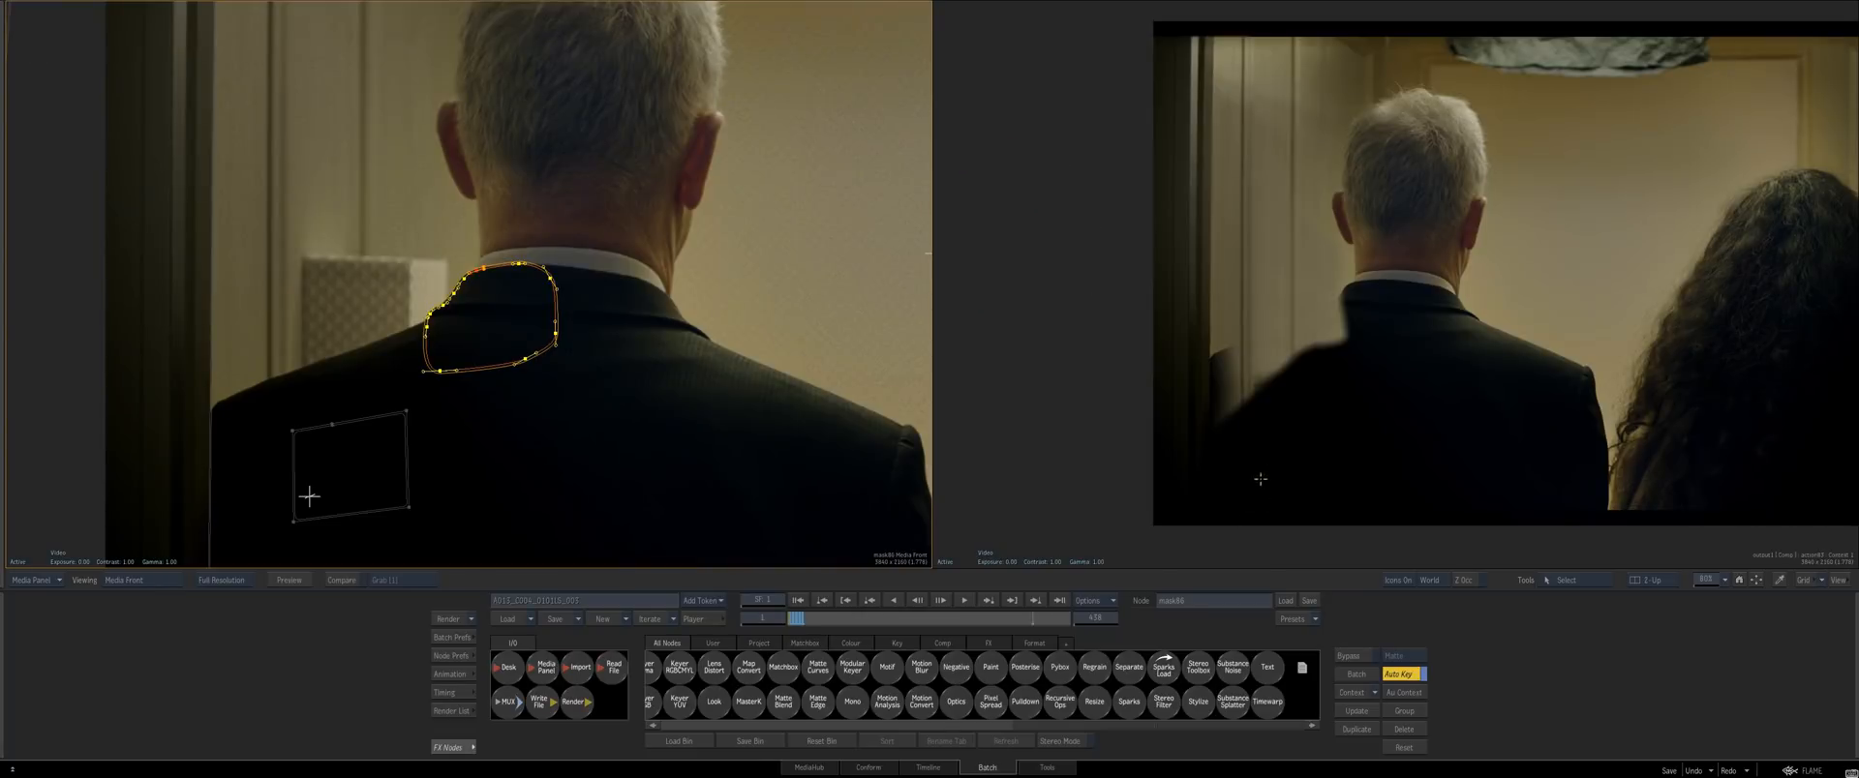
{"action": "left_click", "coordinate": [1285, 404]}
{"action": "key", "text": "2"}
{"action": "left_click_drag", "start_coordinate": [1158, 372], "coordinate": [1199, 419]}
{"action": "mouse_move", "coordinate": [496, 379]}
{"action": "left_mouse_down"}
{"action": "mouse_move", "coordinate": [589, 398]}
{"action": "mouse_move", "coordinate": [414, 395]}
{"action": "mouse_move", "coordinate": [528, 369]}
{"action": "left_mouse_up"}
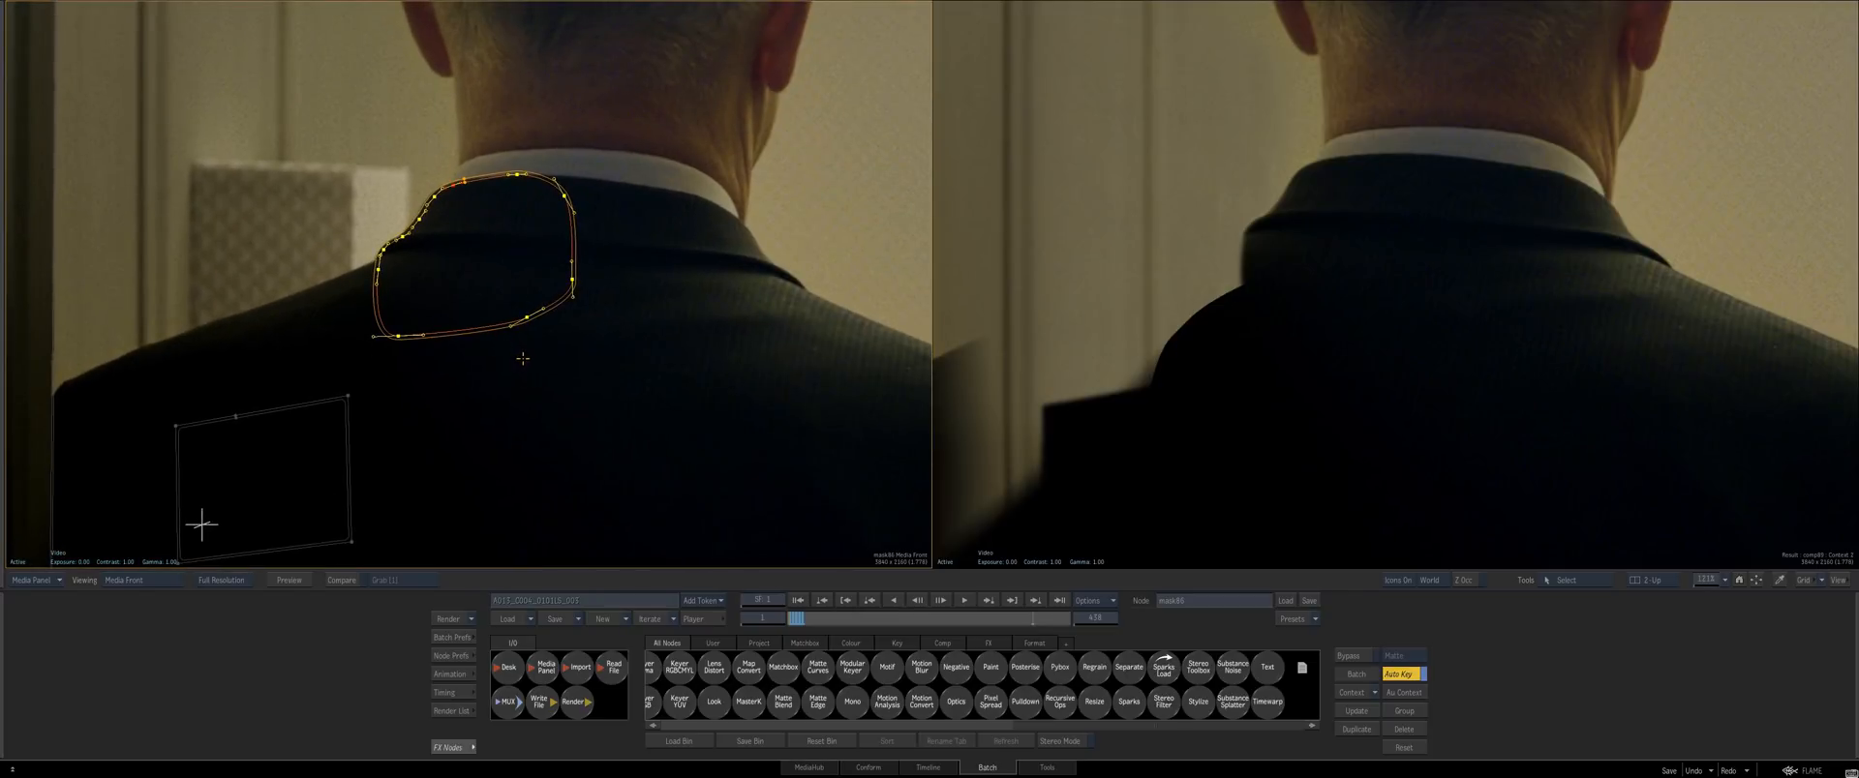
{"action": "left_click_drag", "start_coordinate": [1122, 363], "coordinate": [1210, 339]}
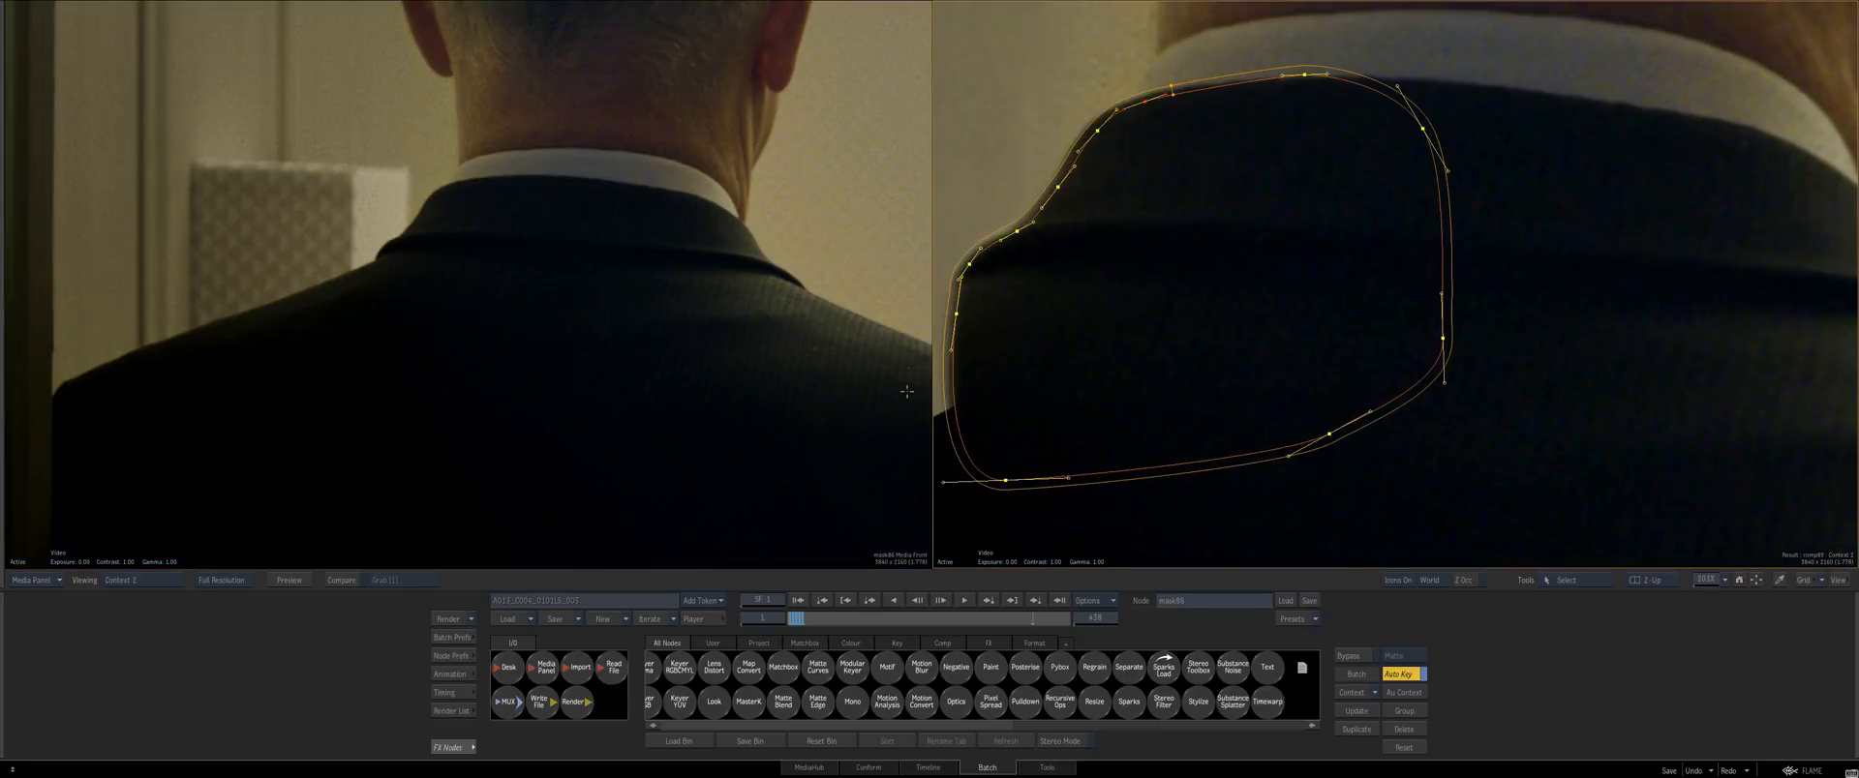
{"action": "left_click_drag", "start_coordinate": [416, 344], "coordinate": [466, 378]}
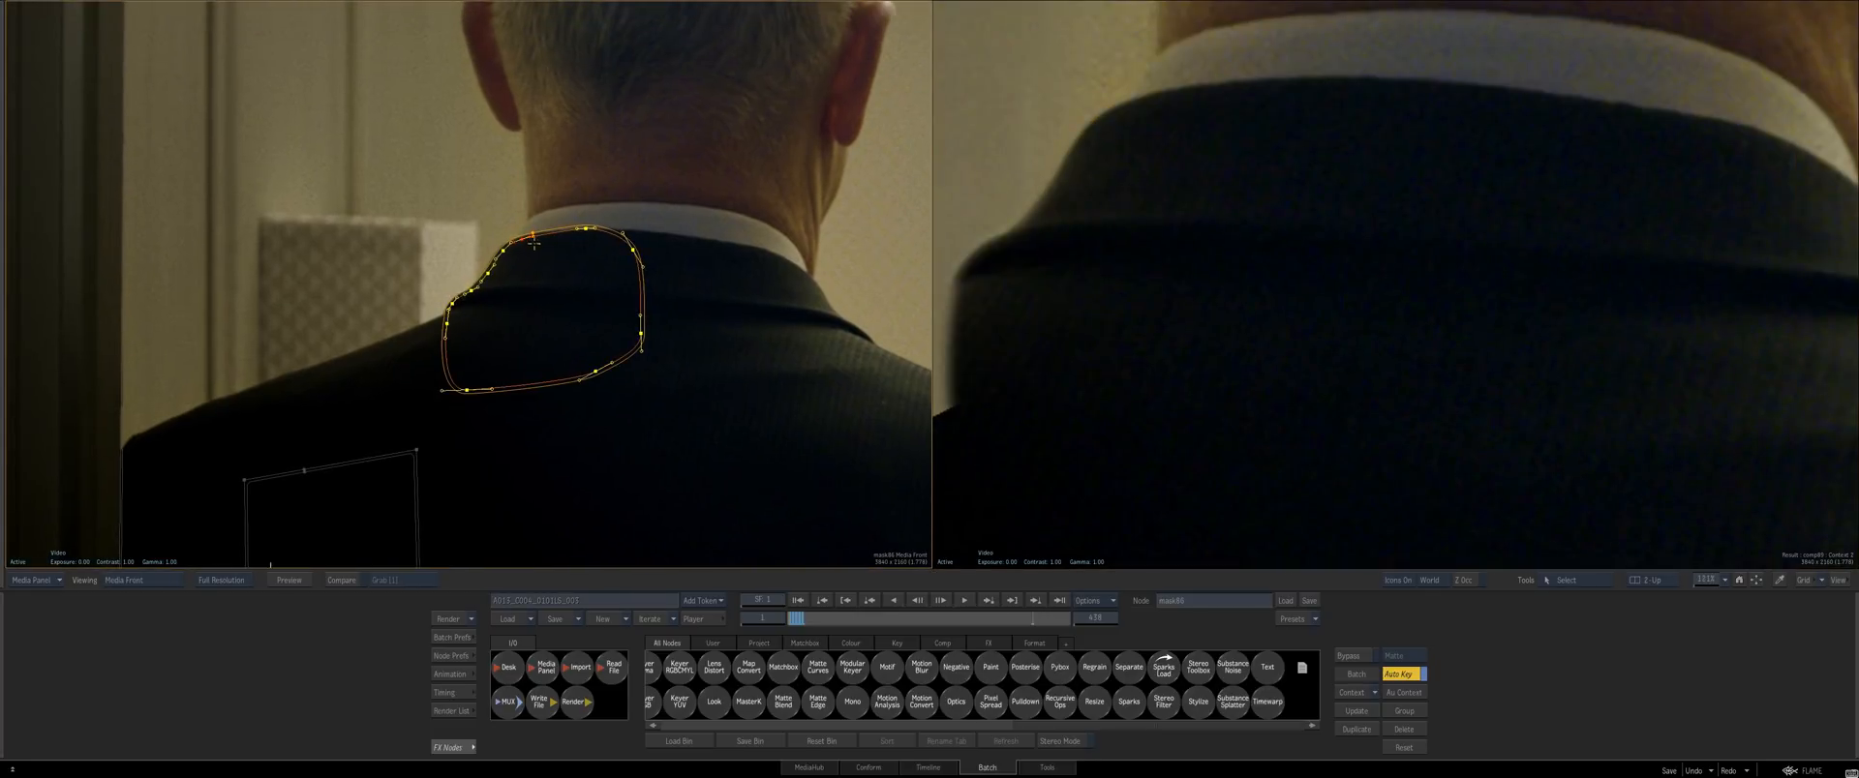
Set the collar GMask's blur to 1
{"action": "left_click", "coordinate": [526, 229]}
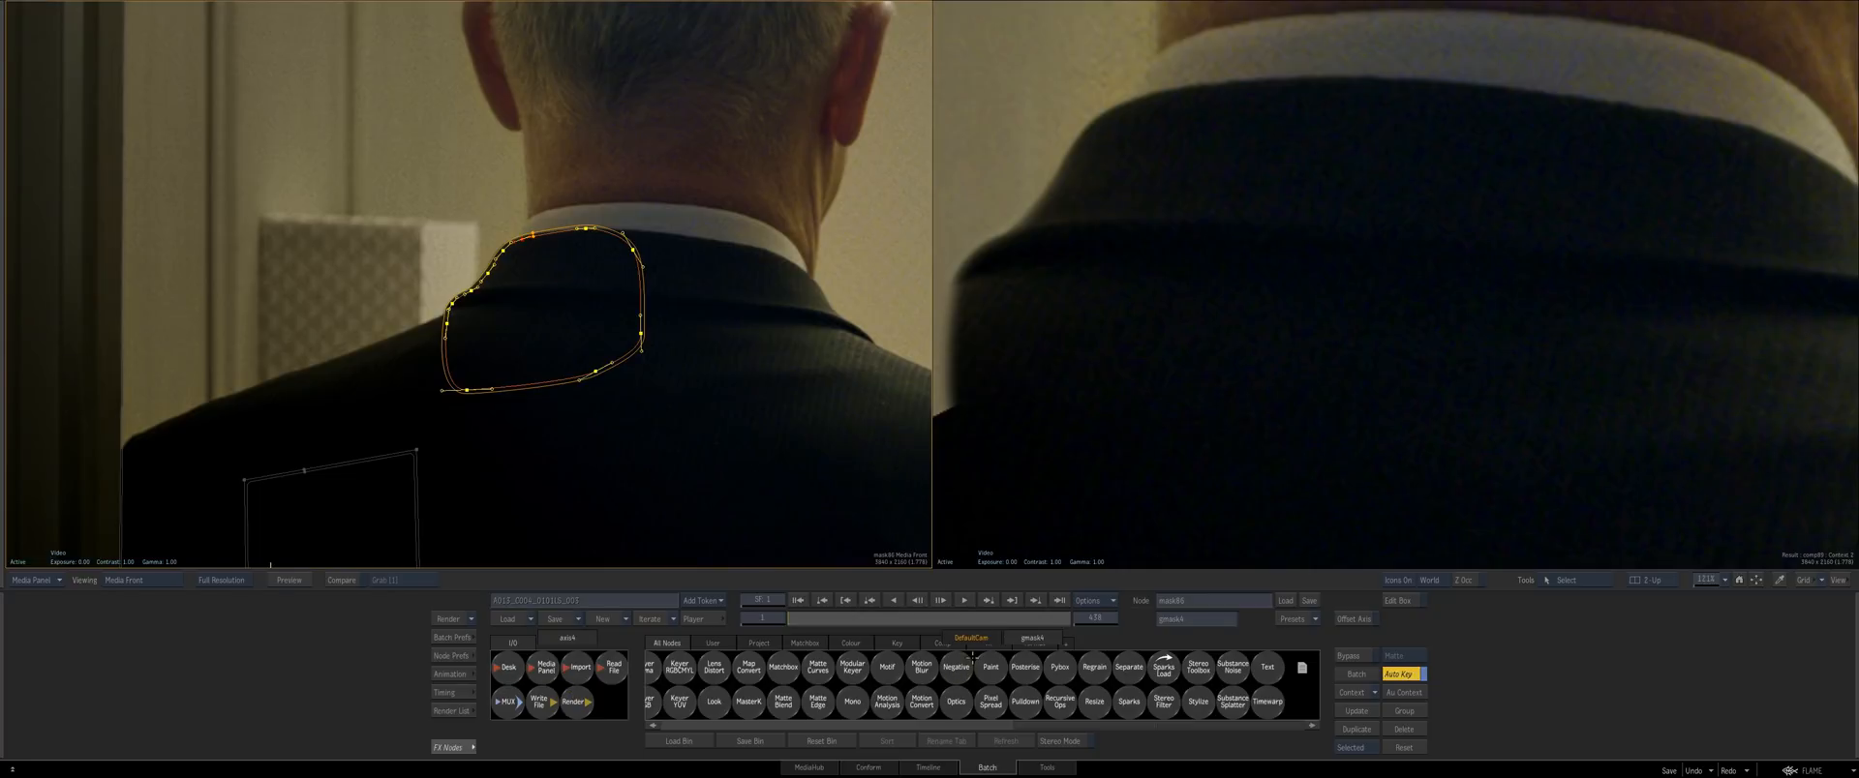
{"action": "mouse_move", "coordinate": [1048, 730]}
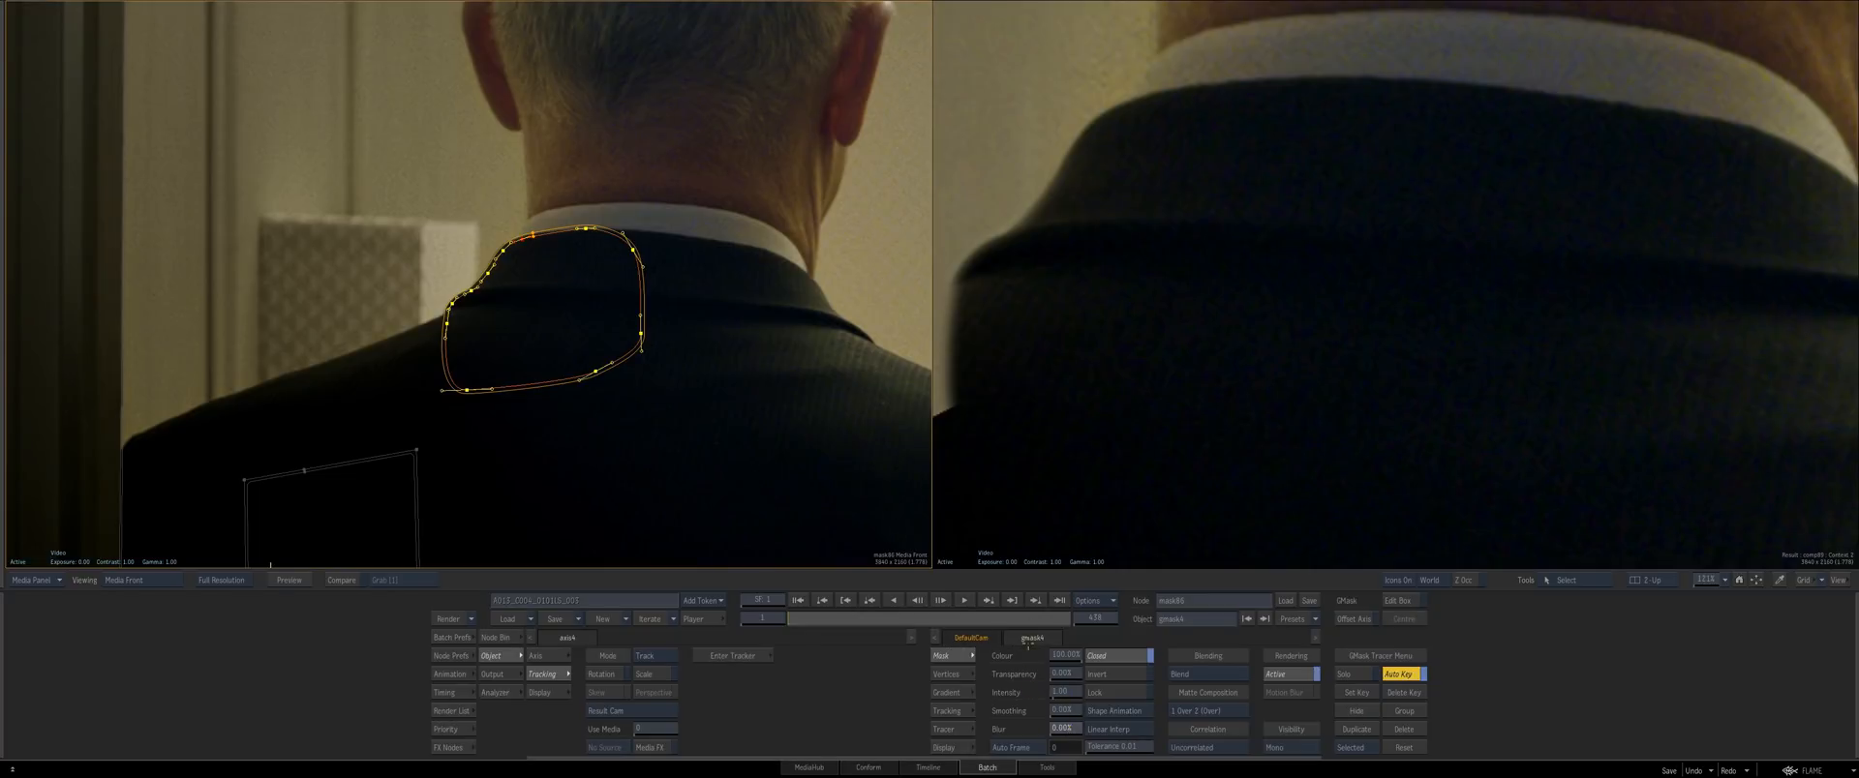
{"action": "type", "text": "1"}
{"action": "key", "text": "Return"}
Refine the collar mask's points and tangents to hug the jacket edge from the shirt collar down to the shoulder
{"action": "left_click_drag", "start_coordinate": [1099, 383], "coordinate": [1220, 414]}
{"action": "left_click_drag", "start_coordinate": [615, 369], "coordinate": [611, 201]}
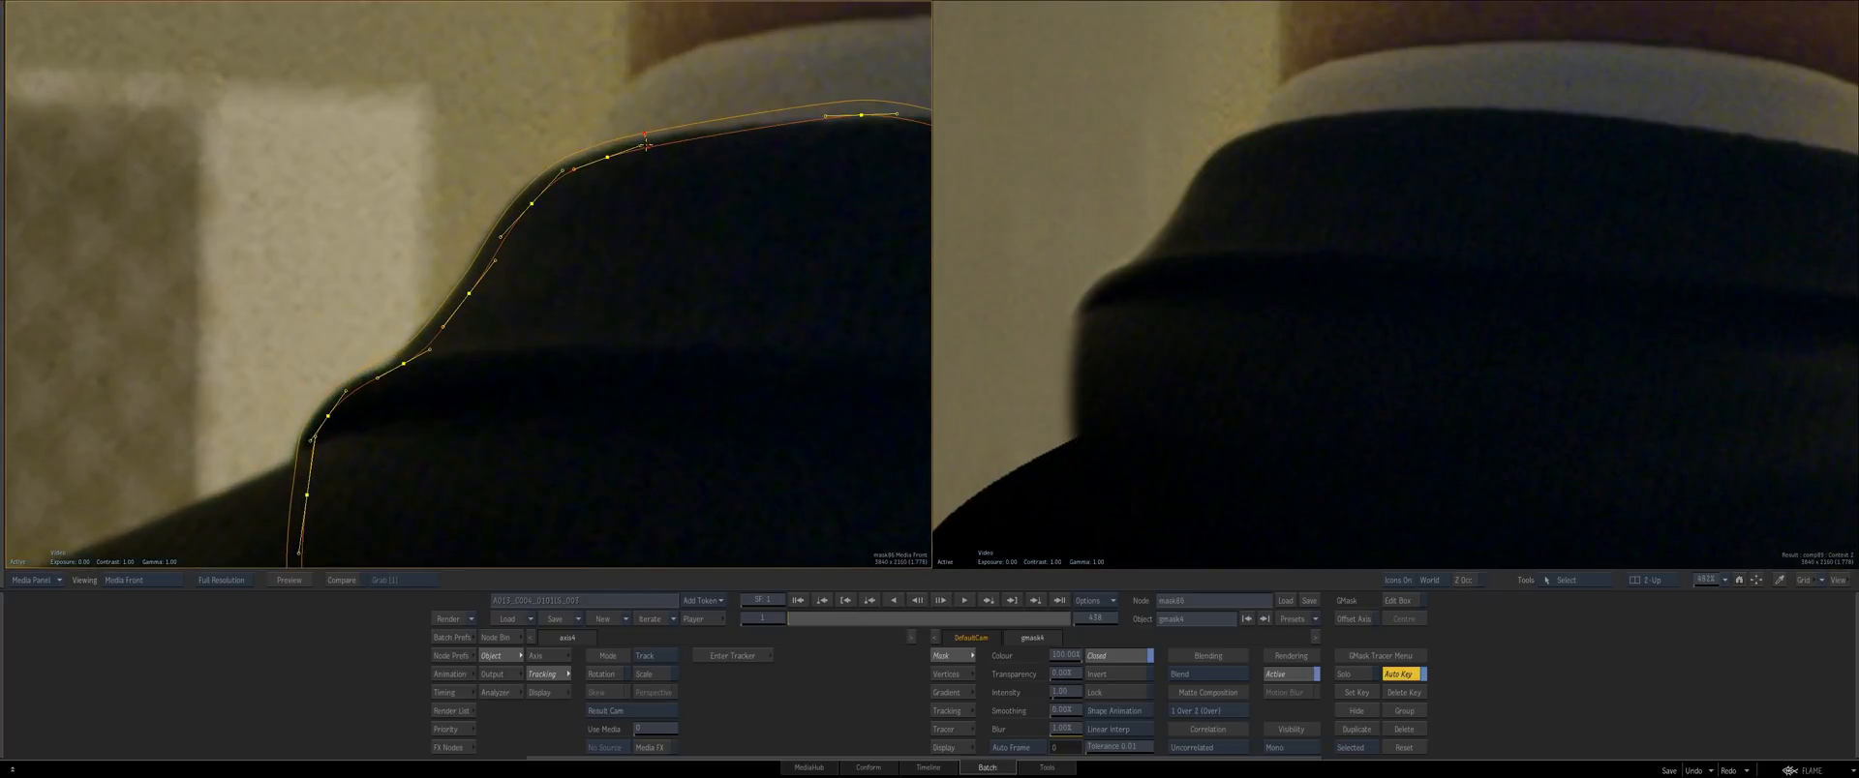
{"action": "mouse_move", "coordinate": [646, 135]}
{"action": "left_mouse_down"}
{"action": "mouse_move", "coordinate": [630, 112]}
{"action": "mouse_move", "coordinate": [646, 154]}
{"action": "left_mouse_up"}
{"action": "left_click_drag", "start_coordinate": [241, 128], "coordinate": [744, 430]}
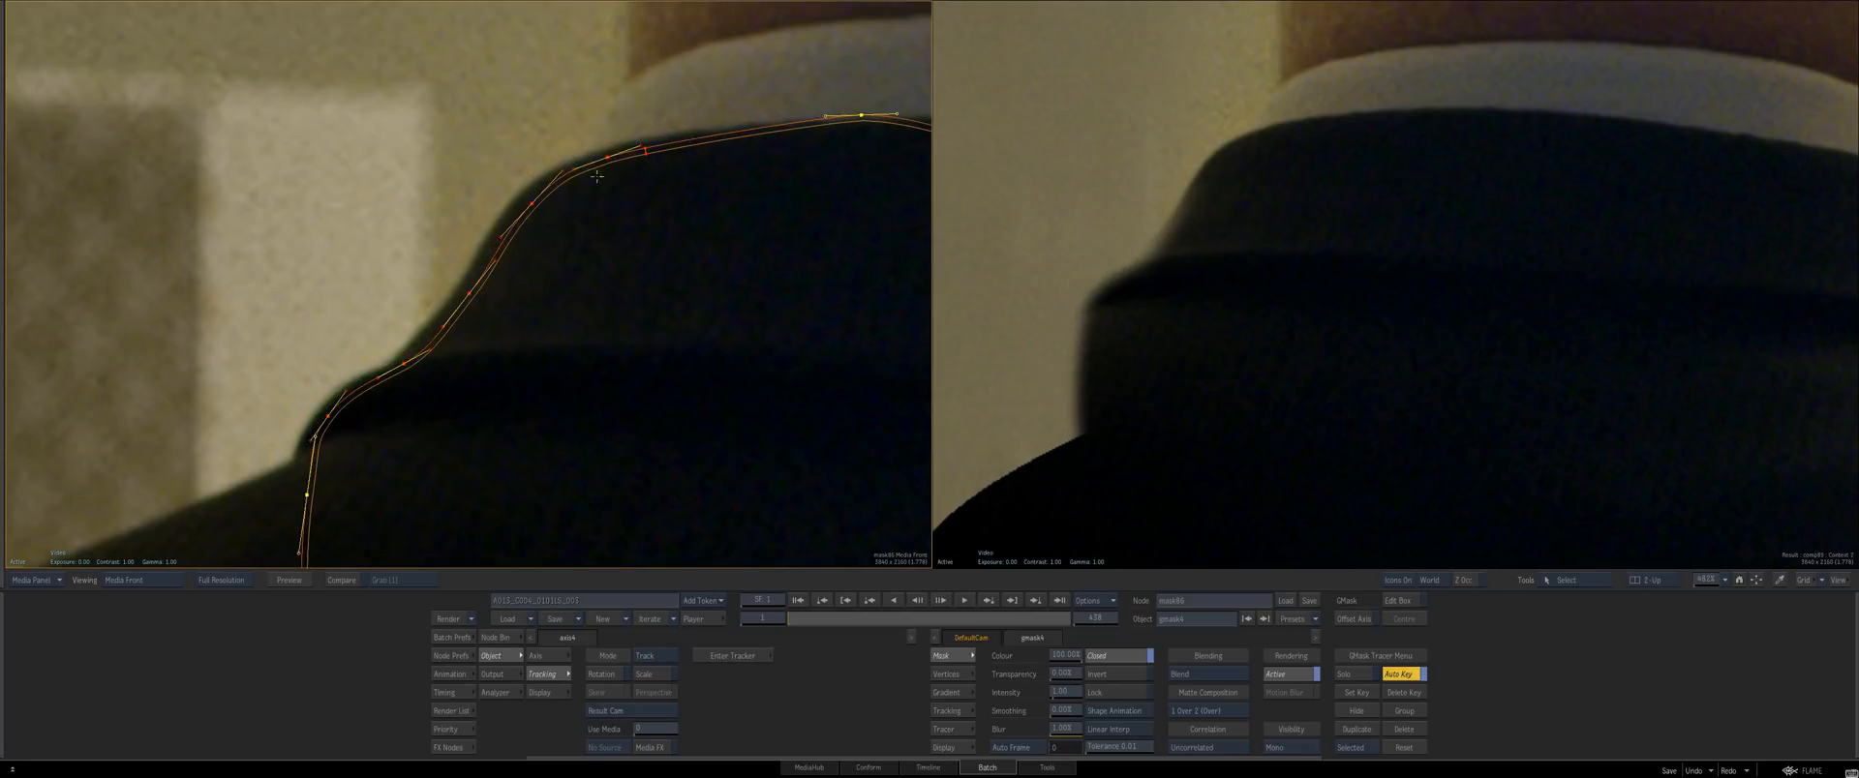
{"action": "left_click", "coordinate": [604, 154]}
{"action": "left_click", "coordinate": [606, 155]}
{"action": "left_click_drag", "start_coordinate": [401, 364], "coordinate": [393, 367]}
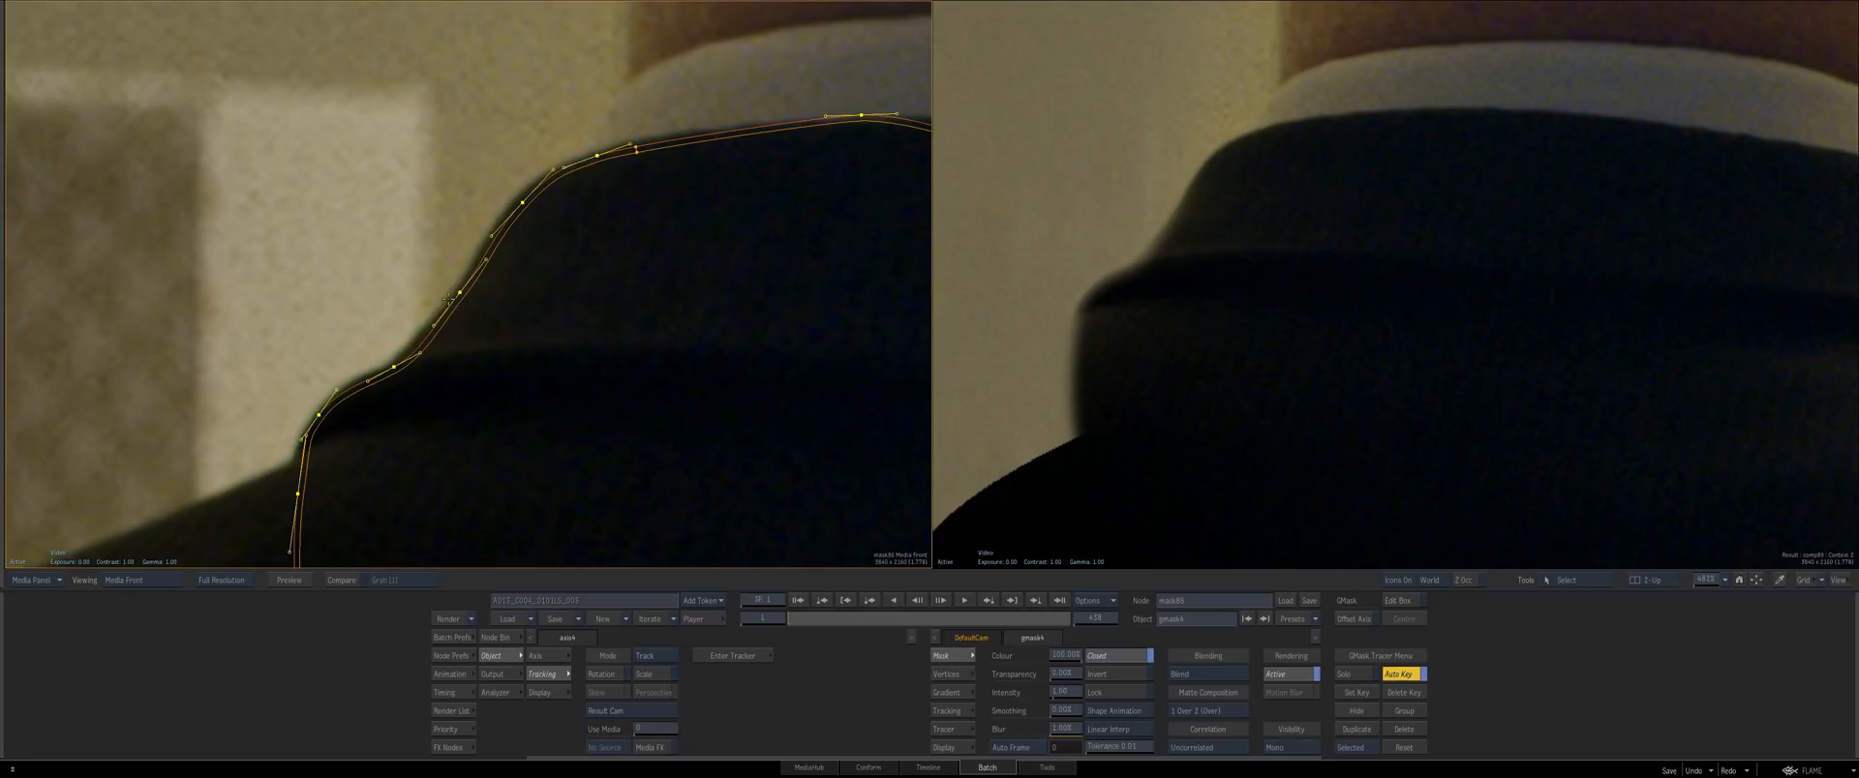
{"action": "left_click_drag", "start_coordinate": [460, 293], "coordinate": [455, 292]}
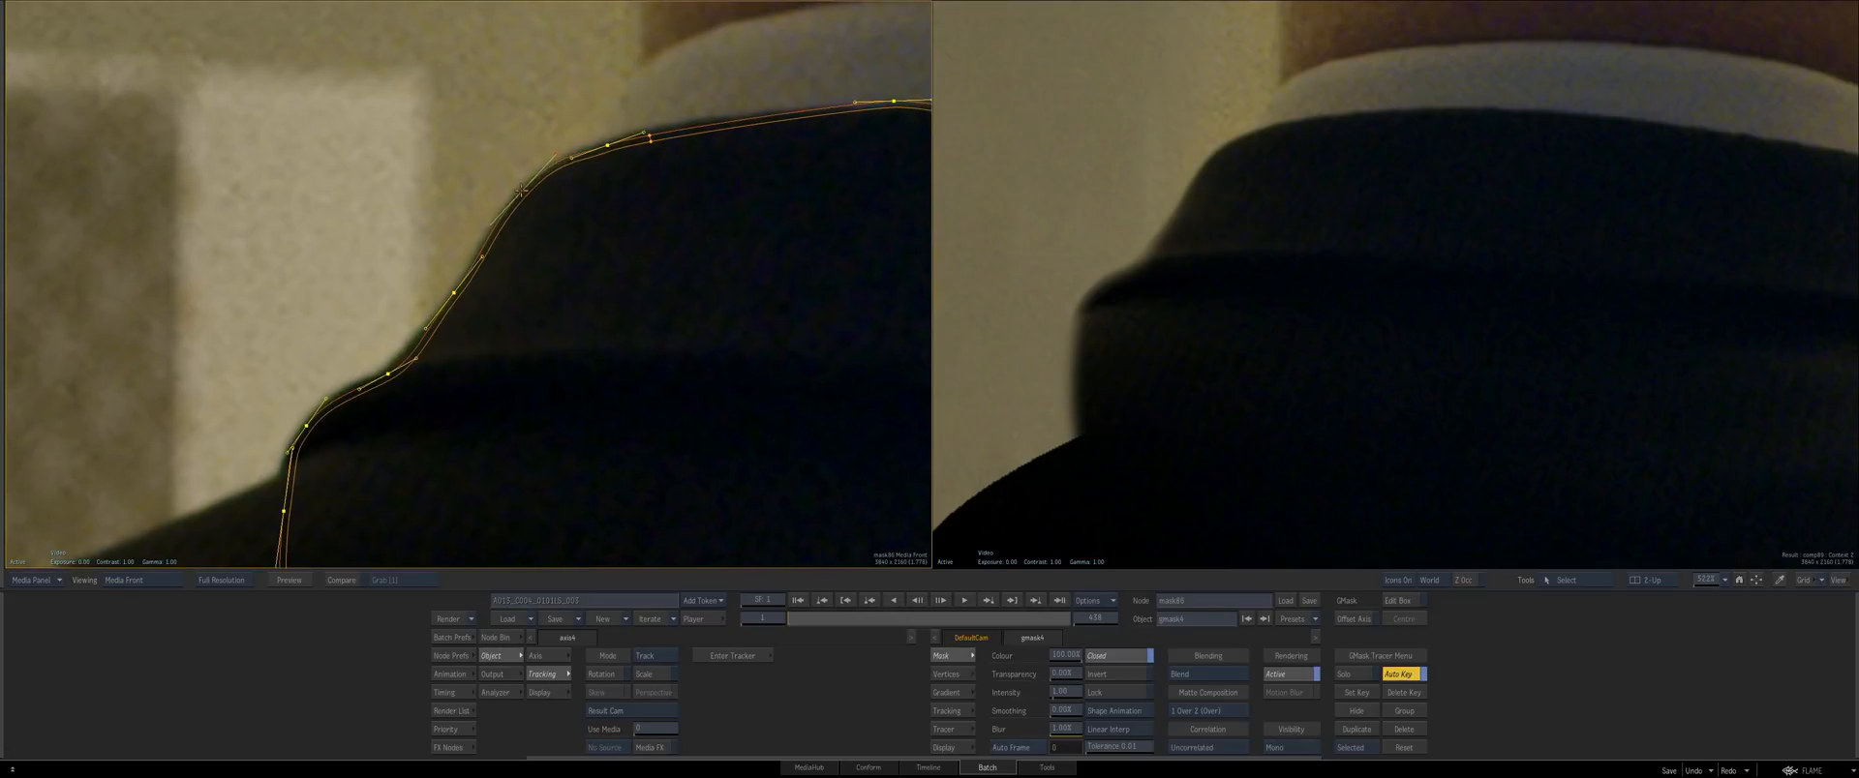
{"action": "left_click_drag", "start_coordinate": [568, 233], "coordinate": [403, 274]}
{"action": "key", "text": "Delete"}
{"action": "key", "text": "ctrl+z"}
Move the collar mask's left side point slightly down and outward below the collar fold
{"action": "left_click_drag", "start_coordinate": [546, 384], "coordinate": [466, 354]}
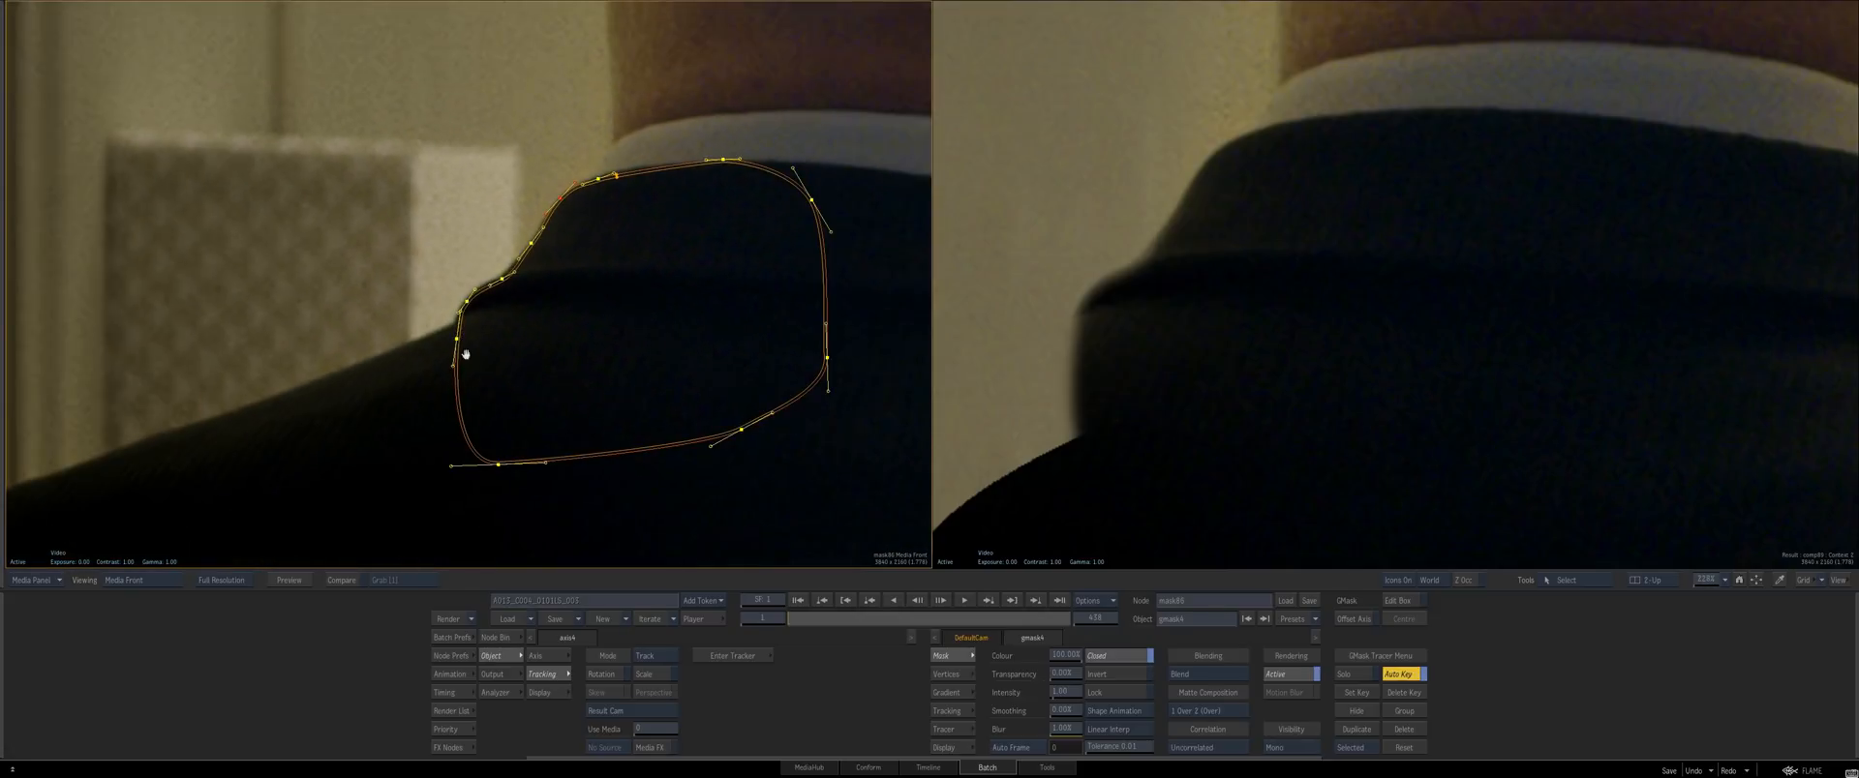
{"action": "left_click_drag", "start_coordinate": [412, 269], "coordinate": [536, 311]}
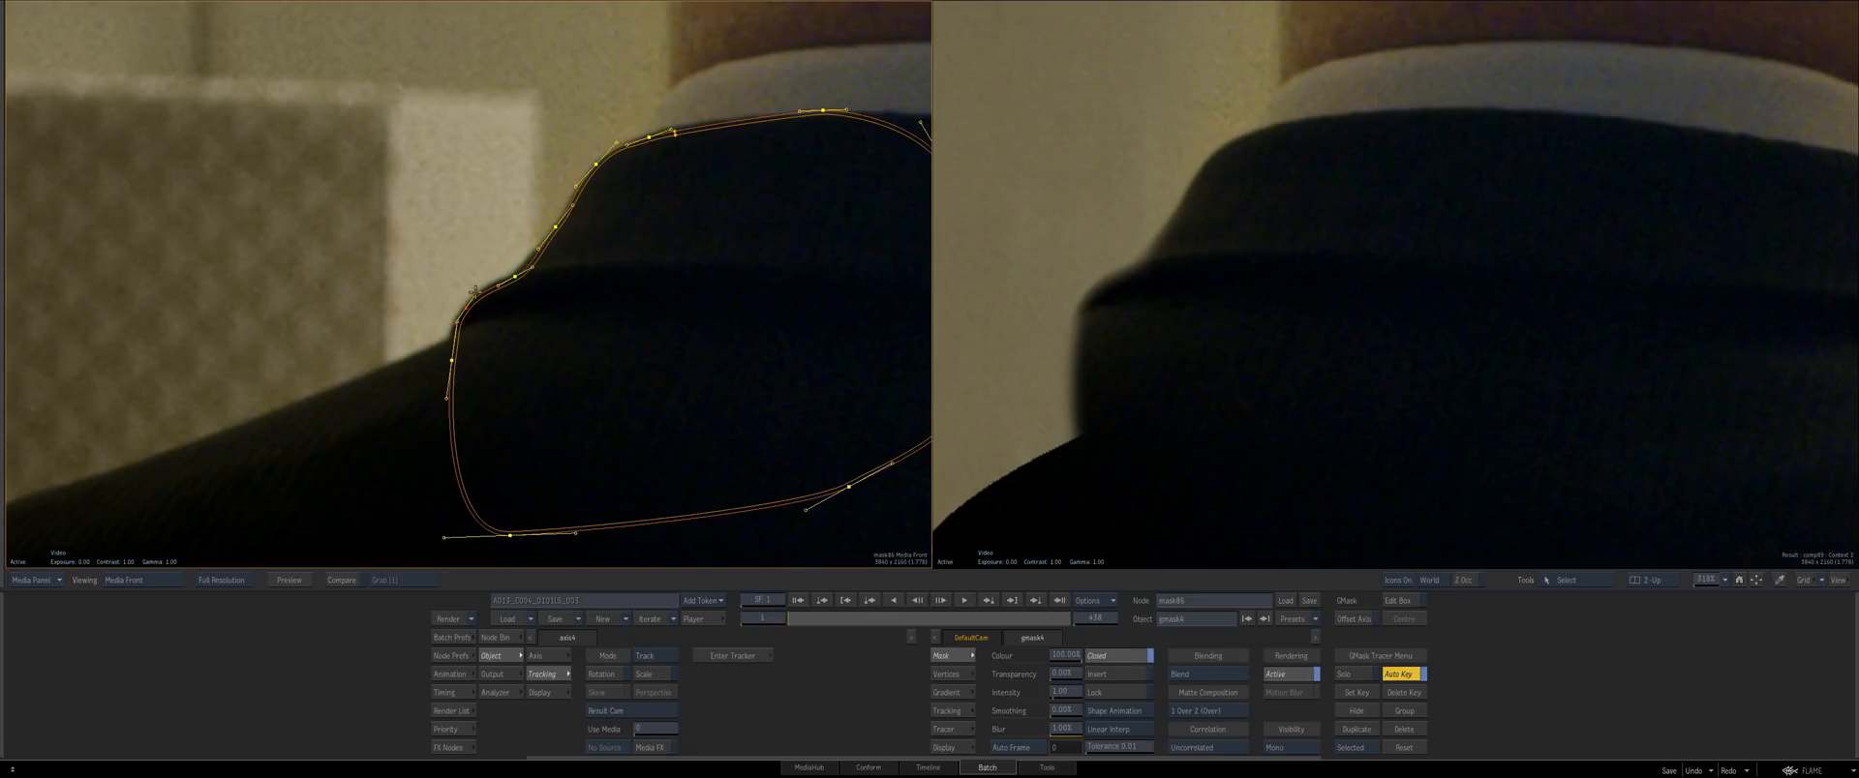
{"action": "left_click_drag", "start_coordinate": [449, 362], "coordinate": [444, 377]}
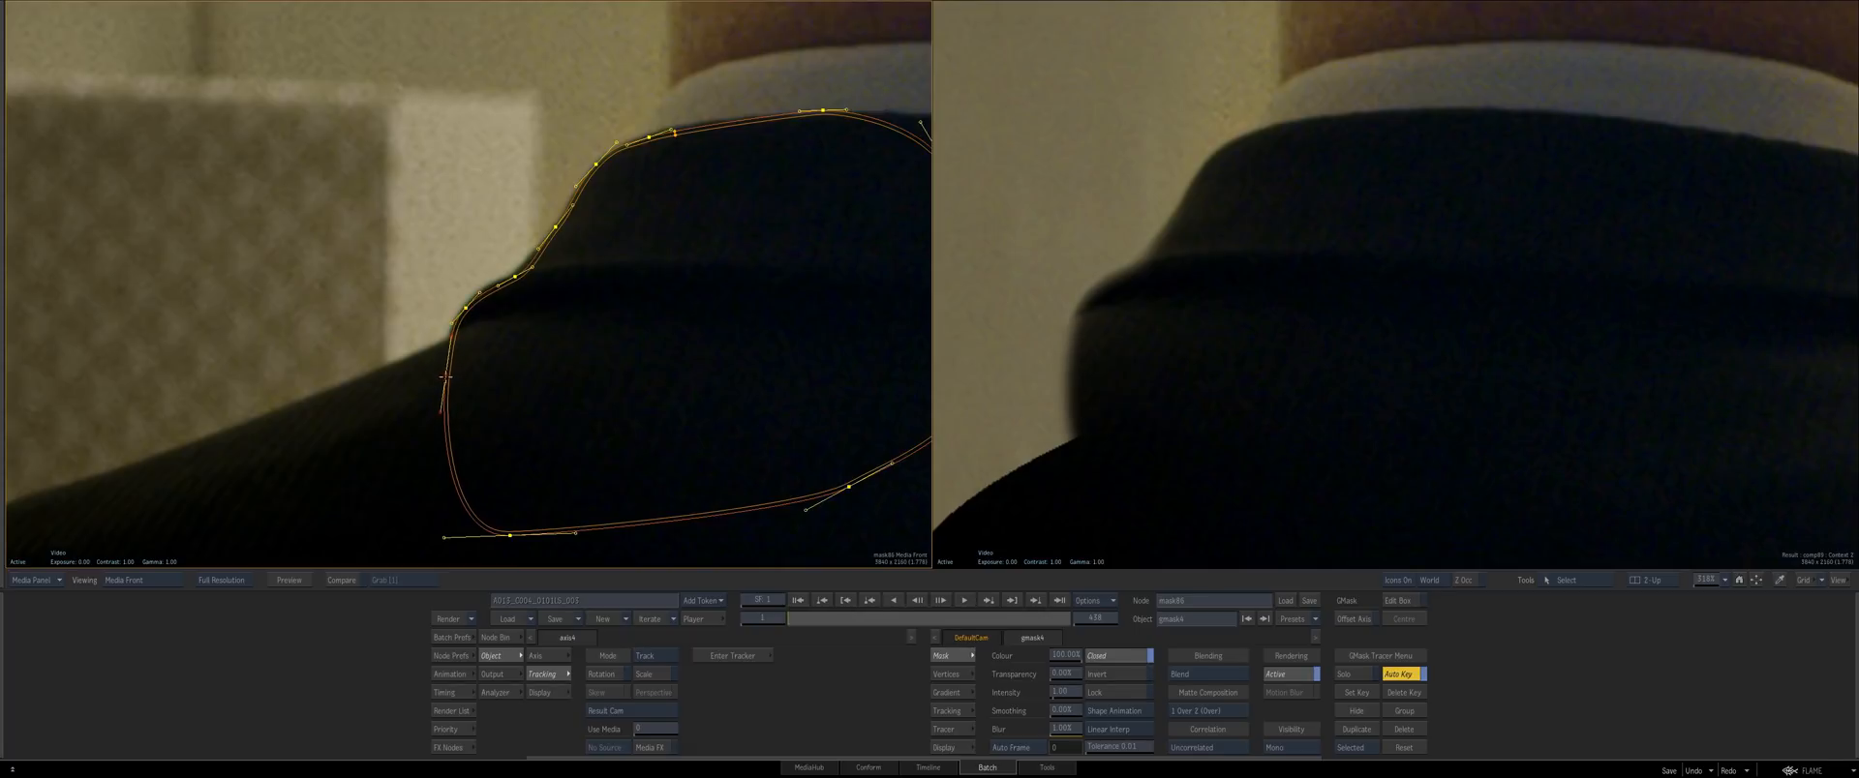
Turn on the Edit Box and select all of the collar mask's points for adjusting as a group
{"action": "left_click", "coordinate": [1398, 601]}
{"action": "left_click_drag", "start_coordinate": [822, 438], "coordinate": [678, 344]}
{"action": "left_click_drag", "start_coordinate": [322, 113], "coordinate": [941, 689]}
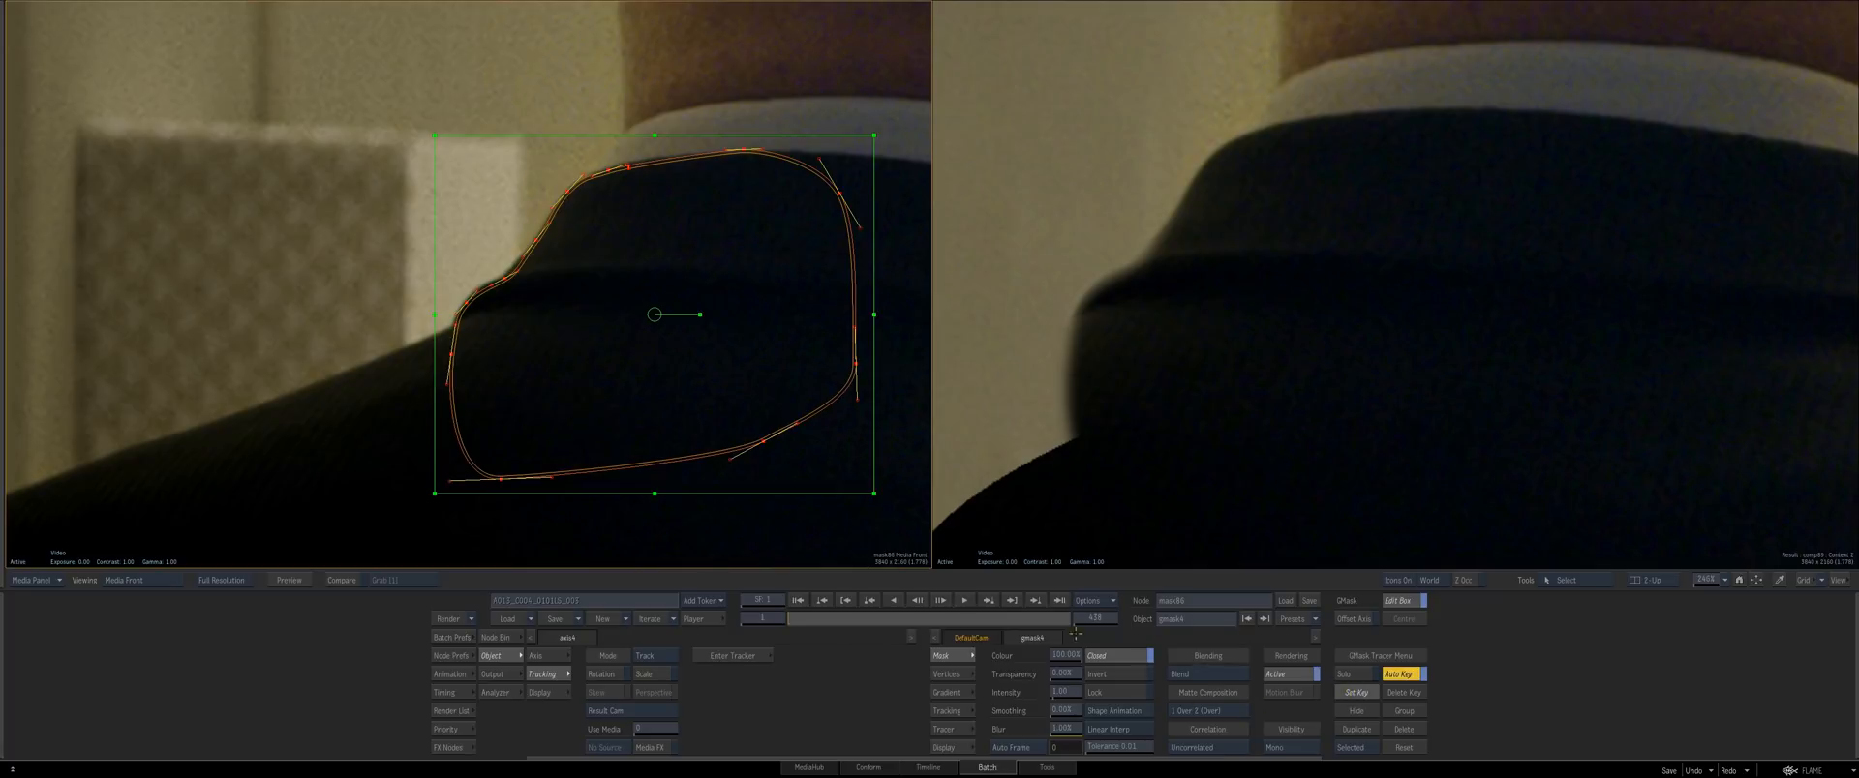
Move to another early frame and reposition the collar mask's fold and upper-edge point groups to follow the jacket
{"action": "left_click_drag", "start_coordinate": [796, 619], "coordinate": [793, 619]}
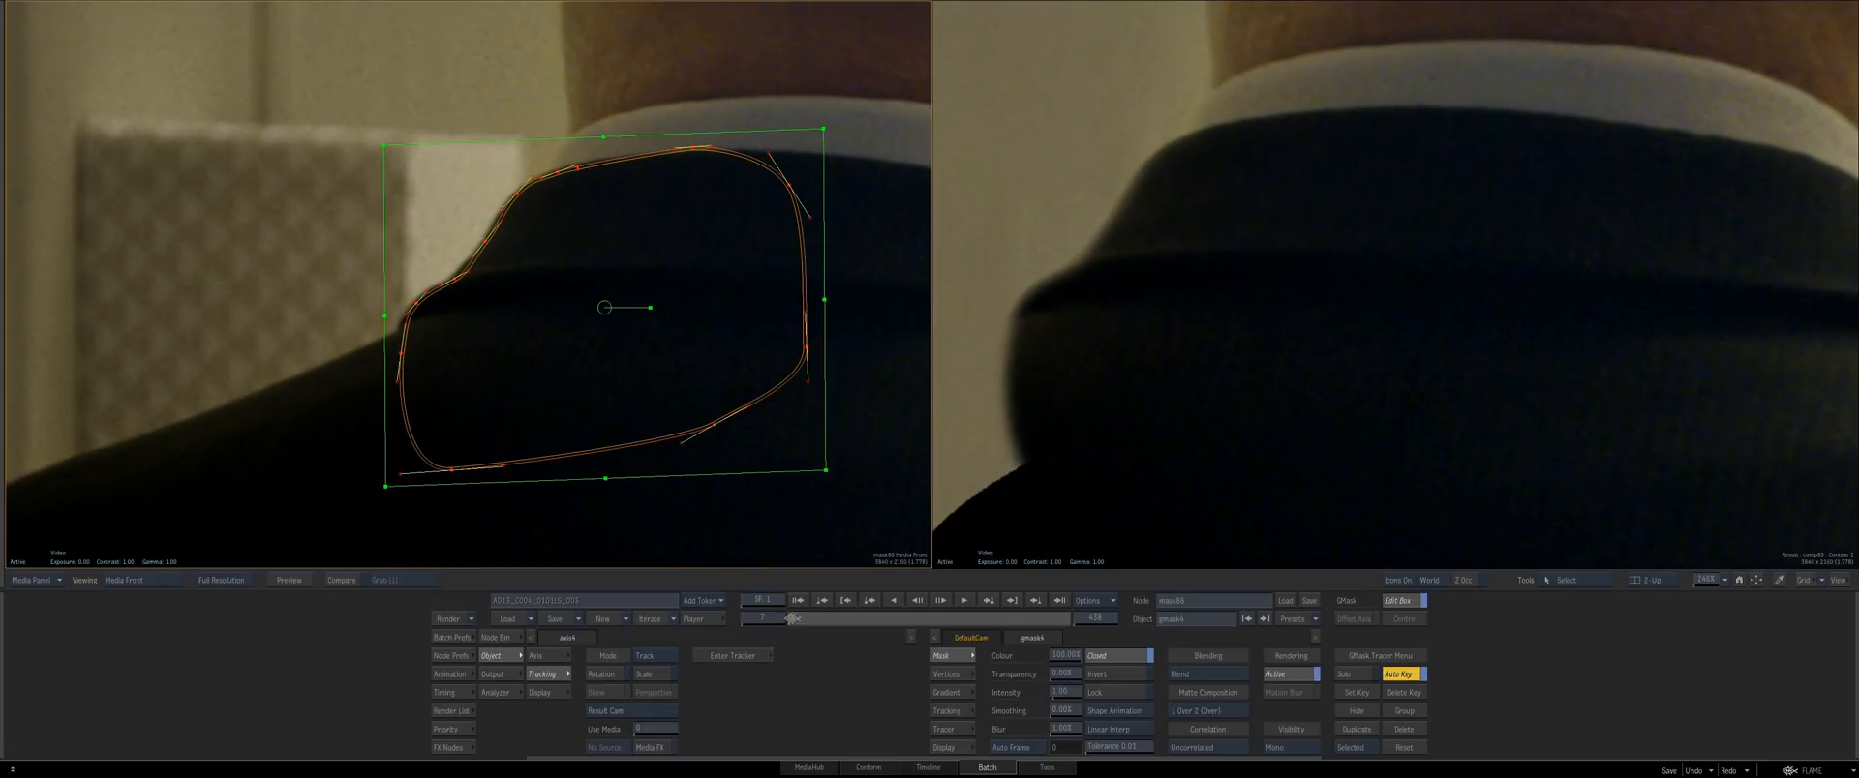
{"action": "left_click_drag", "start_coordinate": [565, 452], "coordinate": [696, 455]}
{"action": "left_click_drag", "start_coordinate": [696, 455], "coordinate": [717, 383]}
{"action": "left_click_drag", "start_coordinate": [487, 448], "coordinate": [647, 254]}
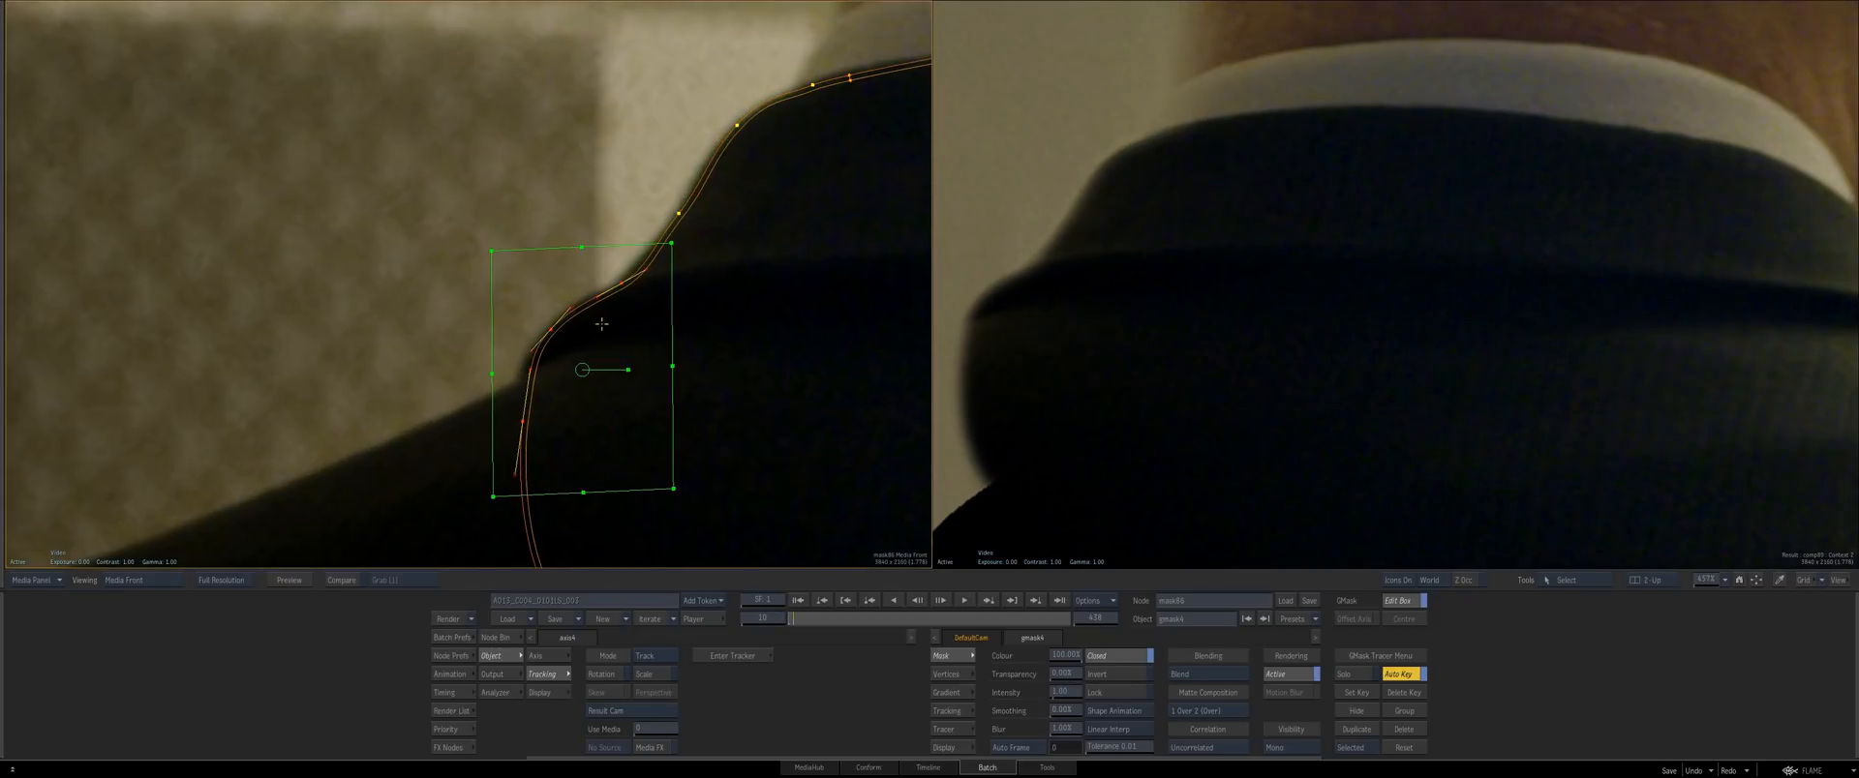
{"action": "left_click_drag", "start_coordinate": [601, 324], "coordinate": [501, 392]}
{"action": "left_click_drag", "start_coordinate": [626, 349], "coordinate": [519, 199]}
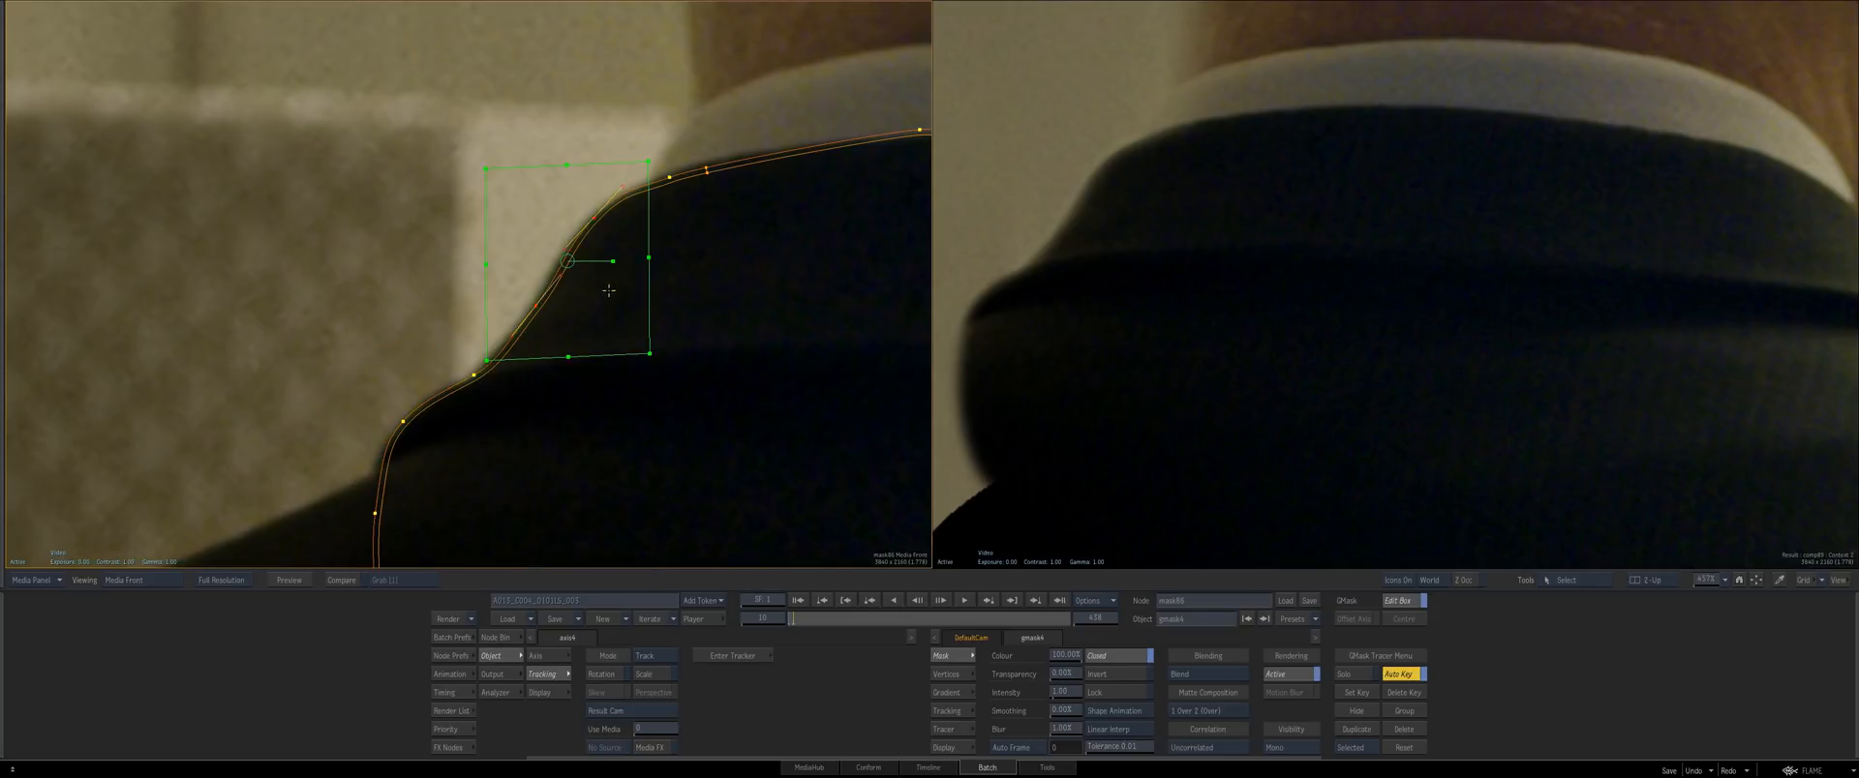
{"action": "left_click_drag", "start_coordinate": [610, 293], "coordinate": [606, 296]}
{"action": "left_click_drag", "start_coordinate": [649, 153], "coordinate": [620, 221]}
On frame 17, shift the collar mask's upper and lower edge point groups to line up with the jacket
{"action": "left_click_drag", "start_coordinate": [794, 619], "coordinate": [799, 619]}
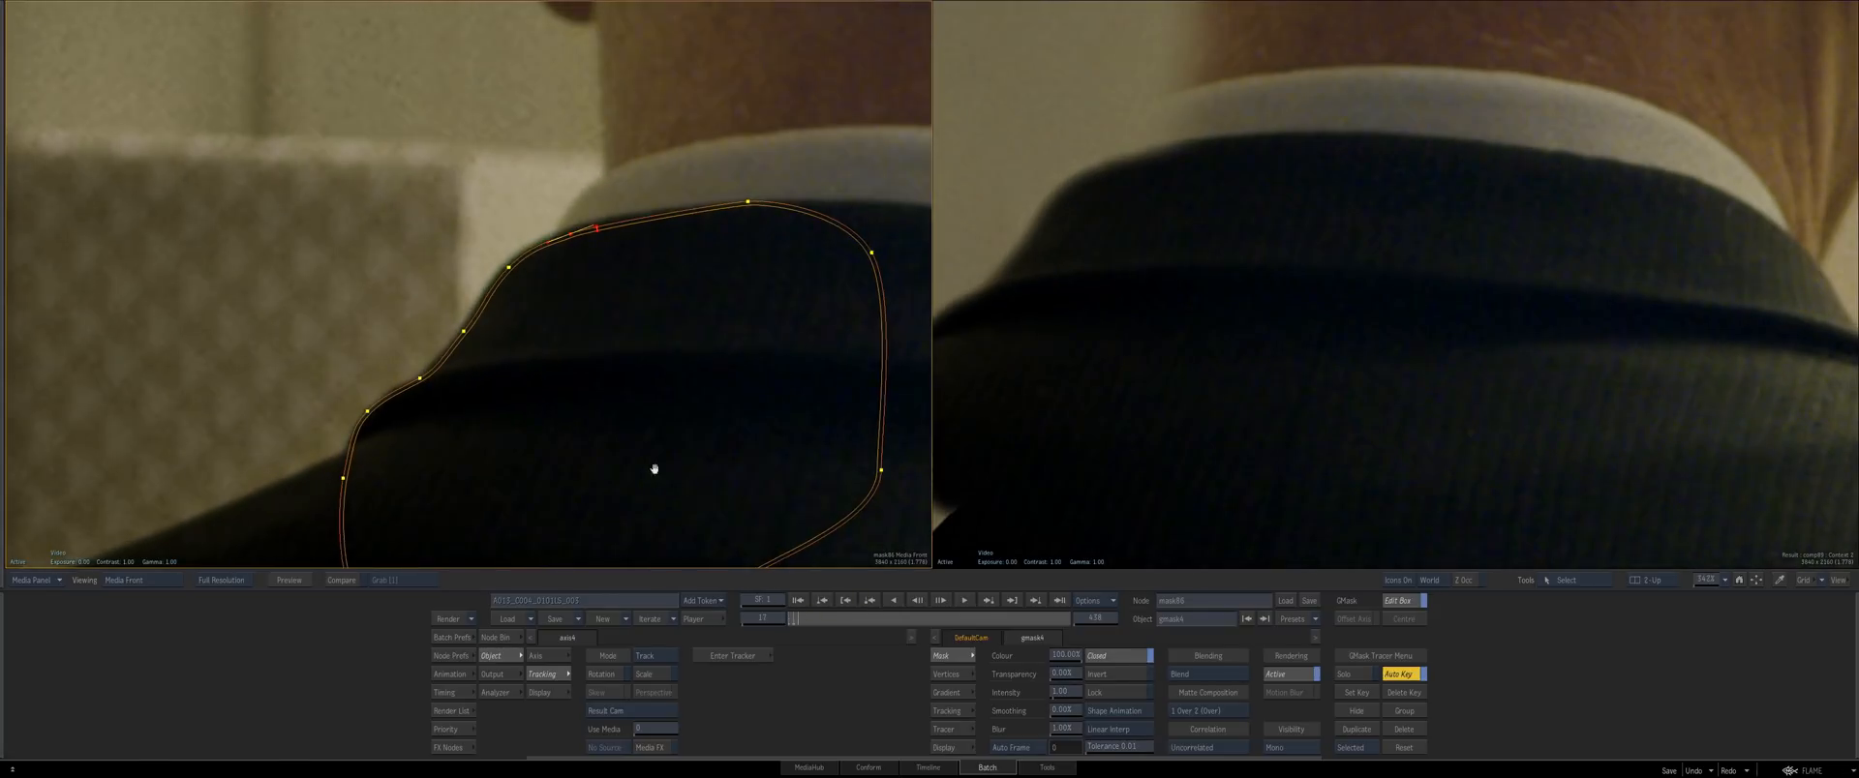
{"action": "left_click_drag", "start_coordinate": [645, 432], "coordinate": [759, 378]}
{"action": "left_click_drag", "start_coordinate": [740, 140], "coordinate": [469, 381]}
{"action": "left_click_drag", "start_coordinate": [648, 225], "coordinate": [649, 225]}
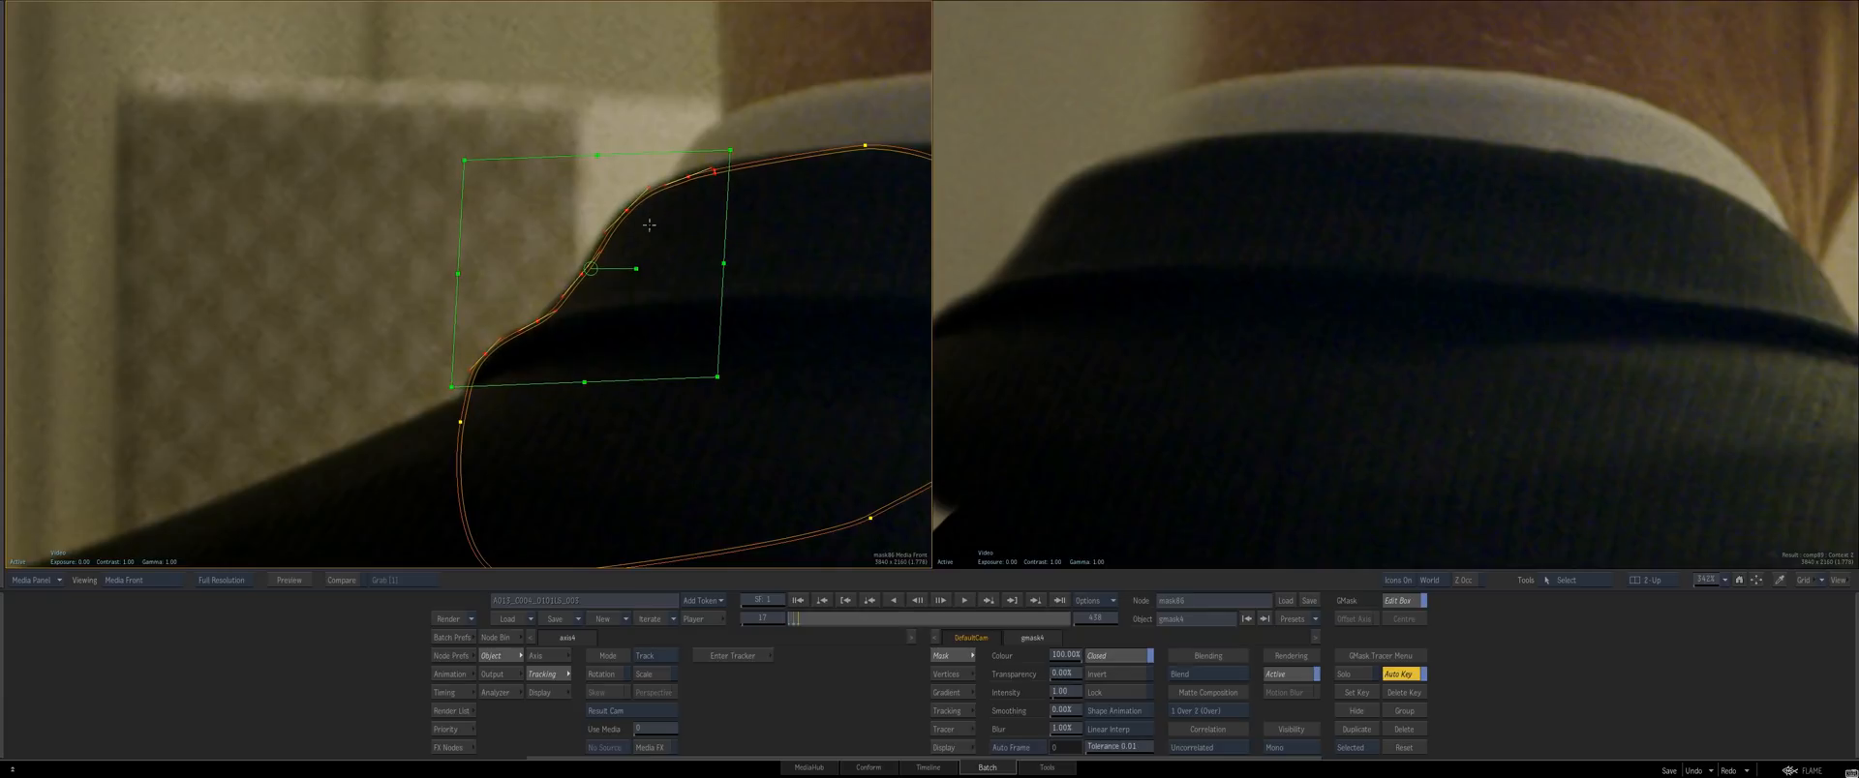
{"action": "left_click_drag", "start_coordinate": [582, 386], "coordinate": [641, 358]}
{"action": "left_click_drag", "start_coordinate": [1149, 402], "coordinate": [1260, 407]}
{"action": "left_click_drag", "start_coordinate": [618, 394], "coordinate": [609, 363]}
{"action": "left_click_drag", "start_coordinate": [402, 389], "coordinate": [681, 225]}
{"action": "left_click_drag", "start_coordinate": [598, 345], "coordinate": [596, 351]}
{"action": "left_click_drag", "start_coordinate": [669, 333], "coordinate": [534, 421]}
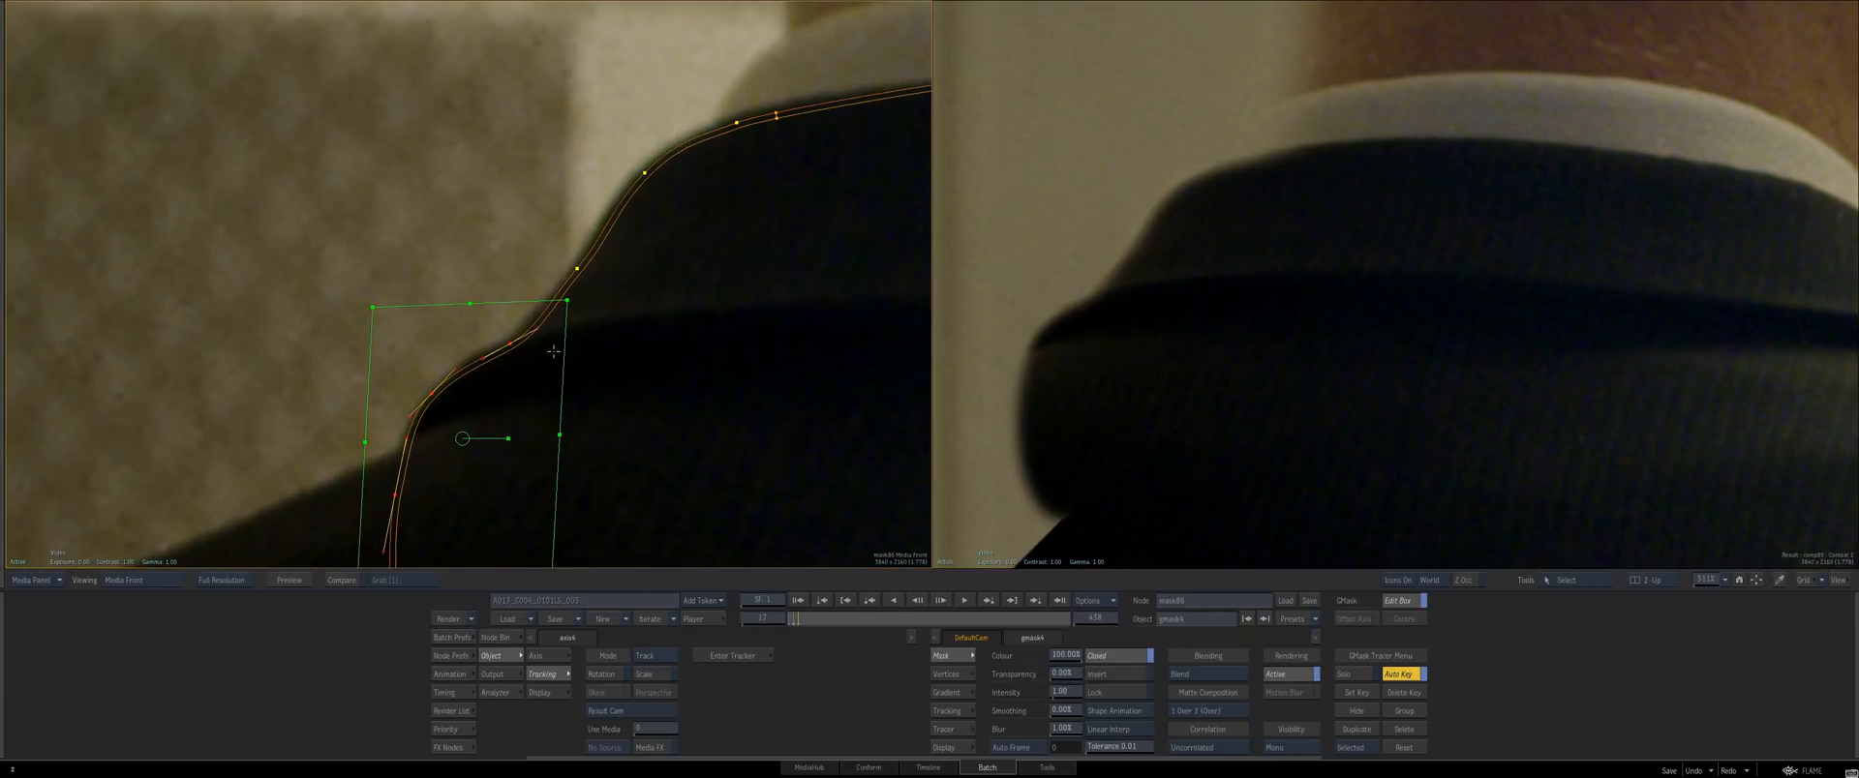
Fine-tune the individual mask points at the collar fold and the upper collar curve to hug the jacket edge
{"action": "left_click", "coordinate": [510, 344]}
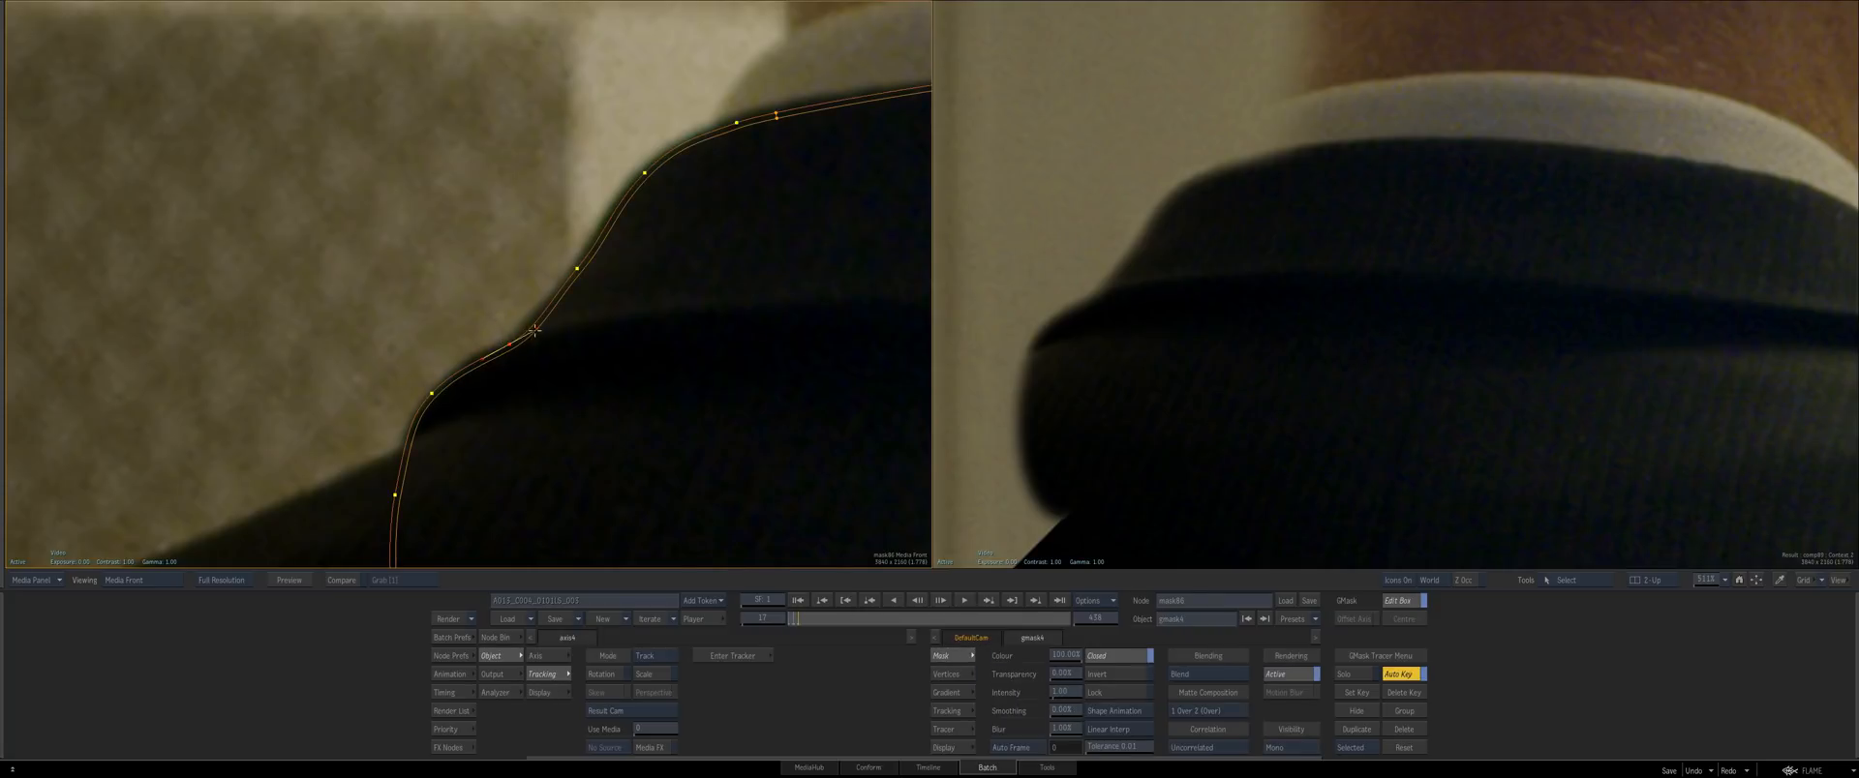
{"action": "left_click_drag", "start_coordinate": [534, 330], "coordinate": [514, 338]}
{"action": "left_click_drag", "start_coordinate": [432, 393], "coordinate": [430, 396]}
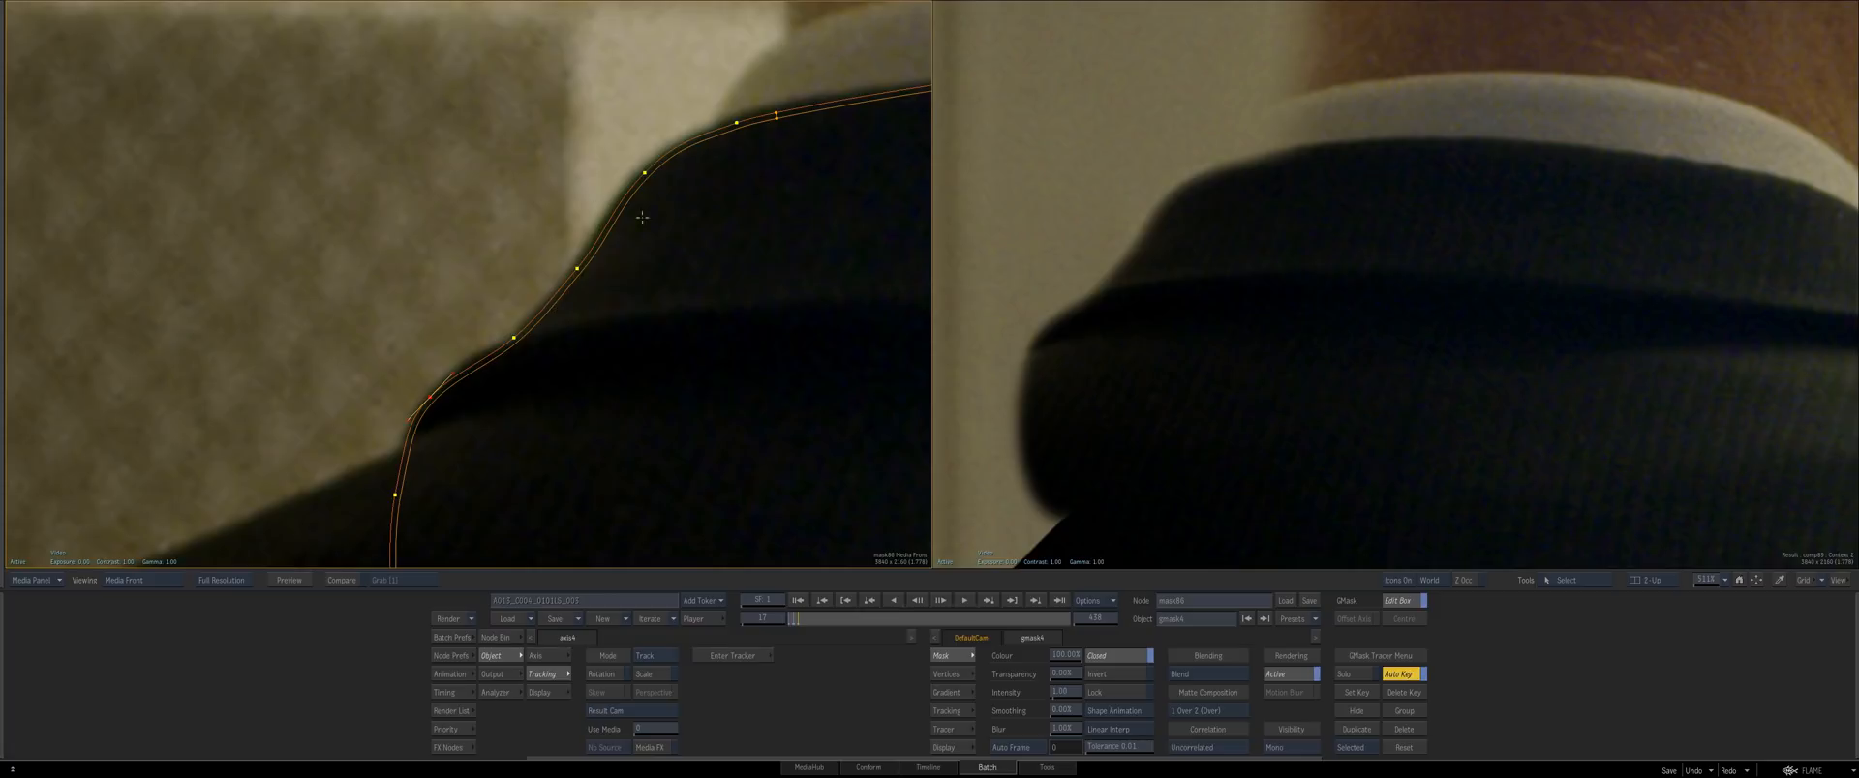
{"action": "left_click_drag", "start_coordinate": [644, 174], "coordinate": [642, 173]}
{"action": "left_click_drag", "start_coordinate": [721, 240], "coordinate": [682, 292]}
{"action": "left_click_drag", "start_coordinate": [697, 175], "coordinate": [585, 365]}
{"action": "left_click_drag", "start_coordinate": [518, 473], "coordinate": [571, 410]}
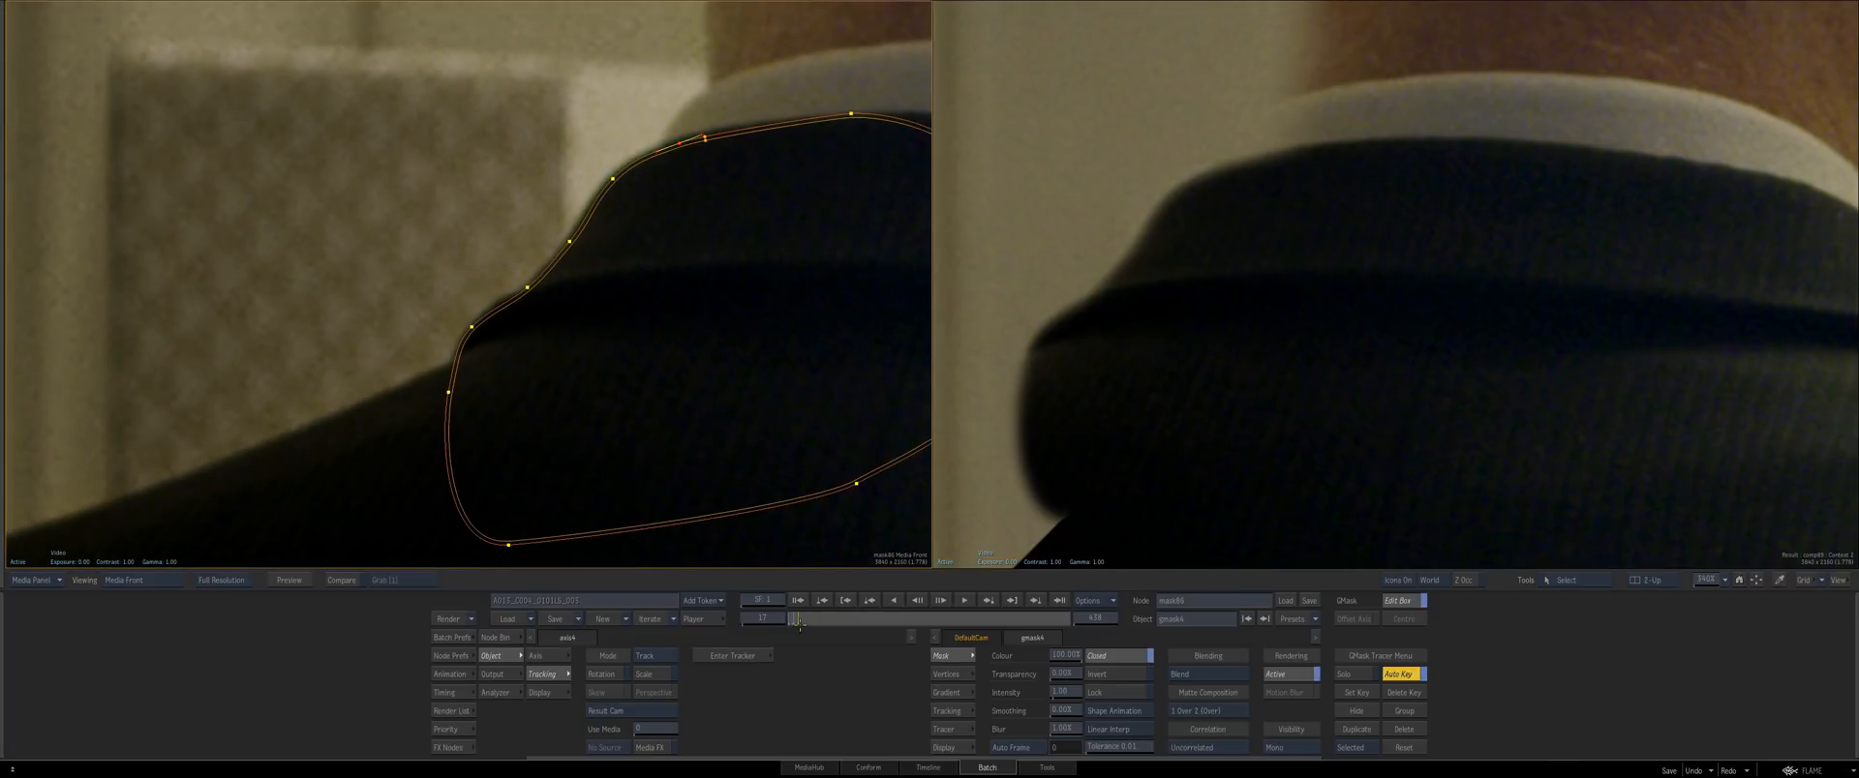
Realign the whole collar edge of the mask, adjusting the point groups at the upper curve and the fold
{"action": "left_click_drag", "start_coordinate": [800, 623], "coordinate": [800, 622]}
{"action": "left_click_drag", "start_coordinate": [488, 301], "coordinate": [477, 308]}
{"action": "left_click_drag", "start_coordinate": [402, 118], "coordinate": [615, 352]}
{"action": "left_click_drag", "start_coordinate": [616, 352], "coordinate": [588, 414]}
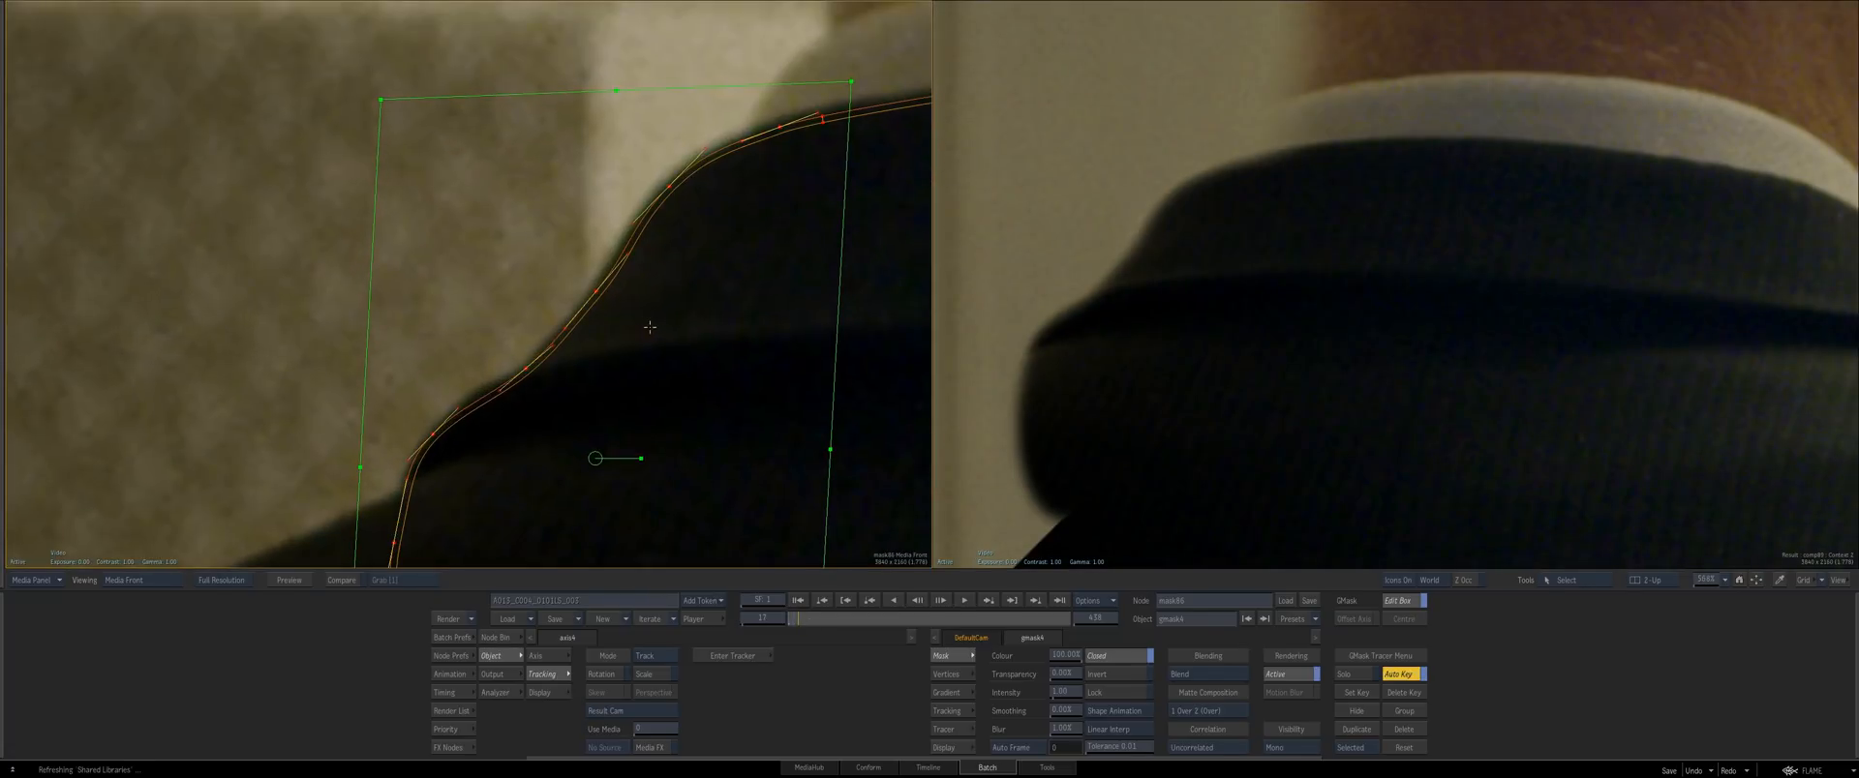
{"action": "left_click_drag", "start_coordinate": [653, 321], "coordinate": [650, 318]}
{"action": "left_click_drag", "start_coordinate": [627, 424], "coordinate": [548, 489]}
{"action": "left_click_drag", "start_coordinate": [537, 162], "coordinate": [741, 266]}
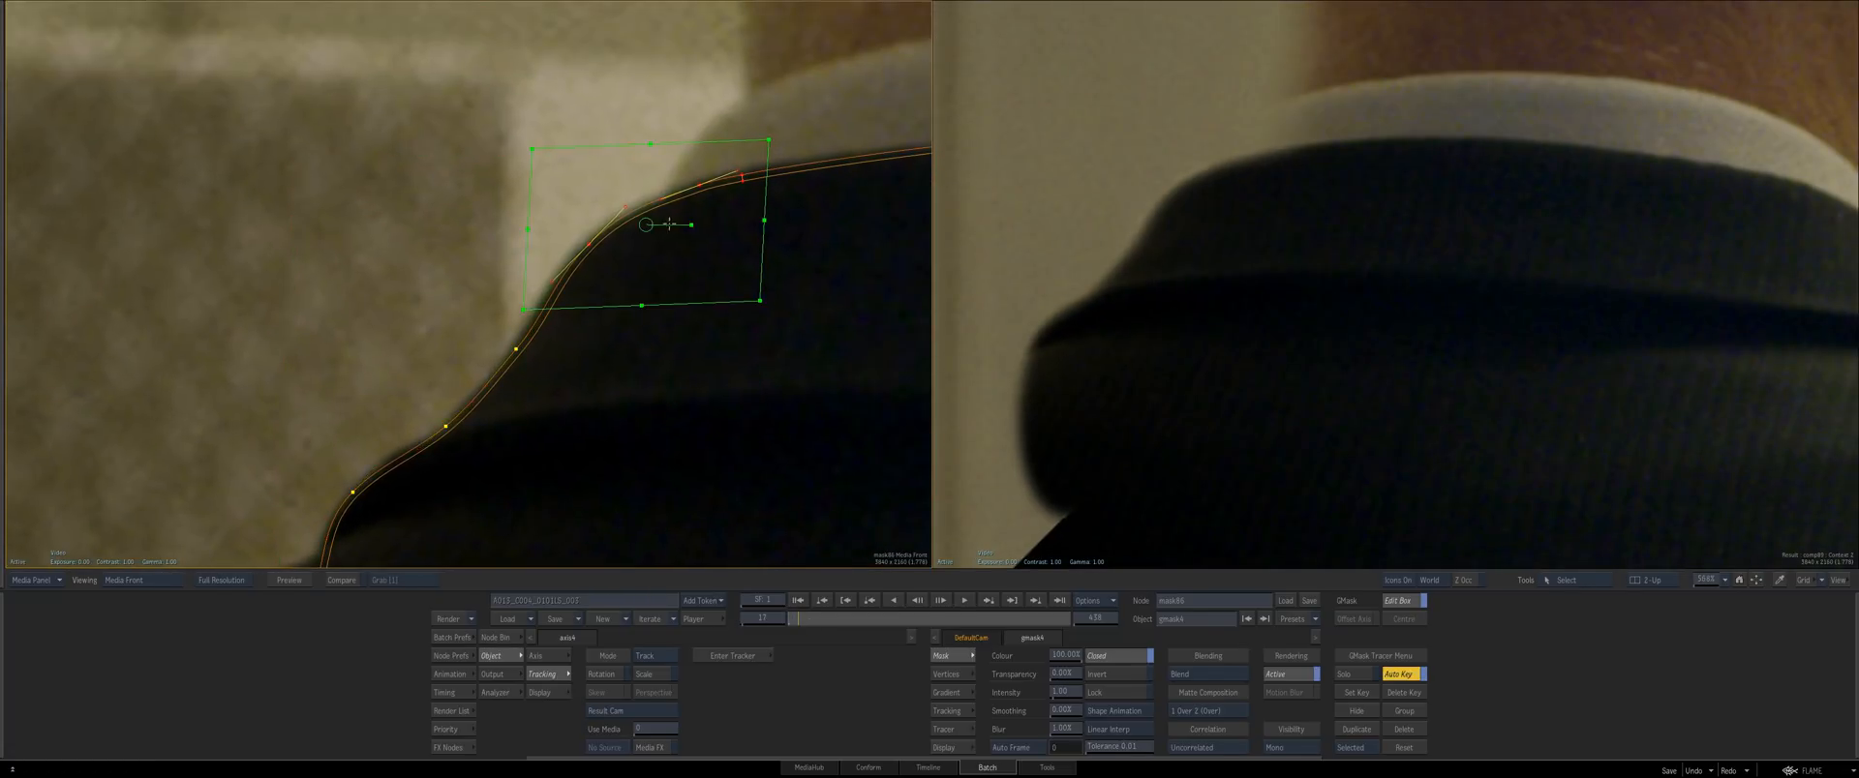
{"action": "left_click_drag", "start_coordinate": [687, 209], "coordinate": [668, 254]}
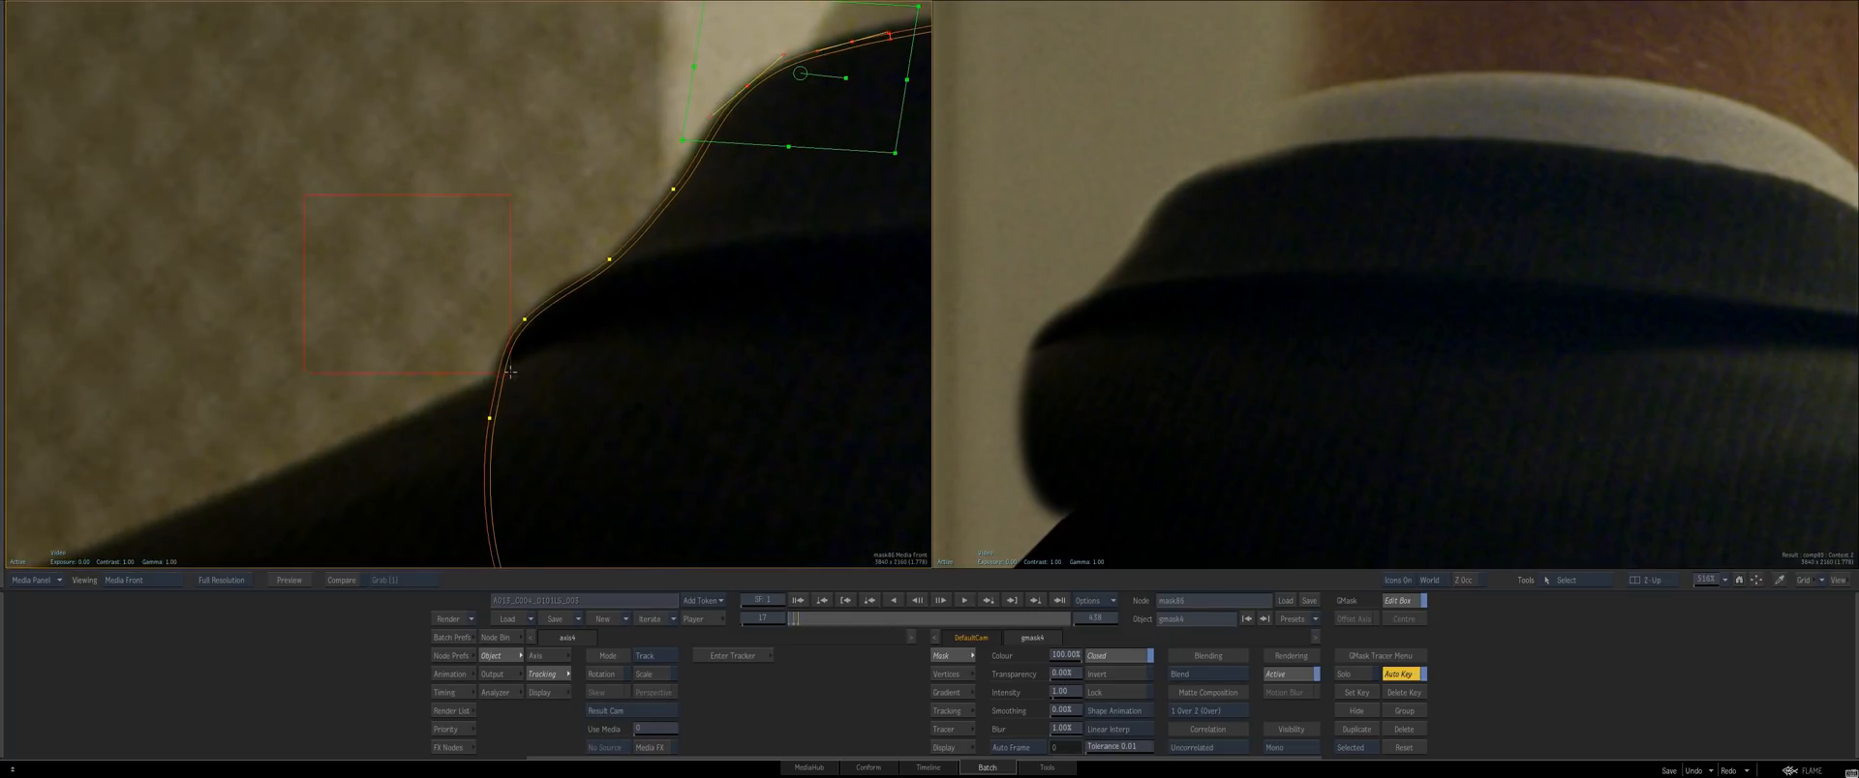
{"action": "left_click_drag", "start_coordinate": [510, 371], "coordinate": [510, 372]}
{"action": "scroll", "coordinate": [640, 424], "scroll_direction": "down", "scroll_amount": 1}
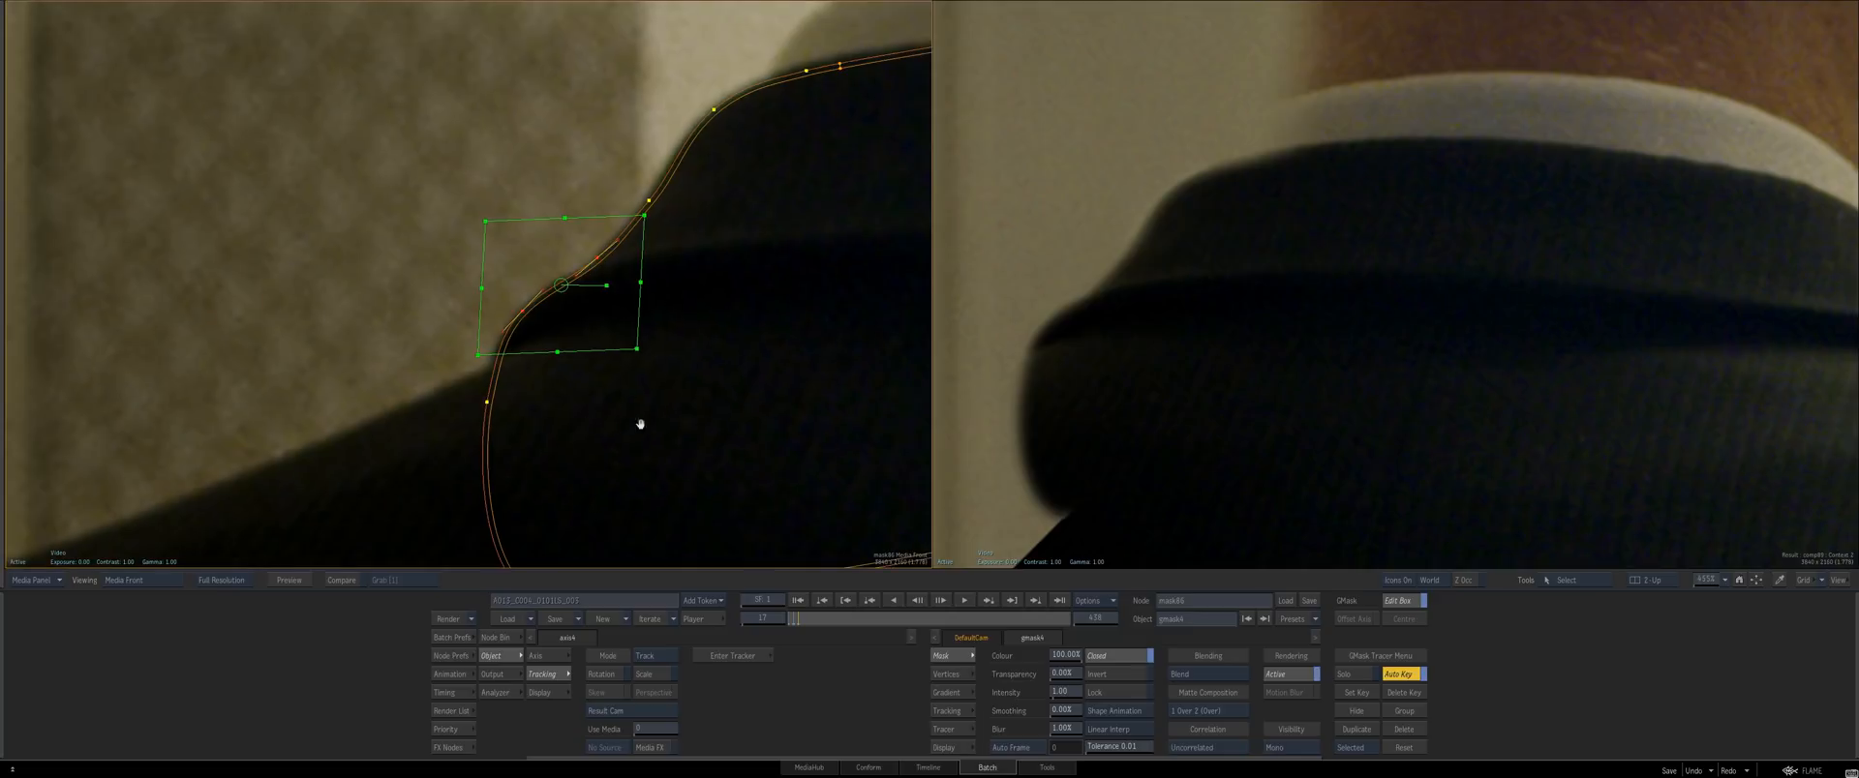
{"action": "scroll", "coordinate": [551, 386], "scroll_direction": "down", "scroll_amount": 1}
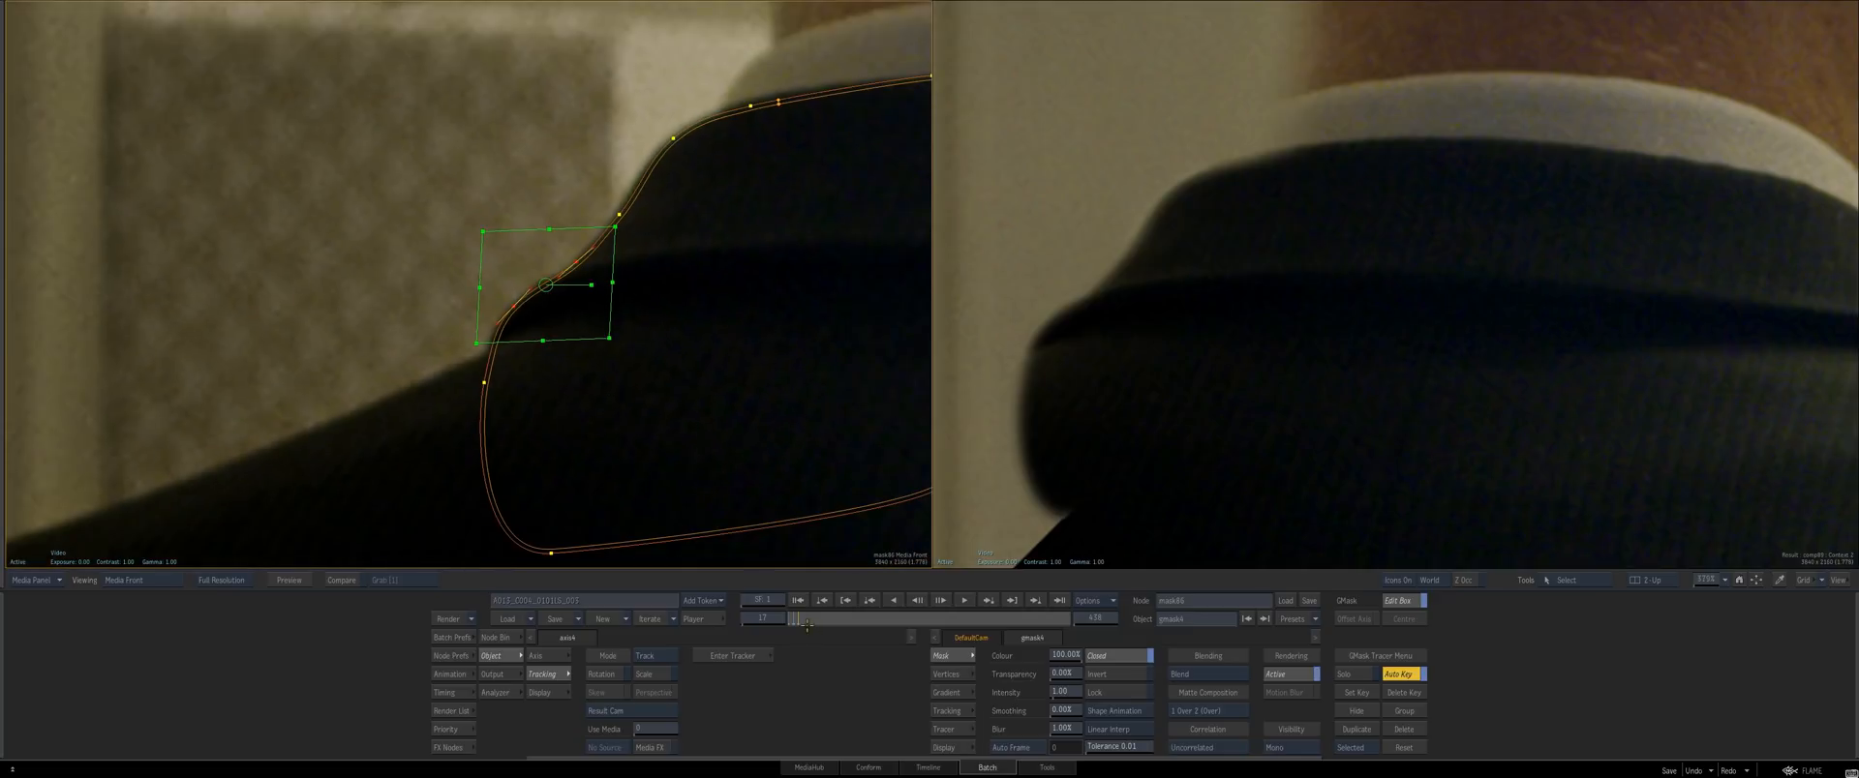
Use the GMask Tracer schematic to reselect the collar GMask at a later frame and return to the media view
{"action": "key", "text": "F8"}
{"action": "left_click", "coordinate": [697, 308]}
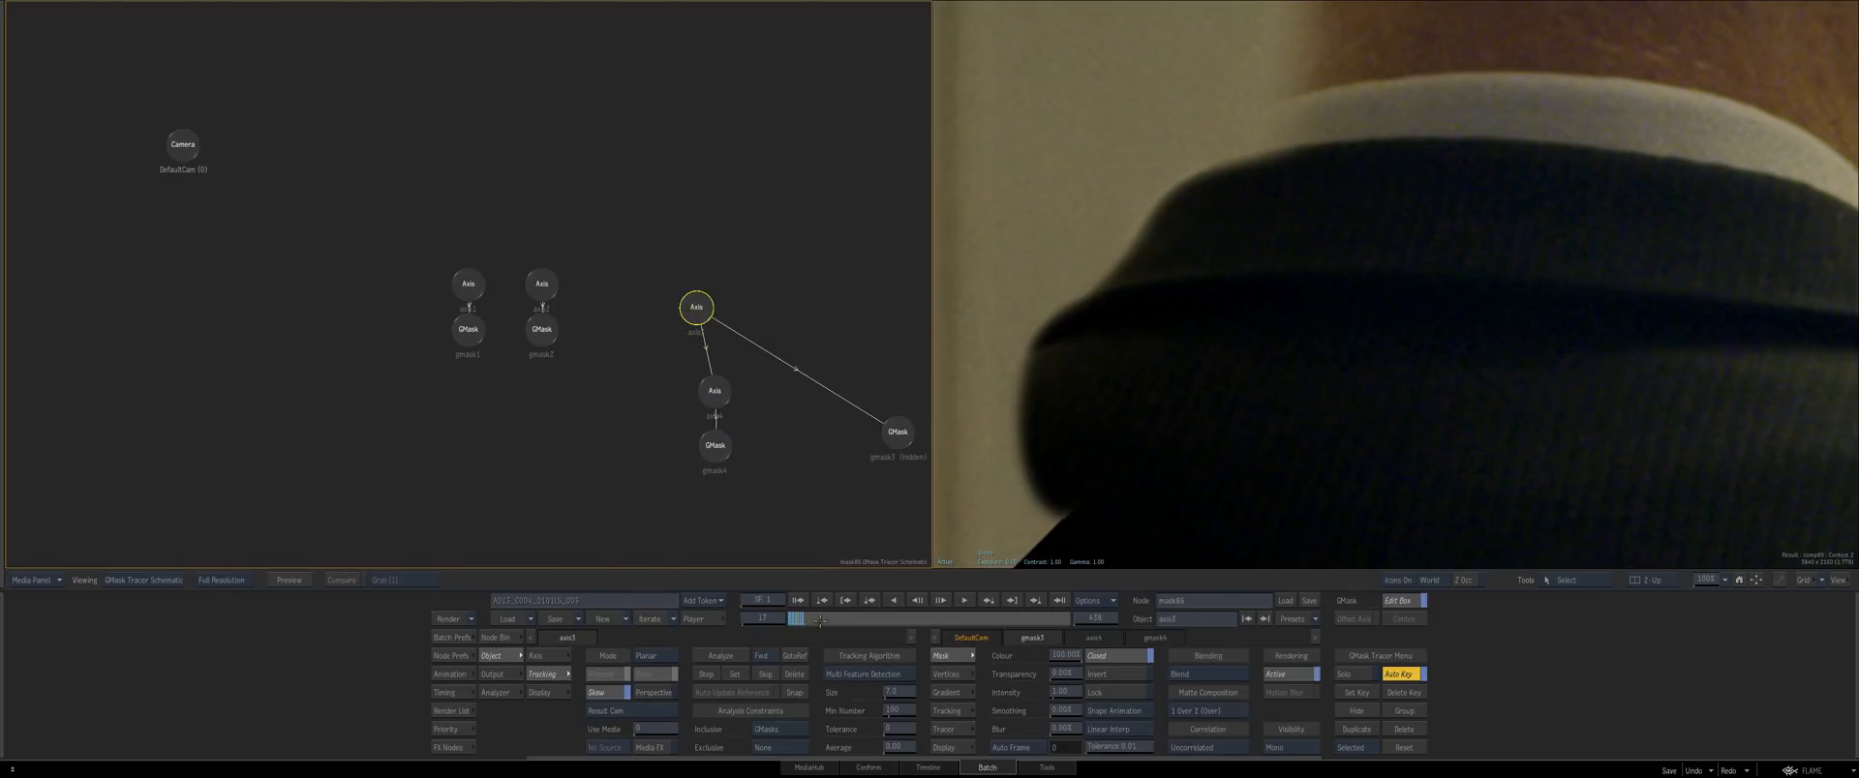
{"action": "left_click", "coordinate": [820, 621]}
{"action": "left_click_drag", "start_coordinate": [796, 529], "coordinate": [704, 485]}
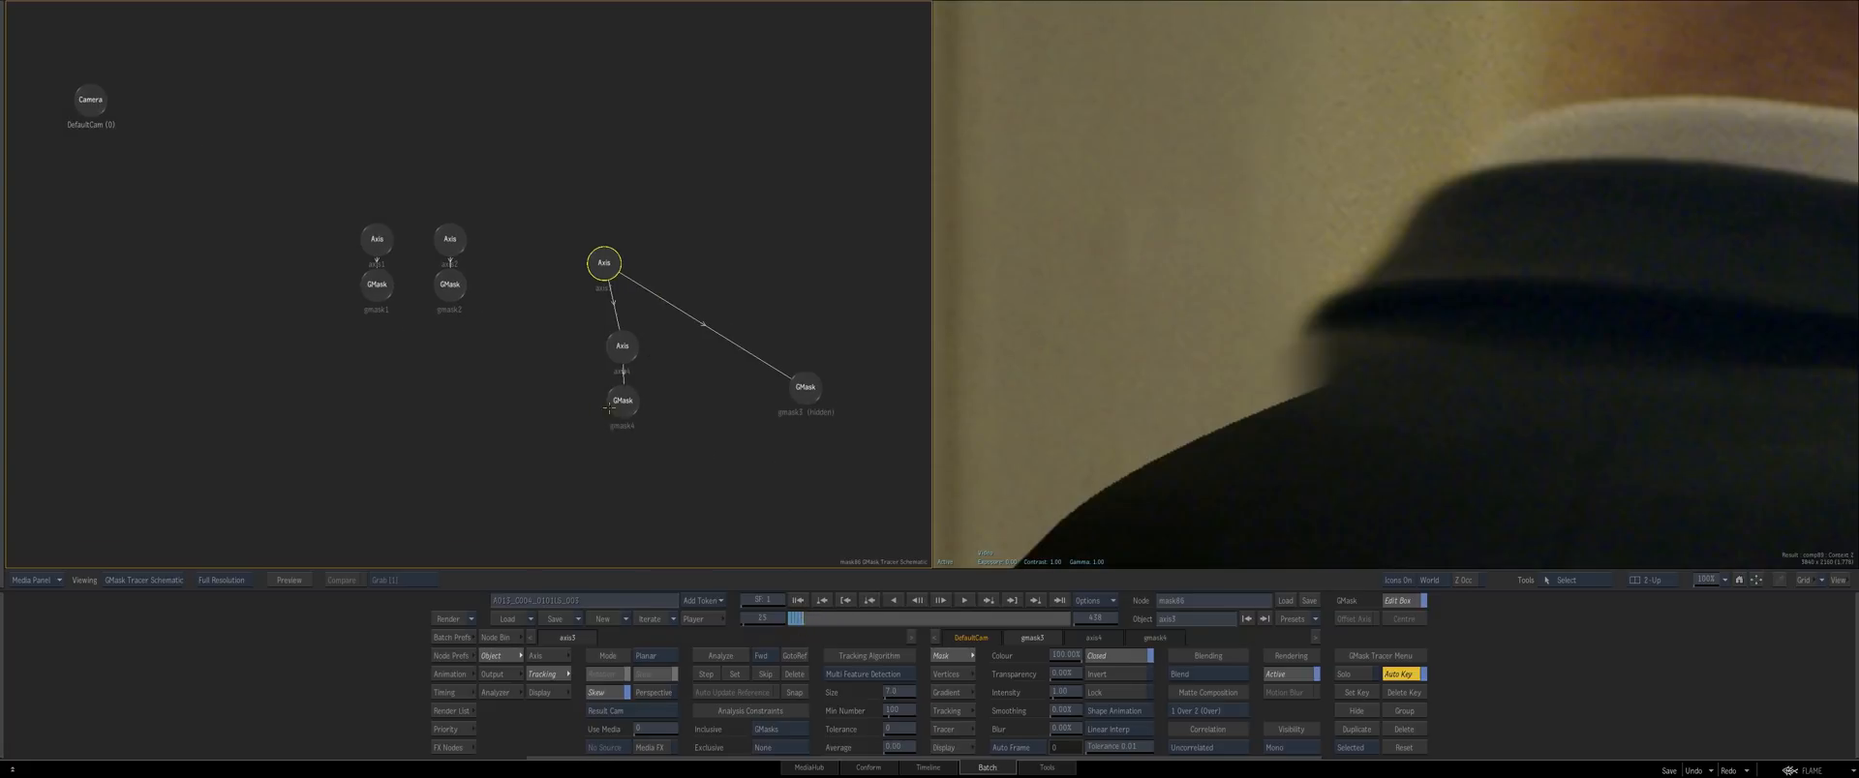
{"action": "left_click", "coordinate": [618, 405]}
{"action": "key", "text": "F1"}
Shift the collar mask onto the jacket at this later frame, adjusting its lower and upper point groups separately
{"action": "left_click_drag", "start_coordinate": [477, 415], "coordinate": [503, 200]}
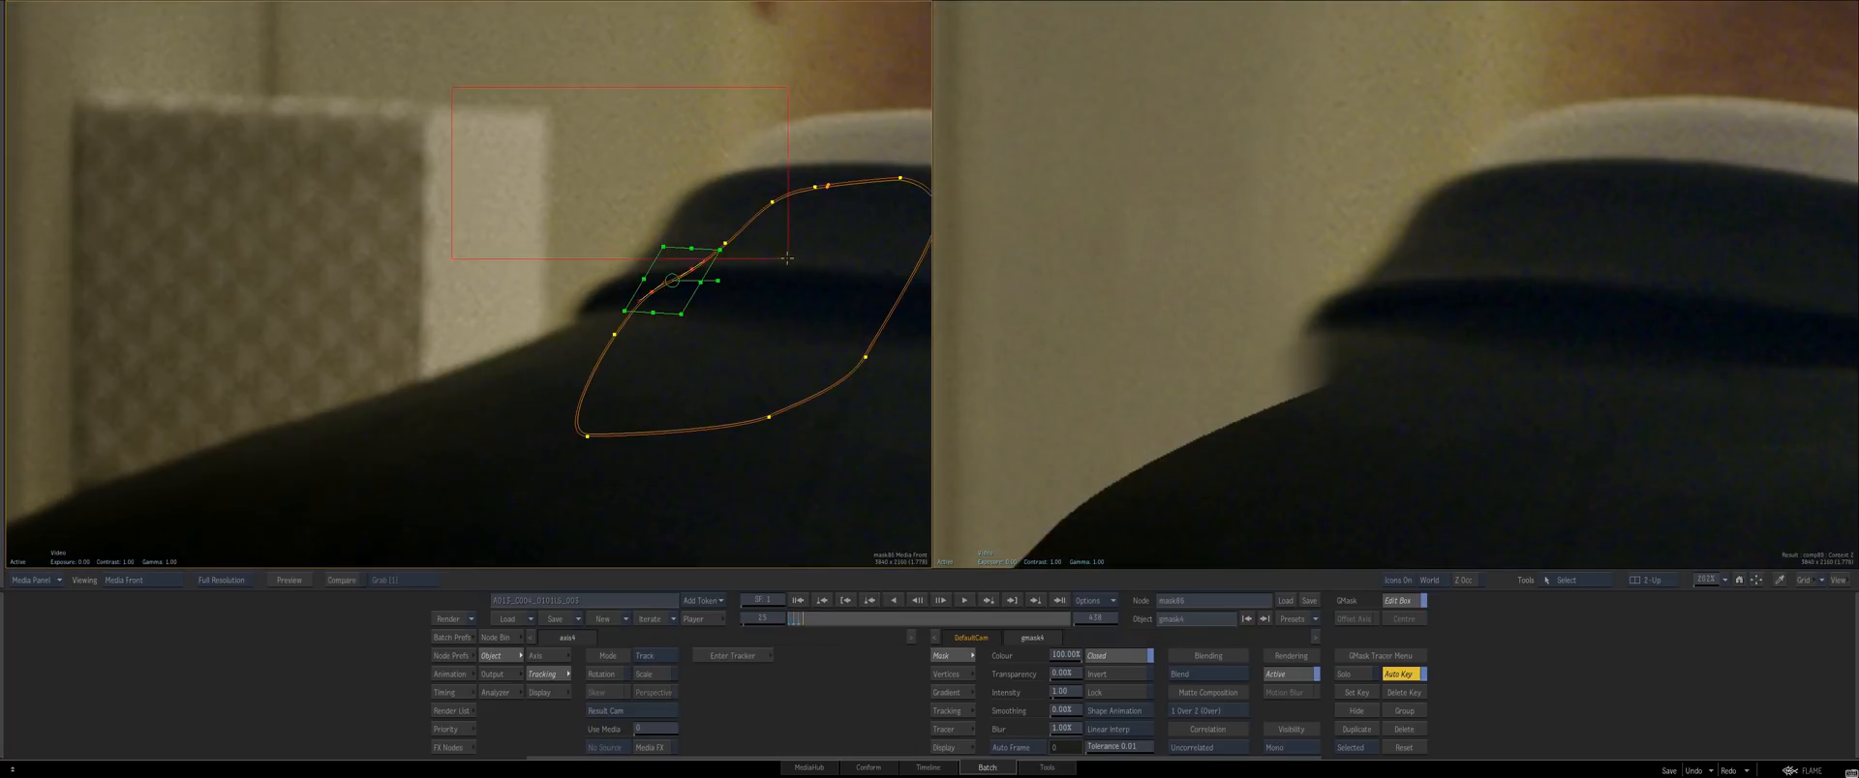
{"action": "left_click_drag", "start_coordinate": [685, 353], "coordinate": [506, 366]}
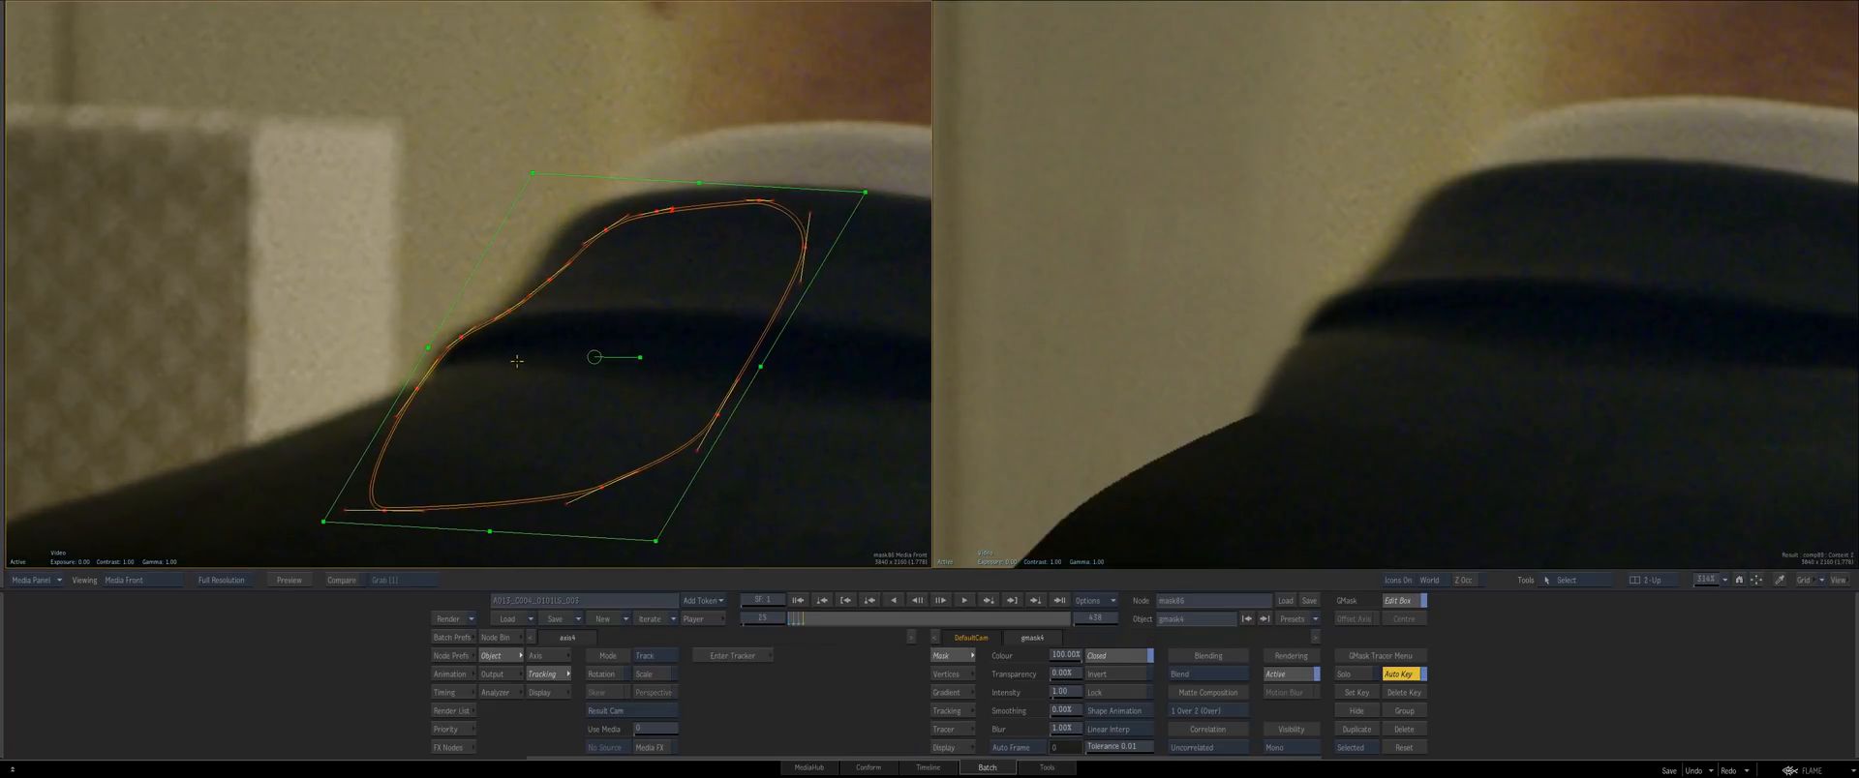
{"action": "left_click_drag", "start_coordinate": [464, 453], "coordinate": [502, 387]}
{"action": "left_click_drag", "start_coordinate": [301, 311], "coordinate": [724, 538]}
{"action": "left_click_drag", "start_coordinate": [505, 420], "coordinate": [515, 426]}
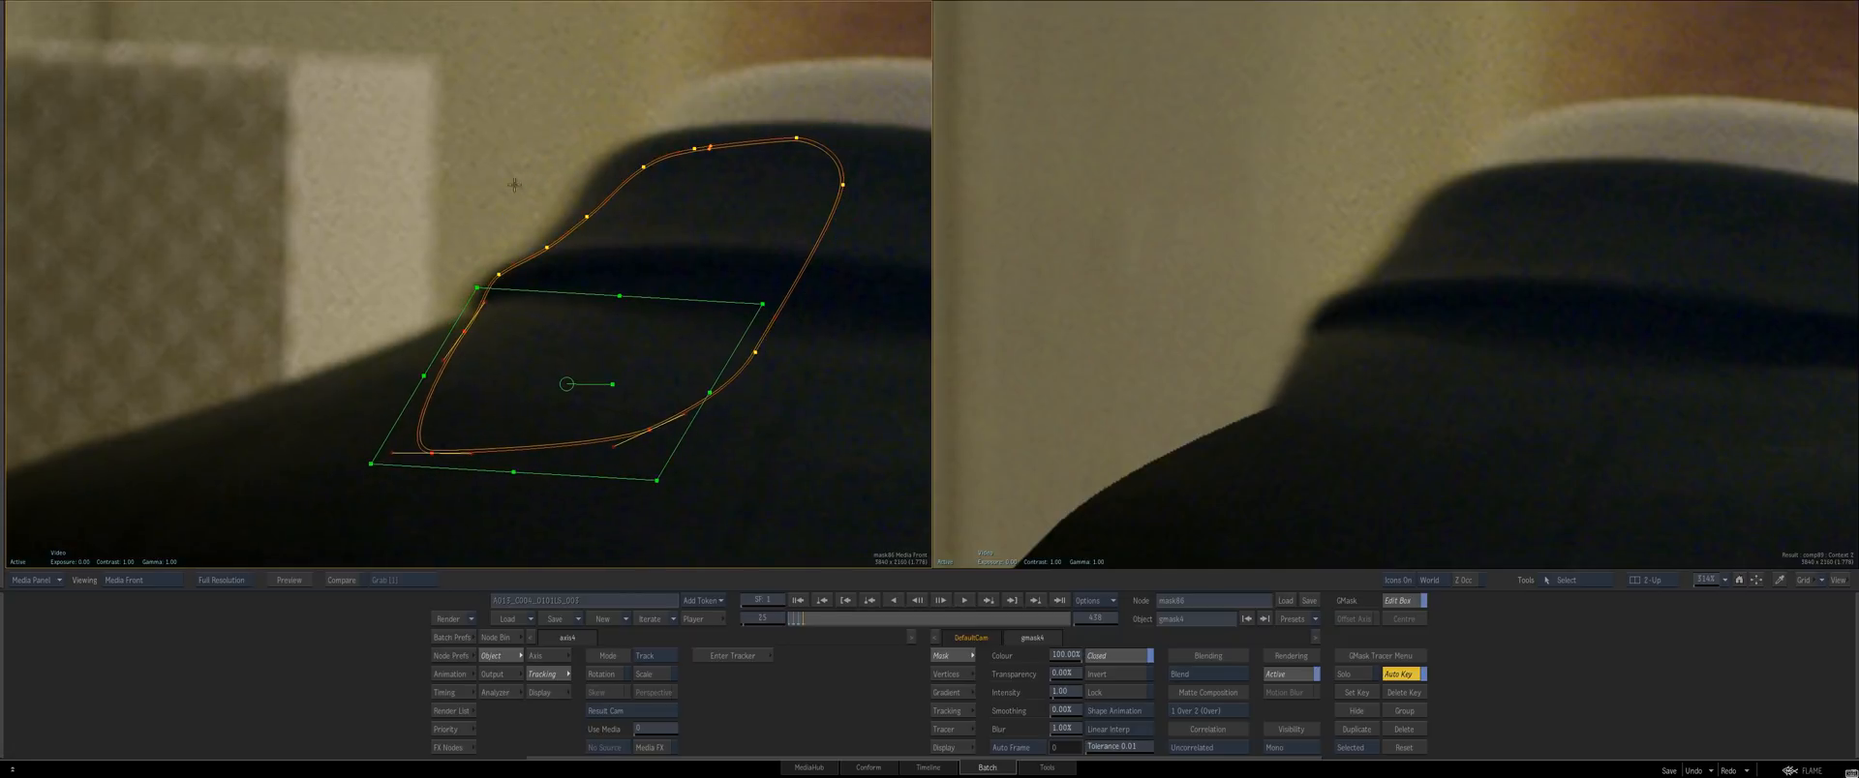
{"action": "left_click_drag", "start_coordinate": [652, 224], "coordinate": [652, 224]}
{"action": "left_click_drag", "start_coordinate": [527, 84], "coordinate": [718, 260]}
{"action": "left_click_drag", "start_coordinate": [673, 187], "coordinate": [565, 223]}
Refine individual points along the mask's left edge, from the collar top through the fold to the shoulder
{"action": "left_click", "coordinate": [529, 203]}
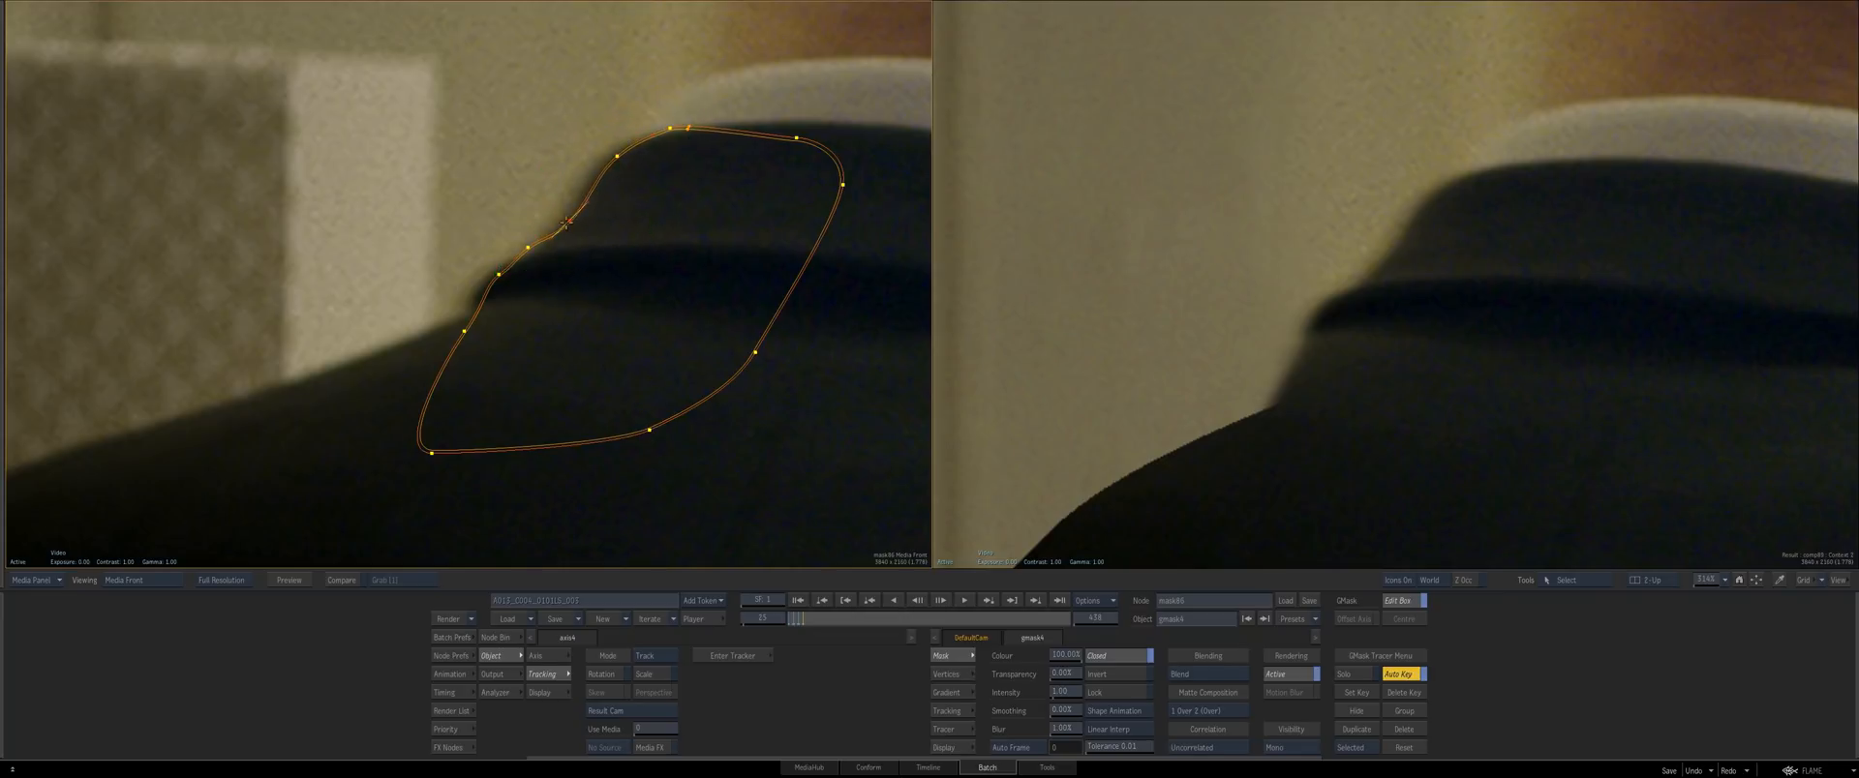
{"action": "left_click", "coordinate": [551, 209]}
{"action": "key", "text": "ctrl+z"}
{"action": "left_click", "coordinate": [526, 248]}
{"action": "left_click_drag", "start_coordinate": [541, 237], "coordinate": [487, 278]}
{"action": "left_click", "coordinate": [475, 268]}
{"action": "left_click", "coordinate": [497, 278]}
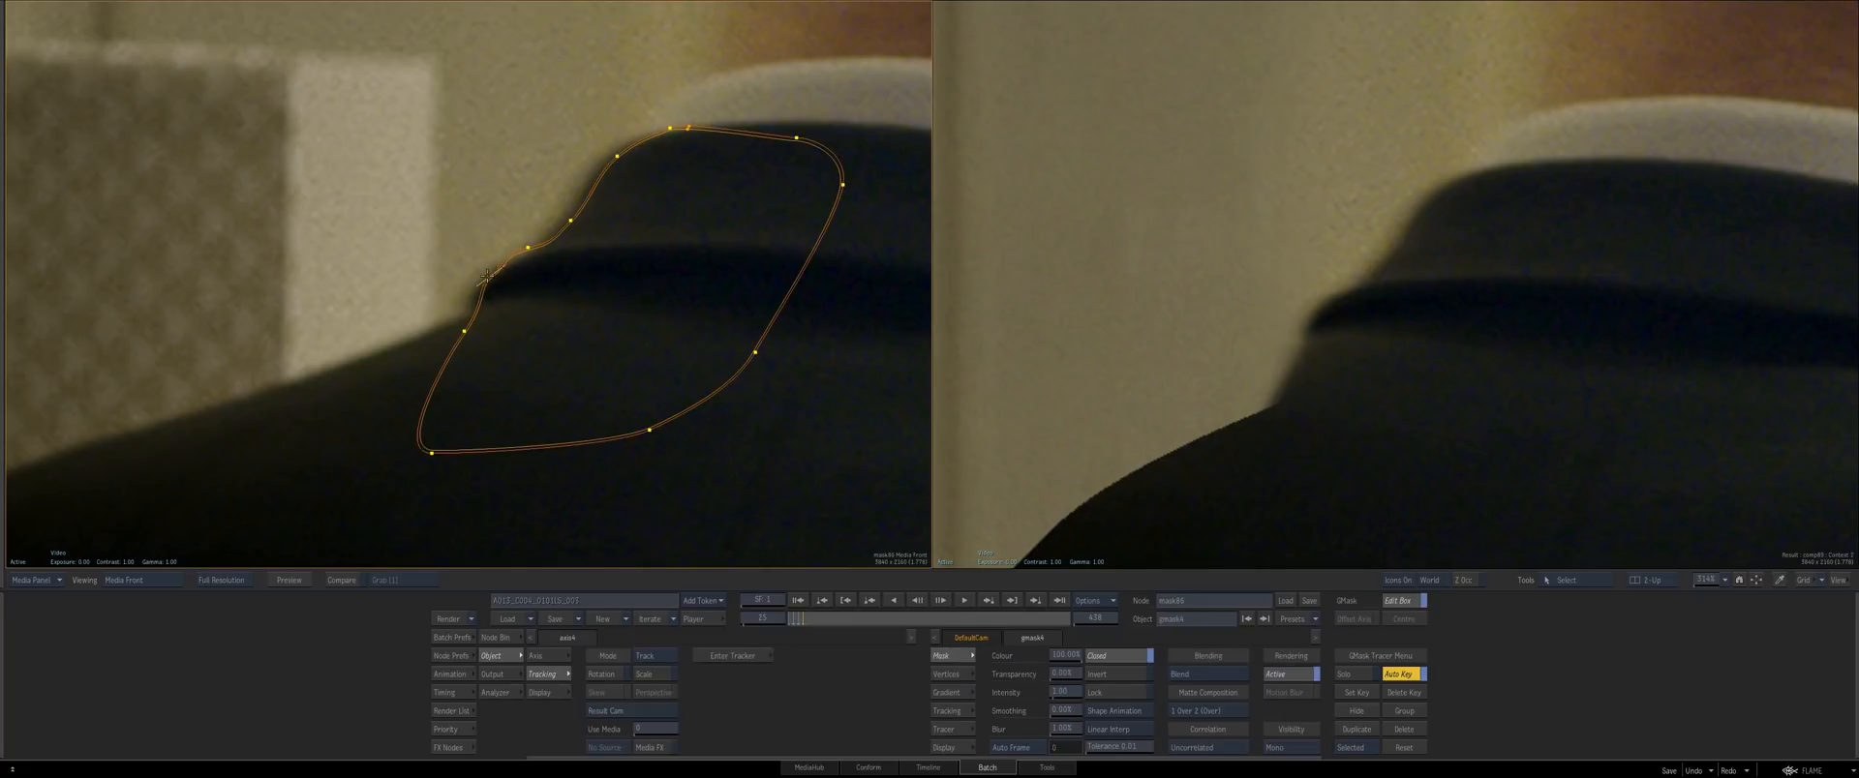
{"action": "left_click", "coordinate": [463, 331]}
{"action": "left_click", "coordinate": [670, 127]}
Step back in time and nudge the whole collar mask toward the jacket, including its upper edge points
{"action": "left_click", "coordinate": [916, 601]}
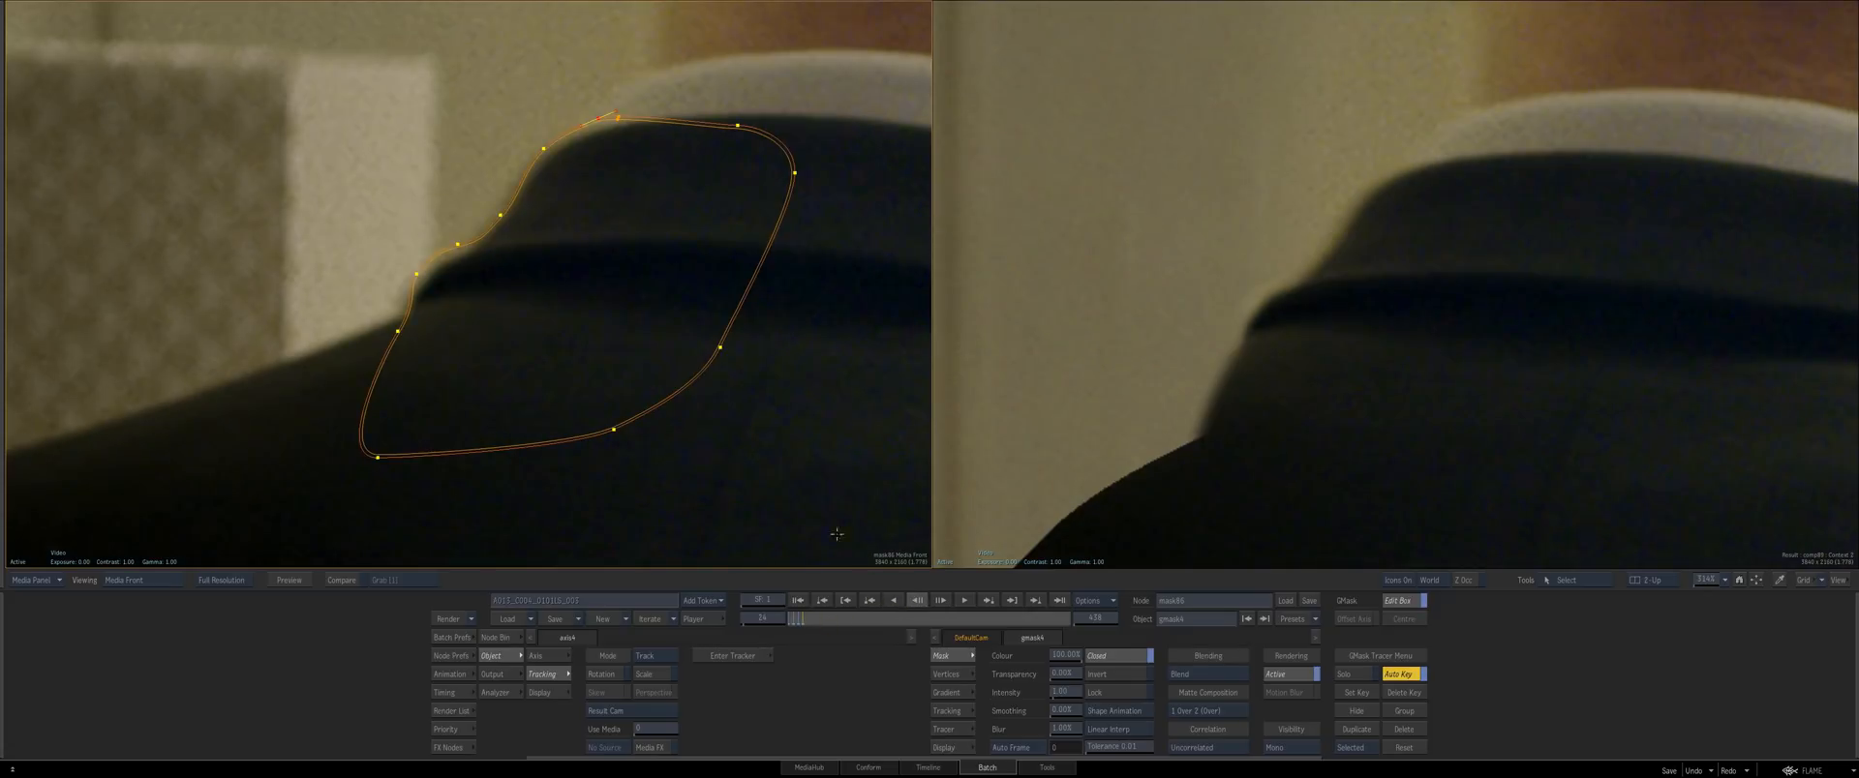
{"action": "key", "text": "ctrl+a"}
{"action": "left_click_drag", "start_coordinate": [521, 208], "coordinate": [530, 211]}
{"action": "left_click_drag", "start_coordinate": [617, 323], "coordinate": [711, 386]}
{"action": "left_click_drag", "start_coordinate": [565, 187], "coordinate": [620, 278]}
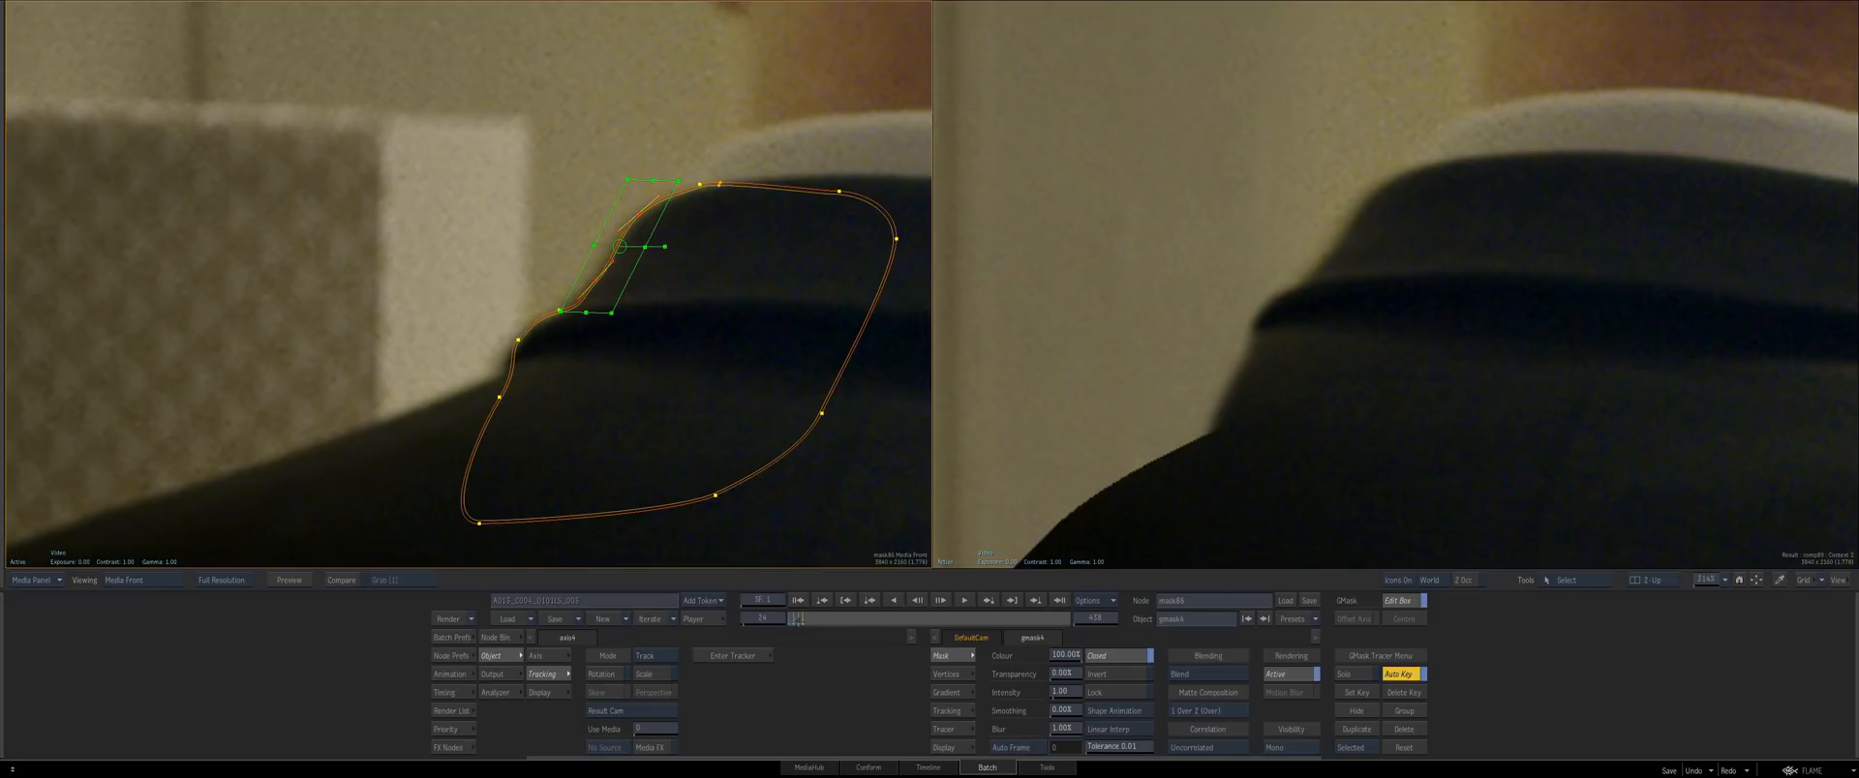
Step back through further frames and shift the mask's selected points to keep it on the collar edge
{"action": "left_click", "coordinate": [907, 595]}
{"action": "key", "text": "ctrl+a"}
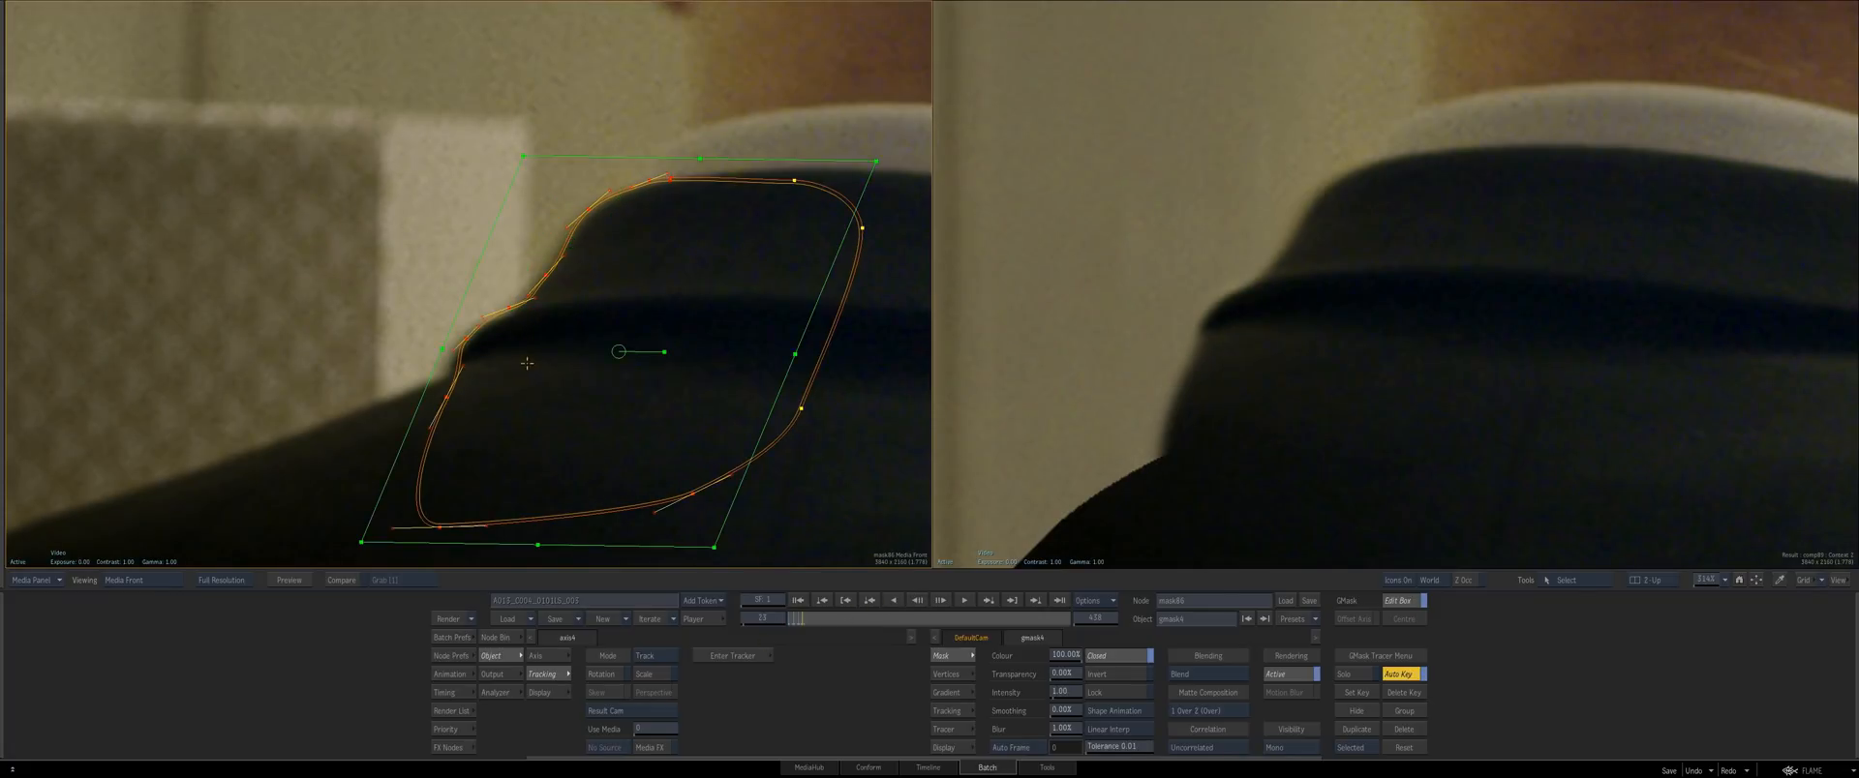
{"action": "left_click", "coordinate": [911, 601]}
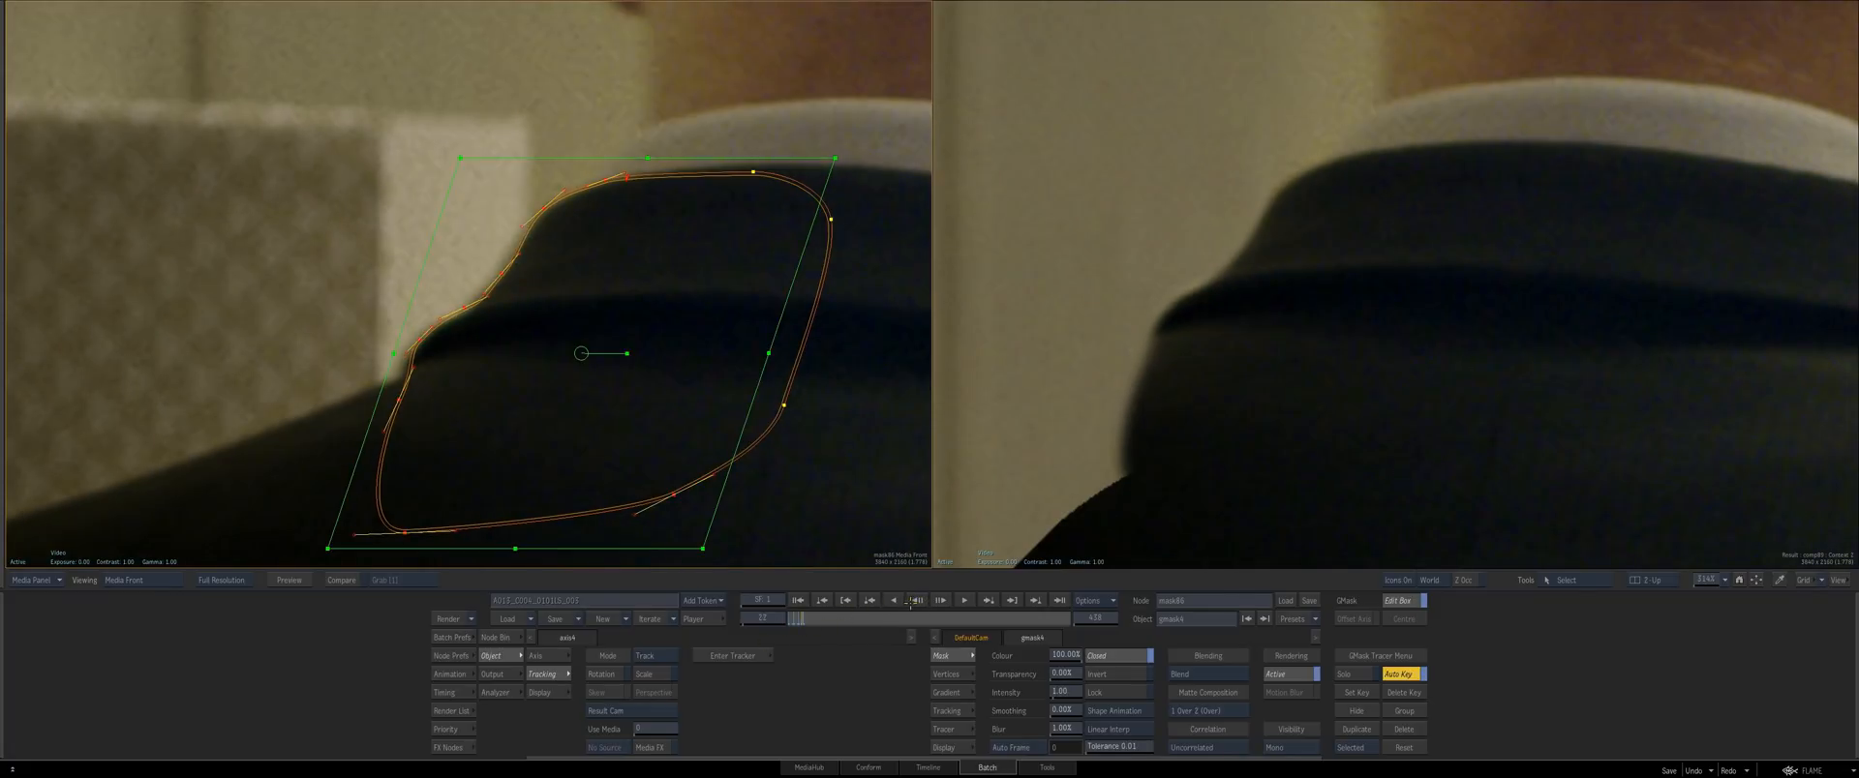
{"action": "left_click_drag", "start_coordinate": [516, 266], "coordinate": [524, 270]}
Step back toward frame 17, nudging the mask points between the fold and the collar top to match the jacket
{"action": "left_click", "coordinate": [914, 601]}
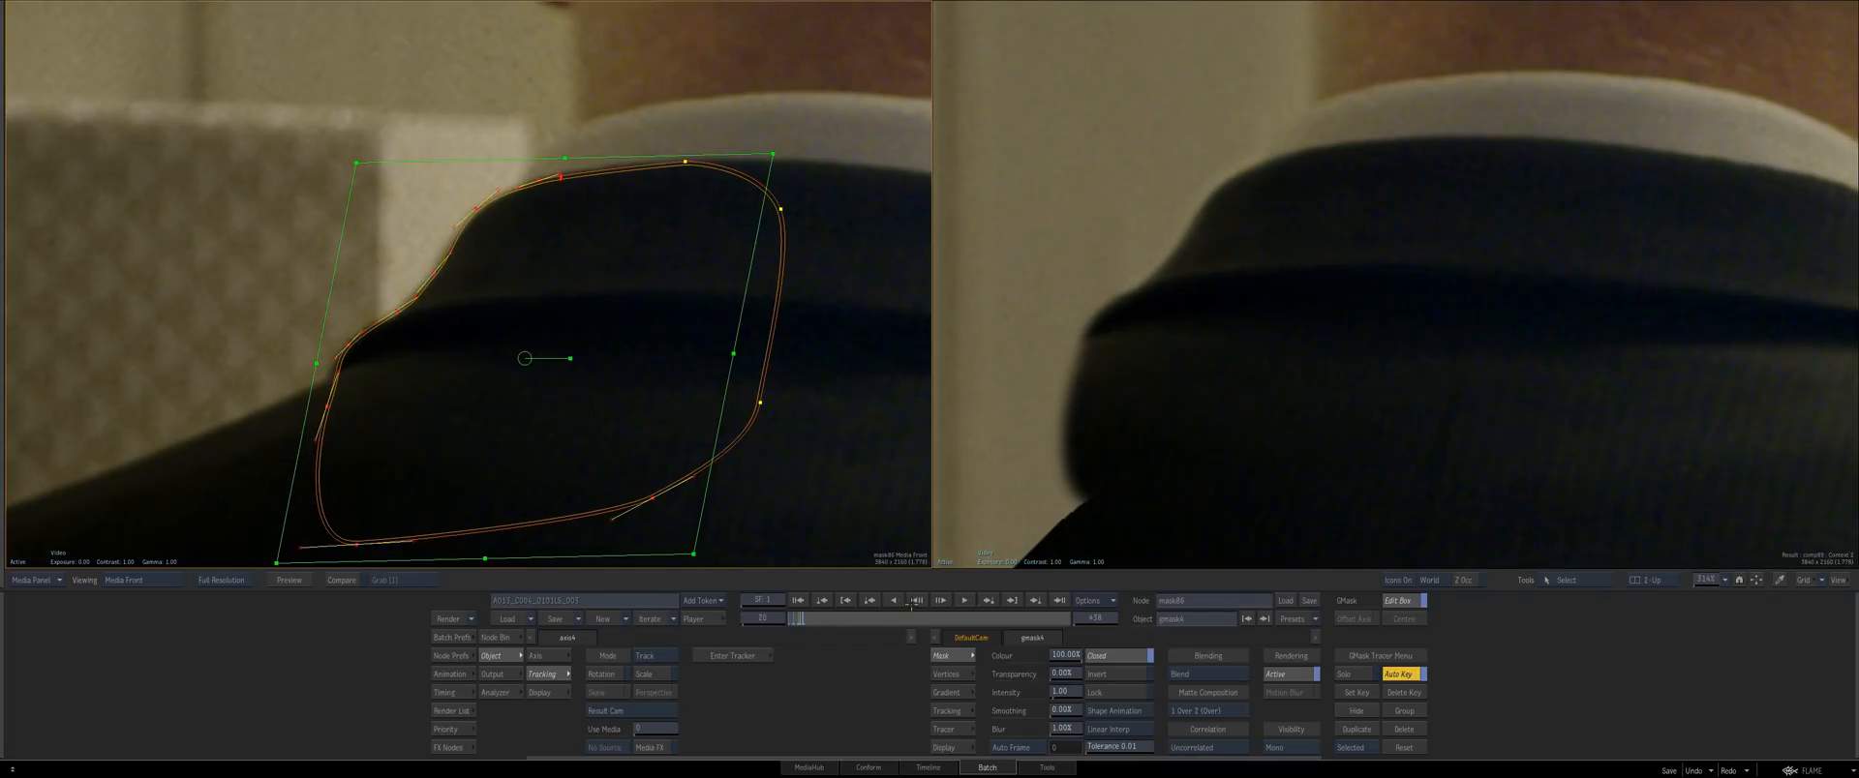
{"action": "left_click_drag", "start_coordinate": [389, 180], "coordinate": [513, 289]}
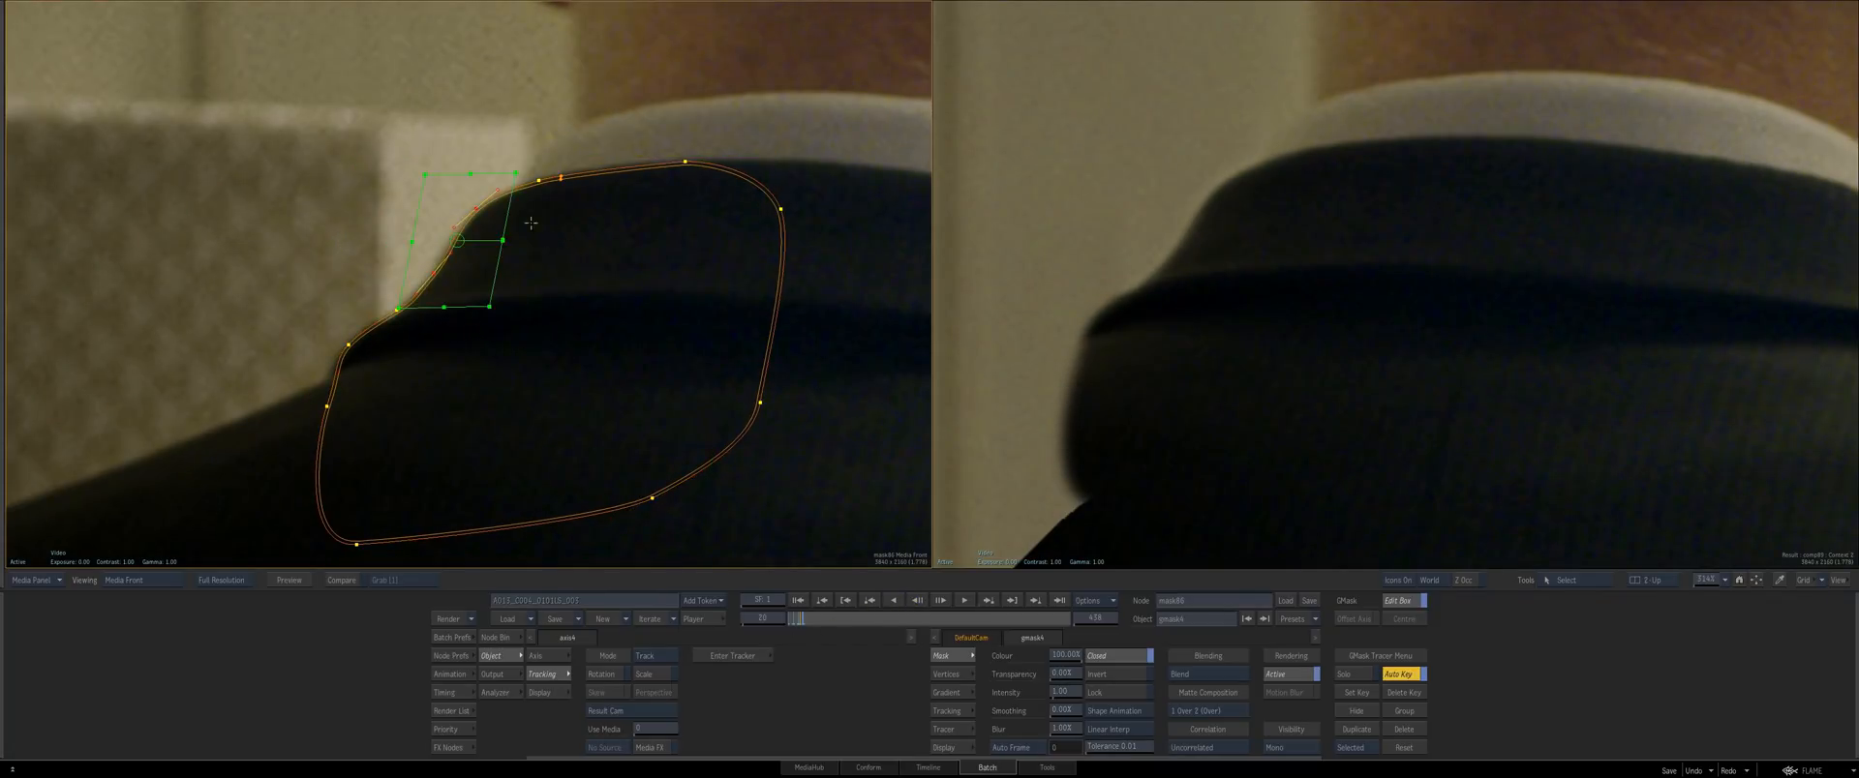
{"action": "left_click_drag", "start_coordinate": [403, 149], "coordinate": [550, 289]}
{"action": "left_click_drag", "start_coordinate": [532, 218], "coordinate": [532, 217]}
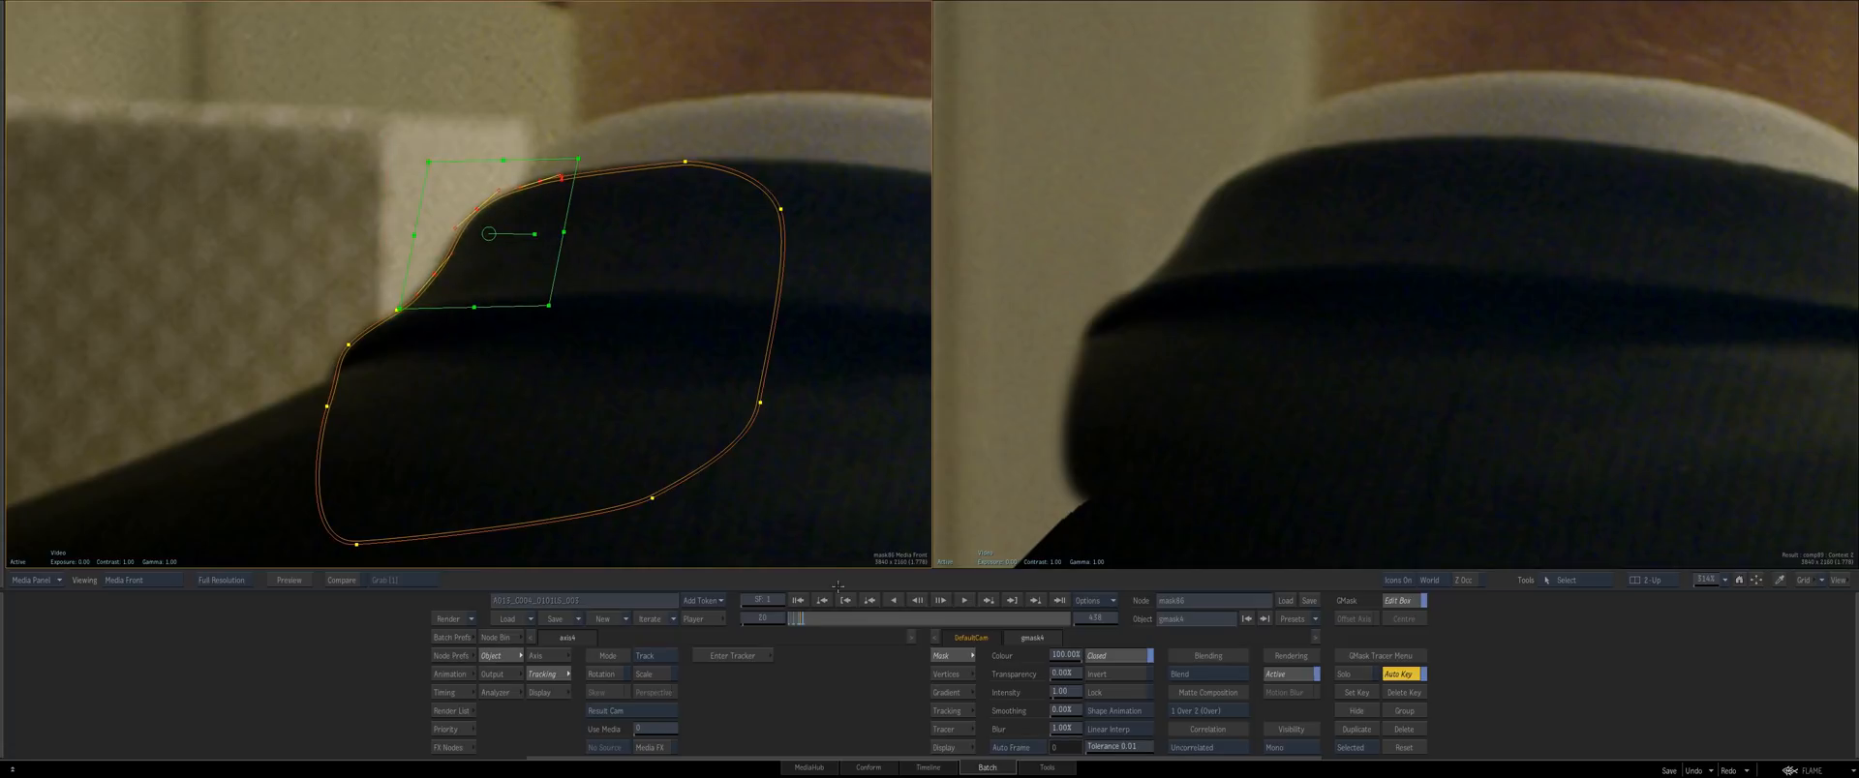
{"action": "left_click", "coordinate": [912, 601]}
{"action": "left_click", "coordinate": [912, 602]}
{"action": "left_click", "coordinate": [912, 601]}
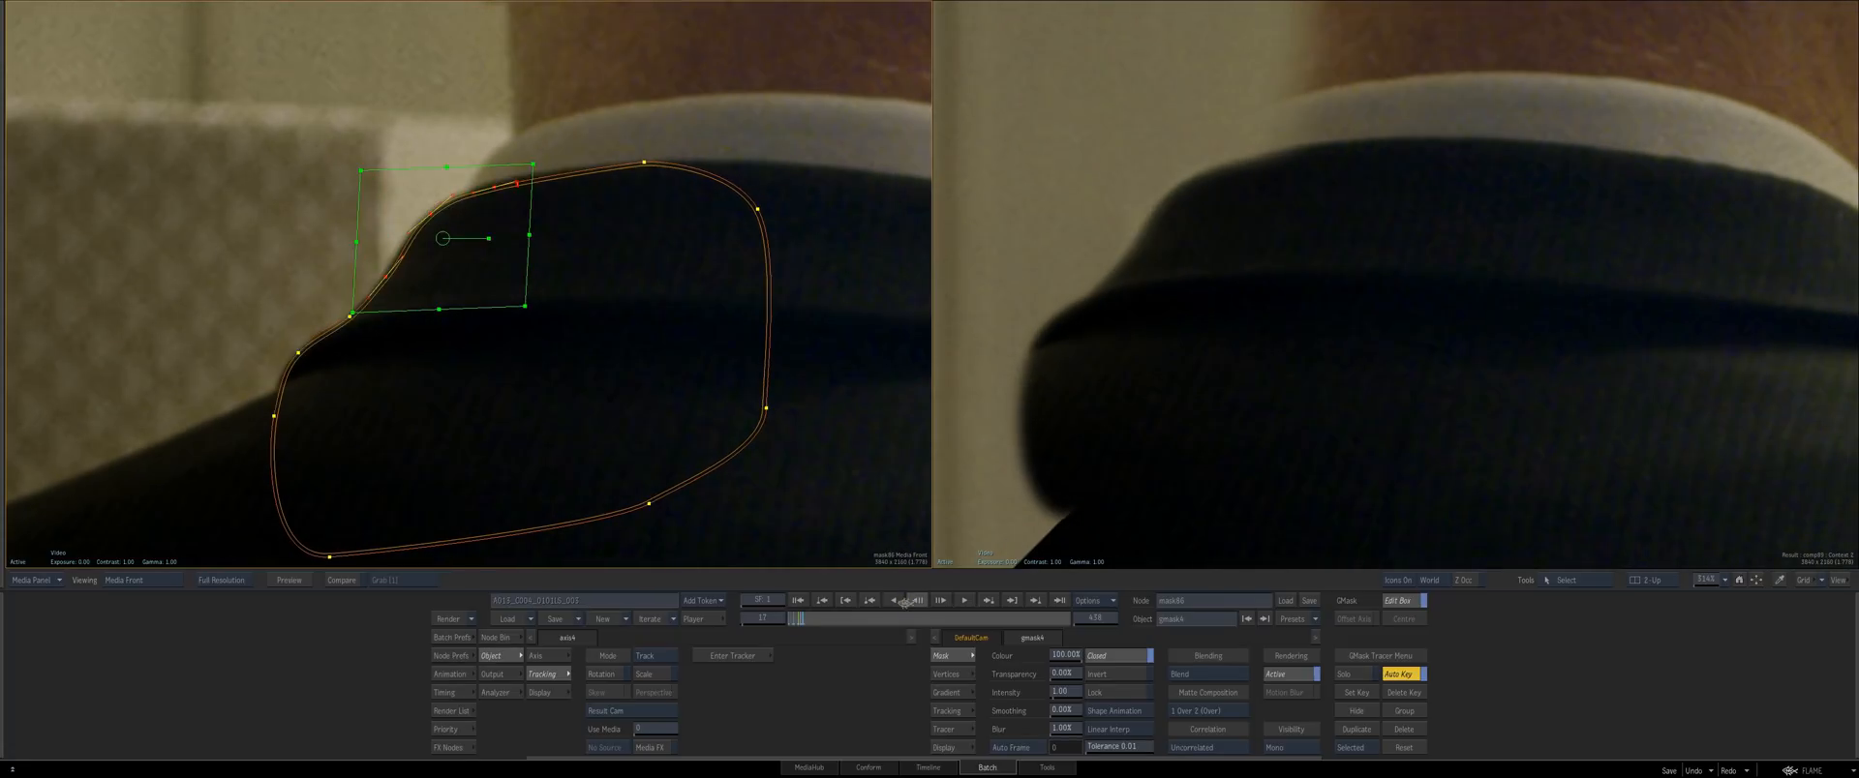
{"action": "left_click", "coordinate": [912, 602]}
Scrub back and forth through the shot to check how the collar mask follows the jacket in the comp result
{"action": "scroll", "coordinate": [576, 437], "scroll_direction": "down", "scroll_amount": 3}
{"action": "left_click_drag", "start_coordinate": [803, 620], "coordinate": [806, 620]}
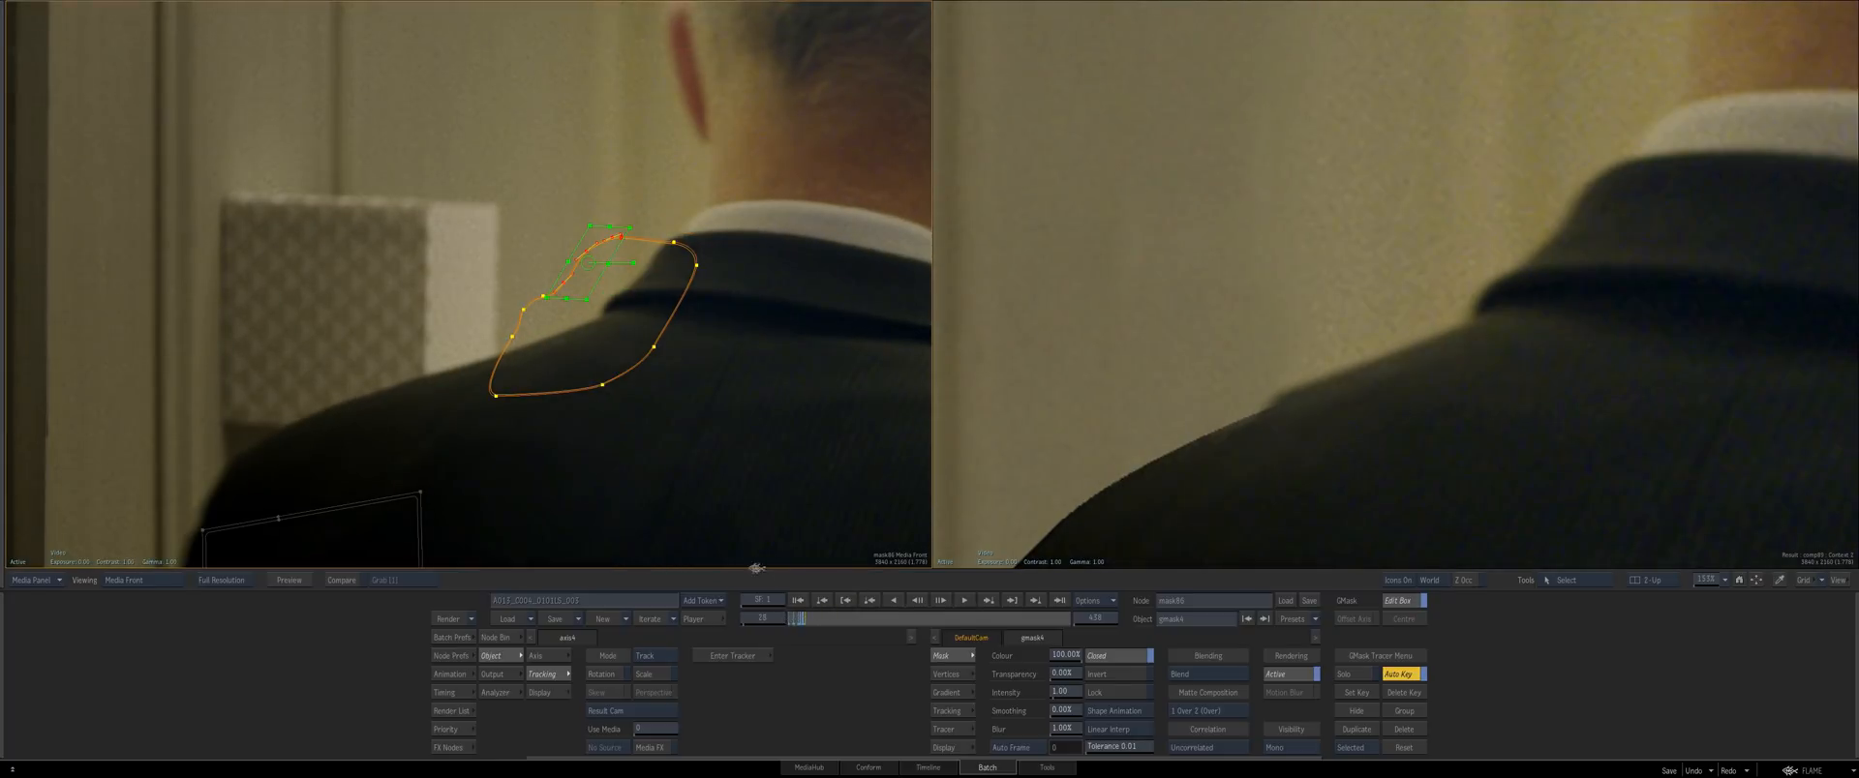
{"action": "left_click_drag", "start_coordinate": [499, 476], "coordinate": [482, 230]}
{"action": "left_click_drag", "start_coordinate": [487, 179], "coordinate": [872, 471]}
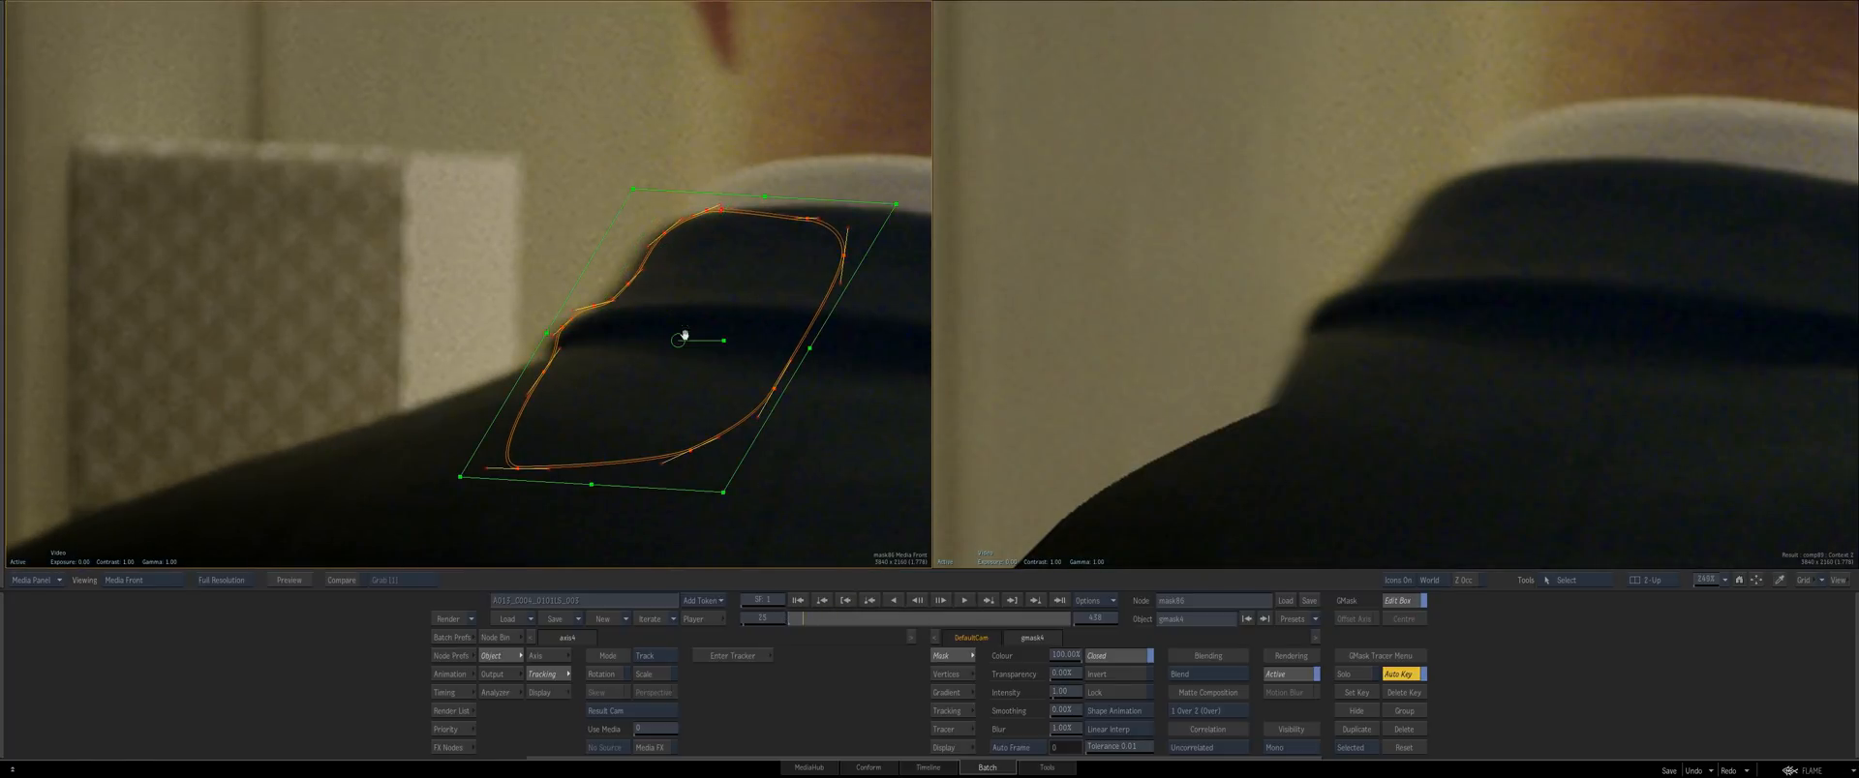
{"action": "left_click_drag", "start_coordinate": [666, 319], "coordinate": [717, 318]}
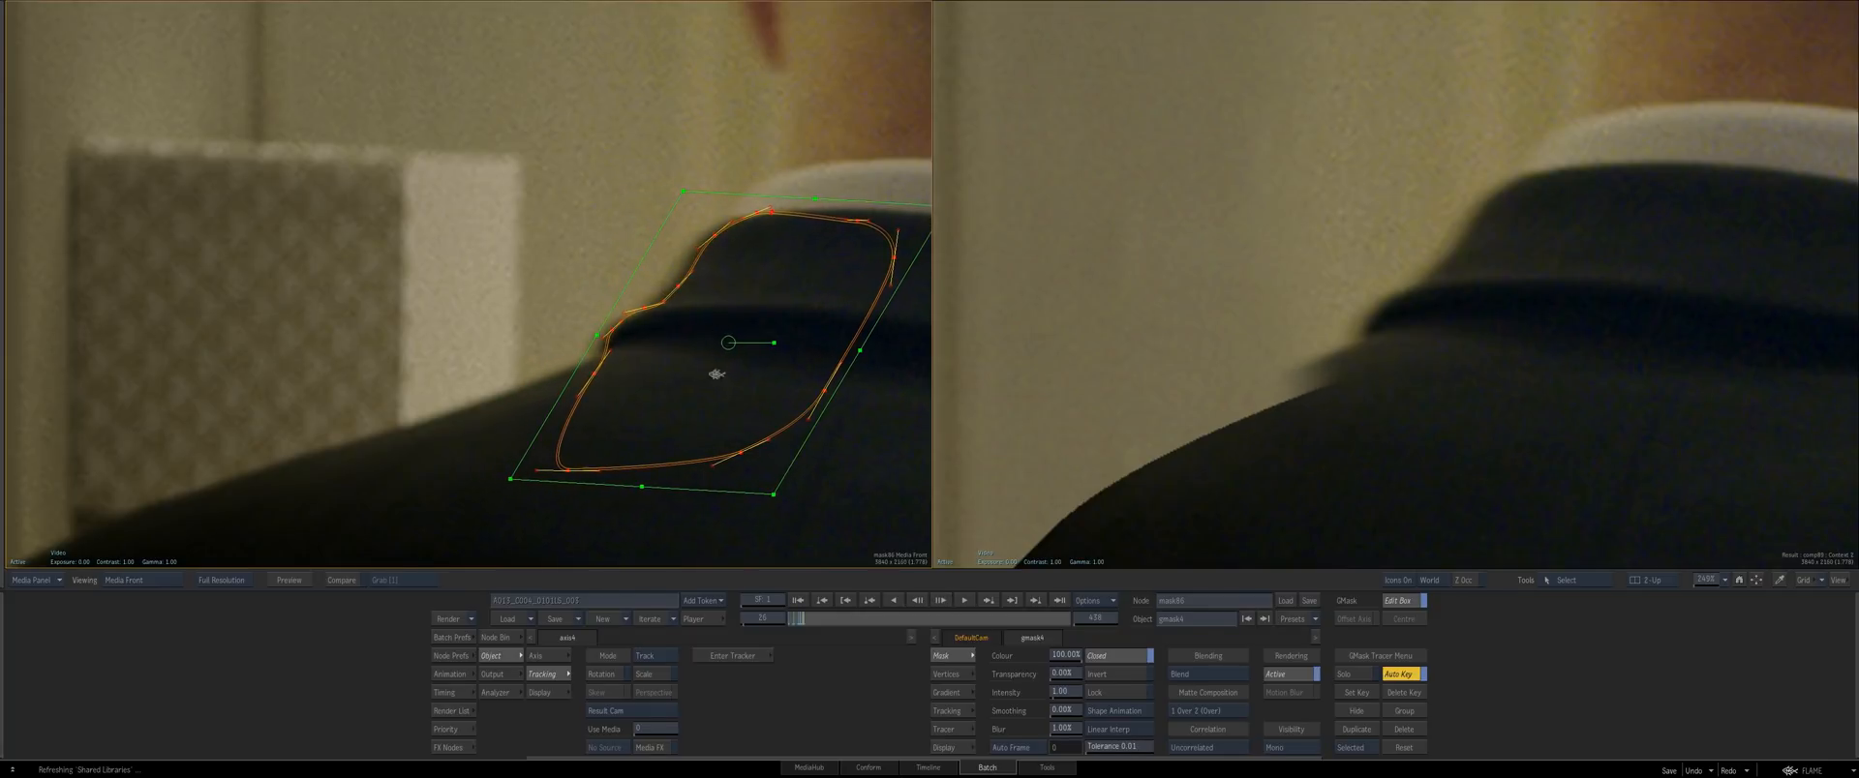
{"action": "key", "text": "Right"}
{"action": "left_click_drag", "start_coordinate": [662, 432], "coordinate": [638, 392]}
{"action": "left_click_drag", "start_coordinate": [616, 308], "coordinate": [527, 405]}
{"action": "left_click_drag", "start_coordinate": [527, 404], "coordinate": [378, 421]}
{"action": "left_click_drag", "start_coordinate": [782, 616], "coordinate": [569, 572]}
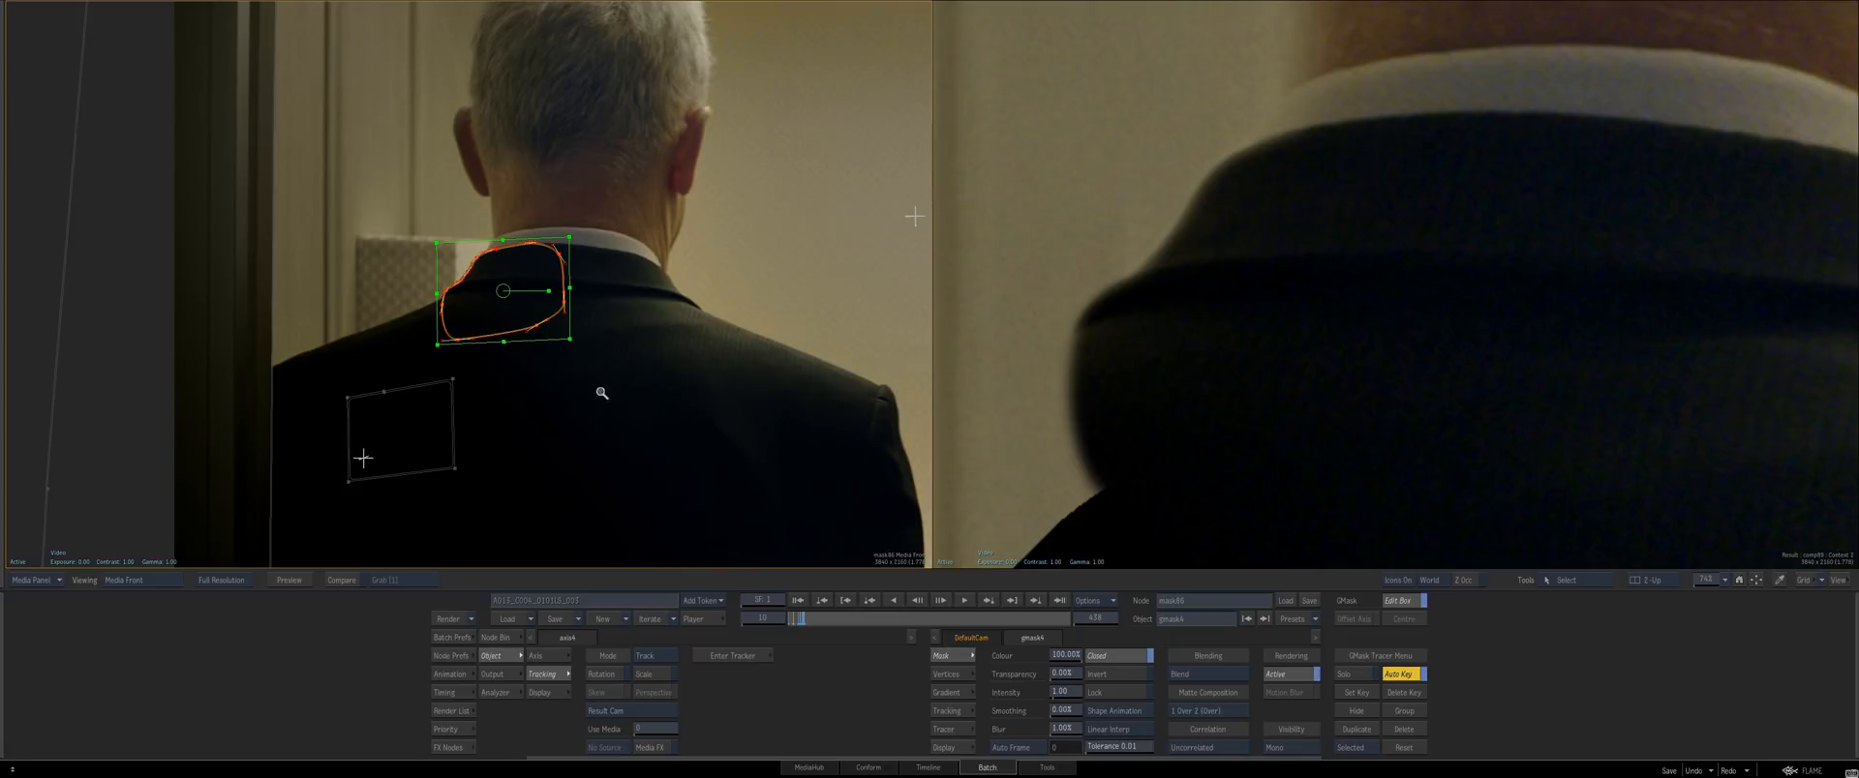
{"action": "left_click_drag", "start_coordinate": [599, 391], "coordinate": [499, 469]}
{"action": "left_click_drag", "start_coordinate": [500, 469], "coordinate": [564, 419]}
{"action": "left_click_drag", "start_coordinate": [758, 620], "coordinate": [805, 620]}
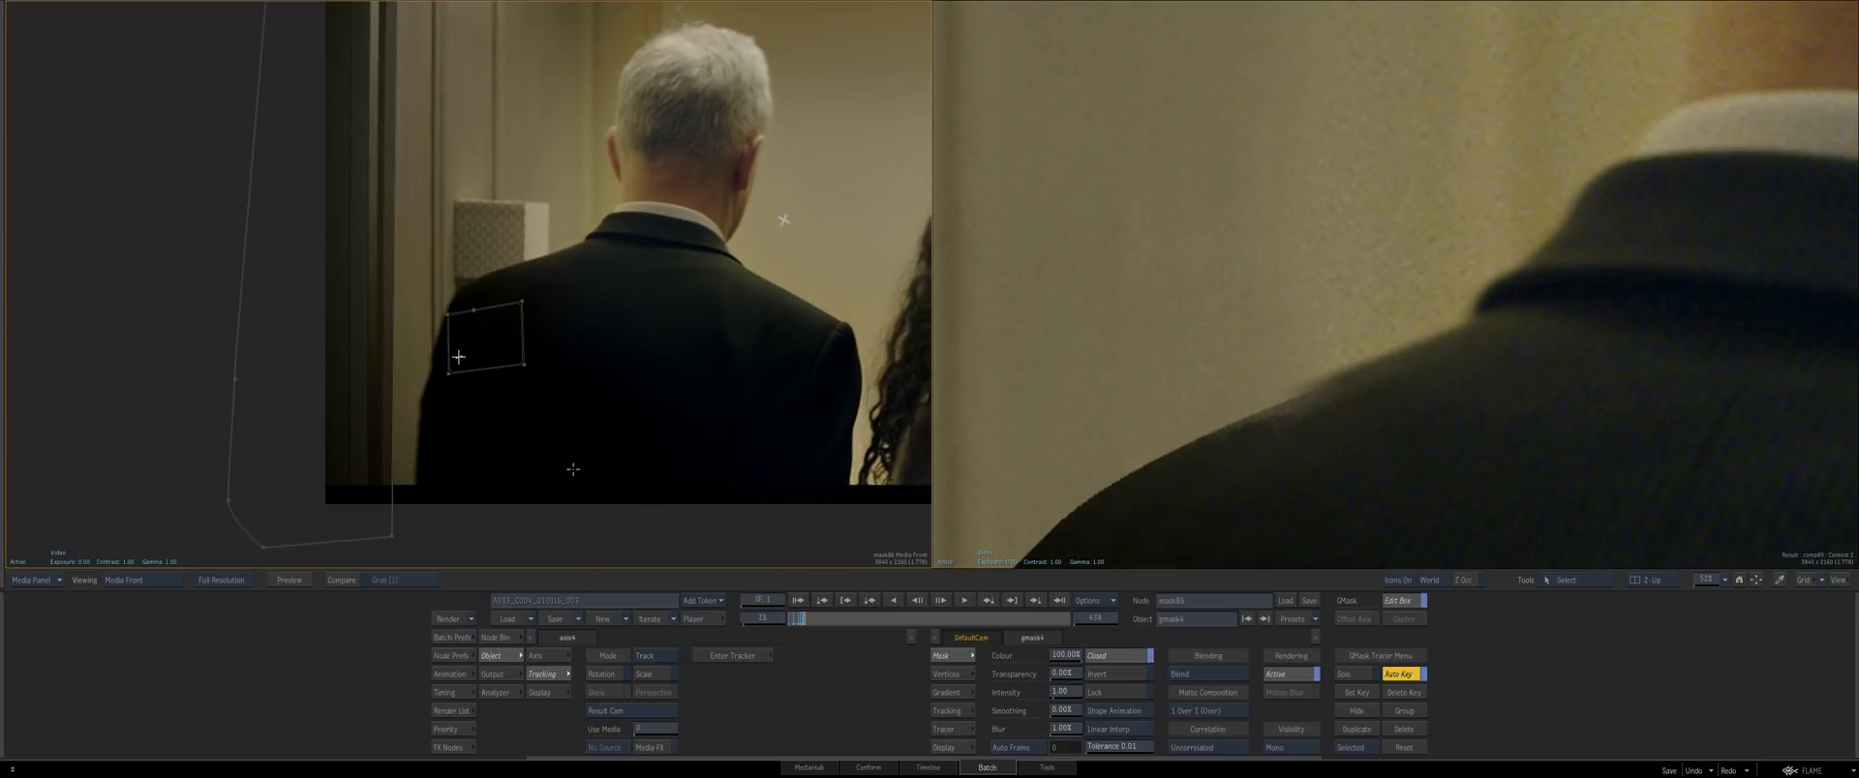
At frame 17, add a new GMask with its own axis under the tracked parent axis in the mask schematic
{"action": "key", "text": "Left"}
{"action": "key", "text": "Left"}
{"action": "key", "text": "Right"}
{"action": "key", "text": "grave"}
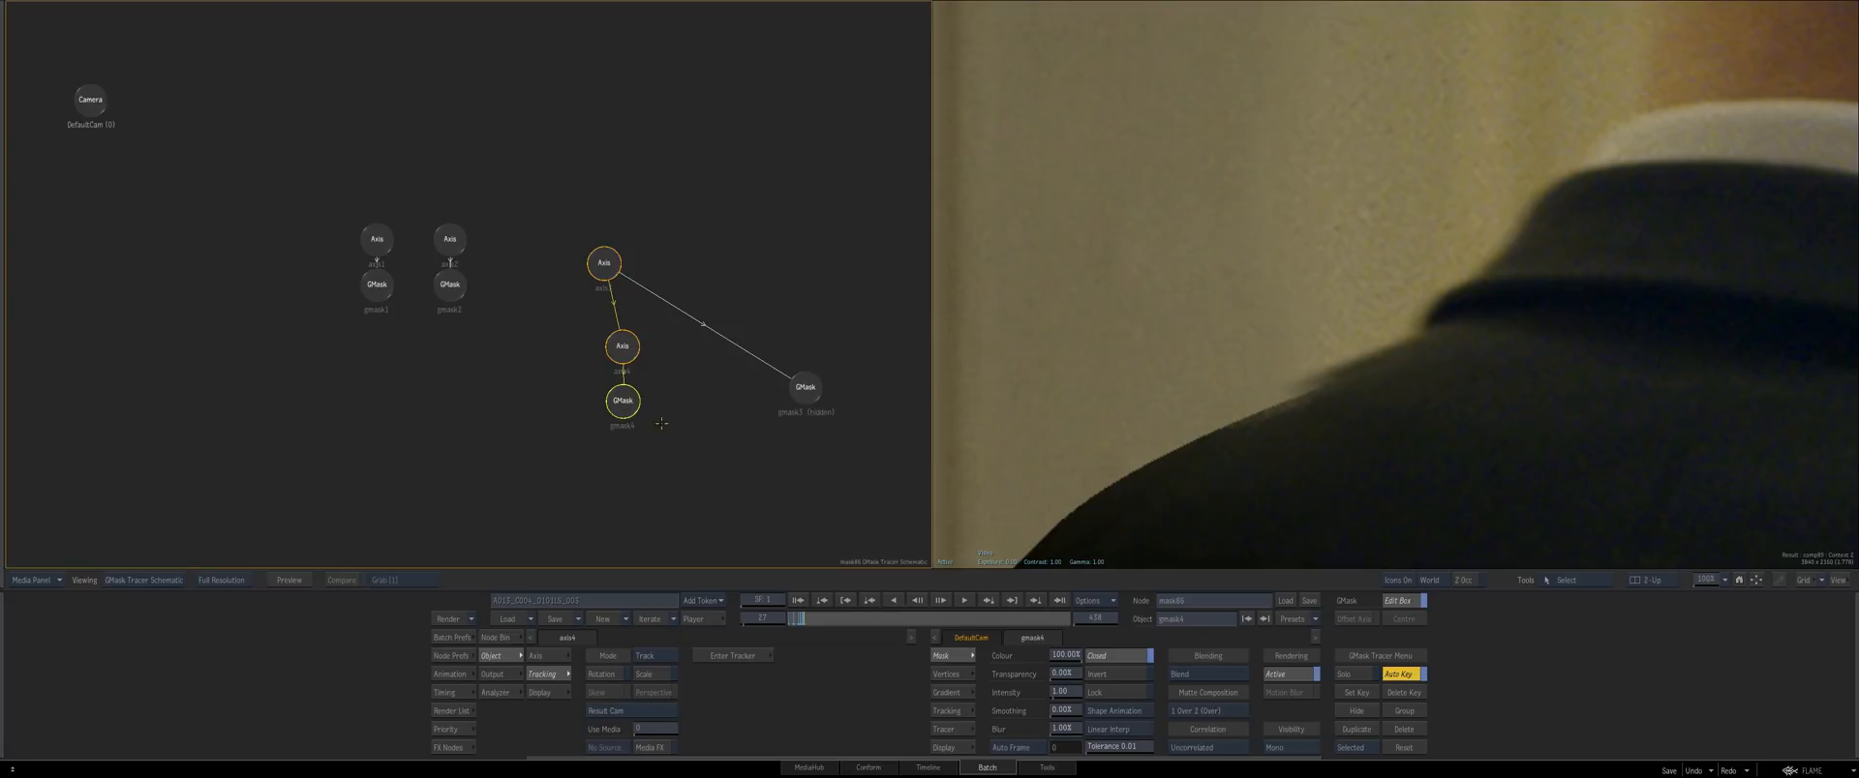
{"action": "left_click_drag", "start_coordinate": [661, 423], "coordinate": [539, 403]}
{"action": "left_click_drag", "start_coordinate": [481, 246], "coordinate": [468, 249]}
{"action": "left_click", "coordinate": [502, 639]}
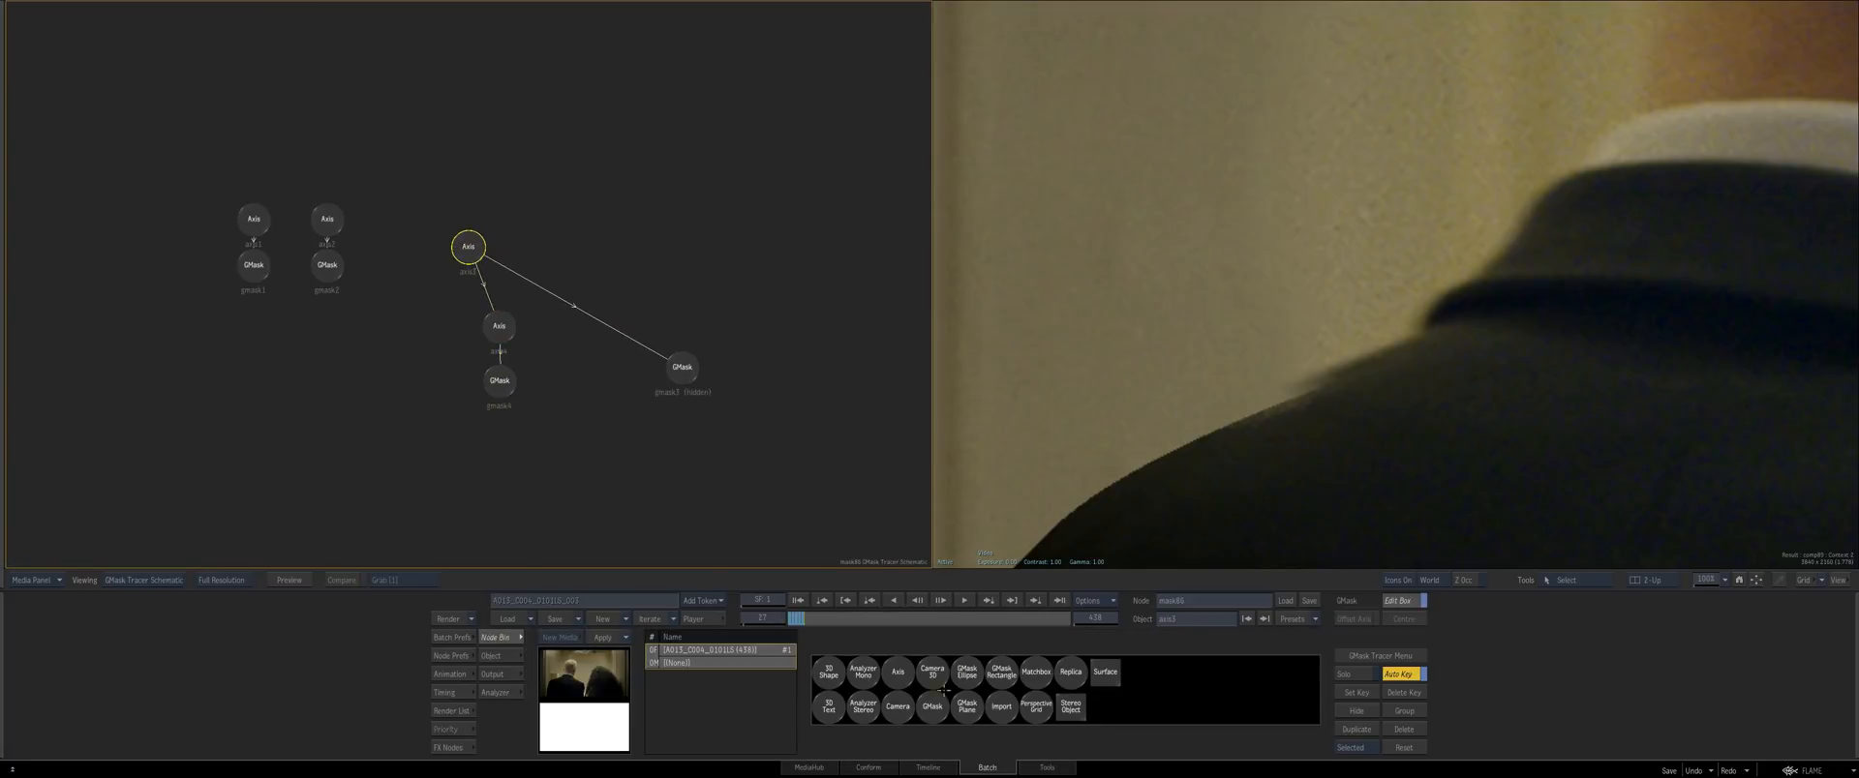
{"action": "mouse_move", "coordinate": [935, 704]}
{"action": "left_mouse_down"}
{"action": "mouse_move", "coordinate": [877, 628]}
{"action": "mouse_move", "coordinate": [432, 417]}
{"action": "left_mouse_up"}
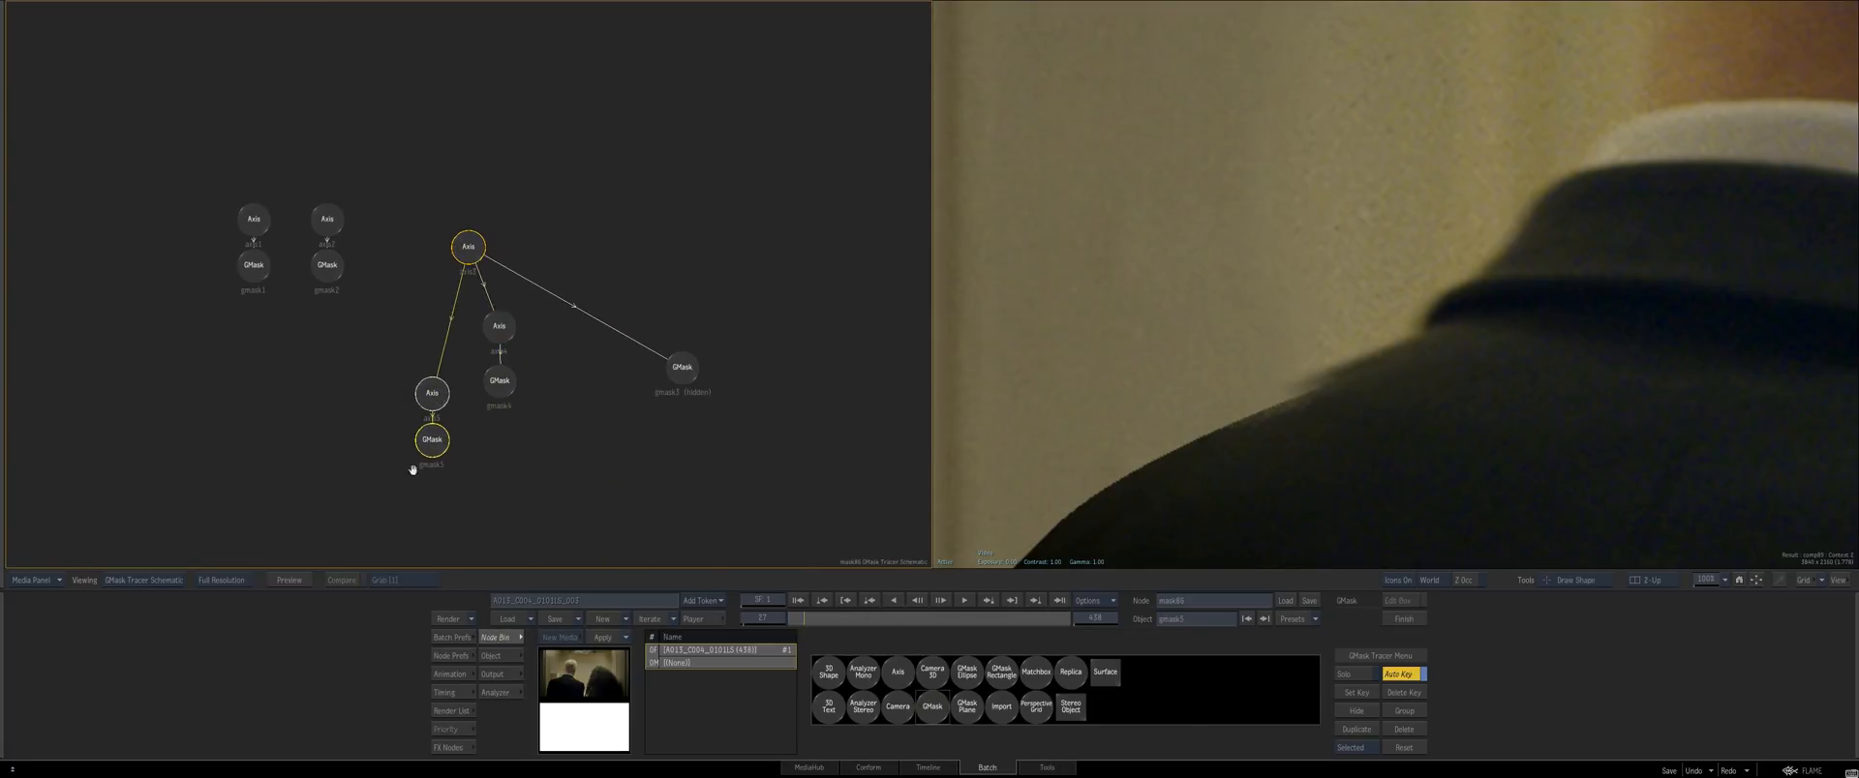
Draw the new mask's edge from the base of the collar along the jacket shoulder and down the outer sleeve
{"action": "key", "text": "grave"}
{"action": "left_click_drag", "start_coordinate": [607, 499], "coordinate": [348, 469]}
{"action": "scroll", "coordinate": [809, 237], "scroll_direction": "down", "scroll_amount": 5}
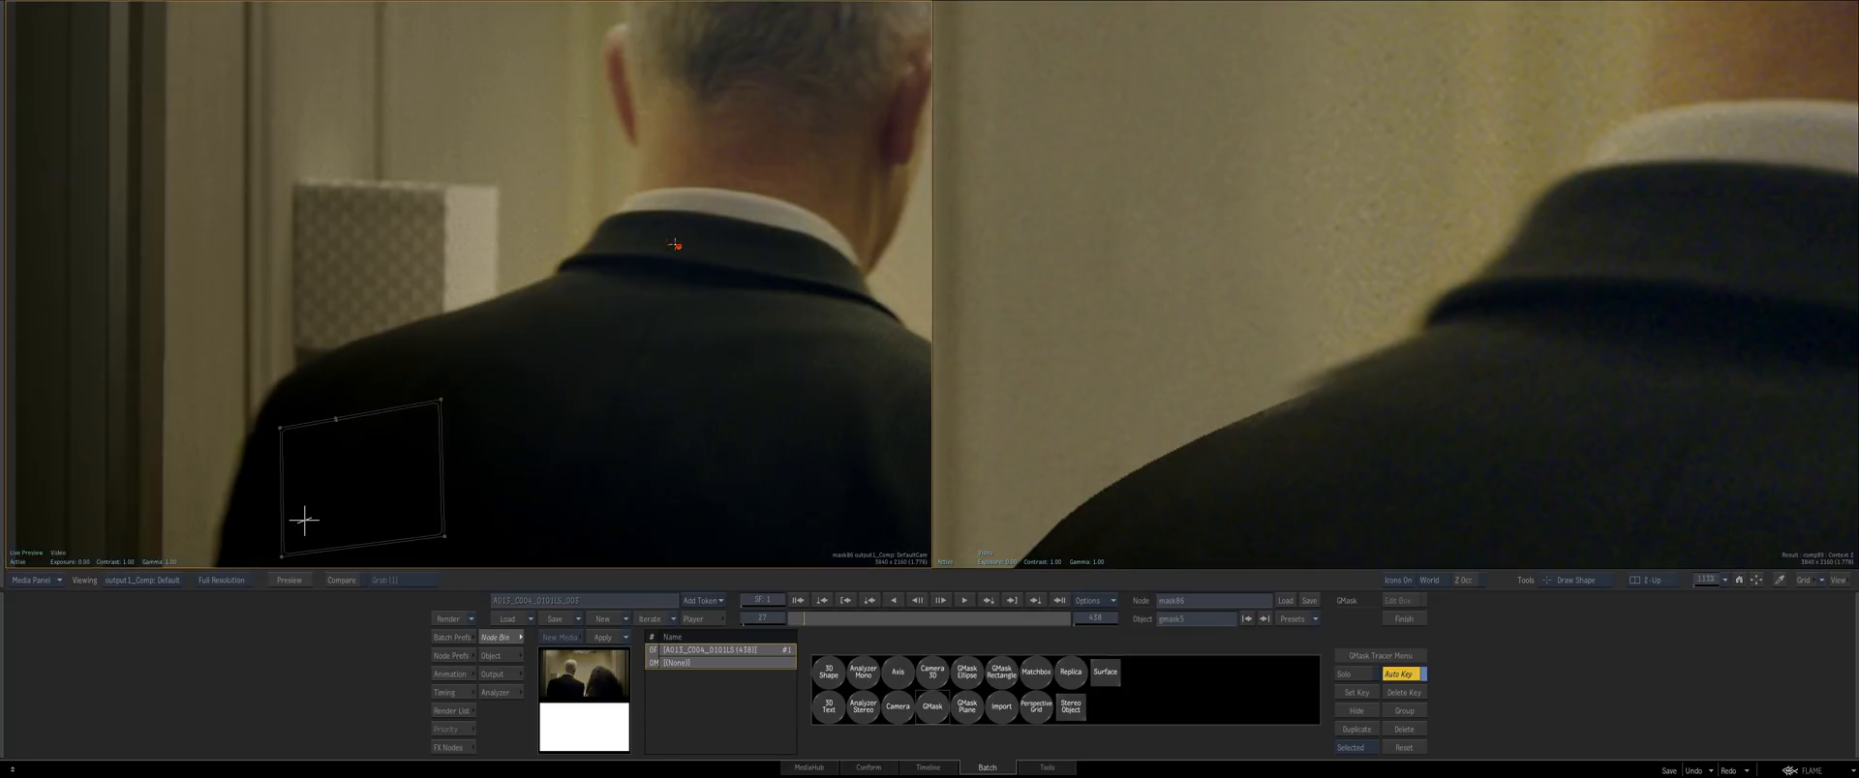
{"action": "left_click", "coordinate": [679, 247]}
{"action": "left_click", "coordinate": [544, 282]}
{"action": "left_click", "coordinate": [302, 367]}
{"action": "left_click_drag", "start_coordinate": [264, 501], "coordinate": [331, 308]}
{"action": "left_click", "coordinate": [297, 298]}
{"action": "left_click", "coordinate": [282, 357]}
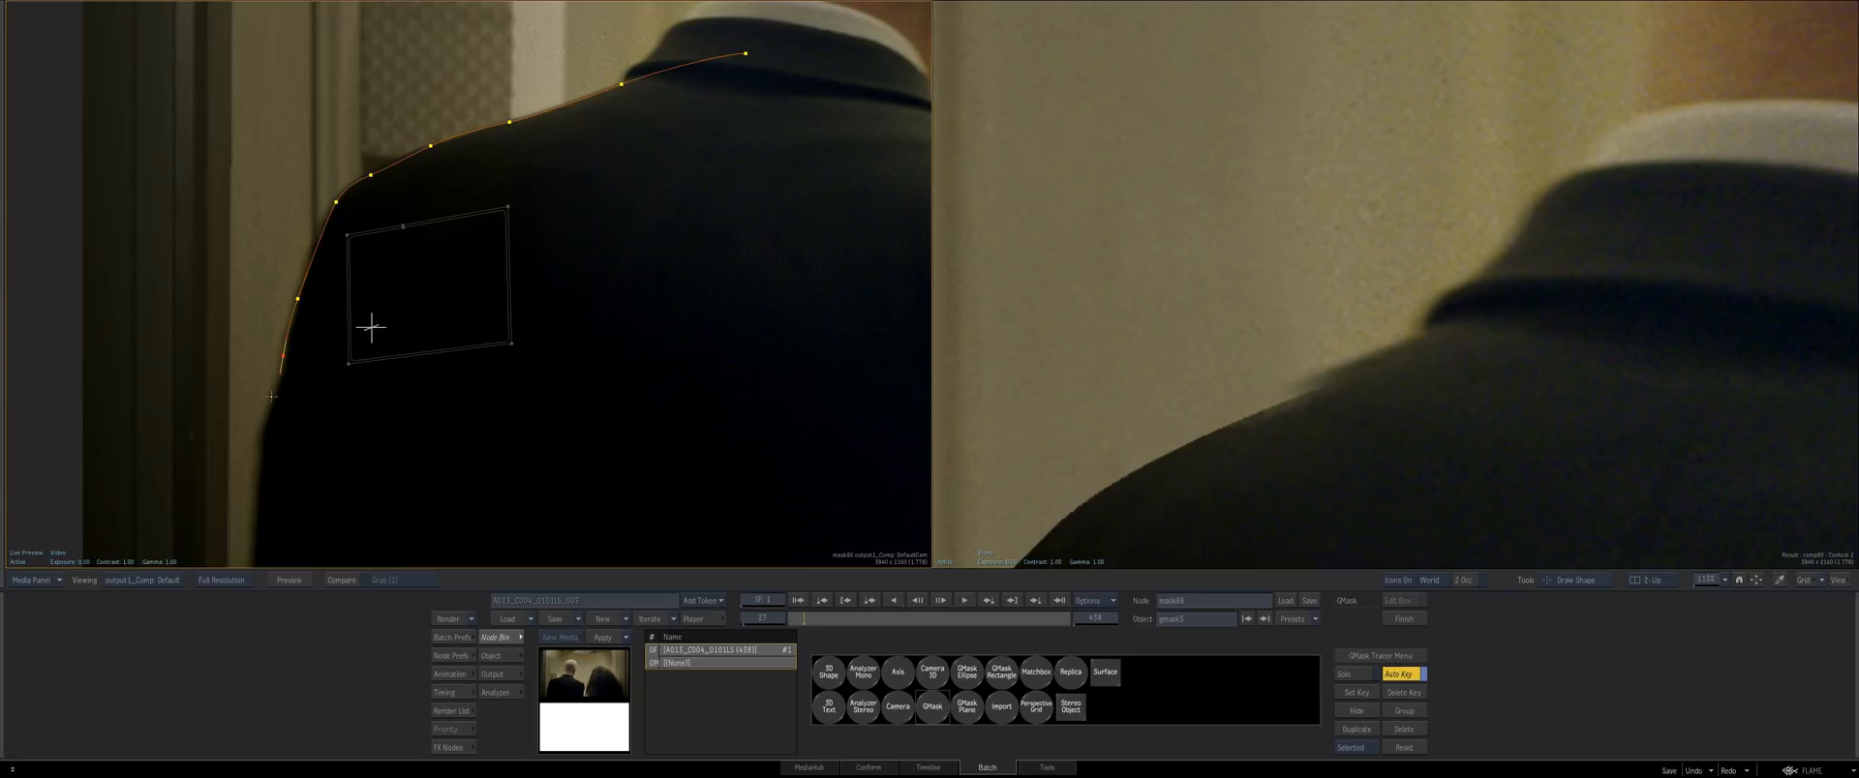
{"action": "left_click", "coordinate": [271, 403]}
{"action": "left_click", "coordinate": [258, 444]}
Continue the mask below the frame and back up through the jacket's back, closing the shape at its starting point
{"action": "scroll", "coordinate": [280, 449], "scroll_direction": "down", "scroll_amount": 4}
{"action": "left_click_drag", "start_coordinate": [322, 456], "coordinate": [339, 371]}
{"action": "scroll", "coordinate": [322, 448], "scroll_direction": "up", "scroll_amount": 1}
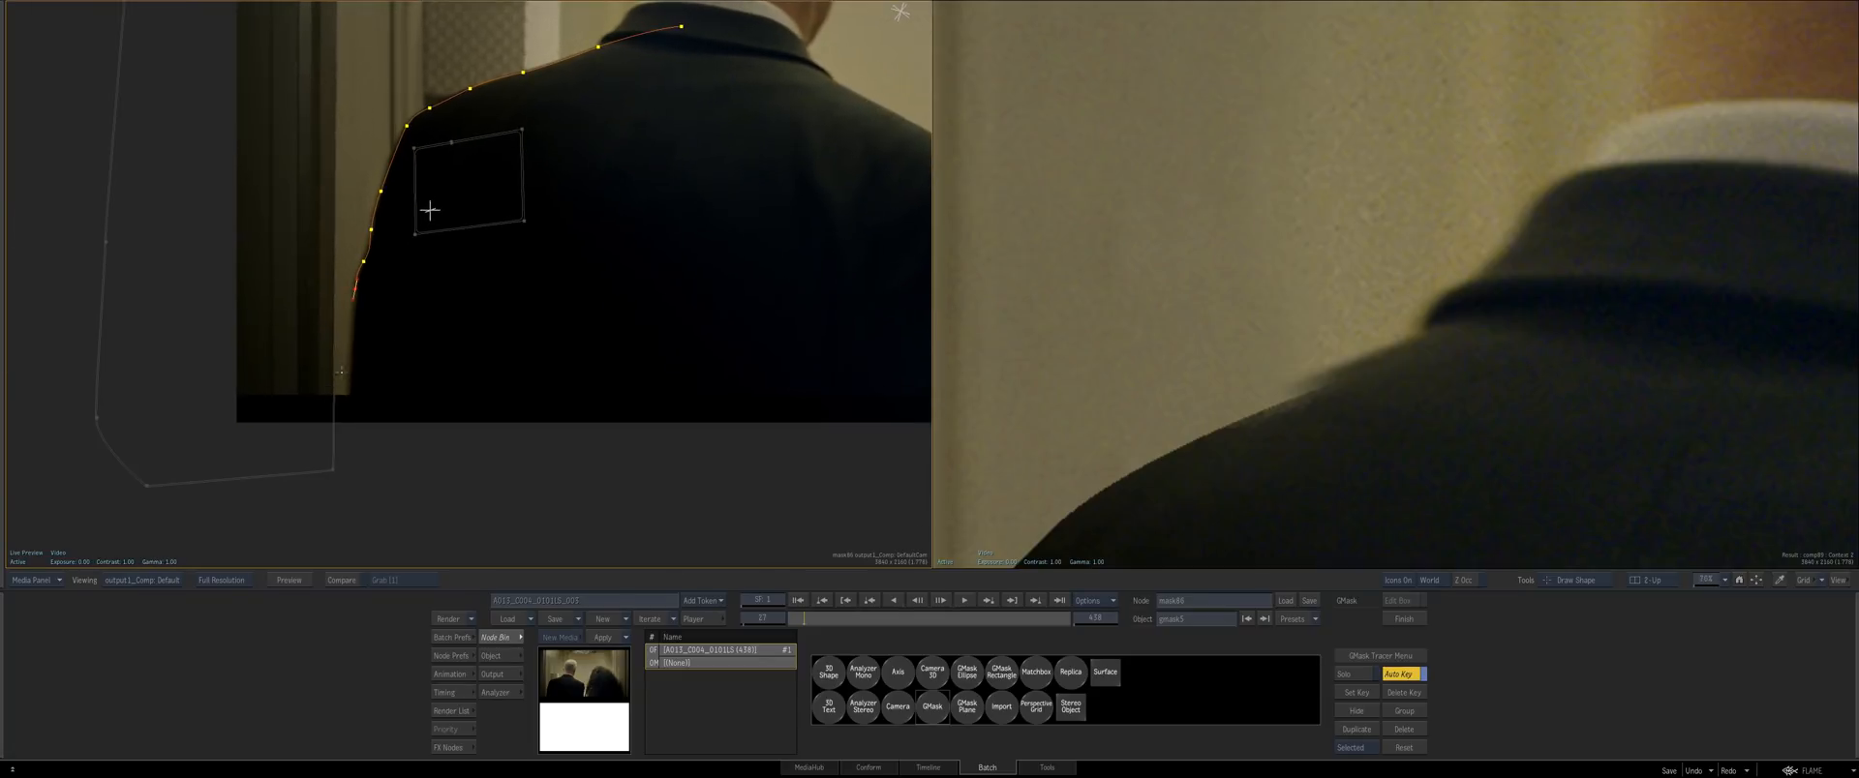
{"action": "left_click", "coordinate": [347, 432]}
{"action": "left_click", "coordinate": [524, 489]}
{"action": "left_click", "coordinate": [607, 469]}
{"action": "left_click", "coordinate": [644, 367]}
{"action": "left_click", "coordinate": [669, 207]}
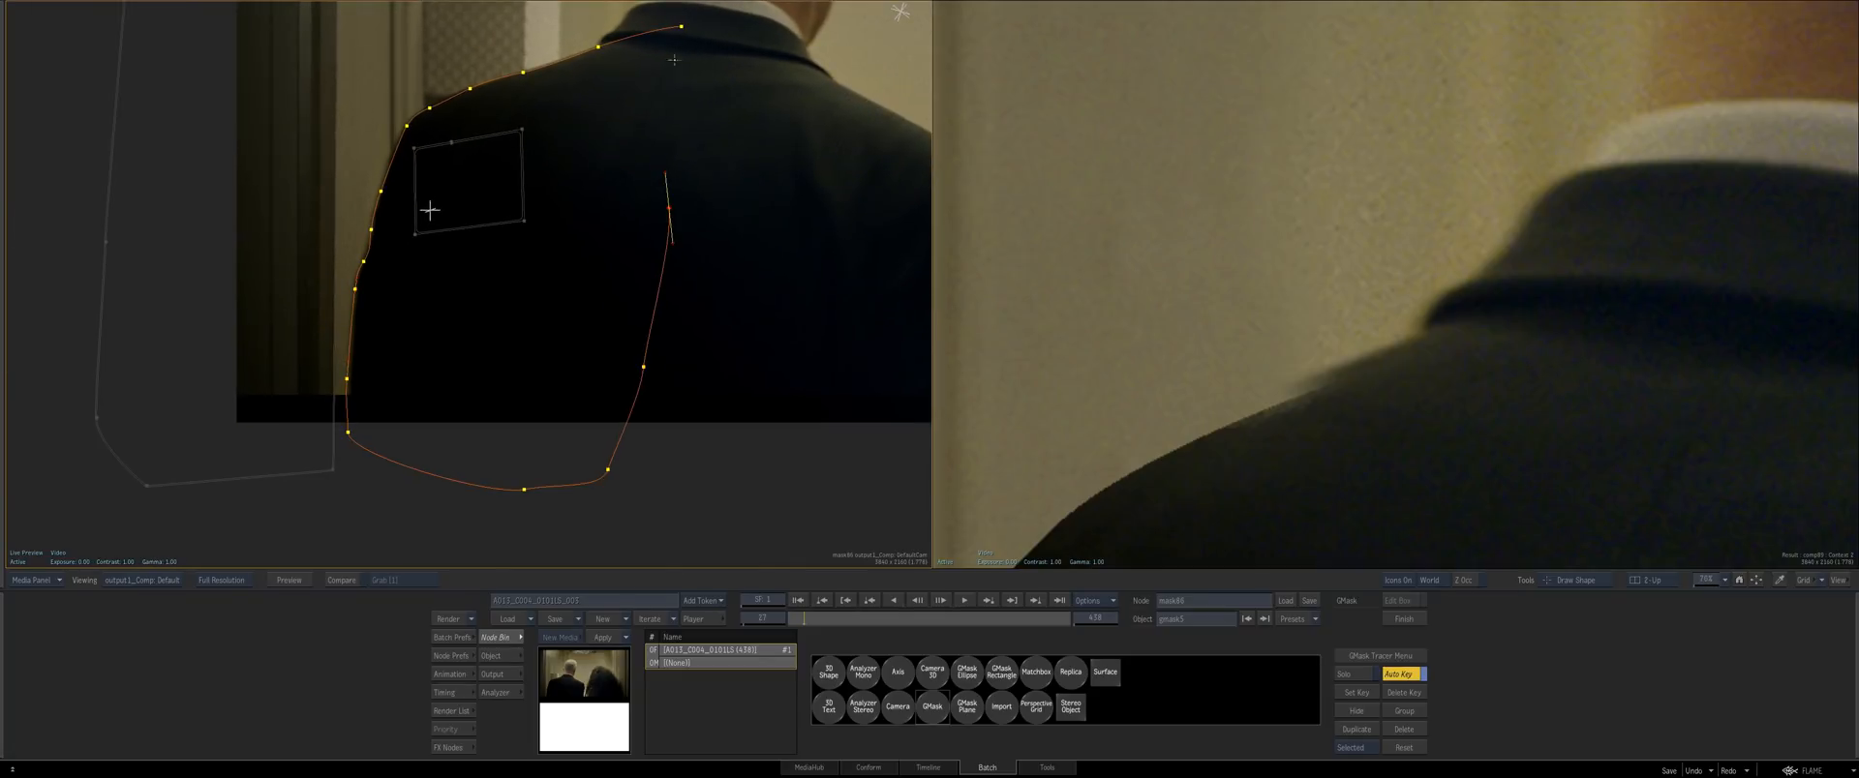
{"action": "left_click", "coordinate": [682, 26]}
Add a point on the shoulder edge below the lamp and pull a soft offset edge inward onto the jacket
{"action": "left_click_drag", "start_coordinate": [659, 171], "coordinate": [664, 406]}
{"action": "scroll", "coordinate": [590, 265], "scroll_direction": "up", "scroll_amount": 8}
{"action": "left_click_drag", "start_coordinate": [590, 265], "coordinate": [546, 167]}
{"action": "key", "text": "a"}
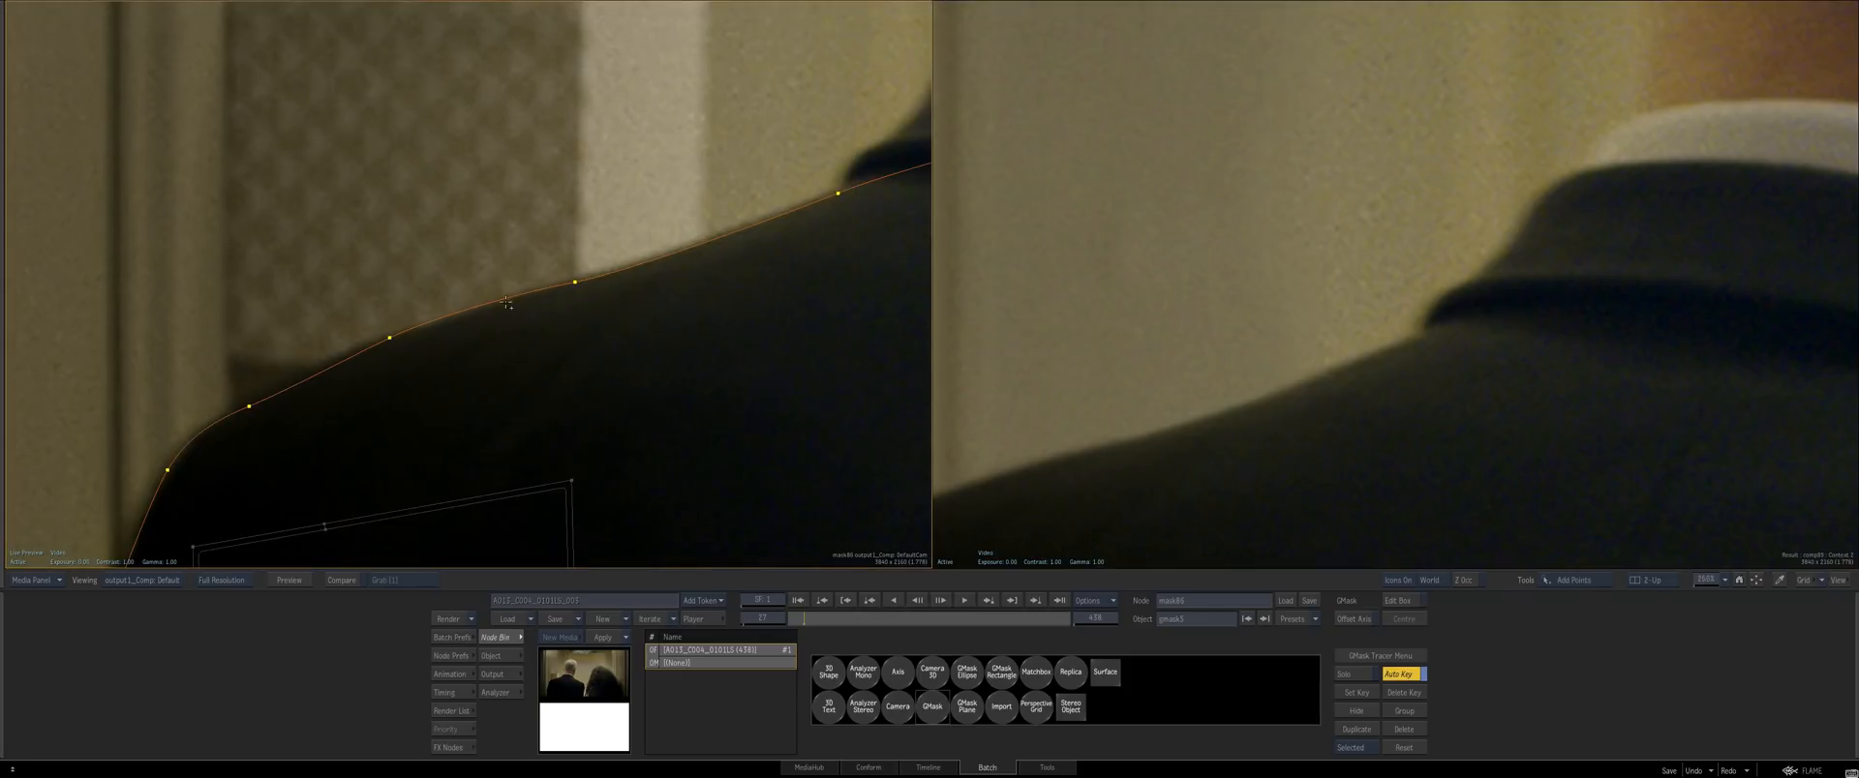
{"action": "left_click", "coordinate": [500, 300]}
{"action": "left_click_drag", "start_coordinate": [510, 296], "coordinate": [502, 317]}
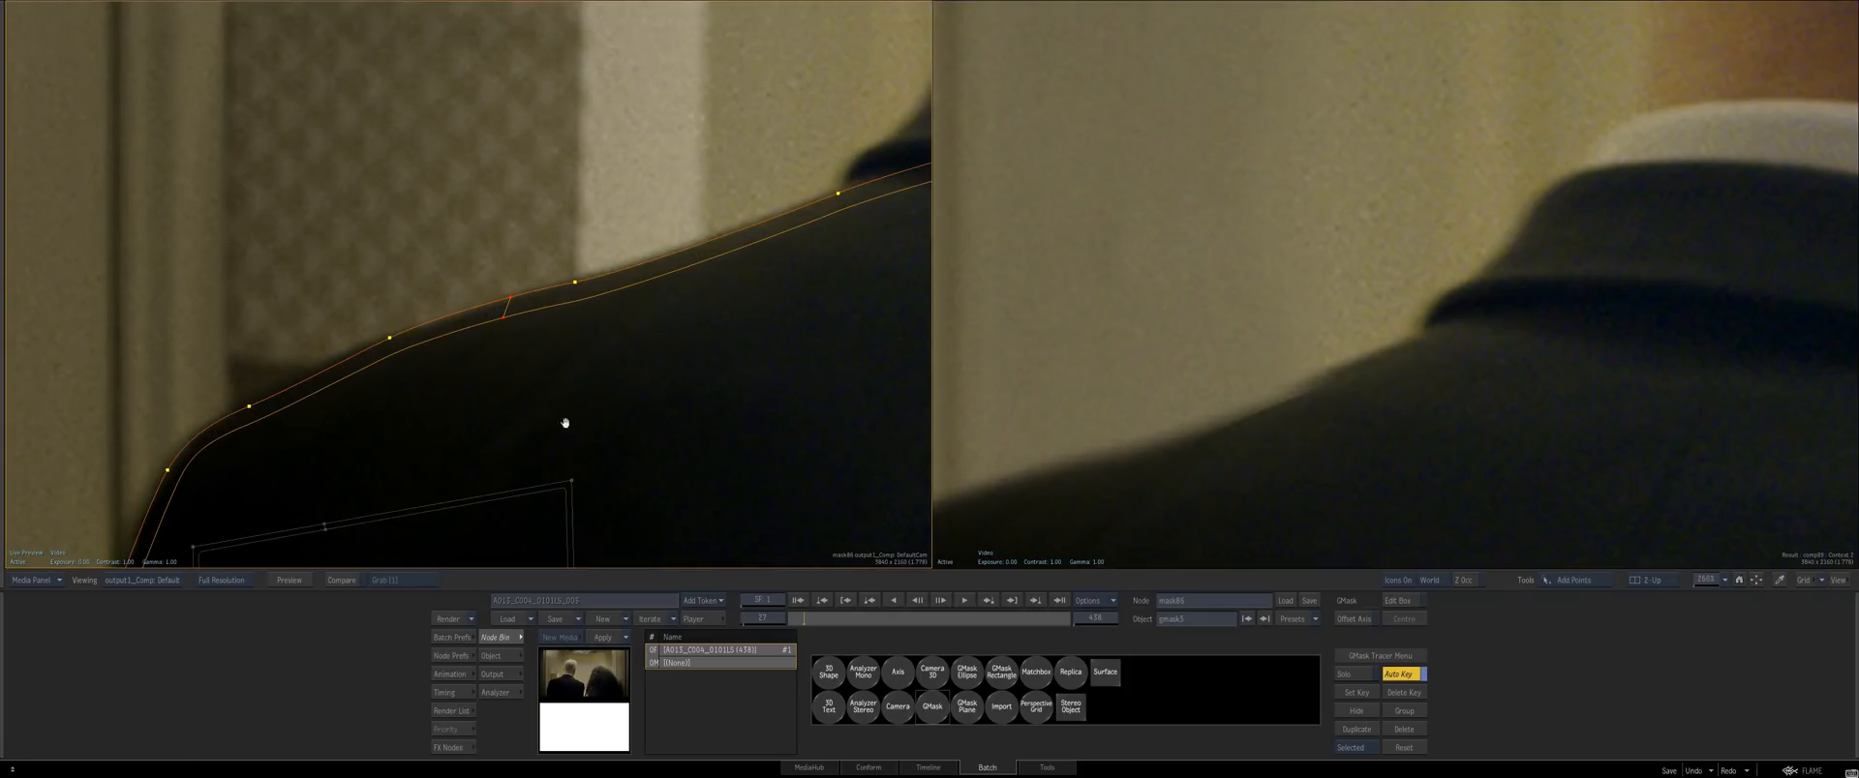
Nudge the shoulder mask's point beside the collar base to fit the jacket line, and select the edge point beneath the lamp
{"action": "left_click_drag", "start_coordinate": [733, 360], "coordinate": [352, 436]}
{"action": "left_click", "coordinate": [490, 286]}
{"action": "scroll", "coordinate": [523, 351], "scroll_direction": "up", "scroll_amount": 1}
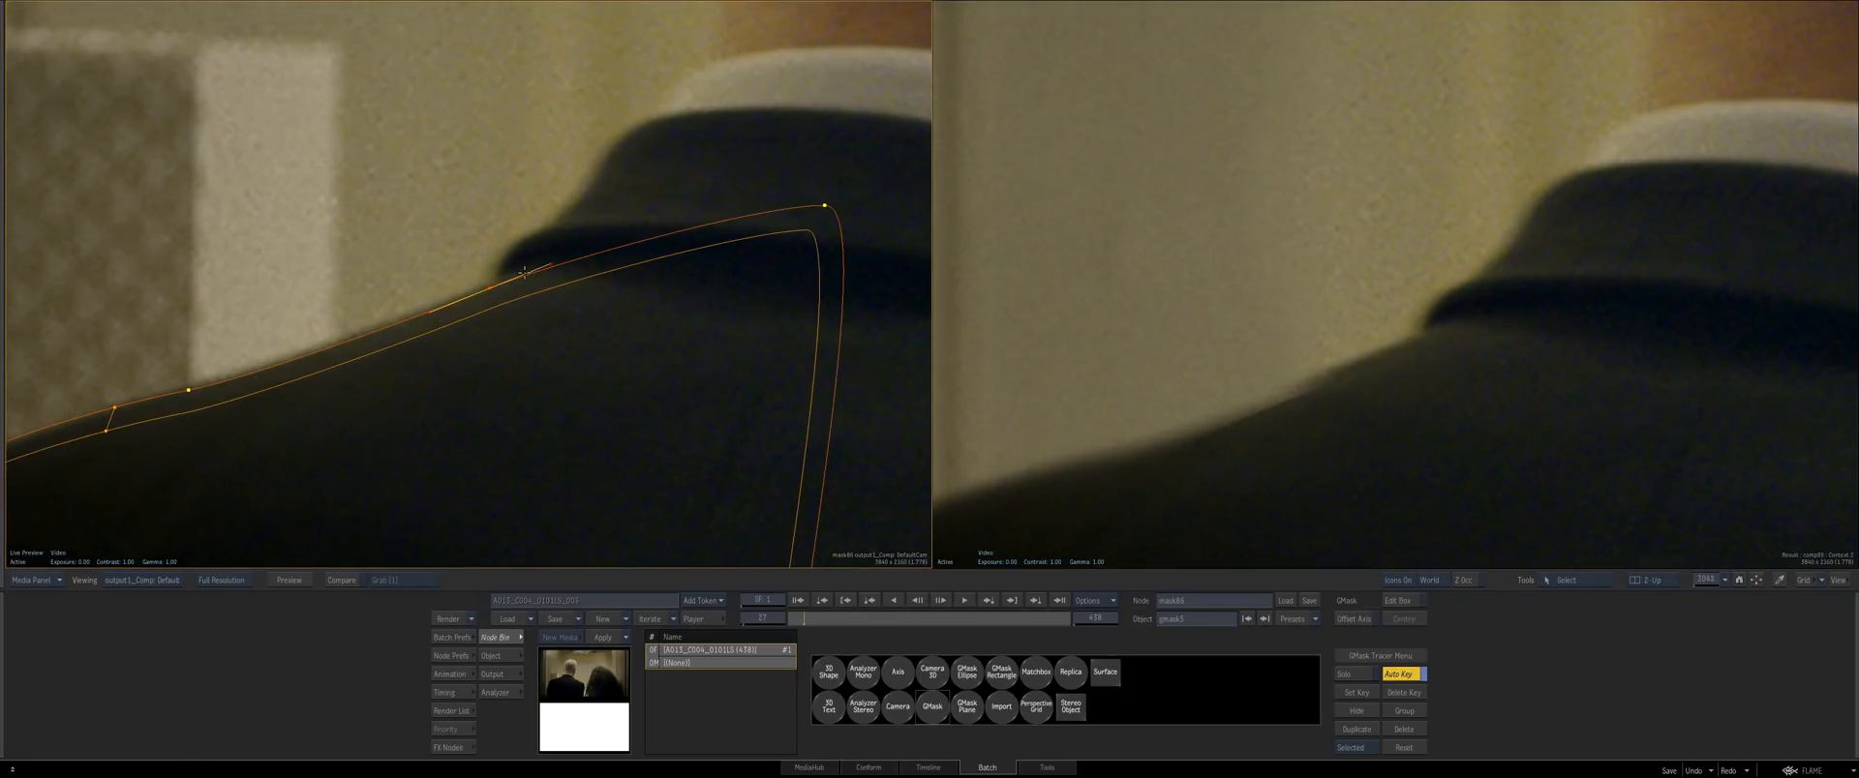
{"action": "left_click_drag", "start_coordinate": [490, 288], "coordinate": [487, 276]}
{"action": "left_click_drag", "start_coordinate": [360, 392], "coordinate": [600, 333]}
{"action": "scroll", "coordinate": [359, 401], "scroll_direction": "down", "scroll_amount": 1}
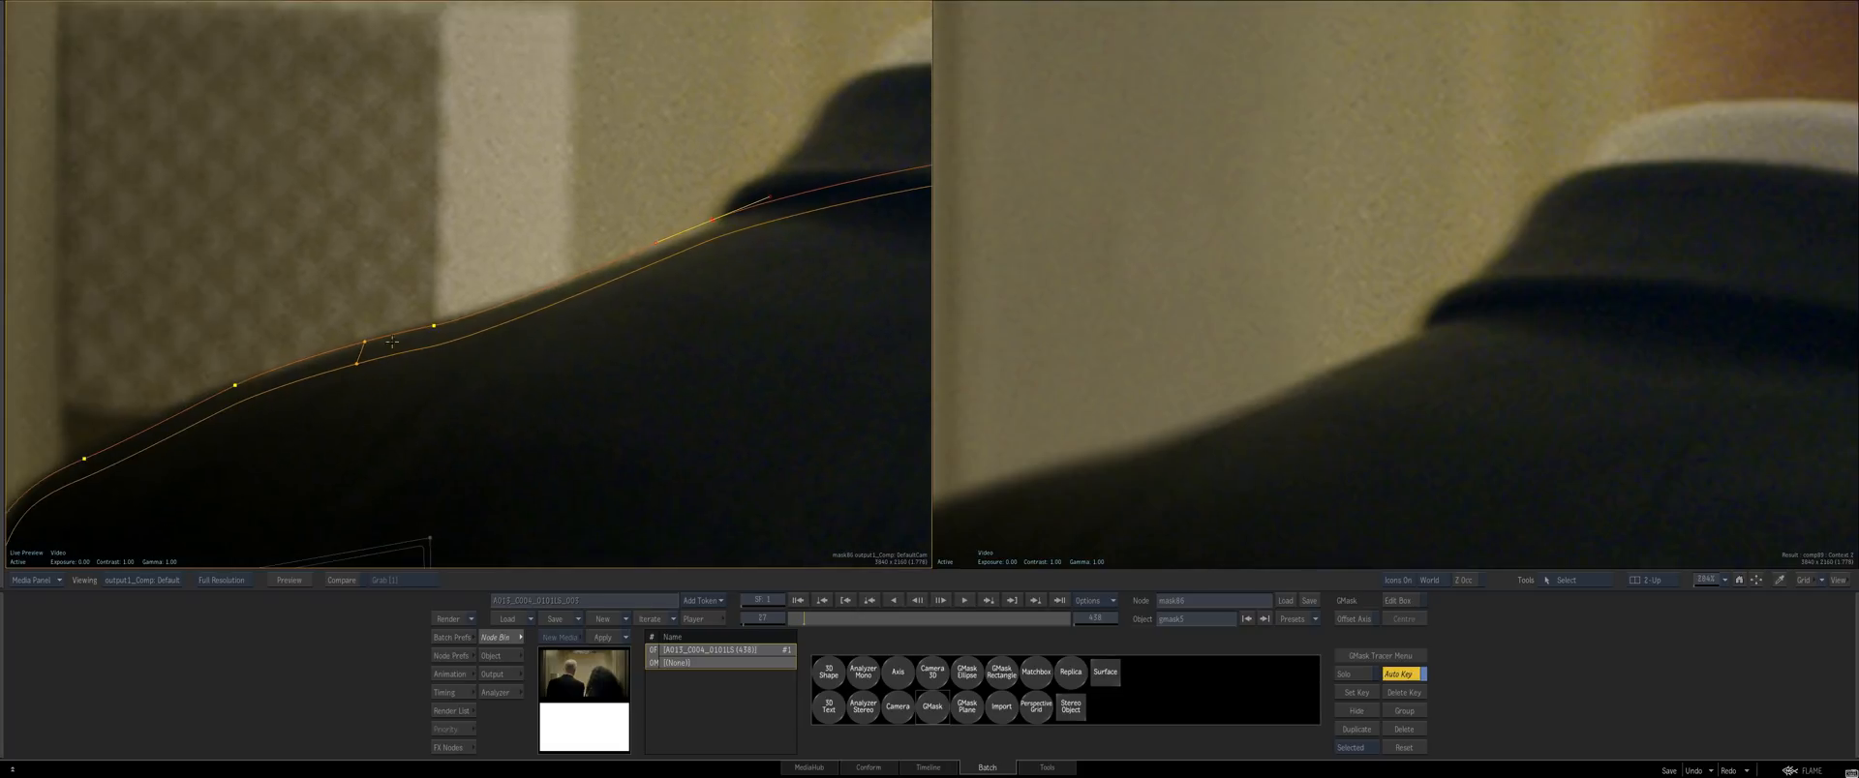
{"action": "double_click", "coordinate": [435, 324]}
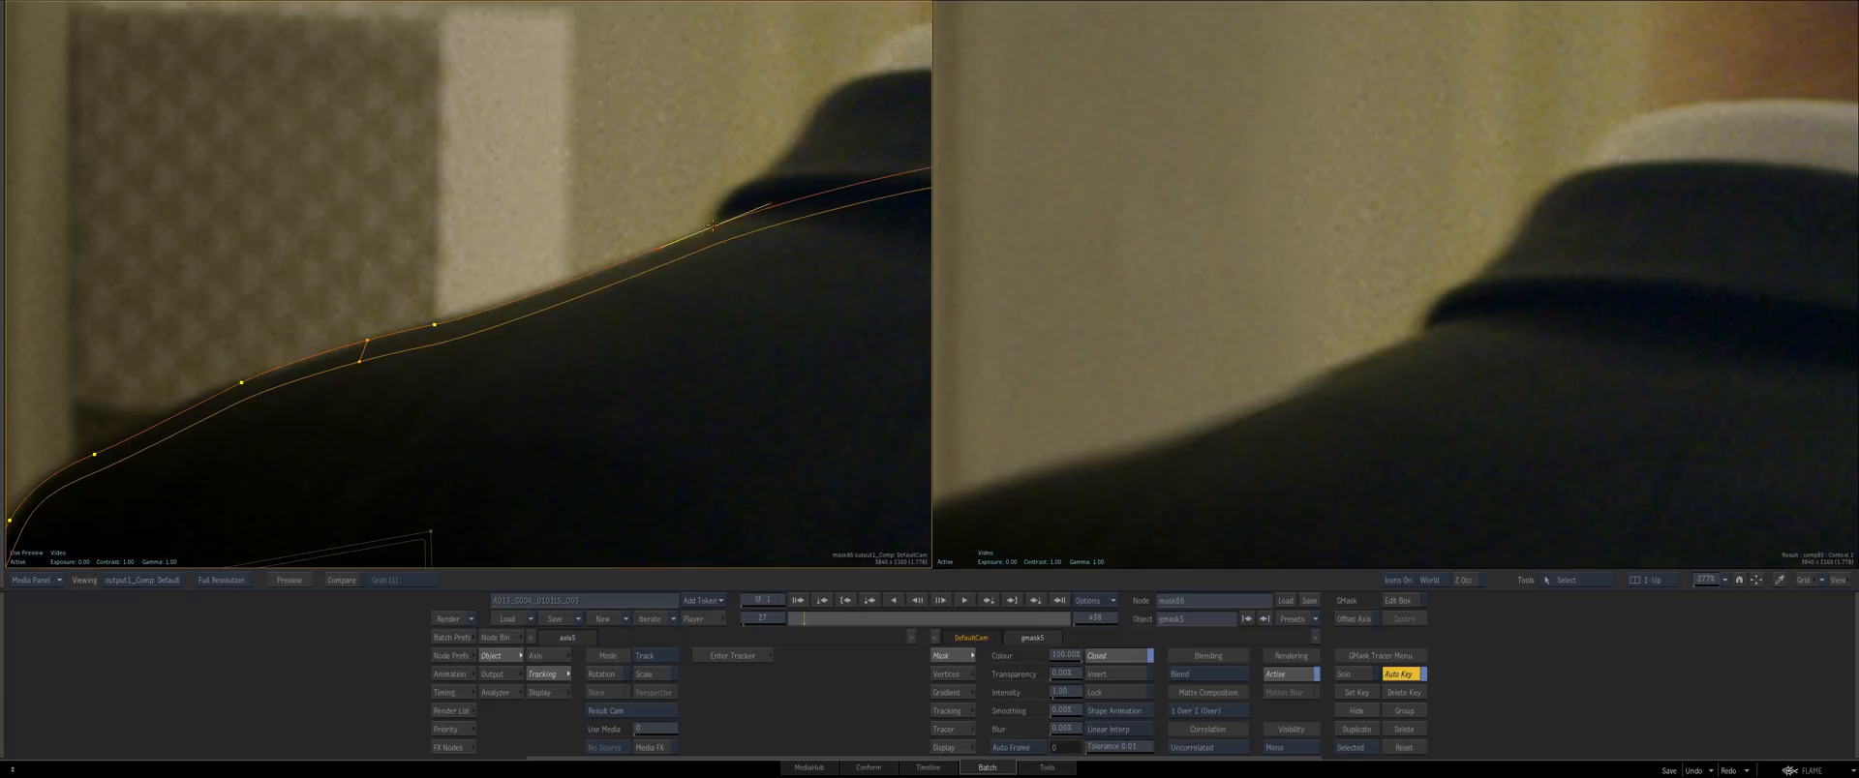
Save the batch setup by replacing the existing iteration
{"action": "scroll", "coordinate": [581, 389], "scroll_direction": "down", "scroll_amount": 5}
{"action": "left_click_drag", "start_coordinate": [436, 442], "coordinate": [433, 373]}
{"action": "left_click_drag", "start_coordinate": [389, 326], "coordinate": [398, 306]}
{"action": "left_click_drag", "start_coordinate": [1281, 415], "coordinate": [1008, 357]}
{"action": "left_click_drag", "start_coordinate": [591, 454], "coordinate": [448, 320]}
{"action": "left_click_drag", "start_coordinate": [1238, 426], "coordinate": [1021, 334]}
{"action": "left_click_drag", "start_coordinate": [447, 457], "coordinate": [413, 481]}
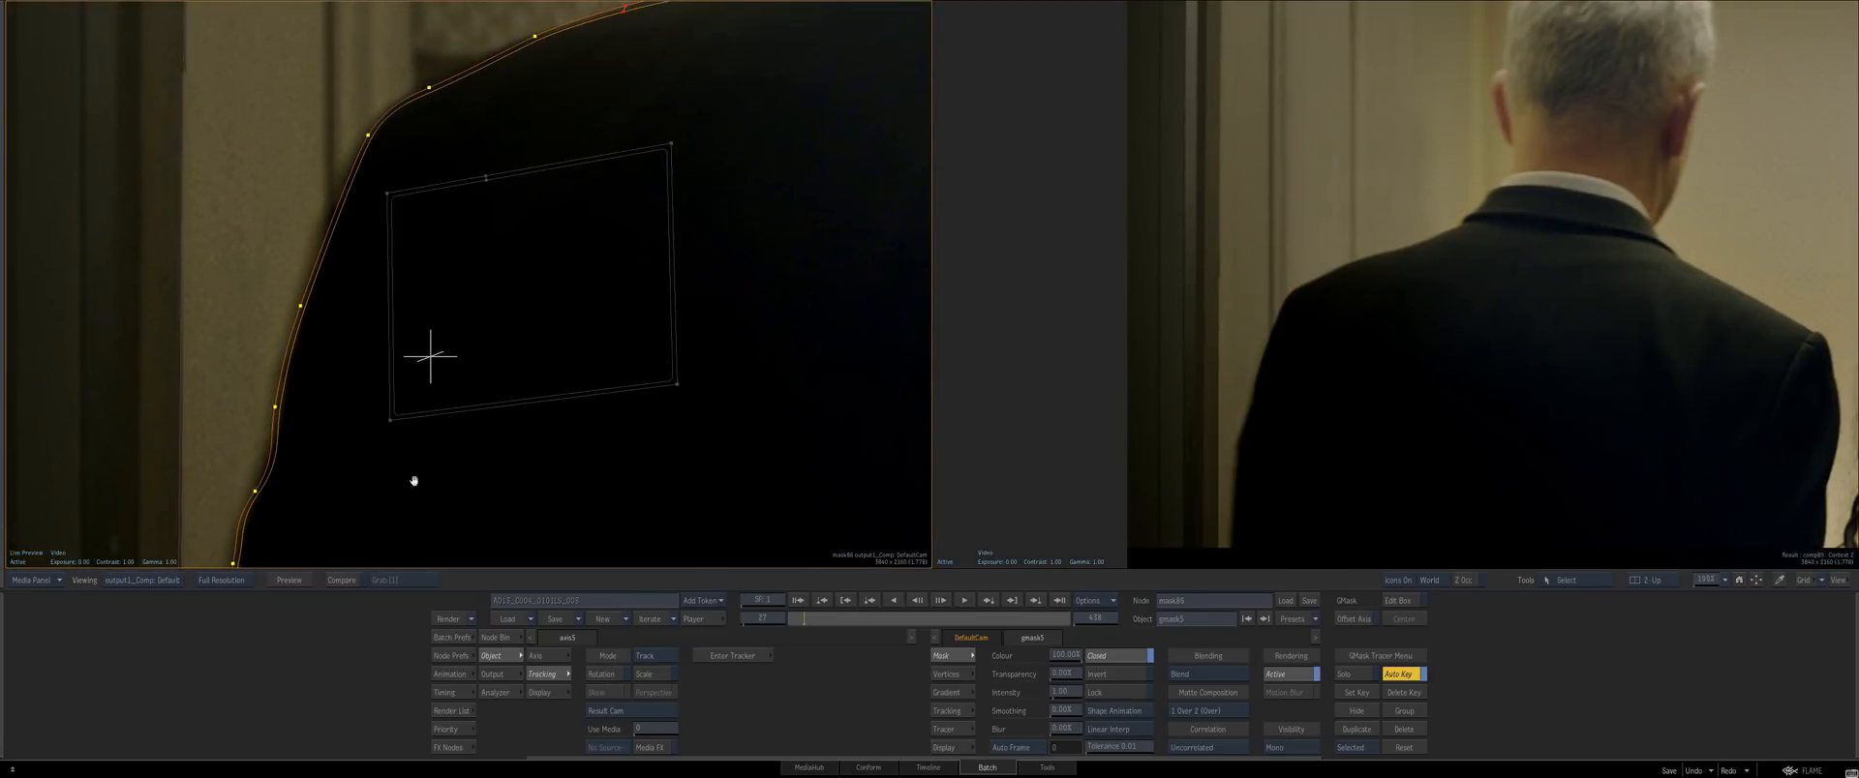
{"action": "left_click_drag", "start_coordinate": [525, 374], "coordinate": [520, 415]}
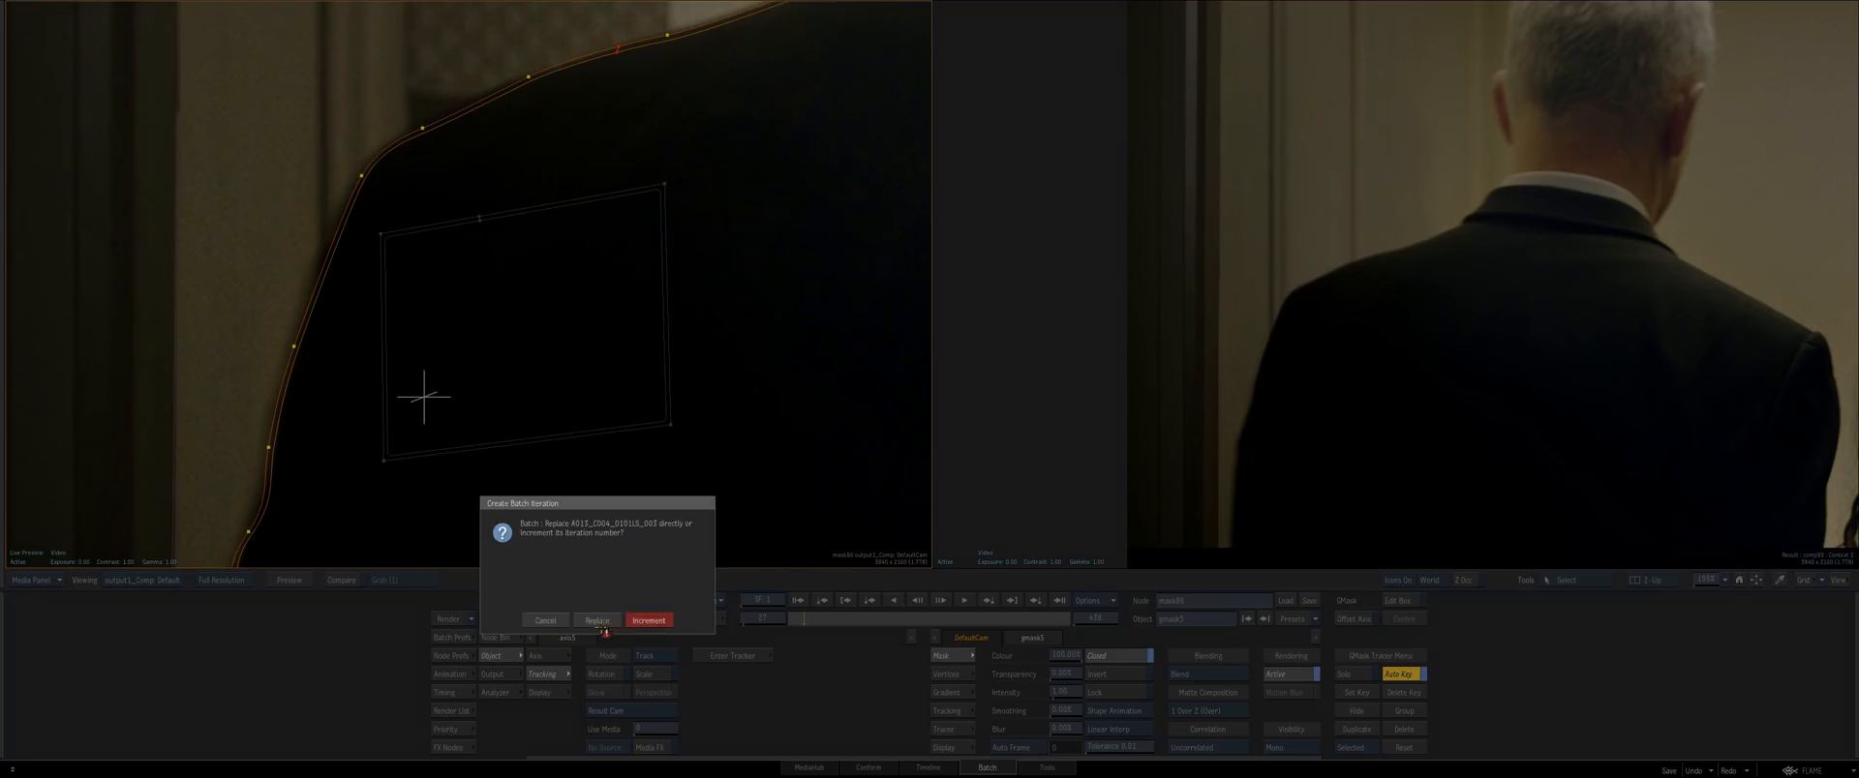
{"action": "left_click", "coordinate": [600, 619]}
Step back to an earlier frame and select the man's left shoulder gmask together with its parent axes in the tracer schematic
{"action": "left_click_drag", "start_coordinate": [560, 541], "coordinate": [702, 536]}
{"action": "key", "text": "Left"}
{"action": "key", "text": "ctrl+a"}
{"action": "left_click_drag", "start_coordinate": [433, 413], "coordinate": [553, 381]}
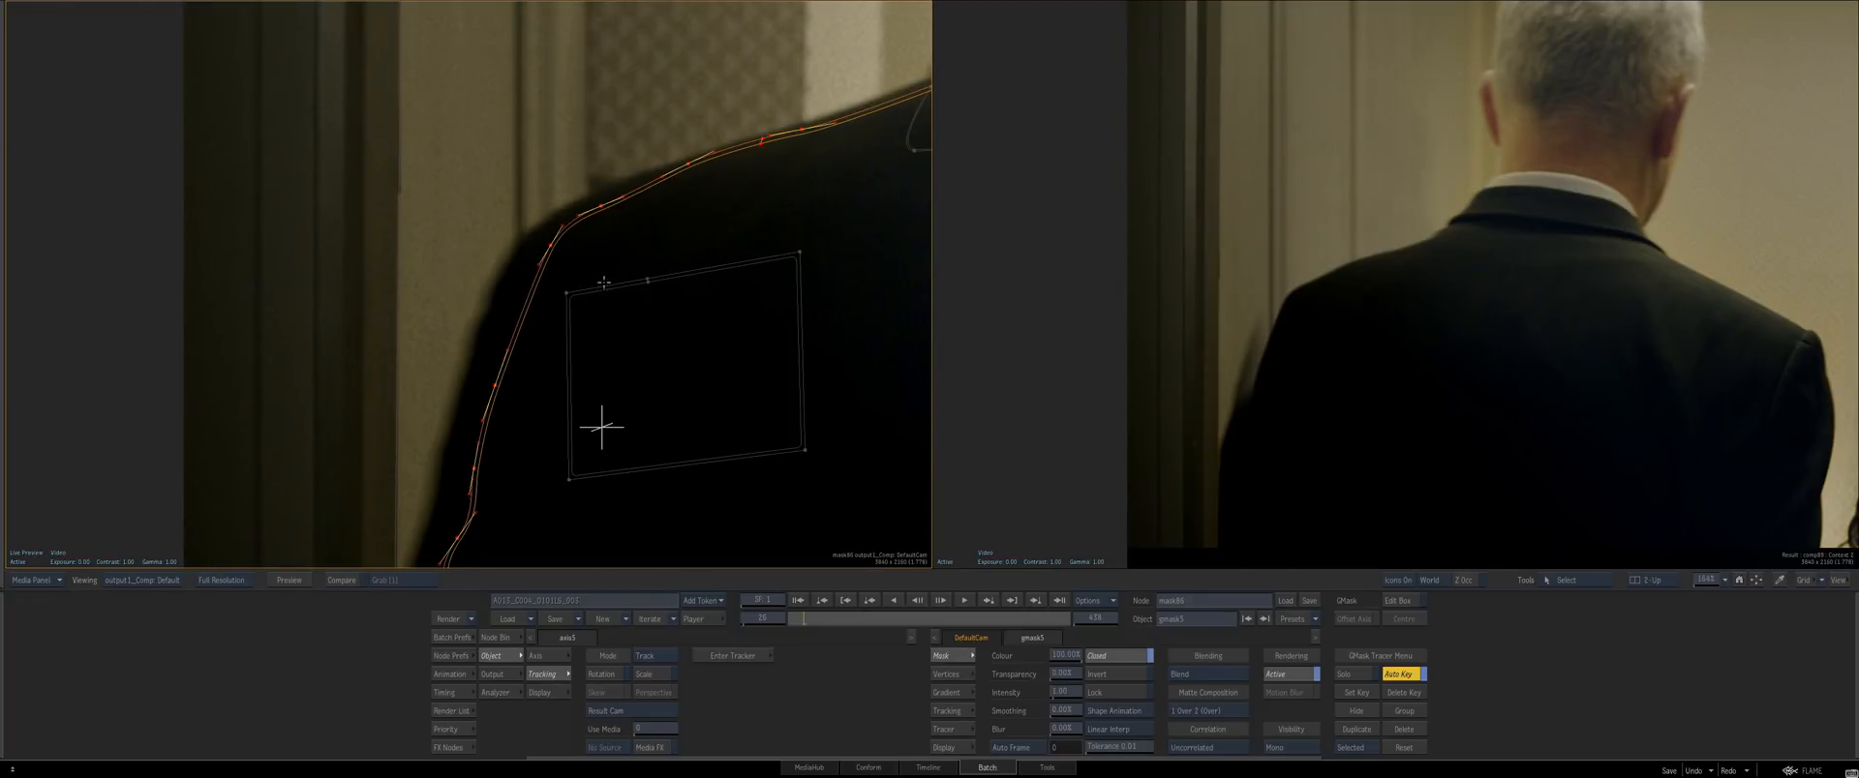
{"action": "key", "text": "Escape"}
{"action": "left_click", "coordinate": [469, 248]}
{"action": "left_click", "coordinate": [432, 440]}
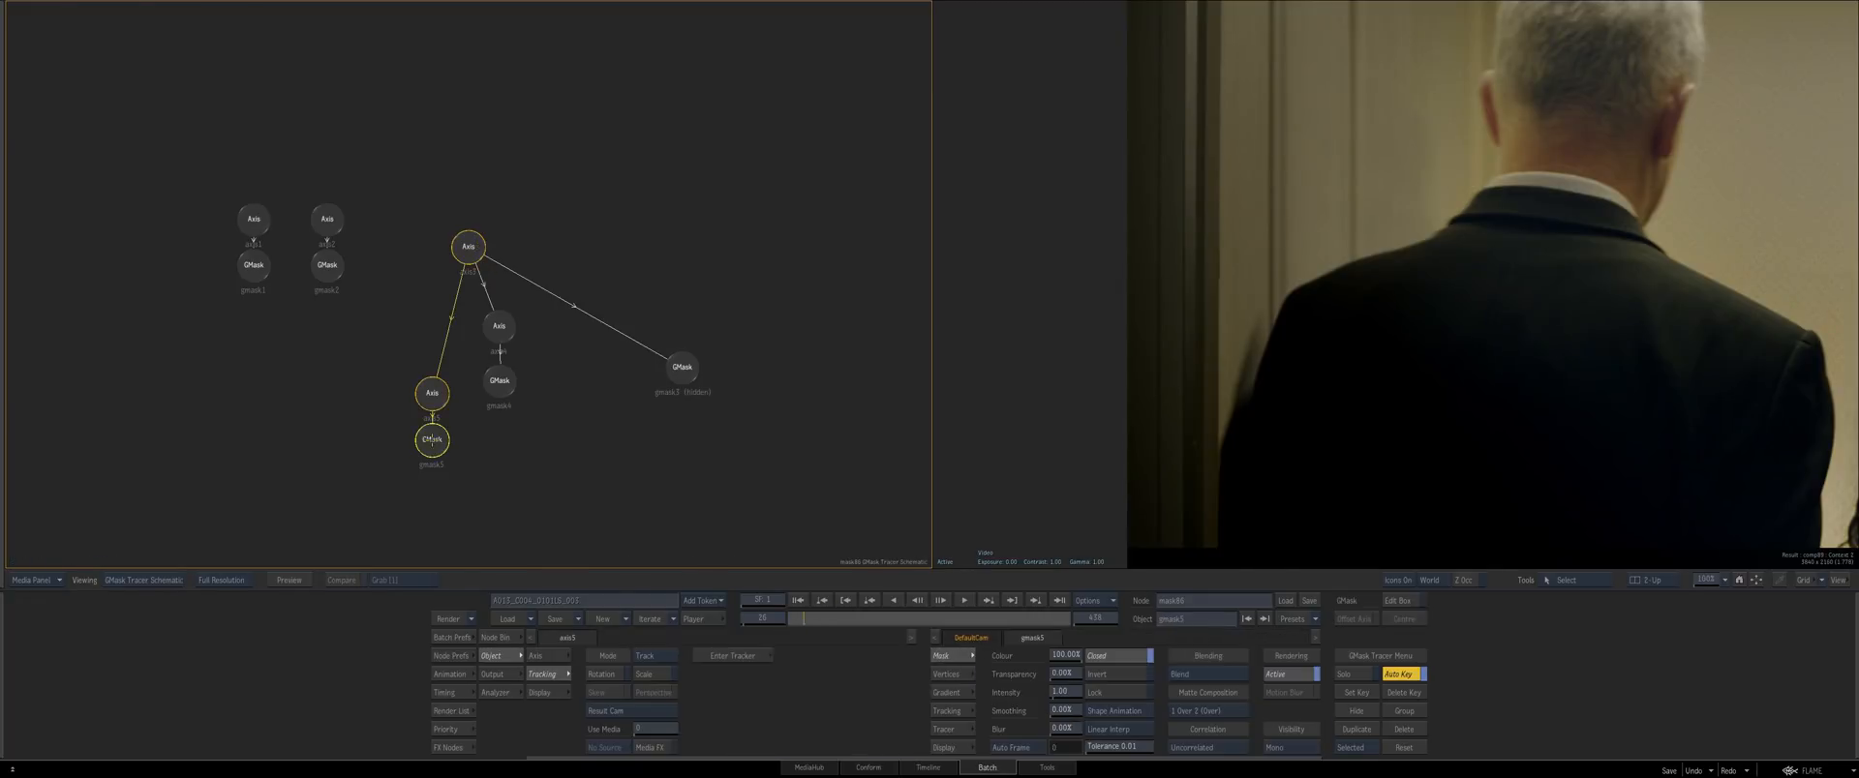
Show the front media, enable Edit Box and reposition the whole mask to fit the man's left shoulder
{"action": "key", "text": "F1"}
{"action": "key", "text": "ctrl+Down"}
{"action": "key", "text": "ctrl+Down"}
{"action": "left_click_drag", "start_coordinate": [672, 449], "coordinate": [651, 455]}
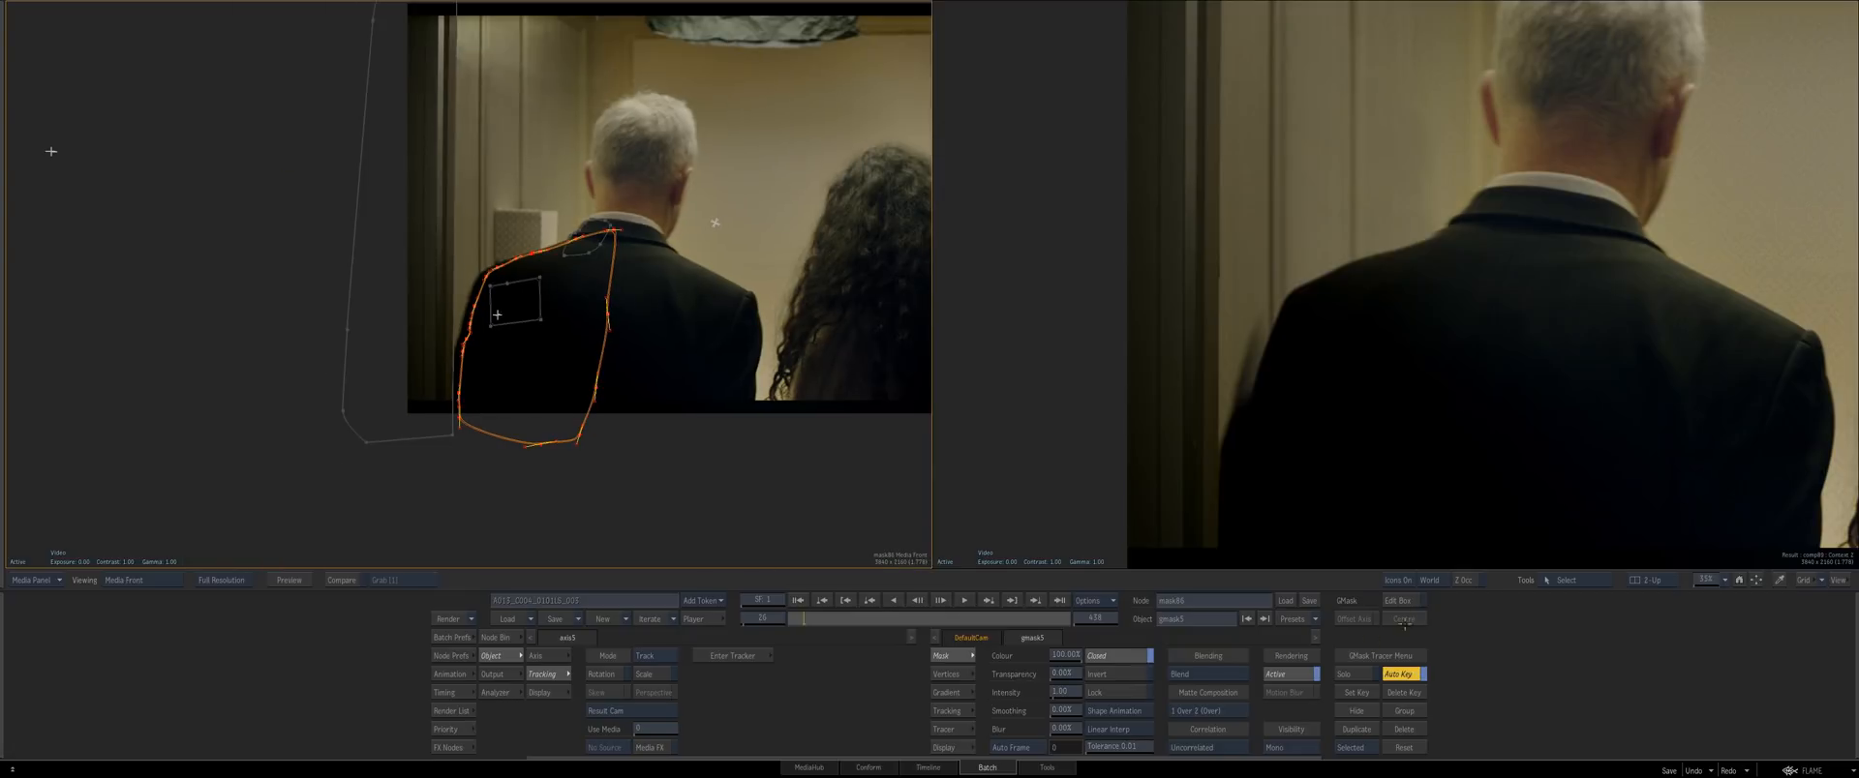
{"action": "left_click", "coordinate": [1397, 602]}
{"action": "mouse_move", "coordinate": [332, 432]}
{"action": "left_mouse_down"}
{"action": "mouse_move", "coordinate": [665, 243]}
{"action": "mouse_move", "coordinate": [581, 232]}
{"action": "mouse_move", "coordinate": [481, 332]}
{"action": "mouse_move", "coordinate": [324, 407]}
{"action": "left_mouse_up"}
{"action": "left_click_drag", "start_coordinate": [452, 246], "coordinate": [464, 241]}
{"action": "left_click_drag", "start_coordinate": [648, 179], "coordinate": [647, 179]}
{"action": "left_click_drag", "start_coordinate": [509, 332], "coordinate": [623, 306]}
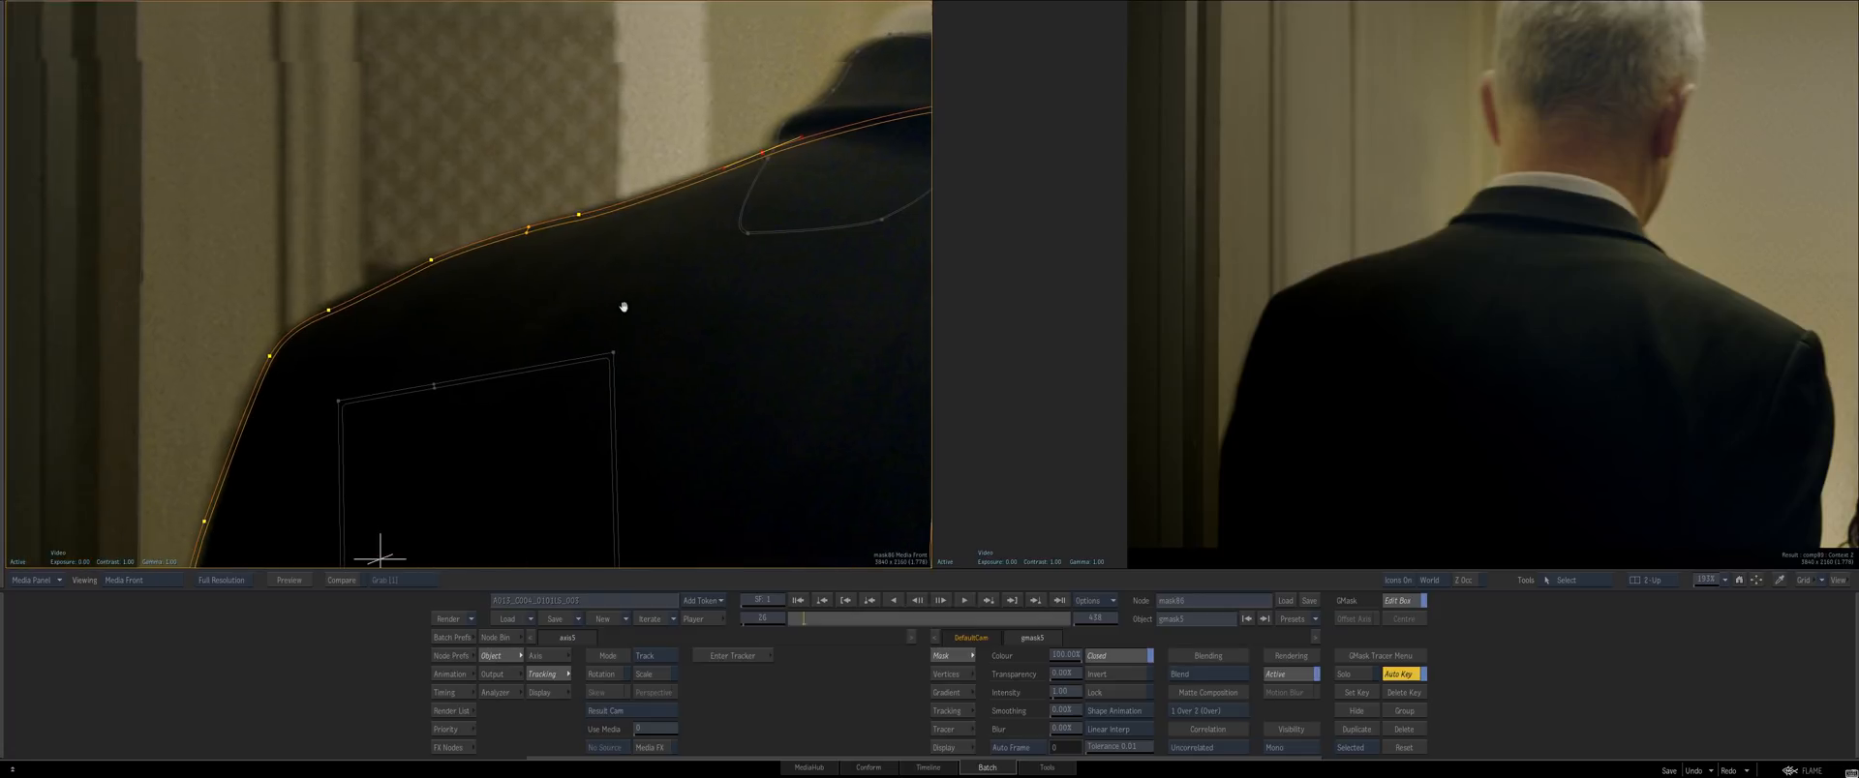
Refine the mask vertices along the upper edge of the left shoulder against the wall
{"action": "left_click", "coordinate": [418, 235]}
{"action": "left_click_drag", "start_coordinate": [431, 260], "coordinate": [463, 251]}
{"action": "left_click", "coordinate": [329, 309]}
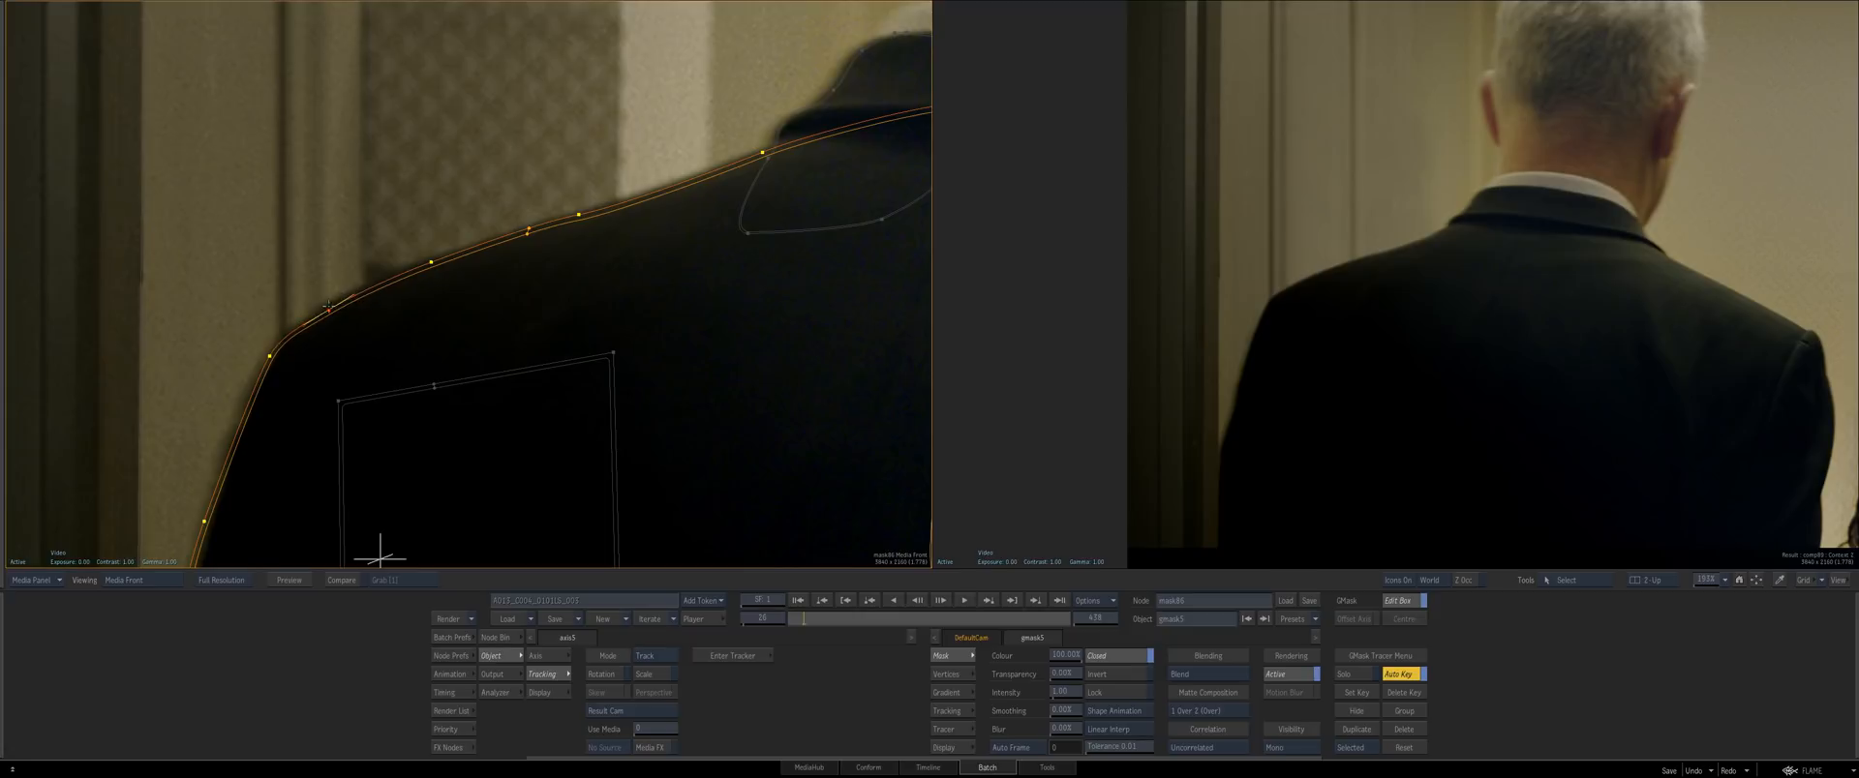
{"action": "scroll", "coordinate": [584, 257], "scroll_direction": "down", "scroll_amount": 1}
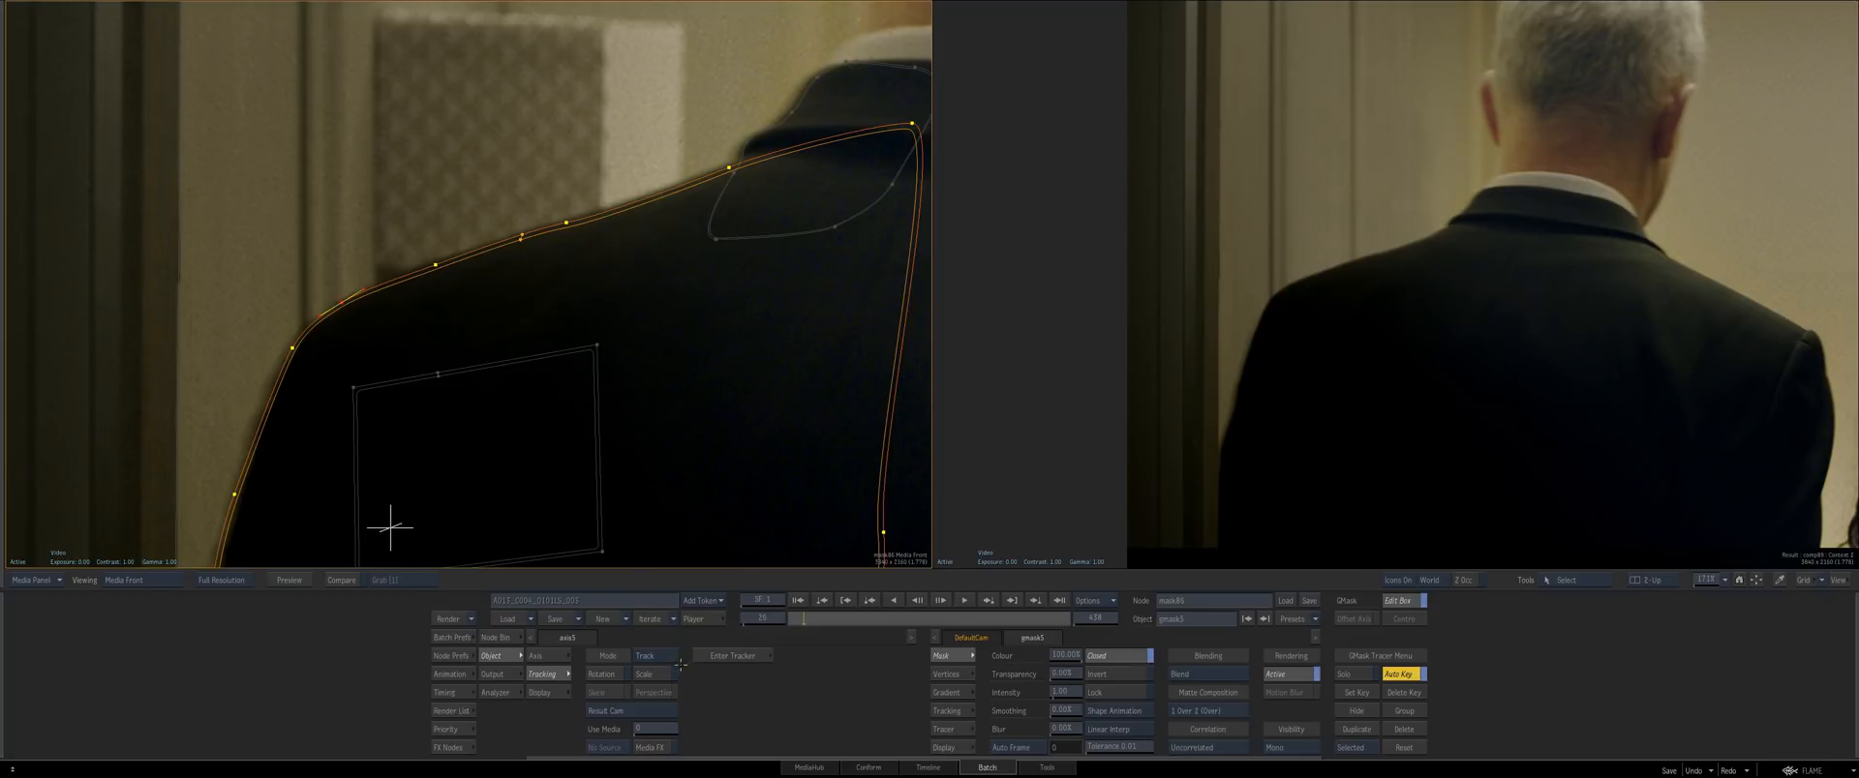
Step back one frame, reselect the left shoulder gmask and its axes, and return to the comp output view
{"action": "left_click", "coordinate": [916, 601]}
{"action": "left_click_drag", "start_coordinate": [670, 391], "coordinate": [803, 215]}
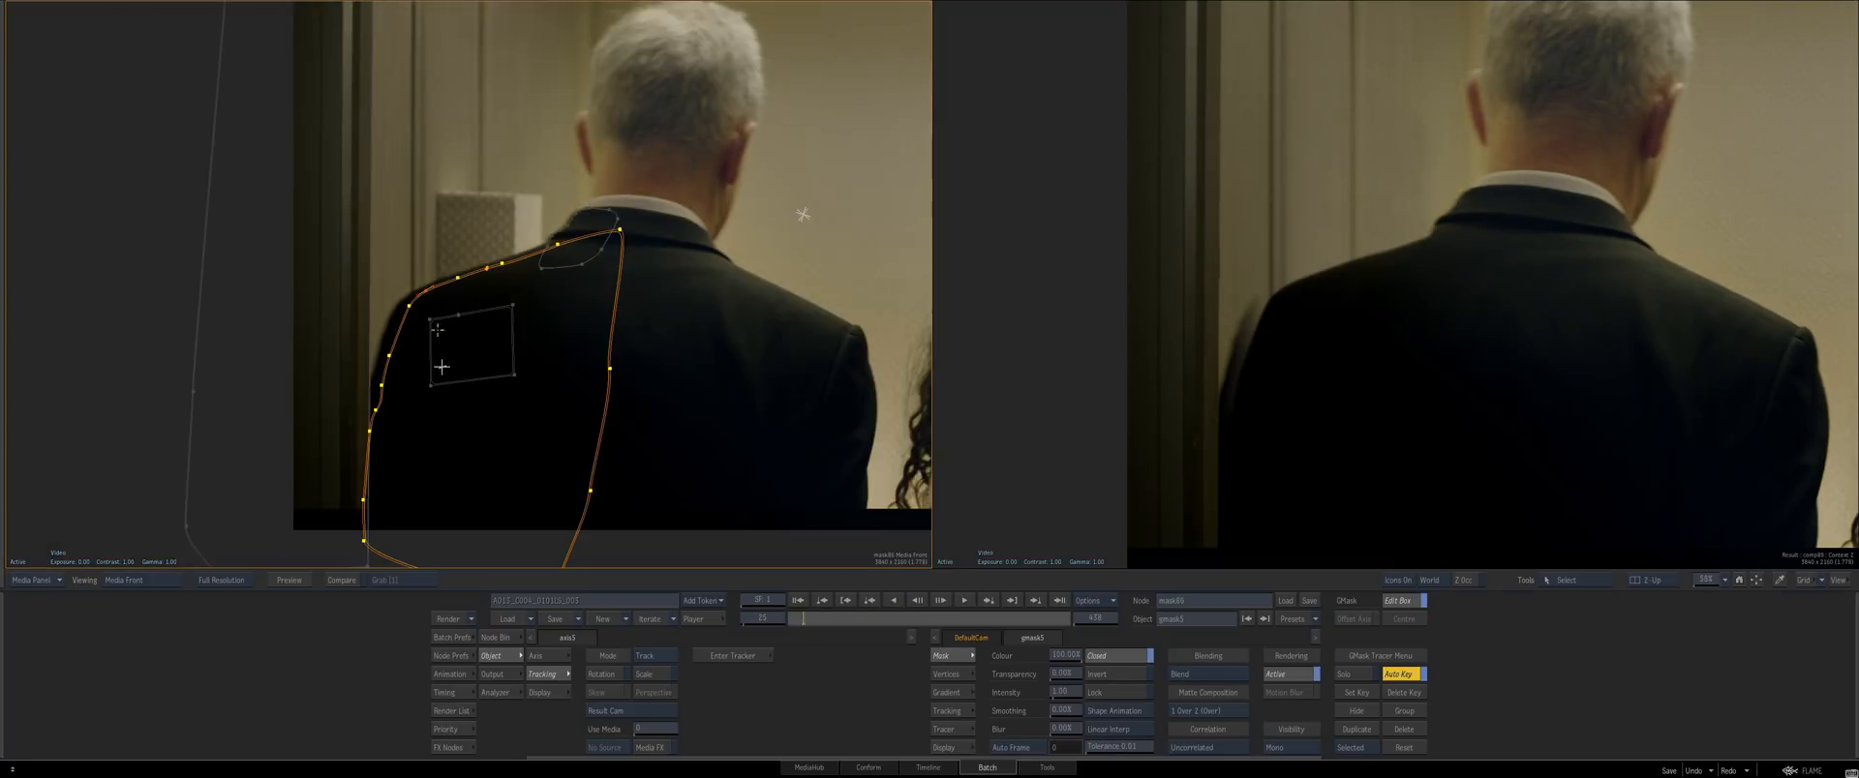
{"action": "key", "text": "grave"}
{"action": "left_click", "coordinate": [464, 248]}
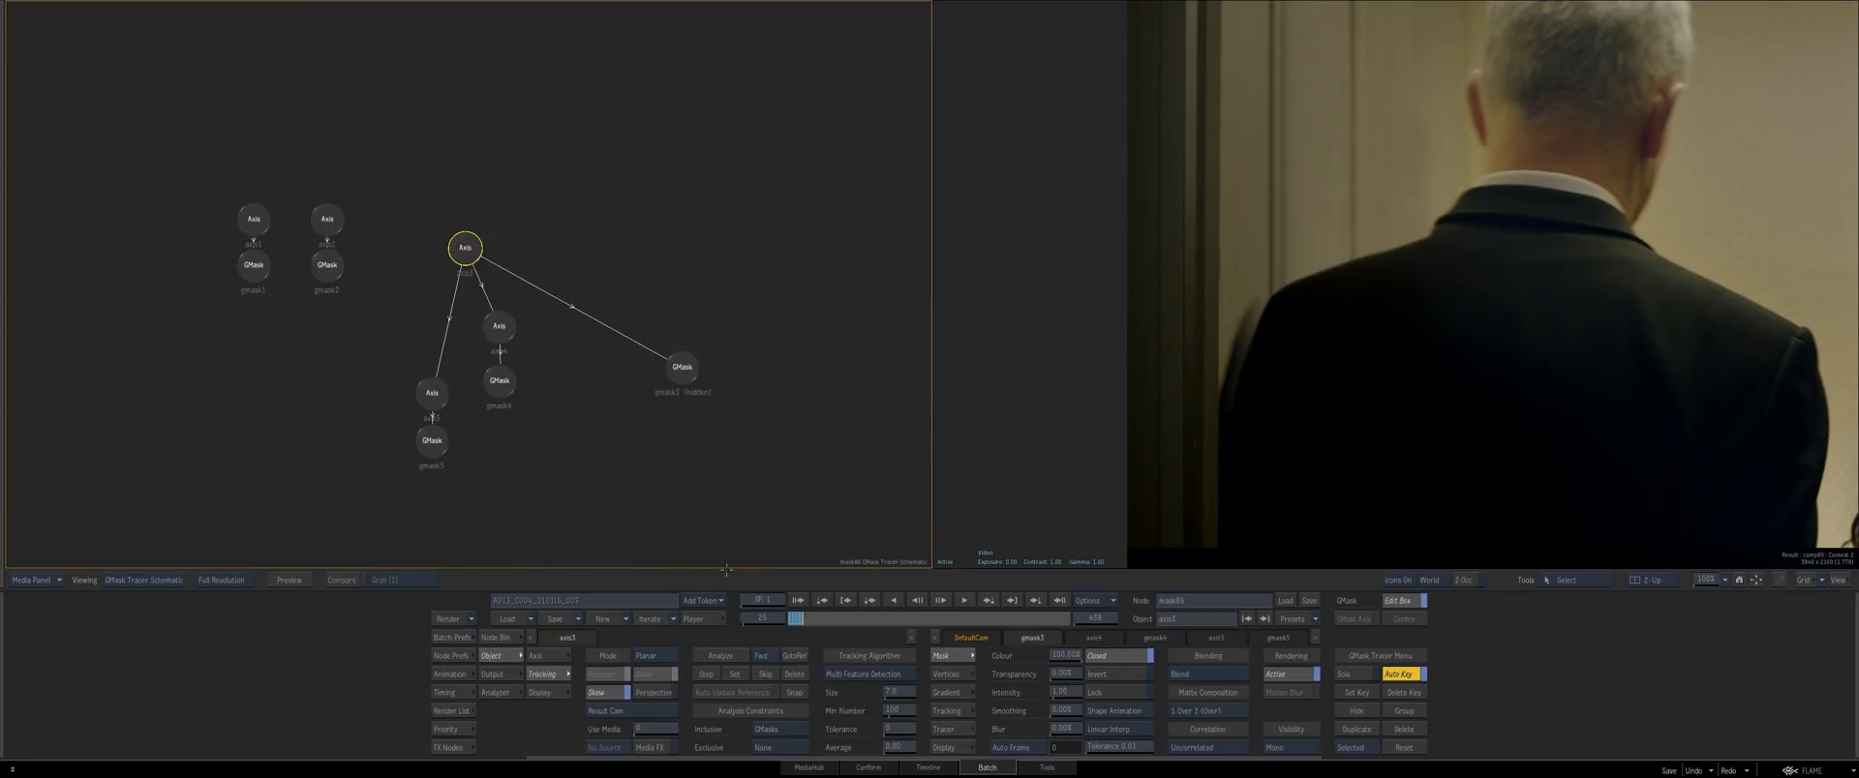
{"action": "left_click", "coordinate": [432, 394]}
{"action": "left_click", "coordinate": [432, 440]}
{"action": "key", "text": "grave"}
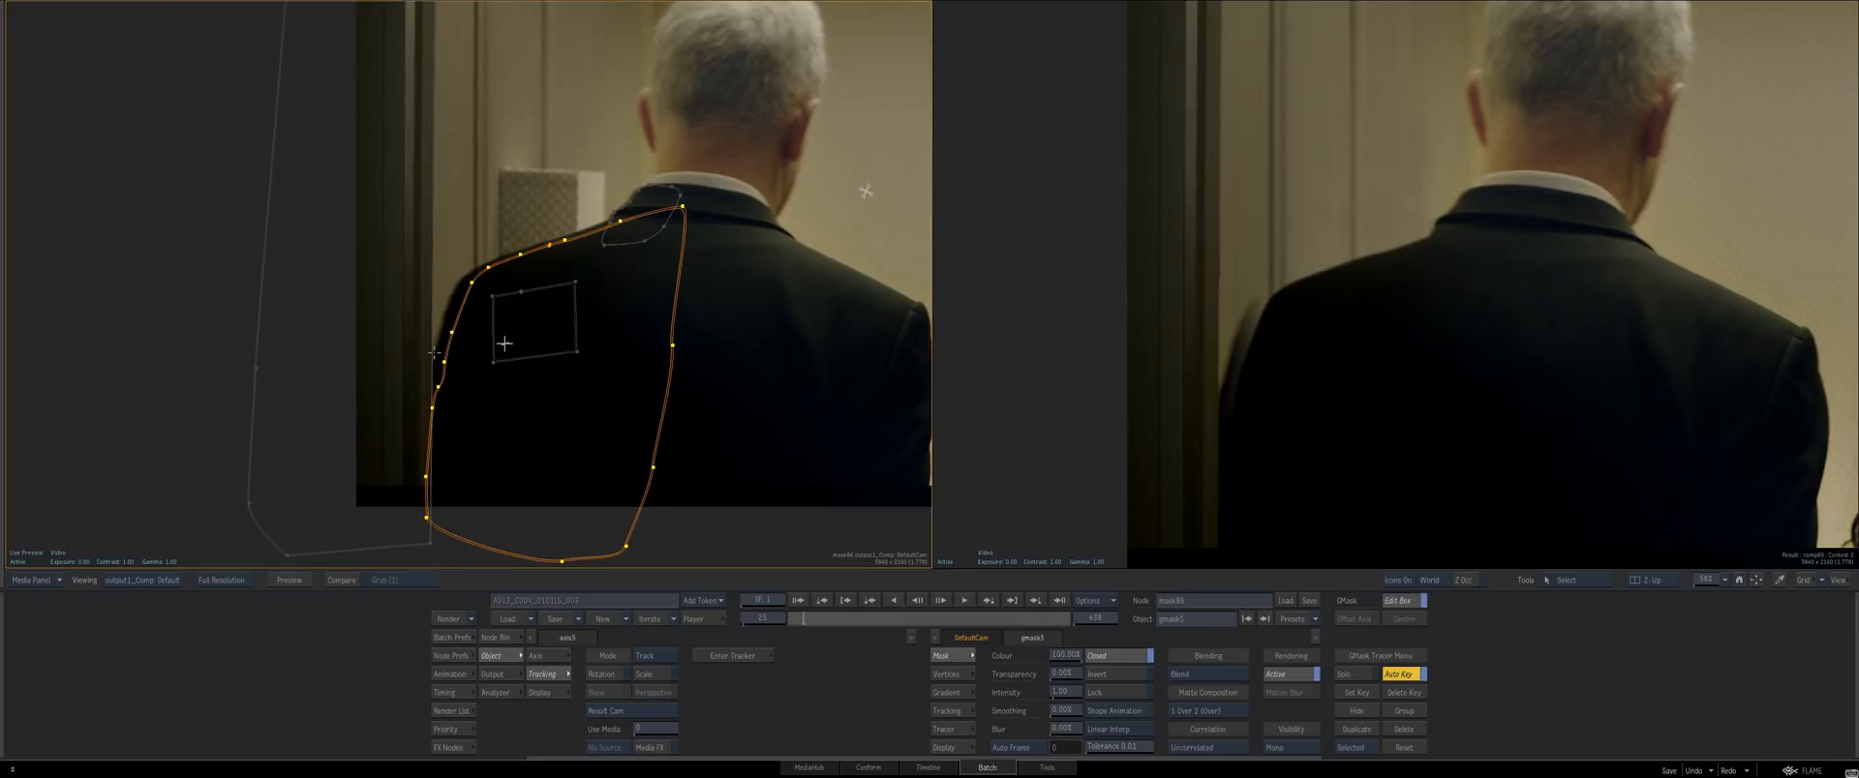
Move groups of mask vertices with the edit box to realign the outline with the jacket from arm to collar
{"action": "left_click_drag", "start_coordinate": [827, 692], "coordinate": [266, 430]}
{"action": "key", "text": "ctrl+a"}
{"action": "left_click_drag", "start_coordinate": [970, 378], "coordinate": [442, 160]}
{"action": "left_click_drag", "start_coordinate": [479, 264], "coordinate": [472, 259]}
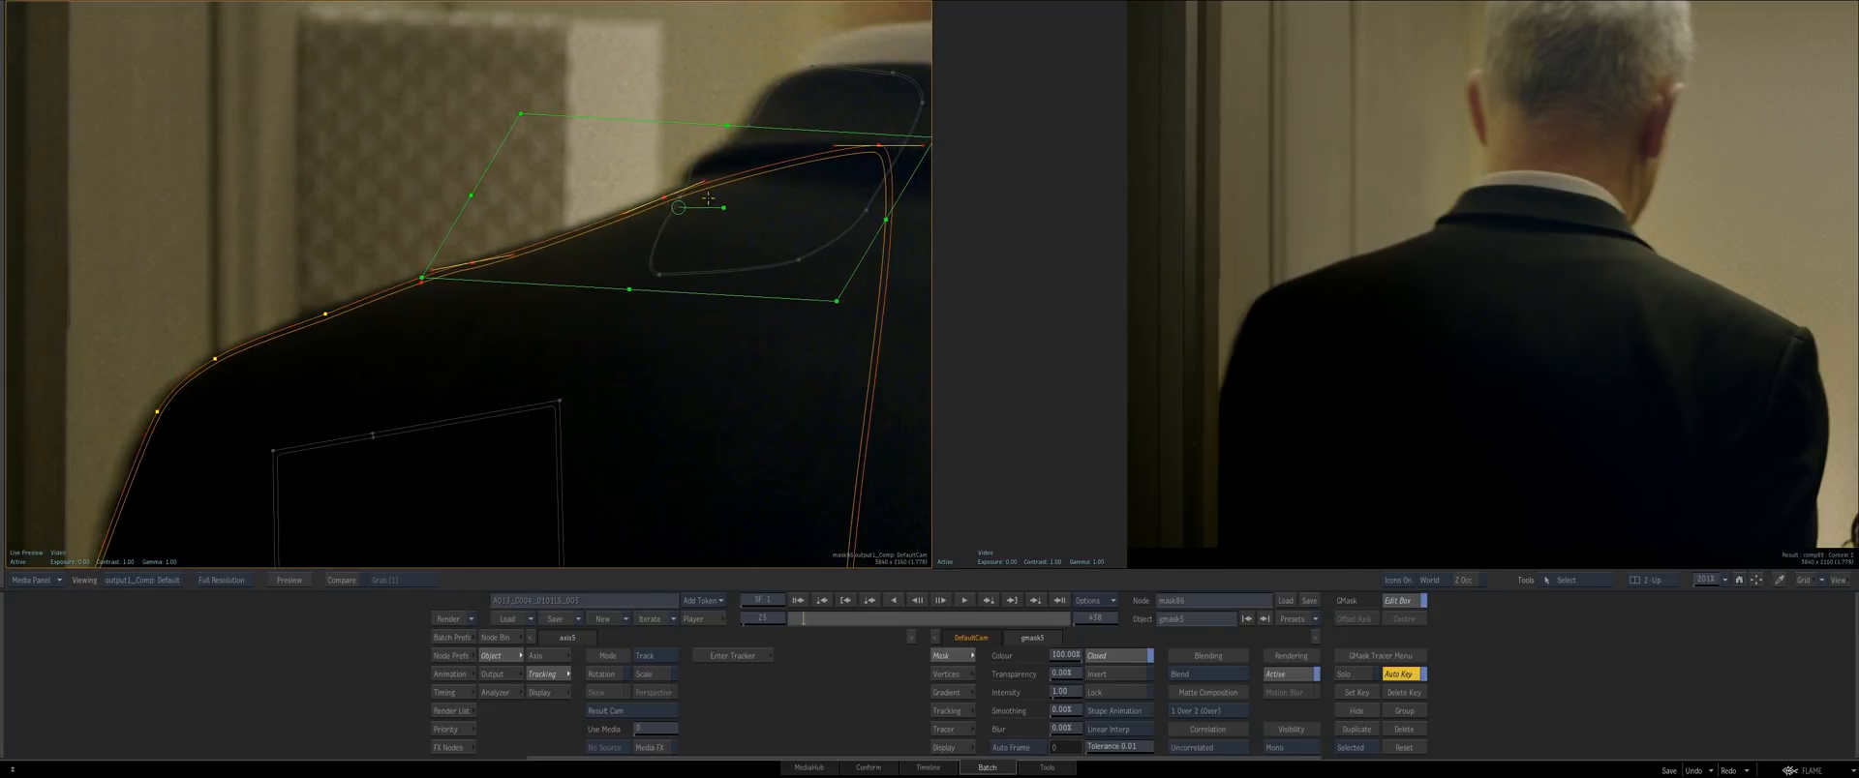
{"action": "left_click_drag", "start_coordinate": [559, 350], "coordinate": [689, 232]}
Fine-tune individual vertices along the shoulder slope so the mask follows the jacket edge on this frame
{"action": "left_click", "coordinate": [455, 198]}
{"action": "left_click_drag", "start_coordinate": [479, 209], "coordinate": [473, 211]}
{"action": "left_click_drag", "start_coordinate": [452, 357], "coordinate": [559, 257]}
{"action": "left_click_drag", "start_coordinate": [560, 257], "coordinate": [555, 291], "text": "ctrl"}
{"action": "left_click_drag", "start_coordinate": [555, 291], "coordinate": [565, 579], "text": "ctrl"}
{"action": "left_click", "coordinate": [374, 265]}
Step back another frame and adjust the mask's upper arm and shoulder vertices to the jacket edge
{"action": "left_click", "coordinate": [907, 600]}
{"action": "left_click_drag", "start_coordinate": [565, 579], "coordinate": [663, 401], "text": "ctrl"}
{"action": "left_click_drag", "start_coordinate": [663, 401], "coordinate": [533, 383]}
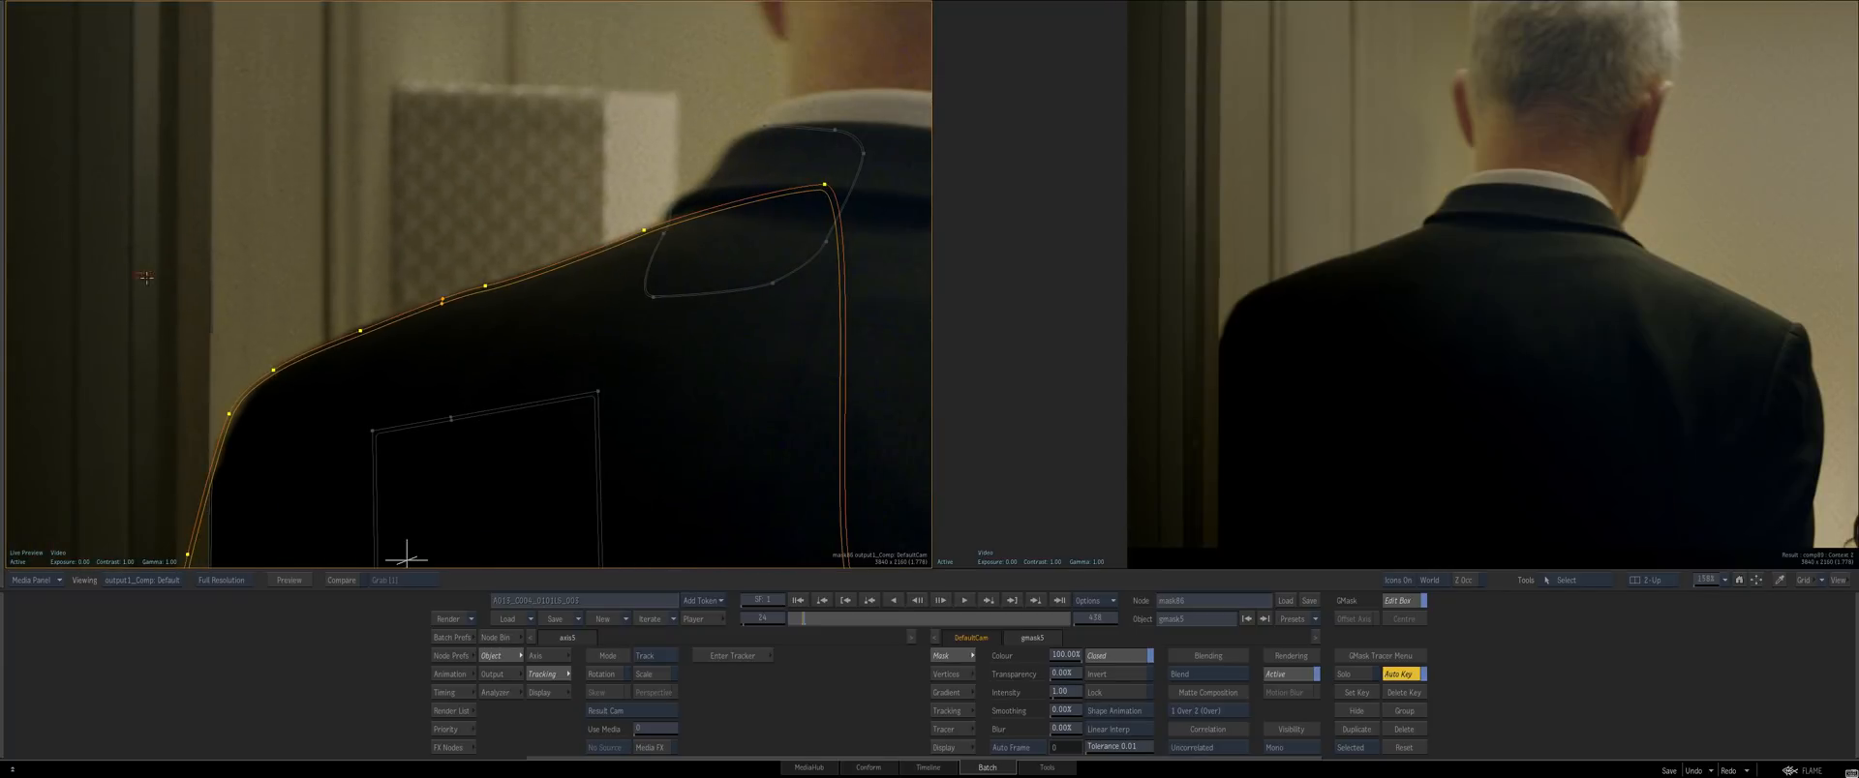
{"action": "left_click_drag", "start_coordinate": [136, 351], "coordinate": [329, 508], "text": "ctrl"}
{"action": "left_click_drag", "start_coordinate": [286, 564], "coordinate": [155, 400], "text": "ctrl"}
{"action": "mouse_move", "coordinate": [235, 438]}
{"action": "left_mouse_down"}
{"action": "mouse_move", "coordinate": [239, 454]}
{"action": "mouse_move", "coordinate": [268, 441]}
{"action": "left_mouse_up"}
{"action": "left_click", "coordinate": [351, 334]}
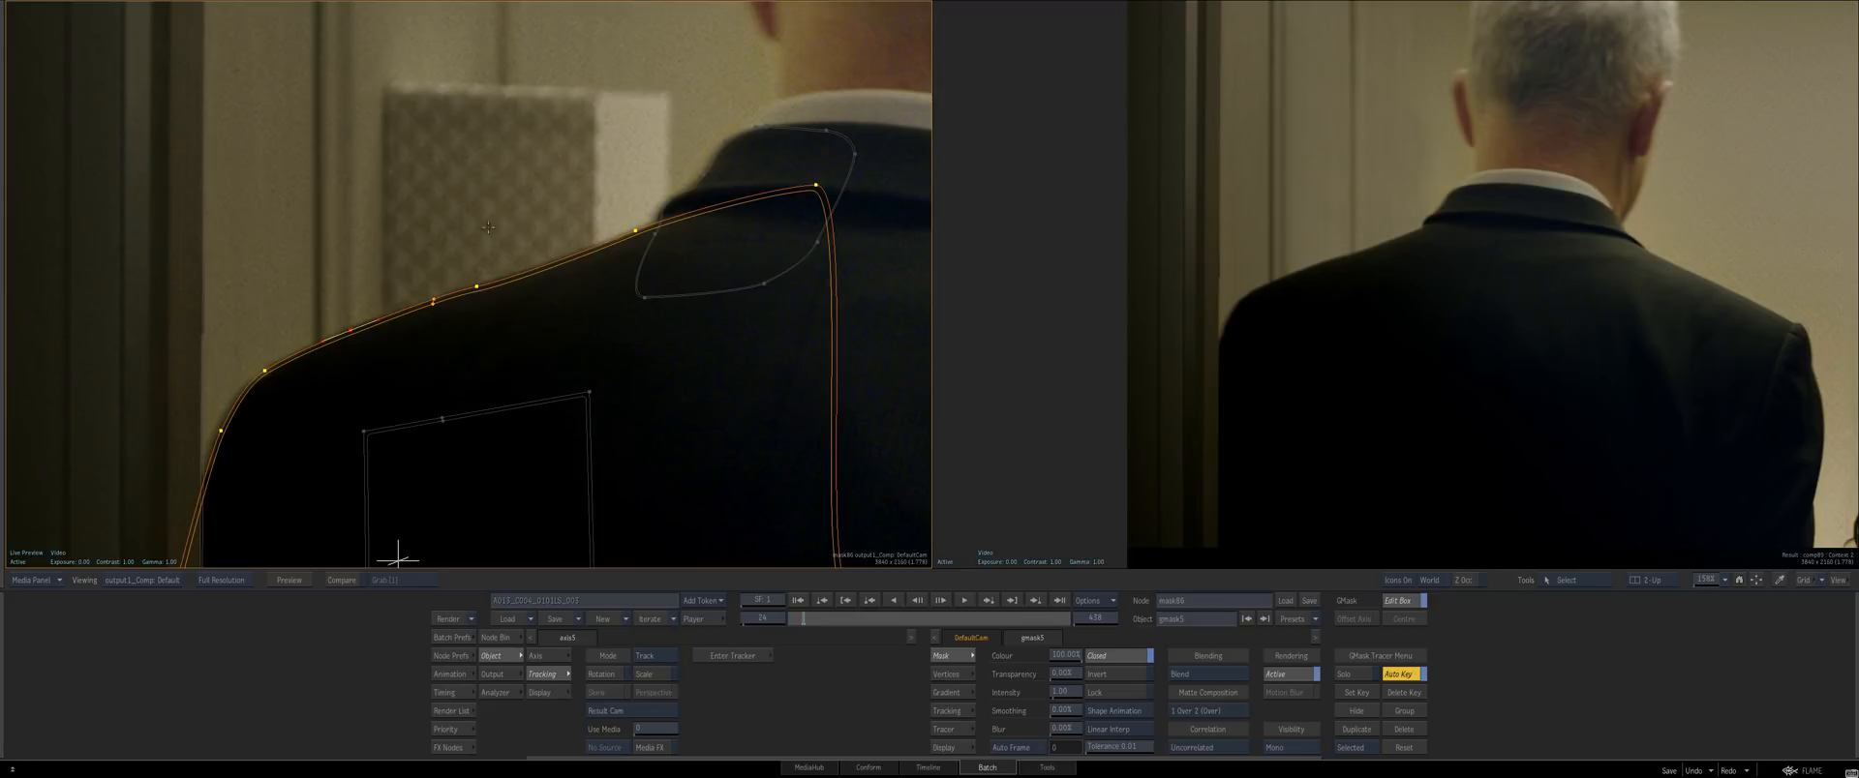
{"action": "left_click", "coordinate": [476, 288]}
Go to an earlier frame and shift the group of arm and outer shoulder vertices with the edit box
{"action": "left_click_drag", "start_coordinate": [804, 618], "coordinate": [801, 619]}
{"action": "left_click_drag", "start_coordinate": [436, 465], "coordinate": [387, 484]}
{"action": "left_click_drag", "start_coordinate": [302, 531], "coordinate": [433, 281], "text": "ctrl"}
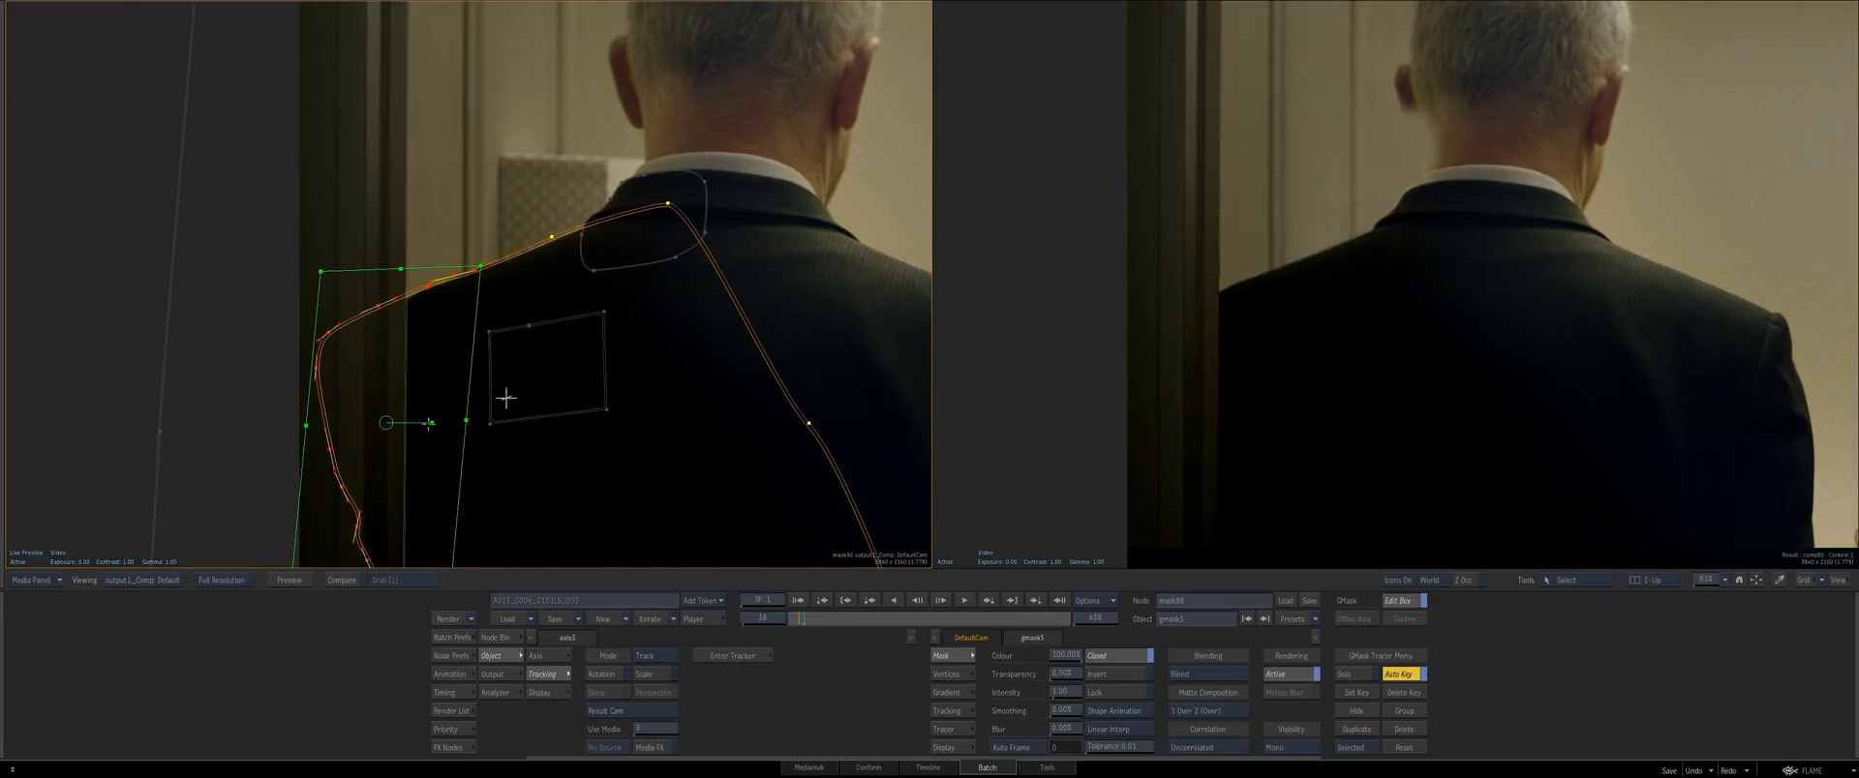
{"action": "left_click_drag", "start_coordinate": [428, 424], "coordinate": [514, 230]}
{"action": "left_click", "coordinate": [431, 272]}
Adjust the mask vertex on the shoulder slope near the collar to match the jacket edge
{"action": "left_click_drag", "start_coordinate": [556, 279], "coordinate": [203, 375], "text": "ctrl"}
{"action": "left_click_drag", "start_coordinate": [565, 343], "coordinate": [496, 398]}
{"action": "left_click", "coordinate": [626, 211]}
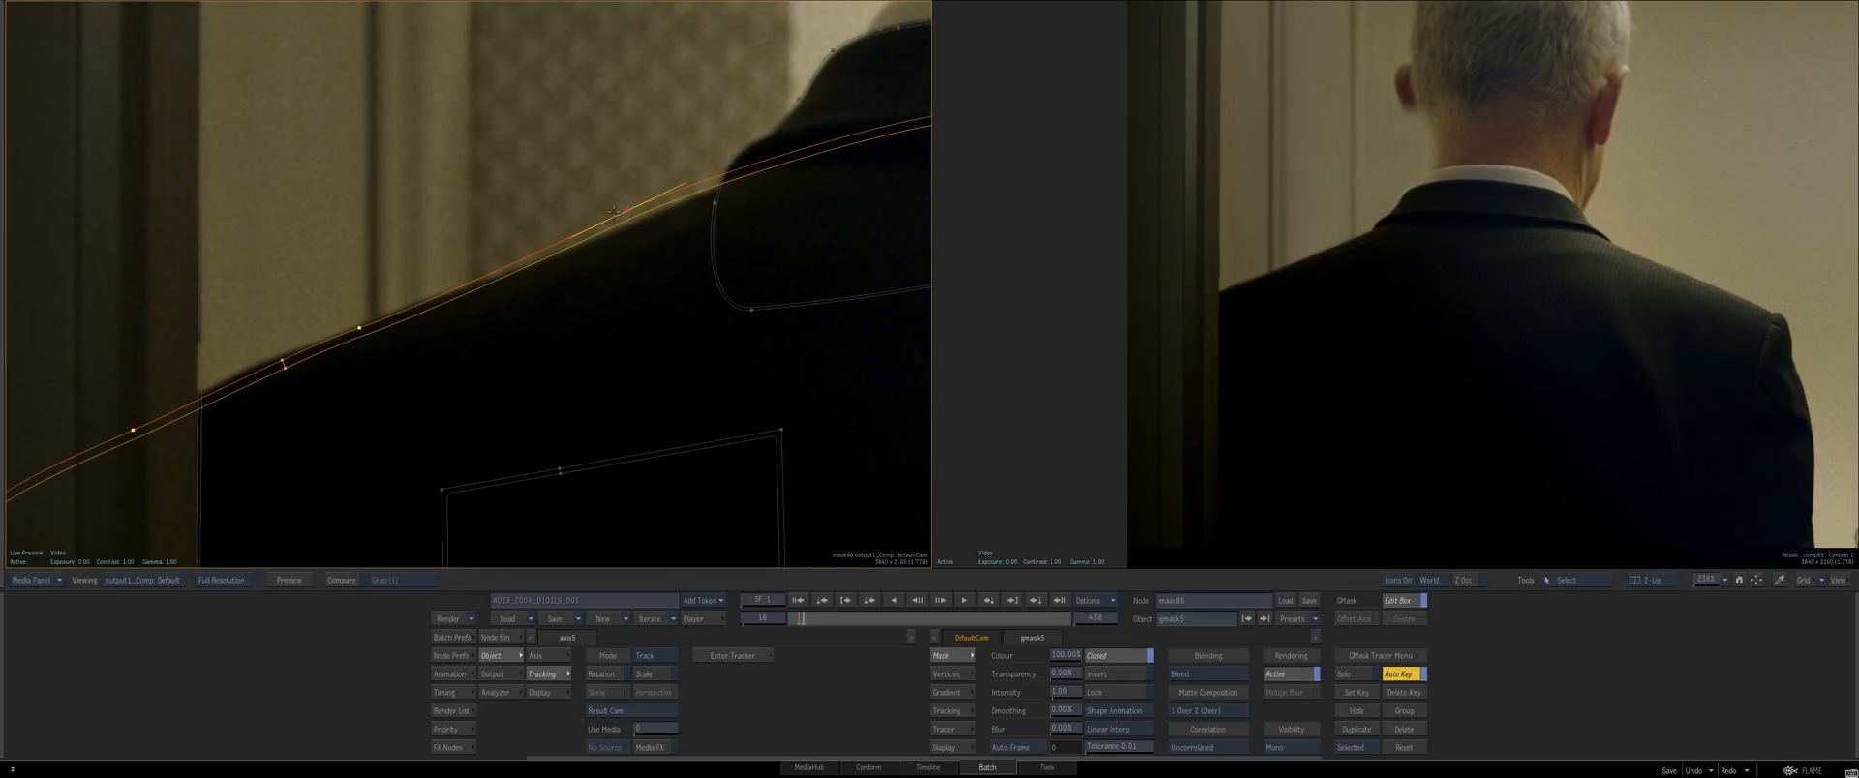
{"action": "left_click_drag", "start_coordinate": [614, 211], "coordinate": [502, 348]}
{"action": "left_click_drag", "start_coordinate": [513, 461], "coordinate": [652, 395]}
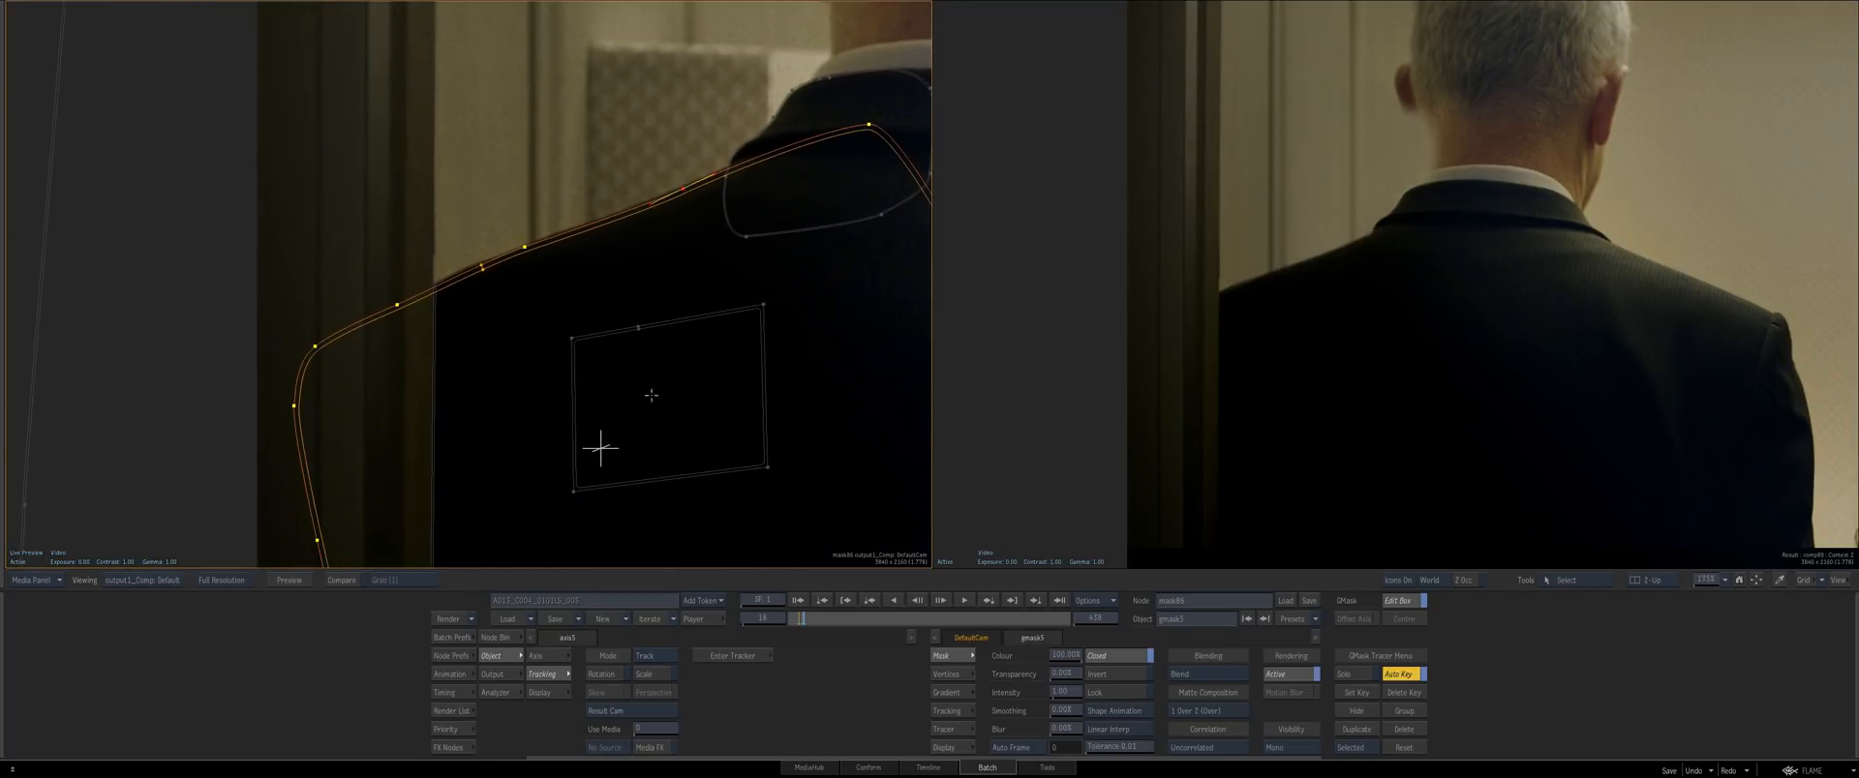
At frame 1, move the mask's outer corner vertices onto the shoulder where it meets the door frame
{"action": "left_click_drag", "start_coordinate": [788, 619], "coordinate": [779, 619]}
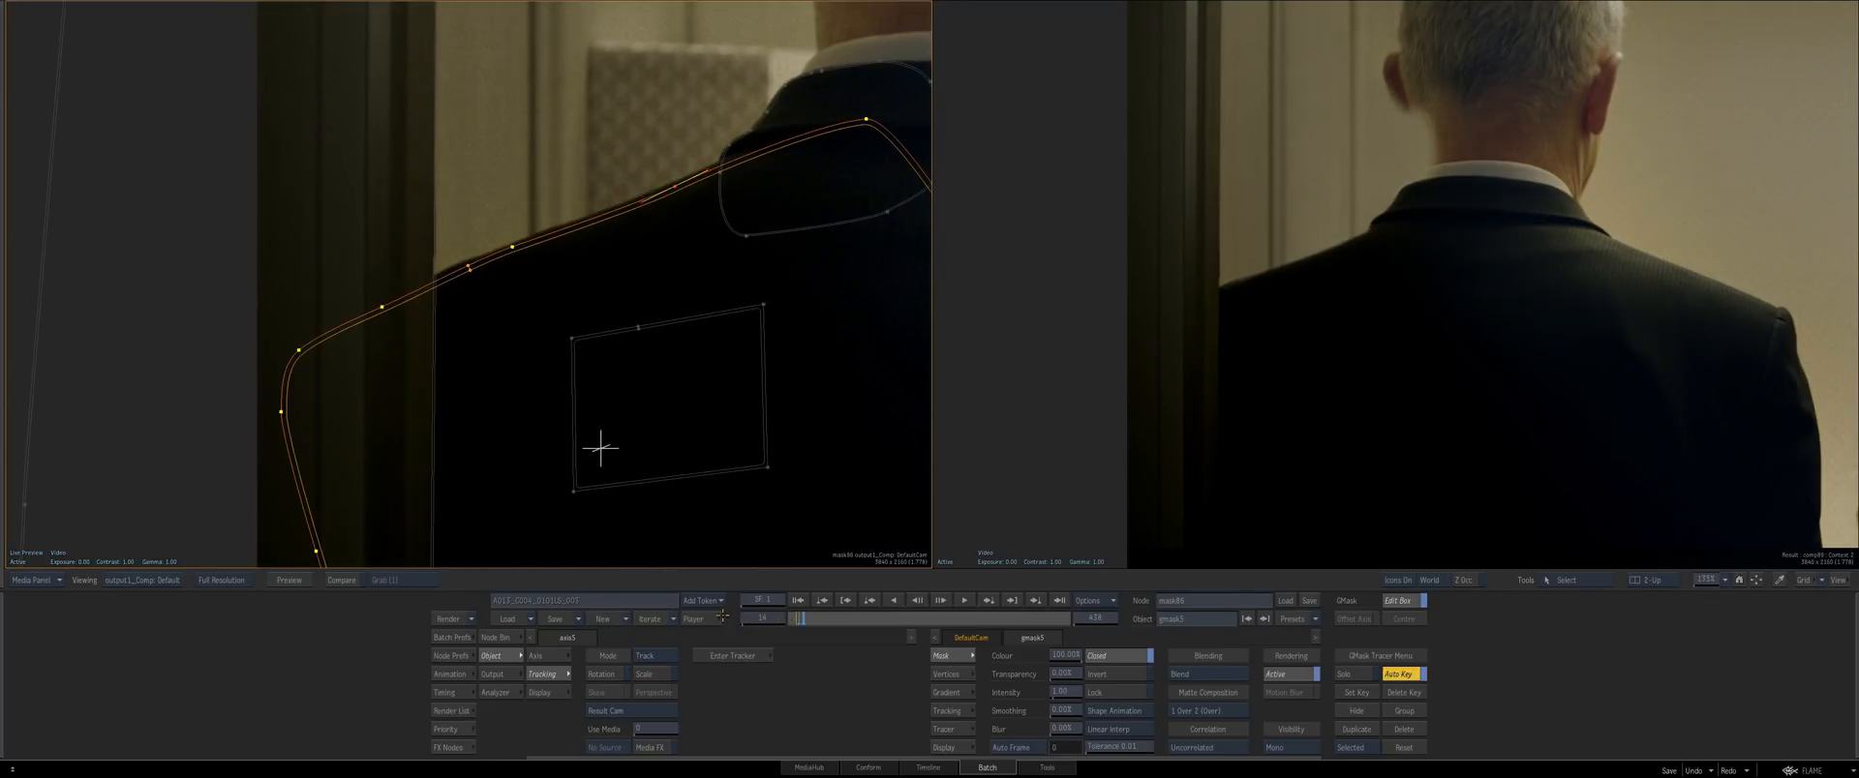
{"action": "left_click_drag", "start_coordinate": [408, 427], "coordinate": [672, 331]}
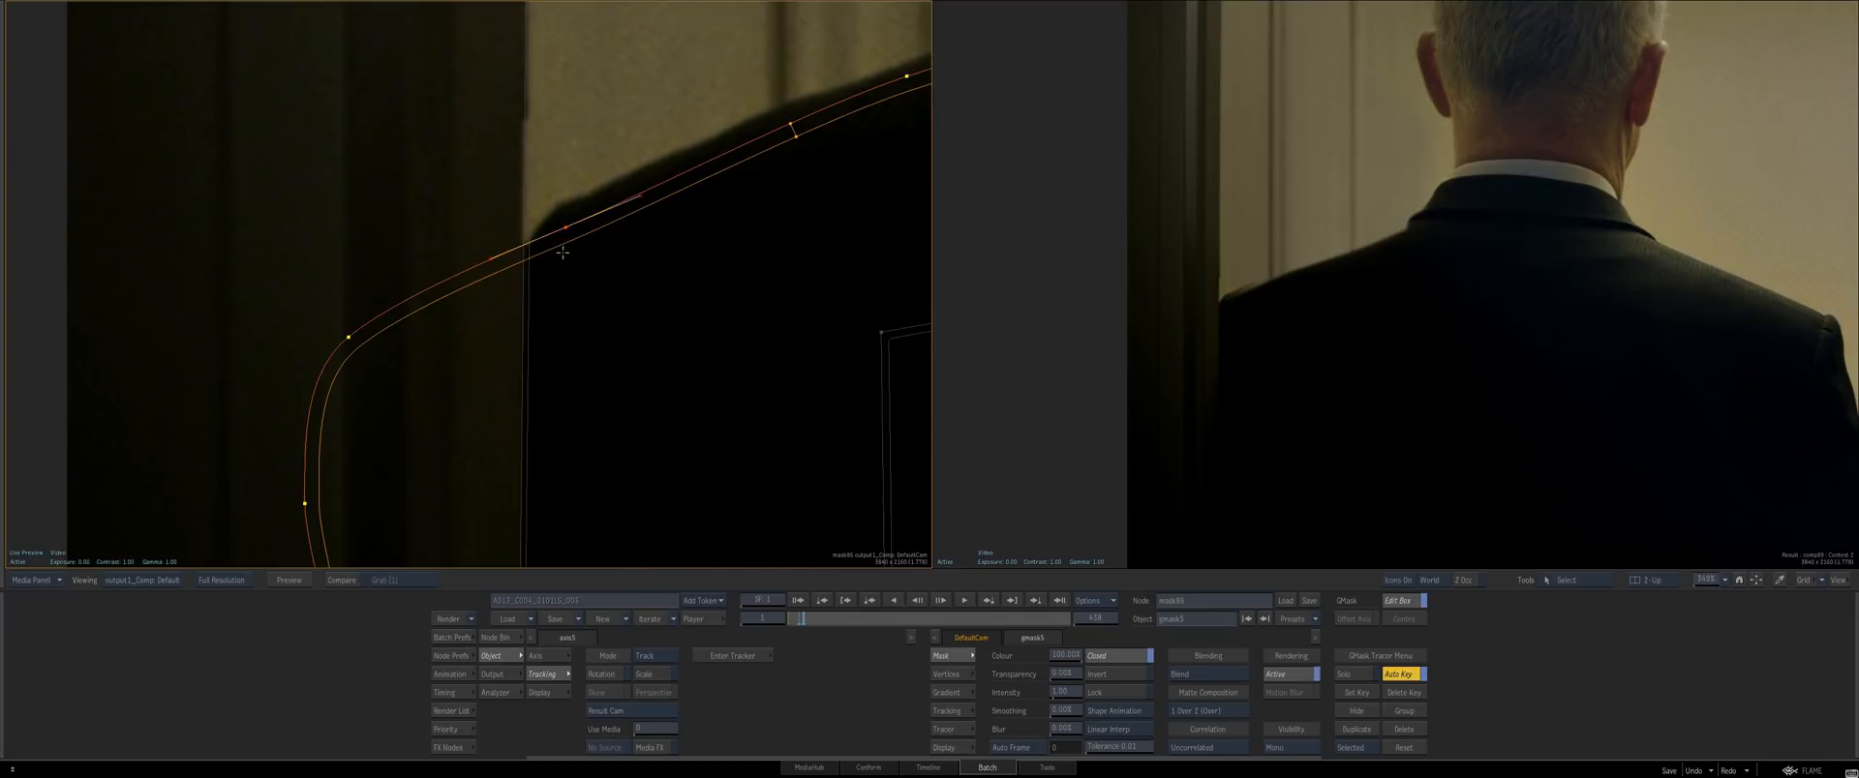
{"action": "left_click_drag", "start_coordinate": [564, 230], "coordinate": [568, 204]}
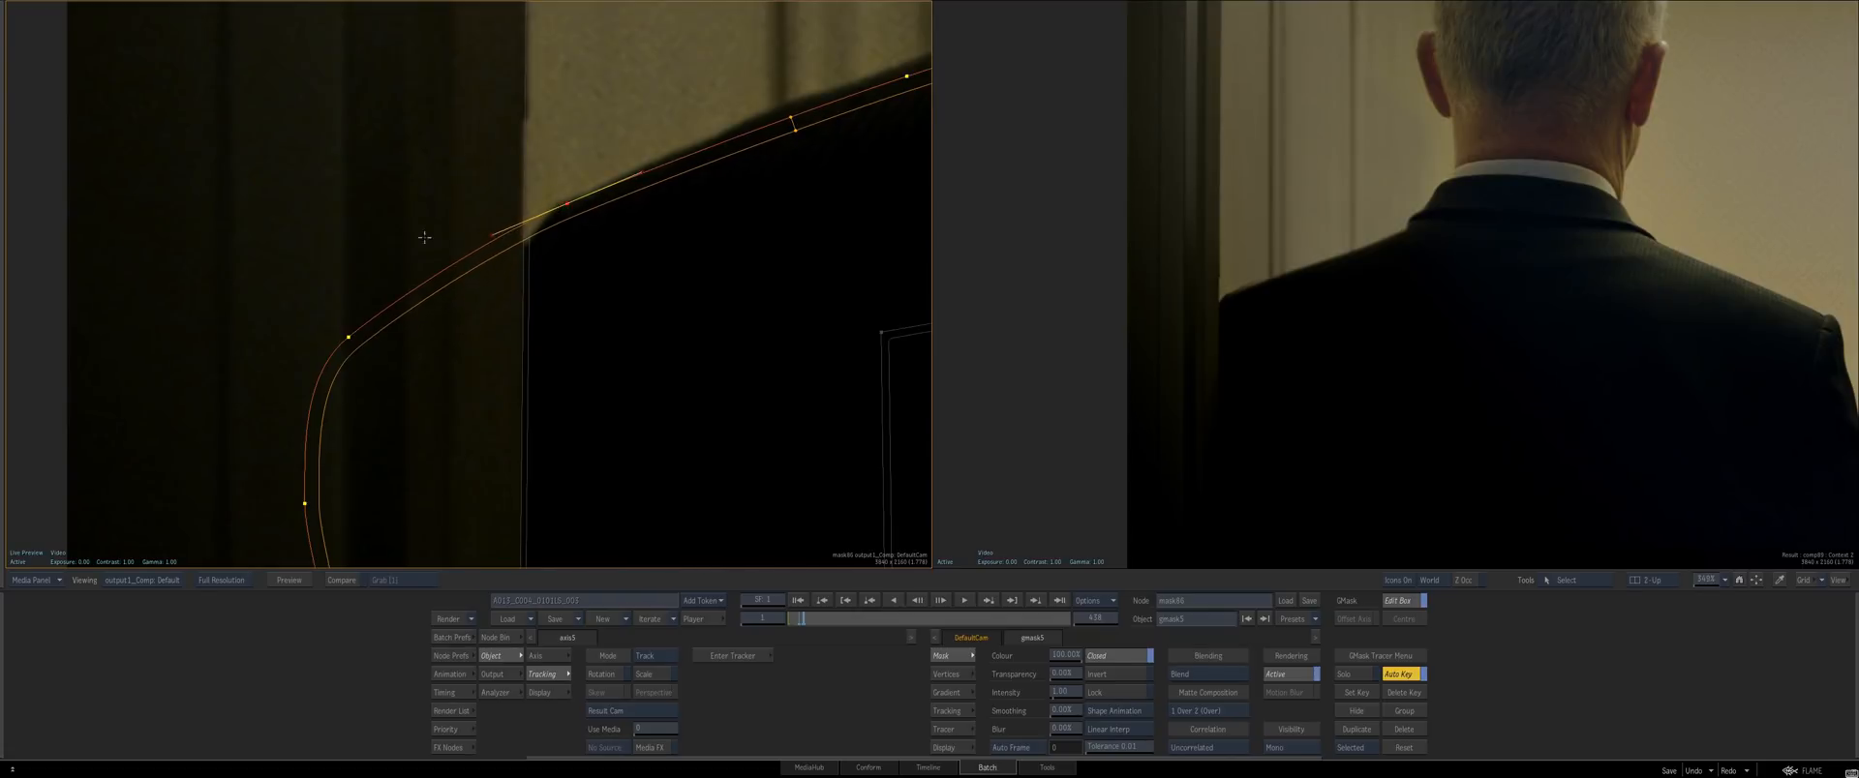
{"action": "left_click_drag", "start_coordinate": [348, 337], "coordinate": [488, 357]}
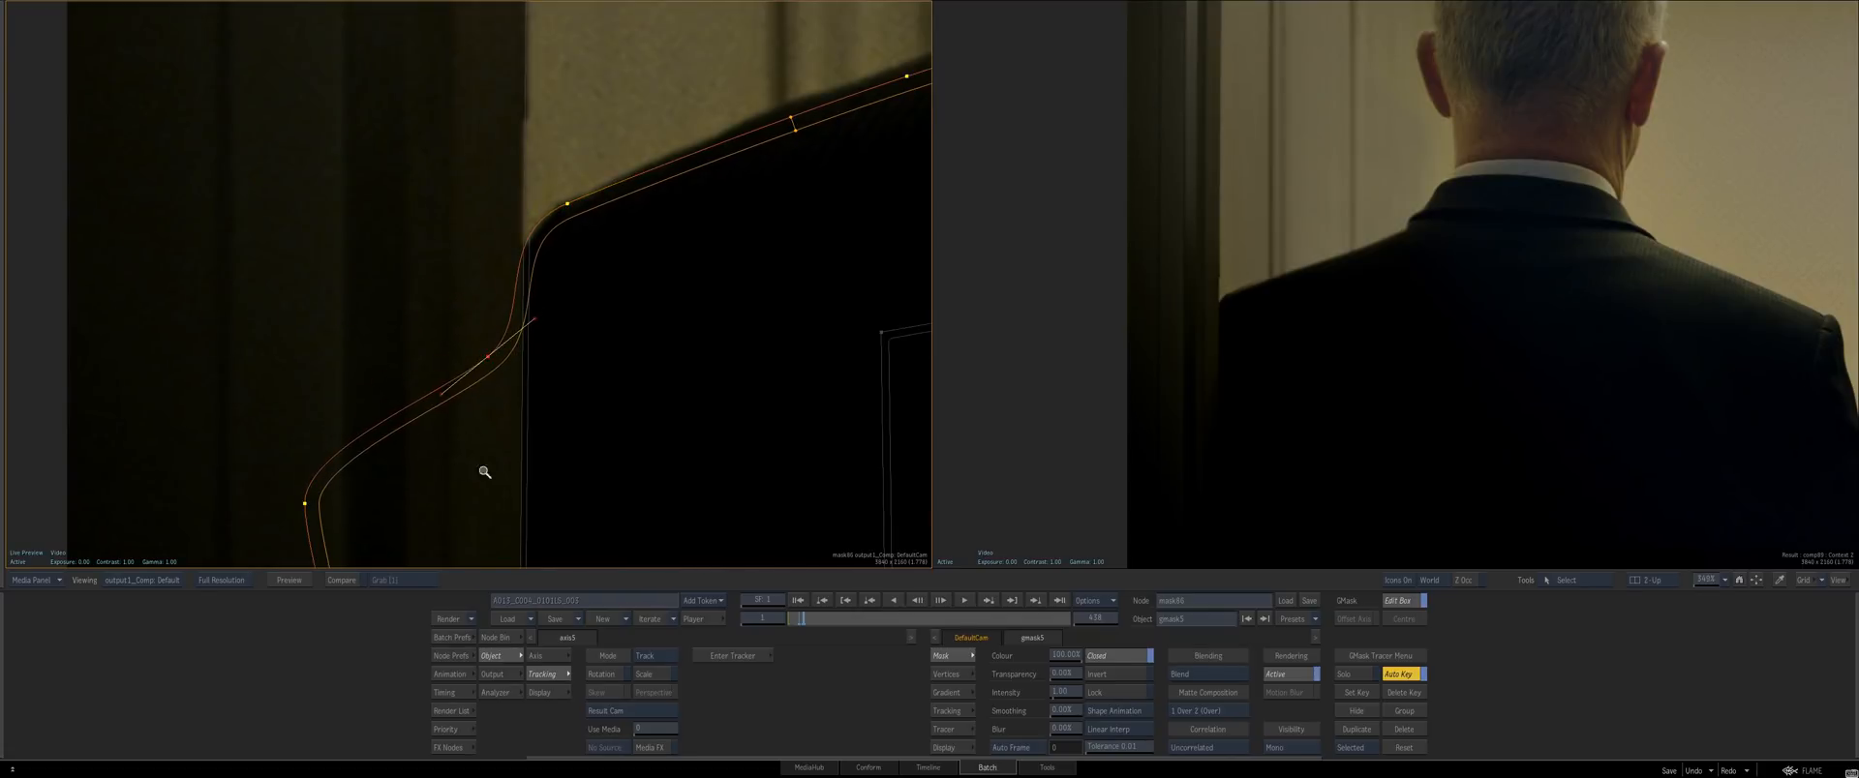
{"action": "left_click_drag", "start_coordinate": [485, 472], "coordinate": [422, 473], "text": "ctrl"}
{"action": "left_click_drag", "start_coordinate": [421, 472], "coordinate": [402, 374]}
Refine the frame 1 mask vertices along the shoulder slope toward the collar
{"action": "left_click", "coordinate": [316, 362]}
{"action": "left_click_drag", "start_coordinate": [488, 435], "coordinate": [465, 200]}
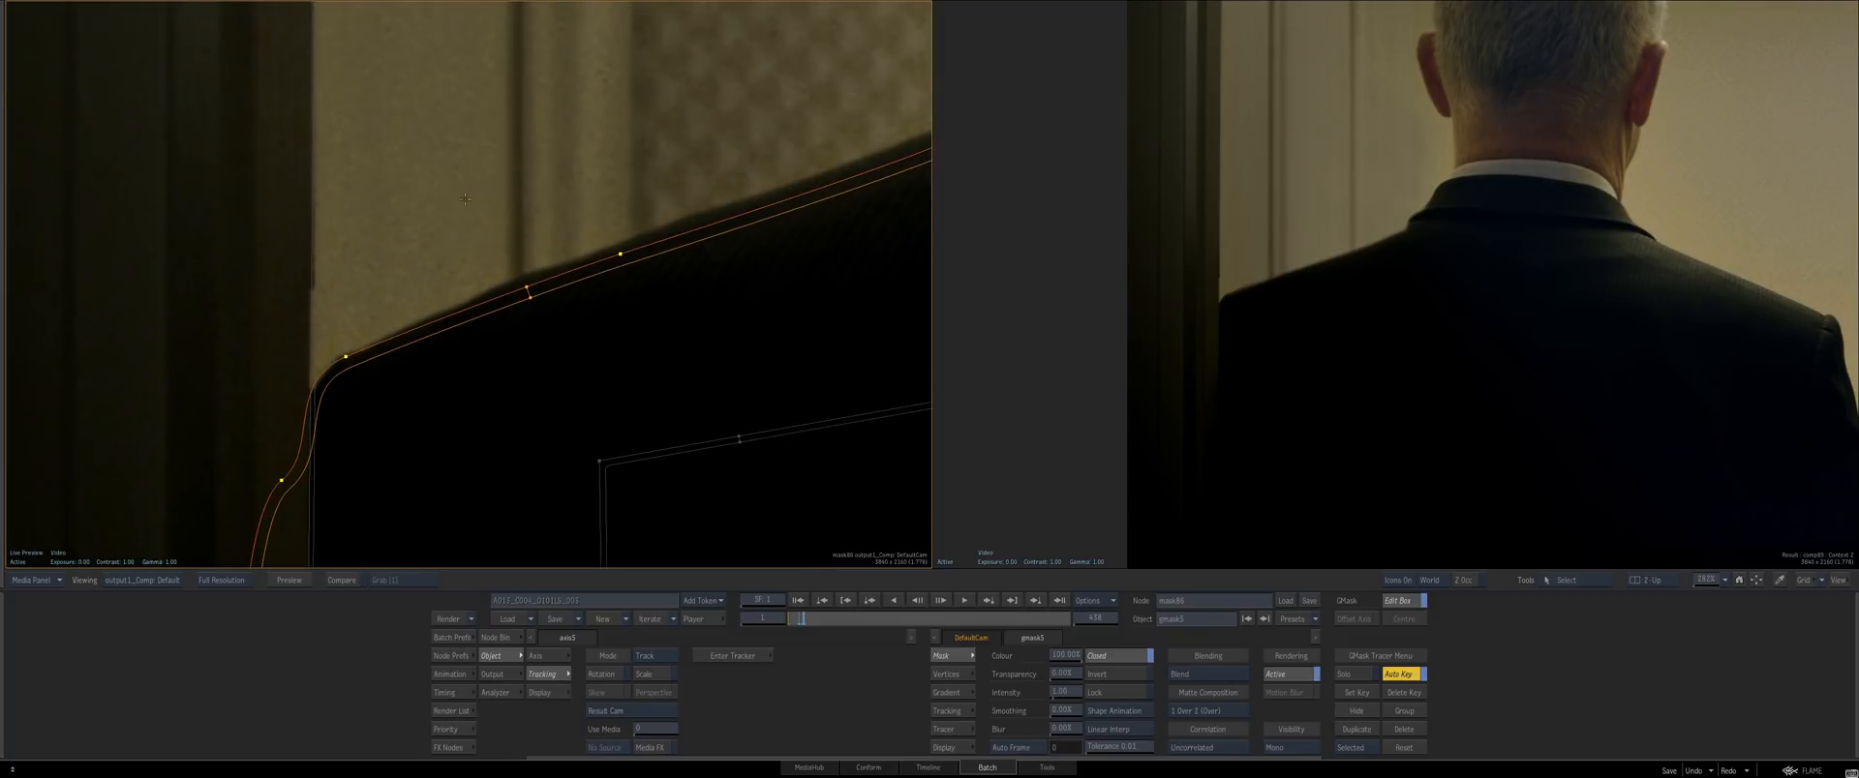
{"action": "left_click_drag", "start_coordinate": [619, 256], "coordinate": [262, 353]}
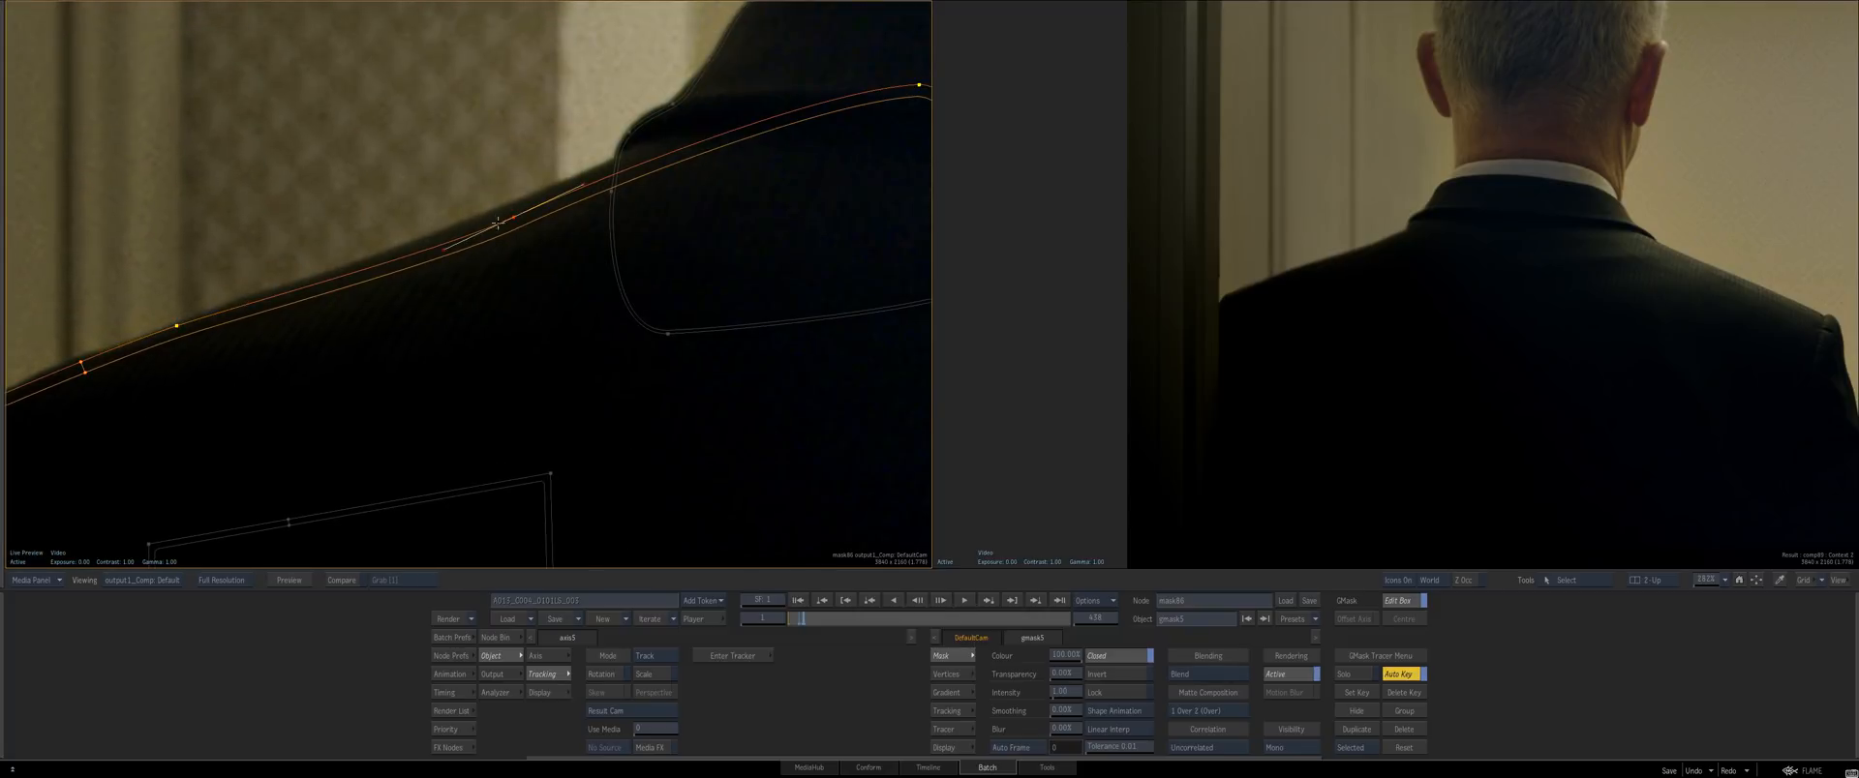
{"action": "scroll", "coordinate": [549, 227], "scroll_direction": "down", "scroll_amount": 5}
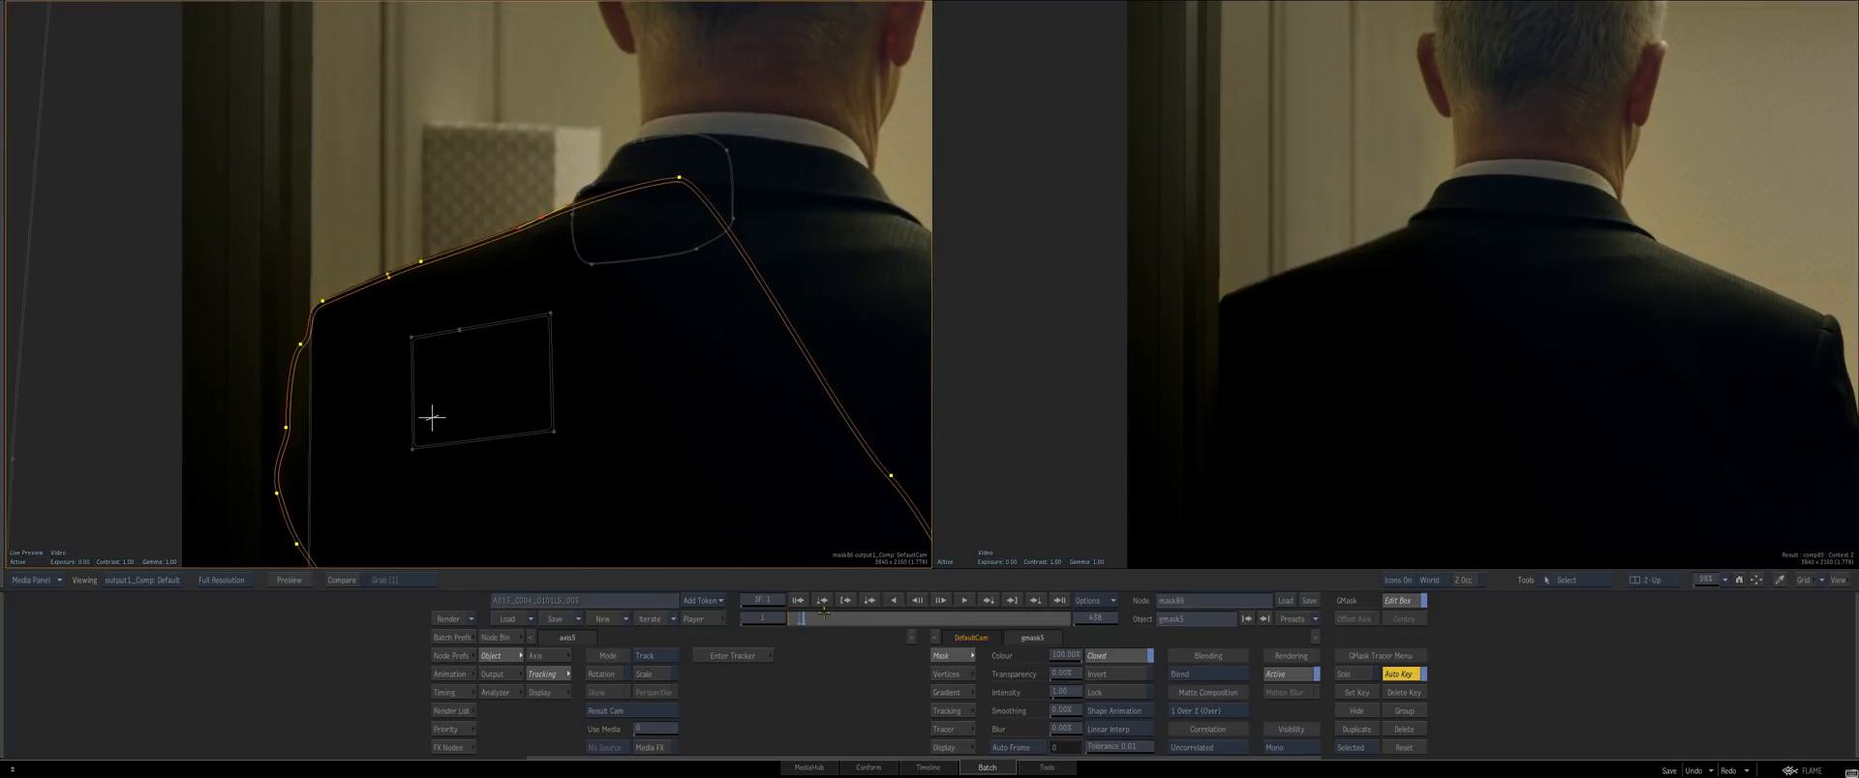
Go to a frame slightly further on and shift the mask's two outer corner vertices beside the door frame
{"action": "left_click", "coordinate": [791, 620]}
{"action": "left_click_drag", "start_coordinate": [465, 440], "coordinate": [525, 366]}
{"action": "left_click_drag", "start_coordinate": [164, 491], "coordinate": [668, 345]}
{"action": "left_click_drag", "start_coordinate": [368, 515], "coordinate": [481, 403]}
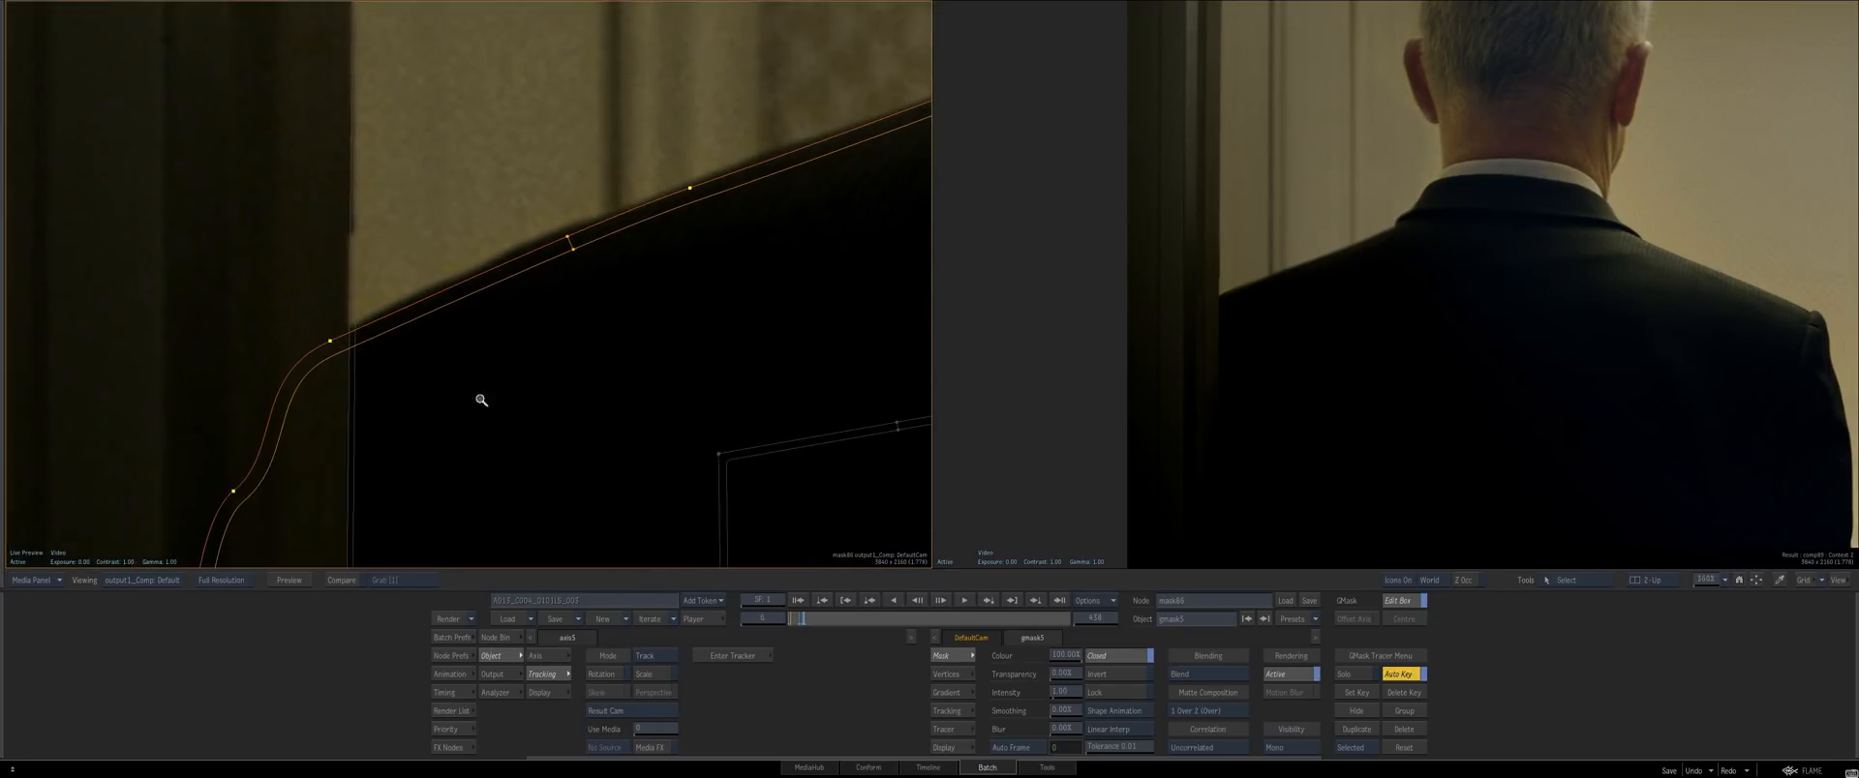
{"action": "left_click_drag", "start_coordinate": [331, 356], "coordinate": [334, 357]}
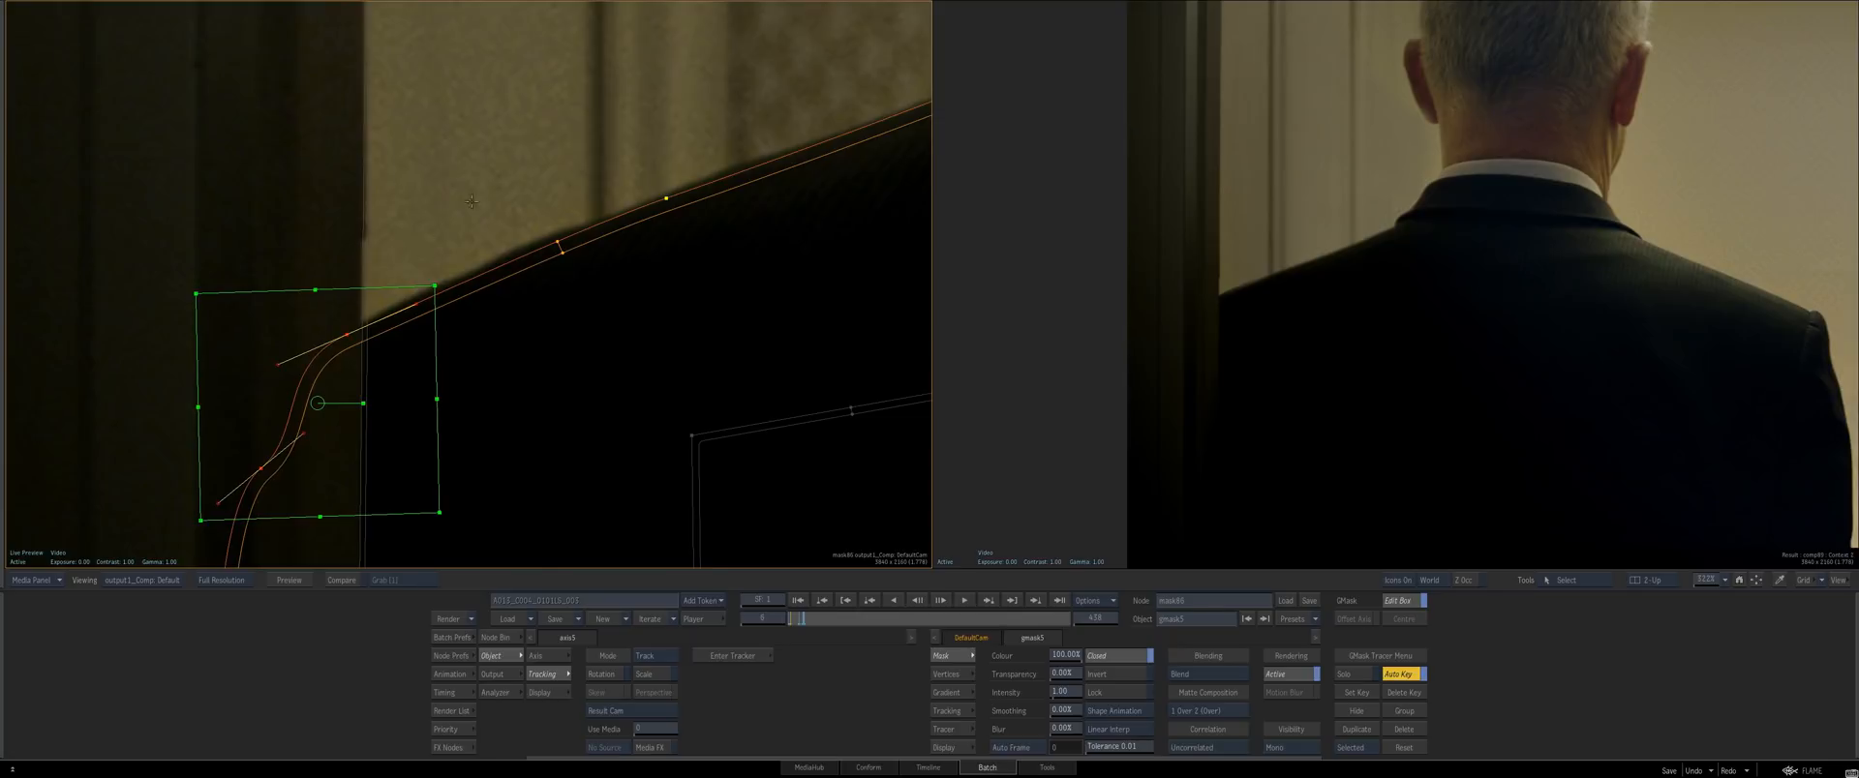
Adjust the shoulder slope vertices and the corner vertex so the mask hugs the jacket on this frame
{"action": "left_click", "coordinate": [666, 199]}
{"action": "left_click_drag", "start_coordinate": [580, 229], "coordinate": [569, 231]}
{"action": "left_click_drag", "start_coordinate": [604, 281], "coordinate": [427, 357]}
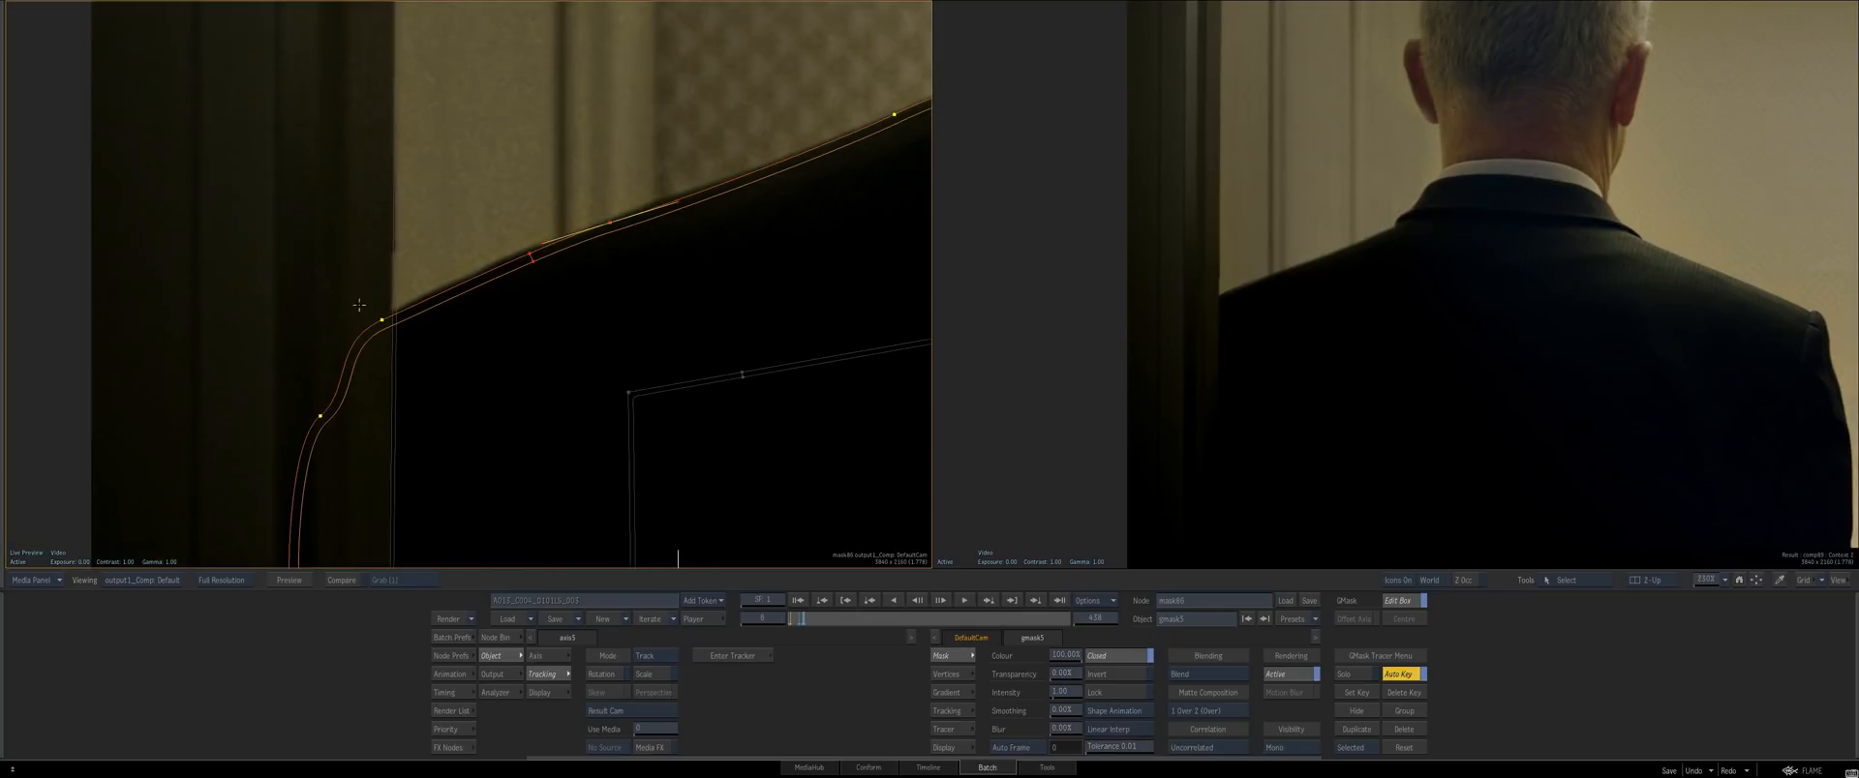
{"action": "left_click", "coordinate": [384, 320]}
Examine the shoulder mask's fit to the jacket across the opening frames of the shot
{"action": "left_click_drag", "start_coordinate": [426, 404], "coordinate": [328, 508]}
{"action": "key", "text": "Left"}
{"action": "key", "text": "Left"}
{"action": "left_click", "coordinate": [794, 622]}
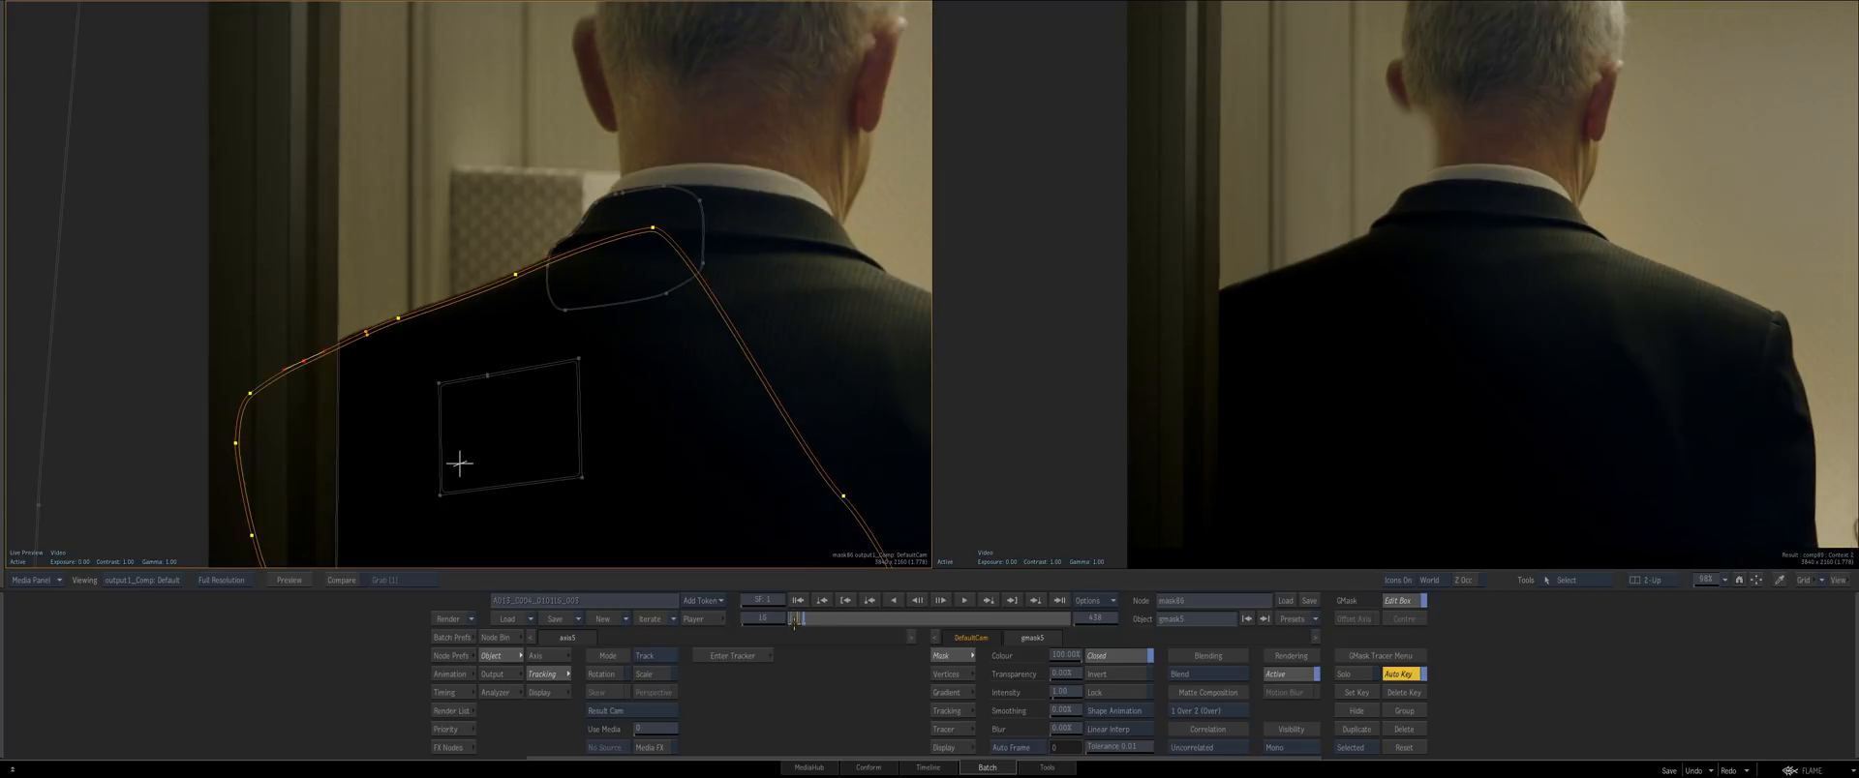
{"action": "key", "text": "Right"}
{"action": "left_click_drag", "start_coordinate": [457, 465], "coordinate": [780, 579]}
{"action": "left_click_drag", "start_coordinate": [291, 446], "coordinate": [433, 352]}
{"action": "left_click_drag", "start_coordinate": [620, 190], "coordinate": [747, 319]}
{"action": "left_click_drag", "start_coordinate": [747, 319], "coordinate": [715, 349]}
{"action": "left_click", "coordinate": [797, 618]}
{"action": "left_click_drag", "start_coordinate": [714, 349], "coordinate": [669, 505]}
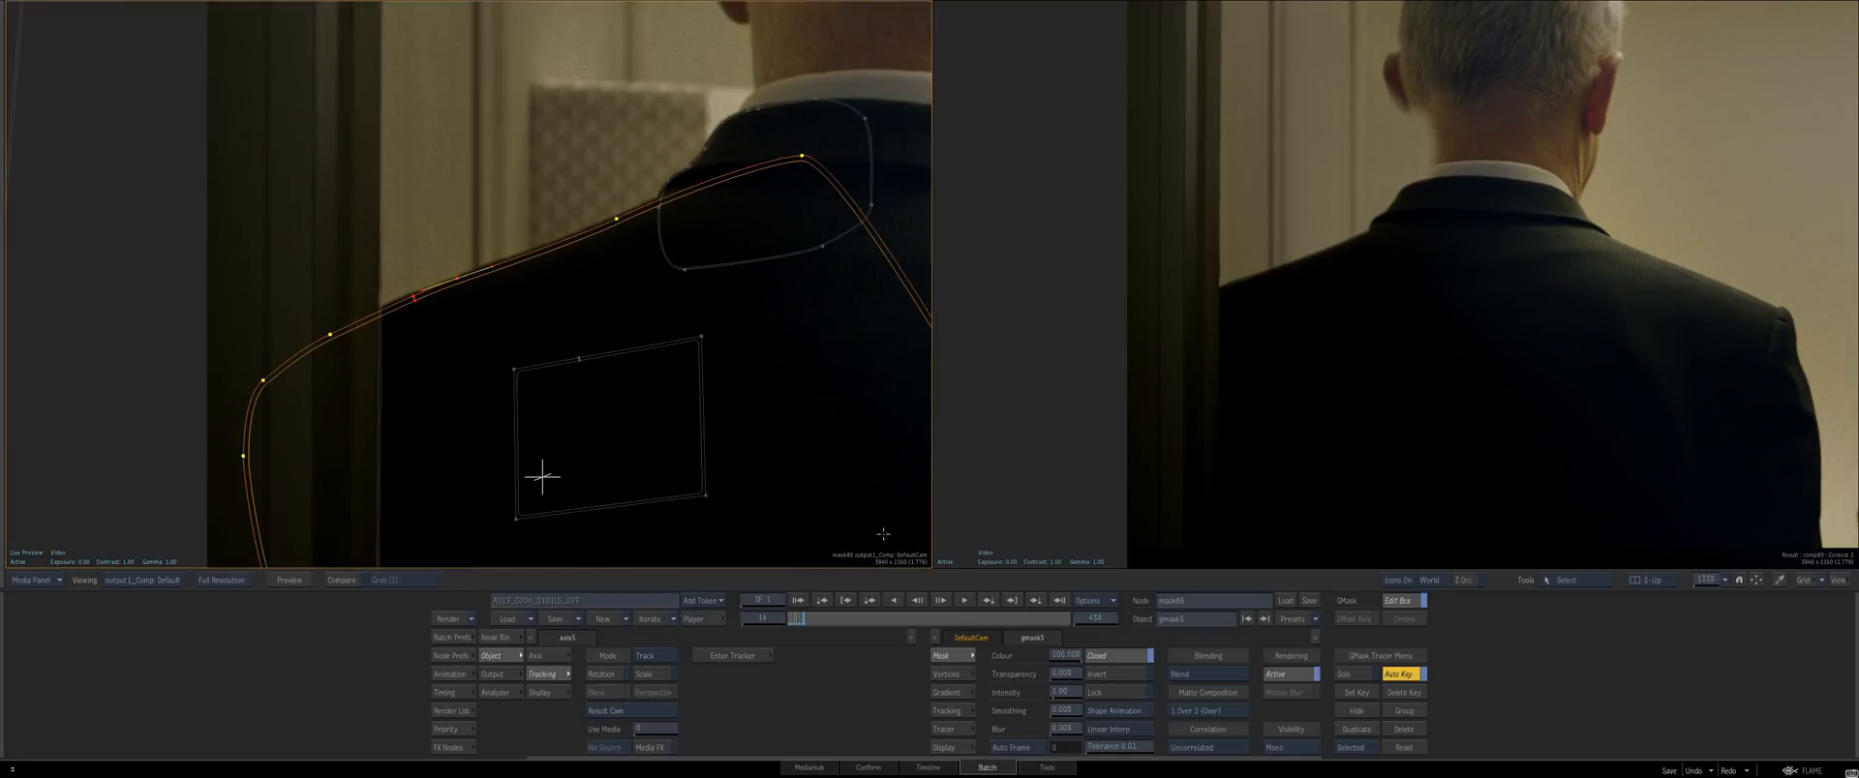
Leave the mask node, open the render node's result and play through the shot to check the shoulder composite
{"action": "key", "text": "F4"}
{"action": "left_click_drag", "start_coordinate": [1265, 431], "coordinate": [1162, 431]}
{"action": "key", "text": "Escape"}
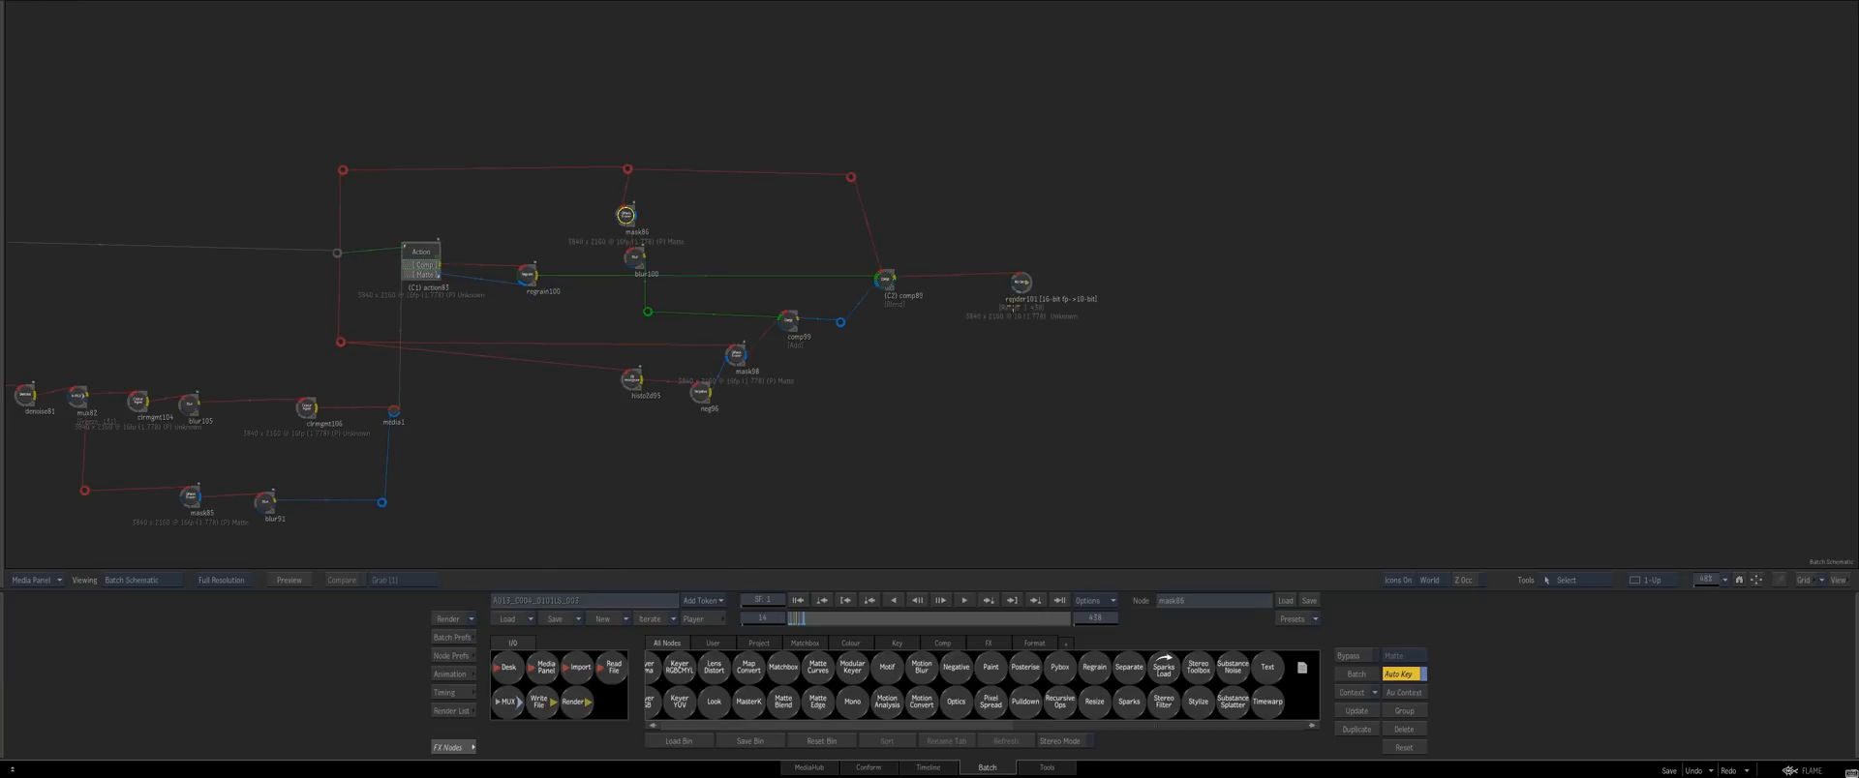
{"action": "double_click", "coordinate": [1014, 303]}
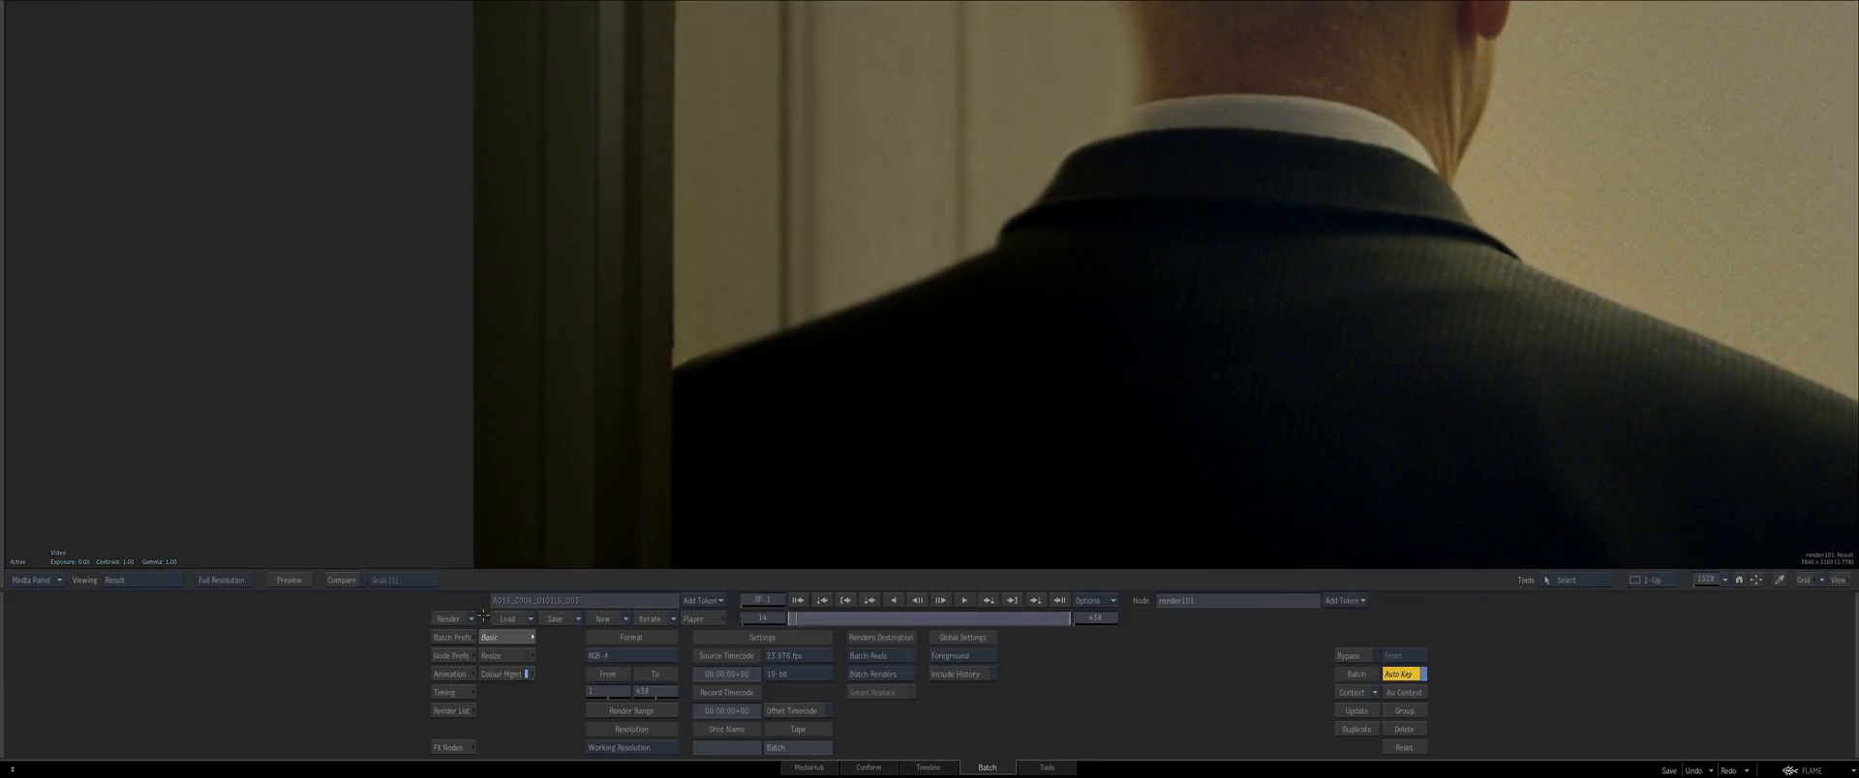
{"action": "key", "text": "ctrl+s"}
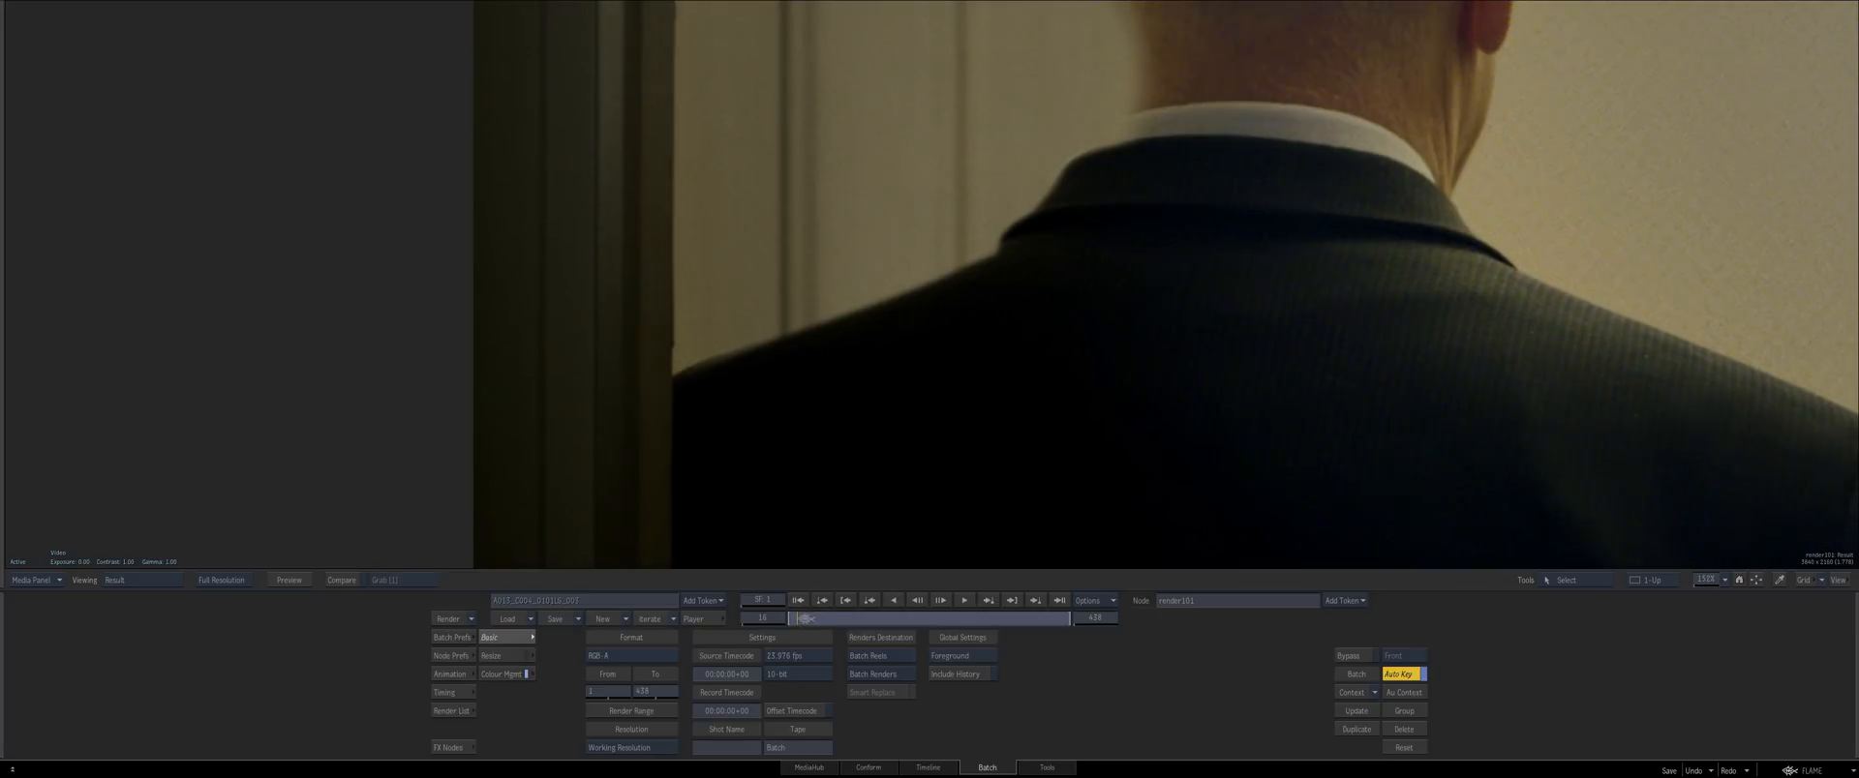
{"action": "key", "text": "space"}
{"action": "left_click_drag", "start_coordinate": [673, 567], "coordinate": [806, 620]}
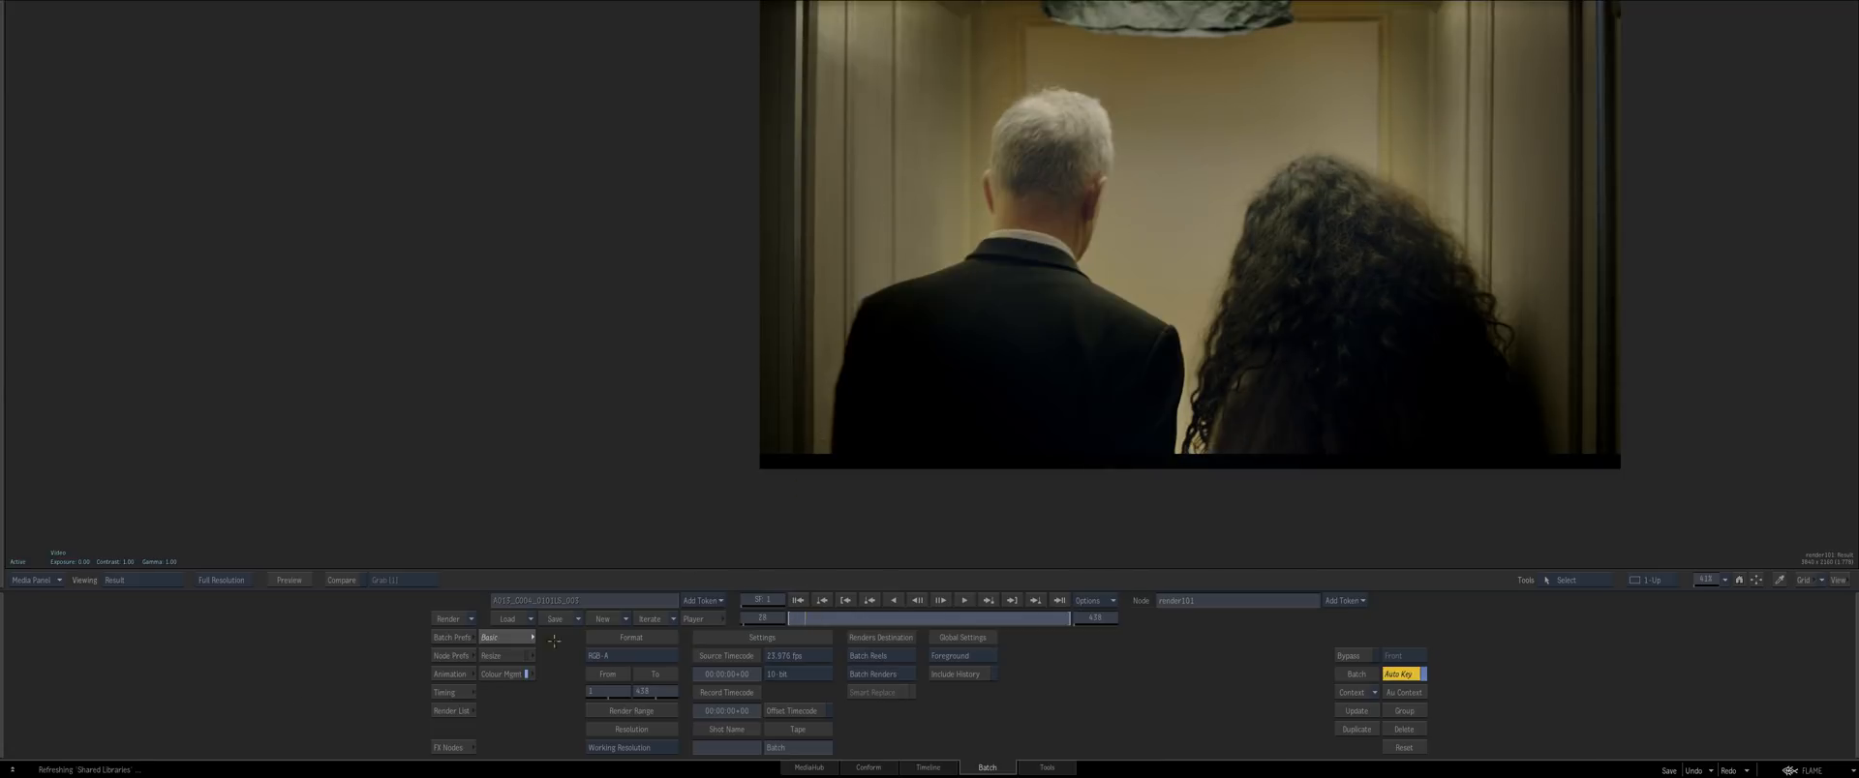
{"action": "key", "text": "Escape"}
{"action": "left_click", "coordinate": [404, 247]}
{"action": "double_click", "coordinate": [403, 248]}
{"action": "key", "text": "Escape"}
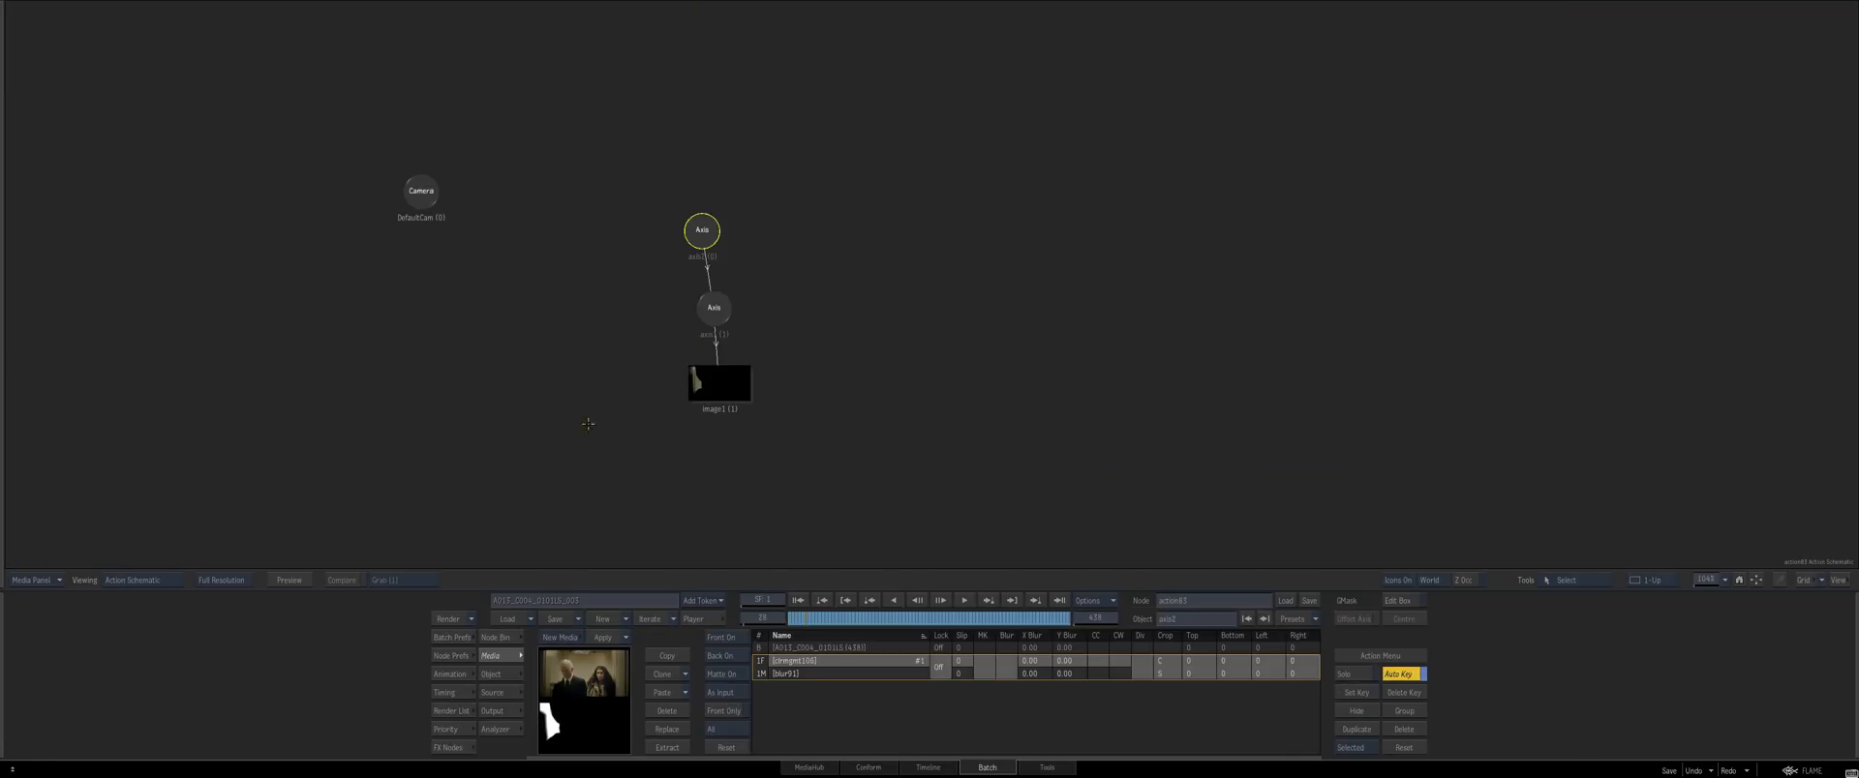
{"action": "key", "text": "Escape"}
Return to the batch, open the mask node above the comp, and move to a later frame
{"action": "left_click_drag", "start_coordinate": [657, 413], "coordinate": [823, 422]}
{"action": "double_click", "coordinate": [779, 207]}
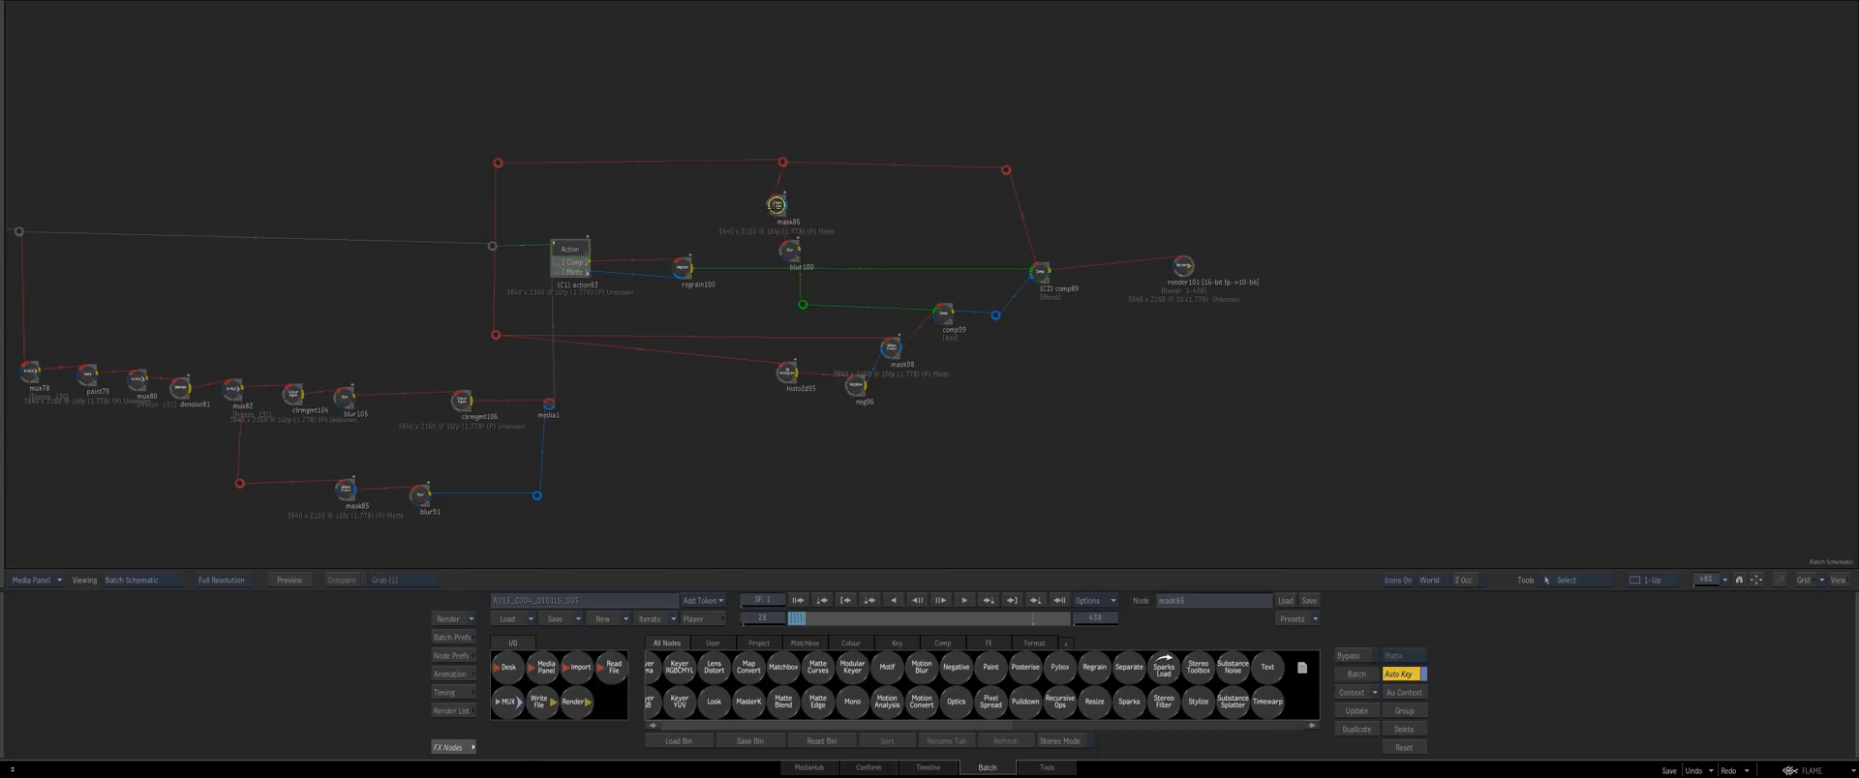
{"action": "left_click_drag", "start_coordinate": [711, 455], "coordinate": [830, 439]}
{"action": "left_click_drag", "start_coordinate": [704, 510], "coordinate": [661, 428]}
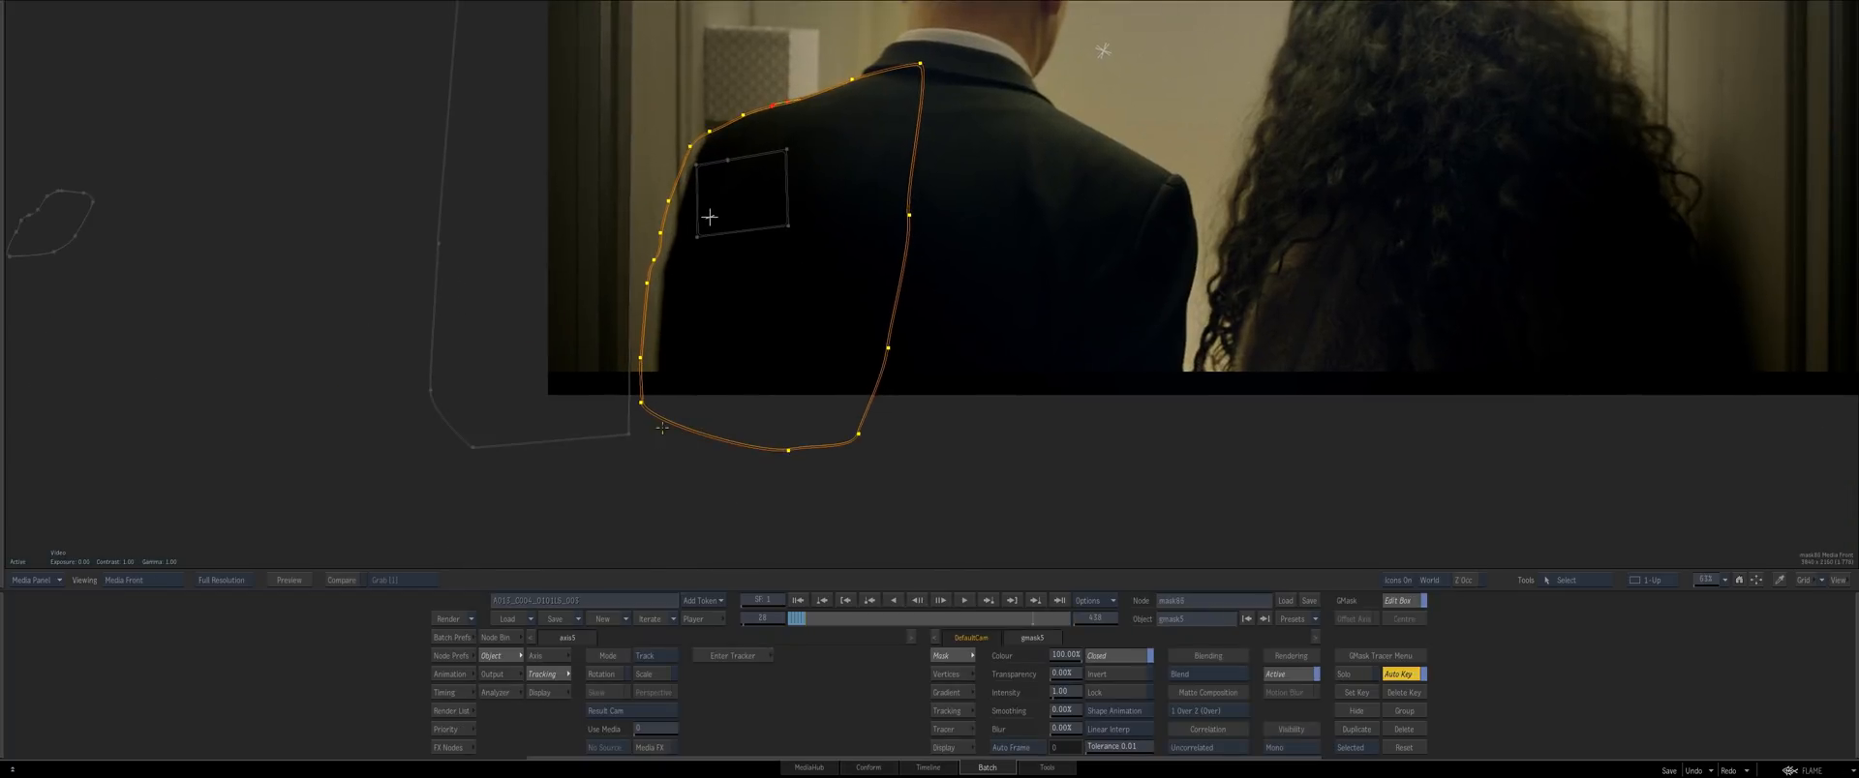
{"action": "left_click", "coordinate": [831, 618]}
Select the shoulder gmask in the mask node's schematic and display it over the node's comp output
{"action": "key", "text": "F8"}
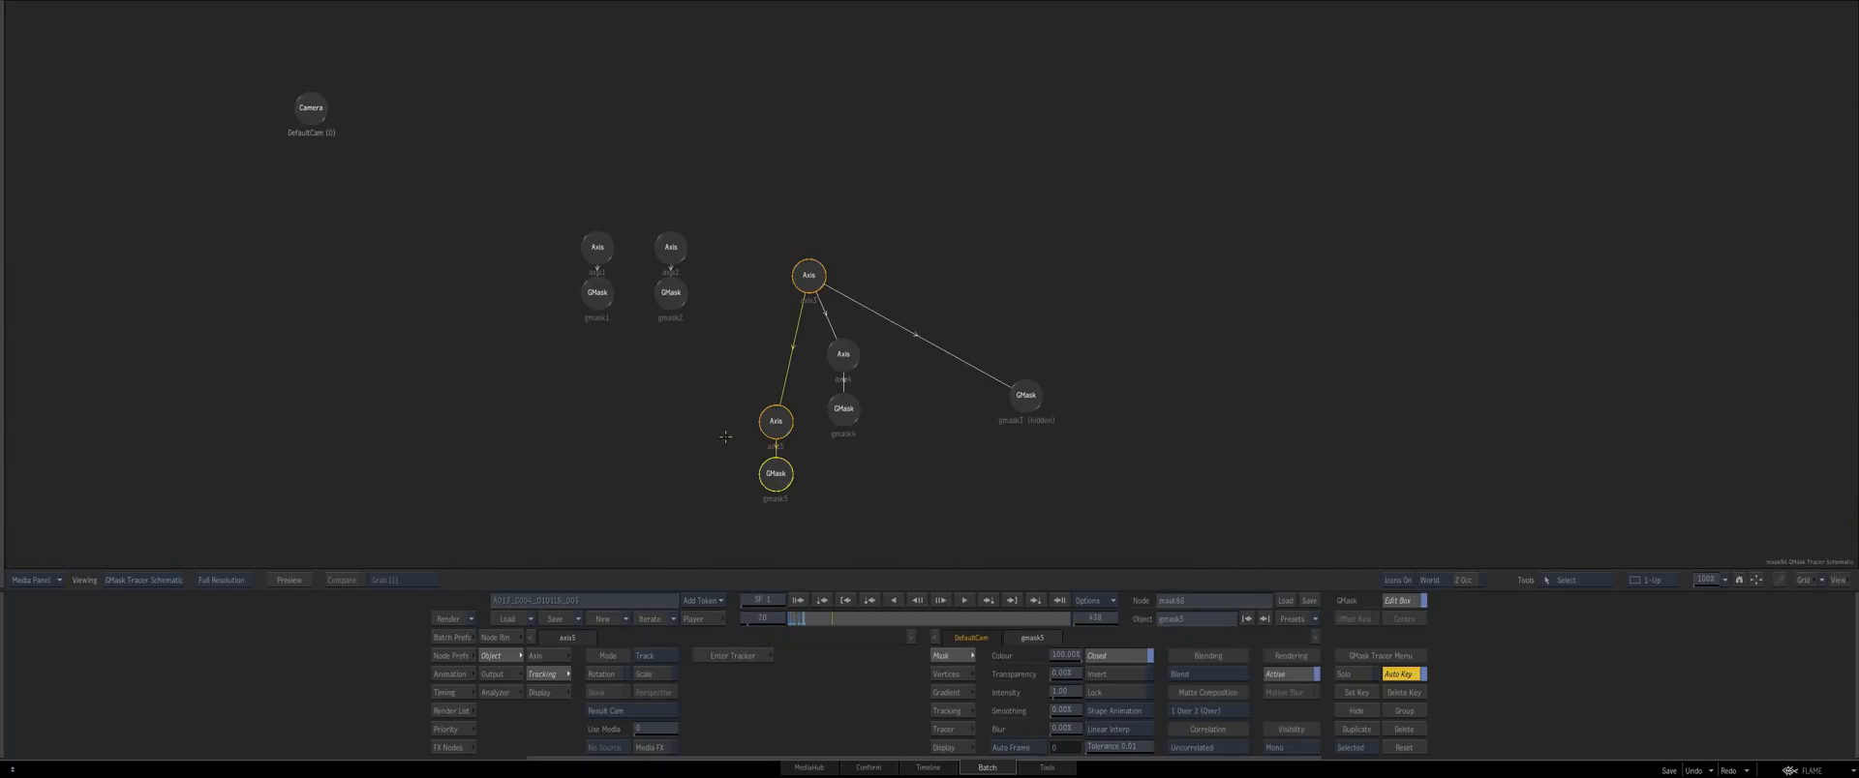
{"action": "left_click", "coordinate": [713, 444]}
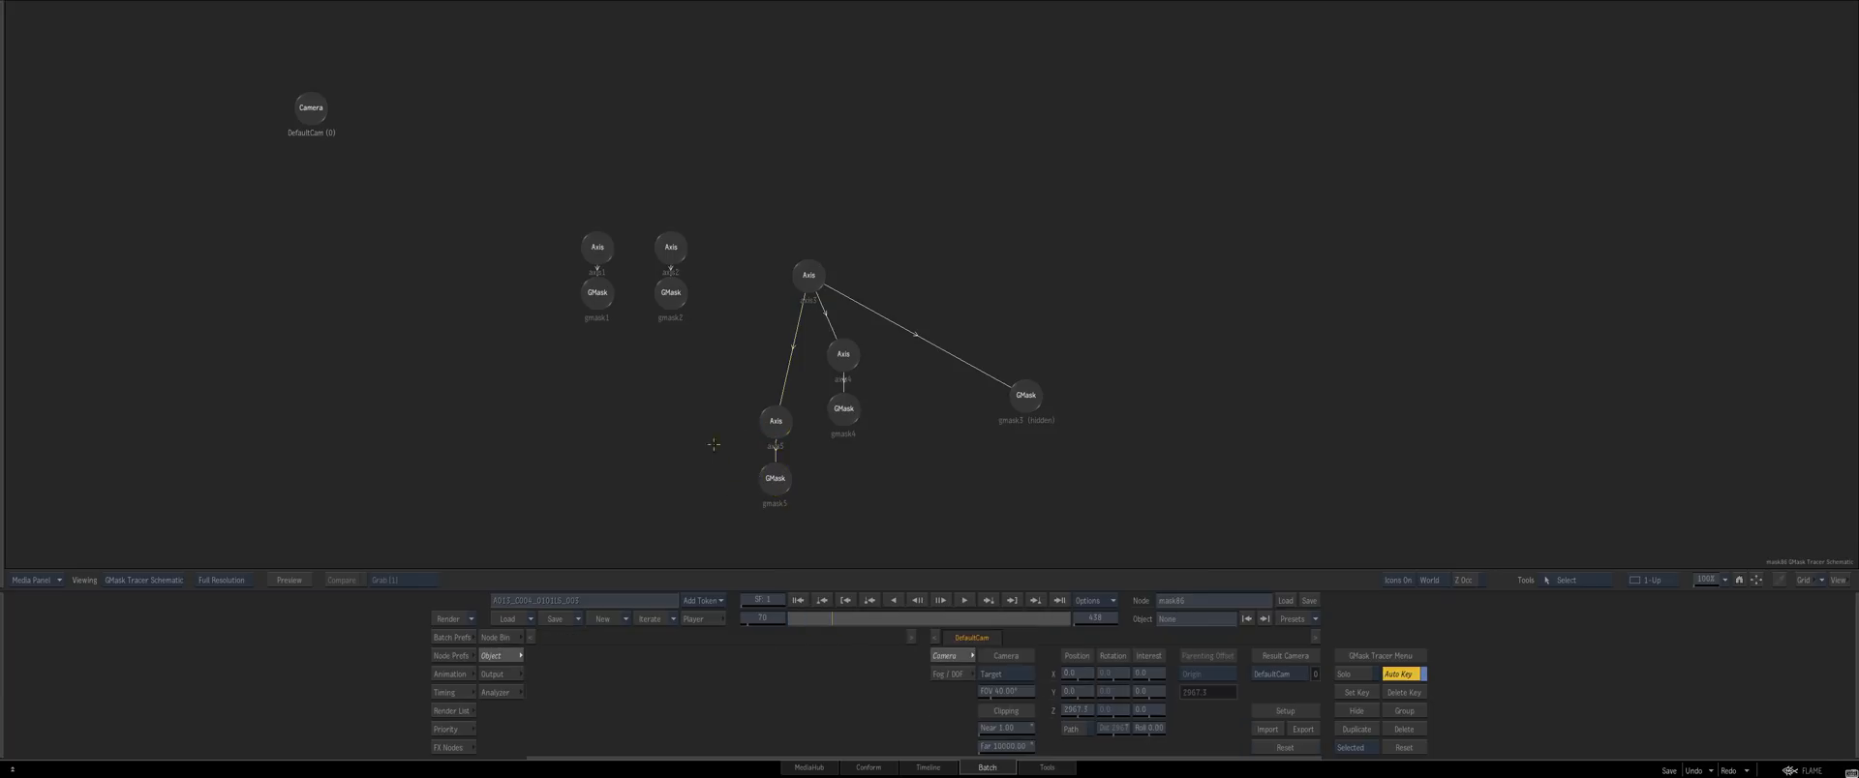
{"action": "left_click_drag", "start_coordinate": [775, 480], "coordinate": [771, 487]}
{"action": "left_click", "coordinate": [705, 478]}
{"action": "left_click", "coordinate": [772, 487]}
{"action": "left_click_drag", "start_coordinate": [763, 491], "coordinate": [765, 495]}
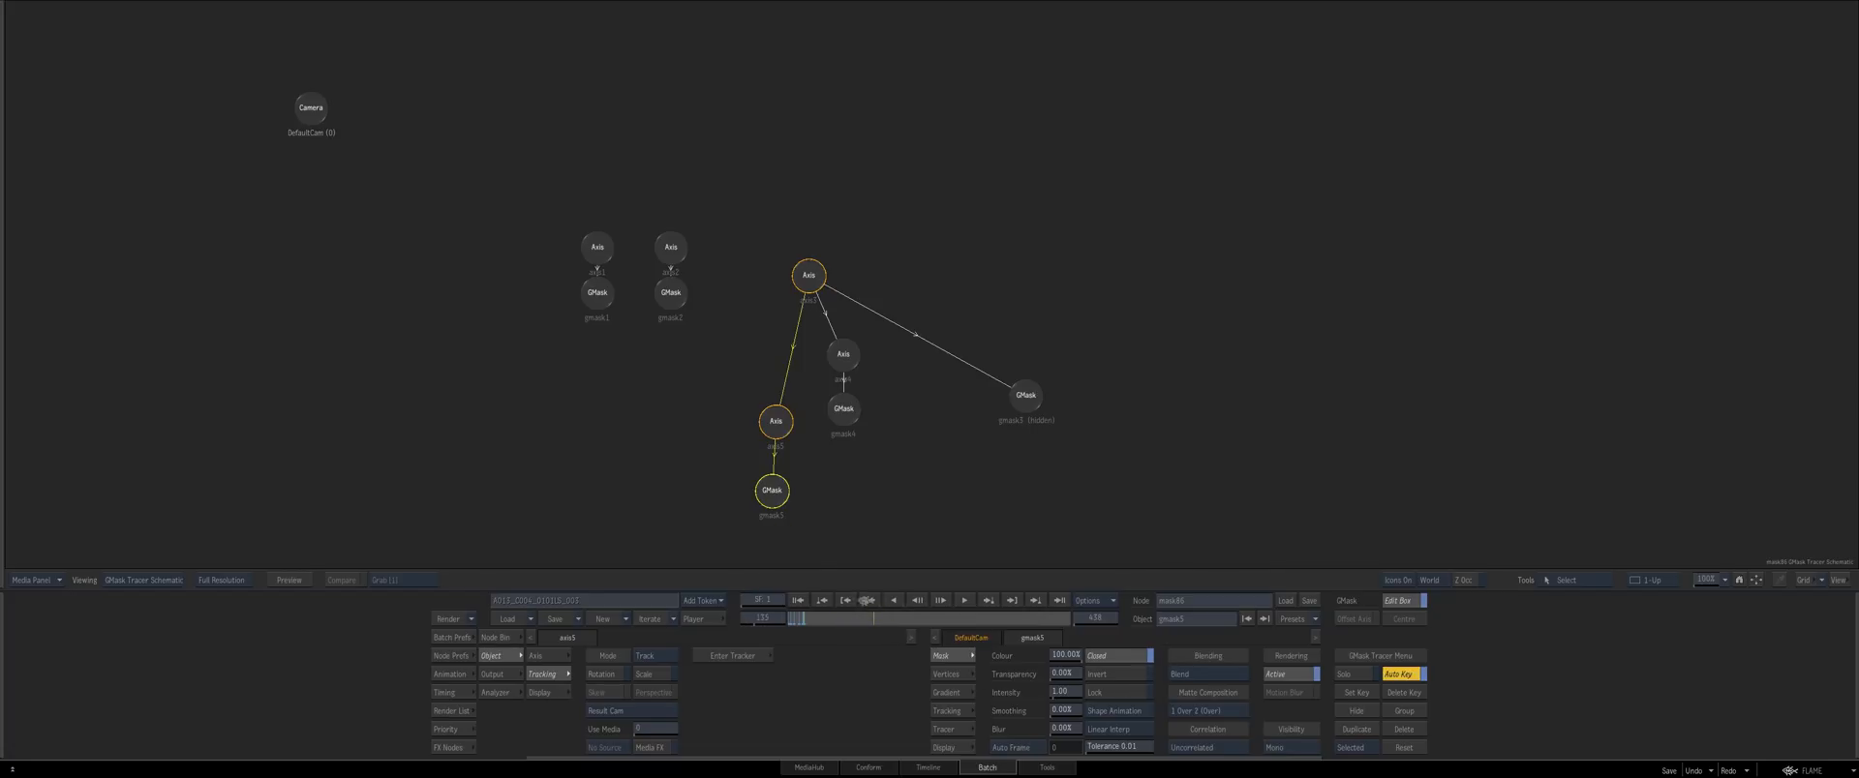
{"action": "key", "text": "F4"}
{"action": "left_click_drag", "start_coordinate": [743, 345], "coordinate": [791, 405]}
Advance one frame and shift the whole shoulder mask so it lines up with the jacket
{"action": "key", "text": "Right"}
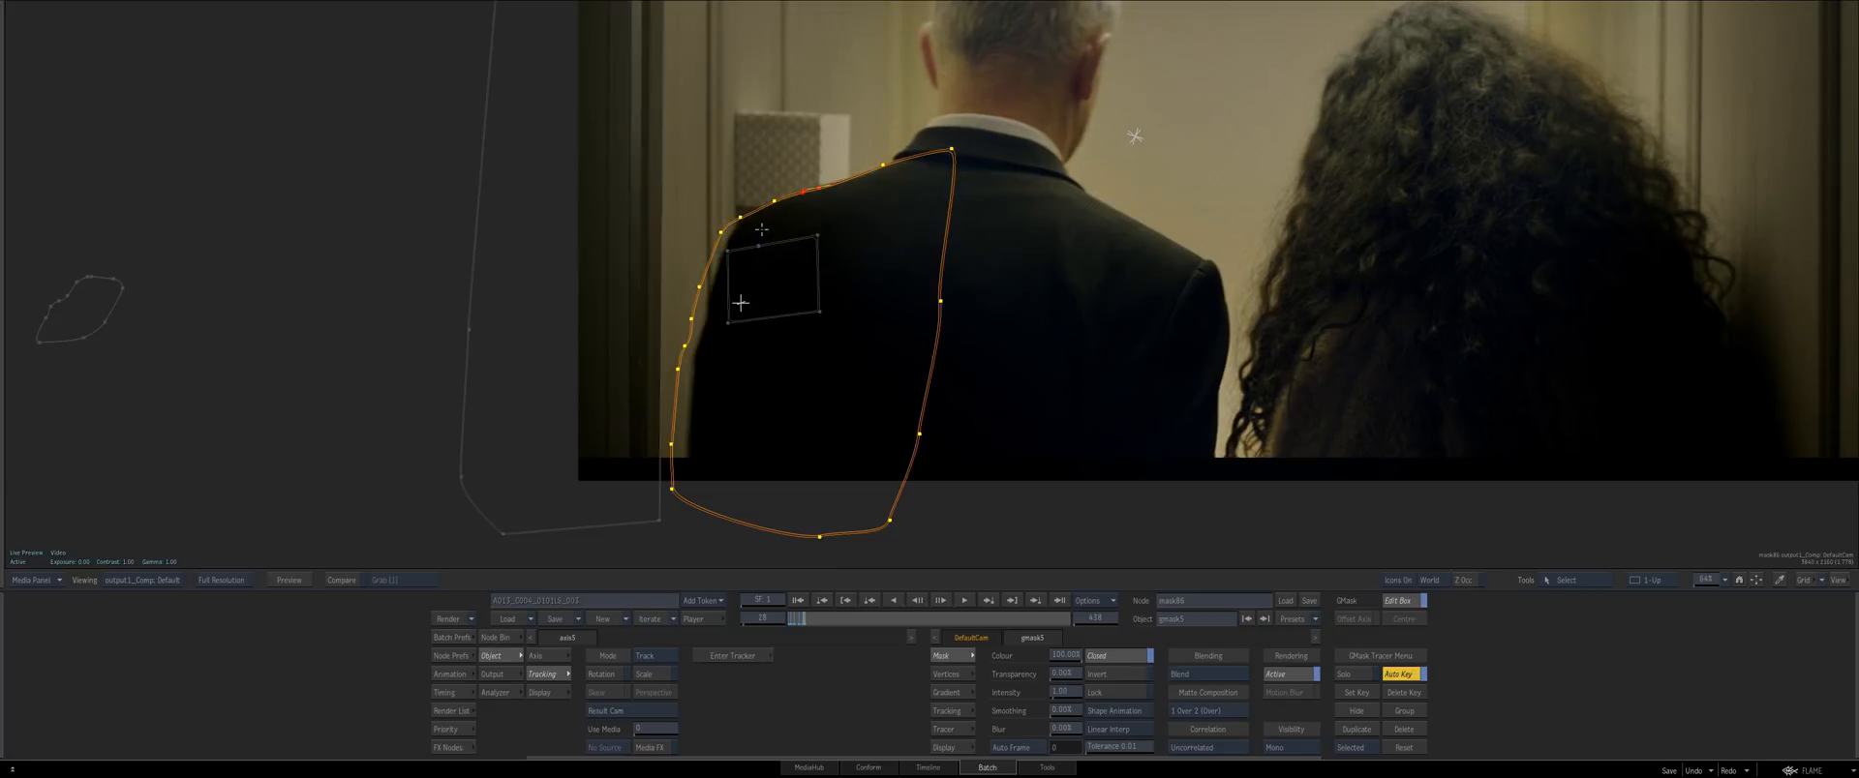
{"action": "left_click_drag", "start_coordinate": [1097, 126], "coordinate": [459, 548]}
{"action": "left_click_drag", "start_coordinate": [629, 446], "coordinate": [800, 407]}
{"action": "left_click_drag", "start_coordinate": [587, 245], "coordinate": [859, 397]}
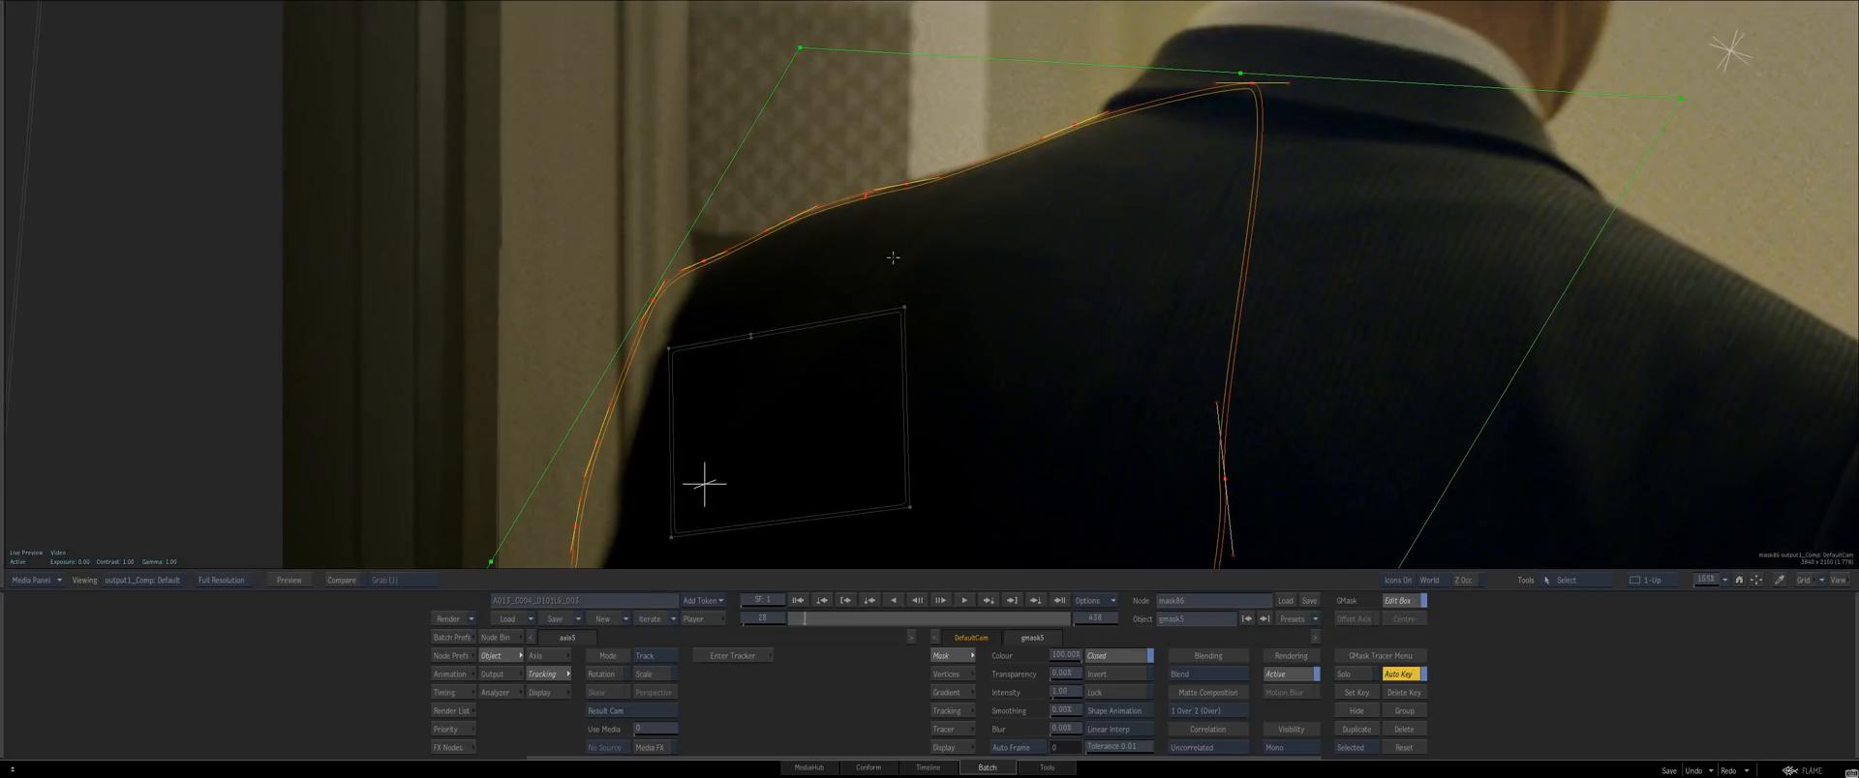
{"action": "left_click_drag", "start_coordinate": [882, 257], "coordinate": [918, 253]}
{"action": "scroll", "coordinate": [918, 252], "scroll_direction": "up", "scroll_amount": 5}
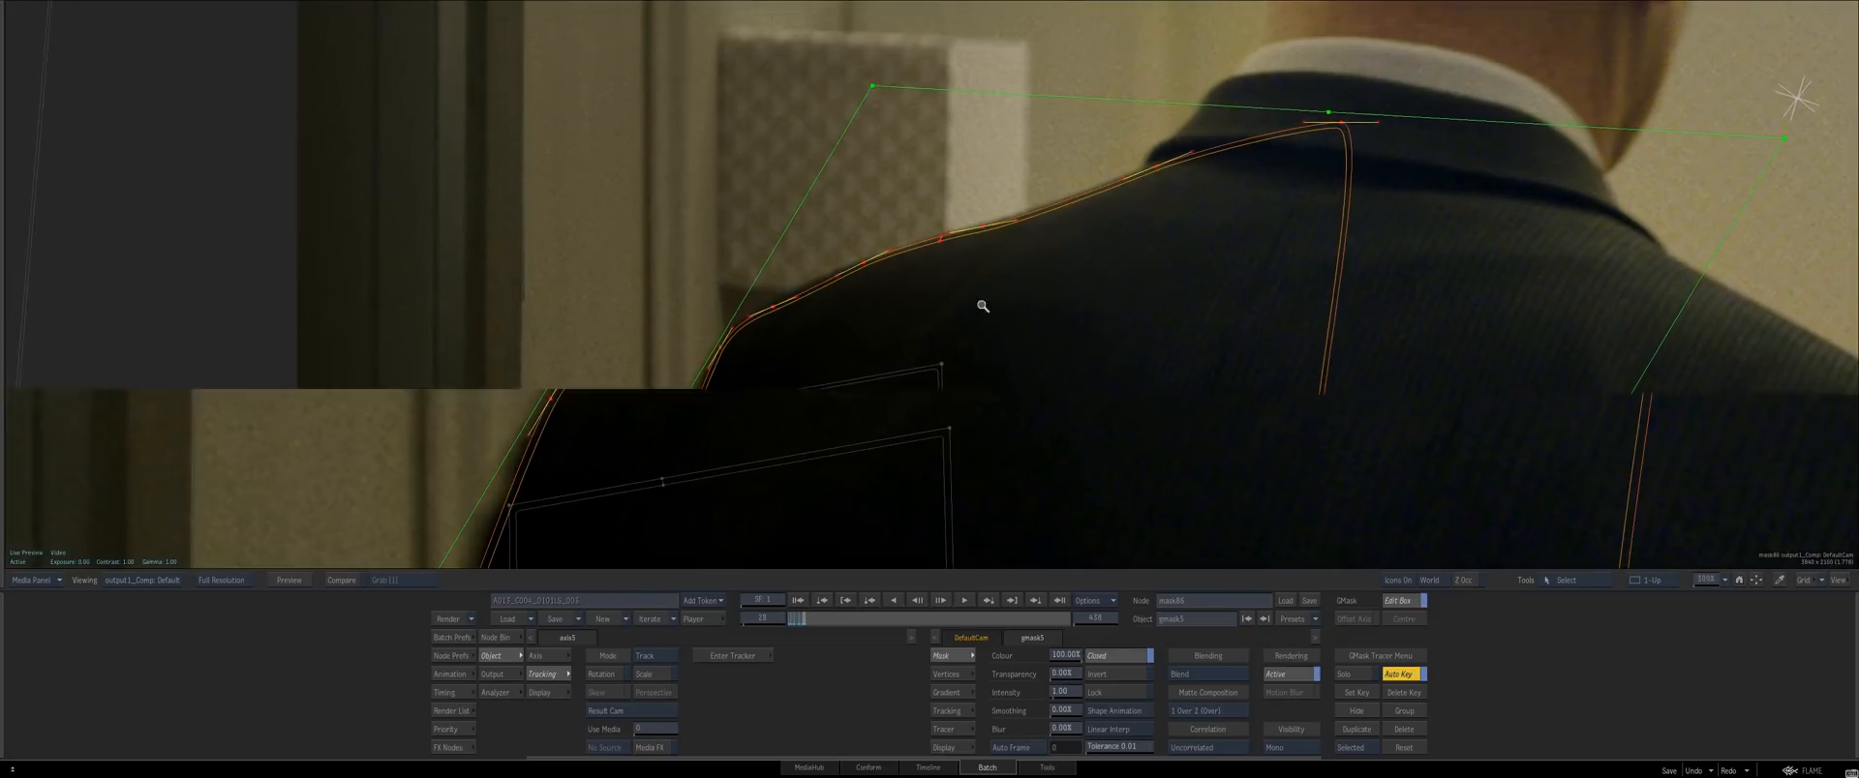
Refine the mask vertices along the shoulder slope in front of the patterned box on the wall
{"action": "left_click_drag", "start_coordinate": [753, 266], "coordinate": [749, 264]}
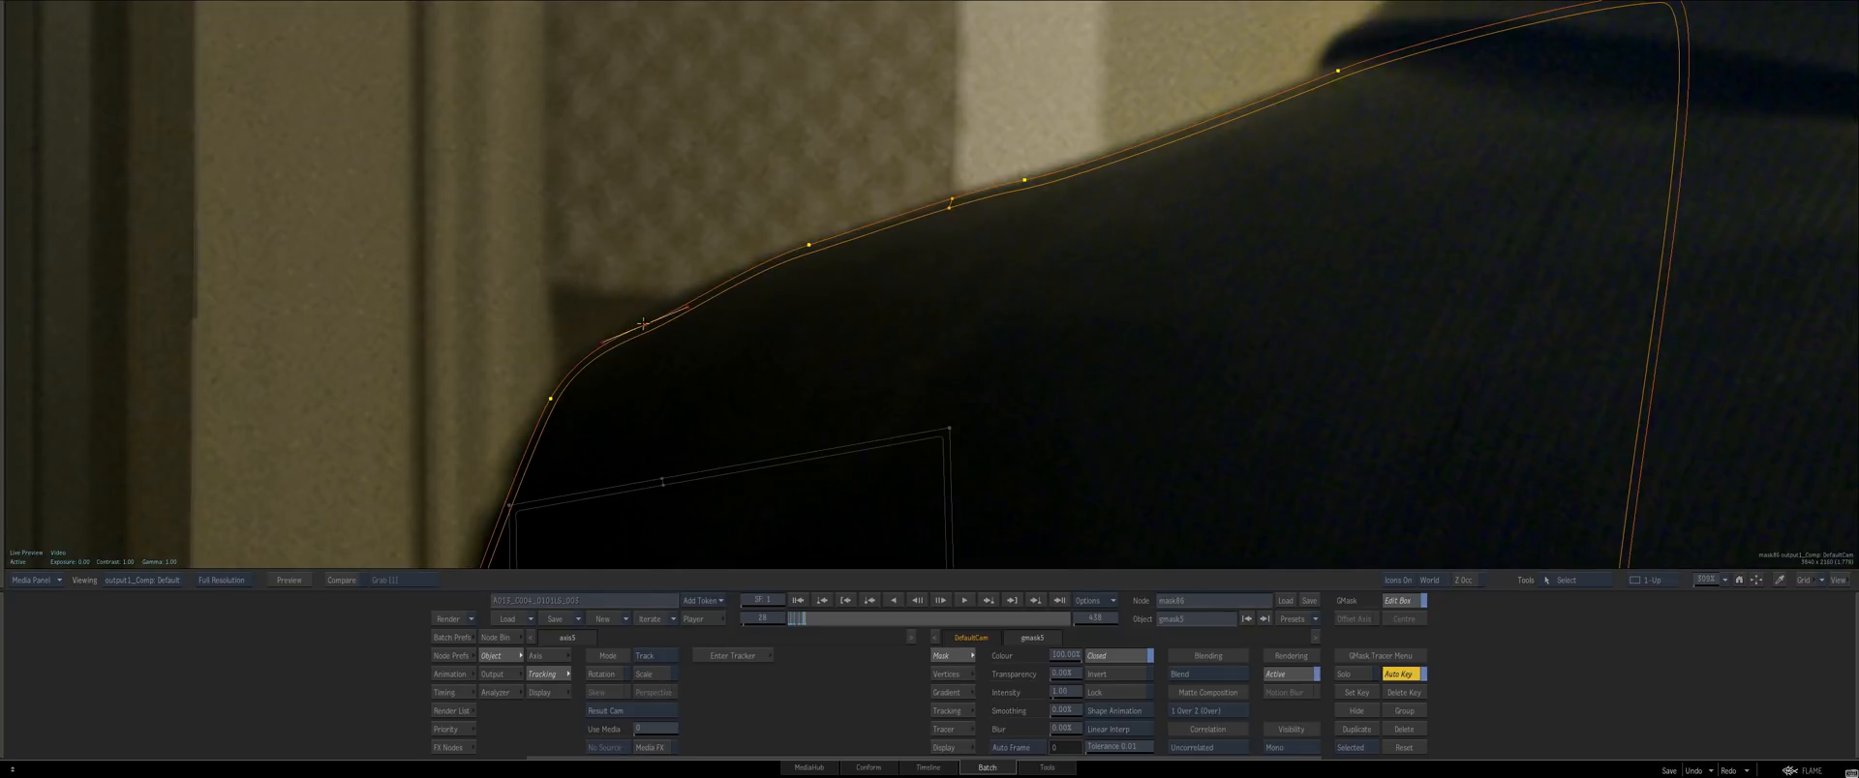
{"action": "left_click_drag", "start_coordinate": [642, 325], "coordinate": [567, 446]}
{"action": "left_click", "coordinate": [966, 279]}
{"action": "left_click", "coordinate": [965, 284]}
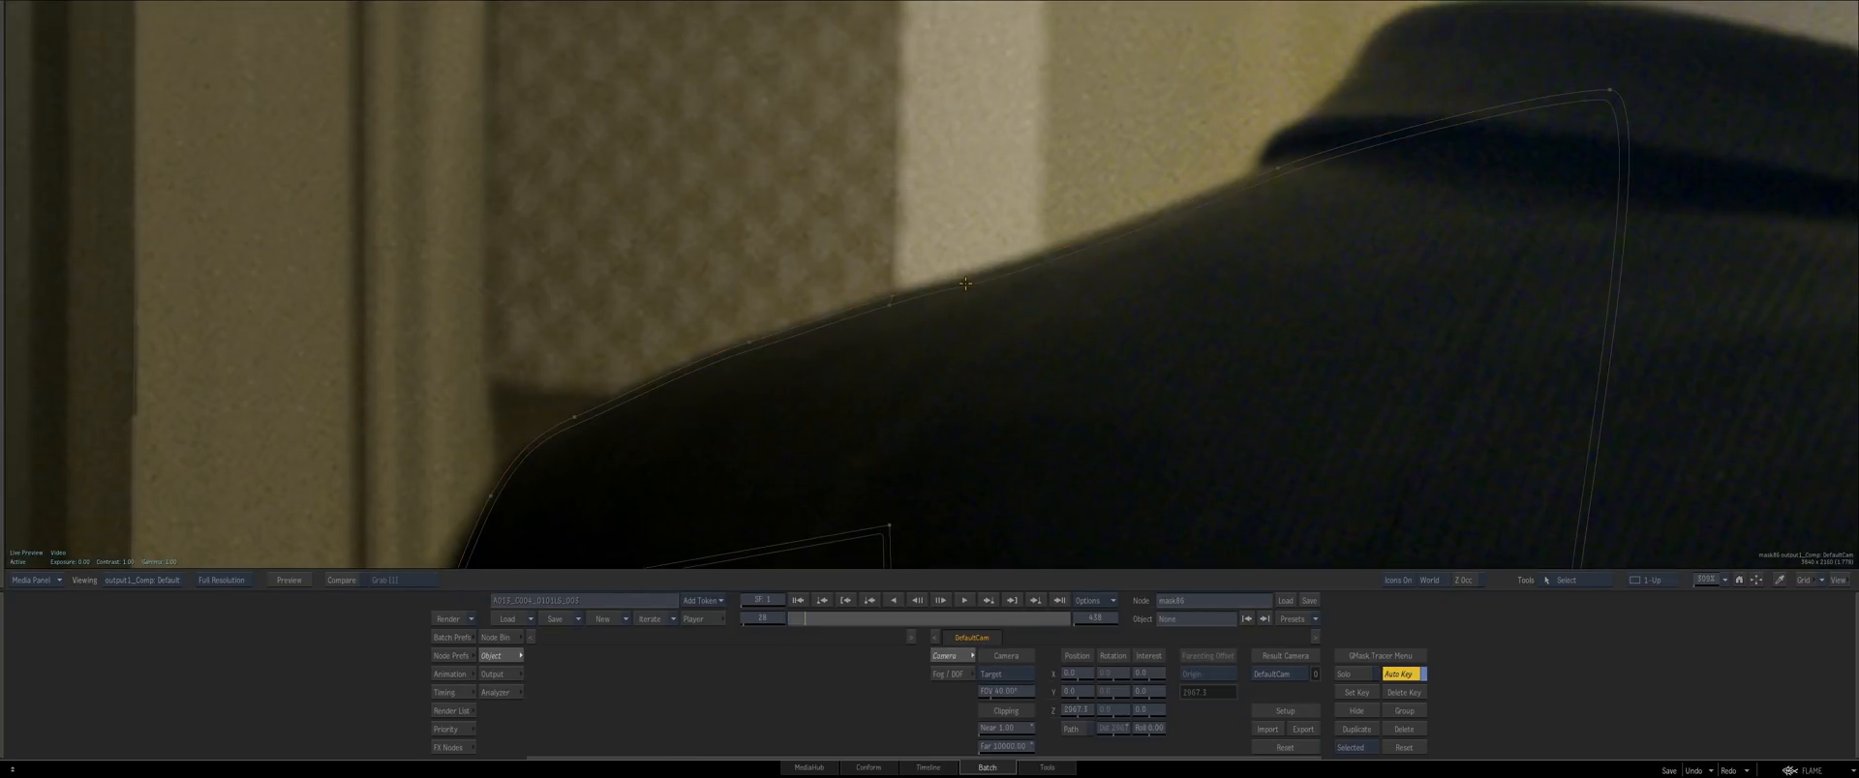
{"action": "left_click", "coordinate": [965, 281]}
{"action": "left_click", "coordinate": [965, 280]}
{"action": "left_click_drag", "start_coordinate": [803, 462], "coordinate": [955, 408]}
Adjust the vertices at the shoulder's rounded corner and down the outer arm to follow the sleeve
{"action": "left_click", "coordinate": [850, 303]}
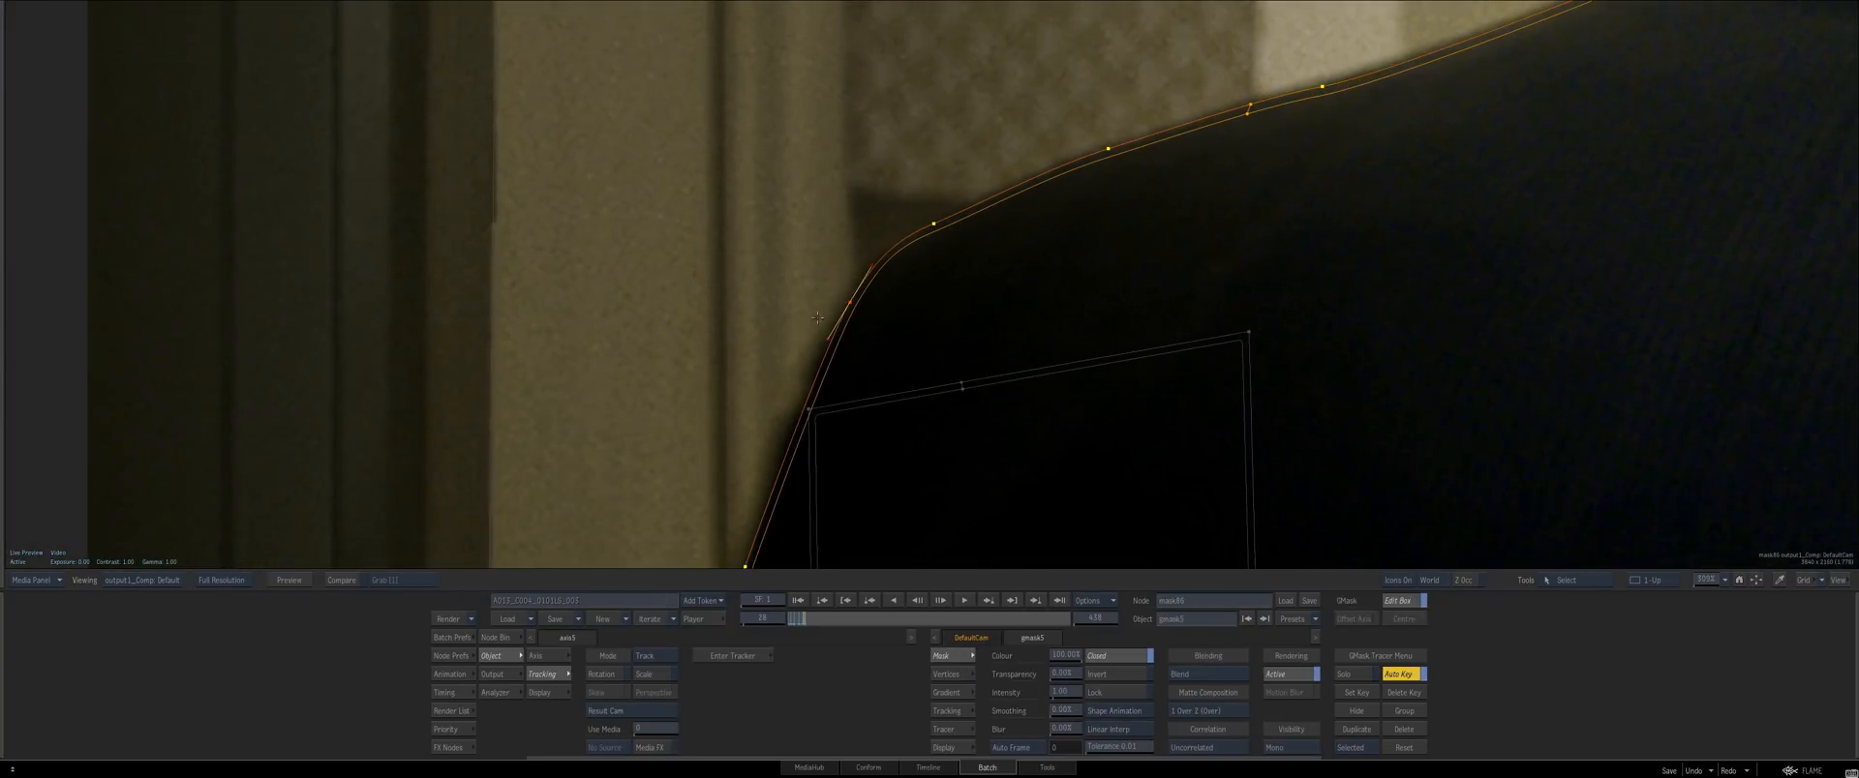
{"action": "left_click_drag", "start_coordinate": [842, 307], "coordinate": [833, 315]}
{"action": "left_click_drag", "start_coordinate": [833, 315], "coordinate": [850, 346]}
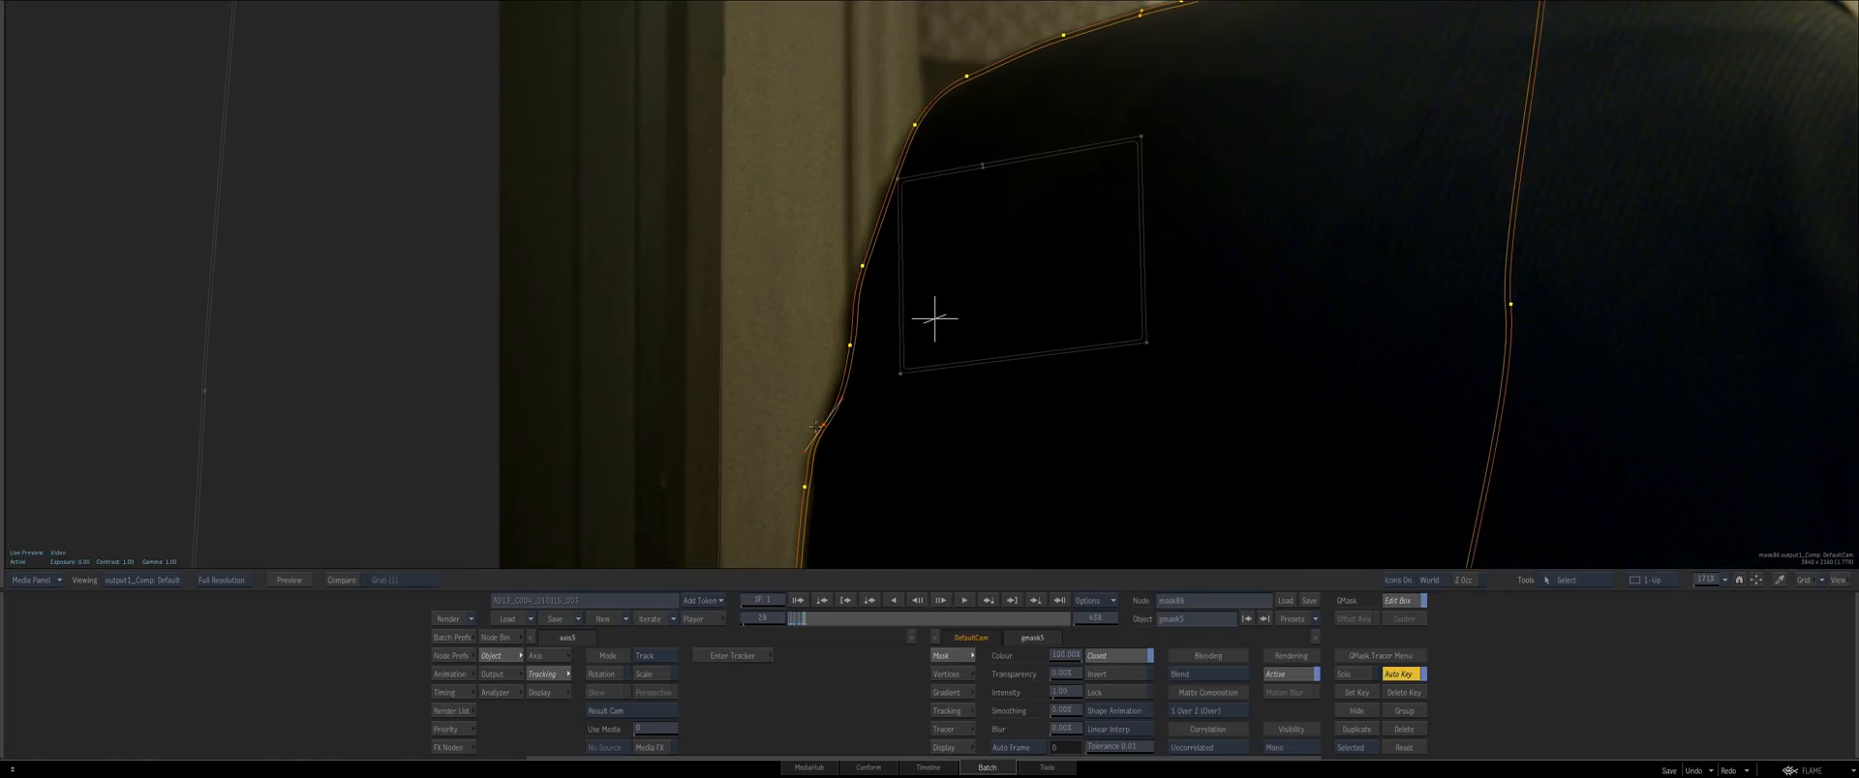
{"action": "left_click_drag", "start_coordinate": [814, 426], "coordinate": [834, 389]}
{"action": "left_click_drag", "start_coordinate": [833, 418], "coordinate": [834, 259]}
{"action": "left_click_drag", "start_coordinate": [834, 260], "coordinate": [823, 518]}
Go to the next frame, select all mask vertices and reposition the mask over the shoulder
{"action": "key", "text": "Right"}
{"action": "left_click_drag", "start_coordinate": [1002, 407], "coordinate": [867, 462]}
{"action": "key", "text": "ctrl+a"}
{"action": "left_click_drag", "start_coordinate": [857, 527], "coordinate": [861, 300]}
{"action": "left_click_drag", "start_coordinate": [861, 300], "coordinate": [965, 509]}
{"action": "left_click_drag", "start_coordinate": [795, 253], "coordinate": [1015, 279]}
{"action": "left_click_drag", "start_coordinate": [957, 369], "coordinate": [958, 361]}
Fit the collar-side and shoulder slope vertices to the jacket edge on this frame
{"action": "mouse_move", "coordinate": [1286, 155]}
{"action": "left_mouse_down"}
{"action": "mouse_move", "coordinate": [1315, 212]}
{"action": "mouse_move", "coordinate": [1308, 165]}
{"action": "left_mouse_up"}
{"action": "left_click_drag", "start_coordinate": [1066, 381], "coordinate": [1186, 324]}
{"action": "mouse_move", "coordinate": [737, 210]}
{"action": "left_mouse_down"}
{"action": "mouse_move", "coordinate": [864, 310]}
{"action": "mouse_move", "coordinate": [1000, 220]}
{"action": "mouse_move", "coordinate": [988, 235]}
{"action": "left_mouse_up"}
Move the outer arm vertices, including the lower group, so the mask follows the sleeve edge
{"action": "left_click", "coordinate": [831, 367]}
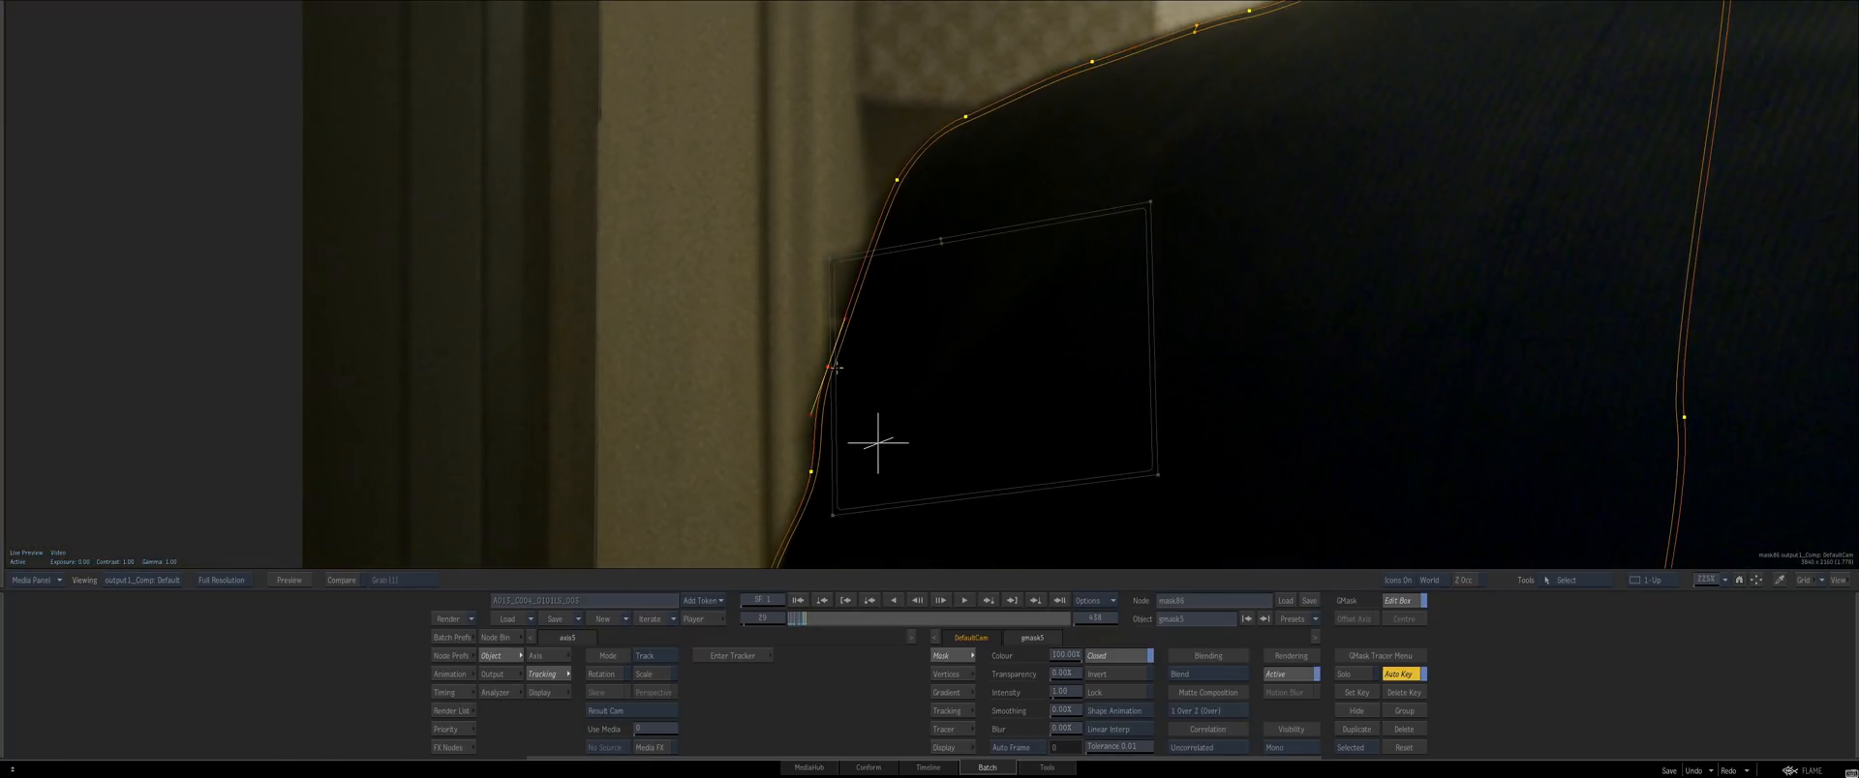
{"action": "left_click_drag", "start_coordinate": [854, 499], "coordinate": [896, 351]}
{"action": "left_click_drag", "start_coordinate": [965, 539], "coordinate": [765, 286]}
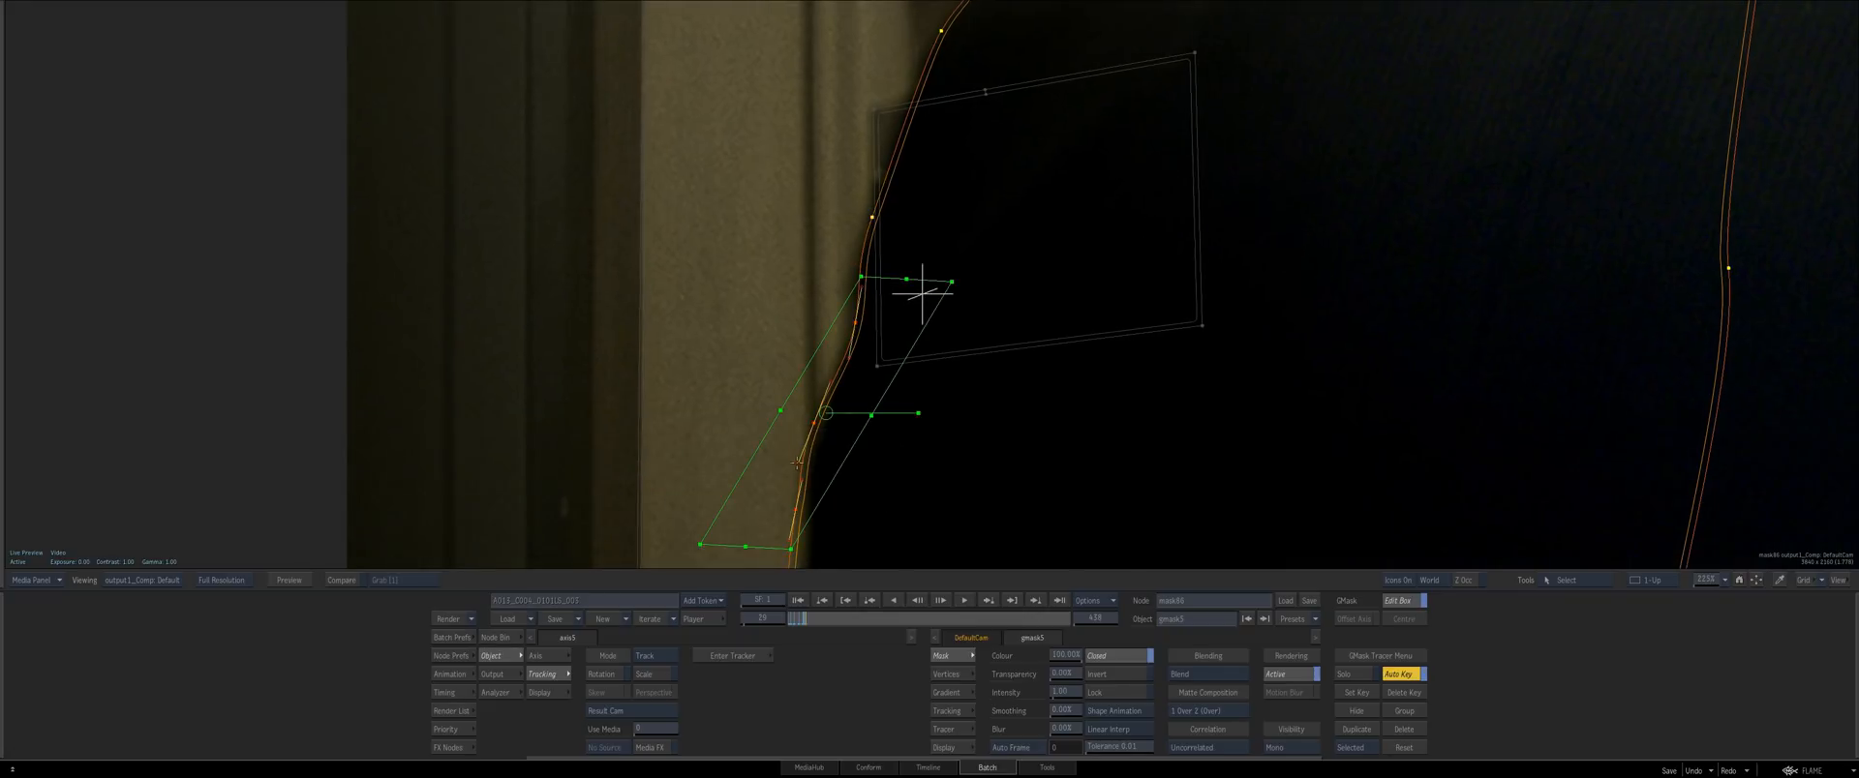
{"action": "left_click_drag", "start_coordinate": [900, 484], "coordinate": [750, 610]}
{"action": "left_click_drag", "start_coordinate": [844, 378], "coordinate": [810, 504]}
{"action": "left_click_drag", "start_coordinate": [810, 503], "coordinate": [861, 373]}
{"action": "left_click_drag", "start_coordinate": [1081, 376], "coordinate": [799, 416]}
Step forward one frame and move the entire mask shape to match the jacket's new position
{"action": "key", "text": "Right"}
{"action": "left_click_drag", "start_coordinate": [891, 289], "coordinate": [931, 426]}
{"action": "key", "text": "ctrl+a"}
{"action": "left_click_drag", "start_coordinate": [933, 426], "coordinate": [927, 561]}
{"action": "left_click_drag", "start_coordinate": [884, 212], "coordinate": [870, 296]}
{"action": "left_click_drag", "start_coordinate": [888, 244], "coordinate": [915, 248]}
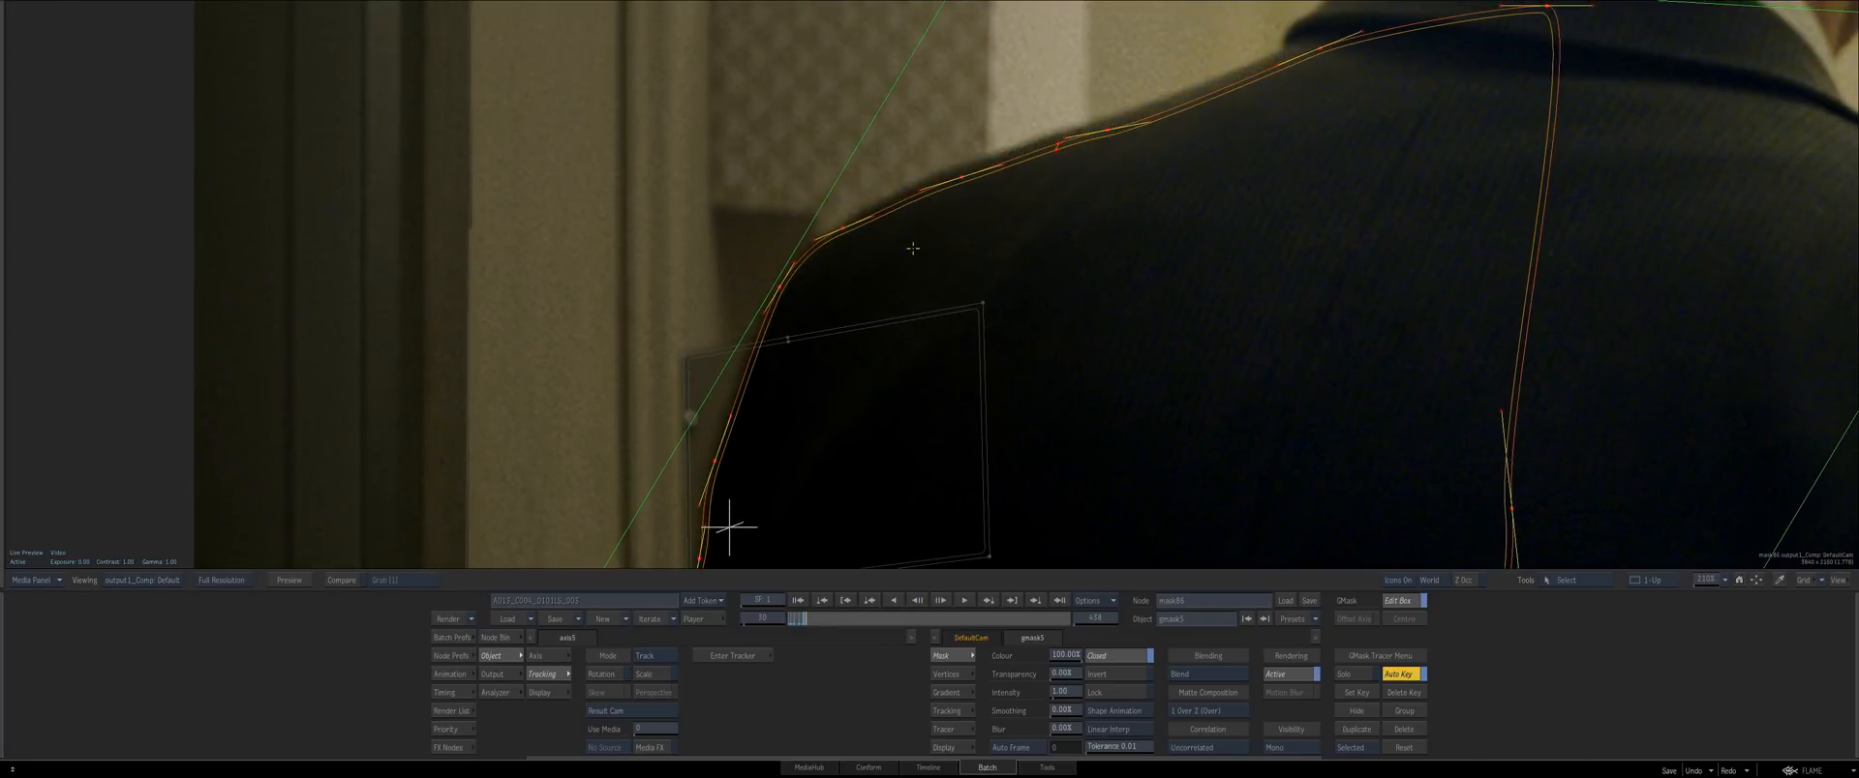
{"action": "left_click_drag", "start_coordinate": [917, 297], "coordinate": [898, 393]}
{"action": "left_click", "coordinate": [898, 389]}
Reposition the slope vertices beside the patterned box and the vertex under the collar onto the jacket edge
{"action": "left_click_drag", "start_coordinate": [940, 272], "coordinate": [934, 263]}
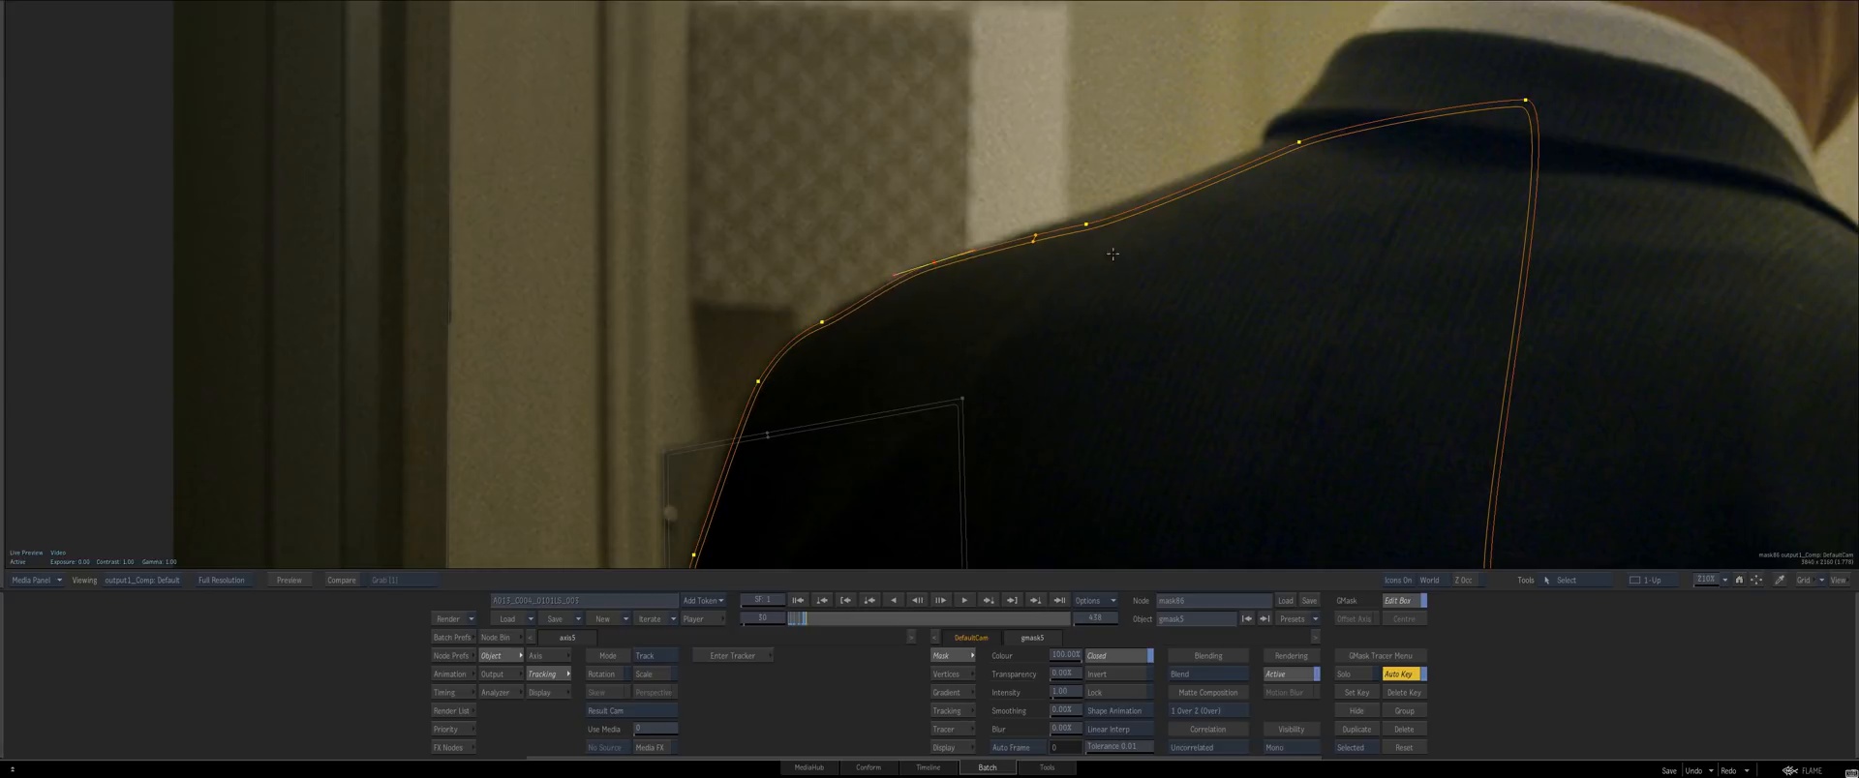
{"action": "left_click_drag", "start_coordinate": [1085, 224], "coordinate": [1134, 201]}
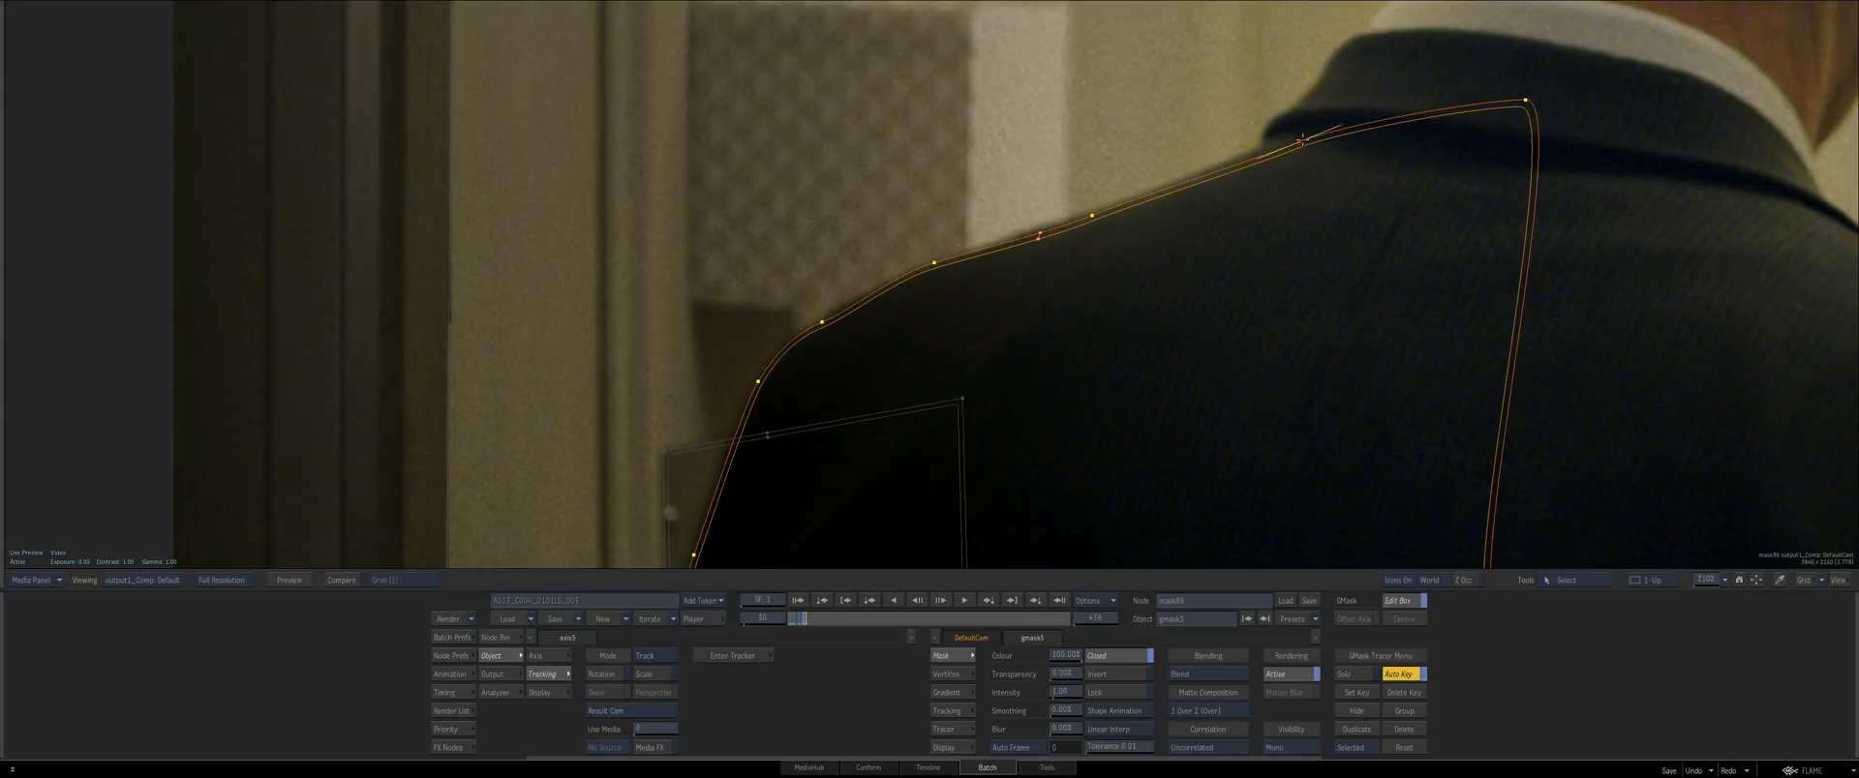
{"action": "left_click_drag", "start_coordinate": [1302, 140], "coordinate": [1299, 131]}
{"action": "left_click_drag", "start_coordinate": [996, 282], "coordinate": [992, 236]}
{"action": "left_click", "coordinate": [989, 232]}
Adjust the outer arm vertices down to the picture's lower edge so the mask follows the sleeve
{"action": "left_click_drag", "start_coordinate": [880, 292], "coordinate": [907, 273]}
{"action": "left_click_drag", "start_coordinate": [890, 350], "coordinate": [919, 212]}
{"action": "left_click_drag", "start_coordinate": [920, 212], "coordinate": [803, 265]}
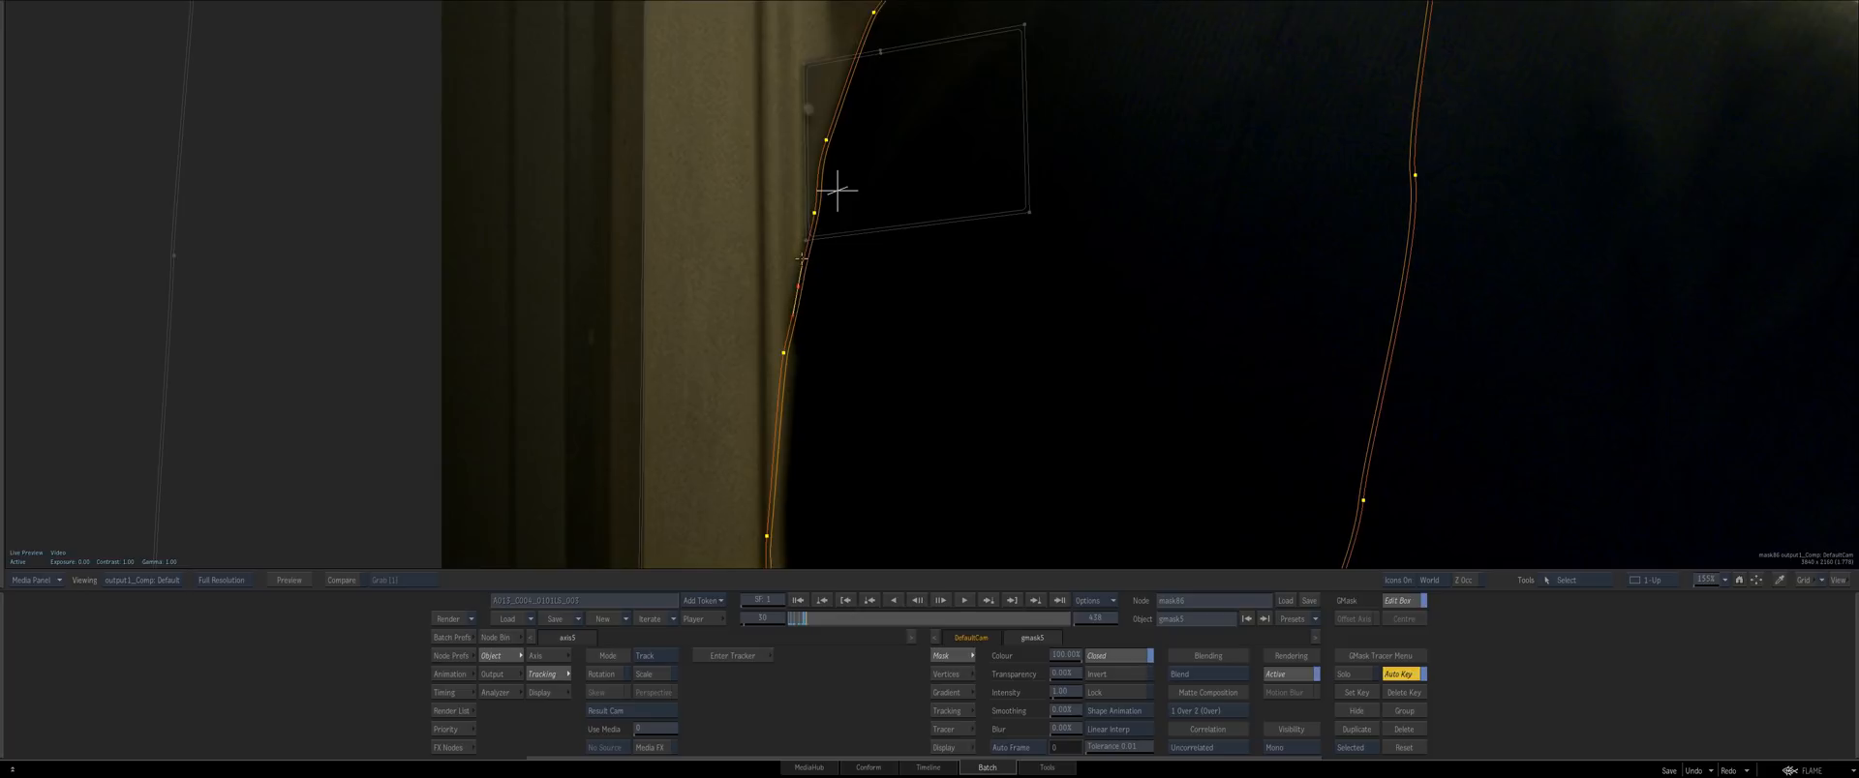
{"action": "mouse_move", "coordinate": [787, 371]}
{"action": "left_mouse_down"}
{"action": "mouse_move", "coordinate": [797, 399]}
{"action": "mouse_move", "coordinate": [787, 362]}
{"action": "left_mouse_up"}
{"action": "left_click_drag", "start_coordinate": [801, 406], "coordinate": [836, 374]}
{"action": "left_click", "coordinate": [819, 372]}
{"action": "scroll", "coordinate": [856, 388], "scroll_direction": "down", "scroll_amount": 1}
{"action": "left_click", "coordinate": [835, 358]}
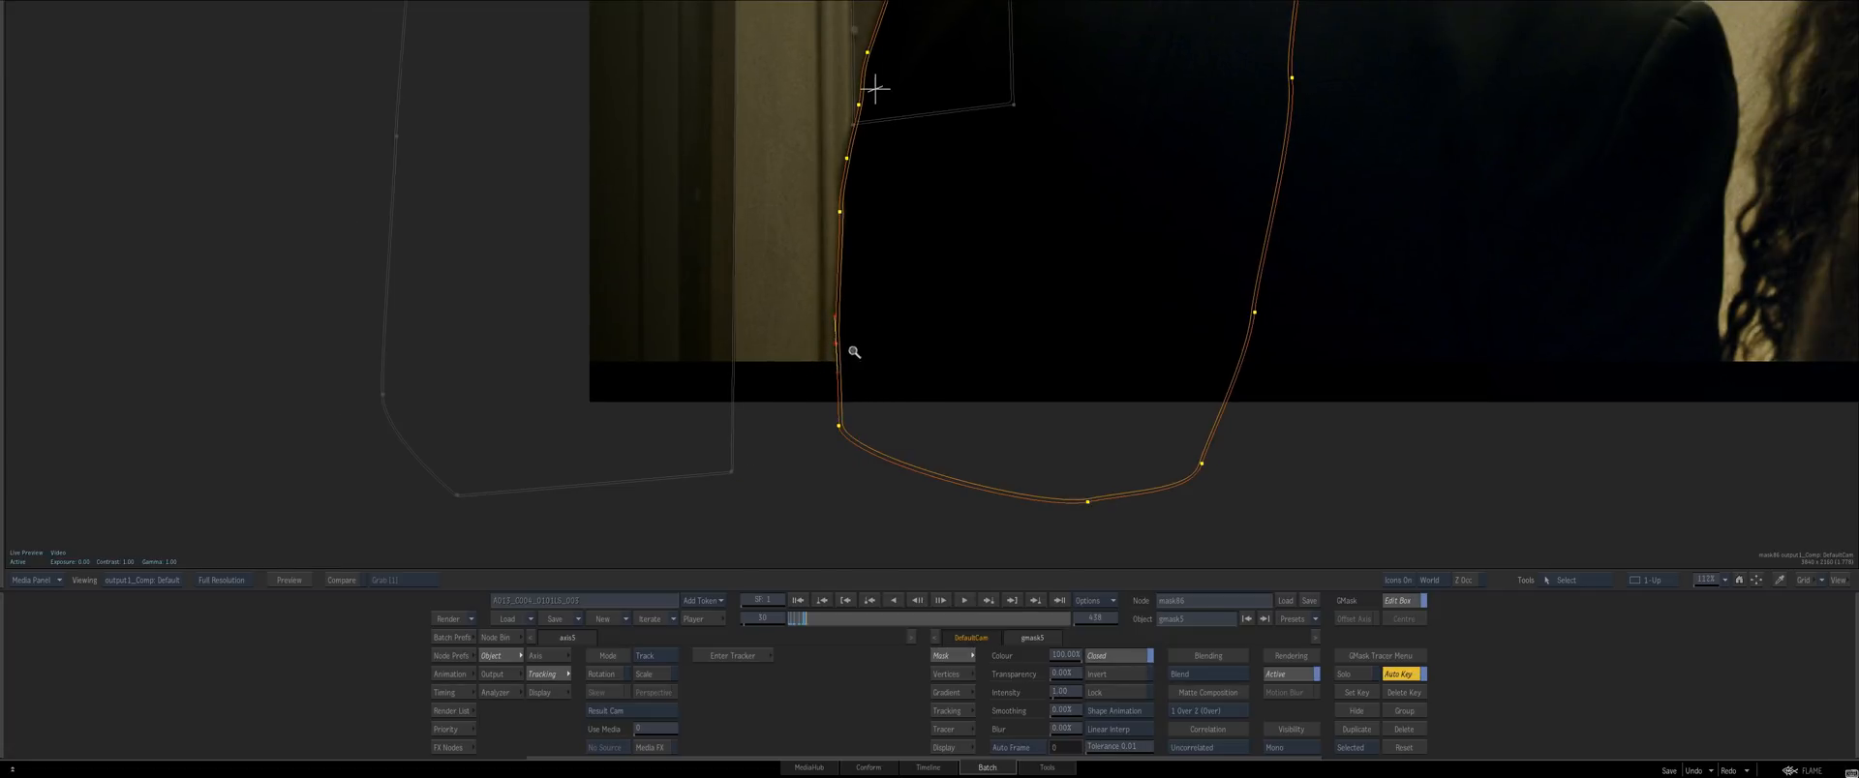
Advance to the following frame and shift all shoulder mask vertices inward onto the jacket
{"action": "scroll", "coordinate": [854, 353], "scroll_direction": "down", "scroll_amount": 4}
{"action": "left_click", "coordinate": [936, 601]}
{"action": "scroll", "coordinate": [896, 437], "scroll_direction": "down", "scroll_amount": 2}
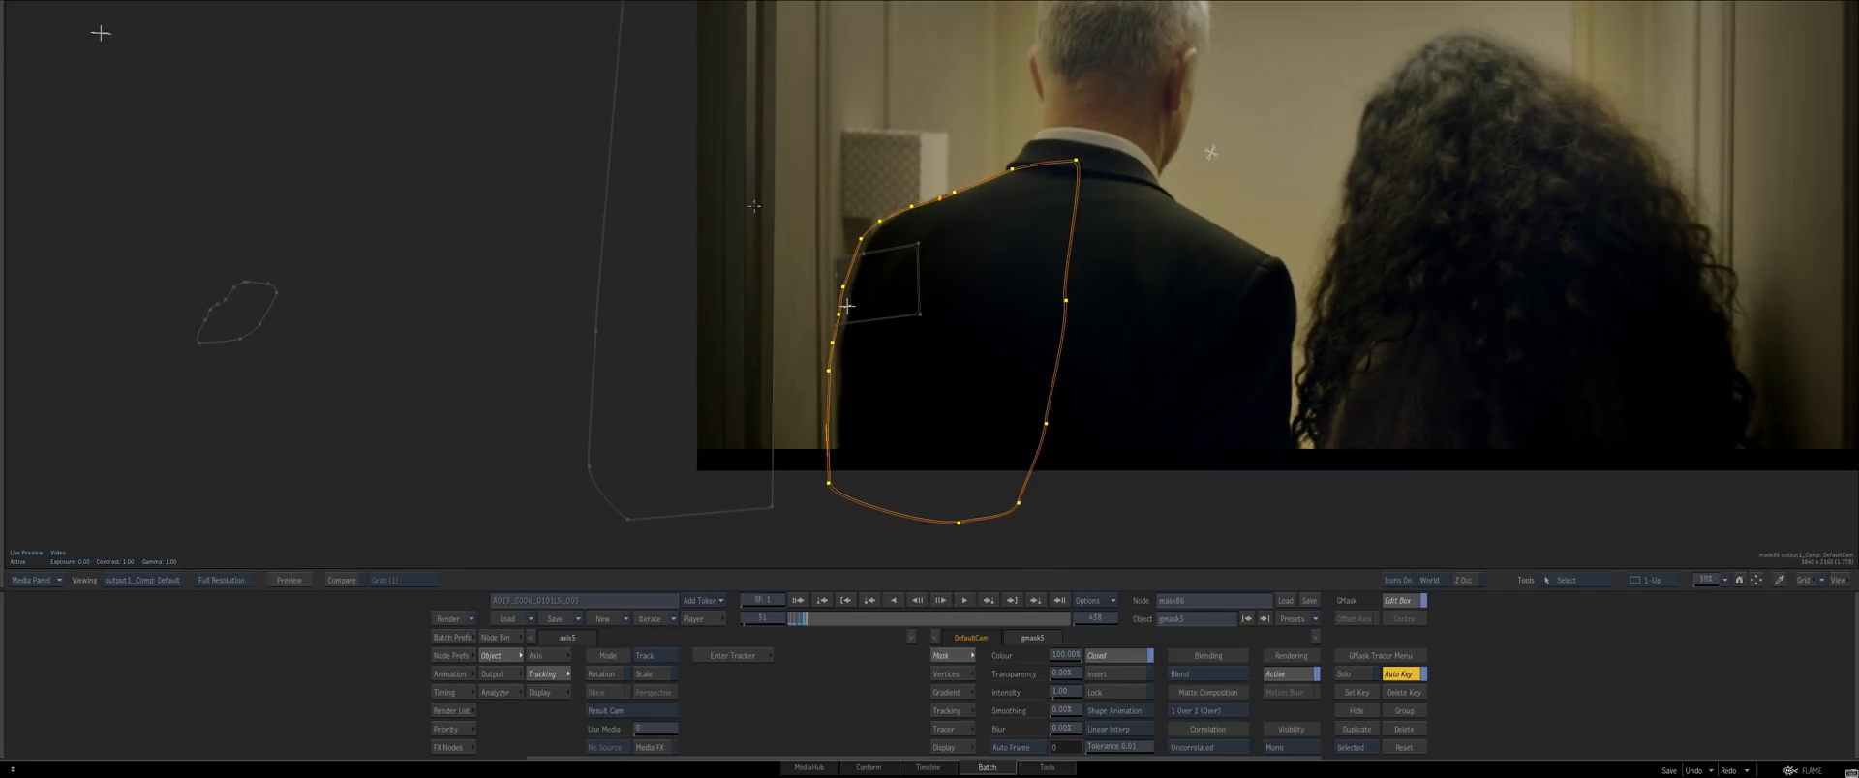
{"action": "left_click_drag", "start_coordinate": [772, 136], "coordinate": [915, 538]}
{"action": "scroll", "coordinate": [918, 464], "scroll_direction": "up", "scroll_amount": 1}
{"action": "left_click_drag", "start_coordinate": [918, 464], "coordinate": [874, 194]}
{"action": "left_click_drag", "start_coordinate": [874, 194], "coordinate": [908, 415]}
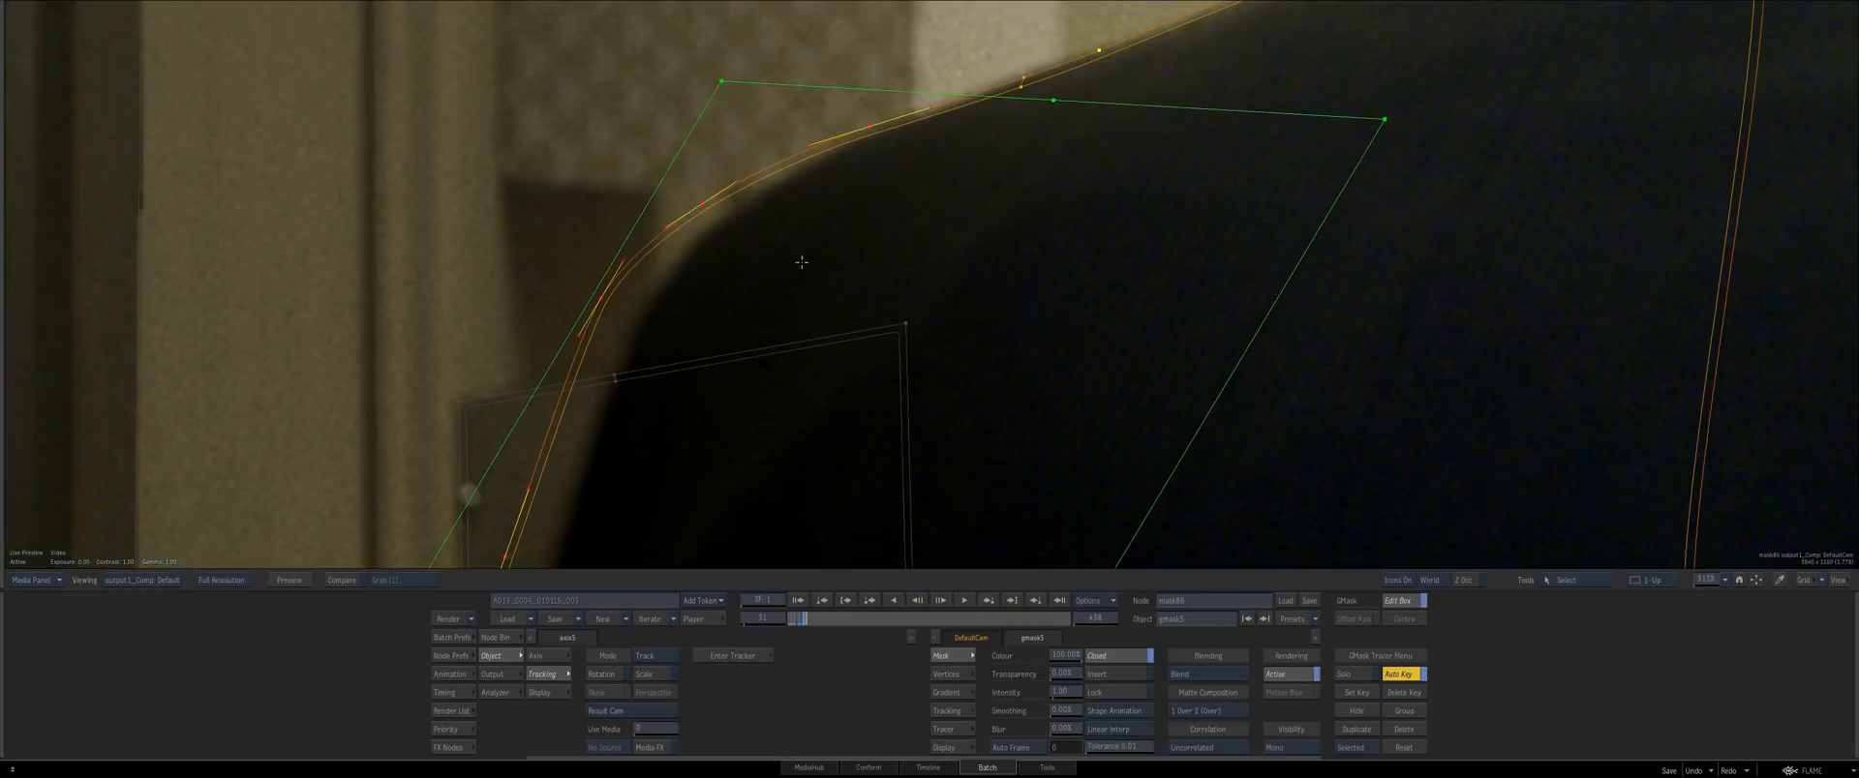
{"action": "left_click_drag", "start_coordinate": [801, 262], "coordinate": [837, 266]}
Fine-tune the shoulder slope vertices and the collar vertex against the jacket's upper edge
{"action": "left_click_drag", "start_coordinate": [854, 304], "coordinate": [703, 528]}
{"action": "left_click_drag", "start_coordinate": [759, 356], "coordinate": [756, 350]}
{"action": "left_click", "coordinate": [941, 277]}
{"action": "left_click_drag", "start_coordinate": [939, 277], "coordinate": [949, 280]}
{"action": "left_click", "coordinate": [1256, 151]}
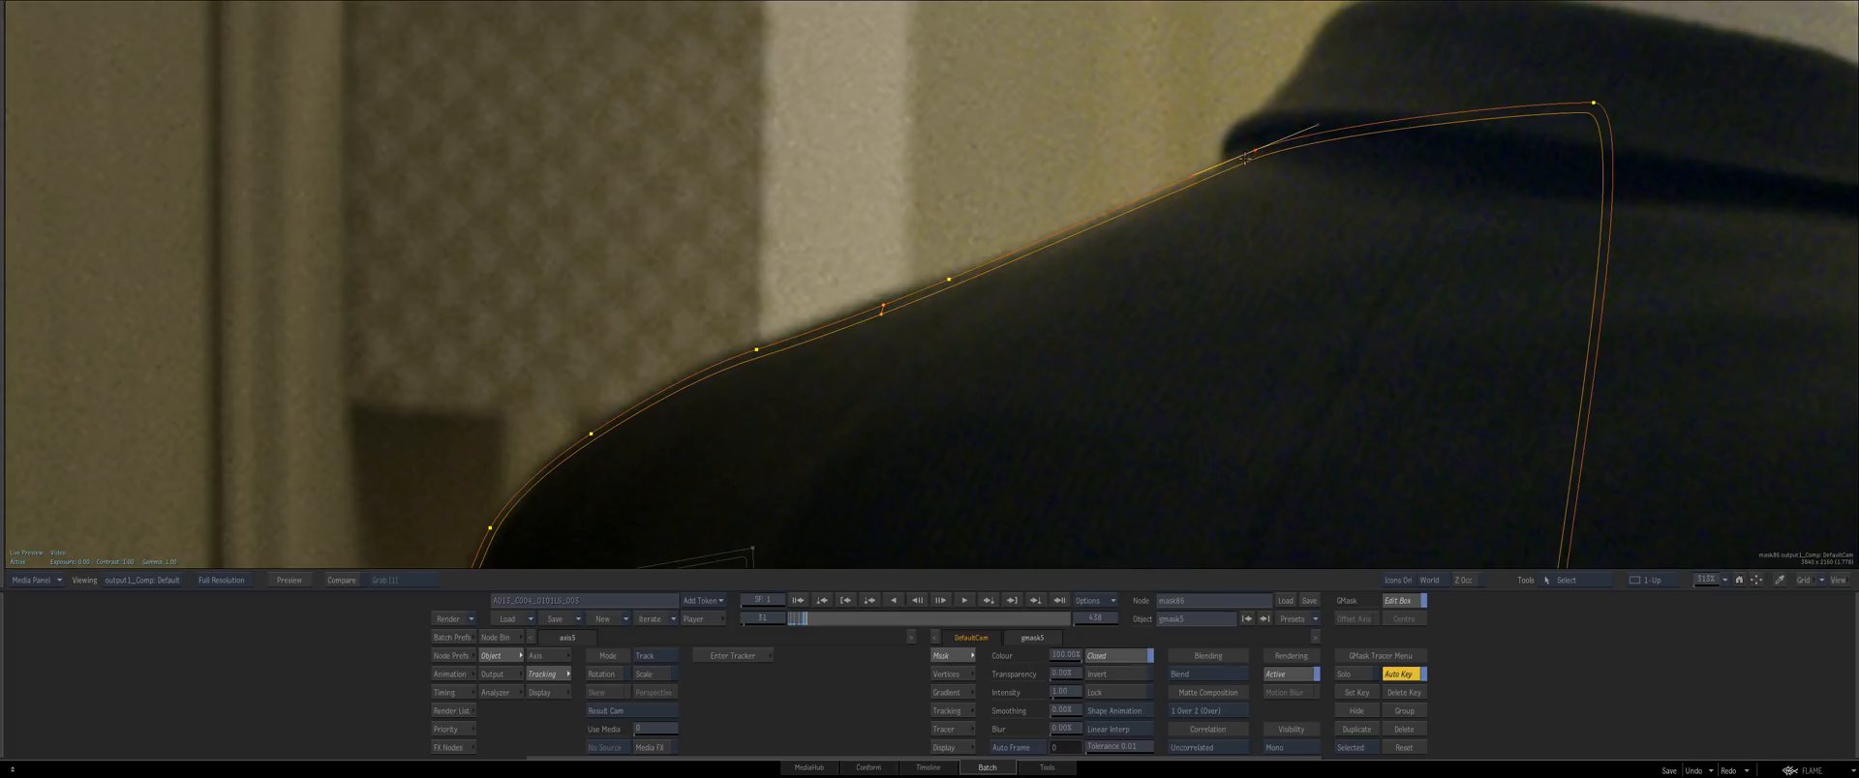
{"action": "left_click", "coordinate": [1270, 158]}
{"action": "left_click", "coordinate": [1268, 155]}
{"action": "left_click_drag", "start_coordinate": [1257, 151], "coordinate": [1274, 152]}
Adjust the upper arm vertices of the mask to the sleeve's outer edge
{"action": "left_click_drag", "start_coordinate": [951, 338], "coordinate": [929, 610]}
{"action": "left_click_drag", "start_coordinate": [930, 610], "coordinate": [892, 299]}
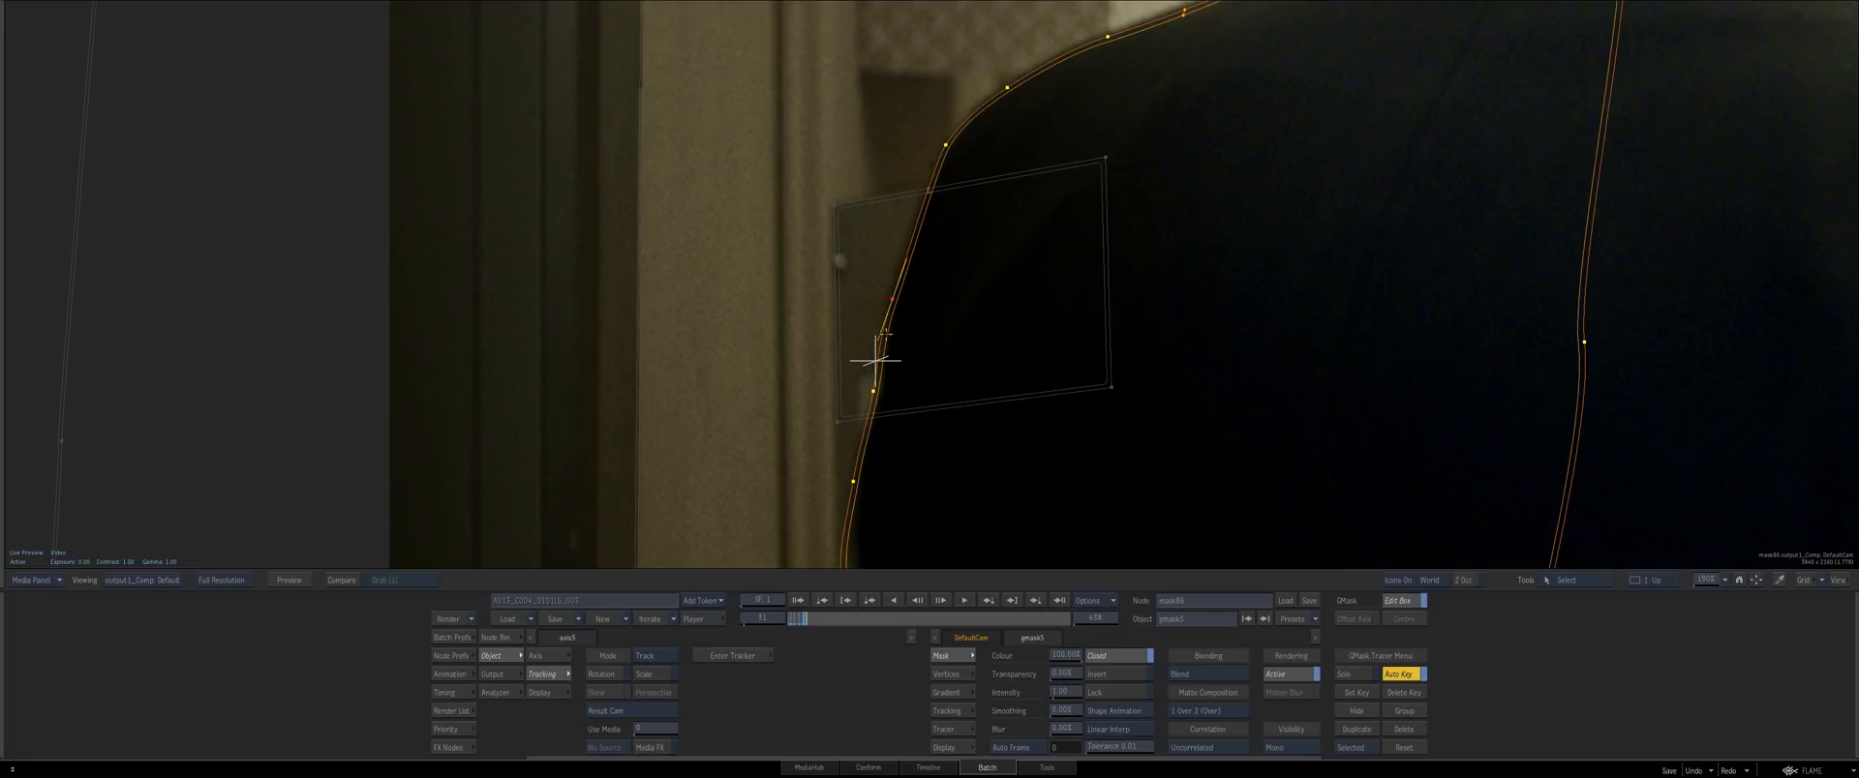
{"action": "left_click_drag", "start_coordinate": [905, 253], "coordinate": [903, 262]}
{"action": "left_click_drag", "start_coordinate": [907, 363], "coordinate": [910, 154]}
{"action": "left_click_drag", "start_coordinate": [909, 154], "coordinate": [881, 304]}
Go forward another frame and offset the complete mask to the right to realign it with the shoulder
{"action": "left_click", "coordinate": [938, 602]}
{"action": "left_click_drag", "start_coordinate": [930, 455], "coordinate": [855, 448]}
{"action": "left_click_drag", "start_coordinate": [688, 154], "coordinate": [1098, 450]}
{"action": "left_click_drag", "start_coordinate": [968, 426], "coordinate": [1050, 411]}
{"action": "left_click_drag", "start_coordinate": [705, 225], "coordinate": [752, 229]}
{"action": "left_click_drag", "start_coordinate": [755, 230], "coordinate": [849, 269]}
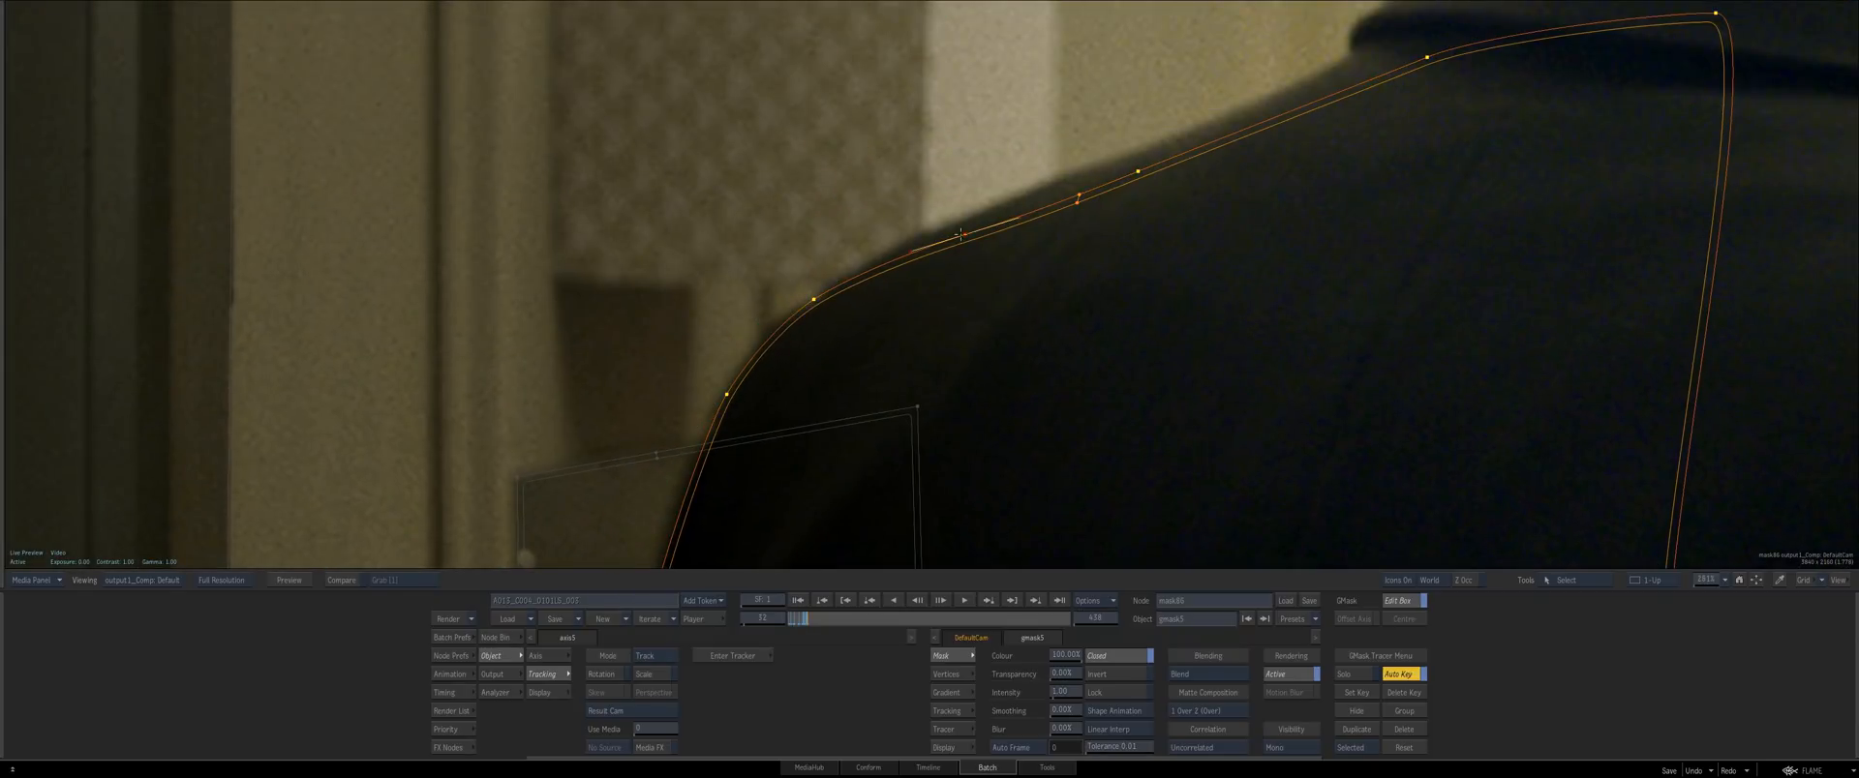
Raise the slope vertices and the collar vertex to meet the top edge of the jacket
{"action": "left_click_drag", "start_coordinate": [965, 215], "coordinate": [1204, 136]}
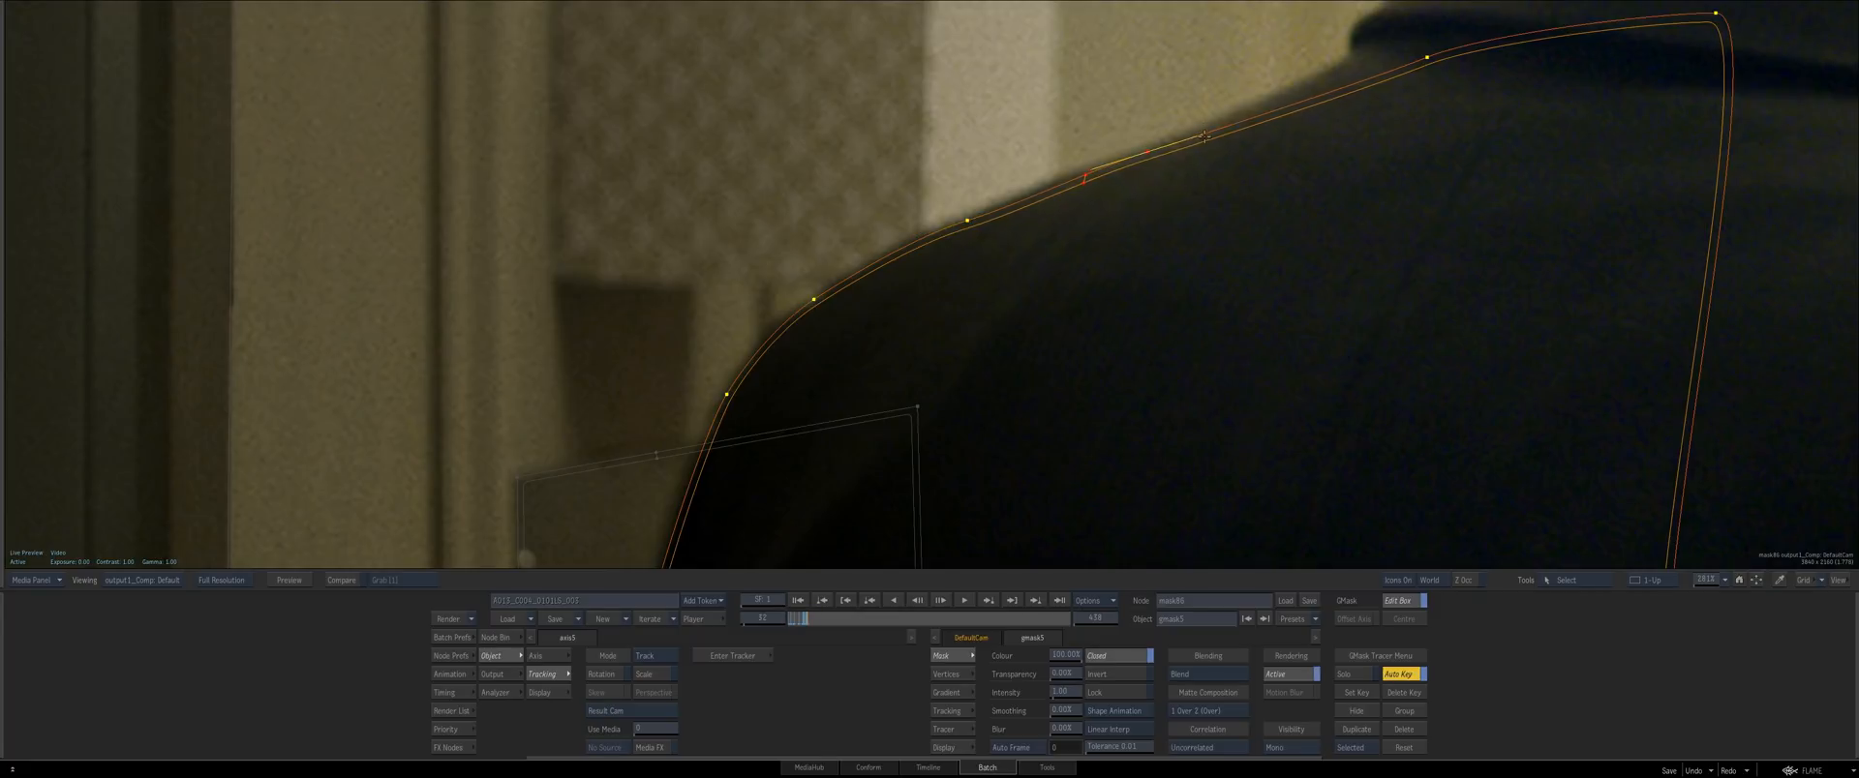
{"action": "left_click_drag", "start_coordinate": [1401, 66], "coordinate": [1386, 44]}
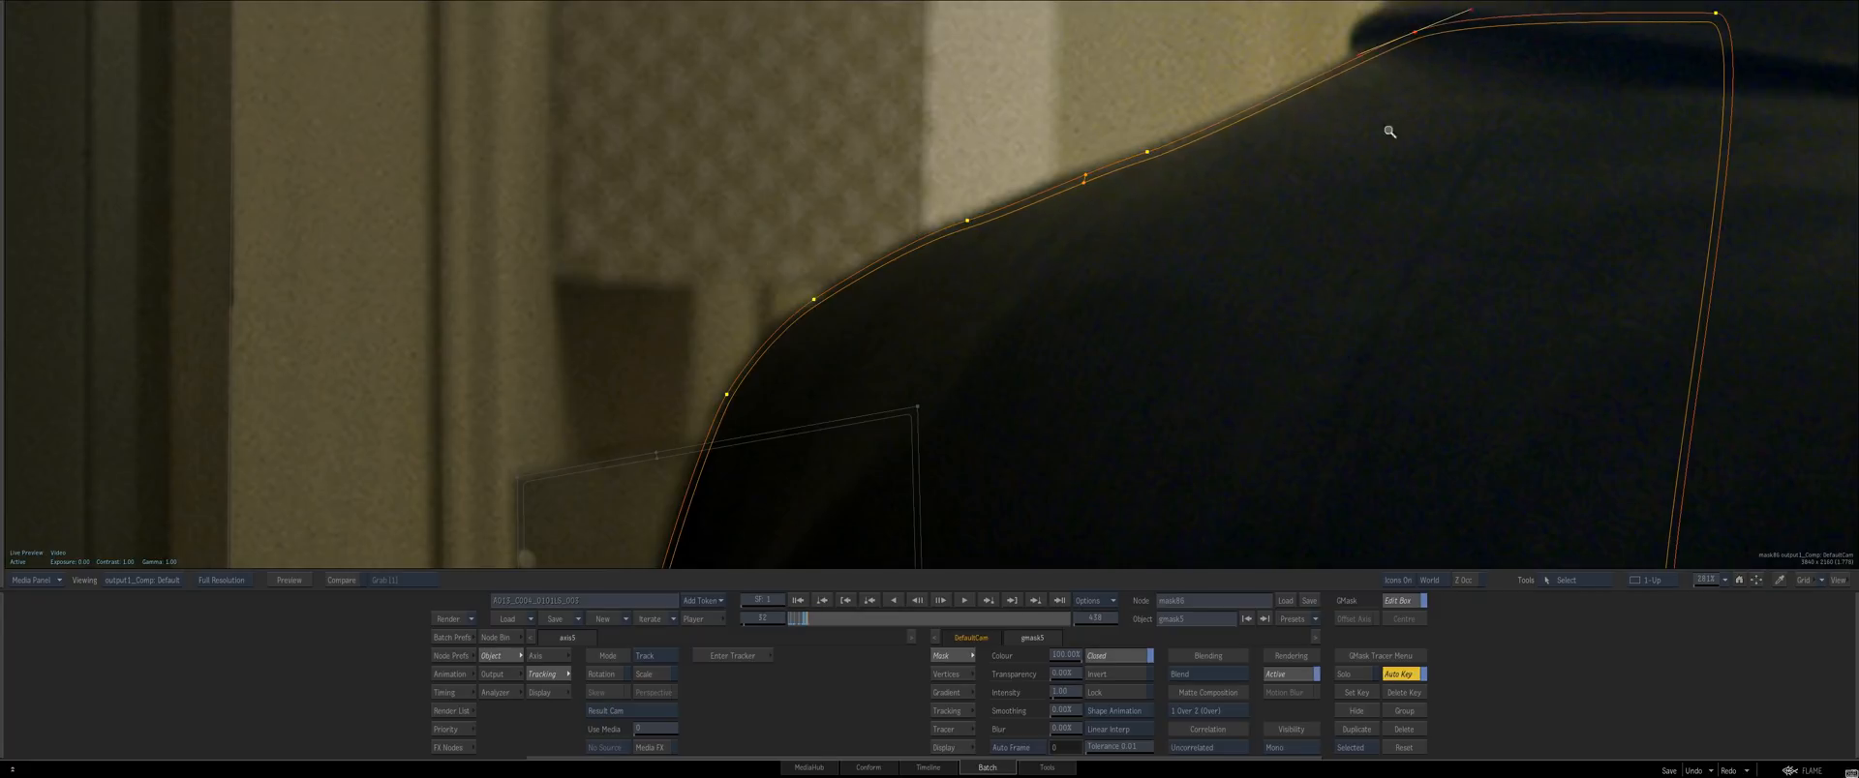
{"action": "left_click_drag", "start_coordinate": [1390, 128], "coordinate": [1182, 249]}
Shift the lower arm vertices and the bottom corner inward and smooth the sleeve outline
{"action": "left_click_drag", "start_coordinate": [1014, 445], "coordinate": [1019, 302]}
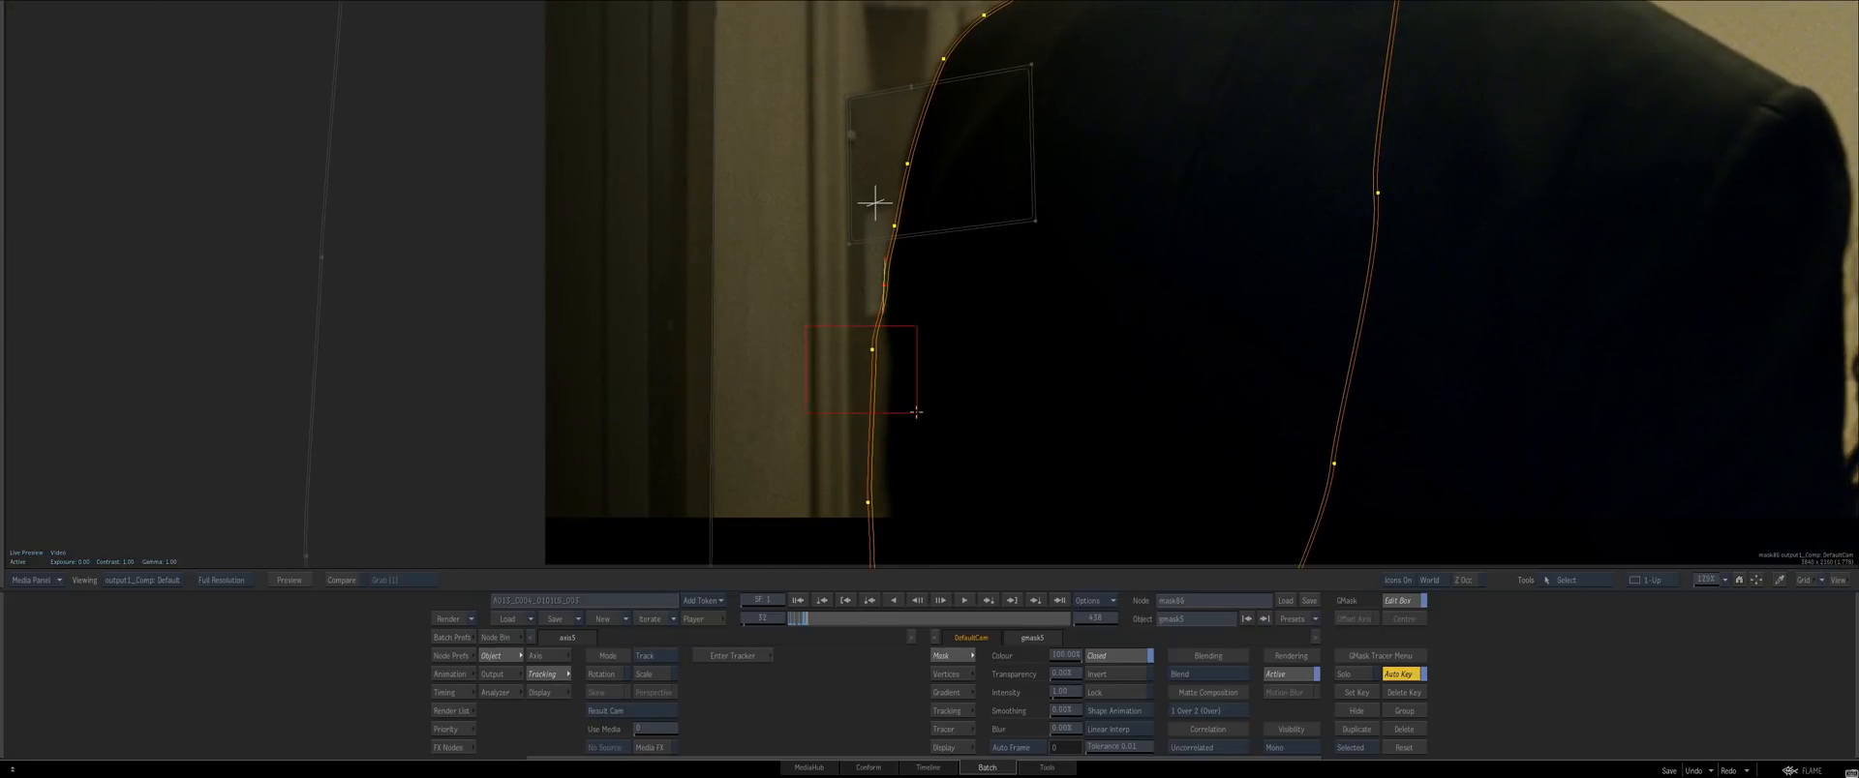
{"action": "left_click_drag", "start_coordinate": [916, 412], "coordinate": [918, 414]}
{"action": "left_click_drag", "start_coordinate": [872, 350], "coordinate": [901, 241]}
{"action": "left_click_drag", "start_coordinate": [811, 315], "coordinate": [914, 474]}
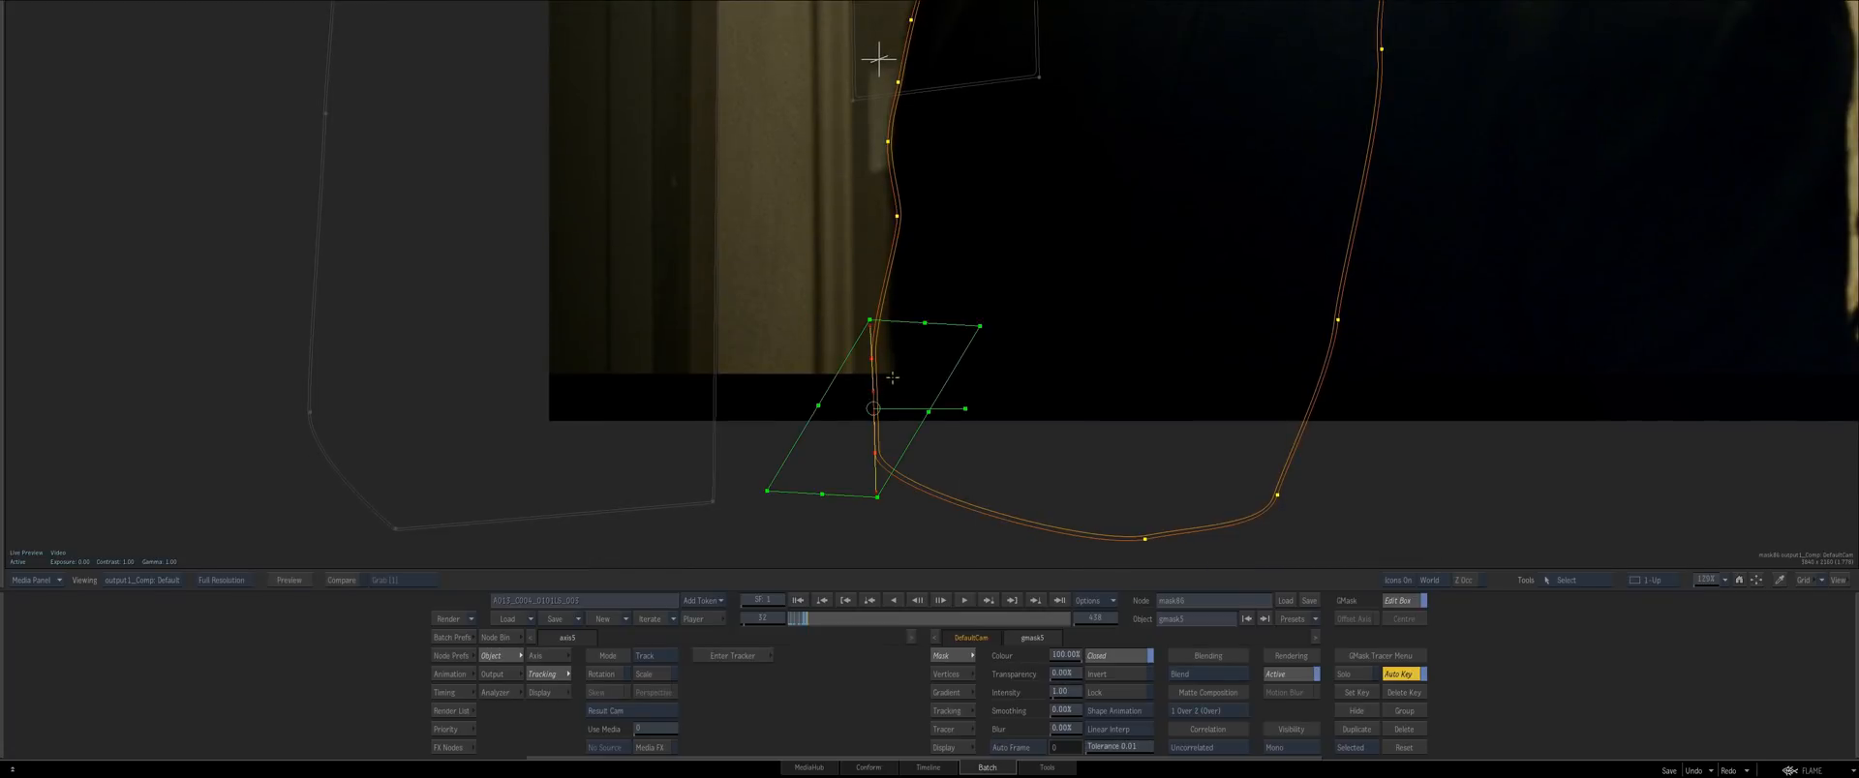
{"action": "left_click_drag", "start_coordinate": [893, 378], "coordinate": [911, 392]}
{"action": "left_click", "coordinate": [891, 338]}
{"action": "left_click_drag", "start_coordinate": [898, 222], "coordinate": [893, 263]}
Advance one more frame and select all mask vertices to realign the mask with the jacket
{"action": "key", "text": "Right"}
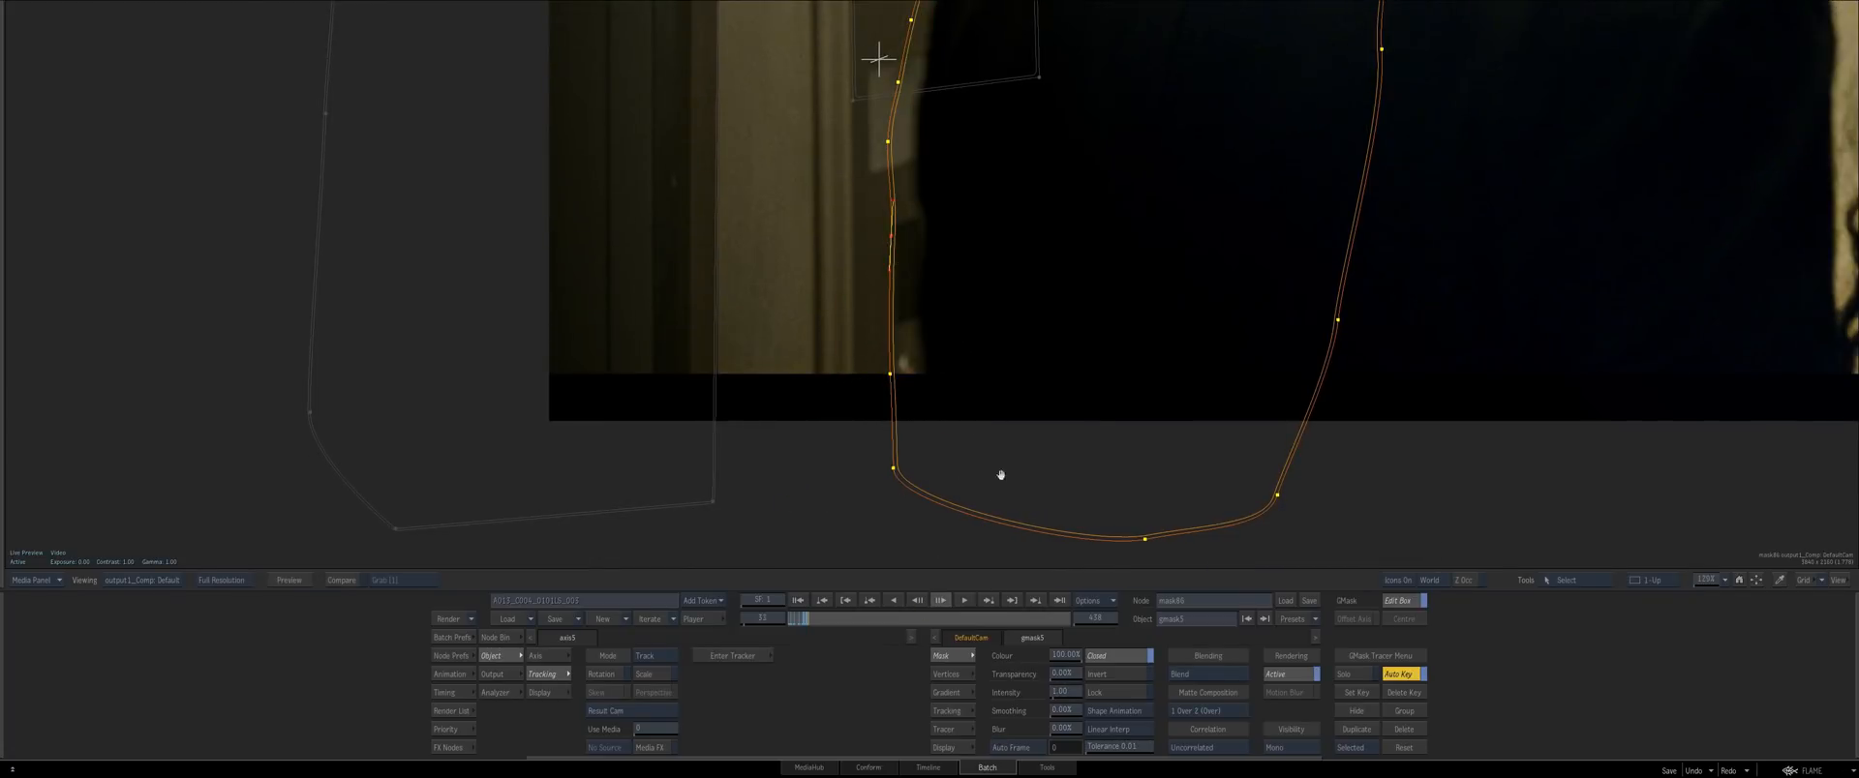
{"action": "left_click_drag", "start_coordinate": [885, 433], "coordinate": [817, 332]}
{"action": "key", "text": "ctrl+a"}
{"action": "left_click_drag", "start_coordinate": [847, 255], "coordinate": [867, 445]}
{"action": "left_click_drag", "start_coordinate": [856, 221], "coordinate": [1133, 358]}
Adjust the slope vertices and the vertex near the collar on the new frame
{"action": "left_click_drag", "start_coordinate": [1036, 250], "coordinate": [1032, 241]}
{"action": "left_click_drag", "start_coordinate": [1348, 135], "coordinate": [1365, 109]}
{"action": "left_click_drag", "start_coordinate": [1269, 229], "coordinate": [1306, 190]}
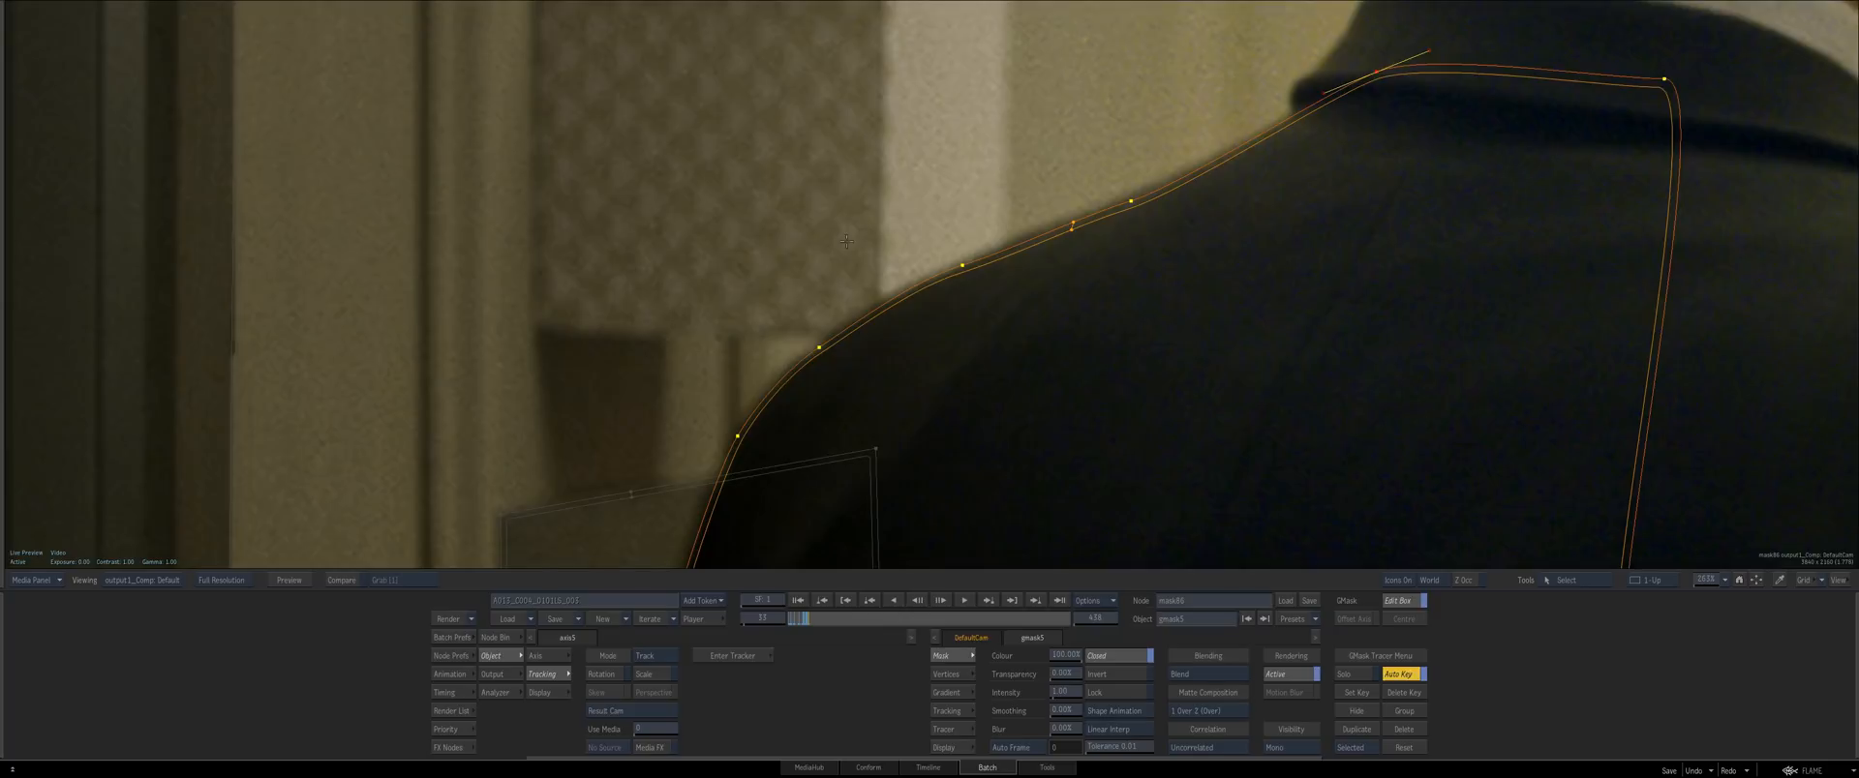
Set the outer arm vertex of the mask on the sleeve edge
{"action": "left_click_drag", "start_coordinate": [876, 454], "coordinate": [1002, 256]}
{"action": "left_click_drag", "start_coordinate": [886, 433], "coordinate": [902, 167]}
{"action": "left_click", "coordinate": [835, 310]}
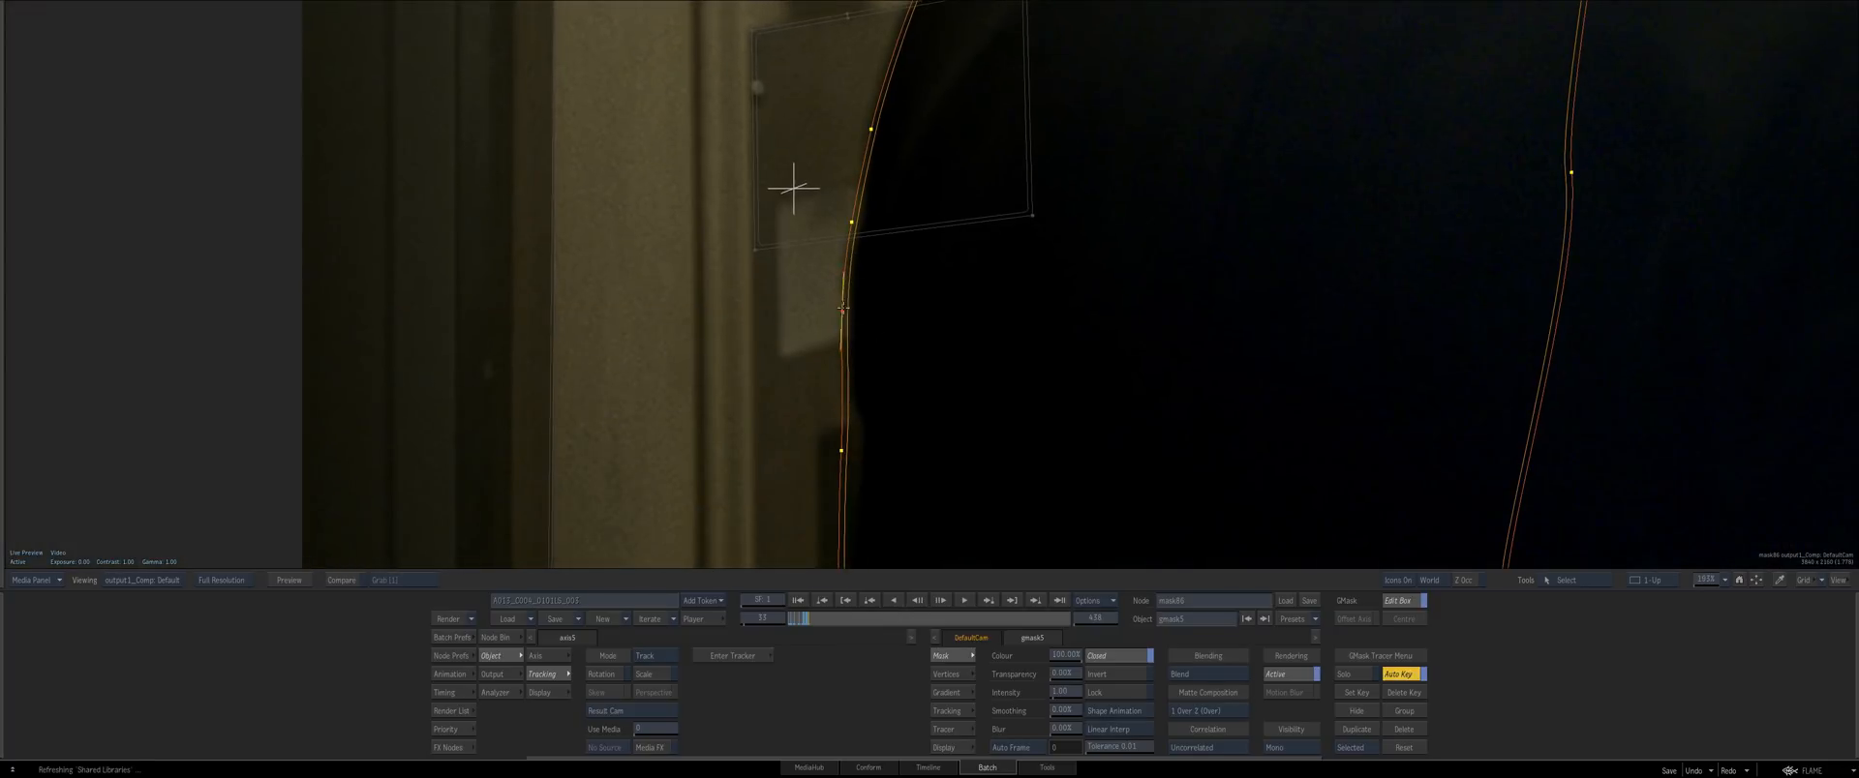
Move to the next frame and shift the whole mask to follow the man's shoulder
{"action": "left_click_drag", "start_coordinate": [867, 432], "coordinate": [711, 560]}
{"action": "key", "text": "Right"}
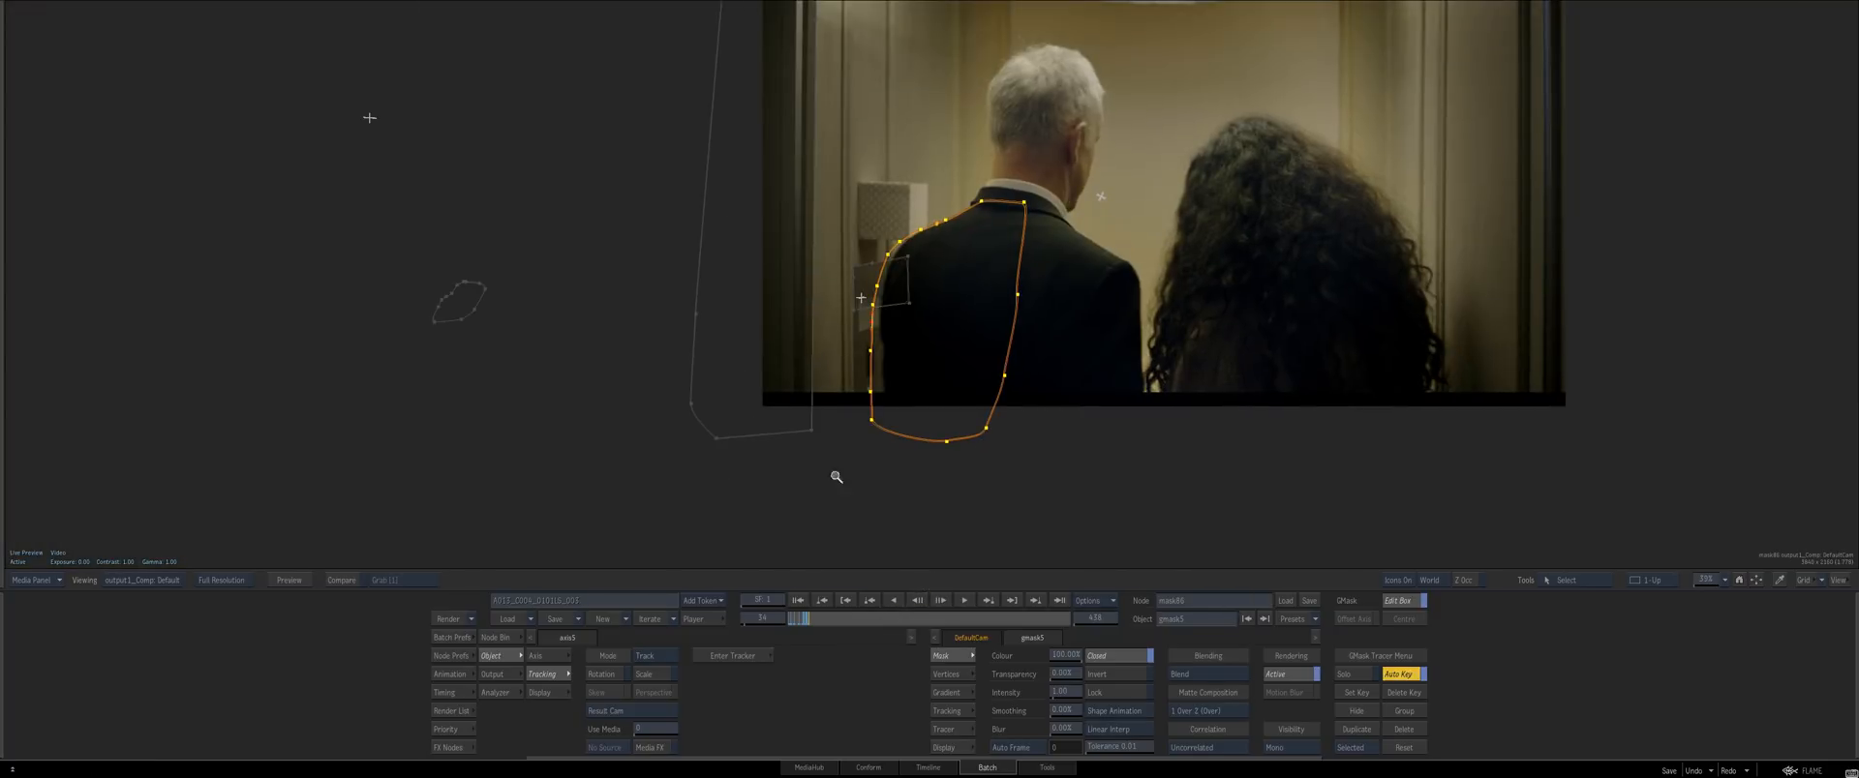
{"action": "key", "text": "ctrl+a"}
{"action": "left_click_drag", "start_coordinate": [836, 476], "coordinate": [846, 420]}
{"action": "left_click_drag", "start_coordinate": [778, 205], "coordinate": [815, 204]}
{"action": "left_click_drag", "start_coordinate": [847, 298], "coordinate": [891, 530]}
{"action": "left_click_drag", "start_coordinate": [832, 220], "coordinate": [1022, 331]}
Fit the mid-slope vertices to the jacket and lift the collar vertex onto the collar
{"action": "left_click_drag", "start_coordinate": [961, 219], "coordinate": [959, 208]}
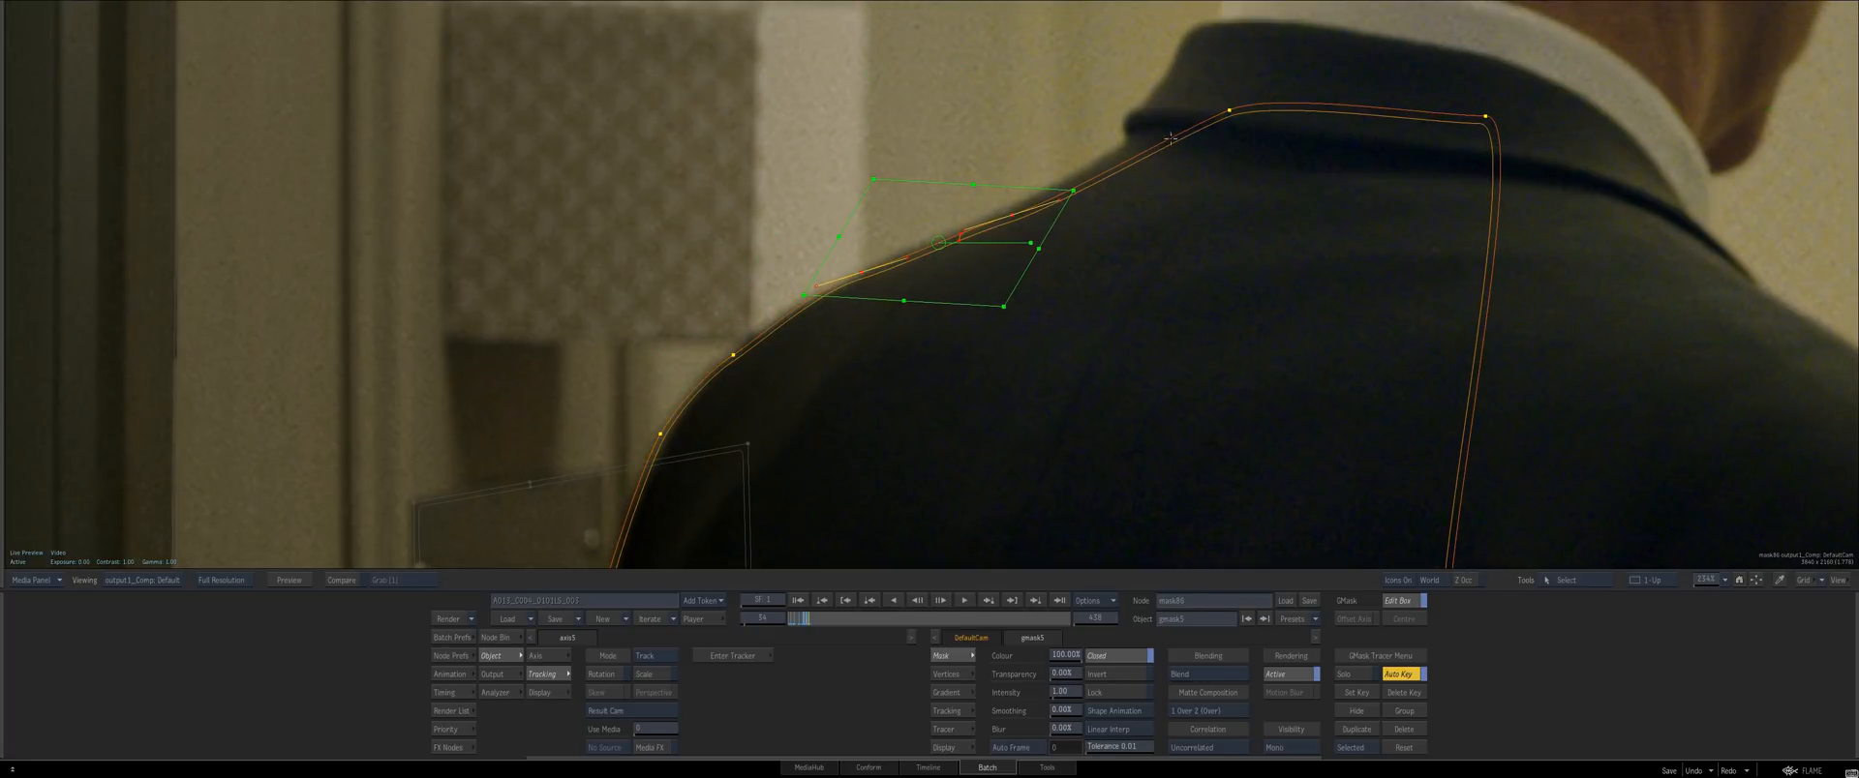
{"action": "left_click_drag", "start_coordinate": [1229, 110], "coordinate": [1219, 95]}
{"action": "left_click_drag", "start_coordinate": [1037, 203], "coordinate": [1052, 194]}
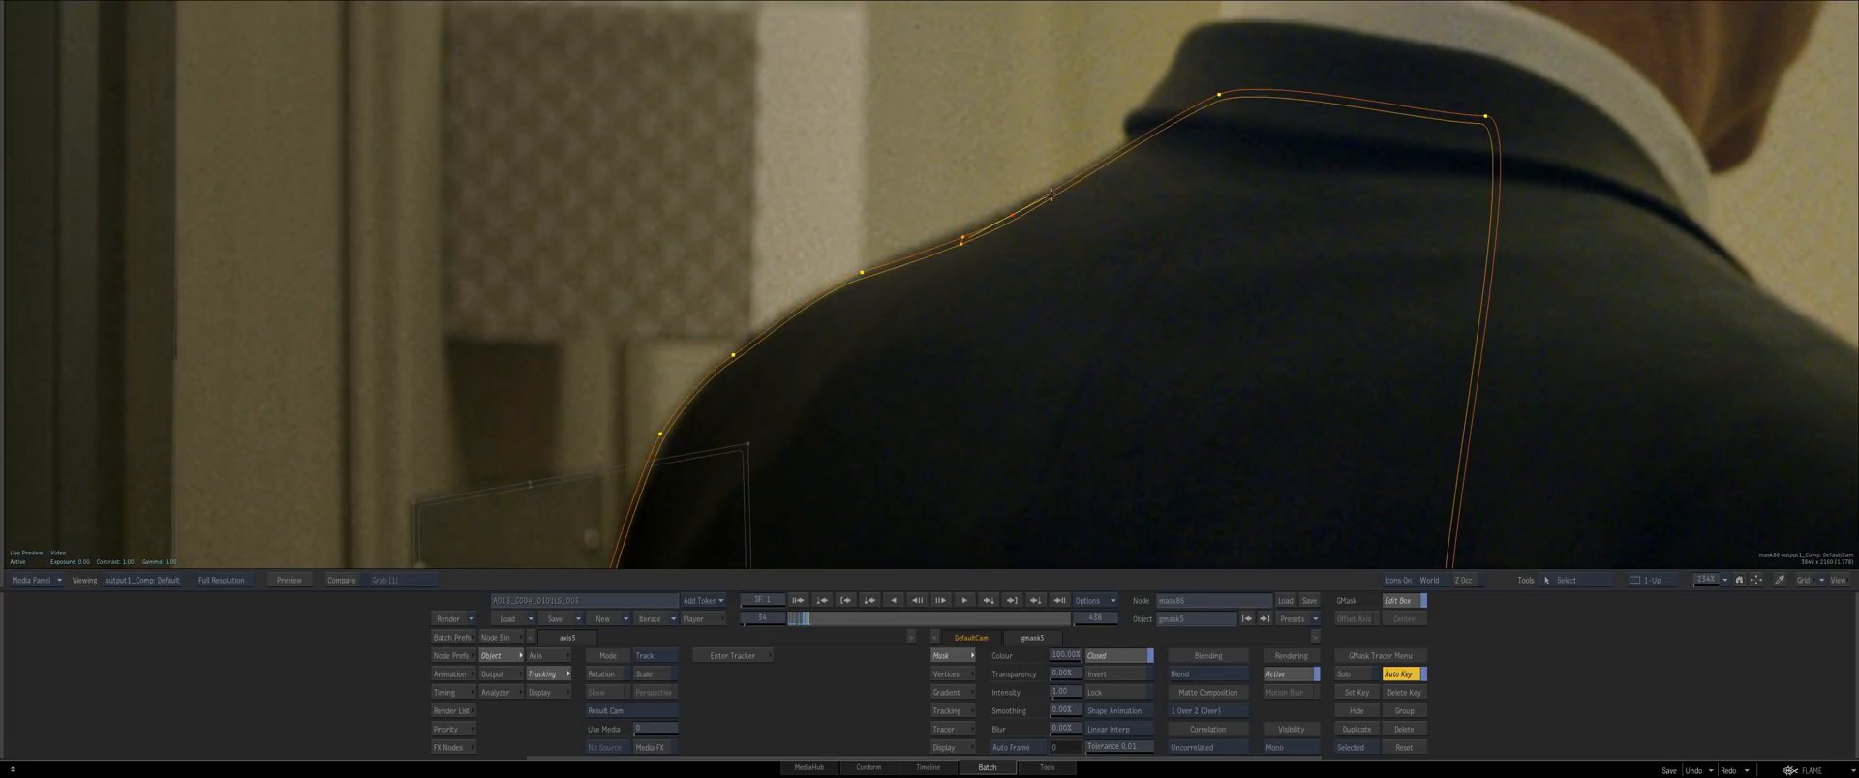
Show the mask view beside the composite result and fit the shoulder-slope vertices to the jacket edge
{"action": "key", "text": "alt+2"}
{"action": "left_click_drag", "start_coordinate": [1255, 372], "coordinate": [1198, 350]}
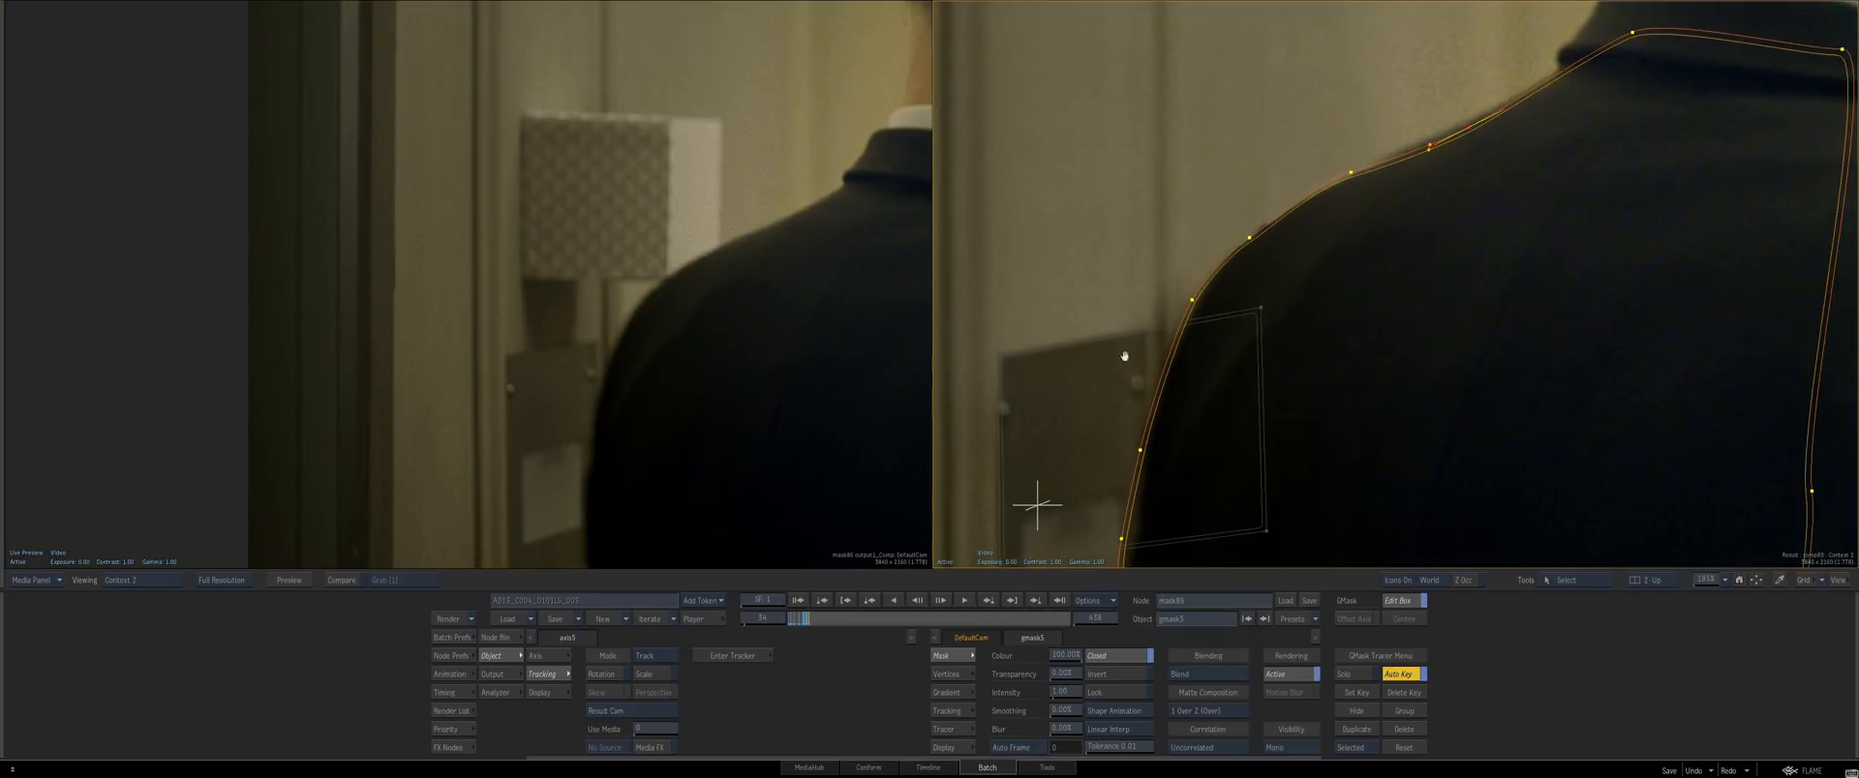
{"action": "left_click_drag", "start_coordinate": [510, 336], "coordinate": [427, 365]}
{"action": "left_click_drag", "start_coordinate": [642, 379], "coordinate": [446, 412]}
{"action": "left_click_drag", "start_coordinate": [446, 412], "coordinate": [610, 348]}
{"action": "left_click", "coordinate": [598, 214]}
{"action": "mouse_move", "coordinate": [605, 221]}
{"action": "left_mouse_down"}
{"action": "mouse_move", "coordinate": [537, 259]}
{"action": "mouse_move", "coordinate": [601, 218]}
{"action": "left_mouse_up"}
{"action": "left_click", "coordinate": [518, 238]}
{"action": "left_click", "coordinate": [566, 234]}
{"action": "scroll", "coordinate": [577, 348], "scroll_direction": "down", "scroll_amount": 2}
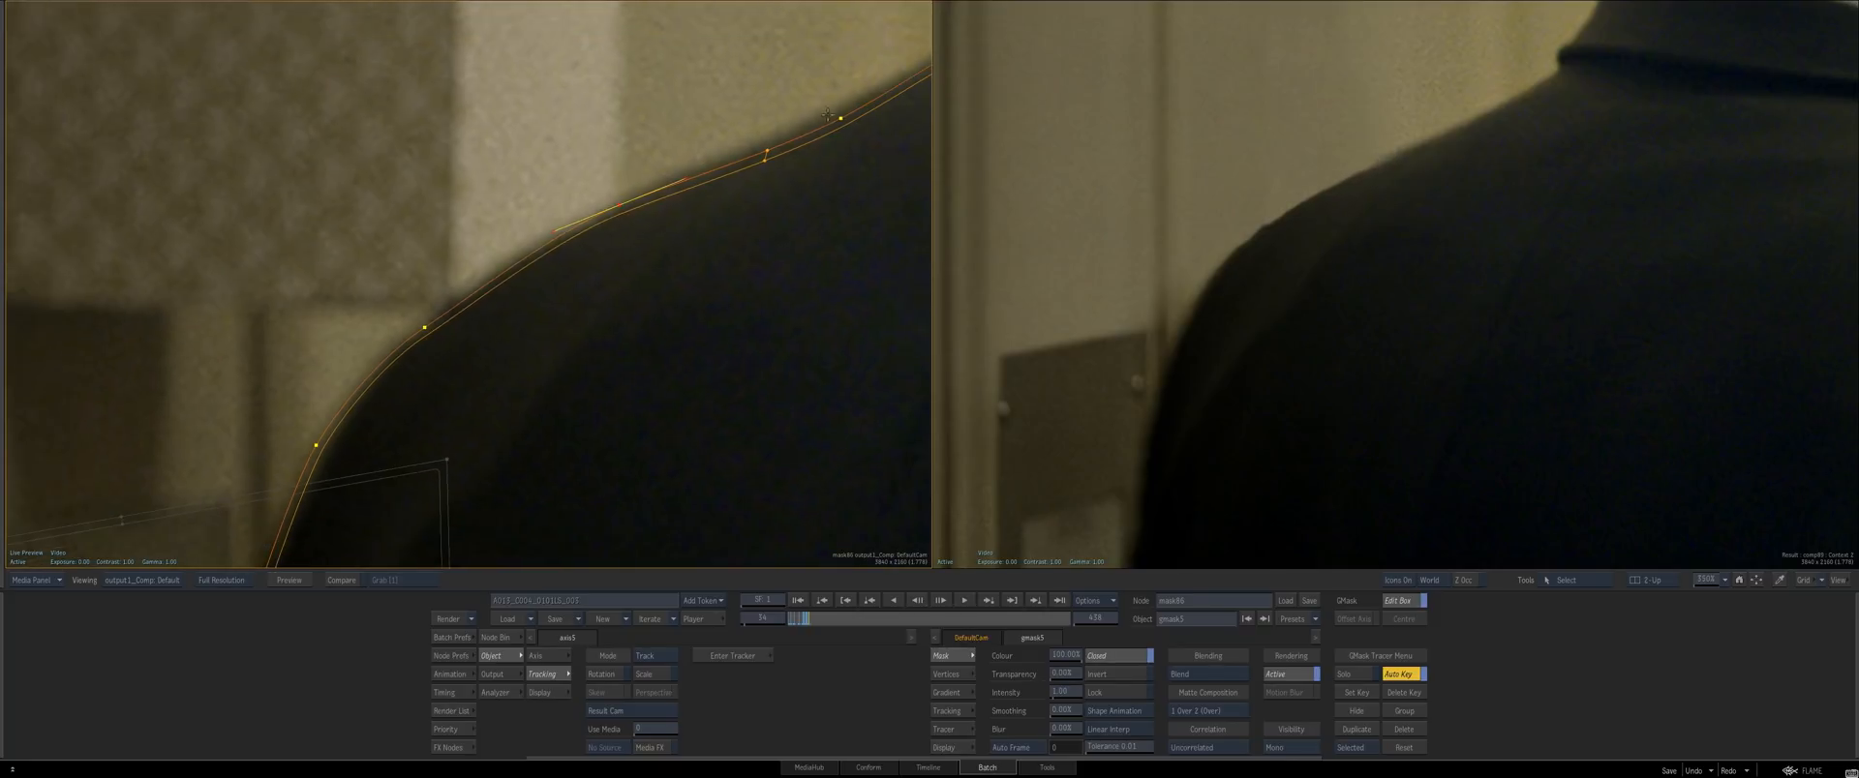
Raise the upper-slope vertex onto the jacket edge and adjust the vertices around the shoulder curve
{"action": "left_click", "coordinate": [836, 119]}
{"action": "left_click_drag", "start_coordinate": [833, 122], "coordinate": [834, 109]}
{"action": "scroll", "coordinate": [556, 365], "scroll_direction": "down", "scroll_amount": 3}
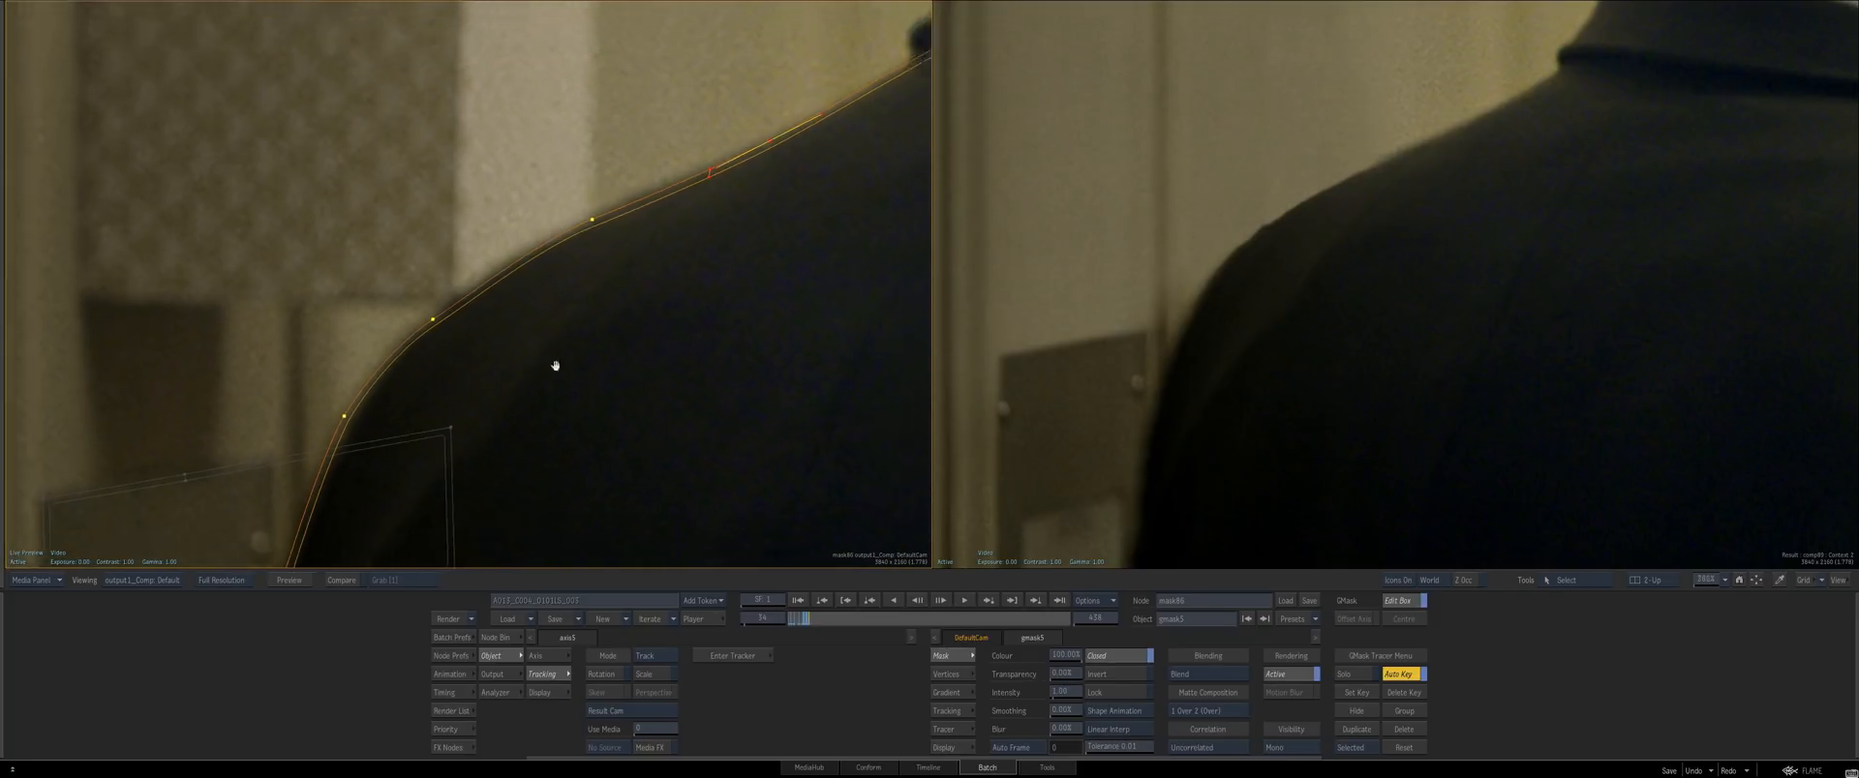
{"action": "left_click_drag", "start_coordinate": [555, 365], "coordinate": [618, 268]}
{"action": "left_click", "coordinate": [498, 221]}
{"action": "left_click", "coordinate": [497, 222]}
{"action": "scroll", "coordinate": [465, 303], "scroll_direction": "down", "scroll_amount": 4}
{"action": "left_click_drag", "start_coordinate": [464, 303], "coordinate": [477, 227]}
{"action": "left_click", "coordinate": [476, 225]}
{"action": "scroll", "coordinate": [482, 359], "scroll_direction": "down", "scroll_amount": 7}
{"action": "left_click_drag", "start_coordinate": [540, 468], "coordinate": [591, 364]}
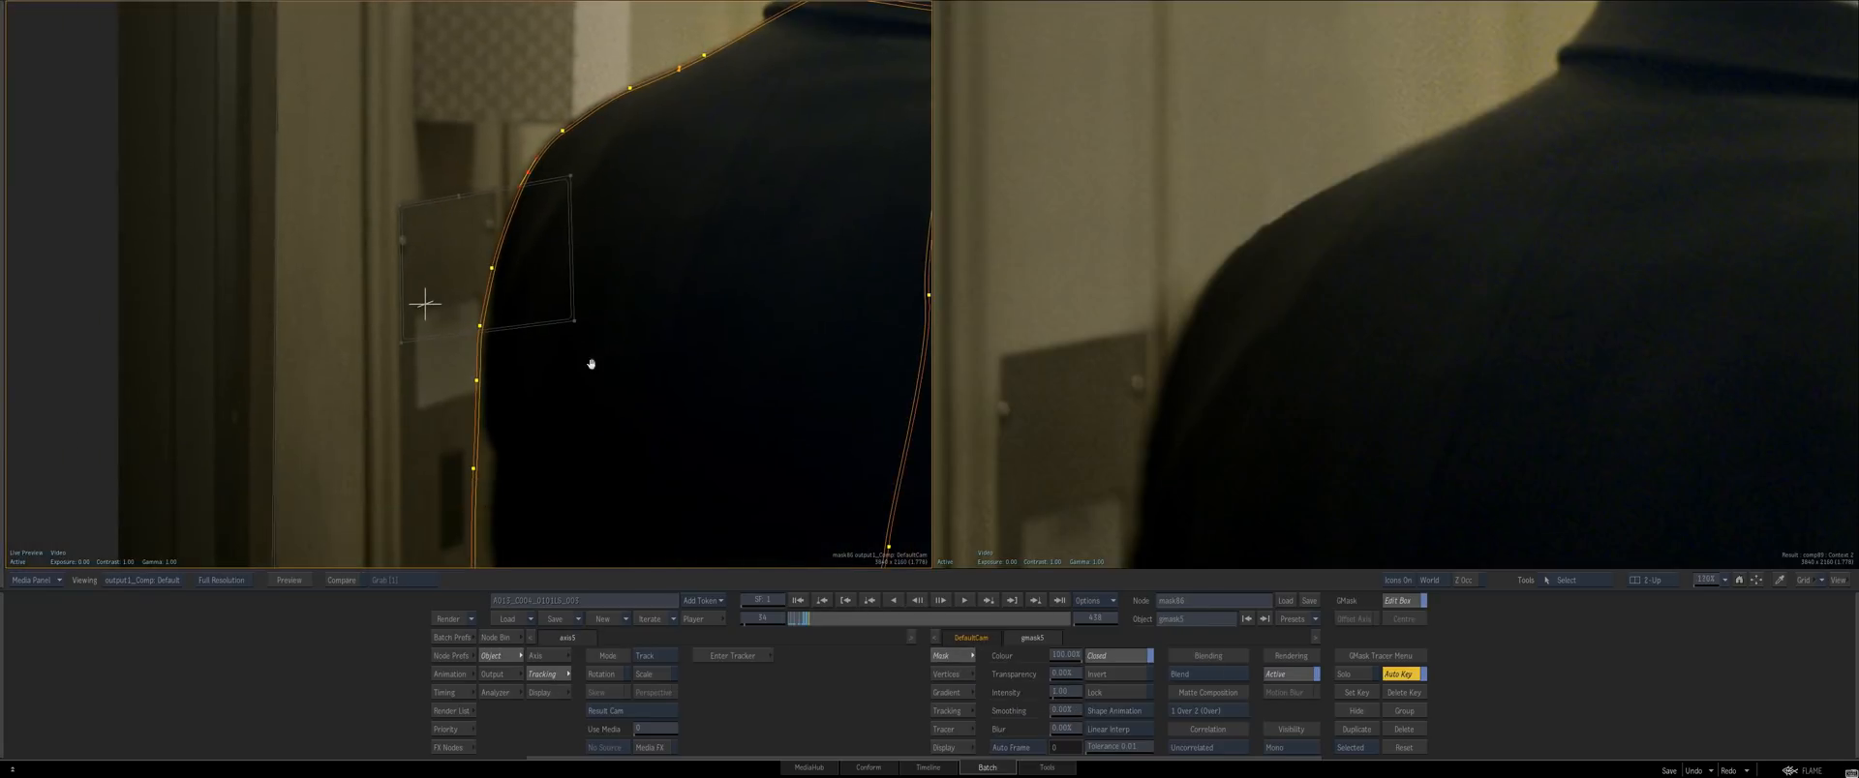
Advance two frames and shift the whole mask to follow the man's shoulder
{"action": "key", "text": "Right"}
{"action": "key", "text": "Right"}
{"action": "scroll", "coordinate": [697, 388], "scroll_direction": "down", "scroll_amount": 10}
{"action": "left_click_drag", "start_coordinate": [685, 170], "coordinate": [456, 427]}
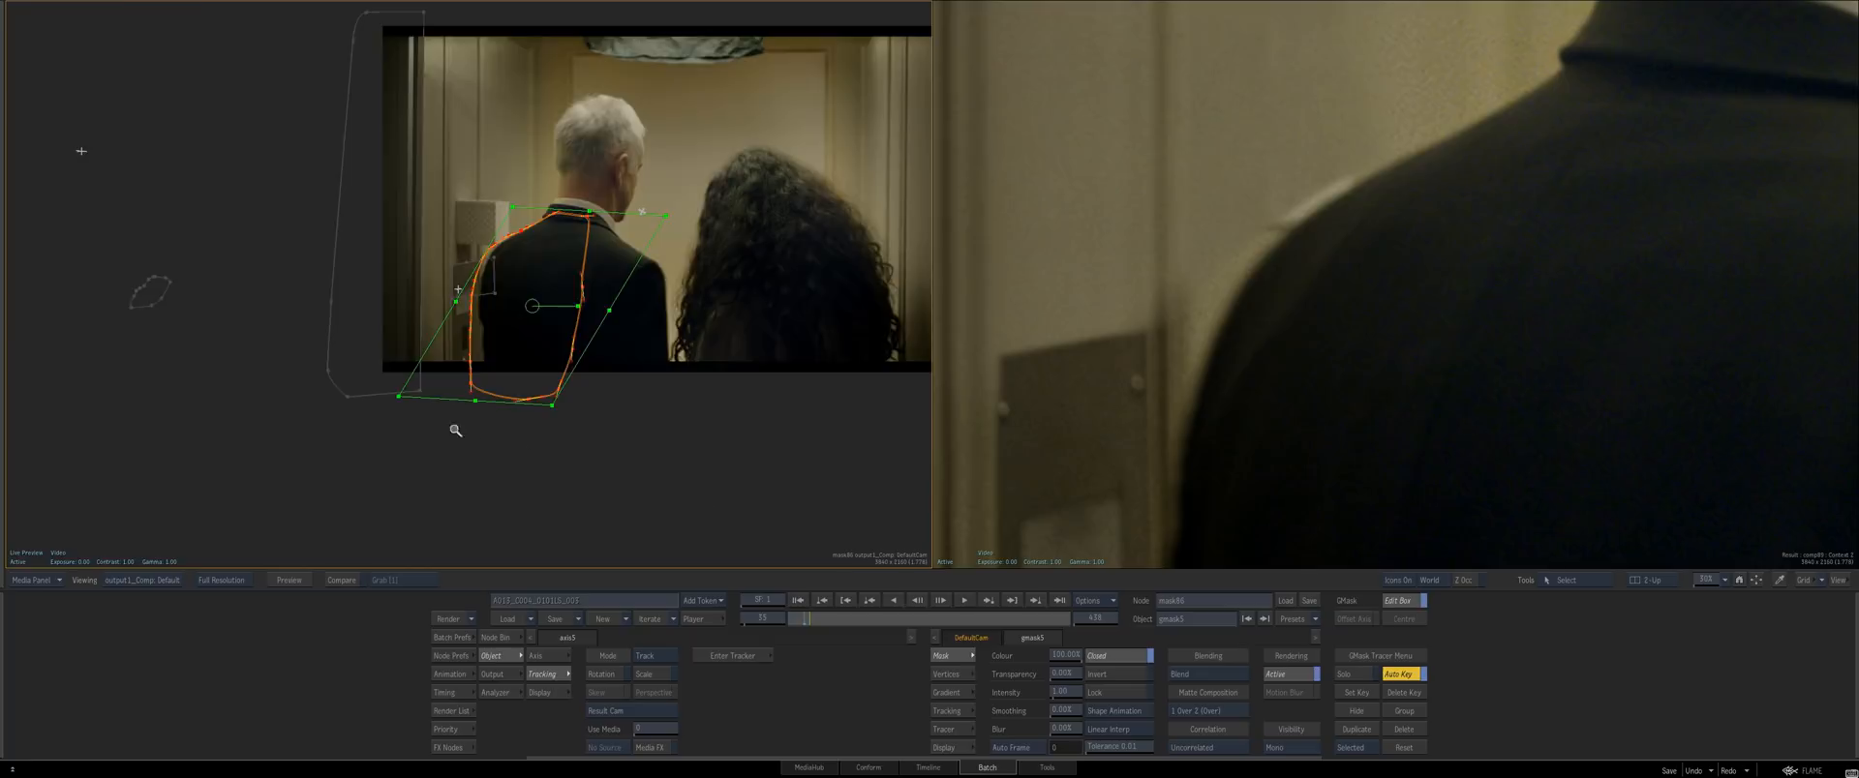
{"action": "scroll", "coordinate": [503, 485], "scroll_direction": "up", "scroll_amount": 12}
{"action": "left_click_drag", "start_coordinate": [684, 321], "coordinate": [733, 312]}
{"action": "left_click_drag", "start_coordinate": [665, 366], "coordinate": [528, 378]}
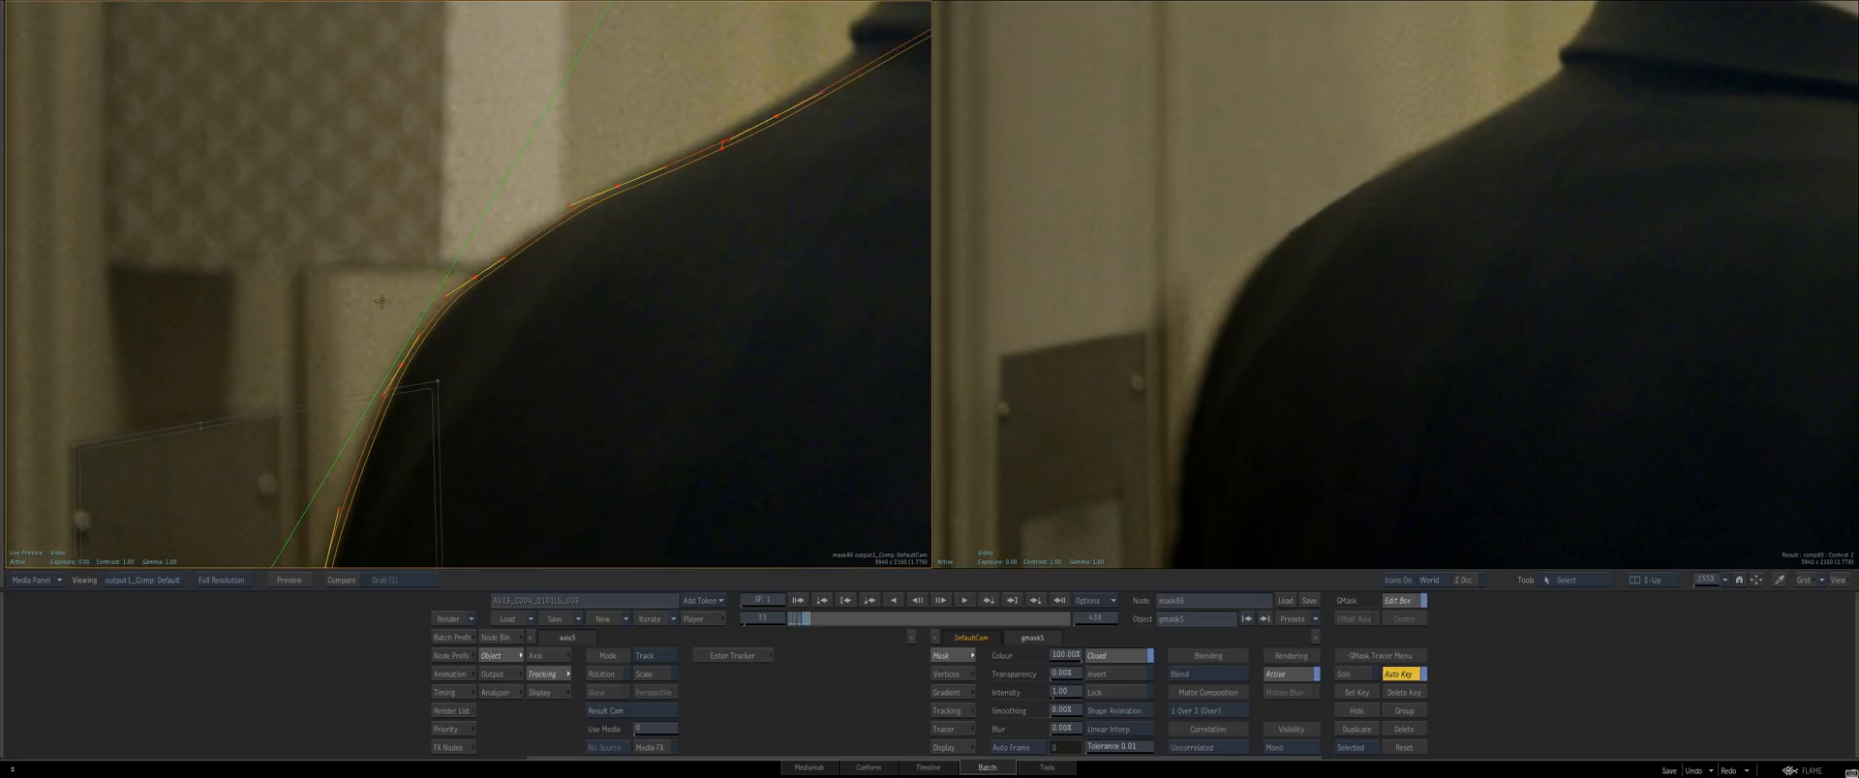
Fit the vertices on the rounded shoulder and the mid-slope to the jacket edge on this frame
{"action": "left_click_drag", "start_coordinate": [368, 320], "coordinate": [422, 344]}
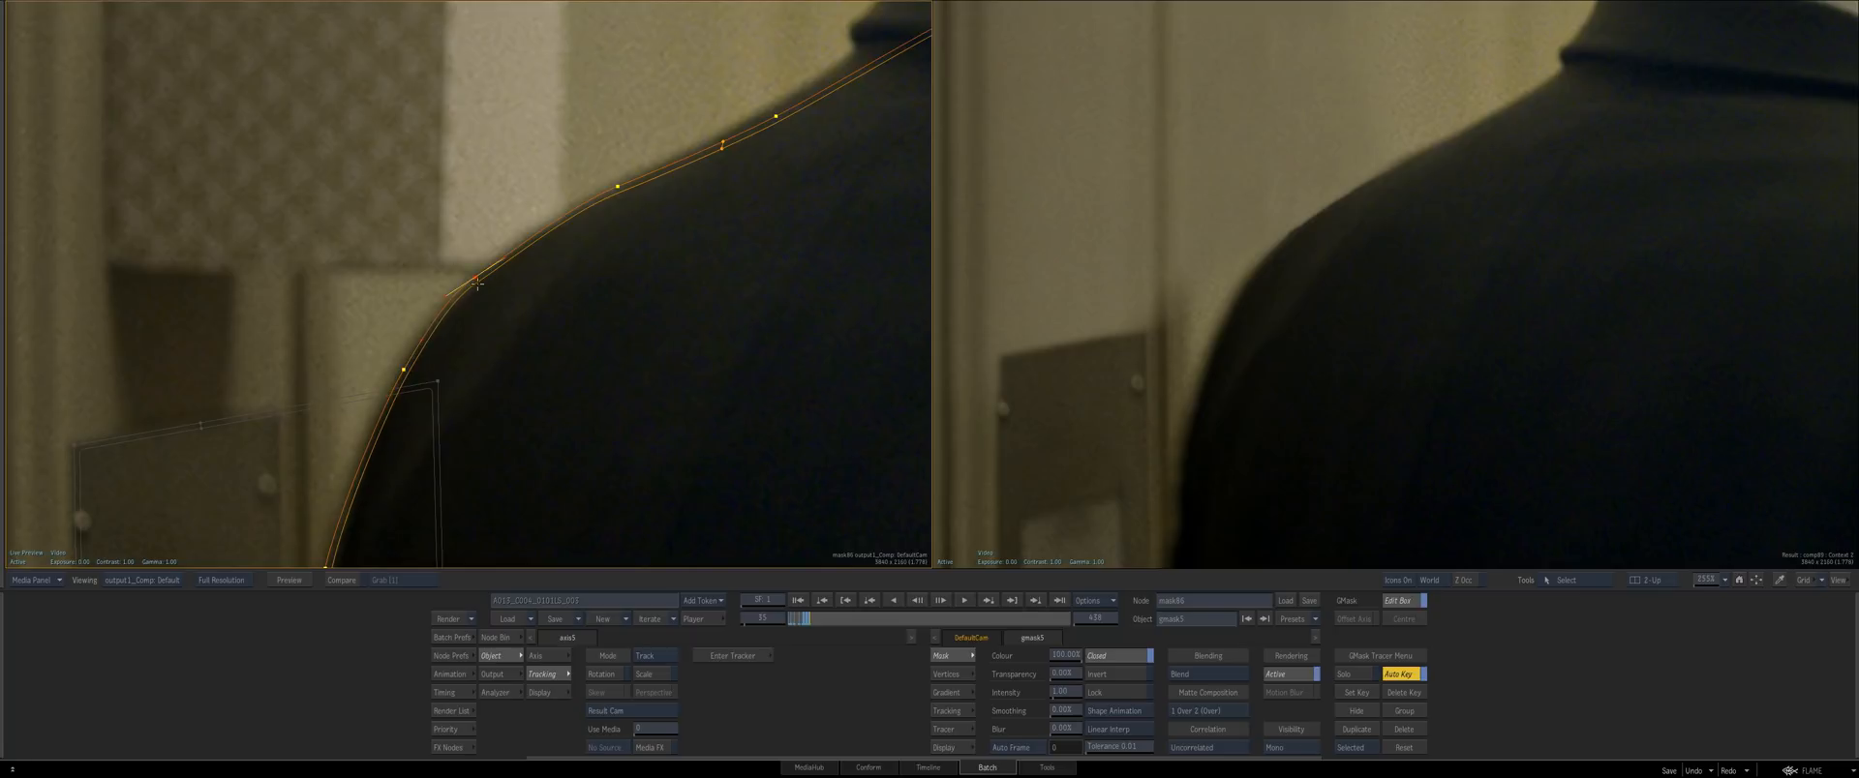
{"action": "left_click_drag", "start_coordinate": [494, 259], "coordinate": [543, 238]}
{"action": "left_click", "coordinate": [563, 205]}
{"action": "left_click", "coordinate": [584, 208]}
{"action": "left_click_drag", "start_coordinate": [820, 325], "coordinate": [631, 312]}
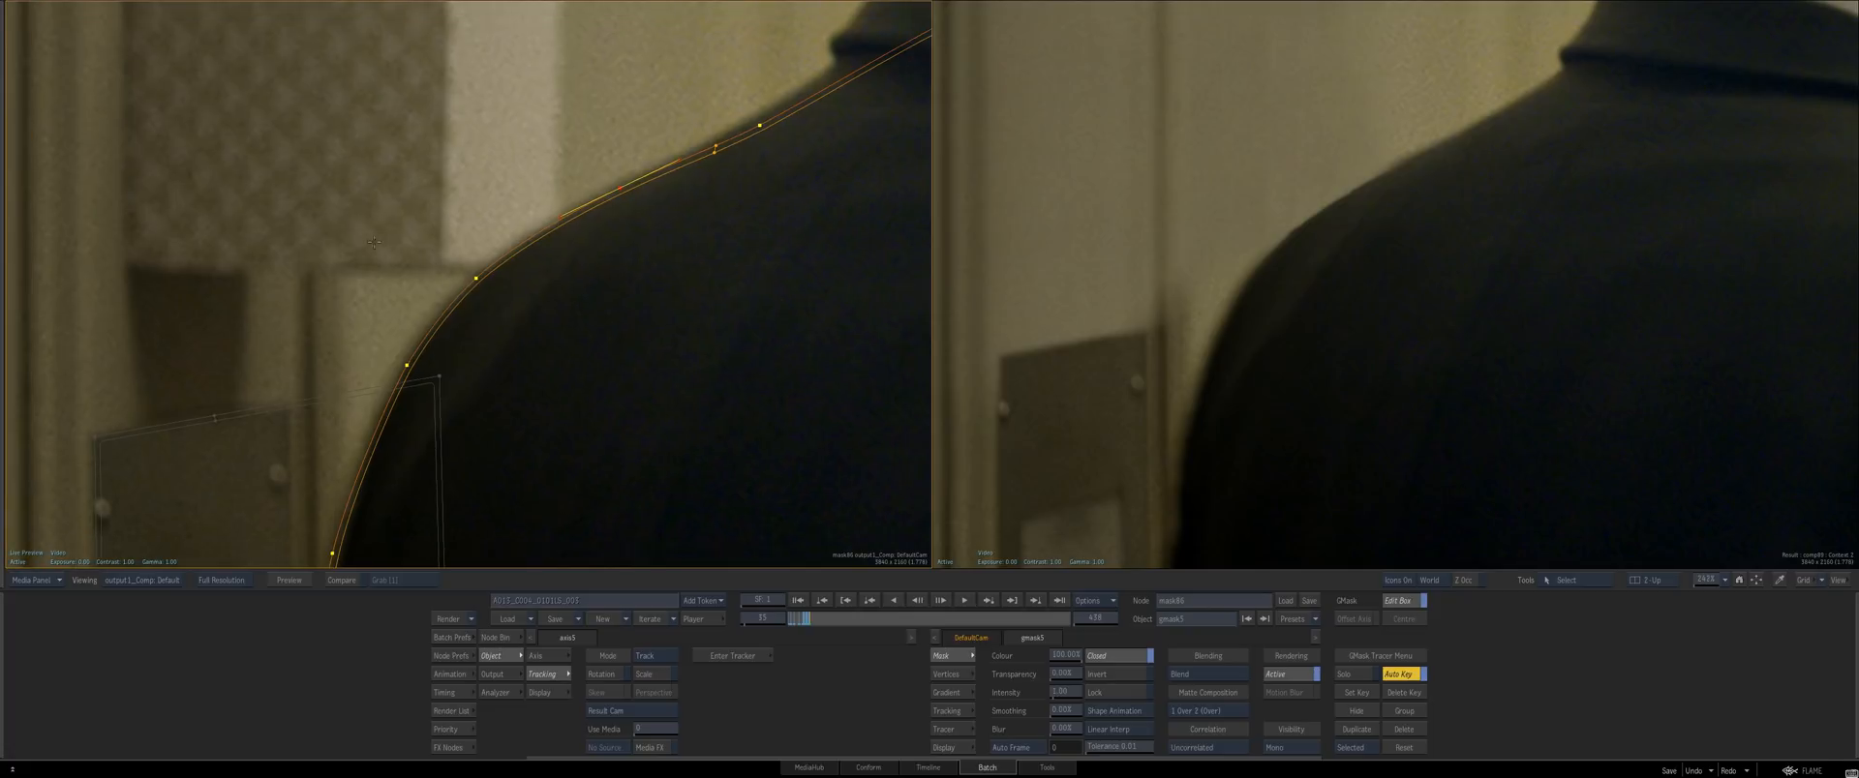
{"action": "left_click_drag", "start_coordinate": [509, 253], "coordinate": [387, 388]}
{"action": "left_click_drag", "start_coordinate": [474, 279], "coordinate": [471, 284]}
Advance to the frames where the man turns, select the whole mask and move it completely outside the picture
{"action": "left_click", "coordinate": [940, 601]}
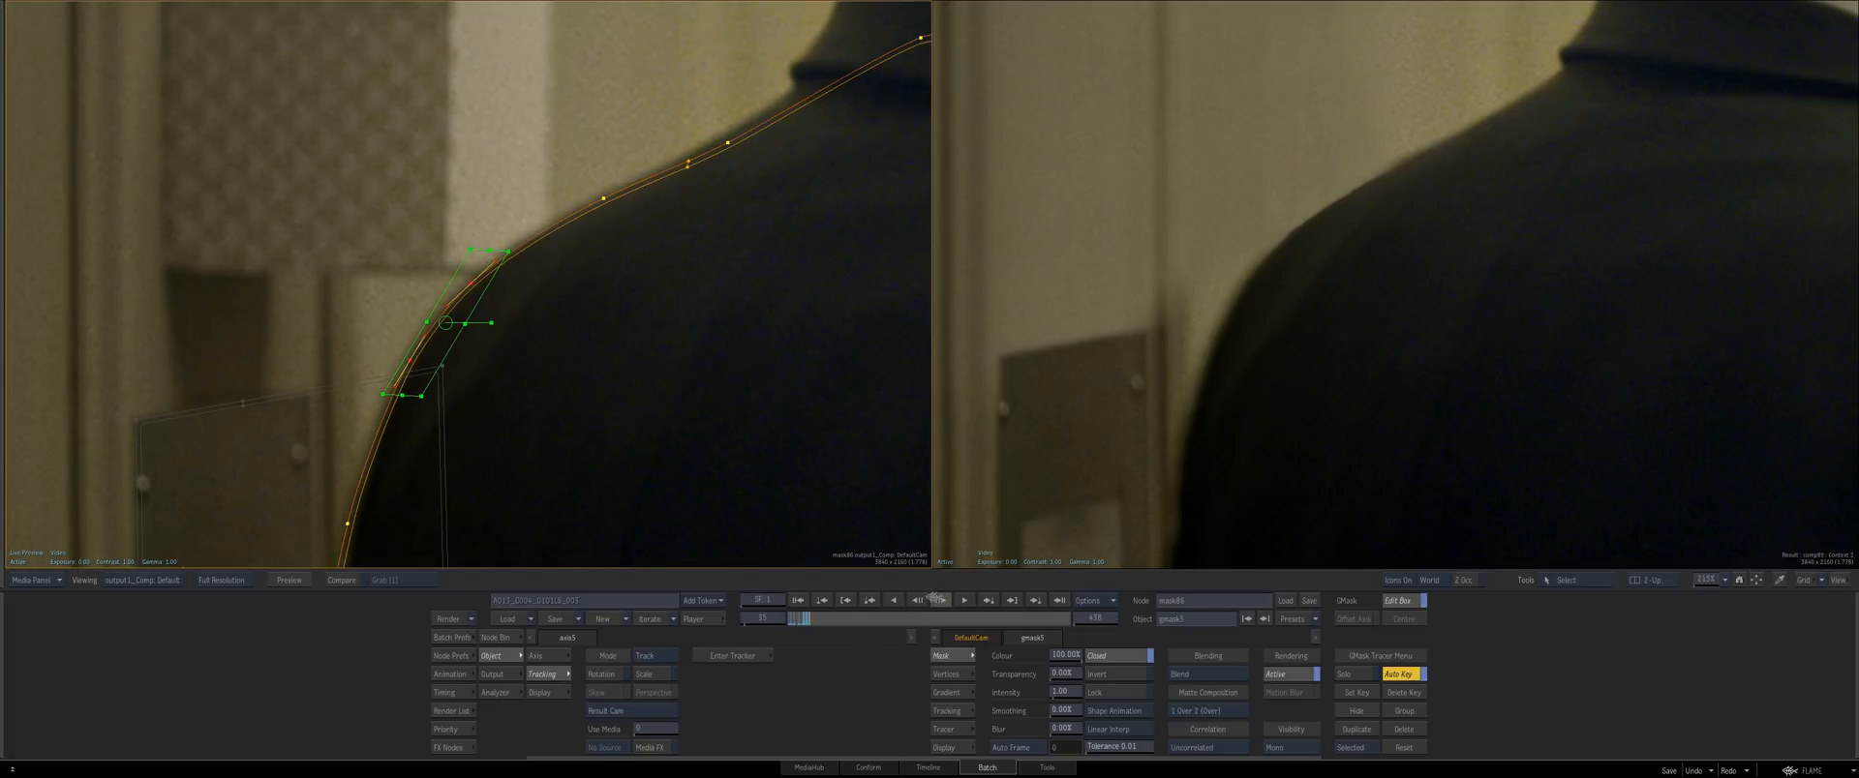
{"action": "left_click_drag", "start_coordinate": [739, 367], "coordinate": [558, 368]}
{"action": "key", "text": "ctrl+a"}
{"action": "left_click", "coordinate": [938, 600]}
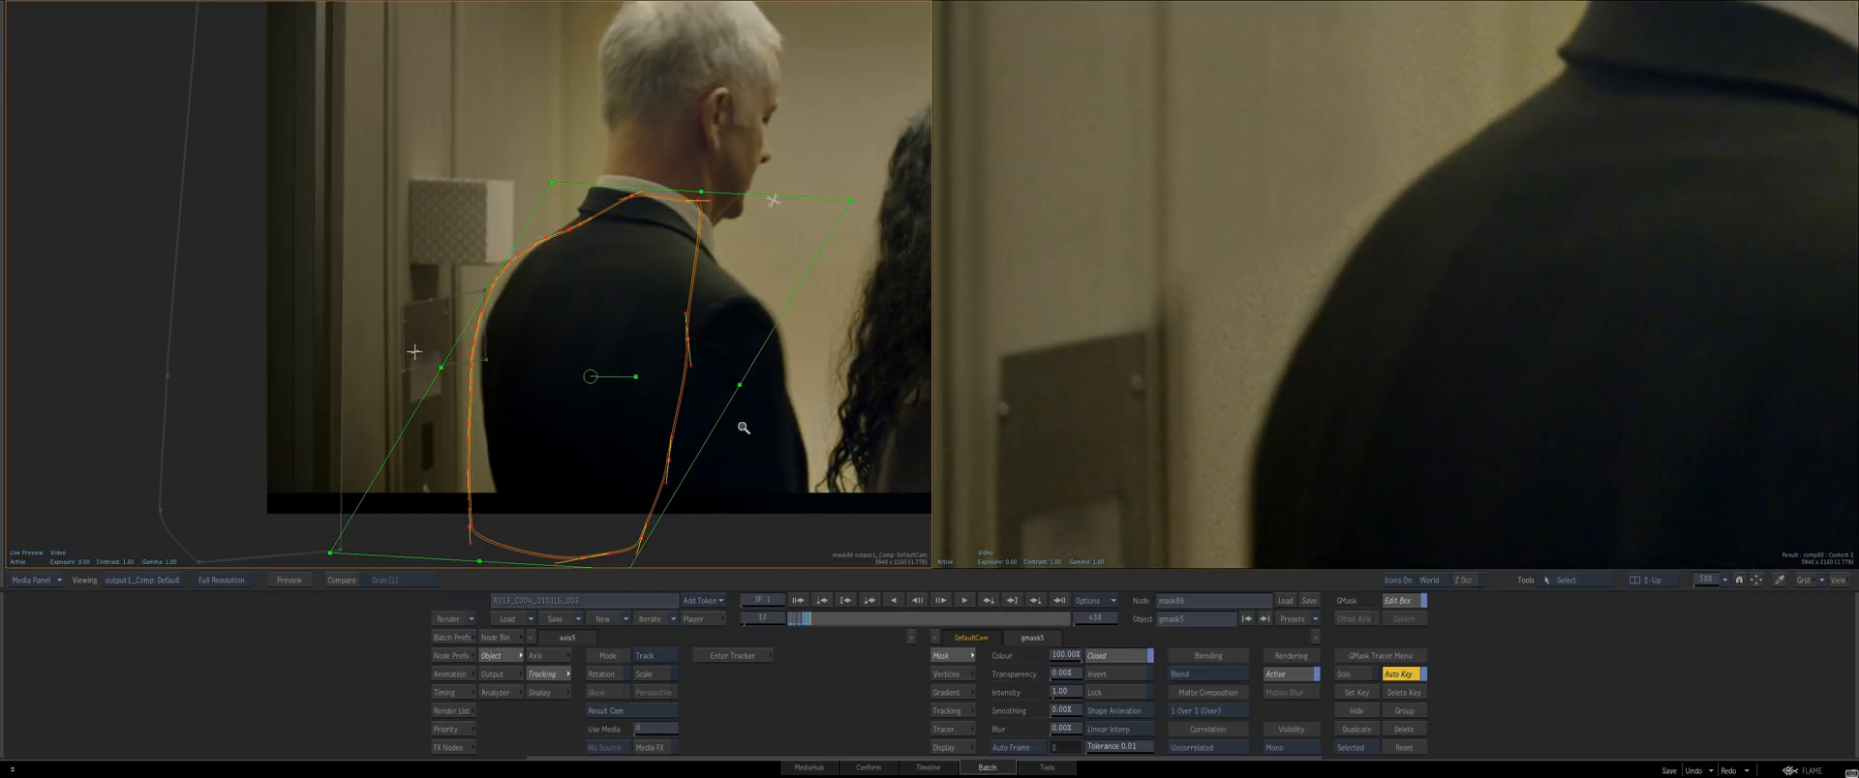
{"action": "left_click_drag", "start_coordinate": [678, 363], "coordinate": [591, 387]}
{"action": "left_click_drag", "start_coordinate": [591, 334], "coordinate": [13, 309]}
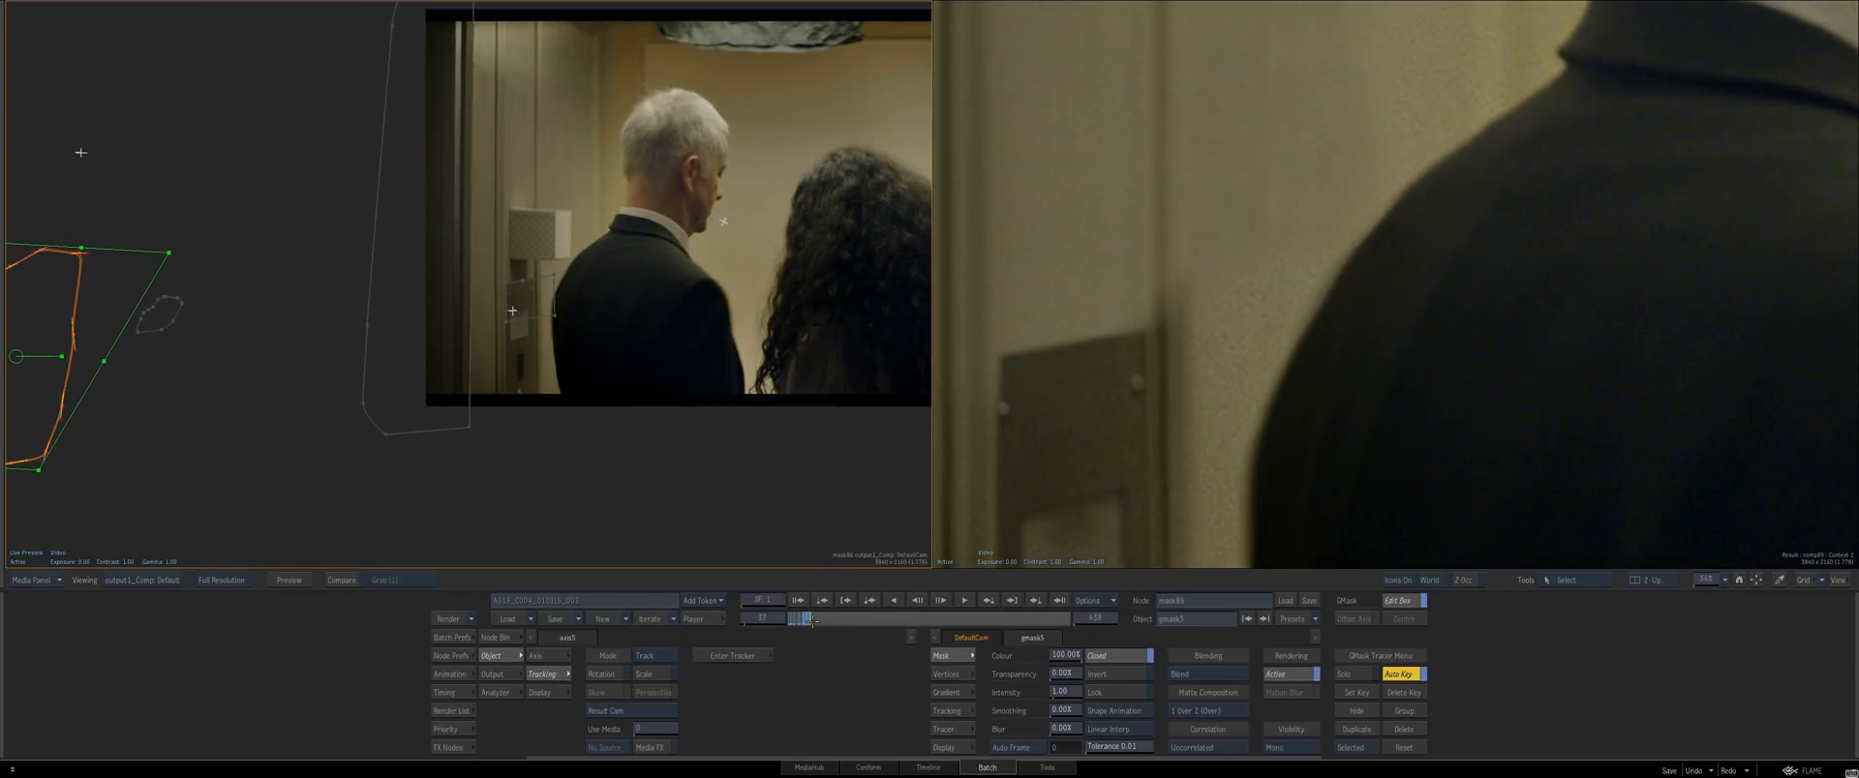
{"action": "mouse_move", "coordinate": [811, 621]}
{"action": "left_mouse_down"}
{"action": "mouse_move", "coordinate": [834, 627]}
{"action": "mouse_move", "coordinate": [812, 625]}
{"action": "left_mouse_up"}
Return to the batch schematic and view the render node's result at frame 1, close up on the man's collar
{"action": "key", "text": "Escape"}
{"action": "left_click_drag", "start_coordinate": [988, 435], "coordinate": [963, 461]}
{"action": "left_click", "coordinate": [1161, 272]}
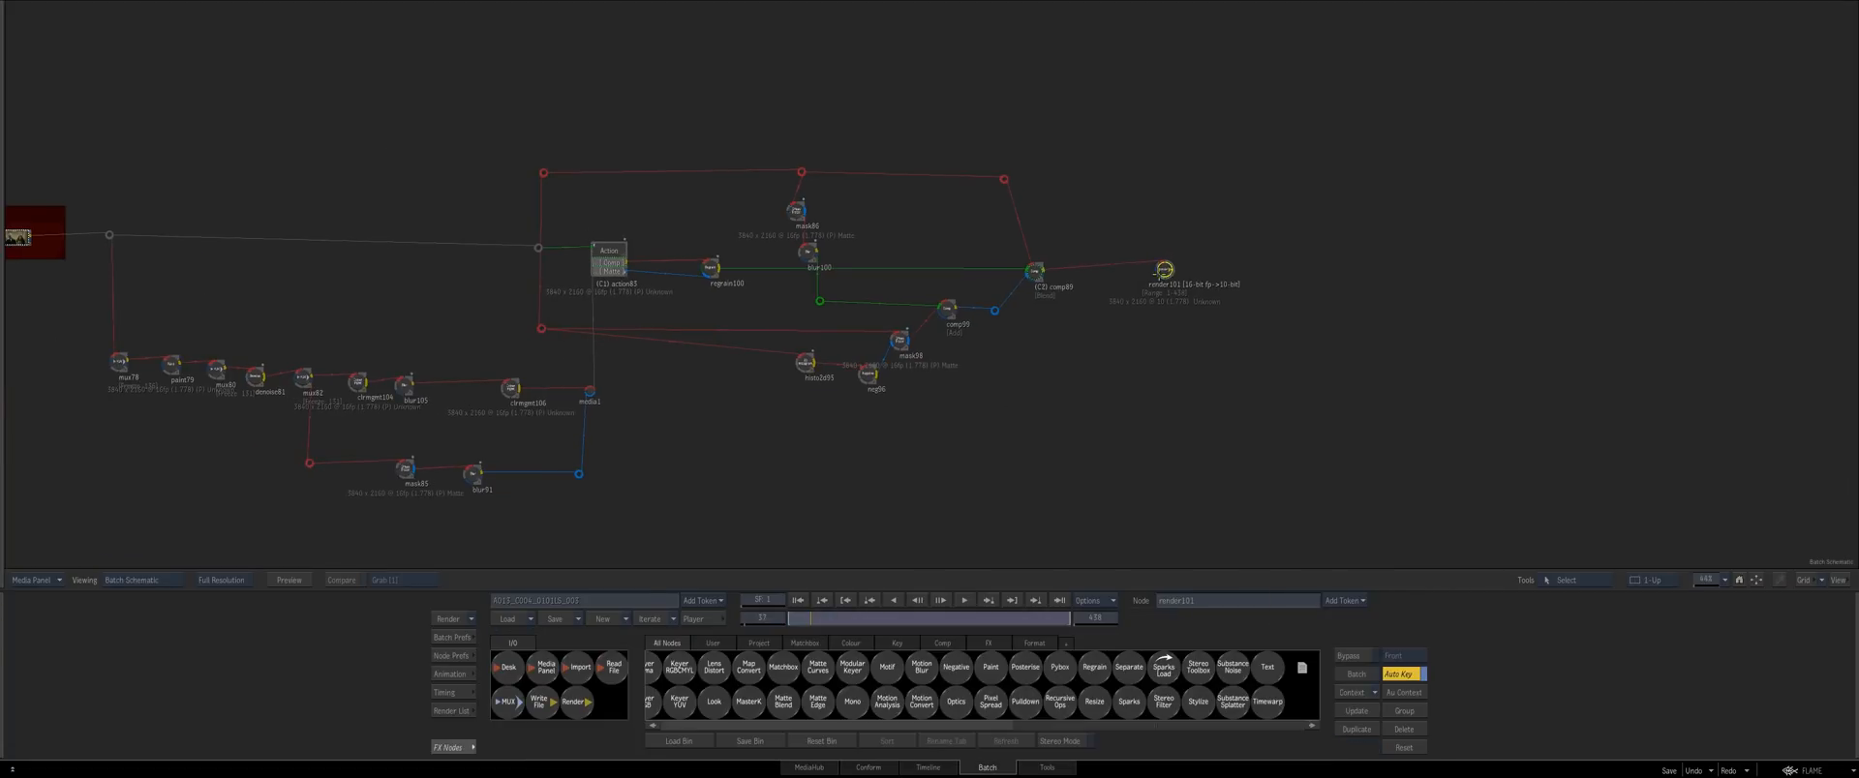
{"action": "key", "text": "F4"}
{"action": "left_click", "coordinate": [796, 601]}
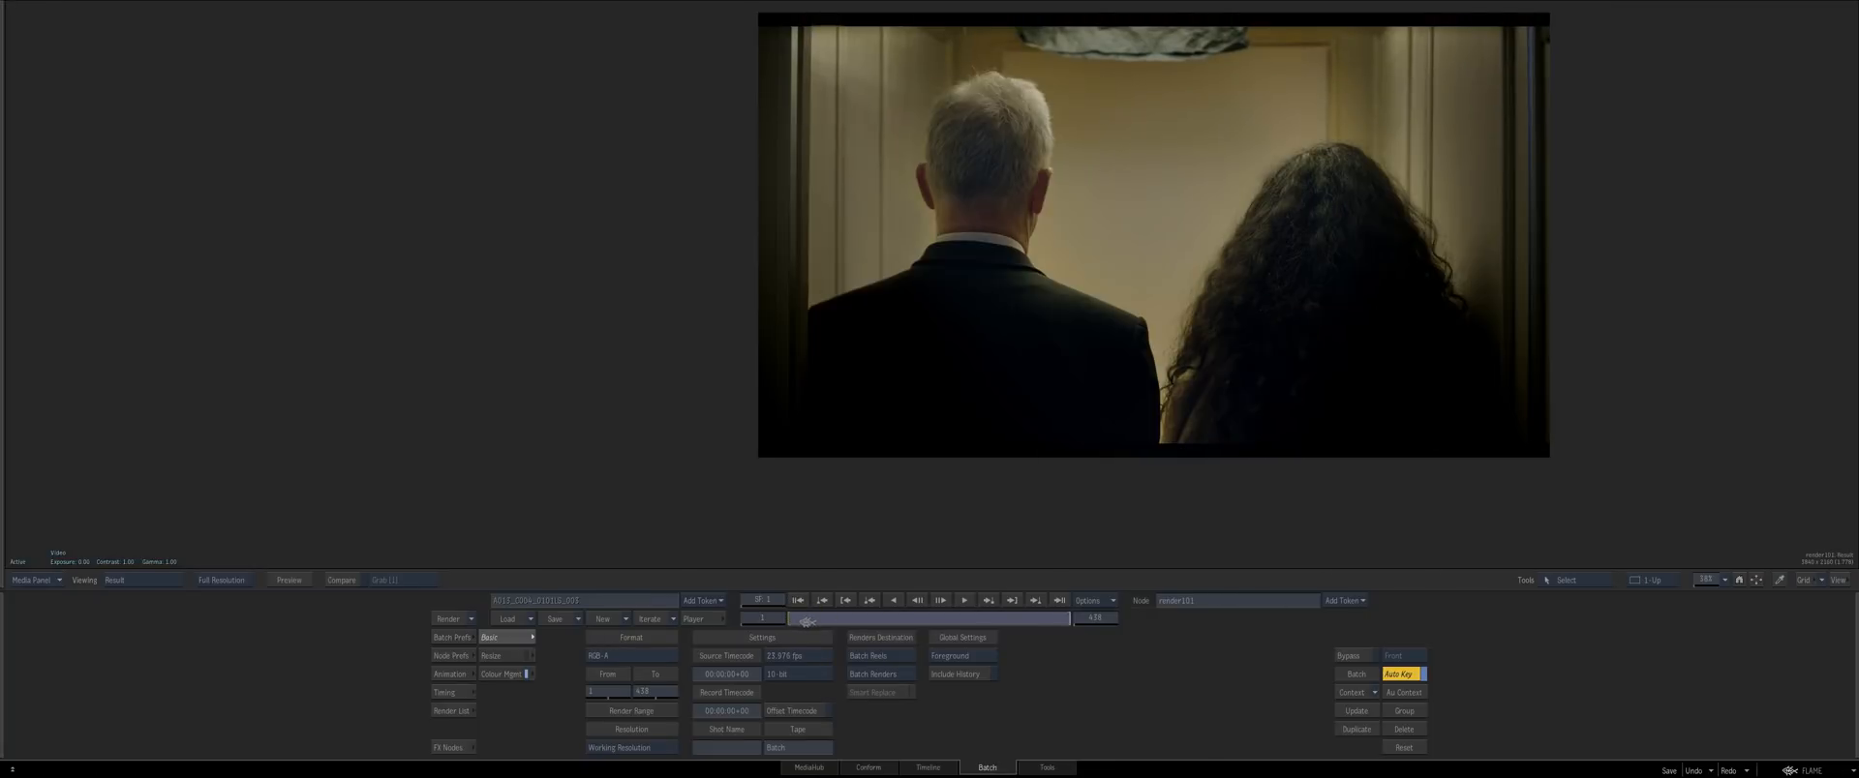
{"action": "scroll", "coordinate": [713, 435], "scroll_direction": "up", "scroll_amount": 10}
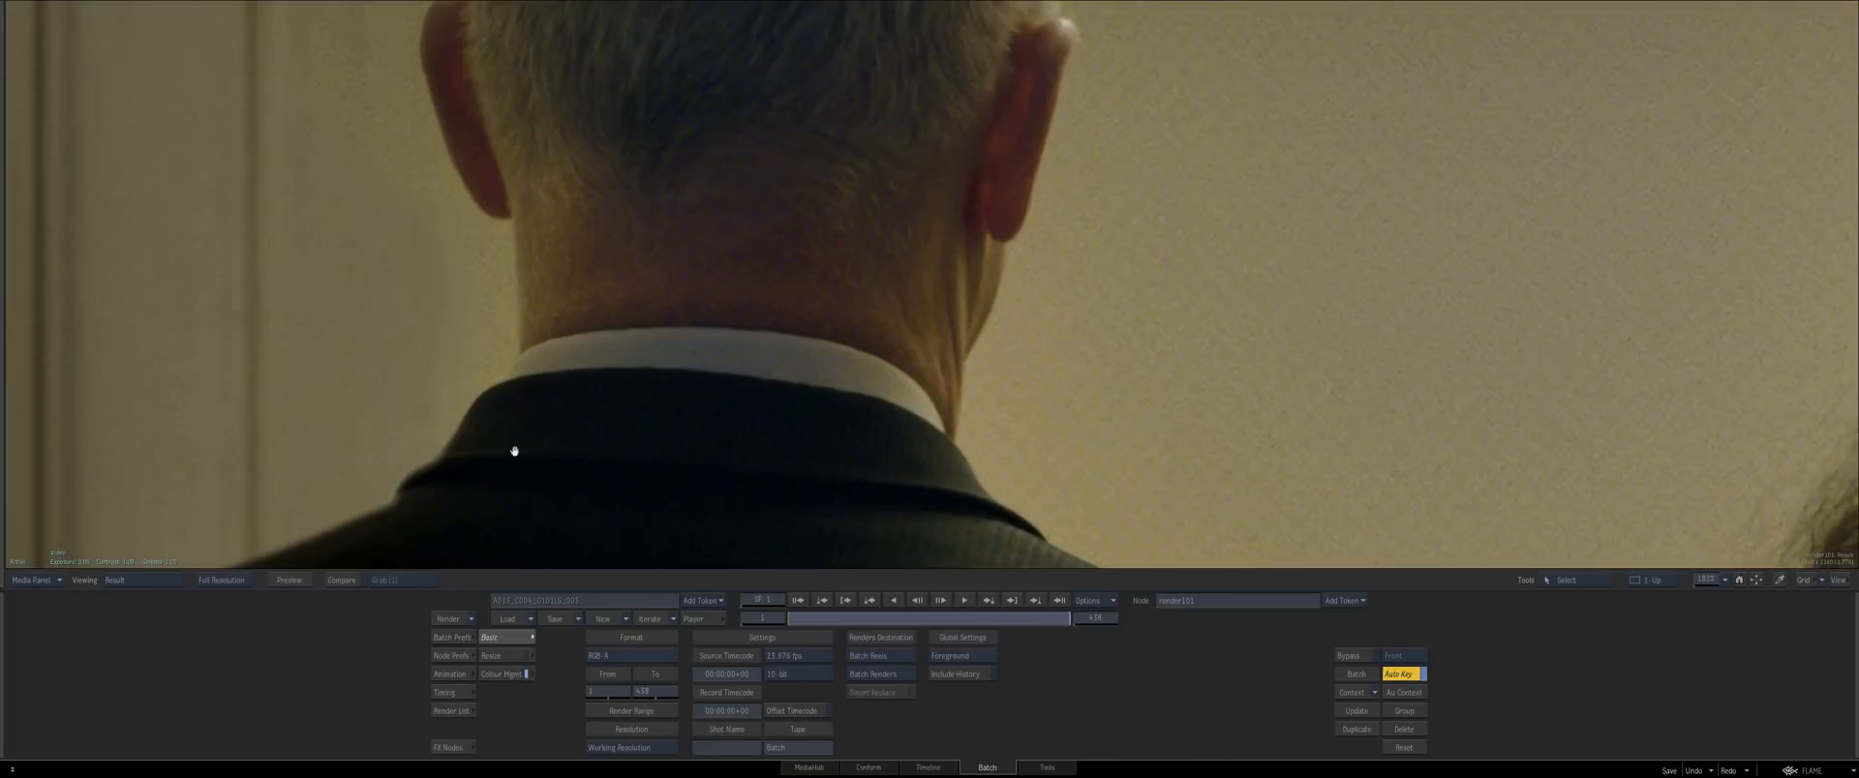
Inspect the collar edge in the Action node and the final Comp node from the batch schematic
{"action": "key", "text": "F4"}
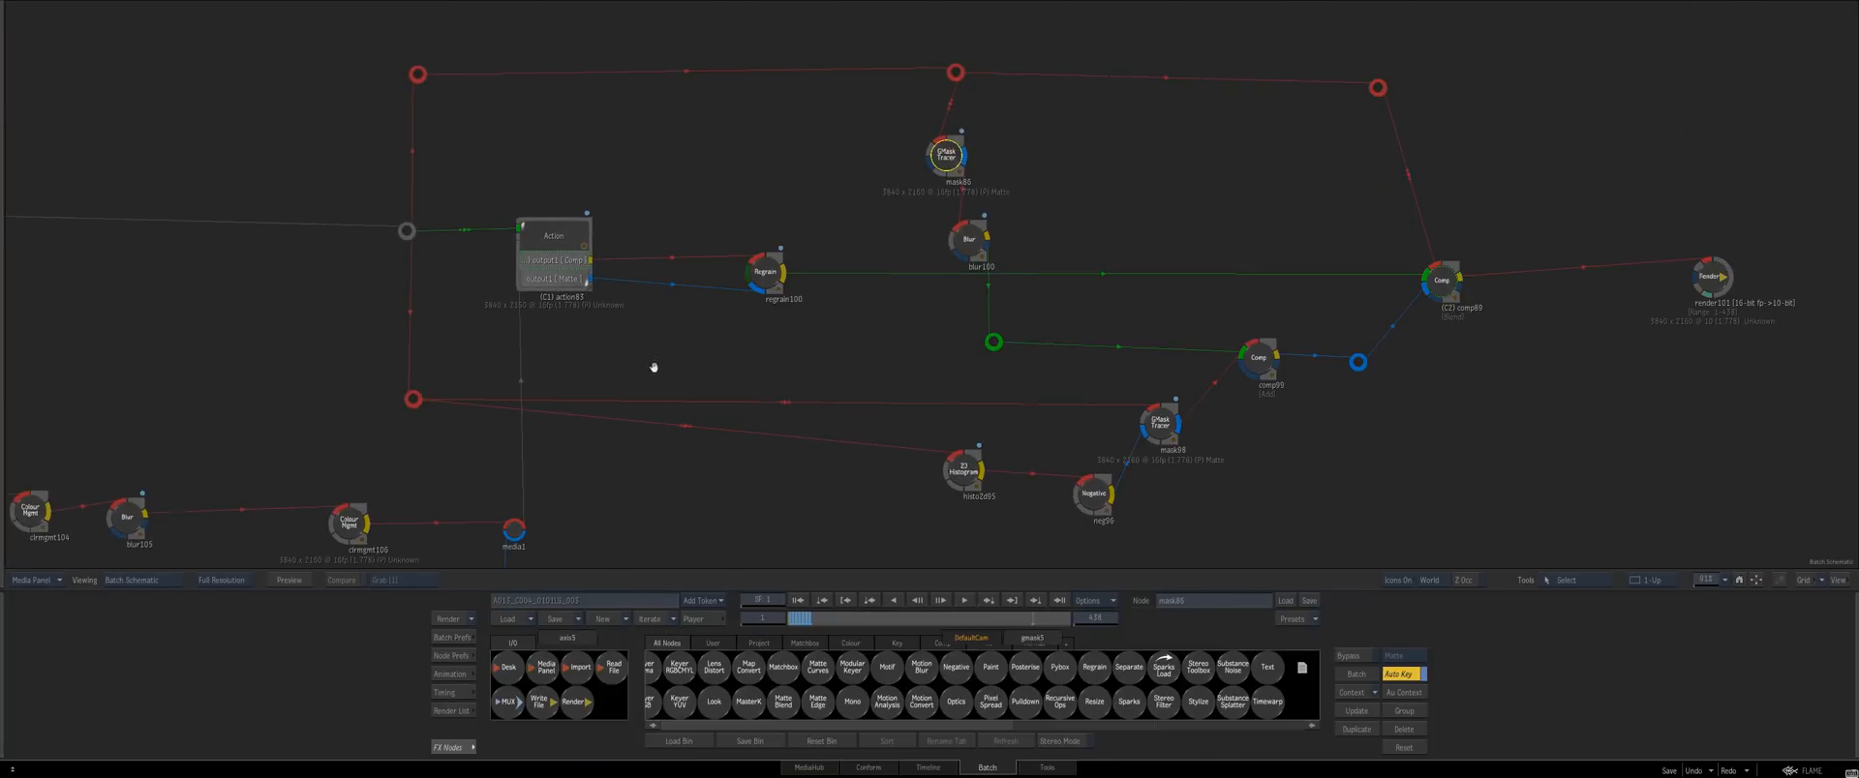
{"action": "key", "text": "F4"}
{"action": "left_click_drag", "start_coordinate": [678, 464], "coordinate": [866, 419]}
{"action": "left_click_drag", "start_coordinate": [867, 419], "coordinate": [1009, 427]}
{"action": "key", "text": "Escape"}
{"action": "left_click", "coordinate": [753, 273]}
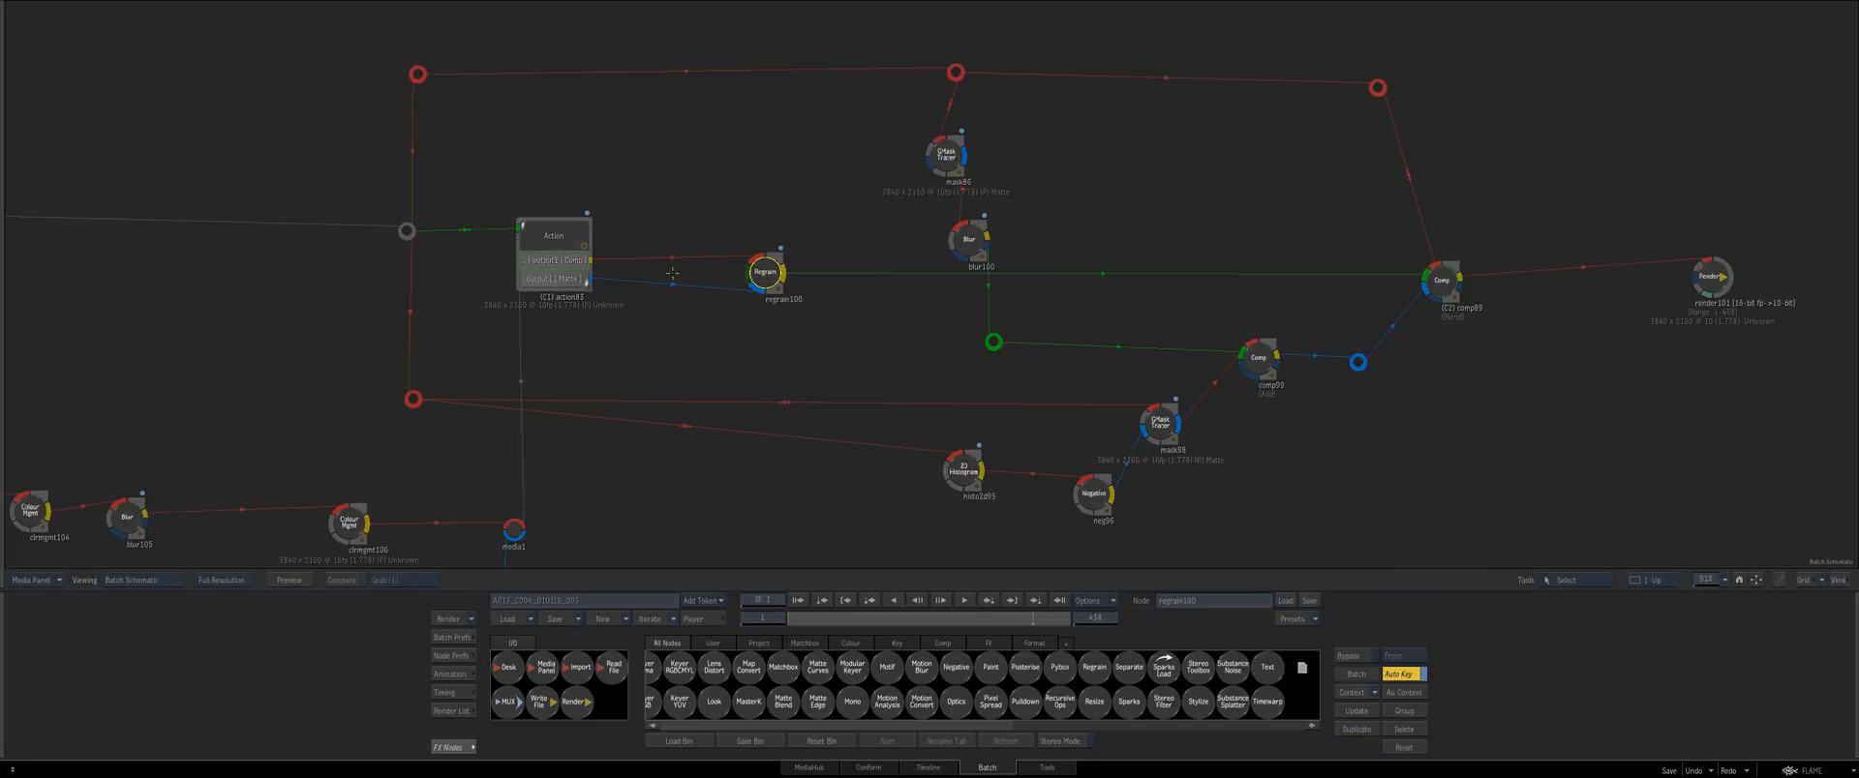
{"action": "double_click", "coordinate": [561, 249]}
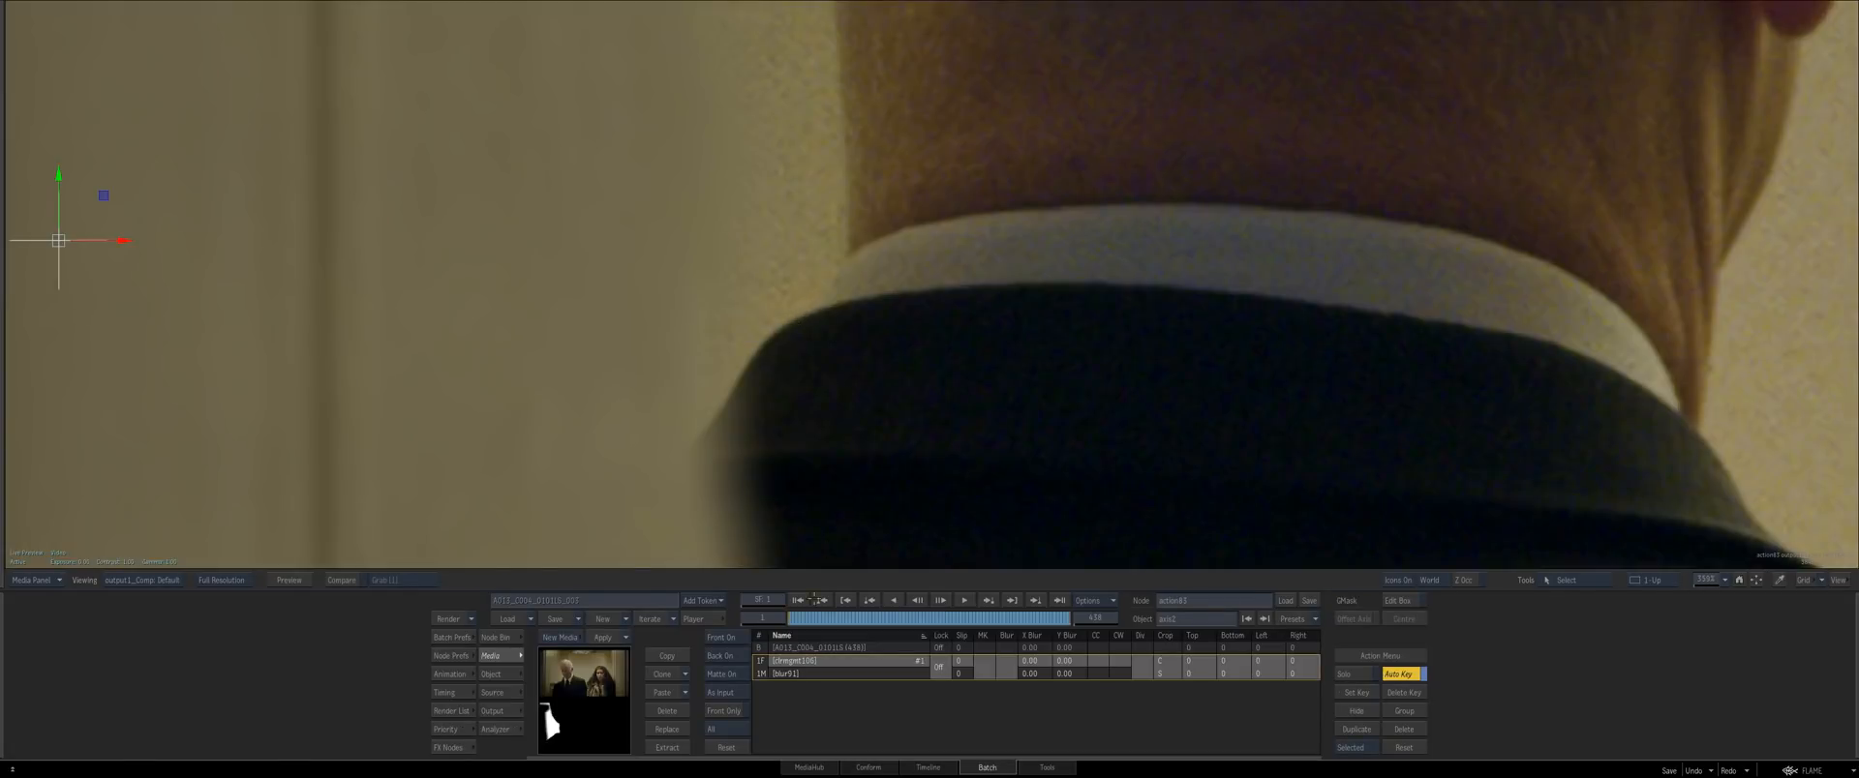
{"action": "key", "text": "space"}
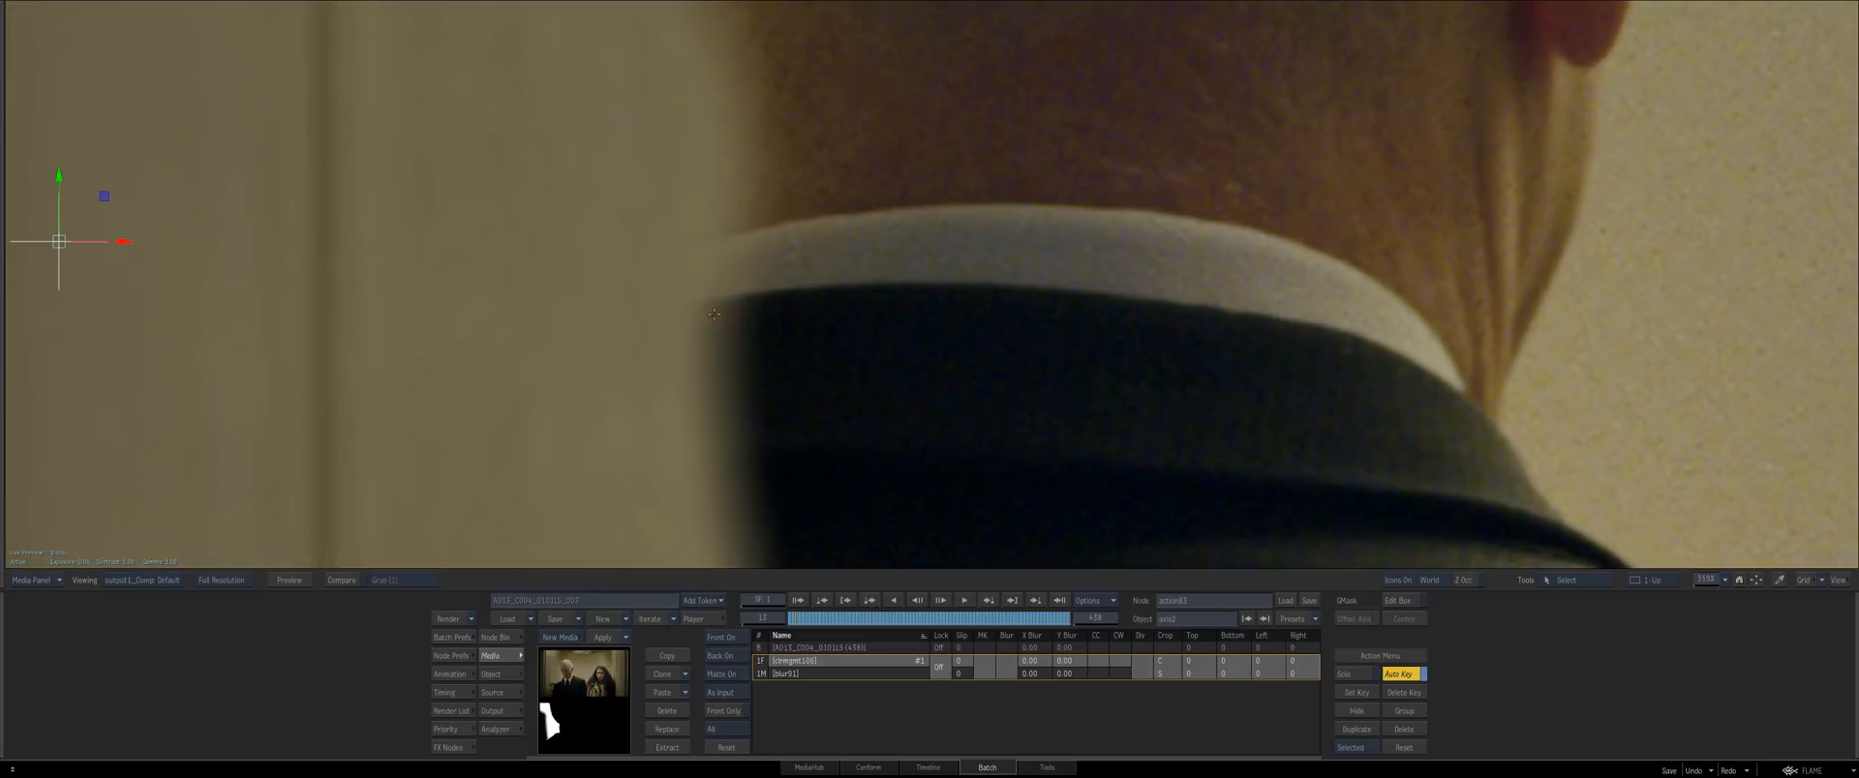
{"action": "key", "text": "Escape"}
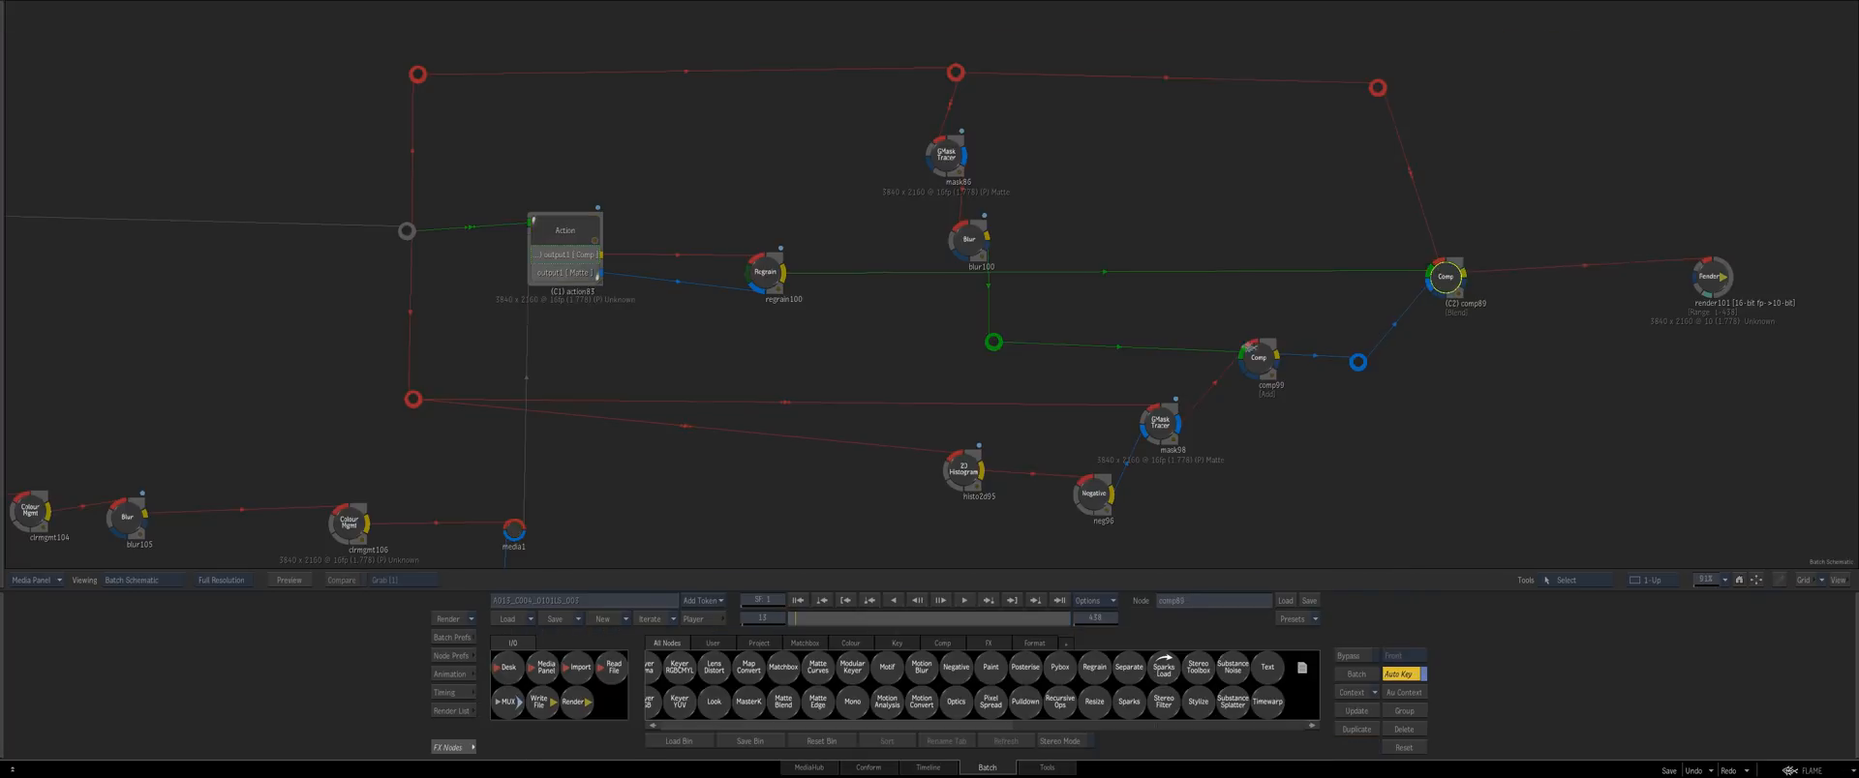
{"action": "double_click", "coordinate": [1446, 273]}
{"action": "key", "text": "Escape"}
Open the GMask Tracer feeding the upper blur and add a GMask whose axis is parented to the main axis
{"action": "double_click", "coordinate": [946, 157]}
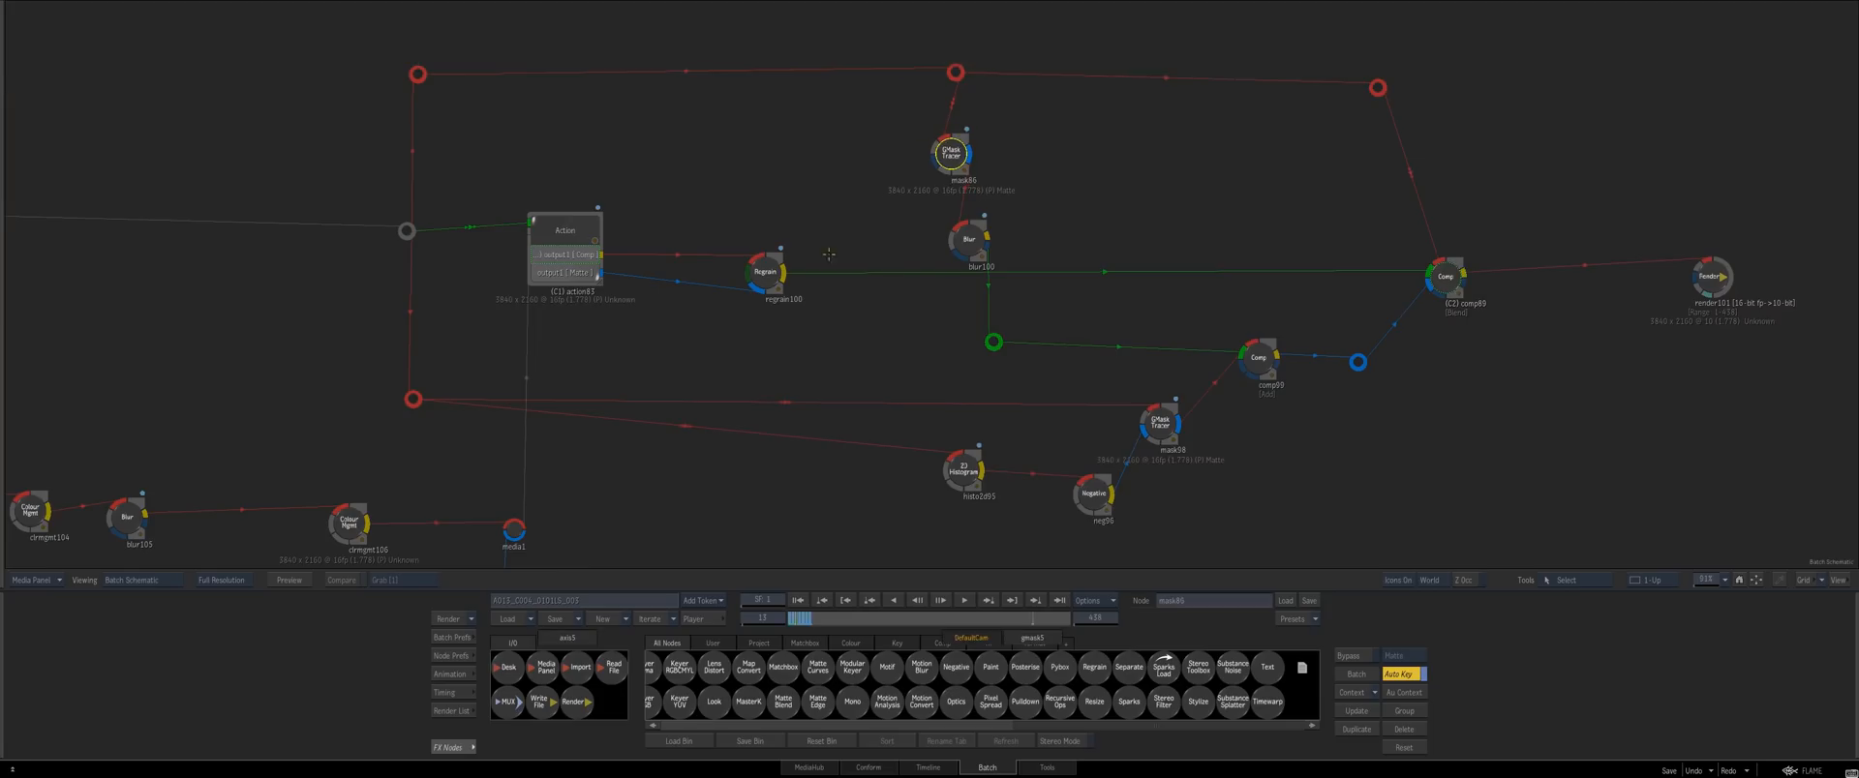
{"action": "key", "text": "Escape"}
{"action": "left_click", "coordinate": [795, 285]}
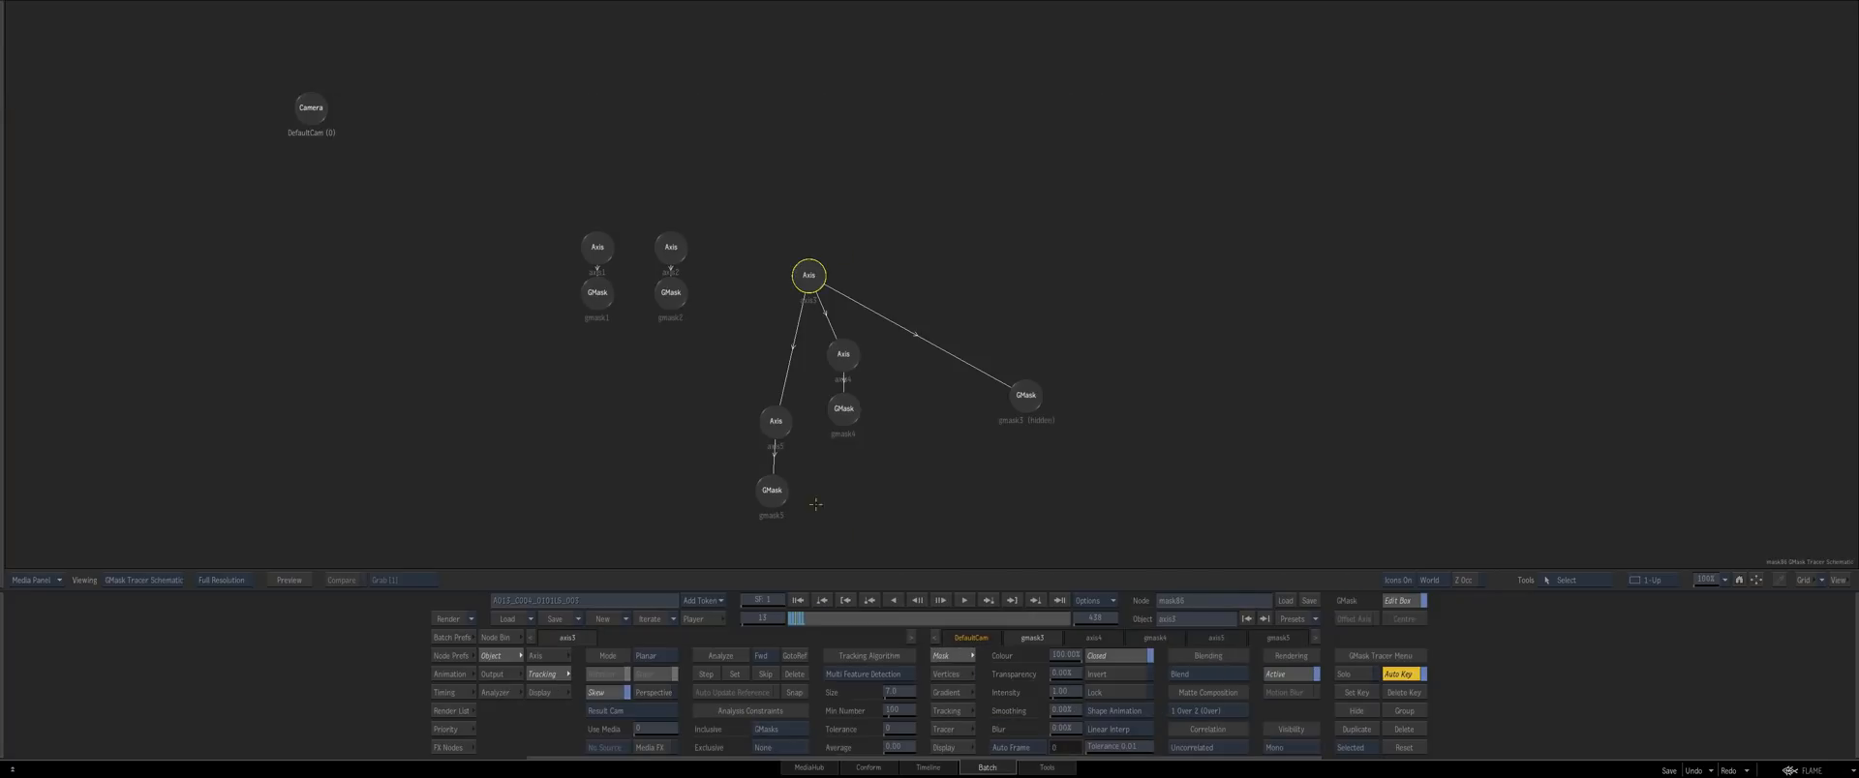
{"action": "mouse_move", "coordinate": [926, 776]}
{"action": "left_click_drag", "start_coordinate": [933, 707], "coordinate": [909, 443]}
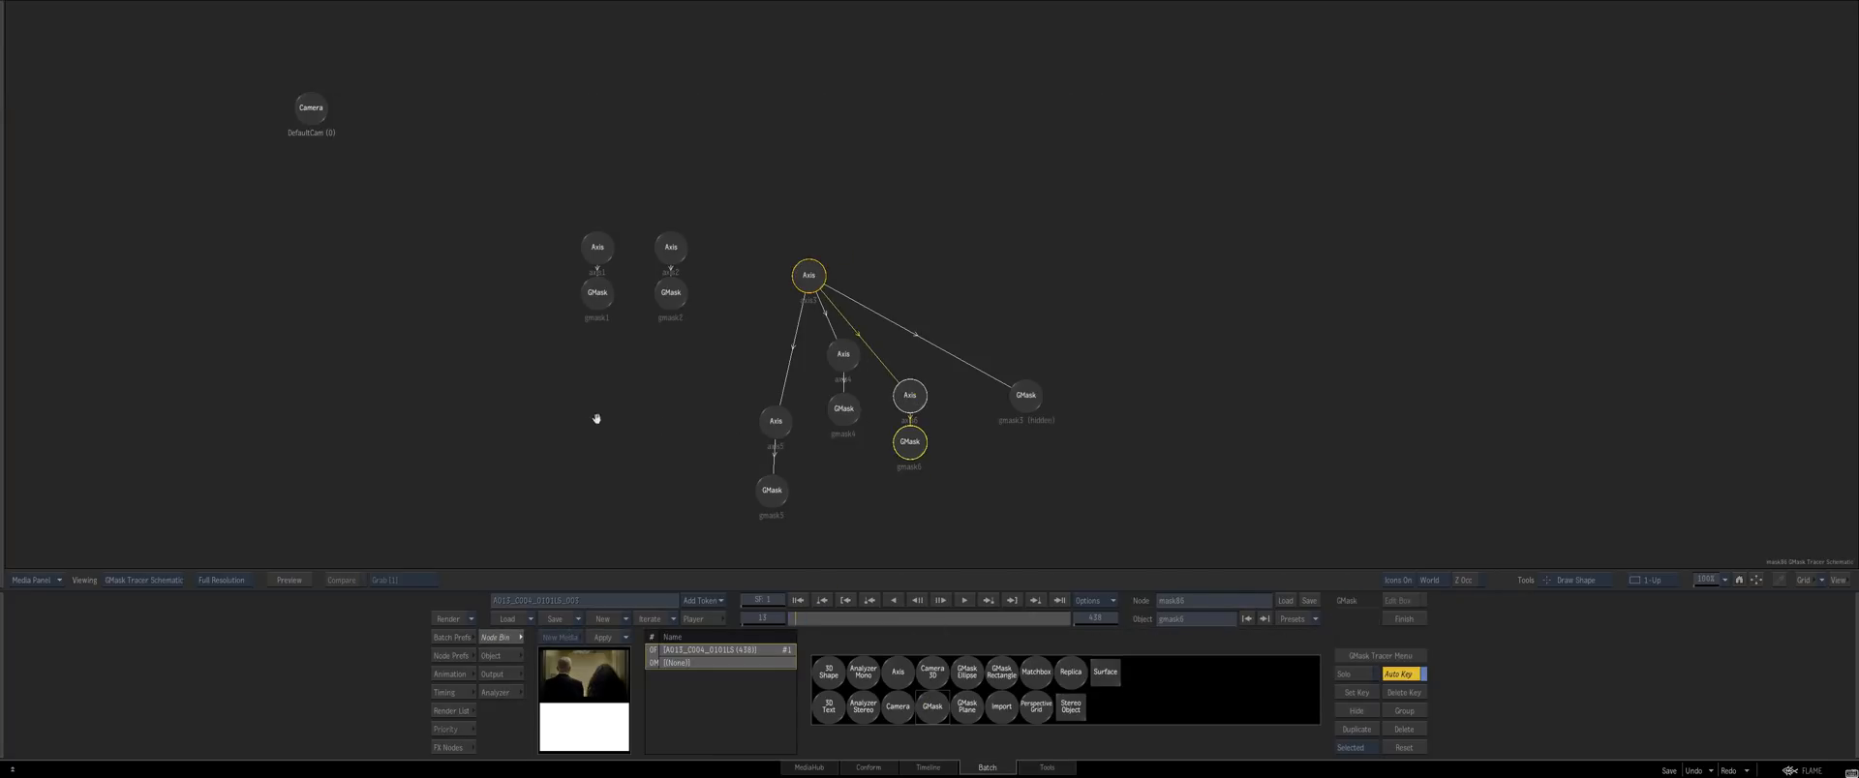
{"action": "key", "text": "Escape"}
Draw a closed mask around the left end of the shirt collar, reaching down into the dark jacket collar
{"action": "left_click_drag", "start_coordinate": [596, 419], "coordinate": [1038, 394]}
{"action": "left_click", "coordinate": [1197, 225]}
{"action": "left_click", "coordinate": [967, 272]}
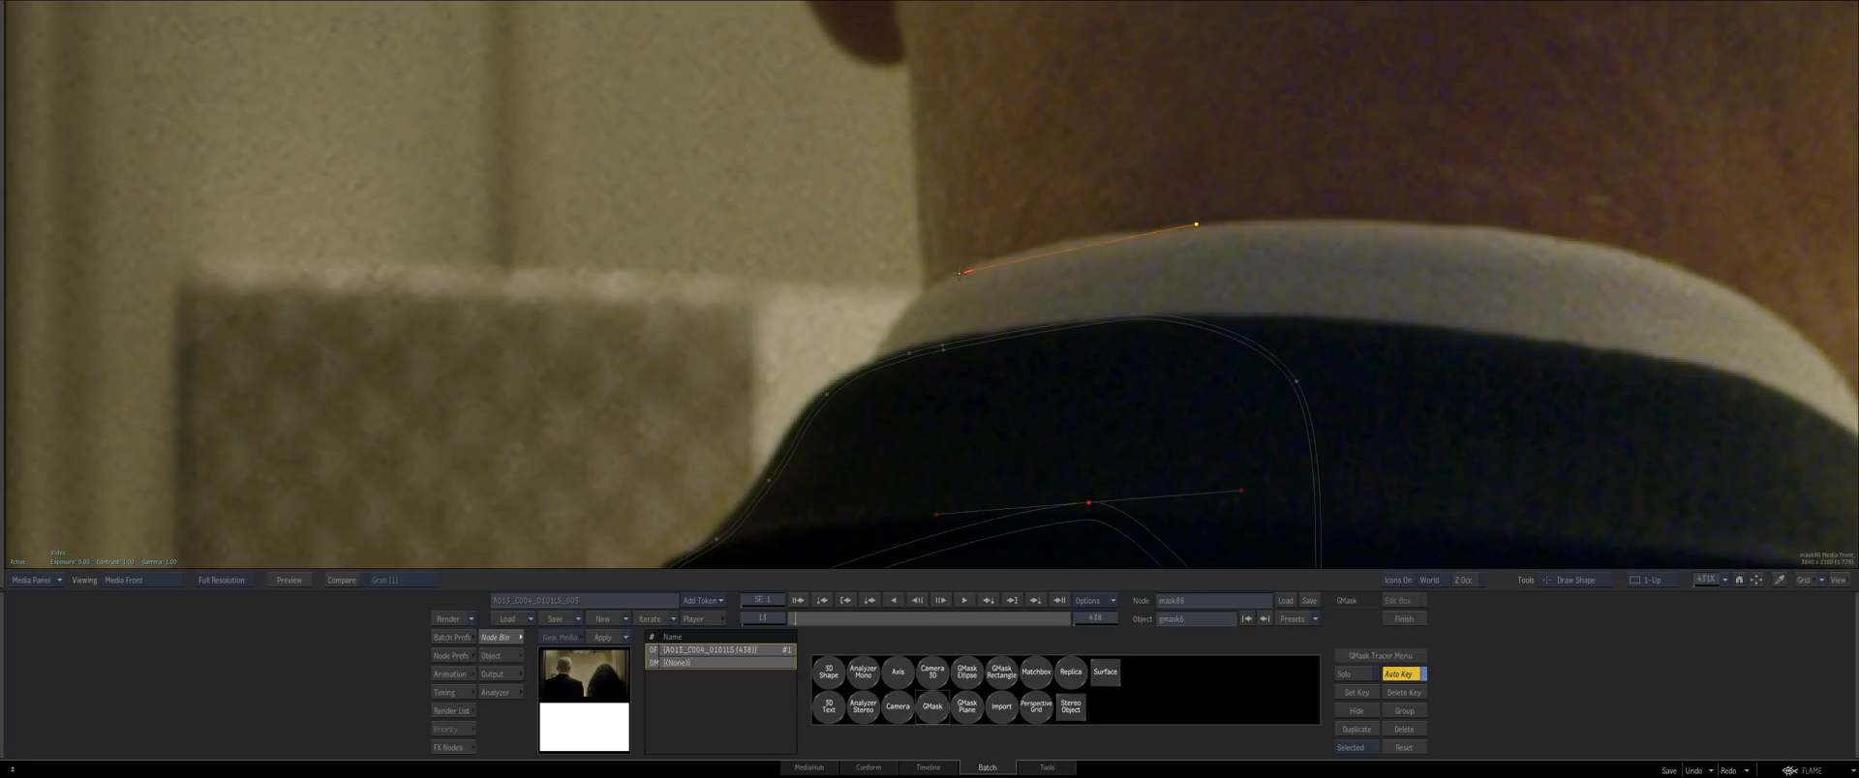
{"action": "left_click_drag", "start_coordinate": [910, 306], "coordinate": [892, 323]}
{"action": "left_click", "coordinate": [847, 455]}
{"action": "left_click", "coordinate": [967, 478]}
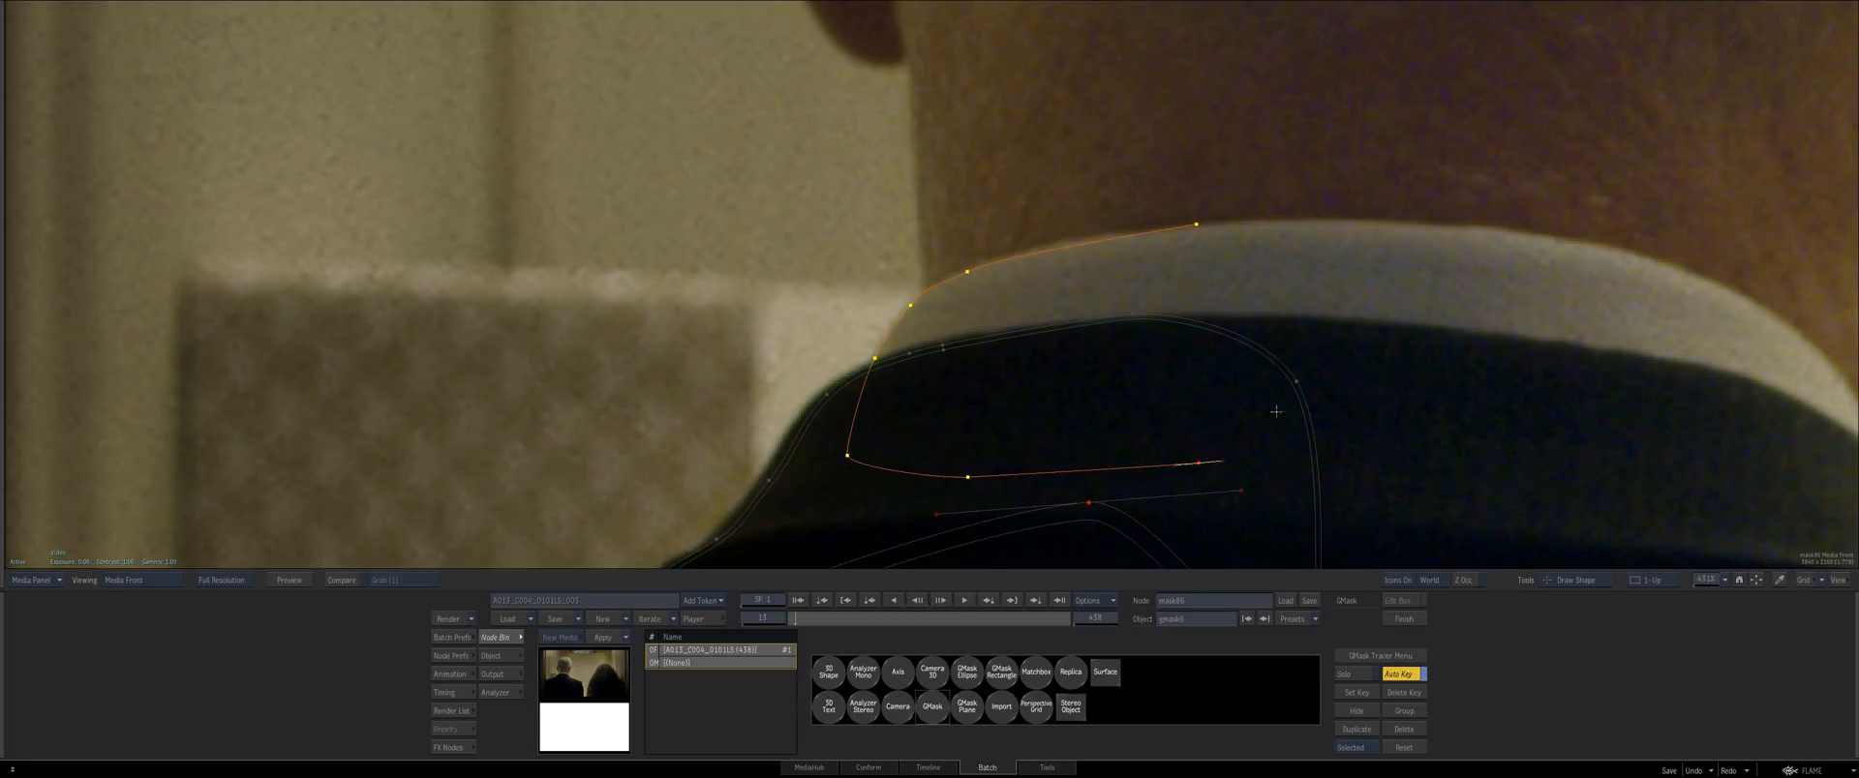
{"action": "left_click", "coordinate": [1198, 462]}
{"action": "left_click", "coordinate": [1280, 405]}
{"action": "left_click", "coordinate": [1289, 297]}
{"action": "left_click", "coordinate": [1196, 225]}
Add a vertex on the mask's upper edge and pull the lower-left corner vertex inward
{"action": "key", "text": "a"}
{"action": "left_click_drag", "start_coordinate": [1093, 244], "coordinate": [1091, 248]}
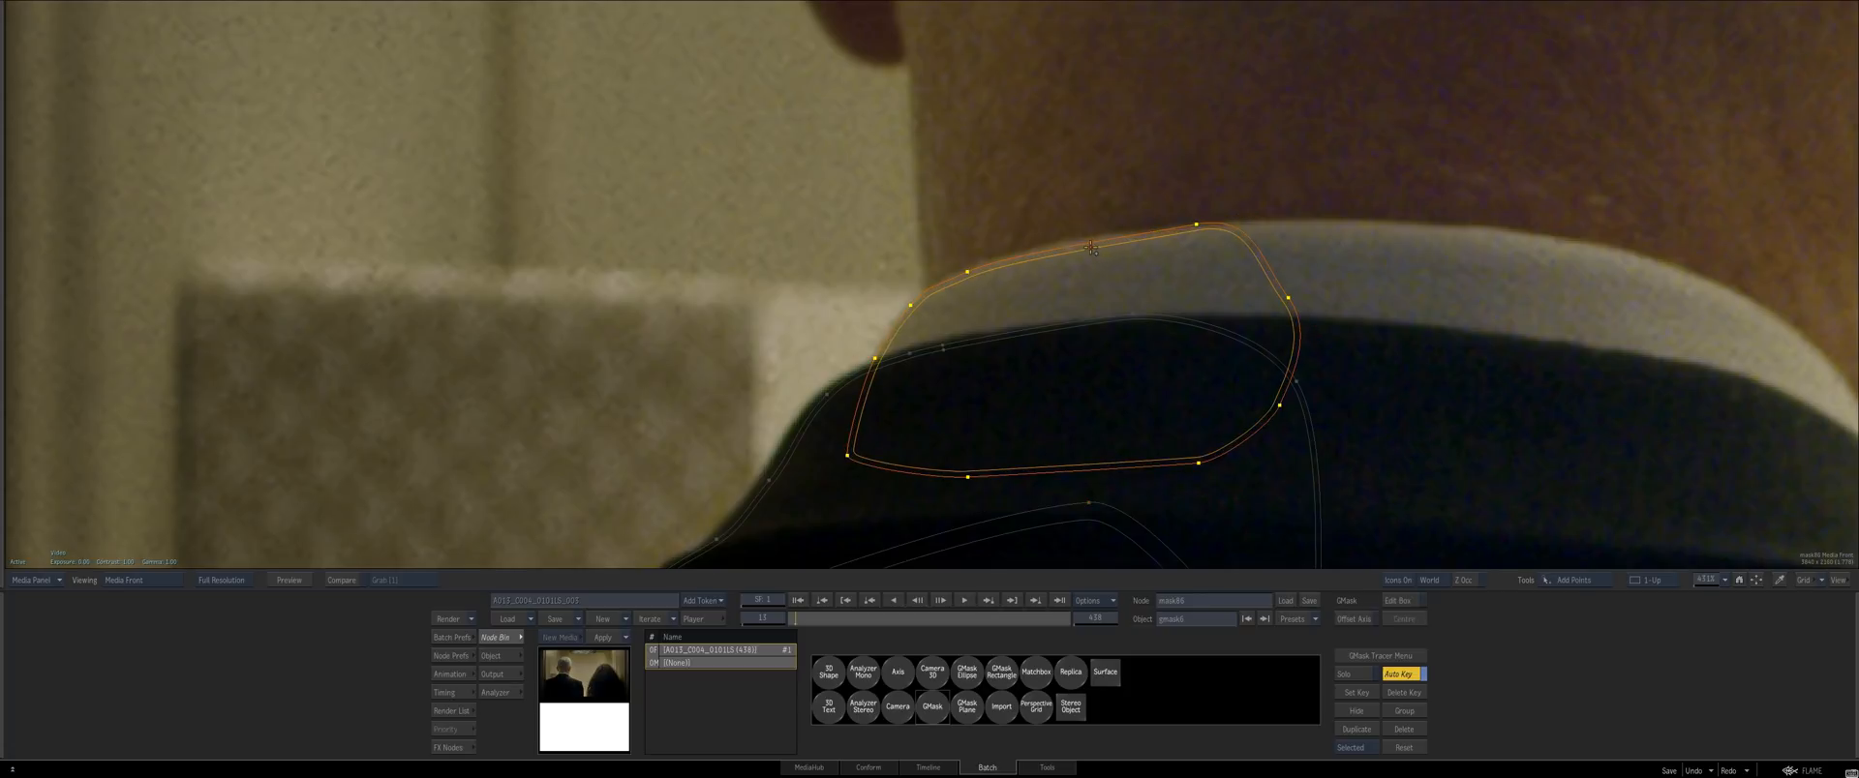
{"action": "left_click_drag", "start_coordinate": [1053, 343], "coordinate": [952, 352]}
{"action": "left_click_drag", "start_coordinate": [867, 281], "coordinate": [926, 258]}
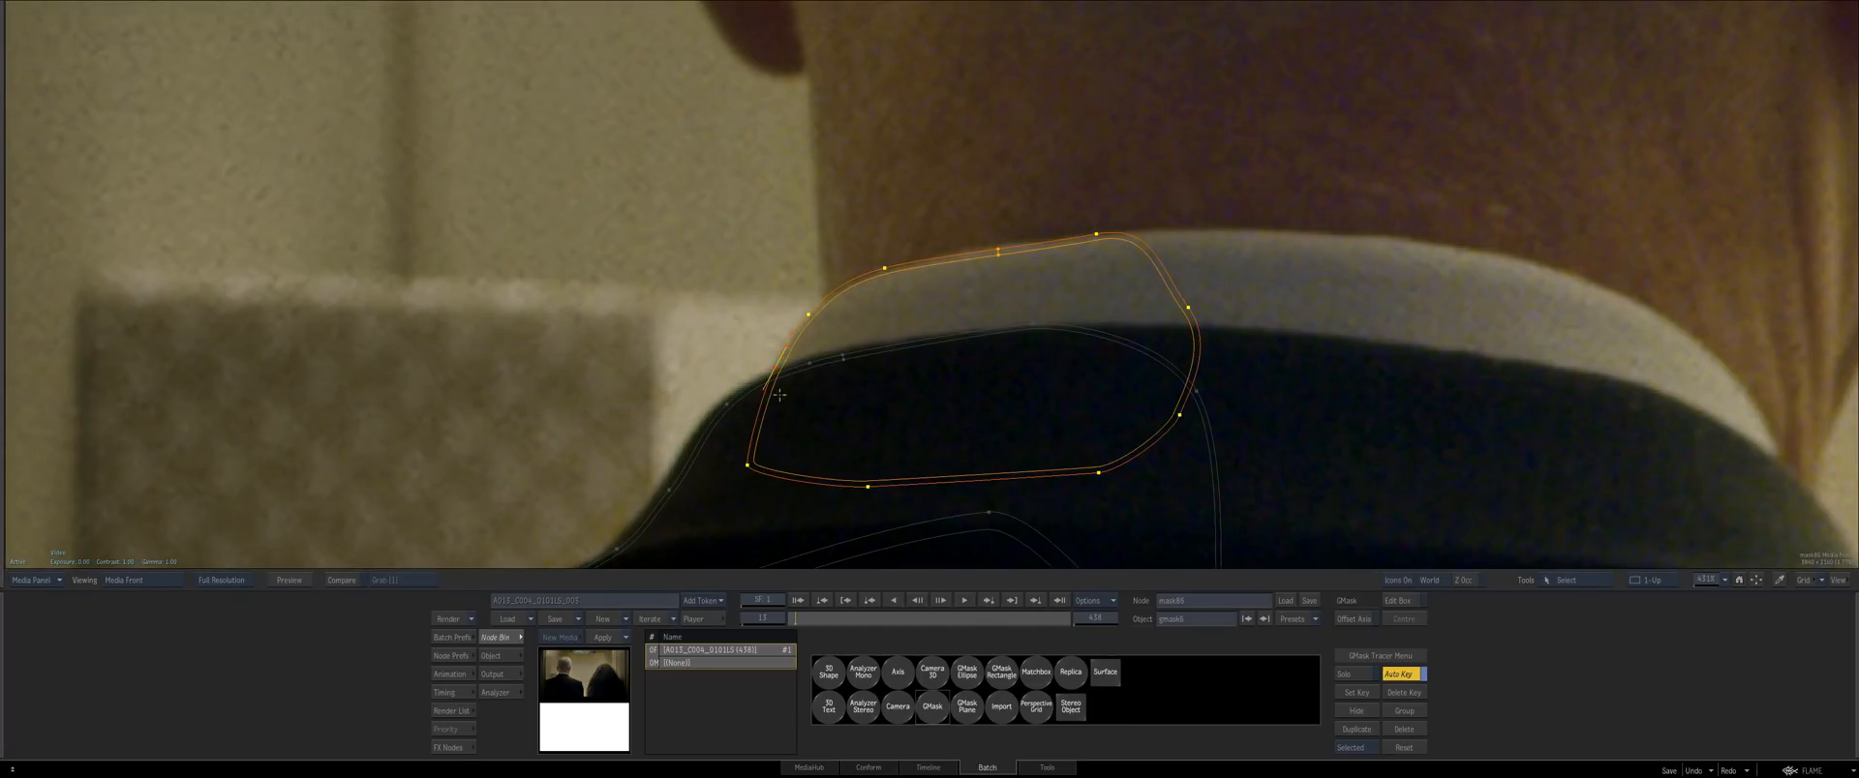
{"action": "left_click", "coordinate": [749, 466]}
{"action": "left_click_drag", "start_coordinate": [763, 472], "coordinate": [767, 471]}
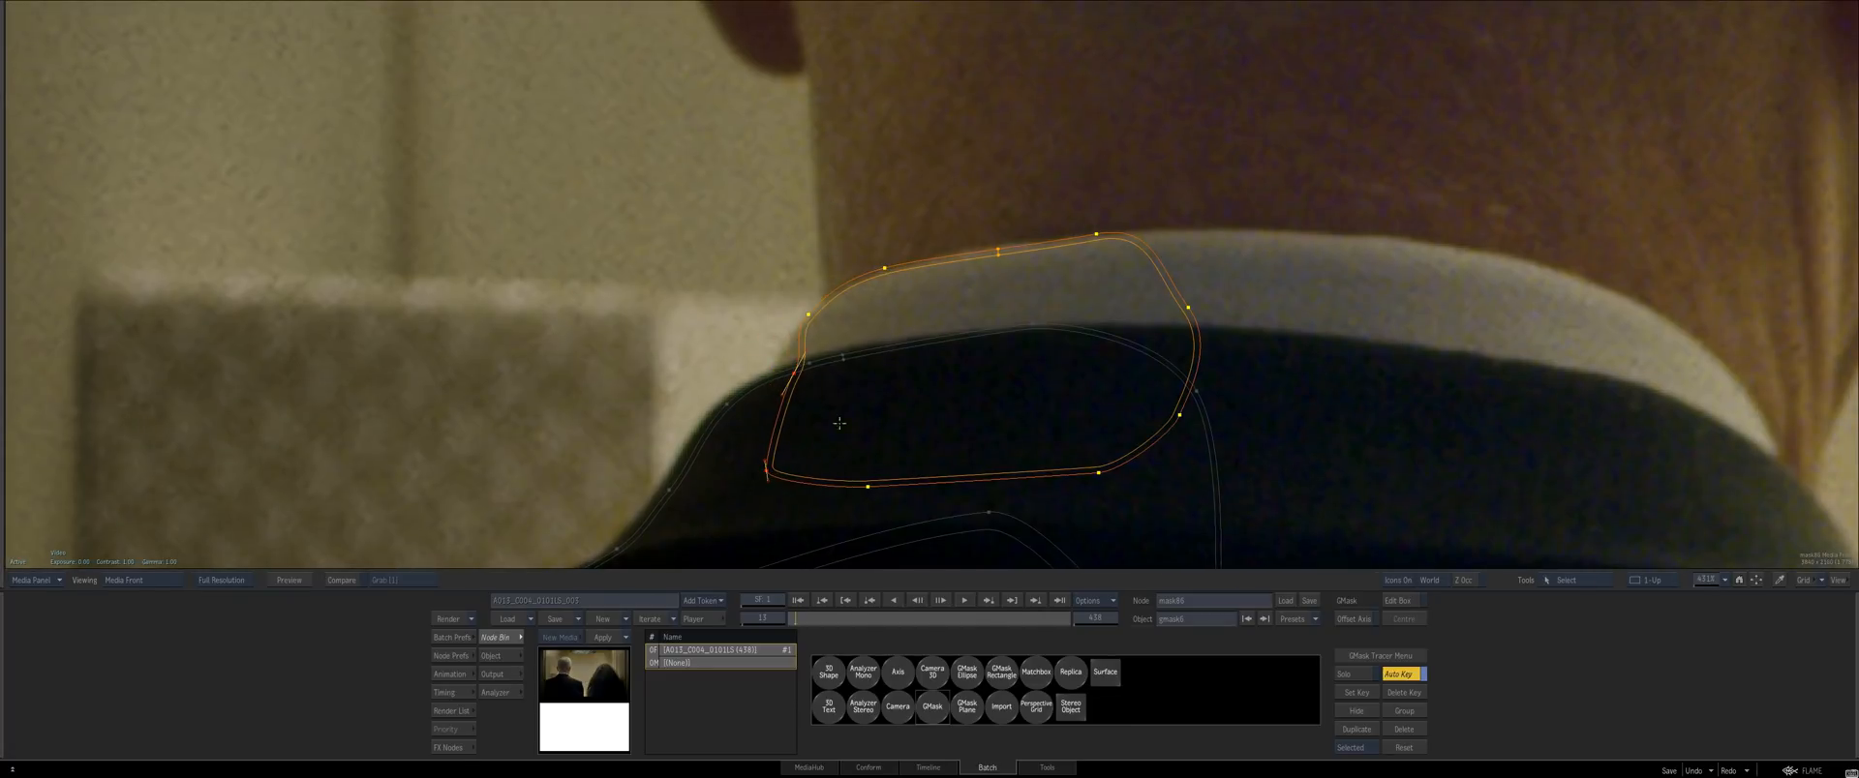
Move the mask's left-side and upper vertices so the outline follows the shirt collar's edge
{"action": "left_click_drag", "start_coordinate": [793, 373], "coordinate": [763, 394]}
{"action": "mouse_move", "coordinate": [1096, 234]}
{"action": "left_mouse_down"}
{"action": "mouse_move", "coordinate": [1050, 231]}
{"action": "mouse_move", "coordinate": [1120, 230]}
{"action": "left_mouse_up"}
{"action": "left_click_drag", "start_coordinate": [1039, 319], "coordinate": [1033, 319]}
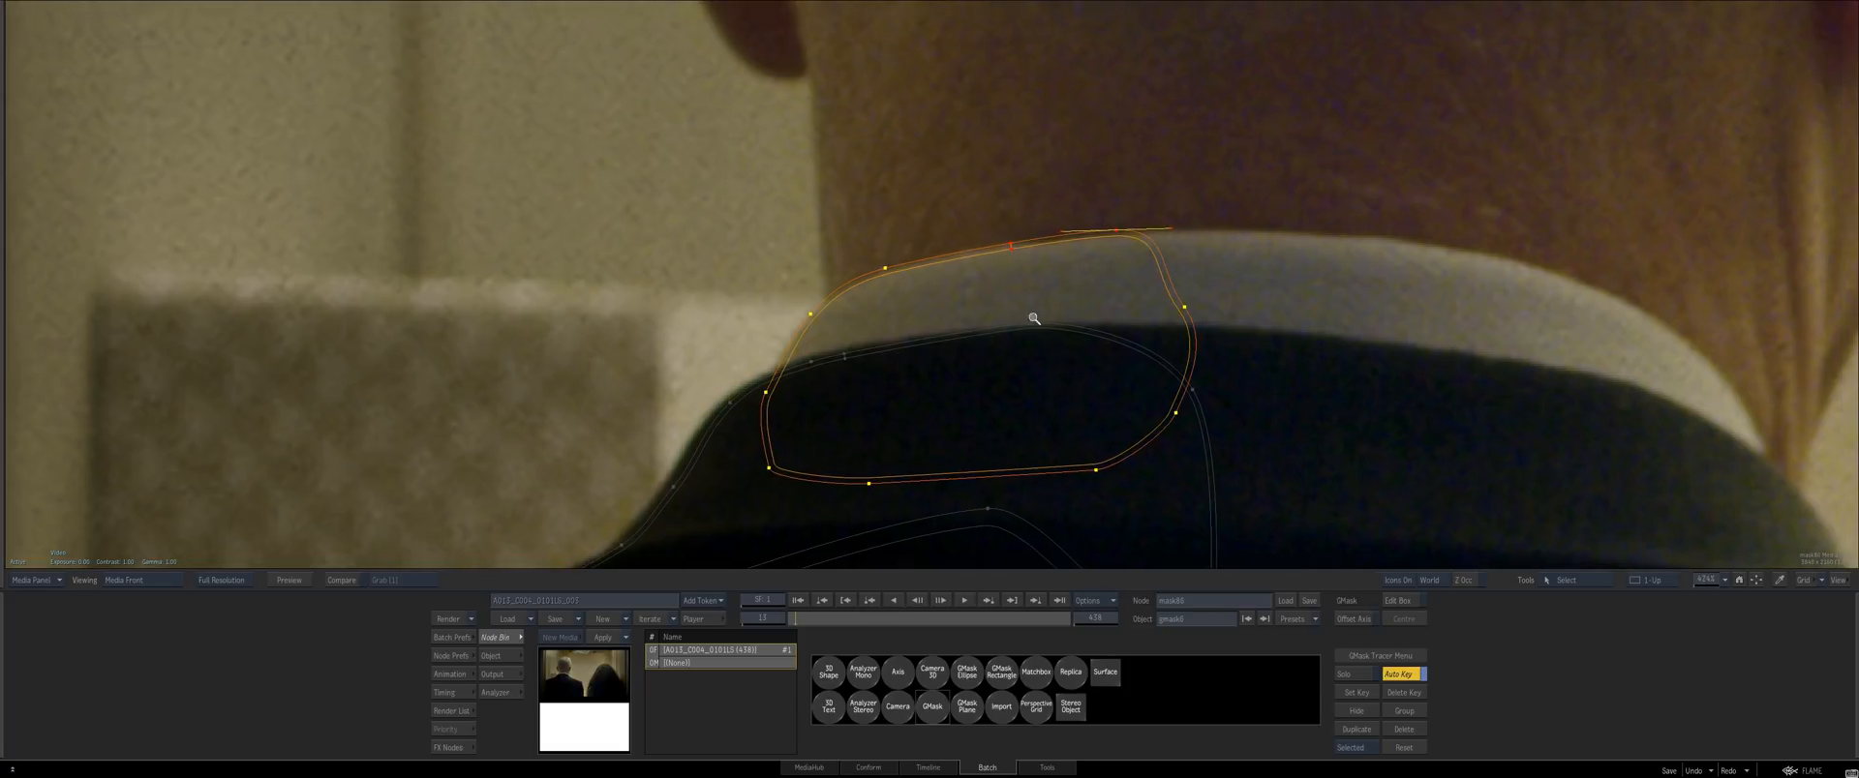
{"action": "left_click_drag", "start_coordinate": [887, 269], "coordinate": [897, 270]}
{"action": "left_click_drag", "start_coordinate": [814, 313], "coordinate": [824, 295]}
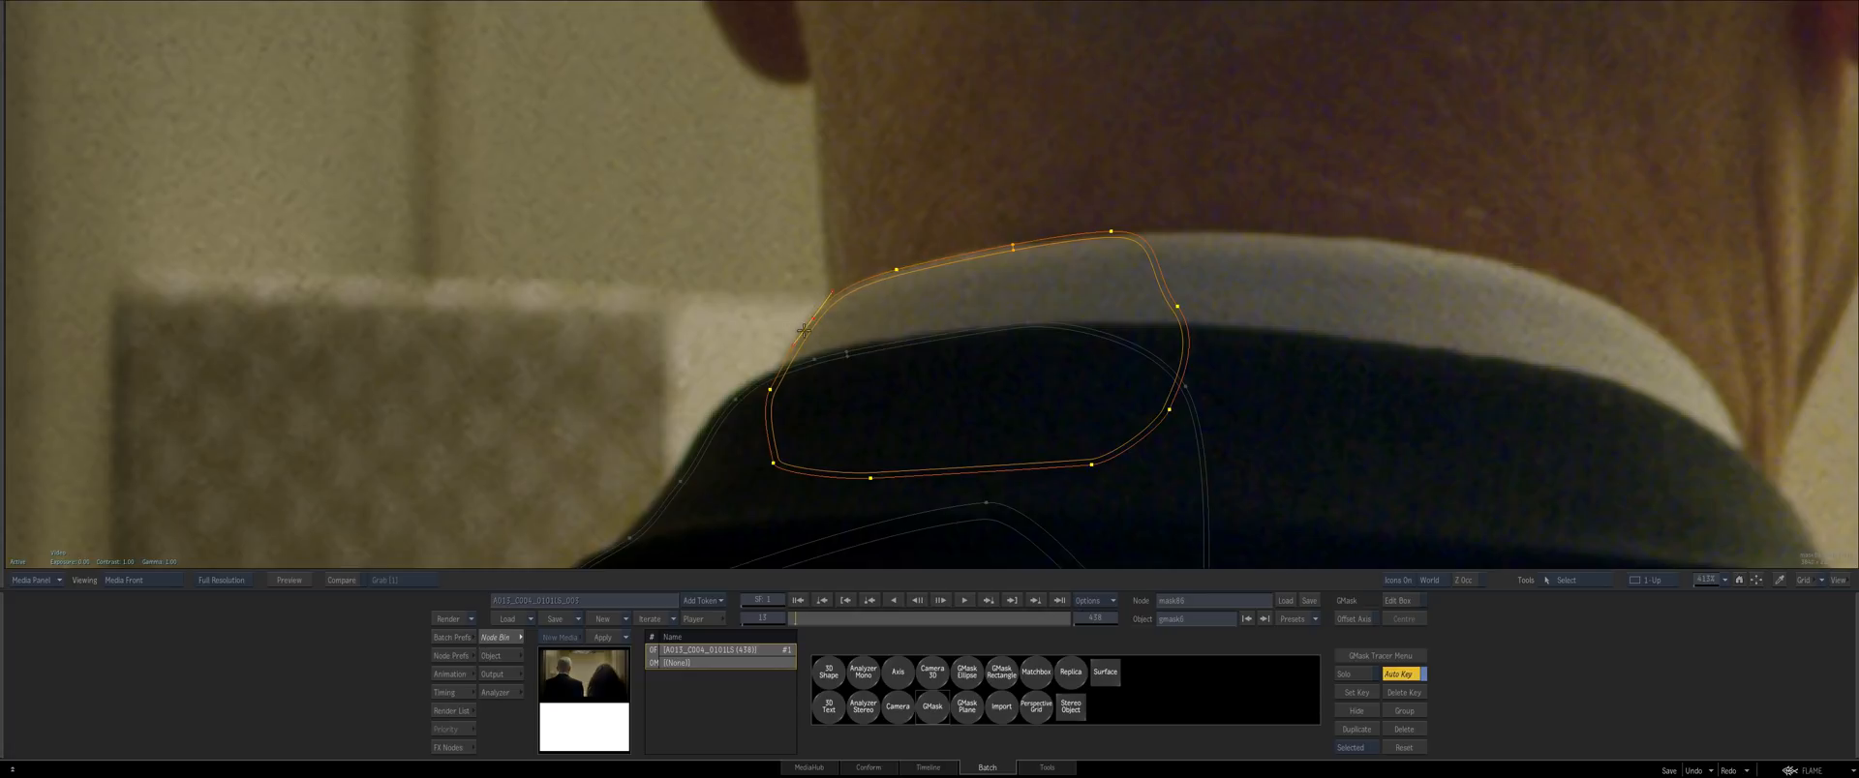
Go to frame 1, then move forward along the timeline and nudge the whole collar mask onto the collar edge
{"action": "left_click", "coordinate": [799, 600]}
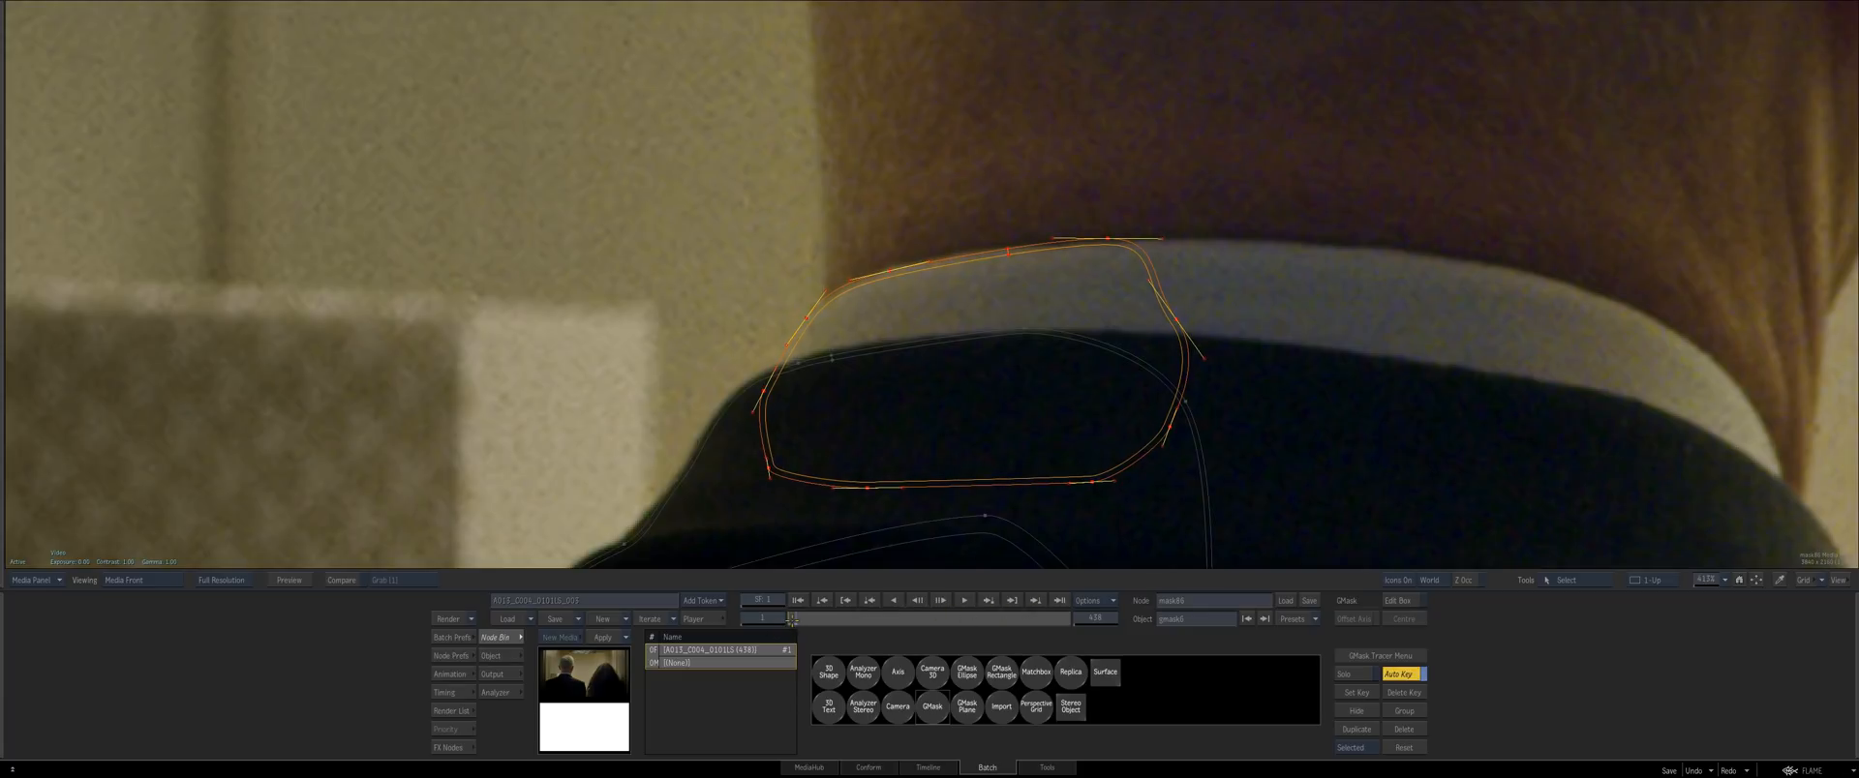
{"action": "left_click_drag", "start_coordinate": [792, 620], "coordinate": [802, 620]}
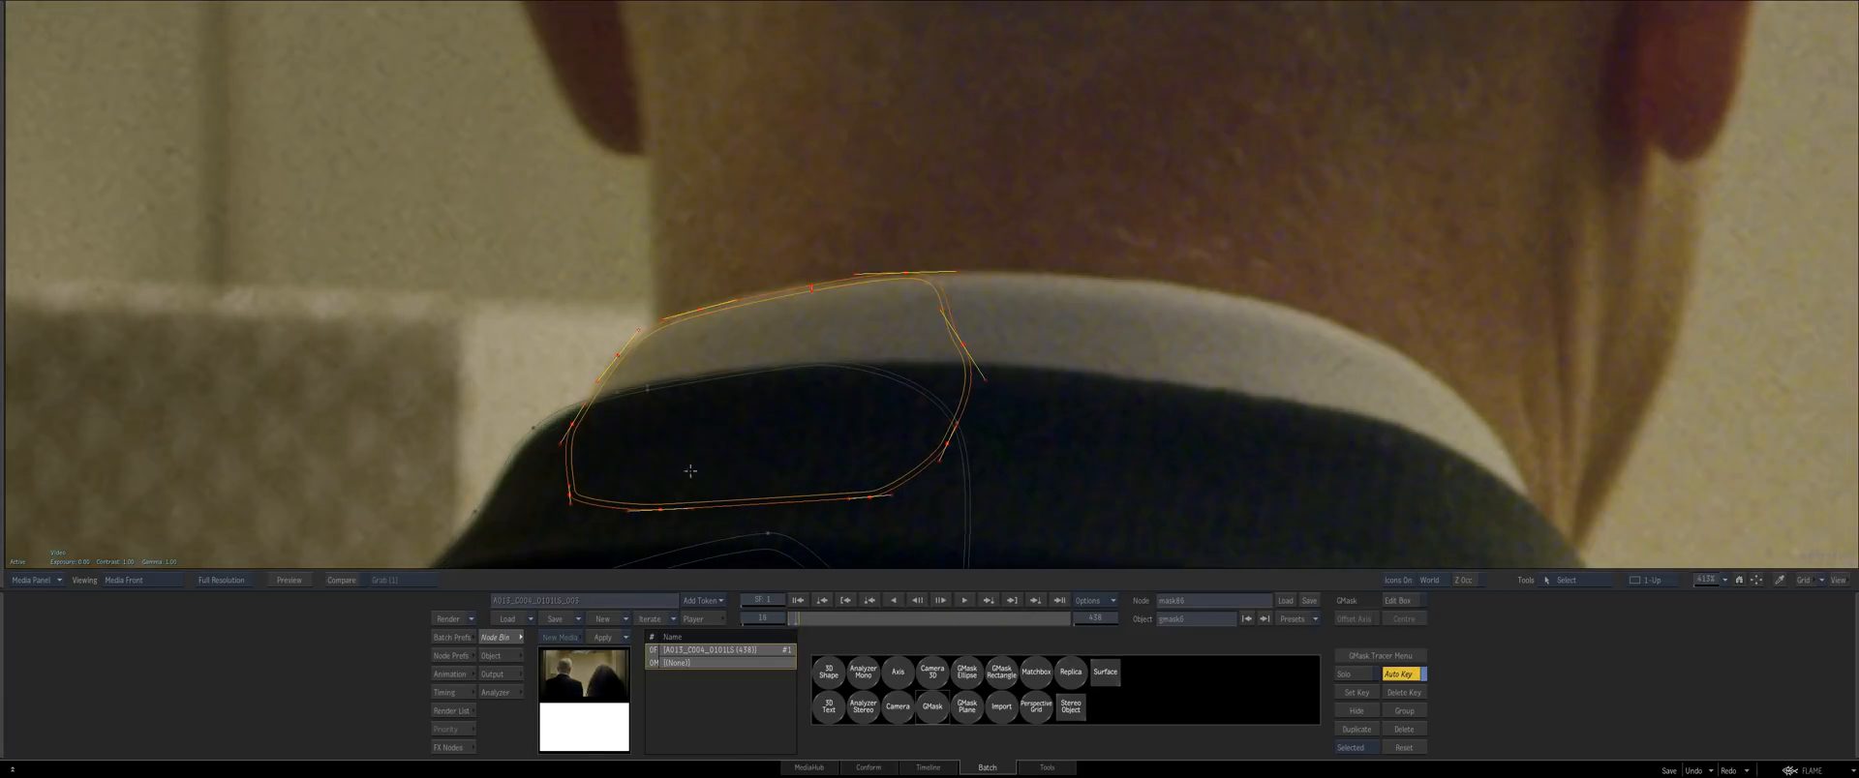
{"action": "left_click_drag", "start_coordinate": [691, 314], "coordinate": [694, 315]}
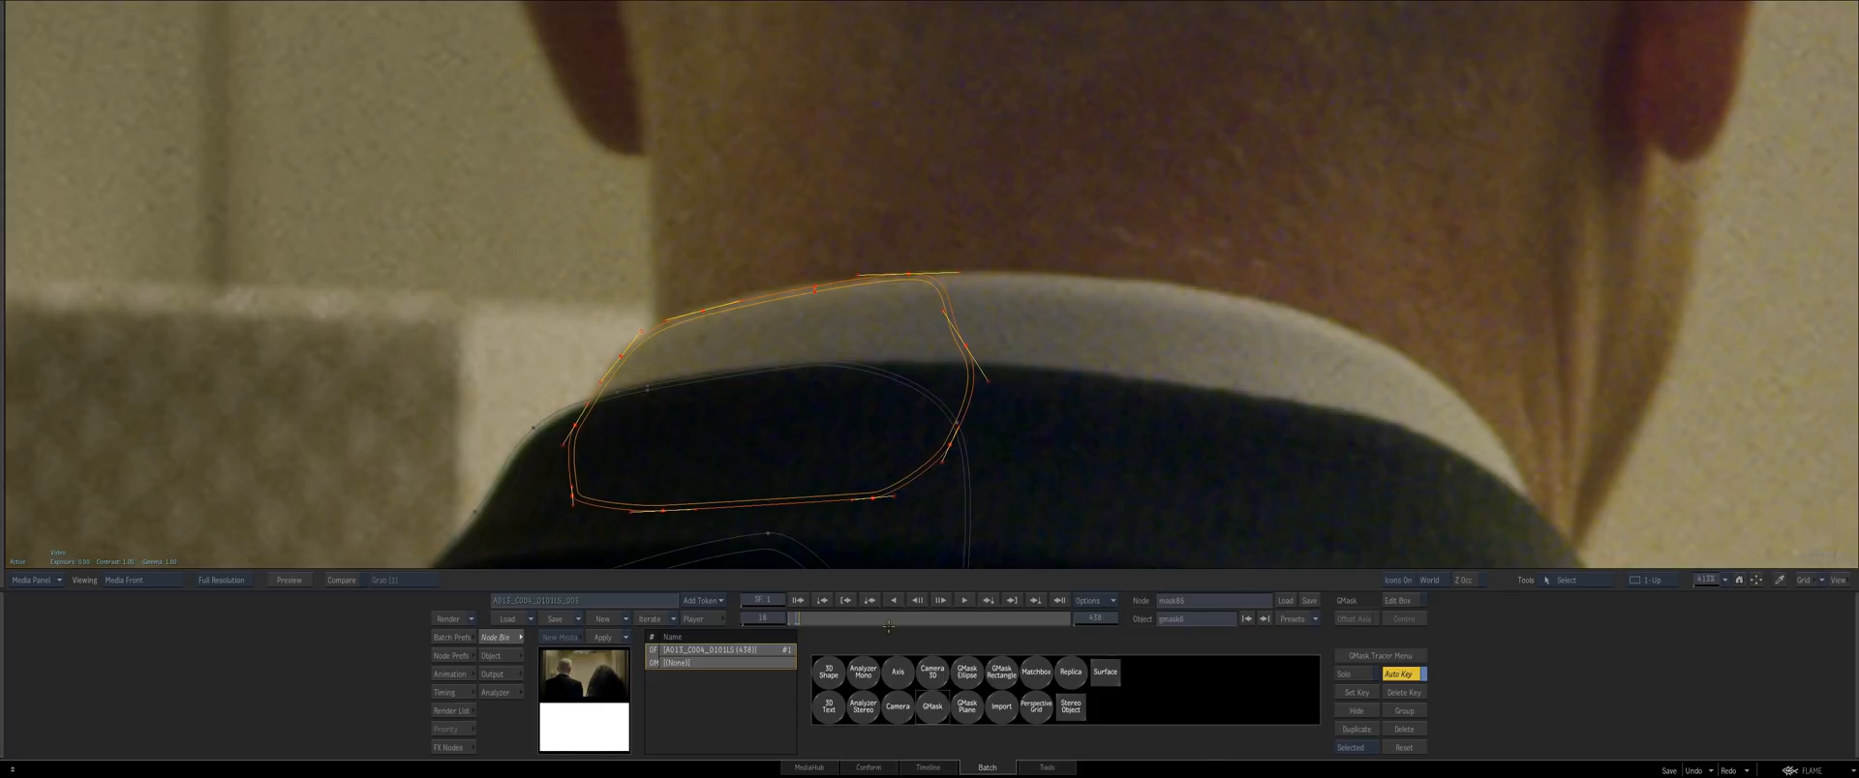
{"action": "left_click", "coordinate": [923, 600]}
{"action": "key", "text": "Right"}
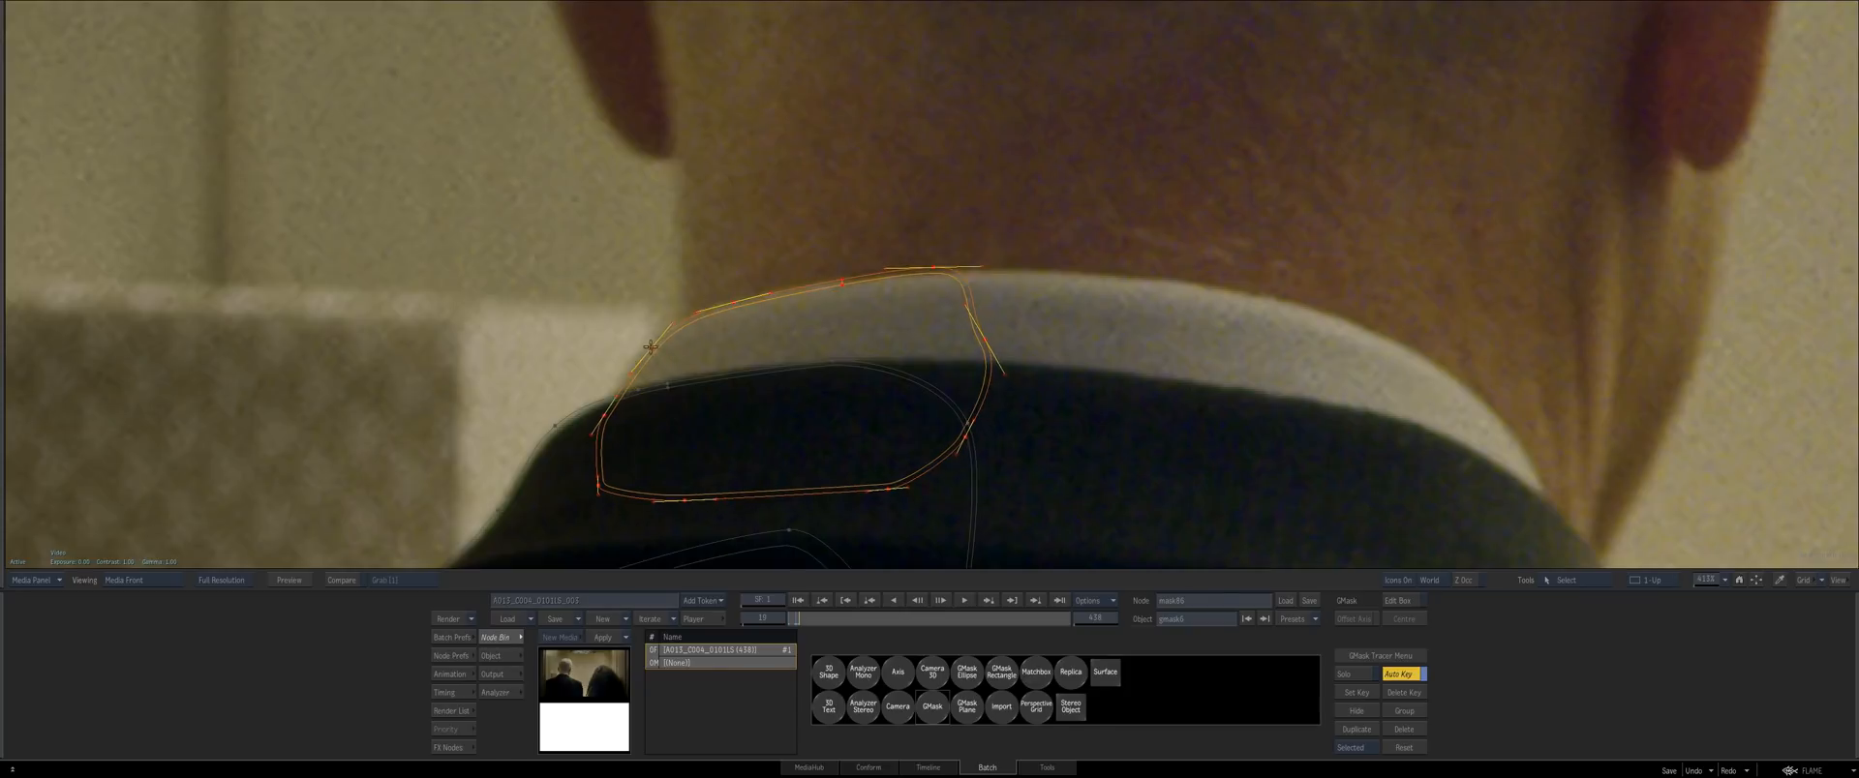
Step forward through the frames and shift the whole mask to follow the collar as the man moves
{"action": "key", "text": "Right"}
{"action": "left_click_drag", "start_coordinate": [697, 357], "coordinate": [857, 341]}
{"action": "key", "text": "Right"}
{"action": "key", "text": "Right"}
{"action": "key", "text": "Right"}
{"action": "key", "text": "Right"}
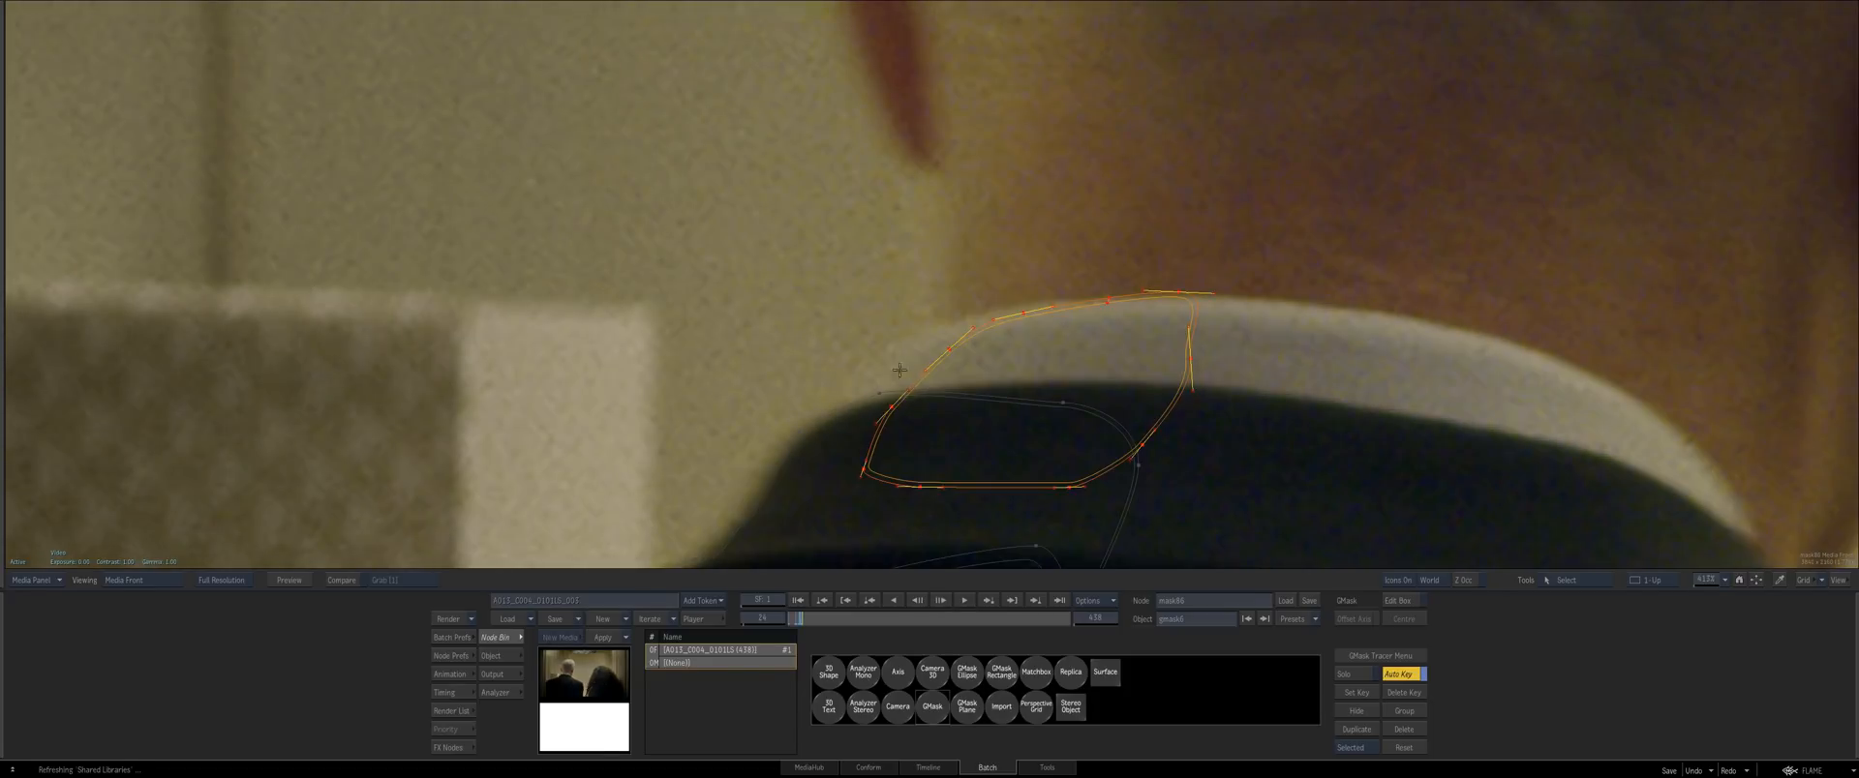
Examine the collar mask beside the composite in a two-up layout while stepping back through the earlier frames
{"action": "key", "text": "alt+2"}
{"action": "left_click_drag", "start_coordinate": [578, 307], "coordinate": [324, 400]}
{"action": "left_click", "coordinate": [387, 368]}
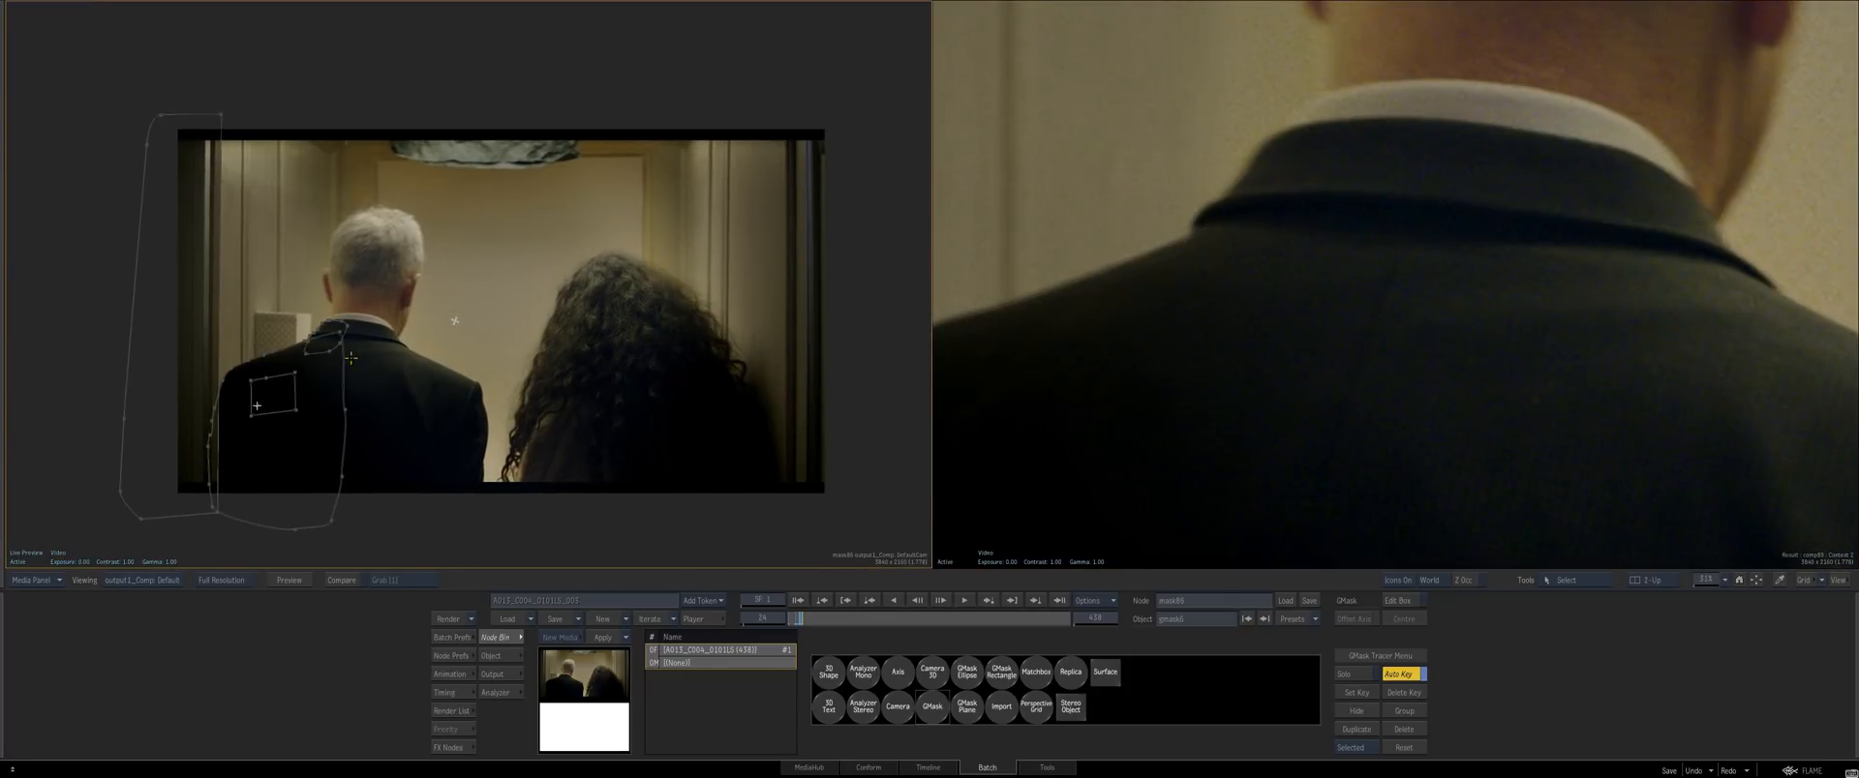
{"action": "scroll", "coordinate": [351, 358], "scroll_direction": "up", "scroll_amount": 8}
{"action": "left_click", "coordinate": [651, 301]}
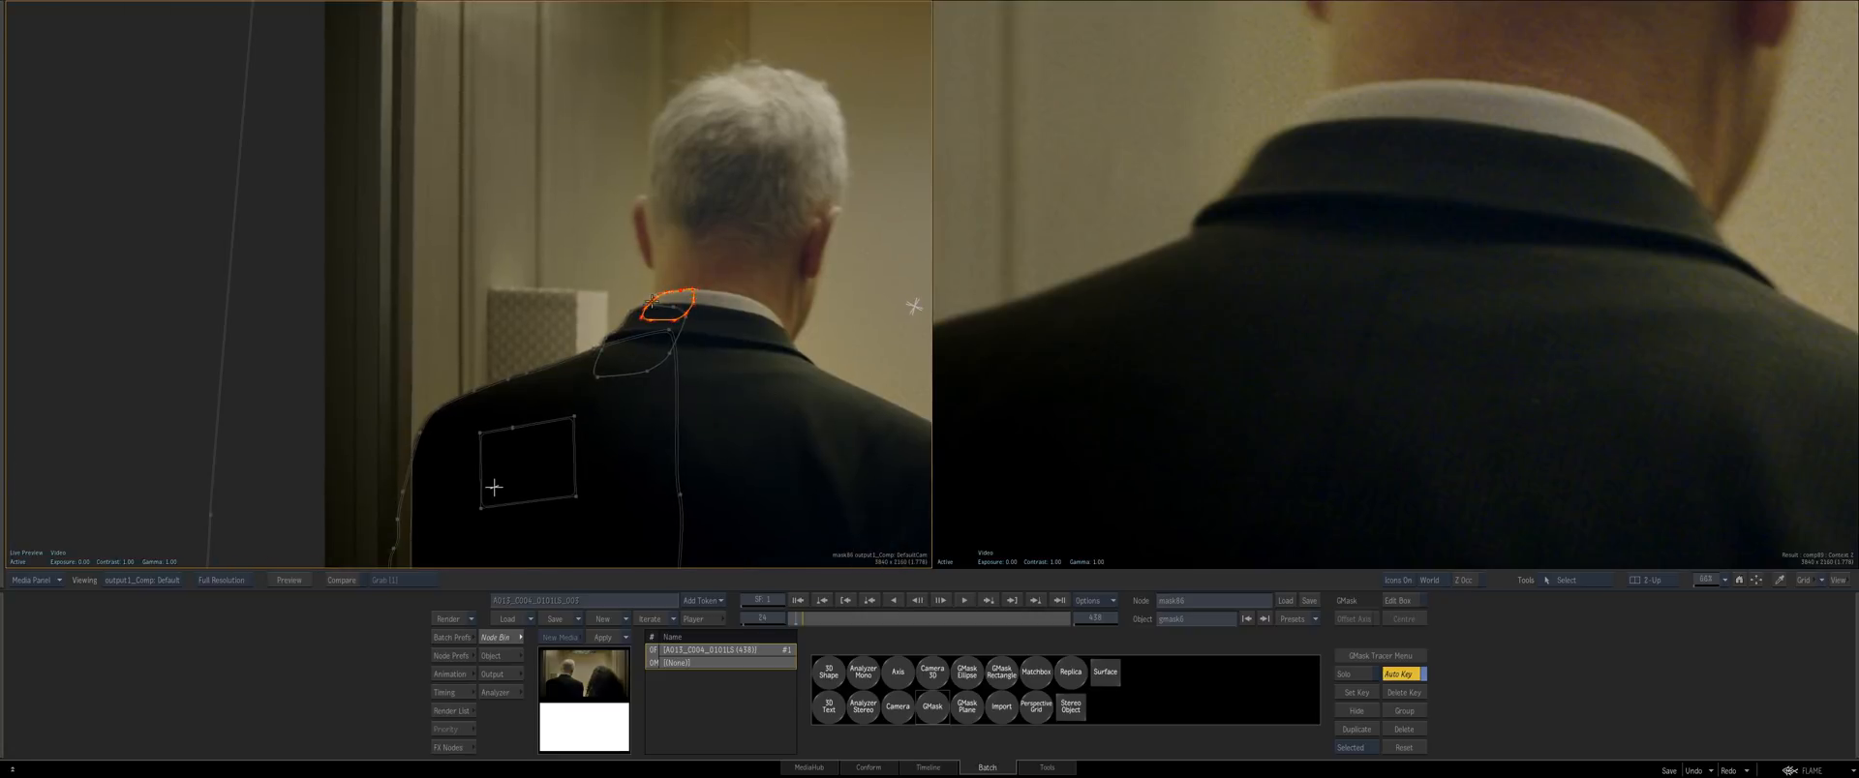
{"action": "left_click_drag", "start_coordinate": [652, 301], "coordinate": [25, 340]}
{"action": "key", "text": "Left"}
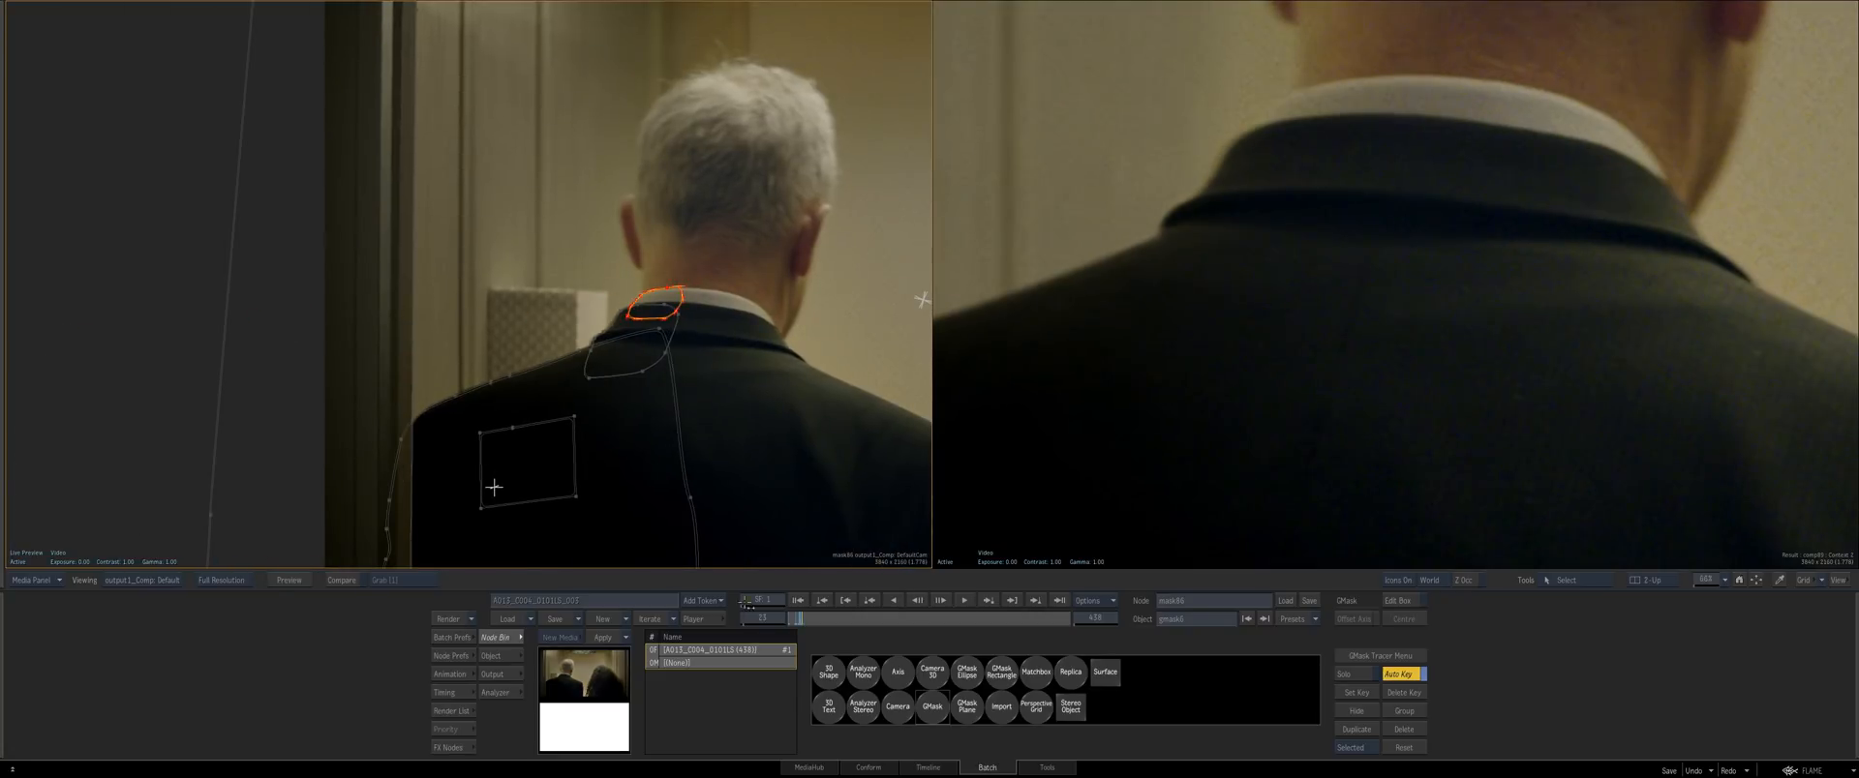
{"action": "key", "text": "Left"}
{"action": "key", "text": "Left"}
{"action": "key", "text": "Left"}
{"action": "key", "text": "Left"}
{"action": "key", "text": "Left"}
{"action": "key", "text": "Left"}
{"action": "key", "text": "Left"}
{"action": "key", "text": "Left"}
{"action": "key", "text": "Left"}
{"action": "key", "text": "Left"}
Select the shared parent axis in the schematic and add a new freehand GMask in the front view at the man's left ear
{"action": "key", "text": "Escape"}
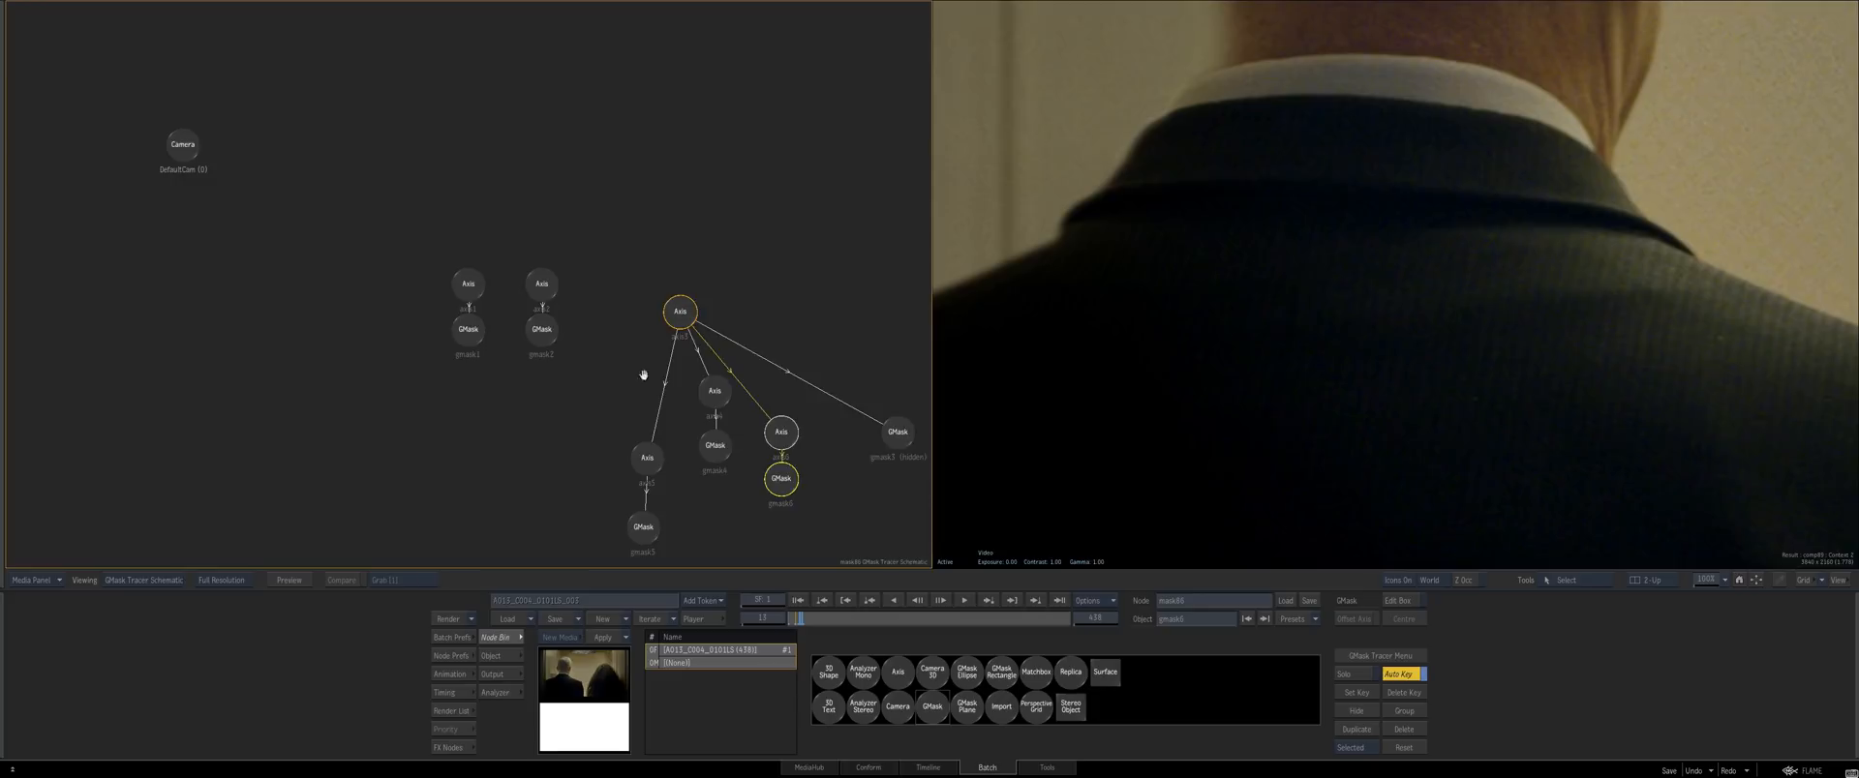
{"action": "left_click_drag", "start_coordinate": [643, 374], "coordinate": [433, 332]}
{"action": "left_click", "coordinate": [487, 271]}
{"action": "left_click_drag", "start_coordinate": [1117, 334], "coordinate": [1268, 390]}
{"action": "left_click_drag", "start_coordinate": [489, 276], "coordinate": [485, 271]}
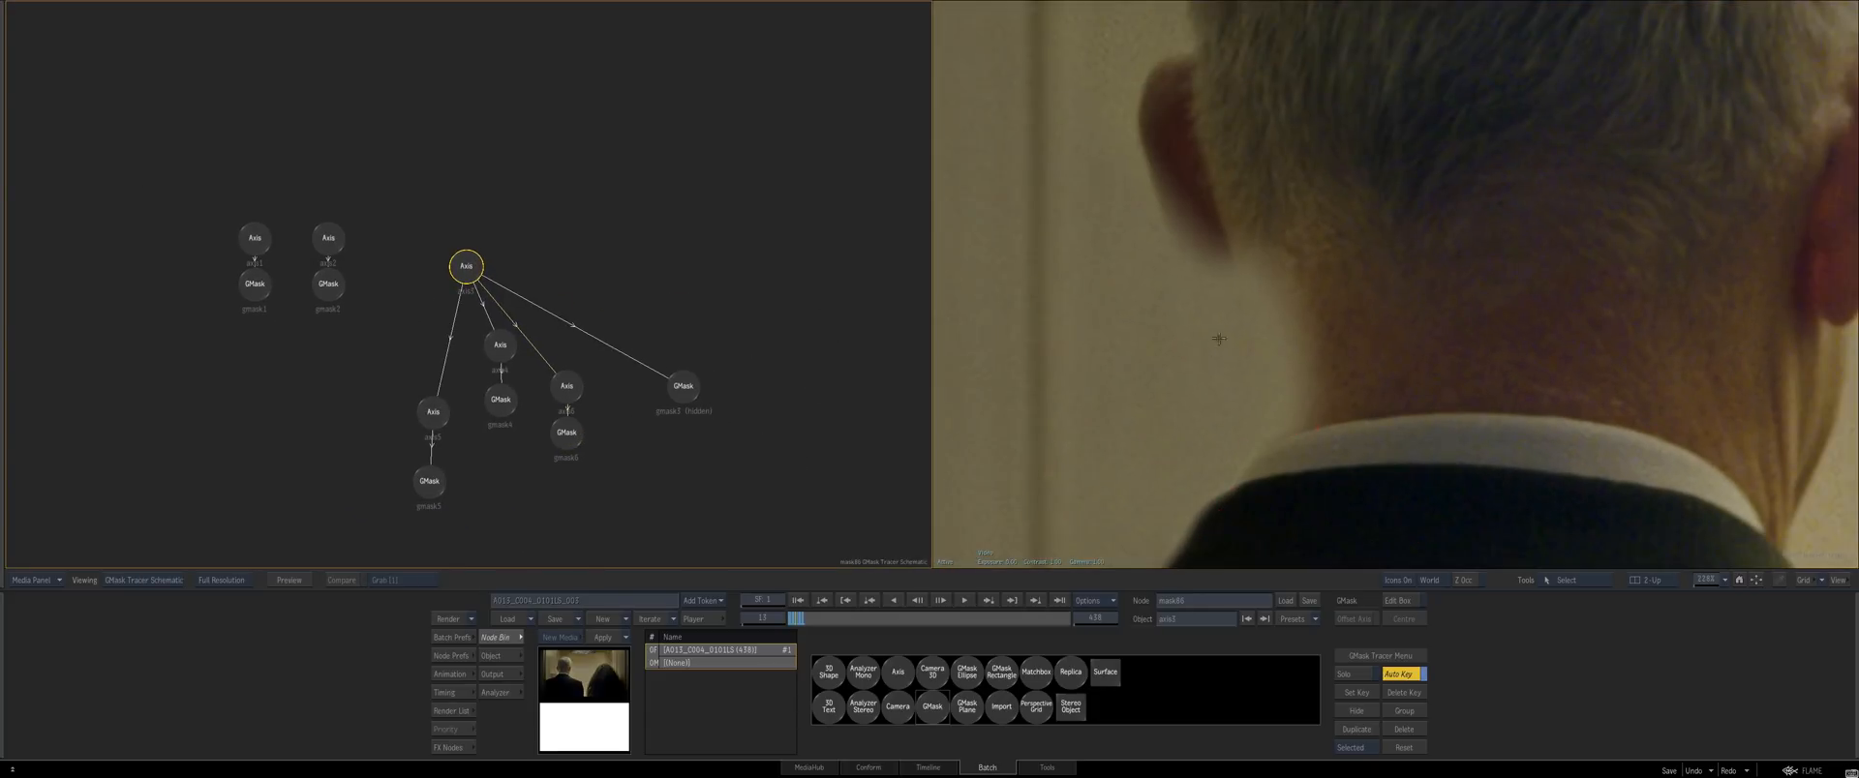
{"action": "key", "text": "F1"}
{"action": "left_click_drag", "start_coordinate": [474, 387], "coordinate": [525, 406]}
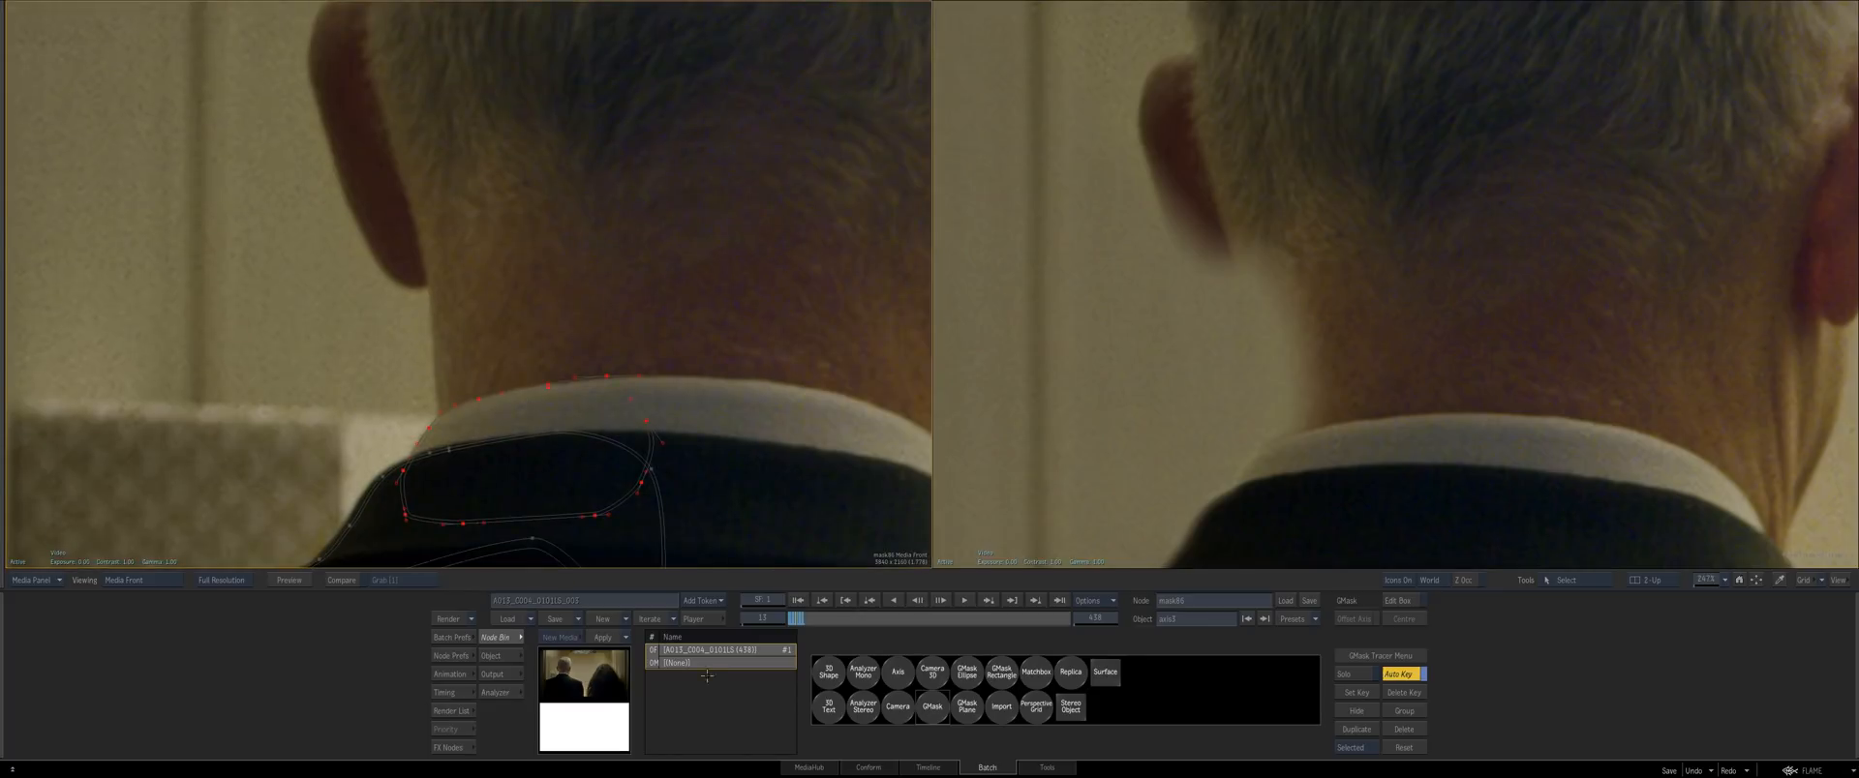
{"action": "double_click", "coordinate": [936, 717]}
{"action": "mouse_move", "coordinate": [344, 286]}
{"action": "left_mouse_down"}
{"action": "mouse_move", "coordinate": [655, 336]}
{"action": "mouse_move", "coordinate": [612, 410]}
{"action": "left_mouse_up"}
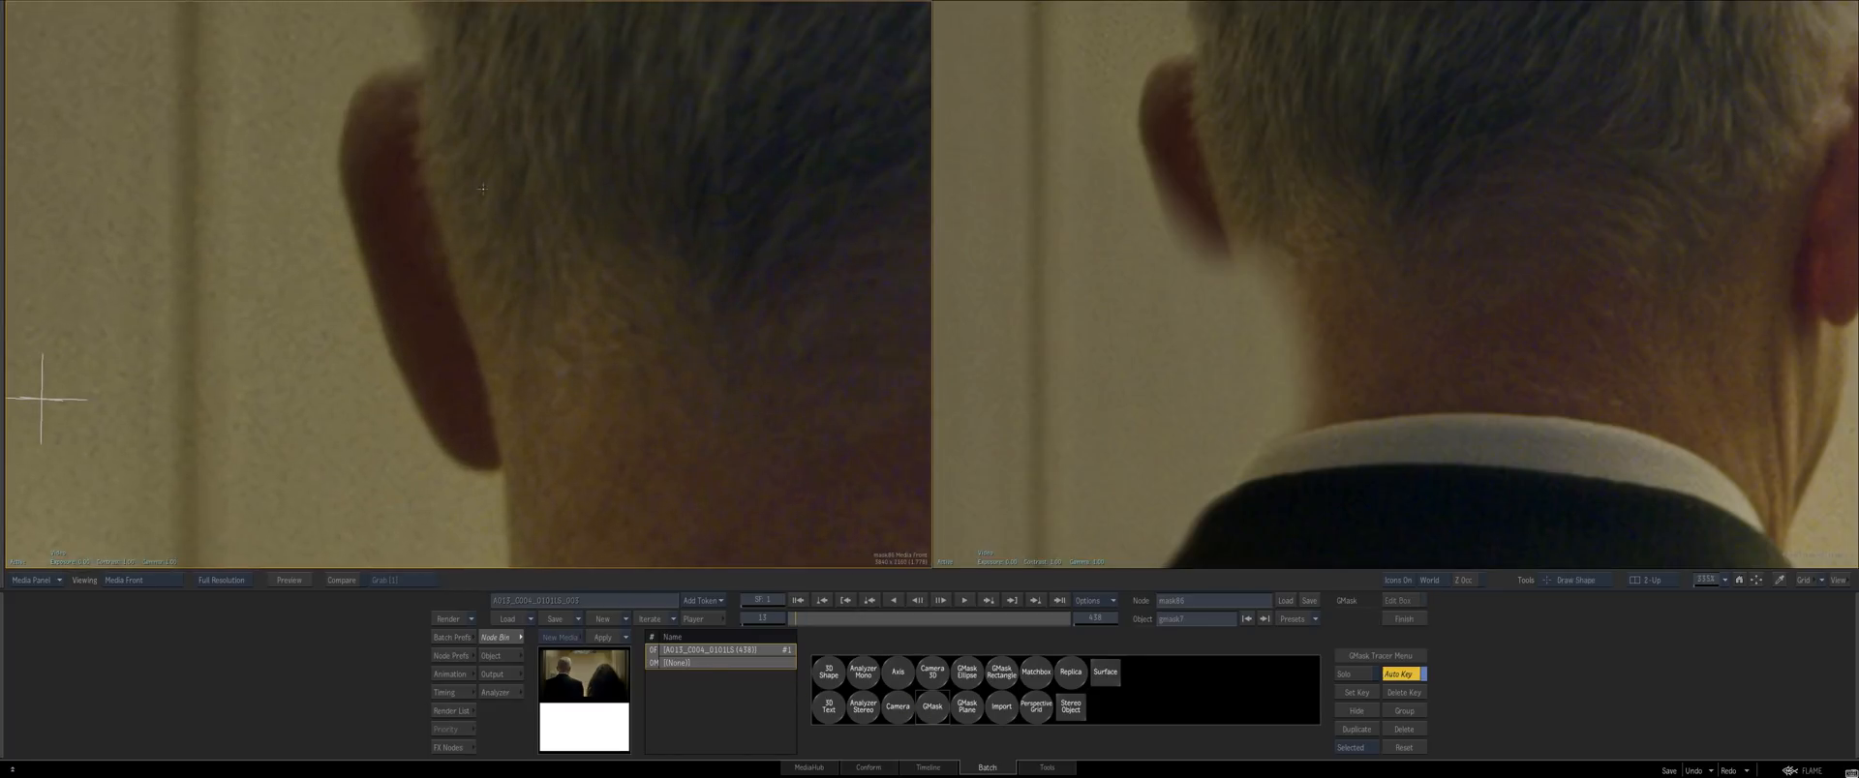
Draw a closed mask along the outer edge of the left ear and back across the hair, adding a vertex at the ear's top
{"action": "left_click_drag", "start_coordinate": [460, 106], "coordinate": [434, 103]}
{"action": "left_click", "coordinate": [344, 148]}
{"action": "left_click", "coordinate": [354, 232]}
{"action": "left_click", "coordinate": [407, 385]}
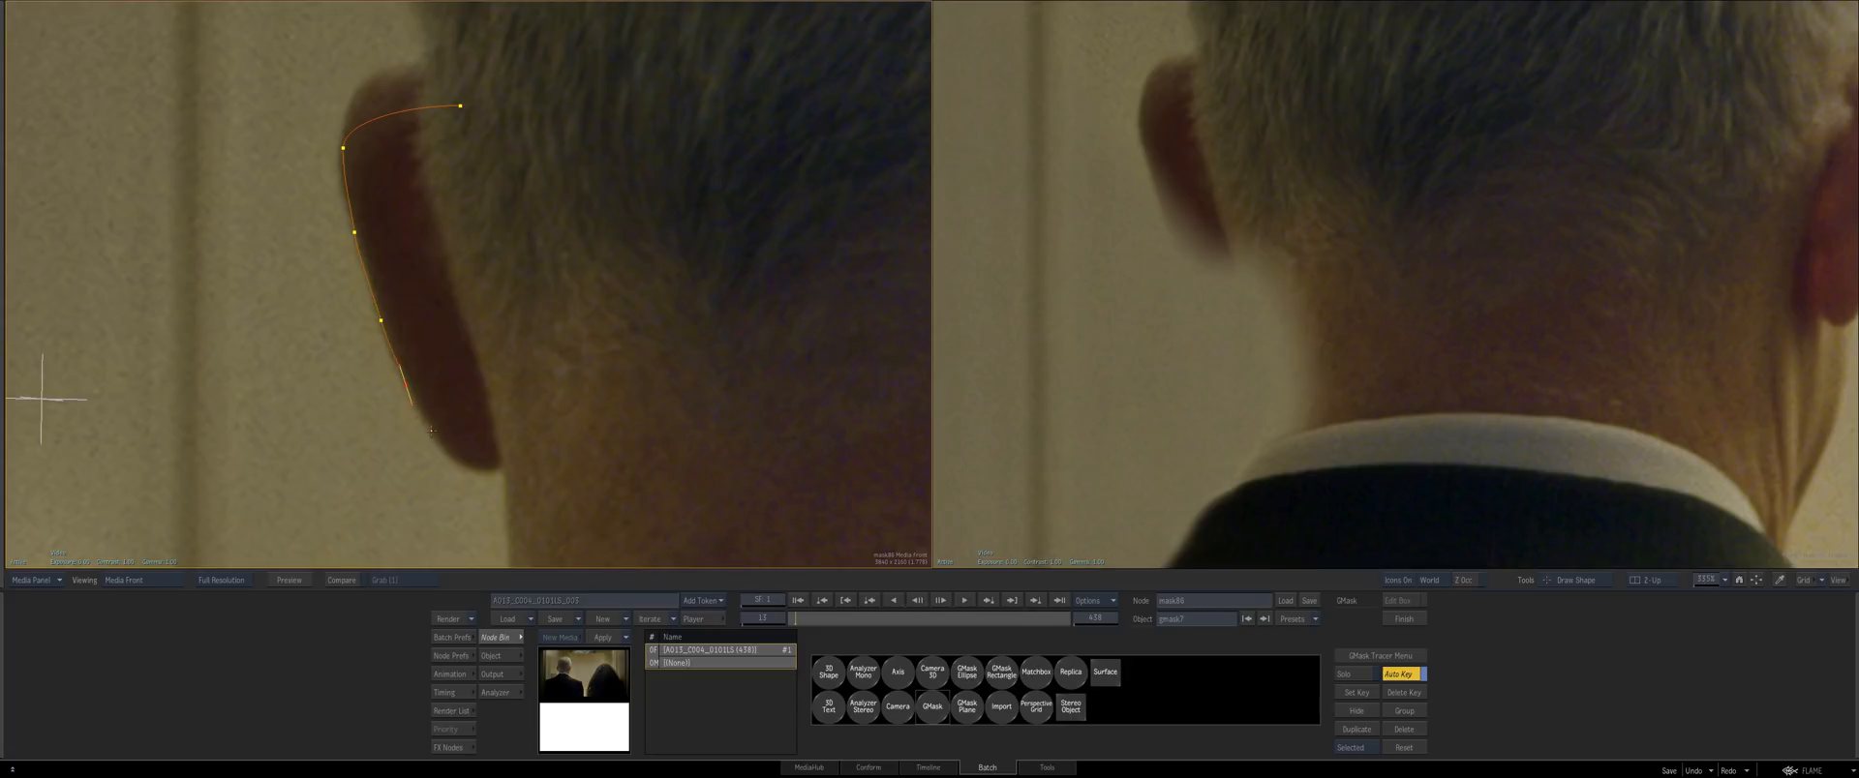
{"action": "left_click", "coordinate": [472, 470]}
{"action": "left_click", "coordinate": [680, 252]}
{"action": "left_click", "coordinate": [592, 125]}
{"action": "left_click", "coordinate": [459, 105]}
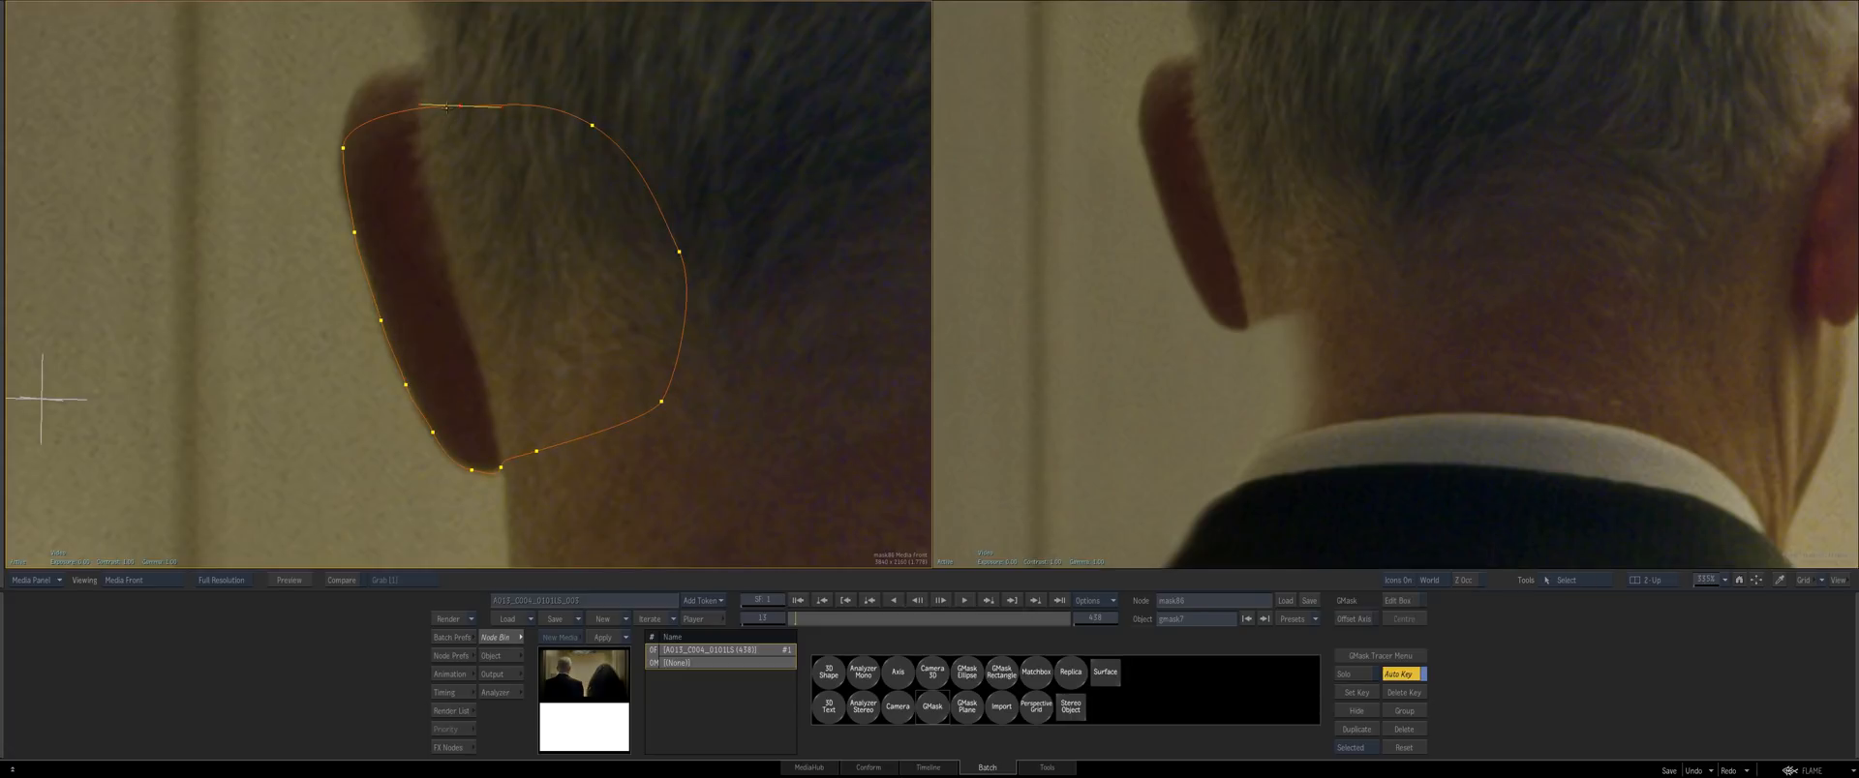
{"action": "key", "text": "a"}
{"action": "left_click", "coordinate": [381, 118]}
{"action": "left_click_drag", "start_coordinate": [516, 406], "coordinate": [516, 321]}
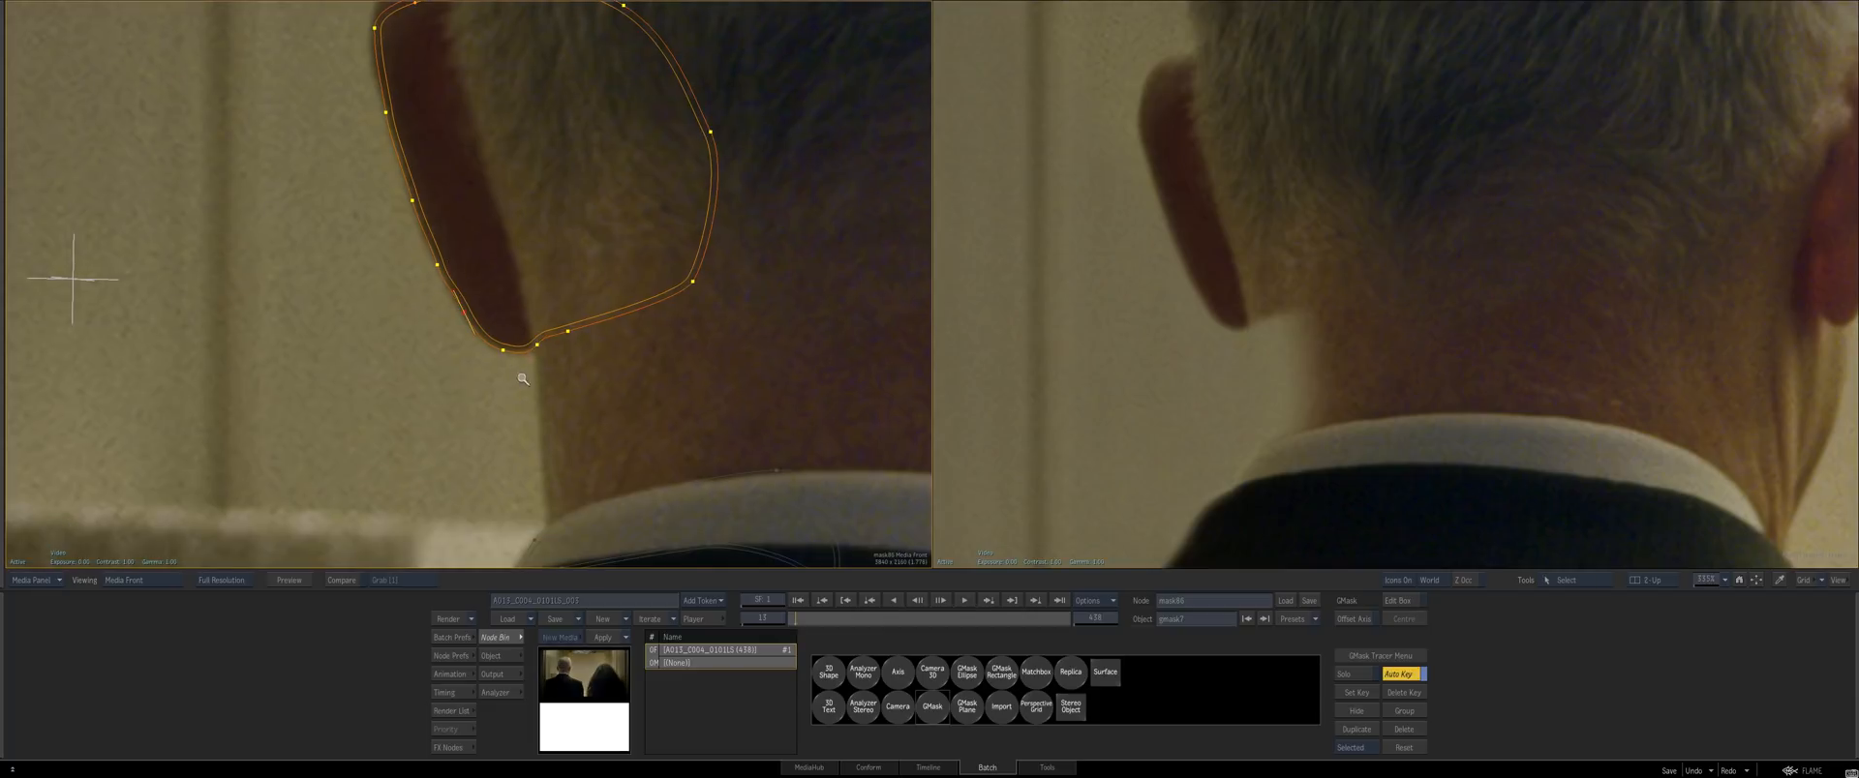
Go to the first frame and move the whole ear mask up onto the ear
{"action": "left_click_drag", "start_coordinate": [523, 379], "coordinate": [429, 666]}
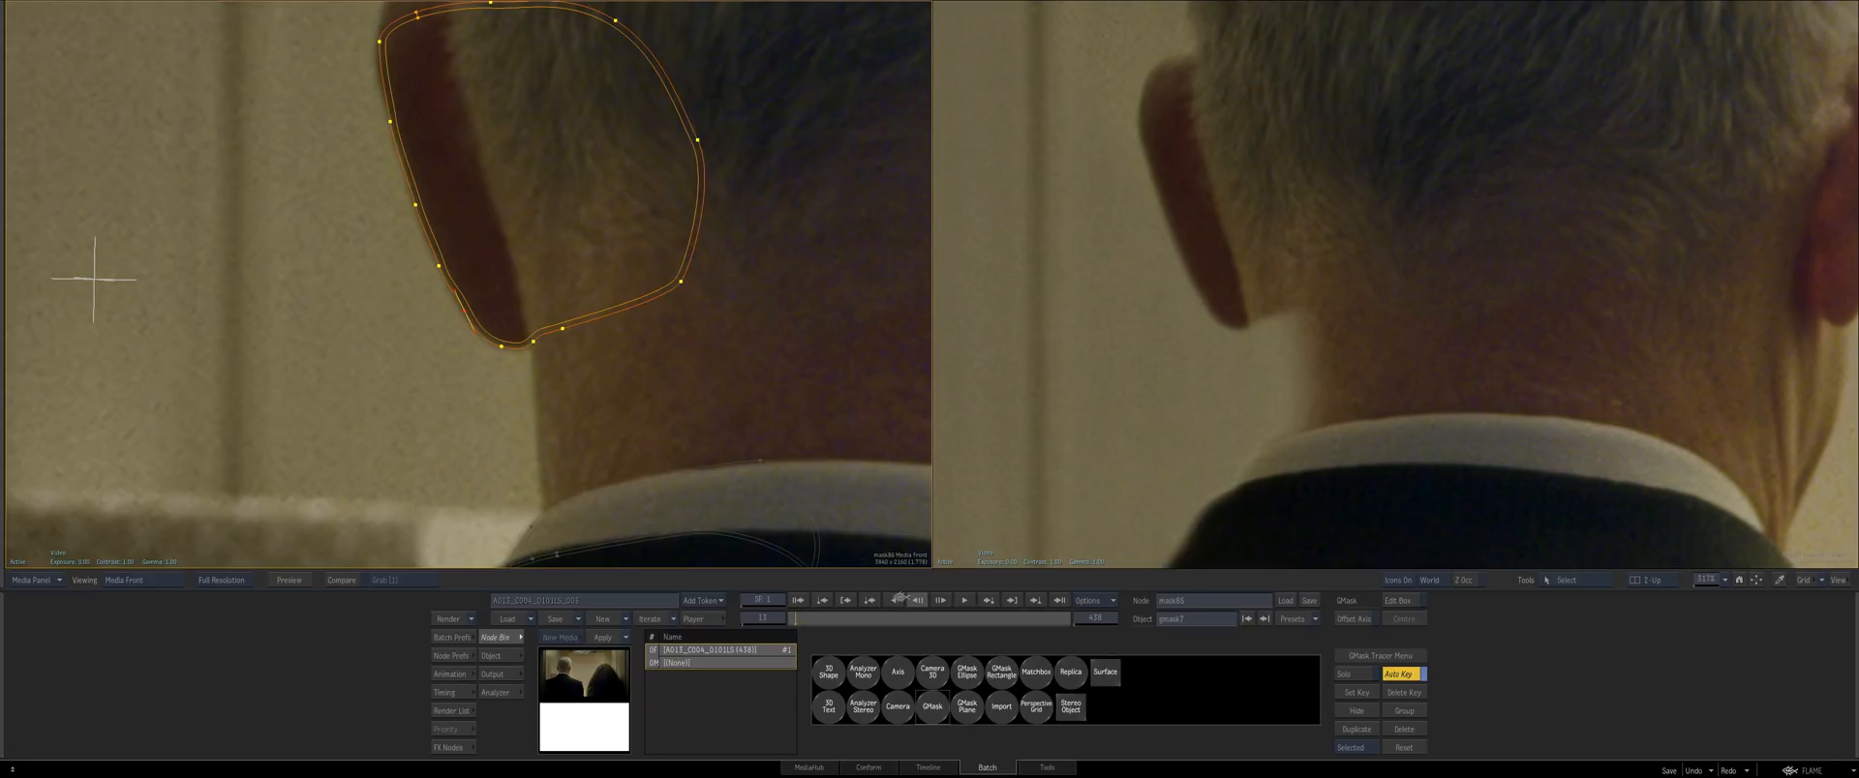
{"action": "left_click", "coordinate": [915, 601]}
{"action": "left_click_drag", "start_coordinate": [623, 375], "coordinate": [622, 405]}
{"action": "left_click_drag", "start_coordinate": [793, 619], "coordinate": [783, 618]}
{"action": "left_click_drag", "start_coordinate": [573, 437], "coordinate": [494, 542]}
{"action": "left_click_drag", "start_coordinate": [522, 156], "coordinate": [486, 213]}
{"action": "key", "text": "ctrl+a"}
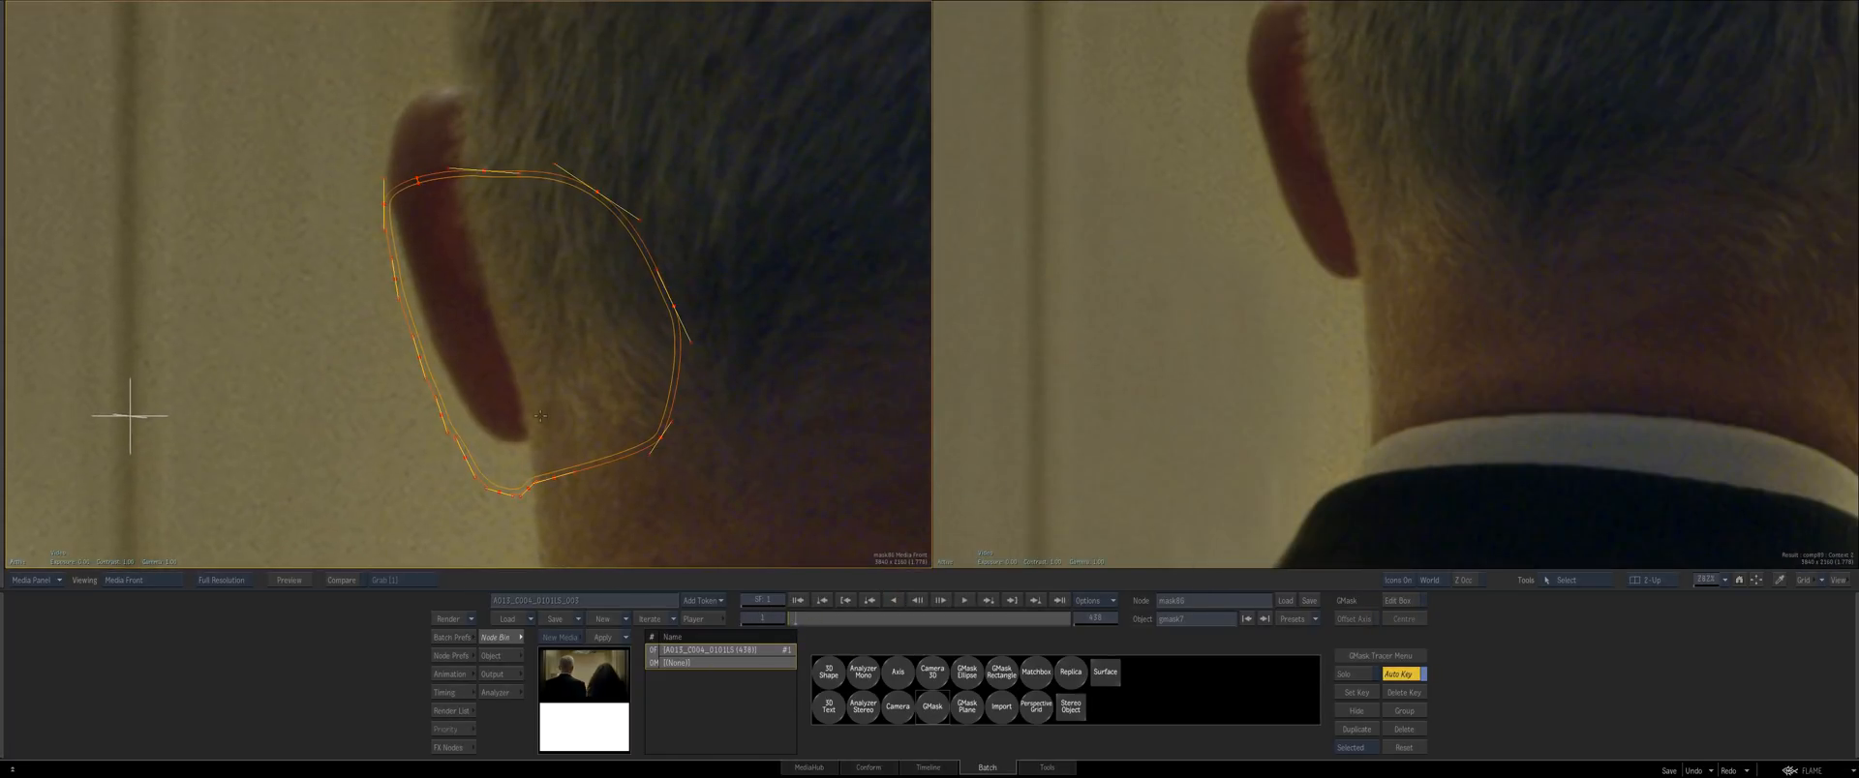
{"action": "left_click_drag", "start_coordinate": [554, 475], "coordinate": [554, 422]}
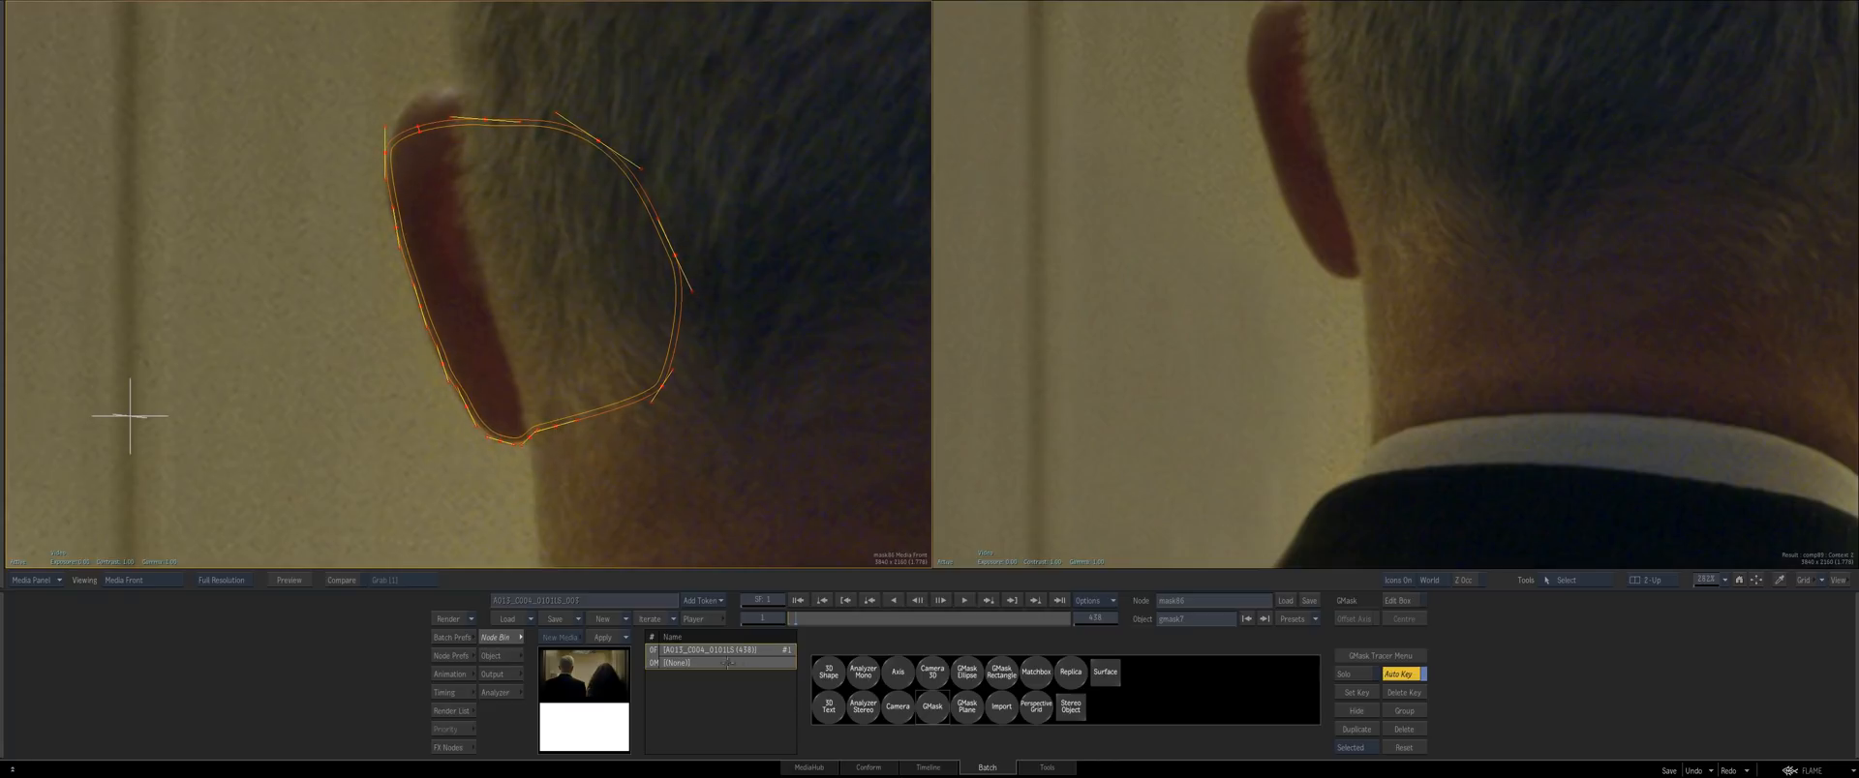
Step forward five frames and fit the ear mask and its upper-left vertices to the ear
{"action": "key", "text": "Right"}
{"action": "key", "text": "Right"}
{"action": "key", "text": "Right"}
{"action": "key", "text": "Right"}
{"action": "key", "text": "Right"}
{"action": "left_click_drag", "start_coordinate": [459, 459], "coordinate": [463, 448]}
{"action": "left_click_drag", "start_coordinate": [275, 181], "coordinate": [325, 192]}
{"action": "left_click", "coordinate": [327, 193]}
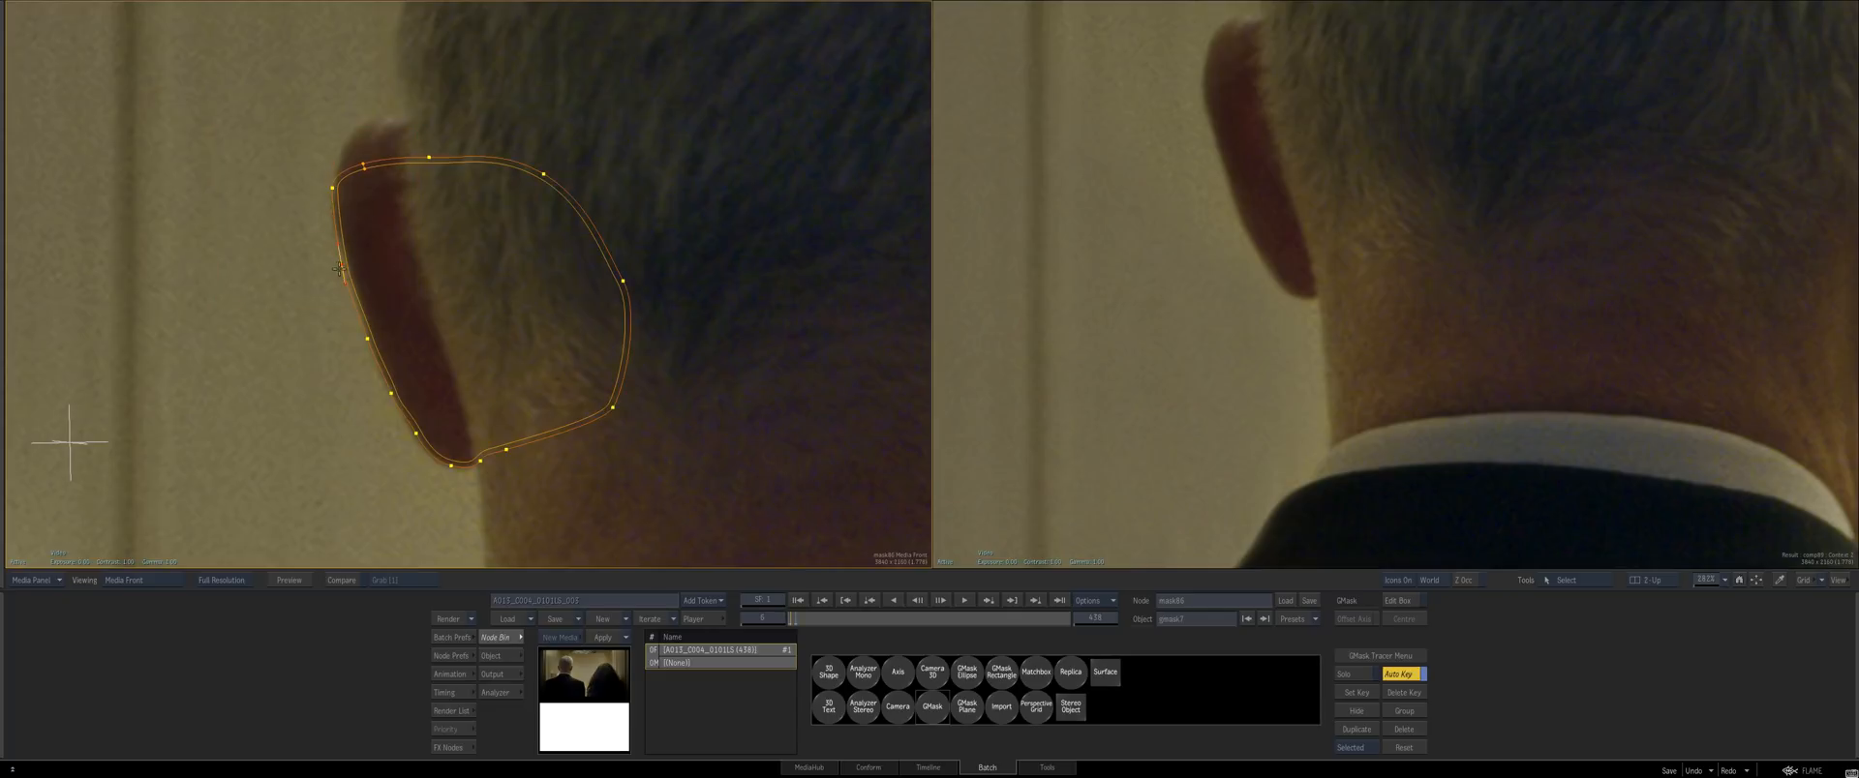
Jump ahead to where the mask drifts off the ear, enable the edit box and shift the mask and its lower vertices back
{"action": "left_click", "coordinate": [801, 619]}
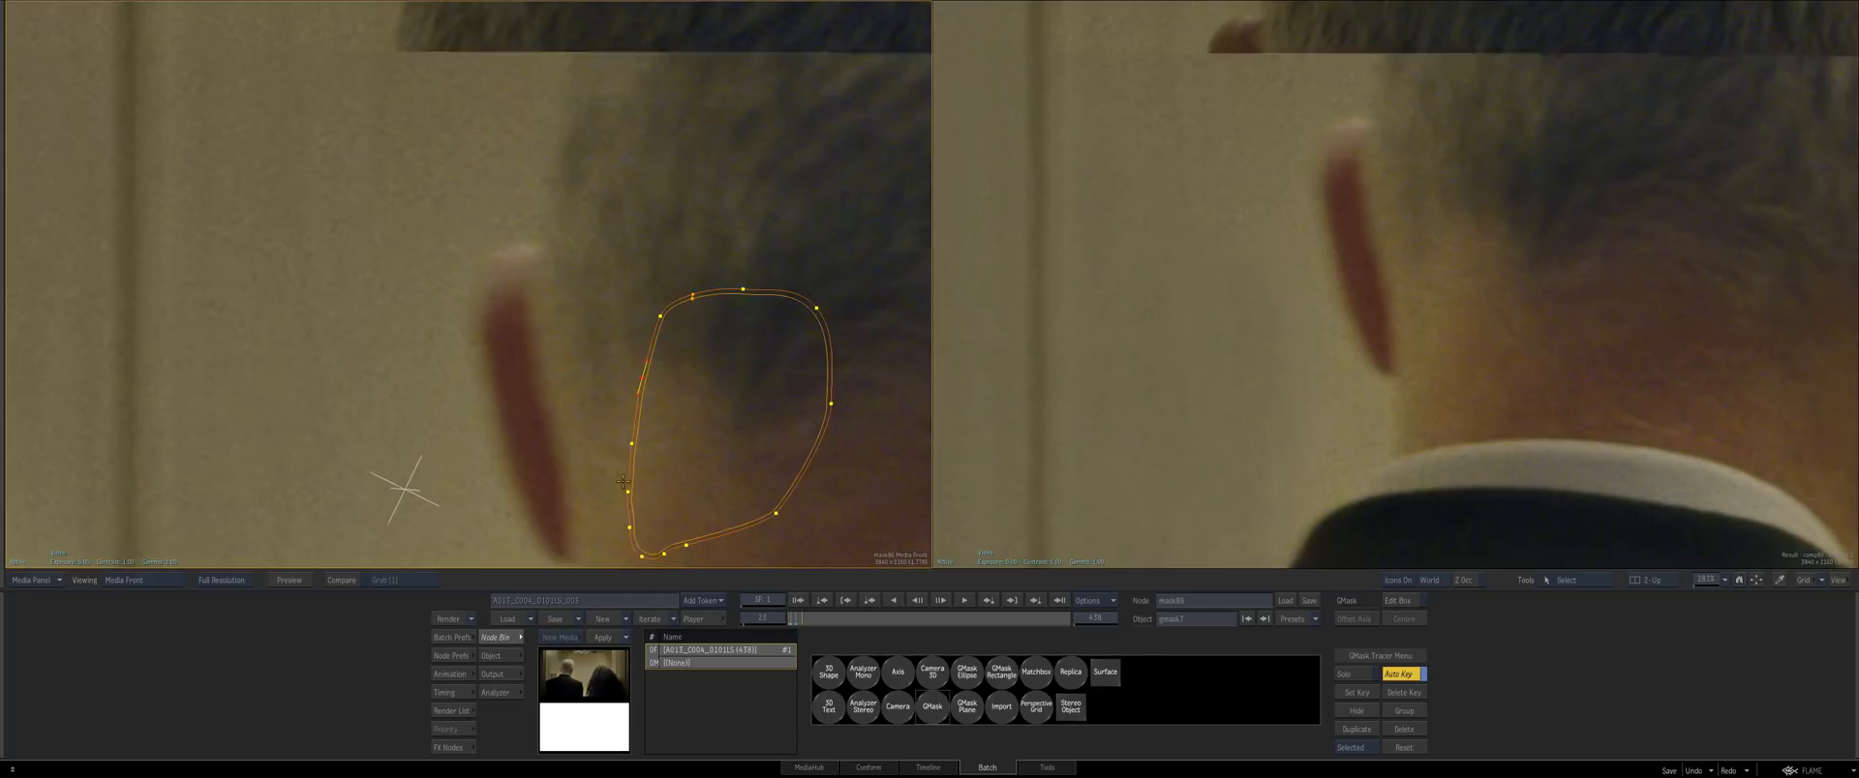
{"action": "left_click_drag", "start_coordinate": [651, 403], "coordinate": [492, 299]}
{"action": "key", "text": "ctrl+a"}
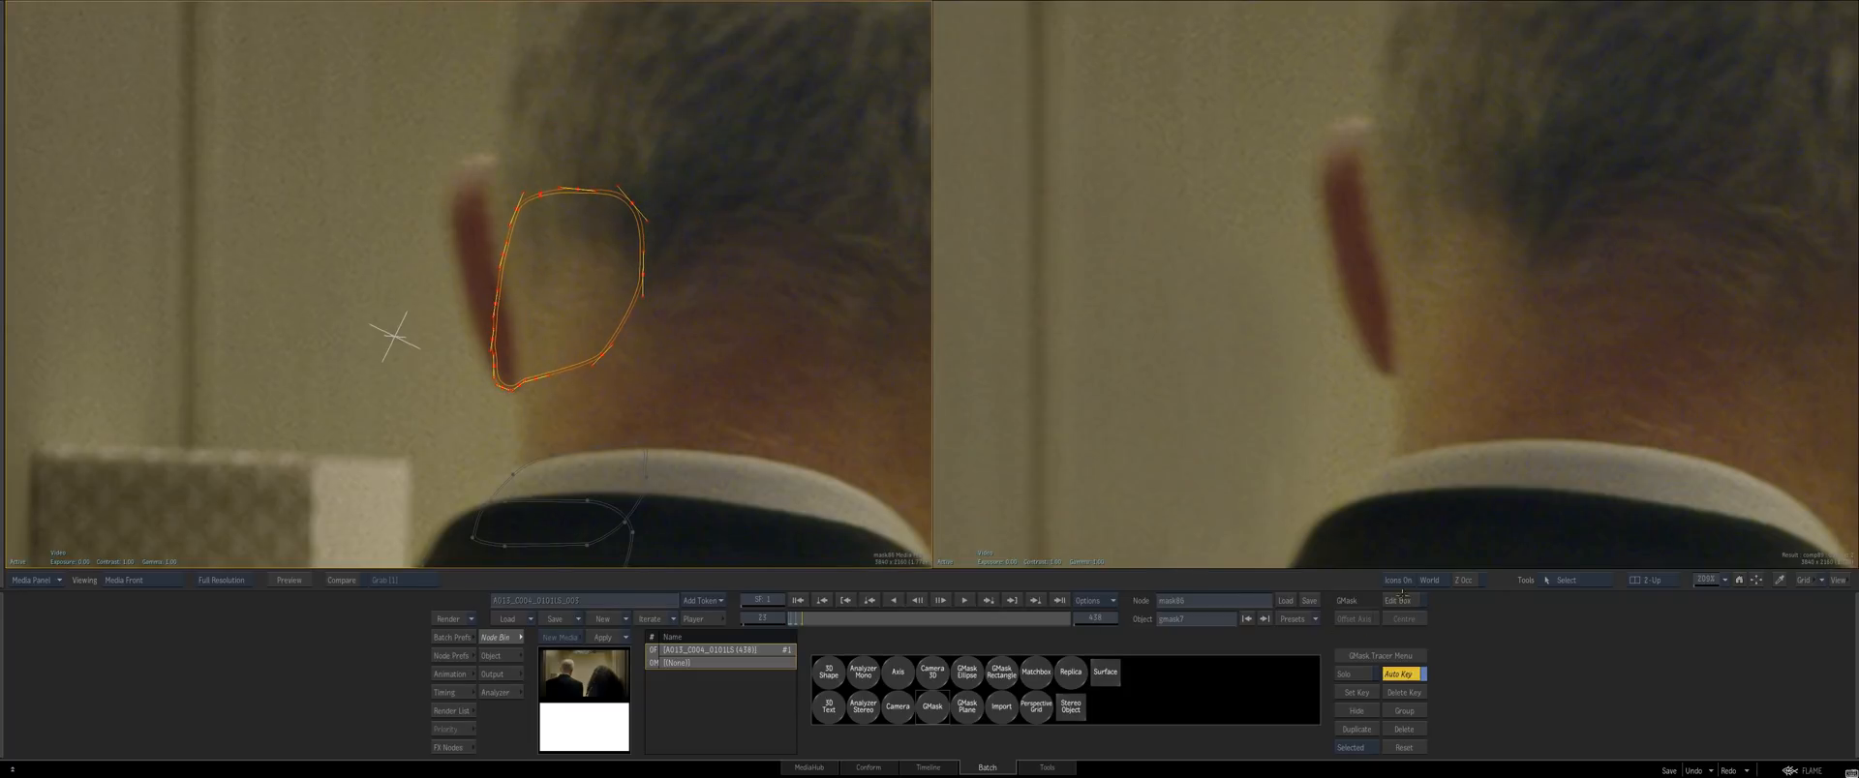
{"action": "key", "text": "e"}
{"action": "left_click_drag", "start_coordinate": [615, 289], "coordinate": [483, 252]}
{"action": "left_click_drag", "start_coordinate": [550, 417], "coordinate": [471, 341]}
Return to an earlier frame and move the whole mask right so it covers the ear again
{"action": "left_click", "coordinate": [799, 618]}
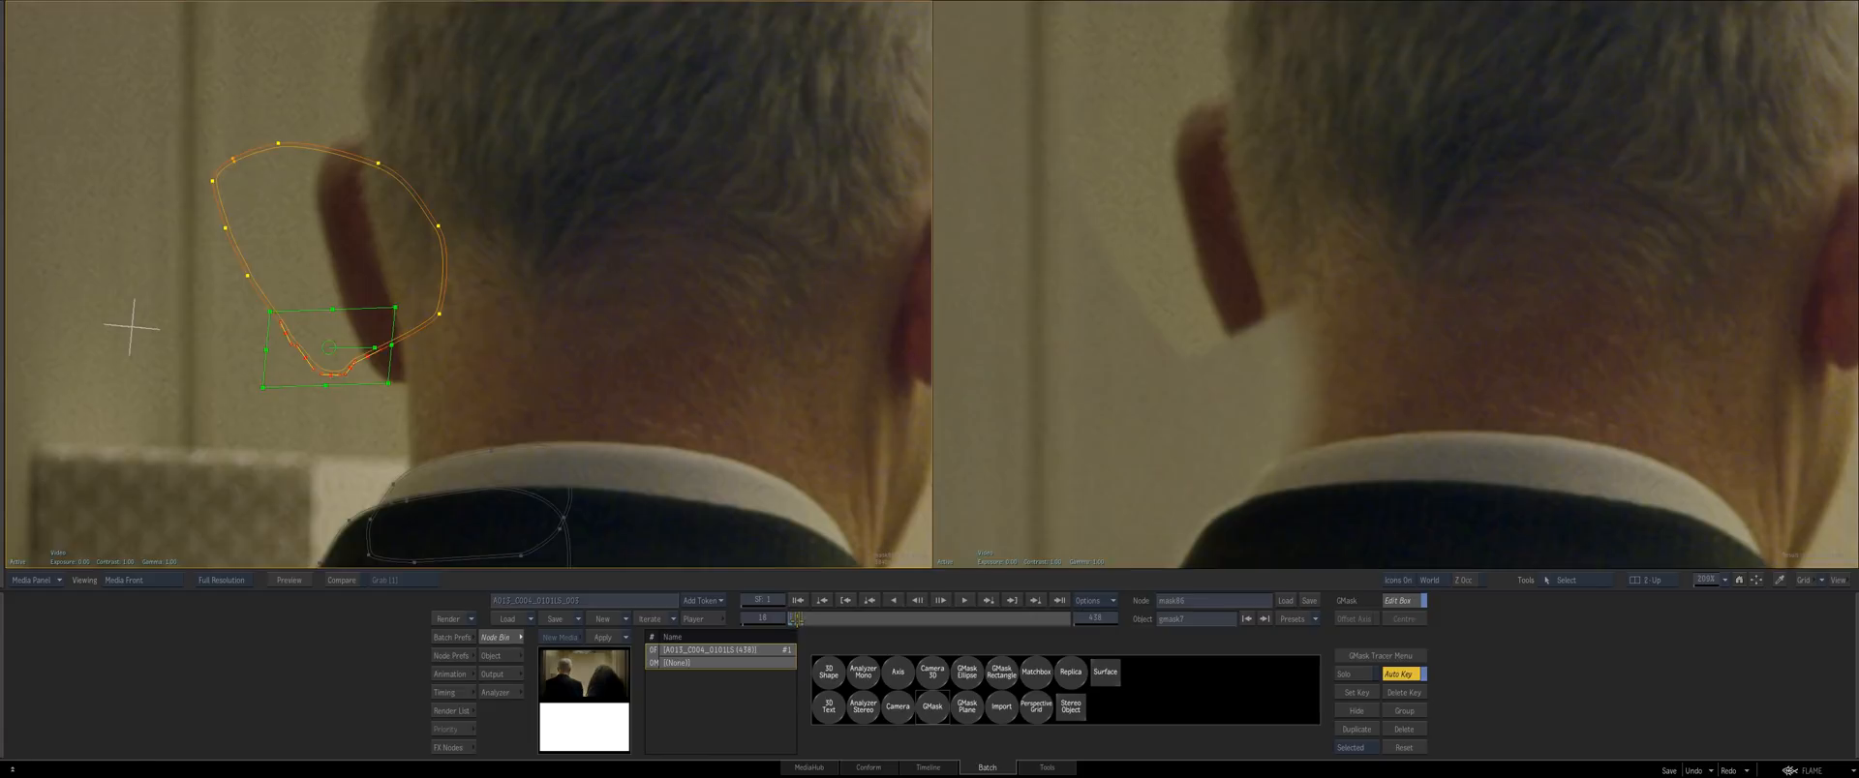
{"action": "key", "text": "ctrl+a"}
{"action": "left_click_drag", "start_coordinate": [364, 241], "coordinate": [564, 352]}
{"action": "left_click_drag", "start_coordinate": [563, 352], "coordinate": [615, 320]}
{"action": "left_click_drag", "start_coordinate": [605, 301], "coordinate": [438, 80]}
{"action": "left_click_drag", "start_coordinate": [504, 205], "coordinate": [501, 239]}
Refine the mask's lower-left and bottom vertices to follow the earlobe
{"action": "left_click", "coordinate": [421, 231]}
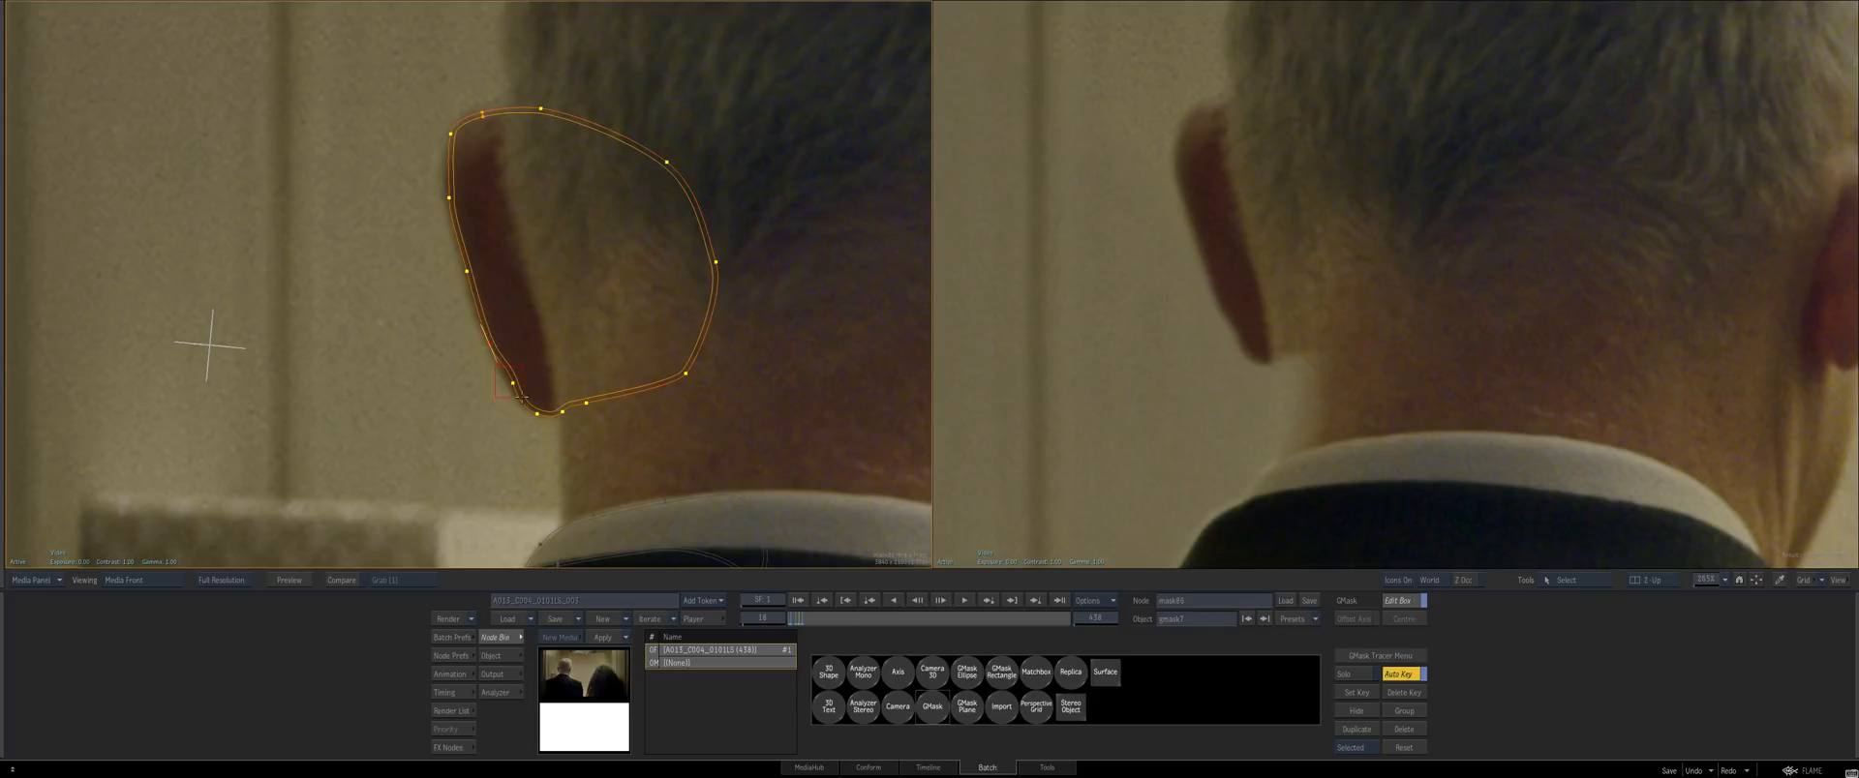
{"action": "left_click_drag", "start_coordinate": [522, 397], "coordinate": [495, 369]}
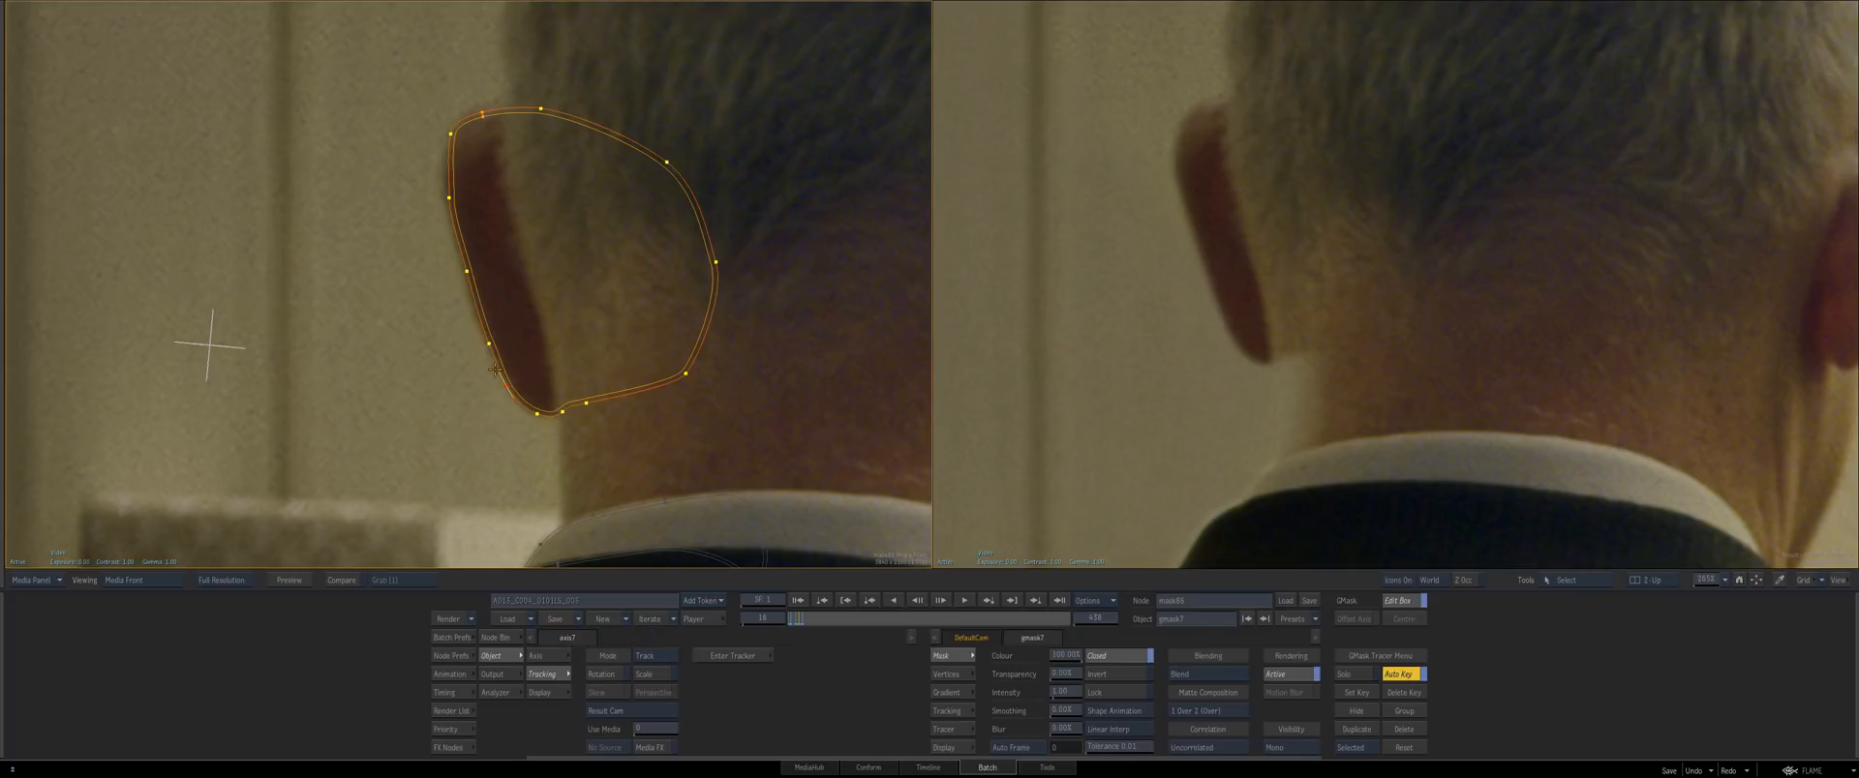
{"action": "left_click", "coordinate": [586, 404]}
{"action": "left_click_drag", "start_coordinate": [586, 403], "coordinate": [585, 407]}
Step to the adjacent frame and adjust the mask's upper, left-edge and lower vertices to the ear outline
{"action": "left_click", "coordinate": [916, 601]}
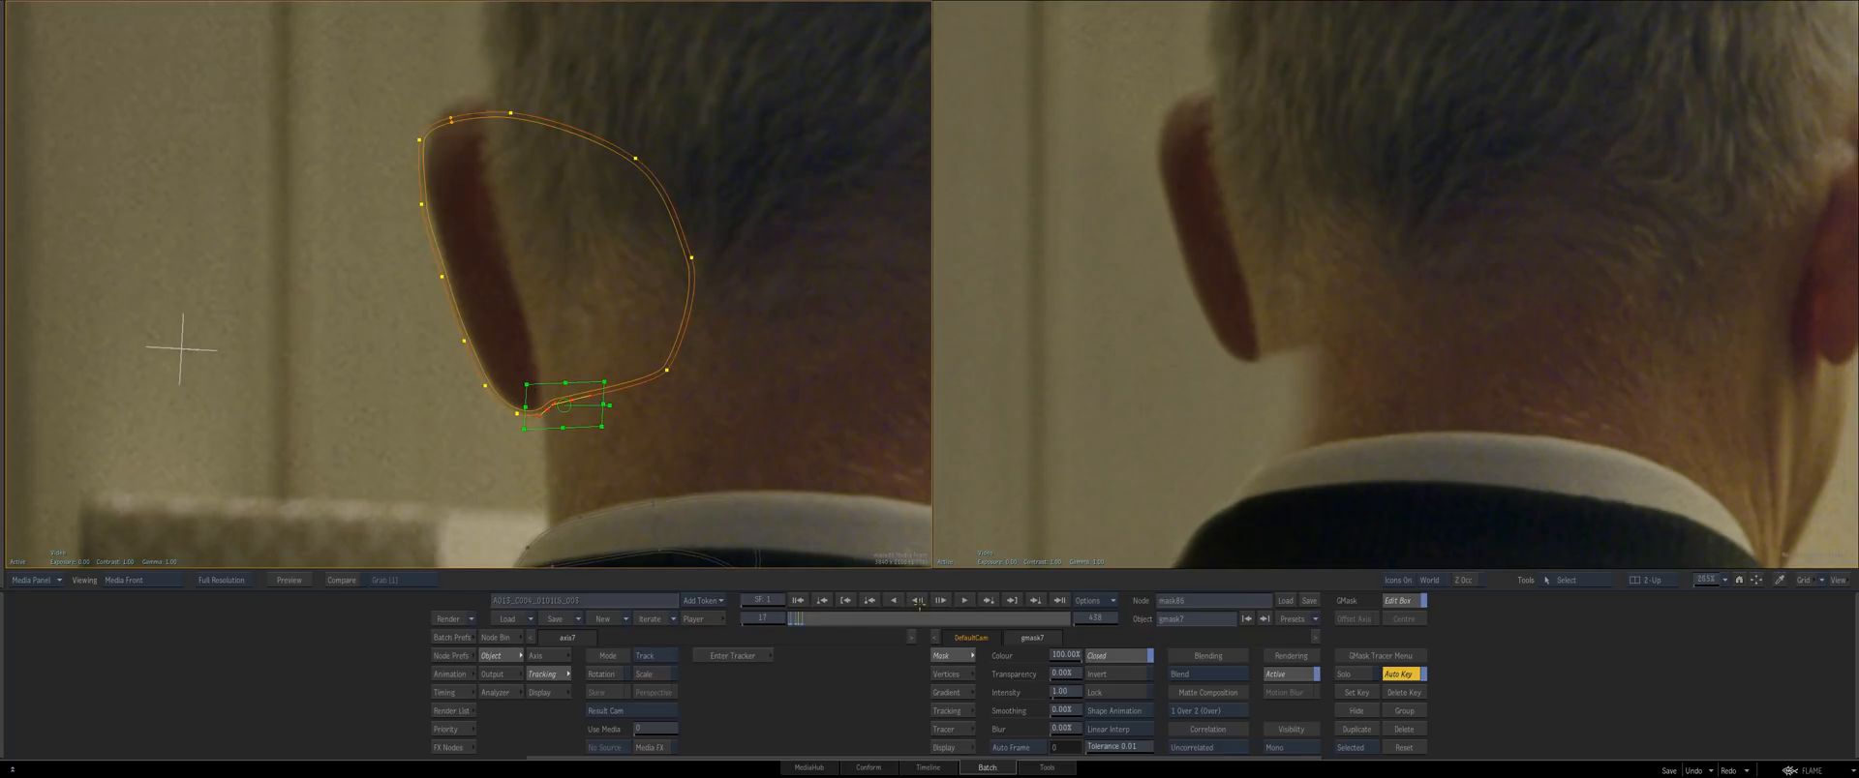
{"action": "left_click_drag", "start_coordinate": [361, 94], "coordinate": [531, 227]}
{"action": "left_click_drag", "start_coordinate": [489, 163], "coordinate": [496, 154]}
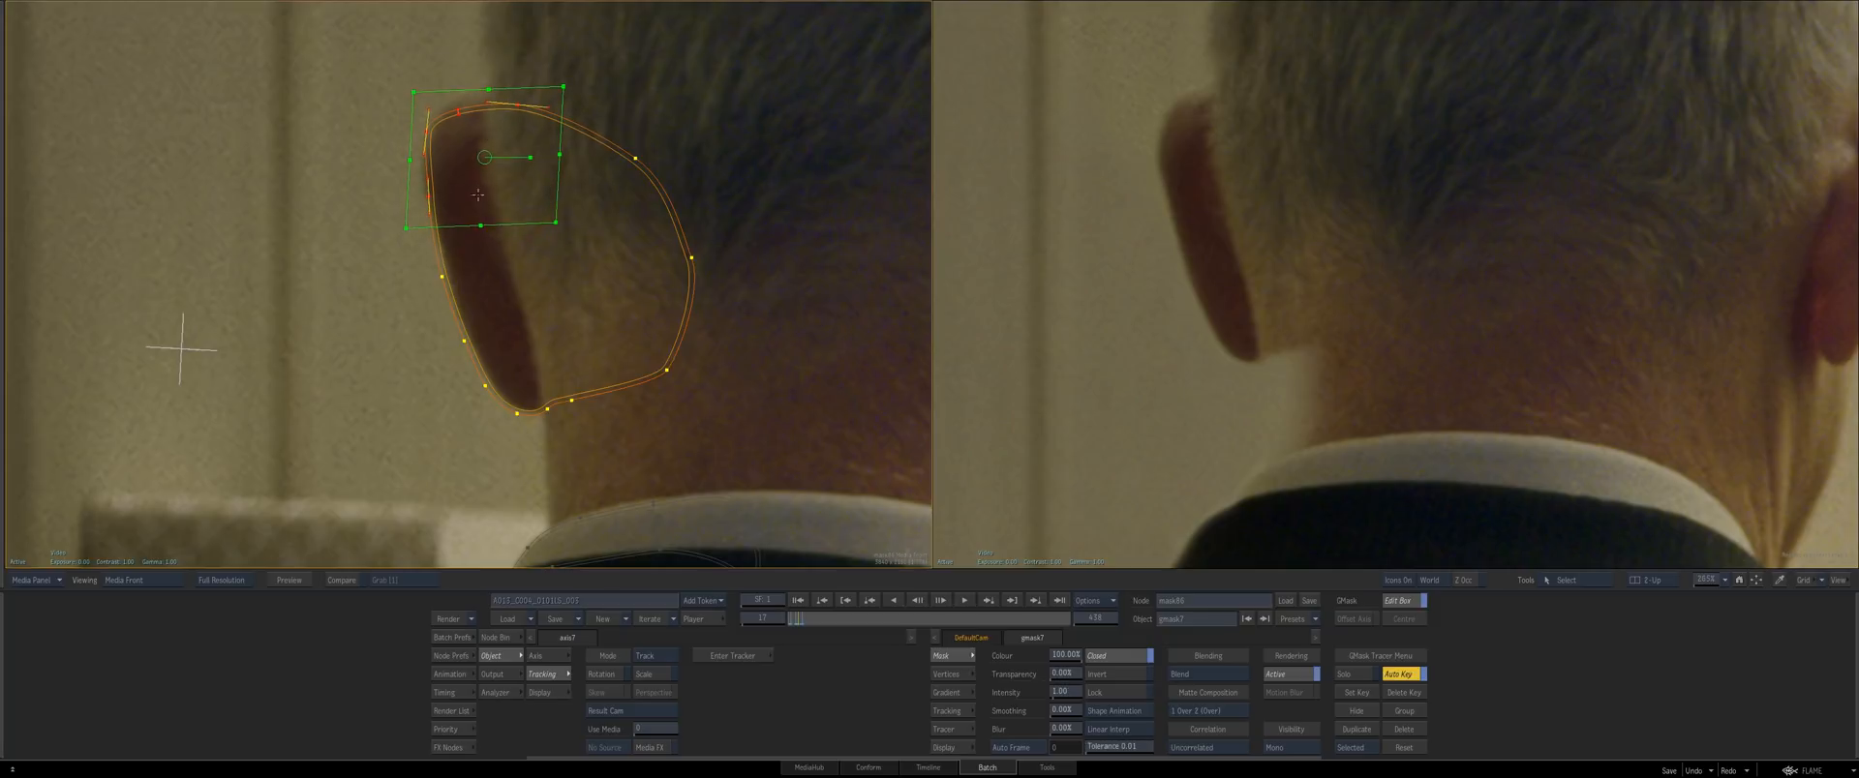
{"action": "left_click", "coordinate": [440, 279]}
{"action": "left_click_drag", "start_coordinate": [439, 281], "coordinate": [442, 278]}
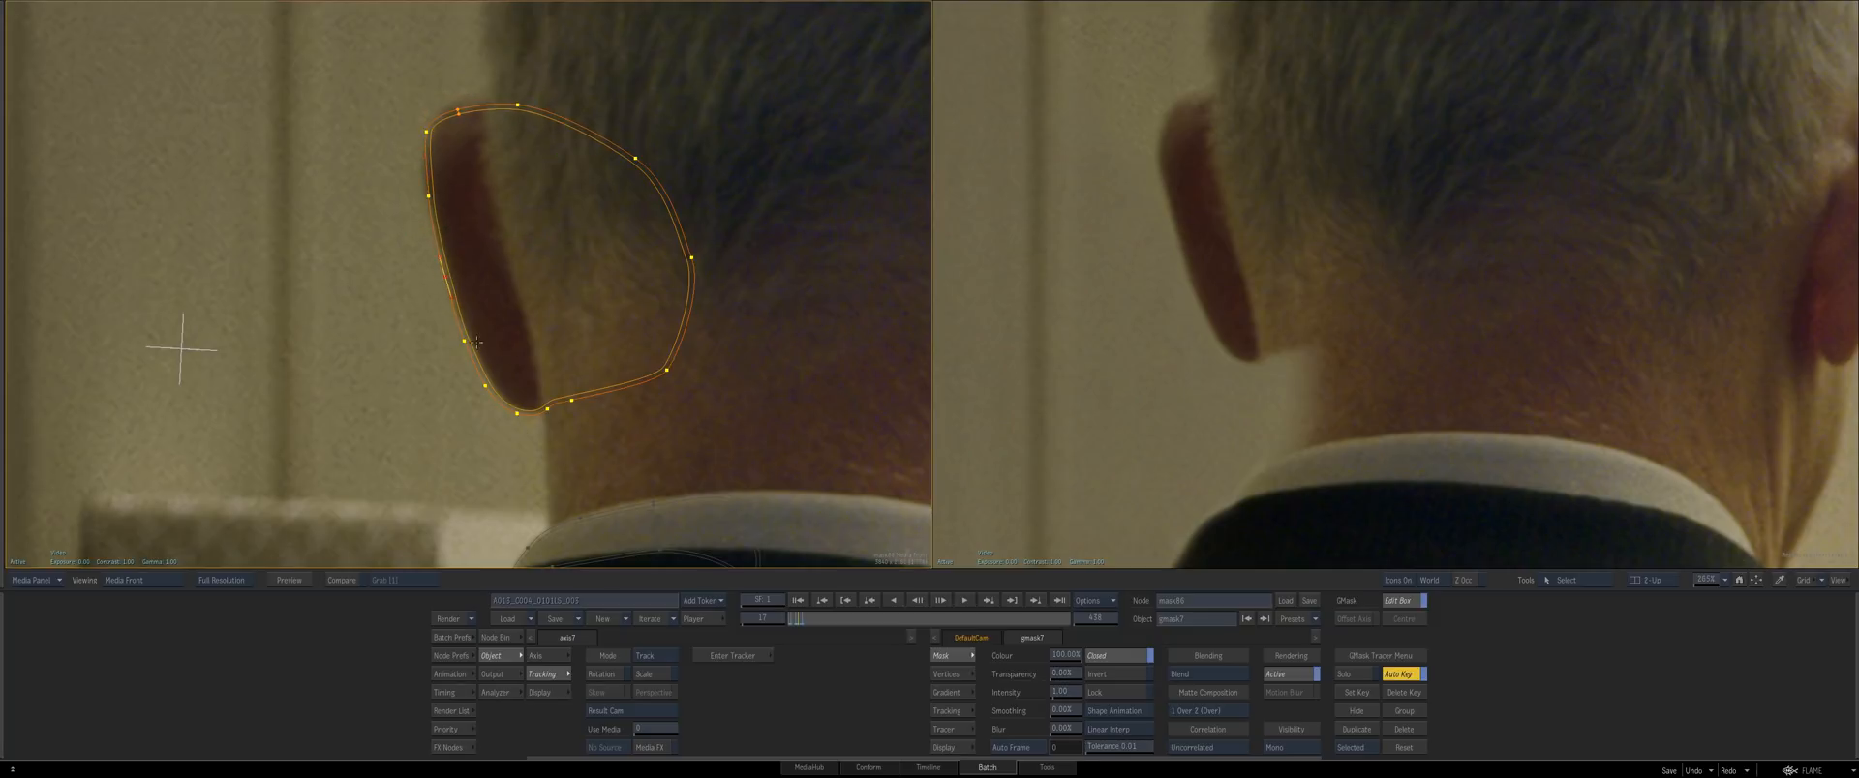
{"action": "left_click_drag", "start_coordinate": [526, 391], "coordinate": [612, 430]}
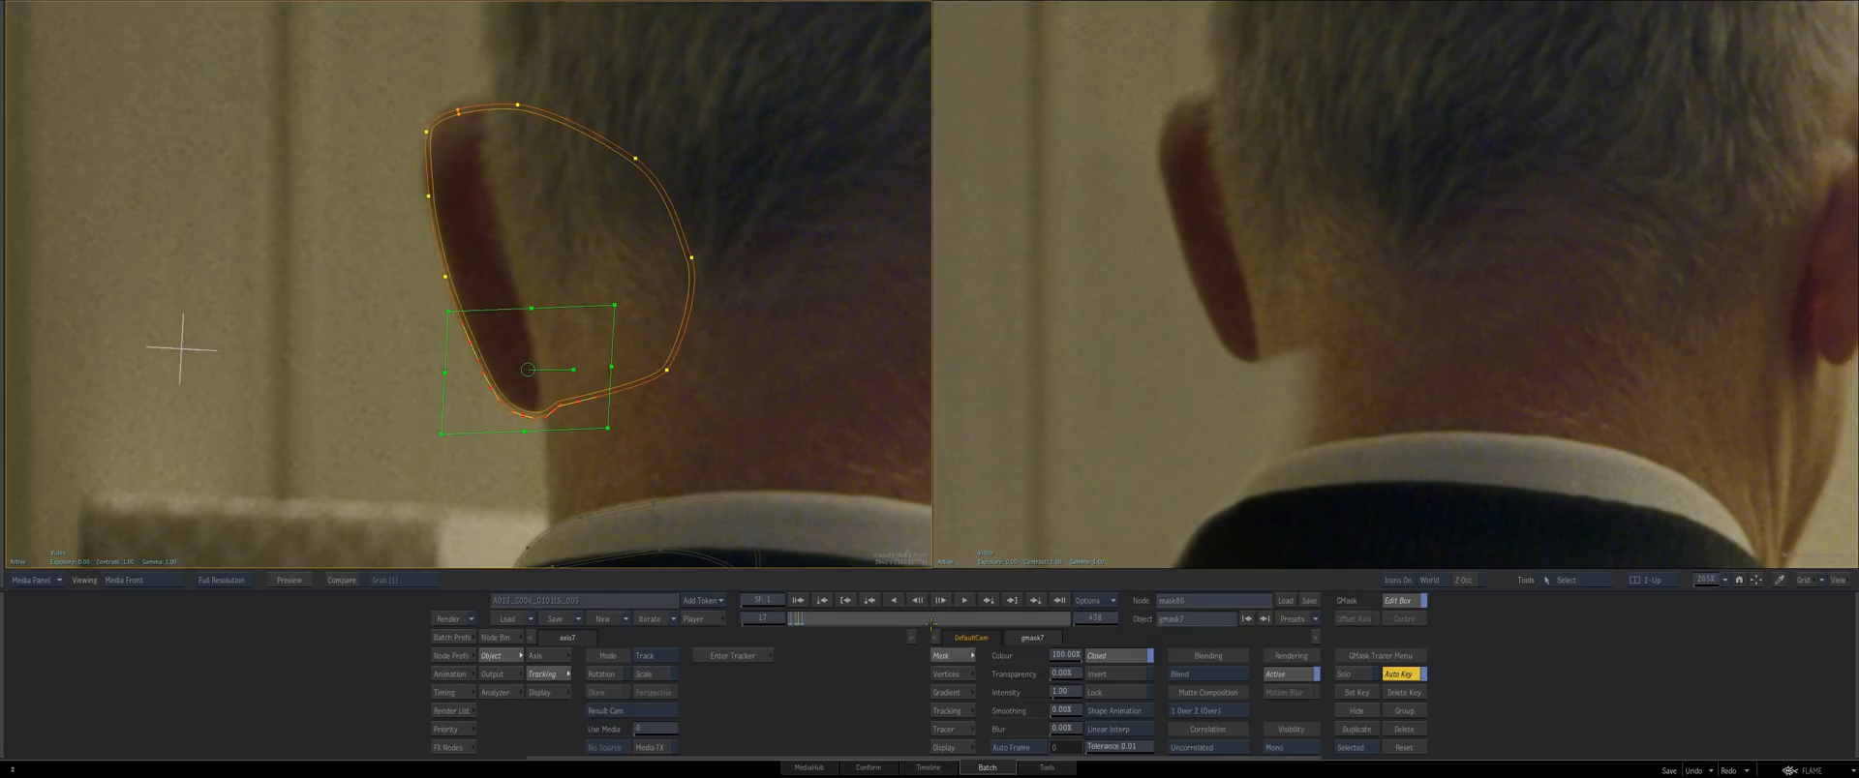
Step through the neighbouring frames to where the mask lags behind and move the whole mask right onto the ear
{"action": "left_click", "coordinate": [916, 600]}
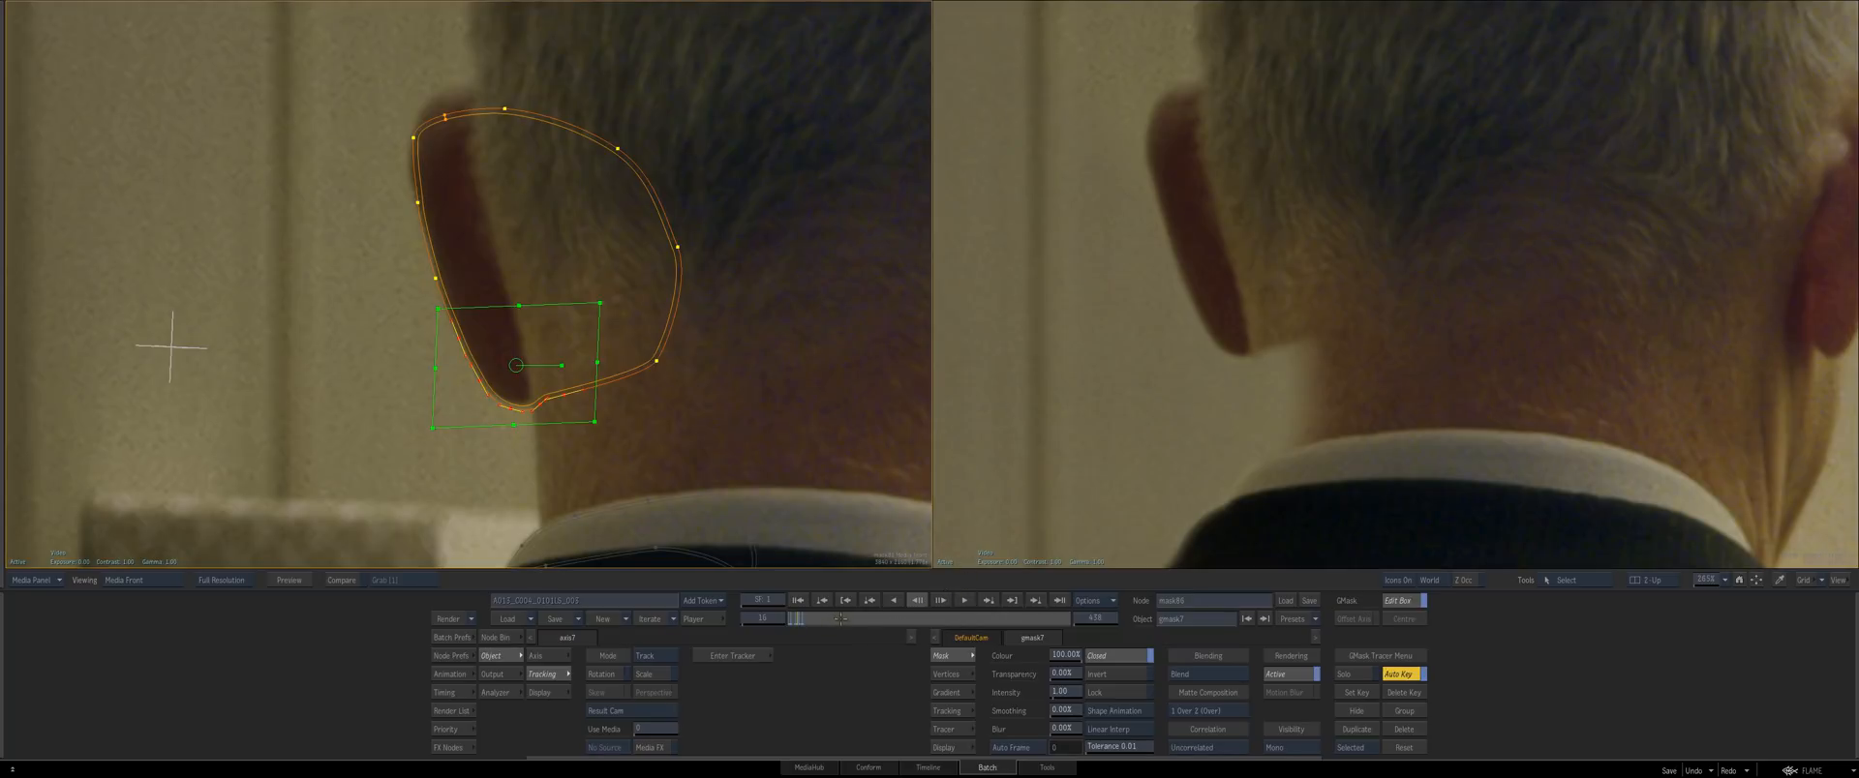
{"action": "key", "text": "Right"}
{"action": "key", "text": "Right"}
{"action": "key", "text": "Right"}
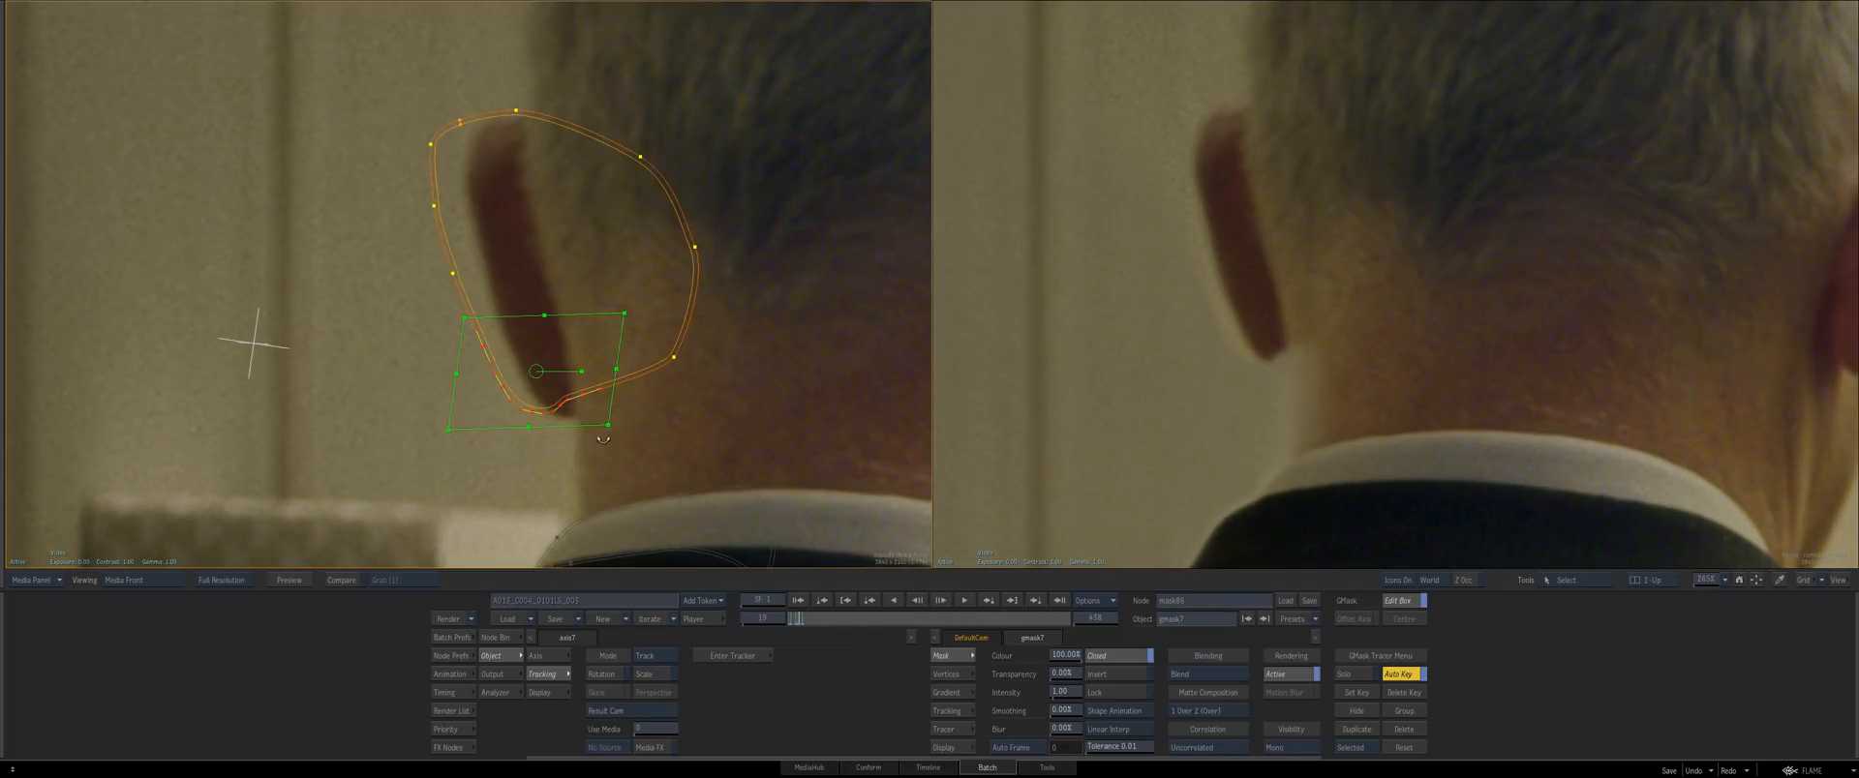
{"action": "key", "text": "Left"}
{"action": "key", "text": "Right"}
{"action": "left_click_drag", "start_coordinate": [304, 66], "coordinate": [741, 465]}
{"action": "left_click_drag", "start_coordinate": [526, 255], "coordinate": [551, 261]}
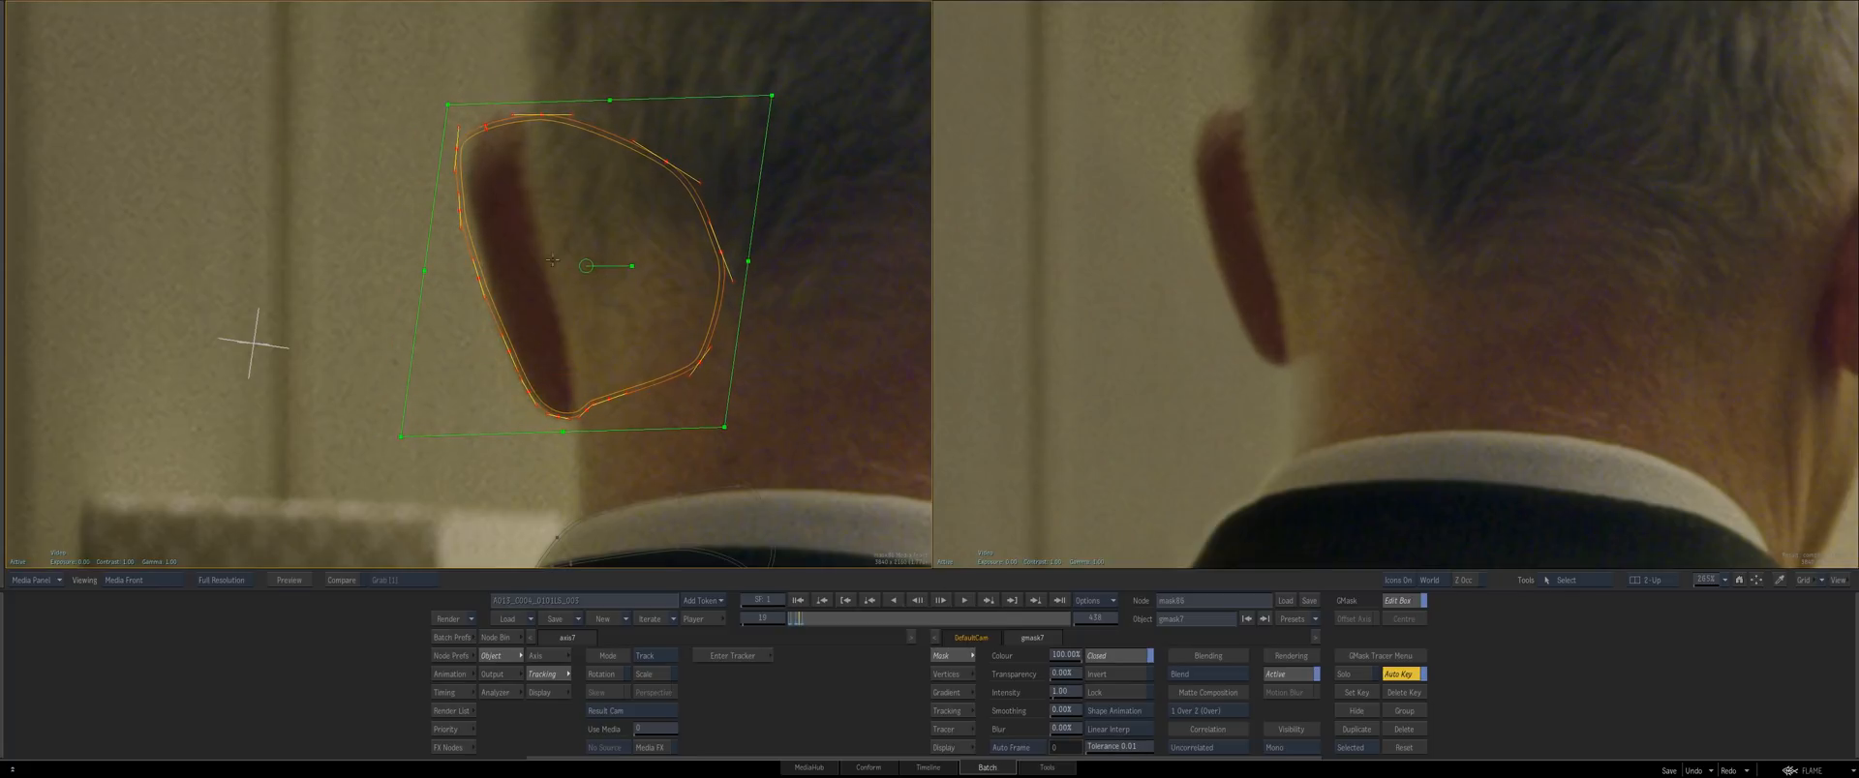
Nudge the mask's upper group of vertices and its left-edge vertex against the ear's outer edge
{"action": "left_click_drag", "start_coordinate": [708, 263], "coordinate": [708, 265]}
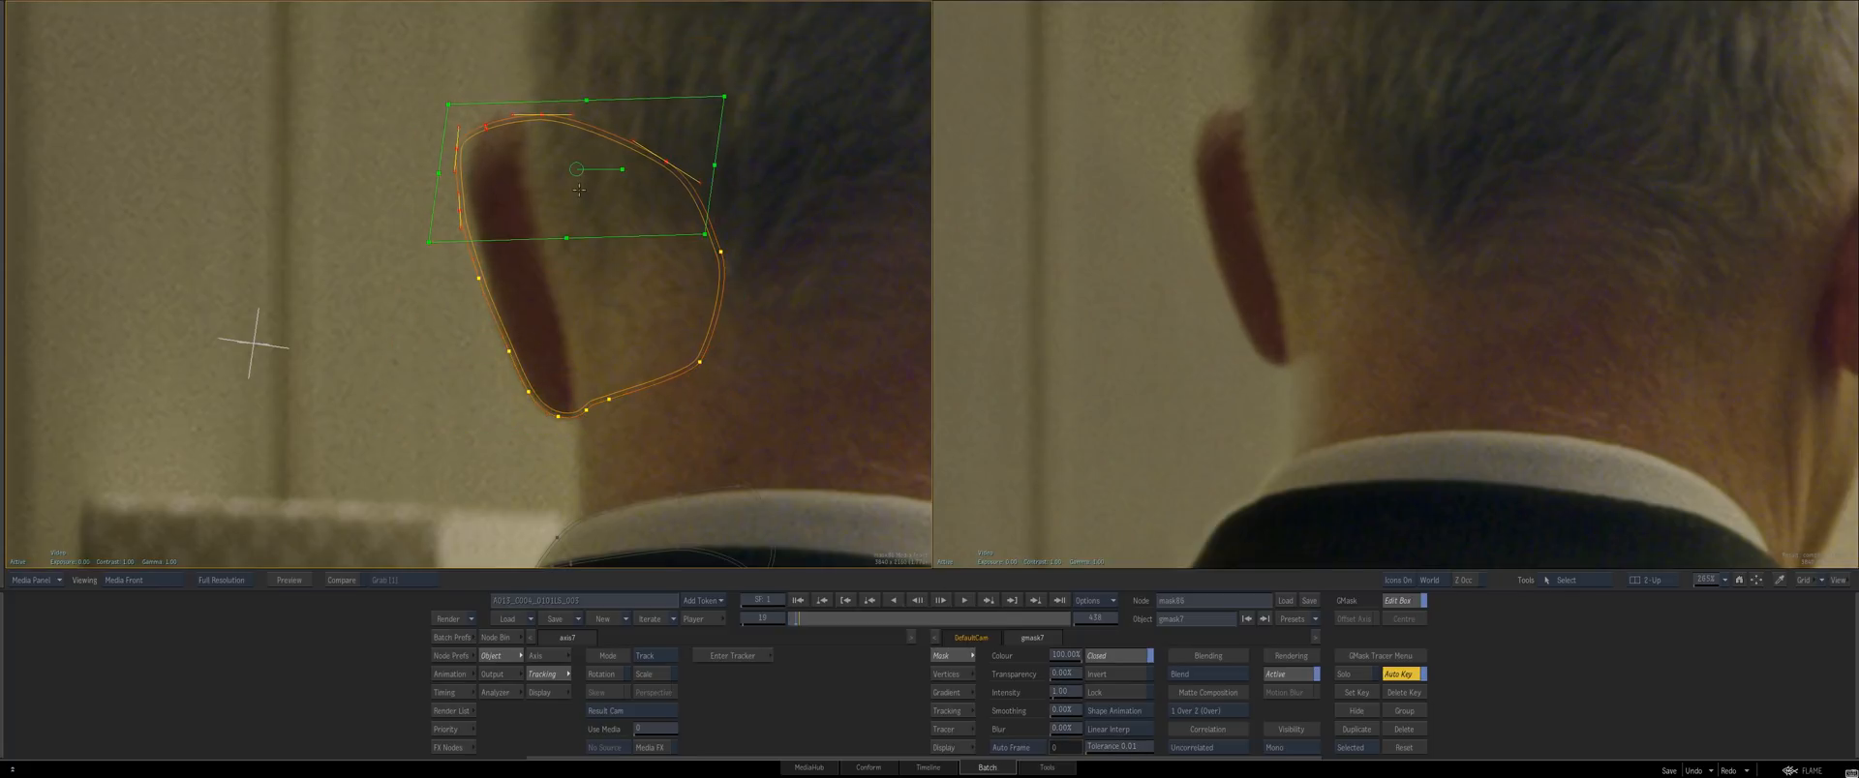
{"action": "left_click_drag", "start_coordinate": [579, 190], "coordinate": [587, 186]}
{"action": "left_click", "coordinate": [476, 277]}
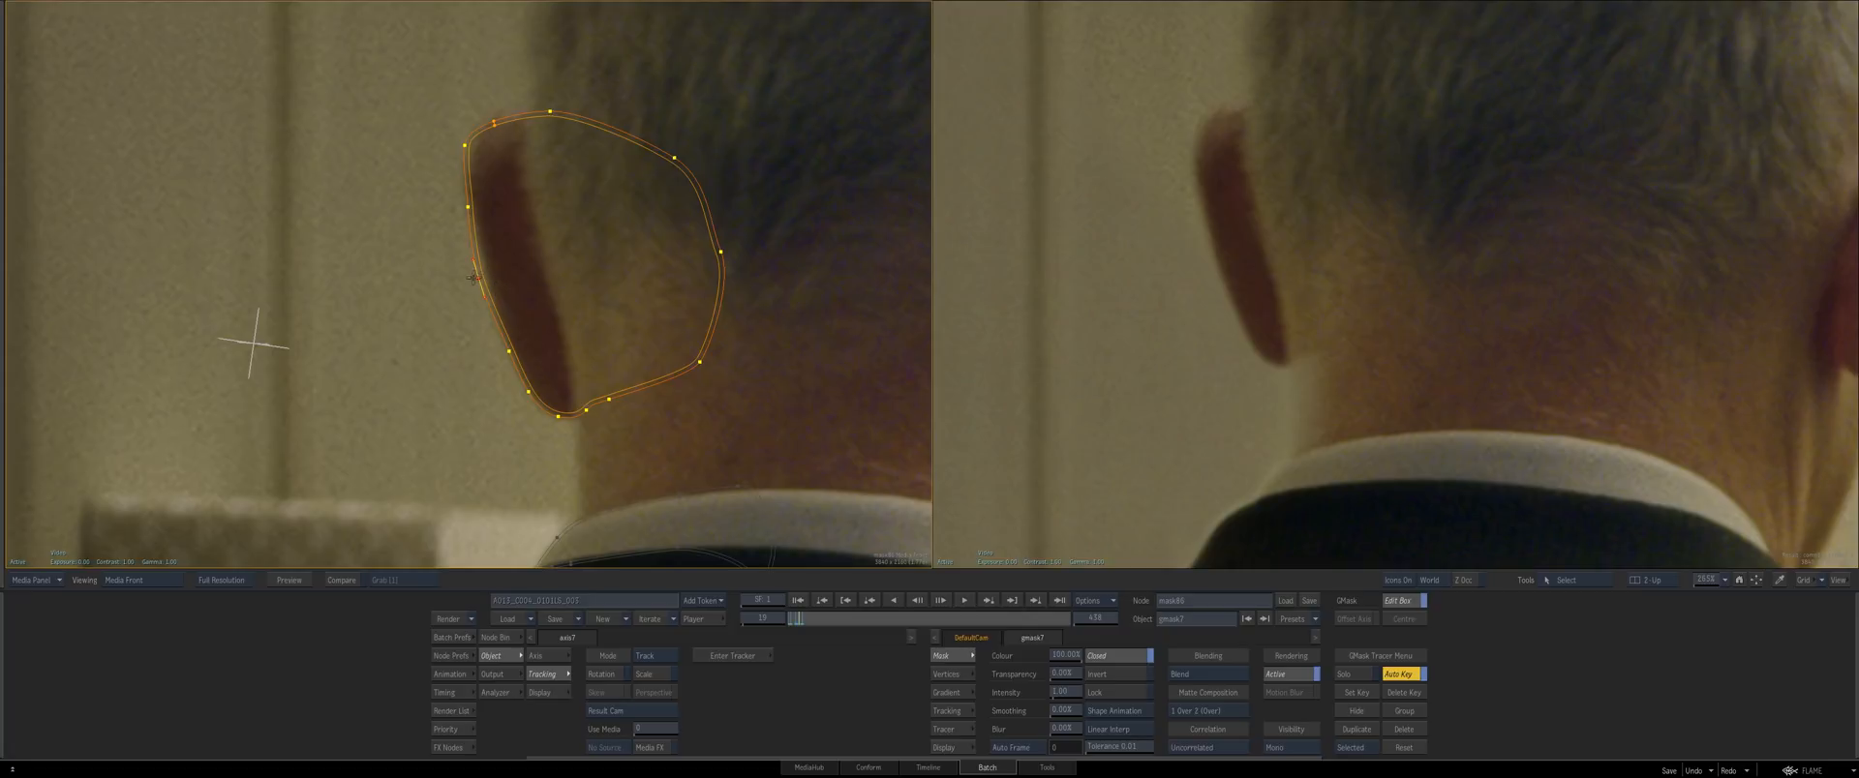
{"action": "left_click_drag", "start_coordinate": [473, 279], "coordinate": [484, 276]}
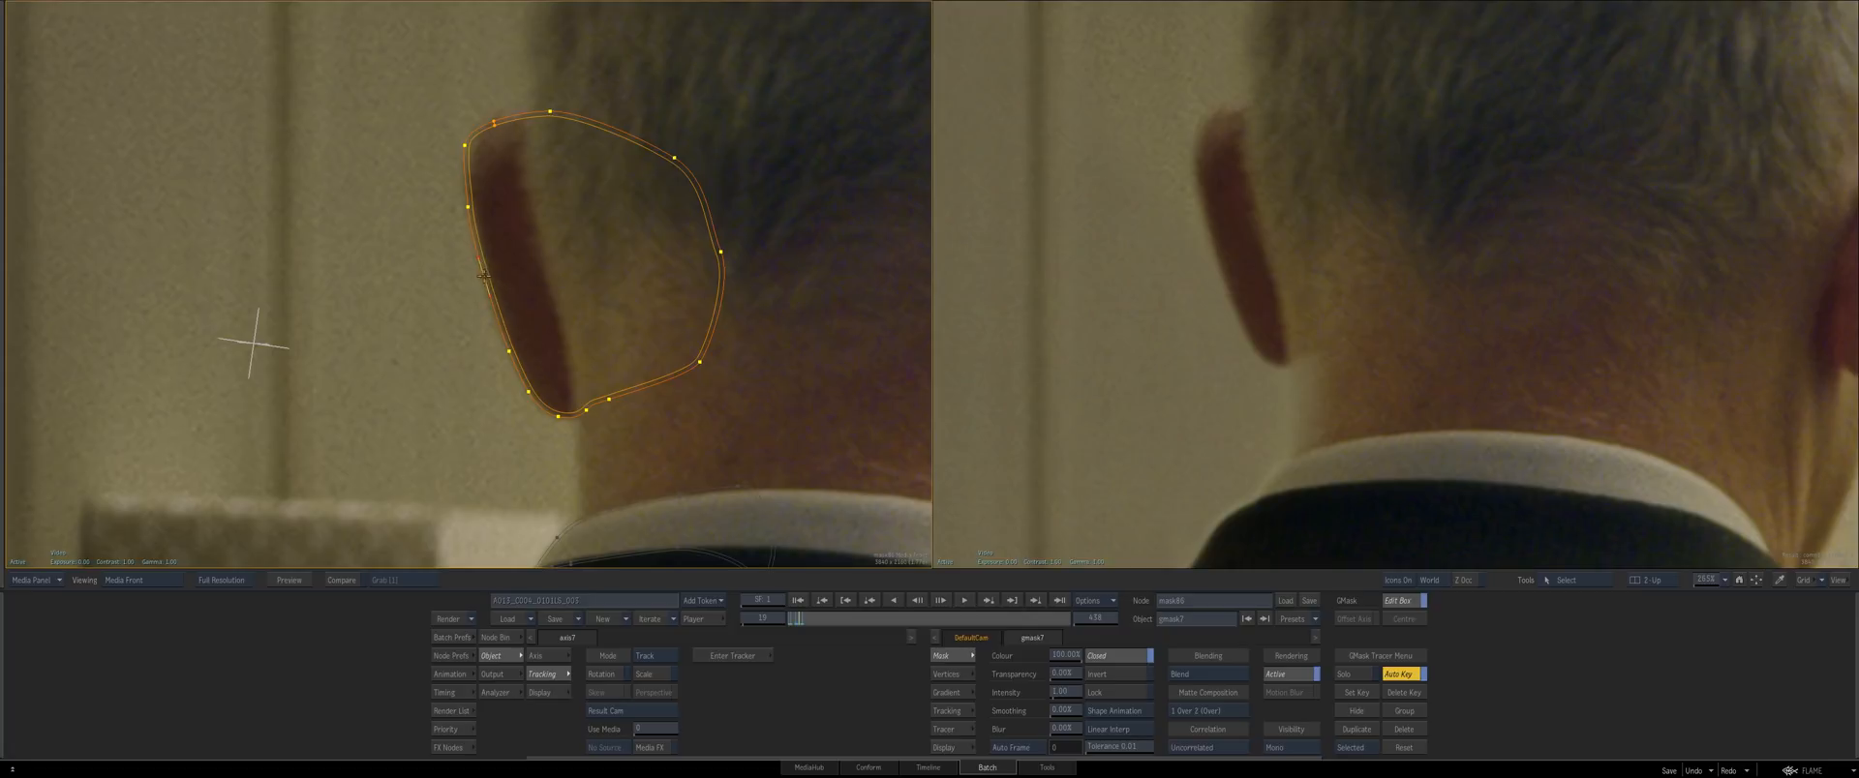
{"action": "left_click", "coordinate": [465, 144]}
On the next frame, move and rotate the whole mask onto the ear, then shift its left-side vertices to the ear edge
{"action": "key", "text": "Right"}
{"action": "left_click_drag", "start_coordinate": [410, 90], "coordinate": [802, 461]}
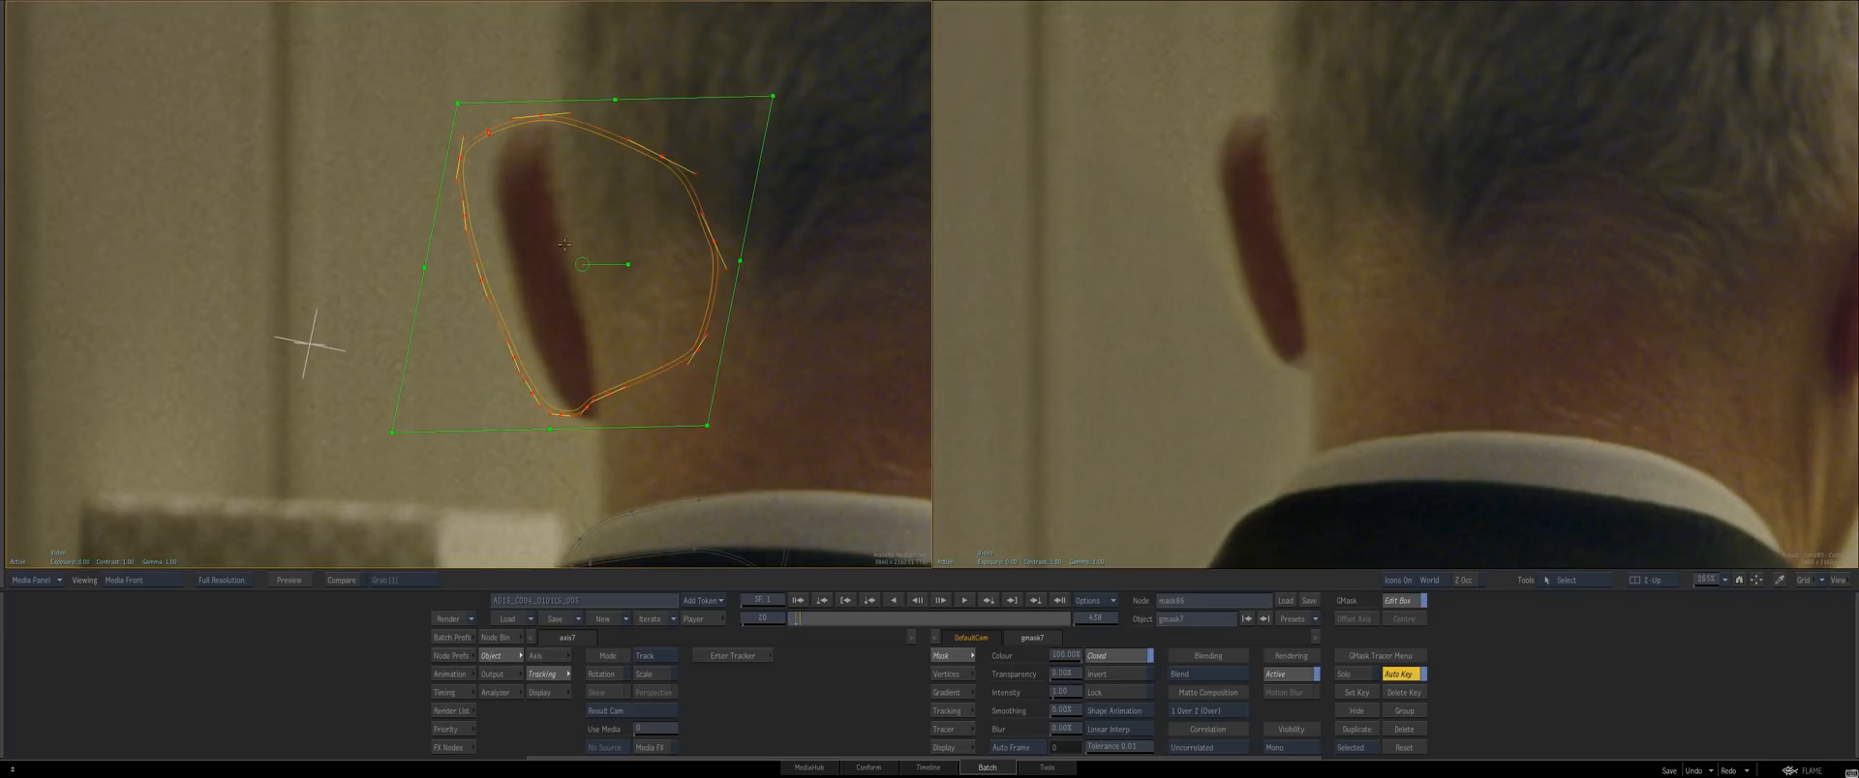
{"action": "left_click_drag", "start_coordinate": [565, 244], "coordinate": [634, 274]}
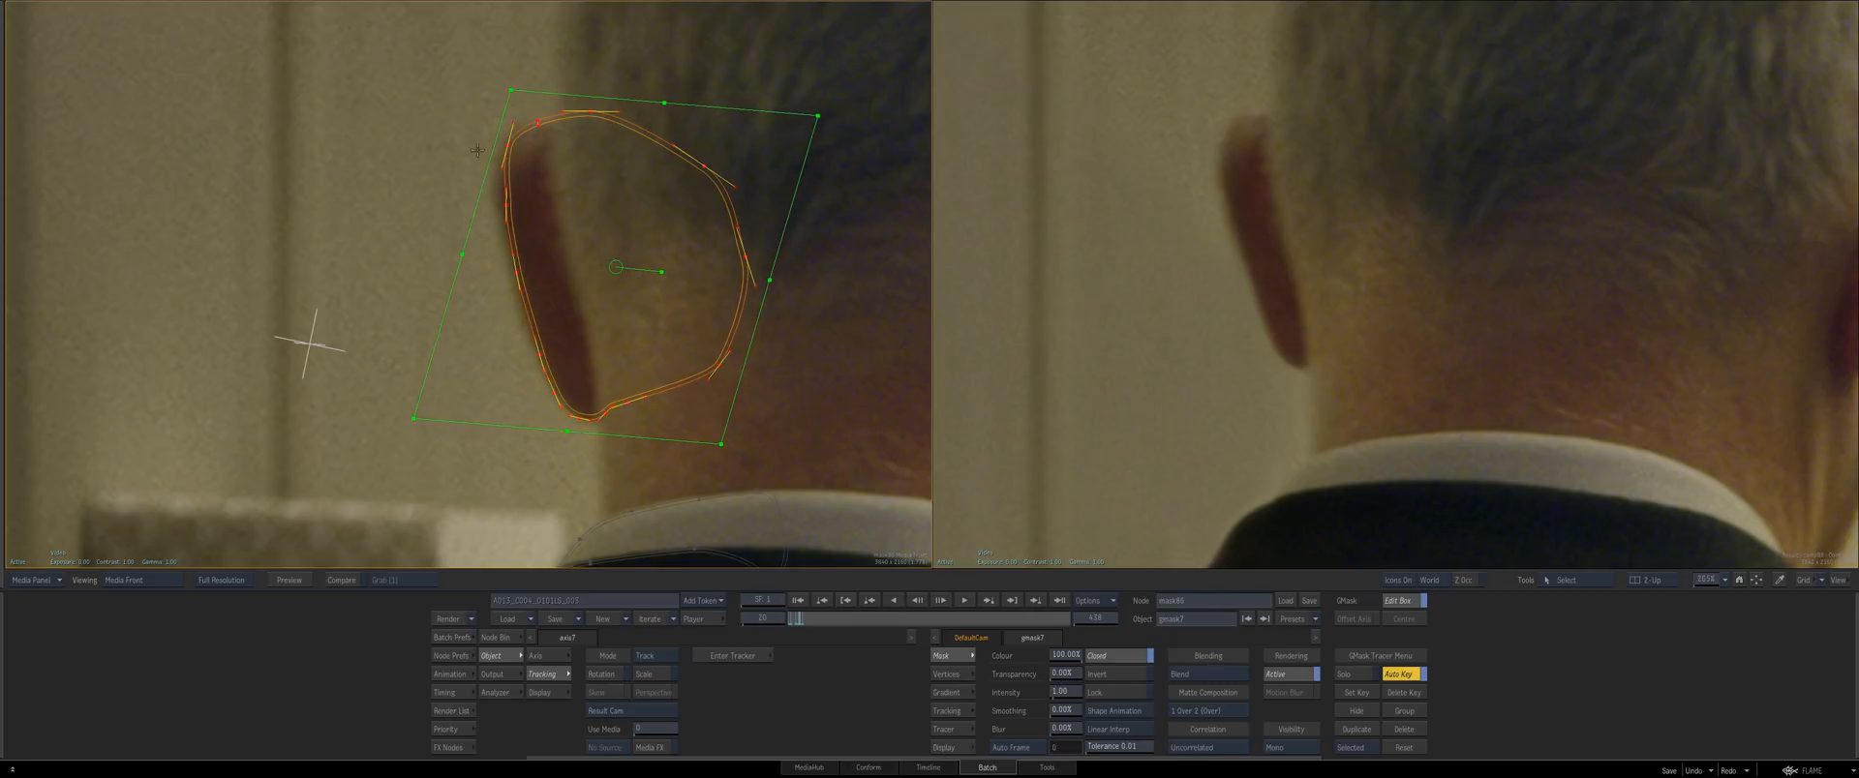
{"action": "left_click_drag", "start_coordinate": [484, 97], "coordinate": [615, 300]}
{"action": "left_click_drag", "start_coordinate": [558, 173], "coordinate": [550, 177]}
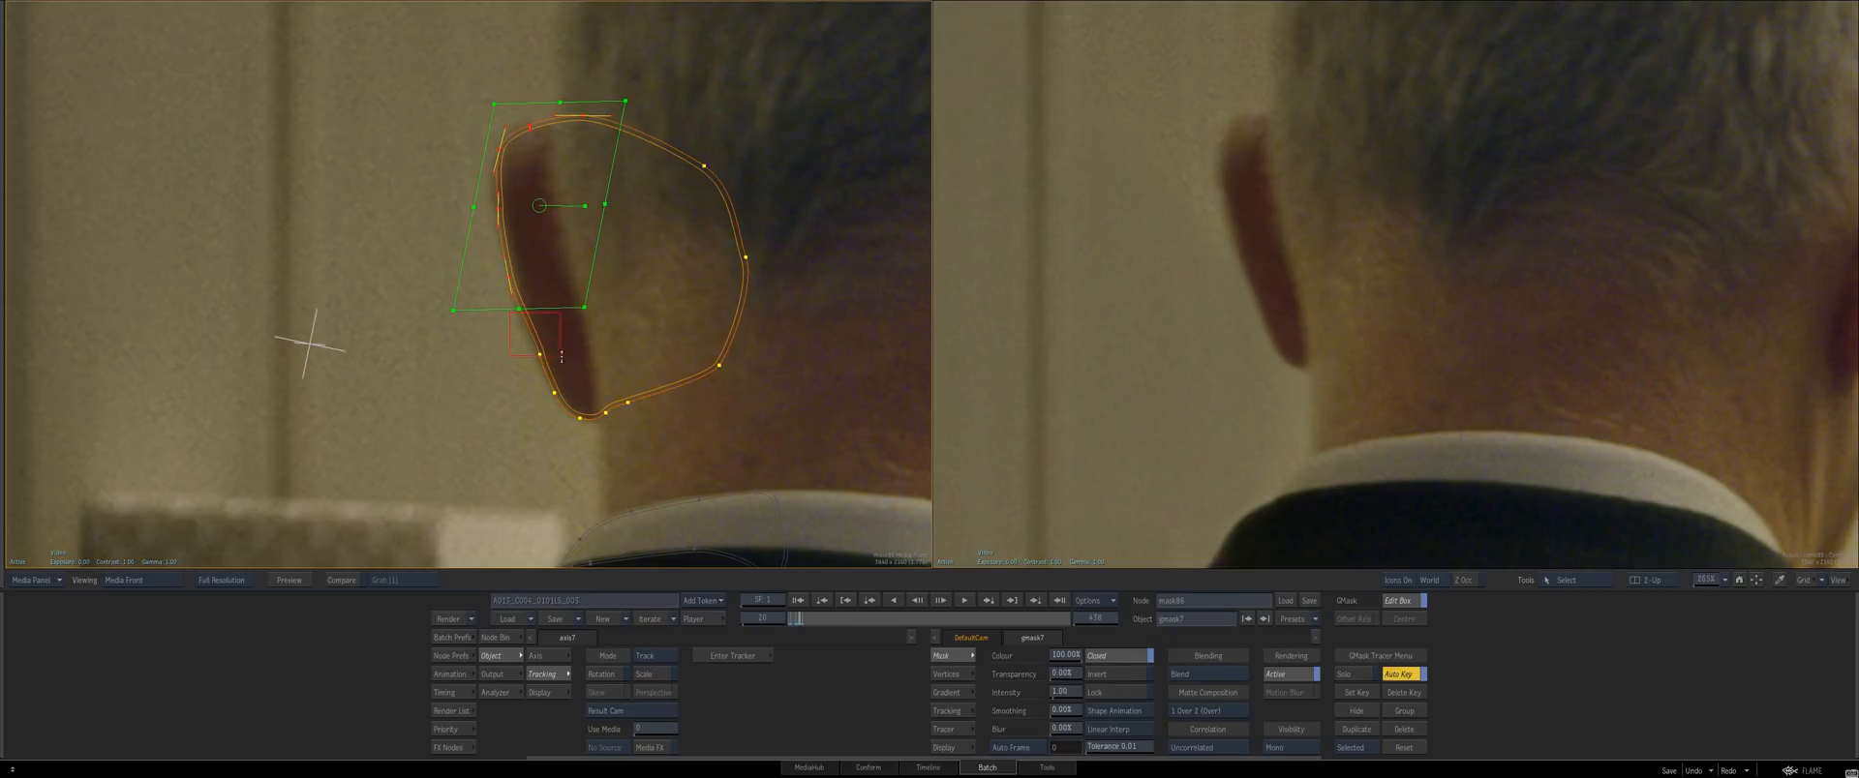
{"action": "left_click_drag", "start_coordinate": [562, 356], "coordinate": [535, 357]}
Step through the following frames and reposition the whole ear mask sideways so it covers the left ear on each
{"action": "key", "text": "Right"}
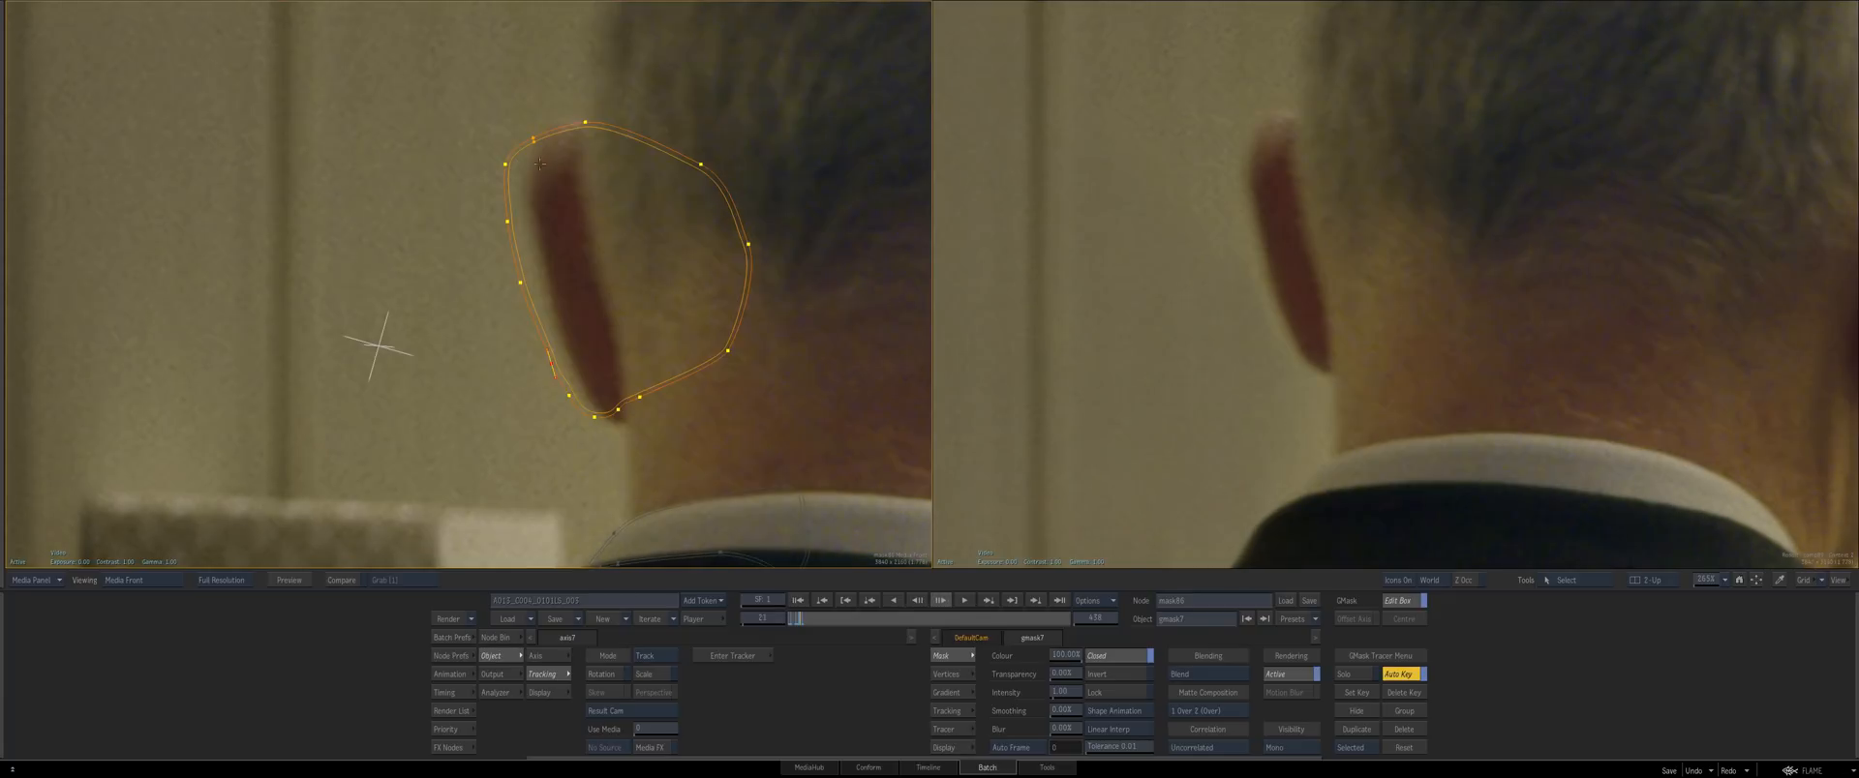
{"action": "key", "text": "ctrl+a"}
{"action": "left_click_drag", "start_coordinate": [597, 284], "coordinate": [631, 284]}
{"action": "key", "text": "Right"}
{"action": "key", "text": "Right"}
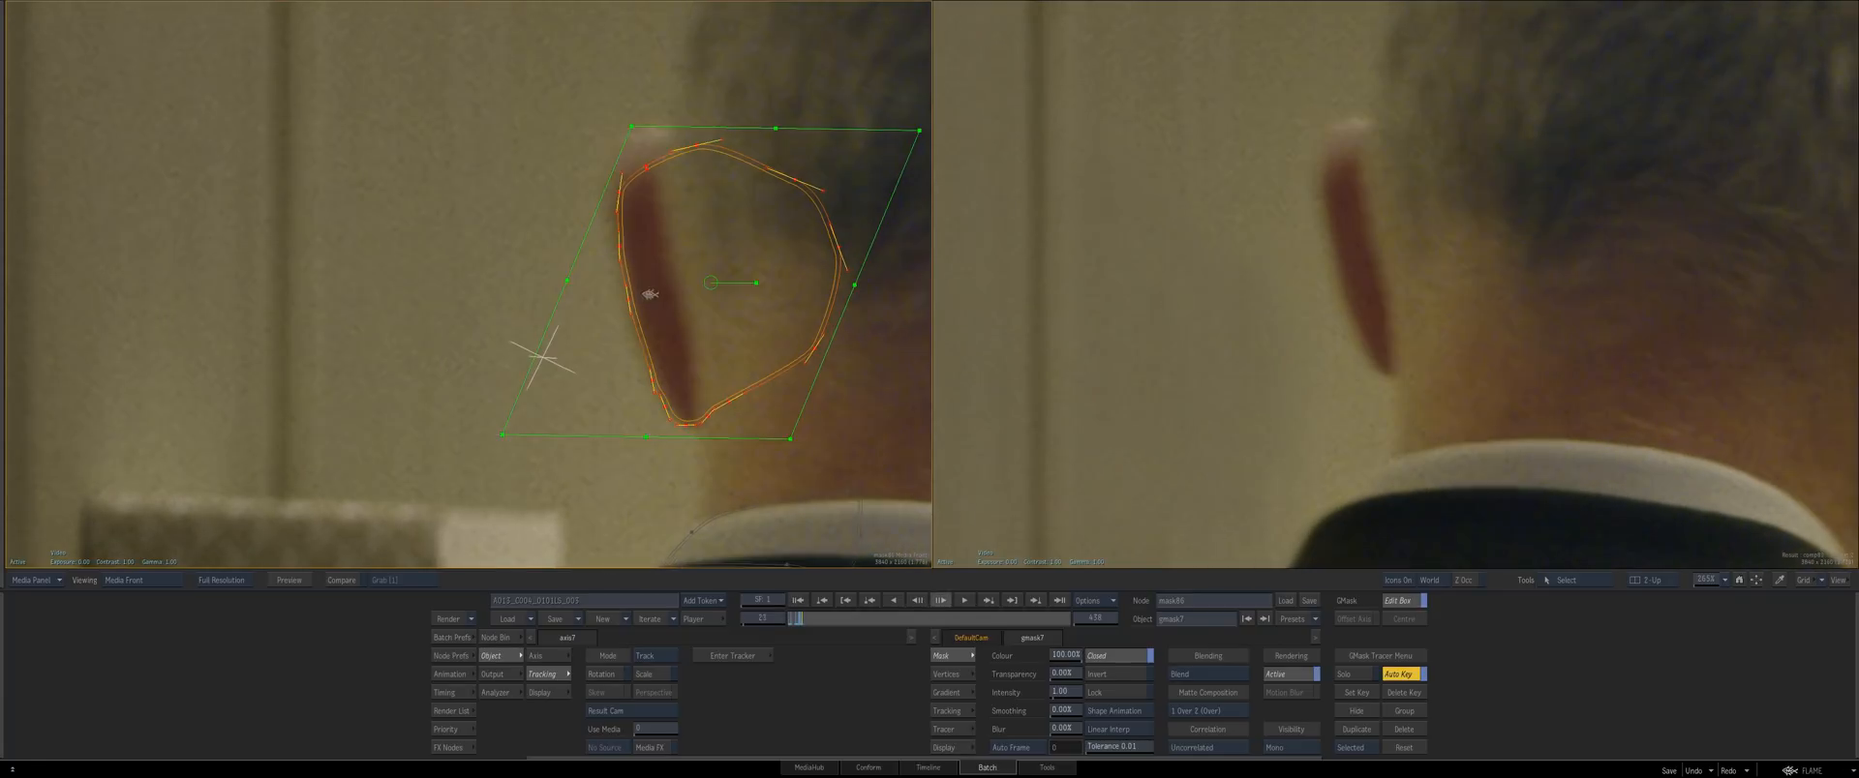
{"action": "left_click_drag", "start_coordinate": [794, 311], "coordinate": [753, 316]}
Once the ear no longer needs masking, move the whole ear mask off the picture beyond its left edge
{"action": "key", "text": "Right"}
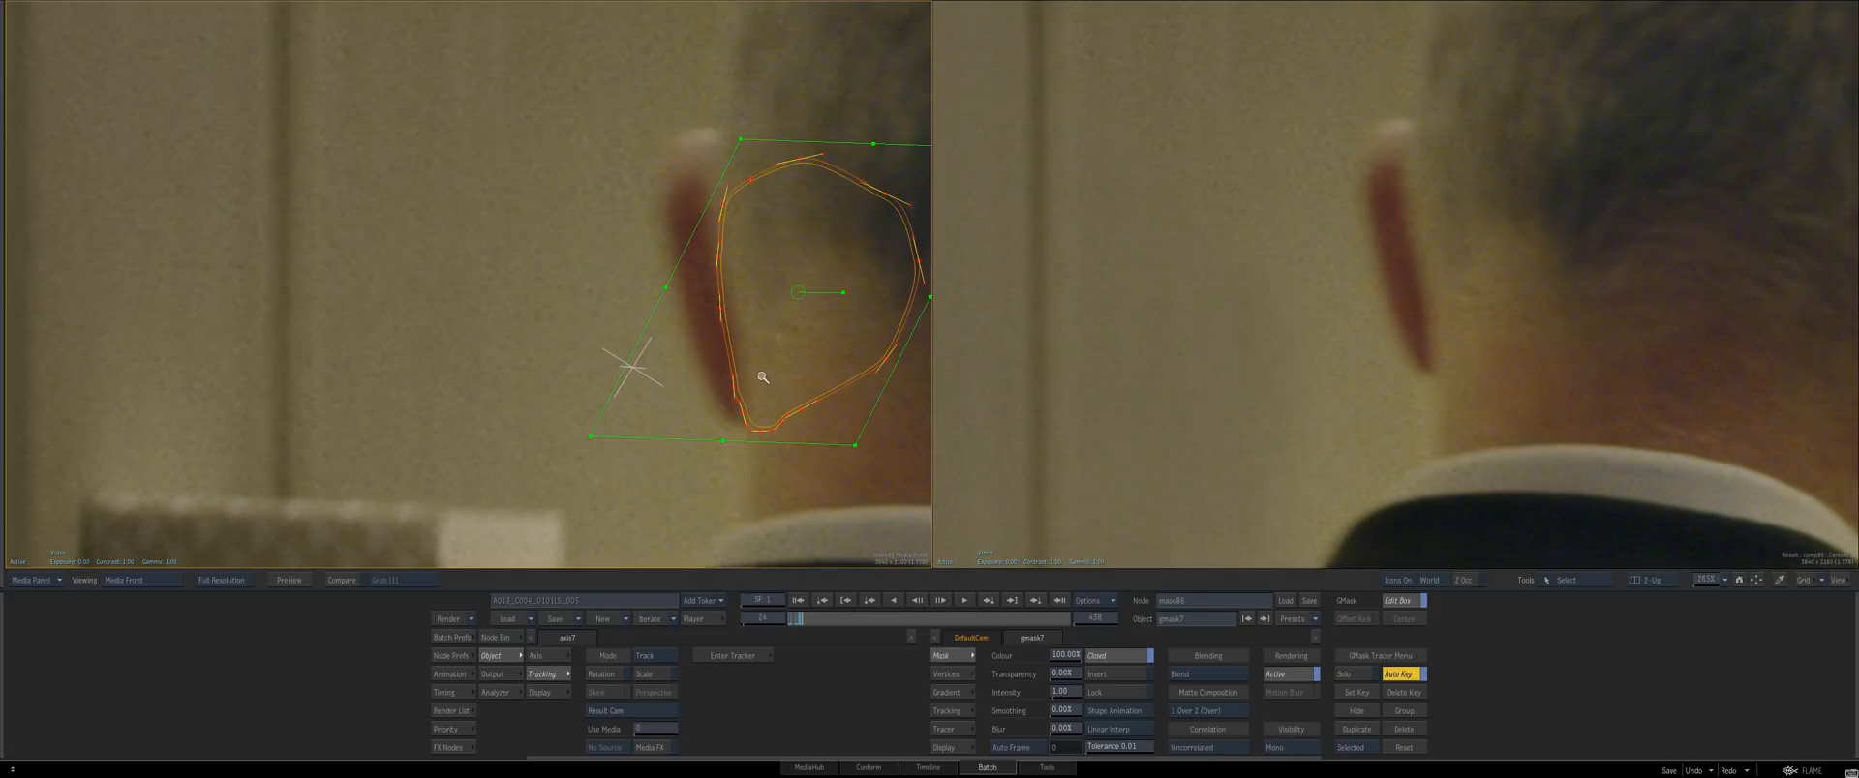
{"action": "left_click_drag", "start_coordinate": [762, 377], "coordinate": [660, 344]}
{"action": "left_click_drag", "start_coordinate": [612, 284], "coordinate": [108, 403]}
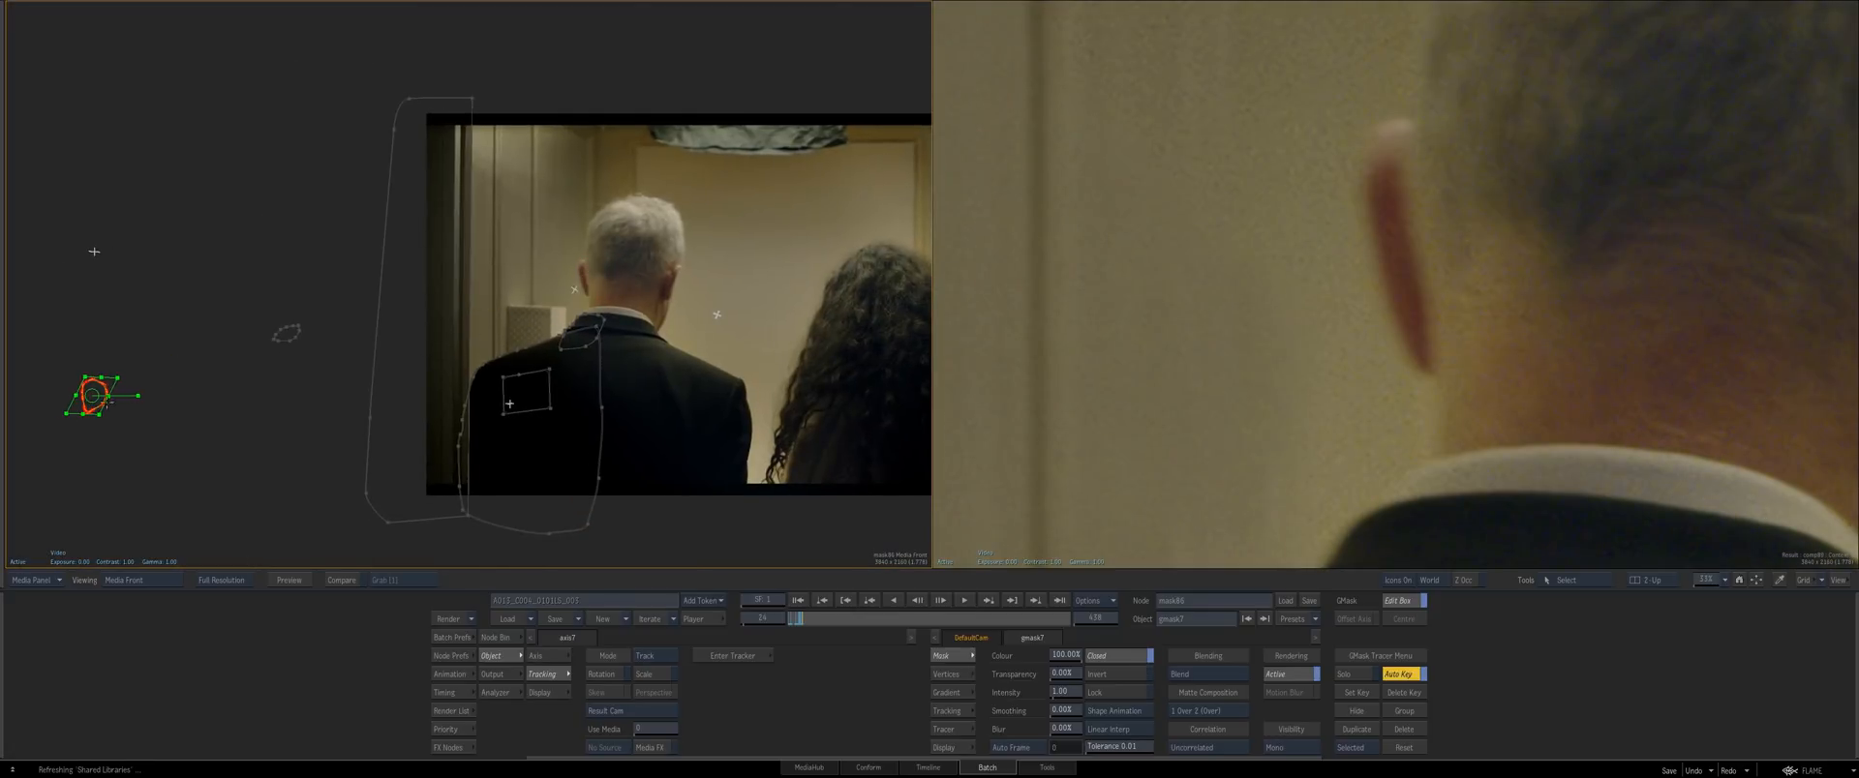
{"action": "left_click_drag", "start_coordinate": [1109, 447], "coordinate": [820, 620]}
{"action": "left_click_drag", "start_coordinate": [530, 416], "coordinate": [553, 466]}
{"action": "left_click_drag", "start_coordinate": [784, 617], "coordinate": [604, 619]}
Add another Render node fed by the final comp in the batch schematic and display its result
{"action": "key", "text": "Escape"}
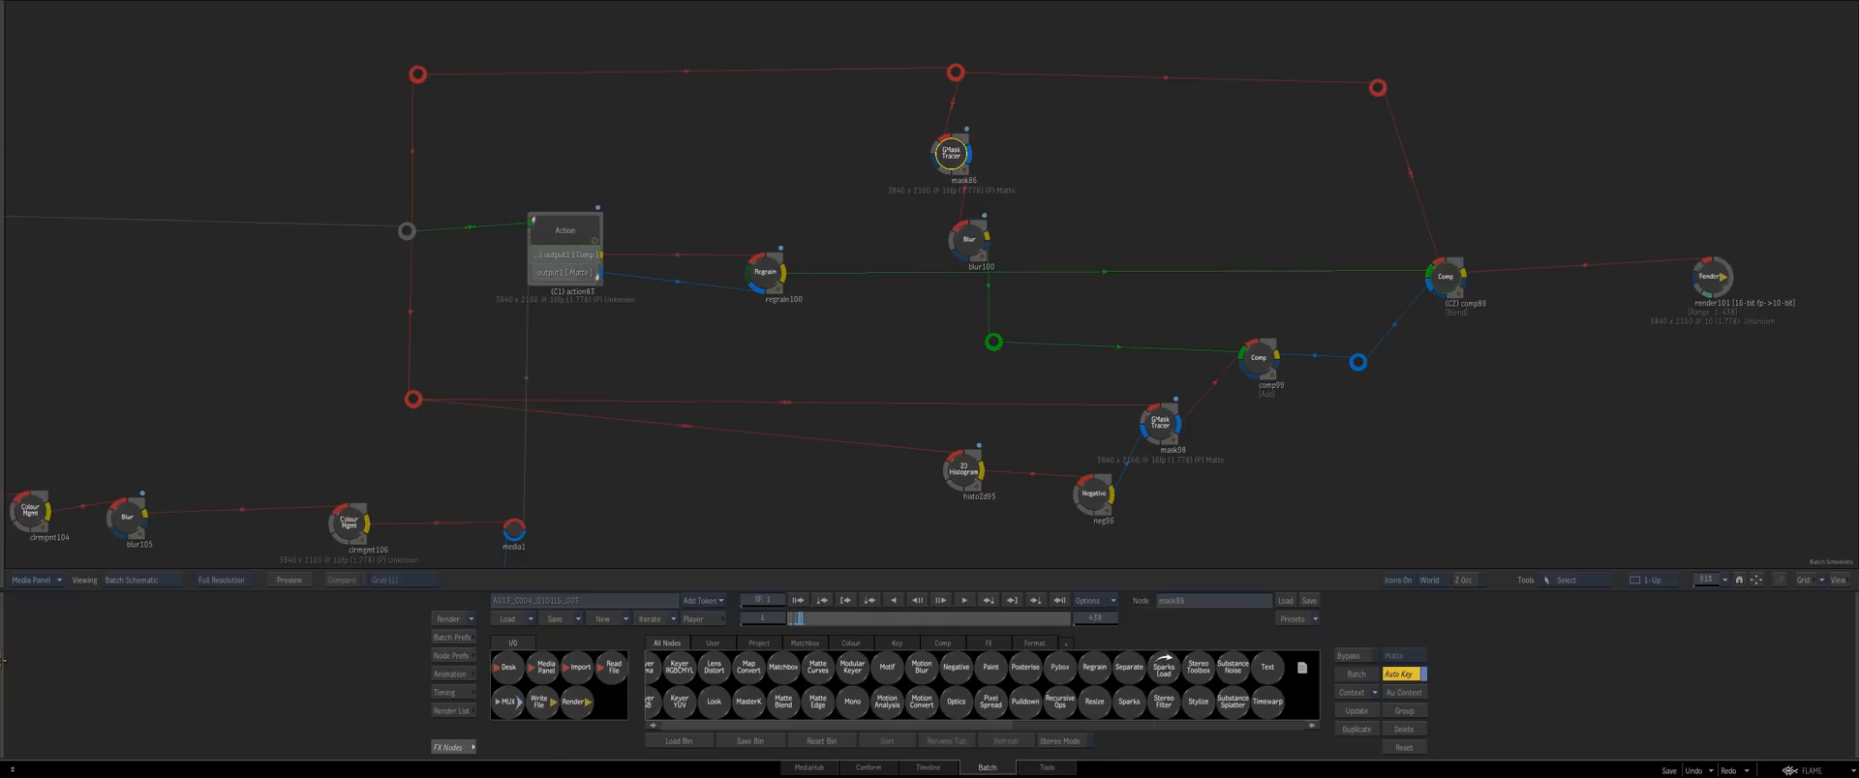
{"action": "left_click_drag", "start_coordinate": [1013, 468], "coordinate": [730, 432]}
{"action": "key", "text": "Escape"}
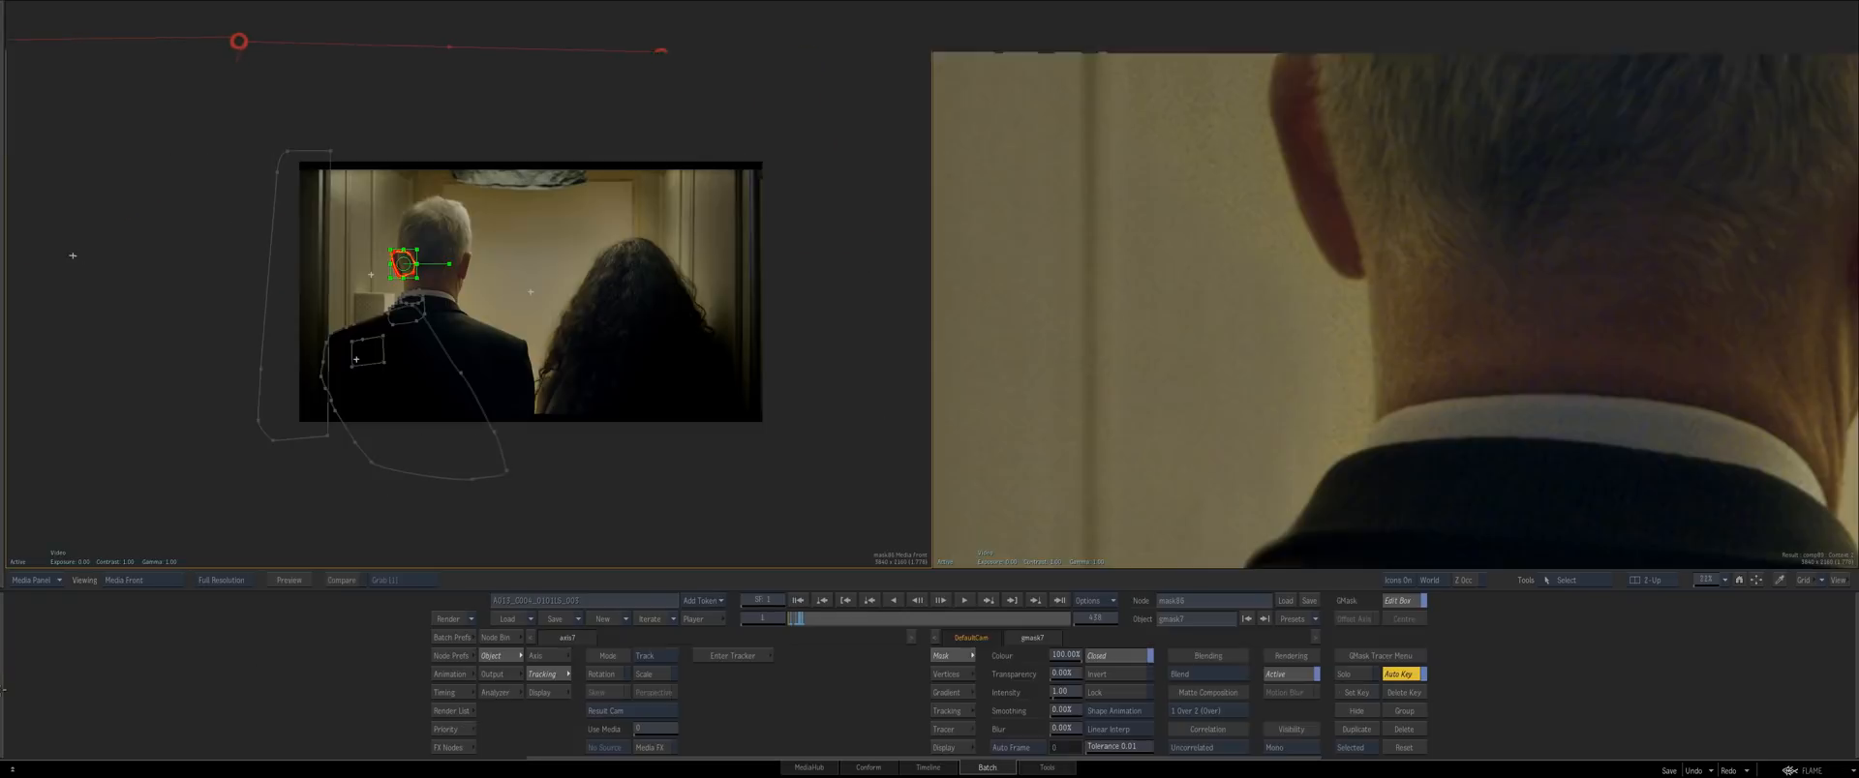
{"action": "key", "text": "Escape"}
{"action": "left_click_drag", "start_coordinate": [576, 701], "coordinate": [905, 379]}
{"action": "key", "text": "Escape"}
Limit the render range to the first 47 frames, render them and play back the rendered clip
{"action": "left_click_drag", "start_coordinate": [802, 625], "coordinate": [817, 622]}
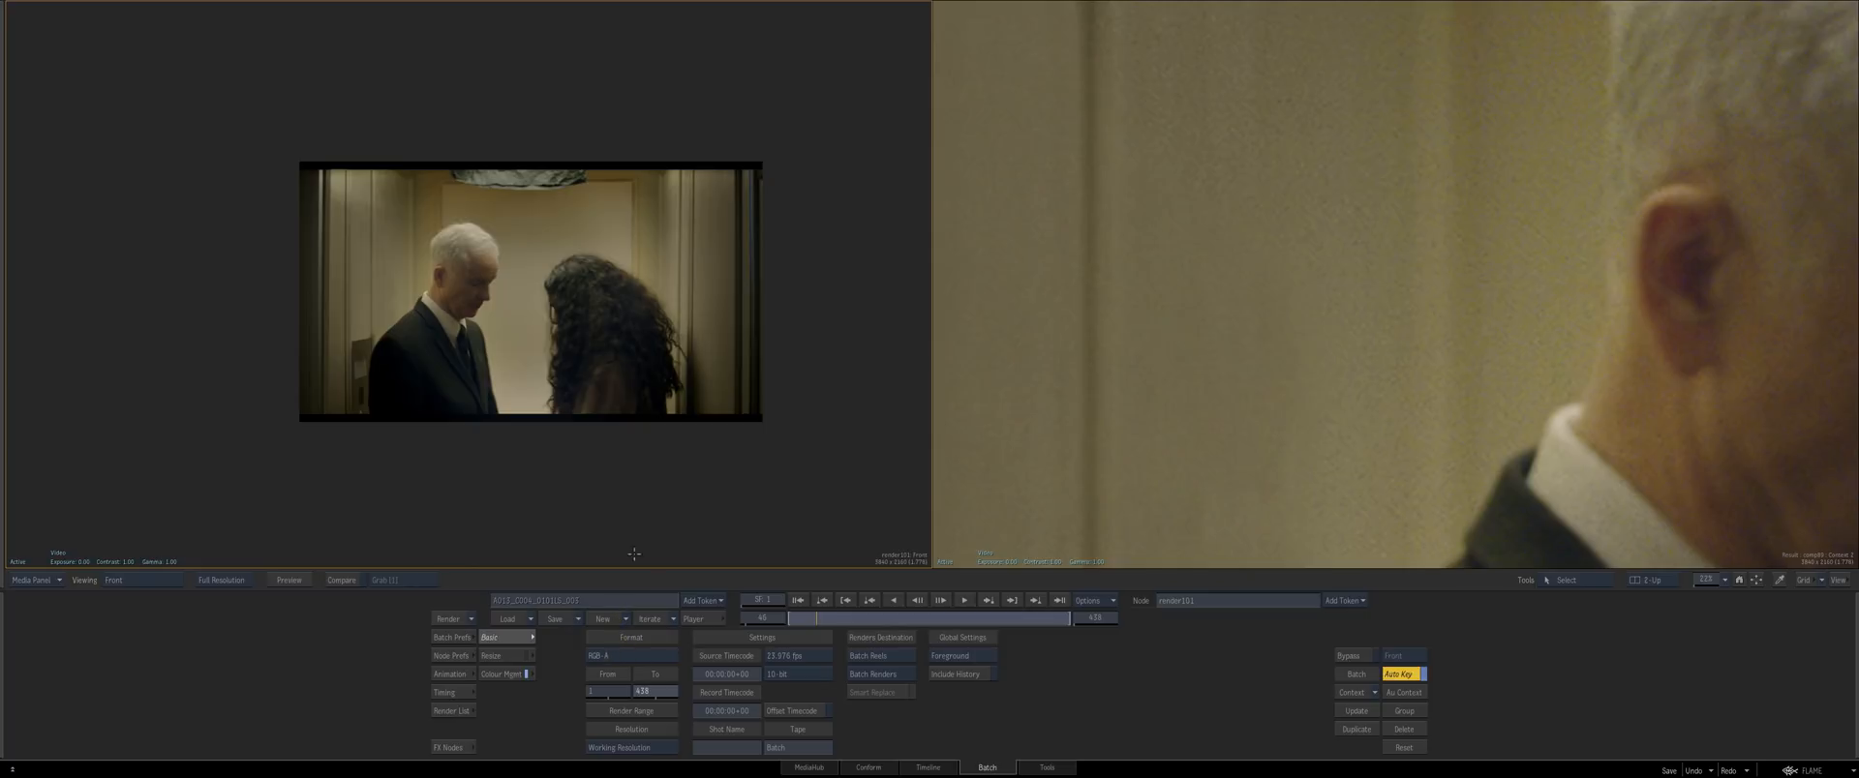
{"action": "key", "text": "o"}
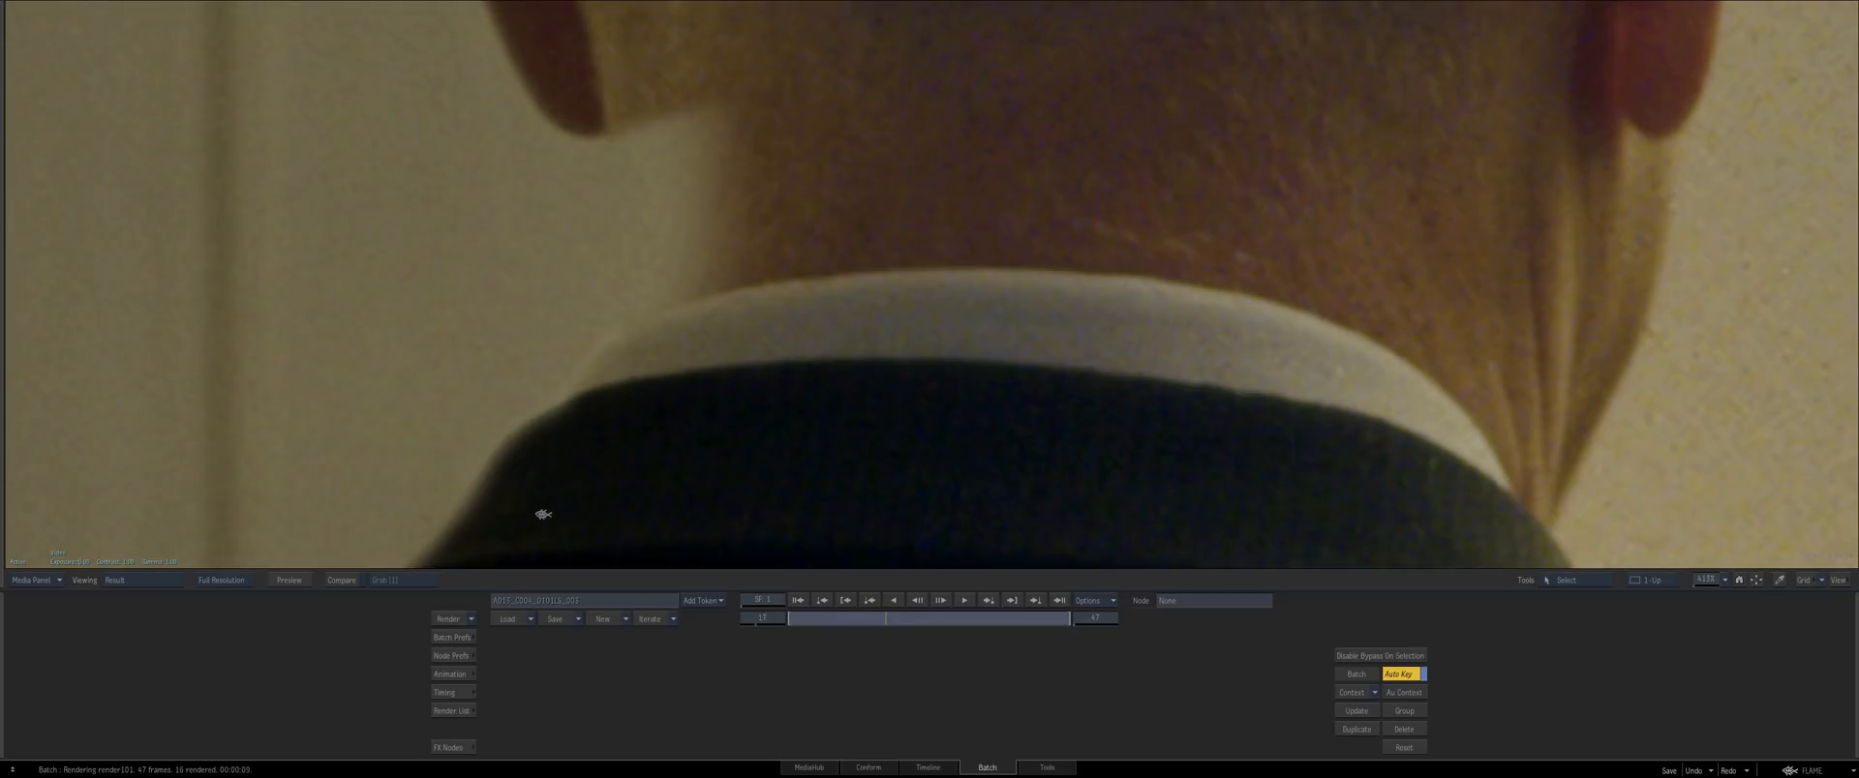
{"action": "key", "text": "Escape"}
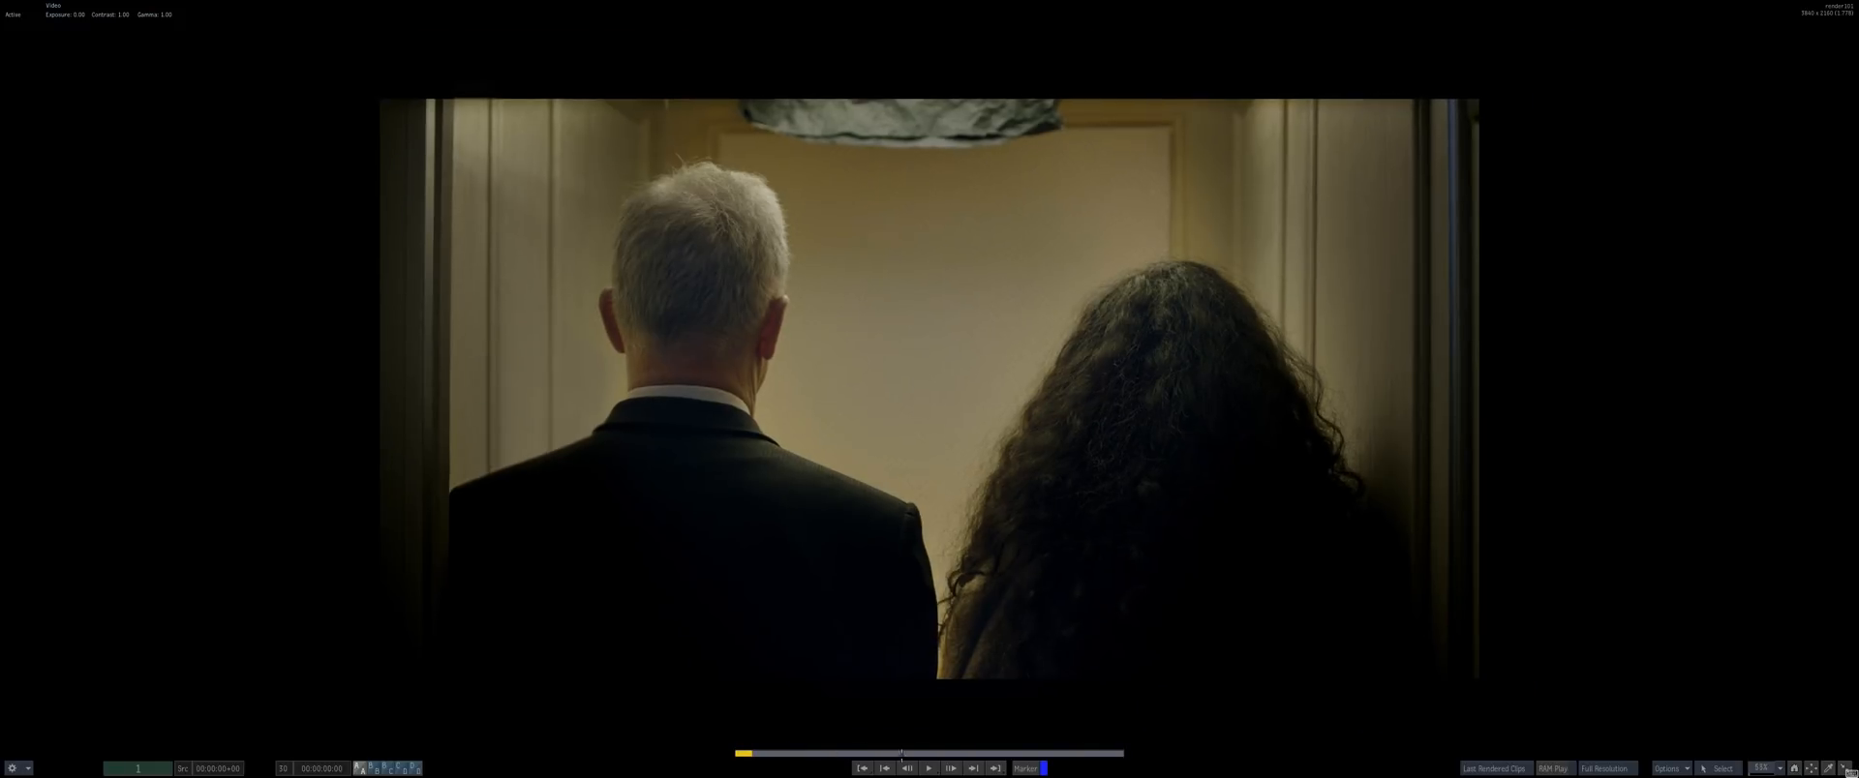
{"action": "left_click", "coordinate": [929, 768]}
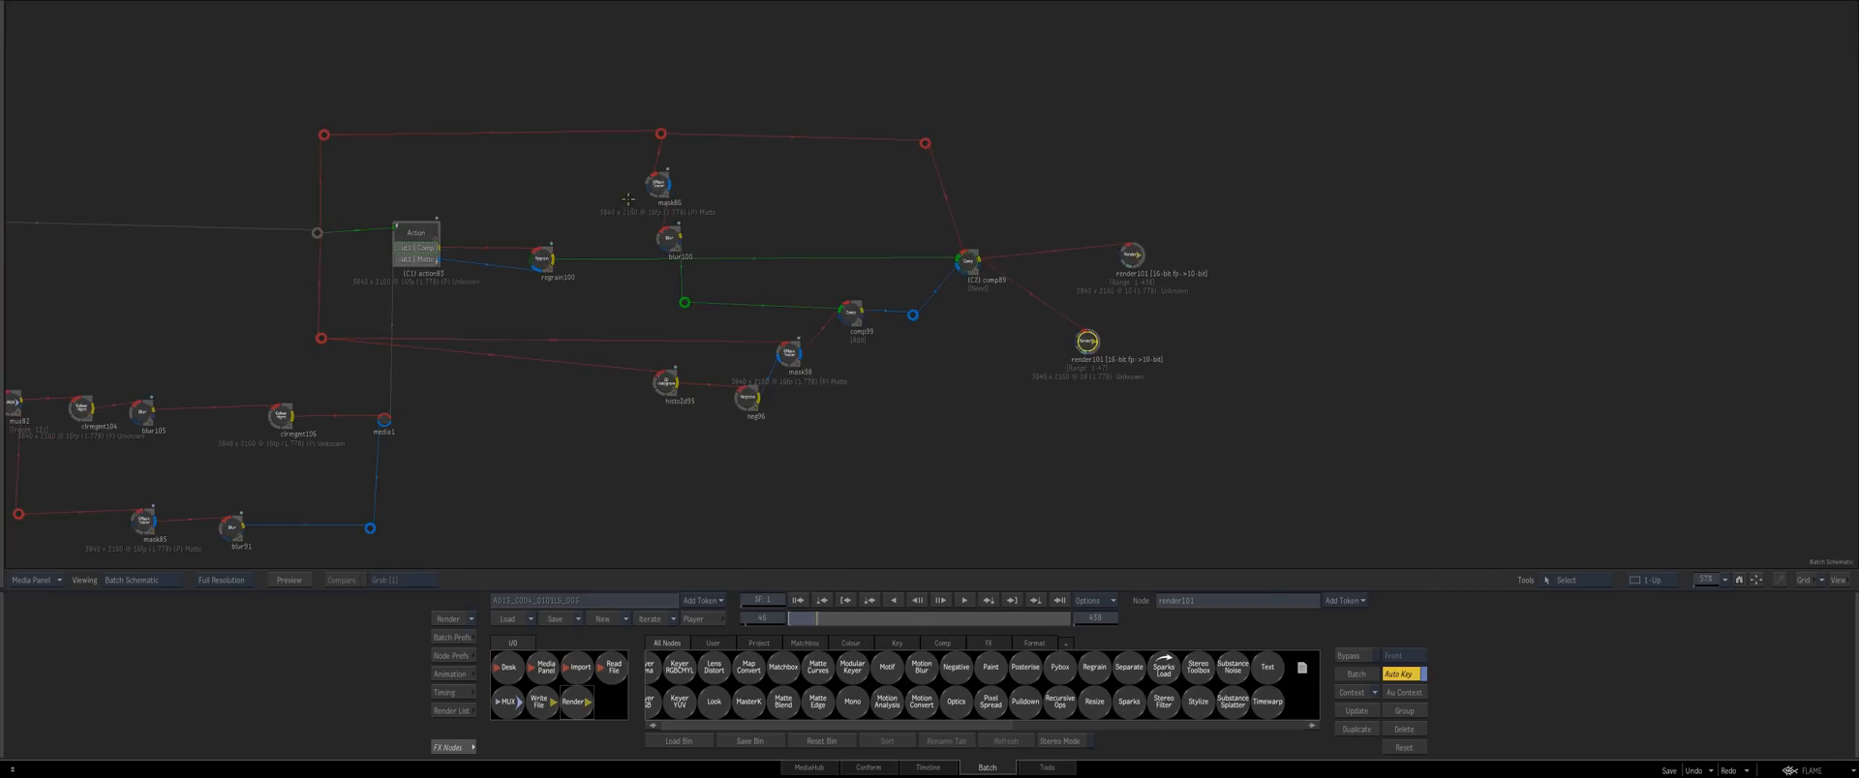
Reopen the GMask Tracer node's schematic, select the shared parent axis and add a new GMask under it
{"action": "double_click", "coordinate": [658, 185]}
{"action": "left_click_drag", "start_coordinate": [656, 216], "coordinate": [470, 191]}
{"action": "key", "text": "Escape"}
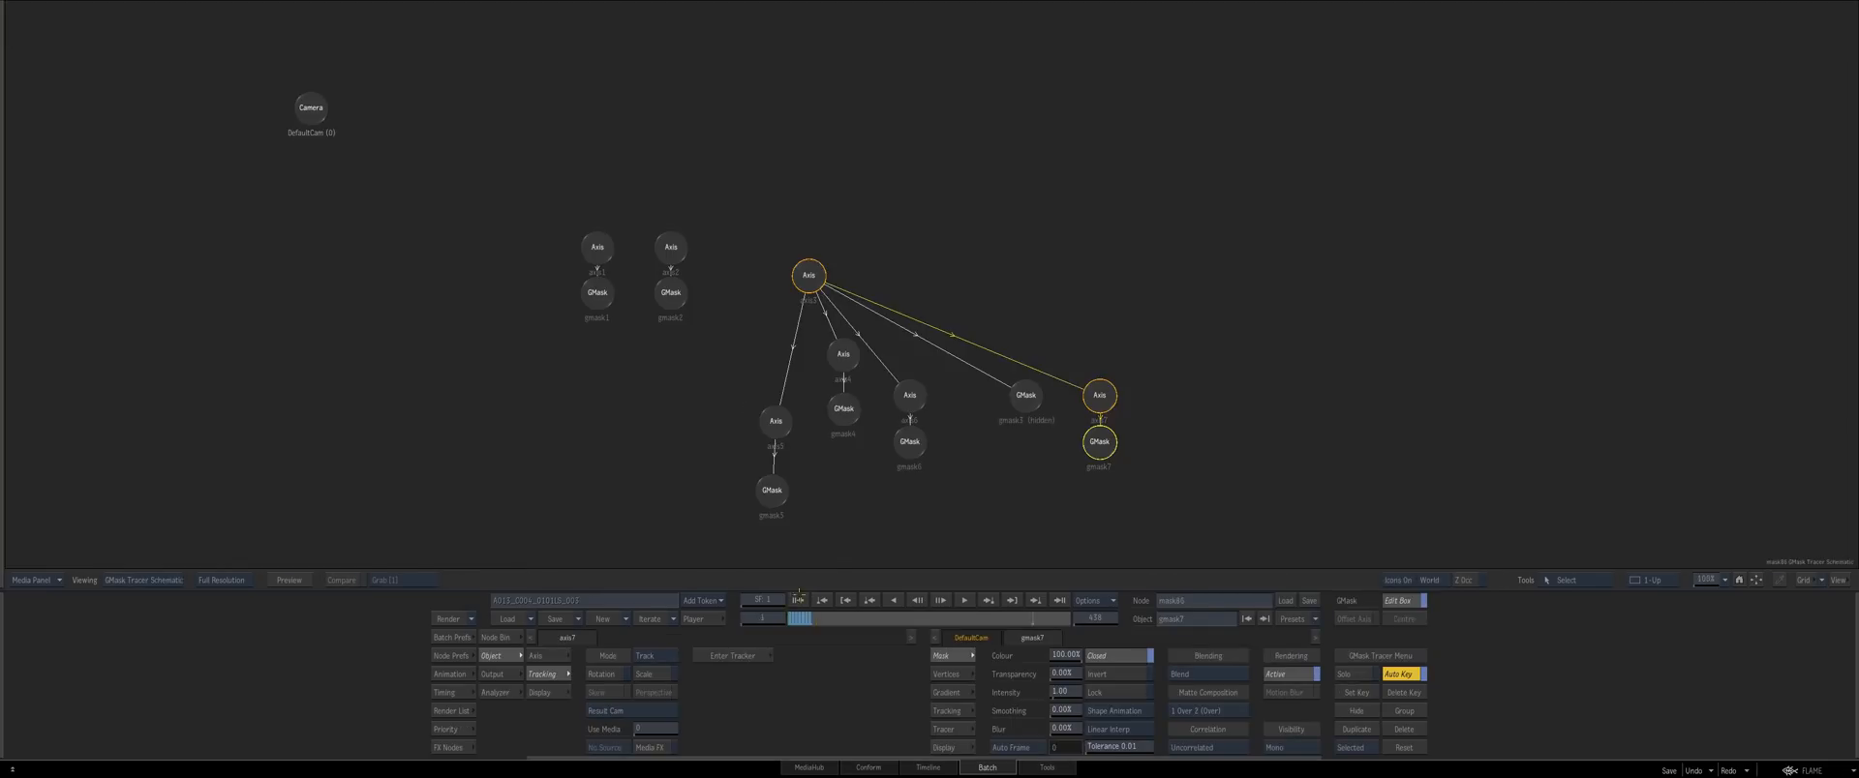
{"action": "left_click", "coordinate": [833, 278]}
{"action": "key", "text": "Escape"}
{"action": "key", "text": "Escape"}
{"action": "left_click", "coordinate": [789, 270]}
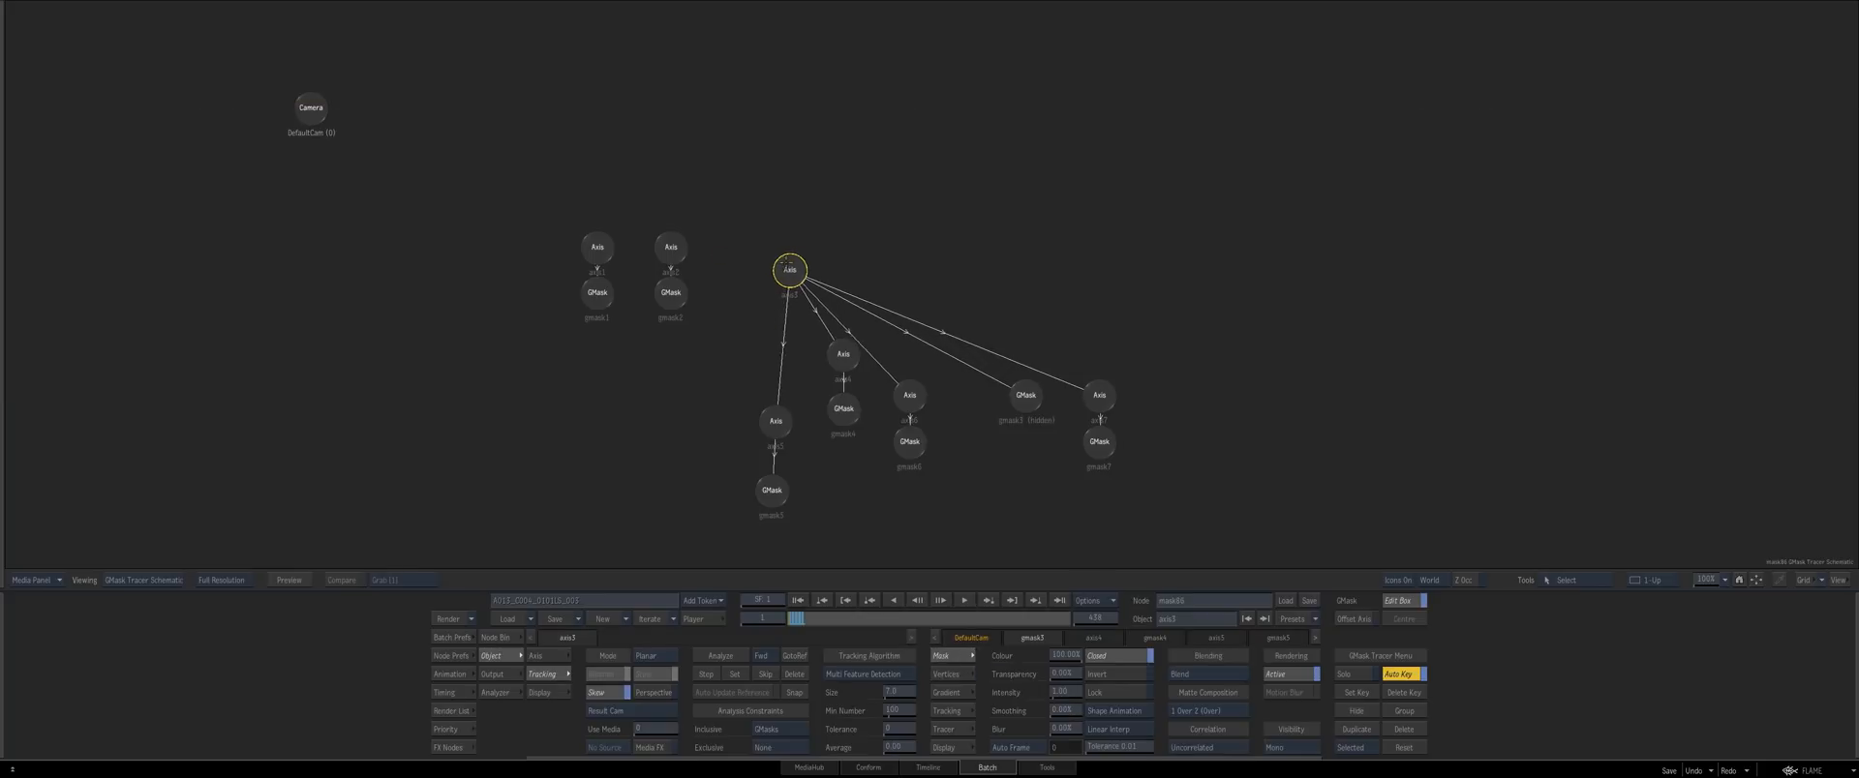
{"action": "mouse_move", "coordinate": [852, 776]}
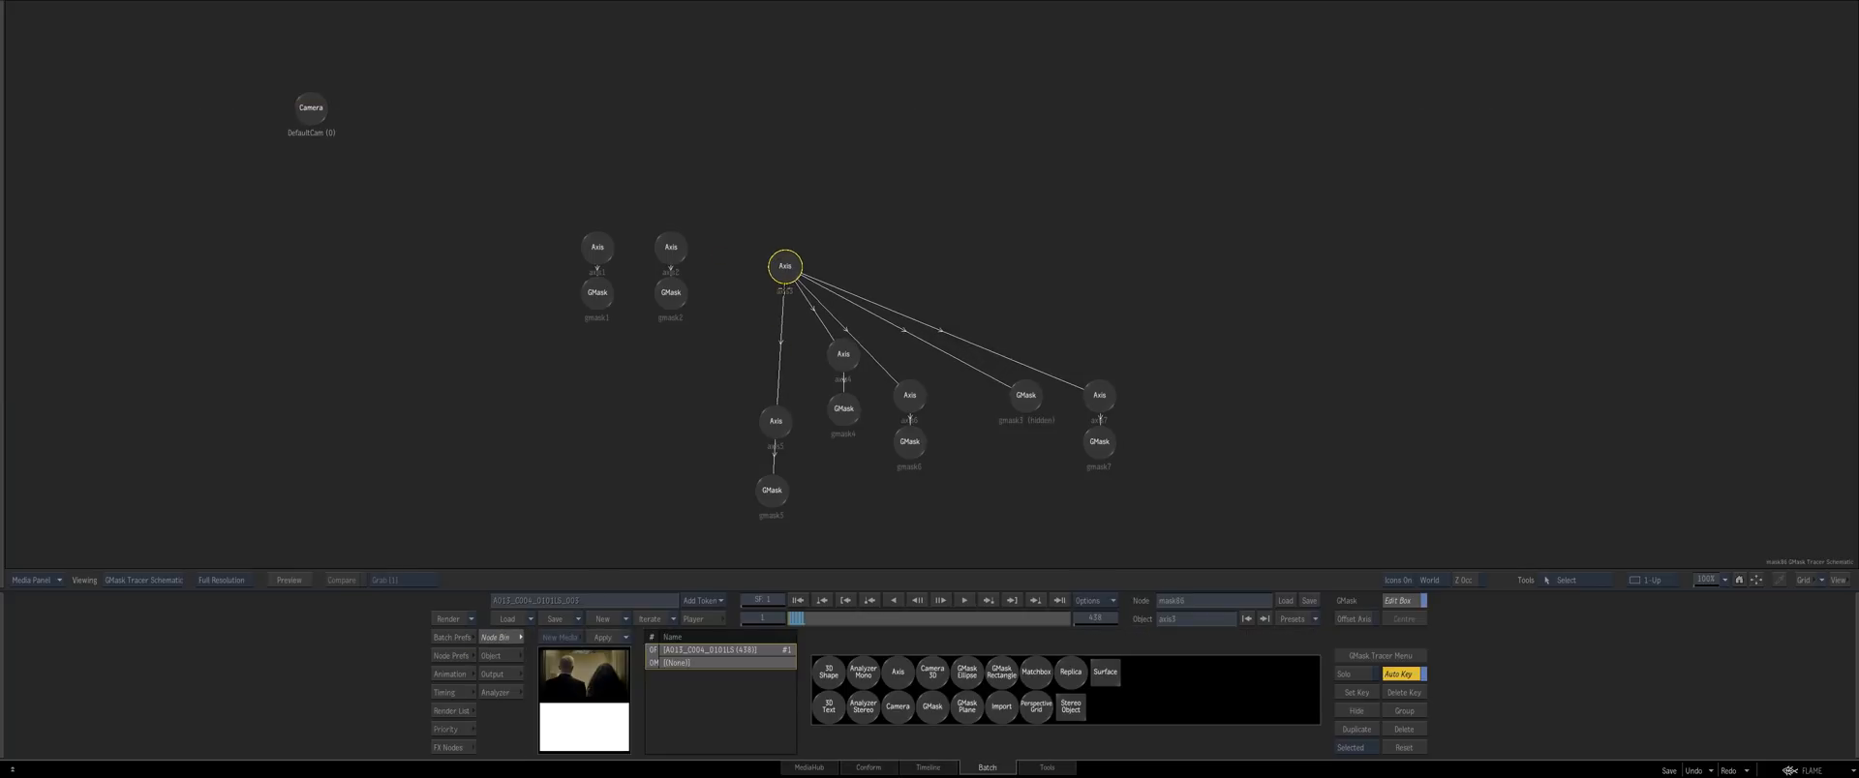
{"action": "left_click_drag", "start_coordinate": [932, 707], "coordinate": [689, 389]}
Draw a closed mask over the left part of the neck, from the hair behind the ear down past the collar
{"action": "key", "text": "F1"}
{"action": "left_click_drag", "start_coordinate": [543, 184], "coordinate": [620, 542]}
{"action": "left_click_drag", "start_coordinate": [978, 299], "coordinate": [871, 299]}
{"action": "left_click_drag", "start_coordinate": [1007, 109], "coordinate": [951, 116]}
{"action": "left_click_drag", "start_coordinate": [781, 195], "coordinate": [776, 275]}
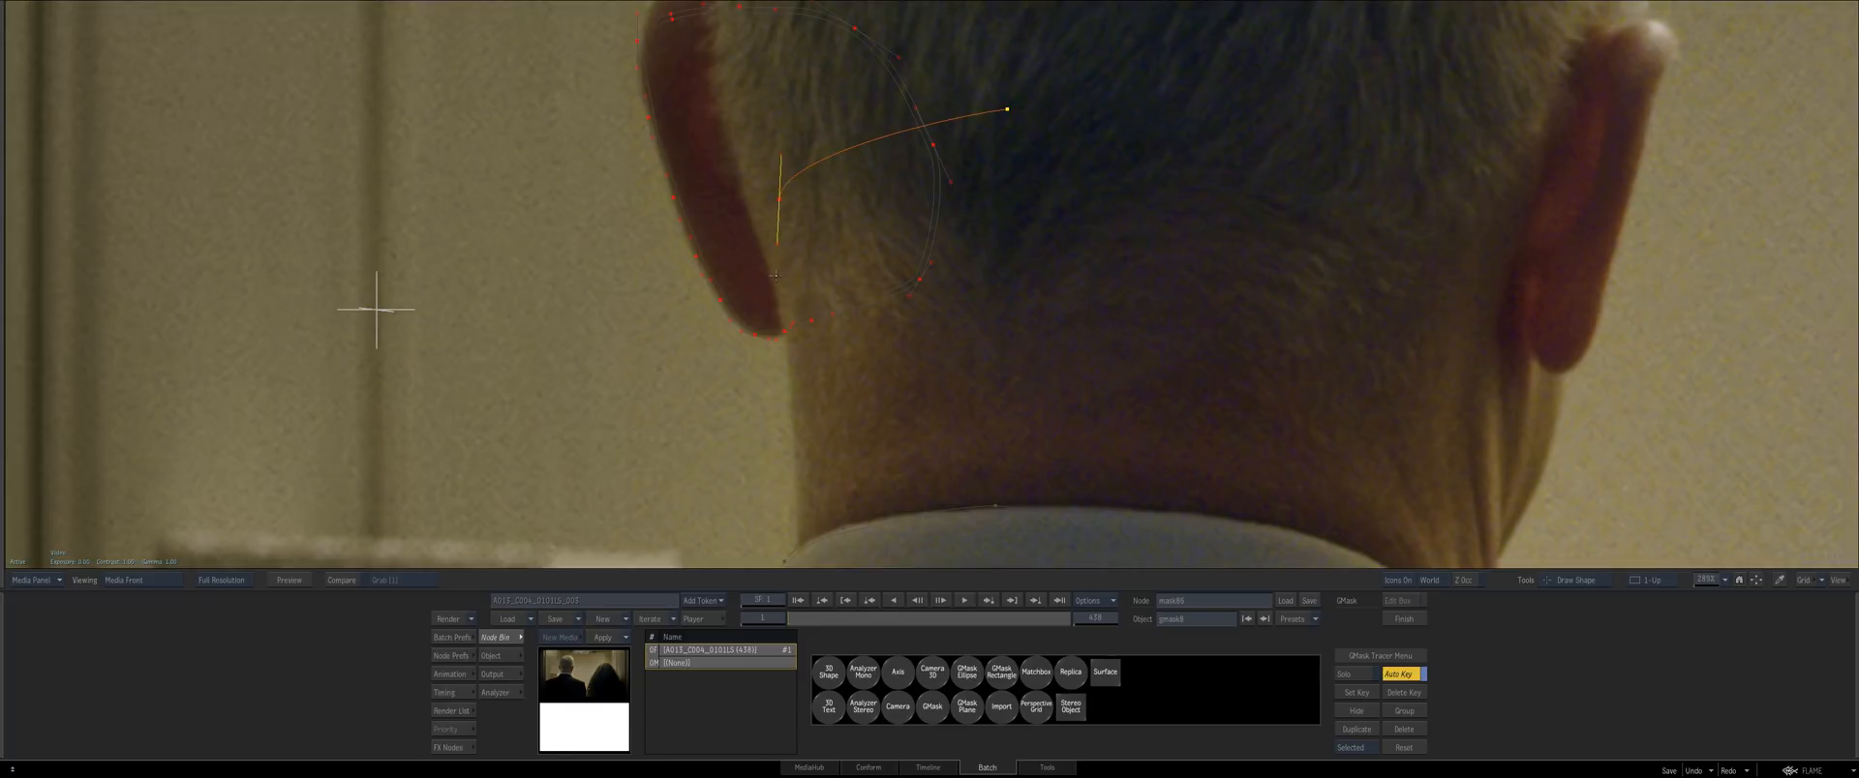
{"action": "left_click_drag", "start_coordinate": [809, 535], "coordinate": [800, 385]}
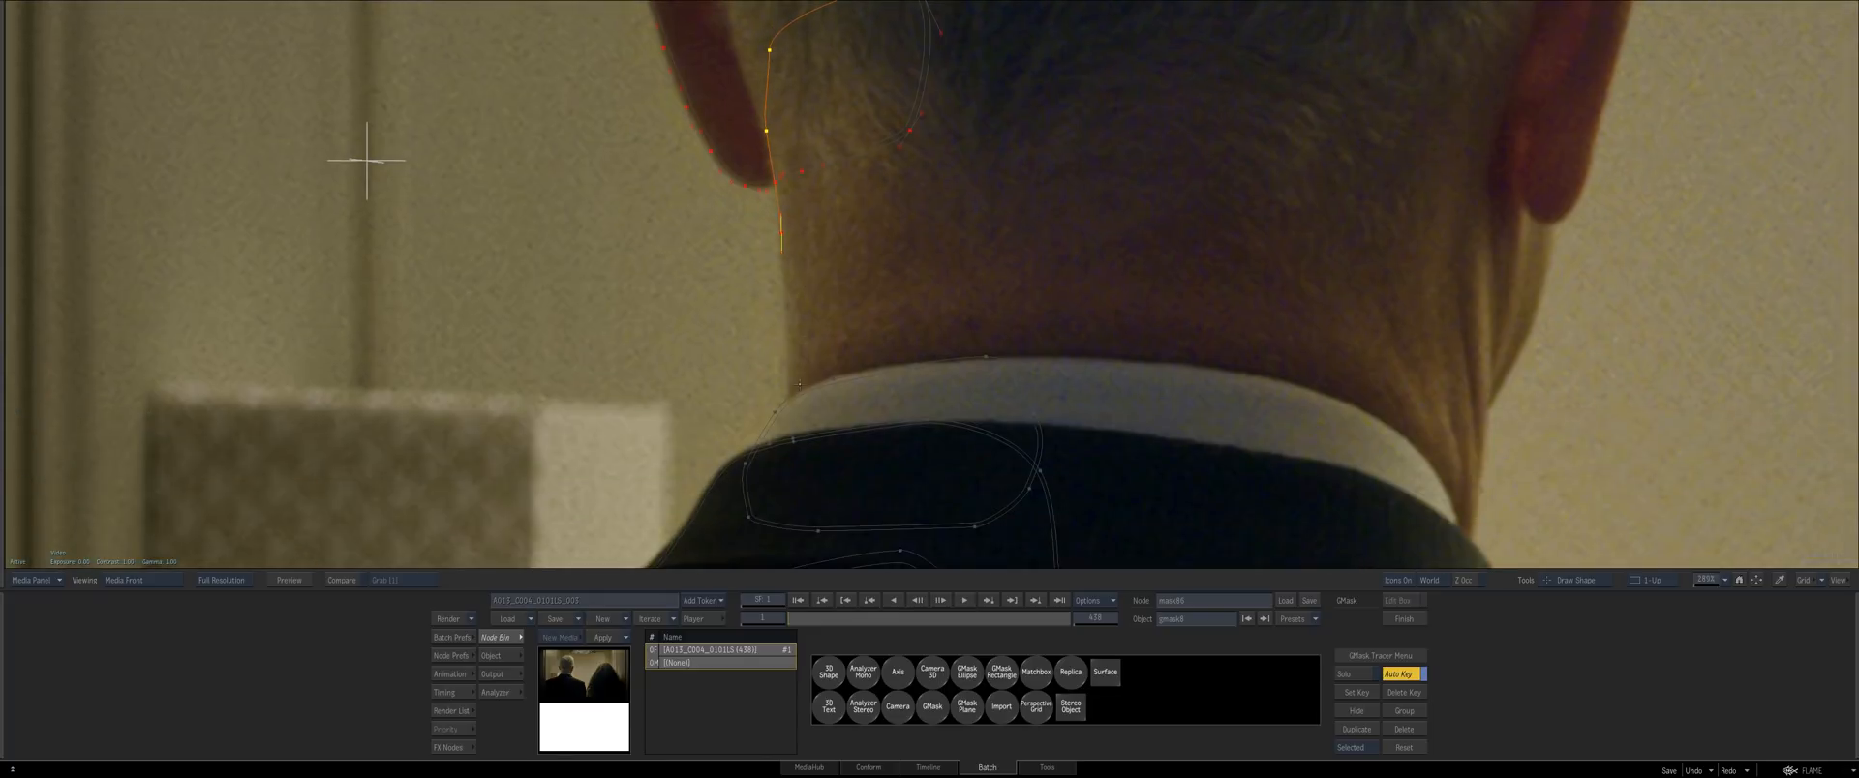
{"action": "left_click_drag", "start_coordinate": [1002, 510], "coordinate": [1030, 504]}
{"action": "left_click_drag", "start_coordinate": [1096, 467], "coordinate": [1101, 387]}
{"action": "left_click_drag", "start_coordinate": [1103, 320], "coordinate": [1099, 264]}
{"action": "left_click_drag", "start_coordinate": [1132, 198], "coordinate": [1097, 429]}
{"action": "left_click_drag", "start_coordinate": [1053, 252], "coordinate": [1006, 213]}
{"action": "left_click", "coordinate": [964, 195]}
Add a vertex to the neck mask beside the ear and fit its left-side vertices to the ear and neck edge
{"action": "left_click_drag", "start_coordinate": [978, 363], "coordinate": [732, 207]}
{"action": "key", "text": "a"}
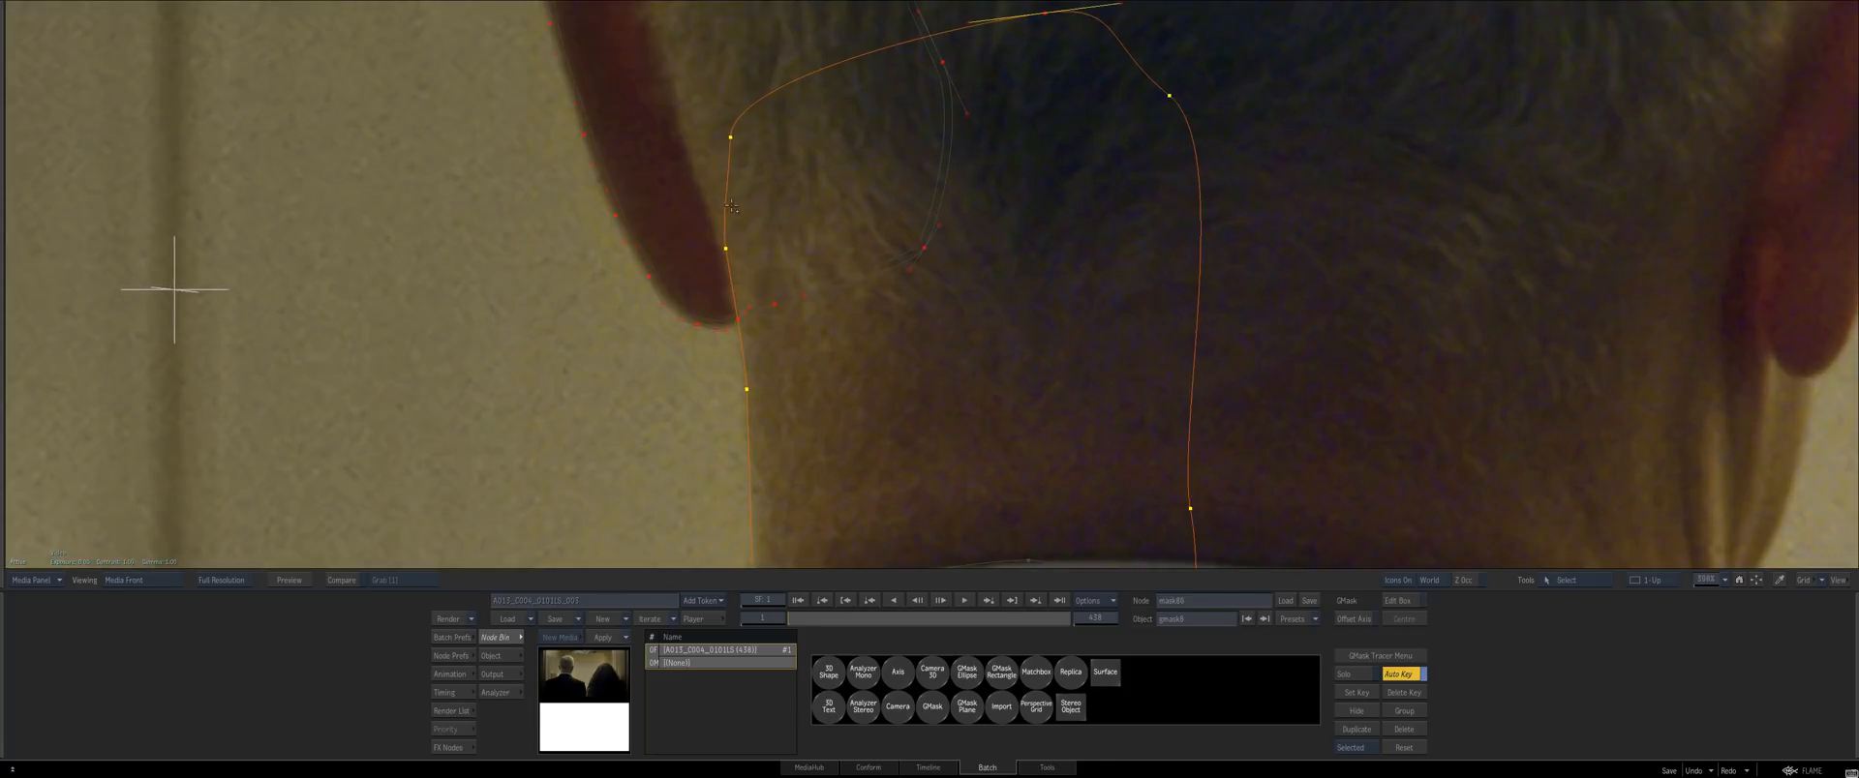
{"action": "left_click", "coordinate": [732, 207]}
{"action": "left_click", "coordinate": [727, 204]}
{"action": "left_click_drag", "start_coordinate": [867, 372], "coordinate": [874, 249]}
{"action": "left_click_drag", "start_coordinate": [774, 359], "coordinate": [770, 329]}
{"action": "left_click_drag", "start_coordinate": [759, 155], "coordinate": [759, 155]}
{"action": "left_click_drag", "start_coordinate": [730, 95], "coordinate": [730, 84]}
{"action": "left_click_drag", "start_coordinate": [752, 235], "coordinate": [751, 234]}
{"action": "left_click_drag", "start_coordinate": [730, 83], "coordinate": [725, 84]}
{"action": "left_click_drag", "start_coordinate": [685, 429], "coordinate": [684, 332]}
{"action": "left_click", "coordinate": [757, 419]}
{"action": "left_click_drag", "start_coordinate": [757, 419], "coordinate": [755, 484]}
{"action": "left_click_drag", "start_coordinate": [756, 484], "coordinate": [759, 411]}
{"action": "left_click", "coordinate": [805, 186]}
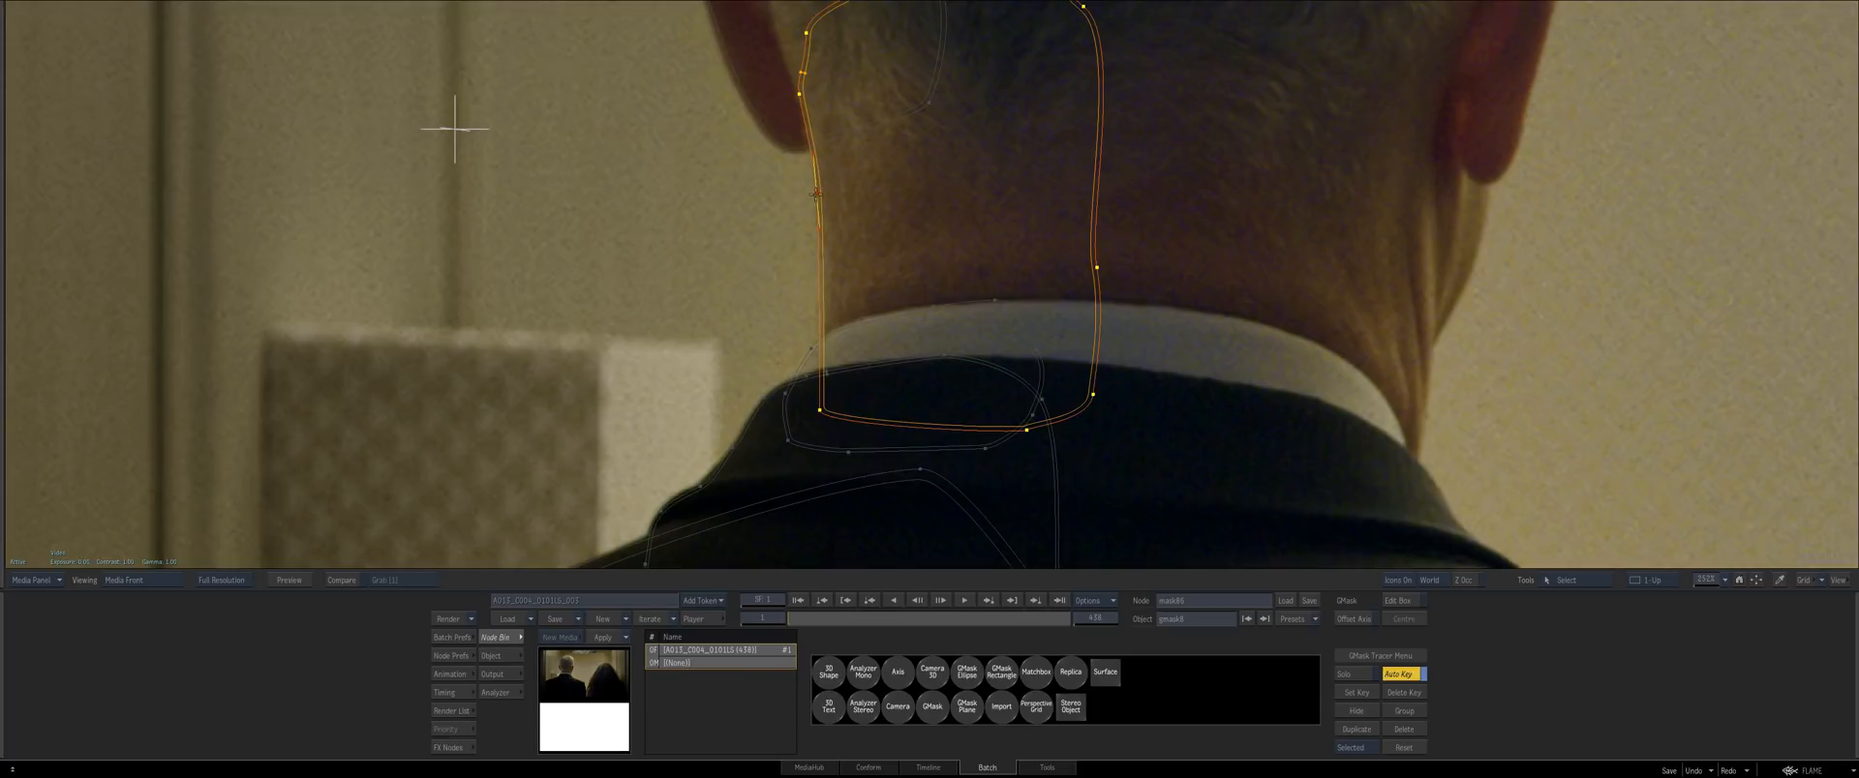
Go forward several frames and shift the neck mask's left-side vertices outward to the ear and neck edge
{"action": "left_click_drag", "start_coordinate": [816, 195], "coordinate": [852, 564]}
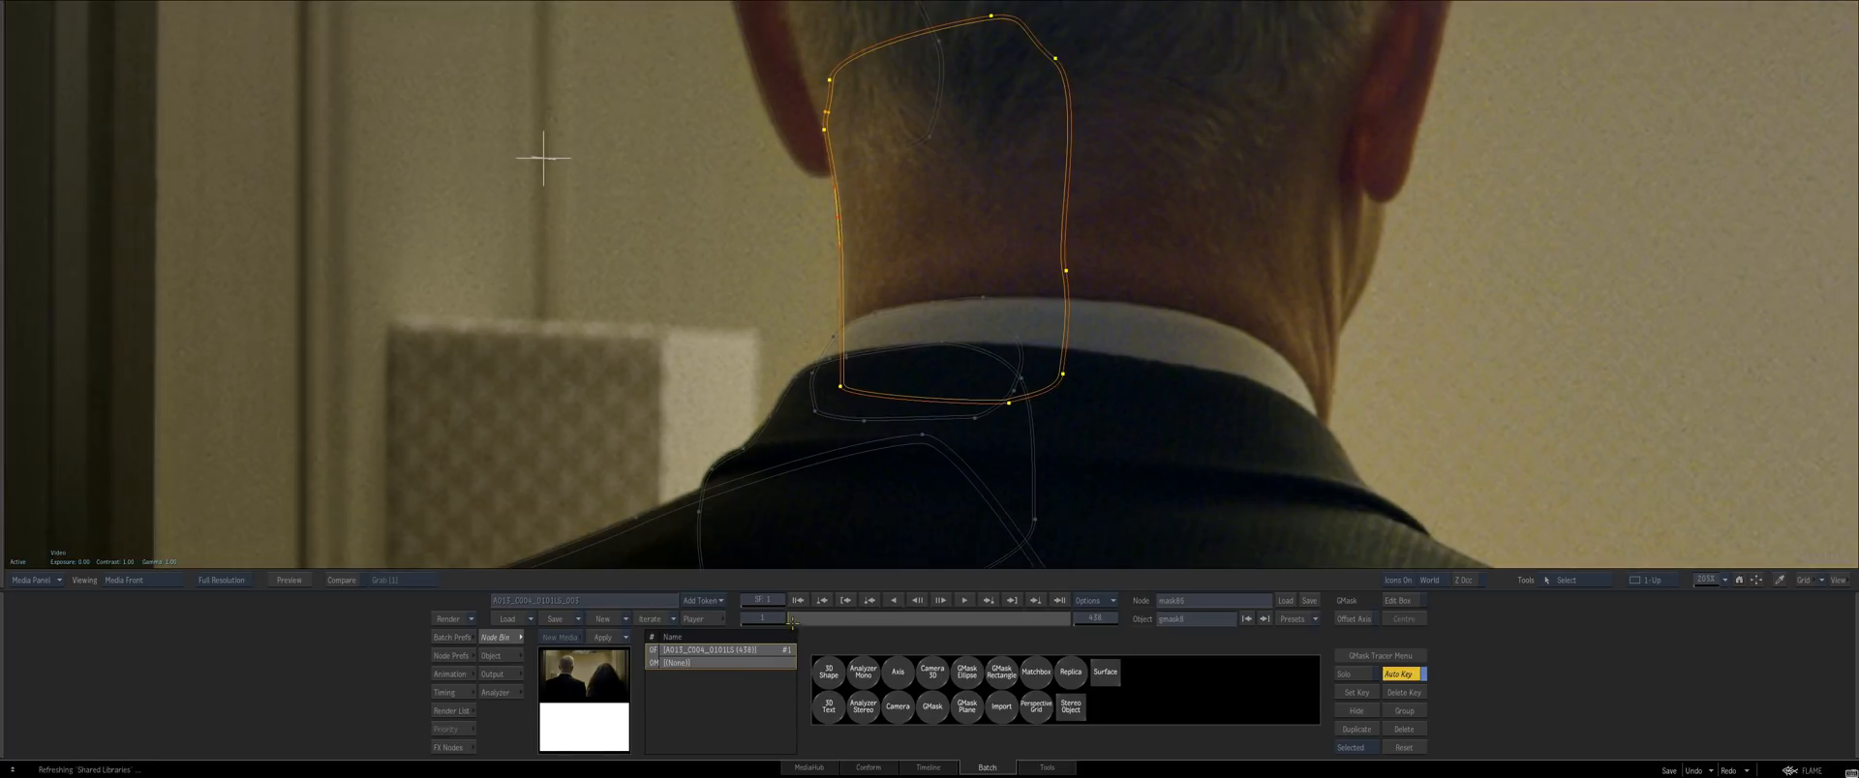
{"action": "left_click_drag", "start_coordinate": [792, 624], "coordinate": [796, 621]}
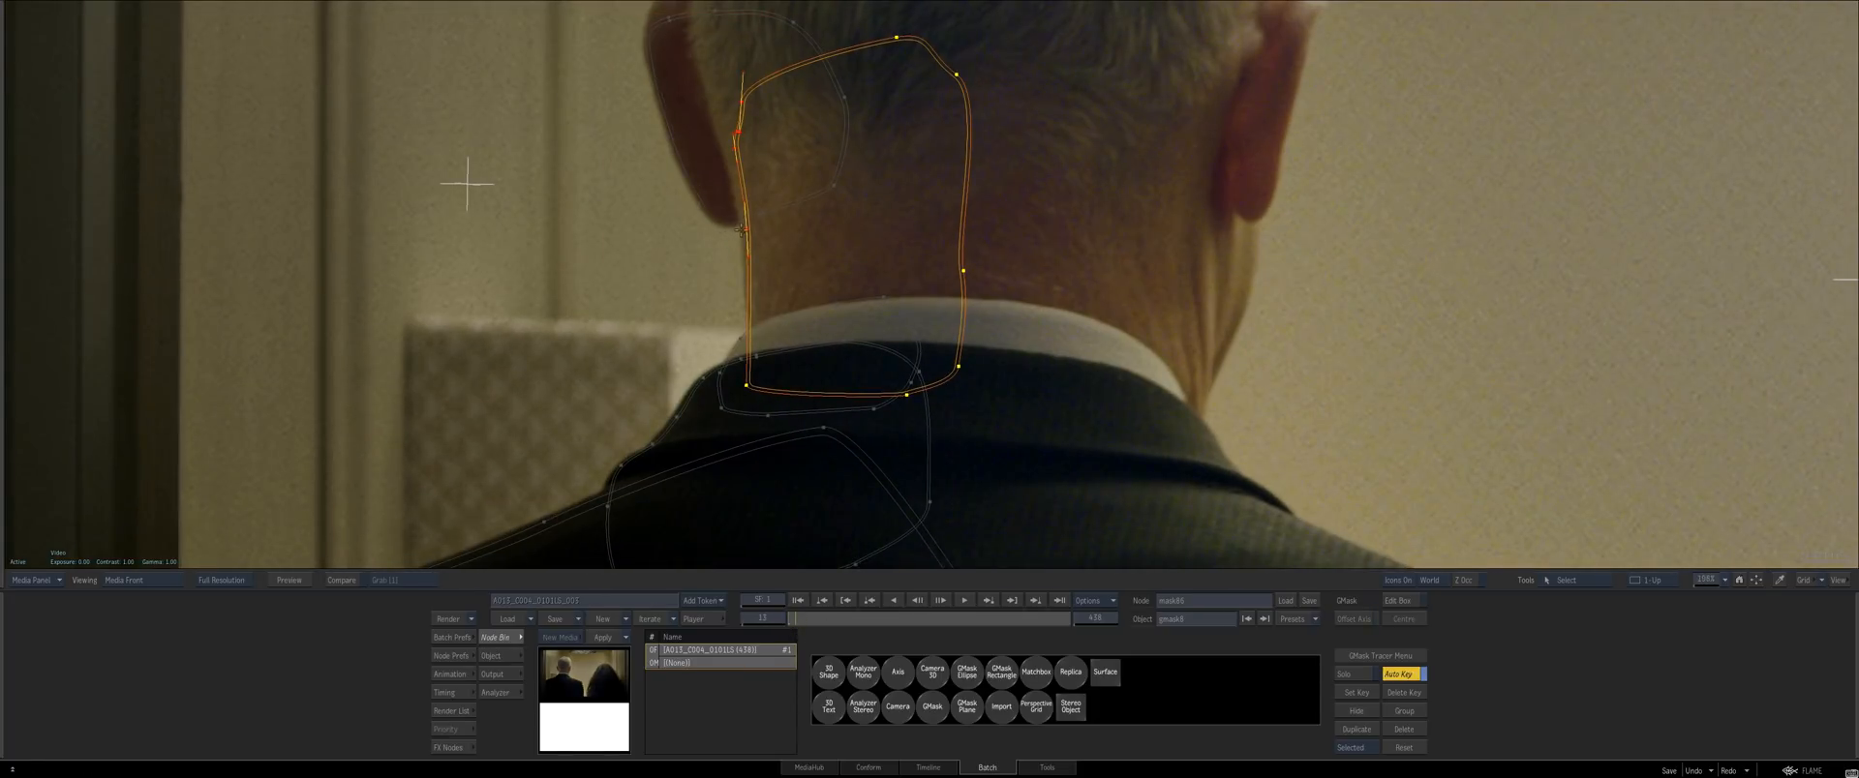
{"action": "left_click_drag", "start_coordinate": [746, 229], "coordinate": [739, 235]}
{"action": "left_click_drag", "start_coordinate": [1130, 504], "coordinate": [752, 391]}
{"action": "left_click_drag", "start_coordinate": [765, 421], "coordinate": [924, 442]}
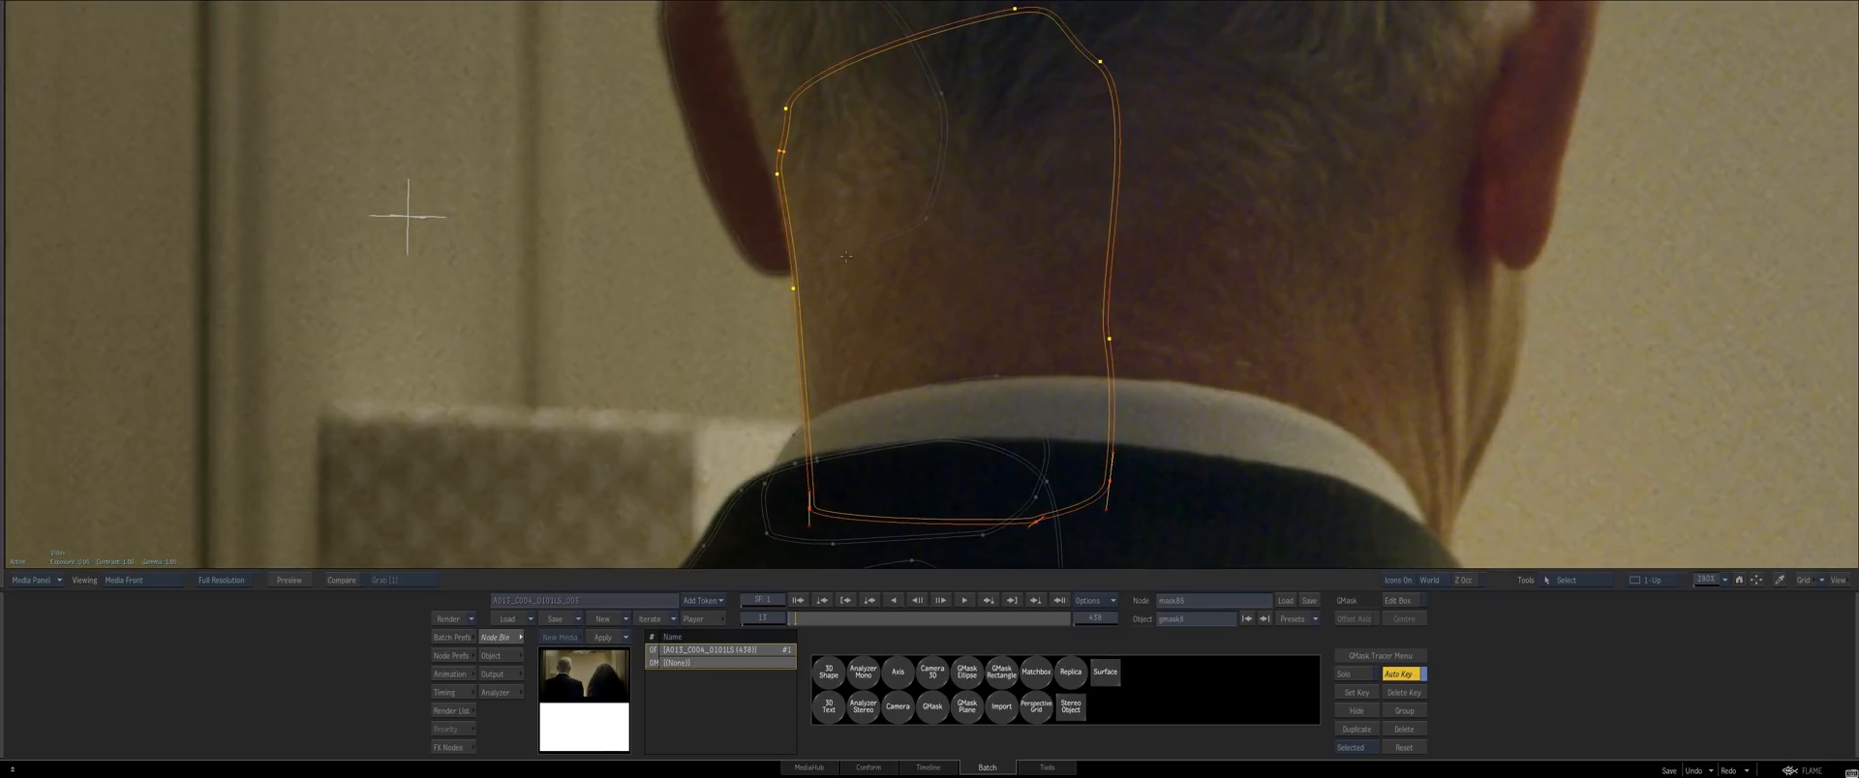
{"action": "left_click_drag", "start_coordinate": [842, 195], "coordinate": [843, 195]}
{"action": "left_click_drag", "start_coordinate": [792, 240], "coordinate": [785, 240]}
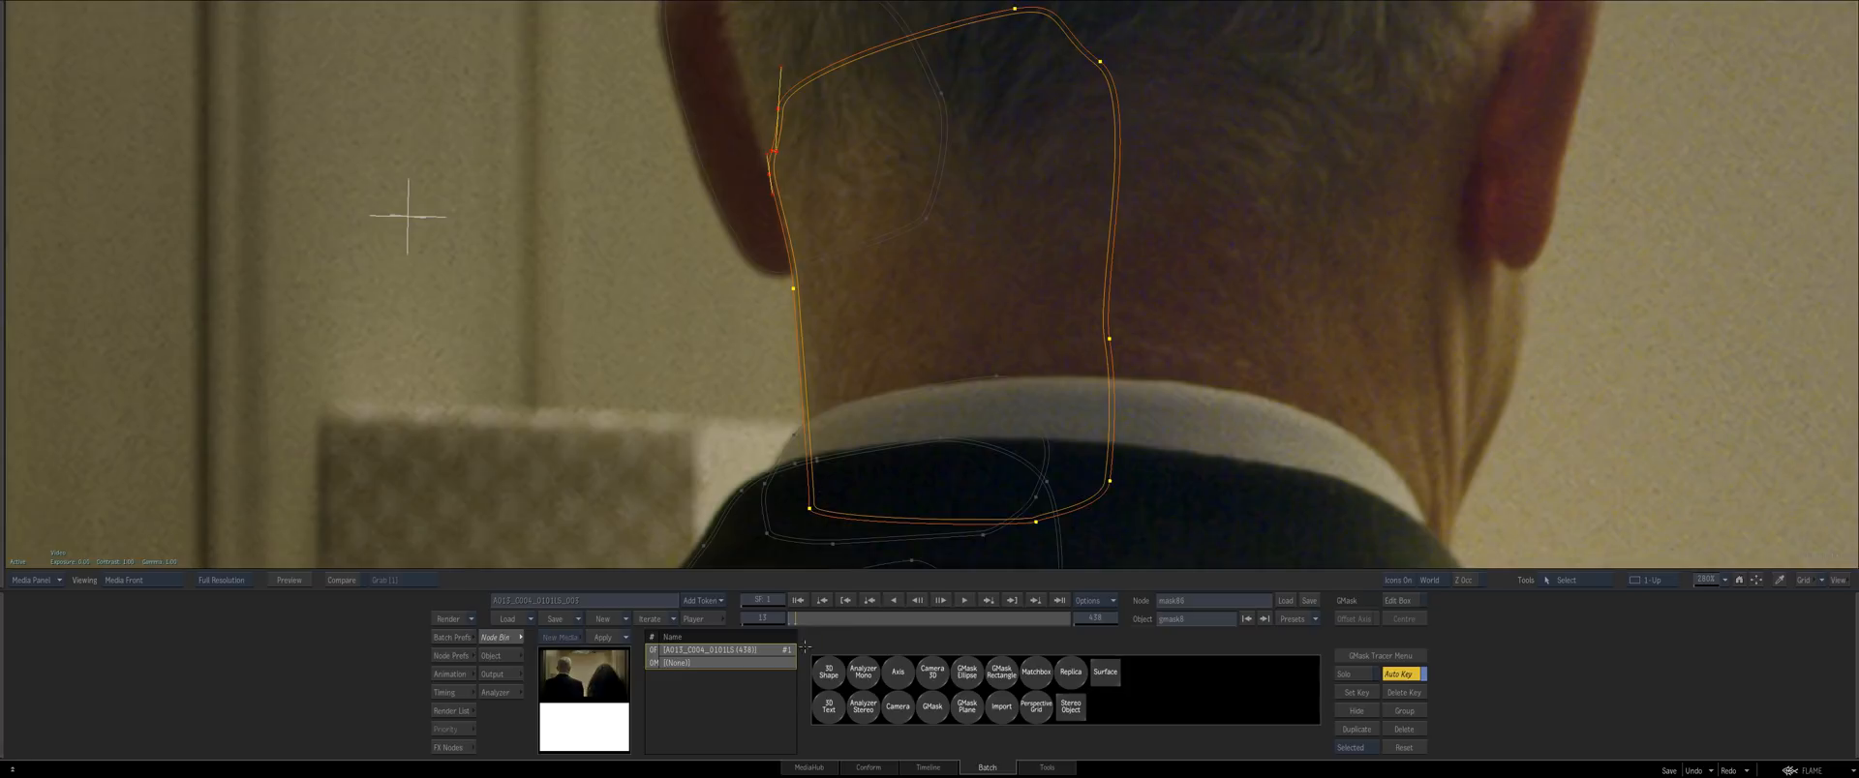
Go back to an in-between frame and correct the neck mask's vertices beside the ear and its lower-left corner
{"action": "left_click_drag", "start_coordinate": [792, 619], "coordinate": [789, 620]}
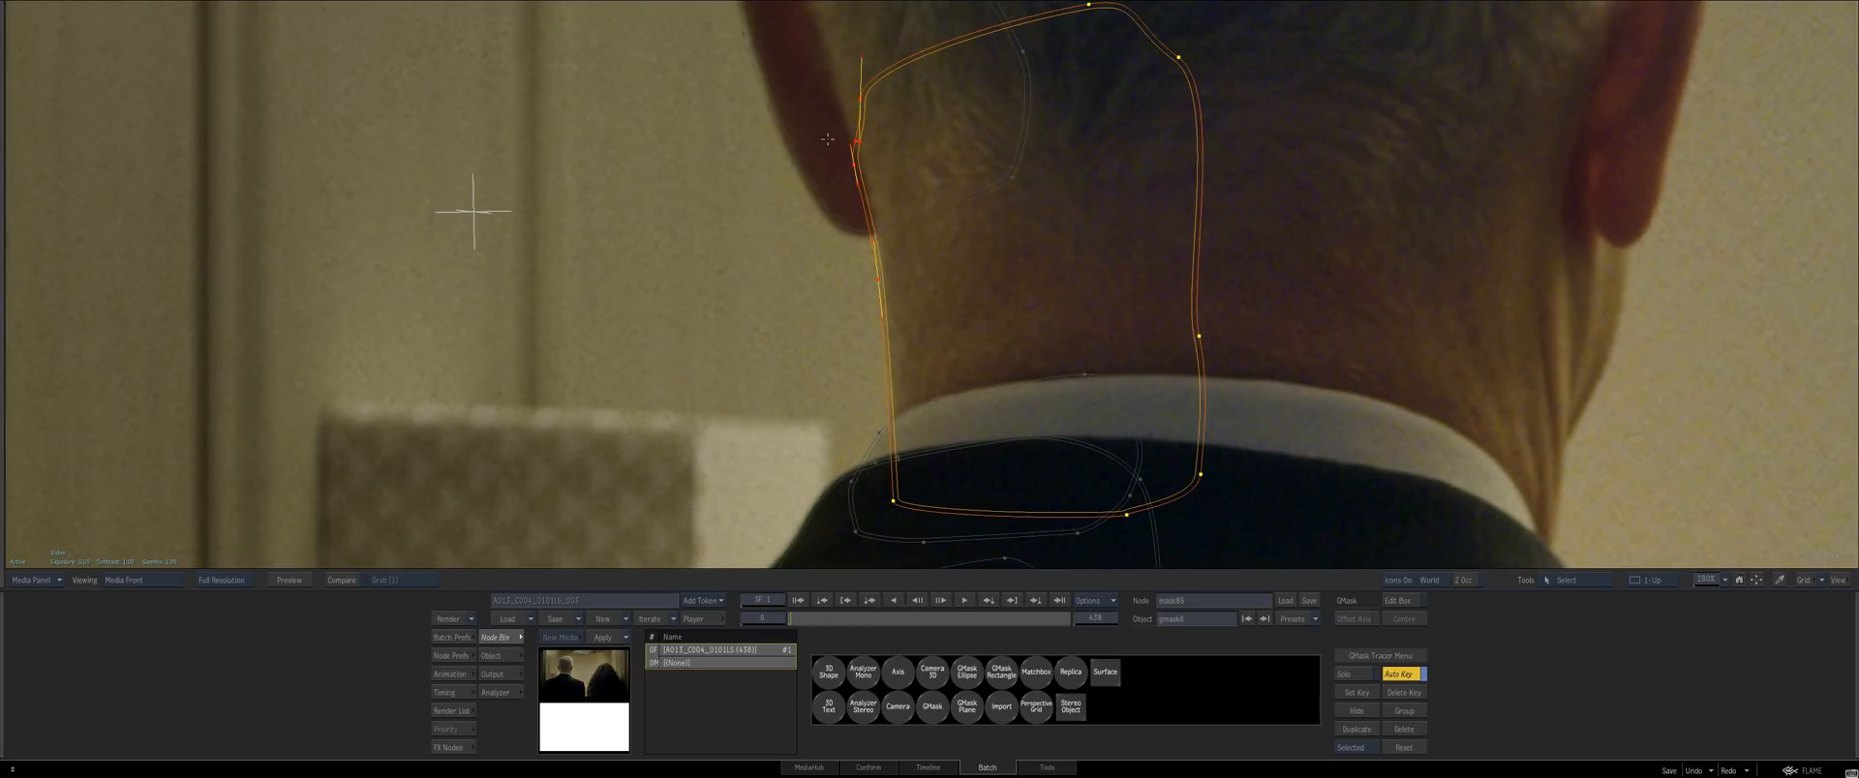
{"action": "left_click_drag", "start_coordinate": [856, 97], "coordinate": [866, 146]}
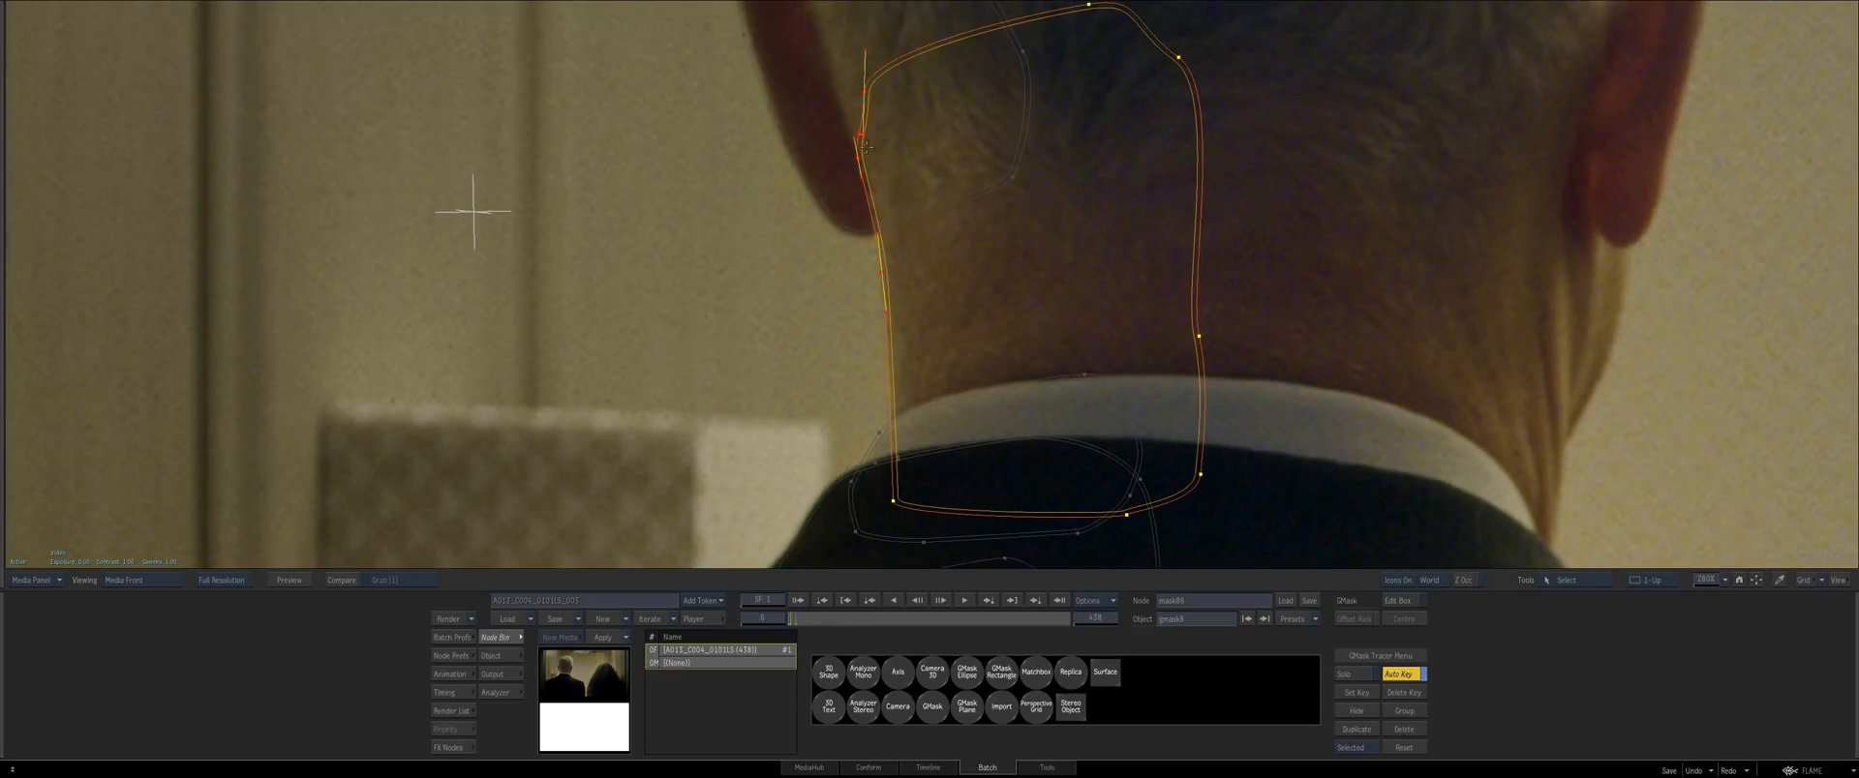
{"action": "left_click_drag", "start_coordinate": [892, 500], "coordinate": [896, 506]}
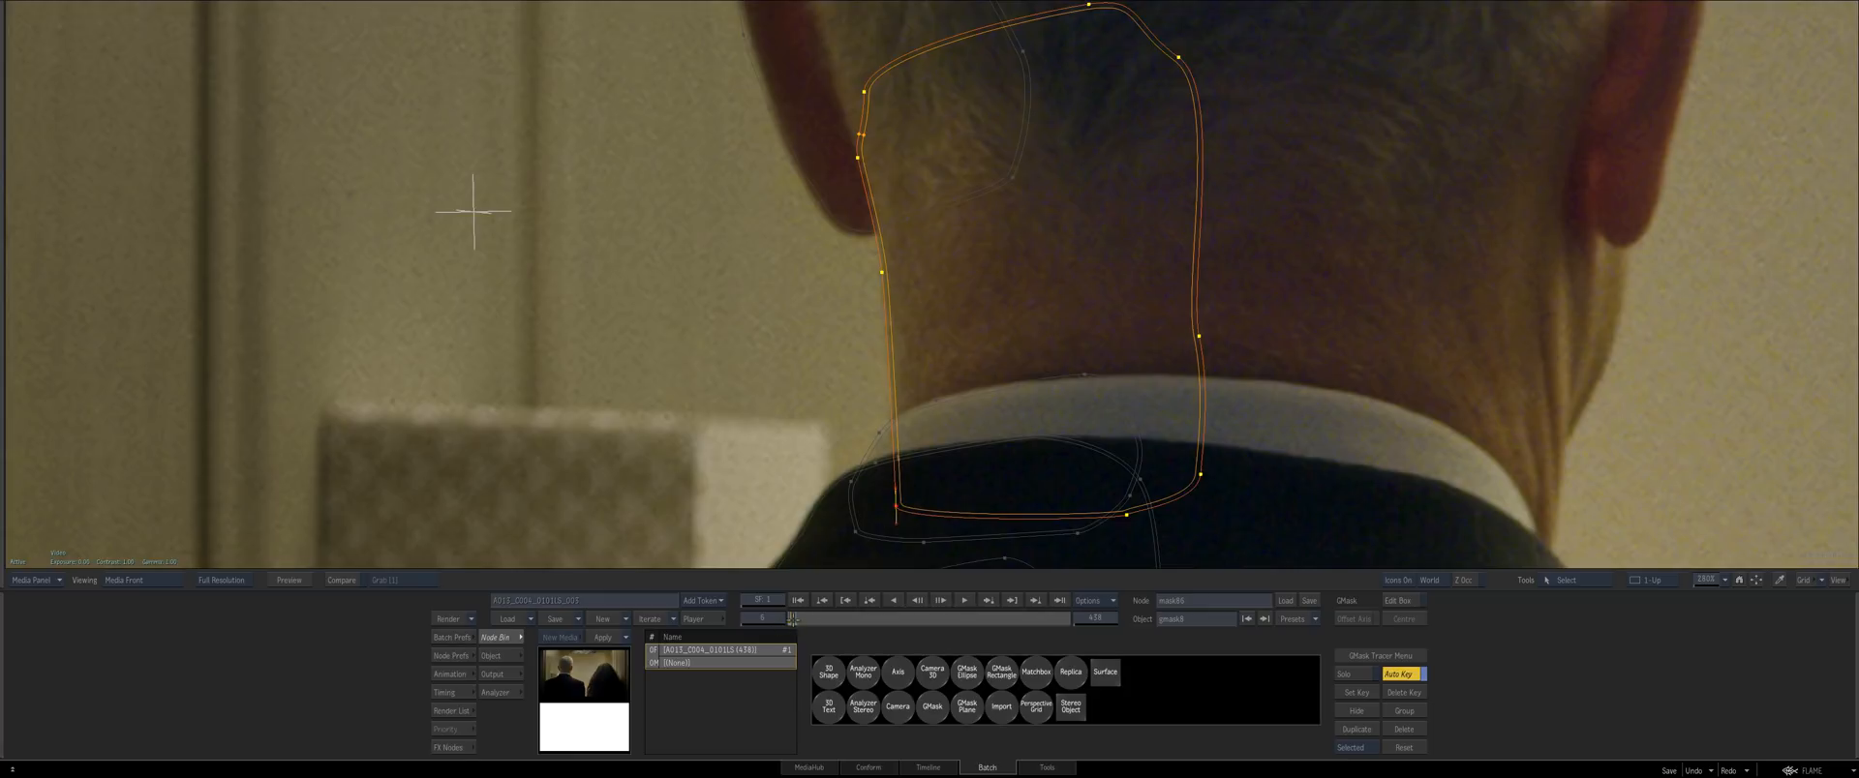
{"action": "key", "text": "Left"}
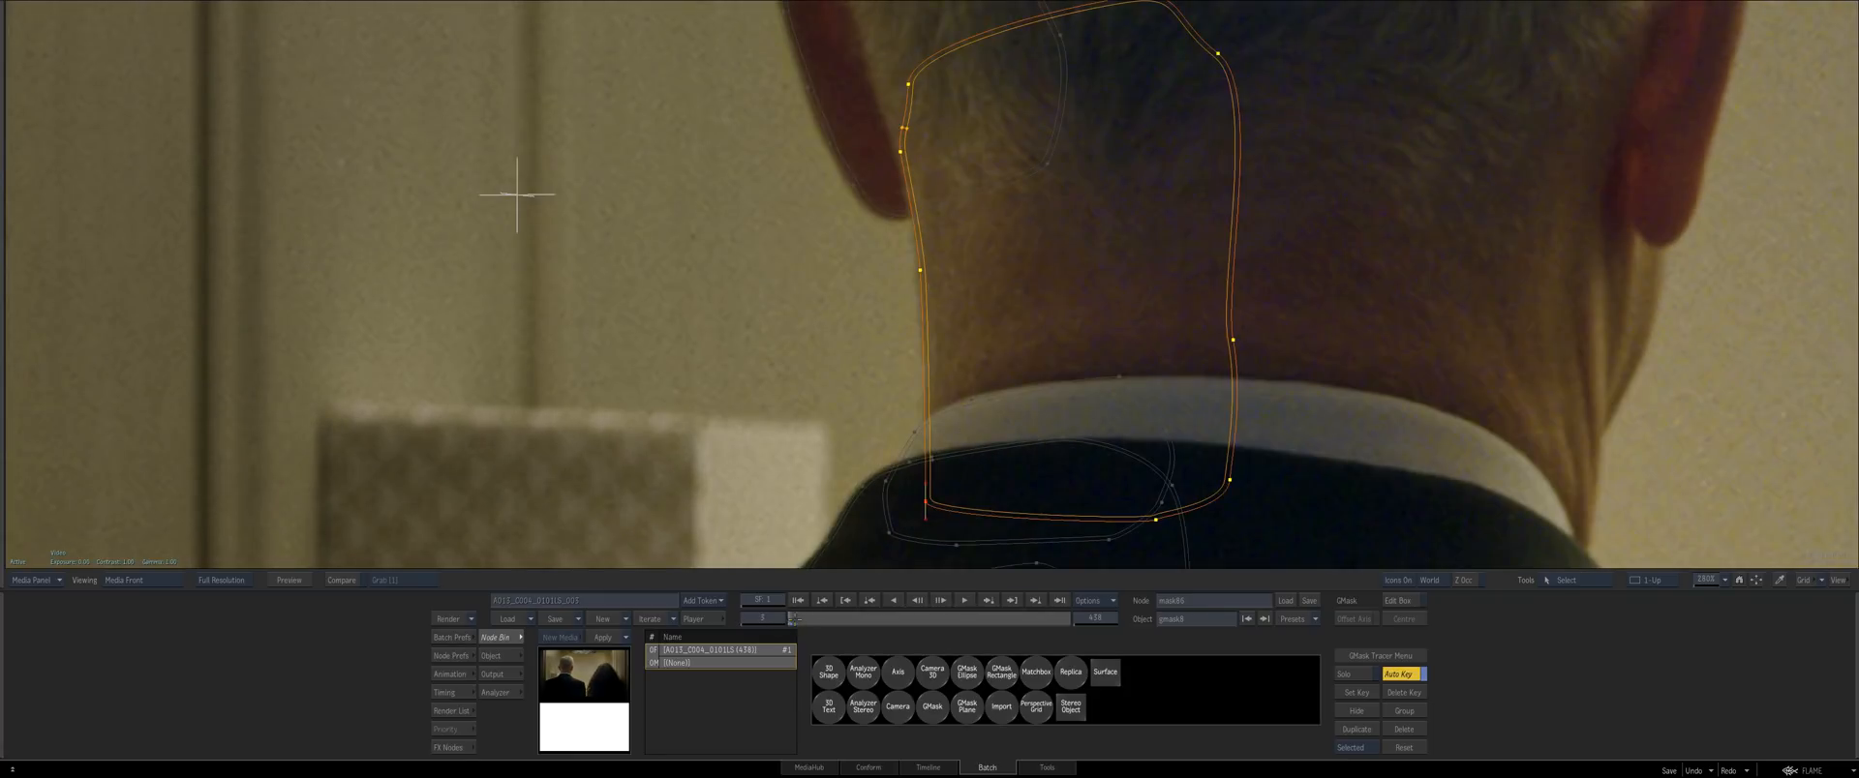
Step forward a few frames and shift the vertex below the earlobe and the lower-left corner to the neck edge
{"action": "left_click", "coordinate": [793, 616]}
{"action": "key", "text": "Right"}
{"action": "key", "text": "Right"}
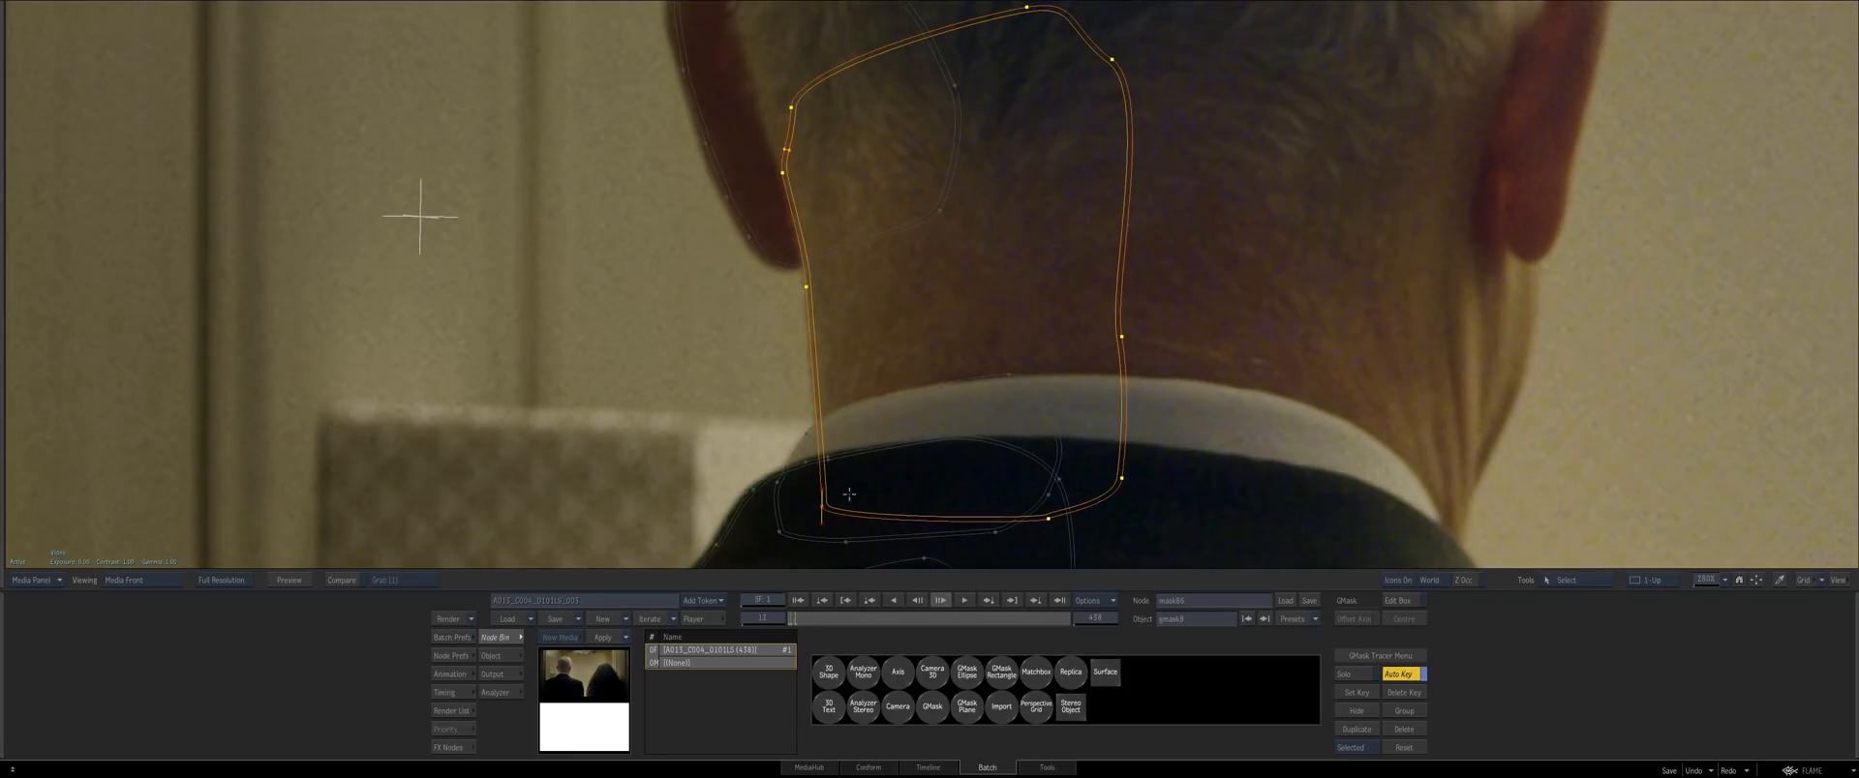
{"action": "left_click", "coordinate": [819, 505]}
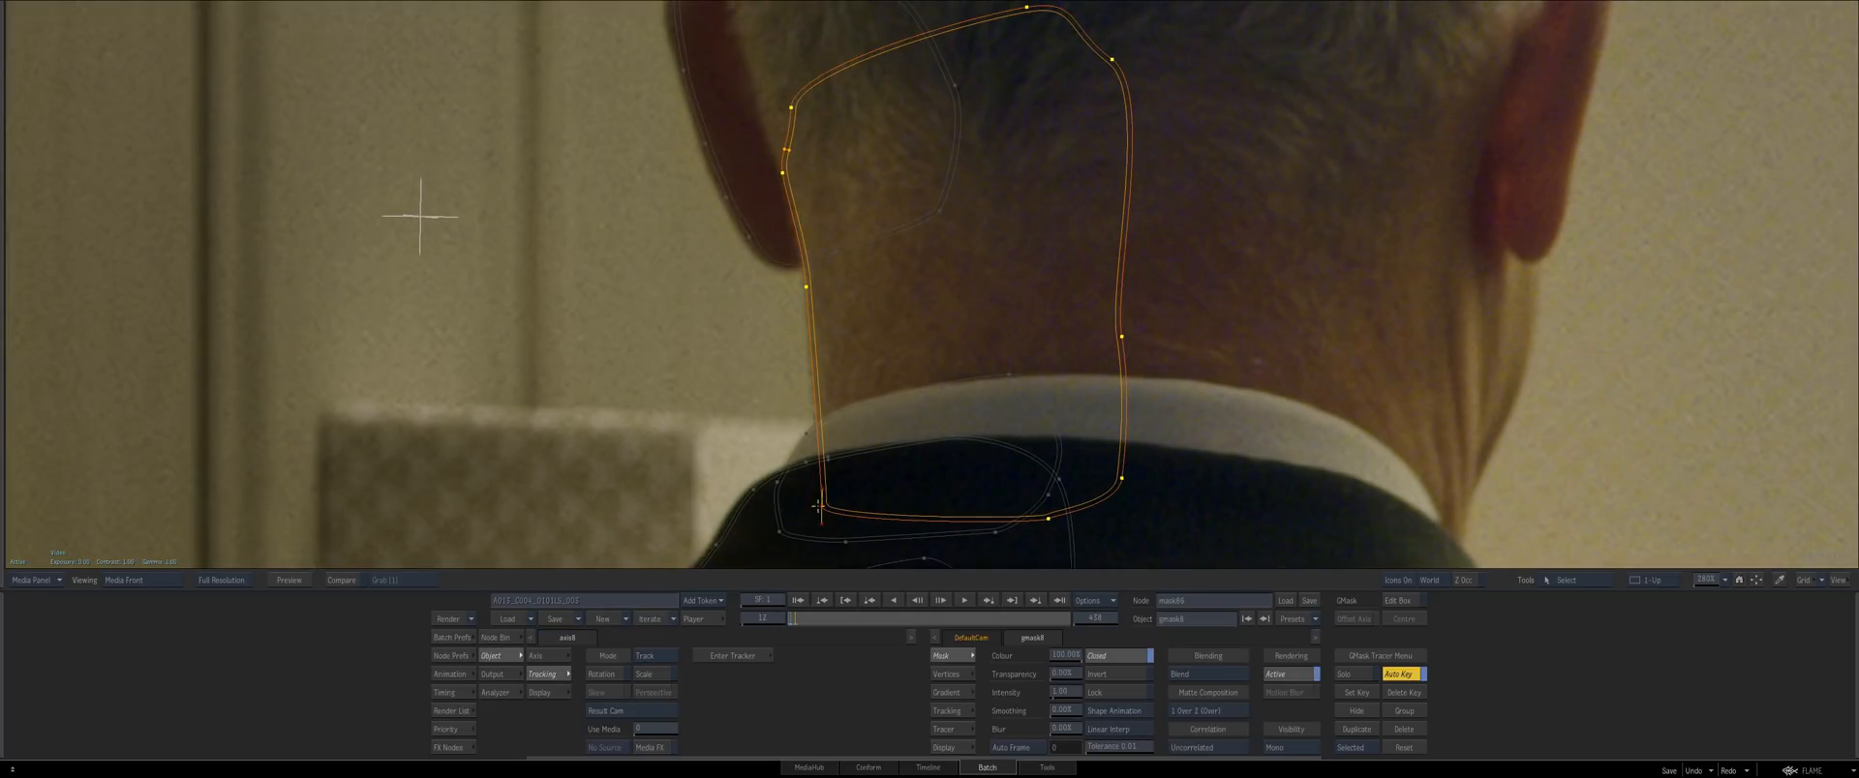
{"action": "key", "text": "Right"}
{"action": "key", "text": "Right"}
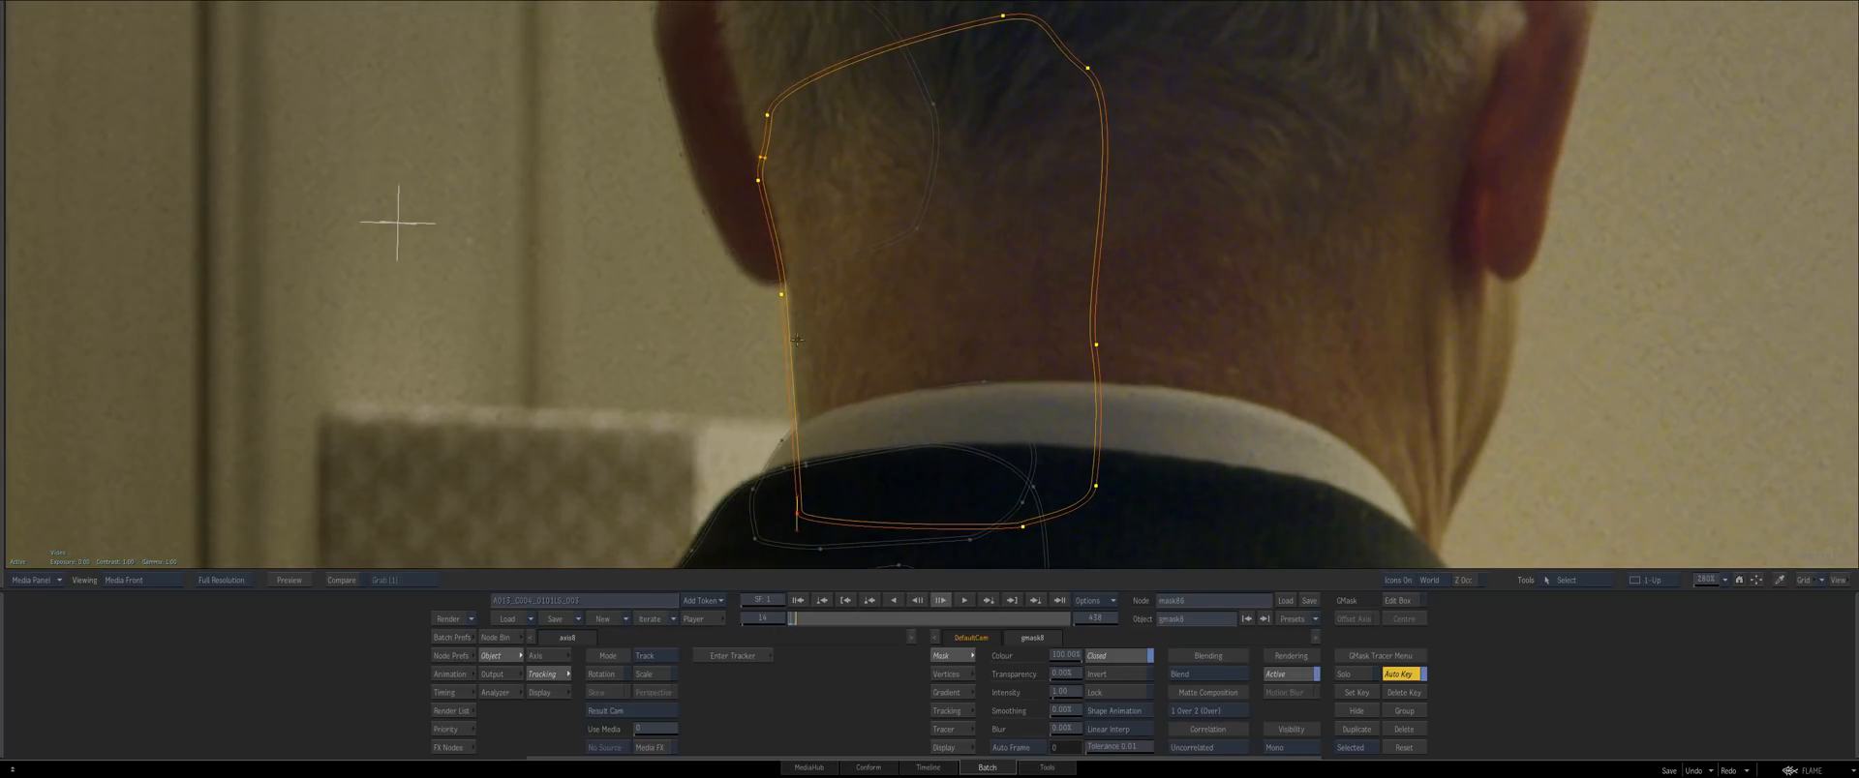
{"action": "left_click_drag", "start_coordinate": [781, 294], "coordinate": [789, 293]}
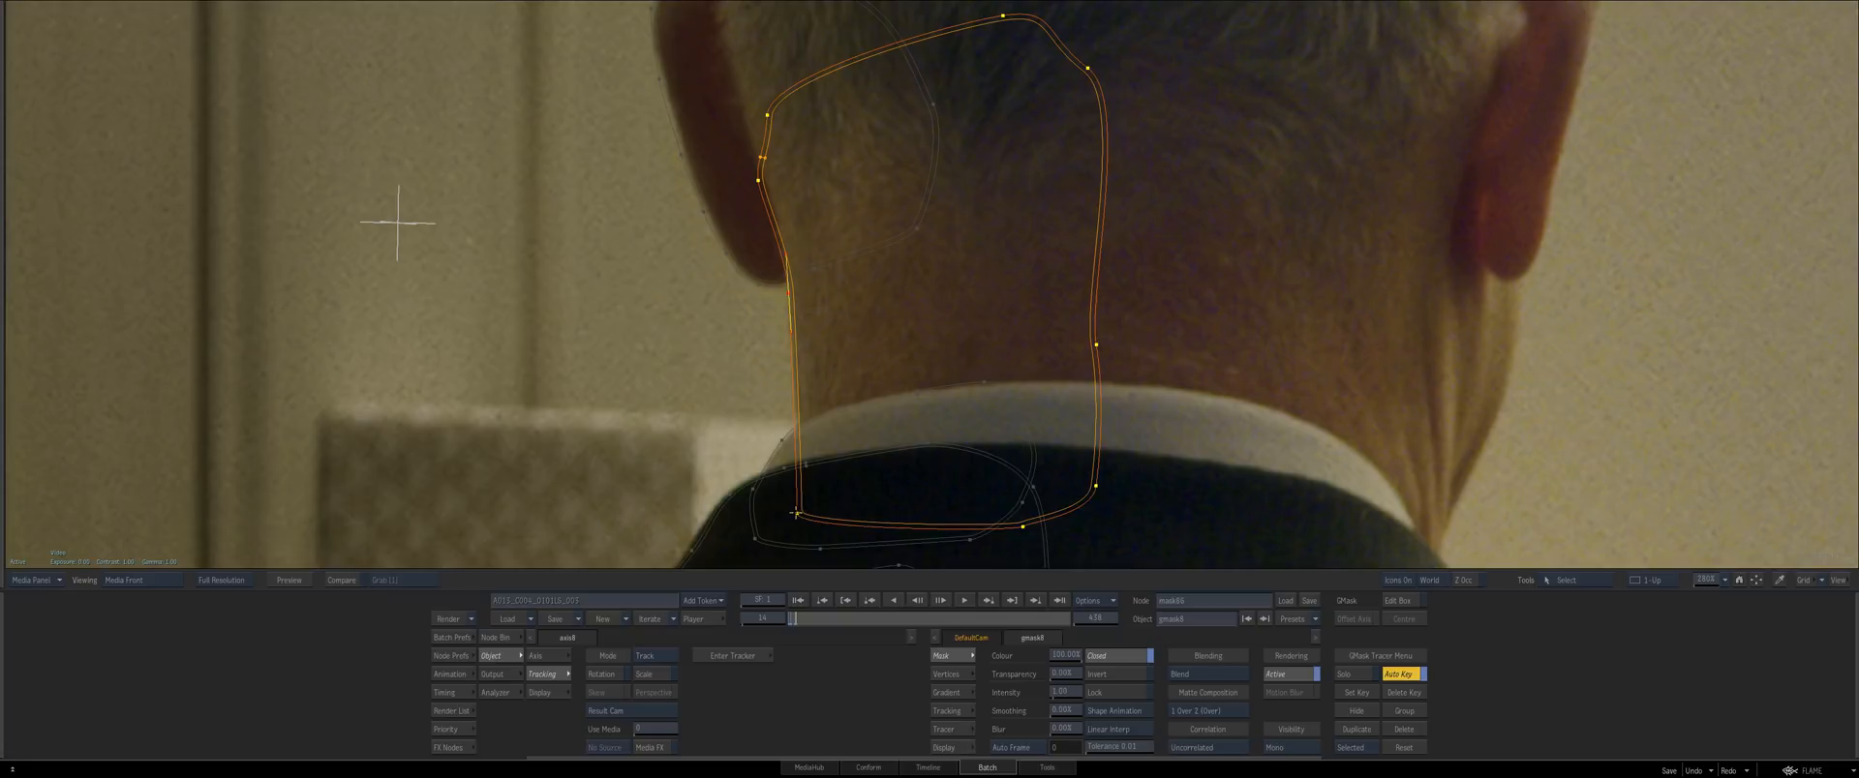
{"action": "left_click_drag", "start_coordinate": [795, 513], "coordinate": [801, 529]}
Compare the next frames and move the neck mask's lower-left corner right and slightly down
{"action": "key", "text": "Right"}
{"action": "key", "text": "Right"}
{"action": "key", "text": "Left"}
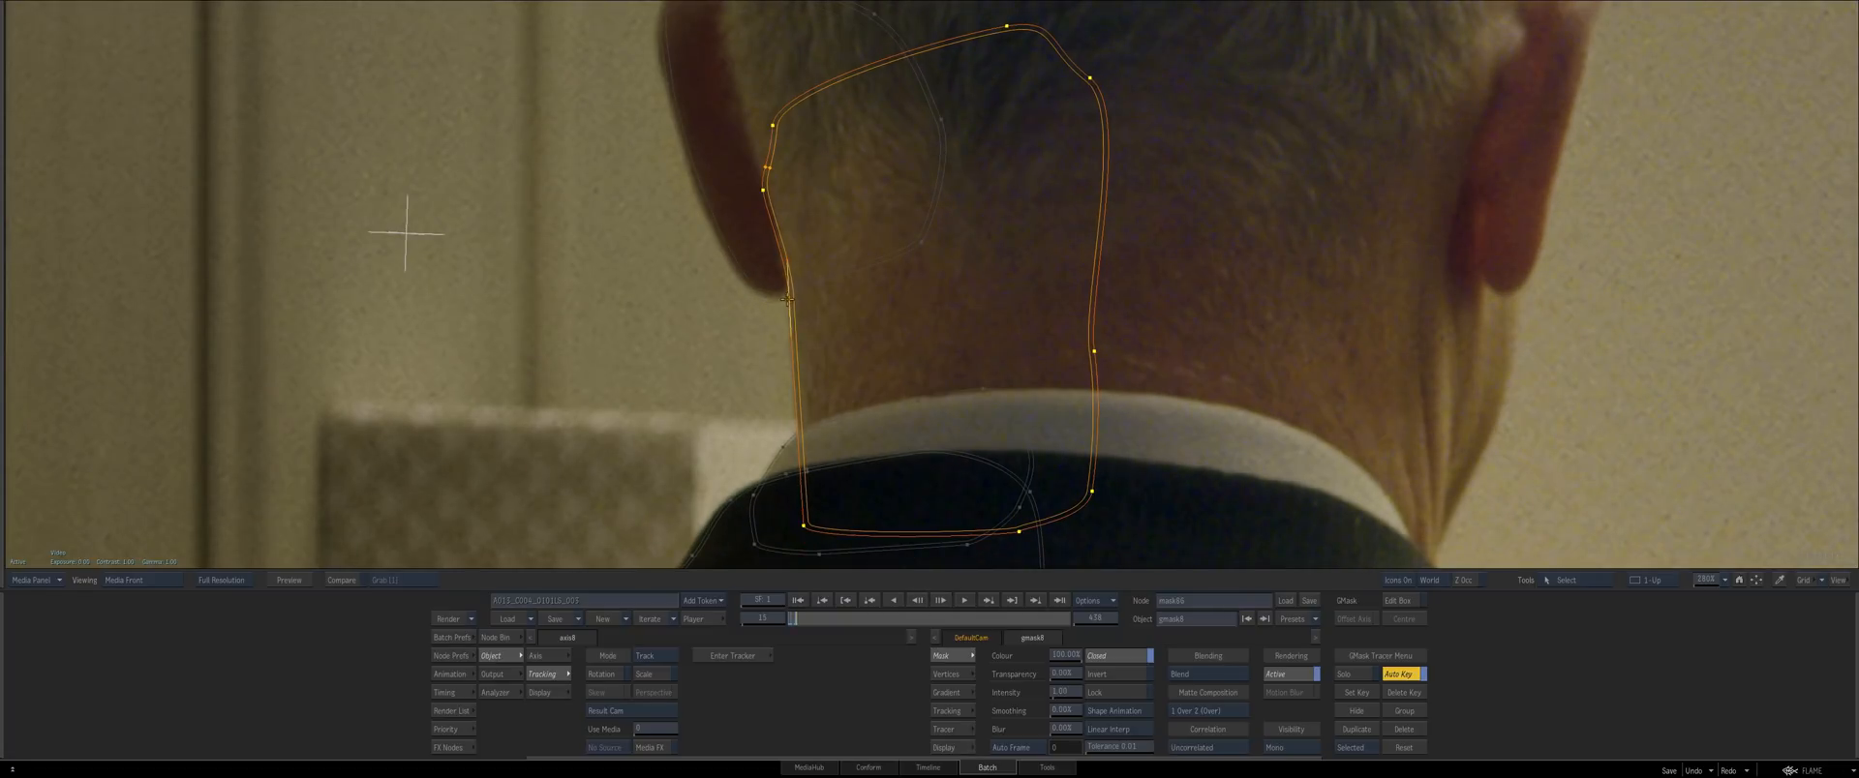
{"action": "key", "text": "Right"}
{"action": "left_click_drag", "start_coordinate": [802, 534], "coordinate": [822, 542]}
Advance a few more frames and realign the earlobe vertex and the lower-left corner with the neck's left edge
{"action": "key", "text": "Right"}
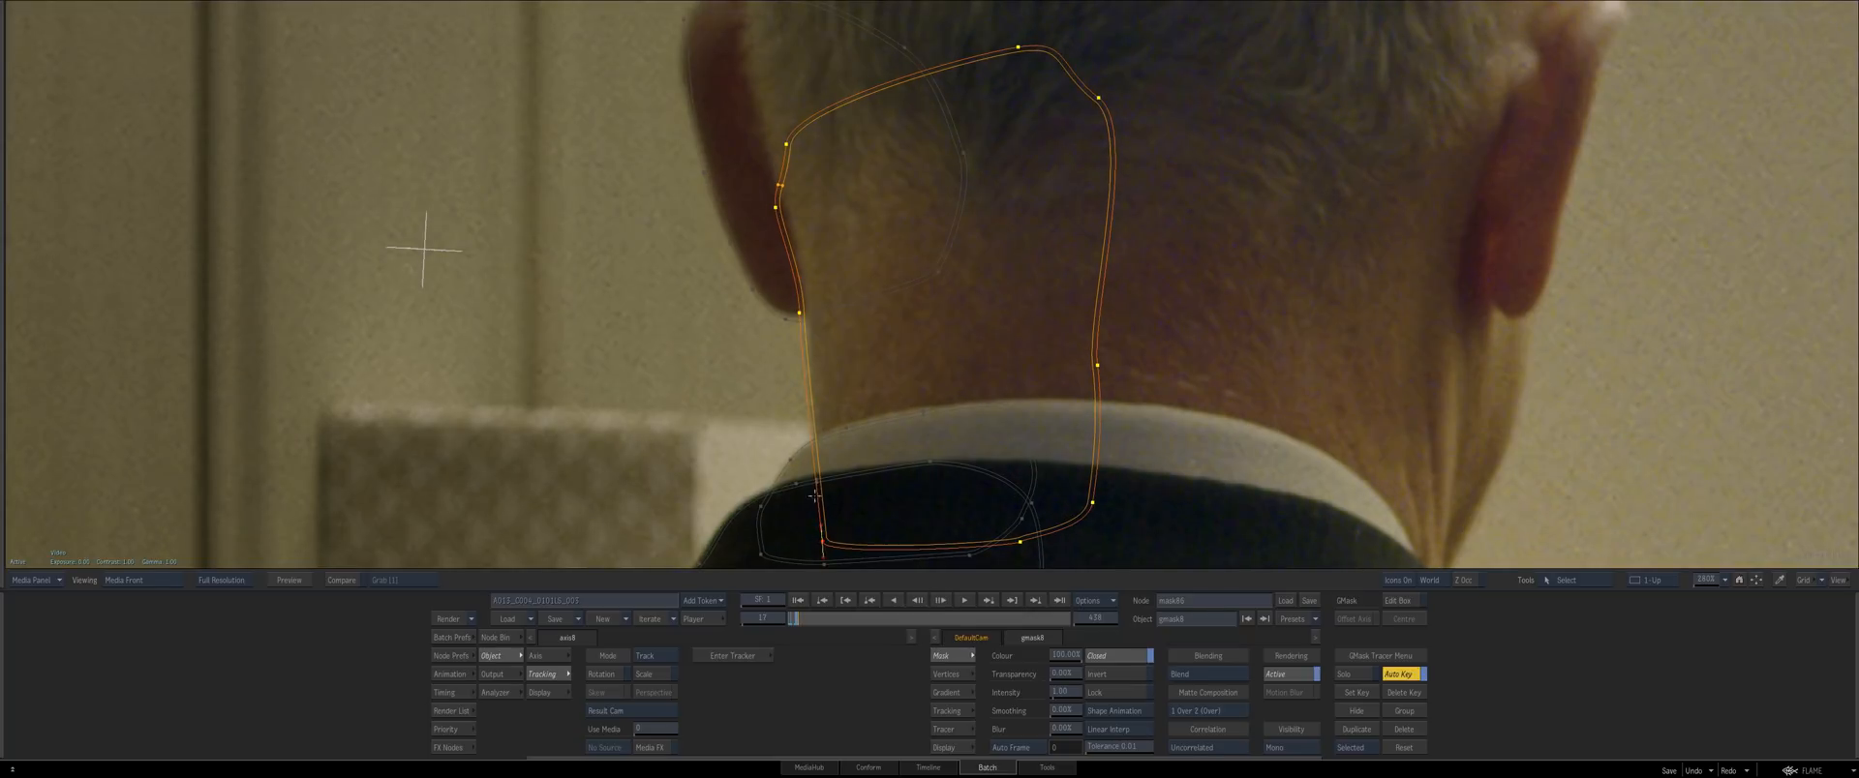
{"action": "left_click_drag", "start_coordinate": [800, 315], "coordinate": [840, 310]}
{"action": "key", "text": "Right"}
{"action": "key", "text": "Right"}
{"action": "left_click_drag", "start_coordinate": [849, 536], "coordinate": [843, 534]}
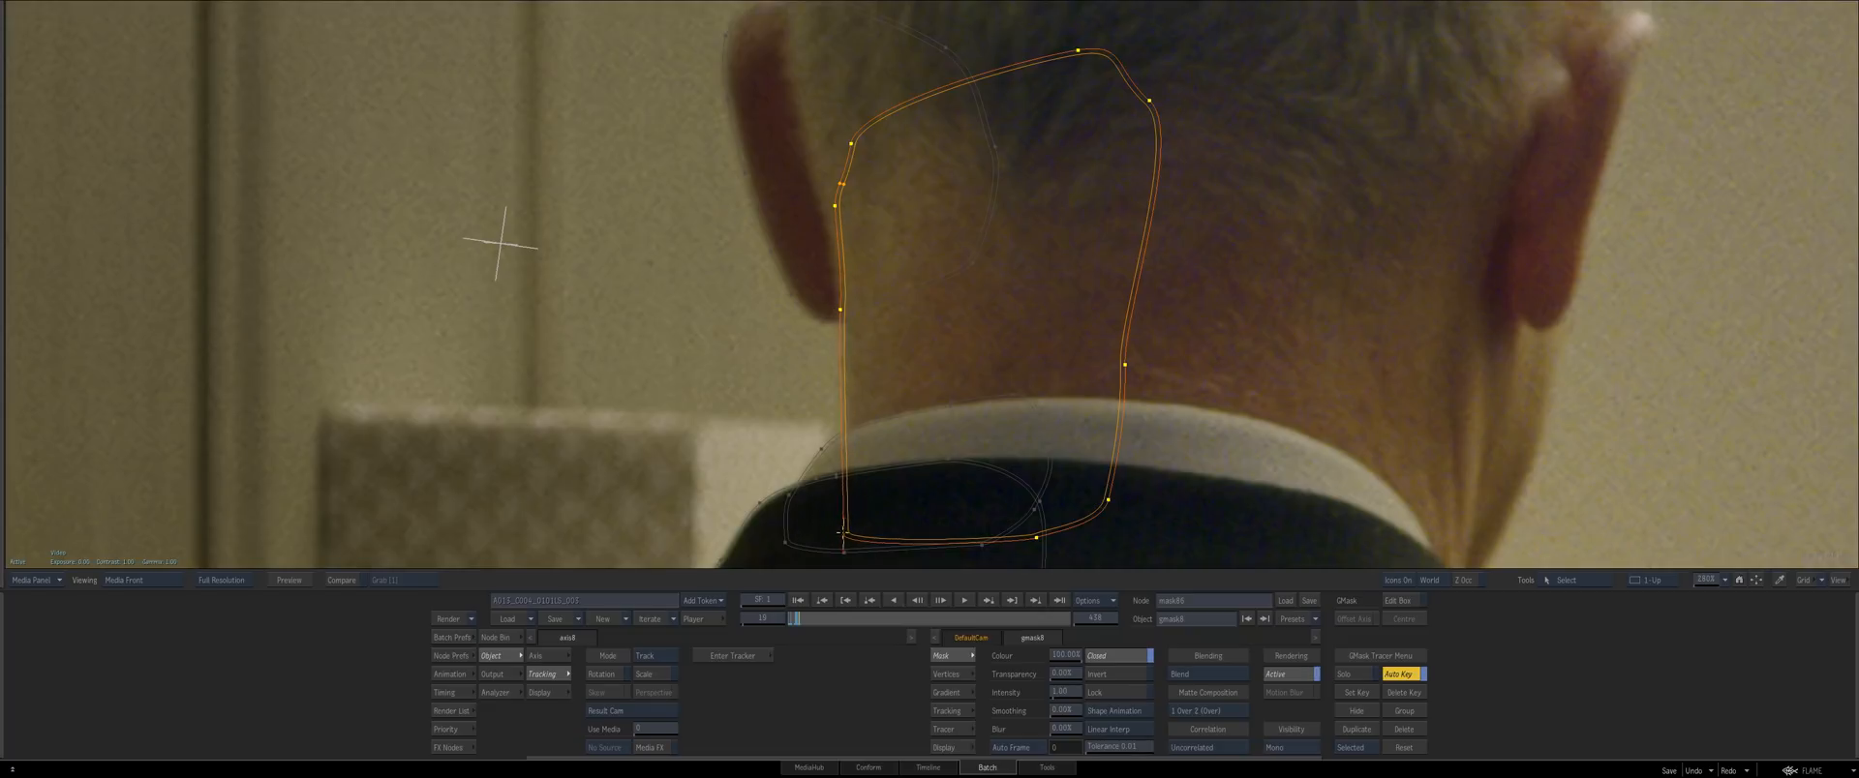
Two frames further on, pull the earlobe vertex and the lower-left corner left to the neck's outline
{"action": "key", "text": "Right"}
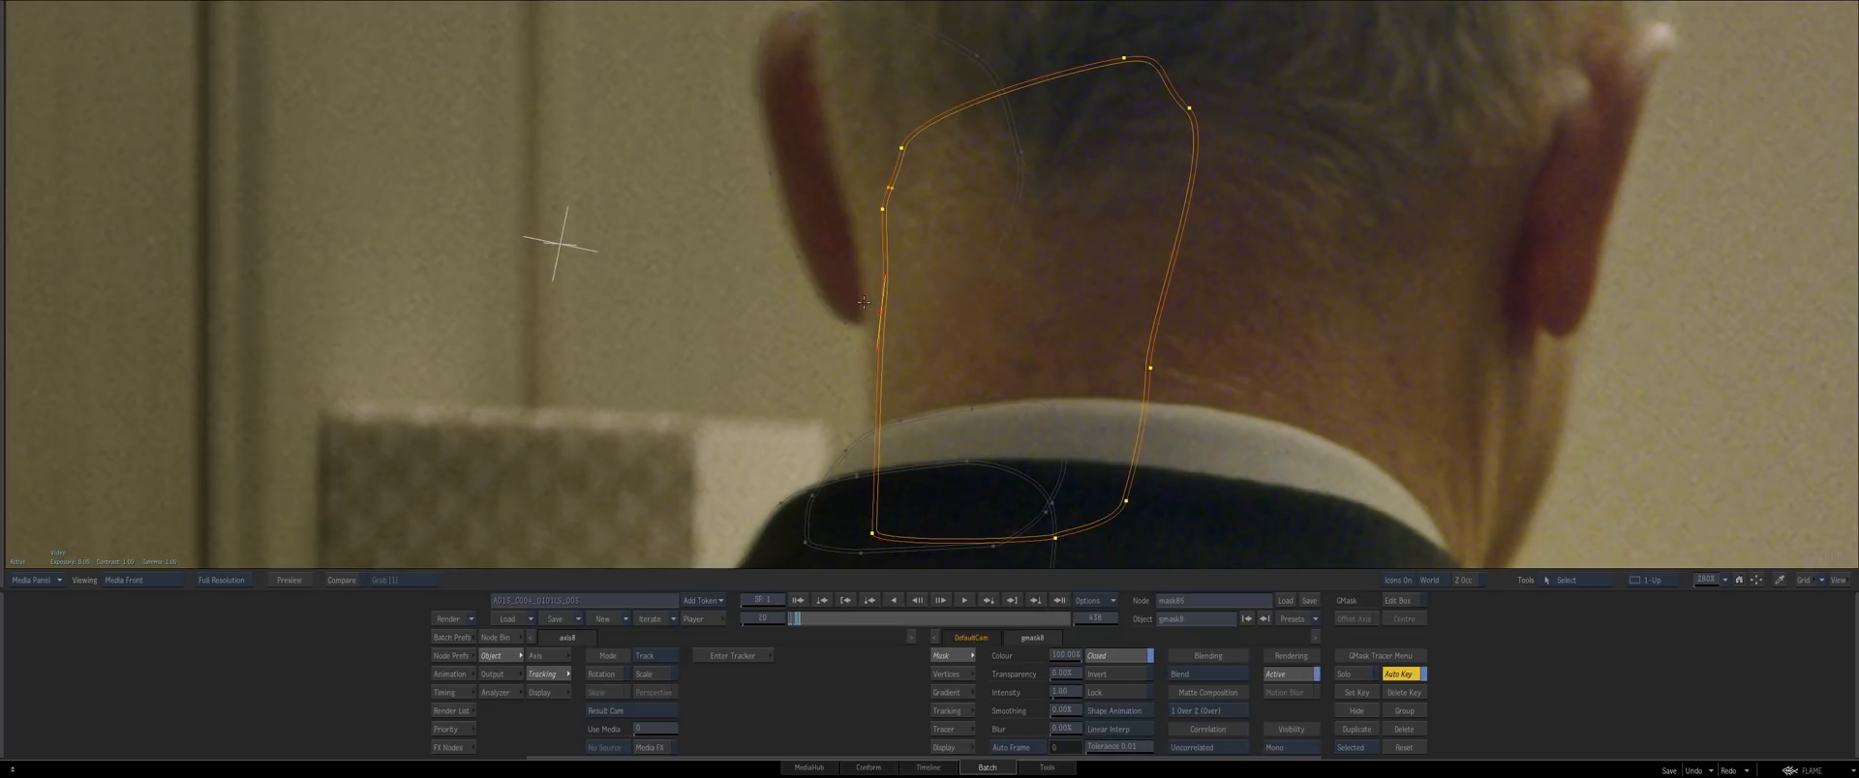
{"action": "key", "text": "Right"}
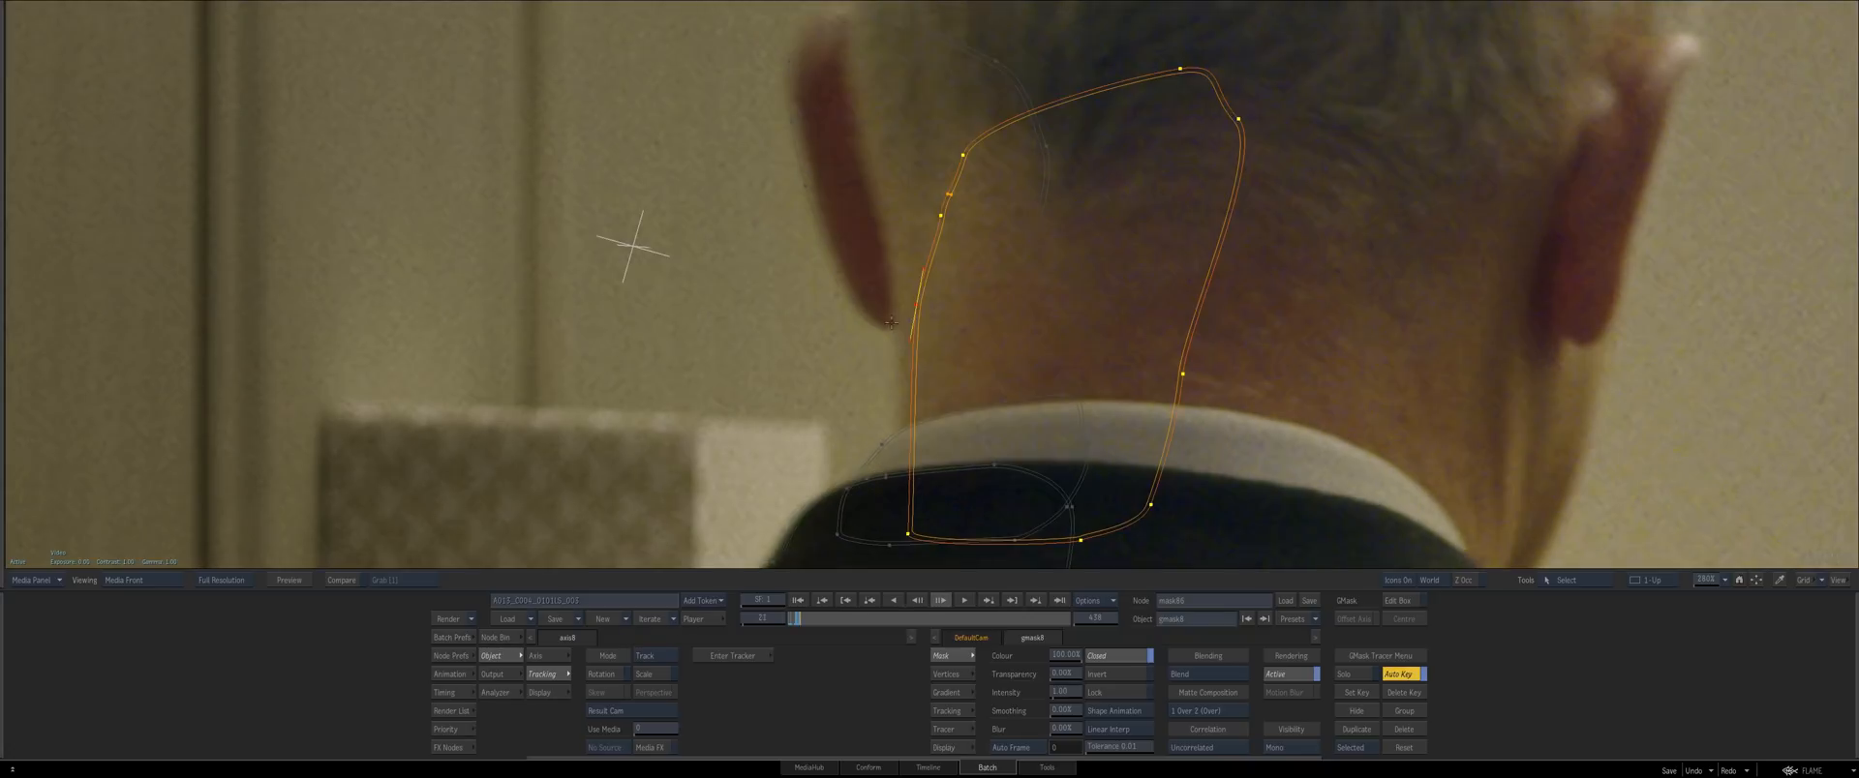
{"action": "left_click_drag", "start_coordinate": [916, 304], "coordinate": [896, 284]}
{"action": "left_click_drag", "start_coordinate": [909, 534], "coordinate": [892, 544]}
{"action": "key", "text": "Right"}
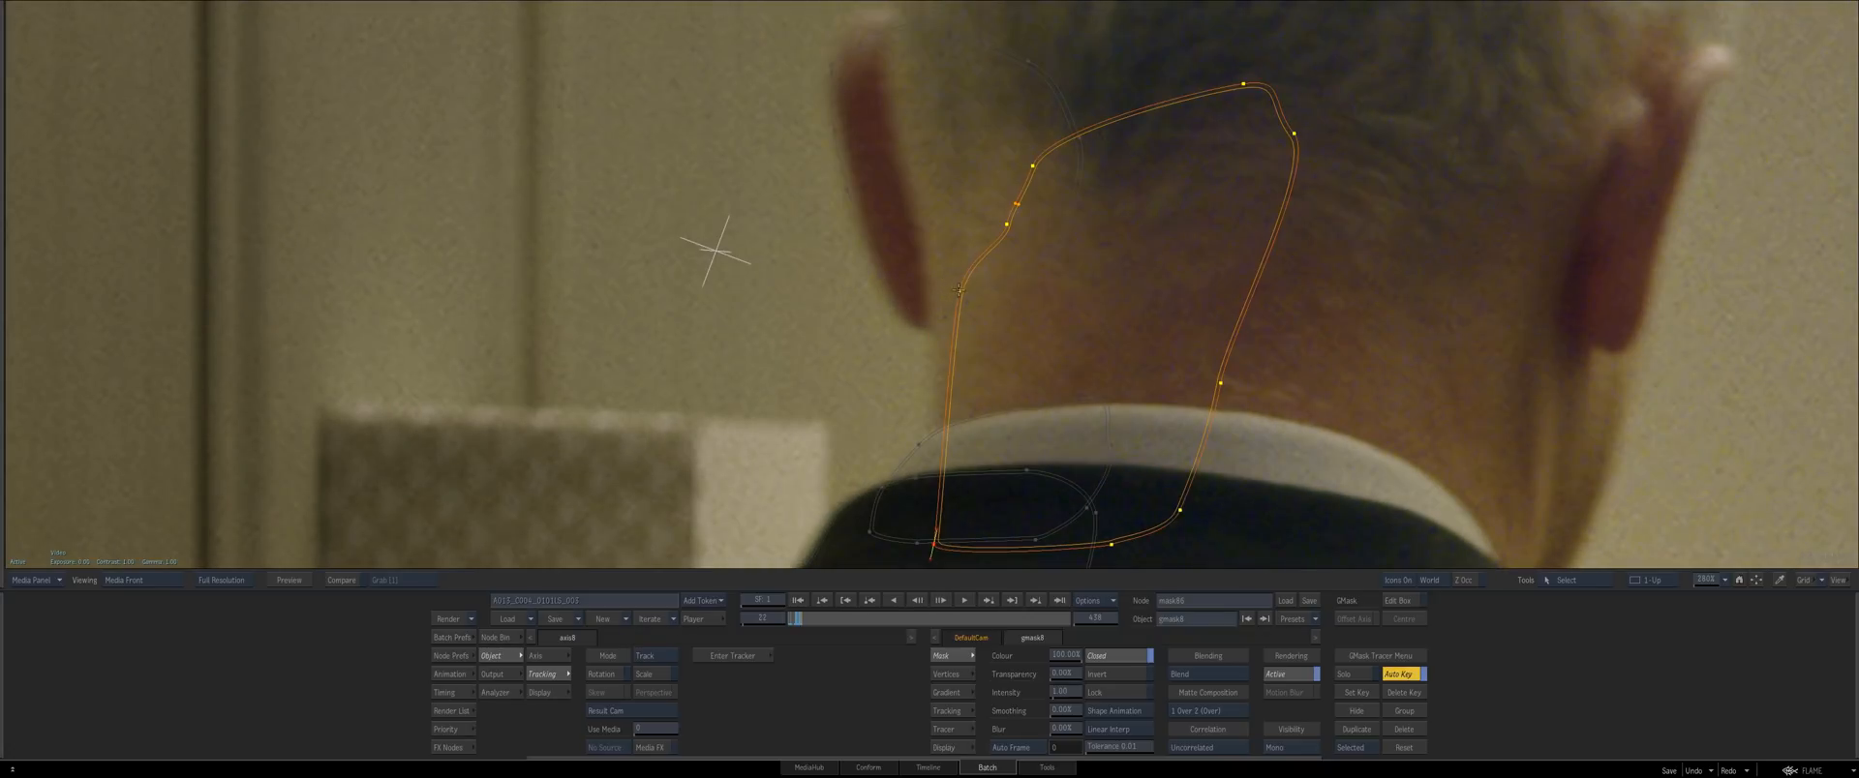
Pull the vertex below the earlobe and the lower-left corner out to the neck edge, then realign the vertex one frame further
{"action": "left_click_drag", "start_coordinate": [959, 290], "coordinate": [933, 266]}
{"action": "left_click_drag", "start_coordinate": [934, 545], "coordinate": [931, 555]}
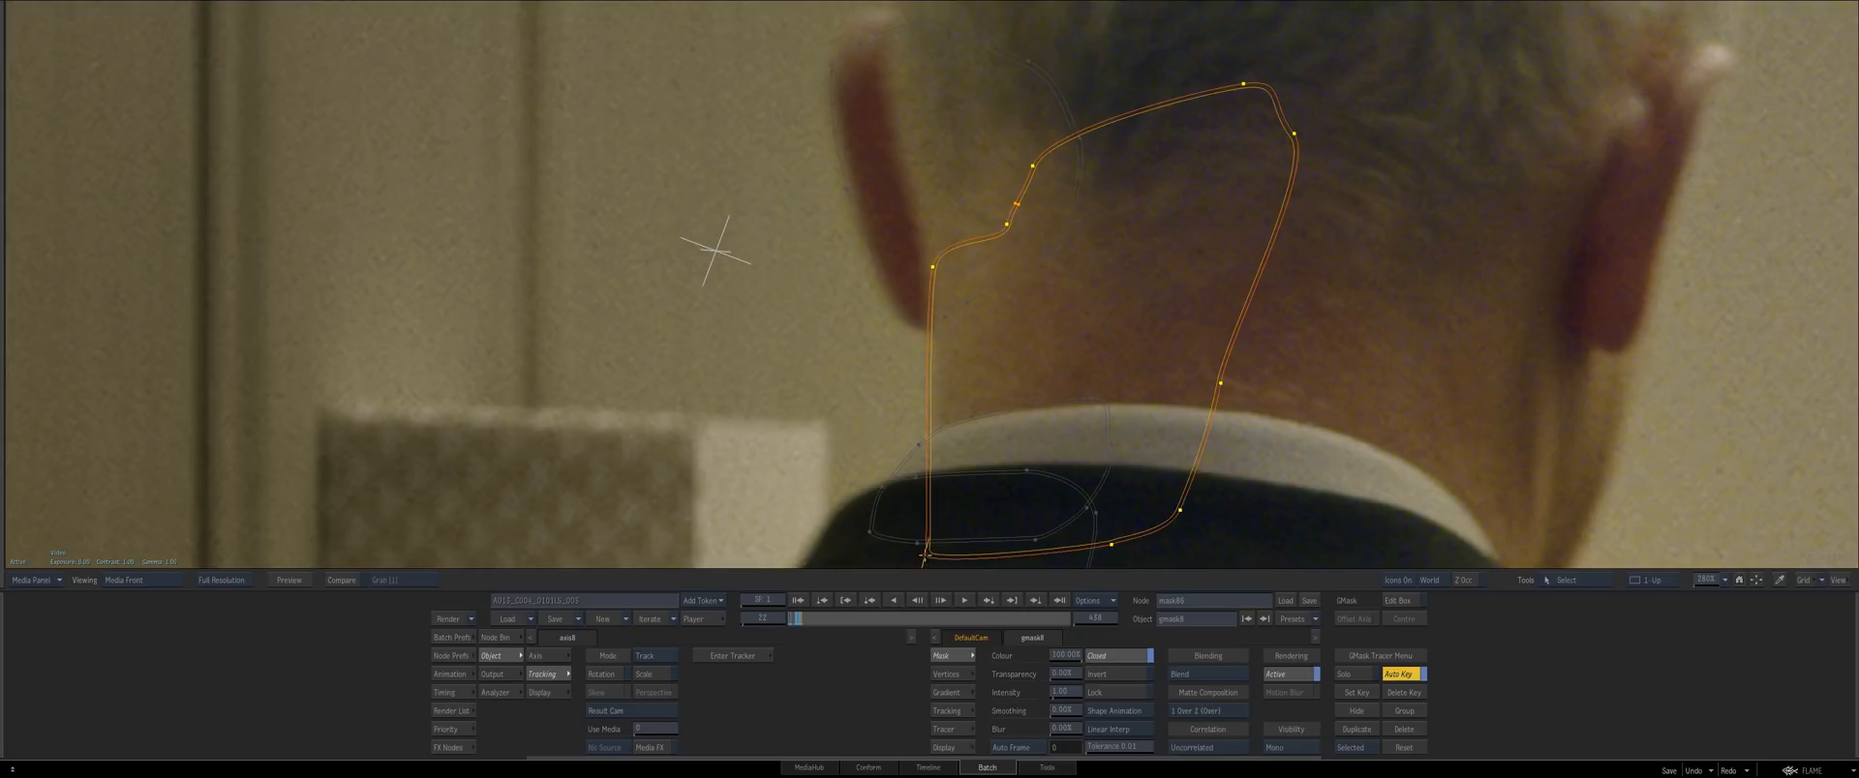
{"action": "key", "text": "Right"}
{"action": "left_click_drag", "start_coordinate": [1006, 278], "coordinate": [968, 251]}
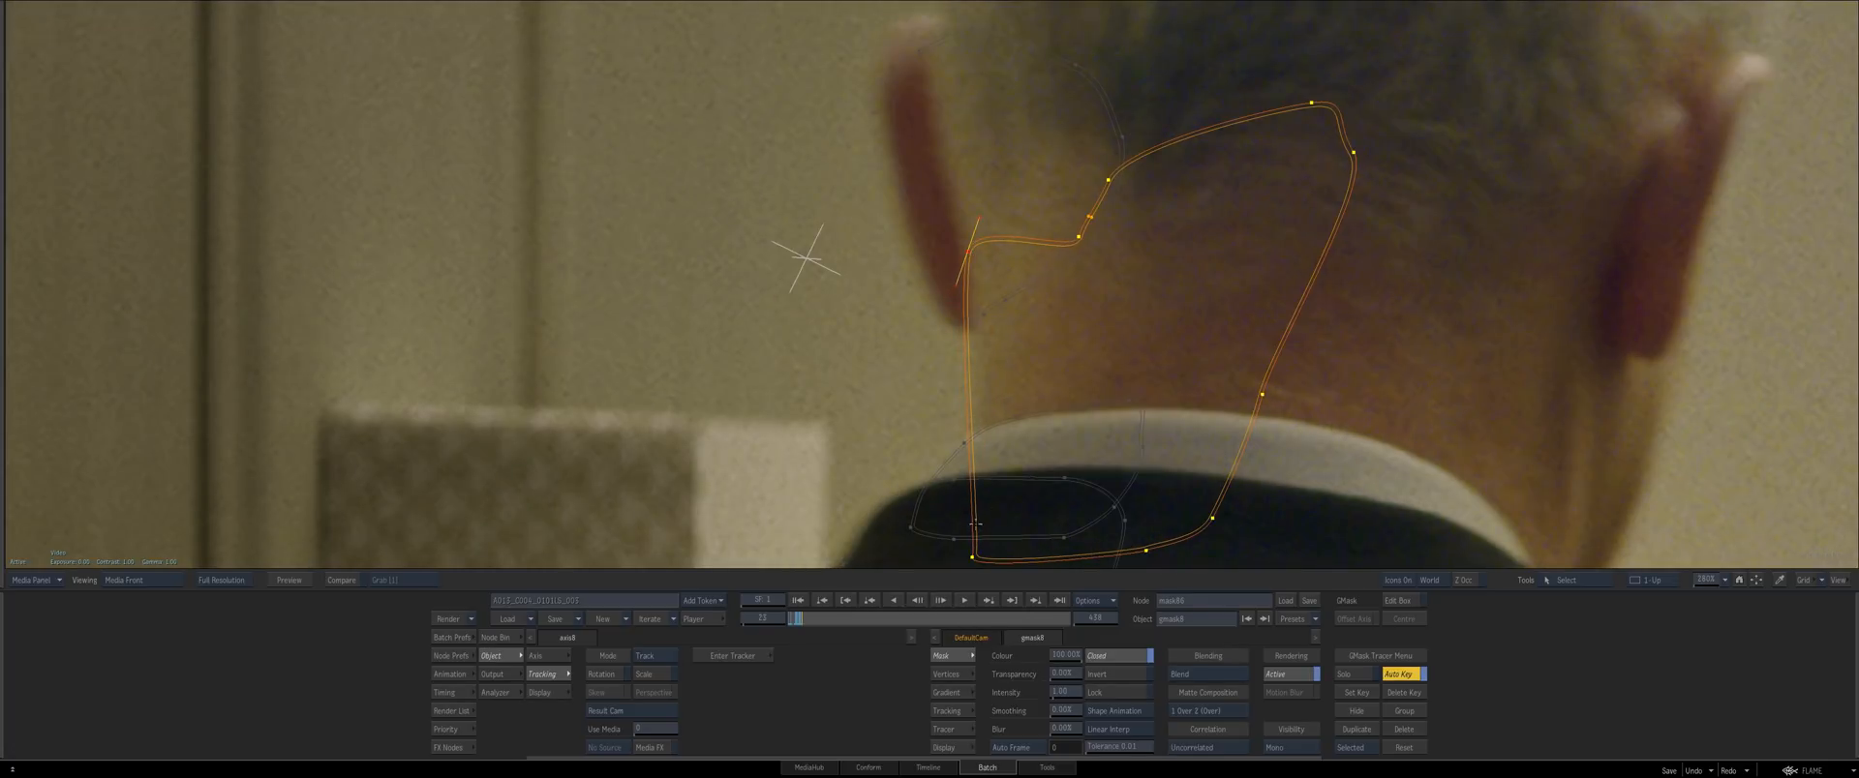
Display the waveform and vectorscope in the viewer to check the image, then hide the scopes again
{"action": "left_click_drag", "start_coordinate": [1112, 390], "coordinate": [1098, 336]}
{"action": "left_click_drag", "start_coordinate": [1098, 336], "coordinate": [1043, 350]}
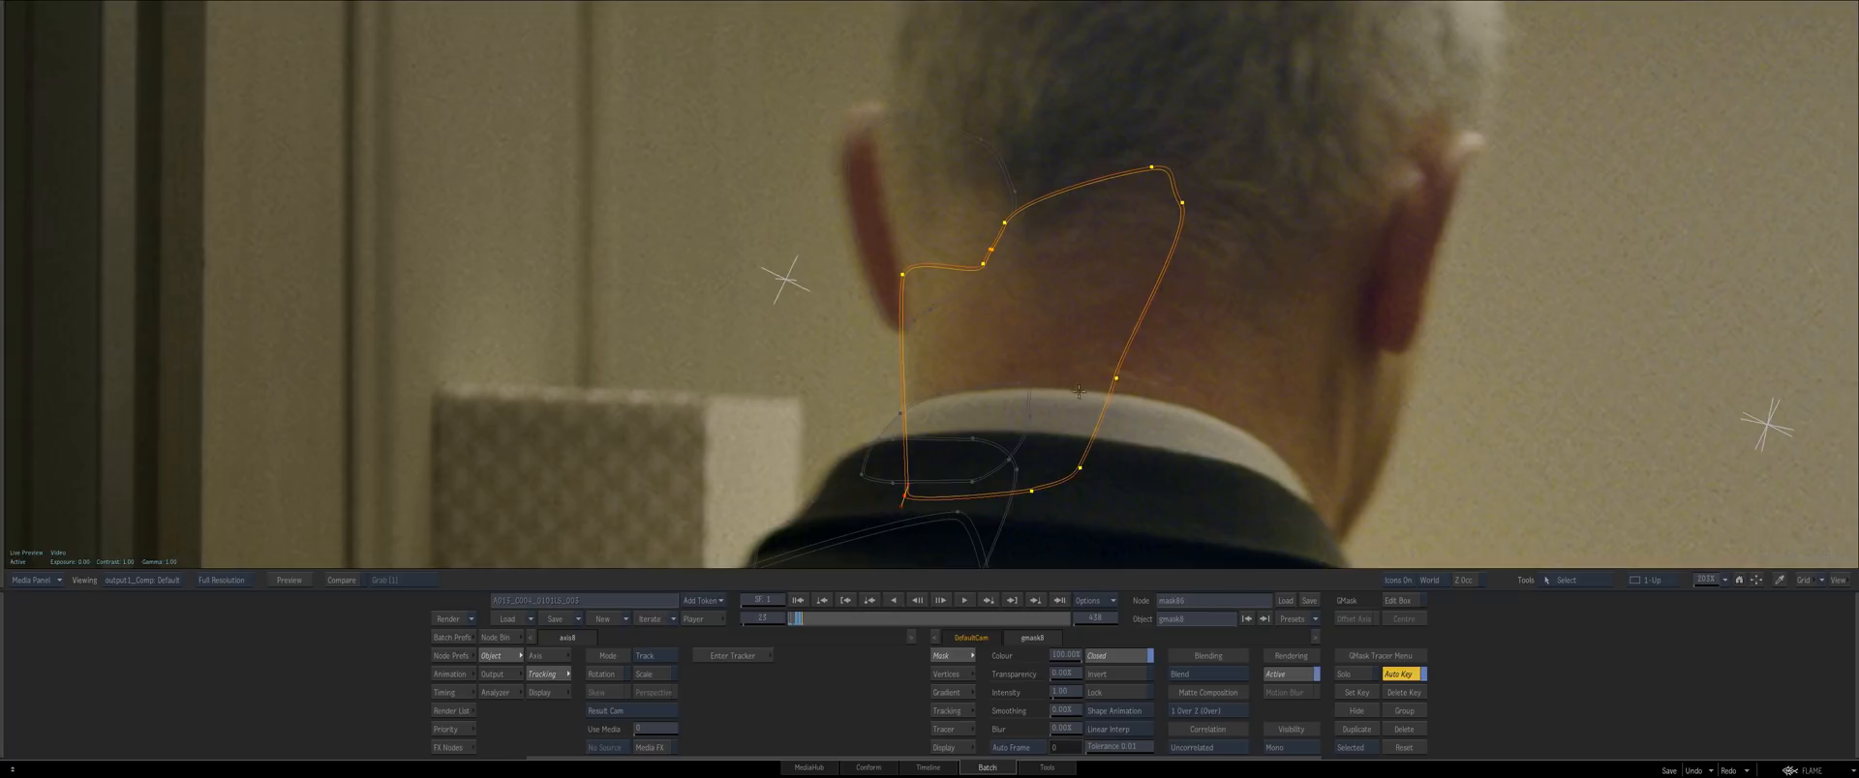
{"action": "left_click", "coordinate": [1061, 311]}
{"action": "right_click", "coordinate": [1062, 312]}
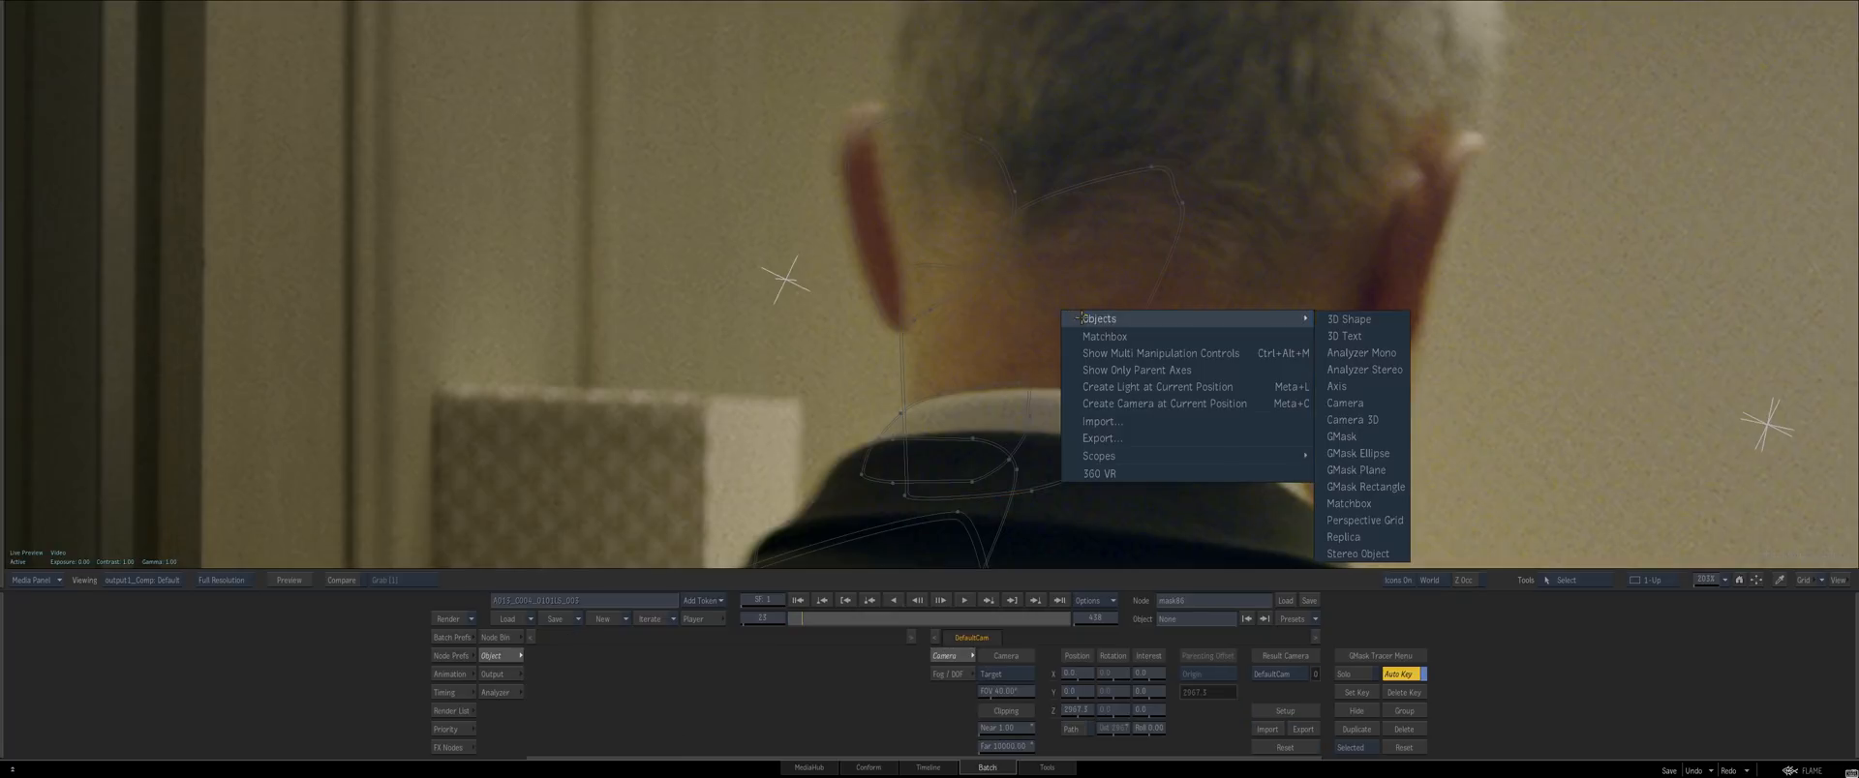
{"action": "mouse_move", "coordinate": [1162, 456]}
{"action": "left_click", "coordinate": [1340, 455]}
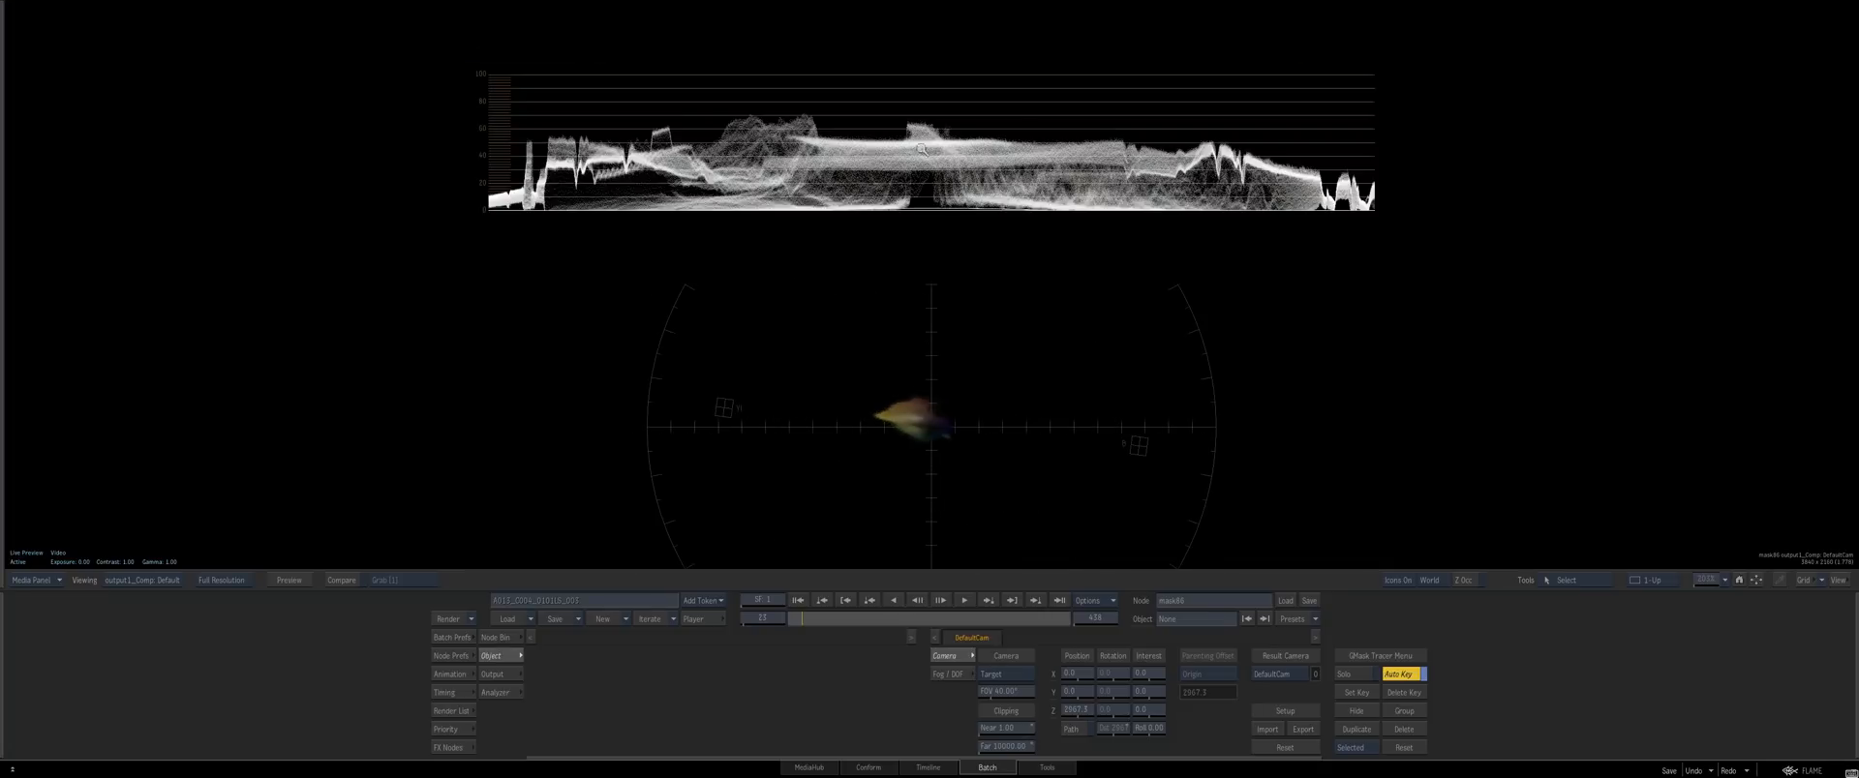
{"action": "right_click", "coordinate": [927, 315]}
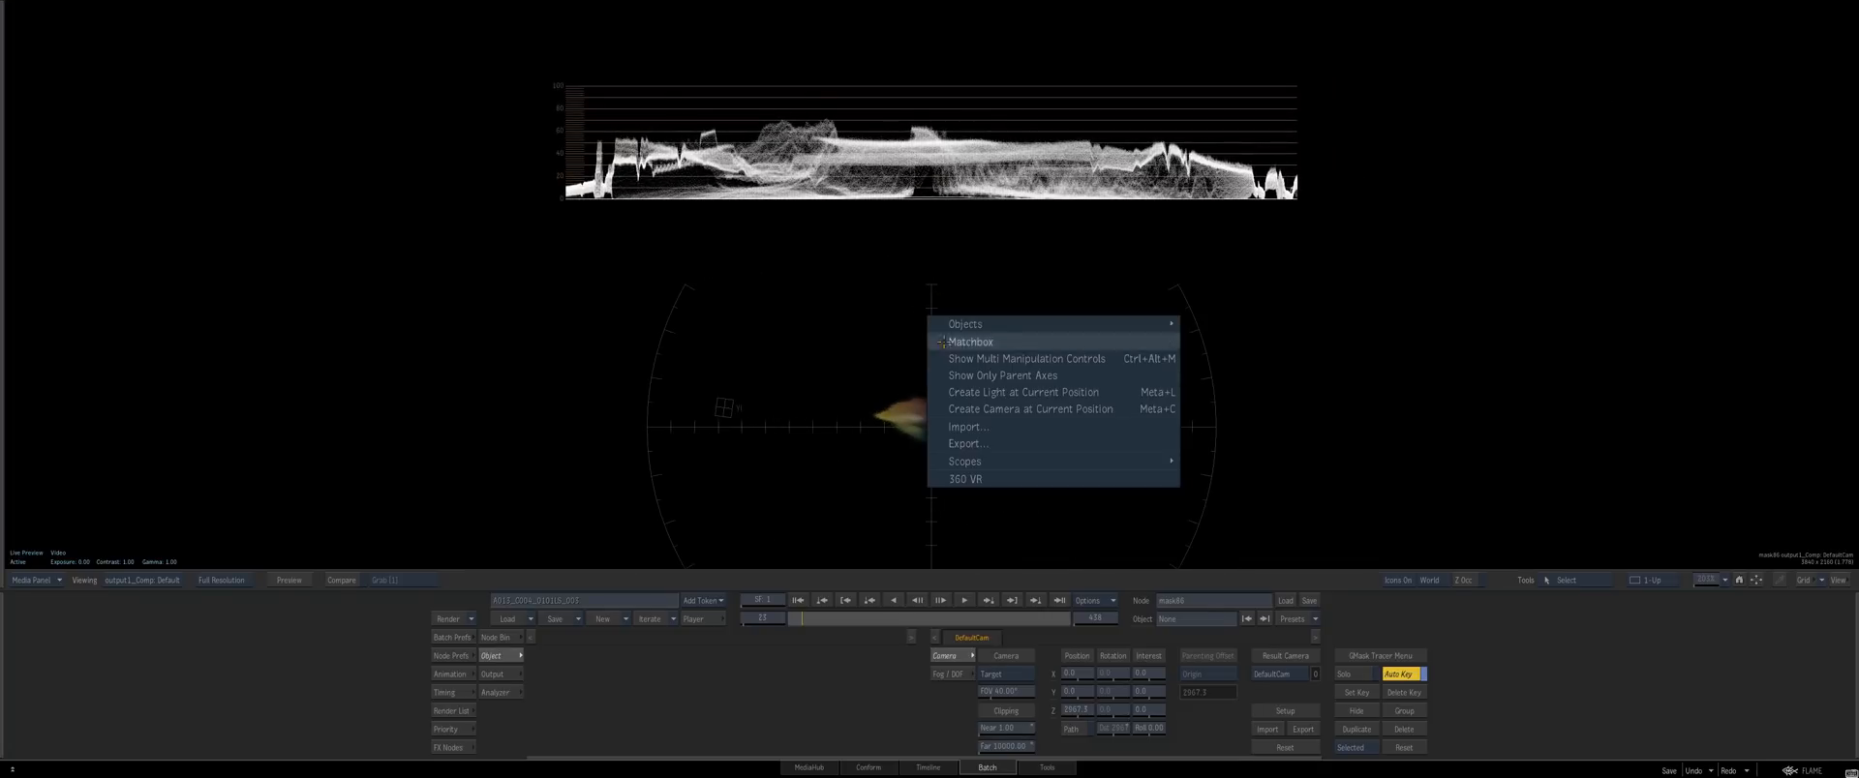
{"action": "mouse_move", "coordinate": [984, 464]}
{"action": "left_click", "coordinate": [1220, 462]}
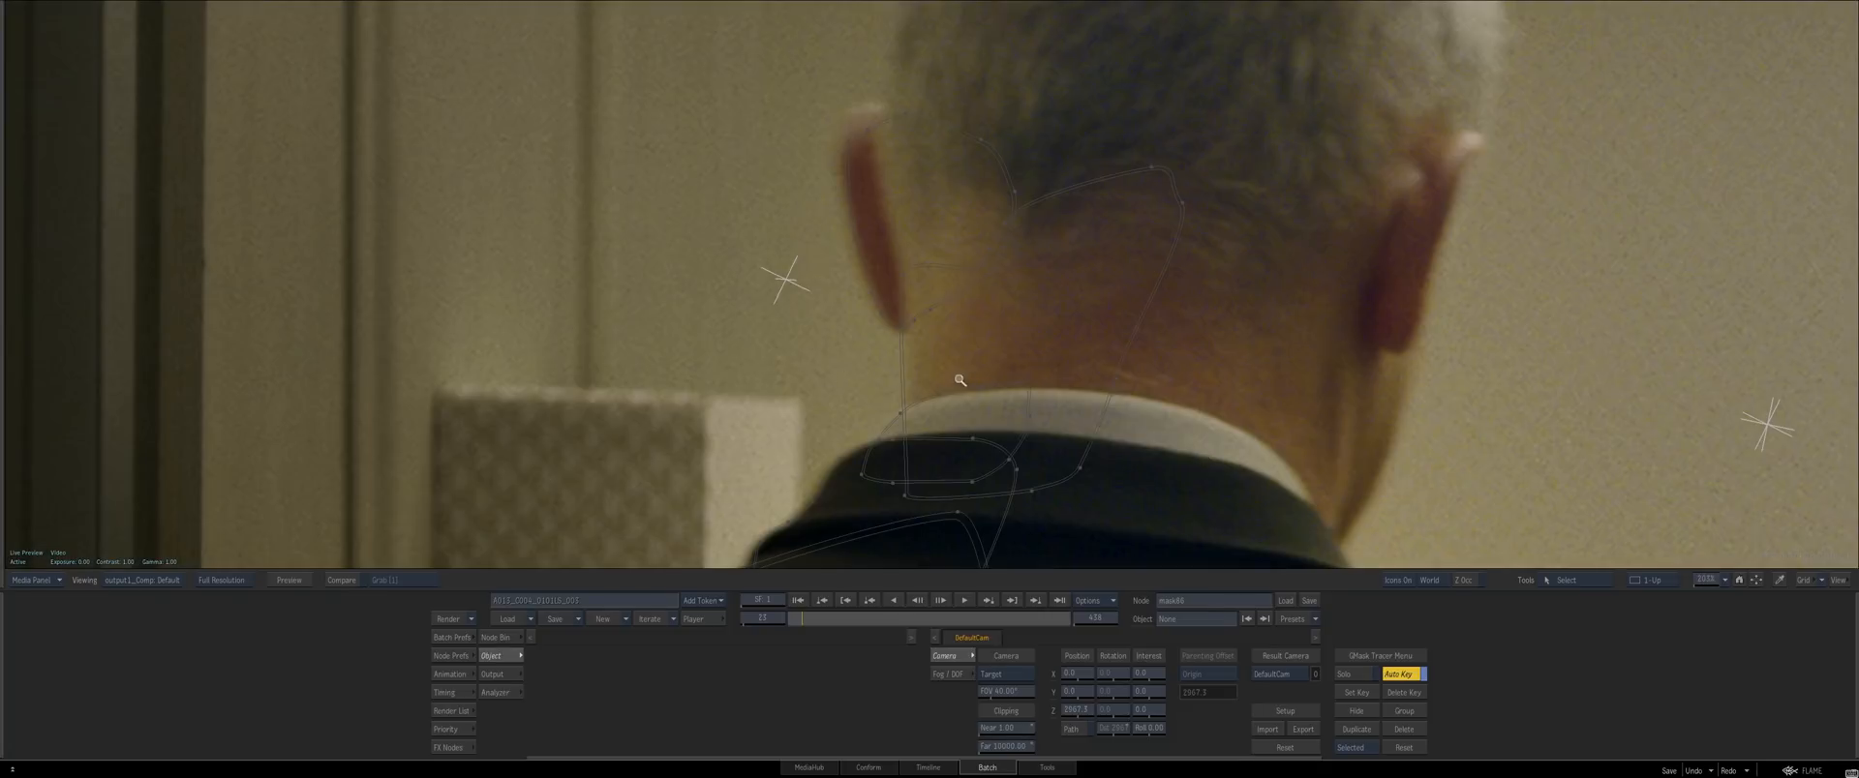
Reselect the neck mask, step through the next frames and pull the vertex below the earlobe left to the neck's edge
{"action": "left_click_drag", "start_coordinate": [959, 380], "coordinate": [976, 304]}
{"action": "left_click", "coordinate": [830, 311]}
{"action": "key", "text": "Right"}
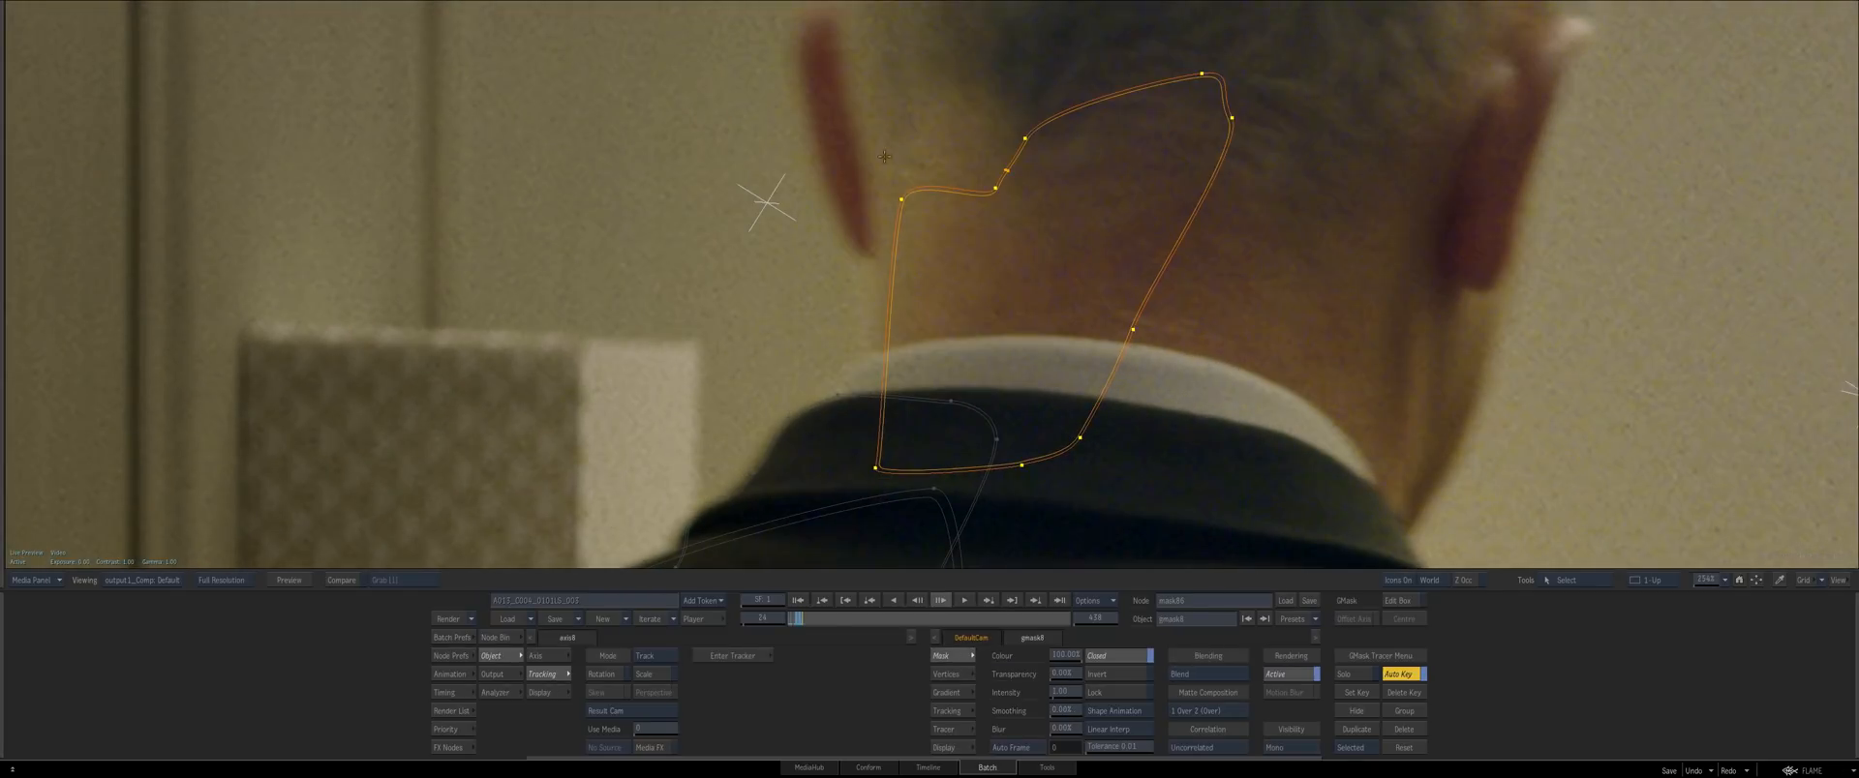
{"action": "left_click", "coordinate": [937, 197]}
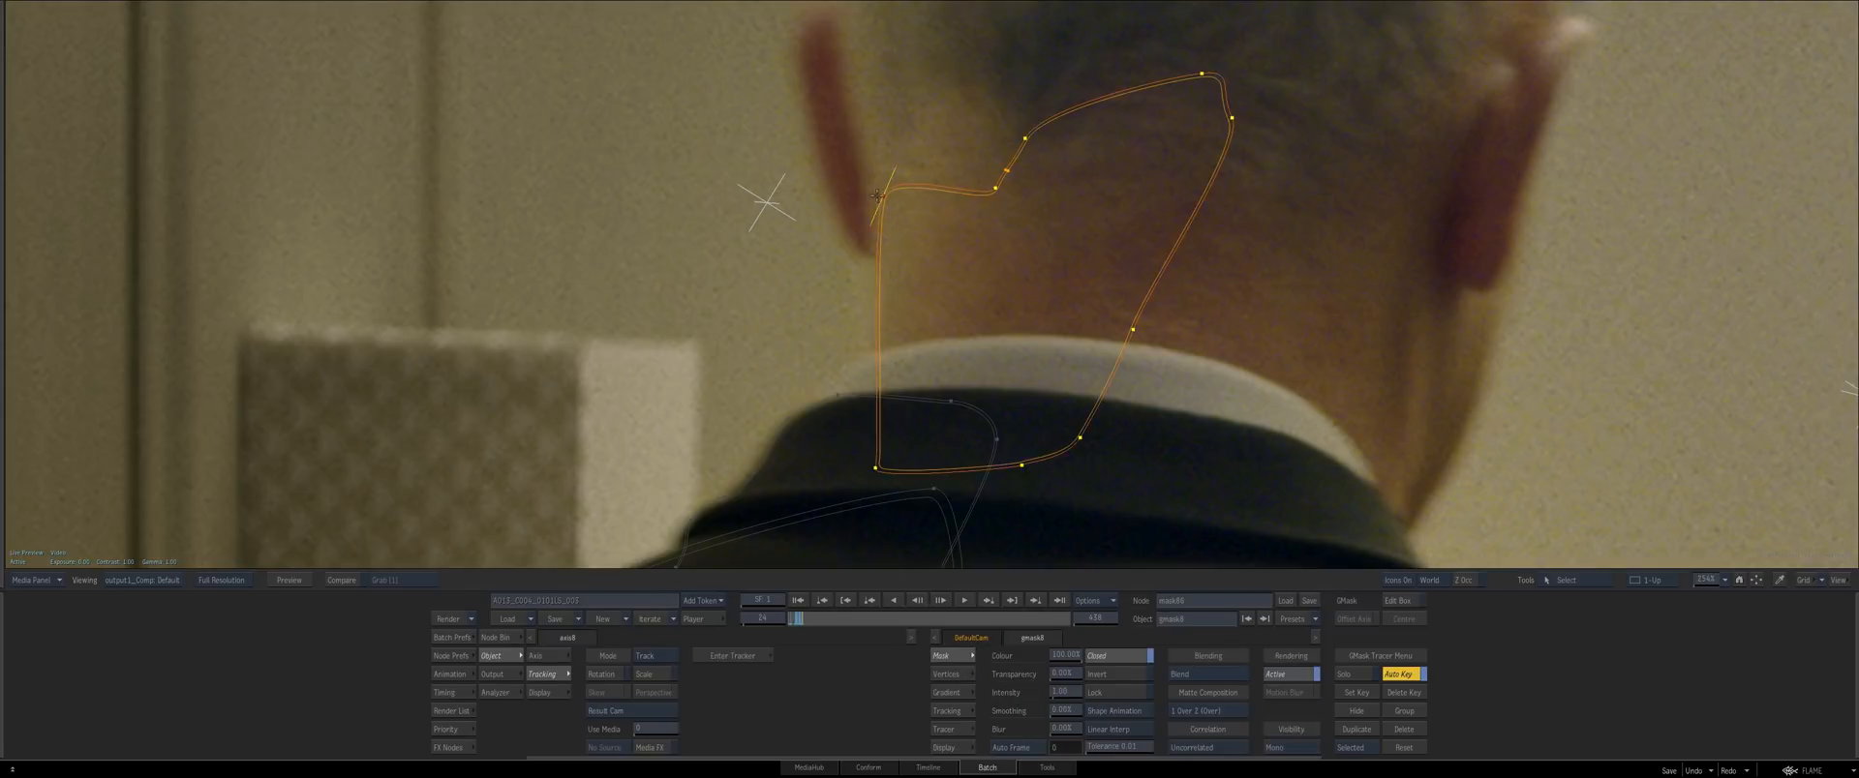
{"action": "key", "text": "Right"}
{"action": "key", "text": "ctrl+a"}
{"action": "left_click_drag", "start_coordinate": [978, 274], "coordinate": [914, 397]}
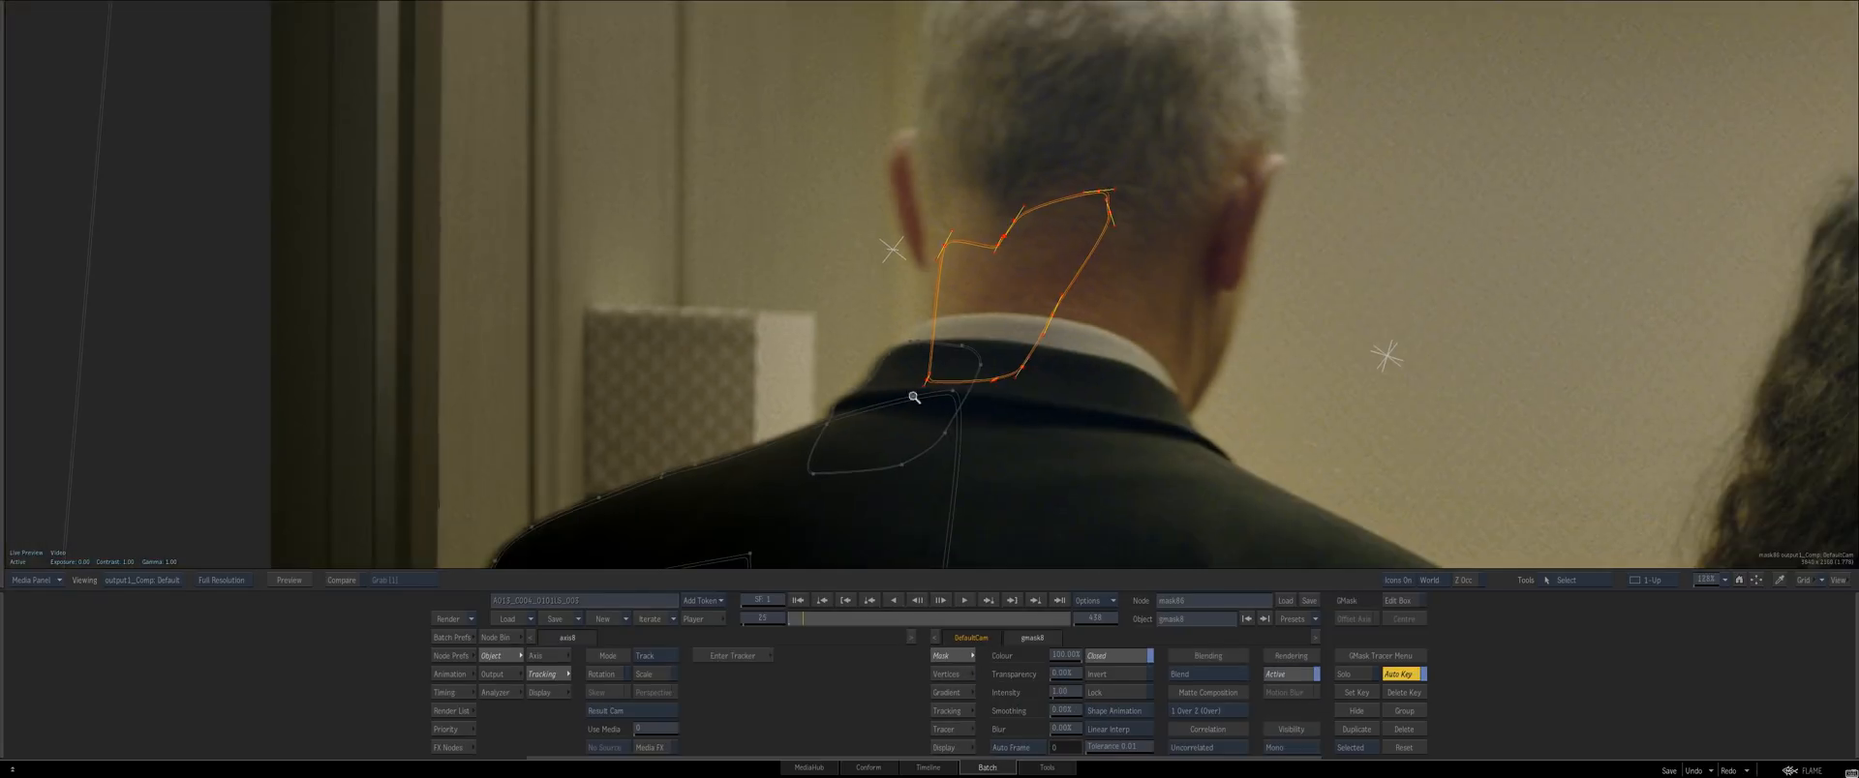
{"action": "left_click_drag", "start_coordinate": [938, 261], "coordinate": [929, 343]}
{"action": "left_click_drag", "start_coordinate": [928, 343], "coordinate": [72, 427]}
Return to the batch schematic and render frames 1 to 47 through the lower render node
{"action": "key", "text": "Escape"}
{"action": "left_click_drag", "start_coordinate": [1087, 343], "coordinate": [1021, 355]}
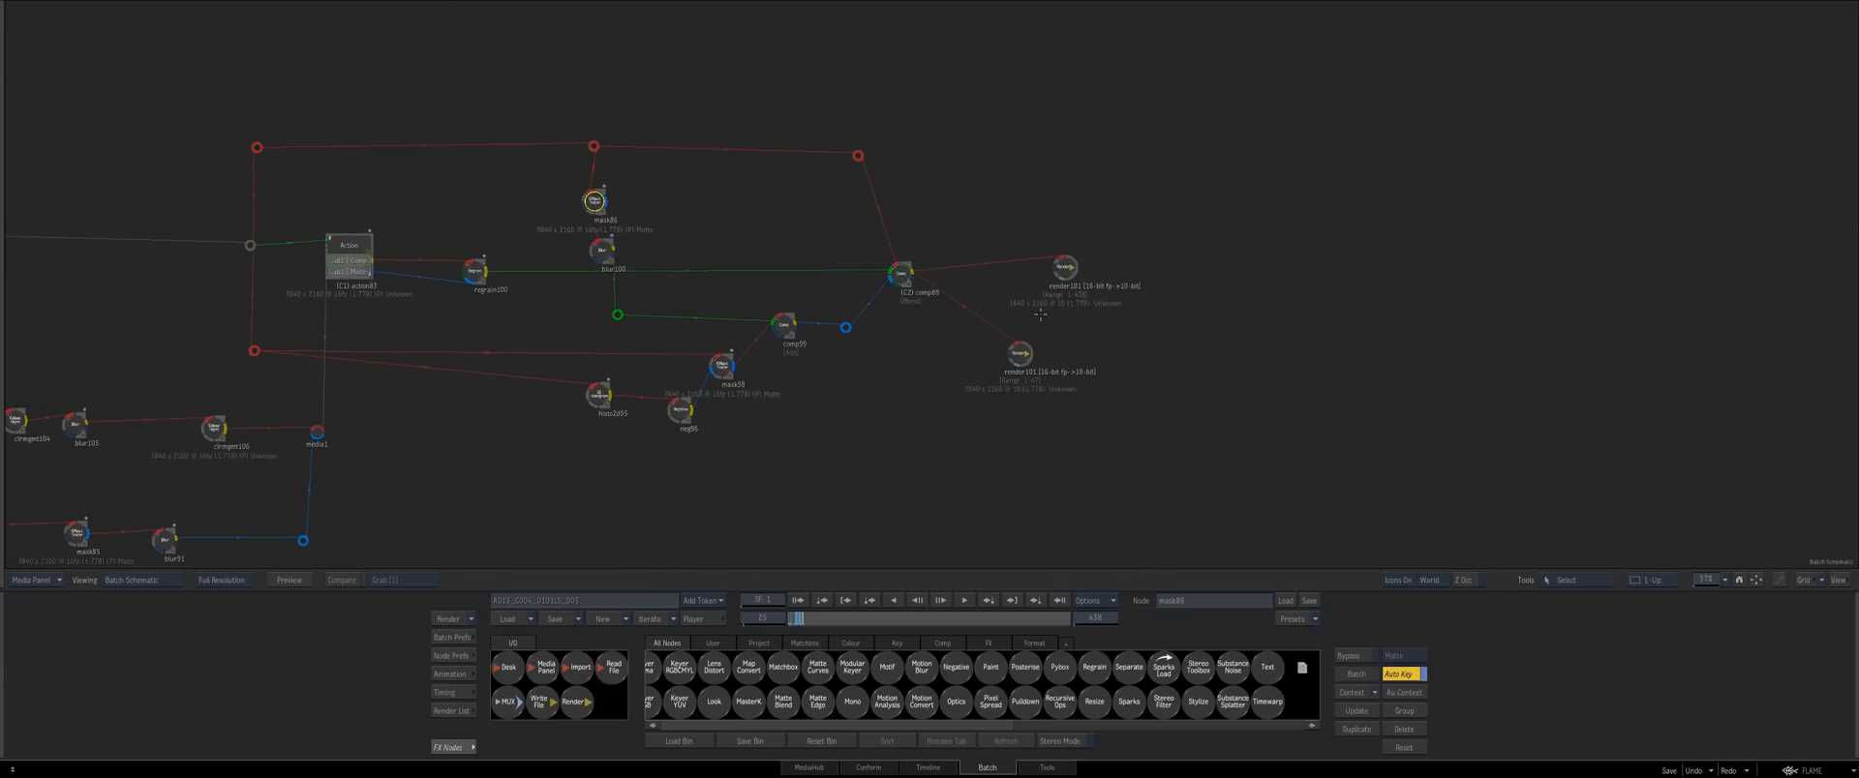
{"action": "left_click", "coordinate": [1021, 354]}
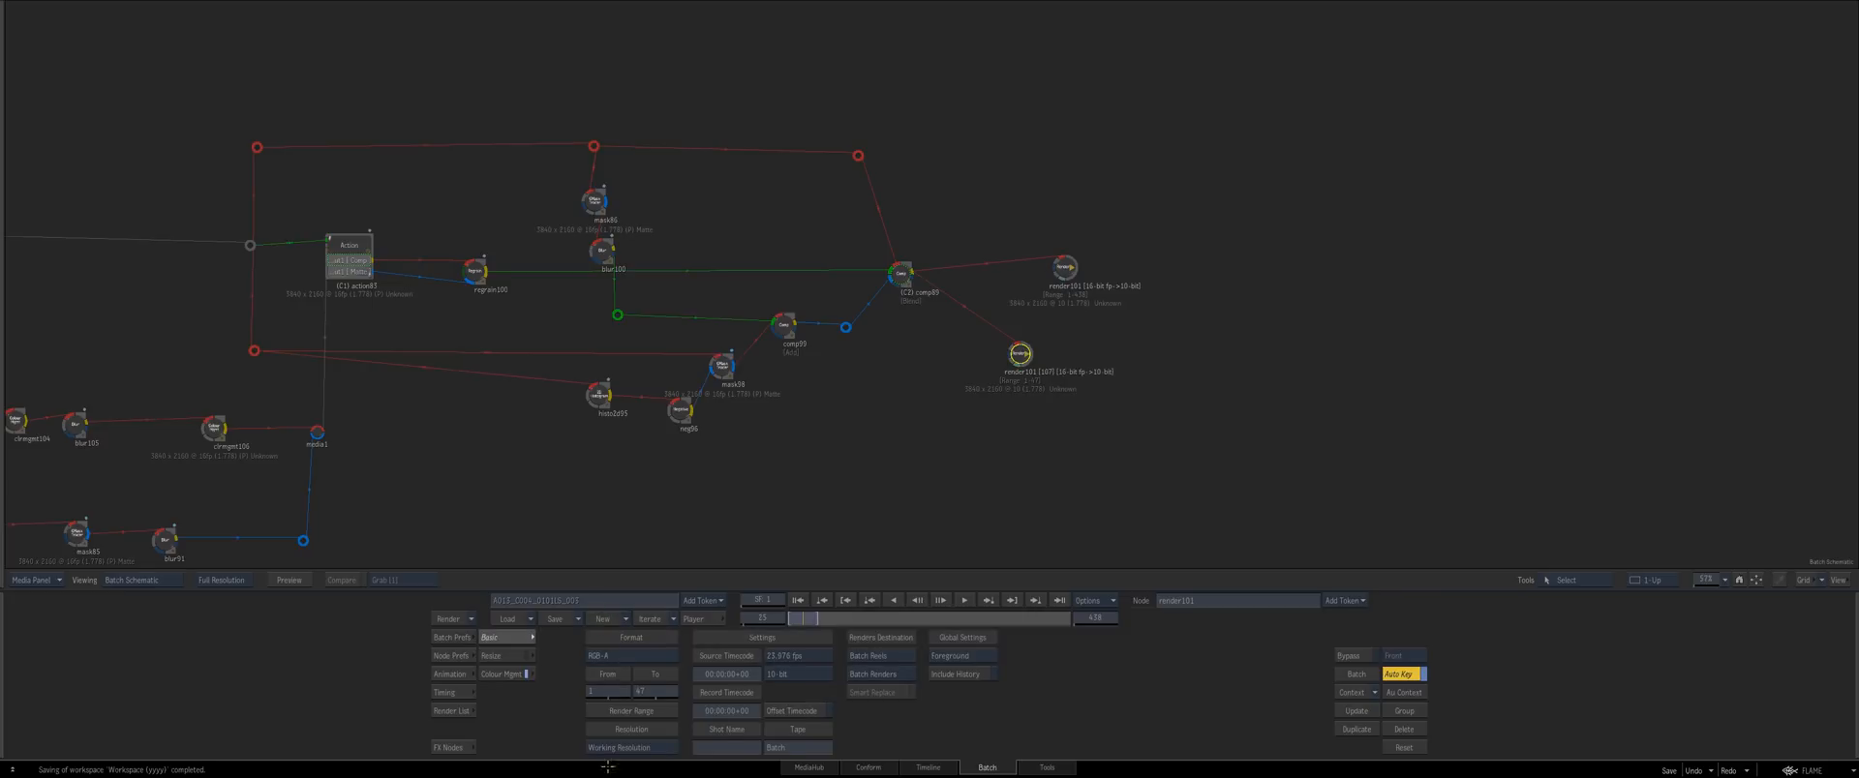
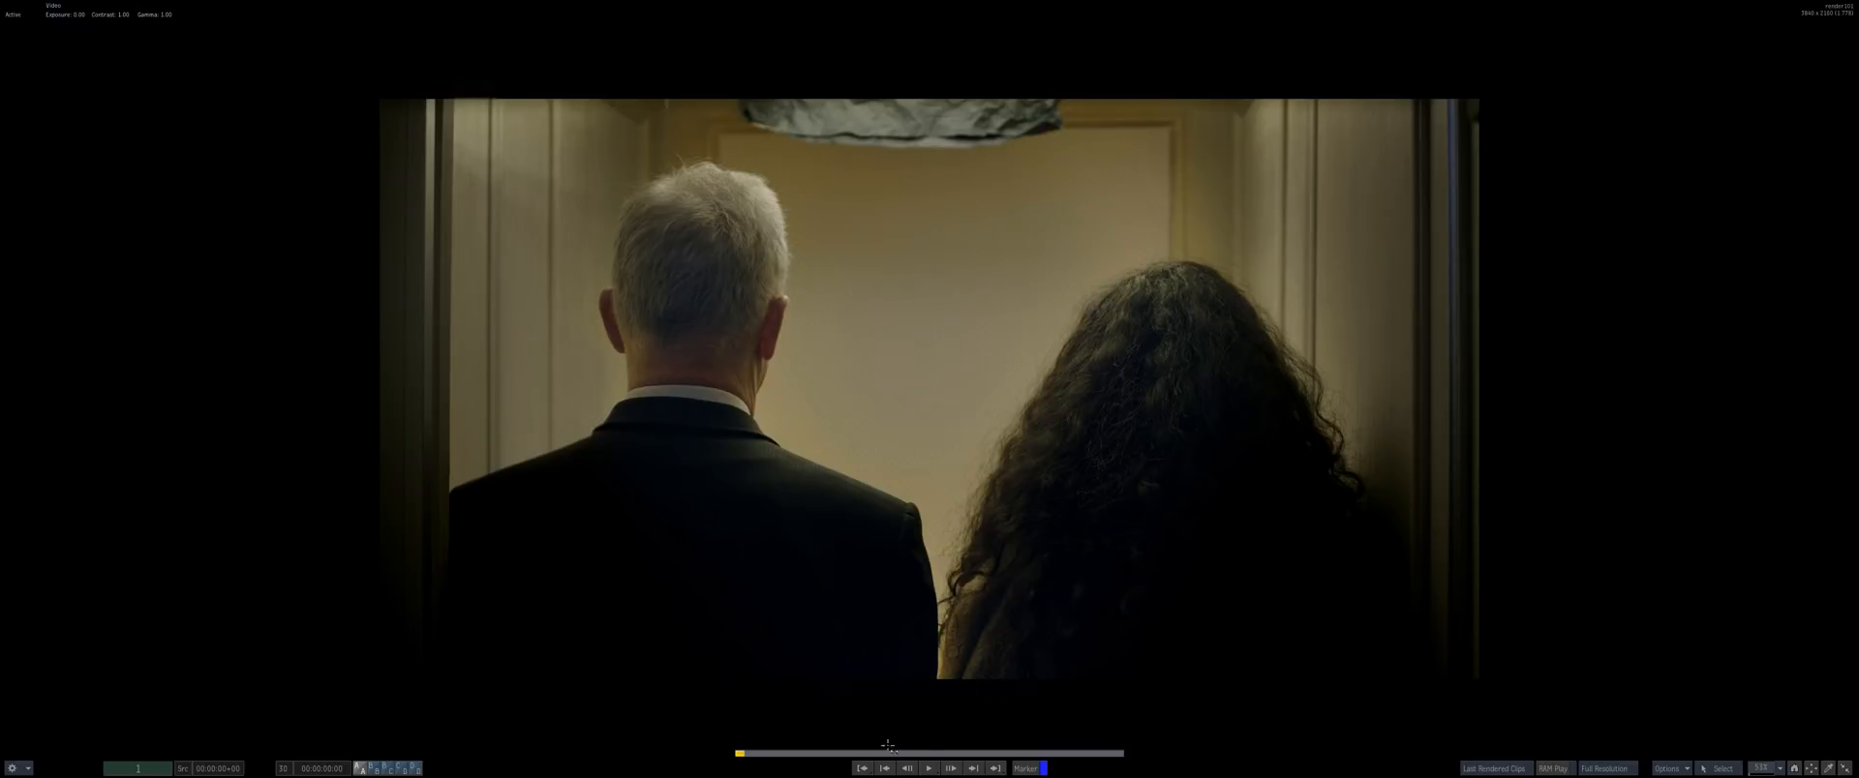
Play back the rendered clip and examine the man's head and the patched wall behind him up close
{"action": "left_click", "coordinate": [928, 769]}
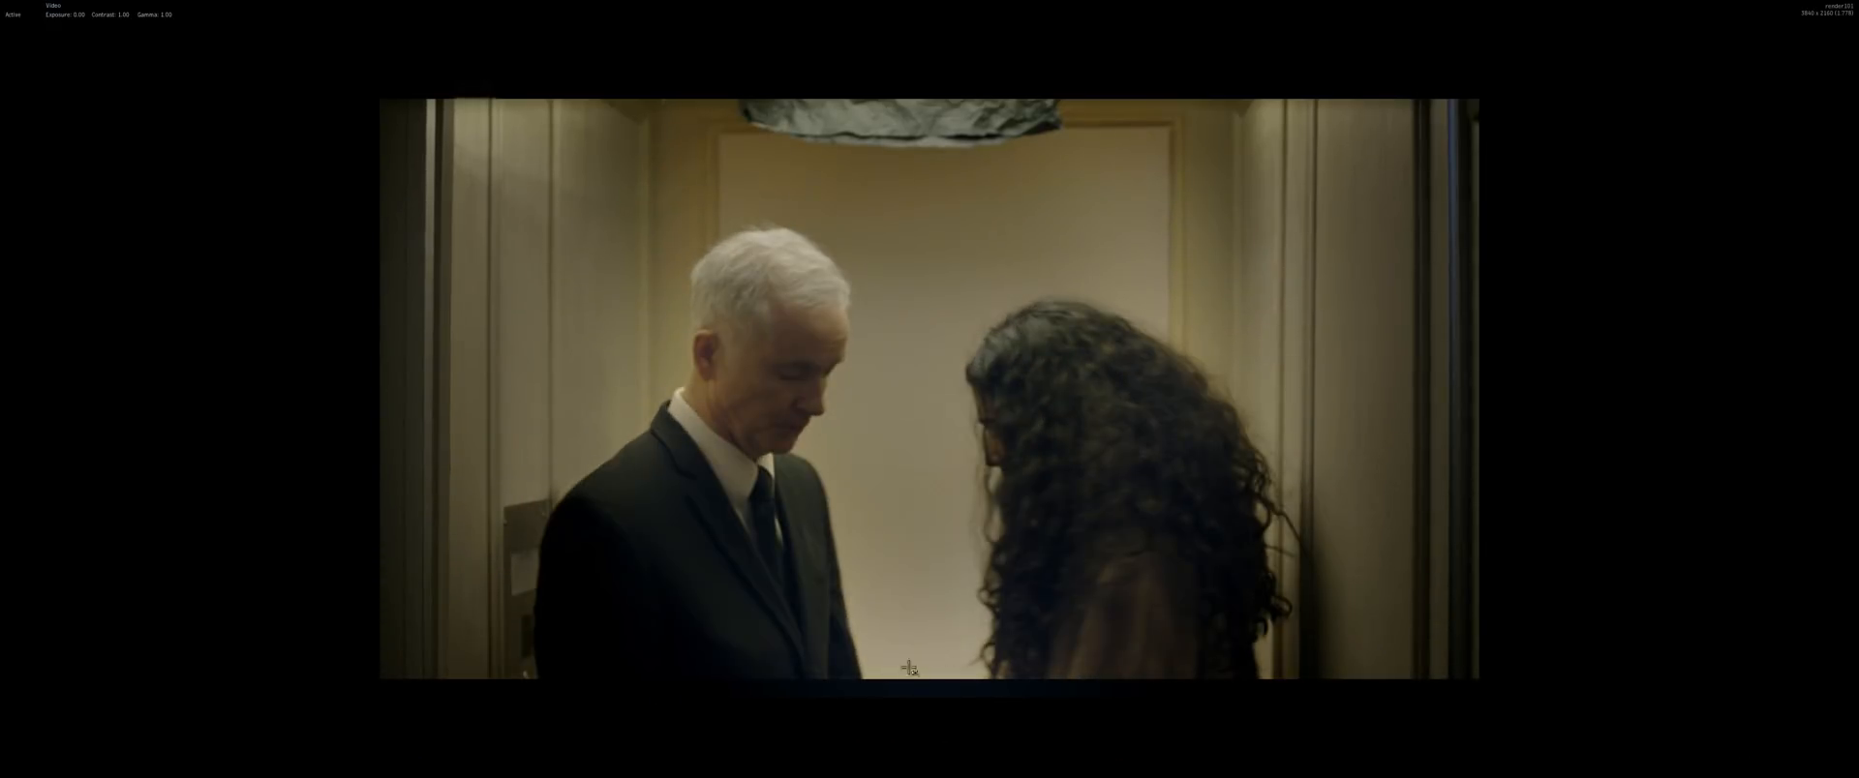
{"action": "right_click", "coordinate": [929, 769]}
{"action": "left_click", "coordinate": [927, 700]}
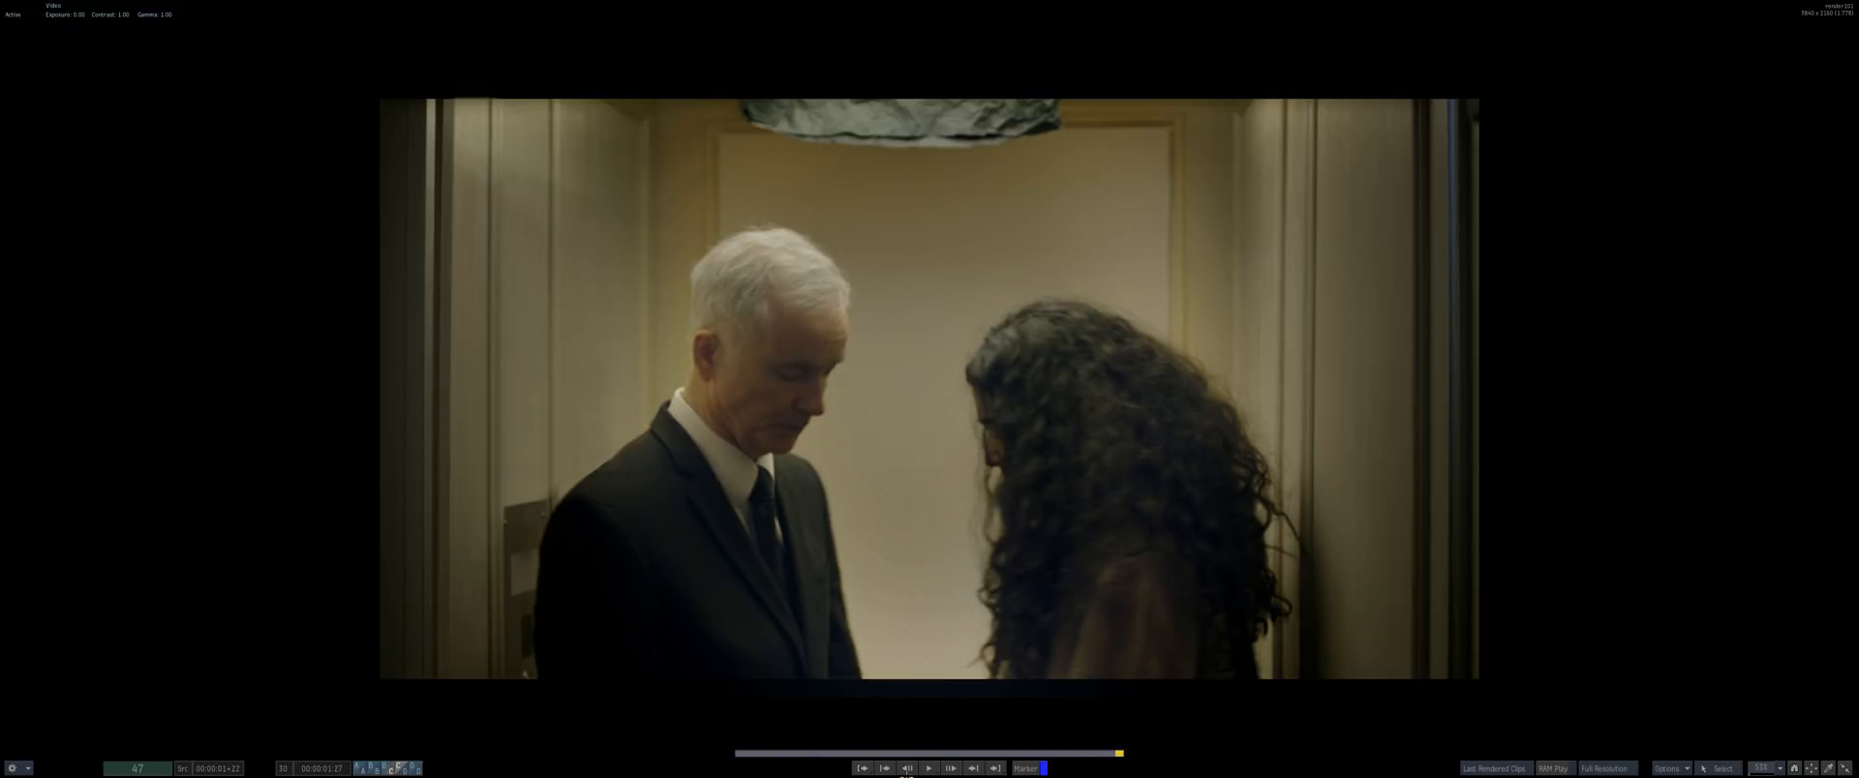
{"action": "right_click", "coordinate": [929, 769]}
{"action": "left_click", "coordinate": [927, 716]}
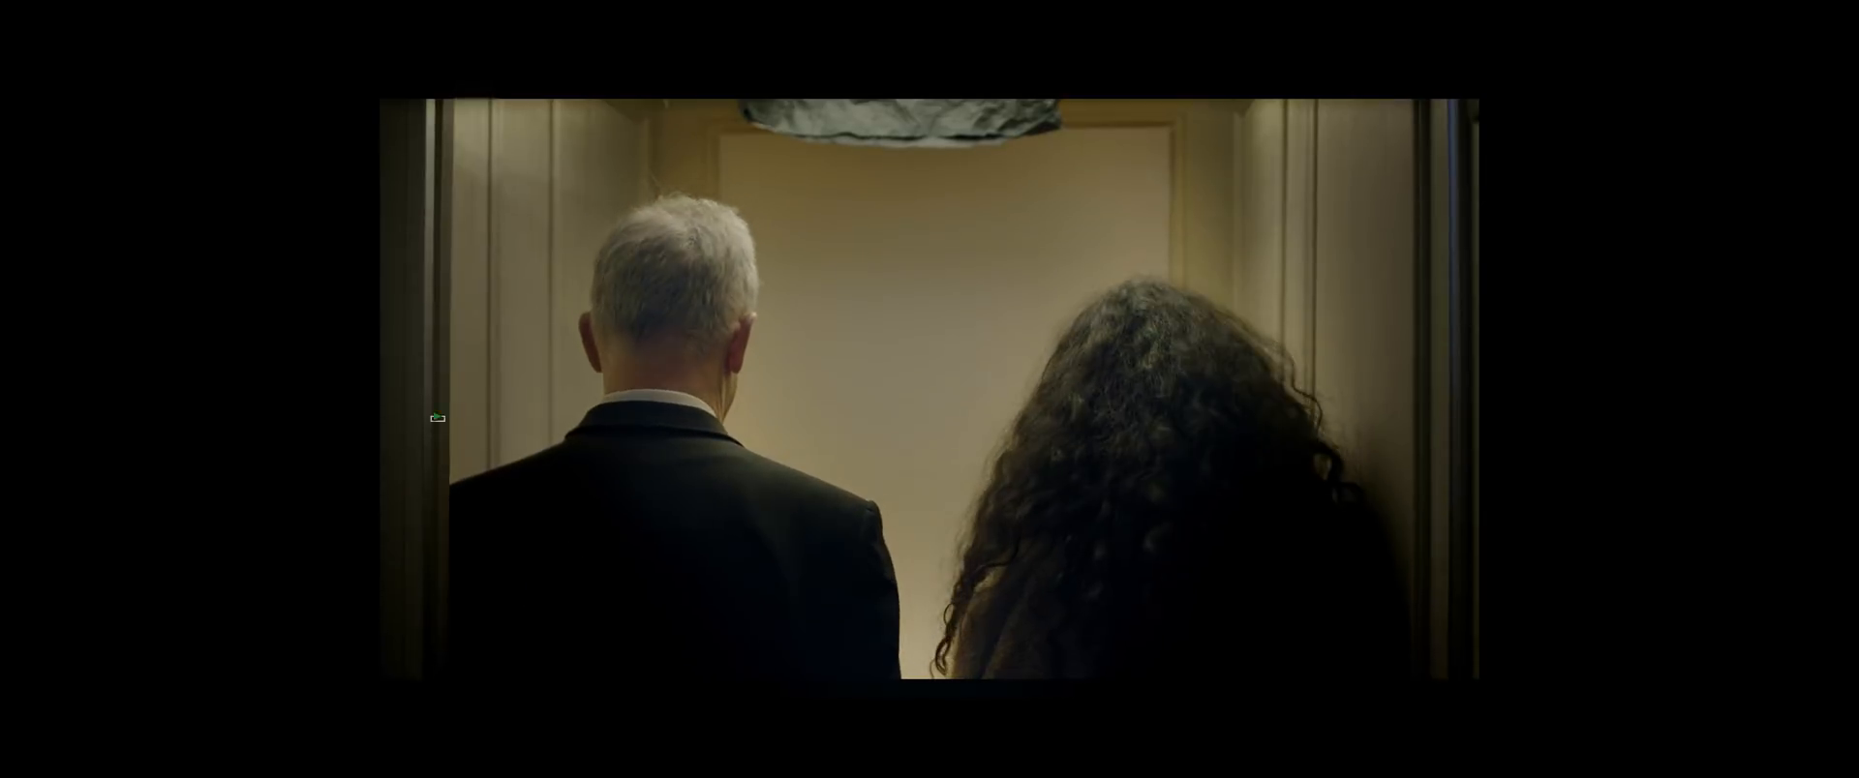
{"action": "left_click_drag", "start_coordinate": [511, 419], "coordinate": [1061, 602]}
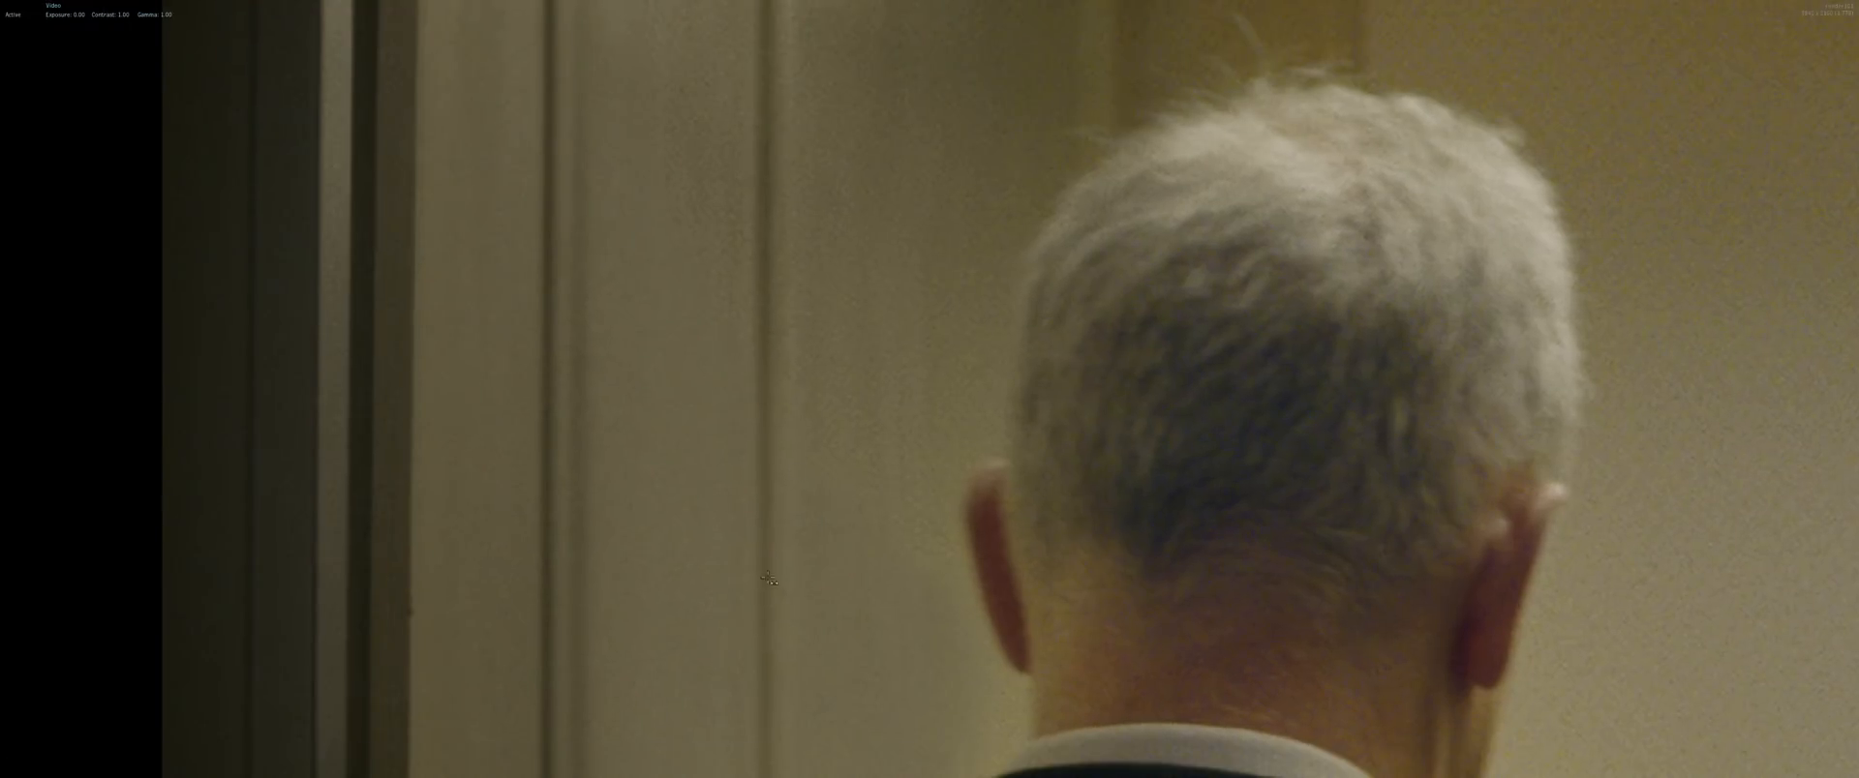
{"action": "left_click_drag", "start_coordinate": [860, 726], "coordinate": [897, 639]}
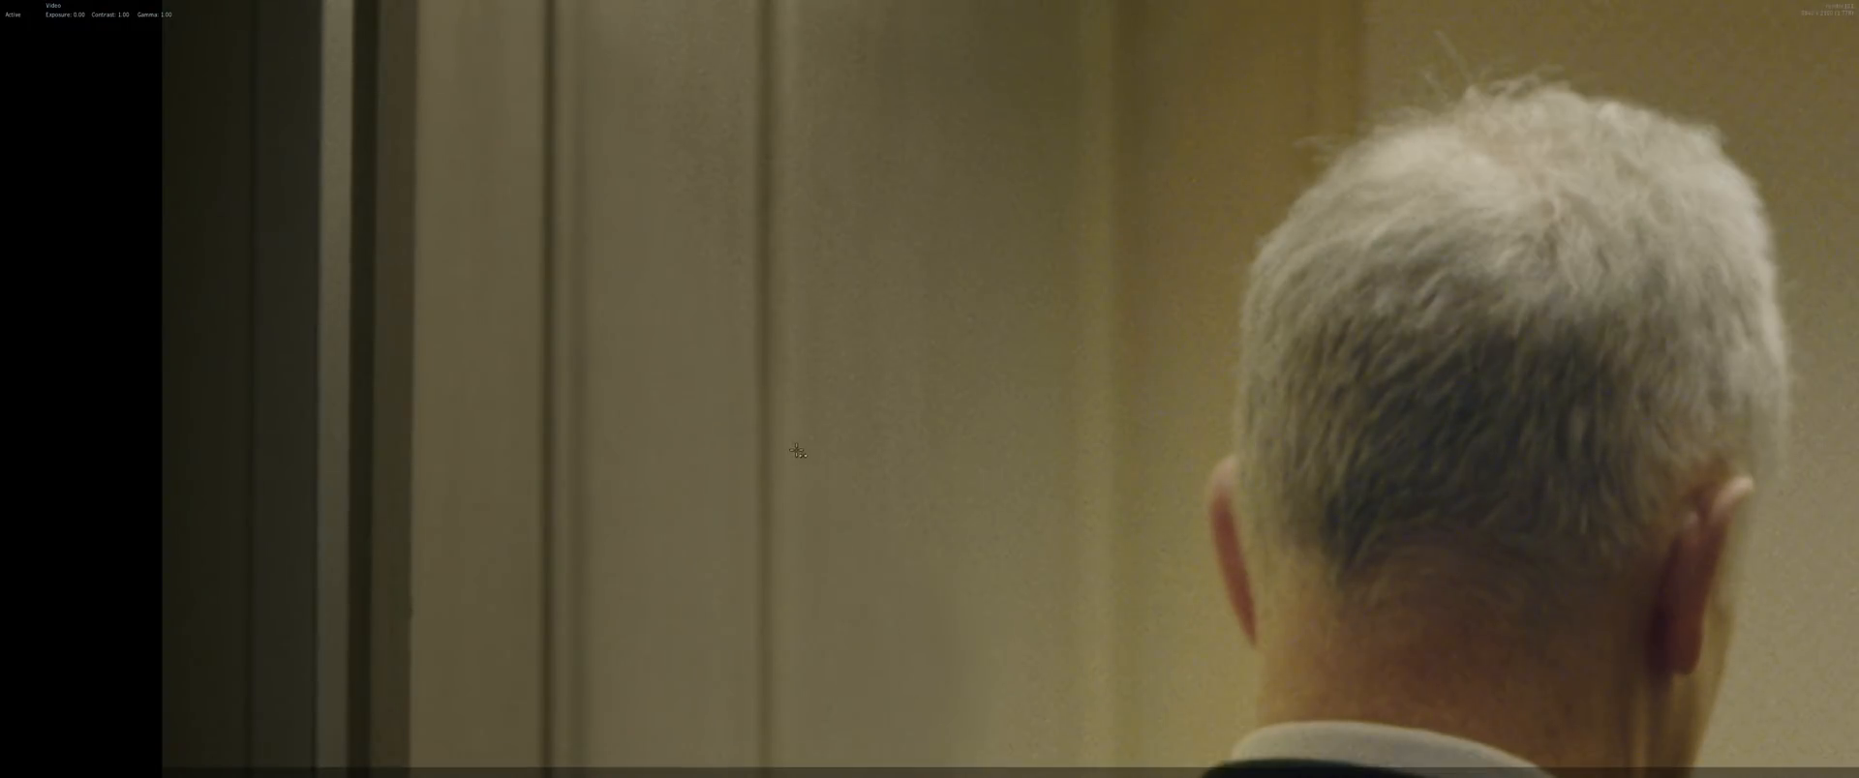
{"action": "key", "text": "Escape"}
Resample the regrain node's grain from the plain wall beside the man on a late frame and view the result
{"action": "left_click", "coordinate": [472, 270]}
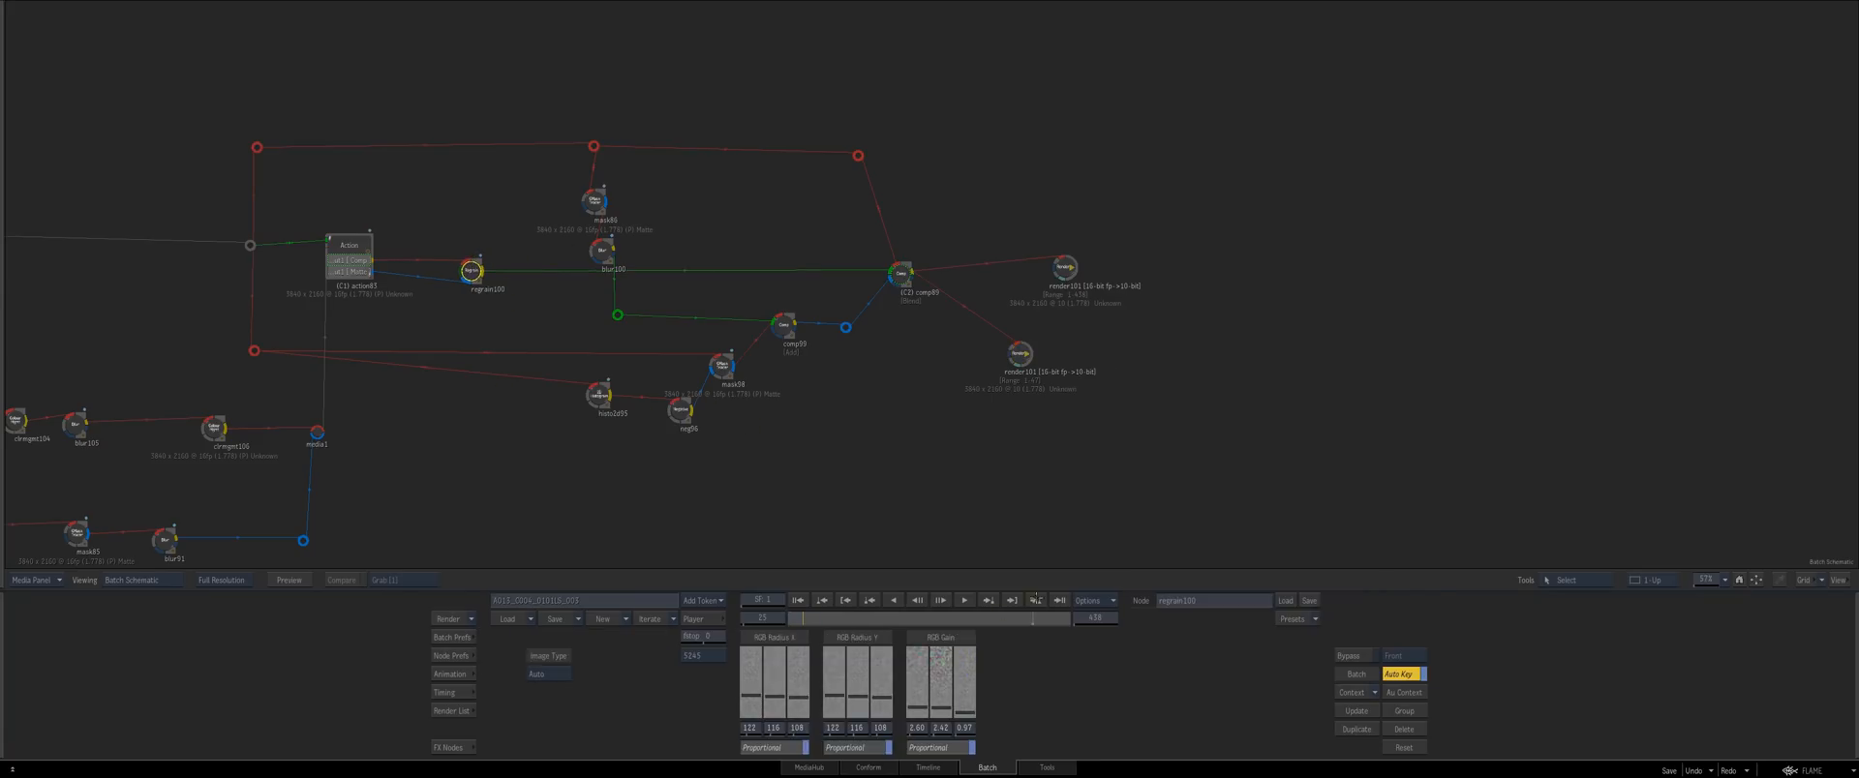
{"action": "key", "text": "shift+Right"}
{"action": "key", "text": "2"}
{"action": "left_click_drag", "start_coordinate": [665, 501], "coordinate": [841, 305]}
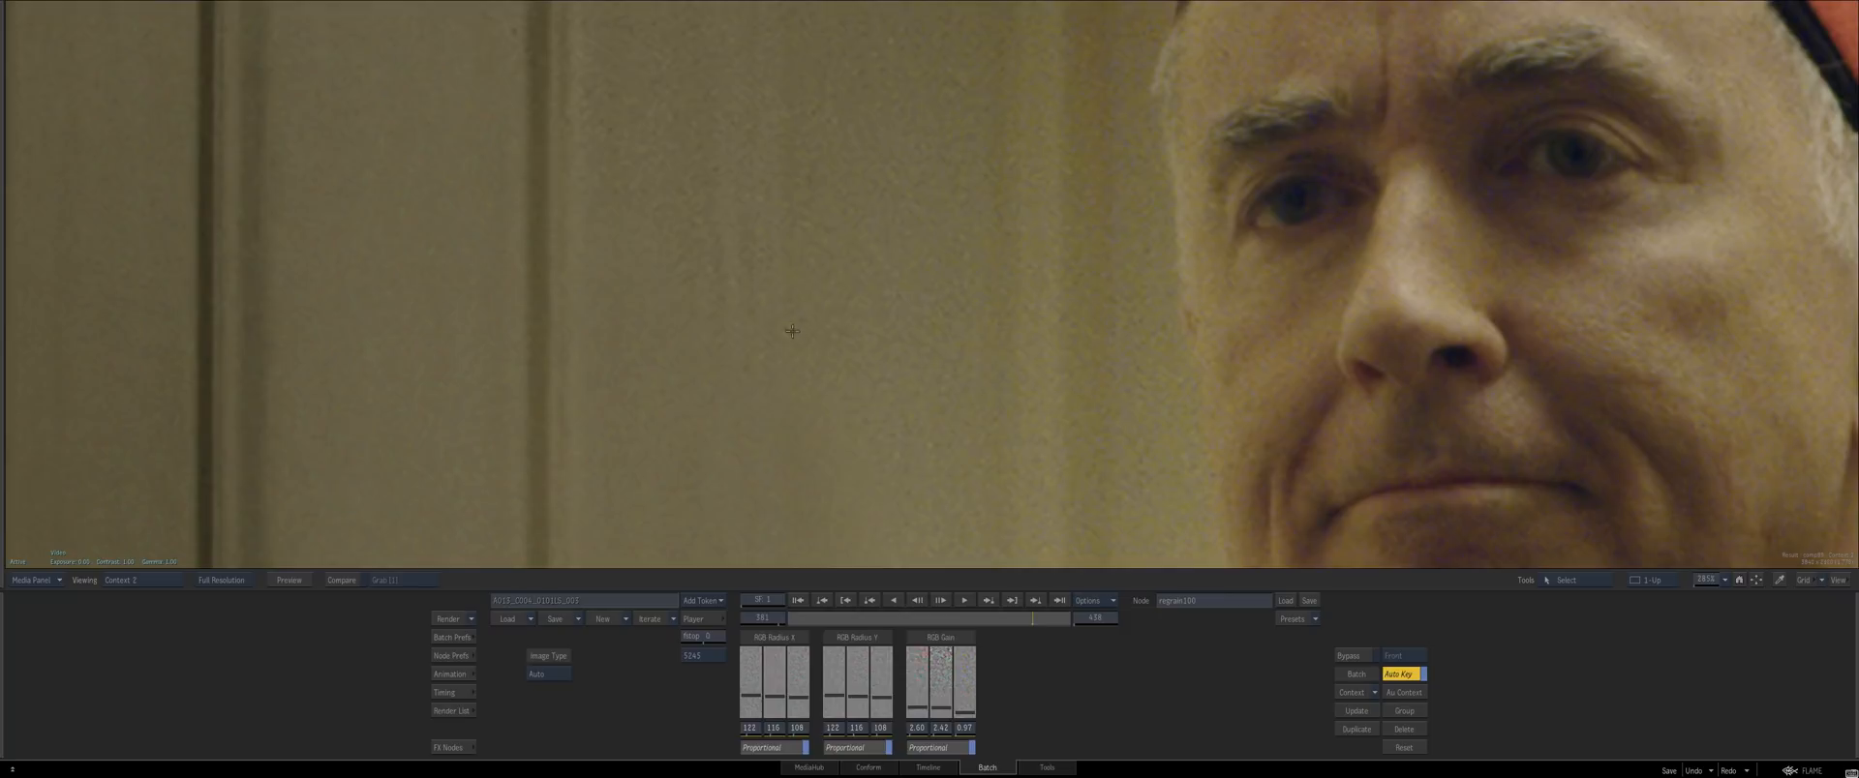
{"action": "left_click_drag", "start_coordinate": [775, 270], "coordinate": [733, 508]}
{"action": "key", "text": "F4"}
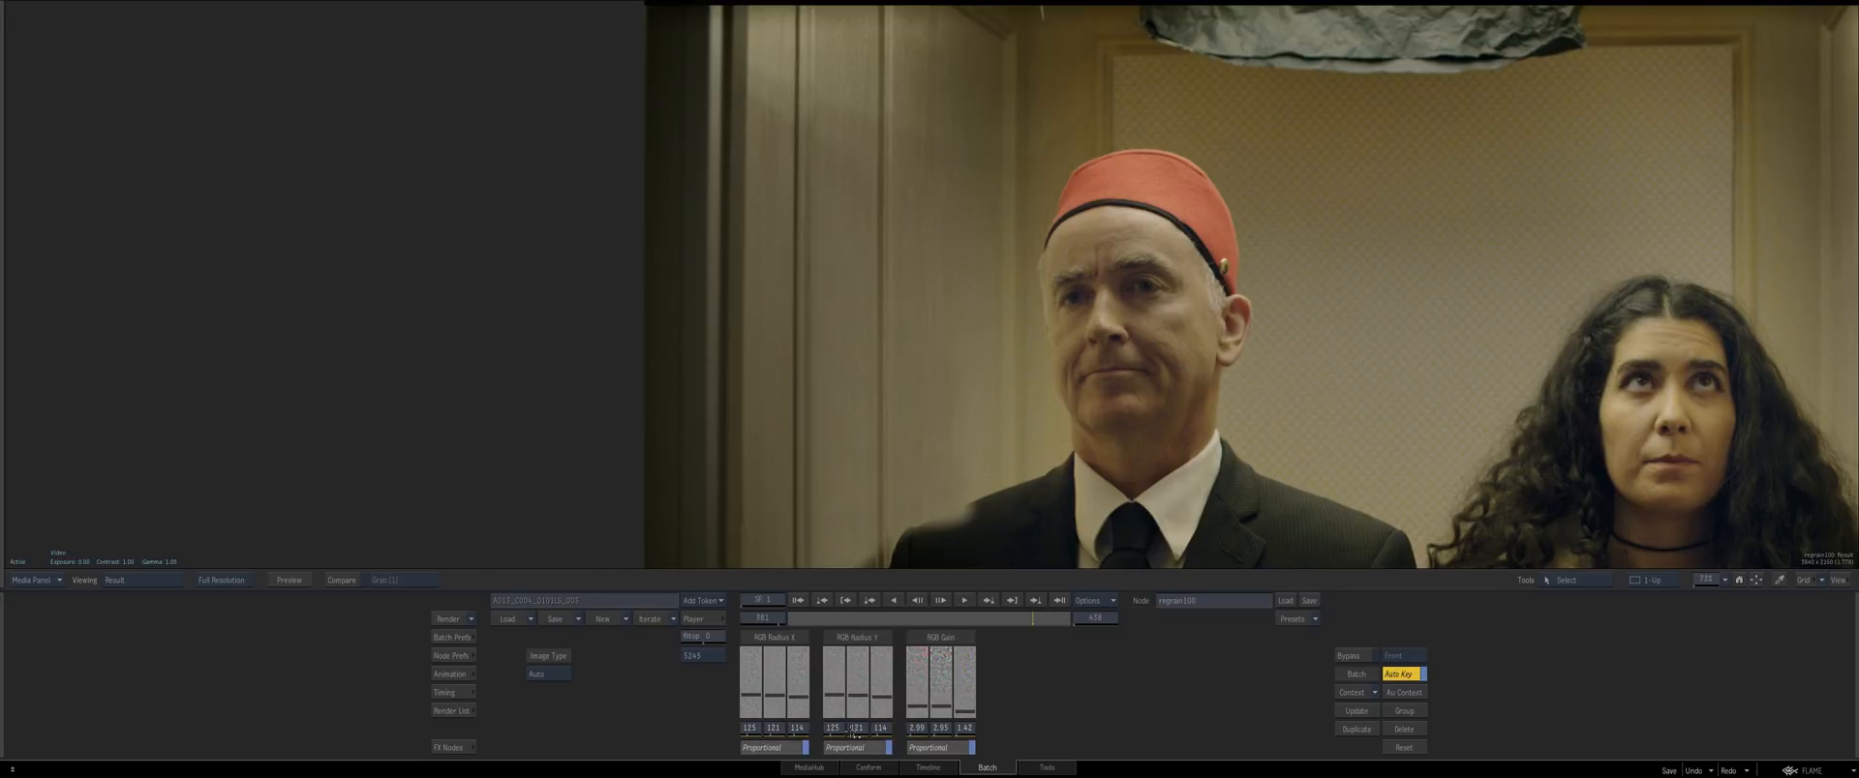
Set an animation key for the regrain node at the current frame
{"action": "left_click", "coordinate": [451, 674]}
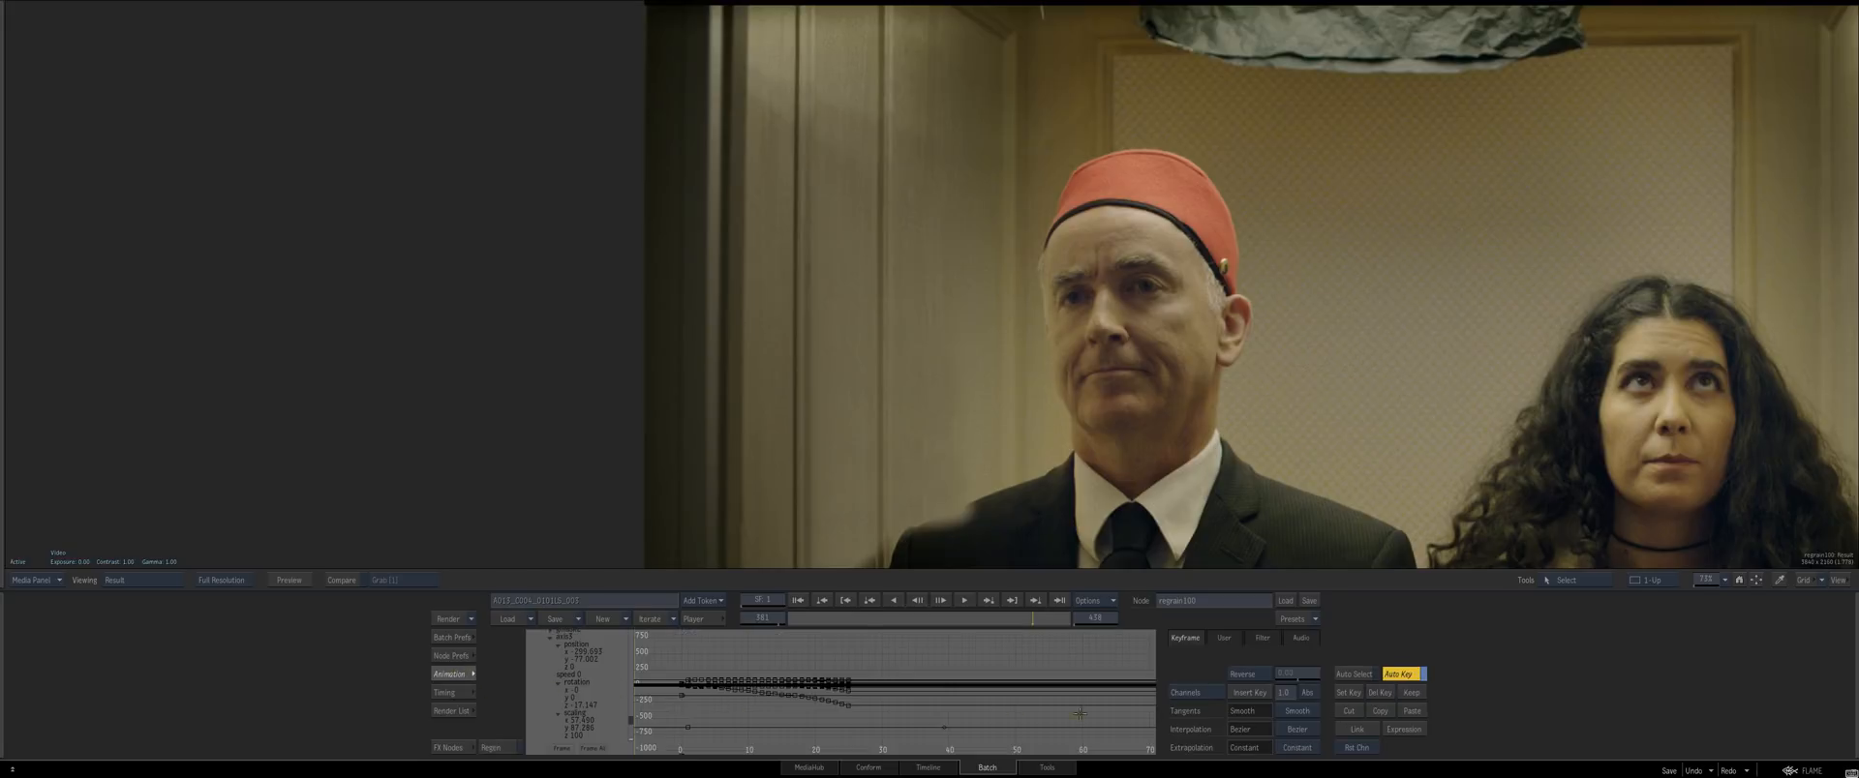
{"action": "left_click", "coordinate": [1348, 692]}
{"action": "key", "text": "Escape"}
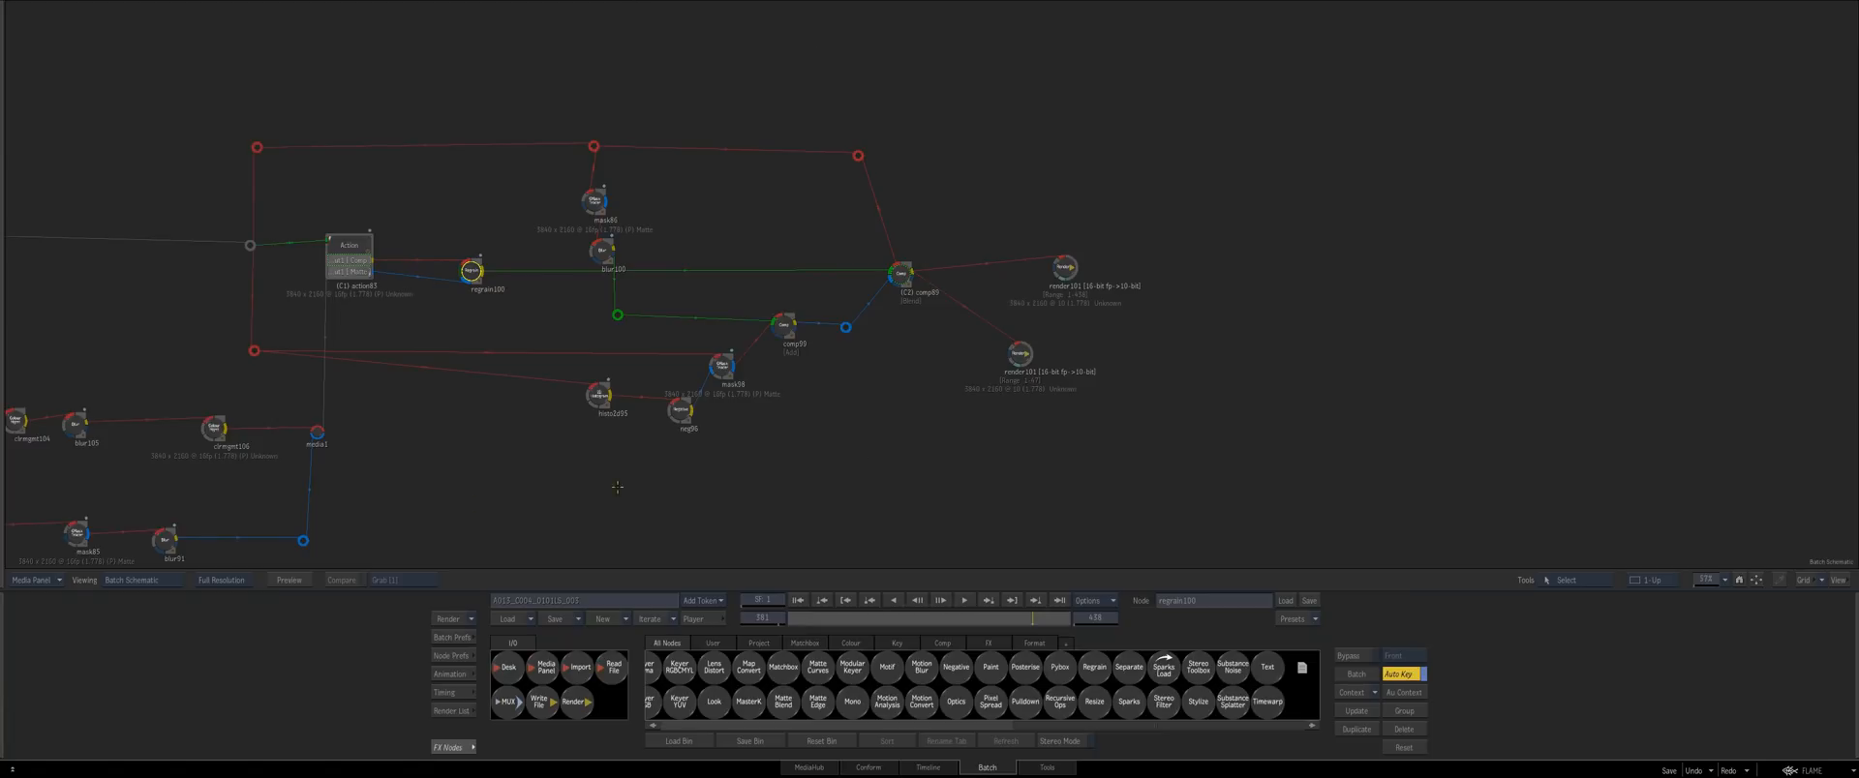
{"action": "double_click", "coordinate": [478, 265]}
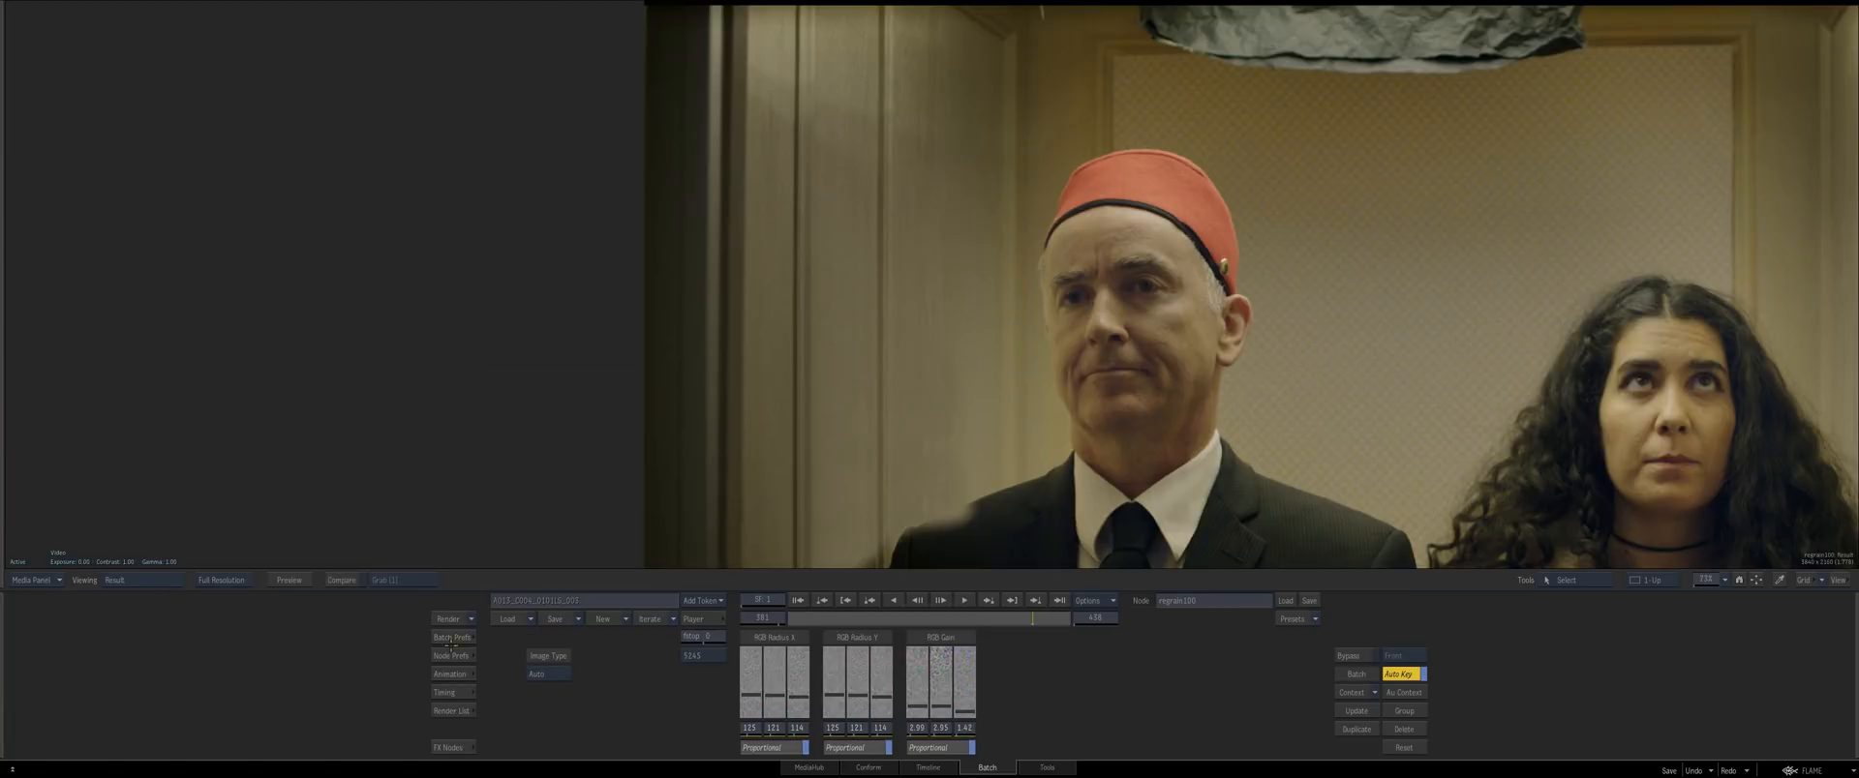
{"action": "left_click", "coordinate": [642, 620]}
{"action": "left_click", "coordinate": [588, 623]}
{"action": "key", "text": "Escape"}
Remove the lower of the two render nodes from the schematic and save an iteration of the batch
{"action": "left_click_drag", "start_coordinate": [905, 441], "coordinate": [854, 445]}
{"action": "left_click_drag", "start_coordinate": [1012, 348], "coordinate": [1120, 774]}
{"action": "left_click_drag", "start_coordinate": [910, 446], "coordinate": [990, 443]}
{"action": "left_click", "coordinate": [648, 619]}
{"action": "left_click_drag", "start_coordinate": [989, 444], "coordinate": [955, 479]}
{"action": "left_click_drag", "start_coordinate": [1049, 316], "coordinate": [1101, 325]}
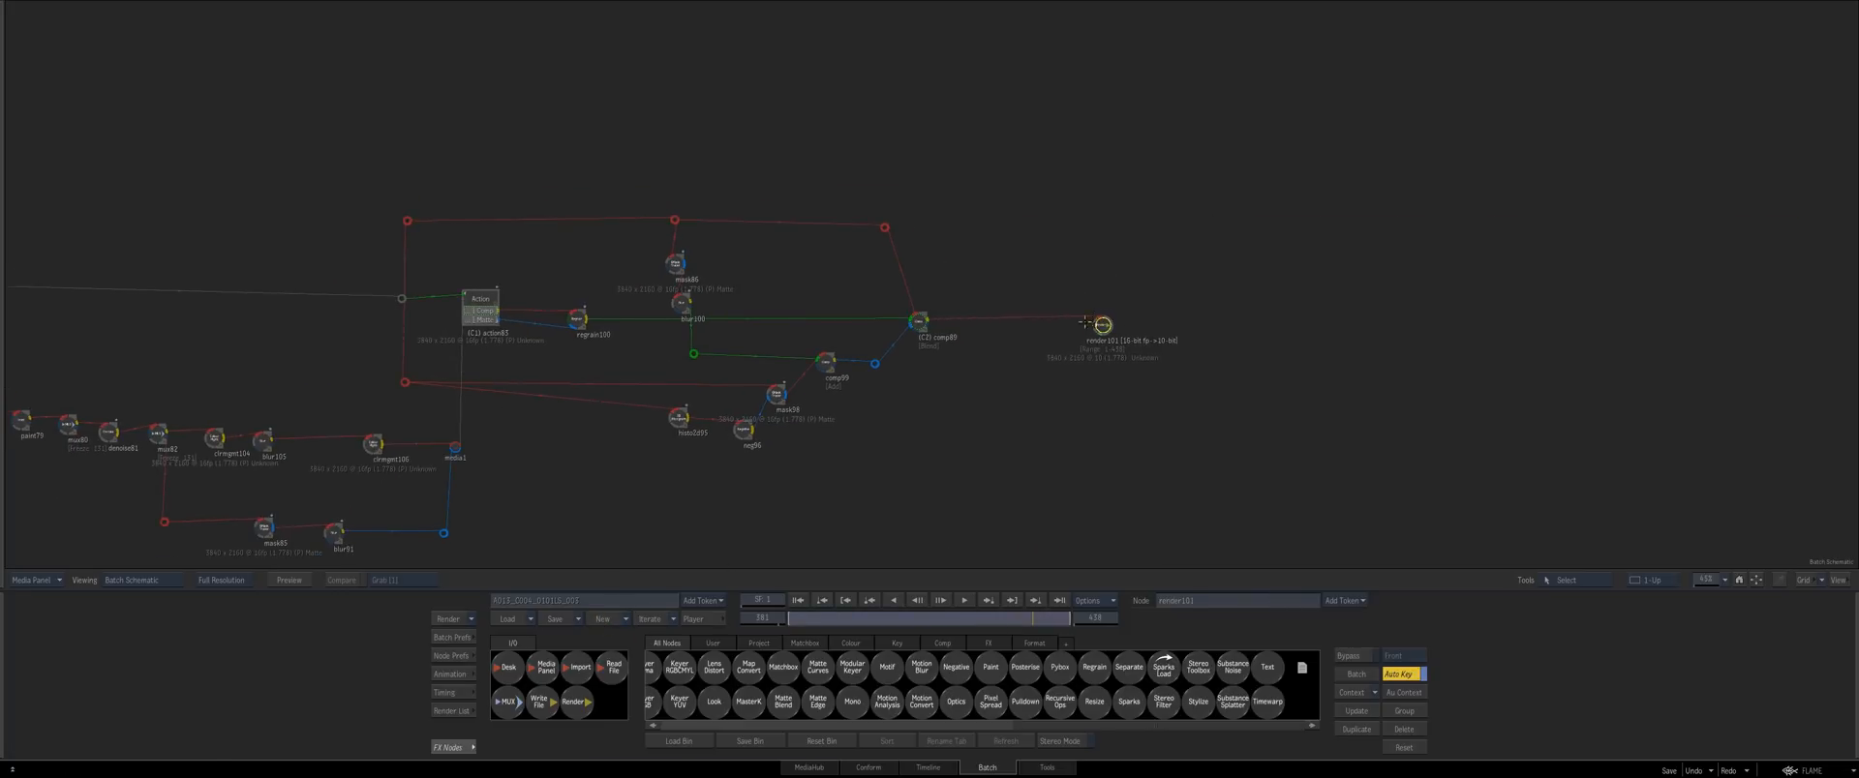
Scrub through the render and comp results to check the man's silhouette against the wall across the shot
{"action": "key", "text": "F4"}
{"action": "left_click_drag", "start_coordinate": [905, 468], "coordinate": [848, 474]}
{"action": "left_click_drag", "start_coordinate": [799, 619], "coordinate": [926, 613]}
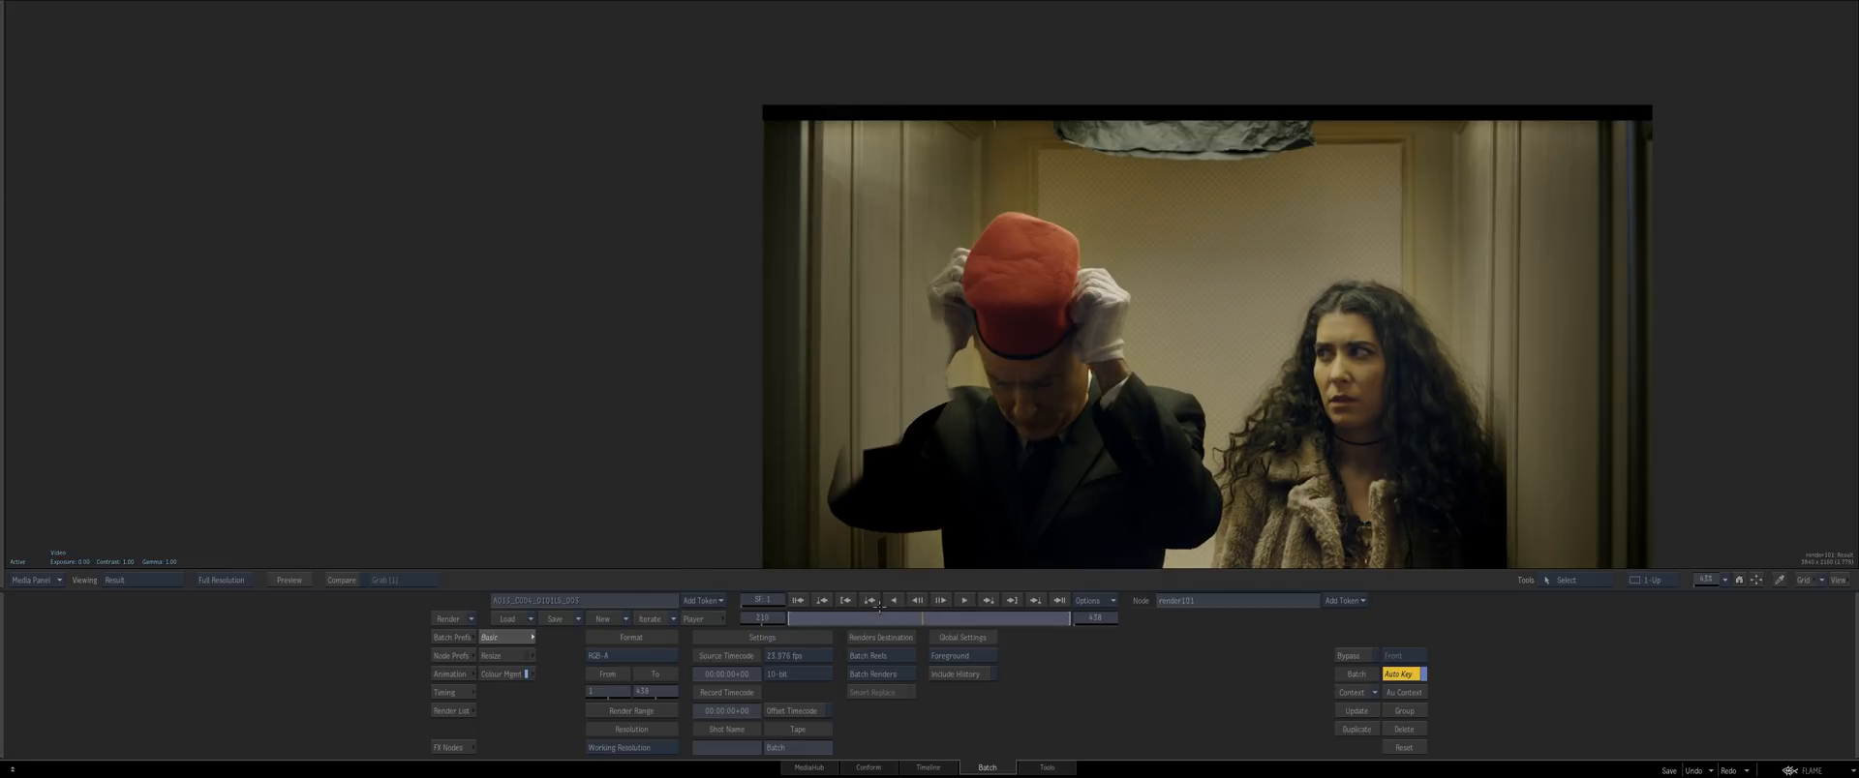
{"action": "key", "text": "Escape"}
{"action": "left_click_drag", "start_coordinate": [662, 277], "coordinate": [641, 257]}
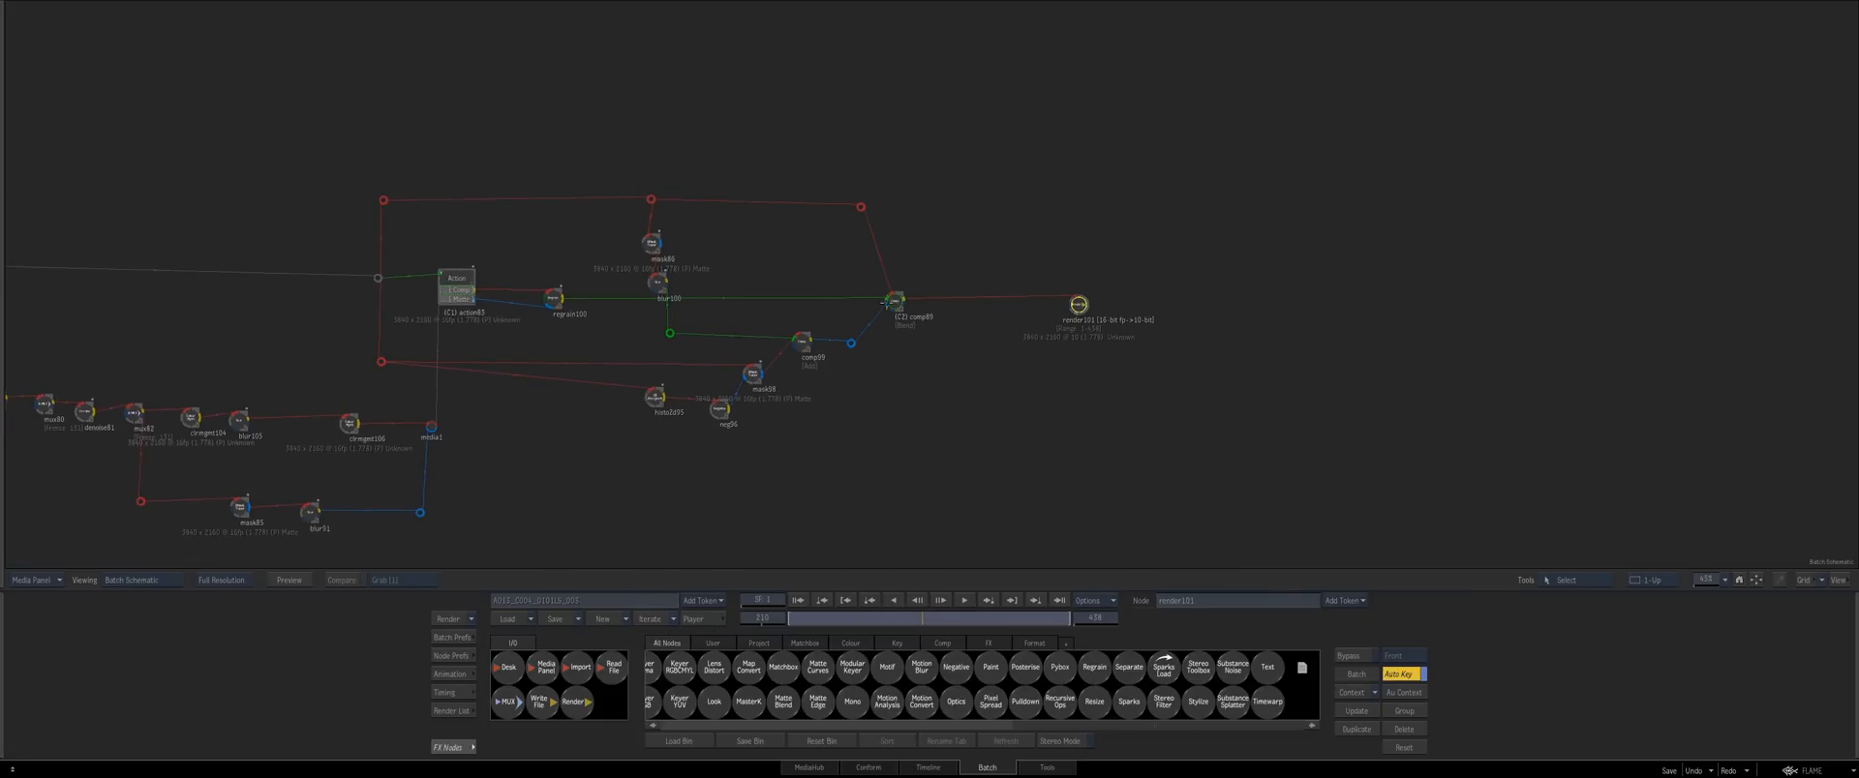
{"action": "double_click", "coordinate": [892, 302]}
{"action": "left_click_drag", "start_coordinate": [838, 616], "coordinate": [826, 625]}
{"action": "key", "text": "Escape"}
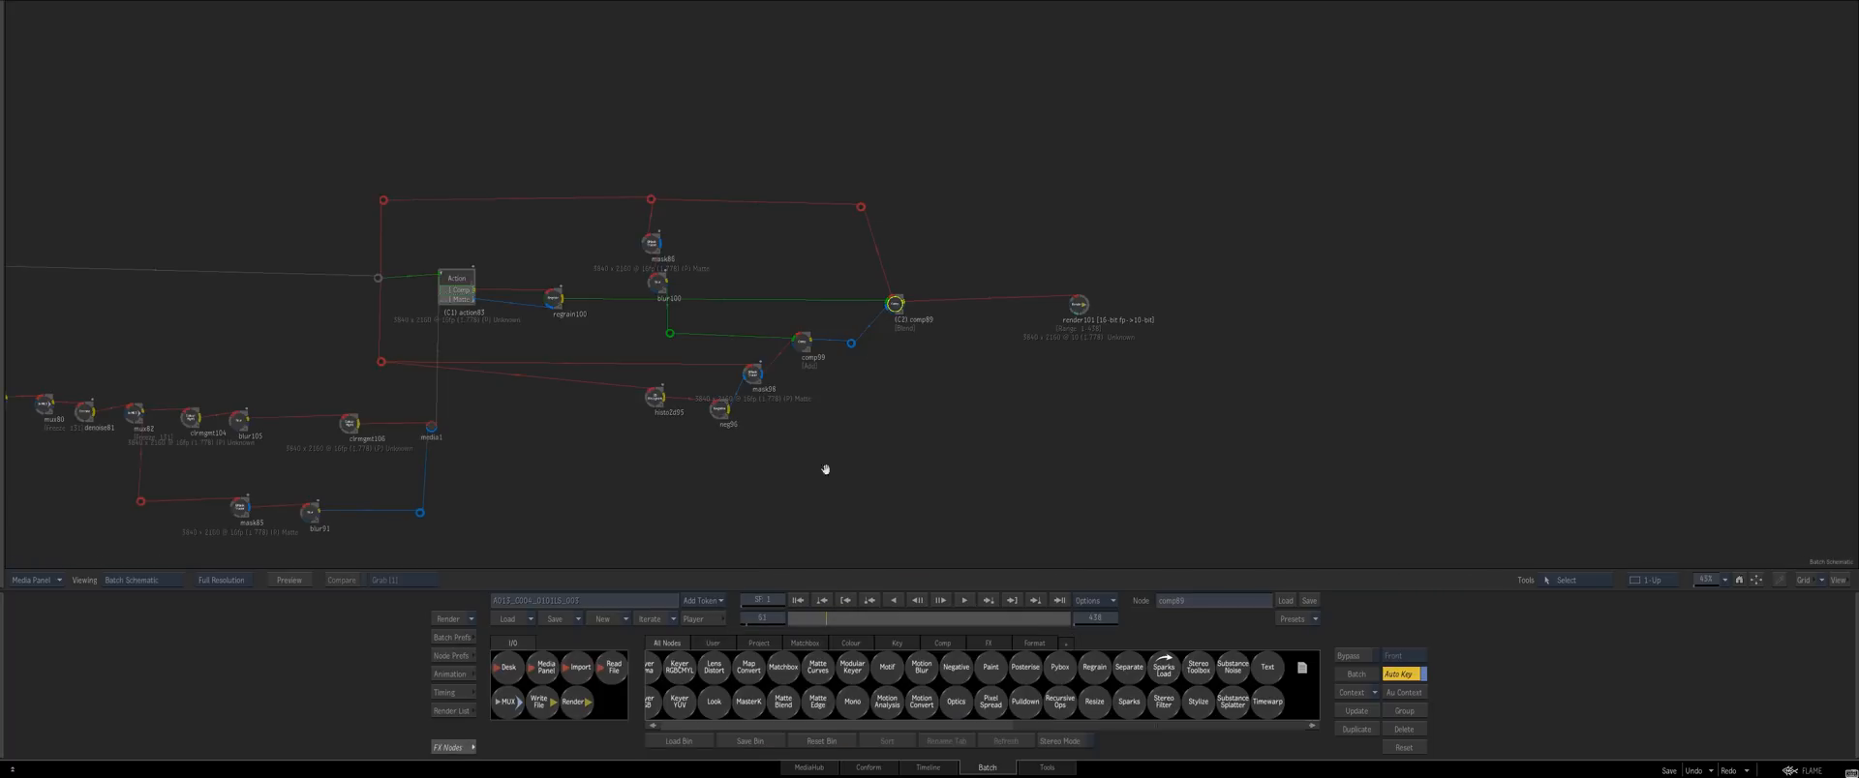
Inspect the negative, matte comp, mask and histogram nodes that build the lower holdout matte
{"action": "mouse_move", "coordinate": [826, 469]}
{"action": "left_mouse_down"}
{"action": "mouse_move", "coordinate": [875, 427]}
{"action": "mouse_move", "coordinate": [856, 474]}
{"action": "left_mouse_up"}
{"action": "left_click_drag", "start_coordinate": [671, 437], "coordinate": [660, 436]}
{"action": "key", "text": "F4"}
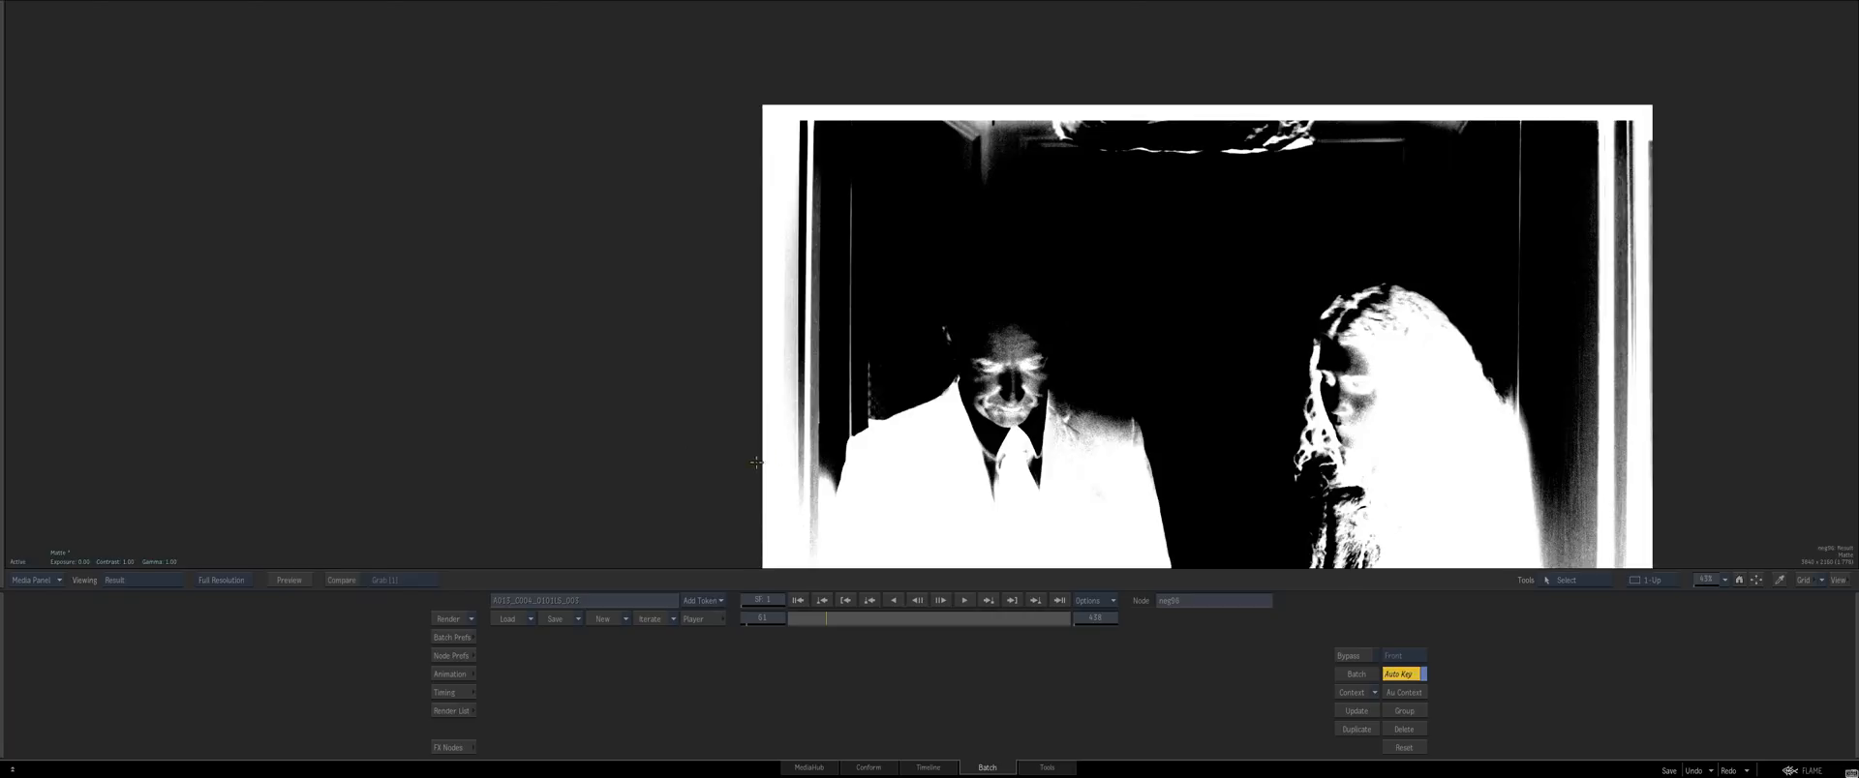
{"action": "key", "text": "Escape"}
{"action": "left_click_drag", "start_coordinate": [710, 394], "coordinate": [704, 395]}
{"action": "left_click", "coordinate": [769, 354]}
{"action": "key", "text": "F2"}
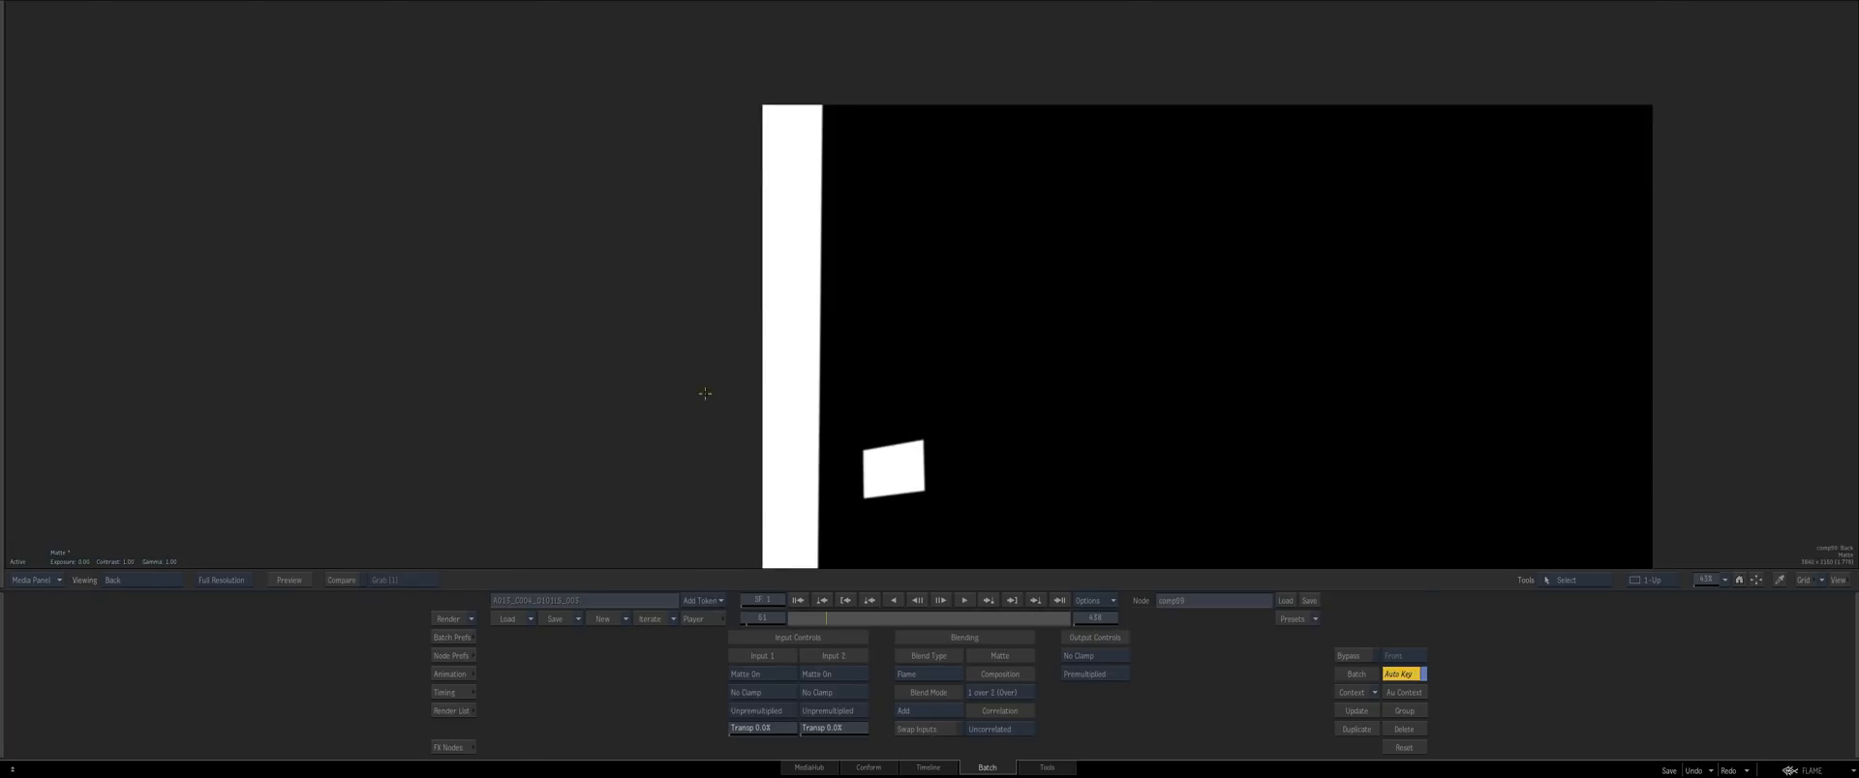
{"action": "key", "text": "Escape"}
{"action": "left_click", "coordinate": [705, 394]}
{"action": "key", "text": "F4"}
{"action": "key", "text": "Escape"}
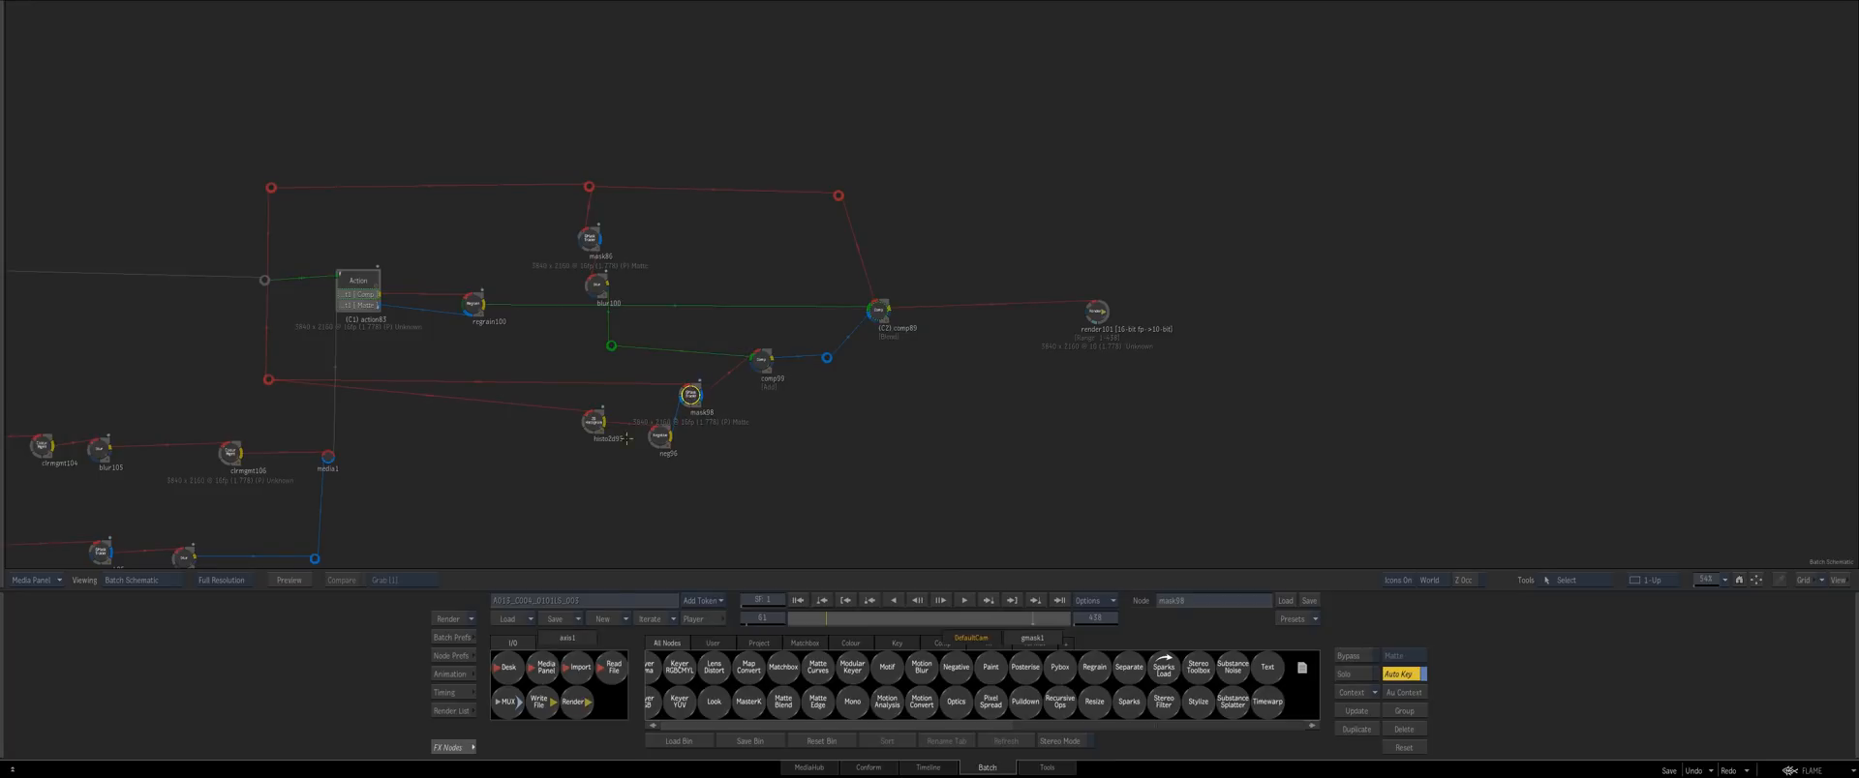
{"action": "left_click", "coordinate": [585, 428]}
{"action": "key", "text": "F1"}
{"action": "key", "text": "Escape"}
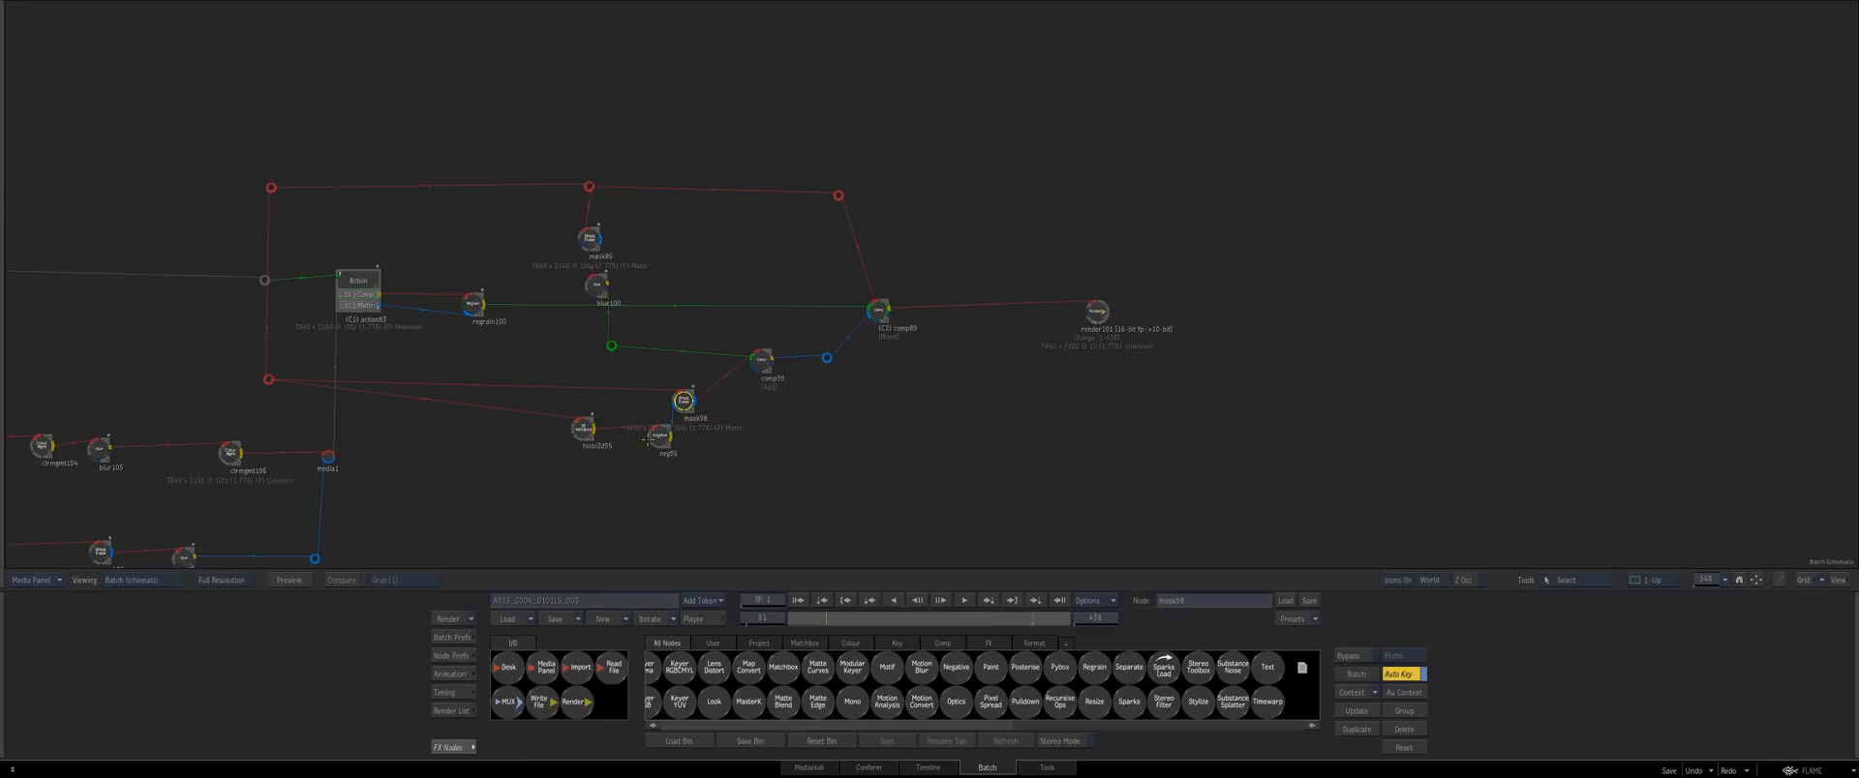
Add a GMask Tracer node to the batch beside the lower matte nodes and view its front media
{"action": "left_click", "coordinate": [875, 641]}
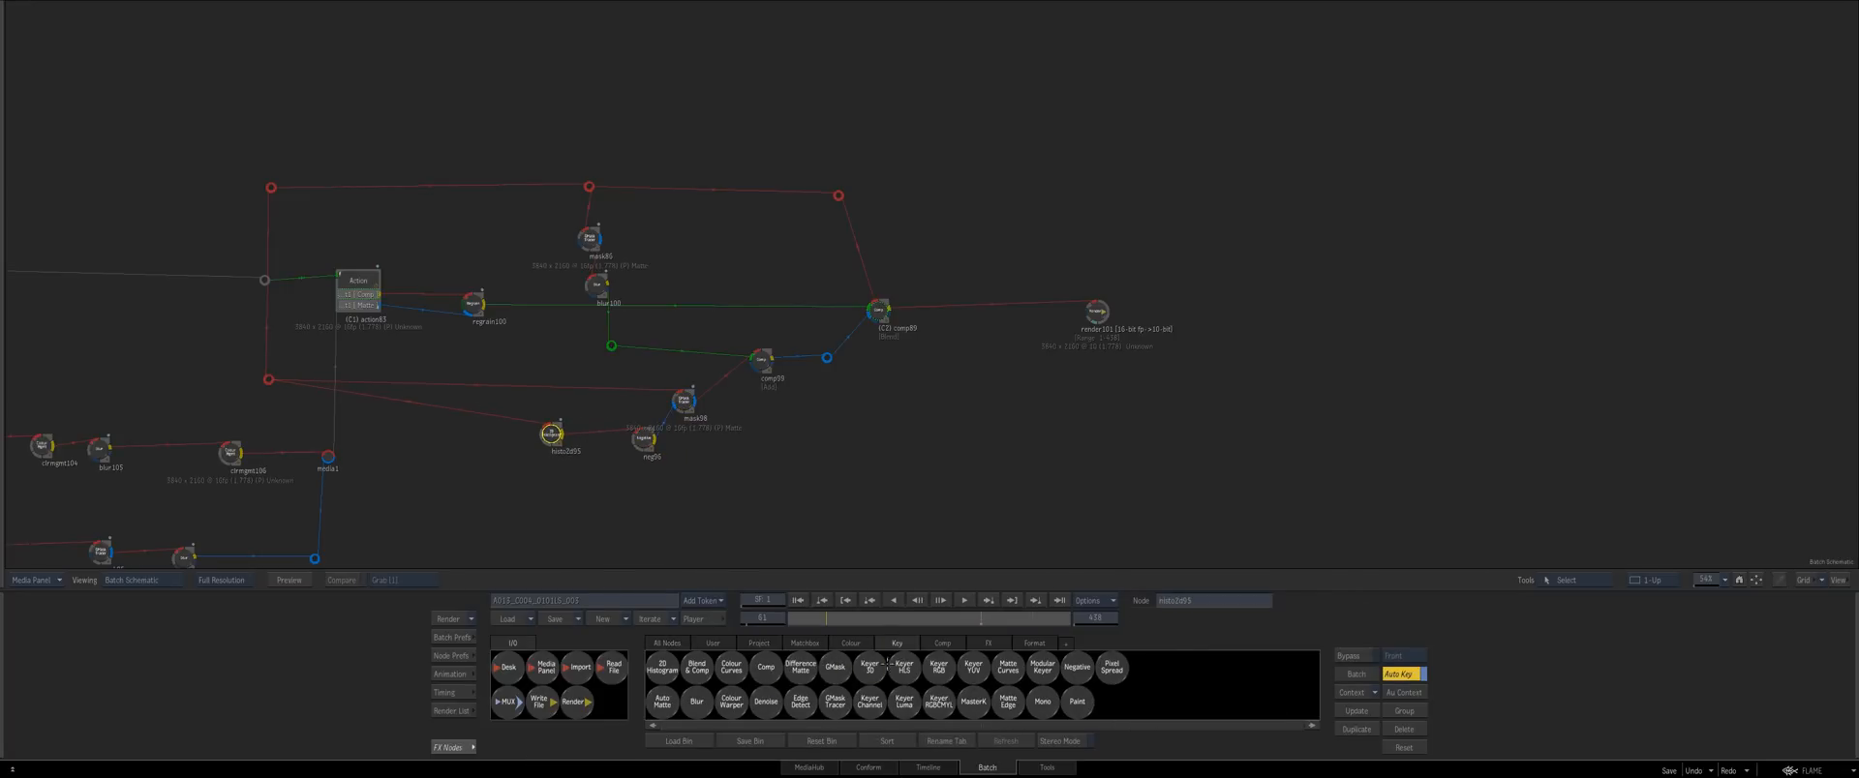
{"action": "left_click_drag", "start_coordinate": [835, 702], "coordinate": [639, 523]}
{"action": "key", "text": "F1"}
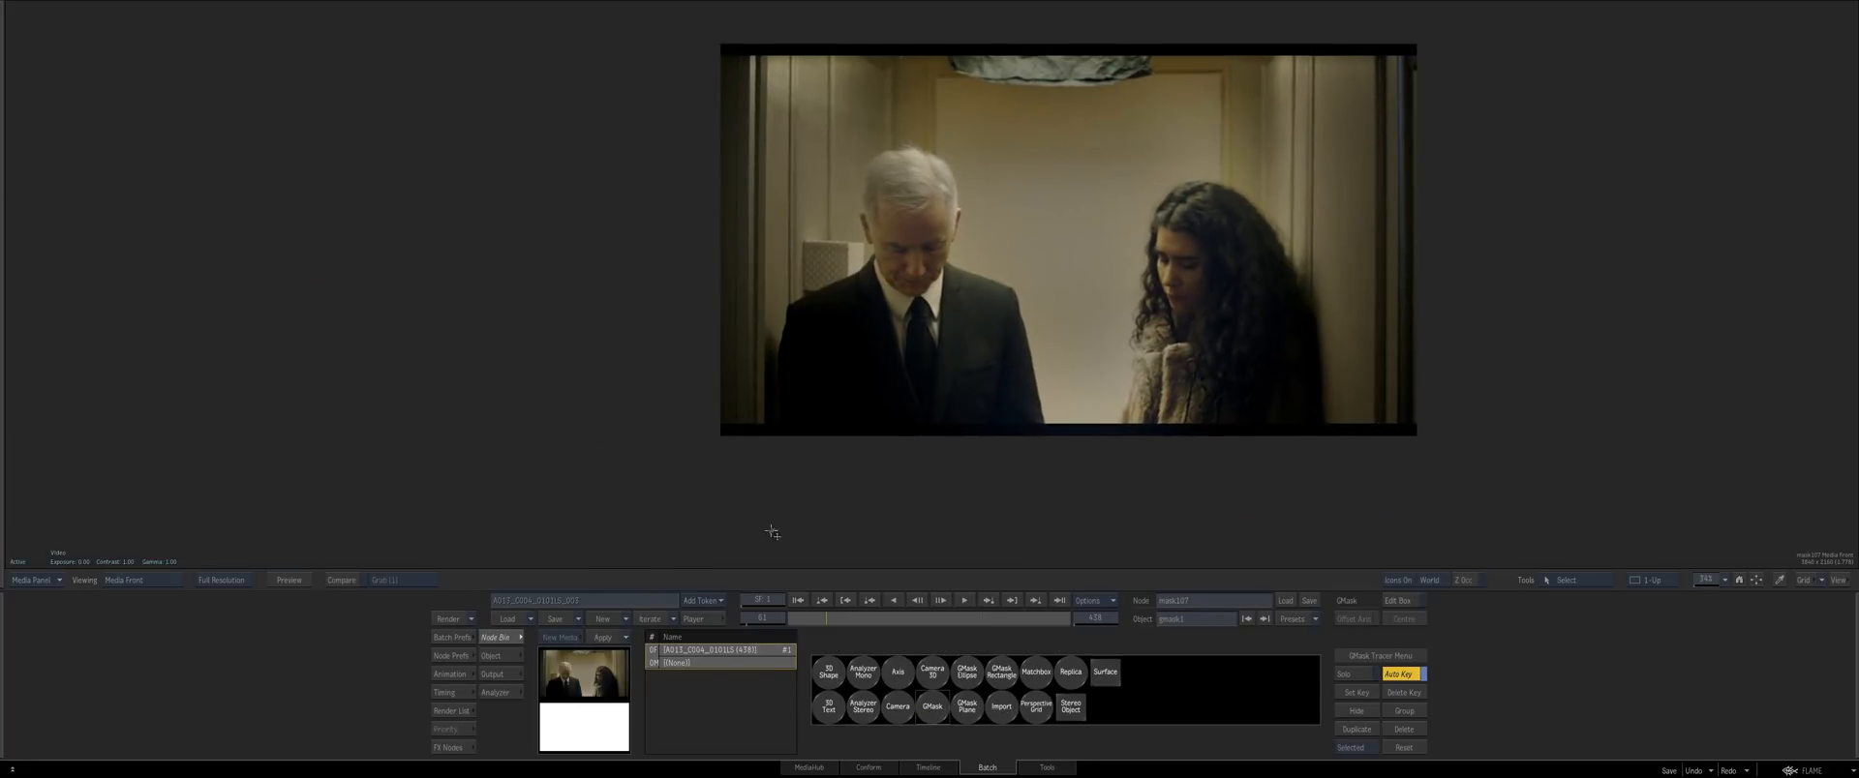
Draw a closed gmask from the man's face and tie around his camera-left shoulder and down below the frame edge
{"action": "left_click", "coordinate": [907, 308]}
{"action": "left_click", "coordinate": [899, 240]}
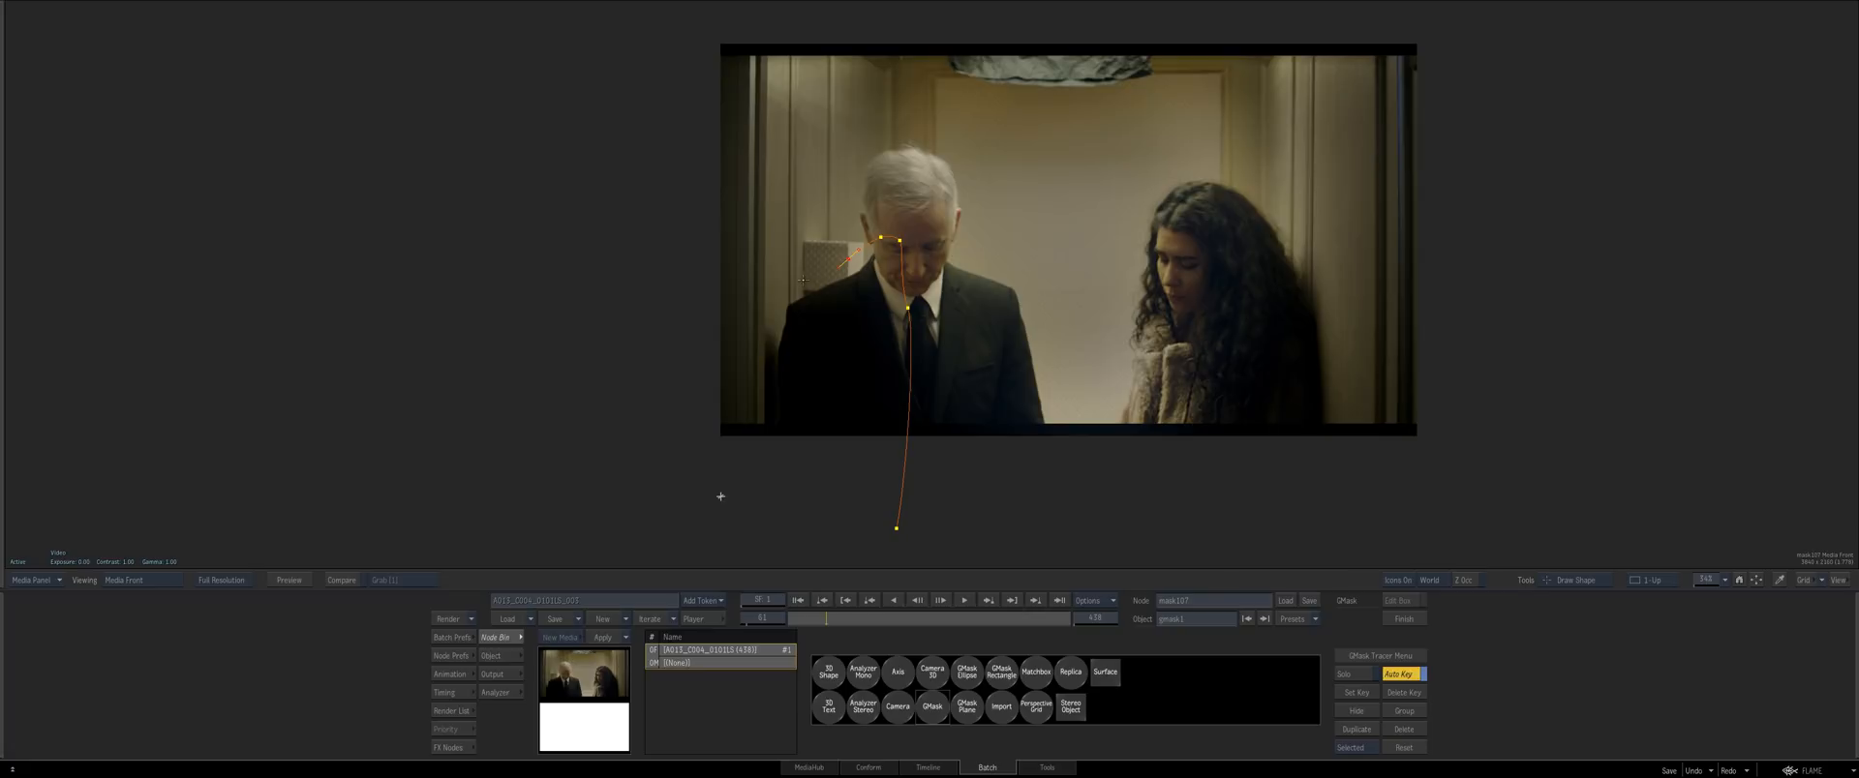
{"action": "left_click", "coordinate": [745, 333]}
{"action": "left_click", "coordinate": [742, 458]}
{"action": "left_click", "coordinate": [783, 515]}
{"action": "left_click", "coordinate": [868, 529]}
{"action": "left_click", "coordinate": [897, 528]}
Switch to a two-view layout and add a tracer analysis to the new gmask
{"action": "key", "text": "alt+2"}
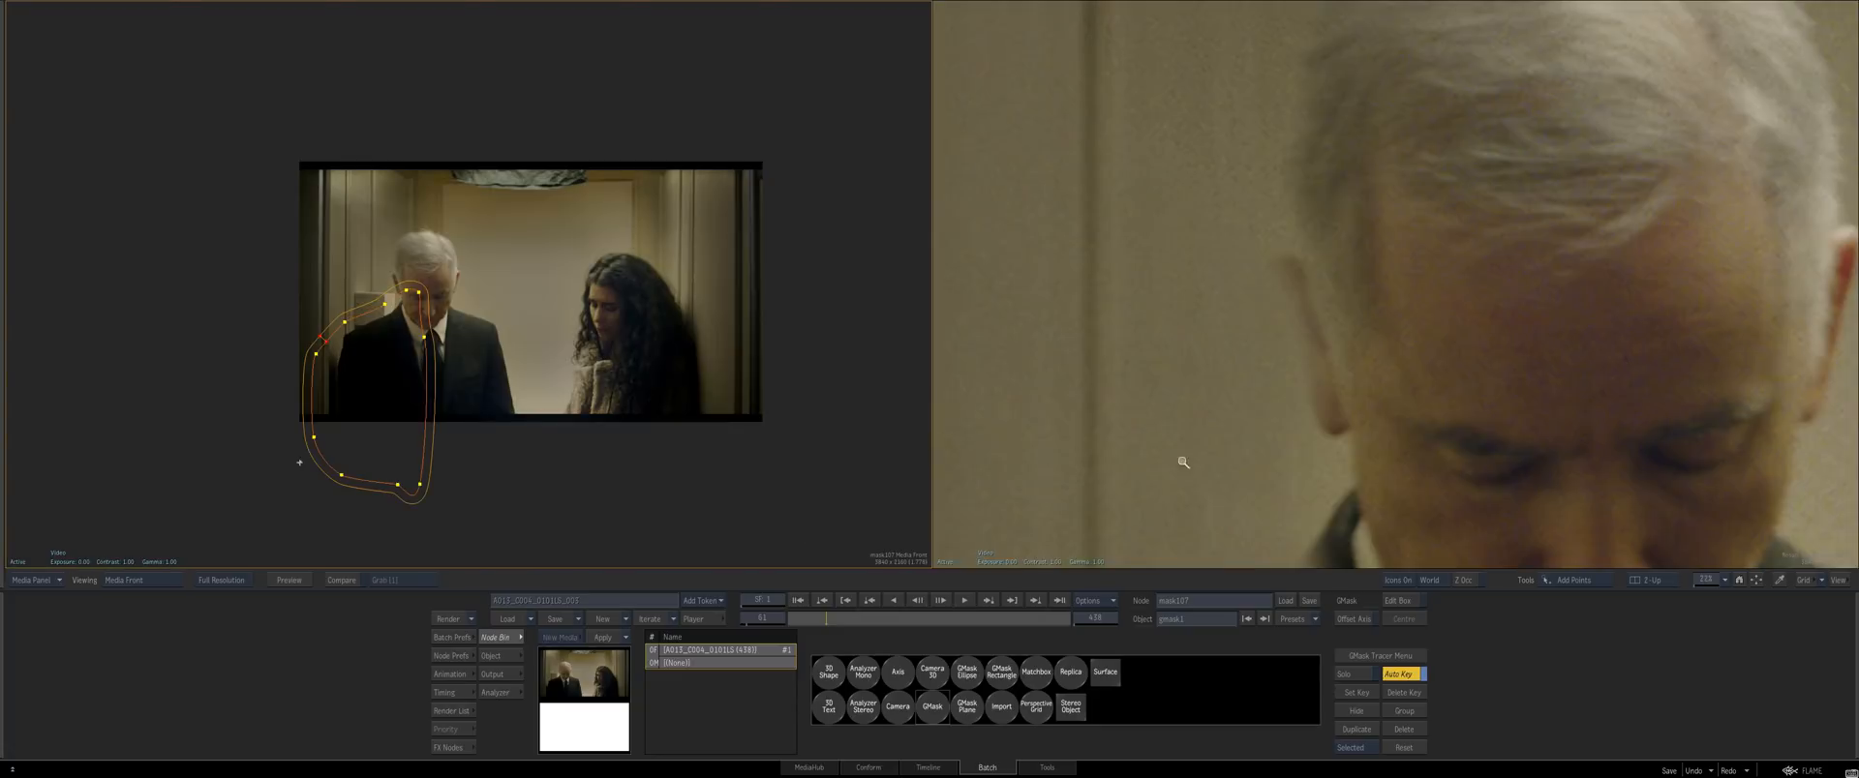
{"action": "mouse_move", "coordinate": [1183, 462]}
{"action": "left_mouse_down"}
{"action": "mouse_move", "coordinate": [1145, 423]}
{"action": "mouse_move", "coordinate": [1176, 444]}
{"action": "left_mouse_up"}
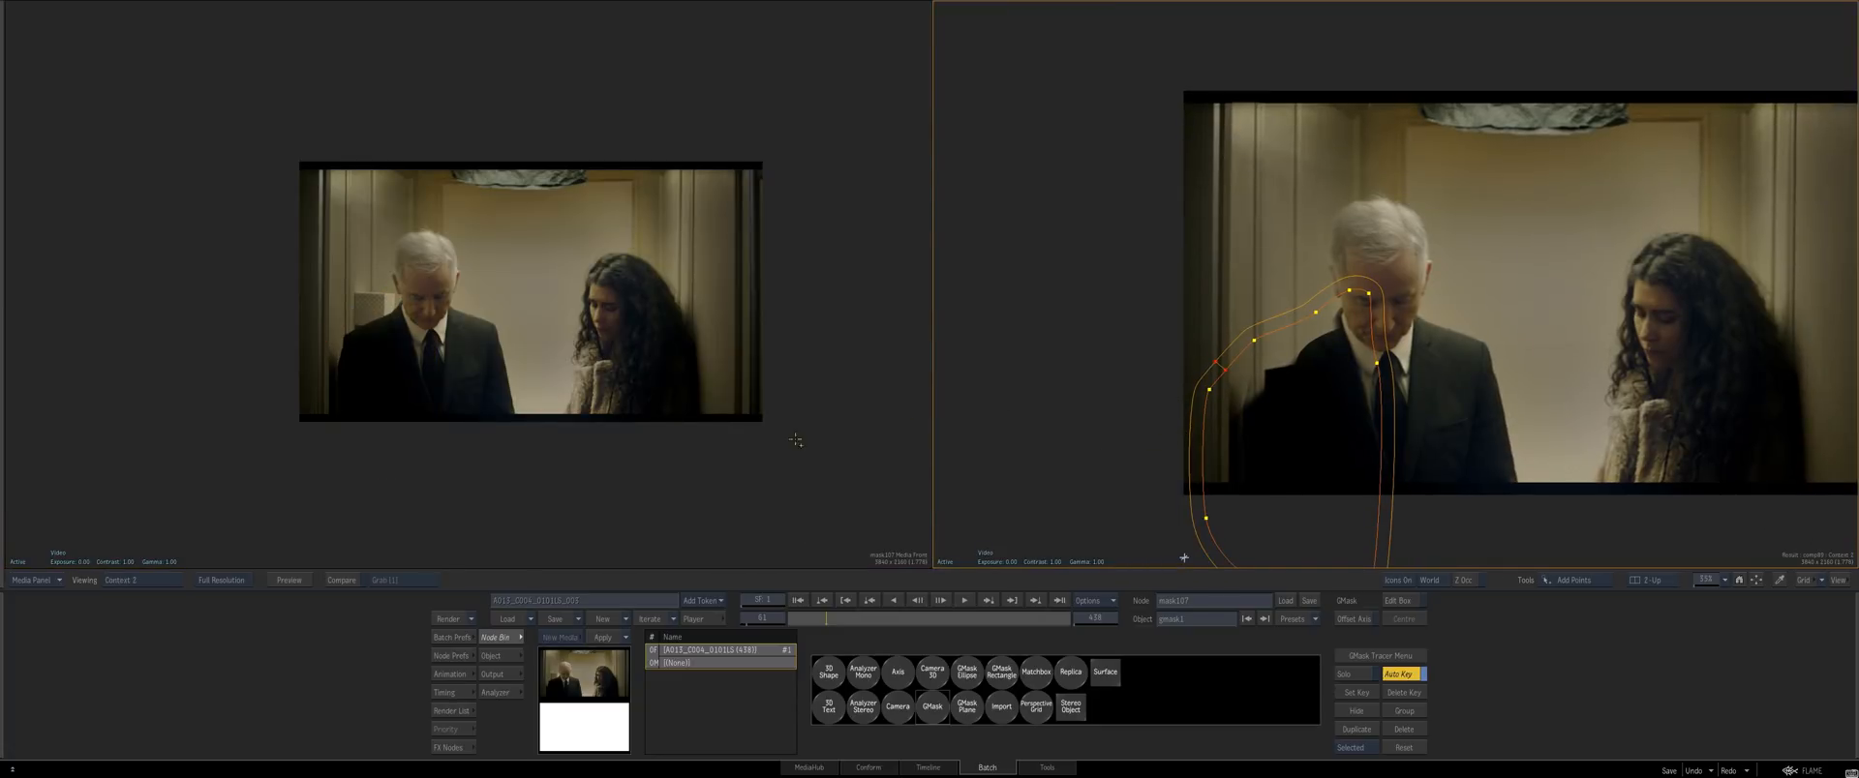
{"action": "key", "text": "F8"}
{"action": "left_click_drag", "start_coordinate": [567, 402], "coordinate": [500, 353]}
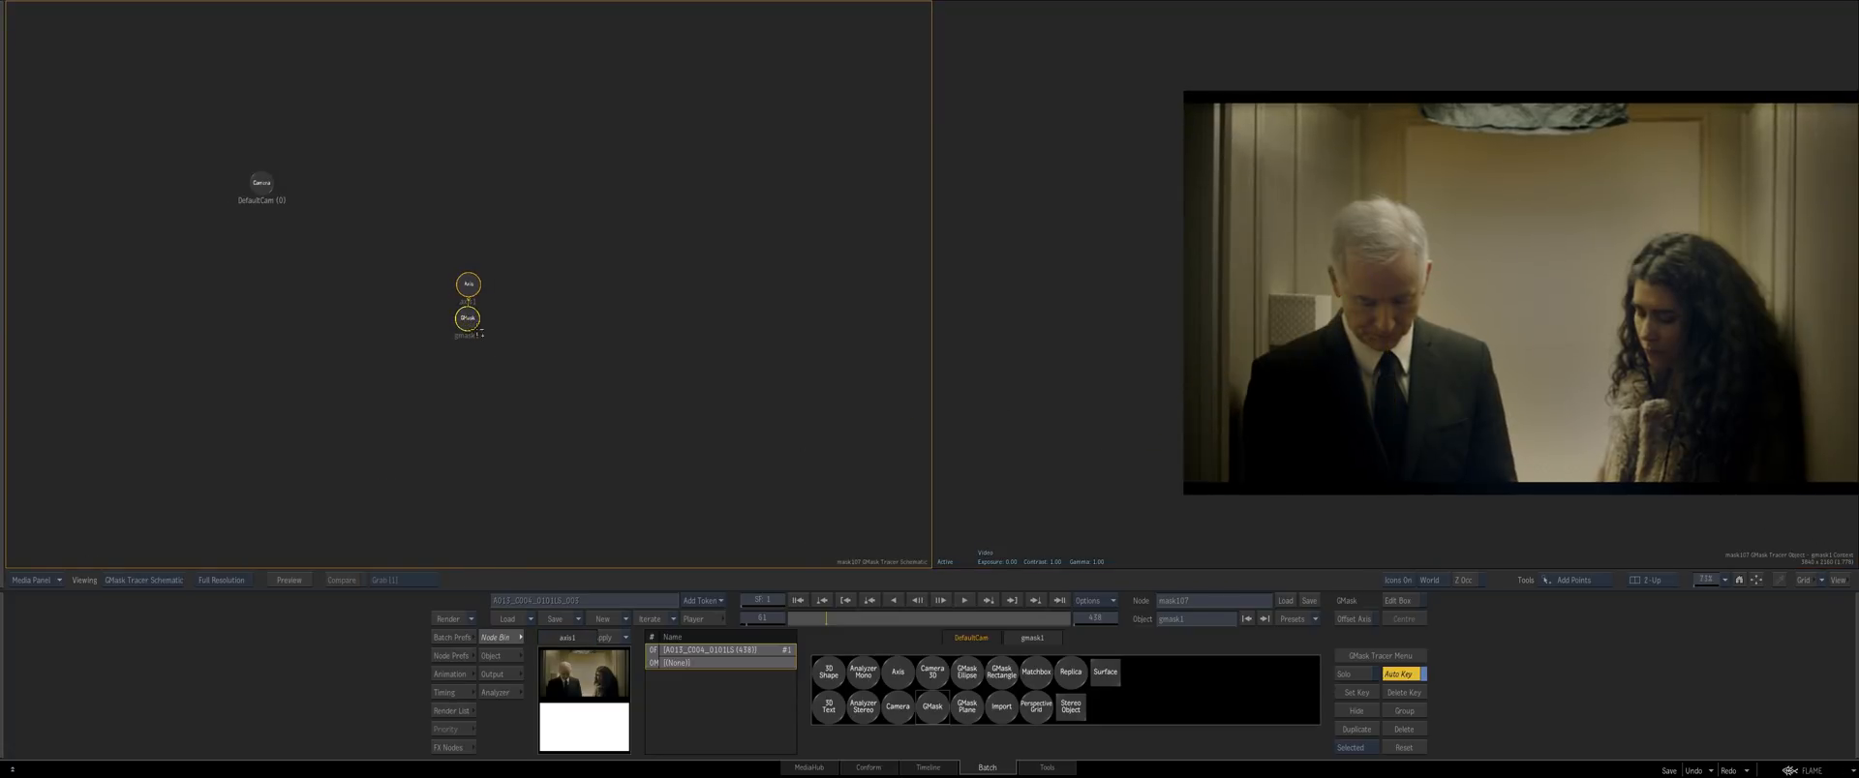
{"action": "double_click", "coordinate": [474, 326]}
{"action": "left_click", "coordinate": [944, 728]}
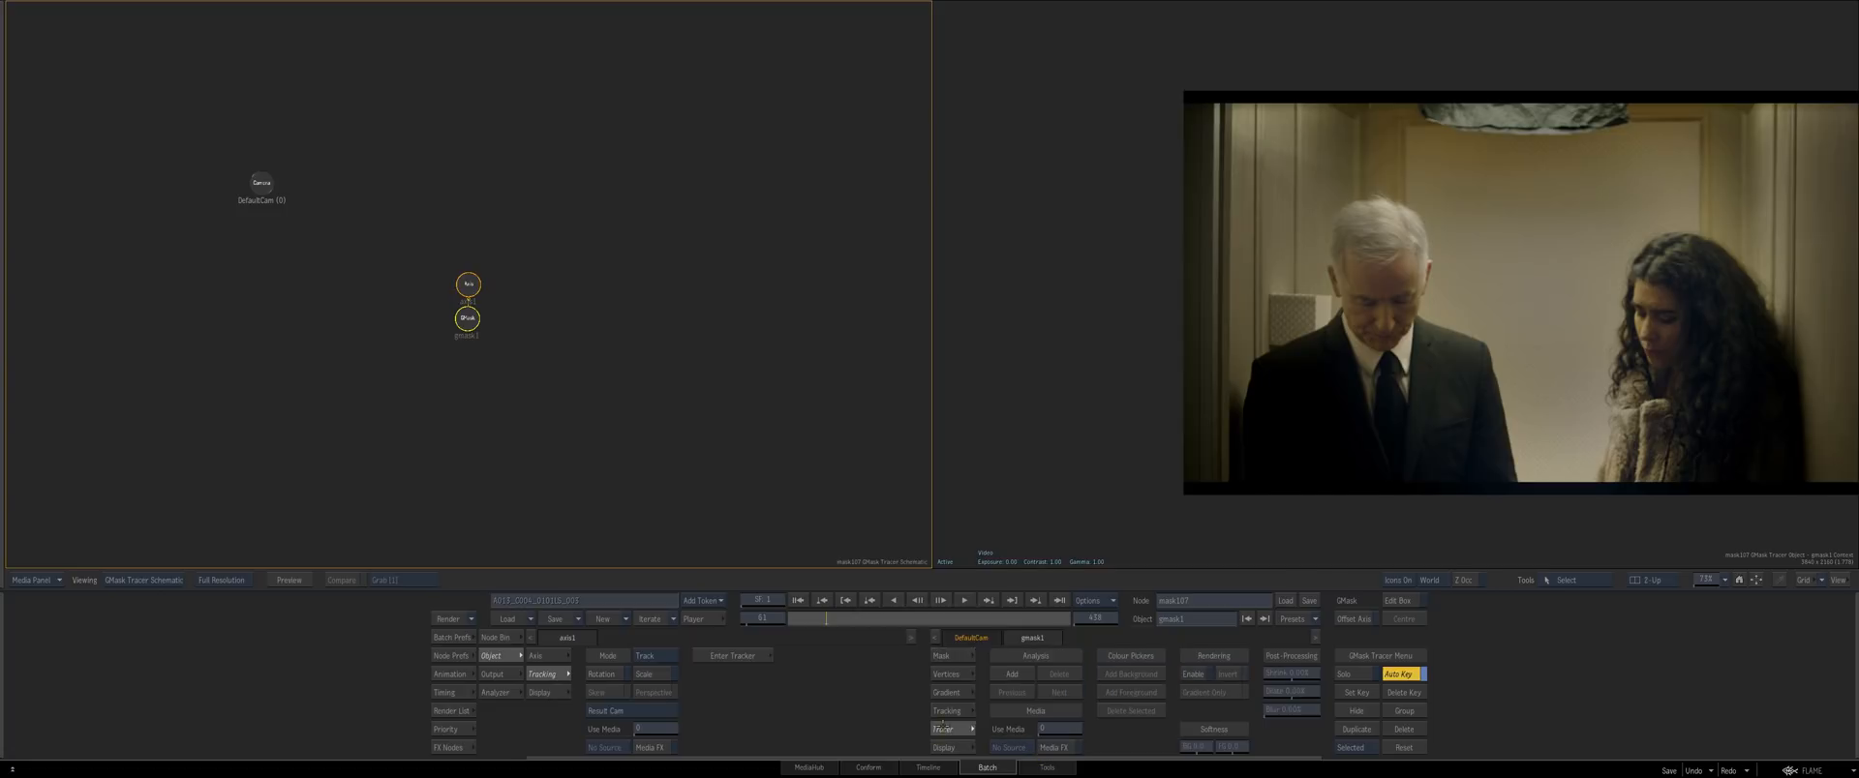
{"action": "left_click", "coordinate": [1003, 675]}
Show the gmask's object view in one viewport and the output matte in the other
{"action": "key", "text": "F4"}
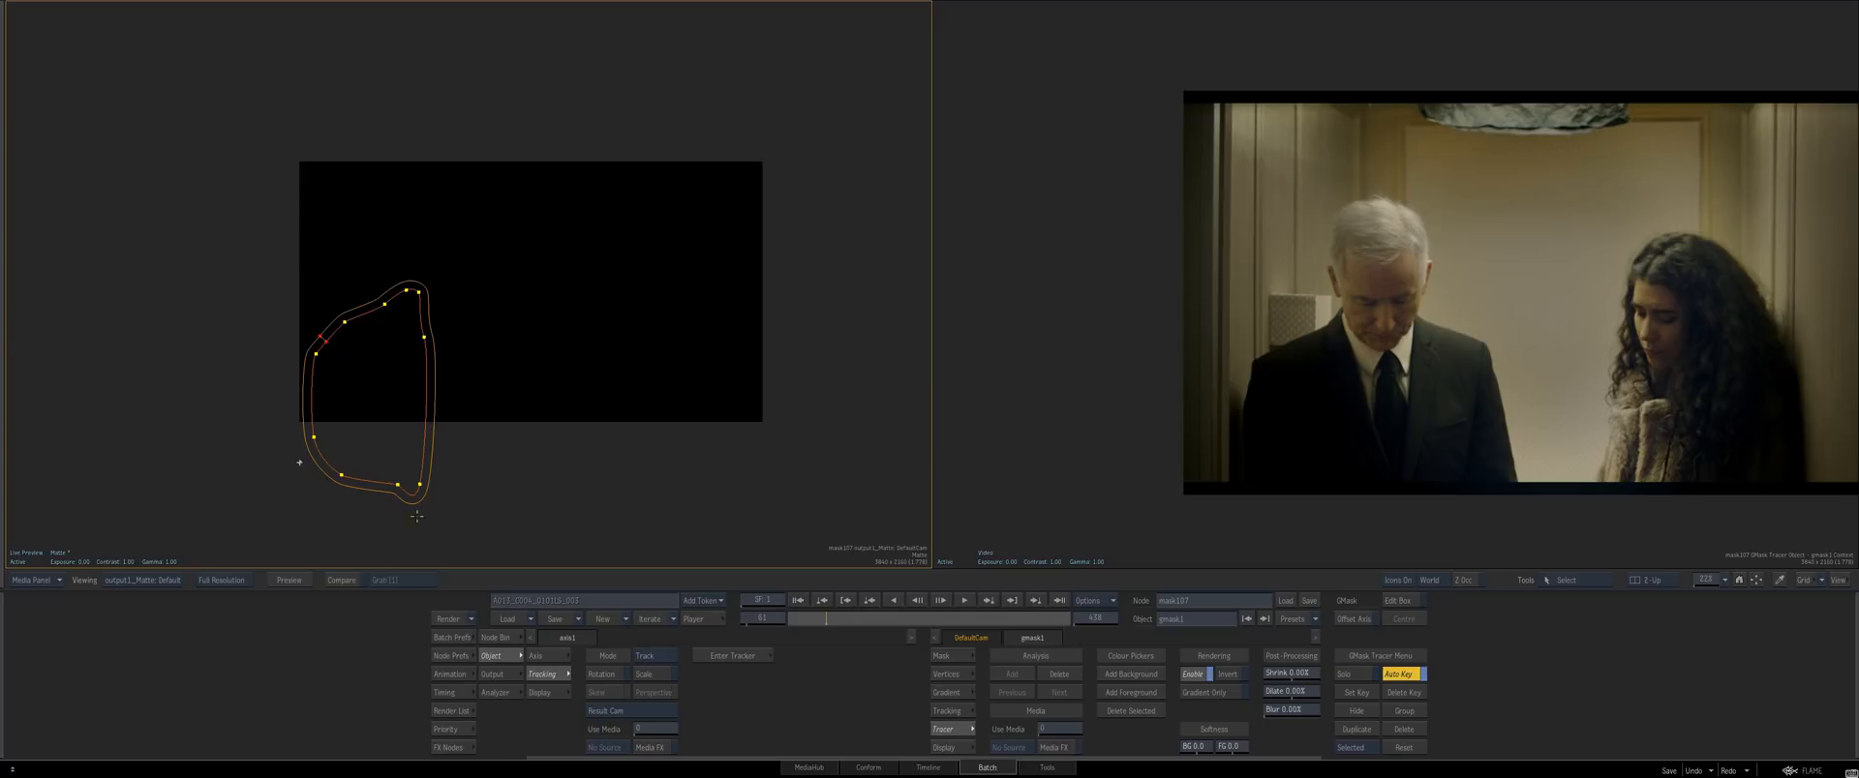
{"action": "key", "text": "Escape"}
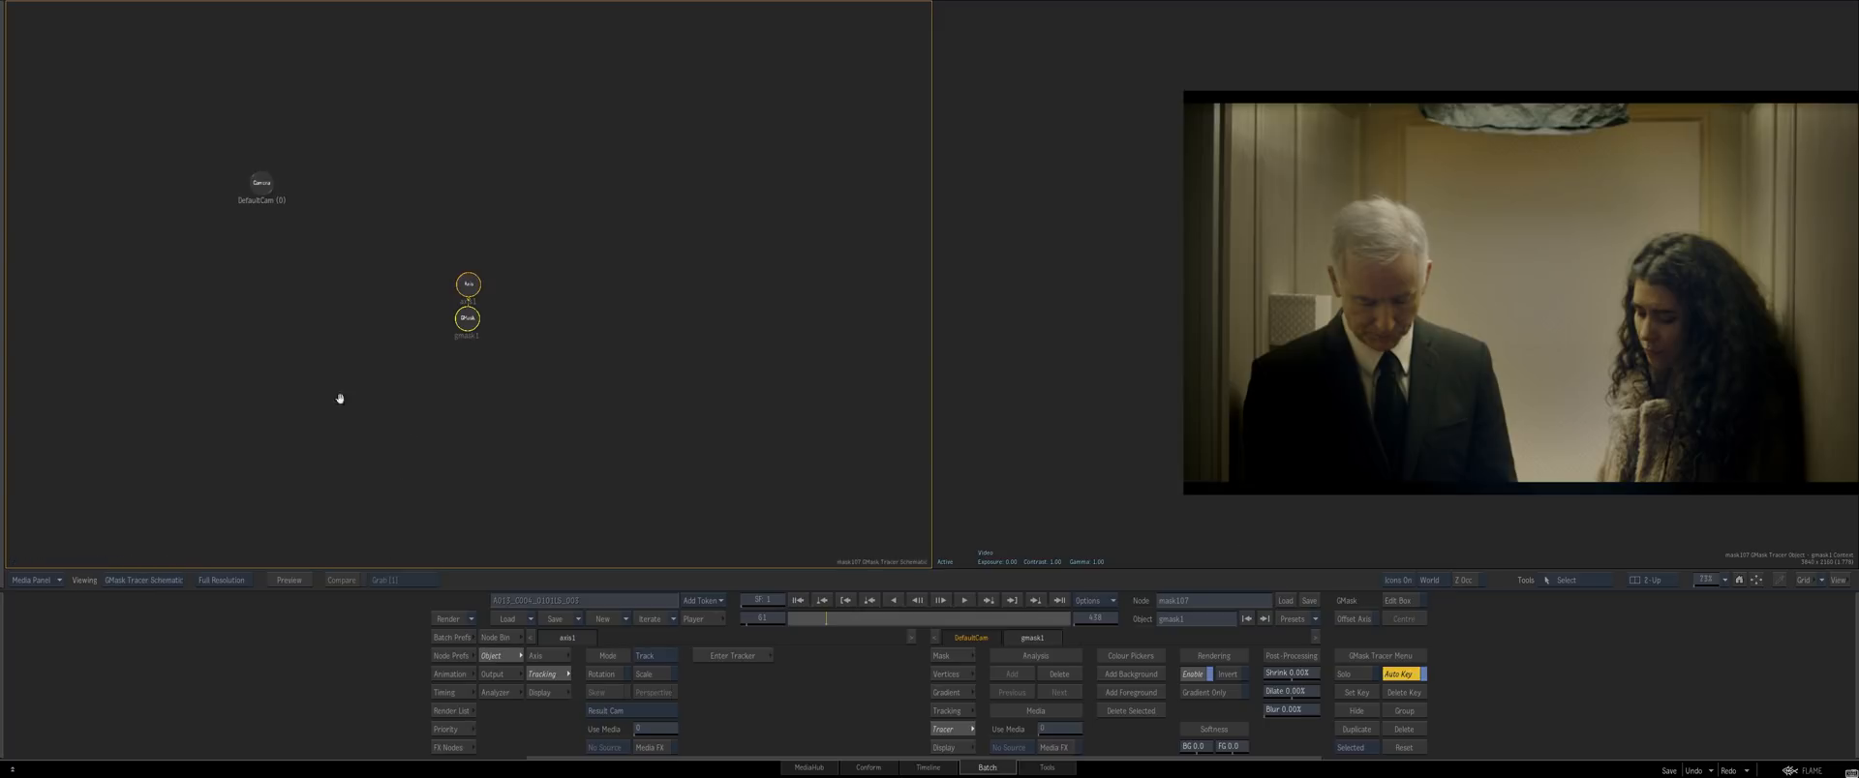
{"action": "key", "text": "F8"}
{"action": "scroll", "coordinate": [277, 440], "scroll_direction": "up", "scroll_amount": 3}
{"action": "left_click", "coordinate": [1247, 453]}
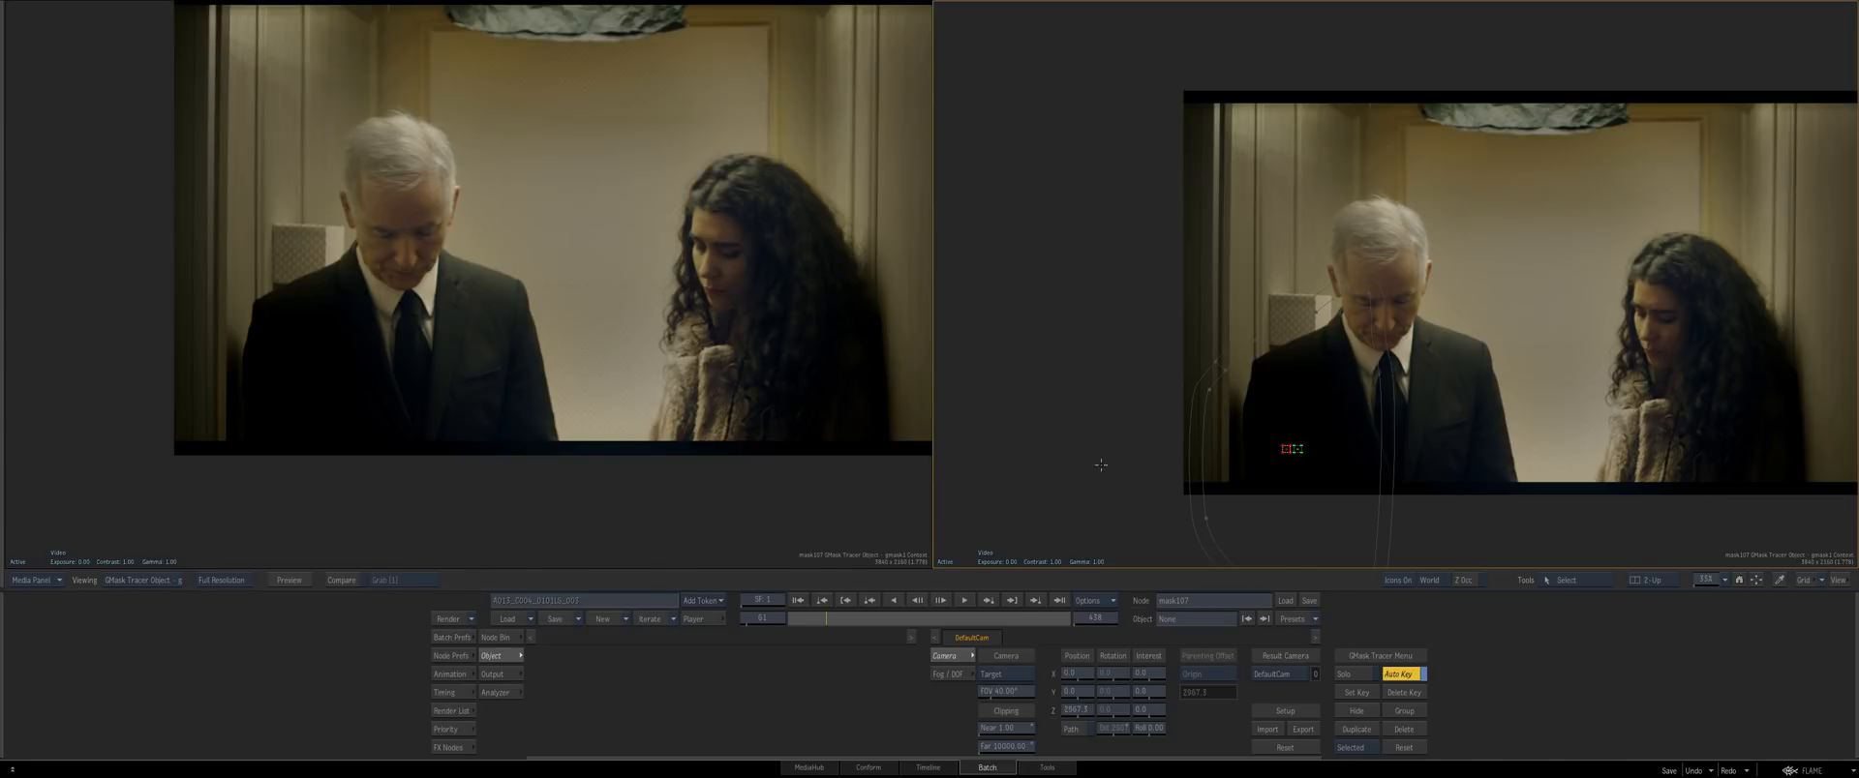
{"action": "key", "text": "F4"}
{"action": "left_click_drag", "start_coordinate": [1247, 454], "coordinate": [1229, 340]}
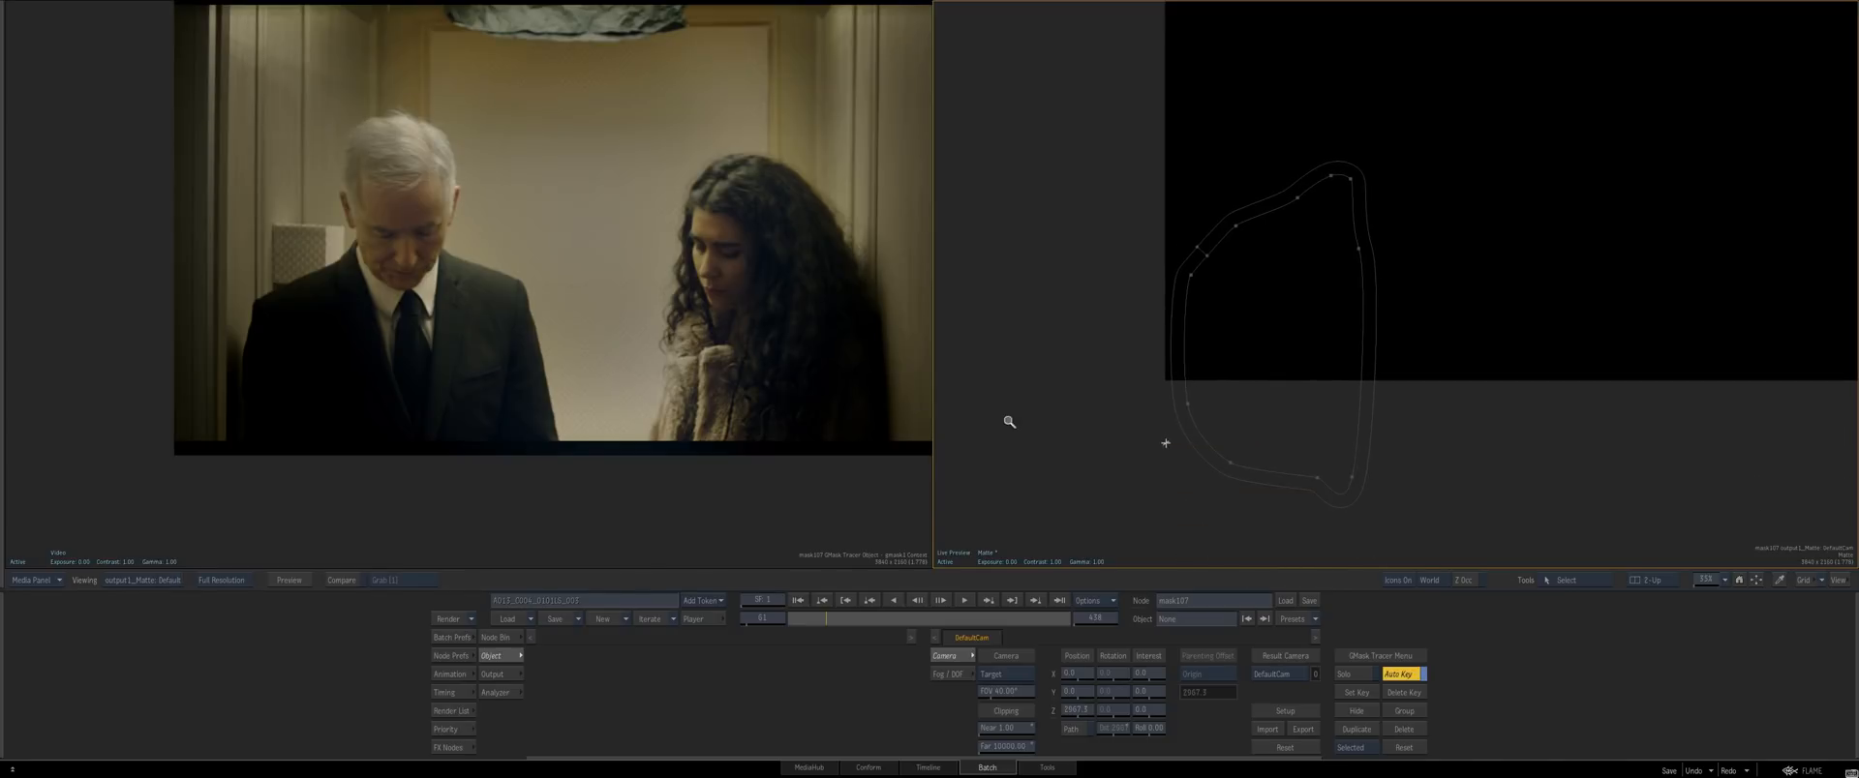
Place the tracer's background sample on the patterned wall box and its foreground sample on the man's dark jacket
{"action": "left_click", "coordinate": [427, 396]}
{"action": "scroll", "coordinate": [427, 396], "scroll_direction": "up", "scroll_amount": 8}
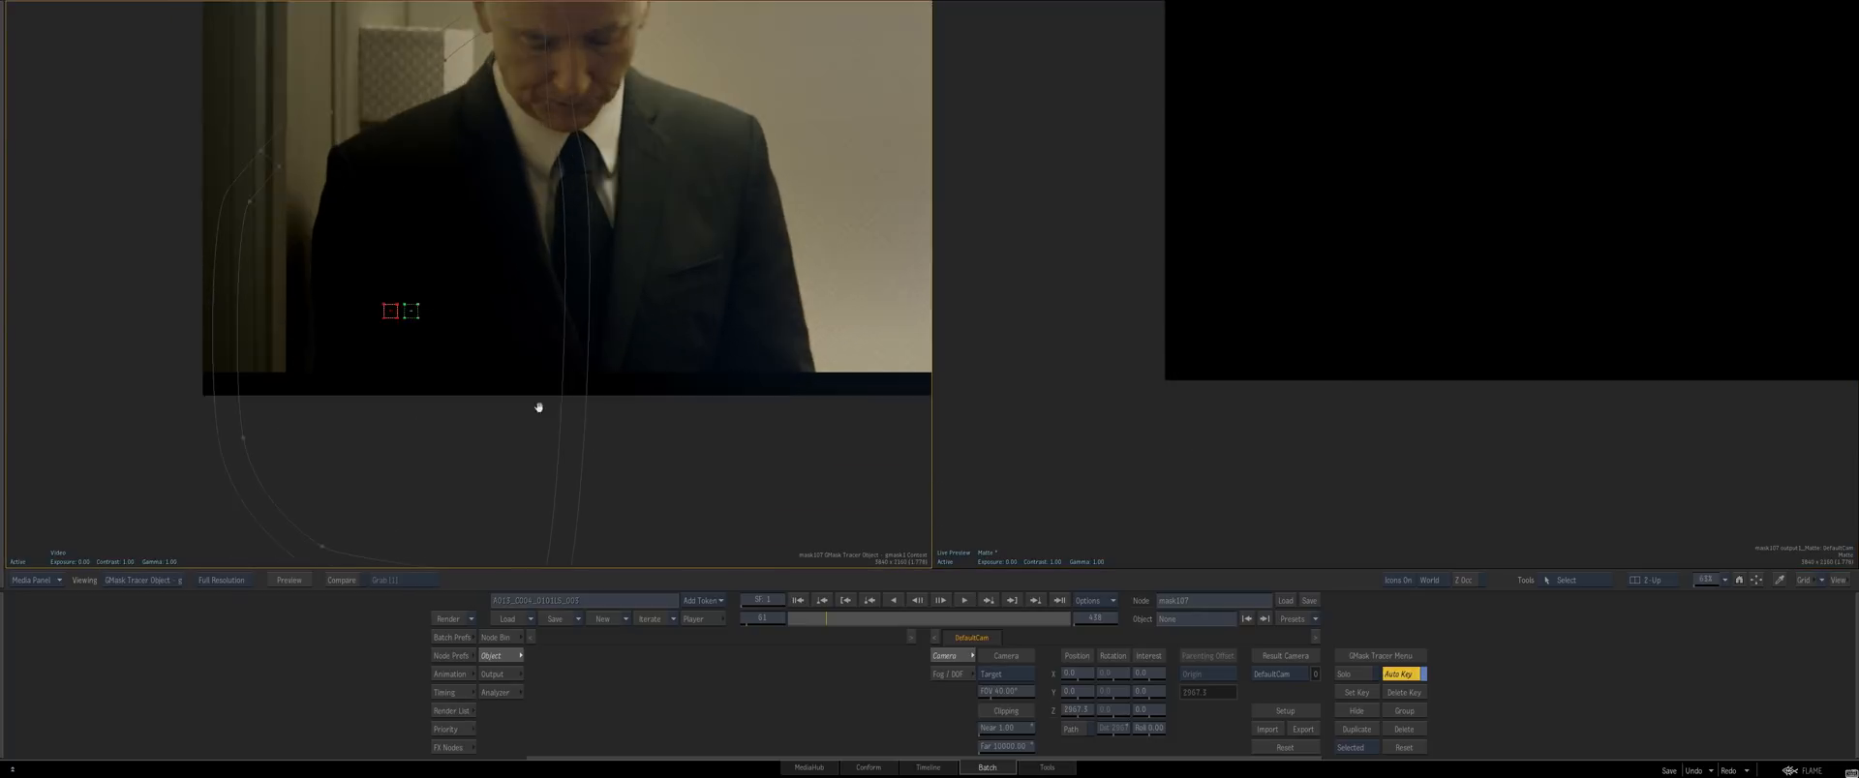
{"action": "left_click_drag", "start_coordinate": [1317, 209], "coordinate": [1229, 402]}
{"action": "scroll", "coordinate": [1171, 349], "scroll_direction": "down", "scroll_amount": 3}
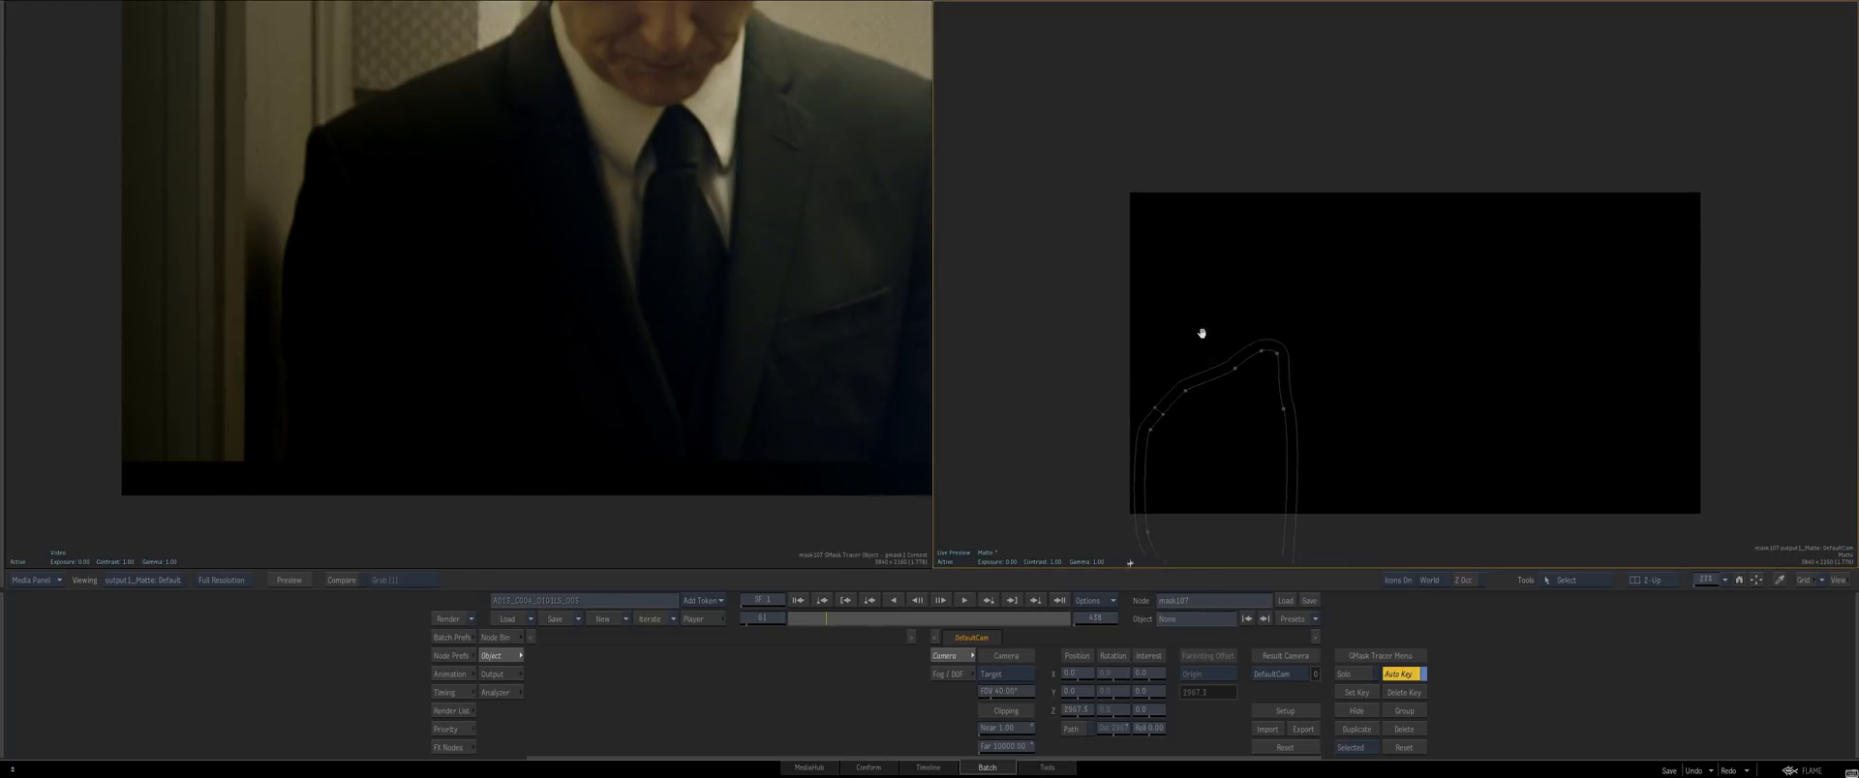
{"action": "left_click_drag", "start_coordinate": [1204, 336], "coordinate": [1253, 261]}
{"action": "left_click", "coordinate": [458, 421]}
{"action": "left_click_drag", "start_coordinate": [494, 424], "coordinate": [452, 485]}
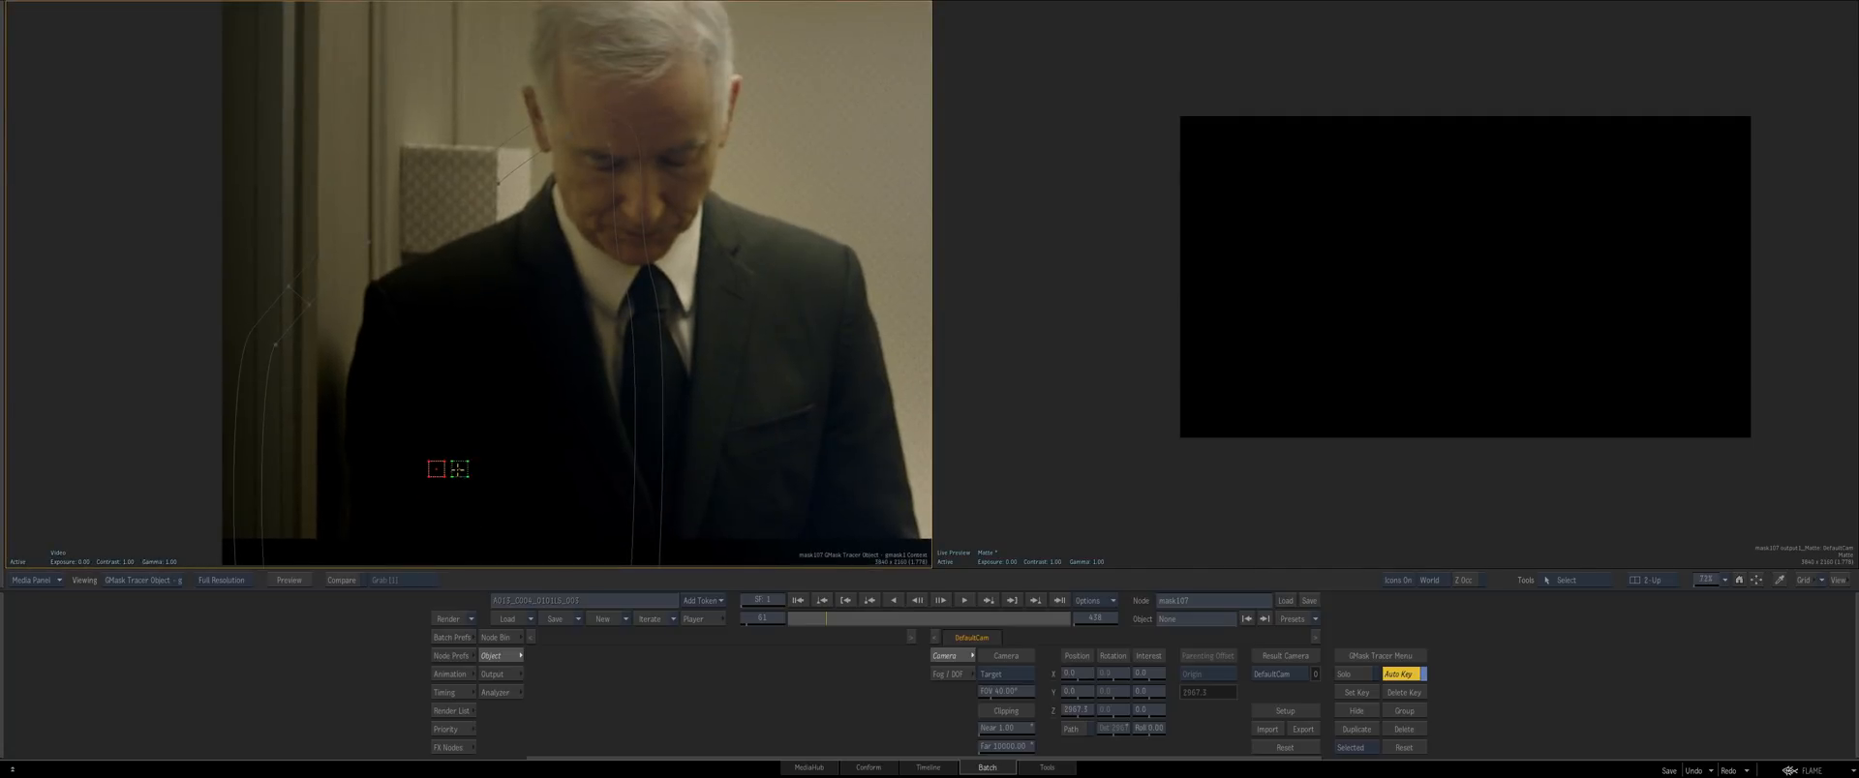
{"action": "left_click_drag", "start_coordinate": [459, 470], "coordinate": [462, 277]}
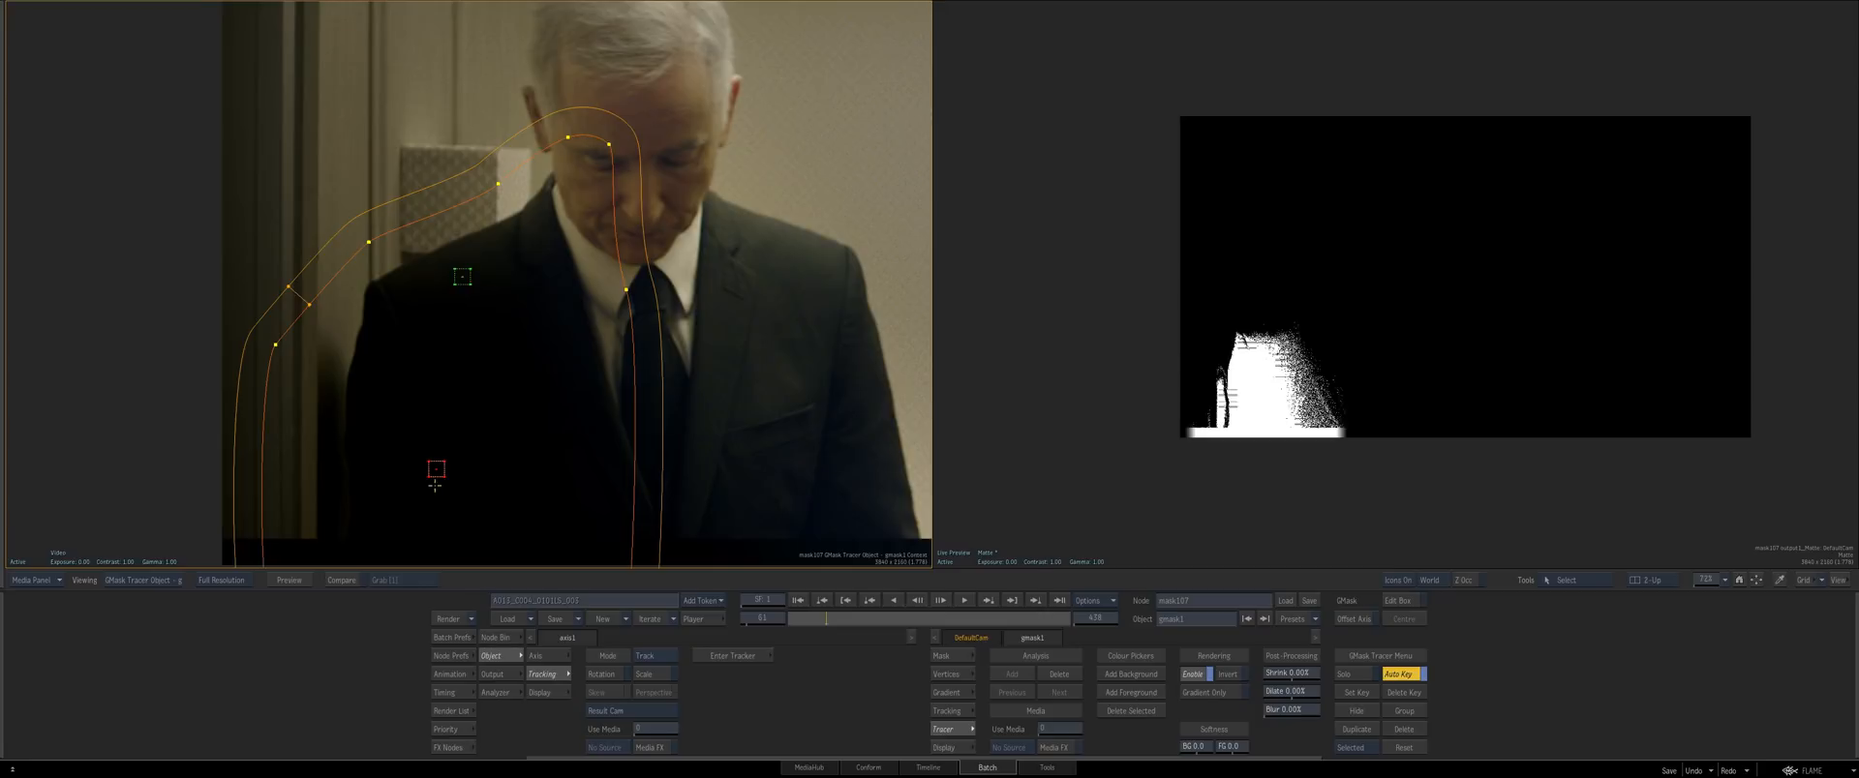
{"action": "left_click_drag", "start_coordinate": [435, 469], "coordinate": [436, 231]}
{"action": "left_click_drag", "start_coordinate": [421, 379], "coordinate": [475, 320]}
{"action": "mouse_move", "coordinate": [468, 281]}
{"action": "left_mouse_down"}
{"action": "mouse_move", "coordinate": [463, 361]}
{"action": "mouse_move", "coordinate": [474, 275]}
{"action": "left_mouse_up"}
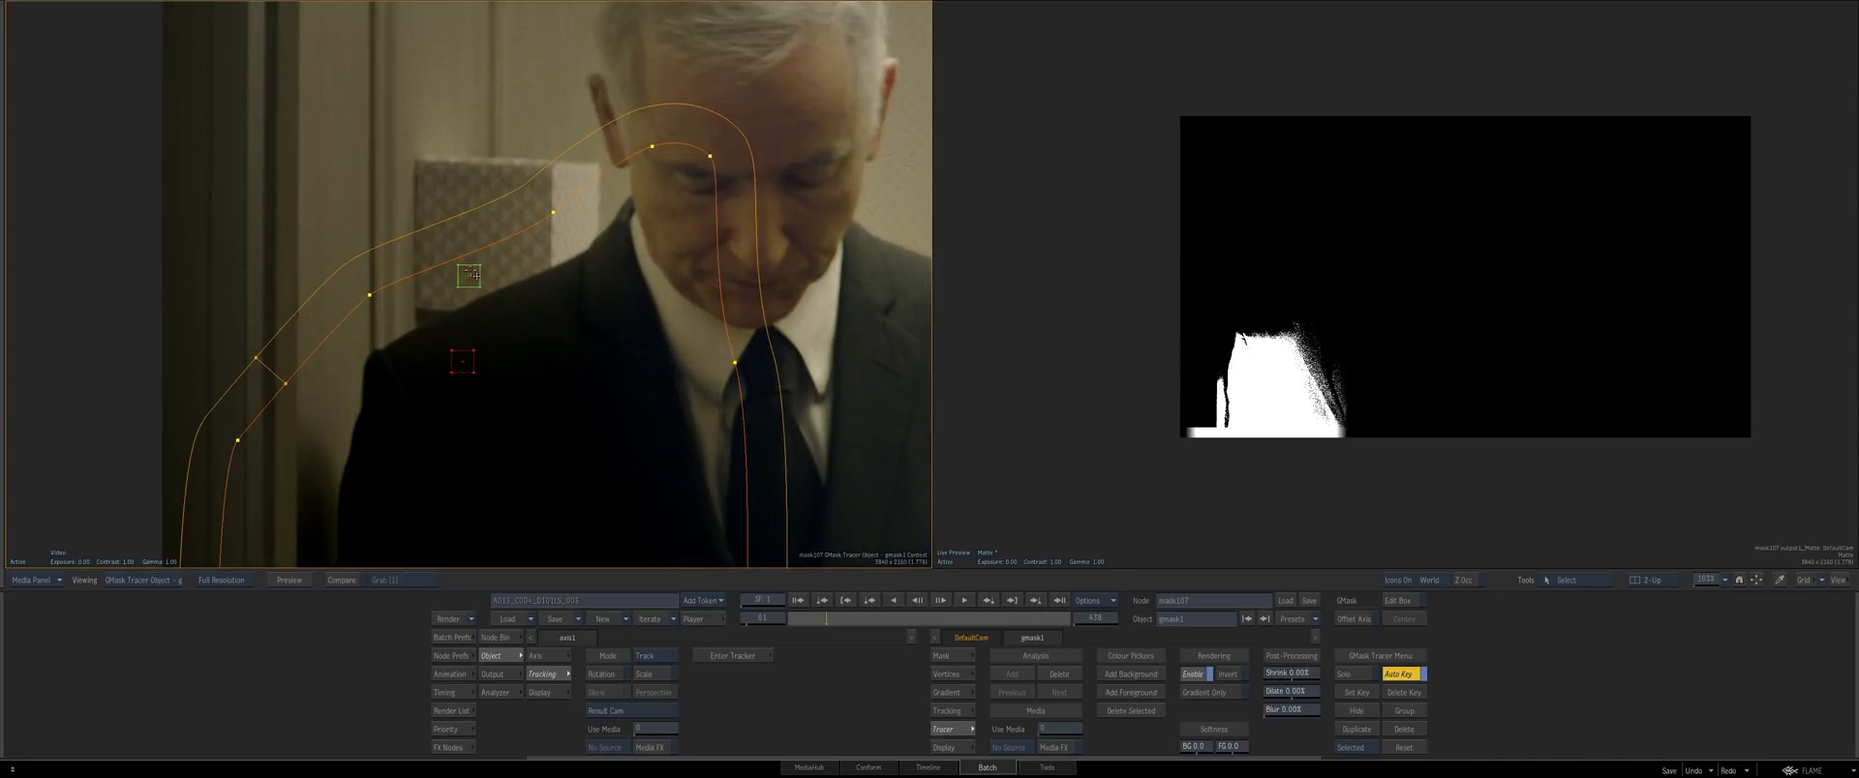
Fine-tune the background sample on the wall box and move the foreground sample onto the jacket near the lapel
{"action": "left_click", "coordinate": [1178, 403]}
{"action": "left_click_drag", "start_coordinate": [1178, 403], "coordinate": [1451, 355]}
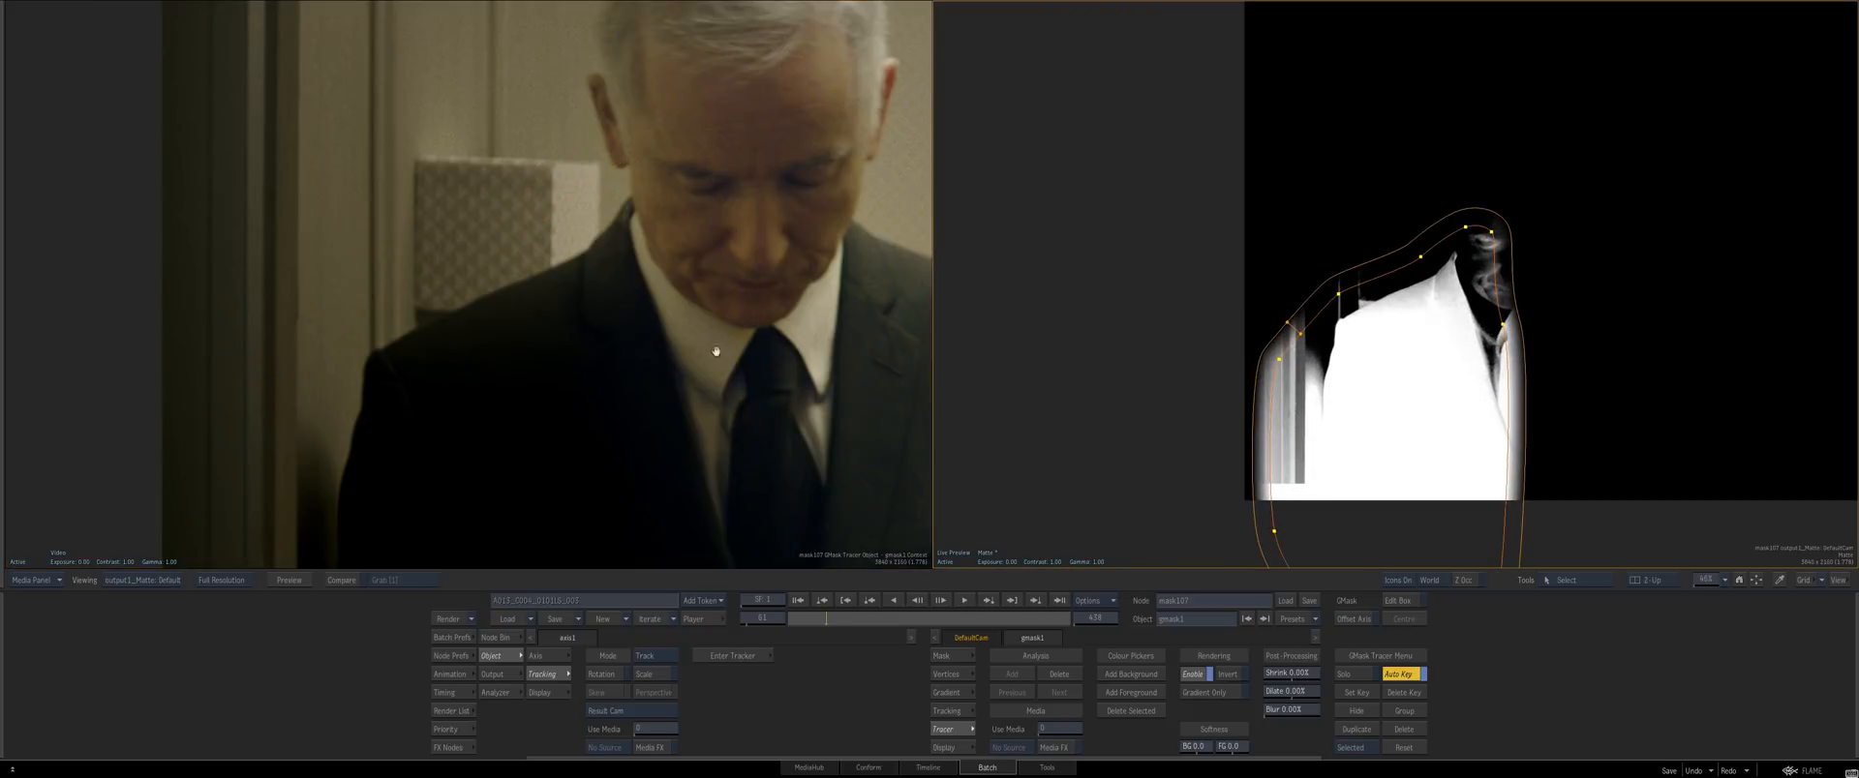
{"action": "left_click_drag", "start_coordinate": [442, 387], "coordinate": [605, 316]}
{"action": "mouse_move", "coordinate": [571, 210]}
{"action": "left_mouse_down"}
{"action": "mouse_move", "coordinate": [494, 254]}
{"action": "mouse_move", "coordinate": [562, 207]}
{"action": "left_mouse_up"}
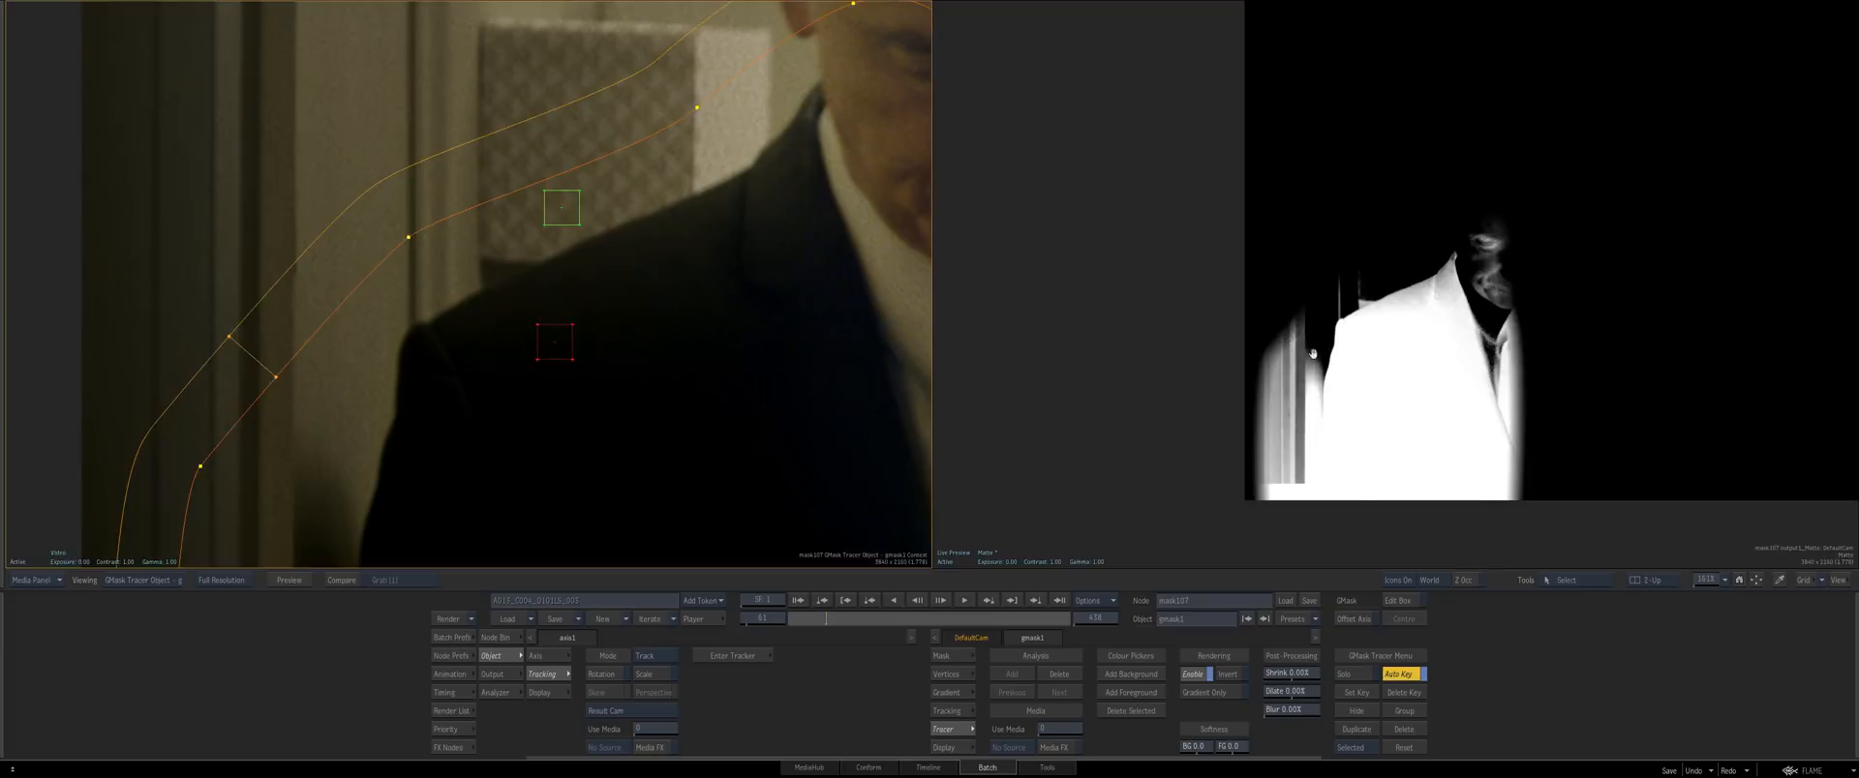
{"action": "left_click_drag", "start_coordinate": [1313, 354], "coordinate": [1261, 361]}
{"action": "left_click_drag", "start_coordinate": [833, 270], "coordinate": [815, 323]}
{"action": "left_click_drag", "start_coordinate": [536, 395], "coordinate": [686, 286]}
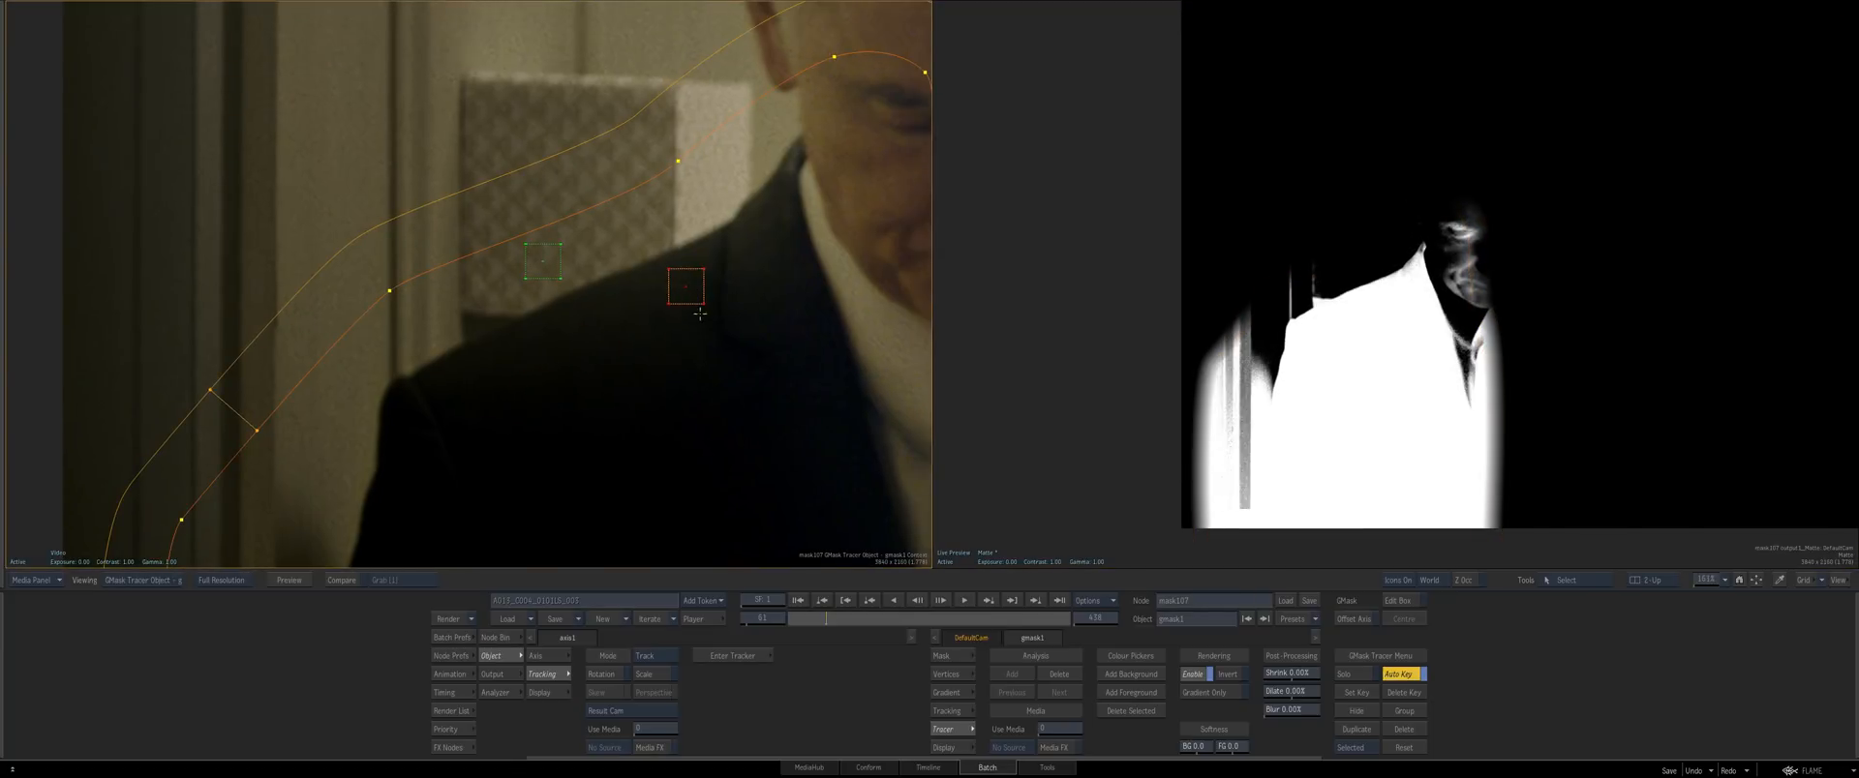
{"action": "left_click_drag", "start_coordinate": [685, 359], "coordinate": [688, 343]}
{"action": "left_click_drag", "start_coordinate": [690, 270], "coordinate": [730, 276]}
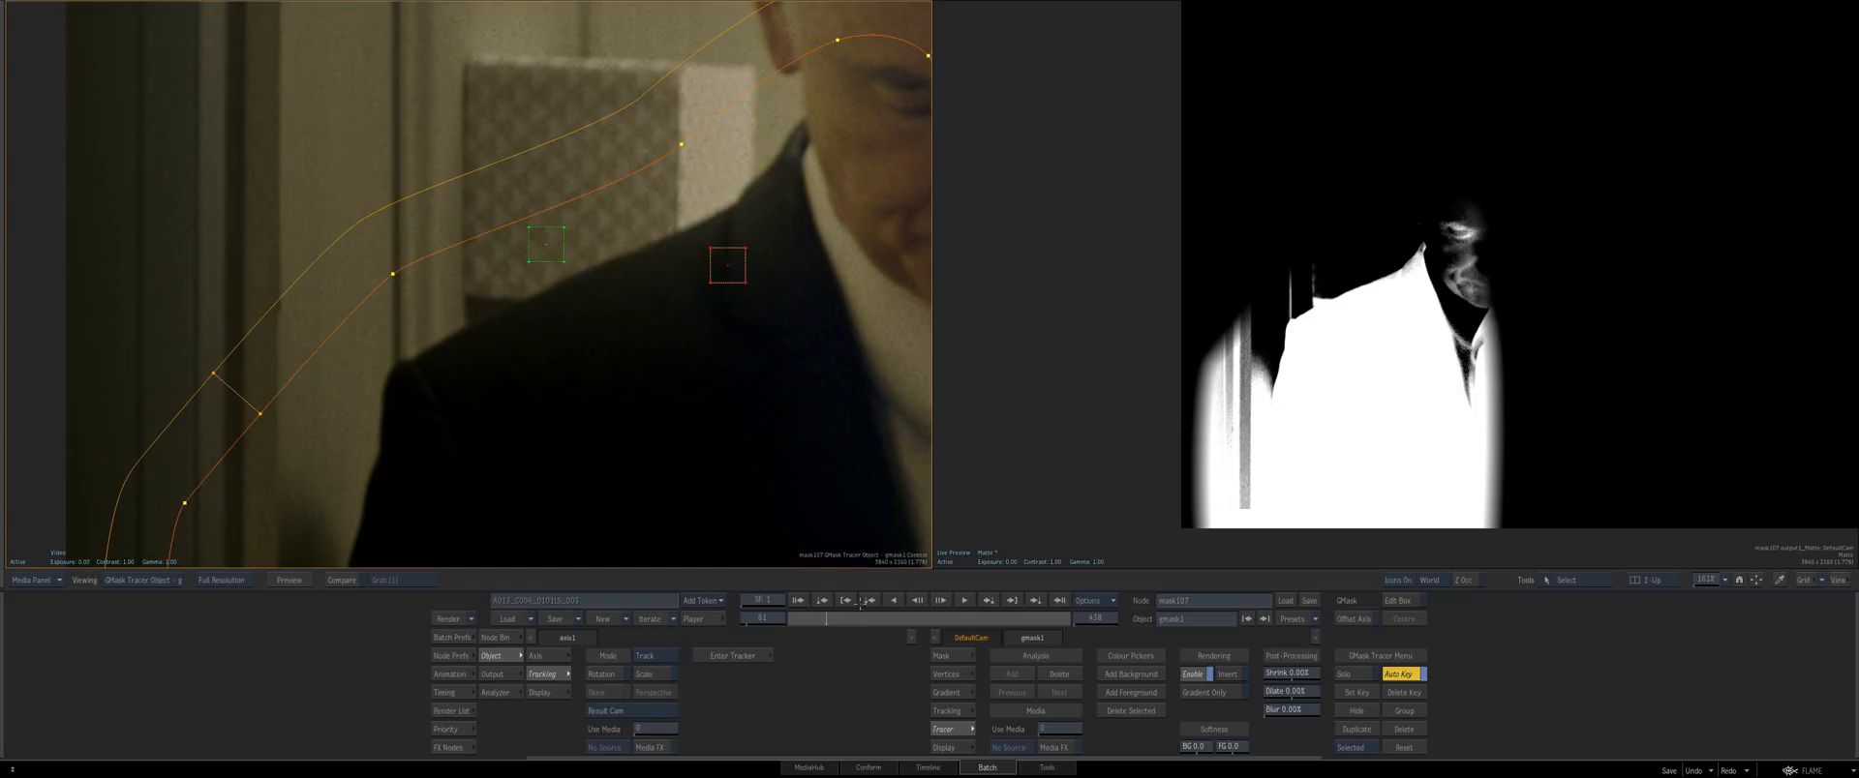
Scrub through the matte, then extend the gmask's upper edge around the man's raised arm and gloved hand at the hat
{"action": "left_click_drag", "start_coordinate": [808, 620], "coordinate": [804, 619]}
{"action": "key", "text": "Right"}
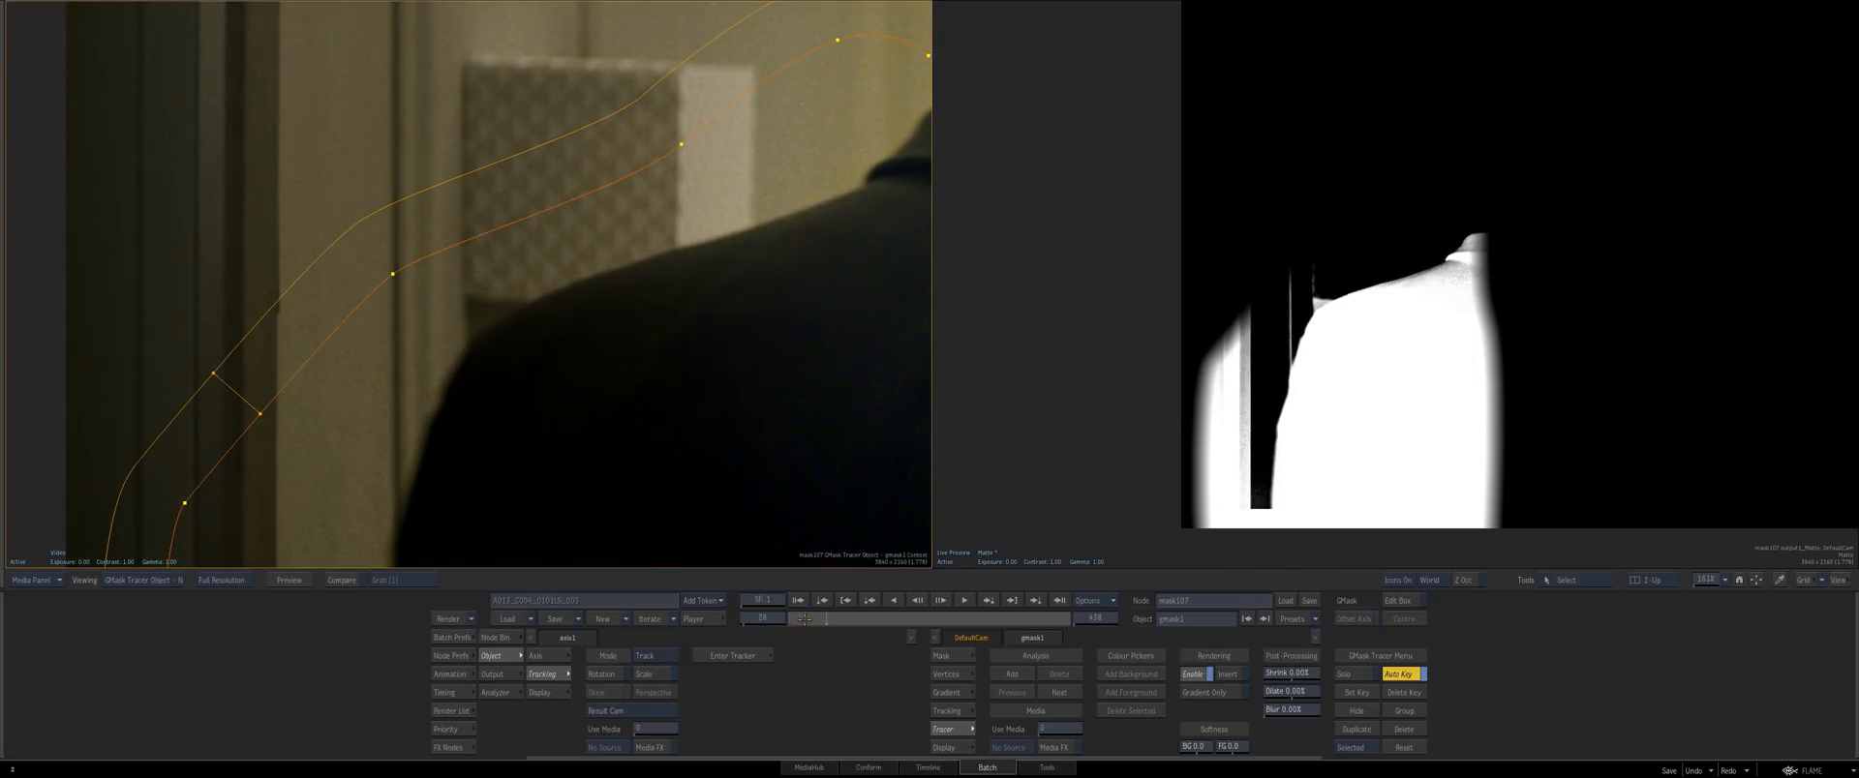
{"action": "key", "text": "Left"}
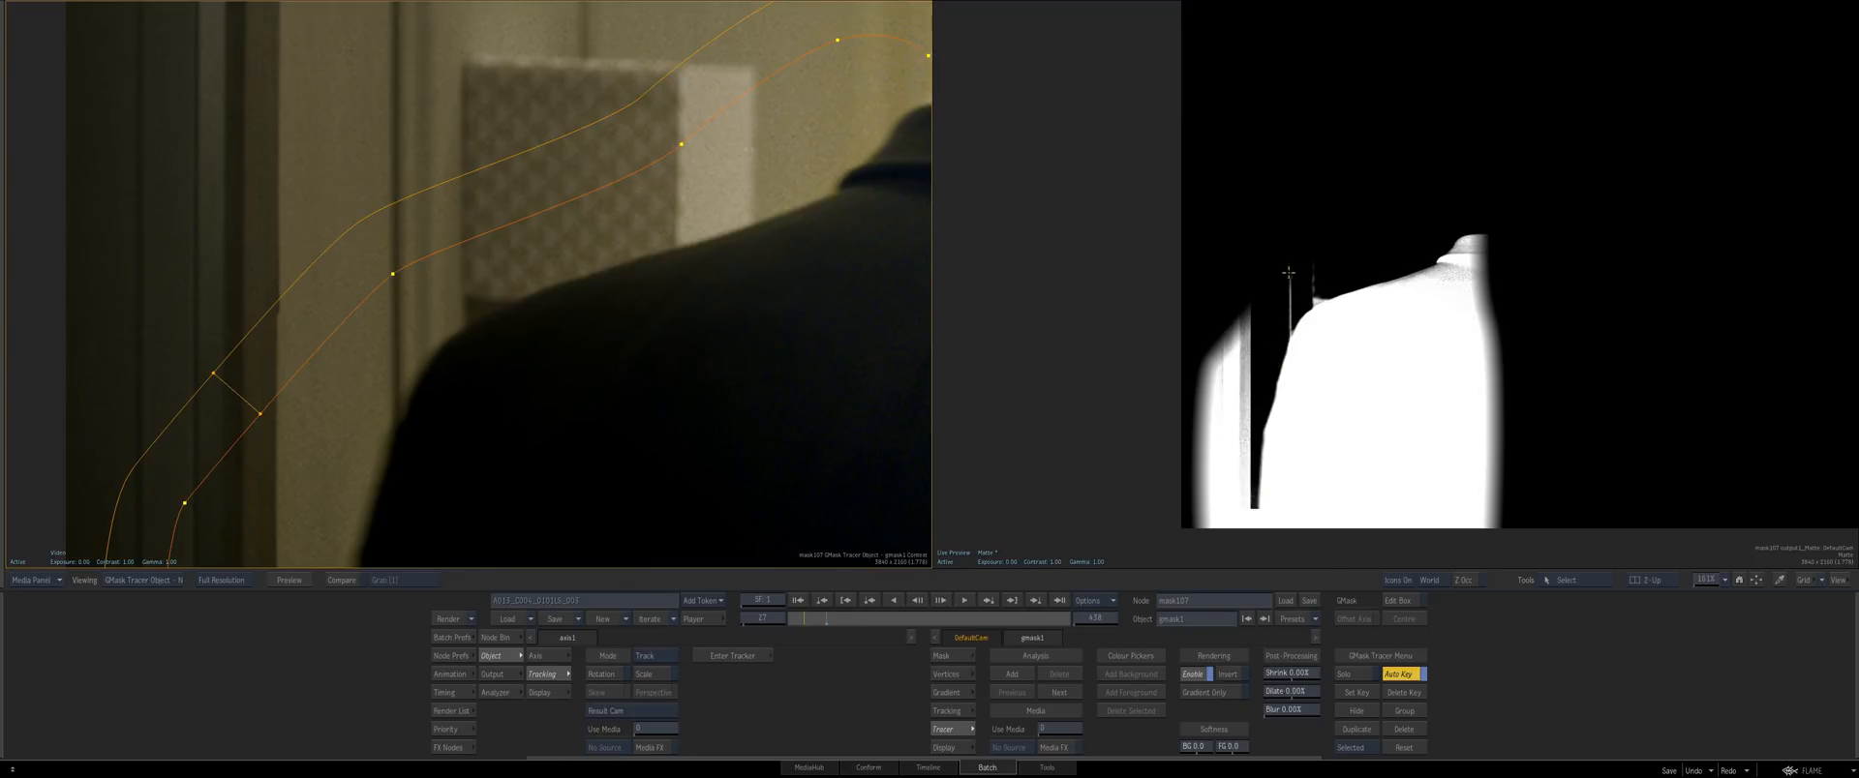
{"action": "left_click_drag", "start_coordinate": [833, 620], "coordinate": [931, 619]}
{"action": "scroll", "coordinate": [776, 524], "scroll_direction": "down", "scroll_amount": 5}
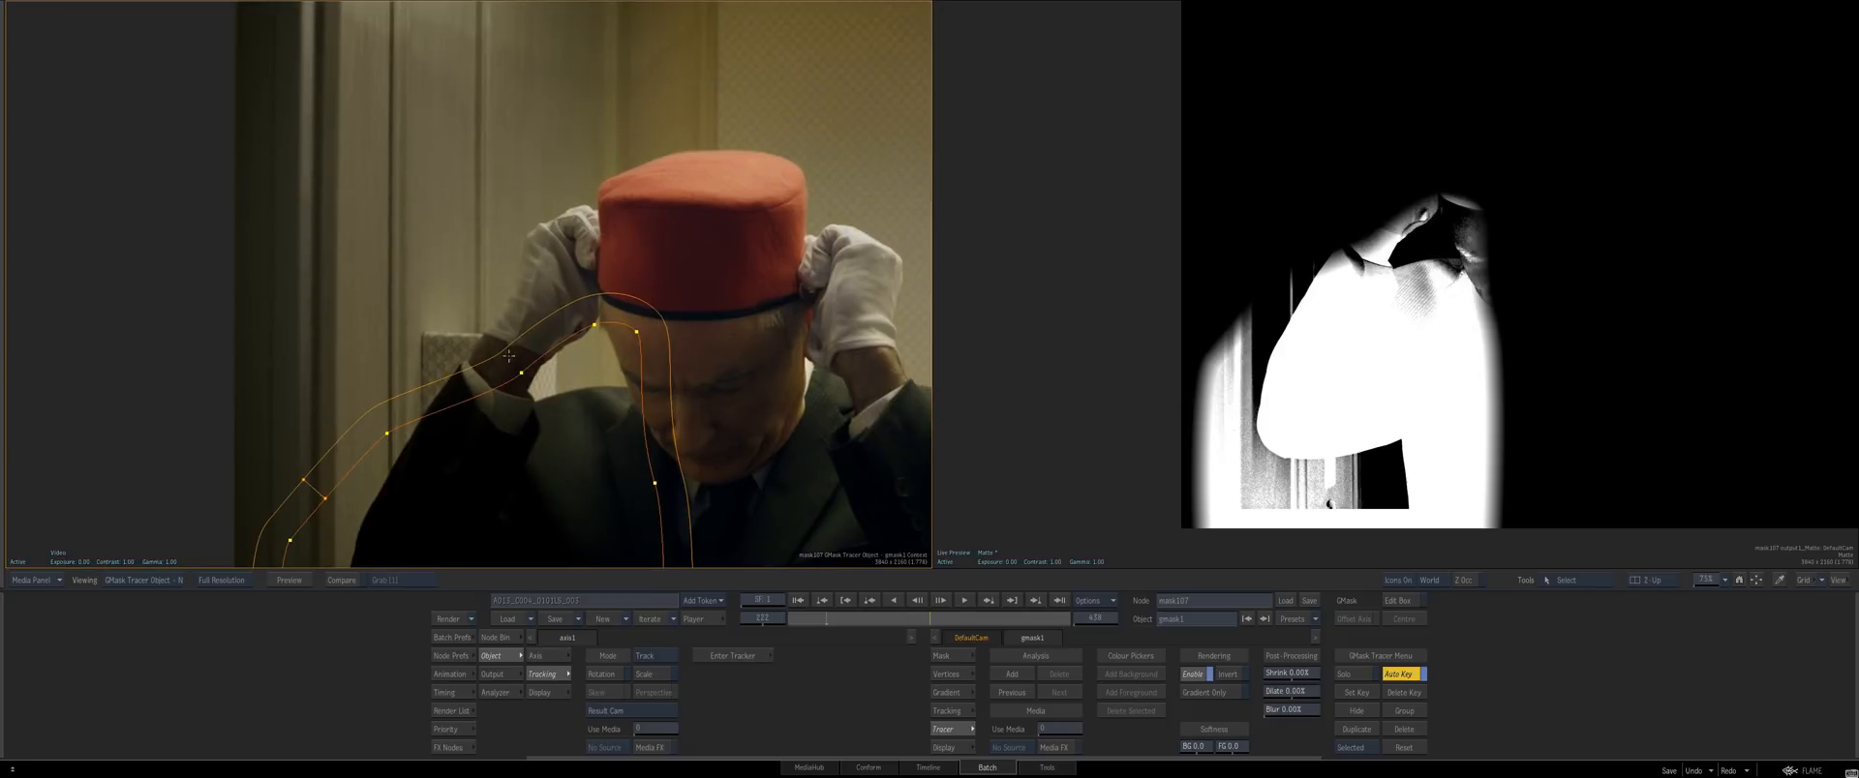
{"action": "left_click_drag", "start_coordinate": [499, 261], "coordinate": [523, 210]}
{"action": "left_click_drag", "start_coordinate": [593, 324], "coordinate": [588, 204]}
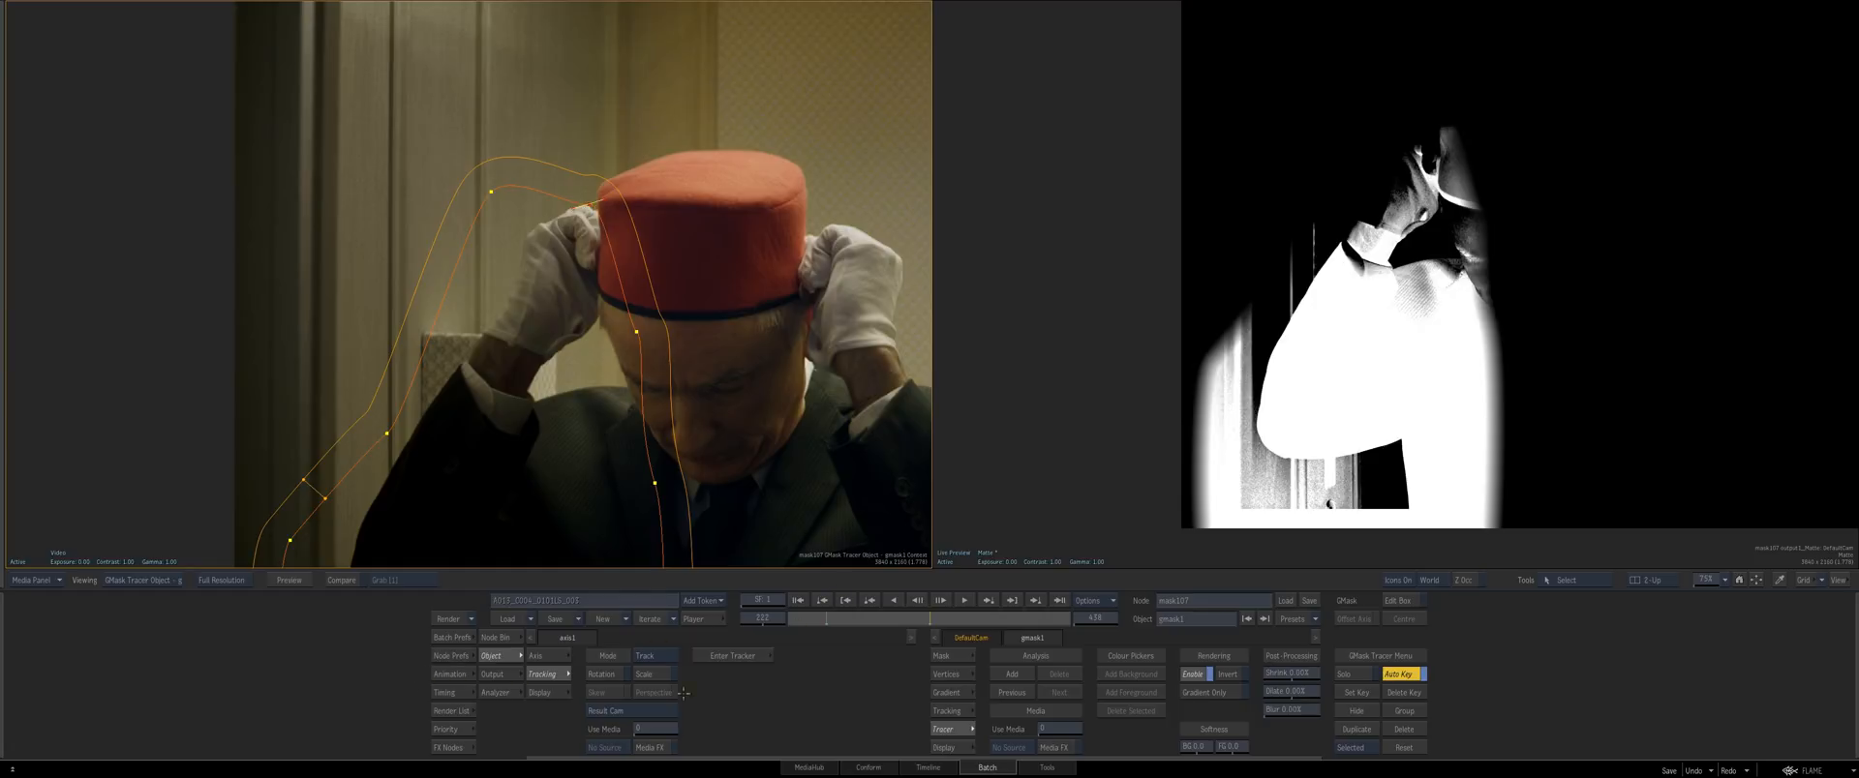
Inspect the gmask's animation channels and go to a frame where the man wears the hat and looks aside
{"action": "left_click", "coordinate": [433, 673]}
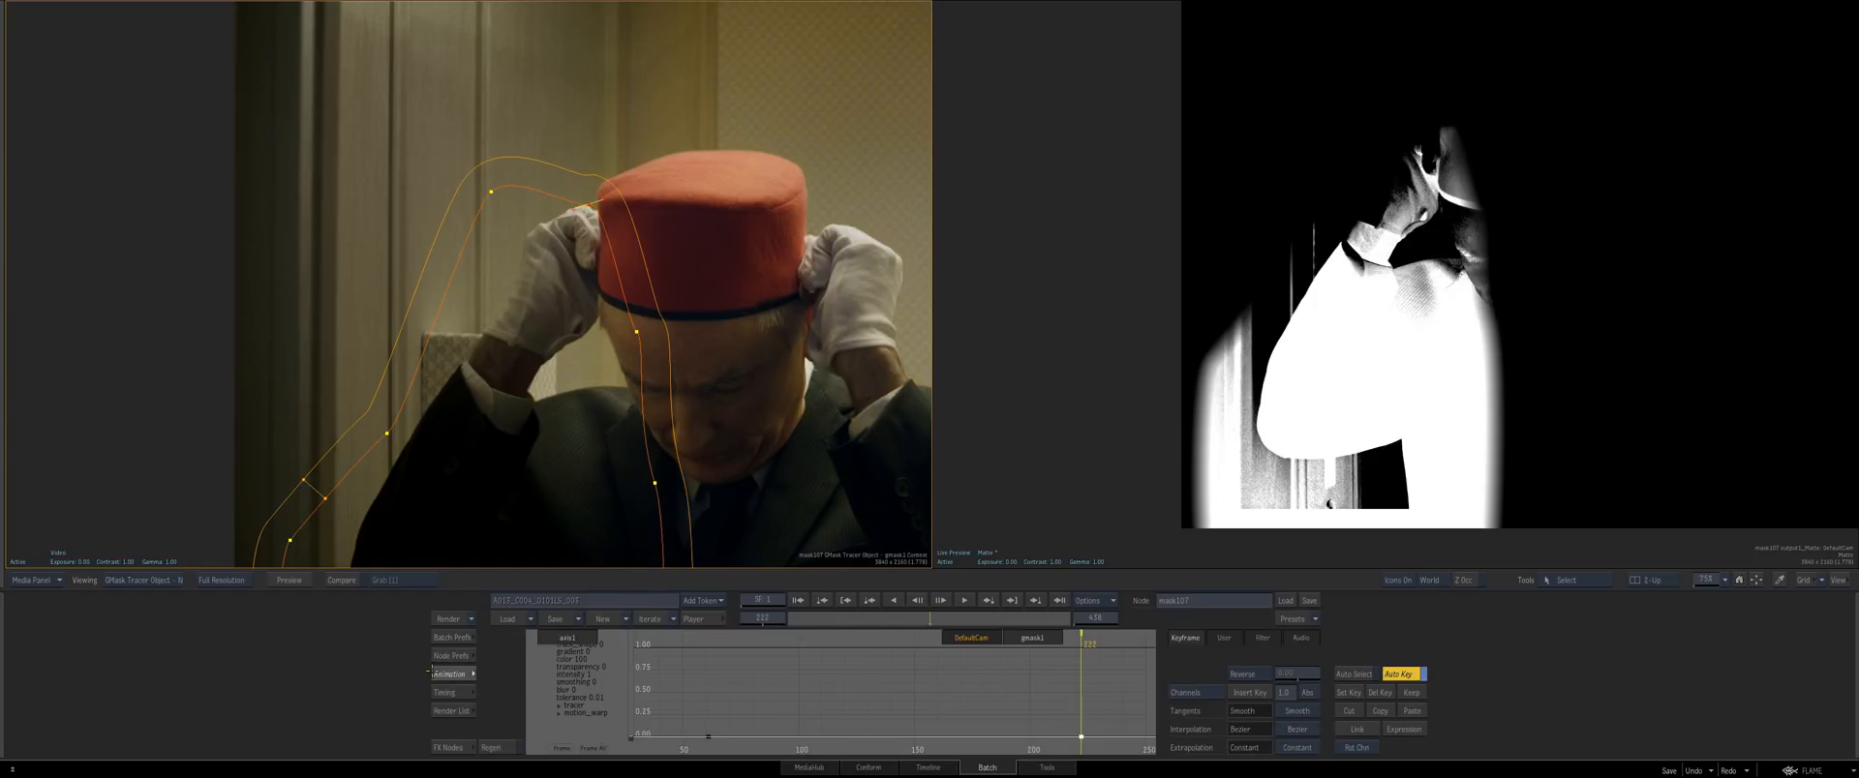
{"action": "mouse_move", "coordinate": [965, 621]}
{"action": "left_mouse_down"}
{"action": "mouse_move", "coordinate": [938, 619]}
{"action": "mouse_move", "coordinate": [967, 618]}
{"action": "left_mouse_up"}
{"action": "scroll", "coordinate": [504, 353], "scroll_direction": "up", "scroll_amount": 5}
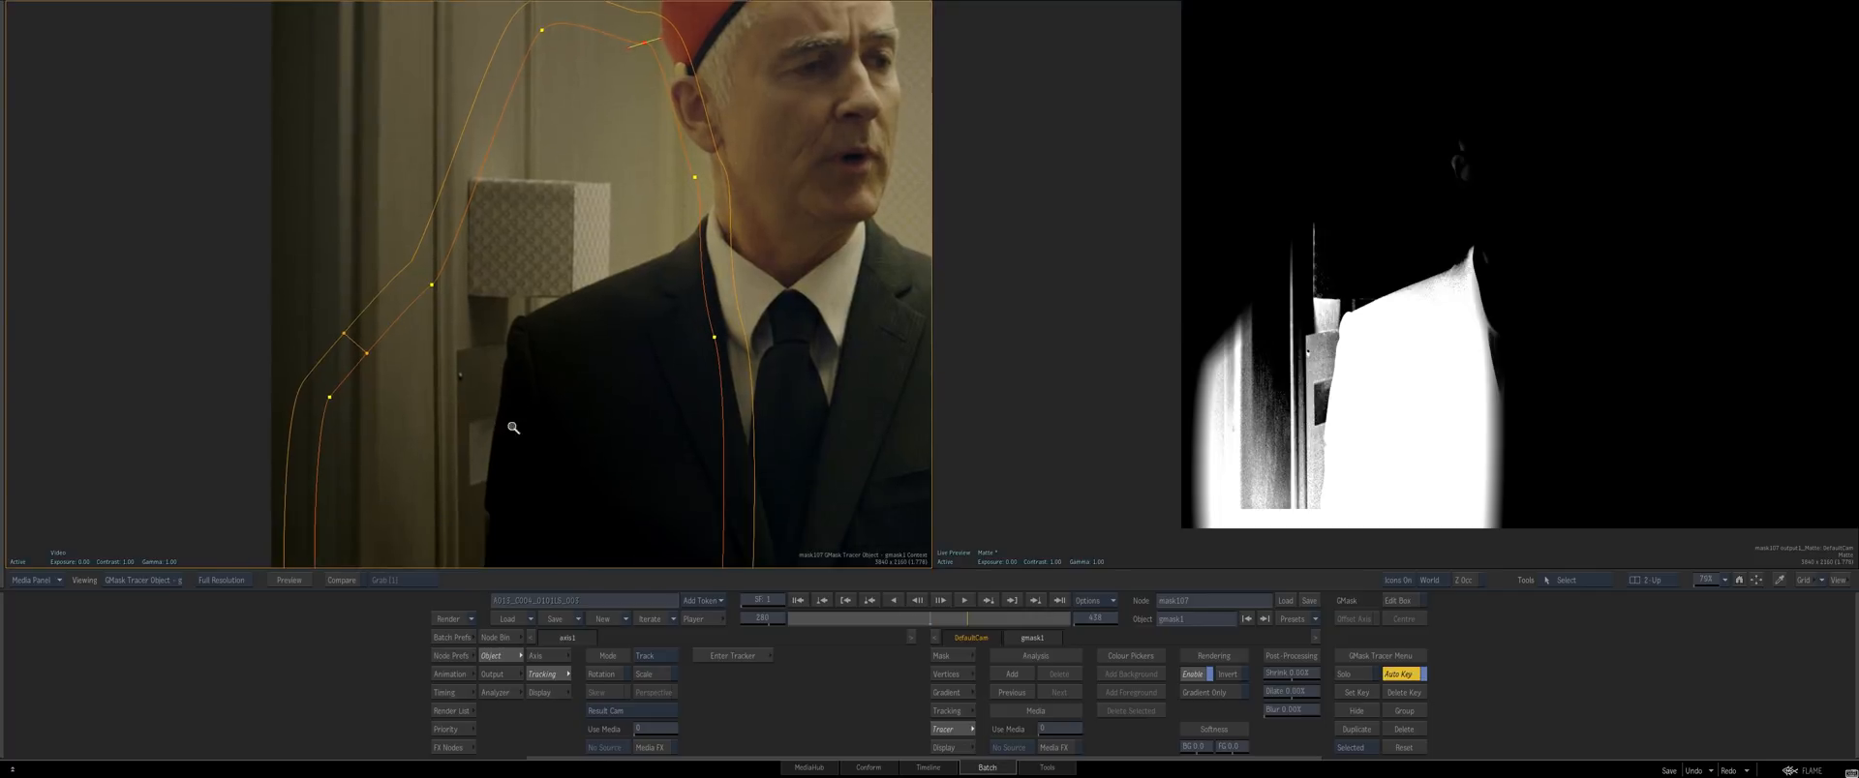
{"action": "scroll", "coordinate": [525, 373], "scroll_direction": "down", "scroll_amount": 3}
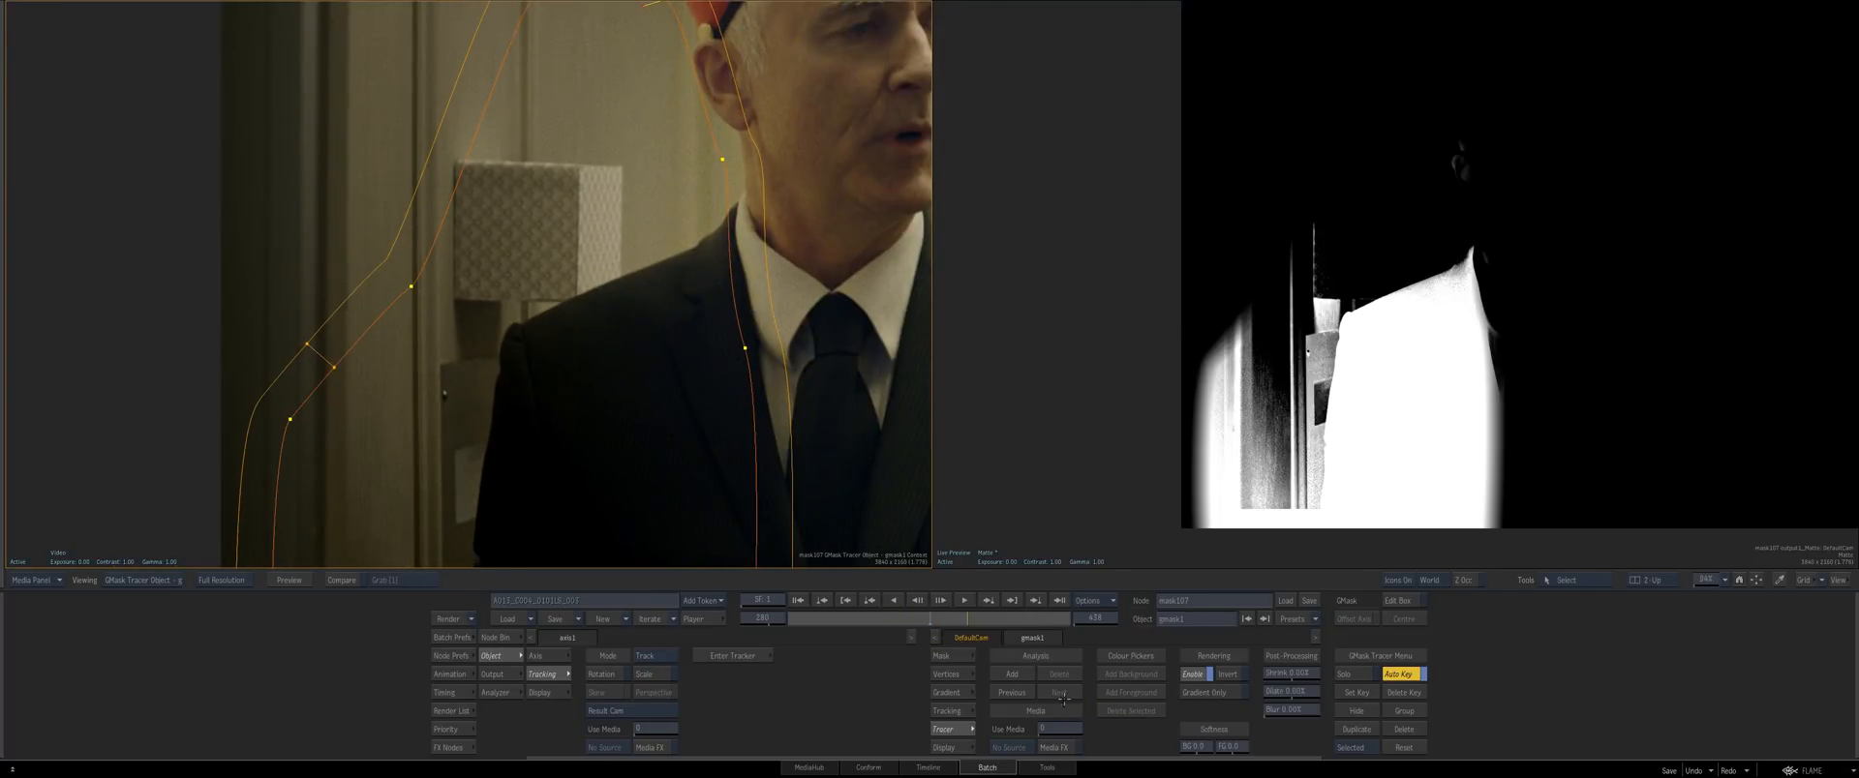
{"action": "left_click", "coordinate": [1010, 672]}
{"action": "left_click_drag", "start_coordinate": [556, 360], "coordinate": [491, 366]}
{"action": "left_click_drag", "start_coordinate": [415, 267], "coordinate": [432, 319]}
{"action": "key", "text": "ctrl+z"}
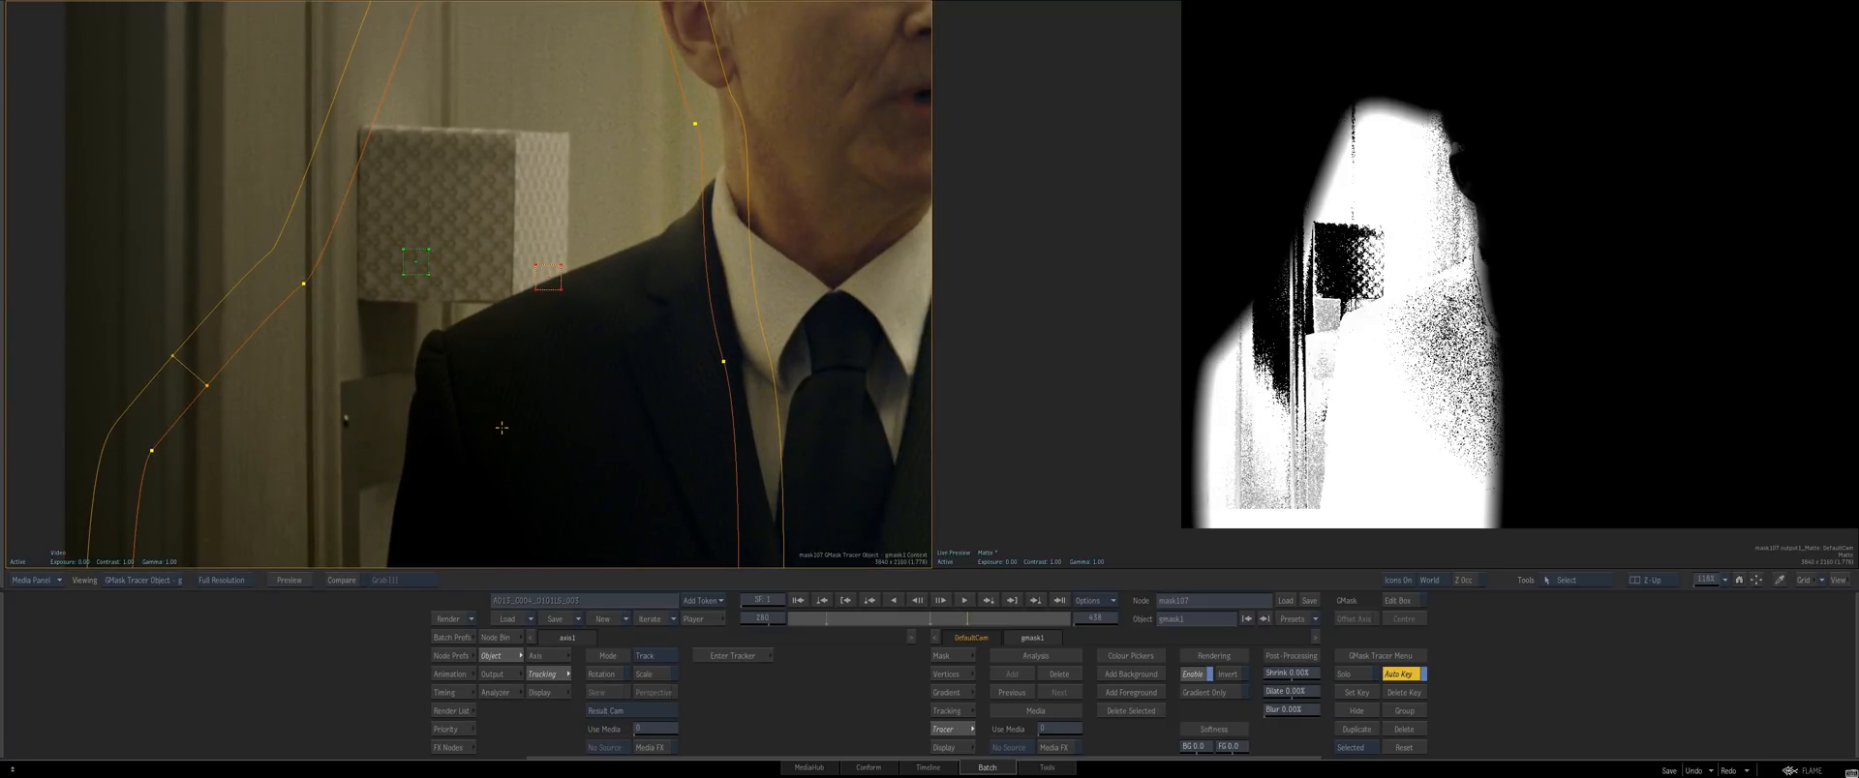
{"action": "key", "text": "ctrl+z"}
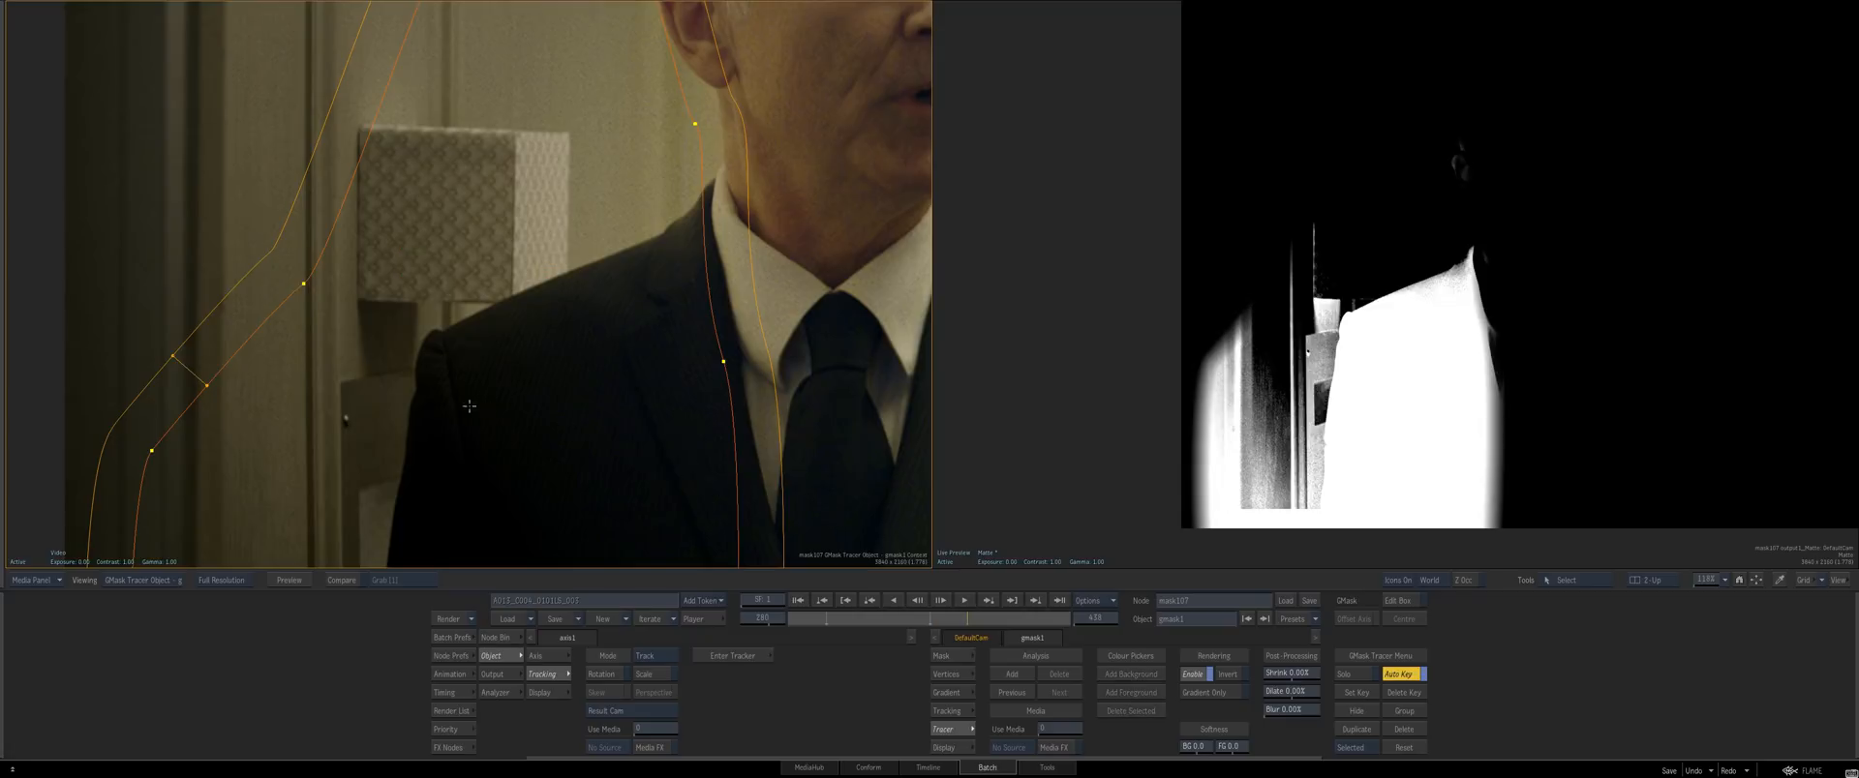
Add another tracer analysis at this frame, sampling the jacket shoulder as foreground and the shadow below the wall box as background
{"action": "left_click_drag", "start_coordinate": [471, 406], "coordinate": [809, 575]}
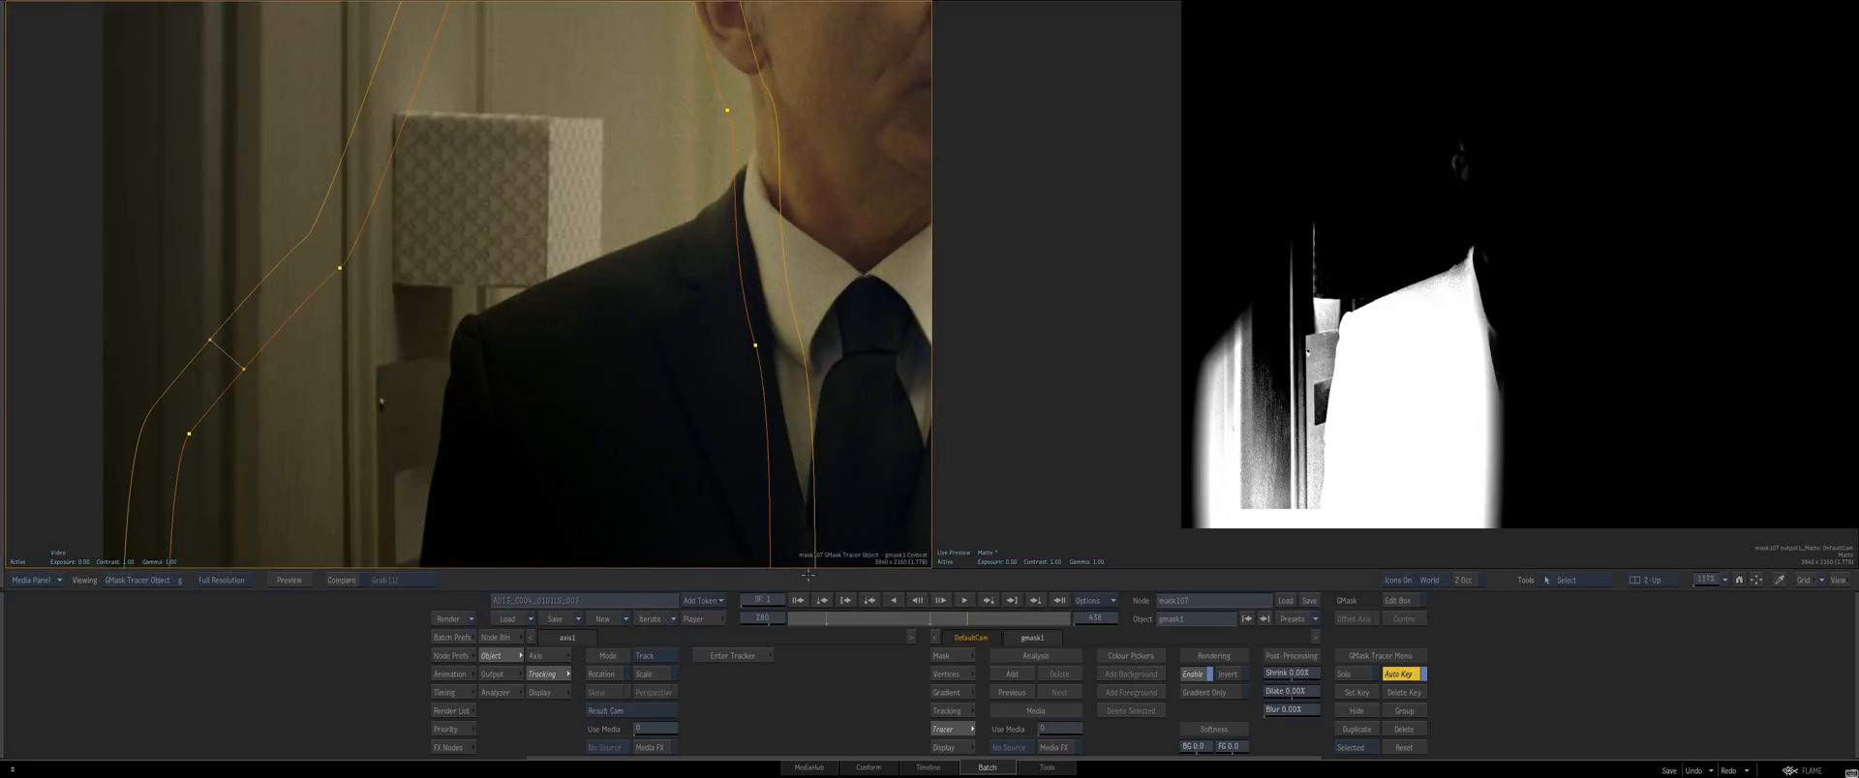
{"action": "left_click", "coordinate": [1012, 675]}
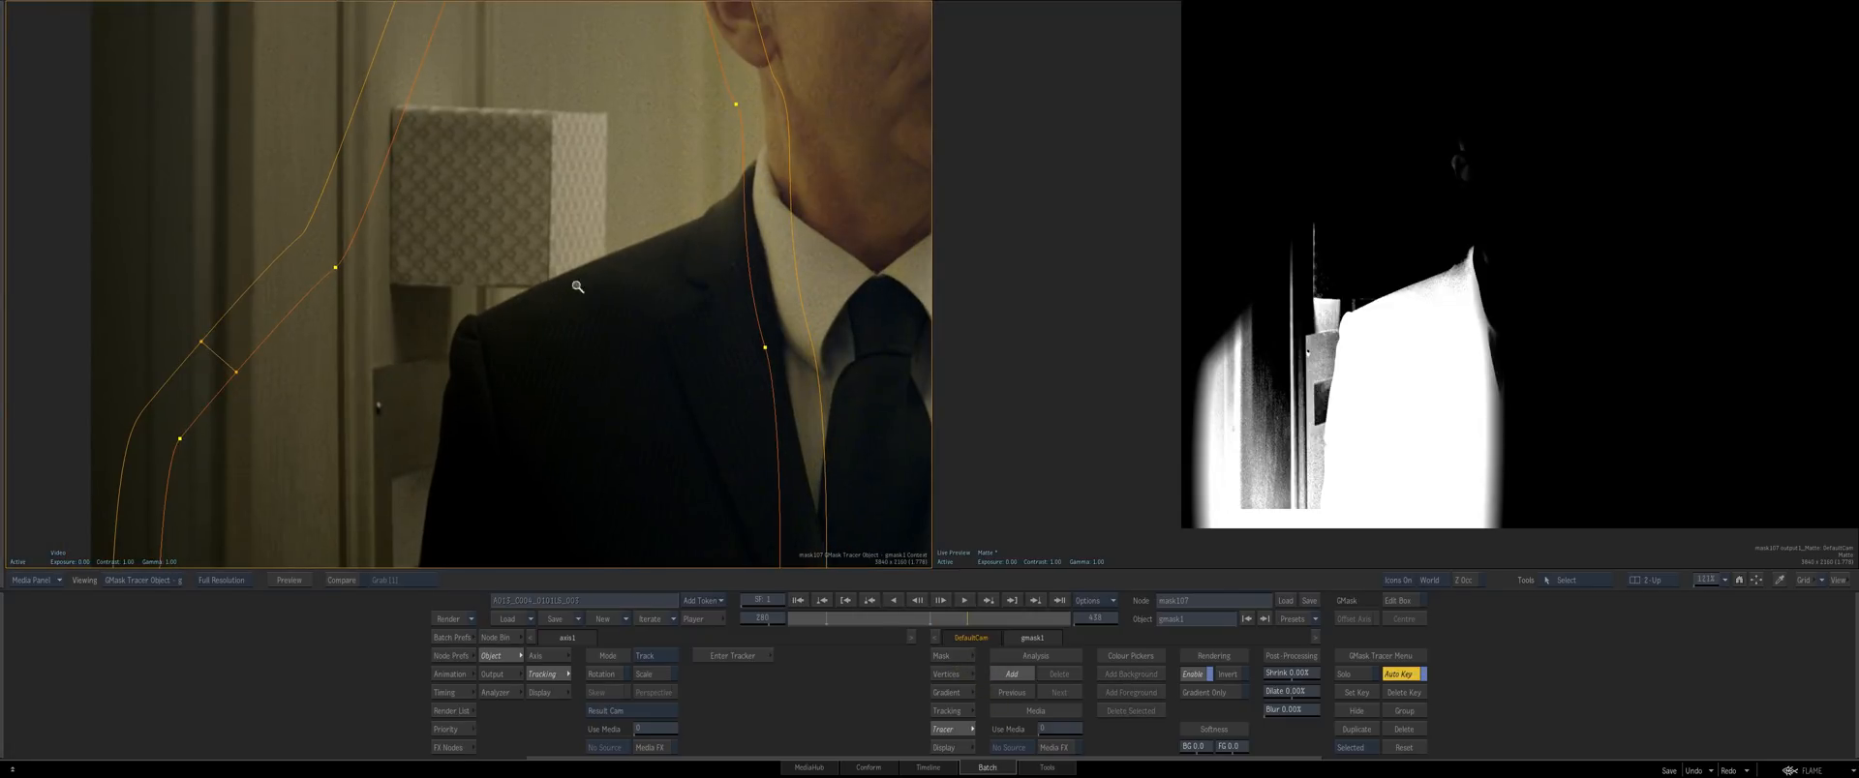
{"action": "left_click_drag", "start_coordinate": [624, 268], "coordinate": [660, 279]}
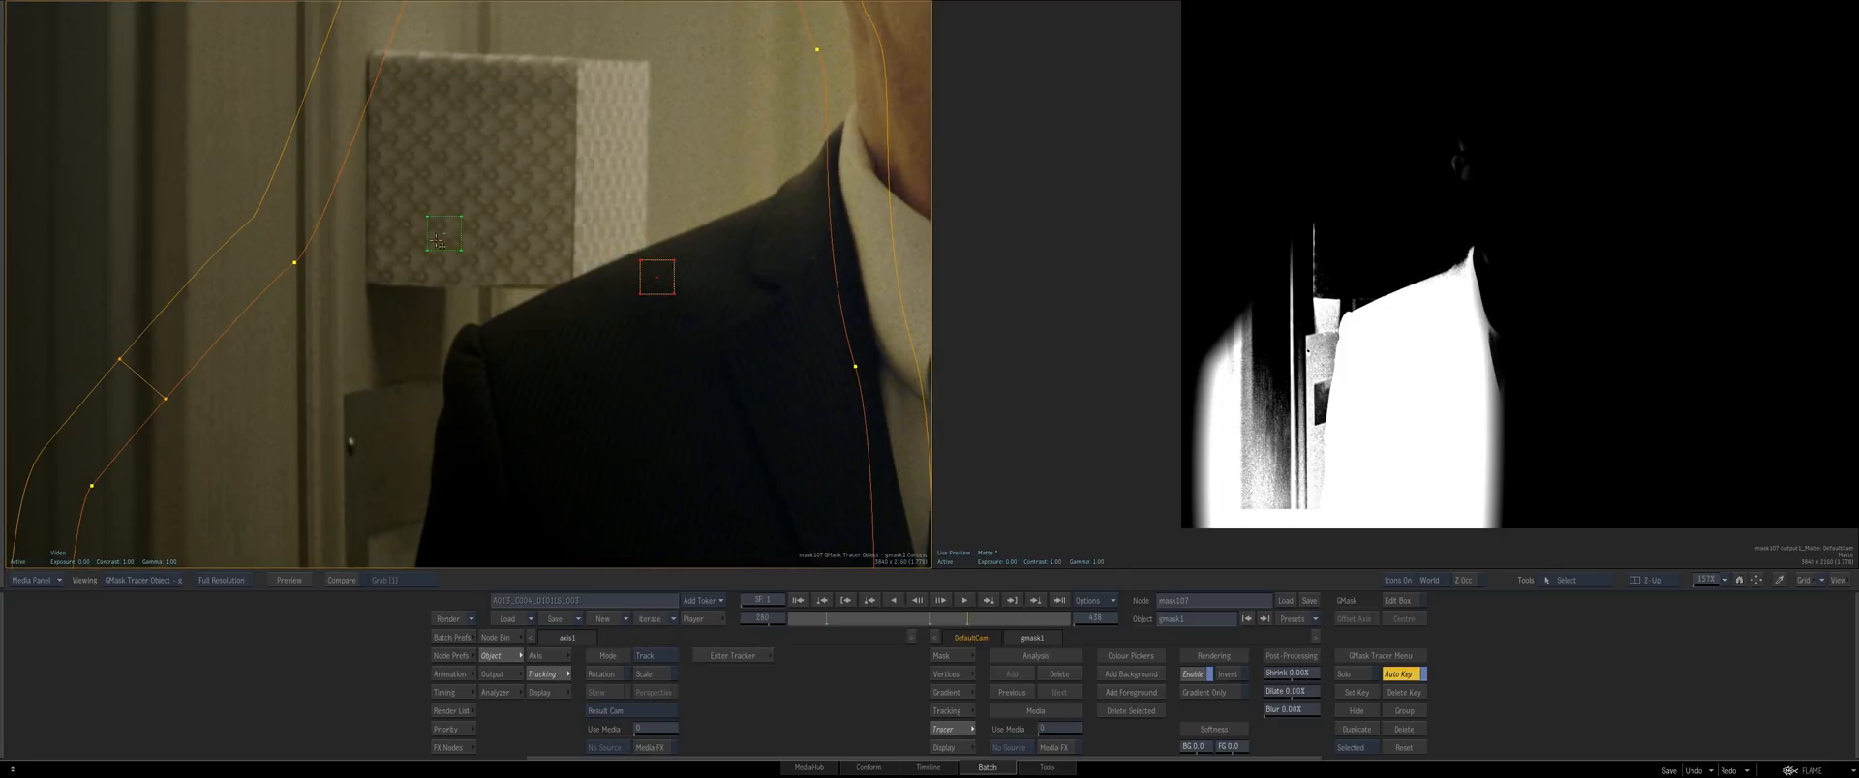
{"action": "left_click_drag", "start_coordinate": [440, 242], "coordinate": [418, 329]}
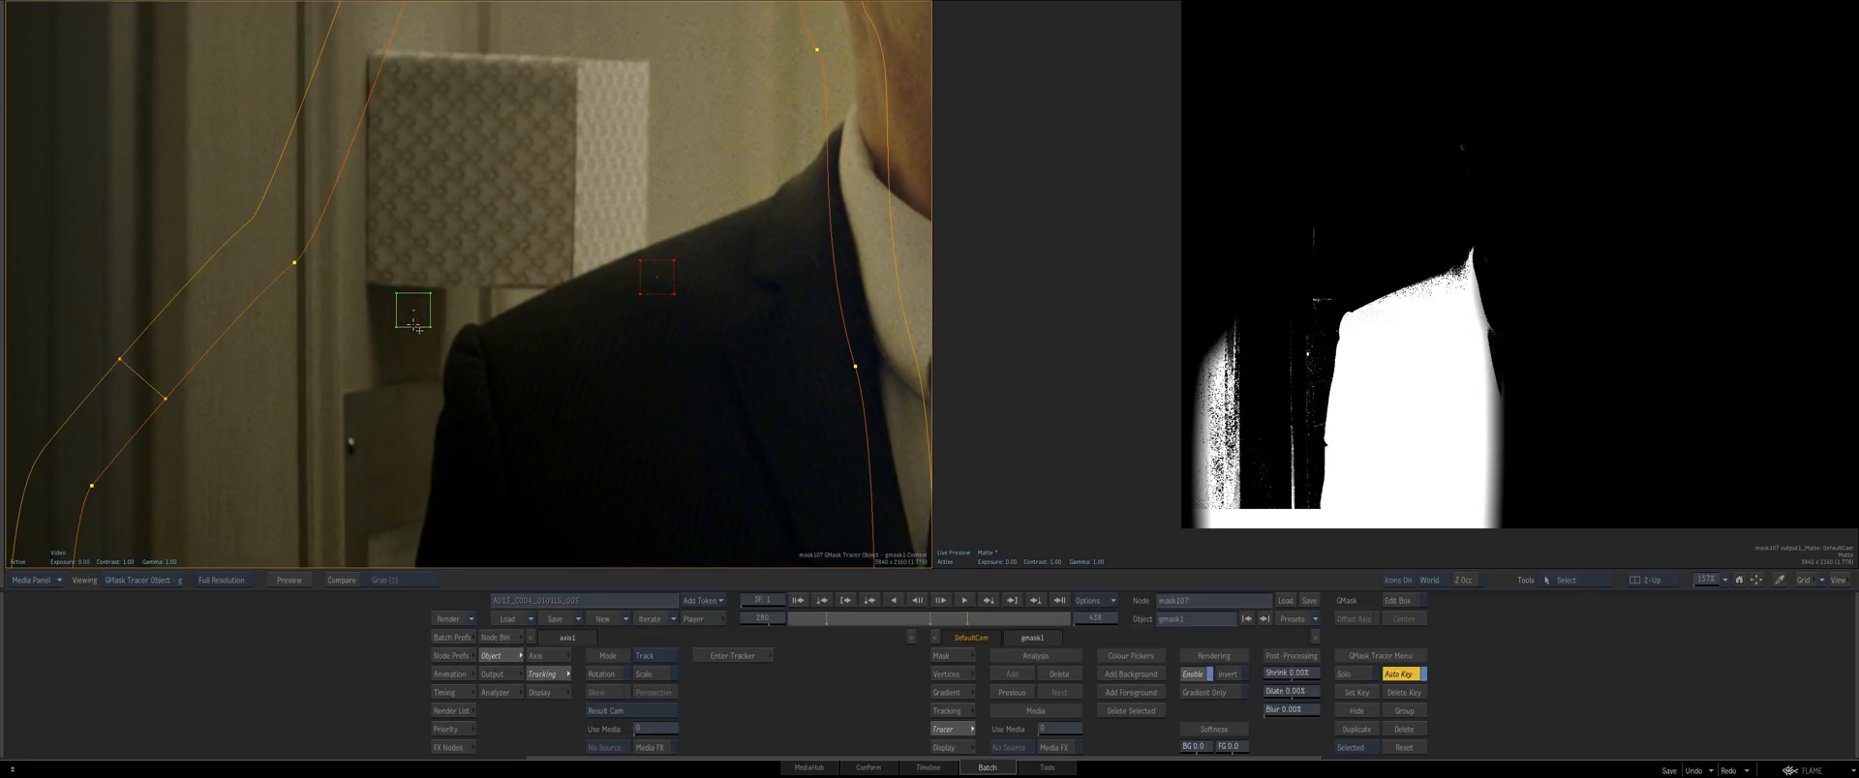
{"action": "mouse_move", "coordinate": [658, 277]}
{"action": "left_mouse_down"}
{"action": "mouse_move", "coordinate": [671, 269]}
{"action": "mouse_move", "coordinate": [648, 300]}
{"action": "mouse_move", "coordinate": [678, 284]}
{"action": "mouse_move", "coordinate": [668, 323]}
{"action": "mouse_move", "coordinate": [644, 288]}
{"action": "left_mouse_up"}
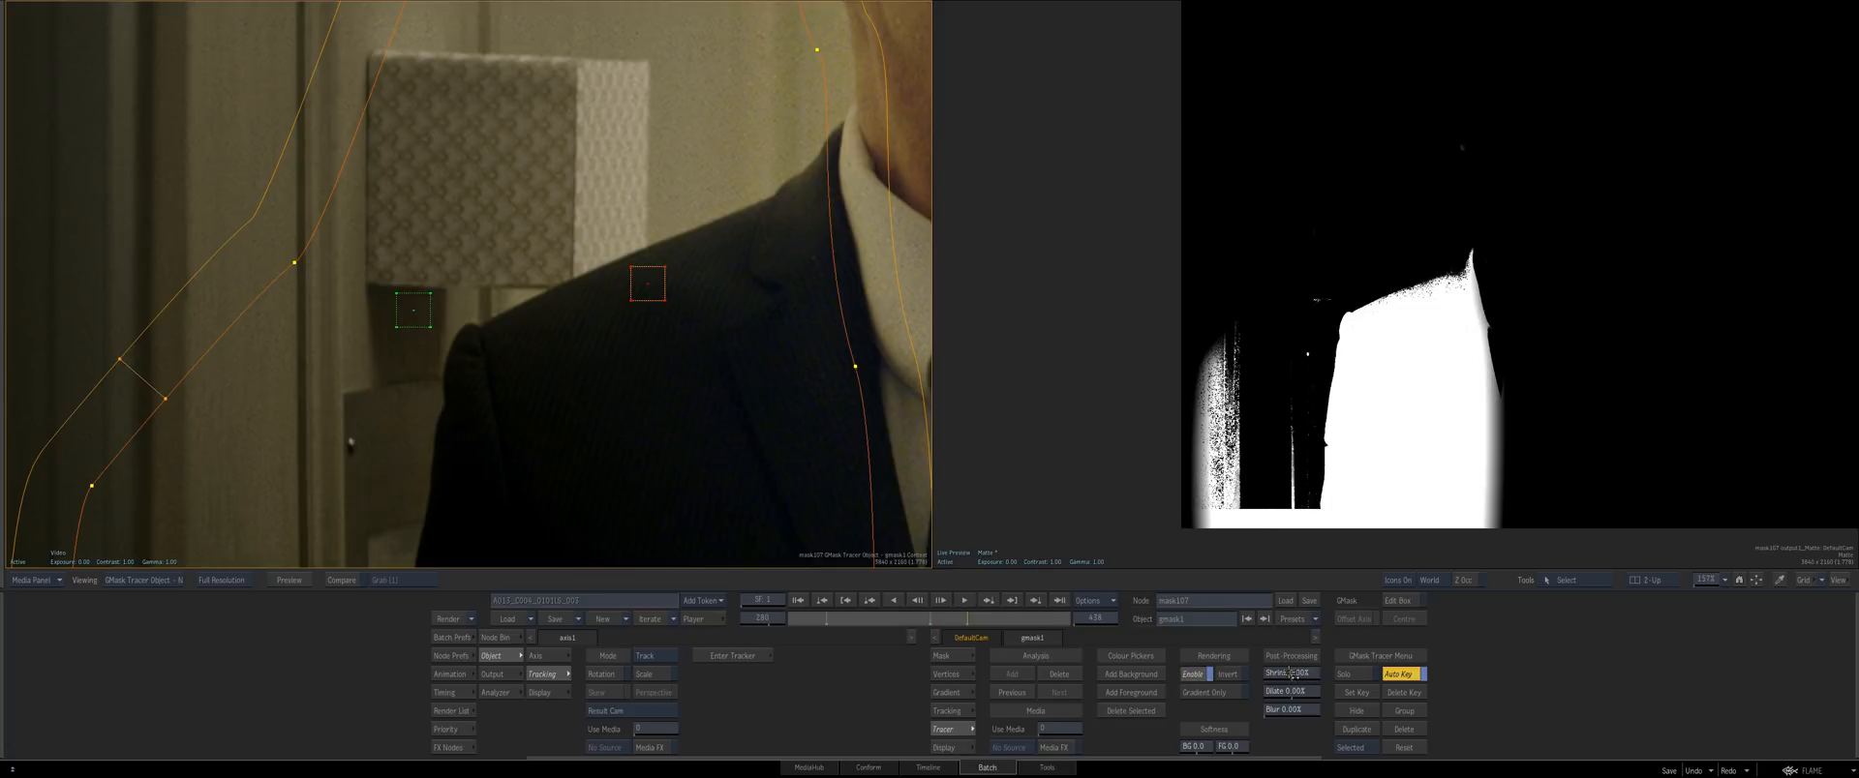
Adjust the traced matte's post-processing to soften its edges and check it at another frame
{"action": "left_click_drag", "start_coordinate": [1321, 668], "coordinate": [1322, 708]}
{"action": "left_click_drag", "start_coordinate": [944, 620], "coordinate": [864, 626]}
Inspect the animation keyframes of the gmask and its axis across the shot from the tracer node's schematic
{"action": "left_click", "coordinate": [969, 635]}
{"action": "key", "text": "Escape"}
{"action": "left_click_drag", "start_coordinate": [682, 344], "coordinate": [648, 345]}
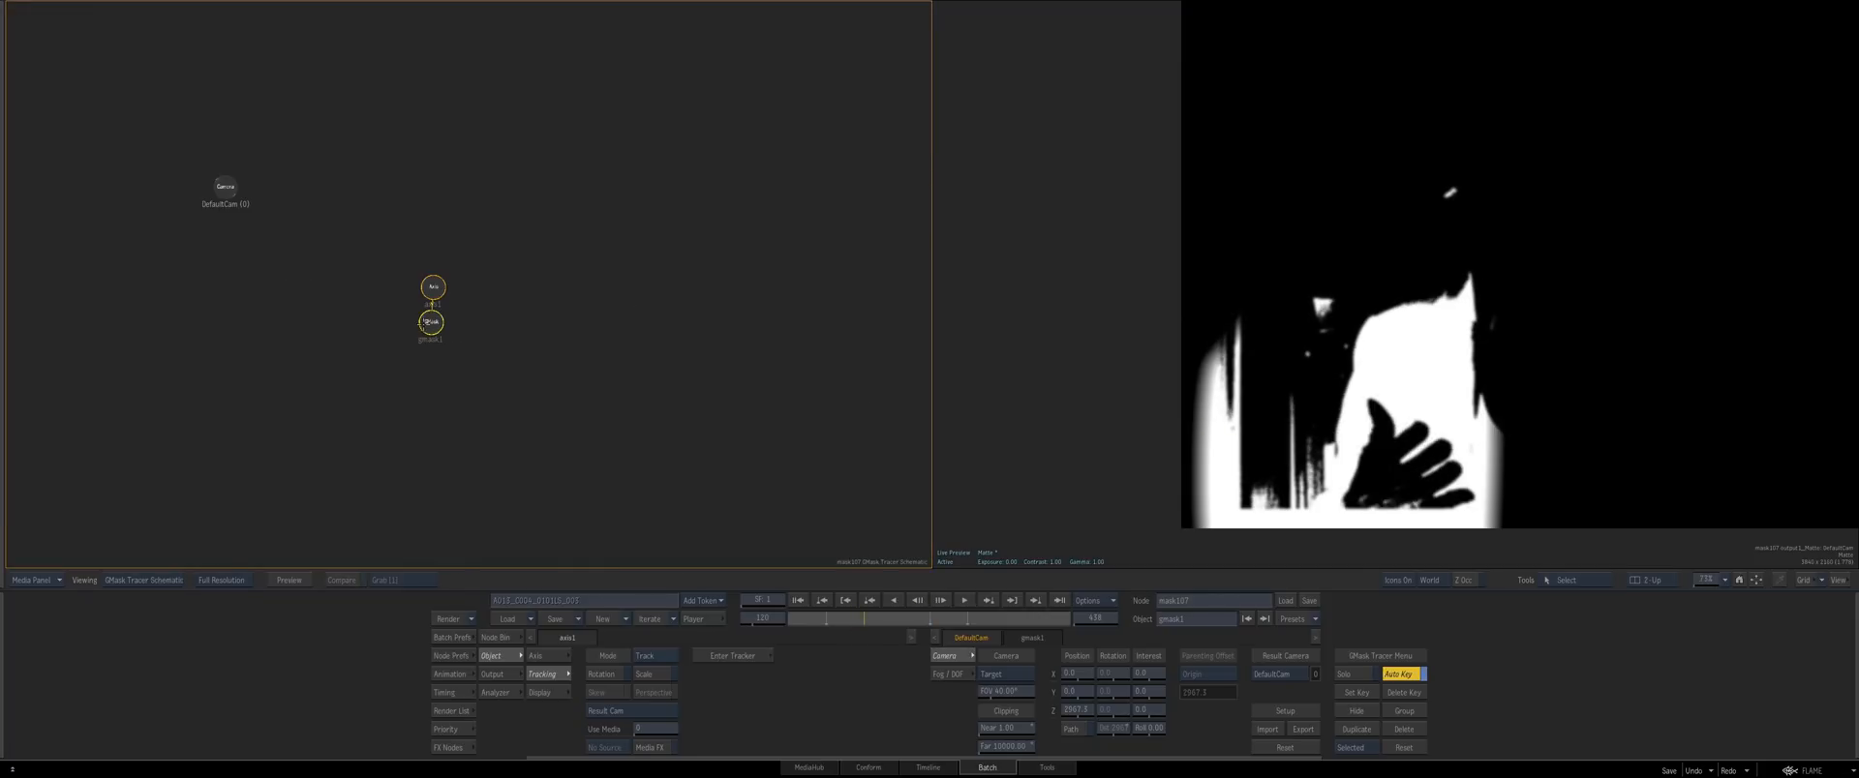
{"action": "double_click", "coordinate": [431, 322]}
{"action": "left_click", "coordinate": [448, 675]}
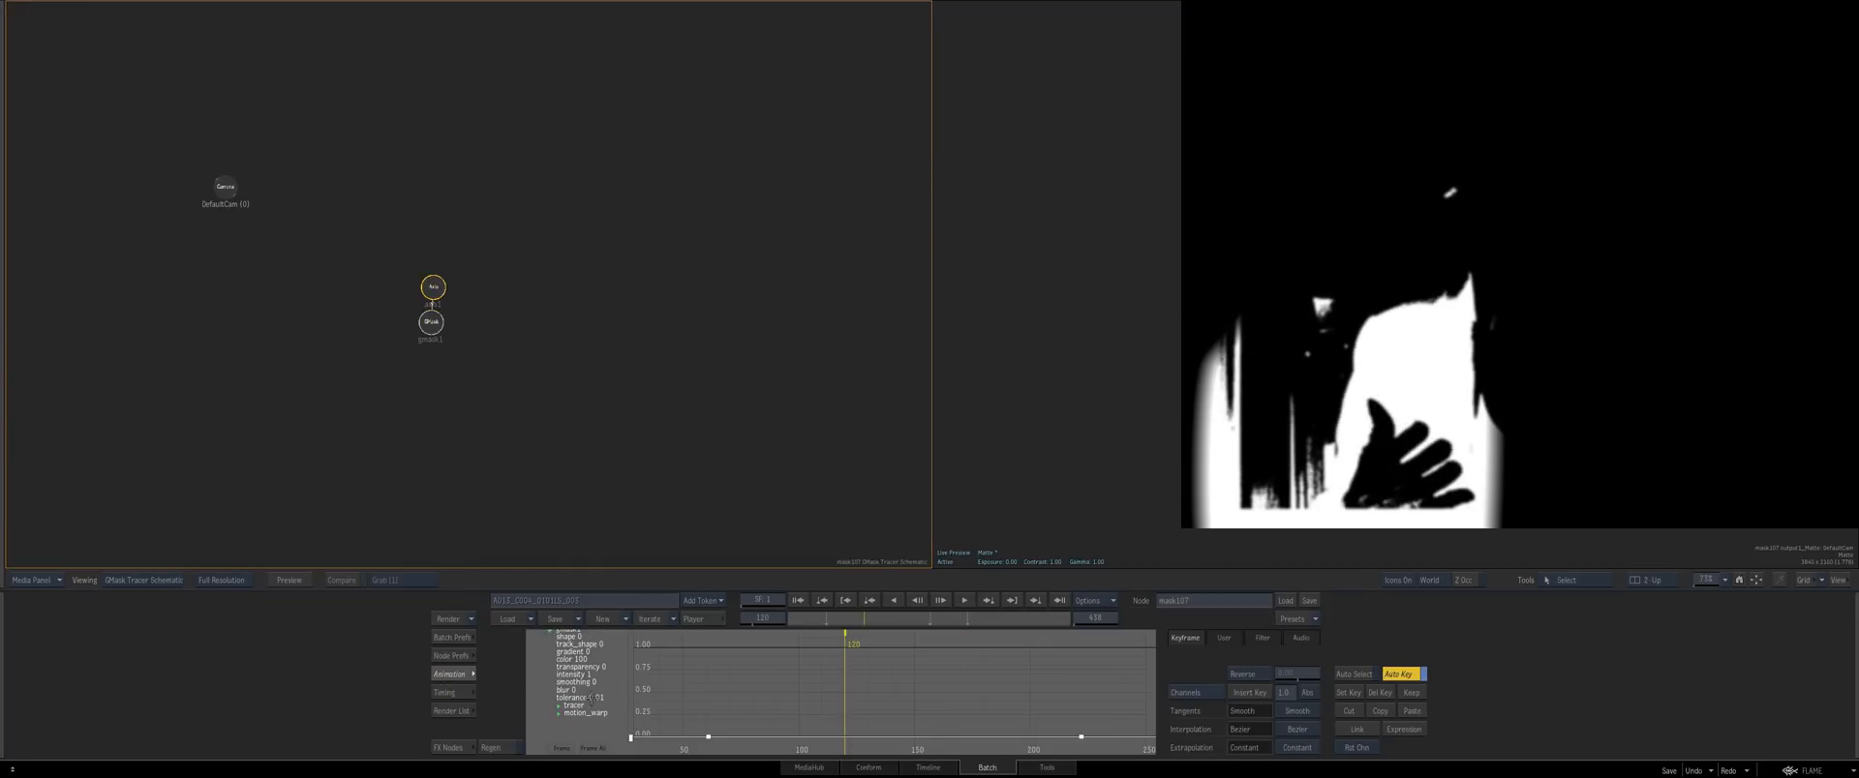
{"action": "left_click_drag", "start_coordinate": [915, 615], "coordinate": [962, 611]}
{"action": "left_click", "coordinate": [988, 601]}
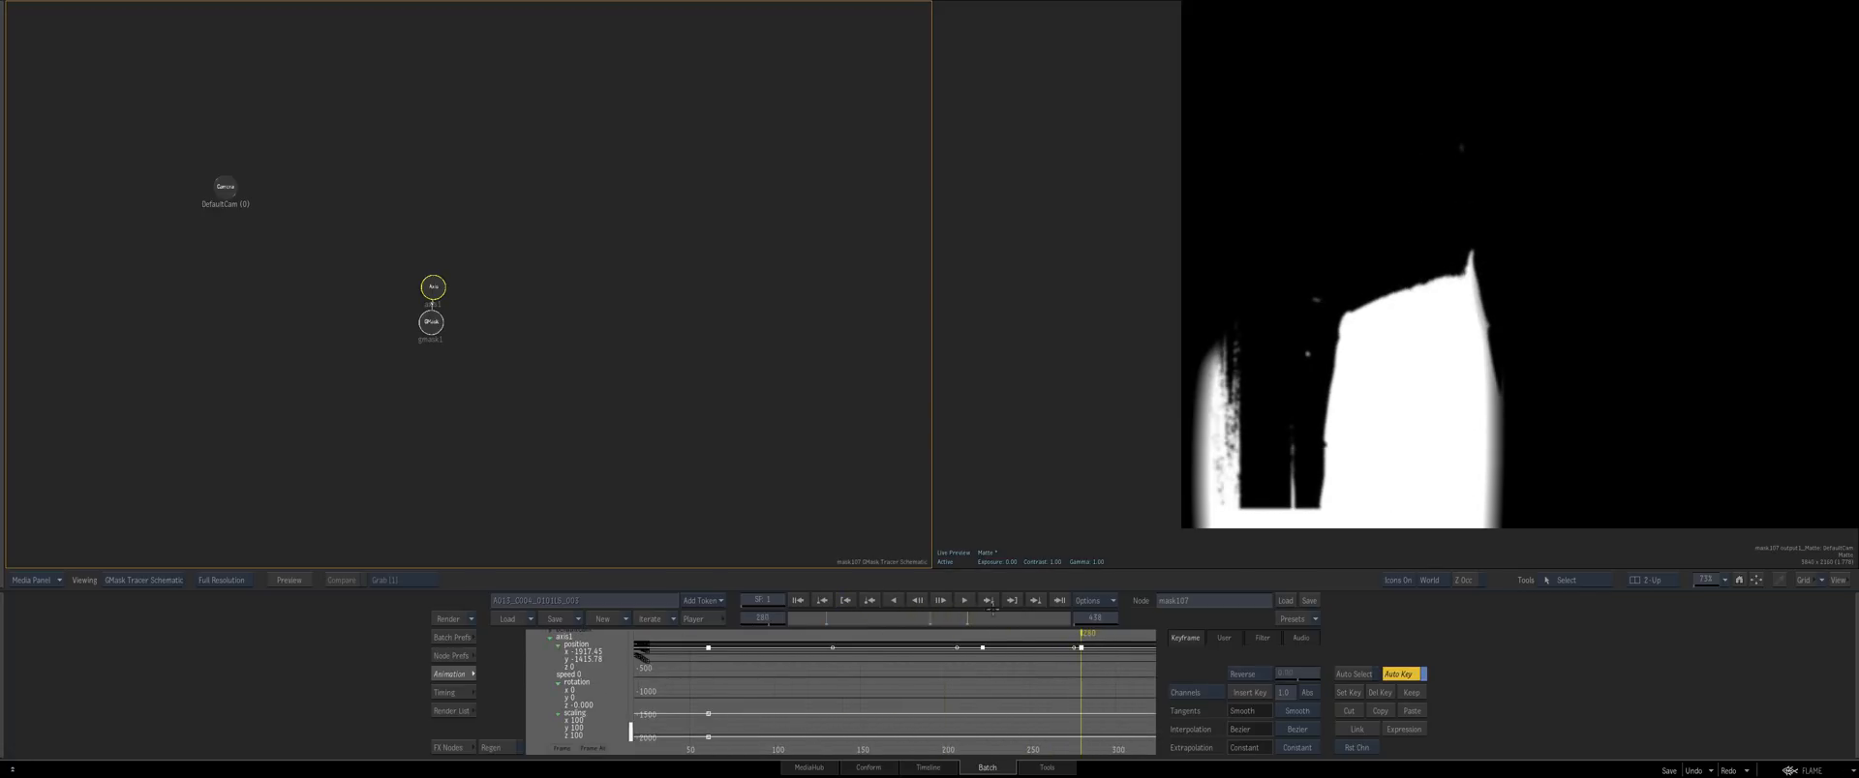
{"action": "left_click", "coordinate": [430, 323]}
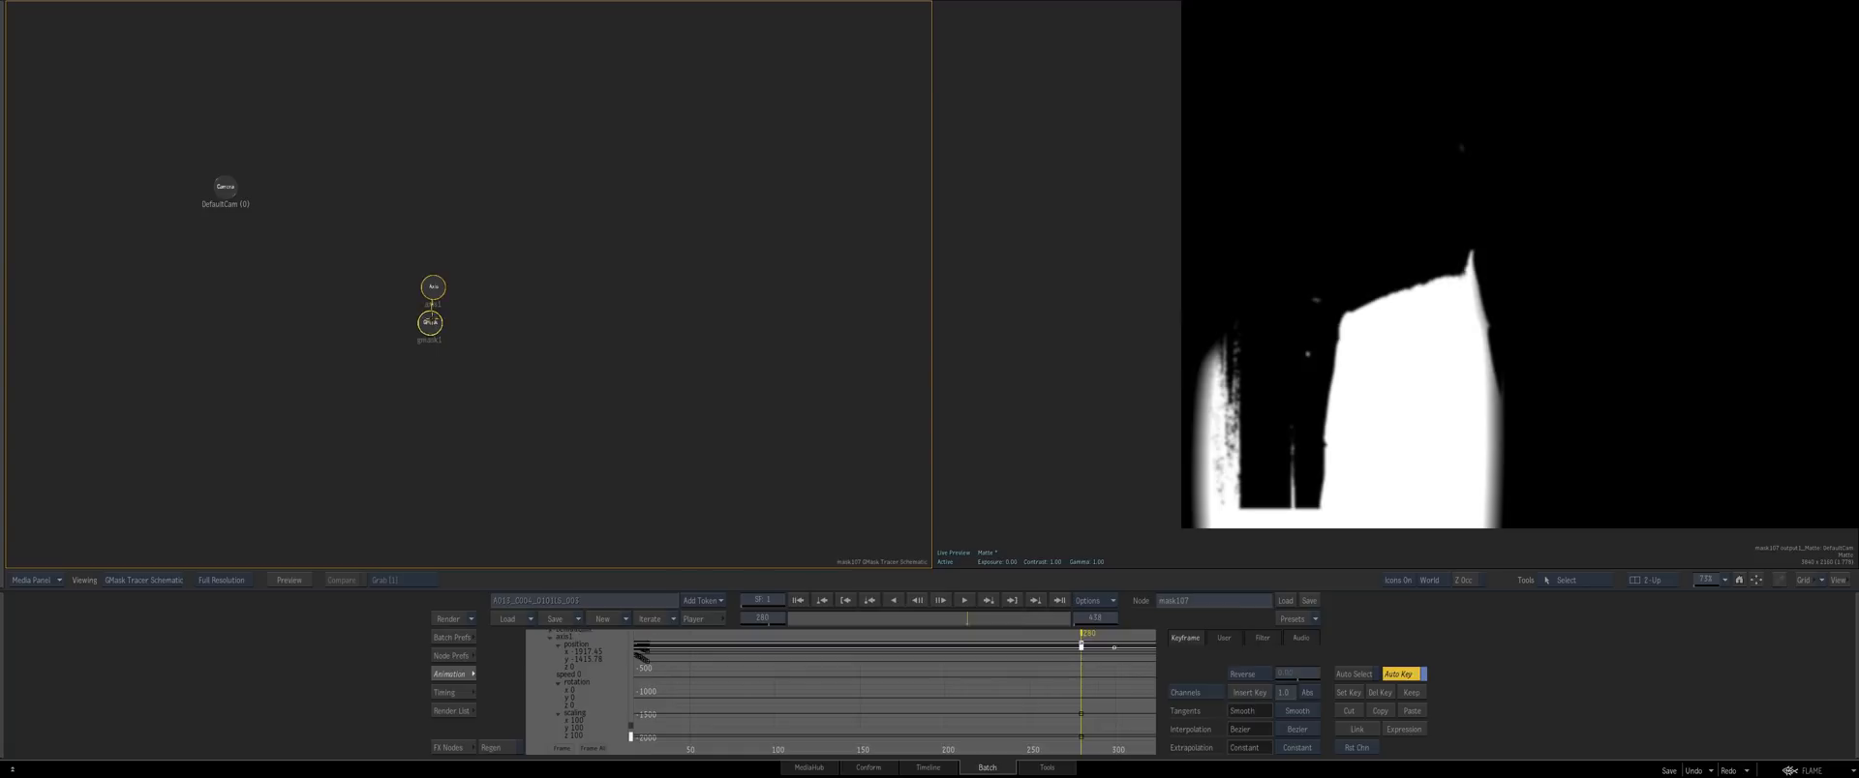
{"action": "left_click_drag", "start_coordinate": [879, 619], "coordinate": [837, 626]}
{"action": "key", "text": "Escape"}
Remove the old holdout matte nodes from the batch and feed mask107 into the matte comp
{"action": "left_click_drag", "start_coordinate": [884, 414], "coordinate": [878, 450]}
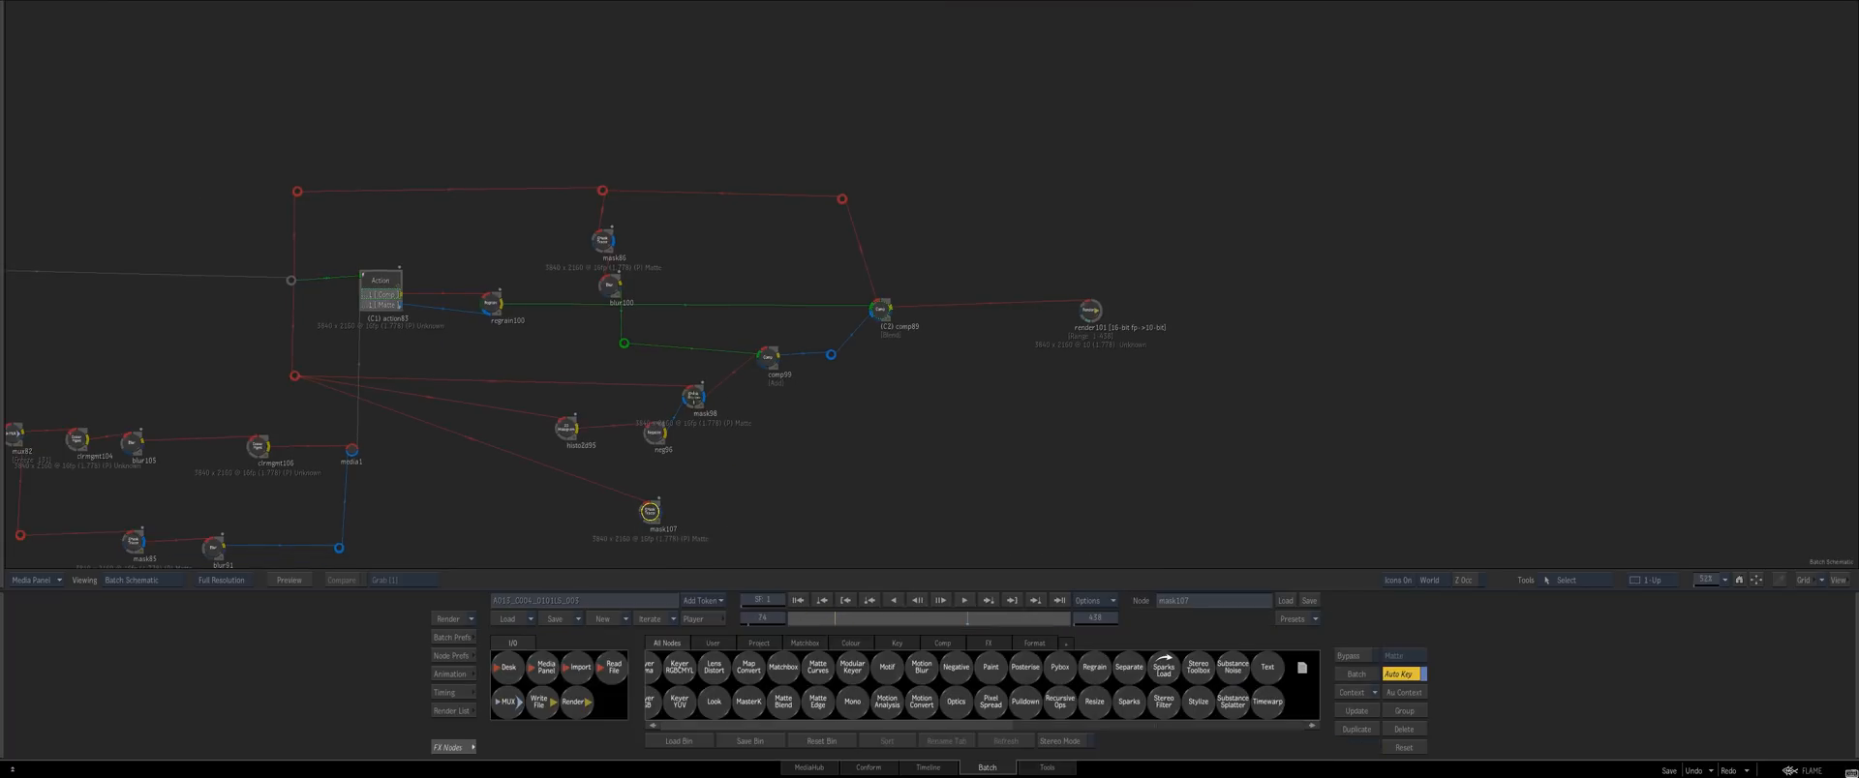
{"action": "left_click_drag", "start_coordinate": [693, 395], "coordinate": [656, 403]}
{"action": "mouse_move", "coordinate": [768, 357]}
{"action": "left_mouse_down"}
{"action": "mouse_move", "coordinate": [668, 536]}
{"action": "mouse_move", "coordinate": [733, 353]}
{"action": "left_mouse_up"}
{"action": "left_click_drag", "start_coordinate": [539, 465], "coordinate": [1018, 777]}
{"action": "left_click", "coordinate": [733, 357]}
{"action": "key", "text": "F4"}
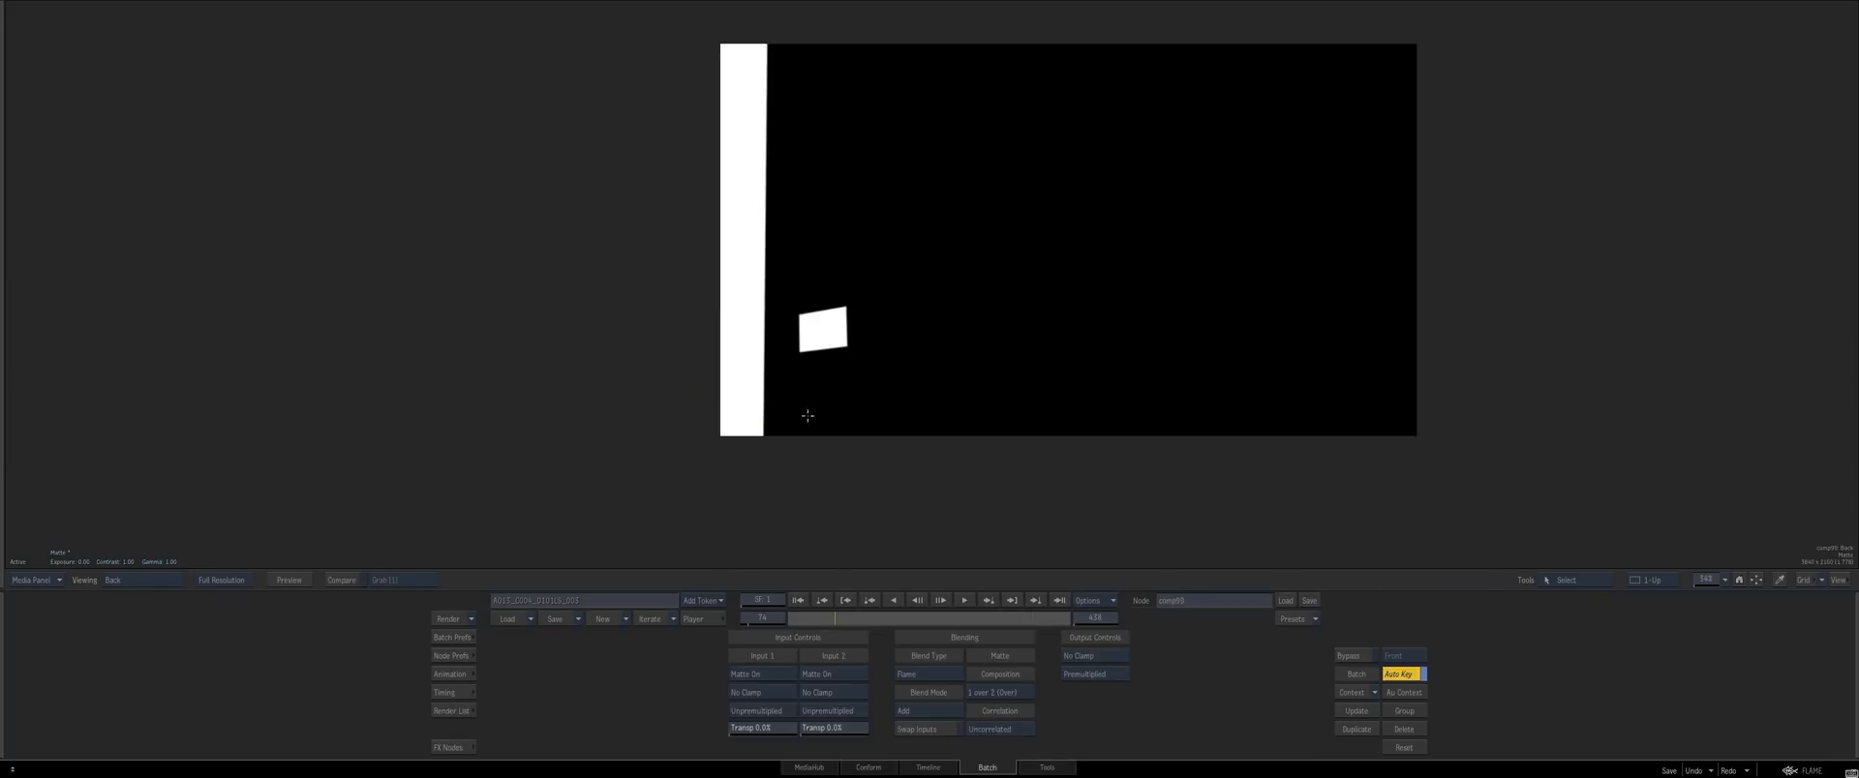
Review the final comp at several frames, comparing the original front plate with the result around the man's shoulder
{"action": "key", "text": "Escape"}
{"action": "left_click", "coordinate": [881, 311]}
{"action": "key", "text": "F4"}
{"action": "left_click_drag", "start_coordinate": [926, 443], "coordinate": [842, 504]}
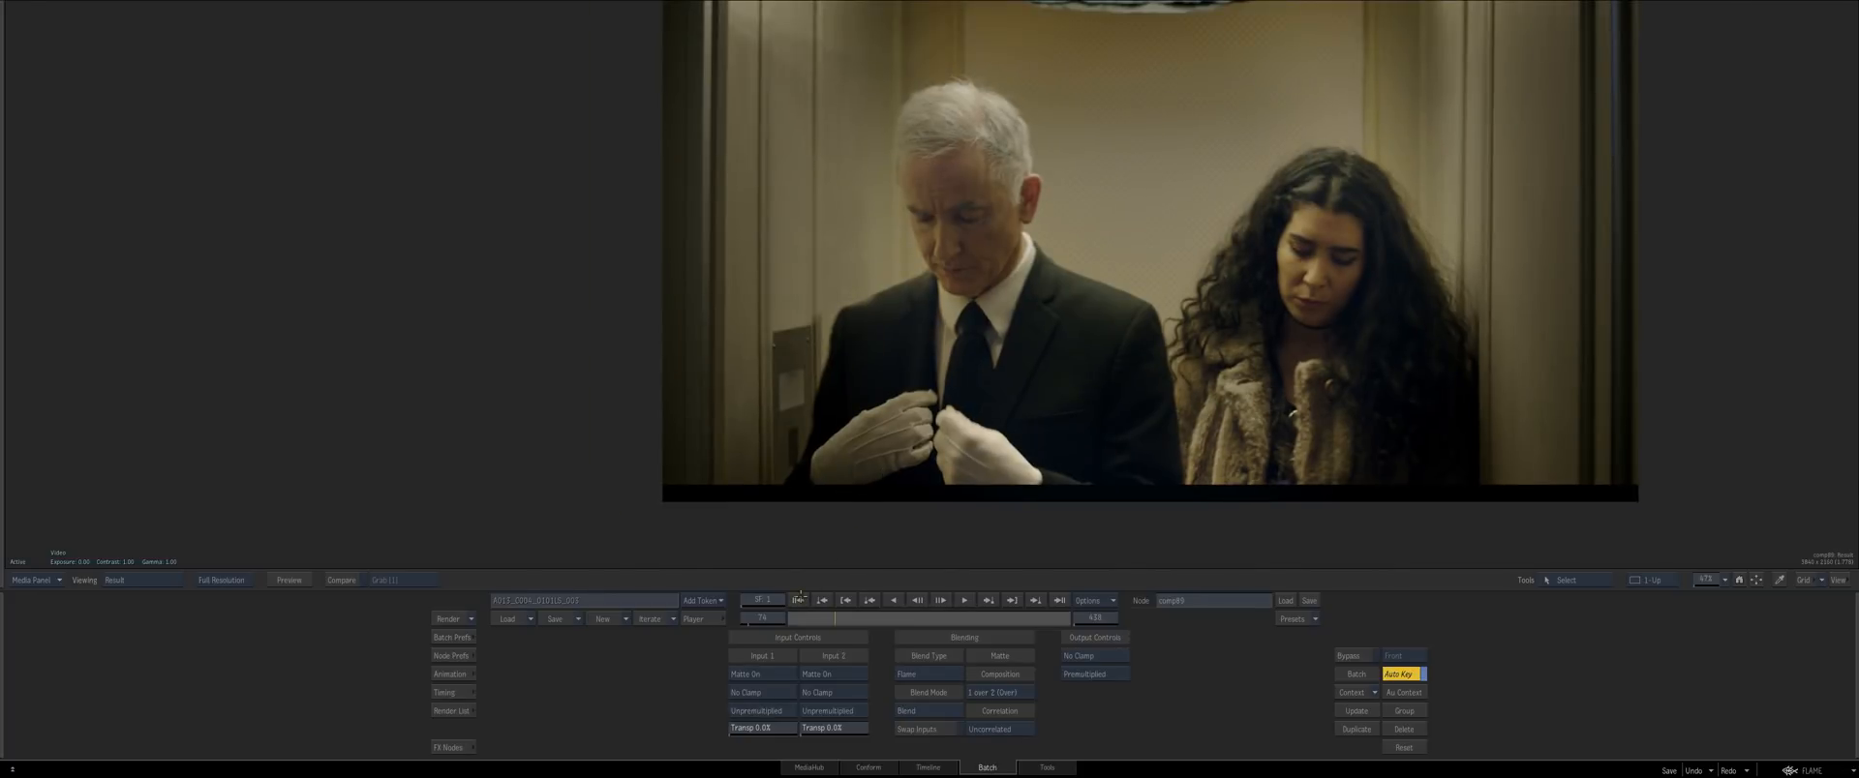
{"action": "left_click", "coordinate": [800, 599]}
{"action": "left_click_drag", "start_coordinate": [836, 614], "coordinate": [833, 614]}
{"action": "left_click_drag", "start_coordinate": [694, 551], "coordinate": [836, 465]}
{"action": "left_click_drag", "start_coordinate": [819, 615], "coordinate": [821, 616]}
{"action": "key", "text": "F1"}
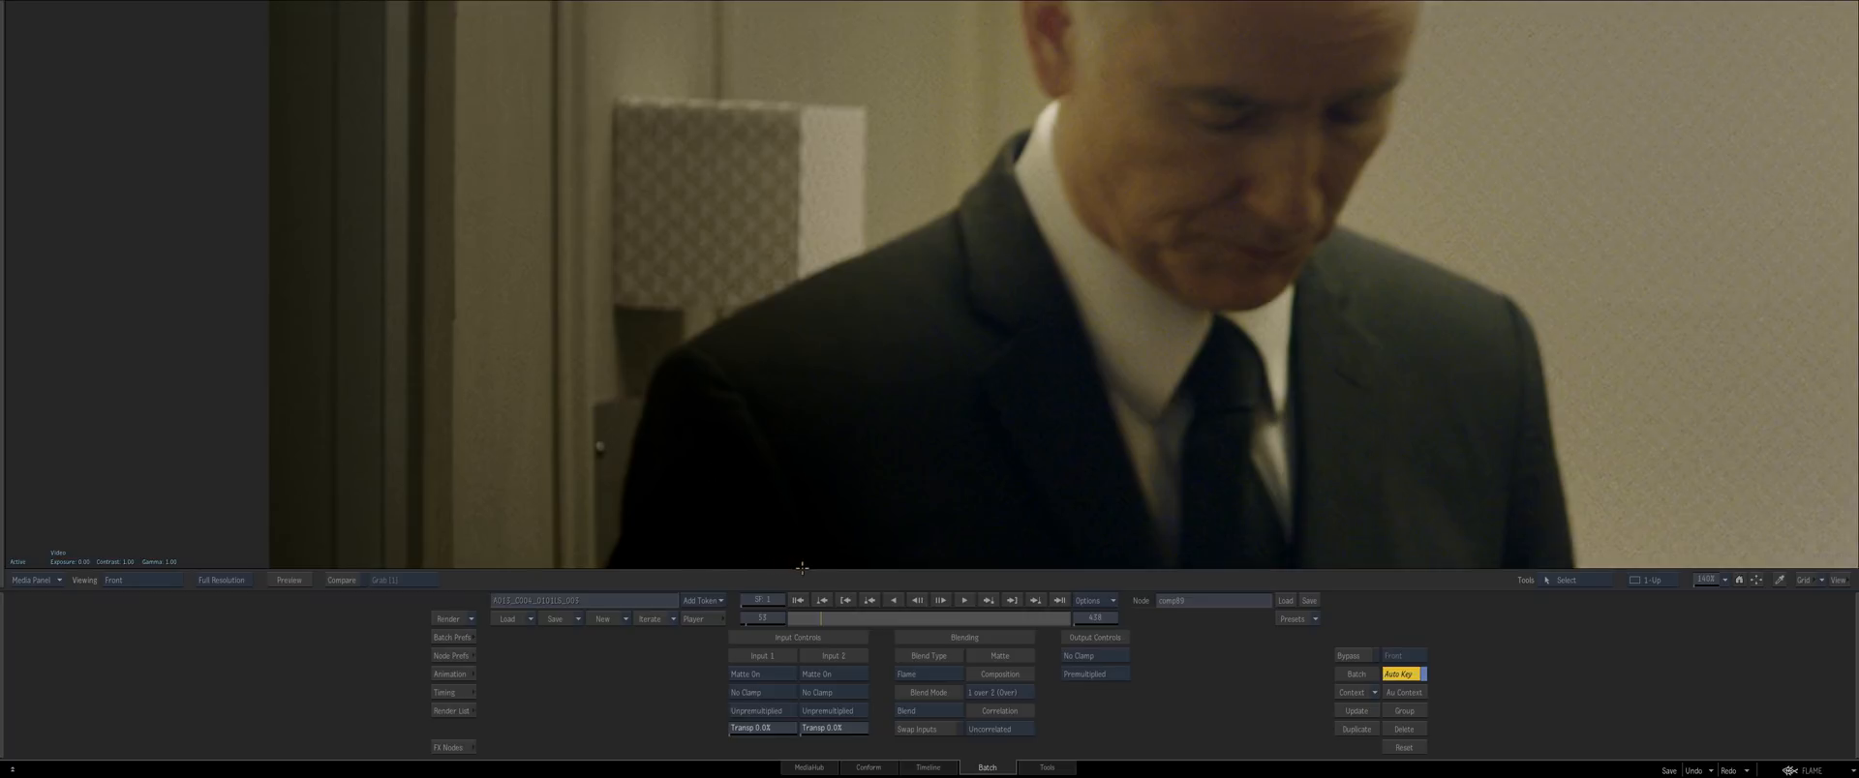
{"action": "key", "text": "F4"}
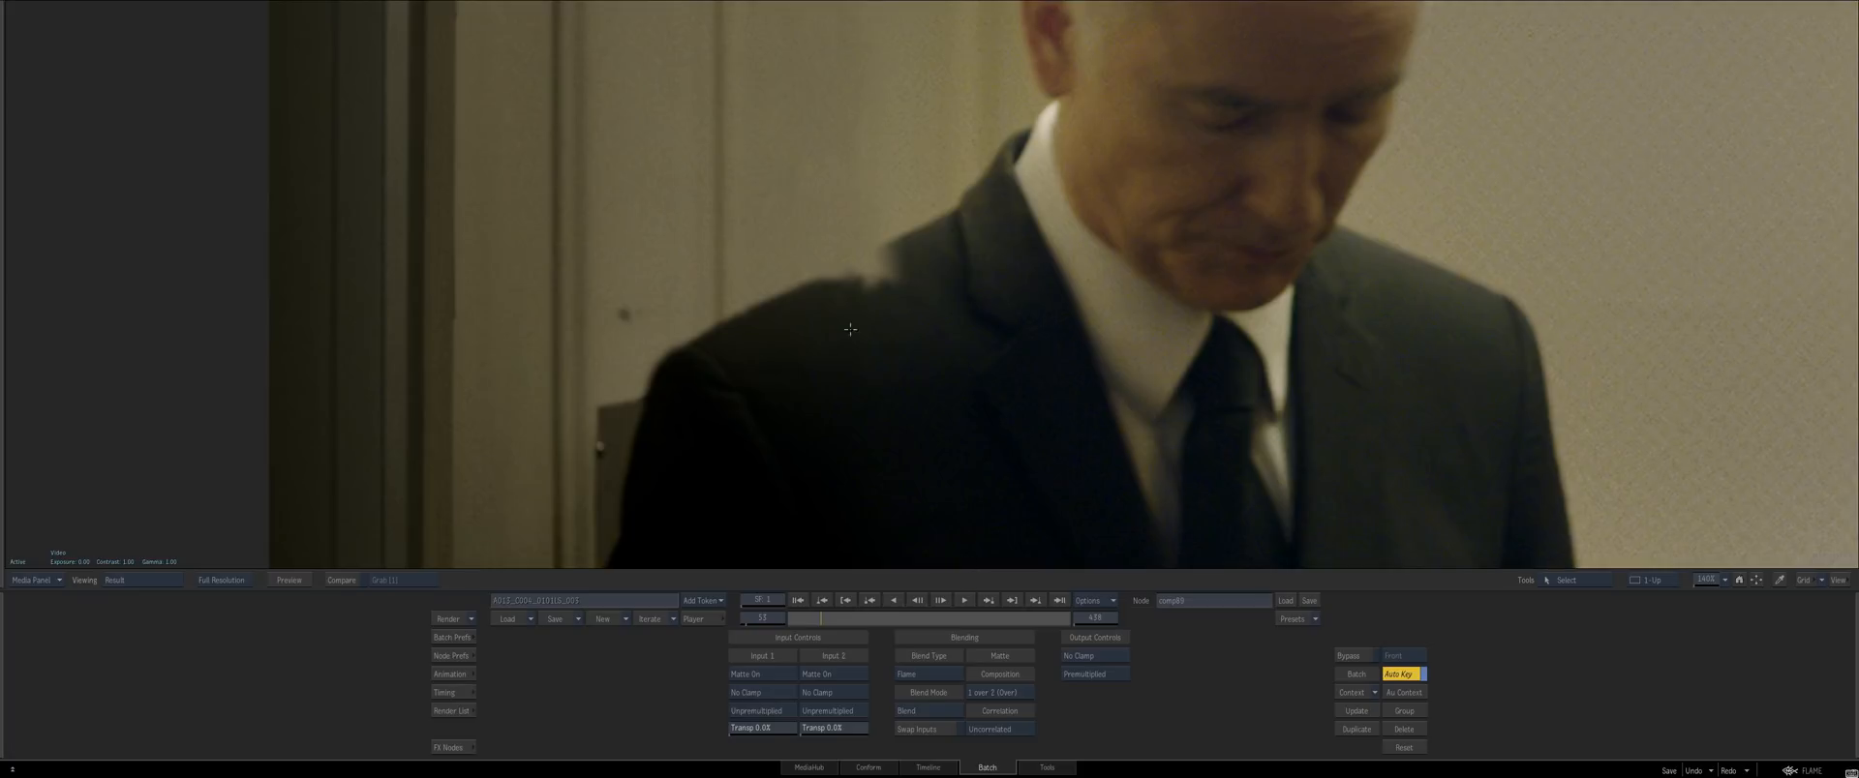
{"action": "key", "text": "Escape"}
{"action": "left_click_drag", "start_coordinate": [930, 472], "coordinate": [1000, 417]}
{"action": "left_click", "coordinate": [738, 413]}
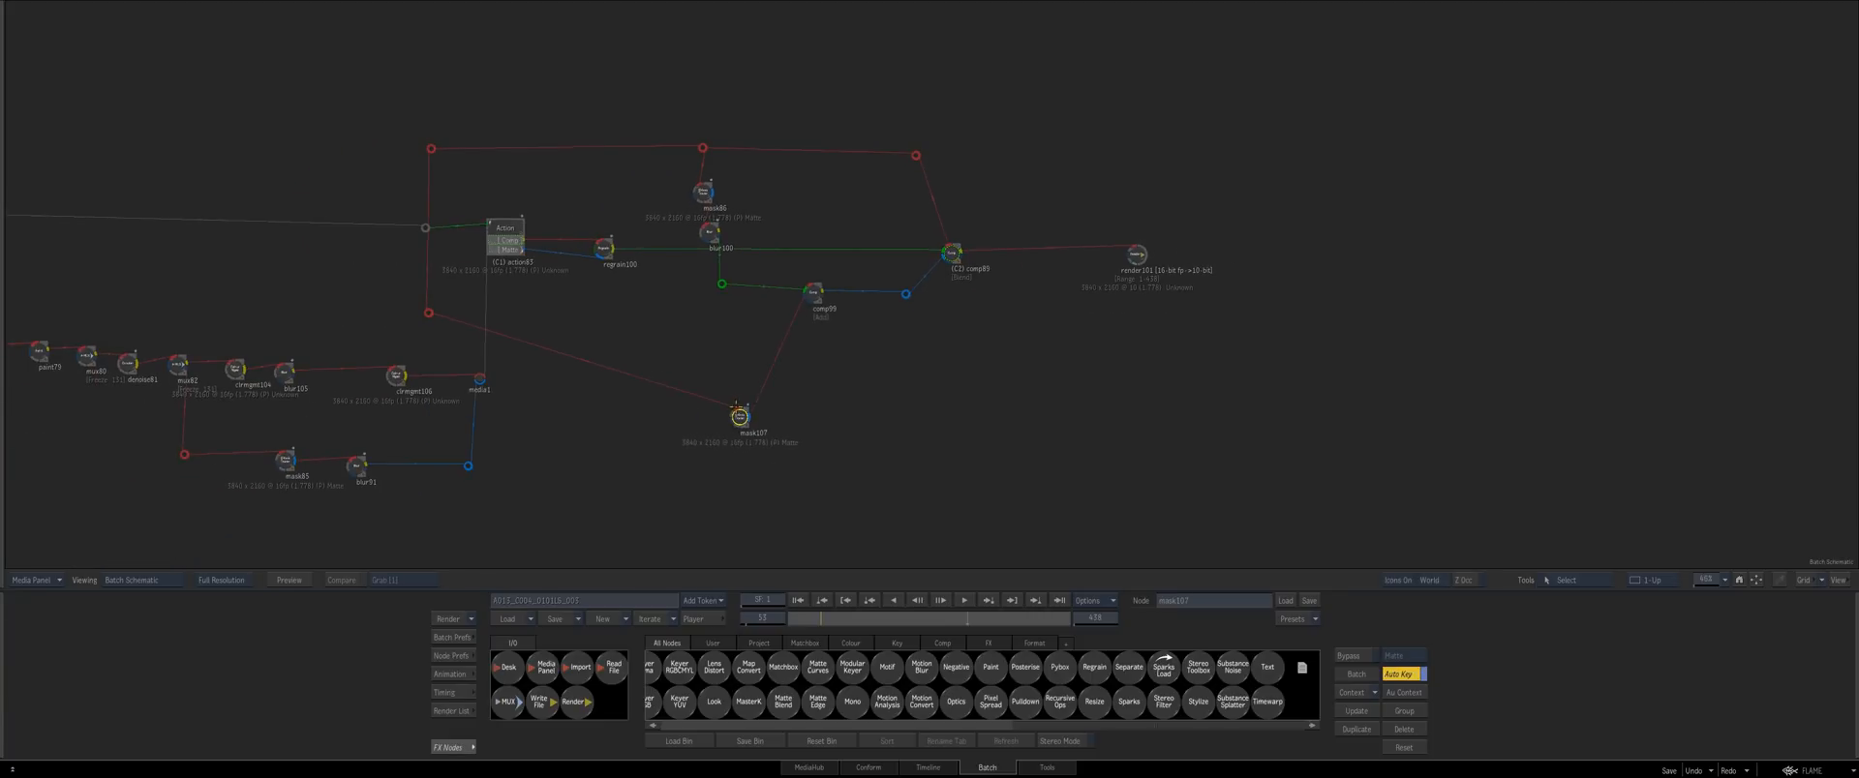
{"action": "left_click", "coordinate": [909, 642]}
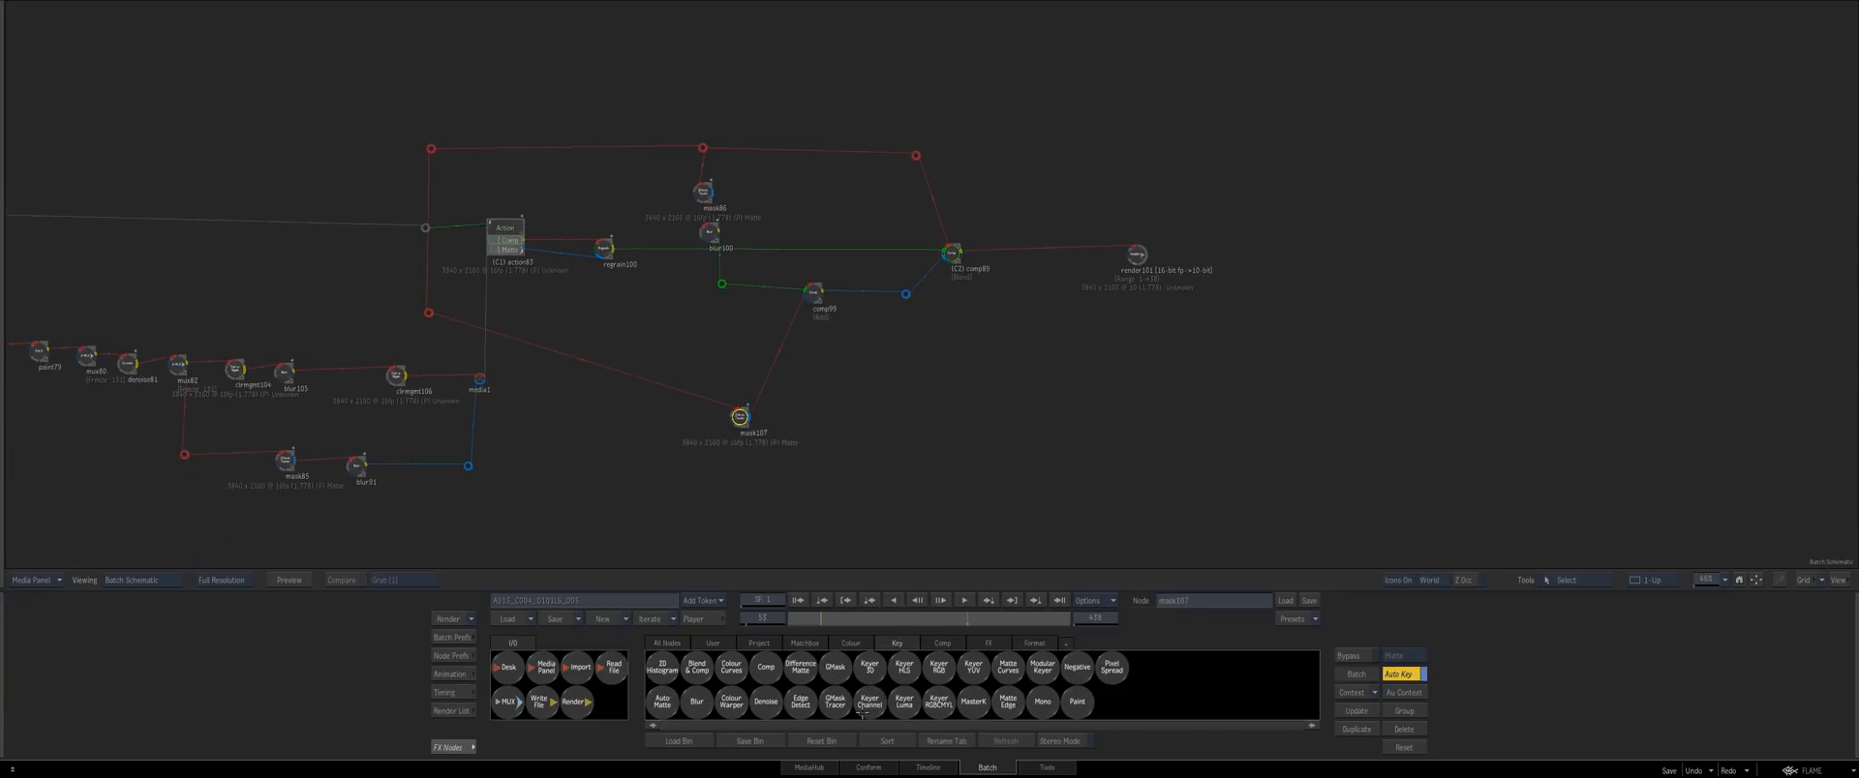
{"action": "left_click_drag", "start_coordinate": [870, 670], "coordinate": [689, 321]}
{"action": "double_click", "coordinate": [728, 358]}
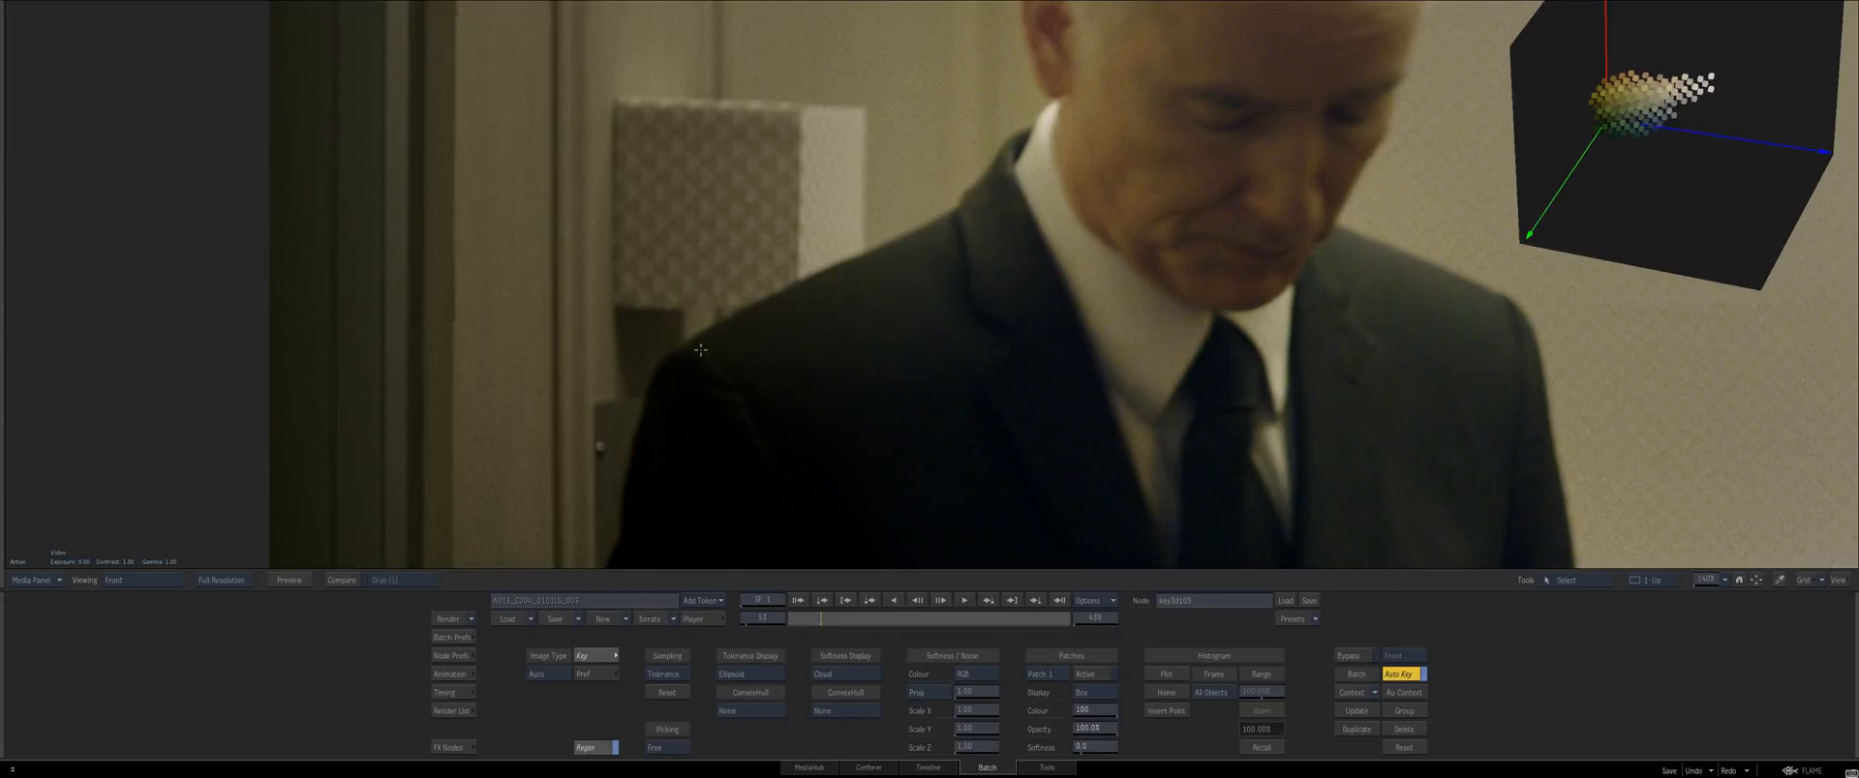
{"action": "key", "text": "F4"}
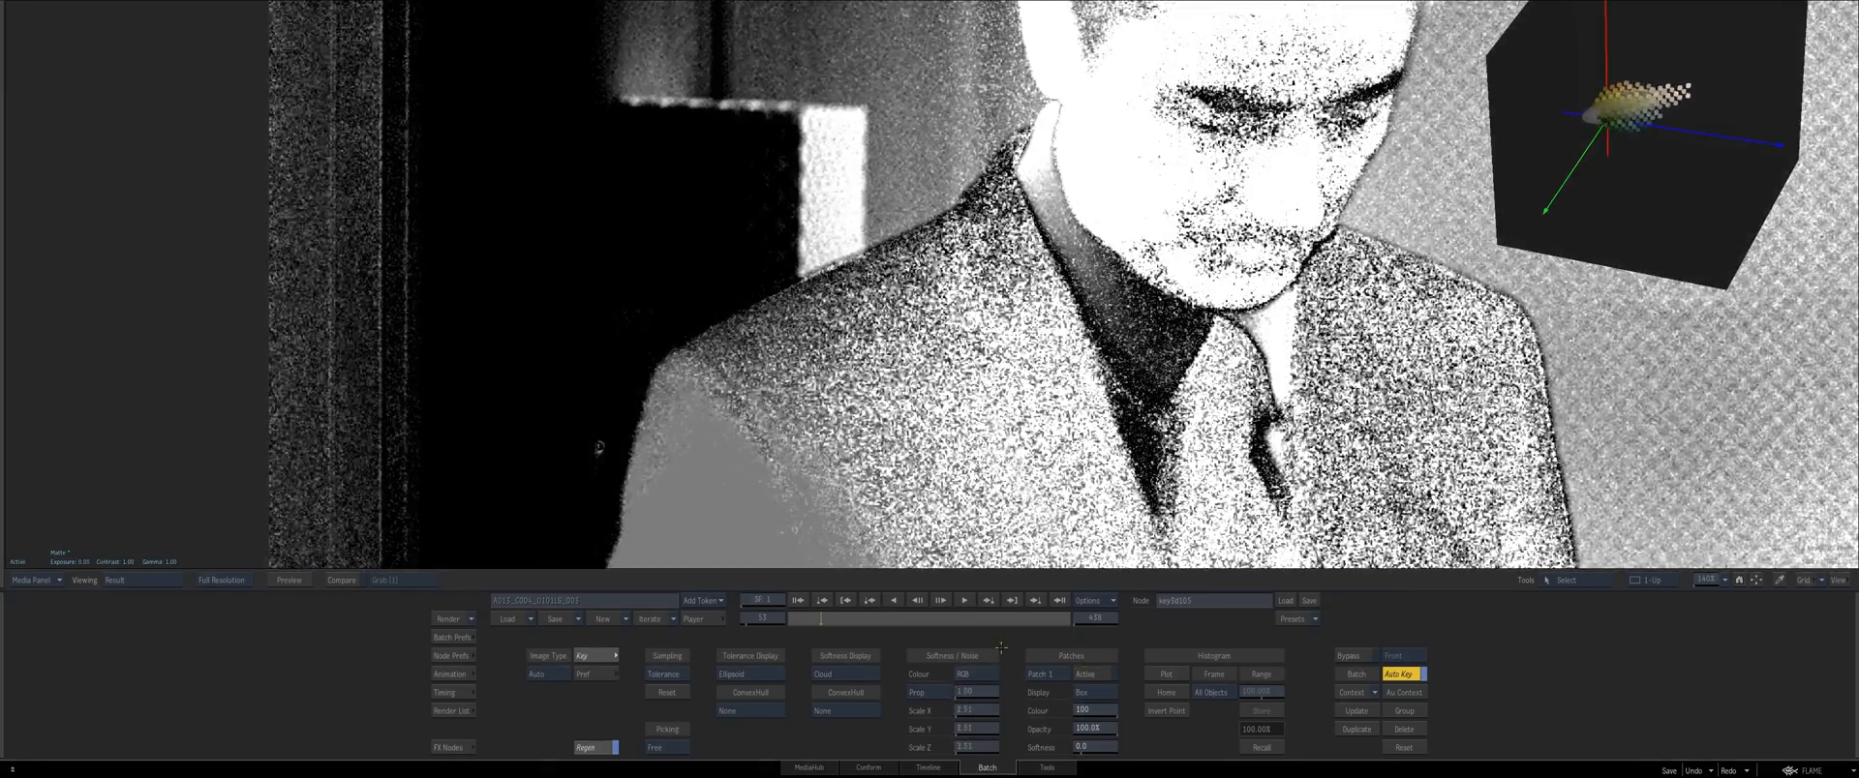
{"action": "key", "text": "Escape"}
{"action": "key", "text": "Delete"}
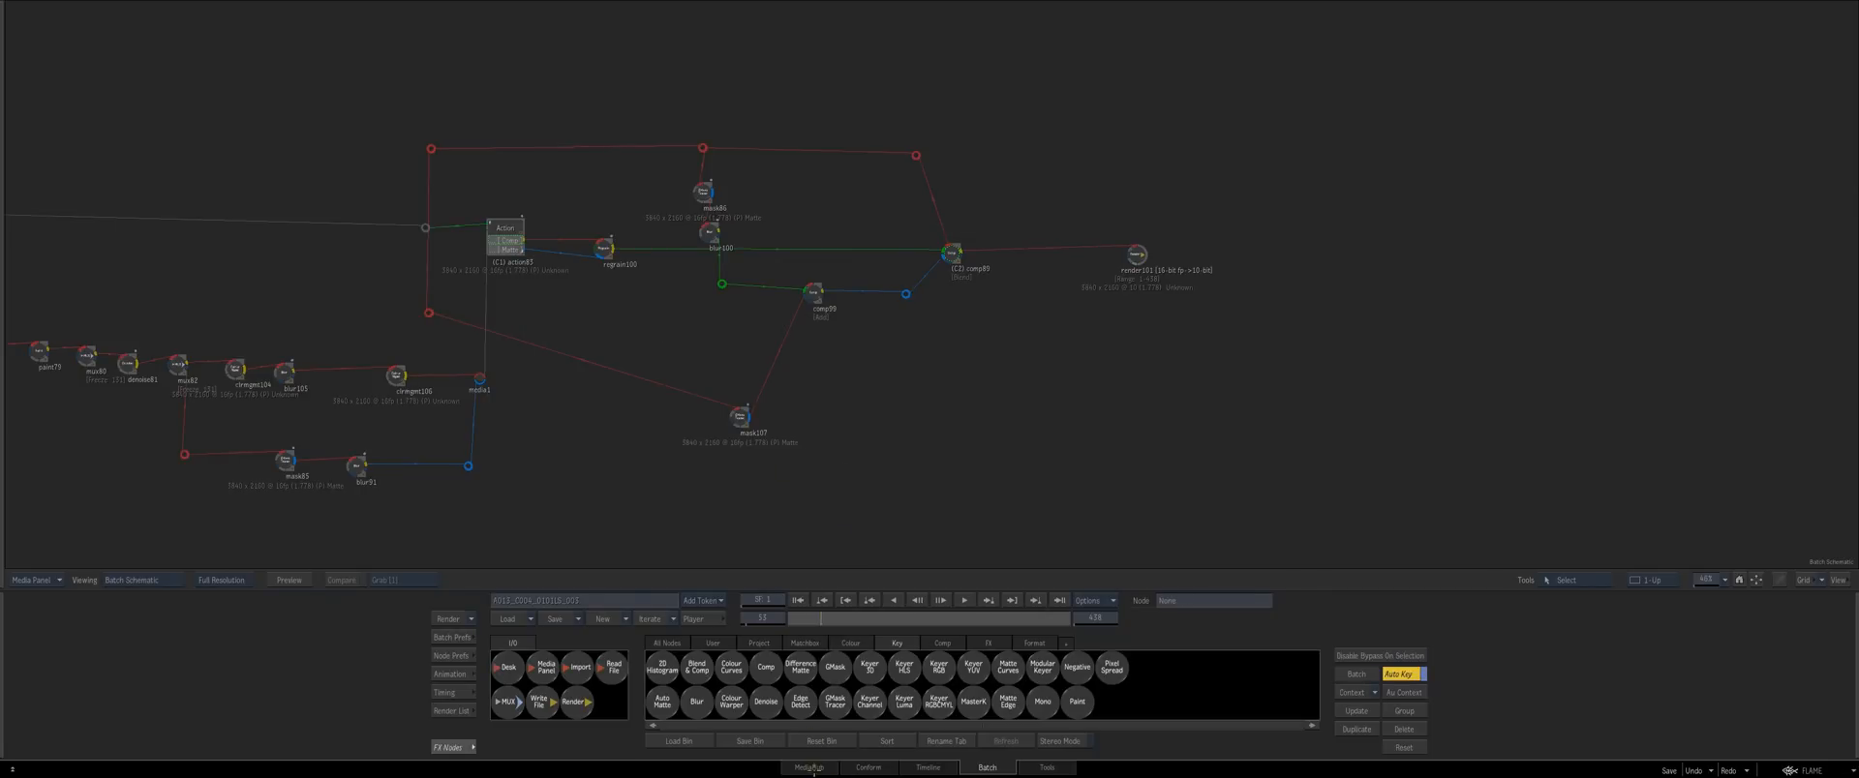
Add a 3D Keyer on the original plate and pull a matte that separates the dark jacket from the wall
{"action": "left_click", "coordinate": [866, 668]}
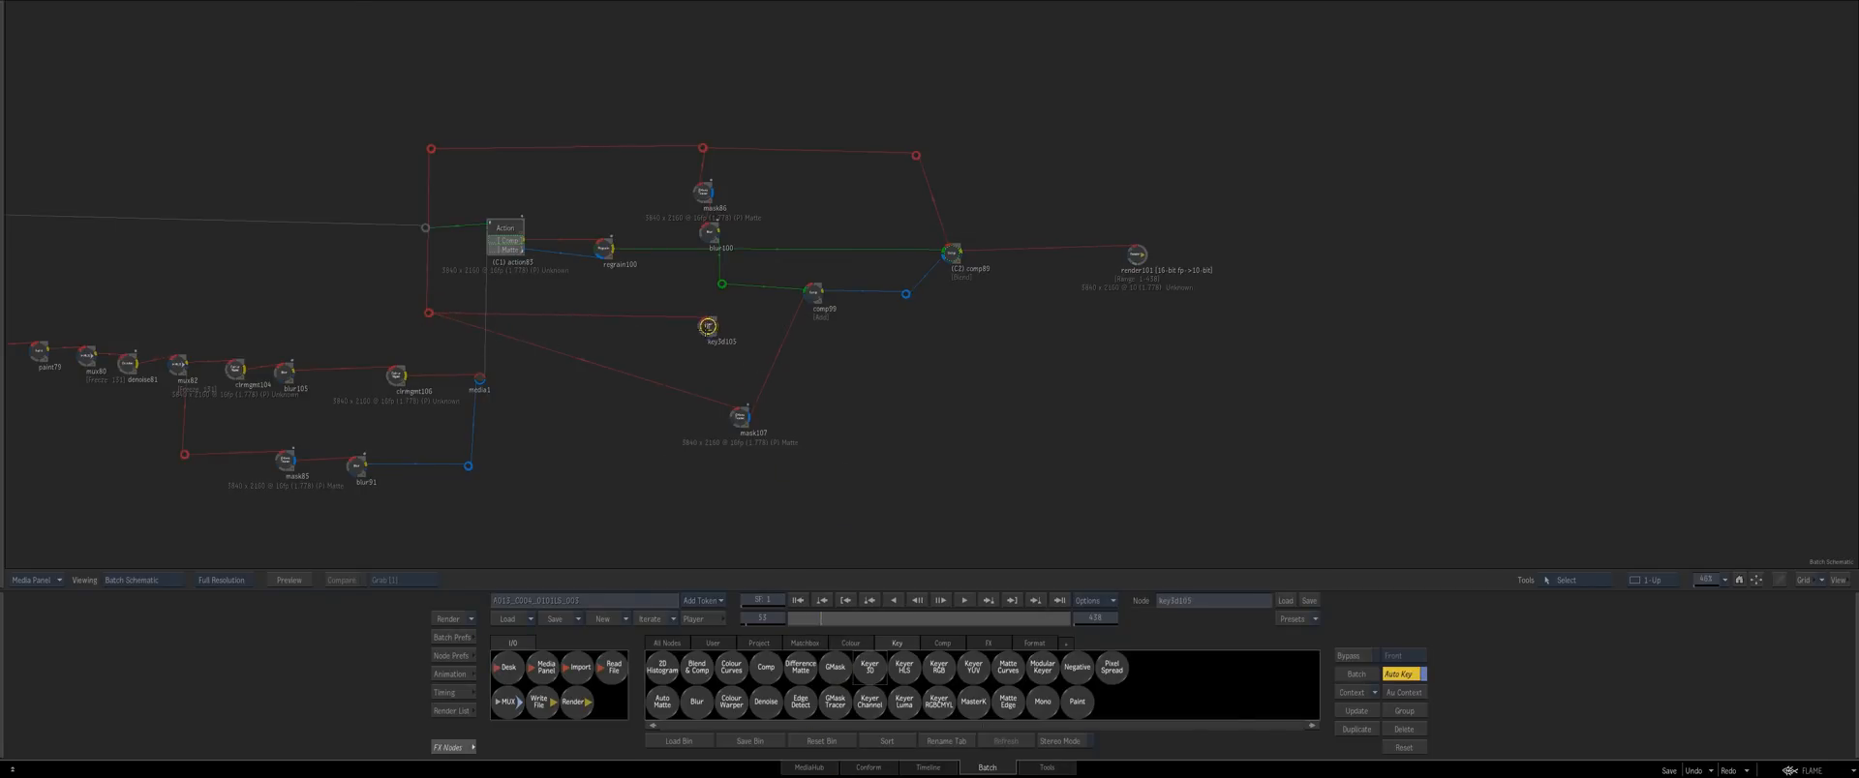
{"action": "double_click", "coordinate": [708, 326]}
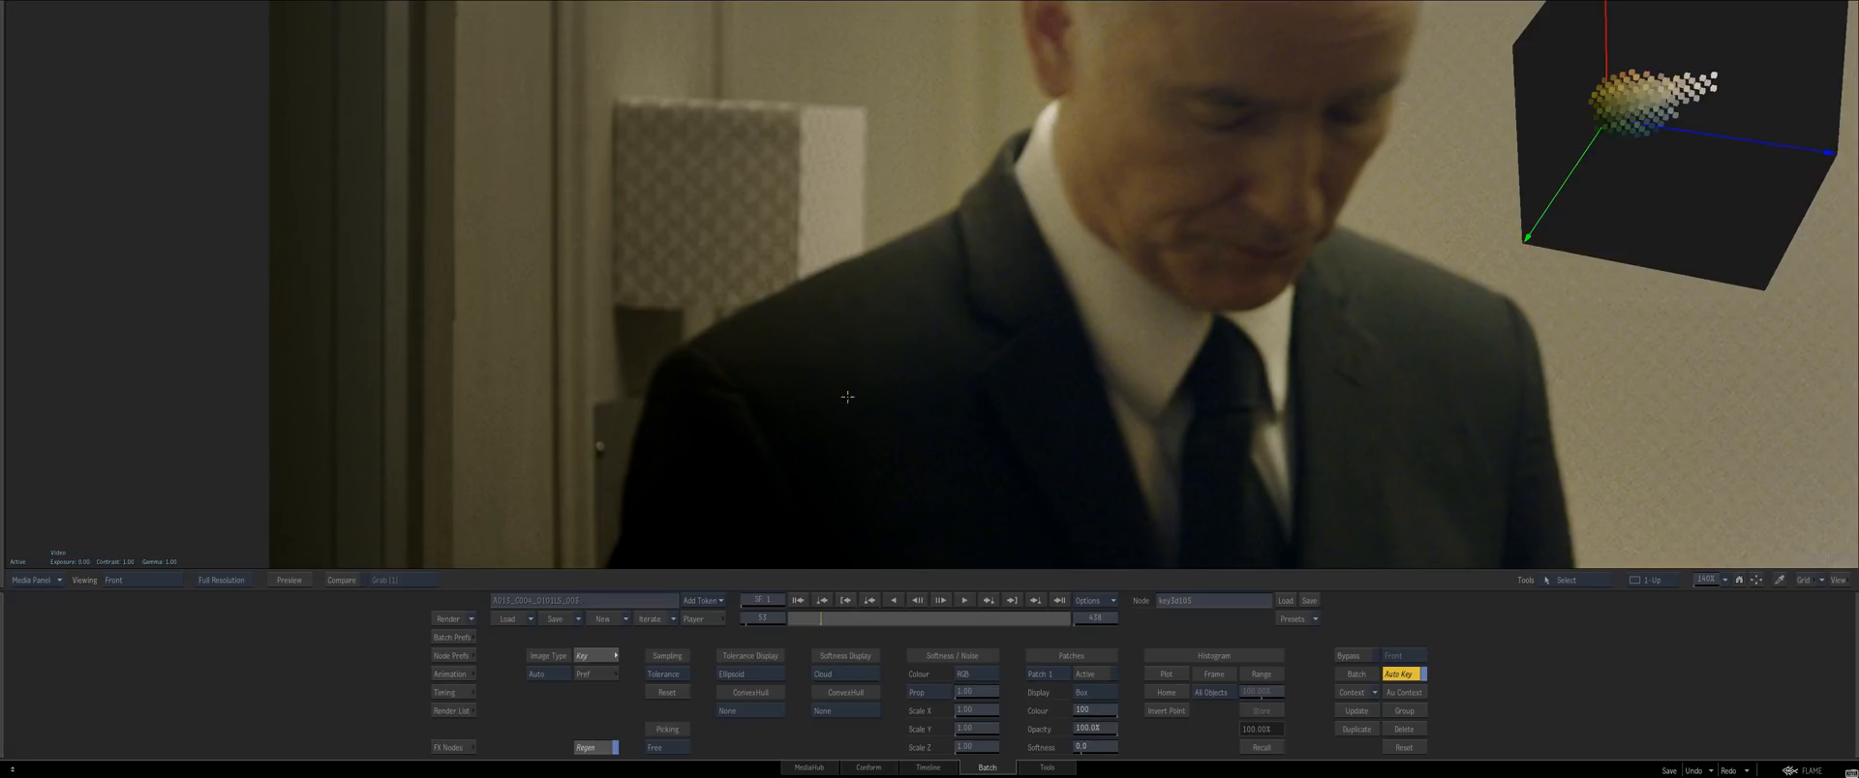
{"action": "key", "text": "F4"}
{"action": "mouse_move", "coordinate": [978, 691]}
{"action": "left_mouse_down"}
{"action": "mouse_move", "coordinate": [1017, 682]}
{"action": "mouse_move", "coordinate": [998, 675]}
{"action": "left_mouse_up"}
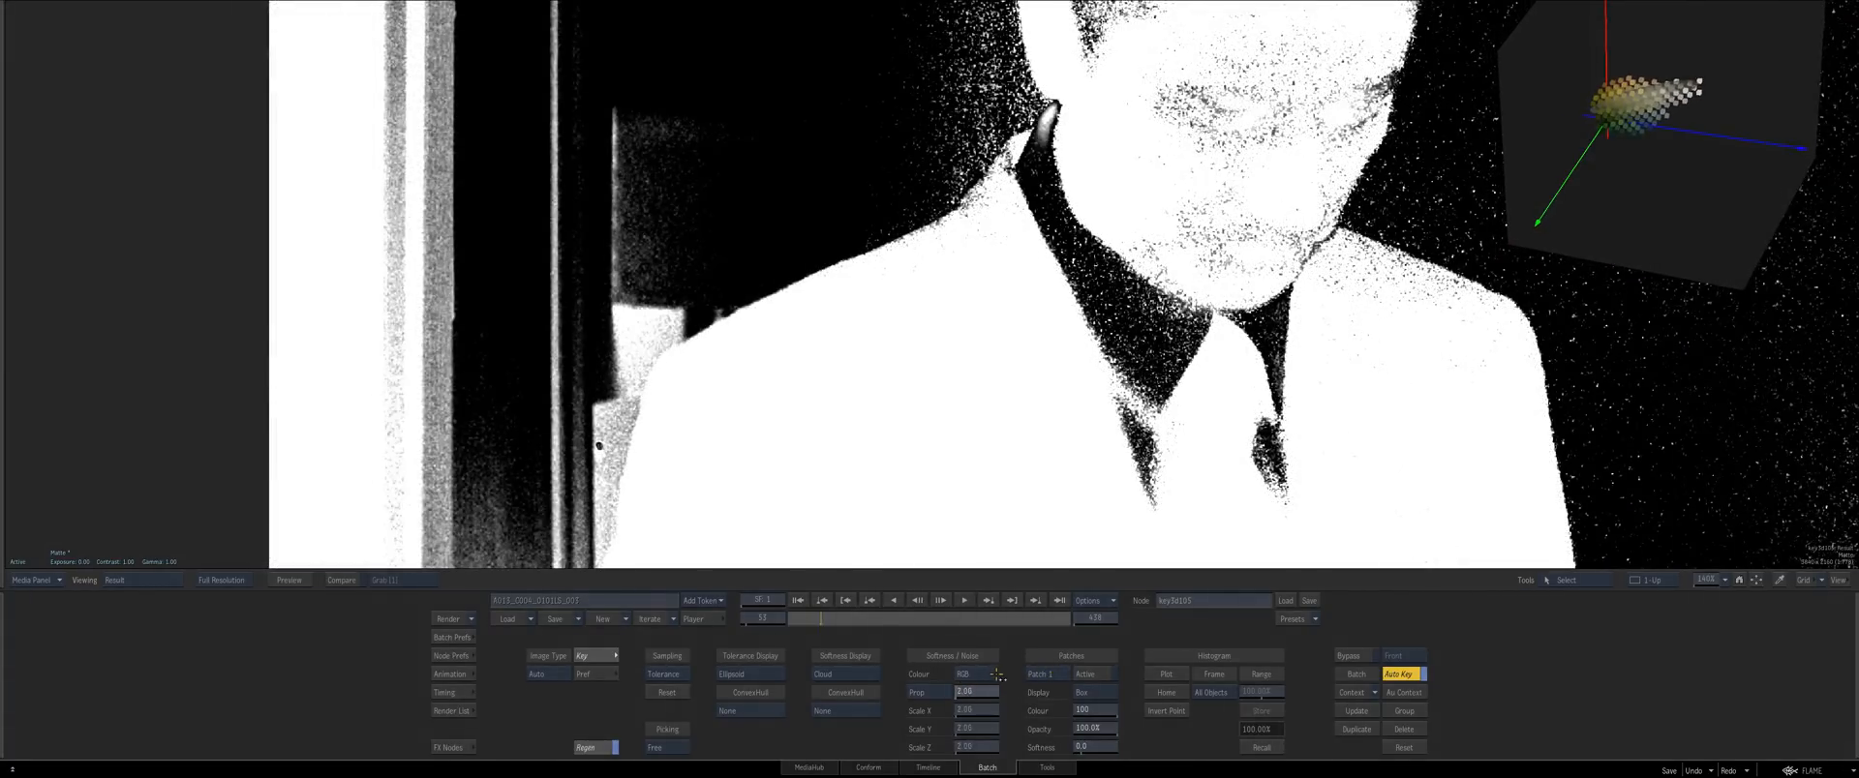
{"action": "key", "text": "Escape"}
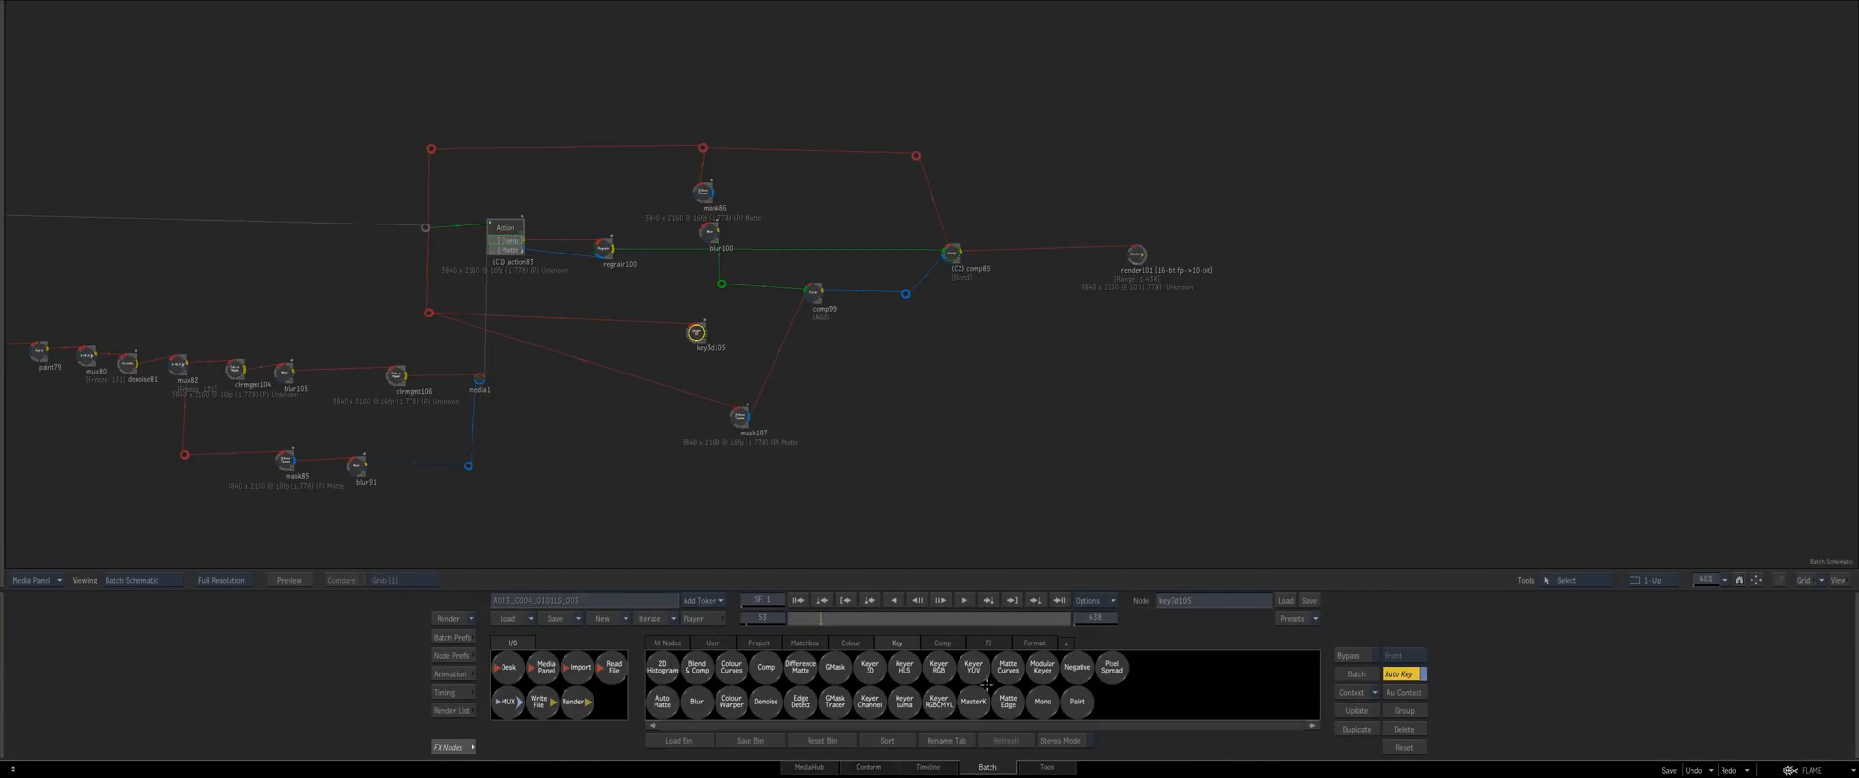
Add a Matte Edge node after the keyer, crush the low end of its luminance curve and adjust its blur
{"action": "left_click_drag", "start_coordinate": [1008, 699], "coordinate": [728, 356]}
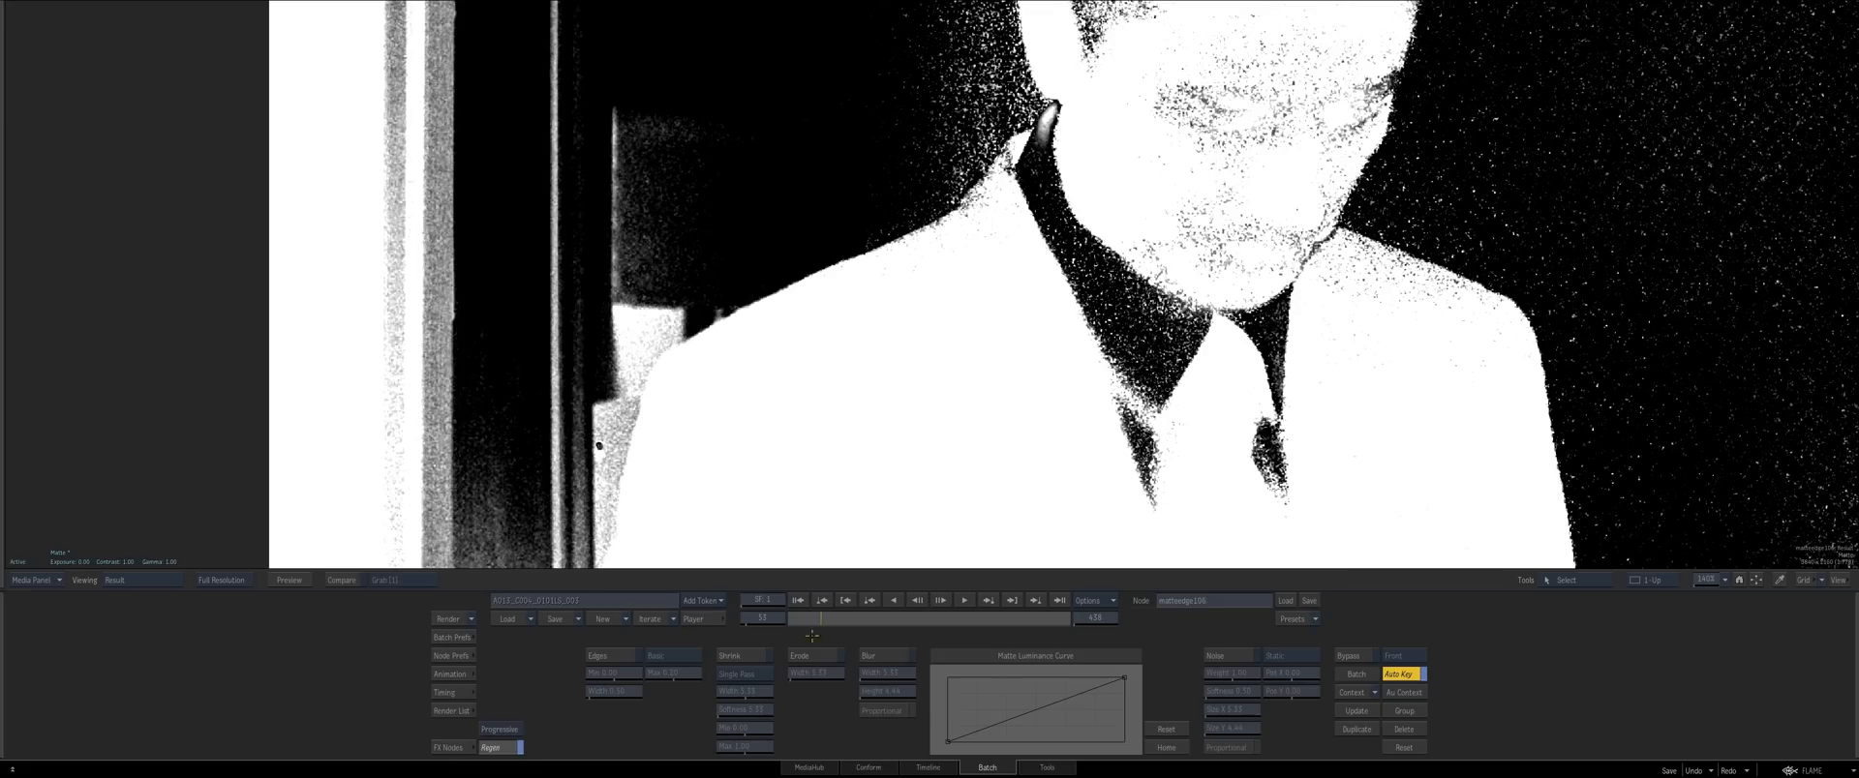
{"action": "left_click", "coordinate": [947, 743]}
{"action": "left_click_drag", "start_coordinate": [947, 744], "coordinate": [1025, 742]}
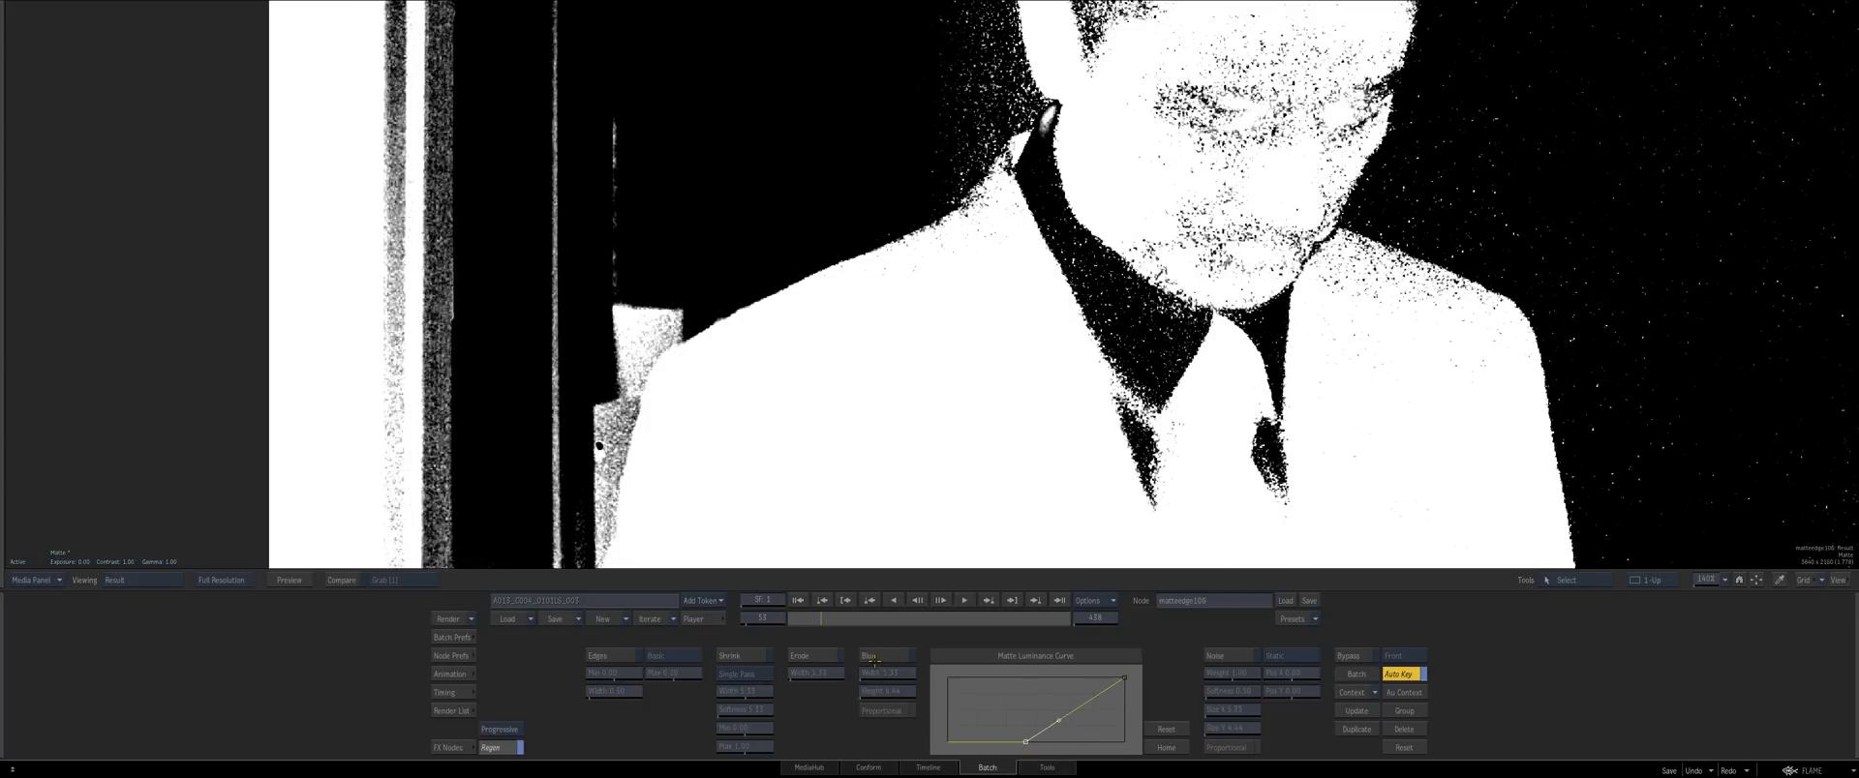
{"action": "key", "text": "F1"}
{"action": "left_click", "coordinate": [875, 658]}
{"action": "key", "text": "F4"}
{"action": "left_click_drag", "start_coordinate": [883, 673], "coordinate": [831, 620]}
{"action": "key", "text": "Escape"}
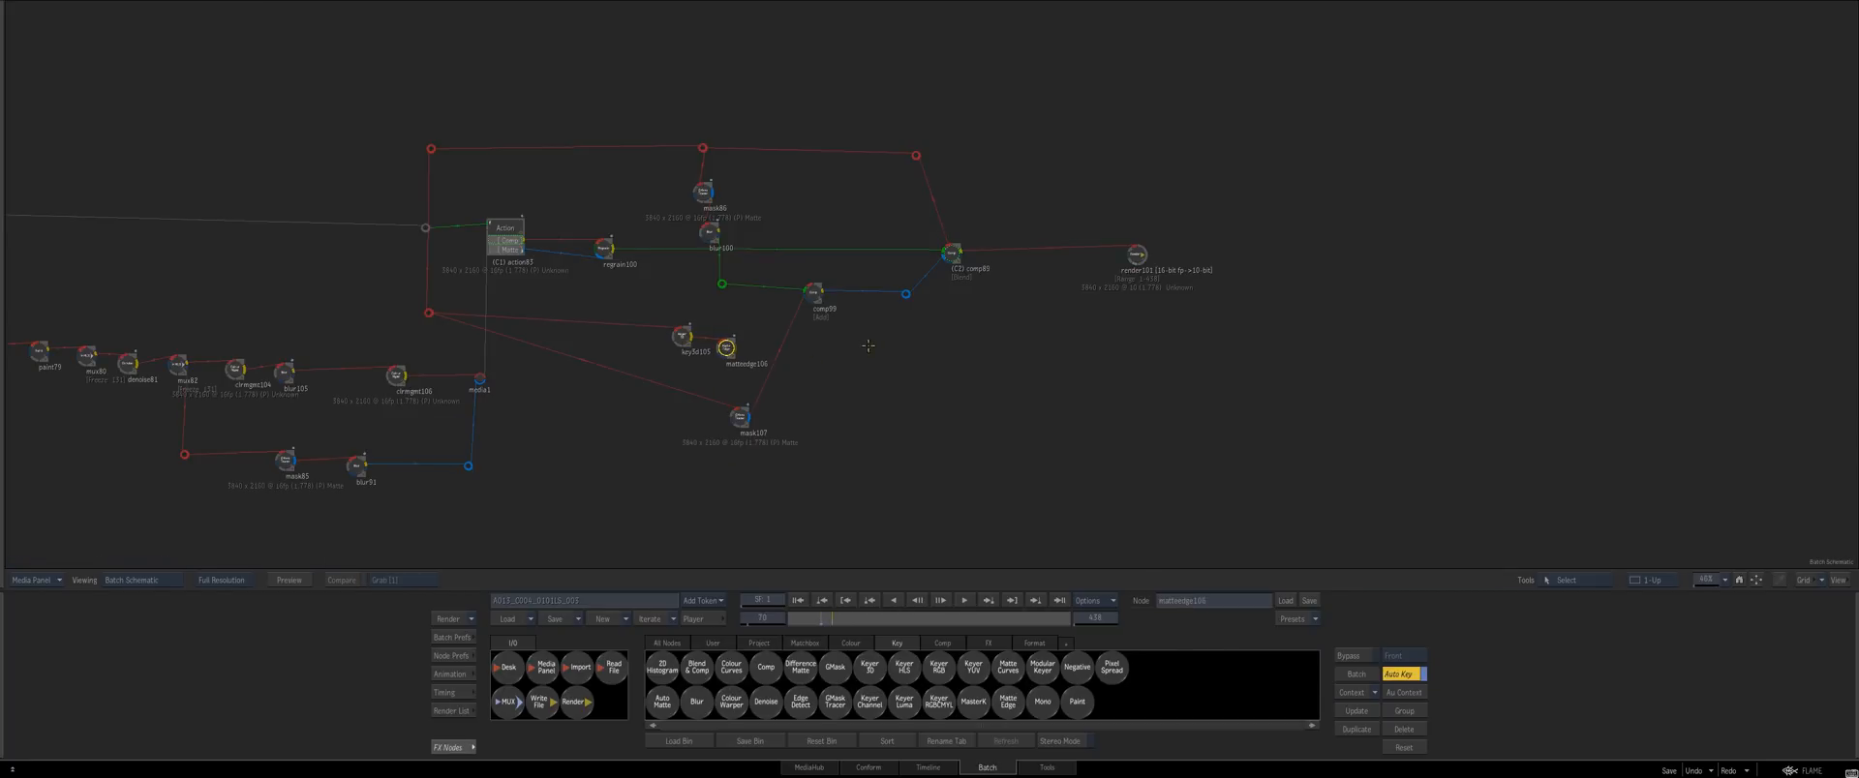
Compare the front, back and result views of the final comp around the man's shoulder
{"action": "double_click", "coordinate": [725, 343]}
{"action": "key", "text": "Escape"}
{"action": "left_click", "coordinate": [949, 255]}
{"action": "key", "text": "F4"}
{"action": "key", "text": "F1"}
{"action": "key", "text": "F2"}
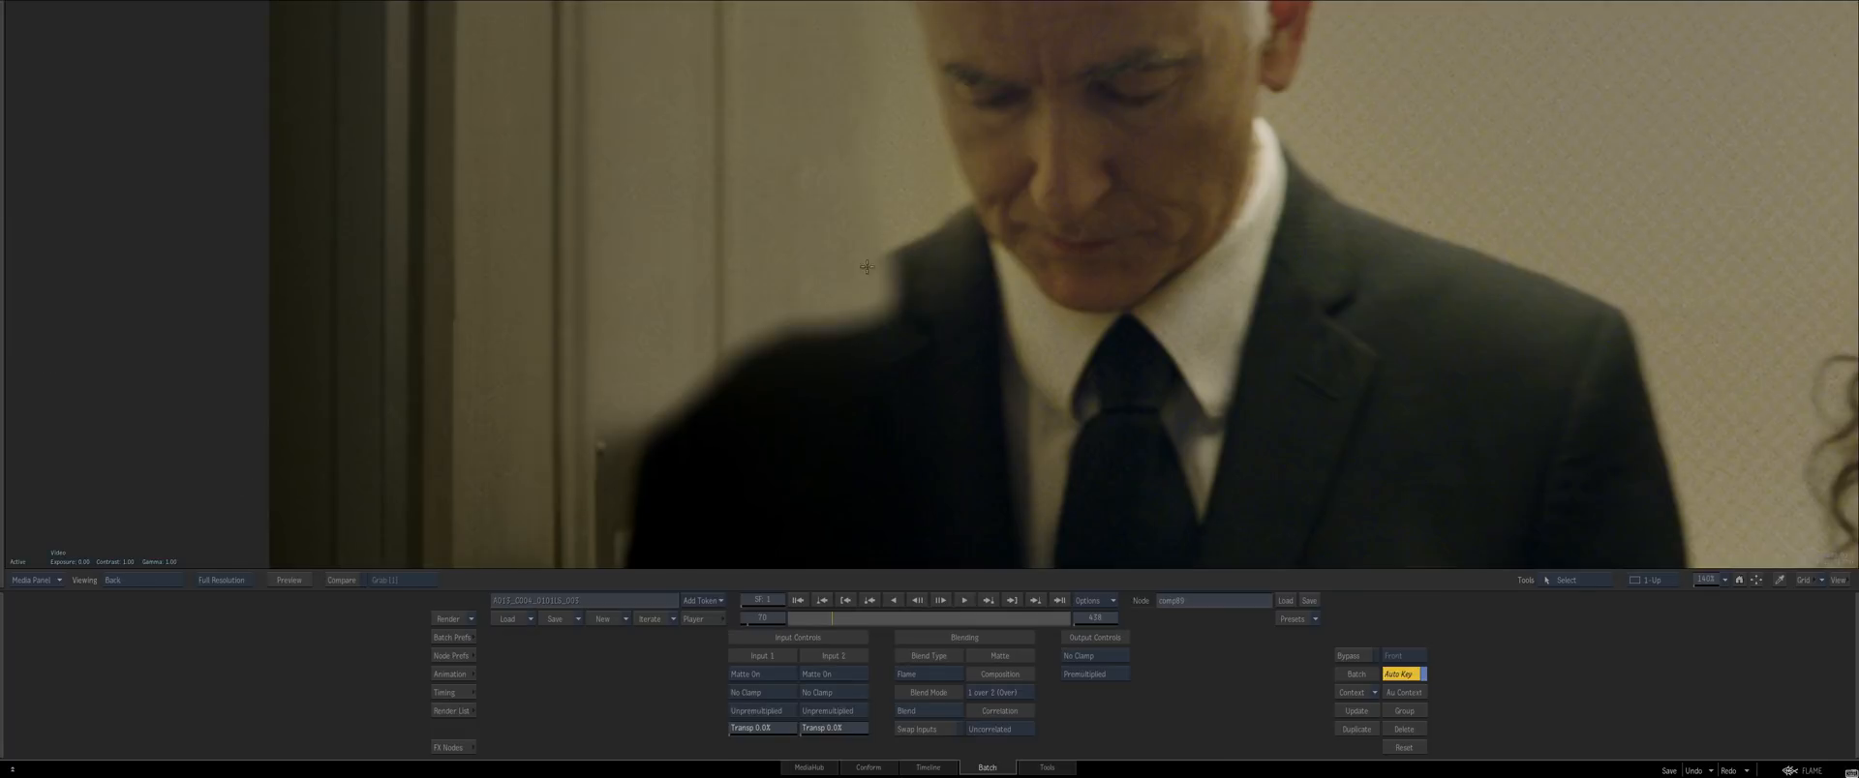
{"action": "key", "text": "F4"}
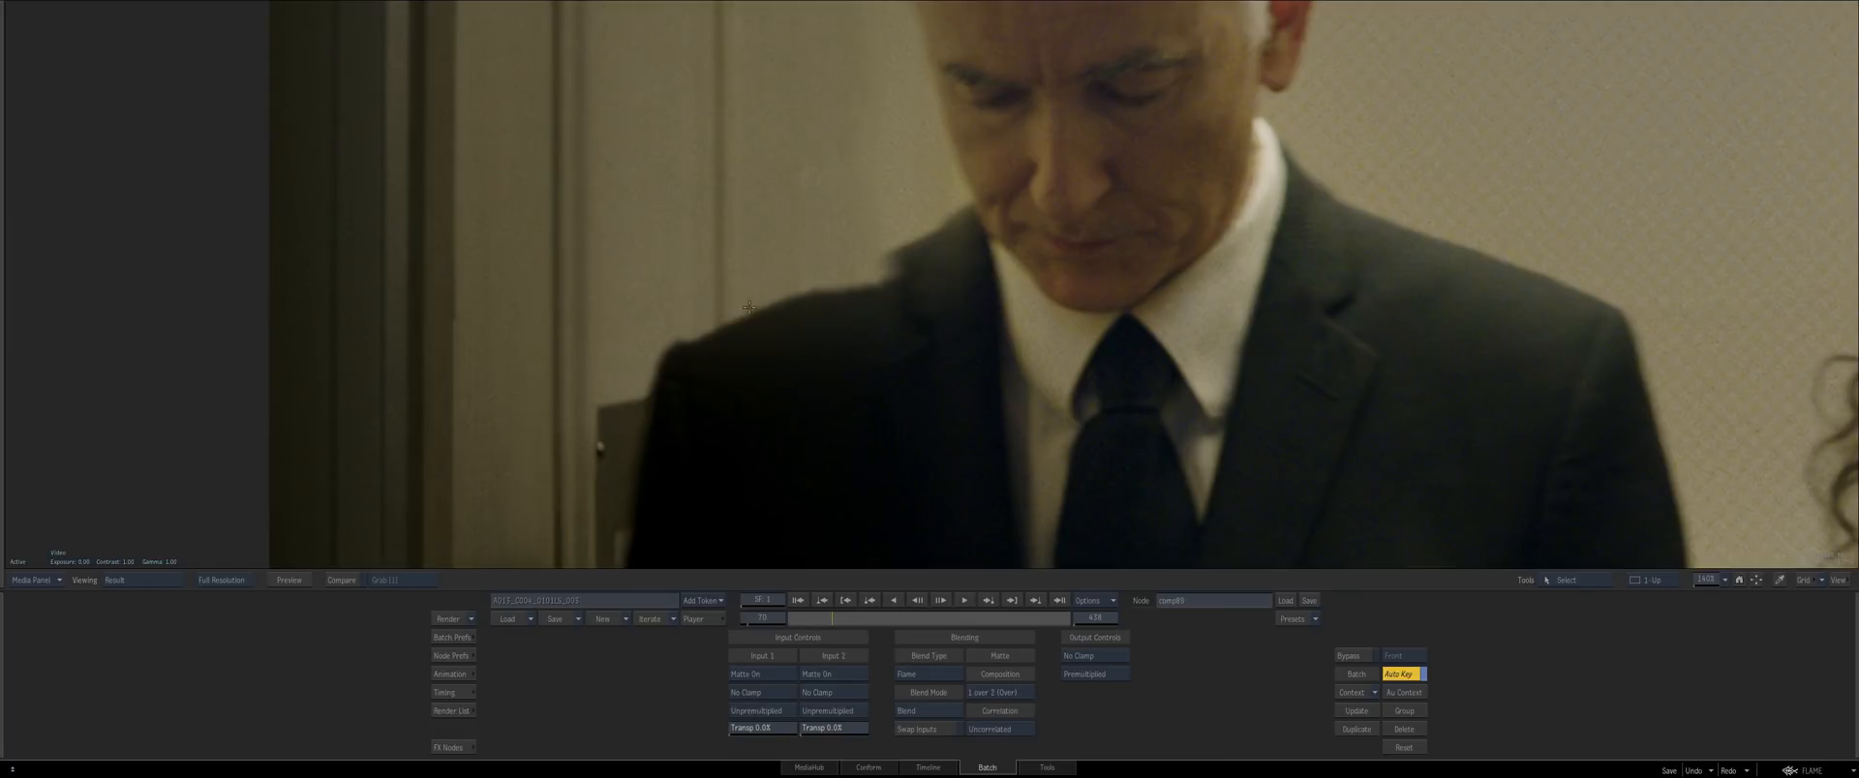
{"action": "key", "text": "Escape"}
Add a GMask Tracer node after the Matte Edge node and open it for editing
{"action": "left_click", "coordinate": [728, 349]}
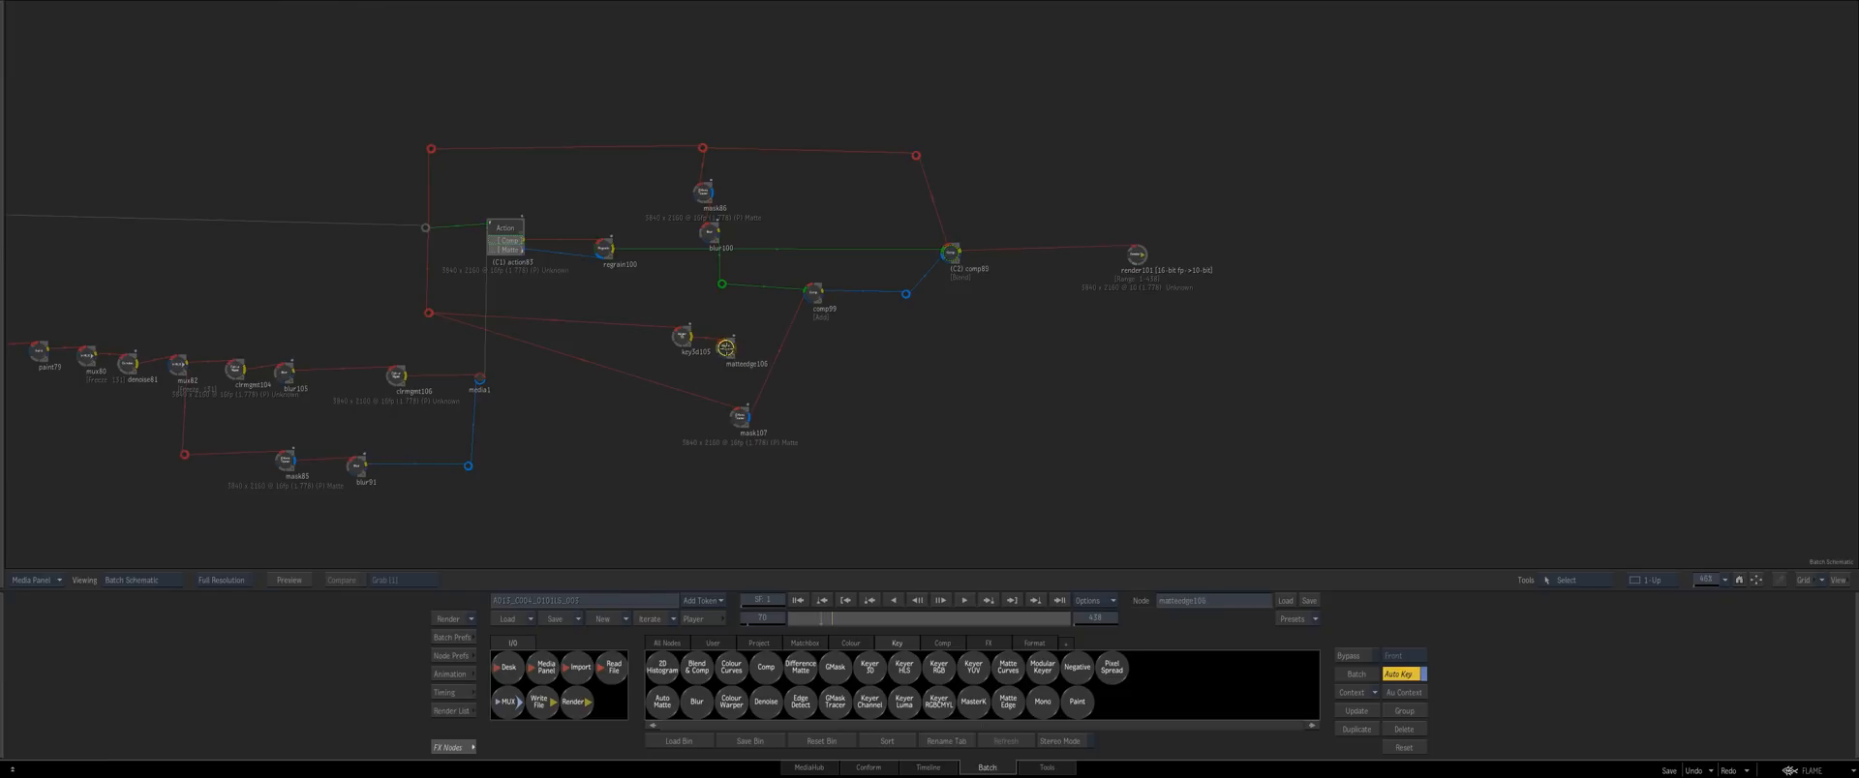
{"action": "key", "text": "F4"}
{"action": "key", "text": "Escape"}
{"action": "left_click_drag", "start_coordinate": [840, 705], "coordinate": [774, 321]}
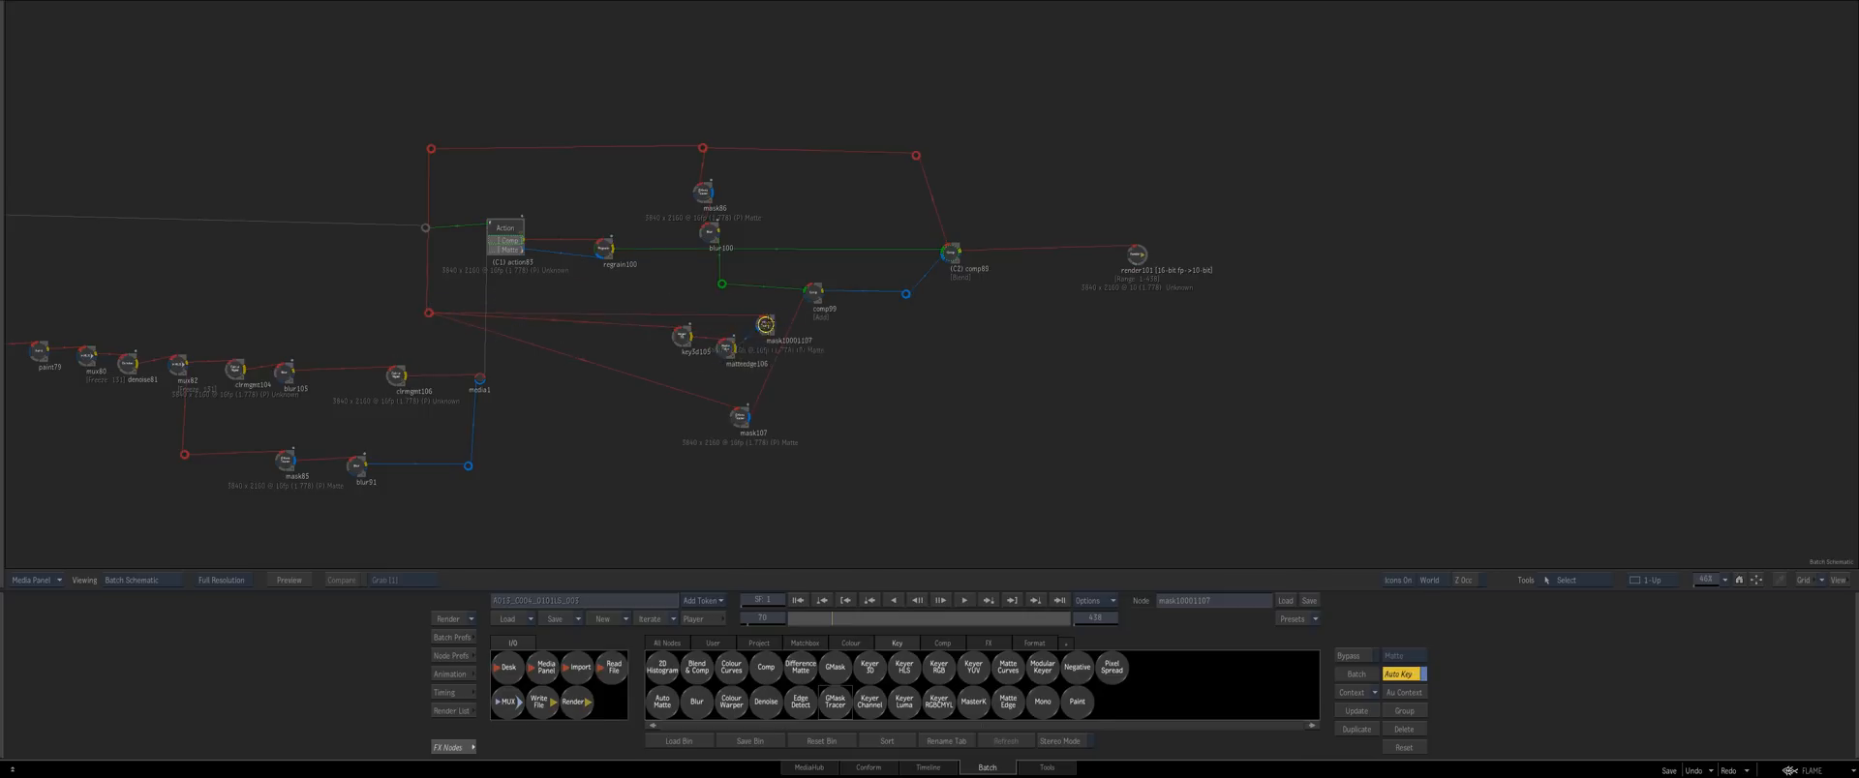
{"action": "double_click", "coordinate": [773, 321]}
Draw a closed gmask over the jacket shoulder and the wall area above it, using the keyed matte as reference
{"action": "left_click", "coordinate": [933, 706]}
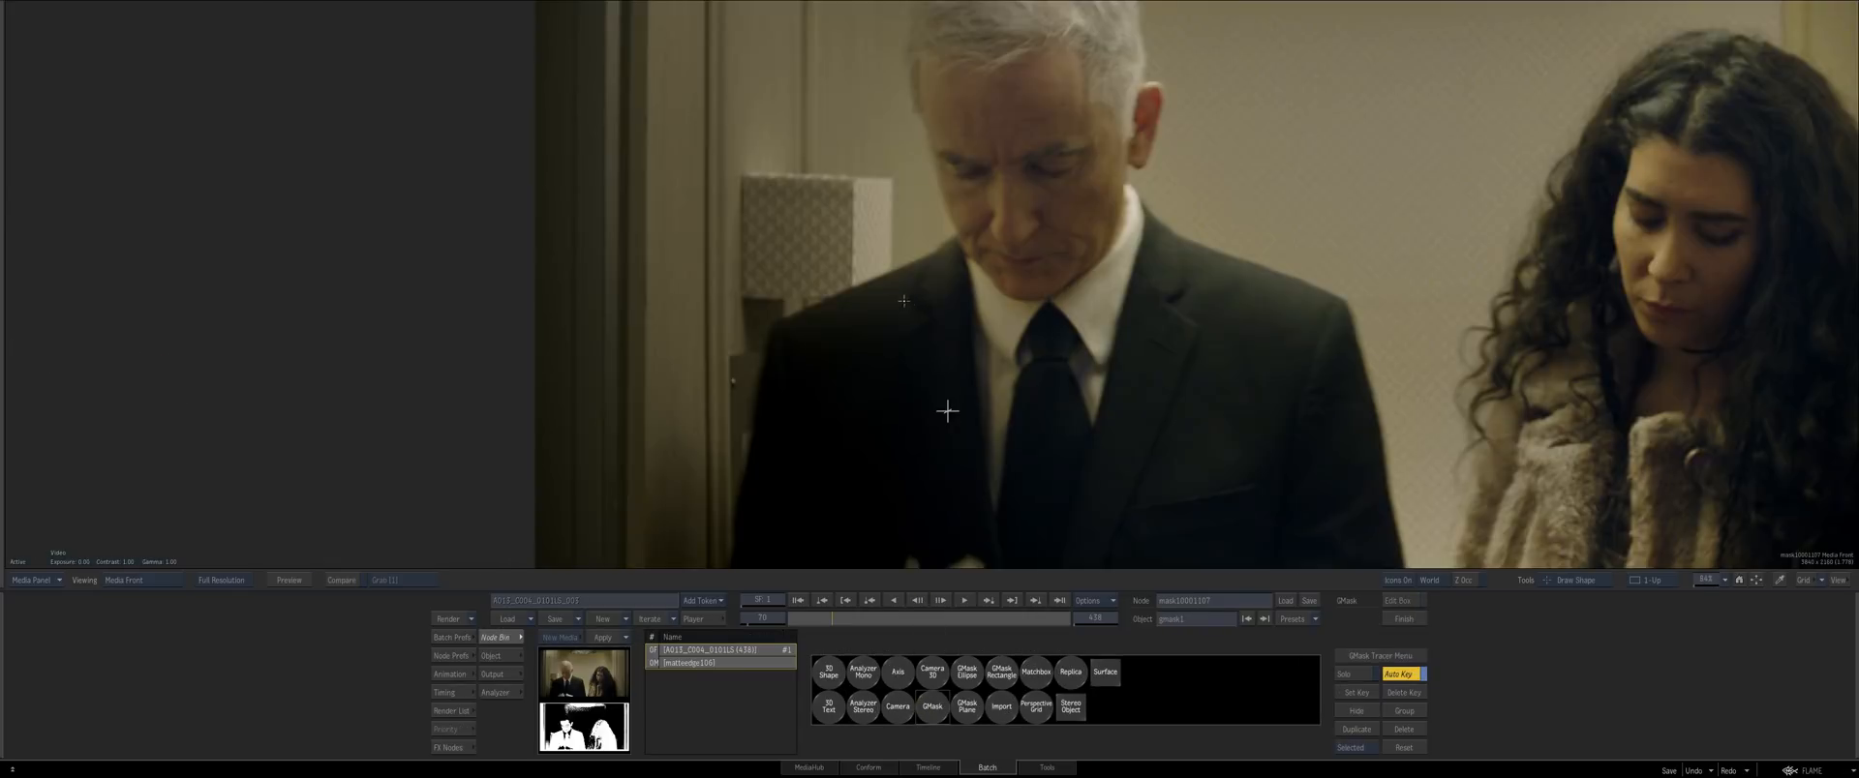
{"action": "key", "text": "F4"}
{"action": "left_click", "coordinate": [926, 279]}
{"action": "left_click", "coordinate": [821, 350]}
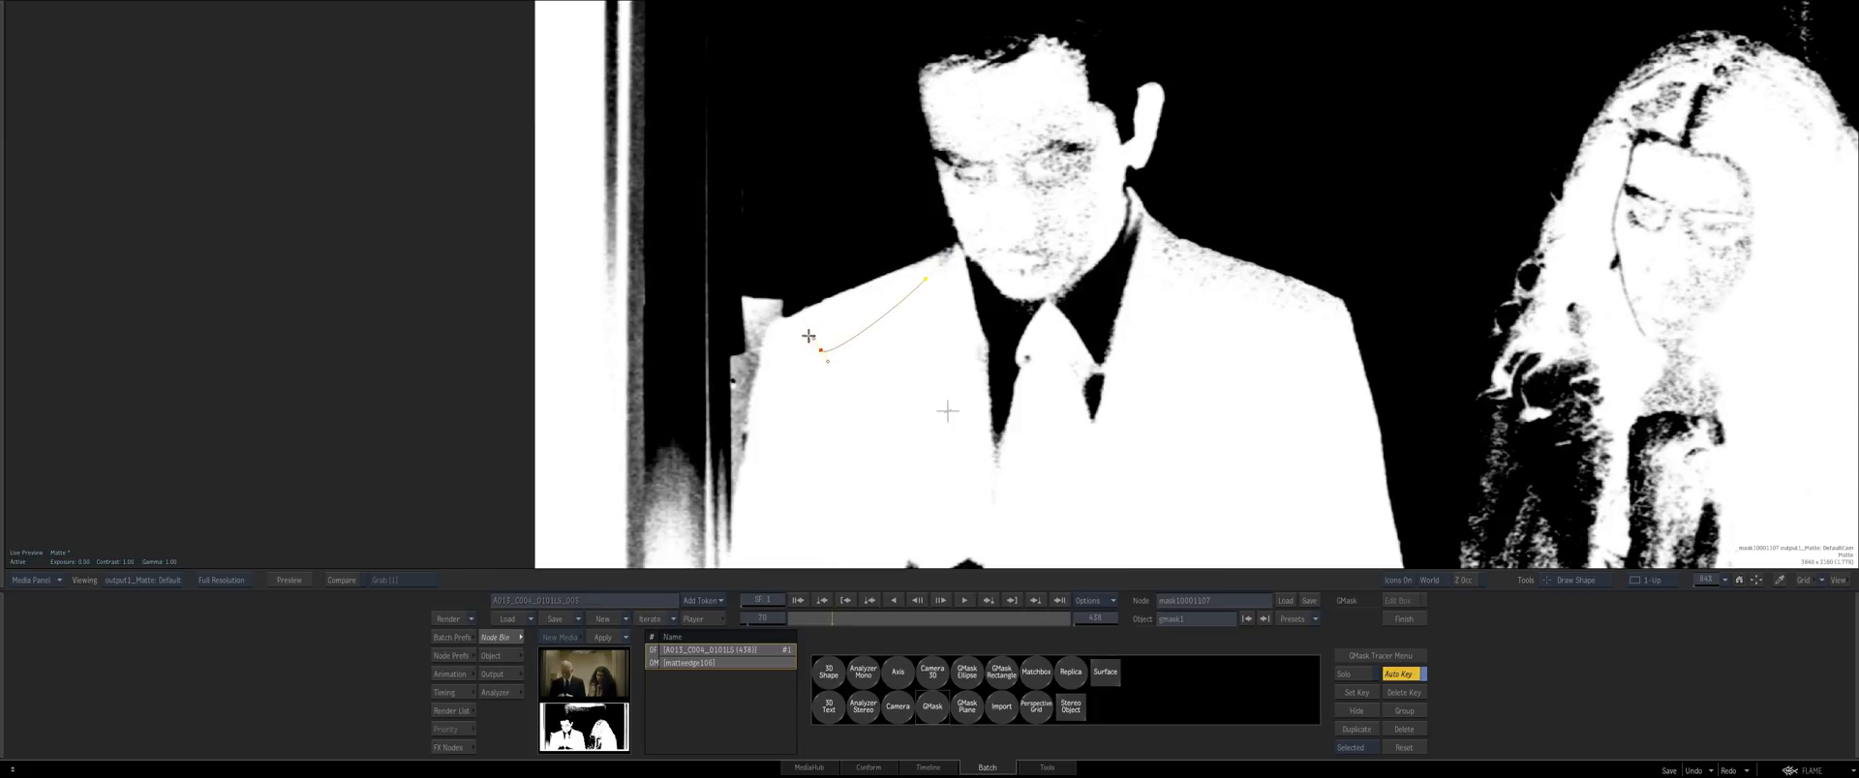
{"action": "left_click", "coordinate": [807, 321]}
{"action": "left_click", "coordinate": [820, 211]}
{"action": "left_click", "coordinate": [861, 204]}
{"action": "left_click", "coordinate": [900, 218]}
{"action": "left_click", "coordinate": [926, 279]}
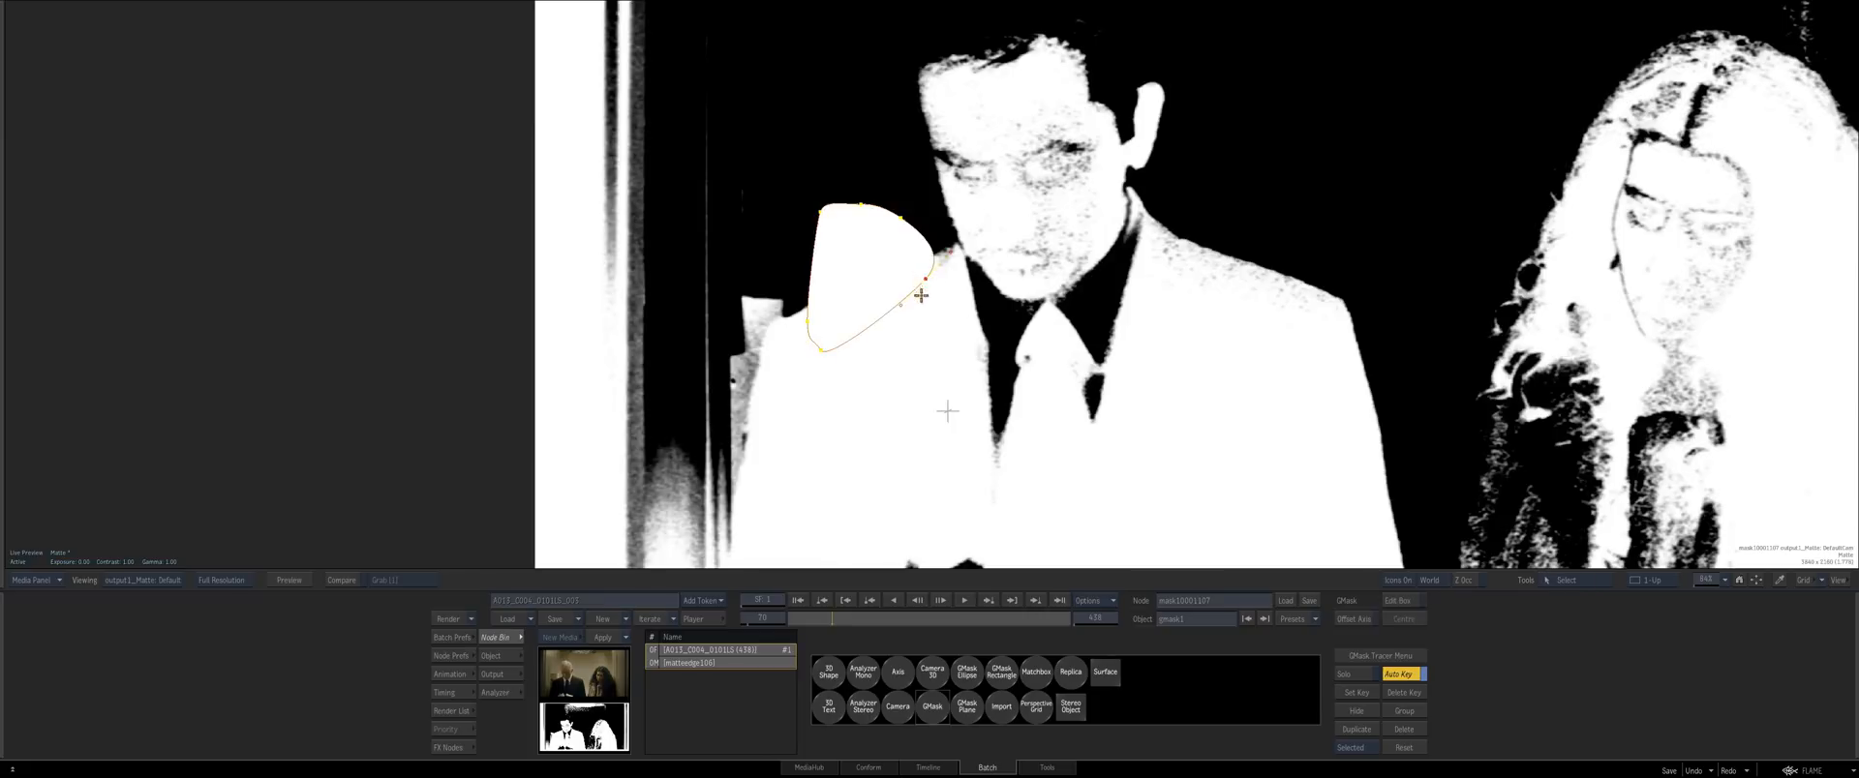
Invert the gmask to keep the key only inside it, and reshape its lower edge on the shoulder
{"action": "left_click", "coordinate": [490, 655]}
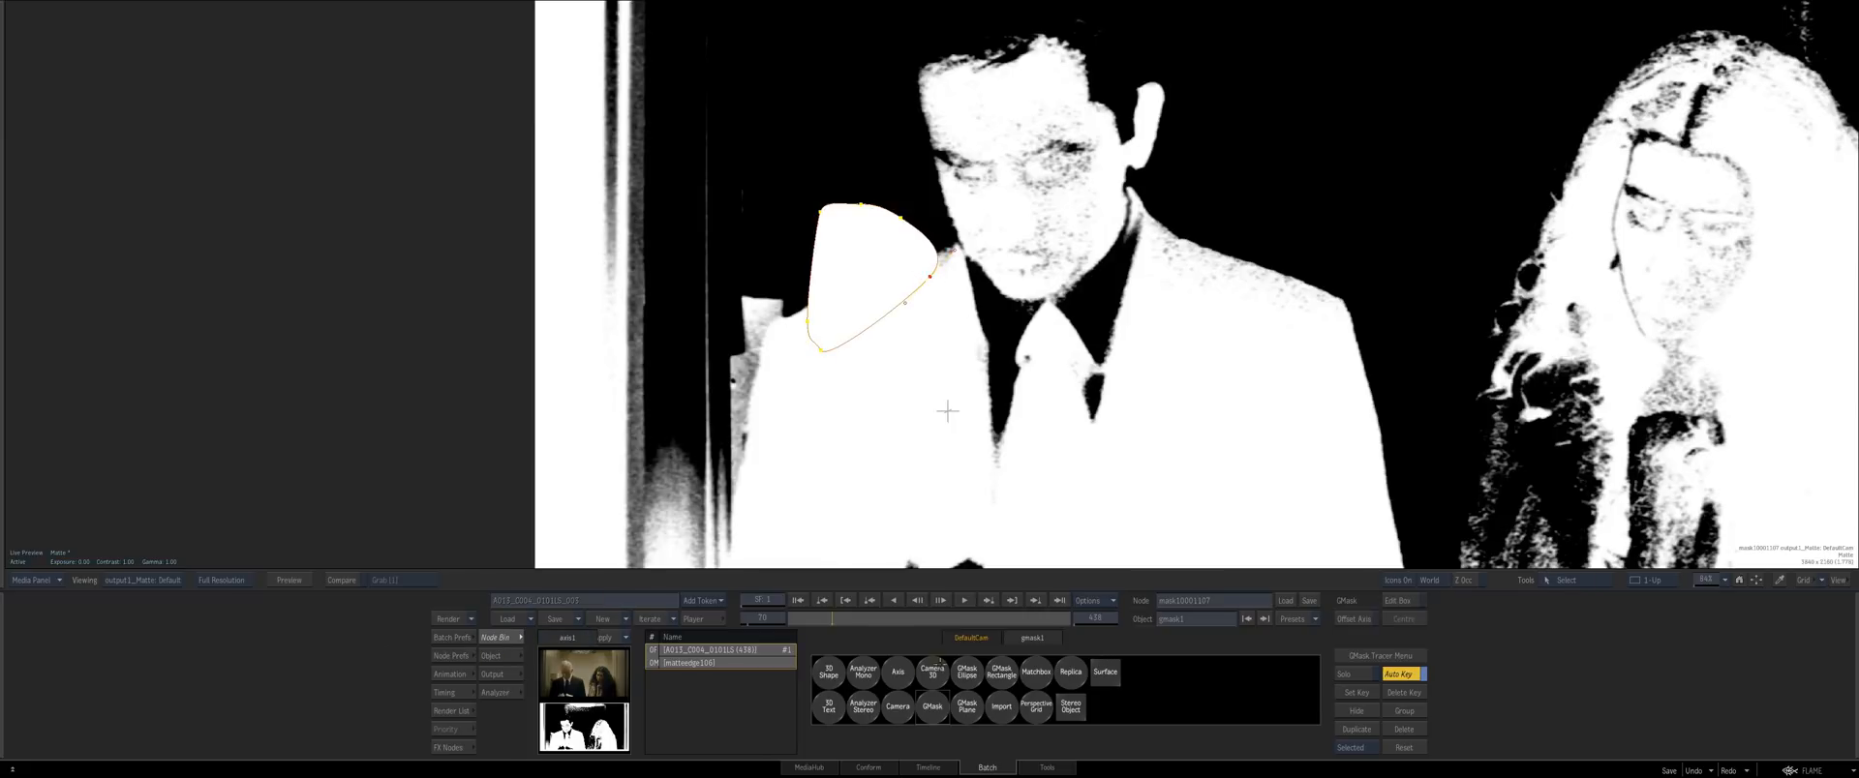
{"action": "left_click_drag", "start_coordinate": [1068, 656], "coordinate": [1007, 656]}
{"action": "left_click", "coordinate": [1116, 675]}
{"action": "left_click_drag", "start_coordinate": [629, 507], "coordinate": [736, 436]}
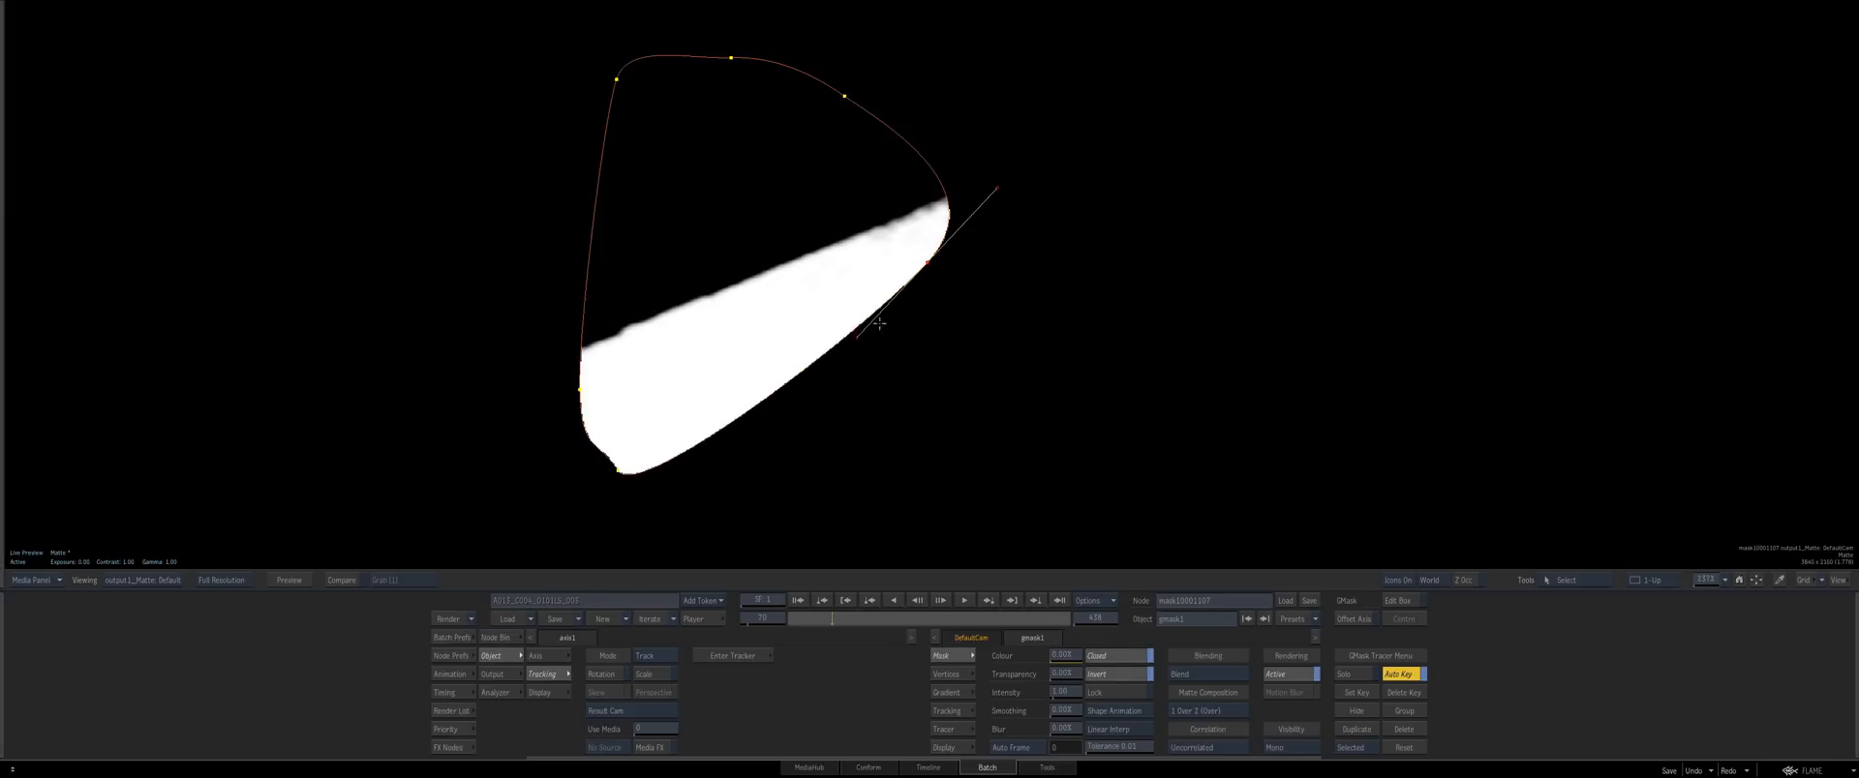
{"action": "key", "text": "a"}
{"action": "left_click_drag", "start_coordinate": [839, 343], "coordinate": [865, 376]}
Connect the new gmasked key to the matte comp in place of mask107
{"action": "key", "text": "F4"}
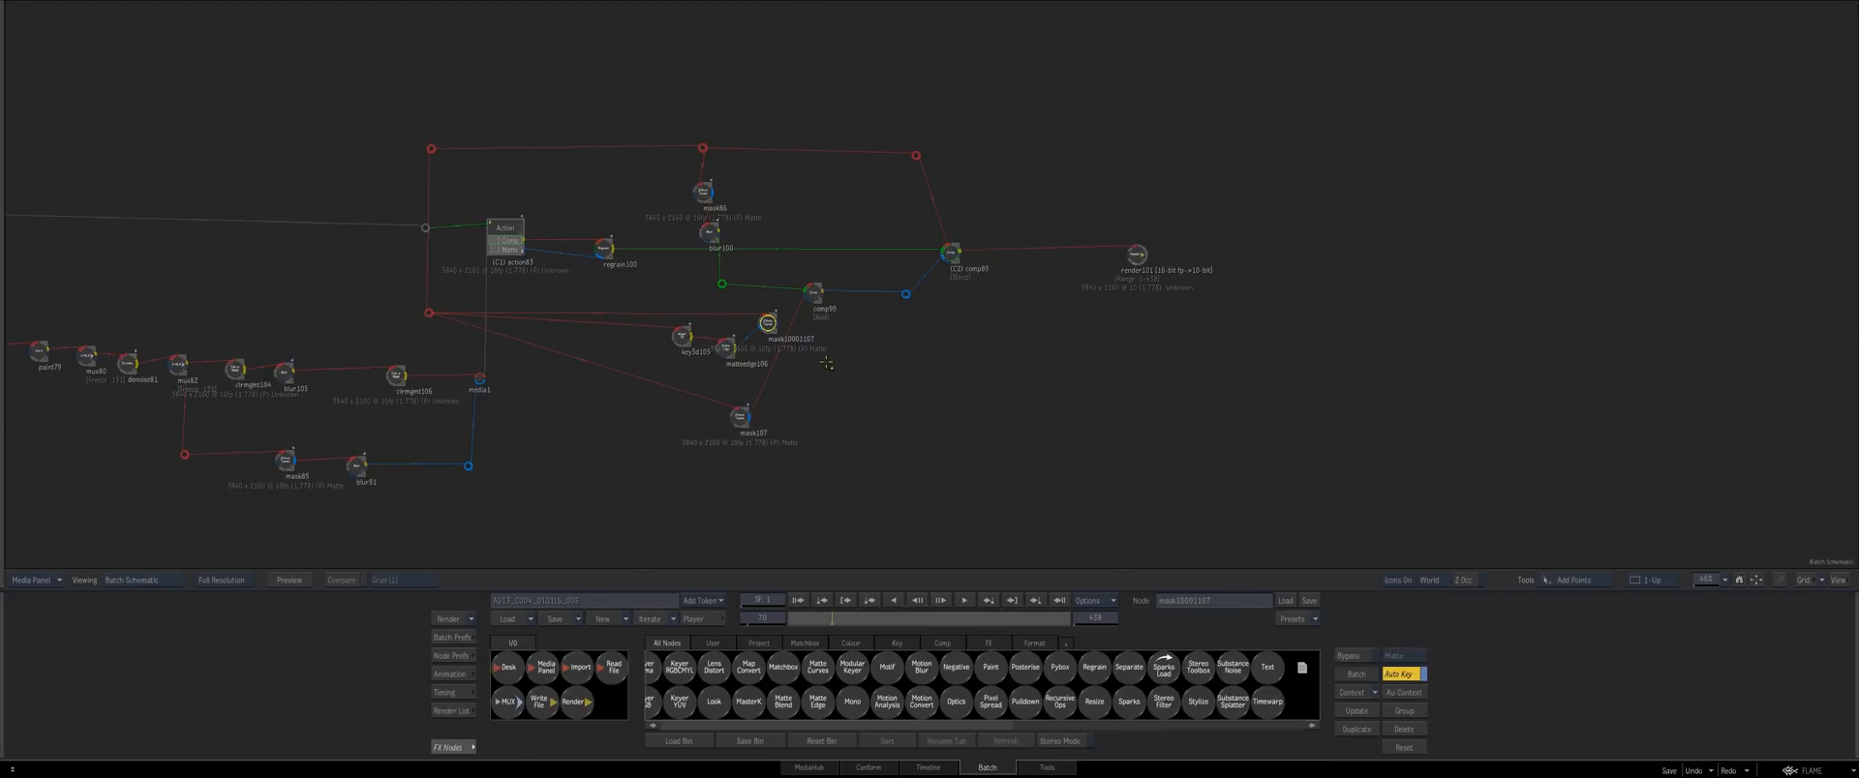
{"action": "left_click", "coordinate": [769, 383]}
{"action": "left_click_drag", "start_coordinate": [768, 324], "coordinate": [803, 294]}
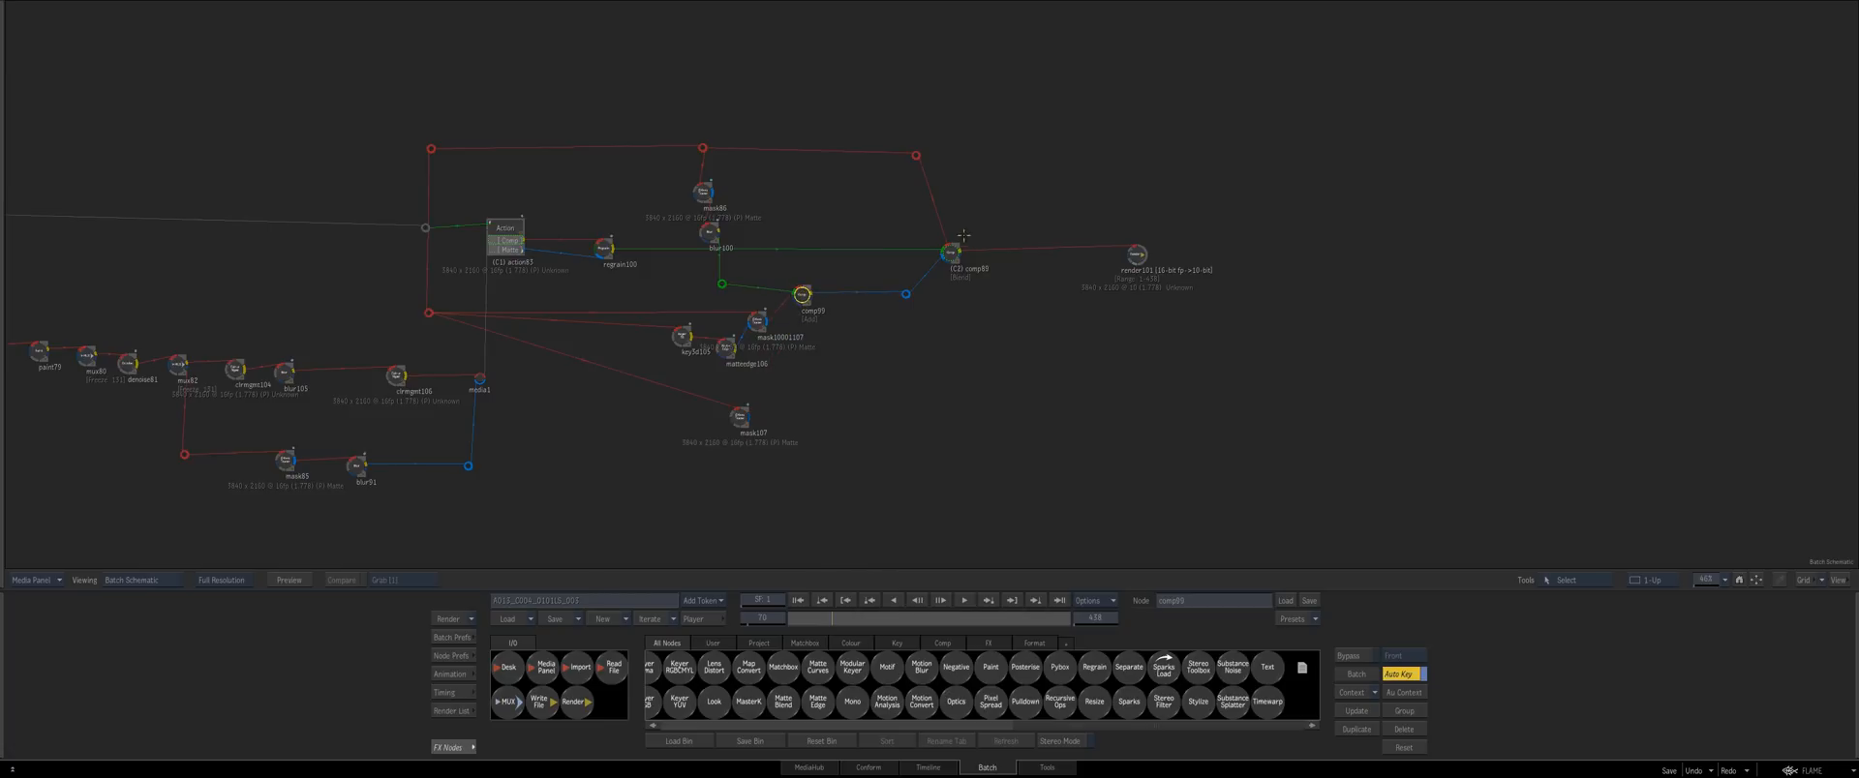
Check the final comp from the first frame onward, examining the man's shoulder edge against the clean wall
{"action": "double_click", "coordinate": [951, 253]}
{"action": "left_click_drag", "start_coordinate": [877, 423], "coordinate": [791, 582]}
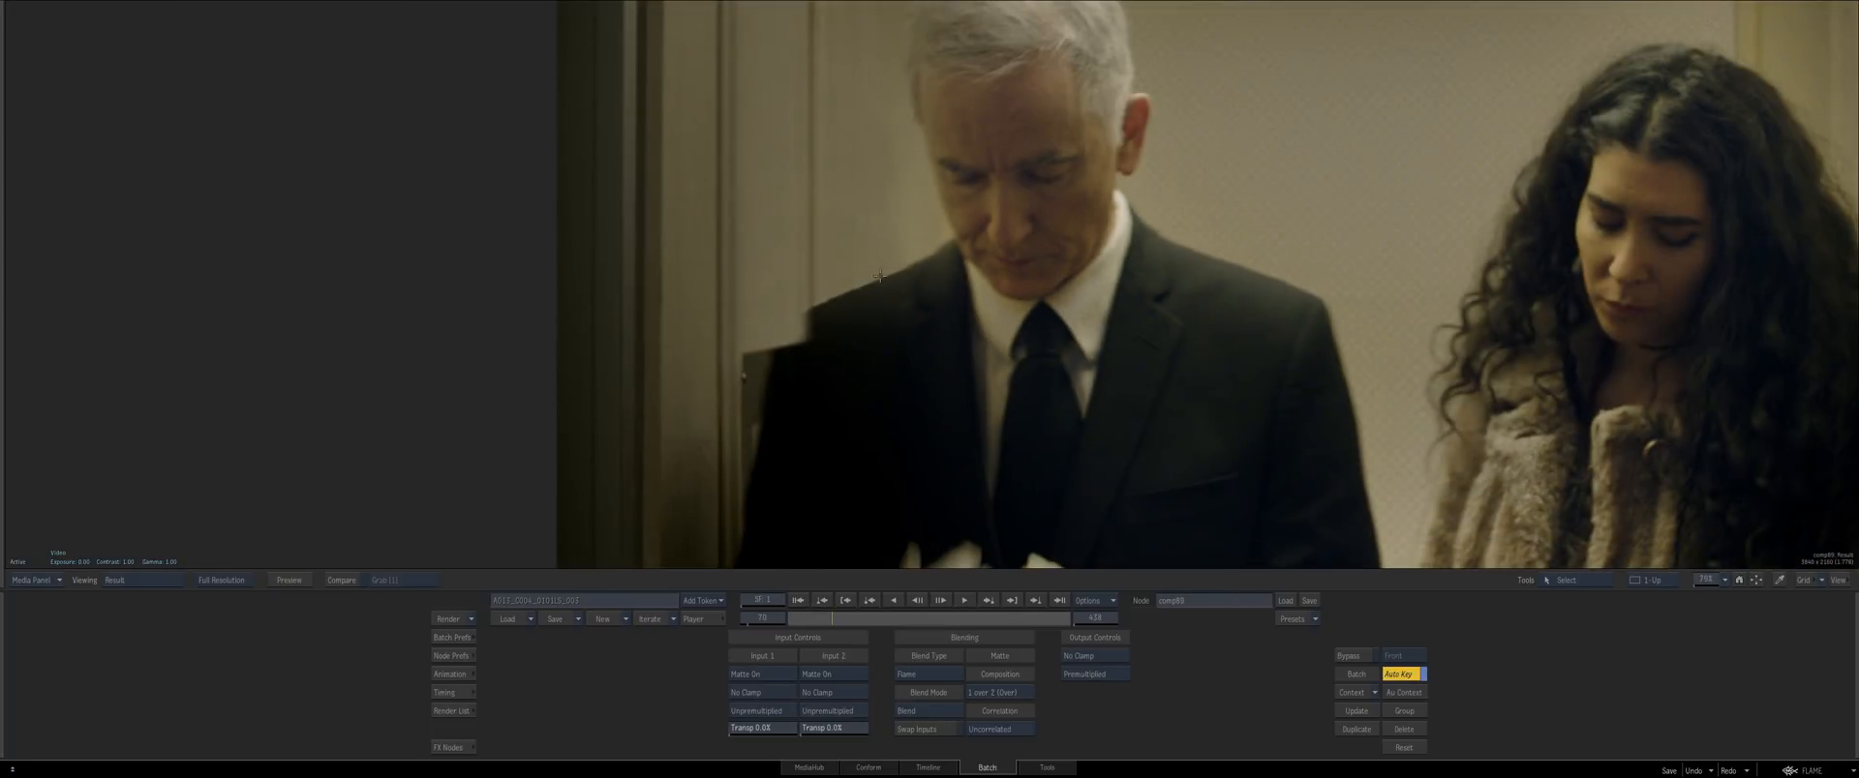
{"action": "left_click", "coordinate": [799, 600]}
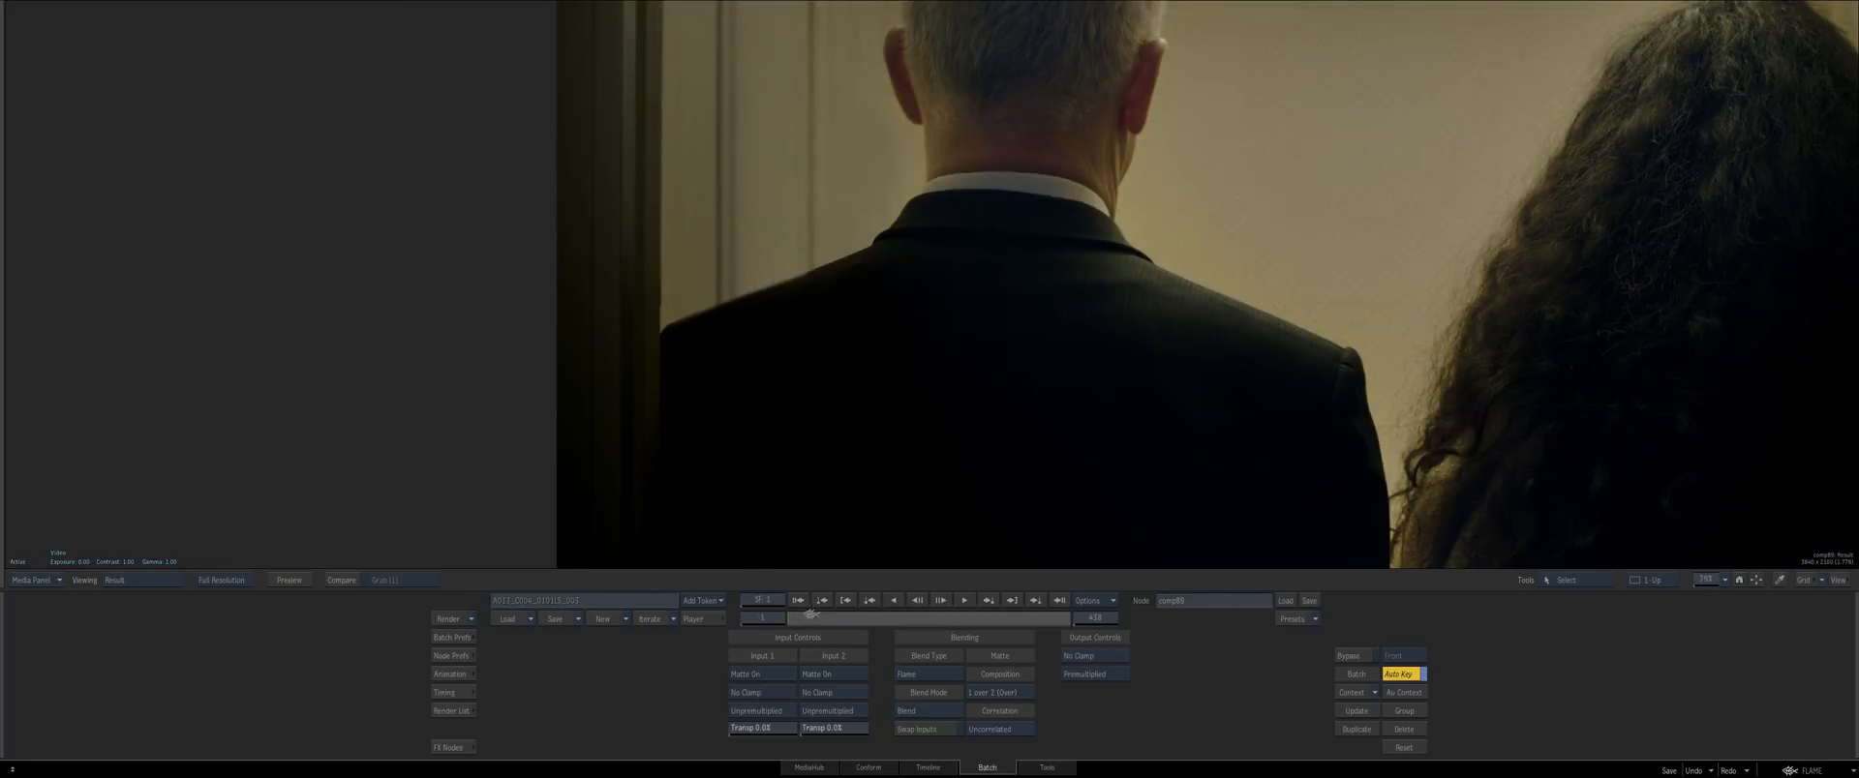
{"action": "left_click_drag", "start_coordinate": [811, 615], "coordinate": [881, 616]}
{"action": "scroll", "coordinate": [977, 379], "scroll_direction": "up", "scroll_amount": 5}
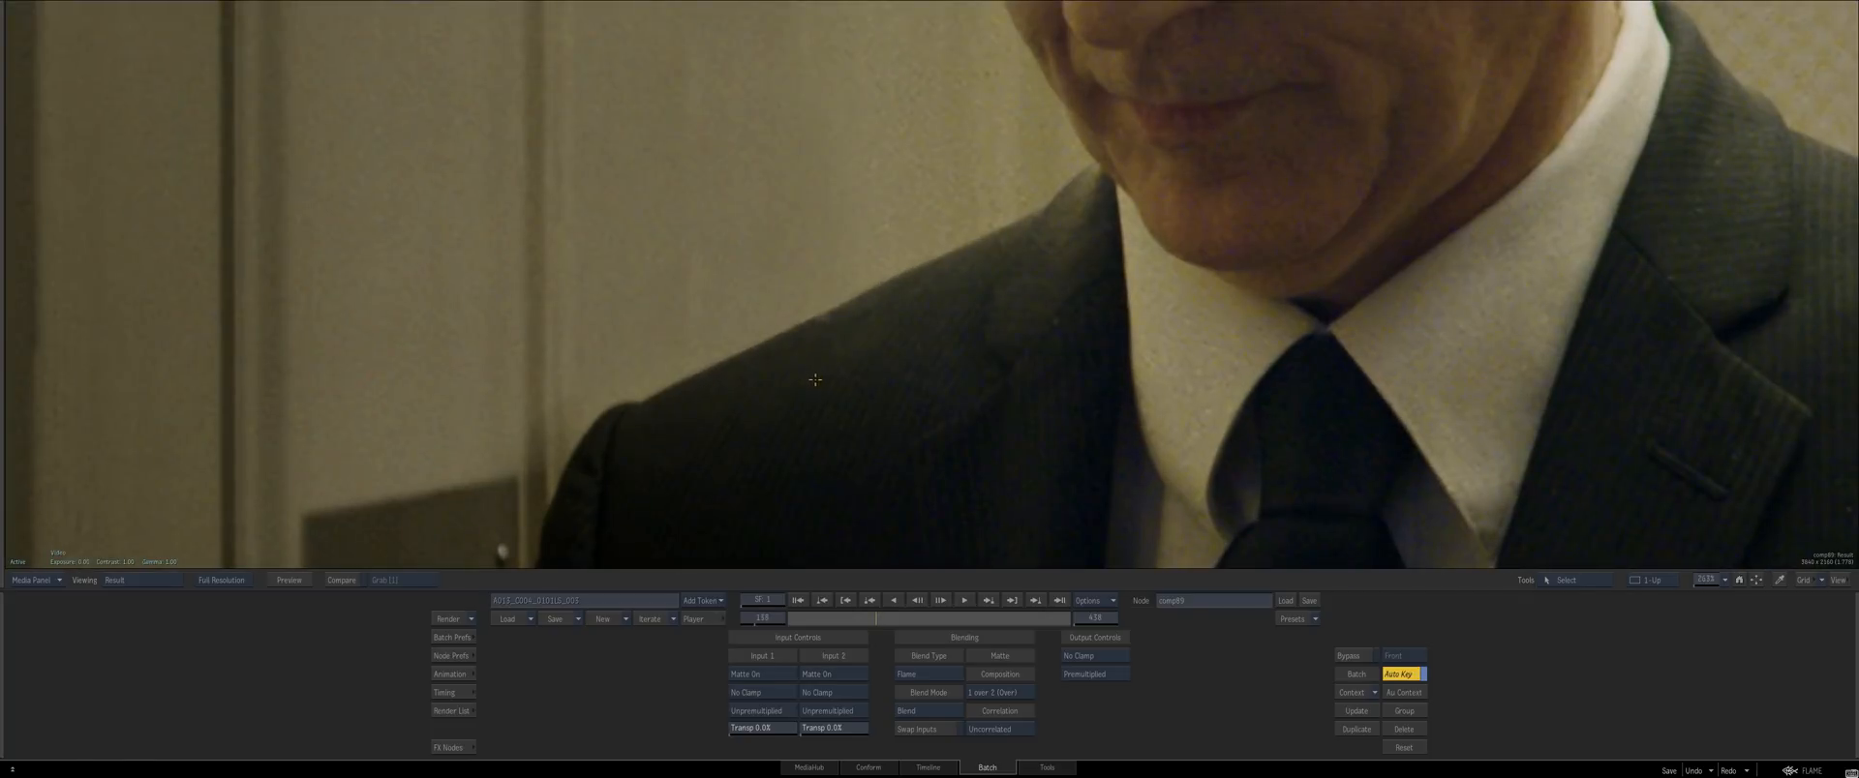
Compare the comp's result with its front and back inputs around the man's shoulder, including a later frame
{"action": "key", "text": "F3"}
{"action": "key", "text": "F4"}
{"action": "key", "text": "F3"}
{"action": "key", "text": "F4"}
{"action": "left_click_drag", "start_coordinate": [878, 616], "coordinate": [904, 615]}
{"action": "key", "text": "F2"}
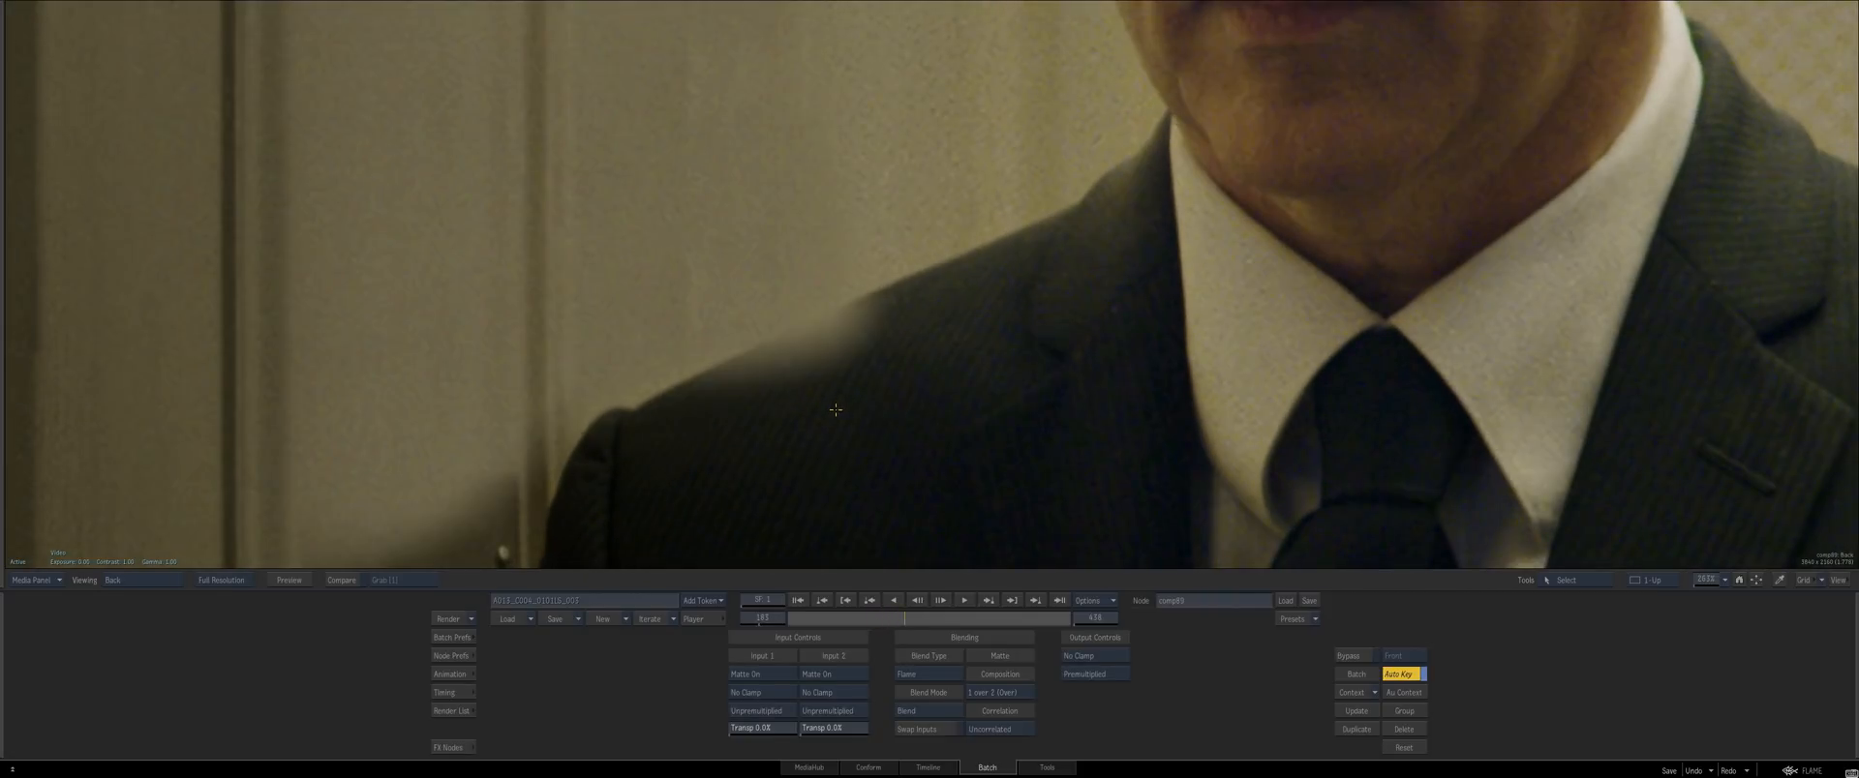
Pull the gmask's lower point near the collar further down over the jacket to cover more of the shoulder
{"action": "key", "text": "Escape"}
{"action": "double_click", "coordinate": [753, 321]}
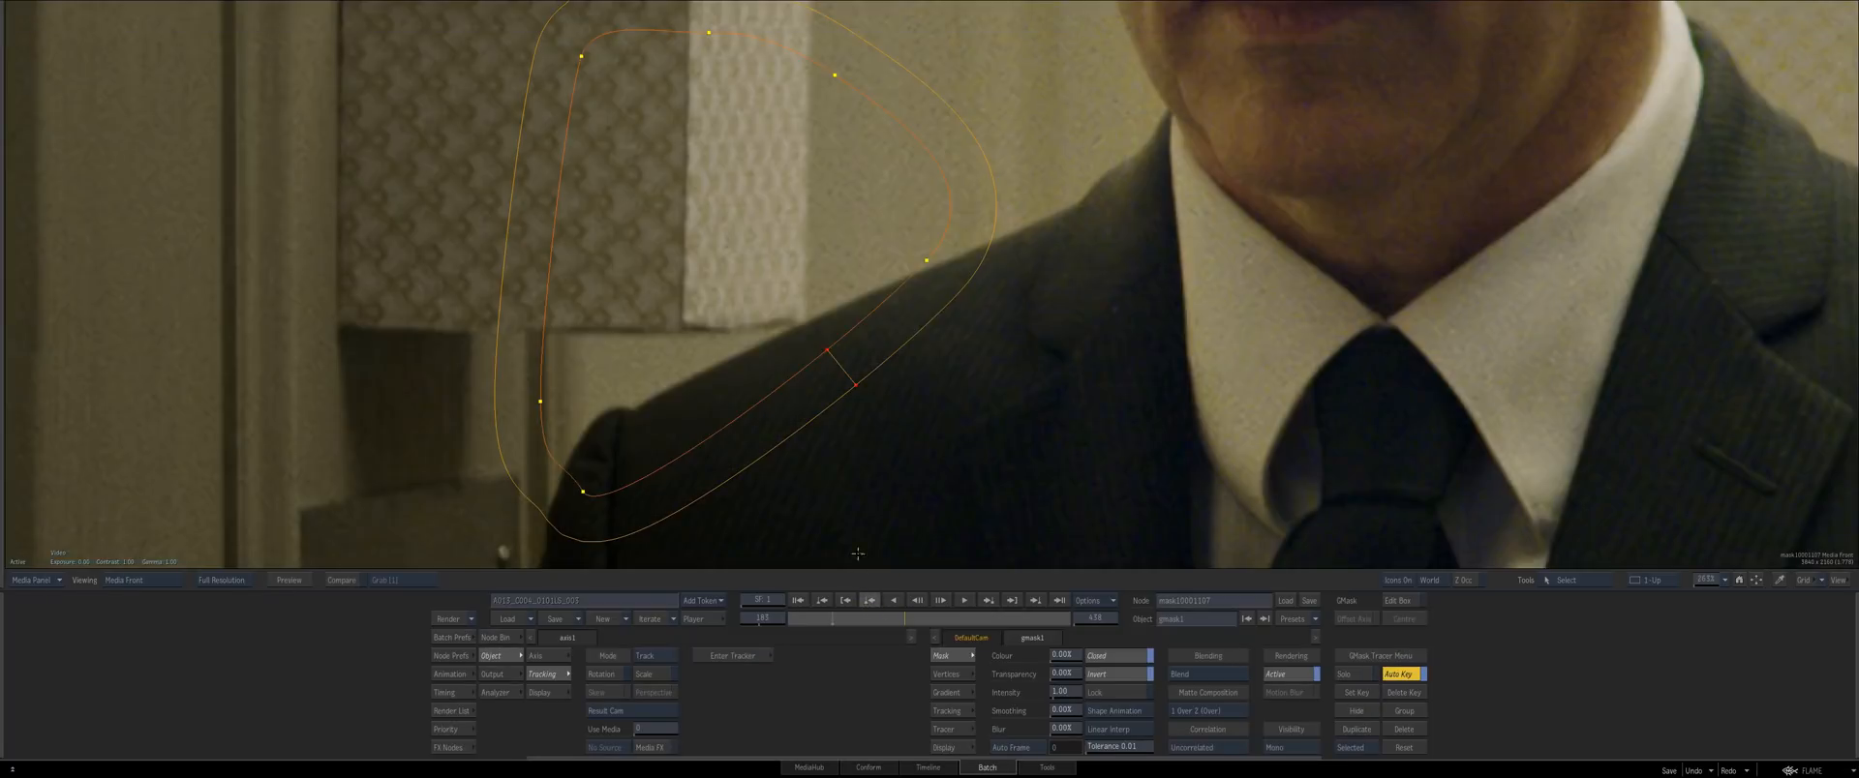
{"action": "key", "text": "F3"}
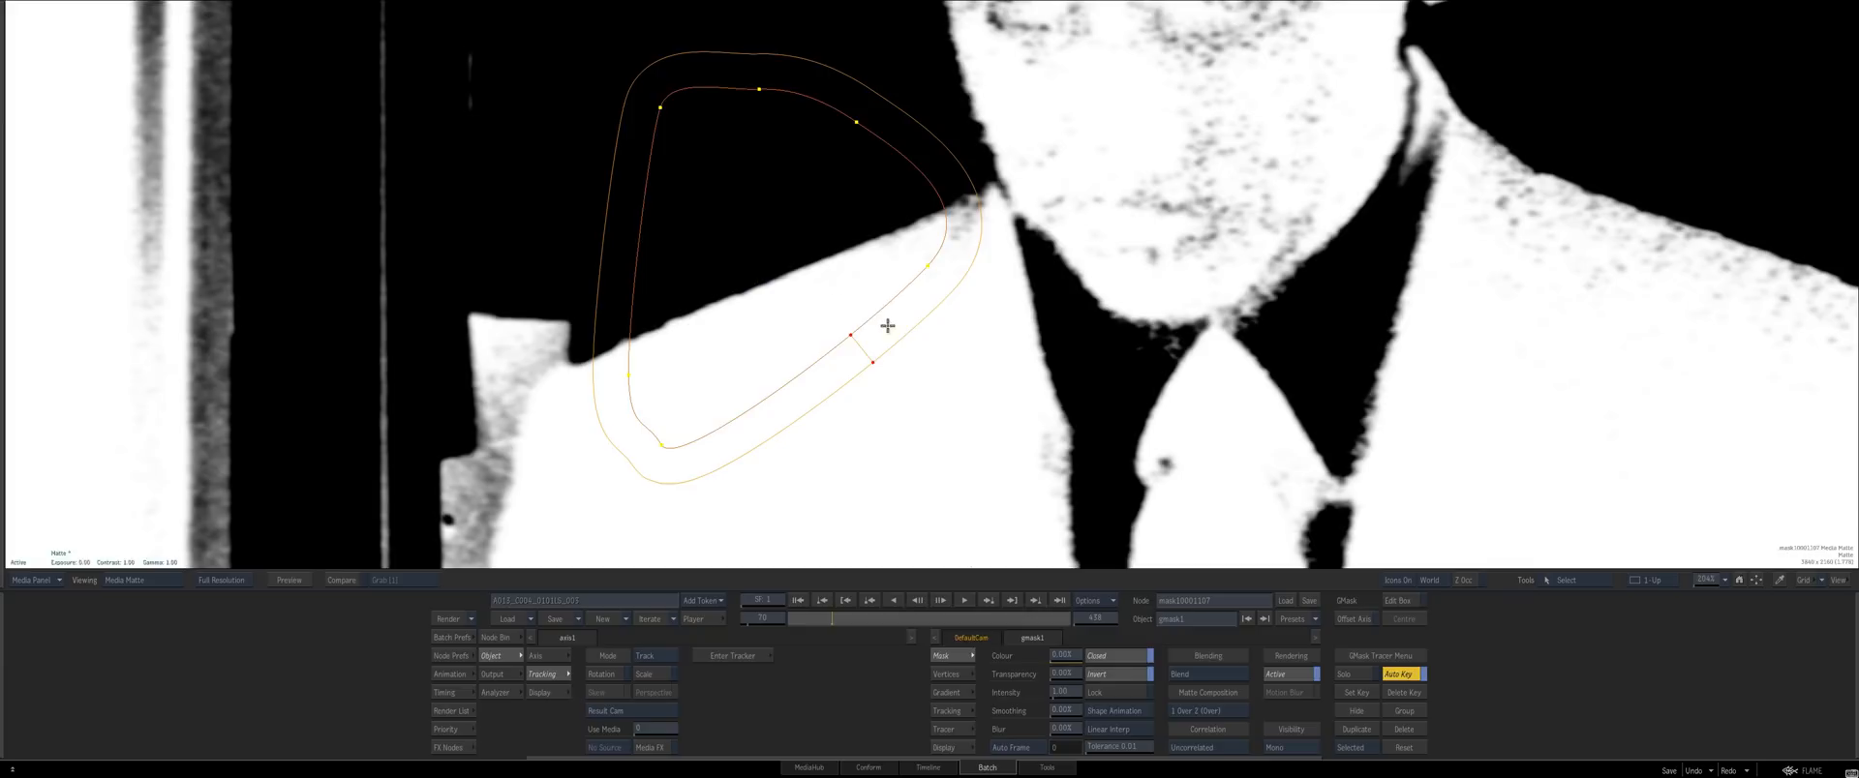
{"action": "left_click_drag", "start_coordinate": [931, 267], "coordinate": [988, 376]}
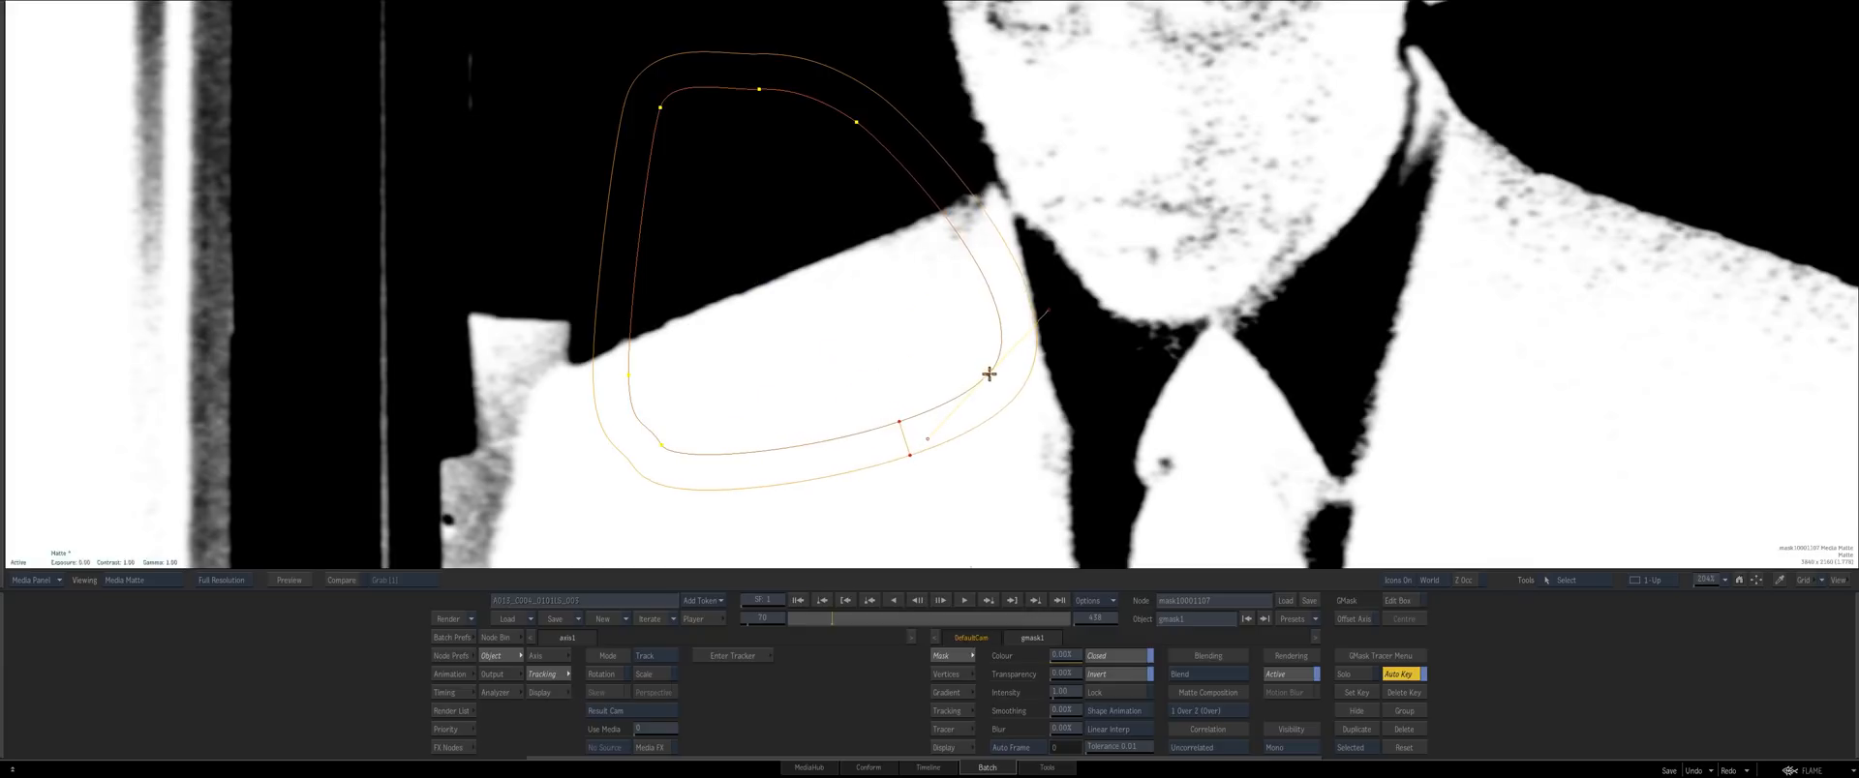
{"action": "key", "text": "Escape"}
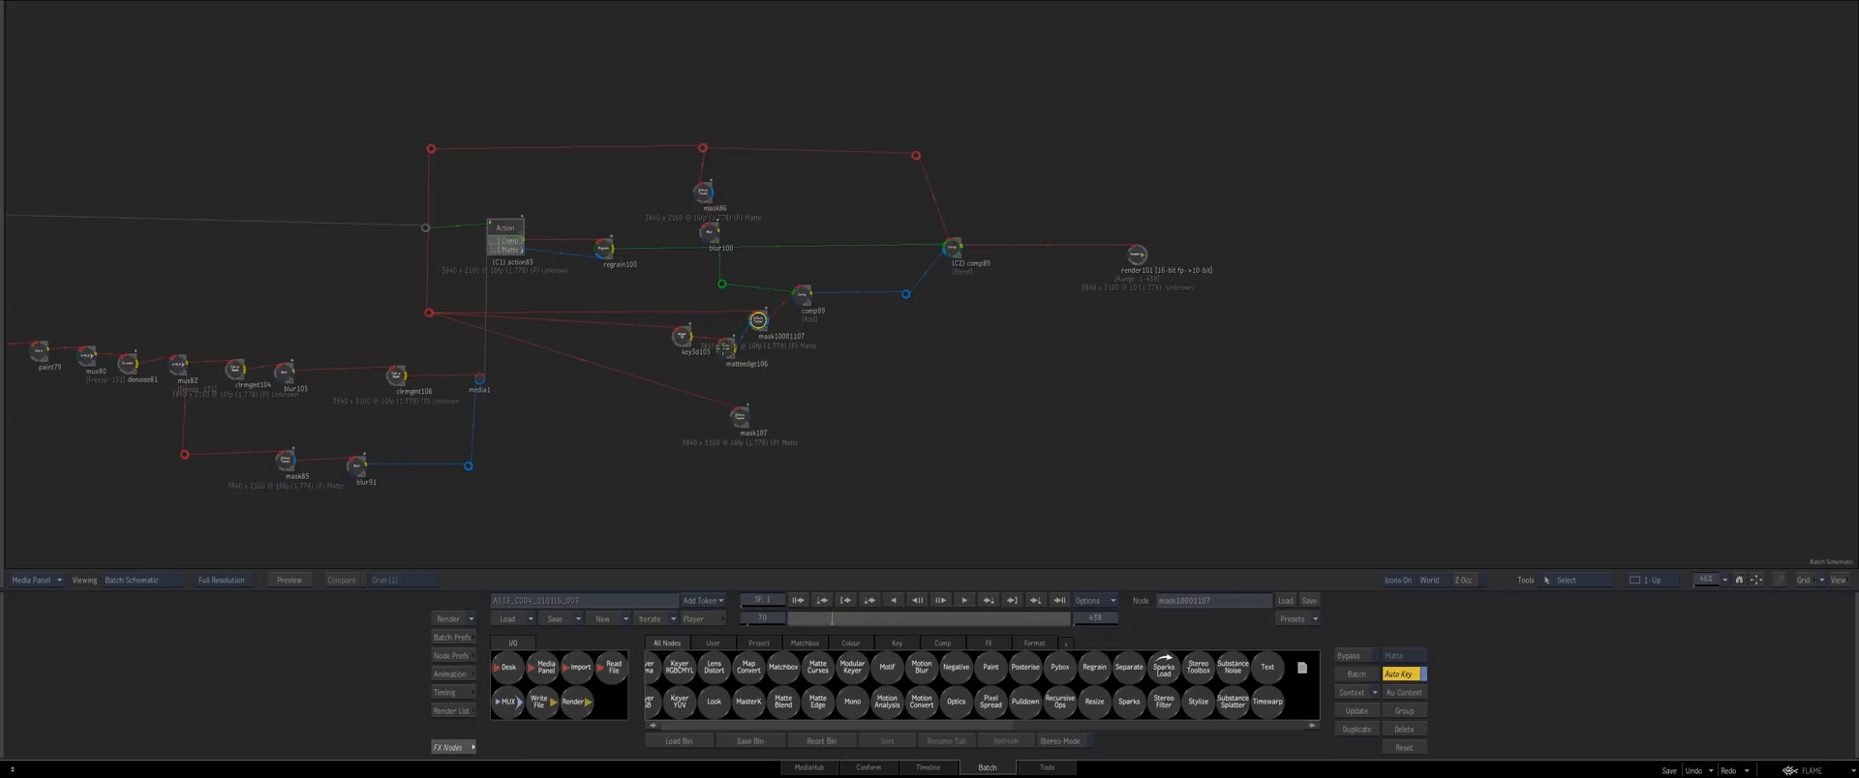
Pull in the white point of the matte edge's luminance curve to solidify the key, set a keyframe, and check the final comp
{"action": "left_click", "coordinate": [726, 348]}
{"action": "key", "text": "F4"}
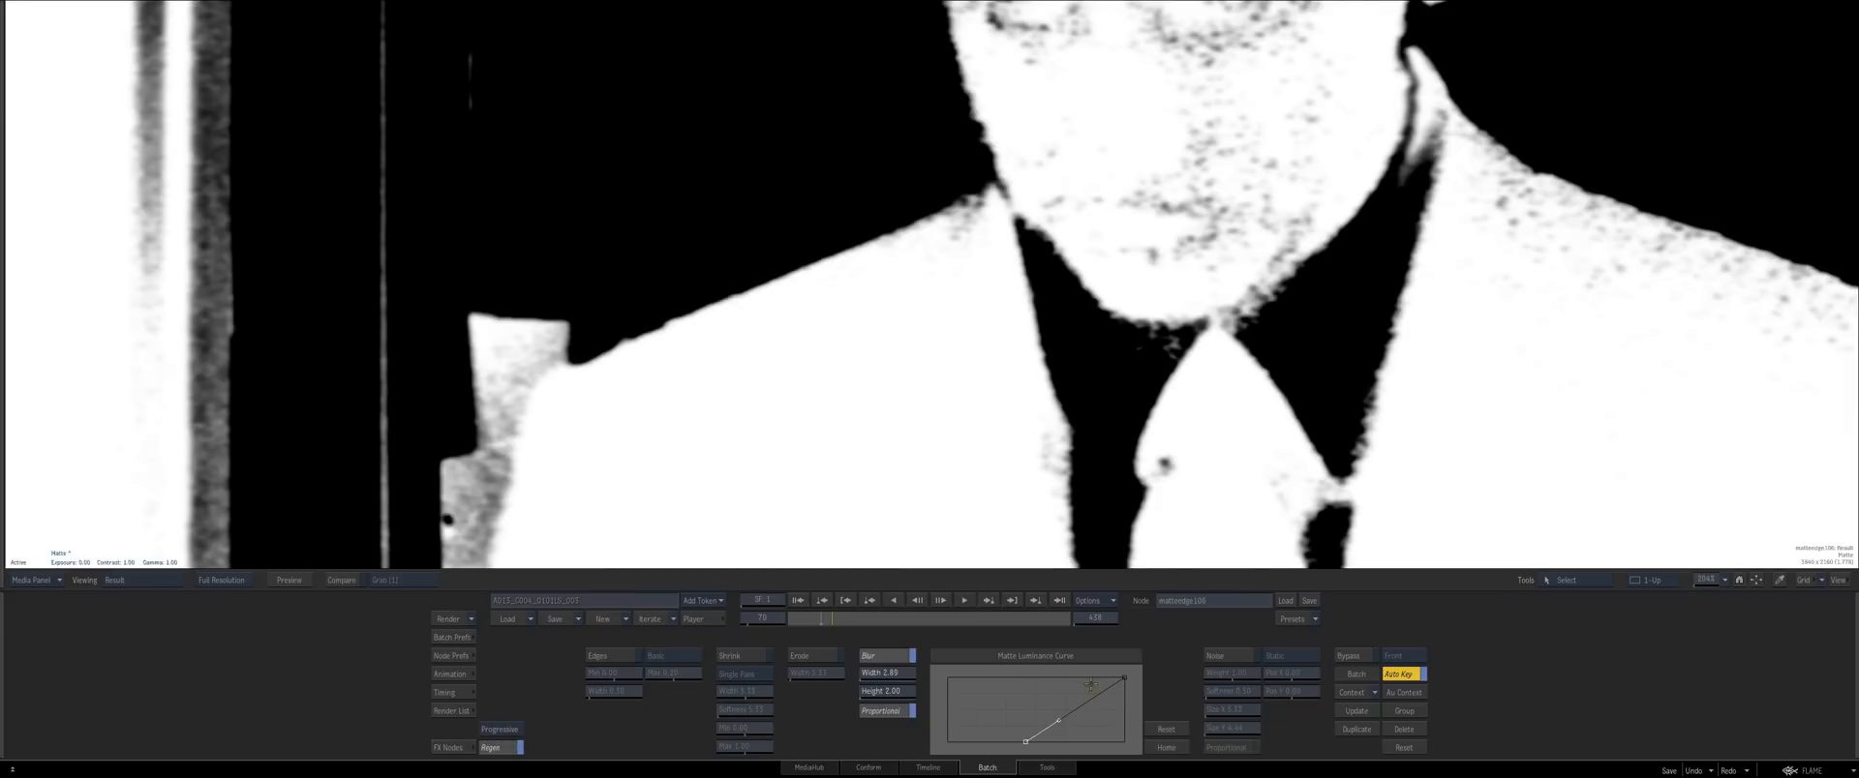
{"action": "left_click_drag", "start_coordinate": [1124, 676], "coordinate": [1088, 670]}
{"action": "key", "text": "alt+a"}
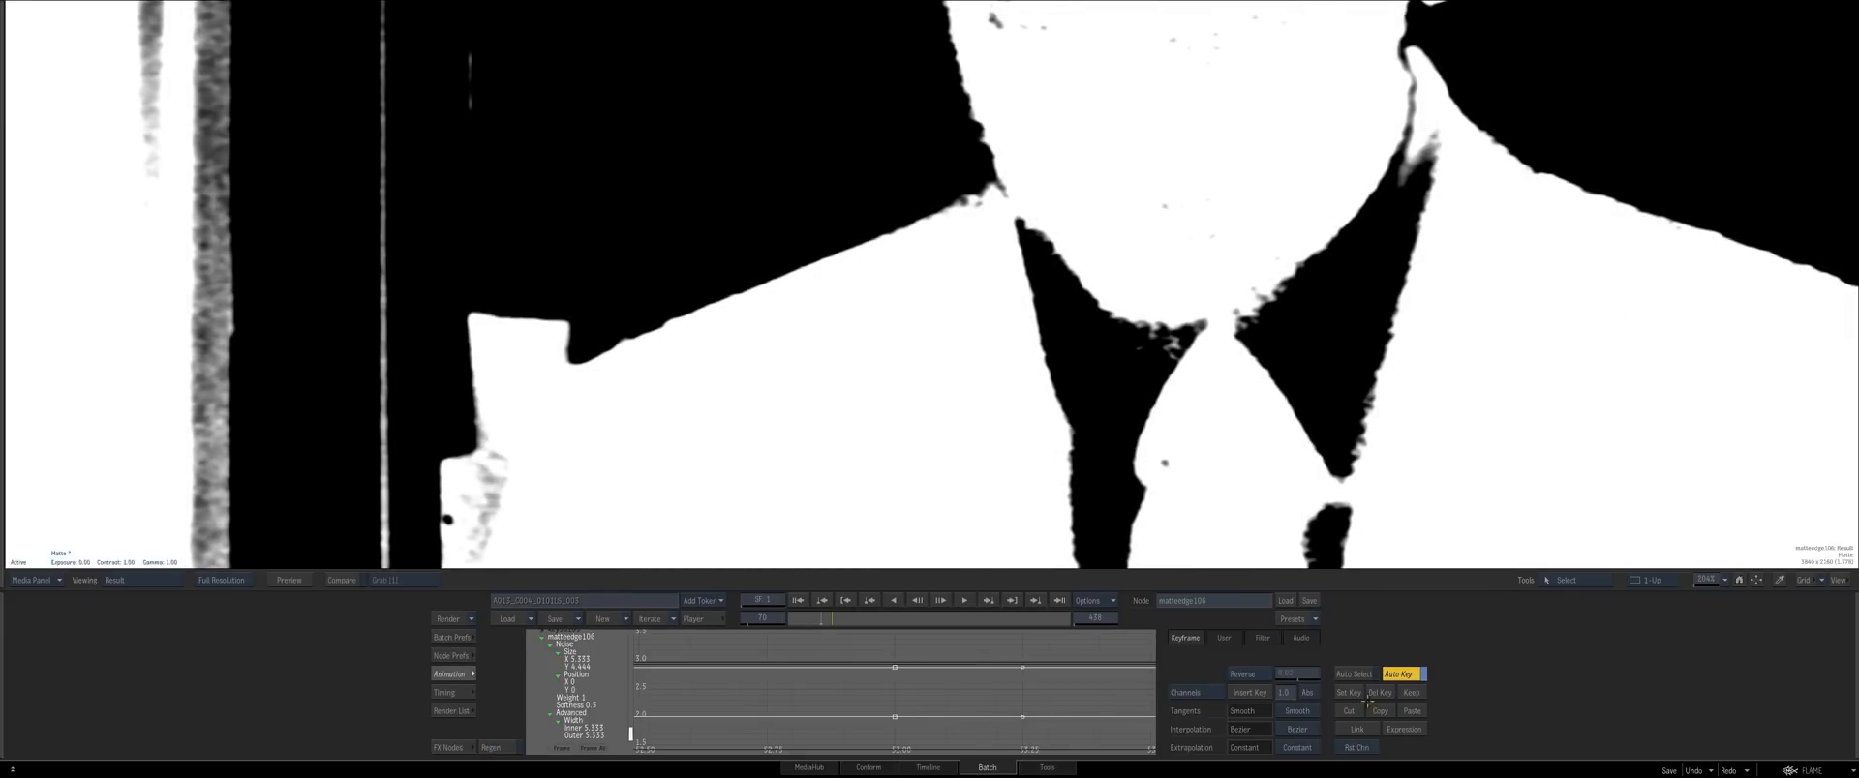
{"action": "left_click", "coordinate": [1354, 694]}
{"action": "key", "text": "Escape"}
{"action": "left_click", "coordinate": [930, 273]}
{"action": "key", "text": "F4"}
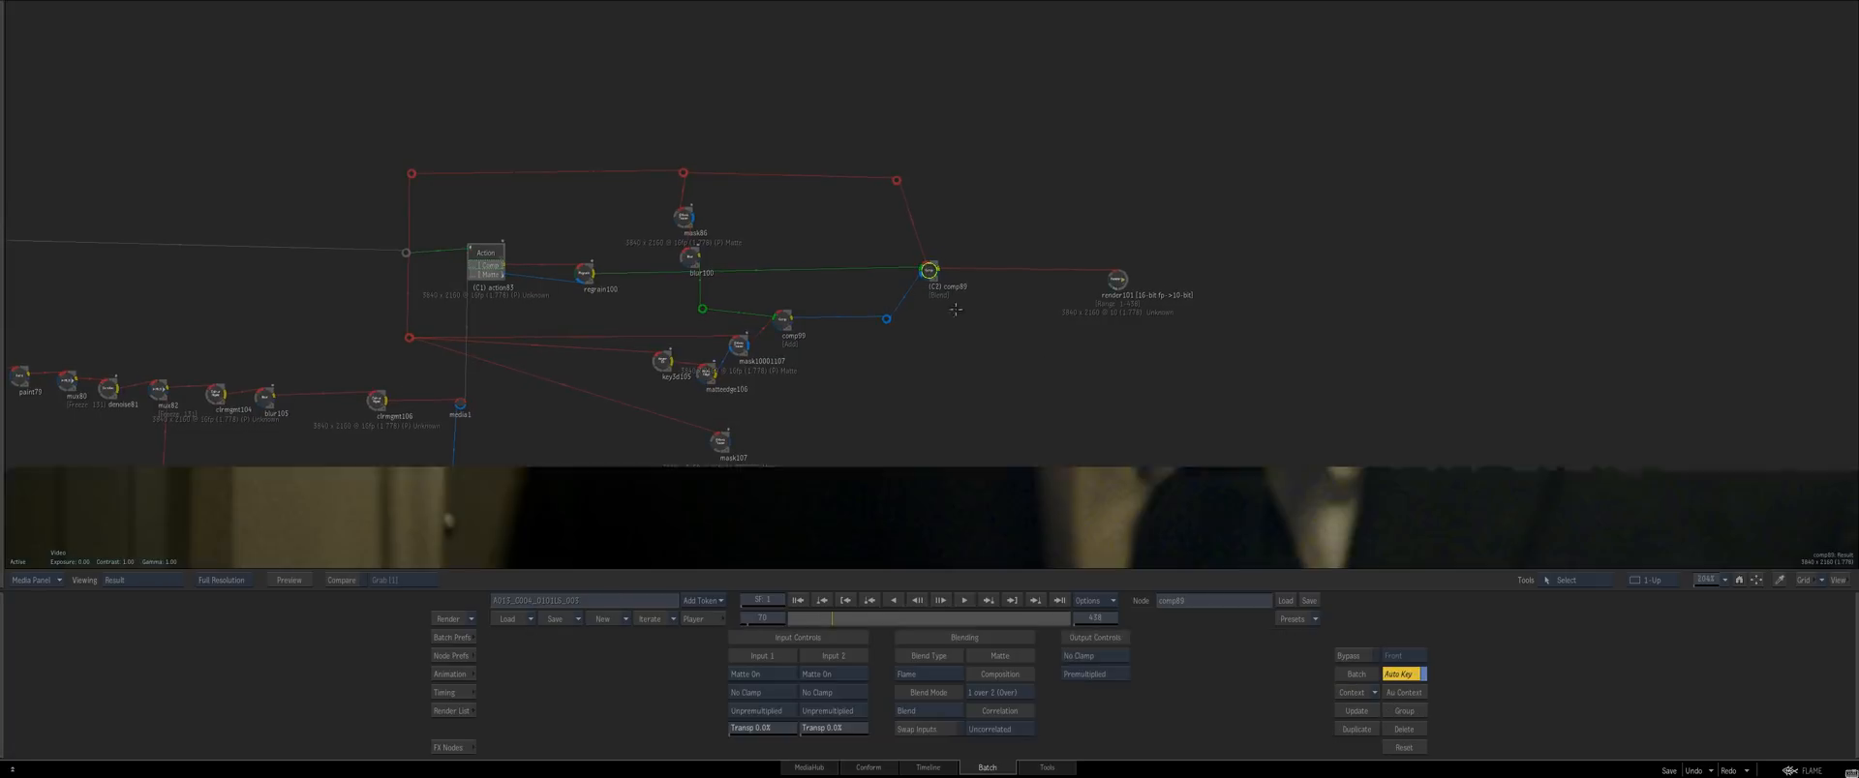
{"action": "mouse_move", "coordinate": [947, 408]}
{"action": "left_mouse_down"}
{"action": "mouse_move", "coordinate": [950, 447]}
{"action": "mouse_move", "coordinate": [922, 411]}
{"action": "left_mouse_up"}
{"action": "key", "text": "Escape"}
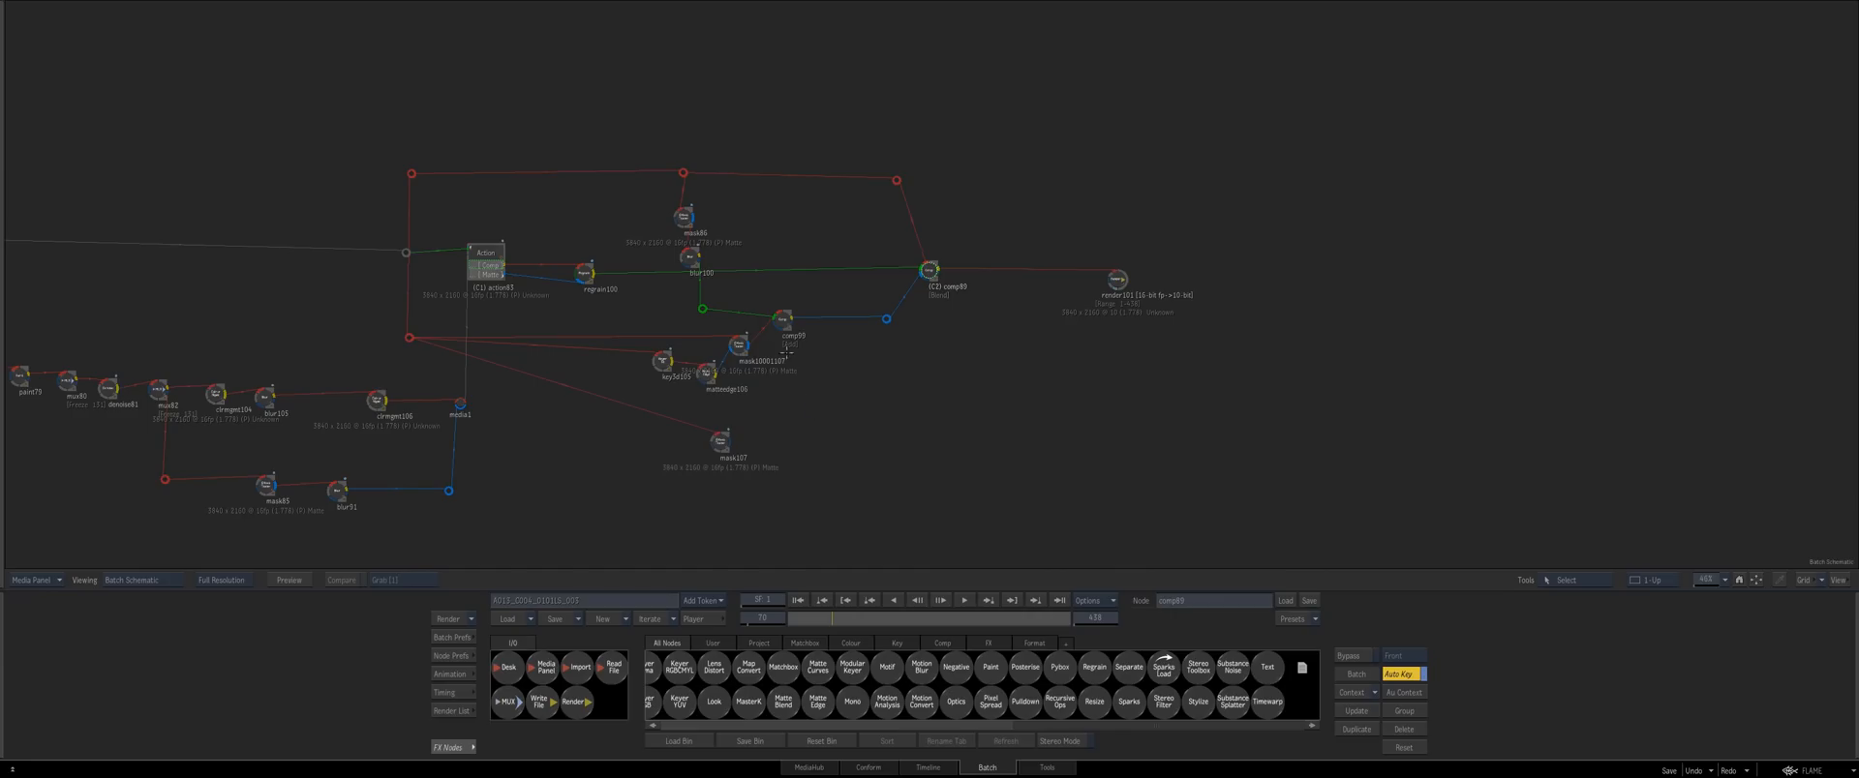
Insert a Blur node between the matte edge and the gmask, with proportional width and height of 4.70
{"action": "left_click_drag", "start_coordinate": [739, 345], "coordinate": [663, 375]}
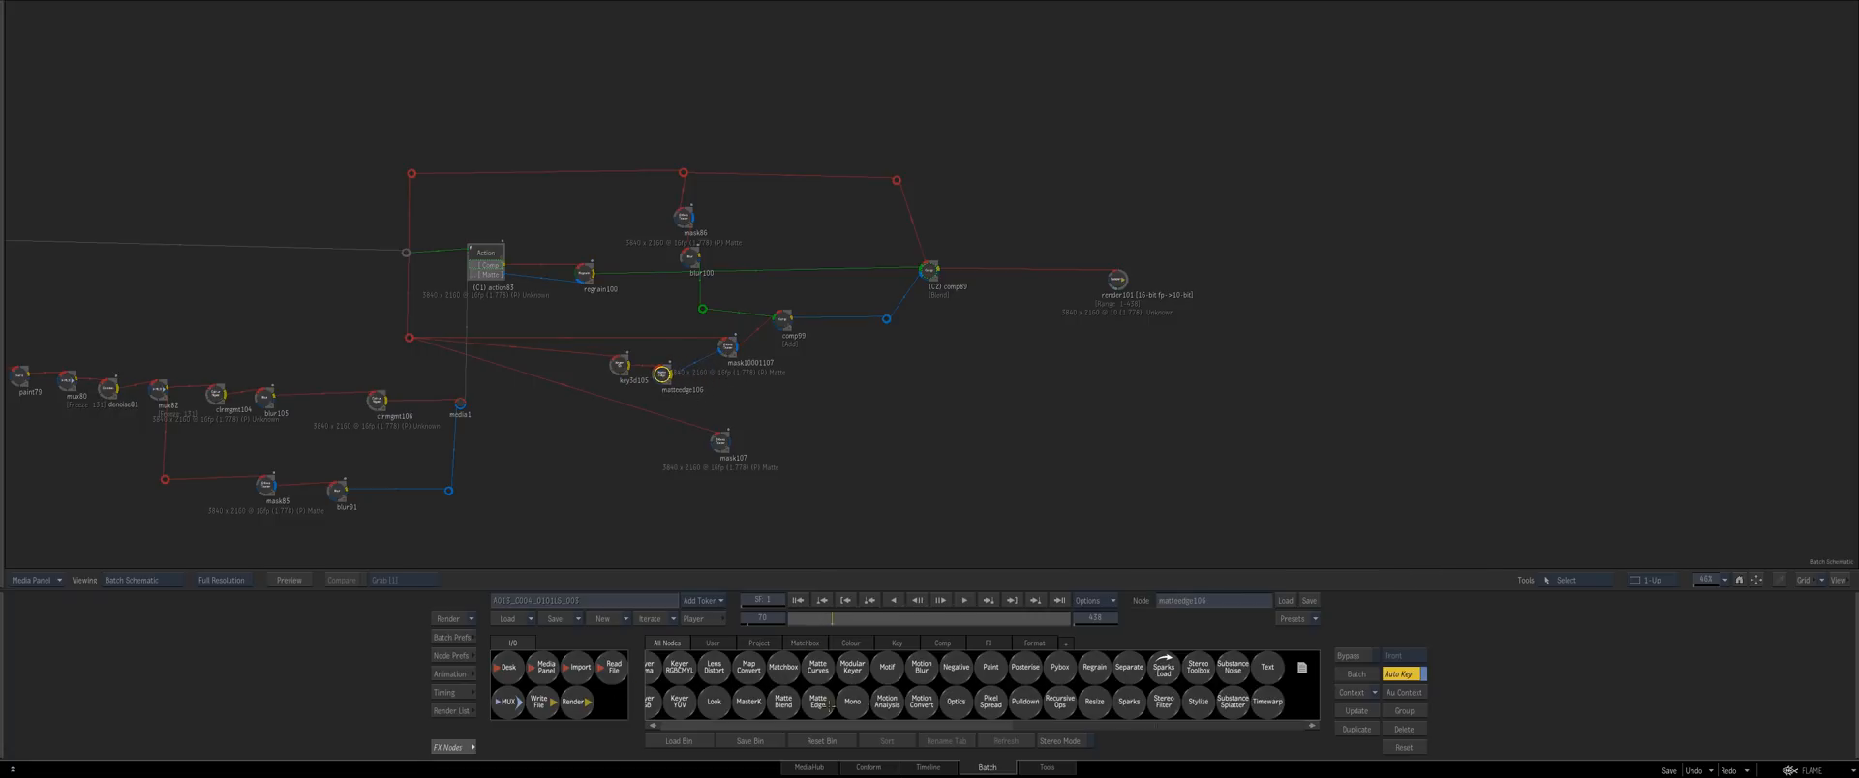
{"action": "left_click", "coordinate": [668, 646]}
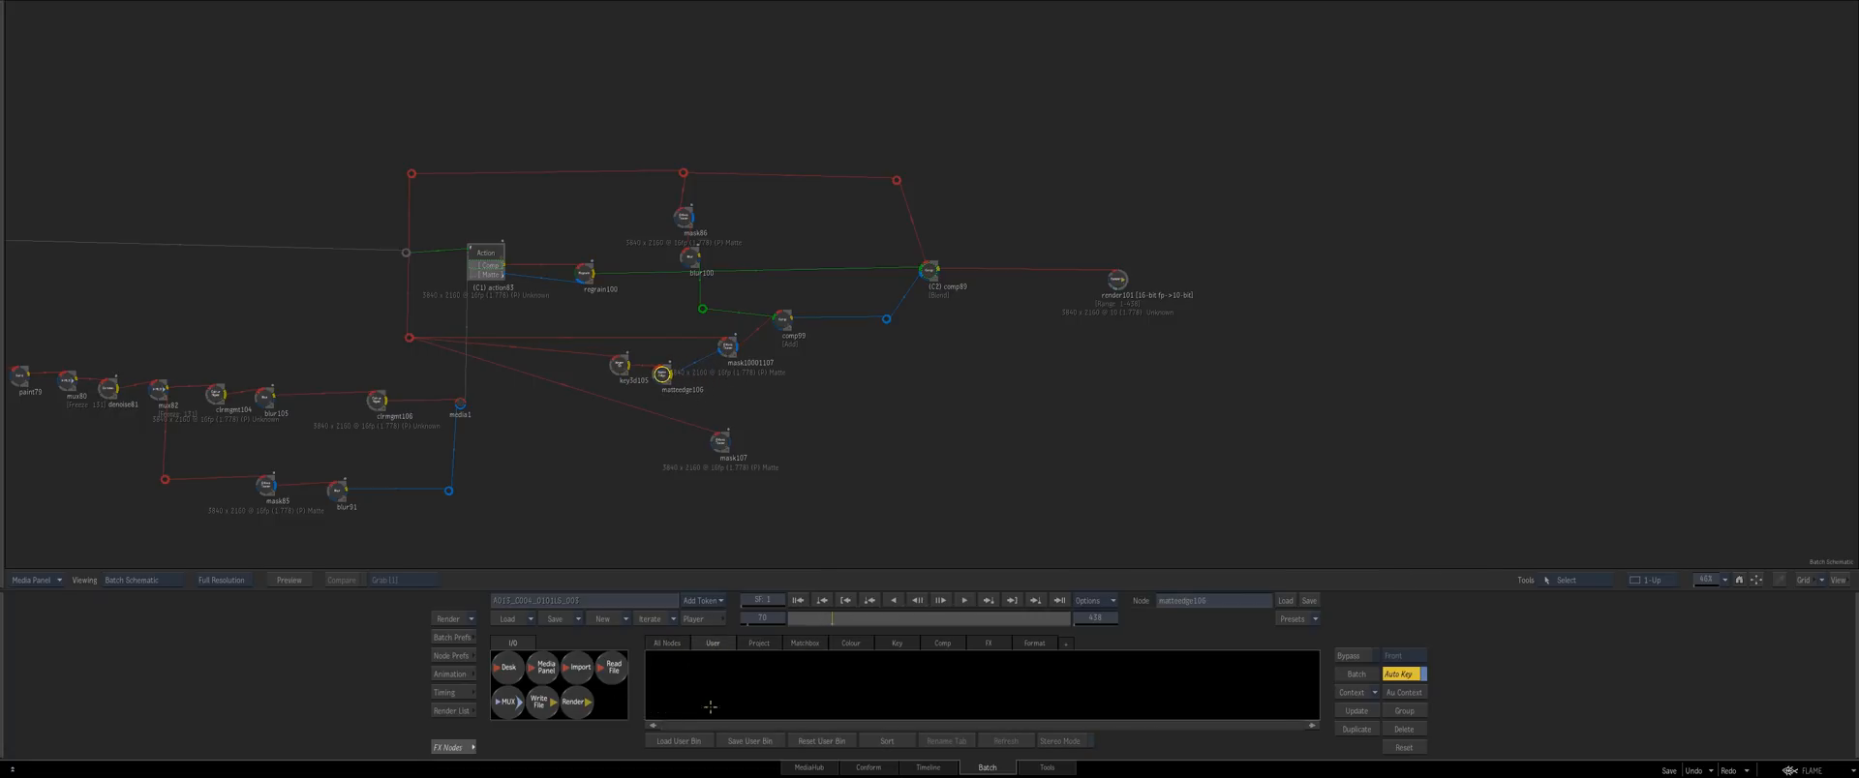
{"action": "left_click_drag", "start_coordinate": [803, 669], "coordinate": [694, 368]}
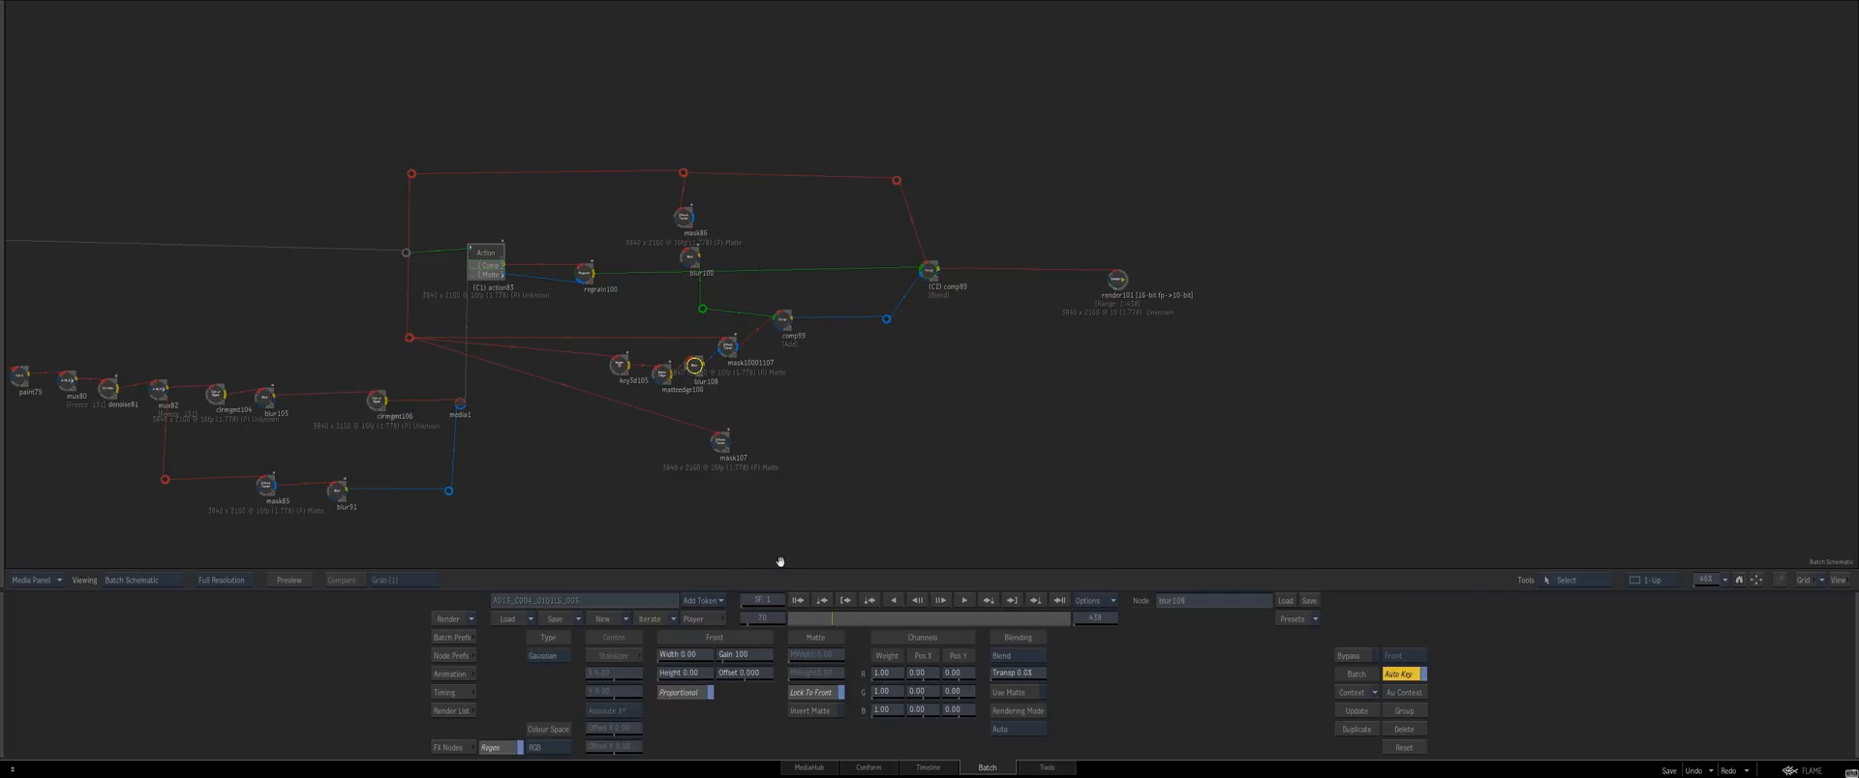
{"action": "key", "text": "2"}
{"action": "left_click_drag", "start_coordinate": [671, 654], "coordinate": [696, 655]}
Scrub through the whole shot in the final comp, examining the man's shoulder and arms against the cleaned wall
{"action": "left_click_drag", "start_coordinate": [772, 490], "coordinate": [674, 464]}
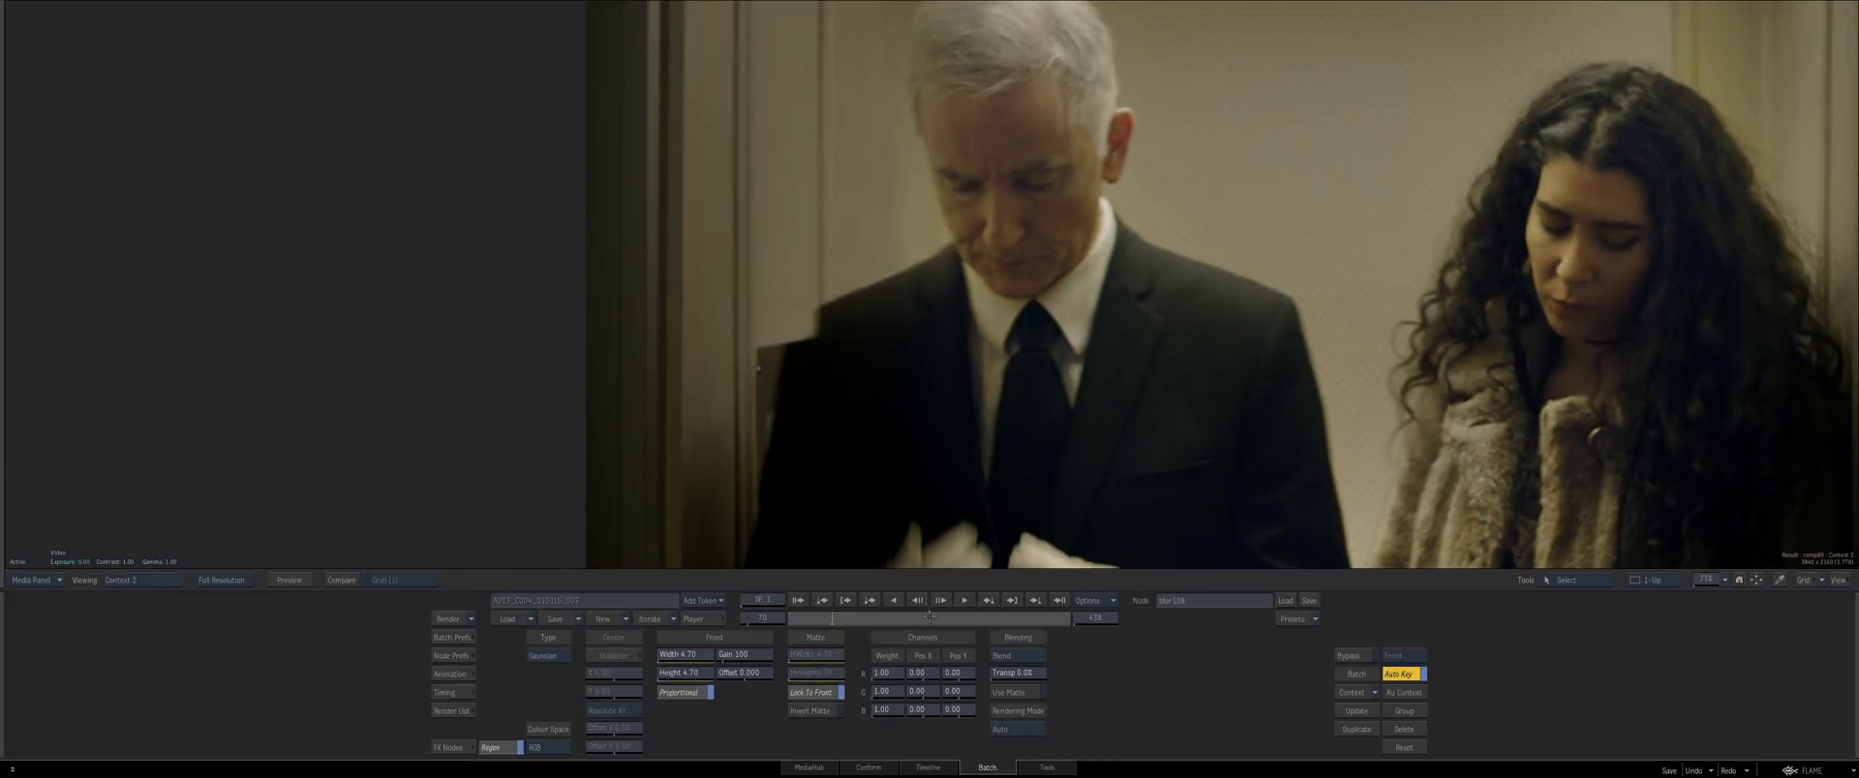
{"action": "left_click_drag", "start_coordinate": [875, 622], "coordinate": [1015, 625]}
{"action": "left_click_drag", "start_coordinate": [1041, 628], "coordinate": [1054, 622]}
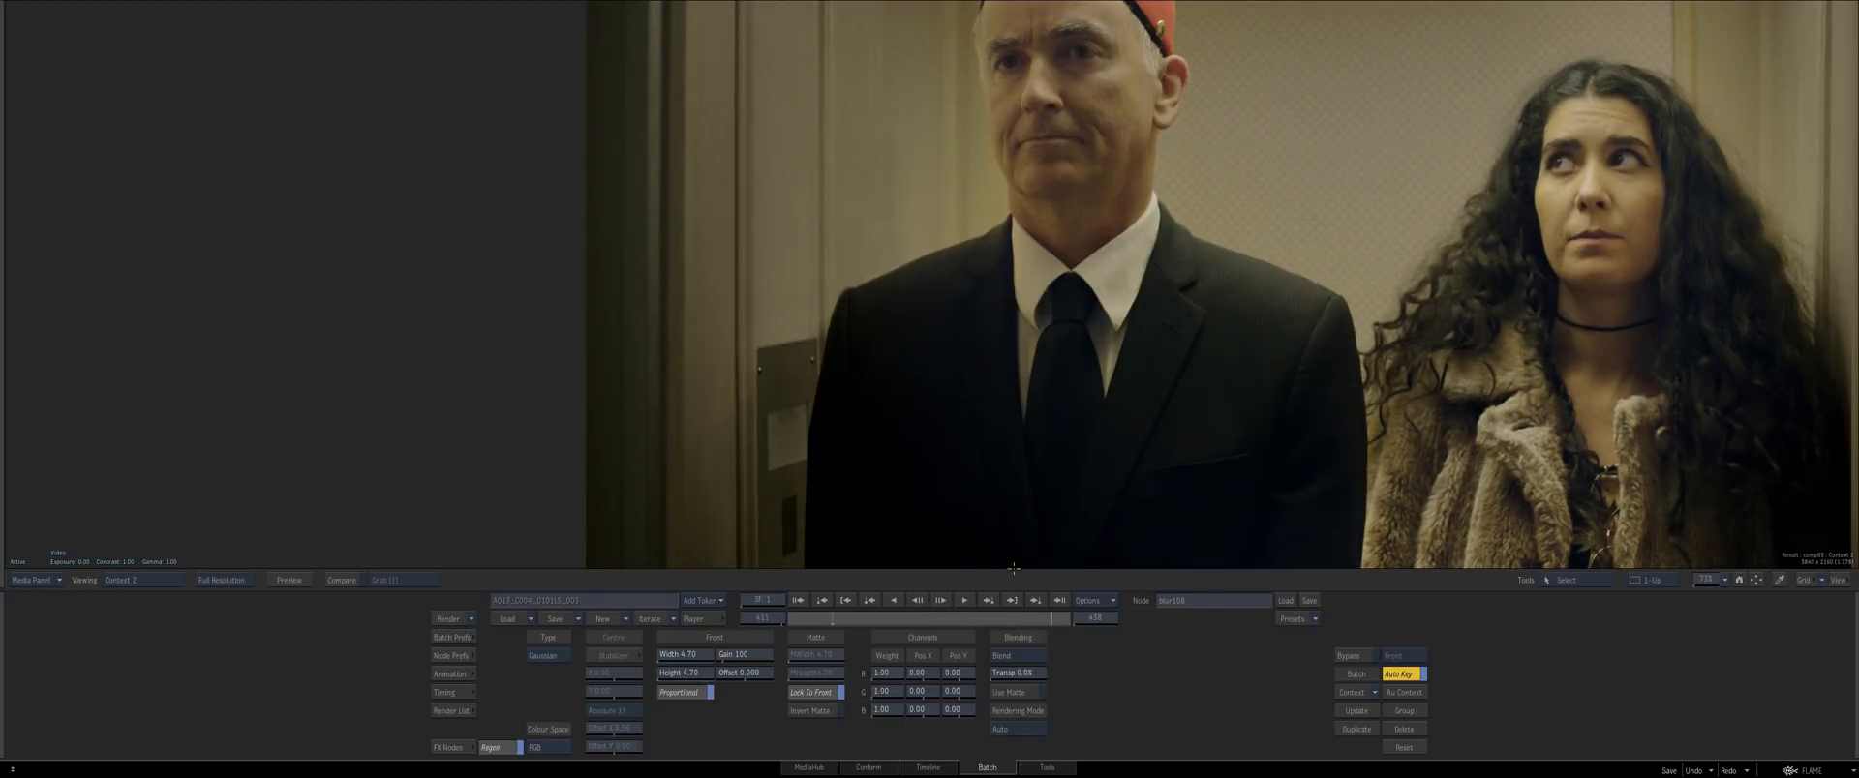
{"action": "left_click", "coordinate": [831, 619]}
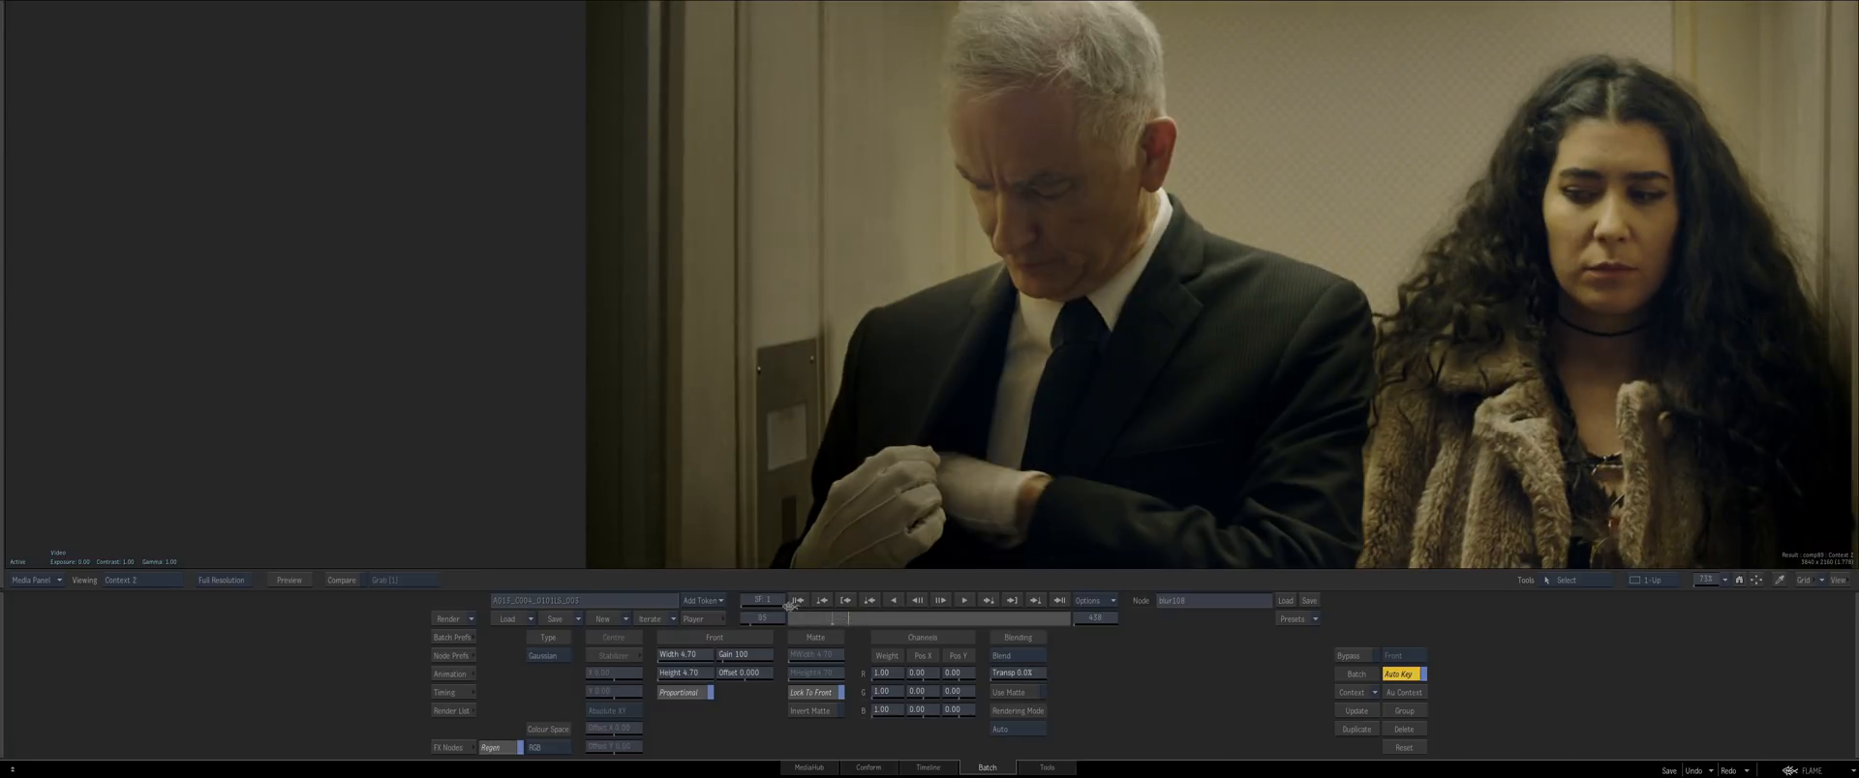
{"action": "left_click_drag", "start_coordinate": [789, 606], "coordinate": [930, 622]}
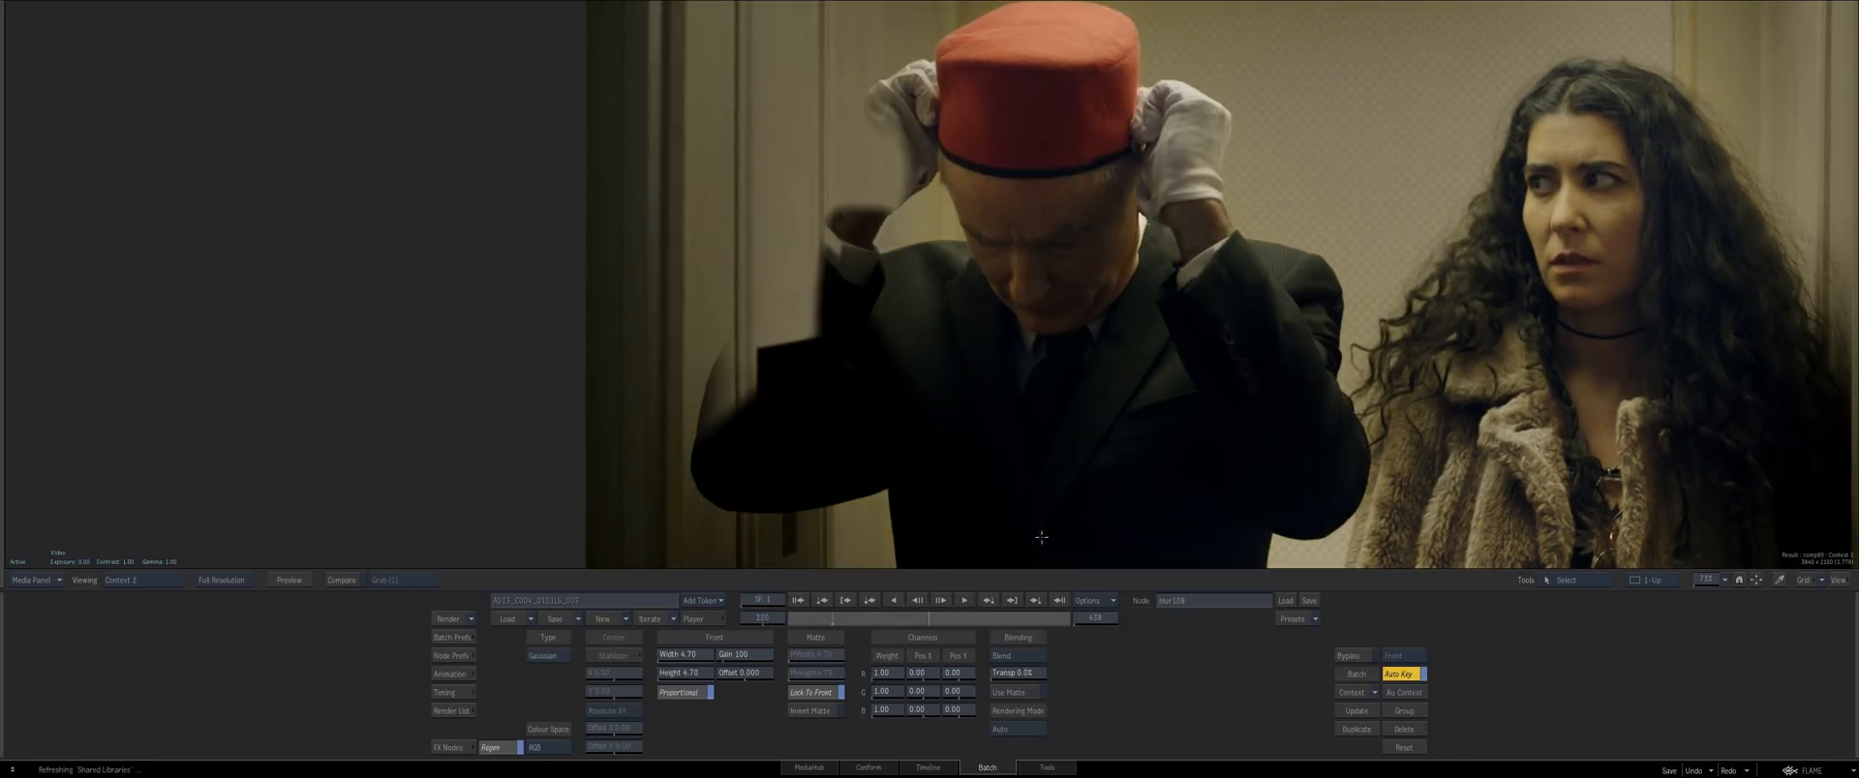
{"action": "left_click", "coordinate": [843, 618]}
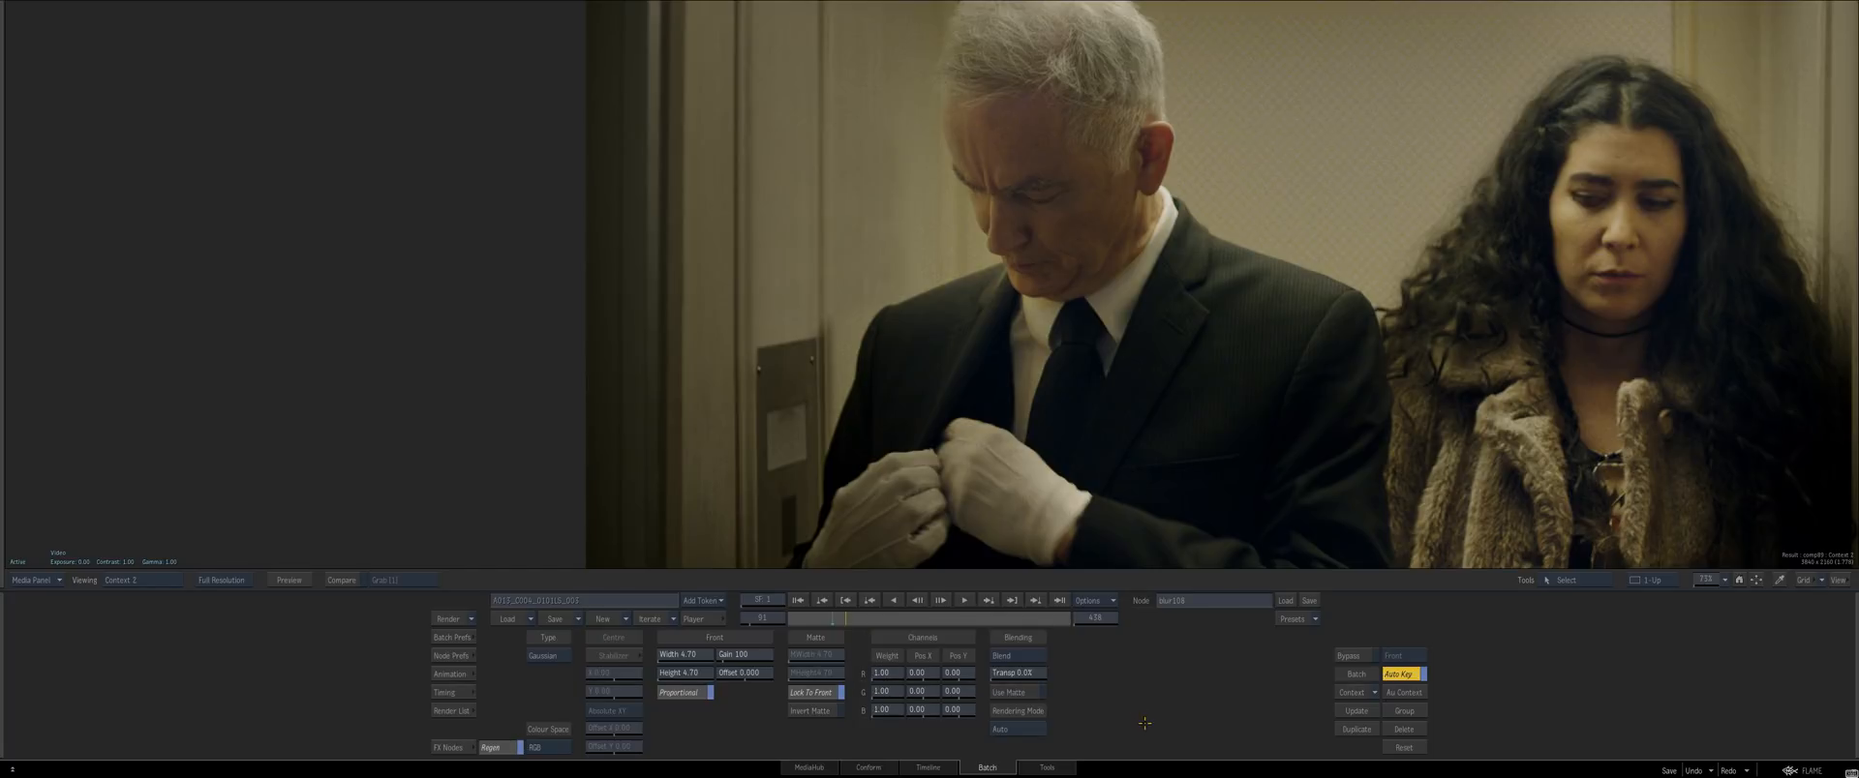
{"action": "key", "text": "alt+Tab"}
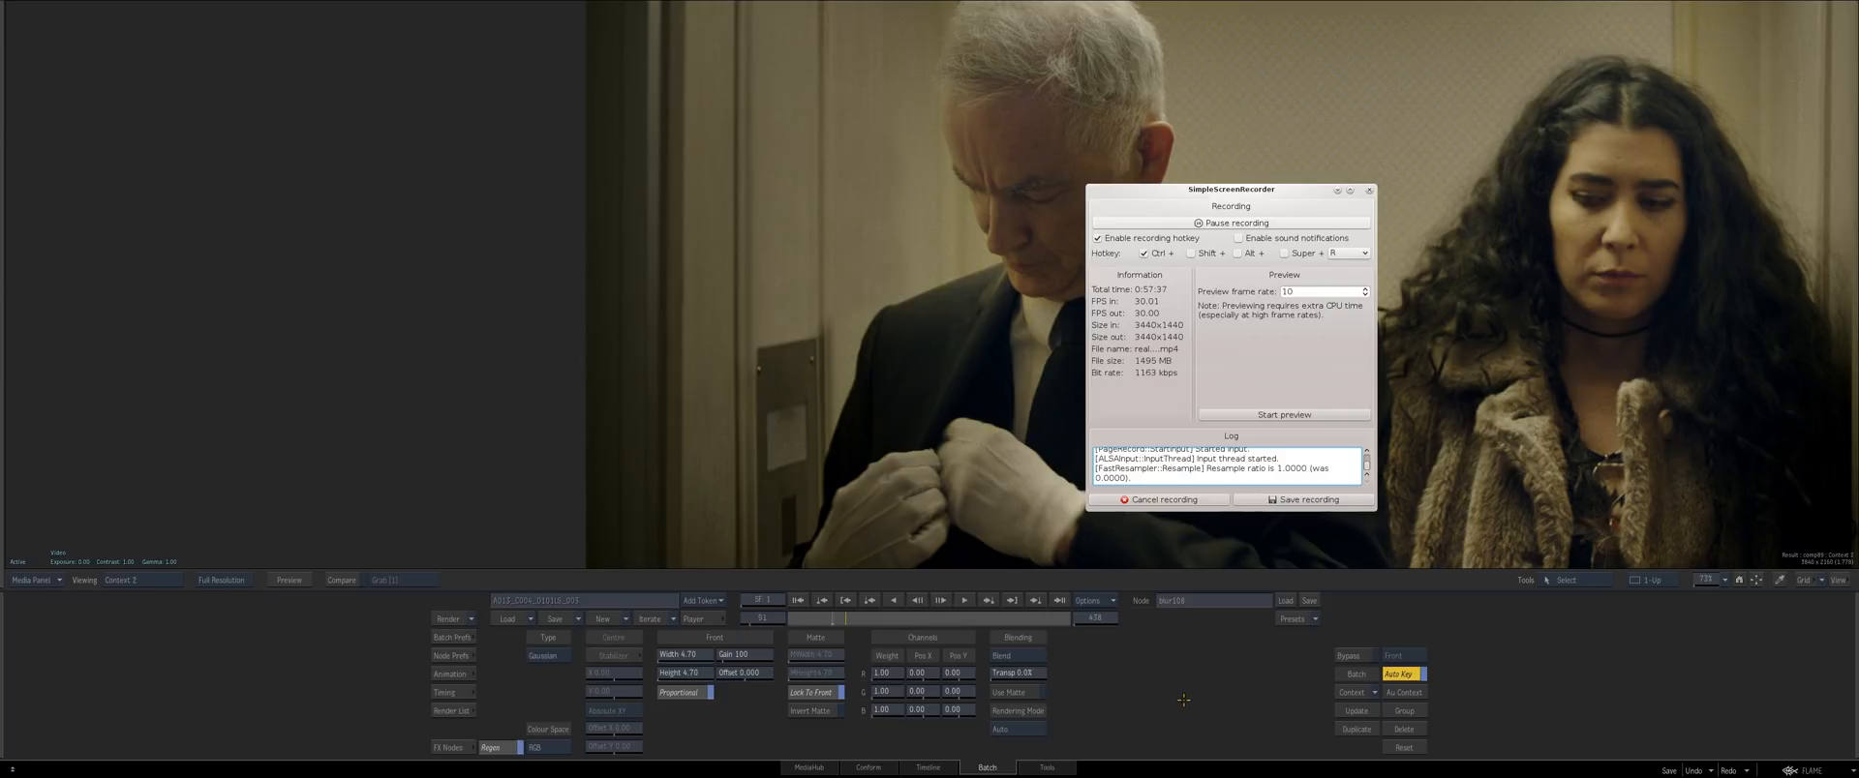
{"action": "key", "text": "alt+Tab"}
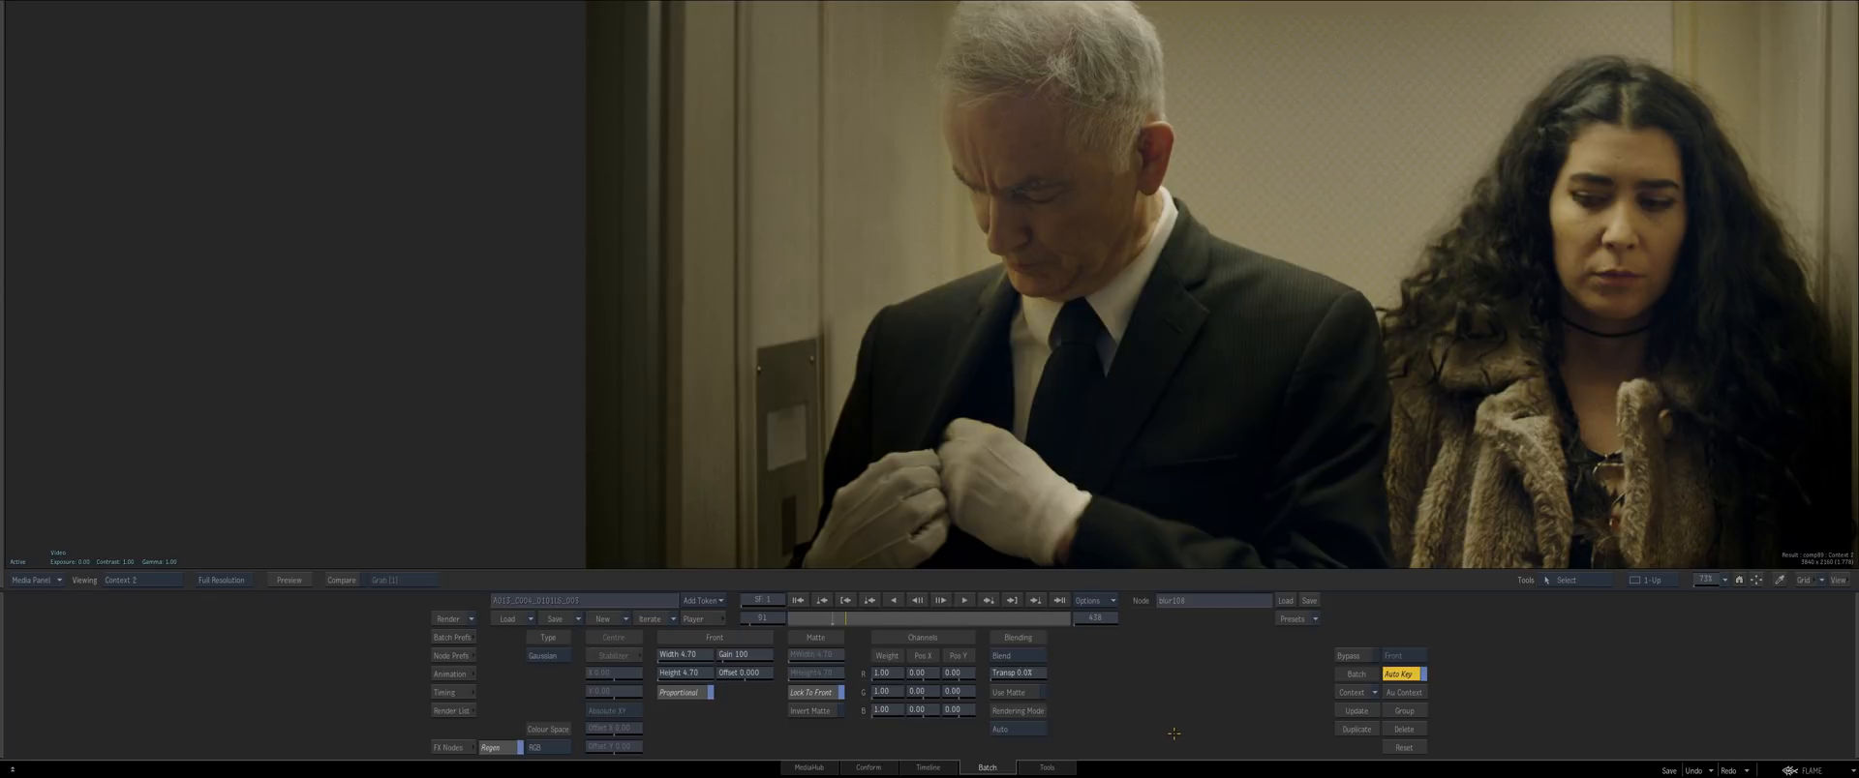